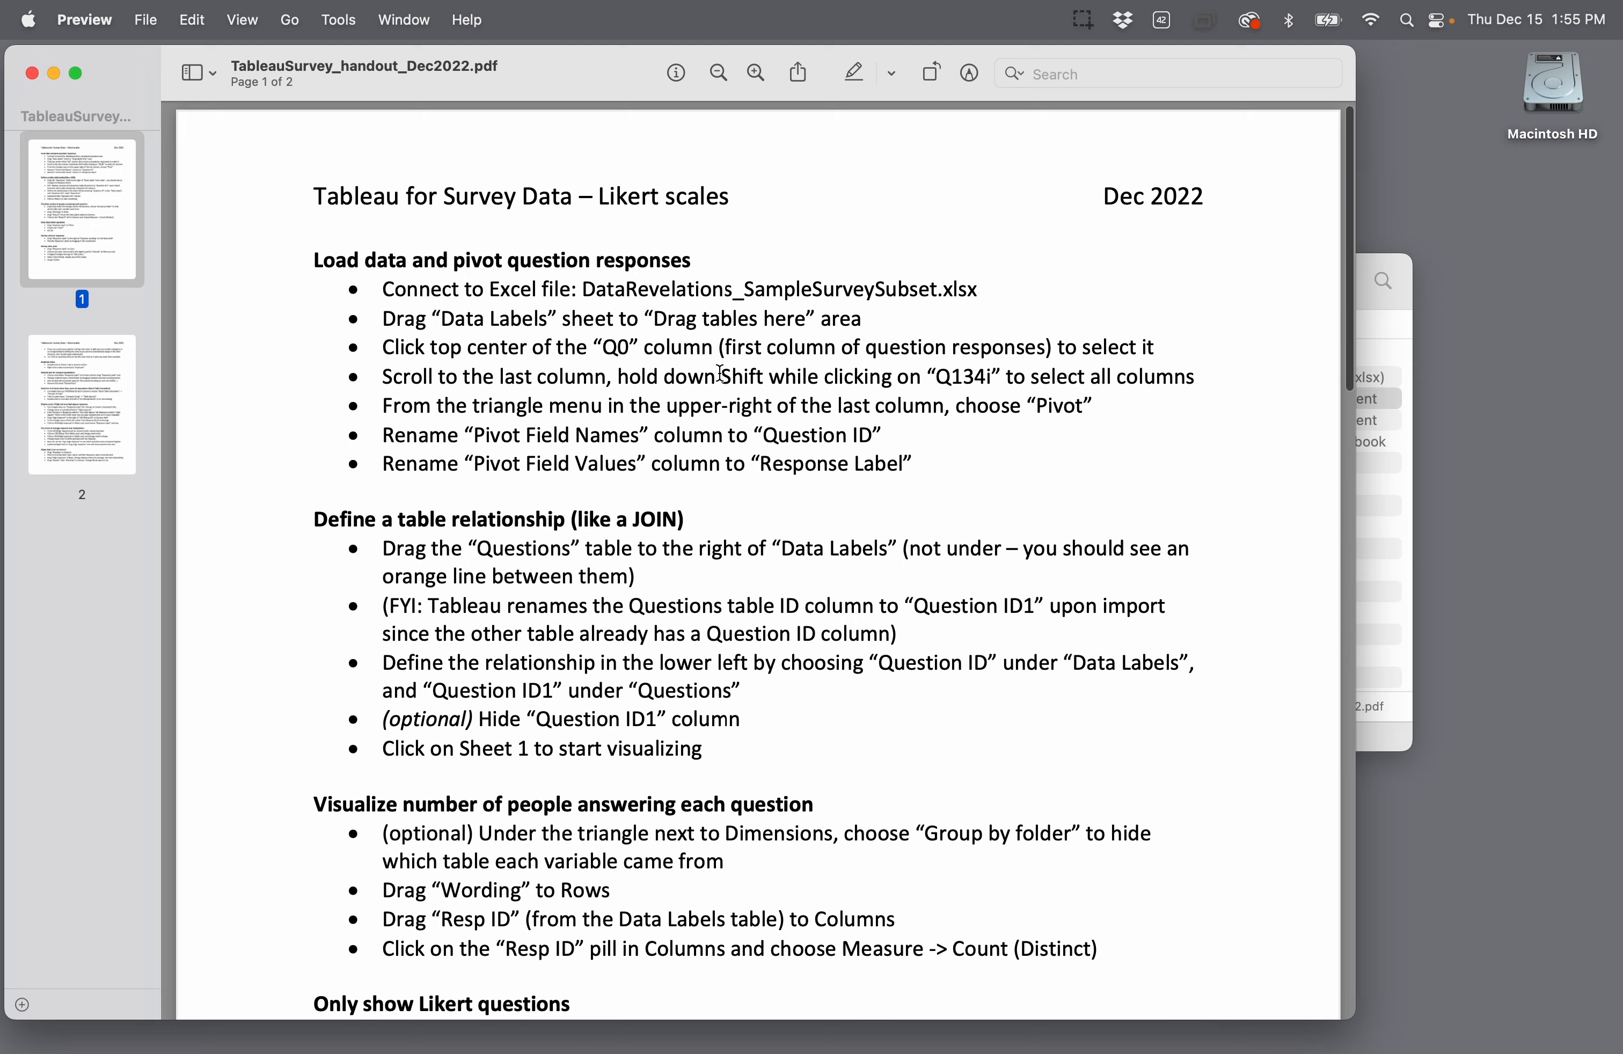
# Step: Read through both pages of the TableauSurvey_handout_Dec2022.pdf instructions, then close the handout and quit Preview
pyautogui.scroll(-5, 720, 373)
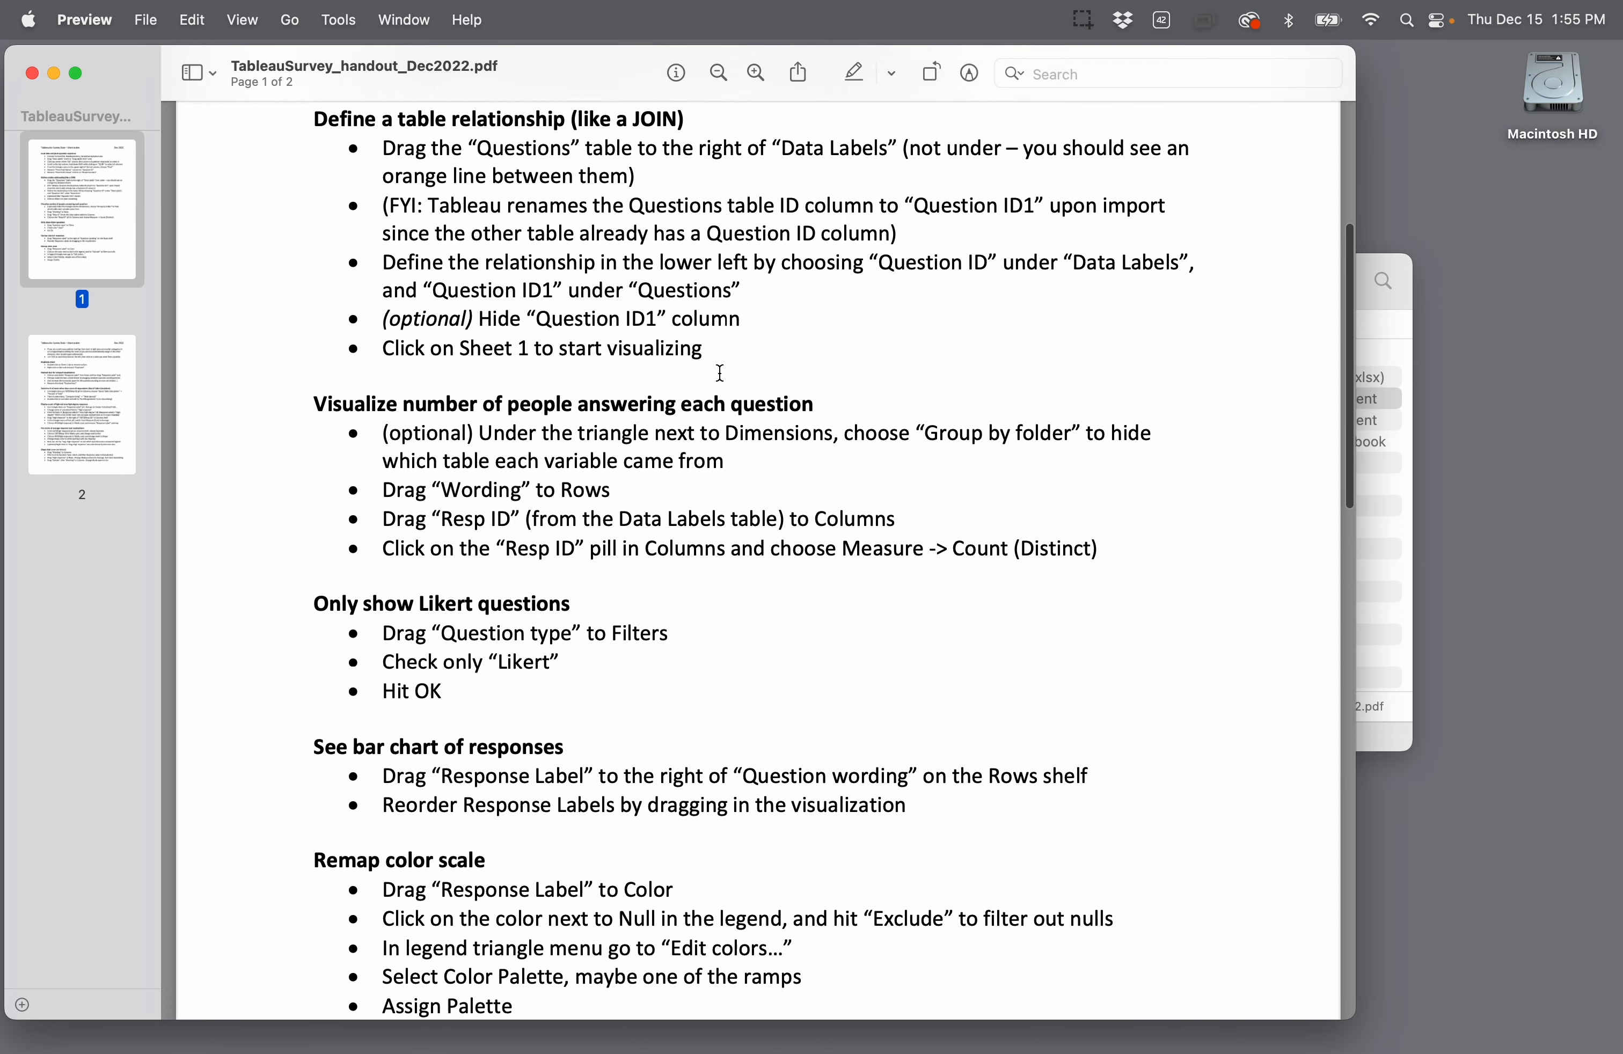
pyautogui.scroll(-10, 720, 373)
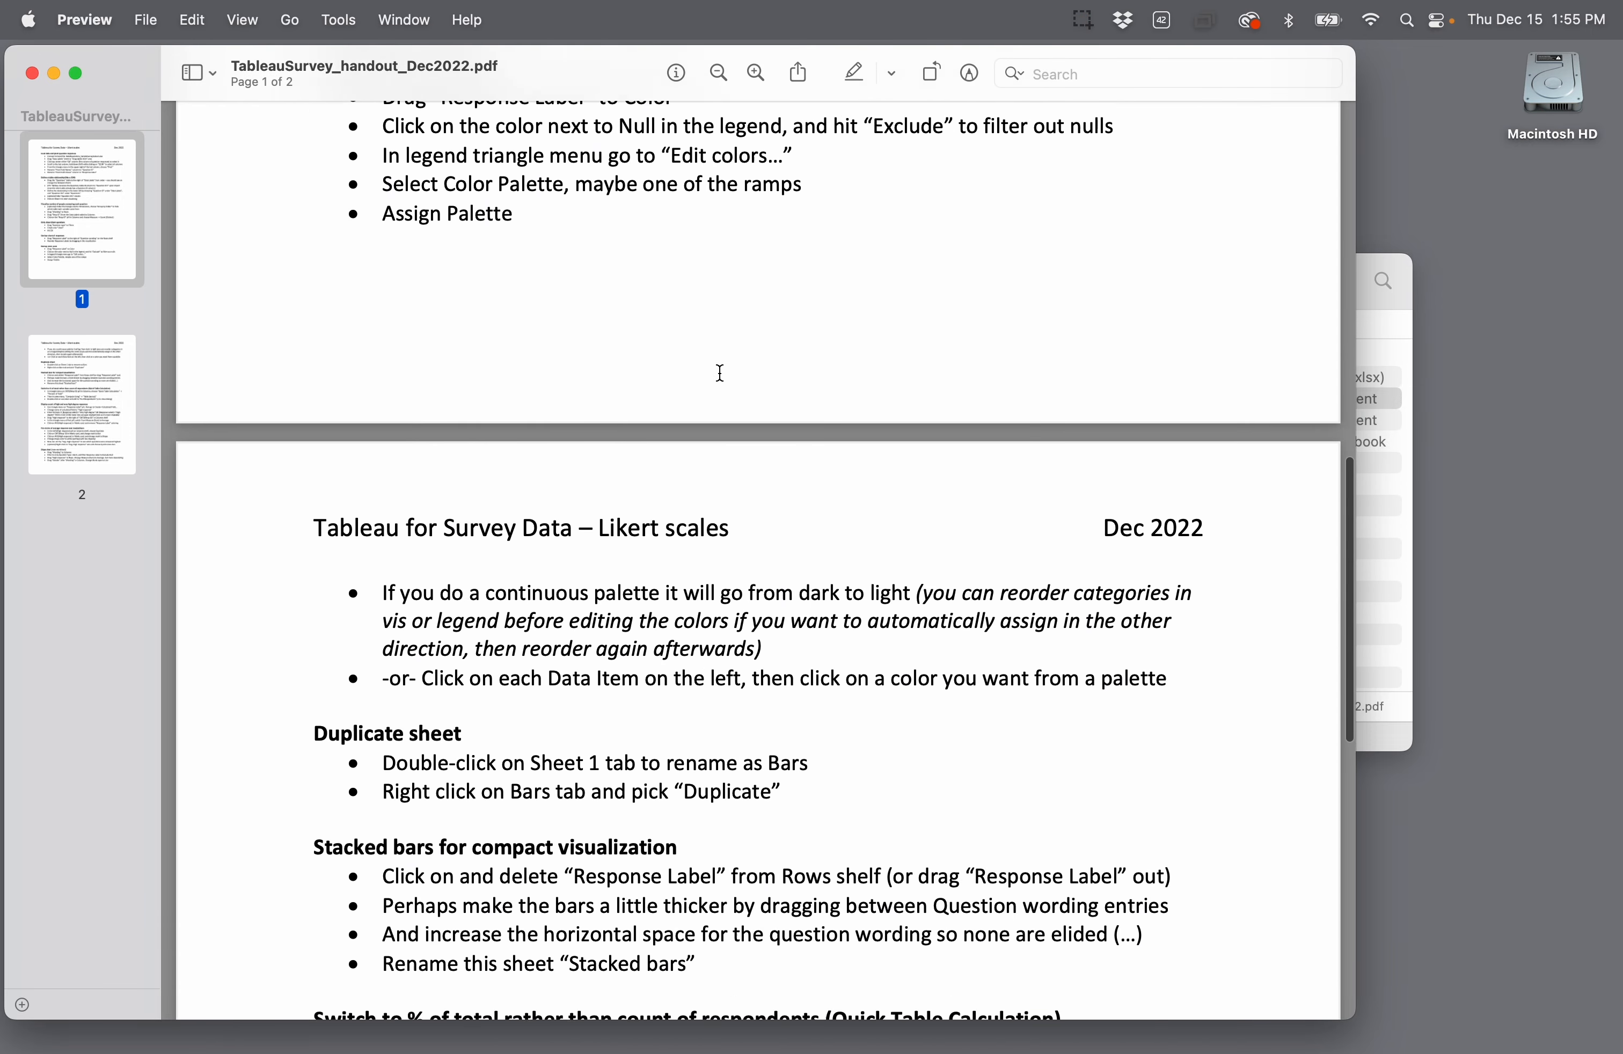
pyautogui.scroll(-7, 720, 373)
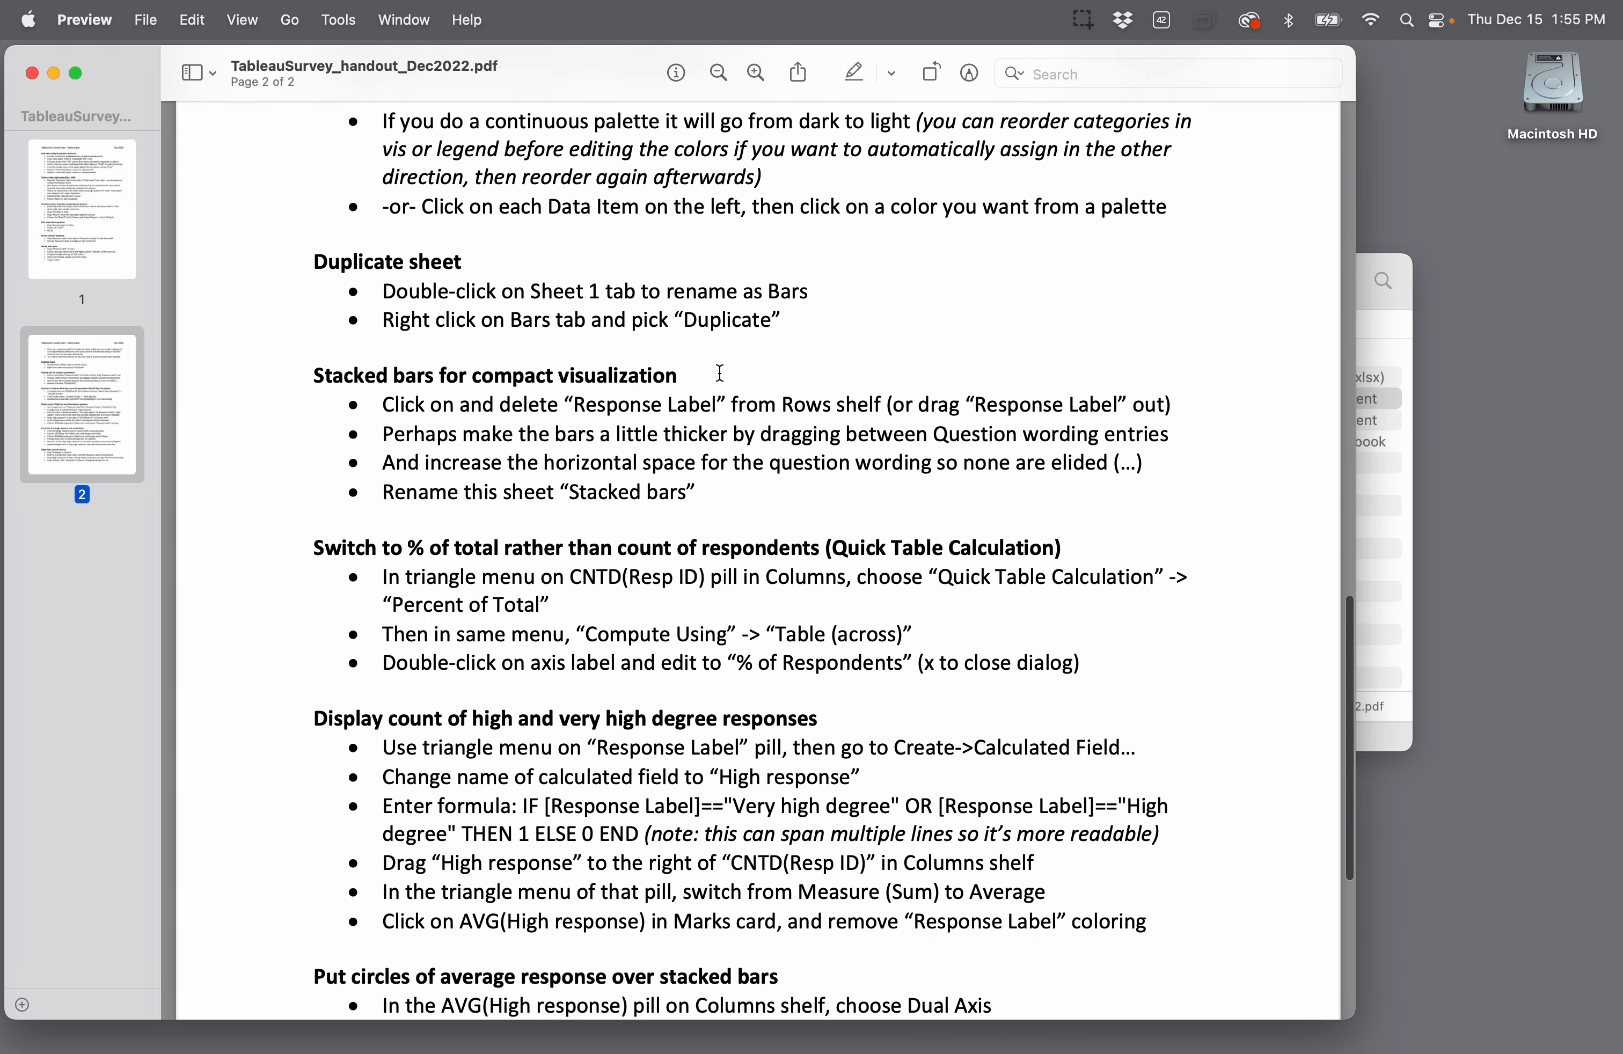
pyautogui.scroll(-5, 720, 373)
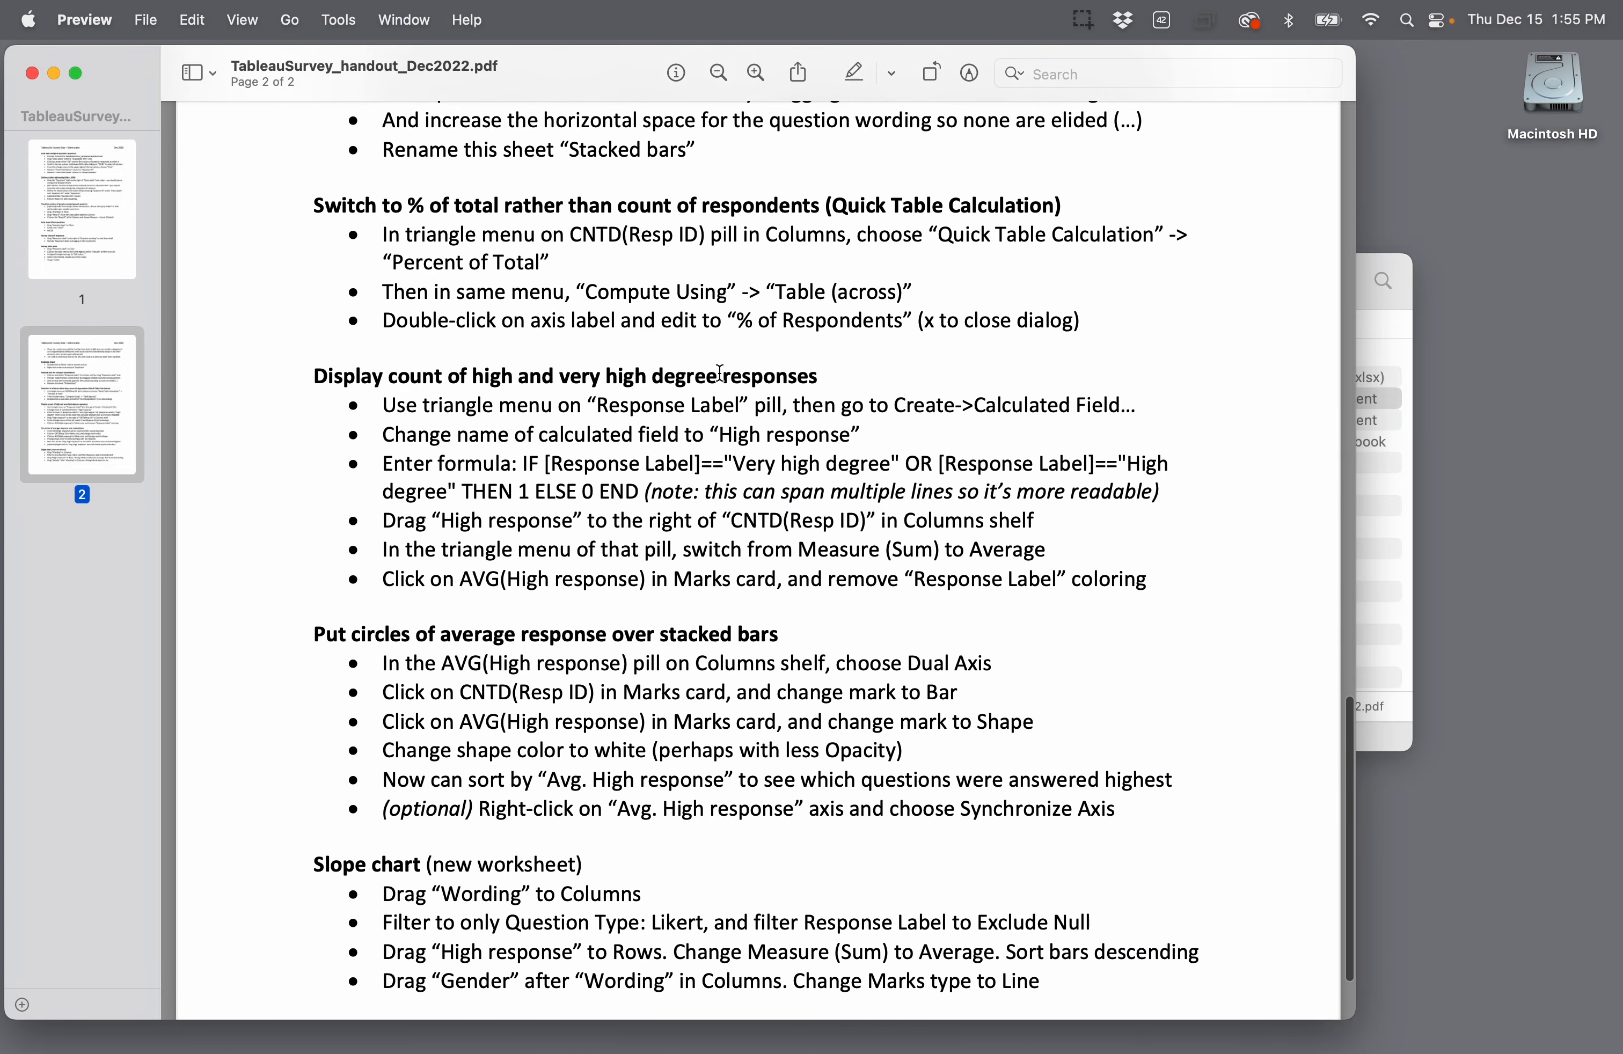
pyautogui.scroll(10, 720, 373)
pyautogui.scroll(17, 721, 373)
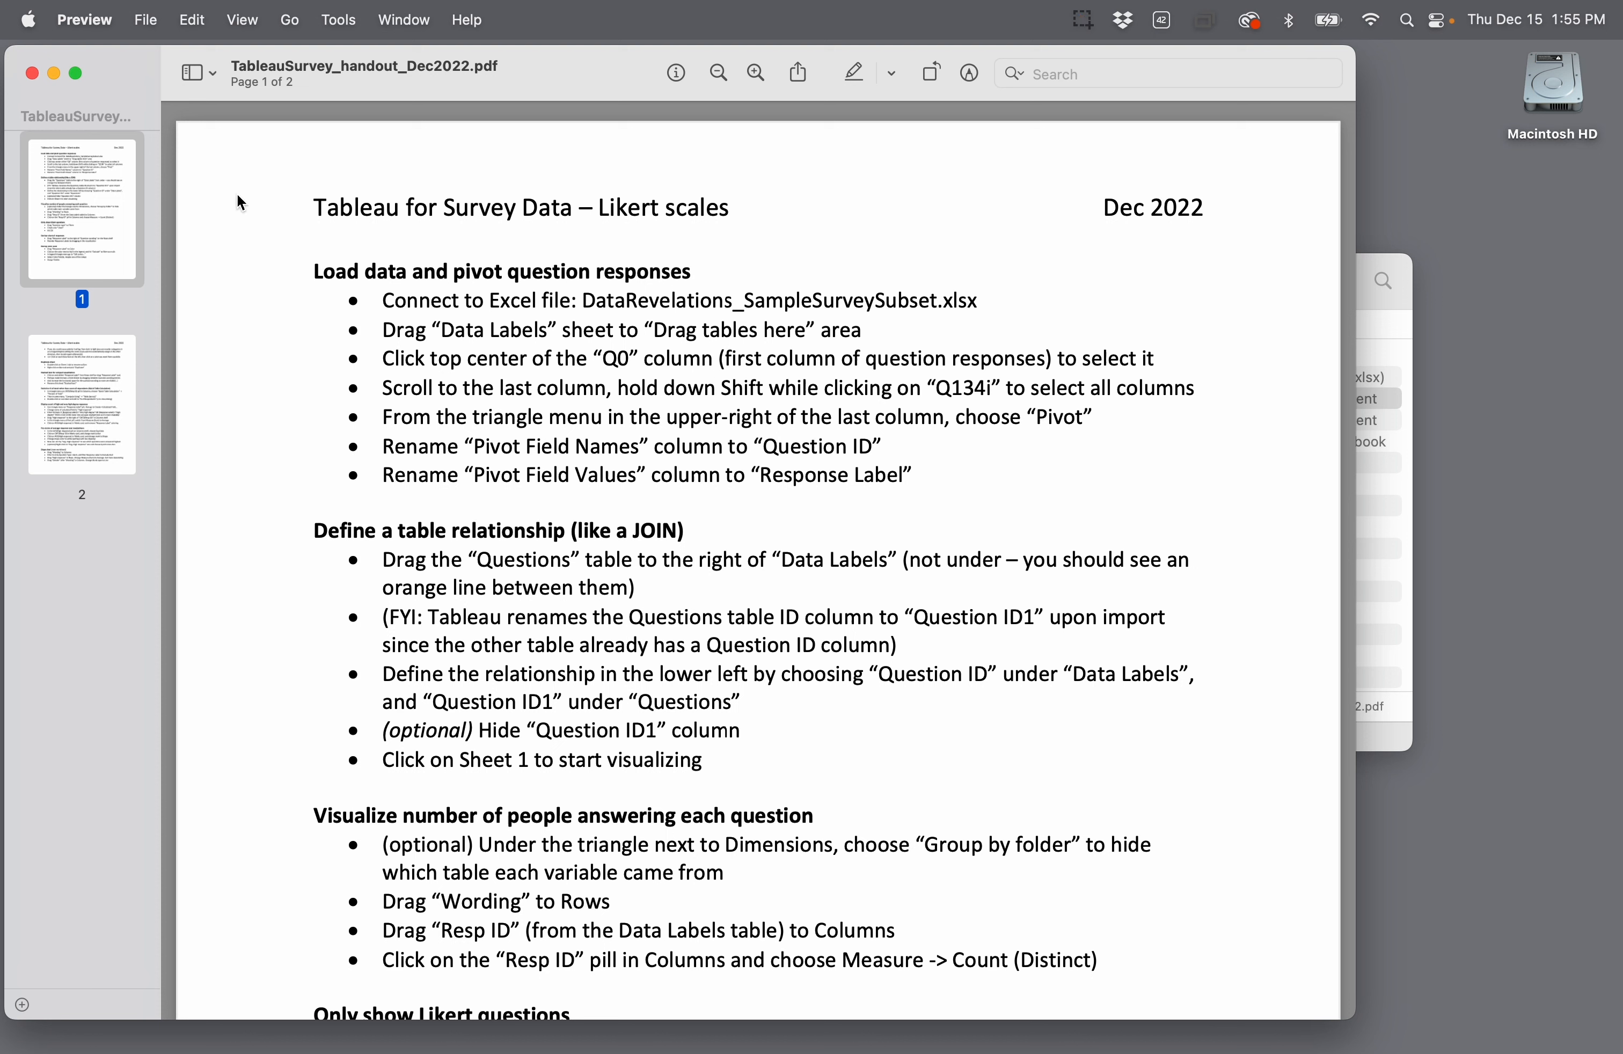
pyautogui.doubleClick(38, 83)
pyautogui.press('super+w')
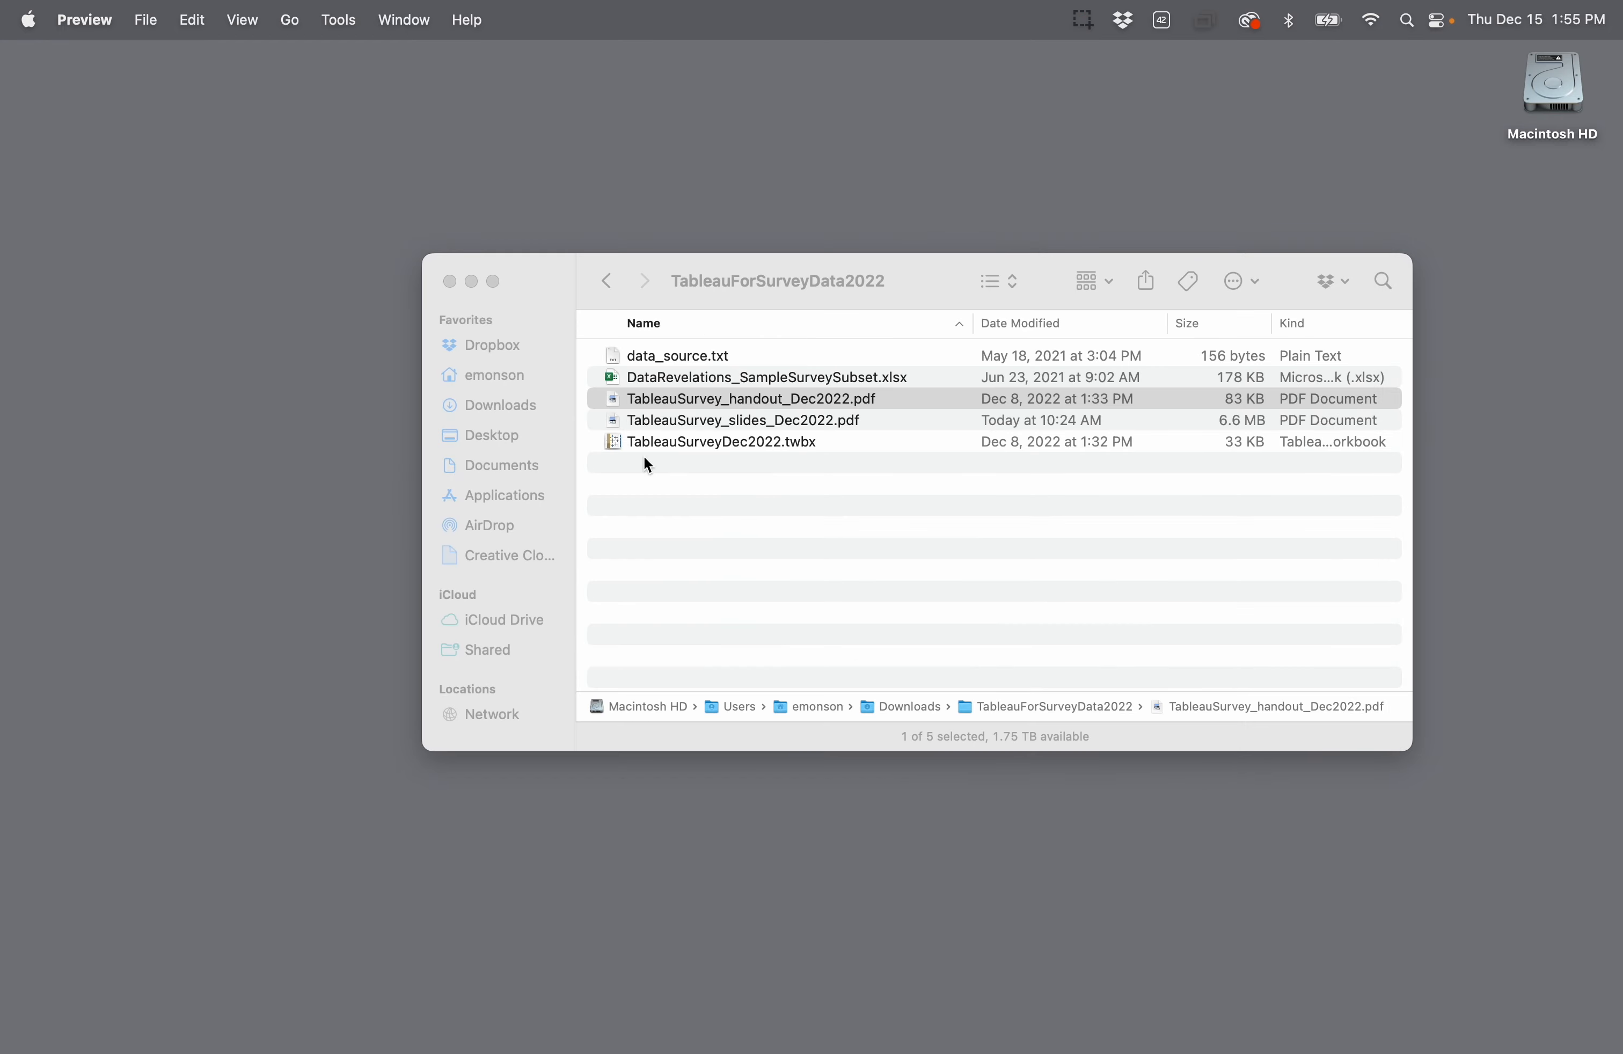
pyautogui.press('super+q')
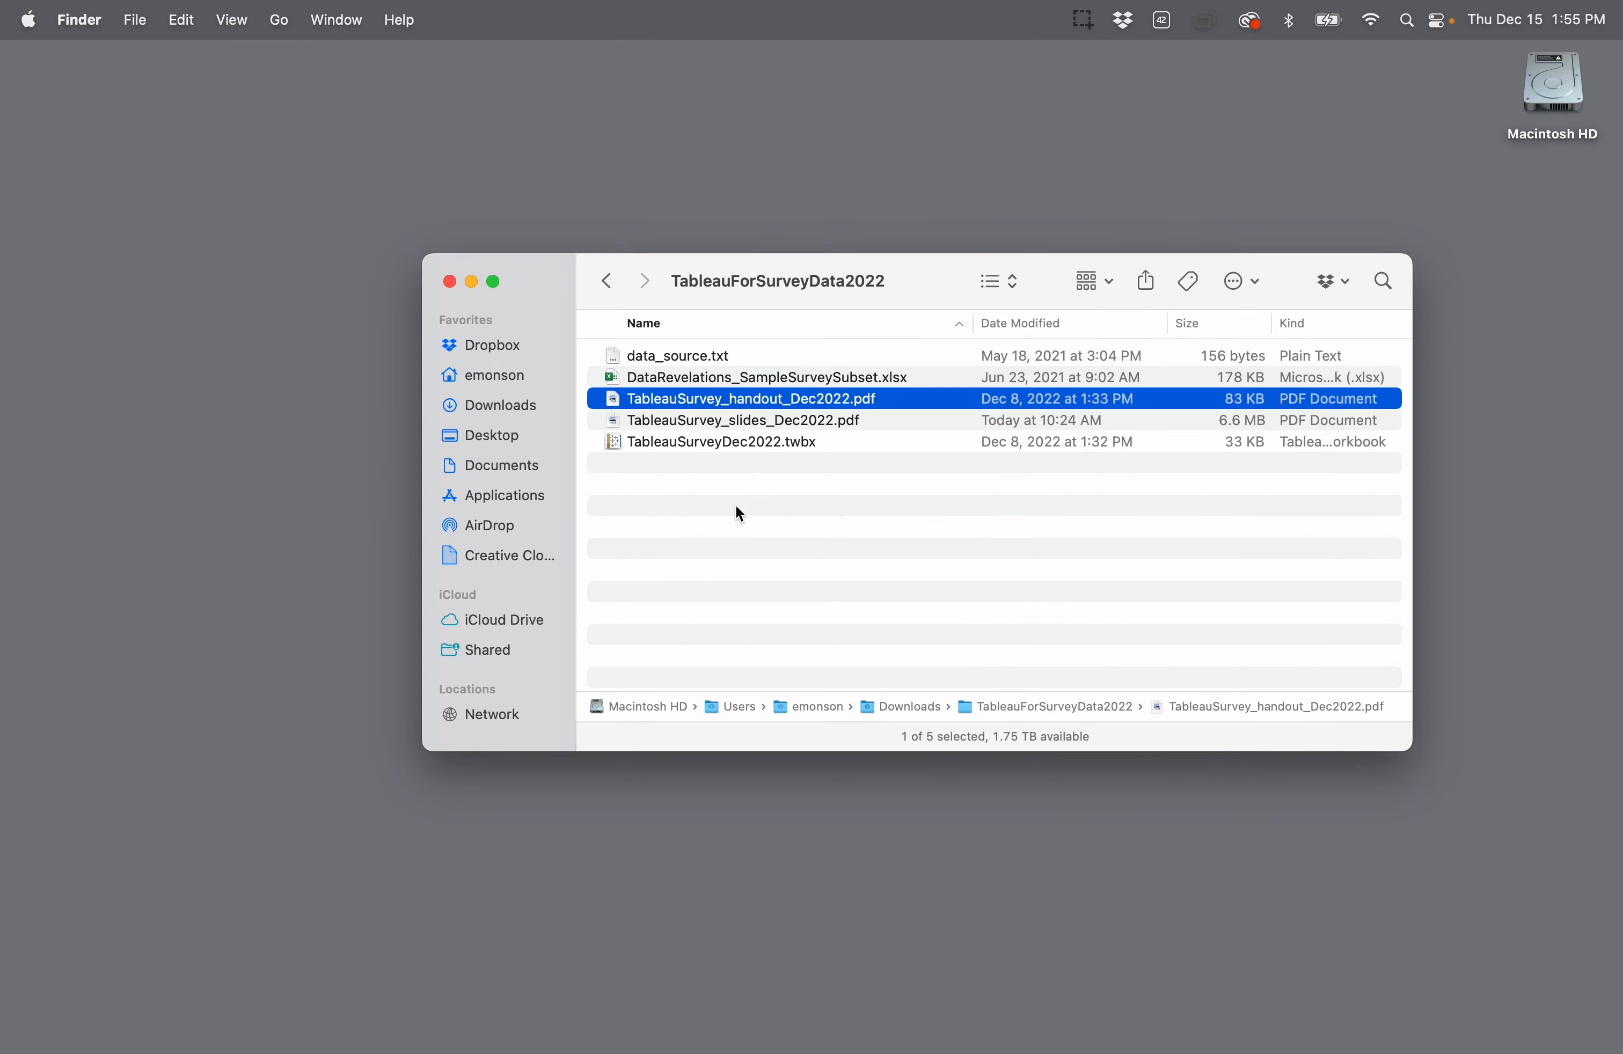
# Step: Open DataRevelations_SampleSurveySubset.xlsx in Excel, review its Data Labels, Data Numbers and Questions sheets, and close the workbook
pyautogui.click(615, 384)
pyautogui.doubleClick(616, 384)
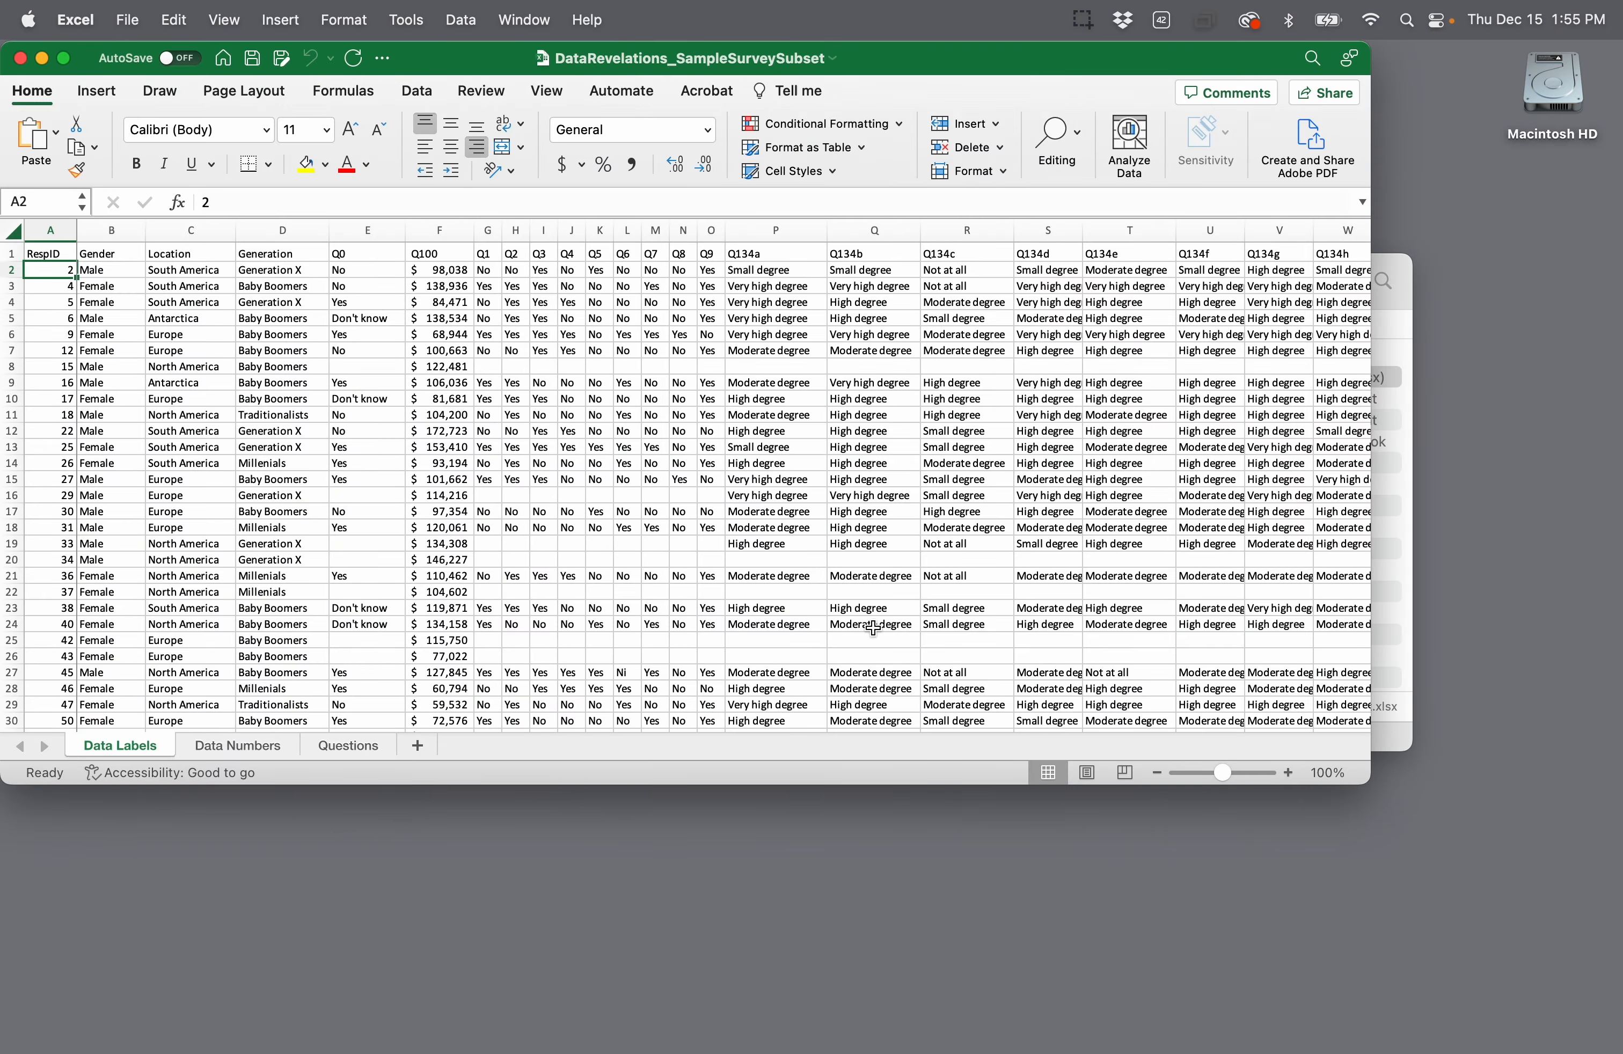
pyautogui.moveTo(1371, 783); pyautogui.dragTo(1554, 1027)
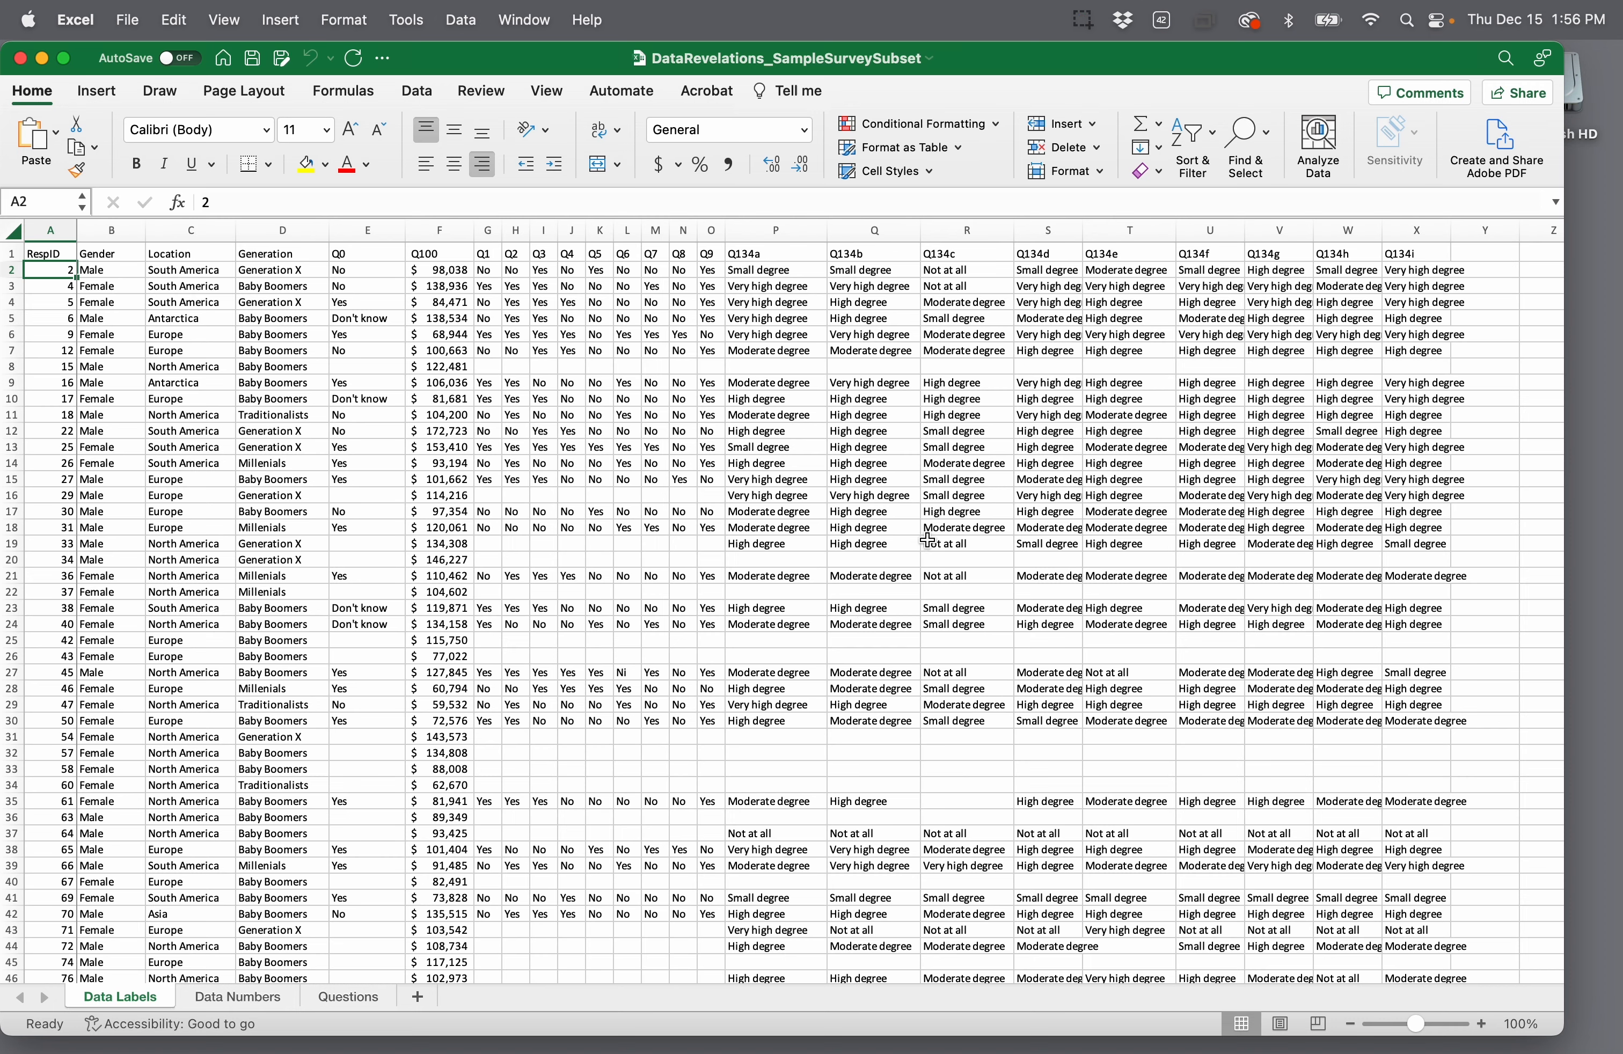
pyautogui.click(217, 1000)
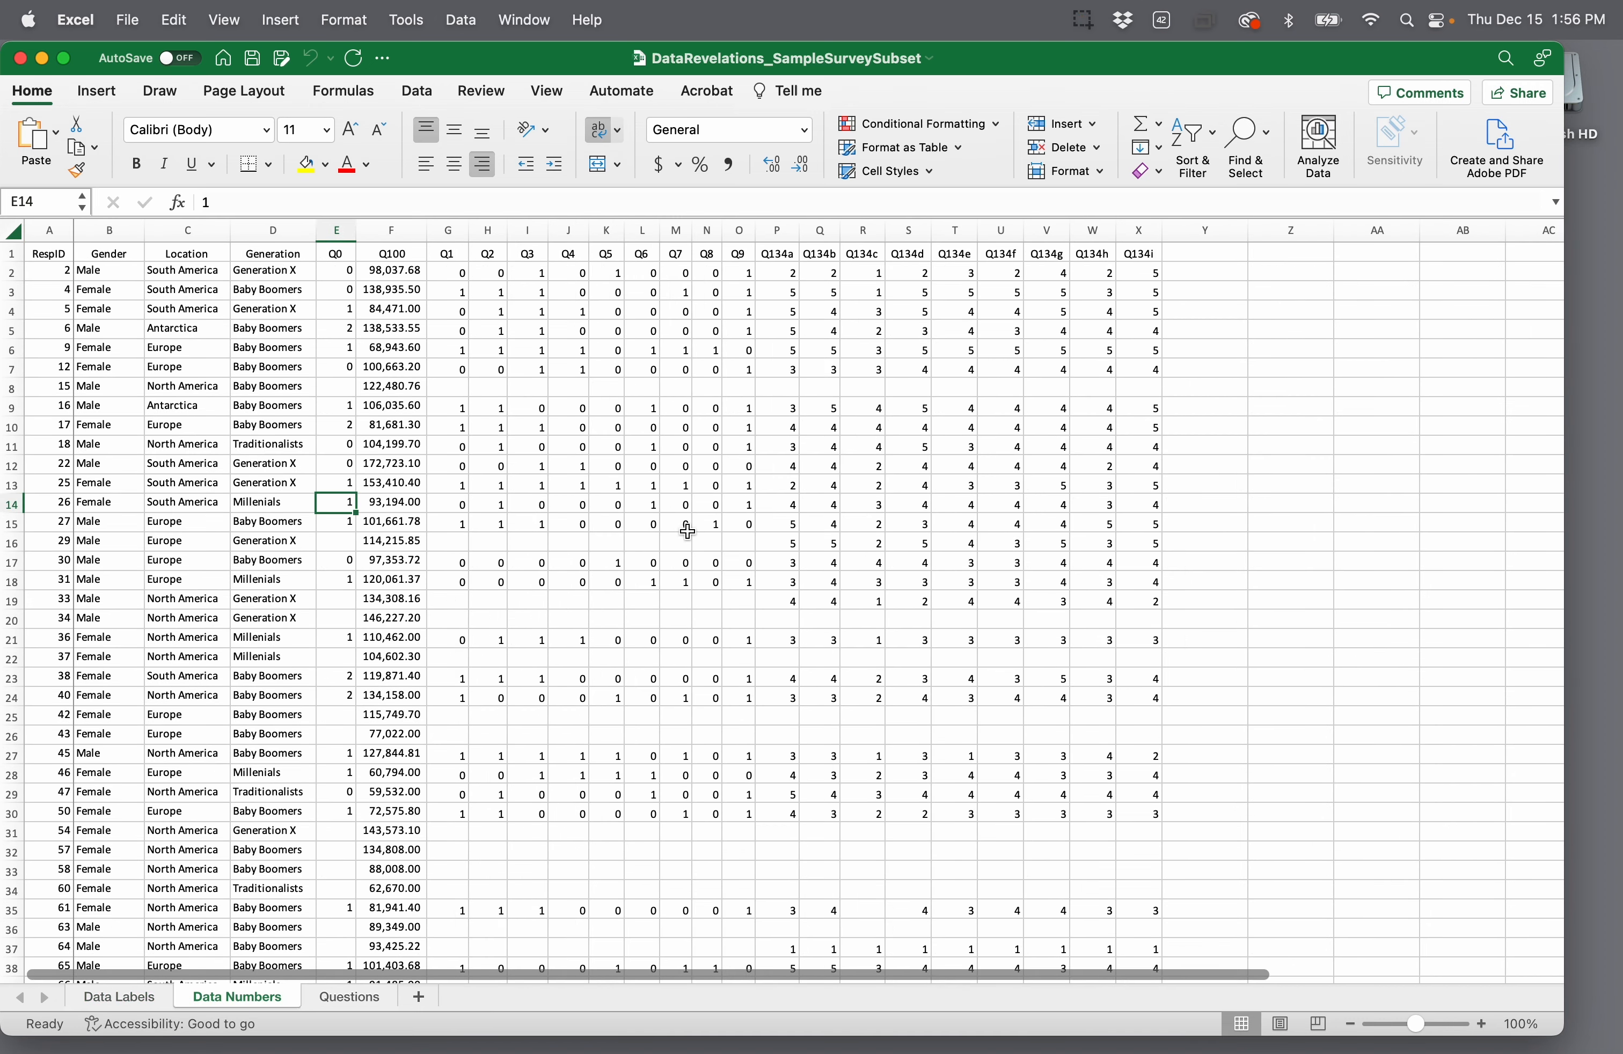
pyautogui.click(358, 994)
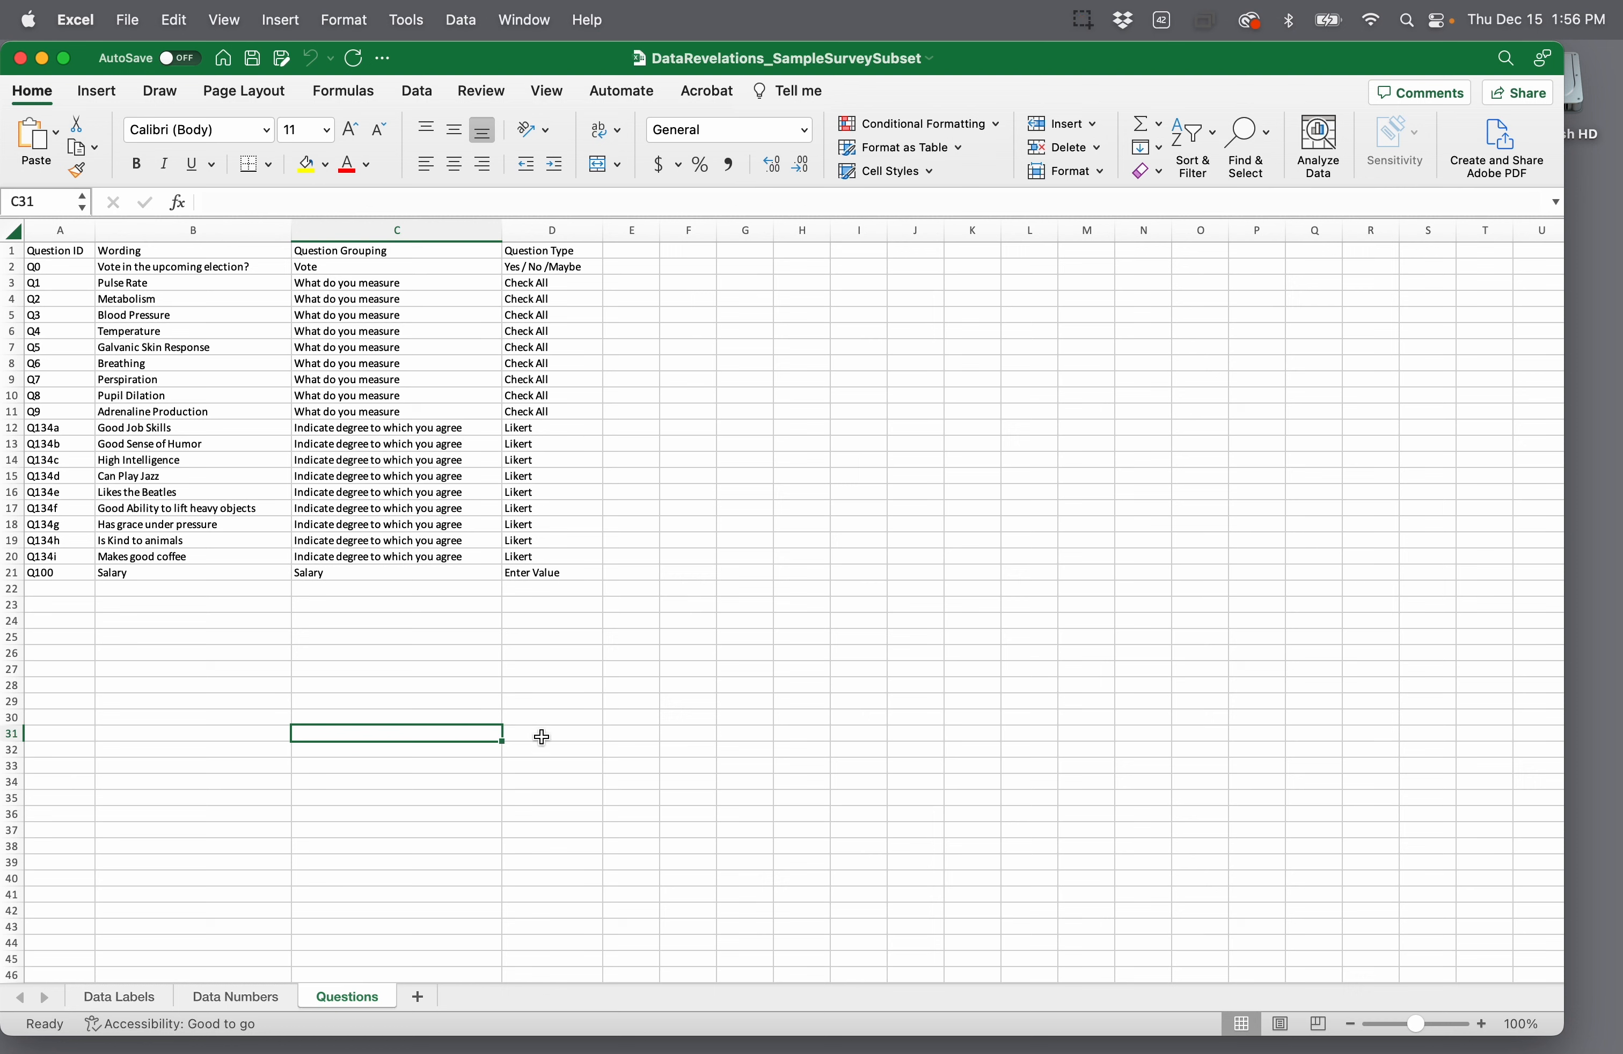
pyautogui.click(21, 60)
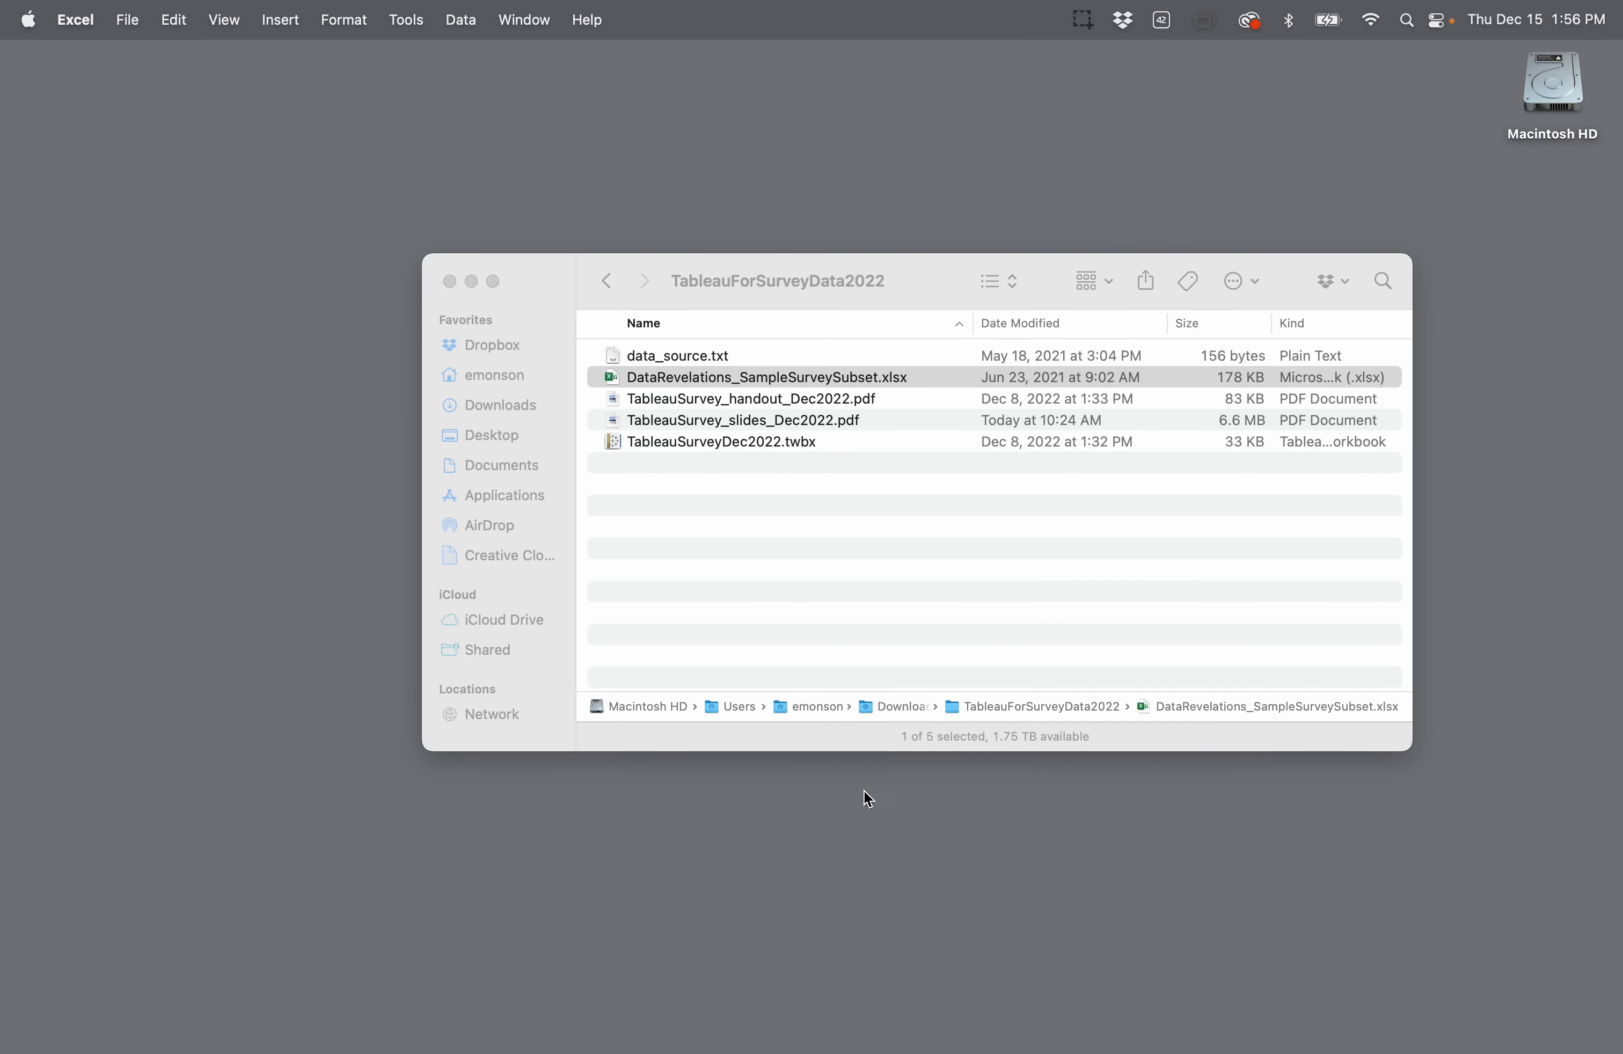
# Step: Switch to Tableau Public and connect to DataRevelations_SampleSurveySubset.xlsx in the TableauForSurveyData2022 folder under Downloads, allowing folder access
pyautogui.moveTo(890, 1027)
pyautogui.click(447, 1000)
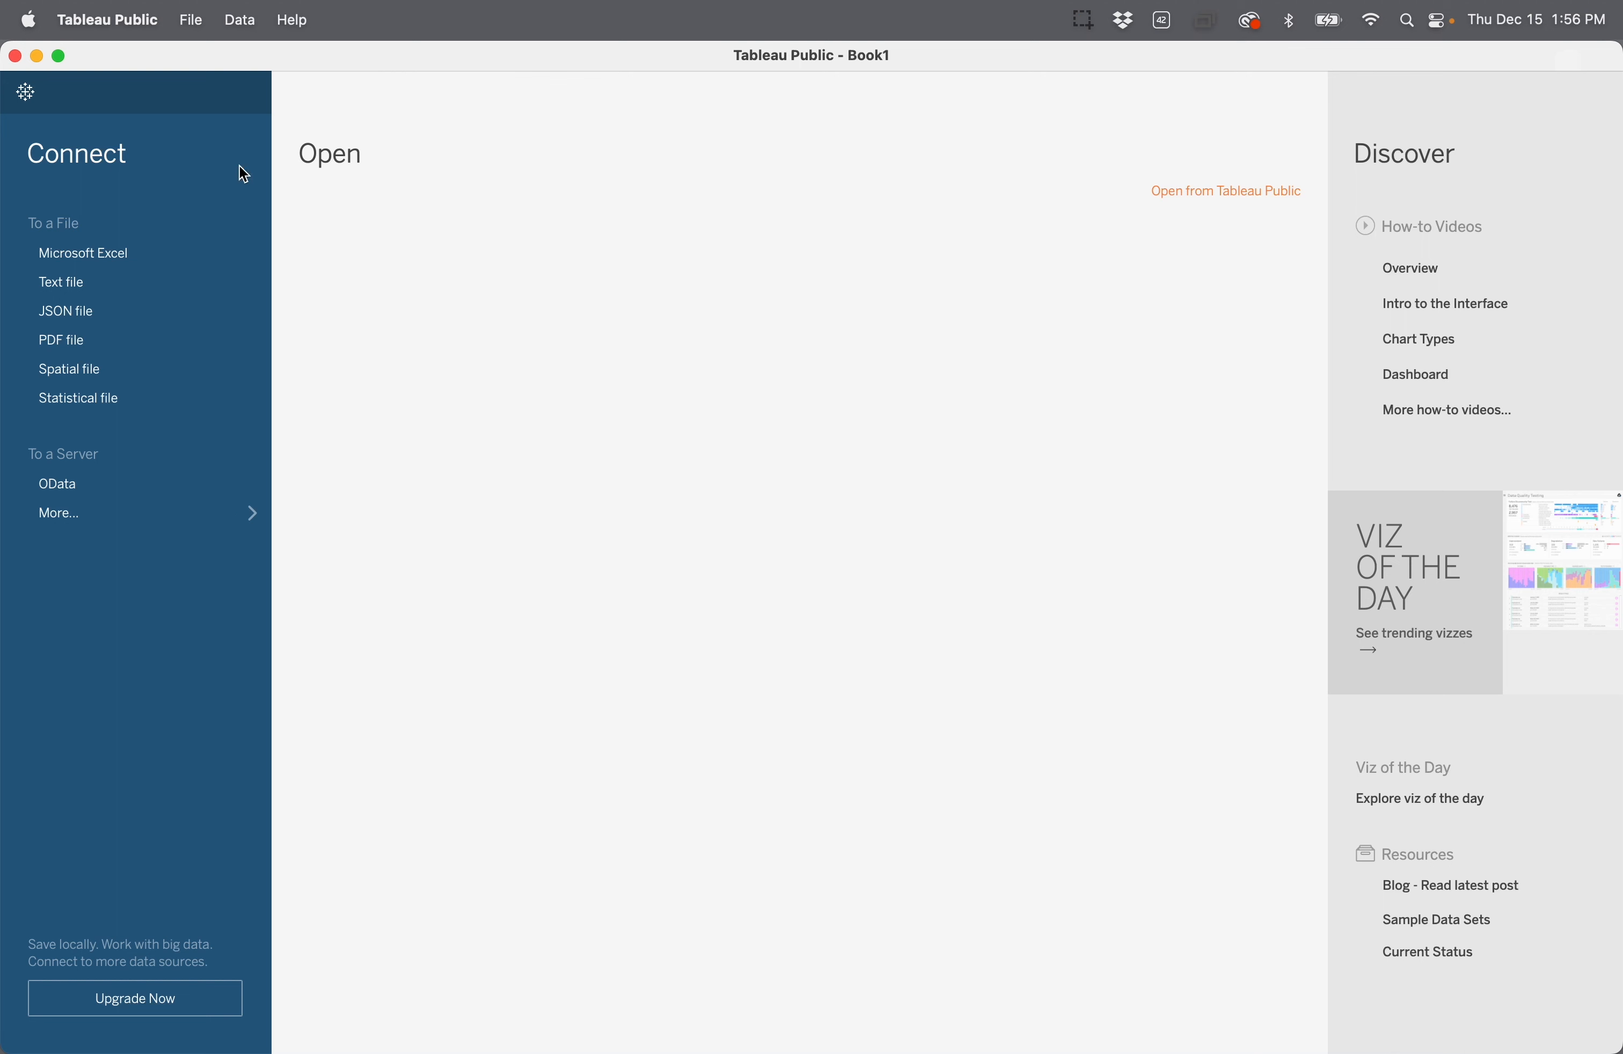
pyautogui.click(93, 257)
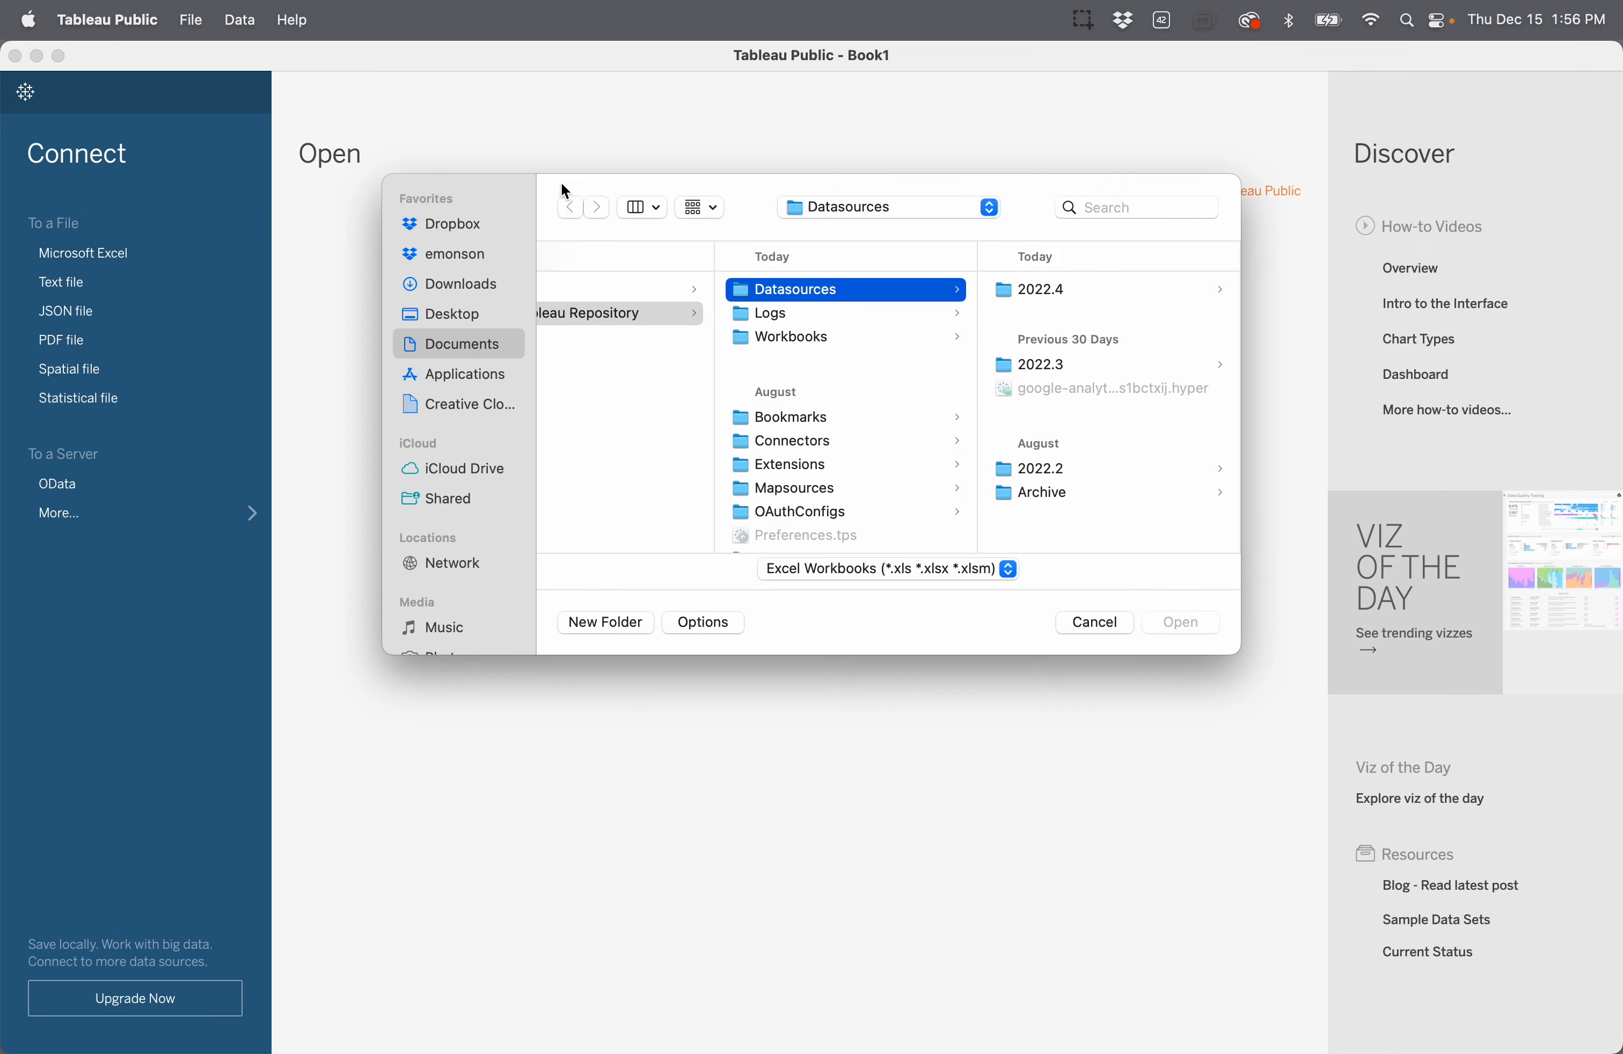
pyautogui.click(455, 284)
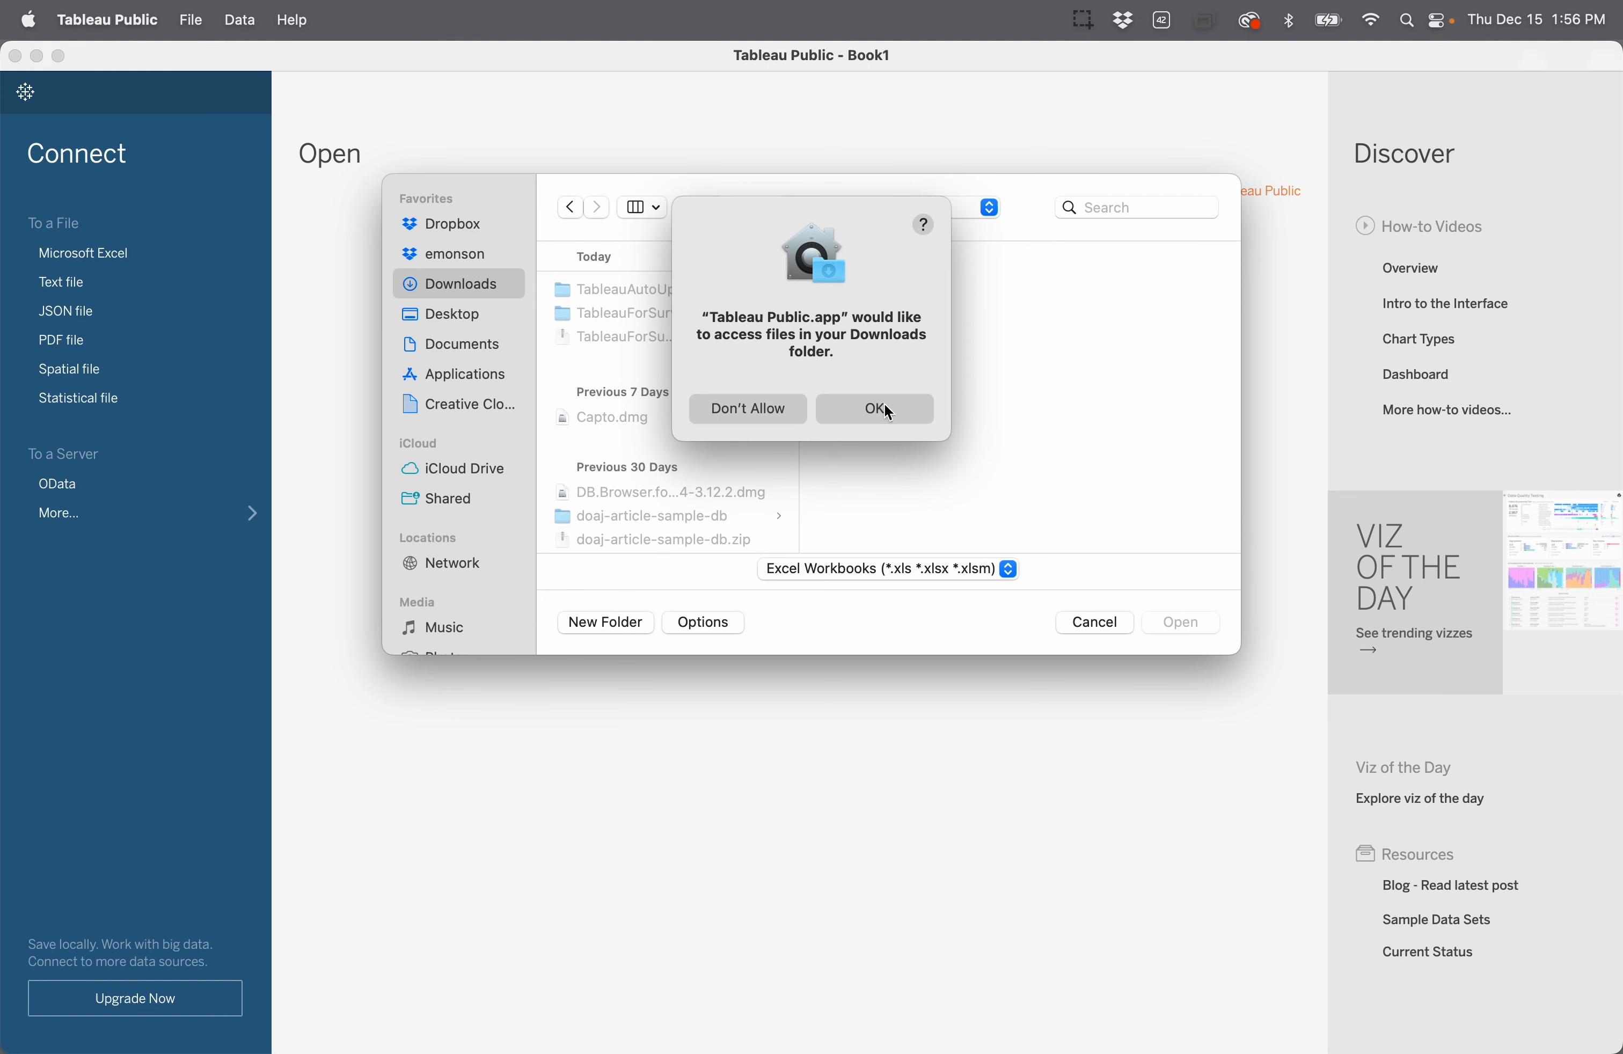
pyautogui.click(886, 408)
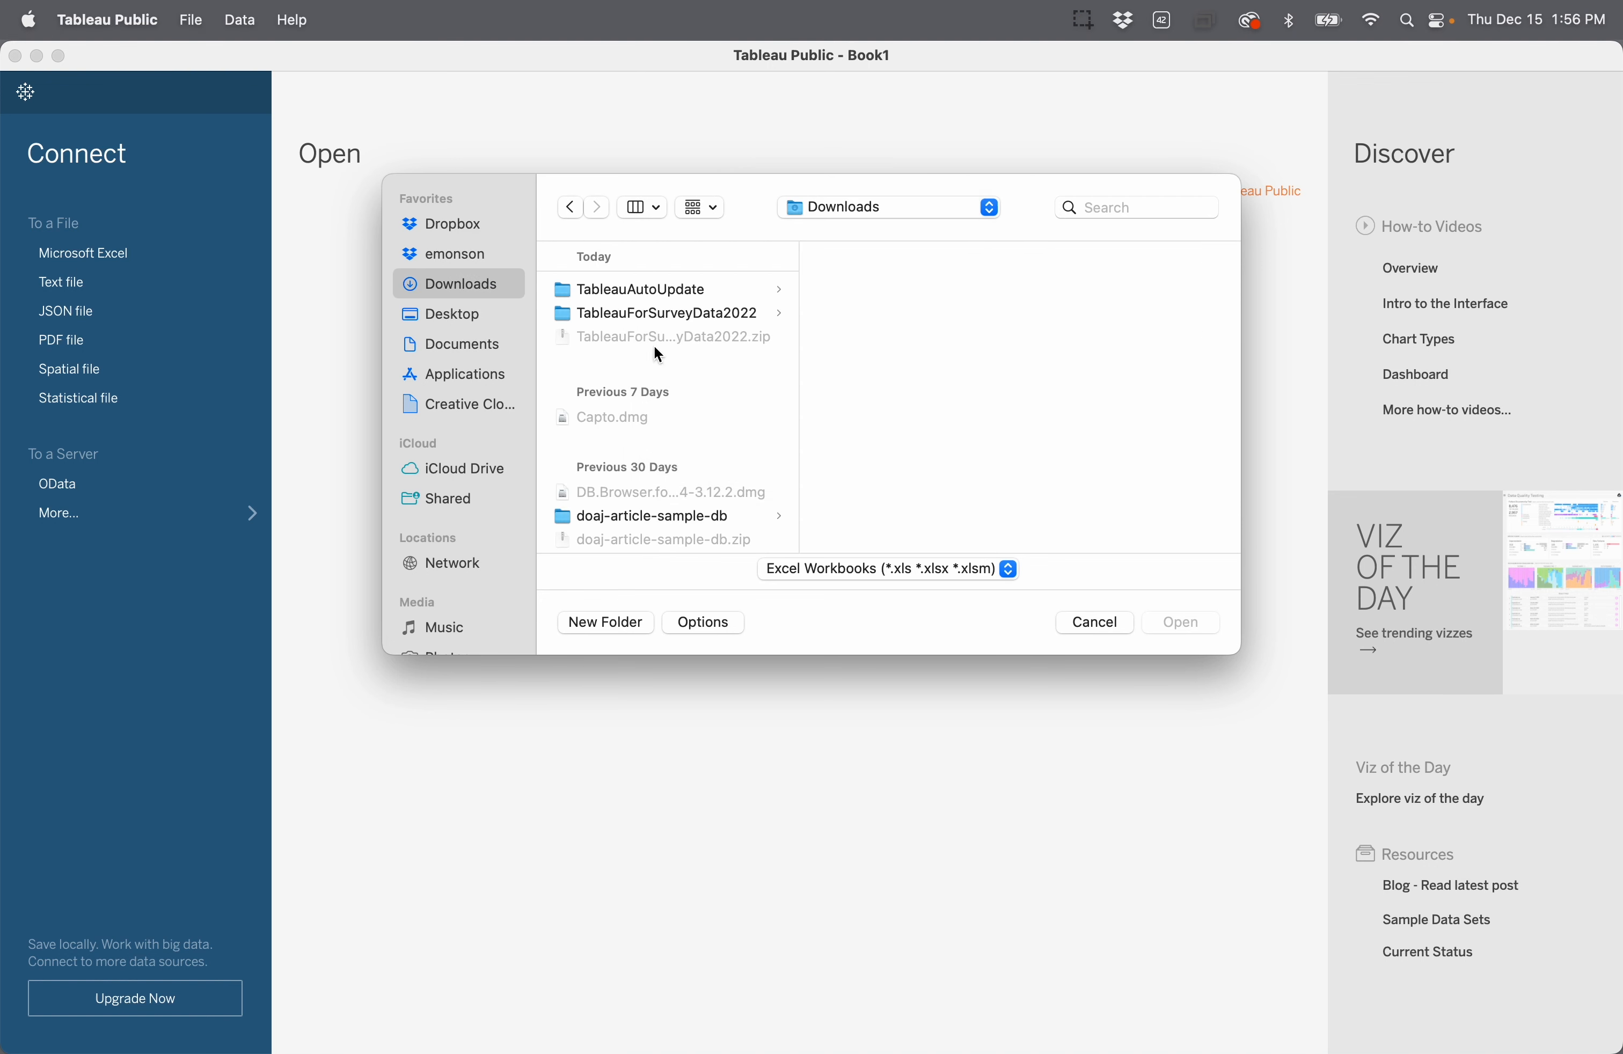
pyautogui.click(566, 312)
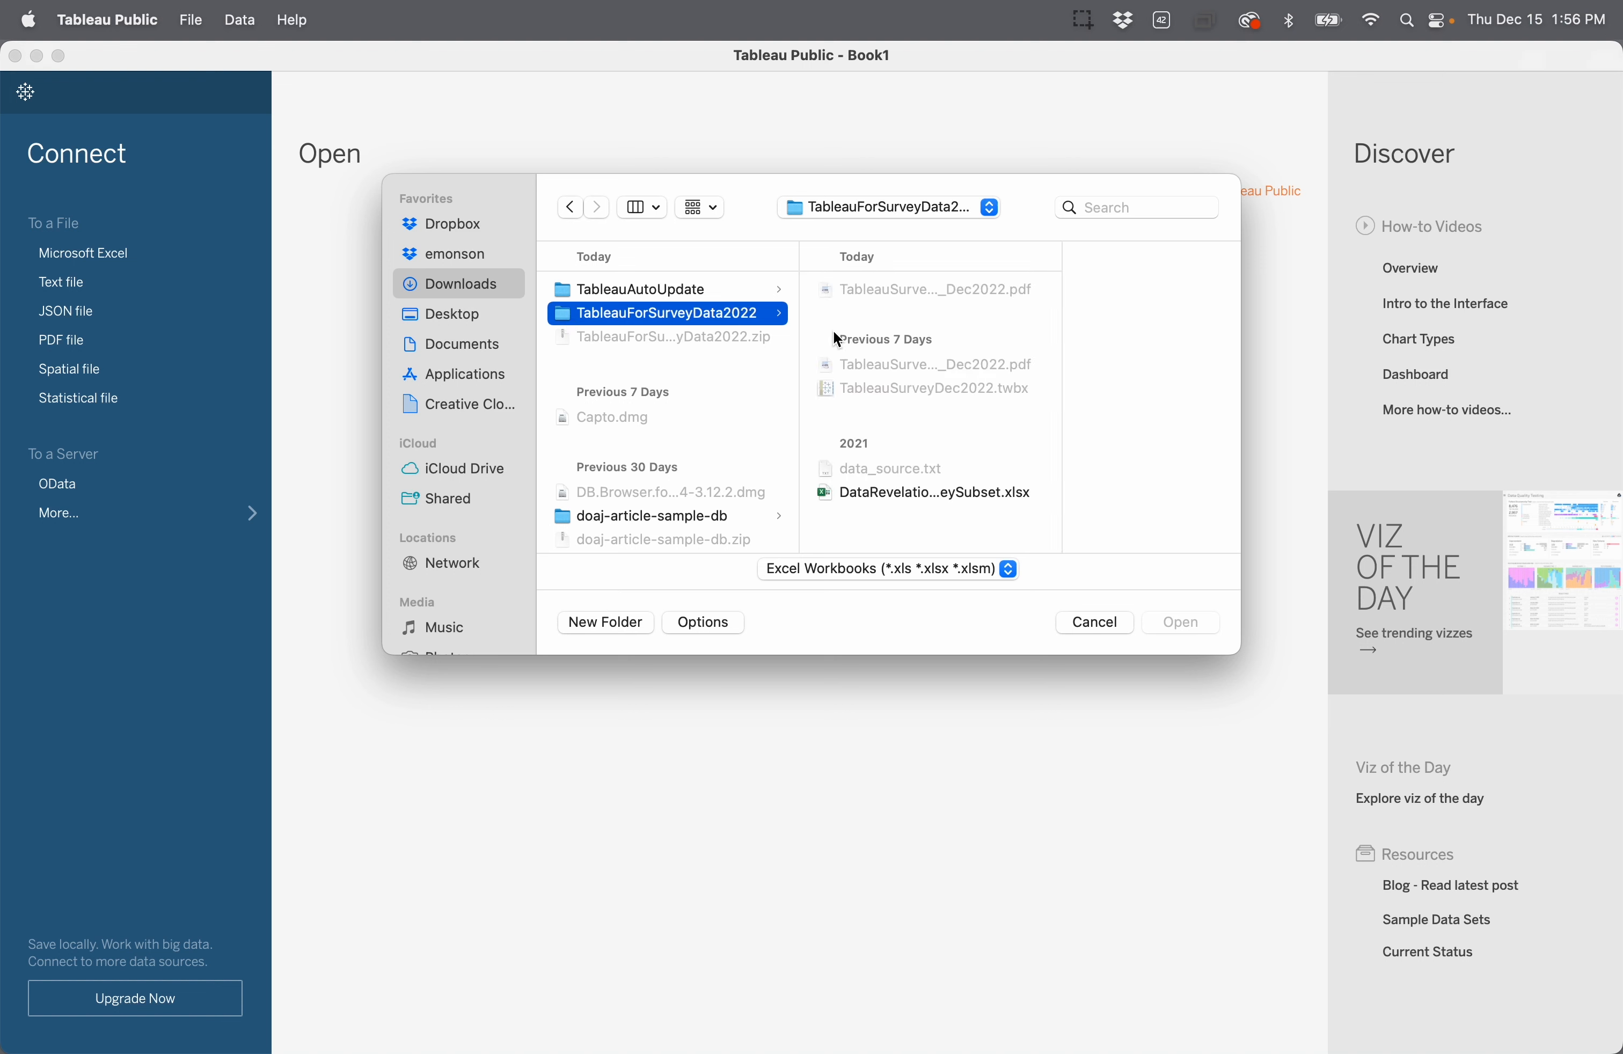
pyautogui.click(824, 489)
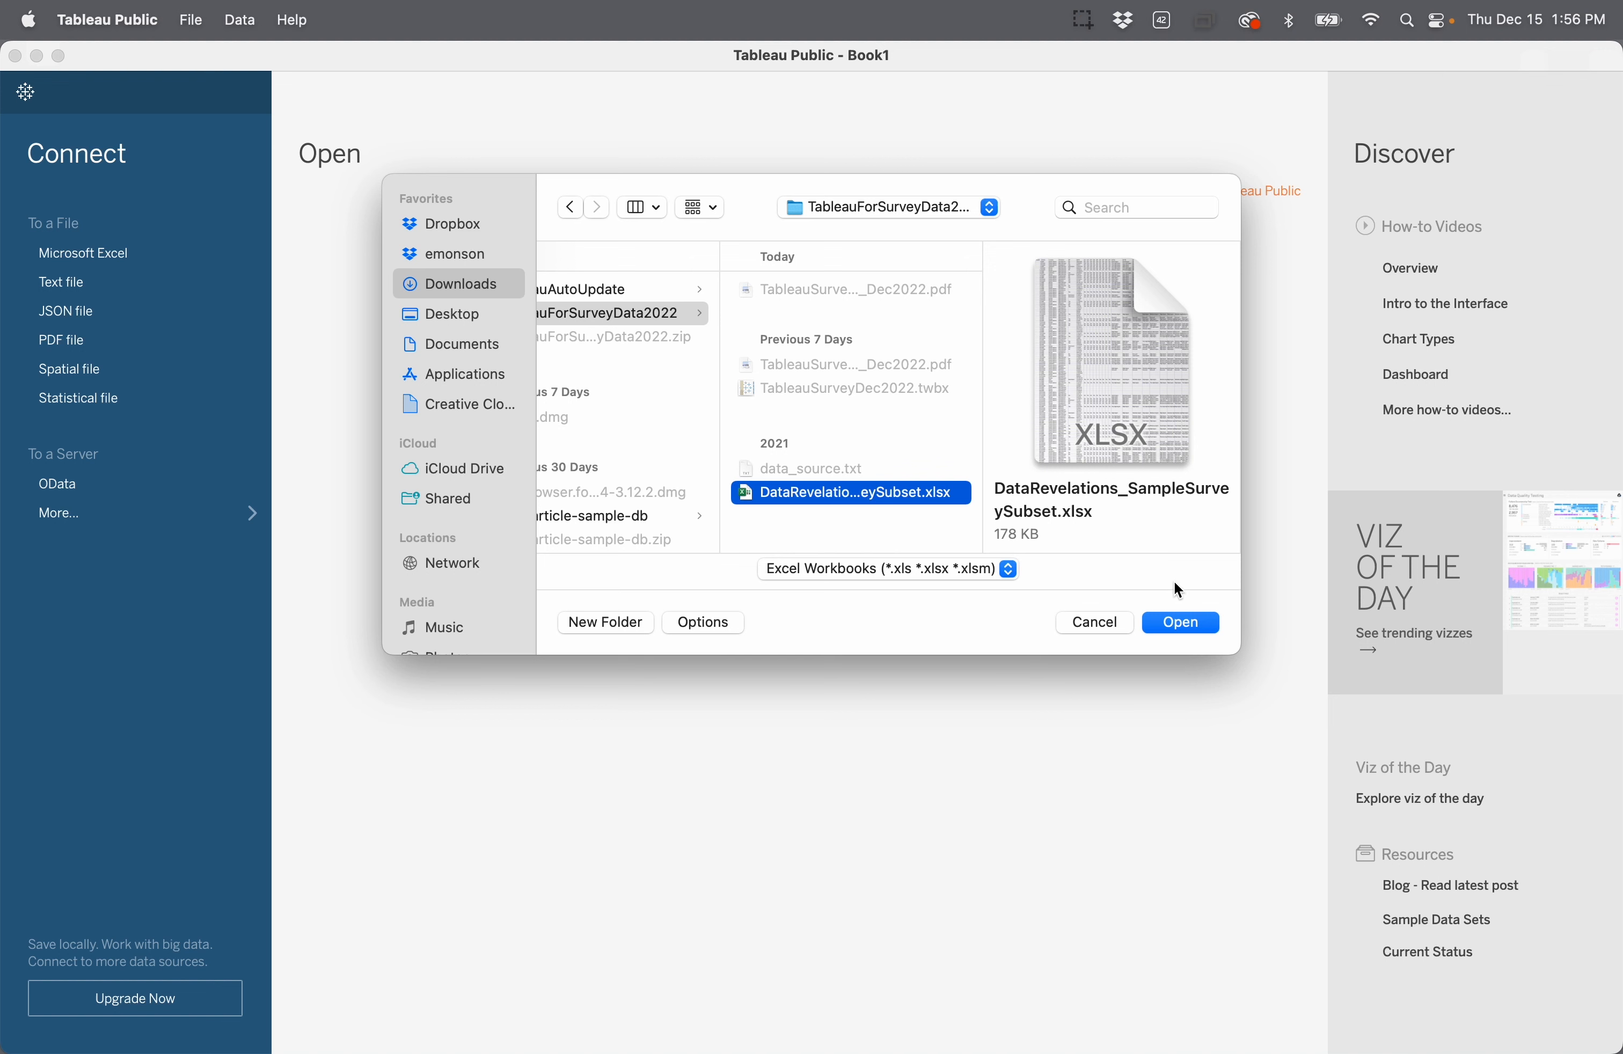
pyautogui.click(1182, 623)
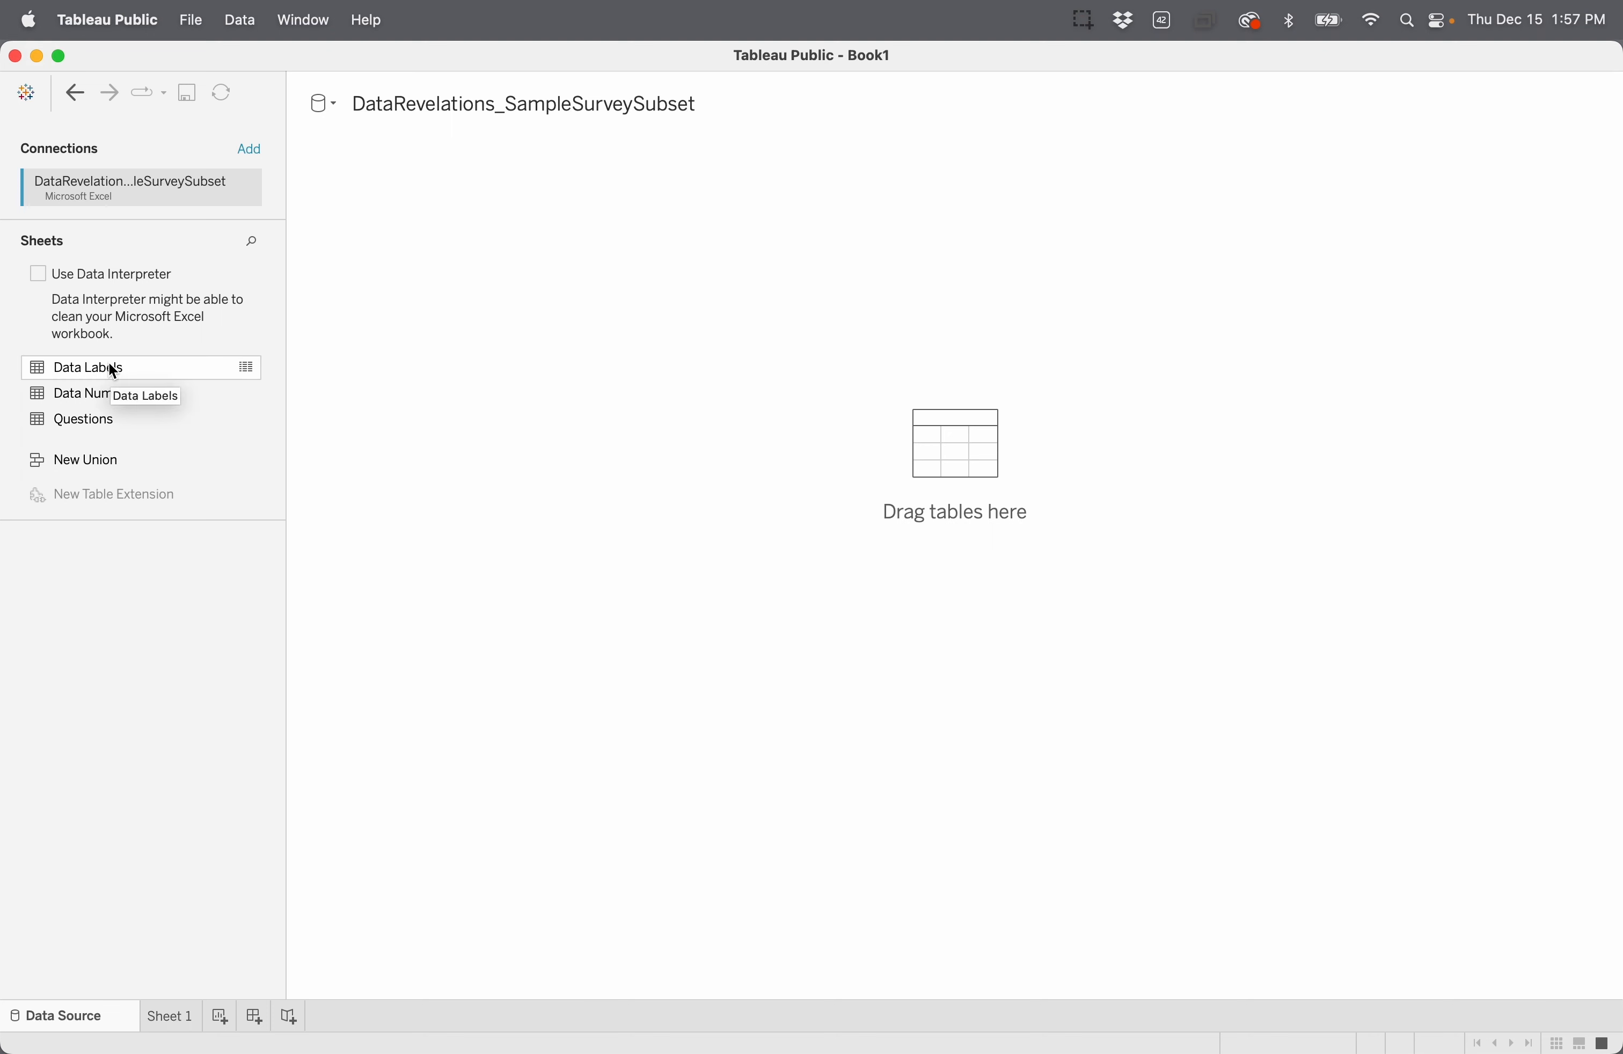
# Step: Add the Data Labels table to the data source canvas and look through its question columns
pyautogui.moveTo(113, 371); pyautogui.dragTo(834, 450)
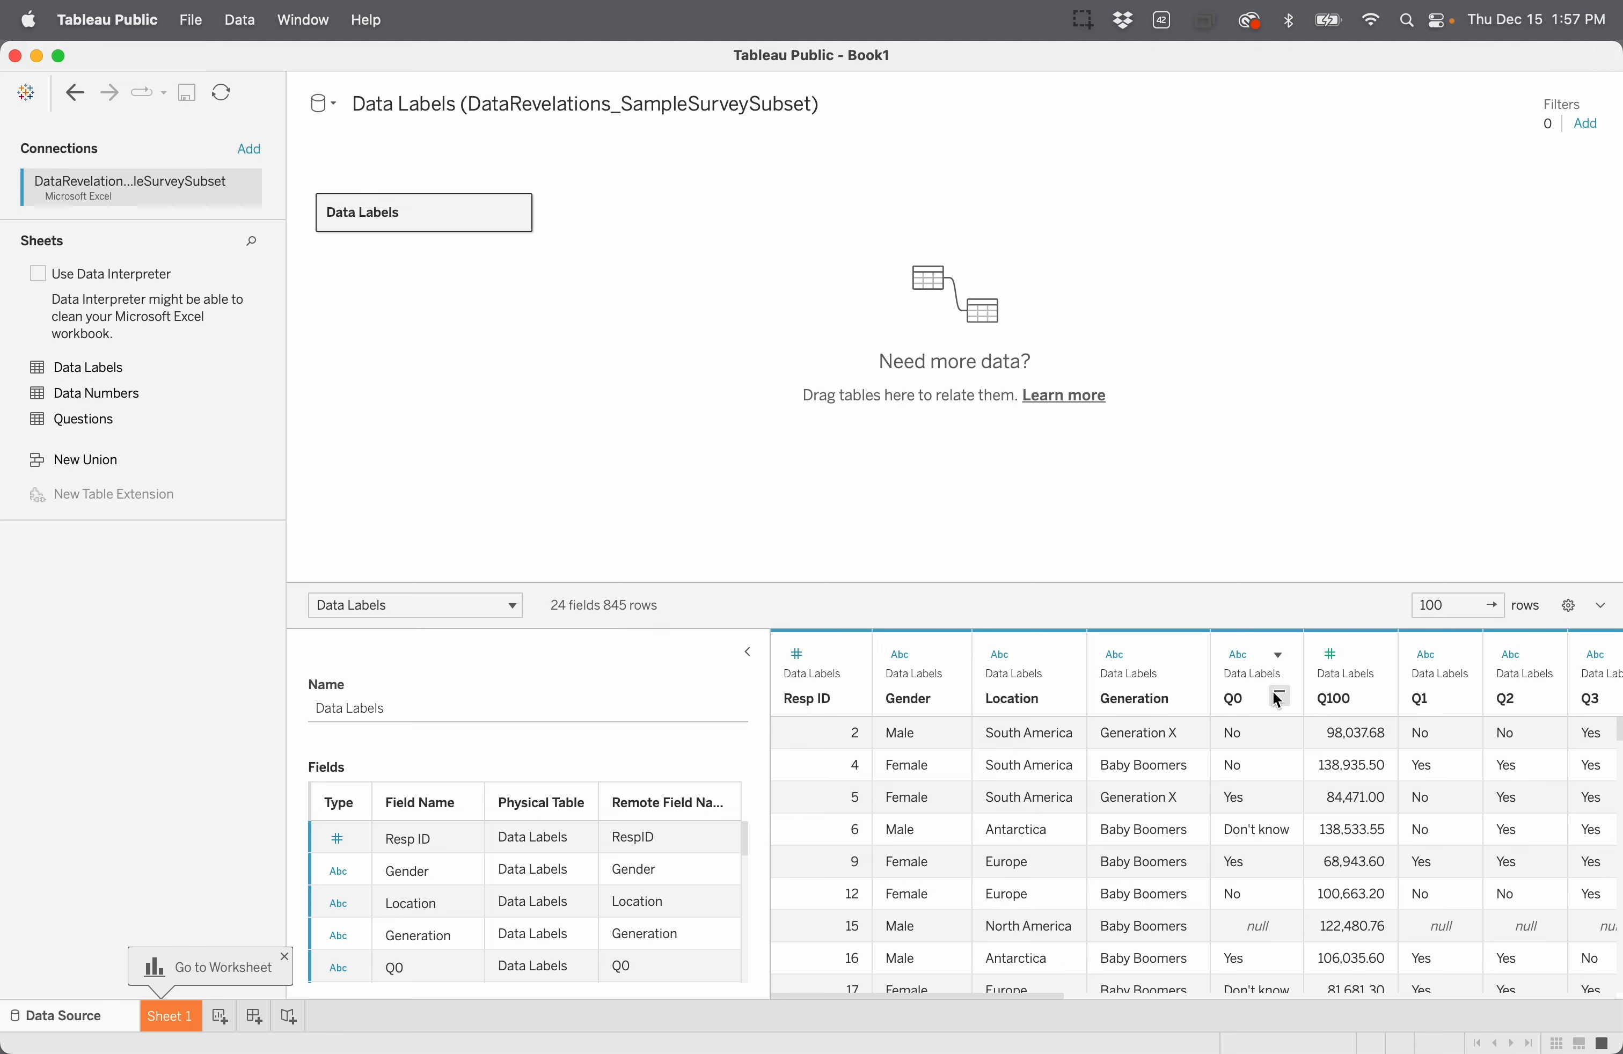
pyautogui.hscroll(5, 1342, 767)
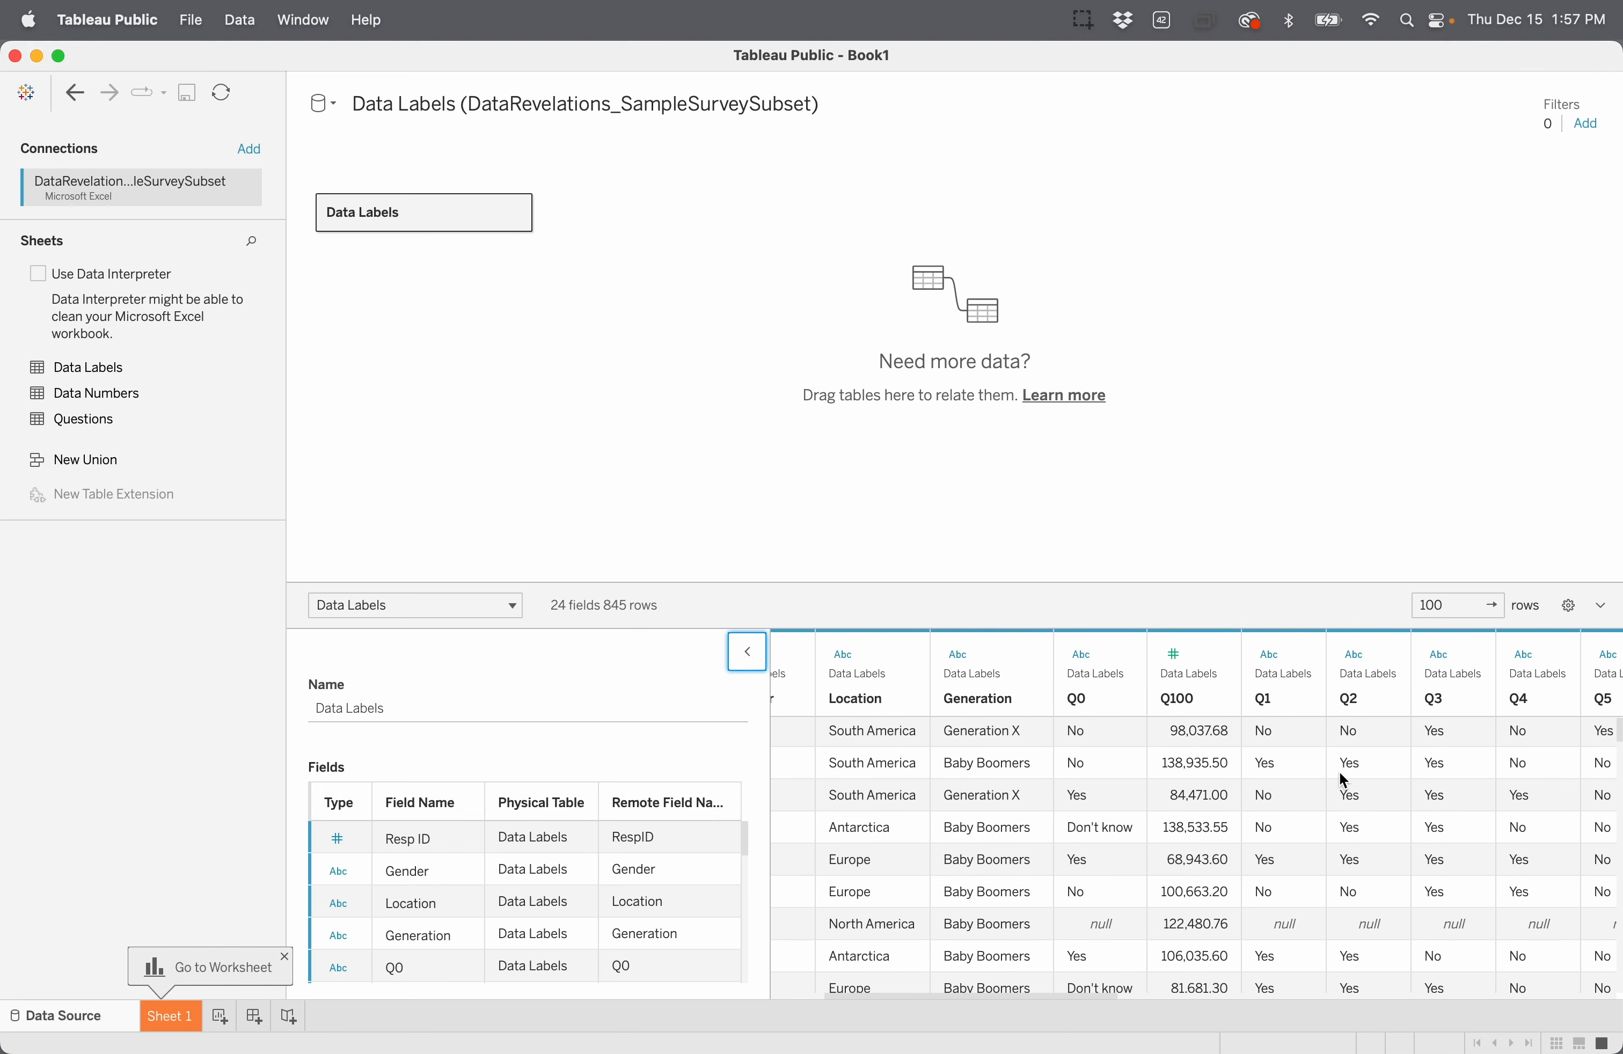
pyautogui.hscroll(1, 1343, 781)
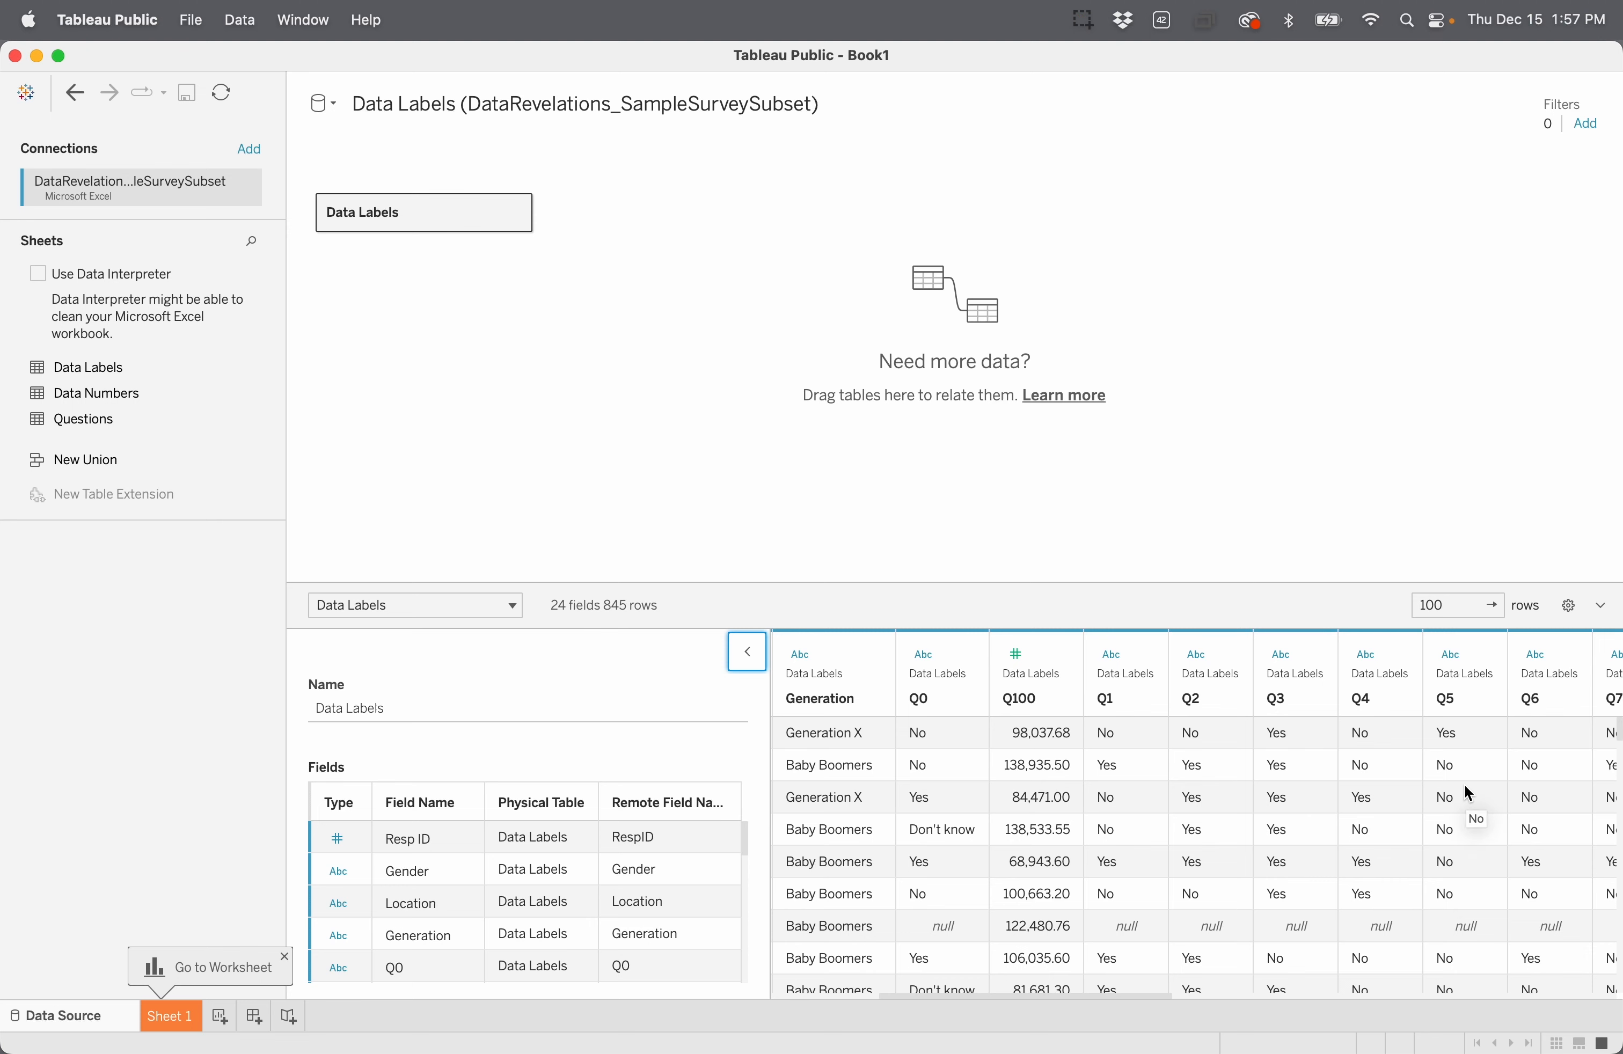
pyautogui.hscroll(10, 1469, 793)
pyautogui.hscroll(-15, 1469, 793)
pyautogui.hscroll(2, 1464, 788)
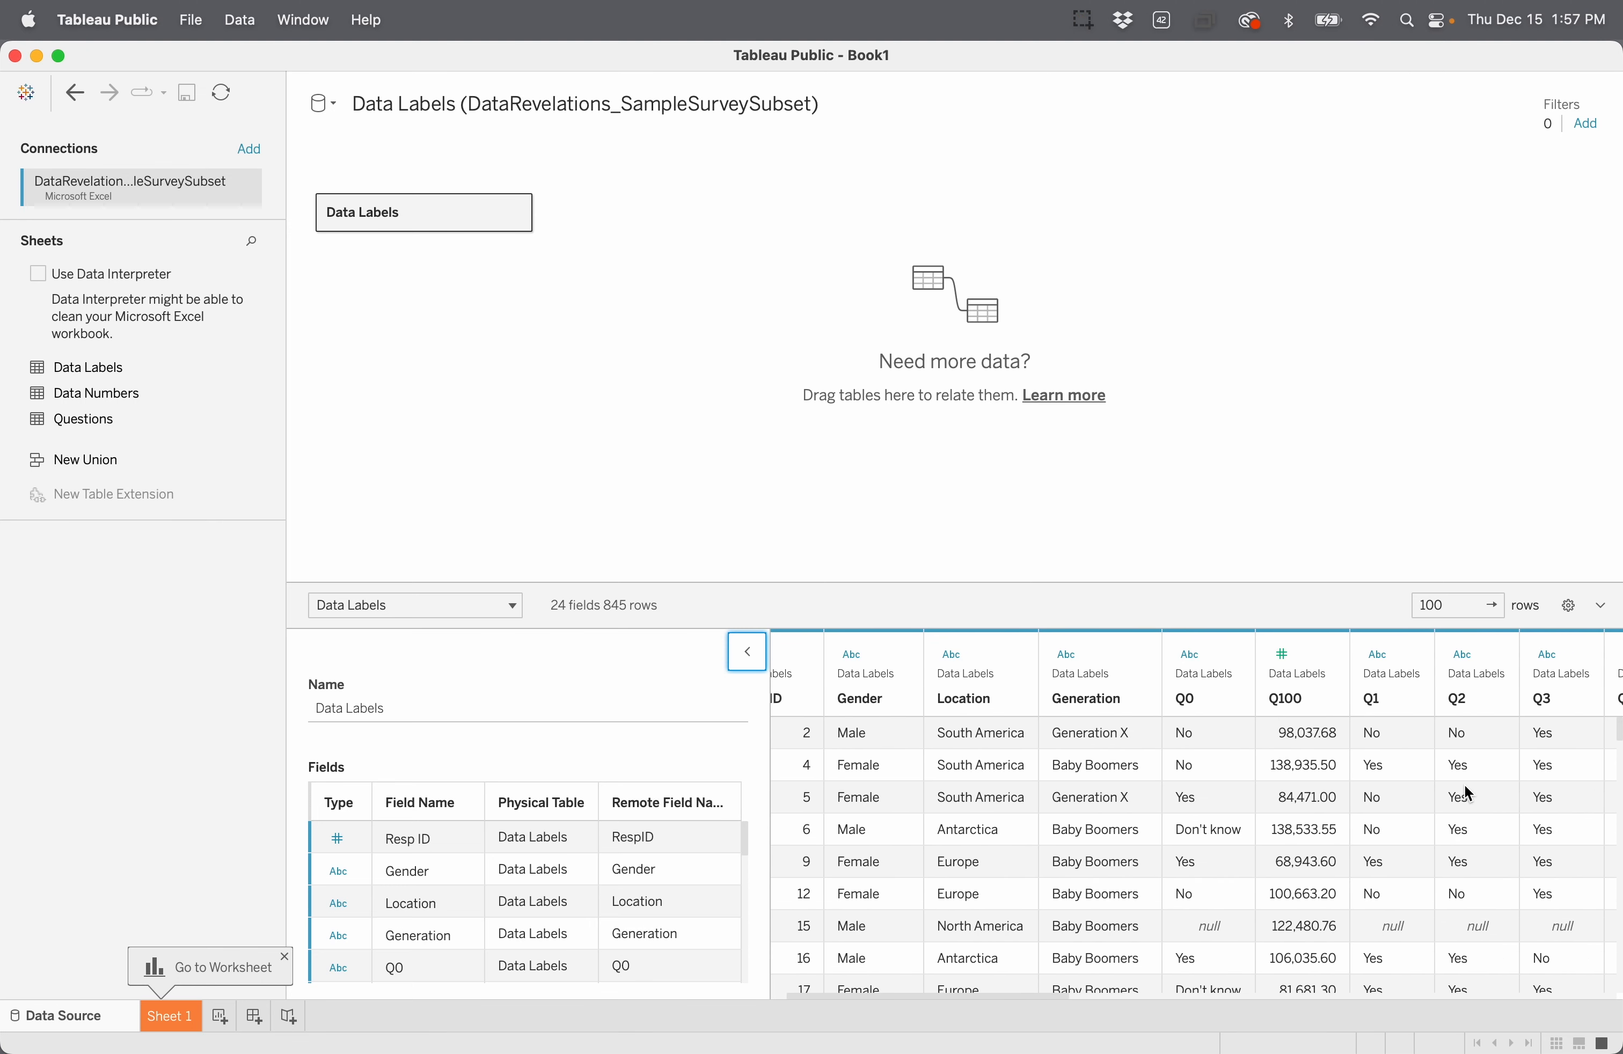
# Step: Pivot all question response columns from Q0 through Q134i and check the resulting rows
pyautogui.click(1205, 646)
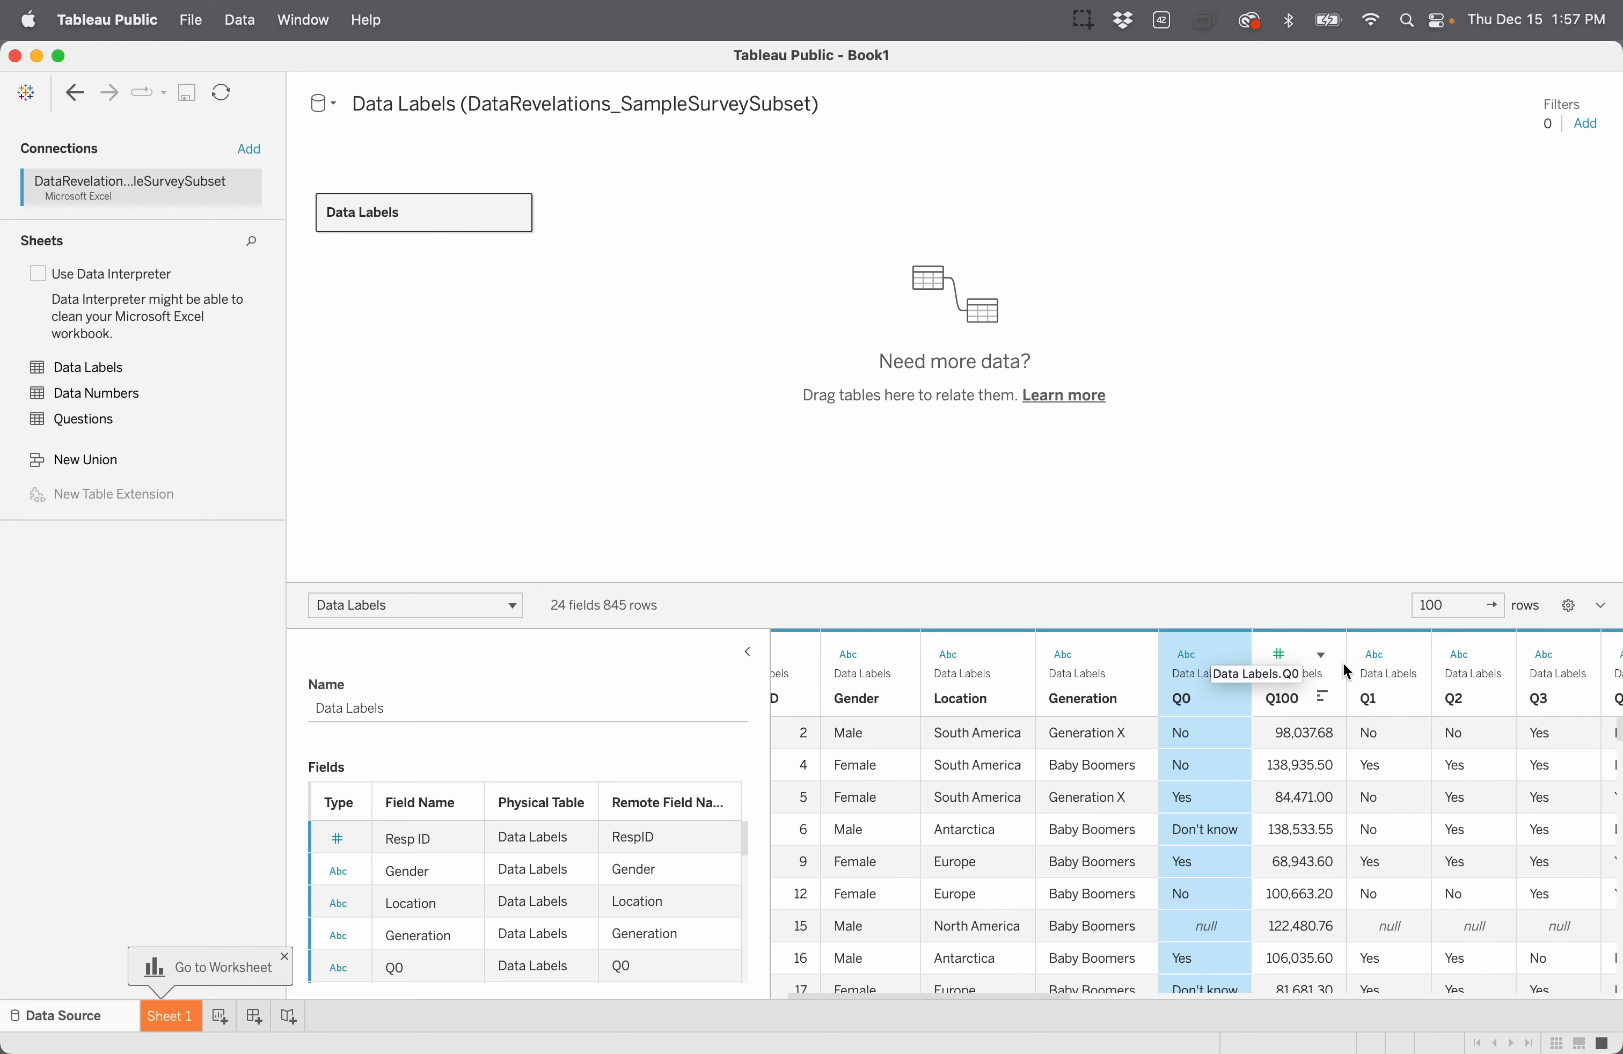
pyautogui.hscroll(10, 1372, 785)
pyautogui.hscroll(3, 1372, 785)
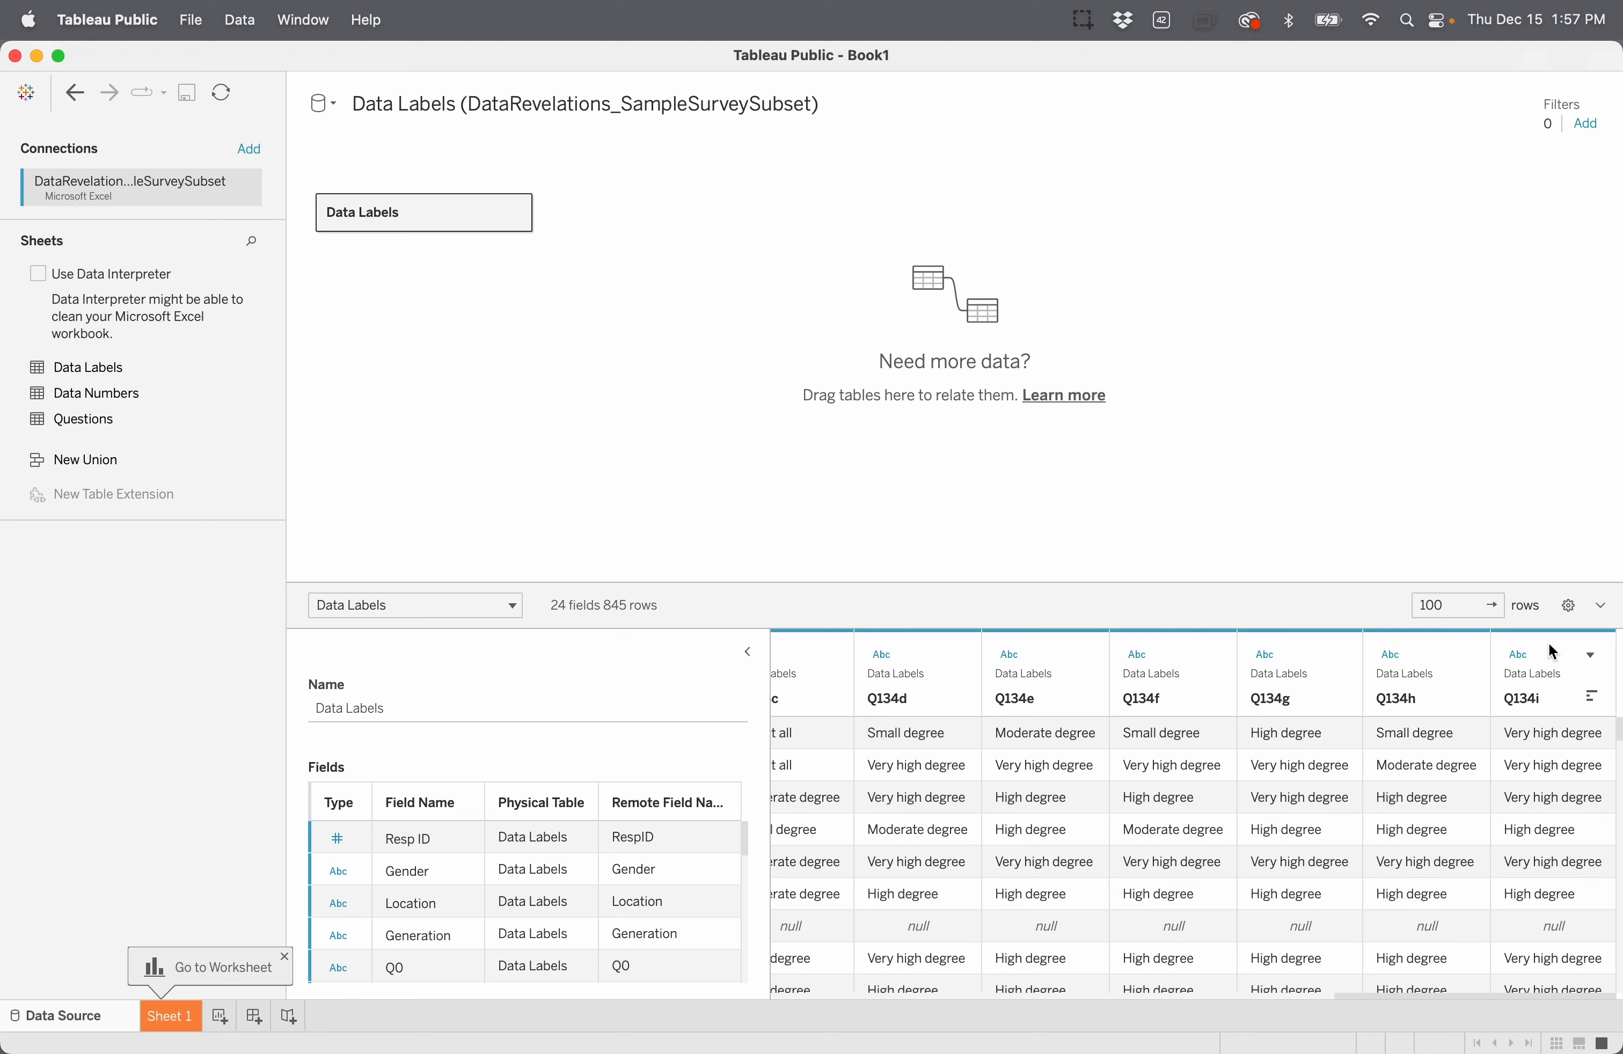
pyautogui.press('super+a')
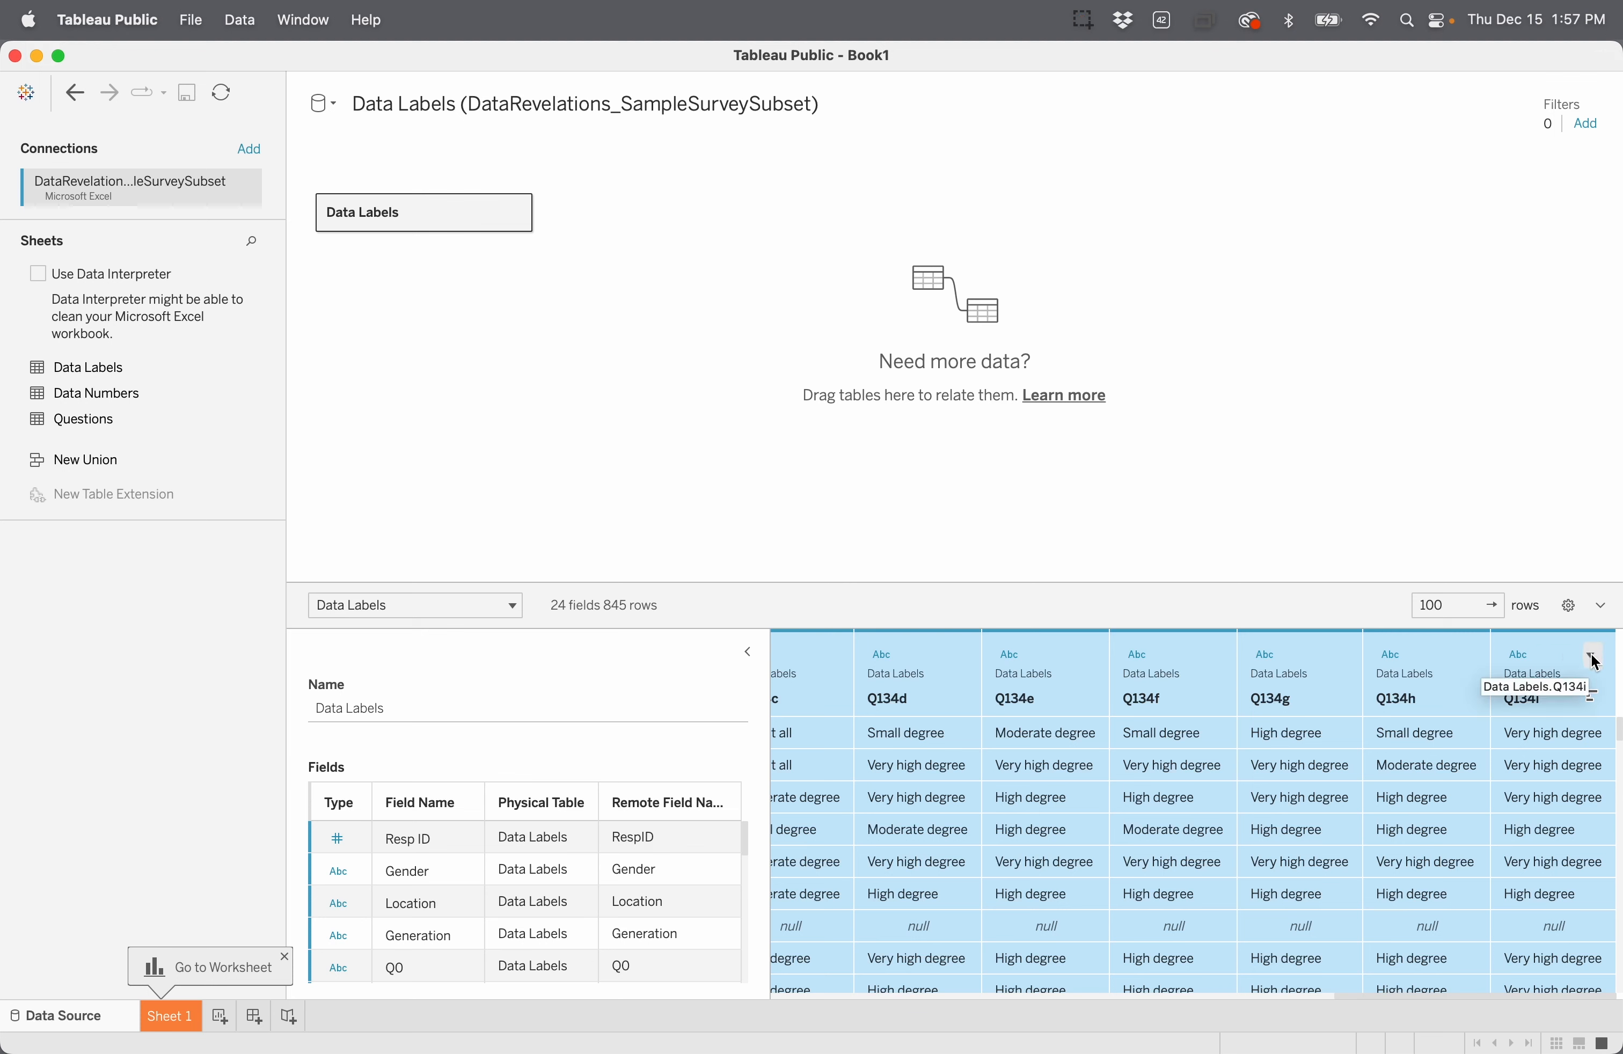
pyautogui.click(1594, 657)
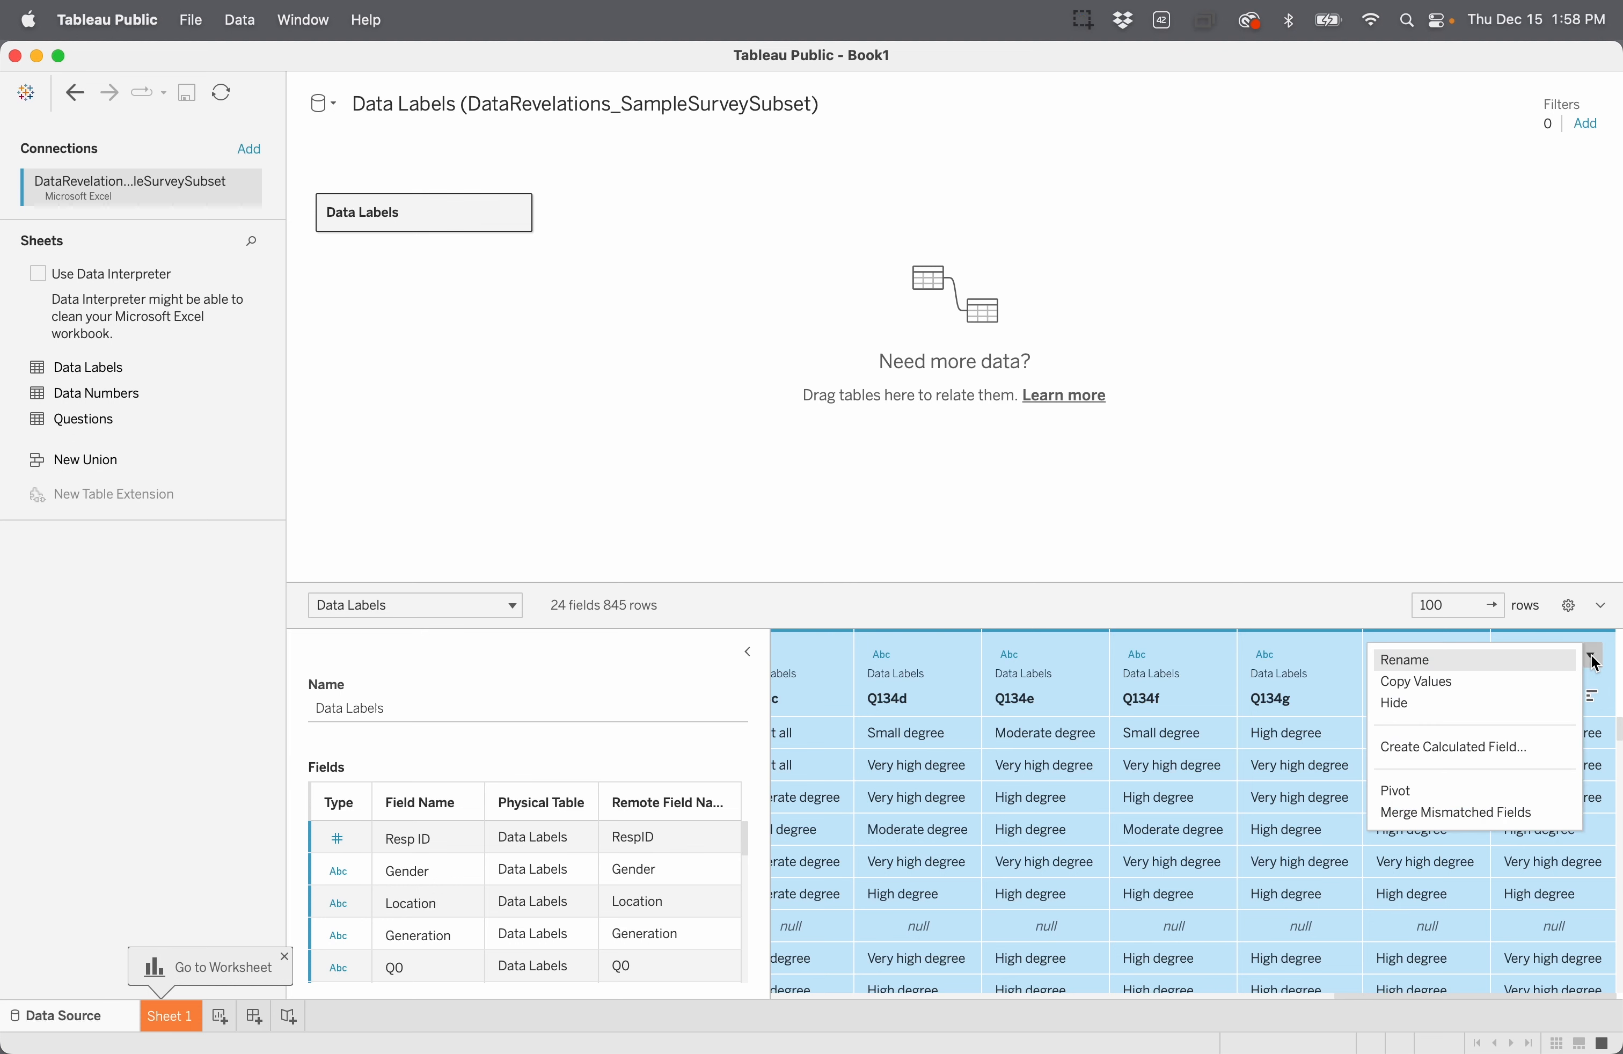
pyautogui.click(1446, 798)
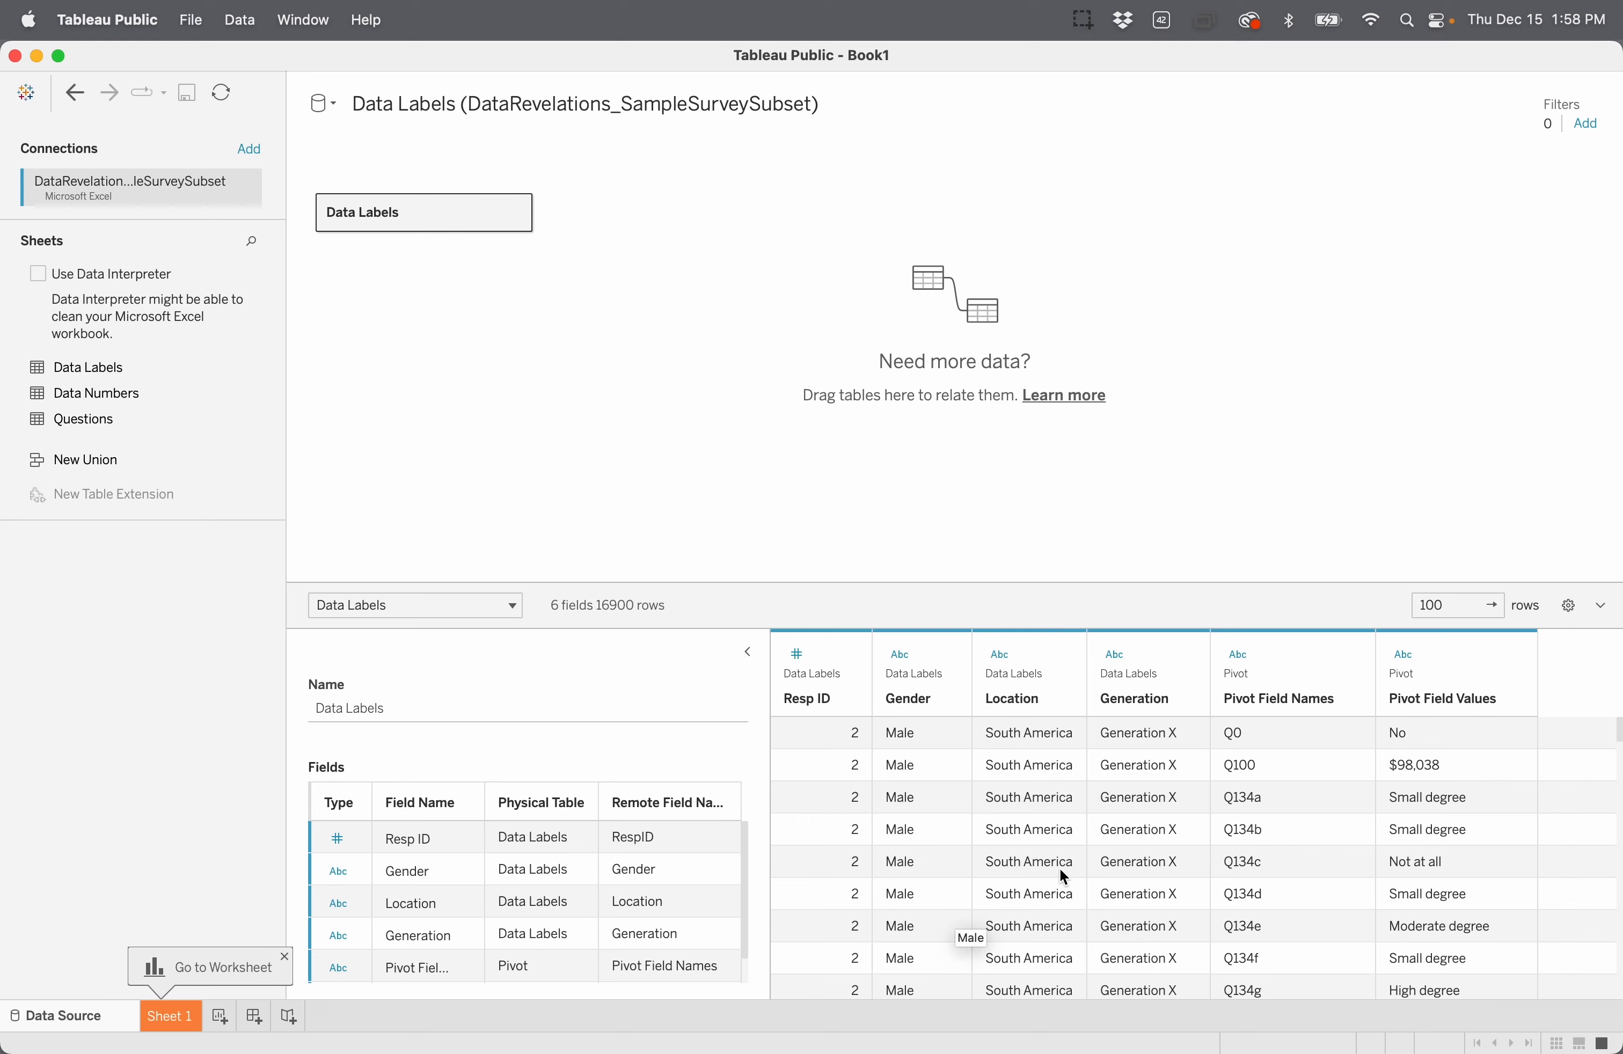
pyautogui.scroll(-10, 1122, 908)
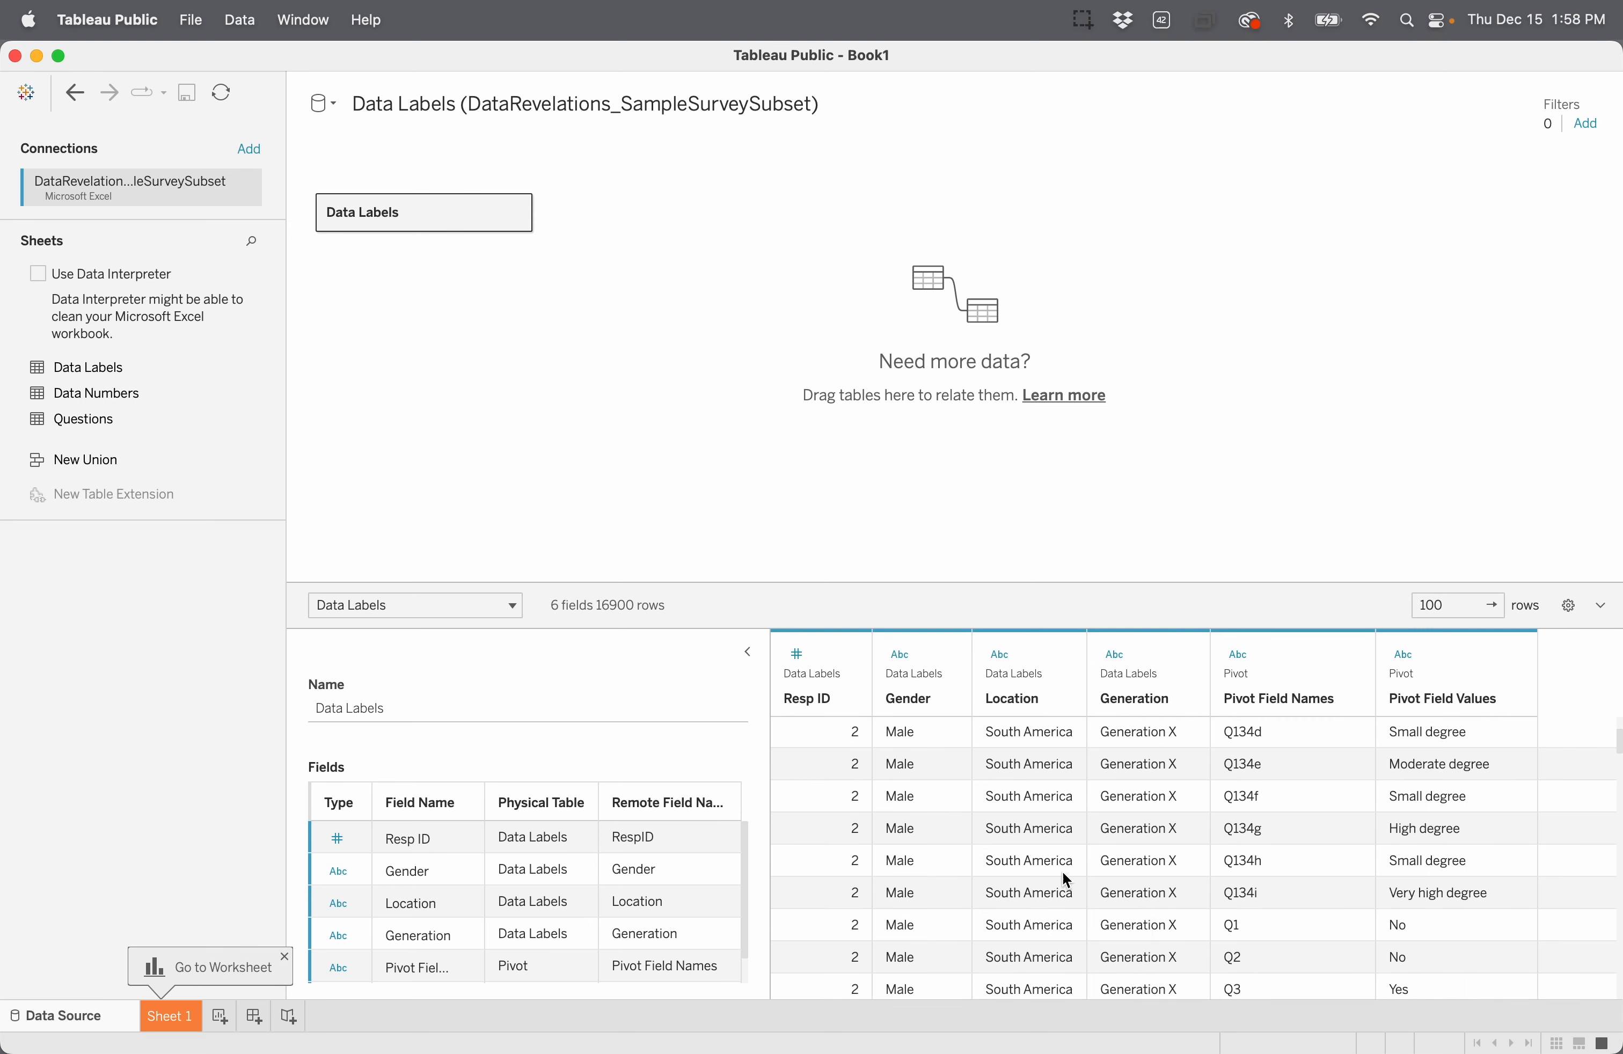
pyautogui.scroll(15, 1067, 880)
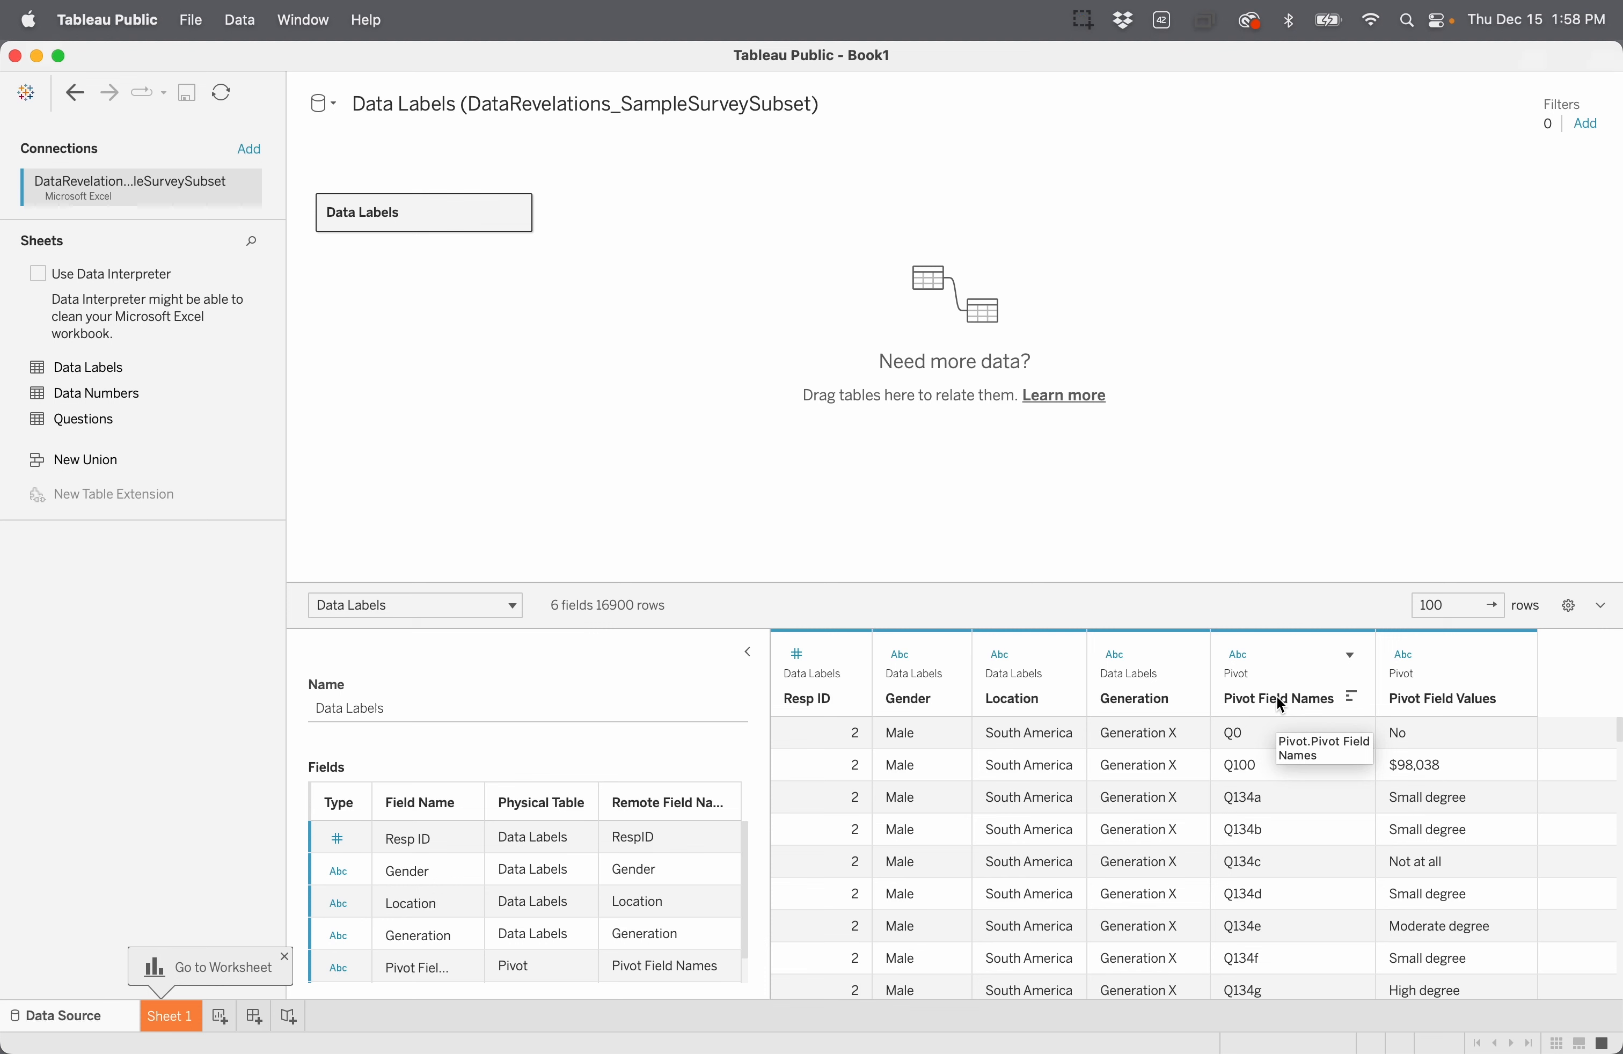
# Step: Rename the Pivot Field Names column to "Question ID"
pyautogui.click(1350, 655)
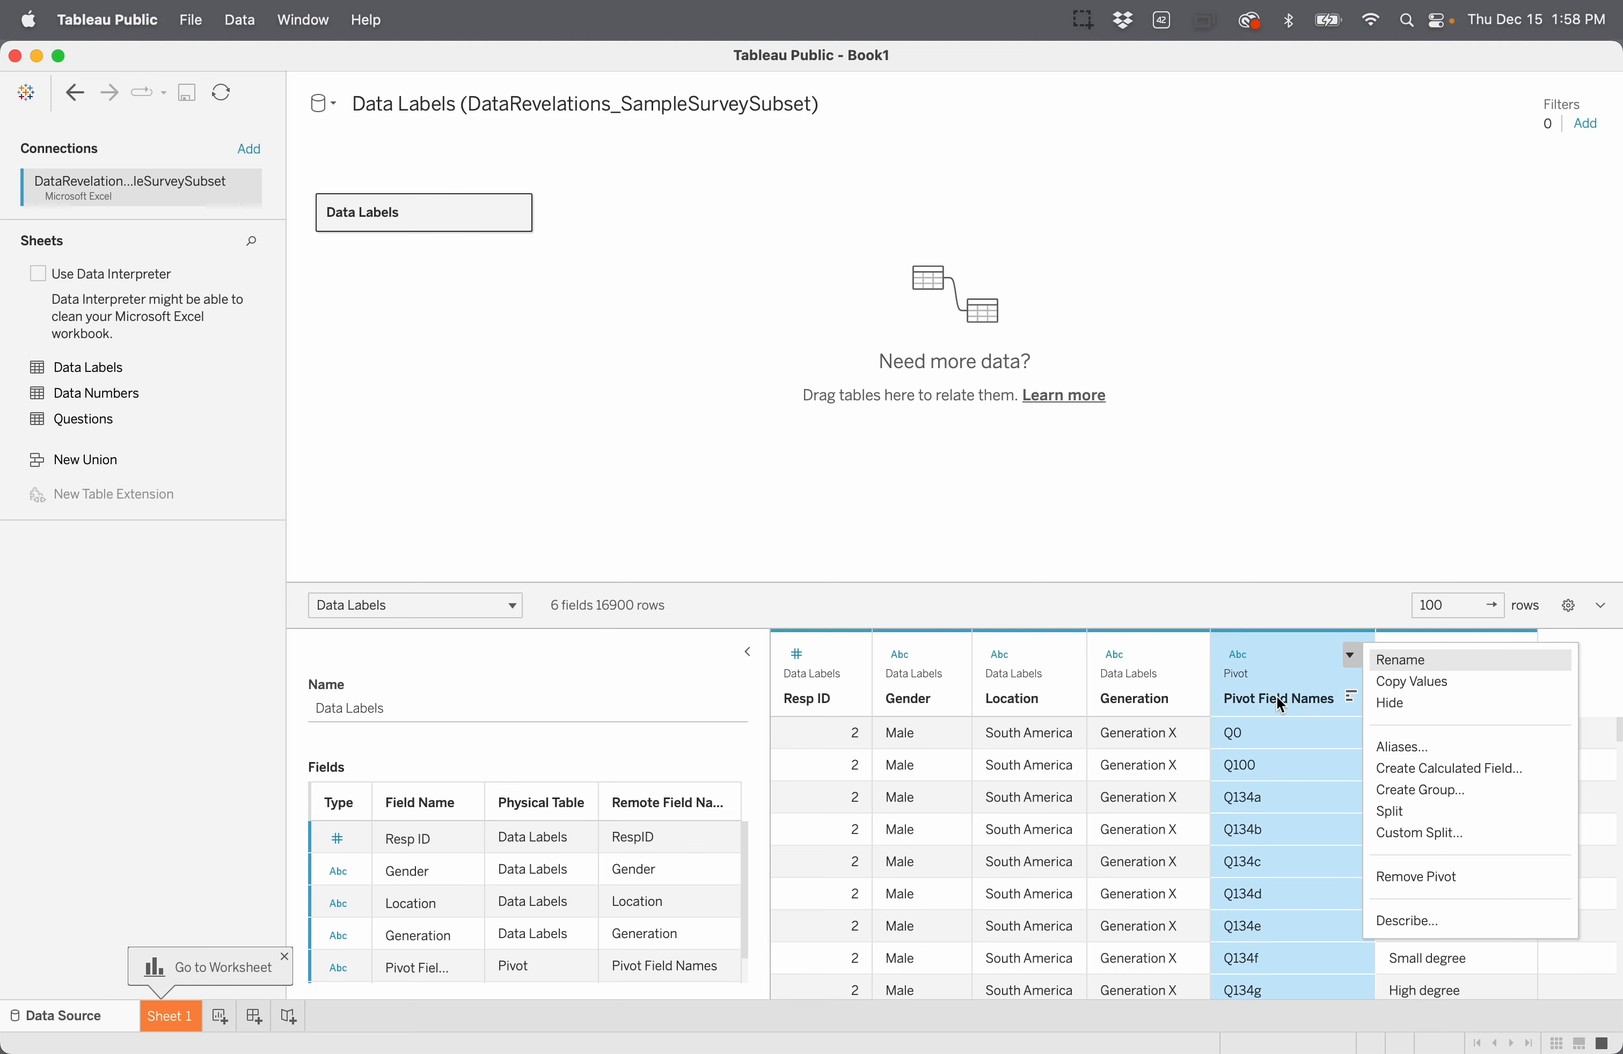
pyautogui.click(1380, 662)
pyautogui.tripleClick(1257, 696)
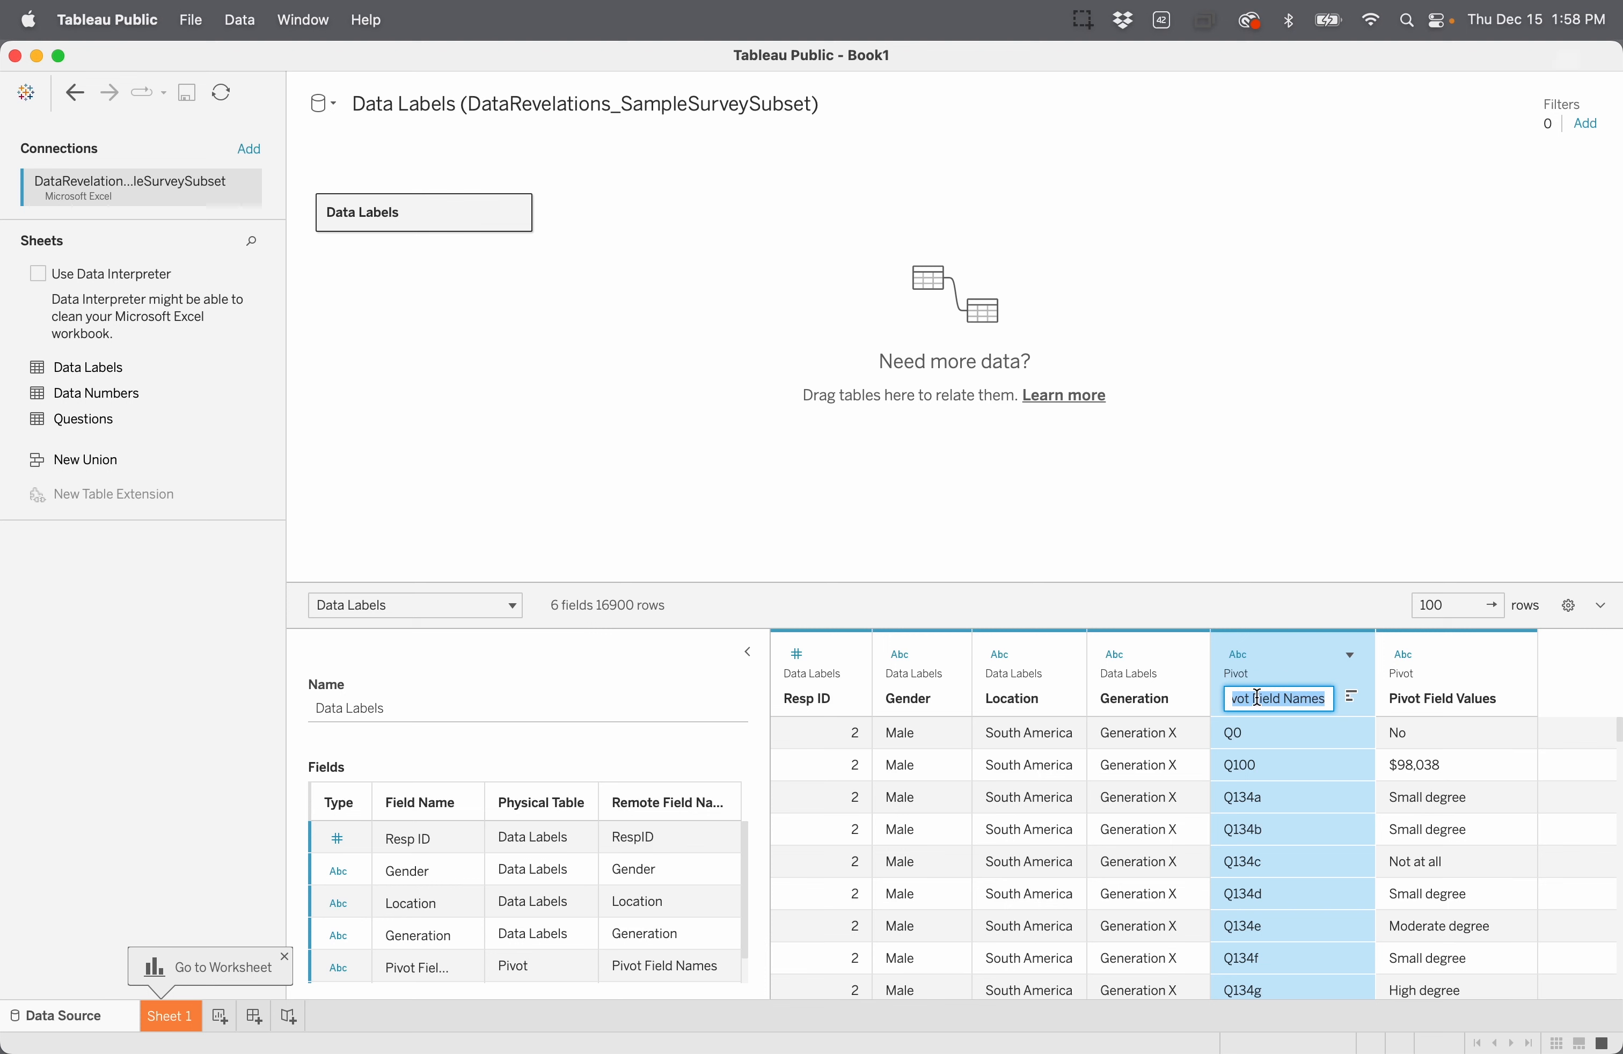
pyautogui.write('Question ID')
pyautogui.press('Return')
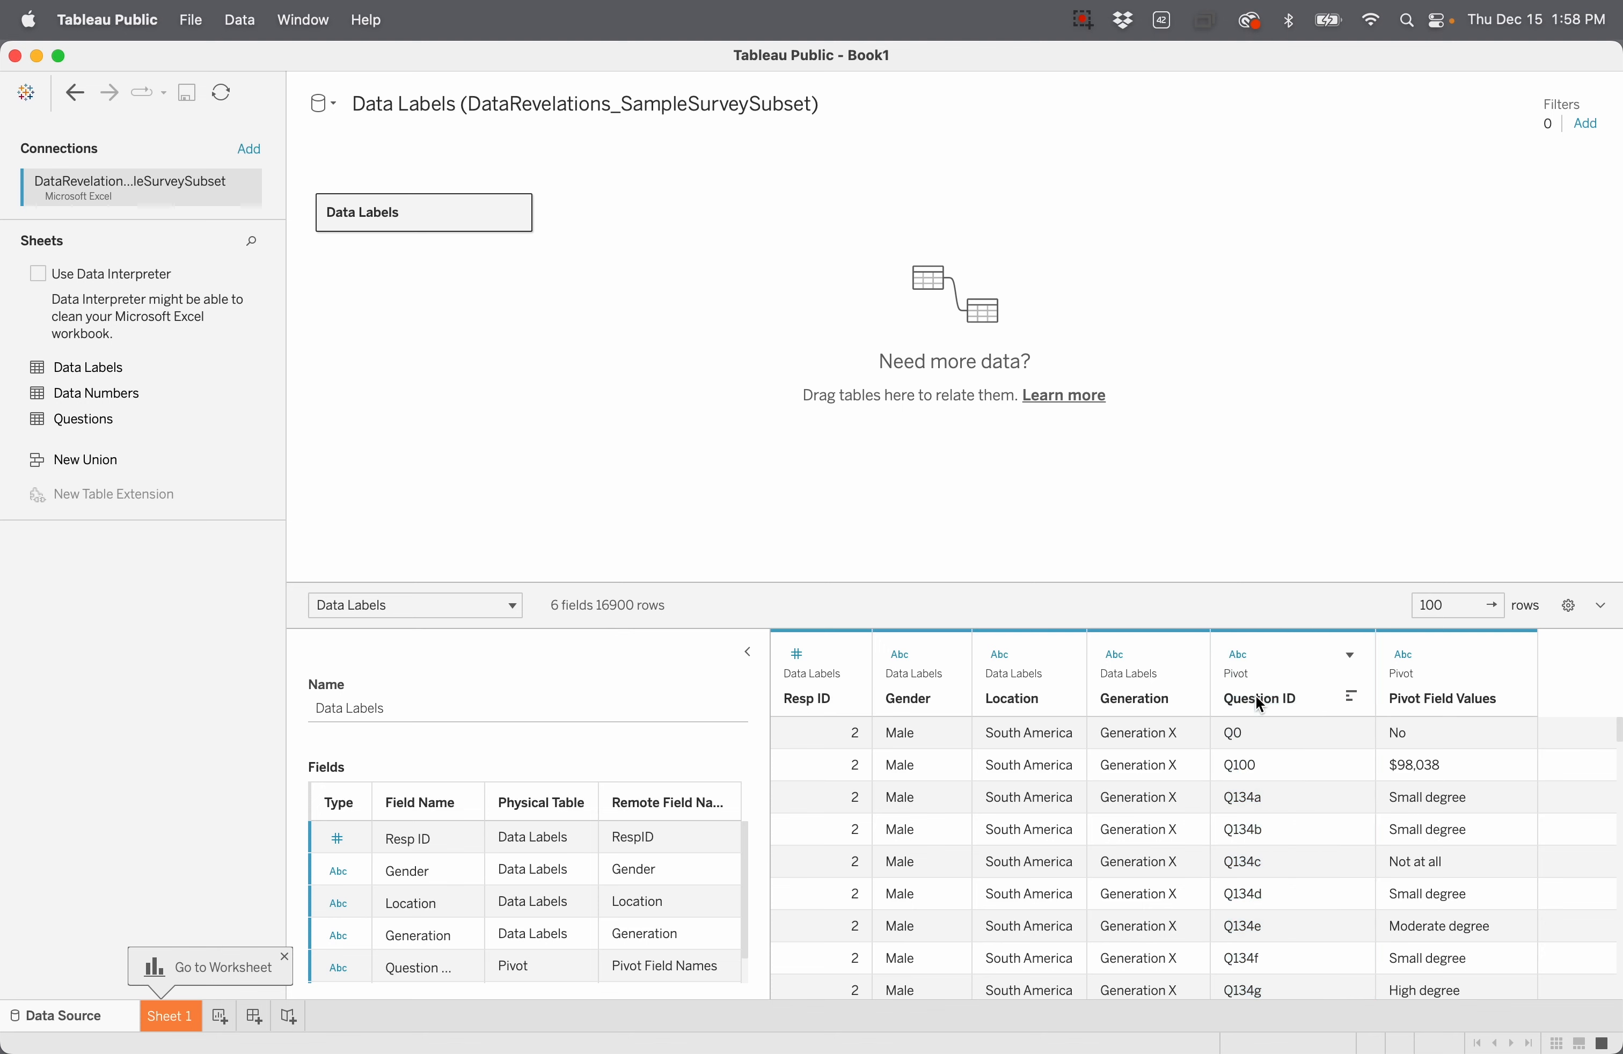
# Step: Rename the Pivot Field Values column to "Response Label"
pyautogui.doubleClick(1421, 696)
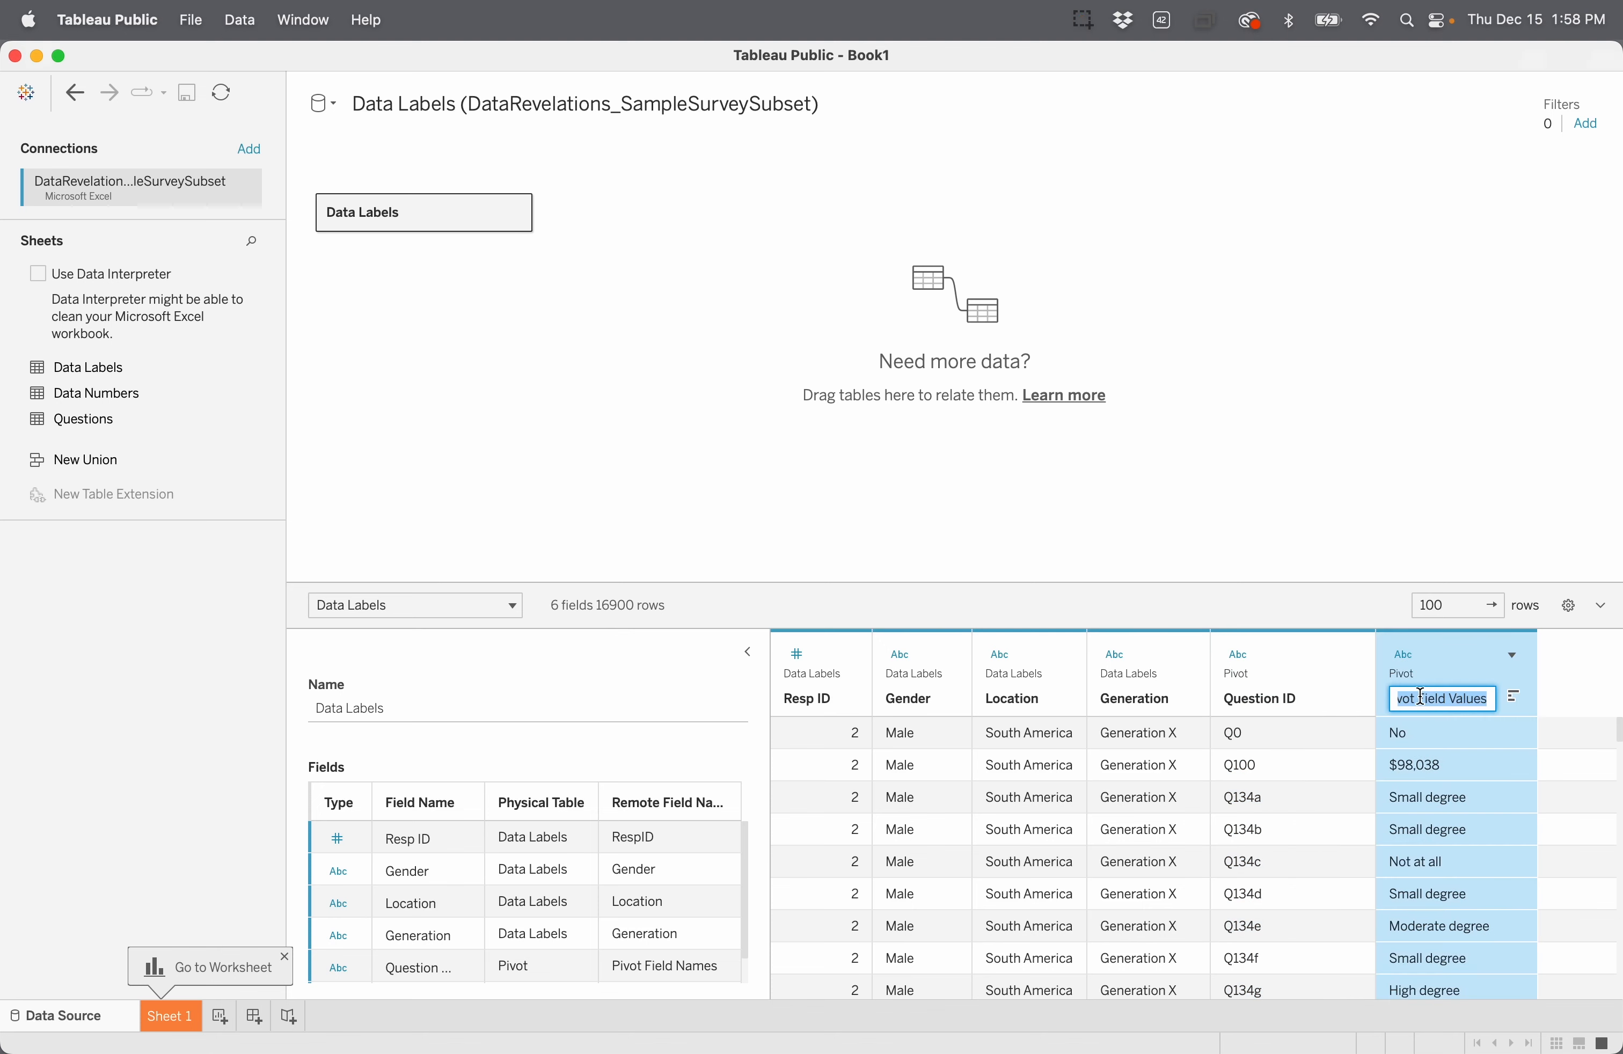
pyautogui.write('Response Label')
pyautogui.press('Return')
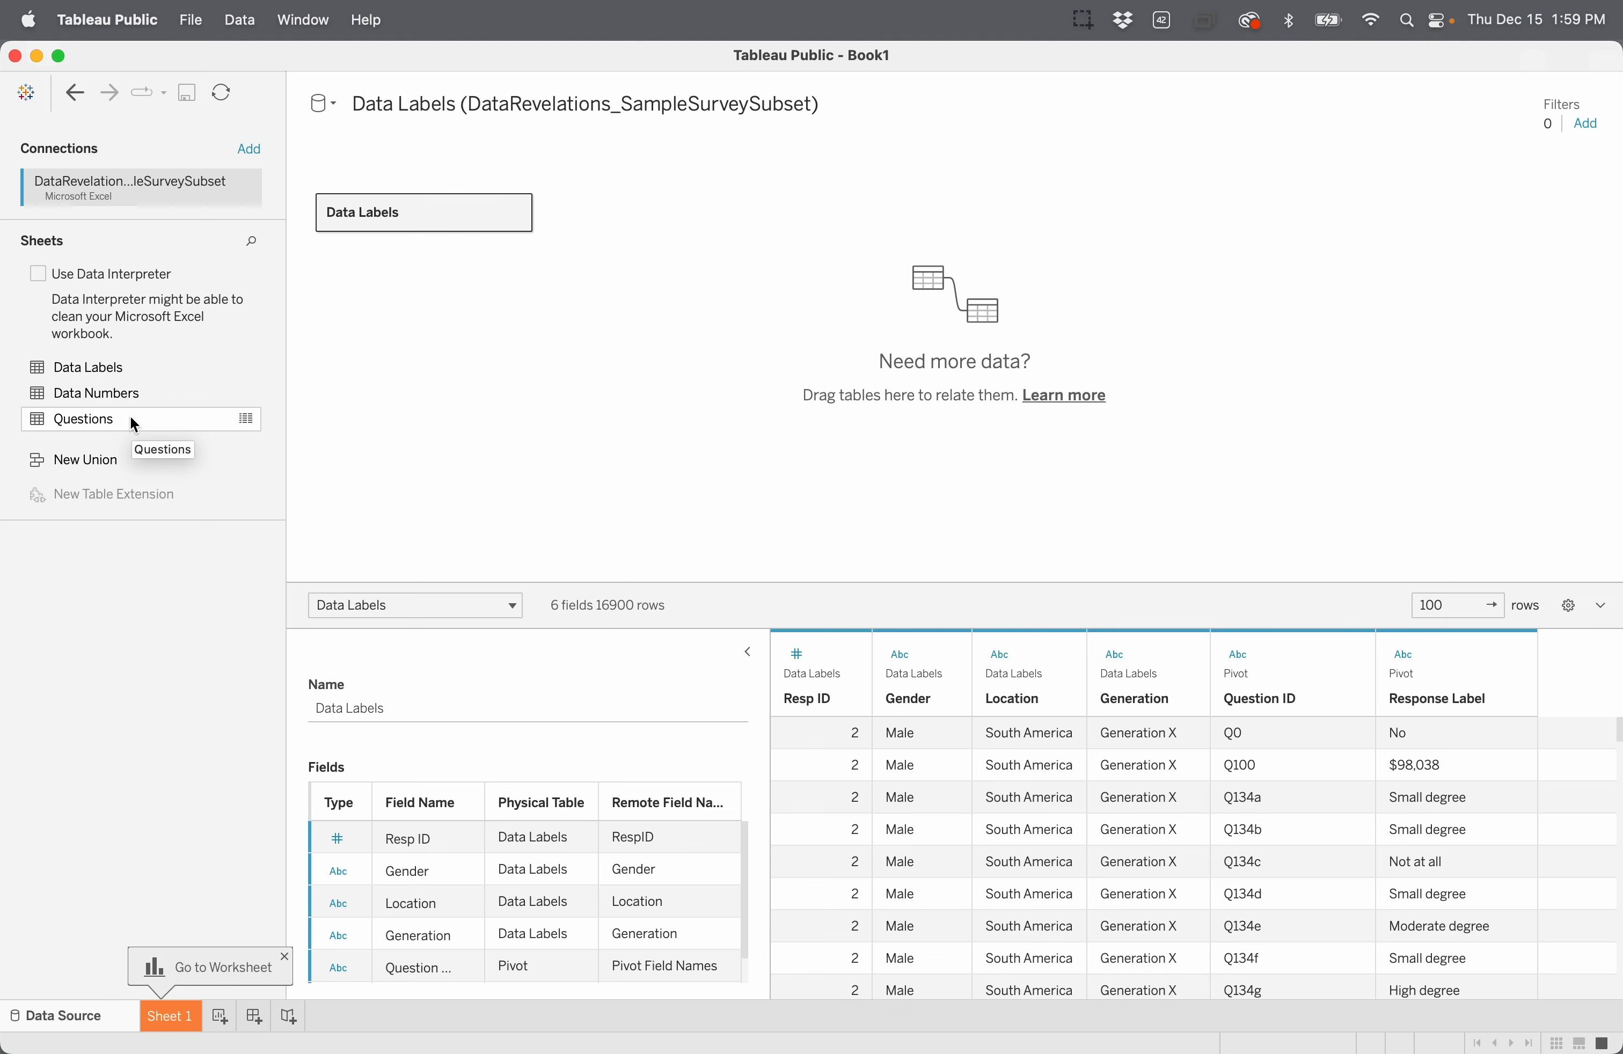
# Step: Relate the Questions table to Data Labels by matching Question ID to Question ID1, and preview both tables
pyautogui.moveTo(134, 424); pyautogui.dragTo(691, 307)
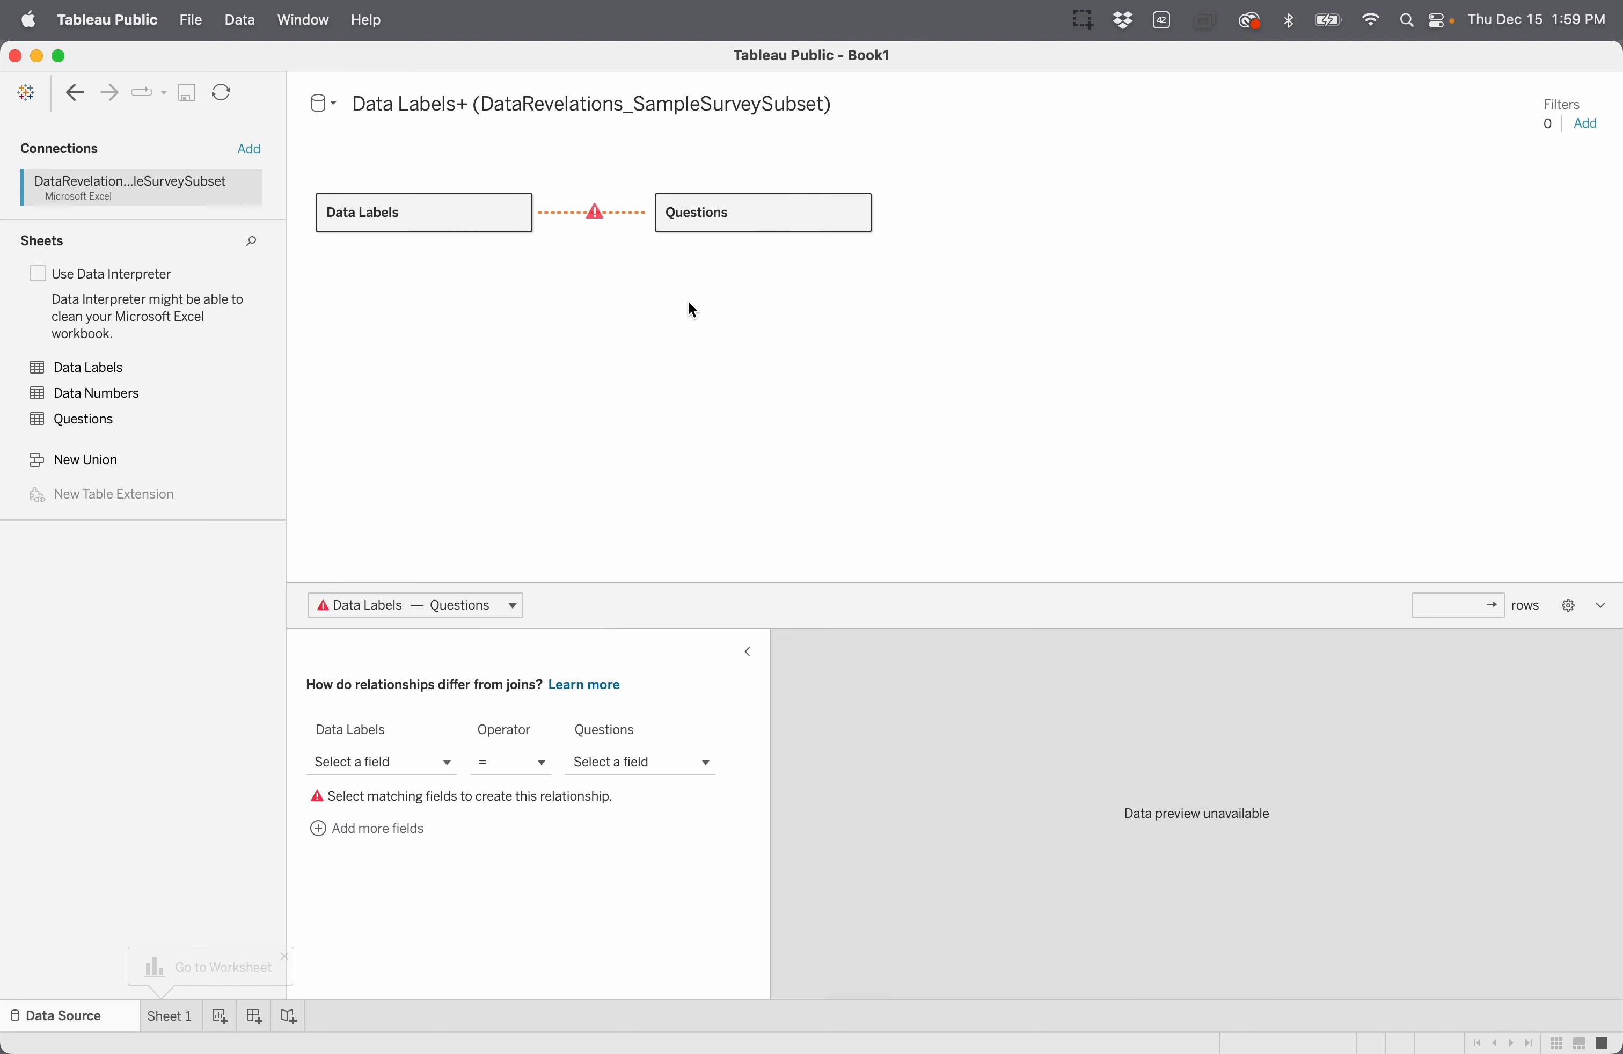
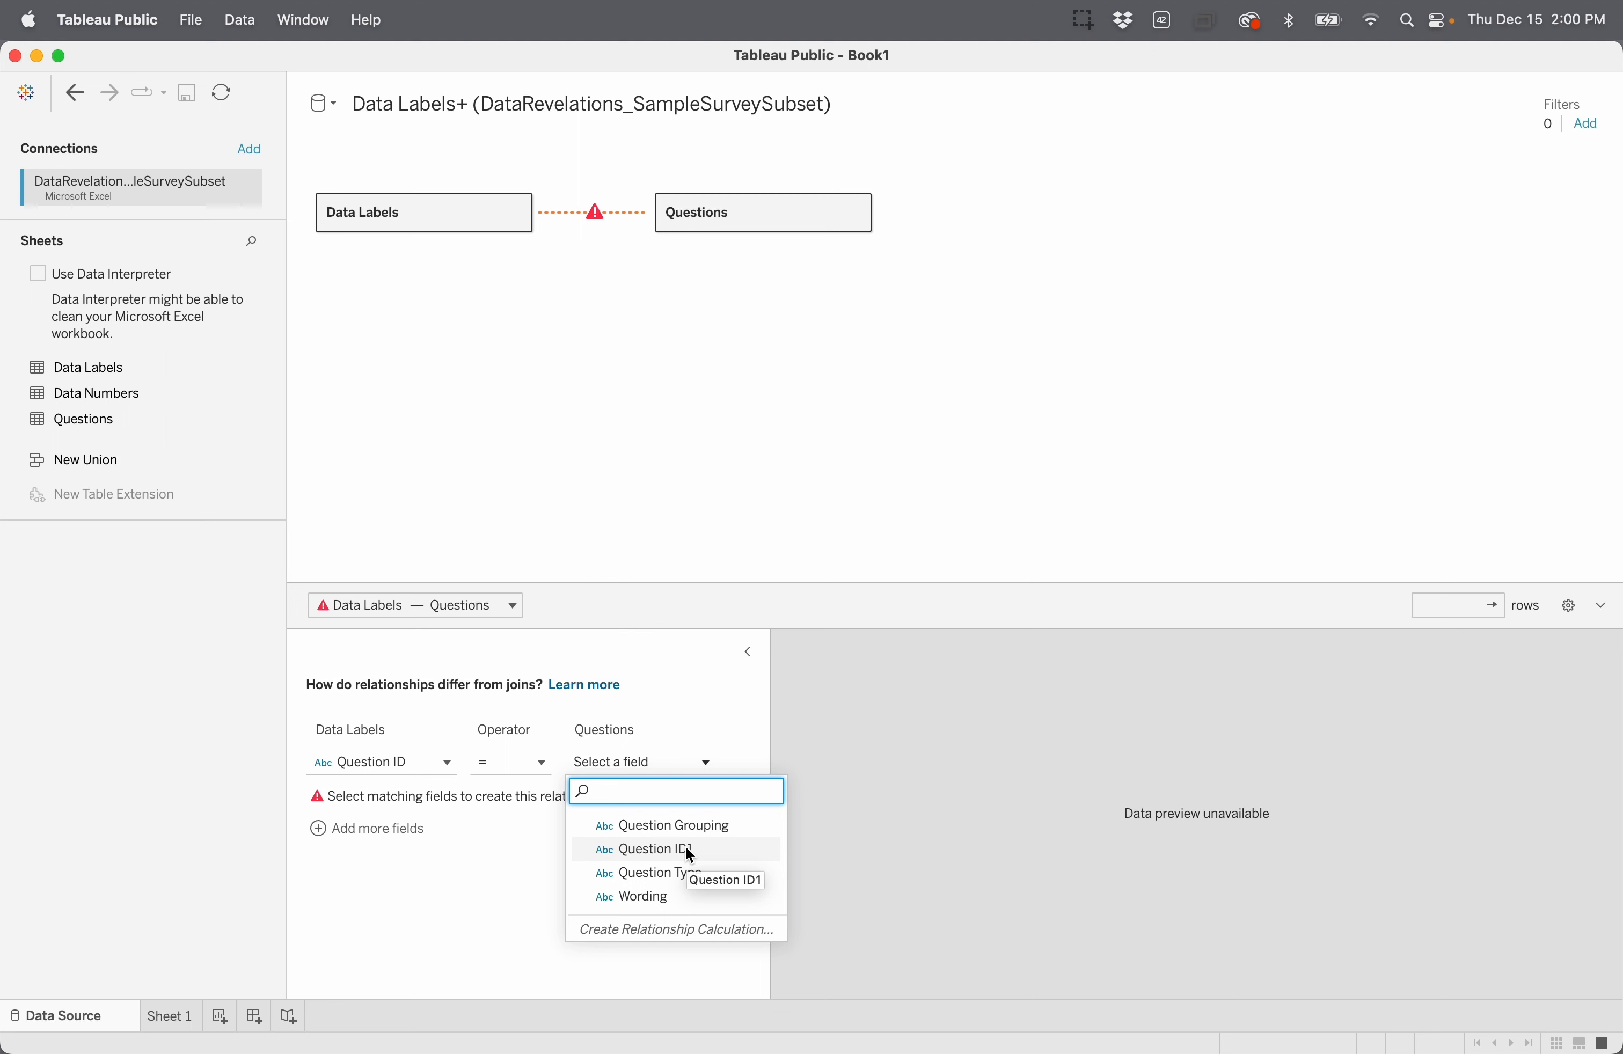
pyautogui.click(687, 851)
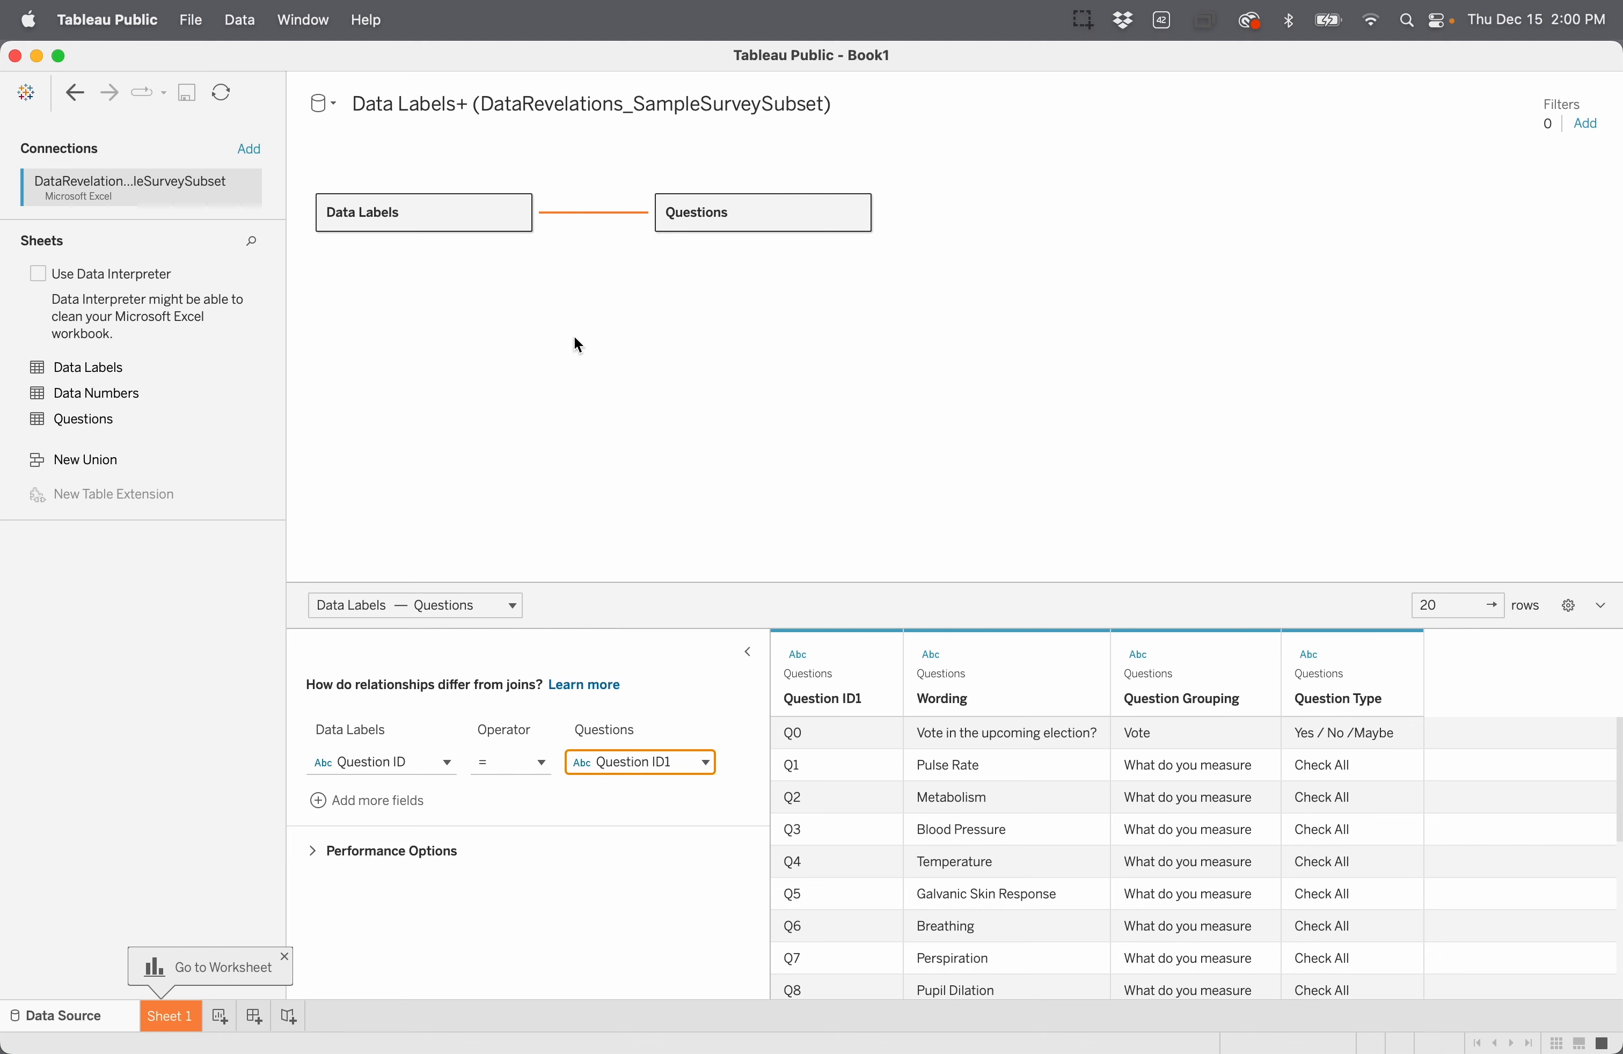
pyautogui.click(430, 224)
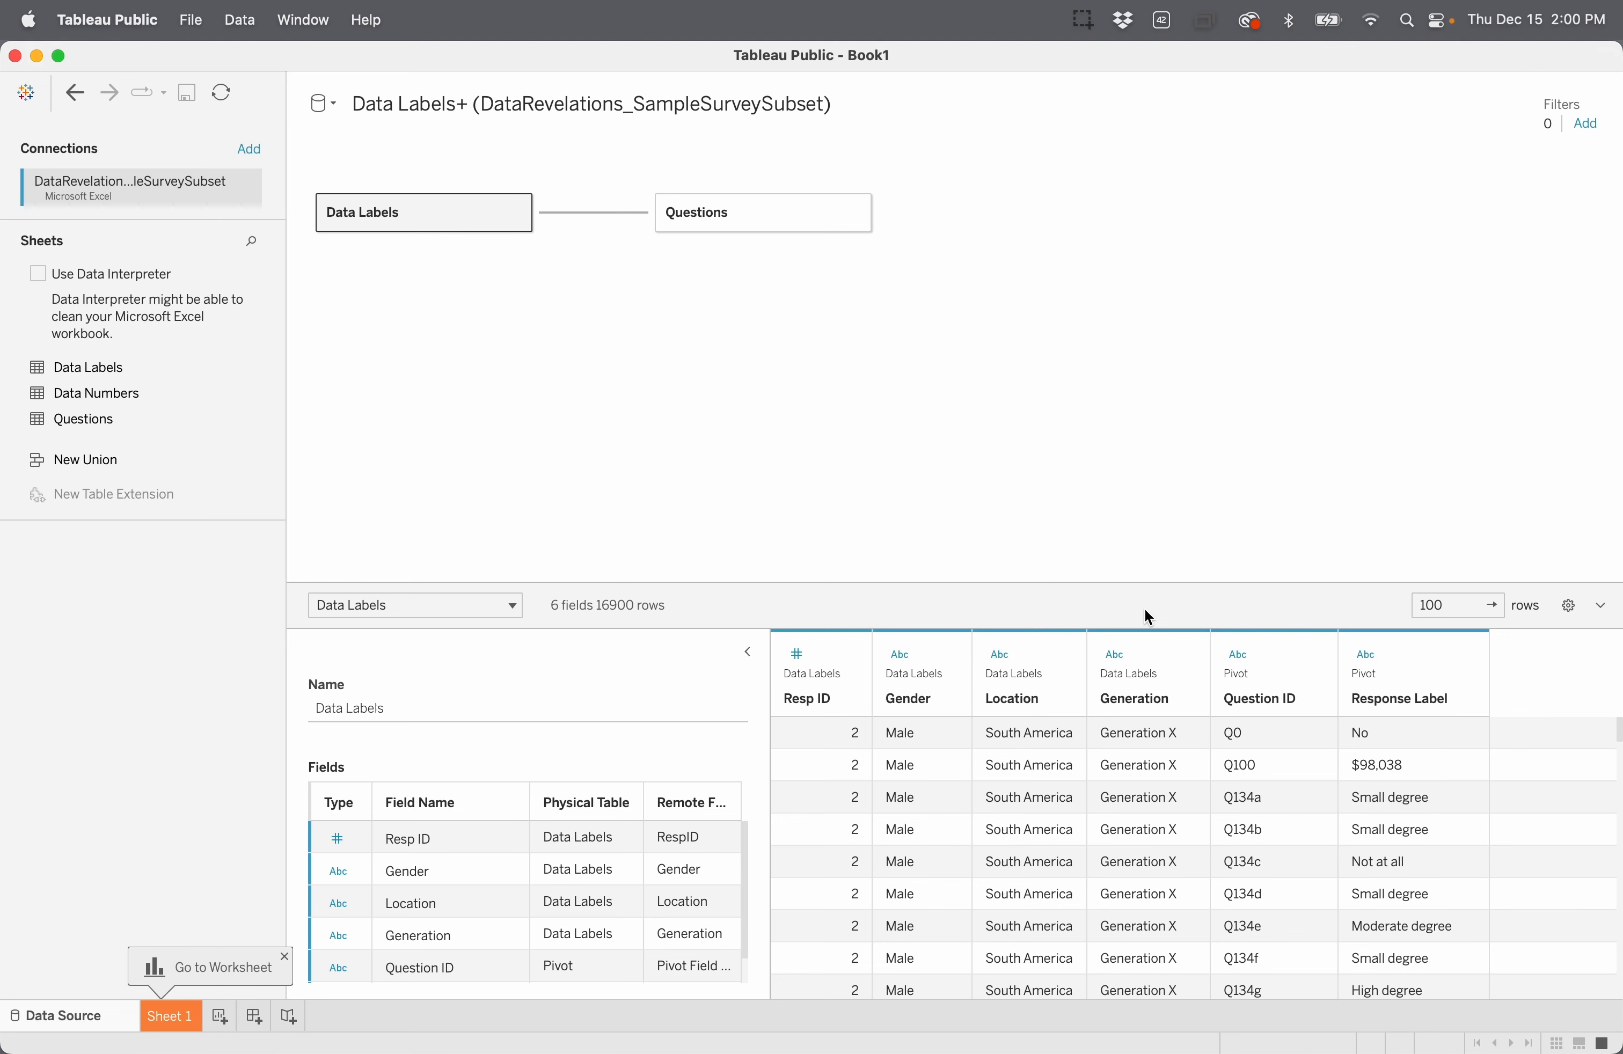
pyautogui.click(753, 211)
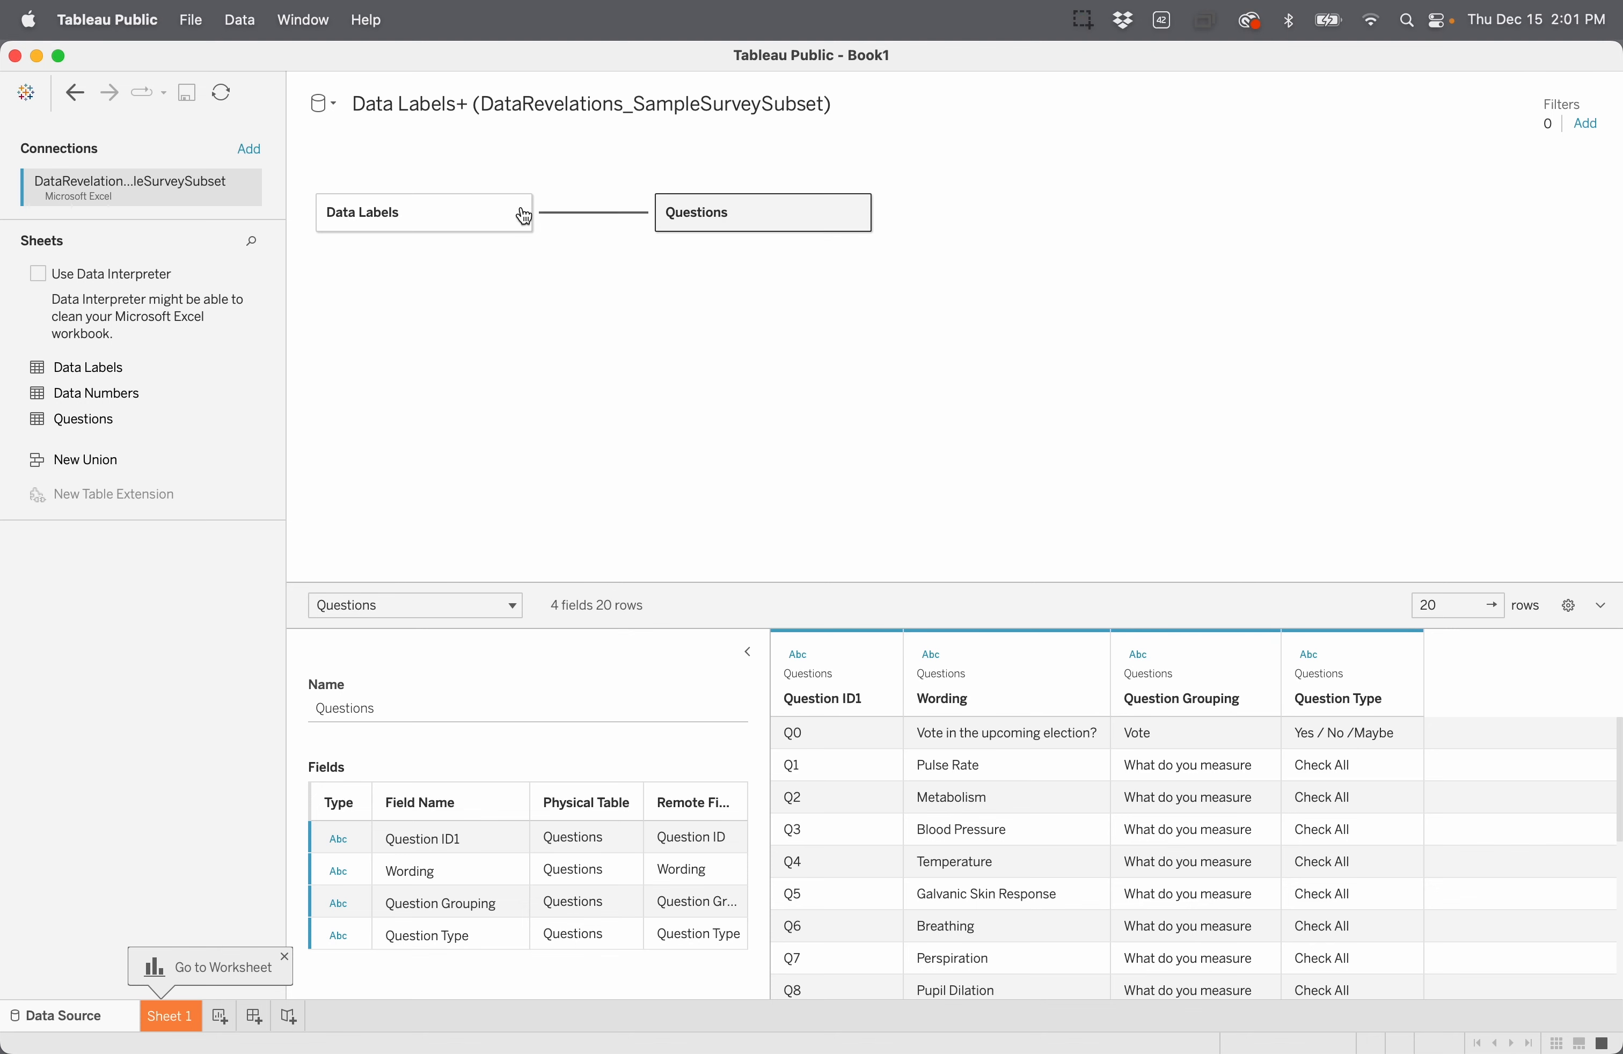
pyautogui.click(459, 212)
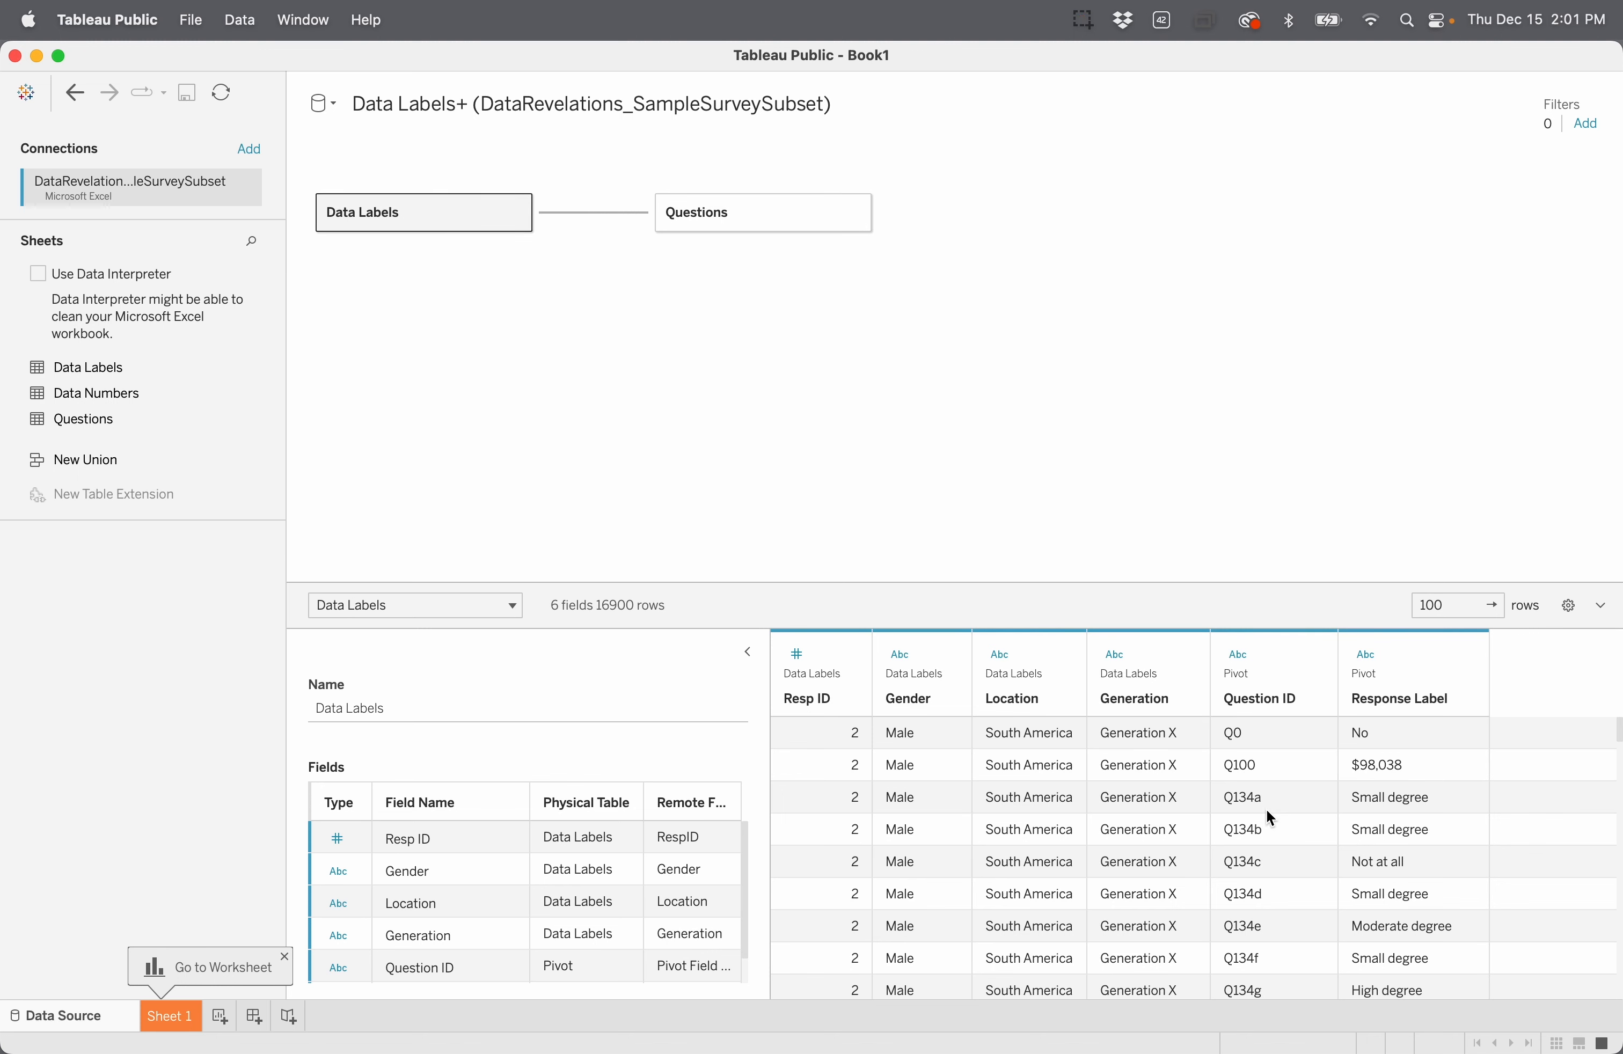
# Step: Hide the duplicate Question ID1 column in the Questions table
pyautogui.click(745, 215)
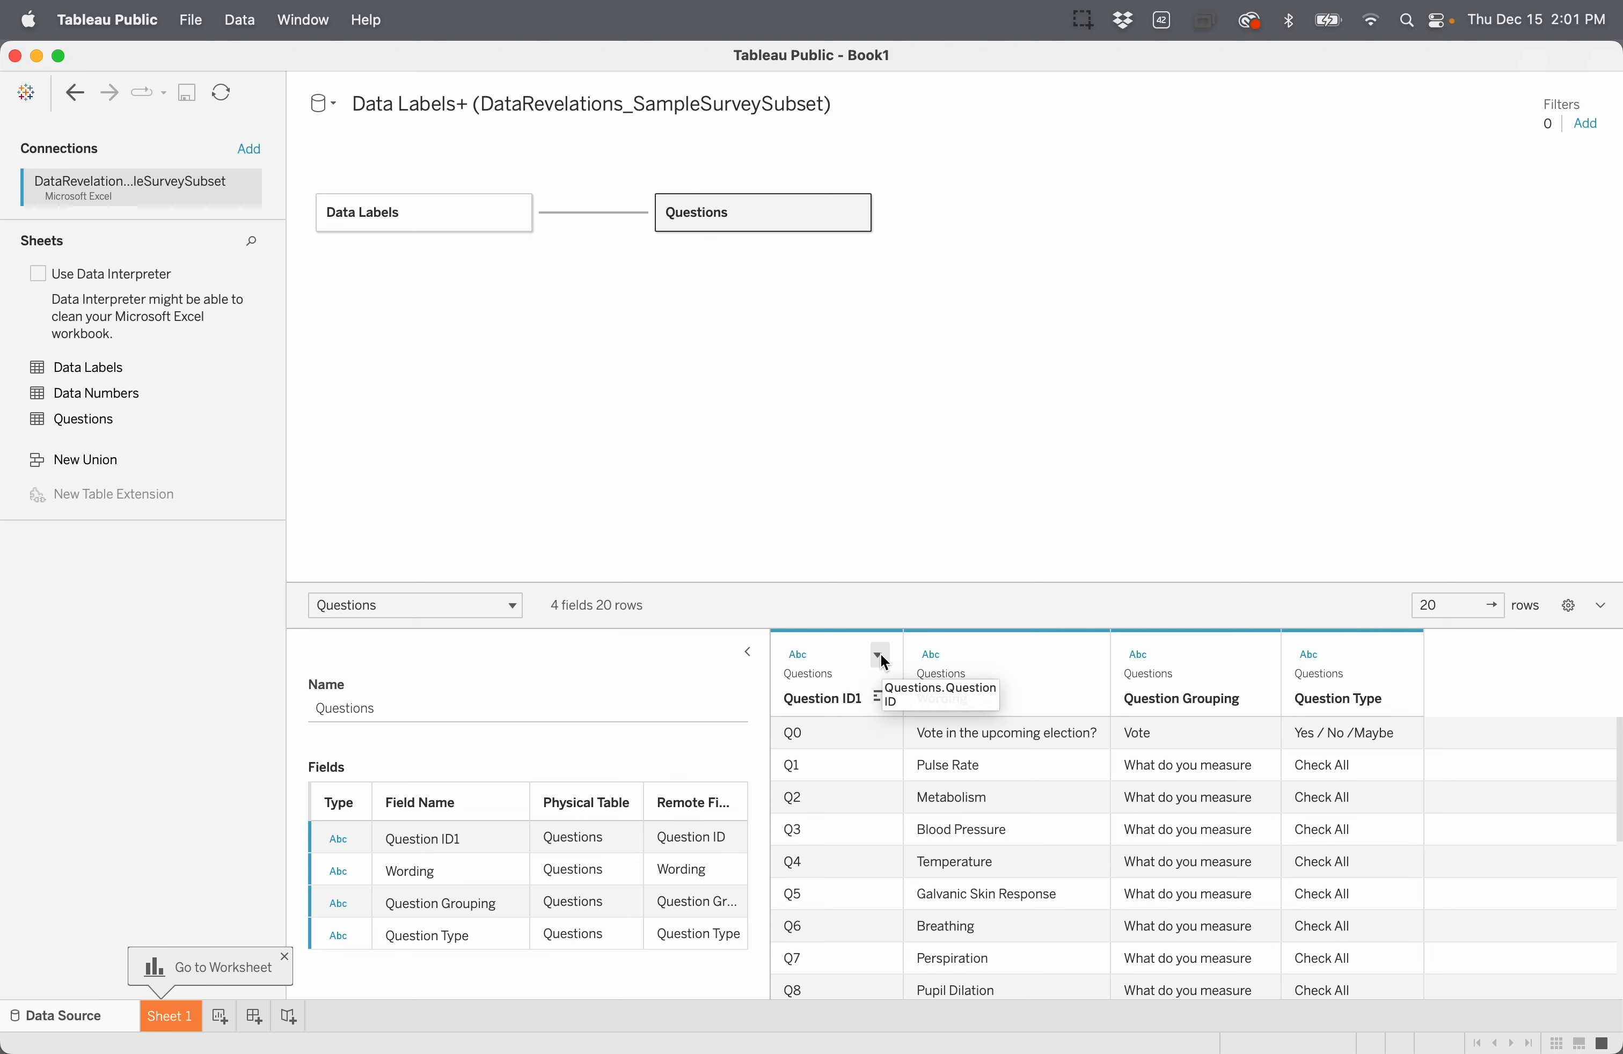
pyautogui.click(879, 656)
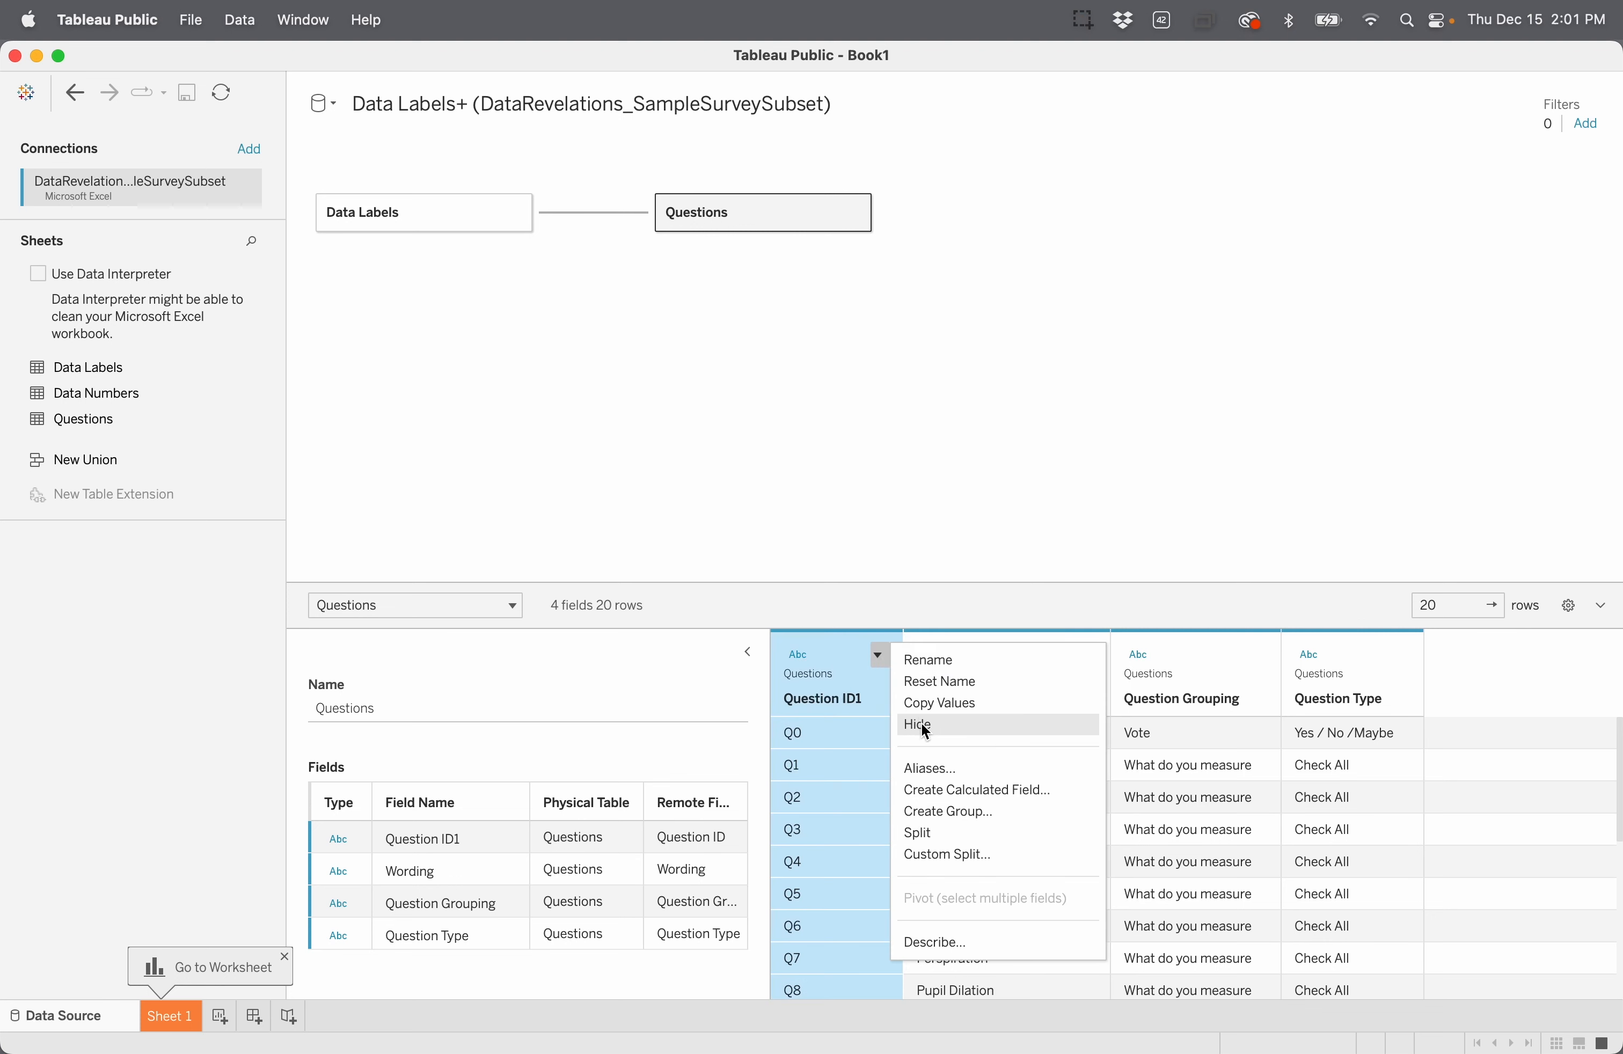
pyautogui.click(976, 730)
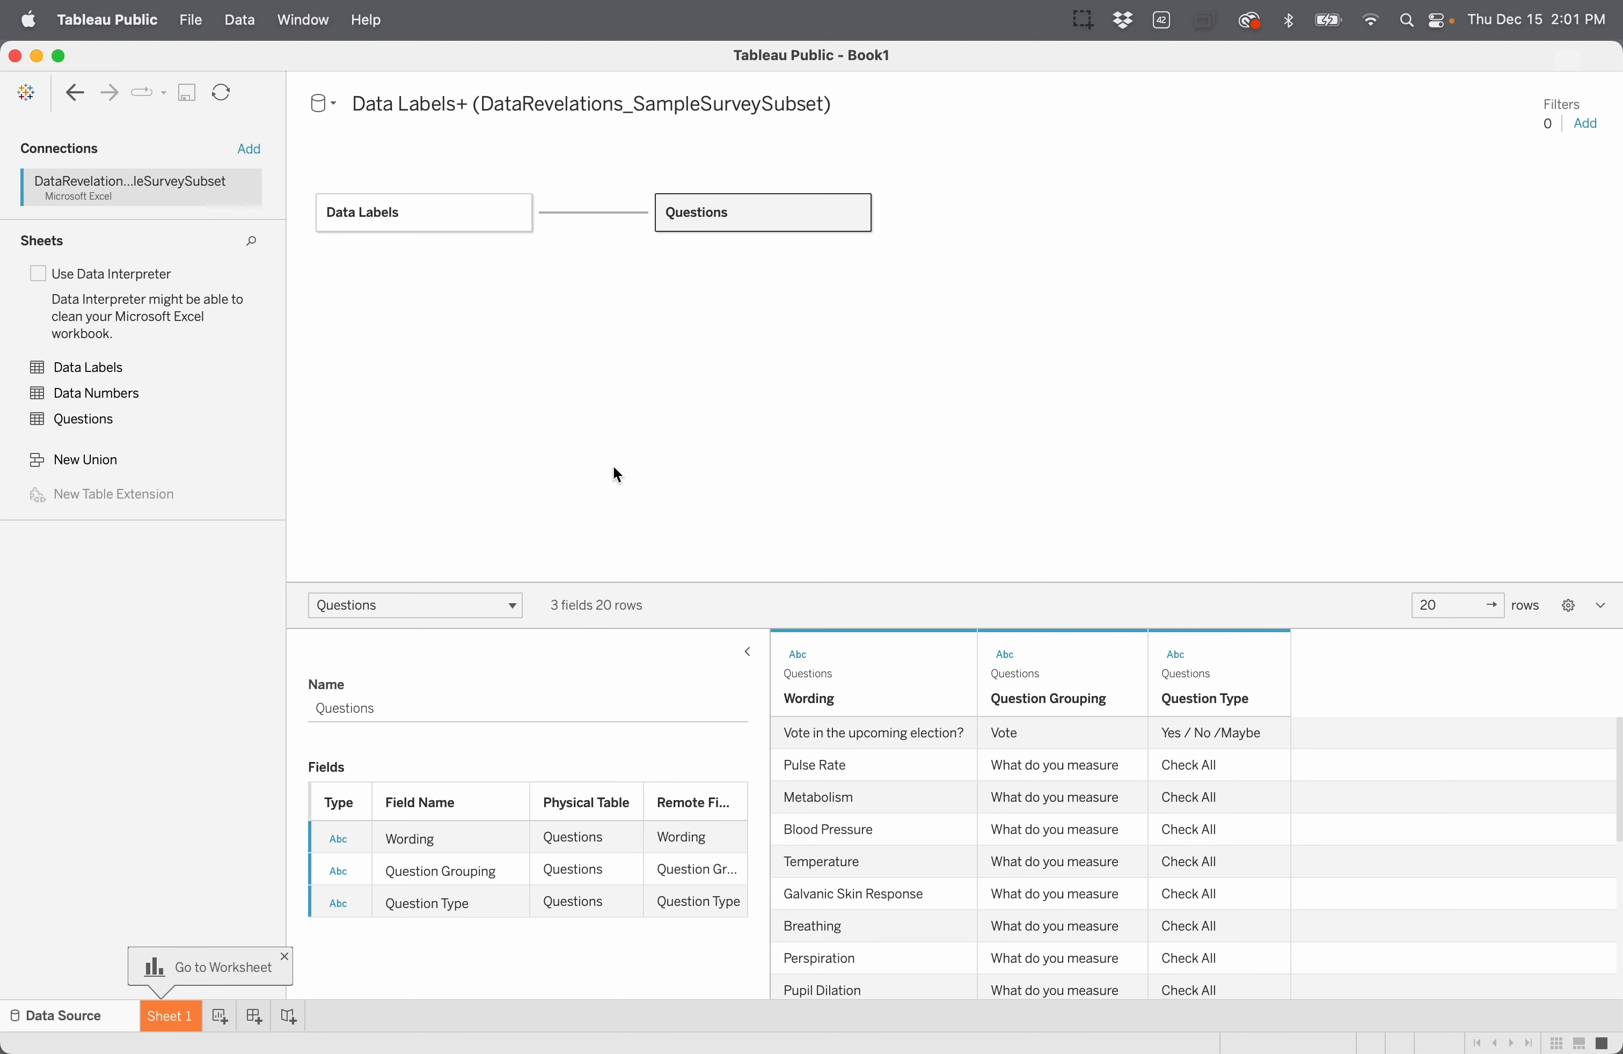
# Step: Open Sheet 1, collapse the Show Me chart suggestions and group the data fields by folder
pyautogui.click(184, 1020)
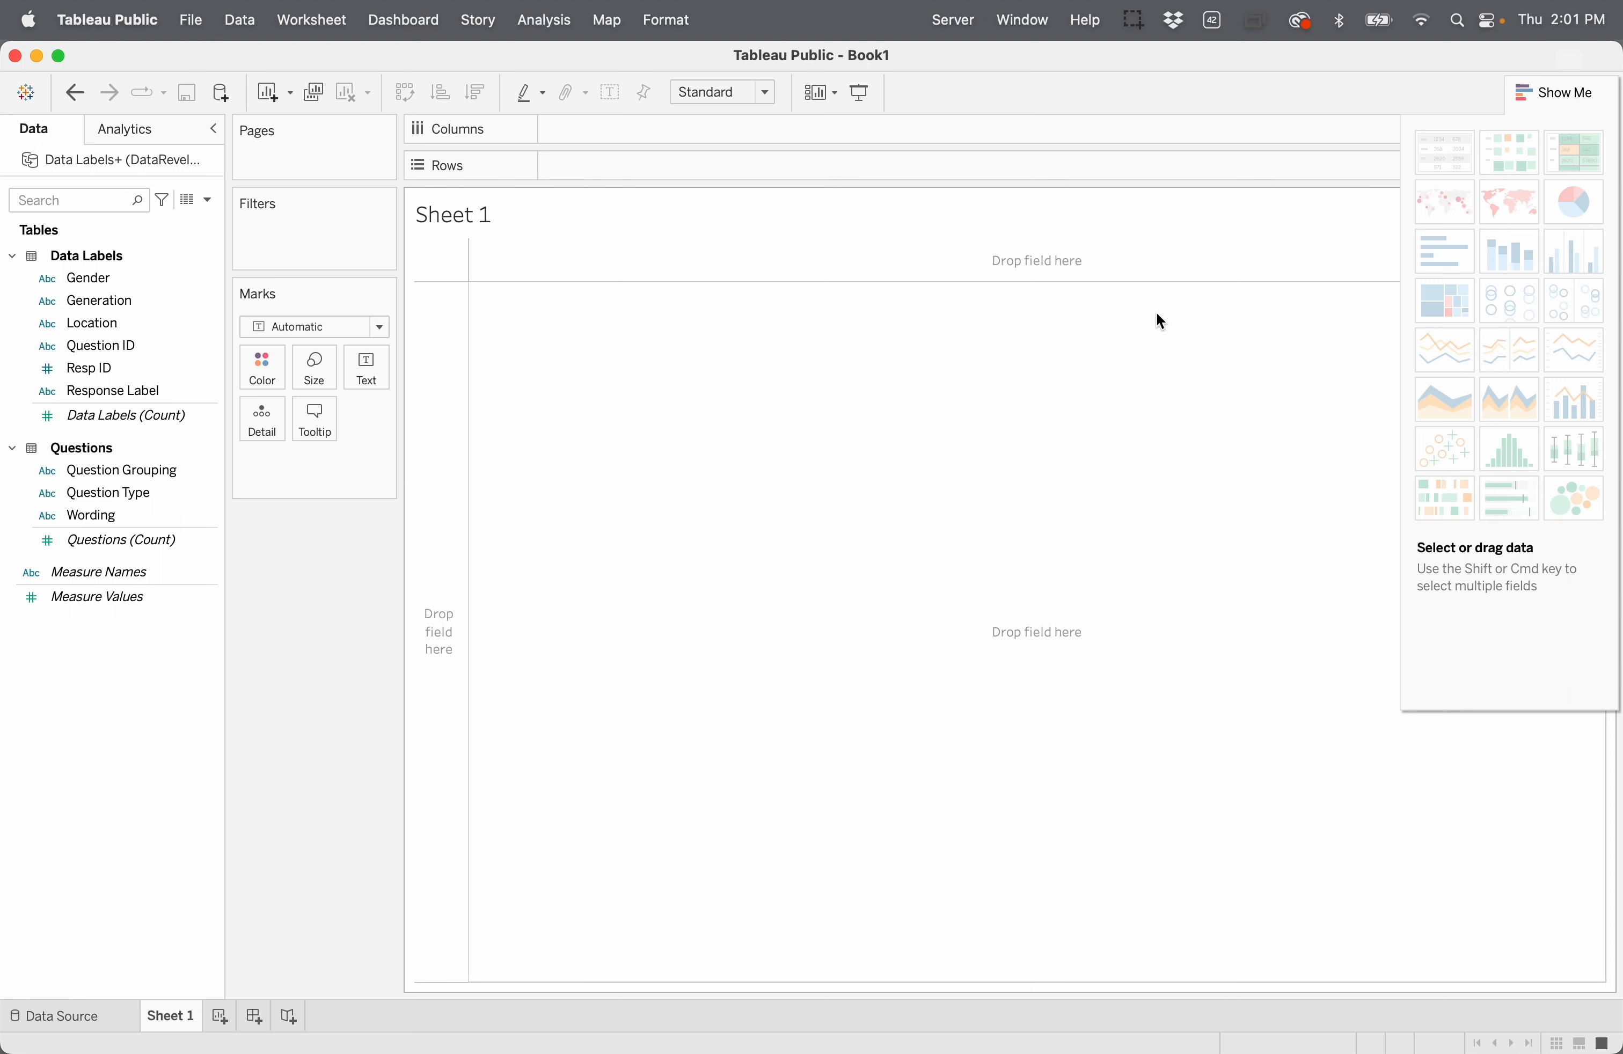
pyautogui.click(1551, 96)
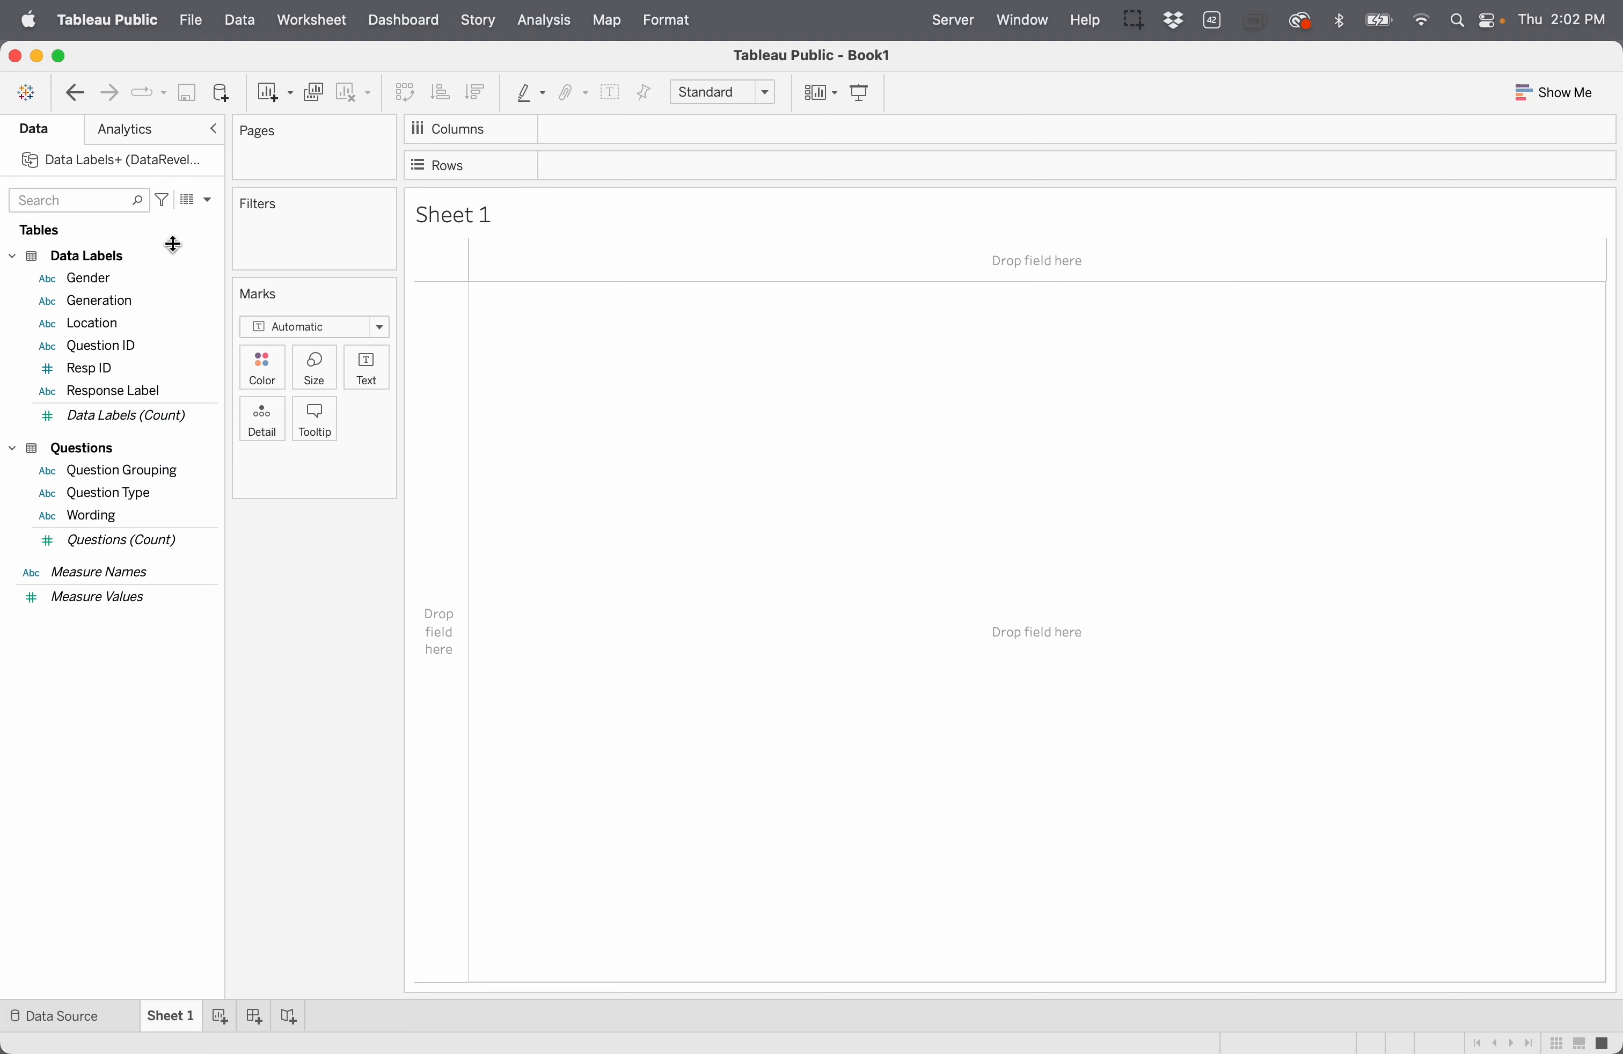
pyautogui.click(209, 199)
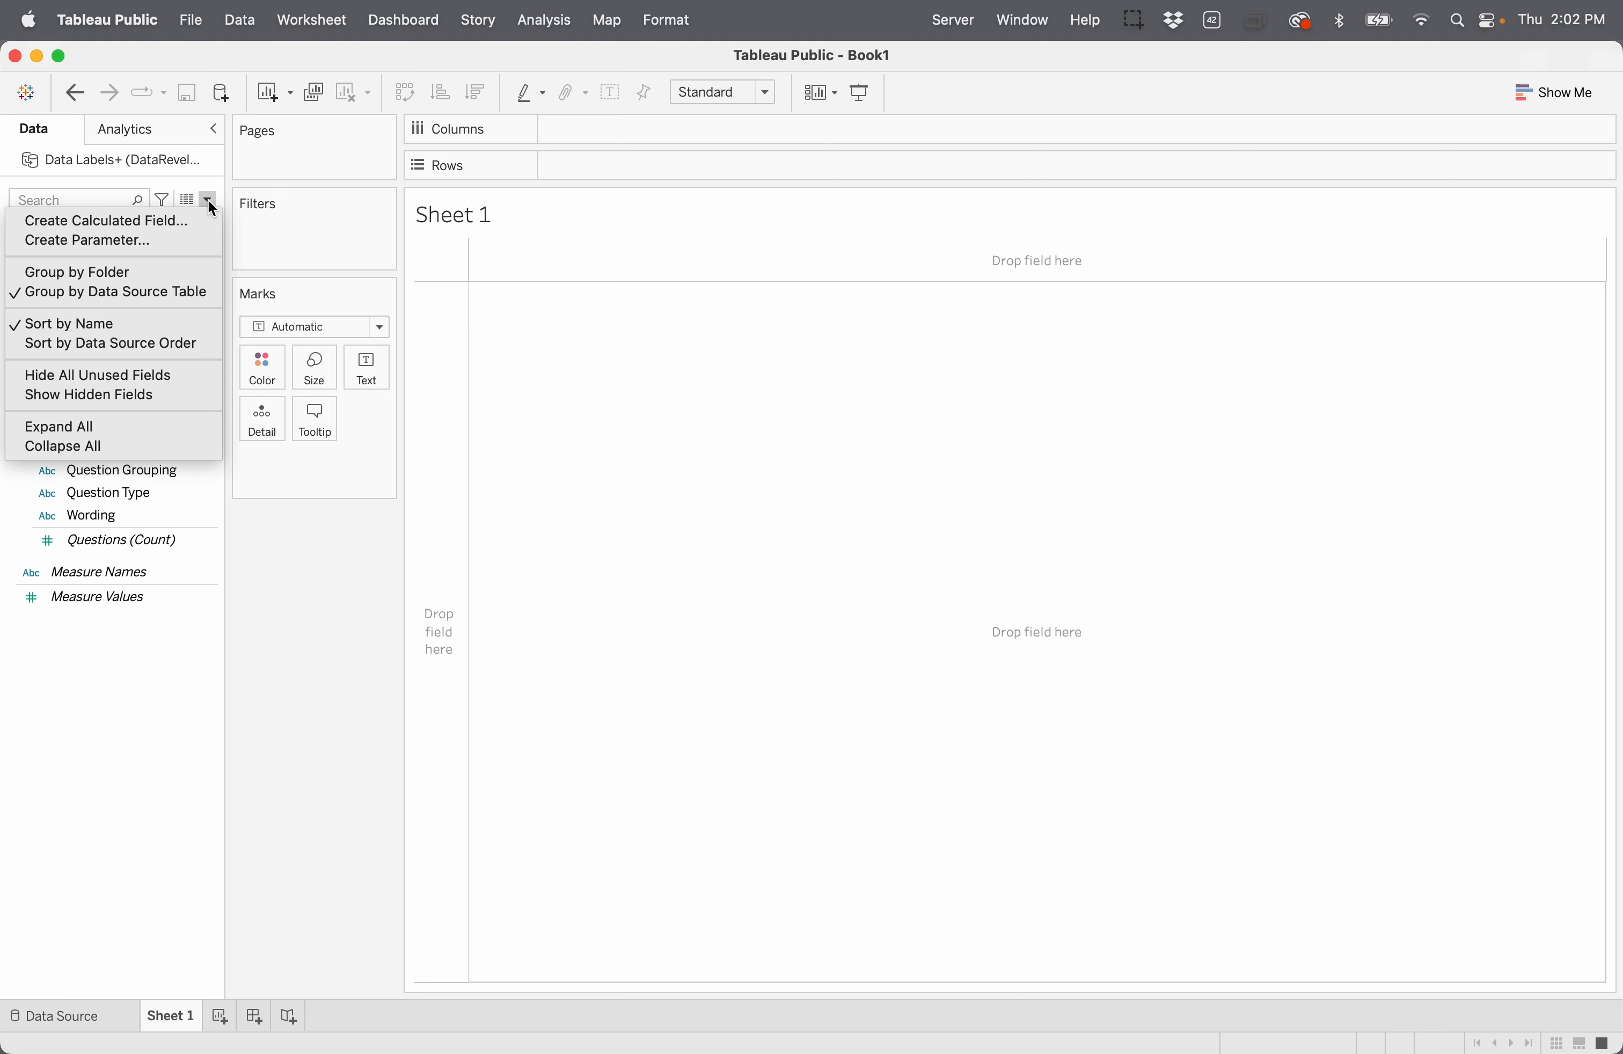
pyautogui.click(141, 272)
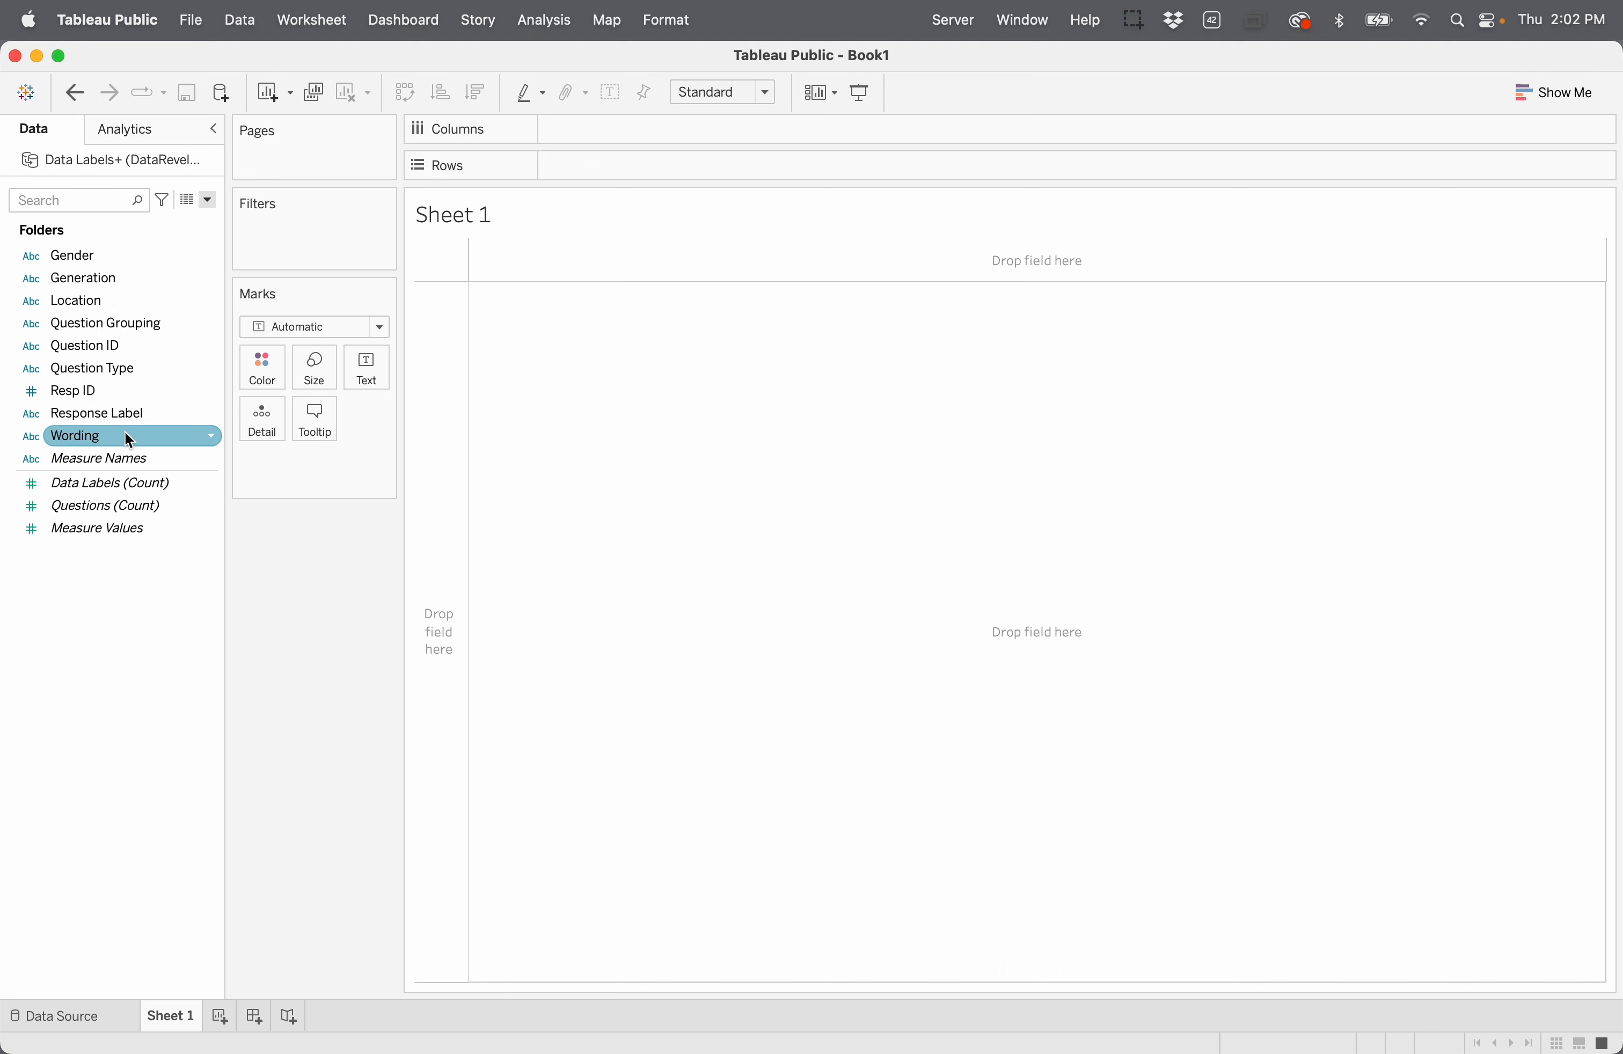
# Step: Build a bar chart with Wording on rows and the distinct count of Resp ID on columns, adding all members
pyautogui.moveTo(123, 437)
pyautogui.mouseDown()
pyautogui.moveTo(650, 172)
pyautogui.moveTo(409, 438)
pyautogui.moveTo(437, 428)
pyautogui.moveTo(637, 166)
pyautogui.mouseUp()
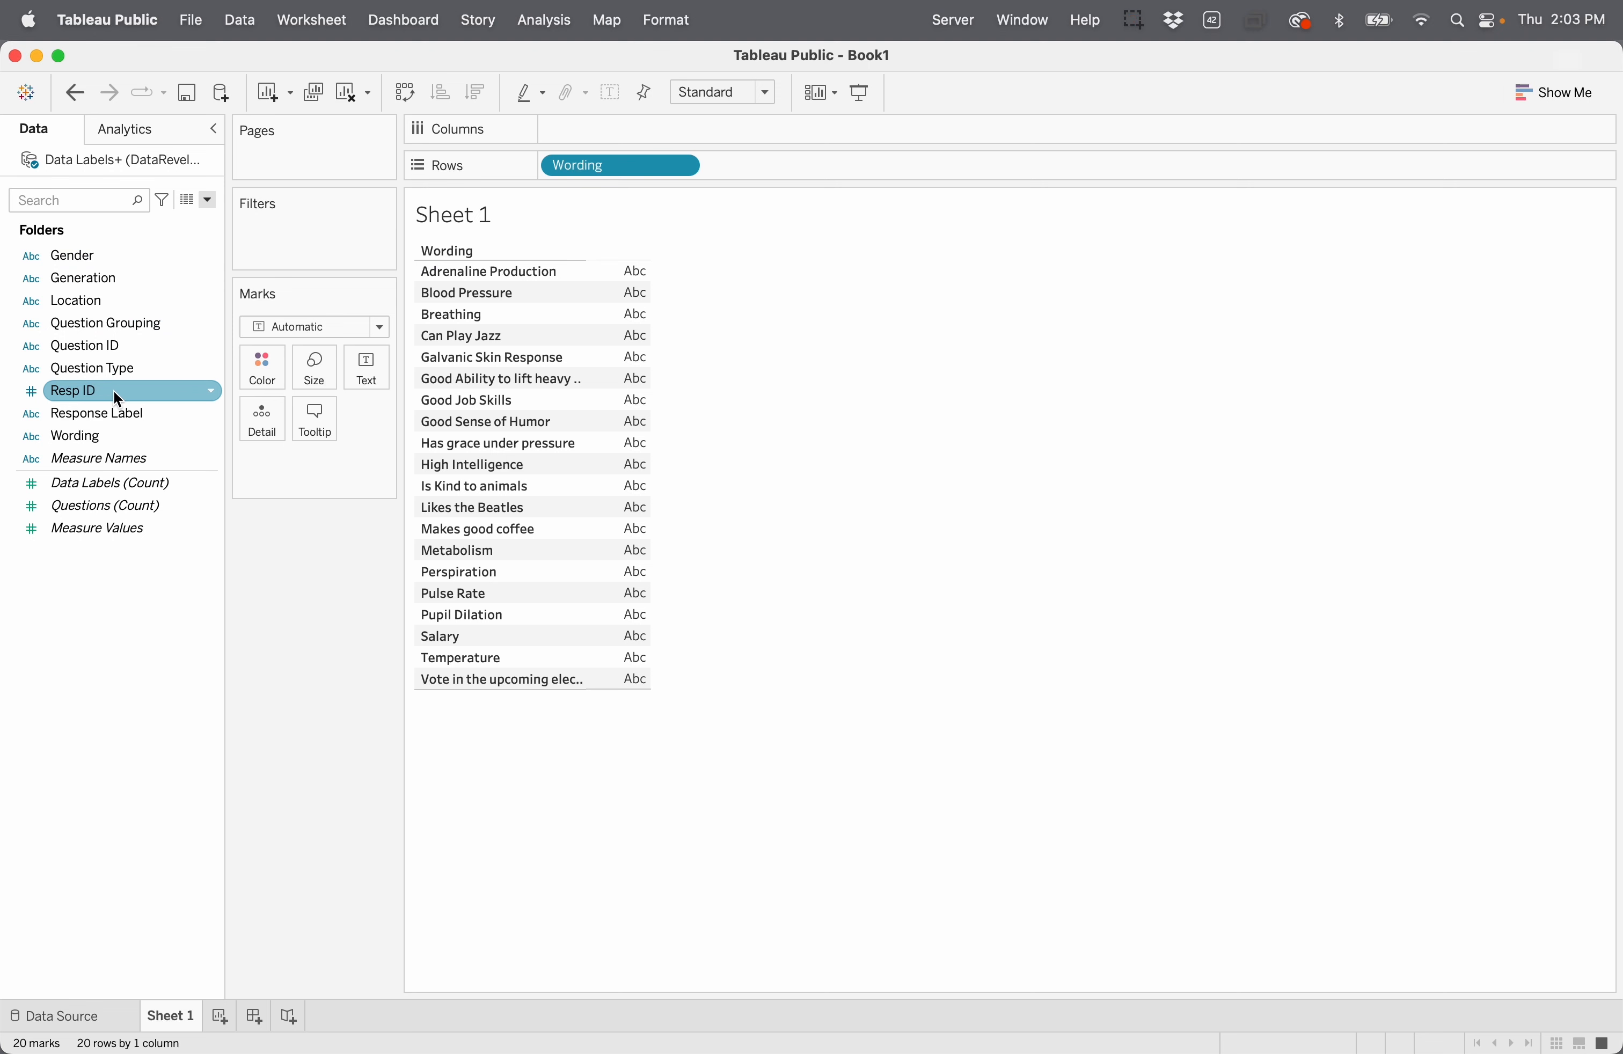
pyautogui.moveTo(113, 391); pyautogui.dragTo(561, 137)
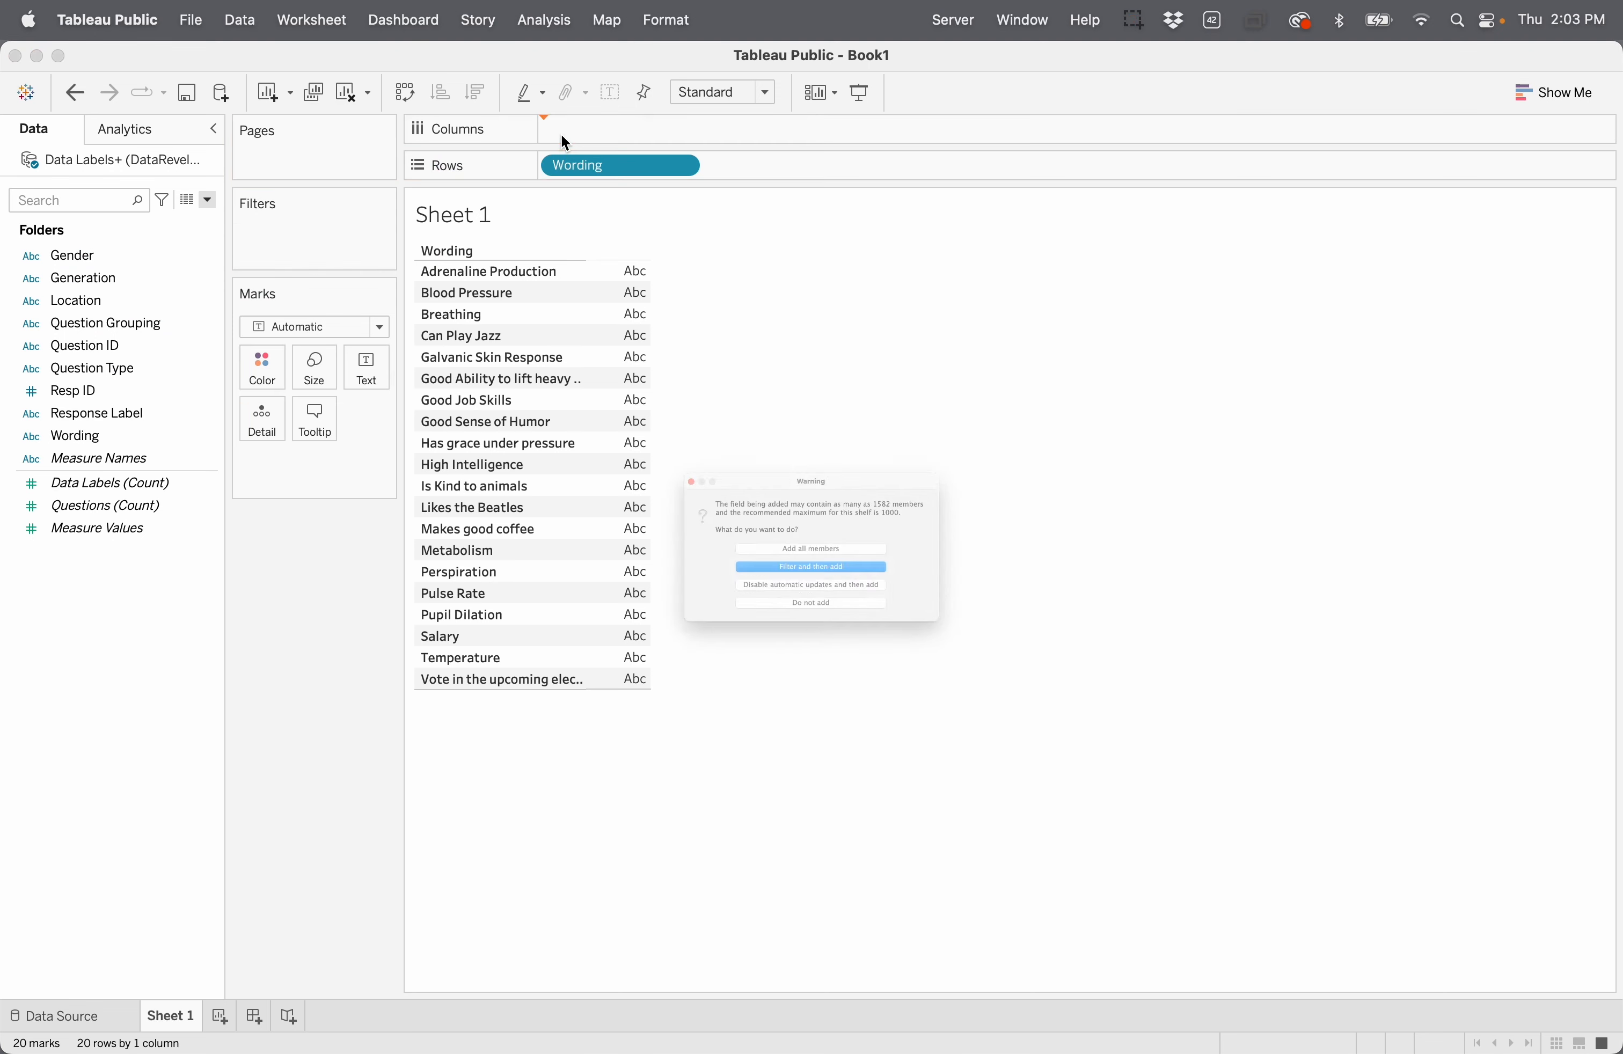
pyautogui.click(802, 553)
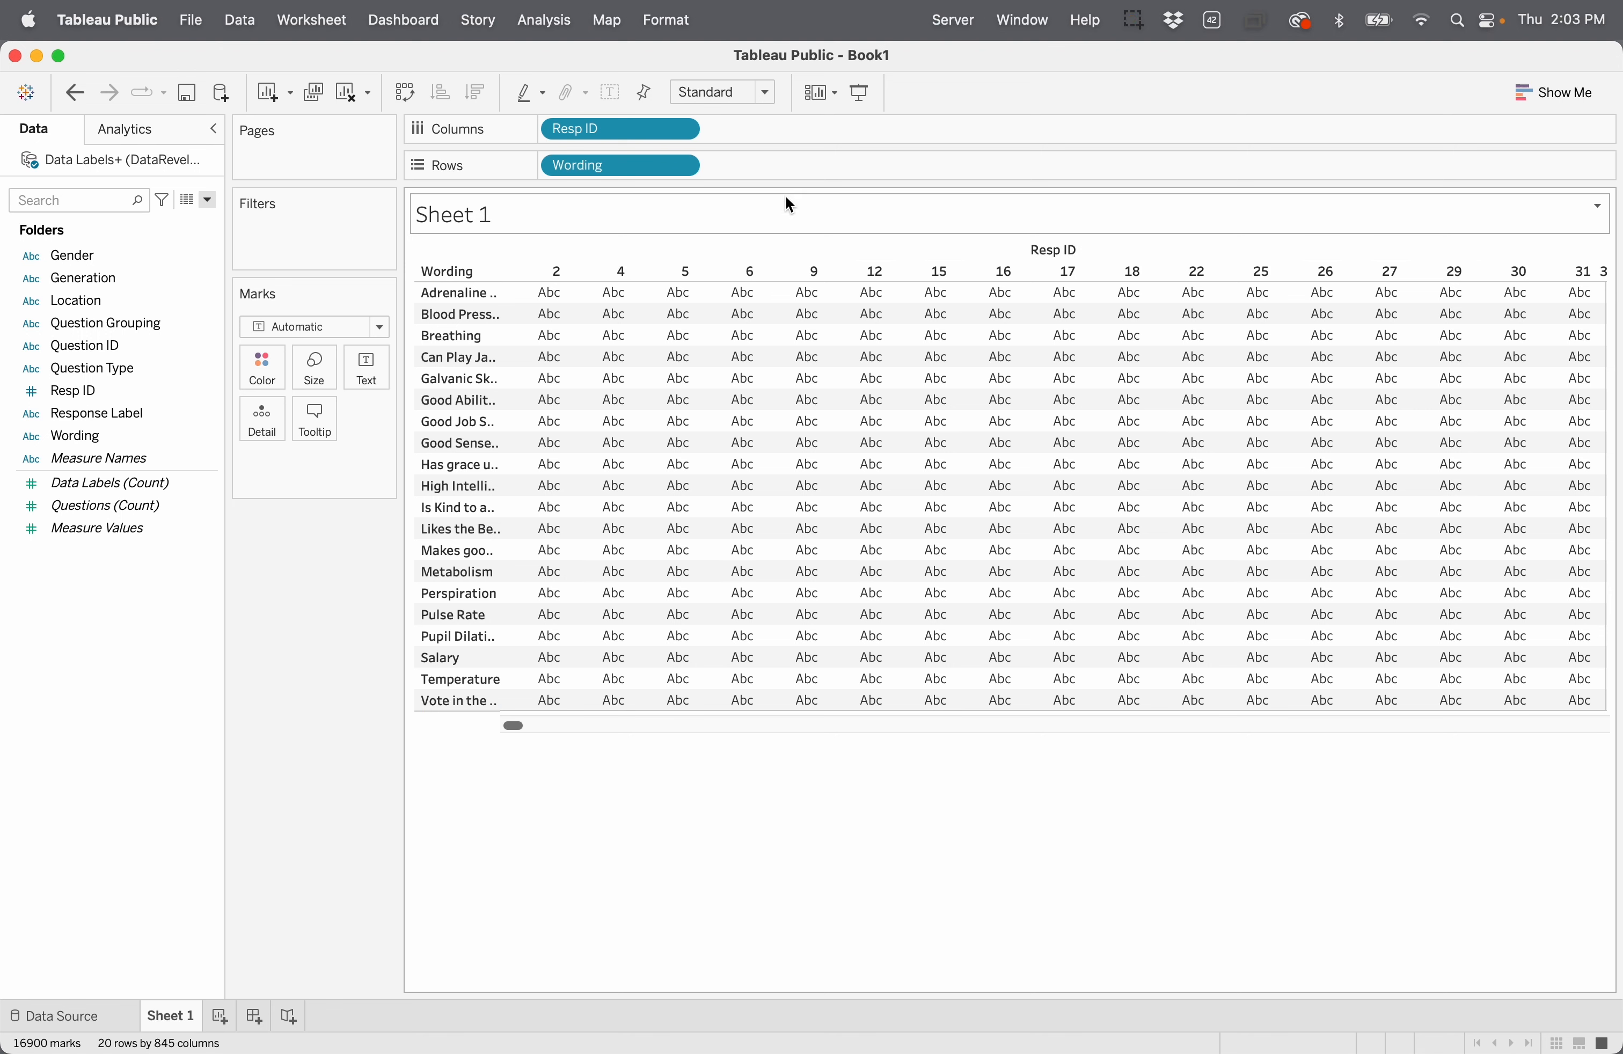
pyautogui.click(684, 130)
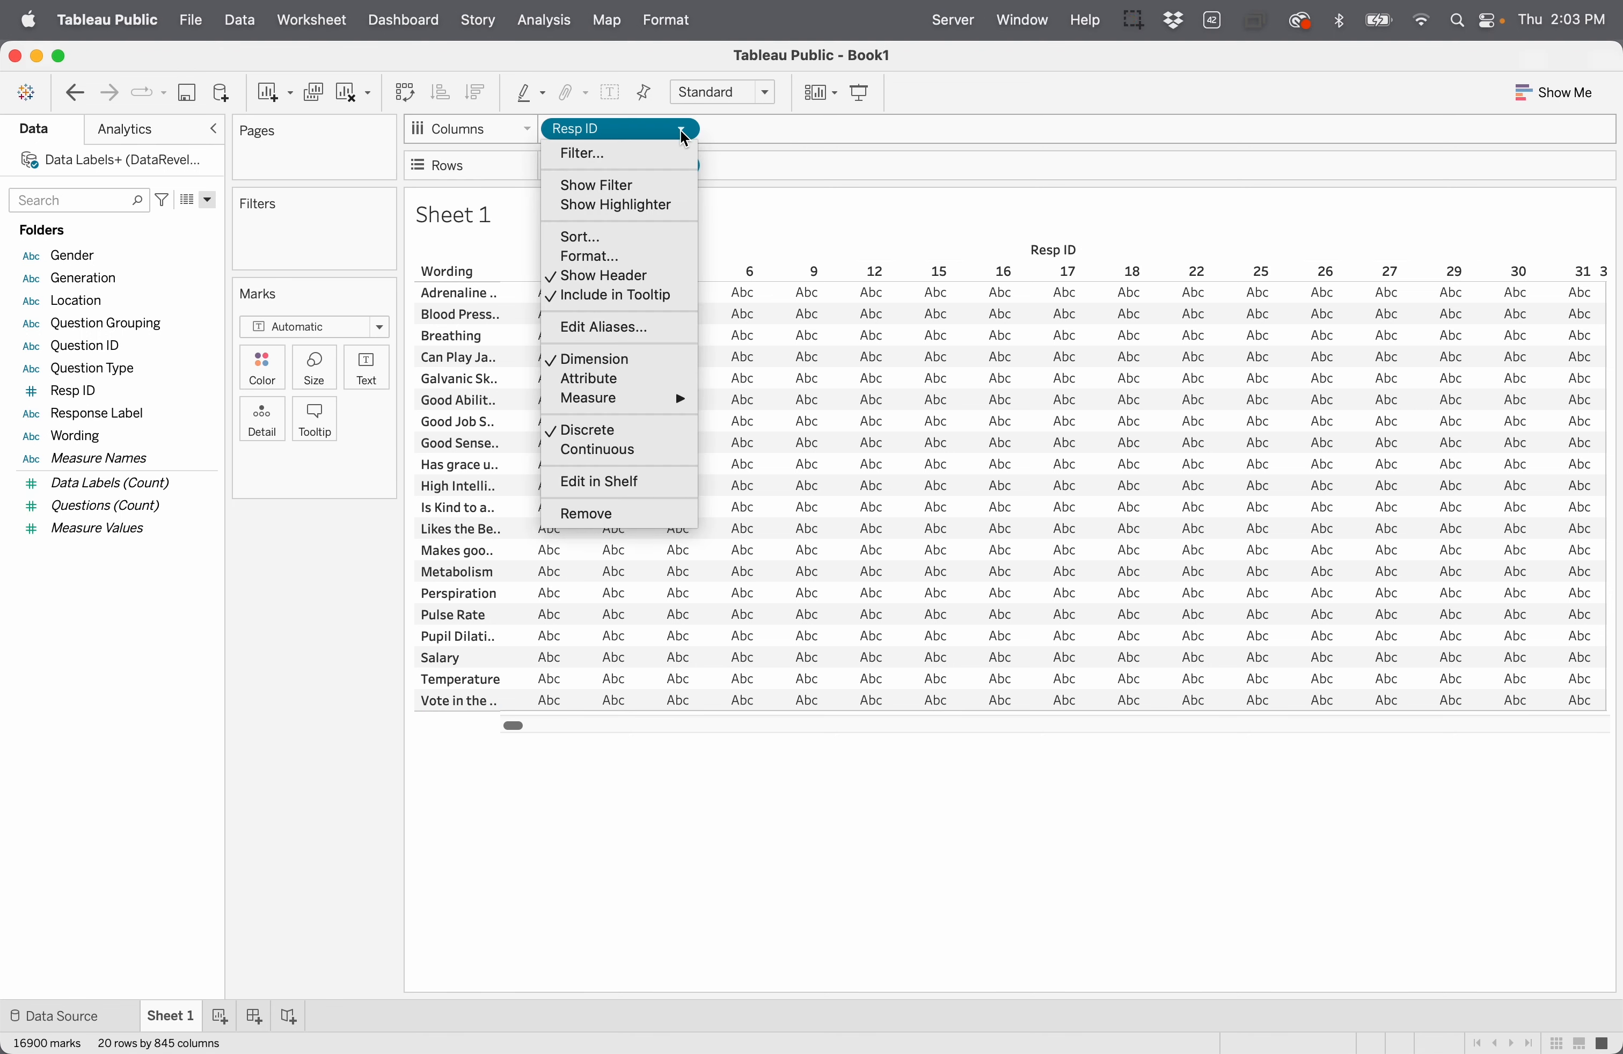
pyautogui.moveTo(642, 408)
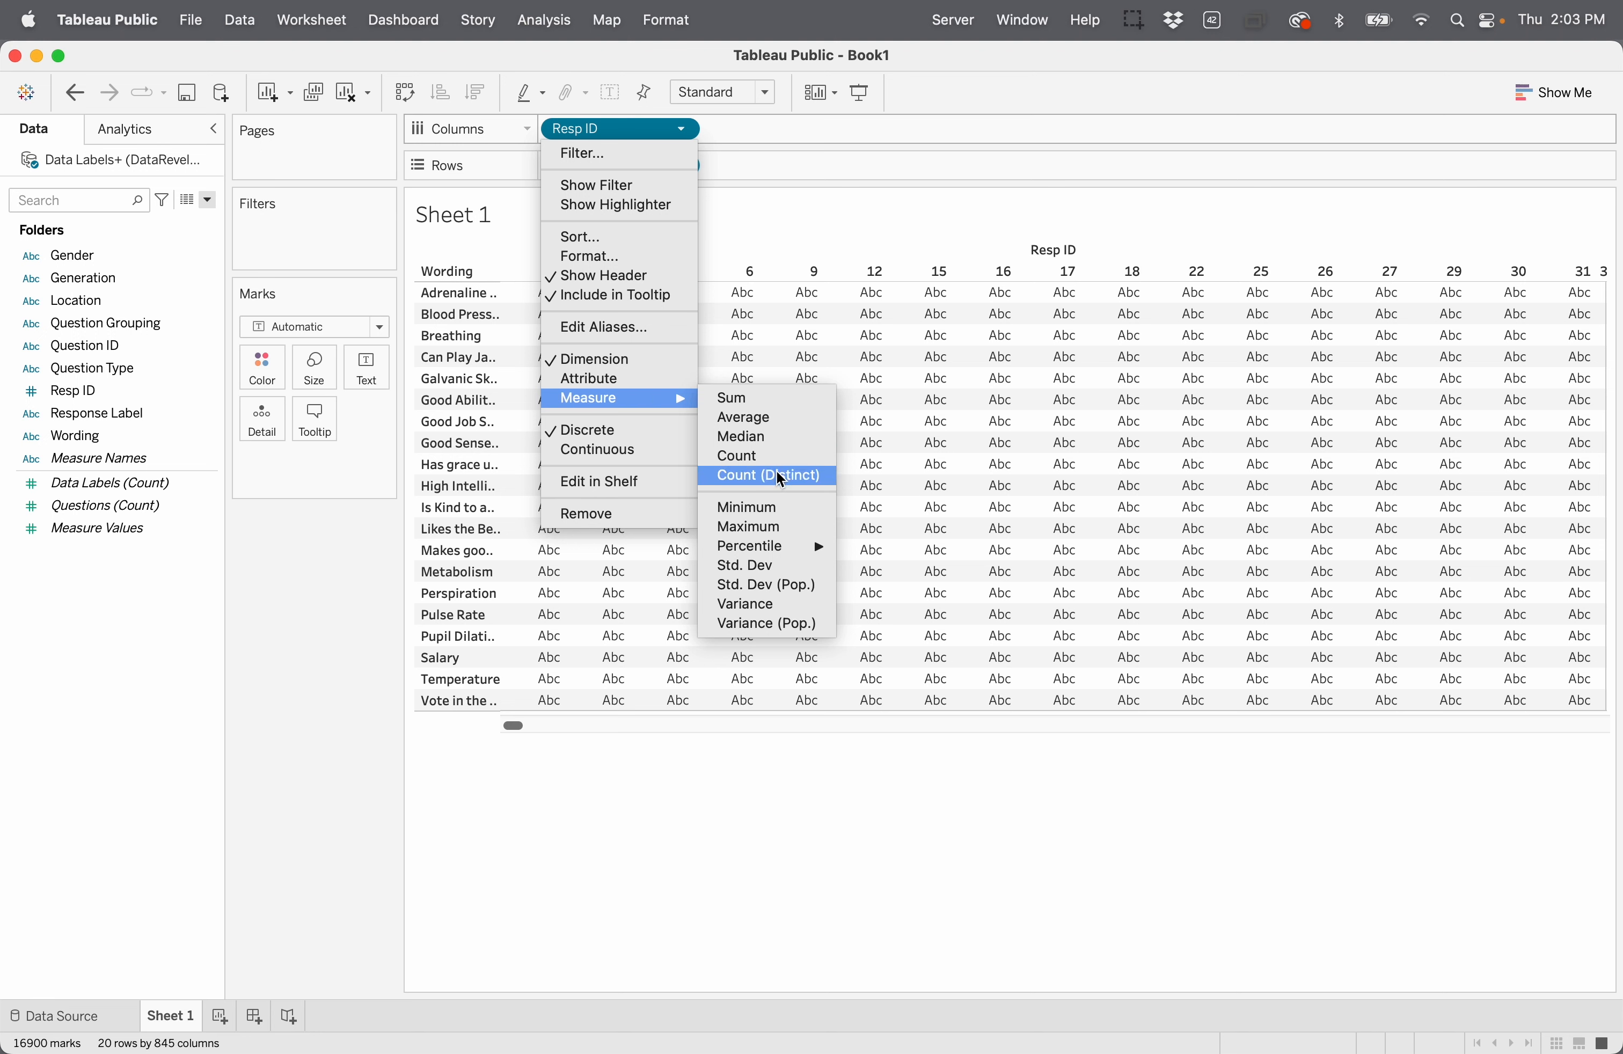
pyautogui.click(739, 476)
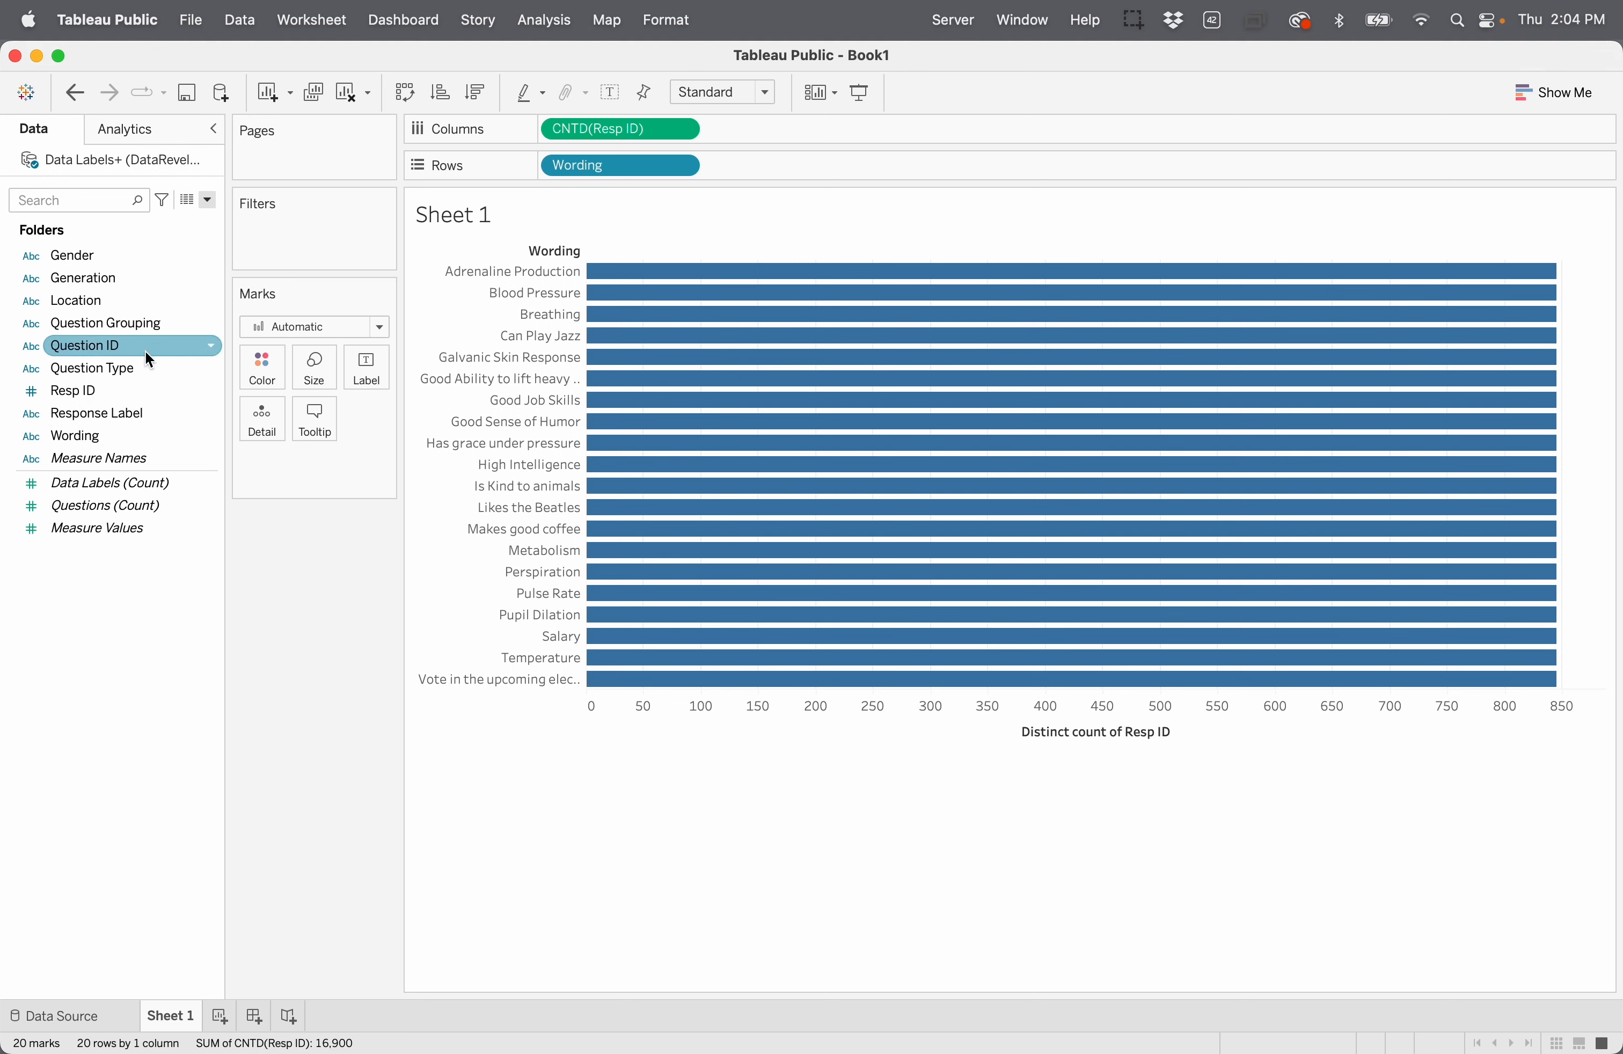
# Step: Filter the sheet by Question Type to keep only Likert questions
pyautogui.moveTo(120, 371); pyautogui.dragTo(334, 238)
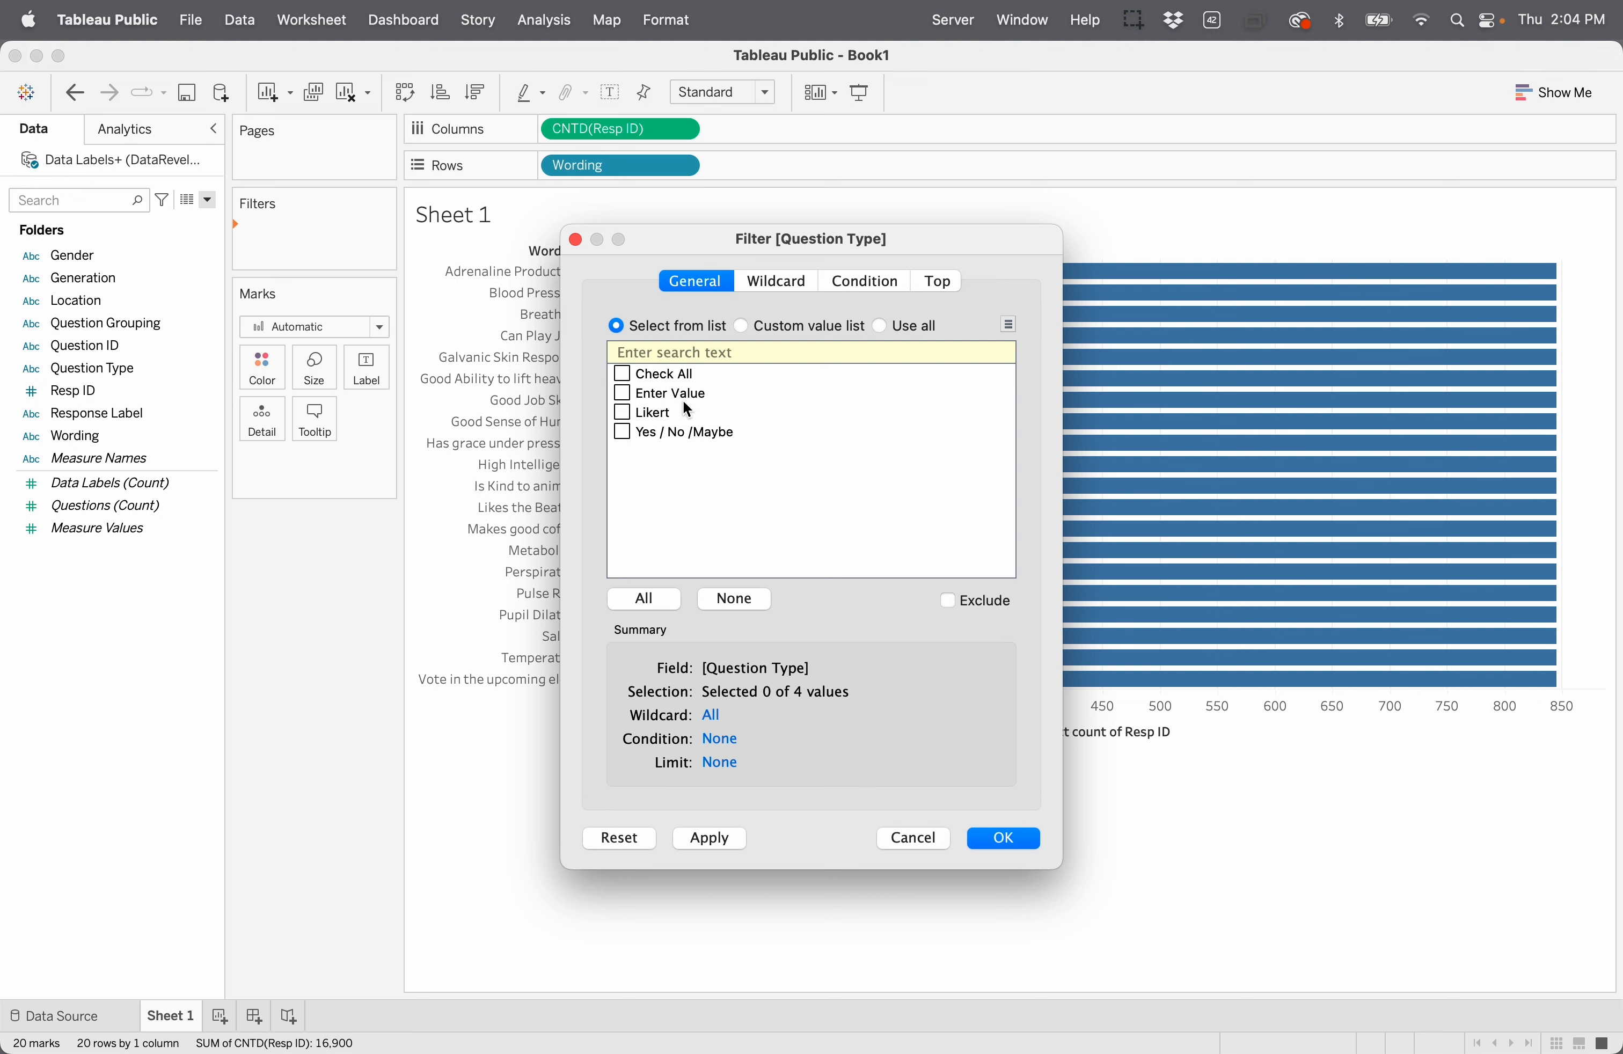
pyautogui.click(622, 413)
pyautogui.click(1005, 841)
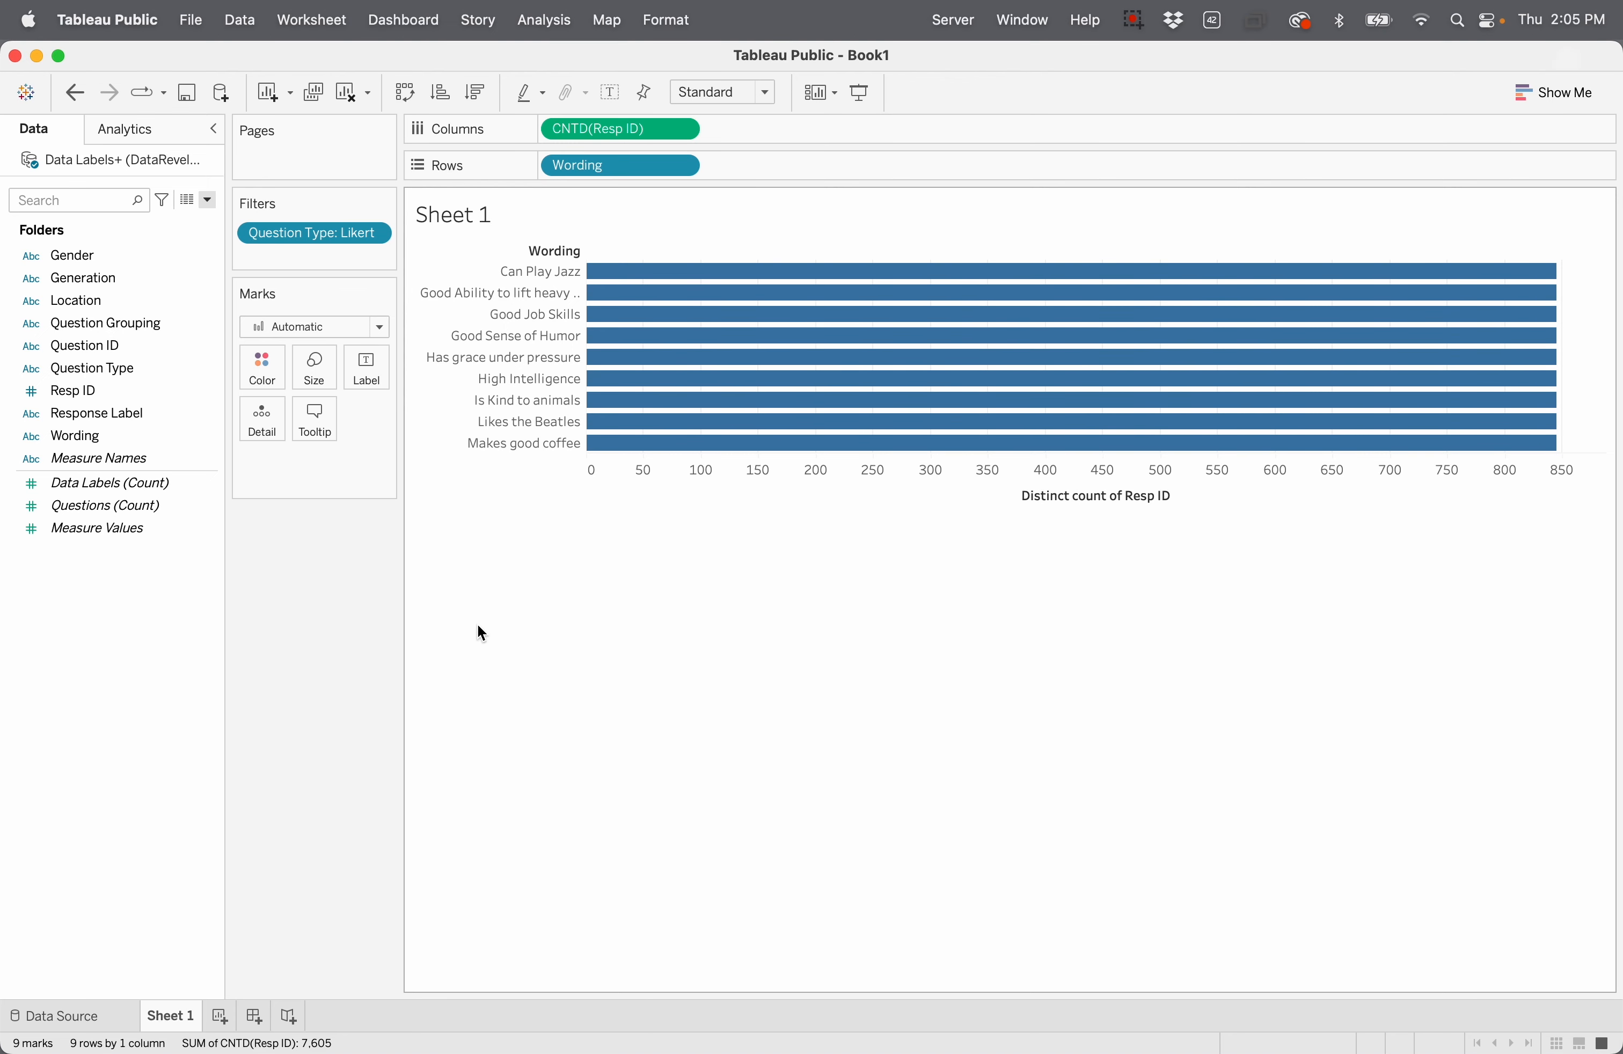
# Step: Add Response Label to the rows after Wording to split each question by response
pyautogui.click(142, 393)
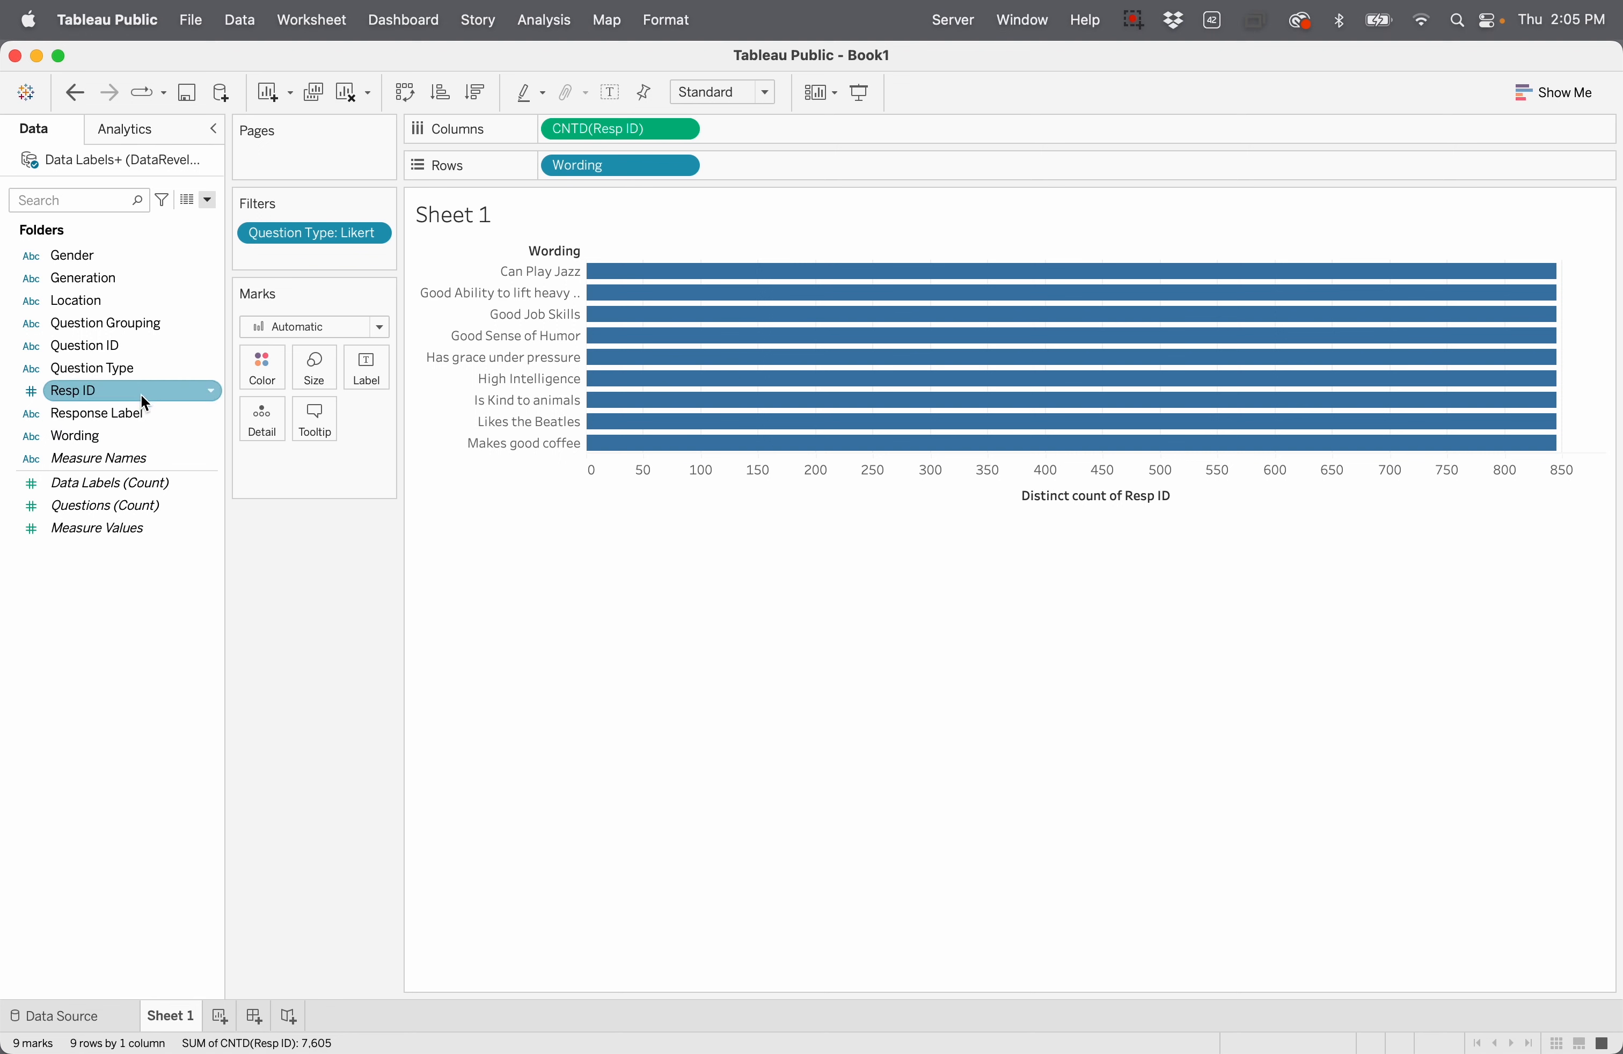
pyautogui.click(125, 412)
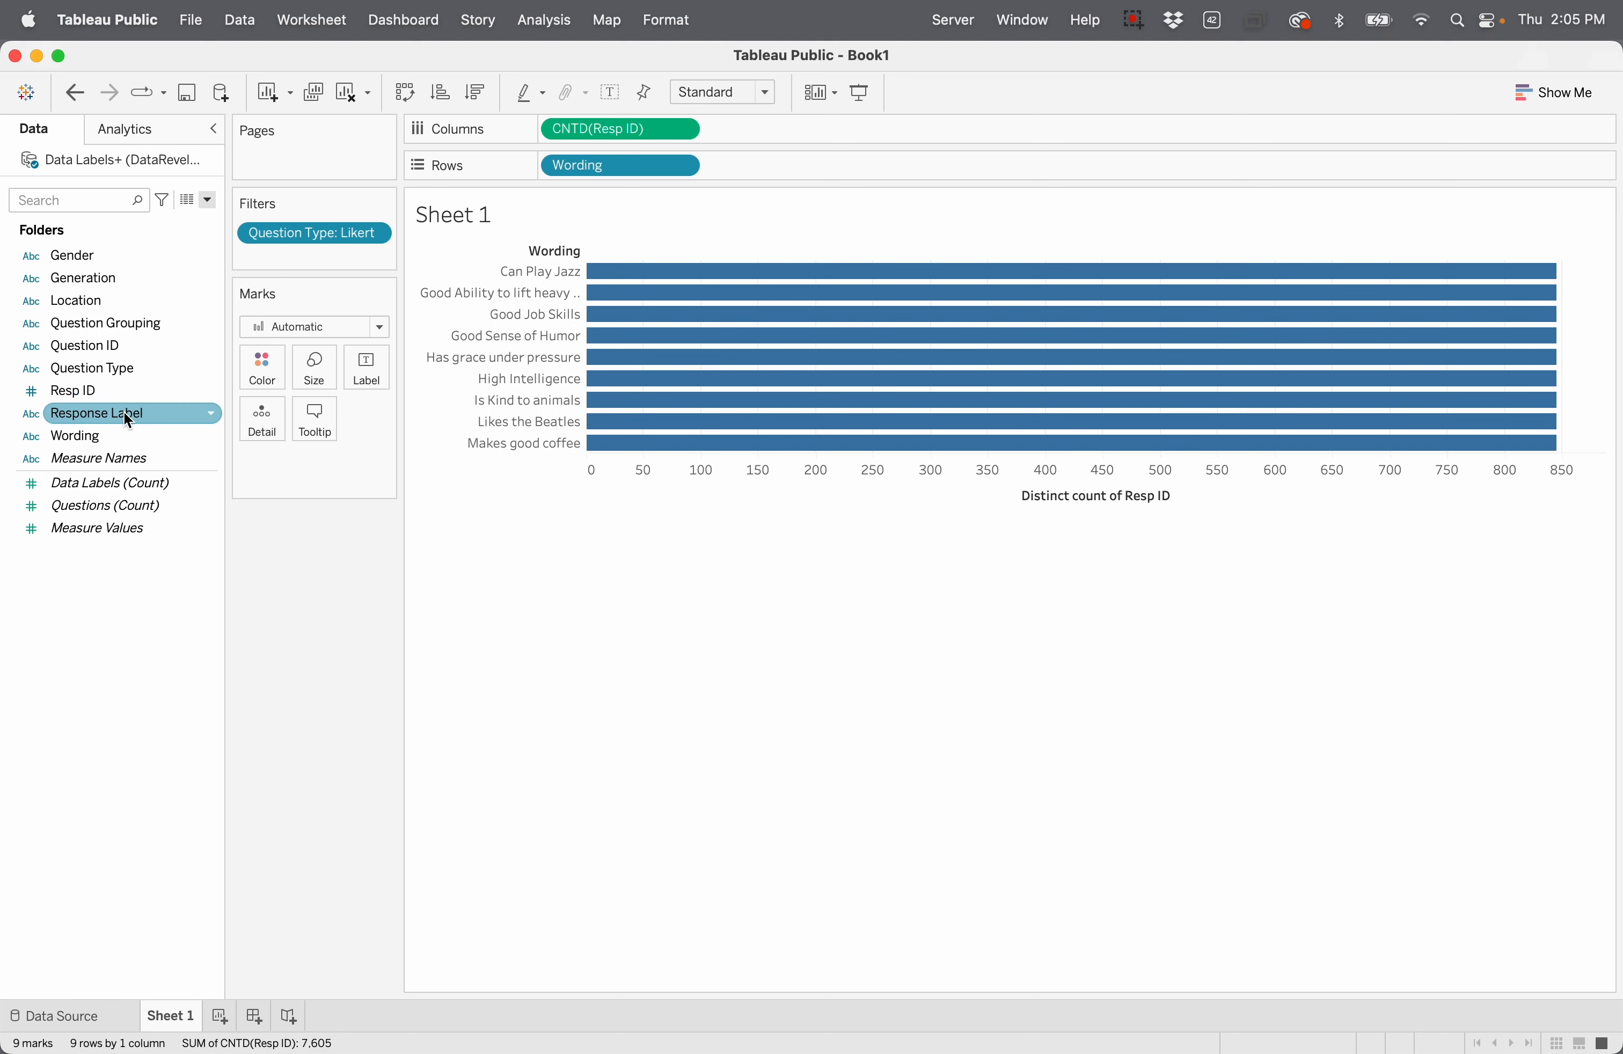
pyautogui.moveTo(126, 415); pyautogui.dragTo(794, 167)
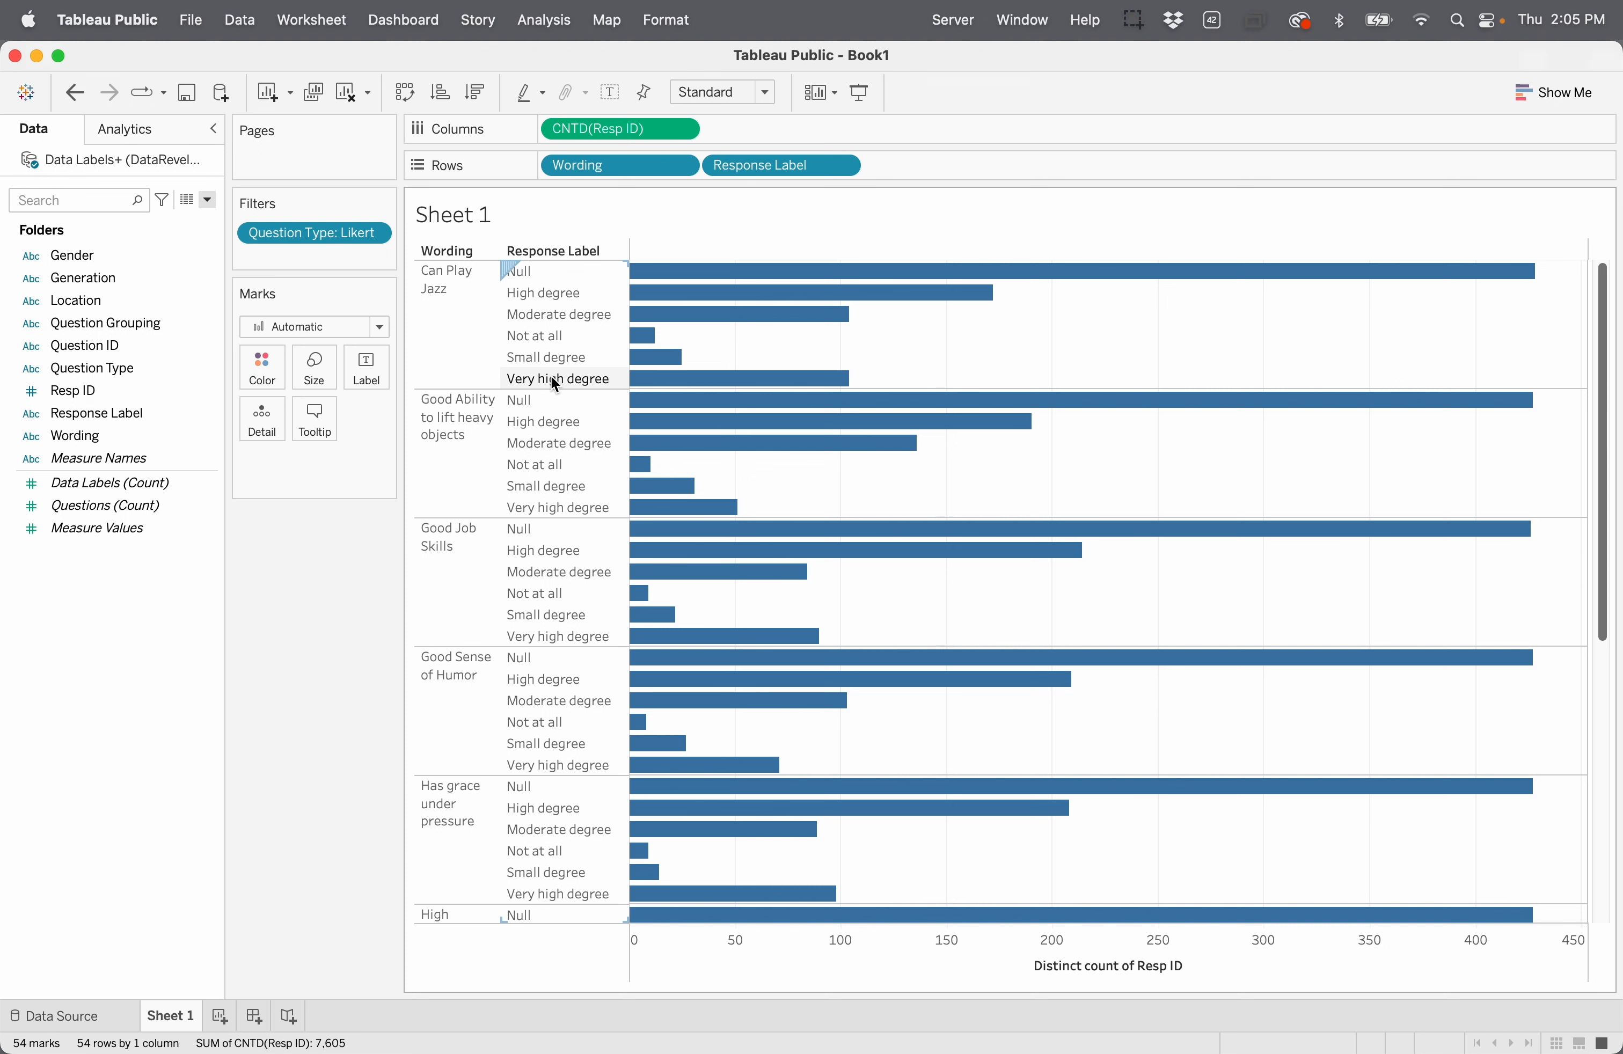
# Step: Reorder the responses from Very high degree down to Not at all, and color the bars by Response Label
pyautogui.moveTo(553, 376); pyautogui.dragTo(552, 293)
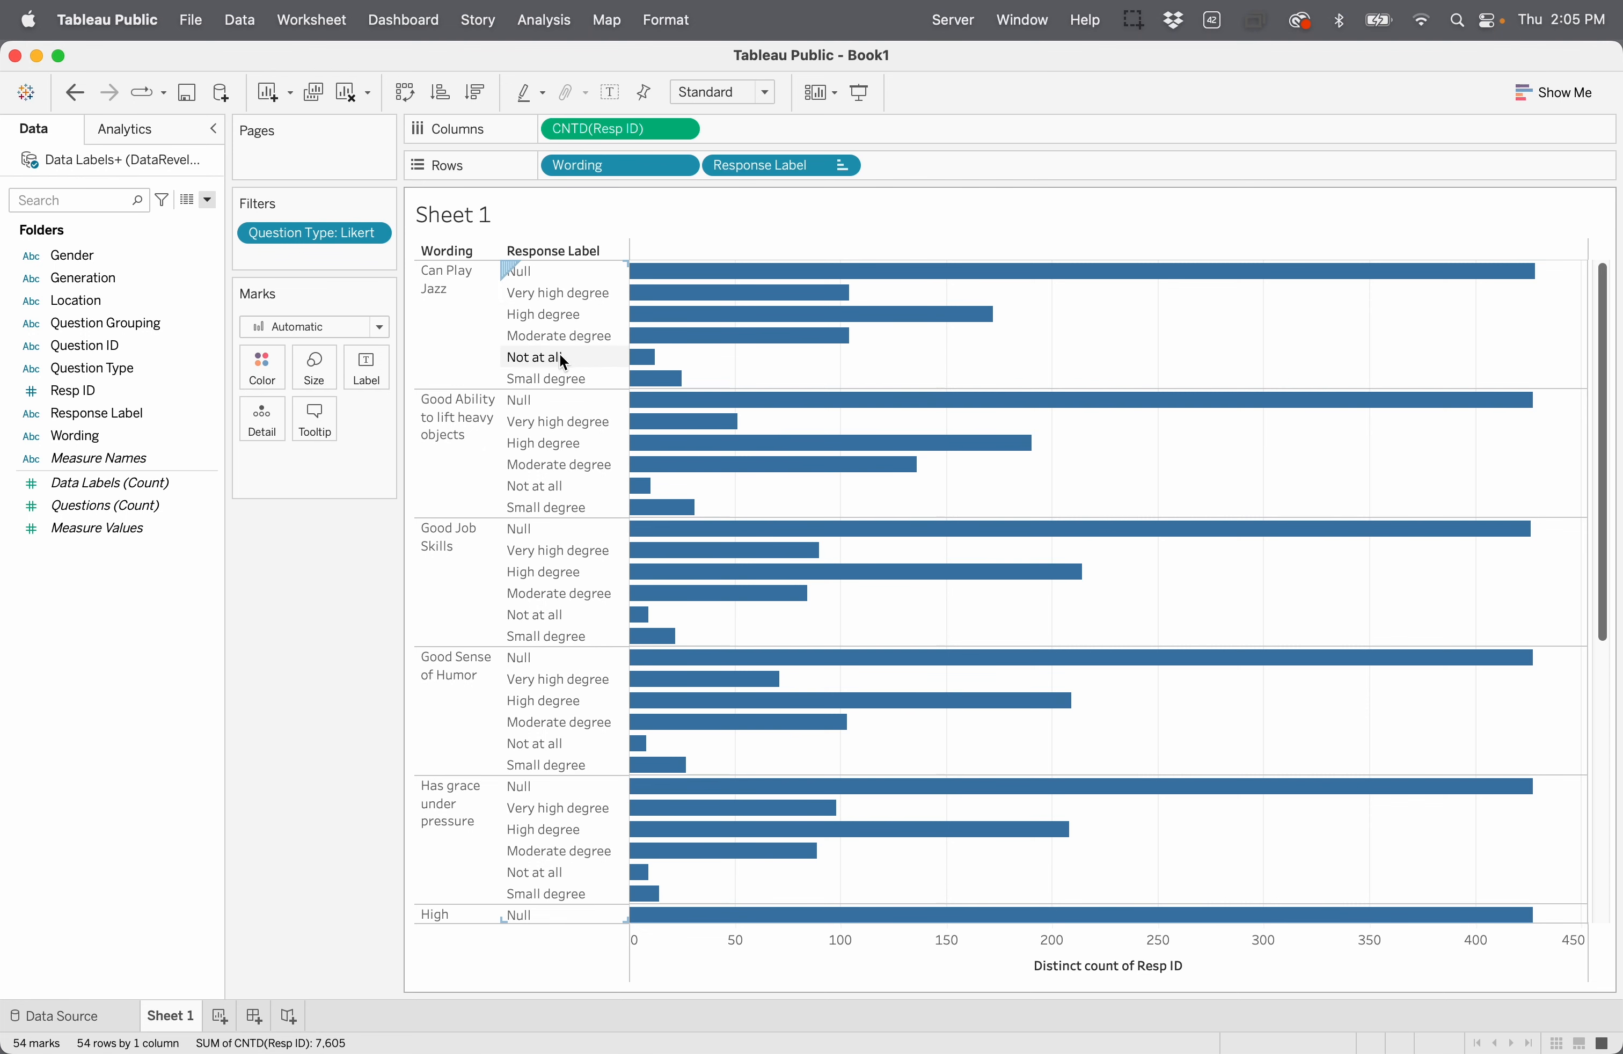
pyautogui.moveTo(551, 358); pyautogui.dragTo(568, 383)
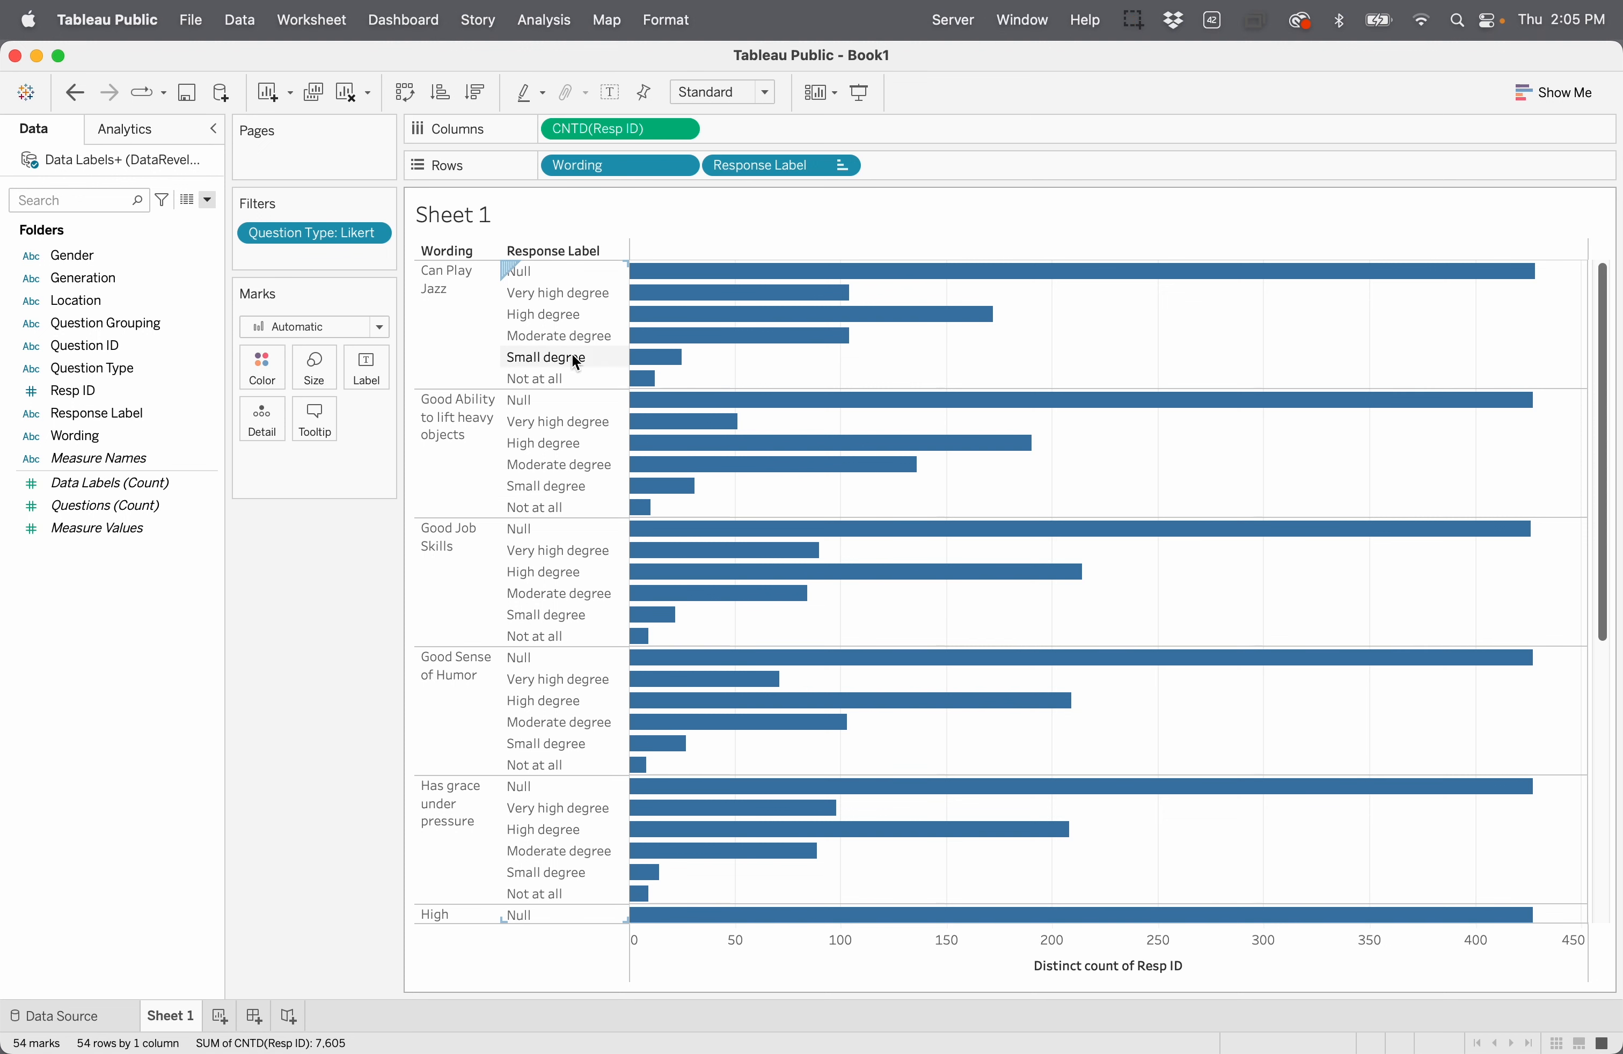
pyautogui.moveTo(742, 293)
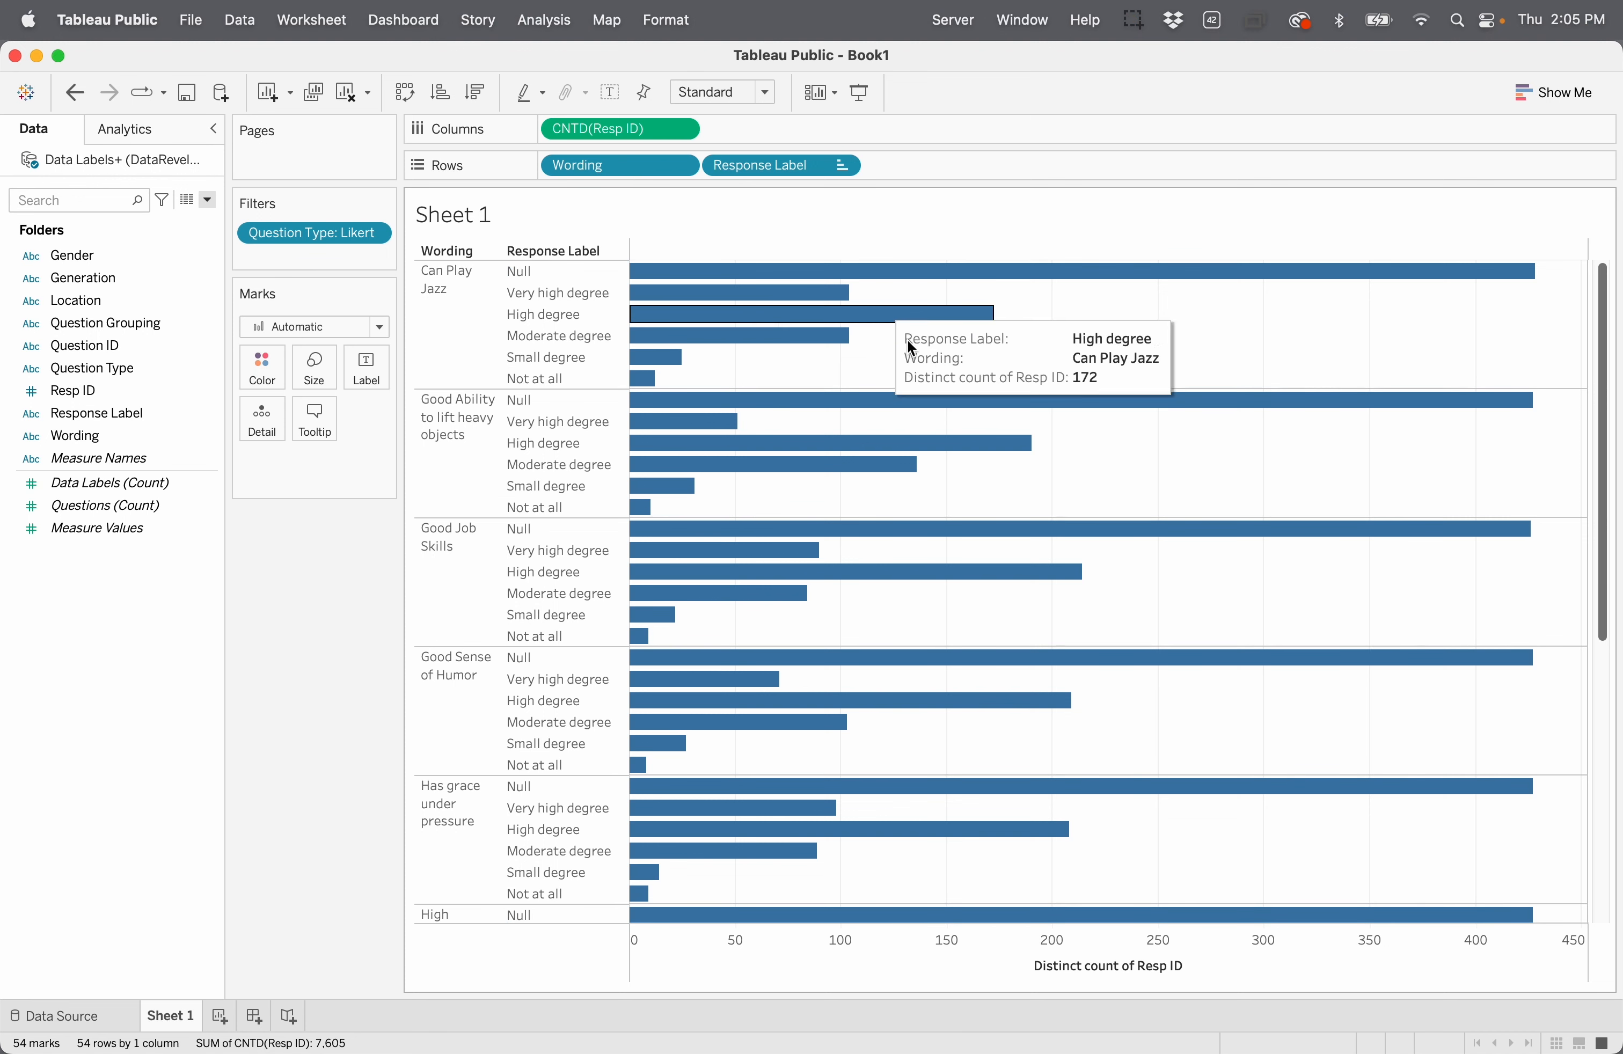
pyautogui.moveTo(731, 453)
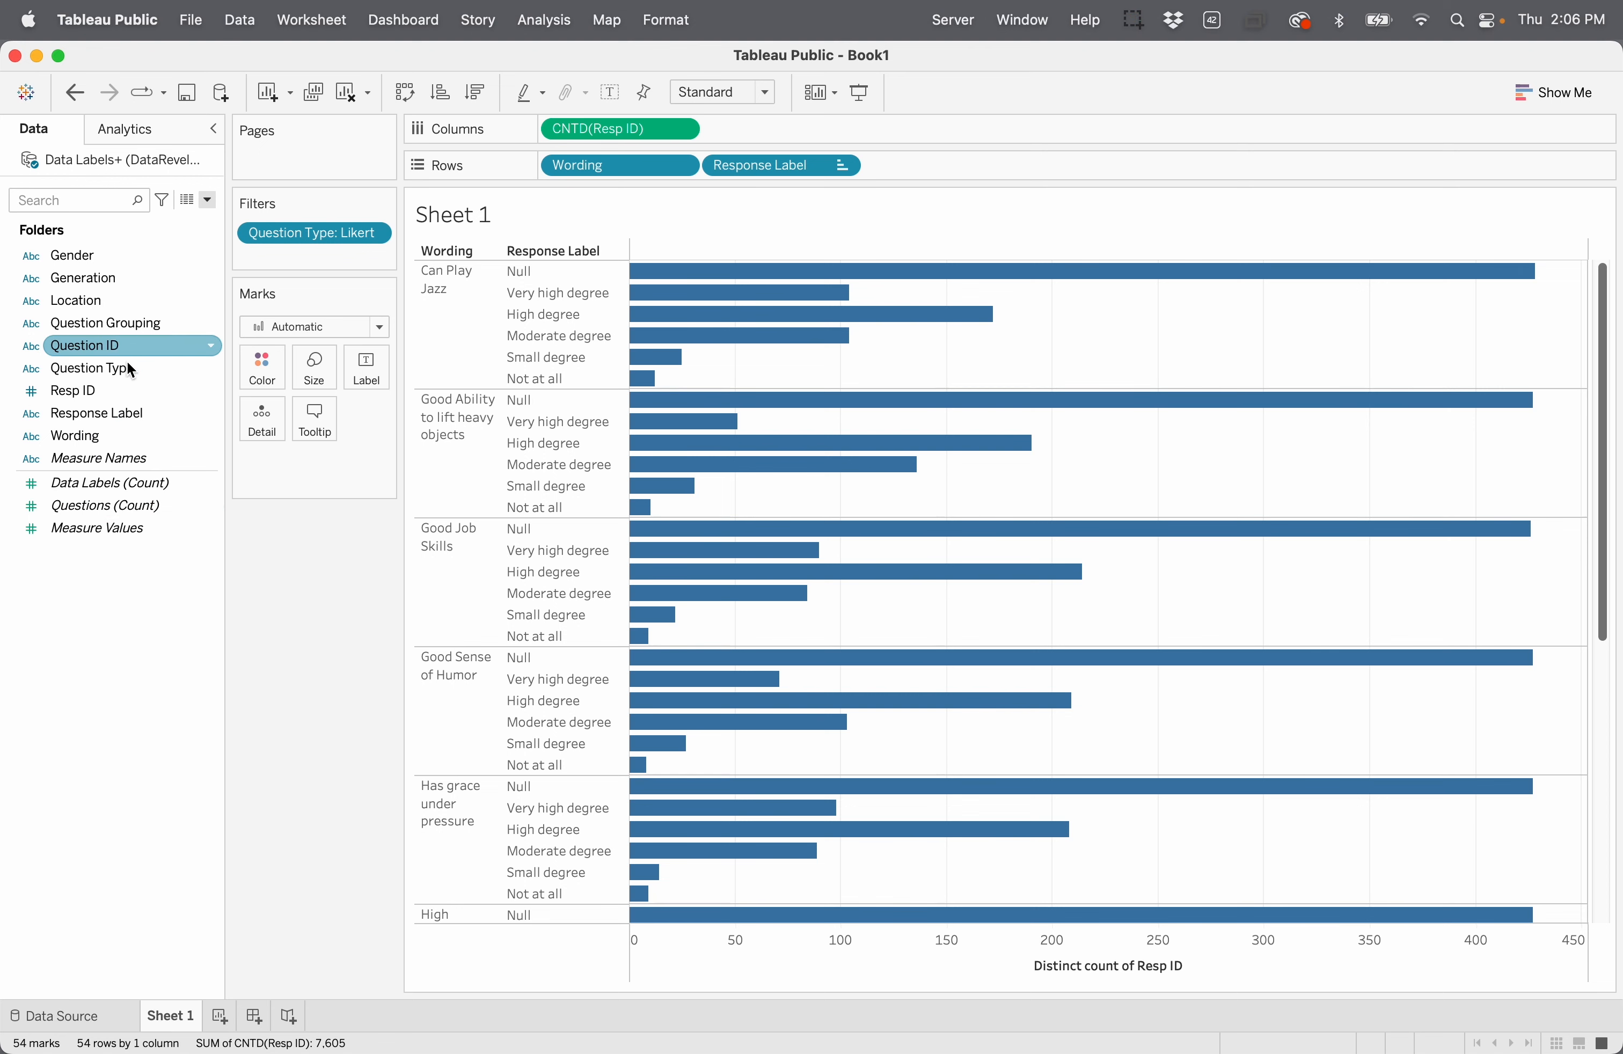
pyautogui.moveTo(114, 421); pyautogui.dragTo(264, 375)
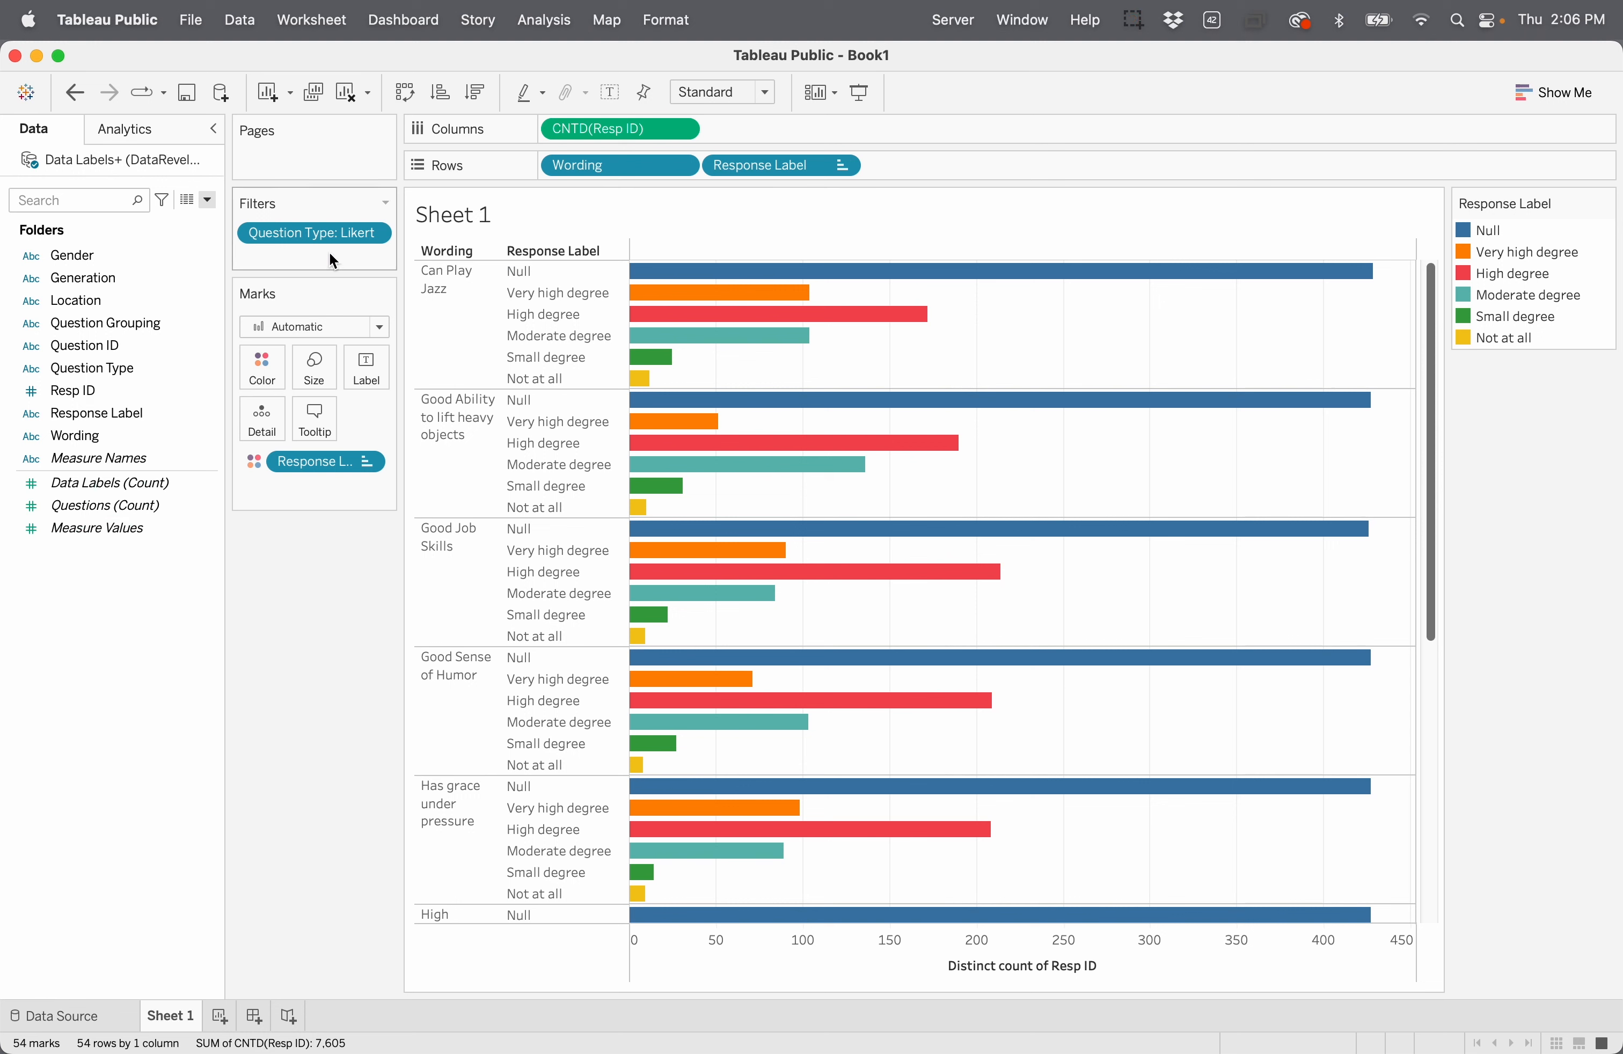
# Step: Try excluding the Null responses through their row header, inspect the Response Label filter, and undo the exclusion
pyautogui.click(568, 274)
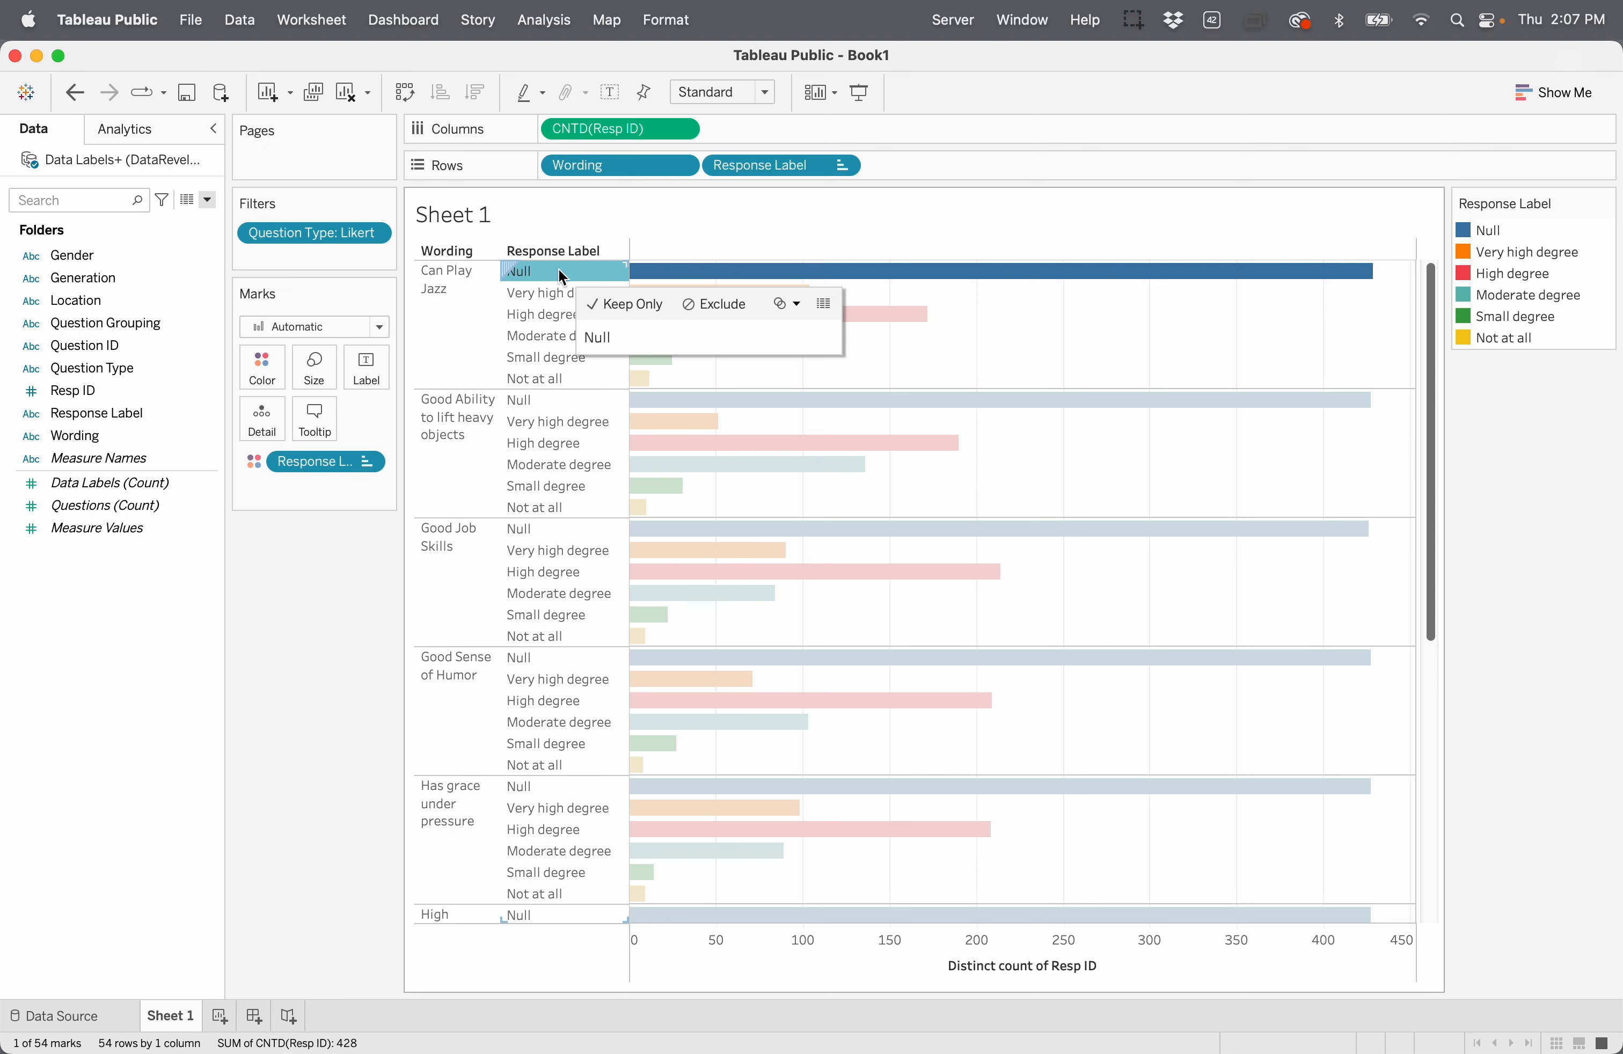
pyautogui.click(735, 306)
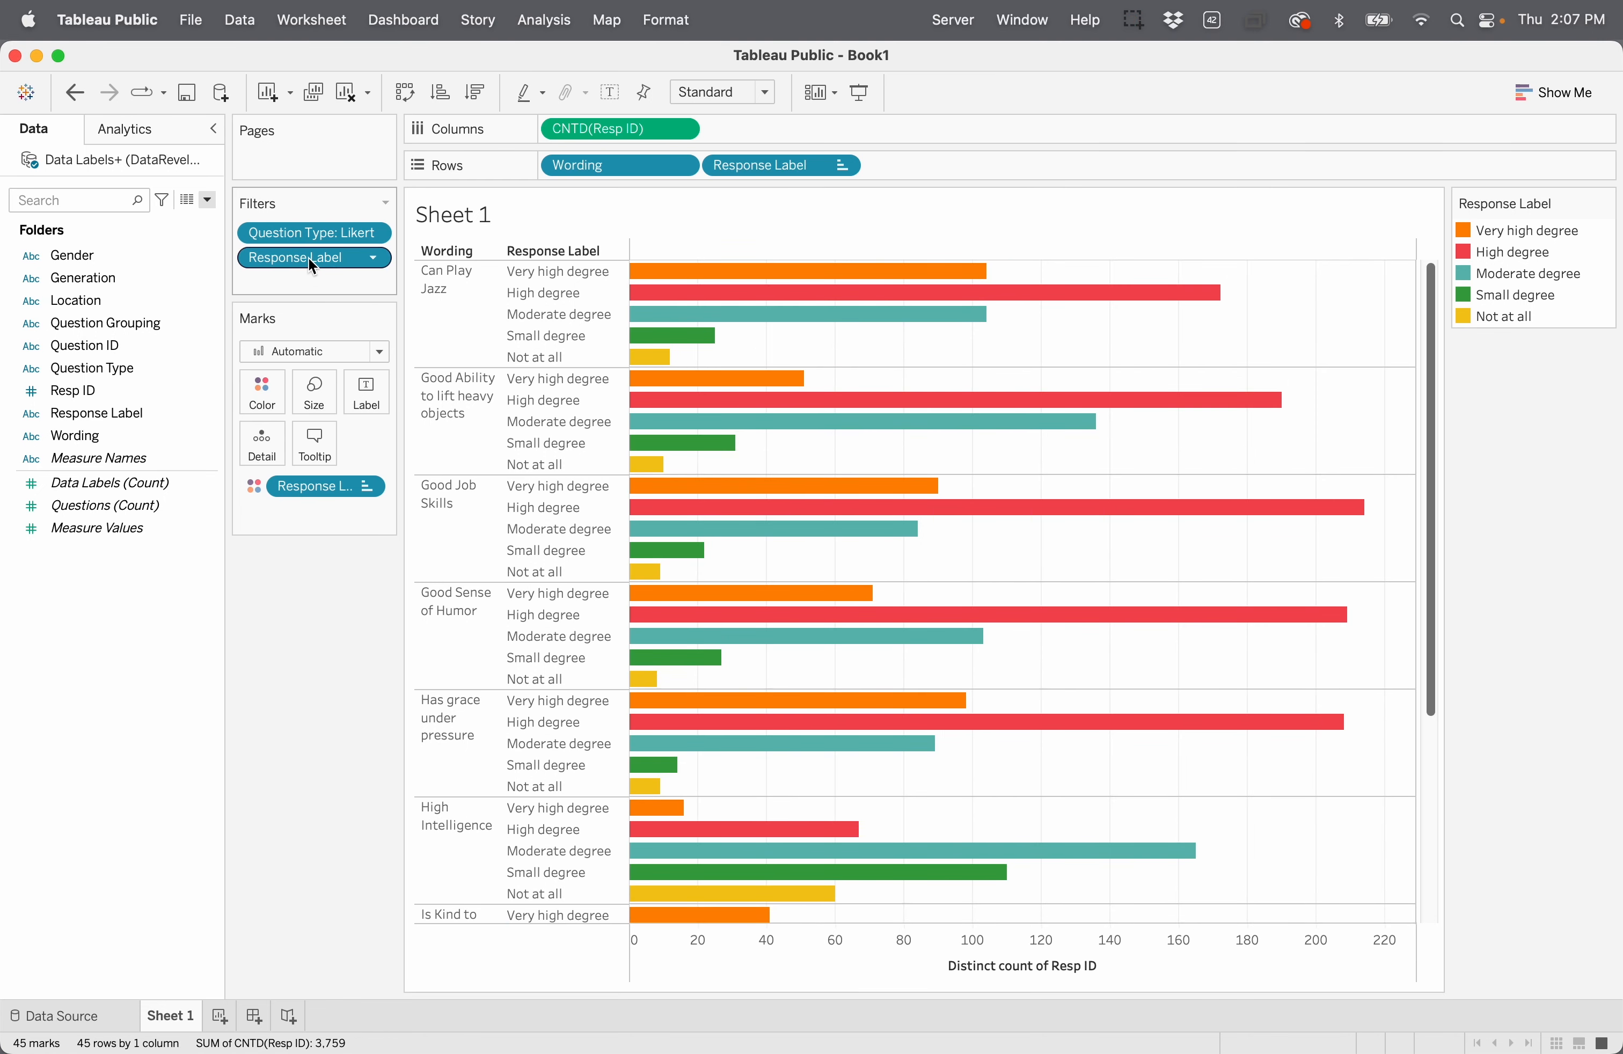
pyautogui.click(376, 258)
pyautogui.click(371, 283)
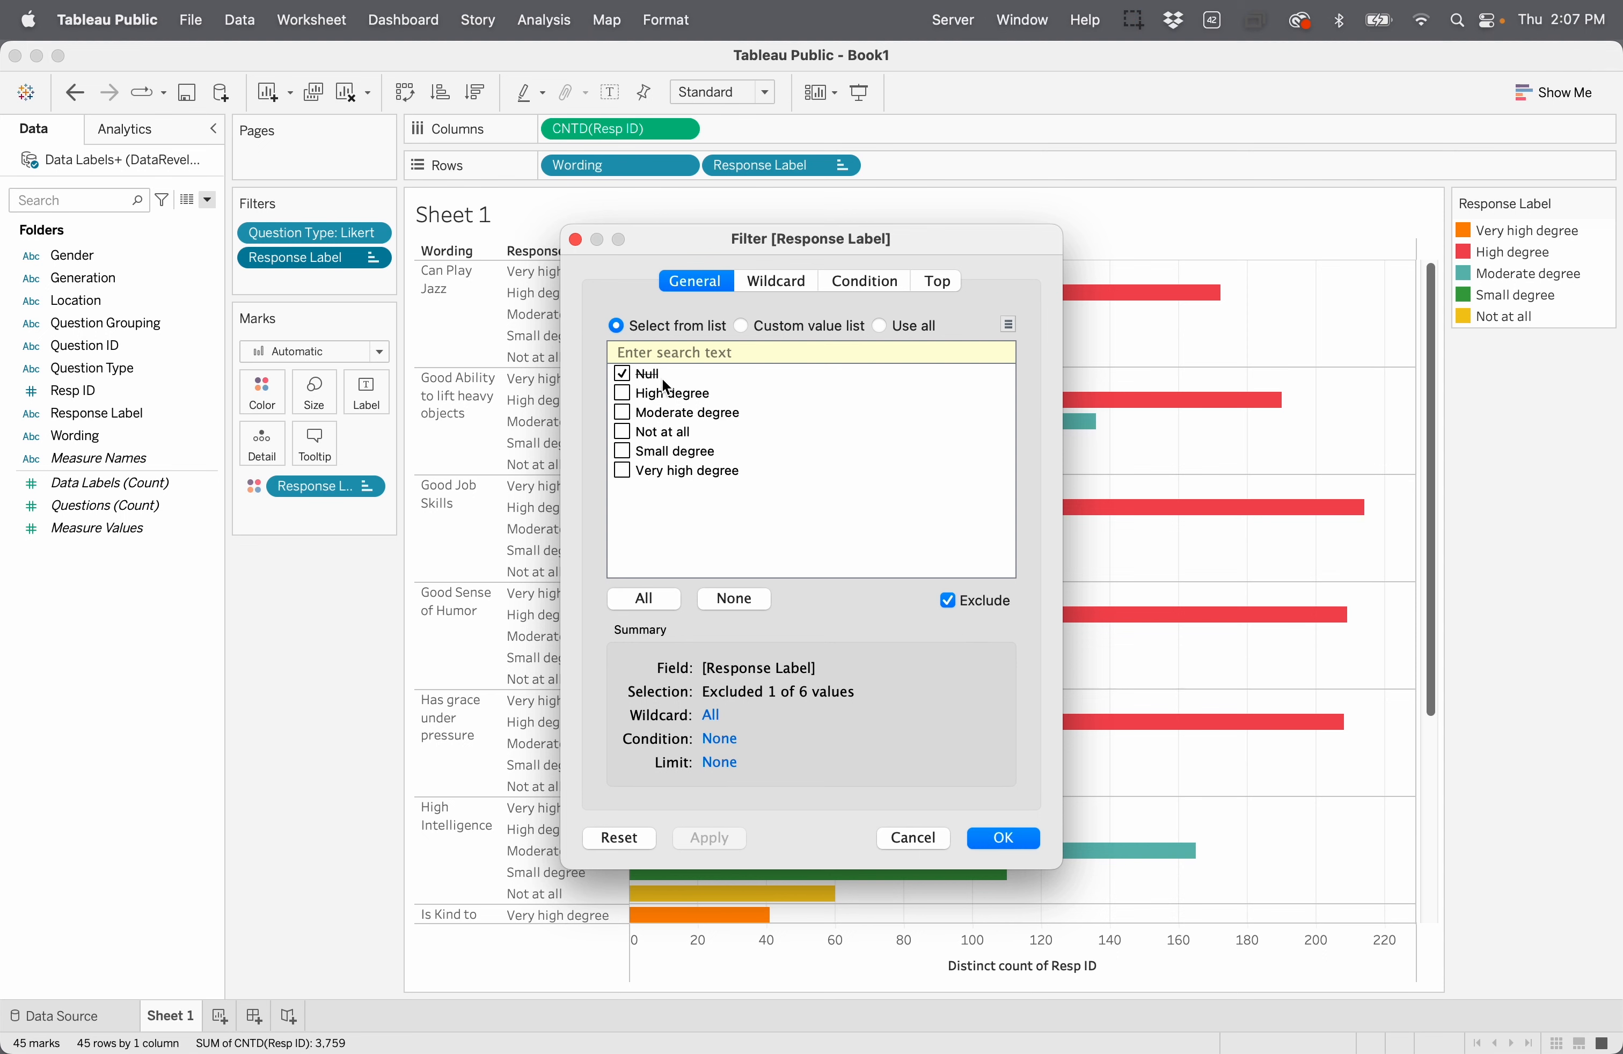
pyautogui.click(1001, 841)
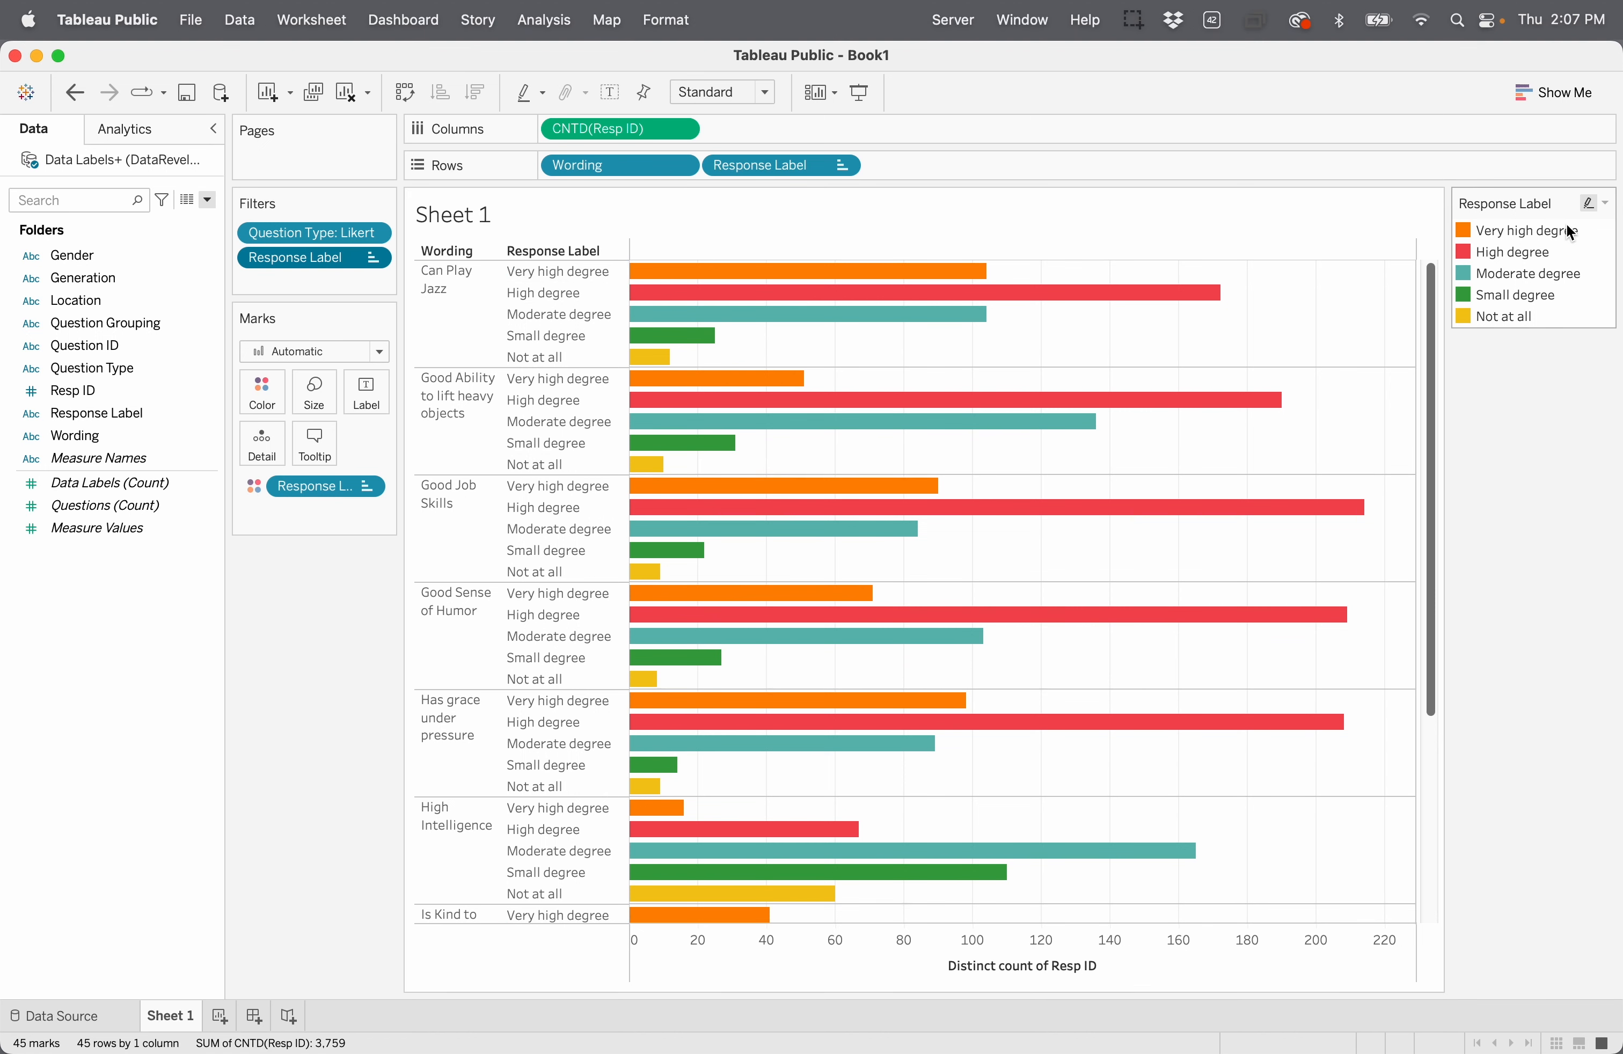
pyautogui.press('super+z')
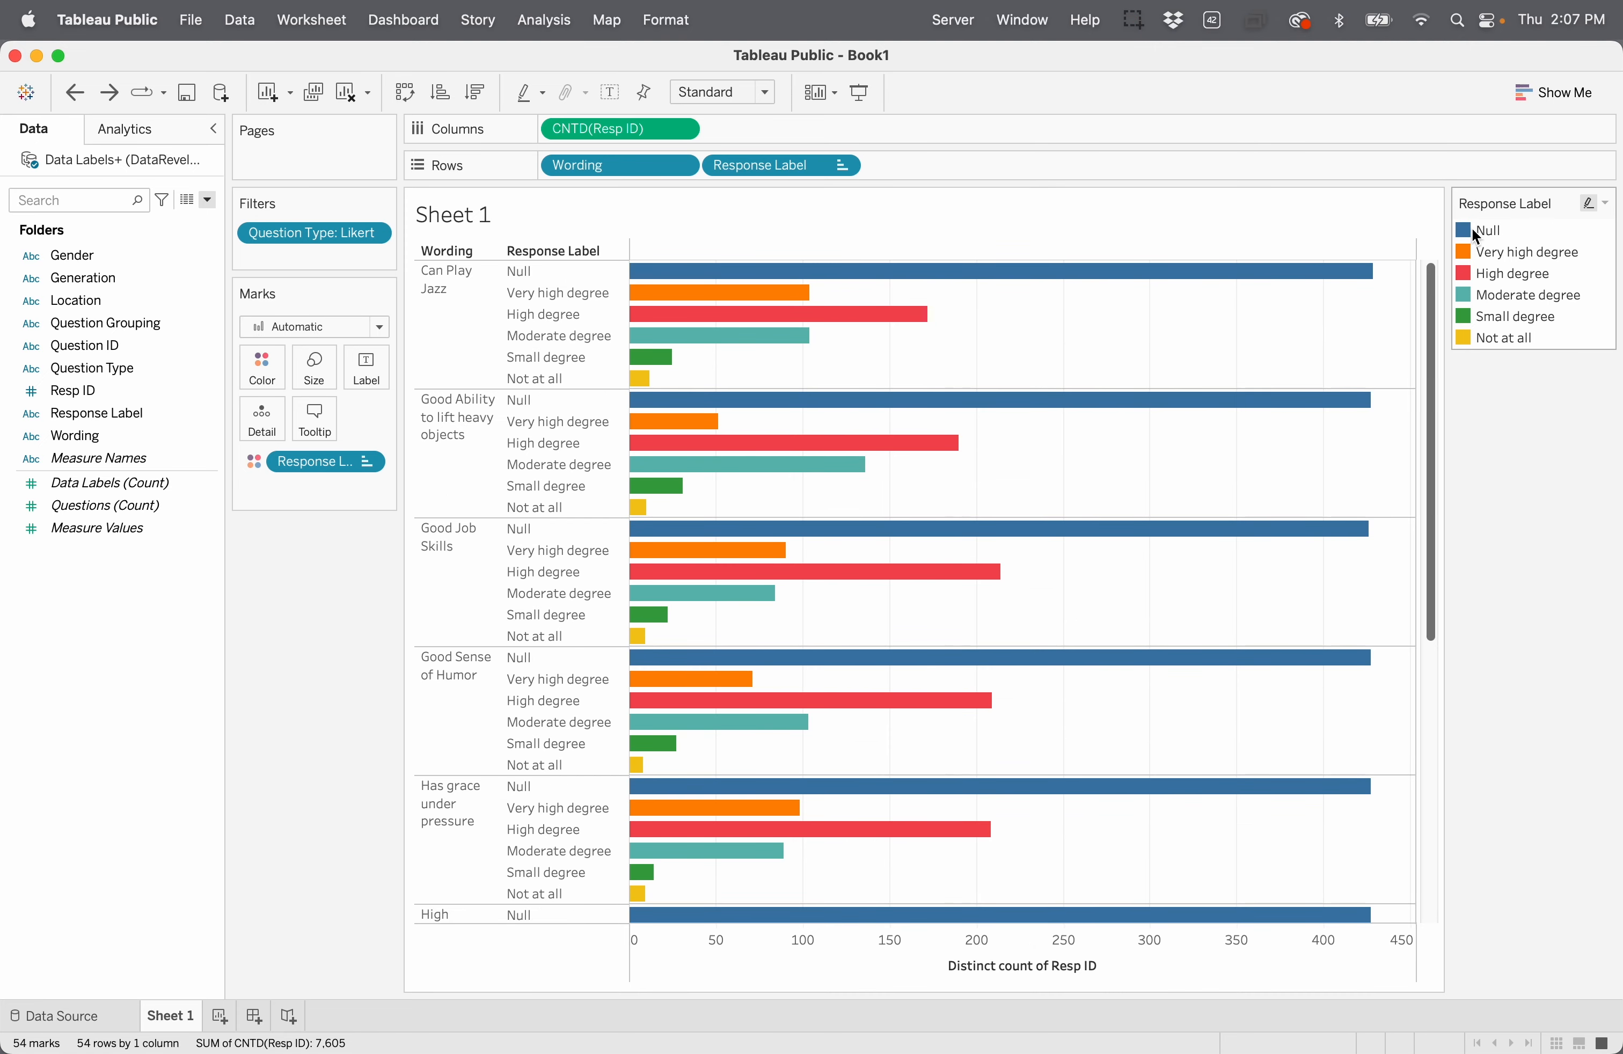
# Step: Exclude the Null responses from the chart through the Response Label color legend
pyautogui.click(1484, 233)
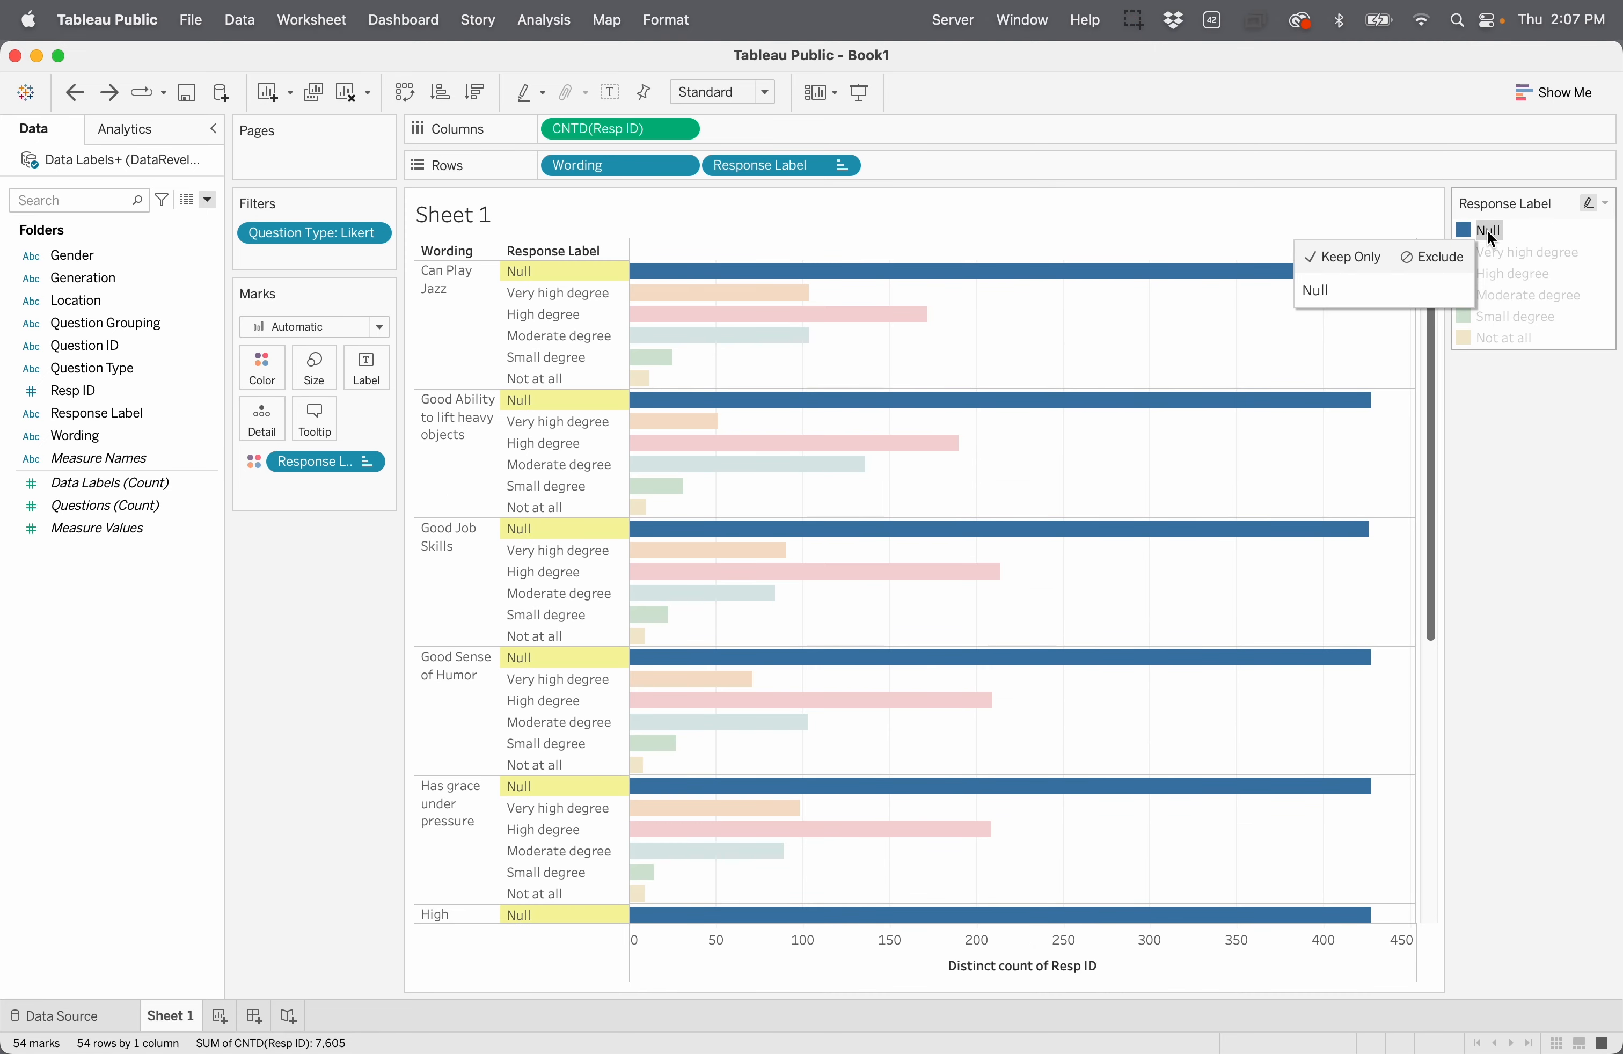
pyautogui.click(1437, 262)
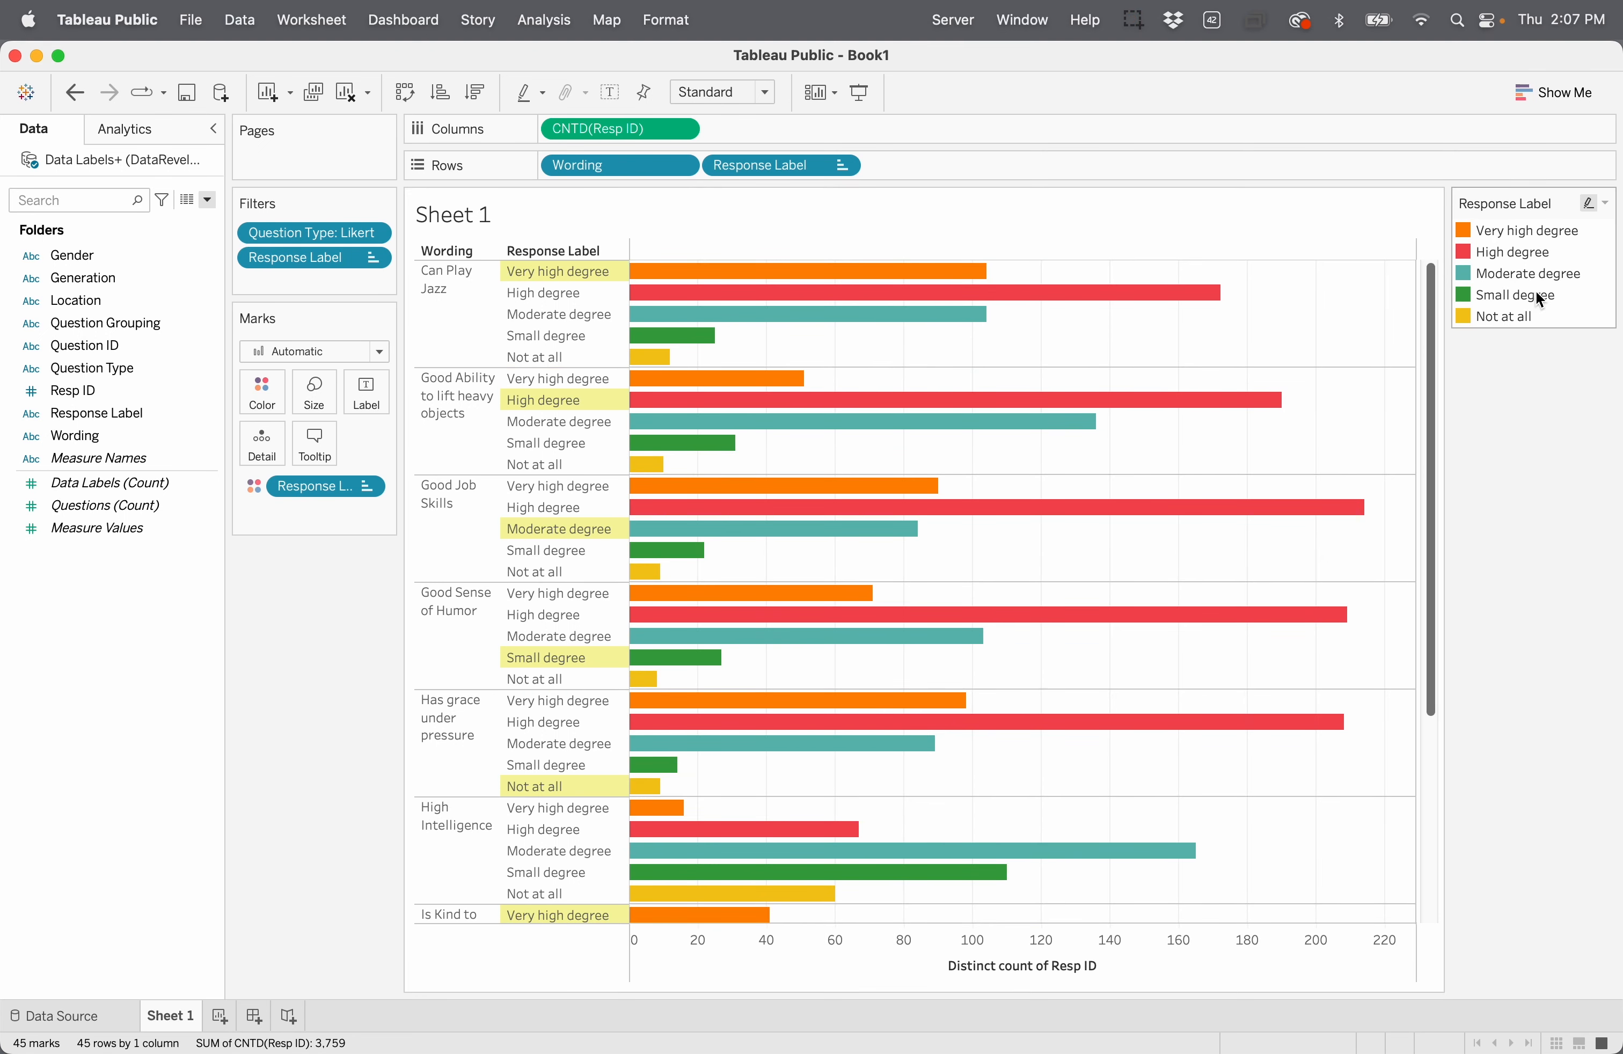
pyautogui.click(1504, 363)
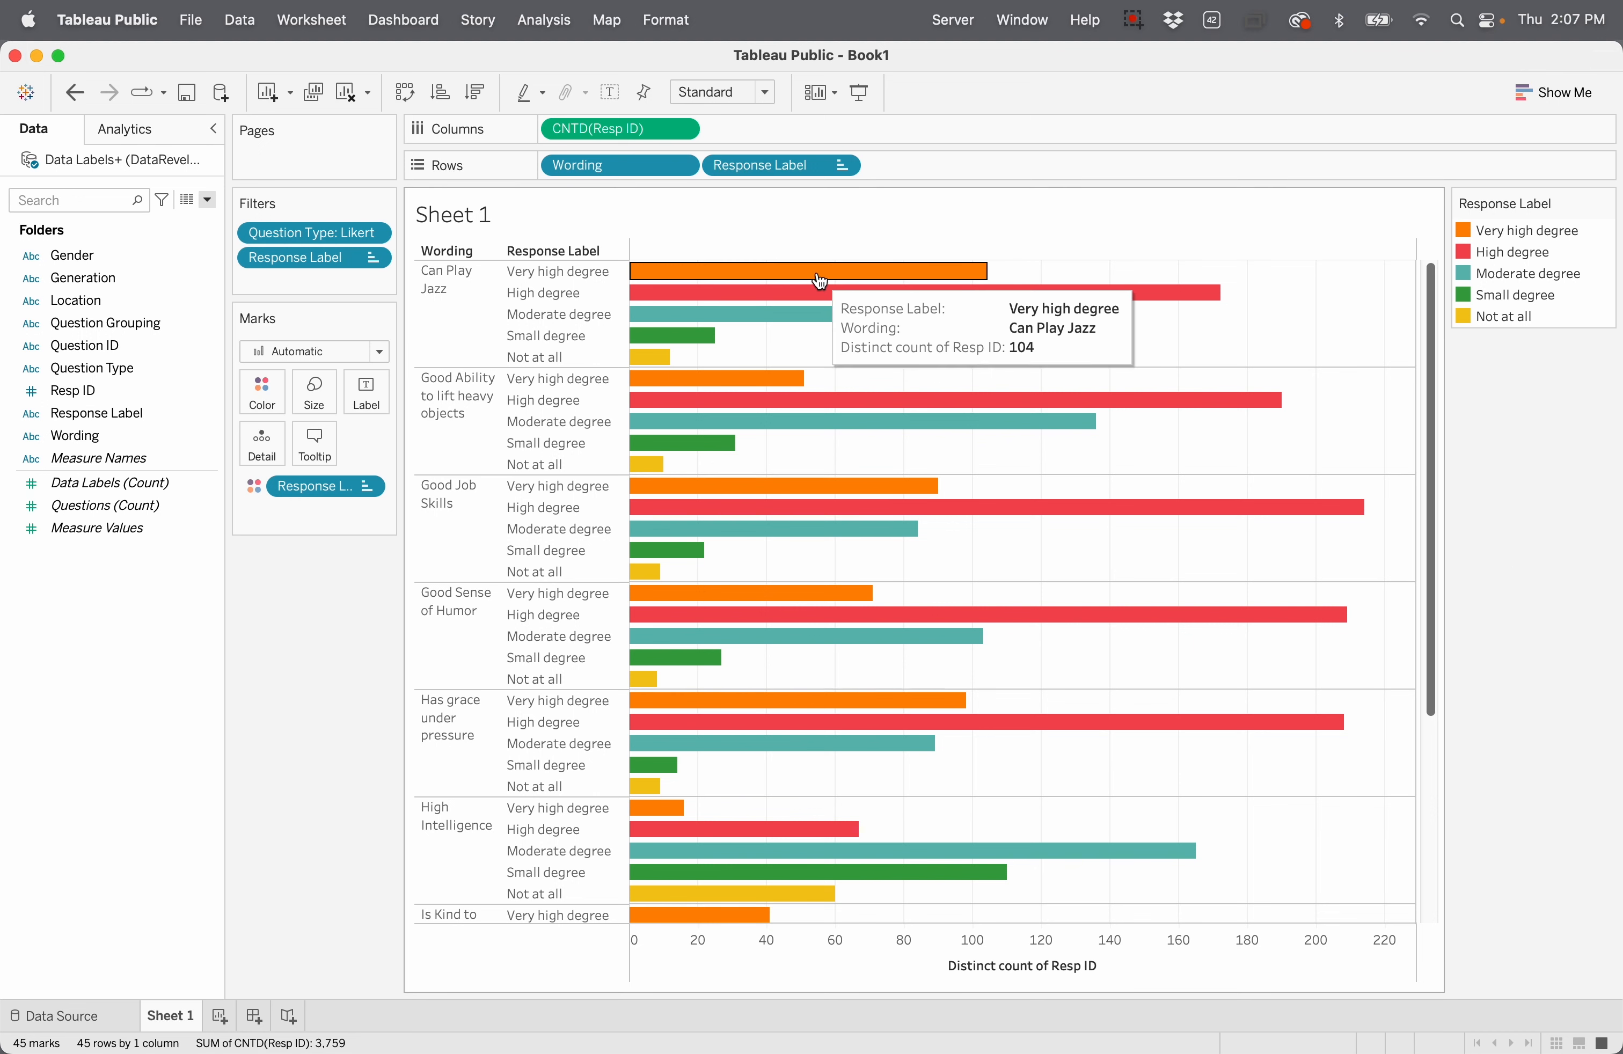
pyautogui.moveTo(840, 295)
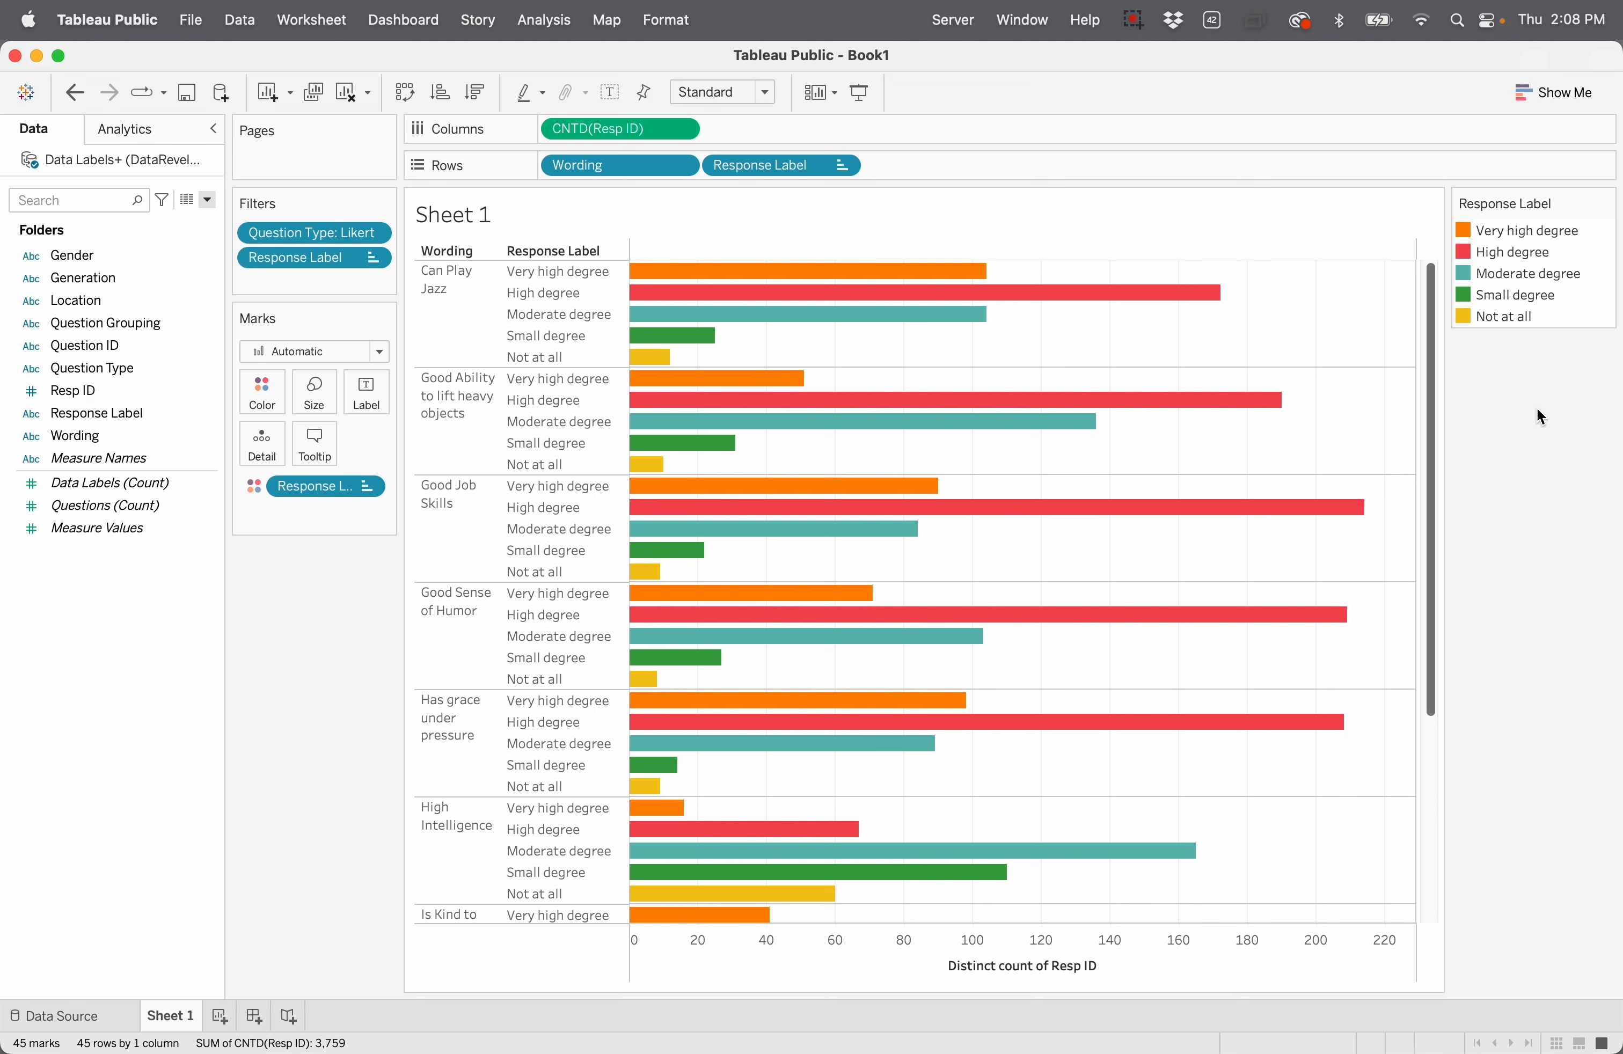
pyautogui.click(255, 393)
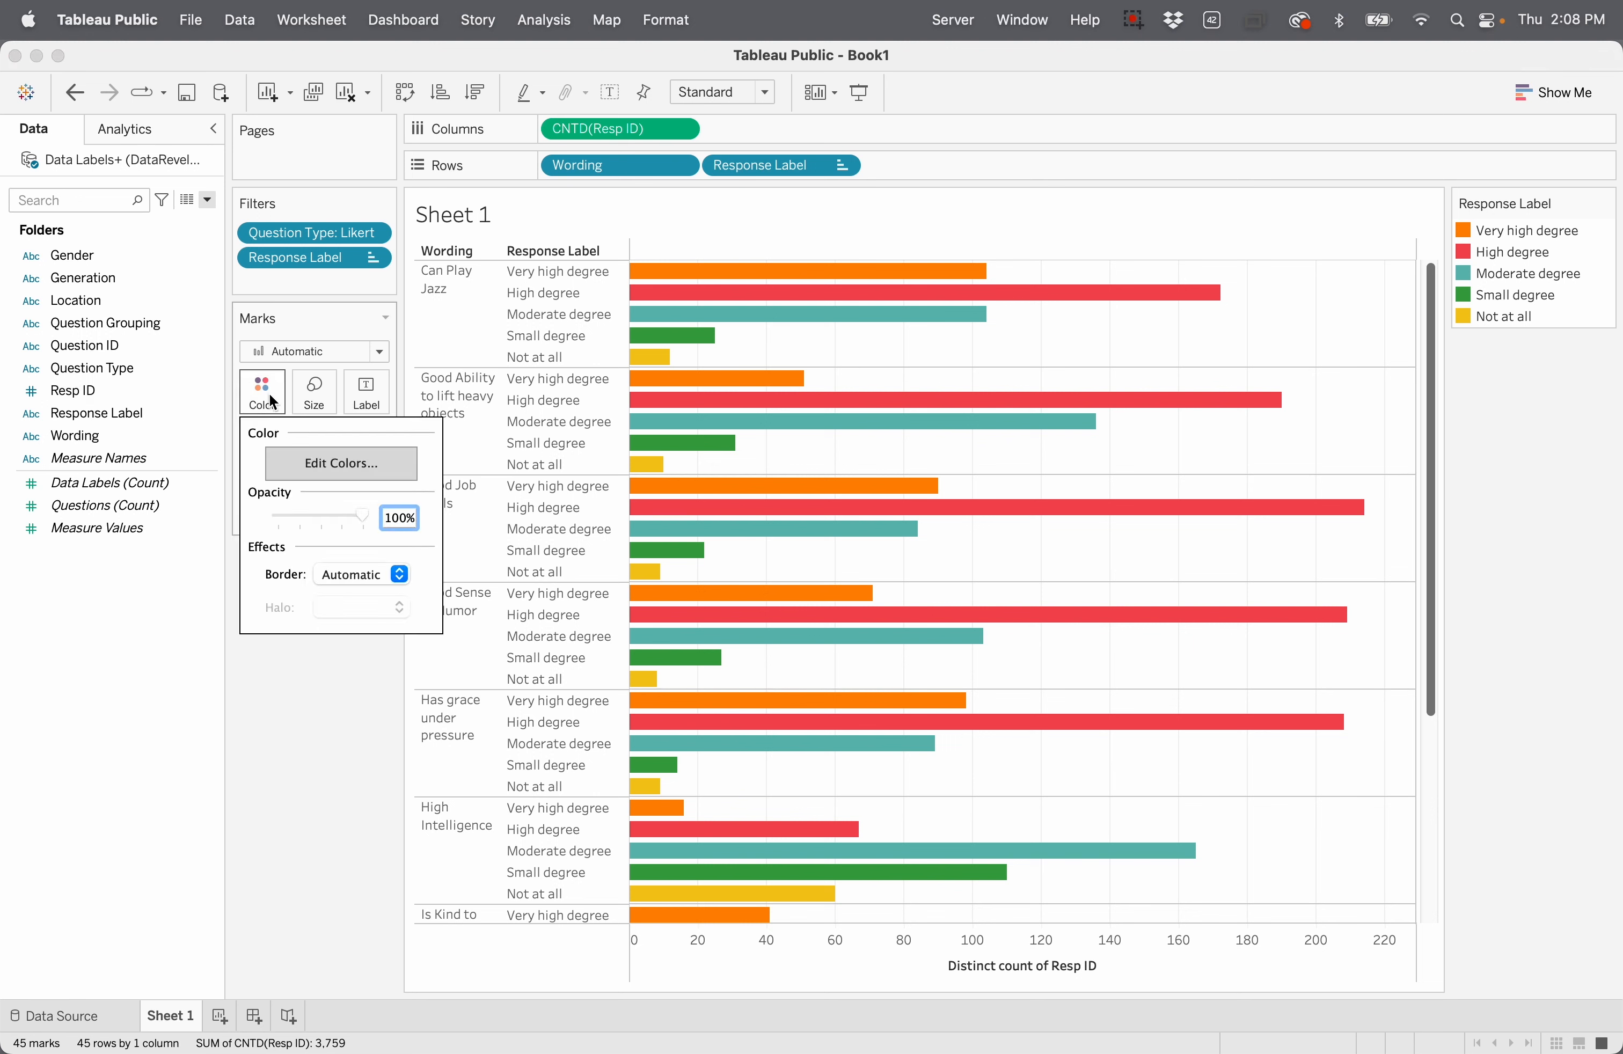
pyautogui.click(296, 709)
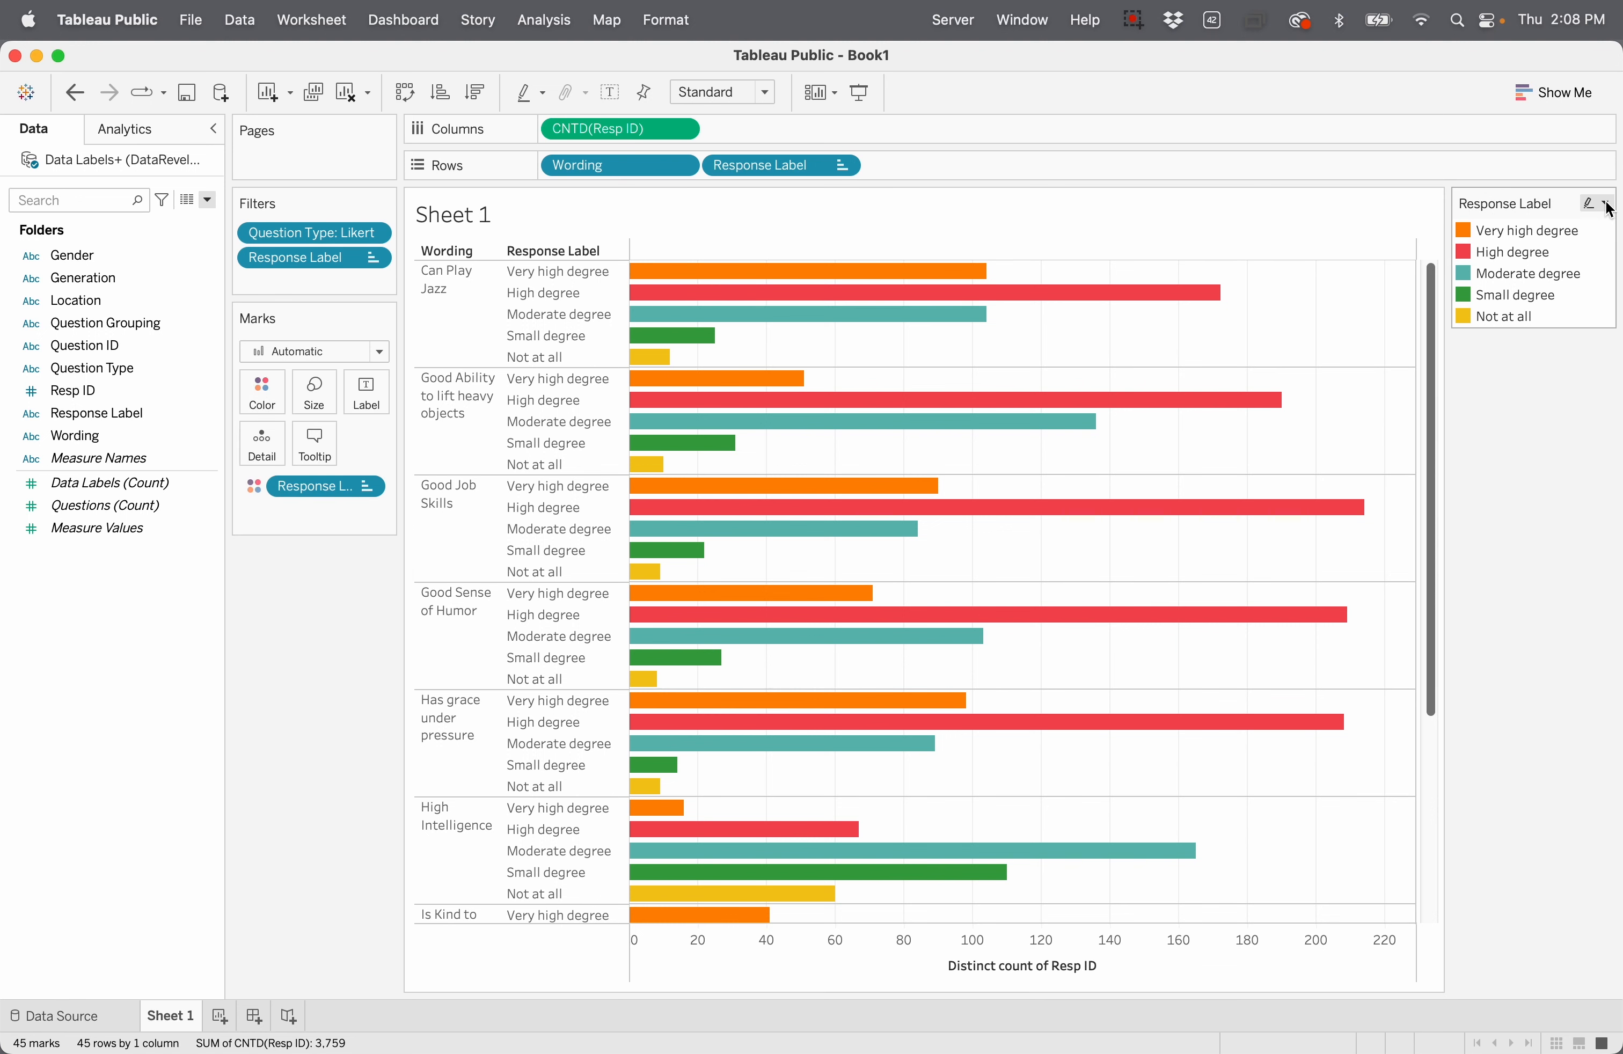
pyautogui.click(1606, 204)
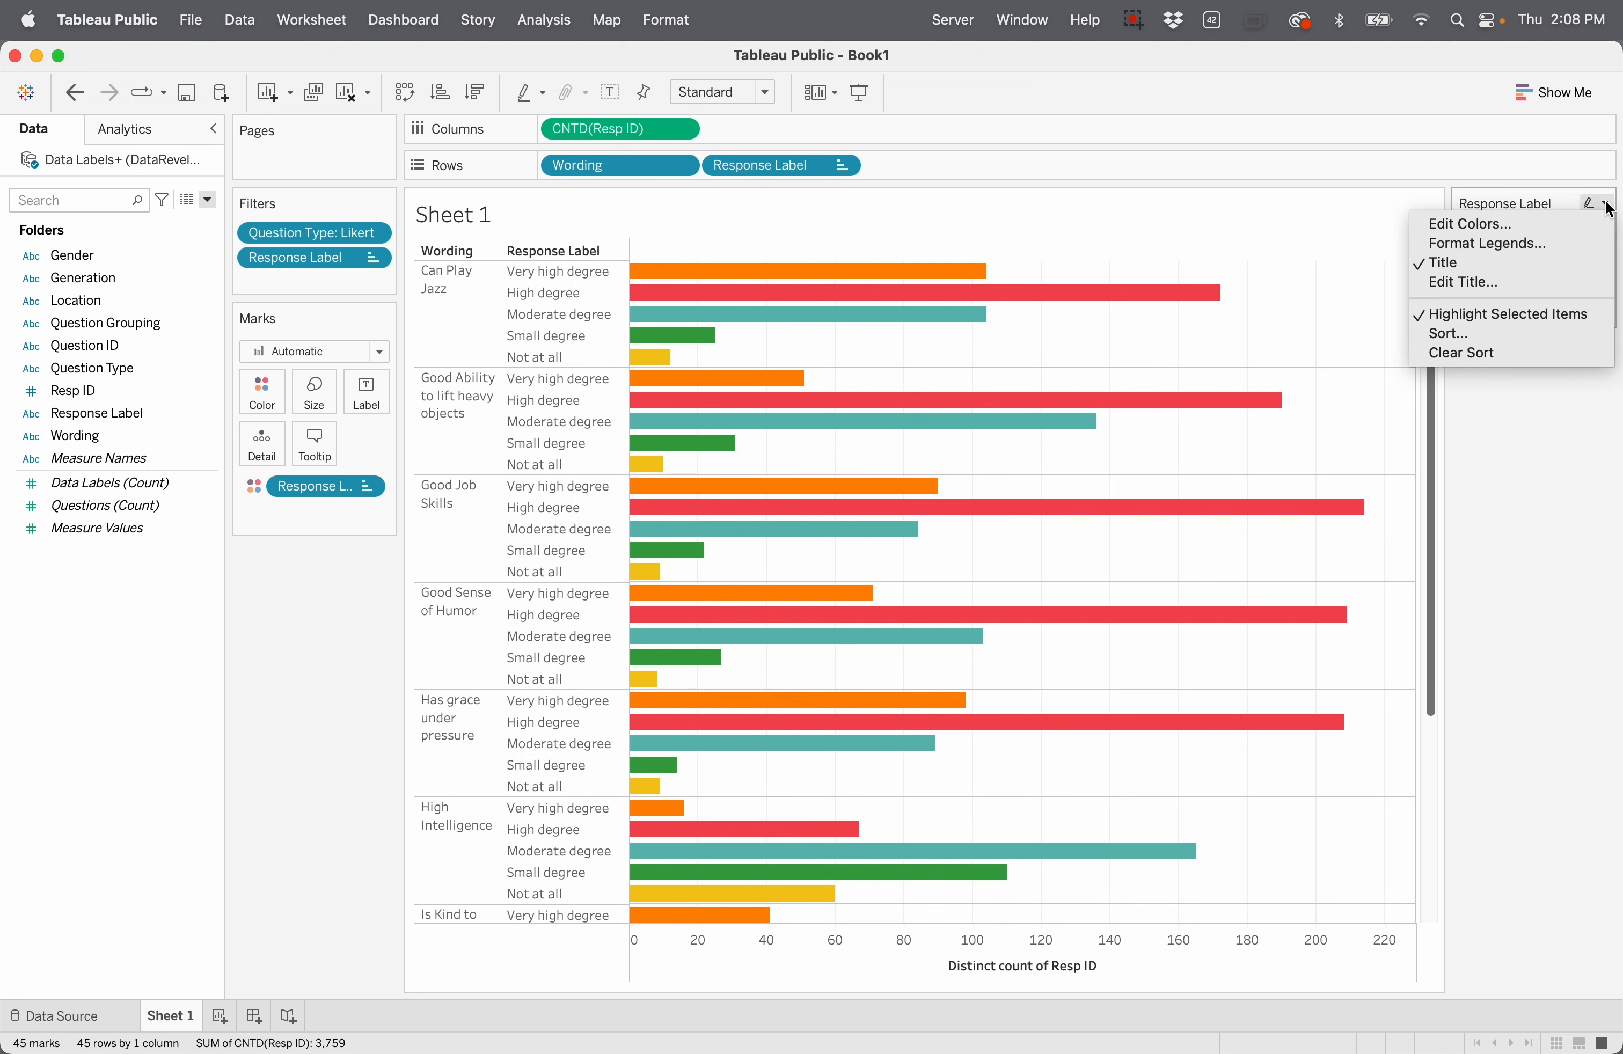
pyautogui.click(1473, 228)
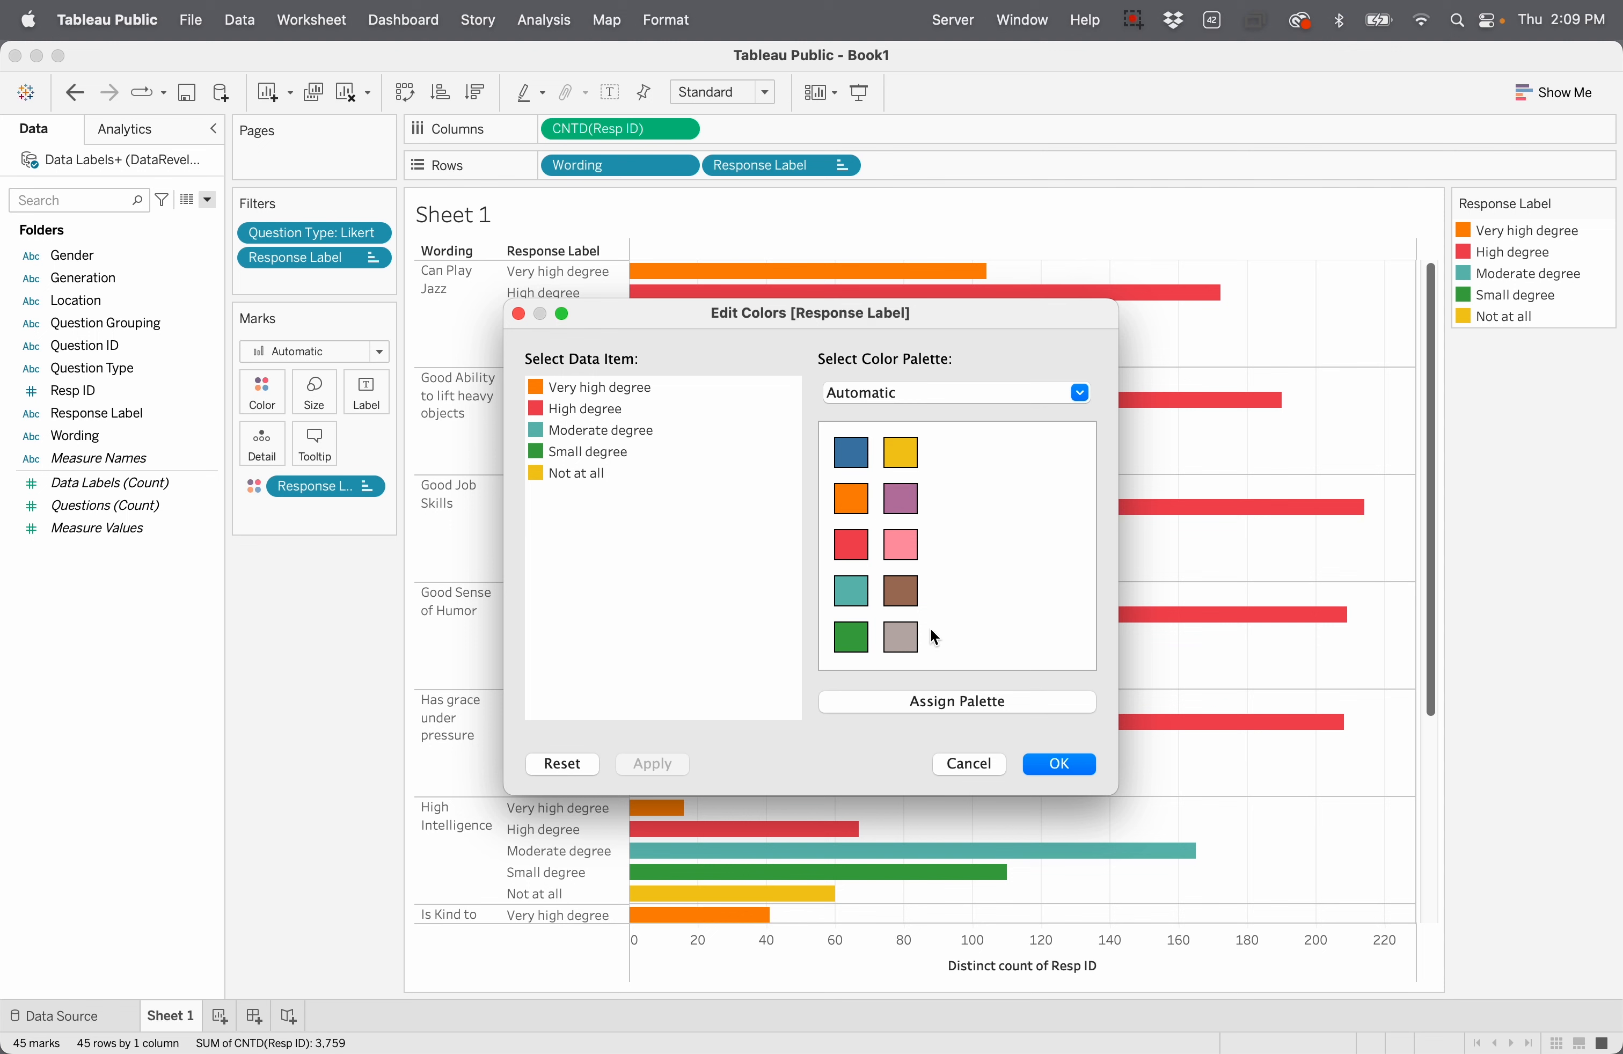
pyautogui.click(1080, 393)
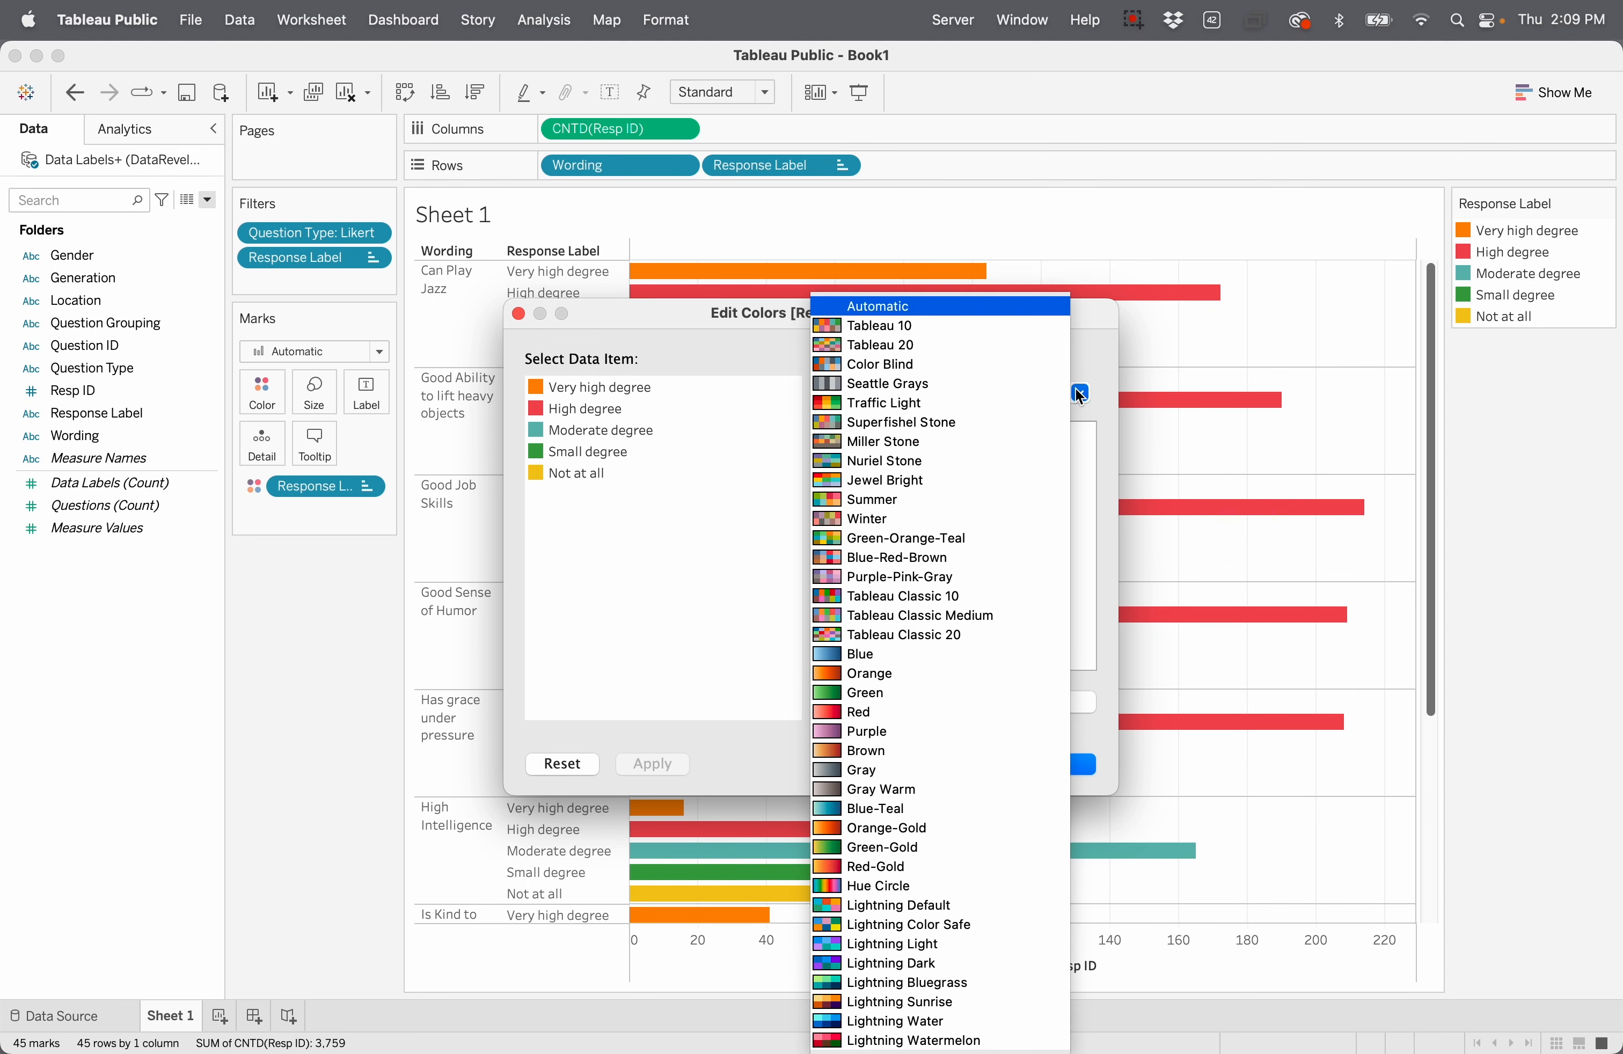
pyautogui.click(1085, 364)
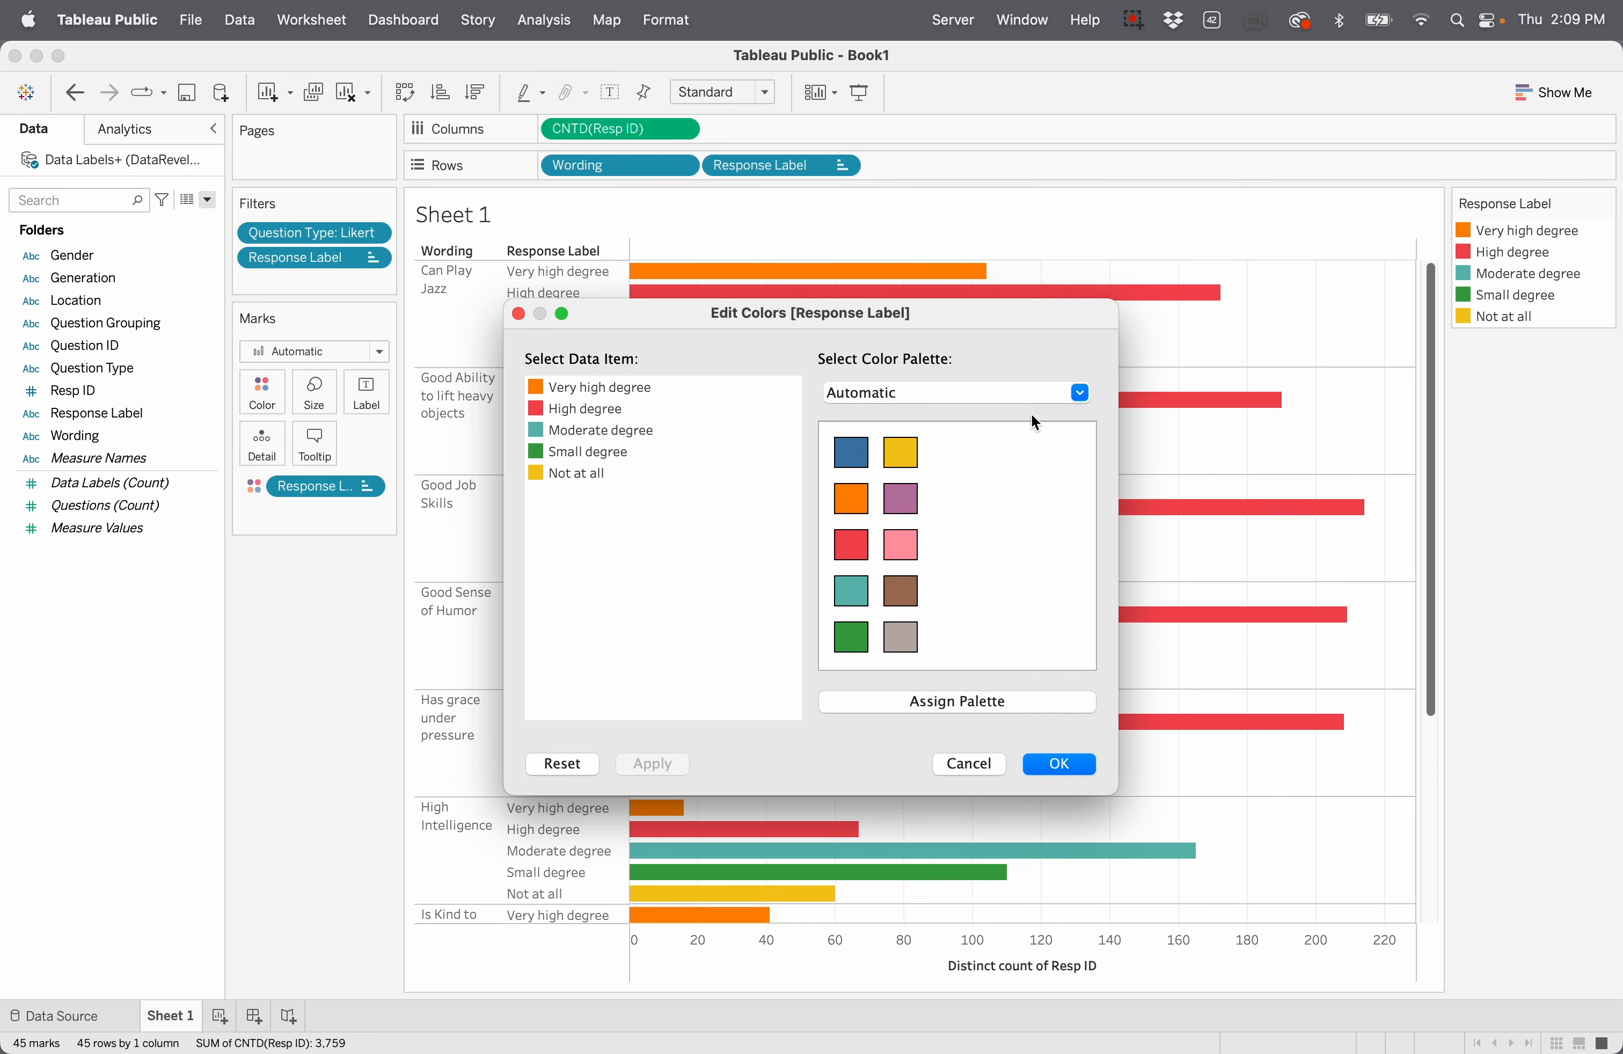
pyautogui.click(1076, 393)
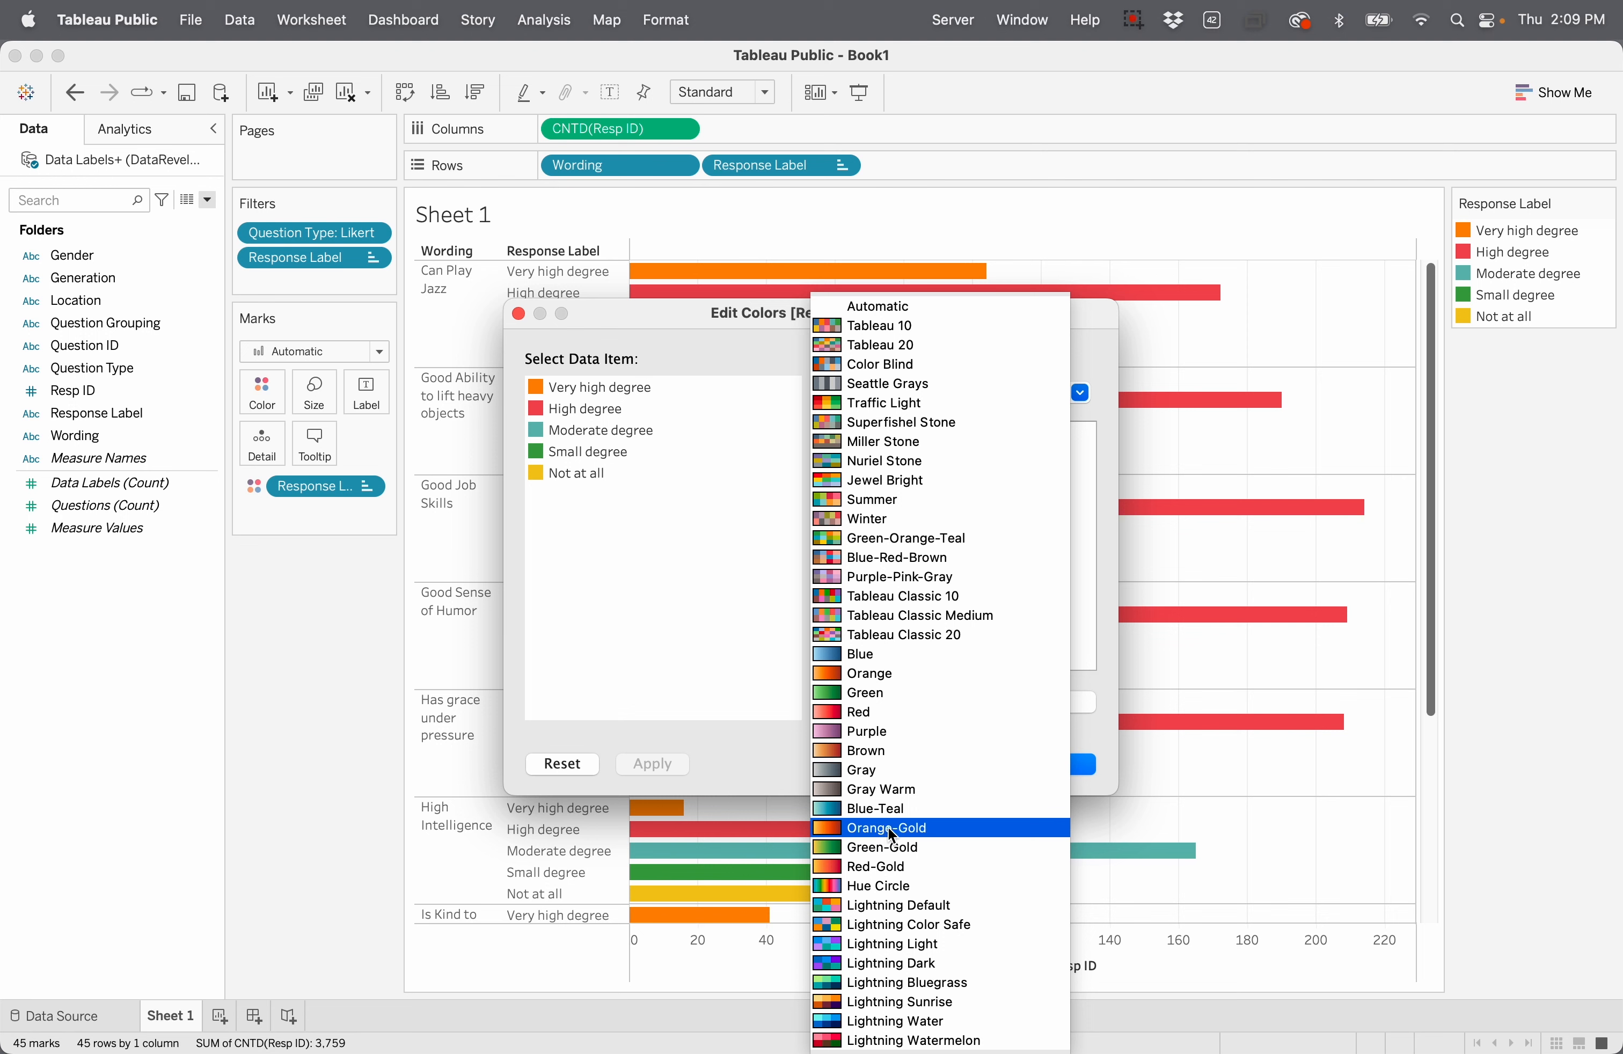
pyautogui.click(927, 827)
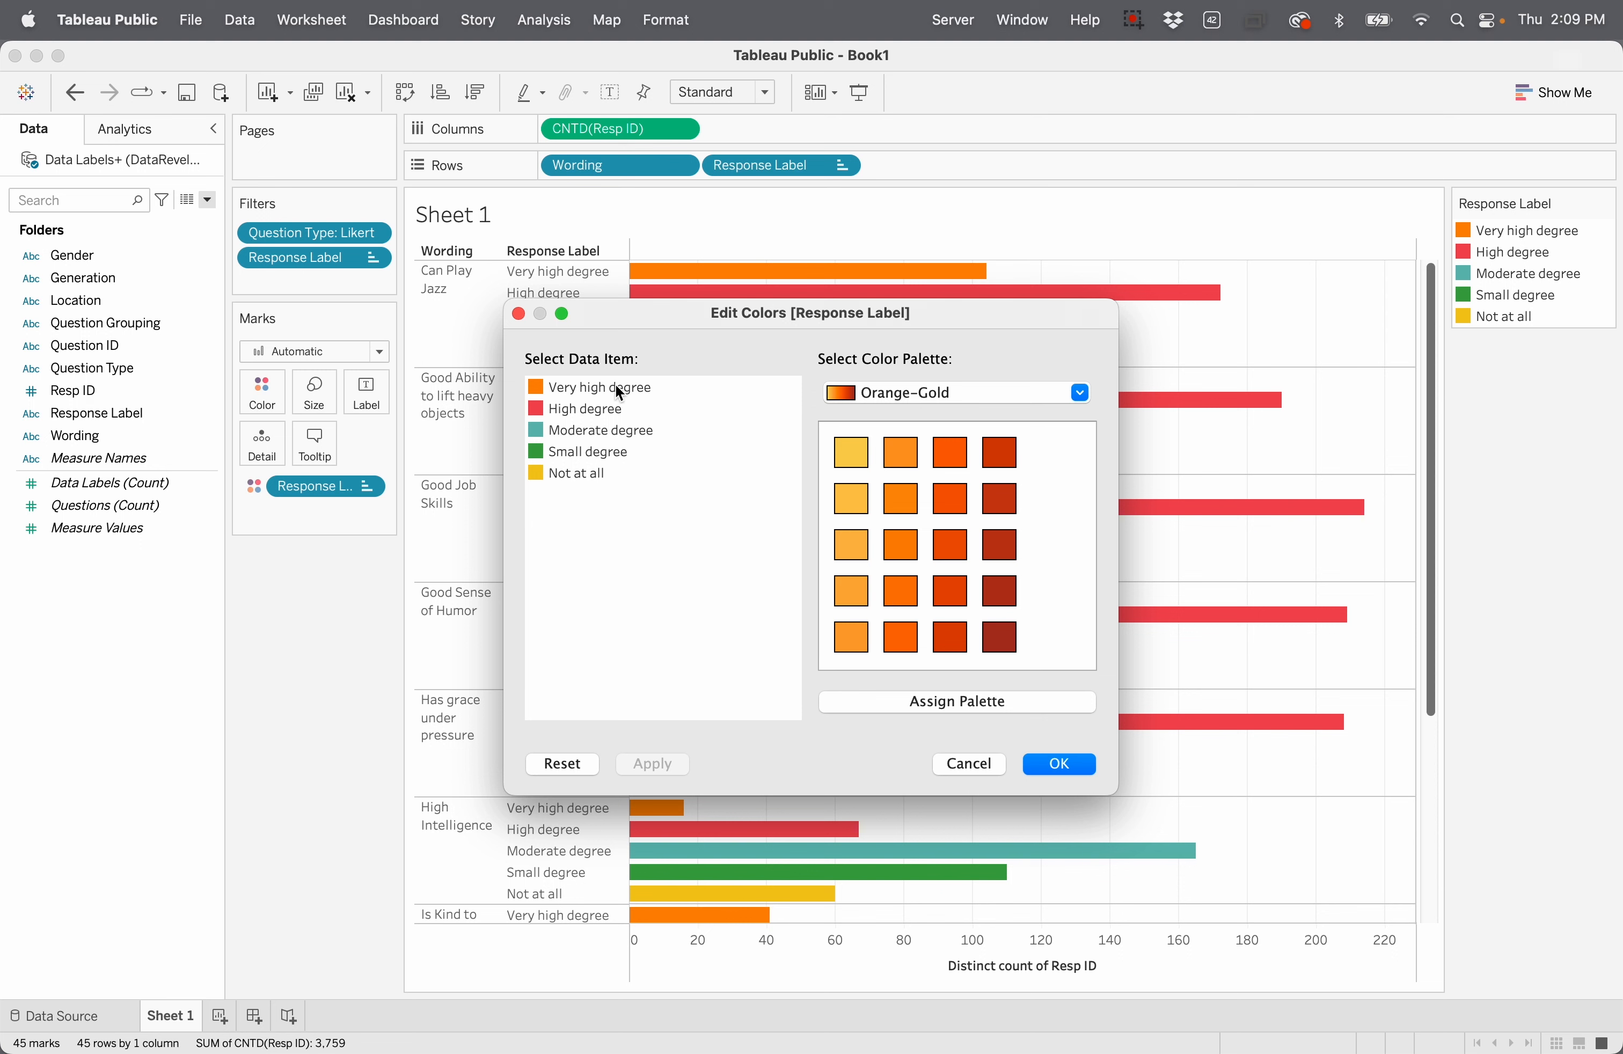
pyautogui.click(540, 389)
pyautogui.click(1011, 647)
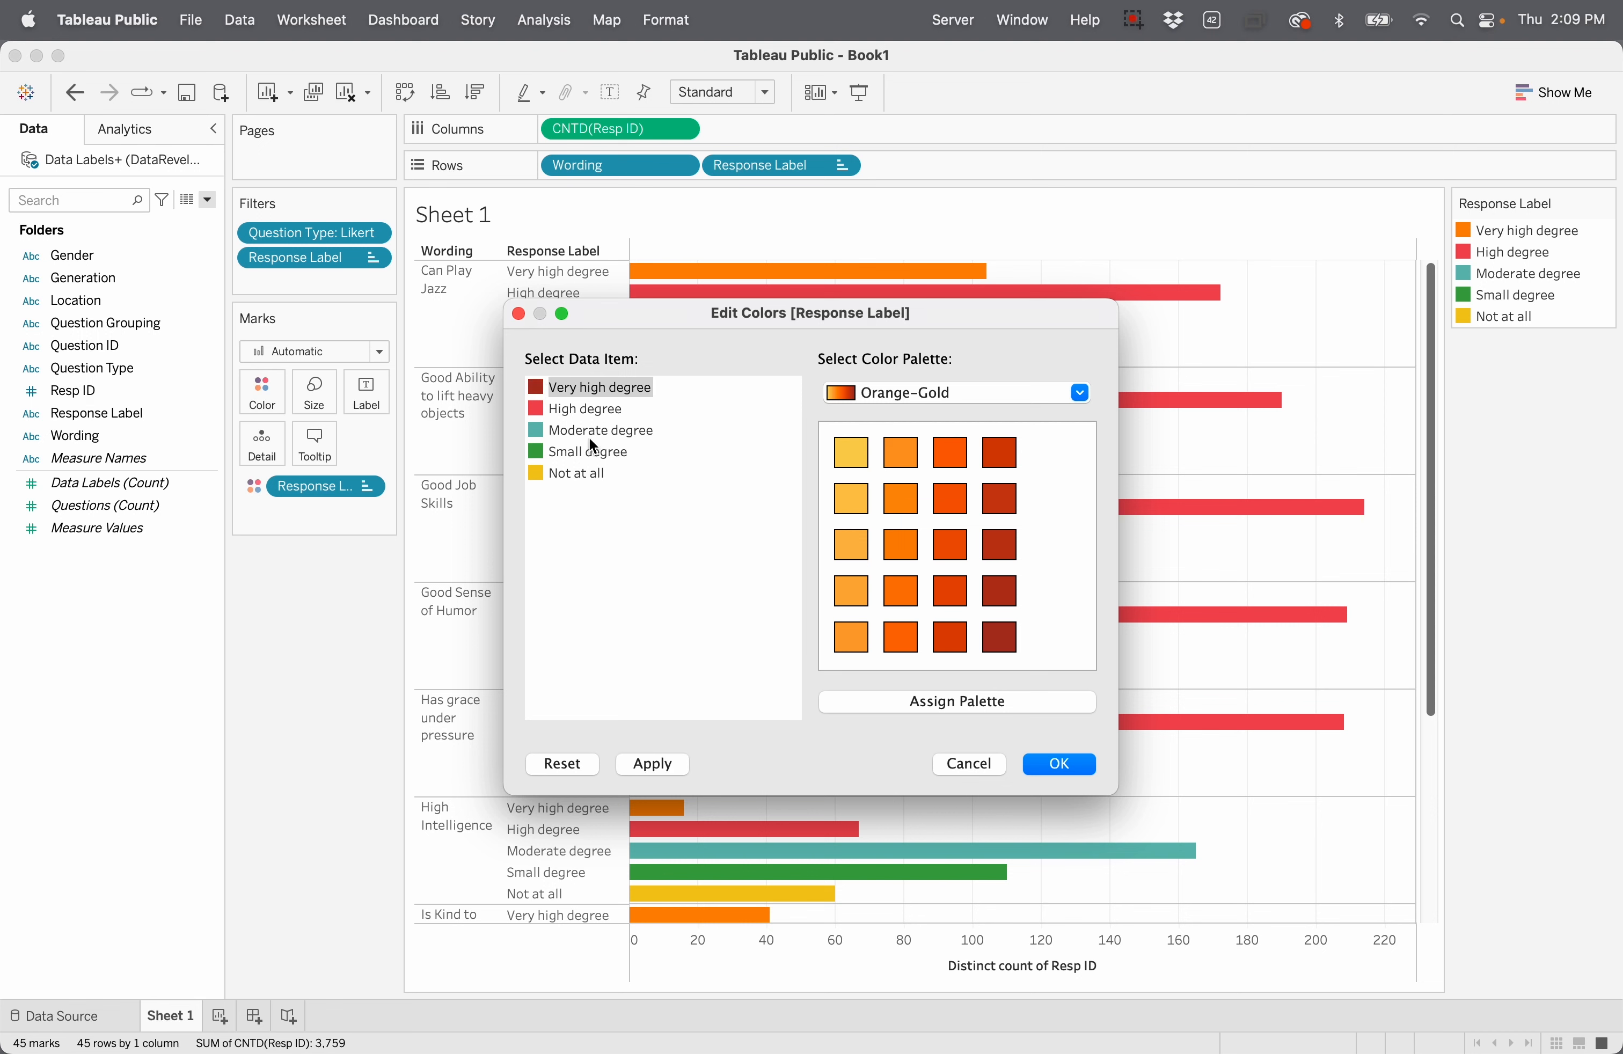
pyautogui.click(540, 411)
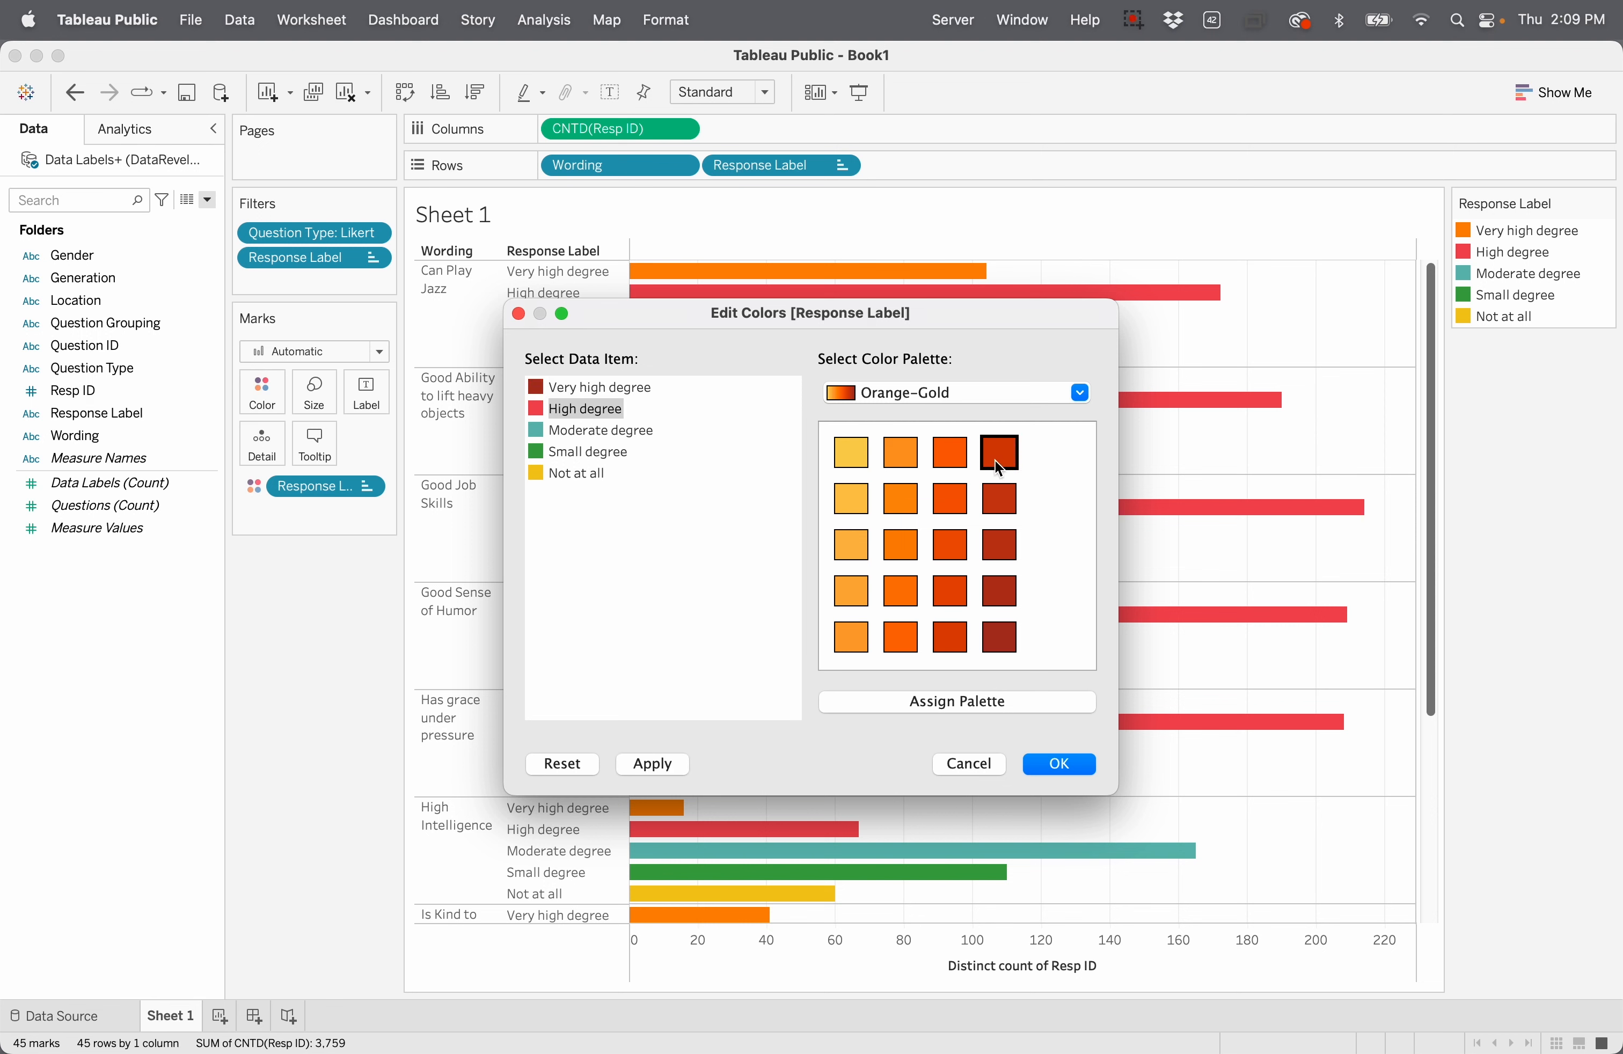
pyautogui.click(995, 460)
pyautogui.click(540, 429)
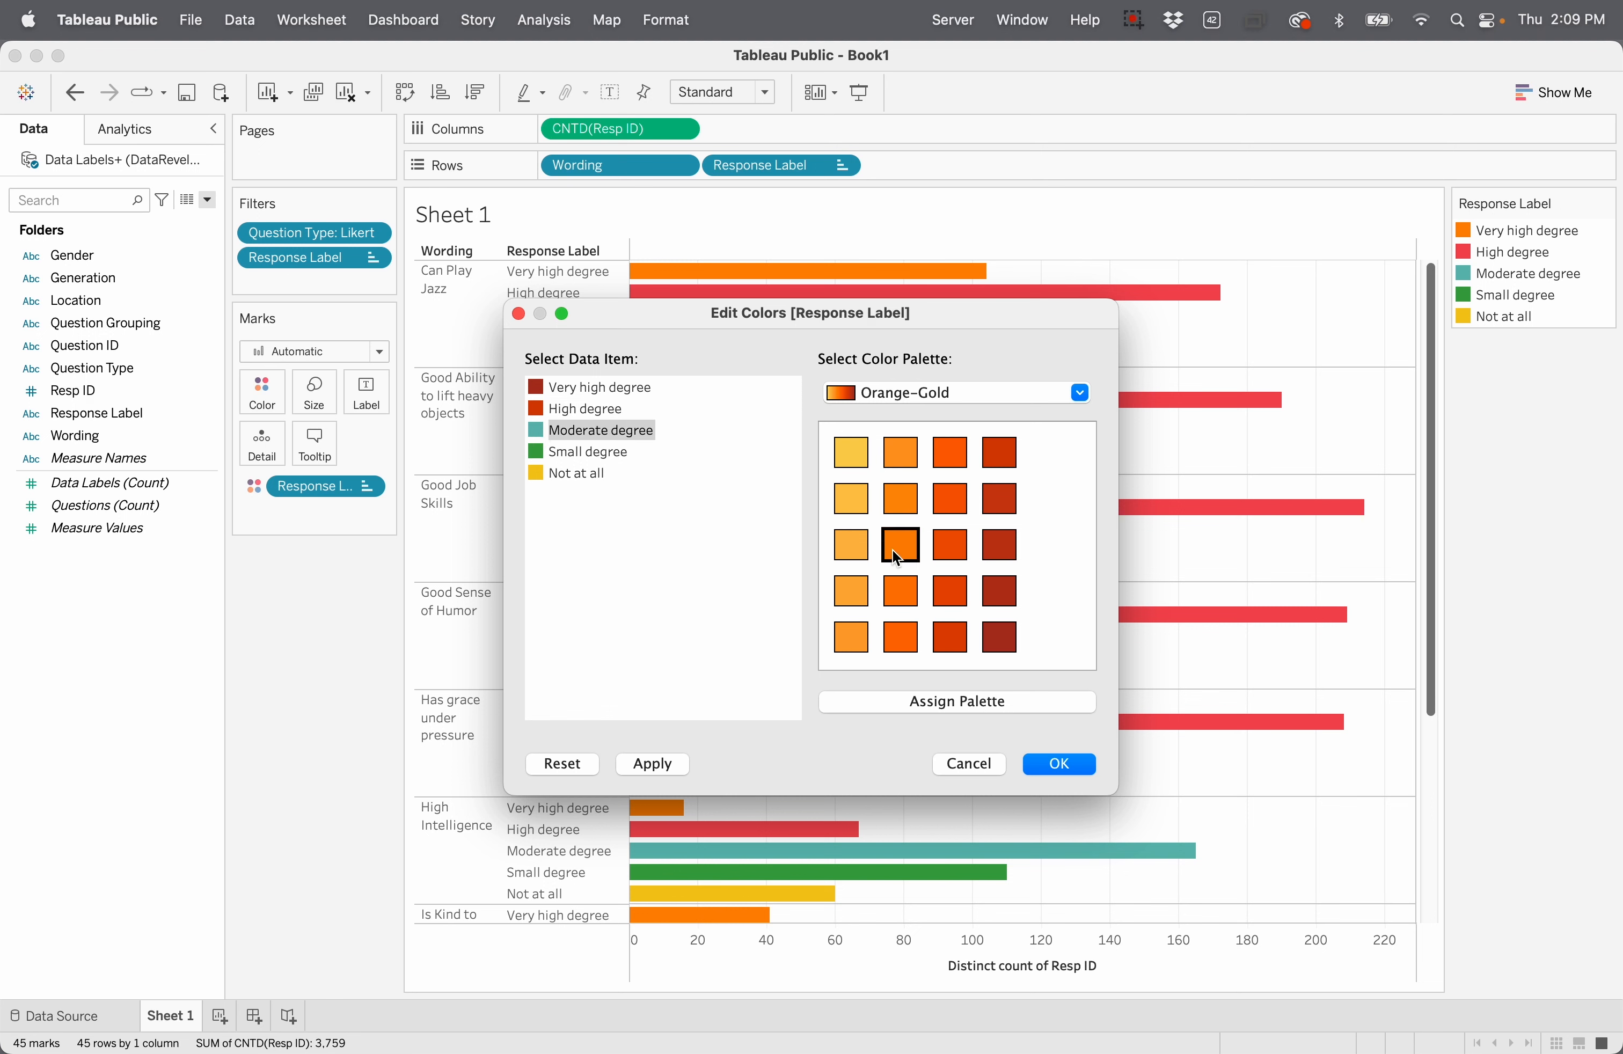
pyautogui.click(896, 548)
pyautogui.click(538, 452)
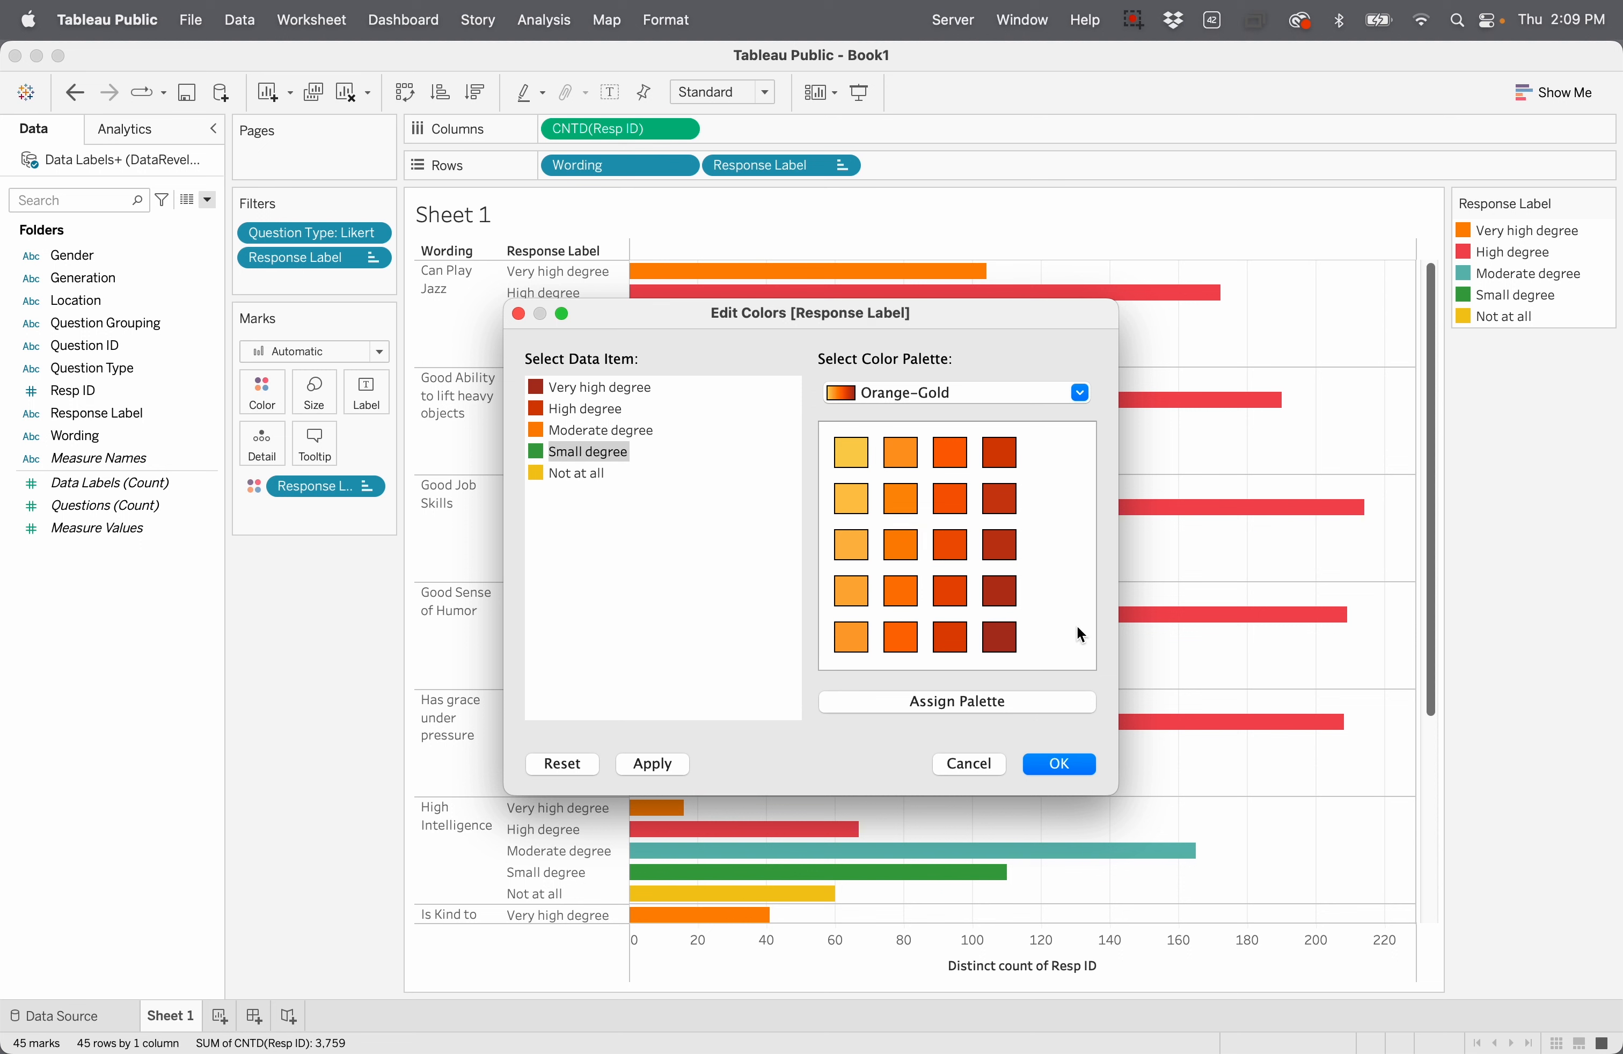
pyautogui.click(690, 509)
pyautogui.click(952, 704)
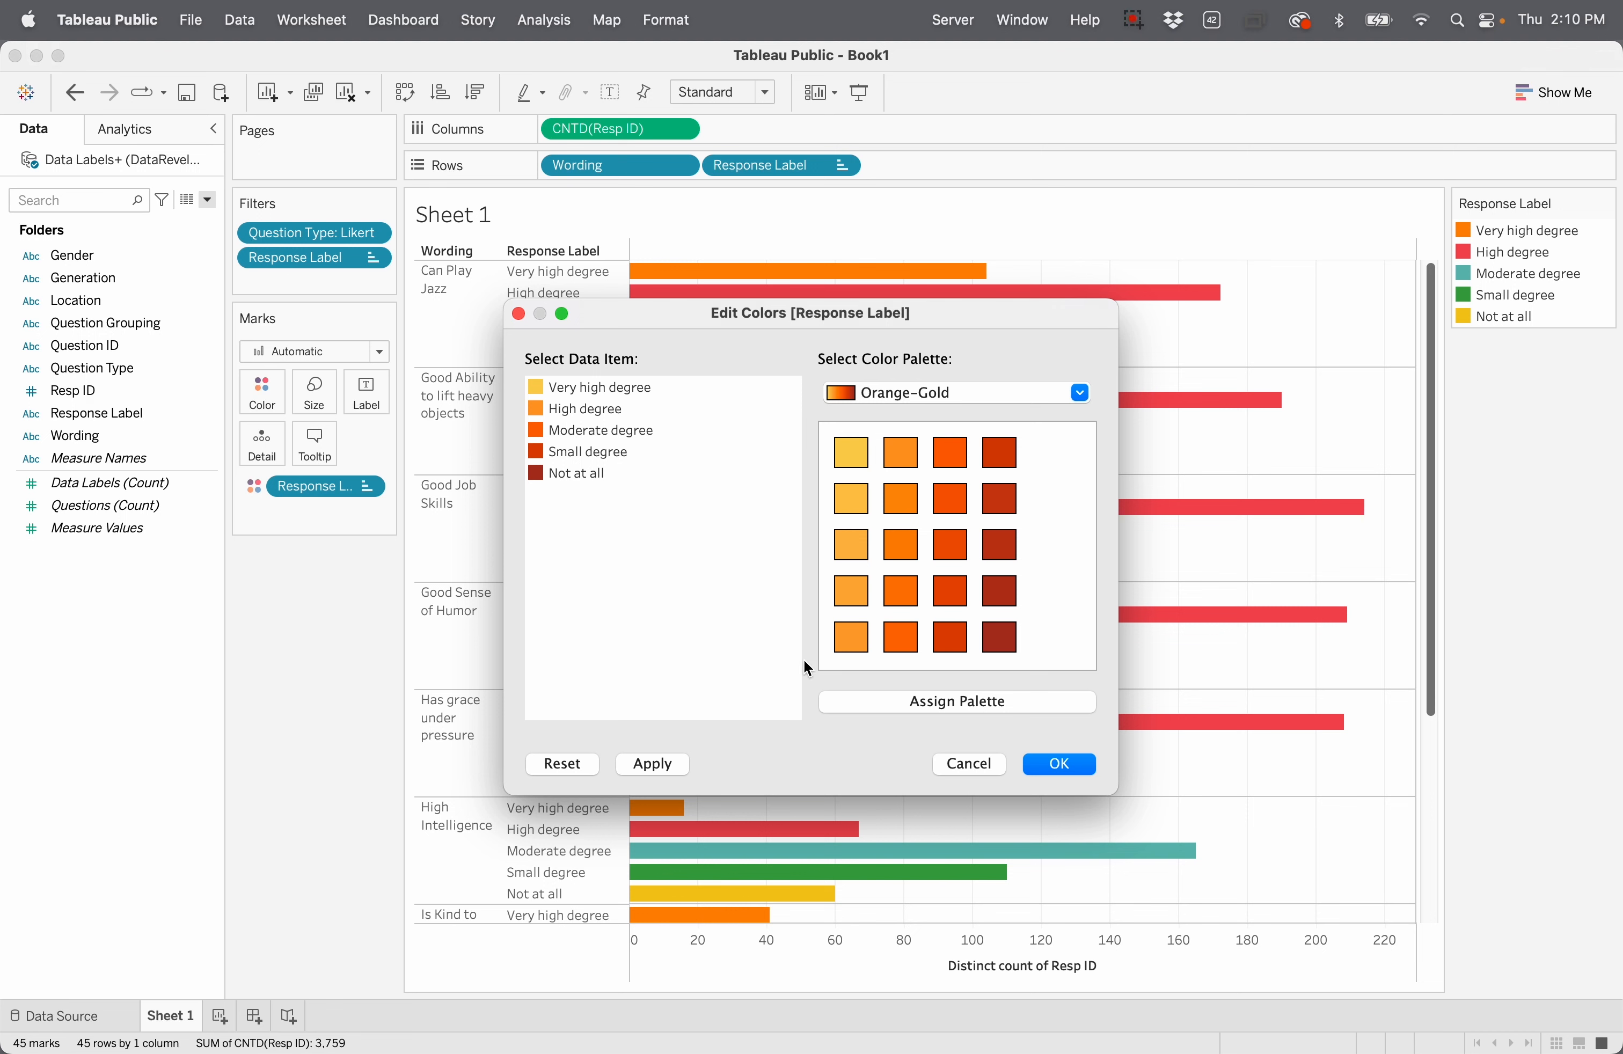
pyautogui.click(968, 763)
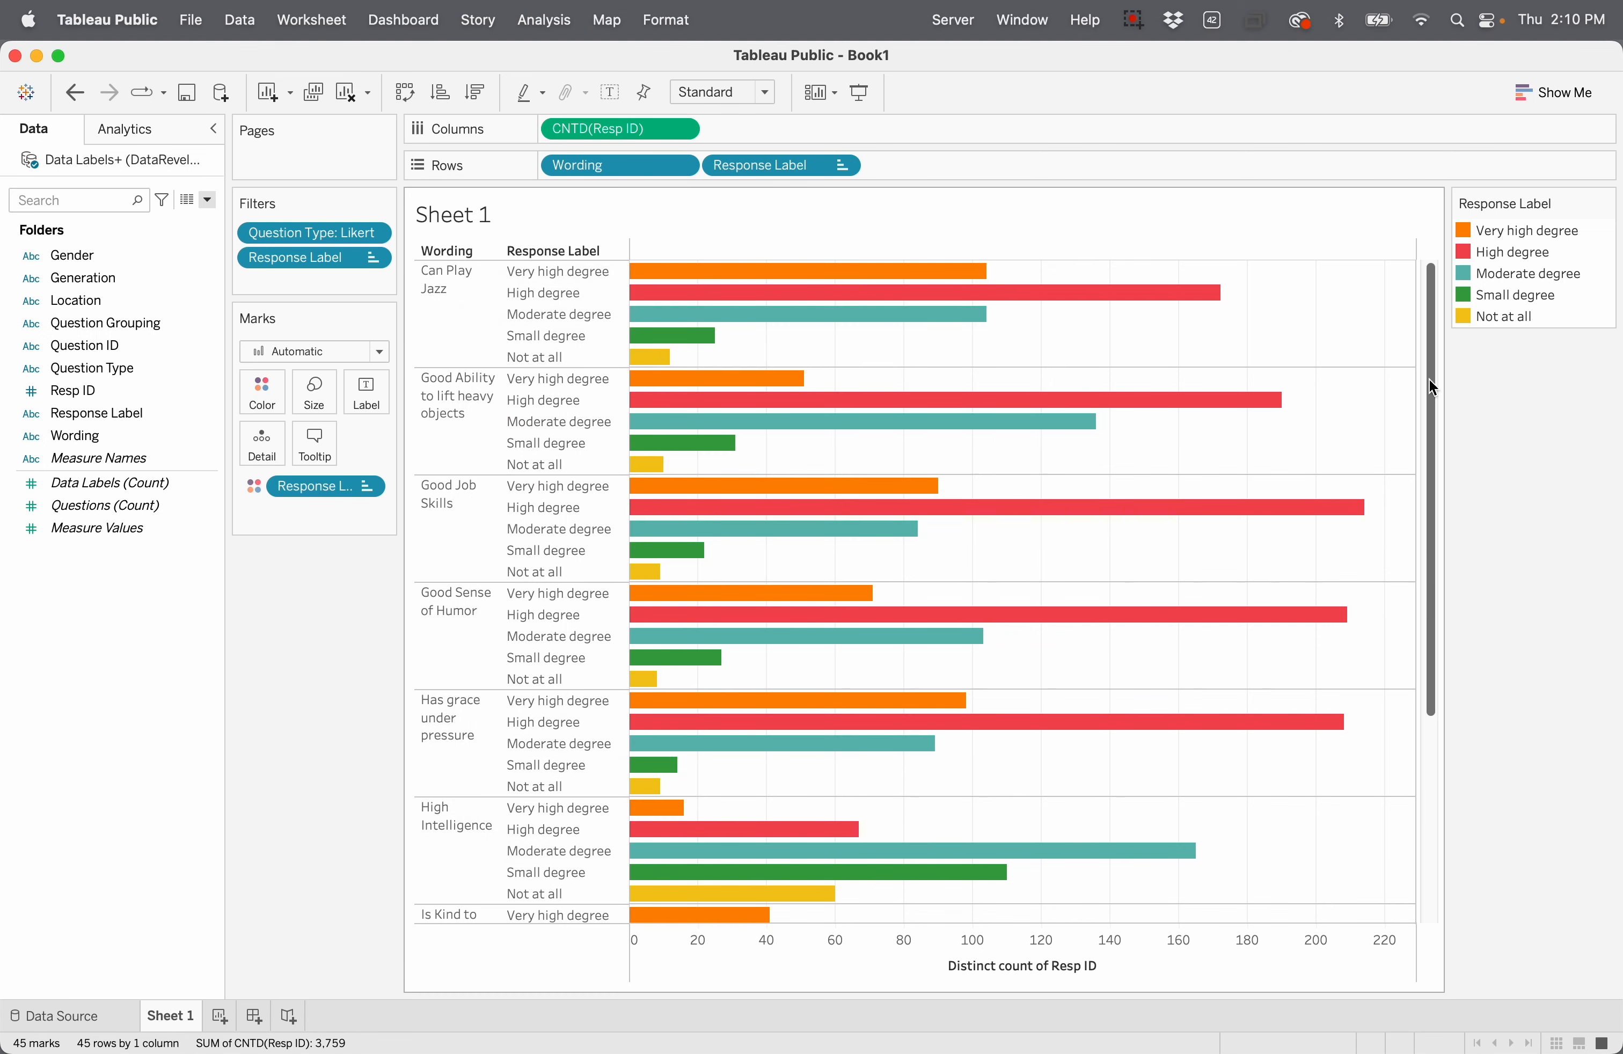
# Step: Reverse the Response Label legend order so it runs from Not at all to Very high degree
pyautogui.moveTo(1462, 315); pyautogui.dragTo(1468, 229)
pyautogui.moveTo(1464, 312); pyautogui.dragTo(1463, 245)
pyautogui.click(1460, 315)
pyautogui.moveTo(1458, 314)
pyautogui.mouseDown()
pyautogui.moveTo(1464, 267)
pyautogui.moveTo(1464, 294)
pyautogui.mouseUp()
pyautogui.click(1479, 381)
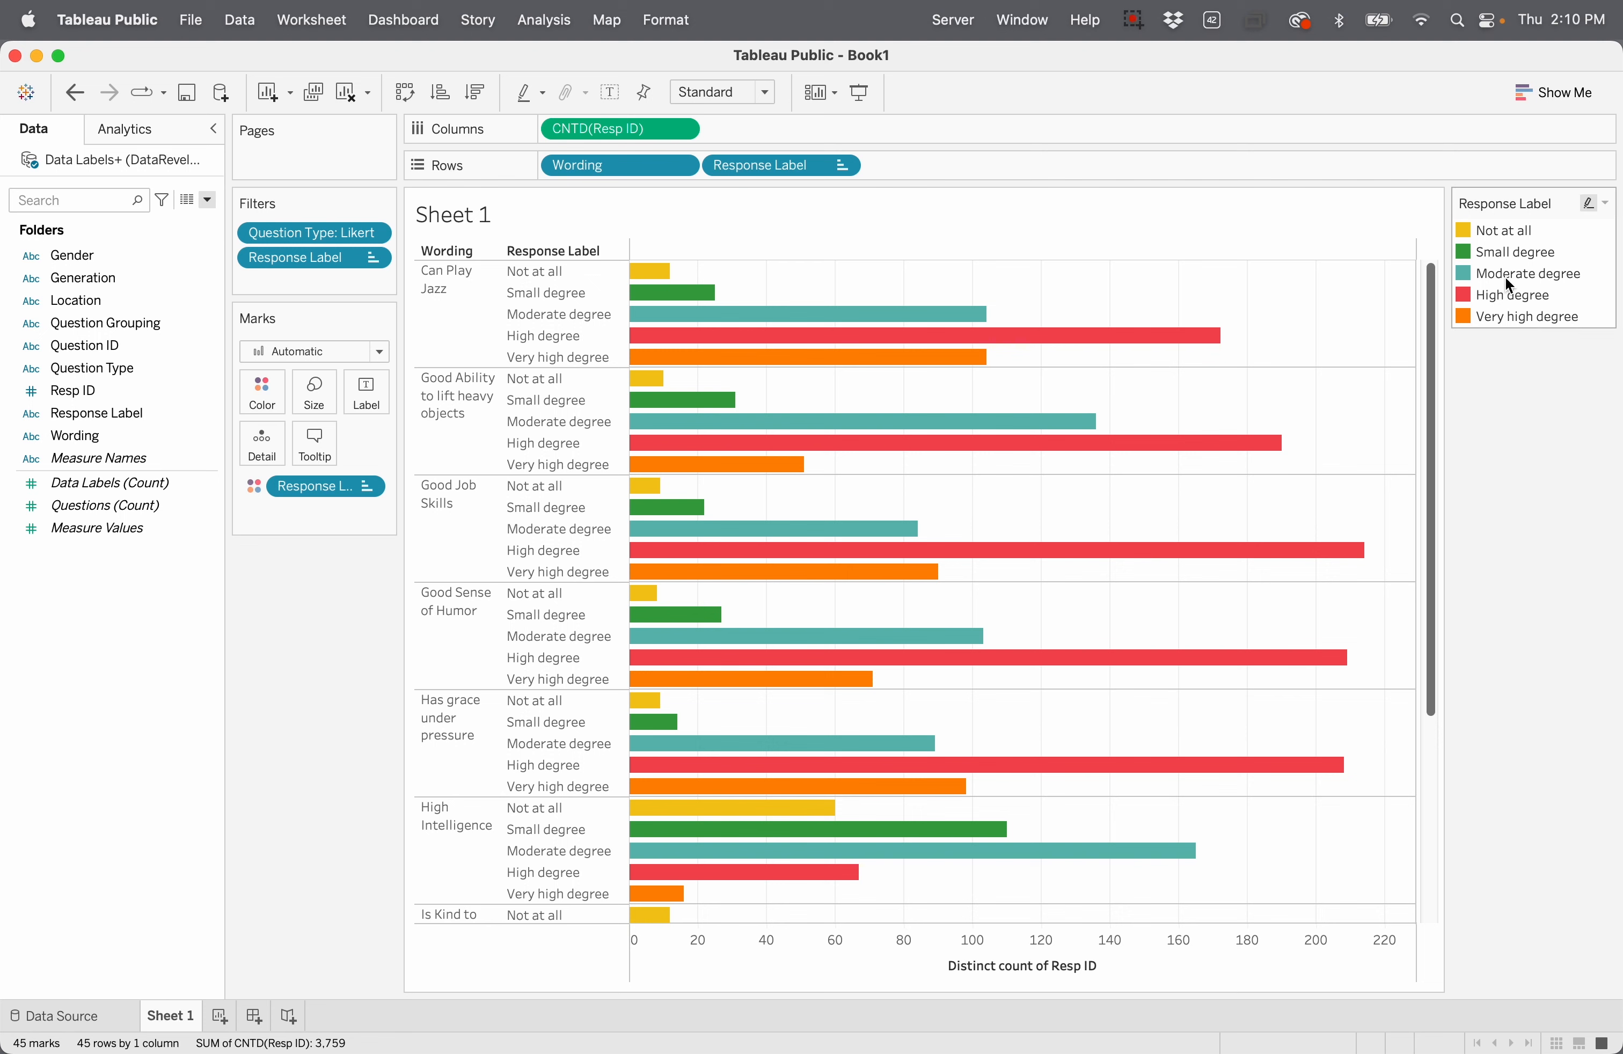
# Step: Assign the Orange-Gold color palette to the Response Label items
pyautogui.click(1608, 205)
pyautogui.click(1541, 219)
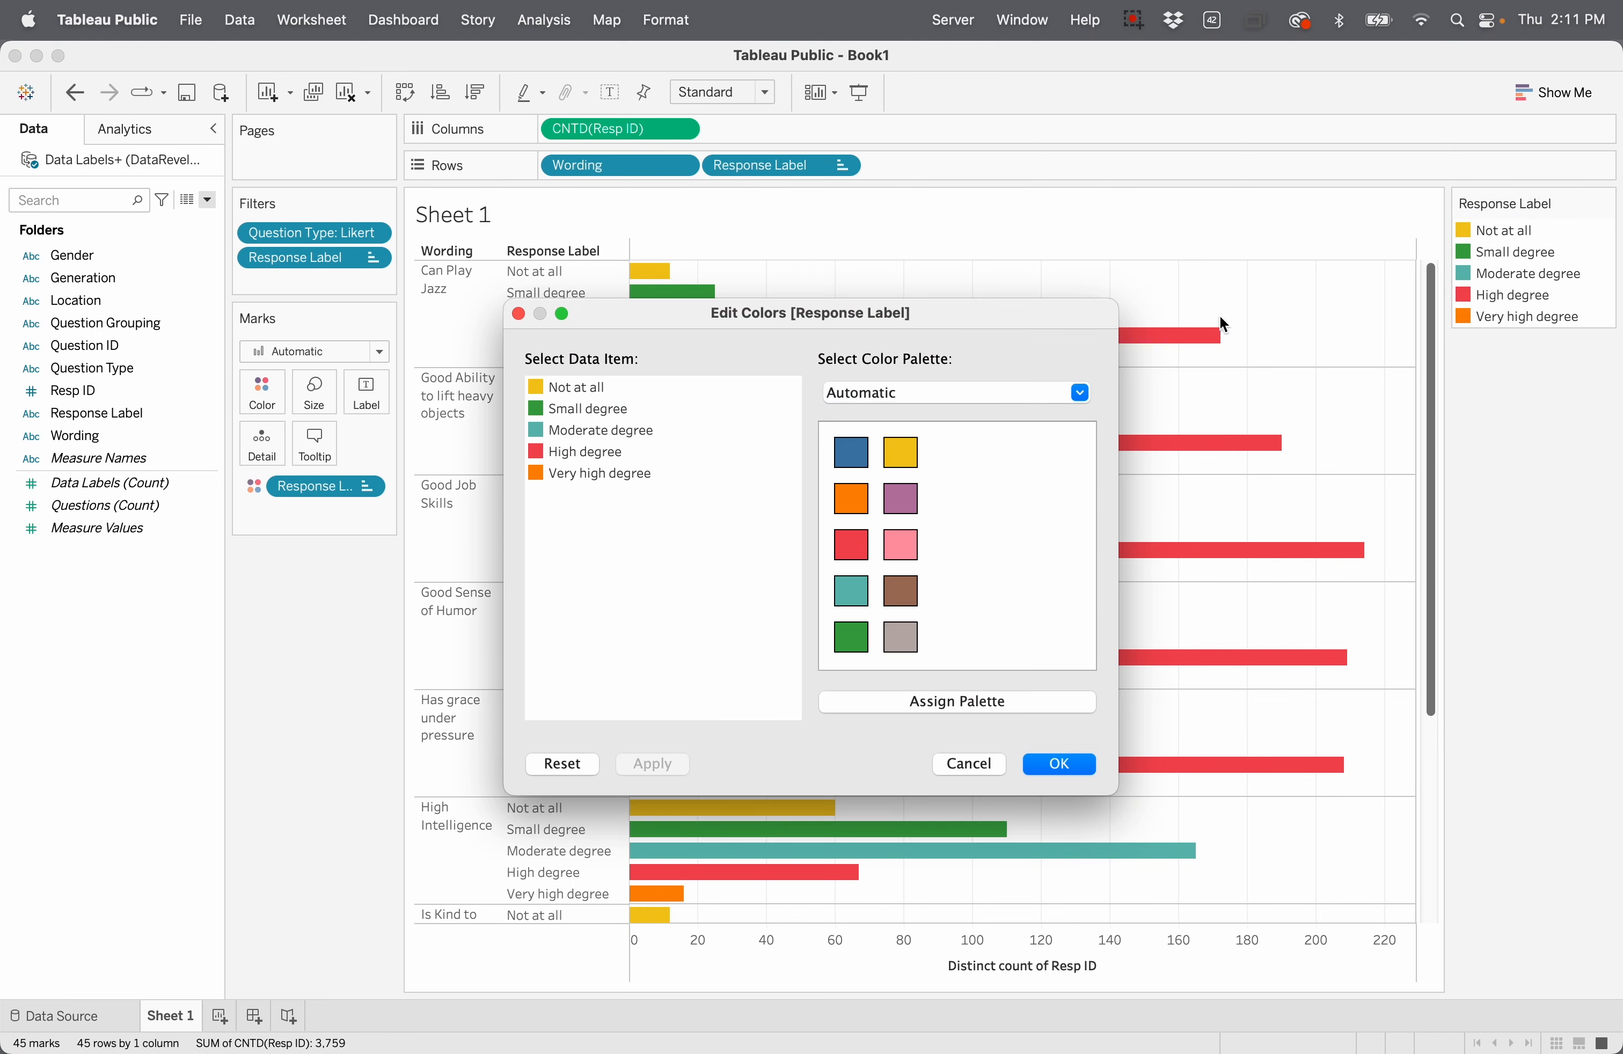
pyautogui.click(1079, 393)
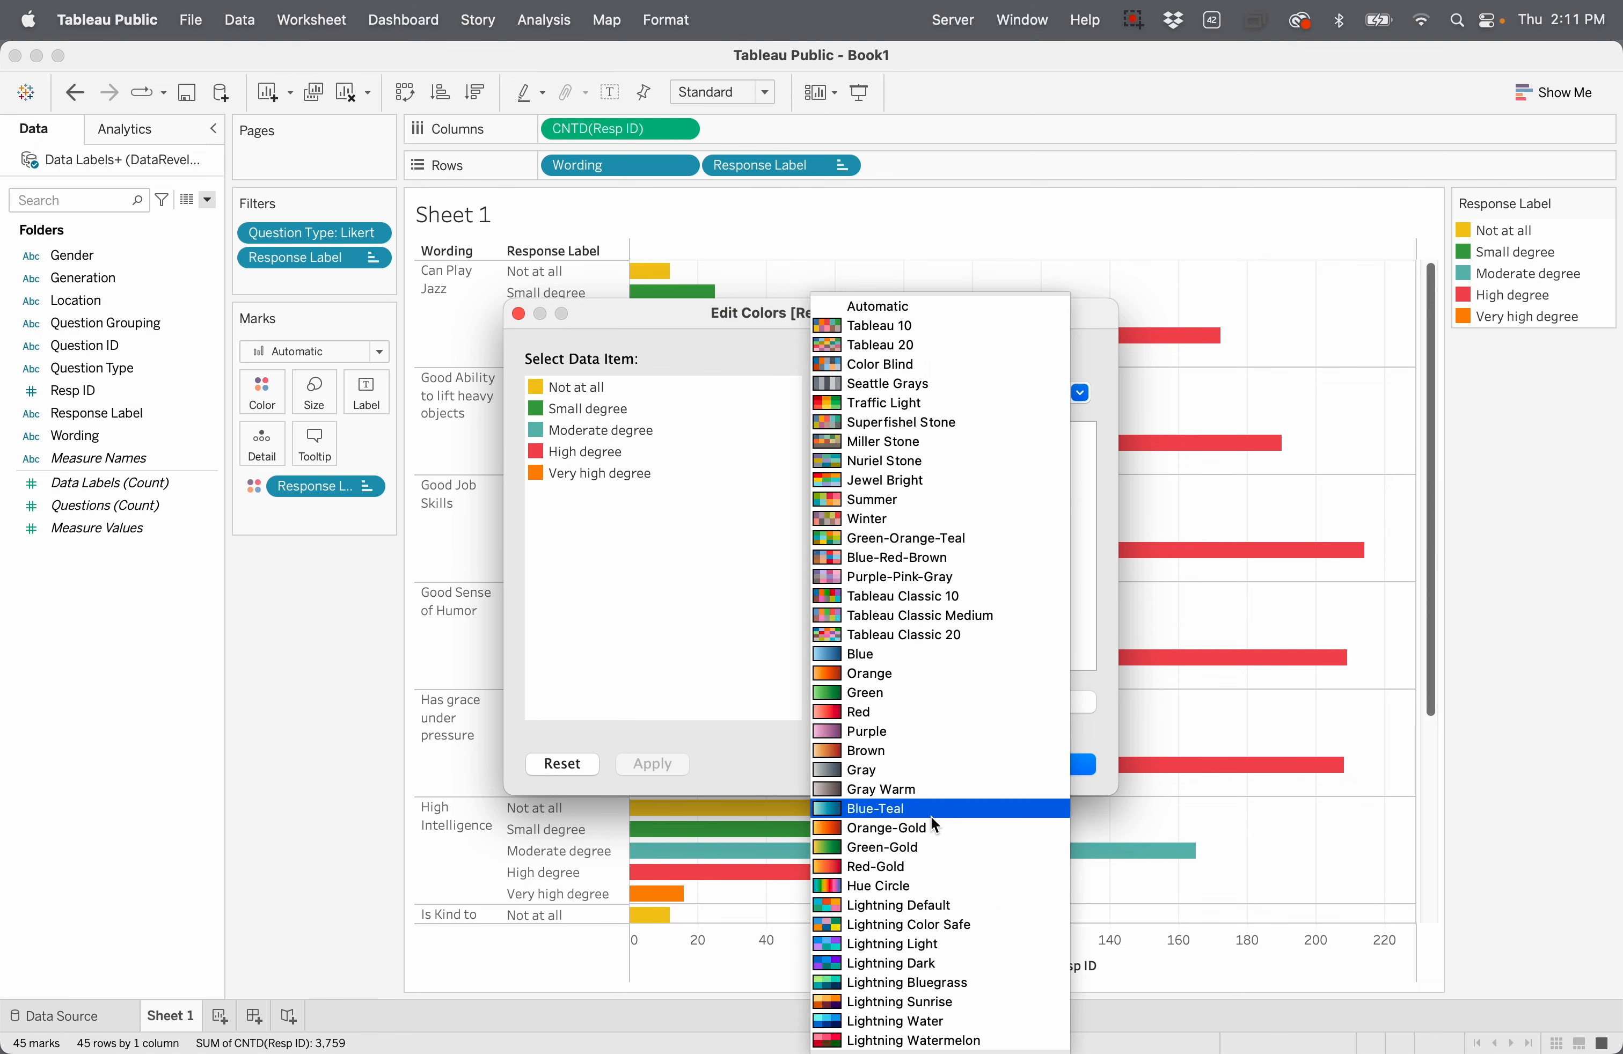
pyautogui.click(935, 829)
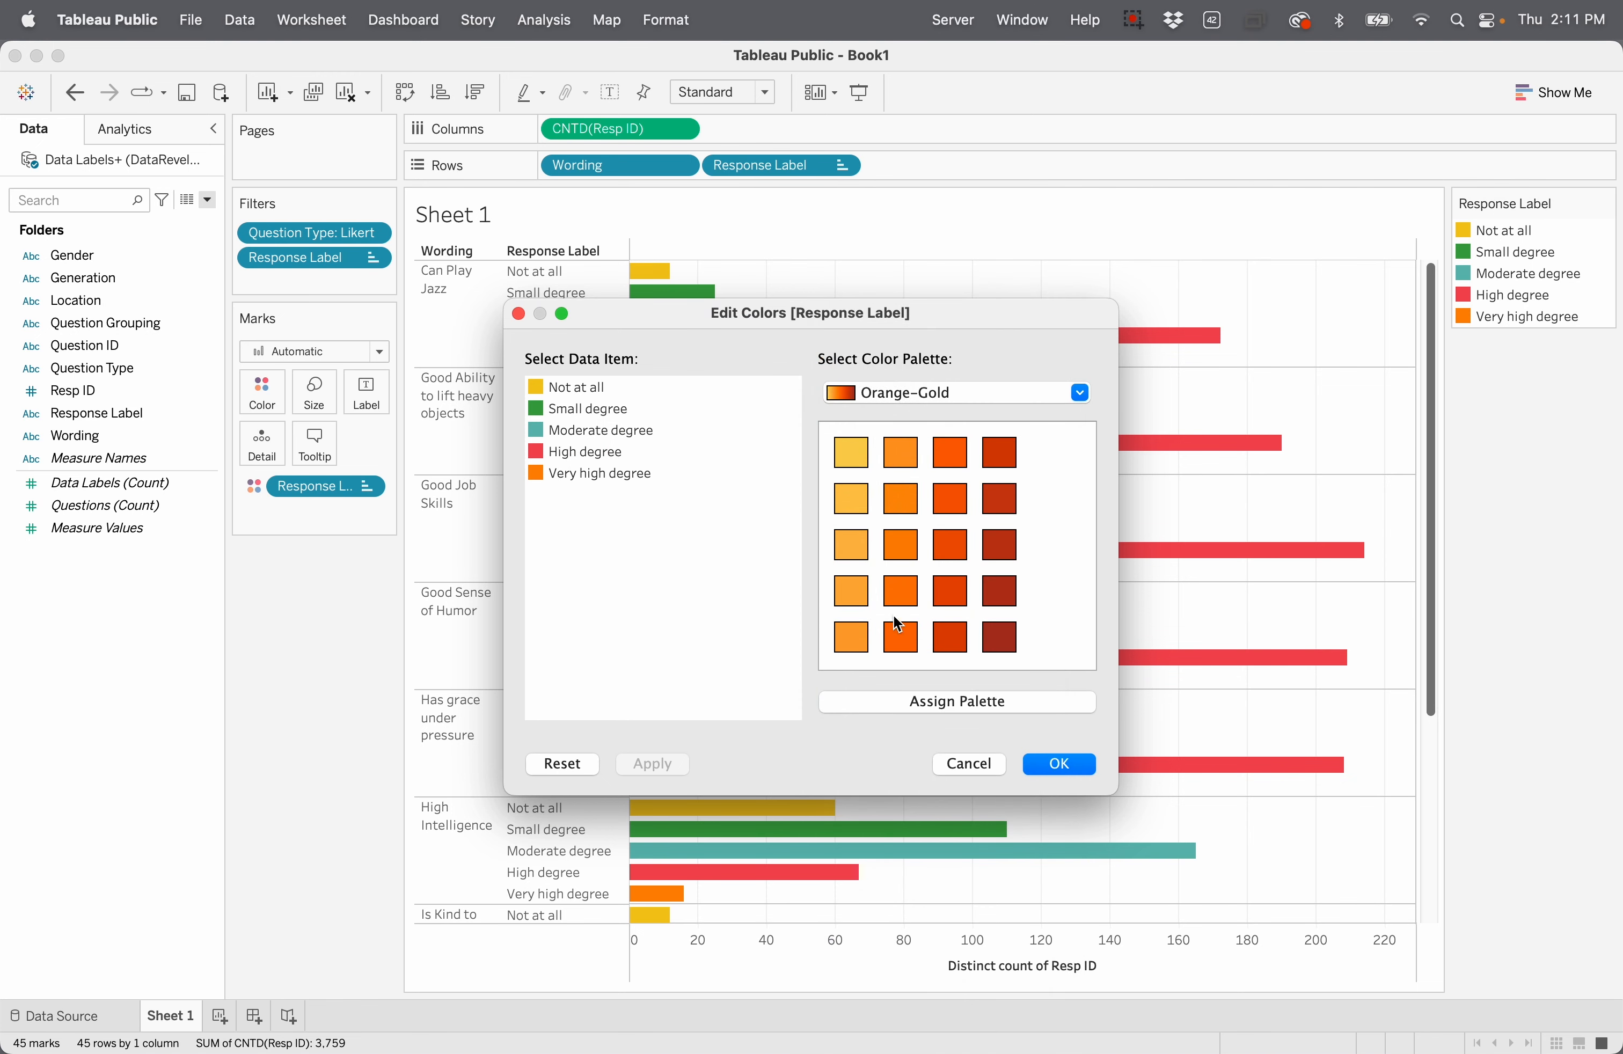
pyautogui.click(948, 705)
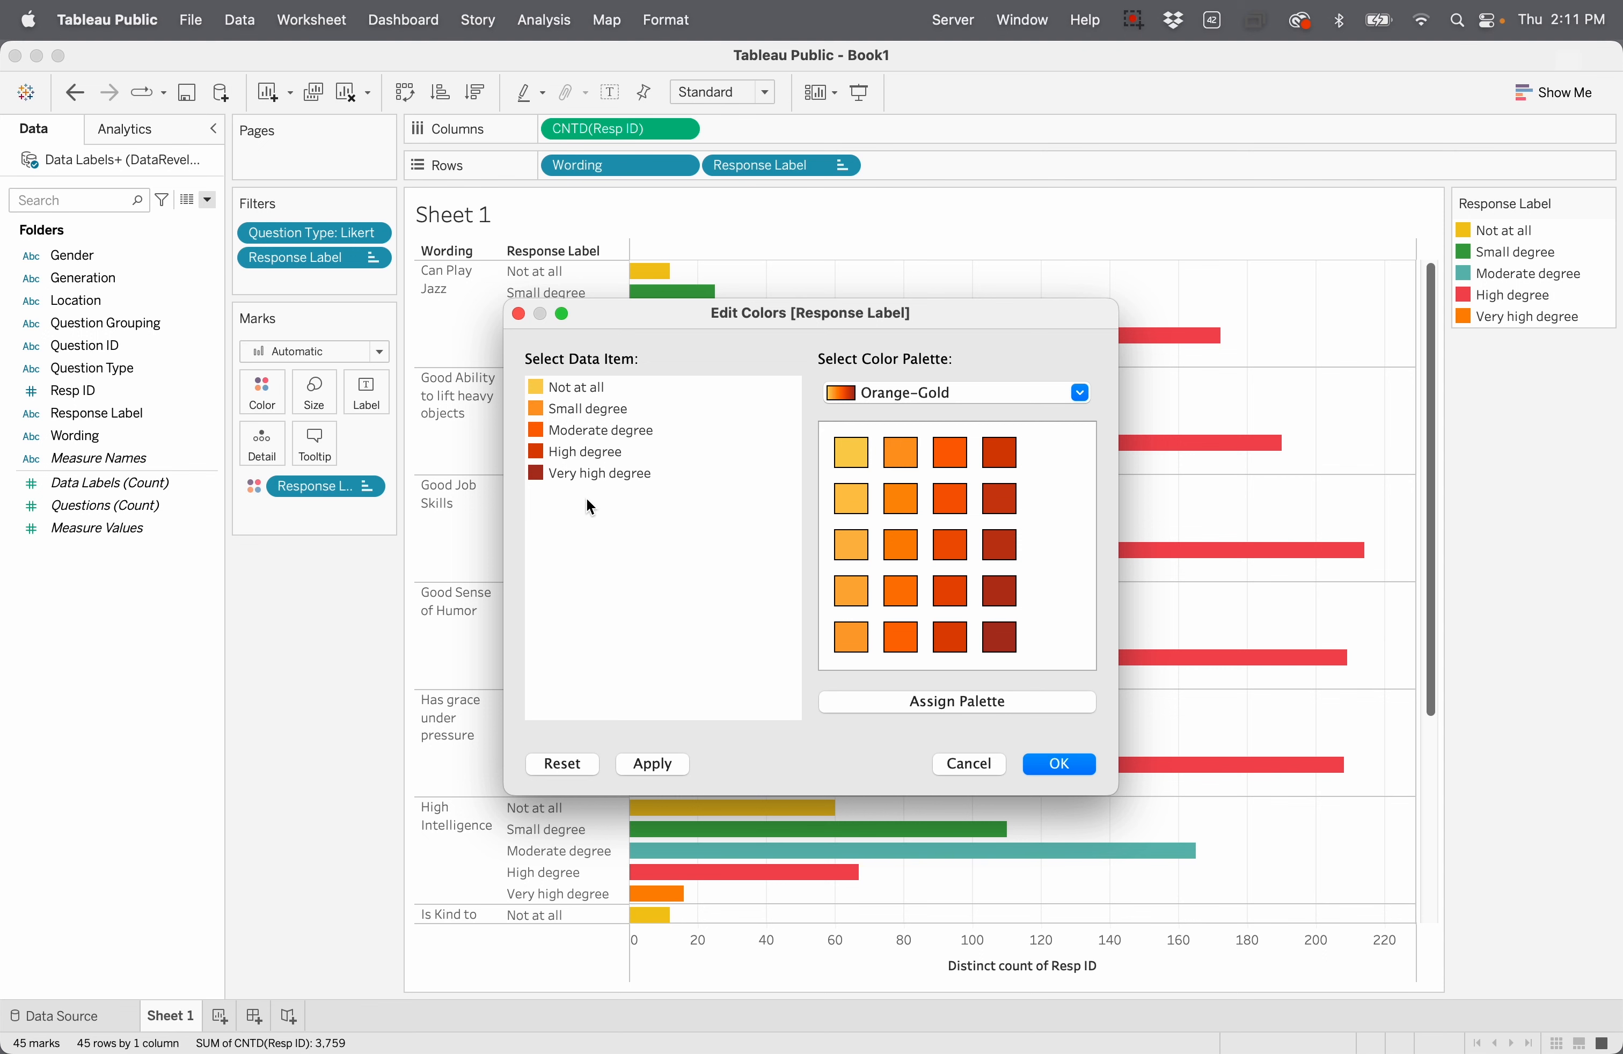
pyautogui.click(1059, 758)
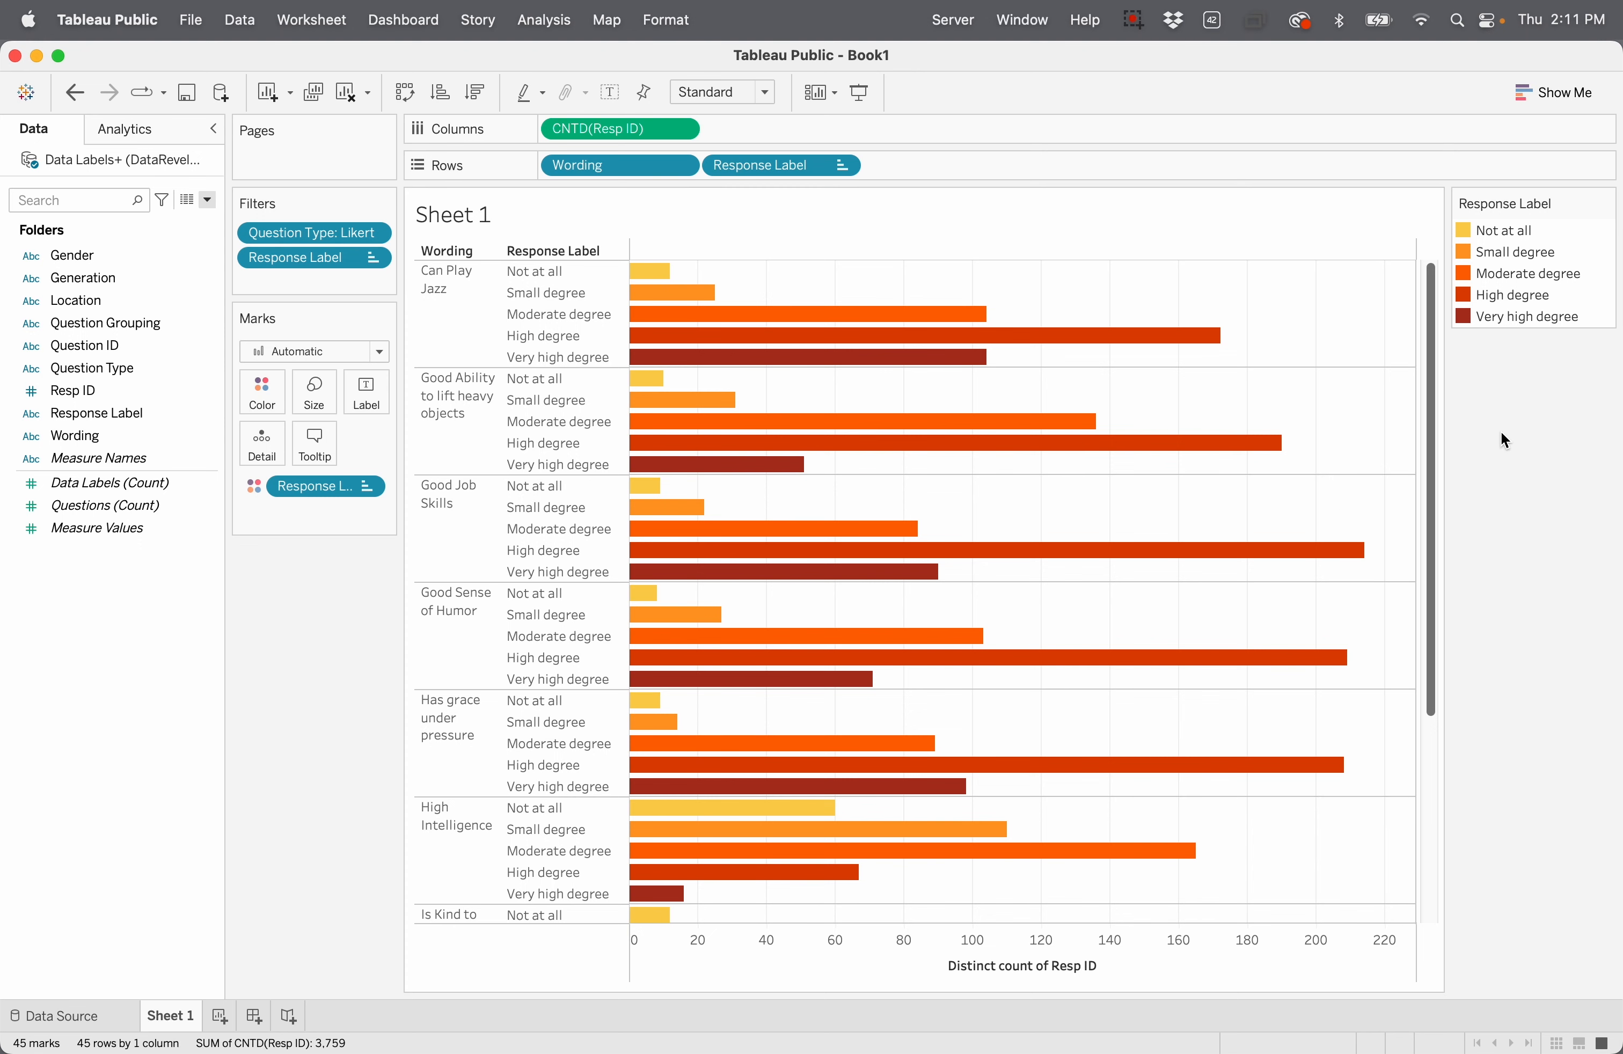
# Step: Reorder the Response Label legend to run from Very high degree down to Not at all, keeping the assigned colors
pyautogui.moveTo(1468, 260); pyautogui.dragTo(1465, 227)
pyautogui.click(1466, 315)
pyautogui.moveTo(1466, 316); pyautogui.dragTo(1464, 249)
pyautogui.moveTo(1462, 318)
pyautogui.mouseDown()
pyautogui.moveTo(1464, 268)
pyautogui.moveTo(1466, 288)
pyautogui.mouseUp()
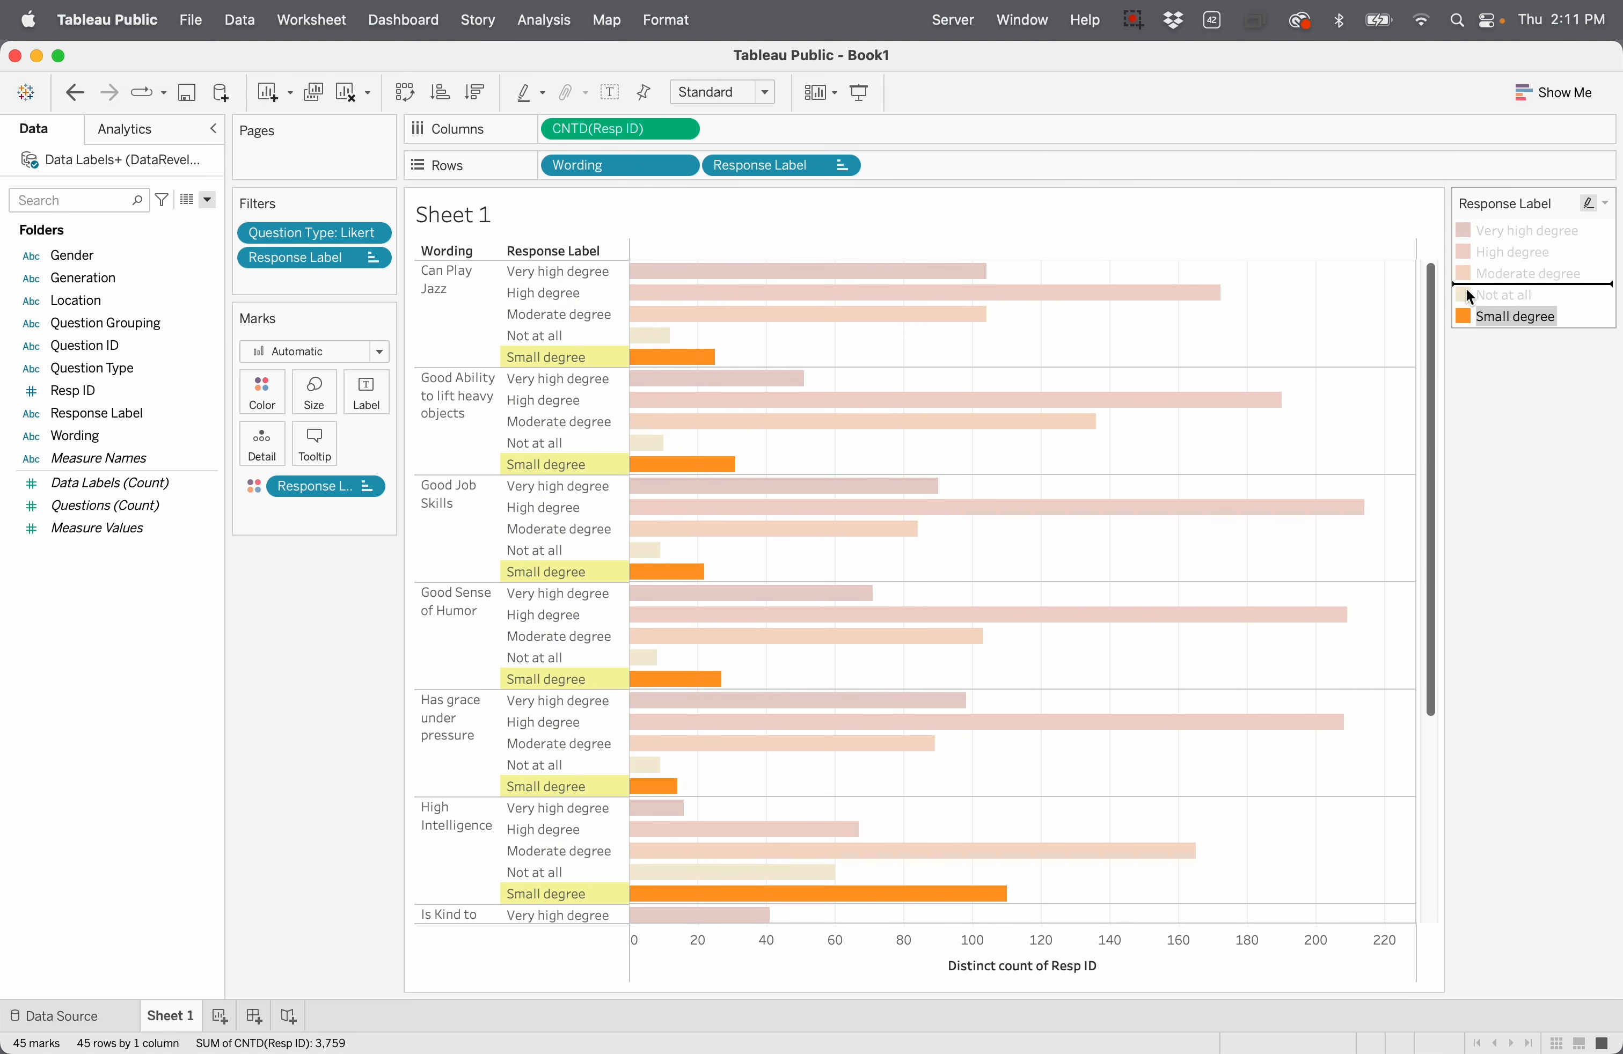
pyautogui.click(1481, 368)
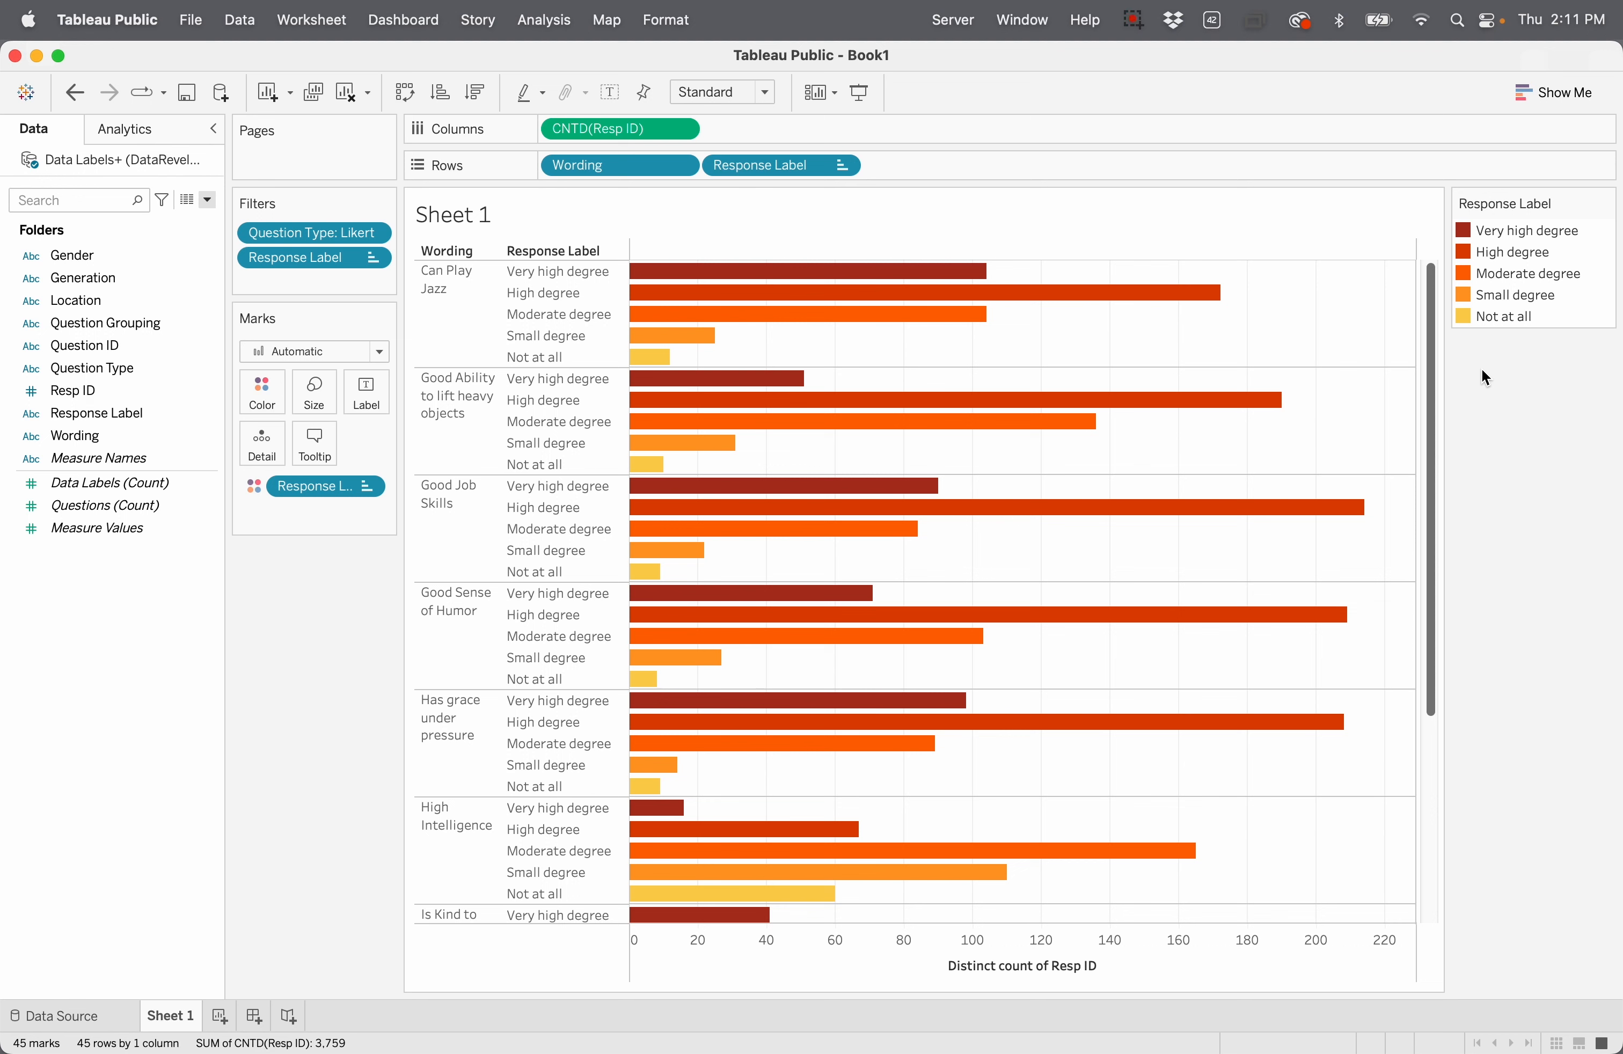
# Step: Examine the response bars of all questions, comparing counts such as Moderate degree for High Intelligence and Is Kind to animals
pyautogui.click(1606, 204)
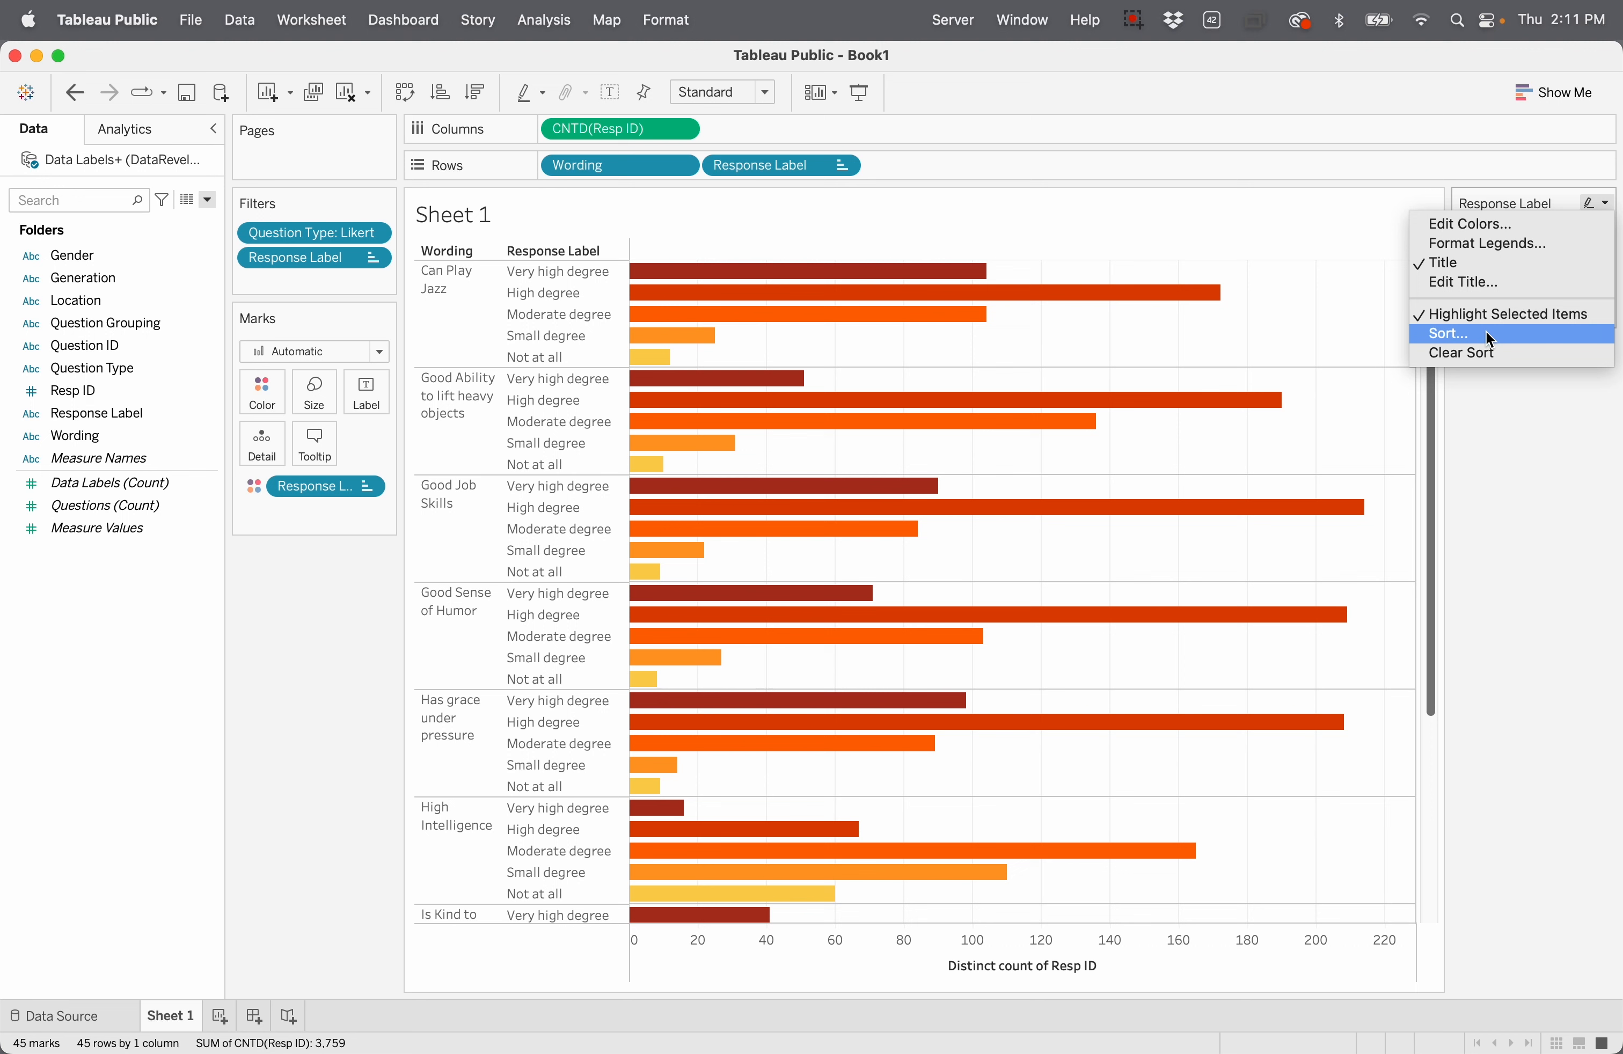
pyautogui.click(1522, 427)
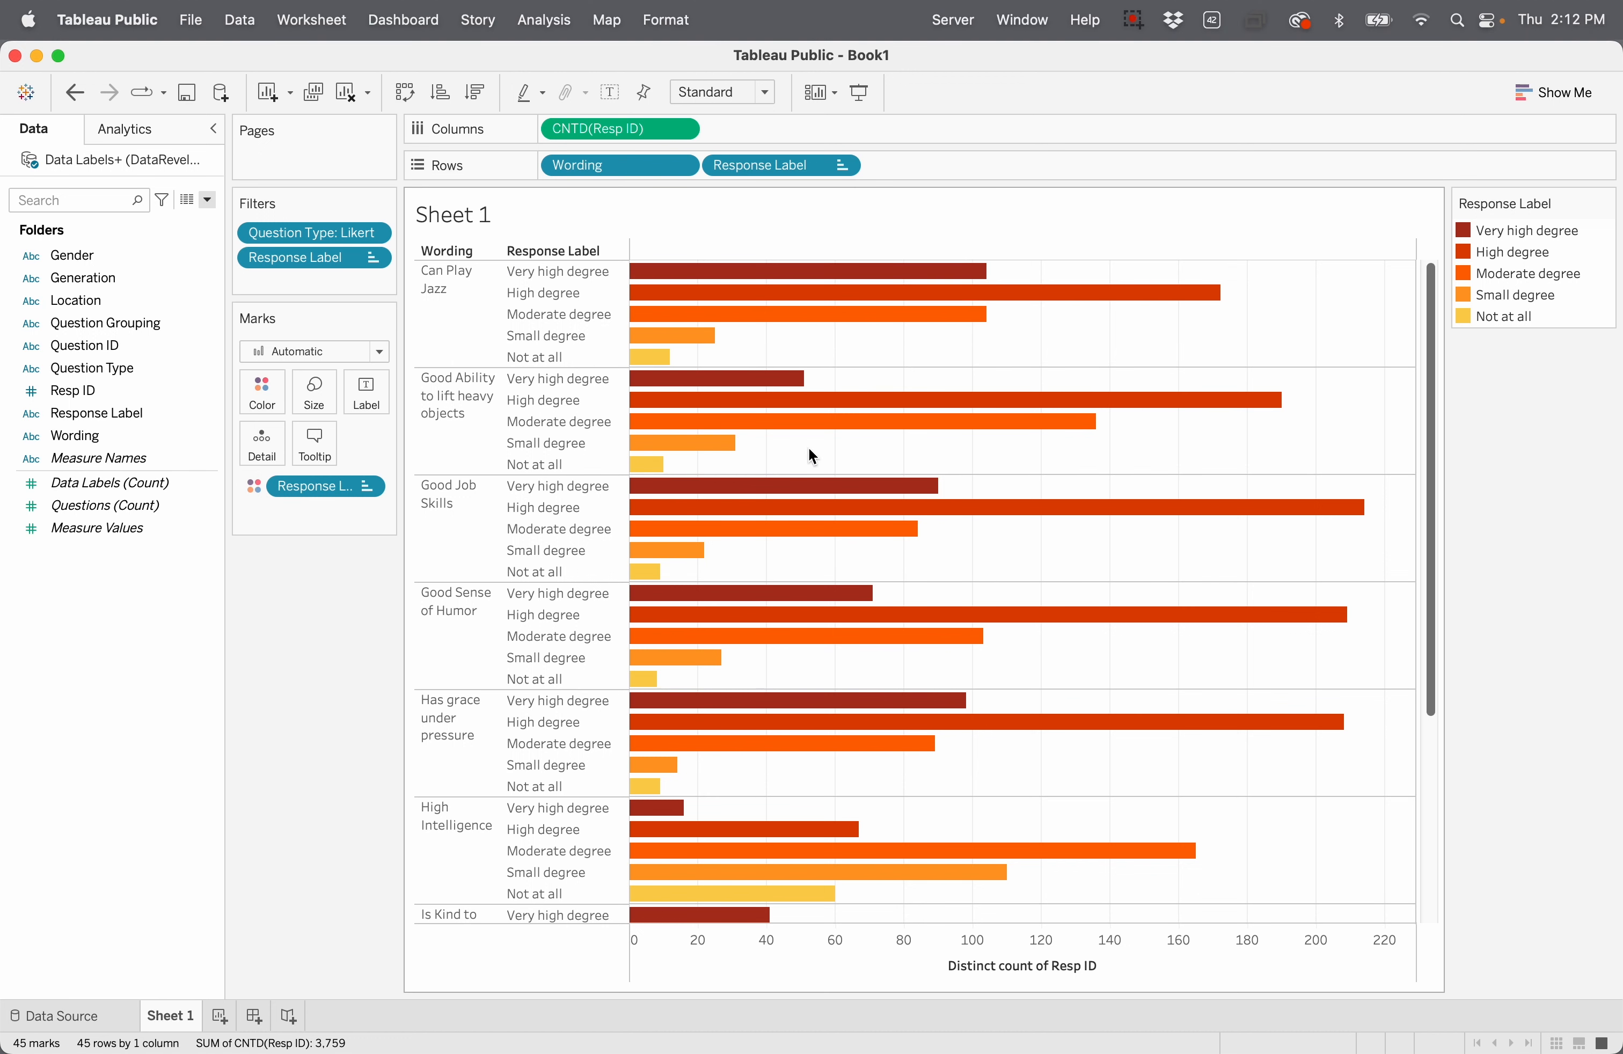
pyautogui.scroll(-5, 717, 787)
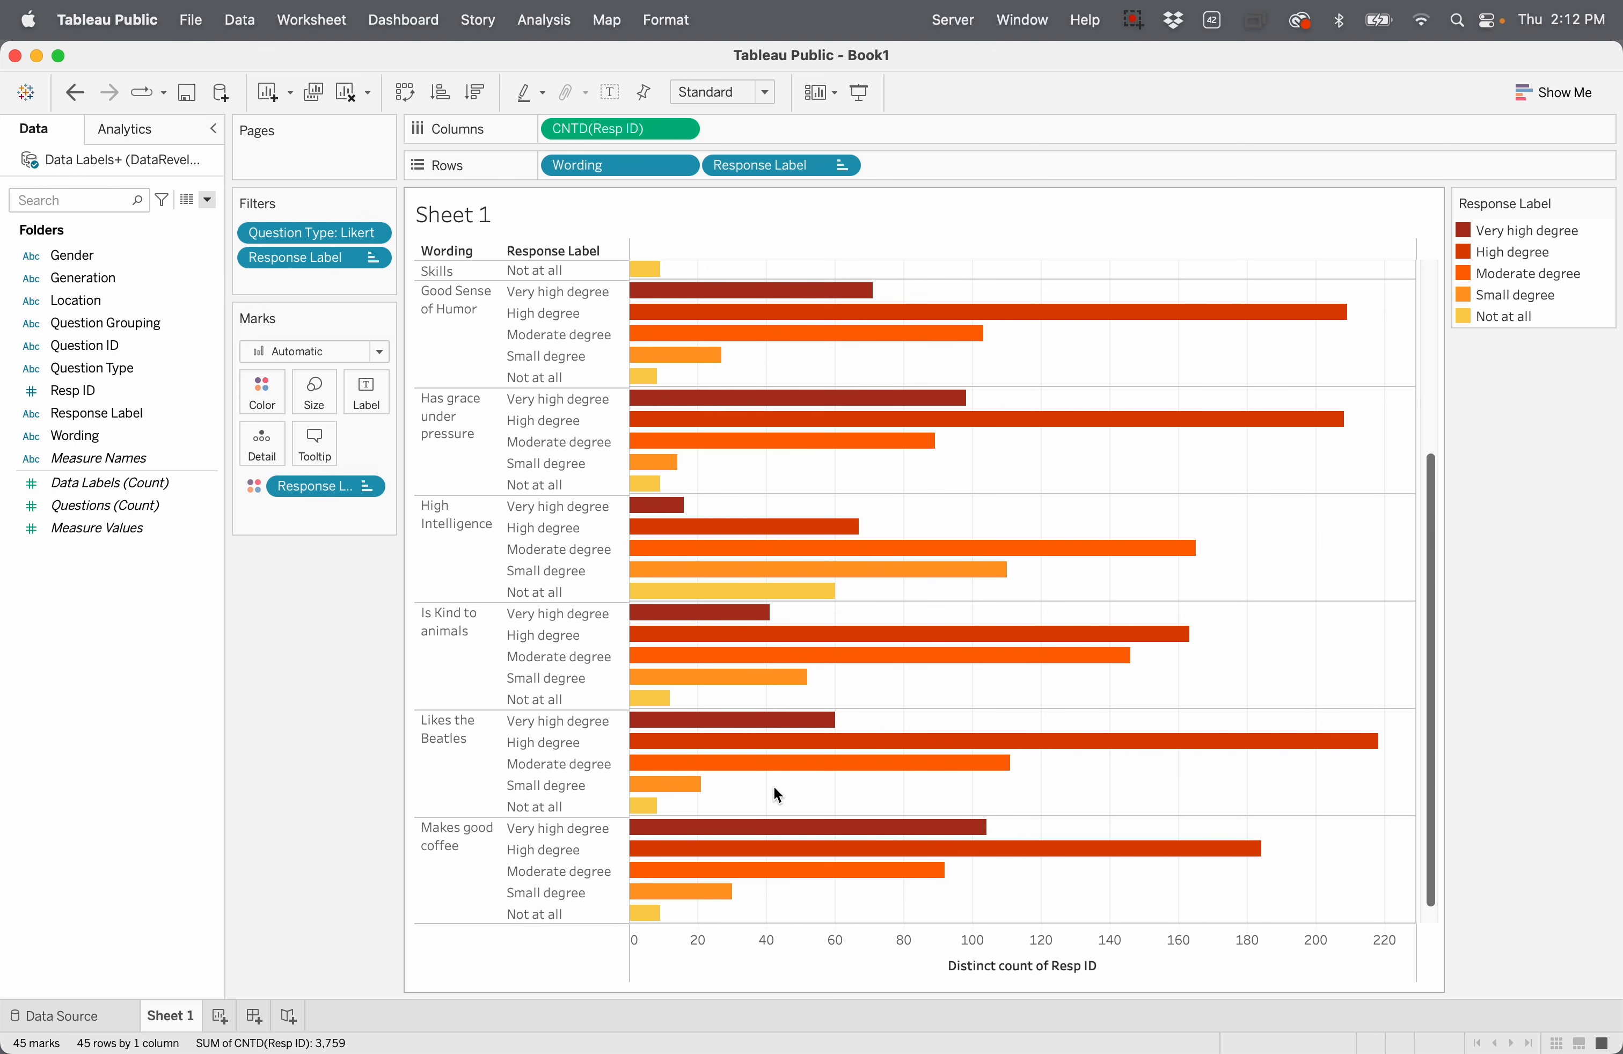
pyautogui.scroll(5, 774, 788)
pyautogui.scroll(-5, 775, 788)
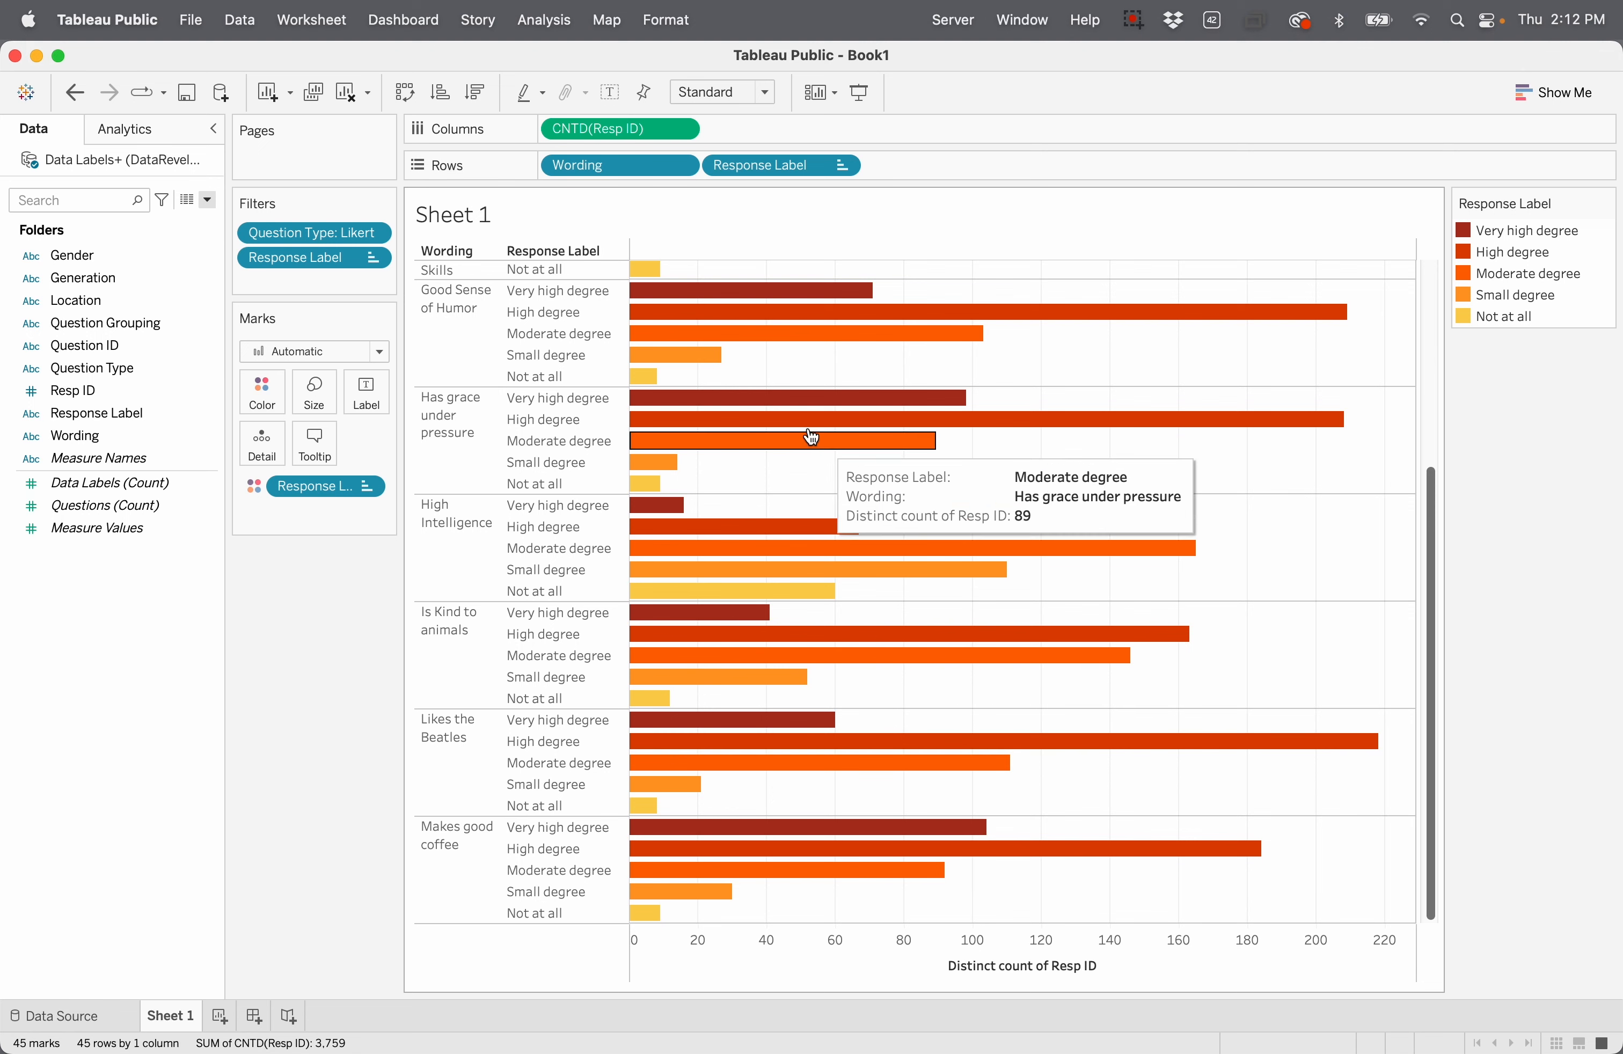
pyautogui.moveTo(1112, 556)
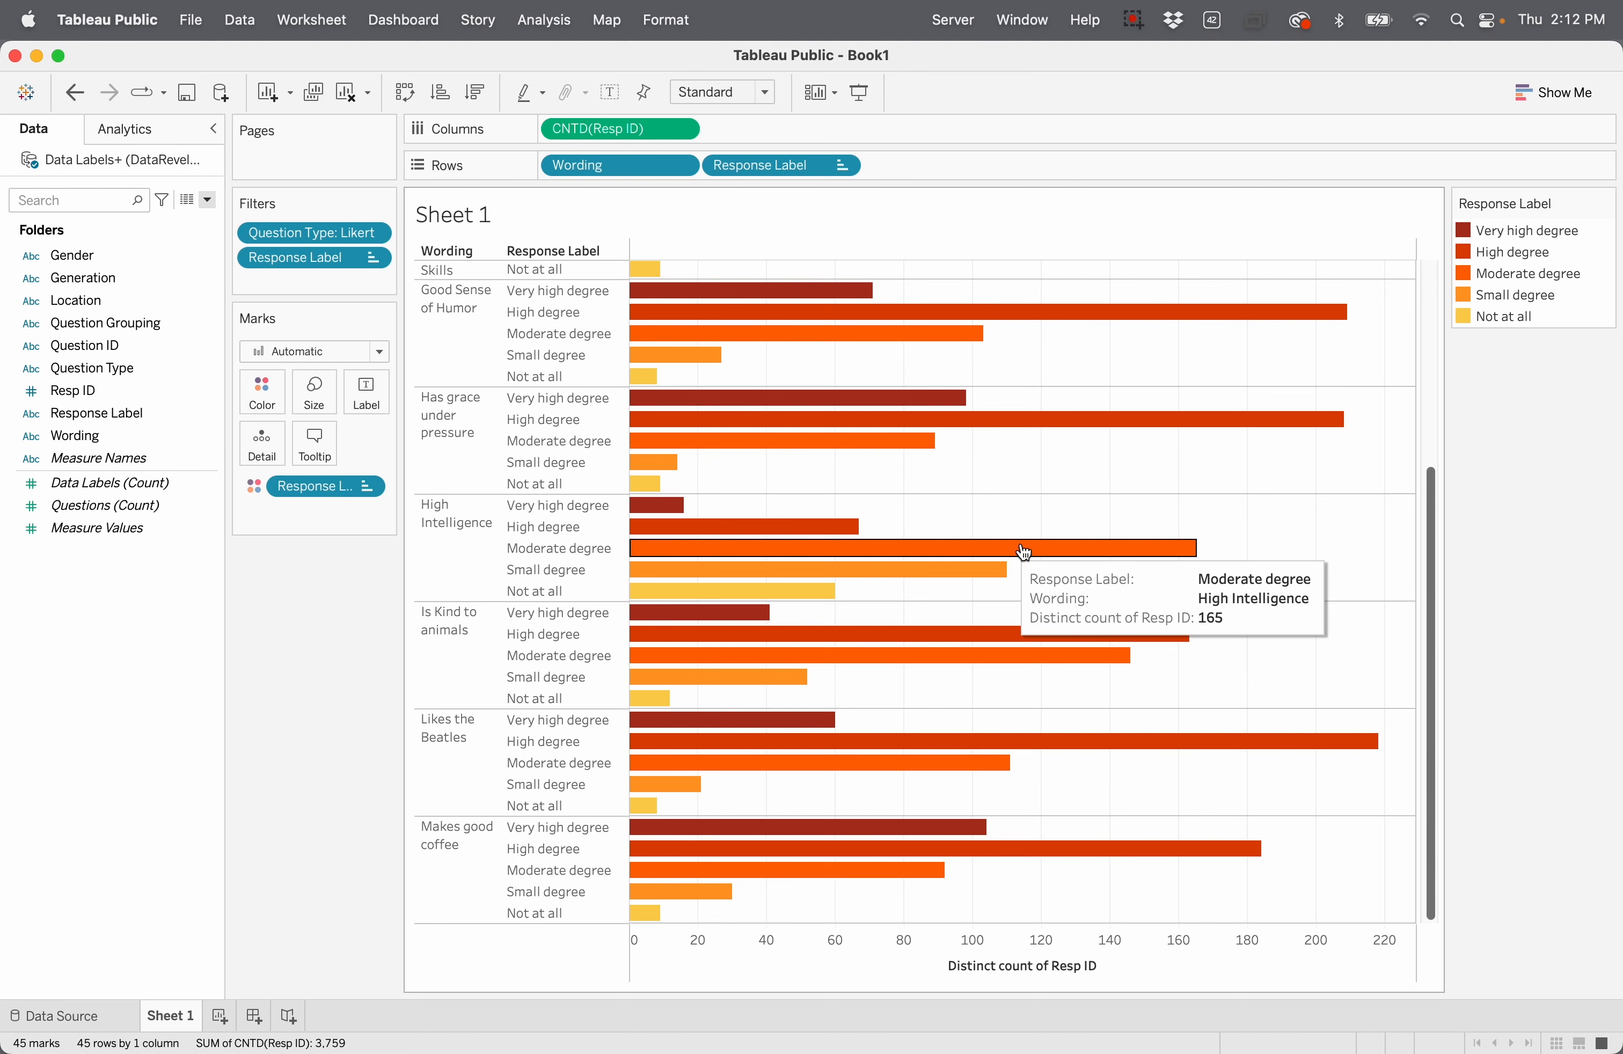
pyautogui.moveTo(765, 333)
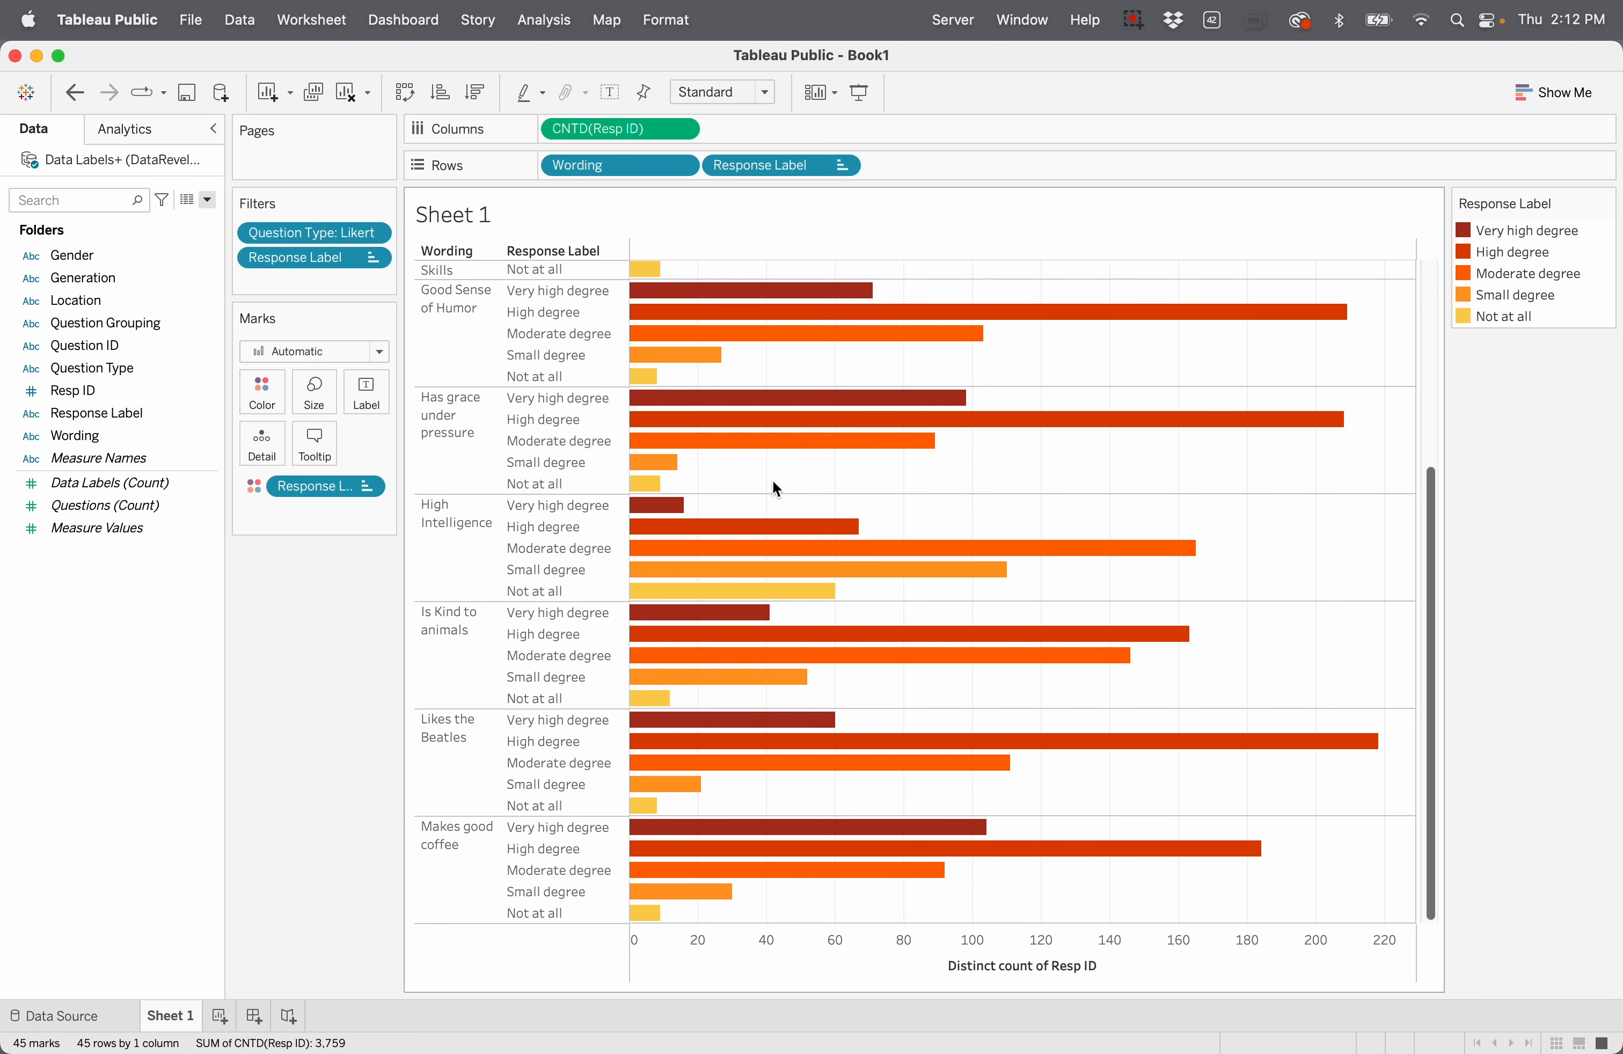
pyautogui.moveTo(846, 427)
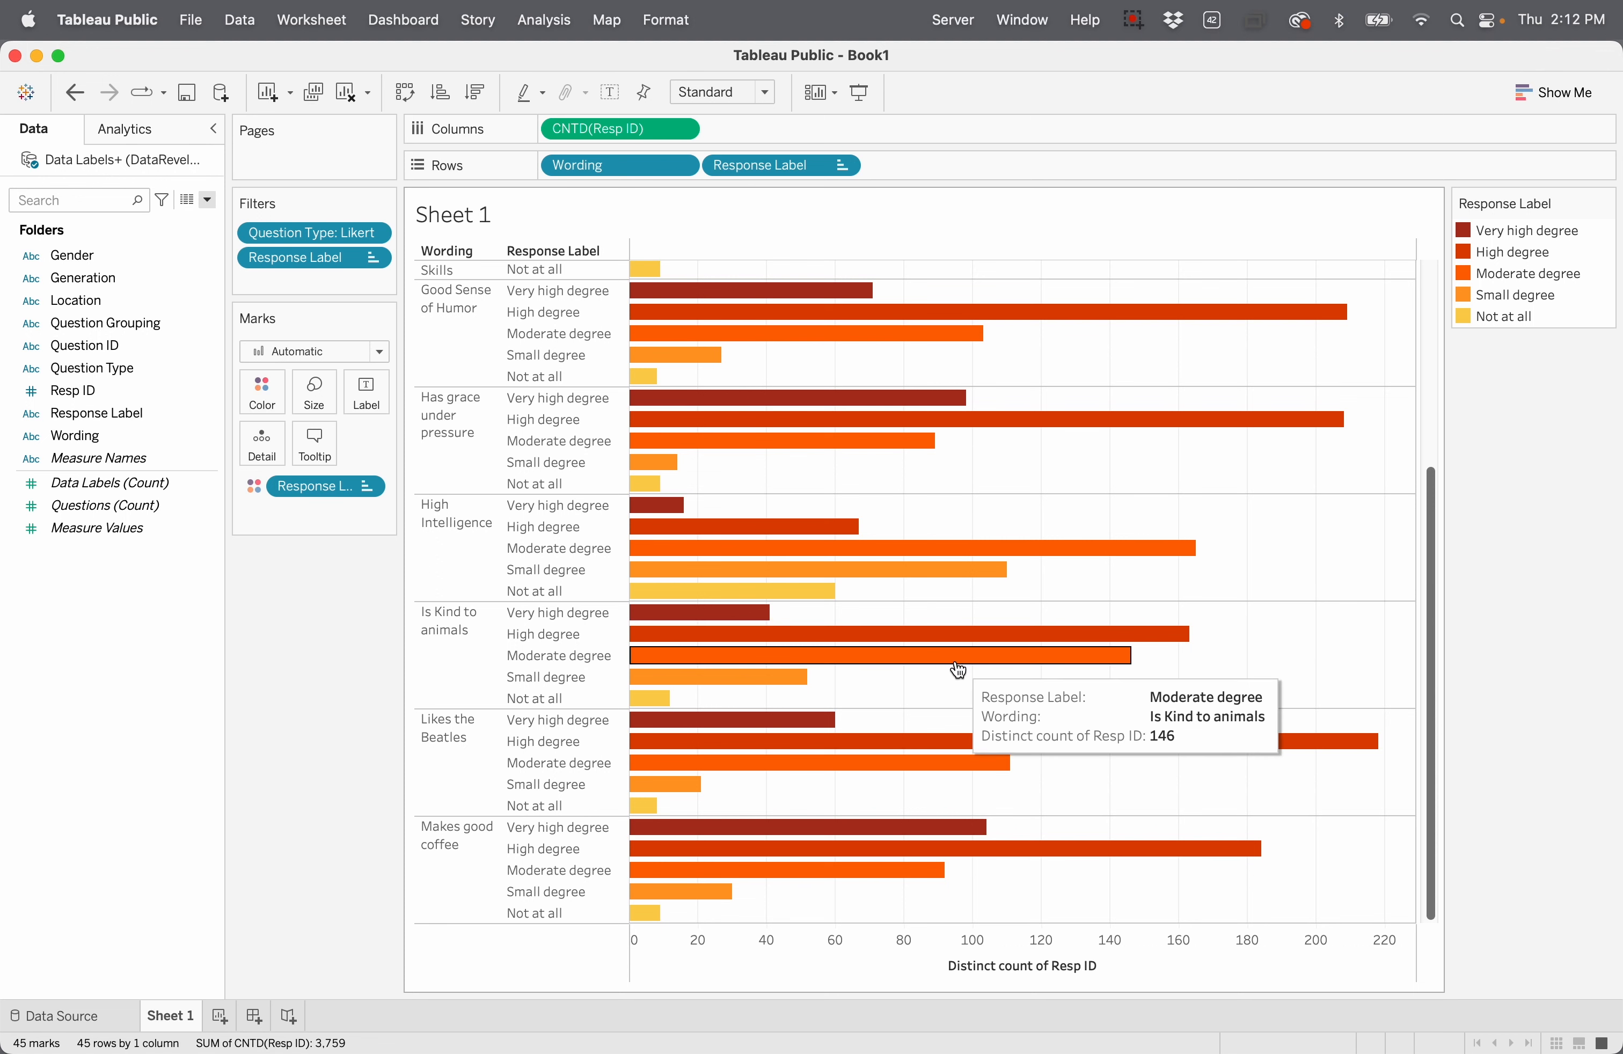
pyautogui.moveTo(880, 644)
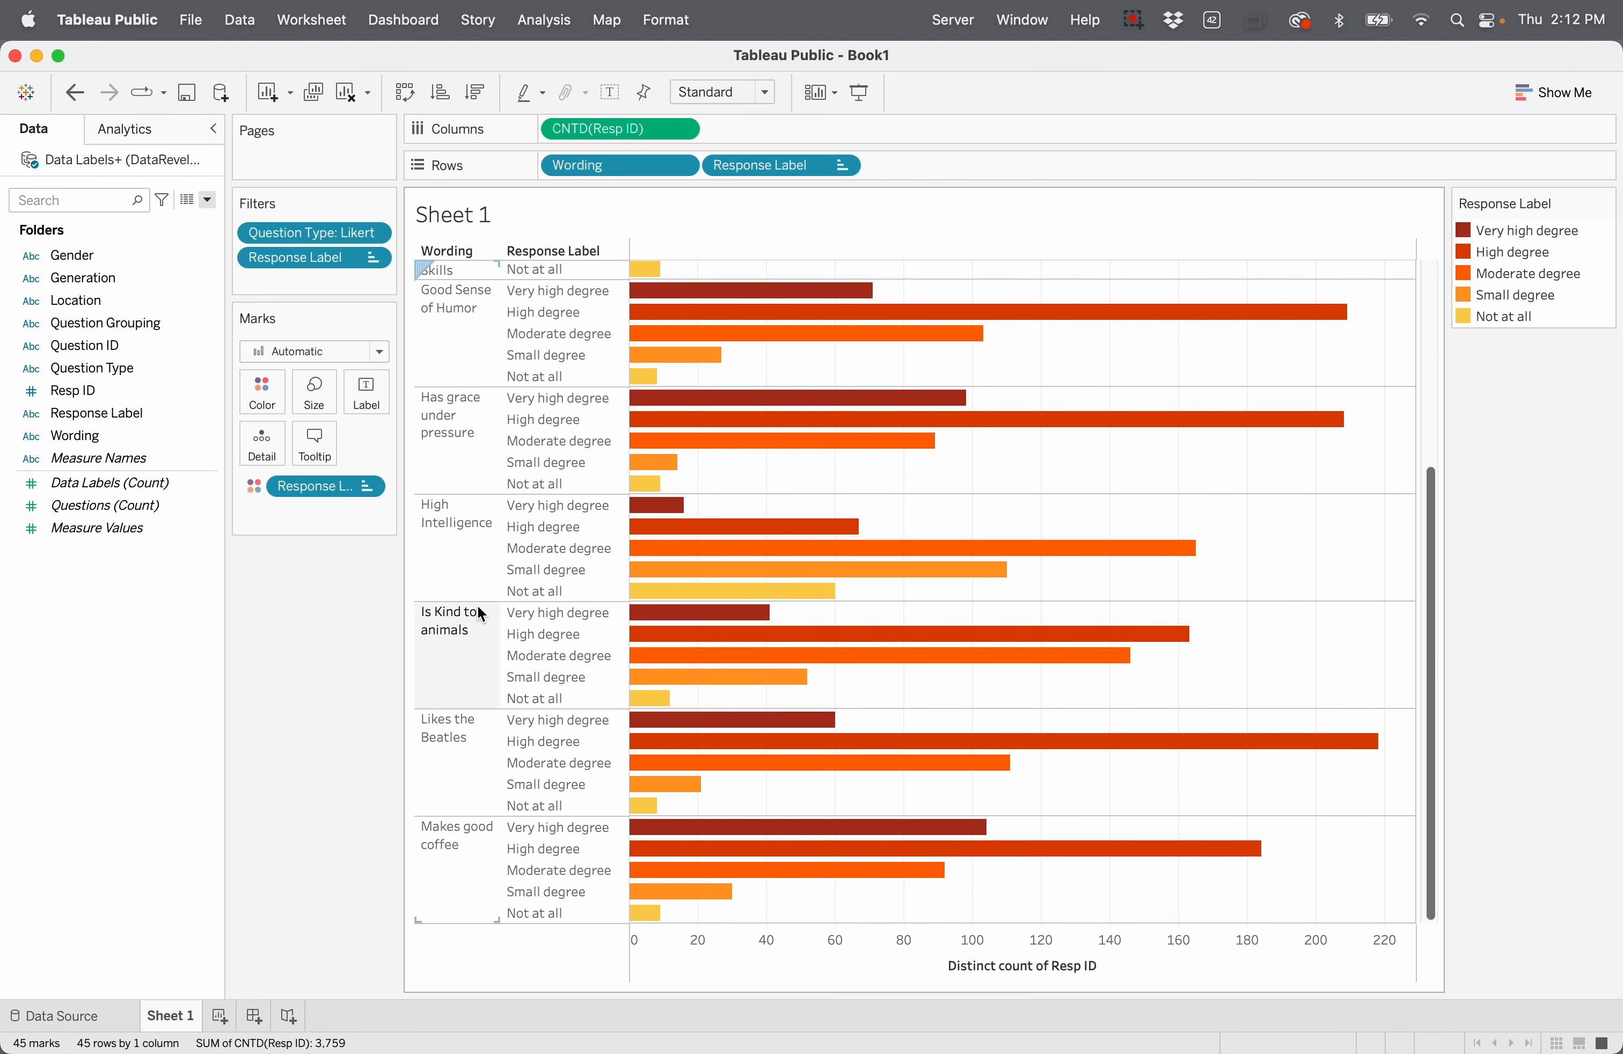
# Step: Rename the Sheet 1 worksheet as Bars
pyautogui.doubleClick(174, 1013)
pyautogui.write('Bars')
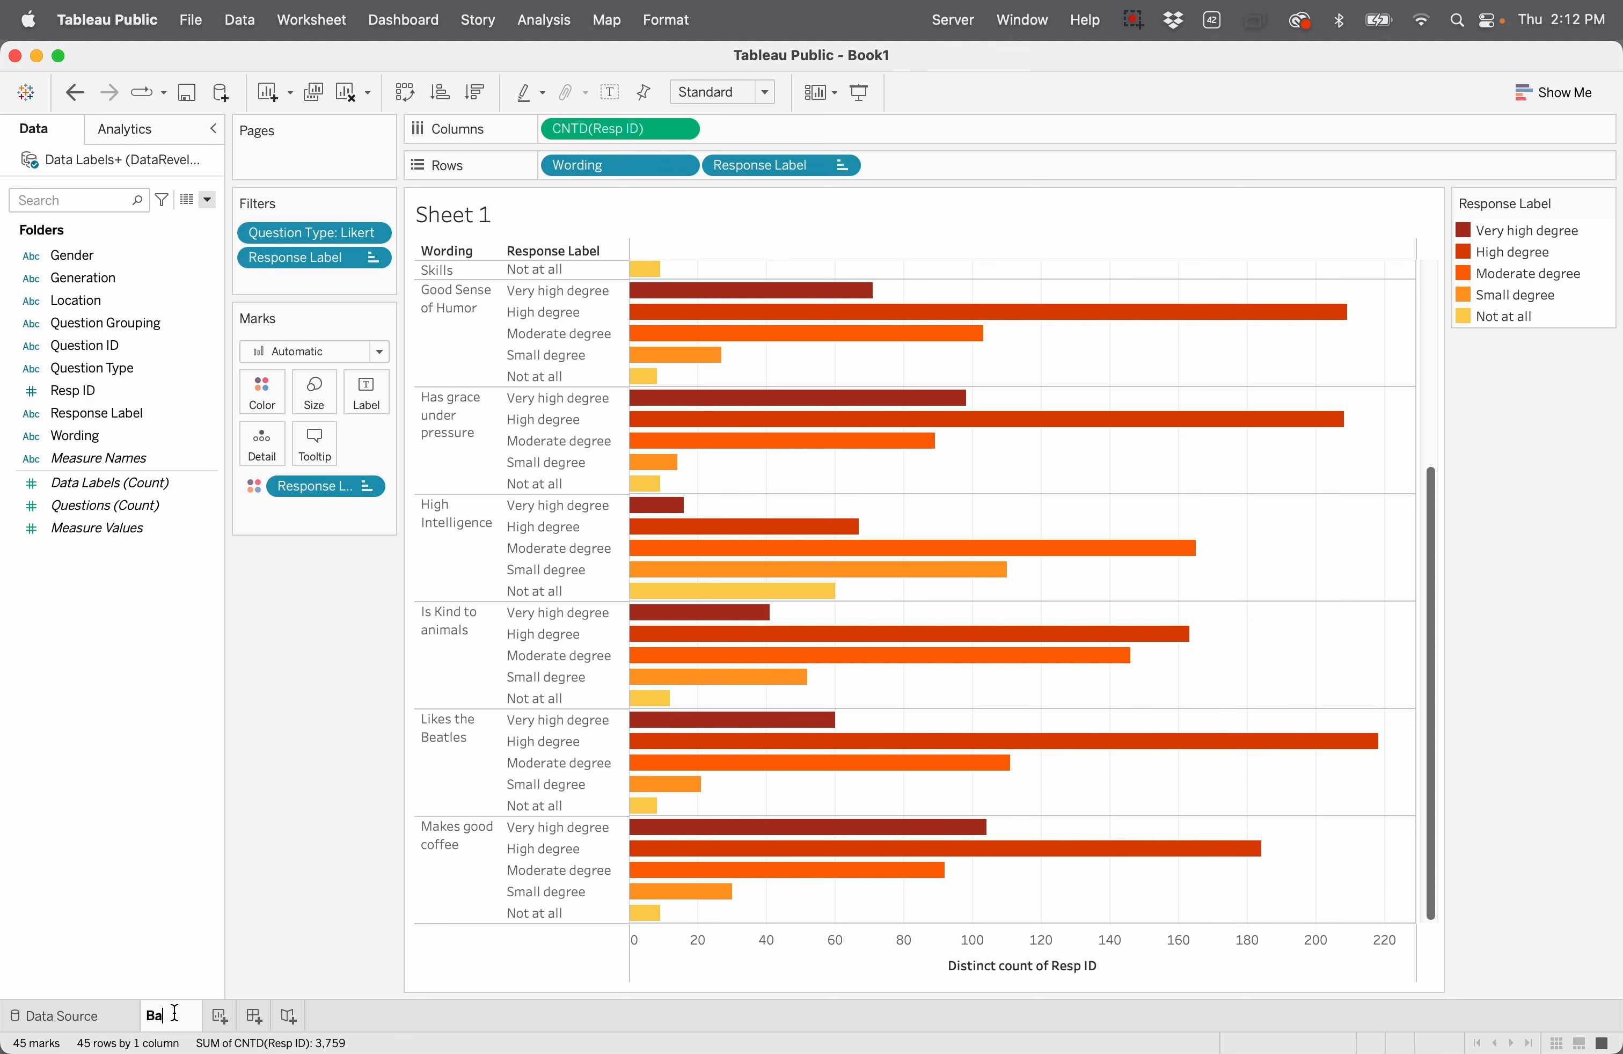
pyautogui.press('Return')
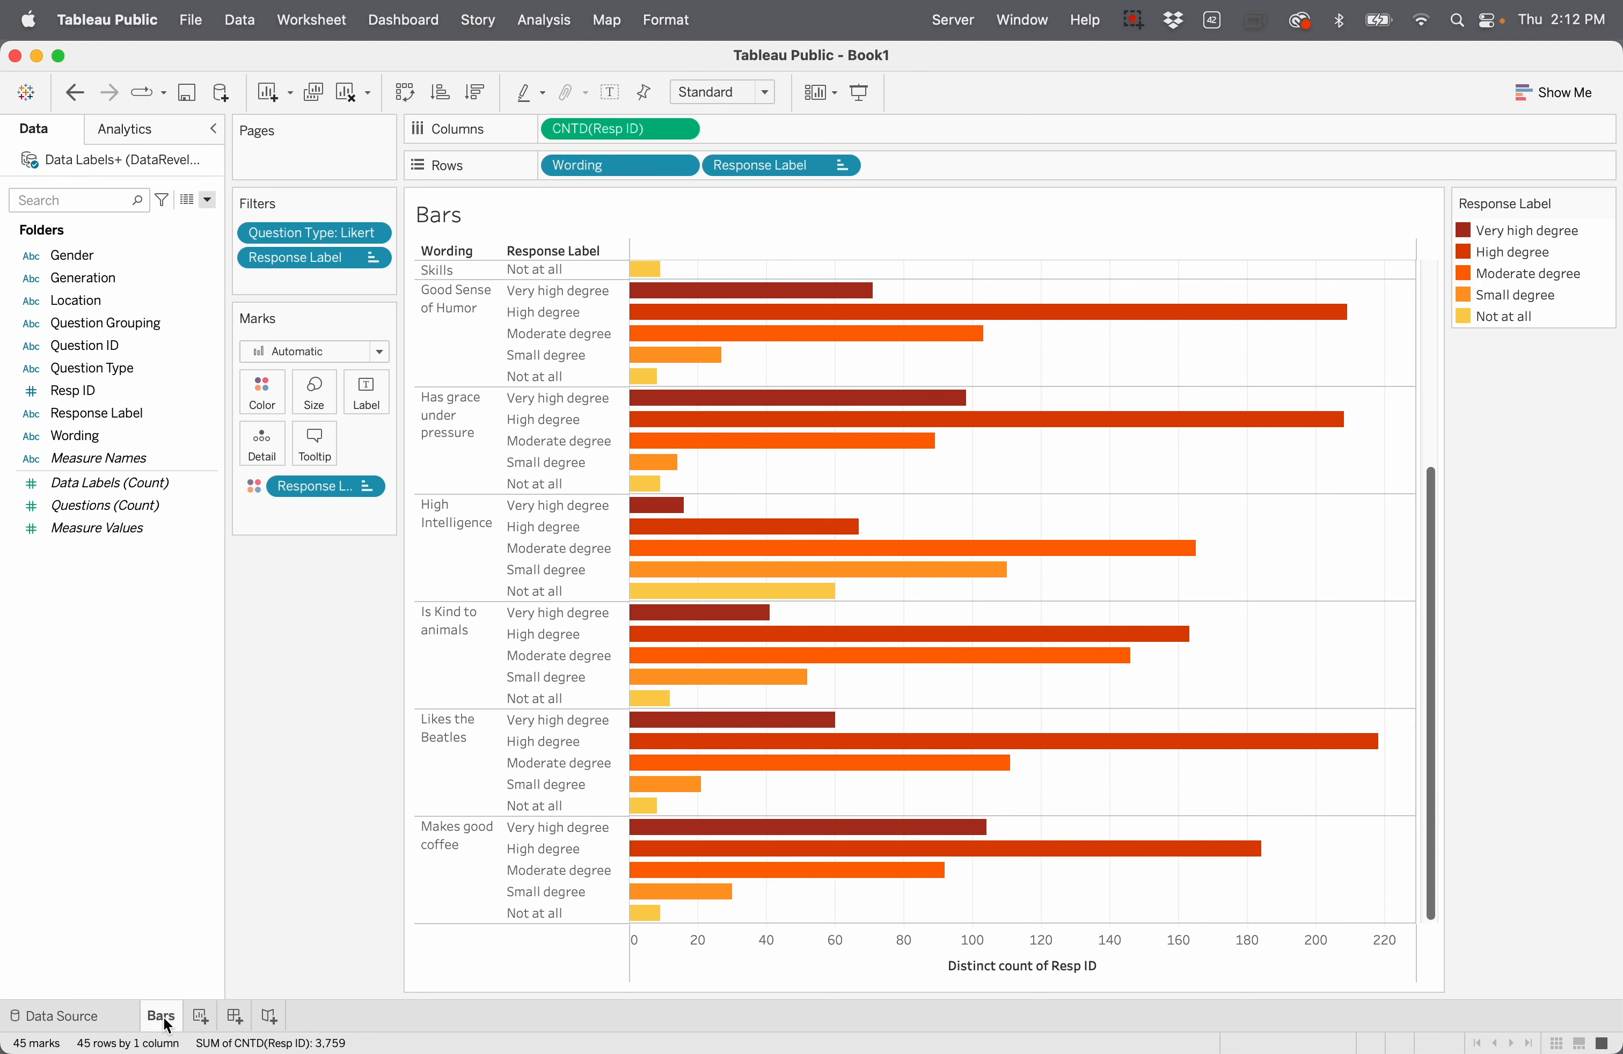
# Step: Duplicate the Bars worksheet
pyautogui.rightClick(167, 1020)
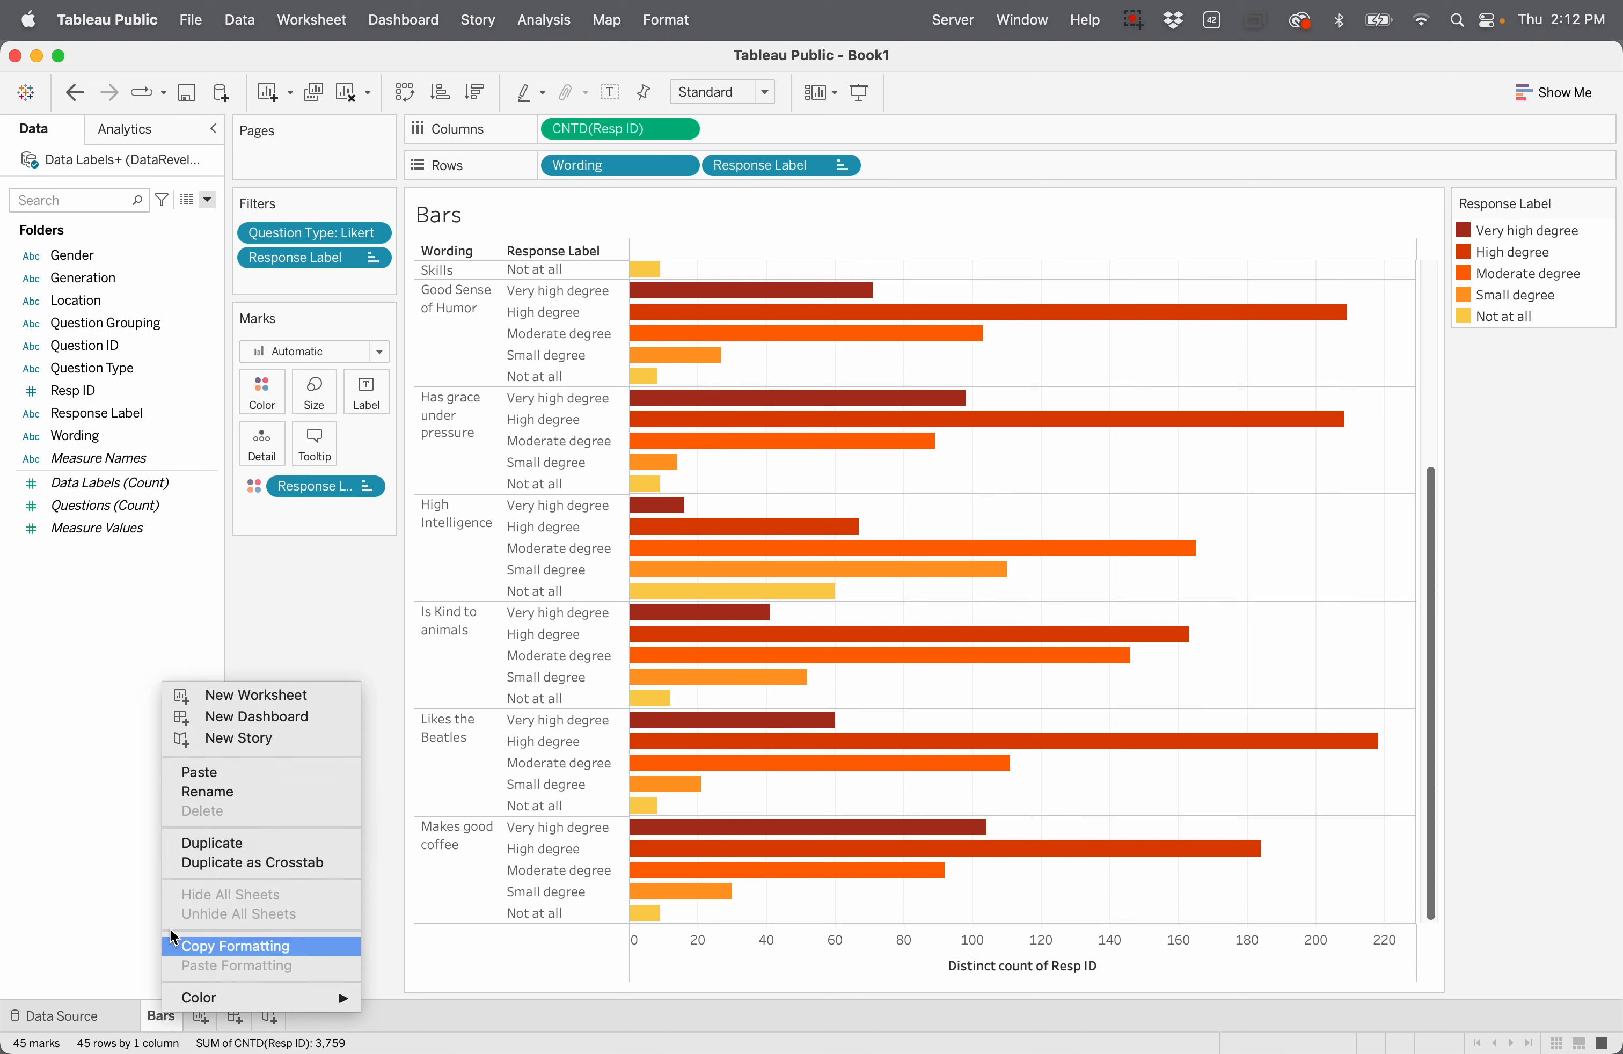
pyautogui.click(329, 620)
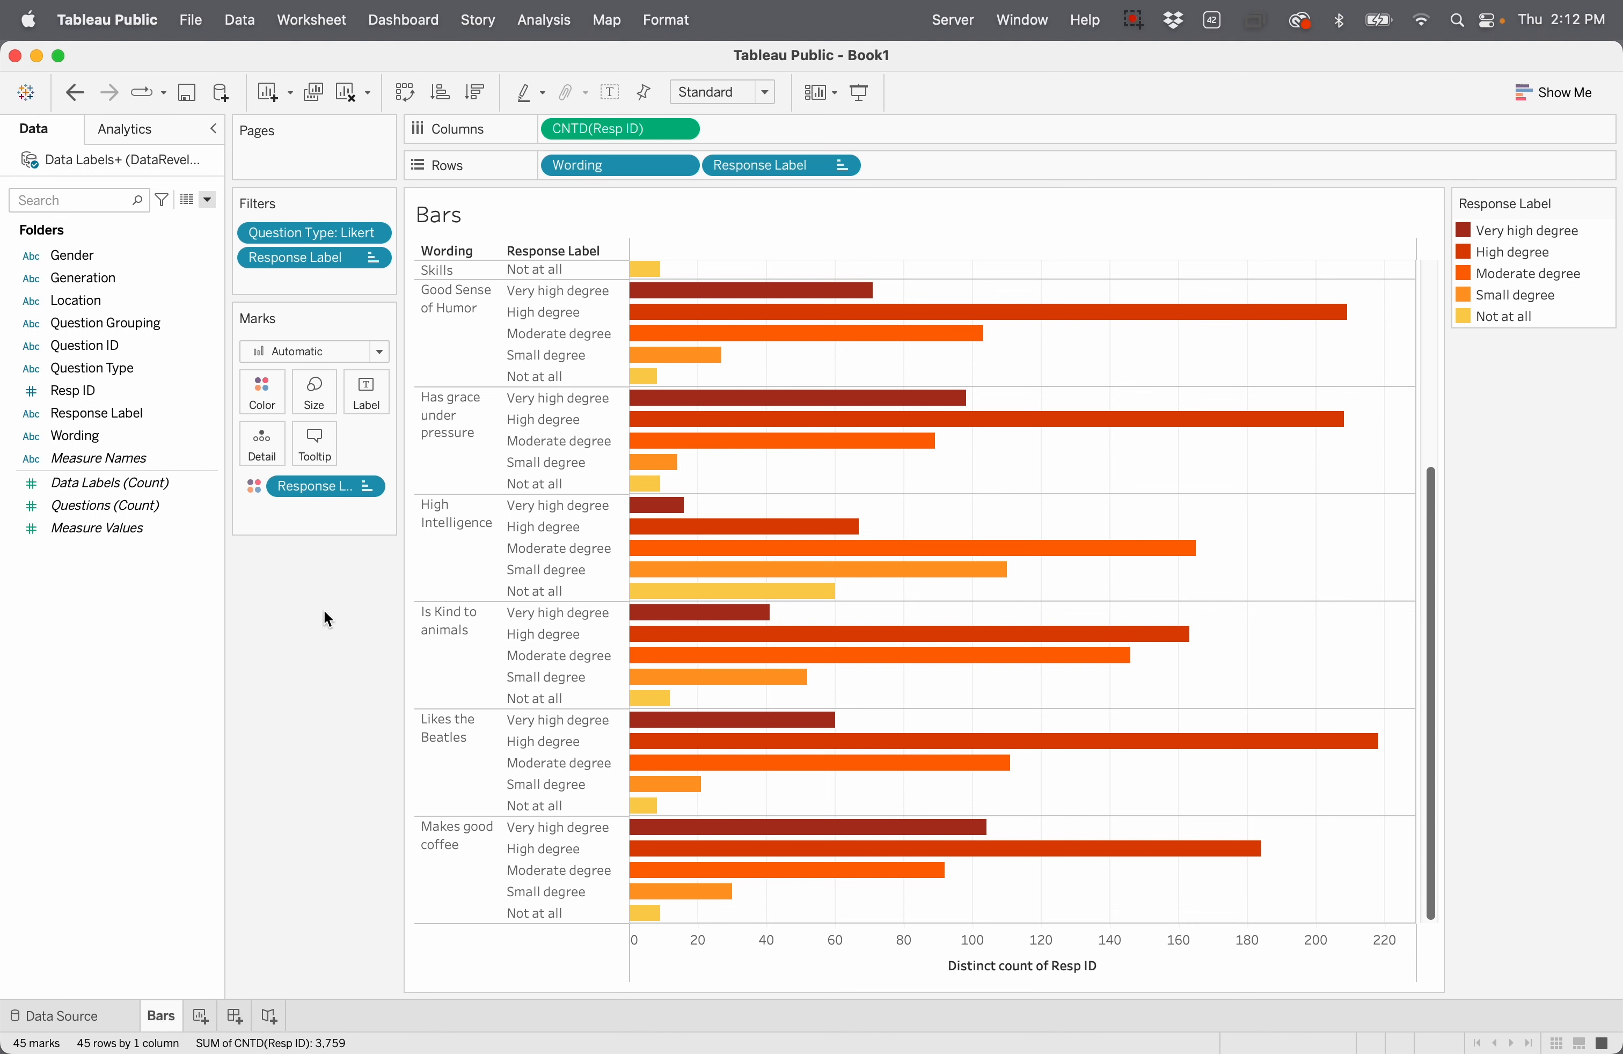
pyautogui.rightClick(161, 1023)
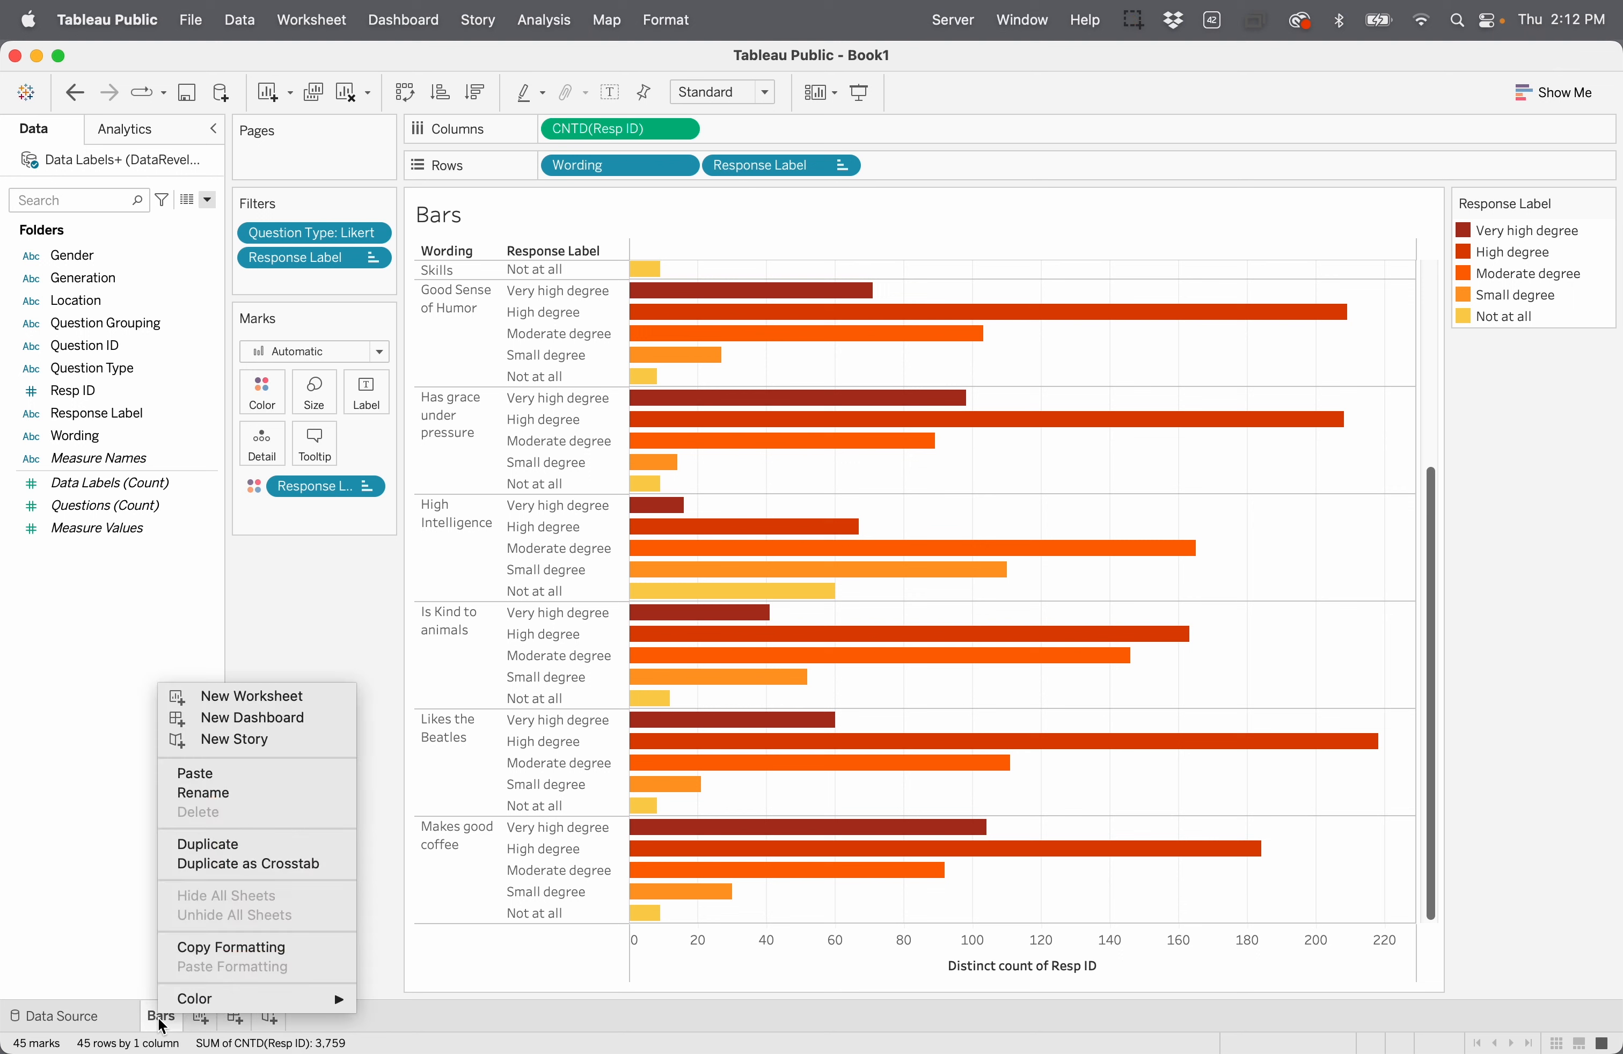
pyautogui.click(212, 843)
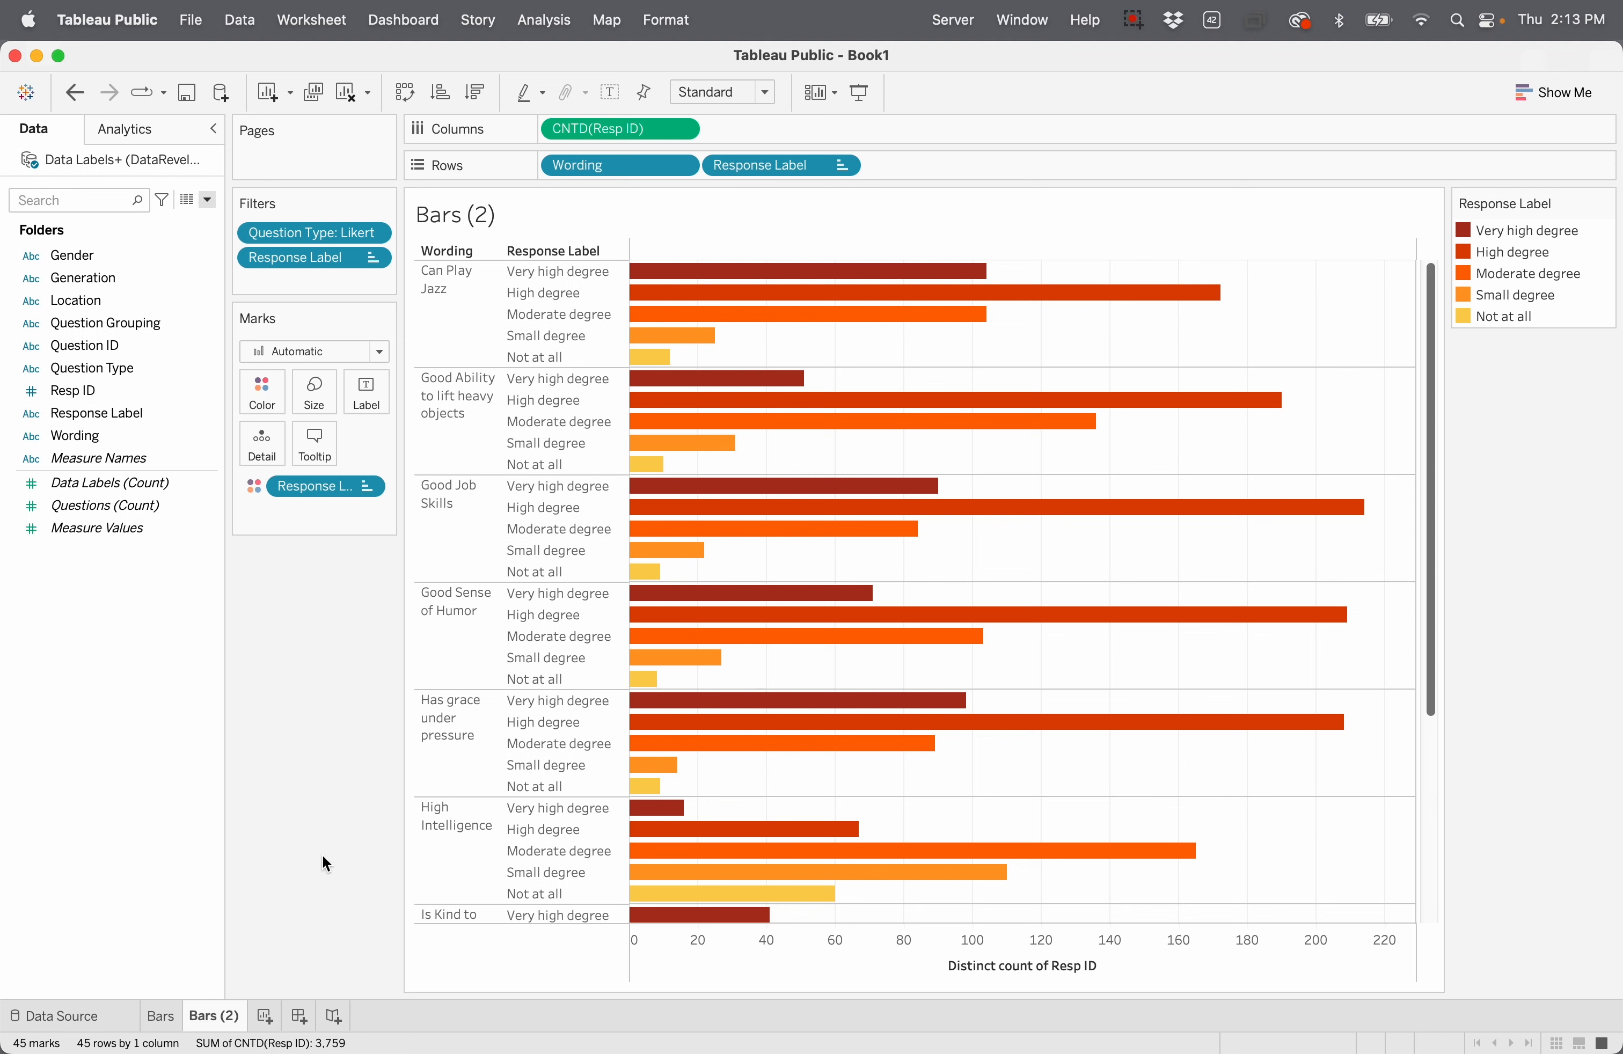
# Step: Remove Response Label from the rows of the duplicated sheet so each question becomes a single stacked bar
pyautogui.moveTo(688, 636)
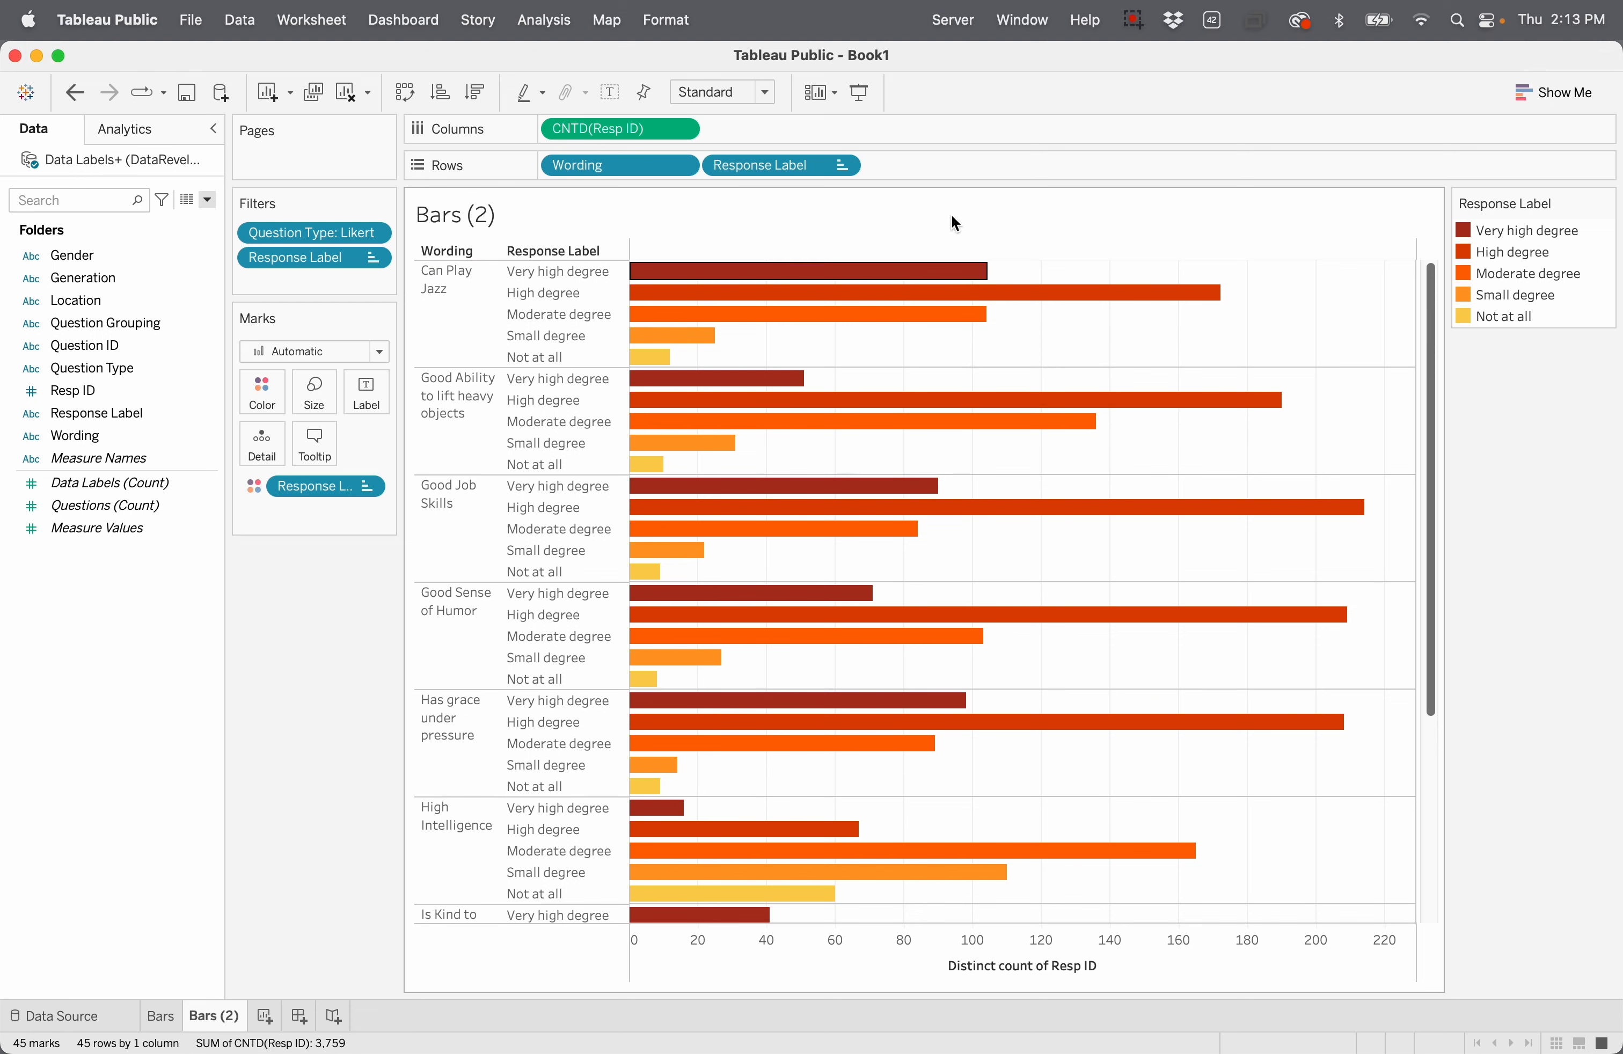
pyautogui.click(844, 167)
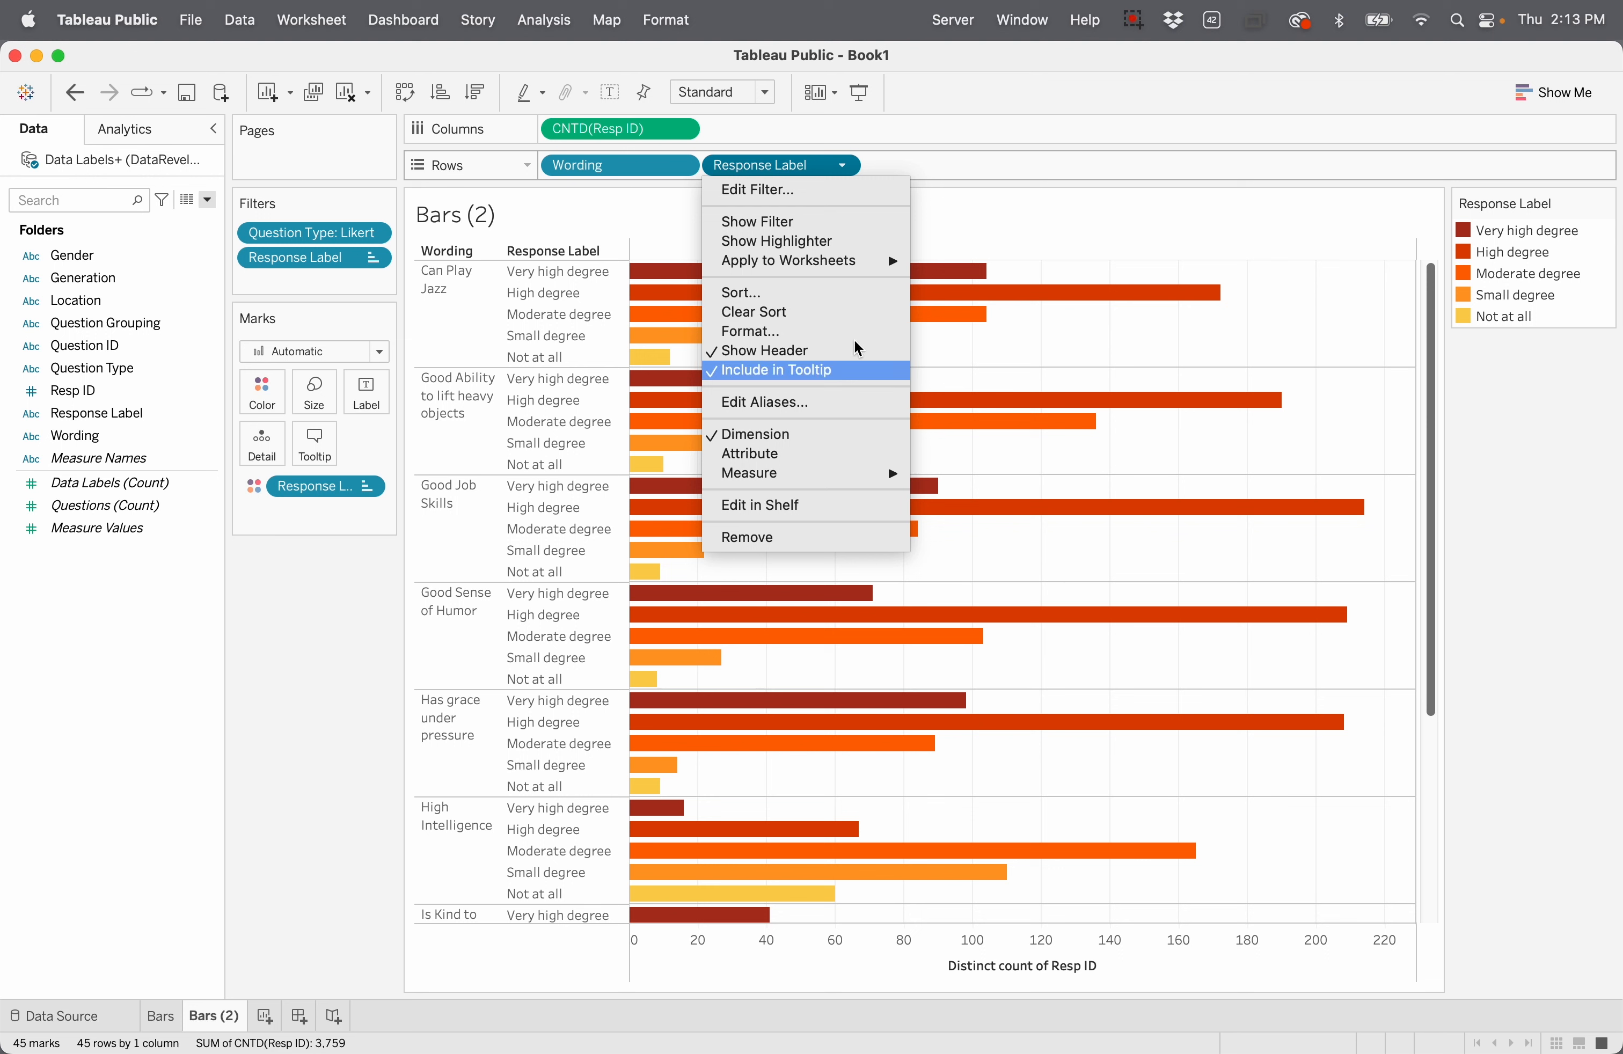
pyautogui.click(918, 158)
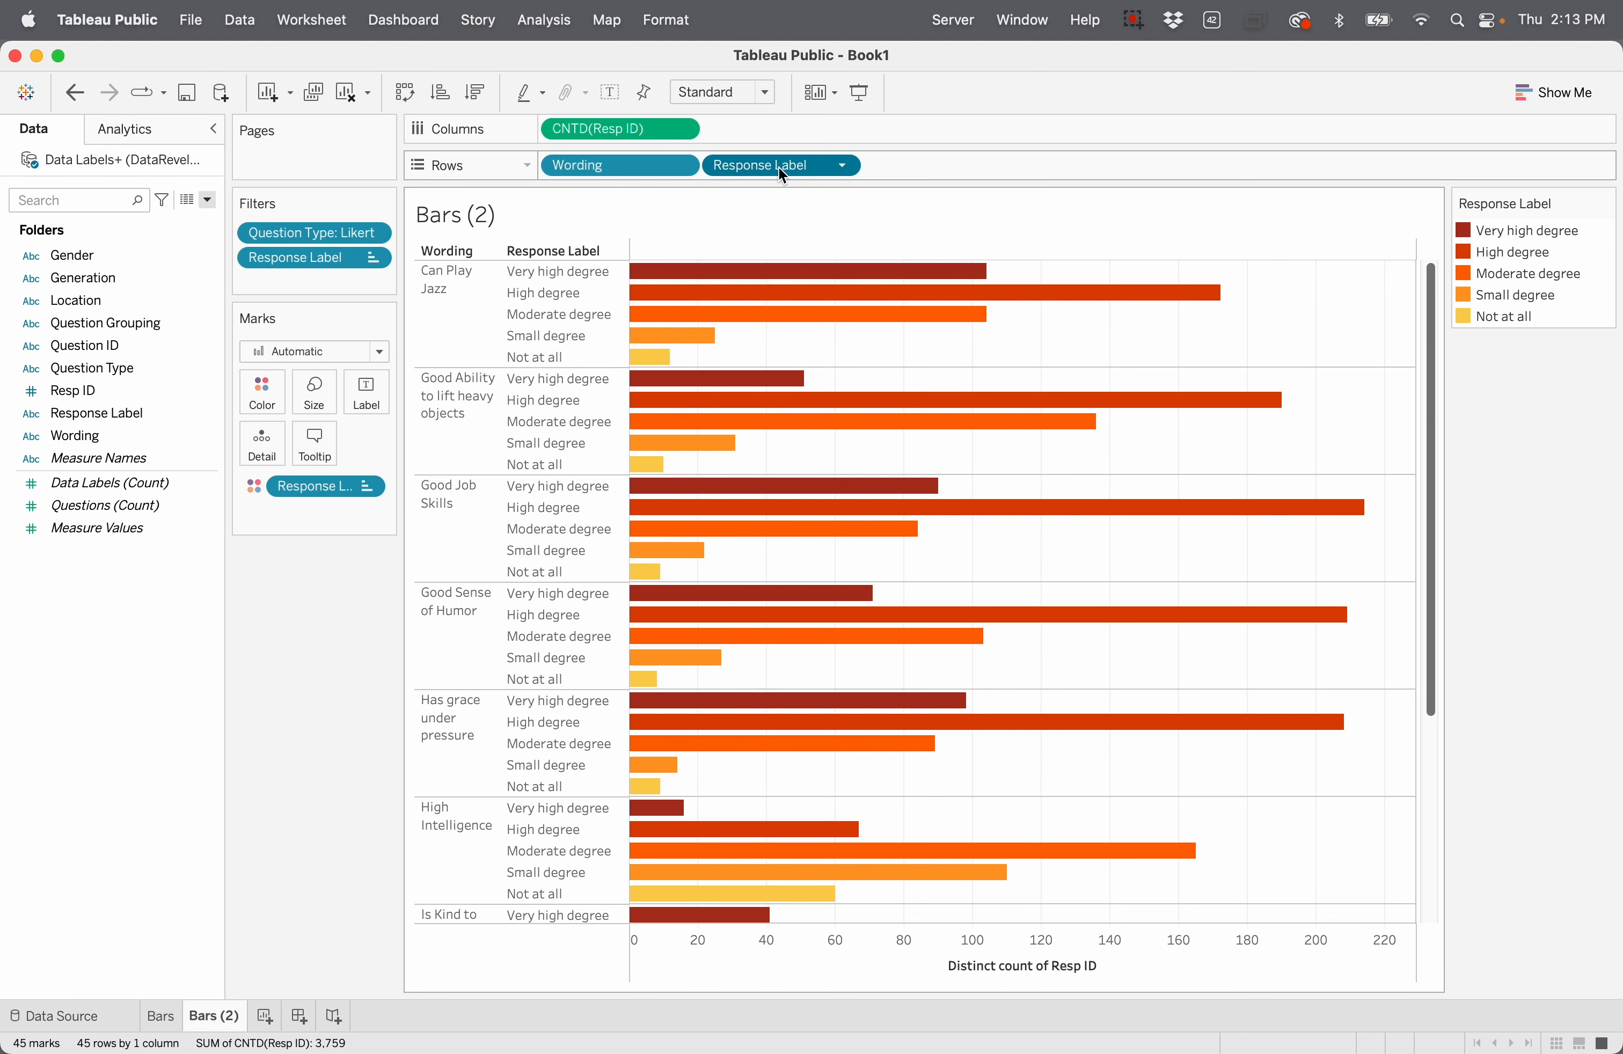
pyautogui.moveTo(780, 174); pyautogui.dragTo(319, 624)
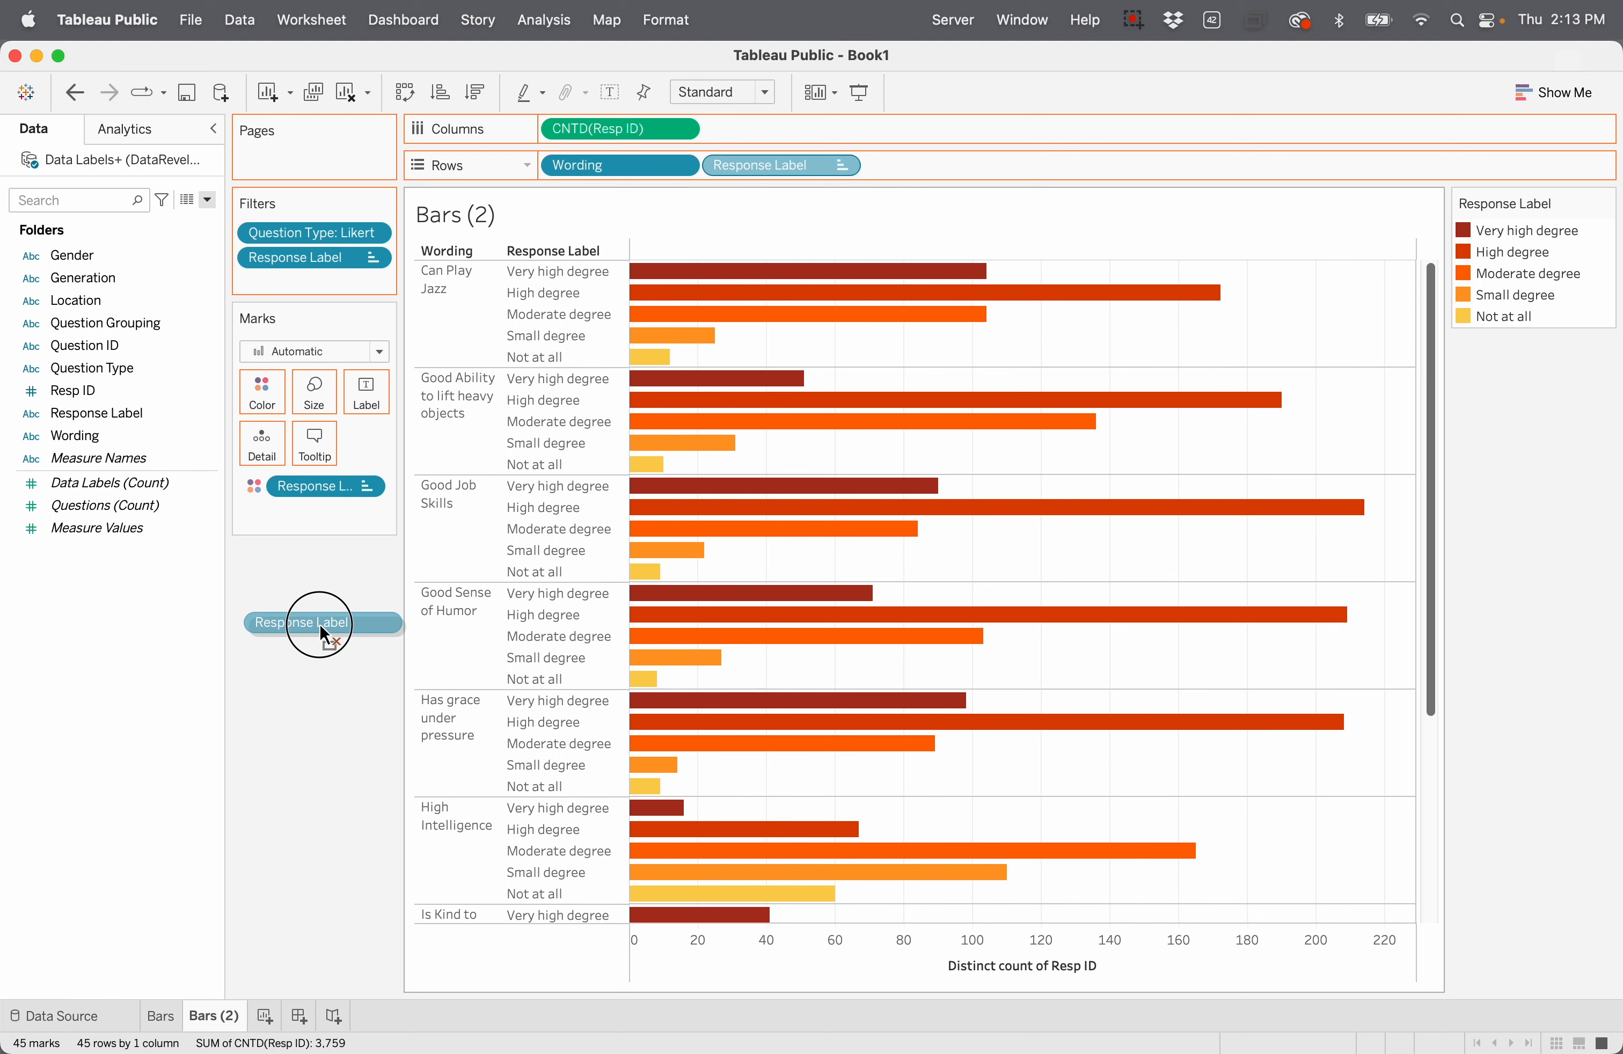
pyautogui.moveTo(319, 623); pyautogui.dragTo(320, 624)
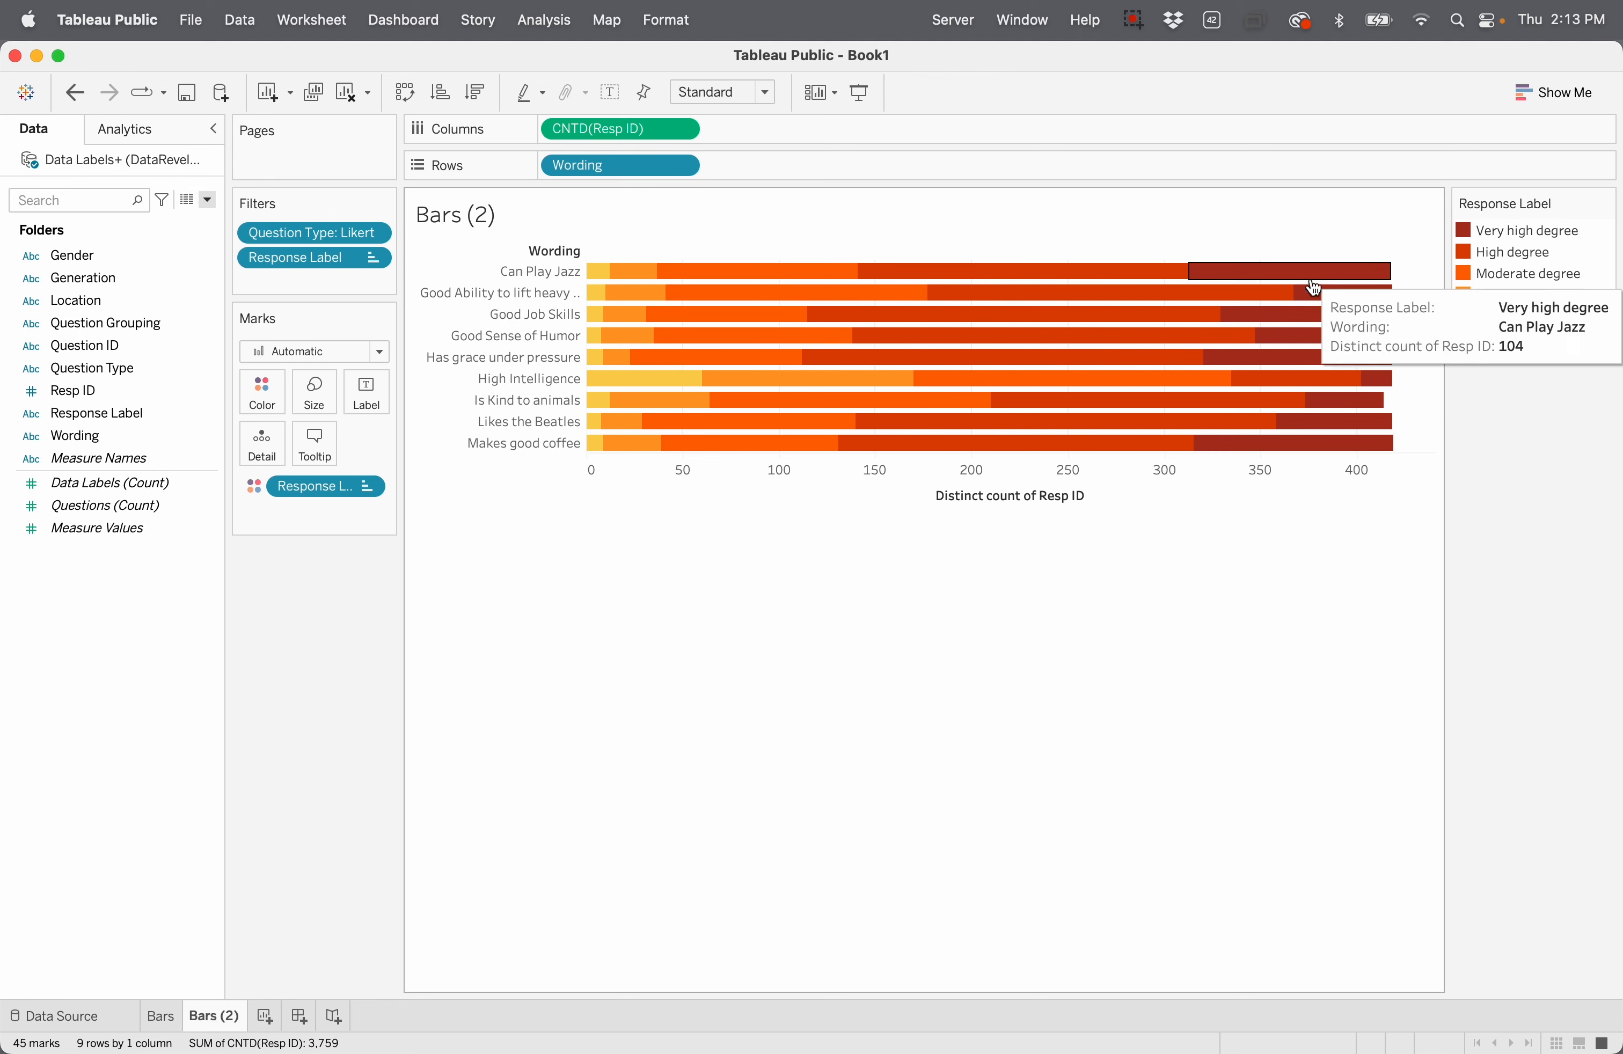
# Step: Try the chart without Response Label on the color encoding, and undo the removal
pyautogui.moveTo(307, 482); pyautogui.dragTo(319, 611)
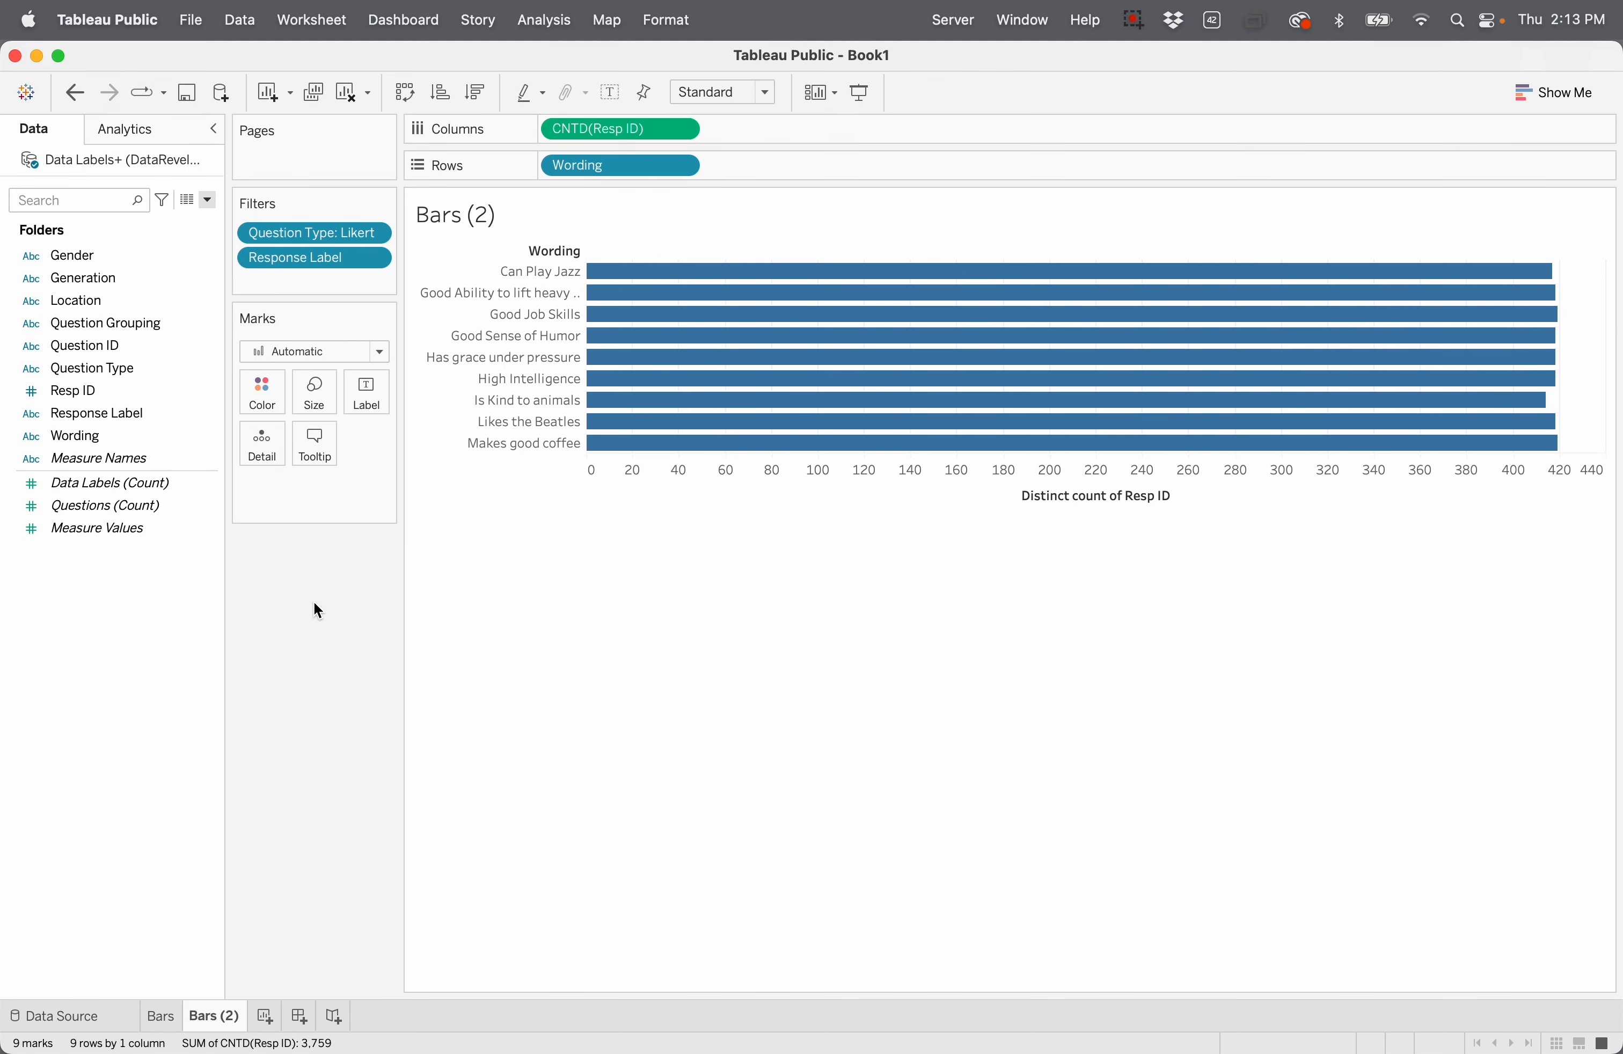
pyautogui.press('super+z')
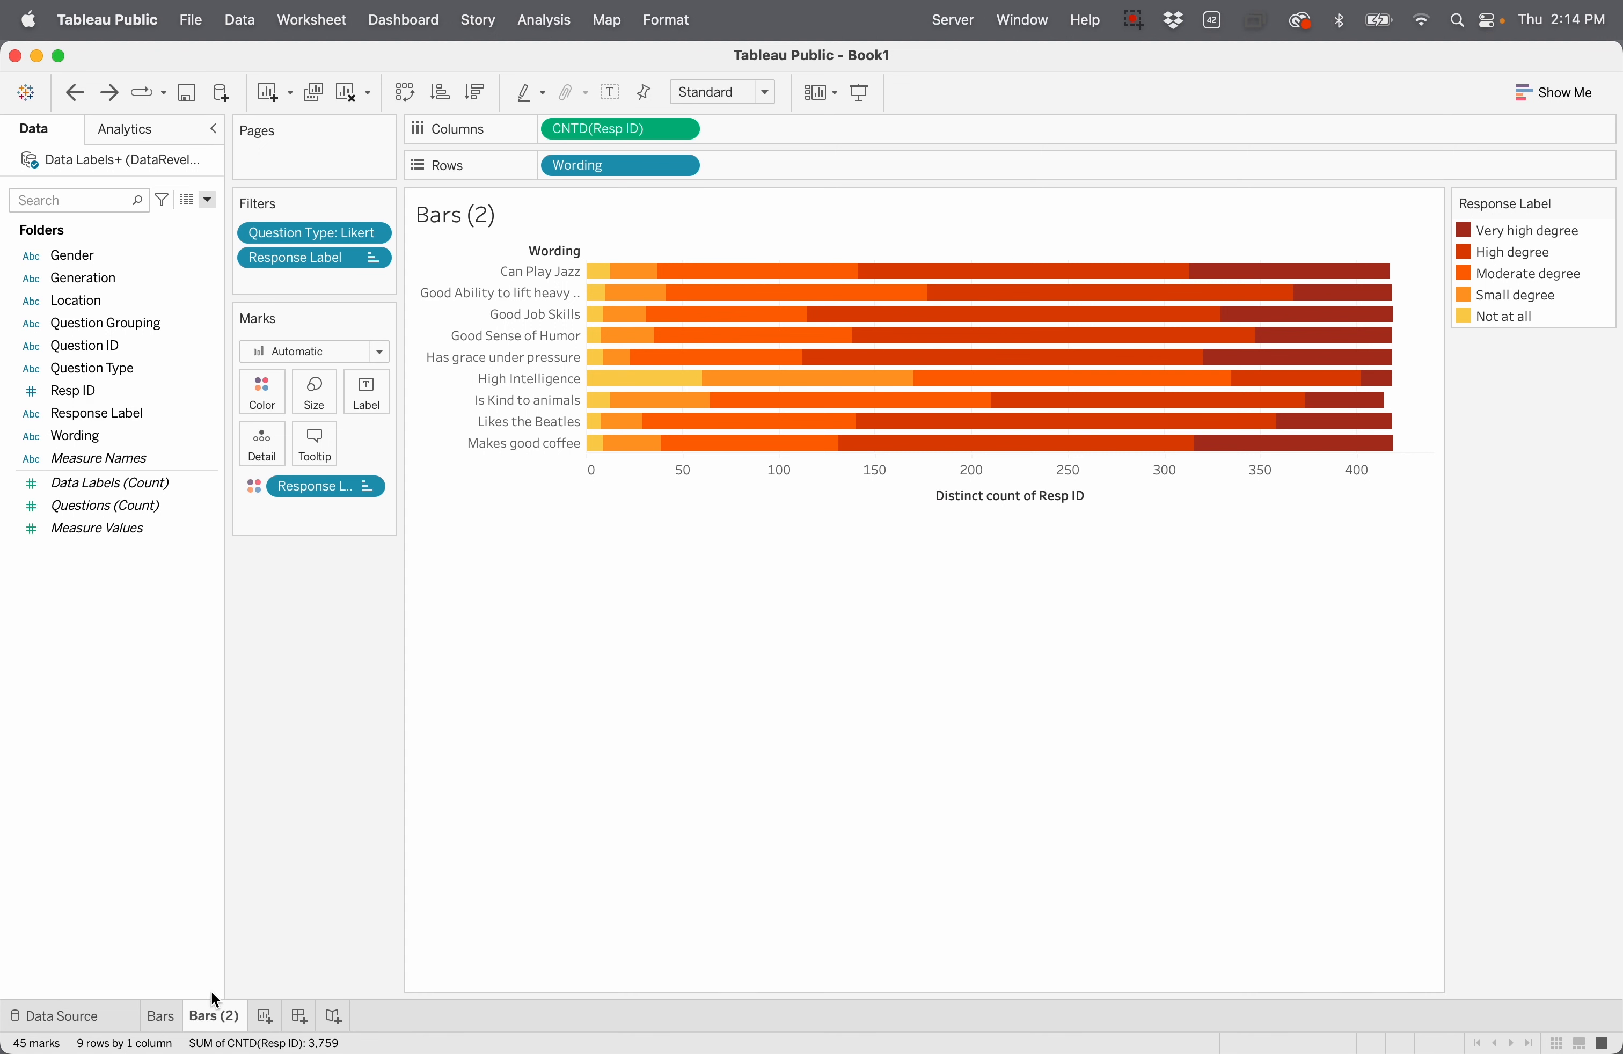
# Step: Rename the duplicated Bars (2) worksheet as StackedBars
pyautogui.doubleClick(209, 1014)
pyautogui.write('StackedBars')
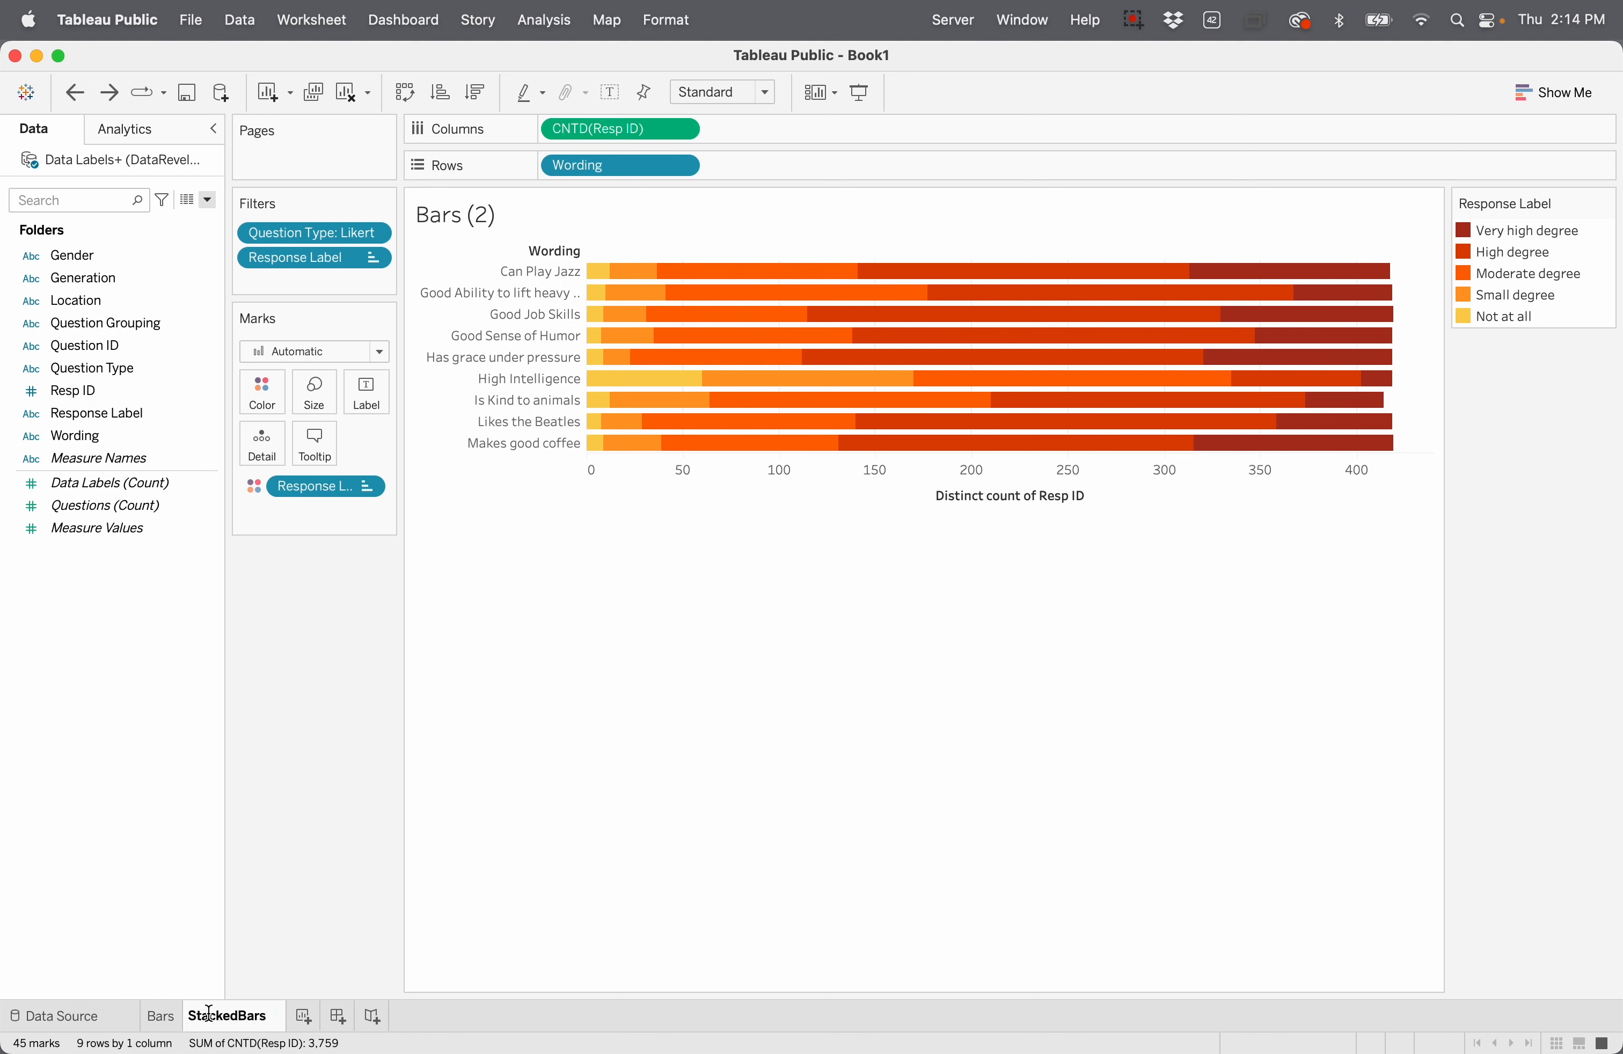
pyautogui.press('Return')
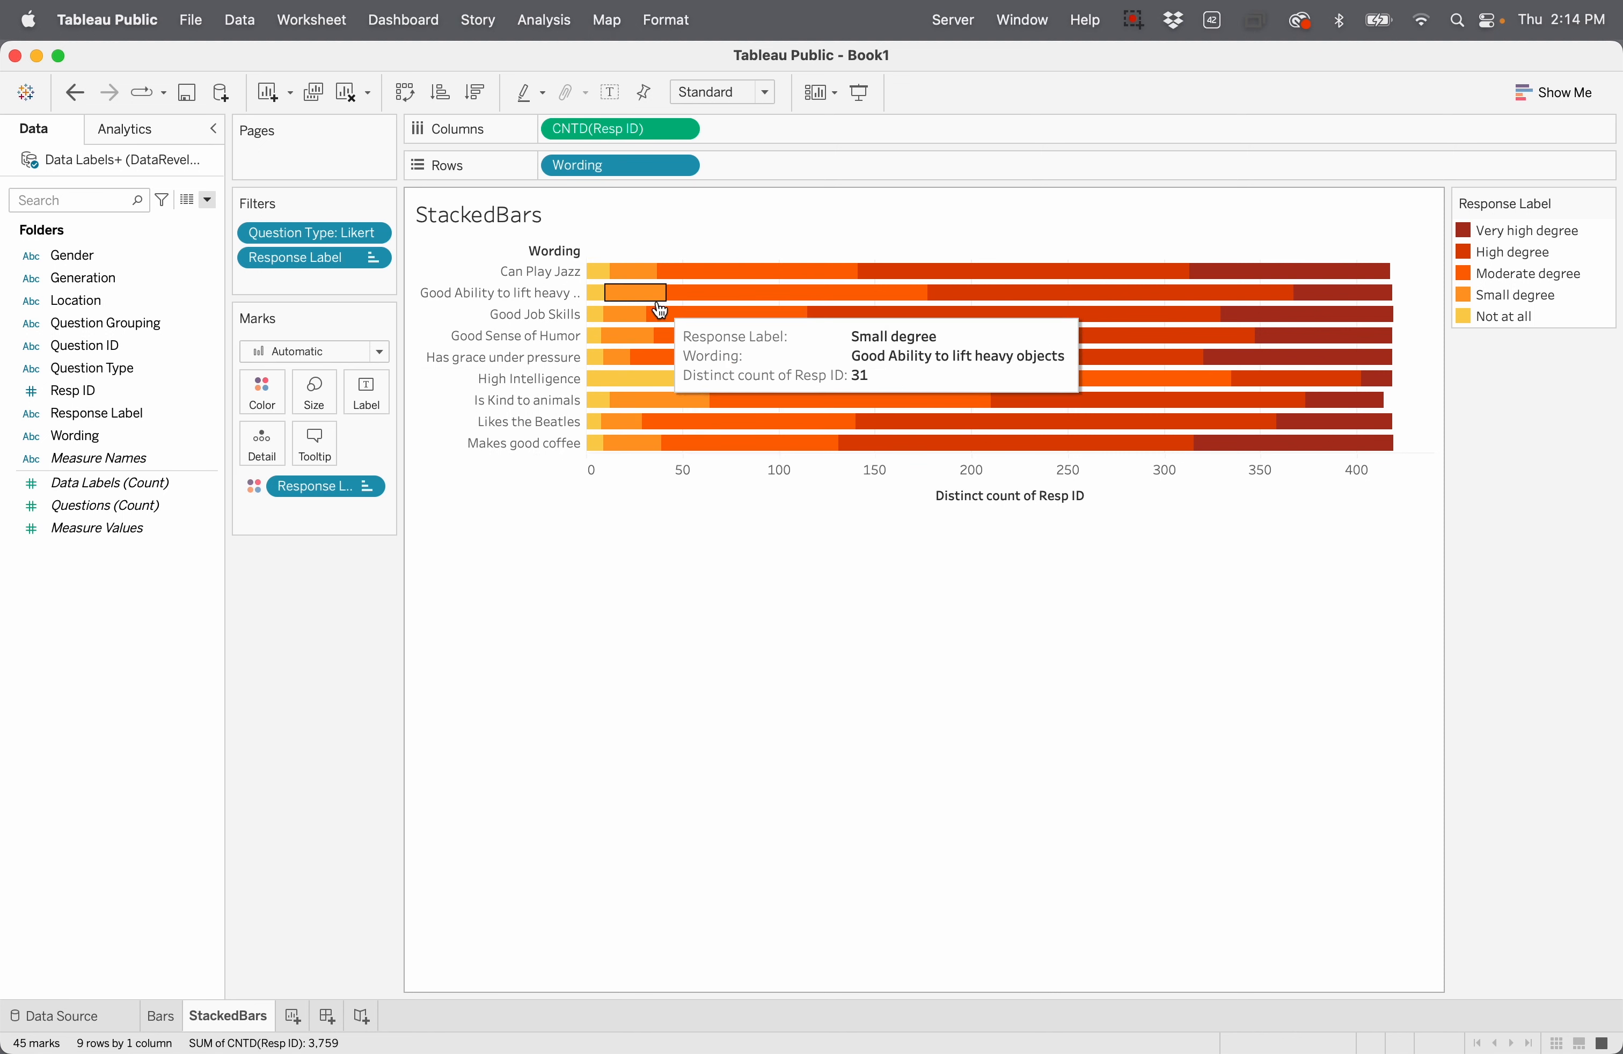
# Step: Make the stacked bar rows taller and widen the Wording column so each question fits on one line
pyautogui.moveTo(595, 341)
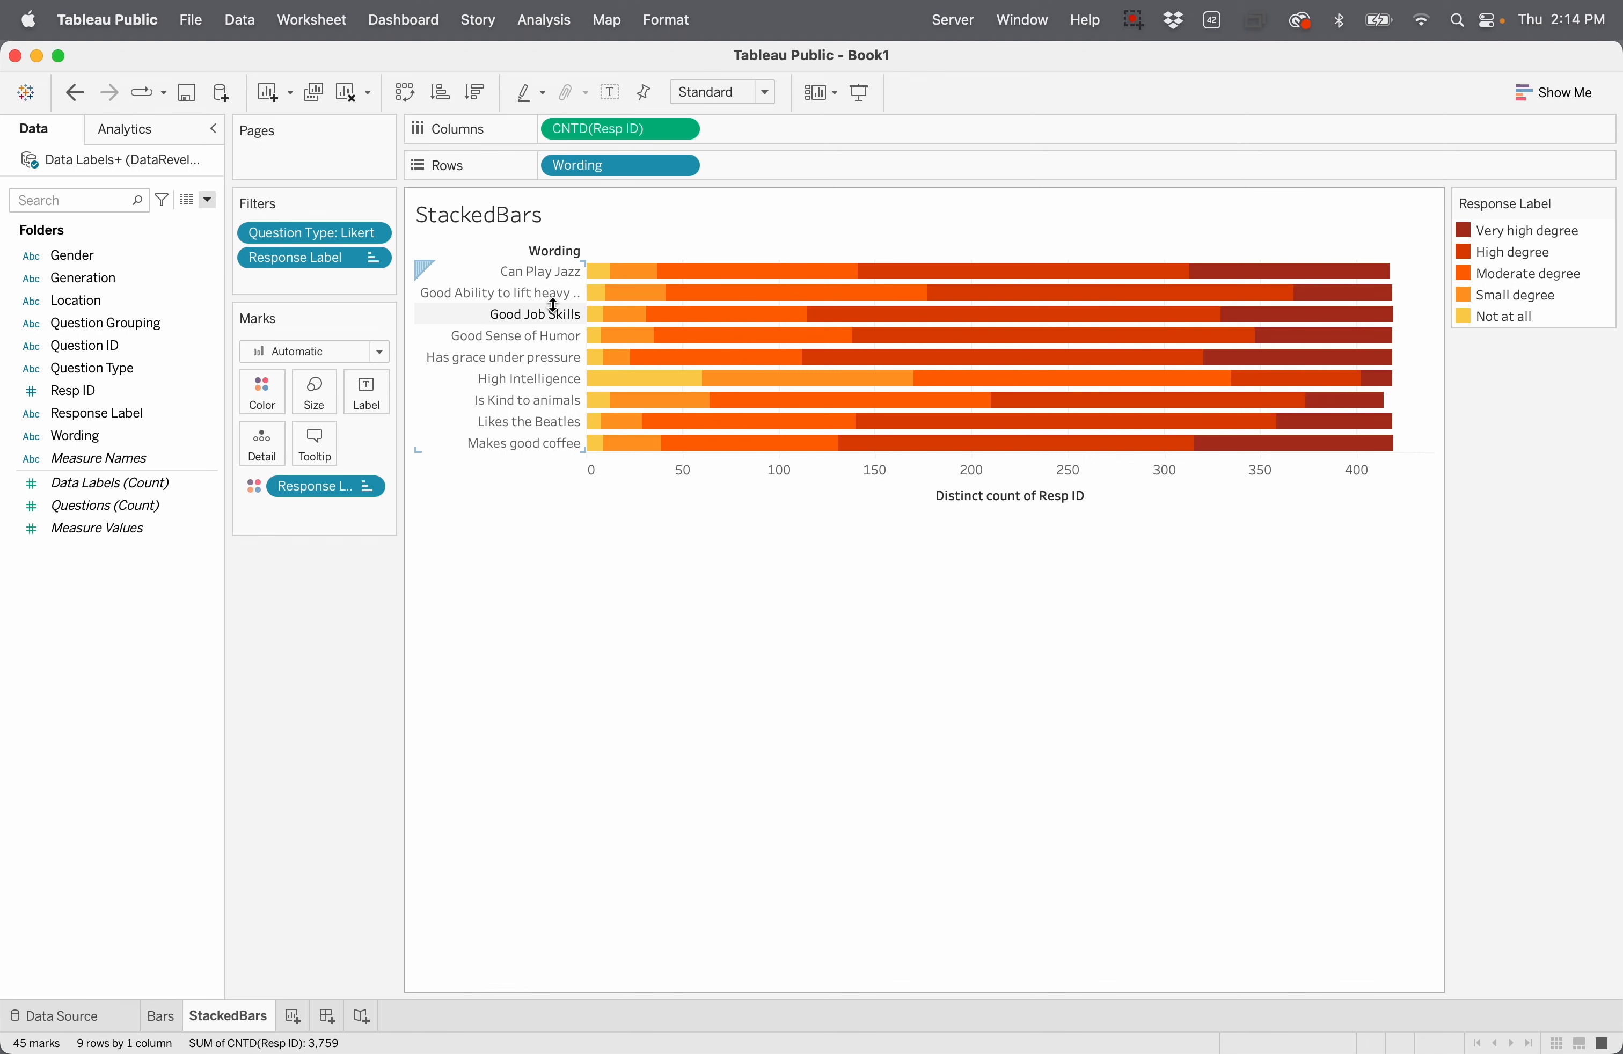
pyautogui.moveTo(555, 305); pyautogui.dragTo(556, 321)
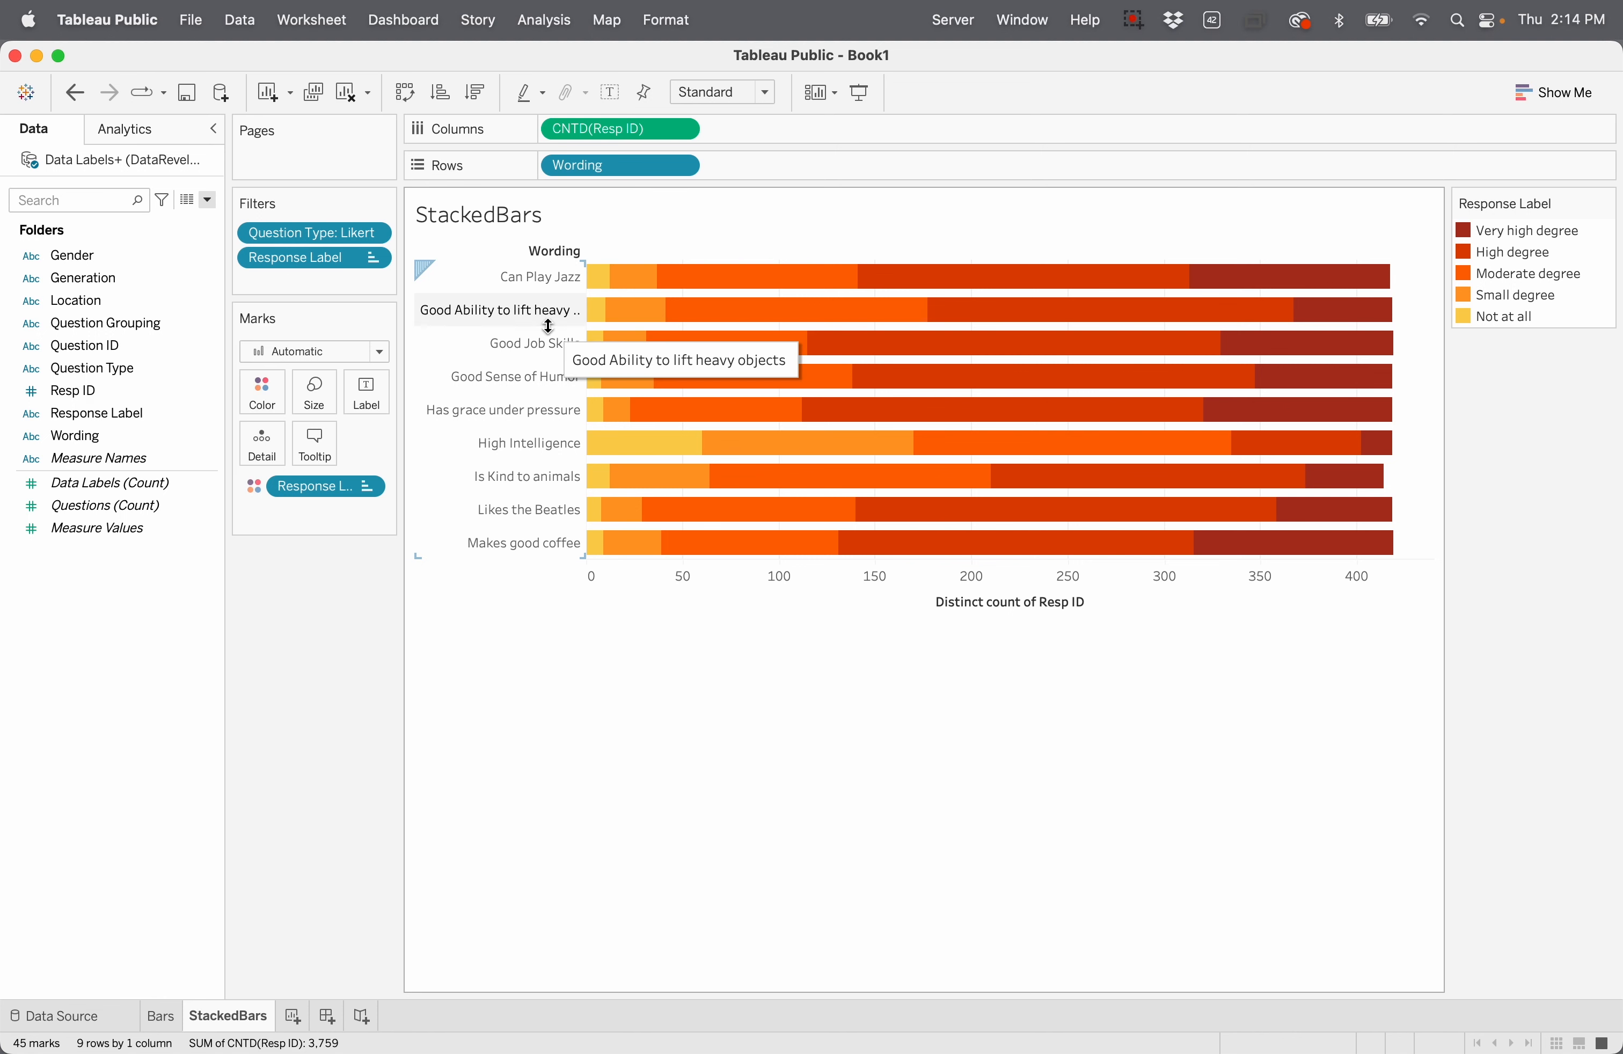
pyautogui.moveTo(548, 326); pyautogui.dragTo(548, 329)
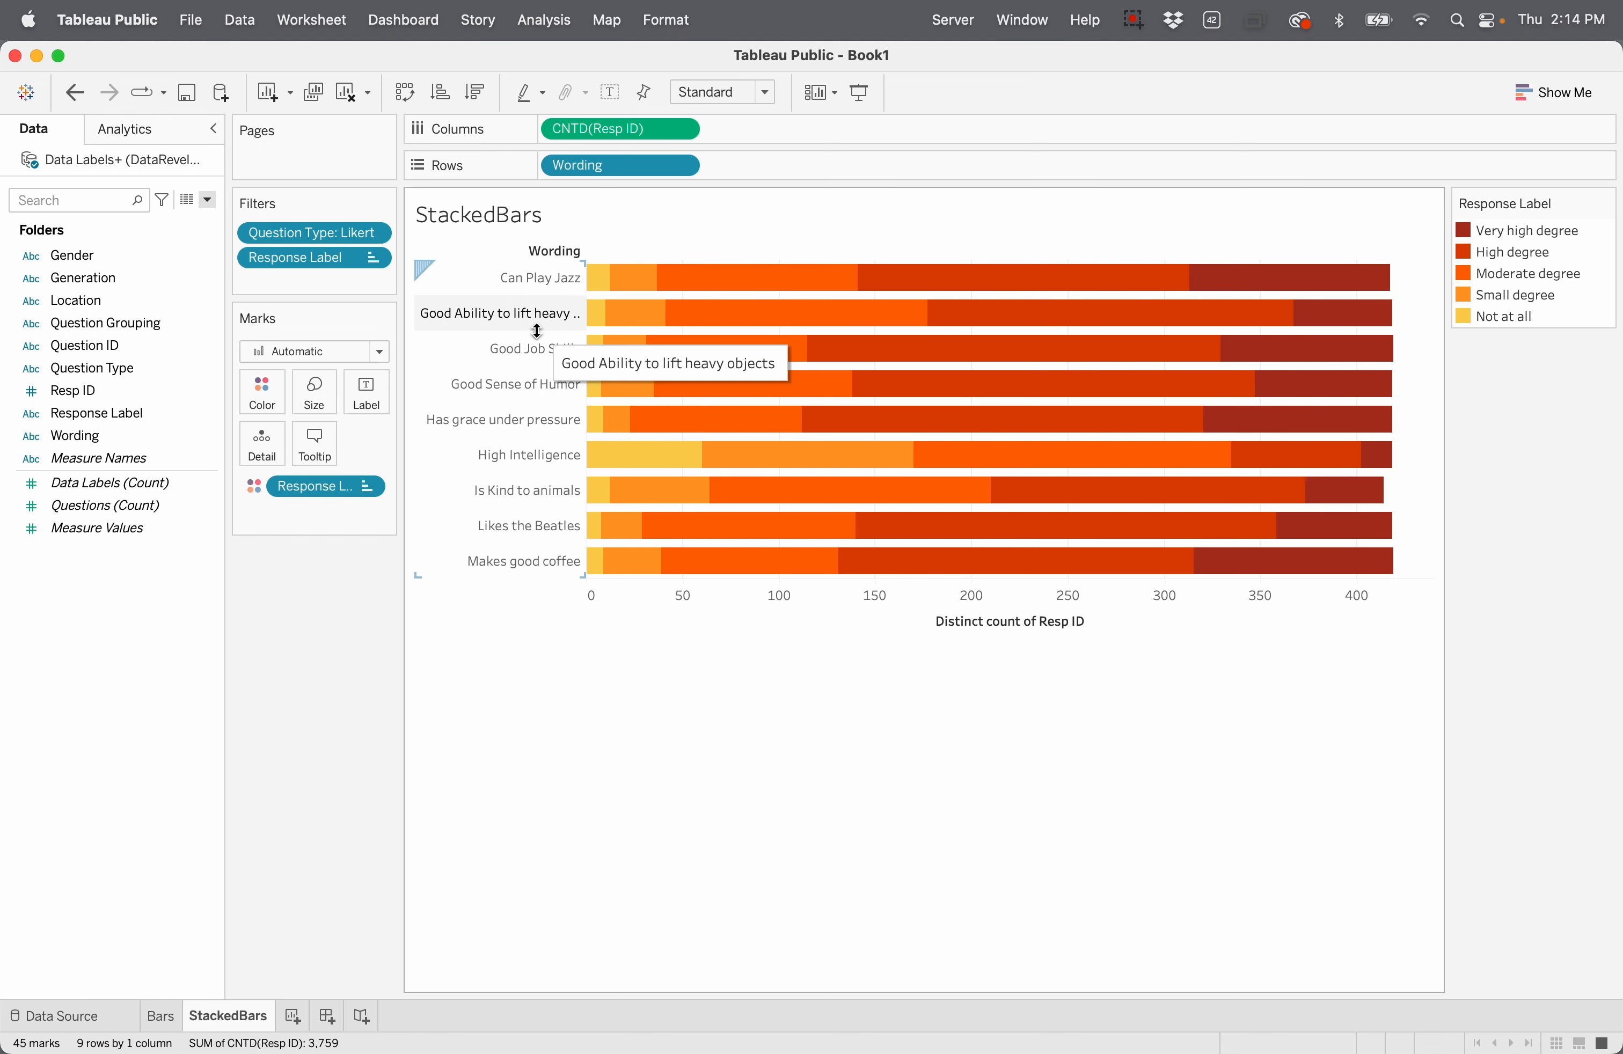
pyautogui.moveTo(537, 330); pyautogui.dragTo(538, 337)
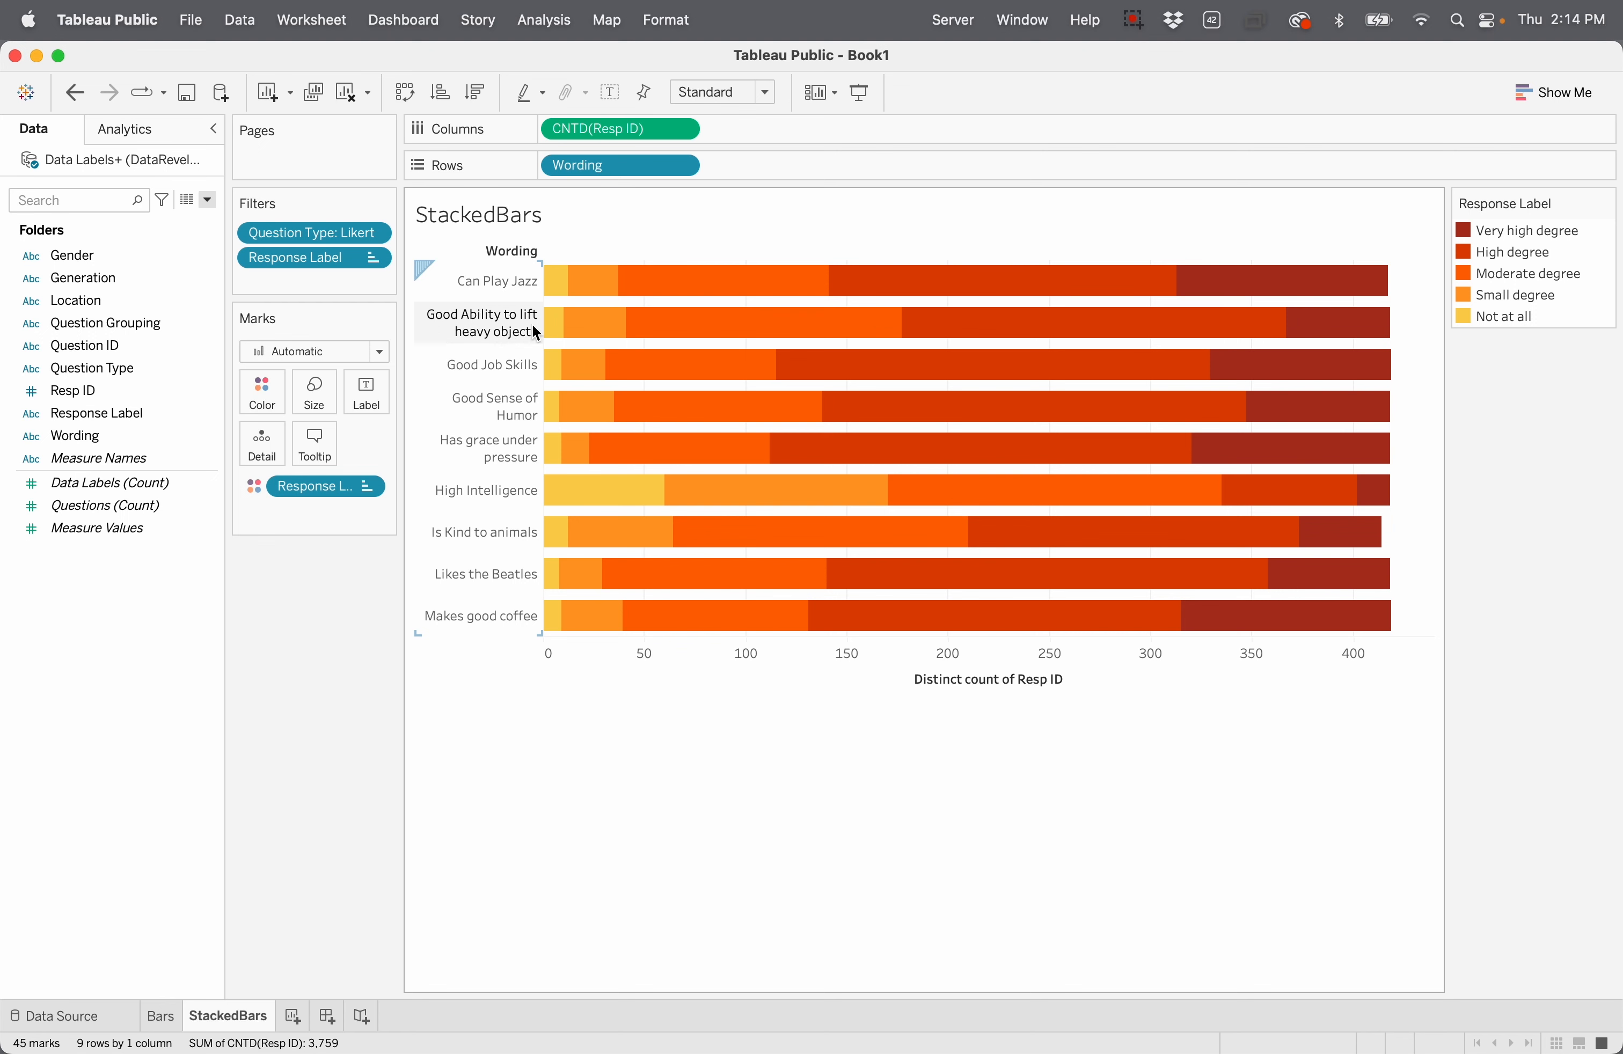
pyautogui.moveTo(506, 343); pyautogui.dragTo(507, 339)
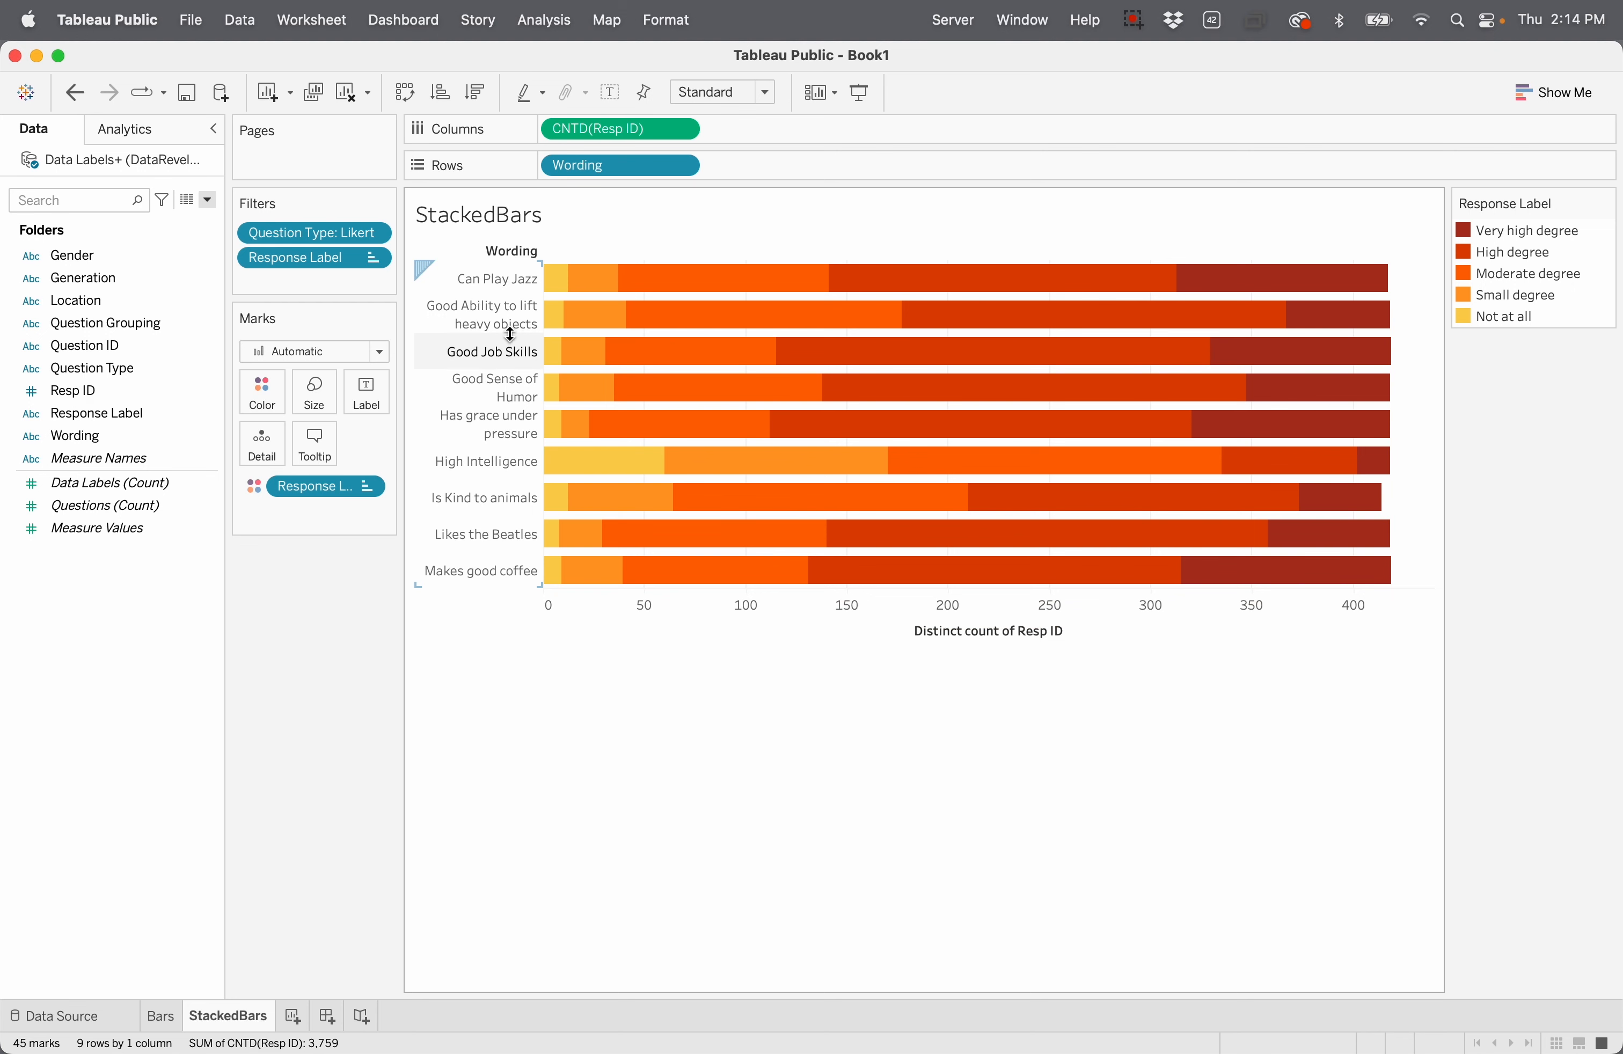
pyautogui.moveTo(510, 334); pyautogui.dragTo(519, 331)
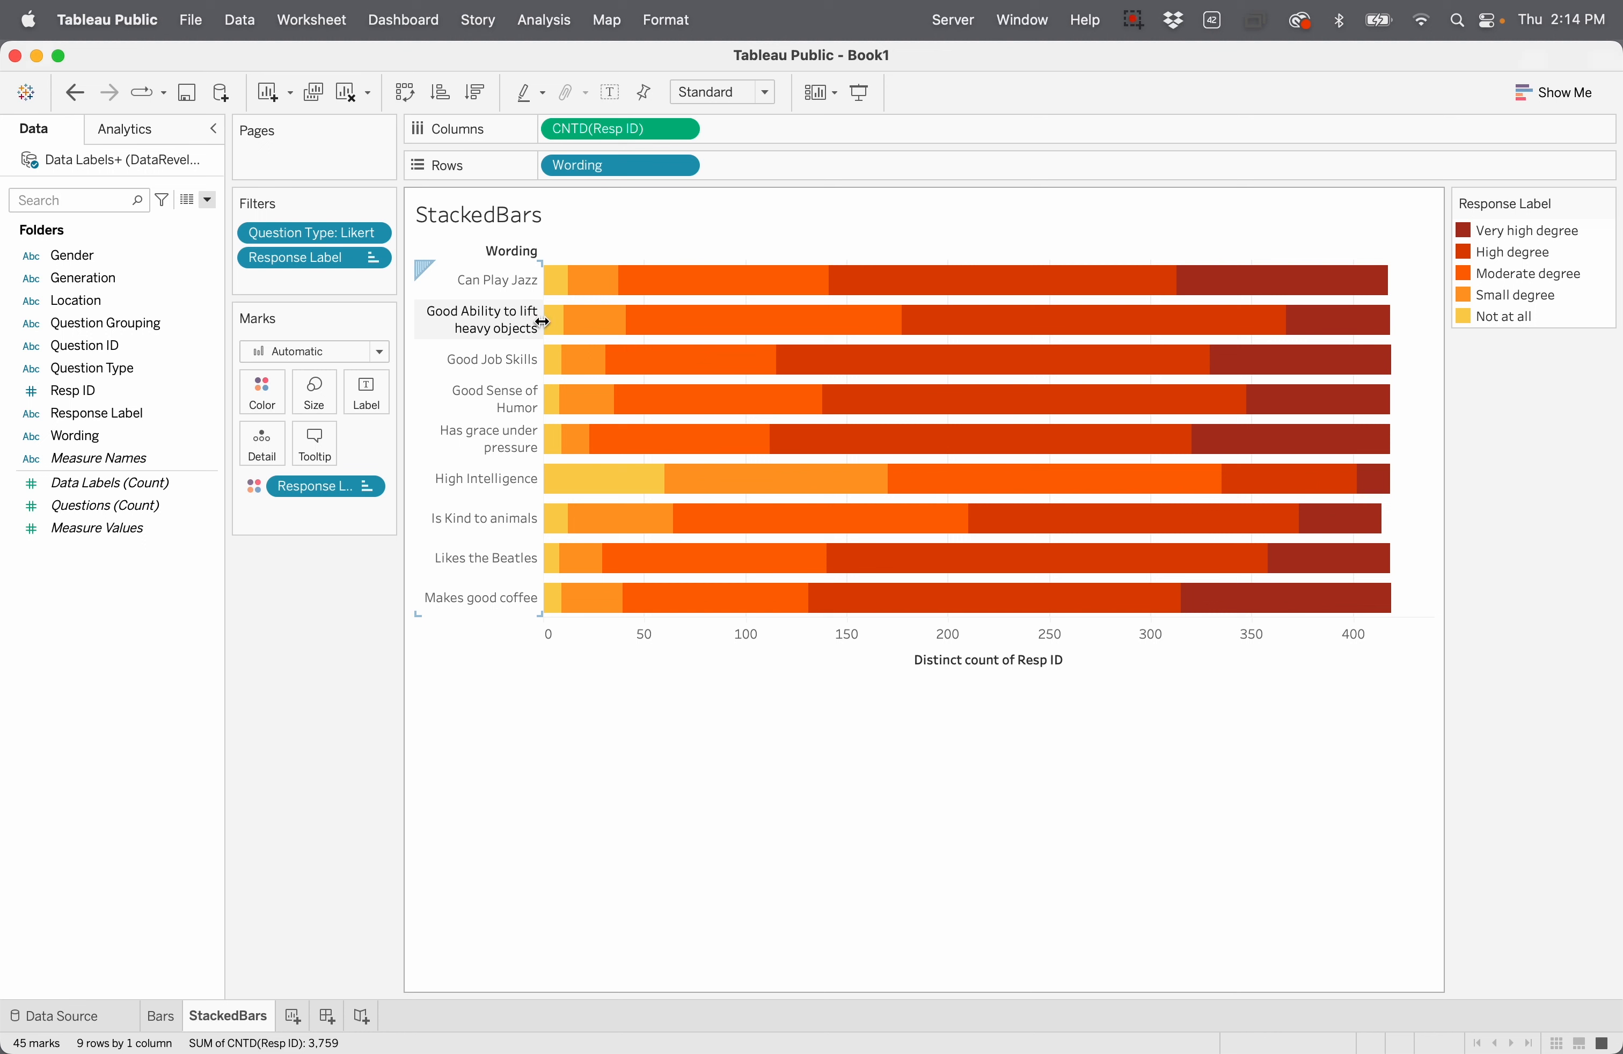
pyautogui.moveTo(542, 321); pyautogui.dragTo(634, 329)
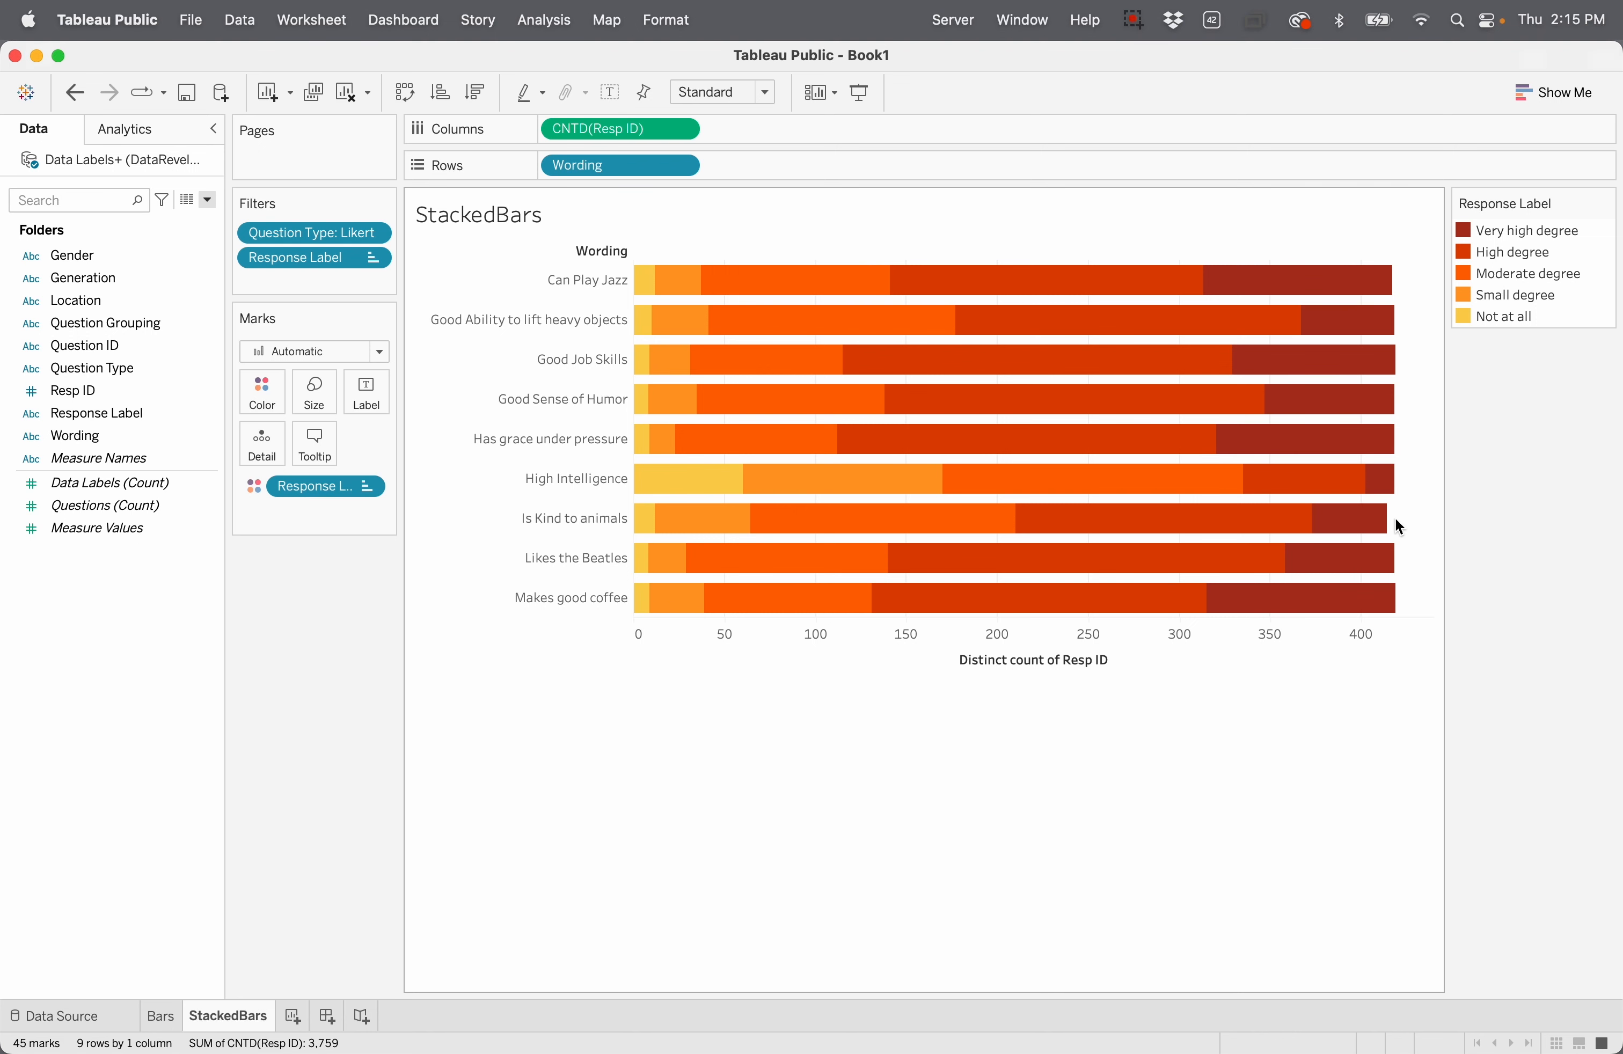
# Step: Compare total respondents per question by removing the Response Label color breakdown, and undo that removal
pyautogui.moveTo(1397, 527)
pyautogui.moveTo(1400, 596)
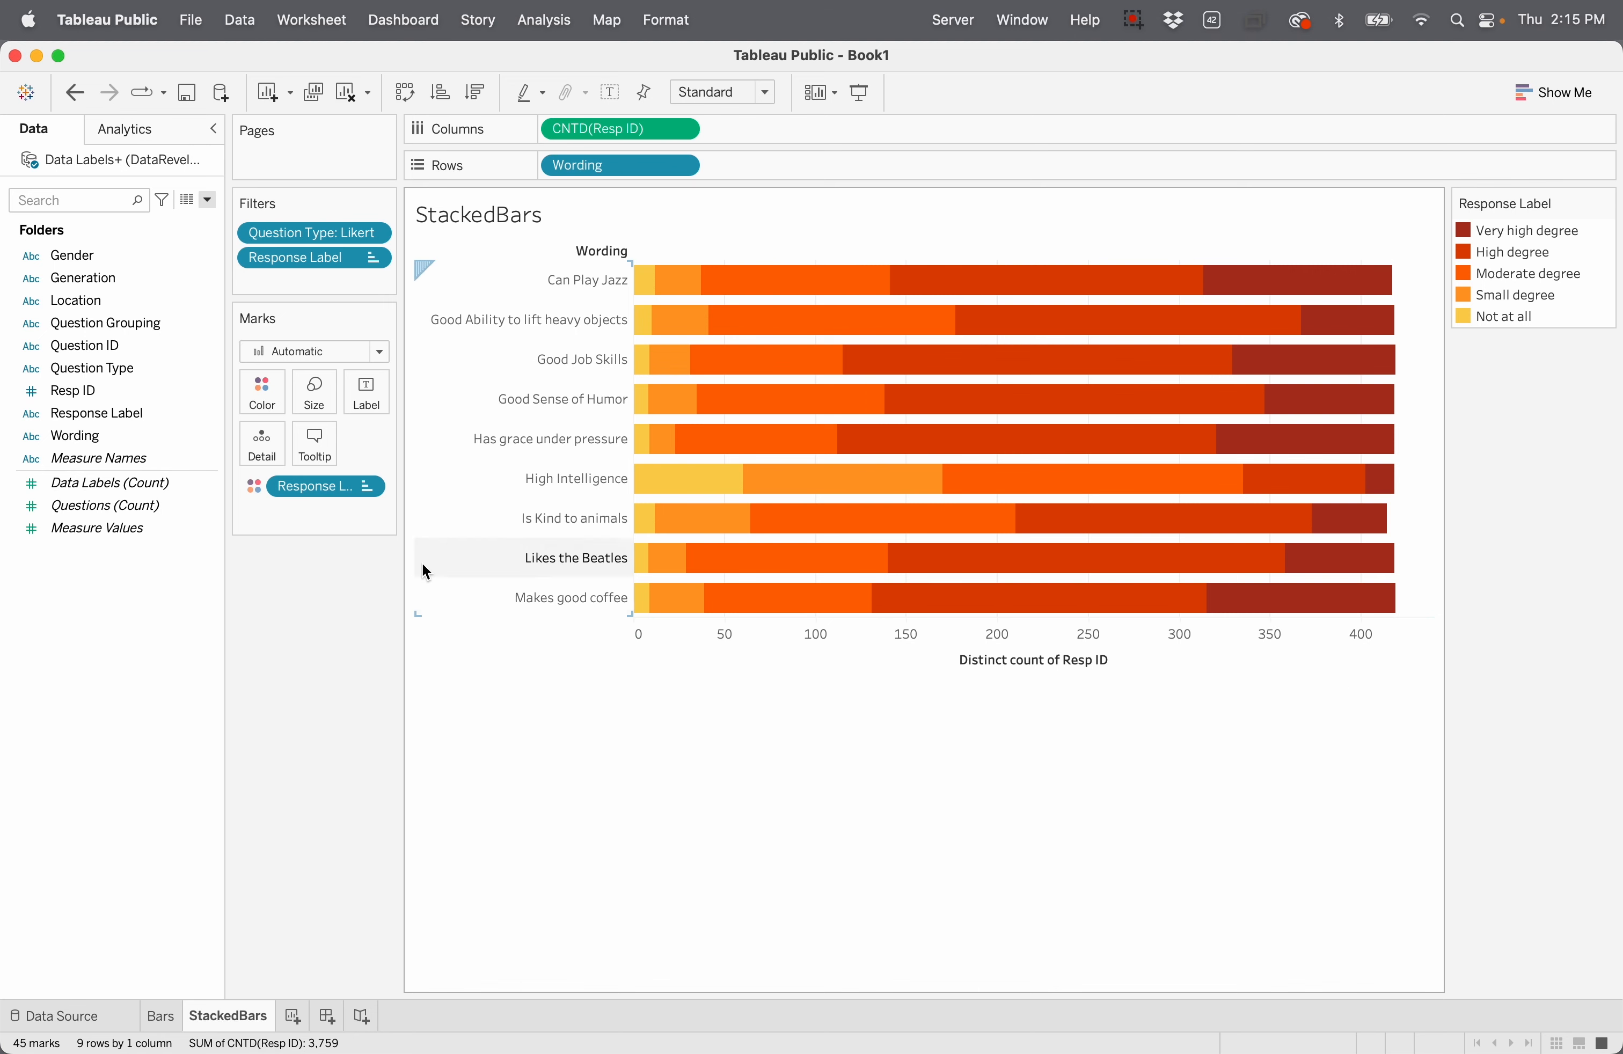
pyautogui.moveTo(325, 487); pyautogui.dragTo(333, 632)
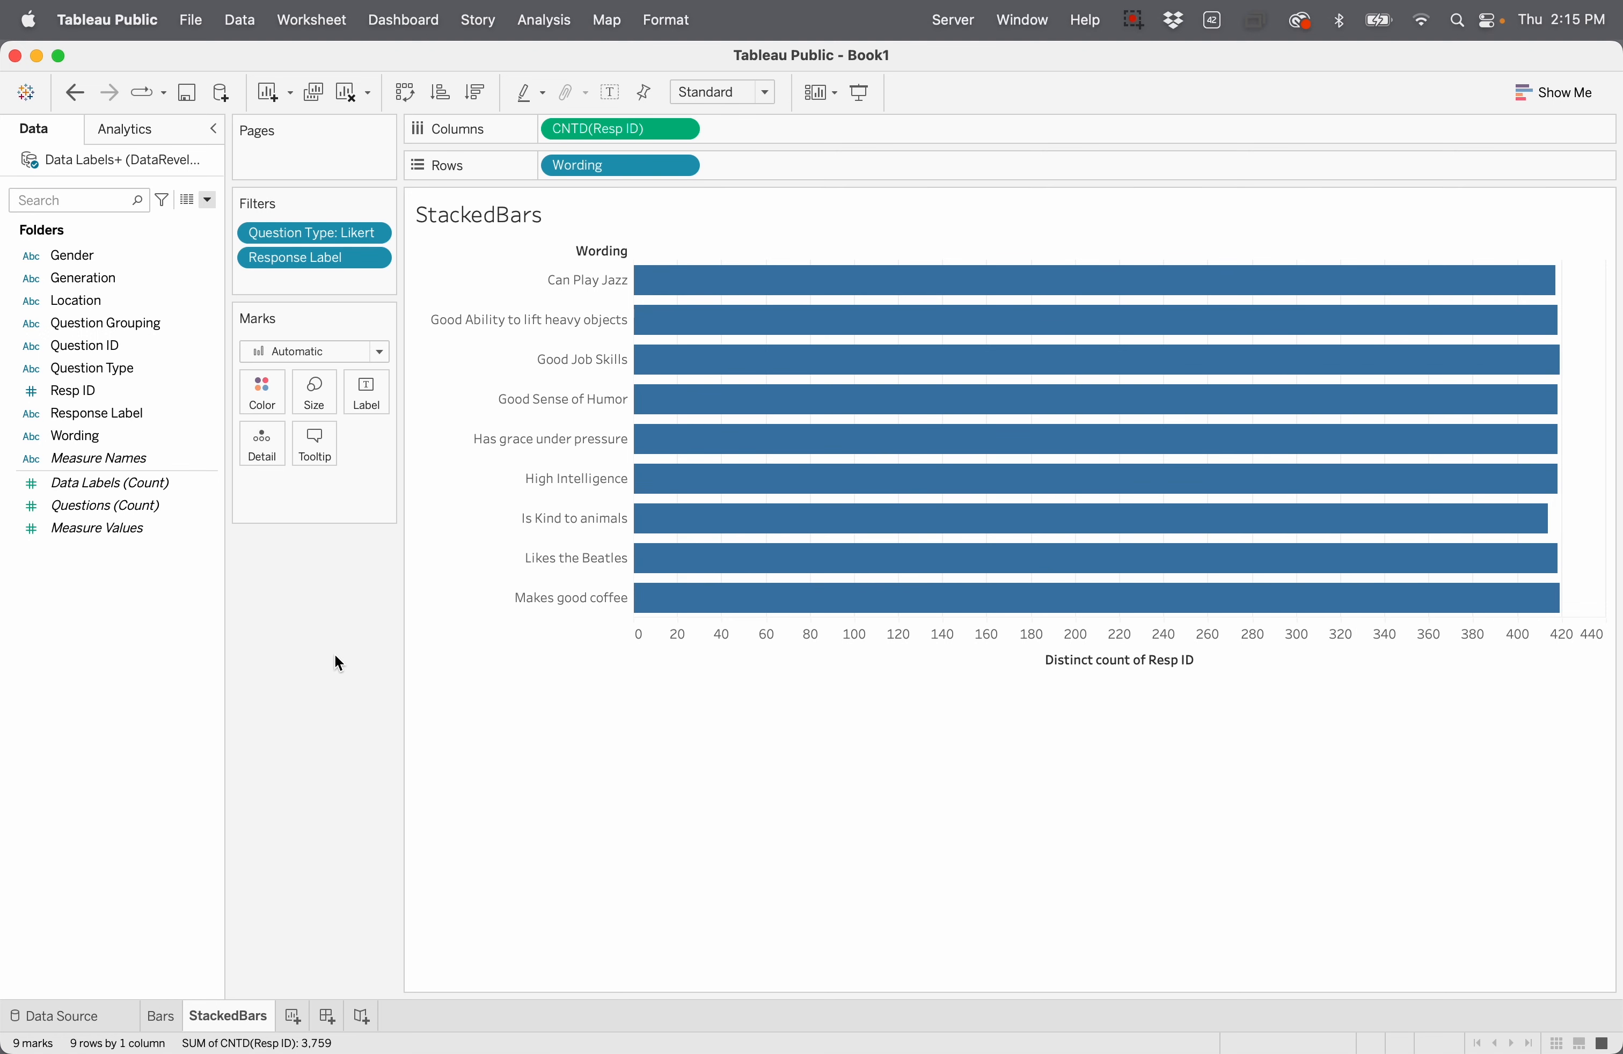
pyautogui.press('super+z')
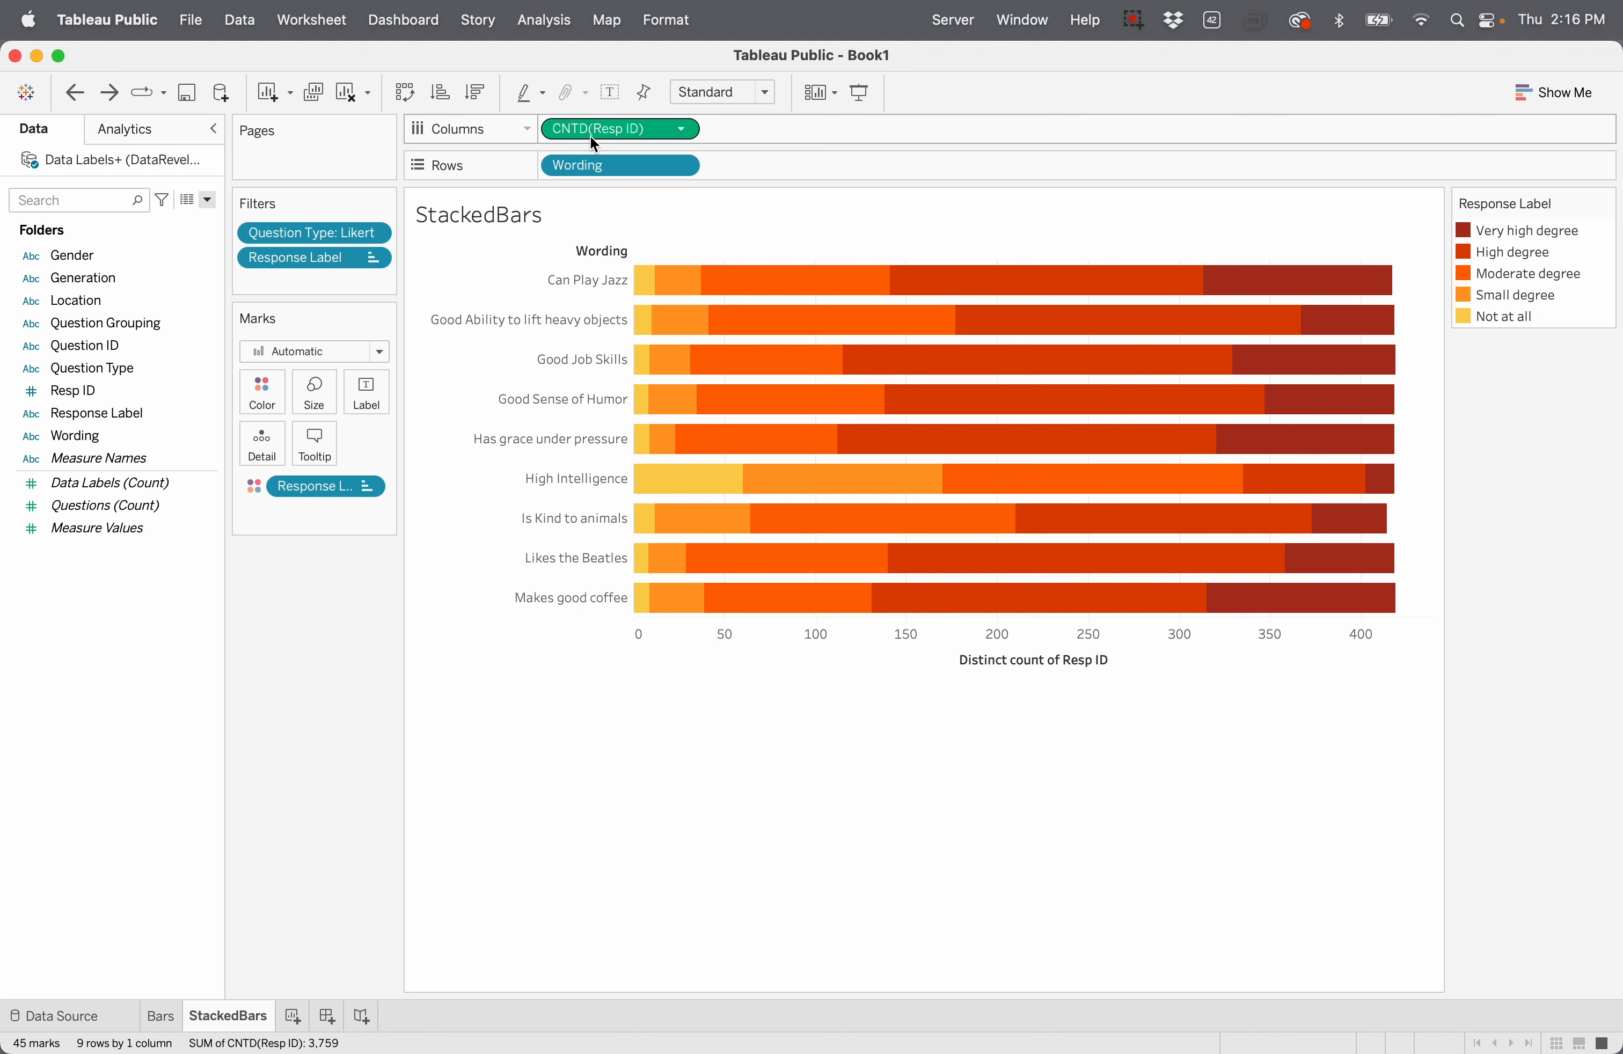
# Step: Apply the Percent of Total quick table calculation to the distinct count of Resp ID
pyautogui.click(684, 132)
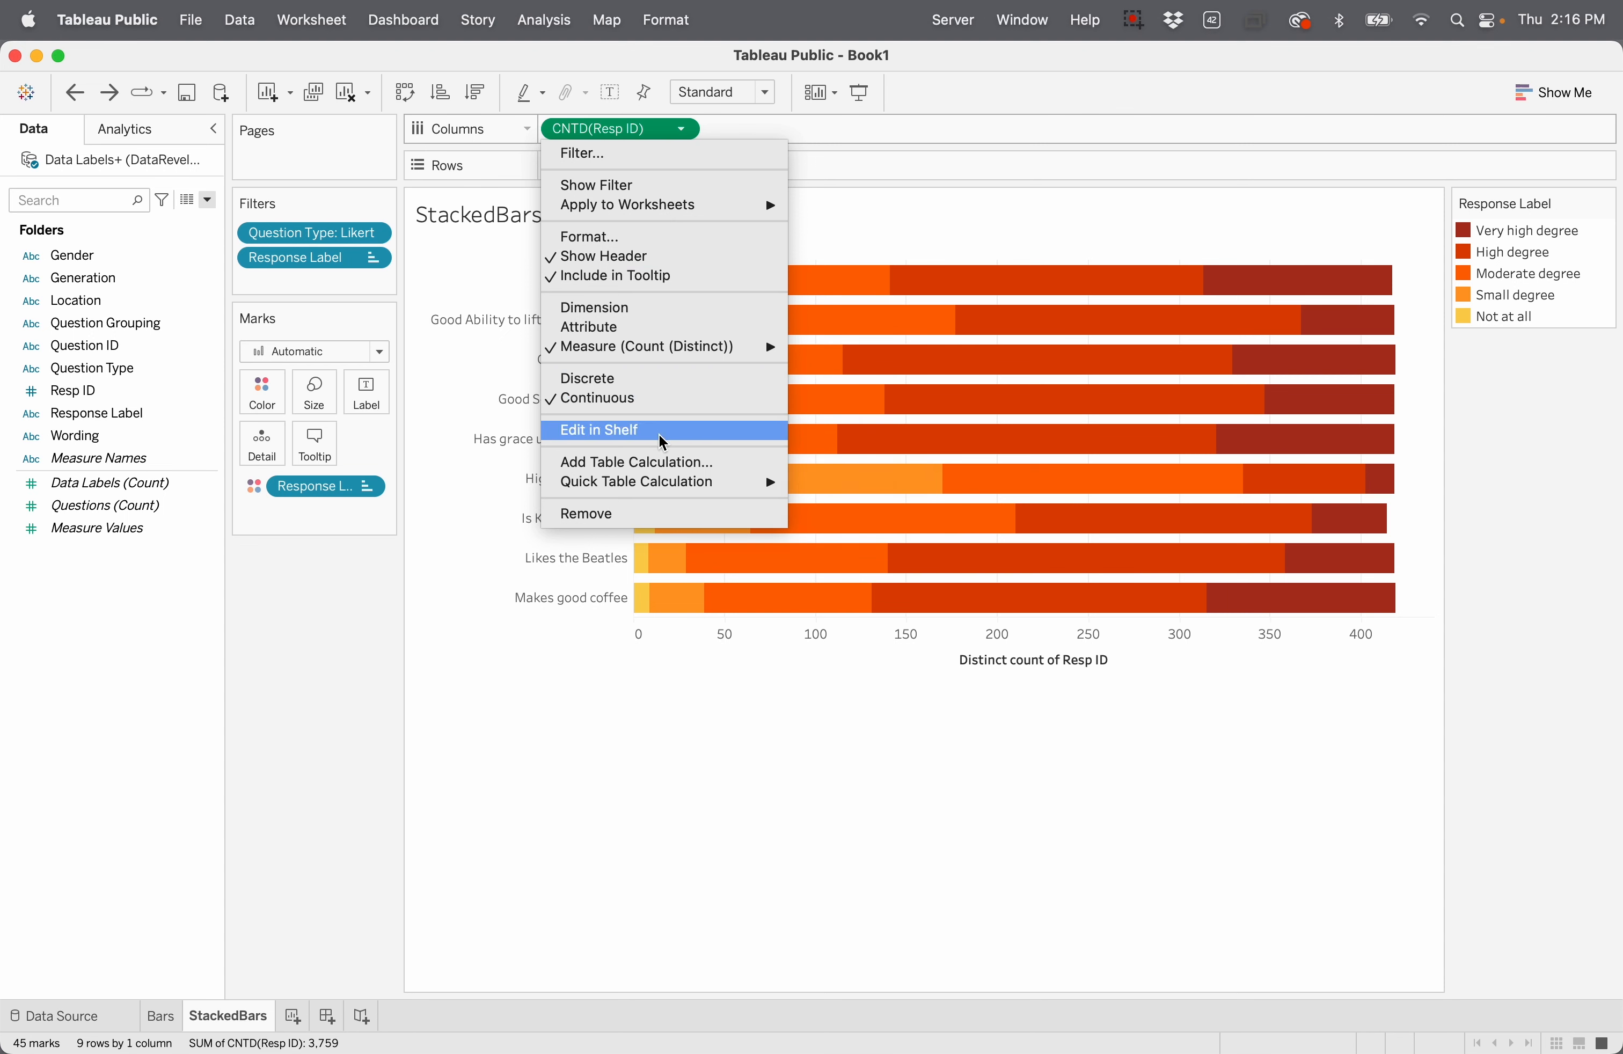
pyautogui.moveTo(665, 487)
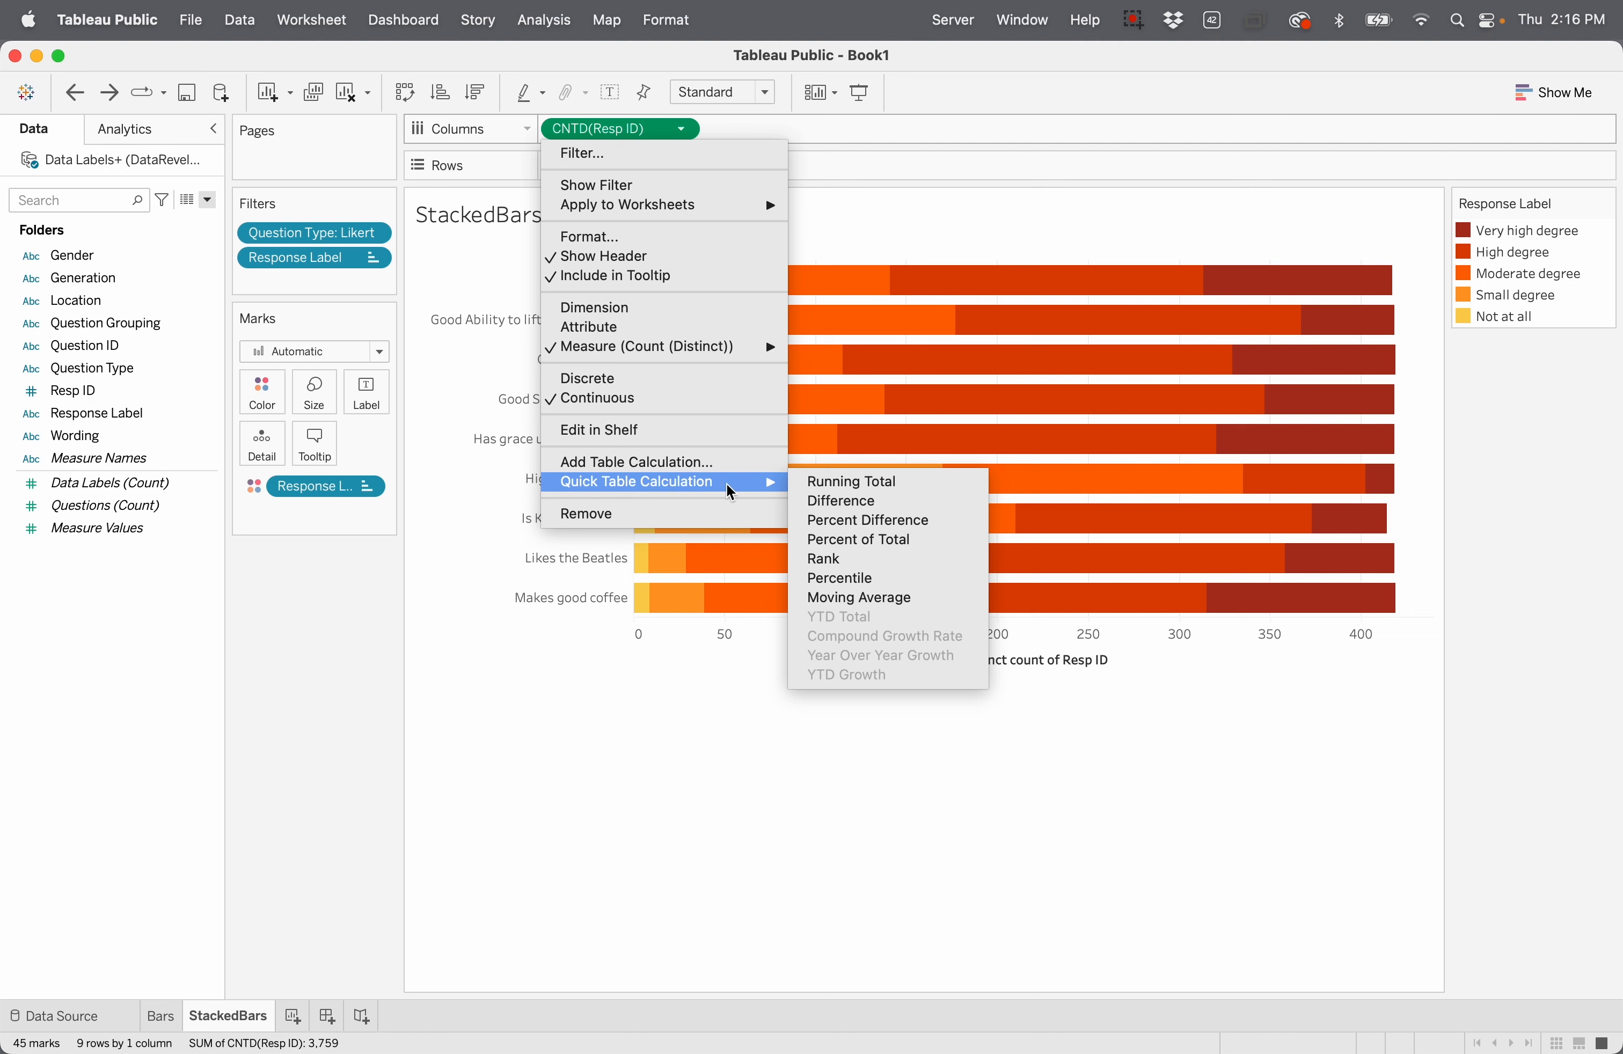
pyautogui.click(937, 544)
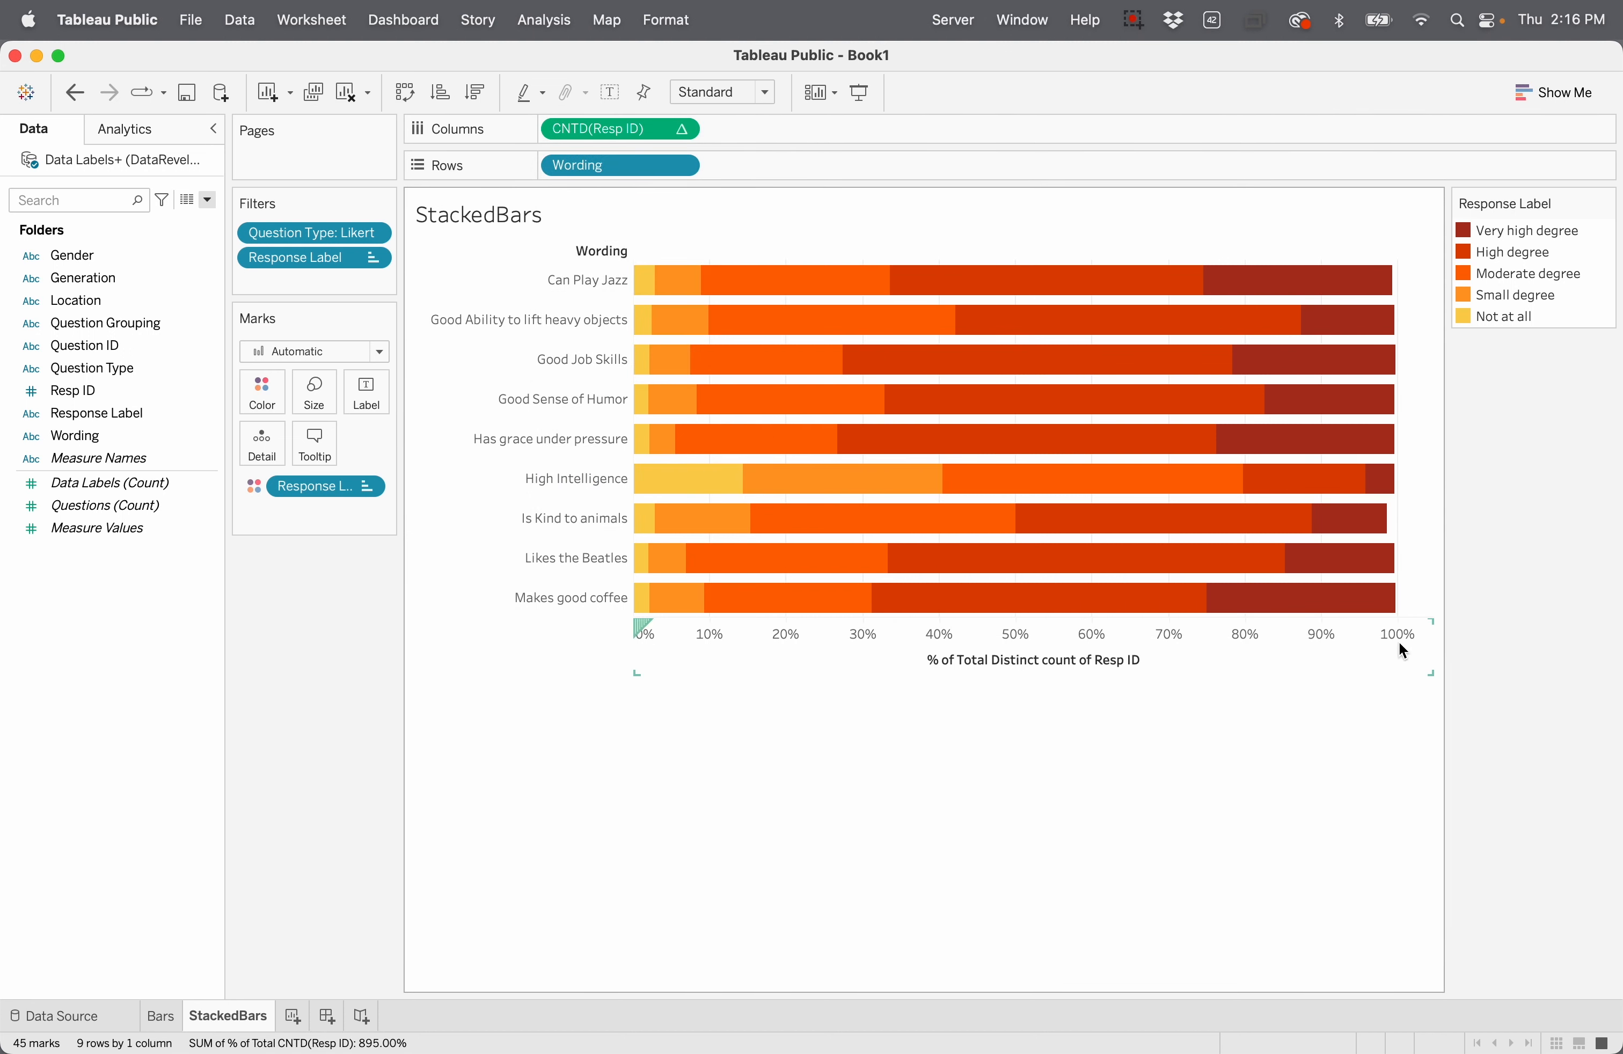
# Step: Set the percent-of-total calculation on the distinct count of Resp ID to compute using Table (across)
pyautogui.moveTo(1402, 589)
pyautogui.click(683, 129)
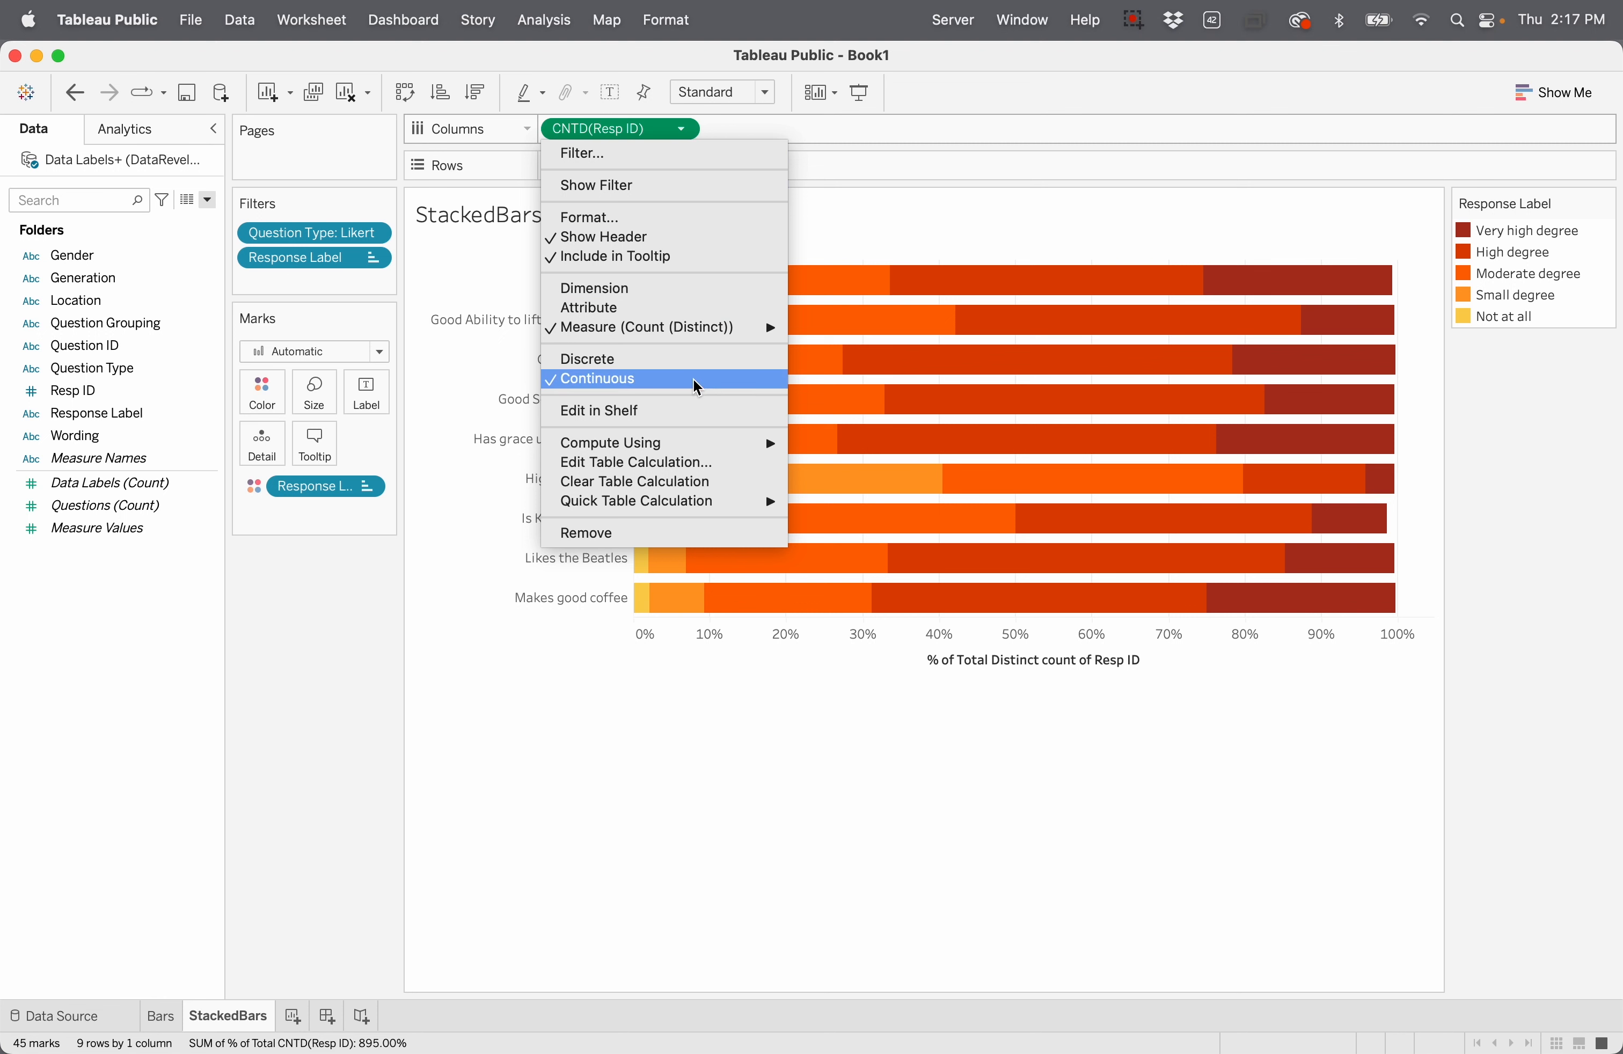
pyautogui.click(932, 226)
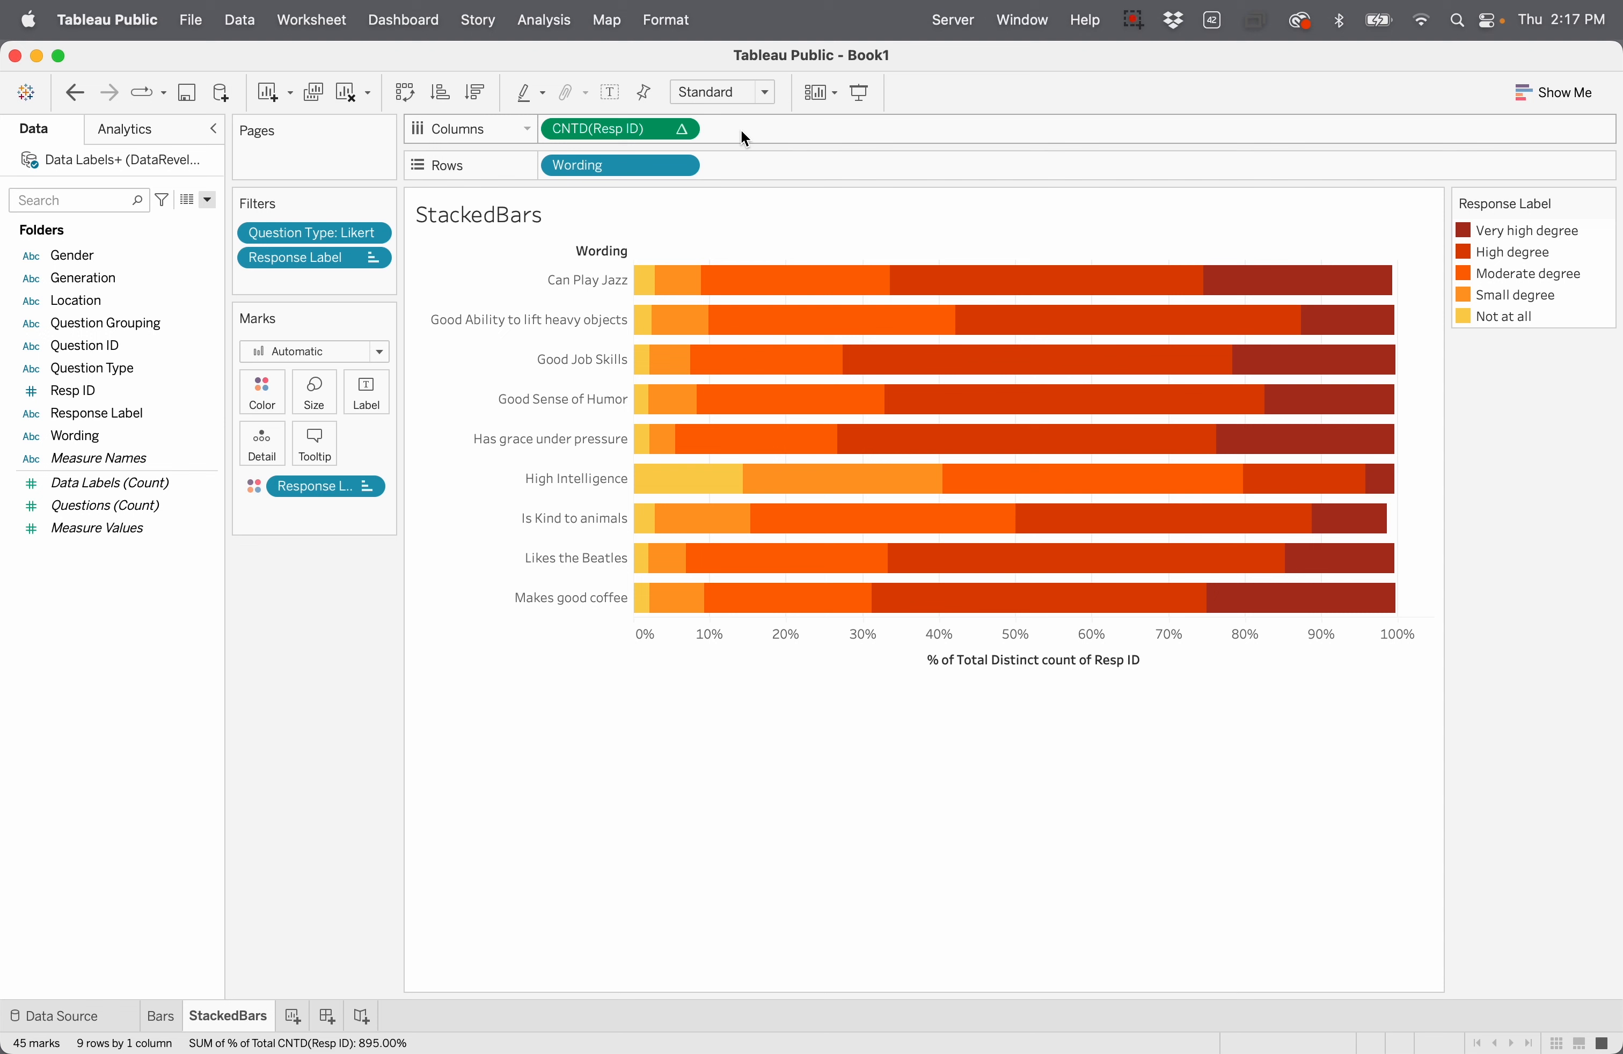
pyautogui.click(682, 130)
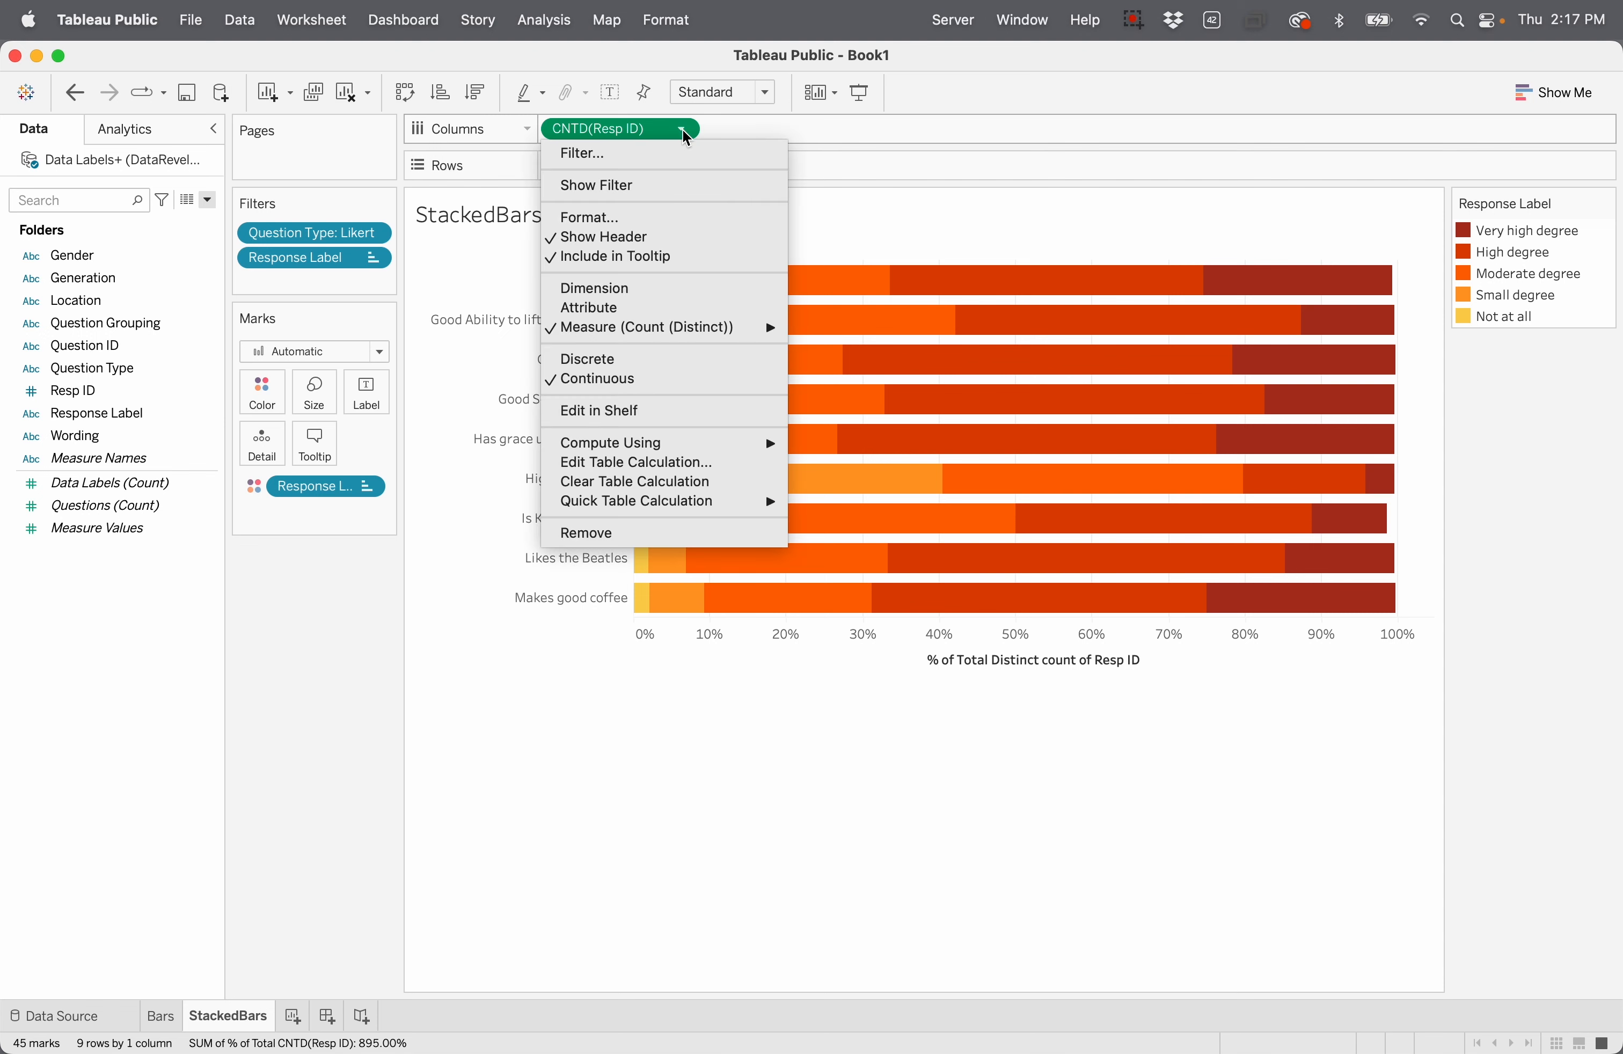
pyautogui.moveTo(675, 446)
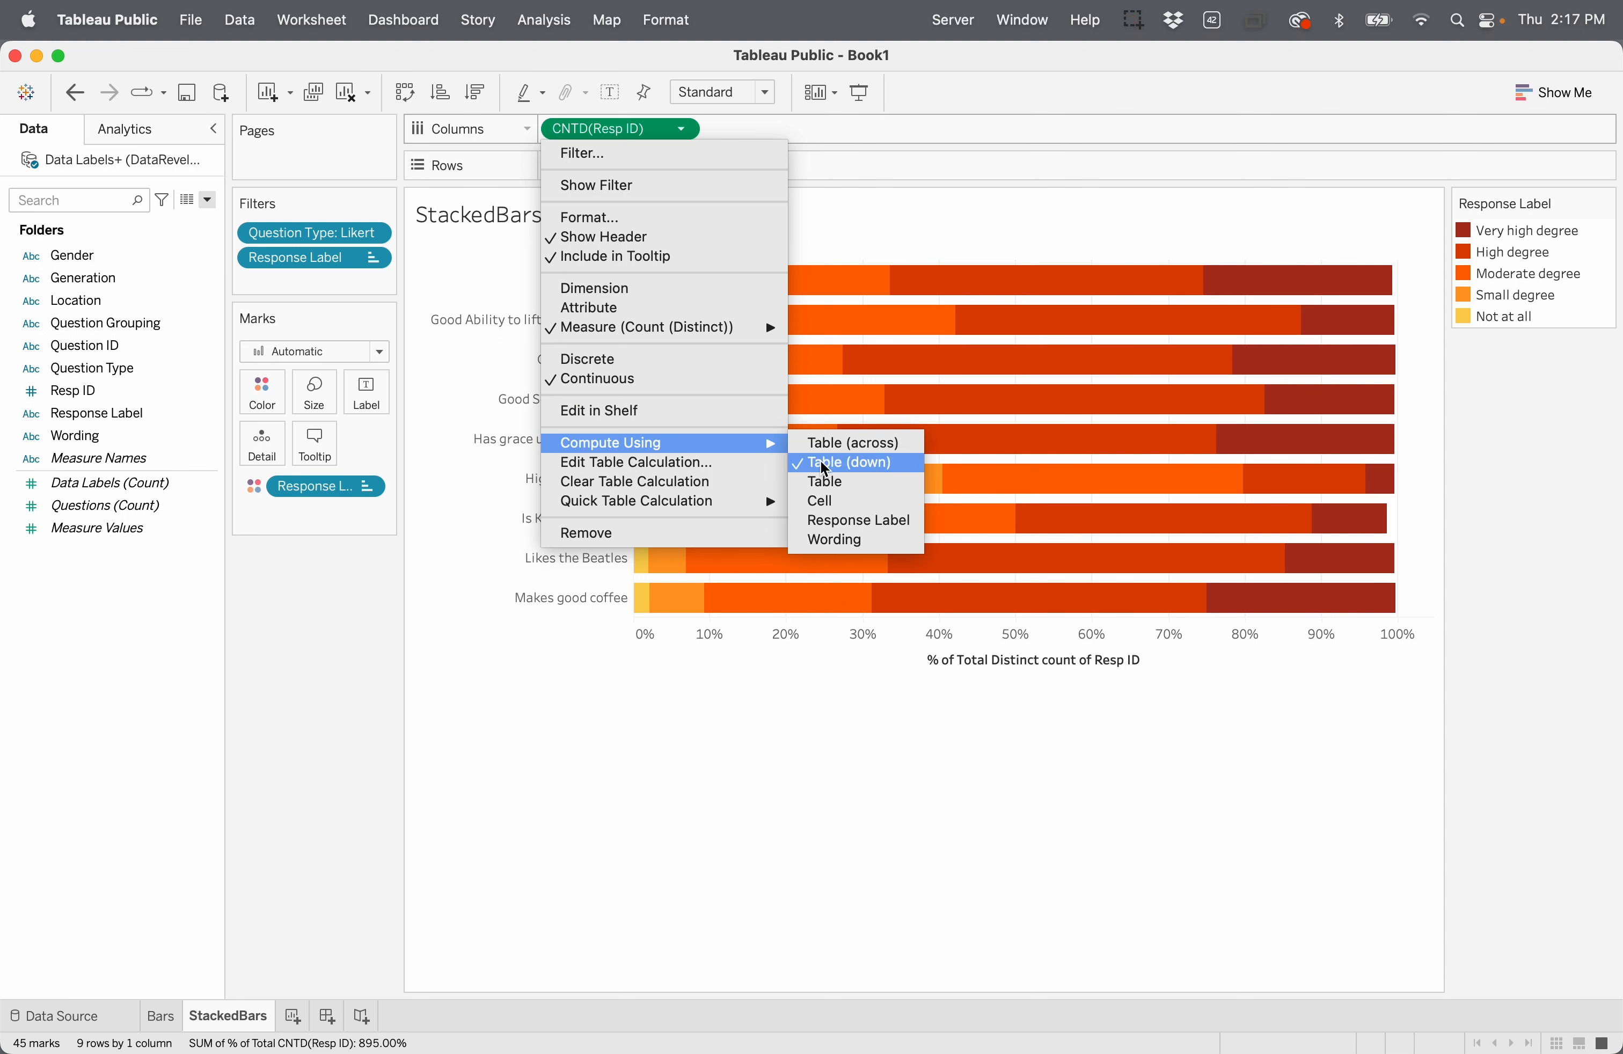
pyautogui.click(883, 442)
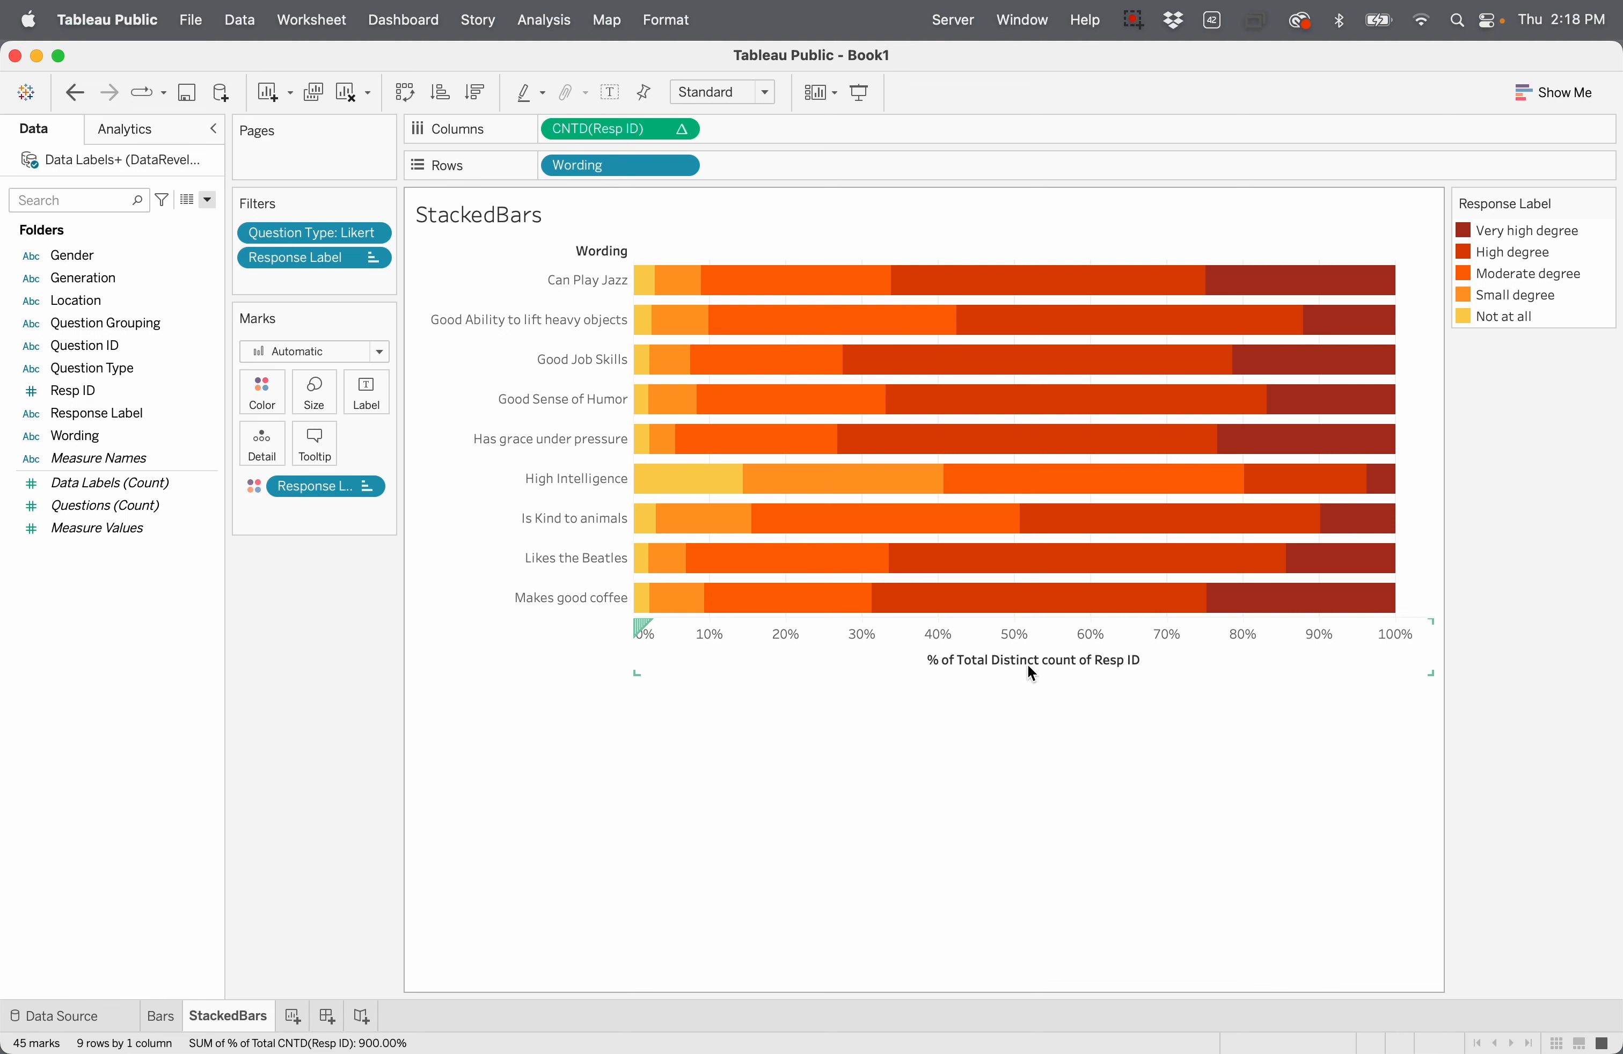
pyautogui.rightClick(1073, 659)
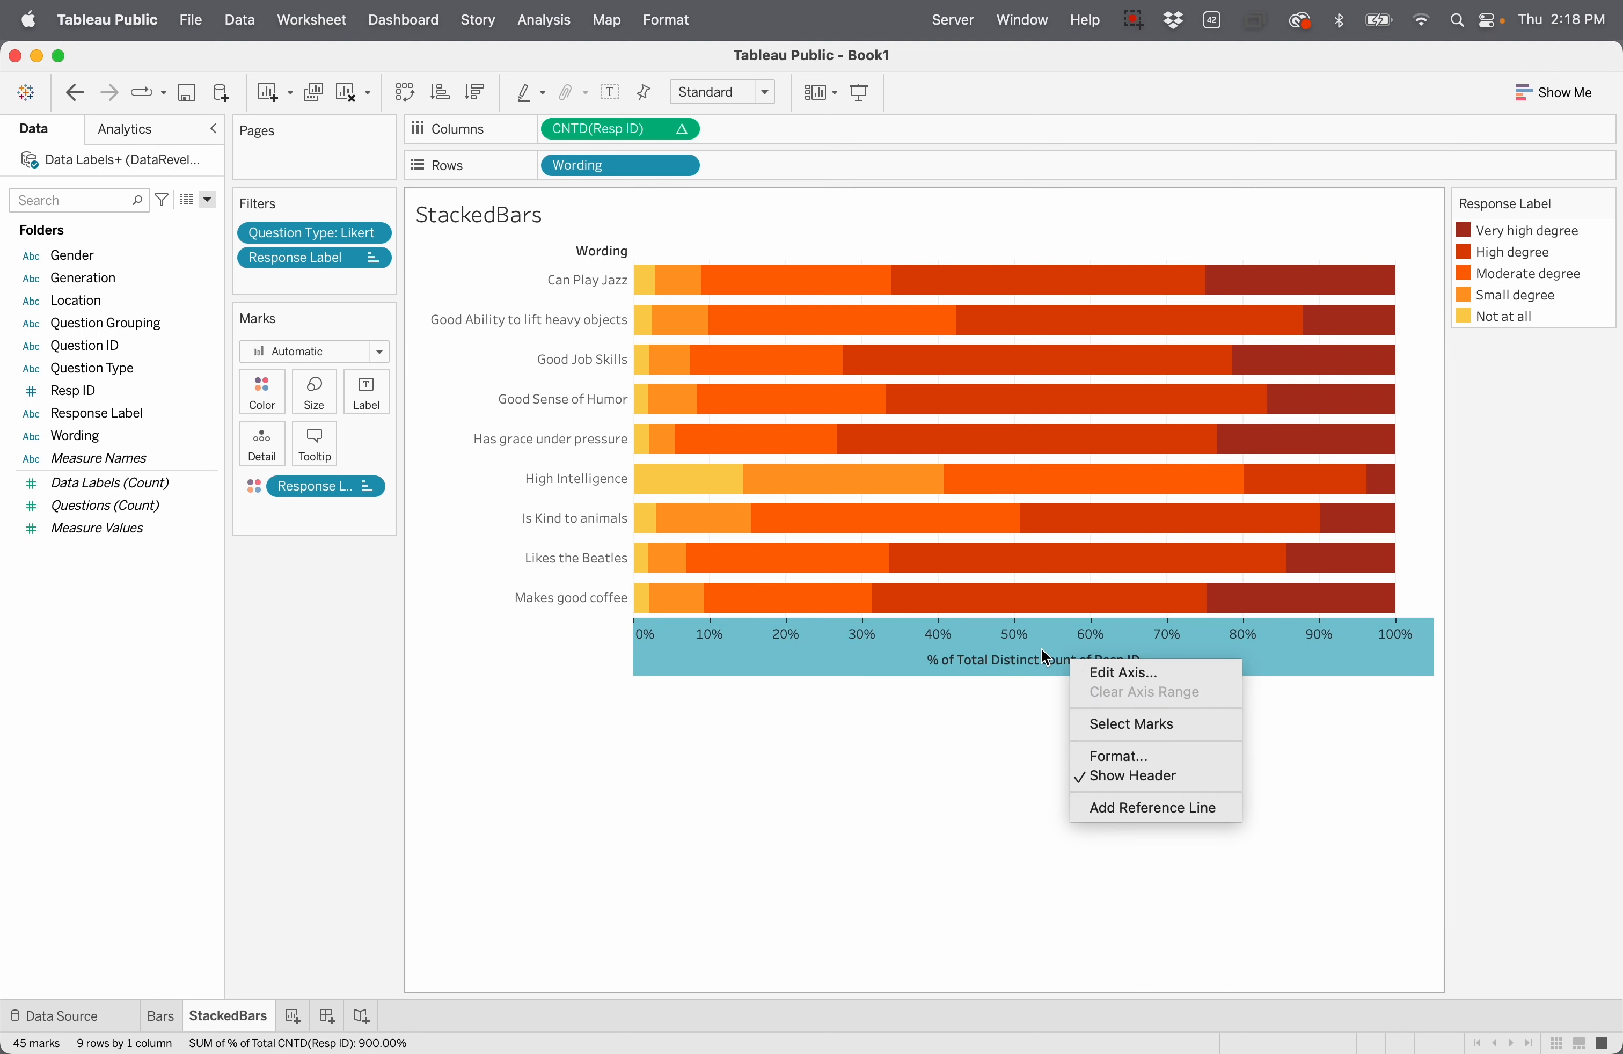
pyautogui.click(898, 664)
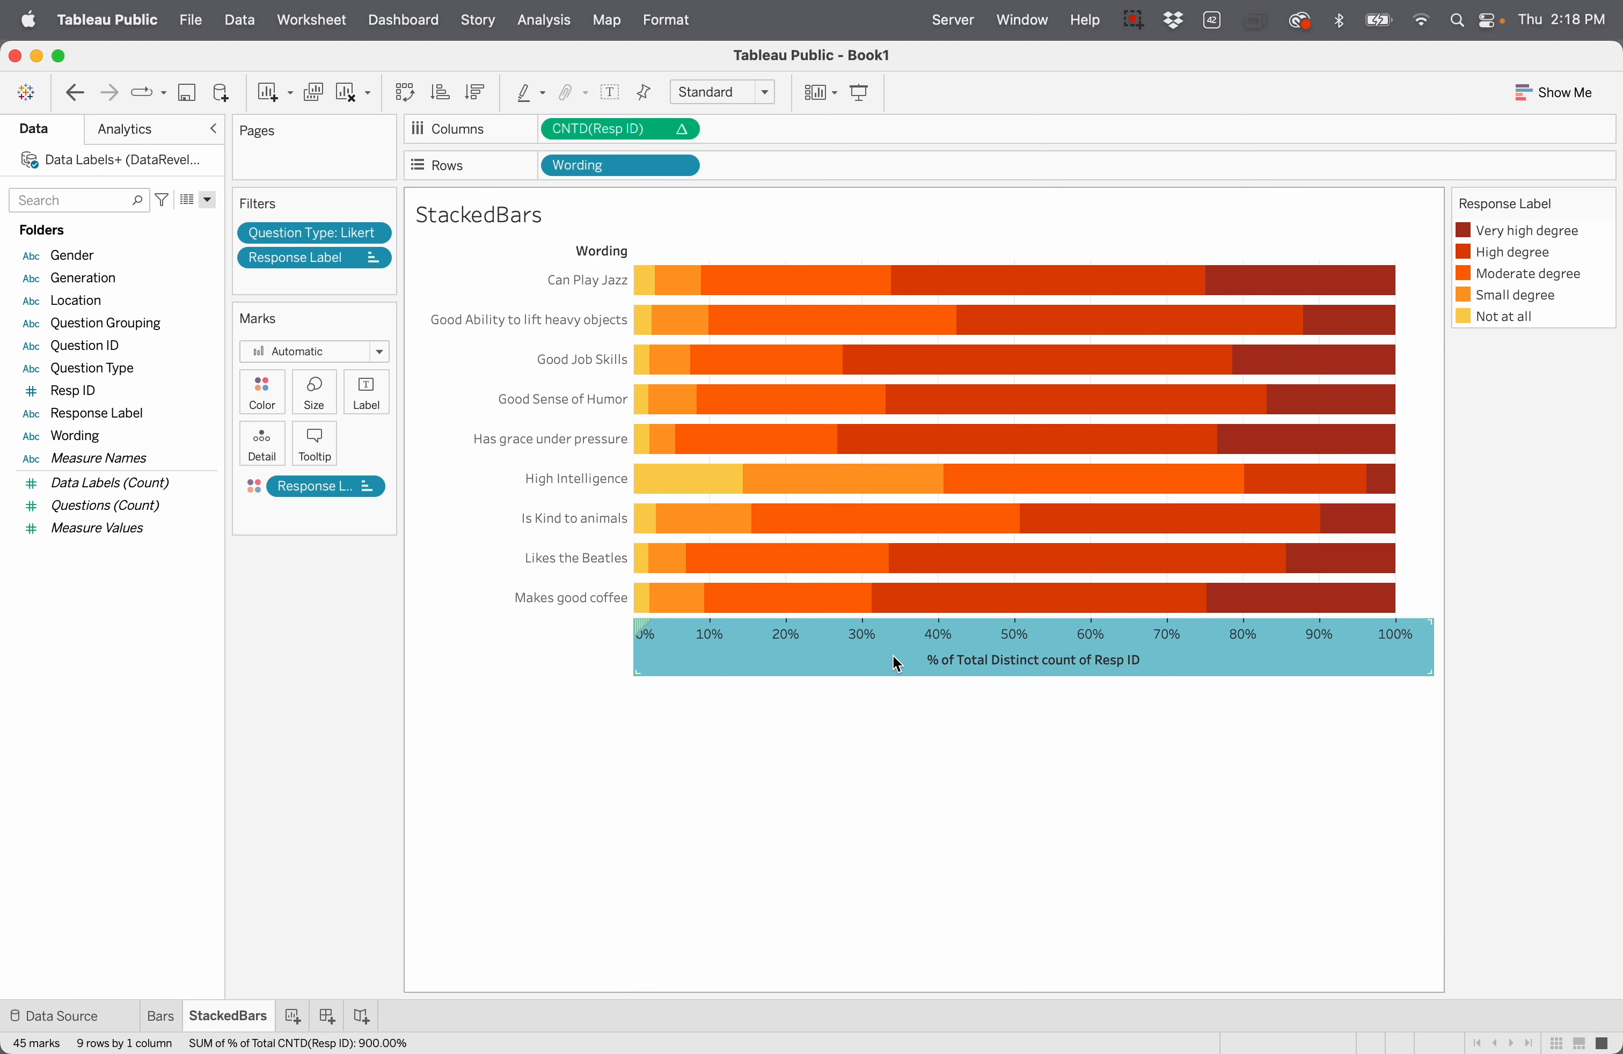
# Step: Change the percent-of-total axis title to "% of Respondents"
pyautogui.doubleClick(896, 659)
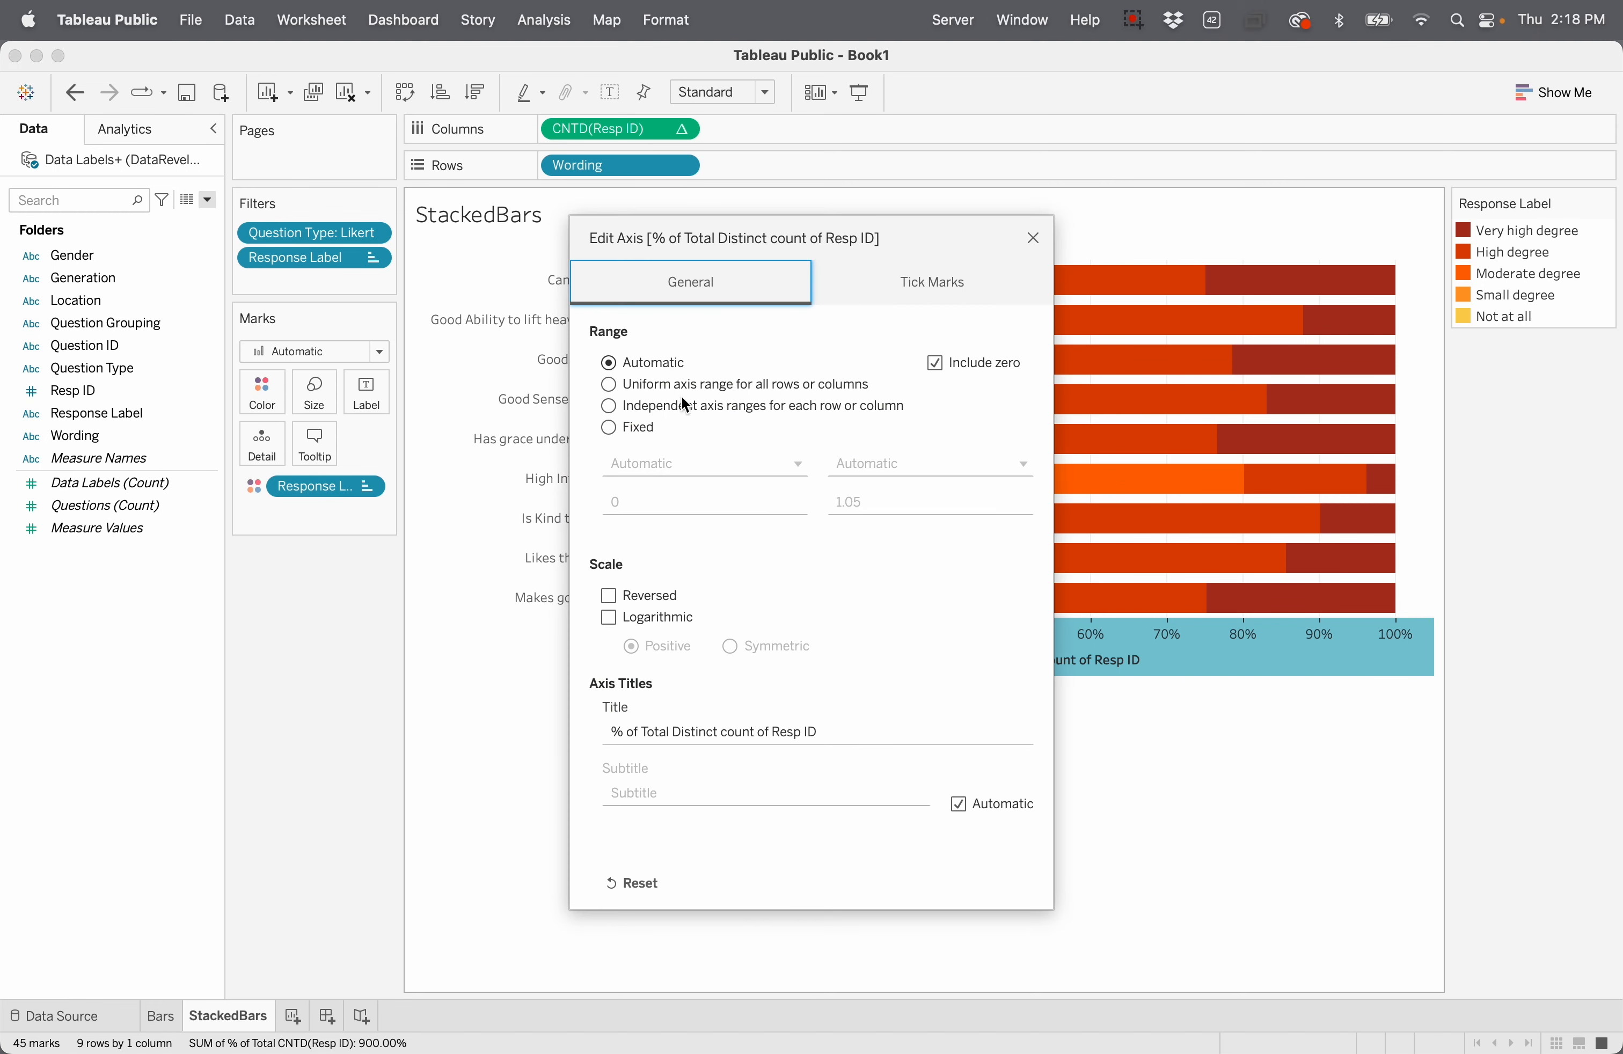
pyautogui.click(725, 733)
pyautogui.tripleClick(724, 734)
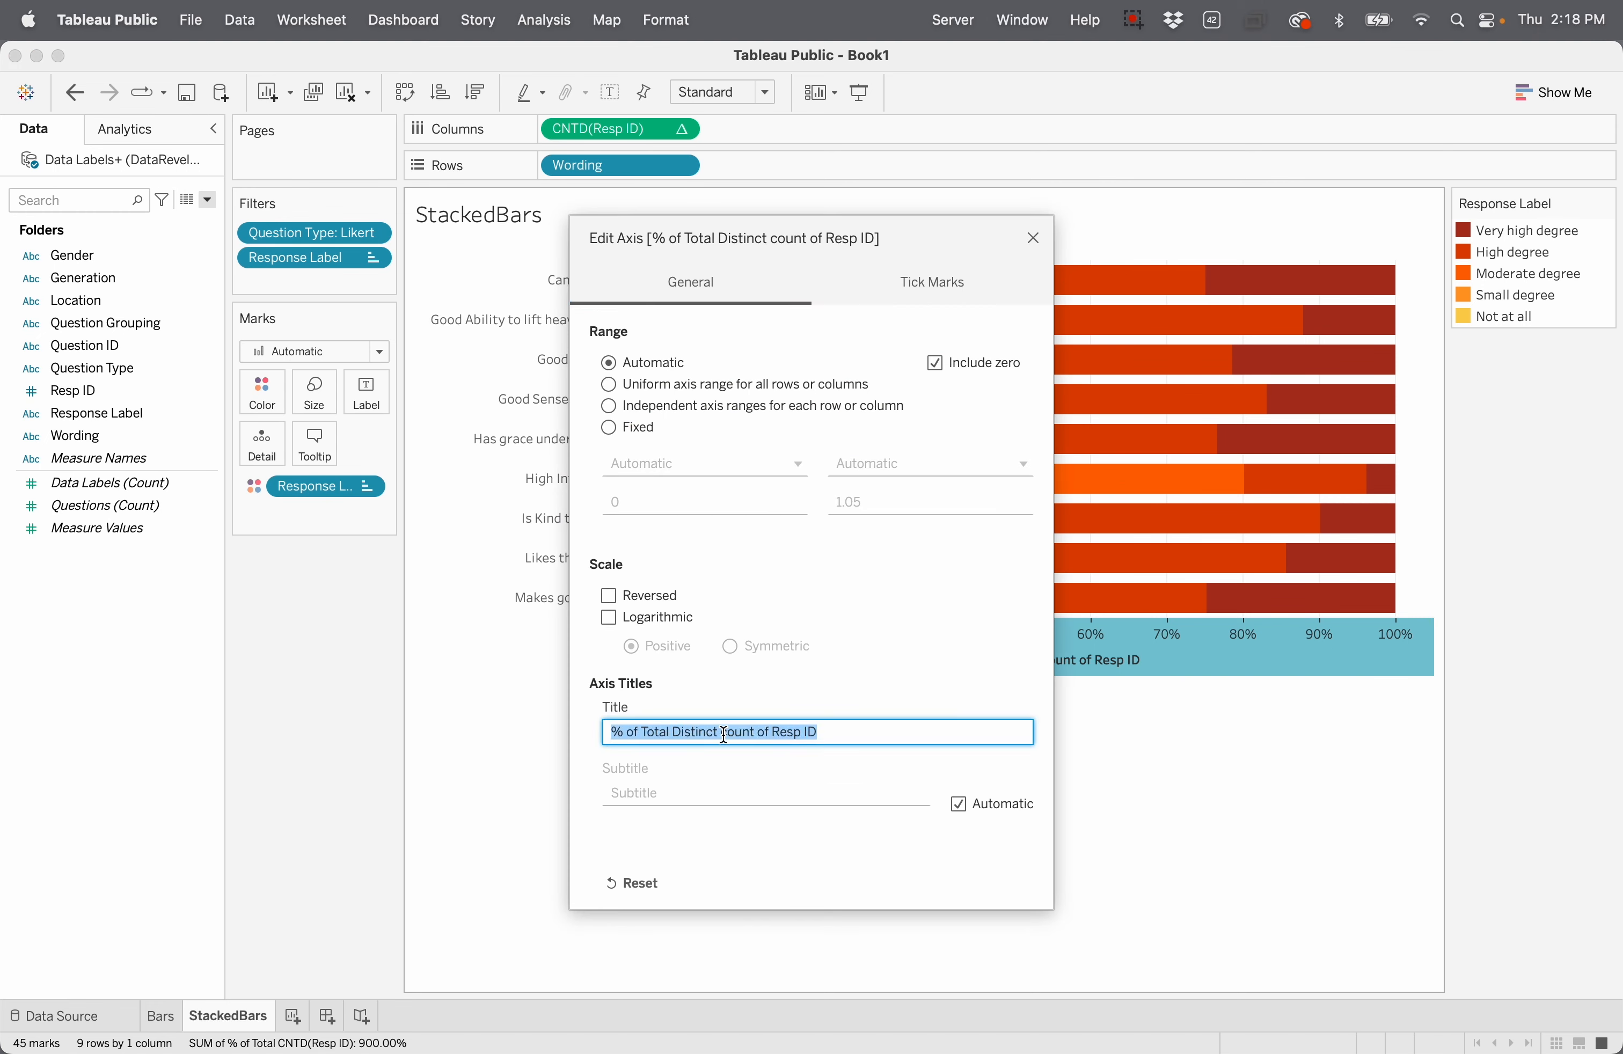
pyautogui.write('%')
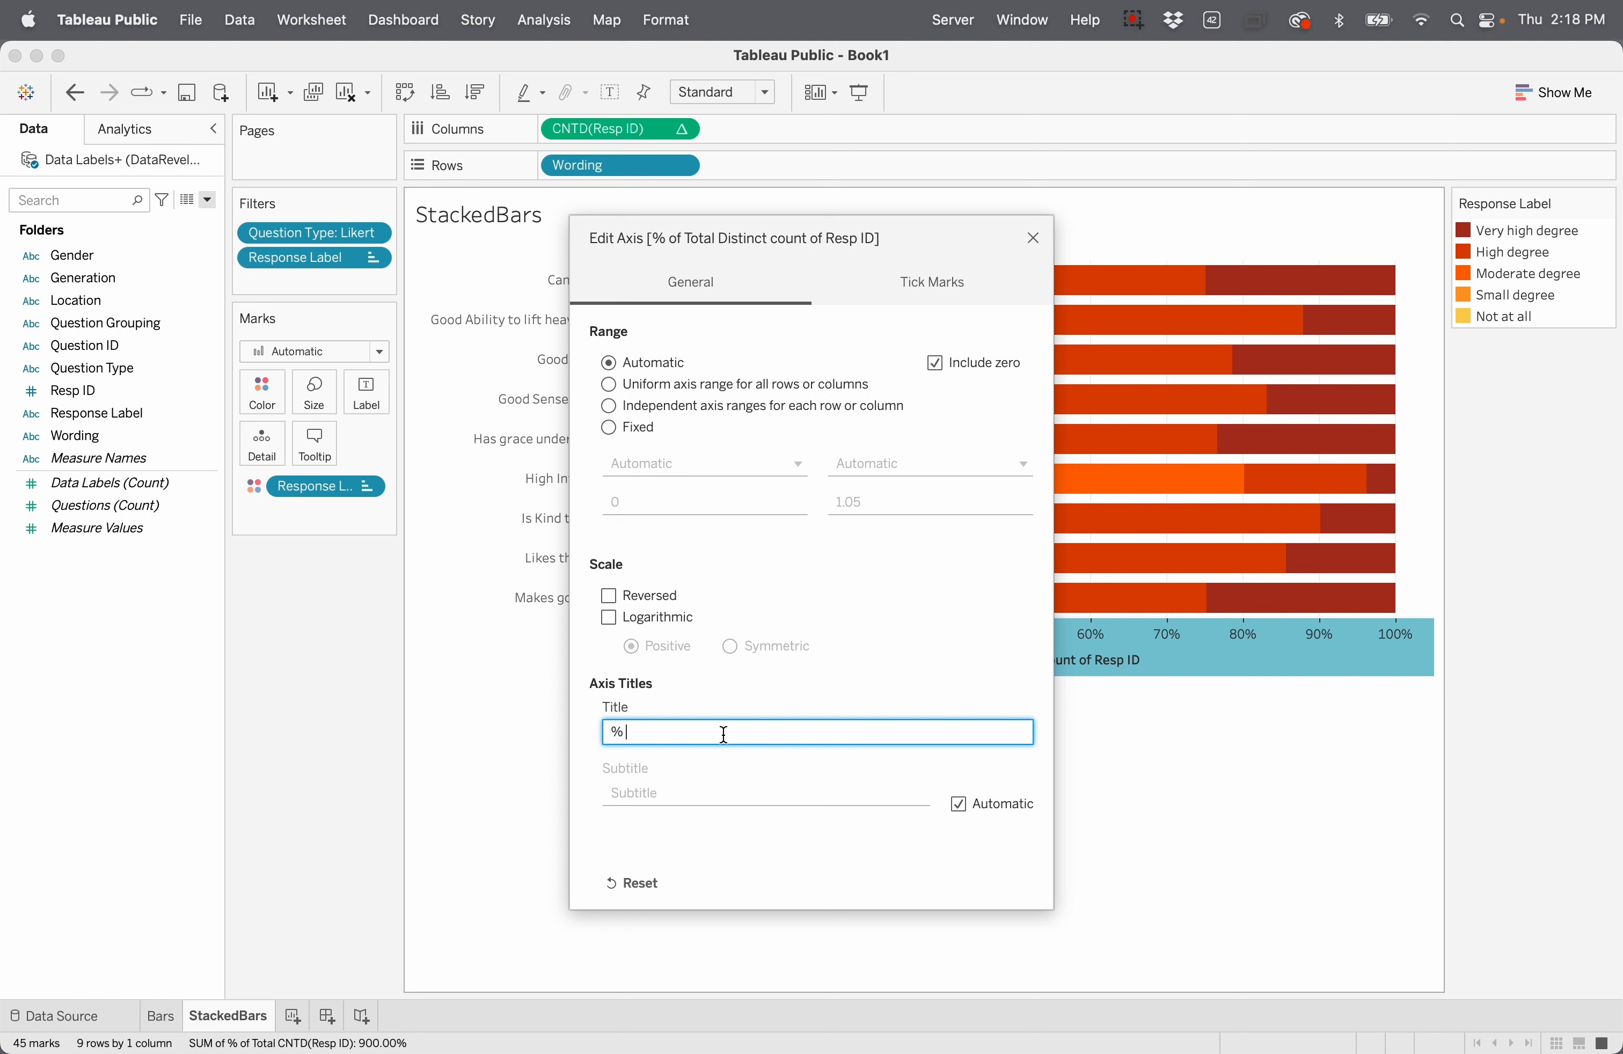
pyautogui.write(' of Respondents')
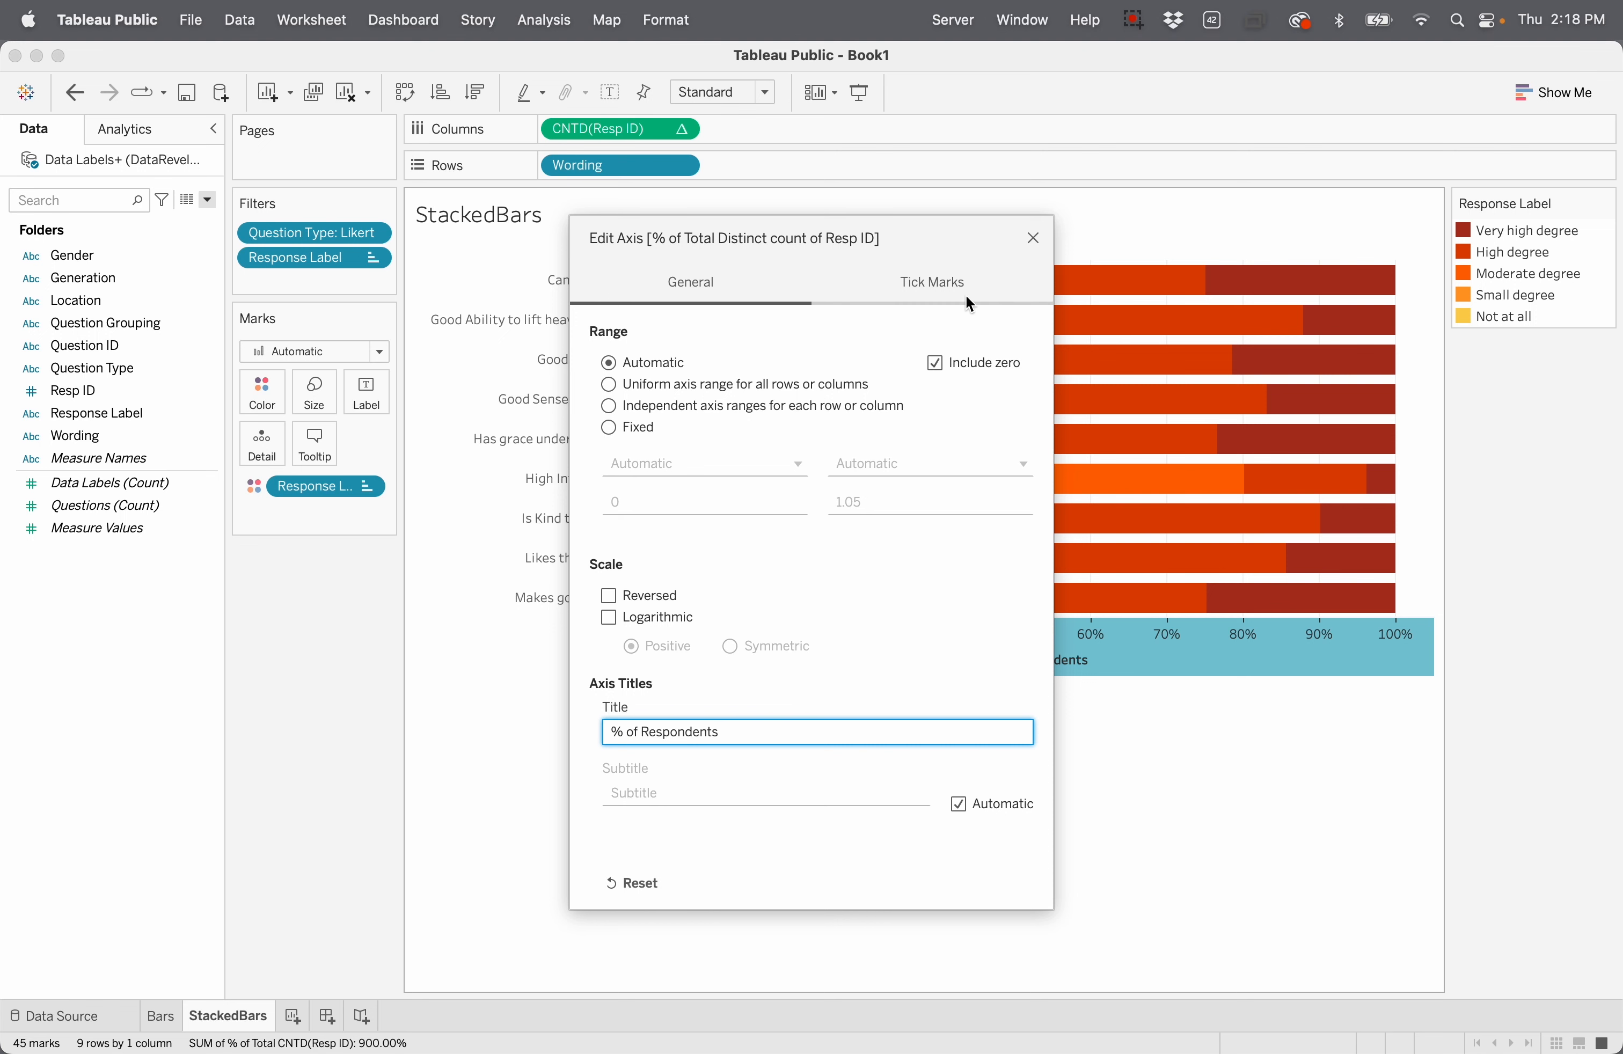
pyautogui.click(1034, 239)
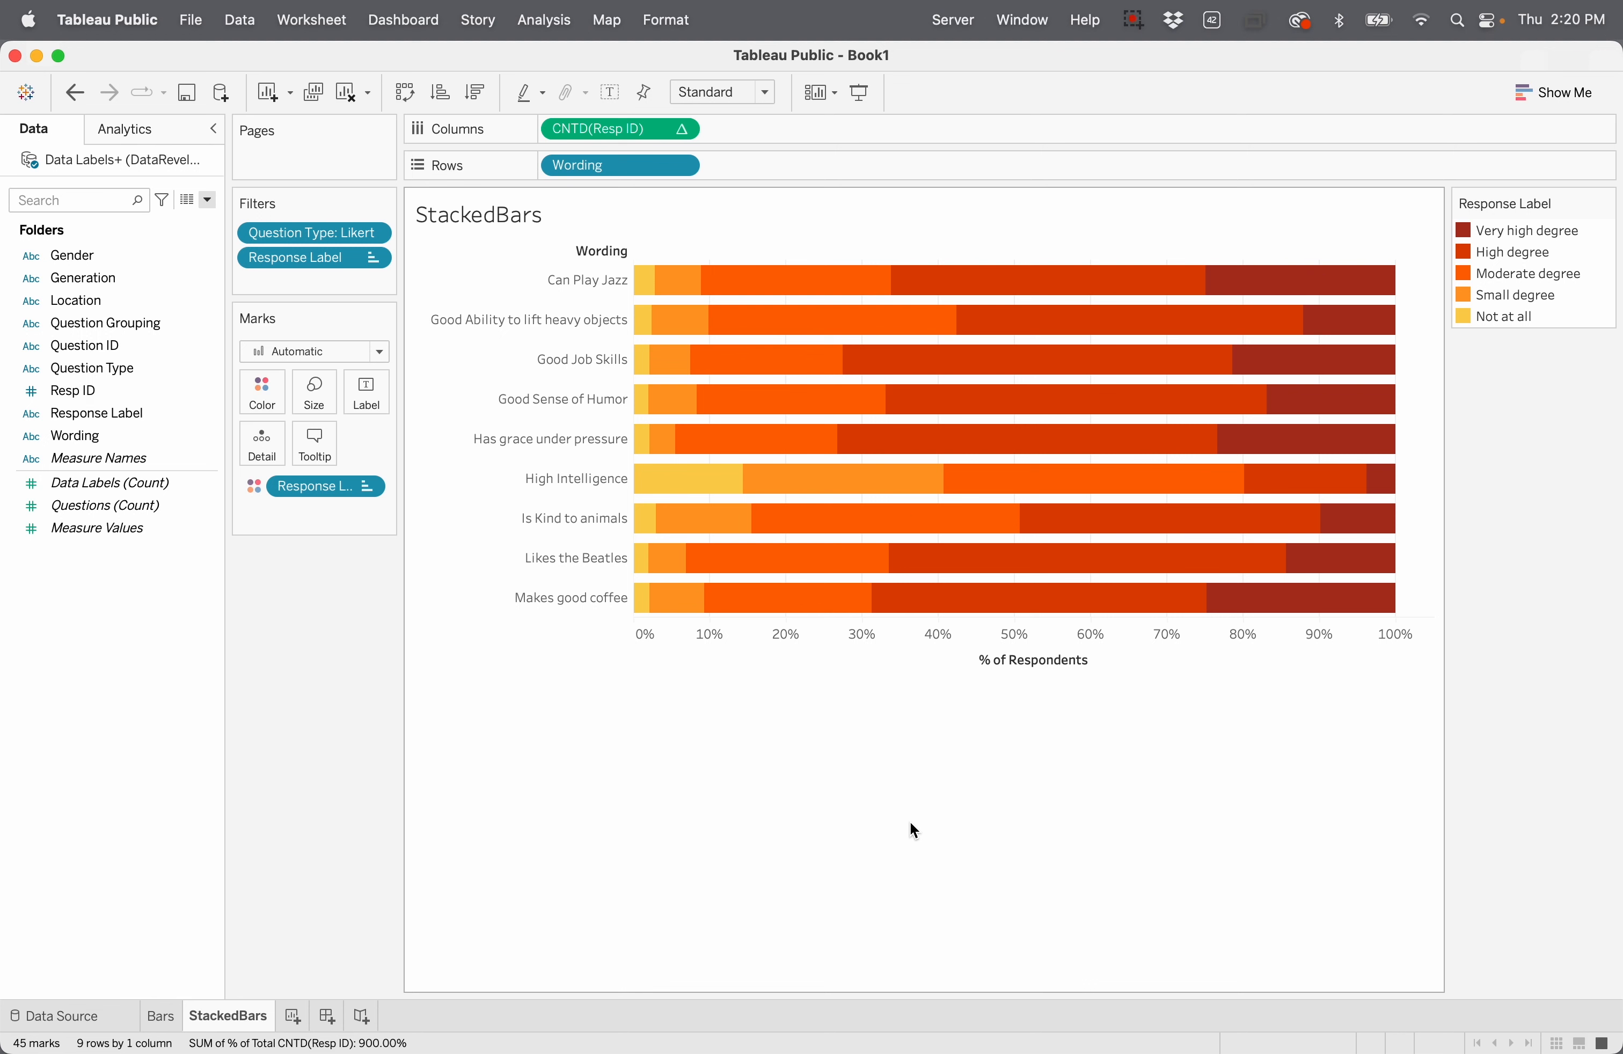
# Step: Create a calculated field from Response Label and name it "High response"
pyautogui.rightClick(110, 644)
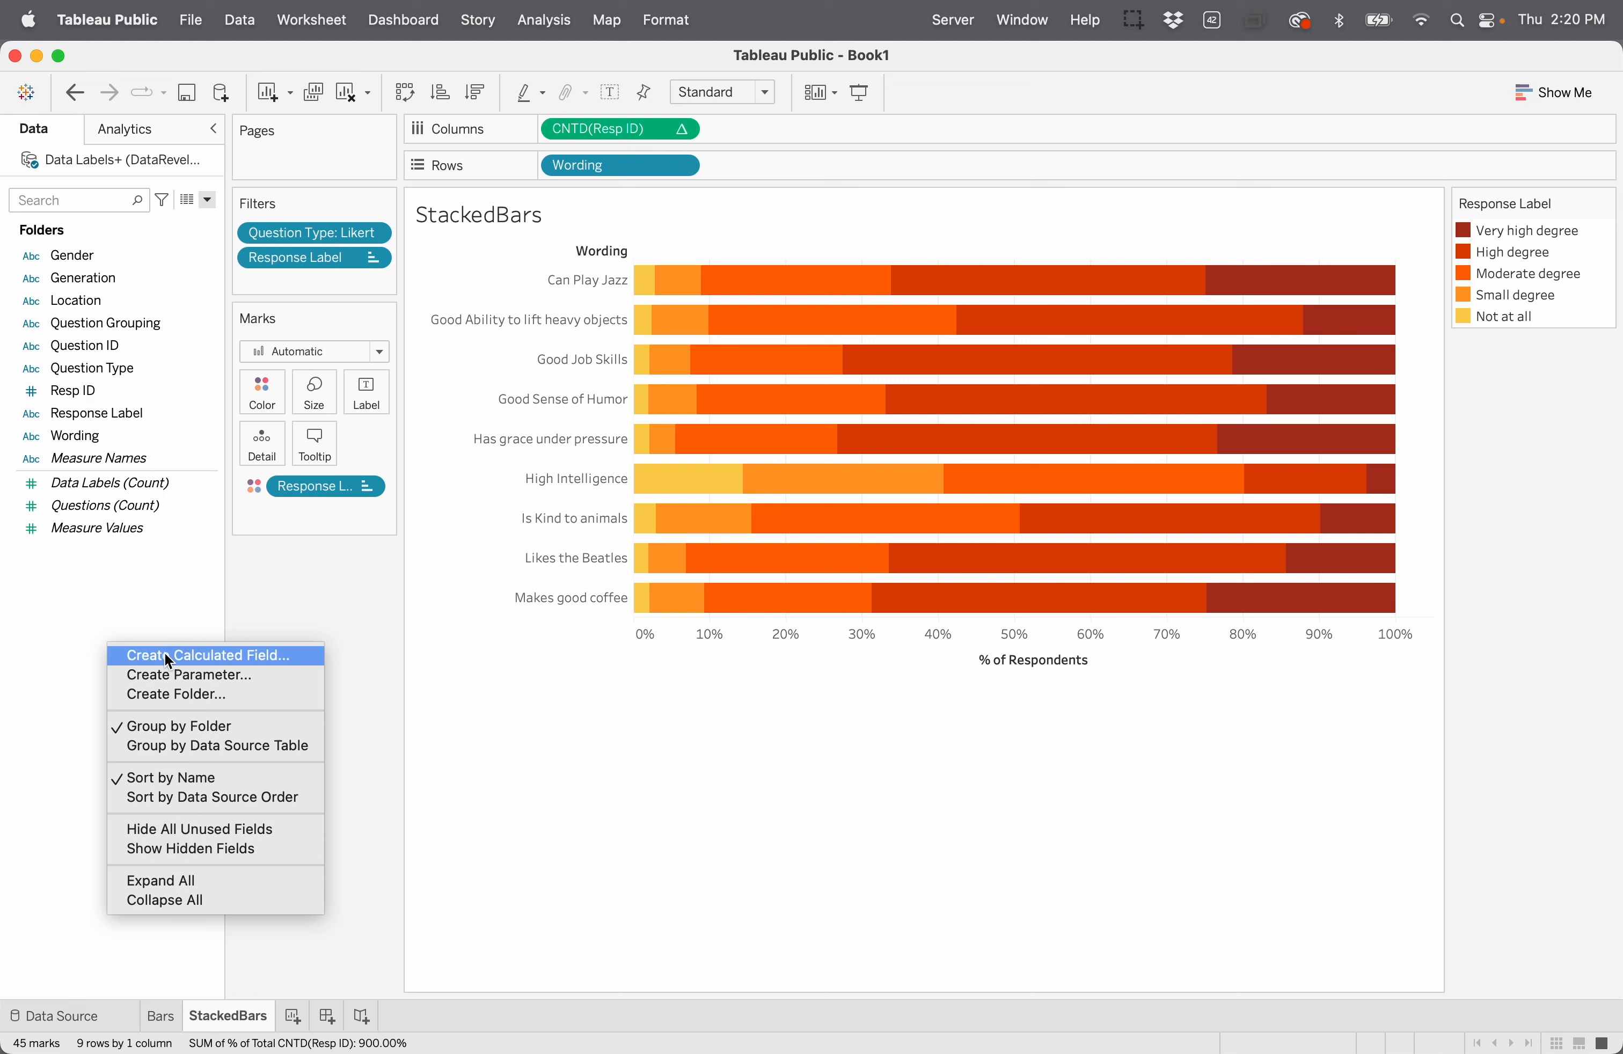
pyautogui.click(116, 614)
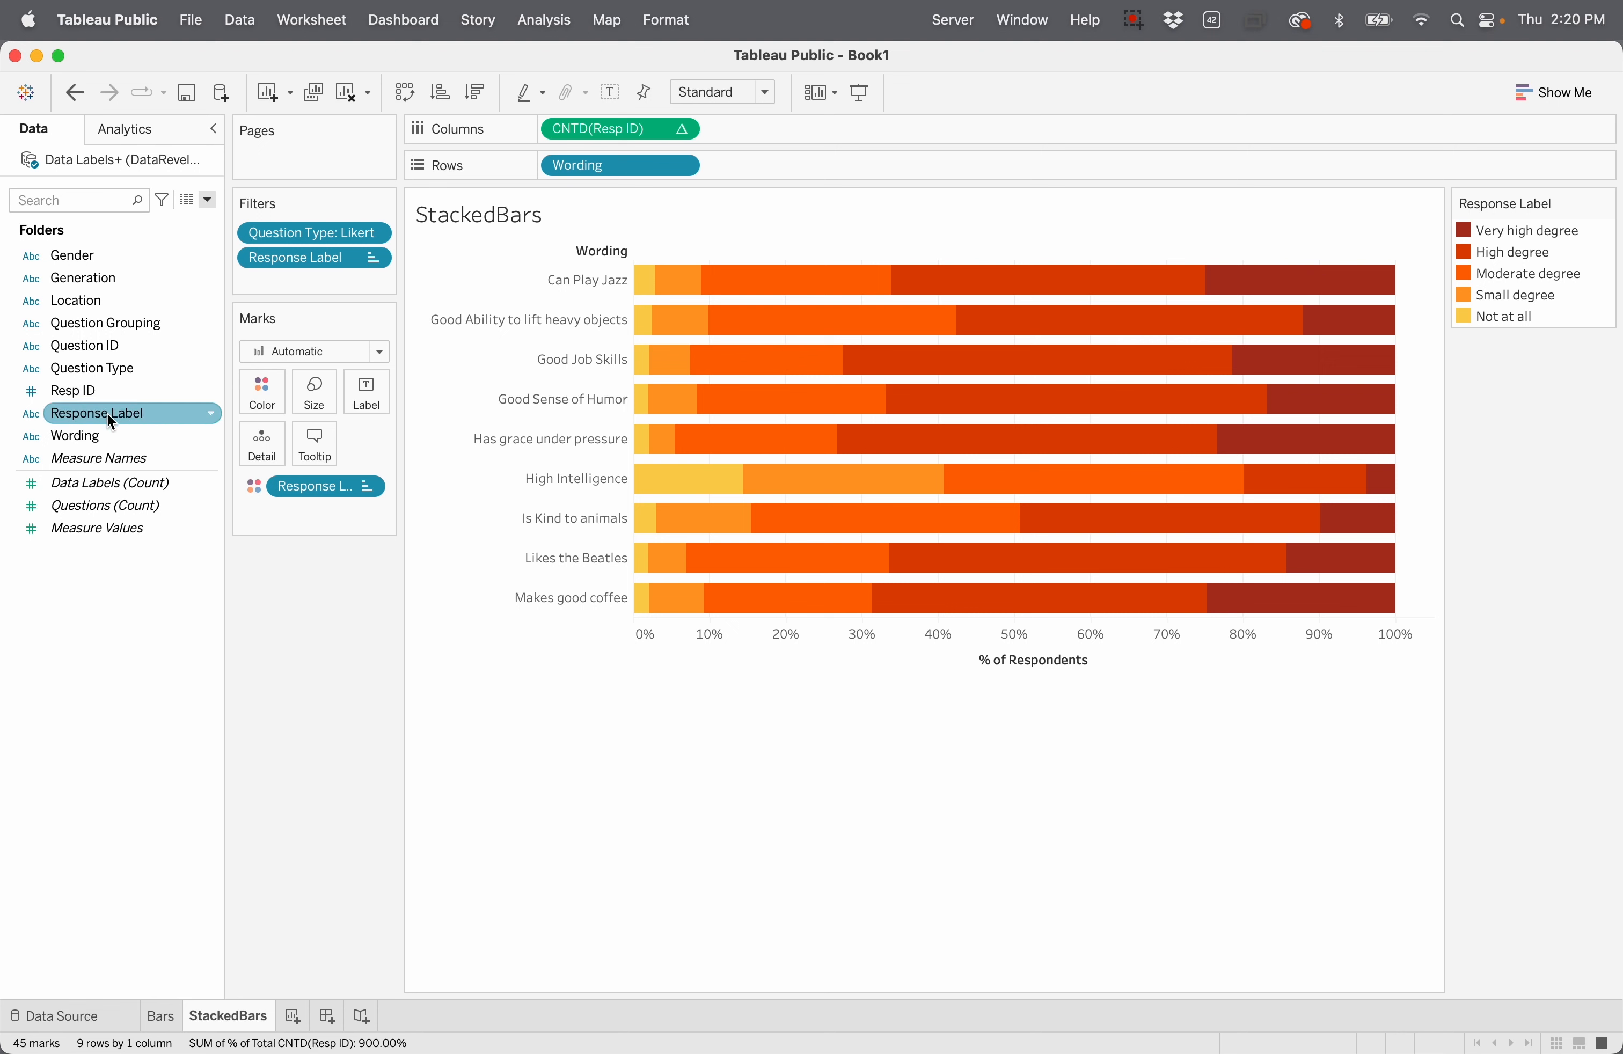
pyautogui.click(214, 415)
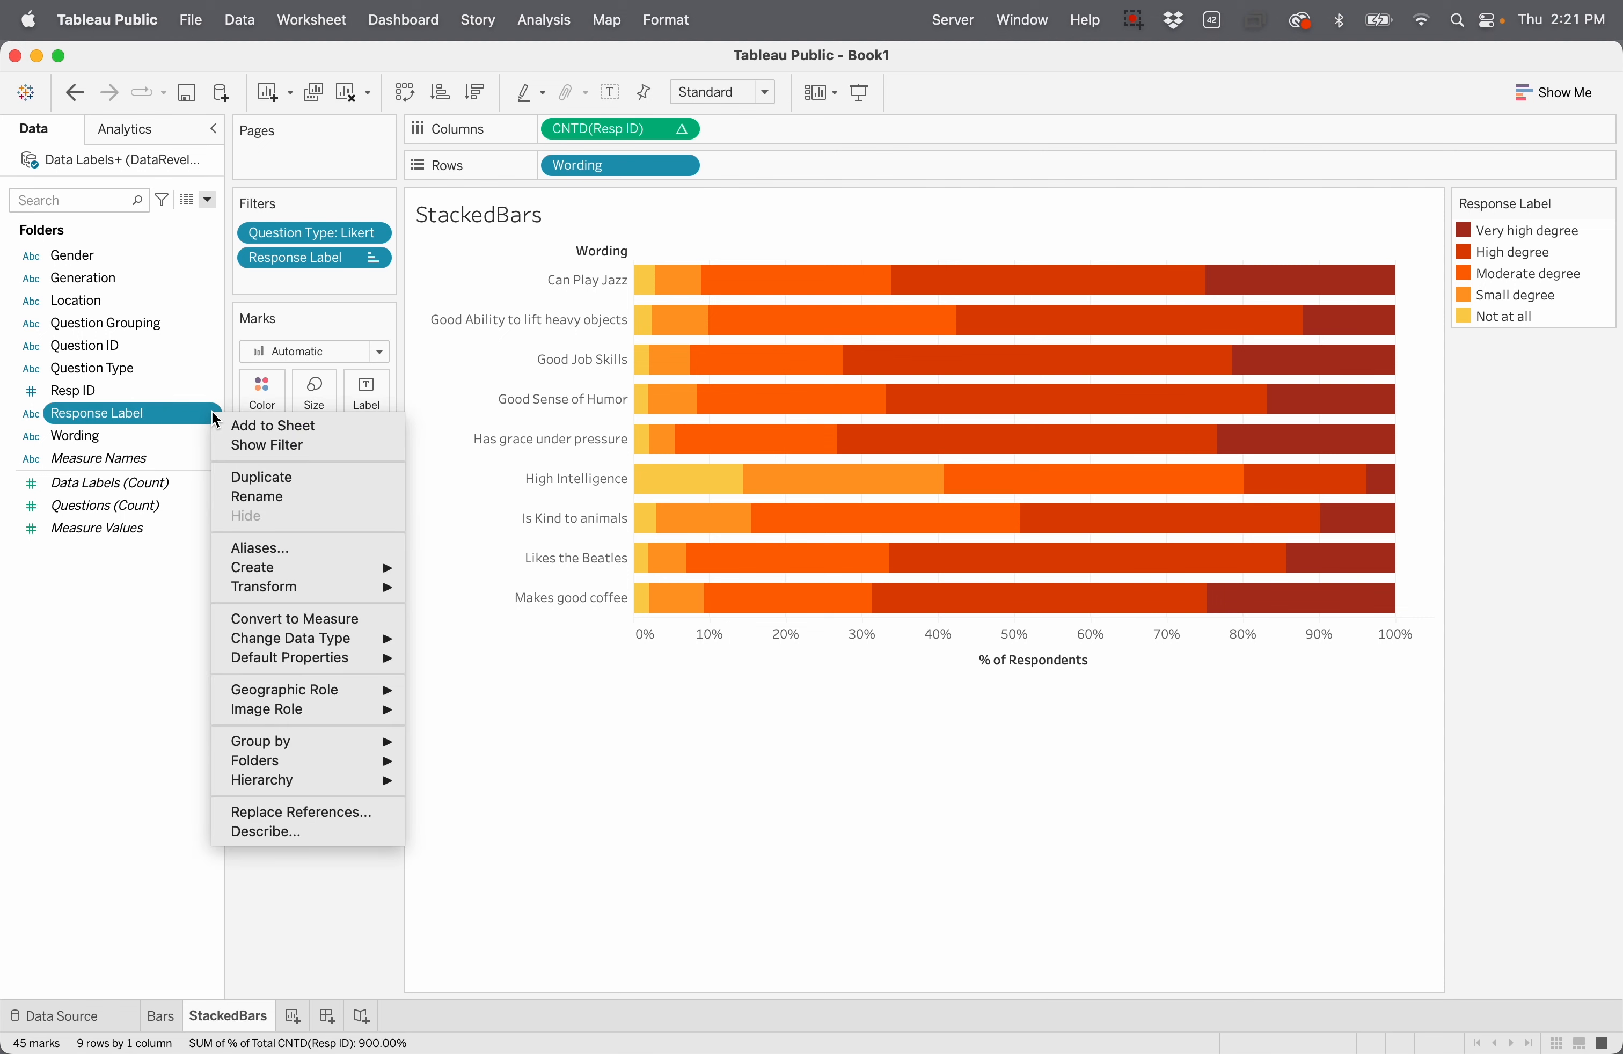
pyautogui.moveTo(276, 576)
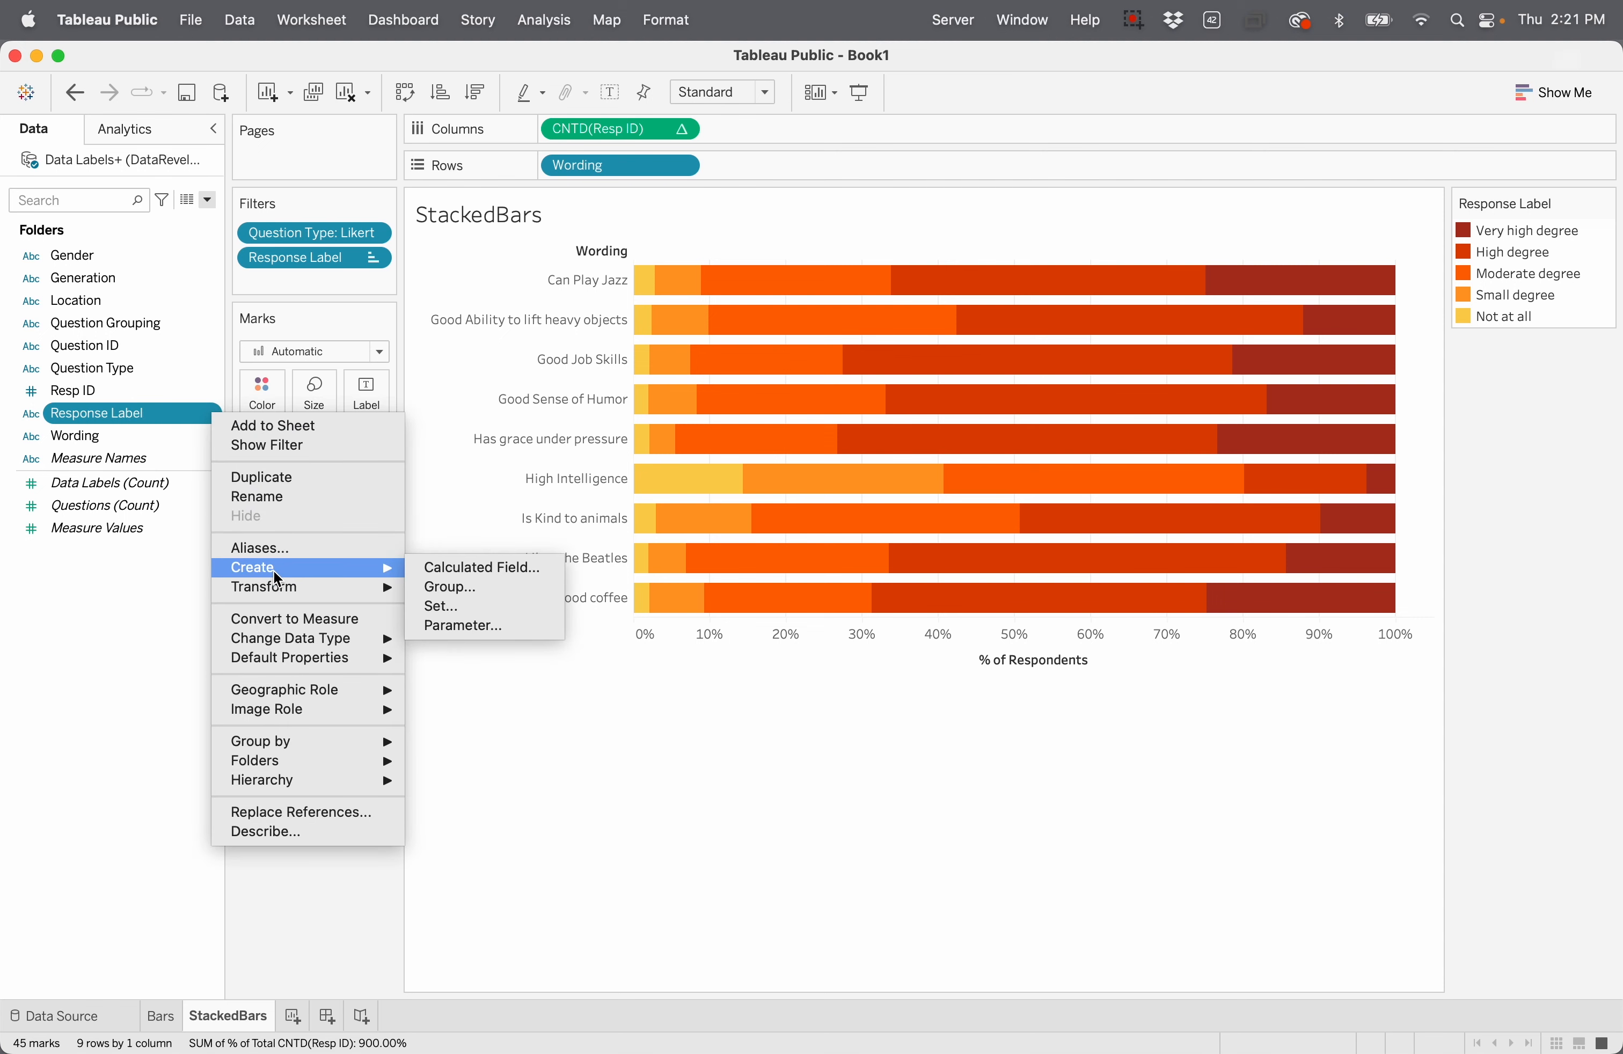
pyautogui.click(482, 569)
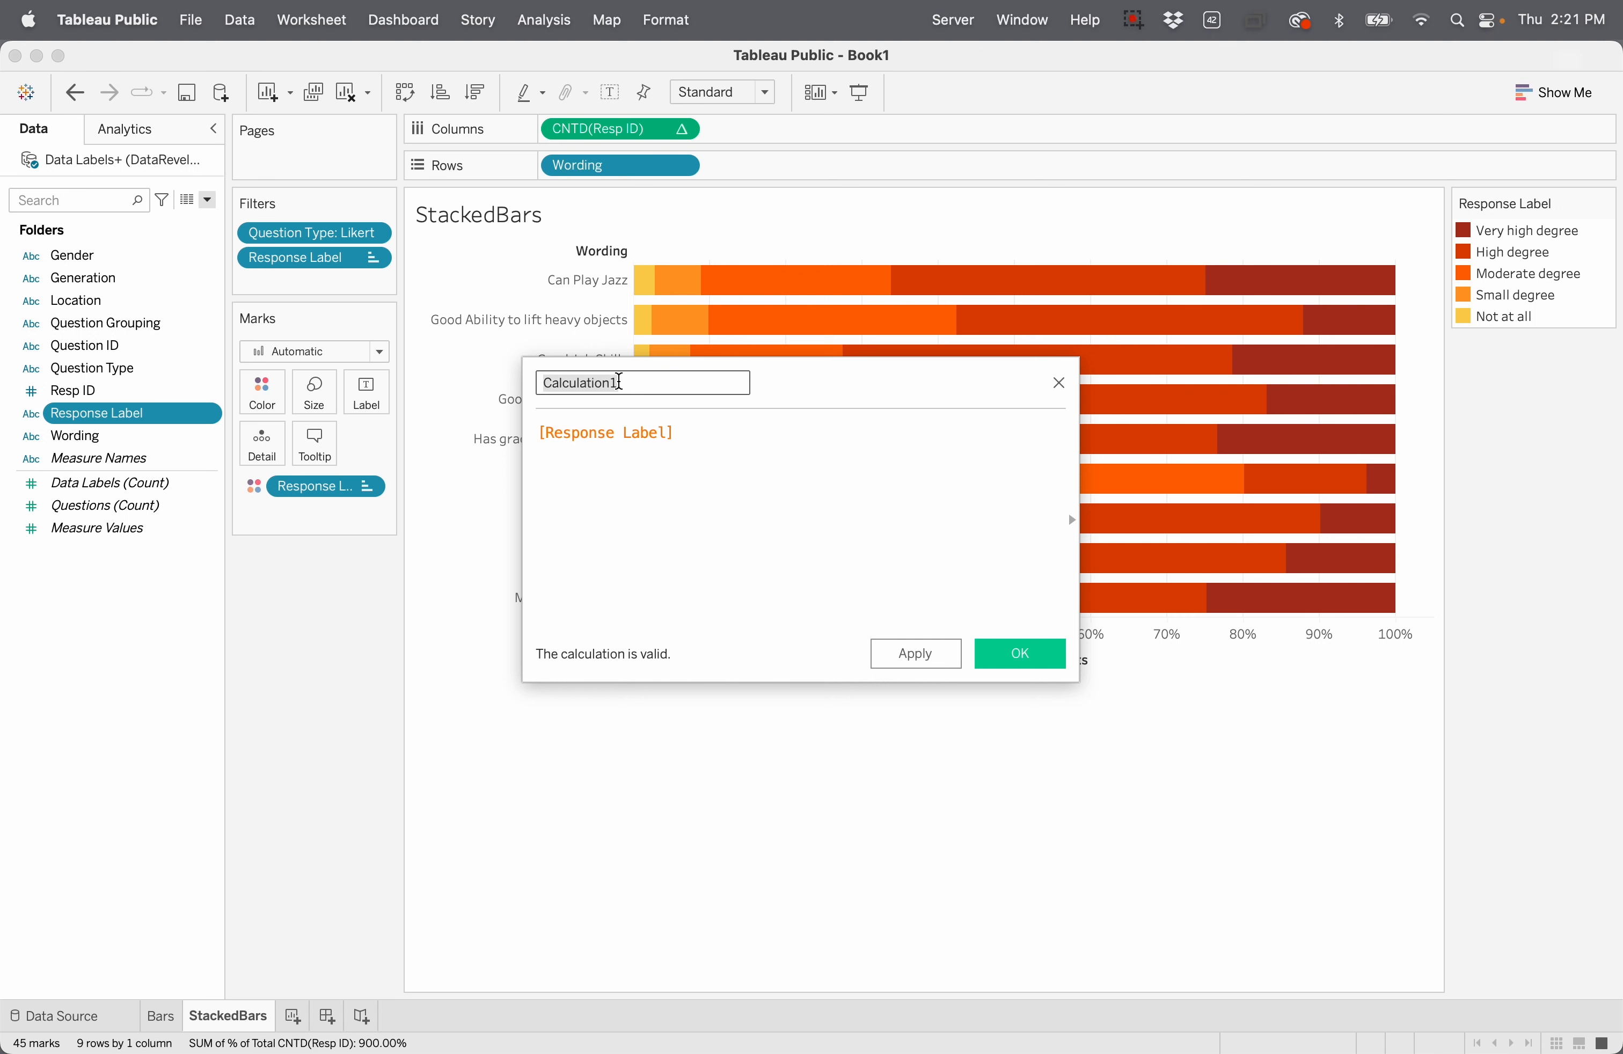
pyautogui.doubleClick(619, 382)
pyautogui.write('High response')
# Step: Begin the High response formula with the condition IF [Response Label]=="Very high degree"
pyautogui.click(540, 434)
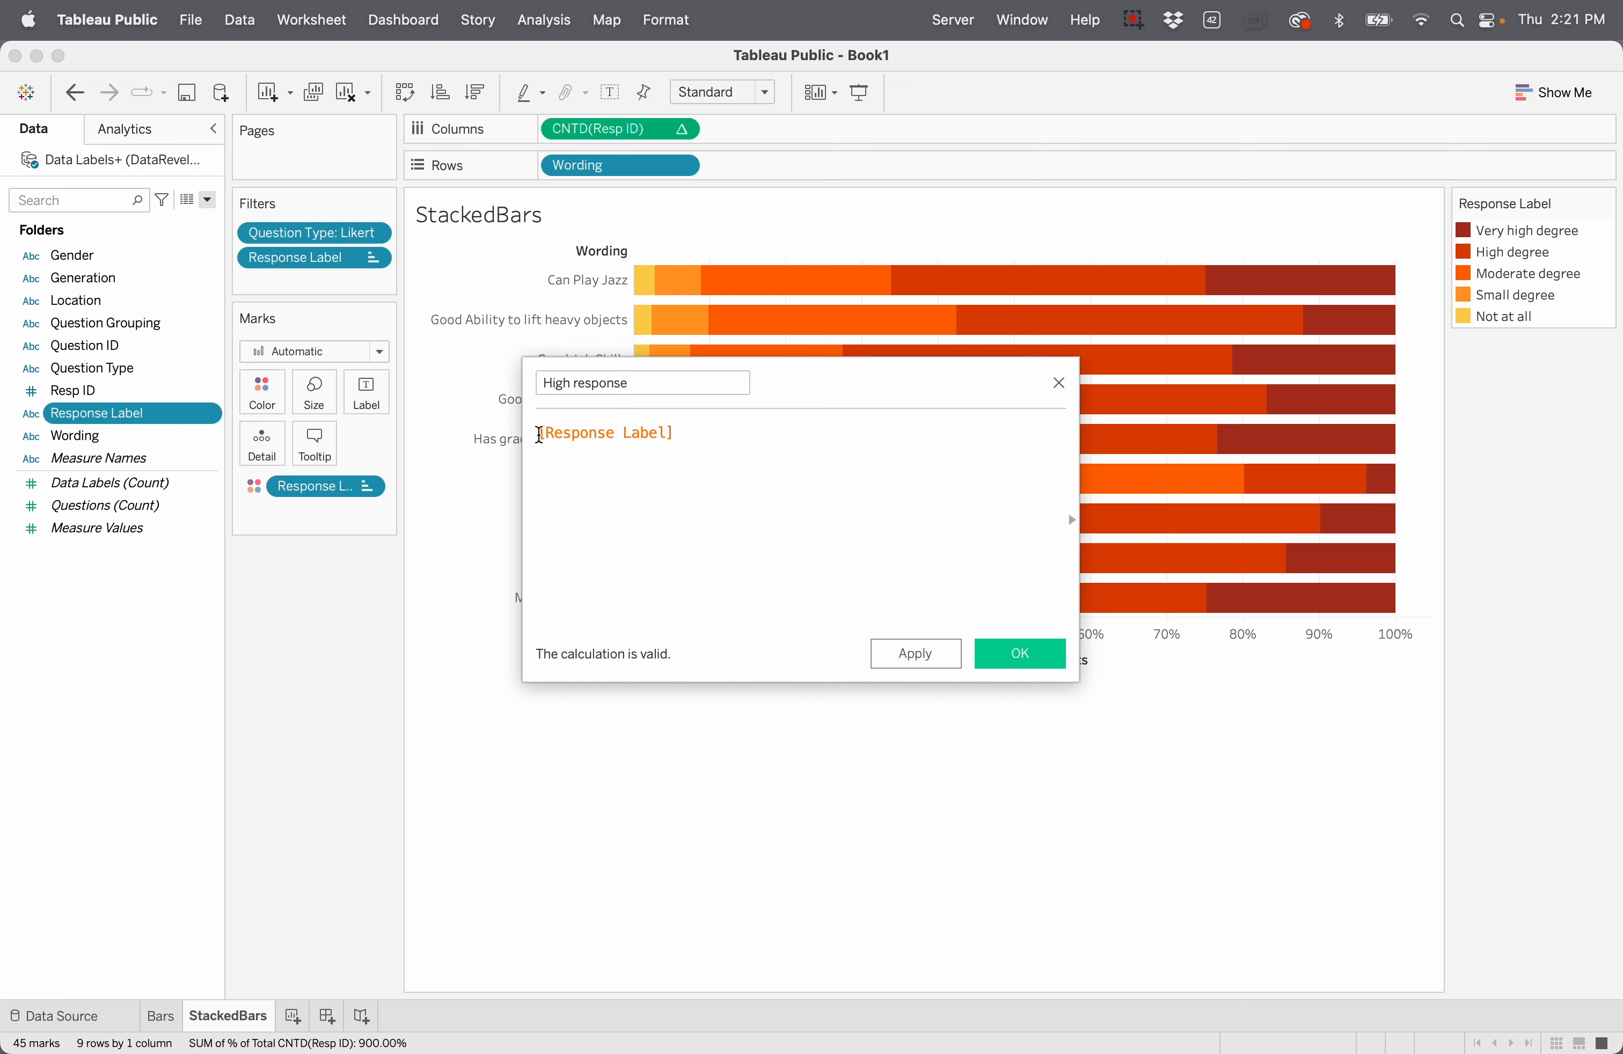
pyautogui.write('if')
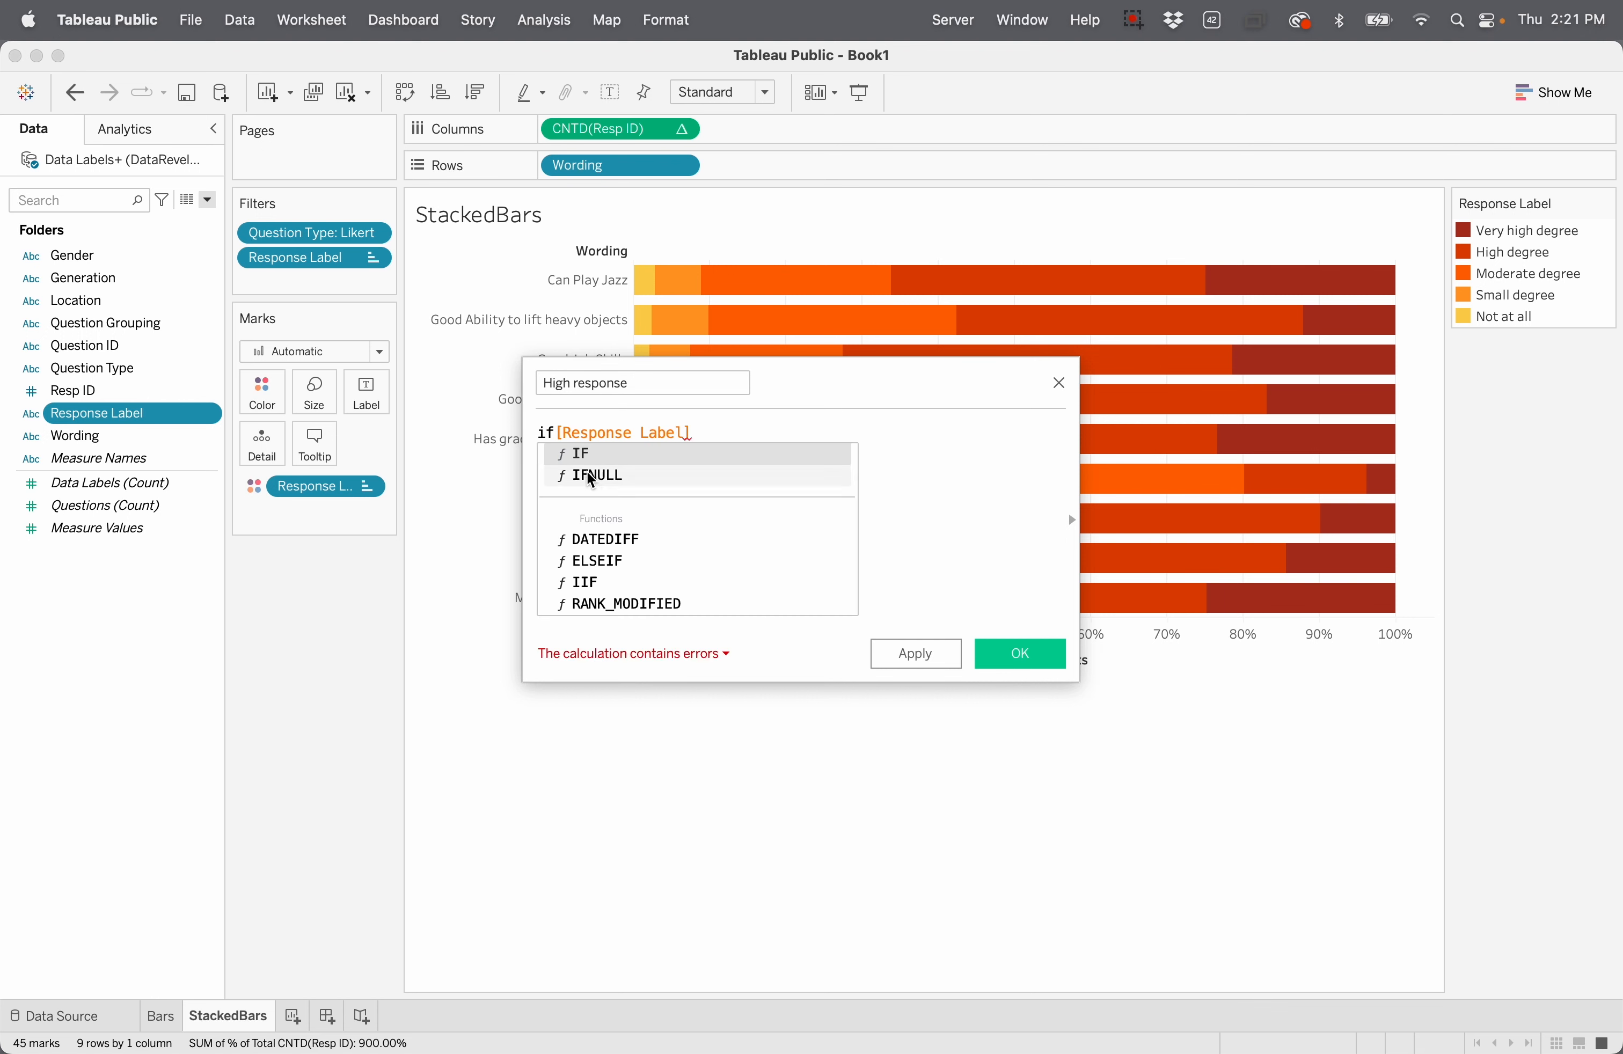
pyautogui.click(614, 461)
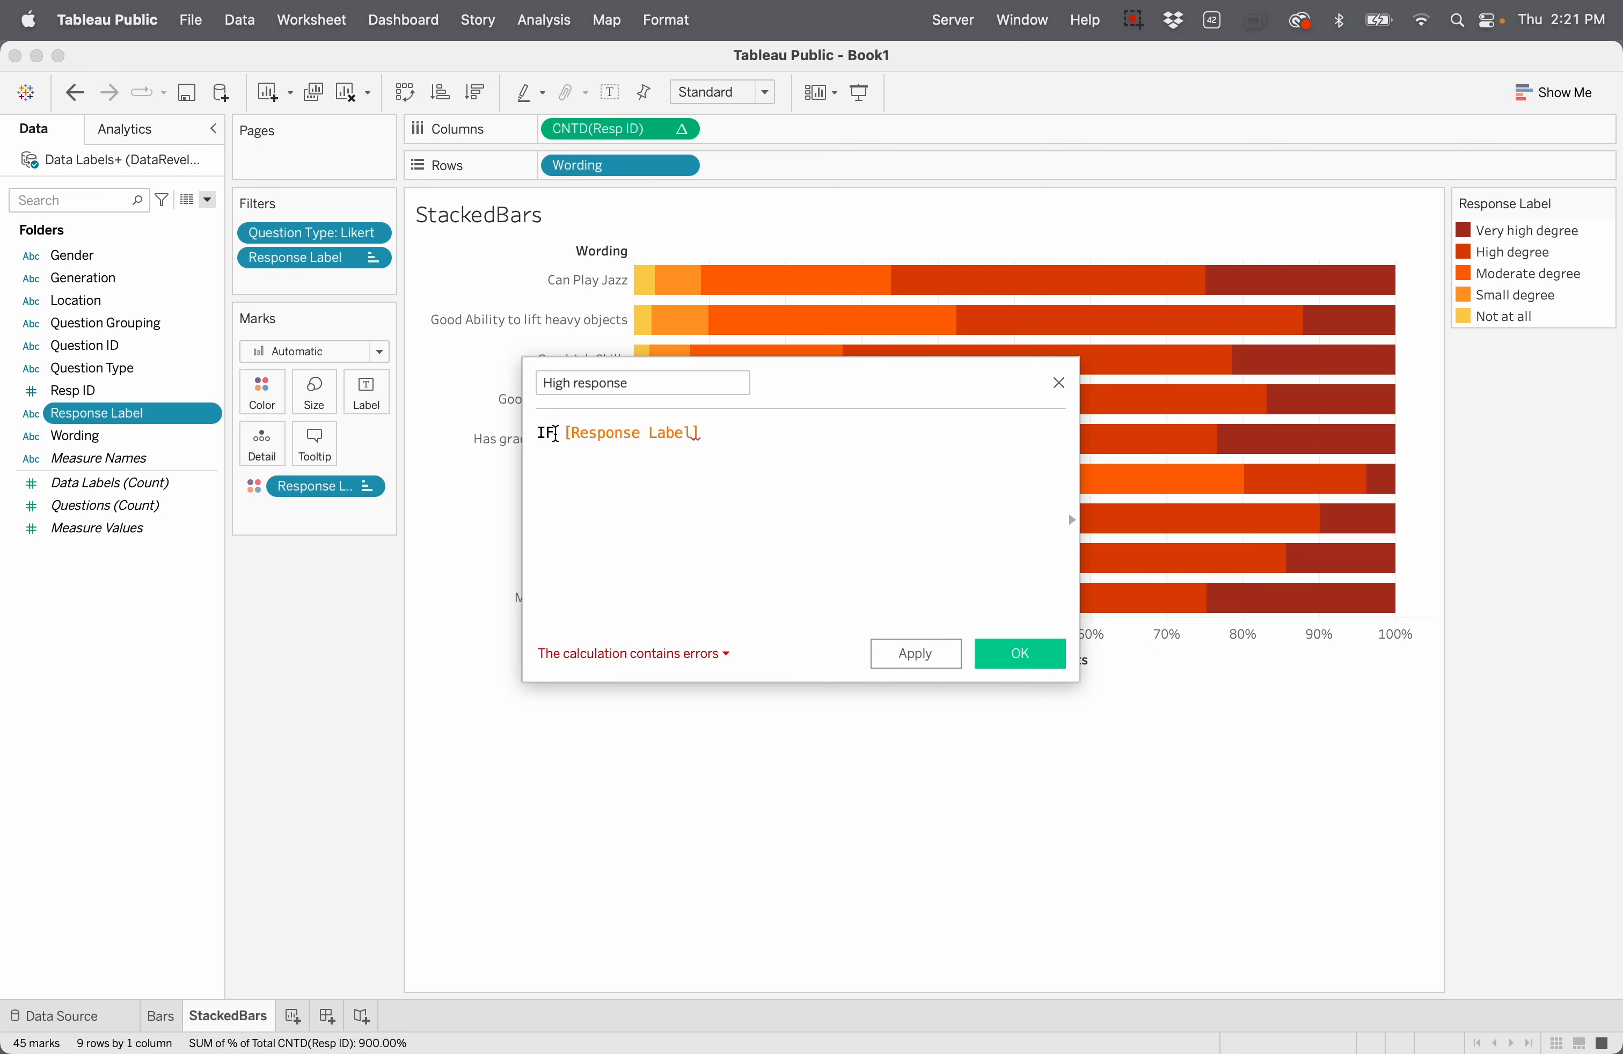
pyautogui.press('BackSpace')
pyautogui.press('BackSpace')
pyautogui.write('if')
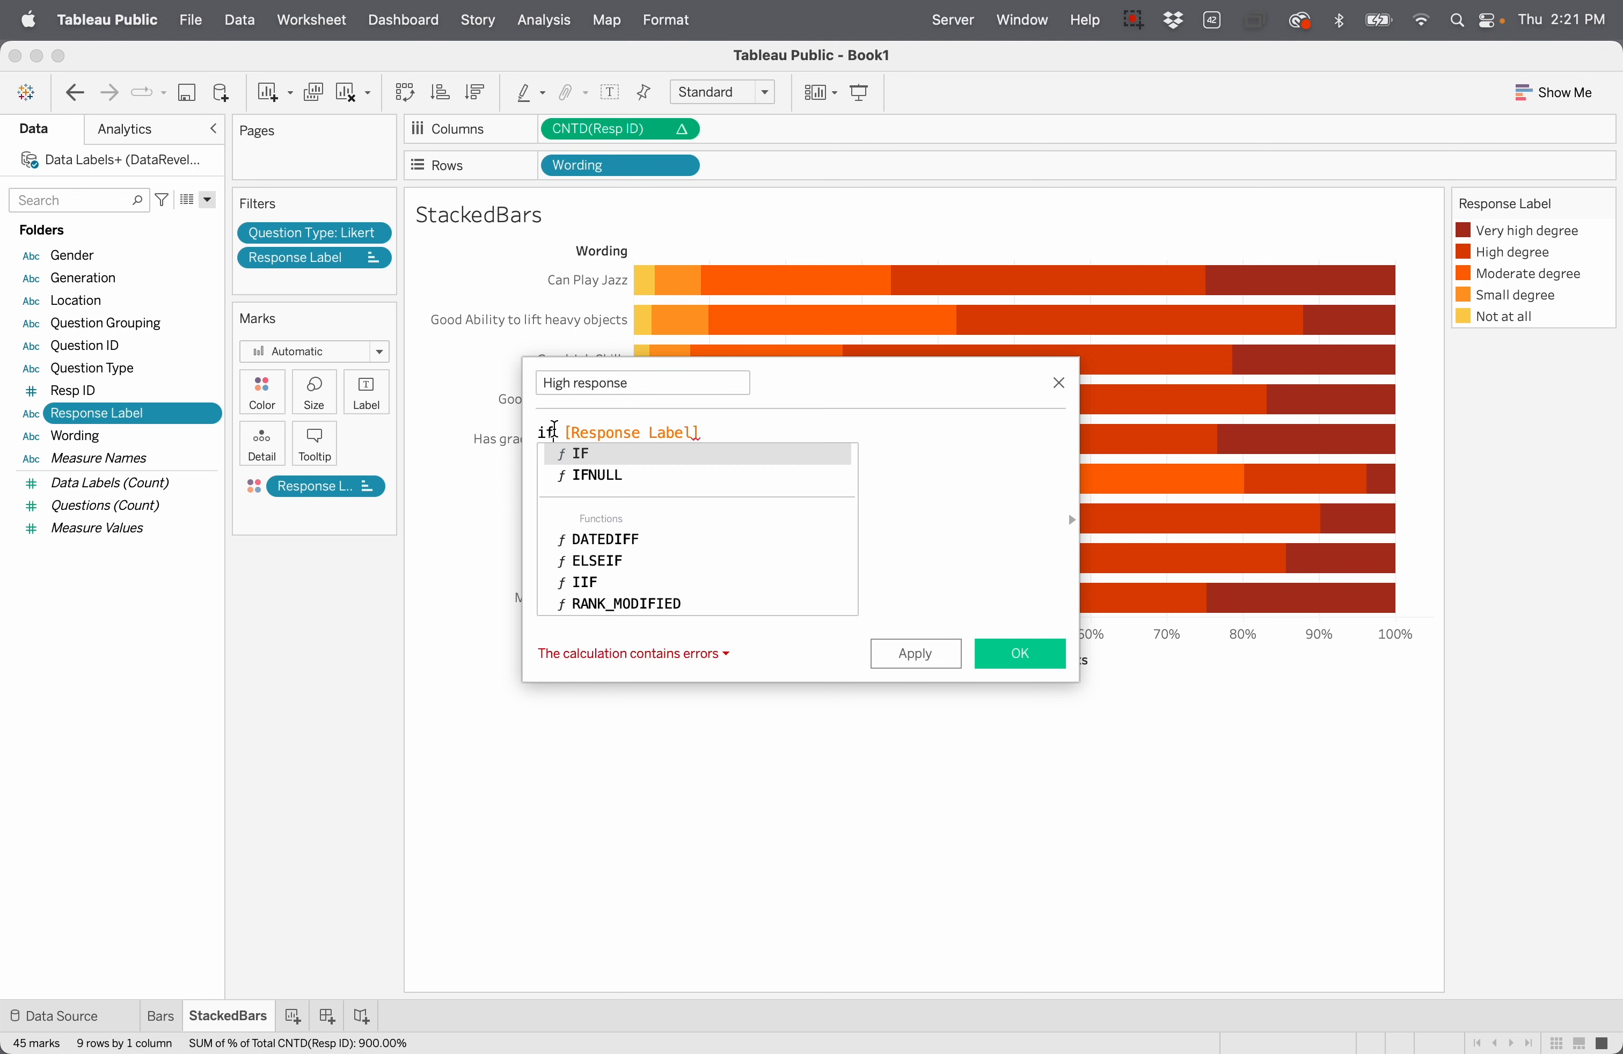
pyautogui.click(586, 457)
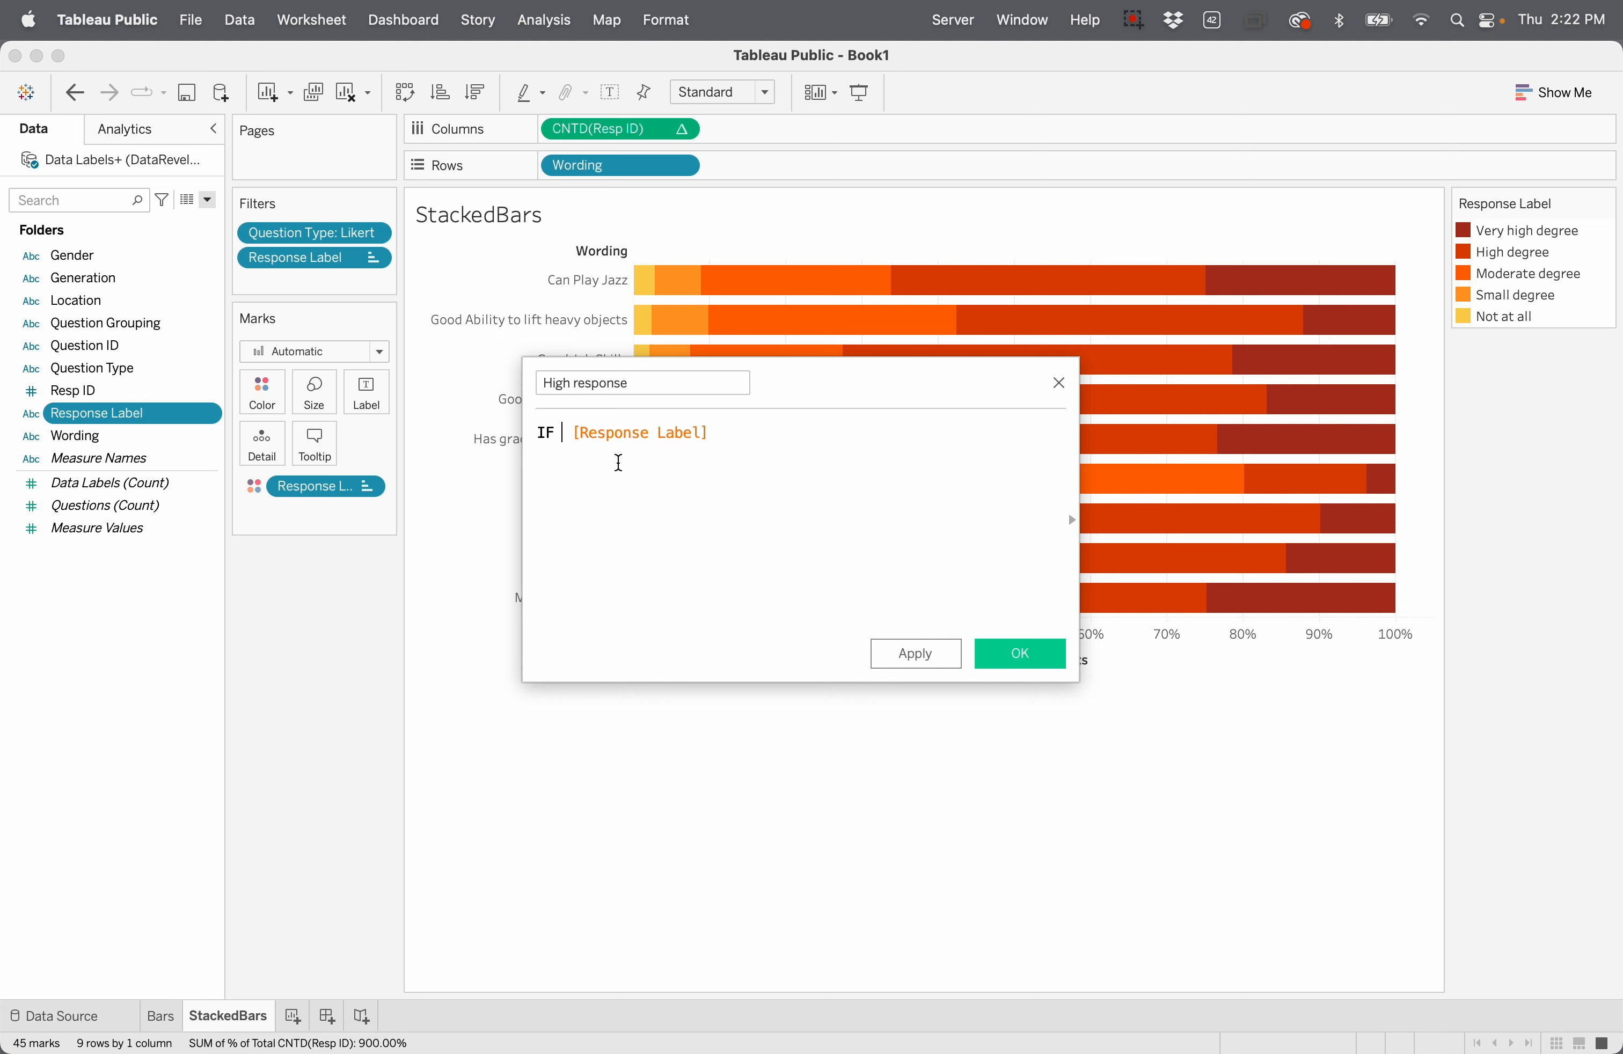
pyautogui.click(722, 433)
pyautogui.write('==""')
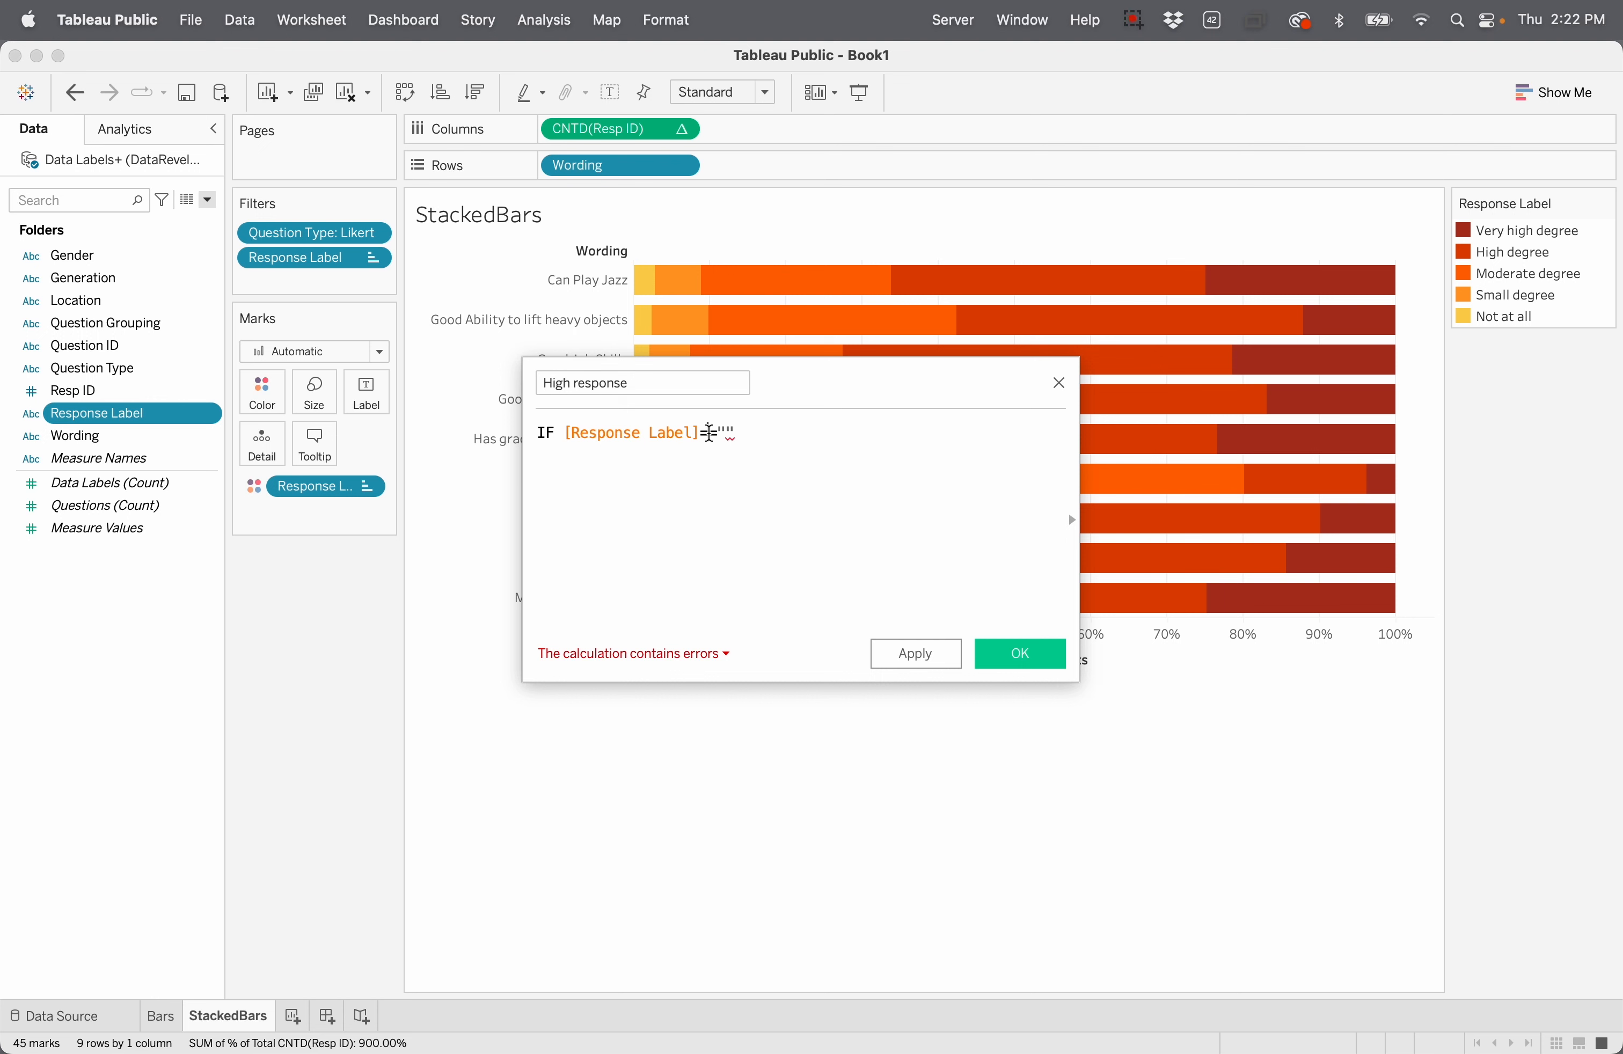
pyautogui.press('BackSpace')
pyautogui.write('="Ver')
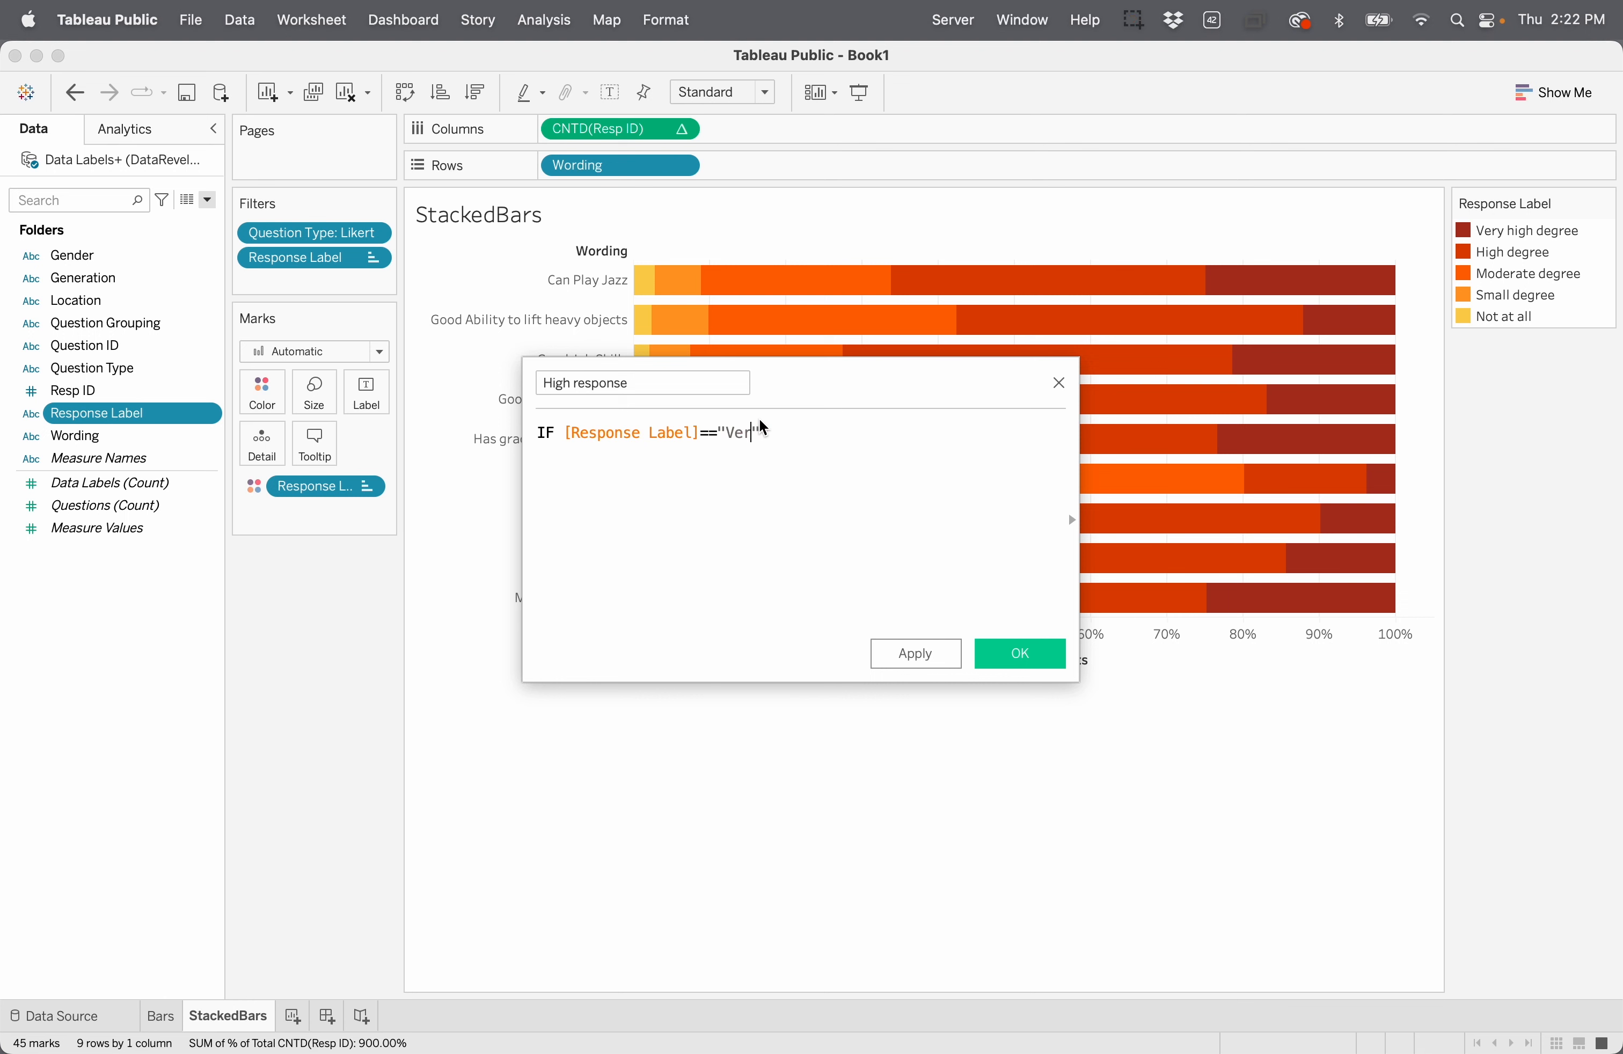
pyautogui.write('y high degree')
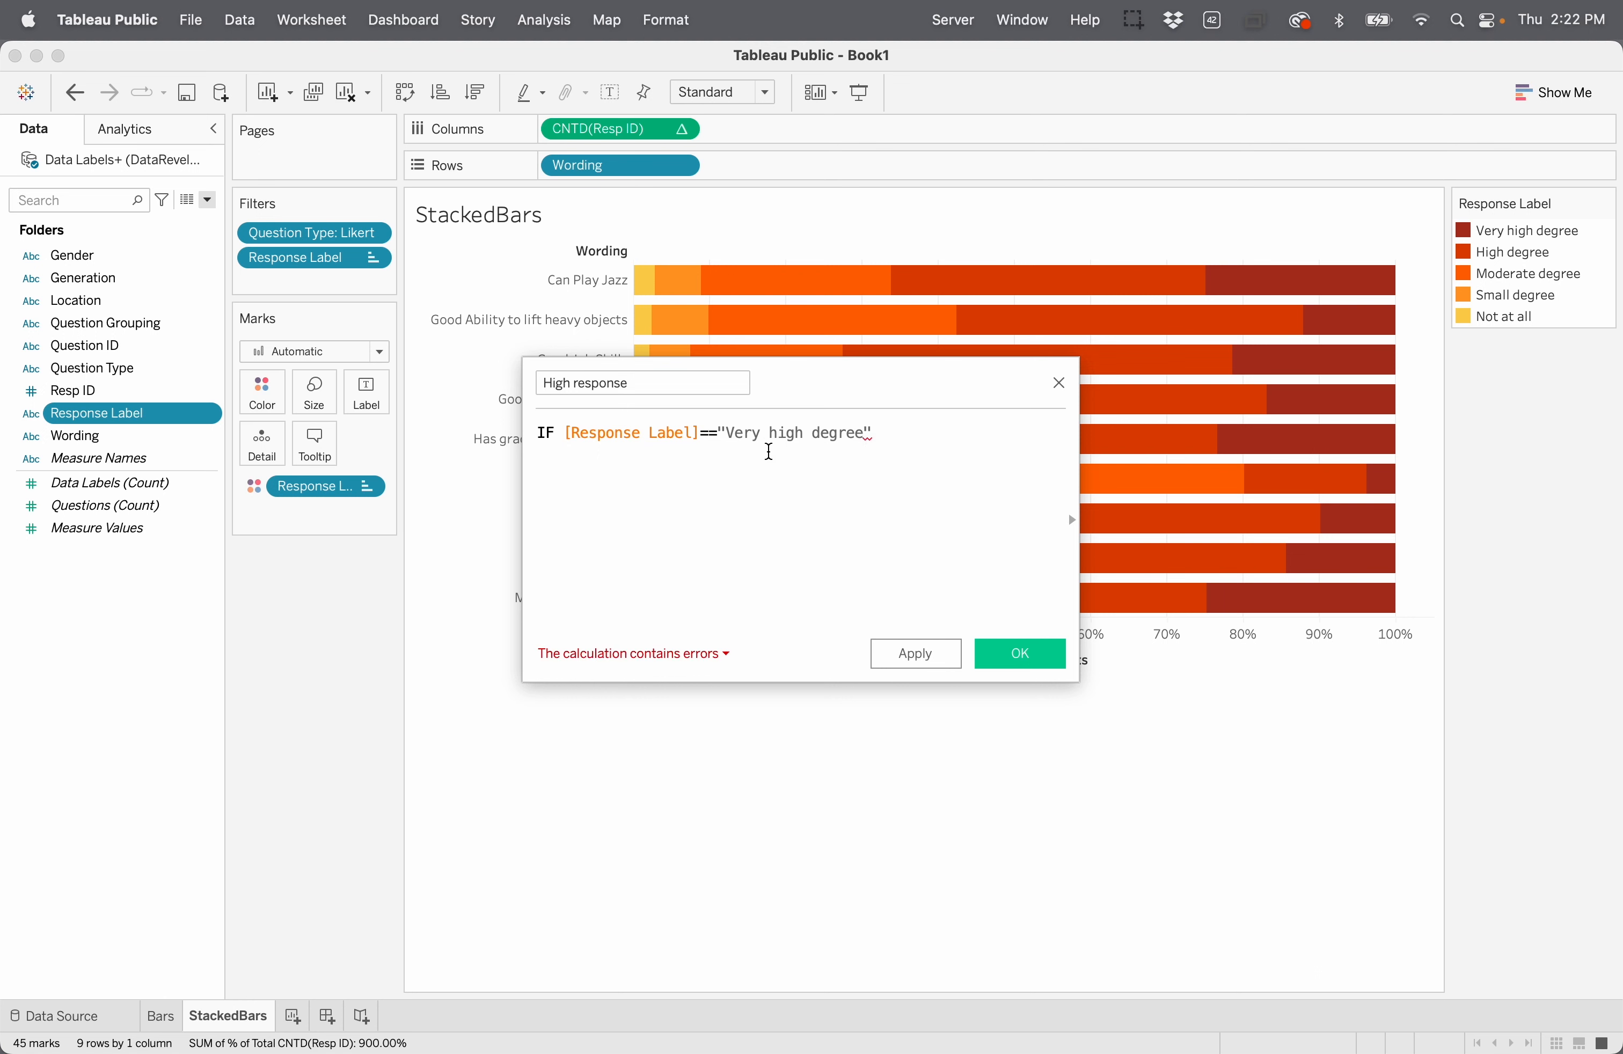
# Step: Add a second line to the formula with the condition OR [Response Label]=="High degree"
pyautogui.click(902, 436)
pyautogui.press('Return')
pyautogui.write('or')
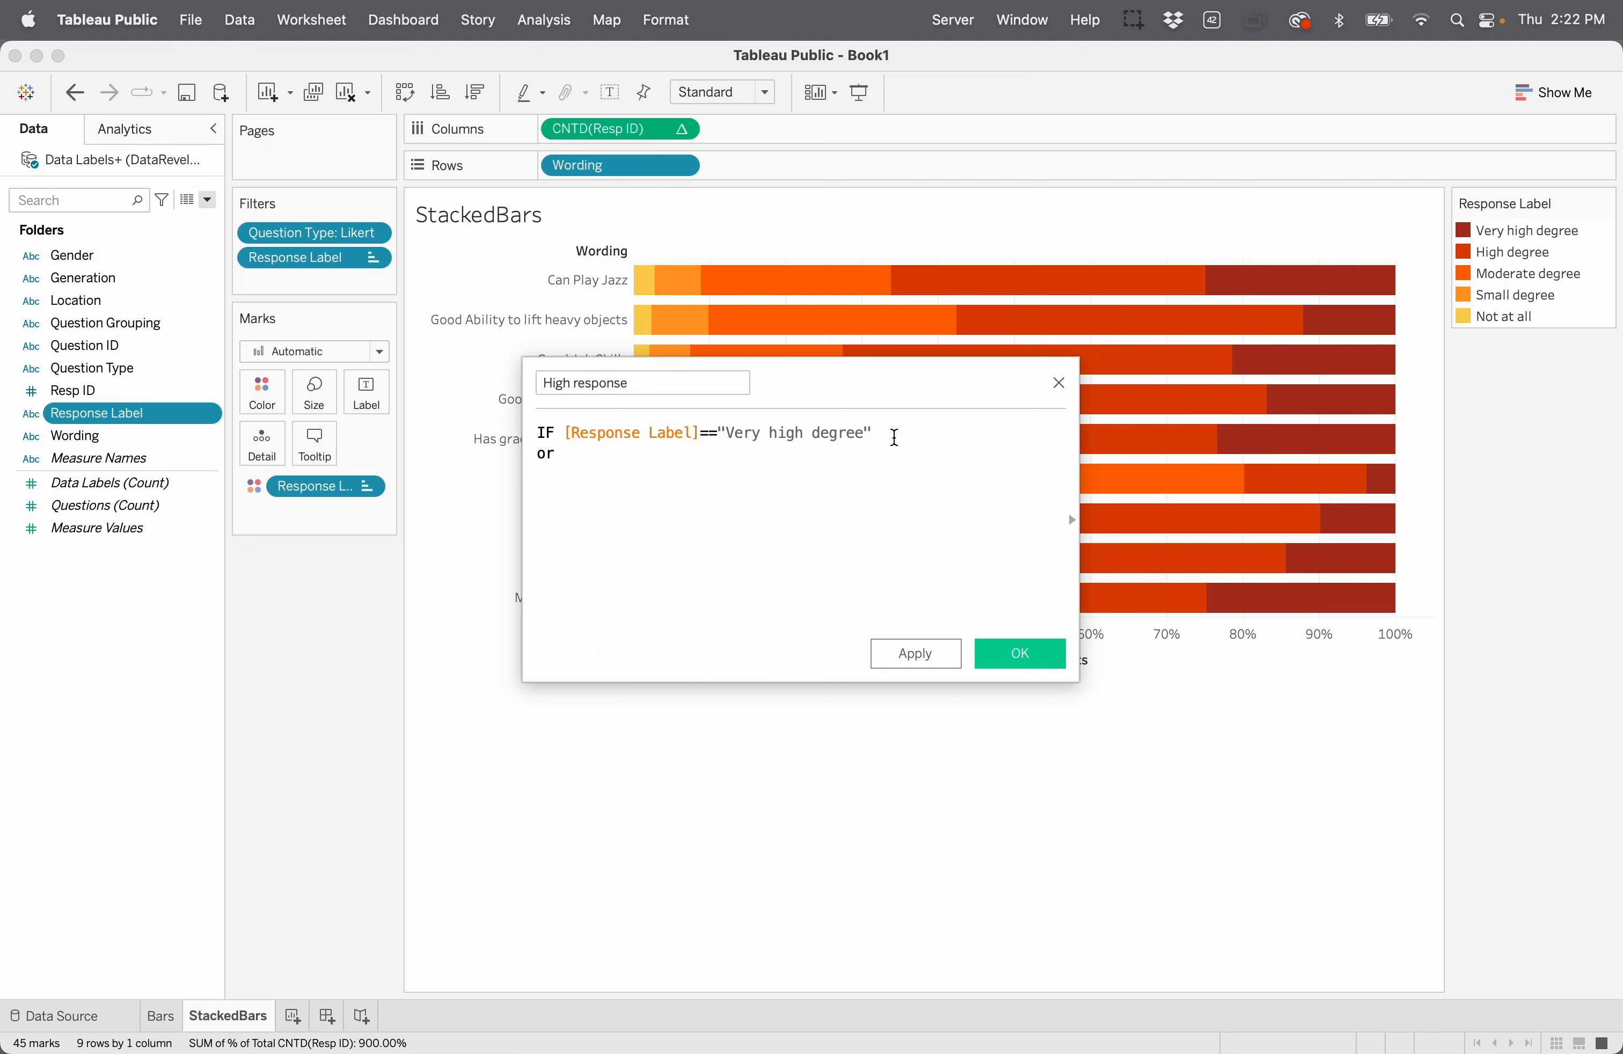
pyautogui.press('BackSpace')
pyautogui.write('r')
pyautogui.press('BackSpace')
pyautogui.press('Return')
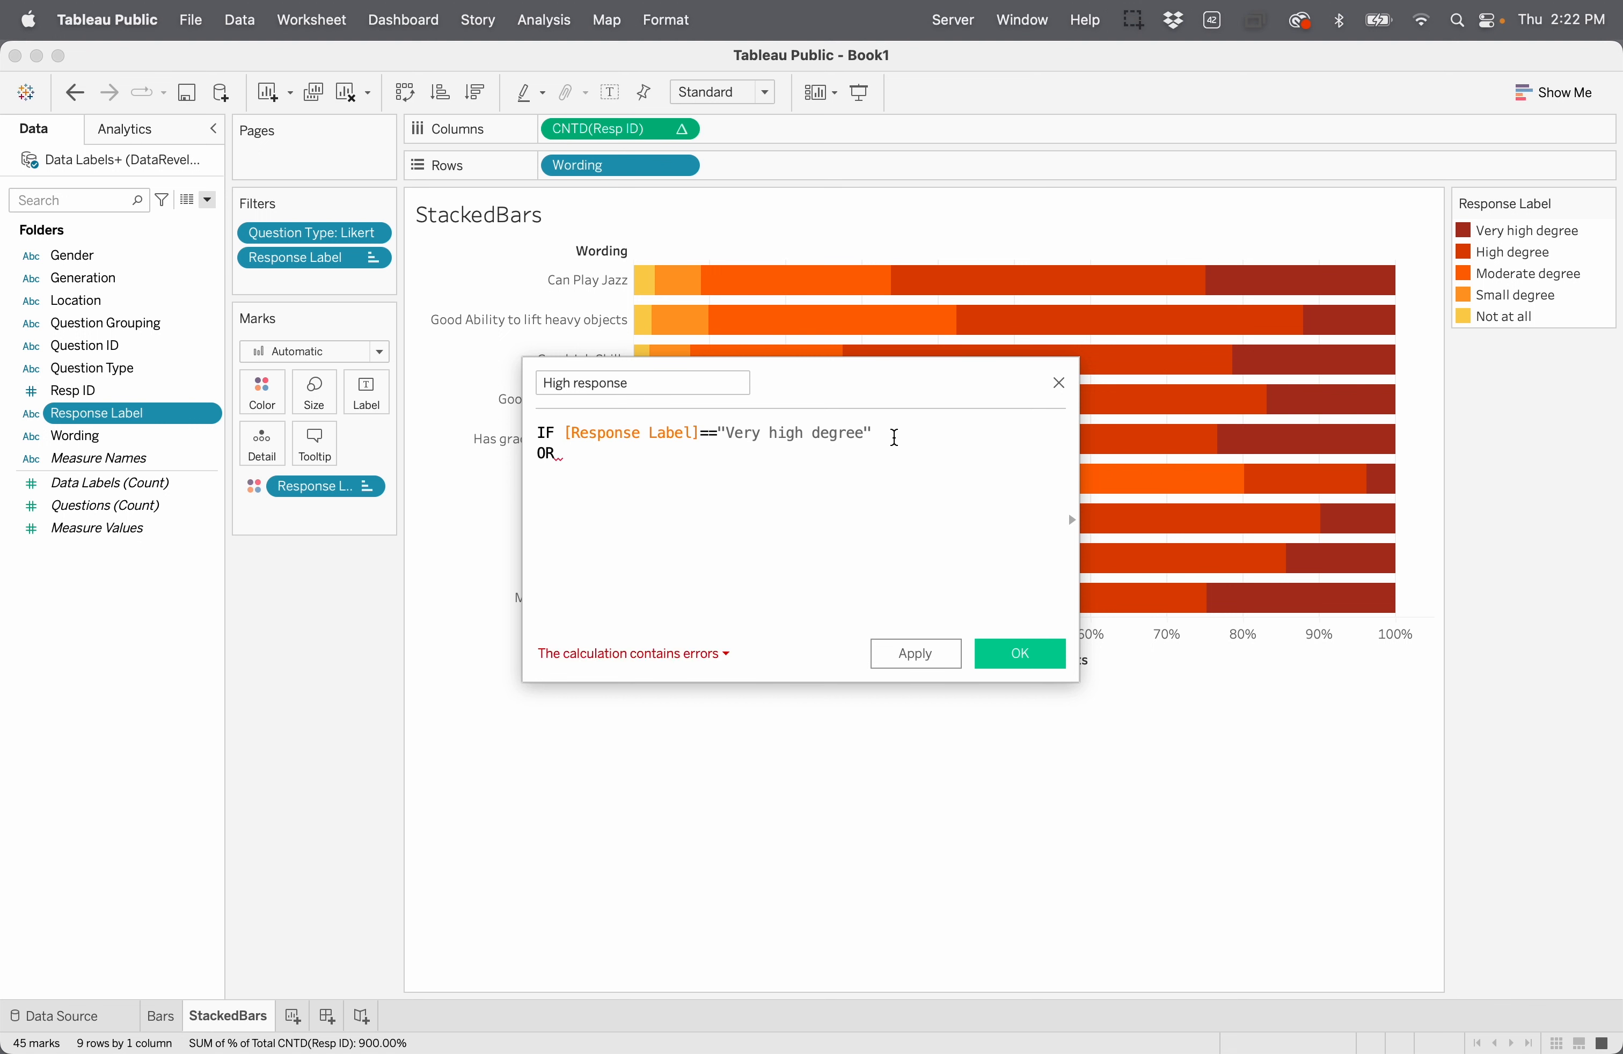
pyautogui.write('res')
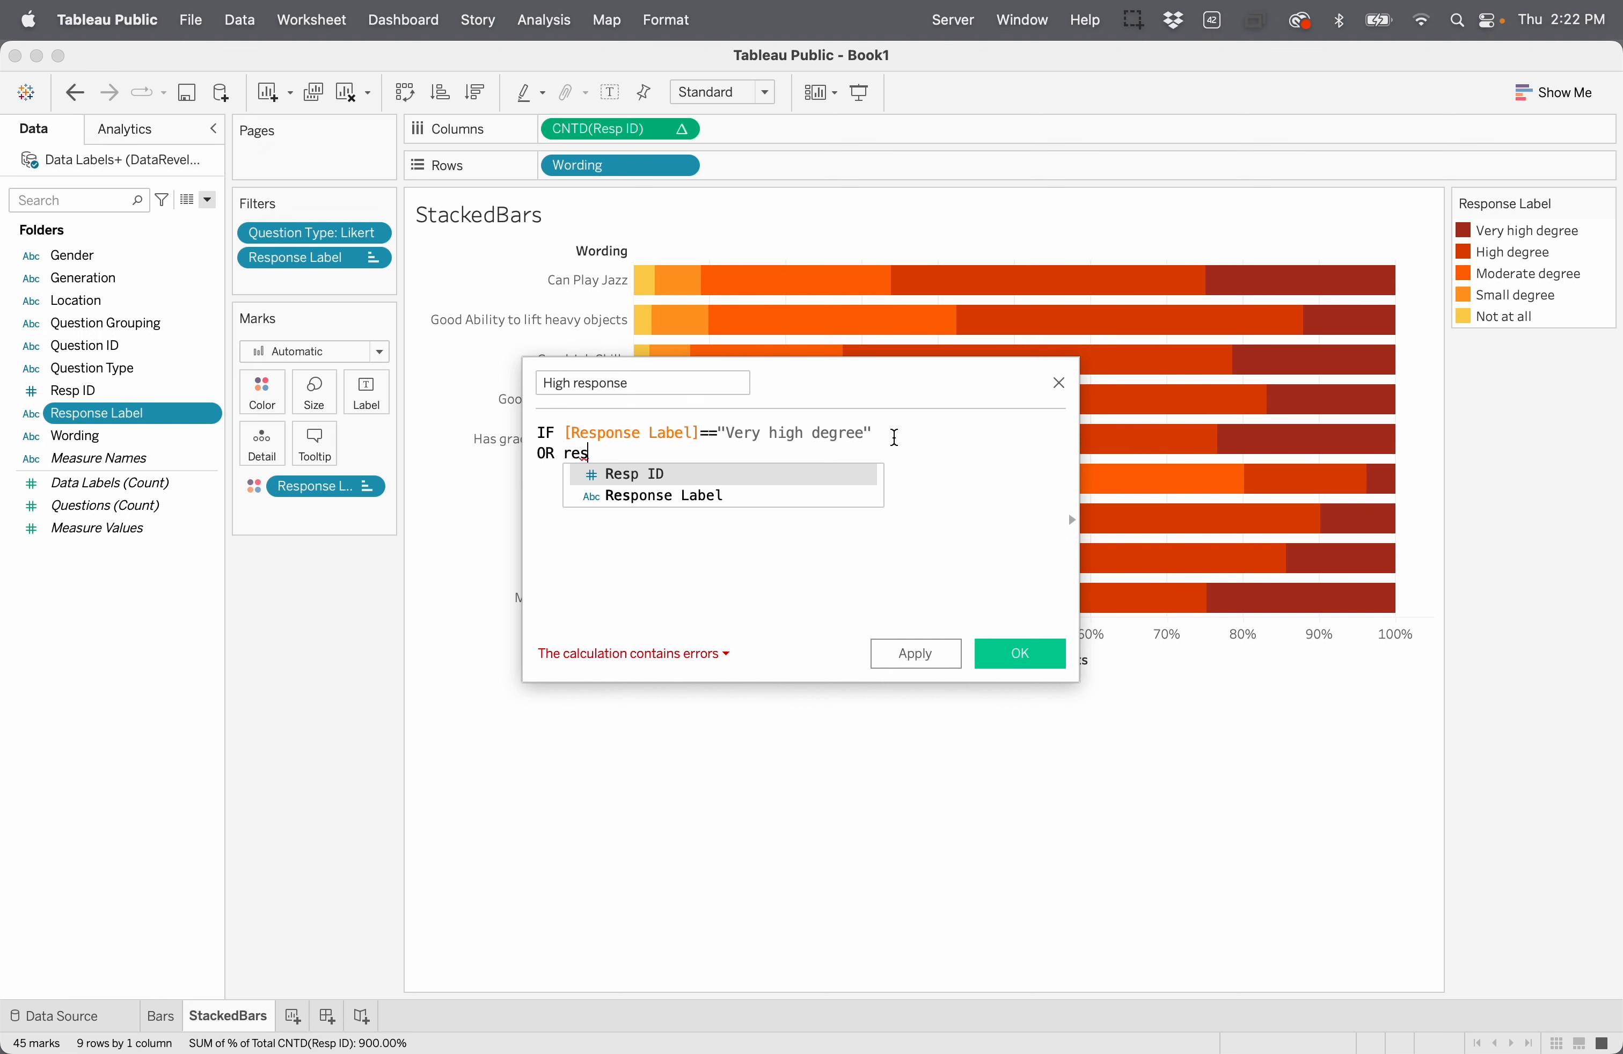
pyautogui.press('Down')
pyautogui.press('Return')
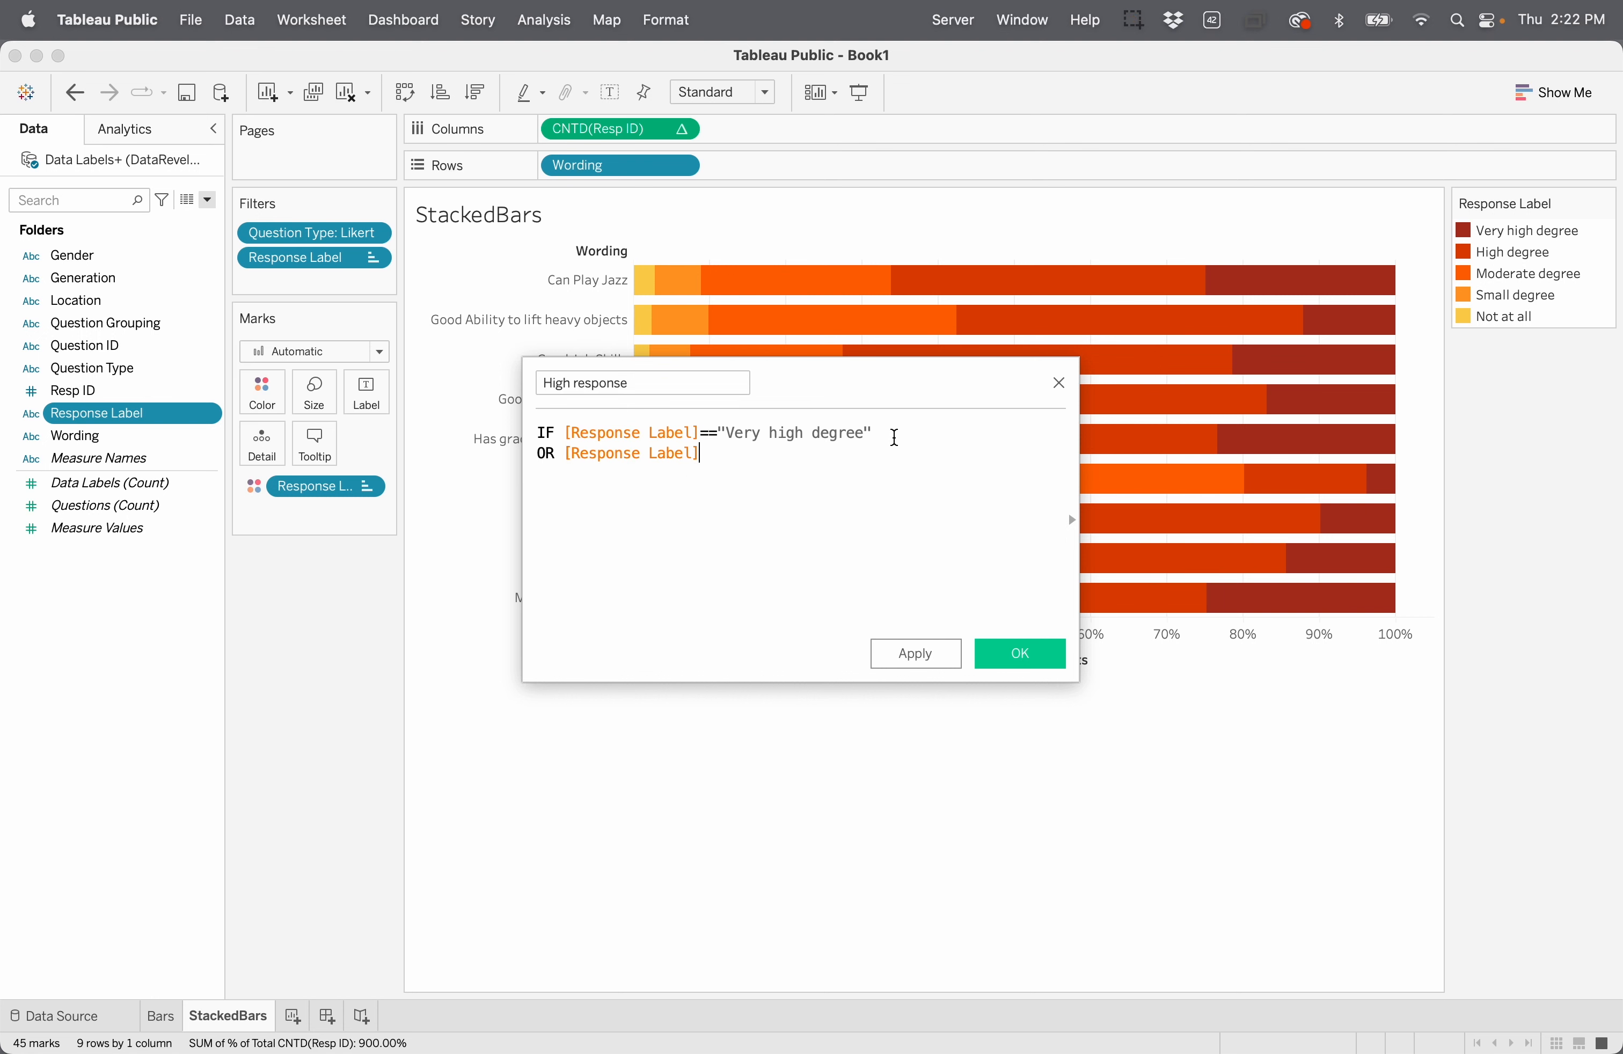
pyautogui.write('=="High degree"')
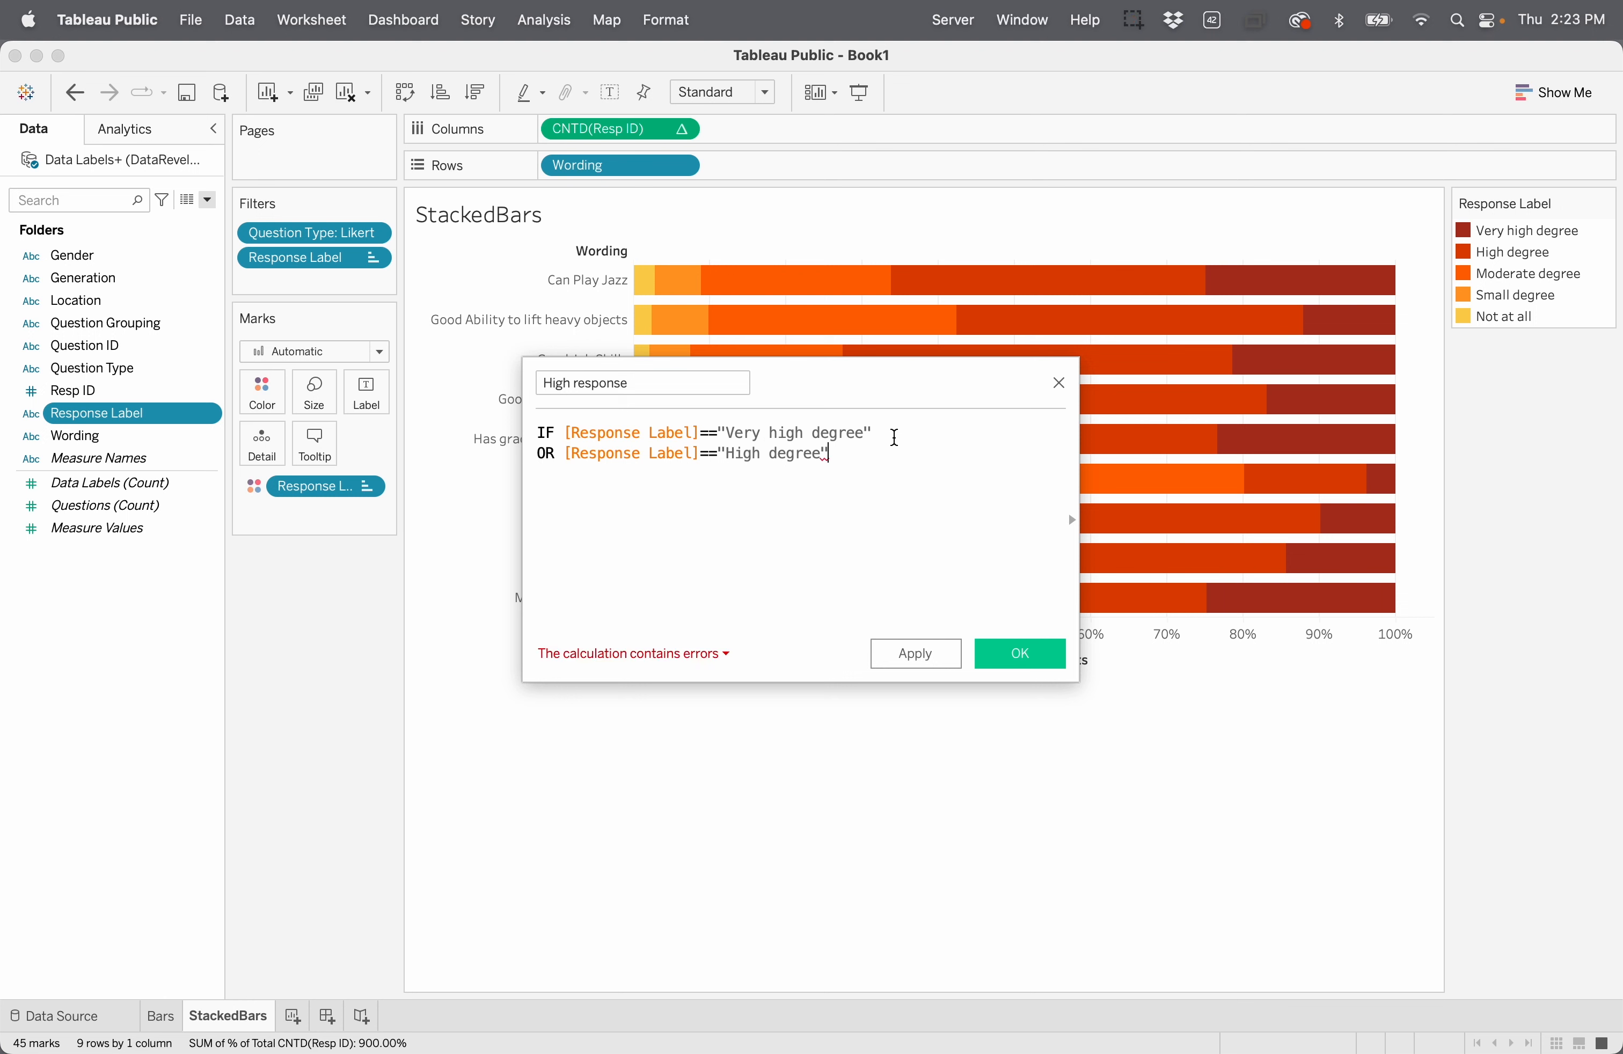
# Step: Finish the formula with THEN 1, ELSE 0 and END on separate lines, and save the calculated field
pyautogui.press('Return')
pyautogui.write('THEN 1')
pyautogui.press('Return')
pyautogui.write('ELSE ')
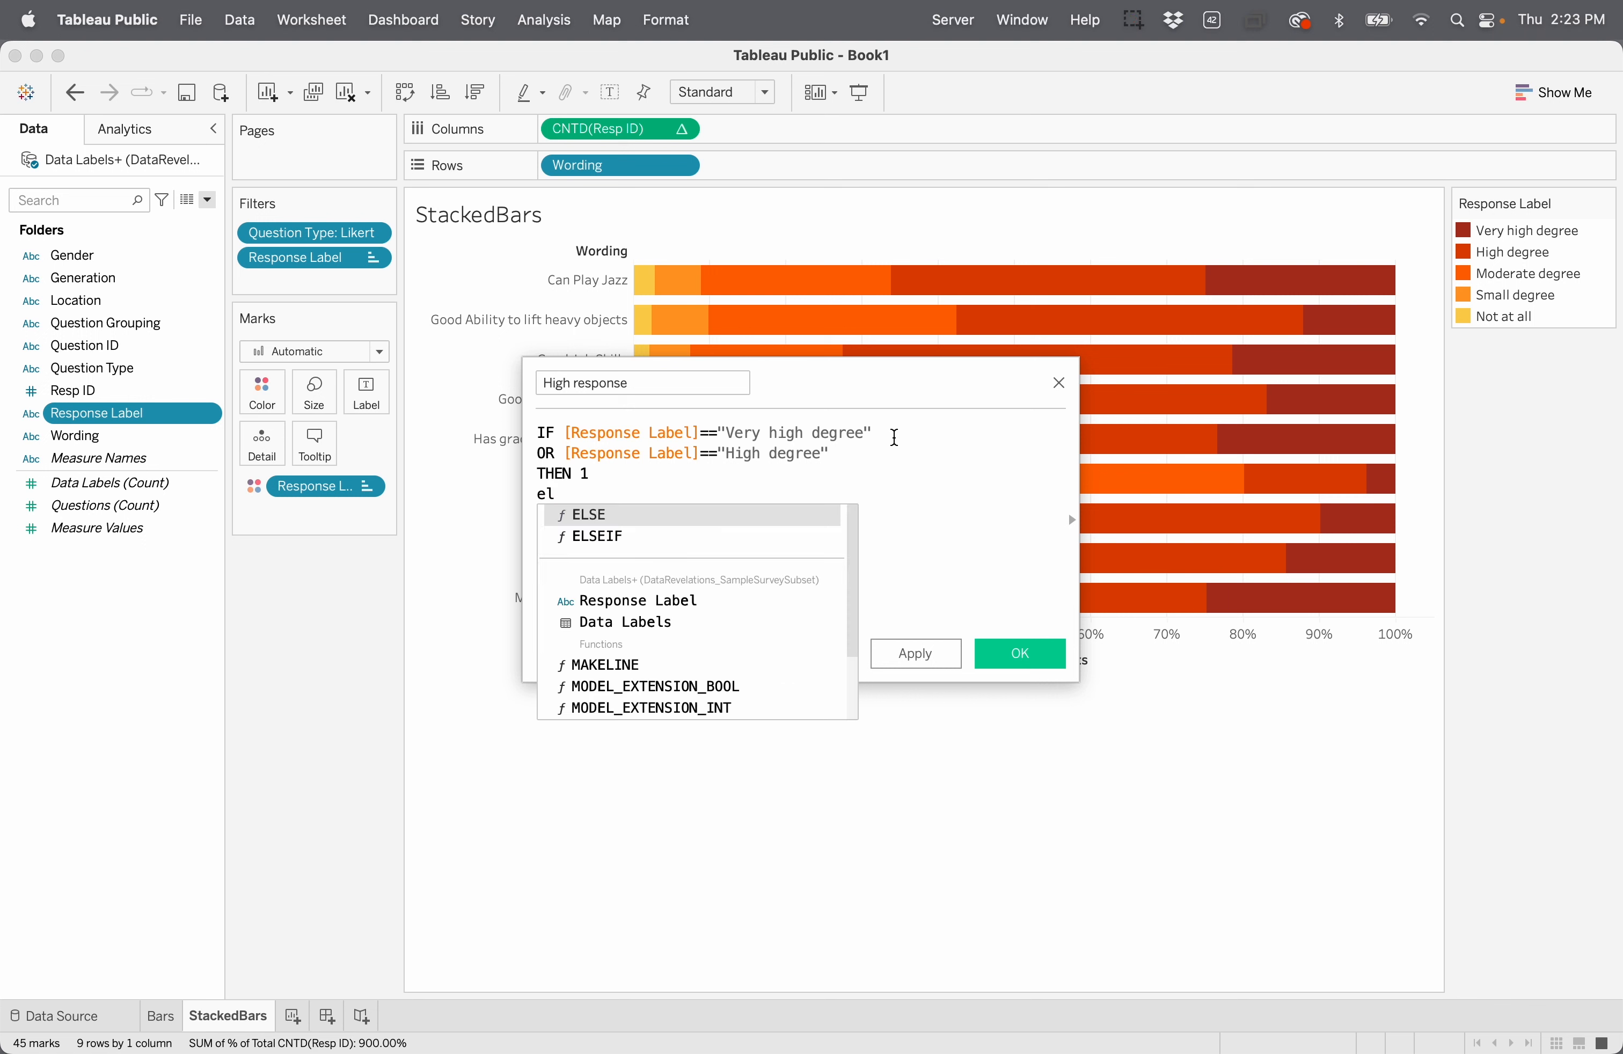
pyautogui.write('0')
pyautogui.press('Return')
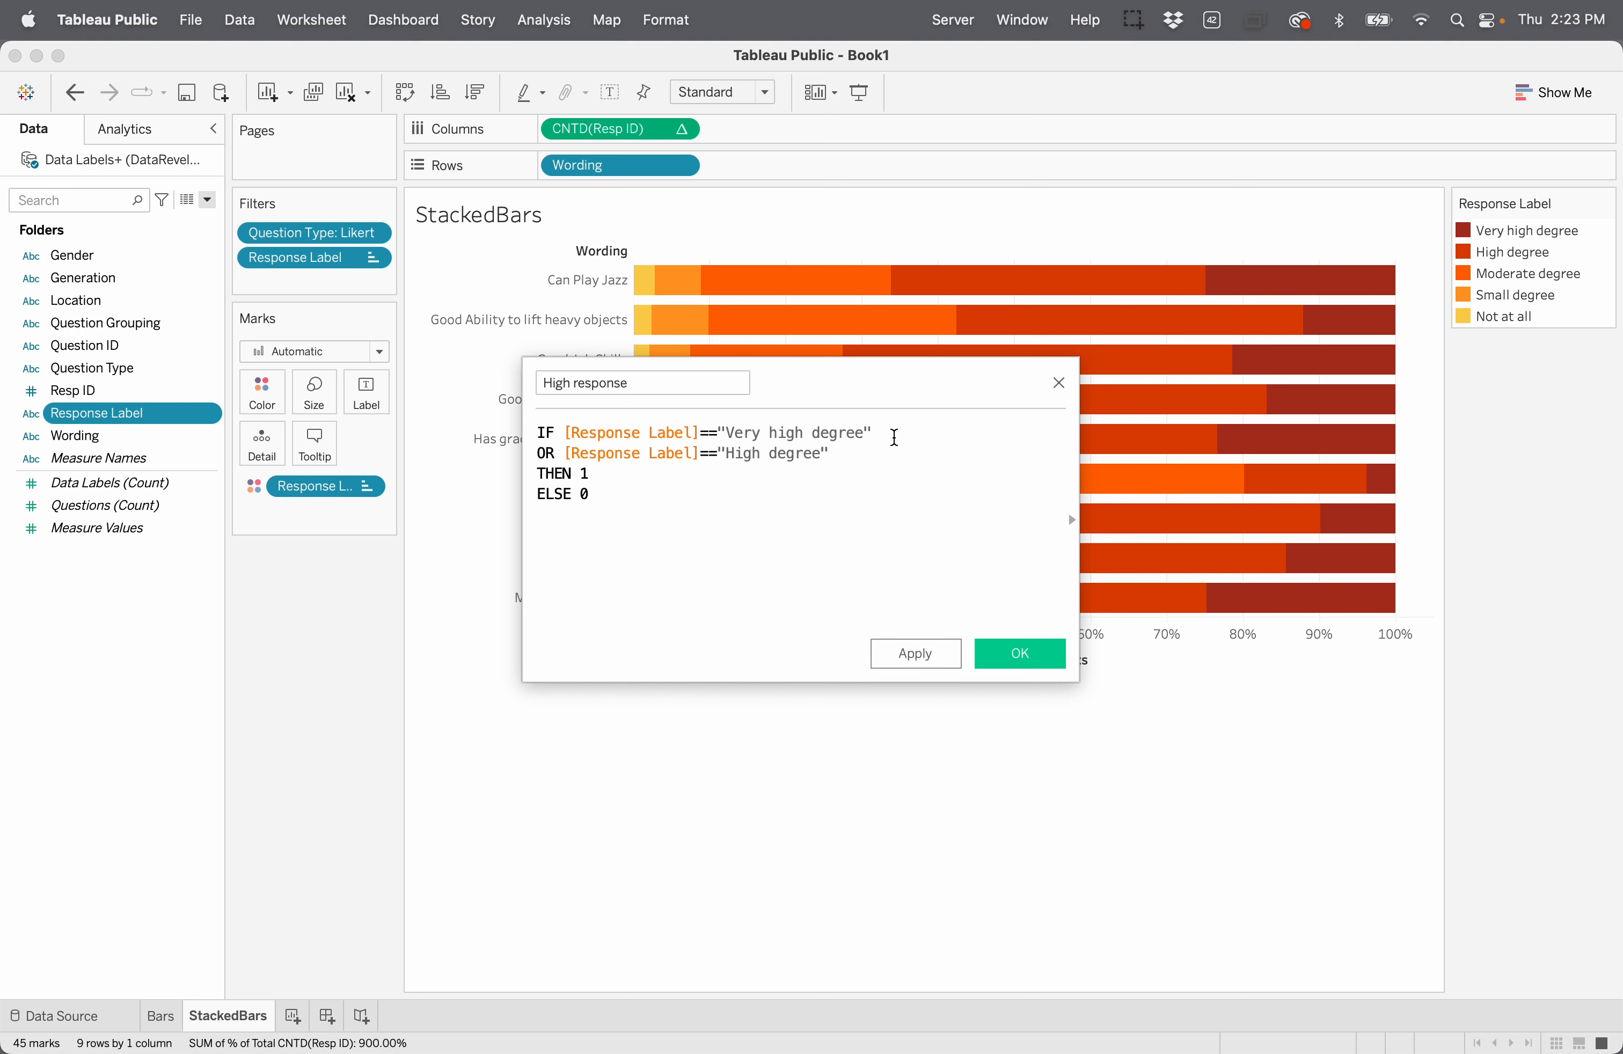
pyautogui.write('END')
pyautogui.click(1017, 656)
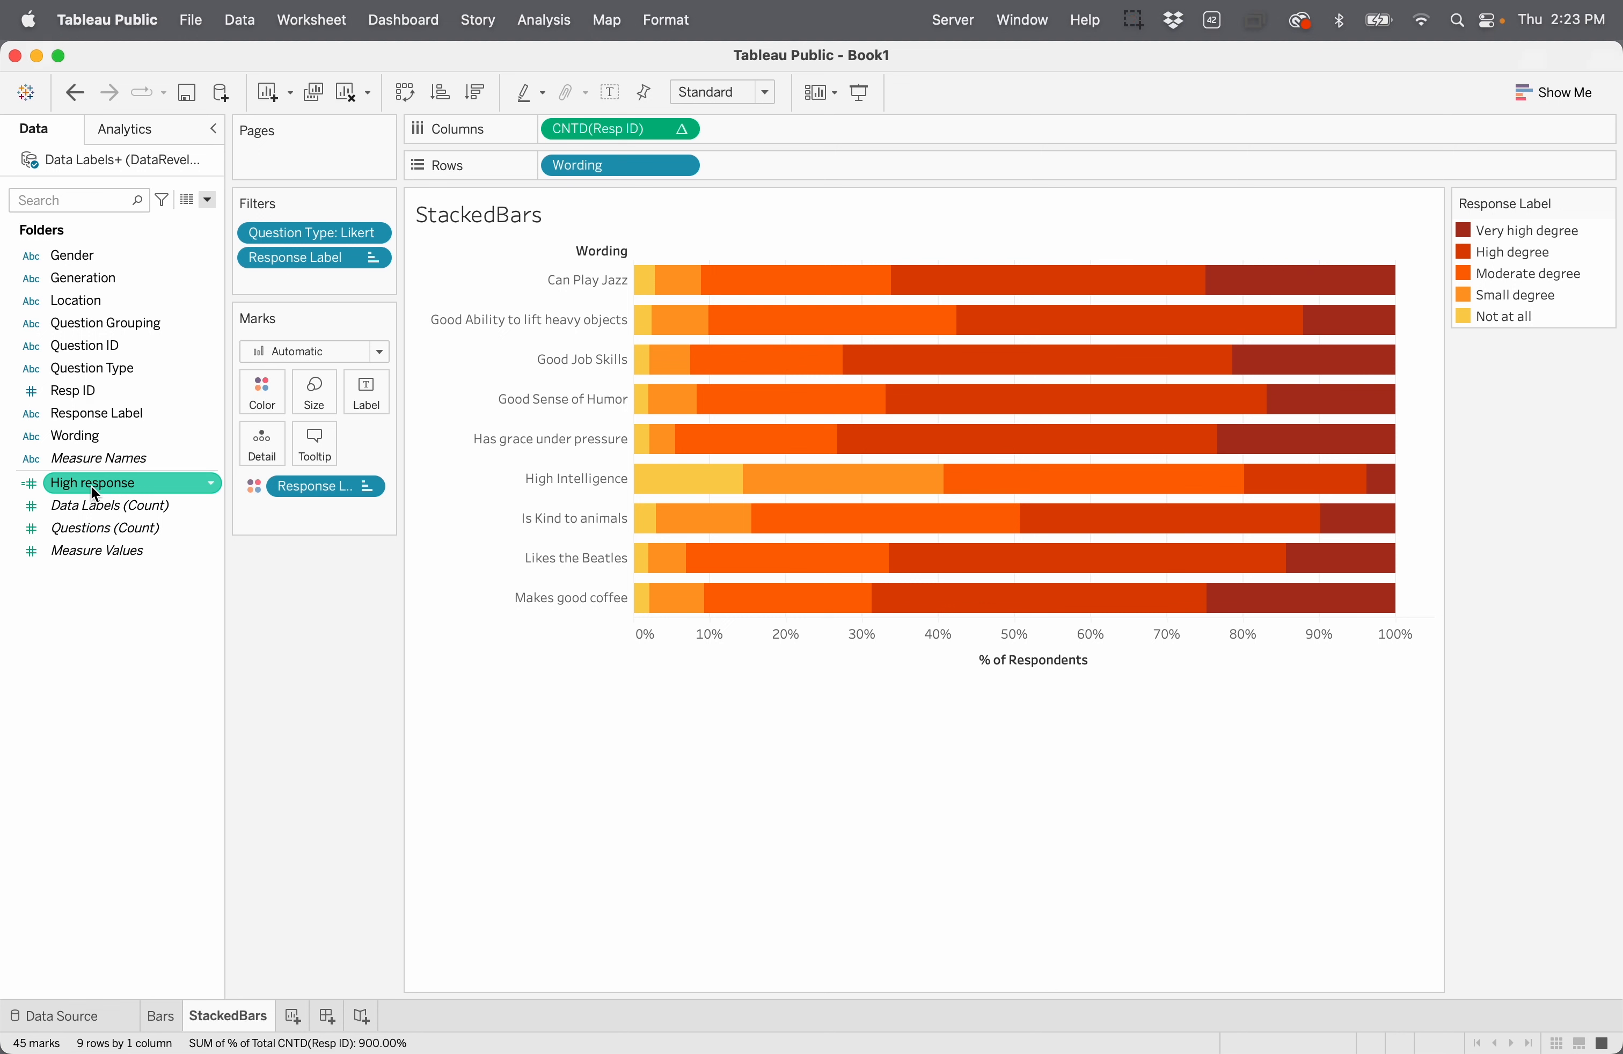
# Step: Add High response to Columns after the distinct count of Resp ID and aggregate it as Average
pyautogui.moveTo(91, 486); pyautogui.dragTo(760, 134)
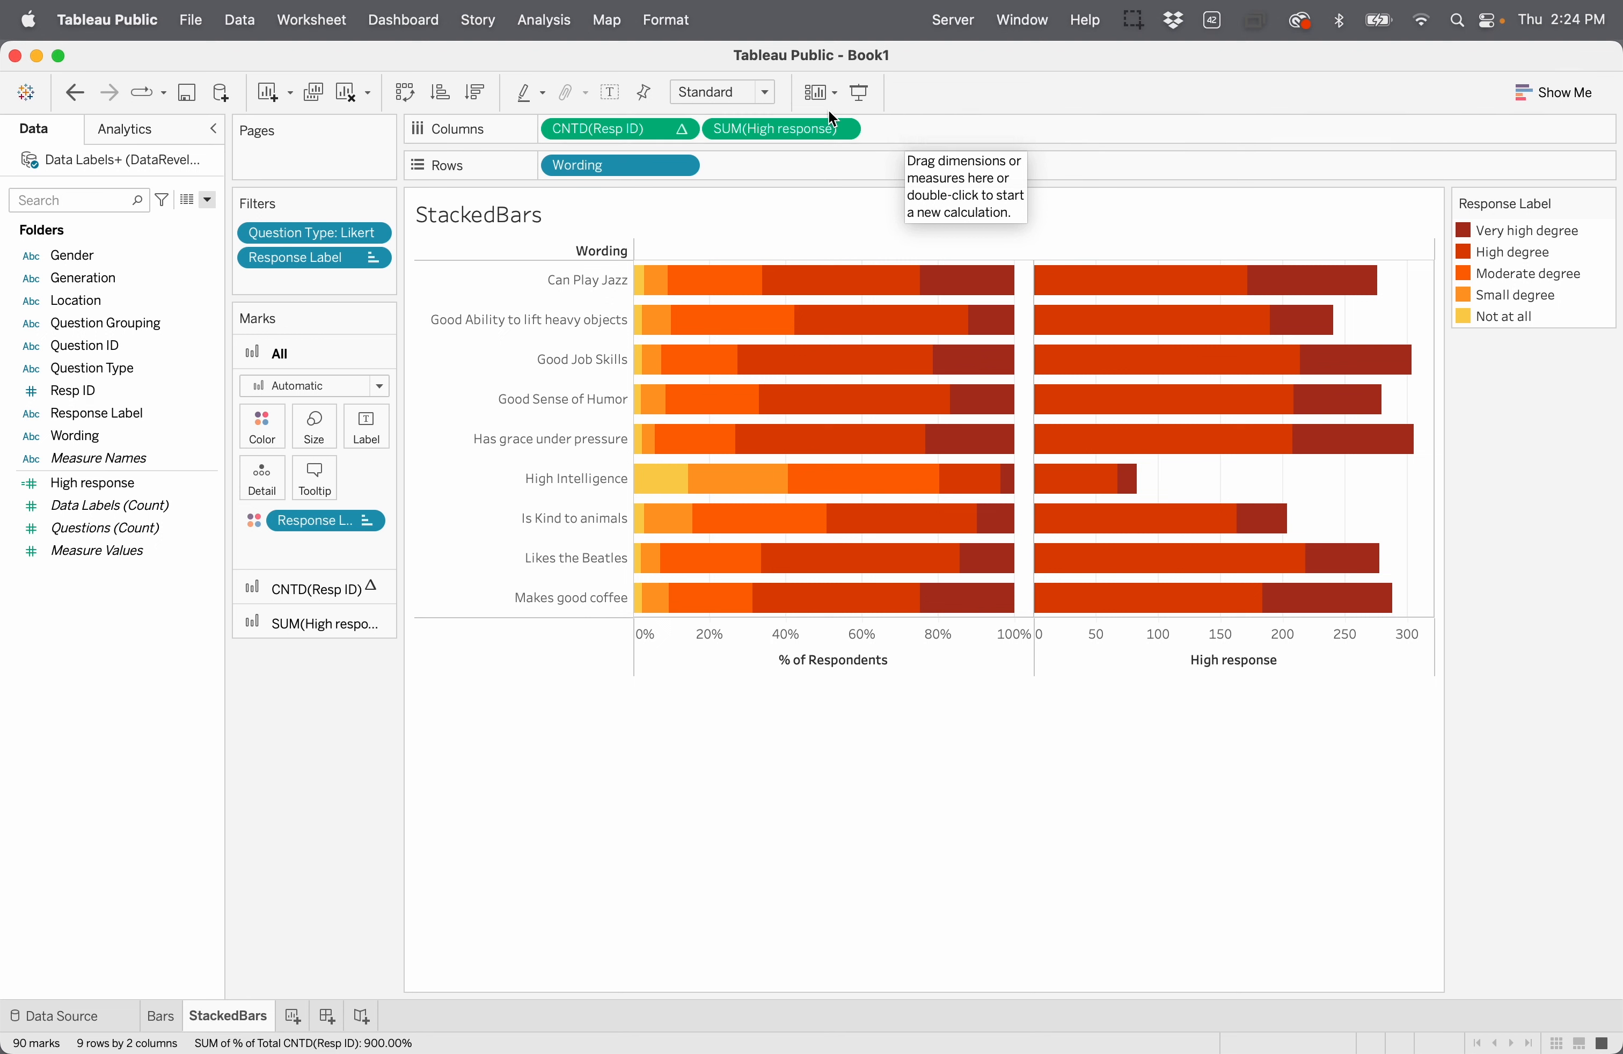
pyautogui.click(844, 130)
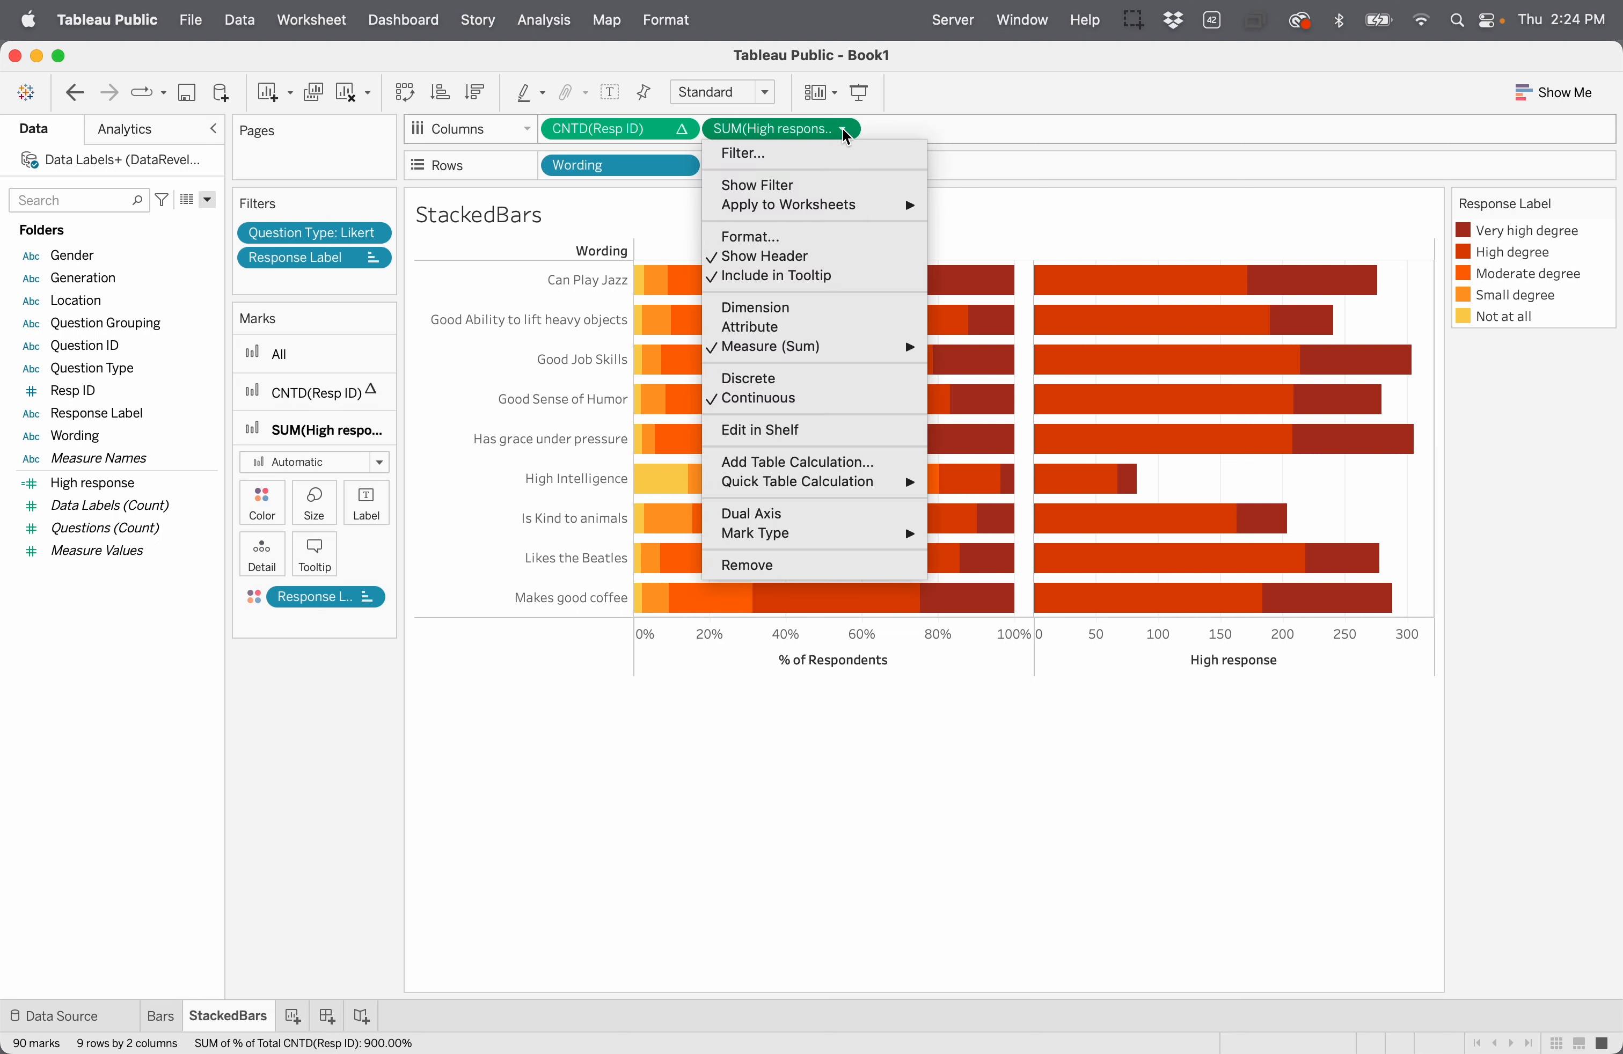
pyautogui.moveTo(826, 347)
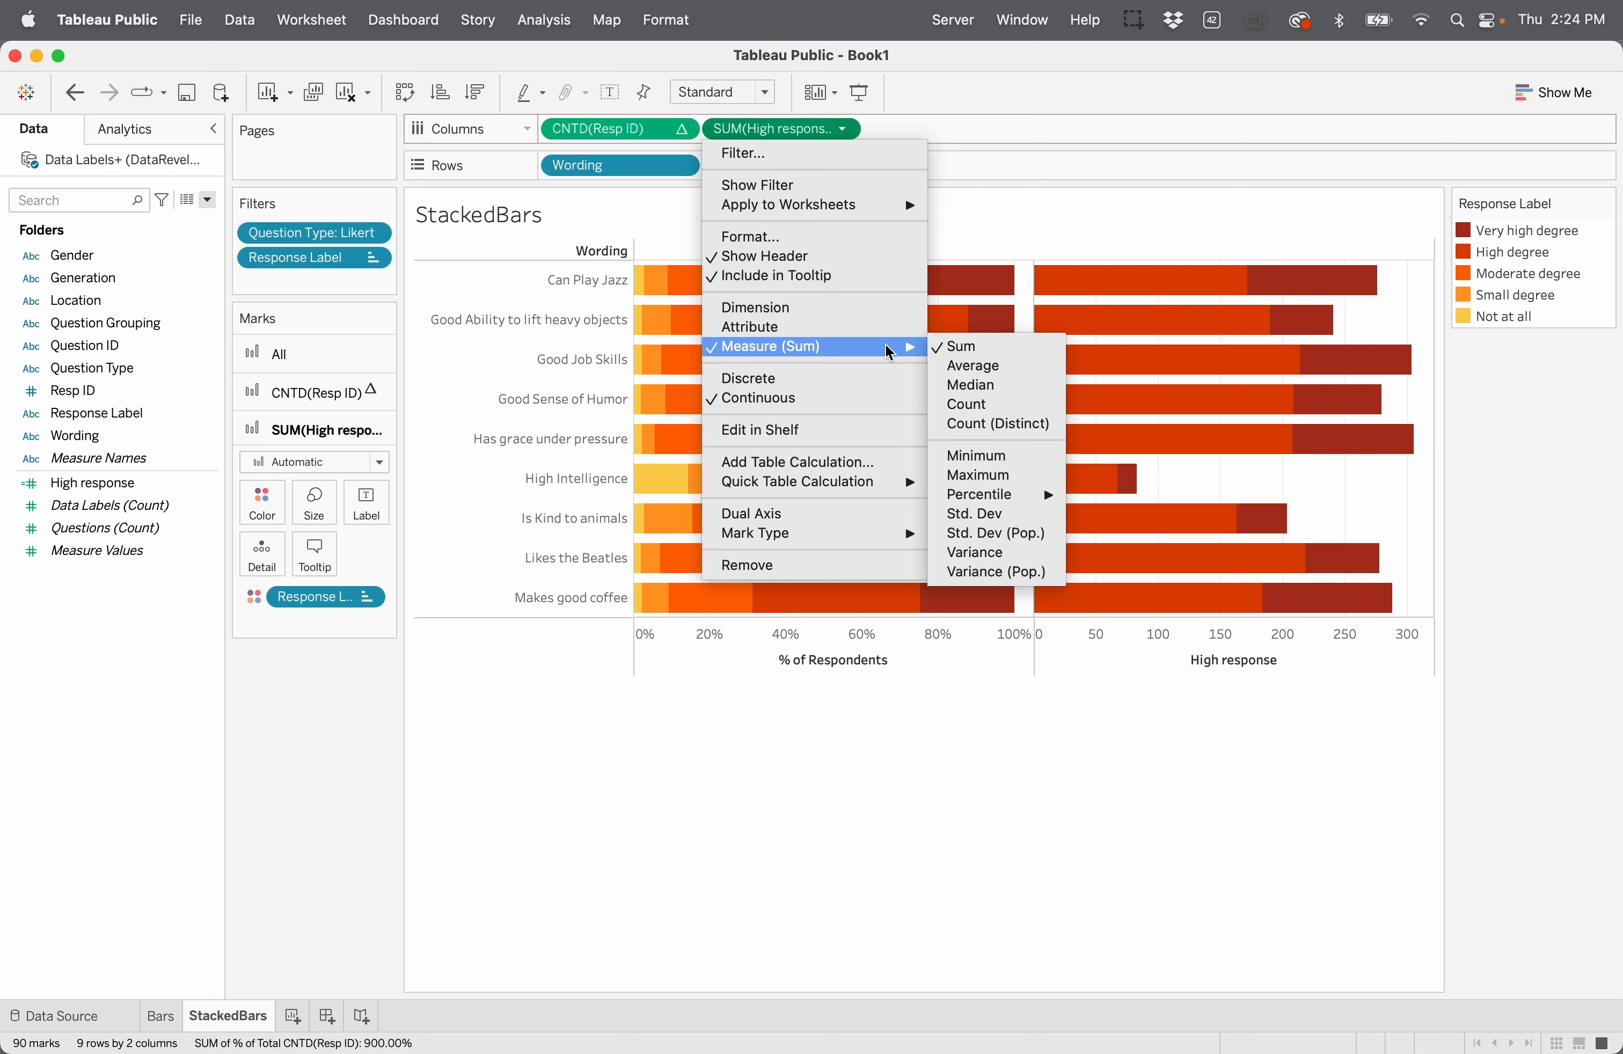
pyautogui.click(1027, 370)
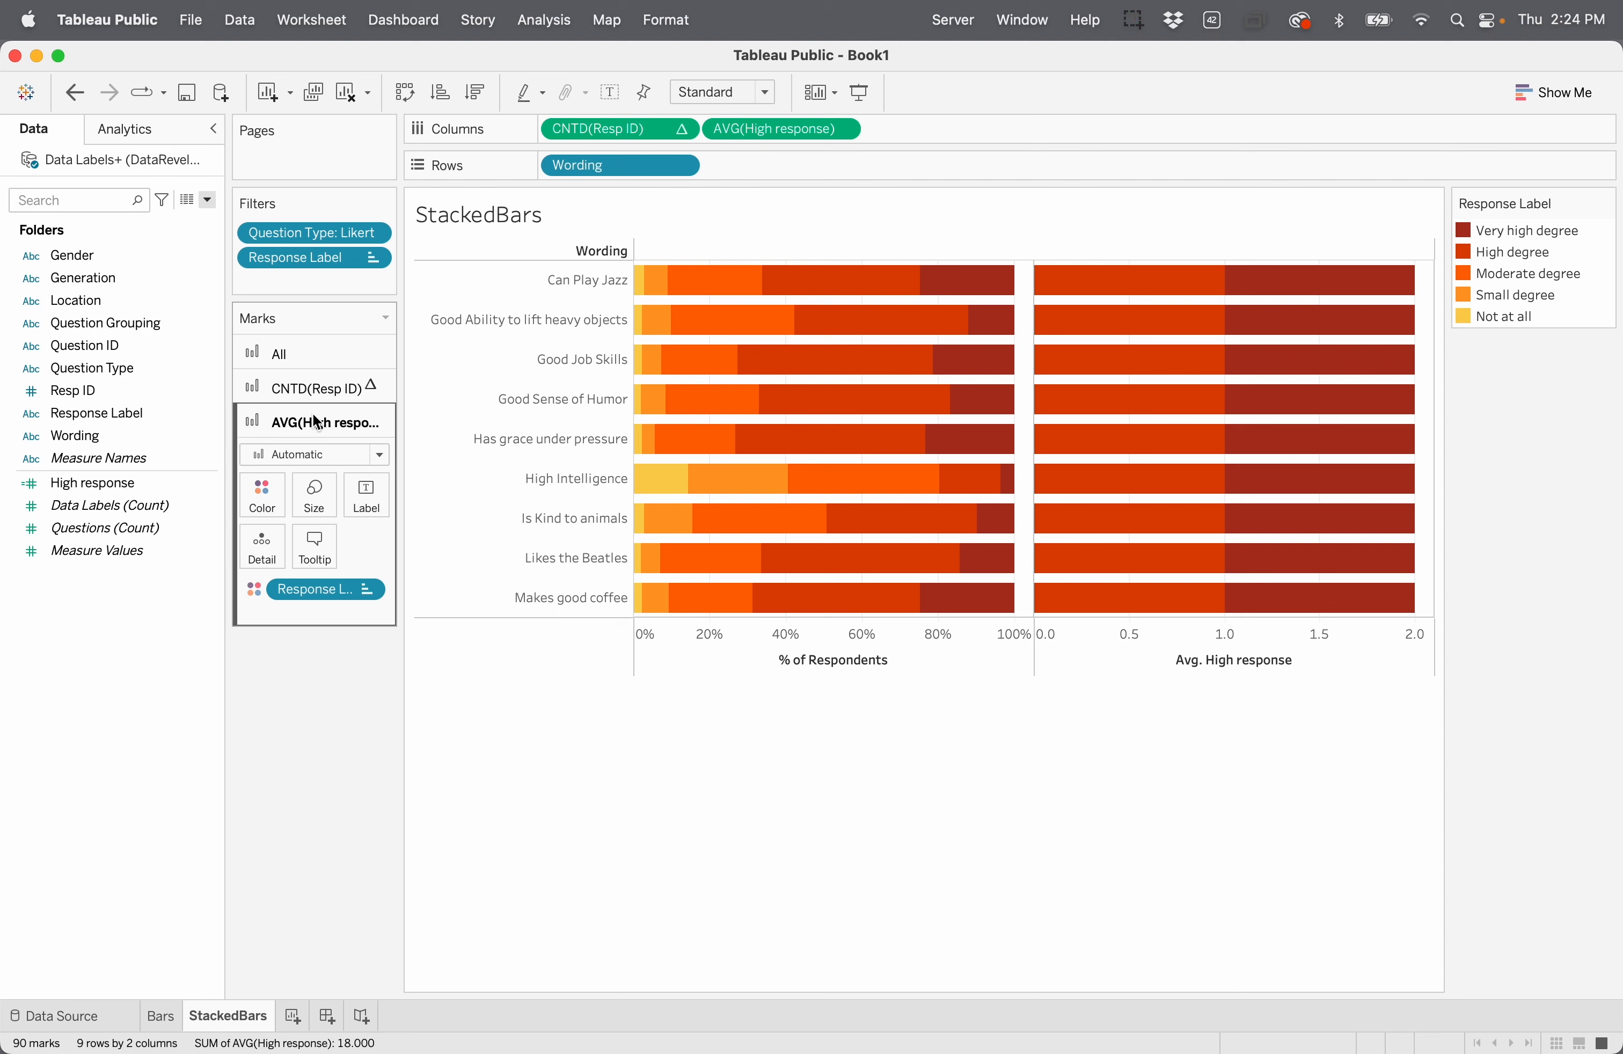
# Step: Remove the Response Label color breakdown from the average High response bars only
pyautogui.click(304, 357)
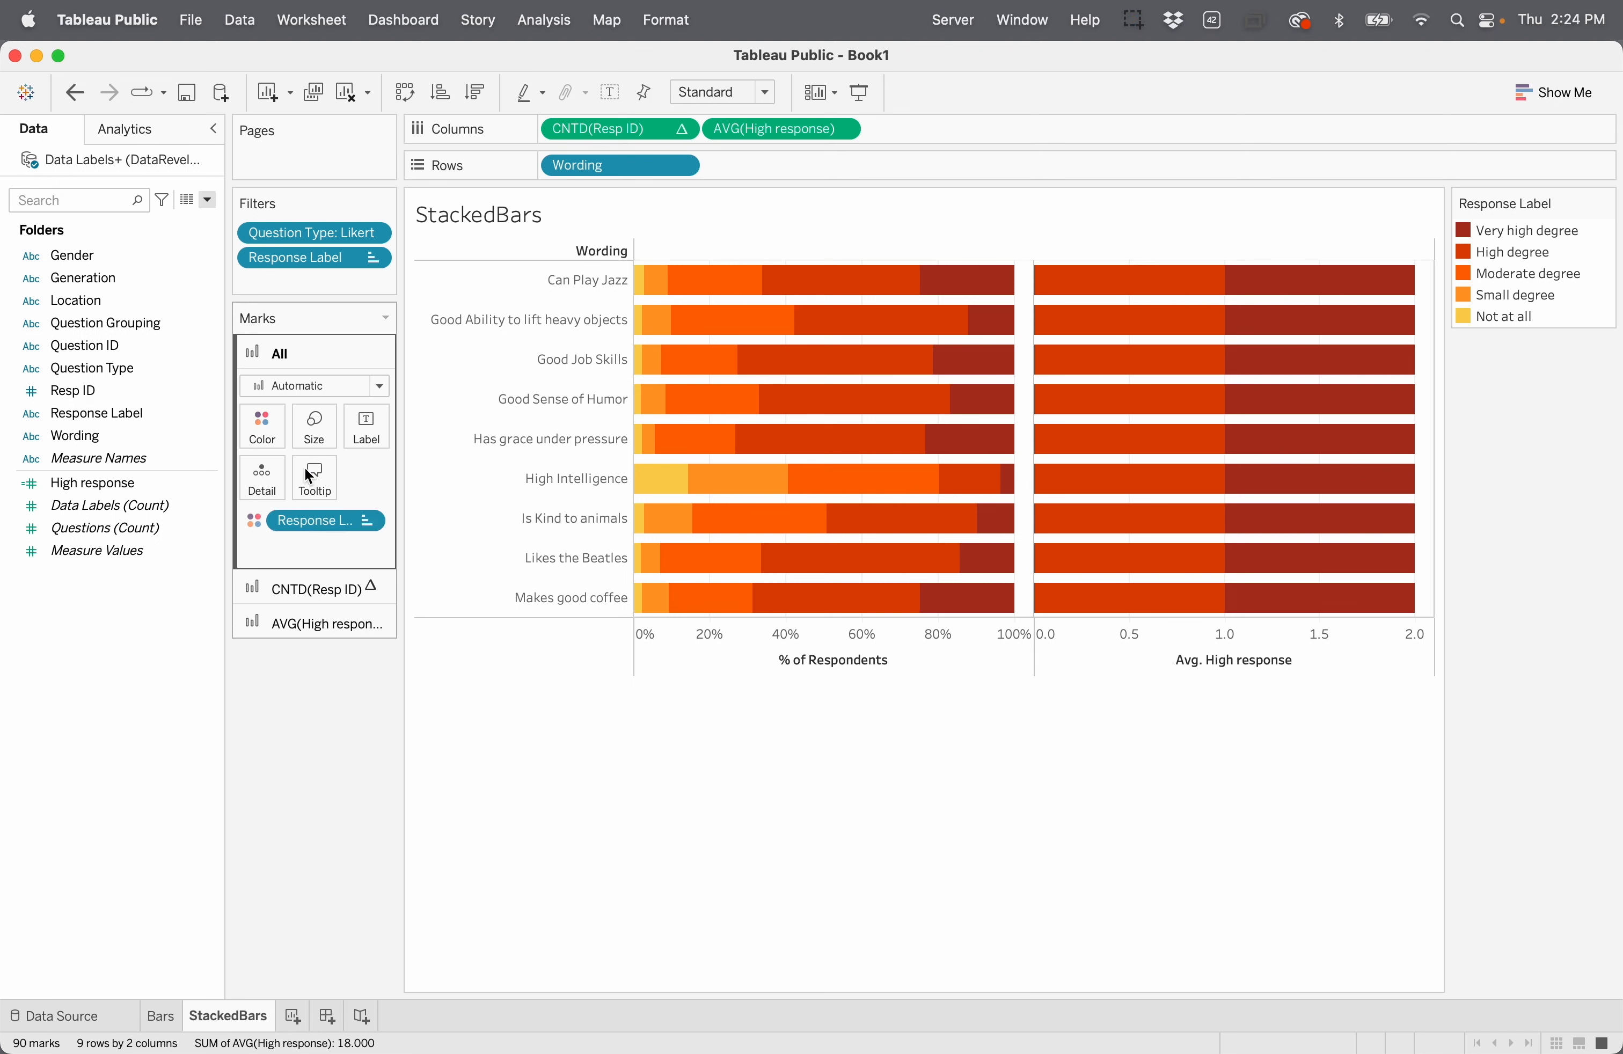
pyautogui.click(313, 590)
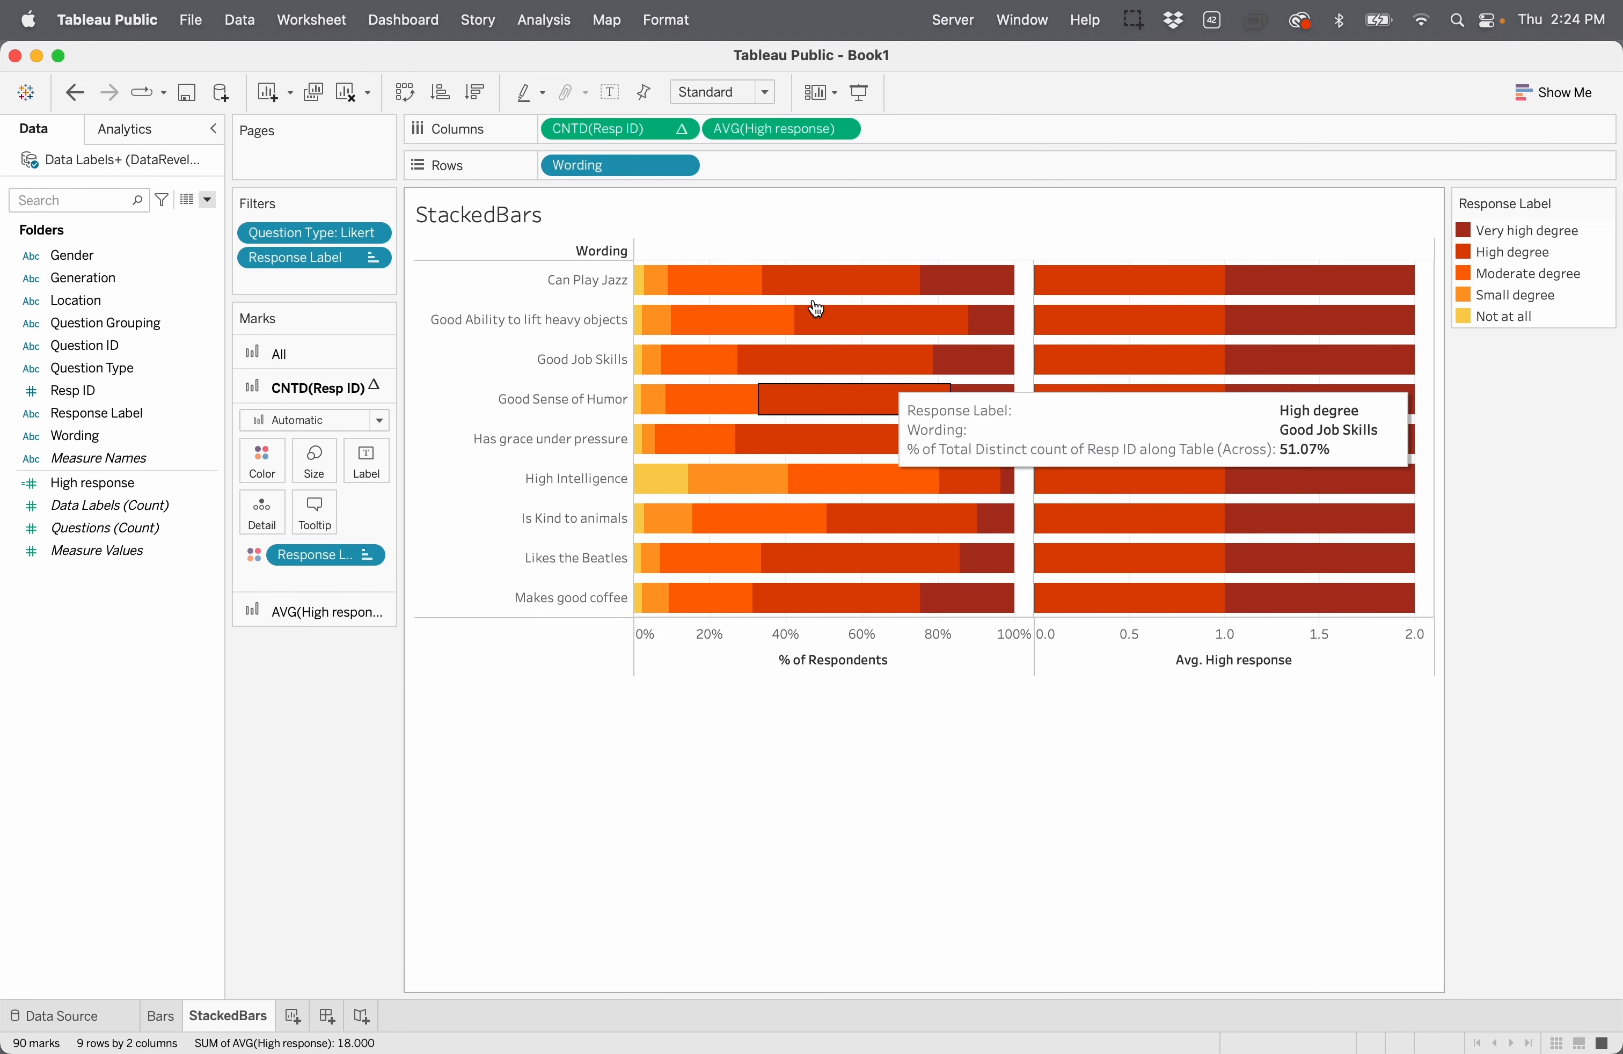
pyautogui.click(311, 620)
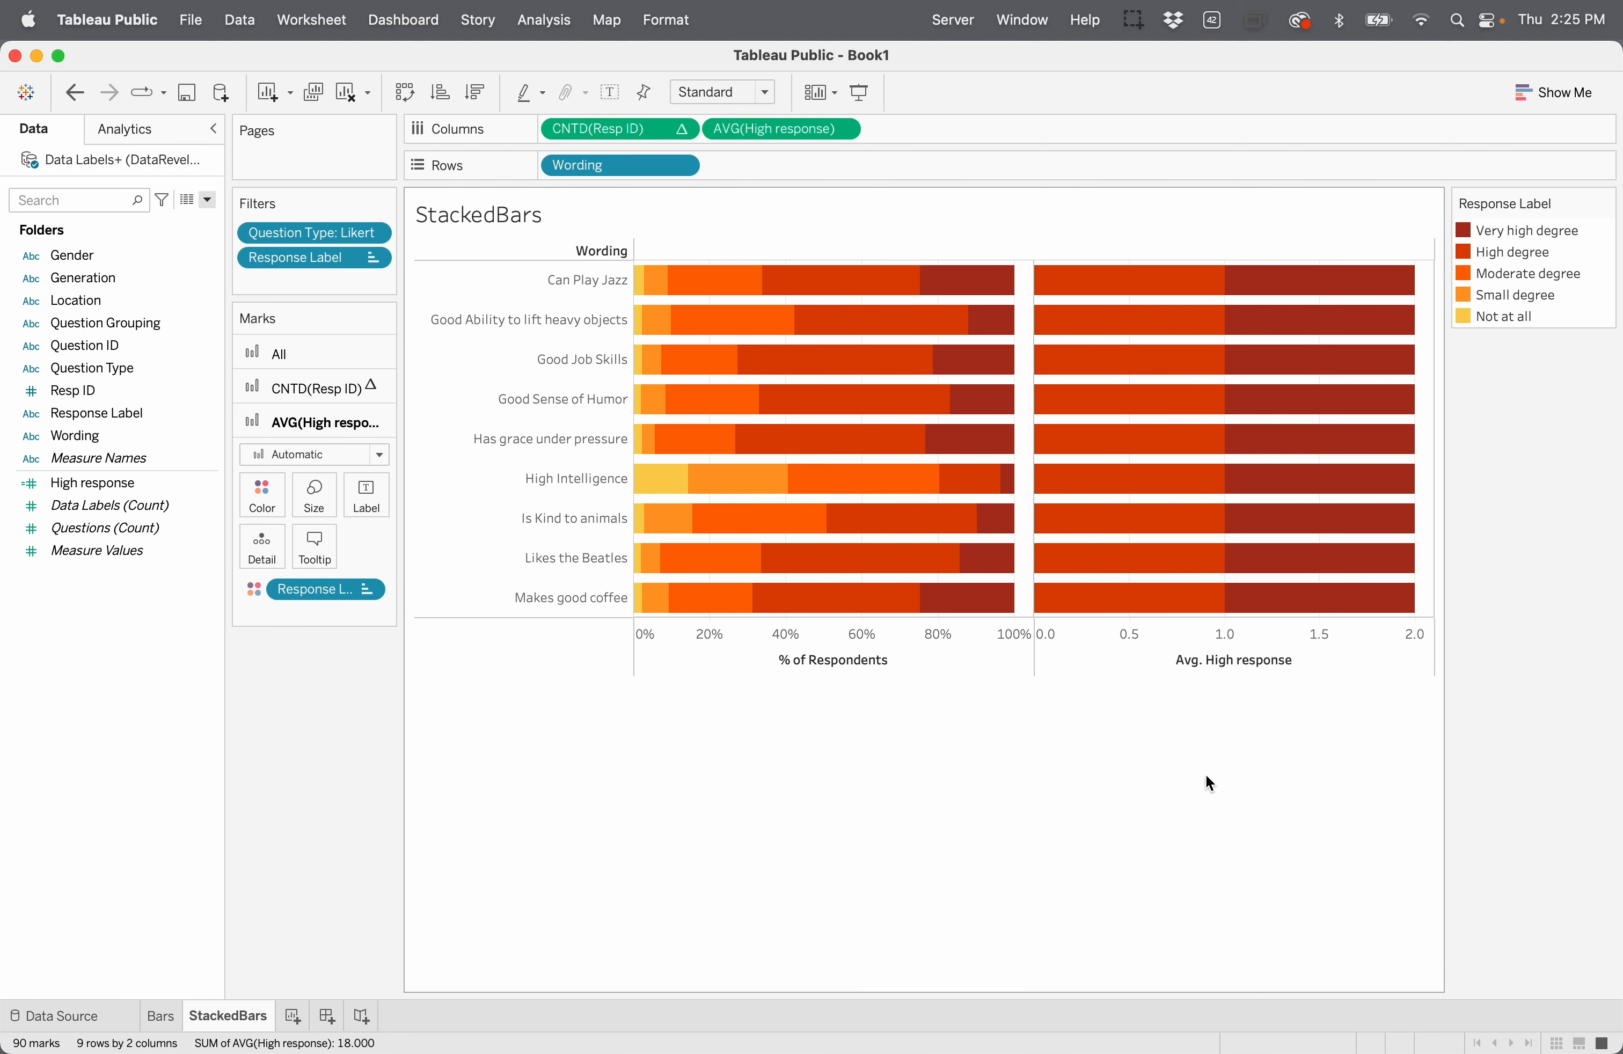
pyautogui.click(316, 594)
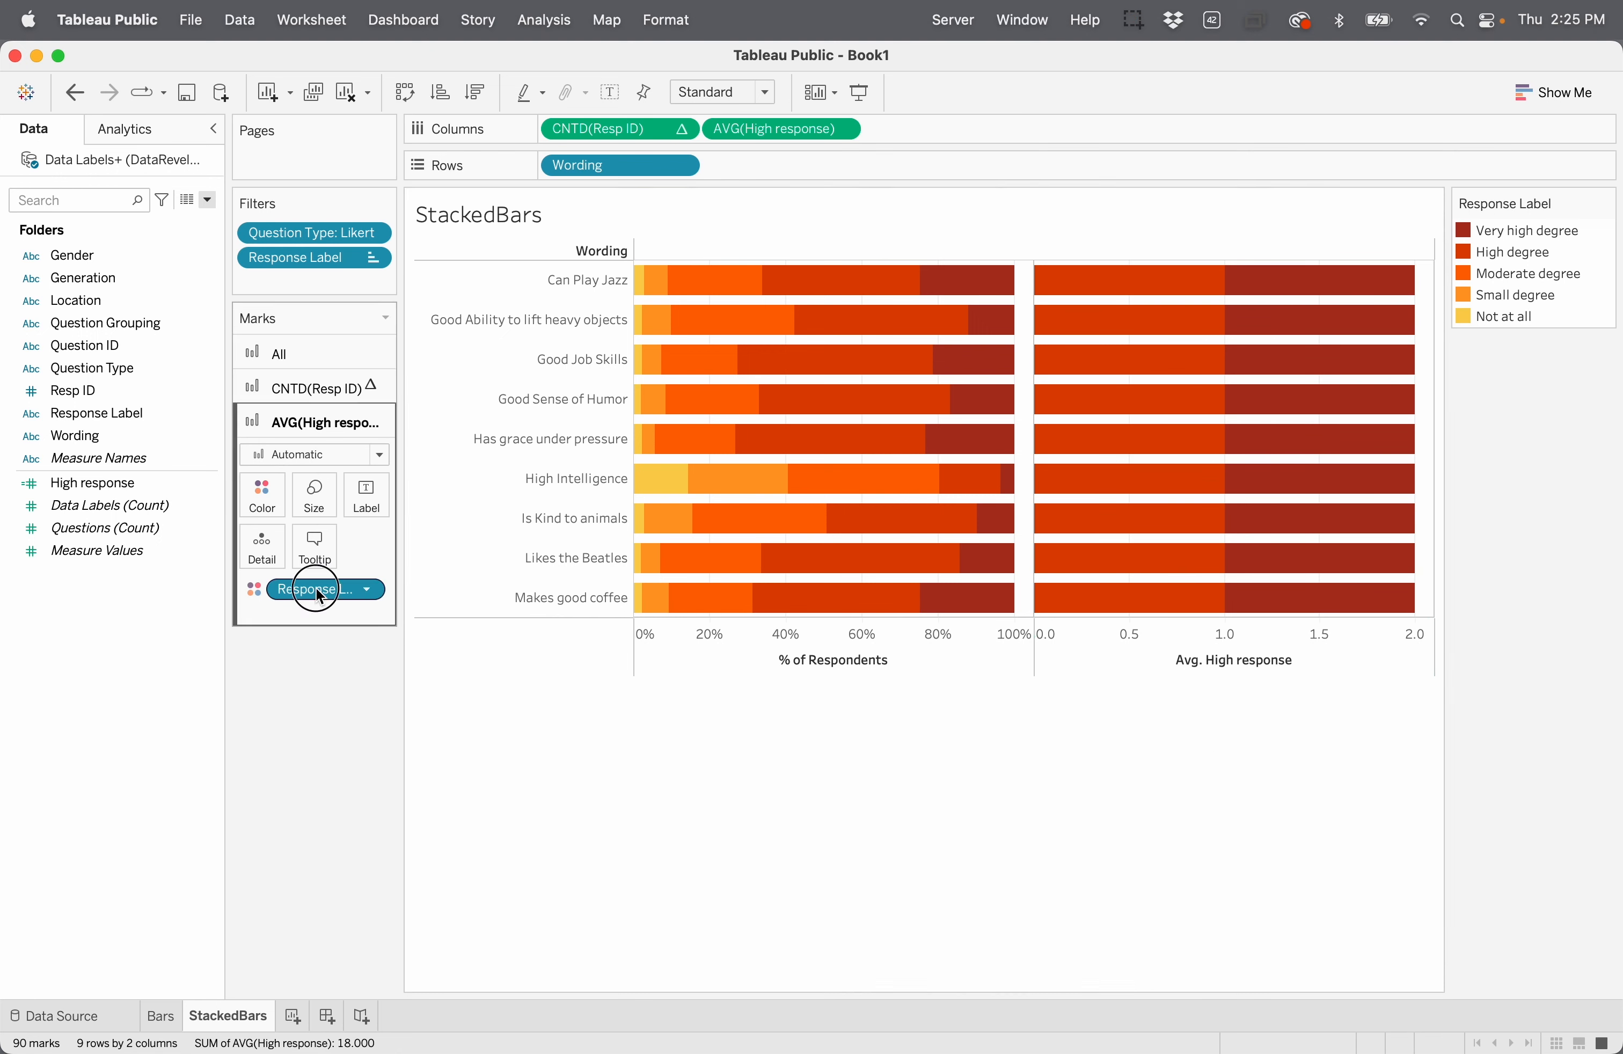
pyautogui.moveTo(316, 594); pyautogui.dragTo(308, 721)
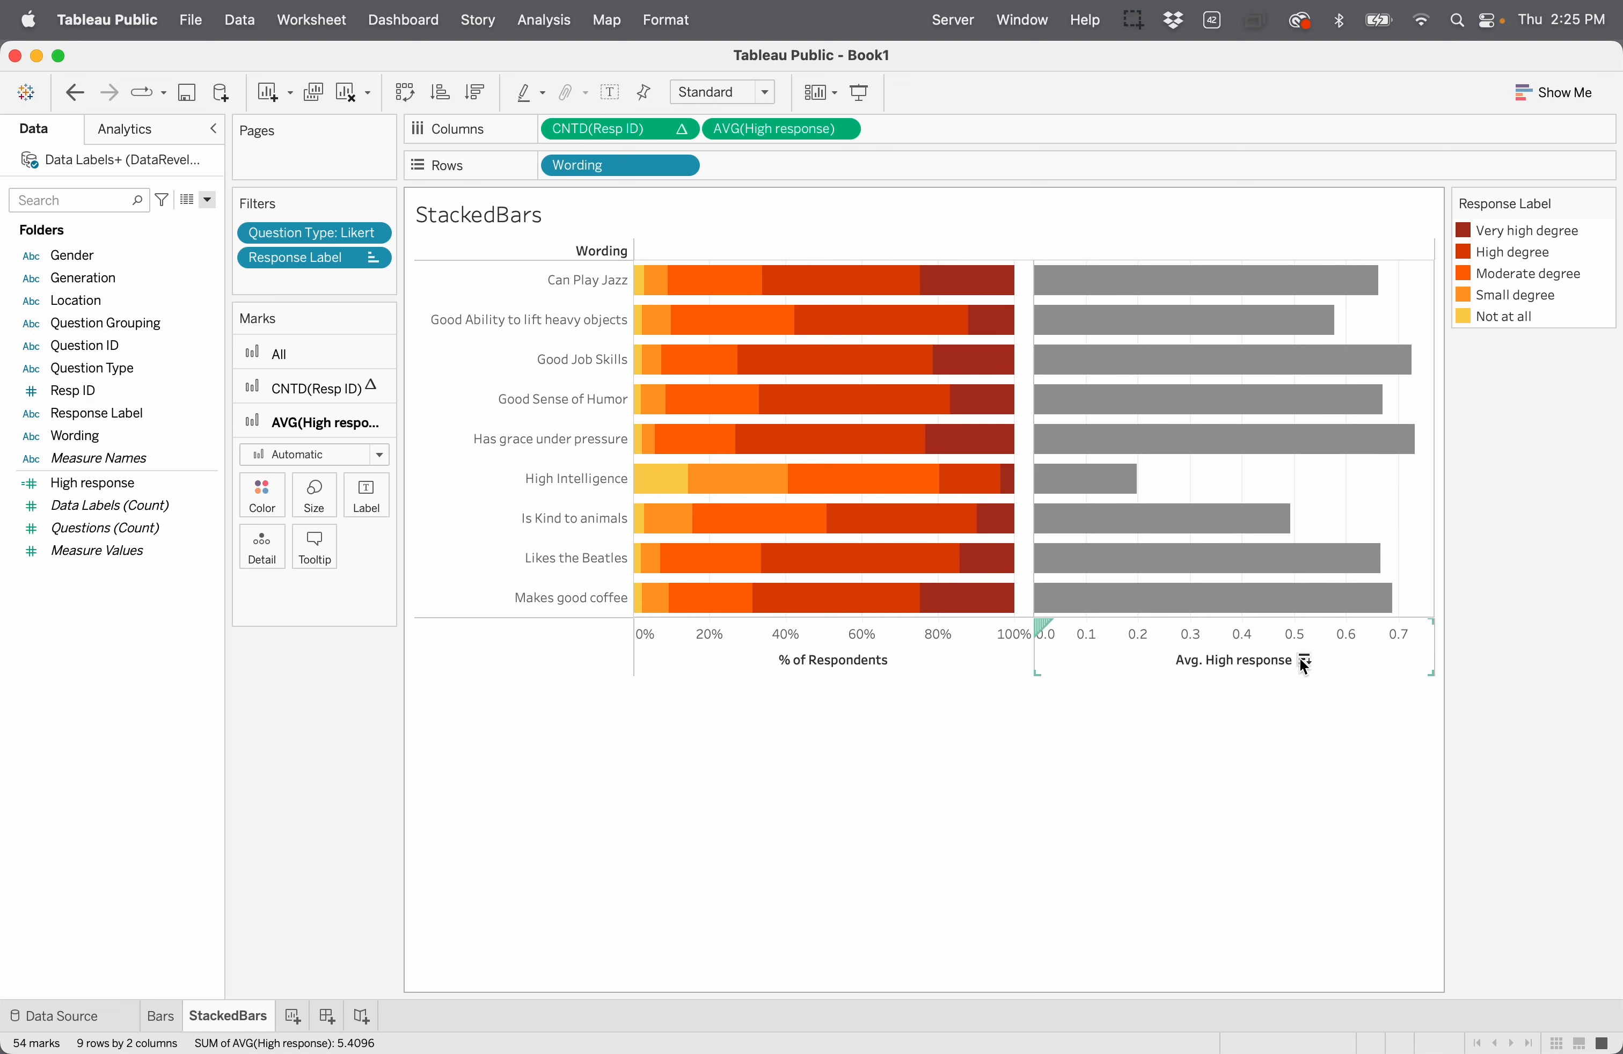
# Step: Try sorting the questions in descending order by average High response, and undo the sort
pyautogui.click(1305, 662)
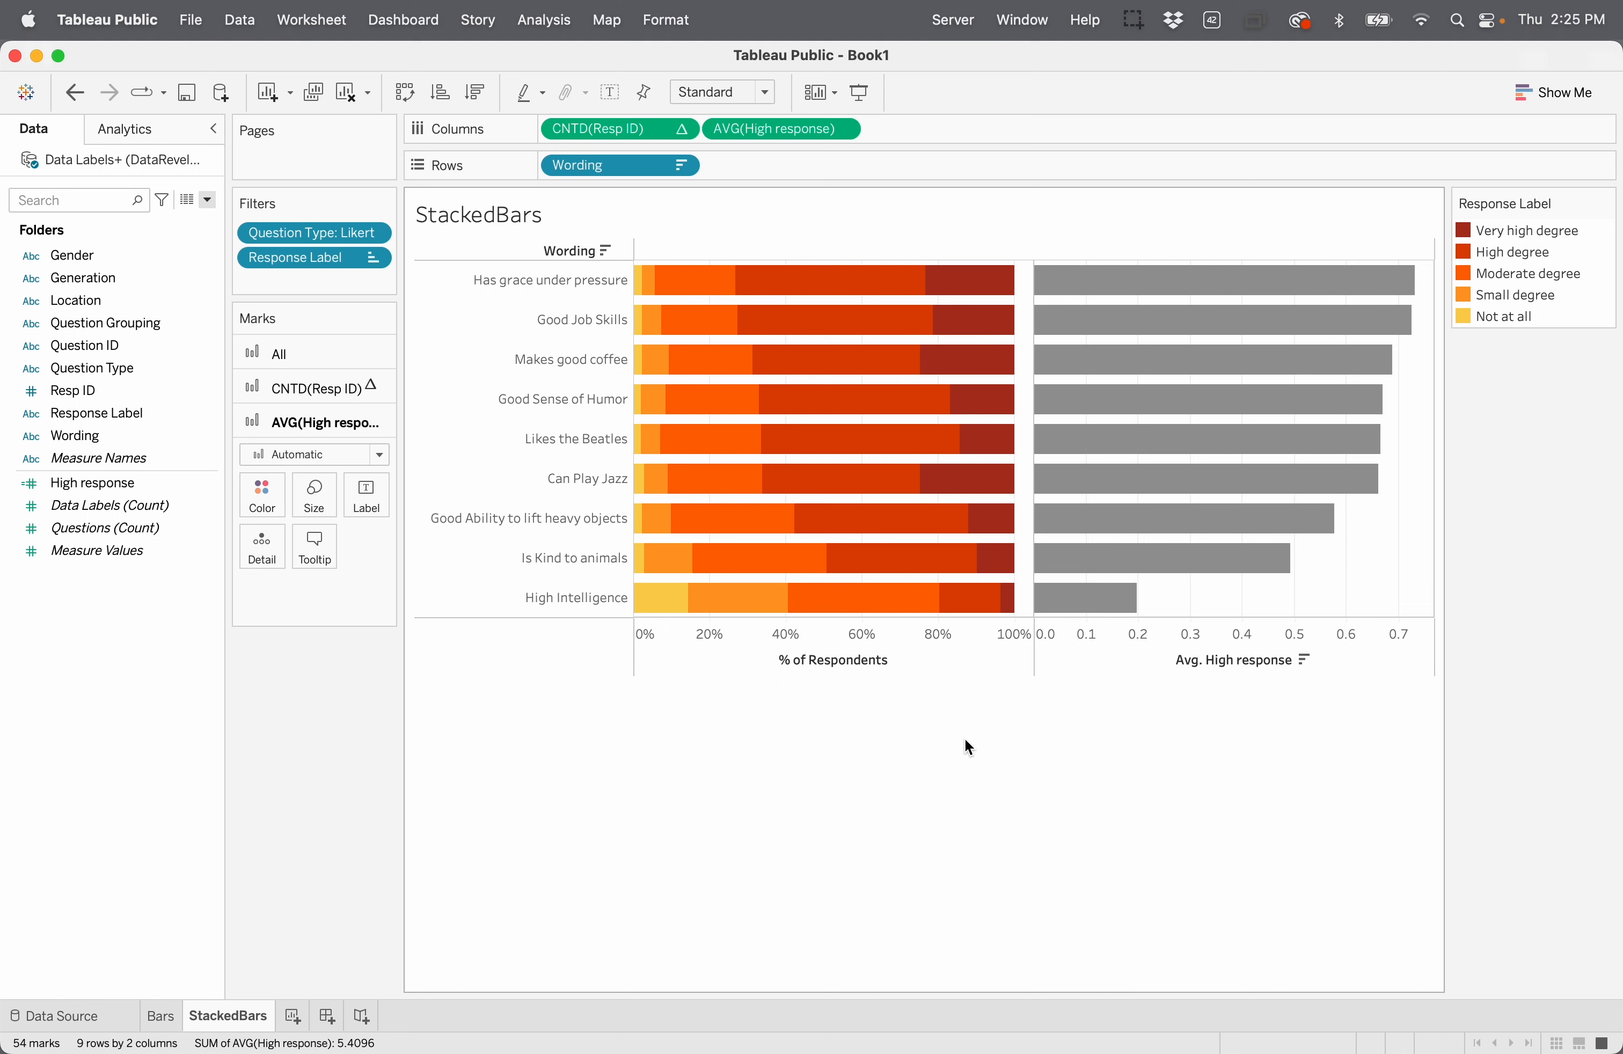
pyautogui.press('super+z')
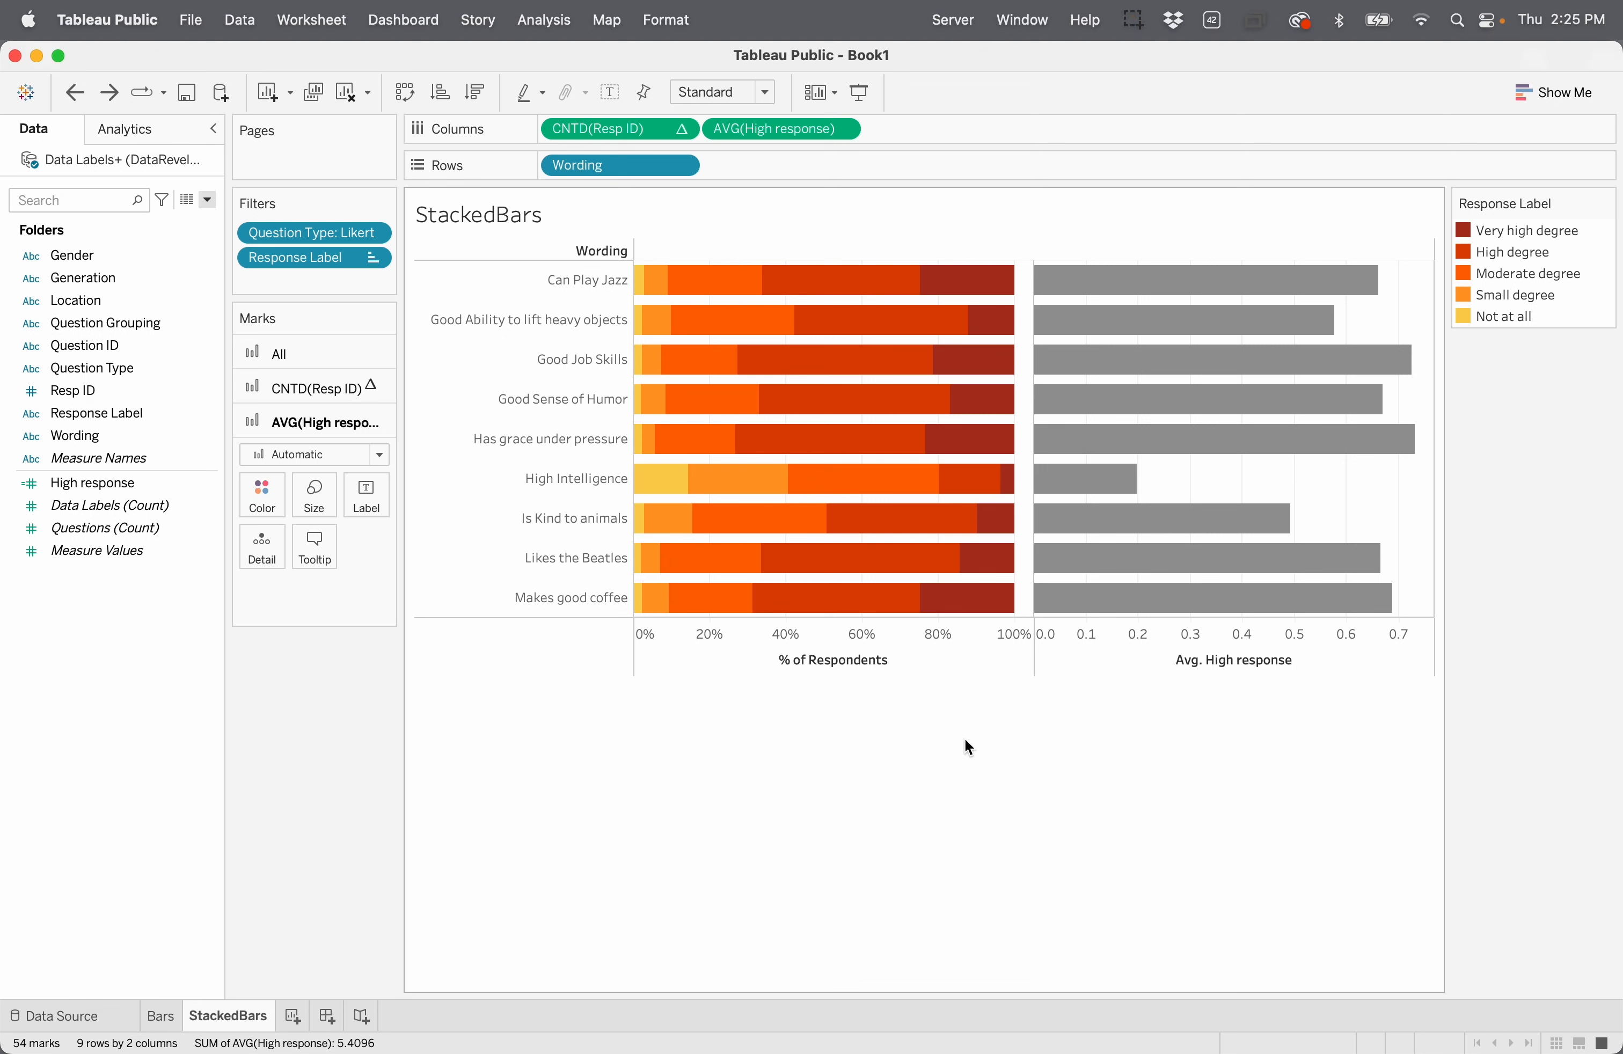
pyautogui.moveTo(979, 583)
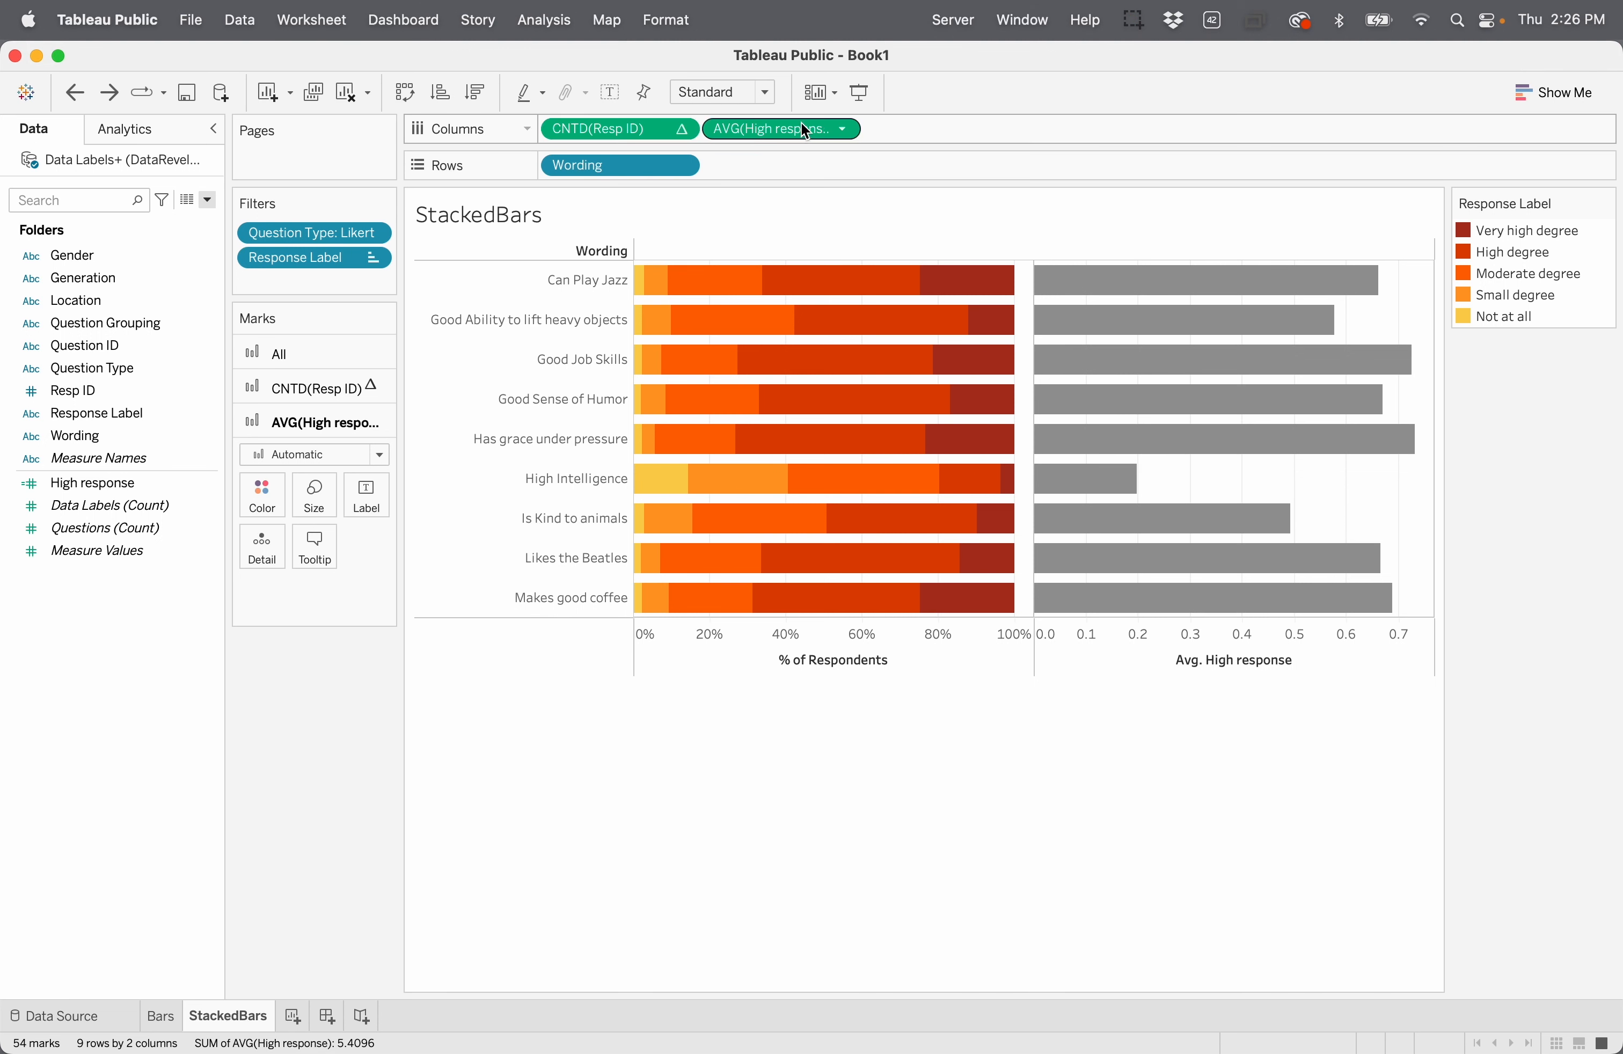
# Step: Combine average High response with the distinct count of Resp ID on a dual axis, and set the Resp ID marks to Bar
pyautogui.click(844, 129)
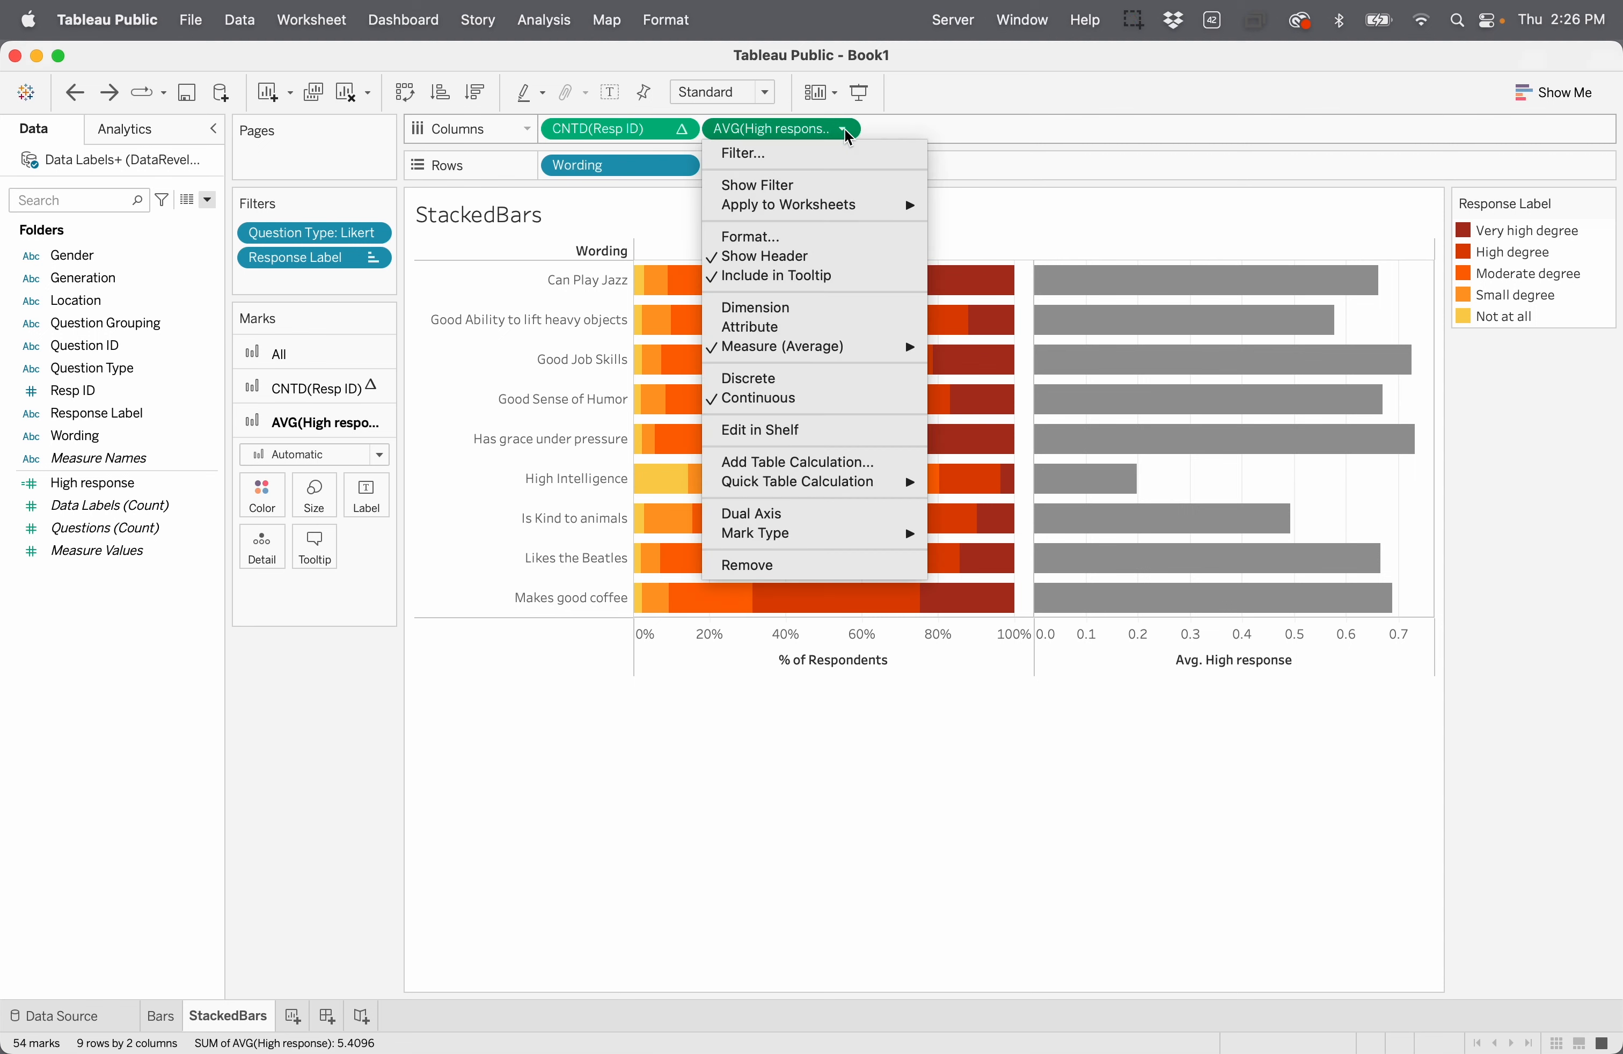
pyautogui.click(820, 513)
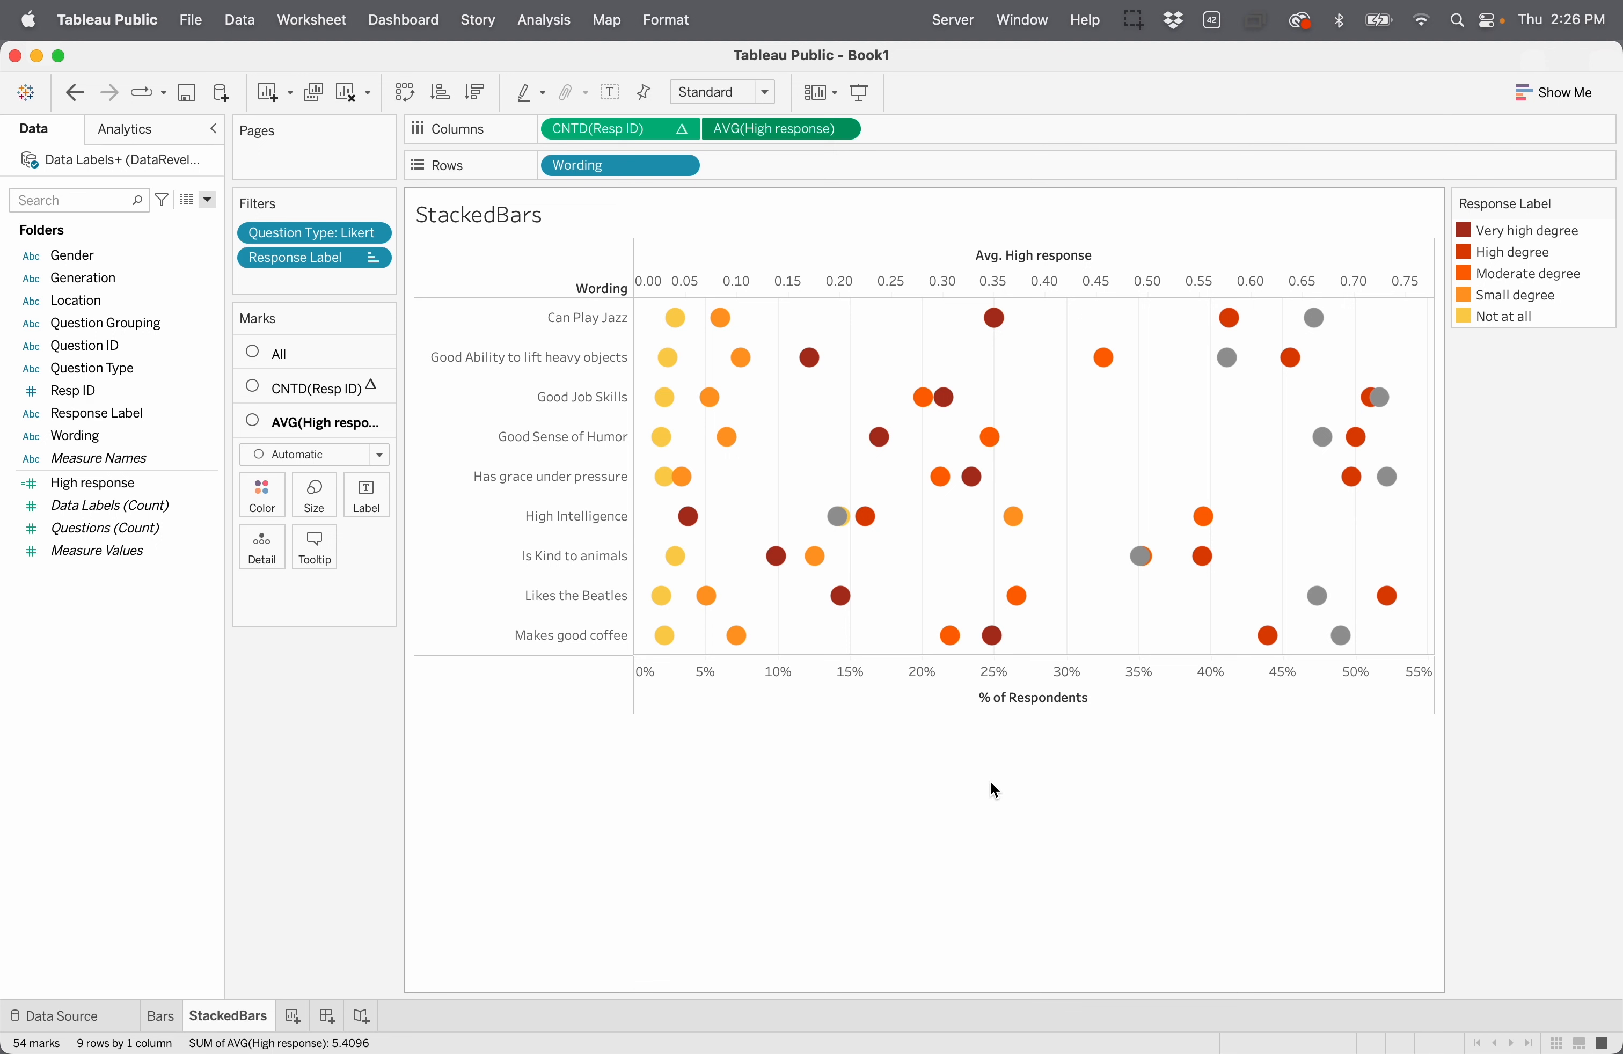
pyautogui.click(313, 350)
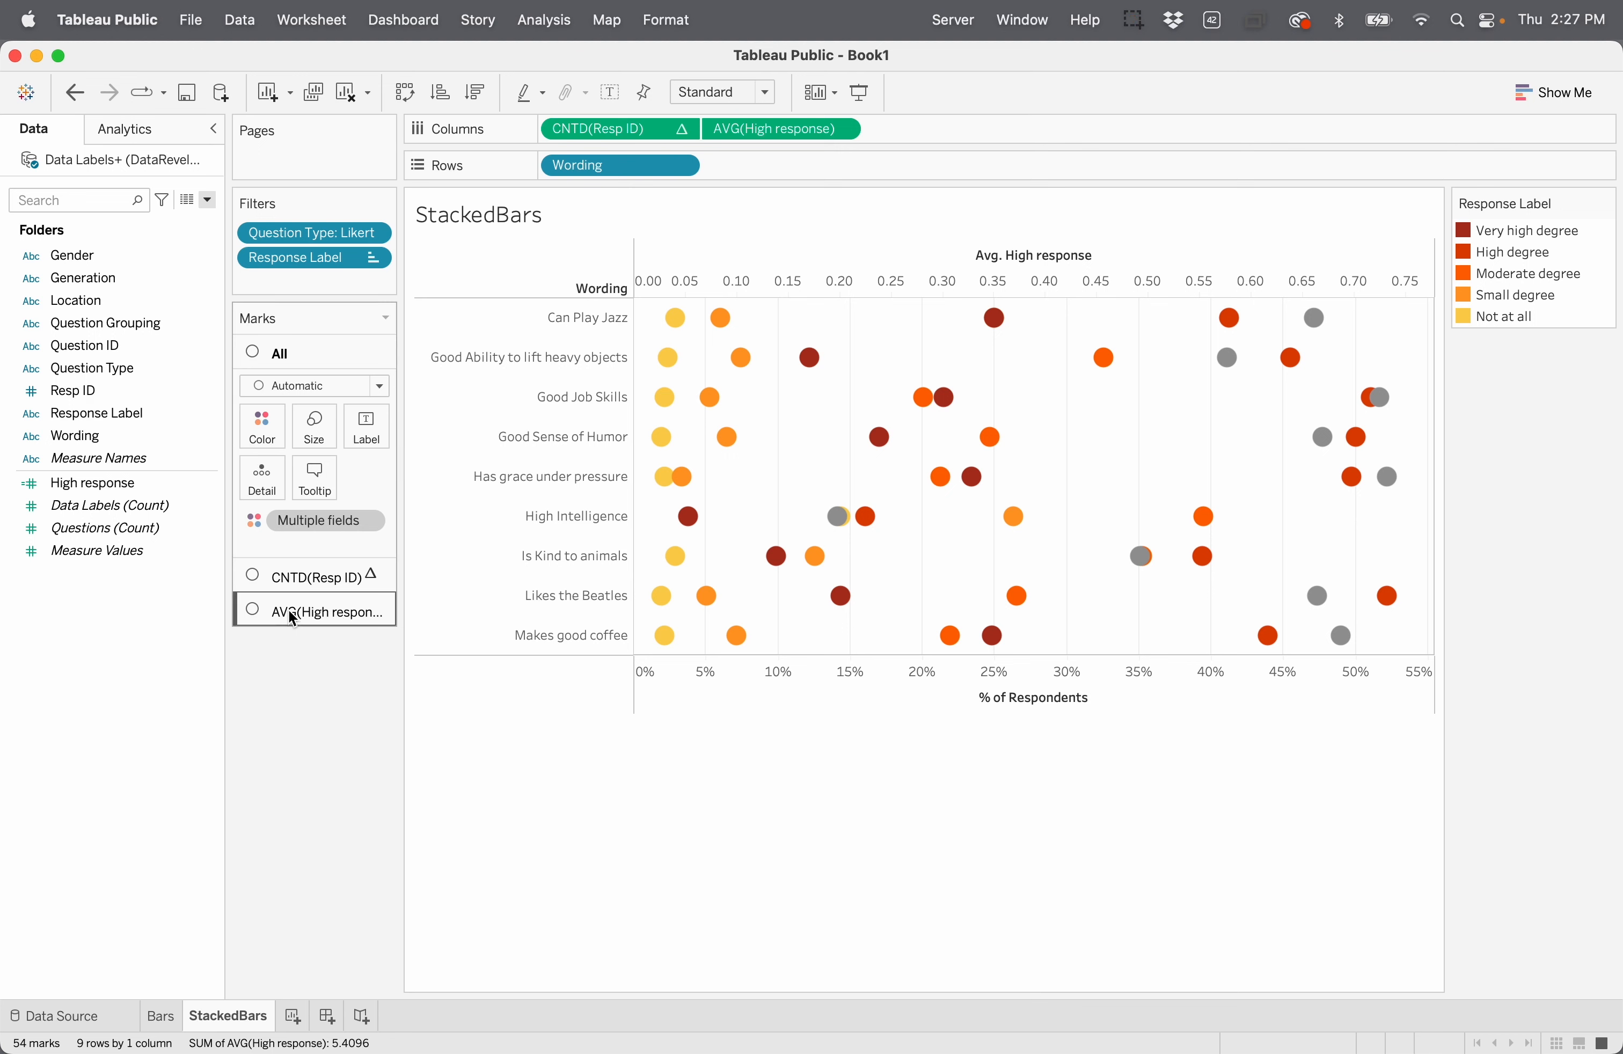
pyautogui.click(319, 576)
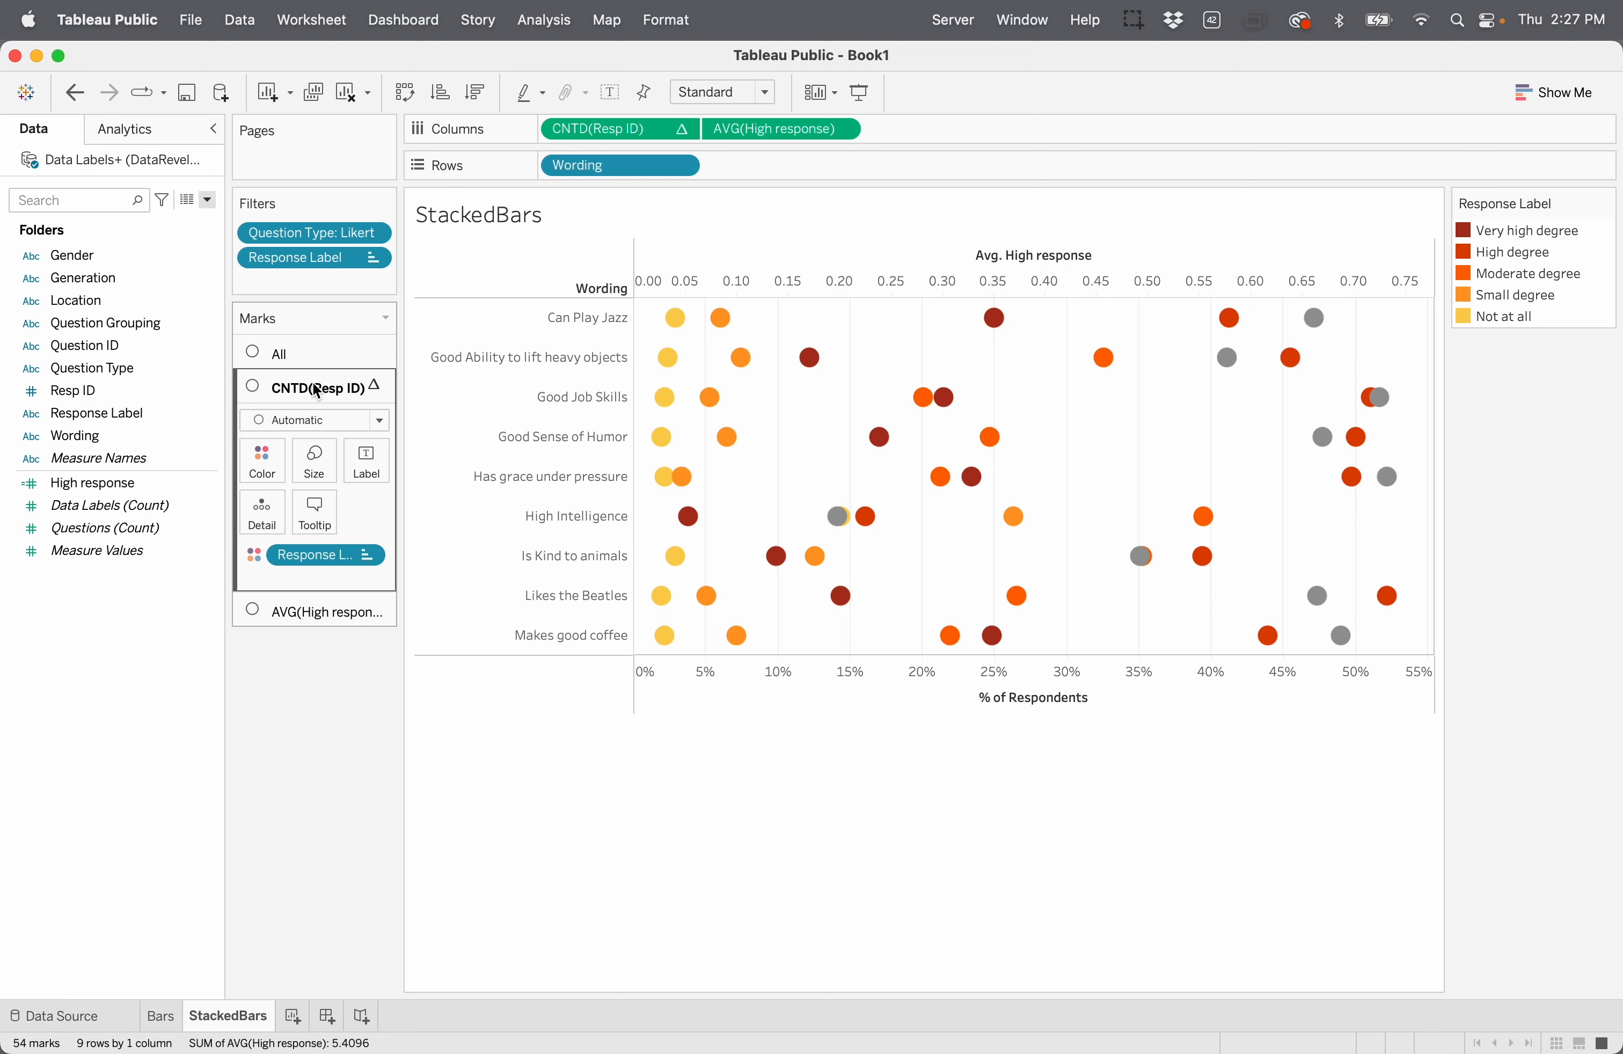
pyautogui.click(381, 421)
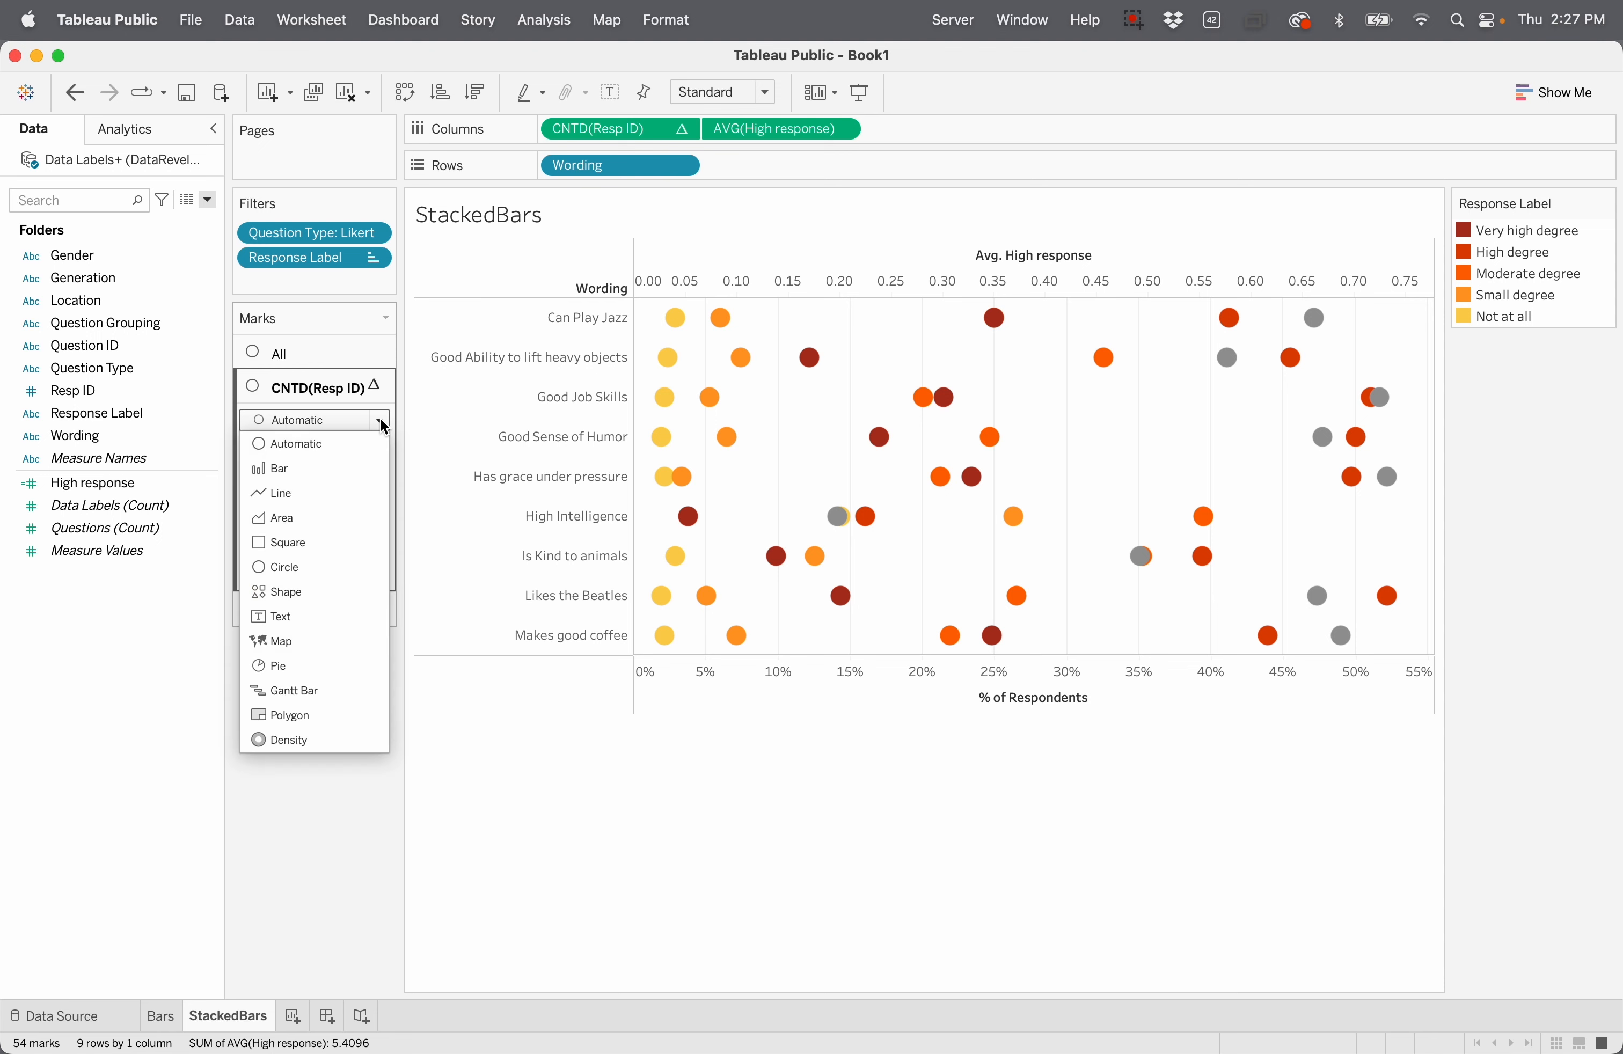
pyautogui.click(328, 468)
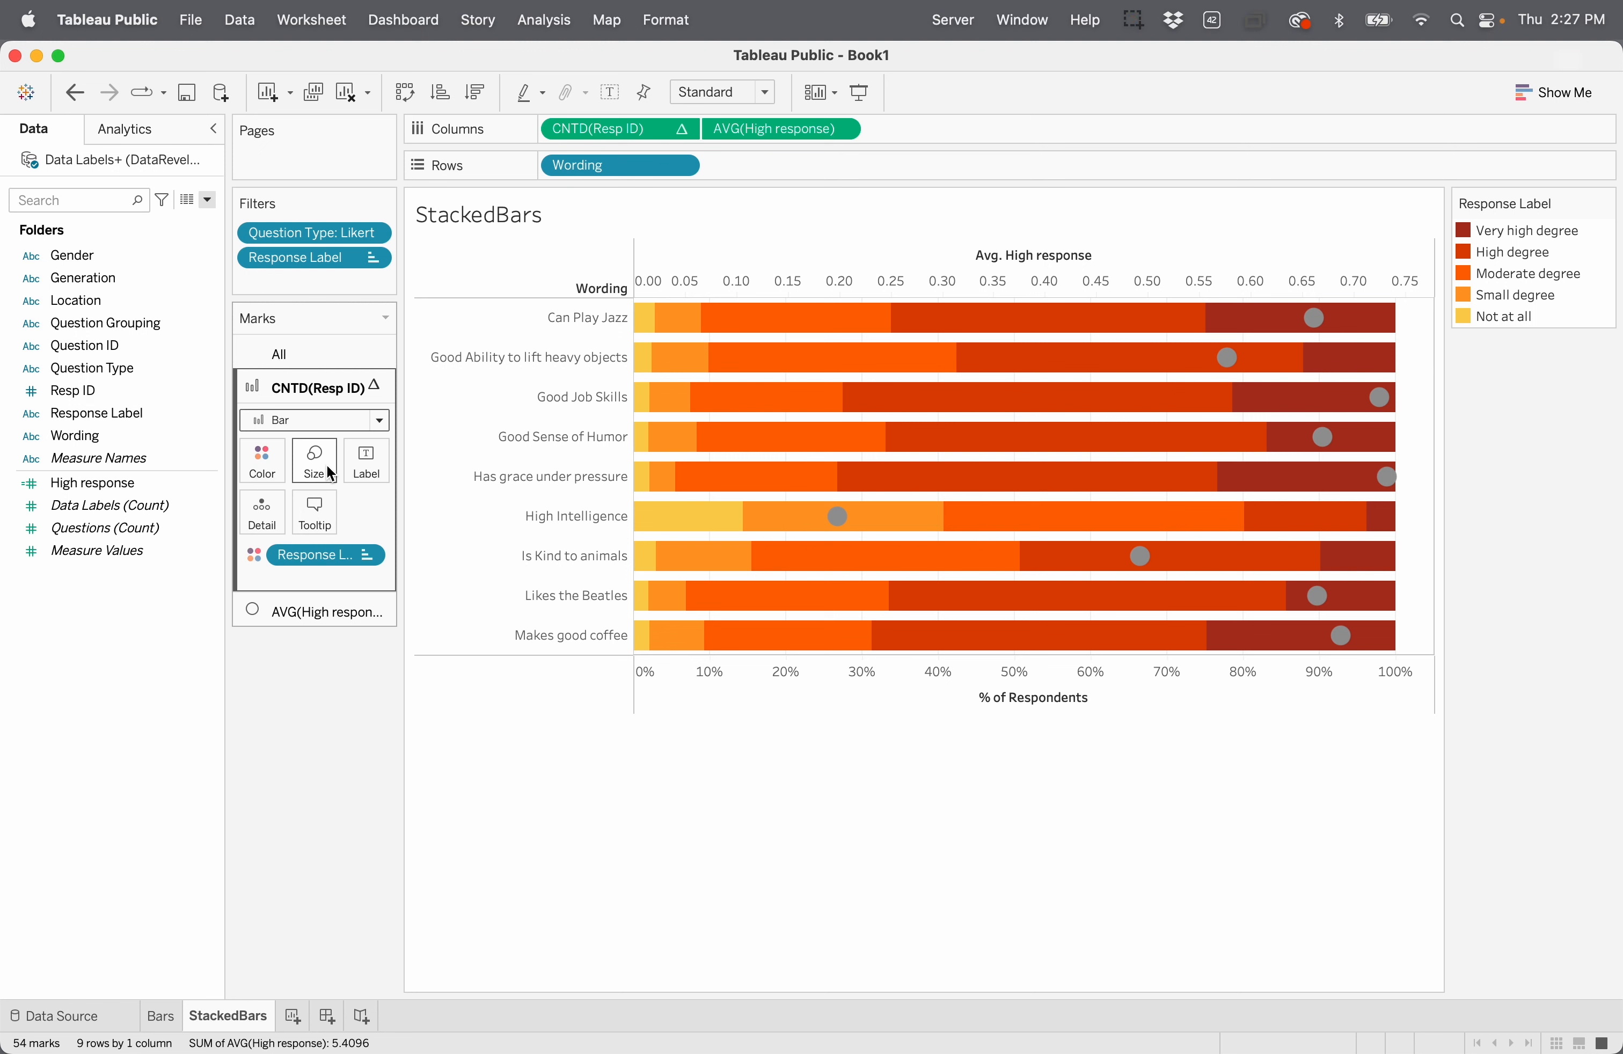
# Step: Set the average High response marks to the Shape mark type with the open circle
pyautogui.click(299, 609)
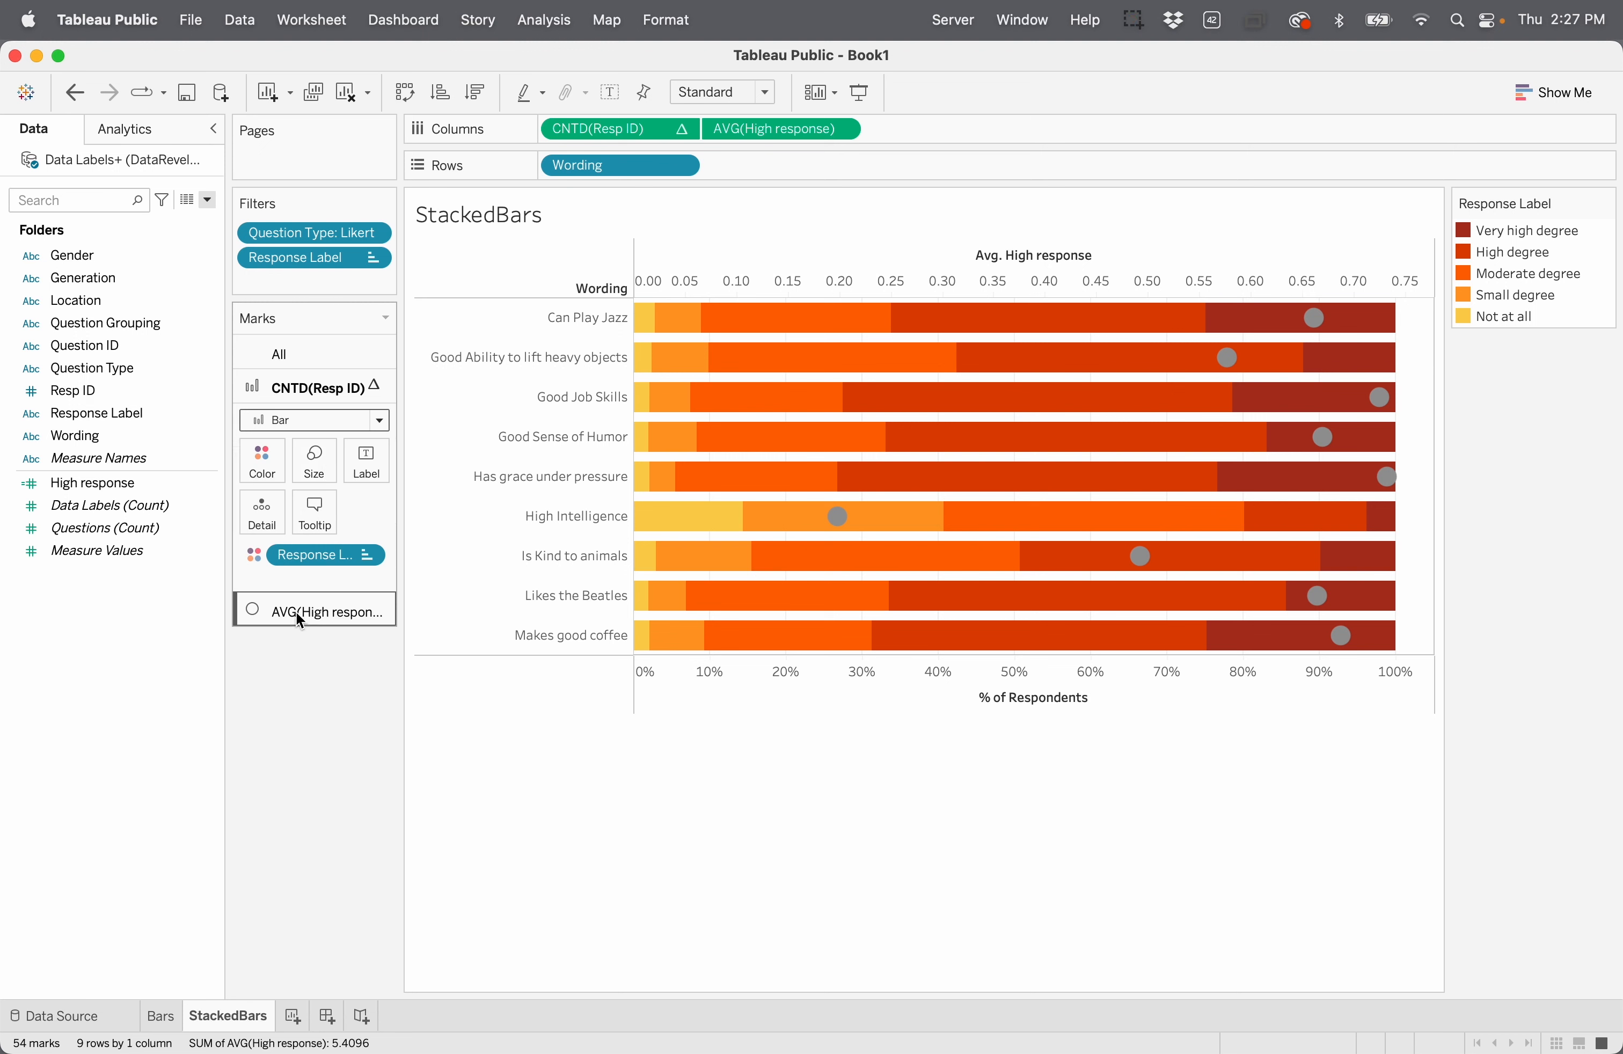
pyautogui.click(296, 612)
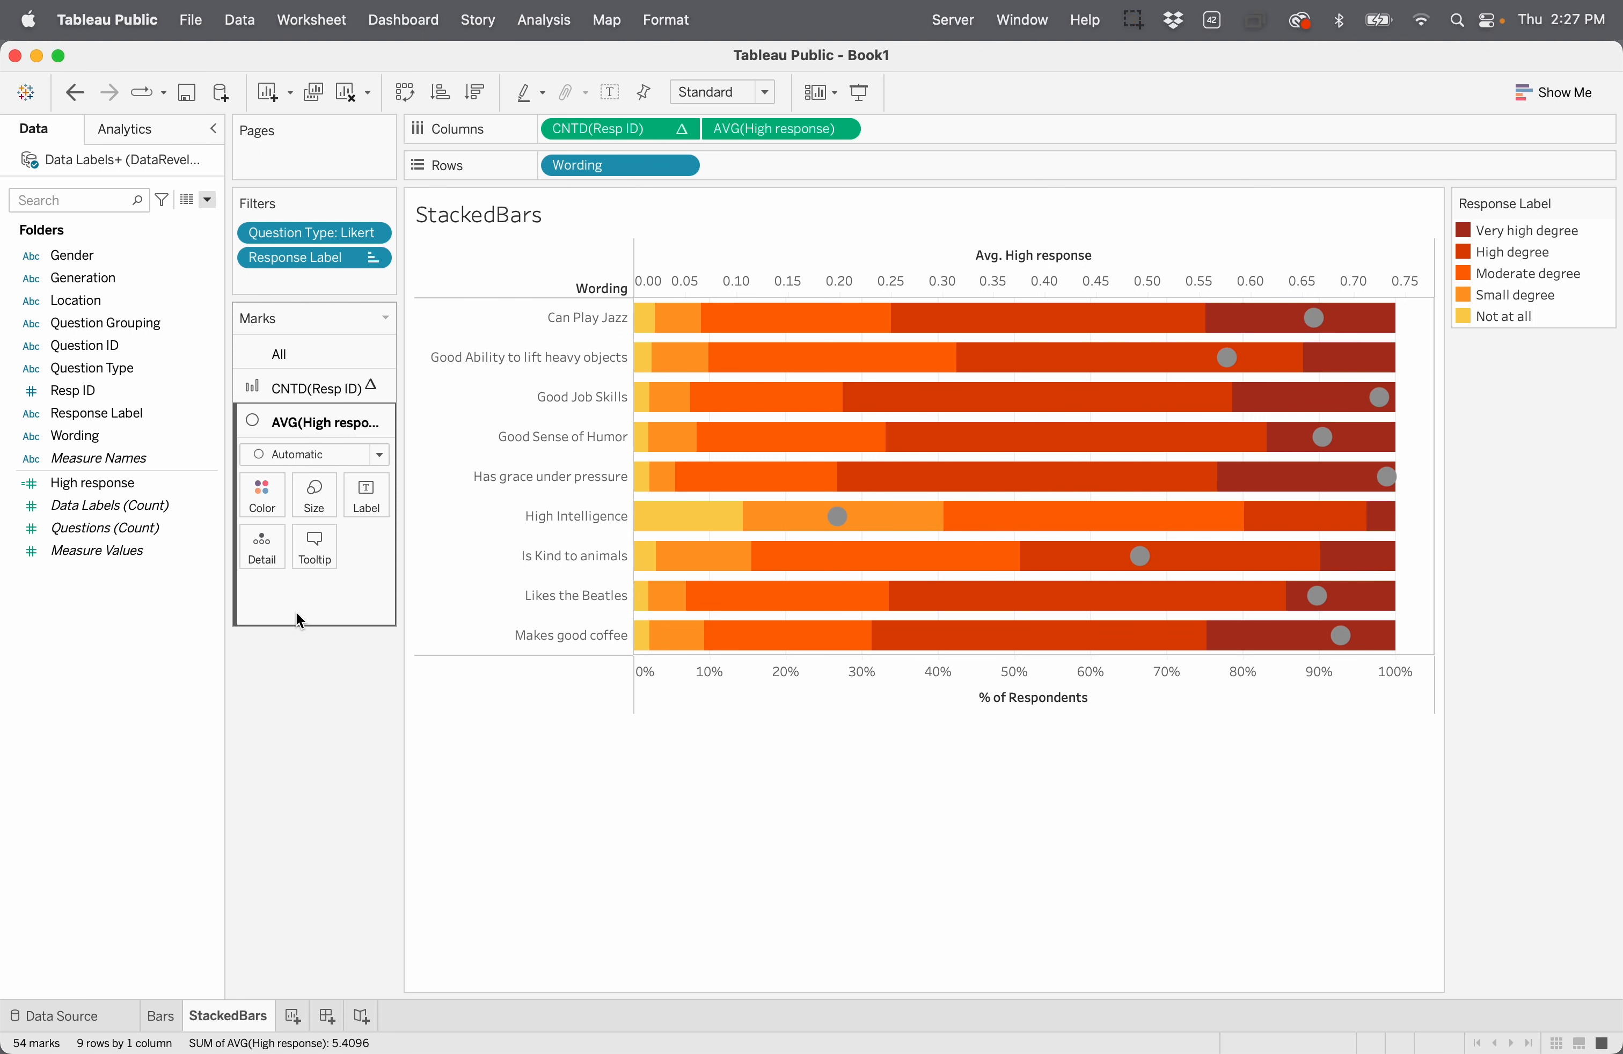
pyautogui.click(381, 455)
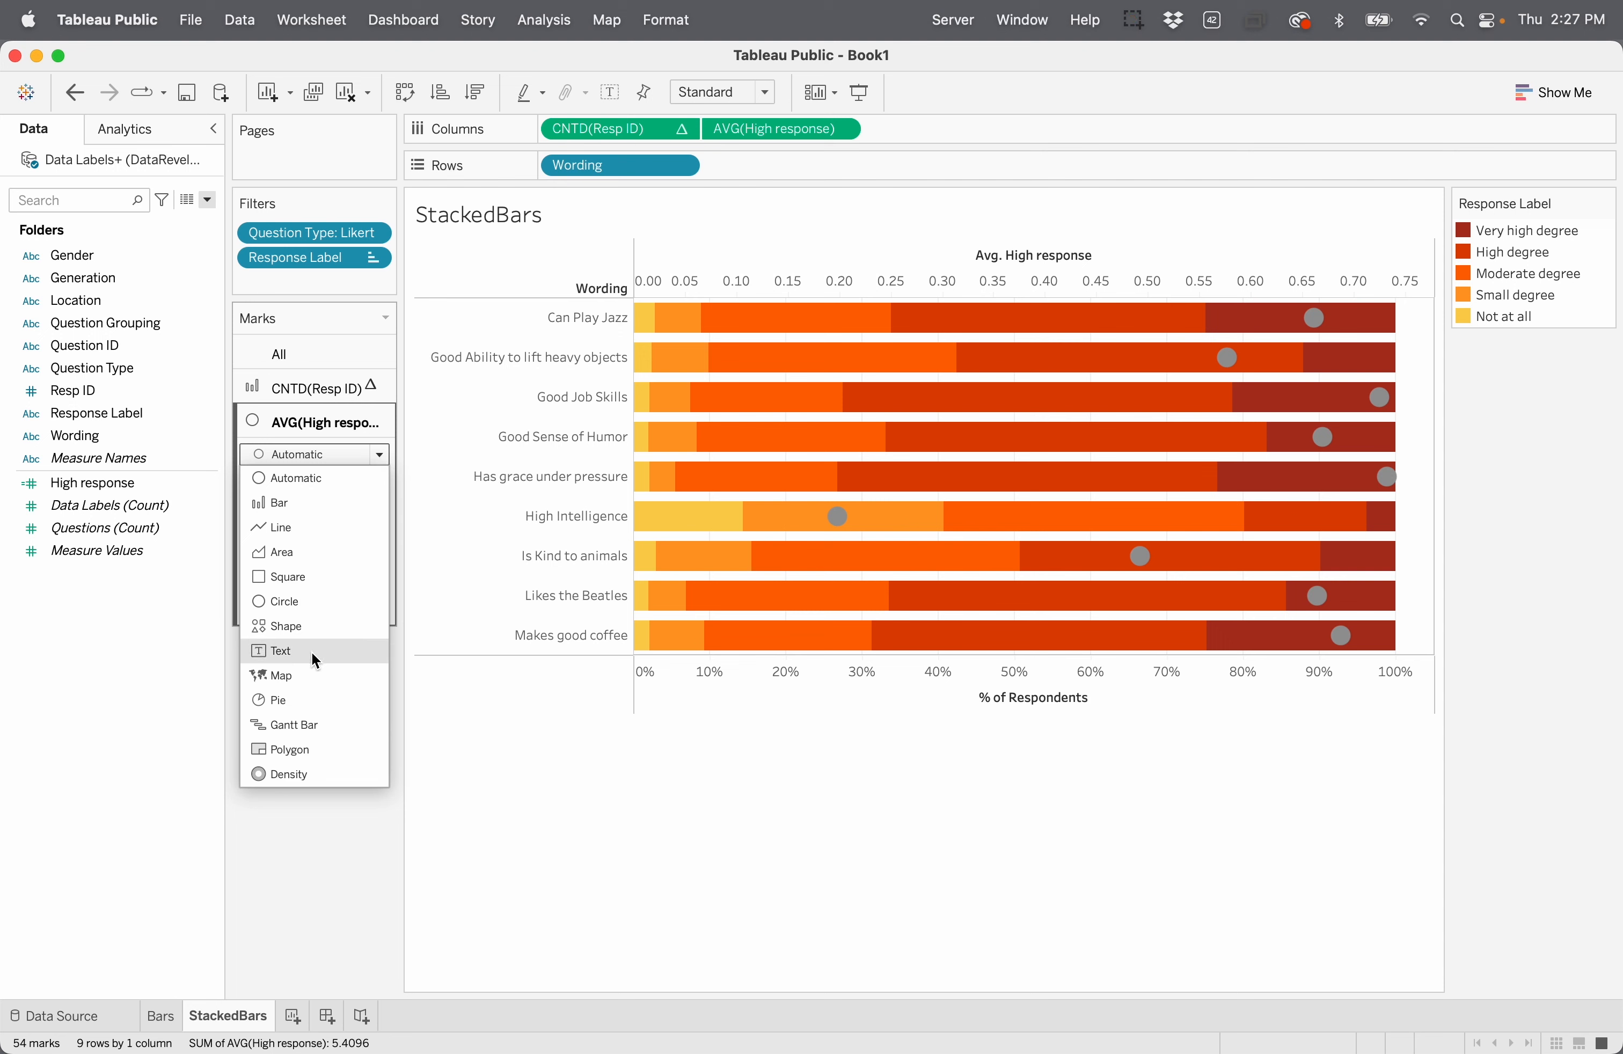
pyautogui.click(312, 629)
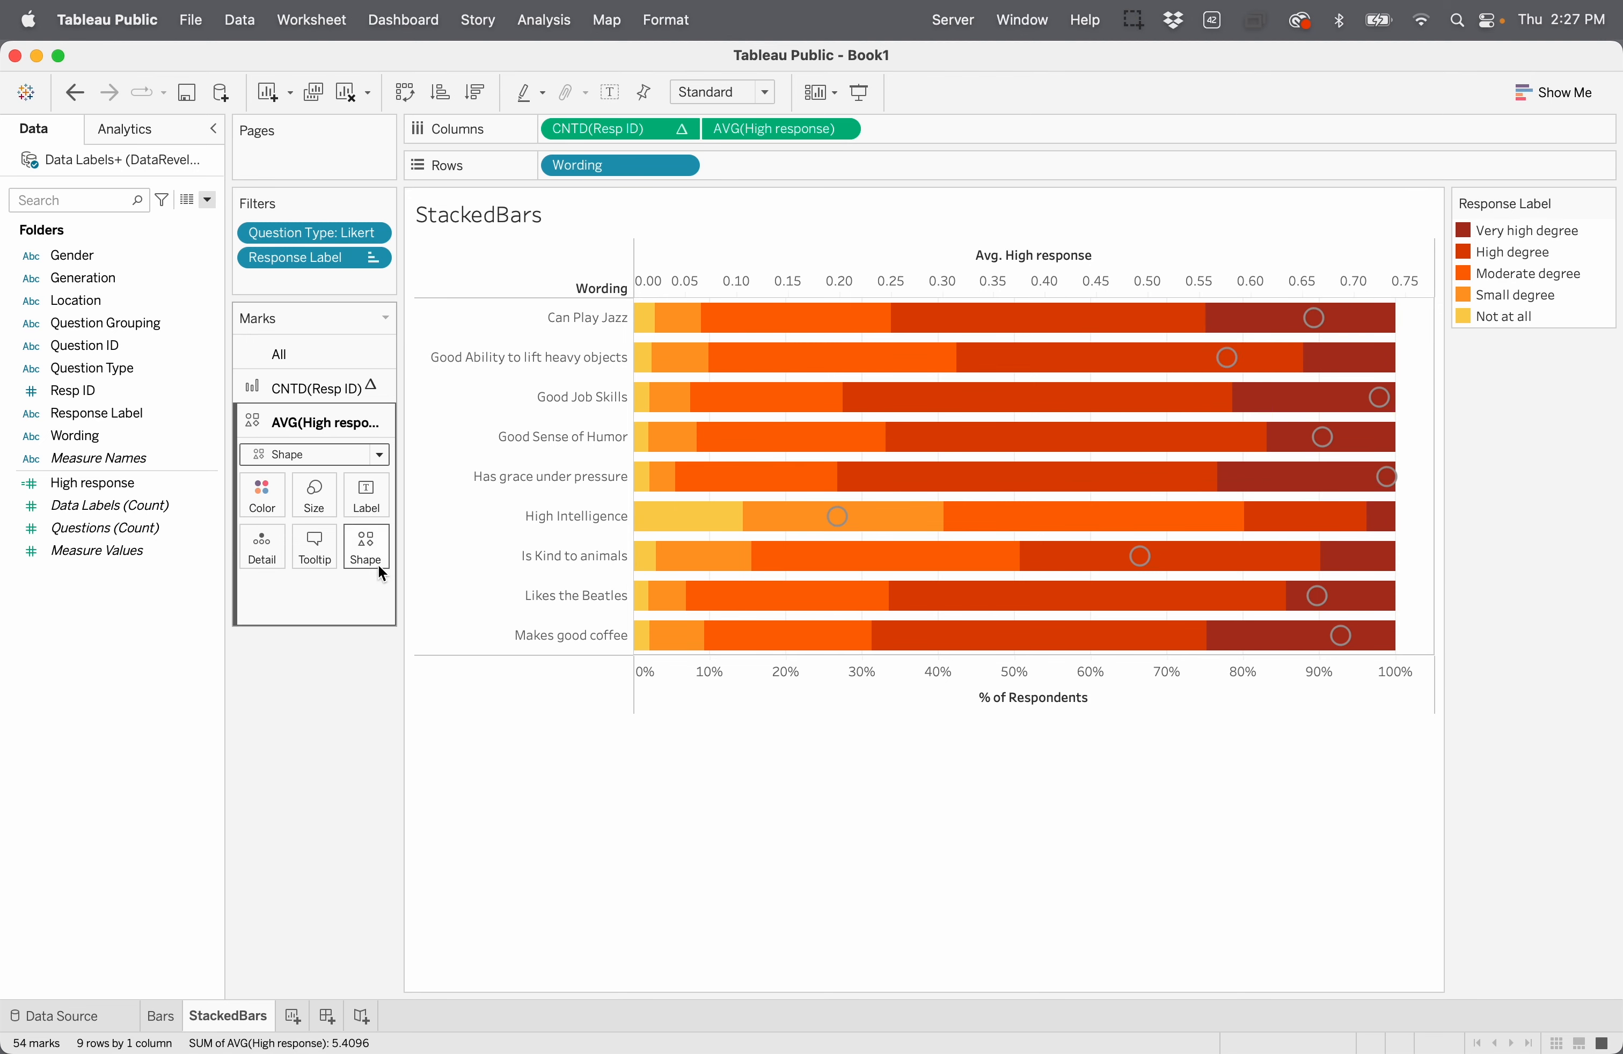
pyautogui.click(367, 550)
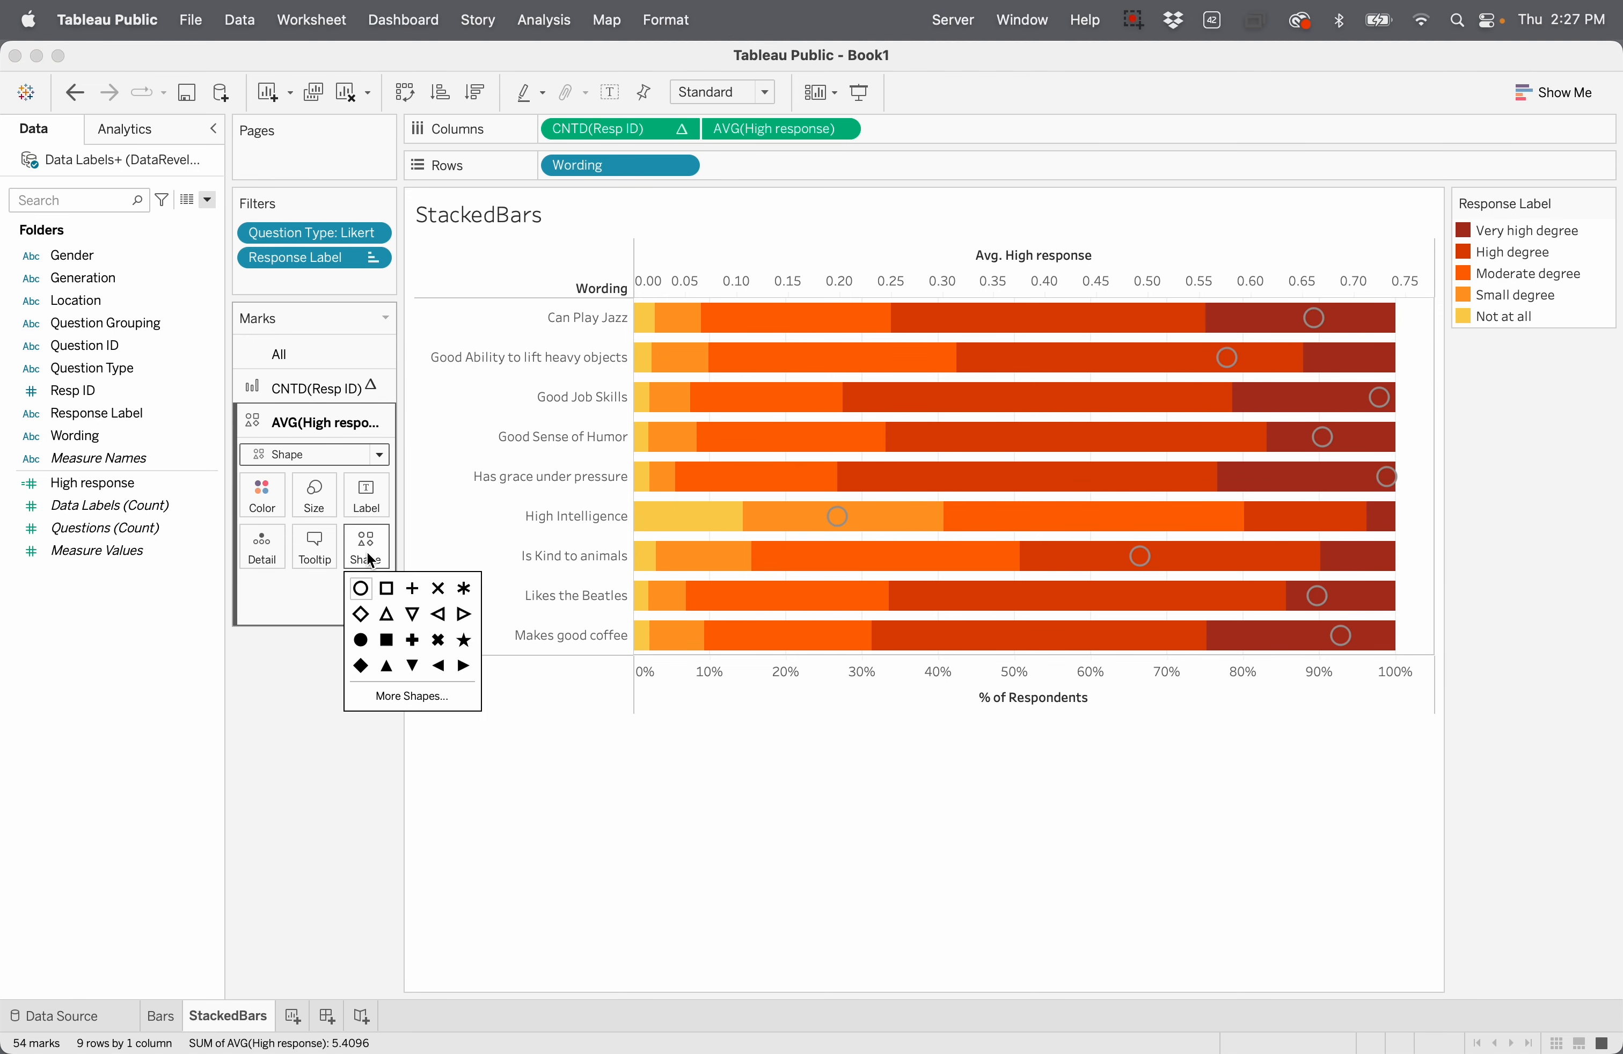
pyautogui.click(304, 602)
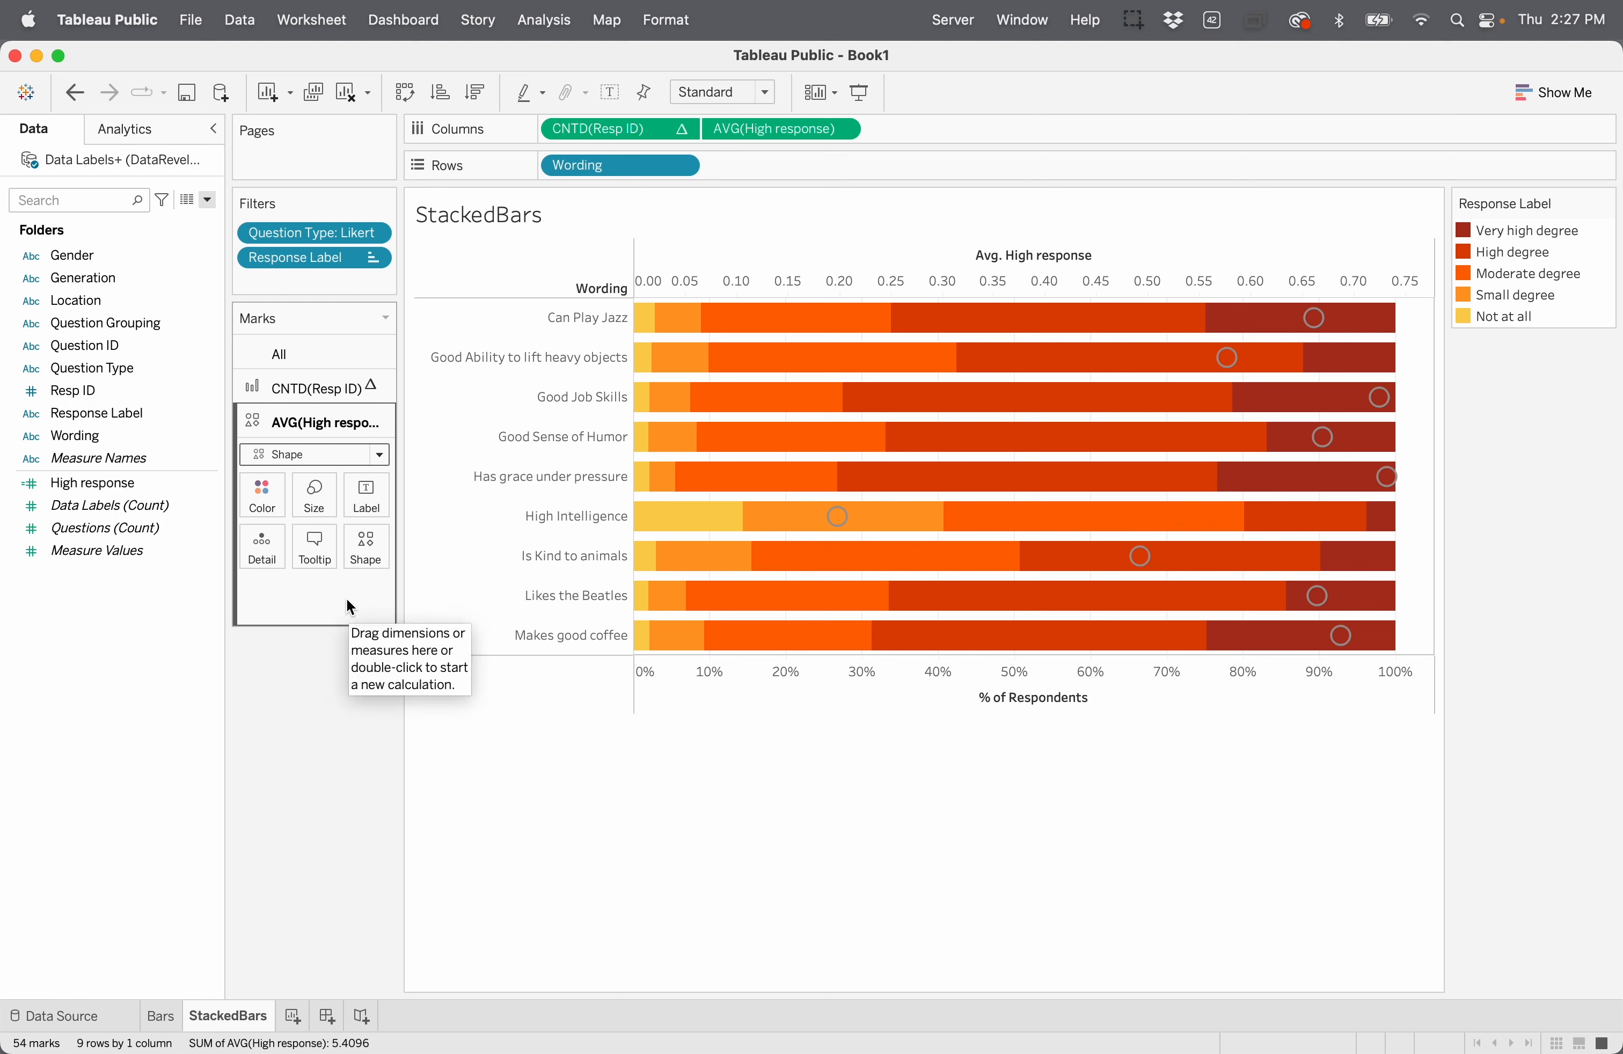
# Step: Color the average High response circles white and set their opacity to 70%
pyautogui.click(264, 505)
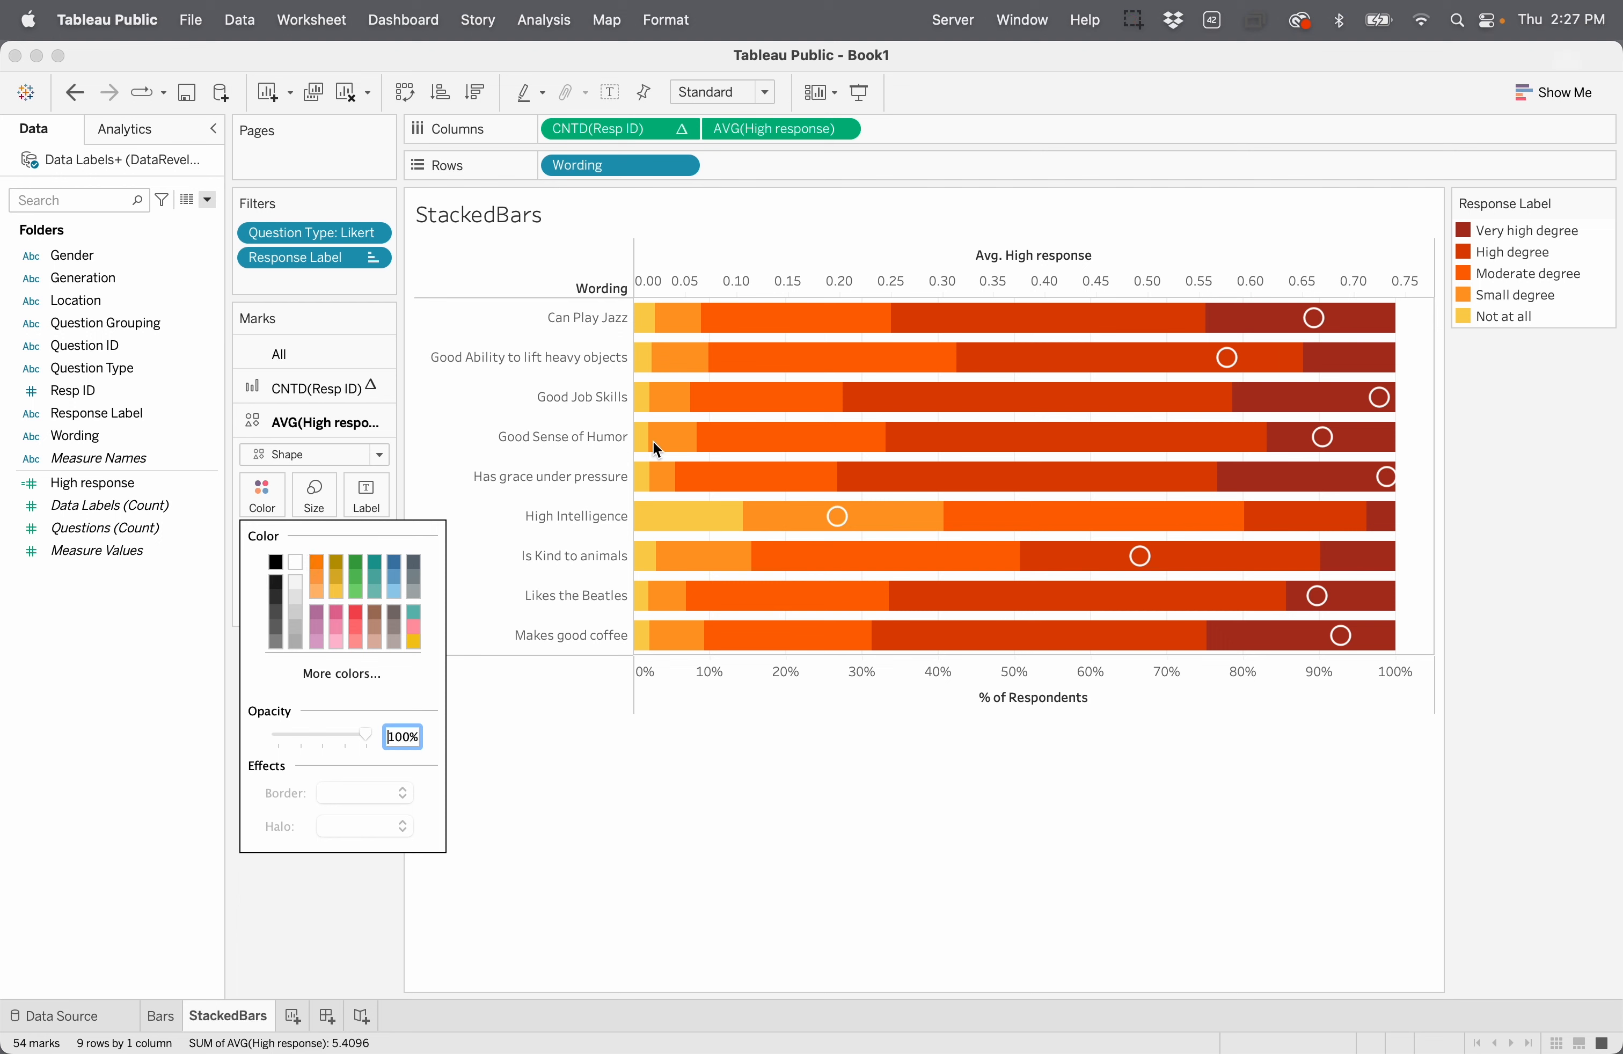
pyautogui.moveTo(1326, 351)
pyautogui.moveTo(365, 734); pyautogui.dragTo(341, 741)
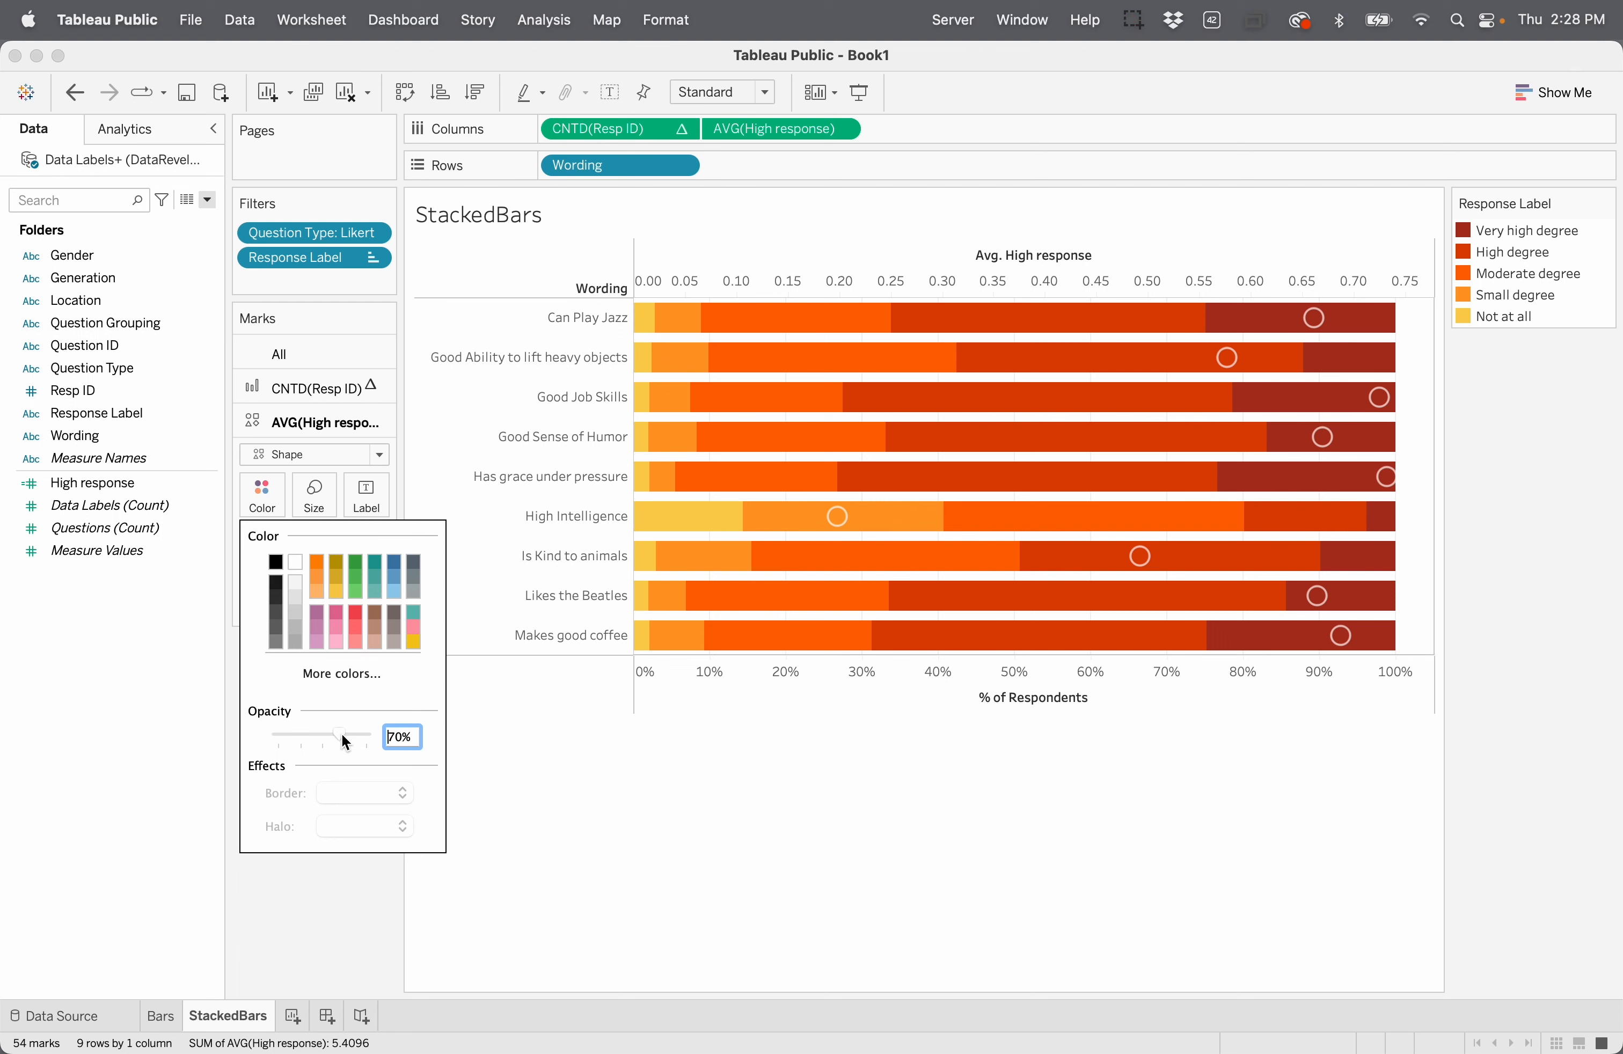
pyautogui.click(540, 767)
# Step: Sort the questions in descending order by average High response and inspect the response shares of the Has grace under pressure bar
pyautogui.moveTo(1332, 328)
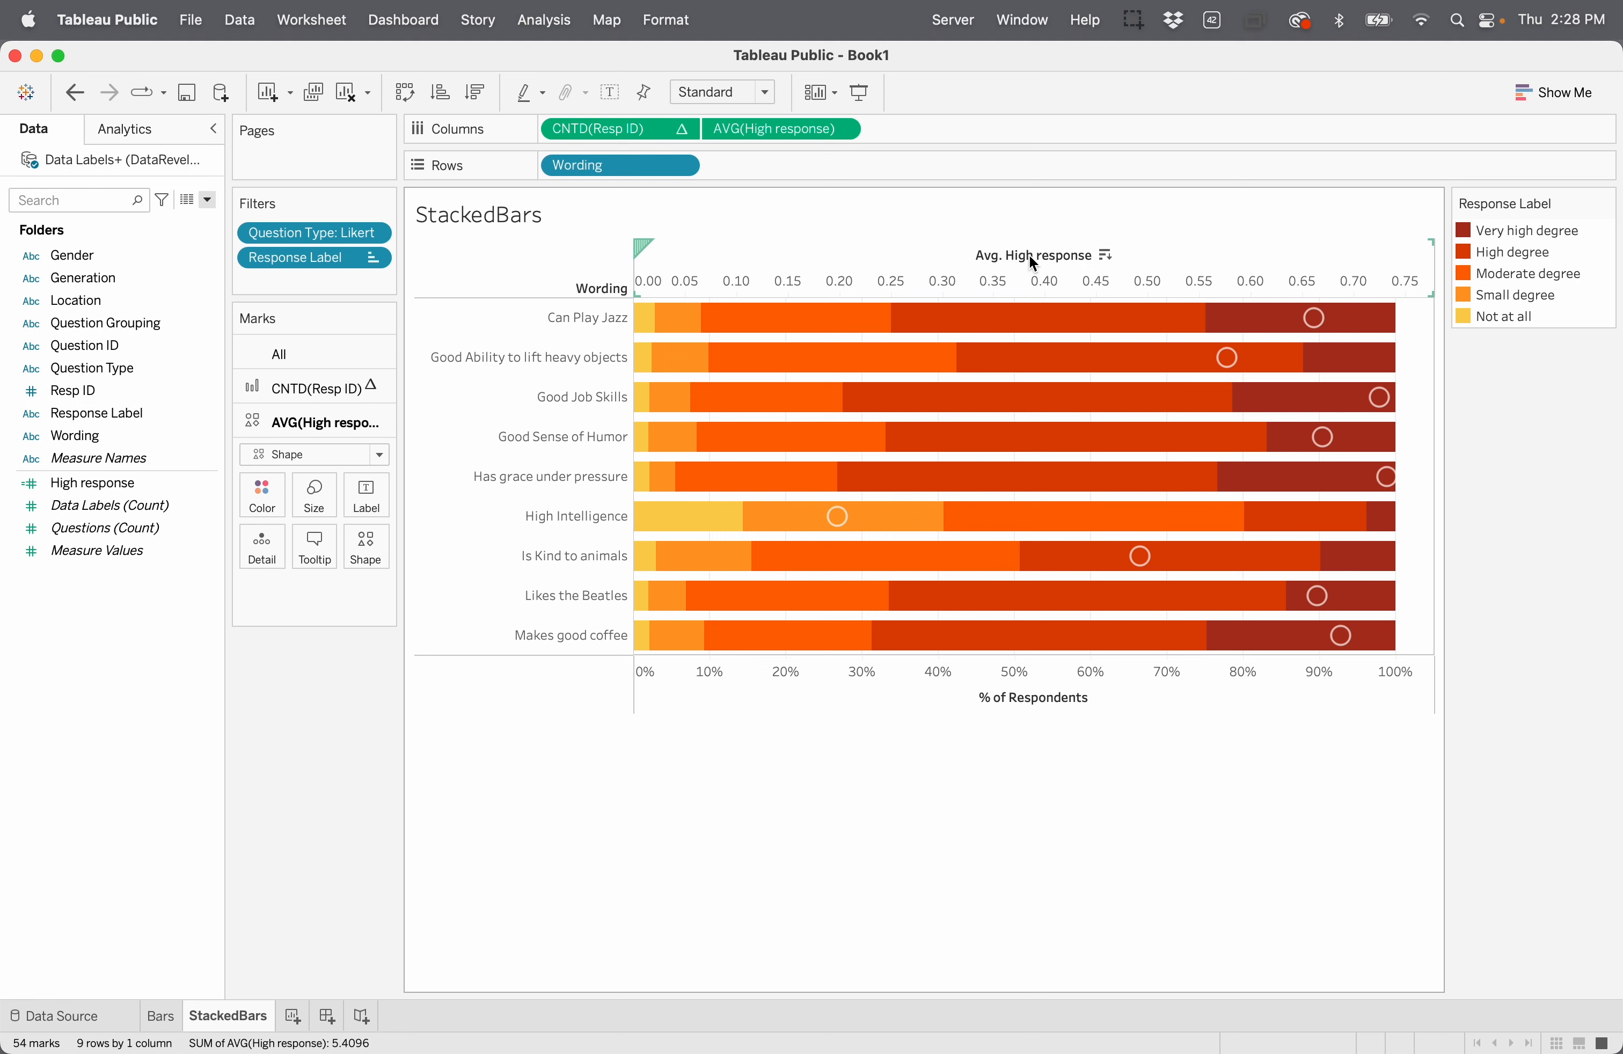
pyautogui.click(1106, 256)
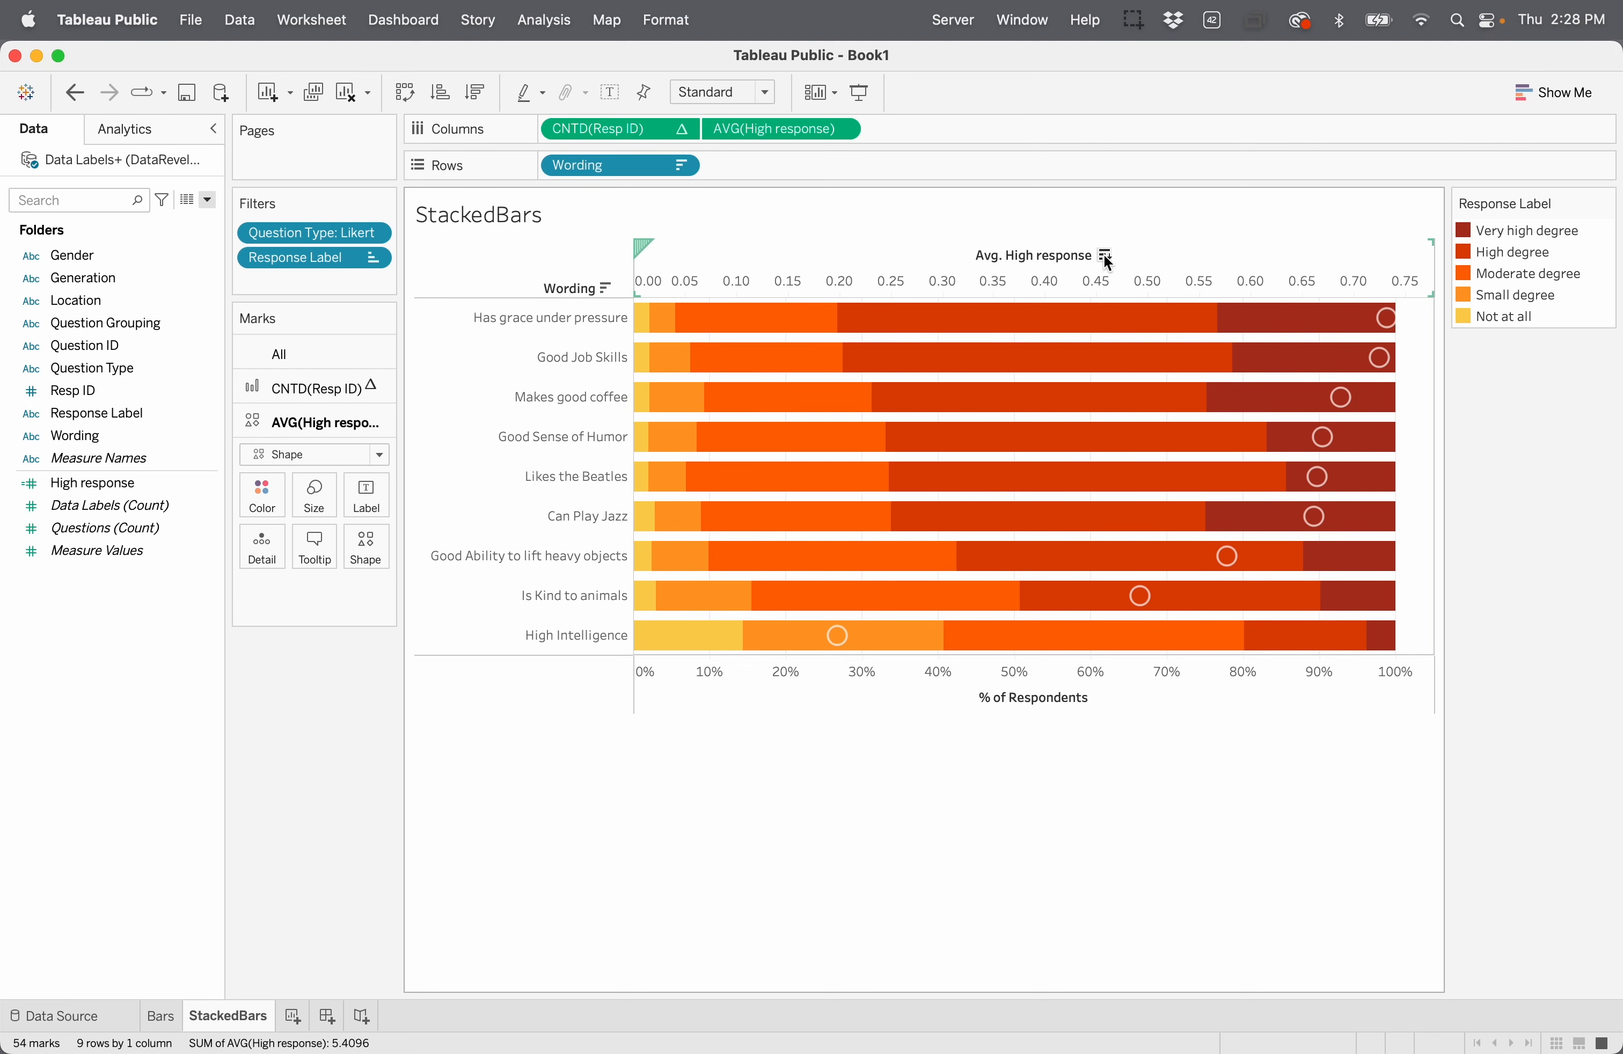
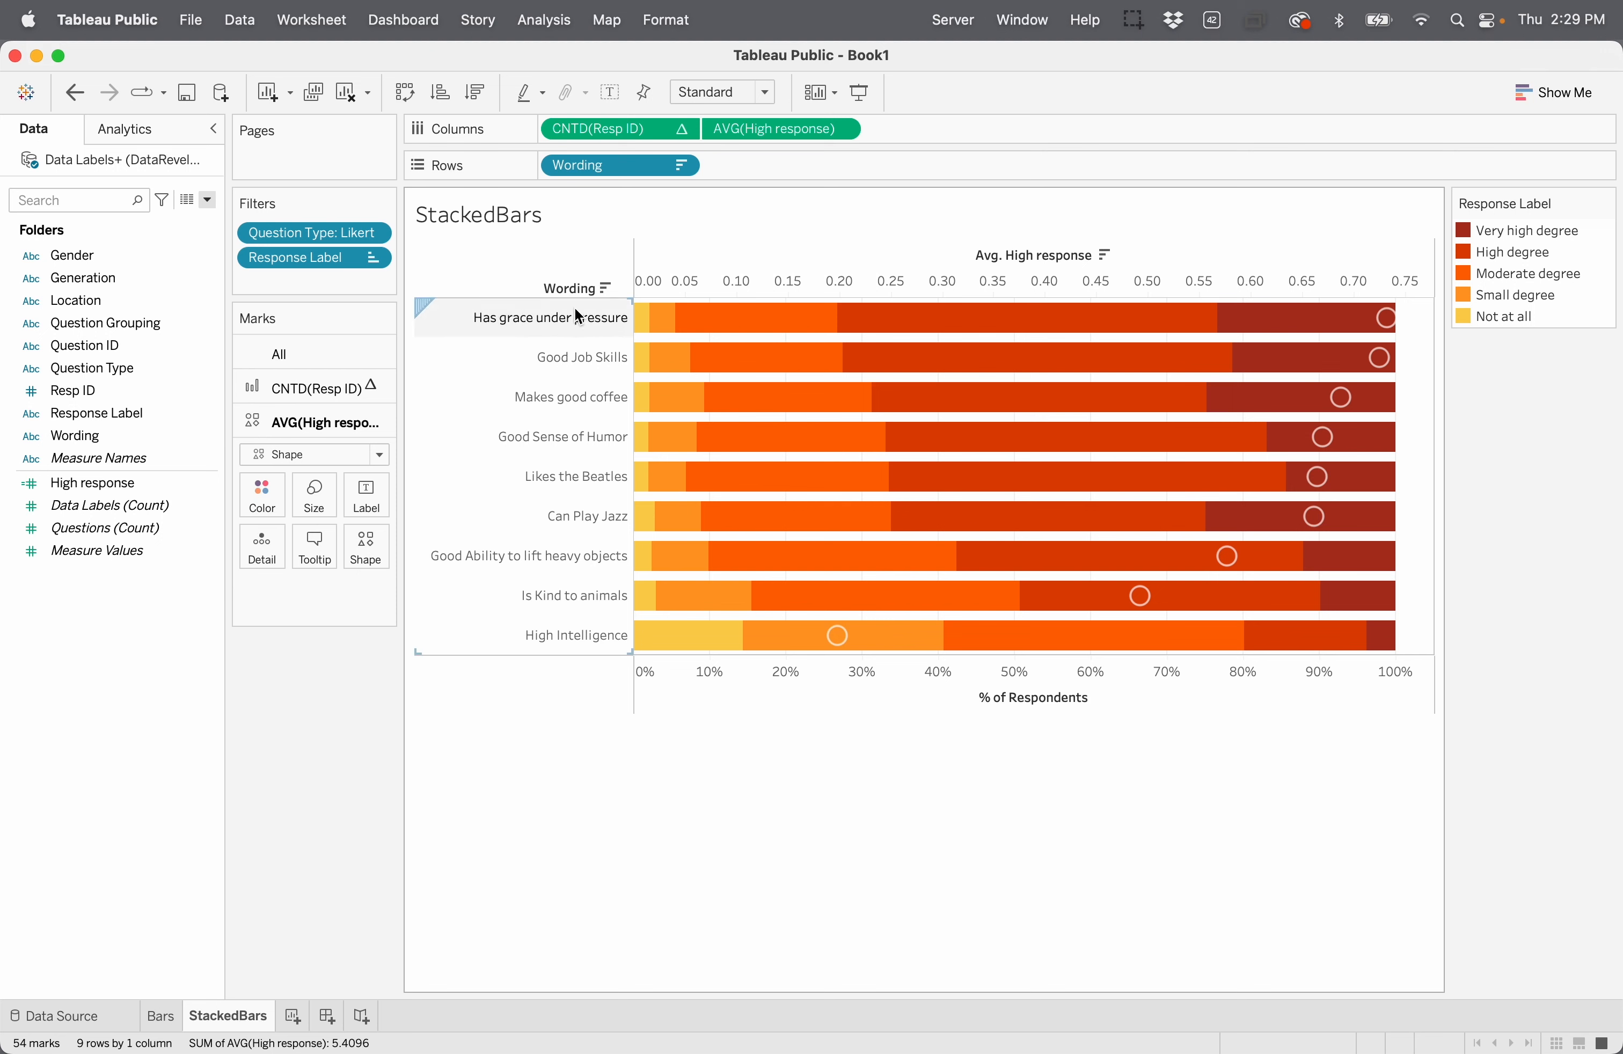
pyautogui.moveTo(1310, 316)
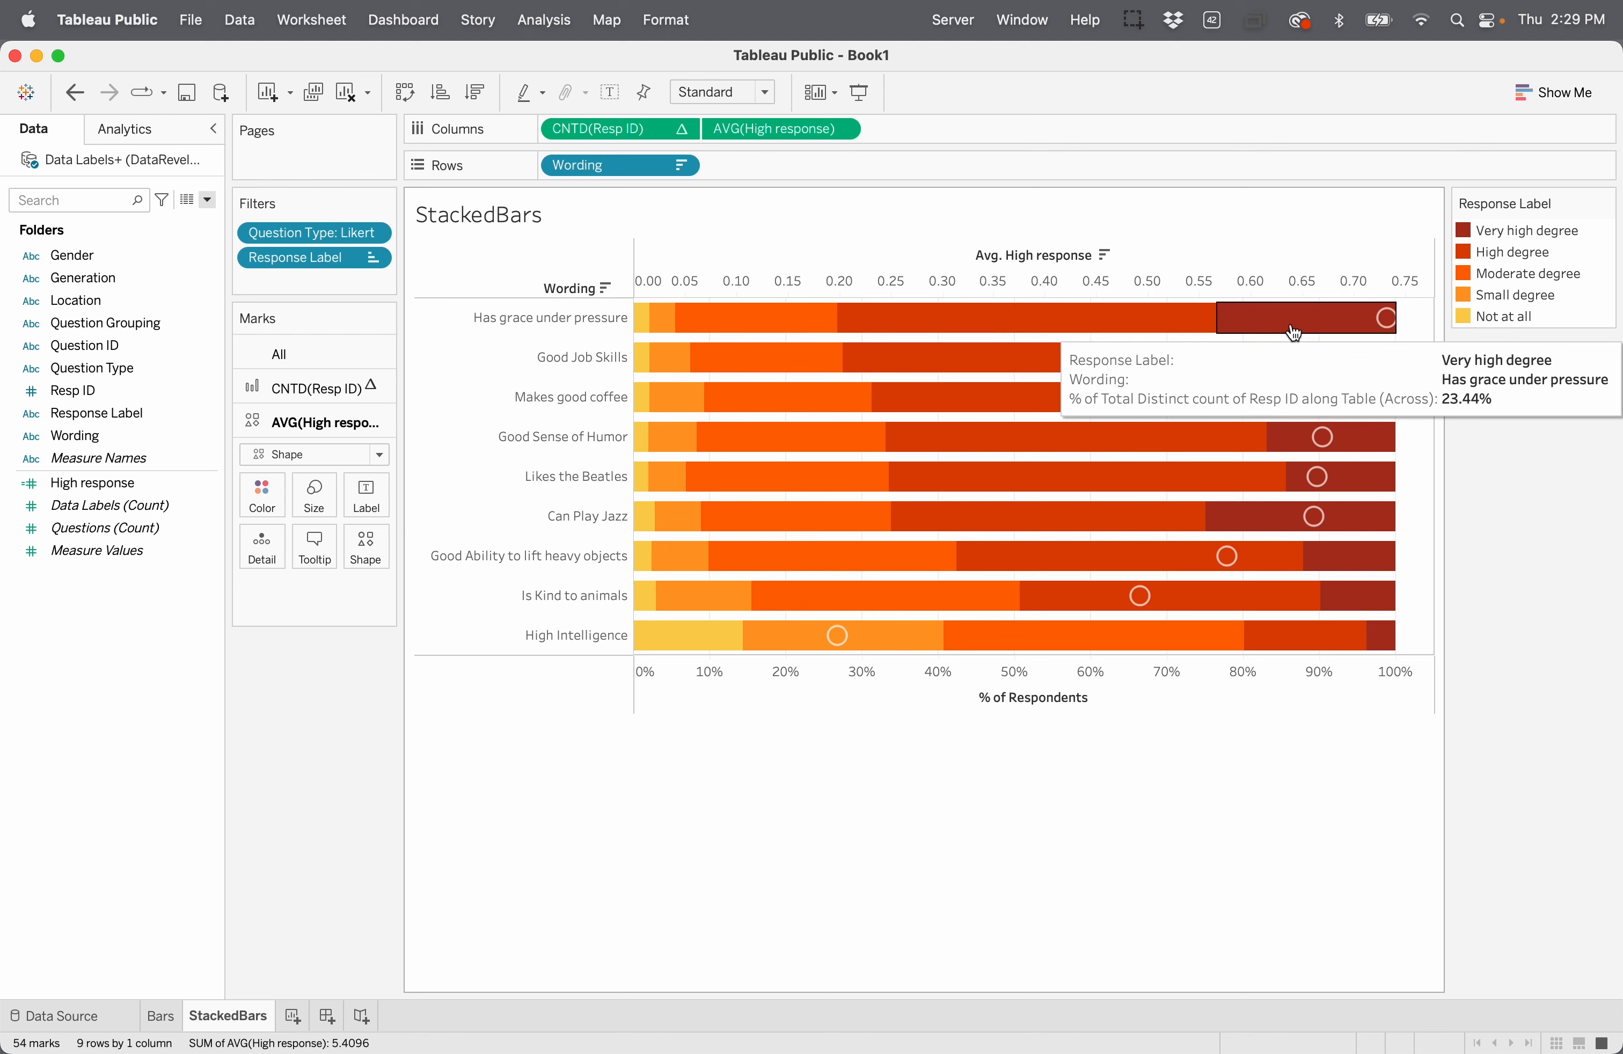
pyautogui.moveTo(1100, 332)
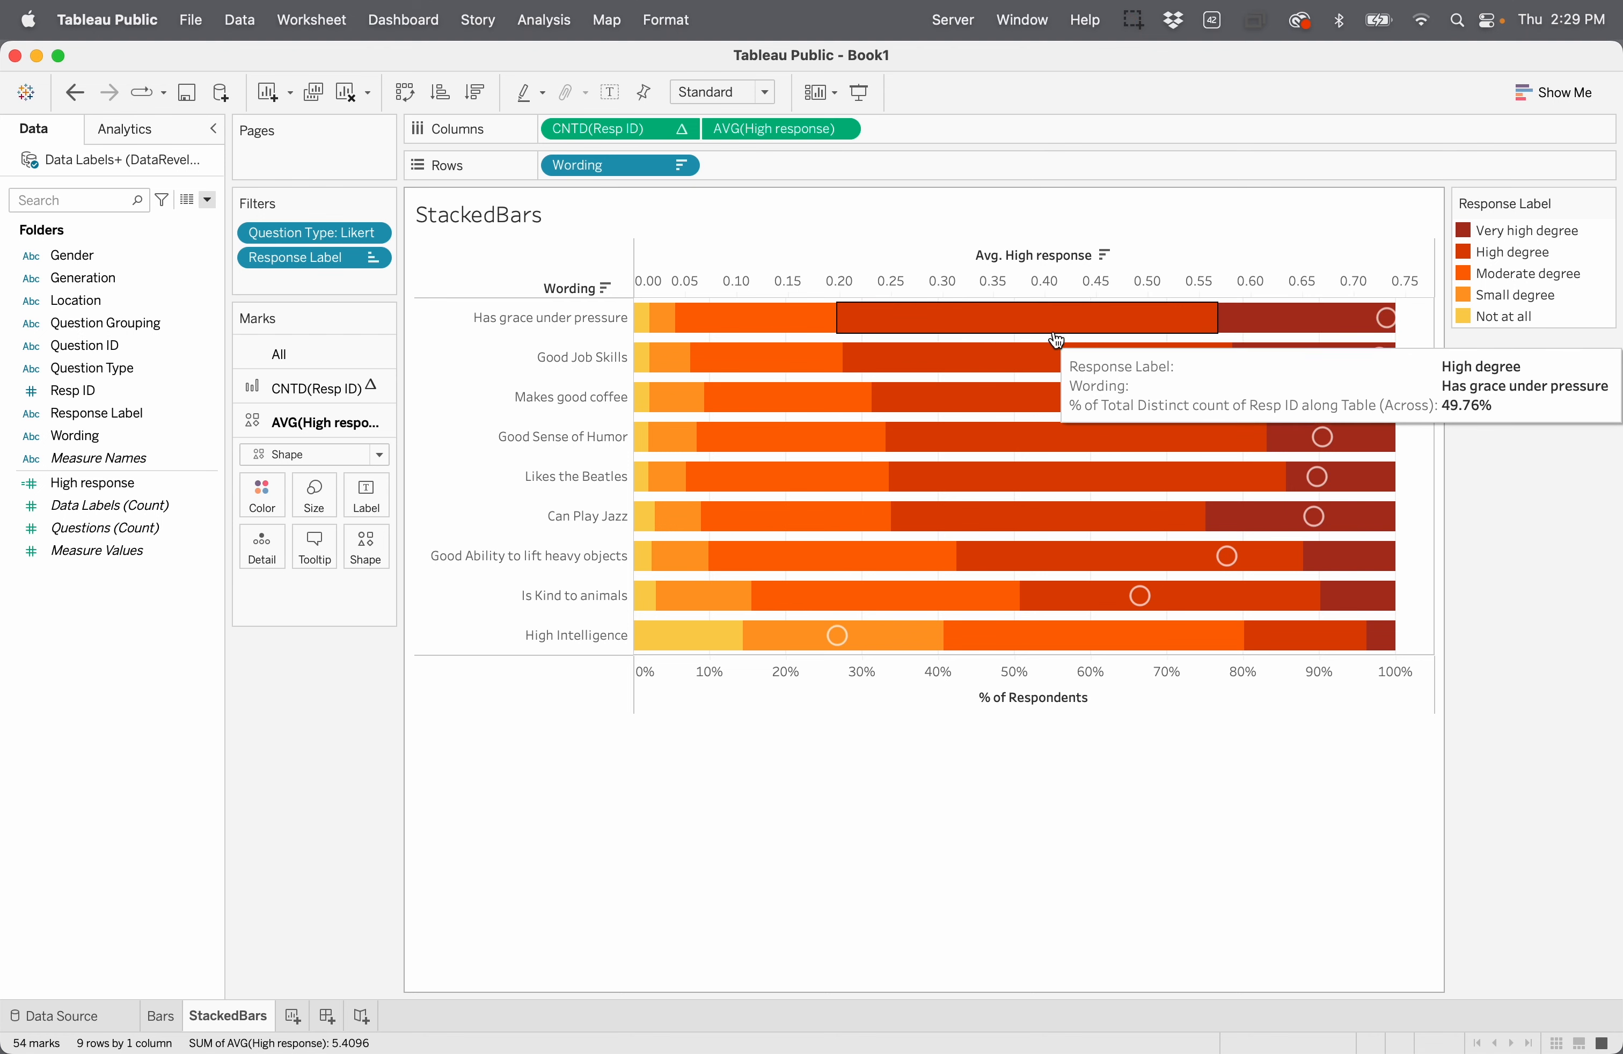
pyautogui.moveTo(780, 337)
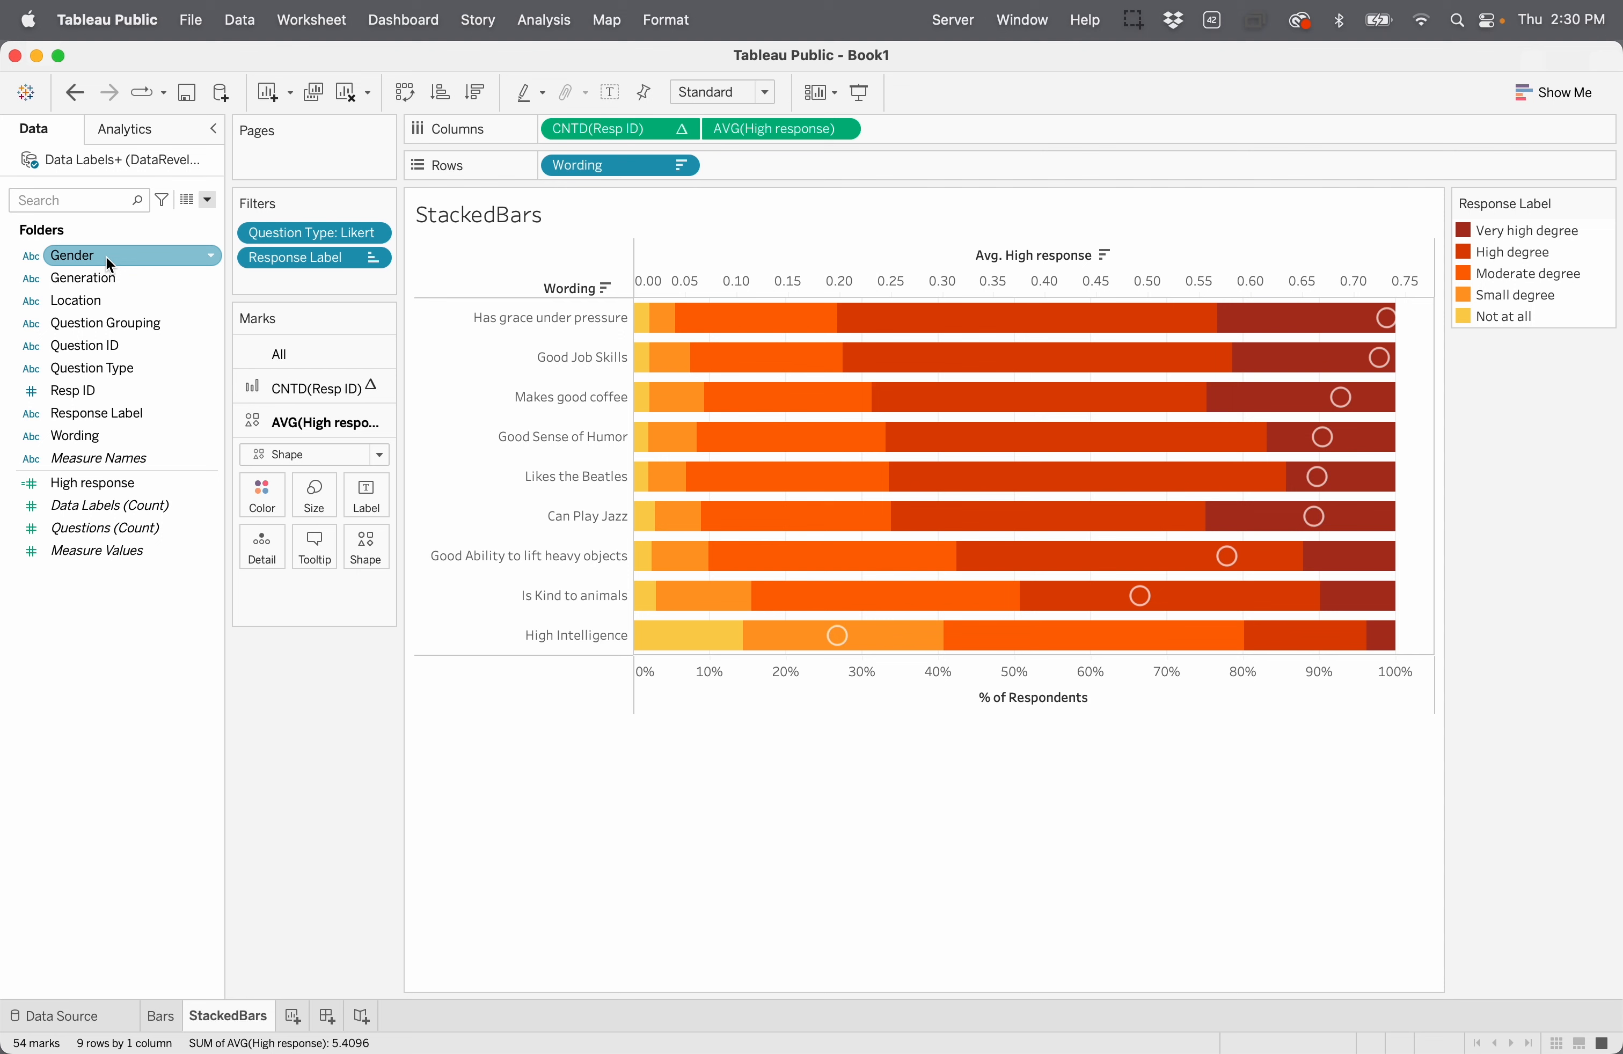
# Step: Add Gender after Wording on Rows to compare female and male responses per question, and undo the addition
pyautogui.moveTo(105, 256); pyautogui.dragTo(771, 165)
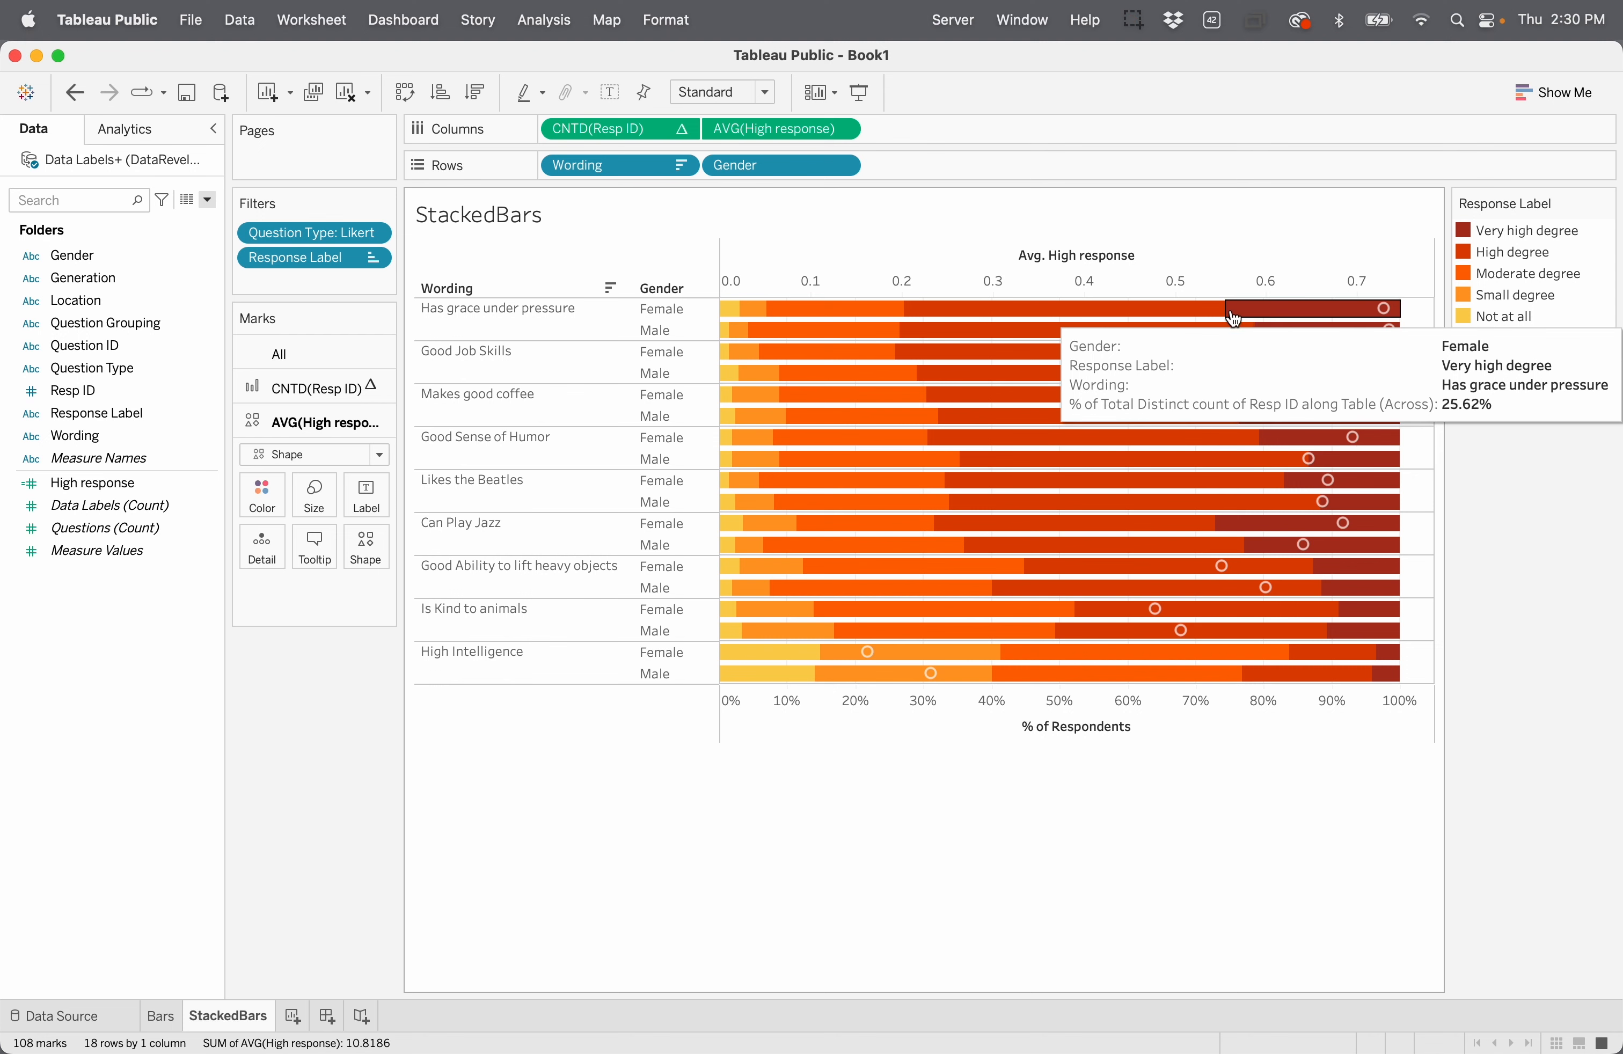
pyautogui.moveTo(1235, 339)
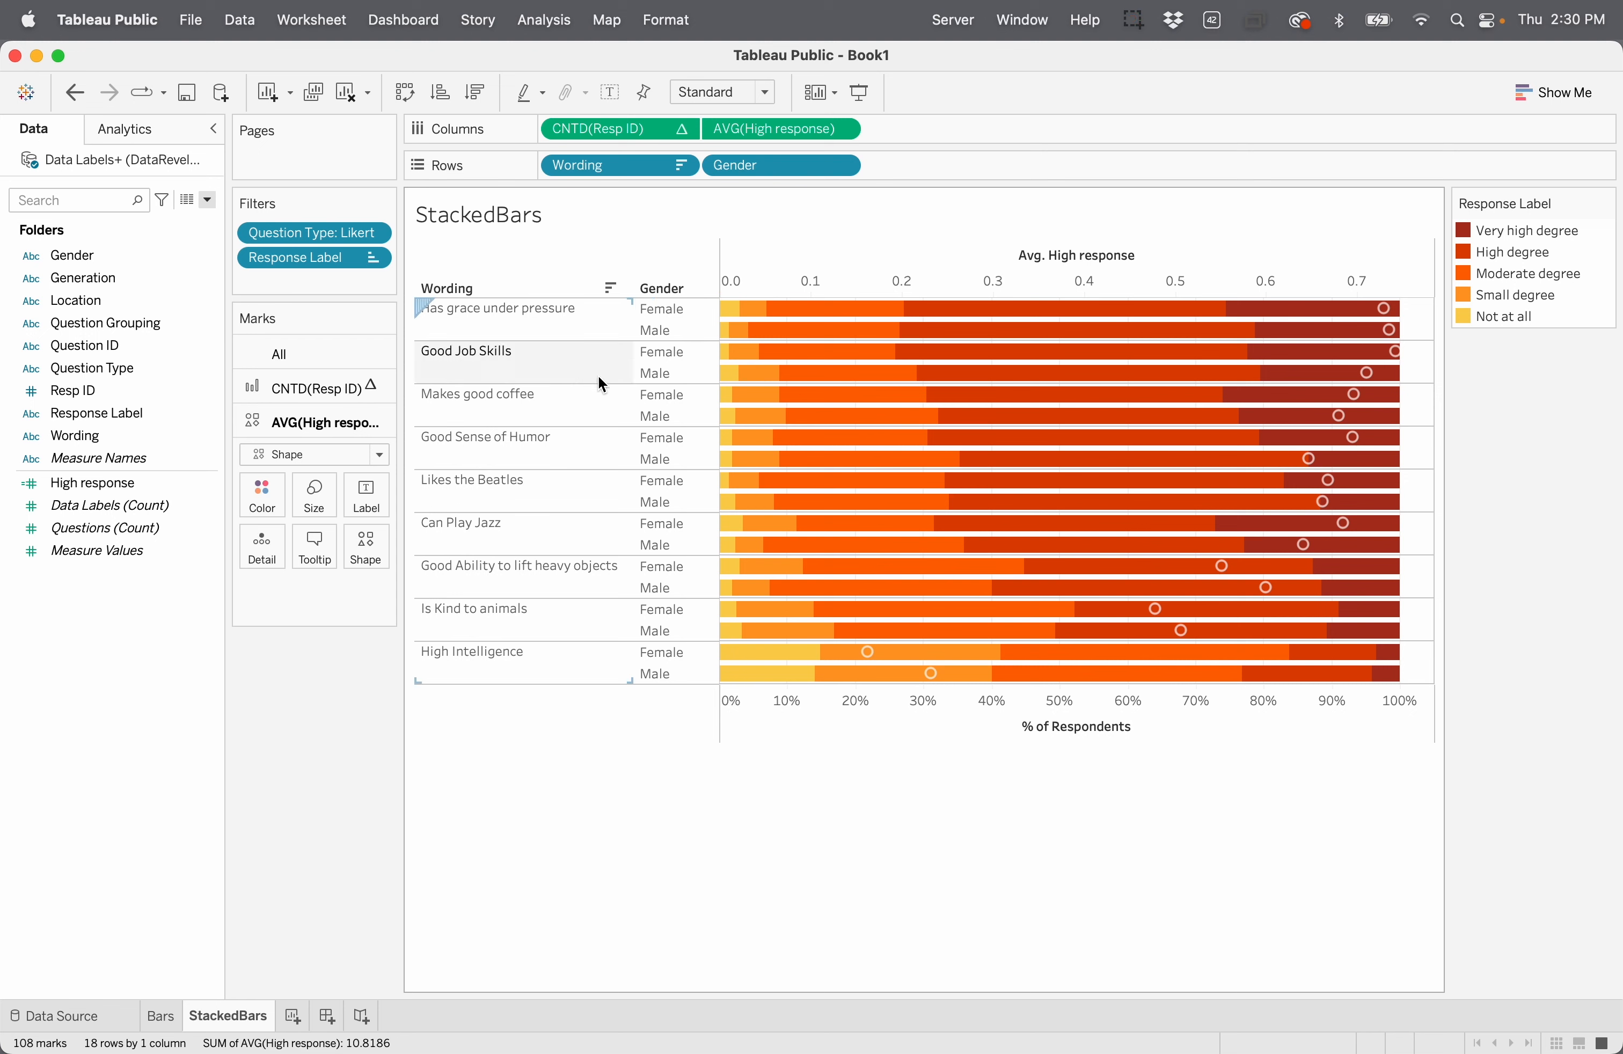
pyautogui.moveTo(944, 675)
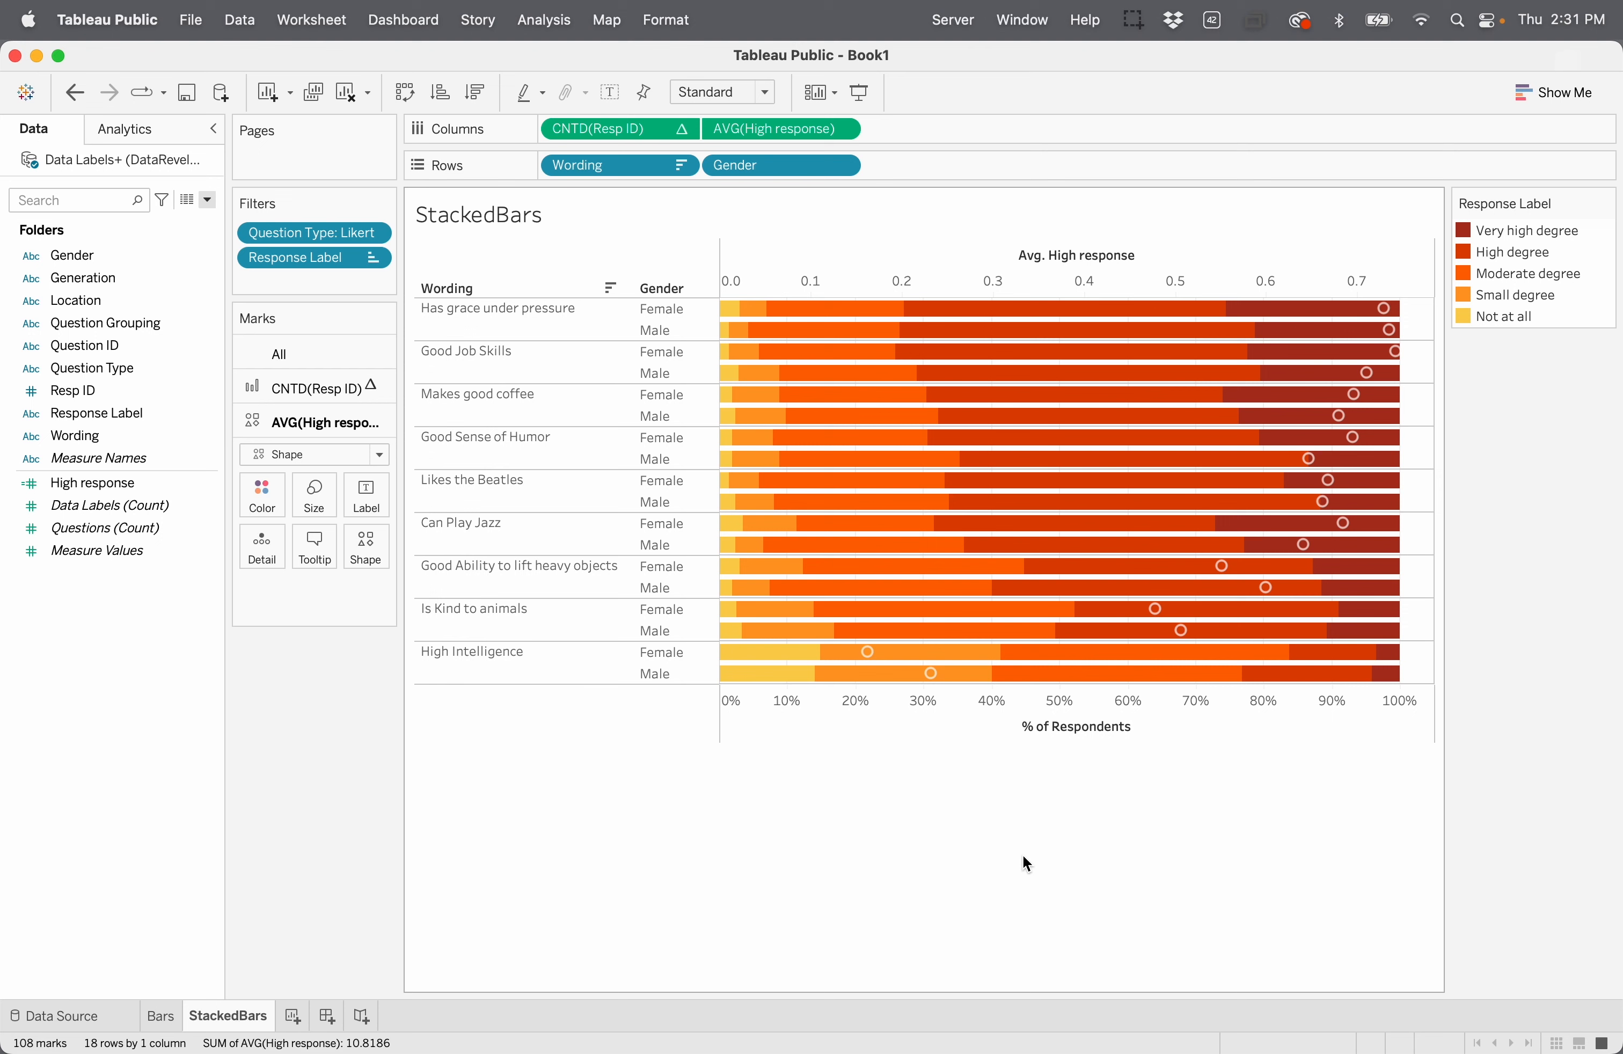
pyautogui.moveTo(778, 678)
pyautogui.moveTo(1345, 526)
pyautogui.press('super+z')
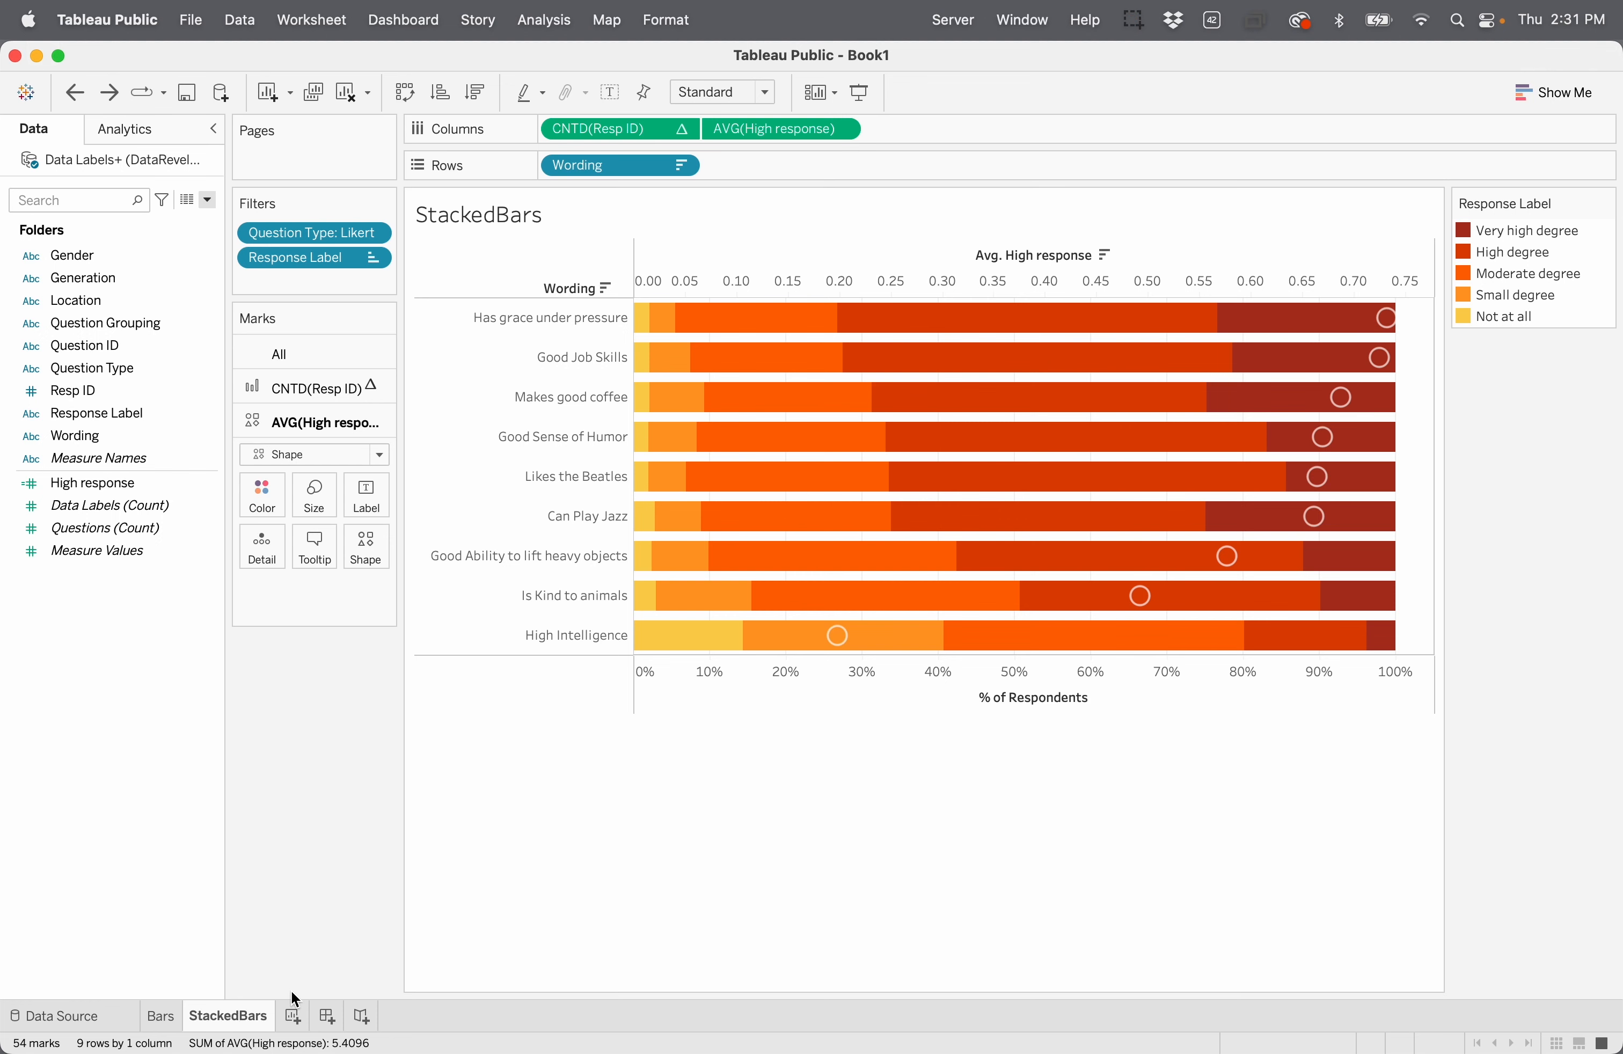
# Step: Create a new worksheet and name it SlopeChart
pyautogui.click(294, 1017)
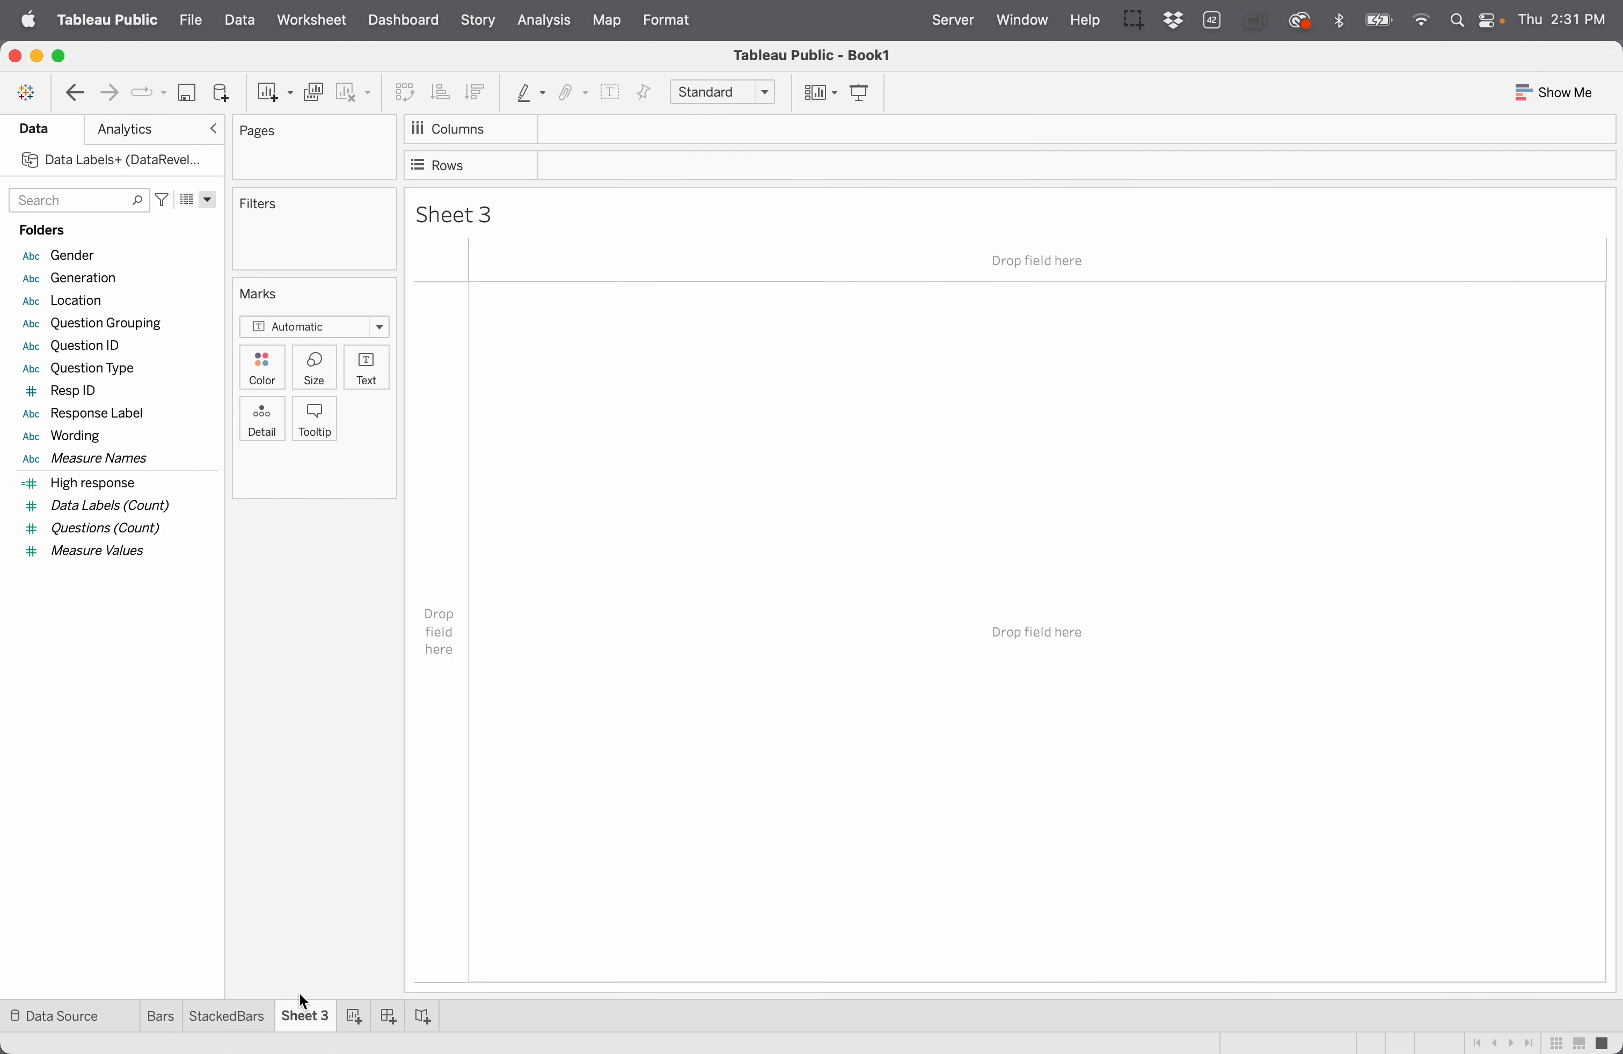
pyautogui.click(306, 1020)
pyautogui.write('SlopeChart')
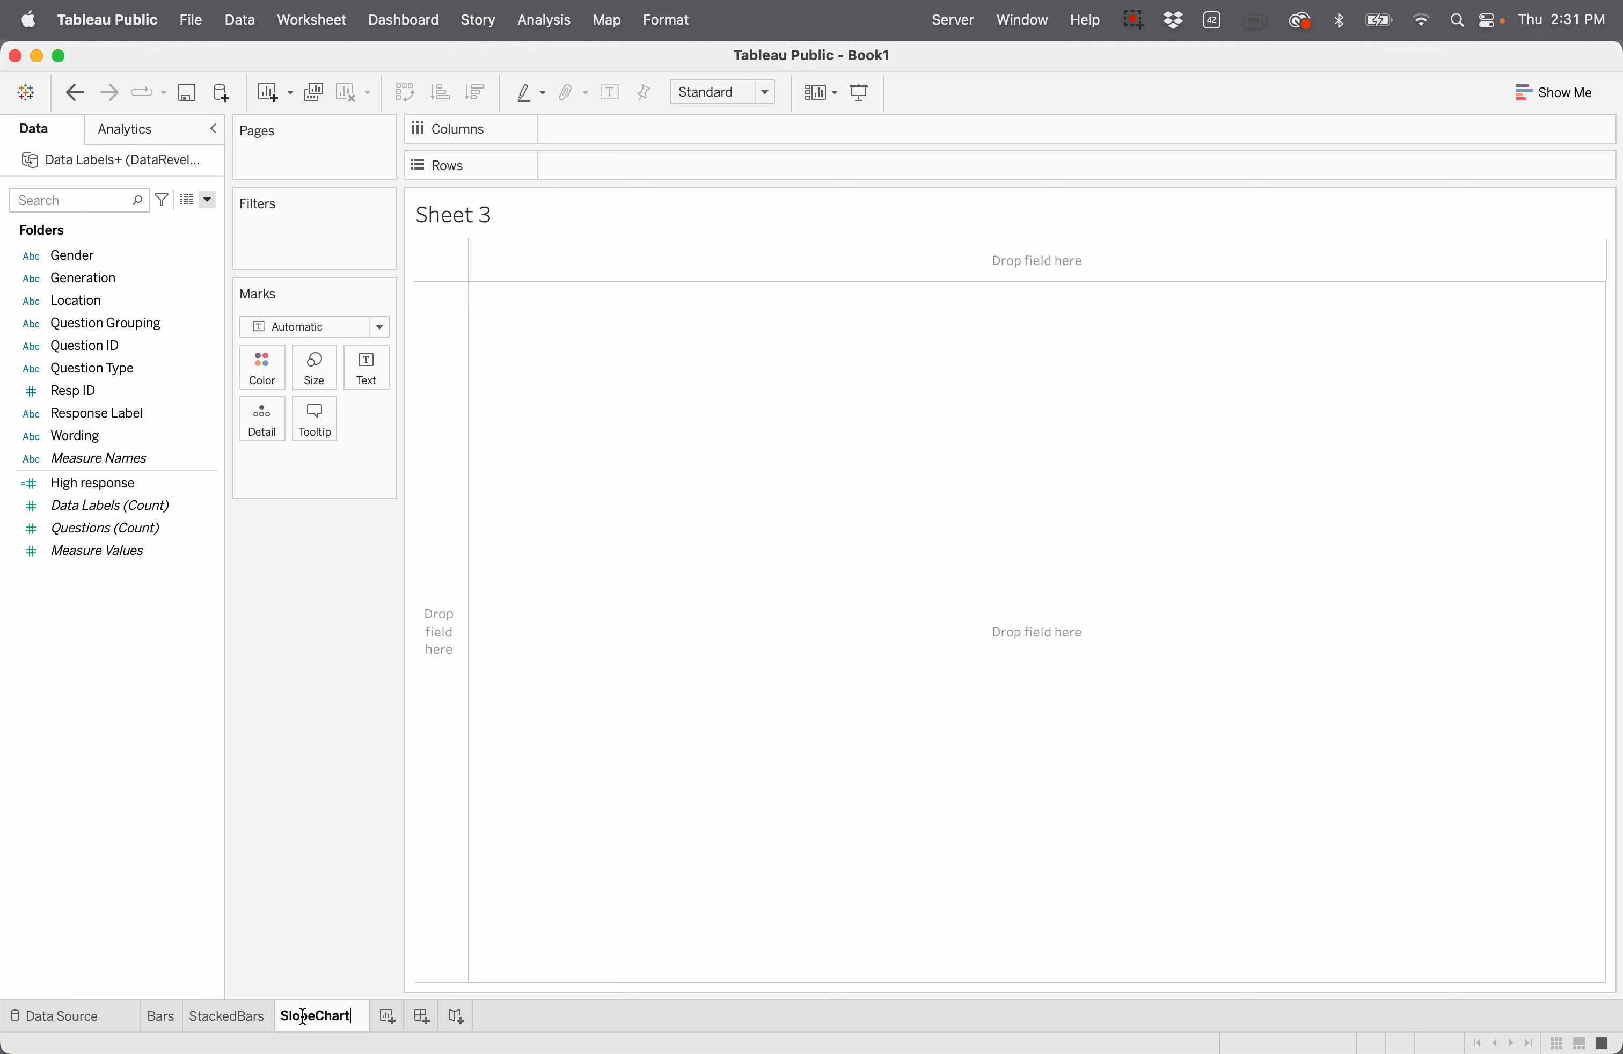
pyautogui.press('Return')
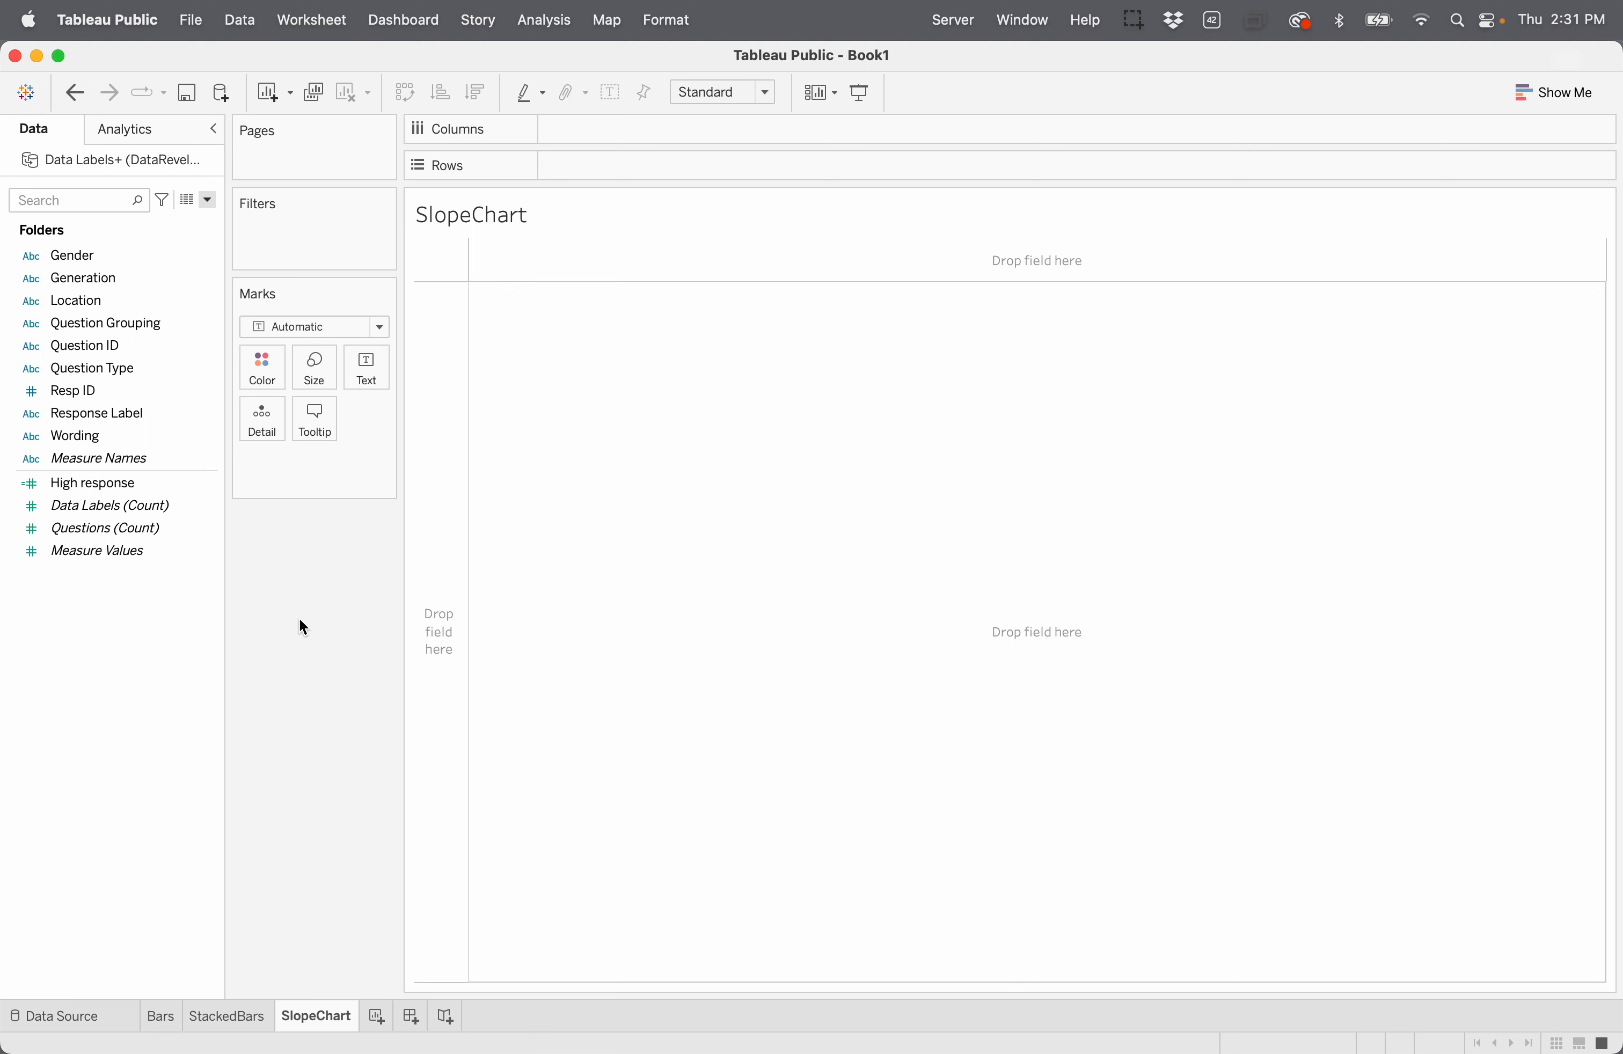
# Step: Place Wording on Columns of the SlopeChart sheet and filter Question Type to Likert only
pyautogui.click(194, 442)
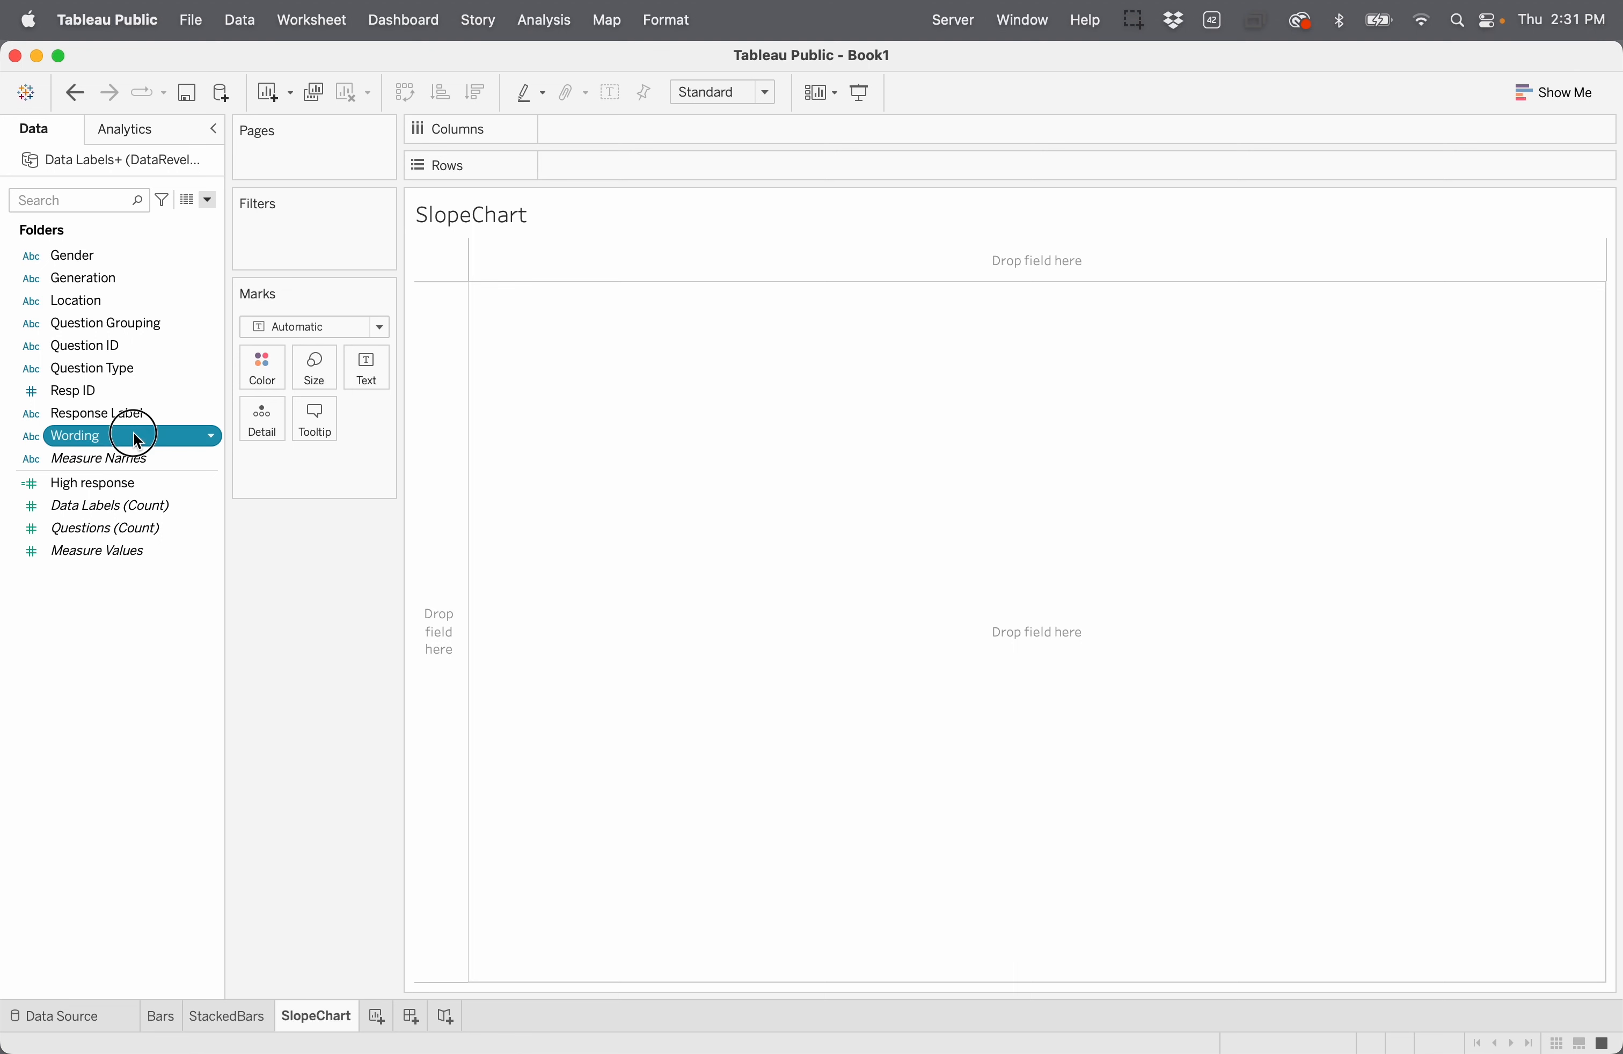
pyautogui.moveTo(139, 436); pyautogui.dragTo(655, 135)
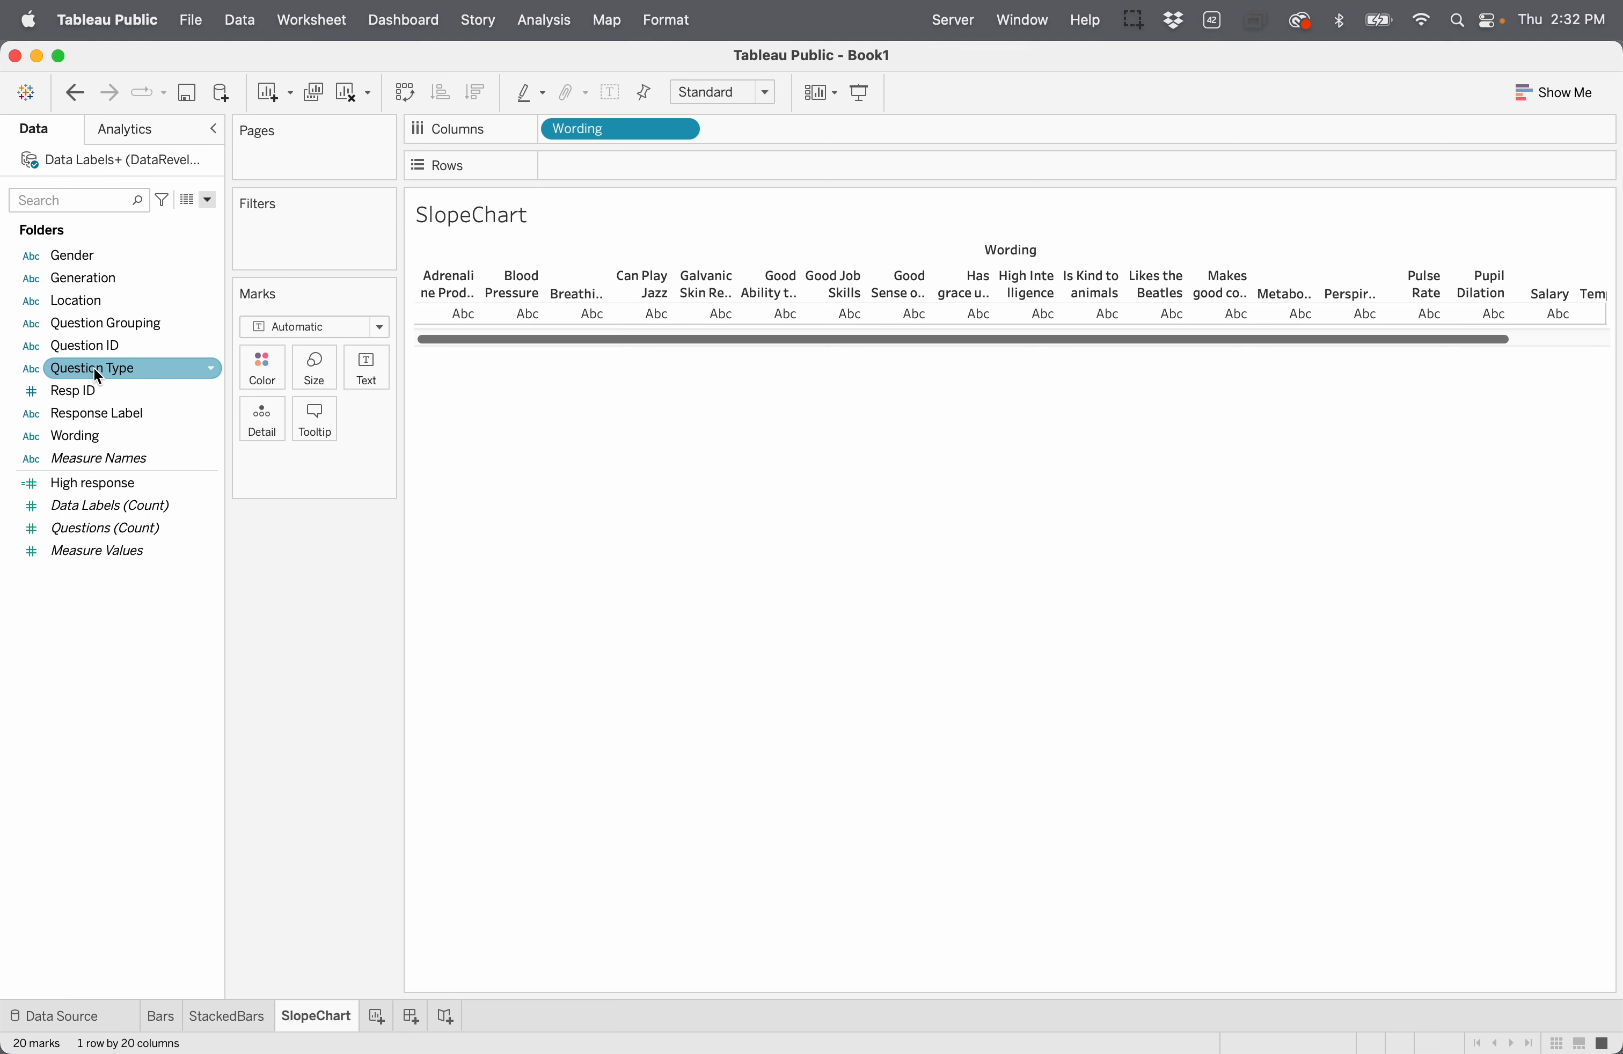
pyautogui.moveTo(94, 368); pyautogui.dragTo(294, 248)
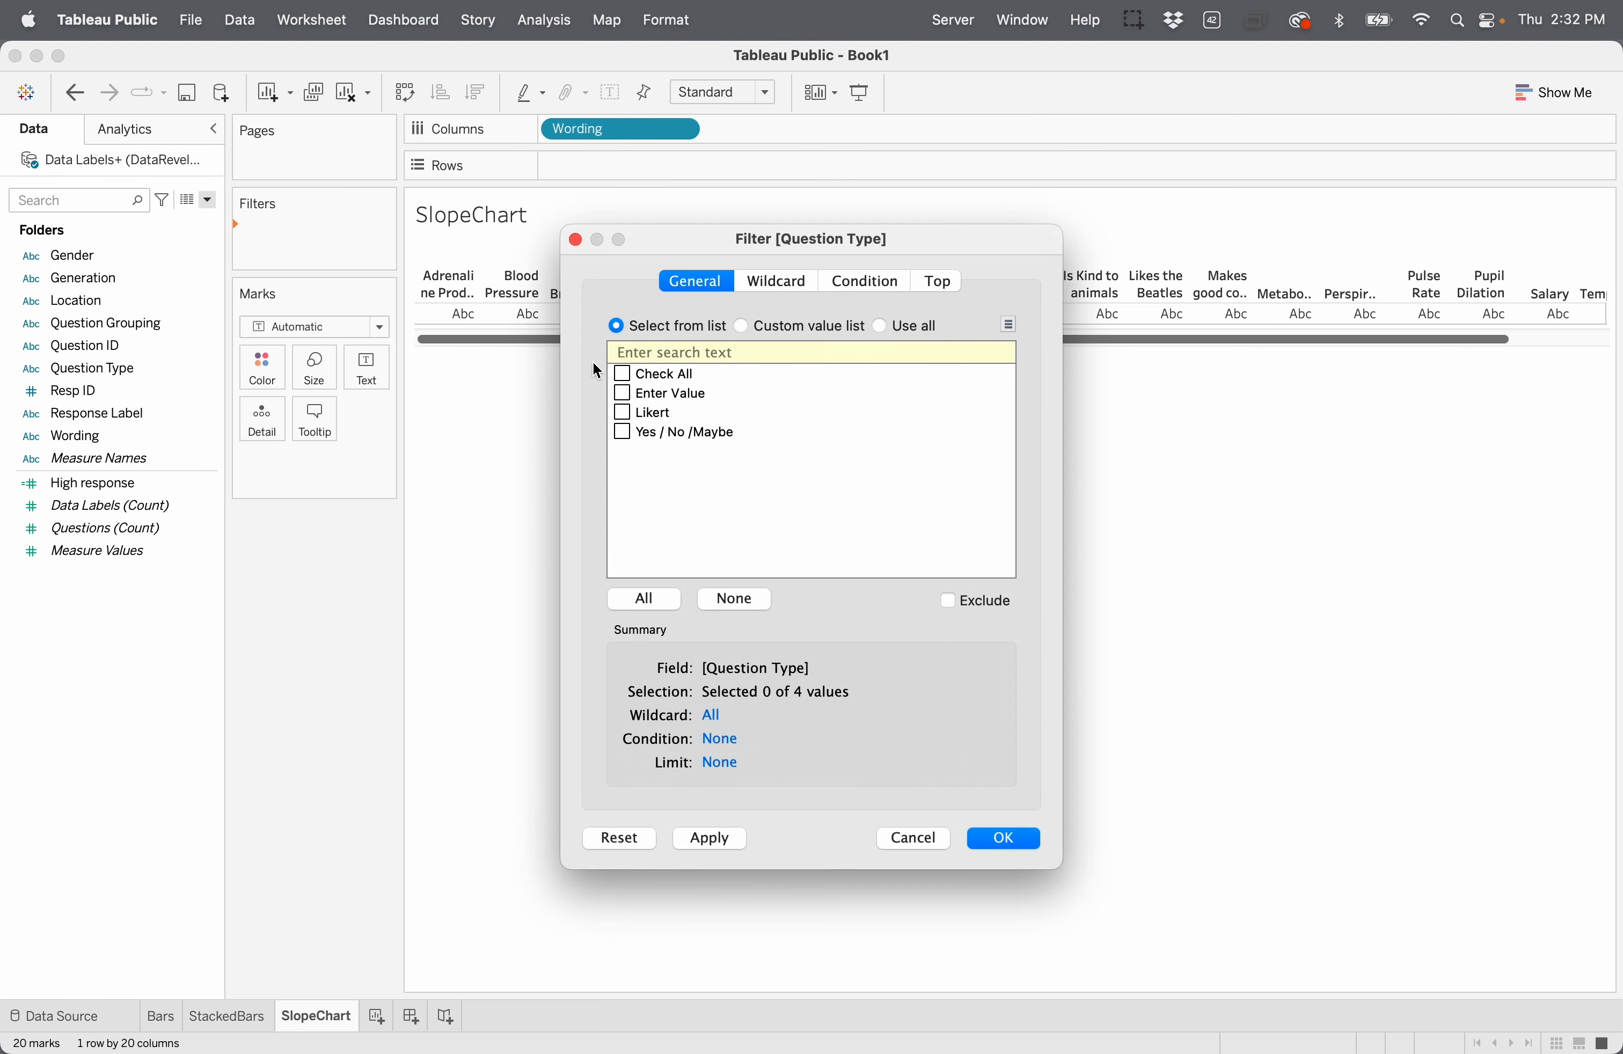
pyautogui.click(624, 413)
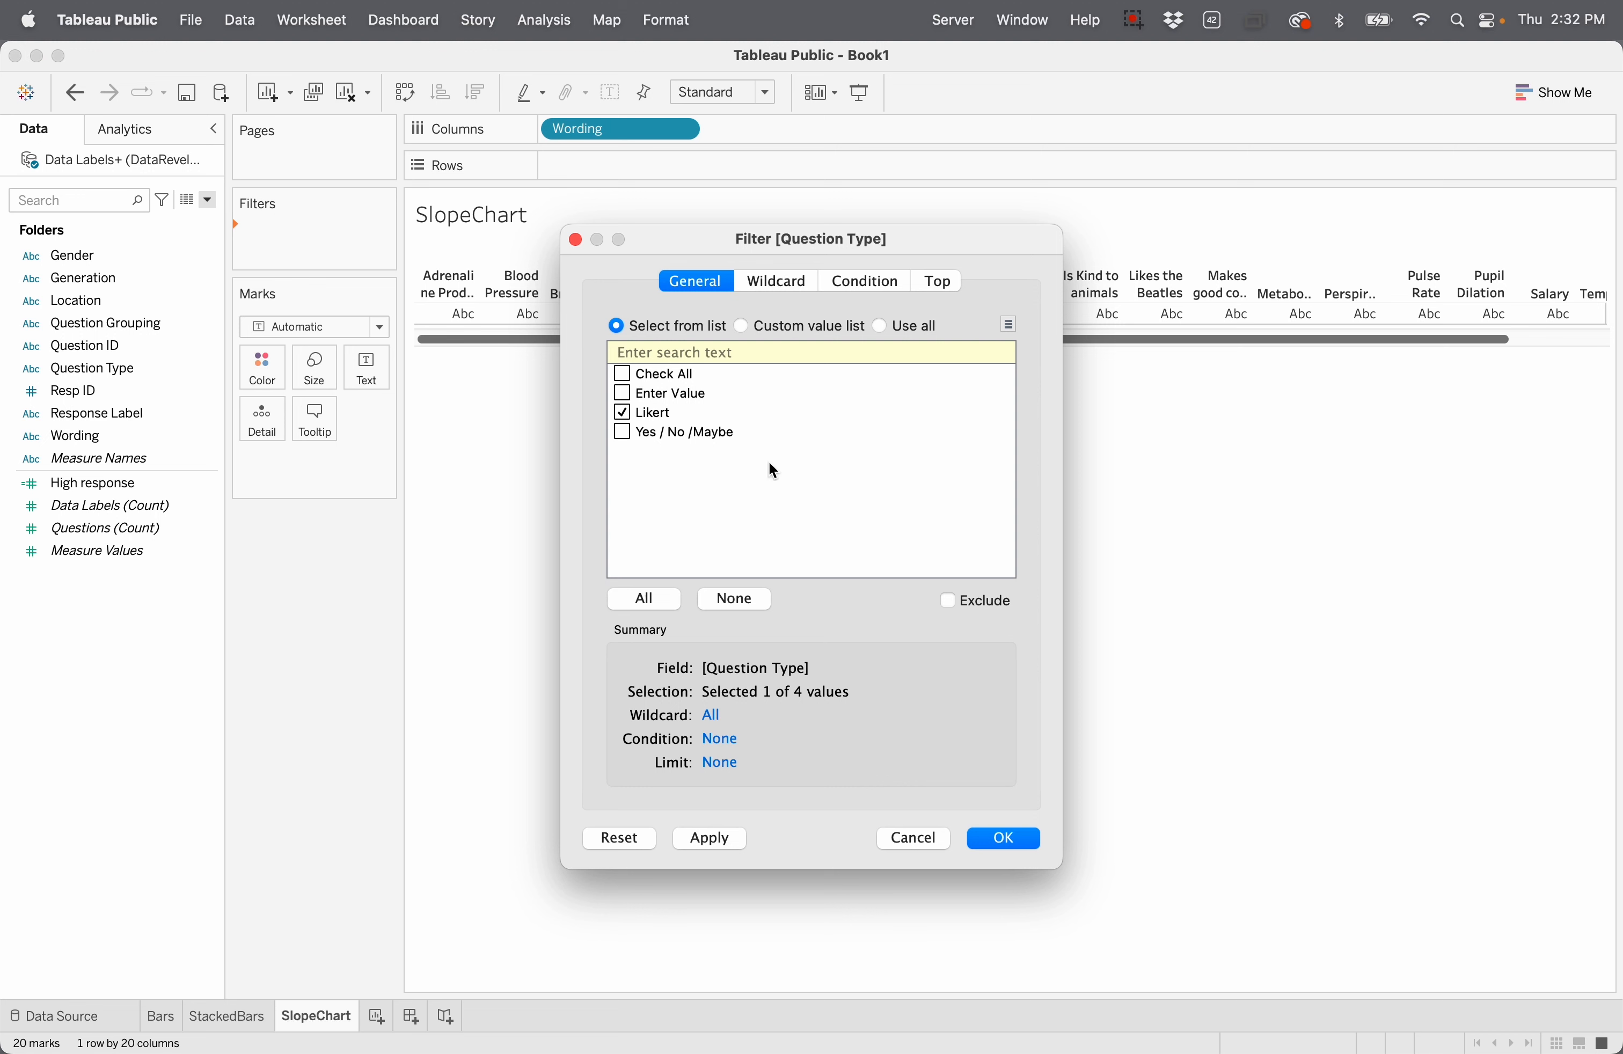
pyautogui.click(992, 840)
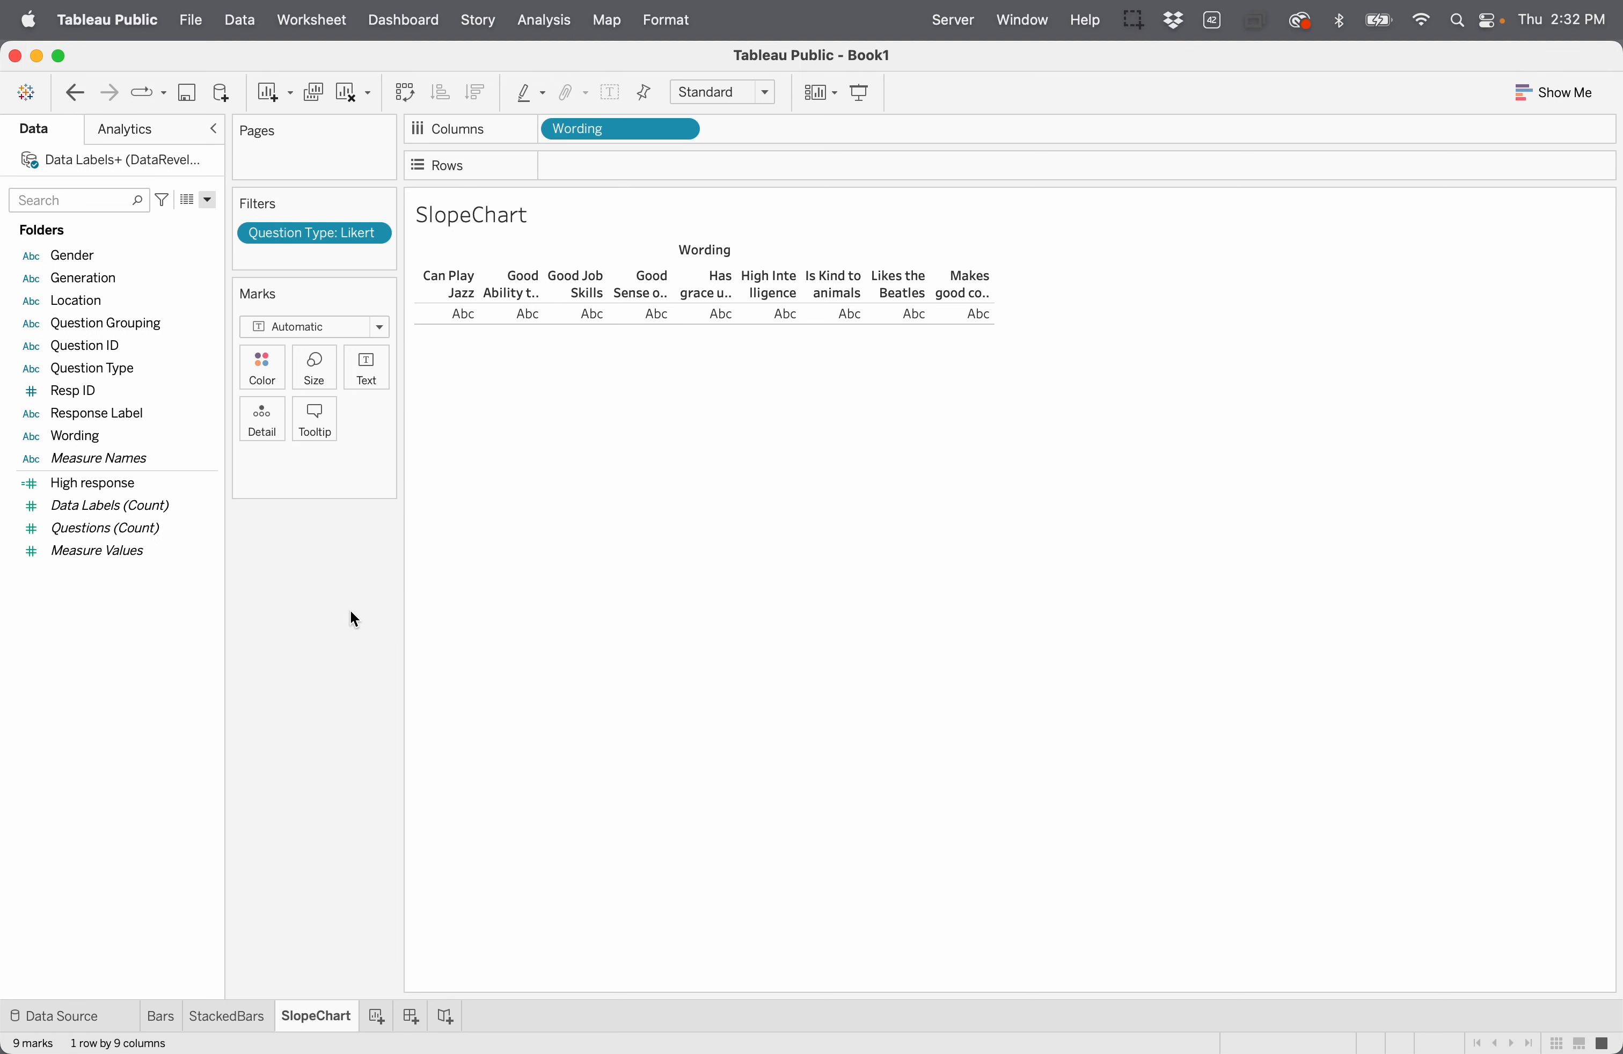
# Step: Filter the SlopeChart sheet by Response Label, excluding Null values
pyautogui.click(126, 414)
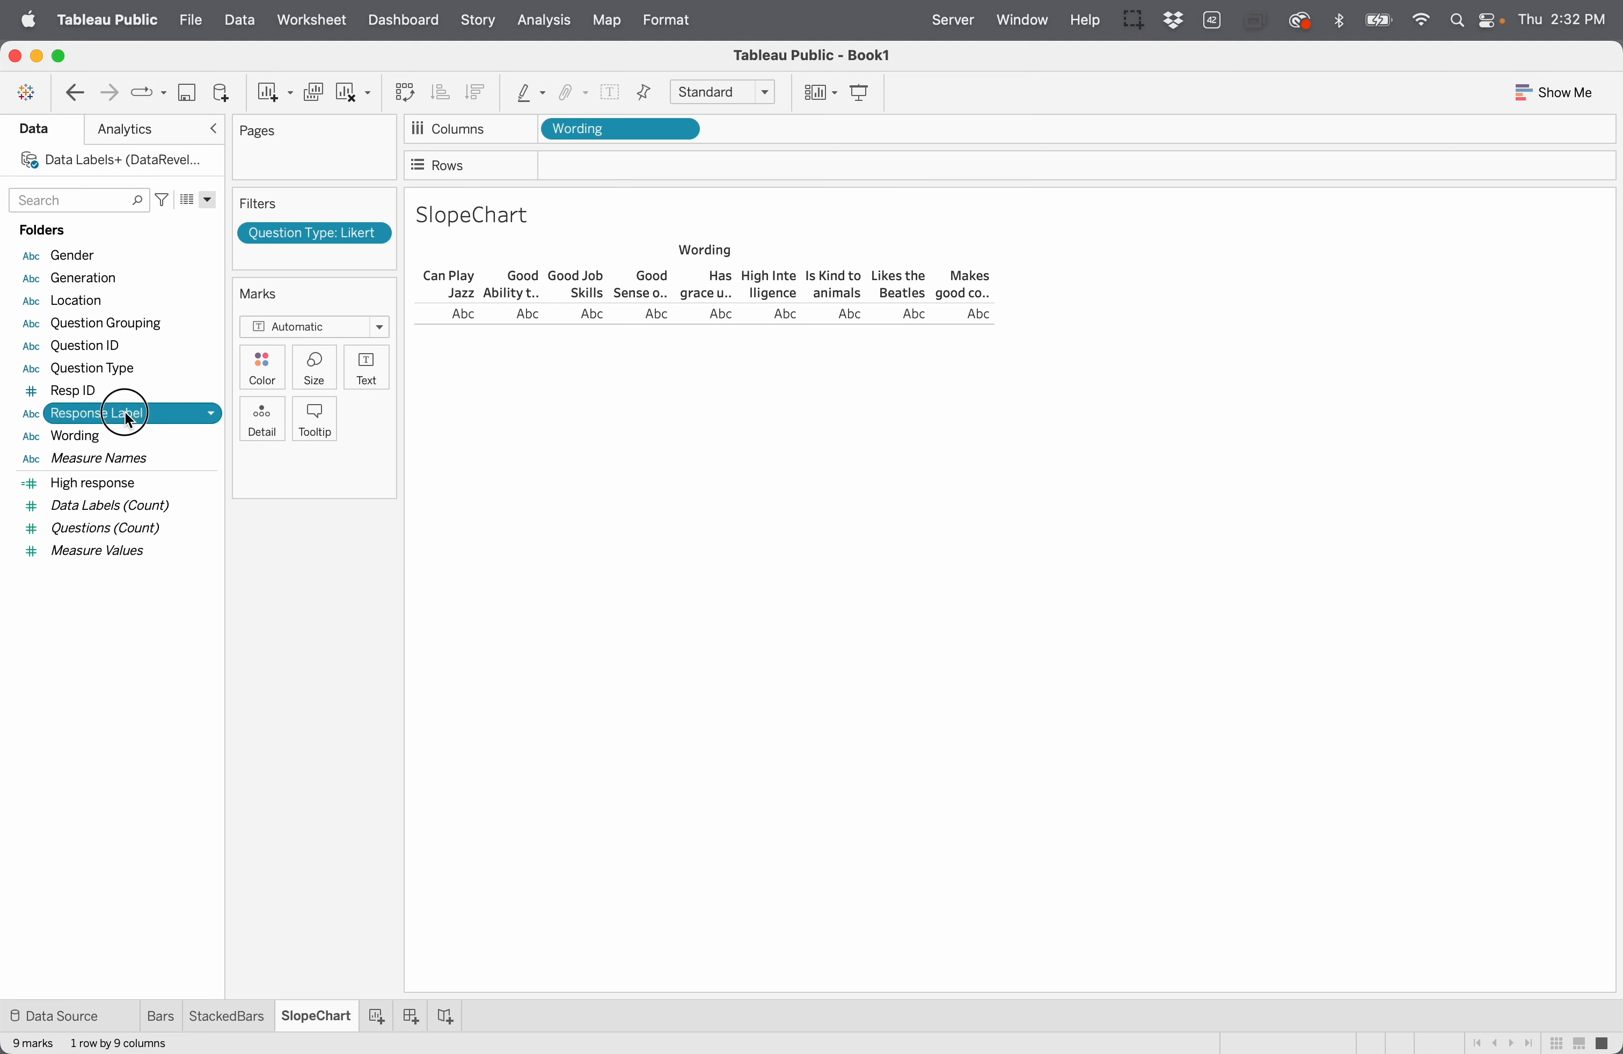
pyautogui.moveTo(126, 415); pyautogui.dragTo(305, 251)
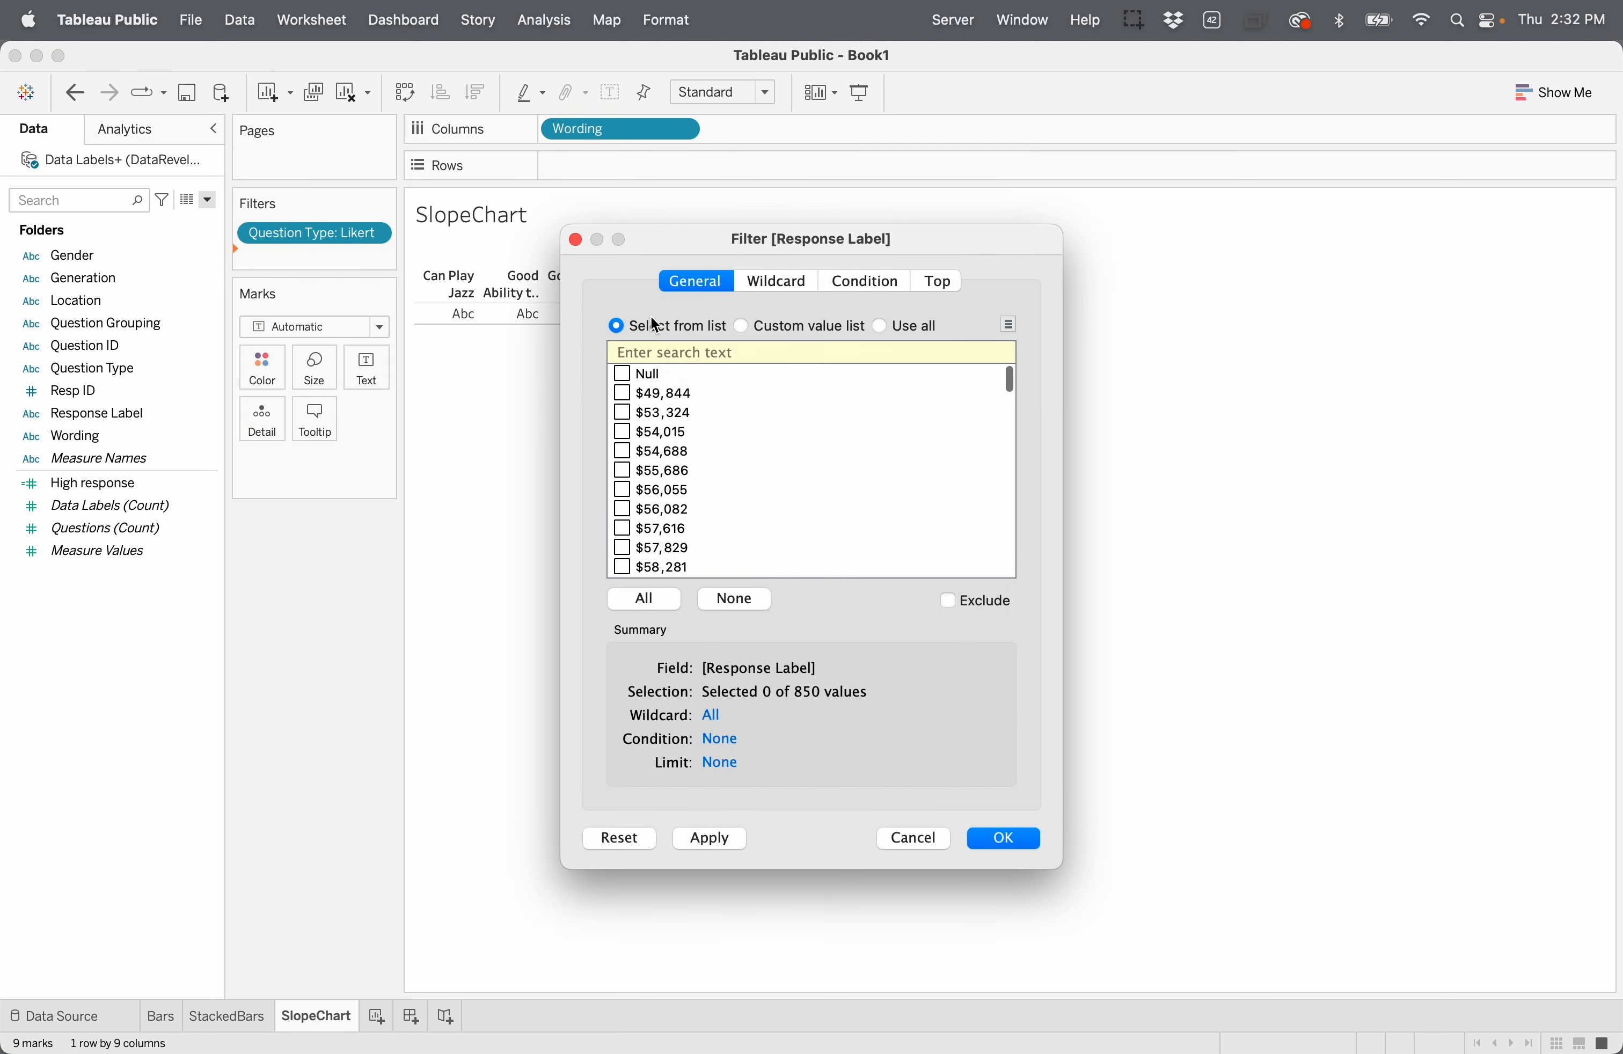
pyautogui.click(948, 601)
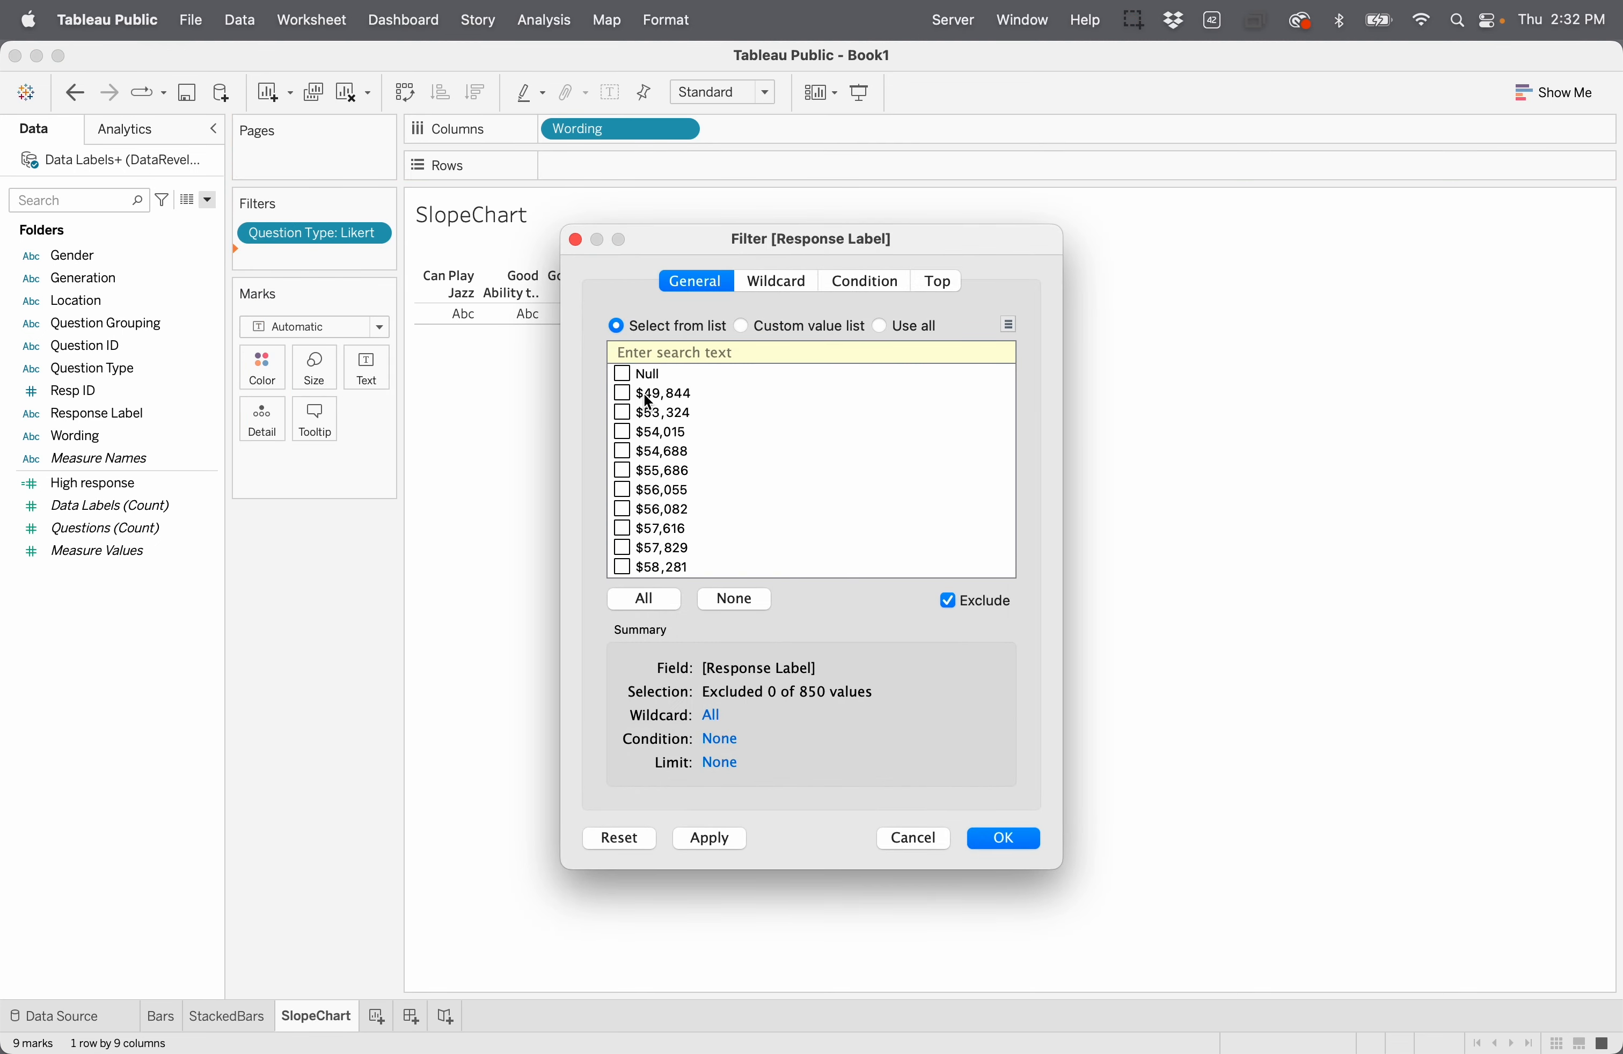
pyautogui.click(625, 376)
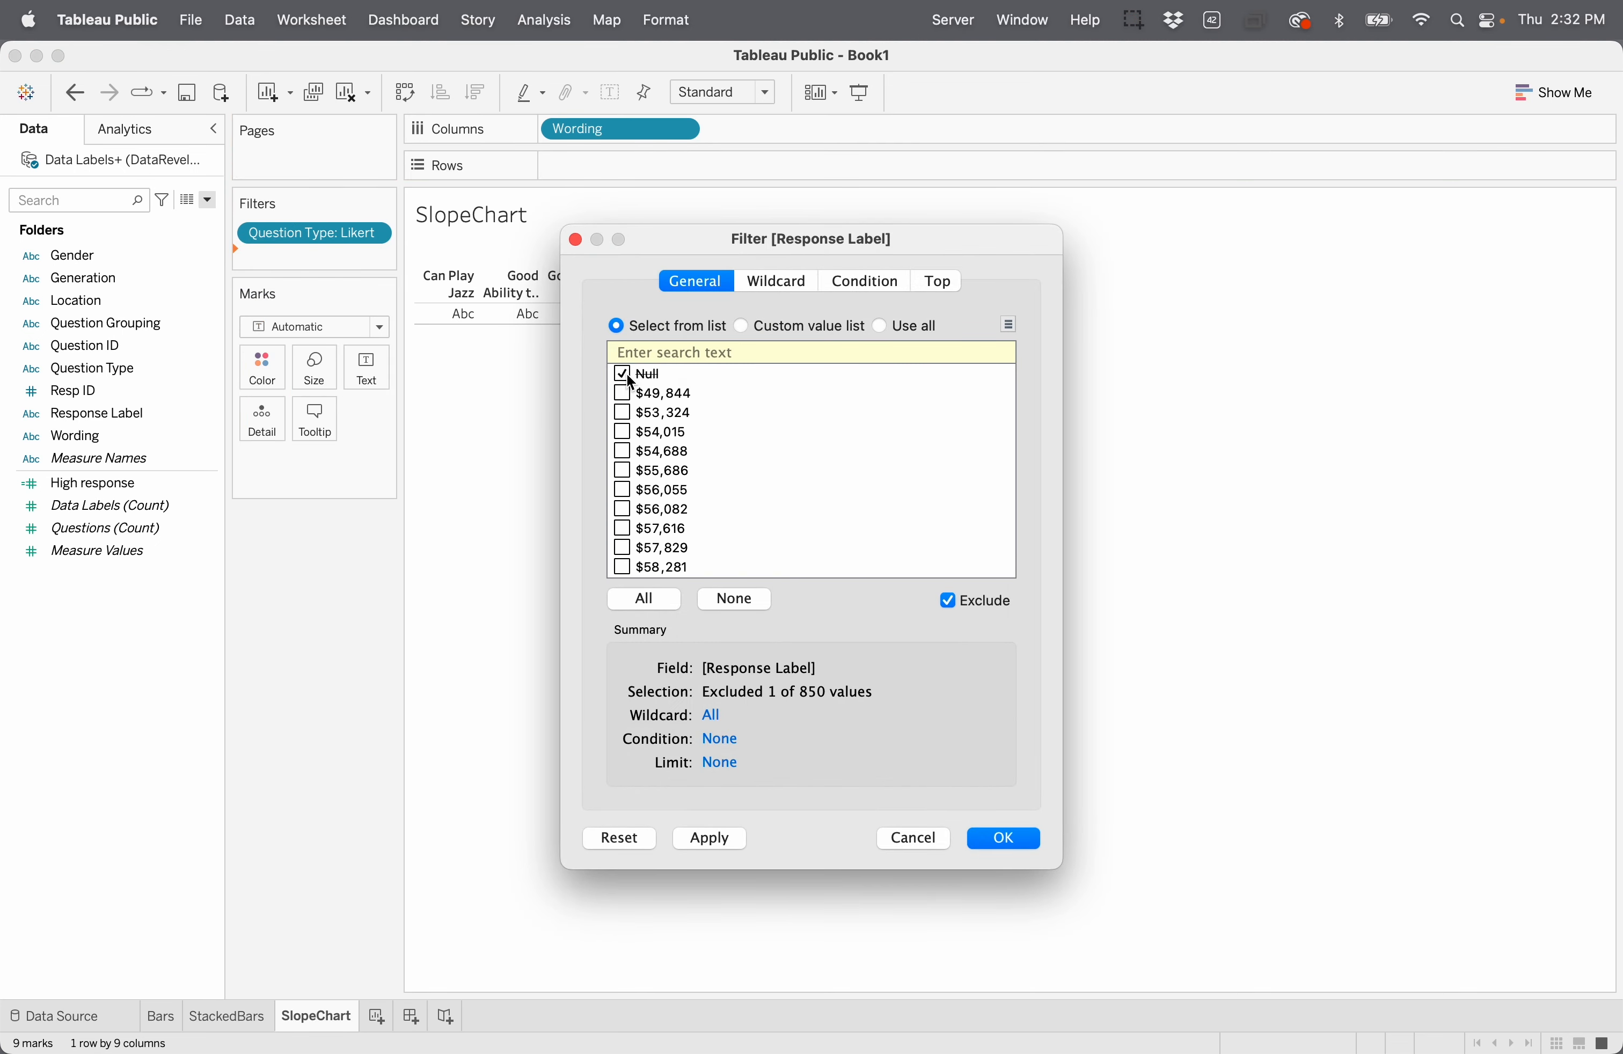
pyautogui.click(1006, 840)
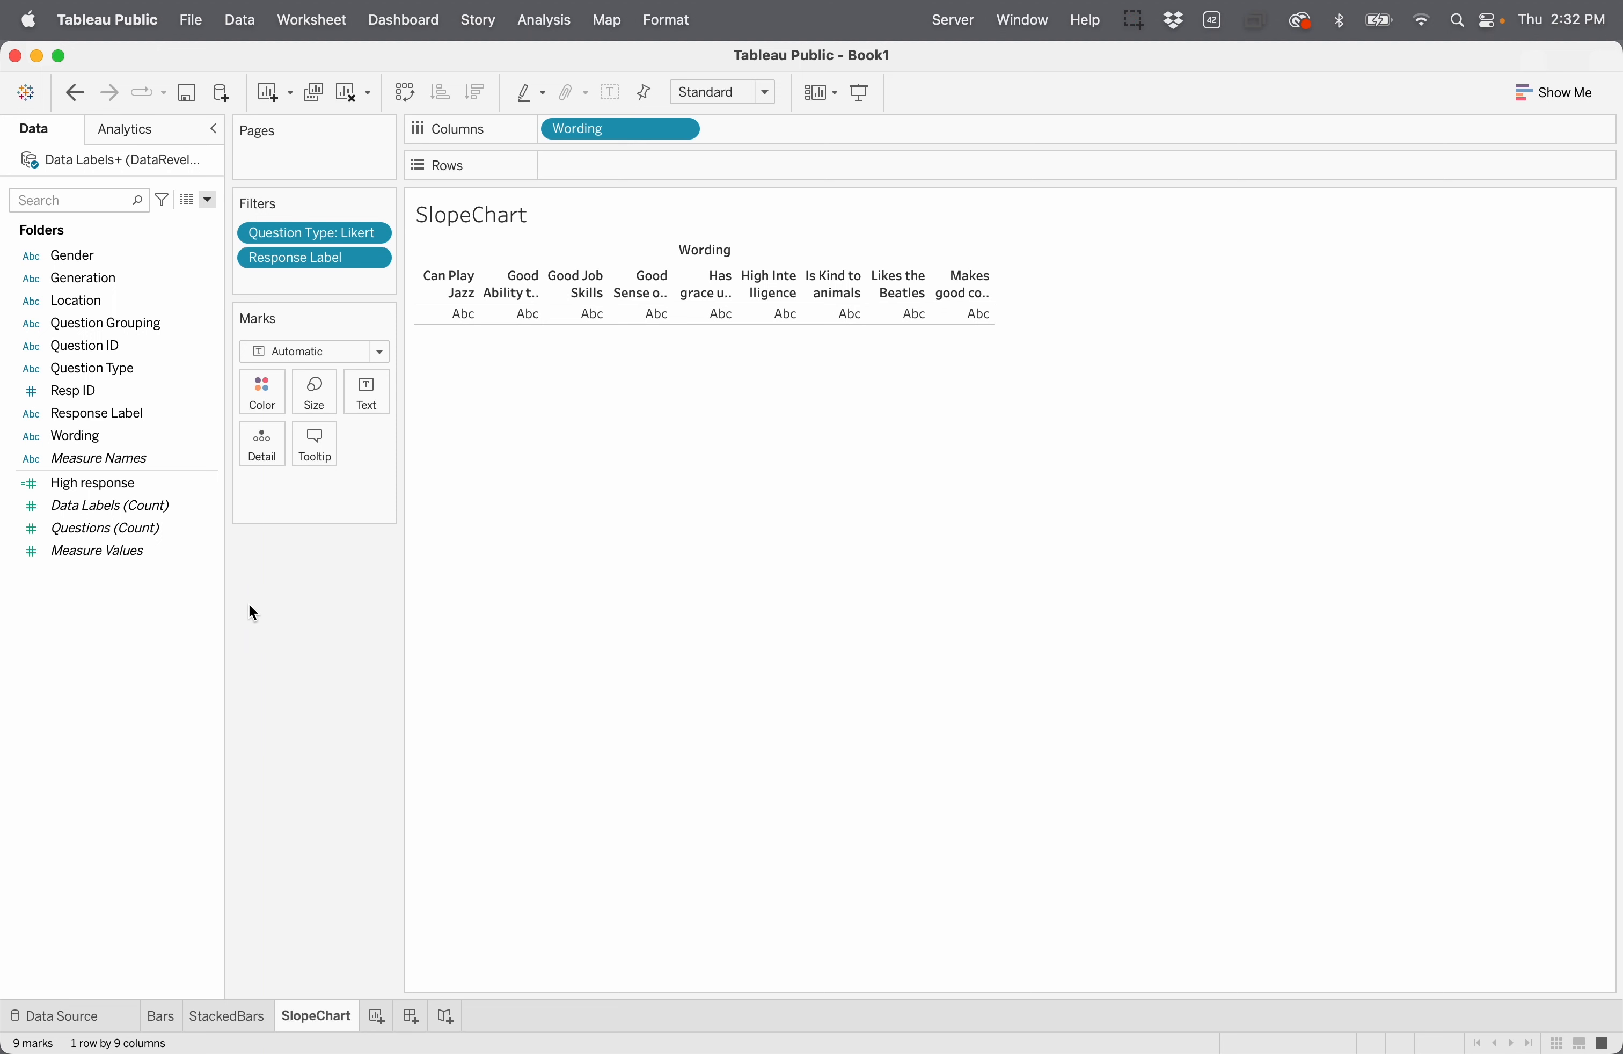
# Step: Plot High response on Rows against Wording and aggregate it as an average
pyautogui.moveTo(133, 483); pyautogui.dragTo(614, 161)
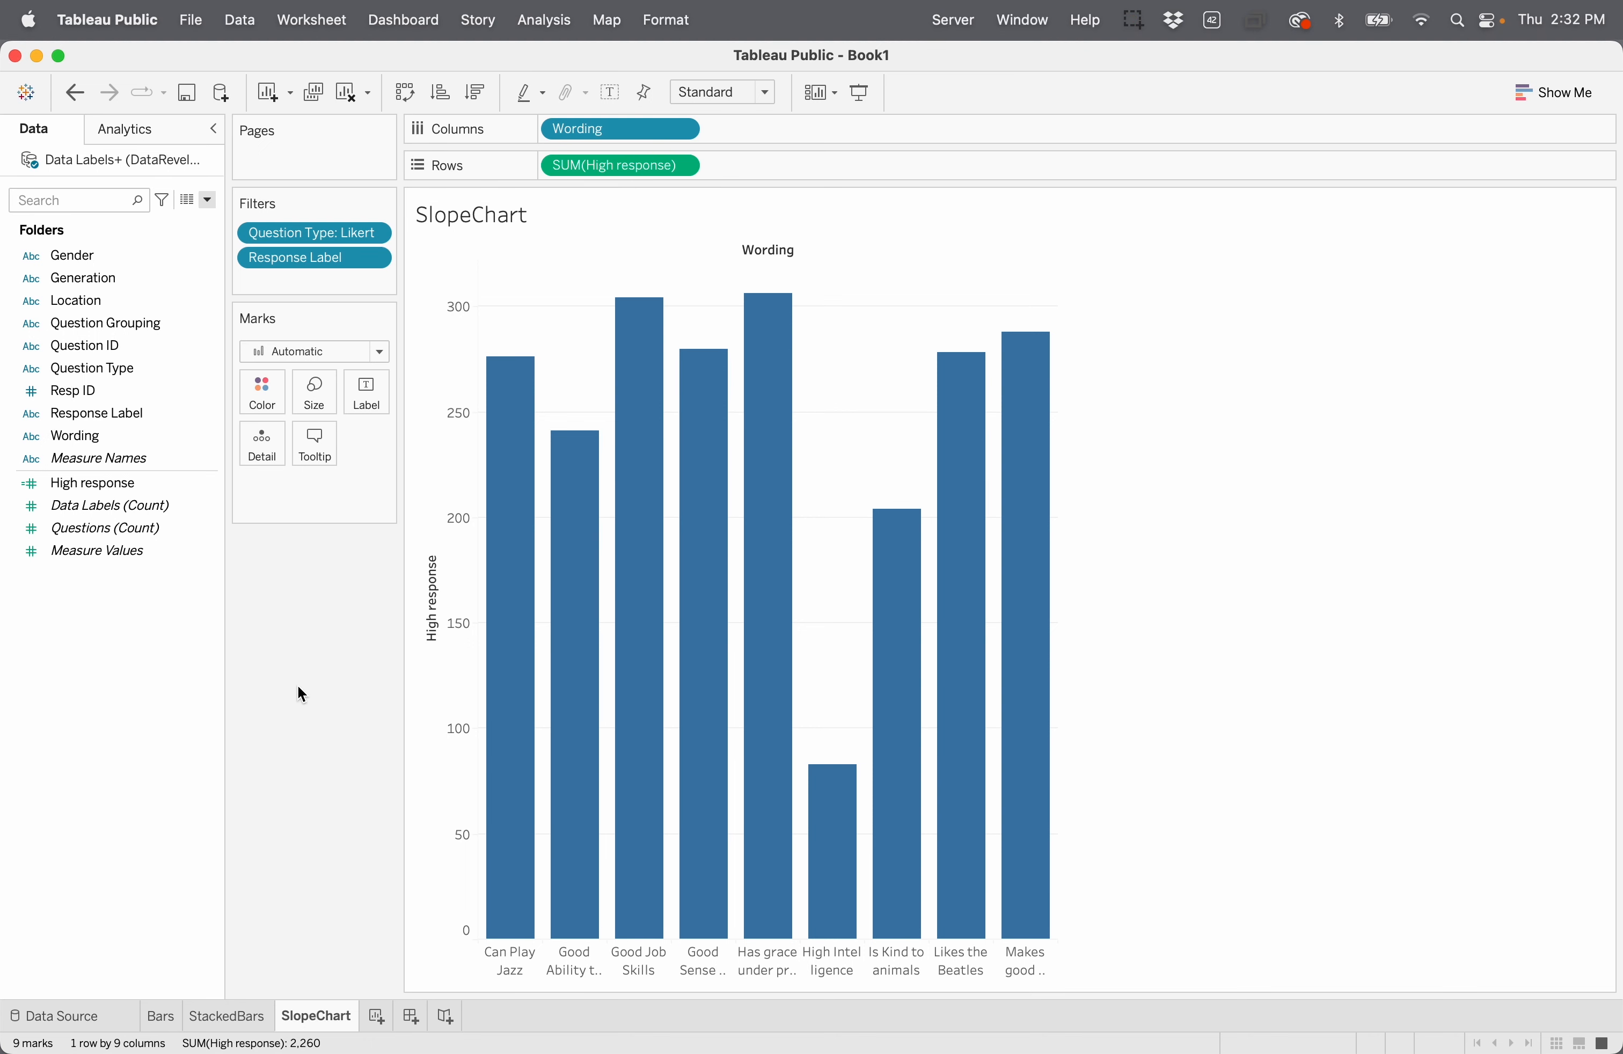
pyautogui.click(682, 167)
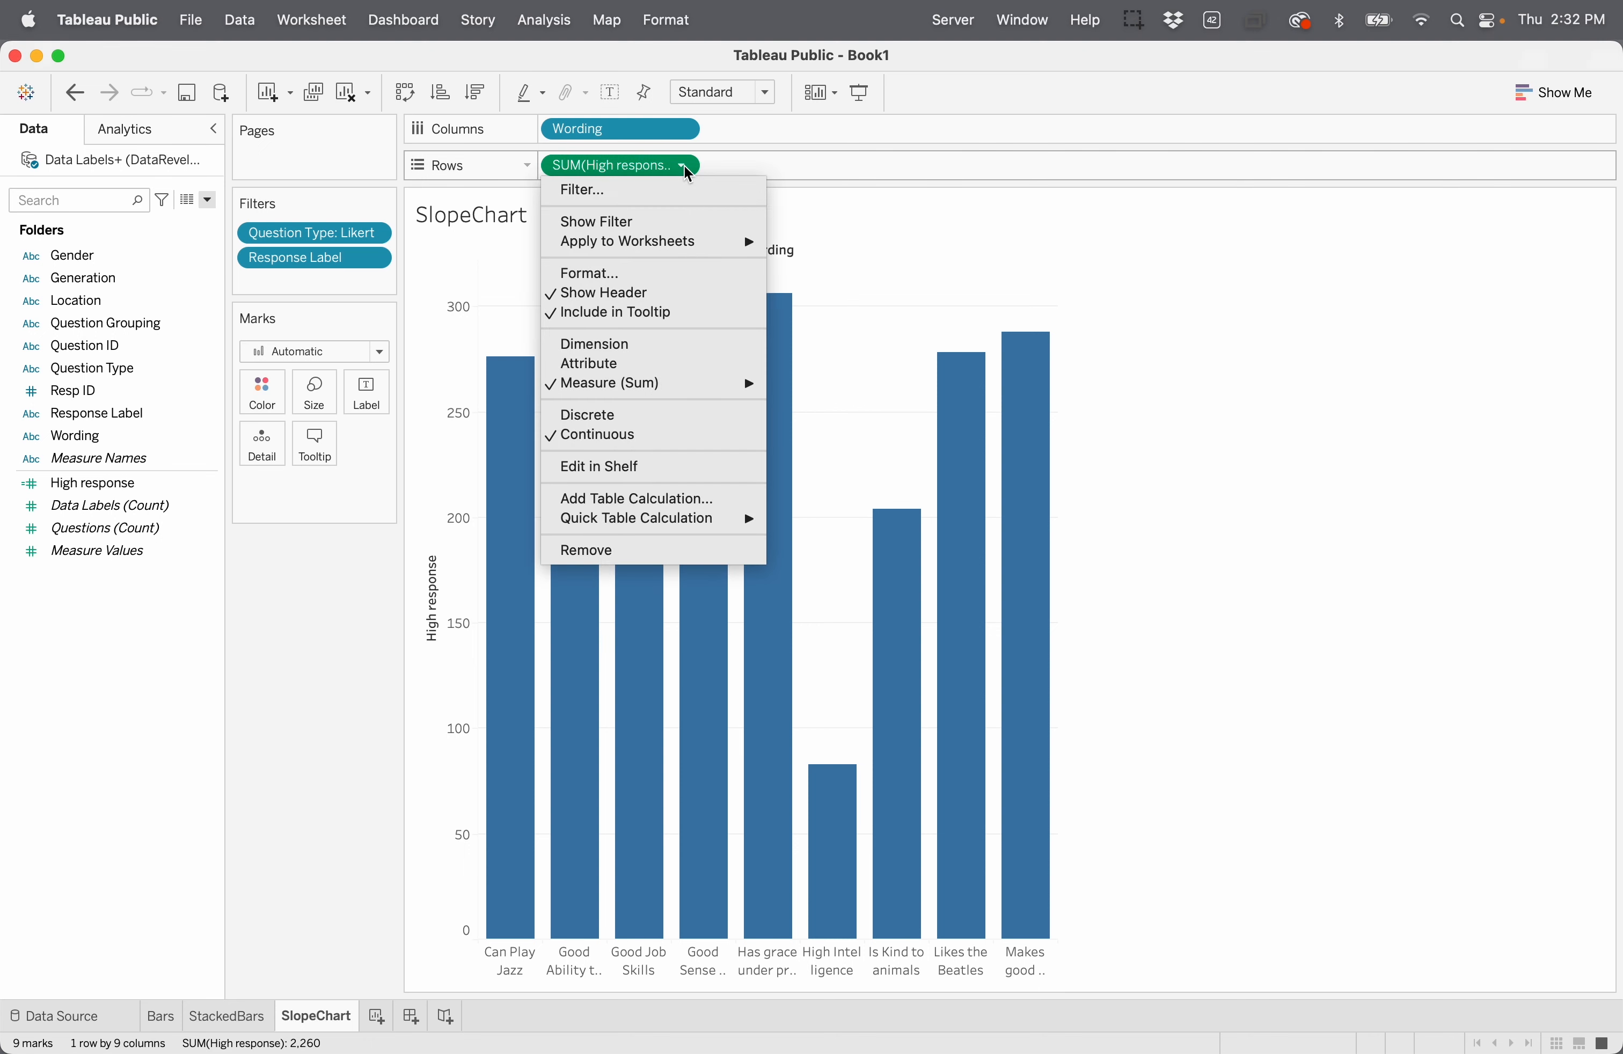
pyautogui.moveTo(675, 384)
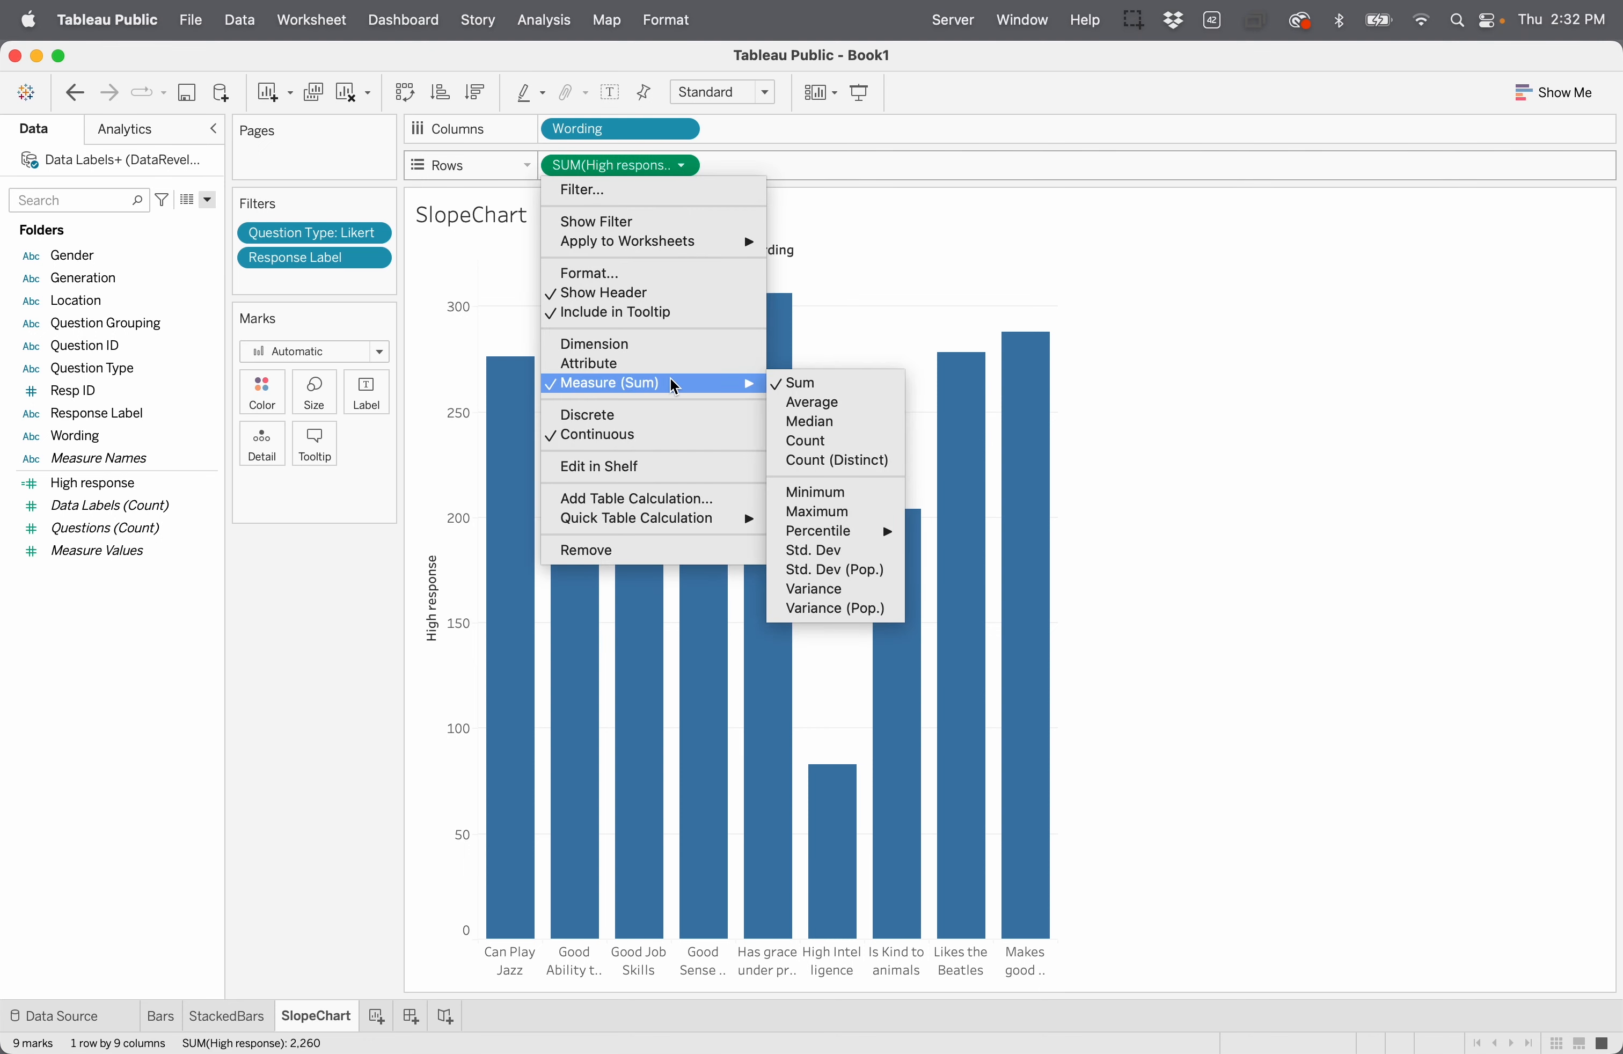
pyautogui.click(863, 406)
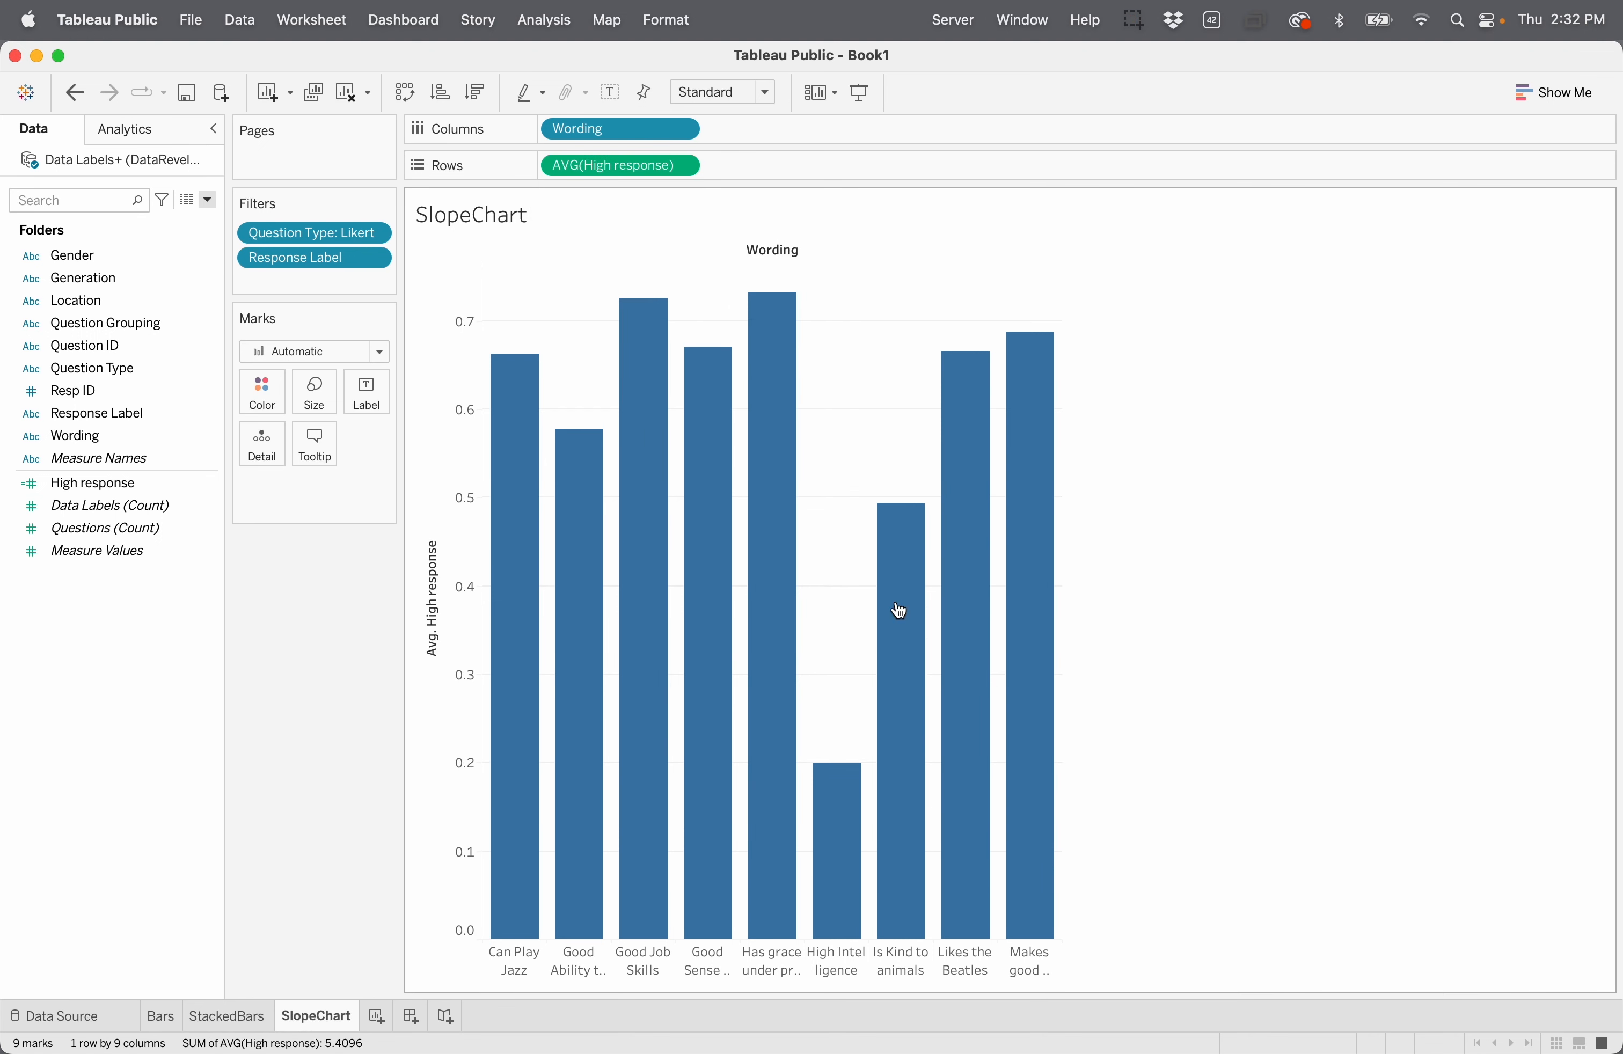
# Step: Sort the questions in descending order by average High response and compare them with the StackedBars sheet
pyautogui.moveTo(798, 479)
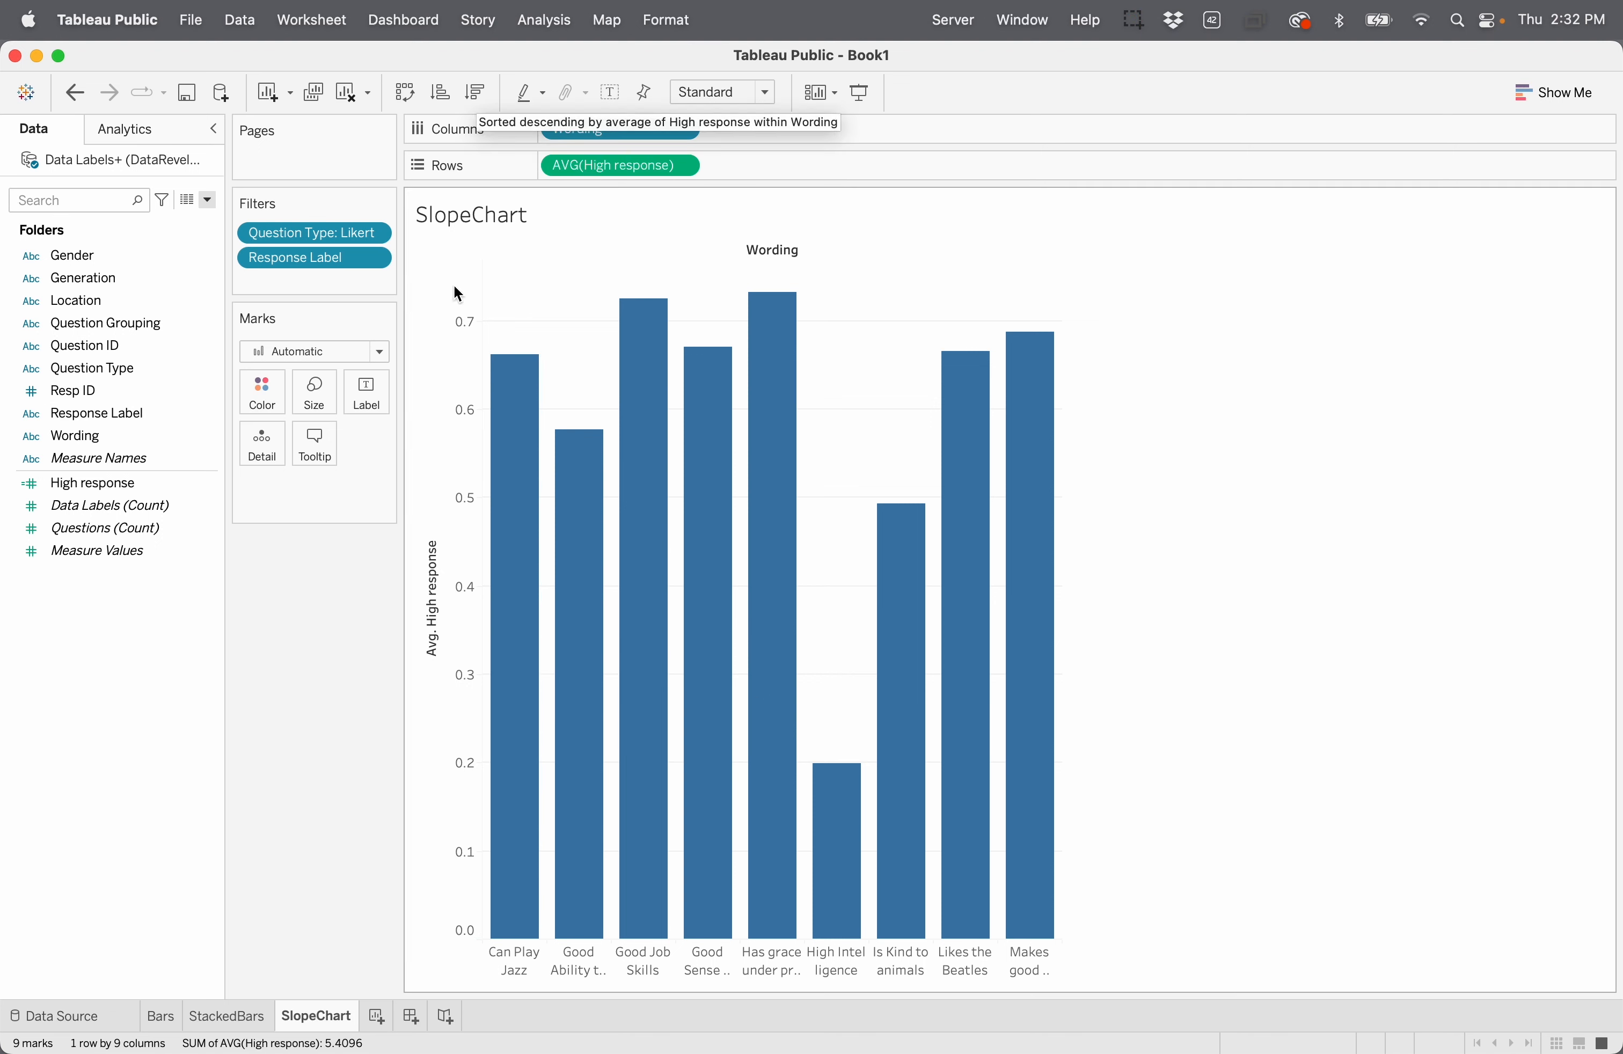
pyautogui.click(431, 530)
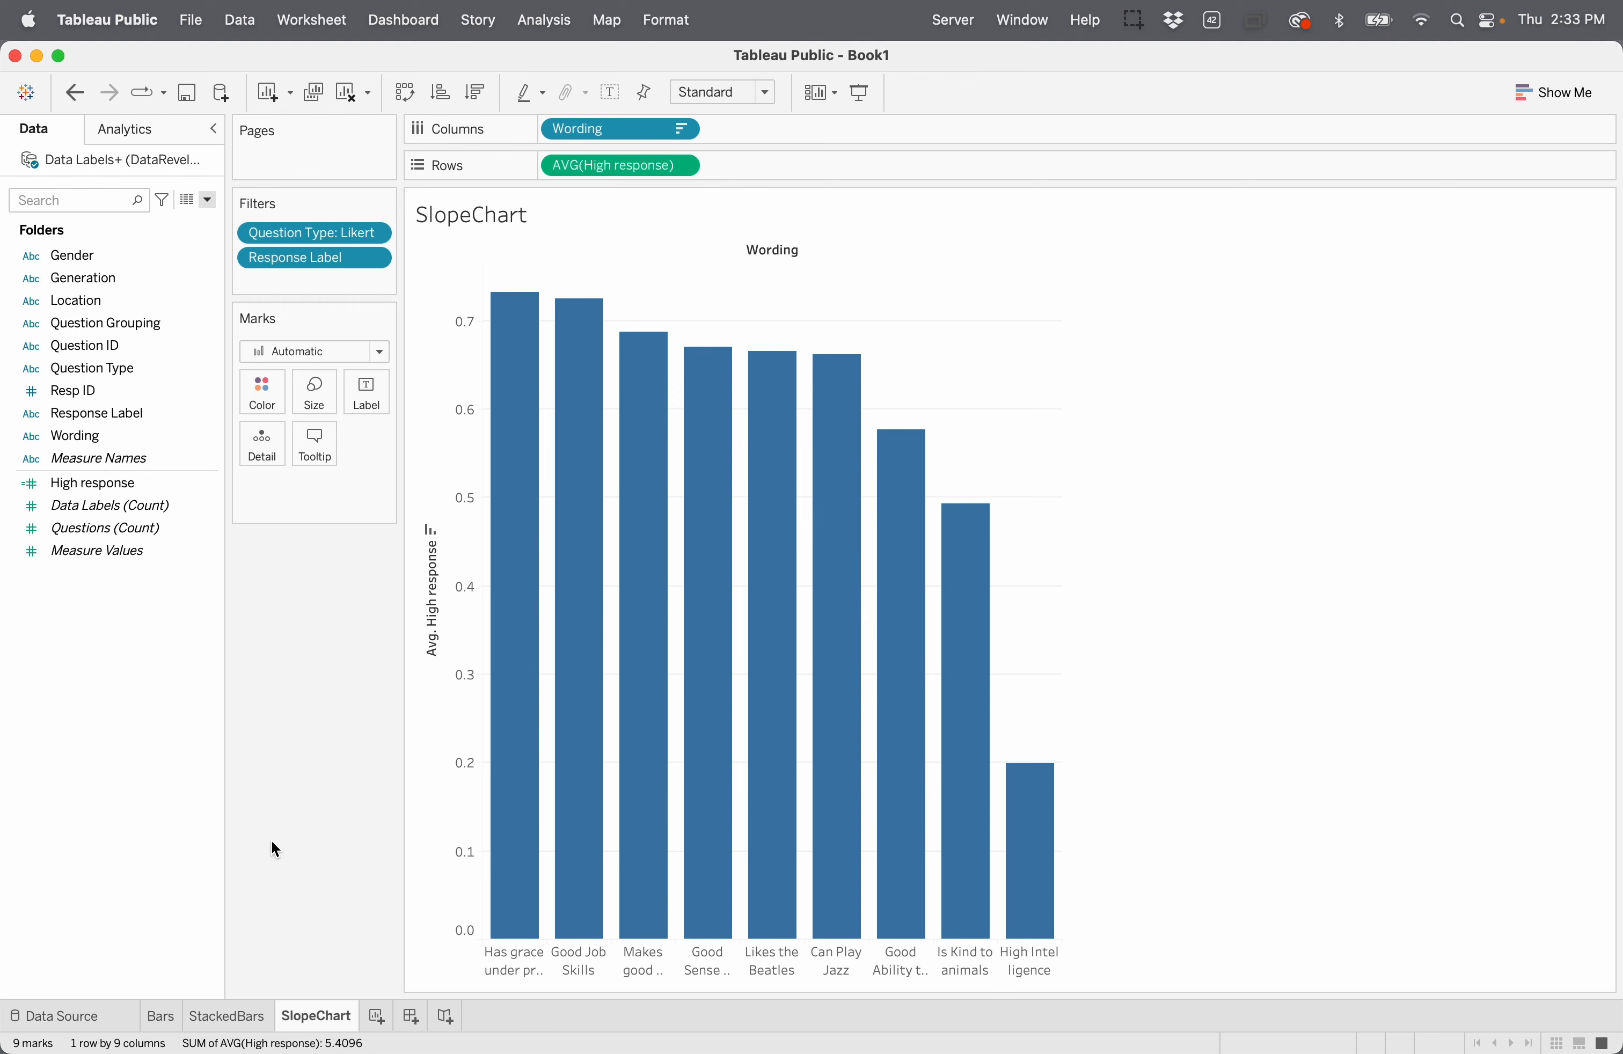
pyautogui.click(236, 1018)
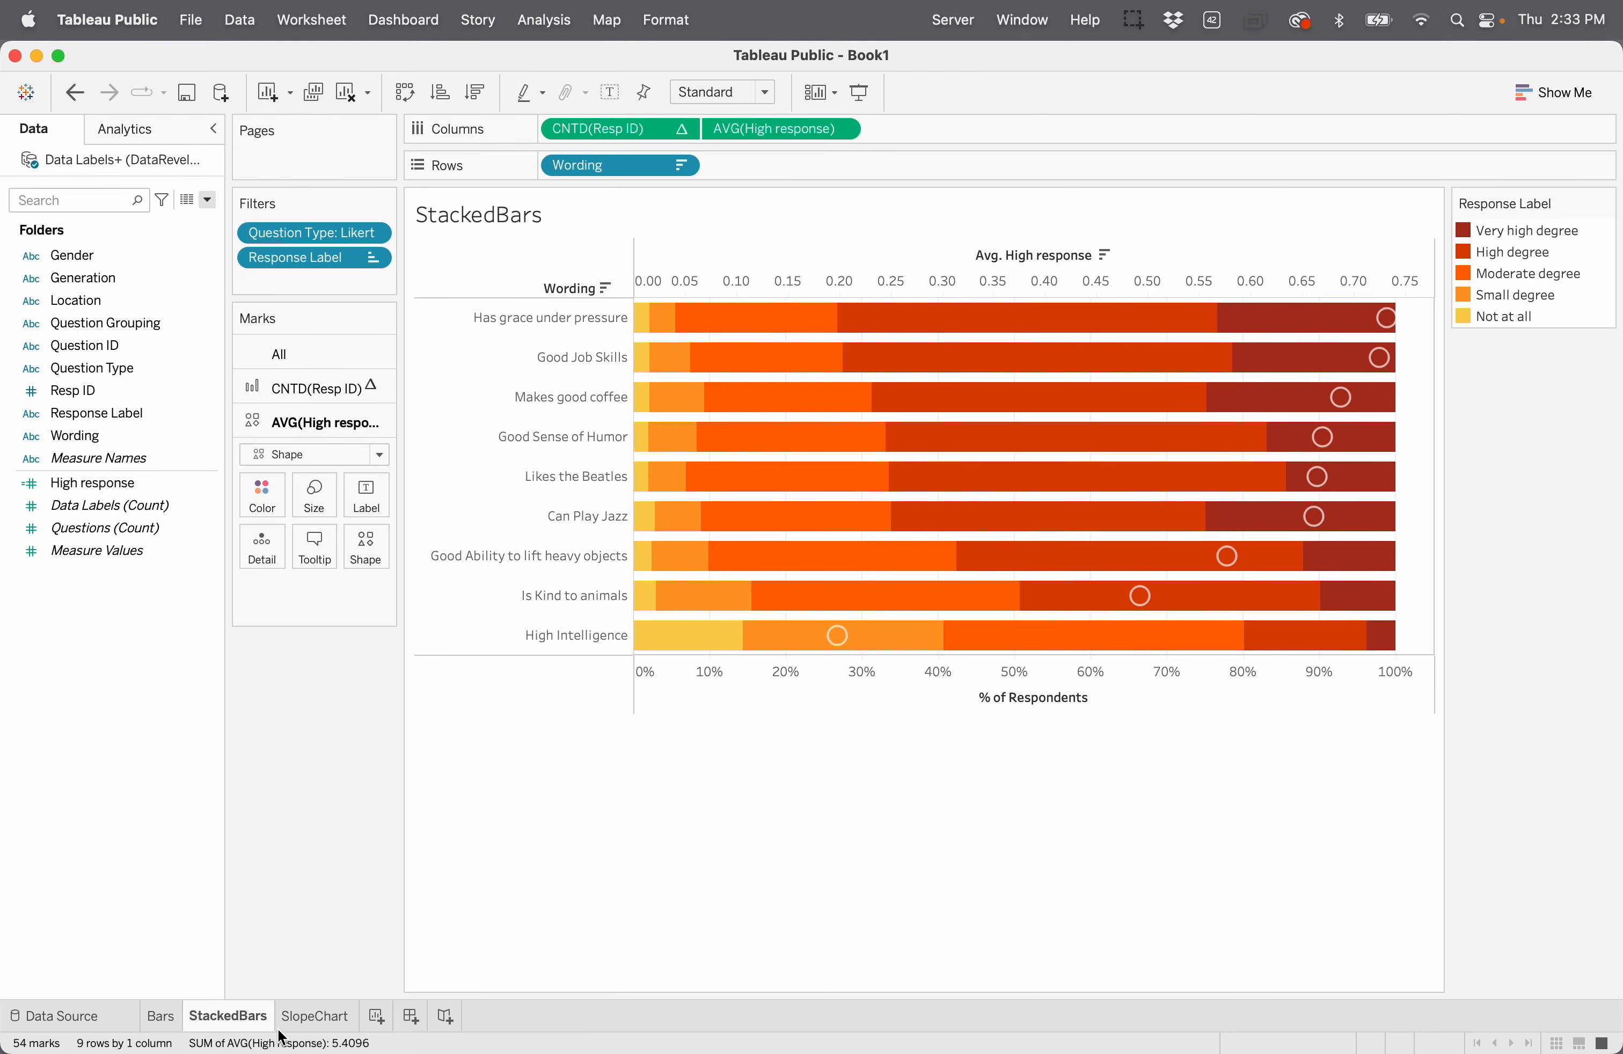
pyautogui.click(316, 1018)
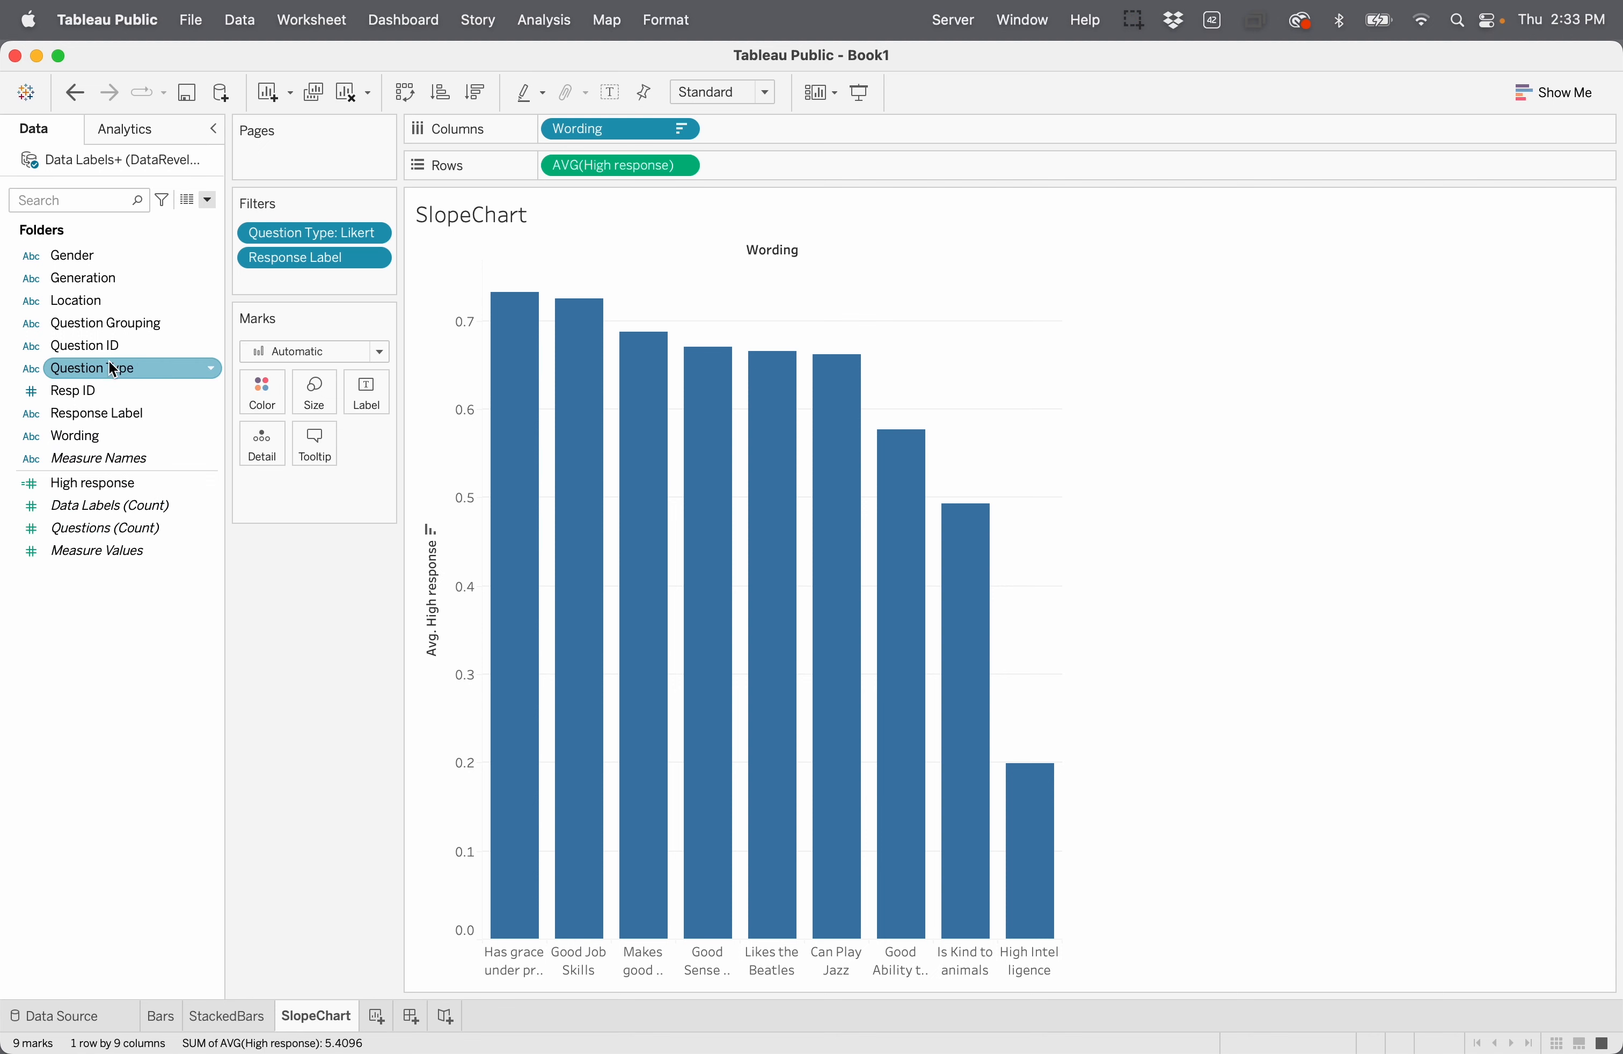
# Step: Add Gender after Wording on Columns and change the mark type to Line to form slopes per question
pyautogui.moveTo(105, 256); pyautogui.dragTo(773, 127)
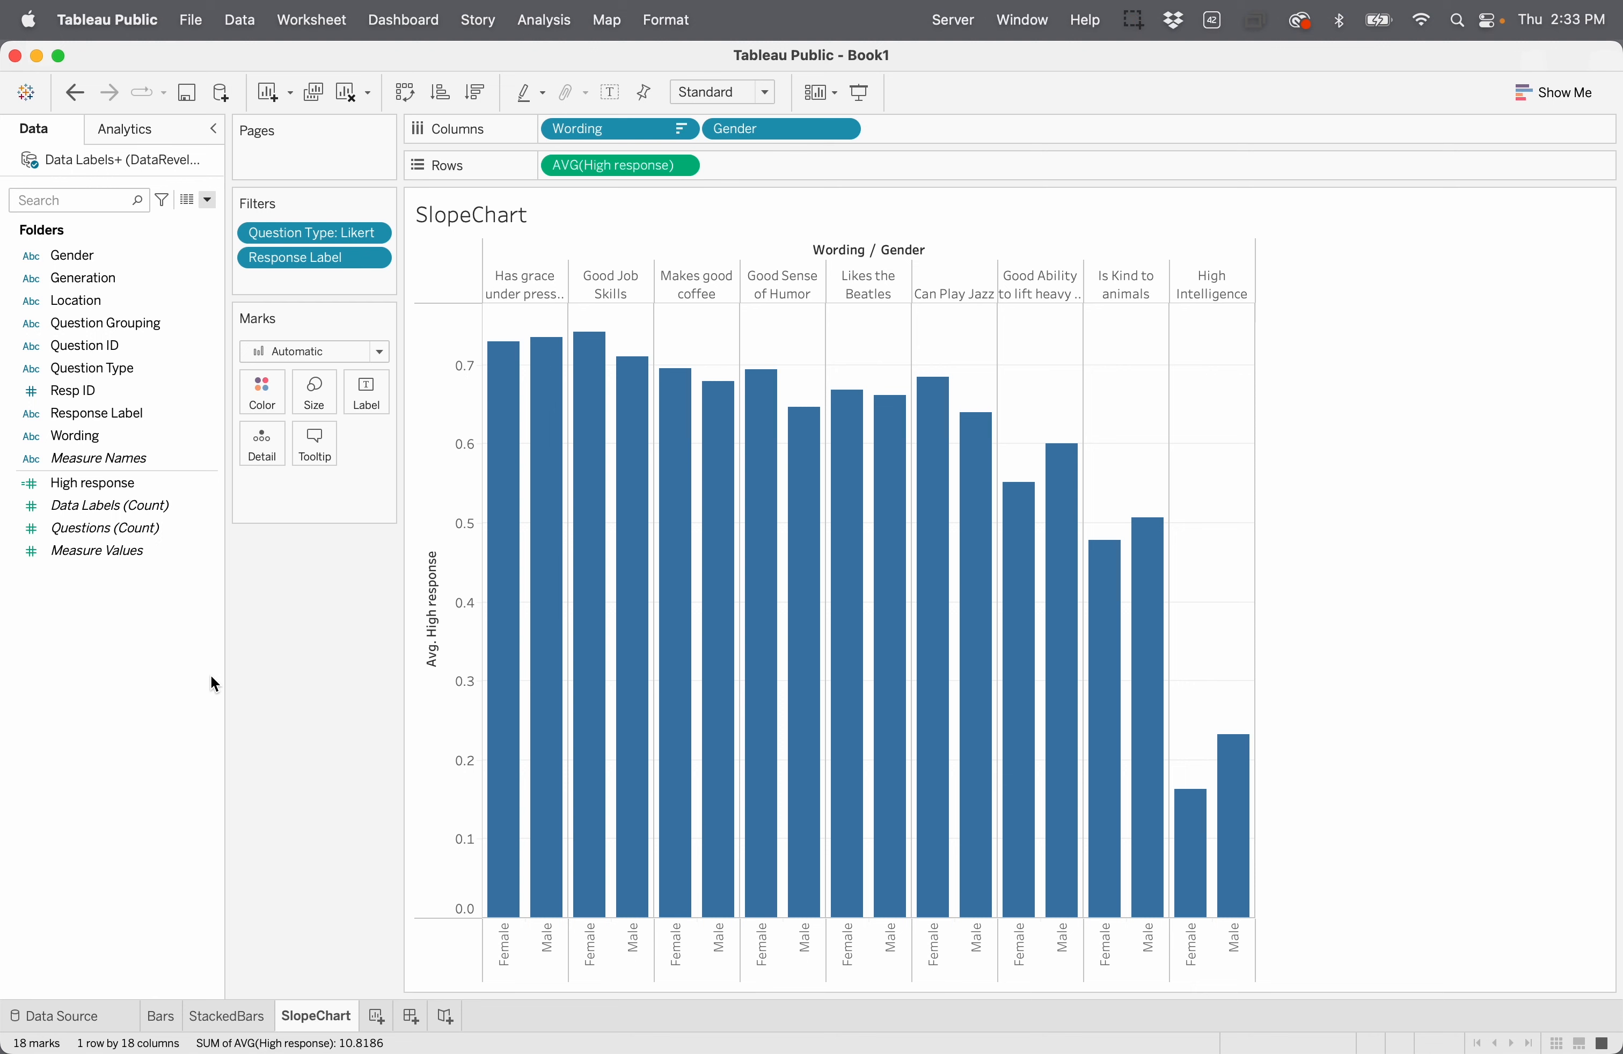
pyautogui.click(381, 353)
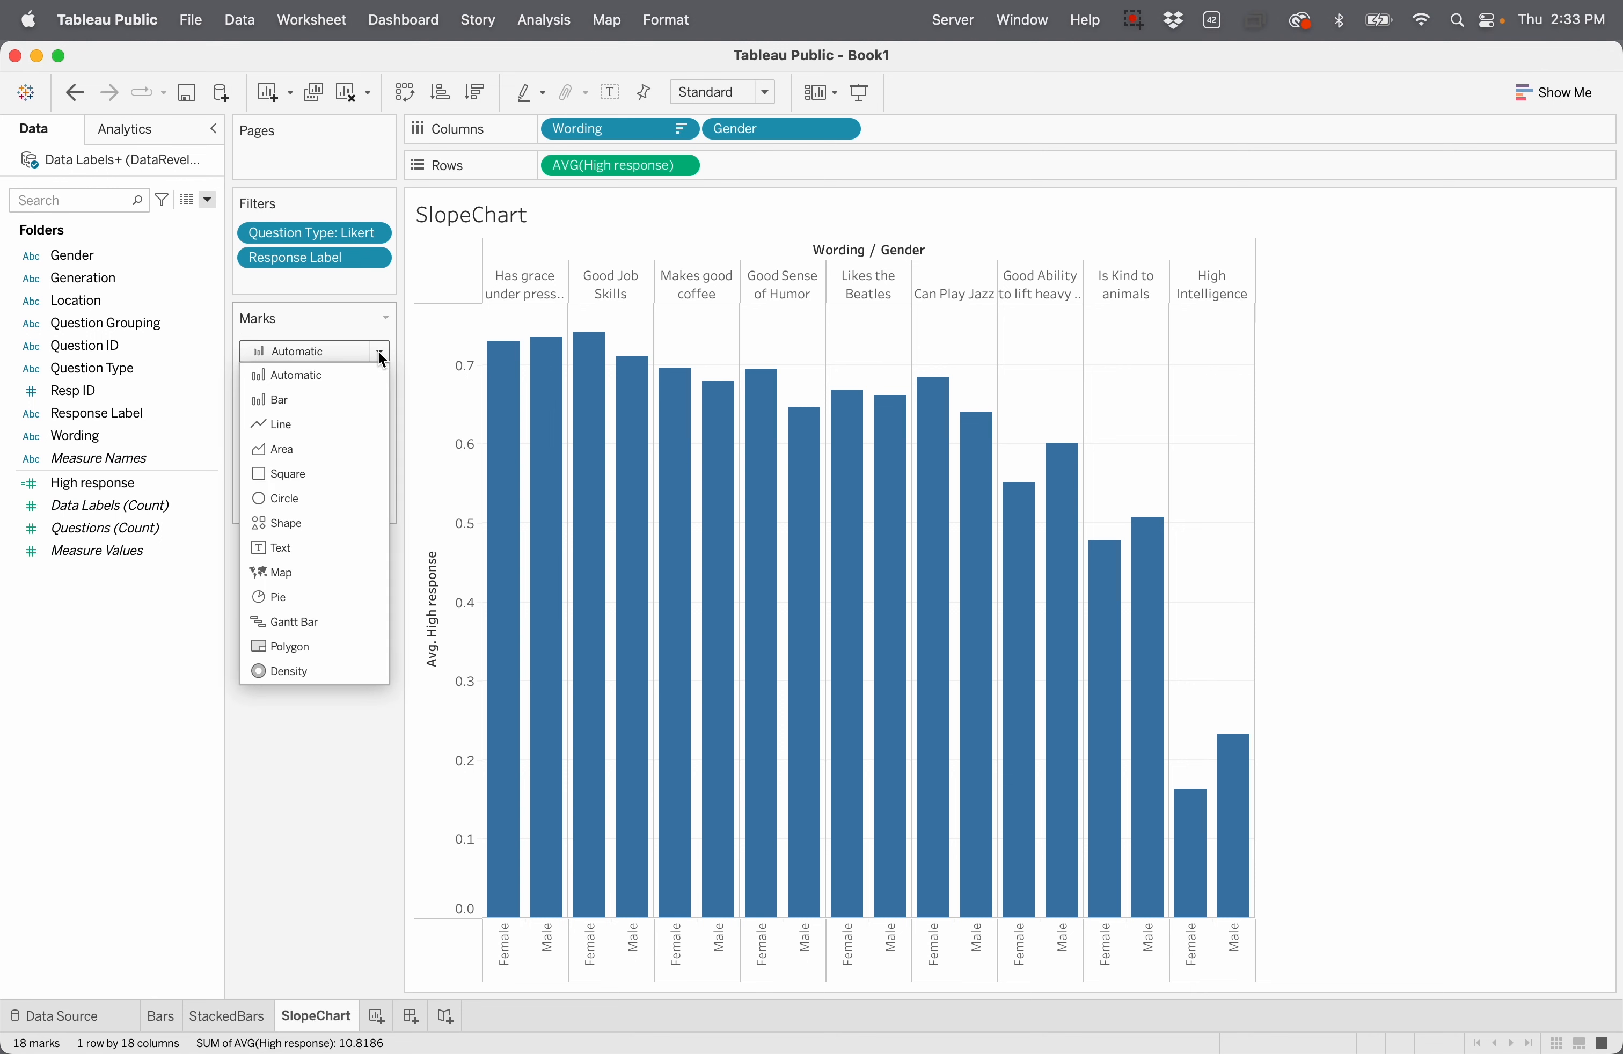
pyautogui.click(324, 426)
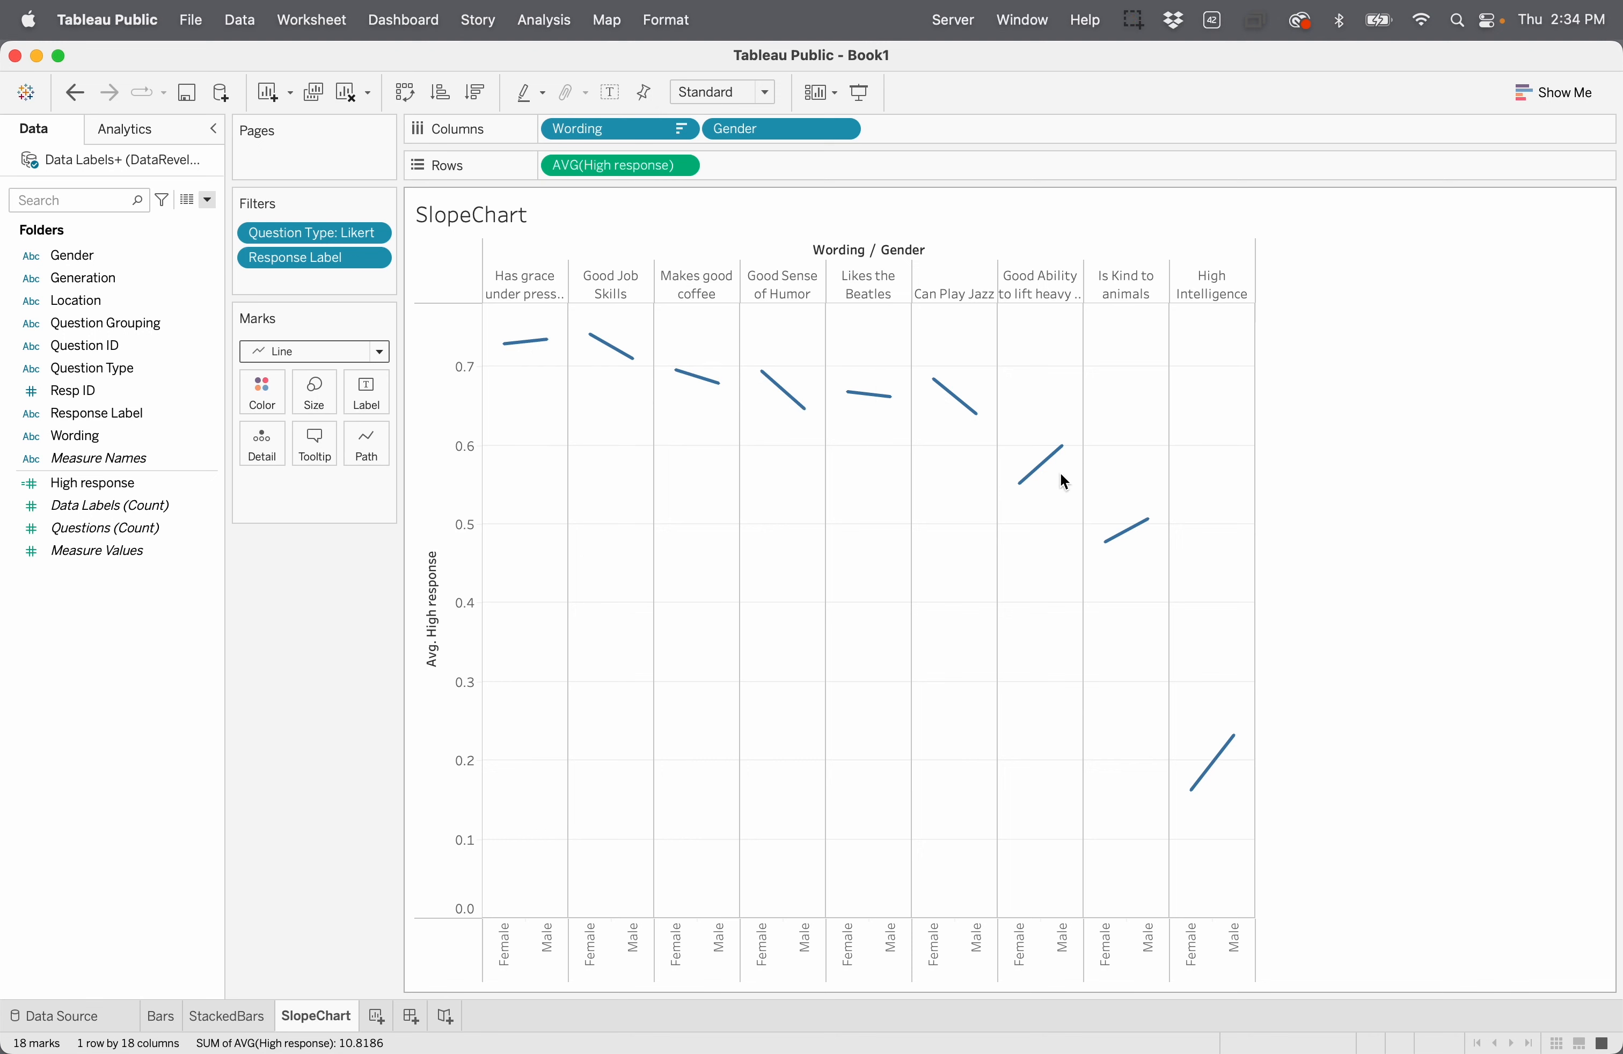
pyautogui.moveTo(1071, 453)
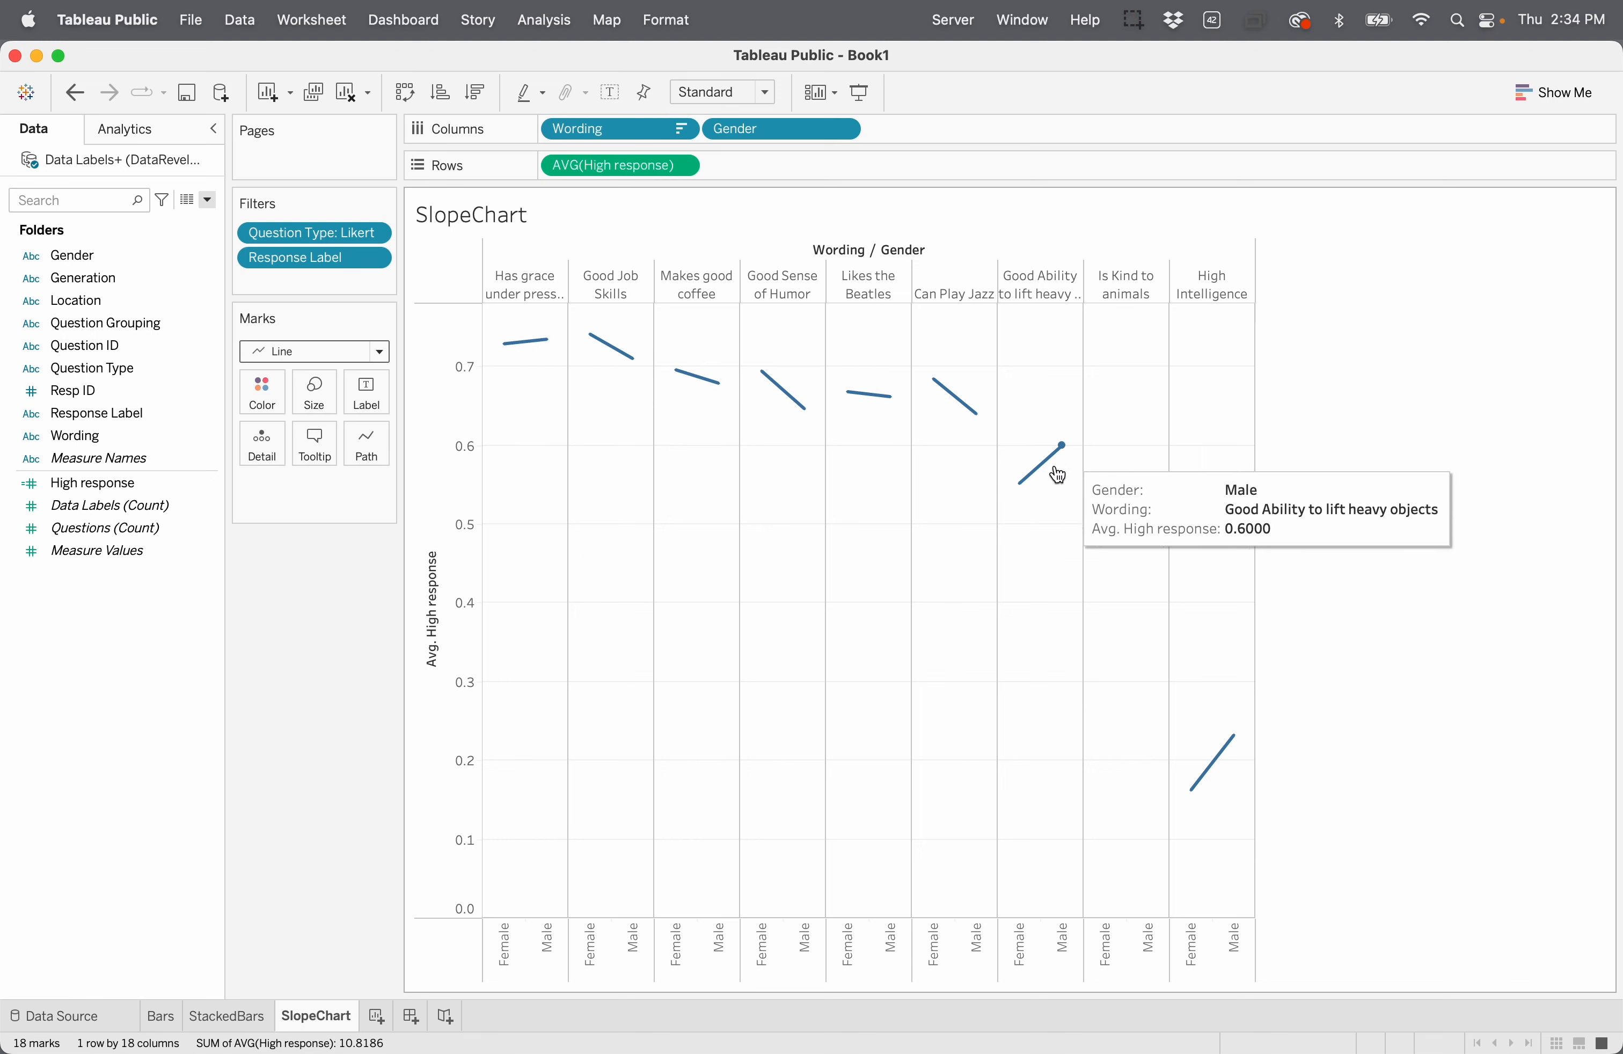
pyautogui.moveTo(1121, 546)
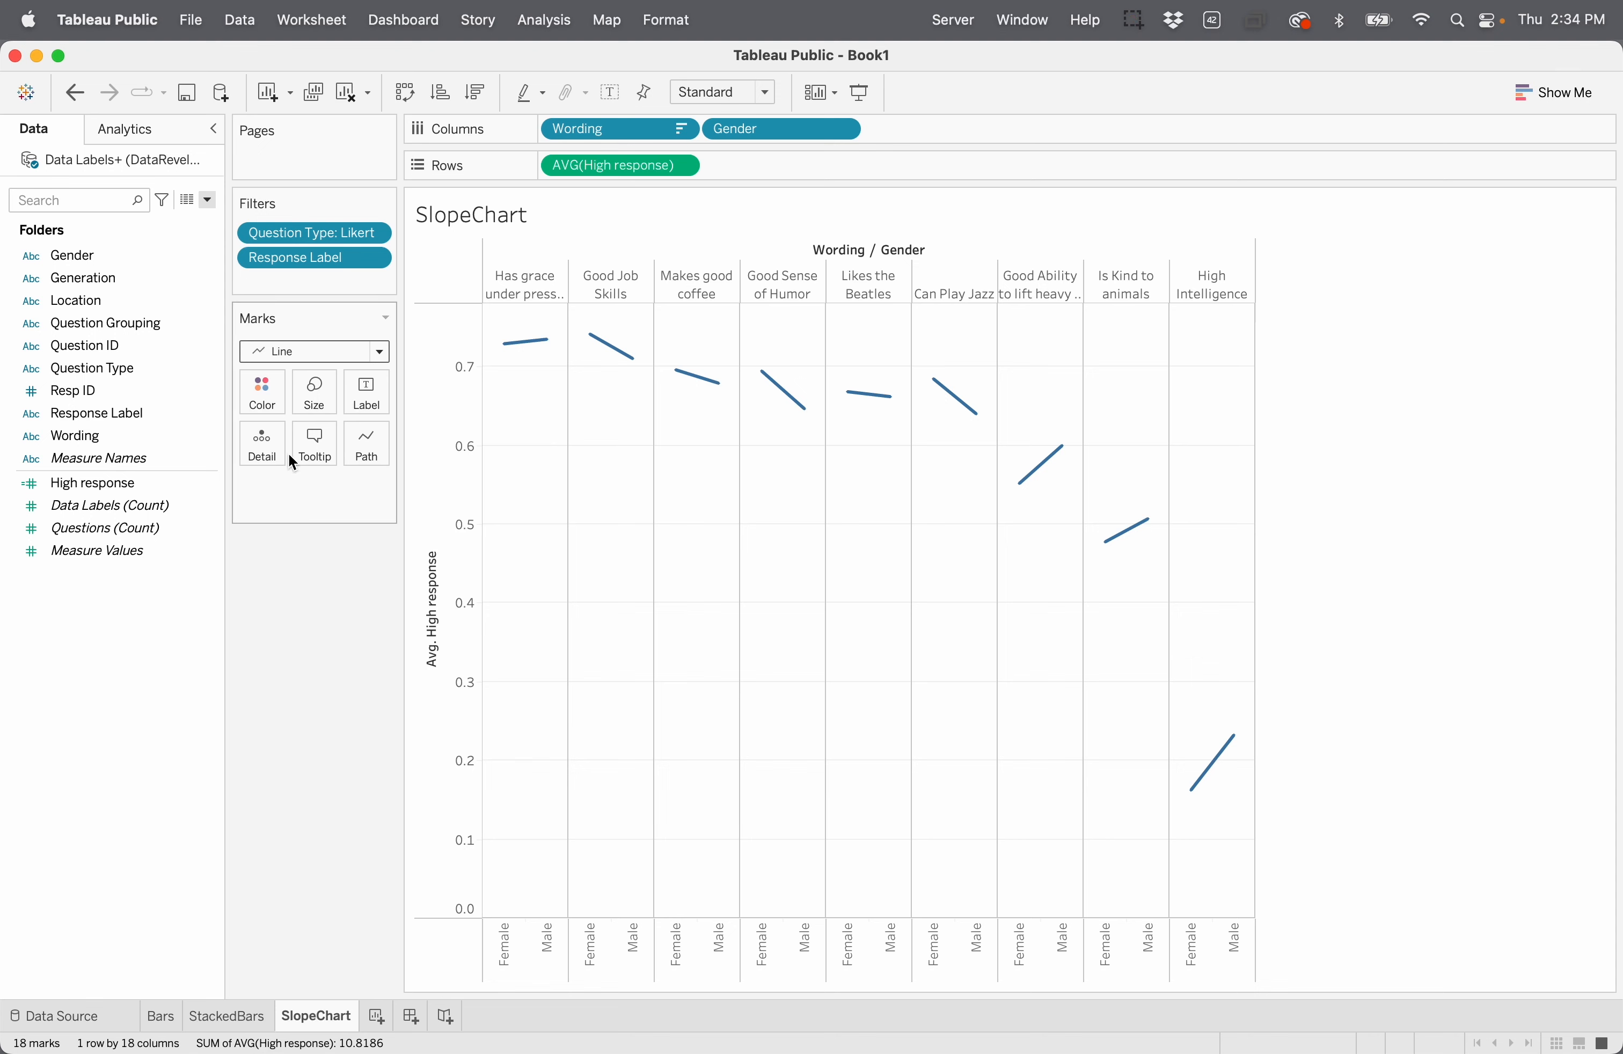
# Step: Show markers at all points of the slope lines and thicken the lines to the middle of the size range
pyautogui.click(266, 399)
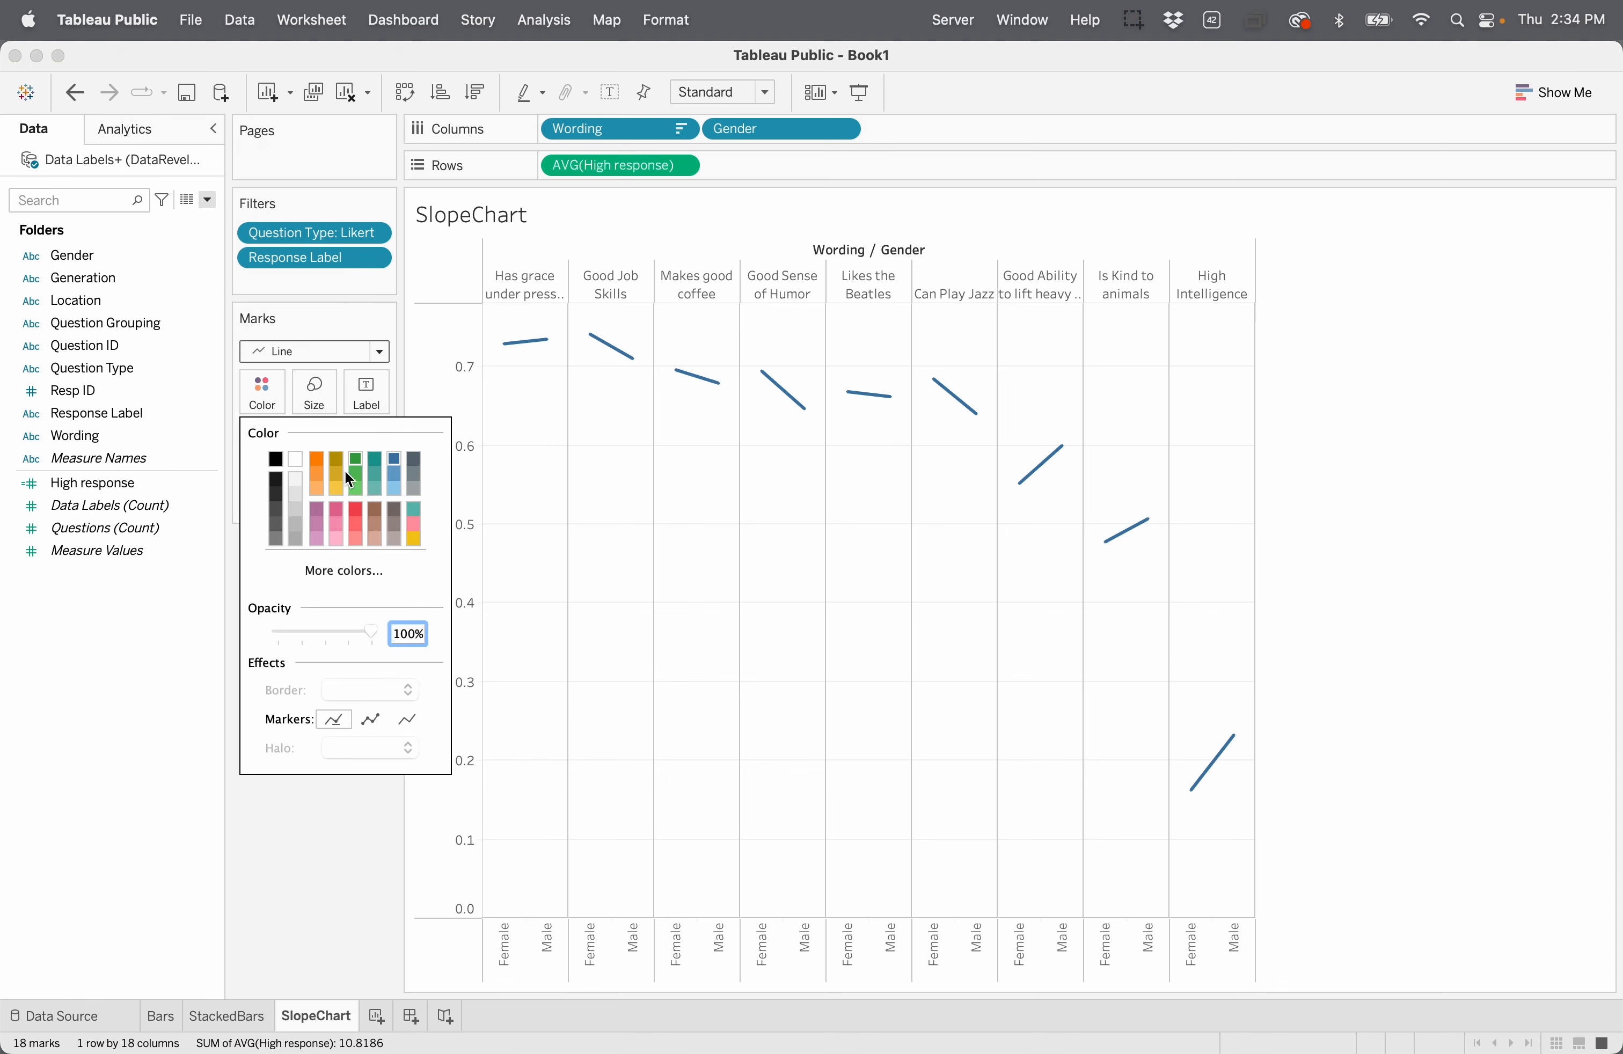
pyautogui.click(376, 722)
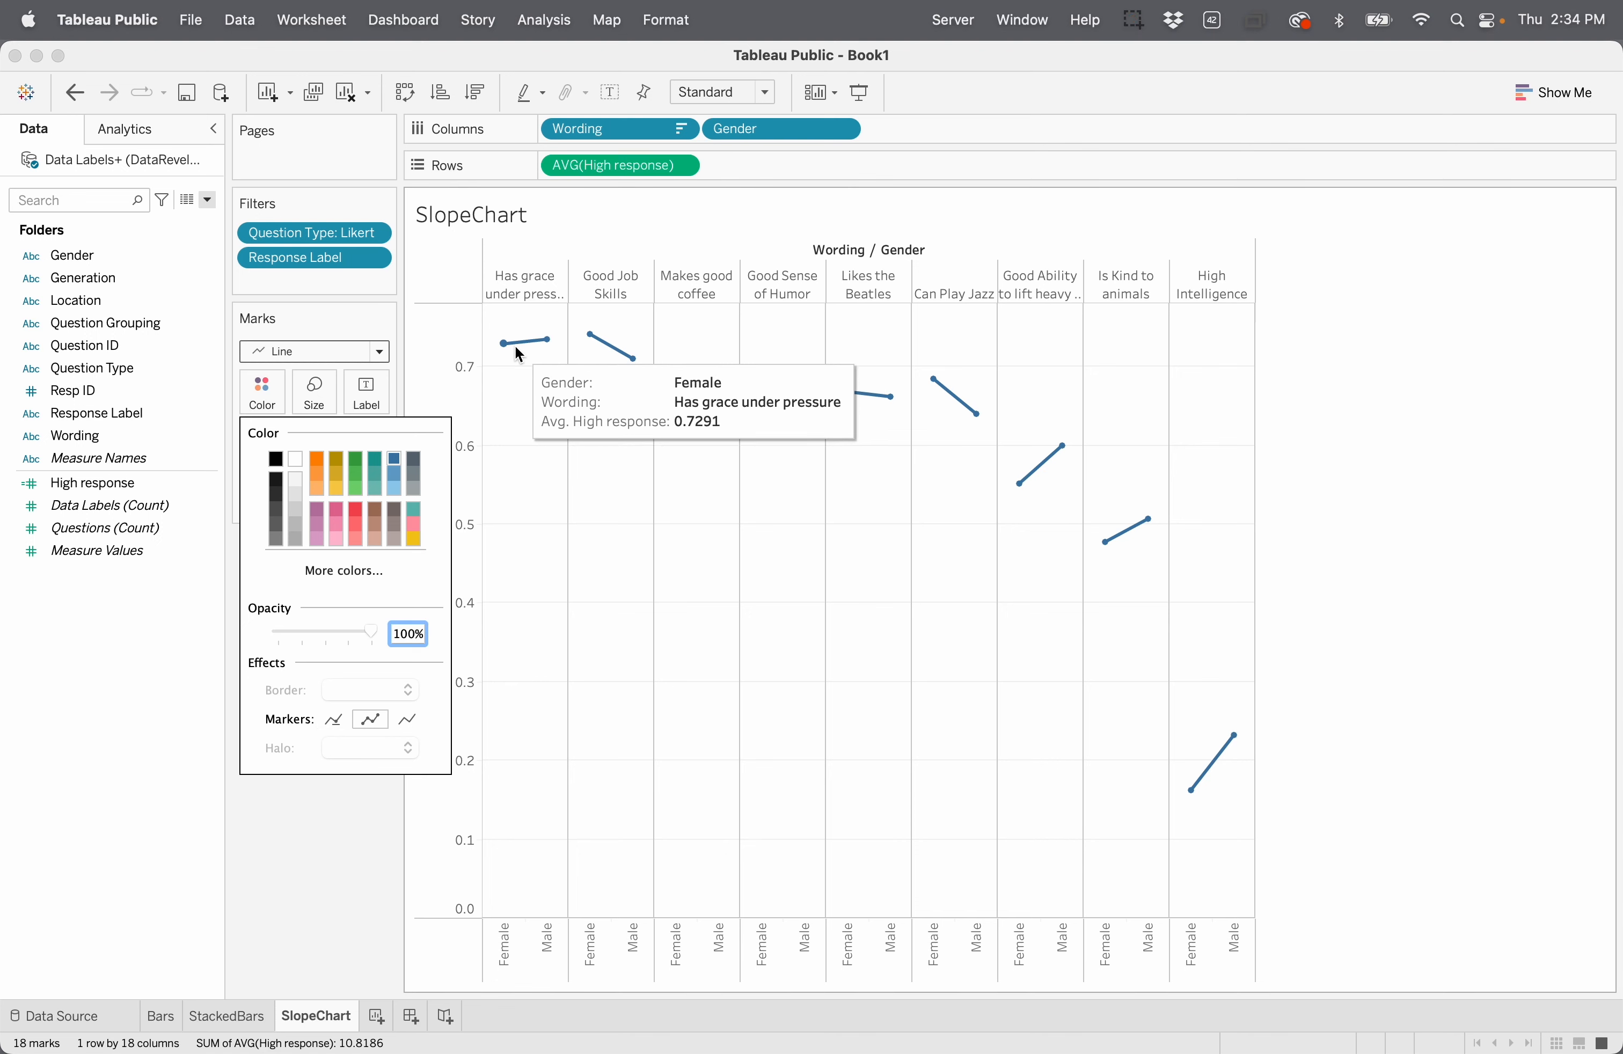
pyautogui.click(346, 816)
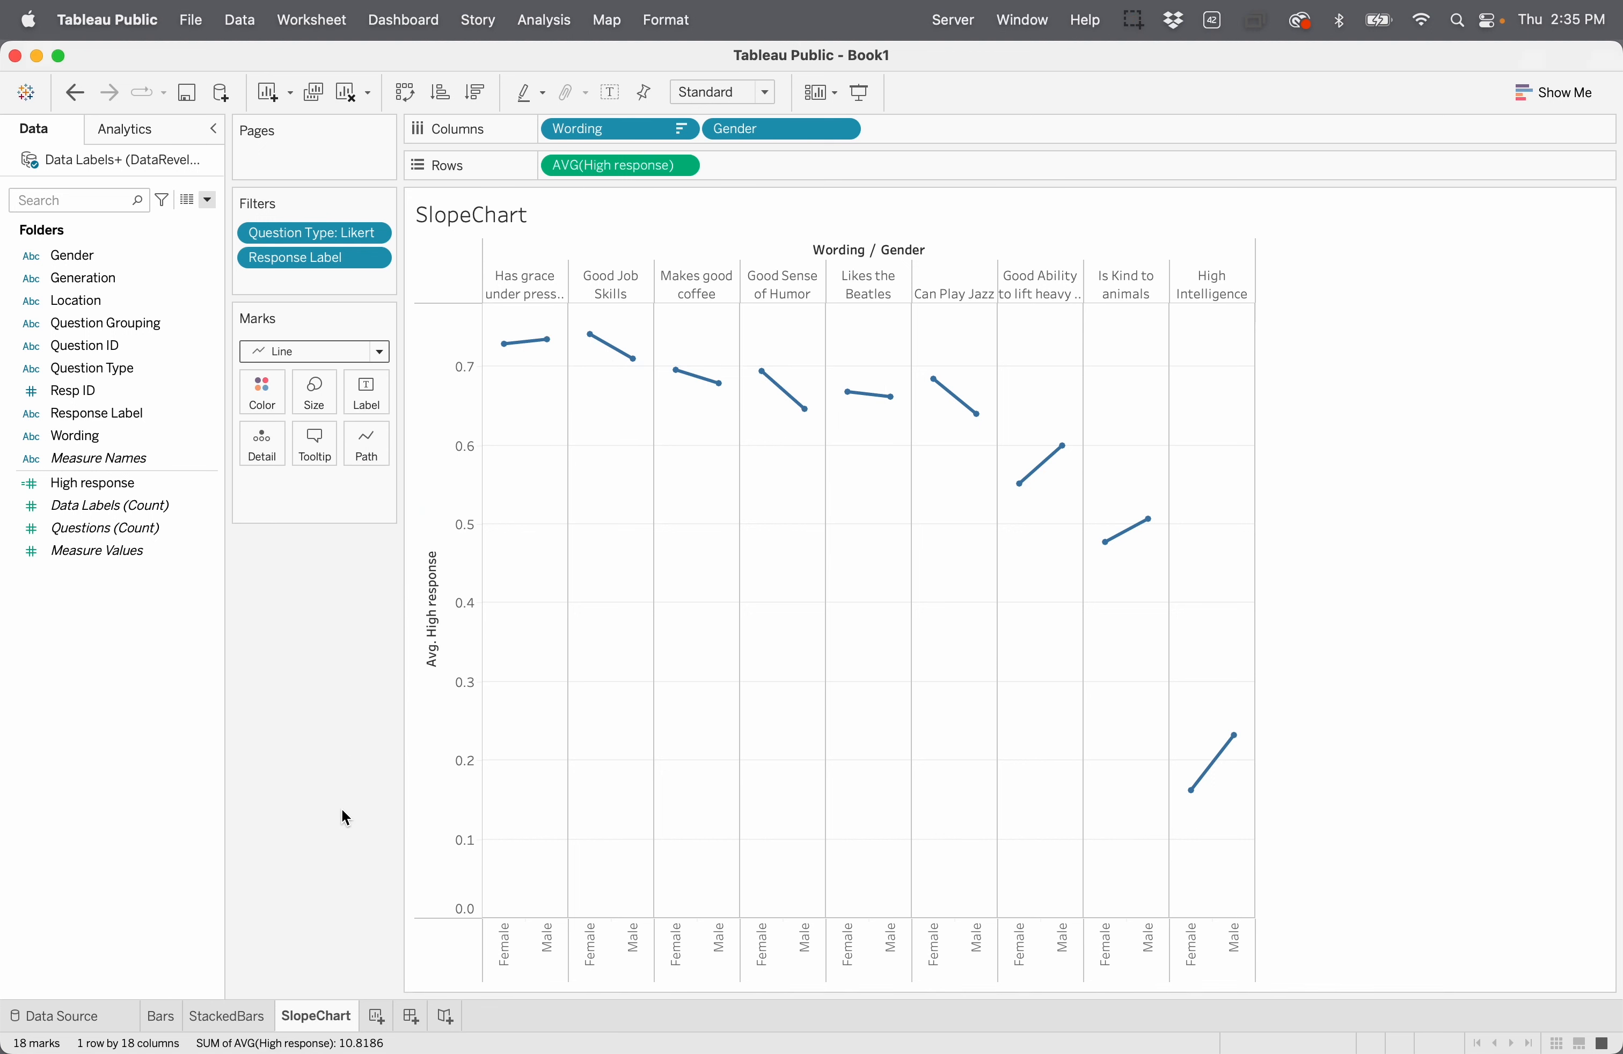
pyautogui.click(316, 394)
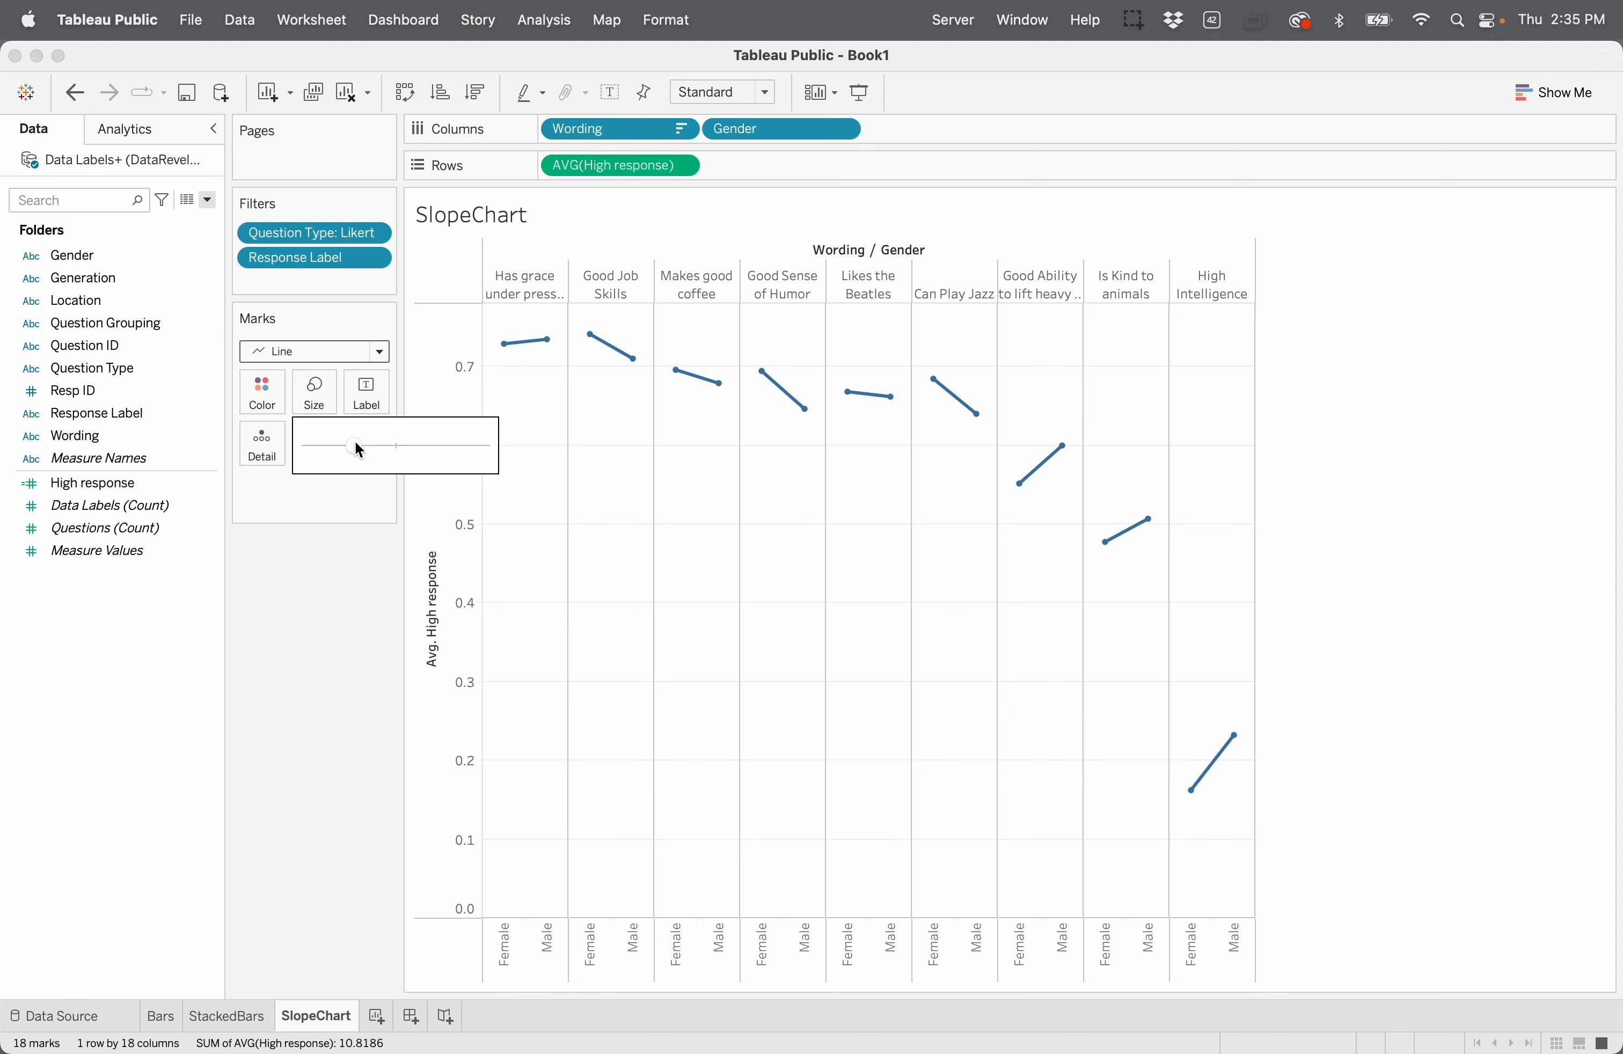
pyautogui.moveTo(359, 449); pyautogui.dragTo(400, 450)
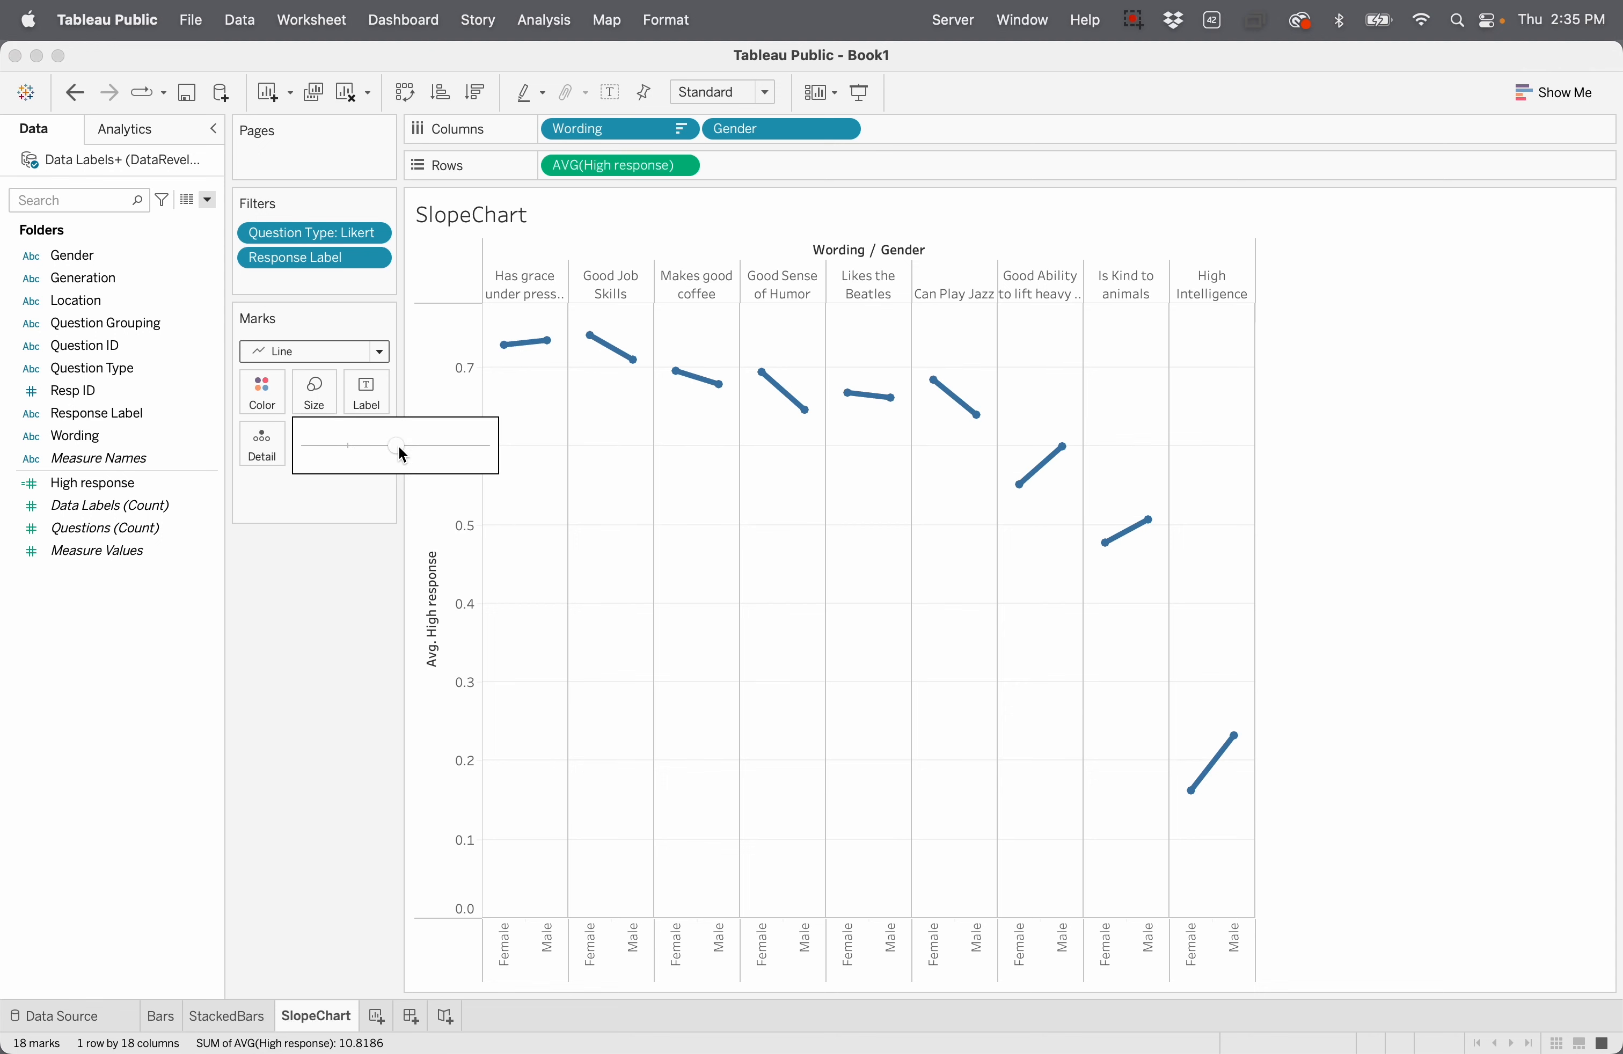
pyautogui.click(332, 633)
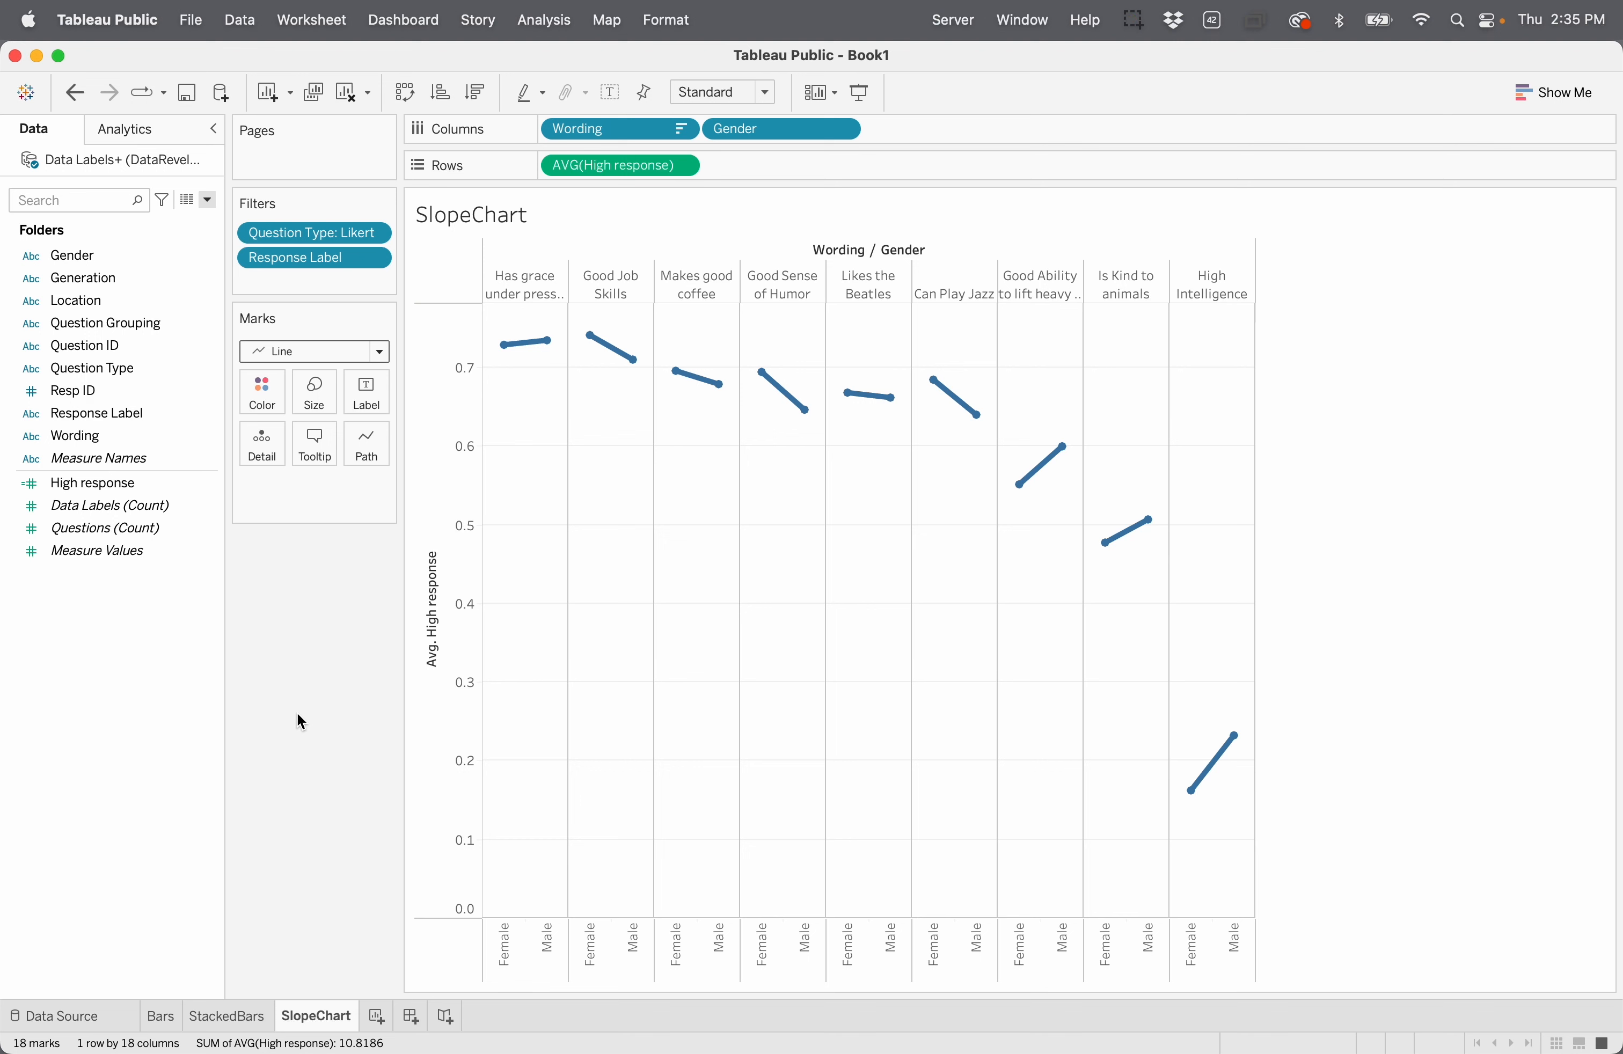
# Step: Try recoloring the slope lines purple and undo the color change
pyautogui.click(262, 393)
pyautogui.click(318, 511)
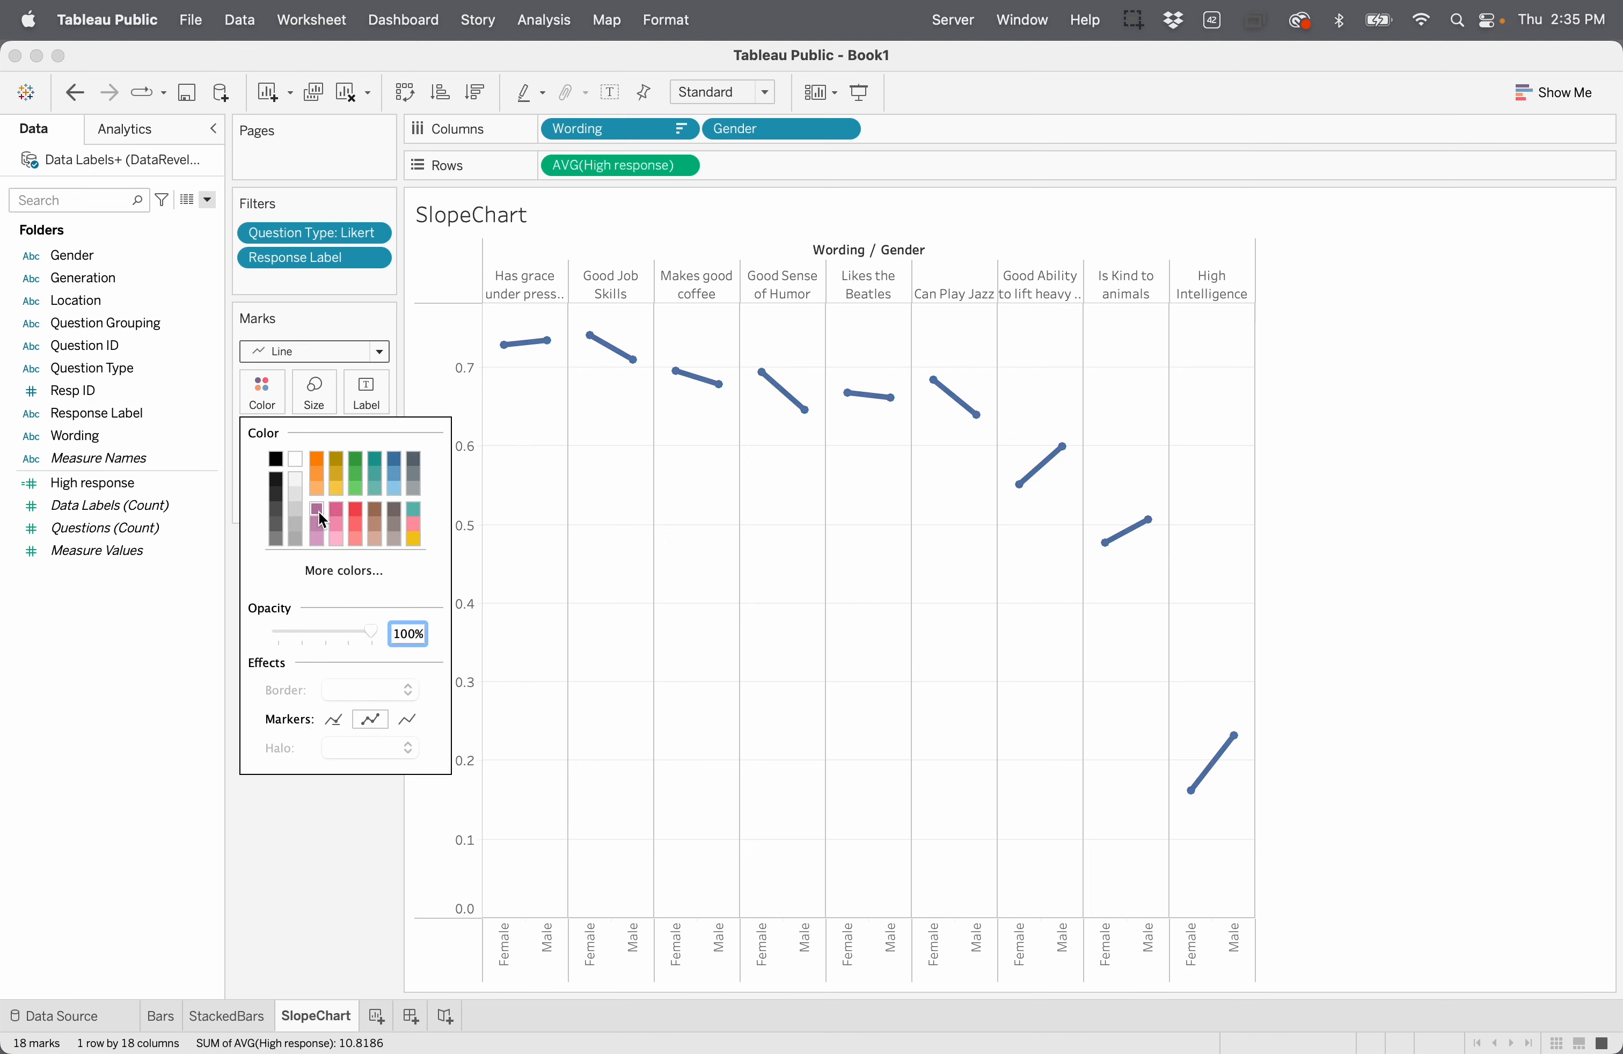
pyautogui.click(325, 821)
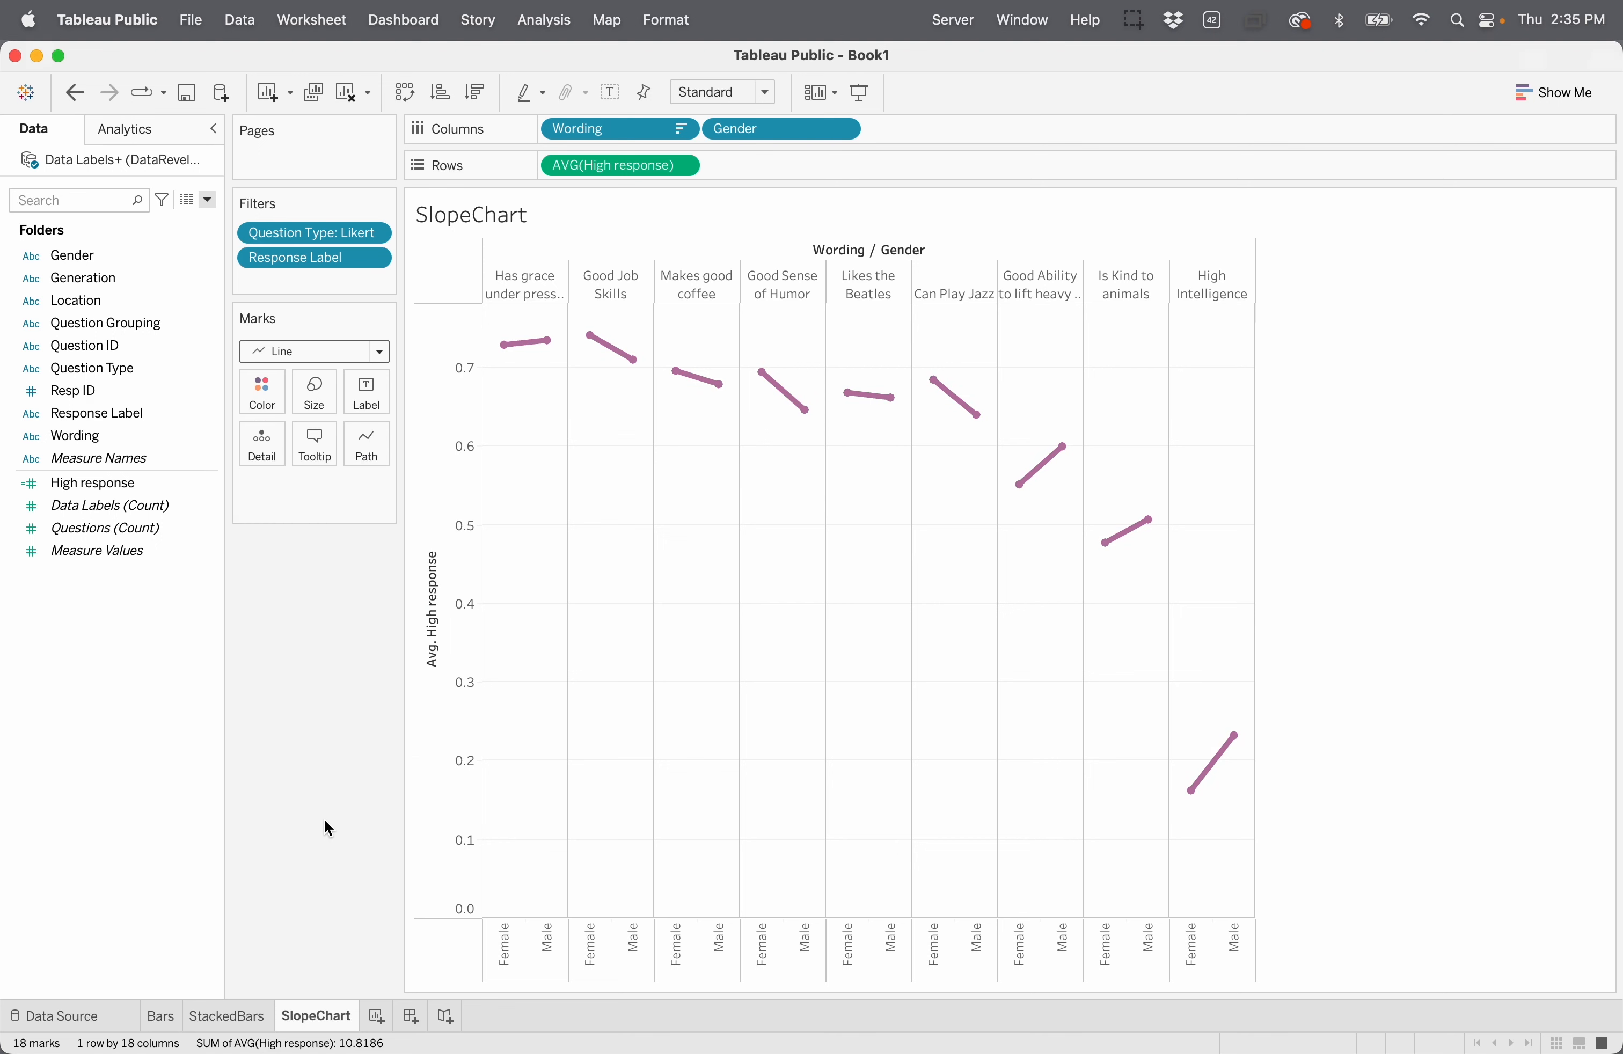
pyautogui.press('super+z')
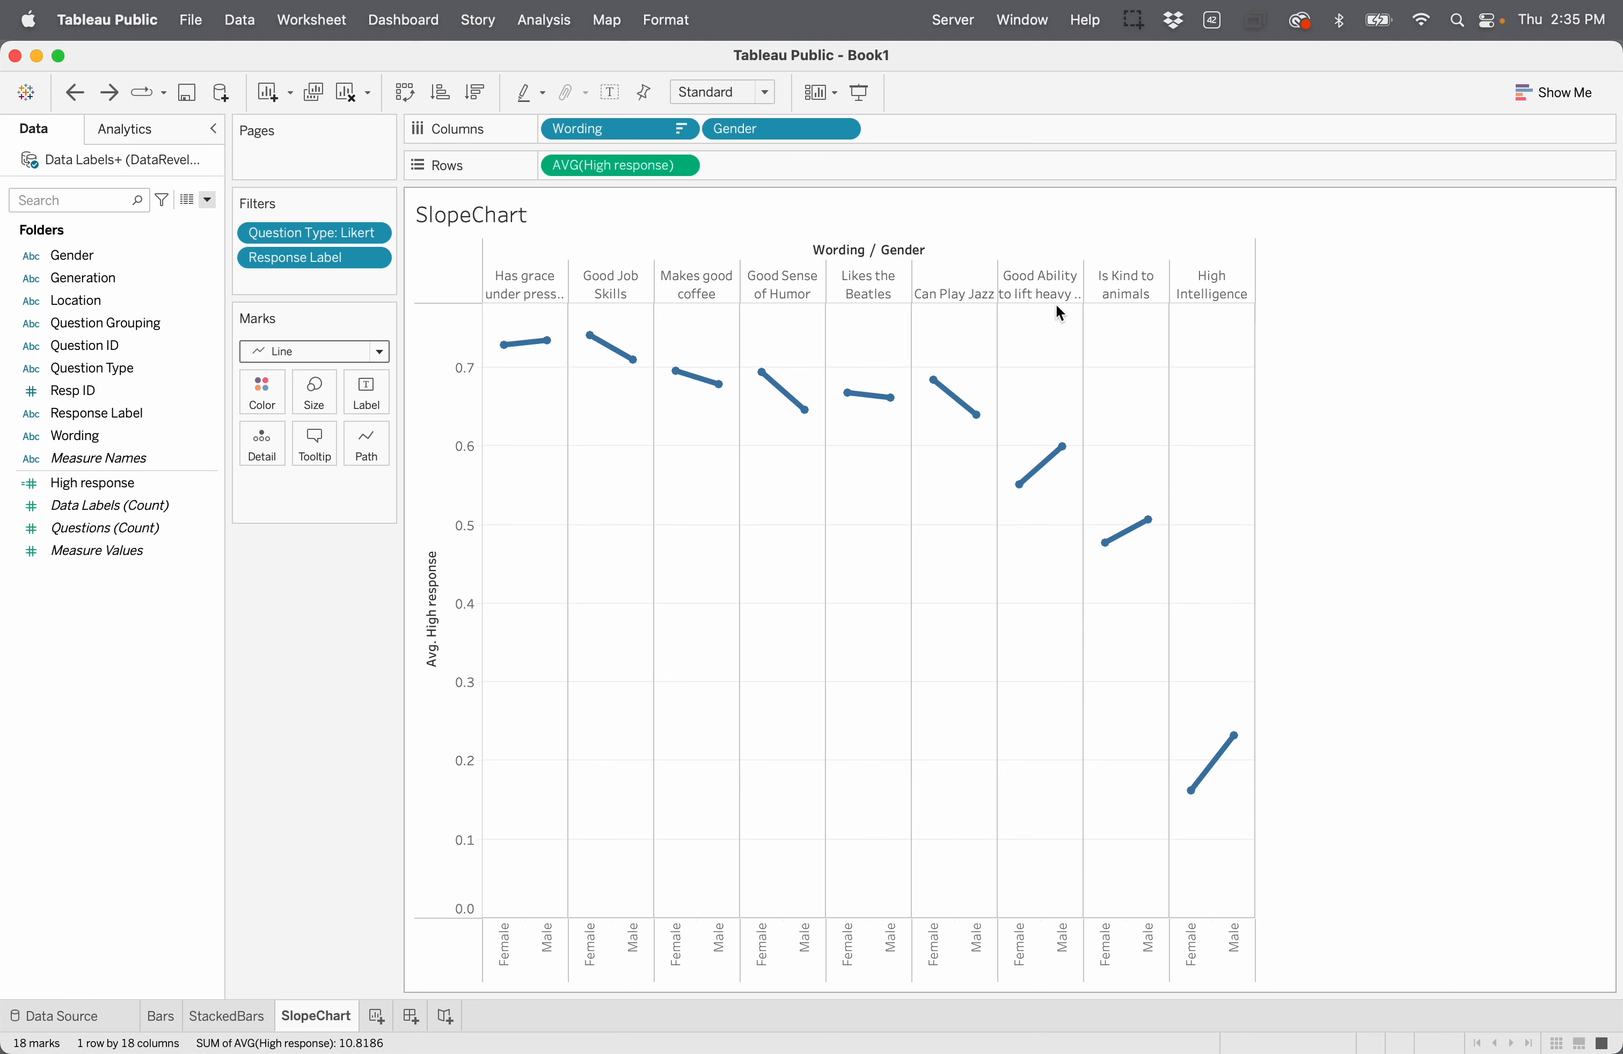
# Step: Increase the height of the Wording header row so that the question names fit in full
pyautogui.moveTo(1056, 305); pyautogui.dragTo(1058, 333)
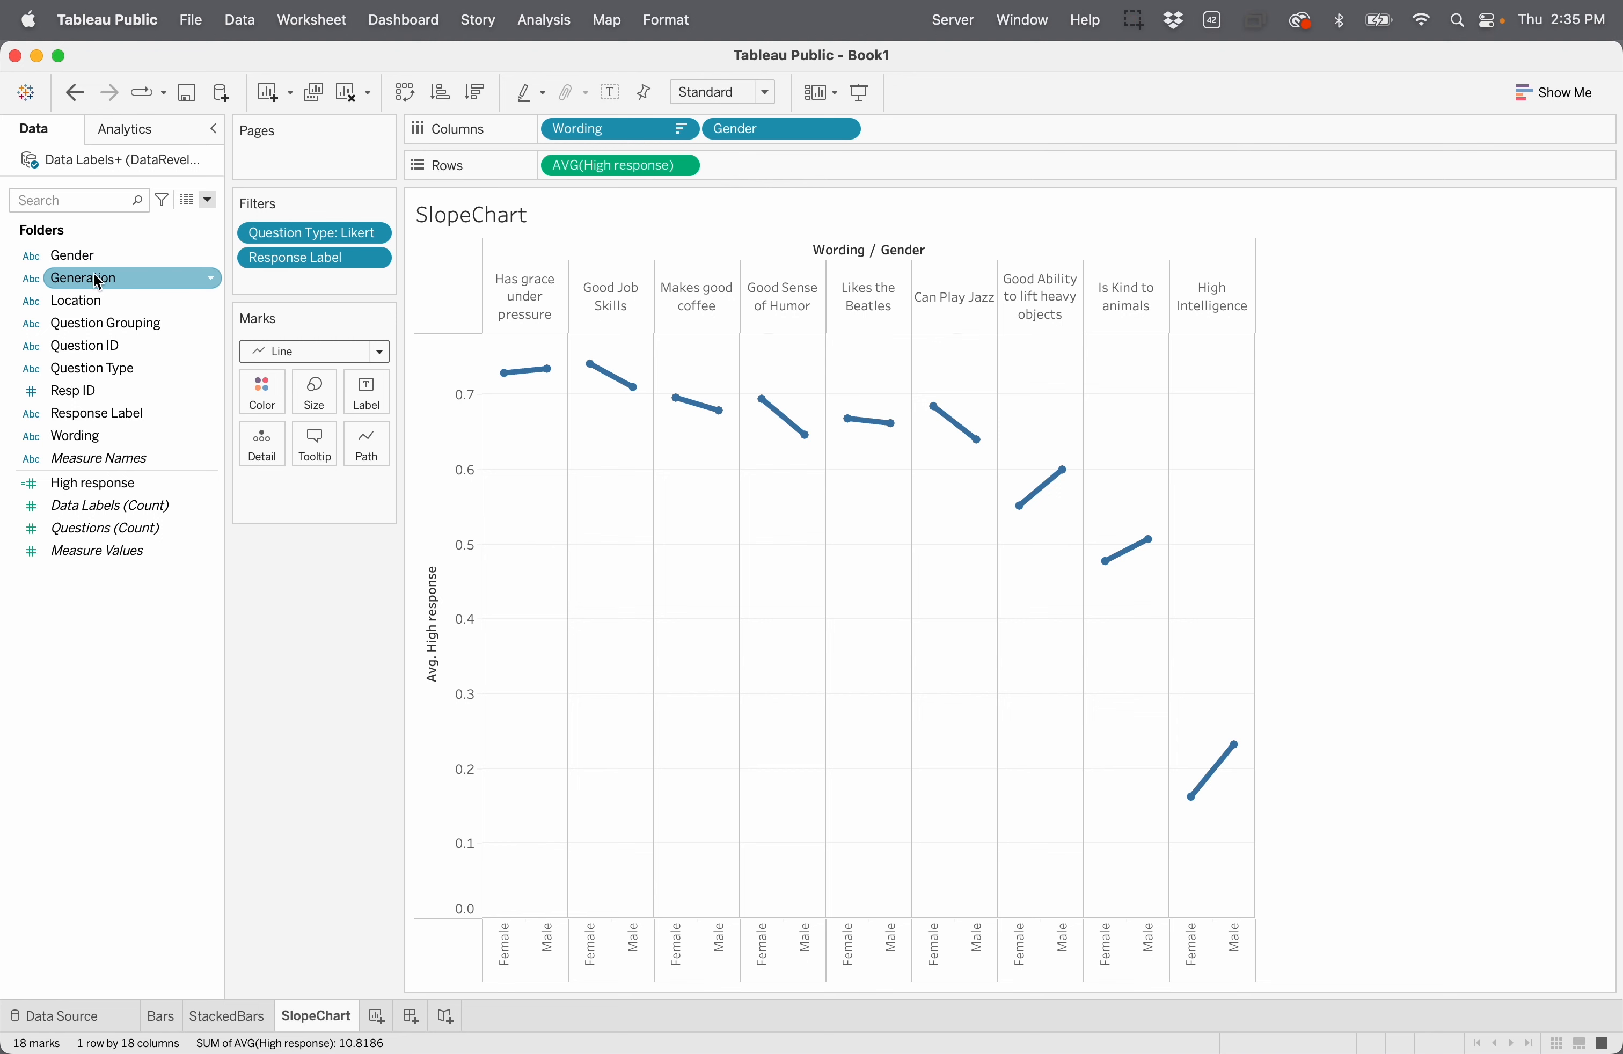
# Step: Try Generation instead of Gender on Columns with Baby Boomers moved after Millenials, and undo both changes
pyautogui.moveTo(98, 287); pyautogui.dragTo(765, 129)
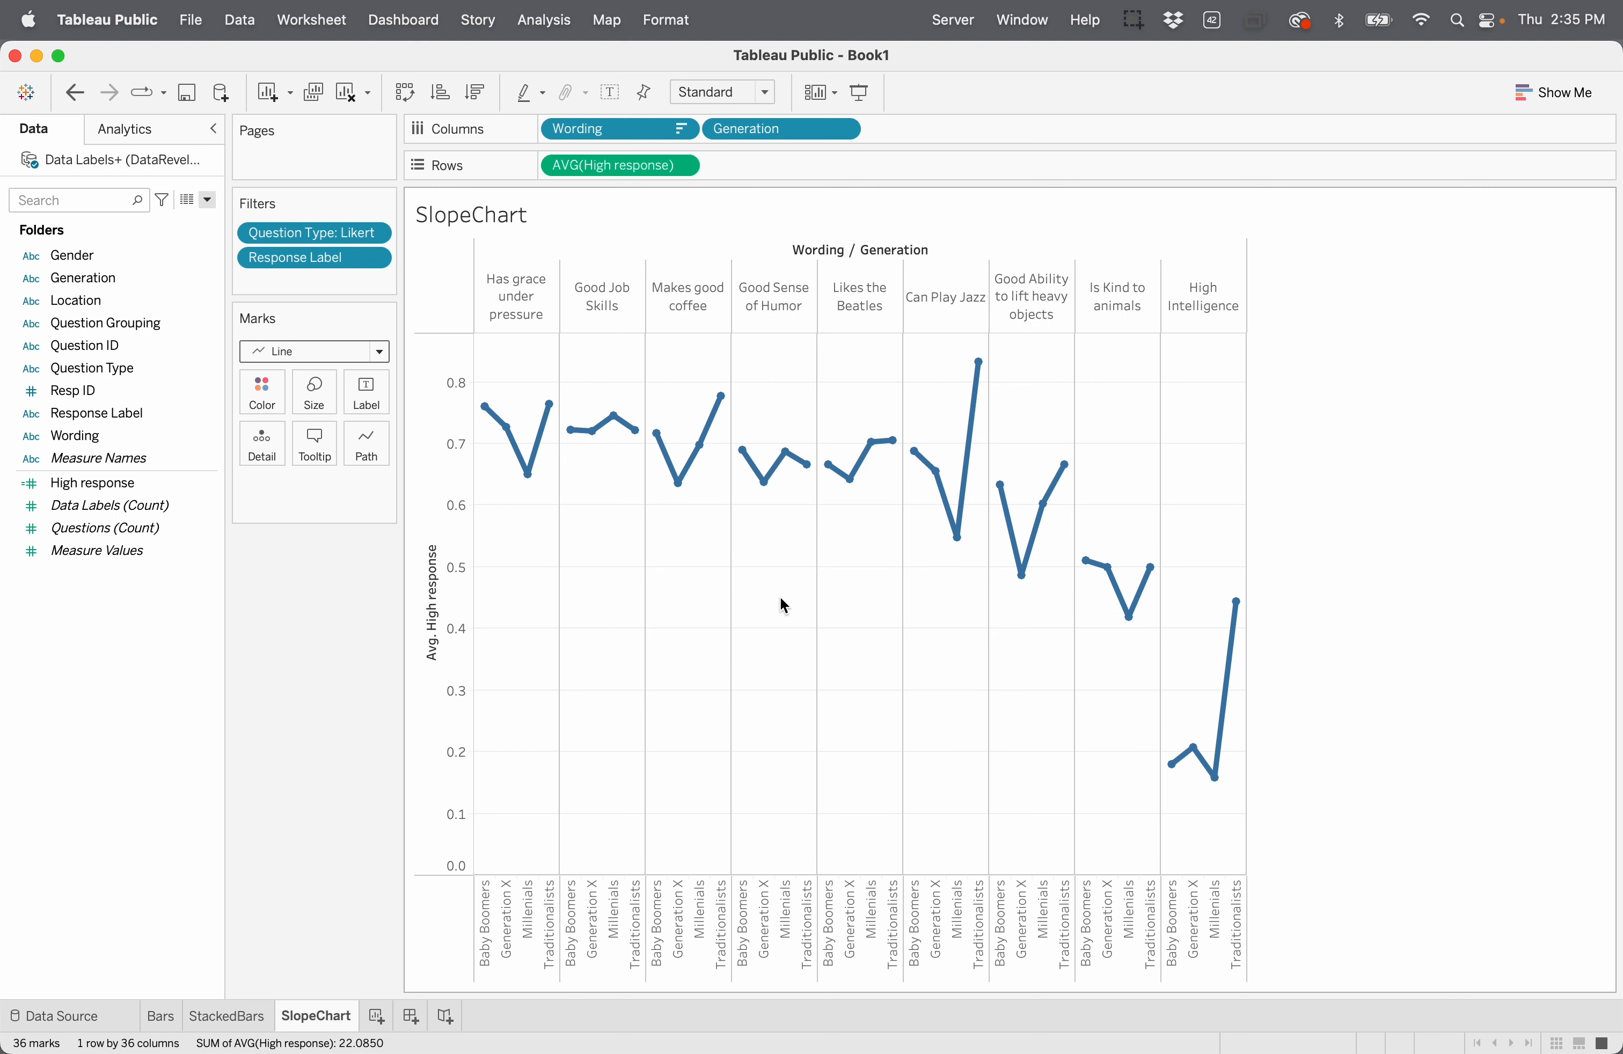
pyautogui.moveTo(748, 947); pyautogui.dragTo(789, 934)
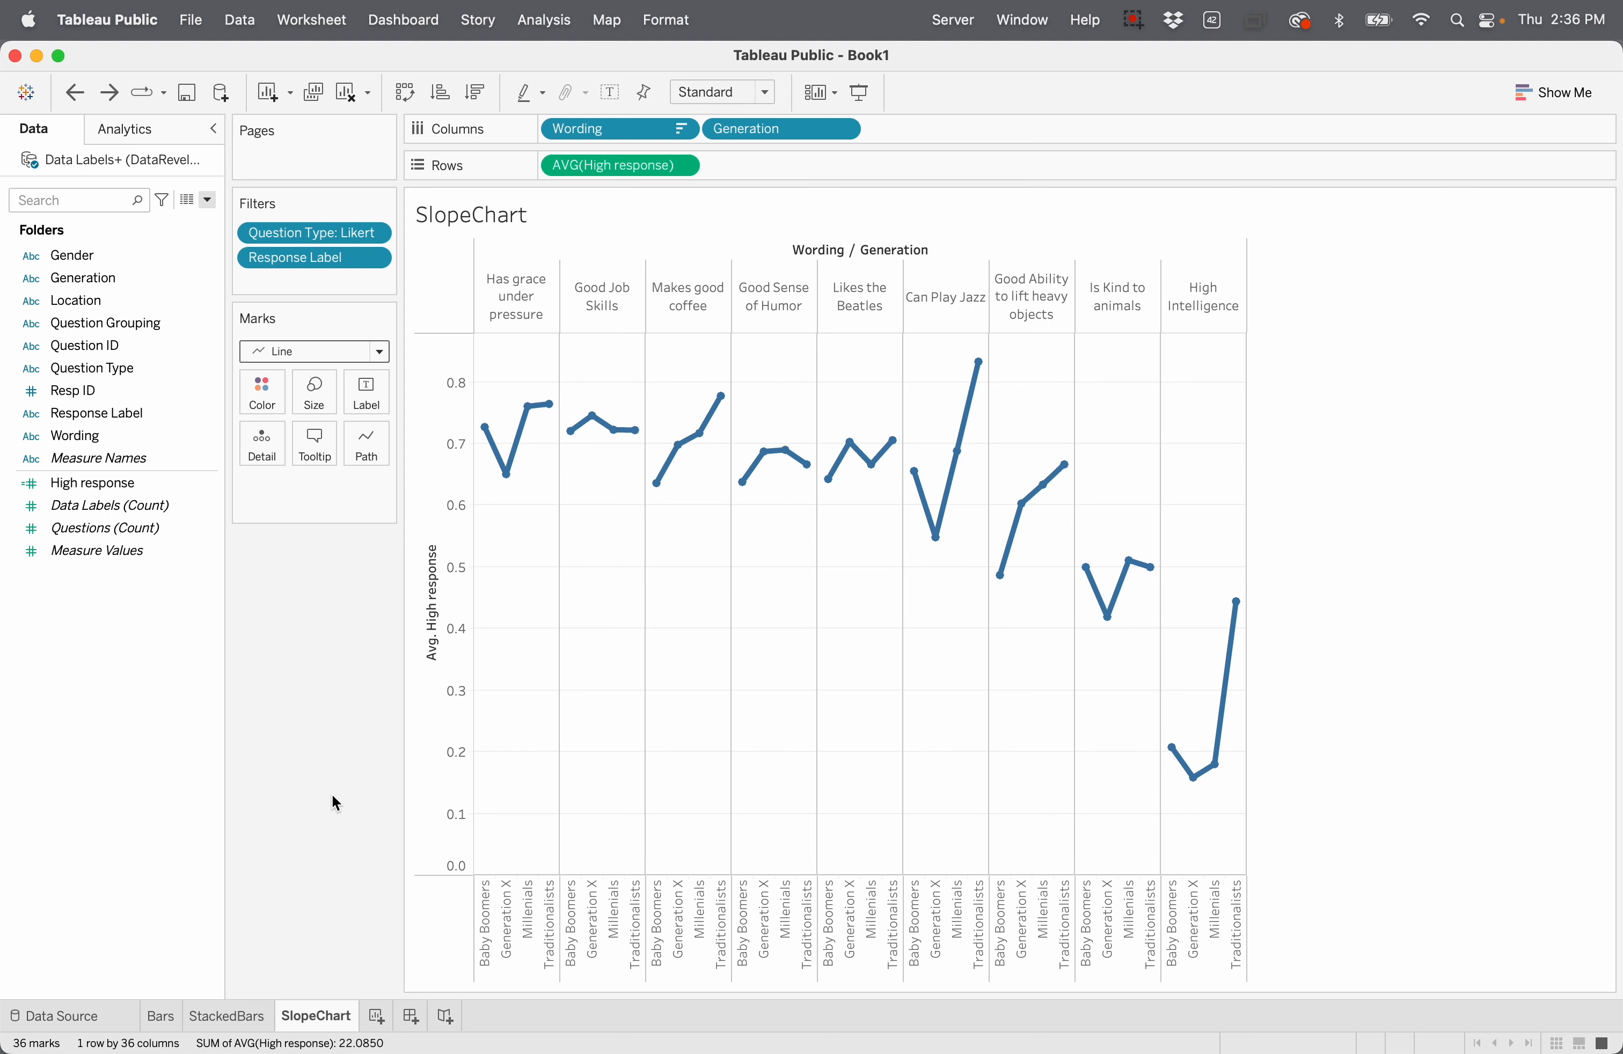
pyautogui.press('super+z')
pyautogui.press('super+z')
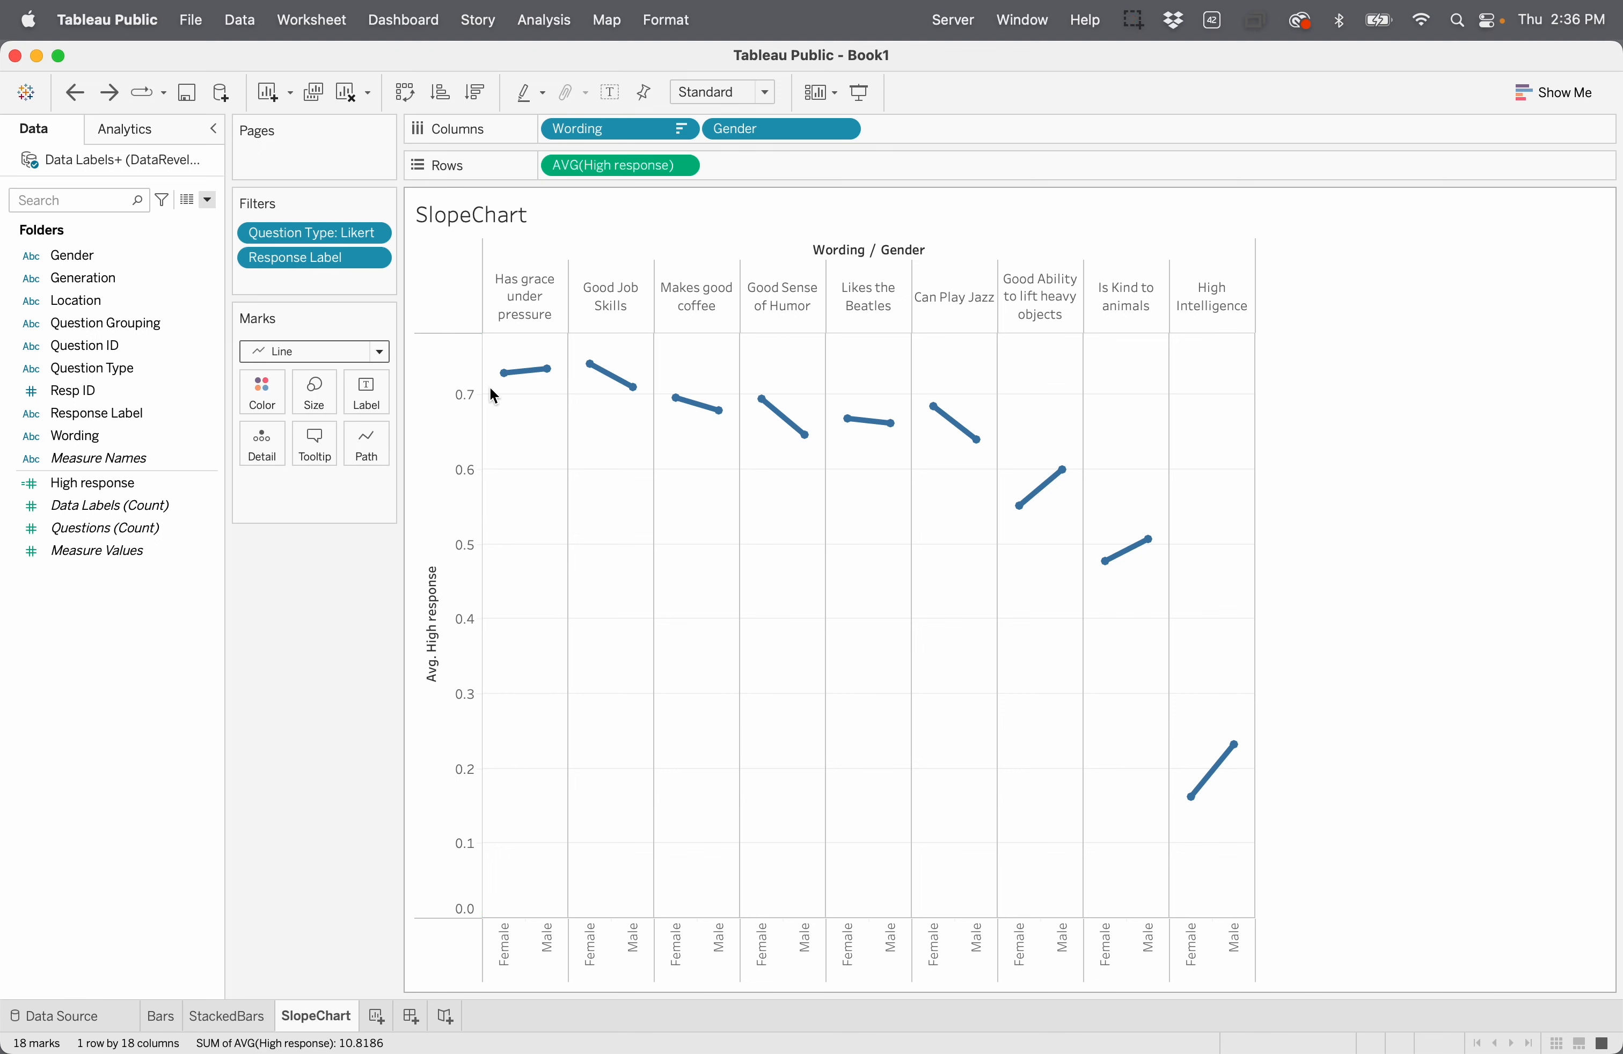
# Step: Color the slope lines by Generation and move Baby Boomers after Millenials in the color legend
pyautogui.moveTo(518, 387)
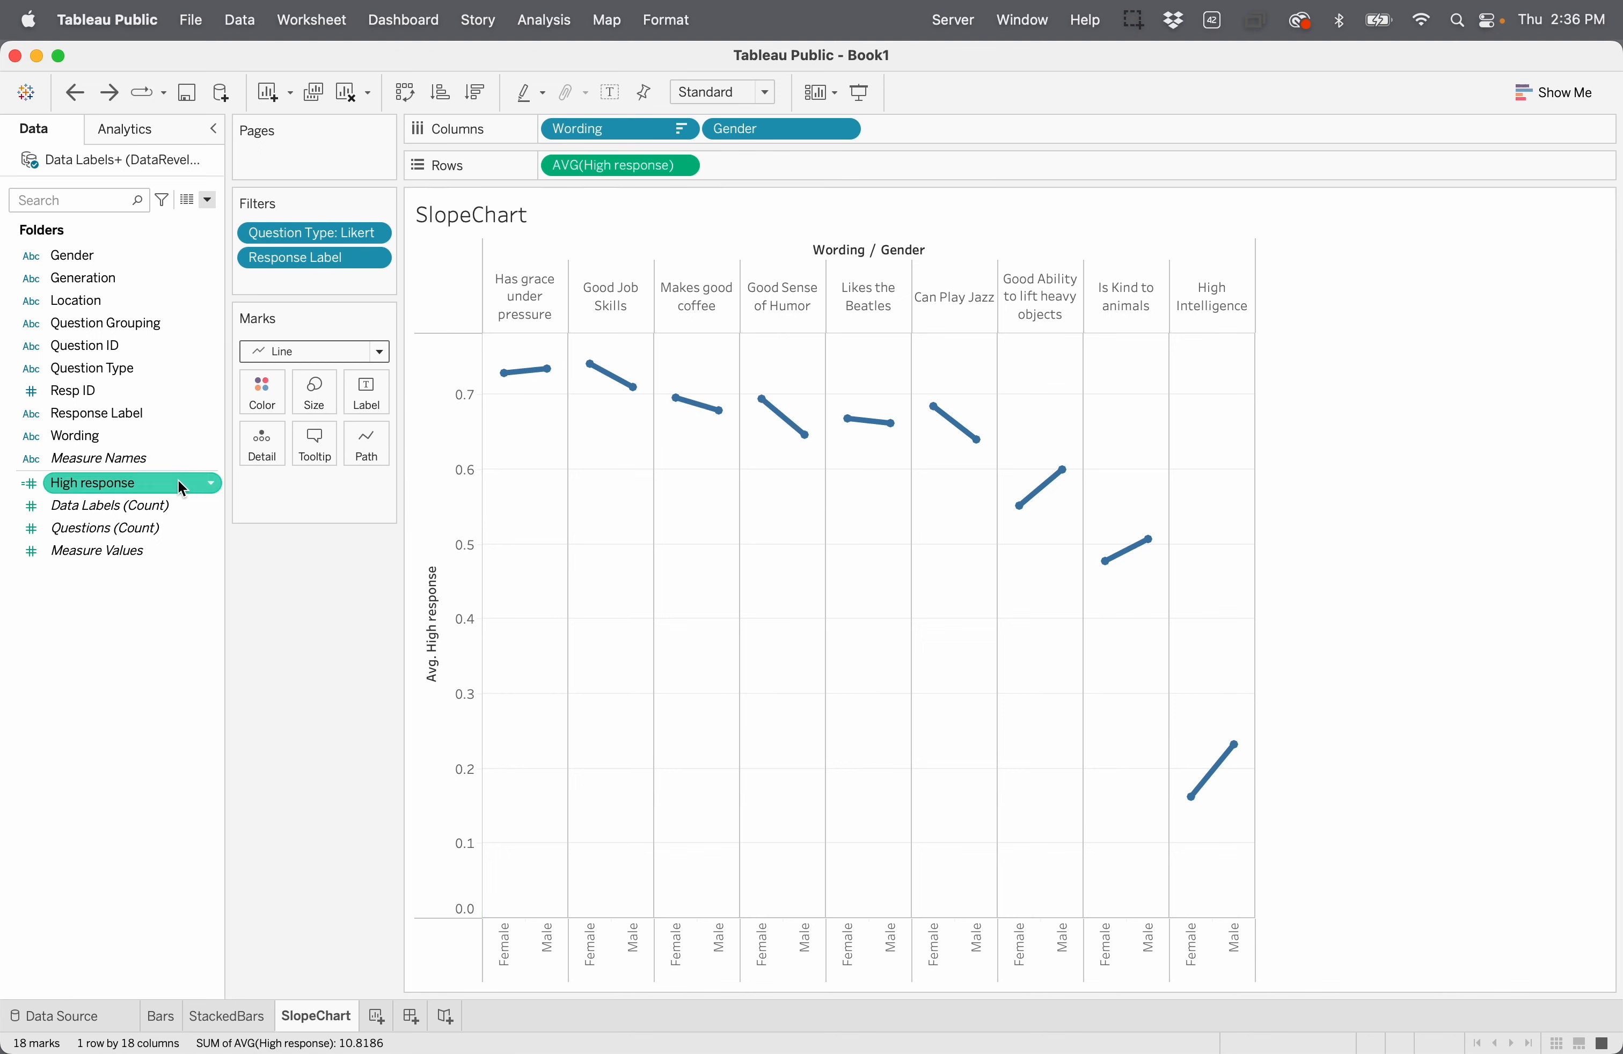
pyautogui.moveTo(98, 281); pyautogui.dragTo(265, 401)
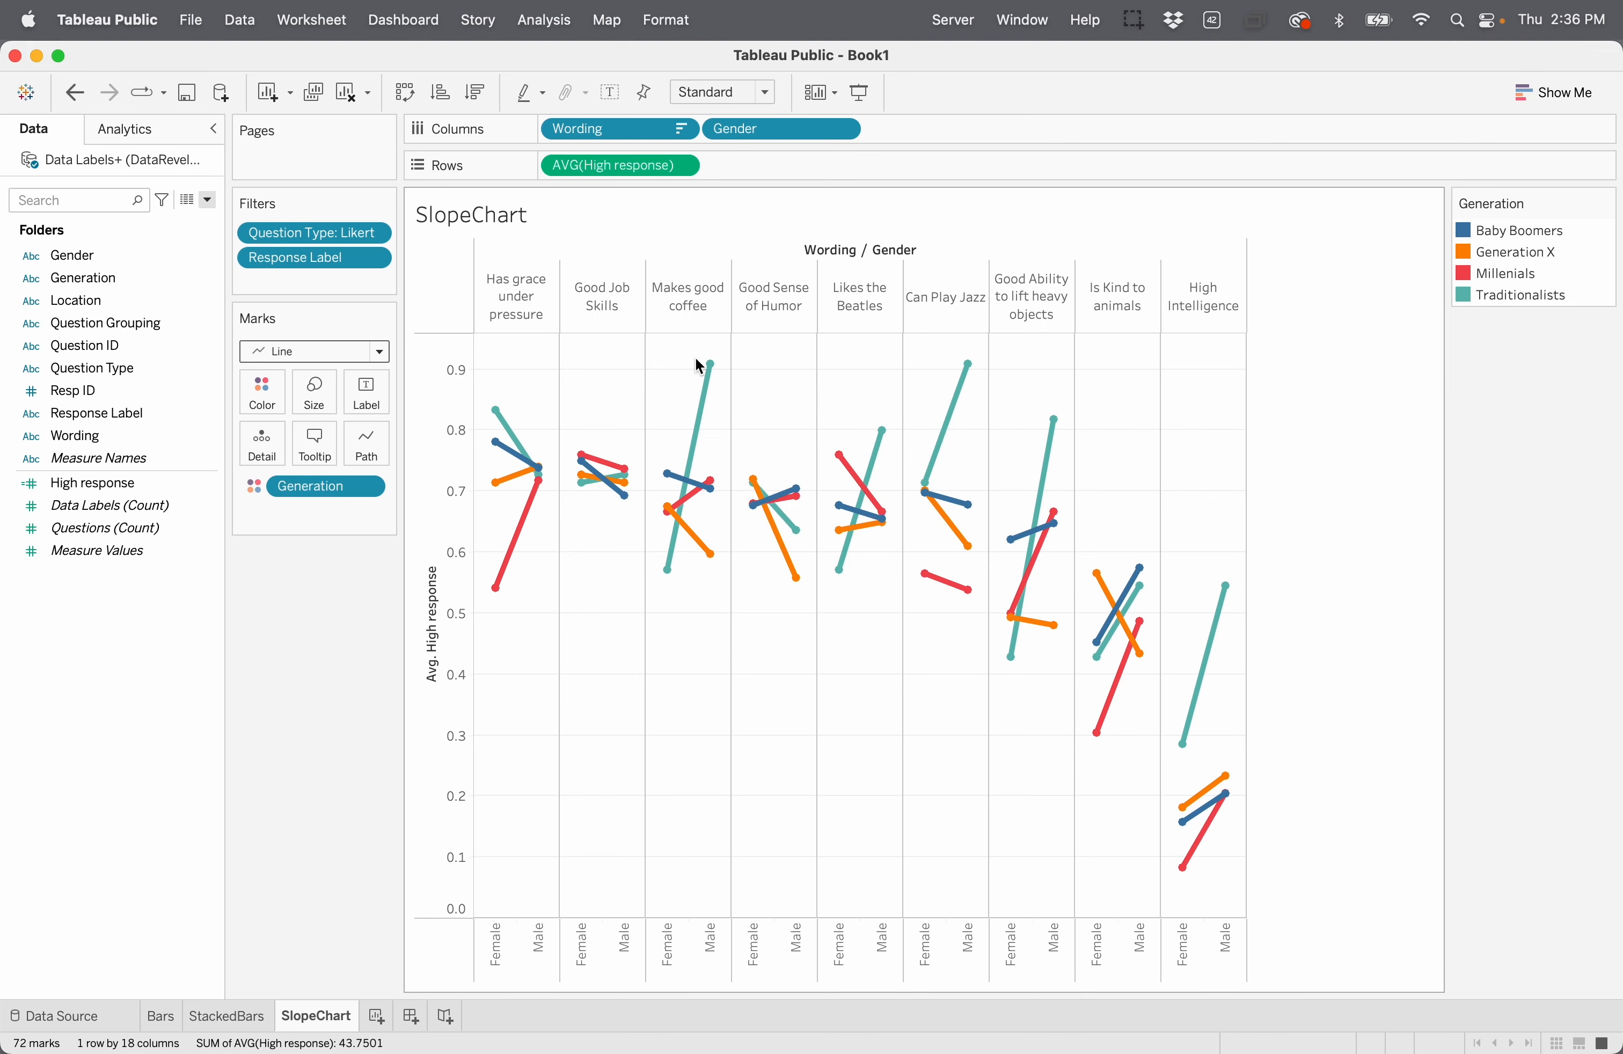
pyautogui.moveTo(664, 575)
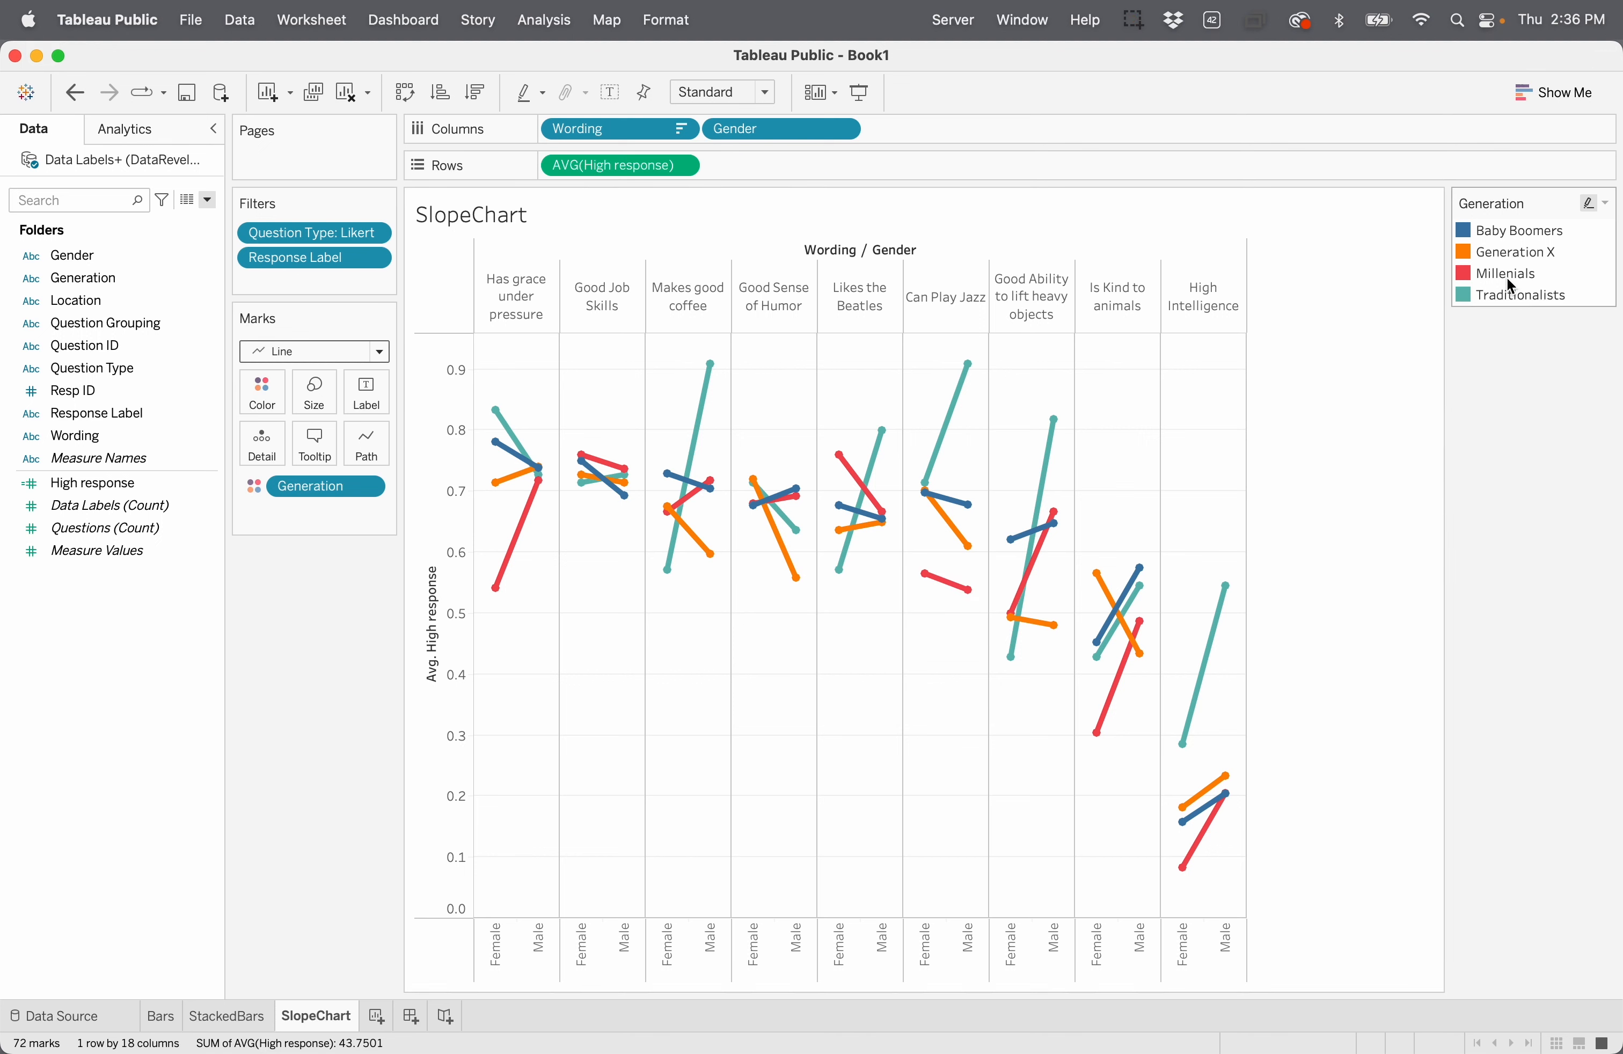
pyautogui.moveTo(1471, 231); pyautogui.dragTo(1467, 273)
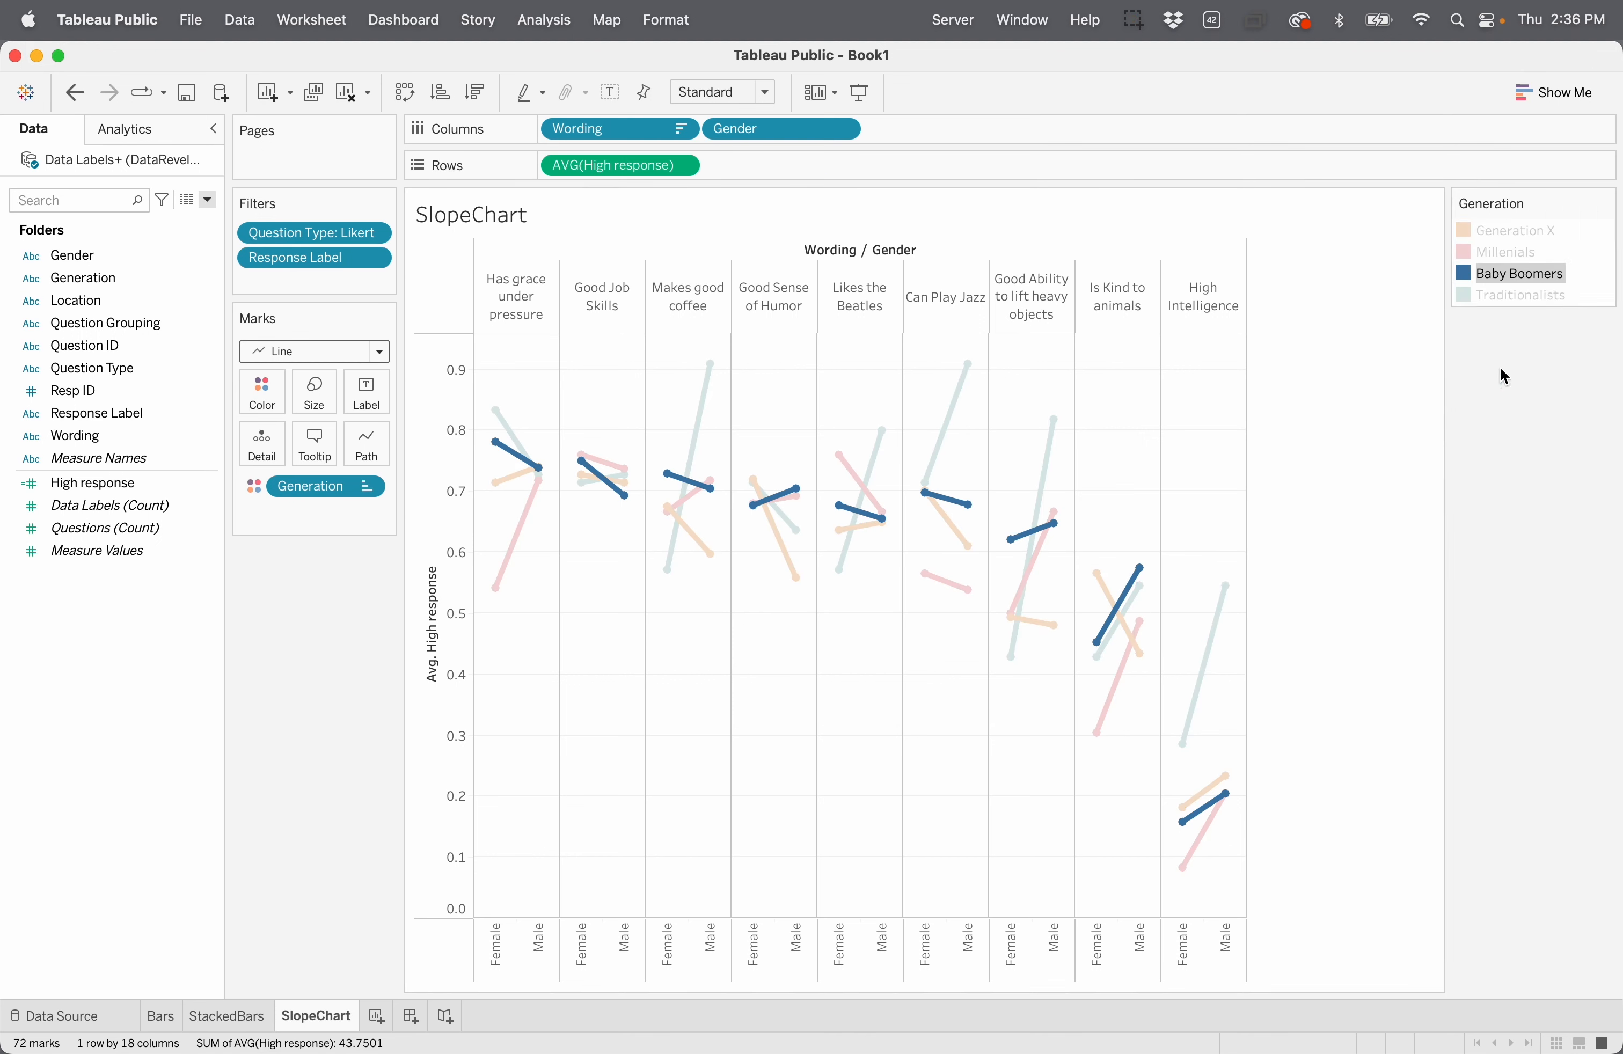
# Step: Clear the Baby Boomers highlight and inspect the Traditionalists slopes for Makes good coffee and High Intelligence
pyautogui.click(1511, 393)
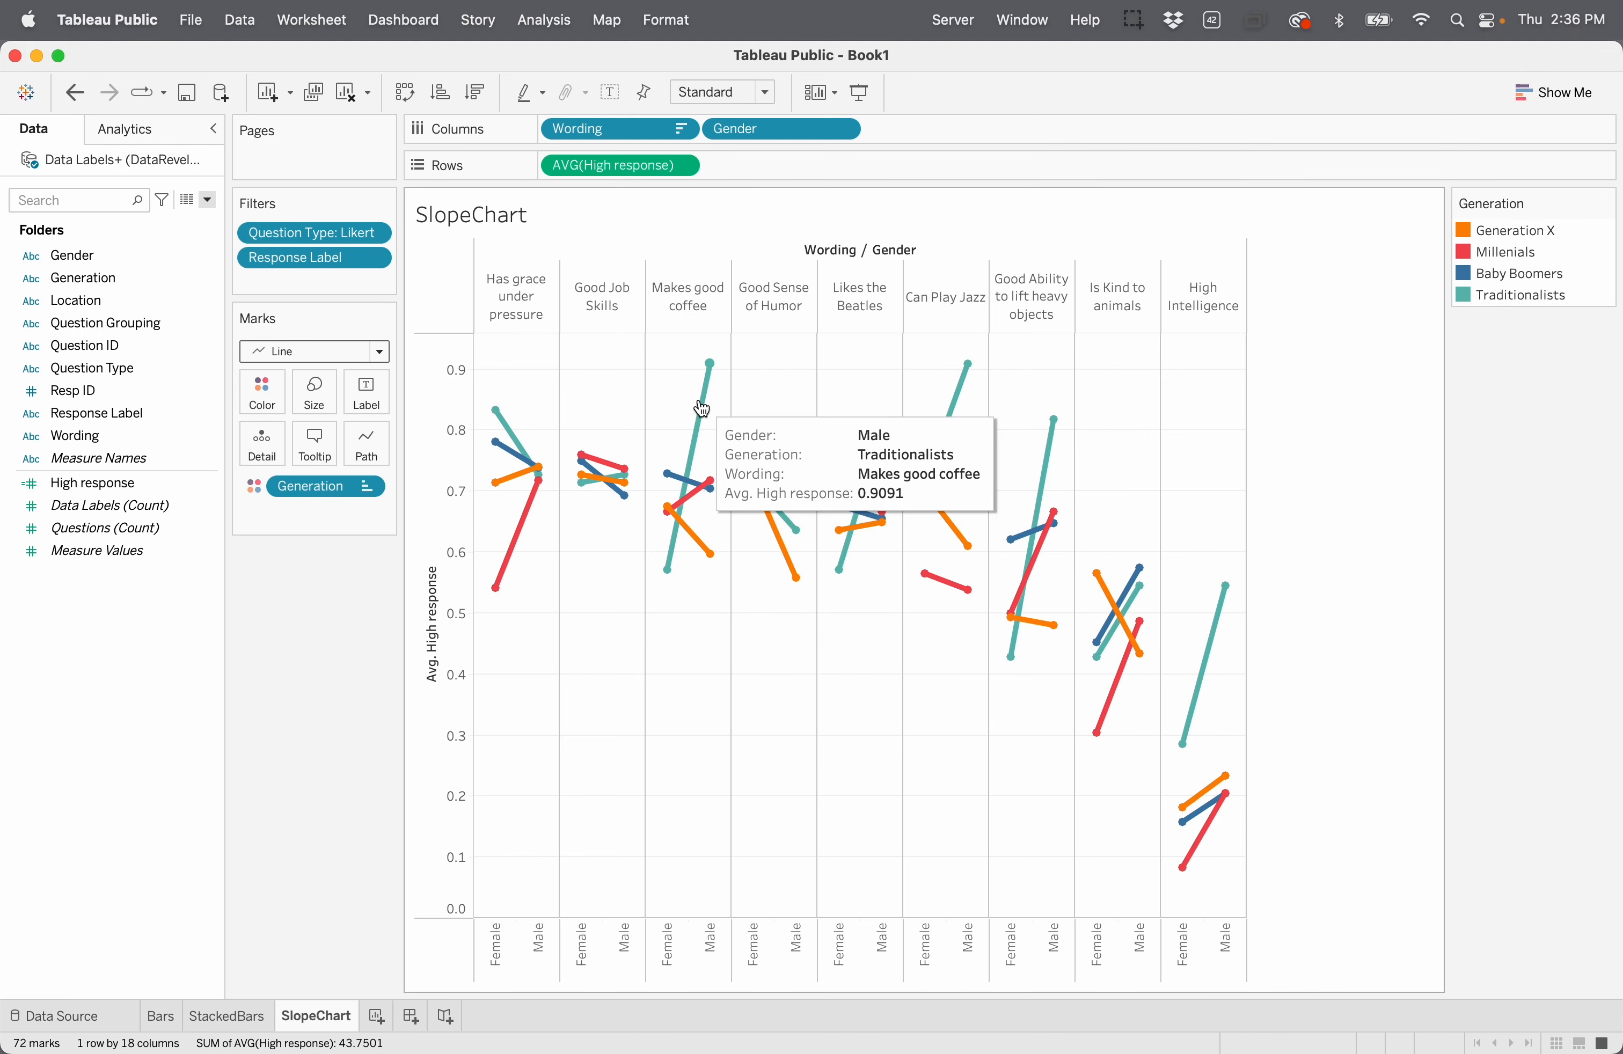
pyautogui.moveTo(699, 431)
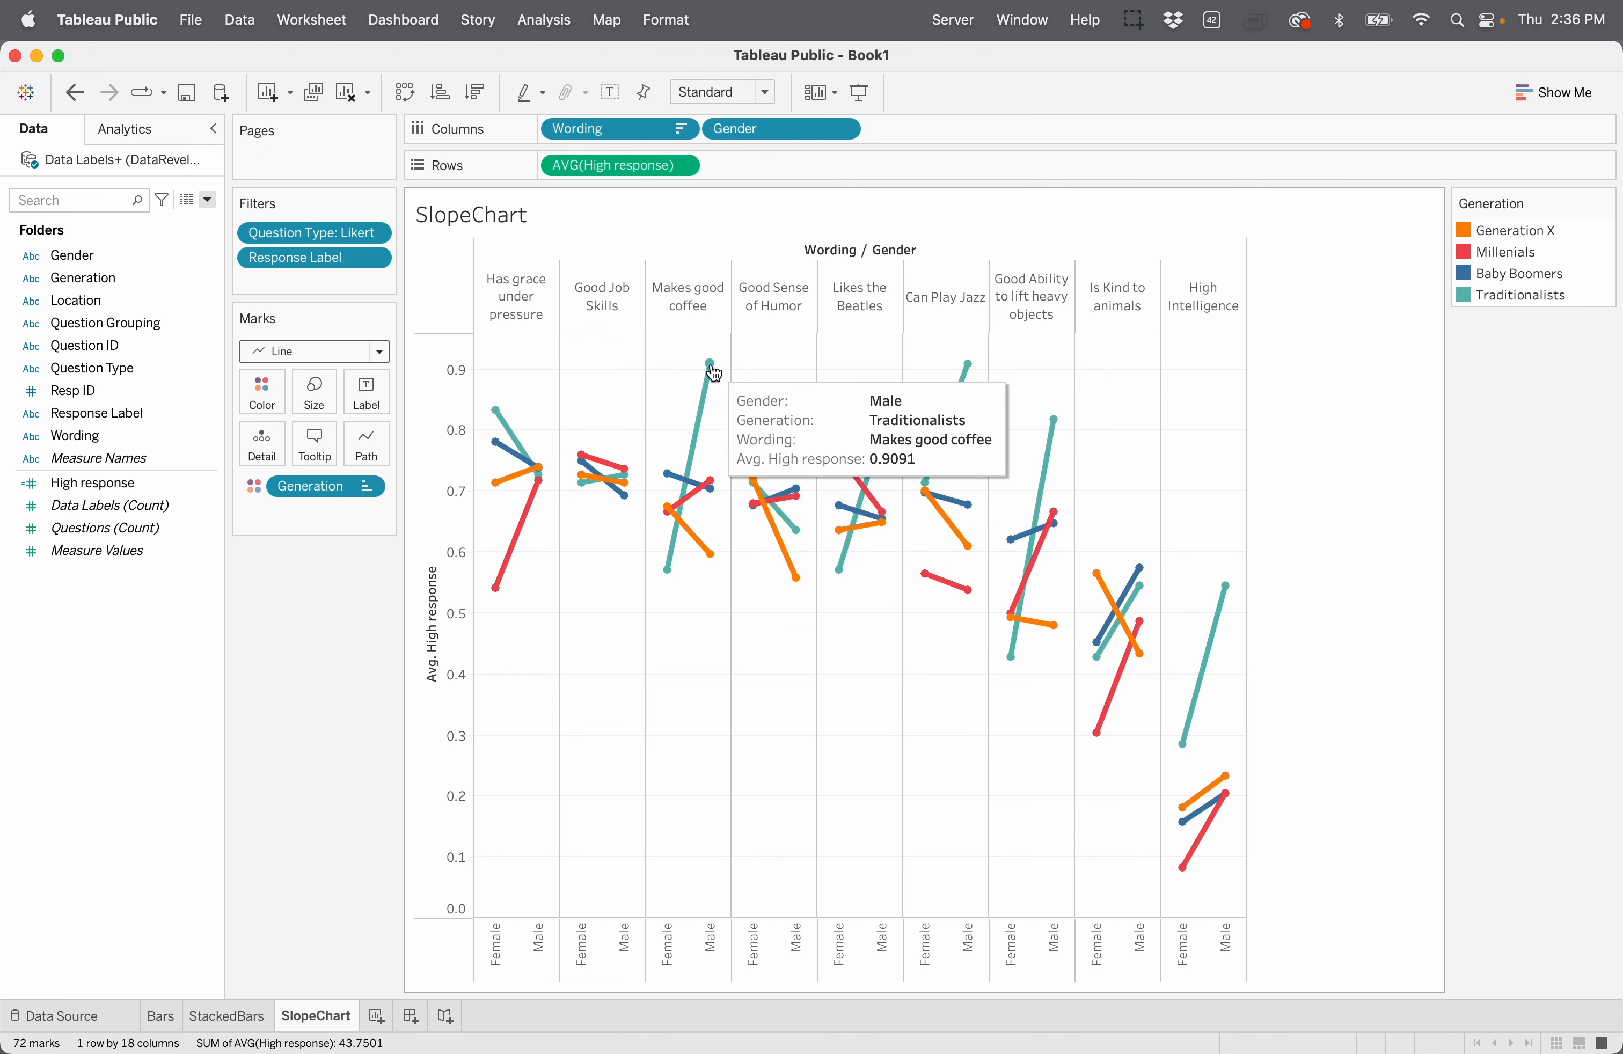
pyautogui.moveTo(685, 476)
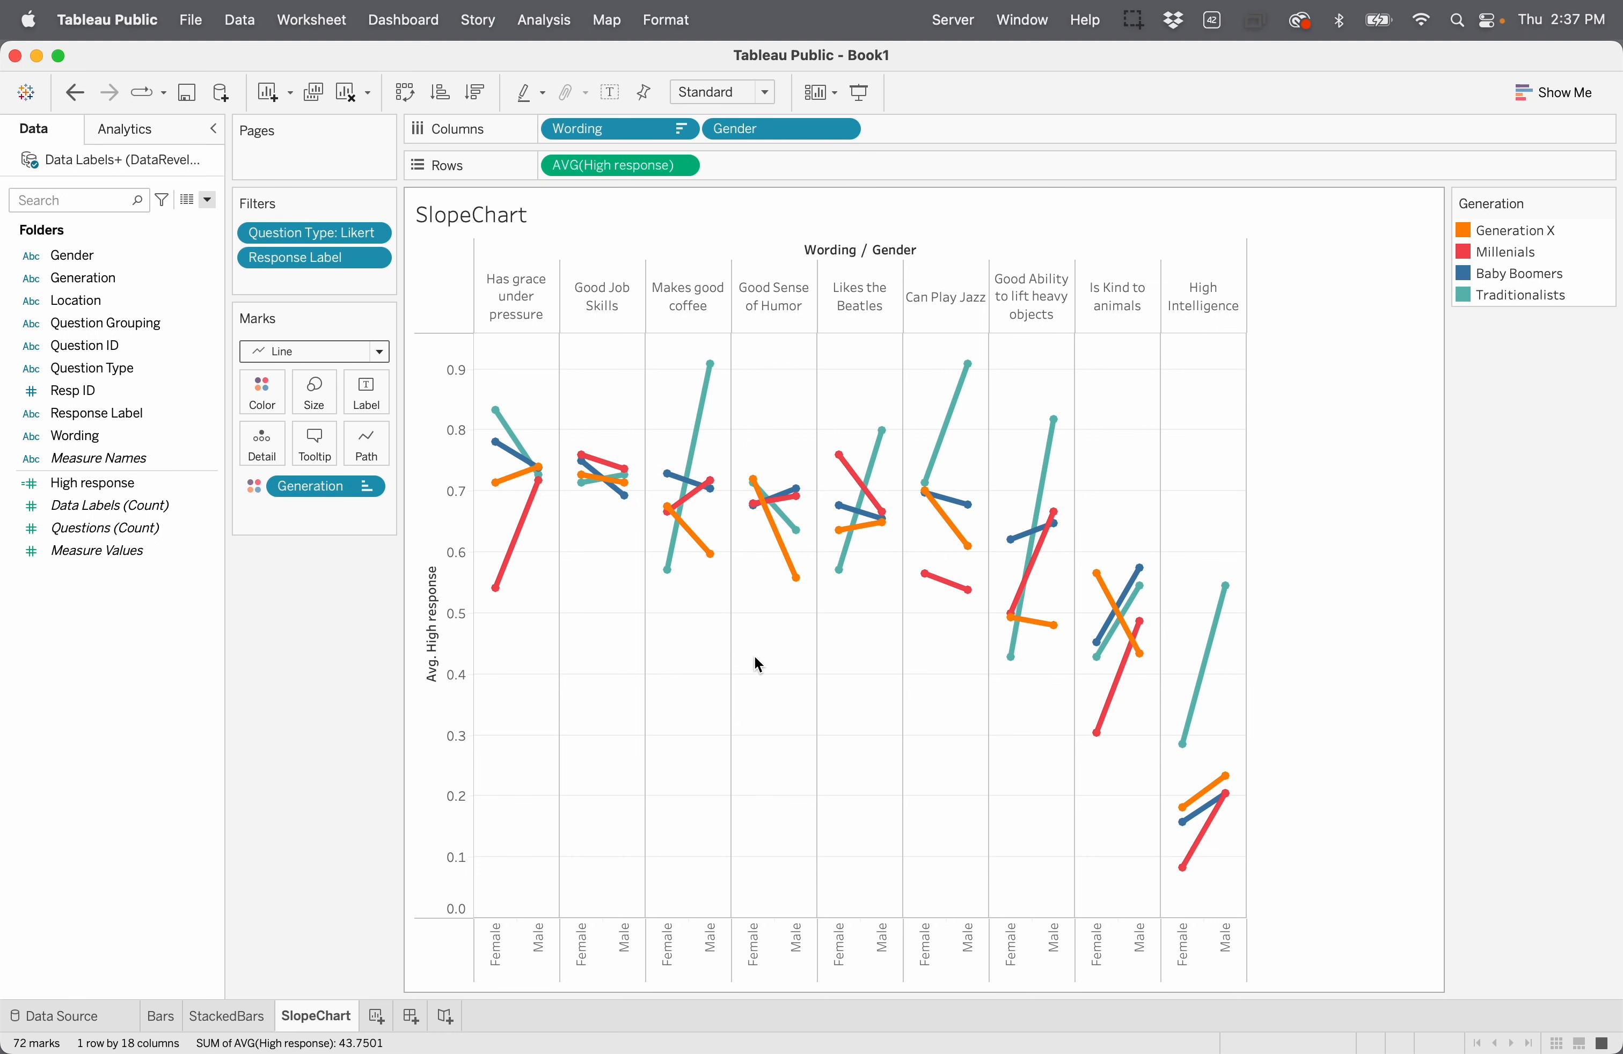
pyautogui.moveTo(1210, 674)
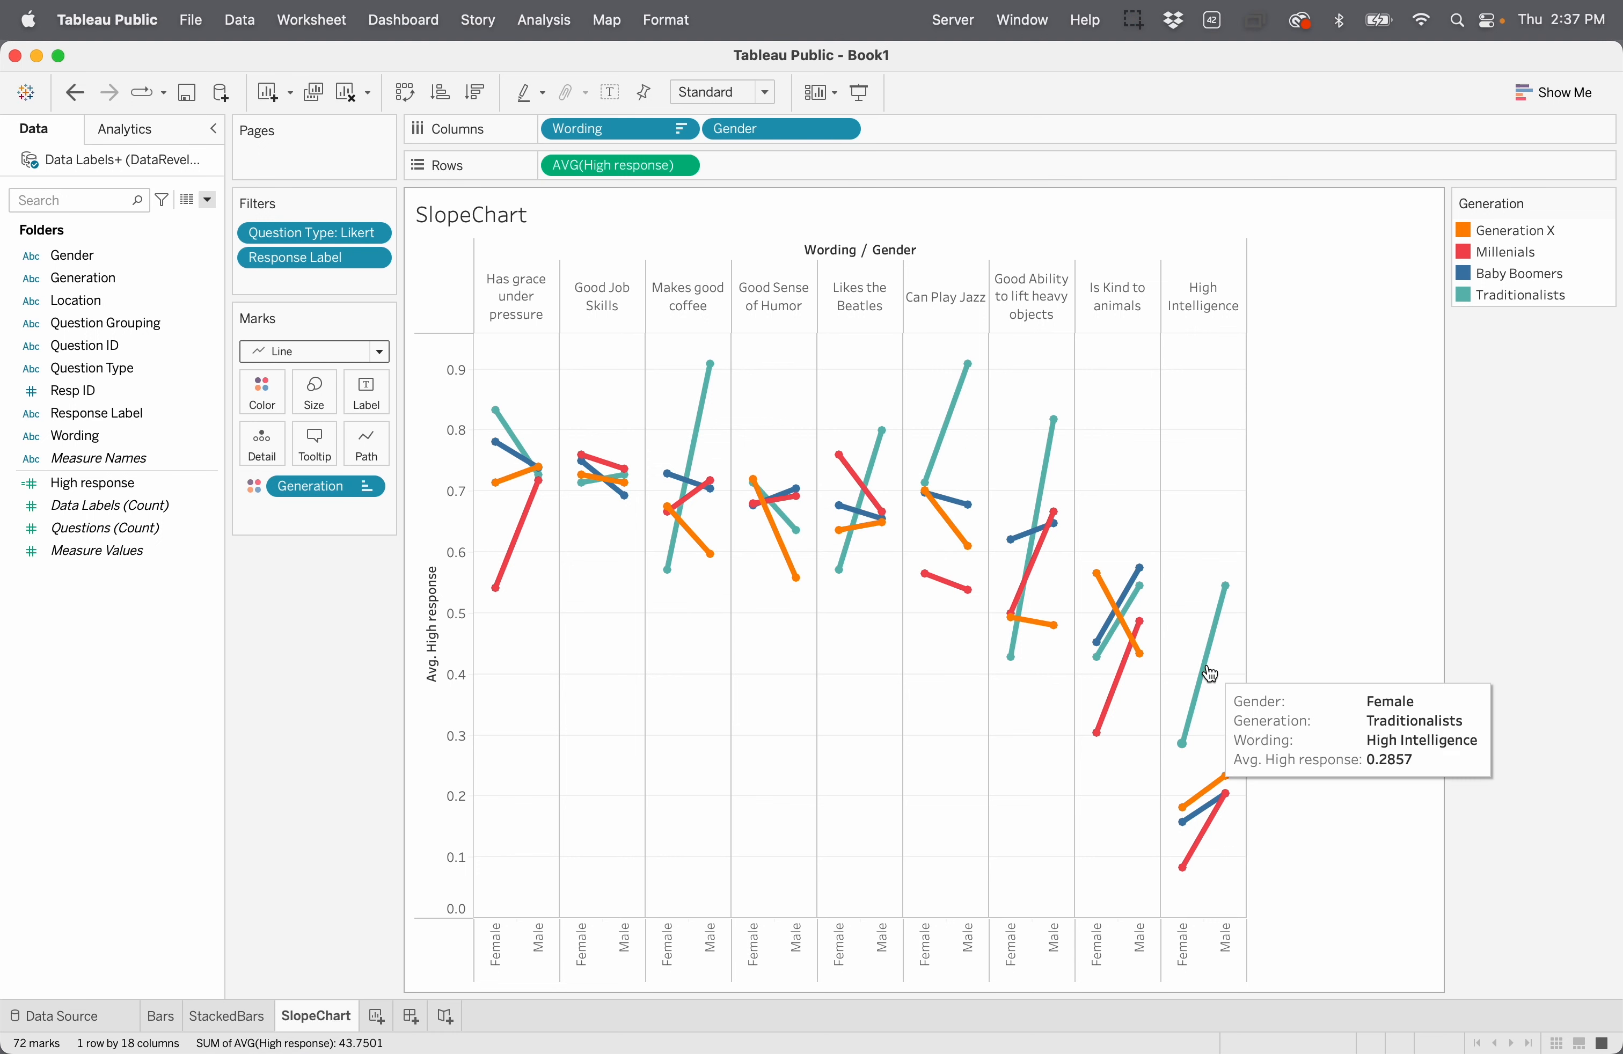
pyautogui.moveTo(886, 446)
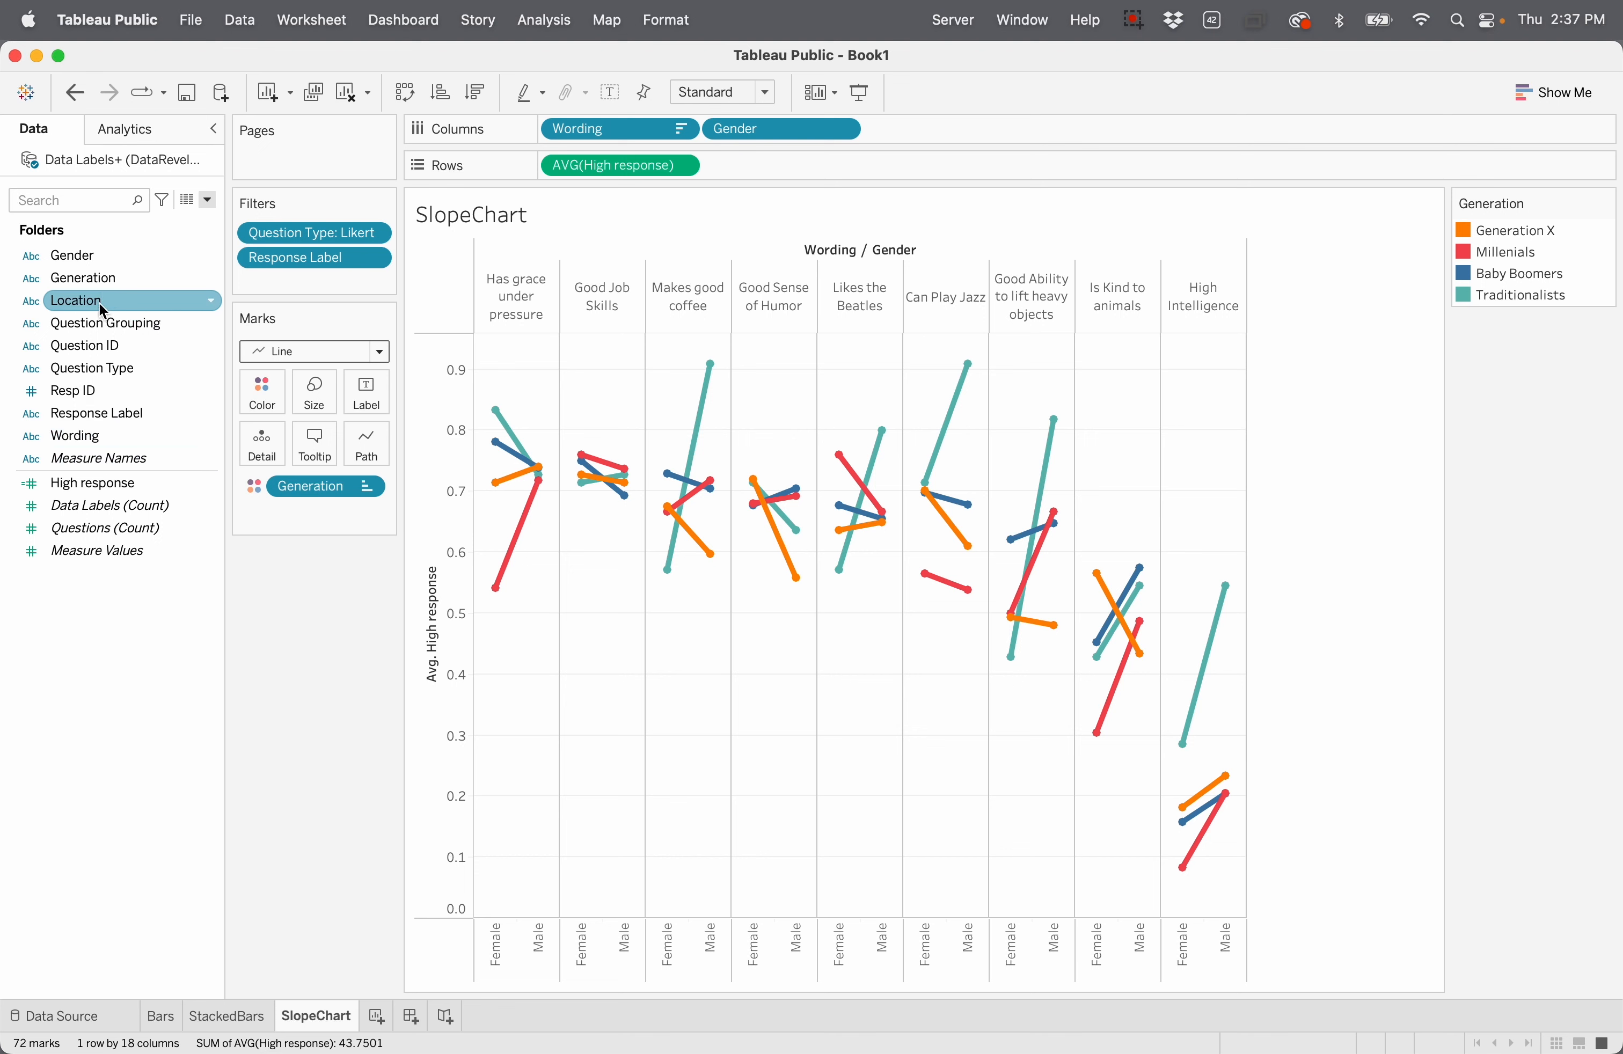
# Step: Try coloring the slope lines by Location with Antarctica excluded, and undo both changes
pyautogui.moveTo(99, 302); pyautogui.dragTo(267, 400)
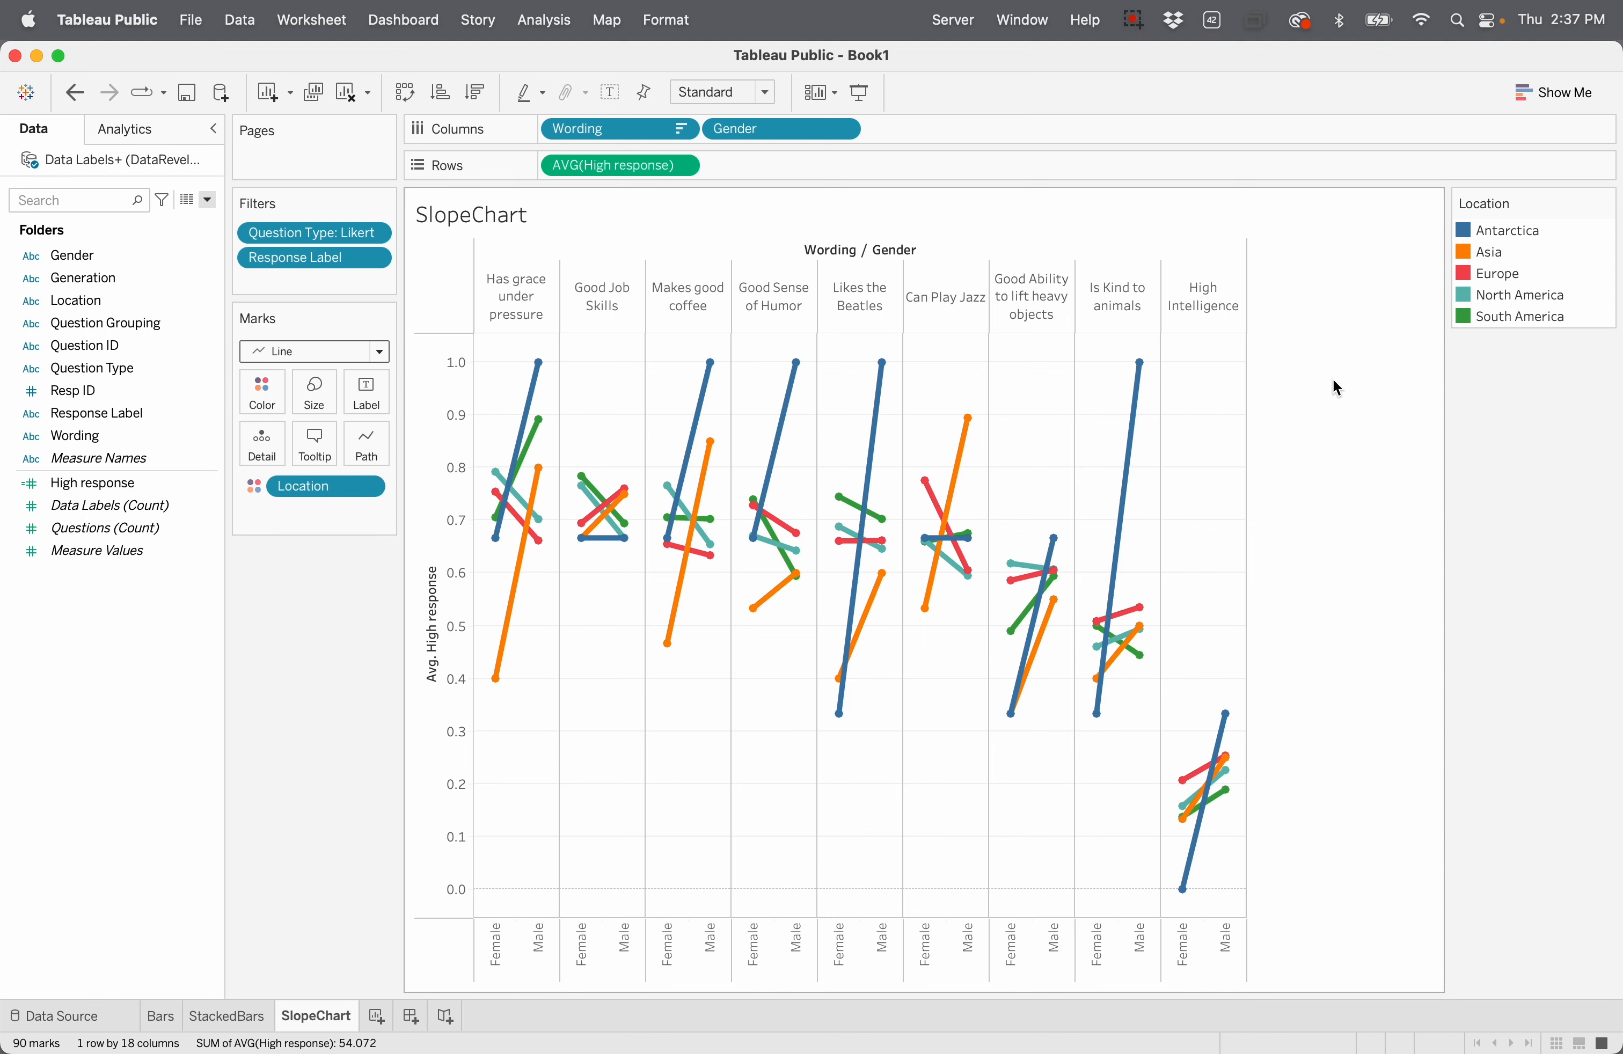
pyautogui.moveTo(1135, 452)
pyautogui.rightClick(1465, 239)
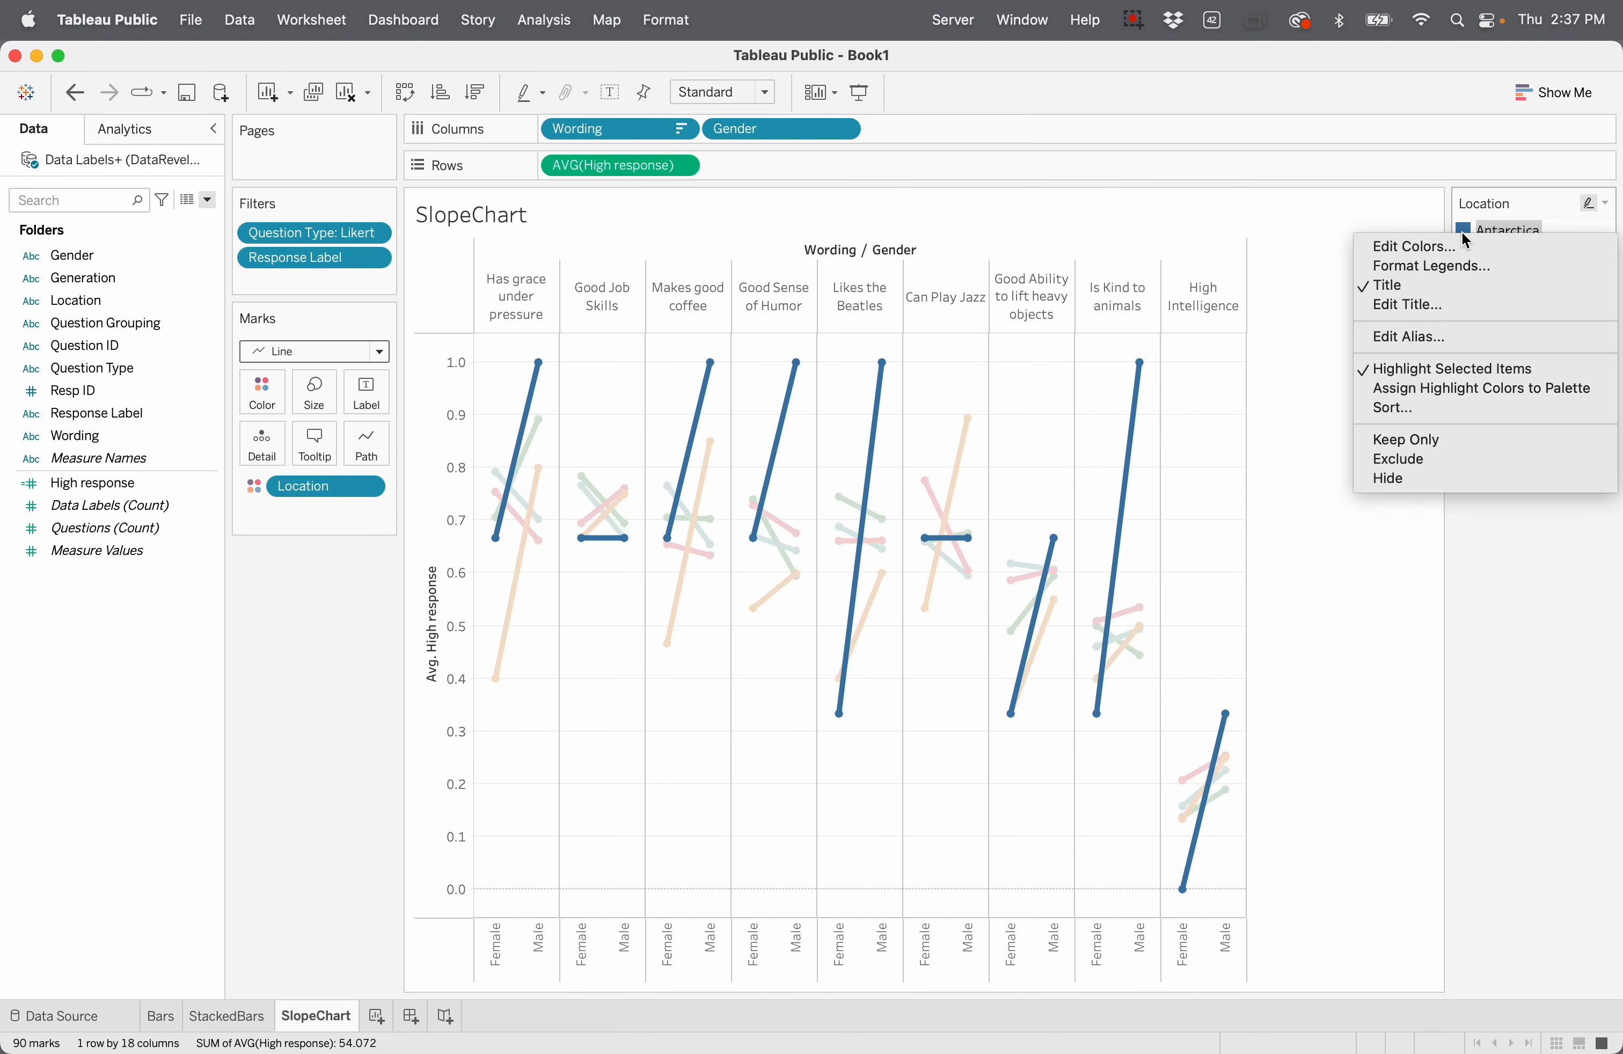
pyautogui.click(1449, 459)
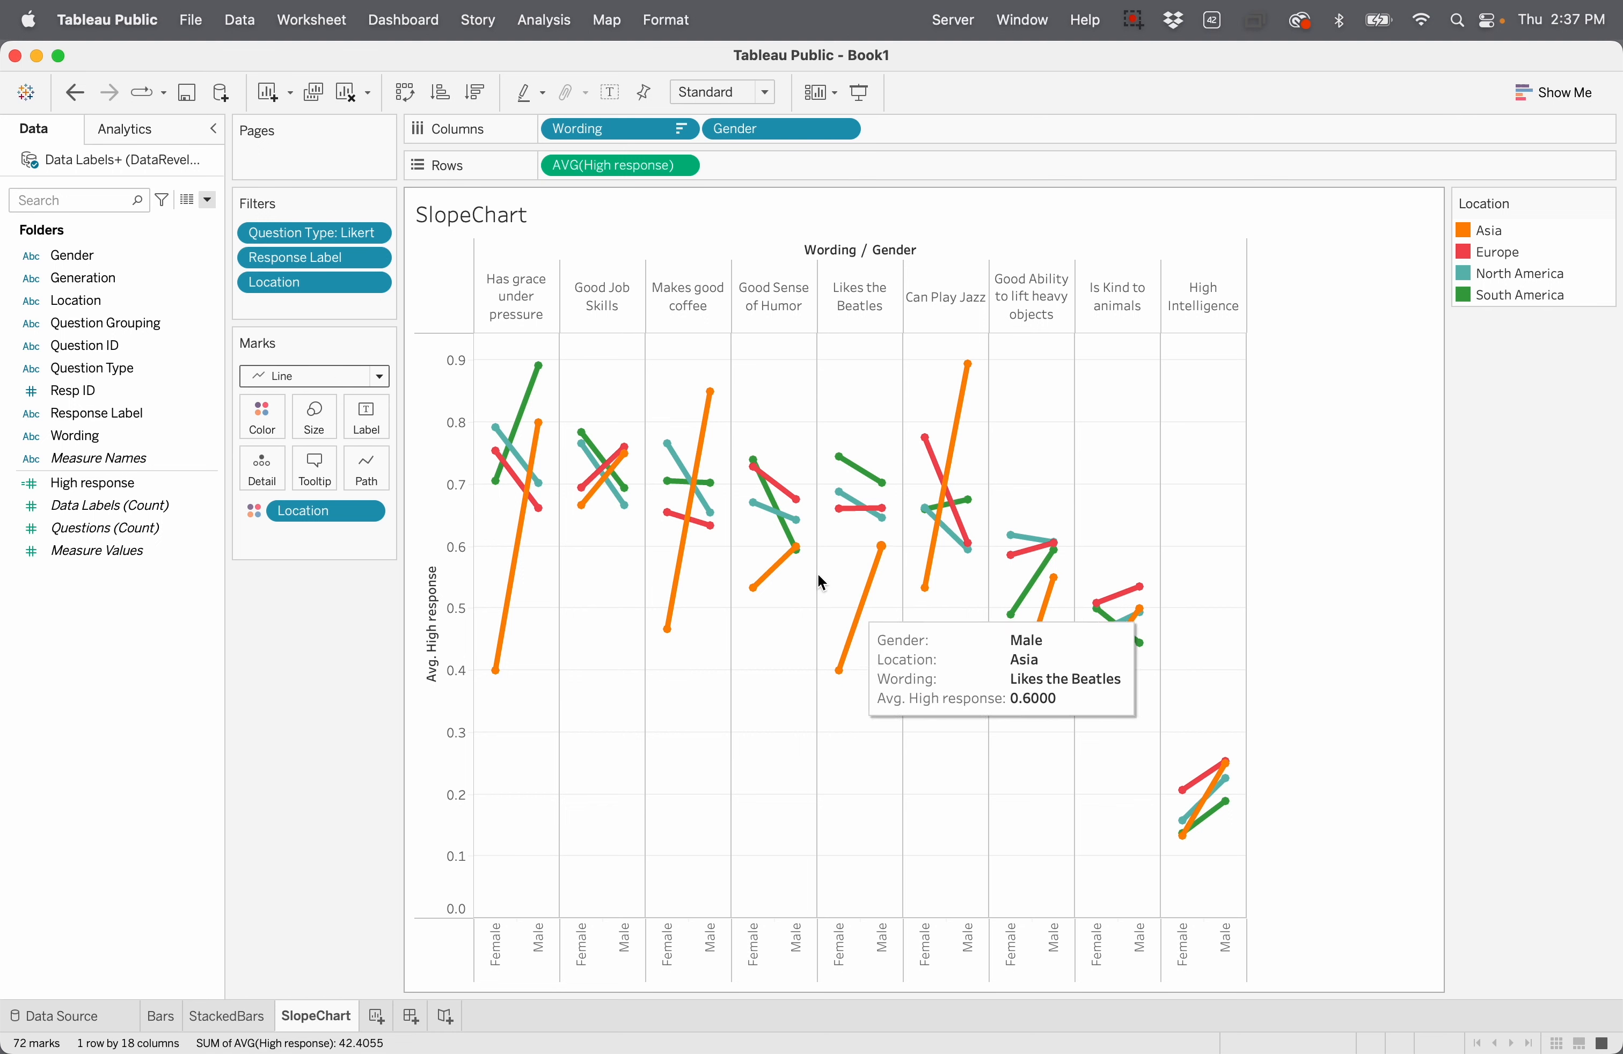
pyautogui.moveTo(528, 410)
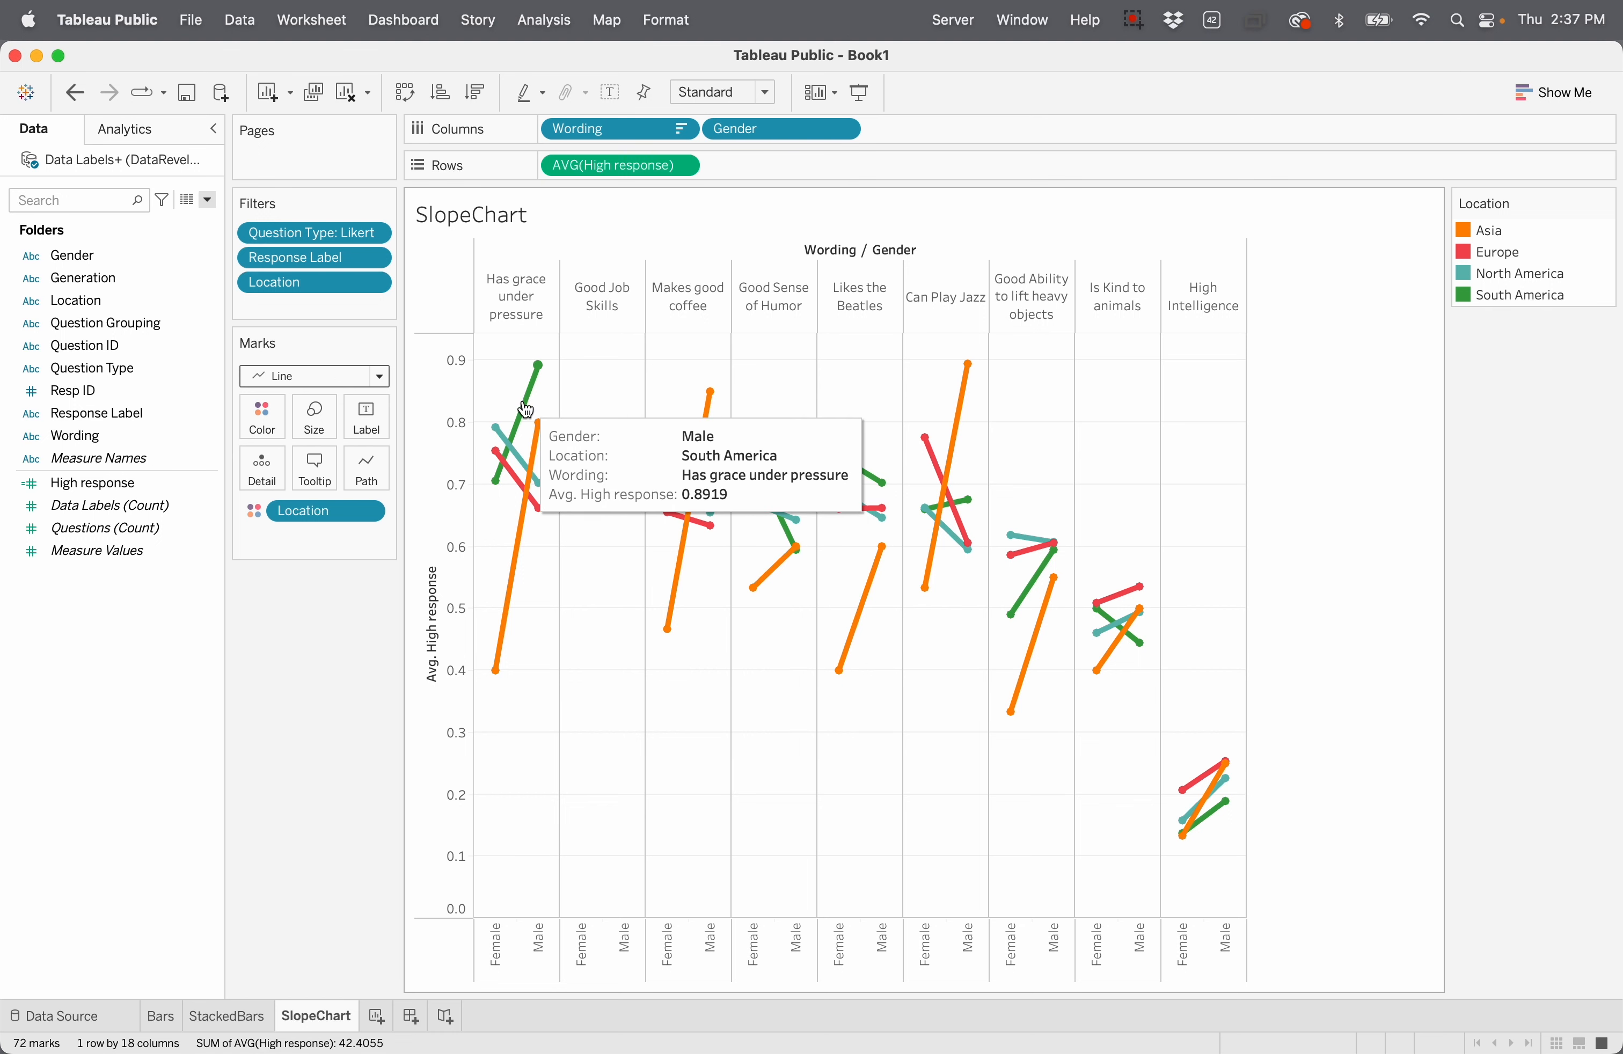
pyautogui.moveTo(520, 452)
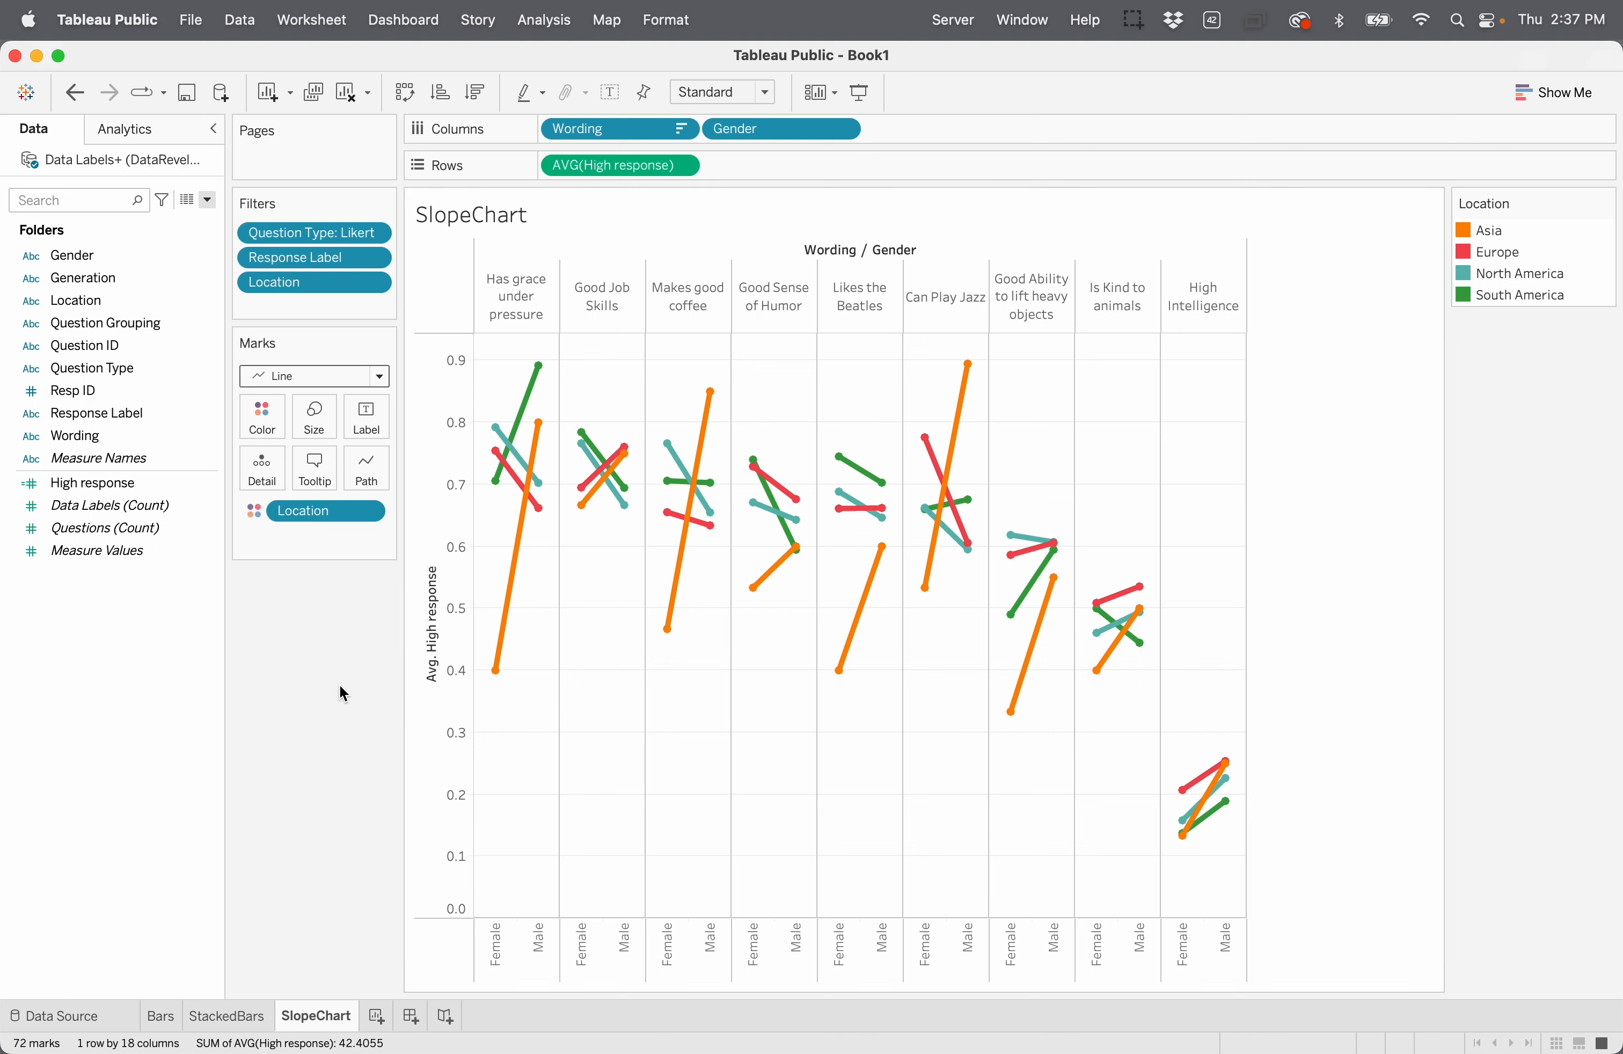
pyautogui.press('super+z')
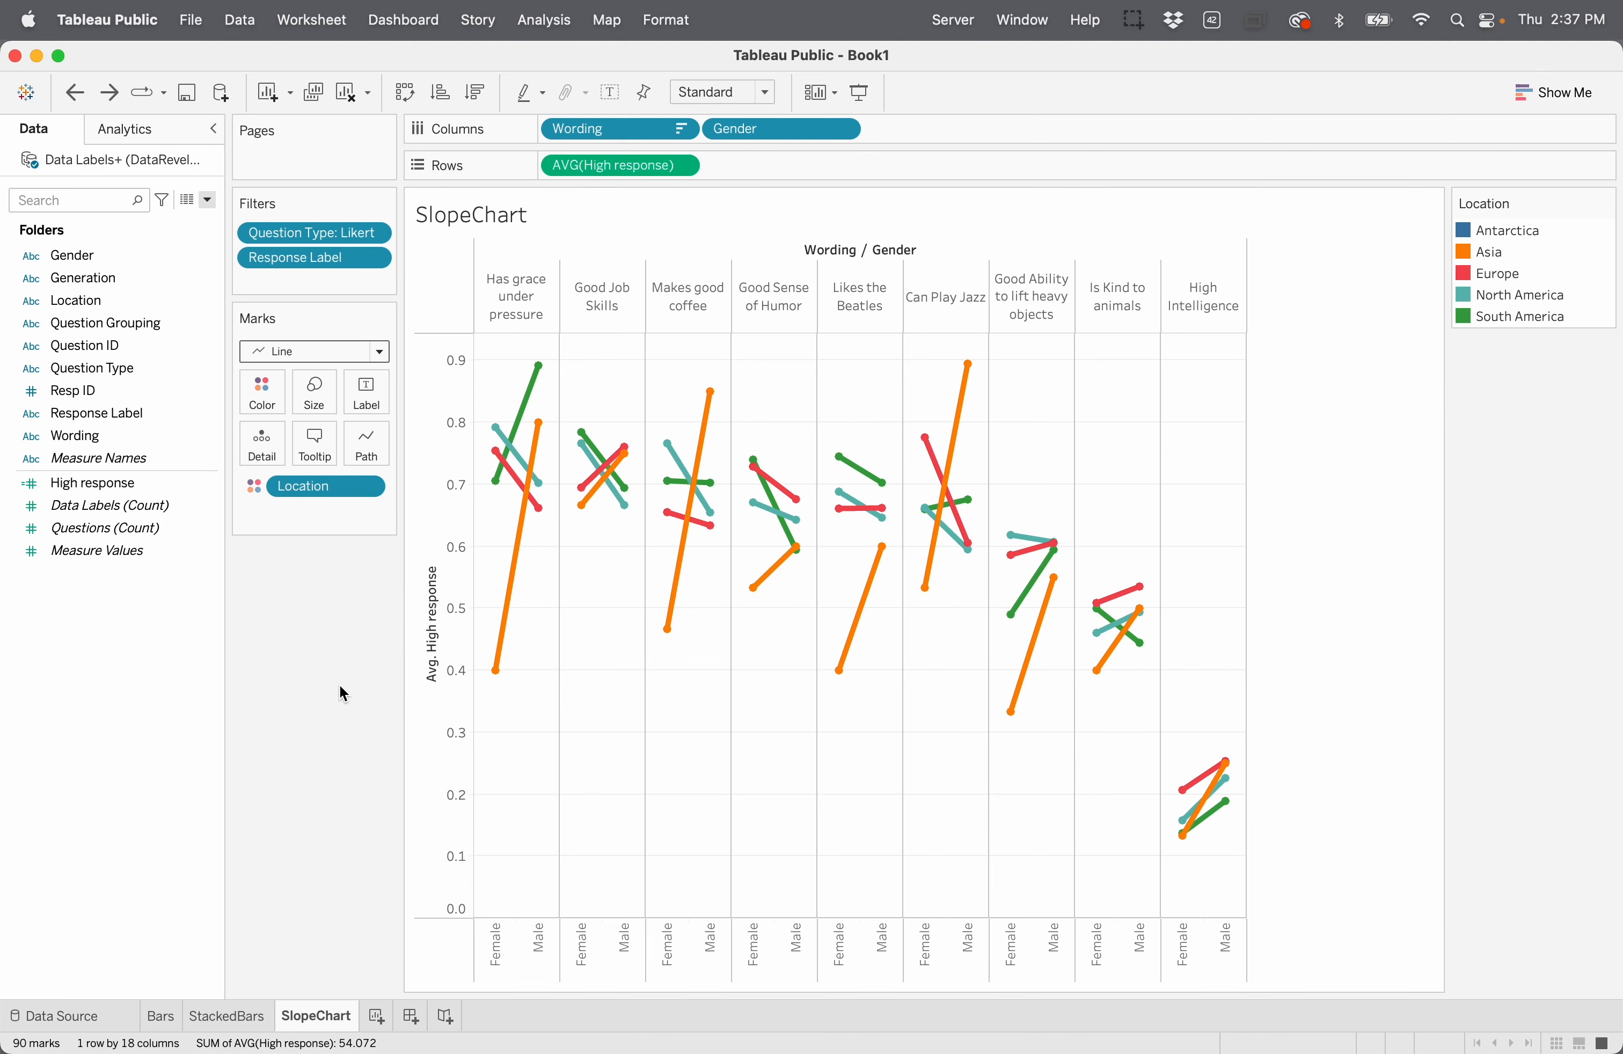
pyautogui.press('super+z')
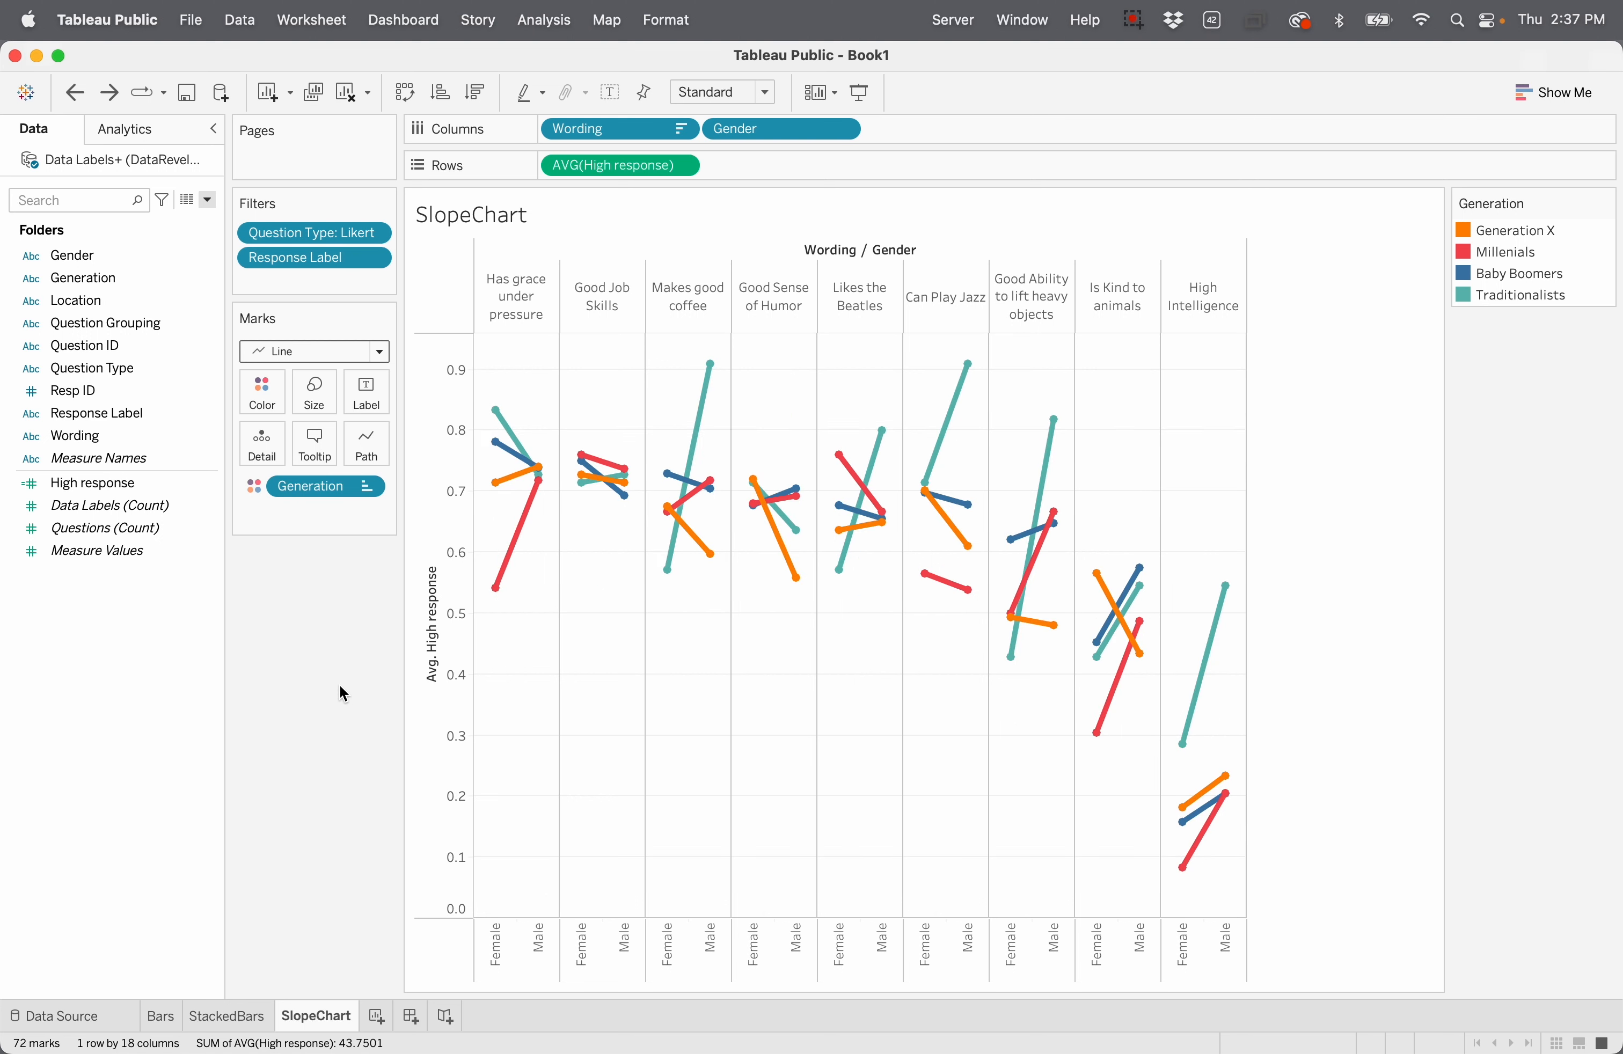
# Step: View the StackedBars sheet for comparison and return to the SlopeChart sheet
pyautogui.click(227, 1017)
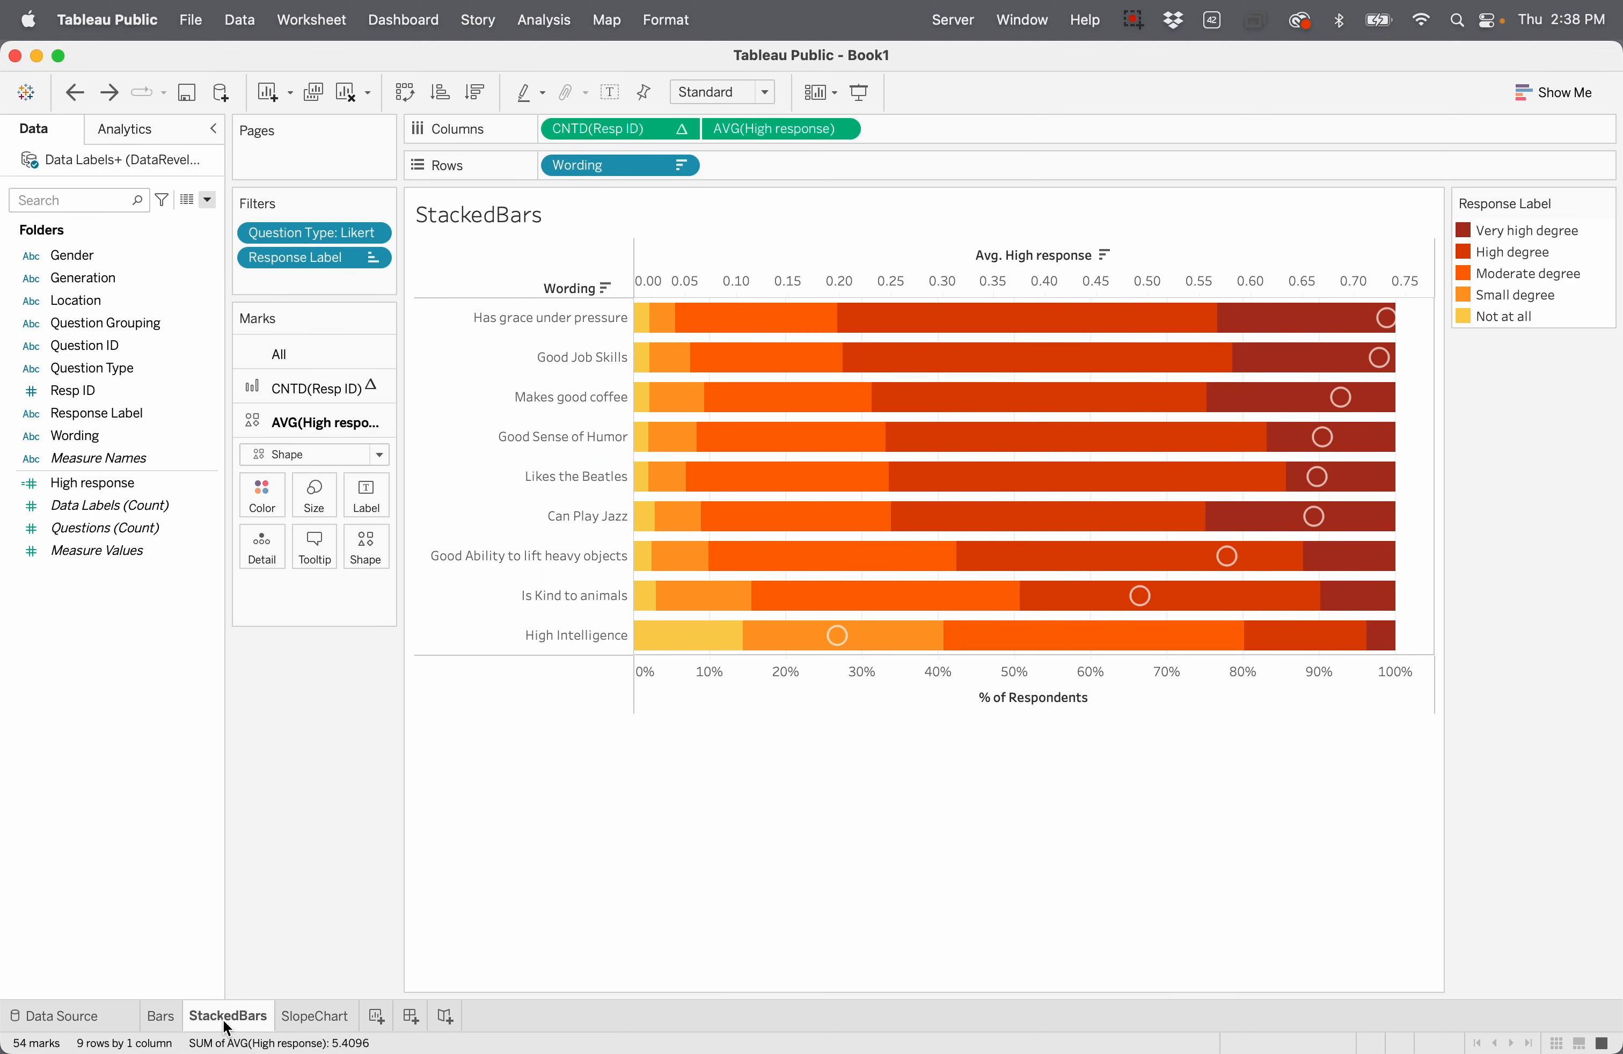
pyautogui.click(315, 1014)
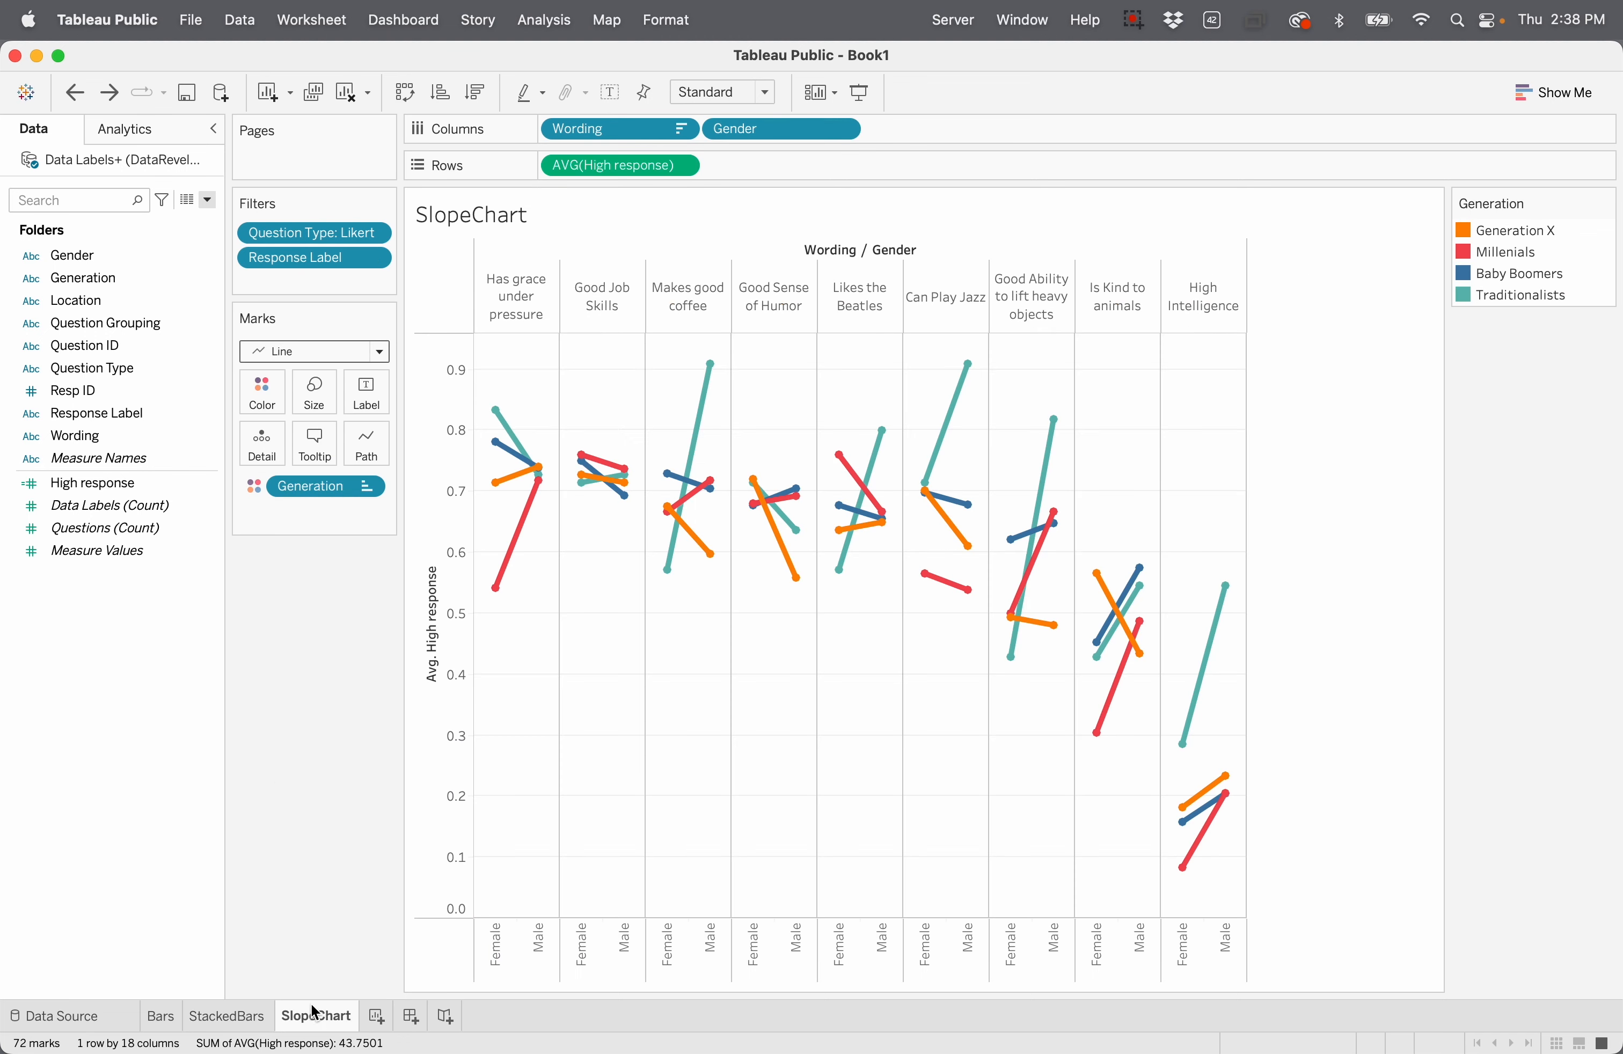
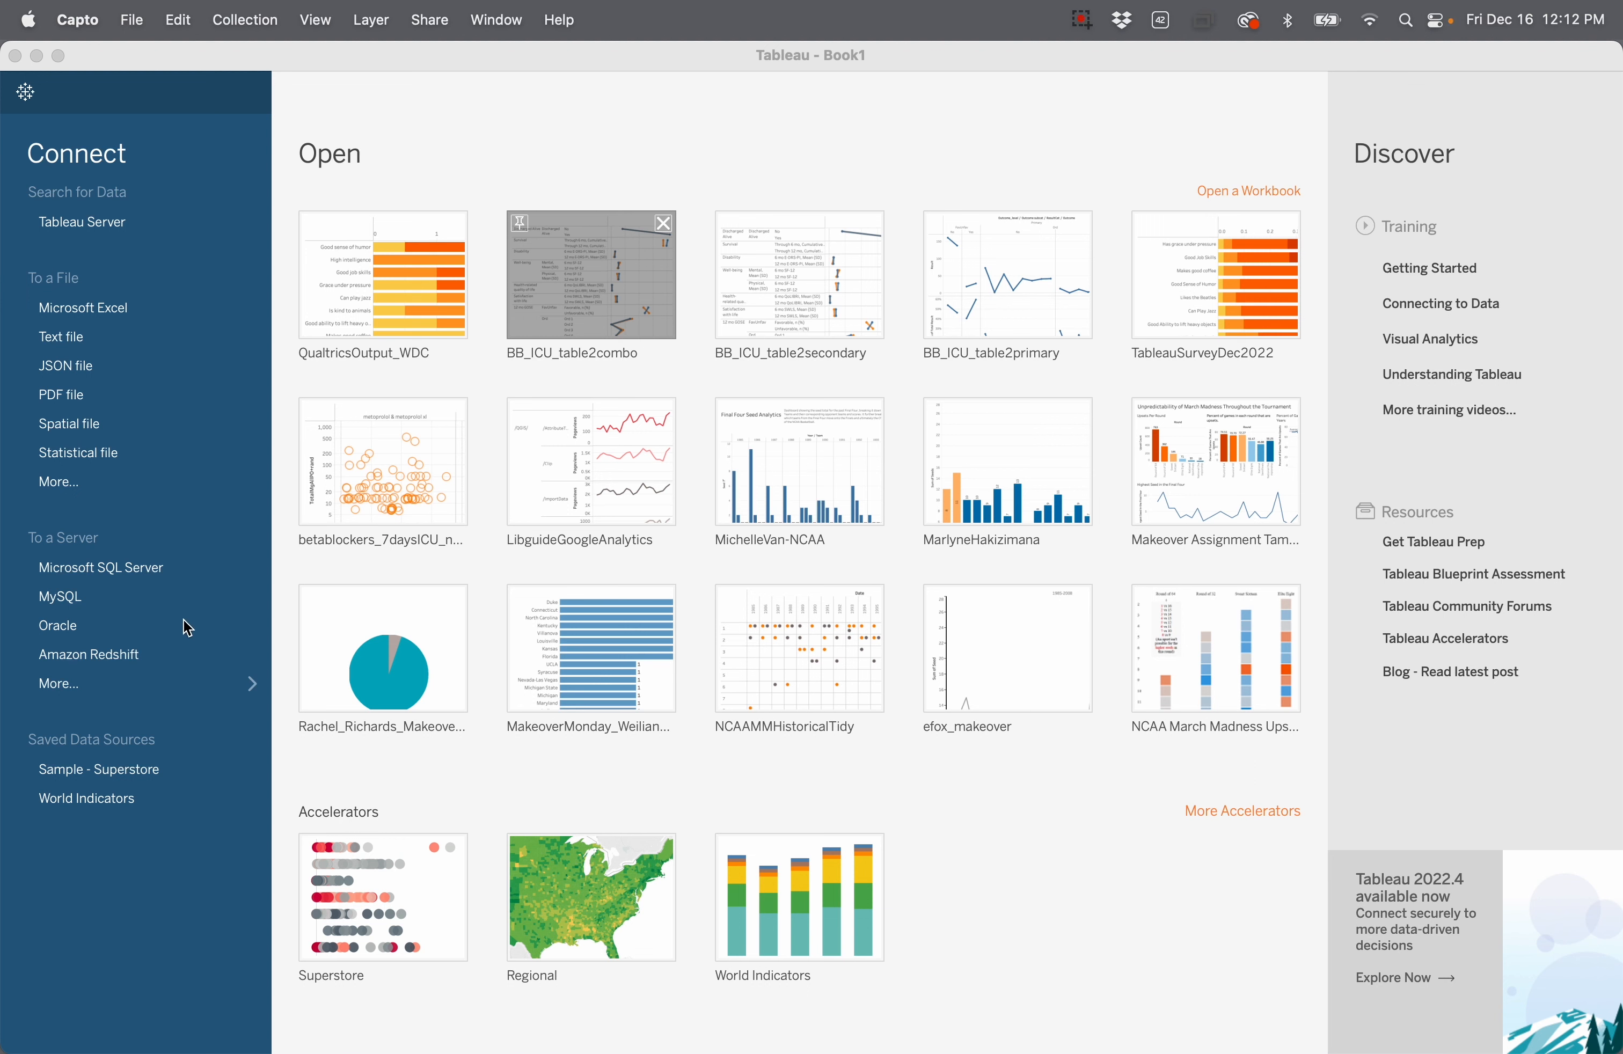
# Step: In Tableau Desktop, open the Web Data Connector from the full list of server connectors
pyautogui.click(420, 78)
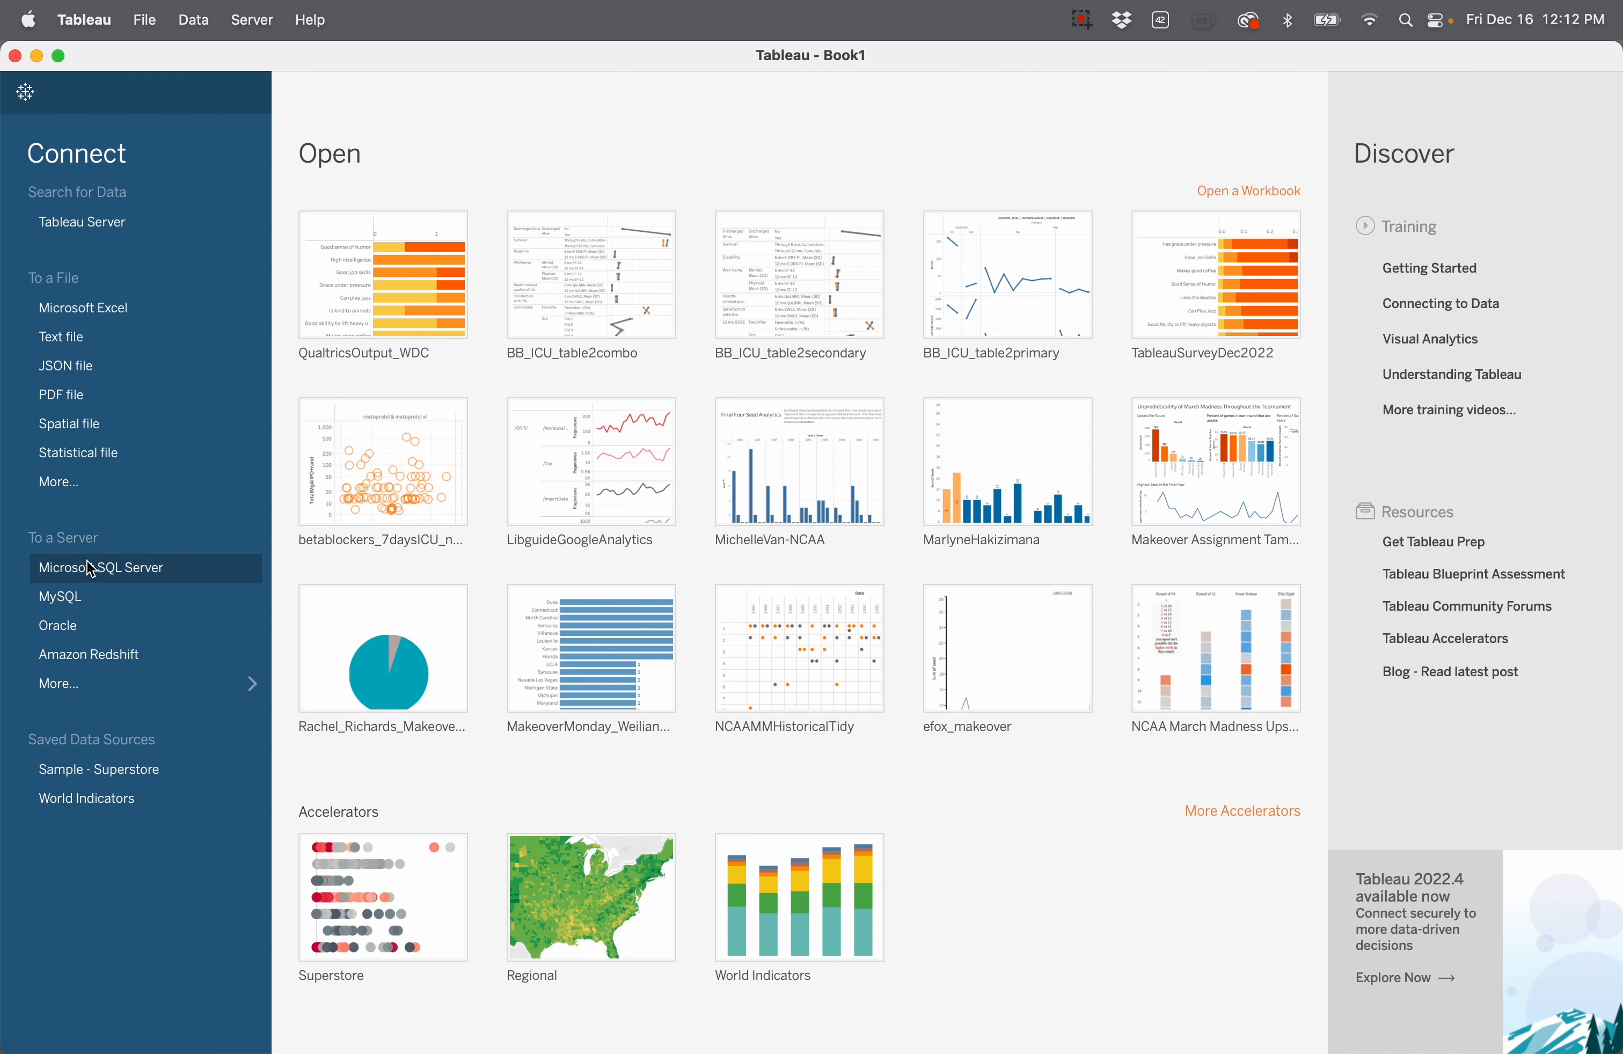
pyautogui.click(104, 685)
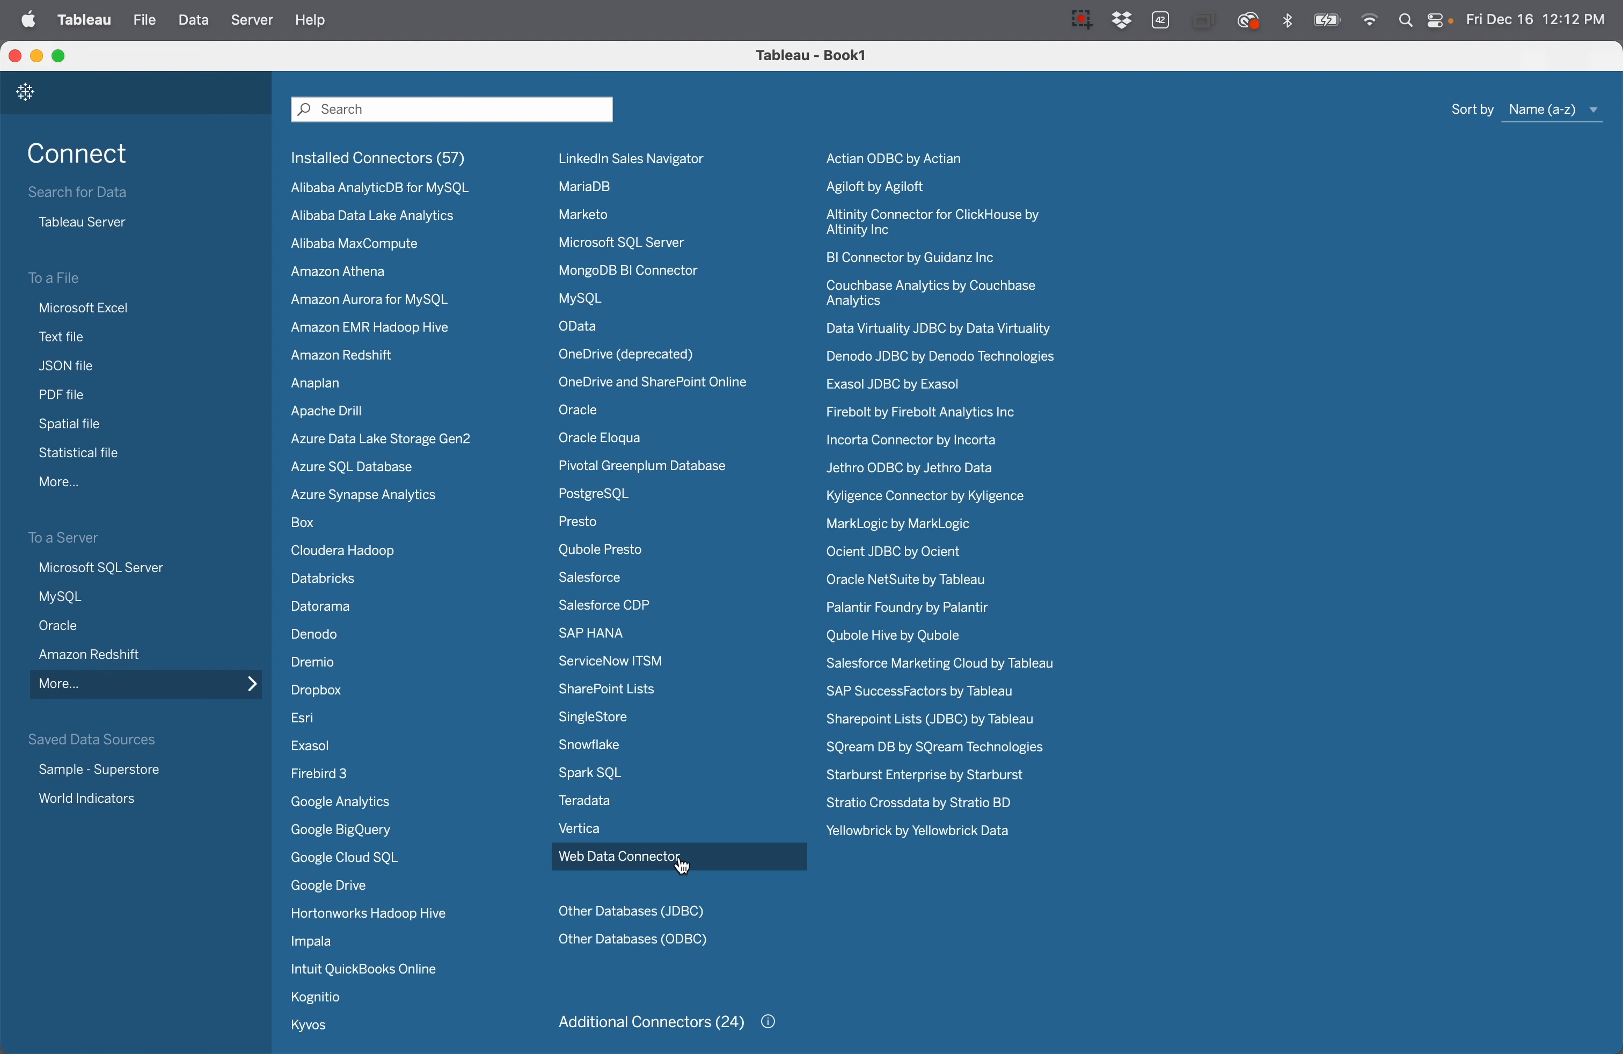
pyautogui.click(650, 863)
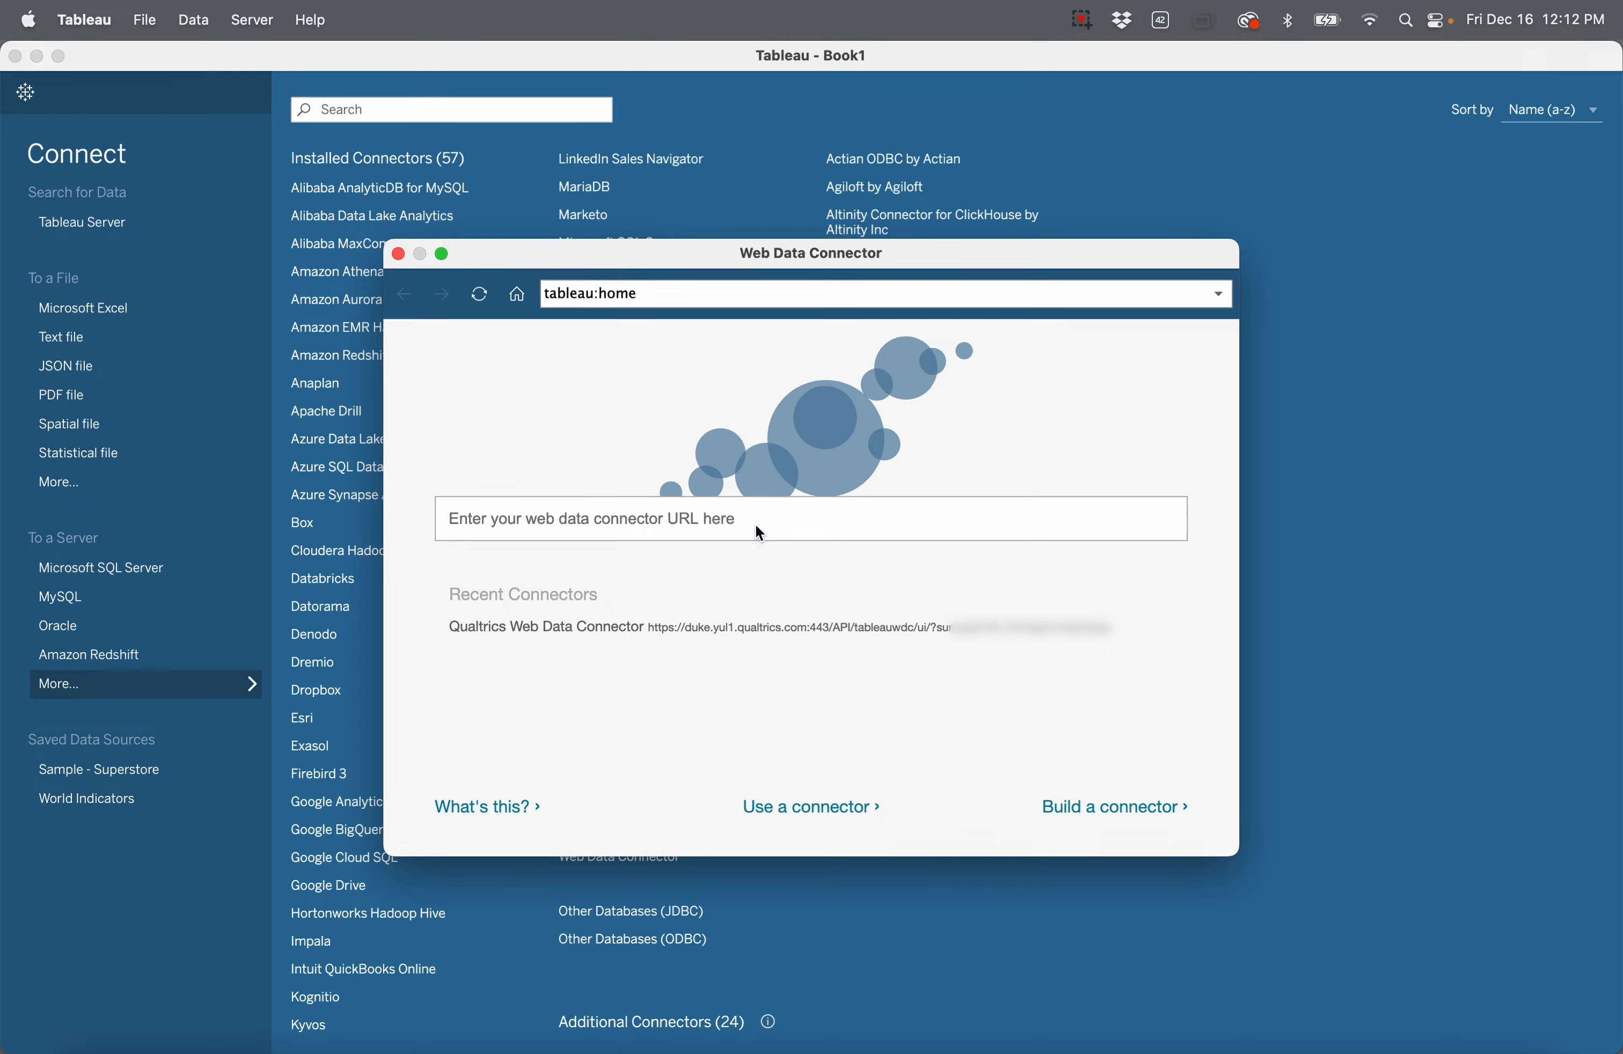
# Step: Switch to Chrome and copy the Tableau Web Data Connector URL from the Qualtrics survey's data export options, then close the export dialog
pyautogui.hotkey('ctrl', 'Up')
pyautogui.click(986, 616)
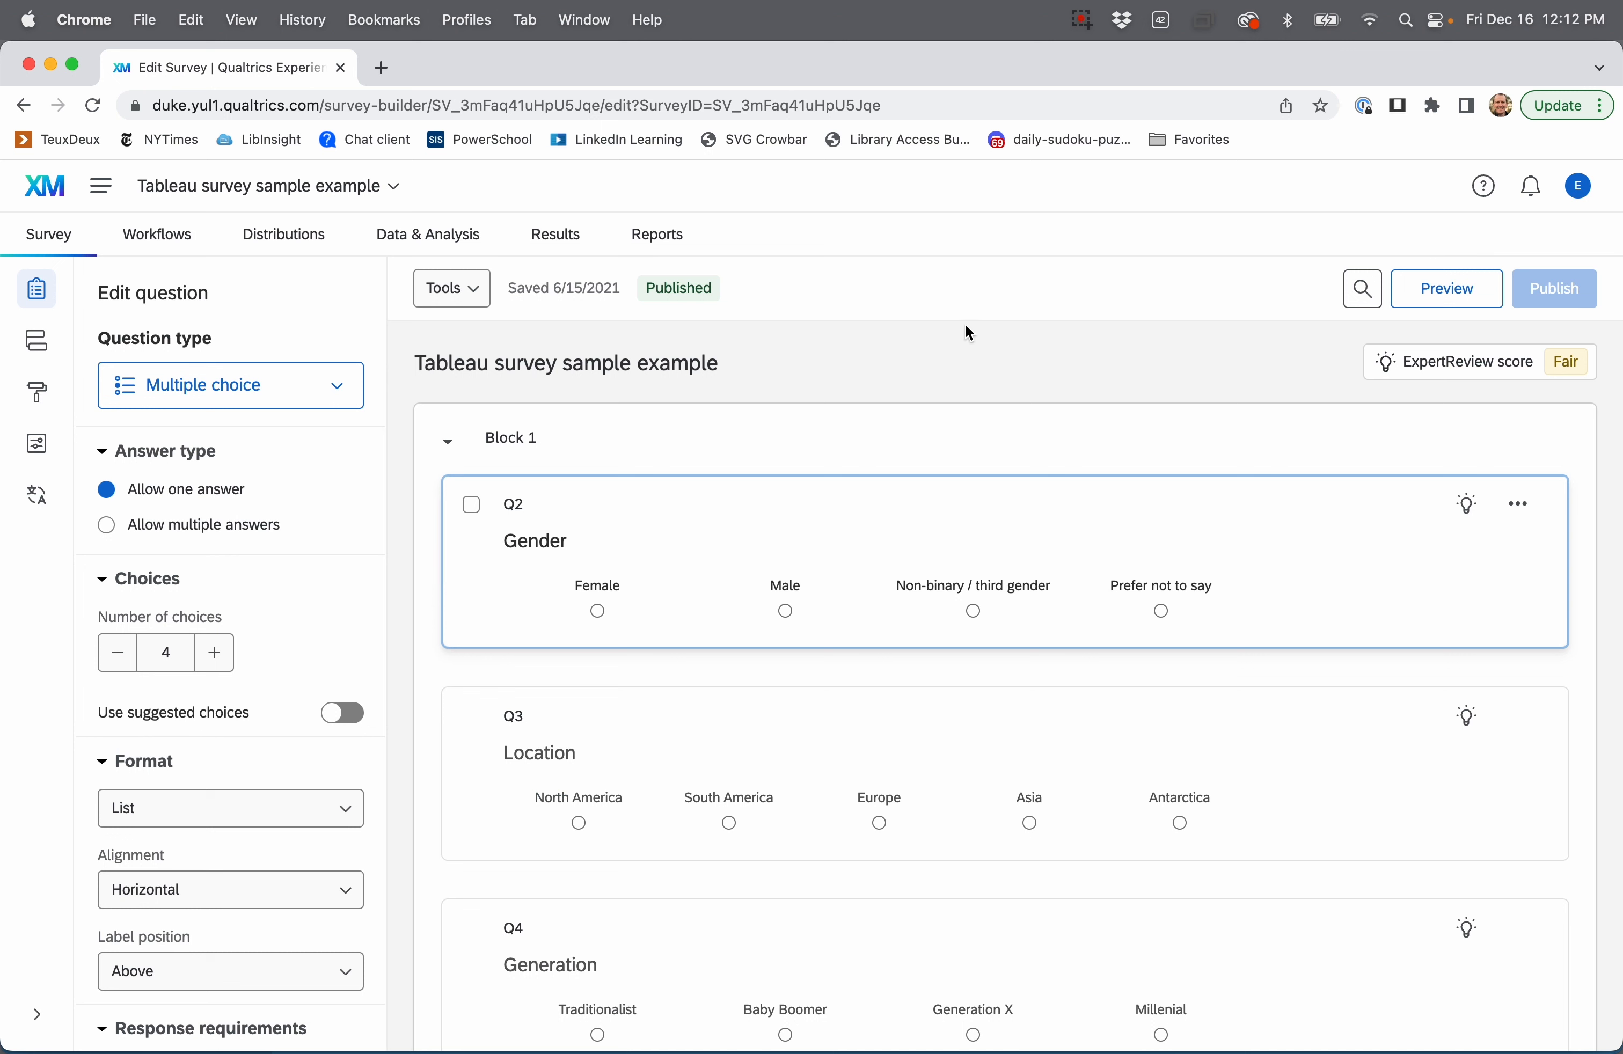
pyautogui.click(434, 239)
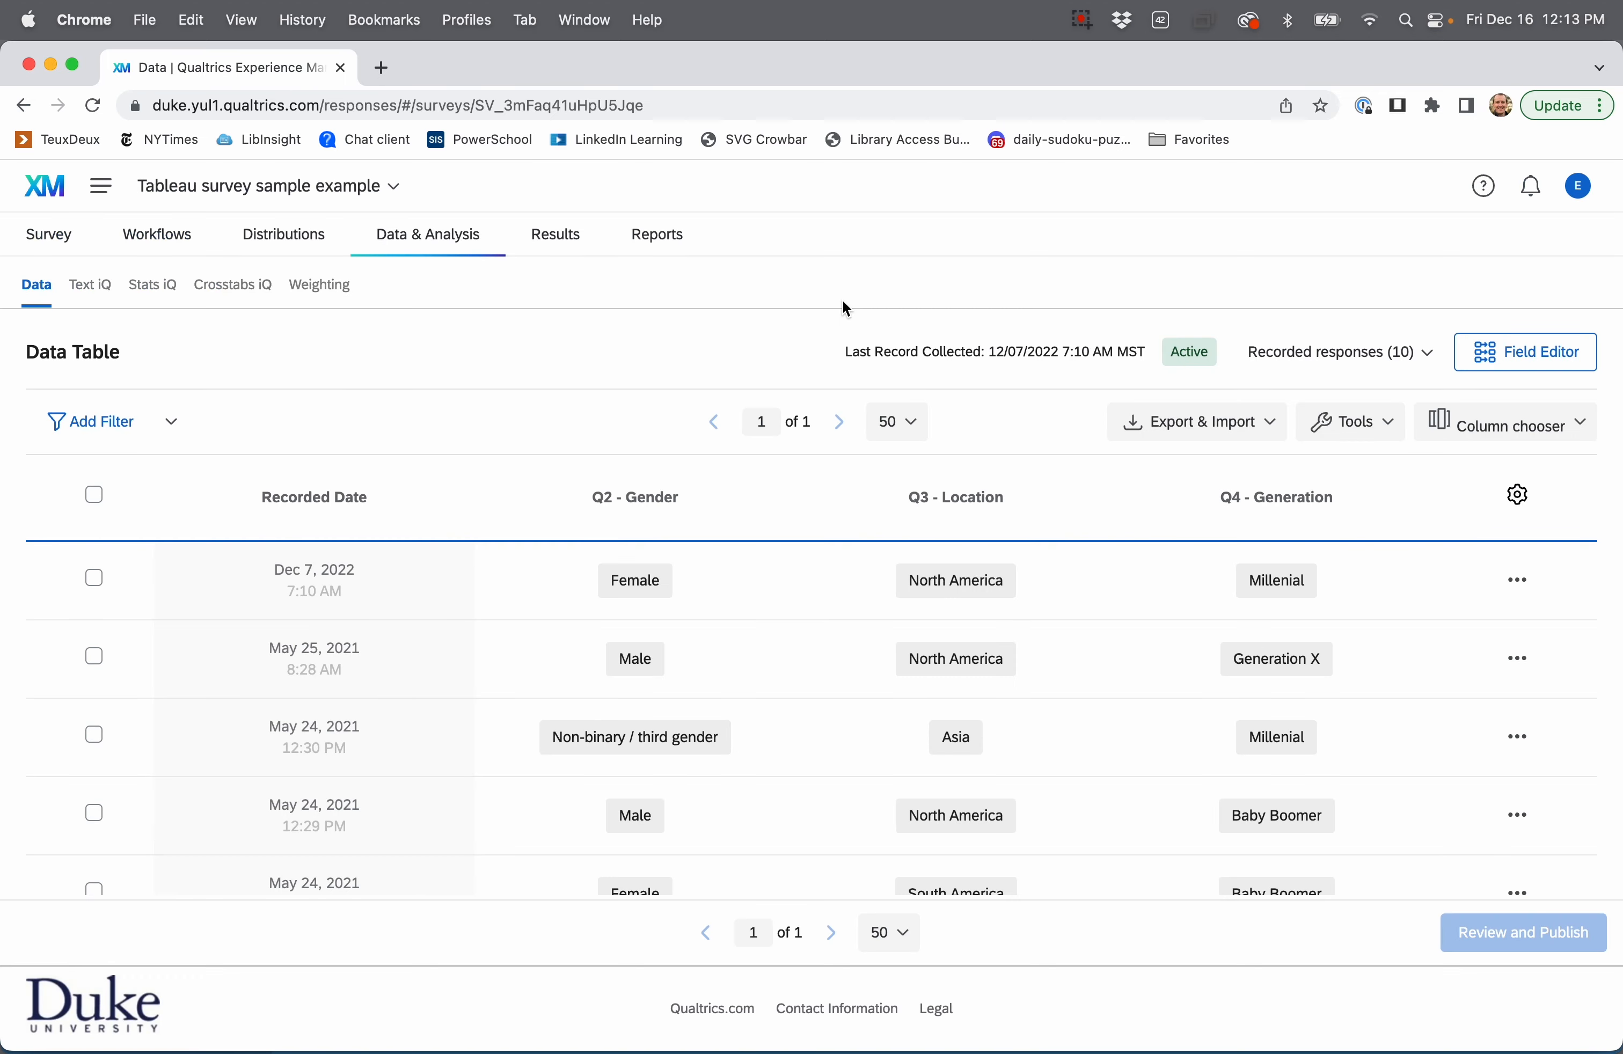
pyautogui.click(1199, 431)
pyautogui.click(1172, 479)
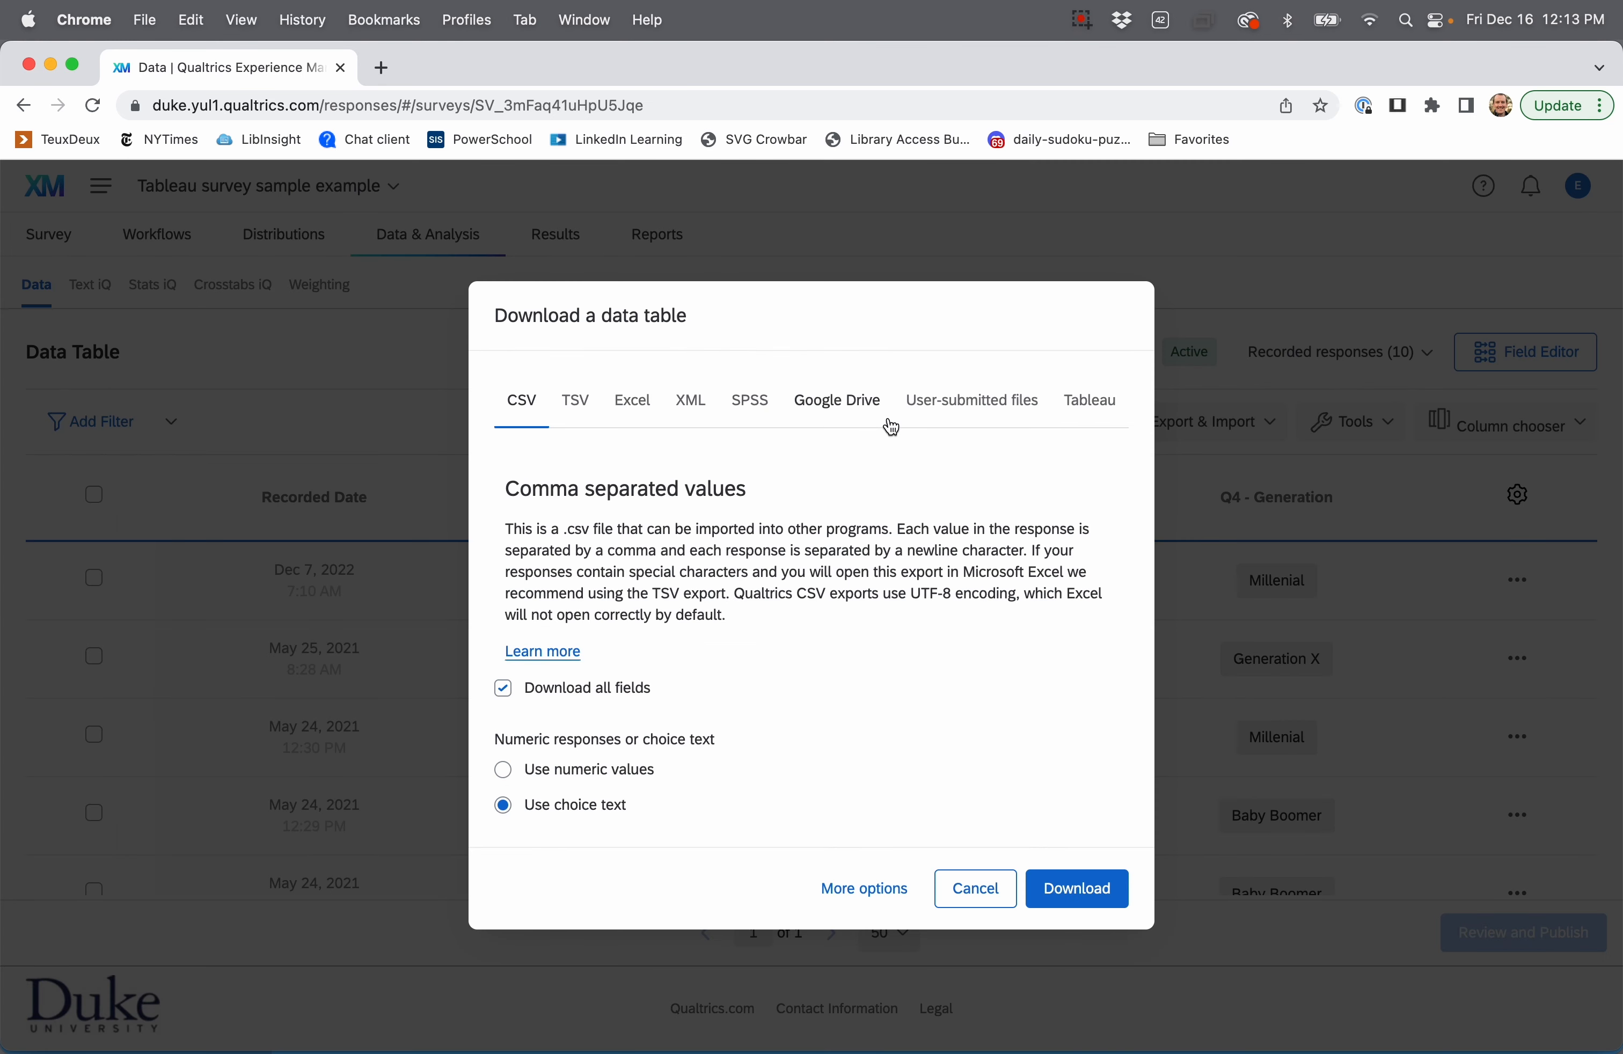
pyautogui.click(1092, 403)
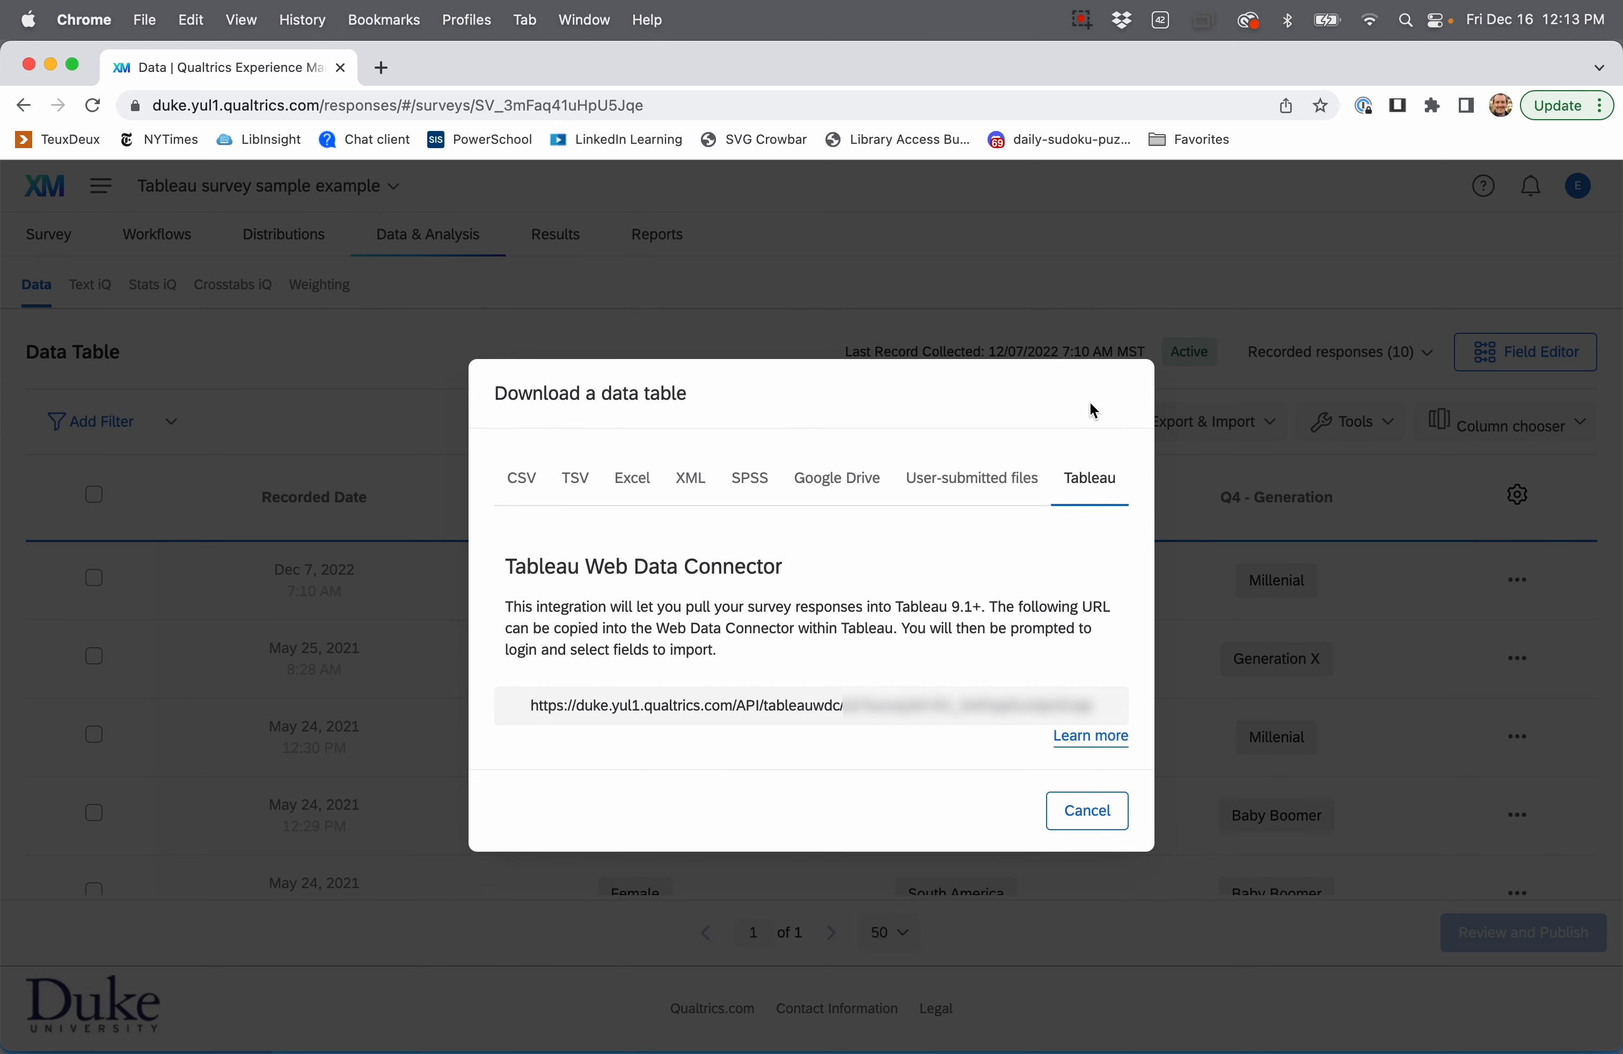
pyautogui.click(722, 704)
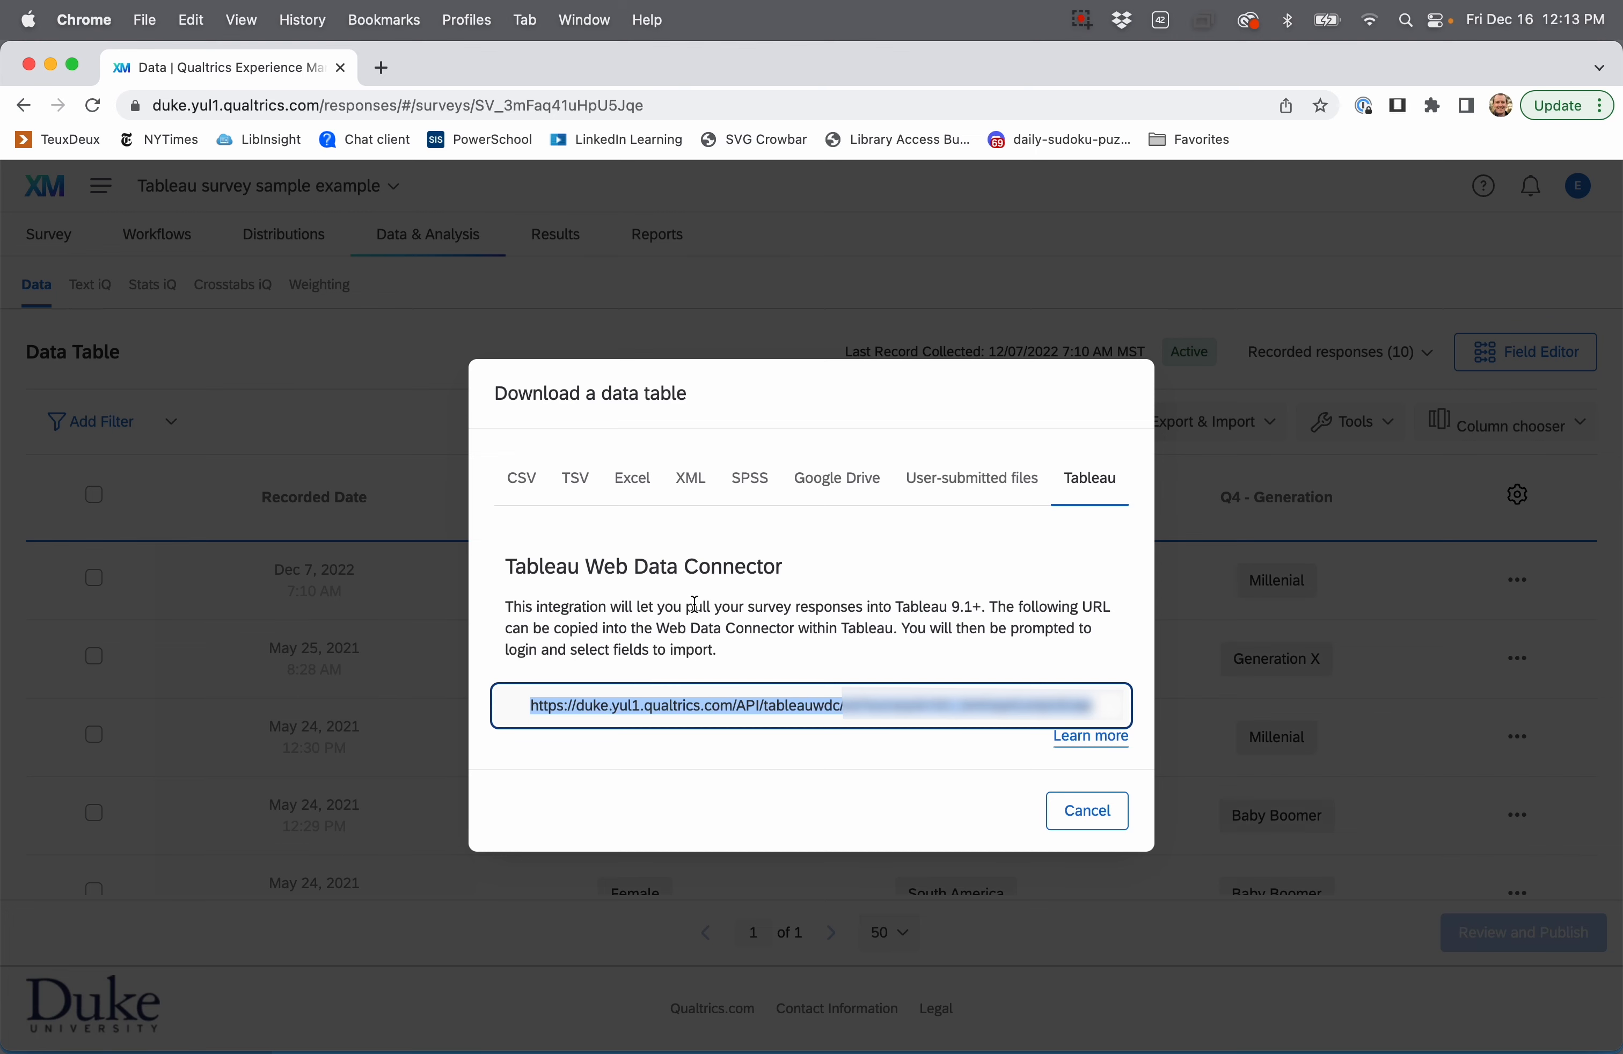
pyautogui.click(1088, 813)
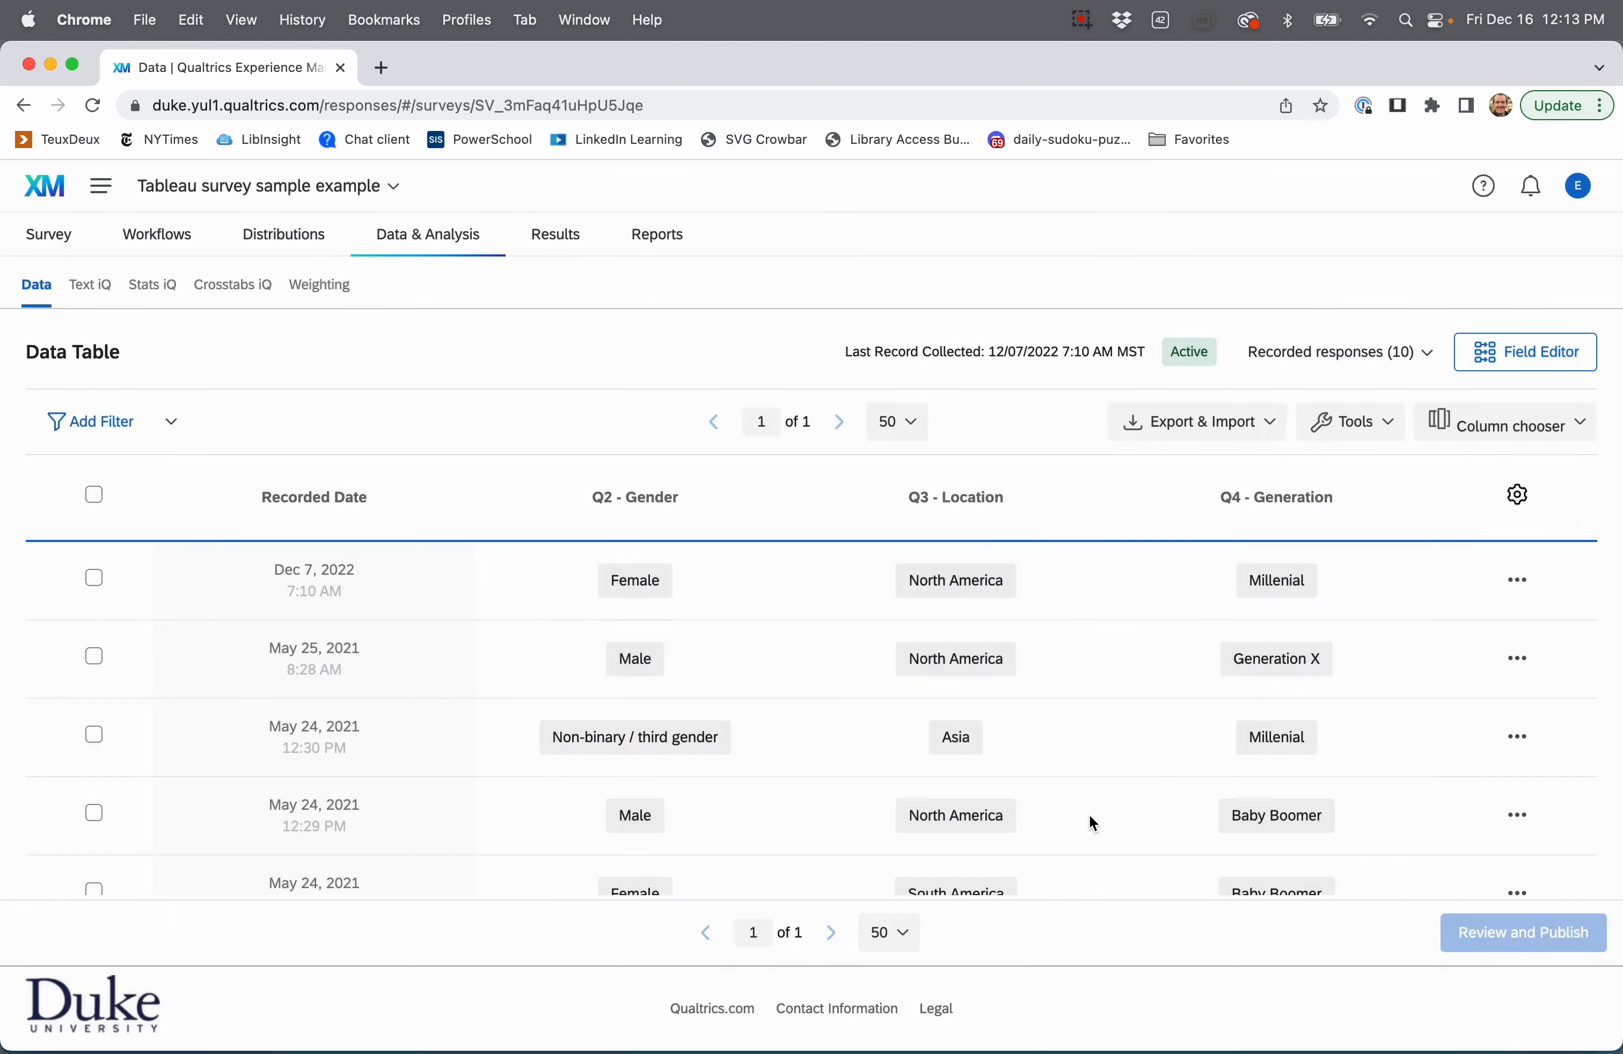
# Step: Back in Tableau, load the copied Qualtrics URL in the Web Data Connector and choose API token login
pyautogui.hotkey('ctrl', 'Up')
pyautogui.click(532, 473)
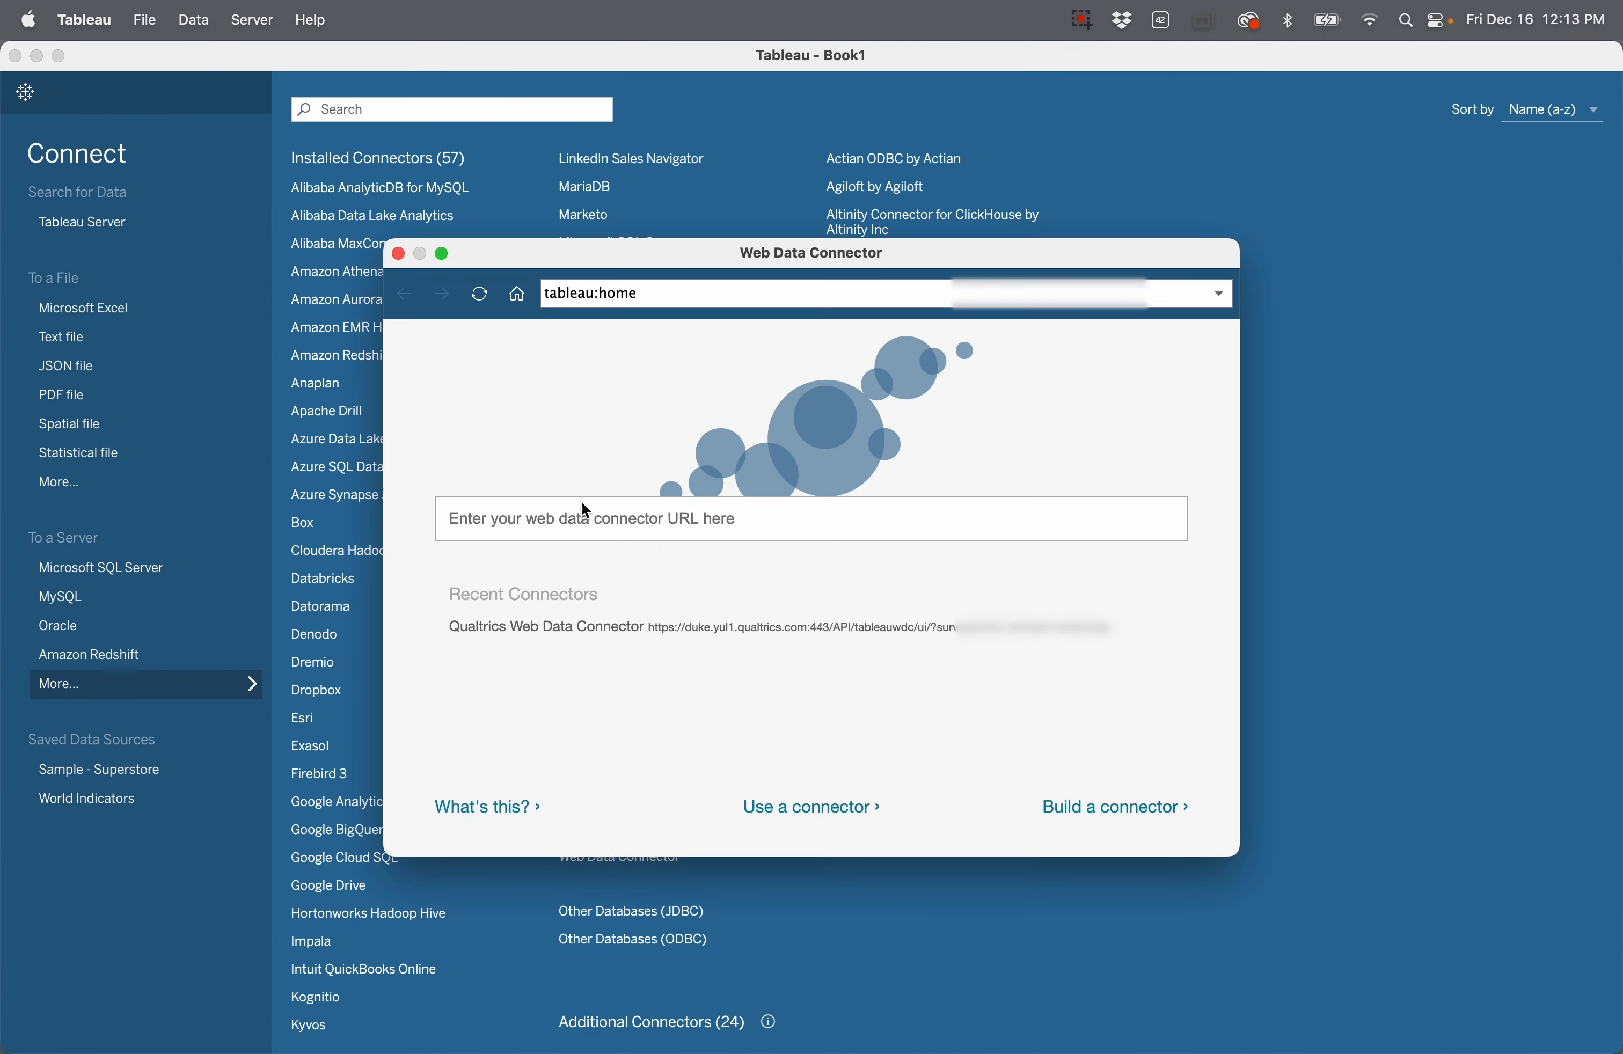
pyautogui.press('super+a')
pyautogui.press('super+v')
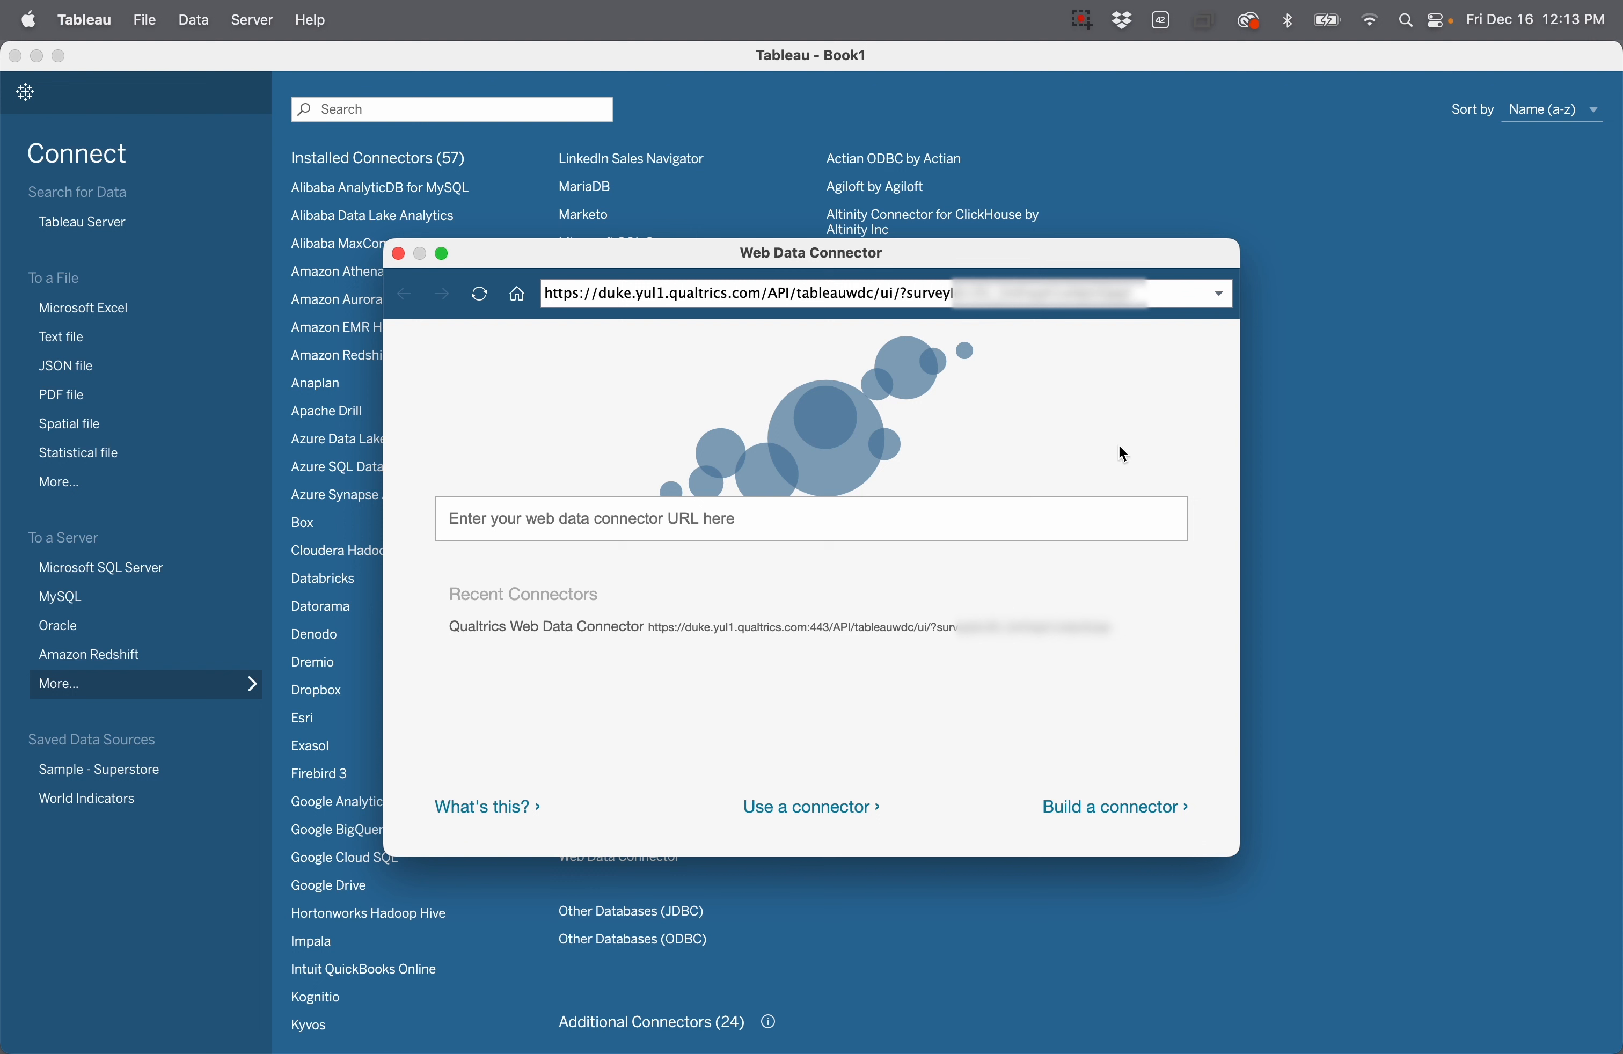
pyautogui.press('Return')
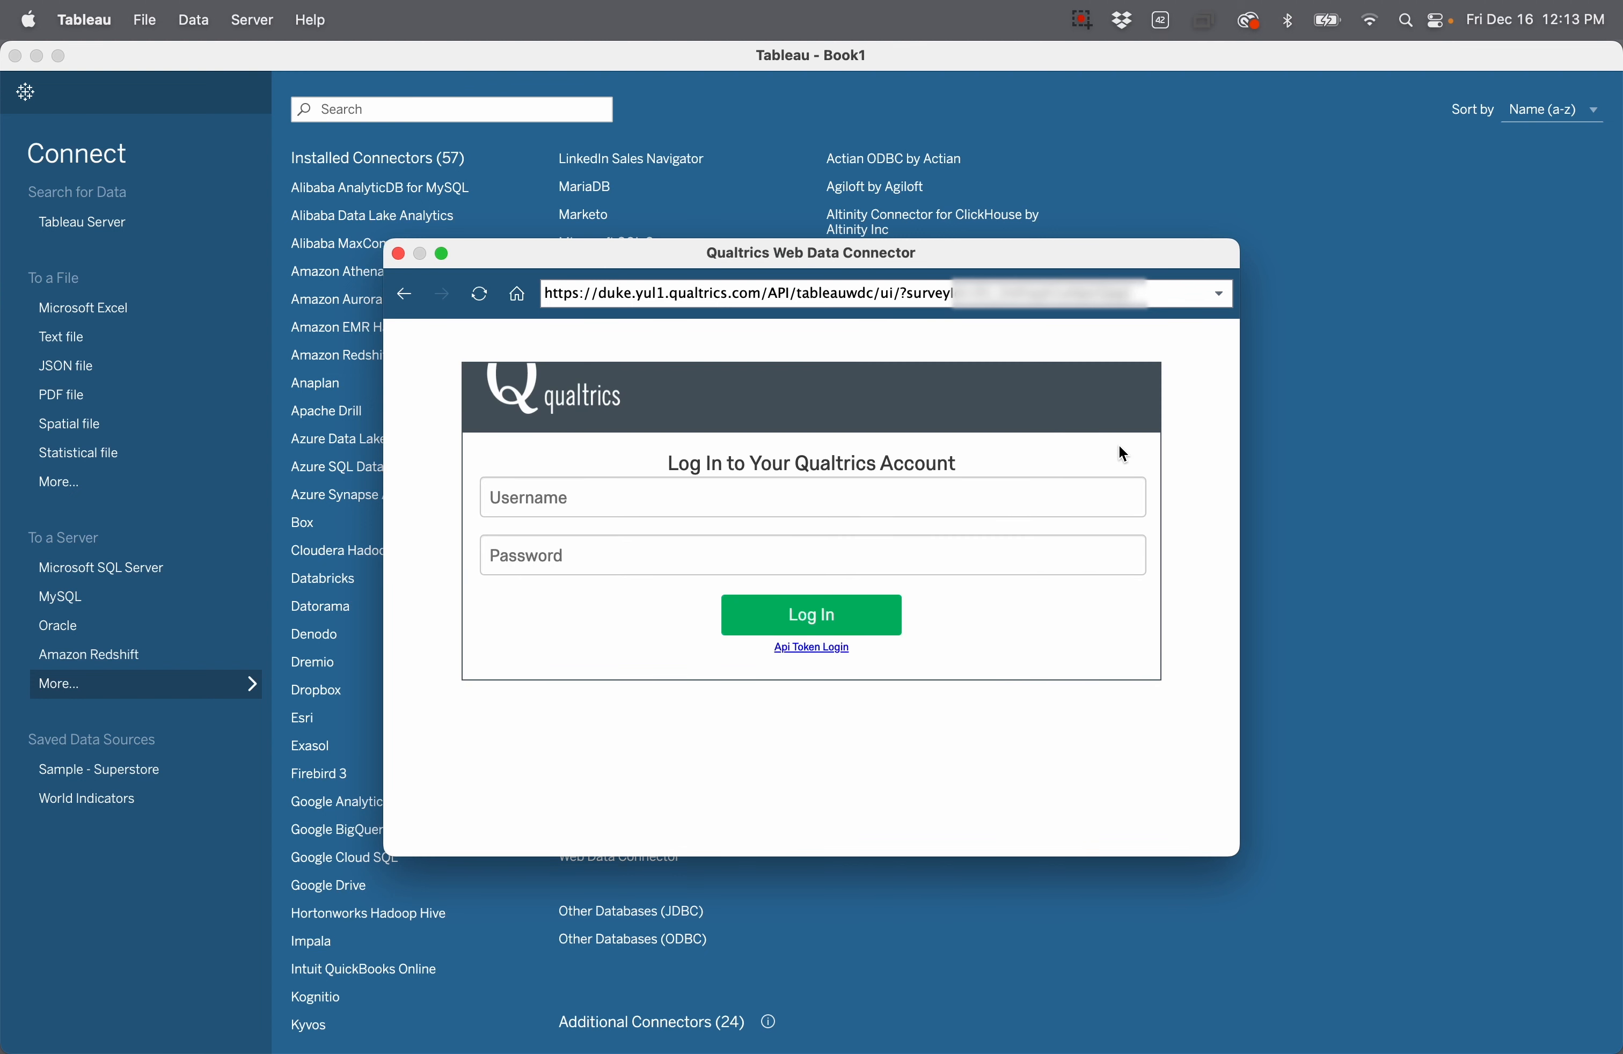
pyautogui.click(809, 649)
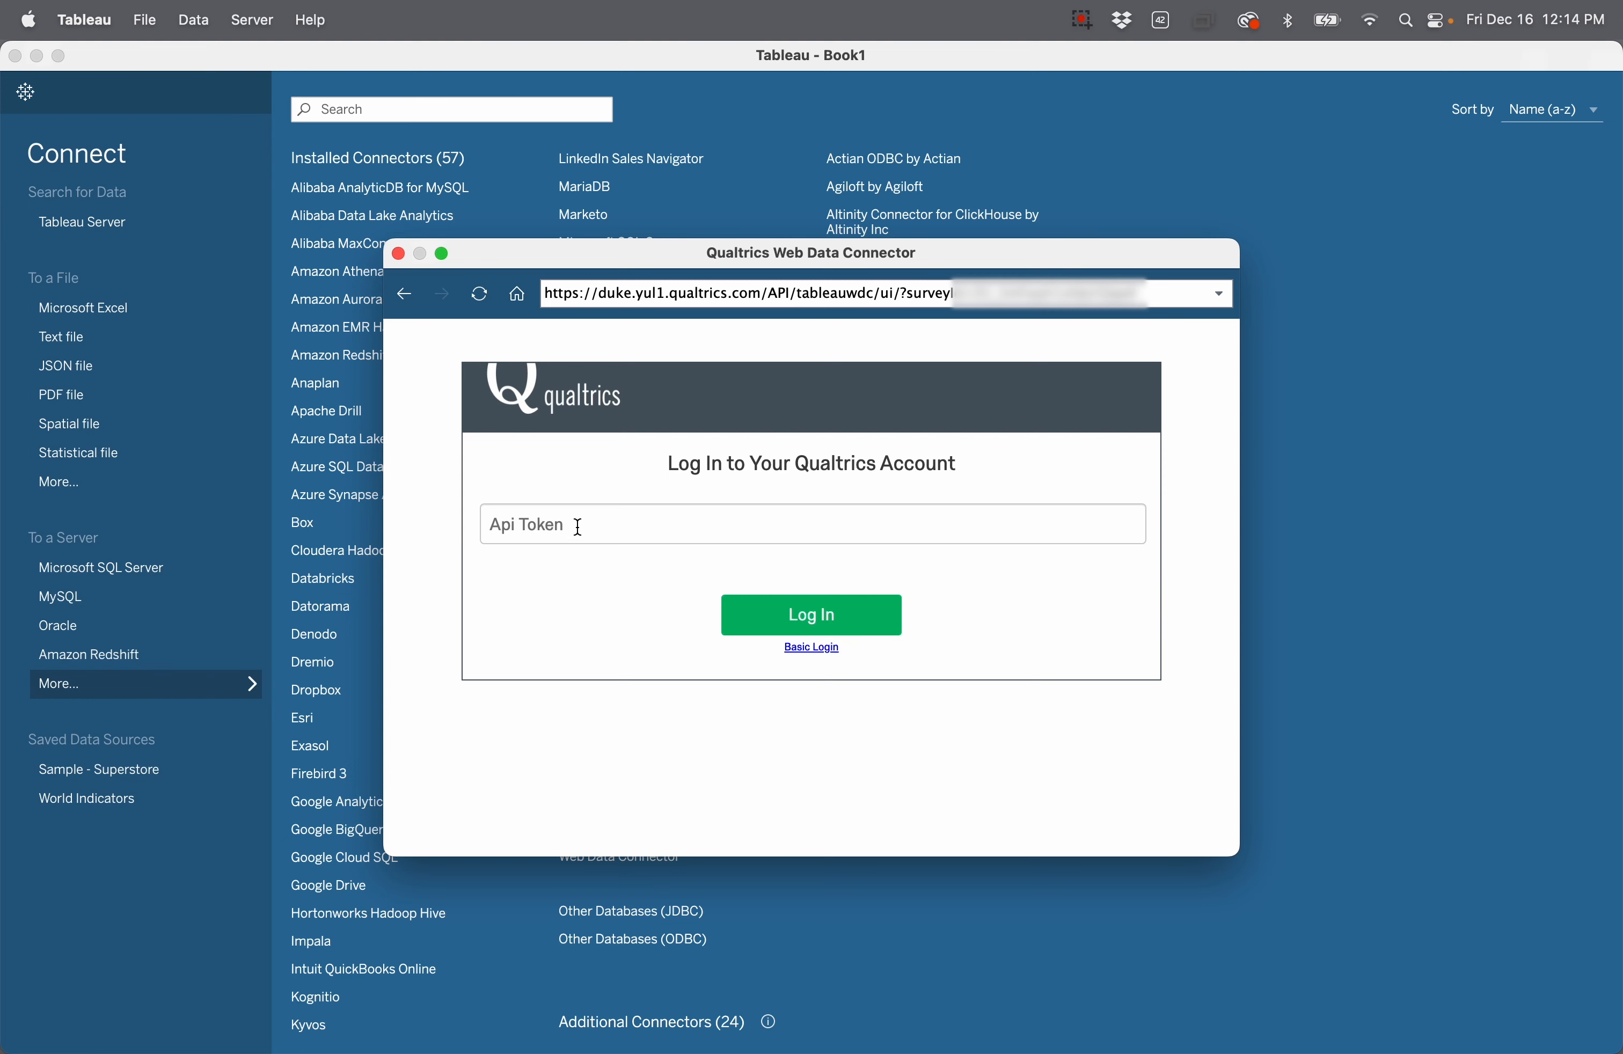
# Step: Switch to Chrome and copy the API token from the Qualtrics IDs section of the account settings
pyautogui.hotkey('ctrl', 'Up')
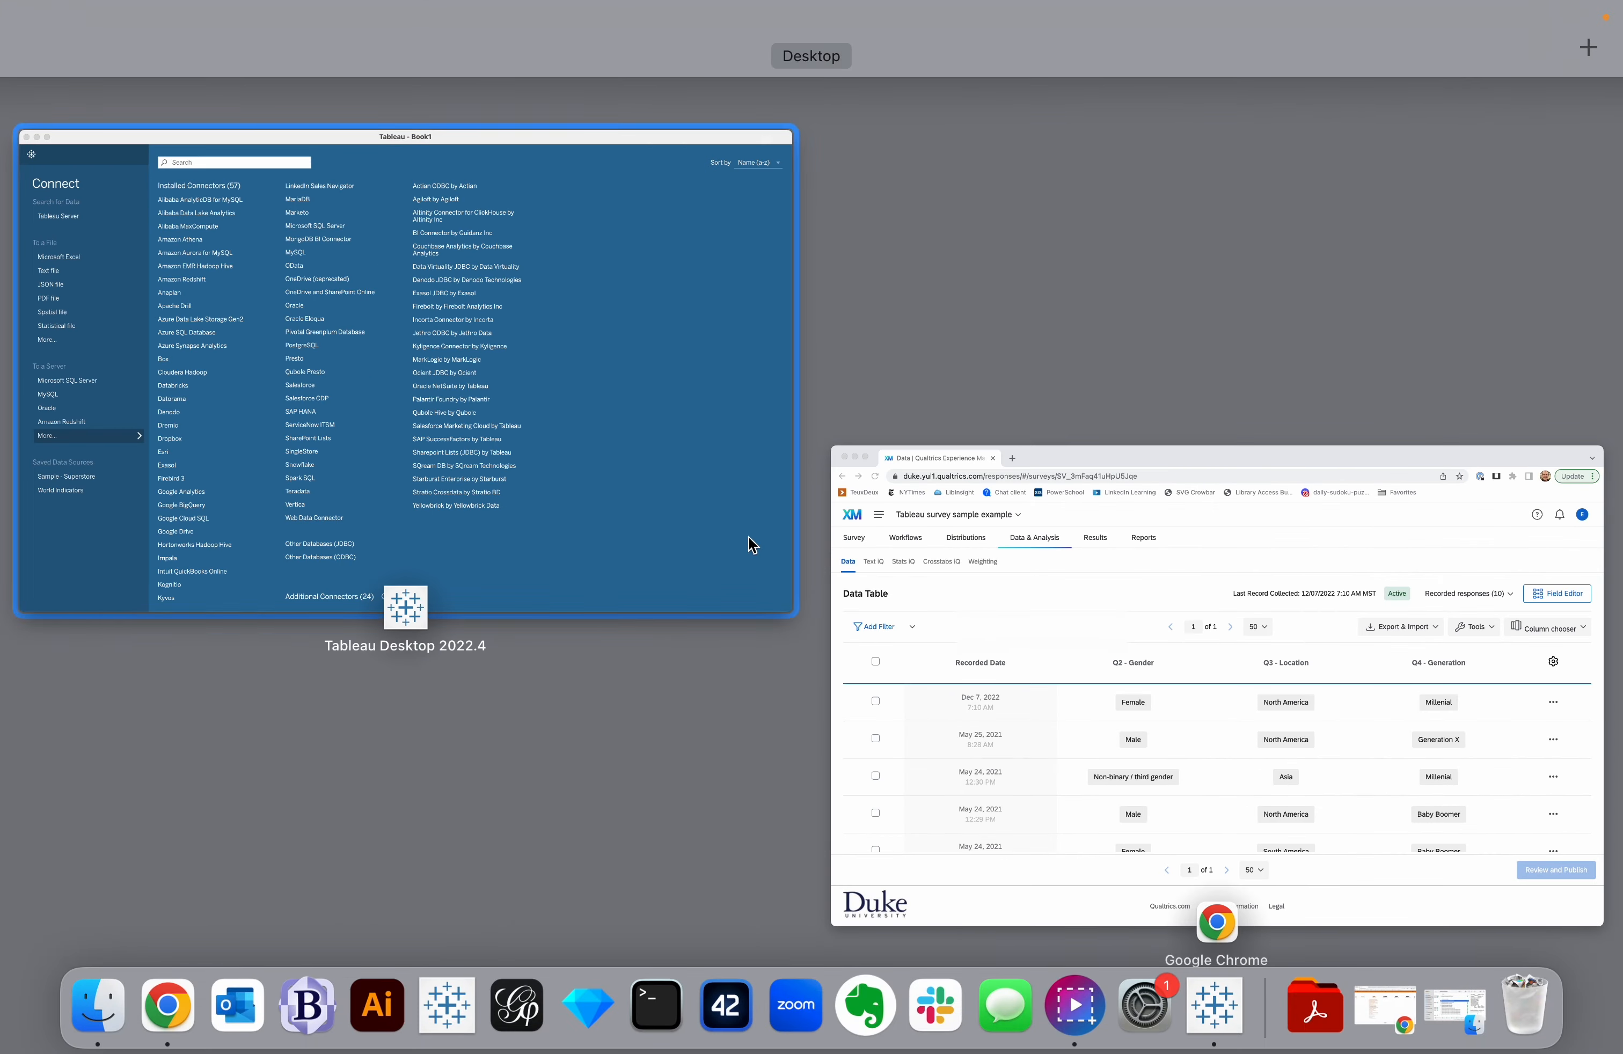
pyautogui.click(877, 580)
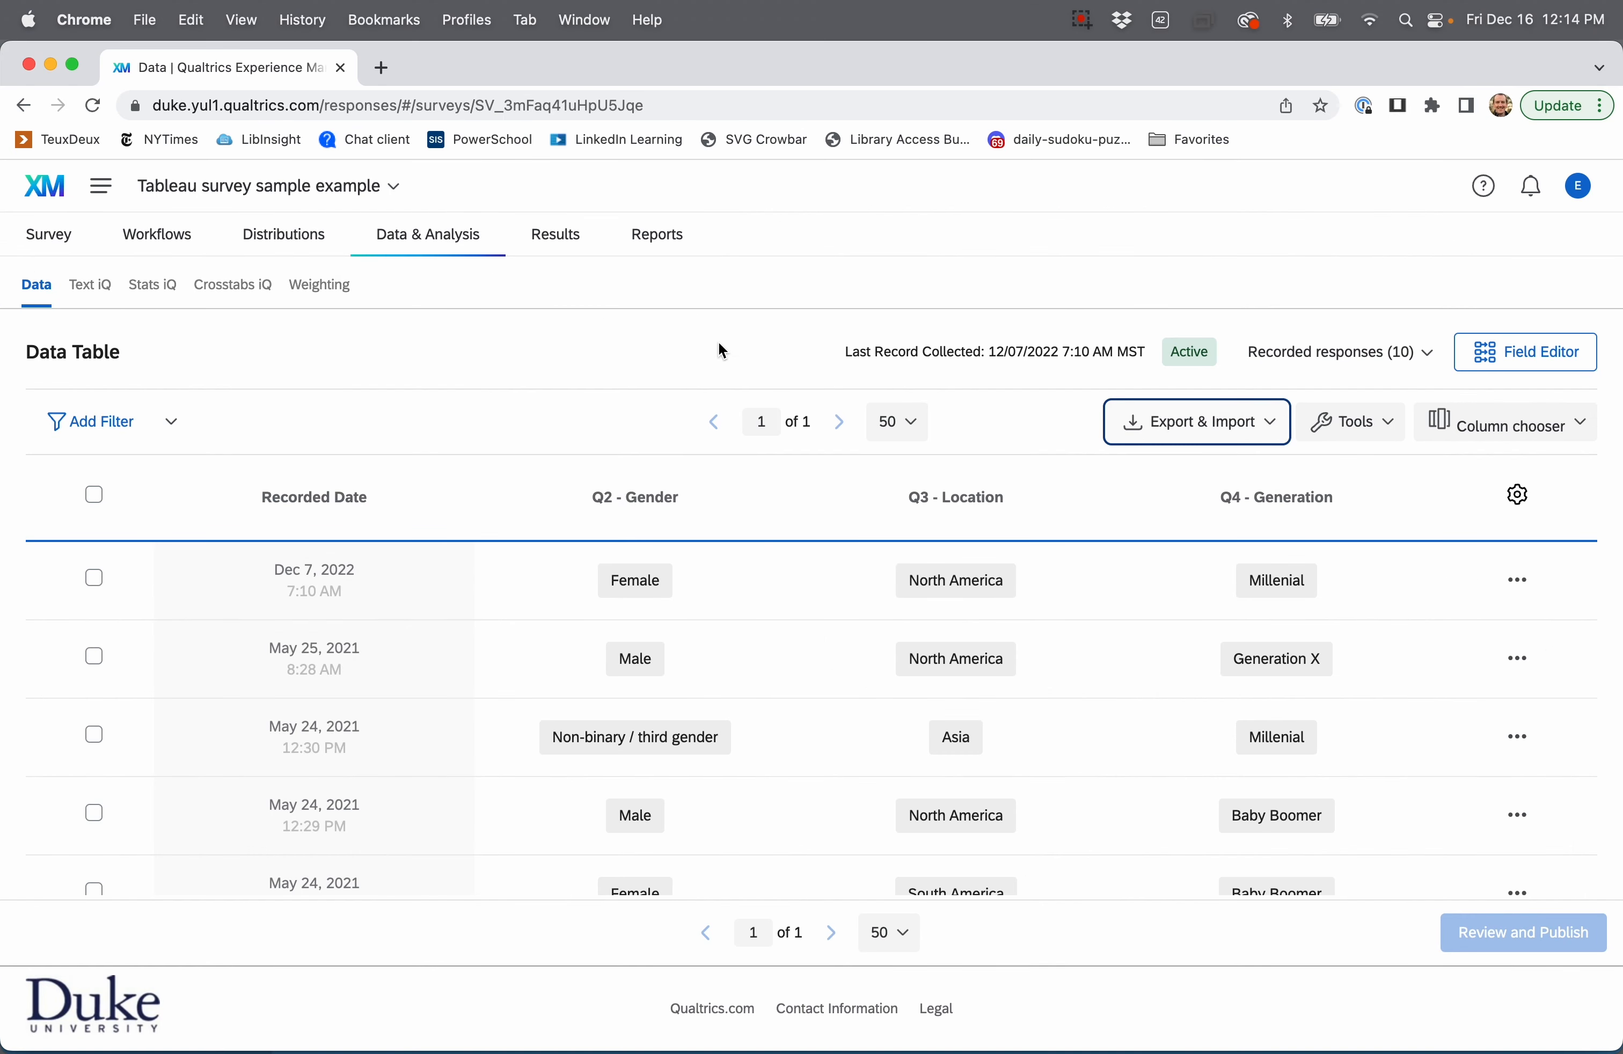
pyautogui.click(1581, 189)
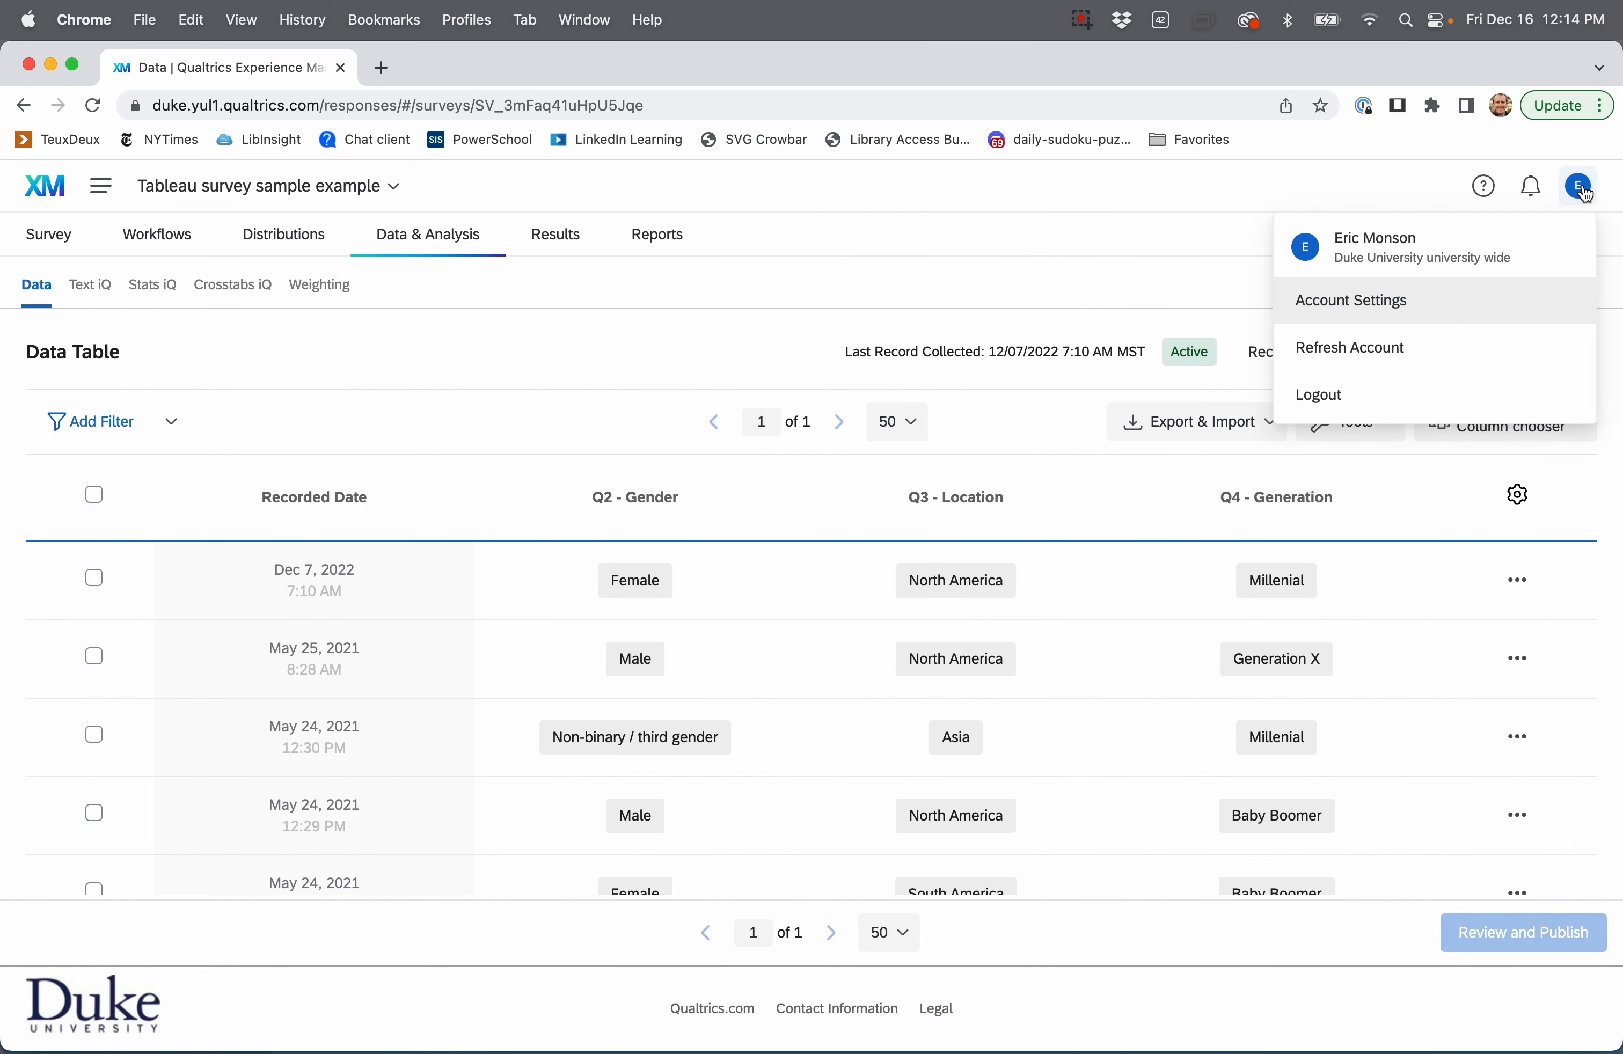
pyautogui.click(1358, 307)
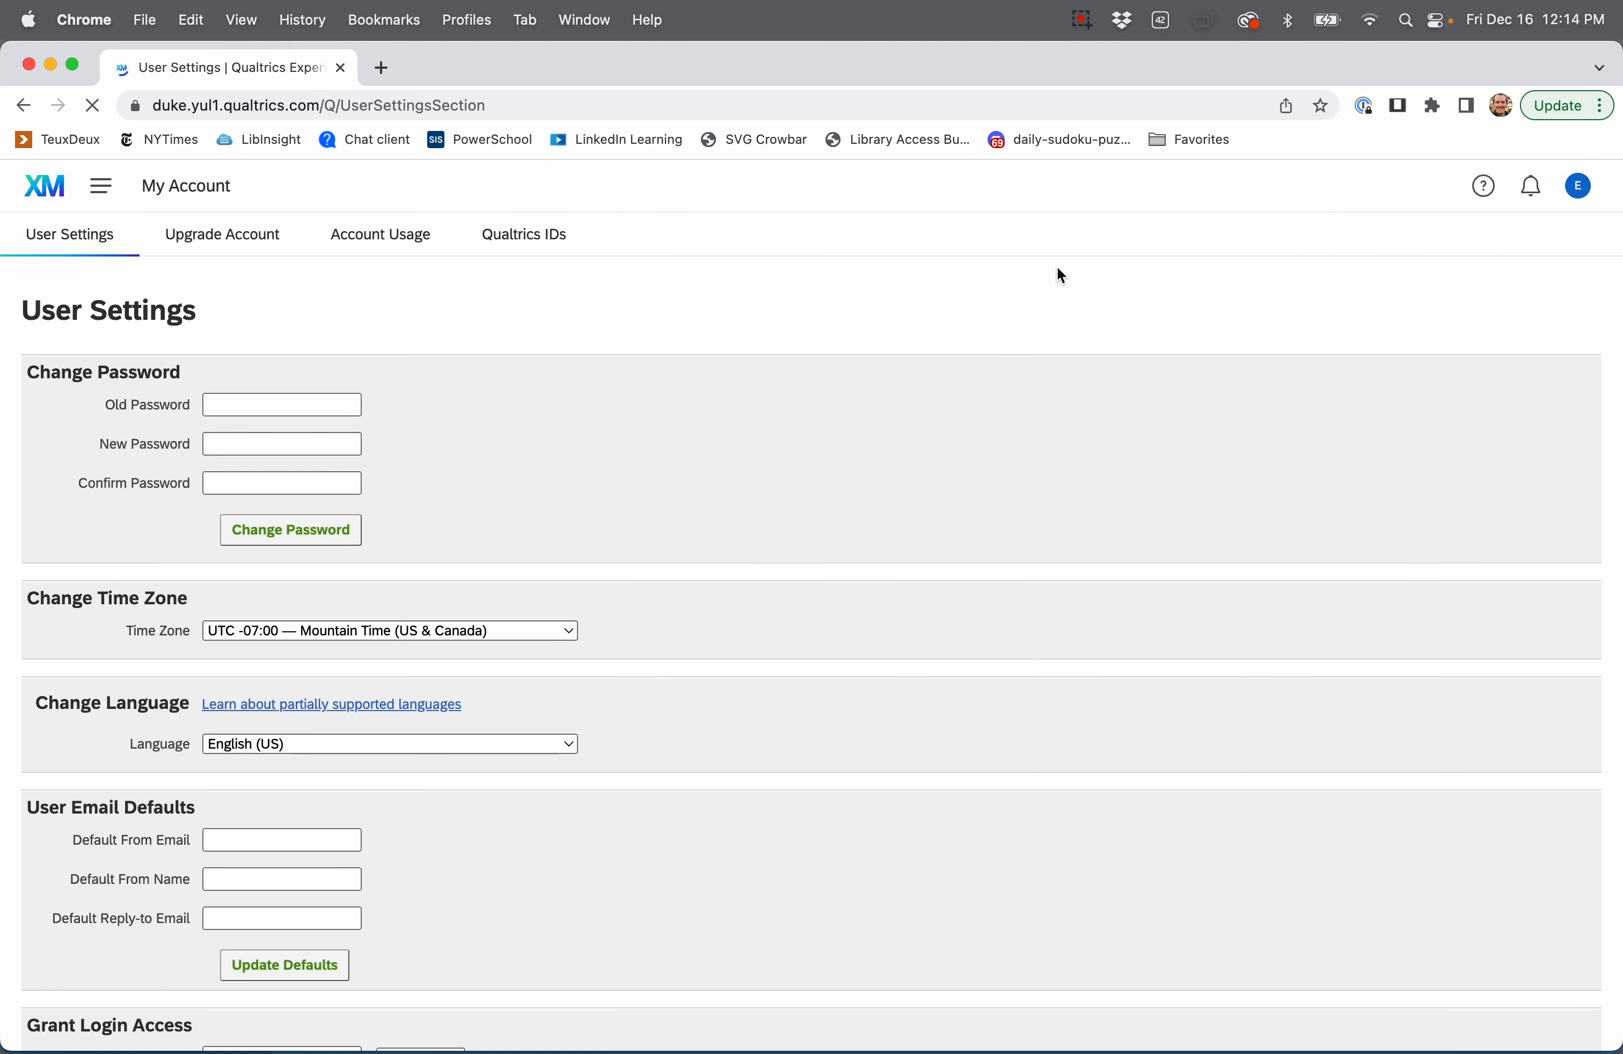
pyautogui.click(524, 243)
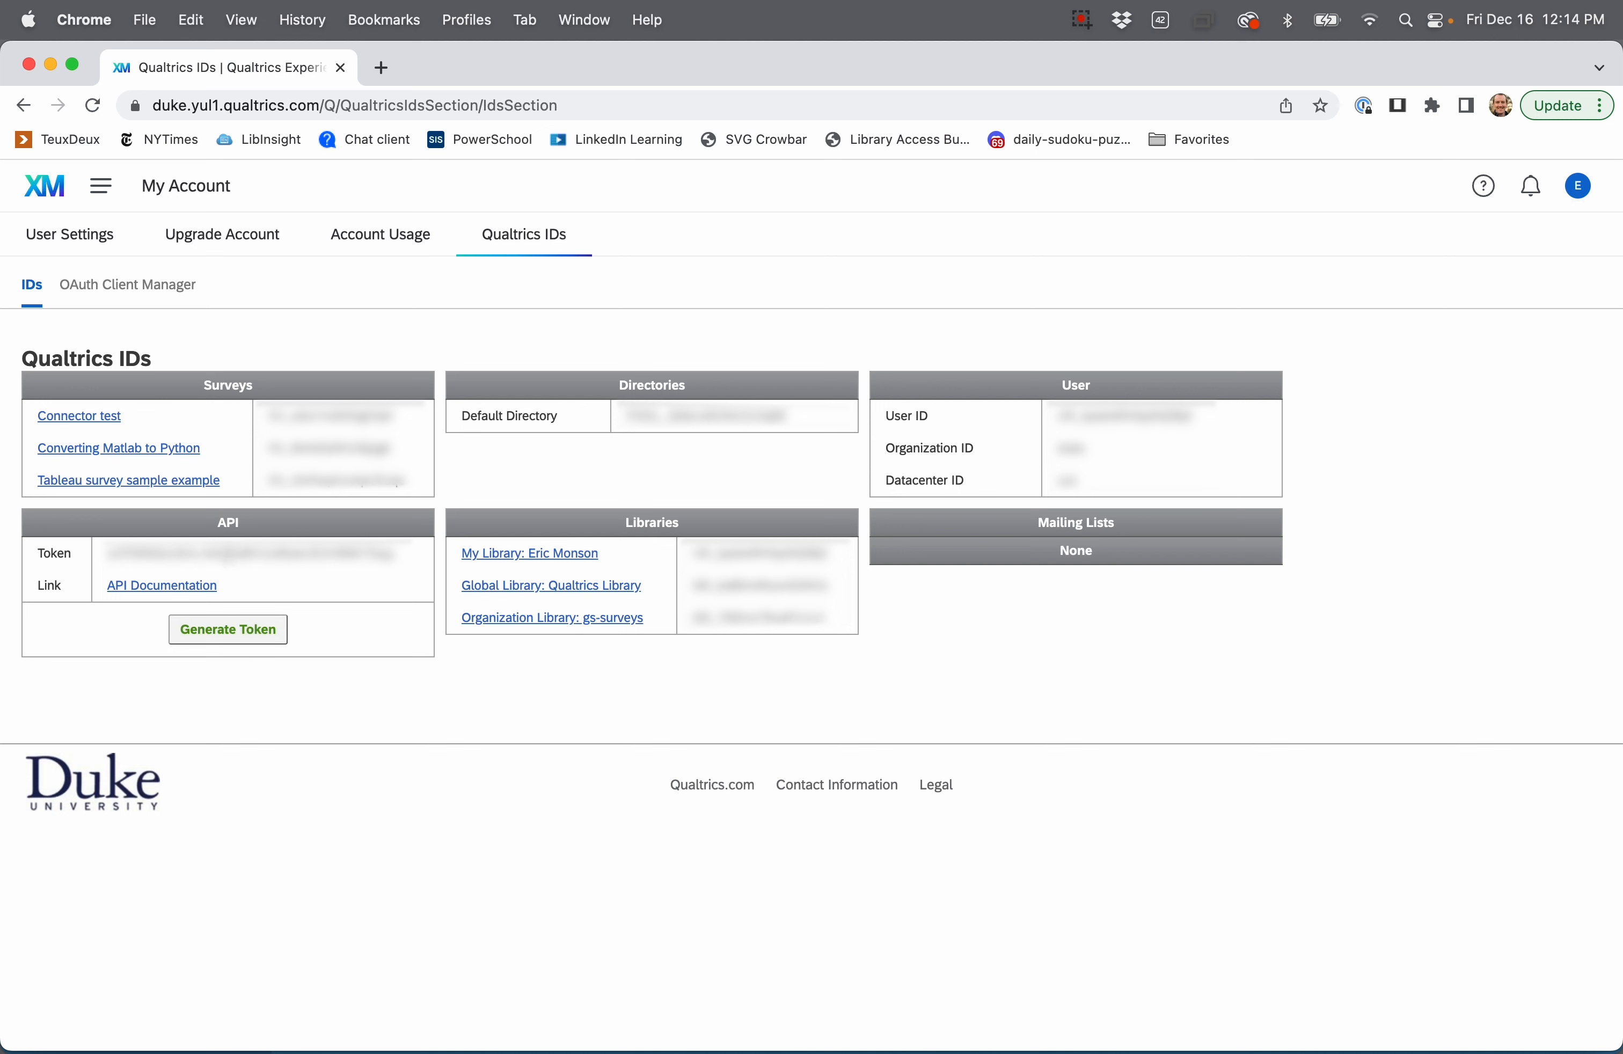
pyautogui.doubleClick(227, 556)
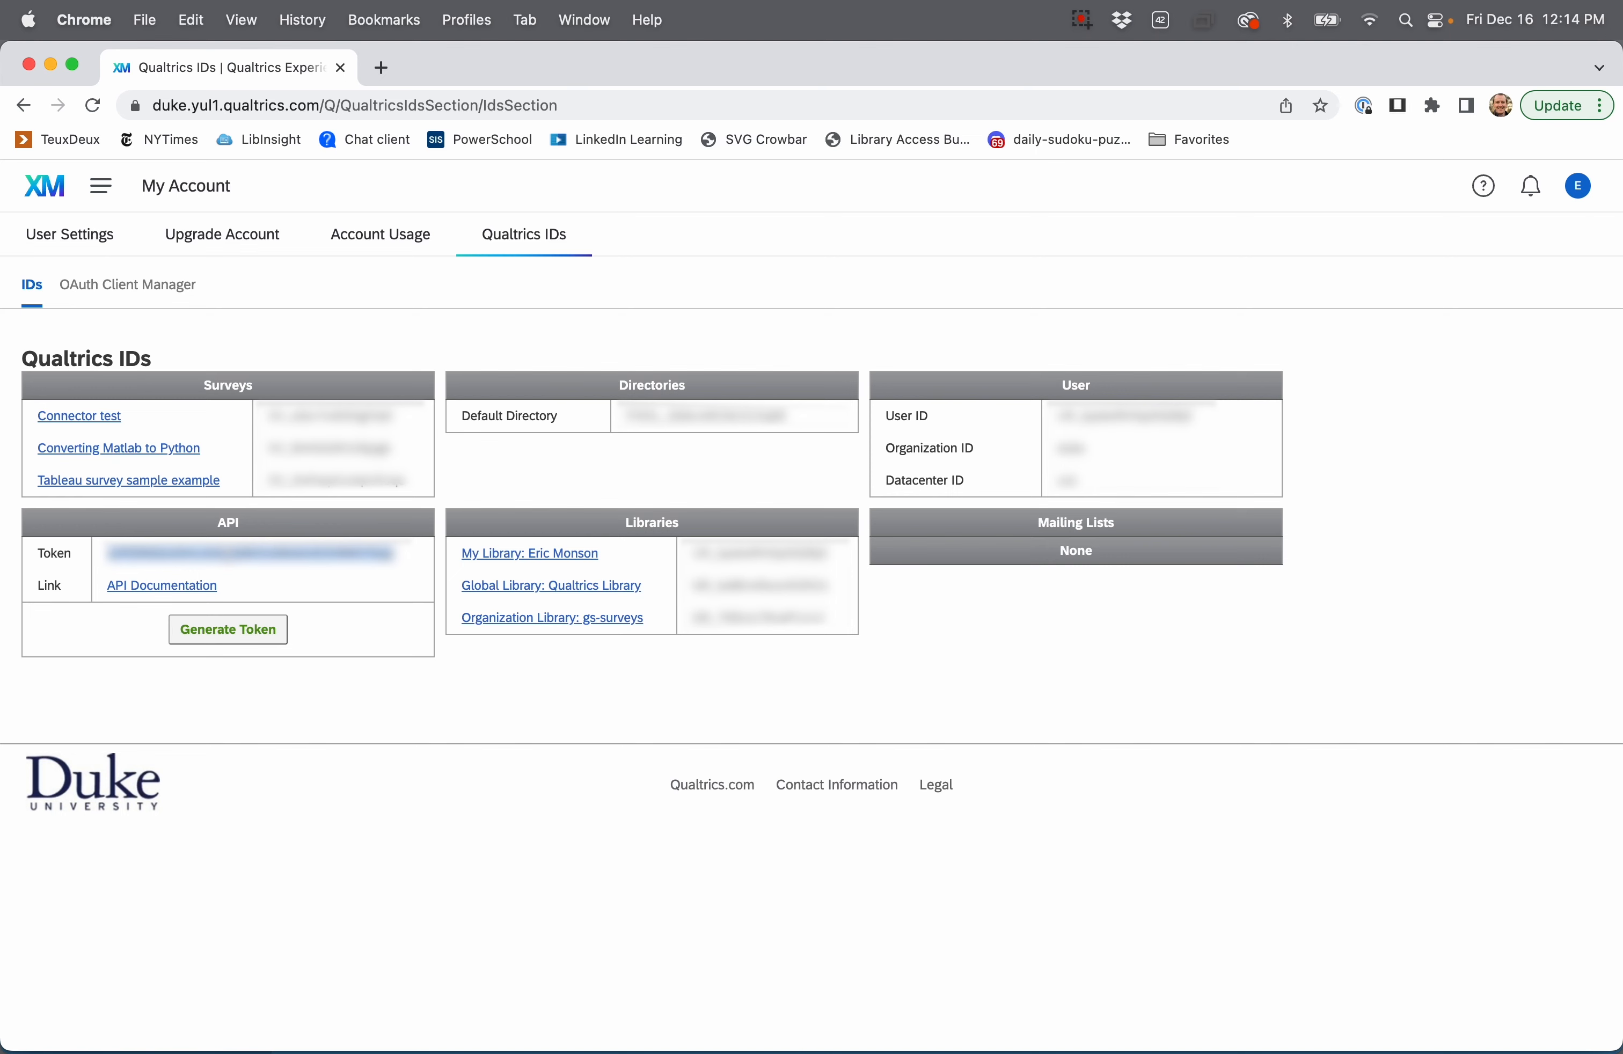
# Step: Back in Tableau, paste the copied API token into the Qualtrics Web Data Connector login and log in
pyautogui.hotkey('ctrl', 'Up')
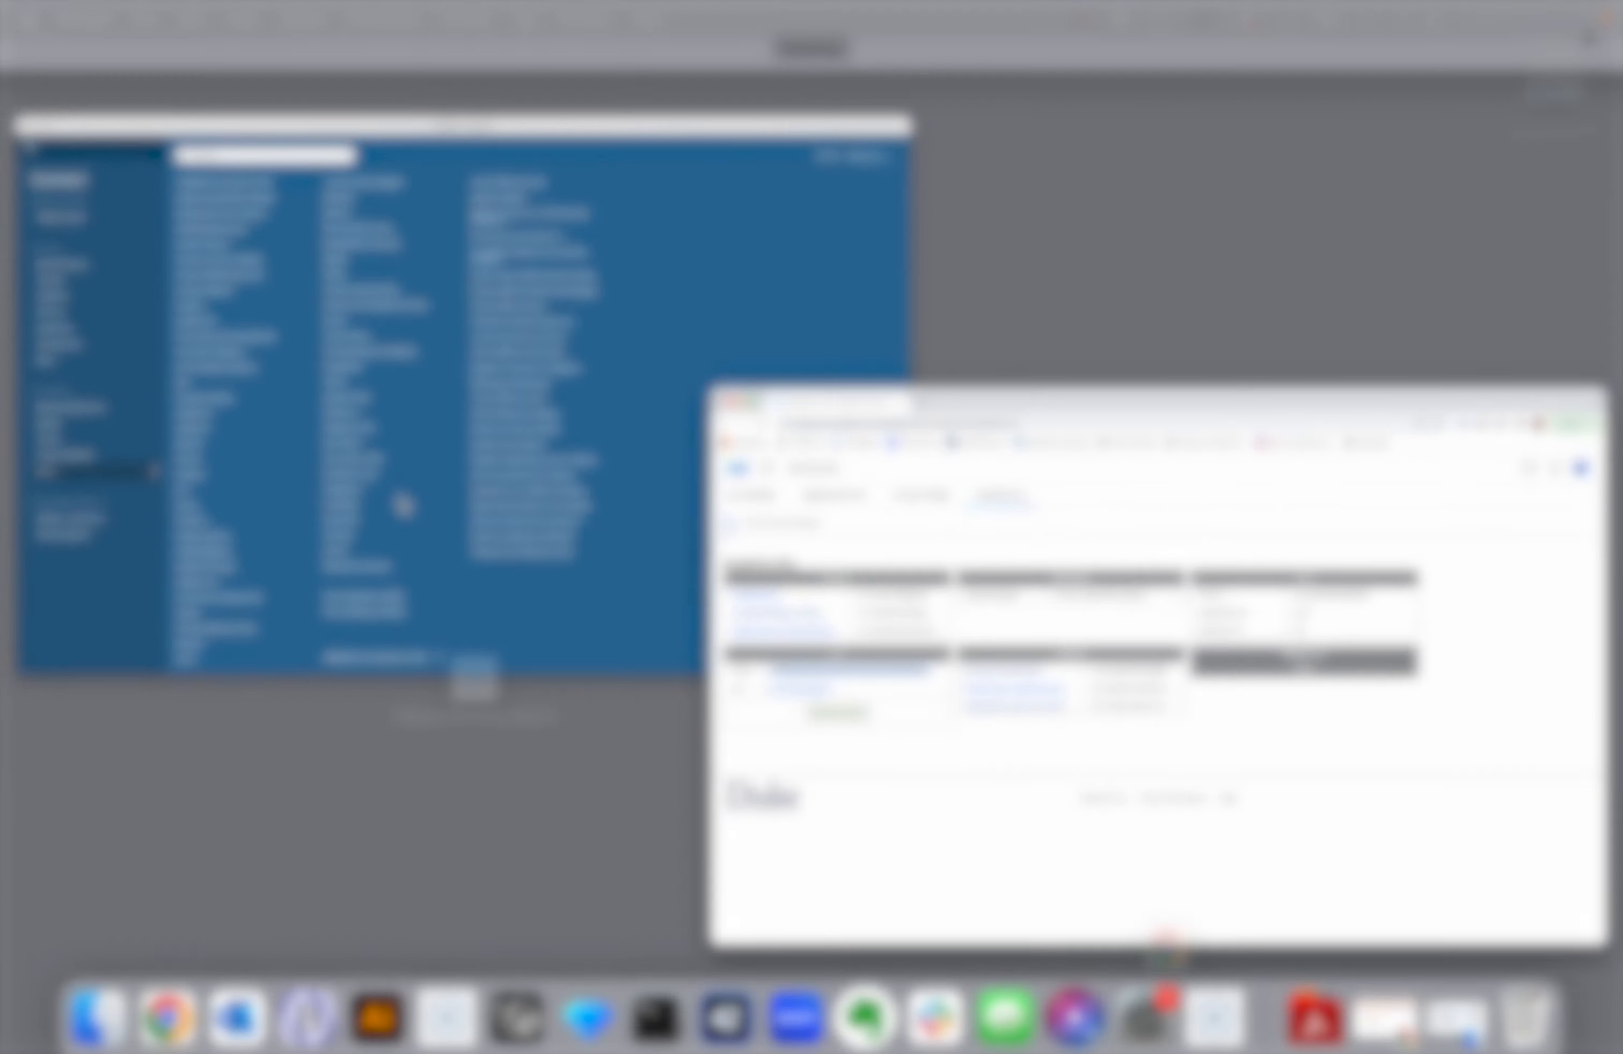
pyautogui.click(591, 493)
pyautogui.click(634, 525)
pyautogui.press('super+v')
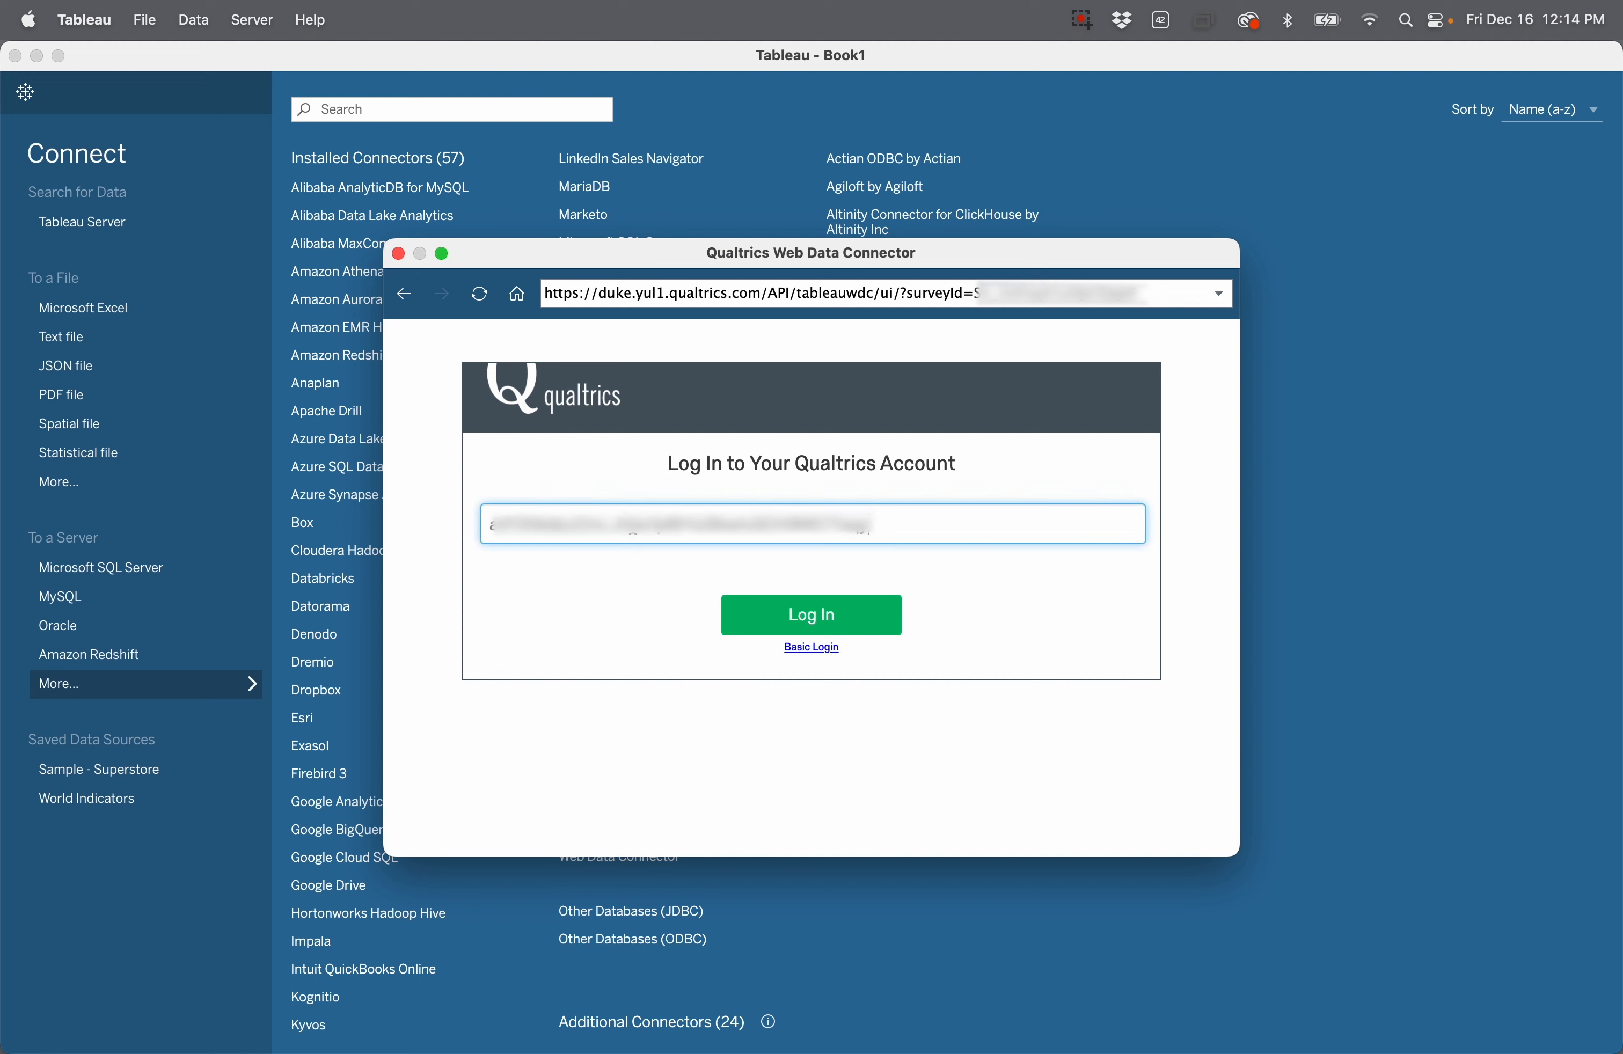
pyautogui.click(799, 615)
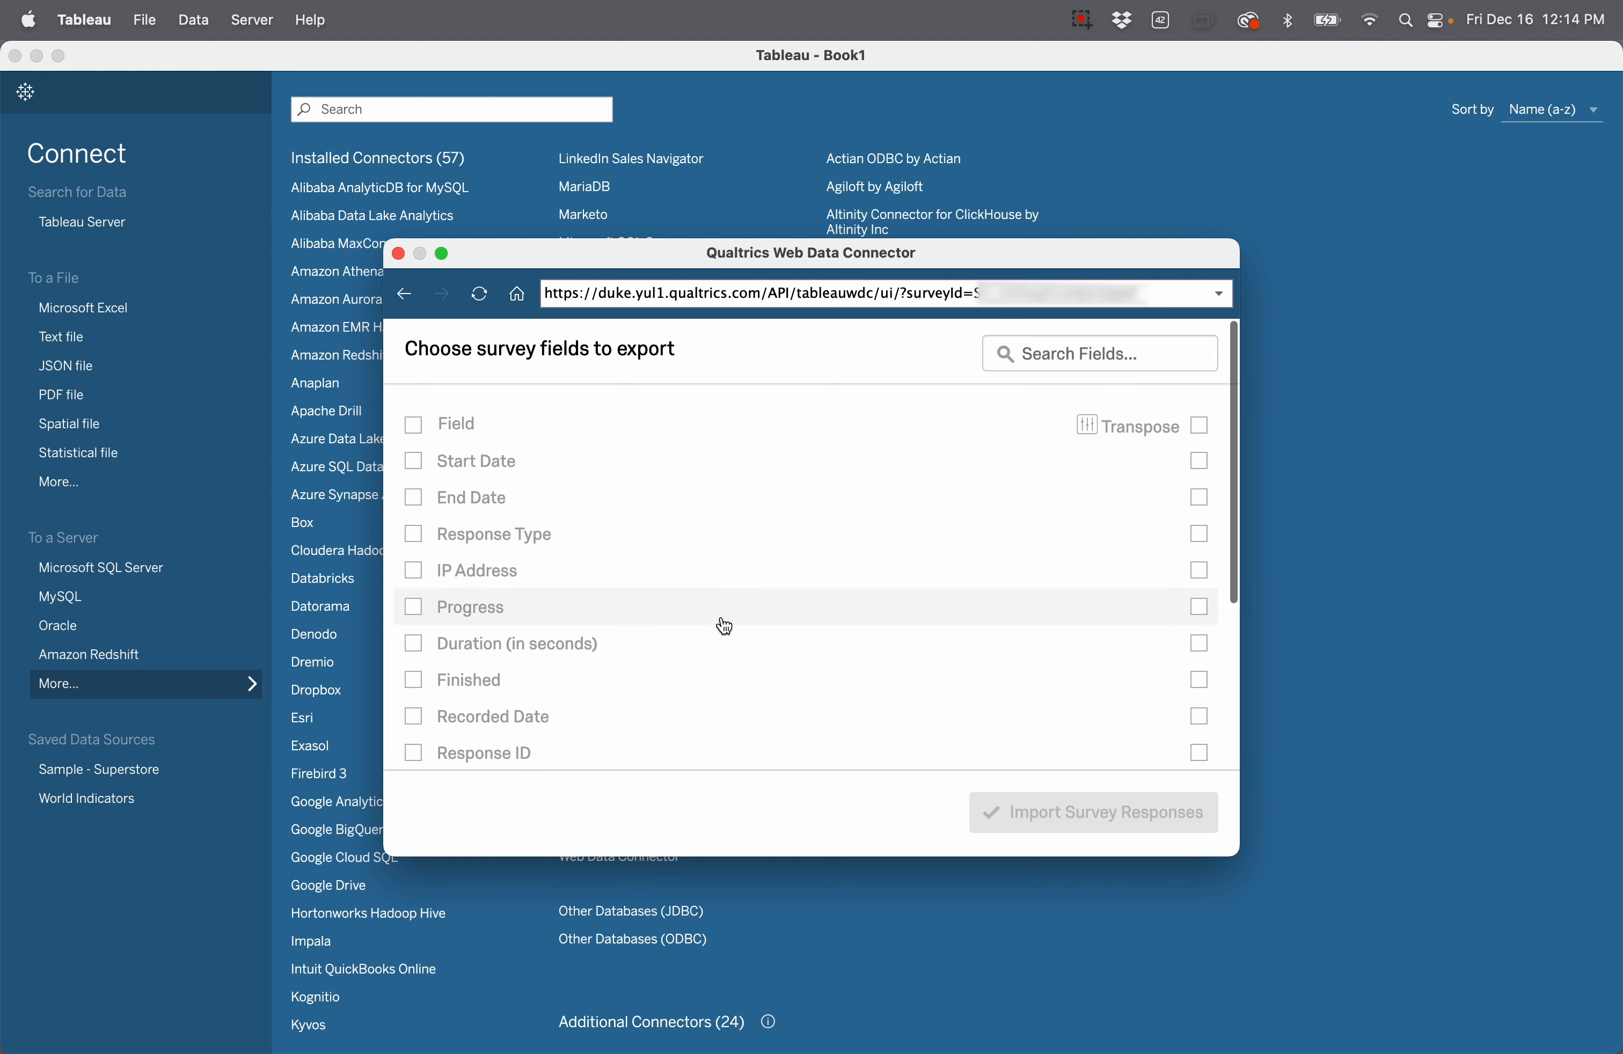
# Step: Include the Recorded Date, Response ID, Location Latitude and Location Longitude fields in the survey export
pyautogui.scroll(-10, 726, 627)
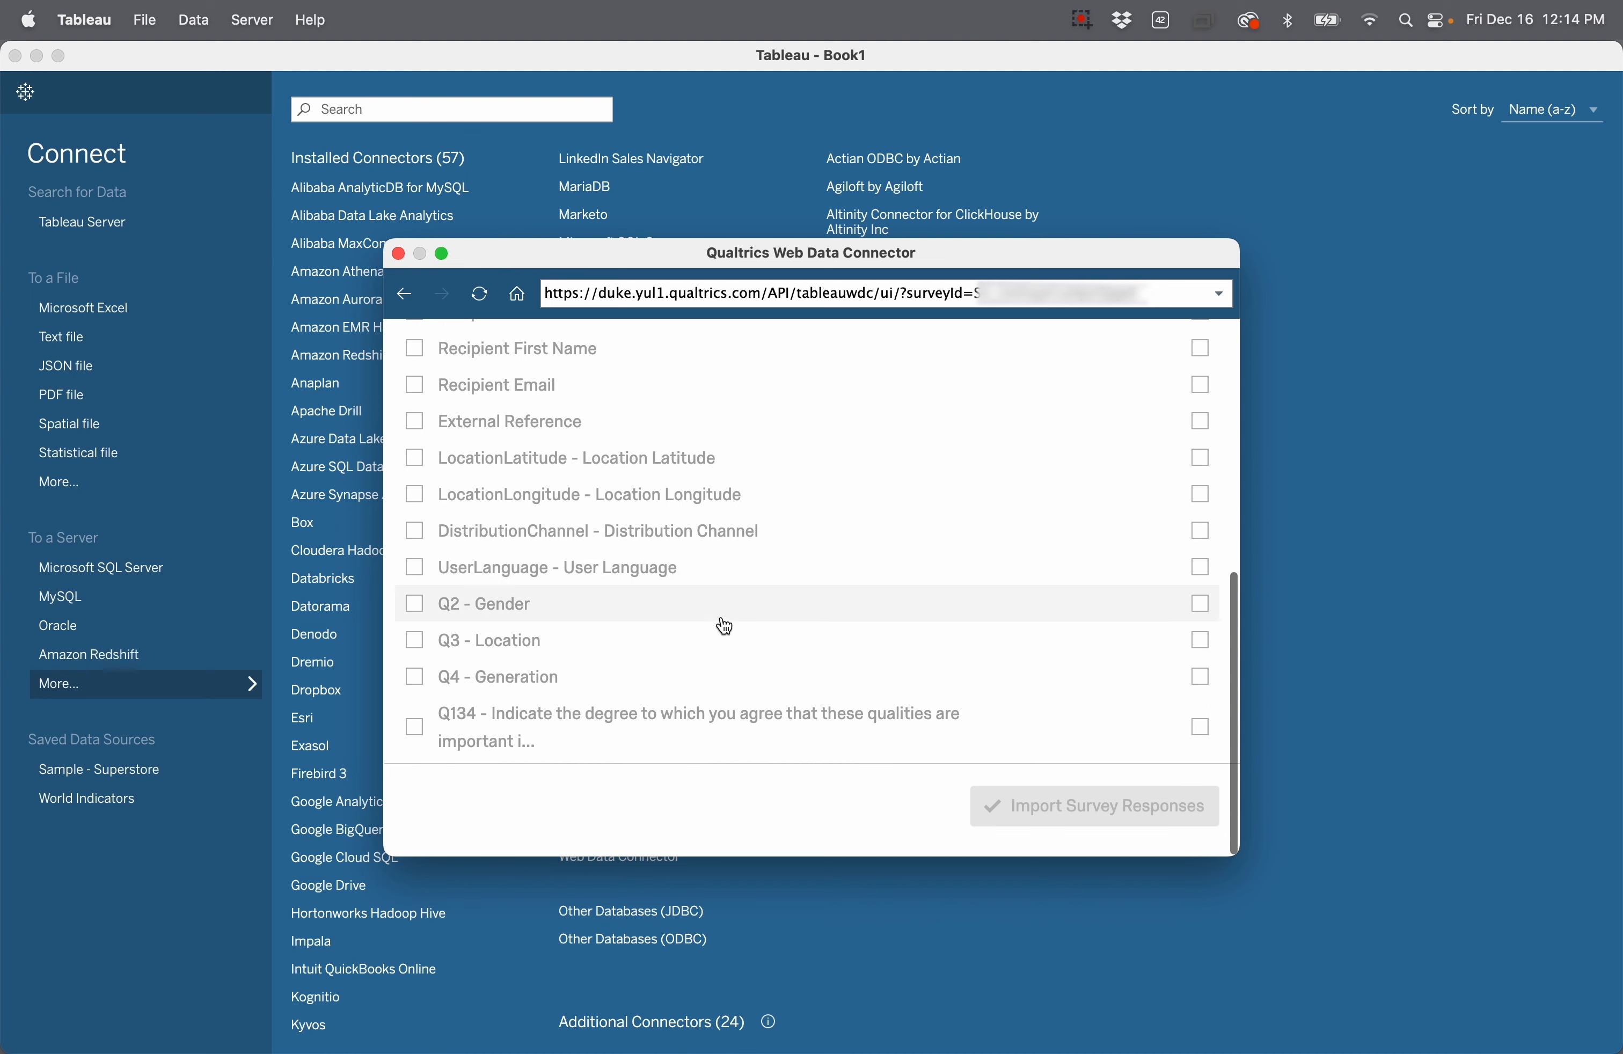
pyautogui.scroll(10, 725, 626)
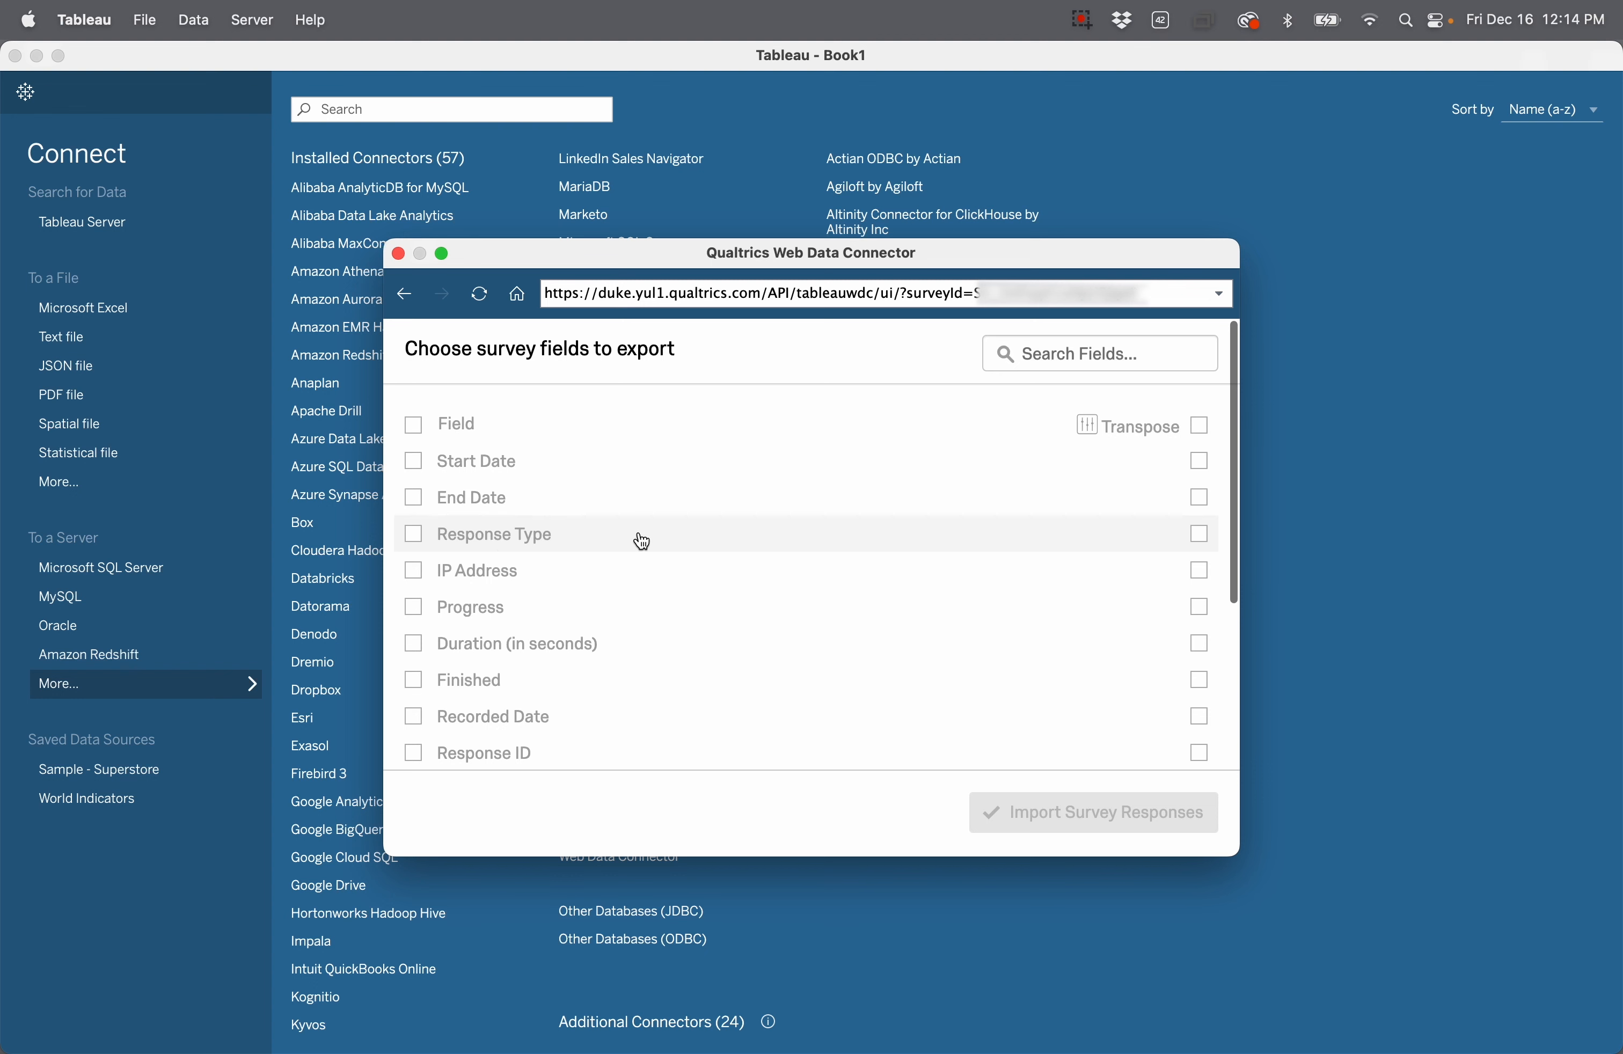
pyautogui.scroll(-3, 642, 541)
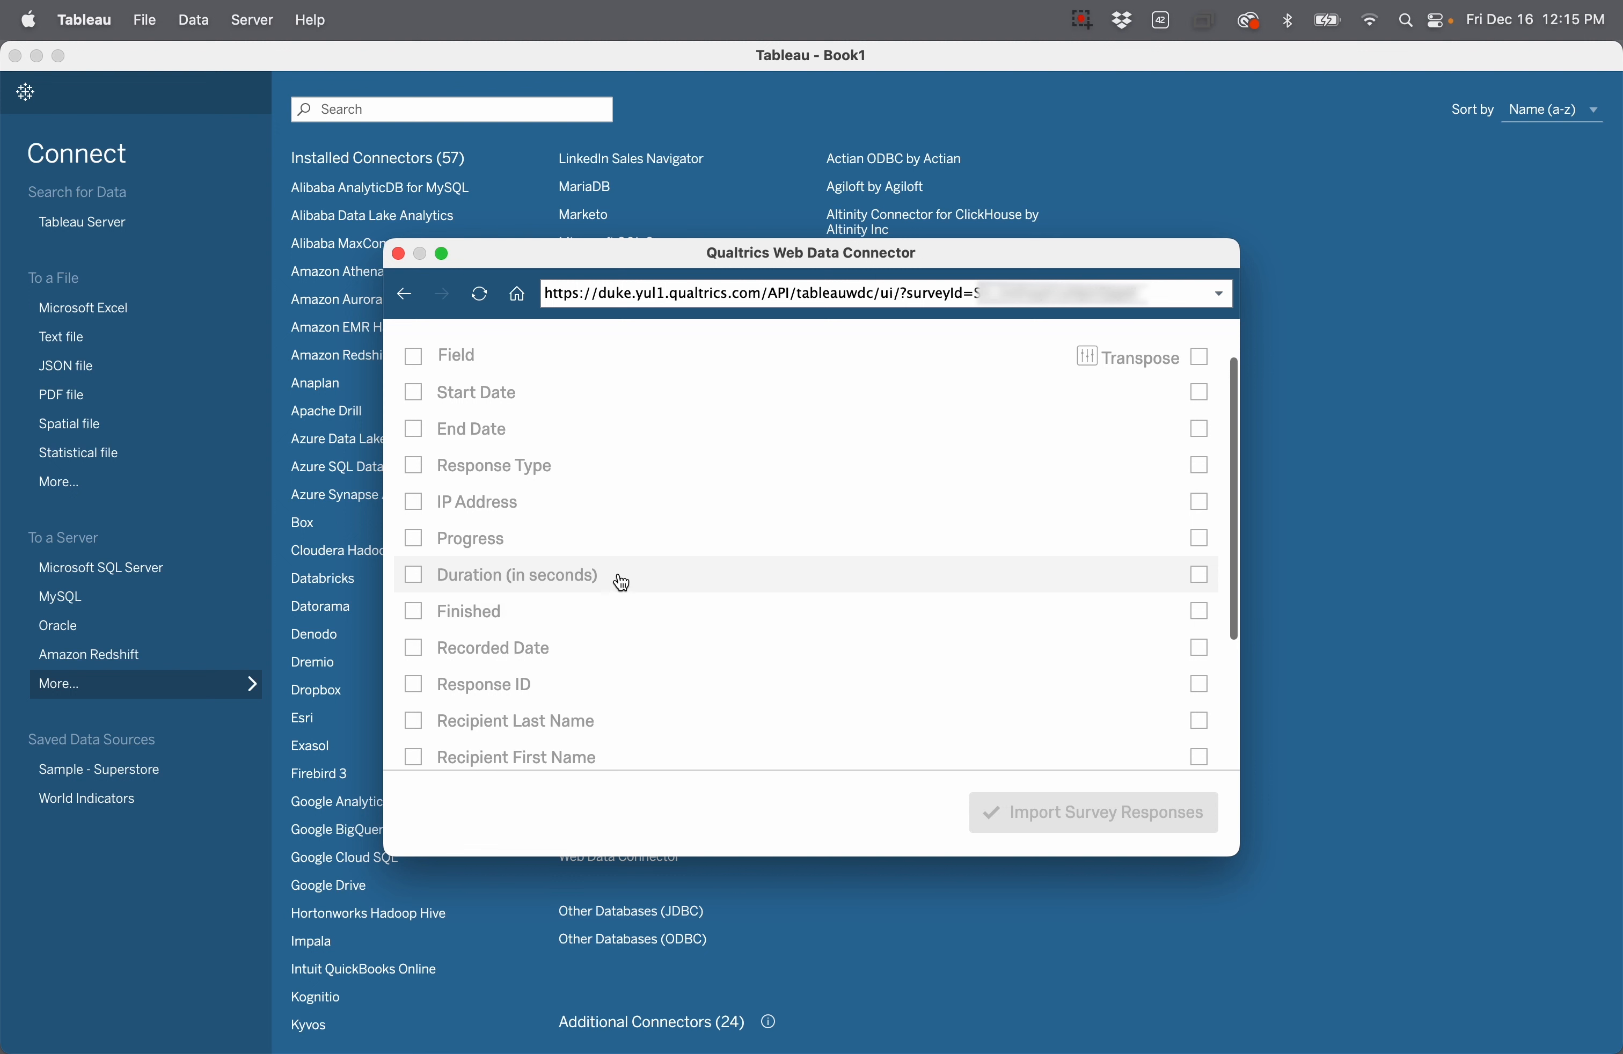
pyautogui.scroll(-2, 628, 575)
pyautogui.scroll(-2, 628, 569)
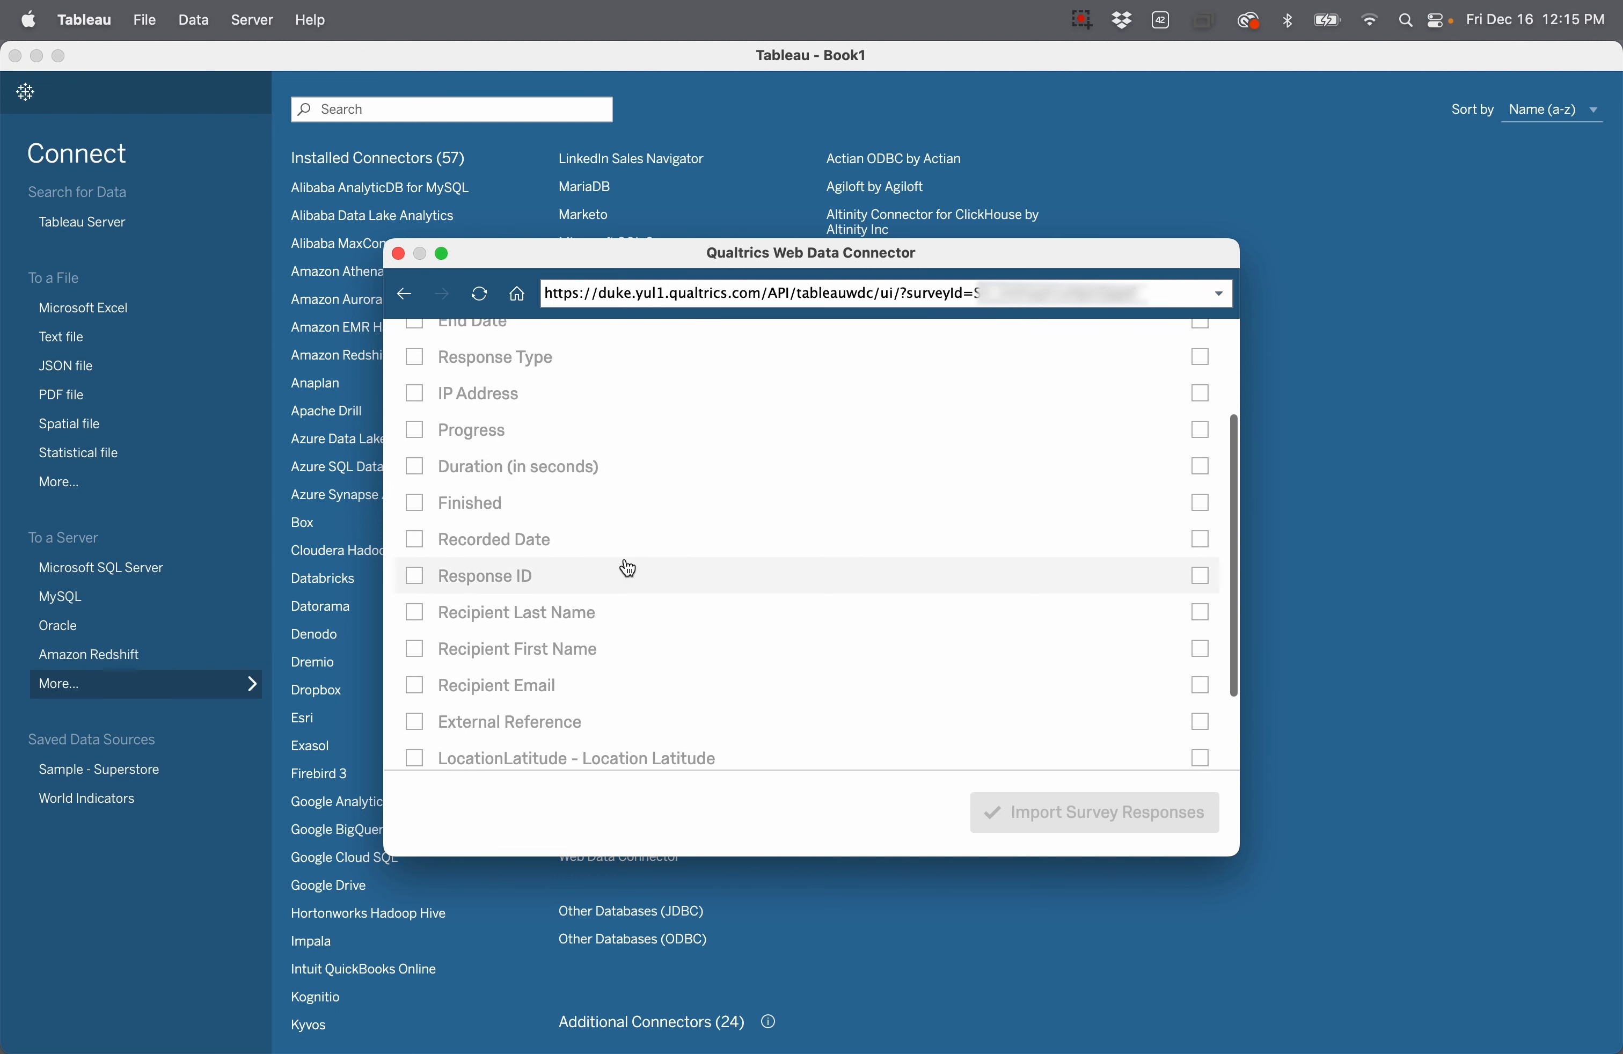
pyautogui.click(415, 541)
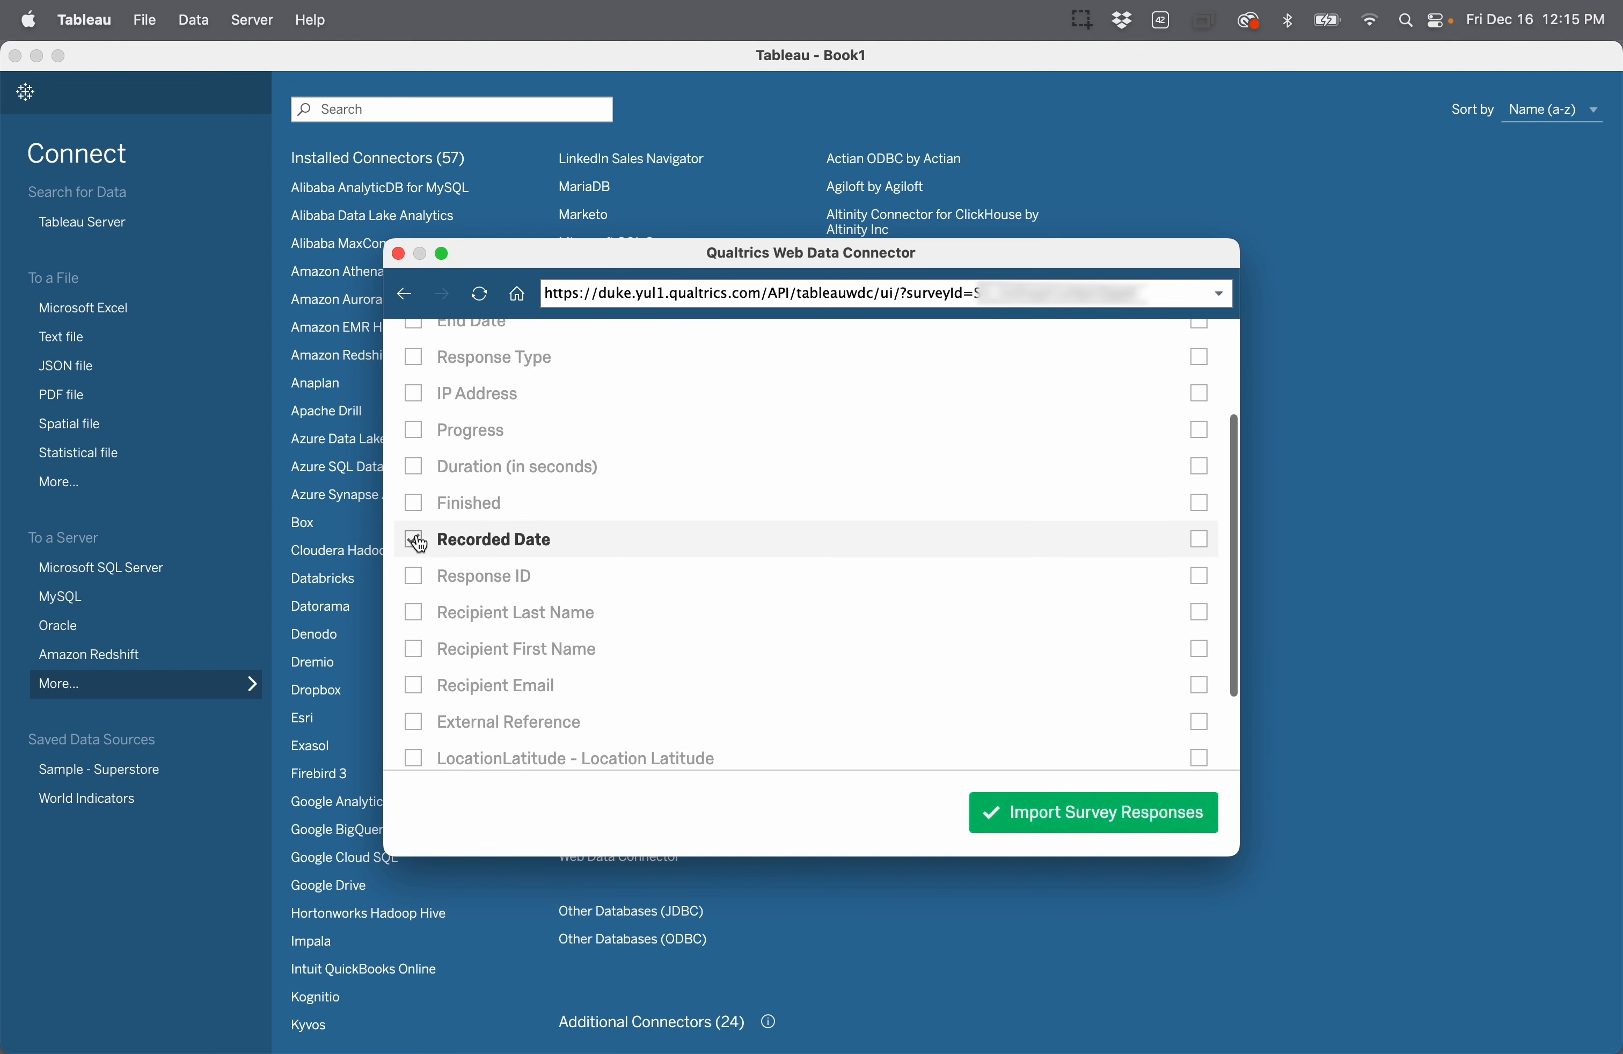
pyautogui.click(415, 579)
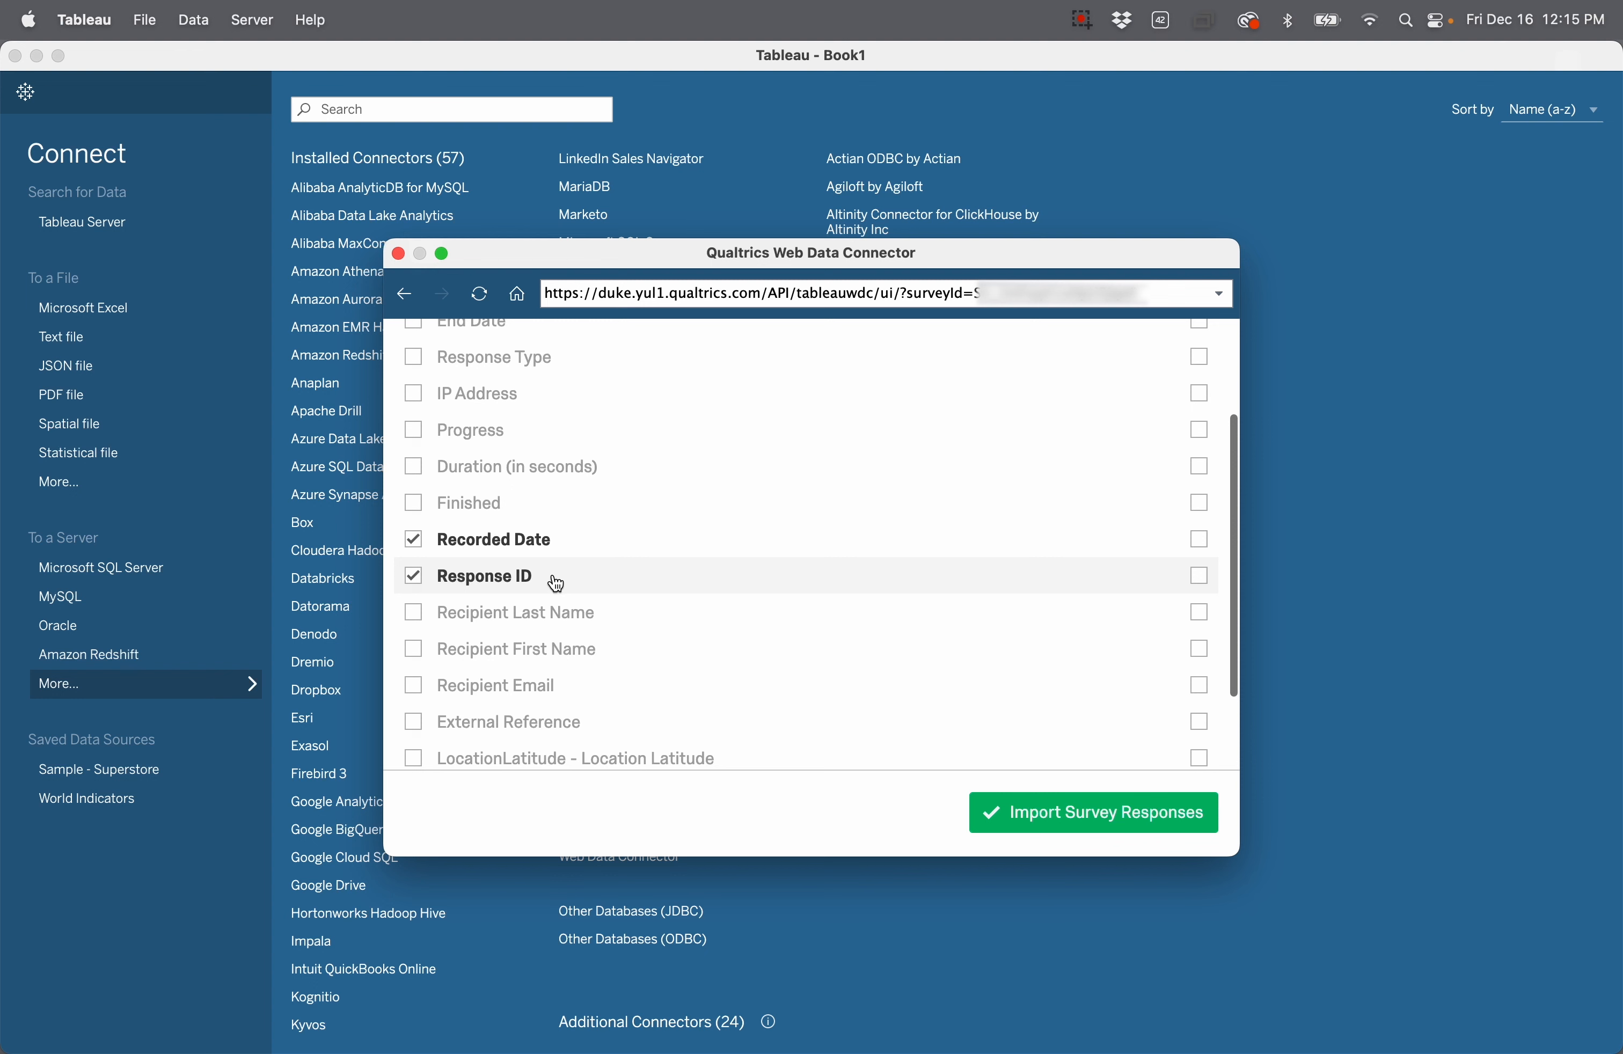
pyautogui.scroll(-5, 557, 584)
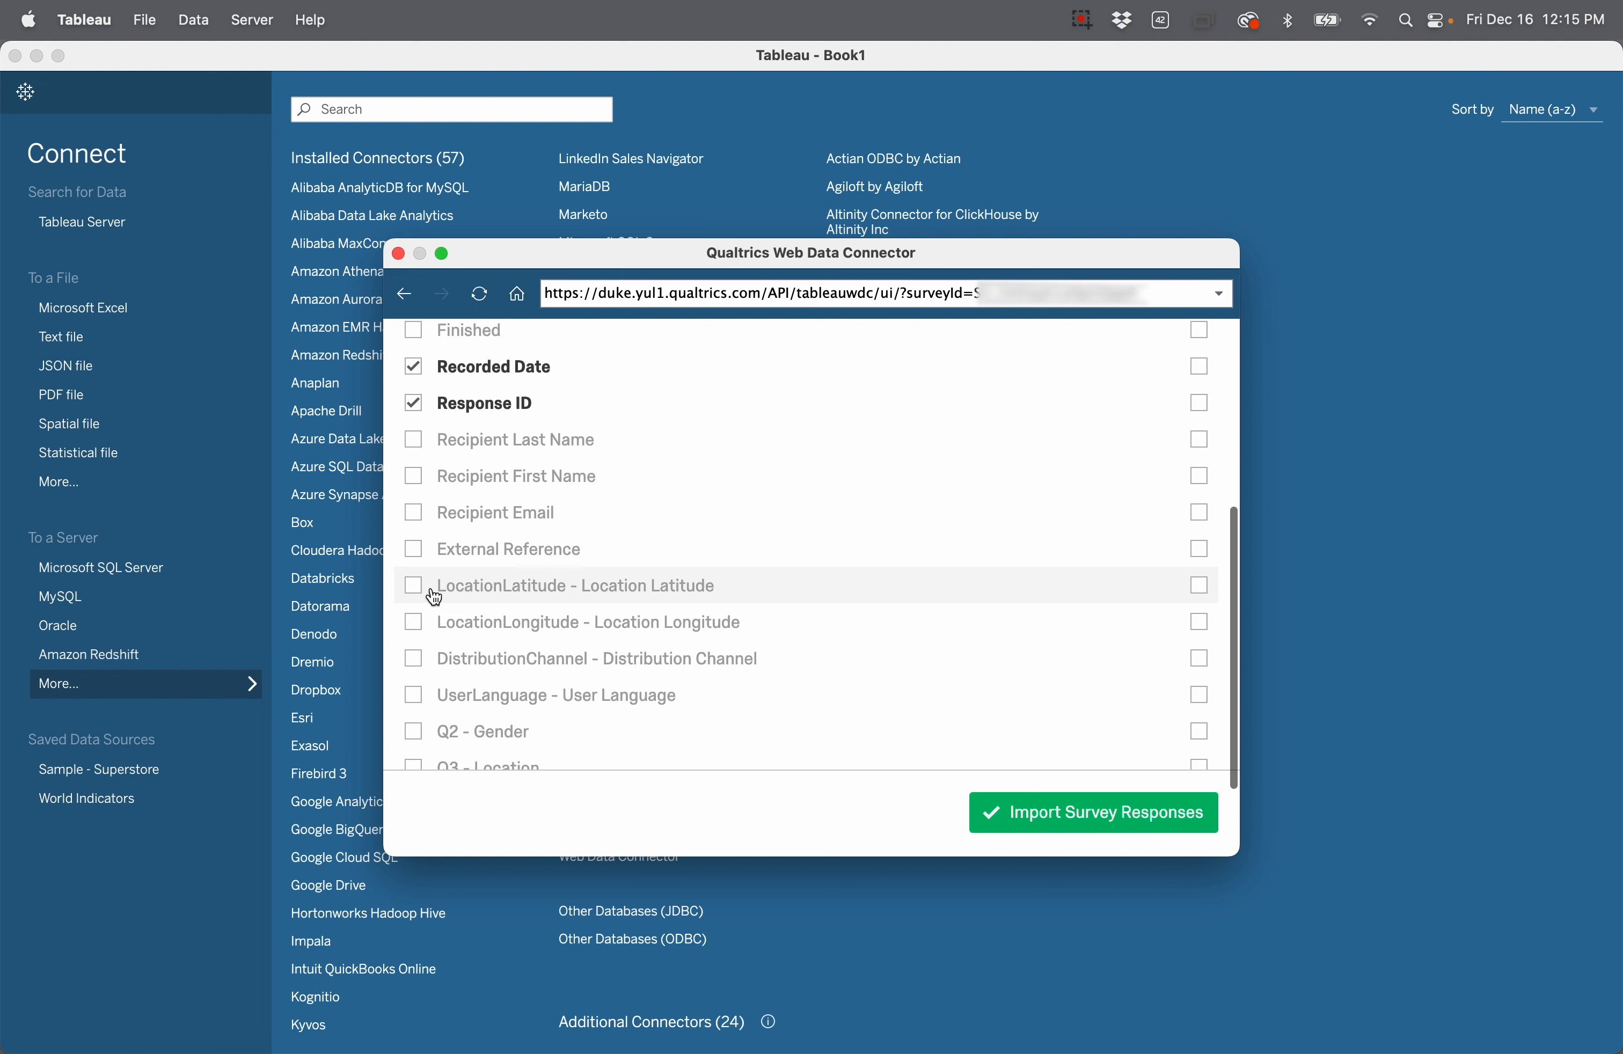
pyautogui.click(433, 595)
pyautogui.click(434, 627)
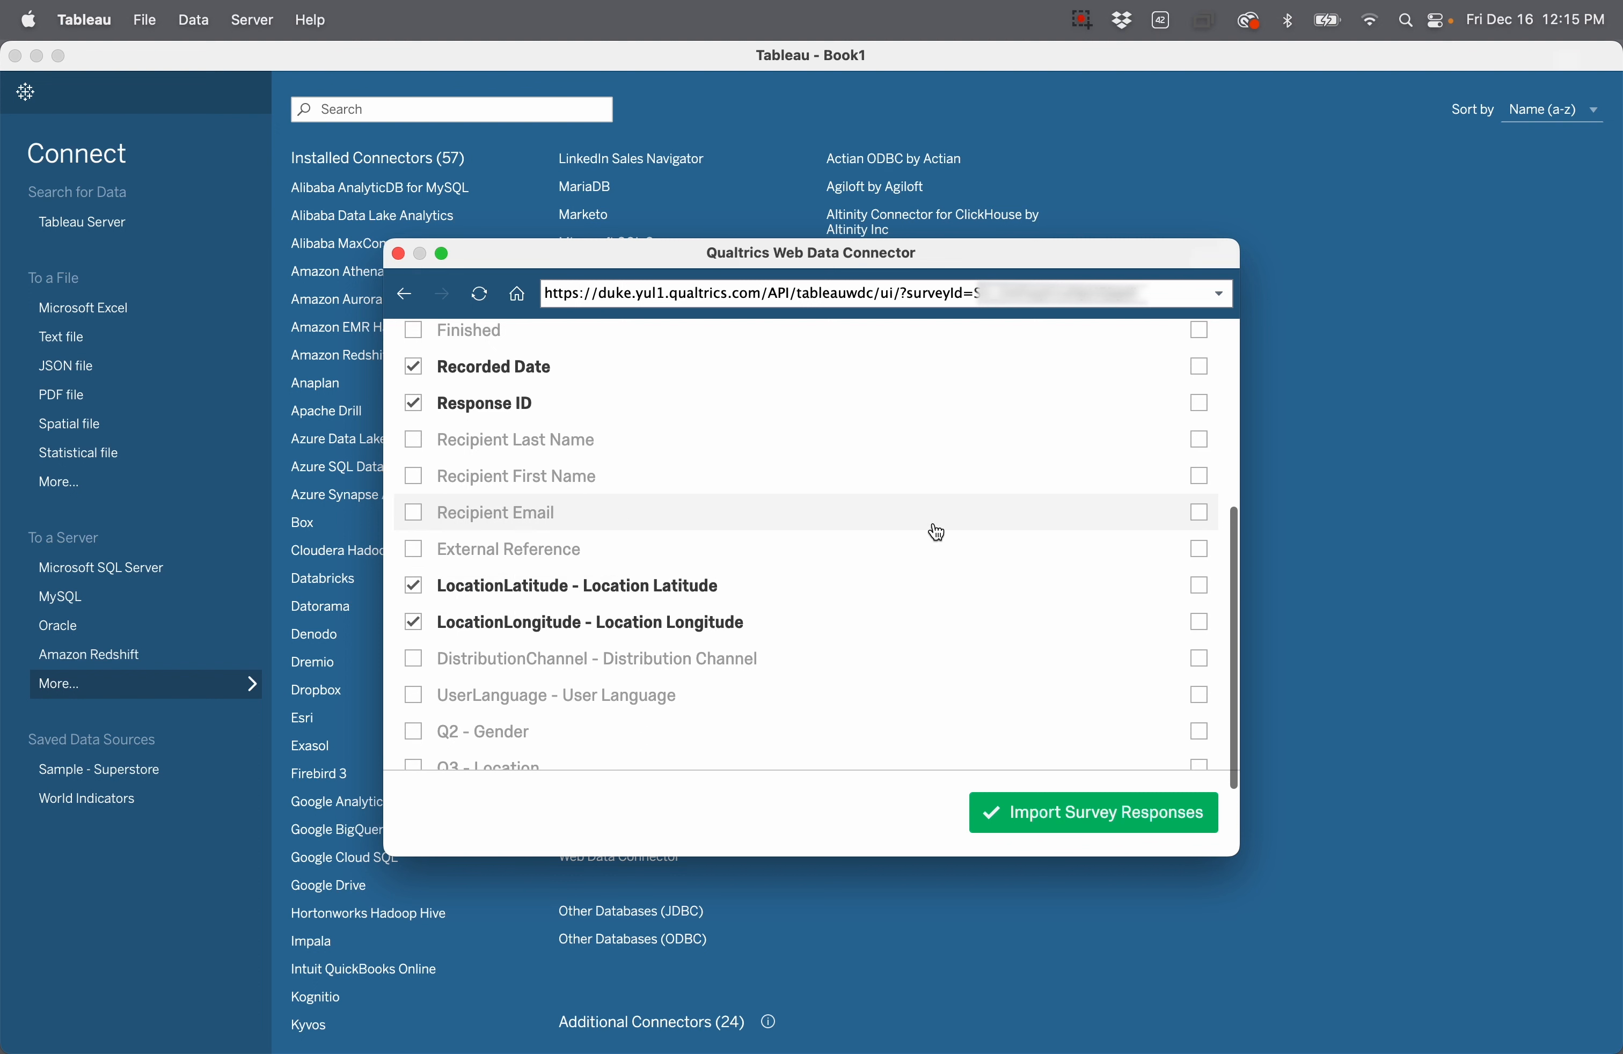
# Step: Add the survey questions Q2 - Gender, Q3 - Location, Q4 - Generation and Q134 to the fields to export
pyautogui.scroll(-4, 934, 535)
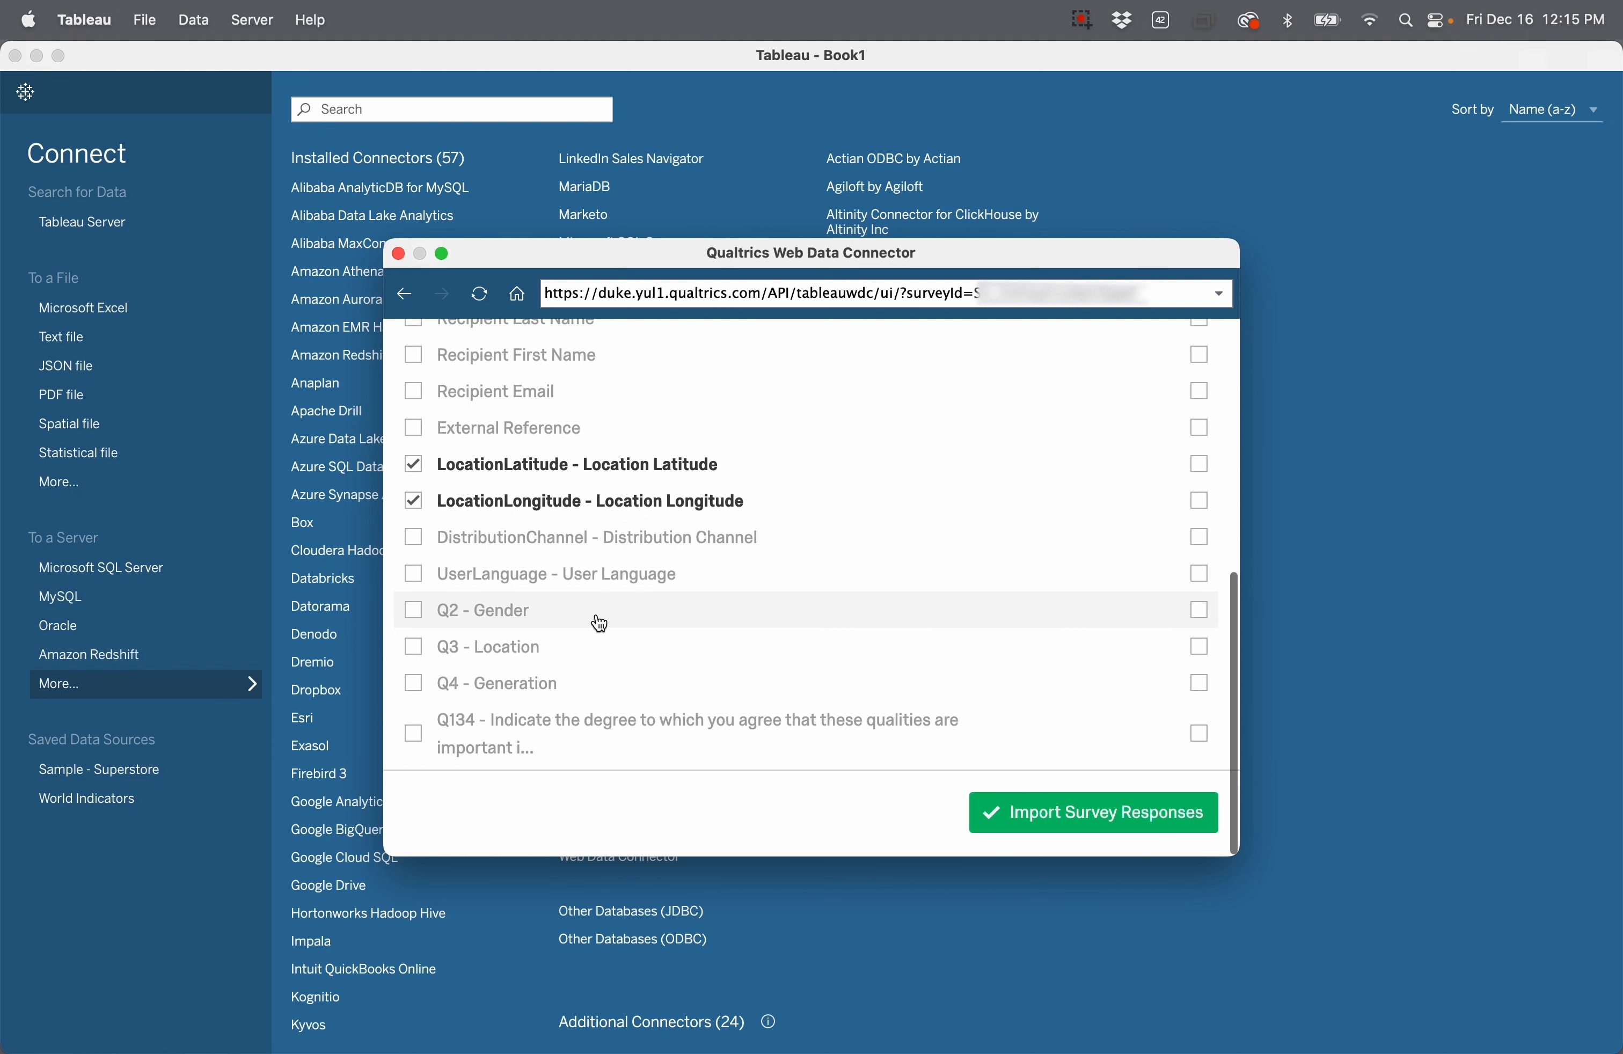
pyautogui.click(414, 612)
pyautogui.click(417, 658)
pyautogui.click(416, 690)
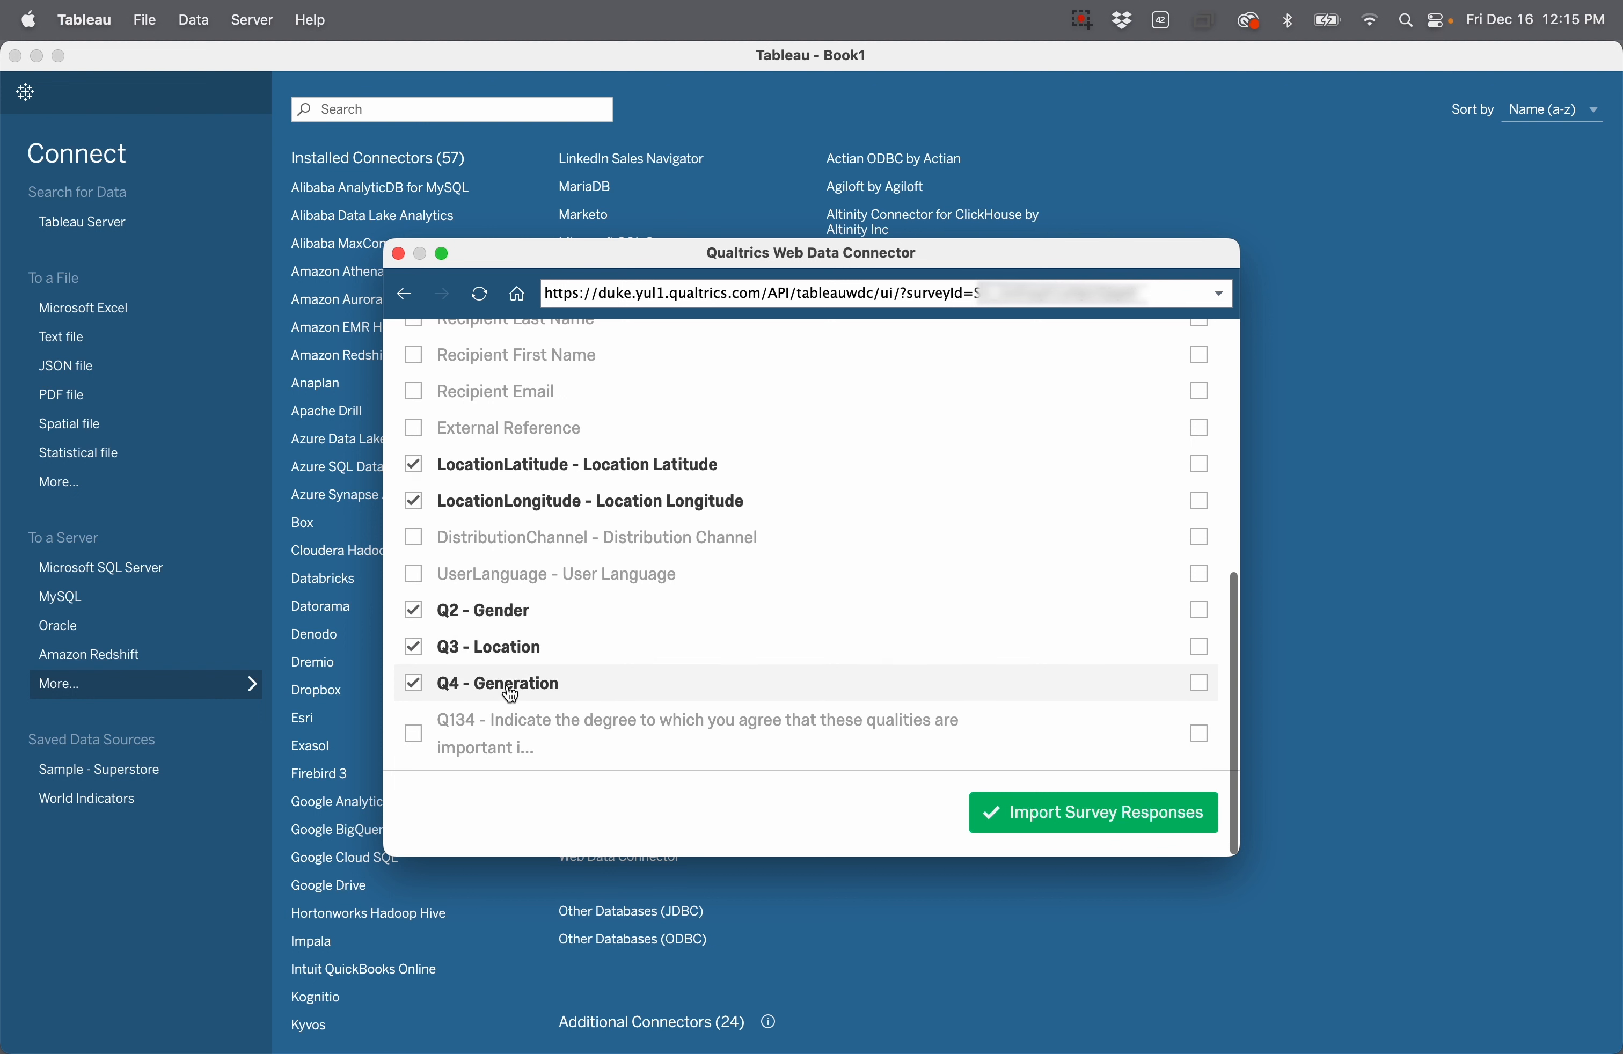
pyautogui.click(415, 741)
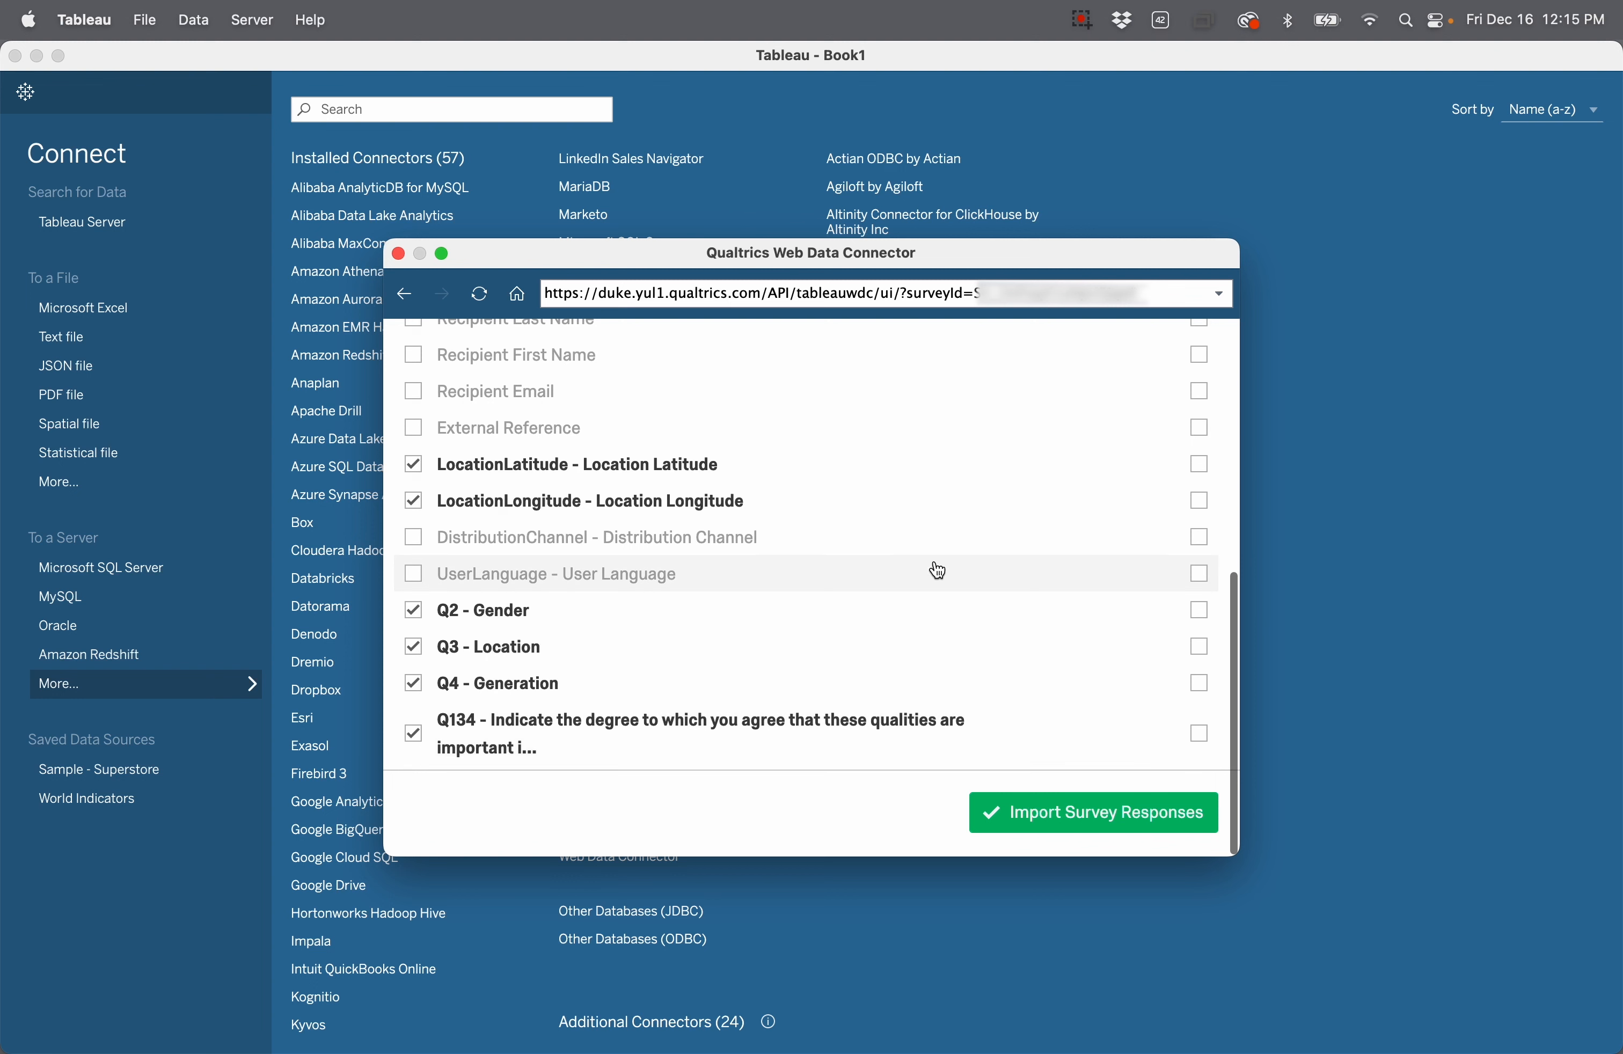
# Step: Set only the Q134 question to be transposed and import the survey responses into Tableau
pyautogui.scroll(3, 936, 569)
pyautogui.scroll(10, 935, 563)
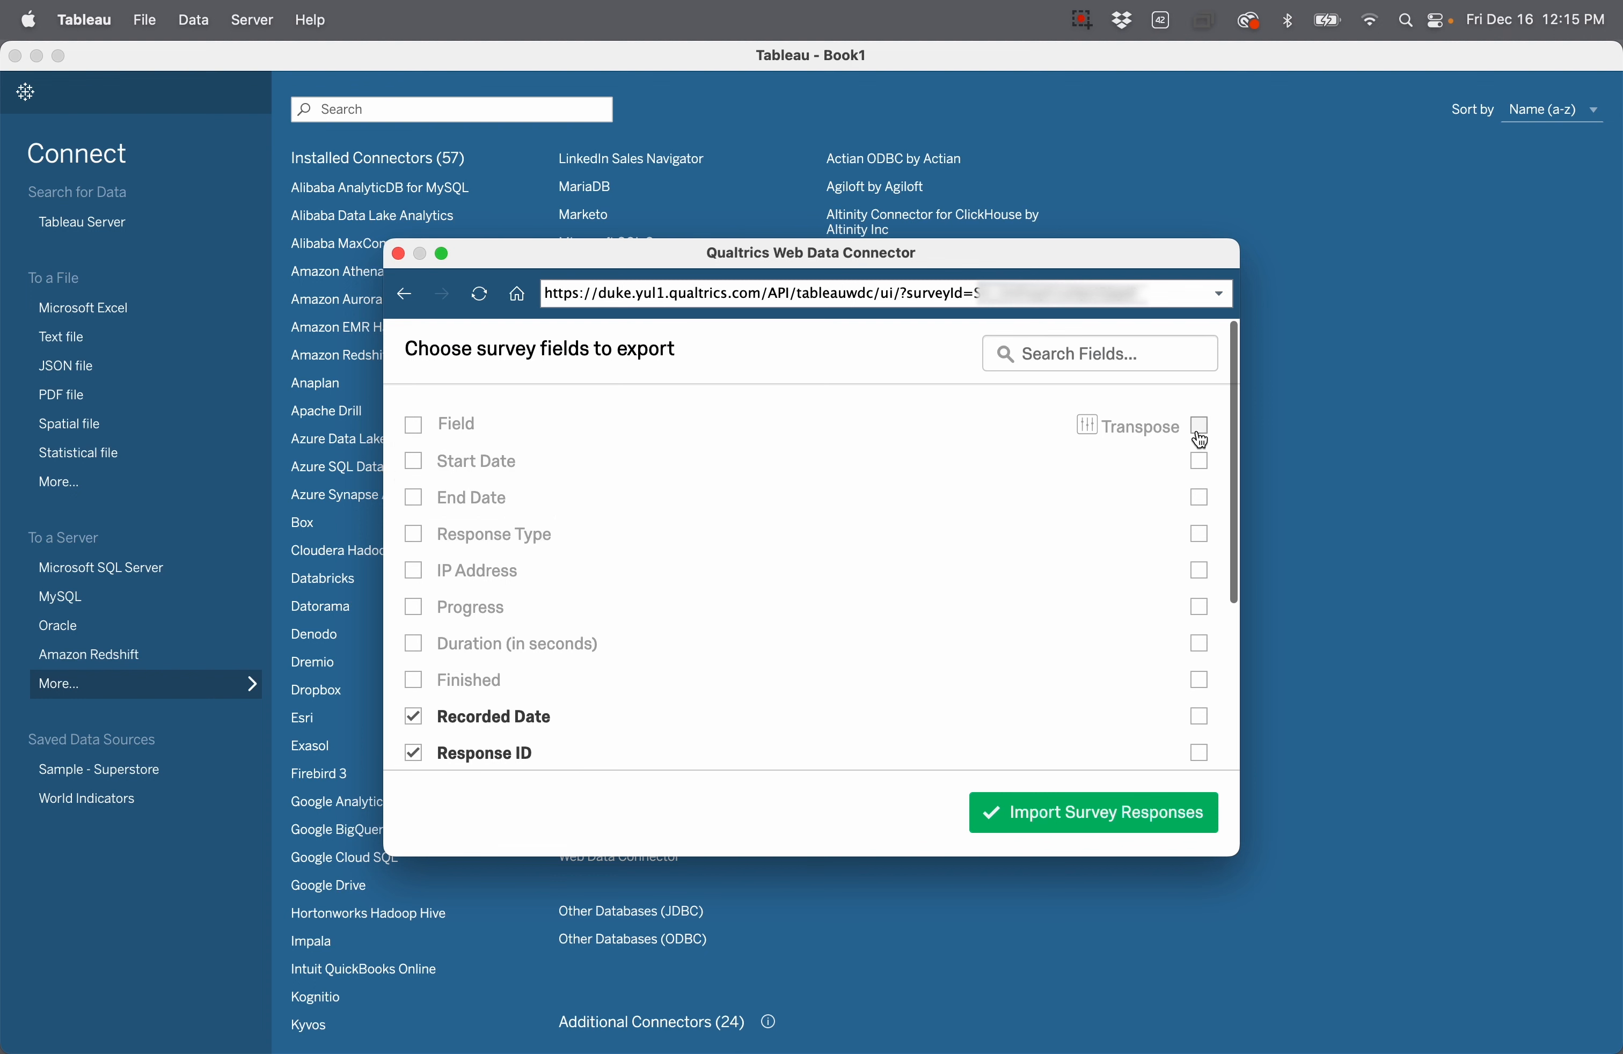
pyautogui.scroll(-10, 1093, 514)
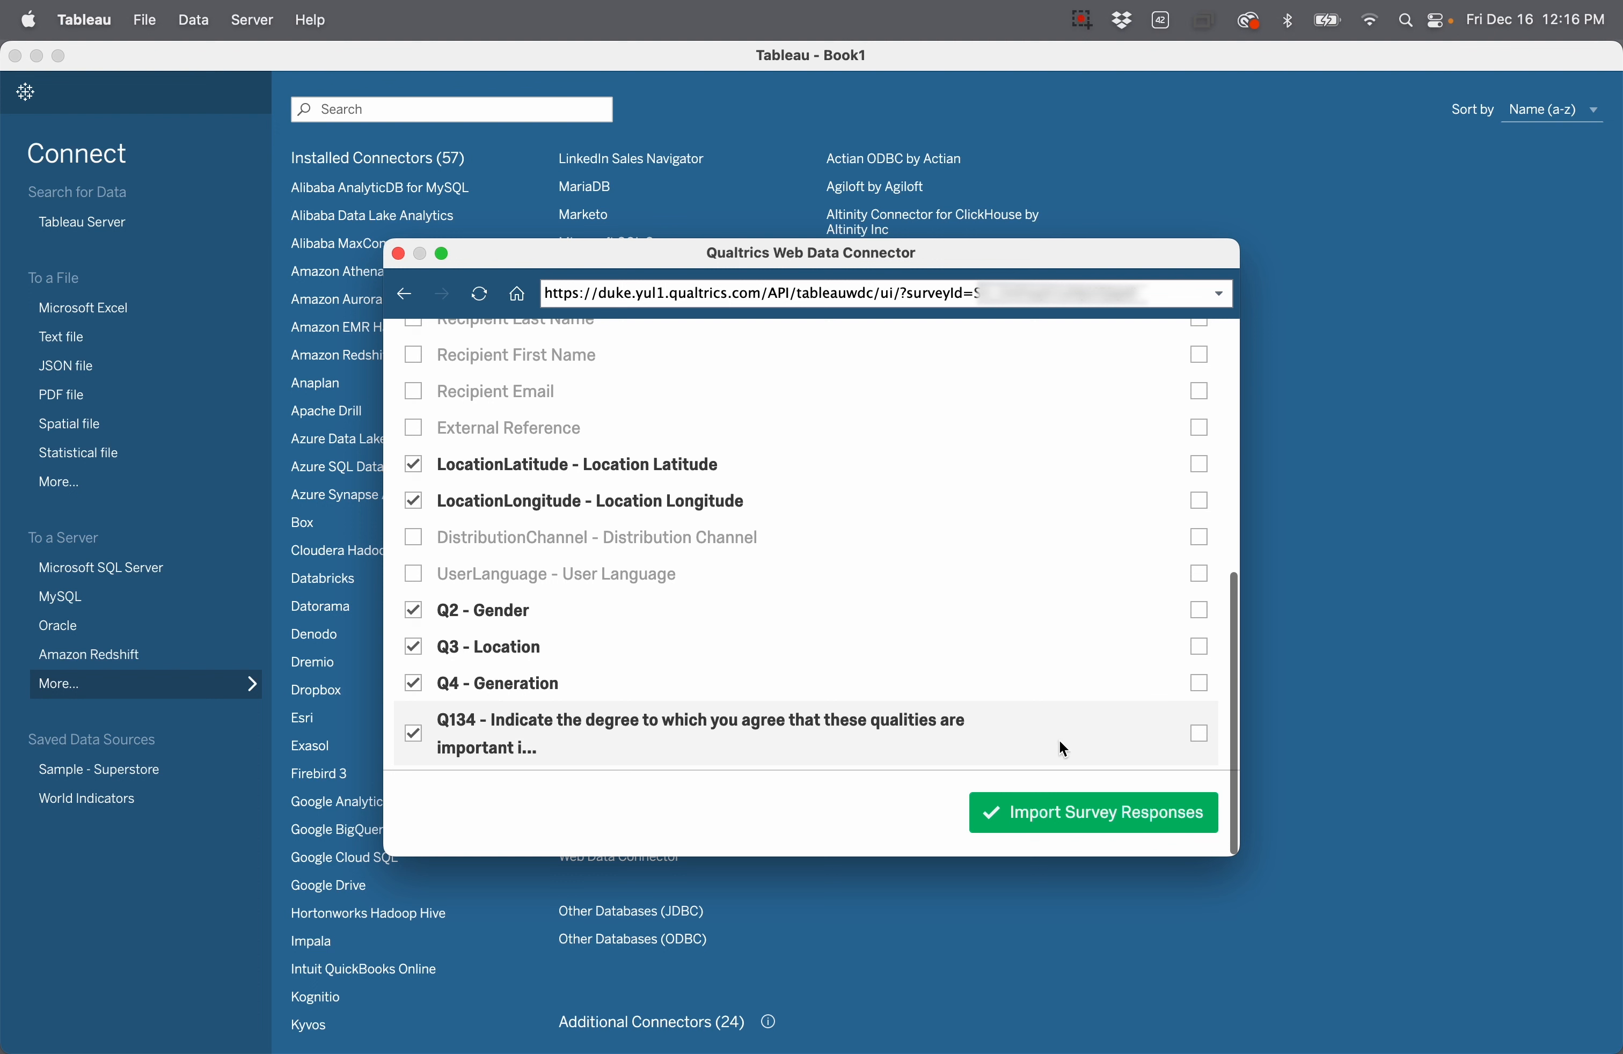
pyautogui.click(1200, 734)
pyautogui.click(1072, 816)
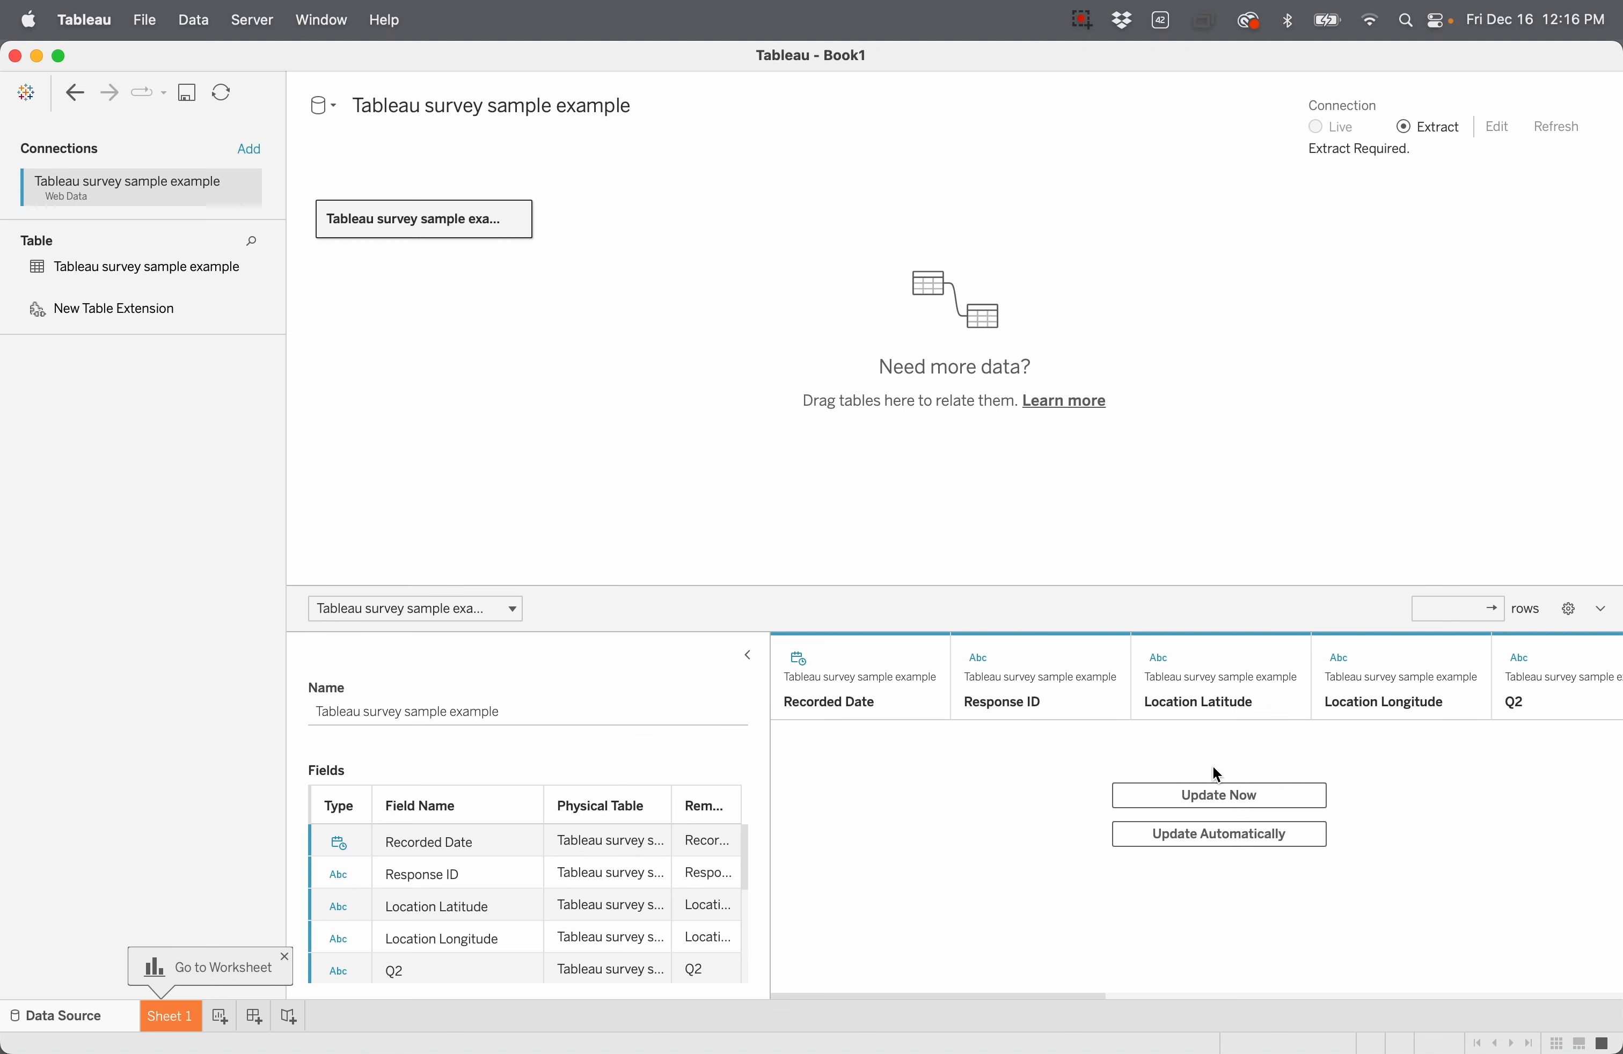
# Step: Load the imported table's data preview and examine its columns, including the question IDs, descriptions, and numeric and textual answers
pyautogui.click(1218, 793)
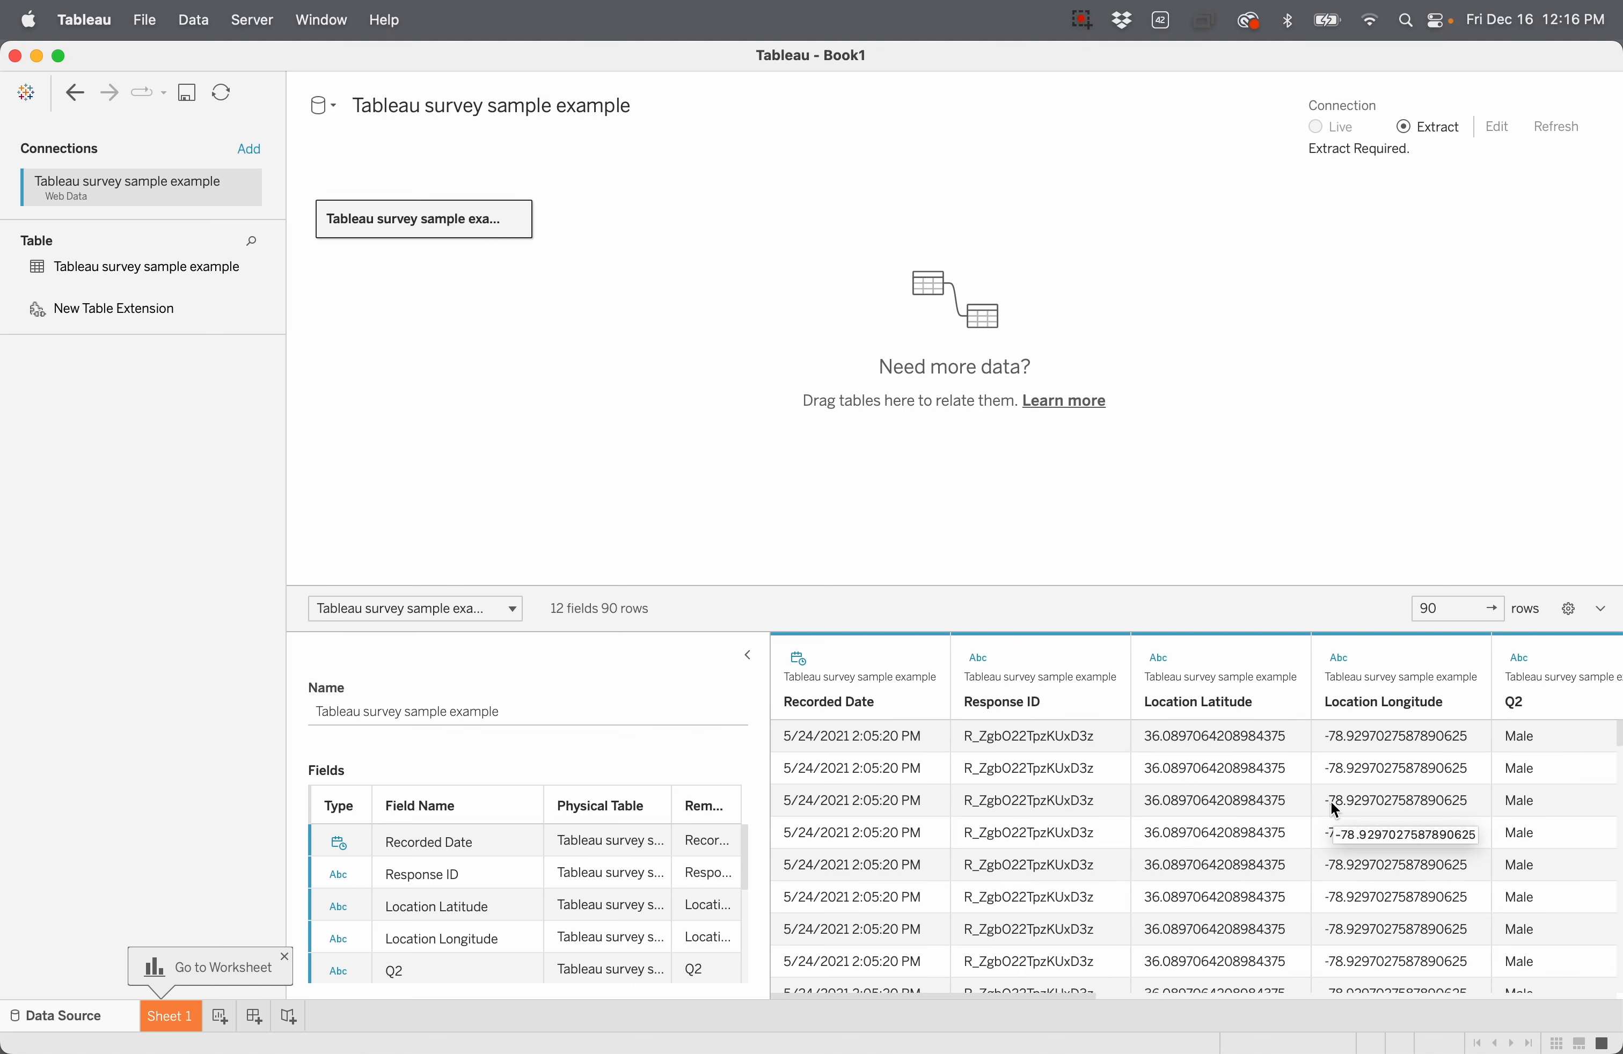
pyautogui.hscroll(10, 1335, 810)
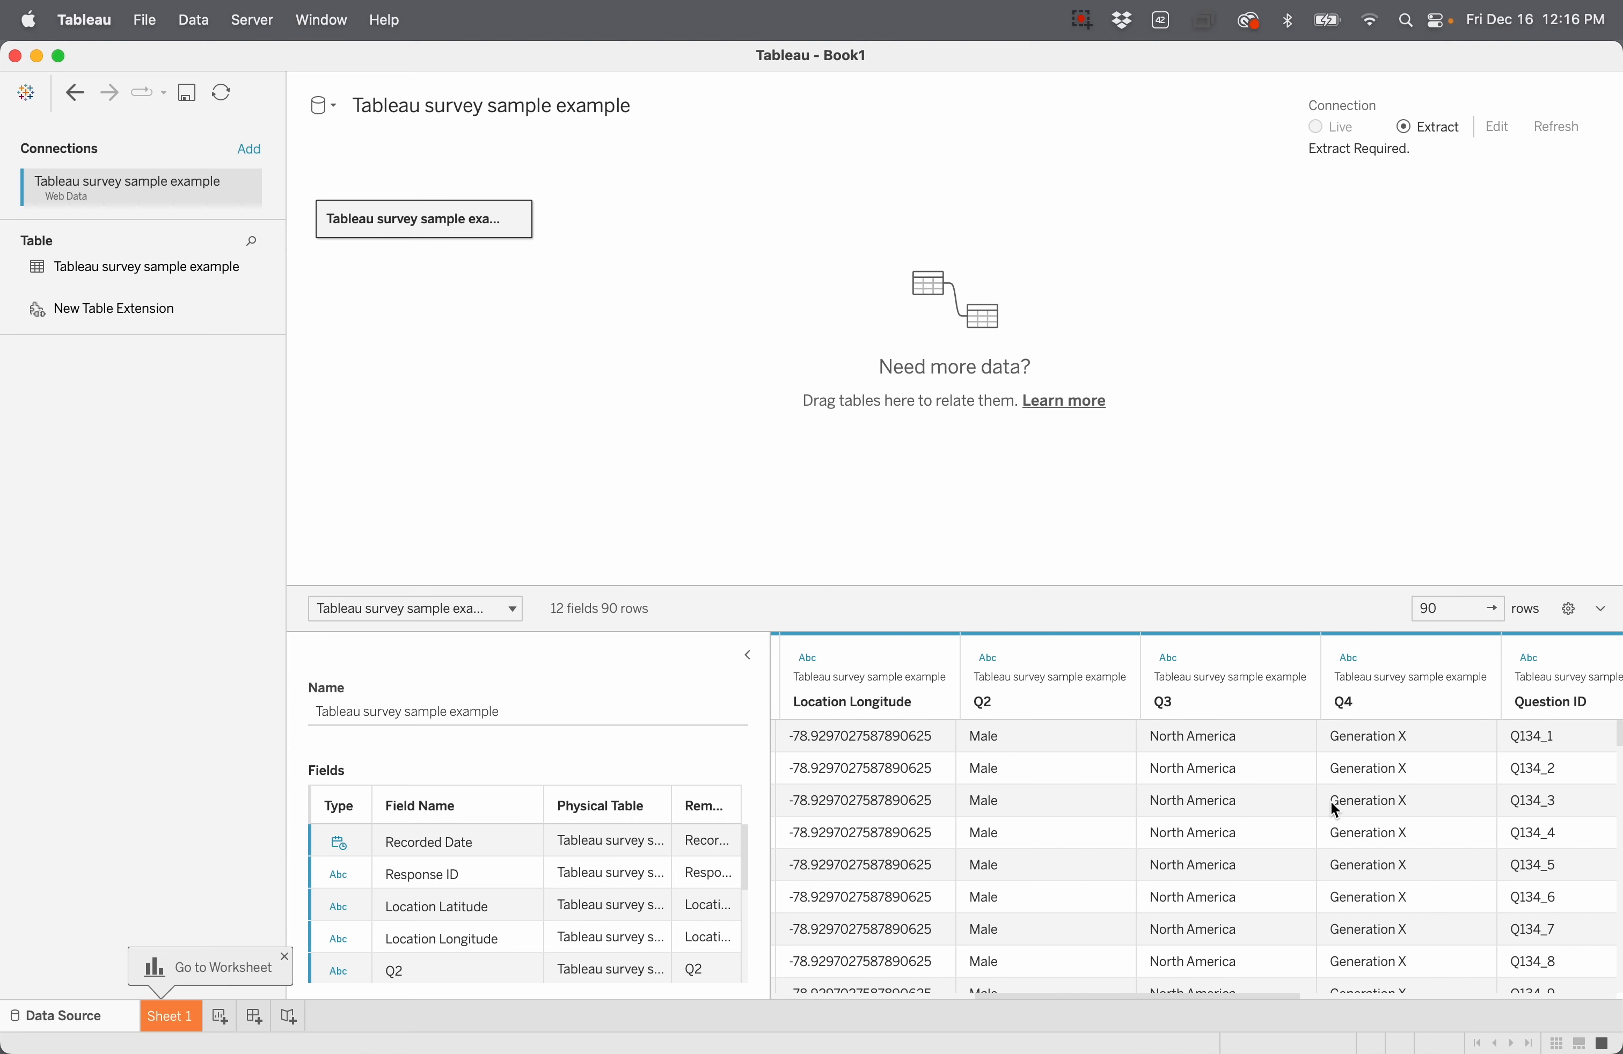
pyautogui.hscroll(10, 1335, 810)
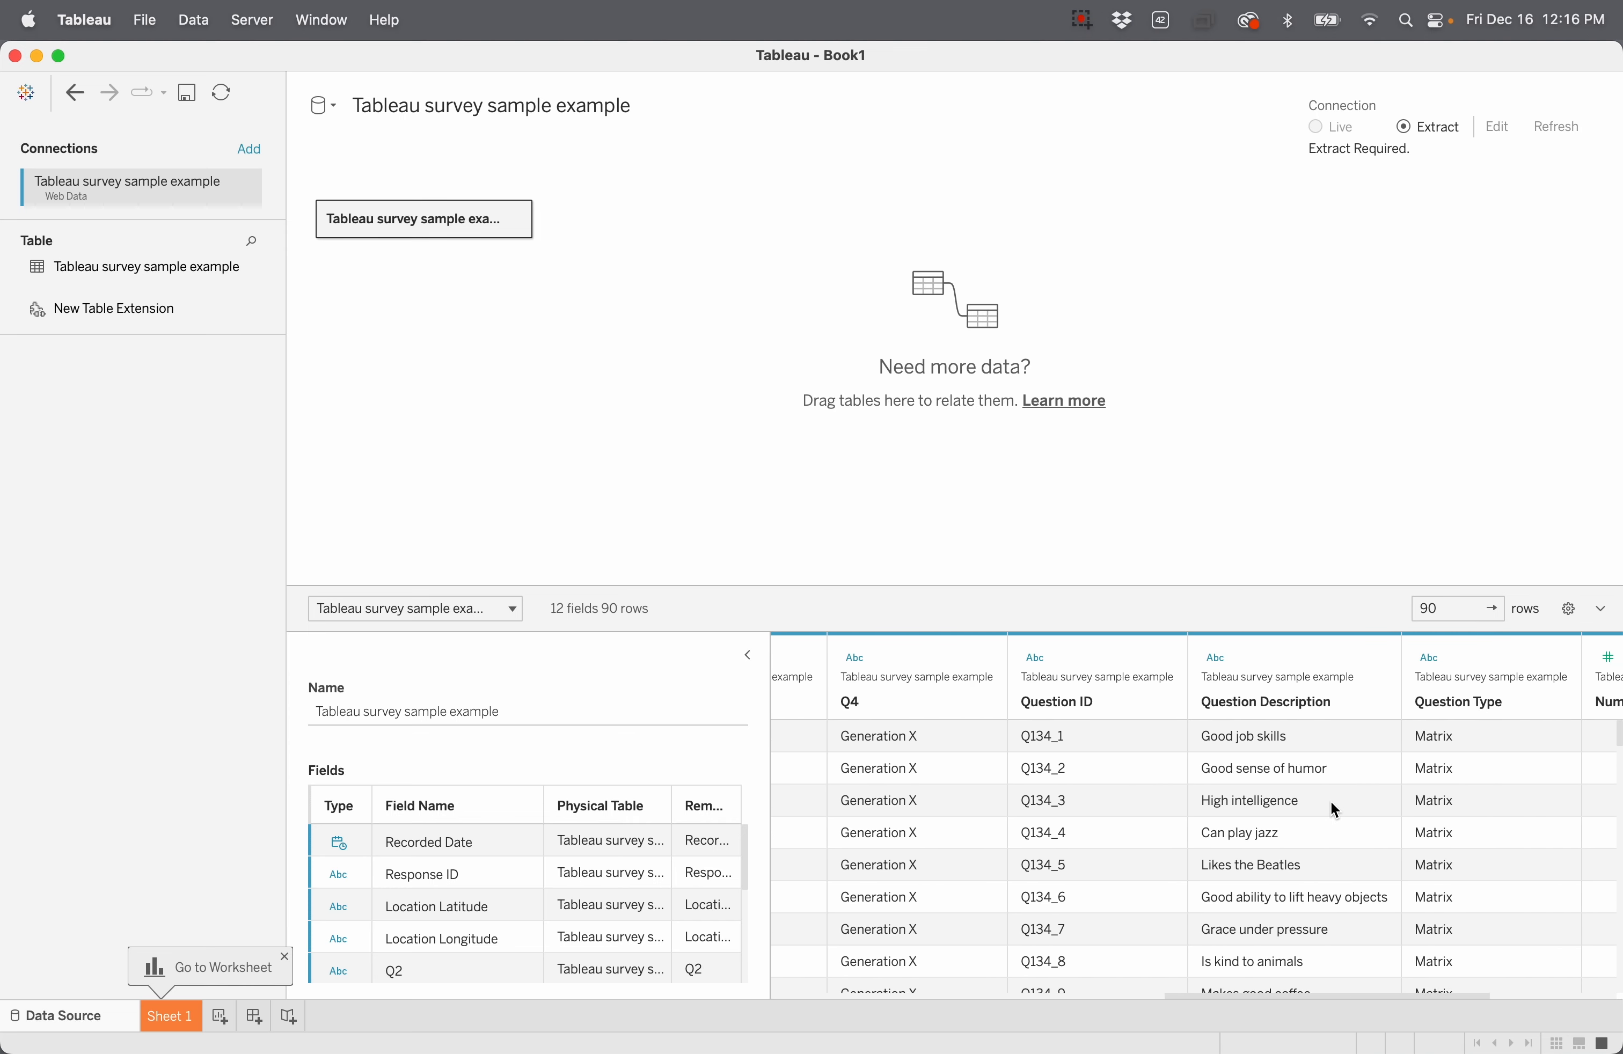
pyautogui.hscroll(-10, 1335, 810)
pyautogui.hscroll(3, 1369, 790)
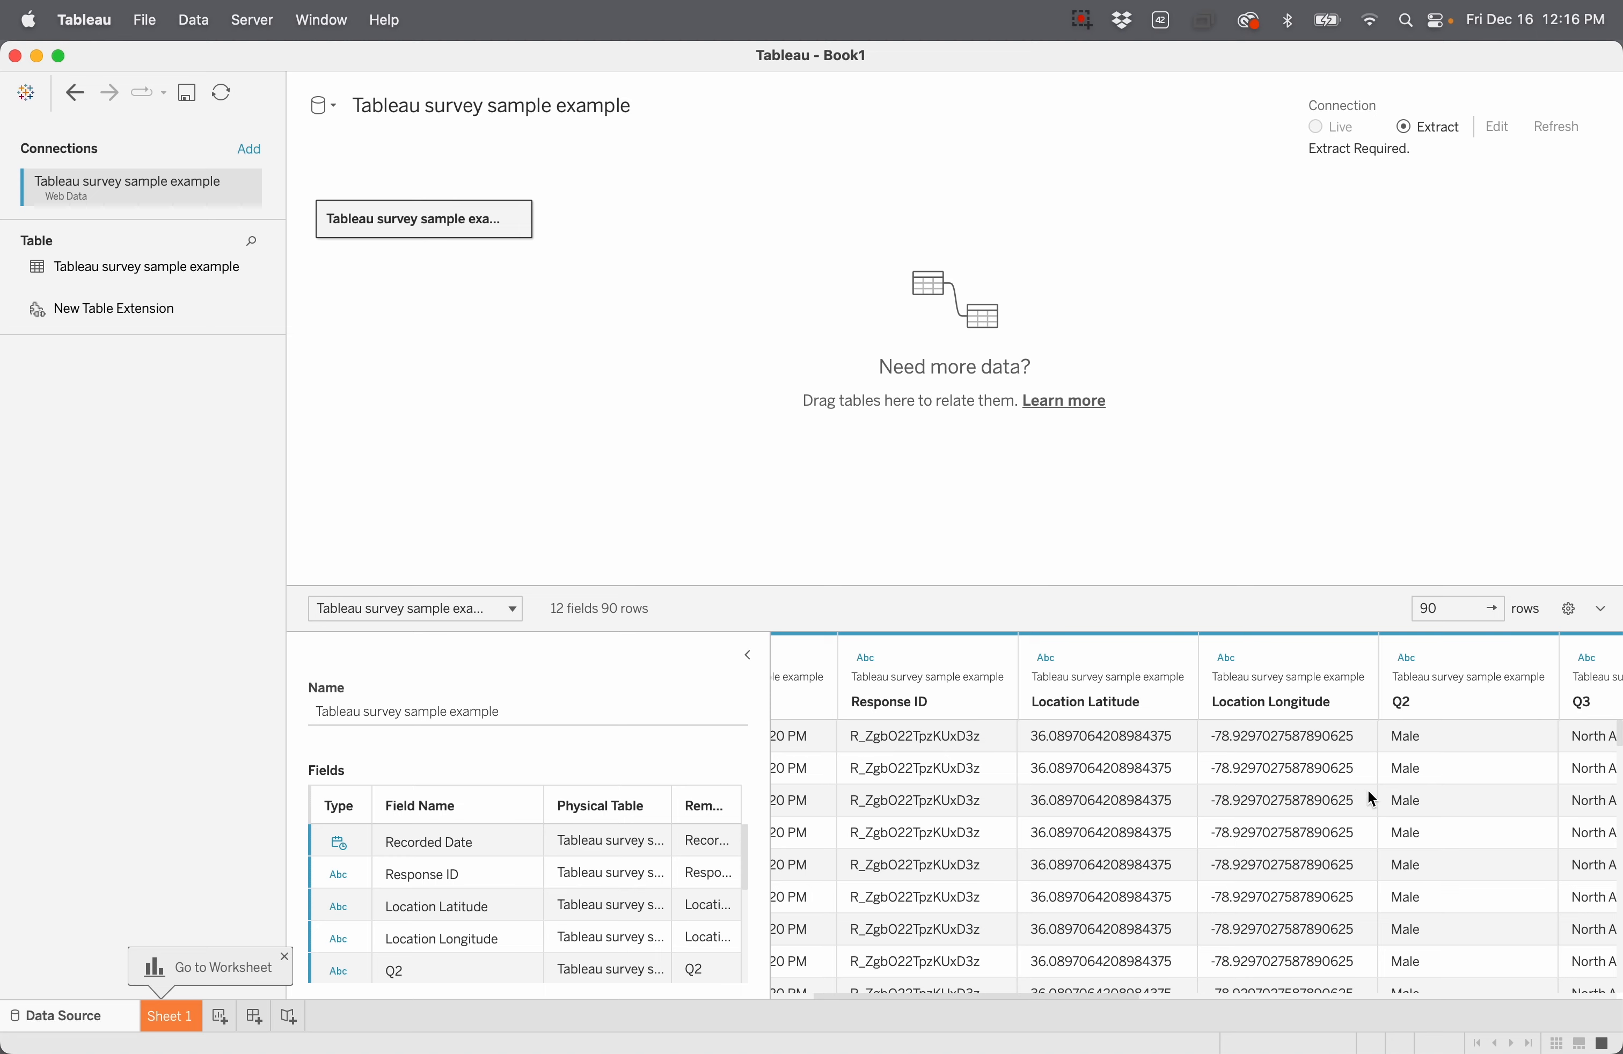
pyautogui.hscroll(5, 1360, 792)
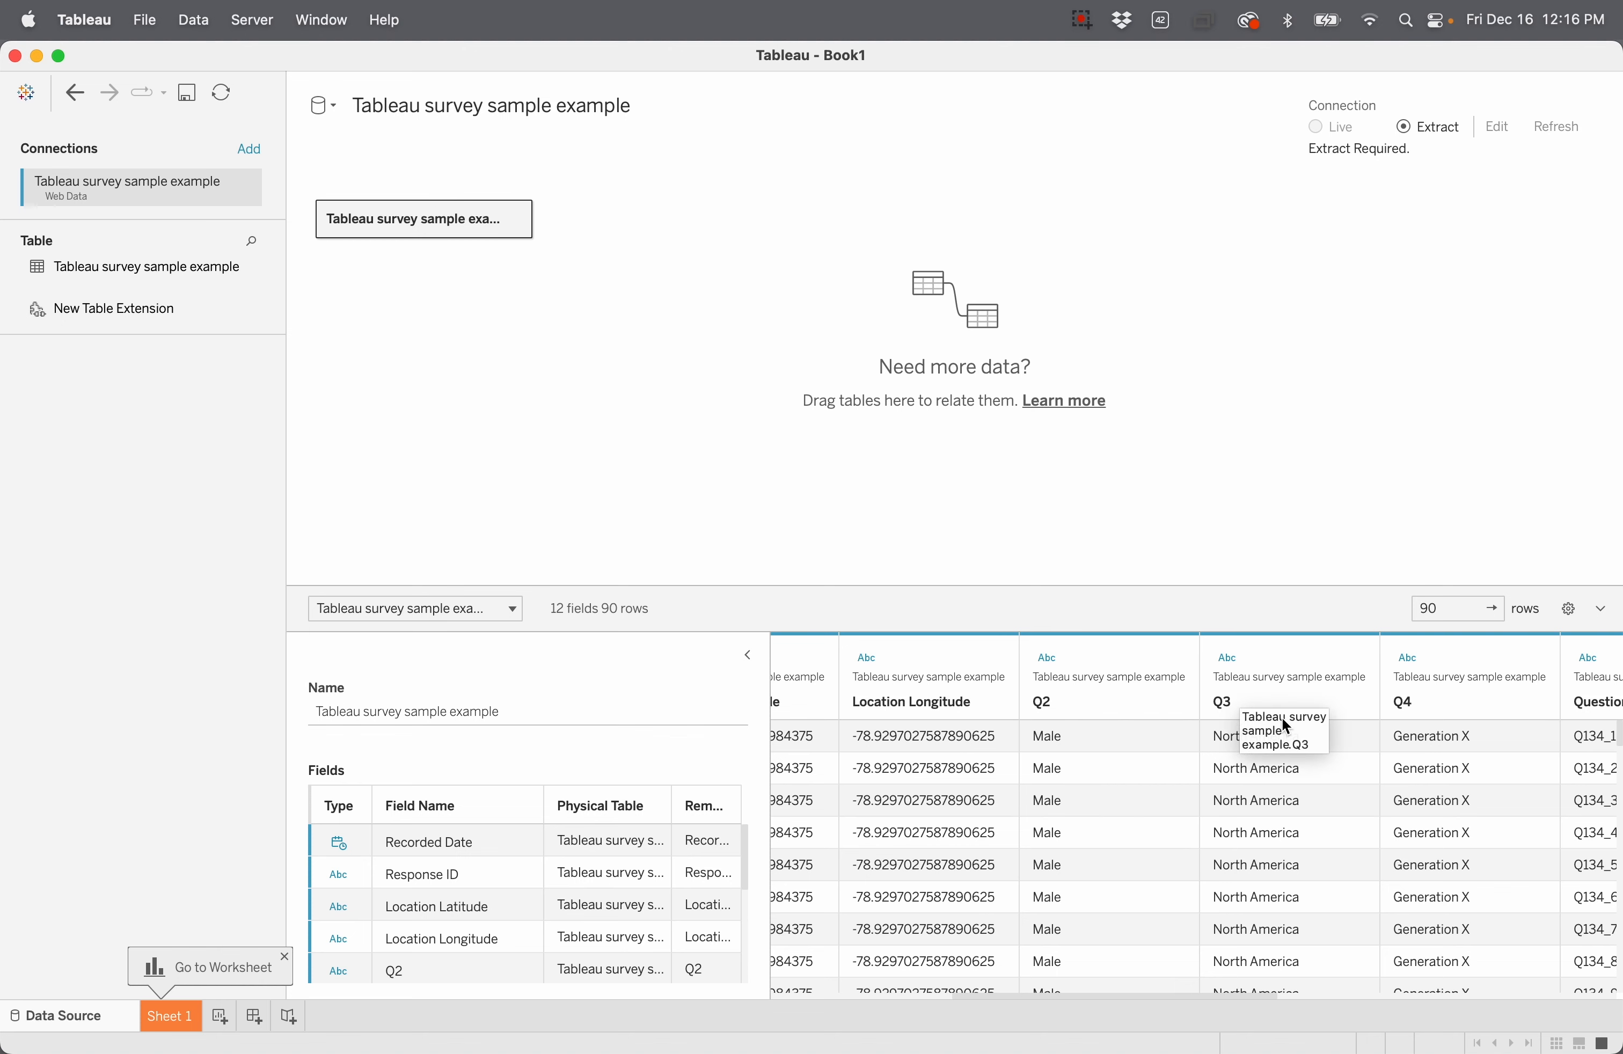
pyautogui.hscroll(10, 1371, 845)
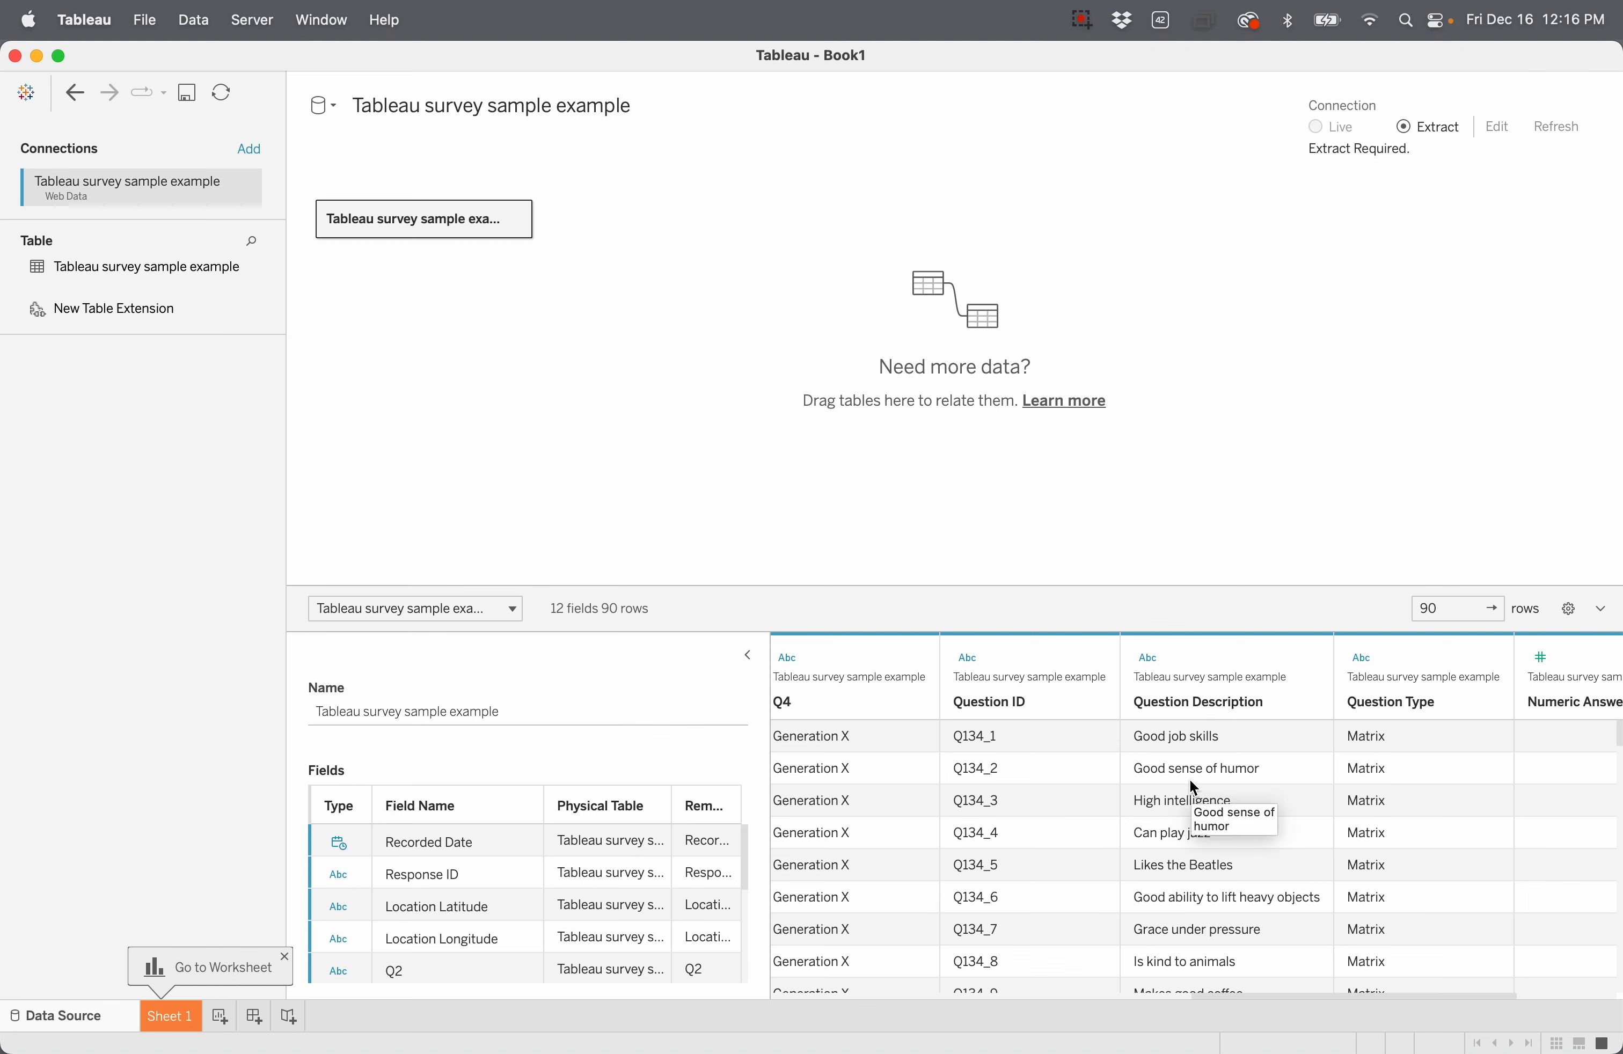
pyautogui.hscroll(4, 1190, 778)
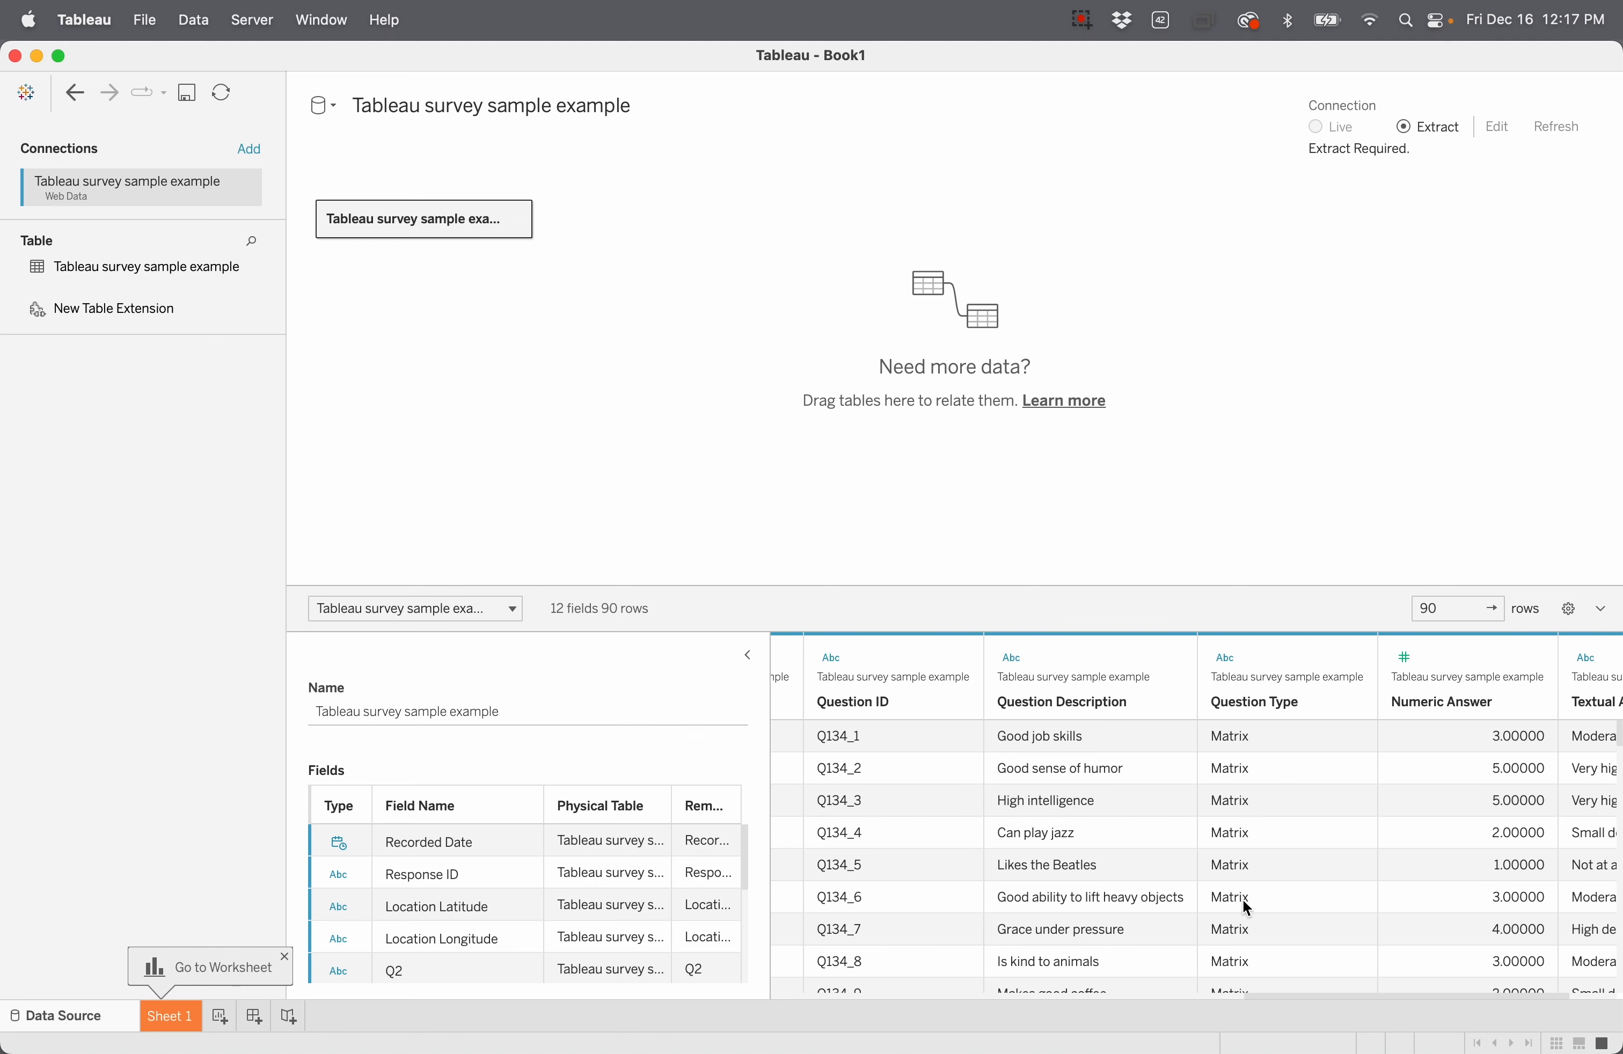
pyautogui.scroll(-5, 1243, 900)
pyautogui.scroll(-3, 1243, 900)
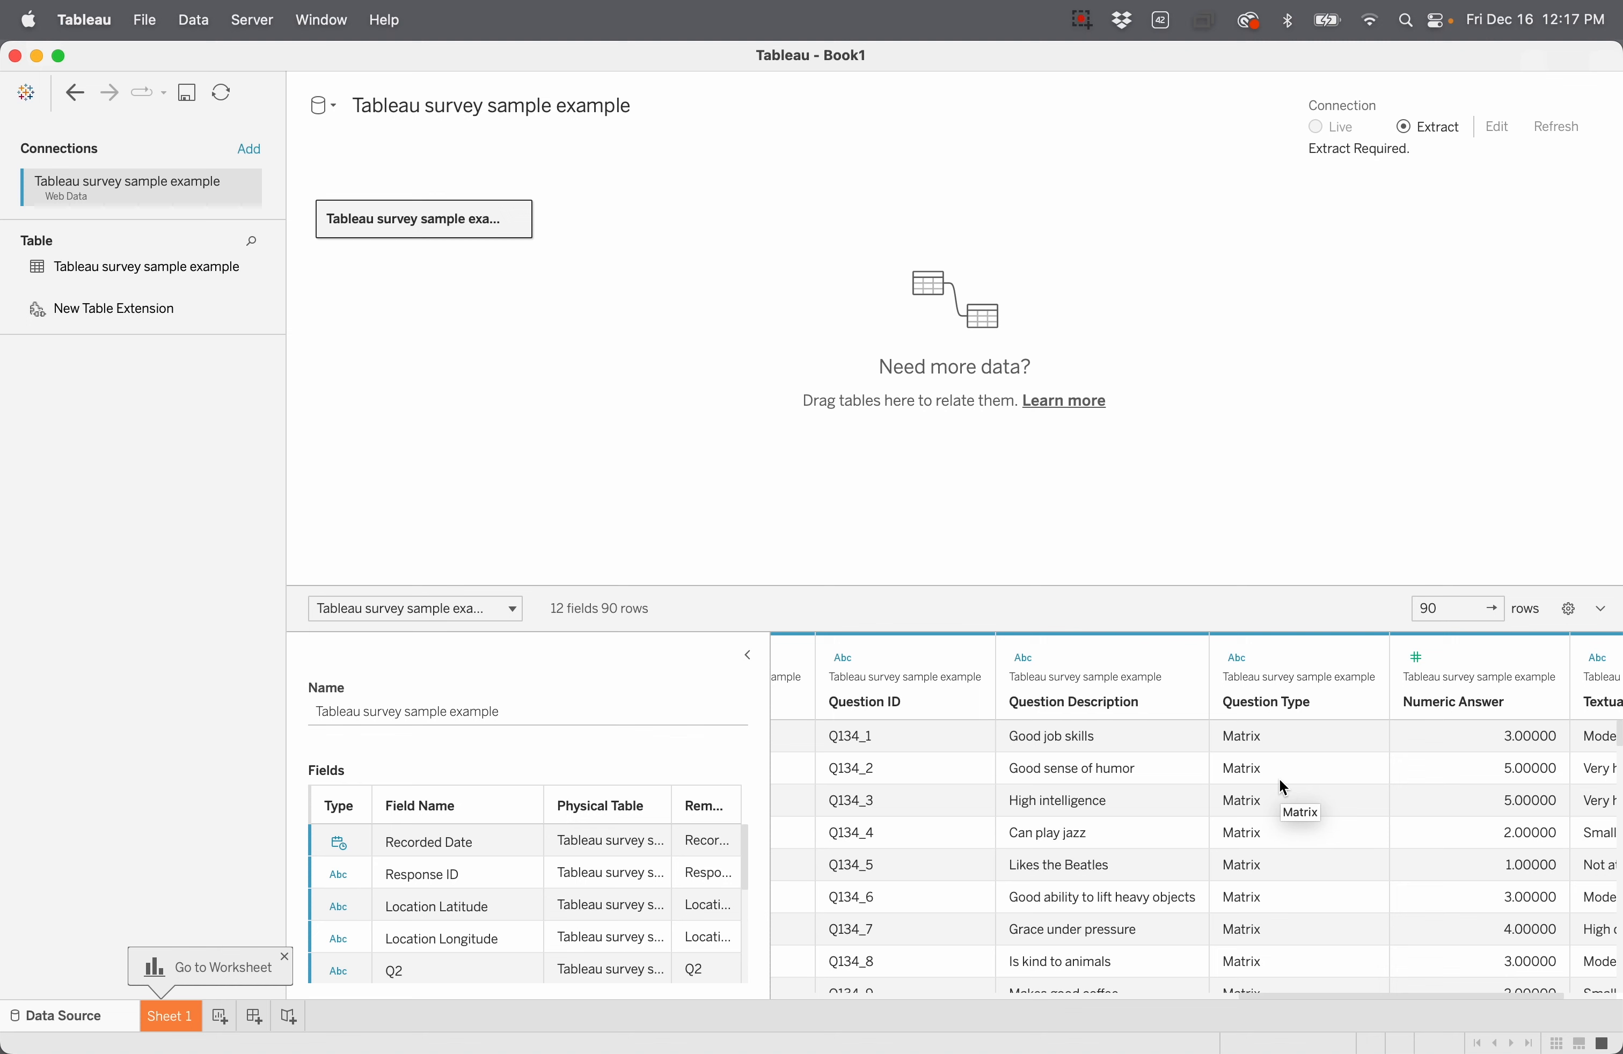
pyautogui.hscroll(4, 1280, 781)
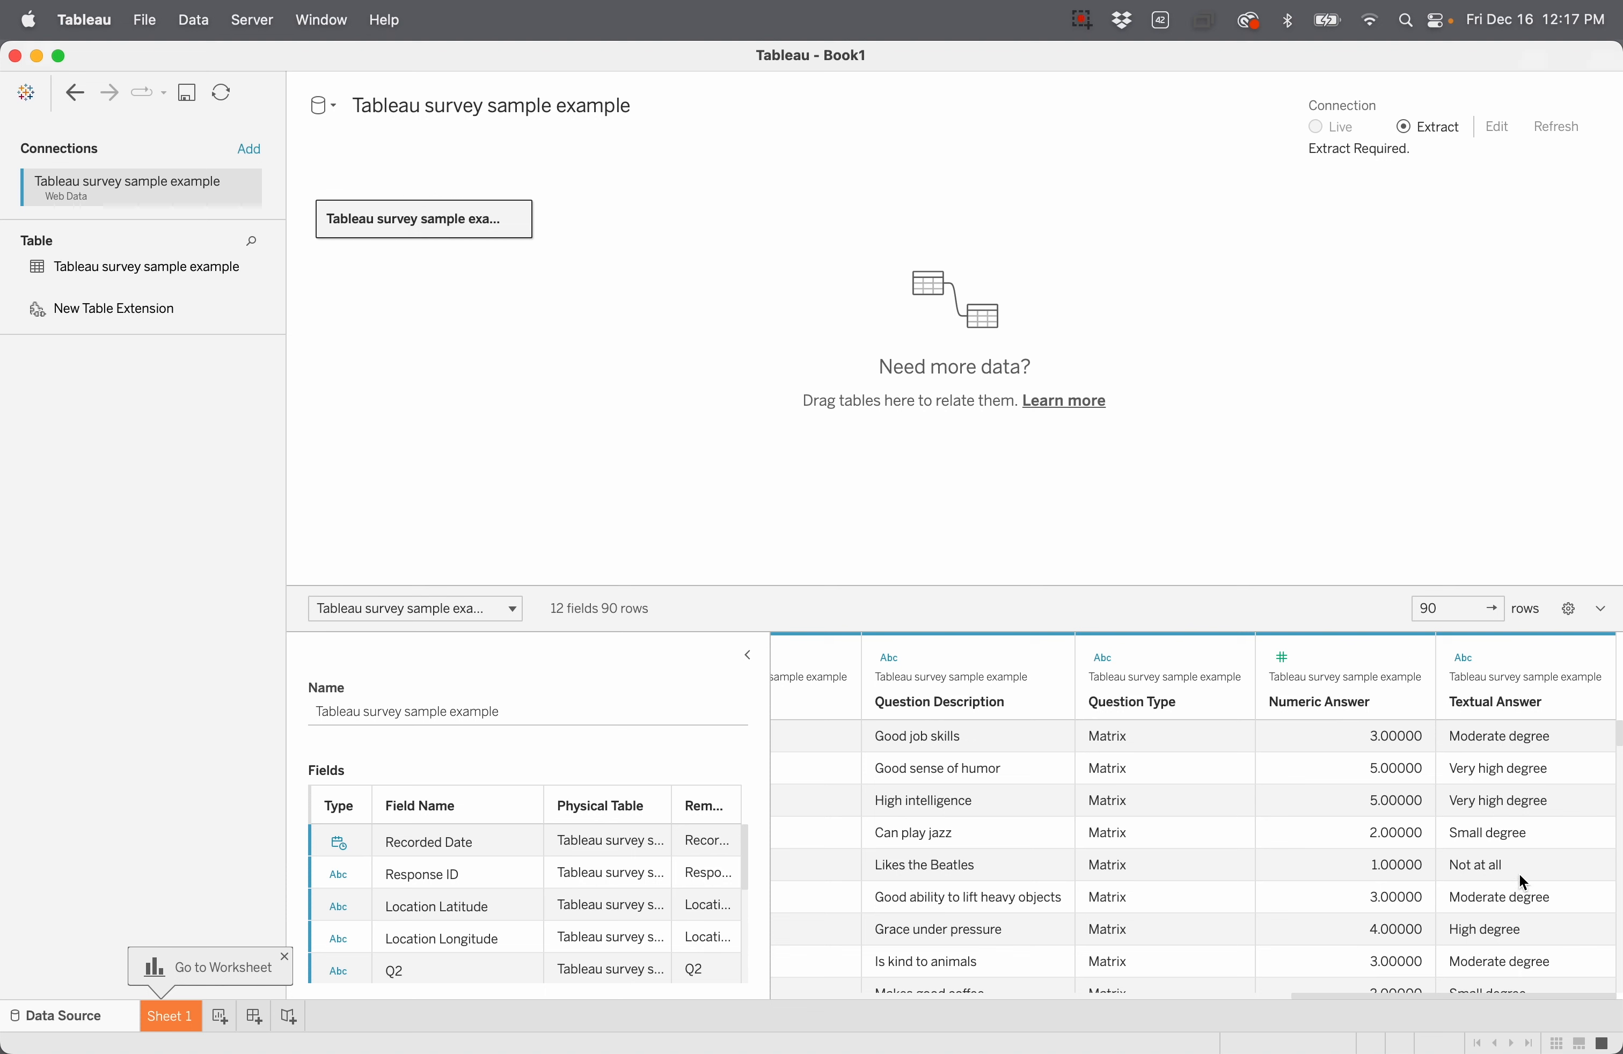
pyautogui.hscroll(-15, 1201, 808)
pyautogui.hscroll(-3, 1204, 815)
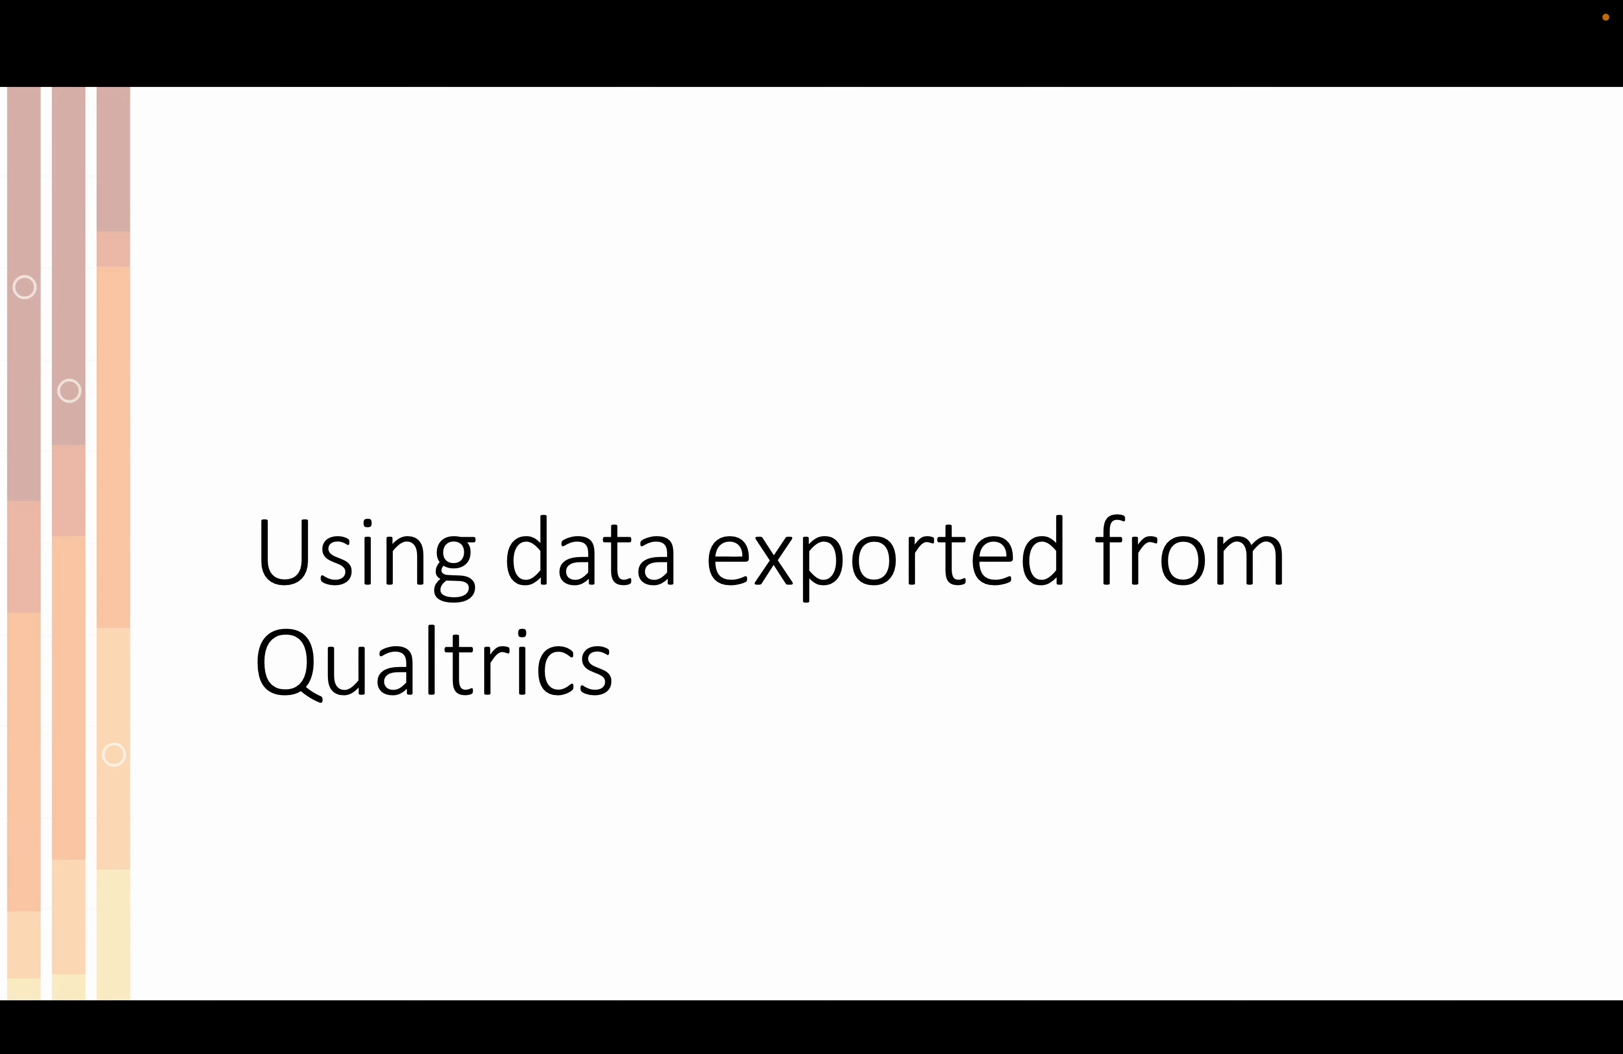
pyautogui.press('Right')
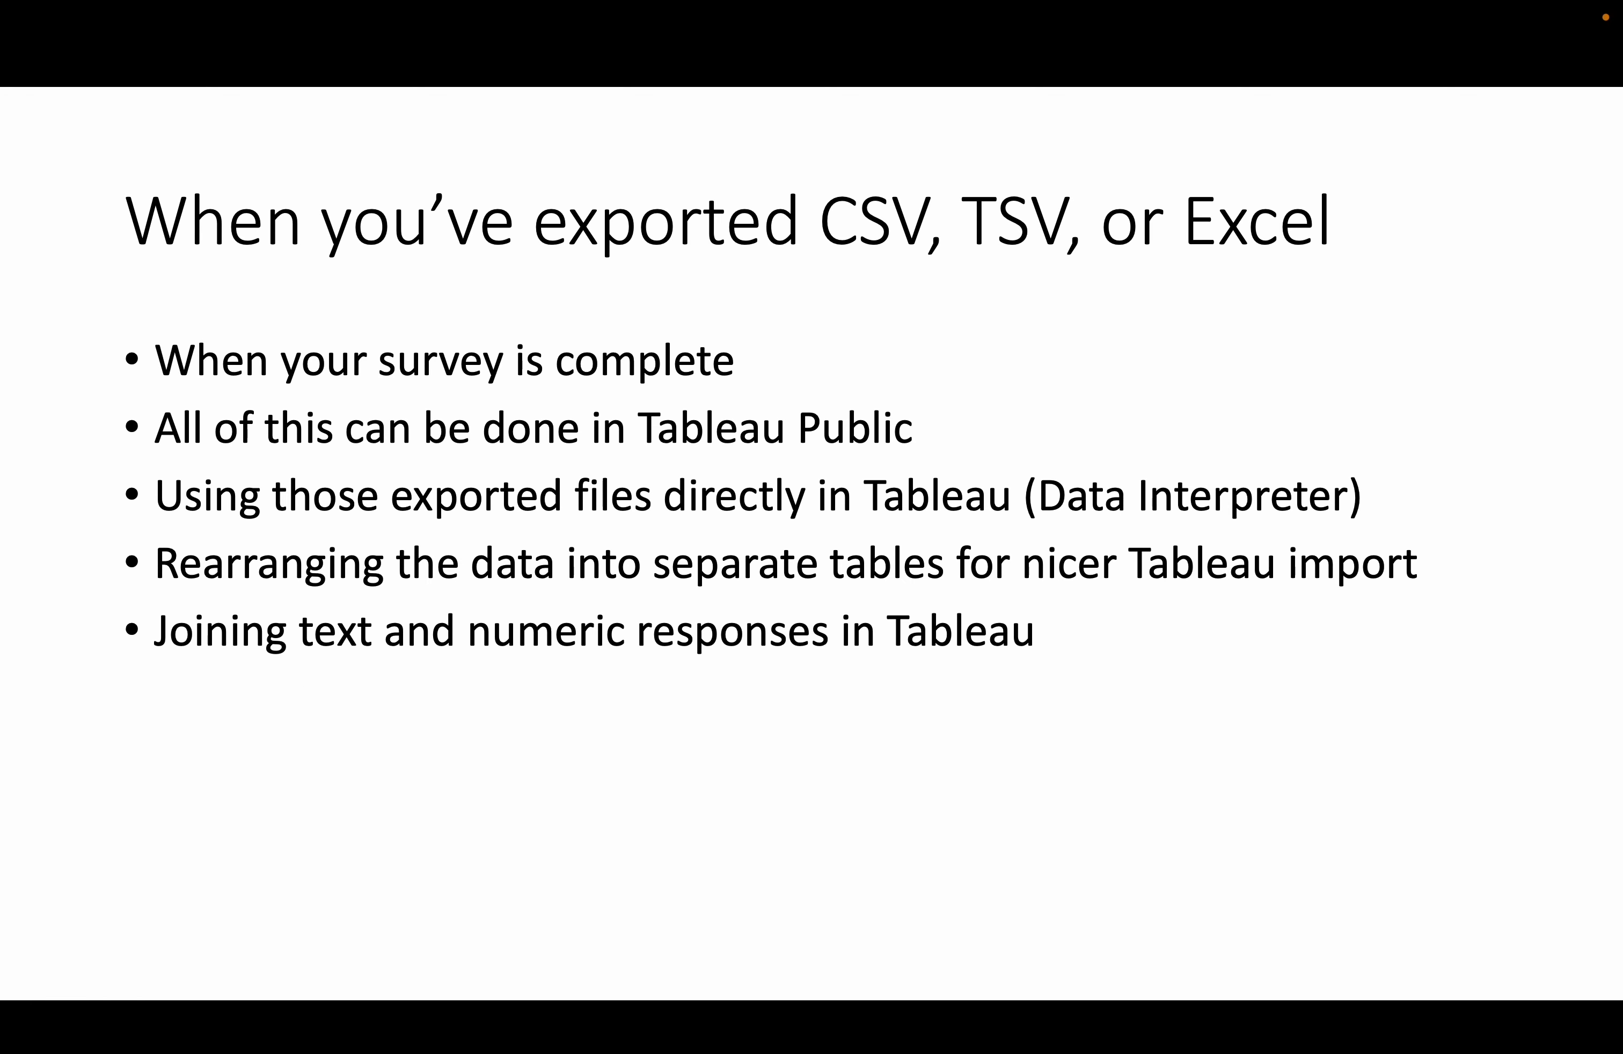
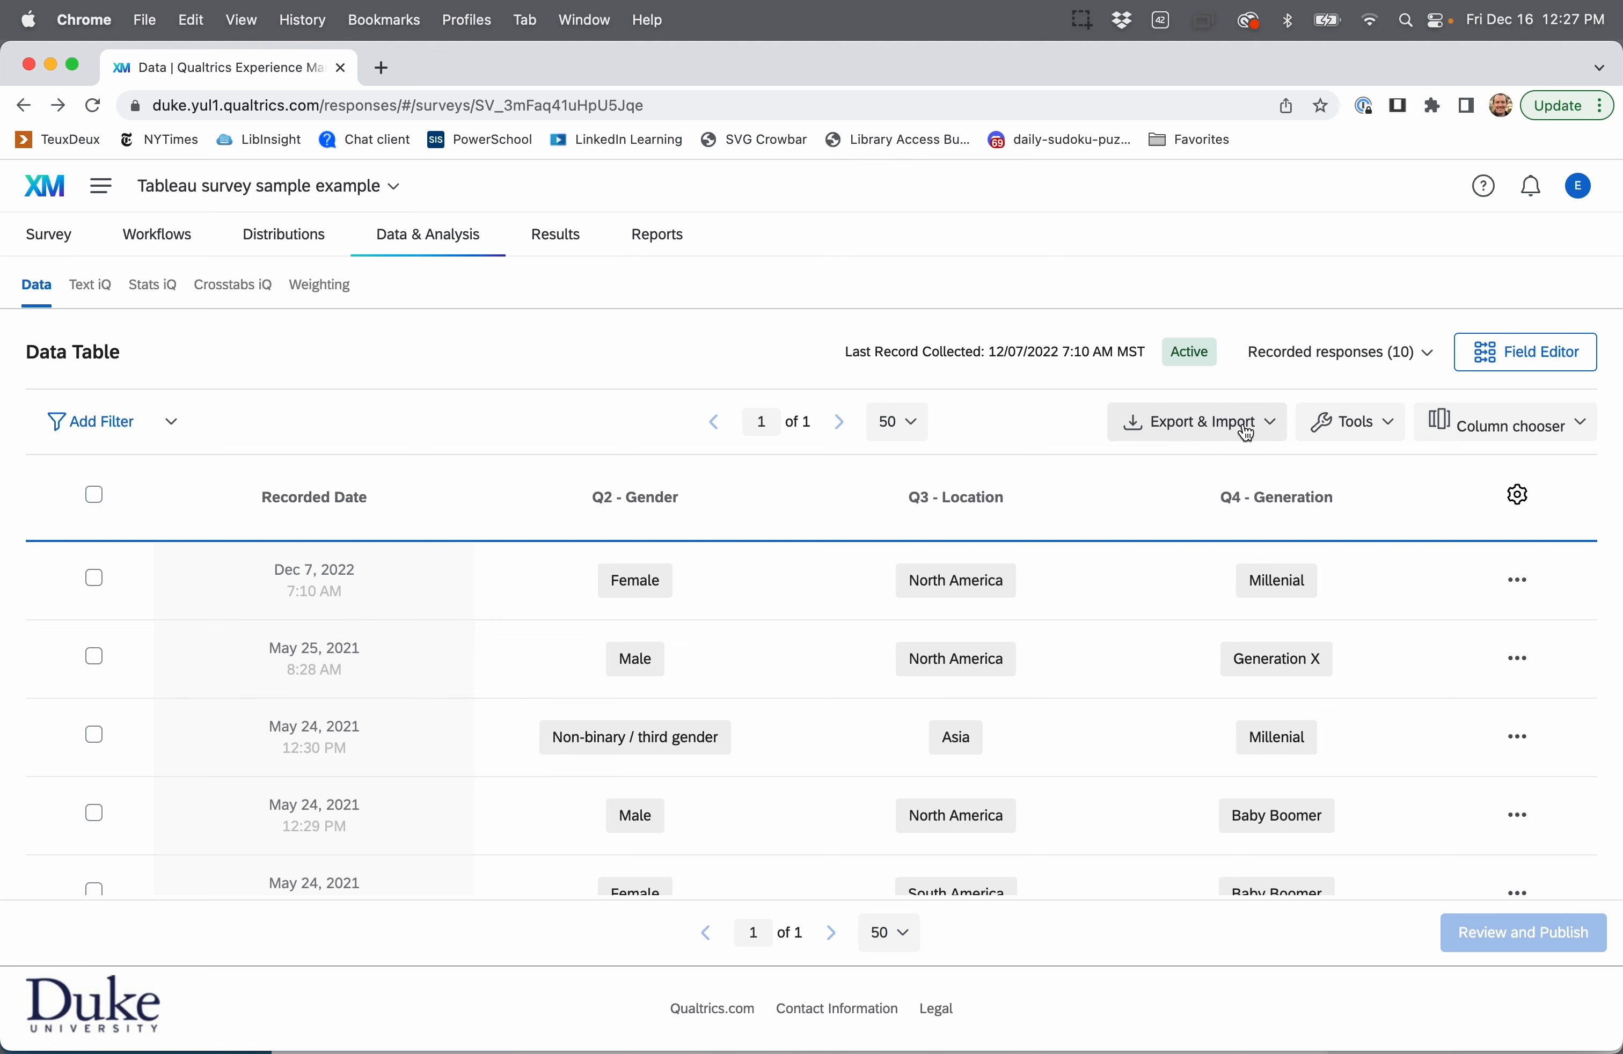
# Step: Compare the CSV, TSV and Excel export formats and download the survey responses as TSV with all fields and choice text
pyautogui.click(1247, 433)
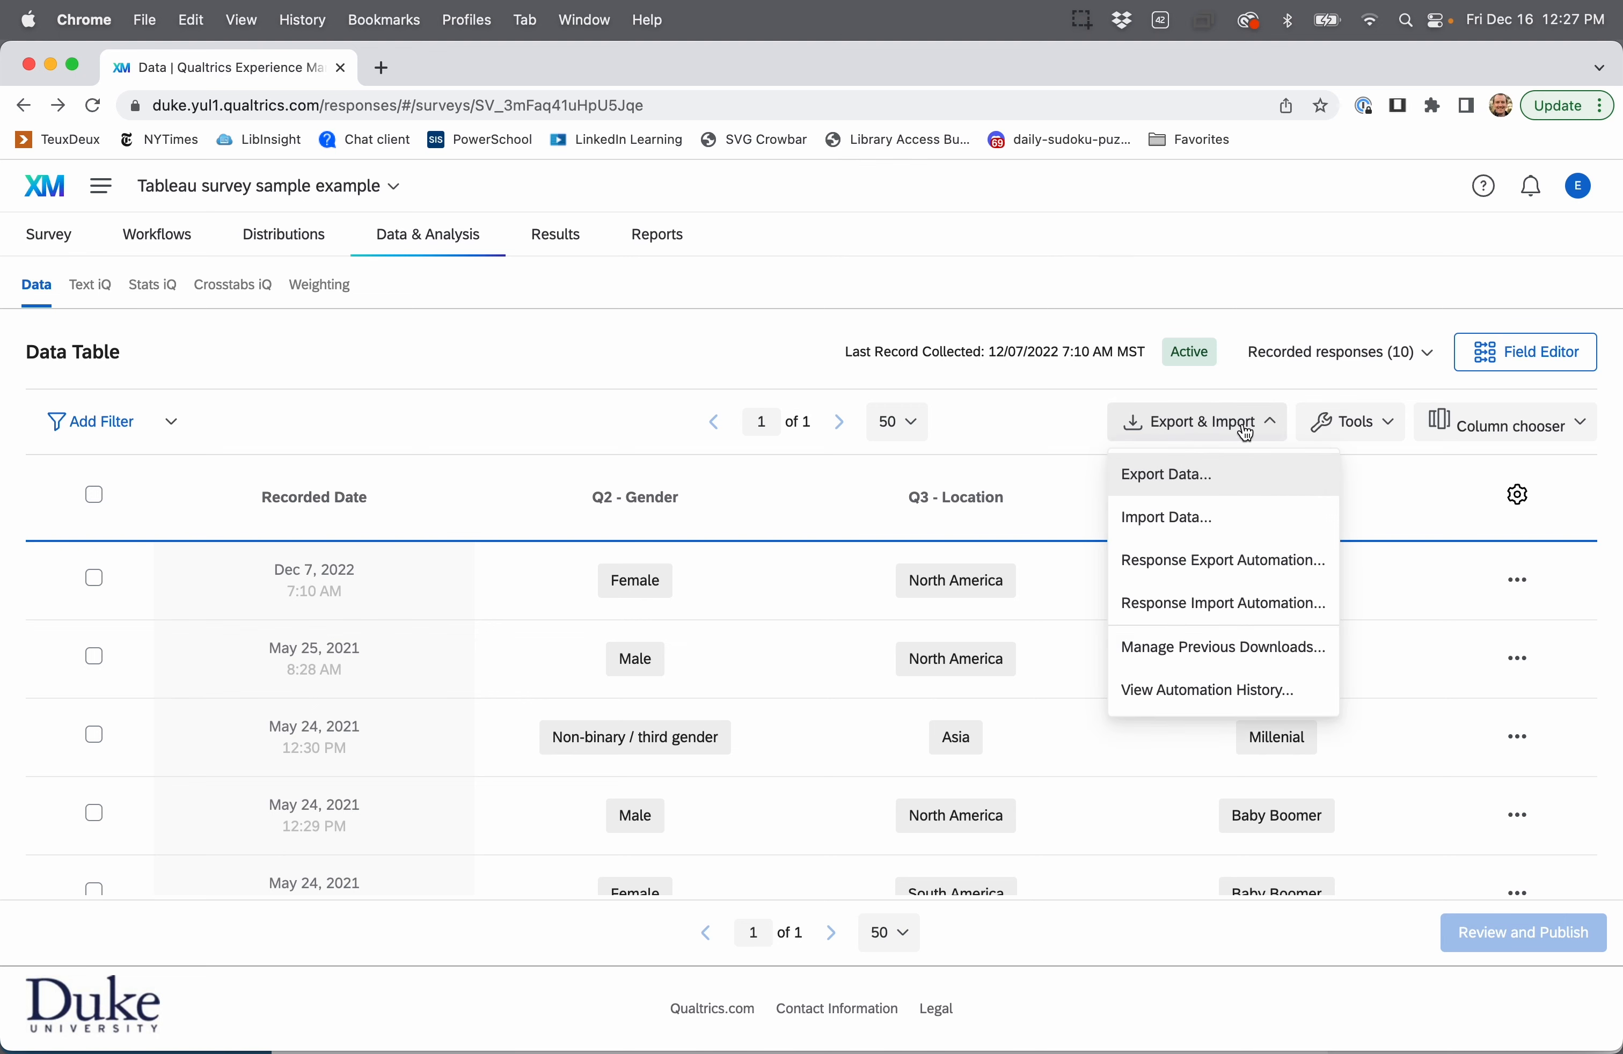
pyautogui.click(1172, 483)
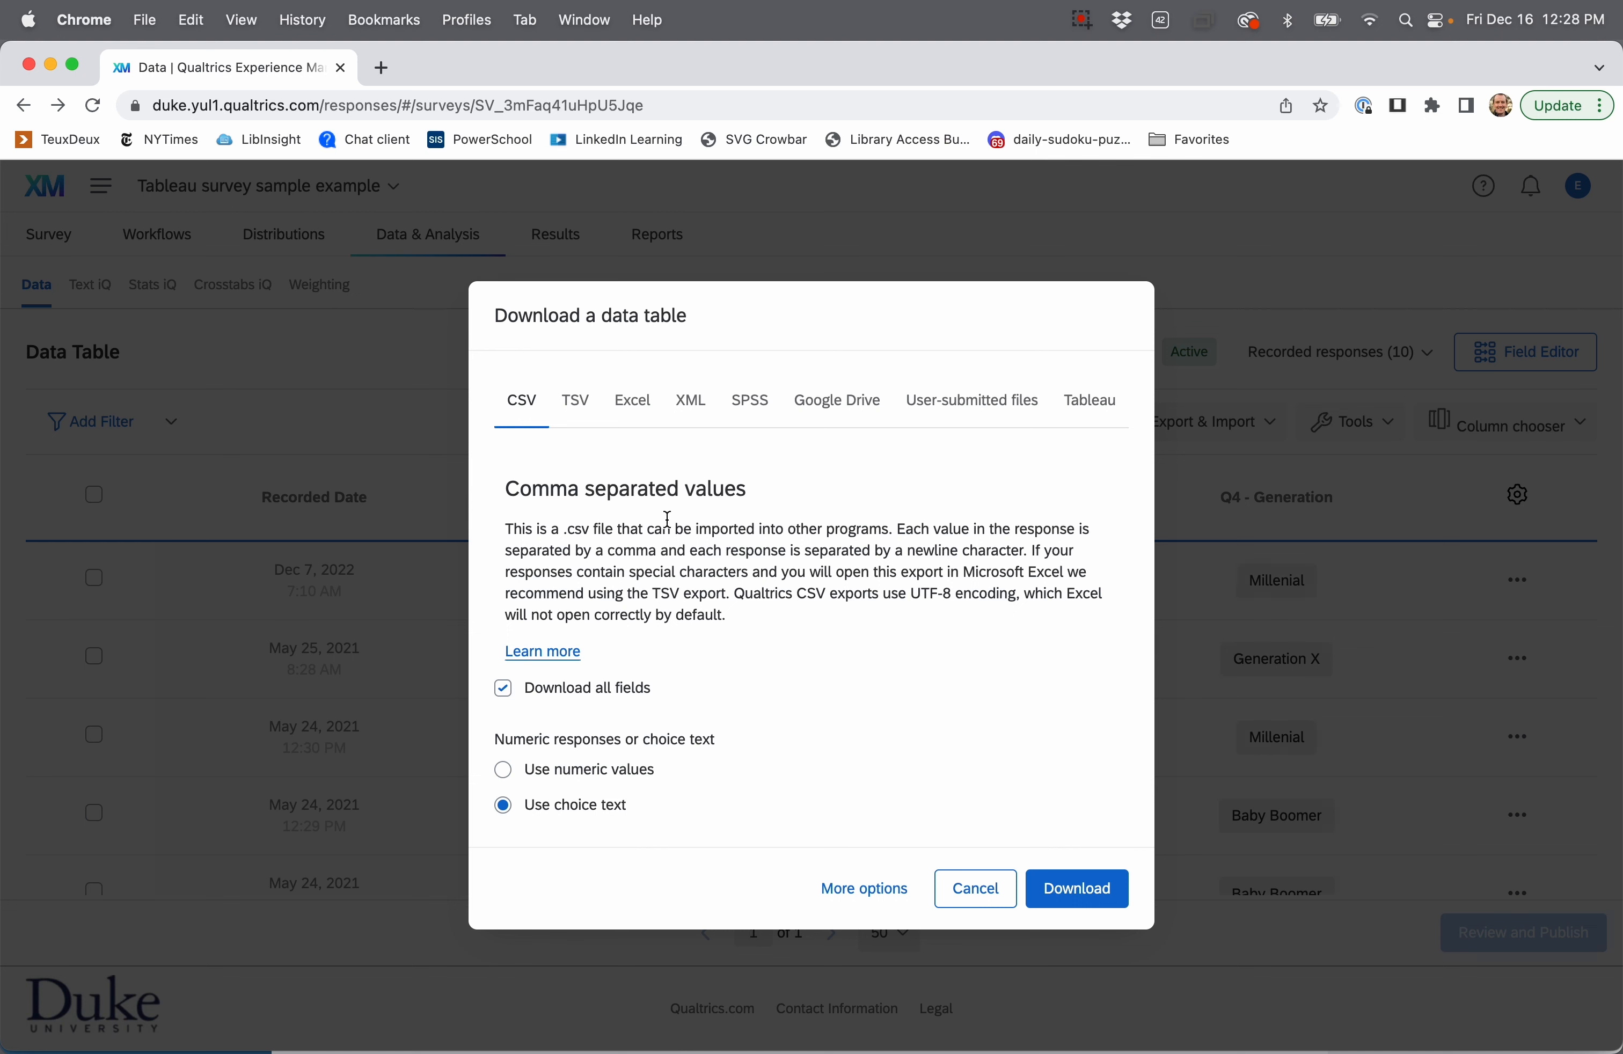
pyautogui.click(579, 398)
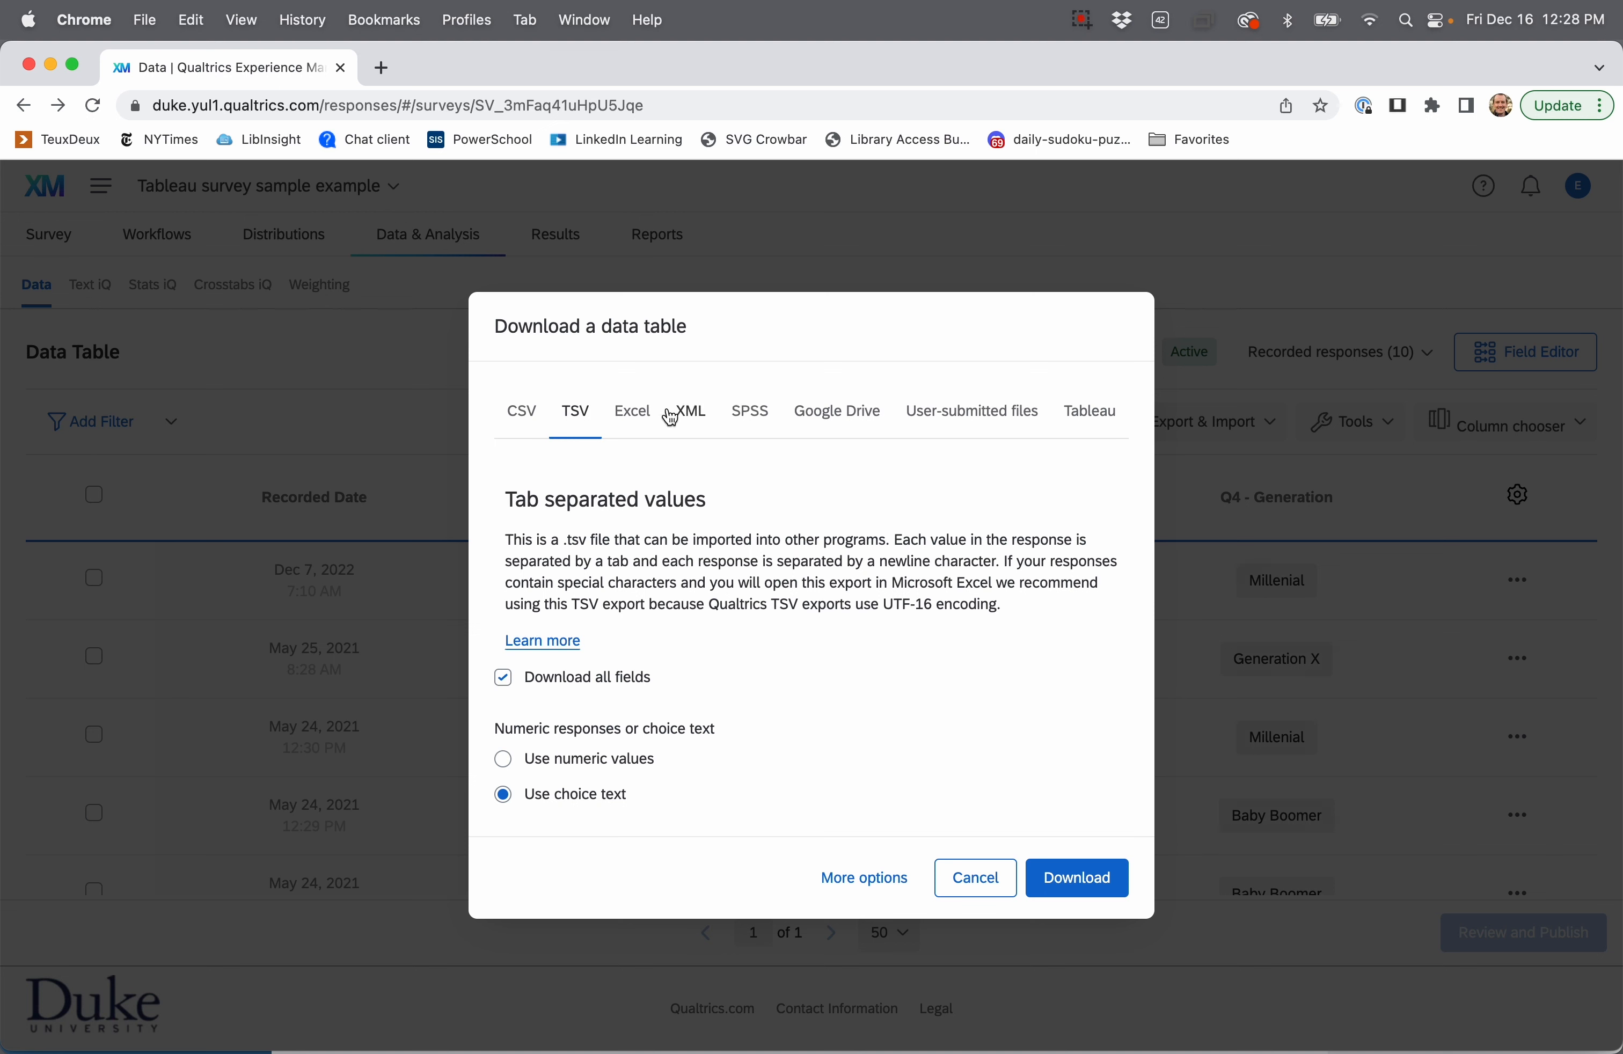
pyautogui.click(633, 414)
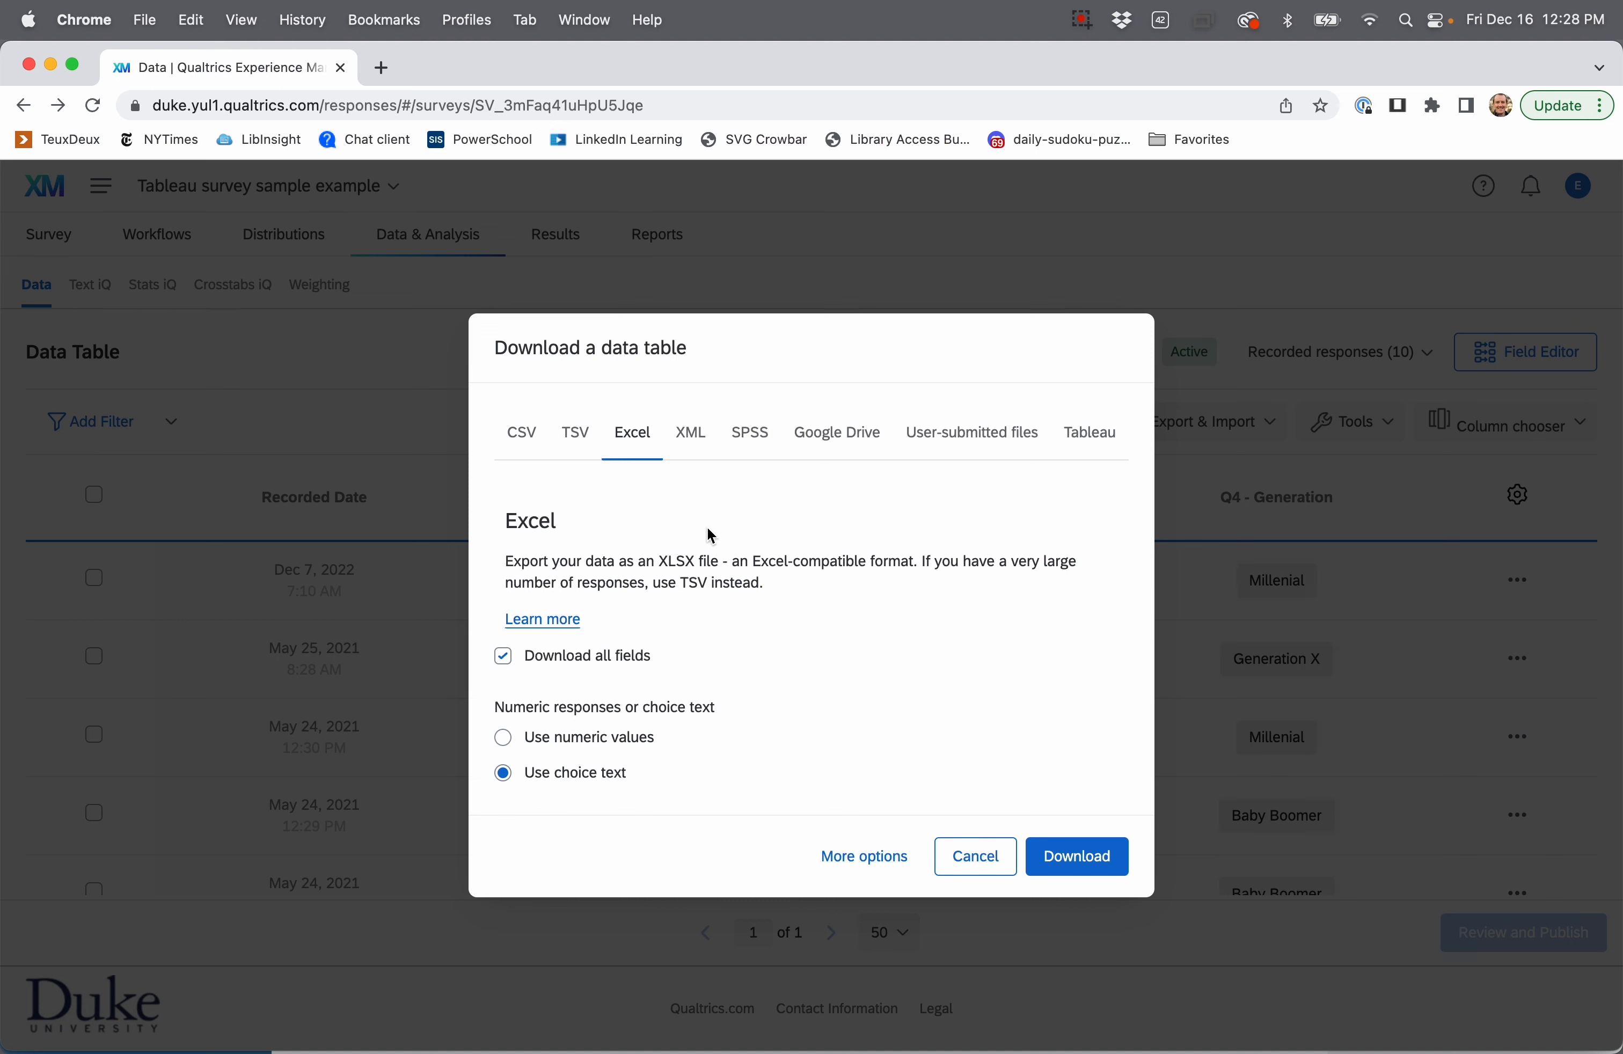
pyautogui.click(578, 438)
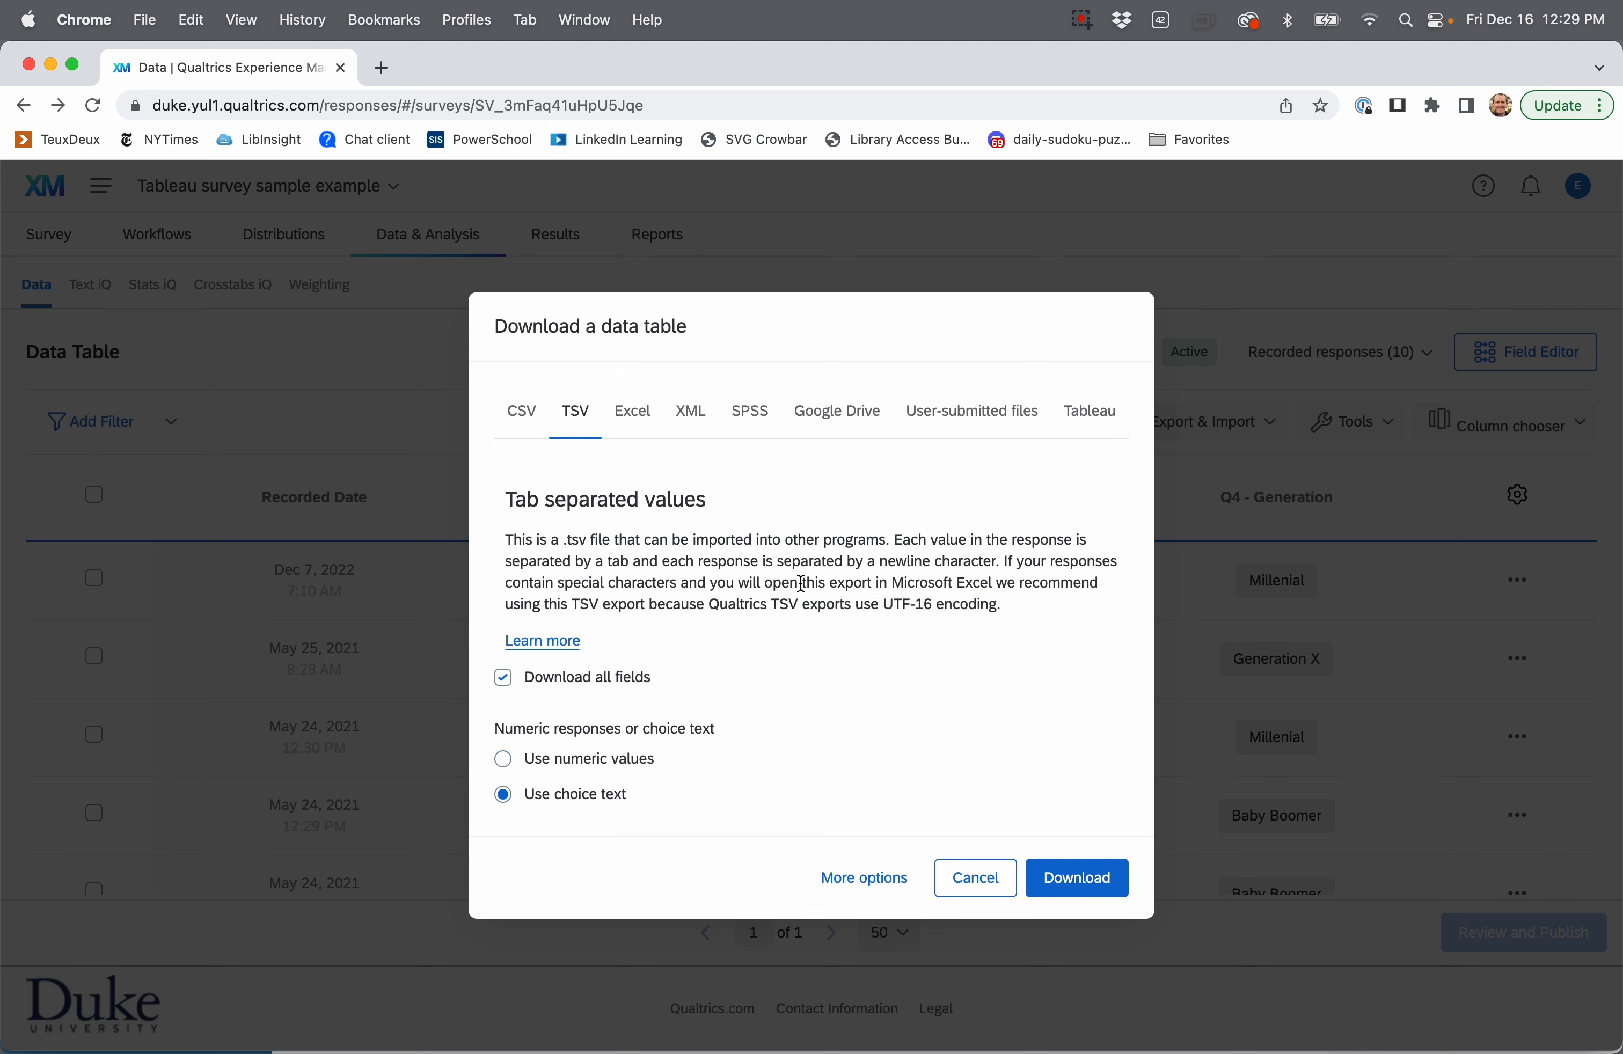
pyautogui.click(633, 421)
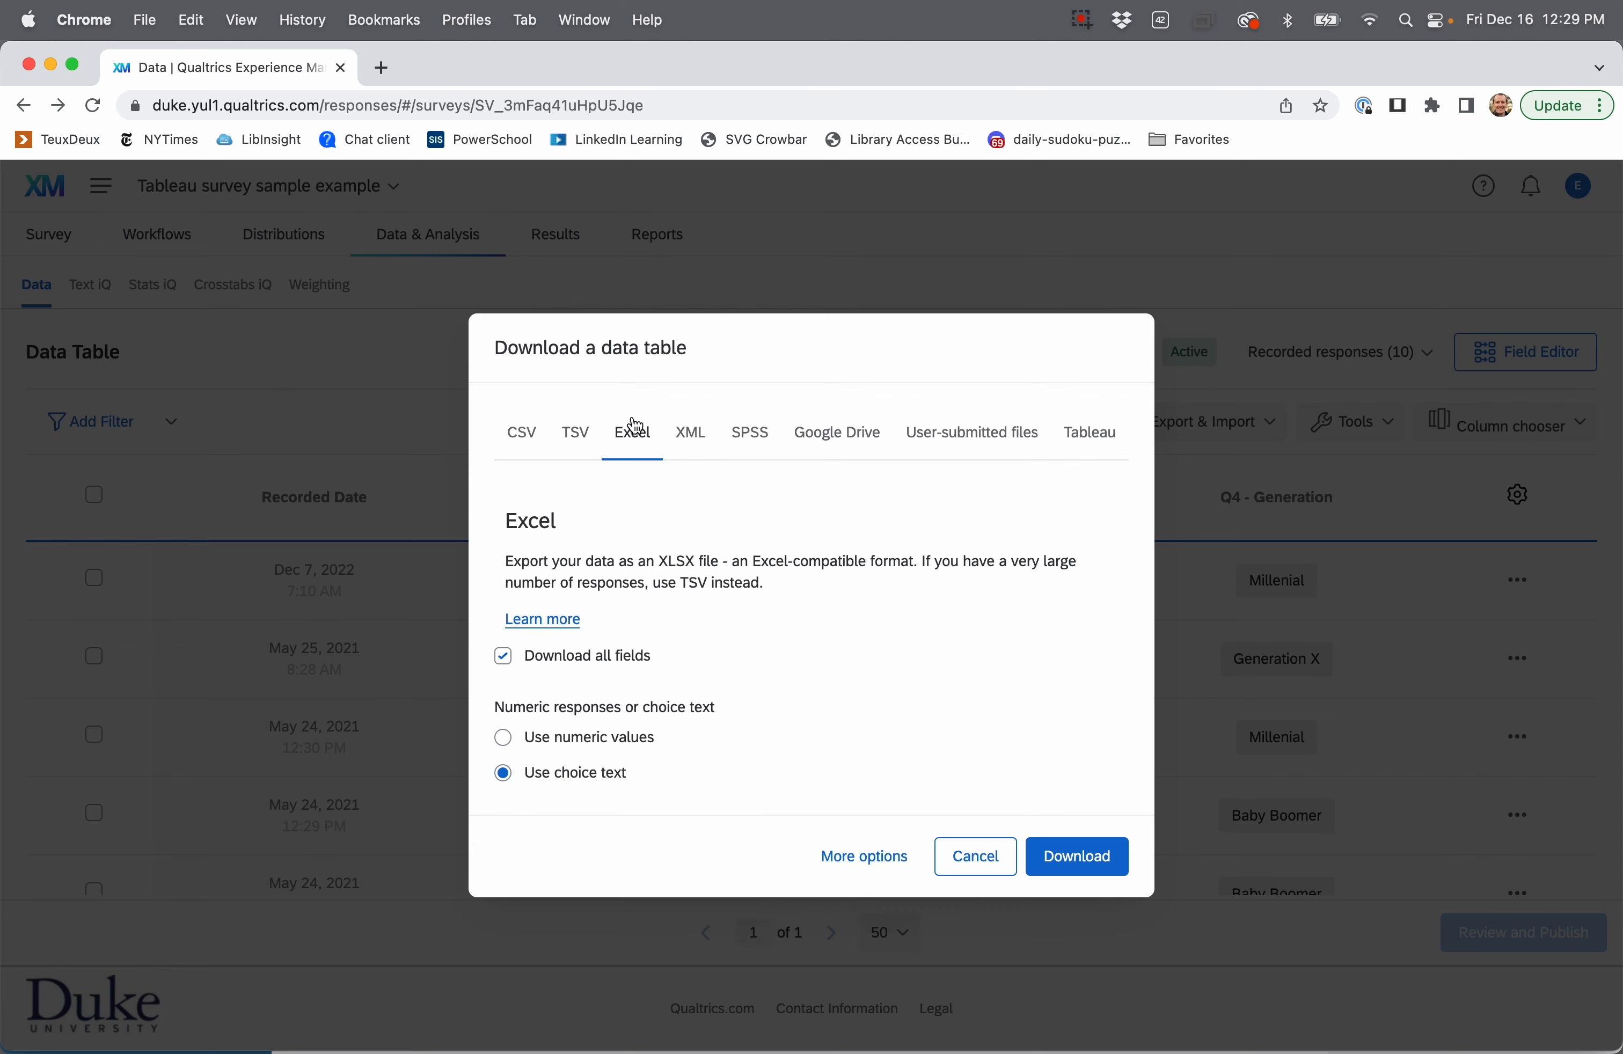
pyautogui.click(575, 432)
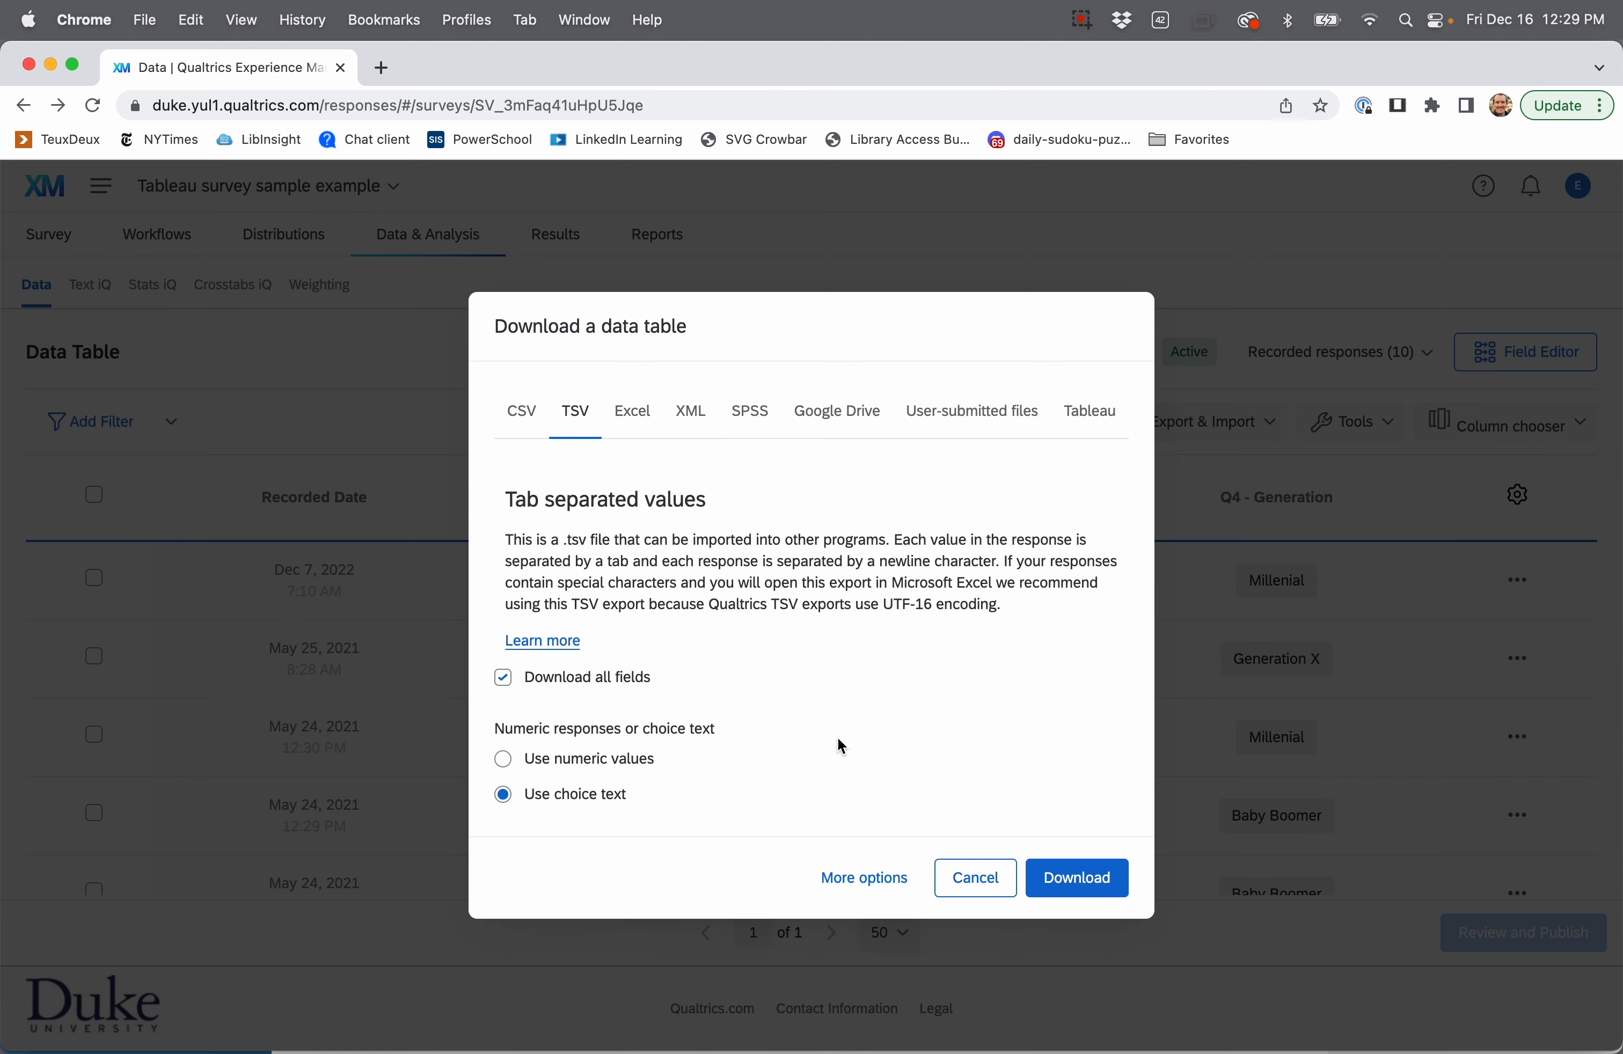
pyautogui.click(1061, 868)
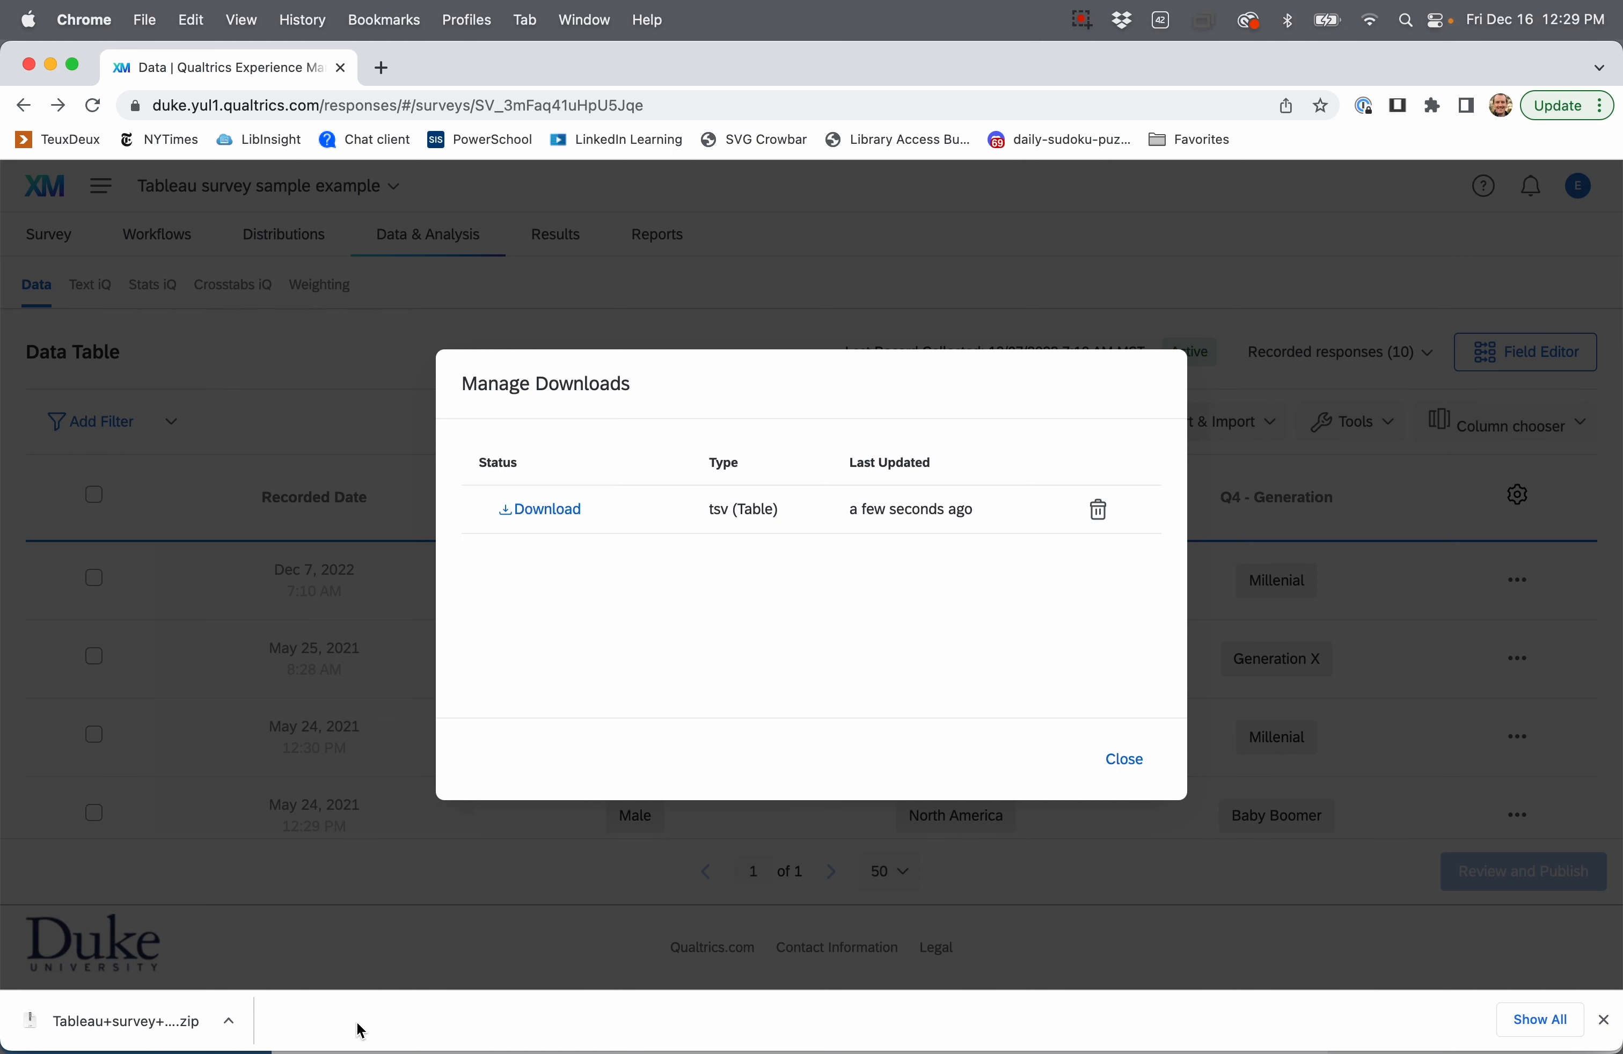
pyautogui.click(1130, 761)
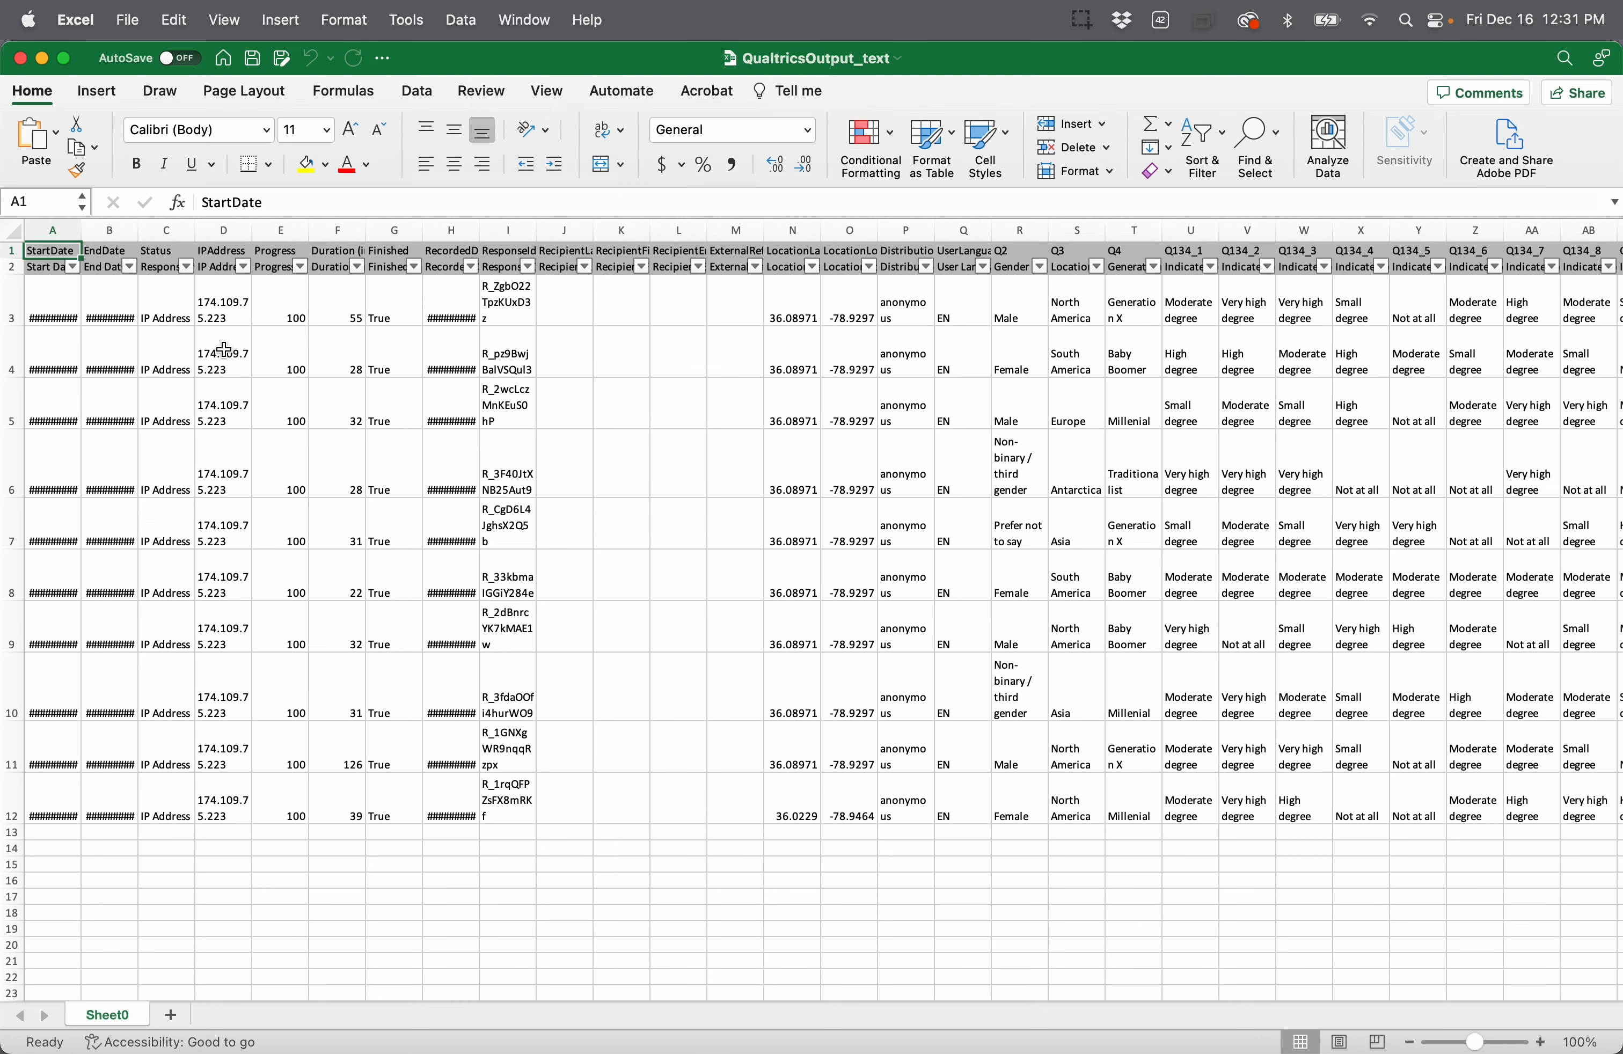
# Step: In the QualtricsOutput_text workbook in Excel, widen the StartDate, EndDate and ResponseId columns and review the fields through Q134_9
pyautogui.moveTo(84, 231); pyautogui.dragTo(254, 237)
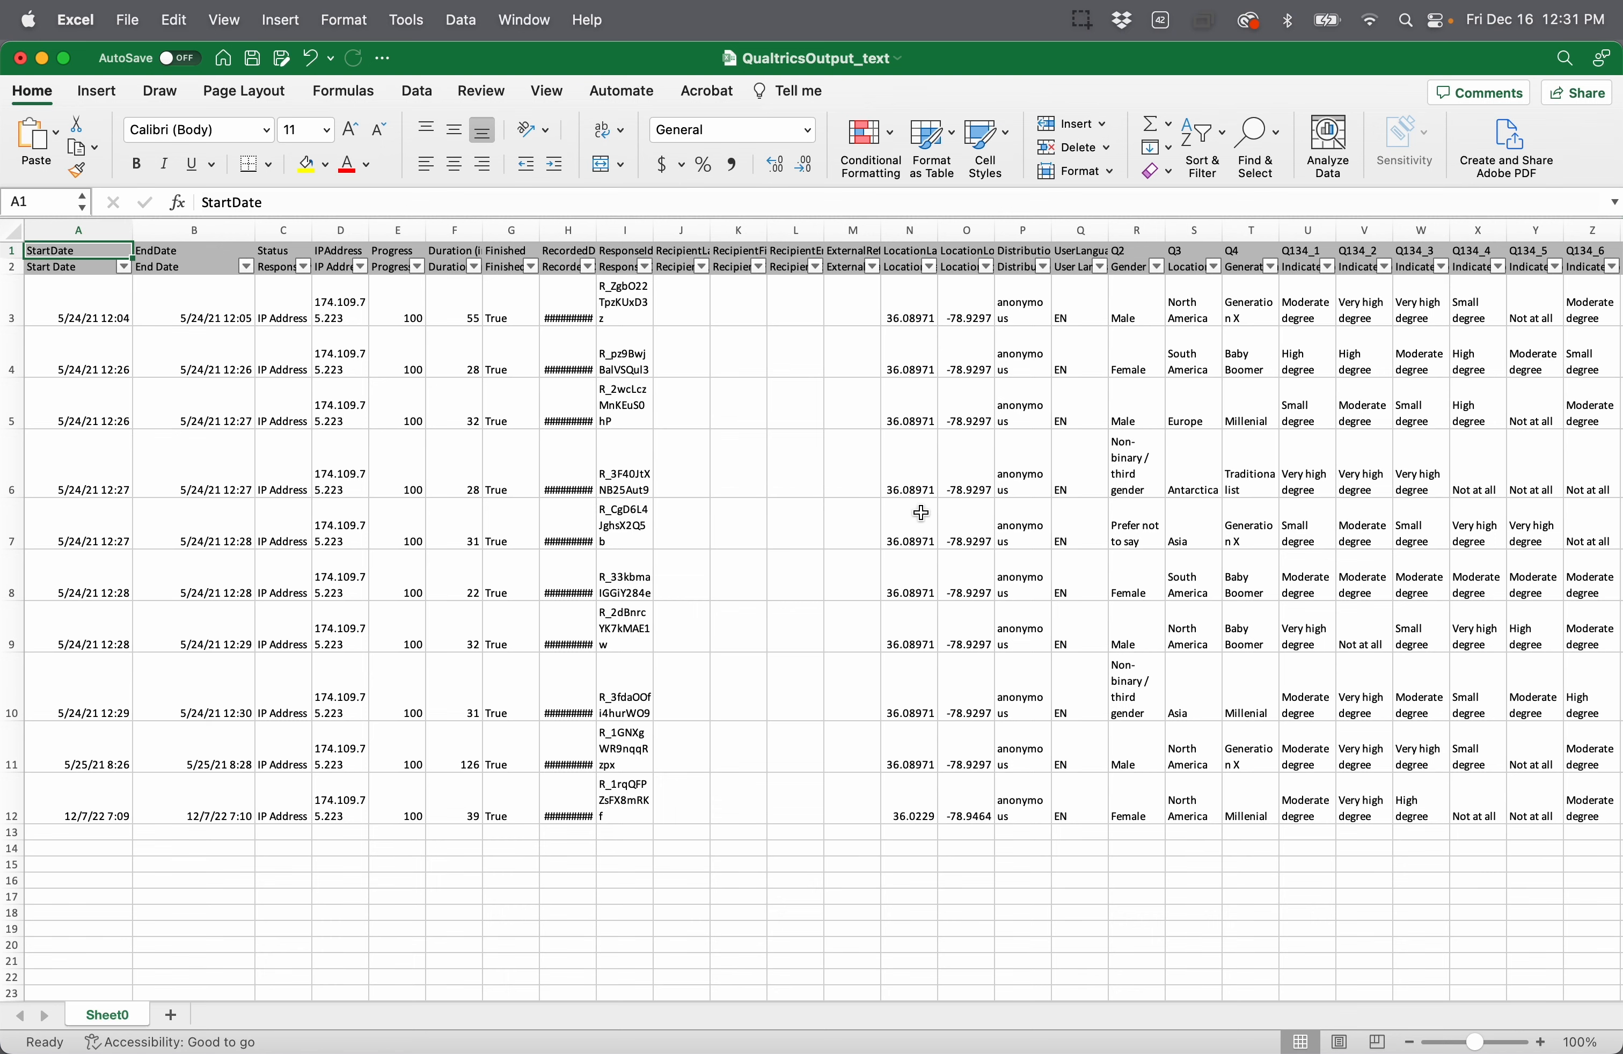
pyautogui.hscroll(5, 921, 515)
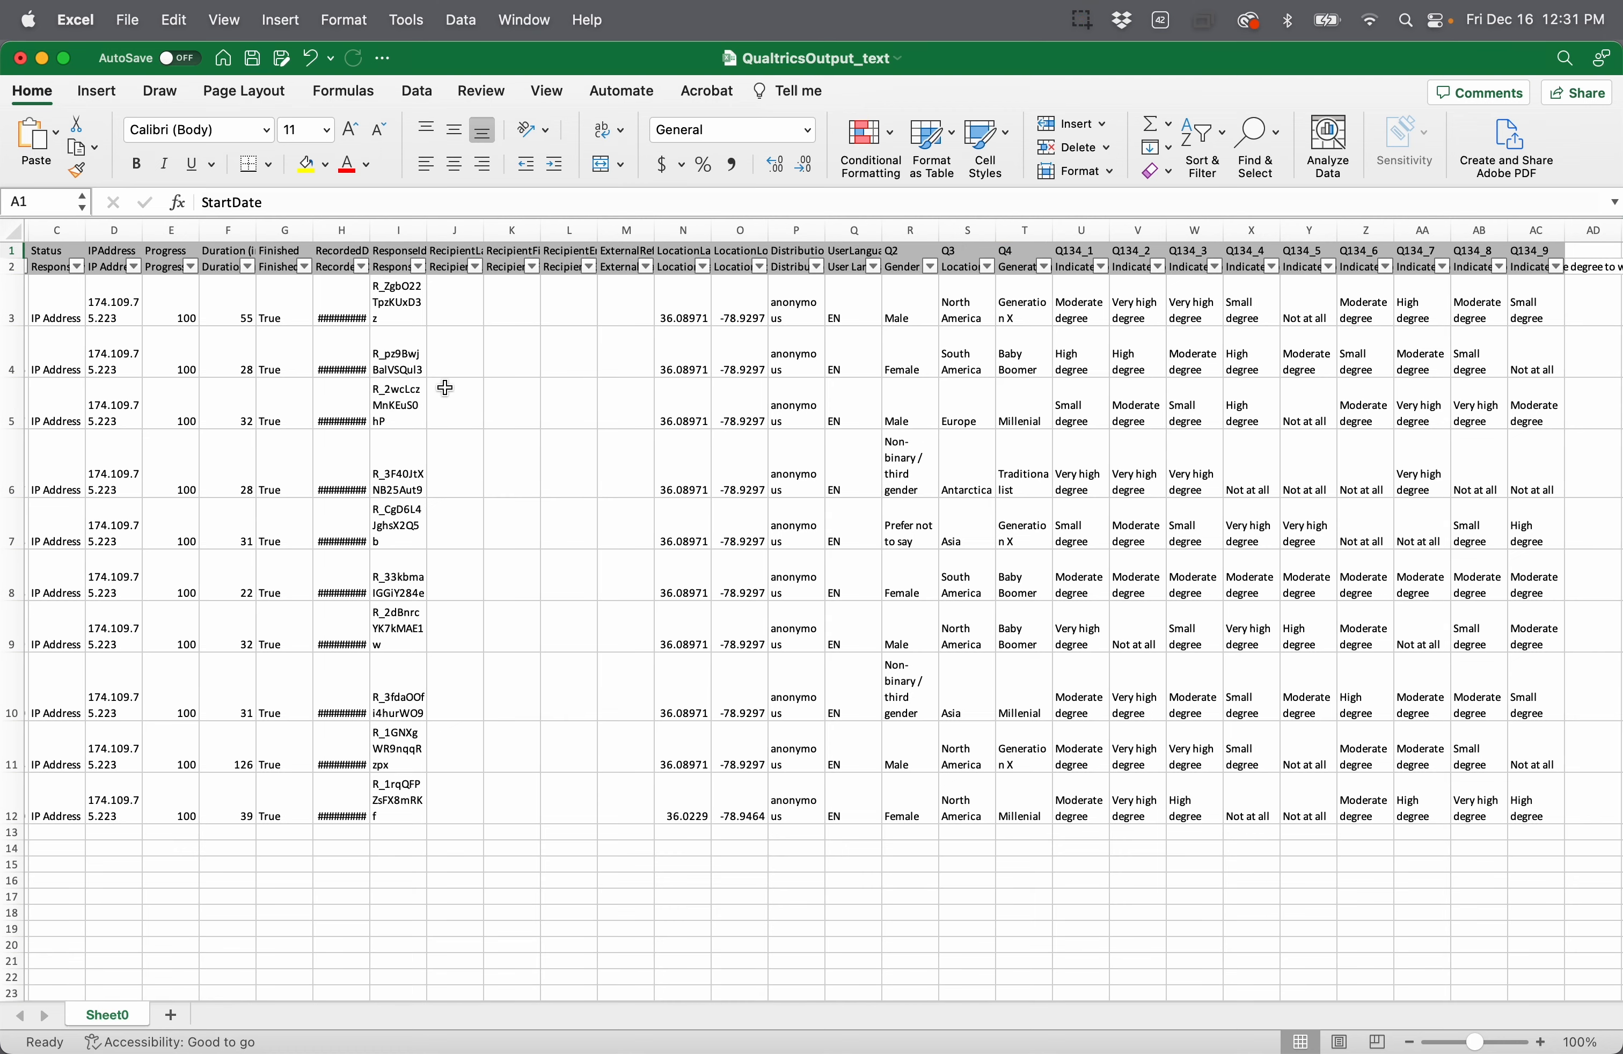
pyautogui.moveTo(429, 231); pyautogui.dragTo(511, 231)
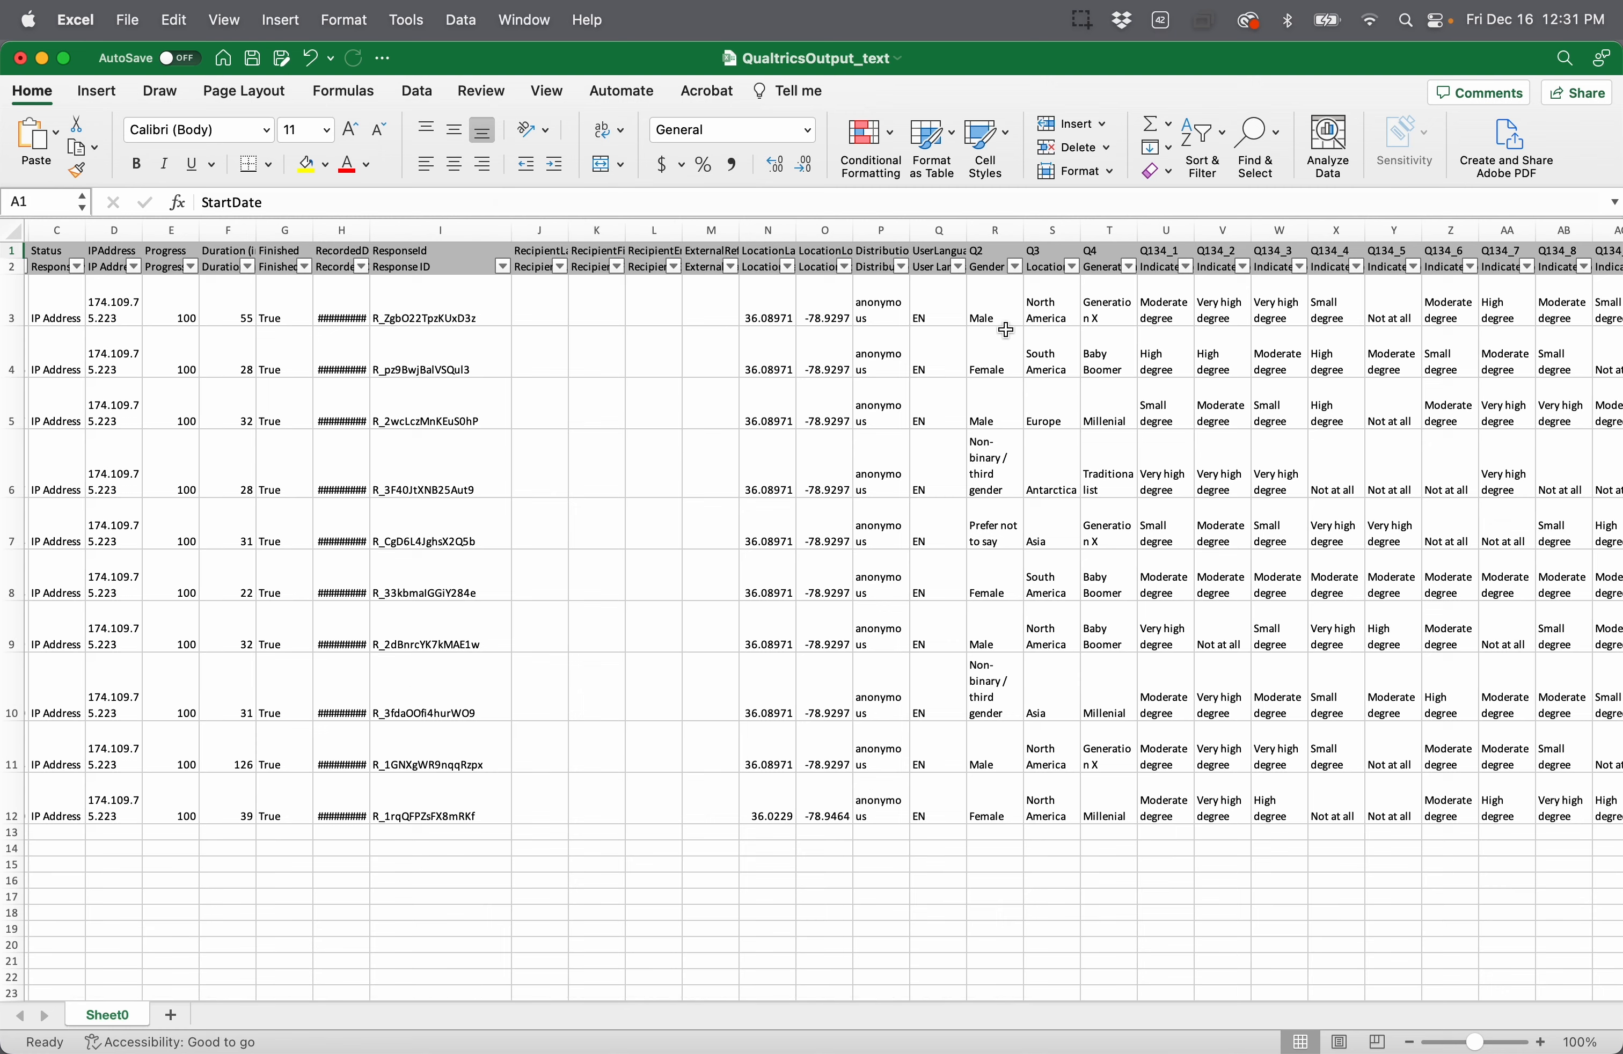
pyautogui.hscroll(10, 1192, 361)
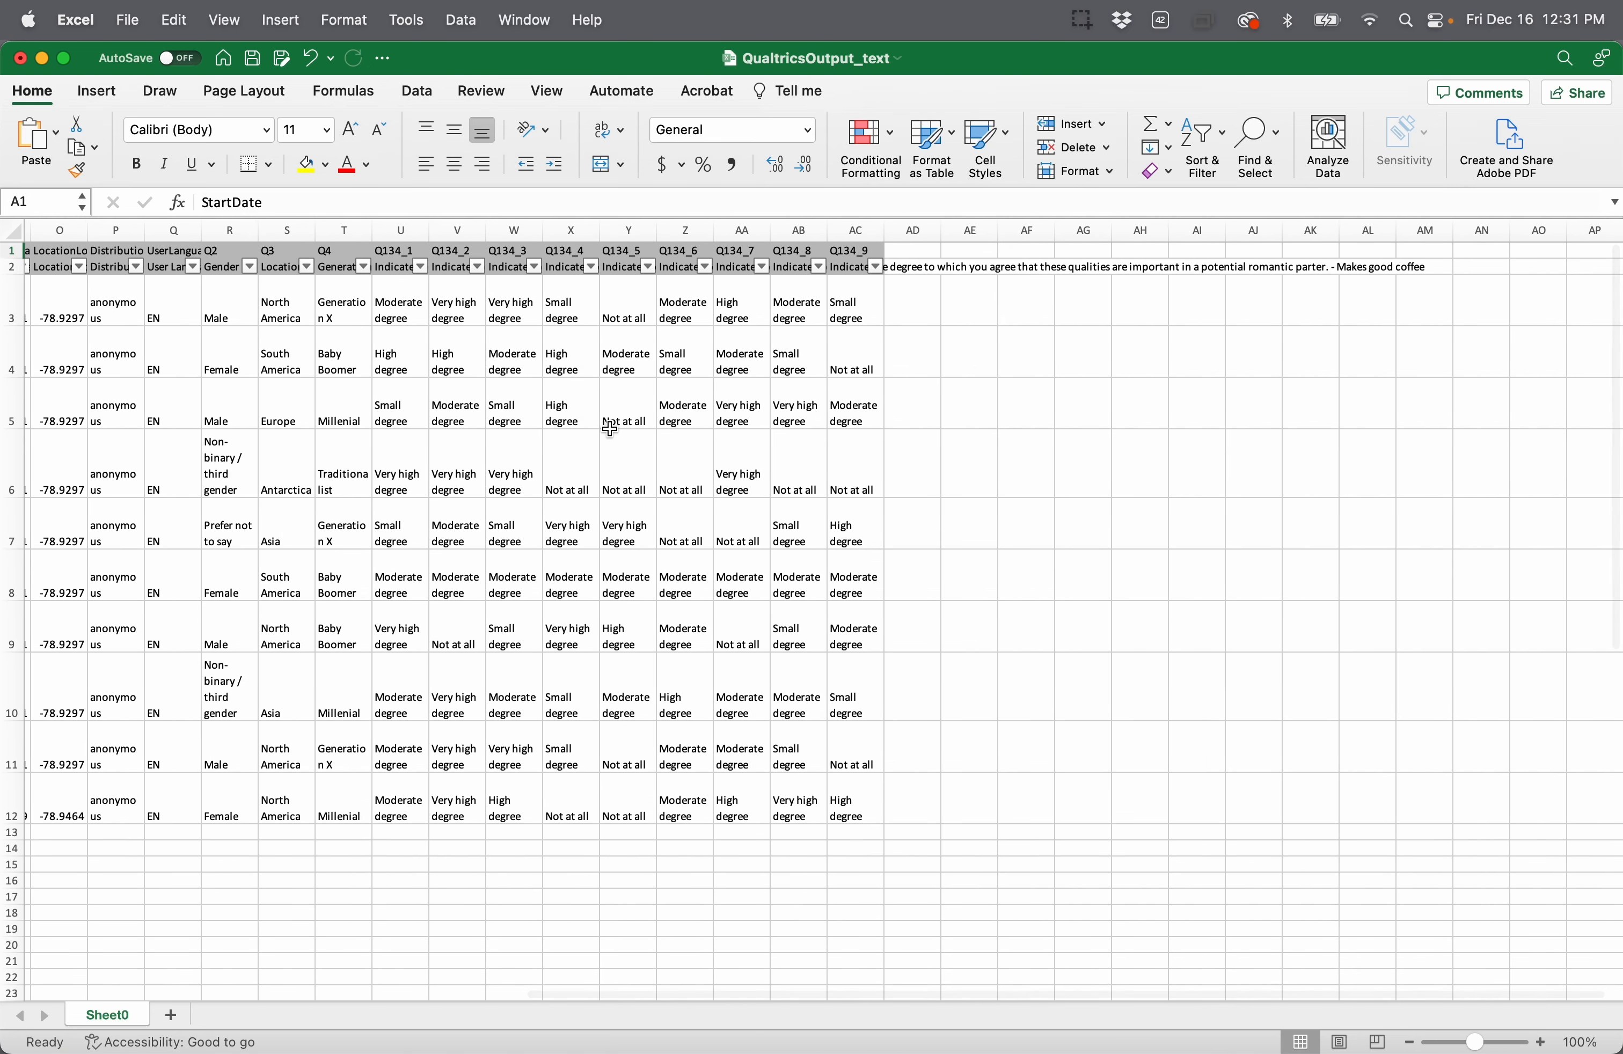
pyautogui.hscroll(-10, 610, 428)
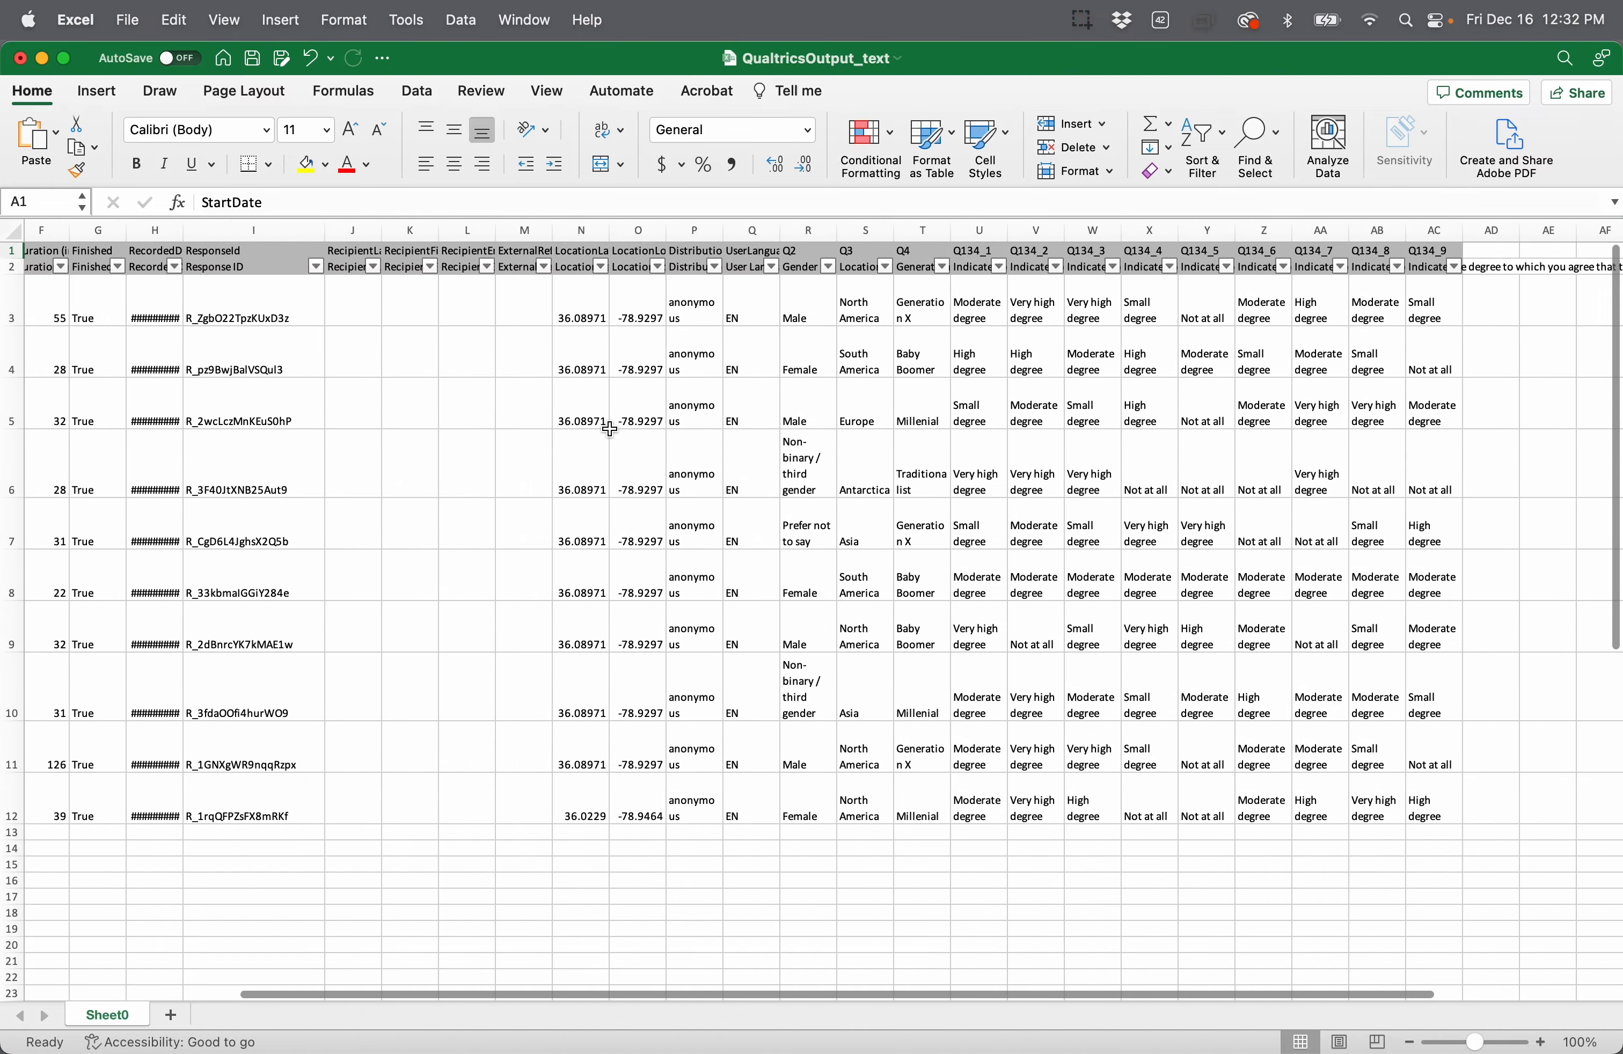
# Step: Compare the row 1 and row 2 header text of the recipient last name and ResponseId columns
pyautogui.hscroll(-2, 610, 428)
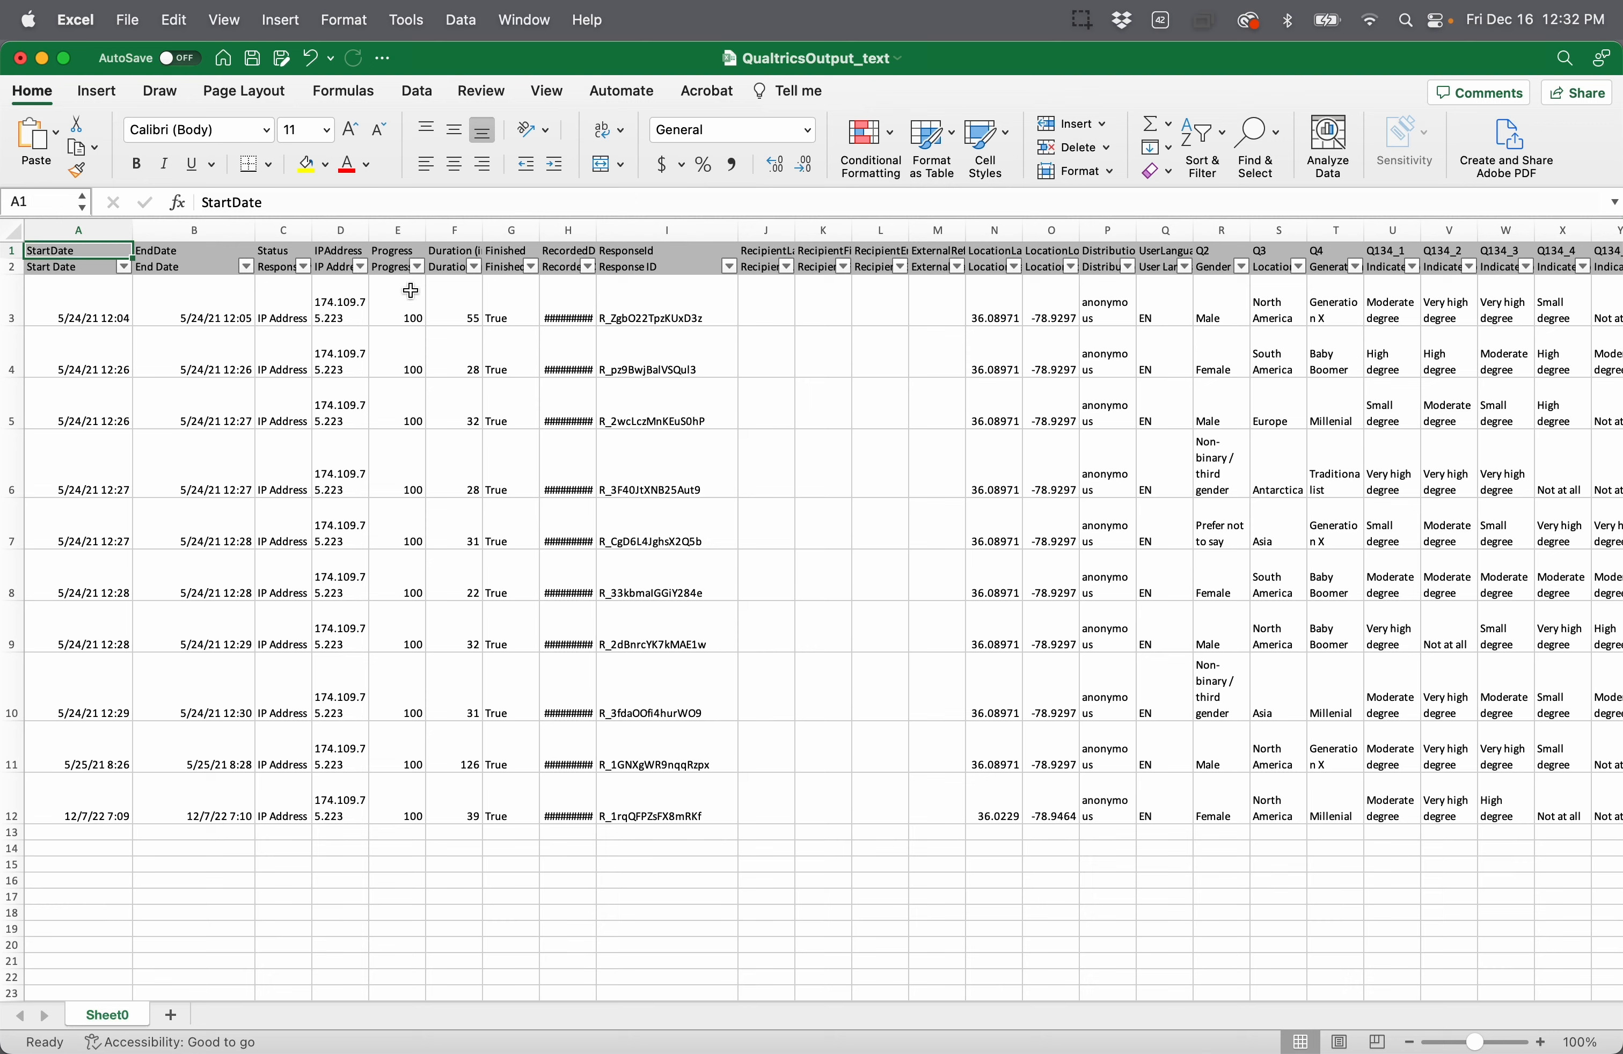
pyautogui.click(753, 258)
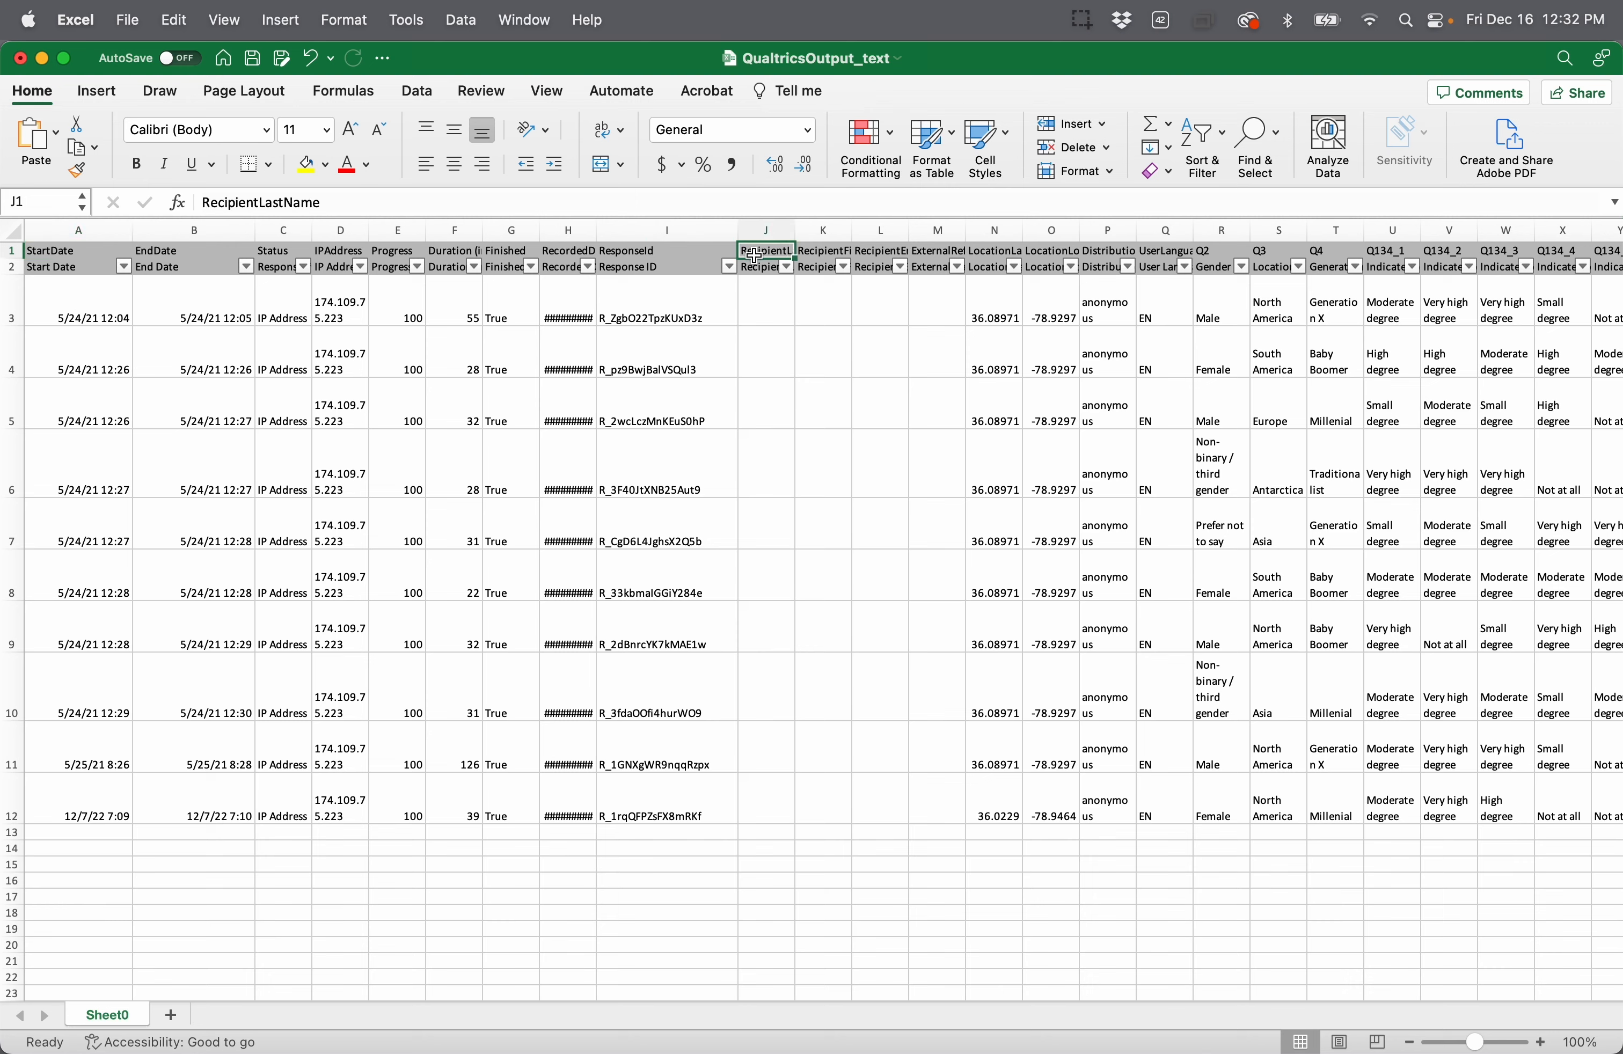
pyautogui.press('Down')
pyautogui.press('Up')
pyautogui.press('Down')
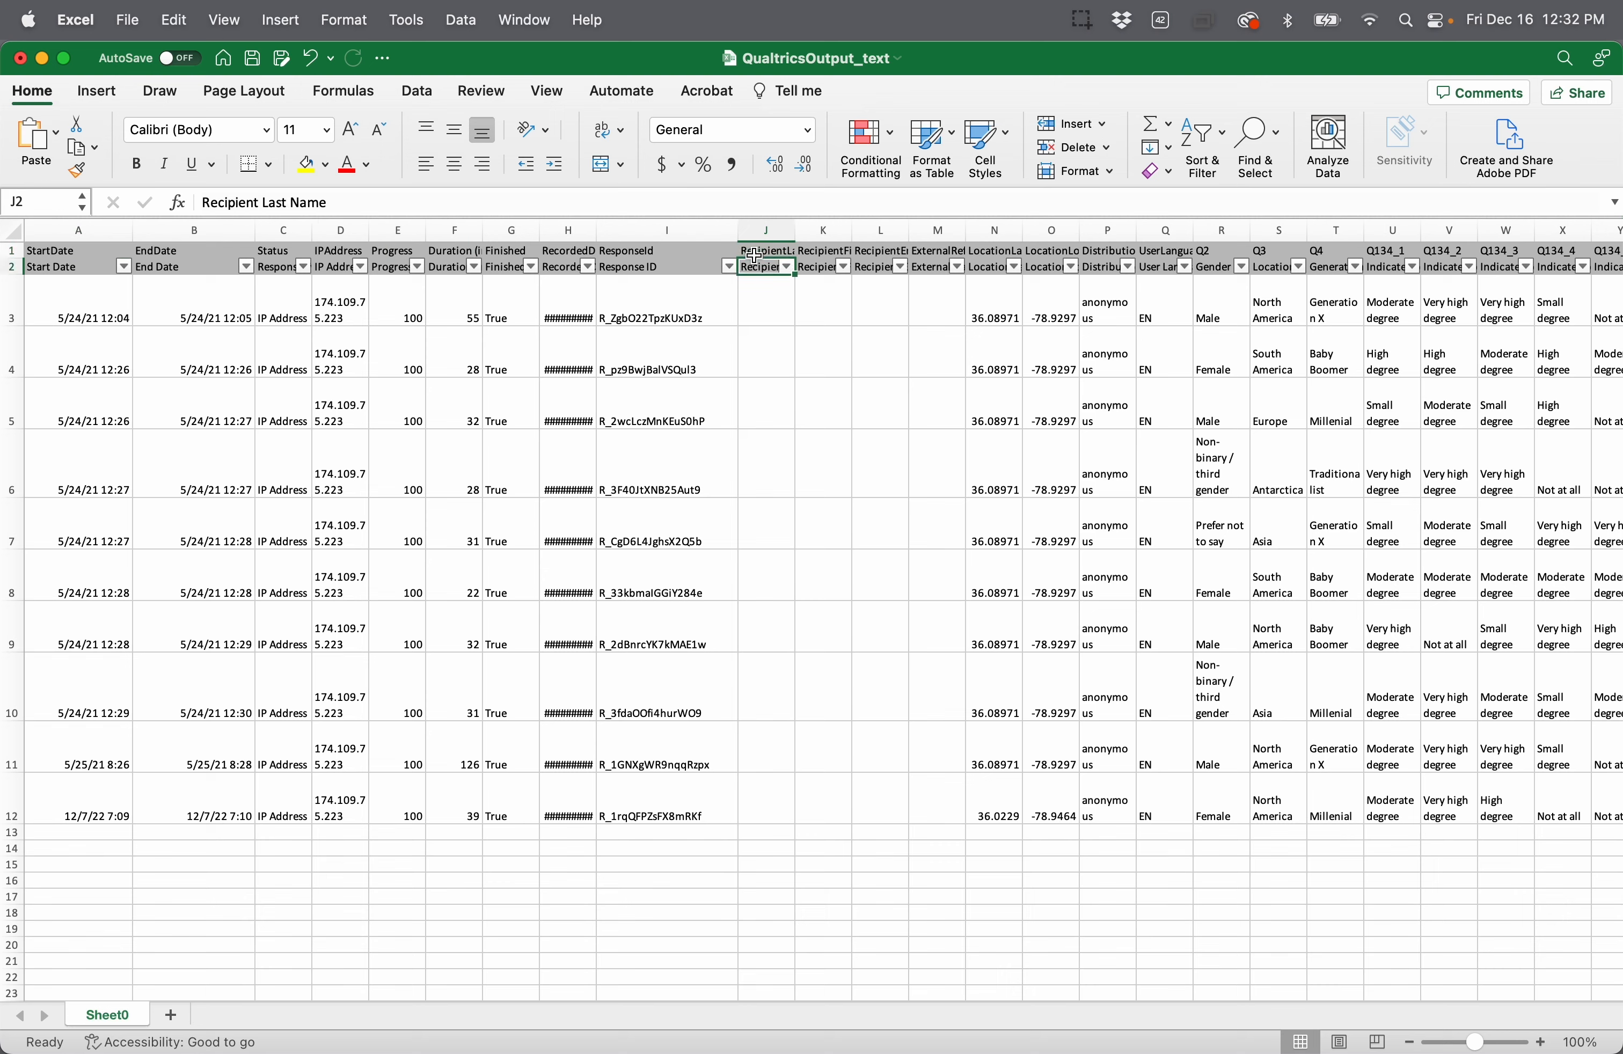
pyautogui.press('Up')
pyautogui.click(653, 251)
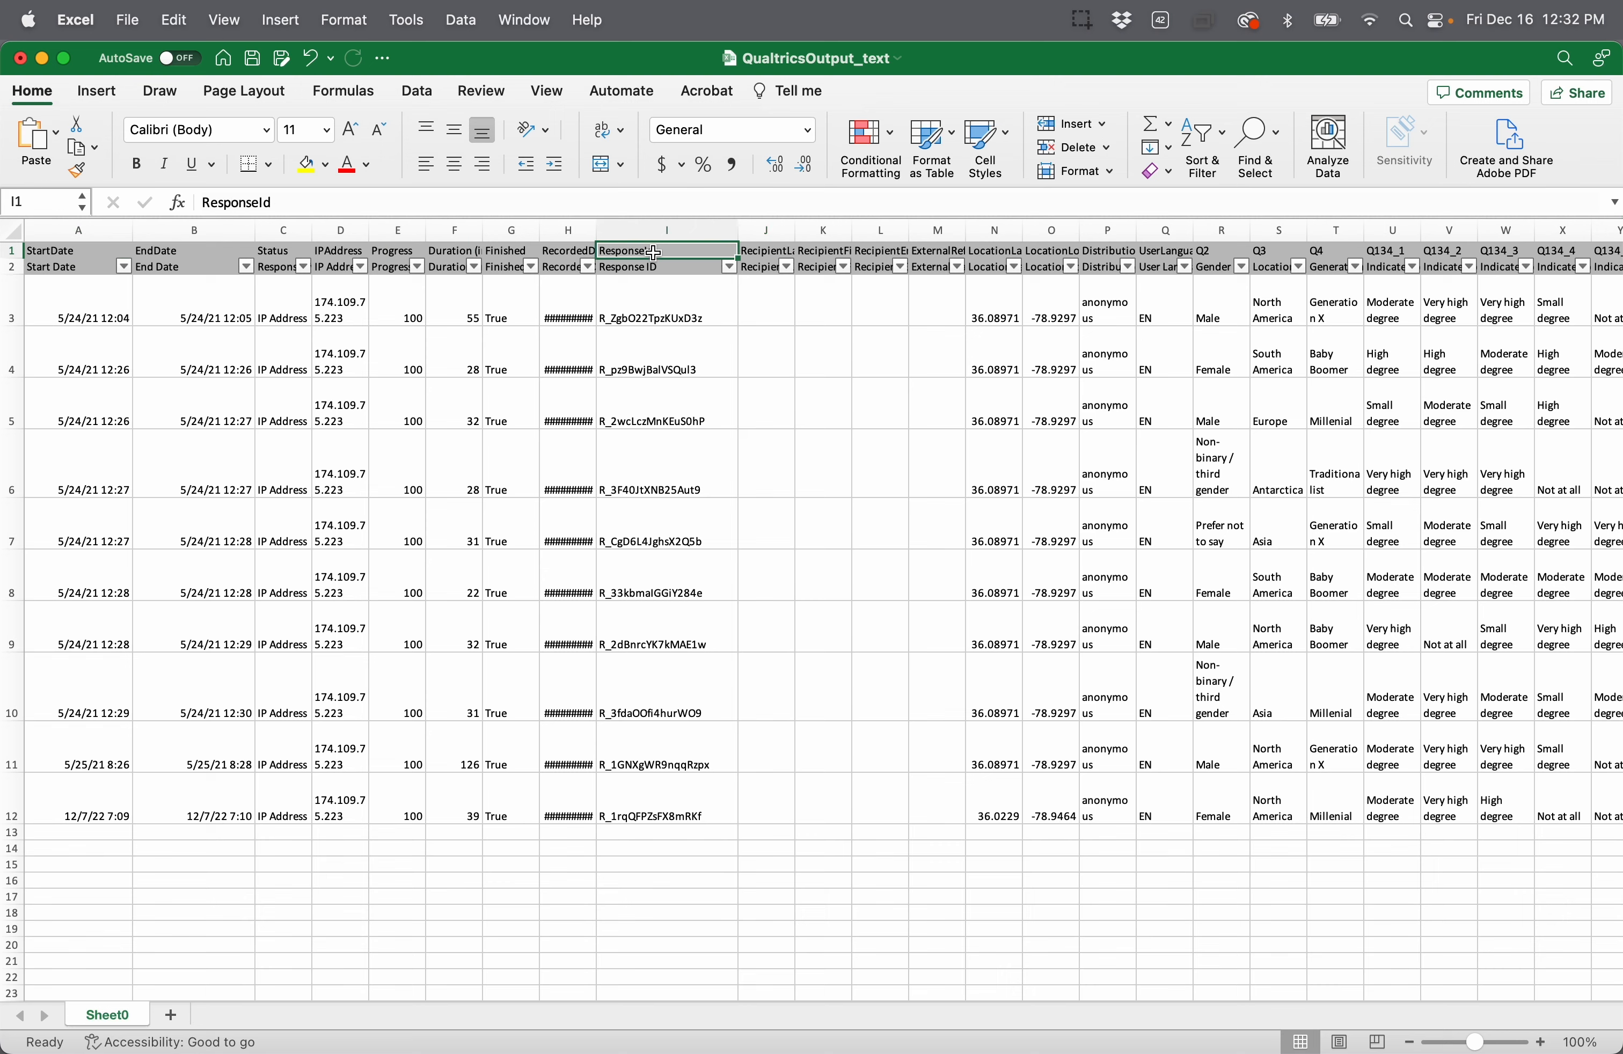
pyautogui.press('Down')
pyautogui.press('Up')
pyautogui.press('Down')
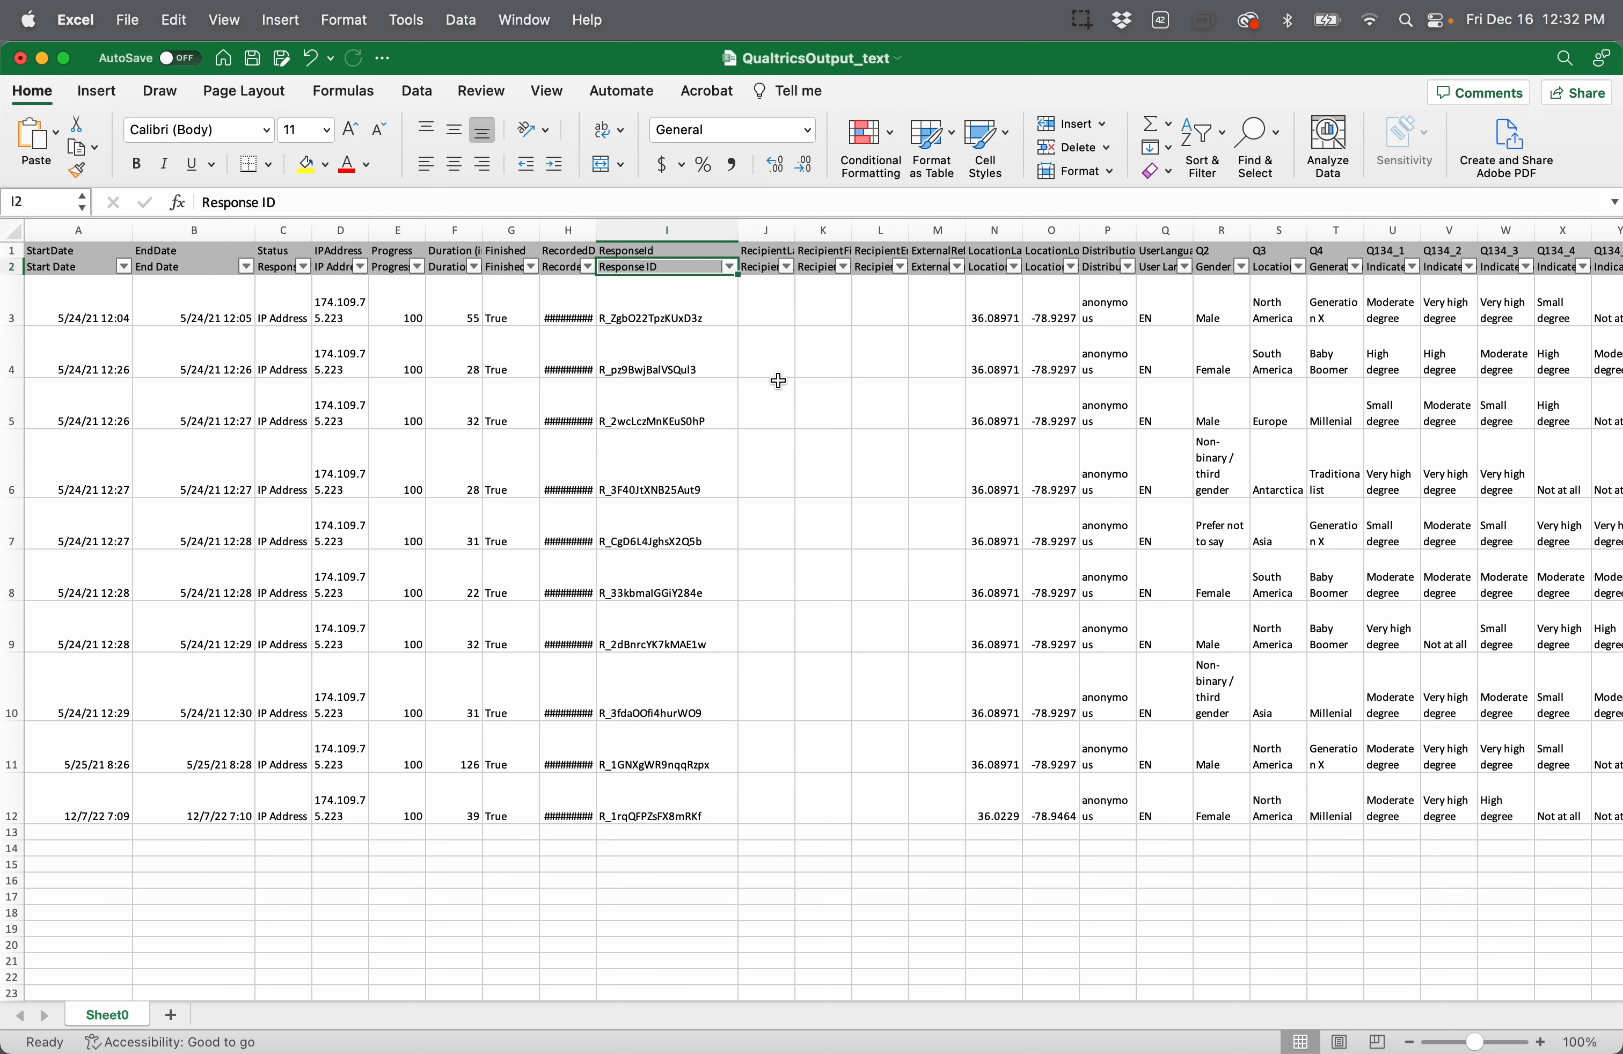
# Step: Examine the headers of the survey question columns Q2, Q3 and Q134_2, including the full question text in row 2
pyautogui.hscroll(5, 779, 380)
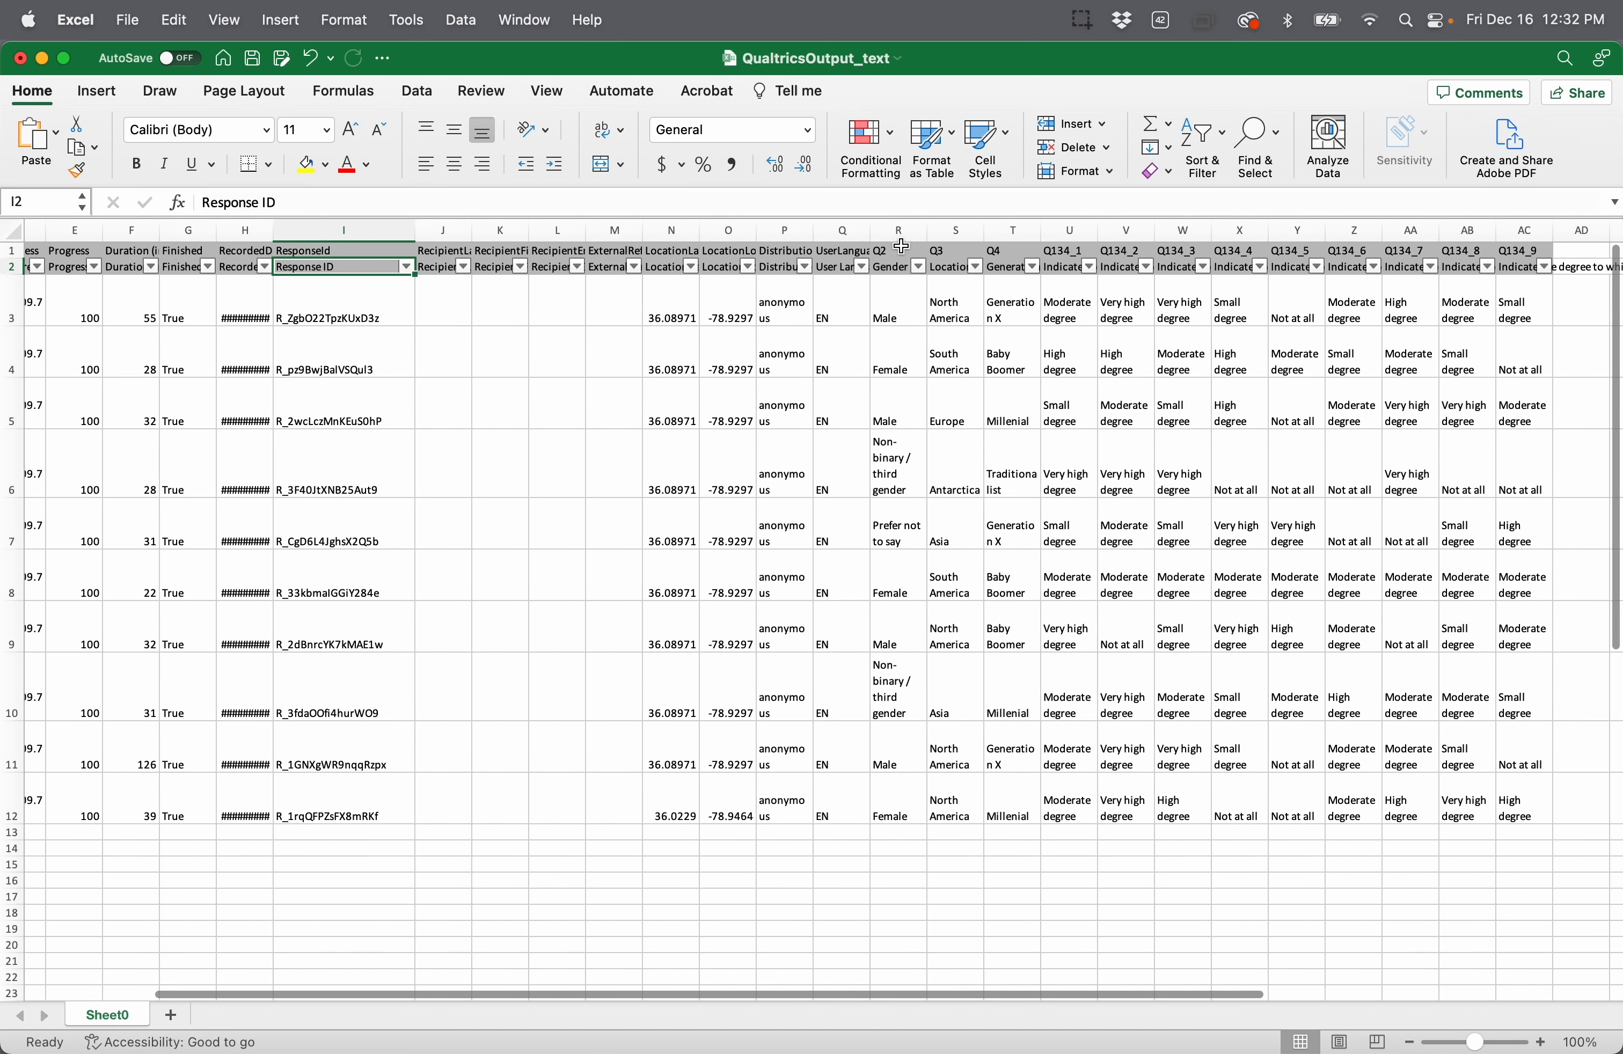
pyautogui.click(894, 251)
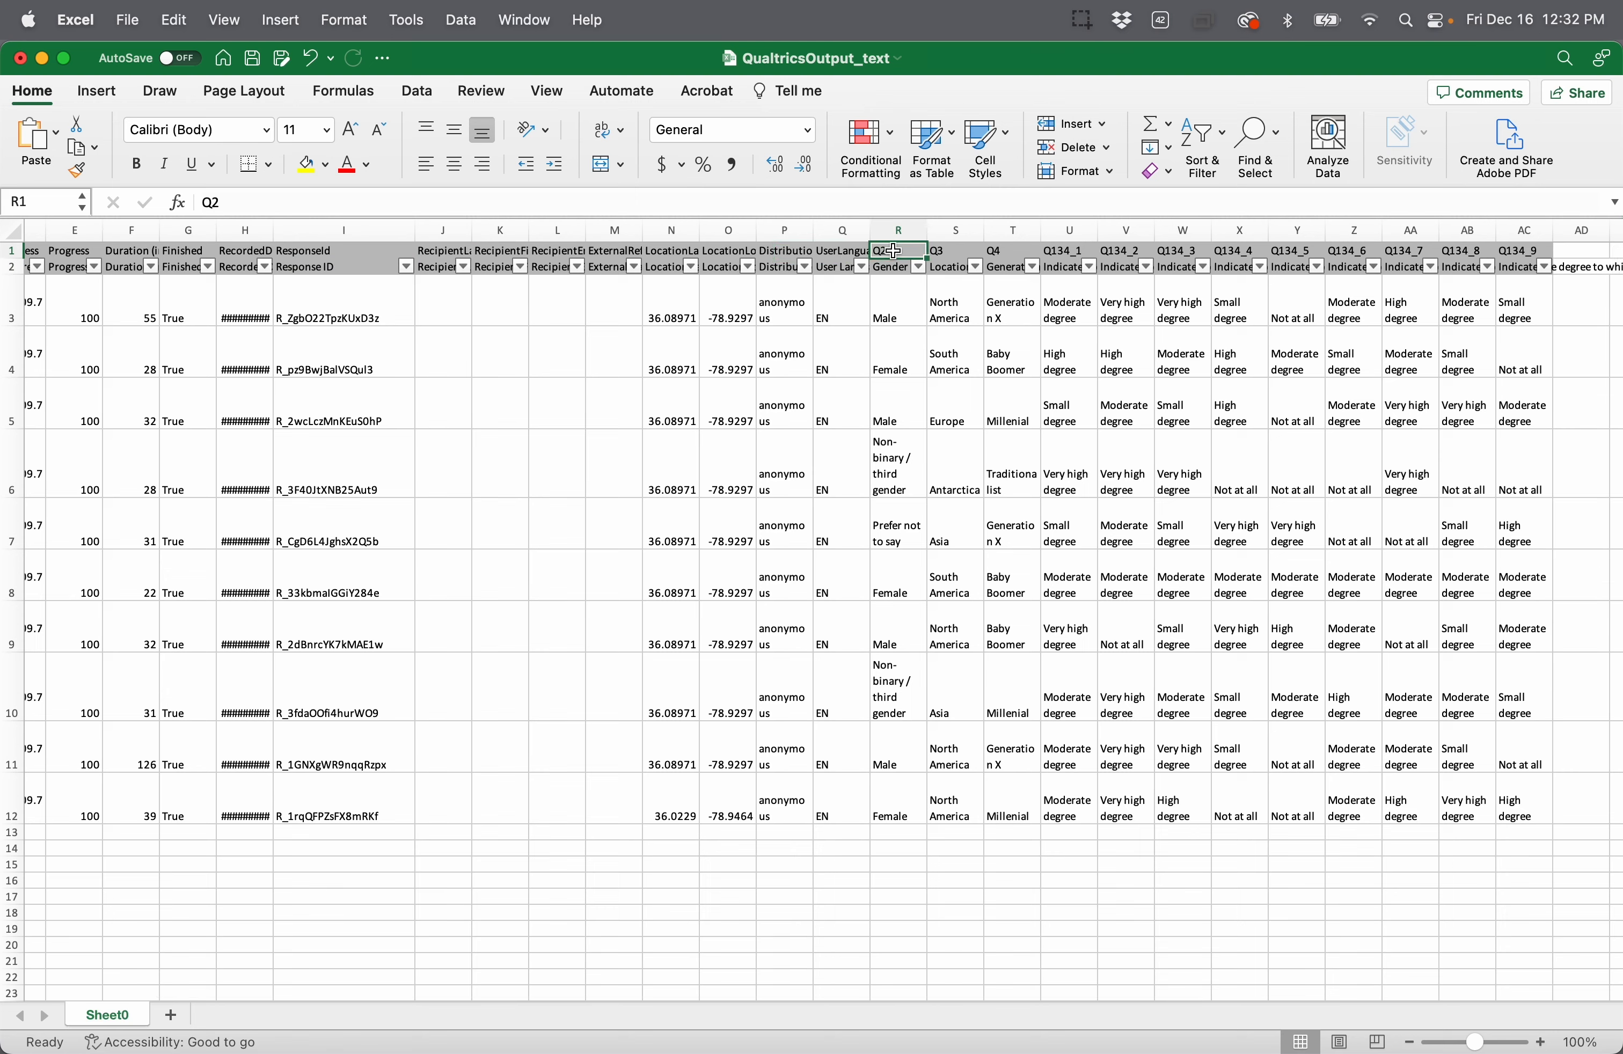
pyautogui.press('Down')
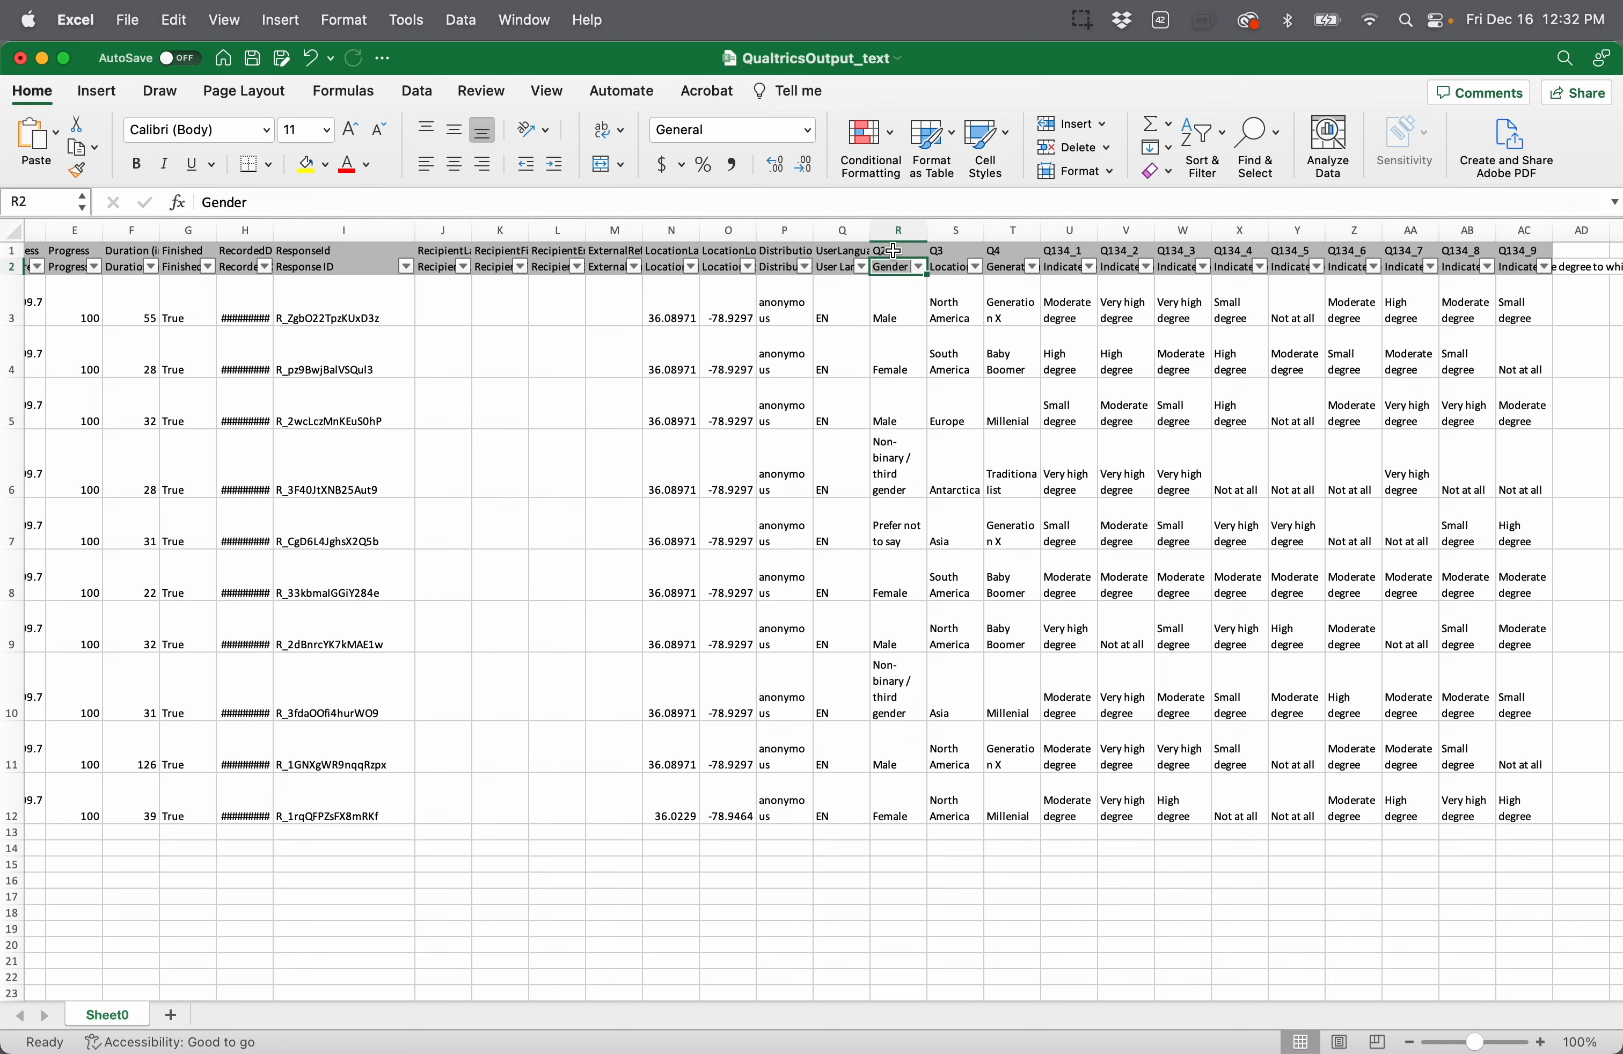
pyautogui.press('Right')
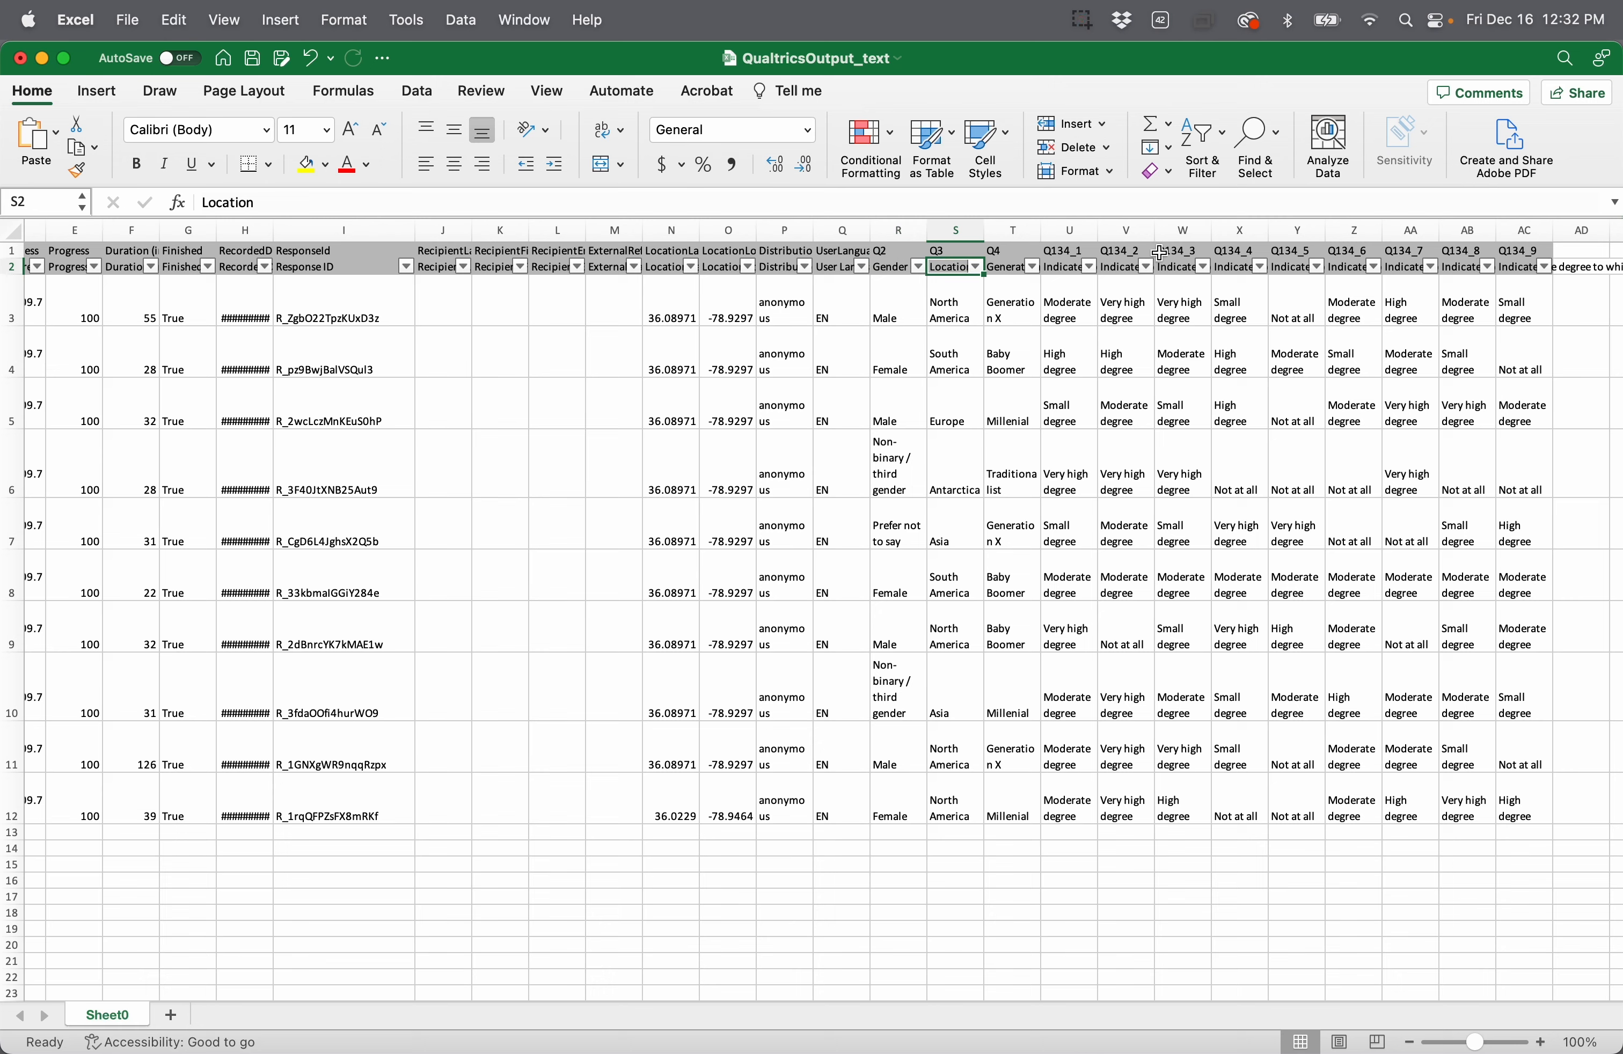
pyautogui.click(1133, 253)
pyautogui.click(1123, 273)
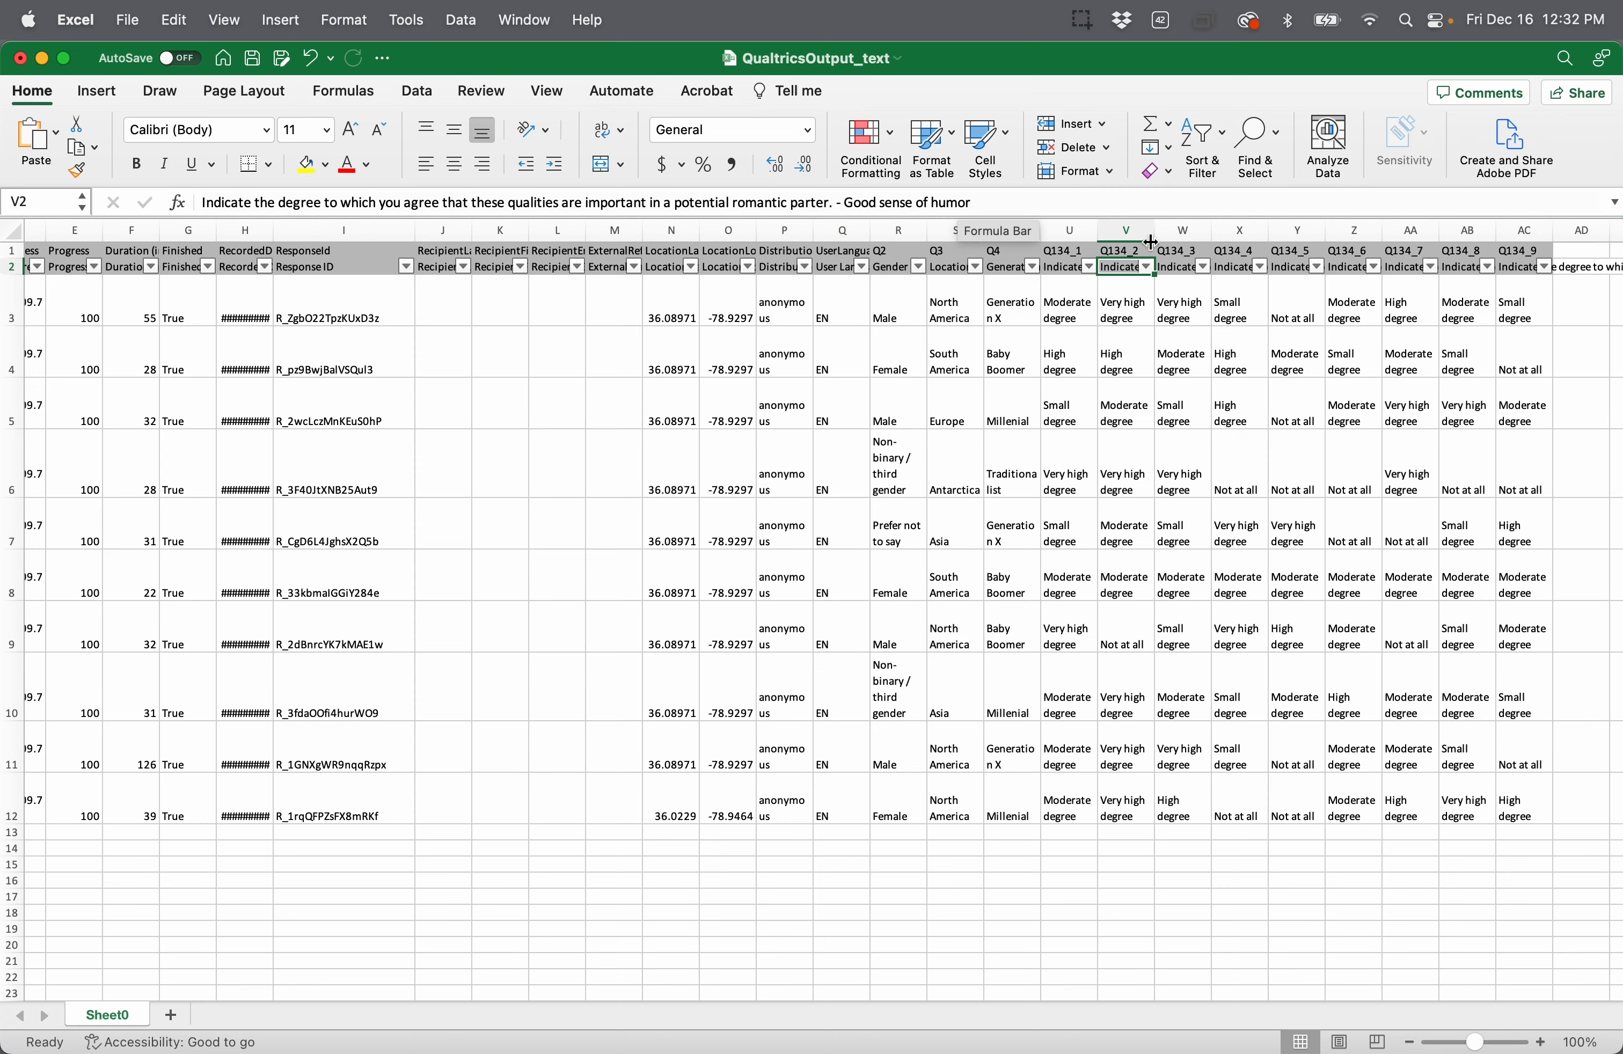
# Step: Review the sheet's full column range and compare the two StartDate header cells in column A
pyautogui.hscroll(-3, 1091, 363)
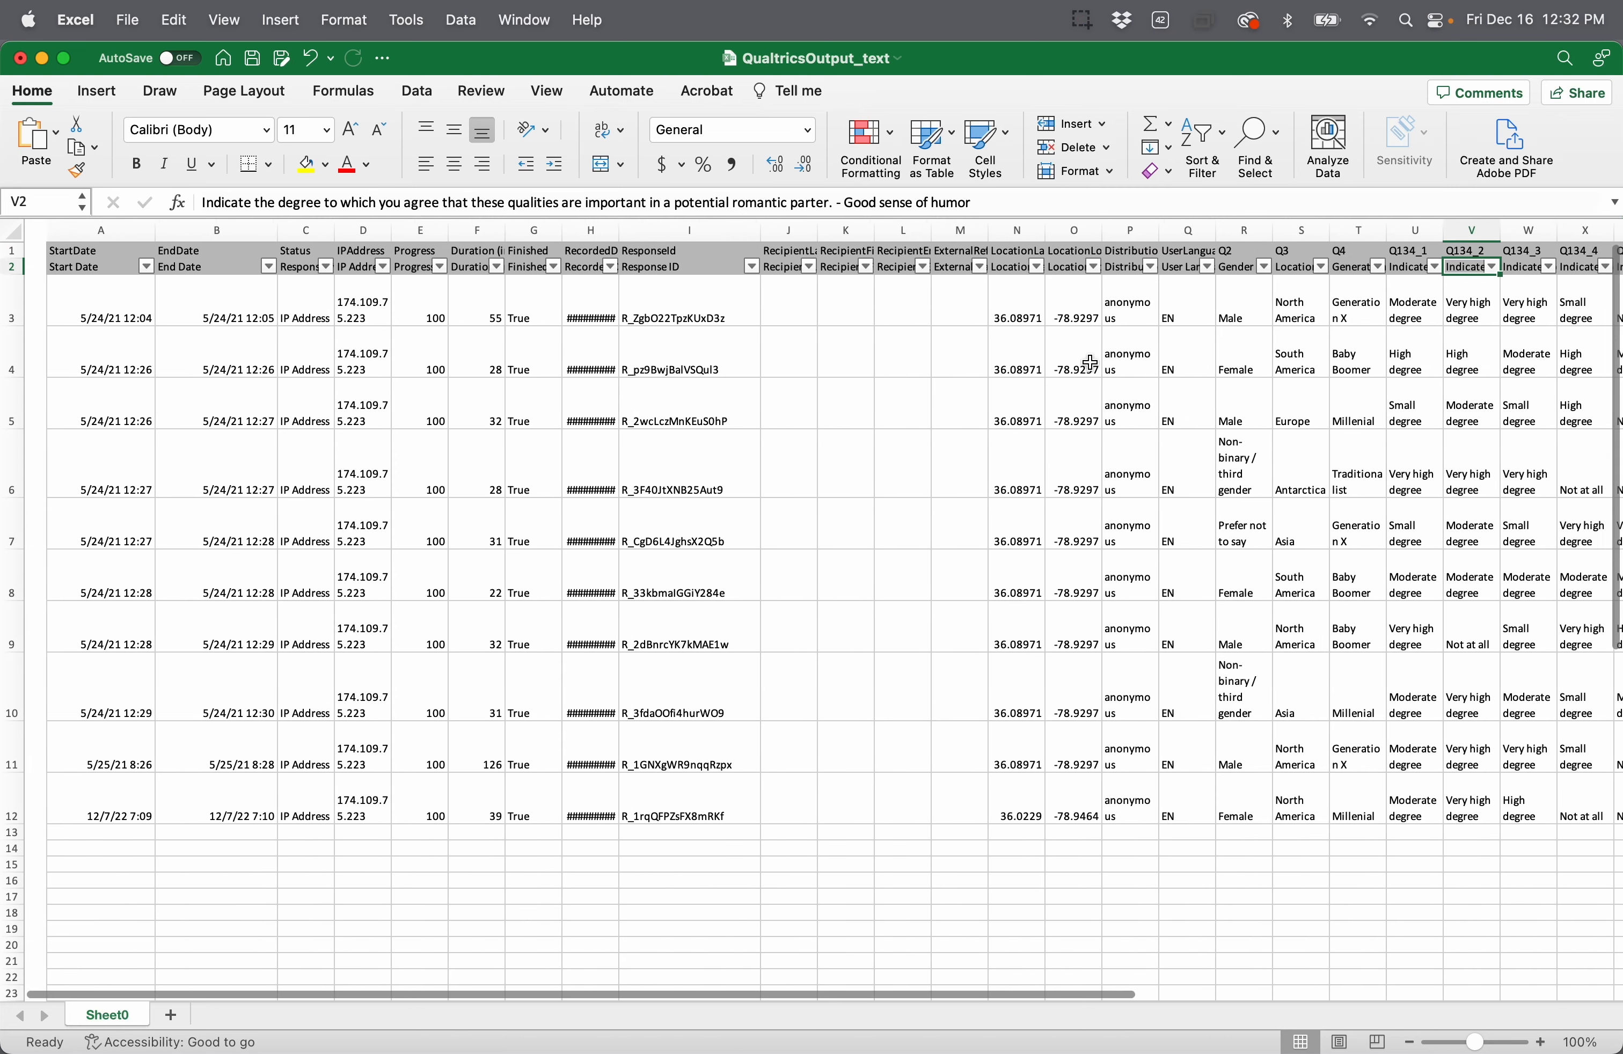
pyautogui.hscroll(3, 1091, 363)
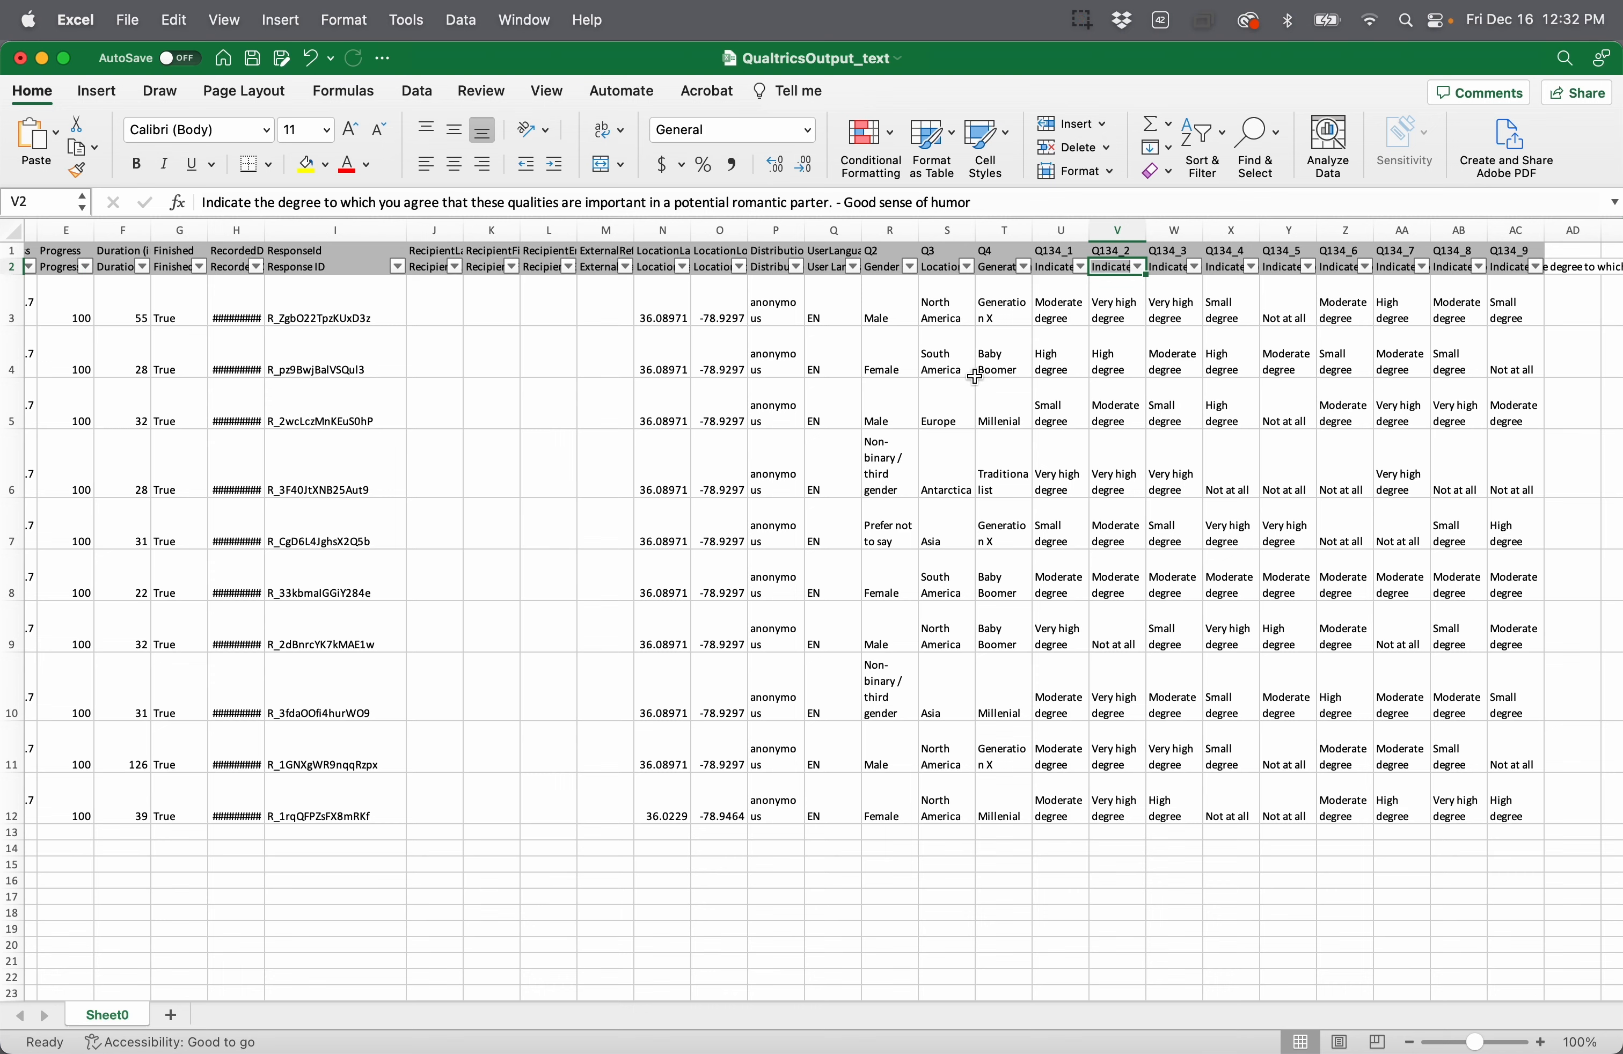
pyautogui.hscroll(-5, 881, 311)
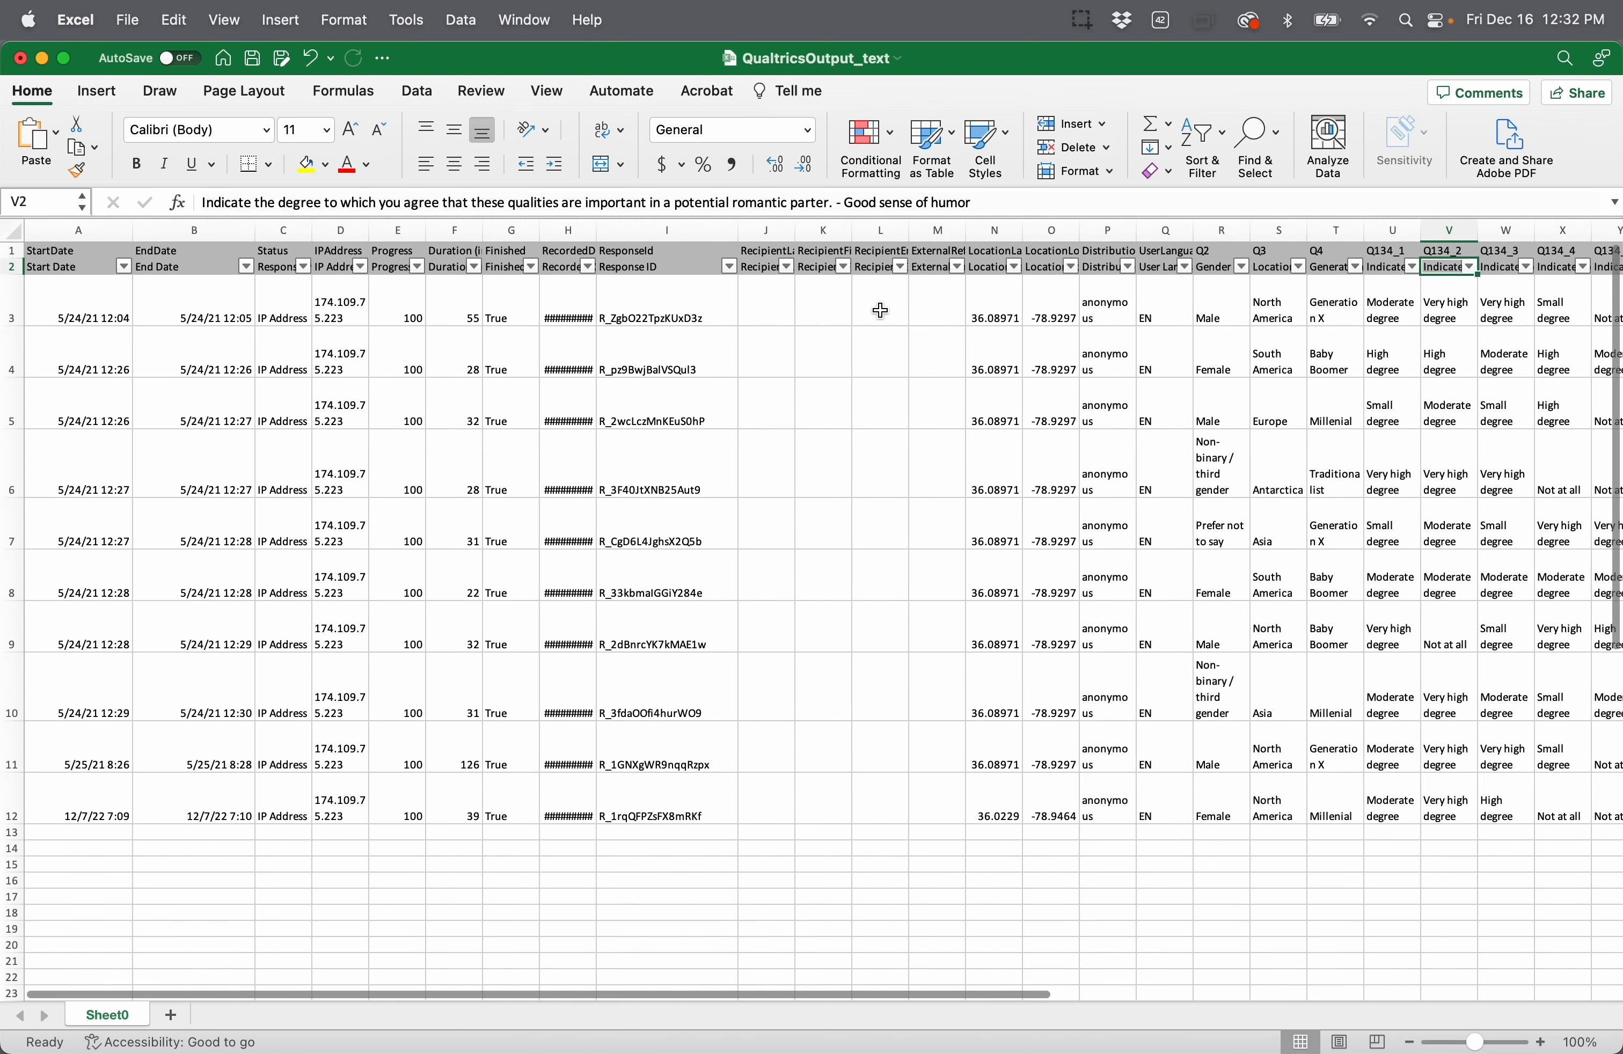
pyautogui.click(56, 252)
pyautogui.click(57, 271)
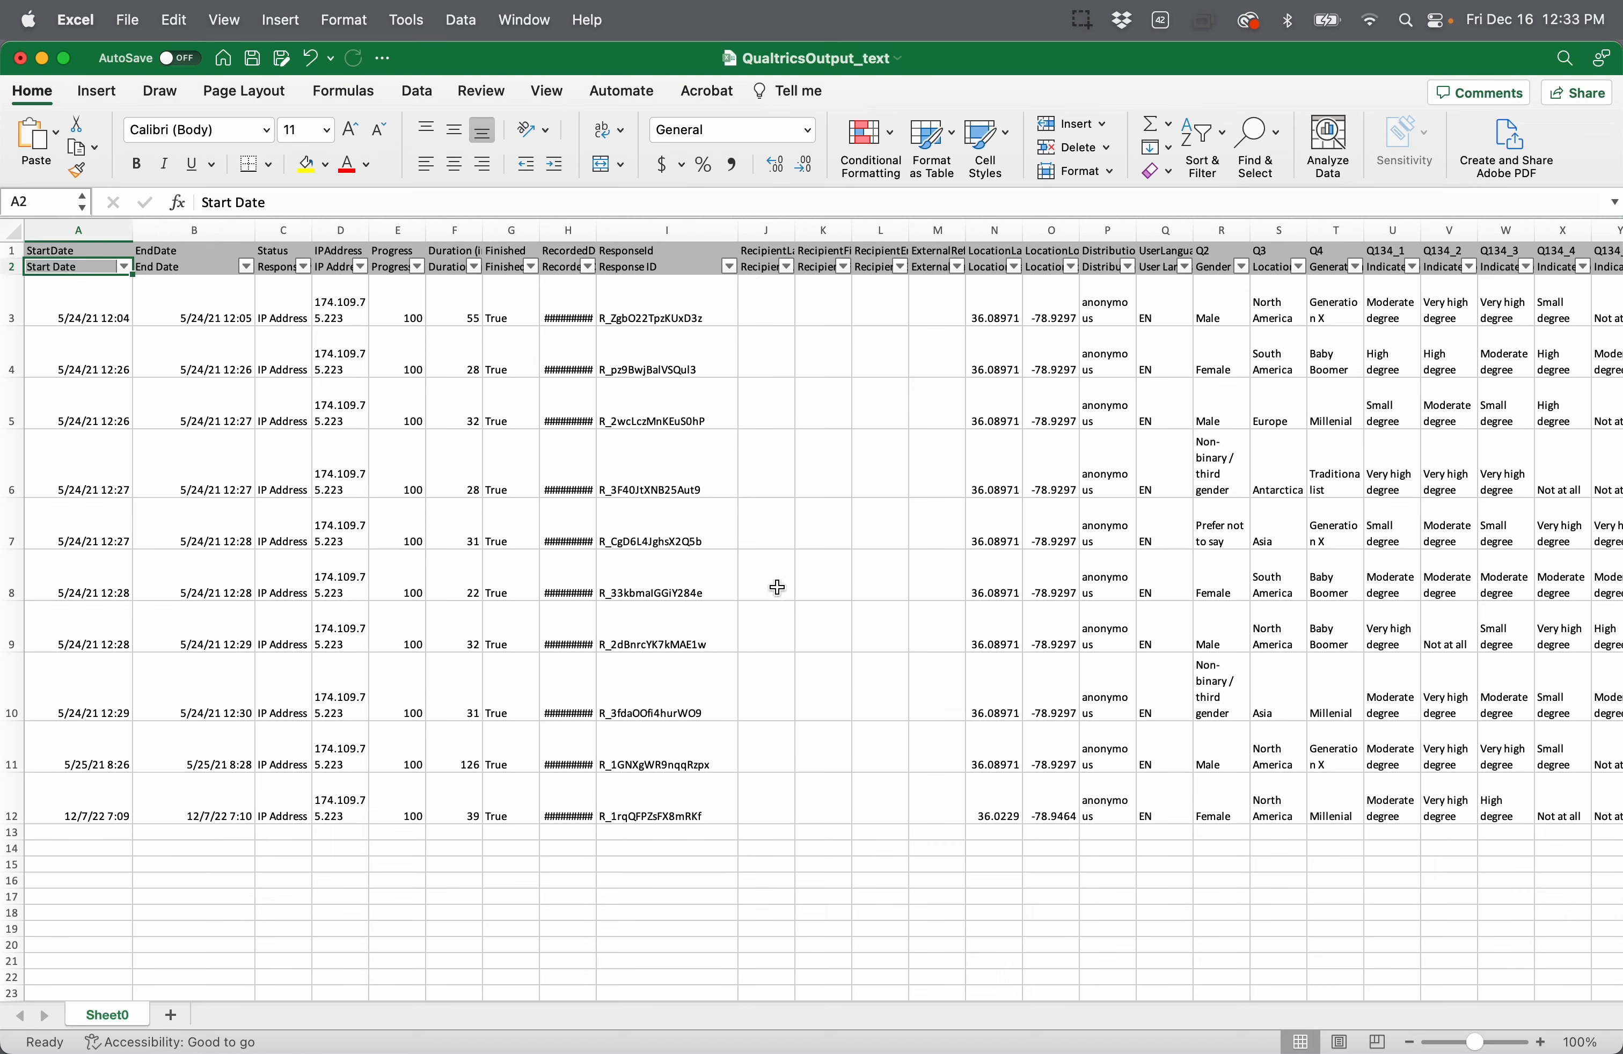
pyautogui.click(761, 835)
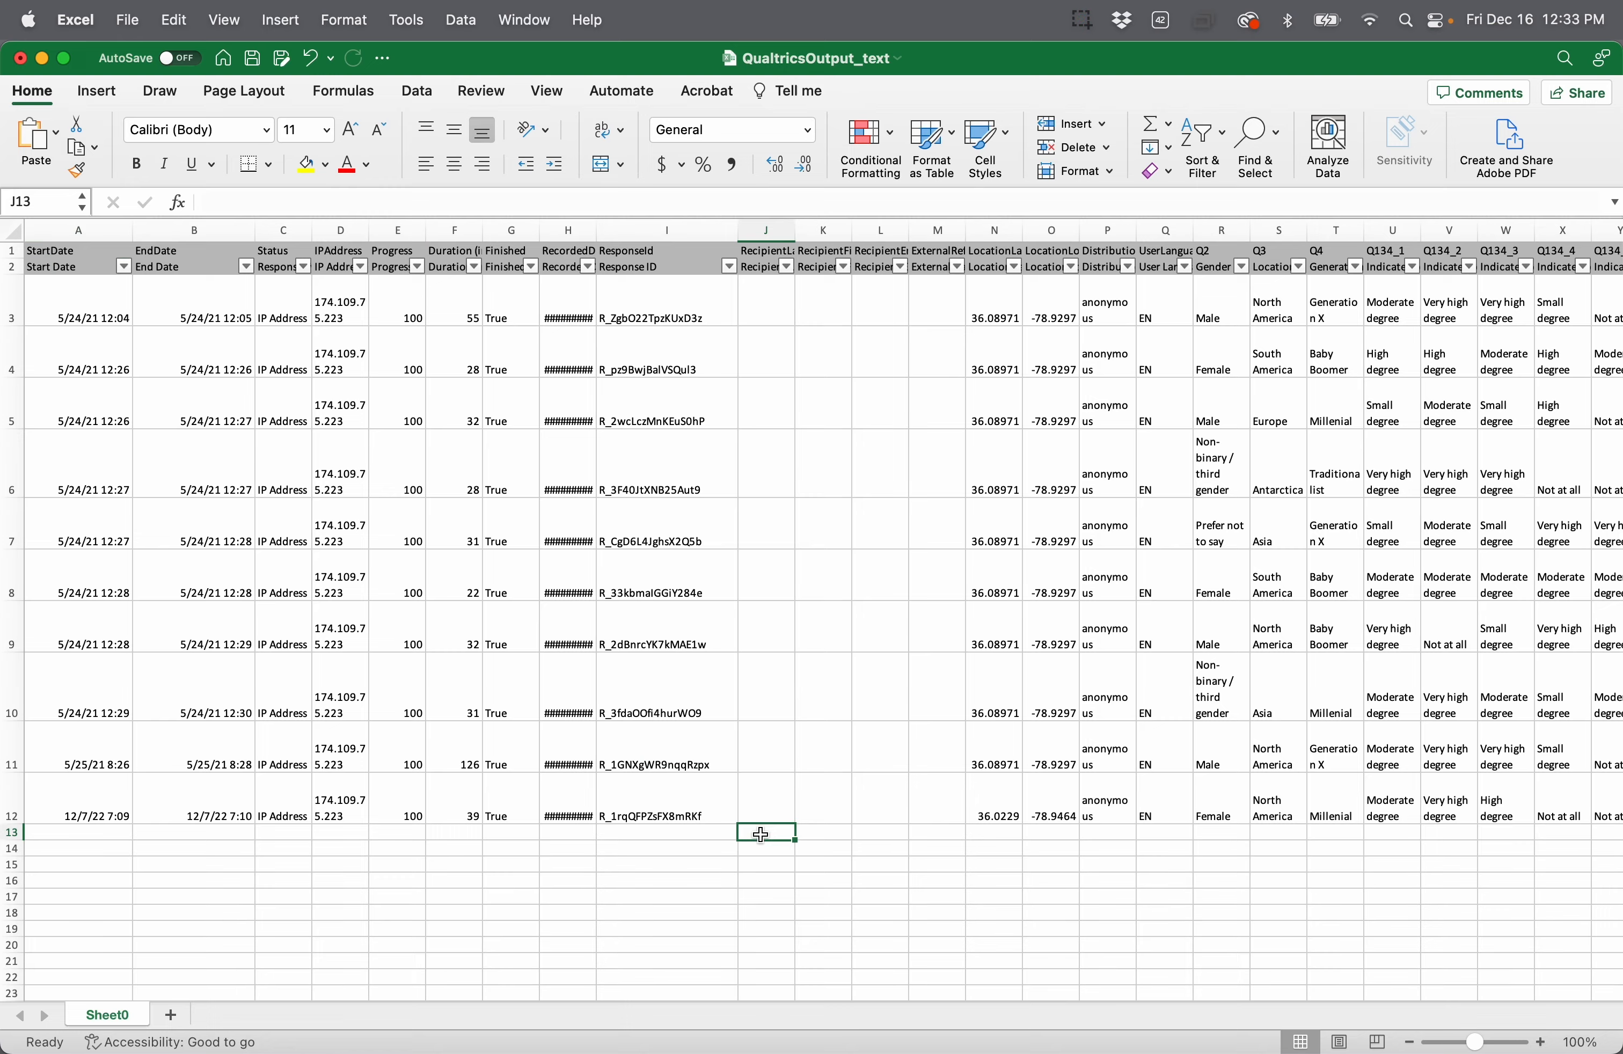
# Step: Switch to Finder and open QualtricsOutput_text.tsv from the QualtricsOutput folder in Excel
pyautogui.hotkey('ctrl', 'Up')
pyautogui.click(927, 293)
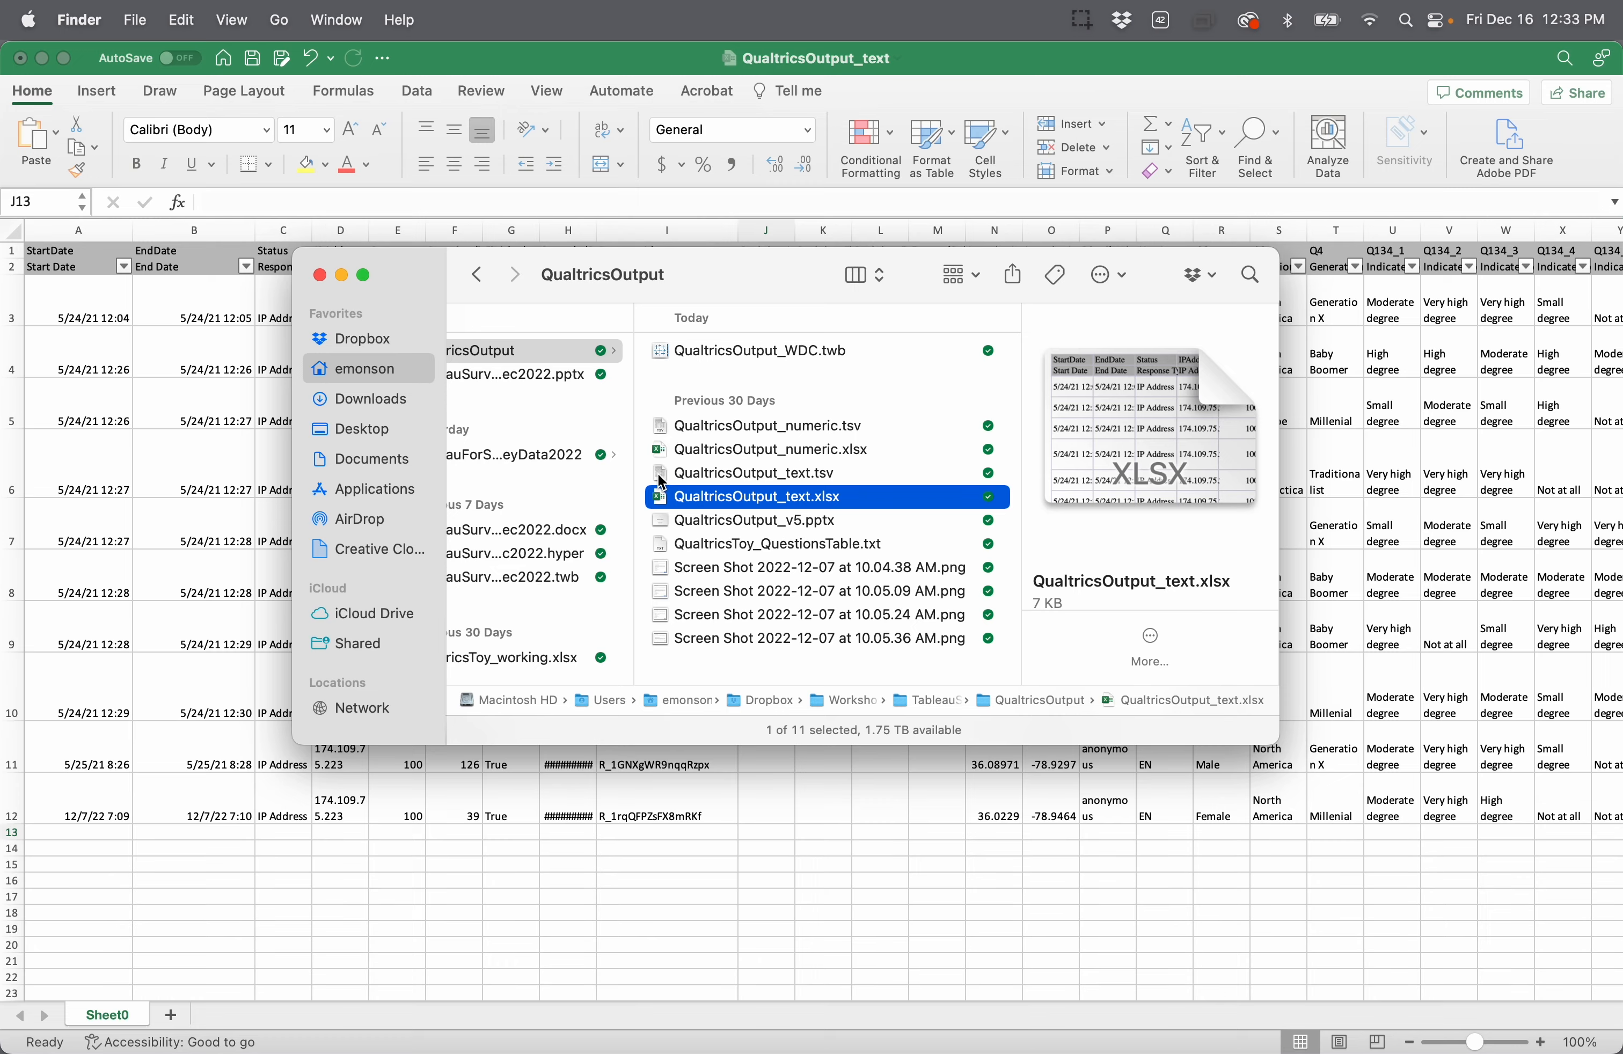
pyautogui.click(662, 477)
pyautogui.press('space')
pyautogui.press('space')
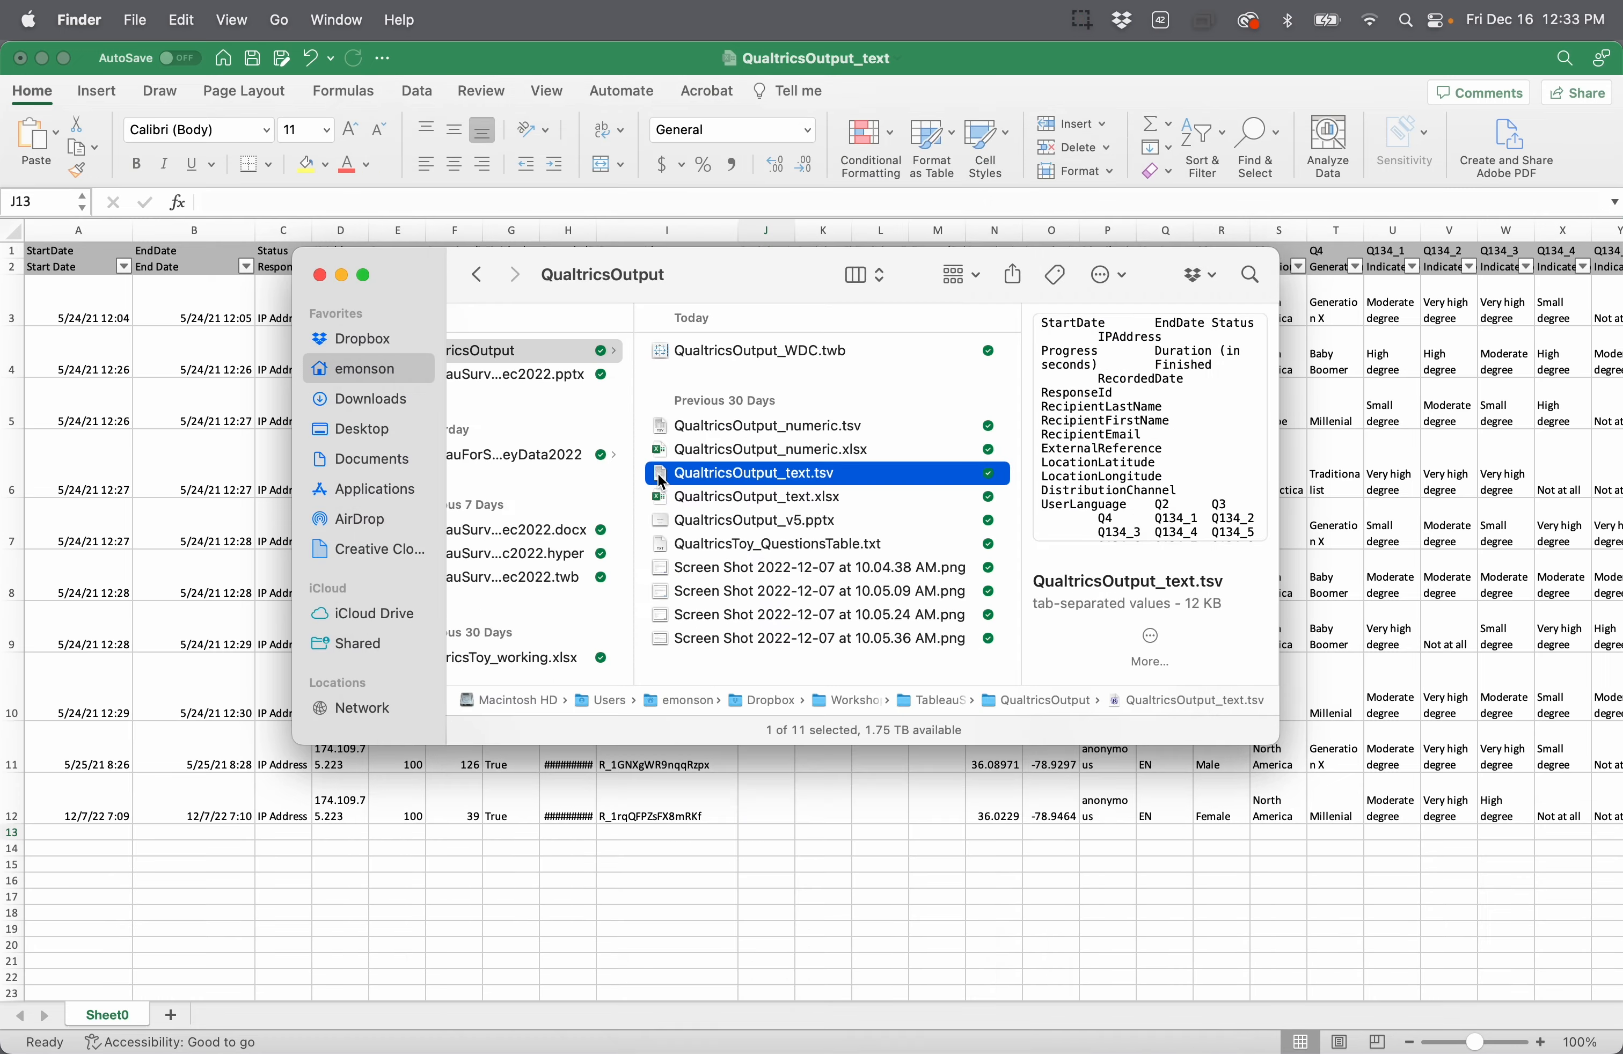
pyautogui.rightClick(661, 479)
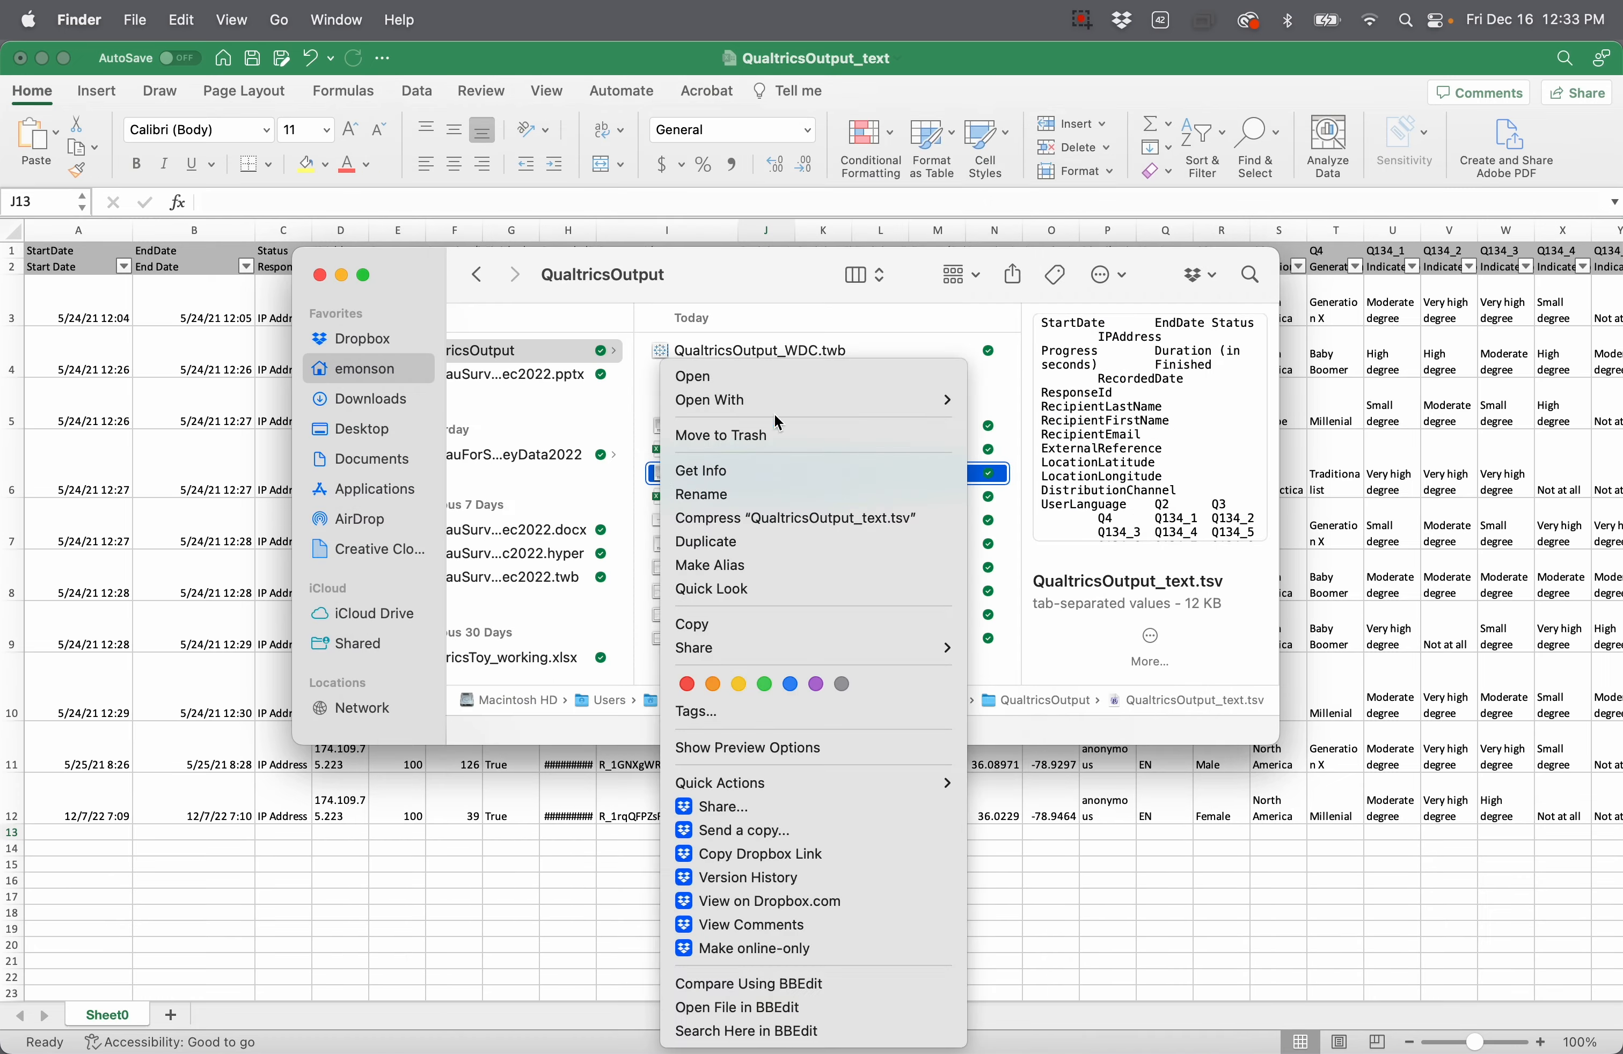
pyautogui.moveTo(784, 404)
pyautogui.click(1024, 460)
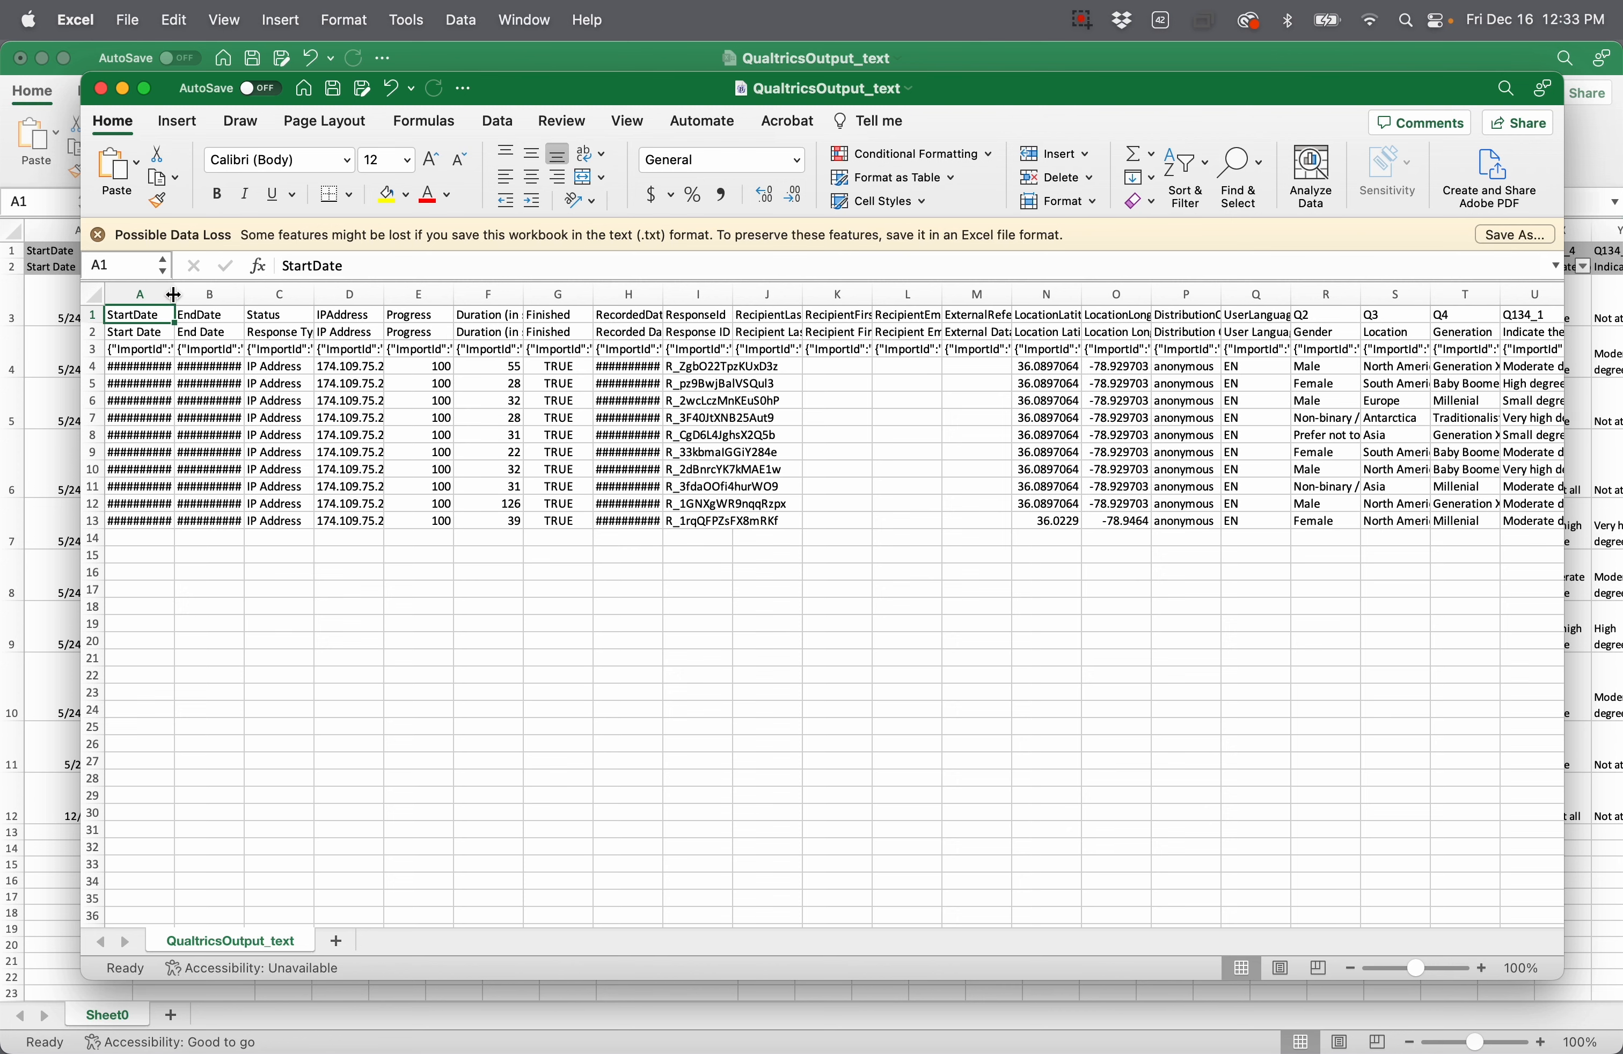
# Step: Widen column A enough to display the start dates and inspect its three header cells, including the ImportId entry
pyautogui.moveTo(175, 294); pyautogui.dragTo(239, 296)
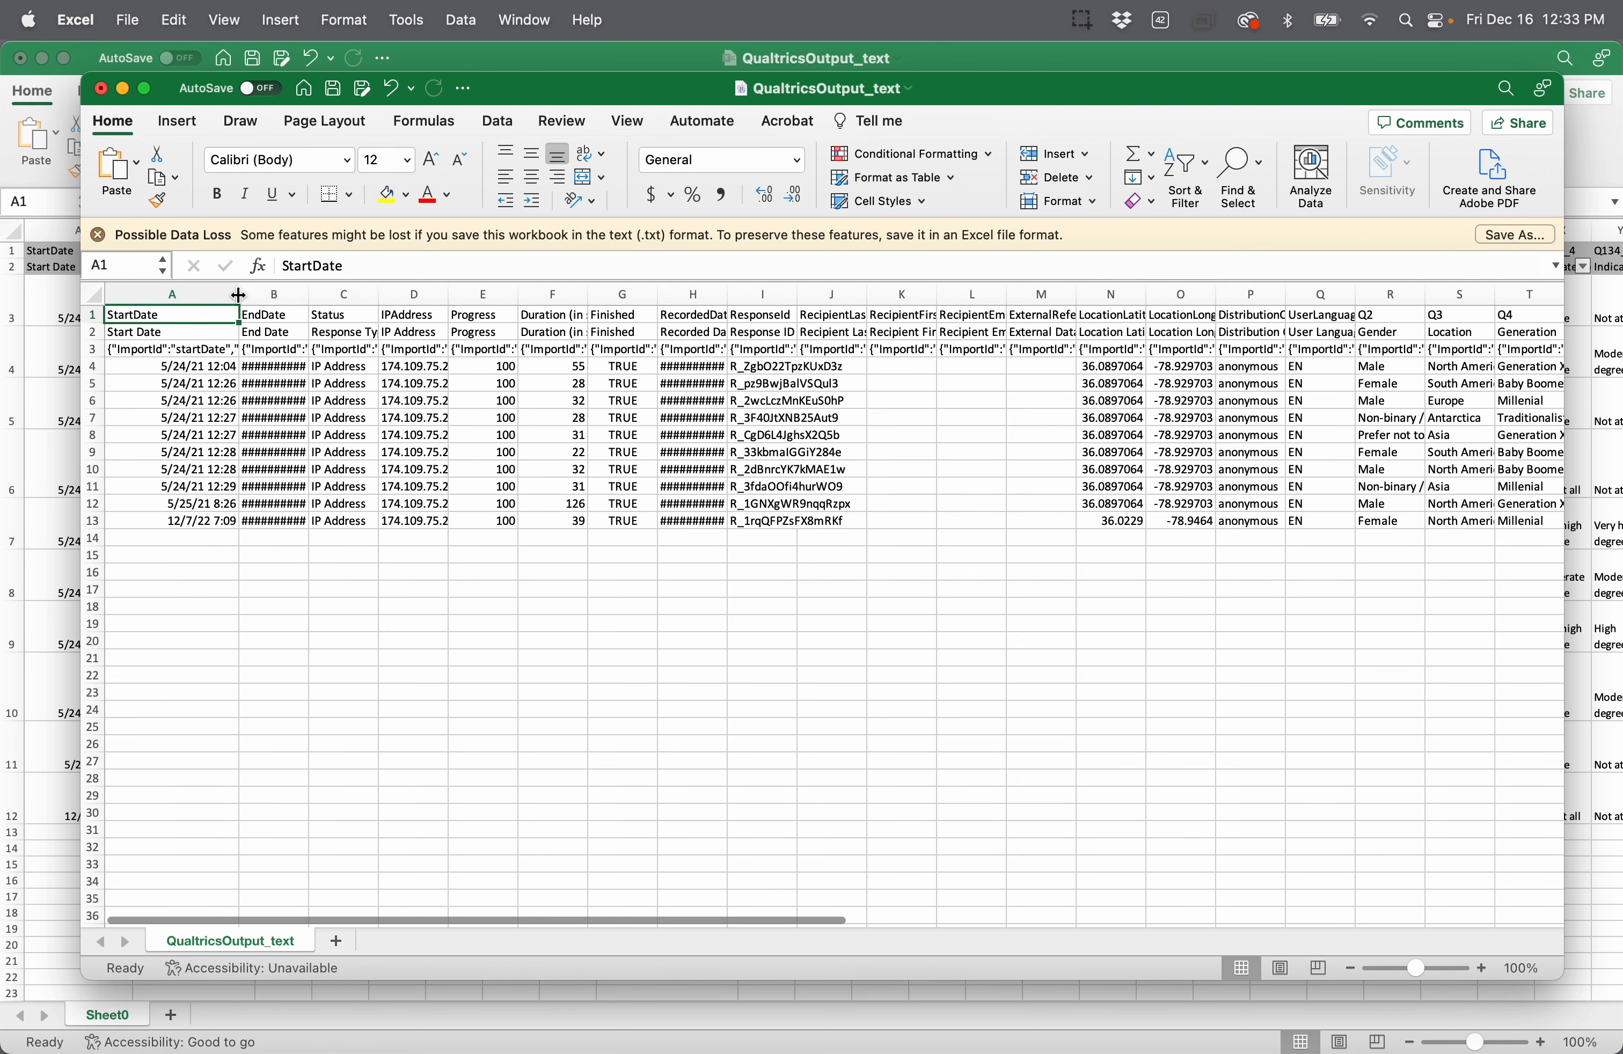
pyautogui.click(210, 351)
pyautogui.press('Up')
pyautogui.press('Up')
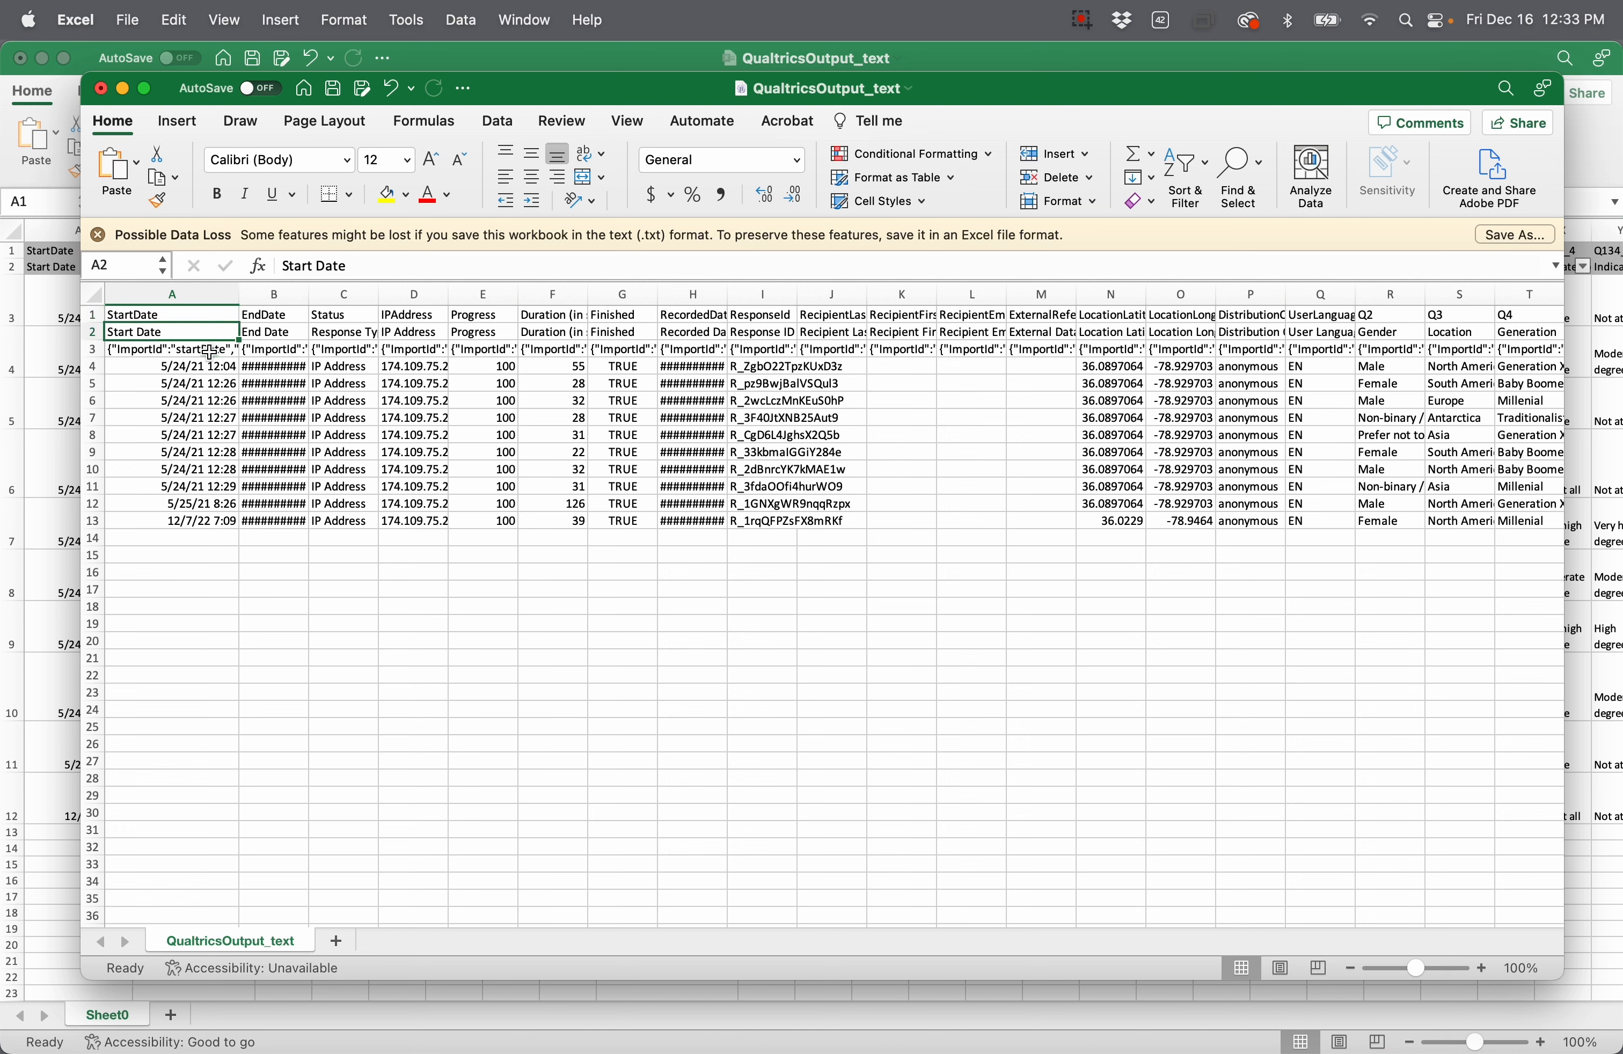
pyautogui.press('Down')
pyautogui.press('Down')
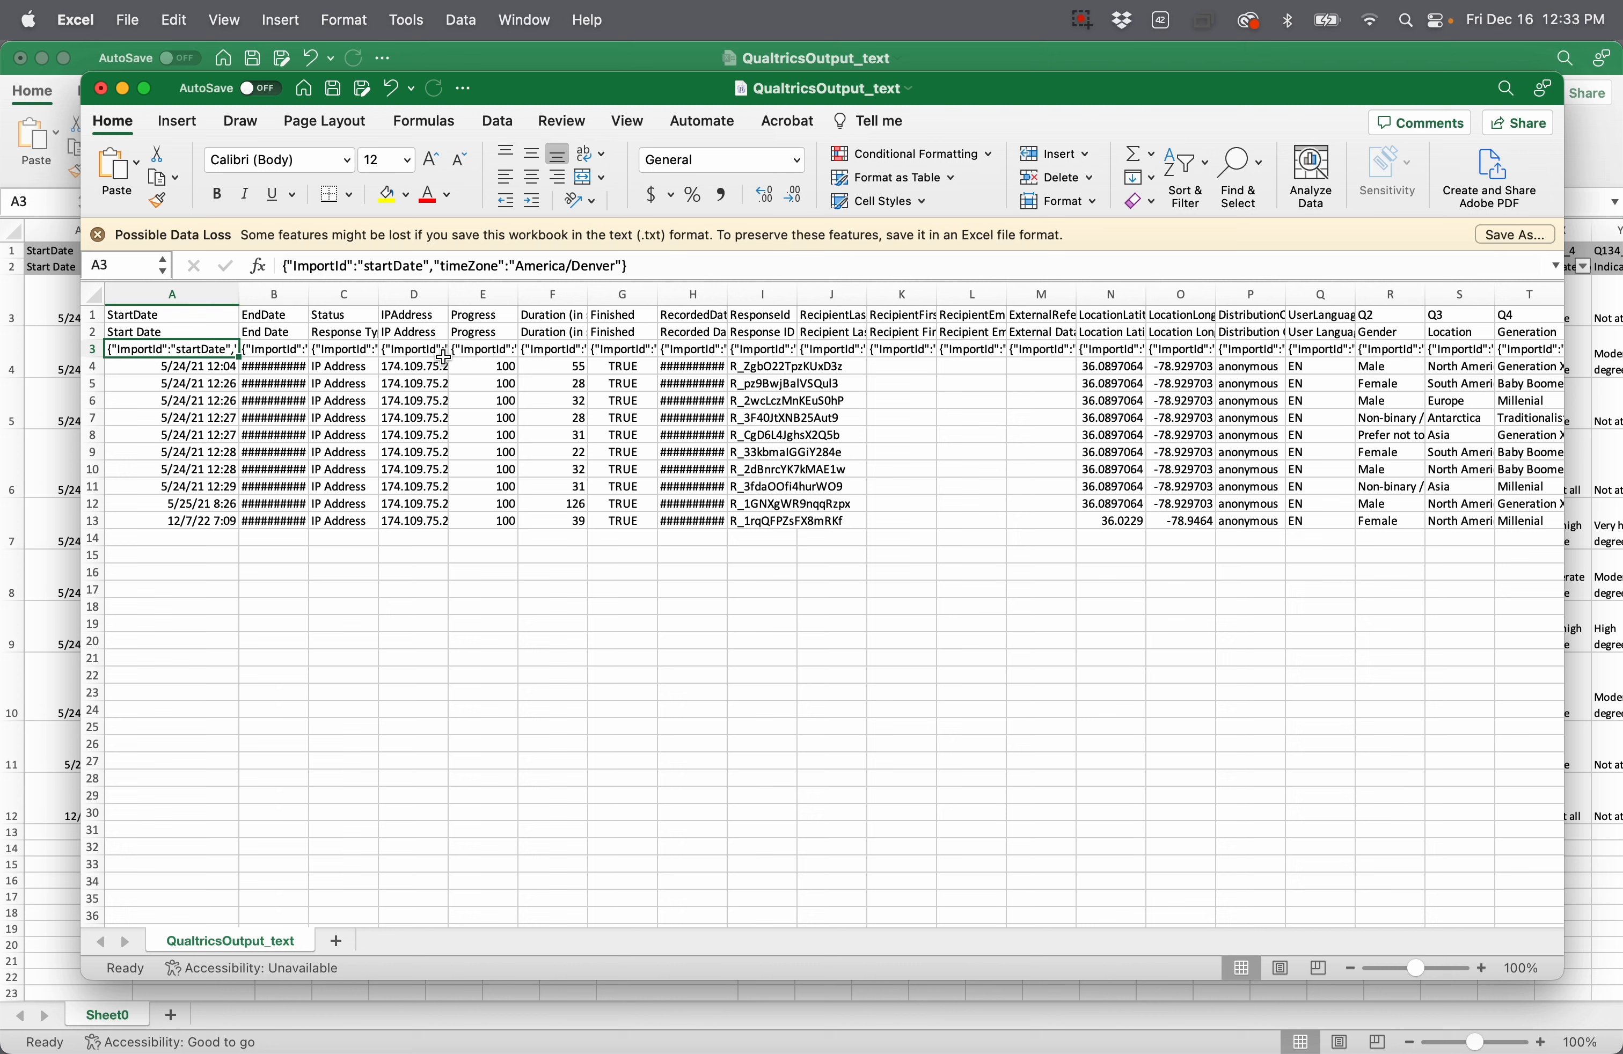
# Step: Compare the three header rows of the RecipientFirstName column
pyautogui.click(901, 351)
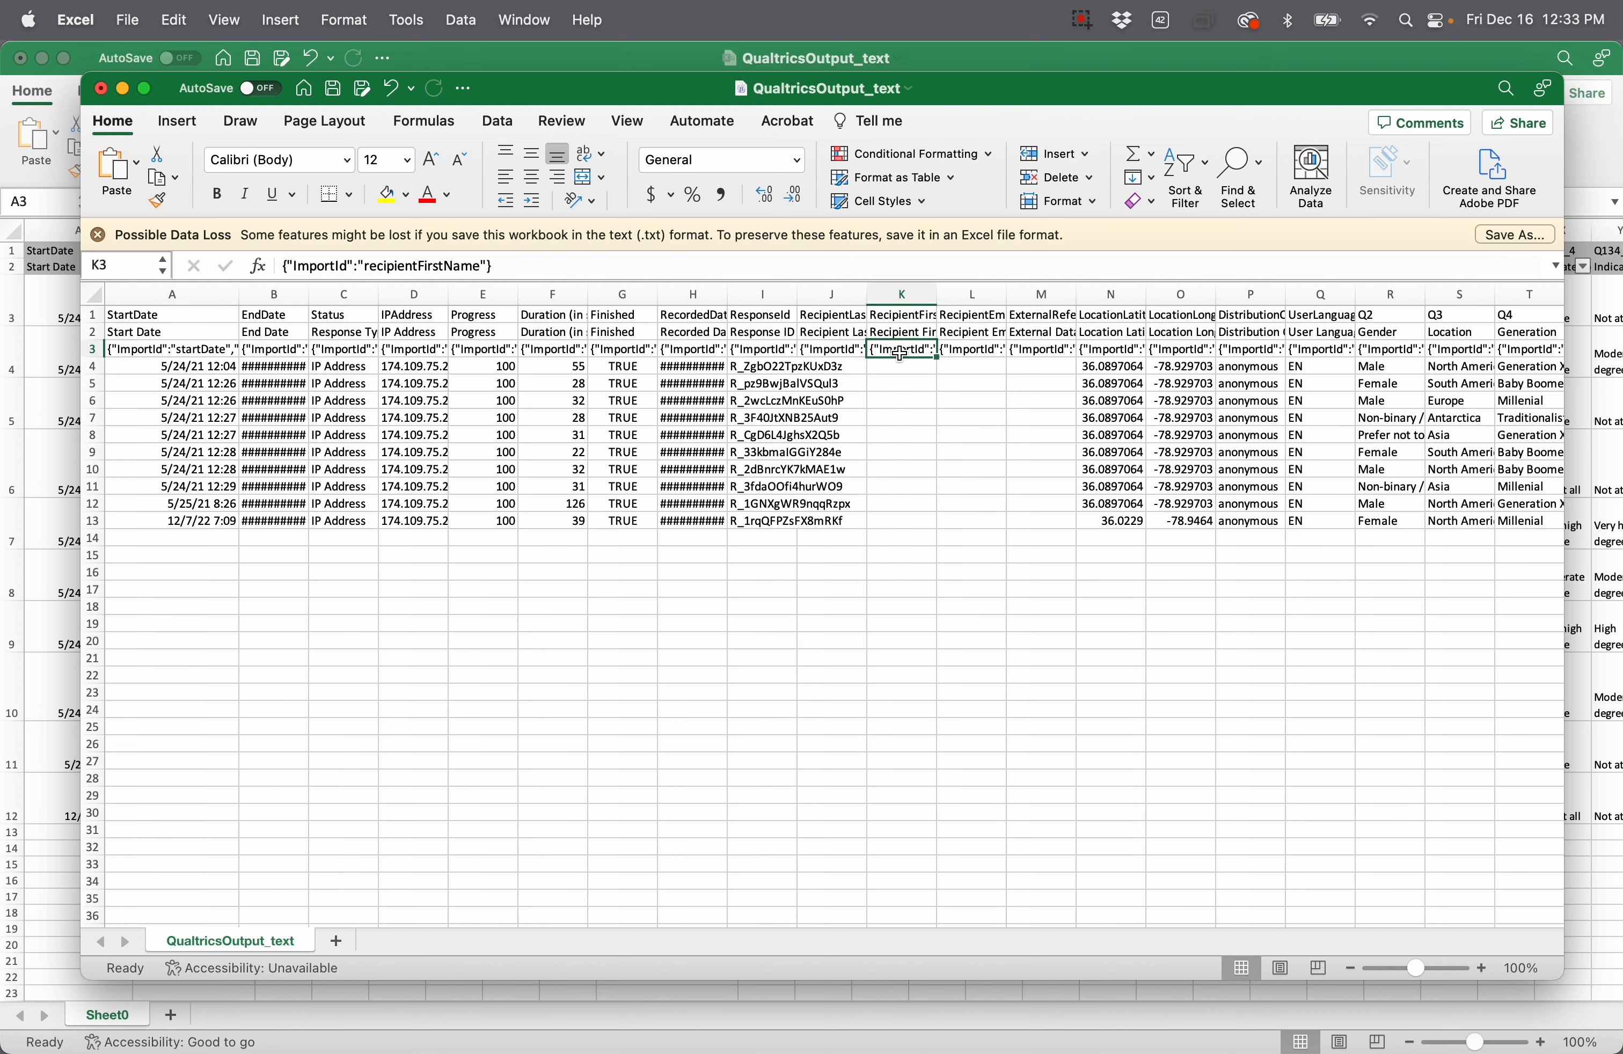
pyautogui.press('Up')
pyautogui.press('Up')
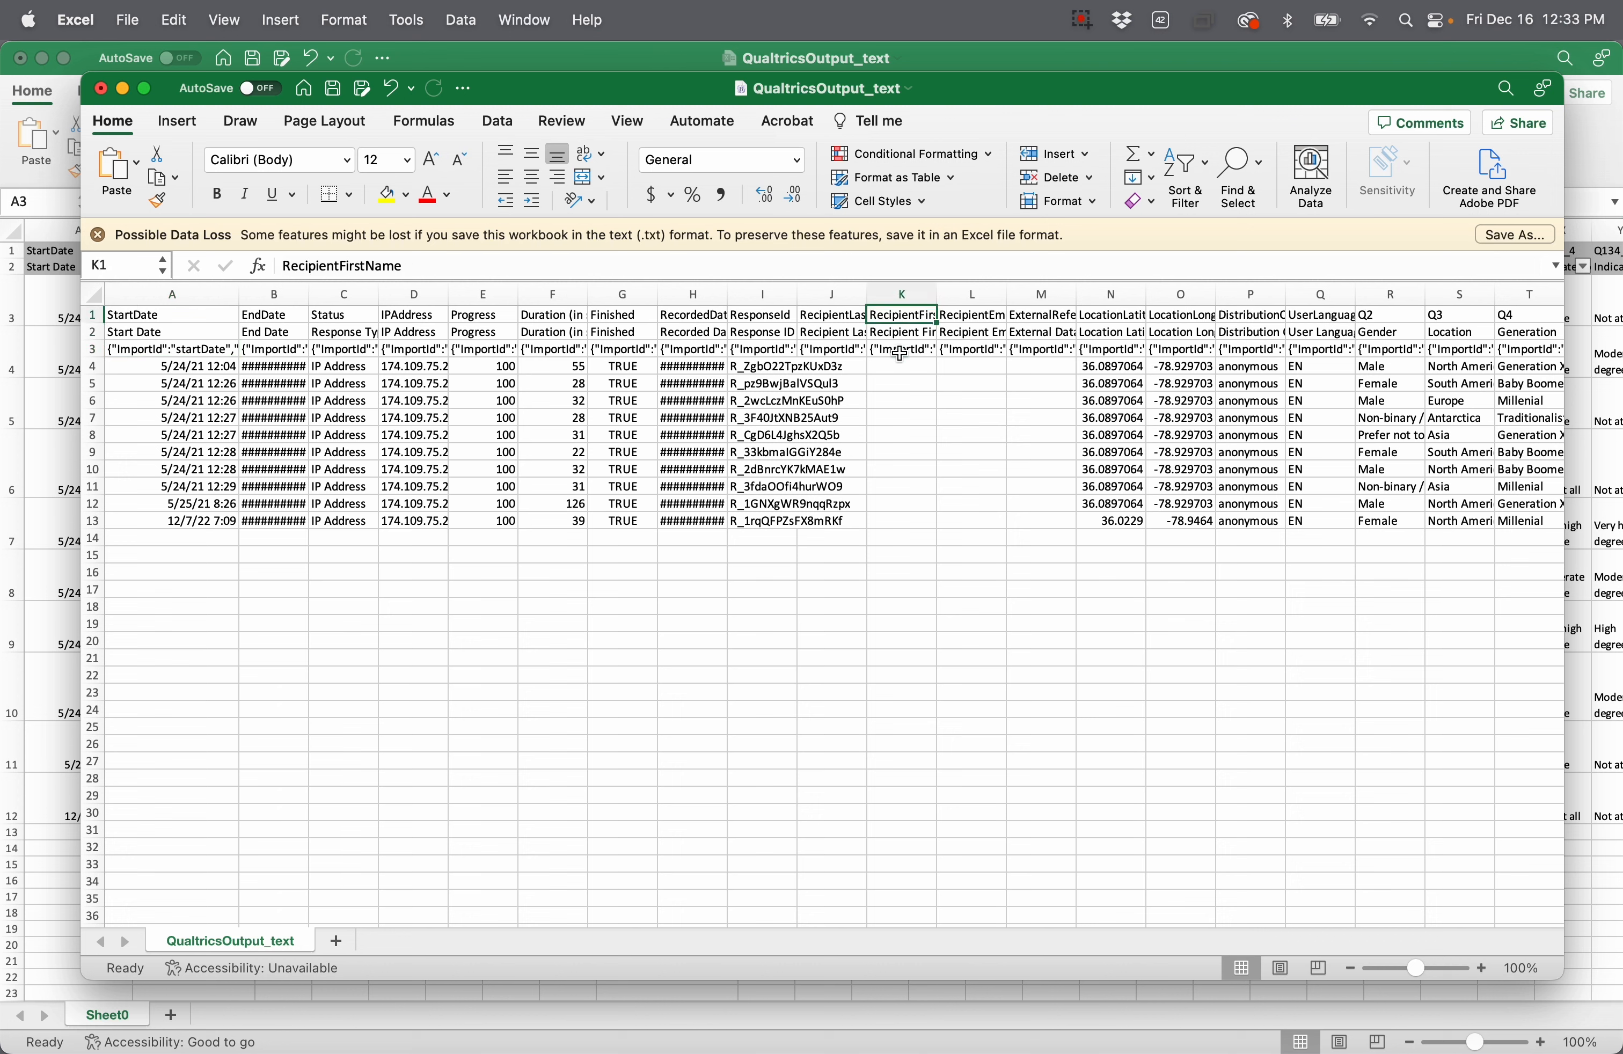
pyautogui.press('Down')
pyautogui.press('Down')
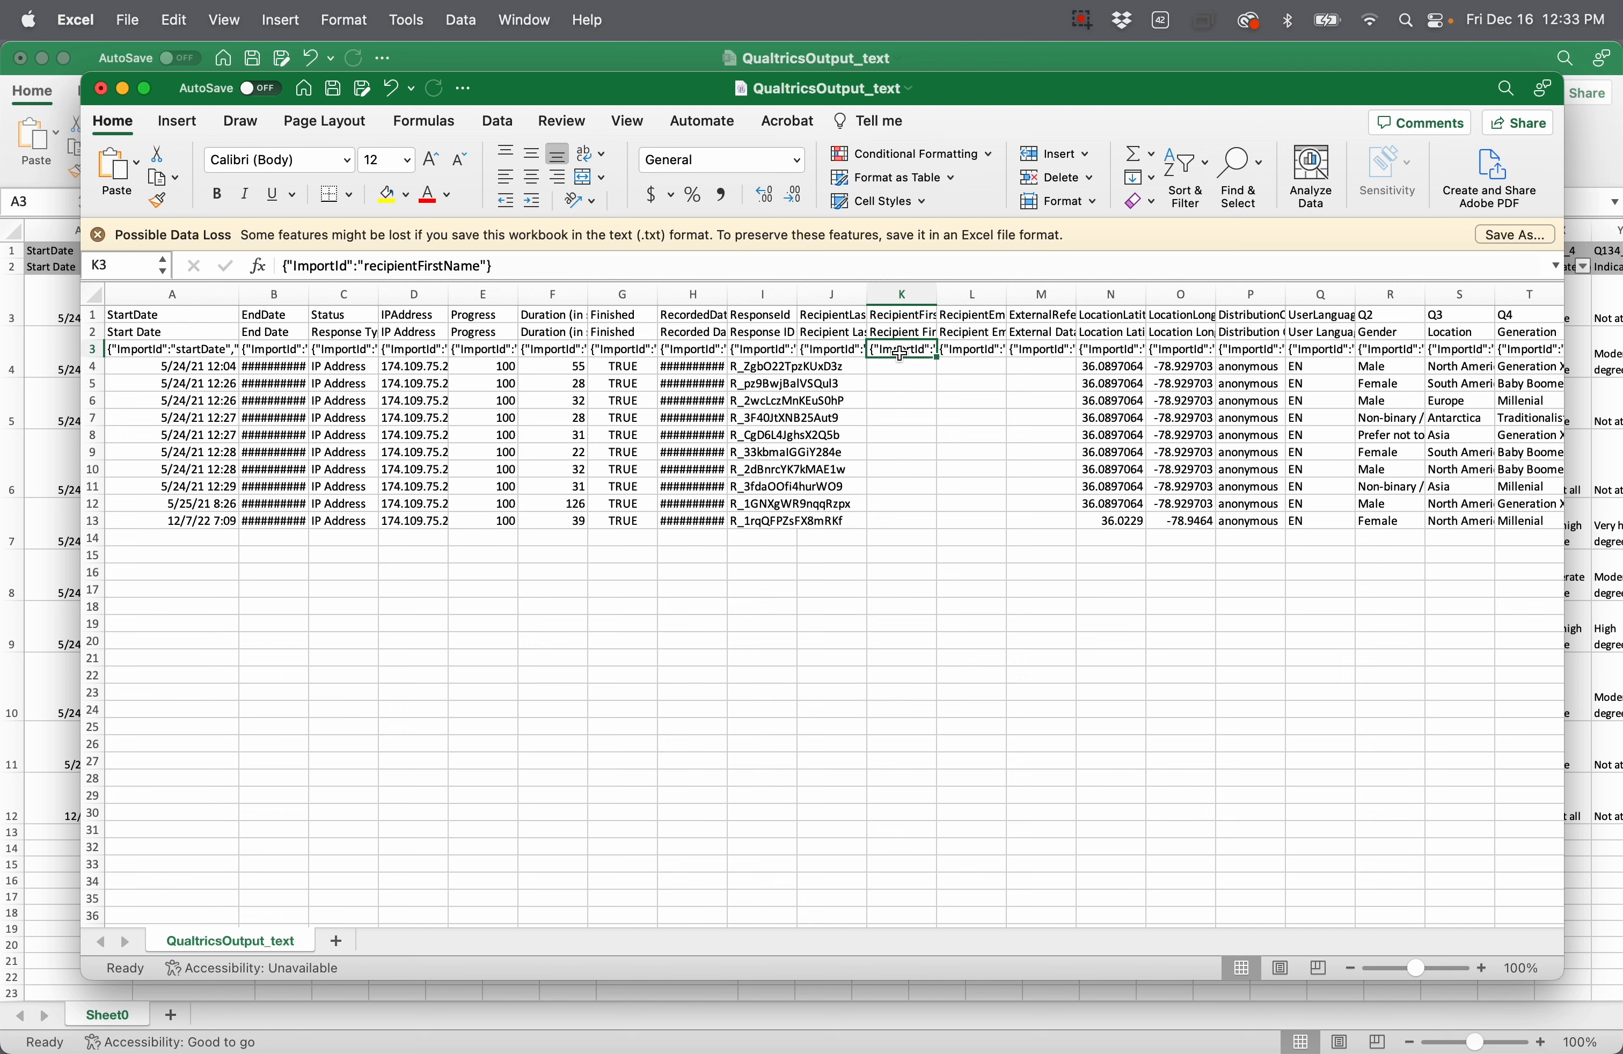
# Step: Inspect the three header rows of the Q2 column and its gender responses down to row 13
pyautogui.click(1394, 319)
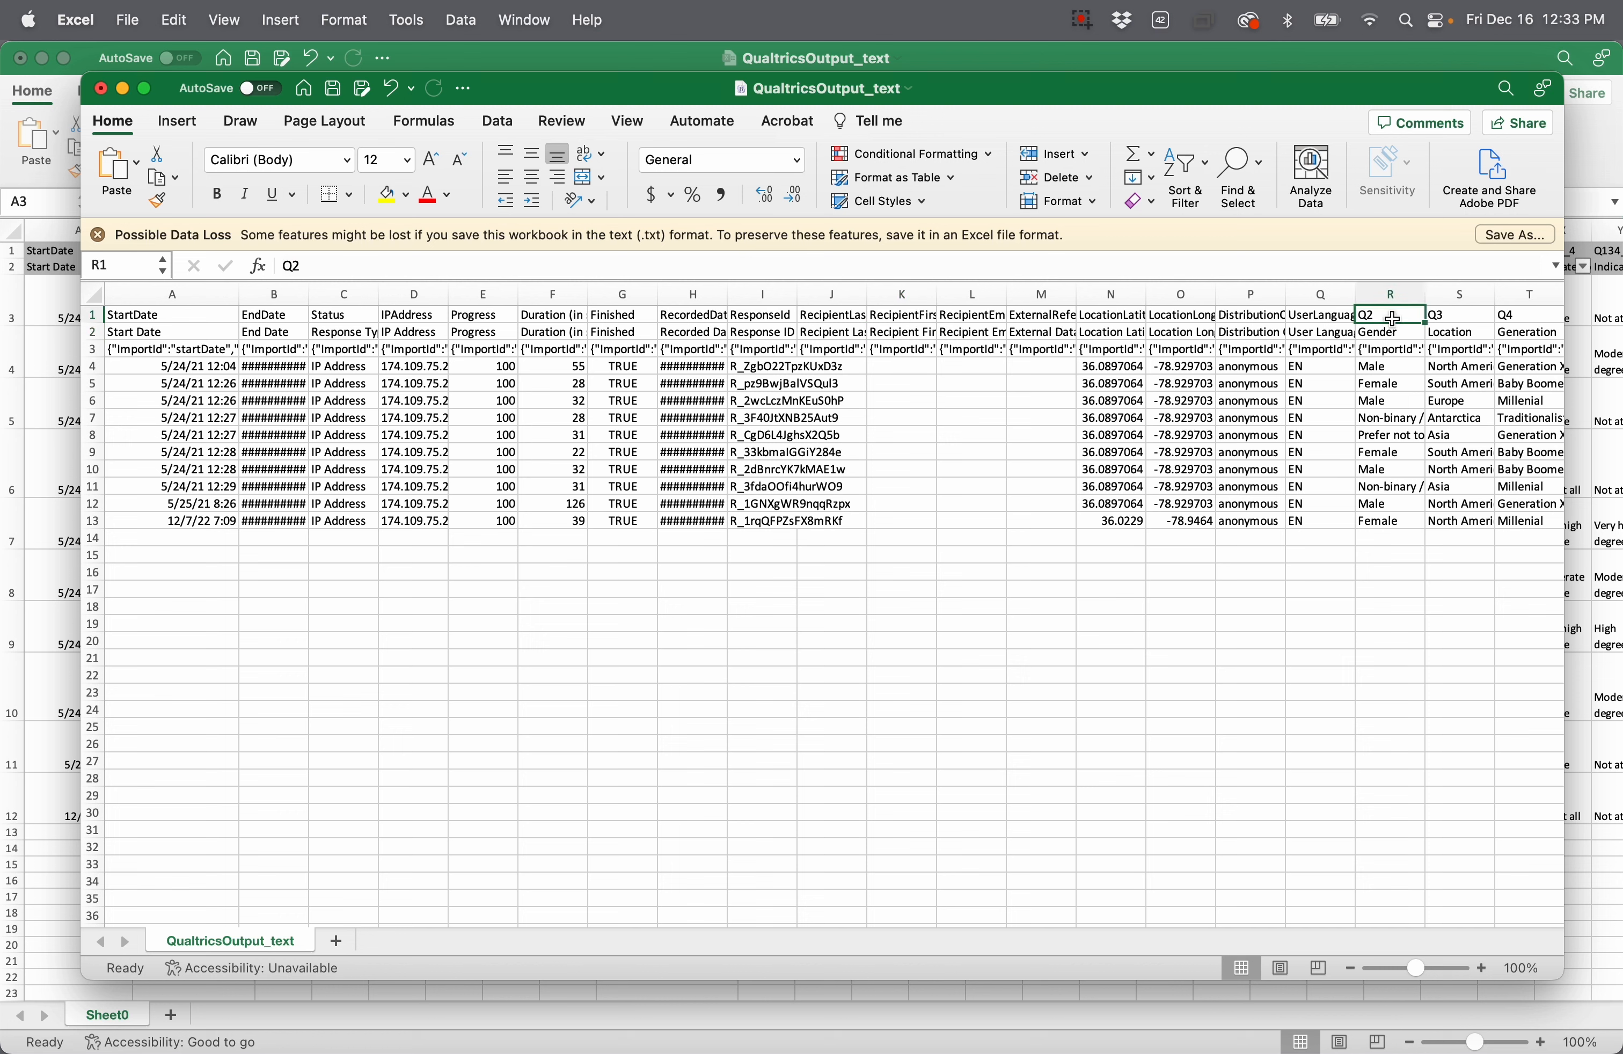
pyautogui.press('Down')
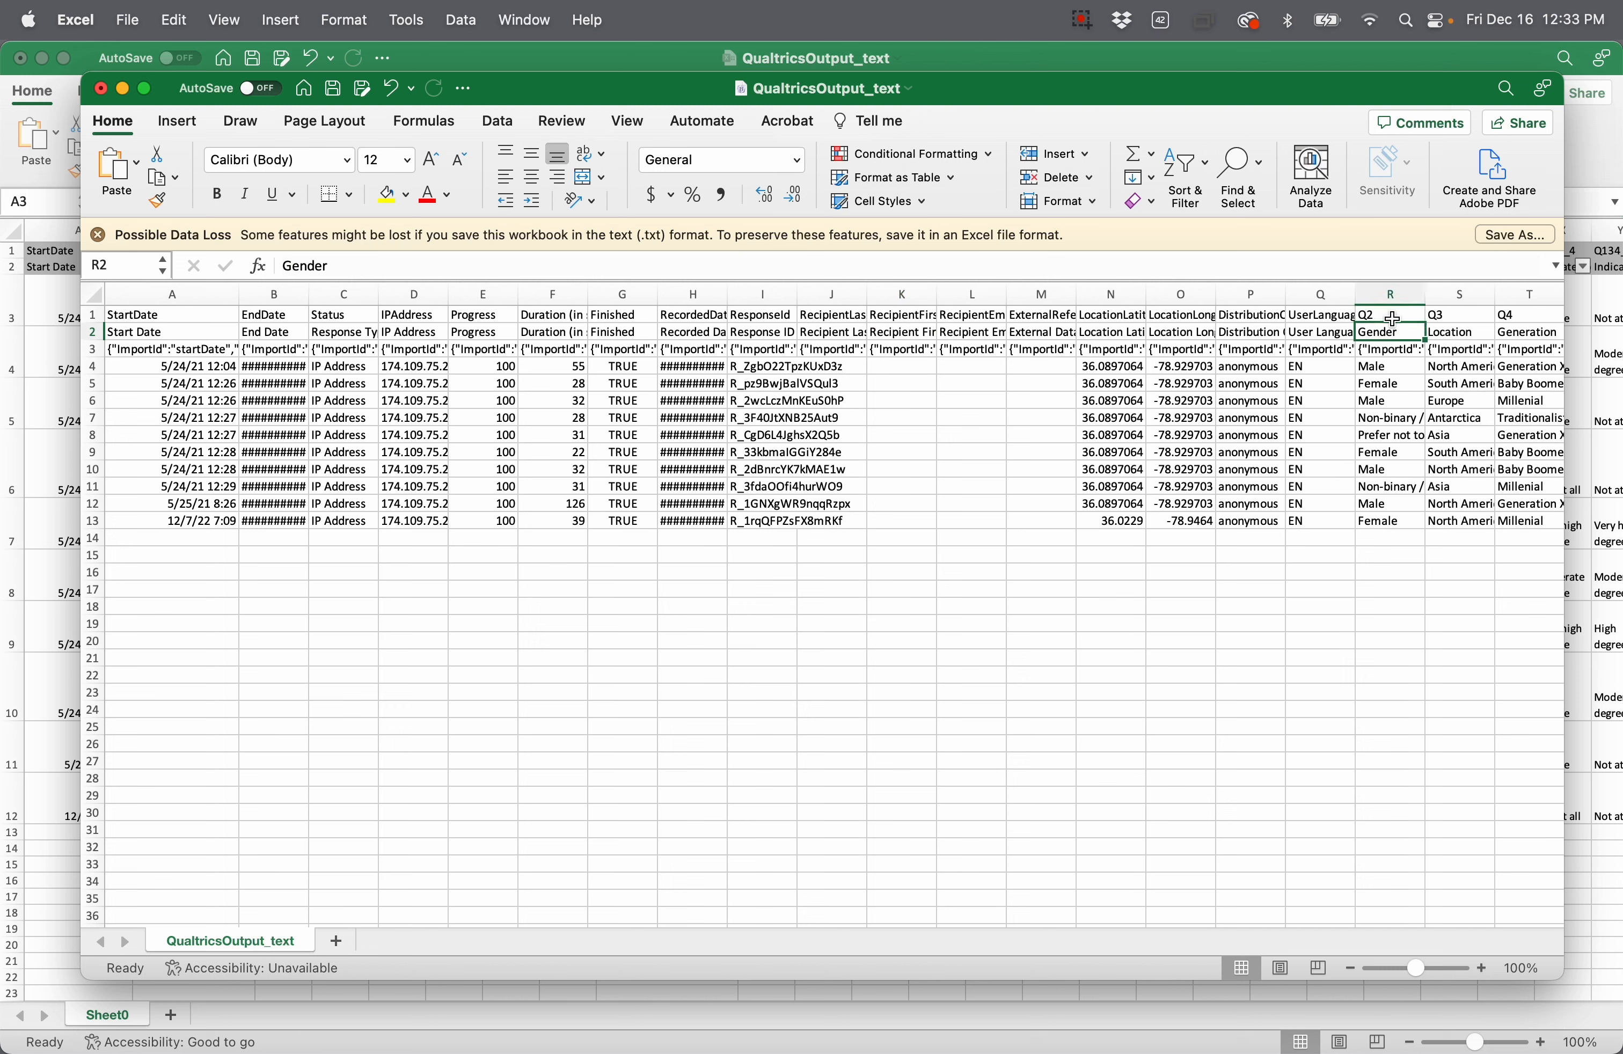
pyautogui.press('Down')
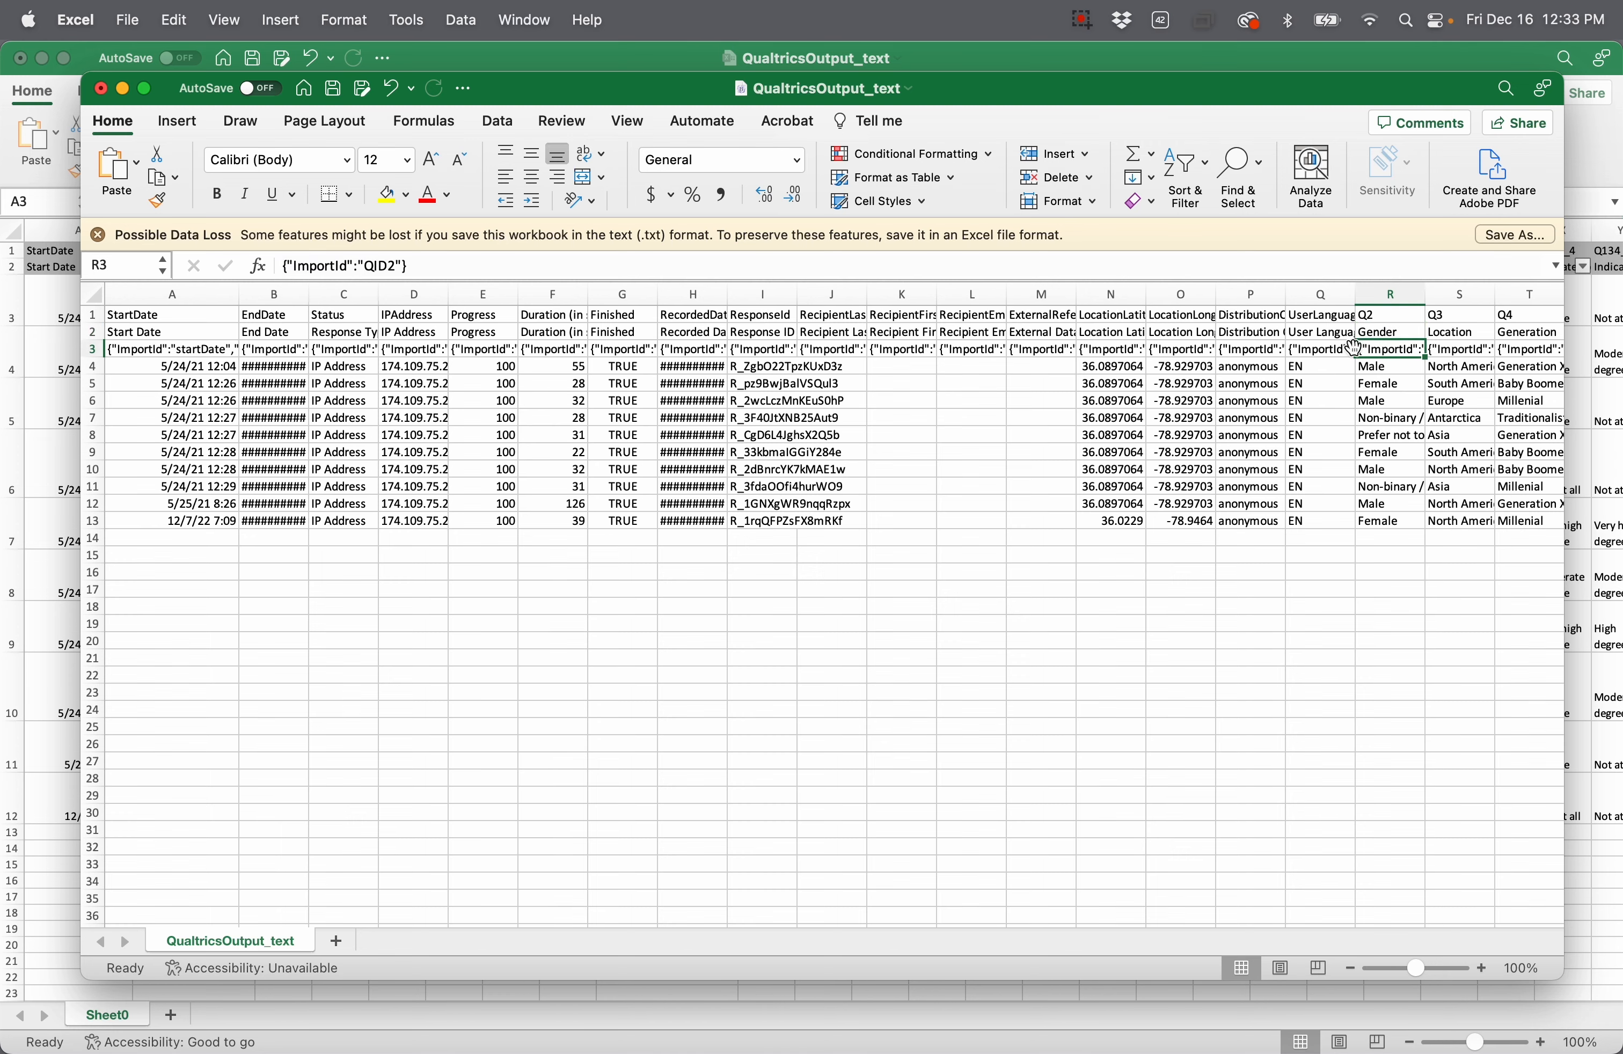
pyautogui.hscroll(10, 1352, 348)
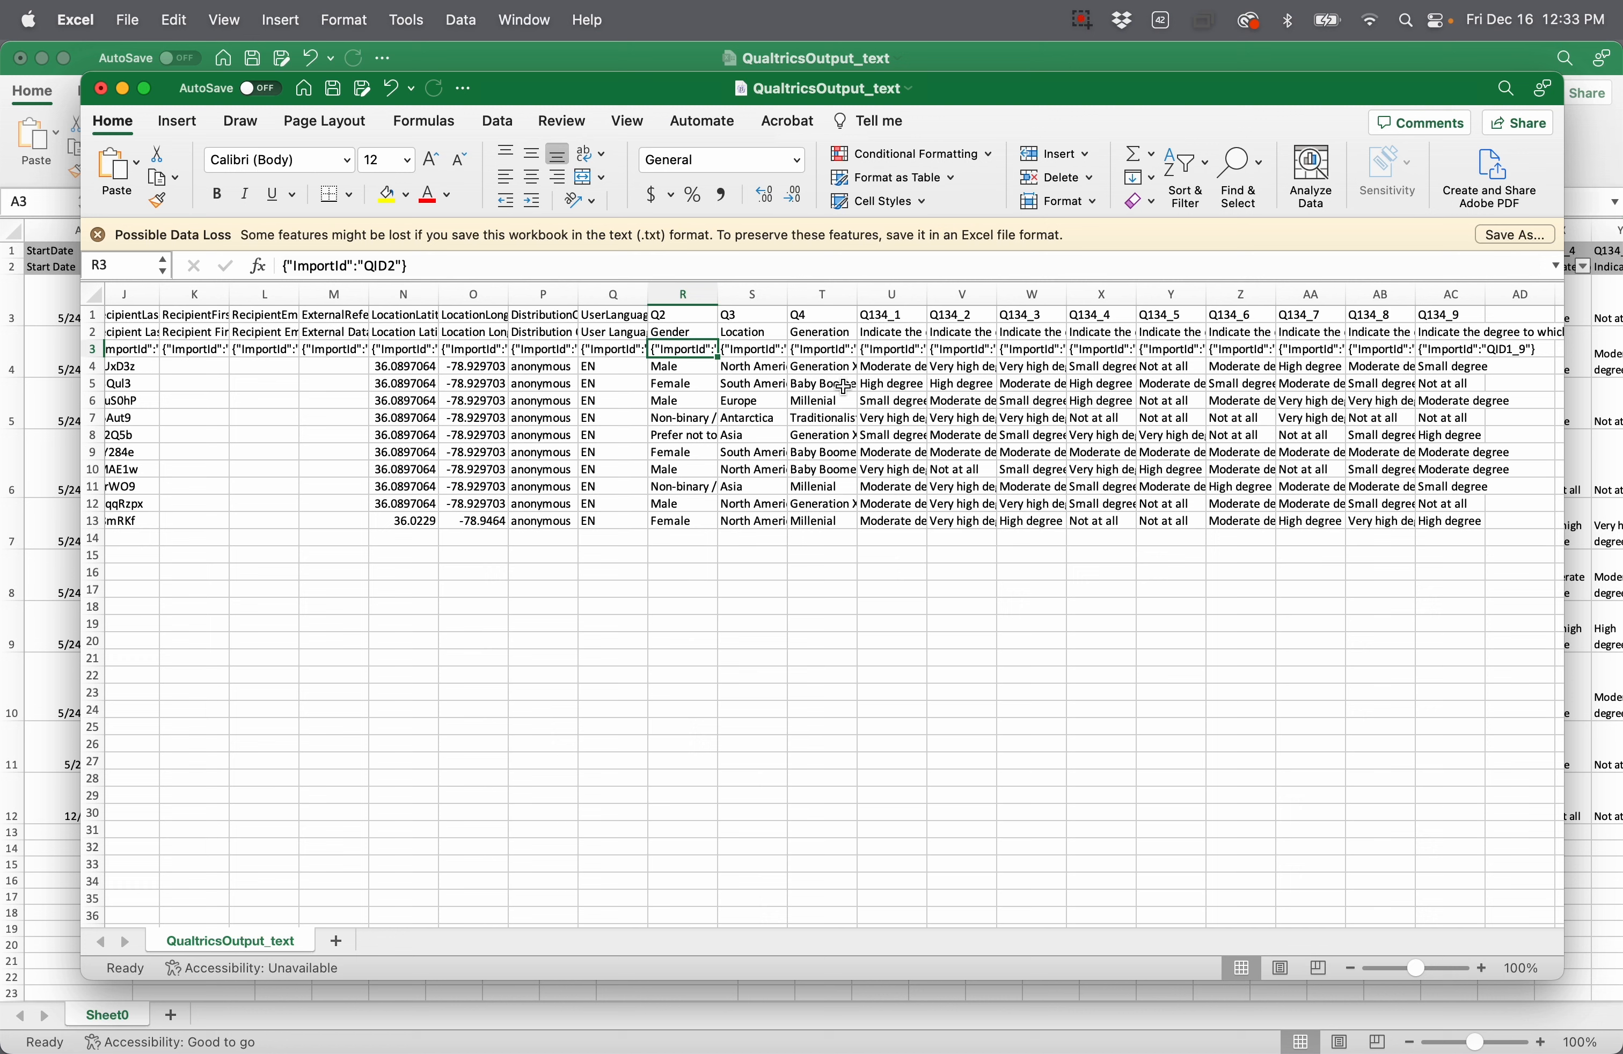
pyautogui.moveTo(668, 366); pyautogui.dragTo(677, 520)
pyautogui.click(678, 520)
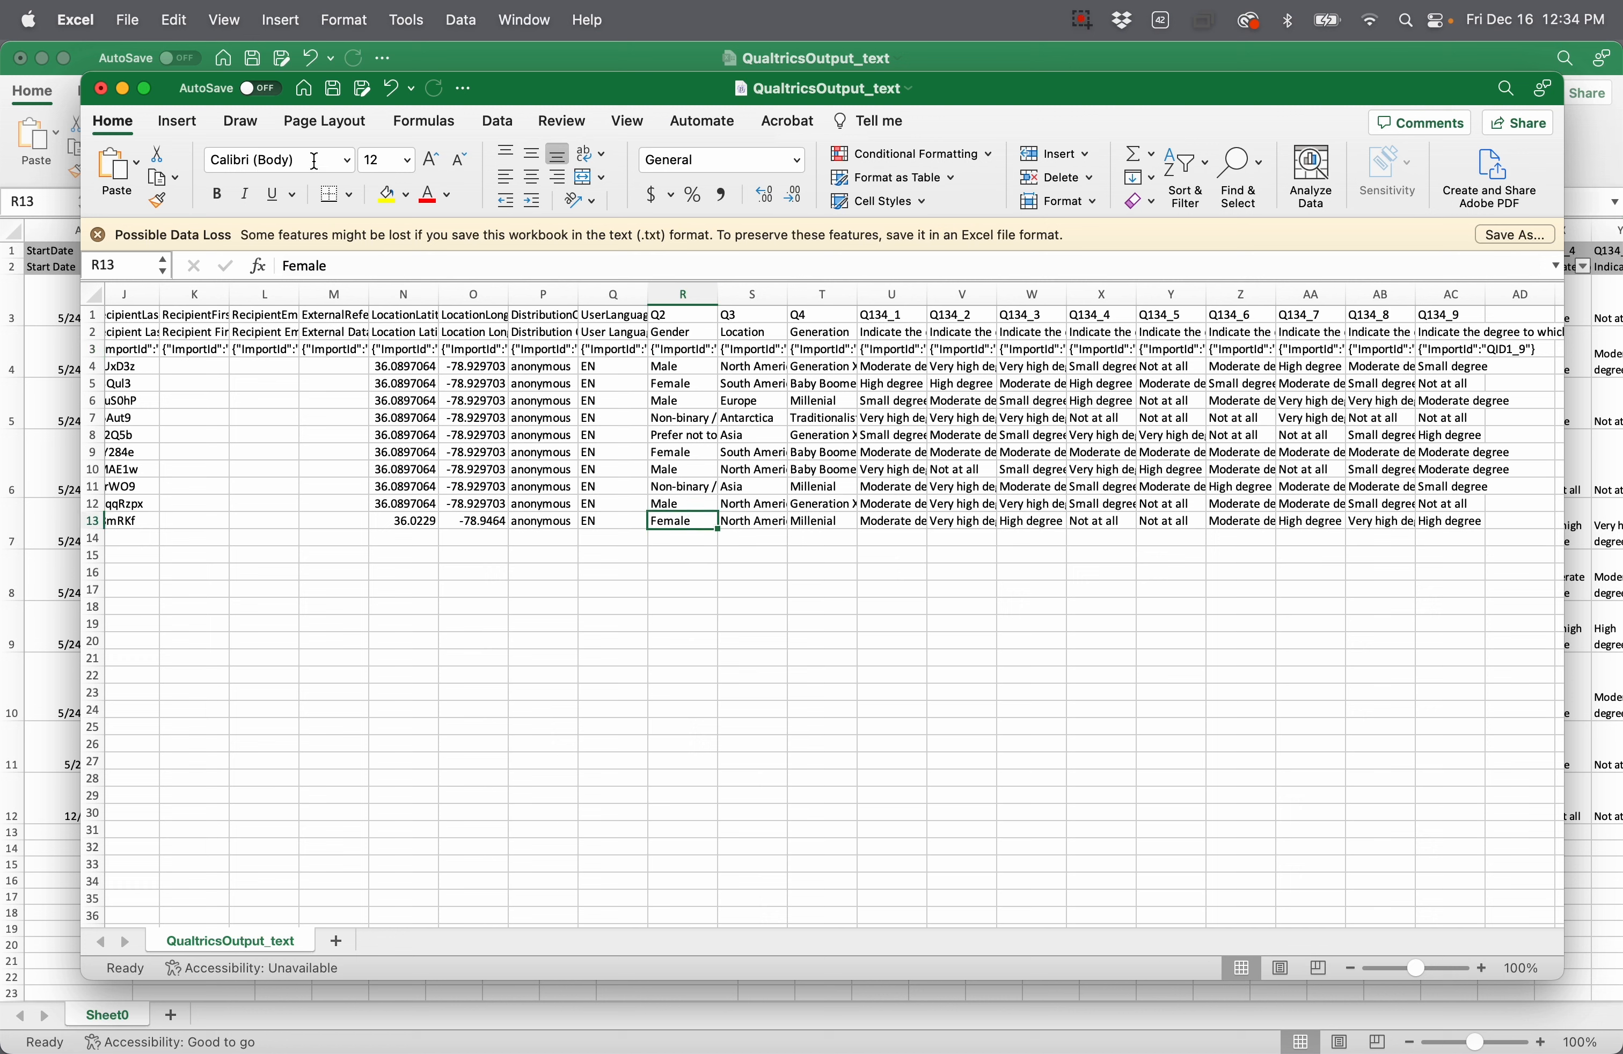
# Step: Close the QualtricsOutput_text .tsv and .xlsx workbooks without saving and switch to Tableau Public
pyautogui.click(101, 89)
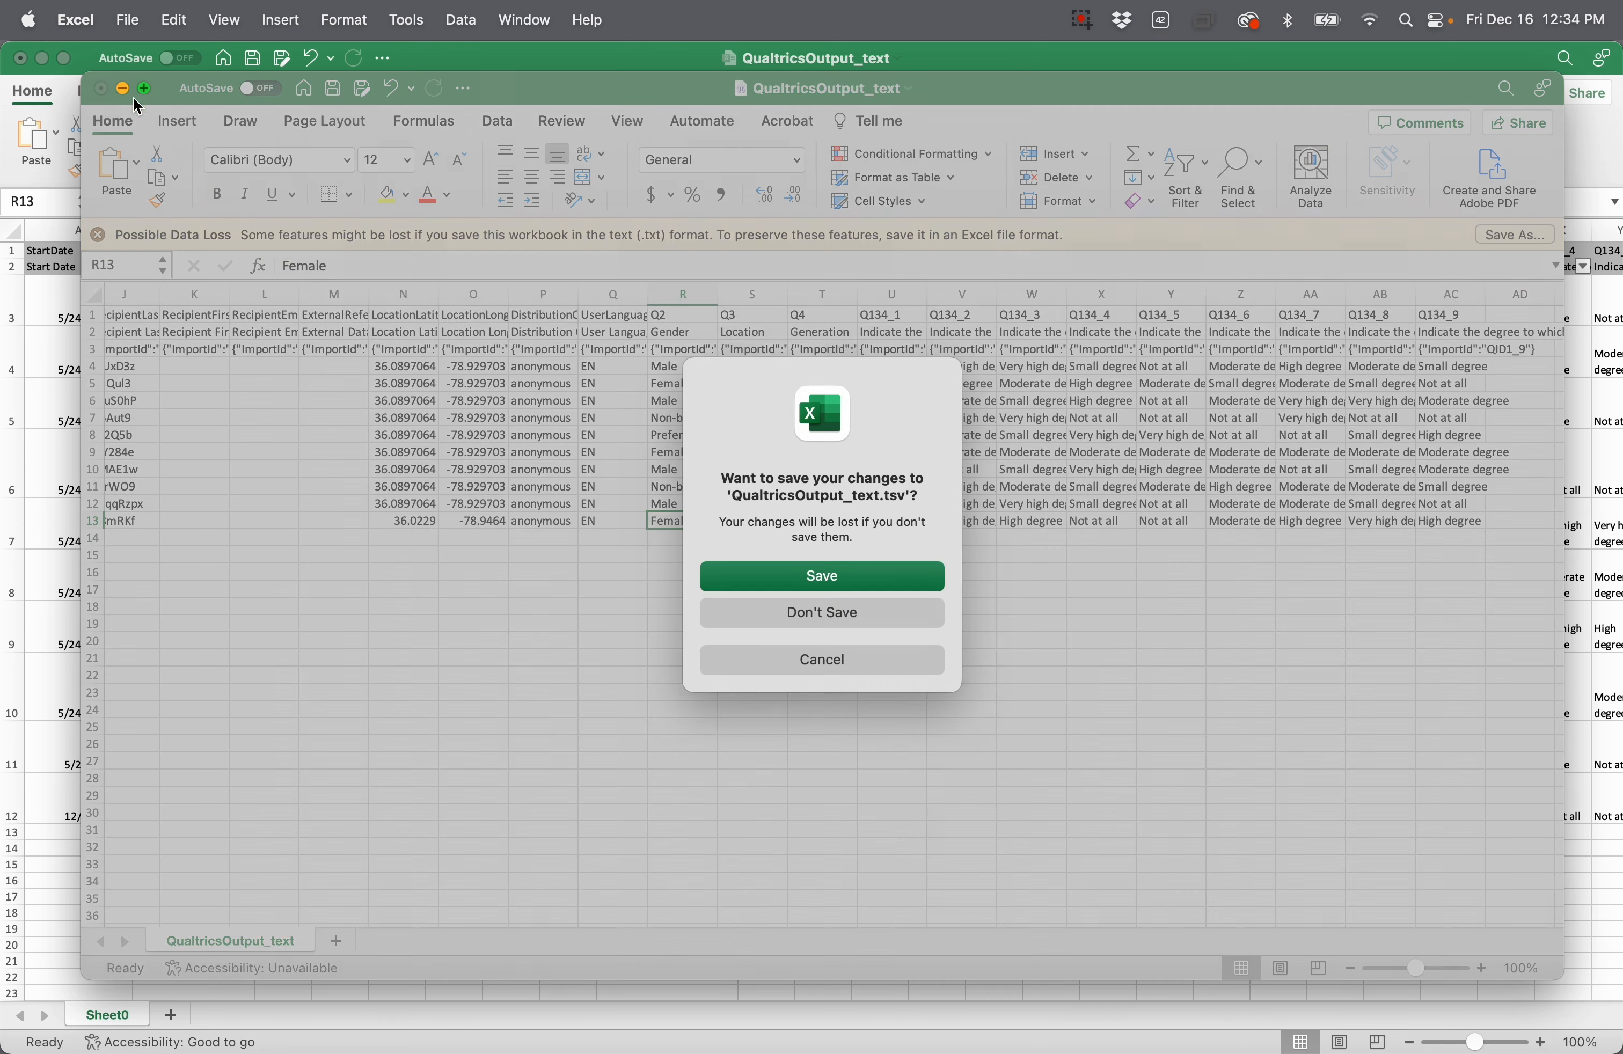
pyautogui.click(843, 617)
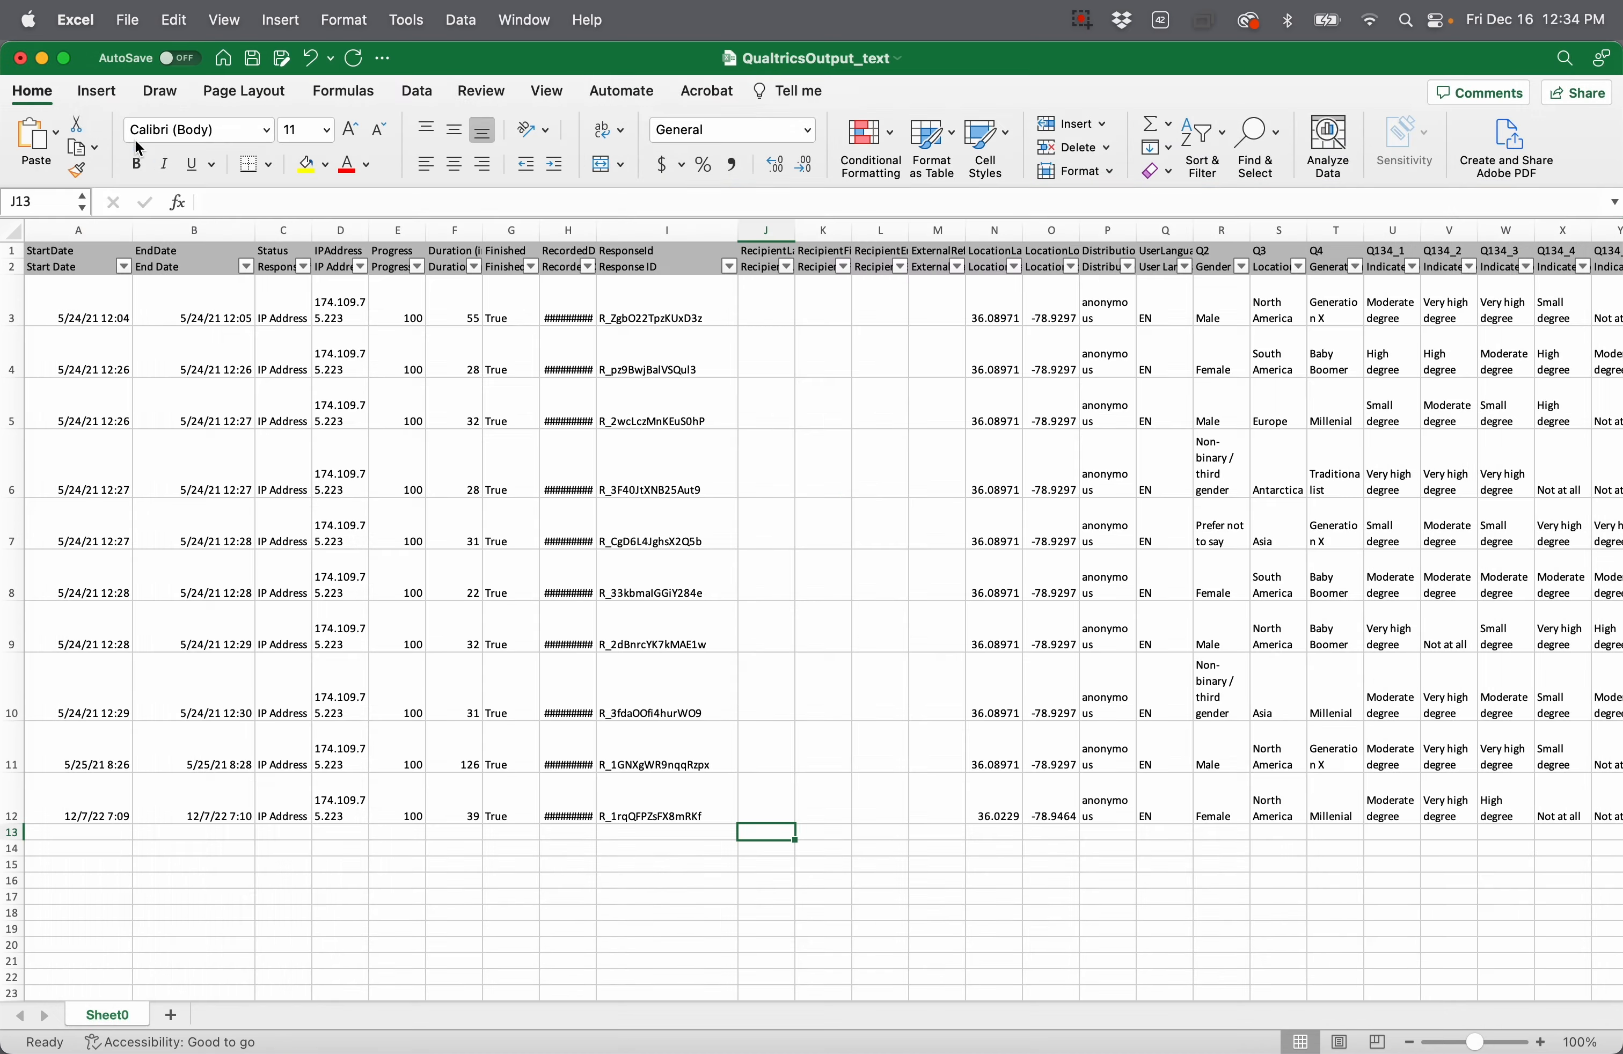
pyautogui.click(21, 60)
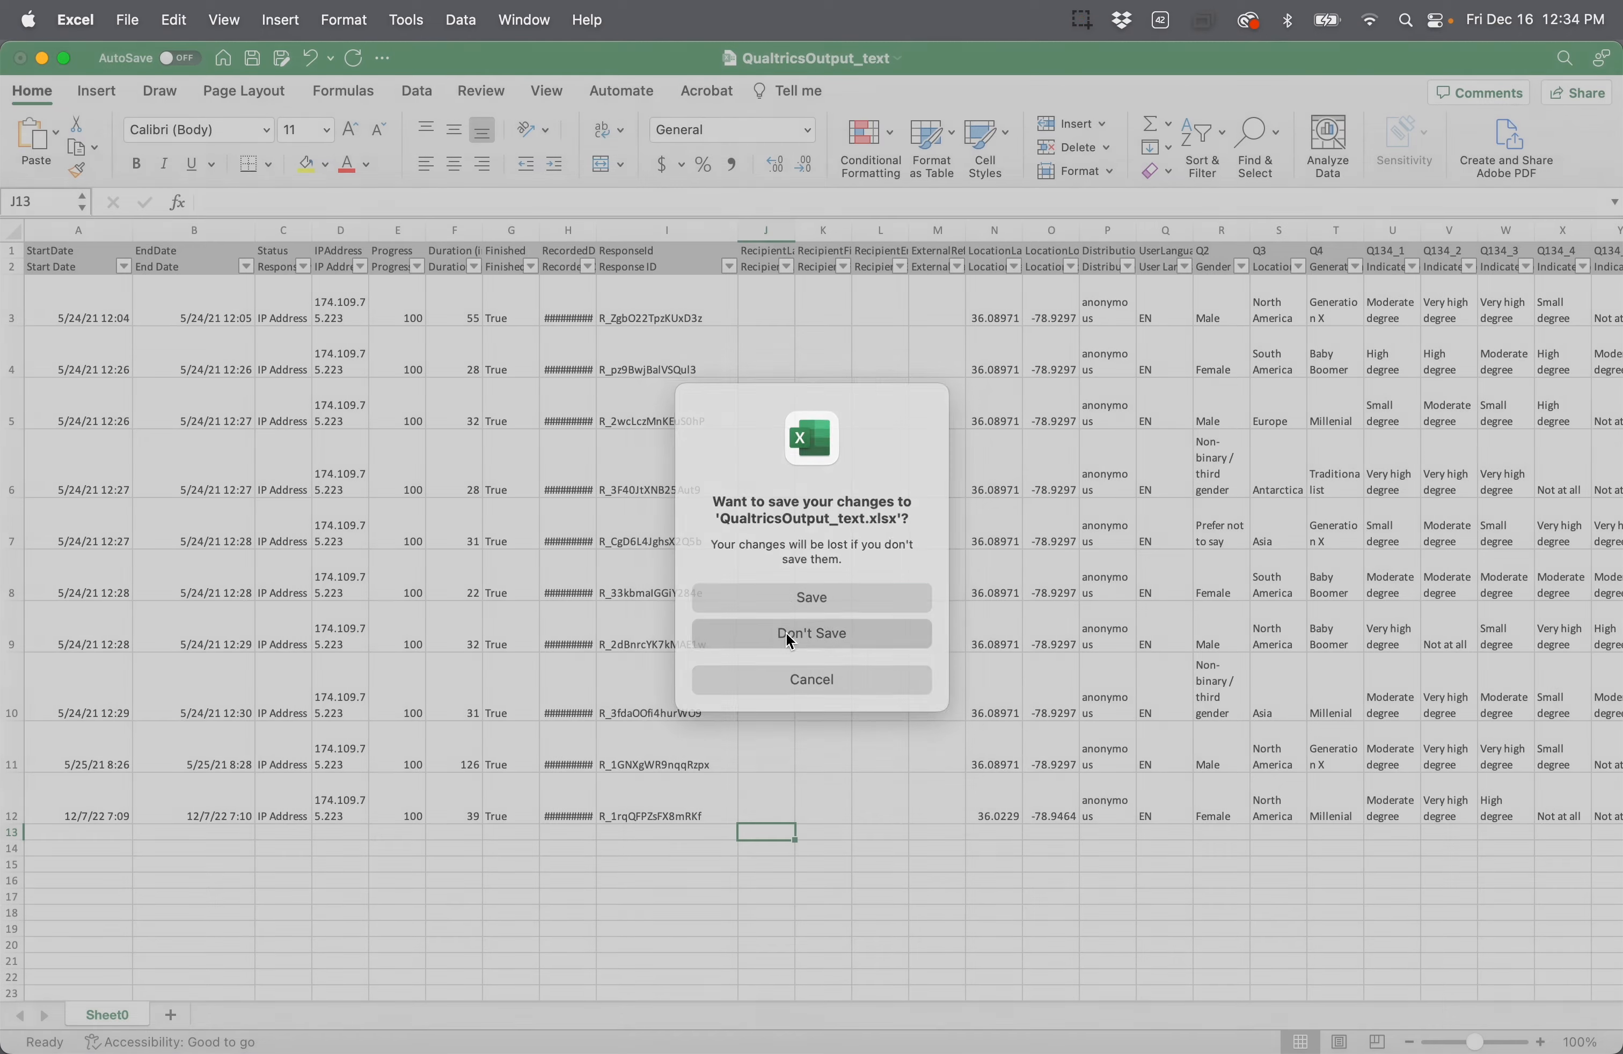
pyautogui.click(786, 633)
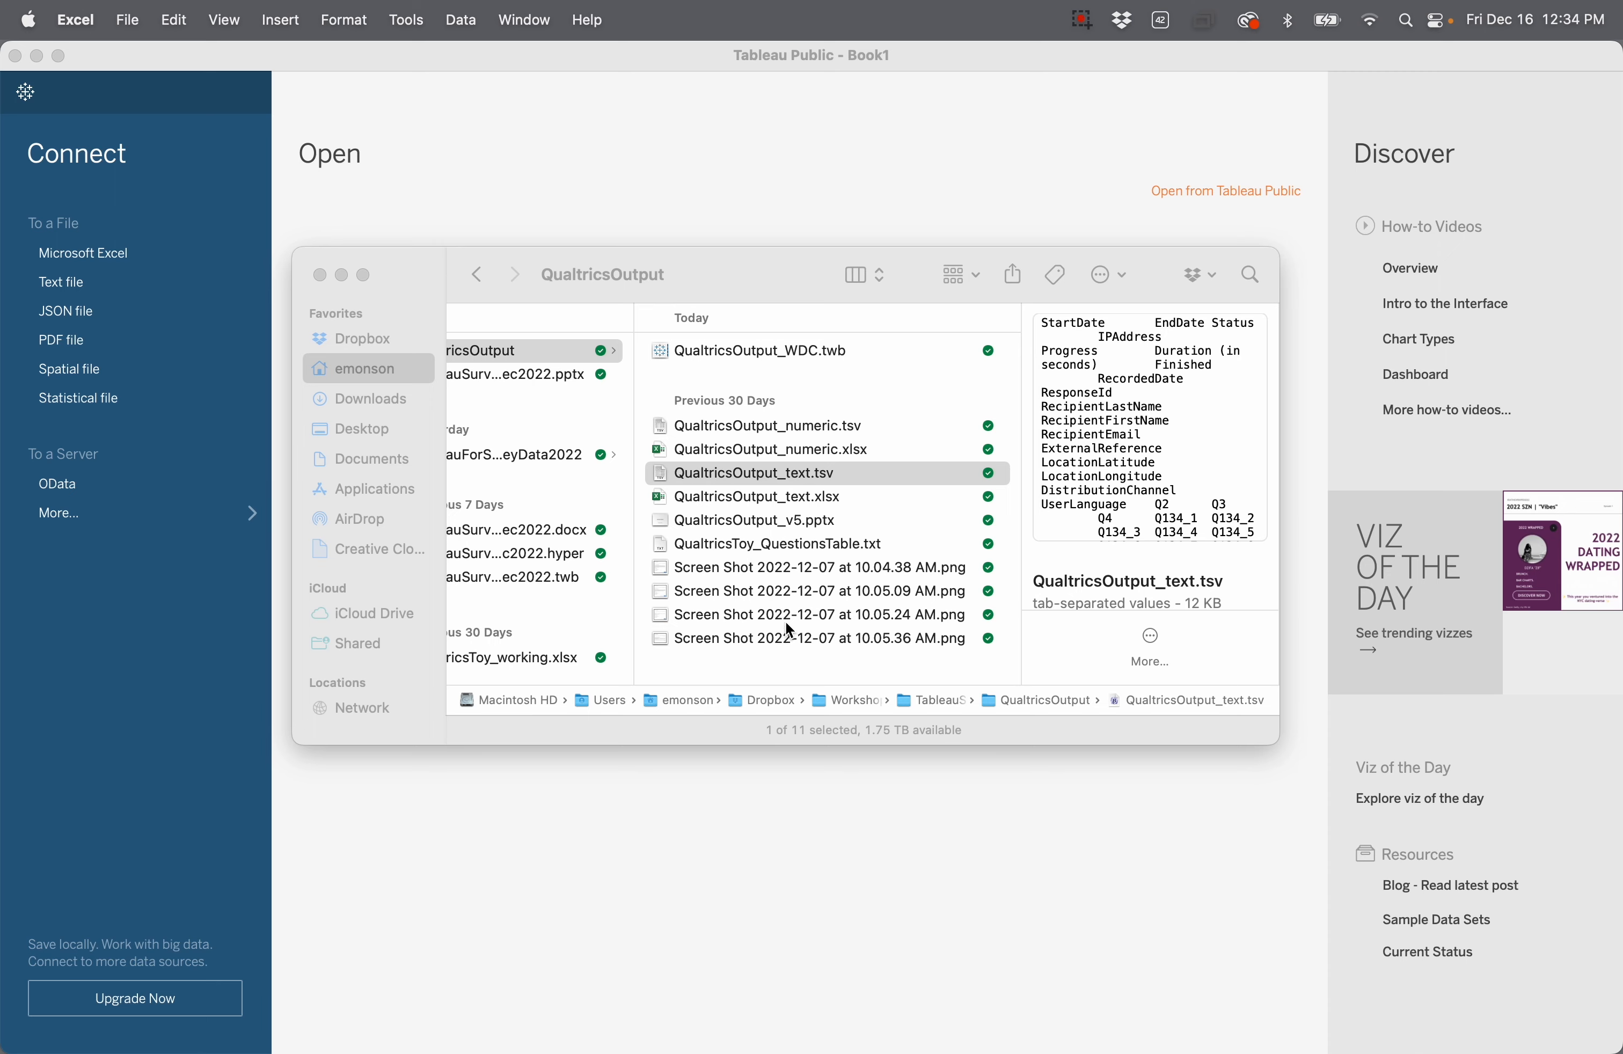
pyautogui.click(536, 121)
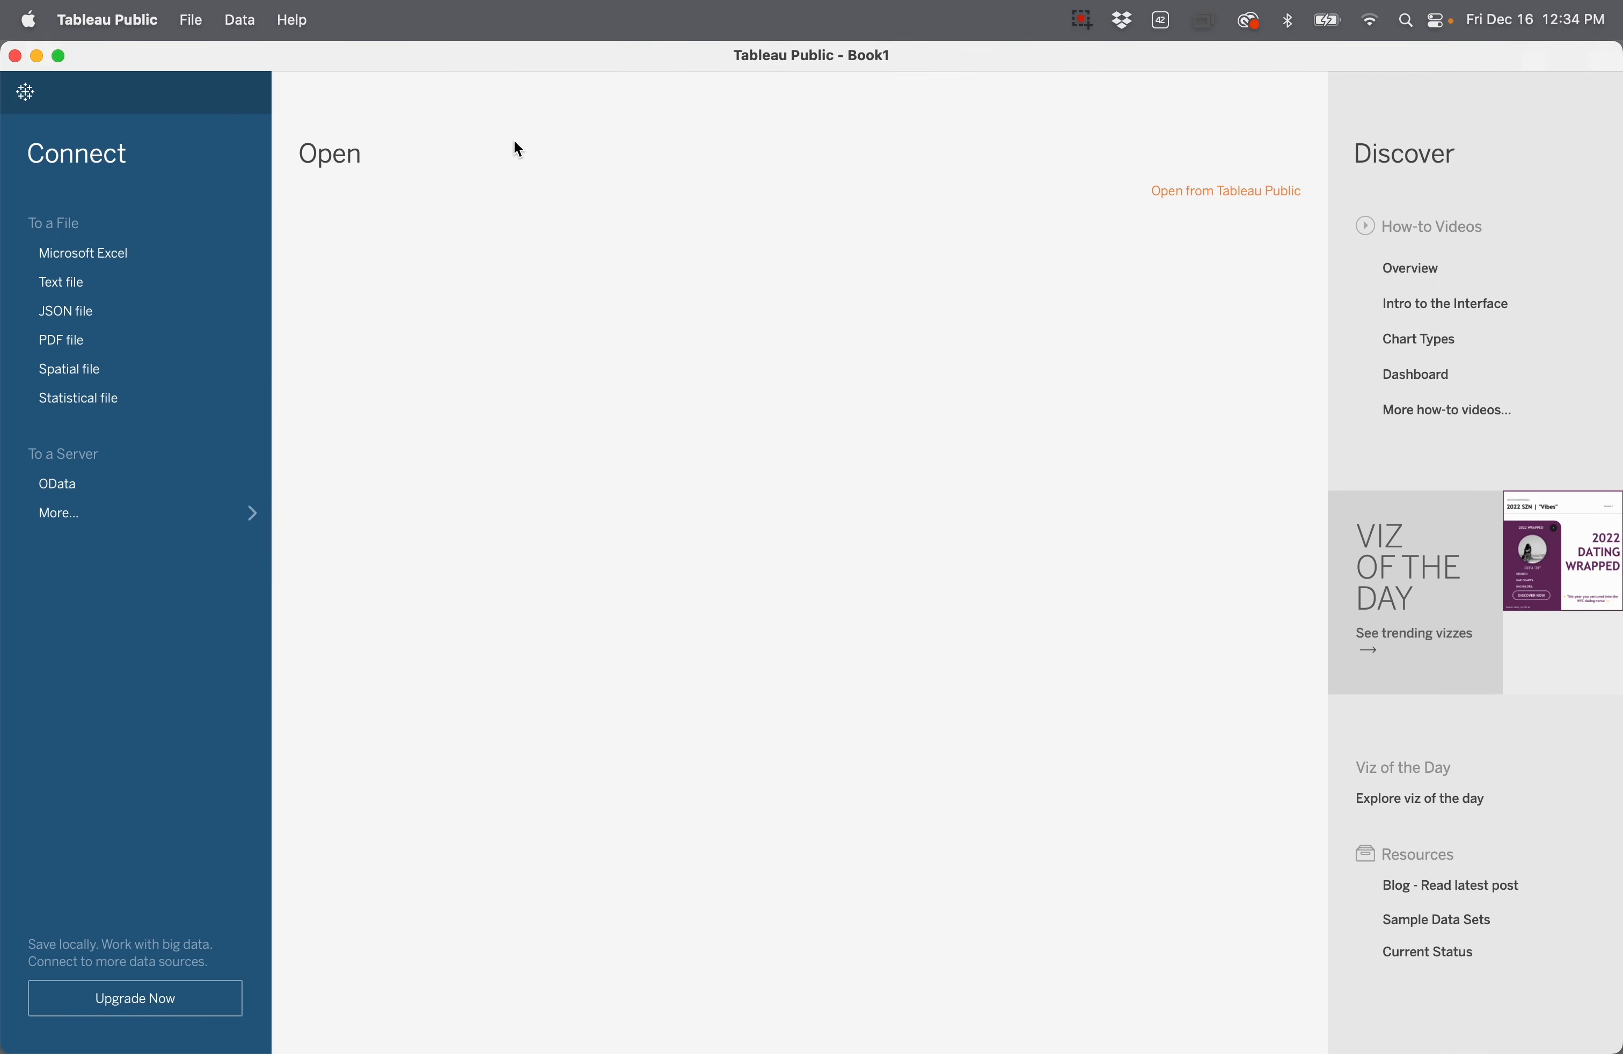
# Step: Connect to the Excel workbook QualtricsOutput_text.xlsx in the QualtricsOutput folder
pyautogui.click(106, 254)
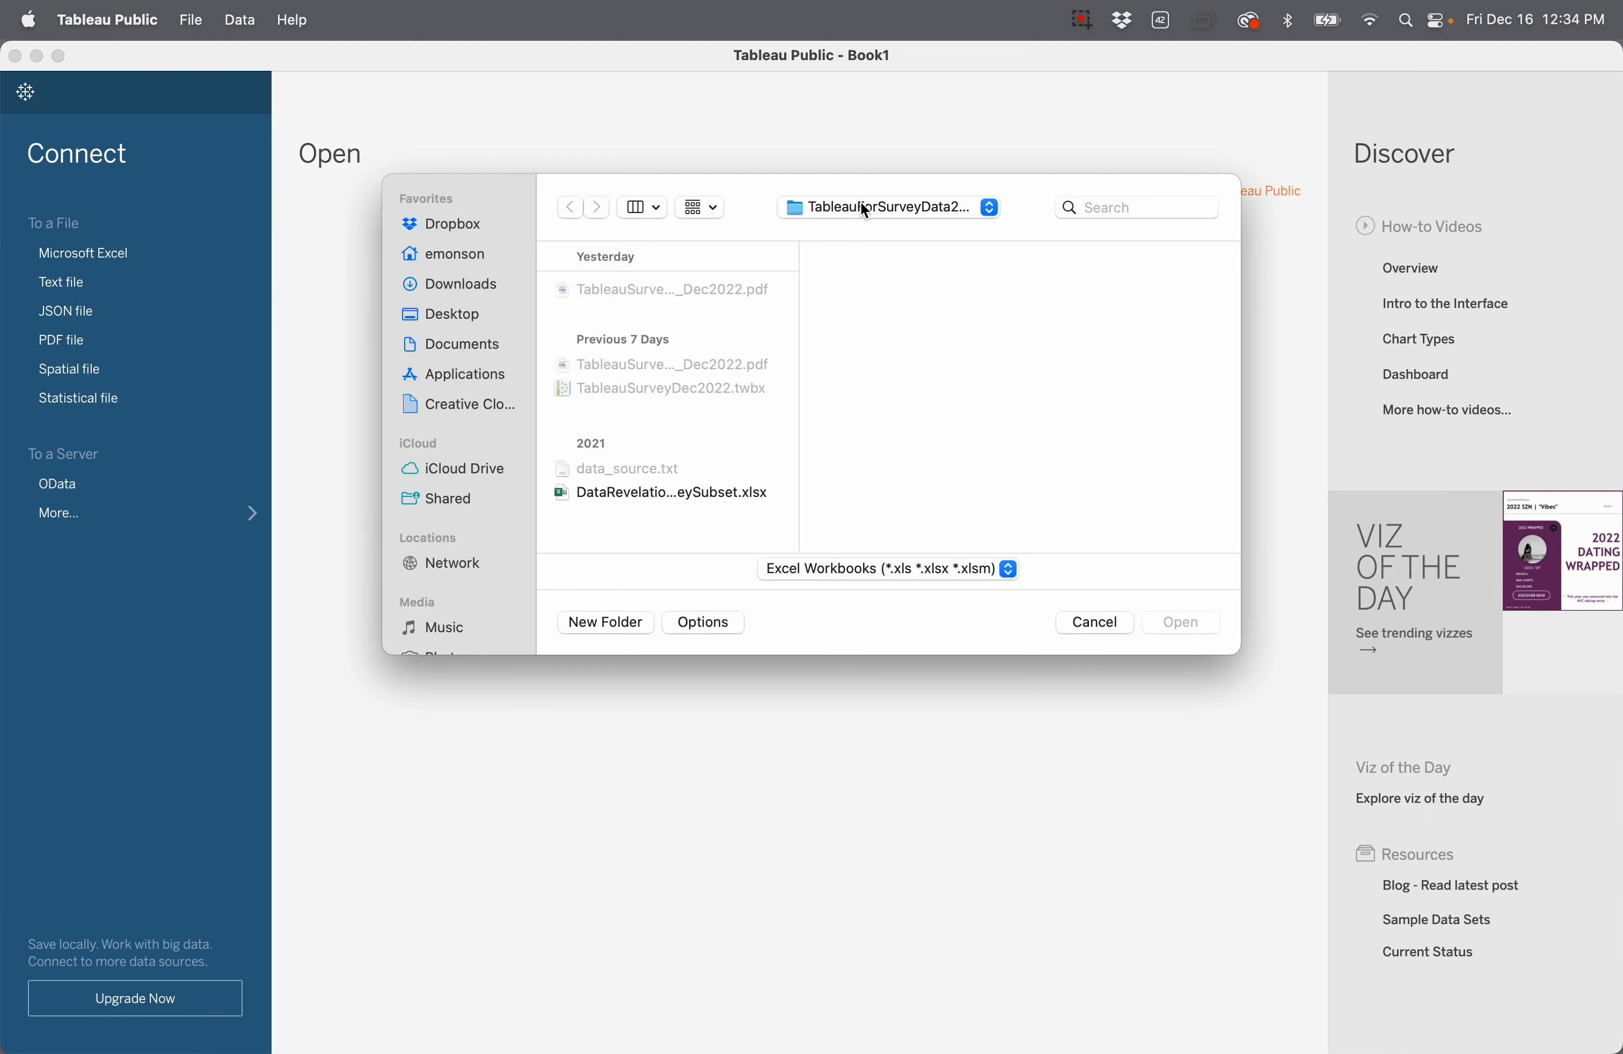
pyautogui.click(1043, 293)
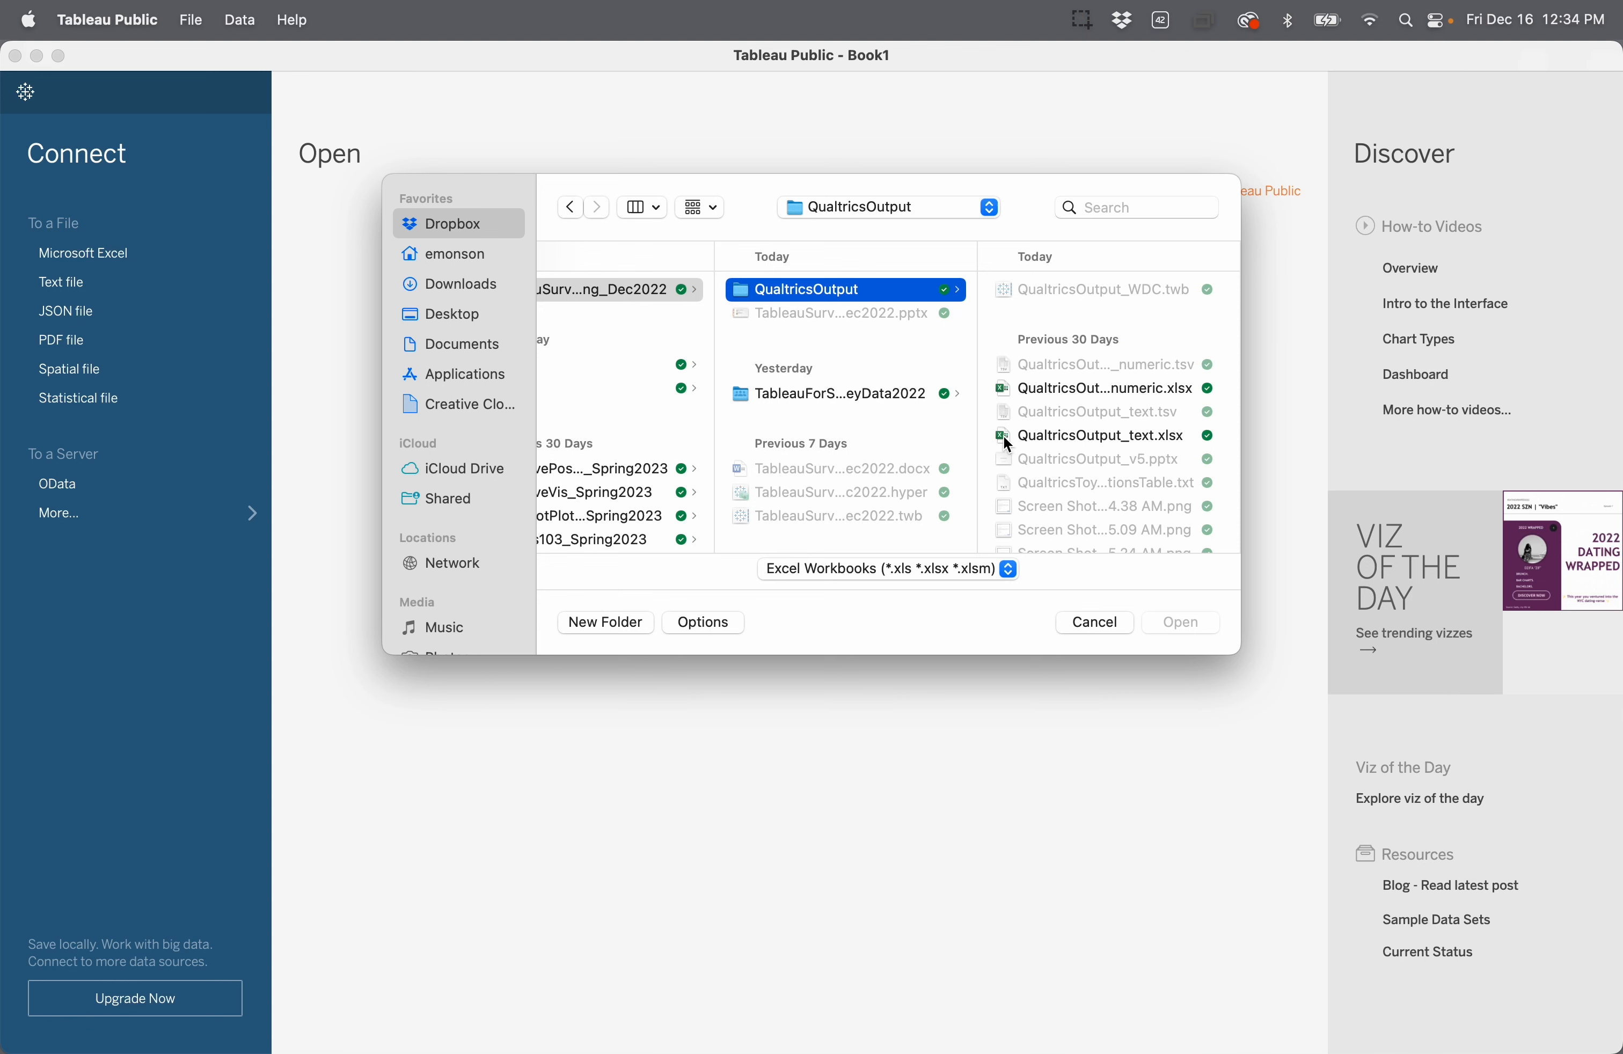
pyautogui.click(1003, 436)
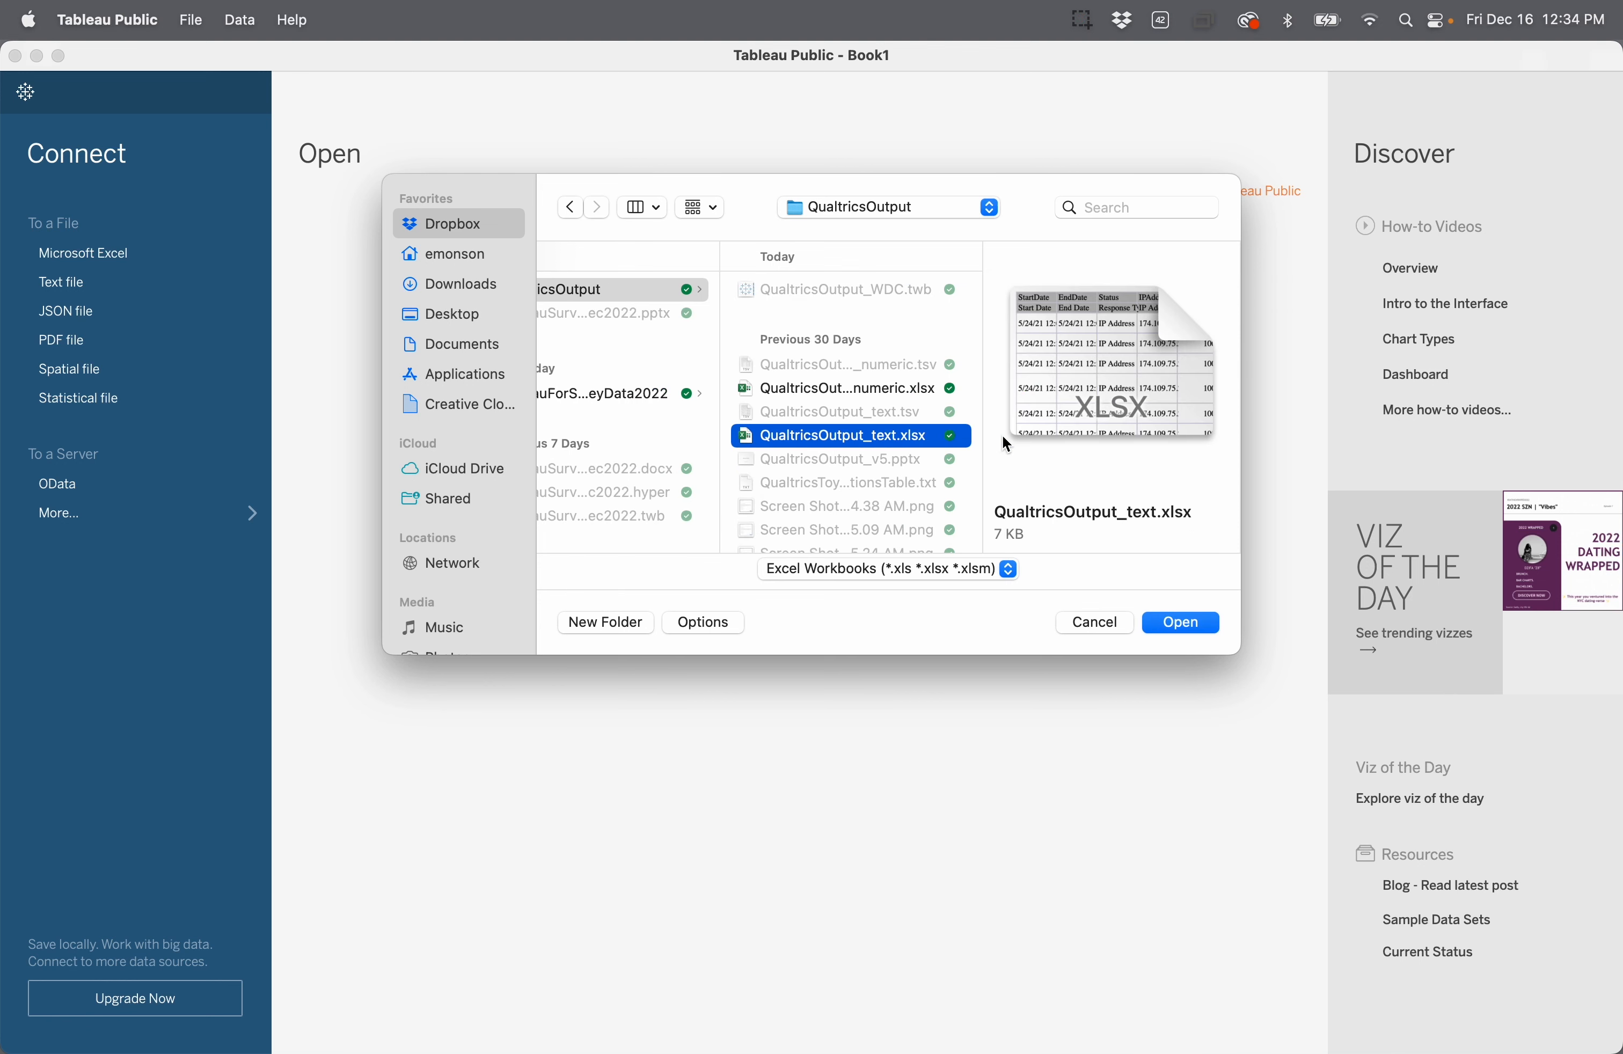
pyautogui.click(1164, 622)
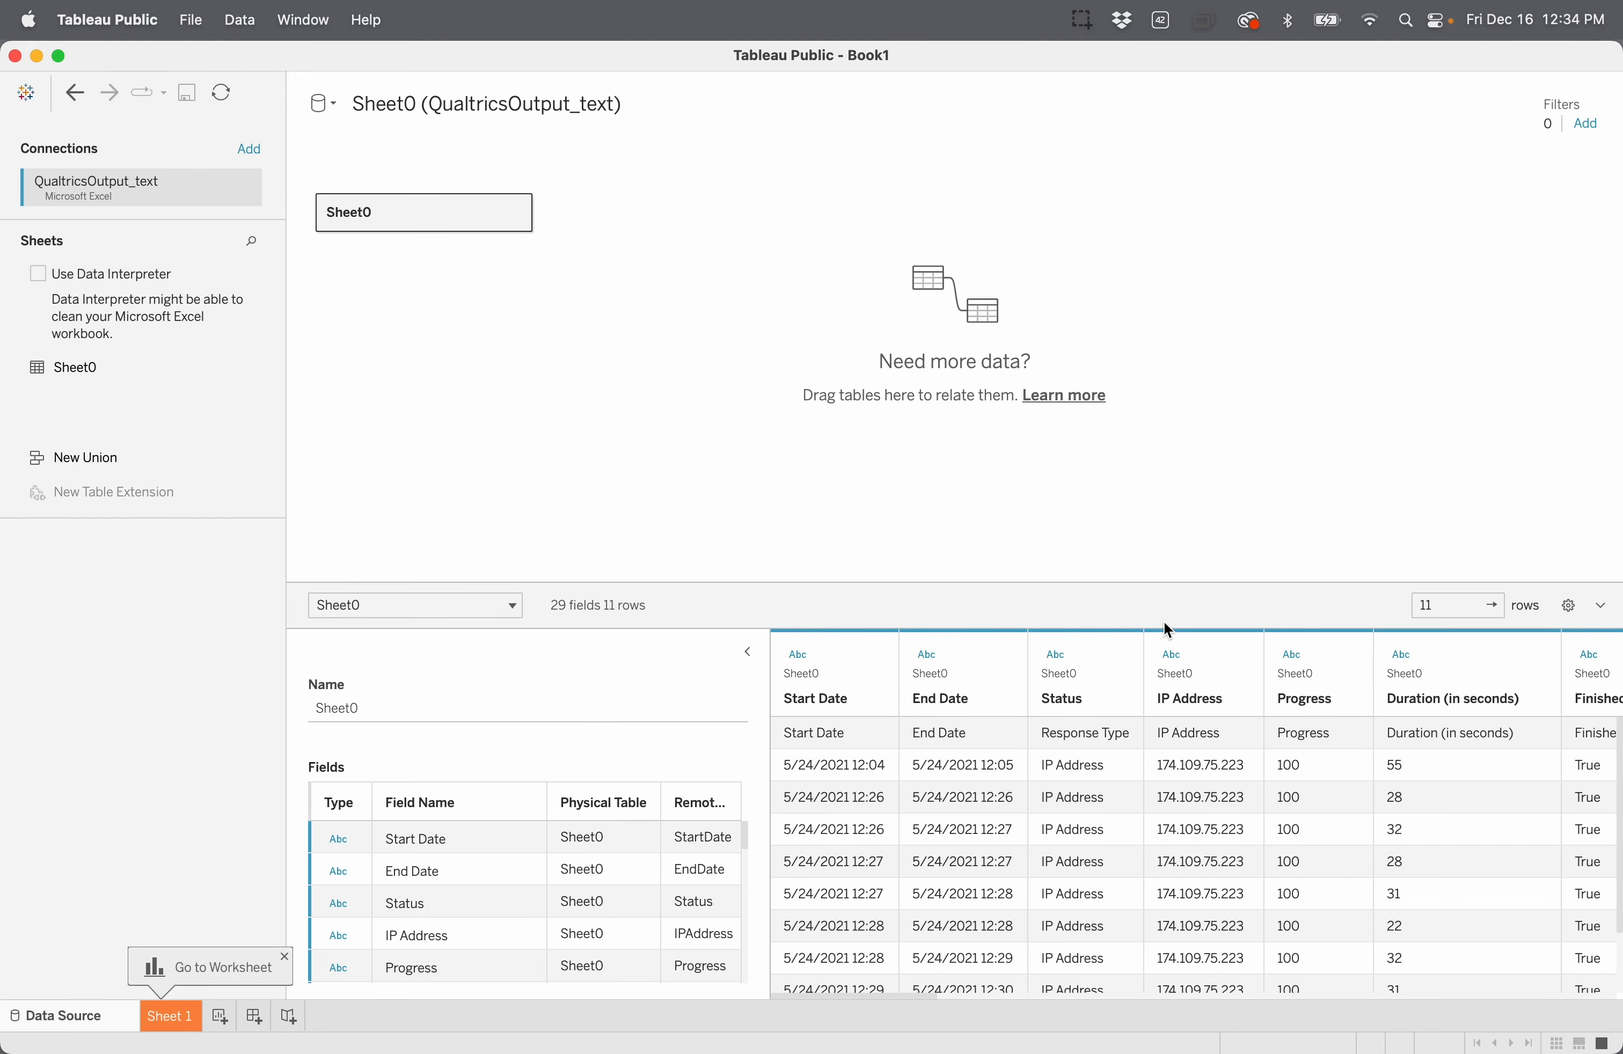
# Step: Check the extra header row across the imported columns of Sheet0, and clean the sheet with Data Interpreter
pyautogui.hscroll(10, 1235, 801)
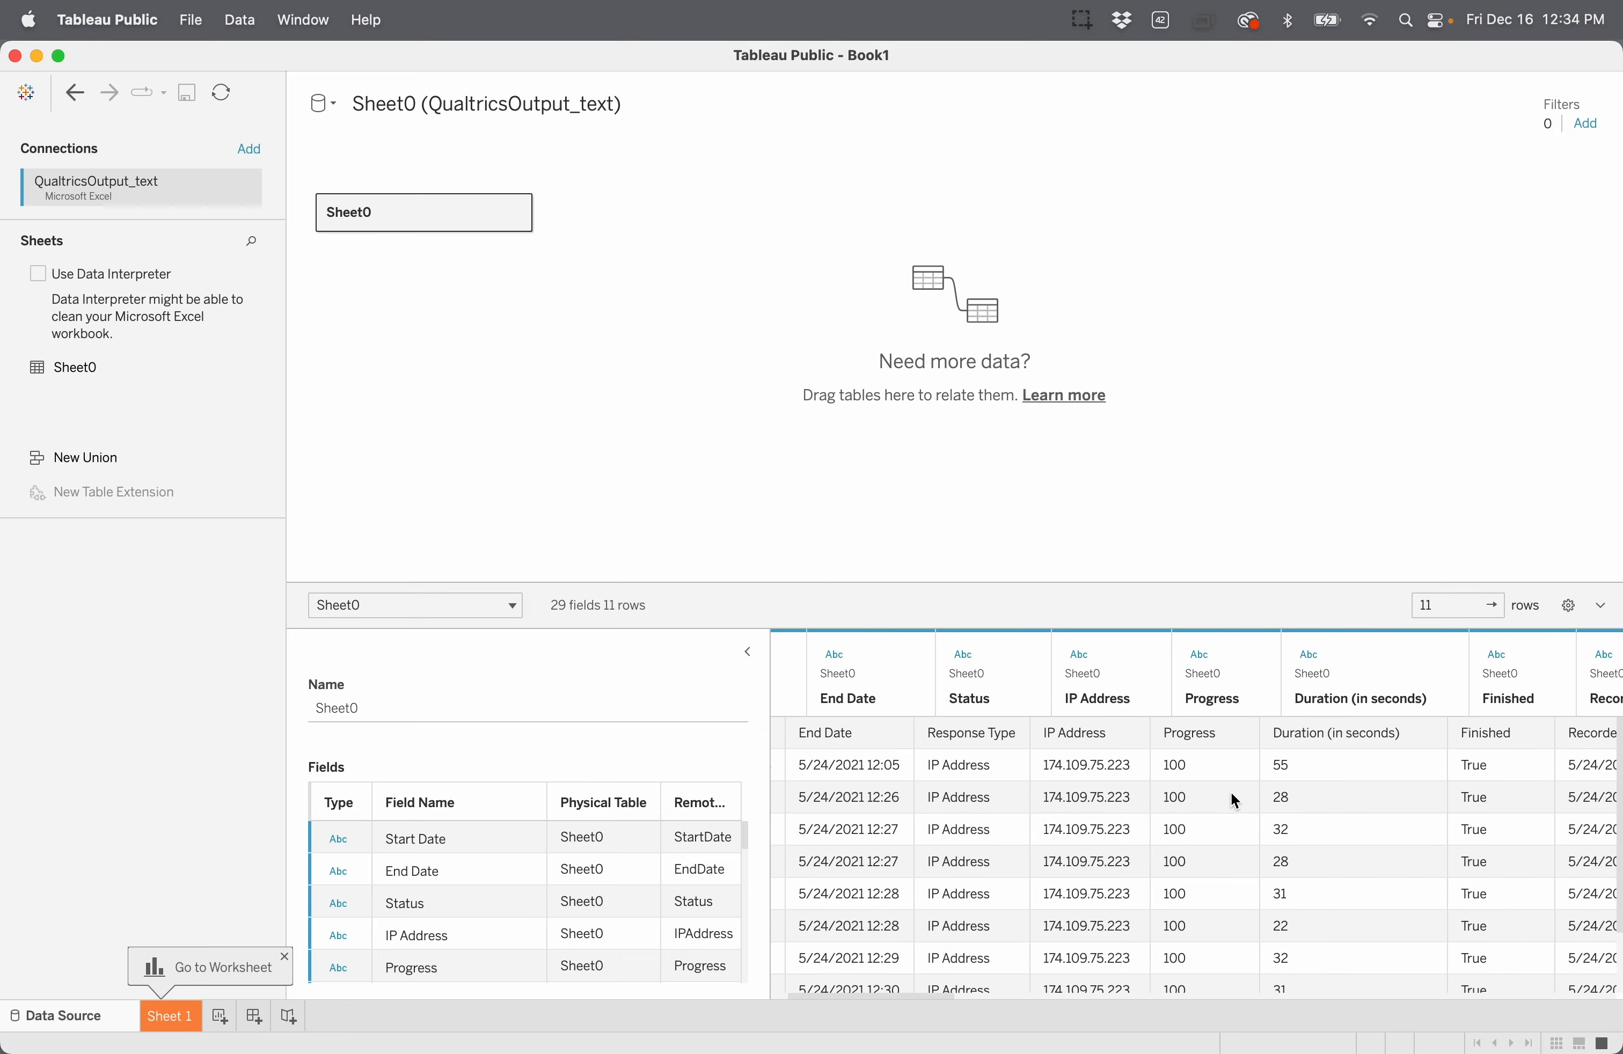
pyautogui.hscroll(5, 1235, 801)
pyautogui.hscroll(-15, 1232, 821)
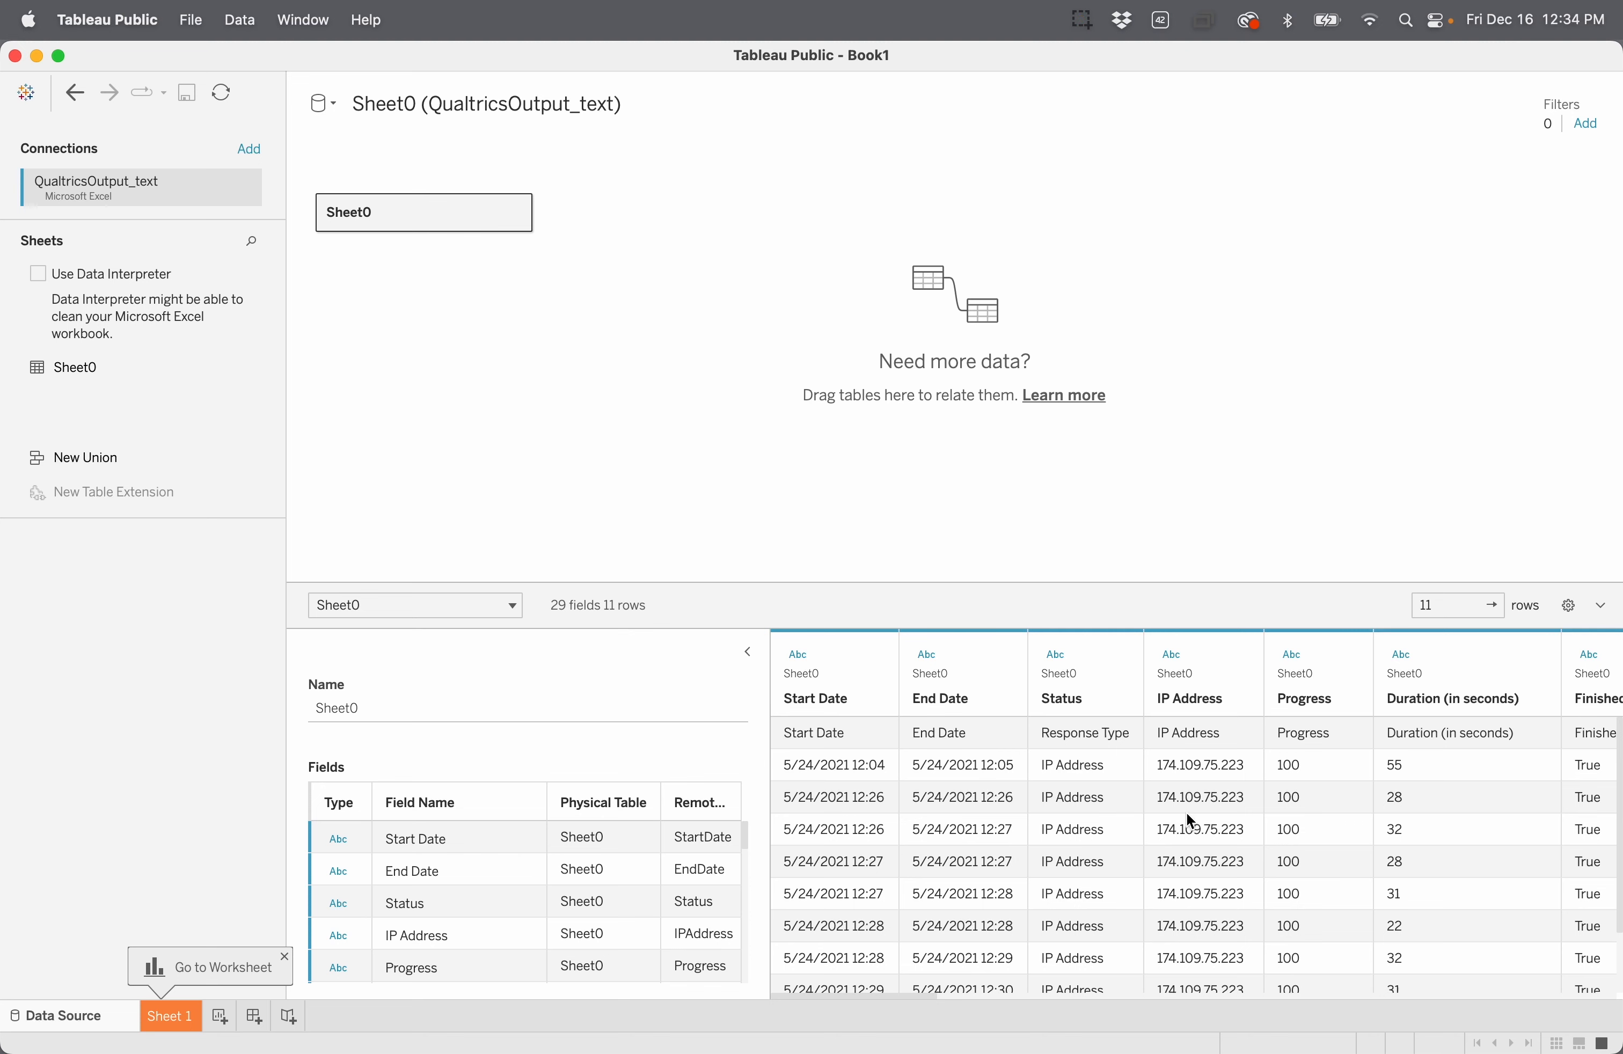
pyautogui.hscroll(5, 1193, 815)
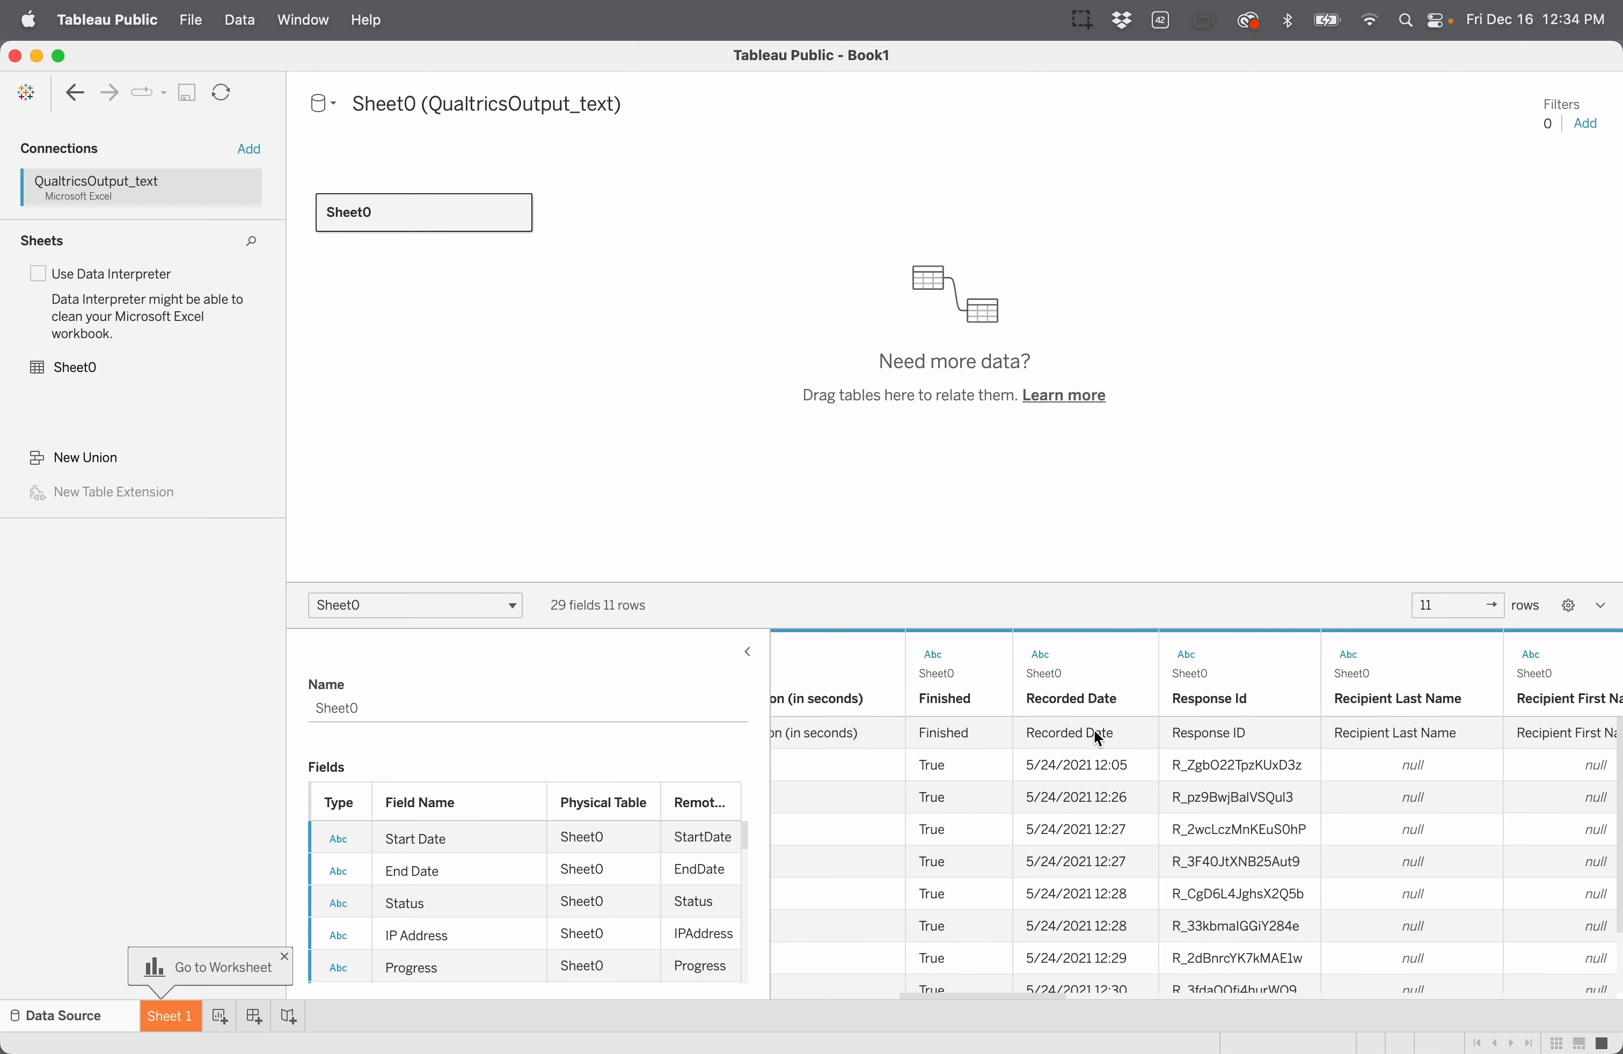
pyautogui.hscroll(-5, 1095, 729)
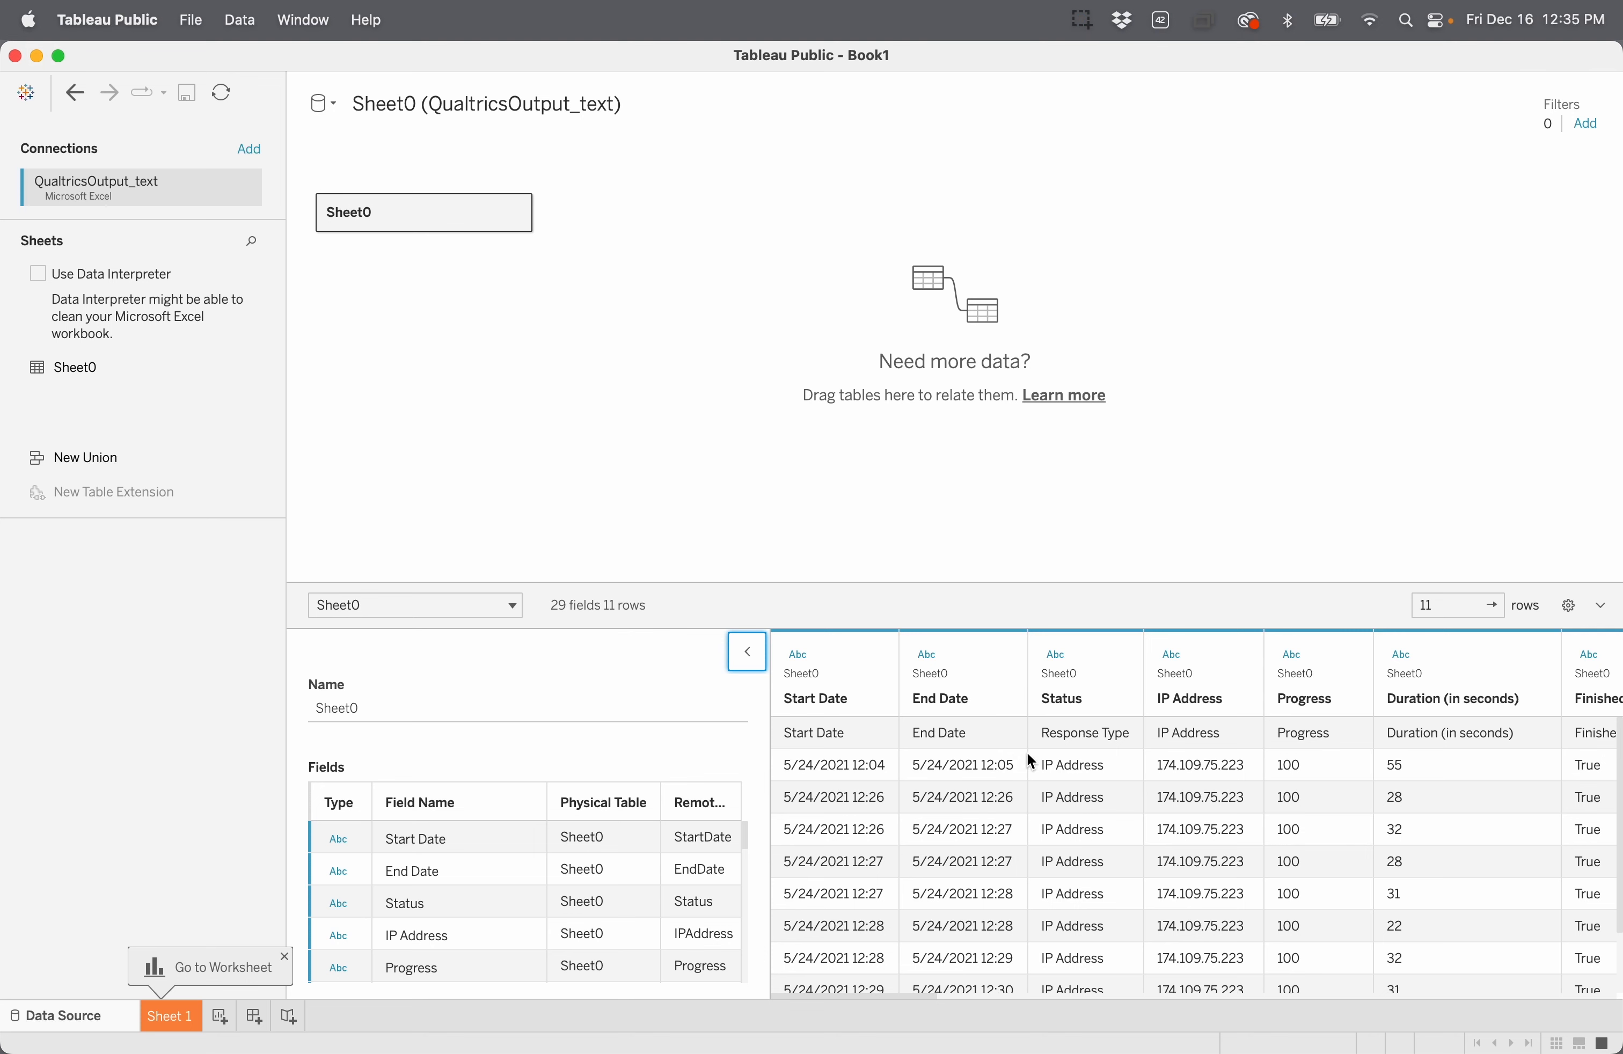
pyautogui.hscroll(5, 1183, 788)
pyautogui.hscroll(-5, 1183, 788)
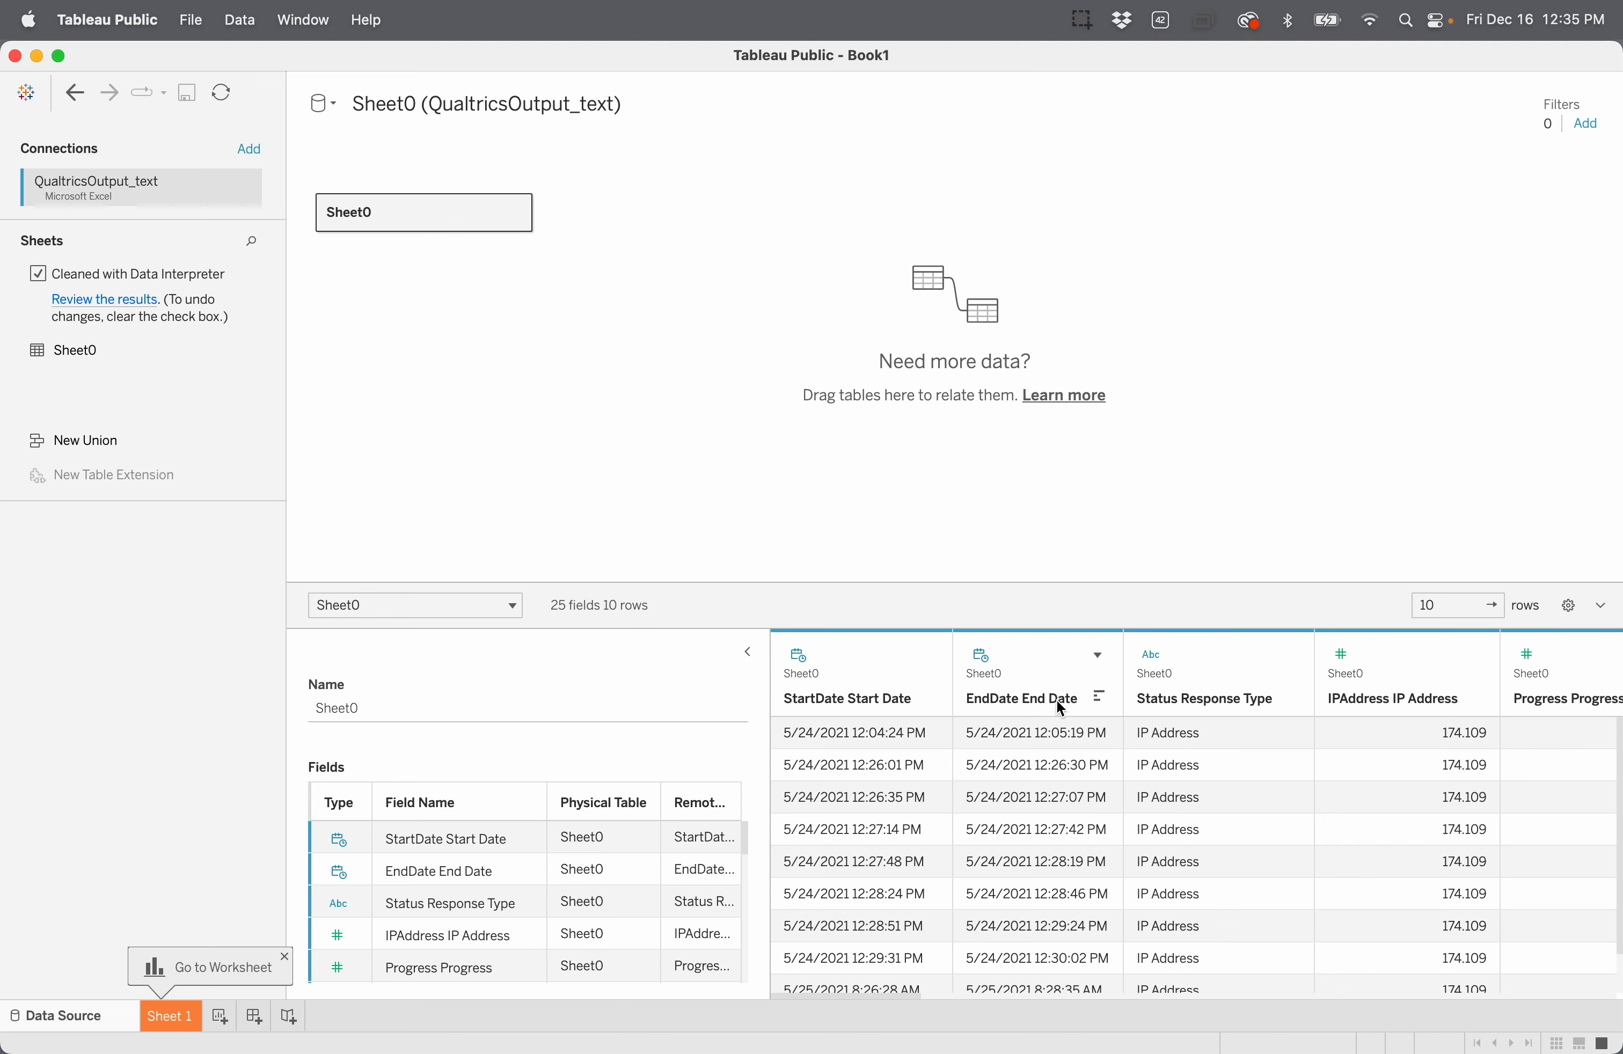
# Step: Examine the combined field names and data types of the cleaned columns from StartDate through the Q134 questions
pyautogui.hscroll(5, 1217, 740)
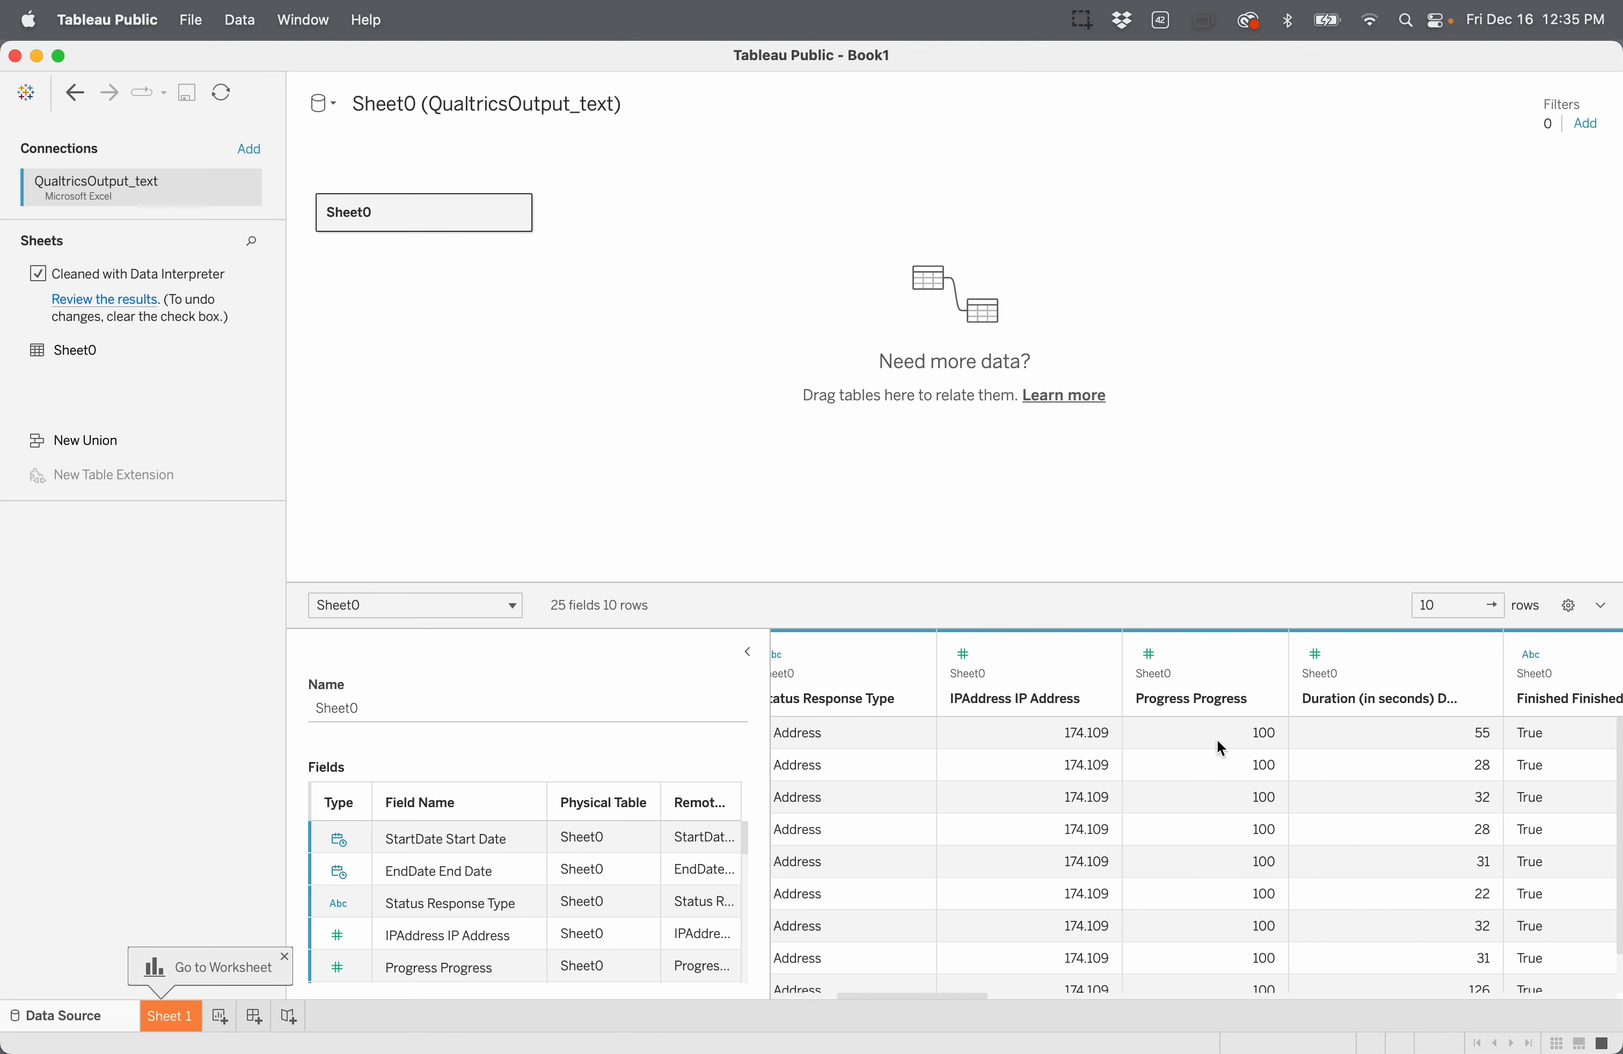
pyautogui.hscroll(2, 1221, 748)
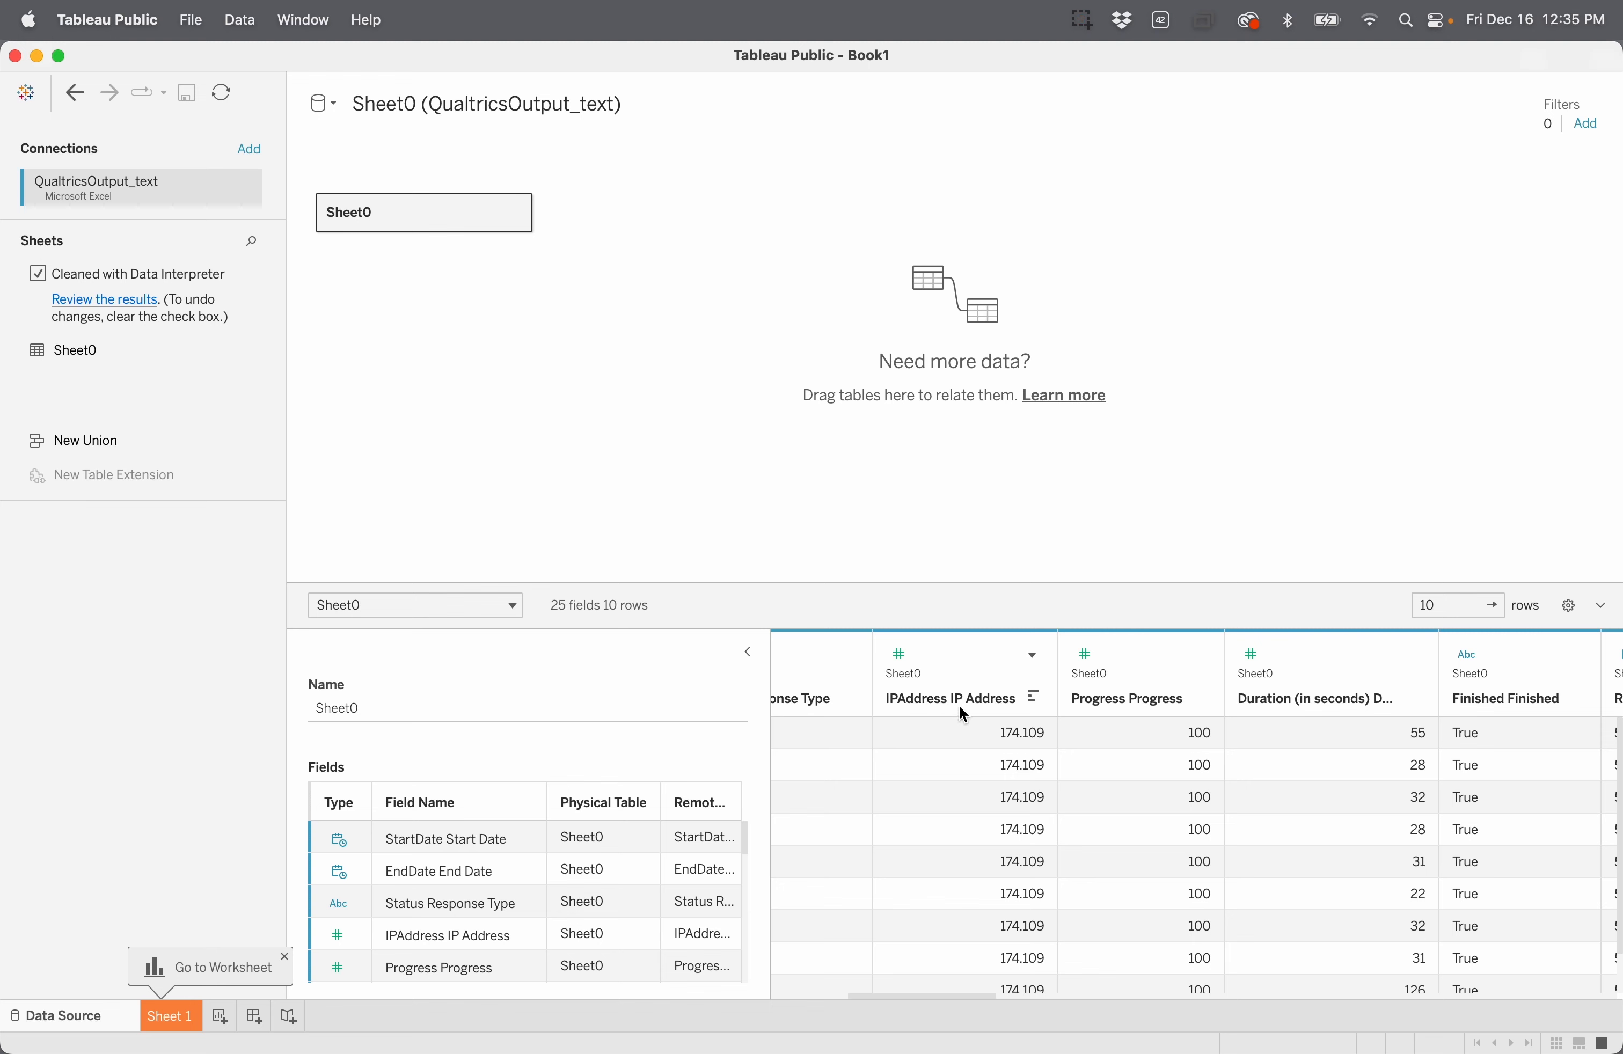
pyautogui.hscroll(2, 996, 743)
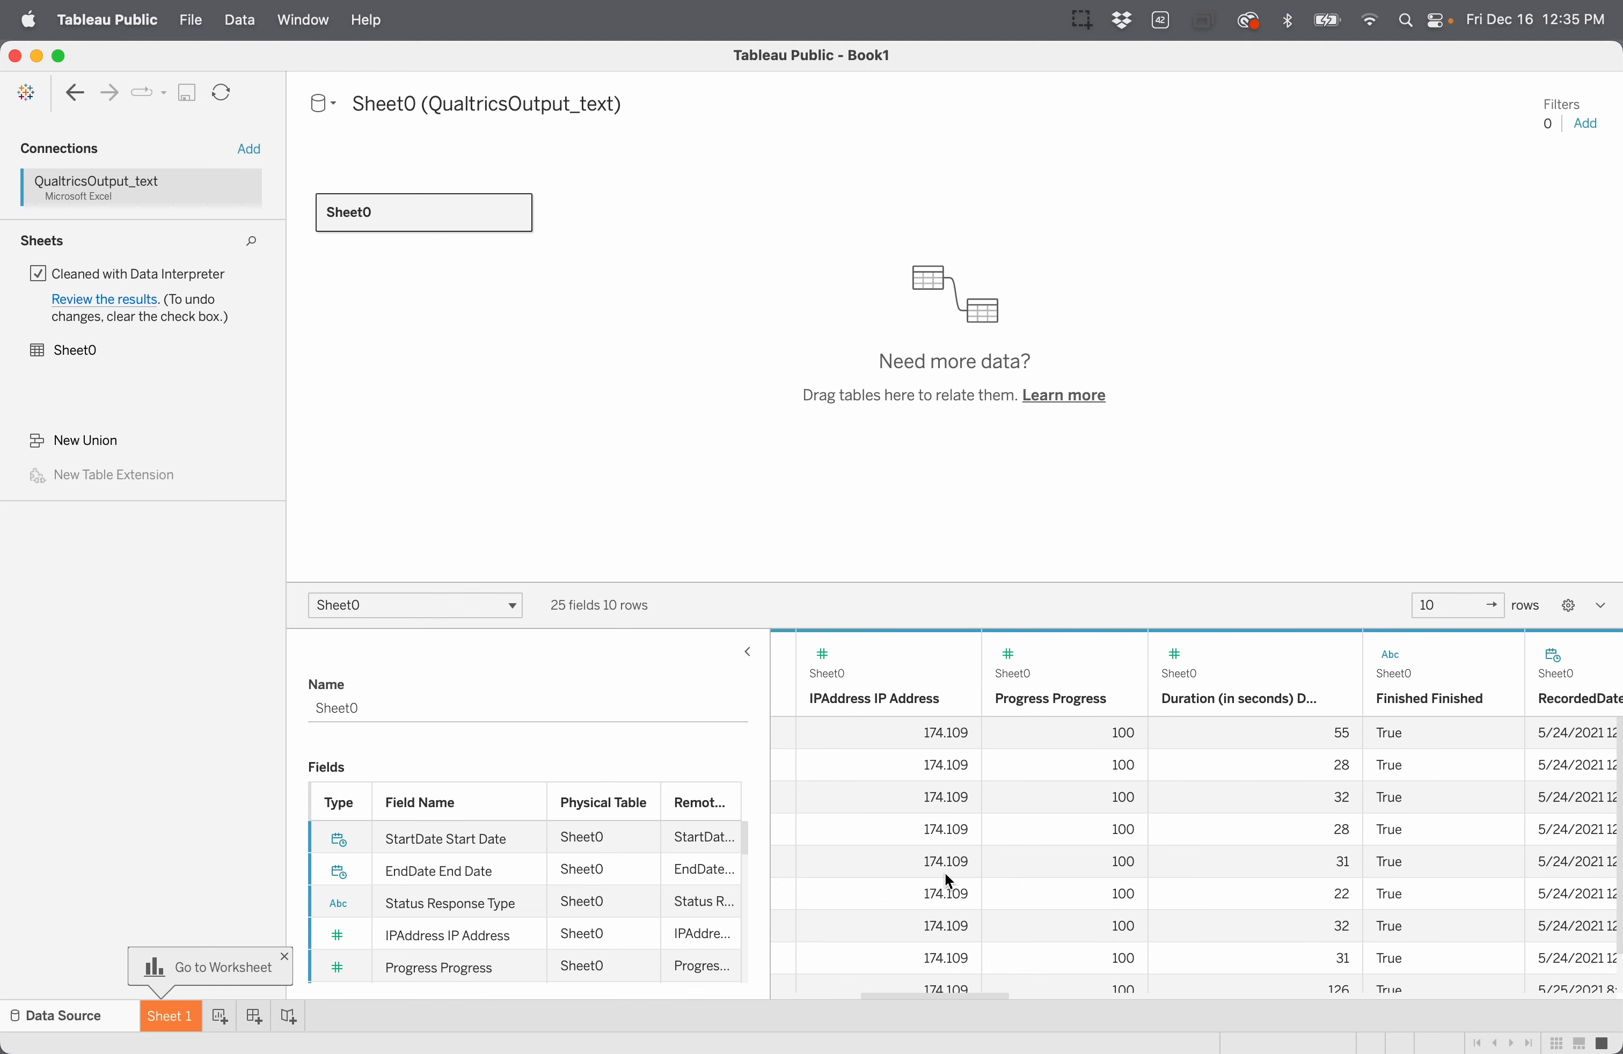
pyautogui.hscroll(15, 1150, 831)
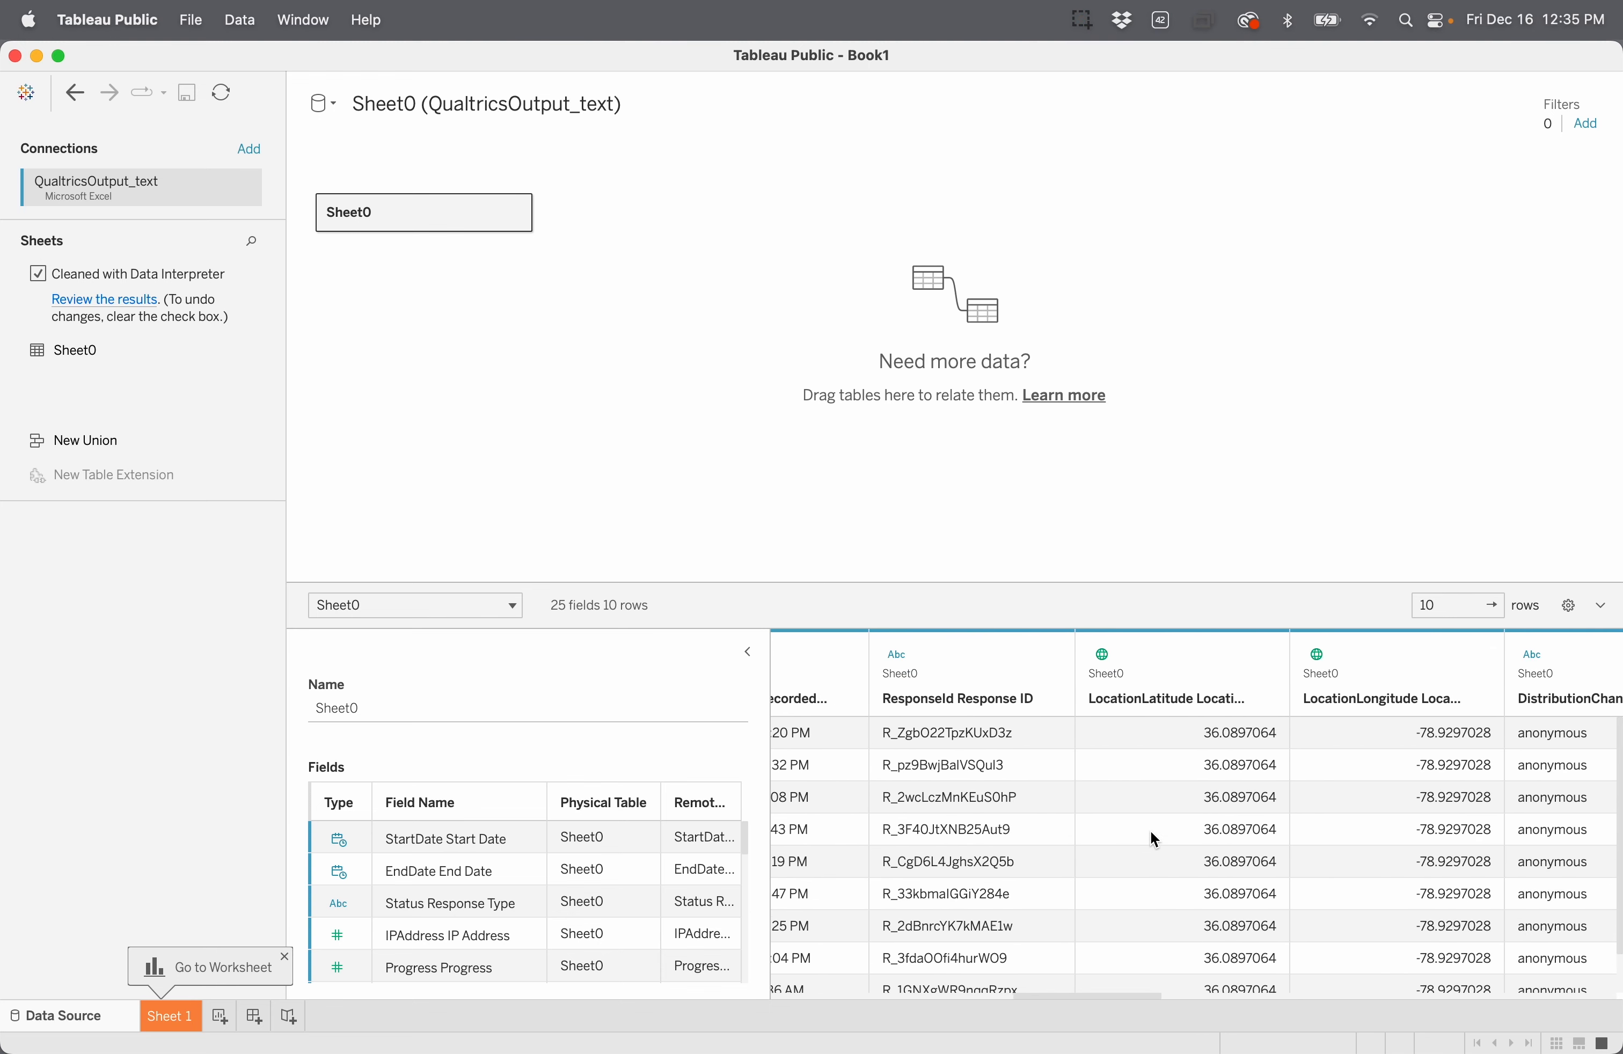
pyautogui.hscroll(15, 1154, 838)
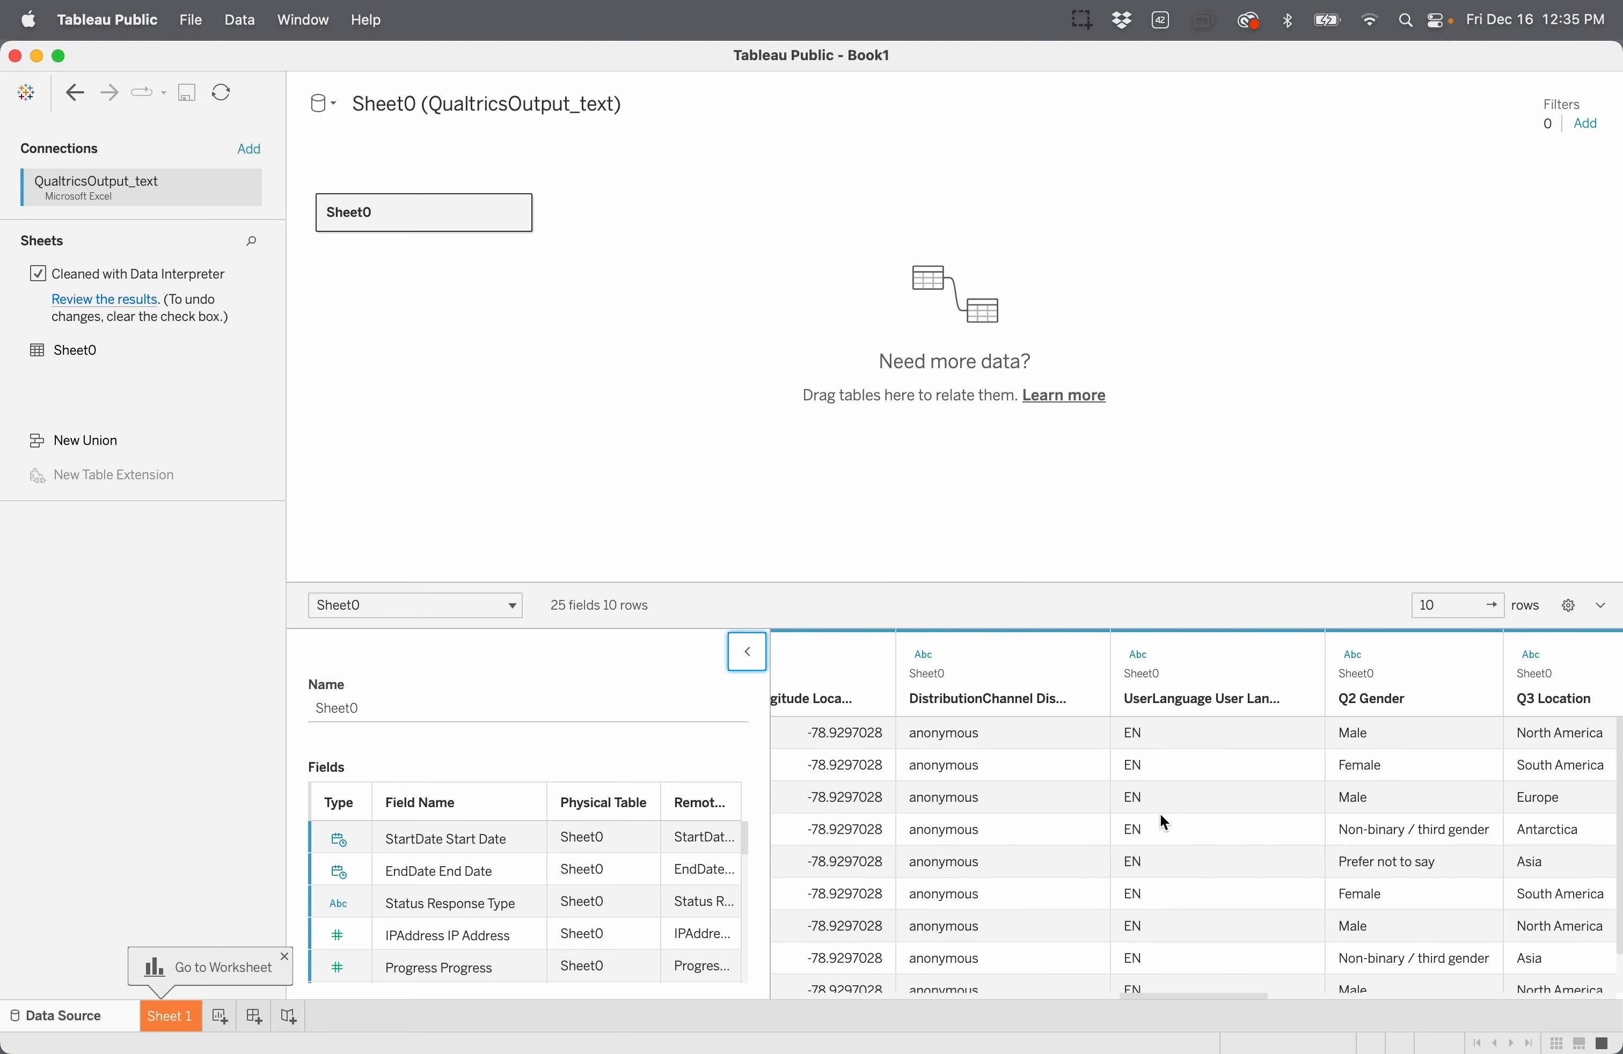
pyautogui.hscroll(1, 1161, 813)
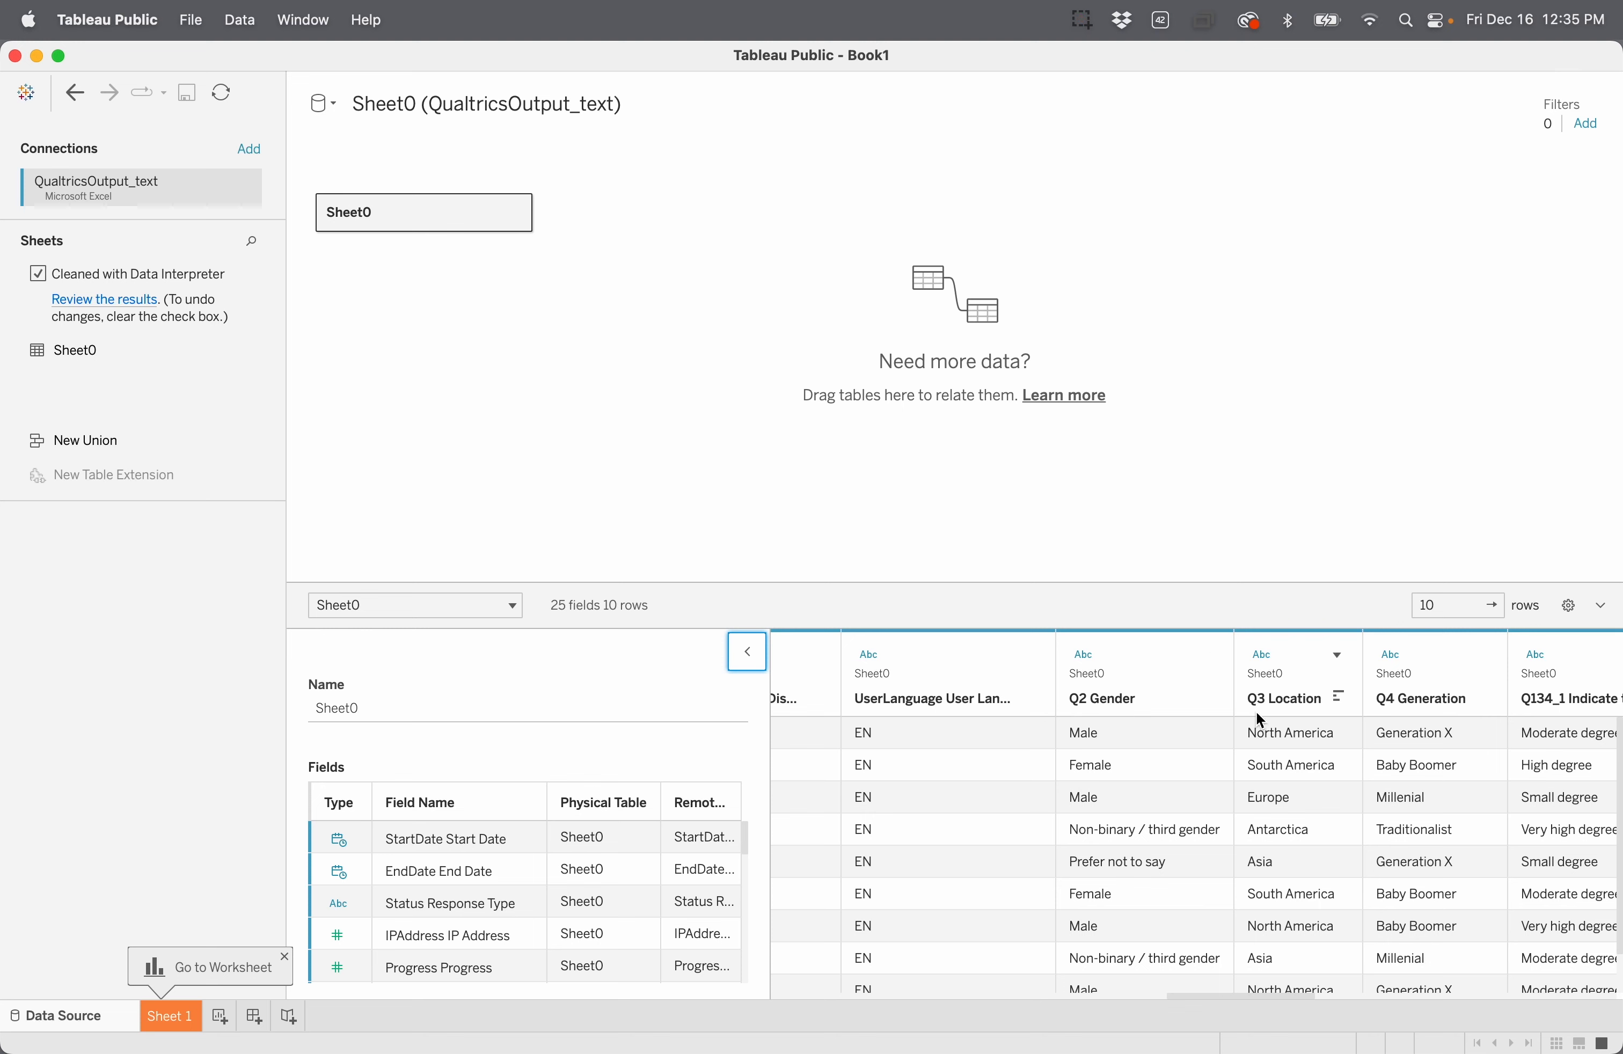
pyautogui.hscroll(10, 1326, 721)
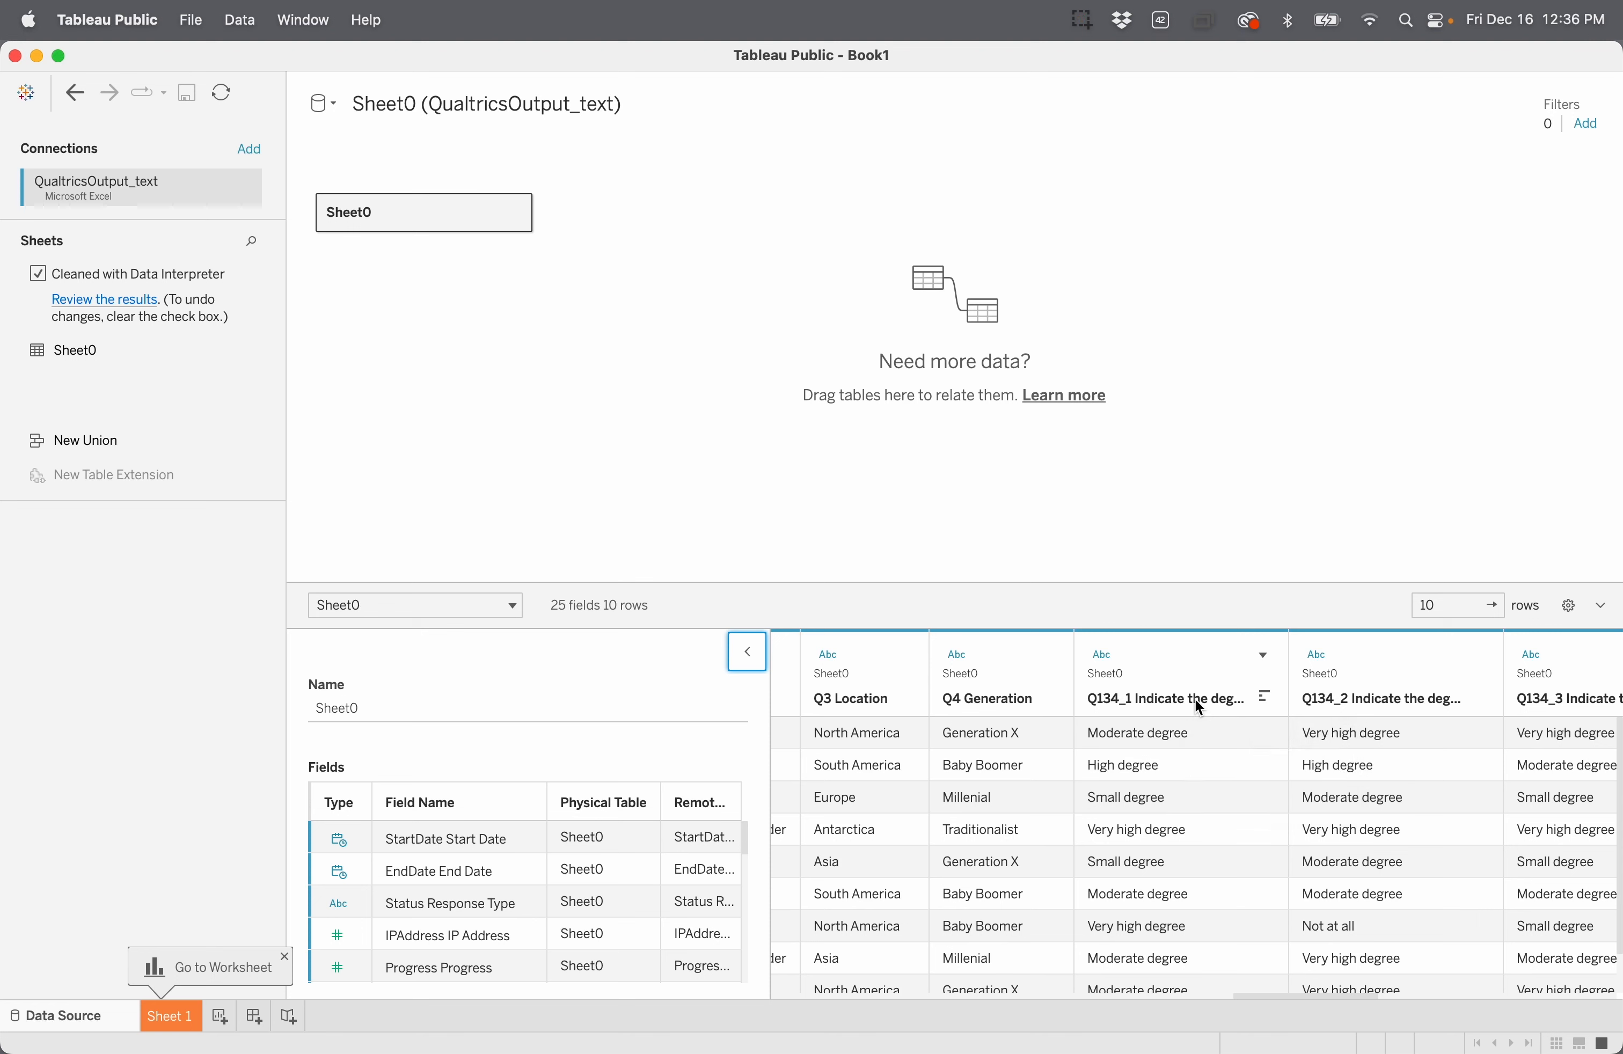
# Step: Open the Q134_1 field name for editing to read its full question wording, and leave the name as it is
pyautogui.doubleClick(1168, 704)
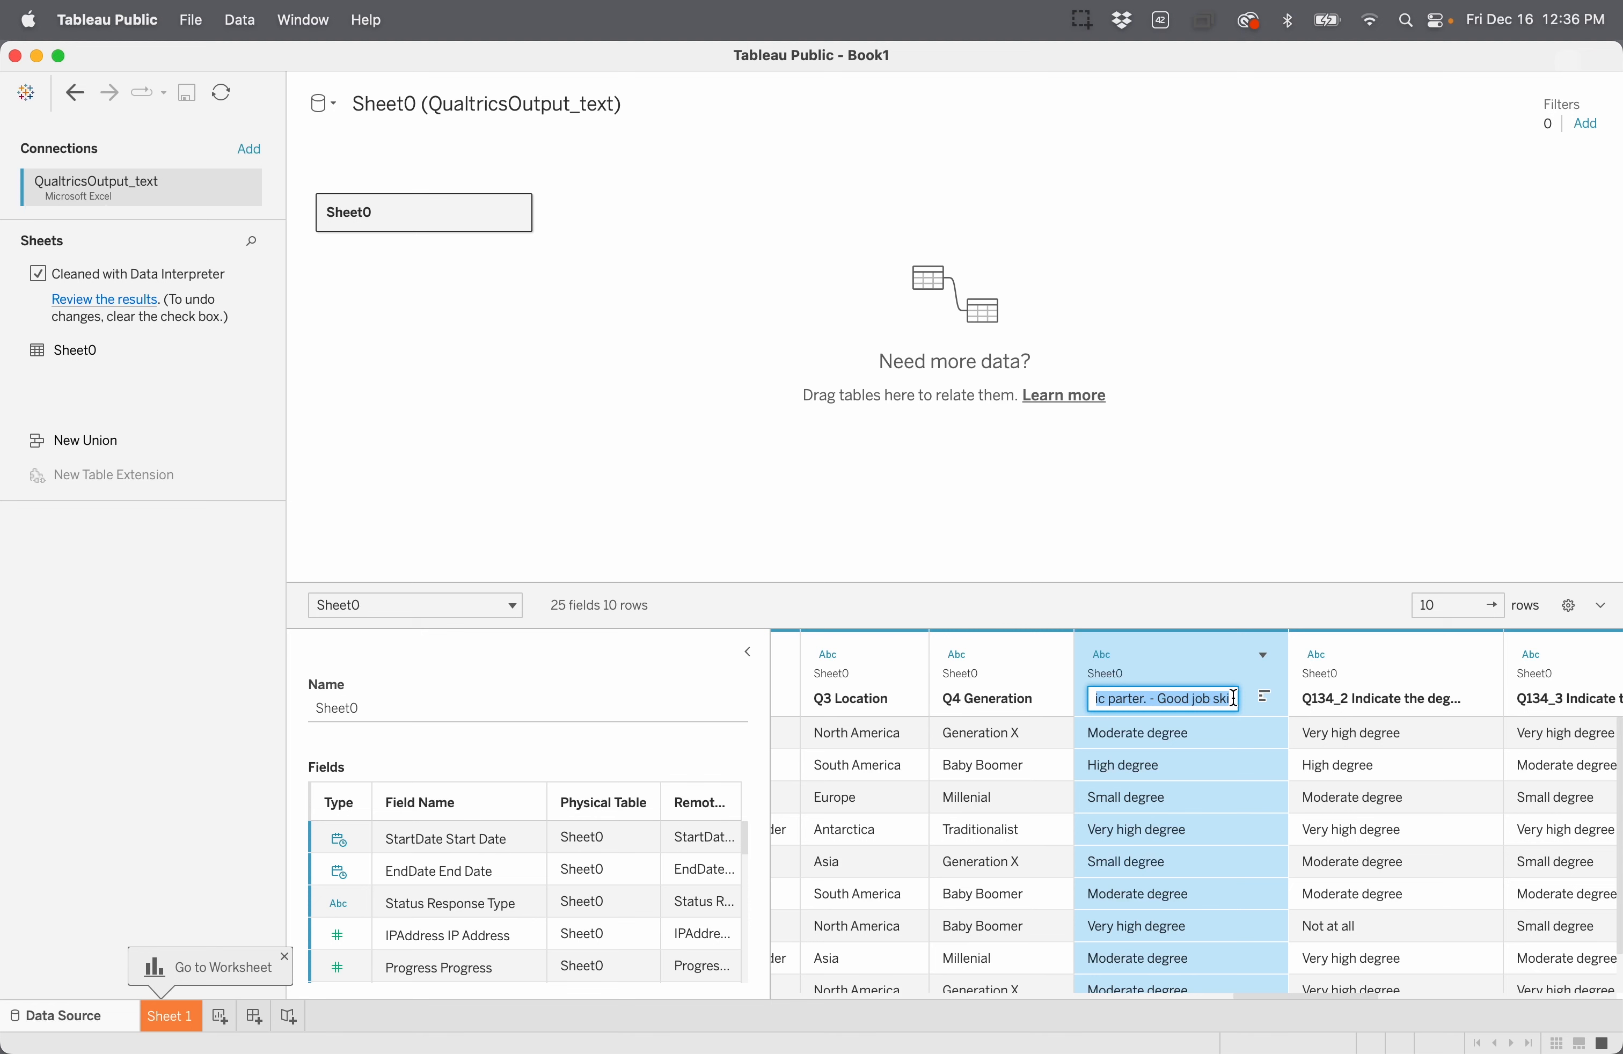
pyautogui.click(1161, 696)
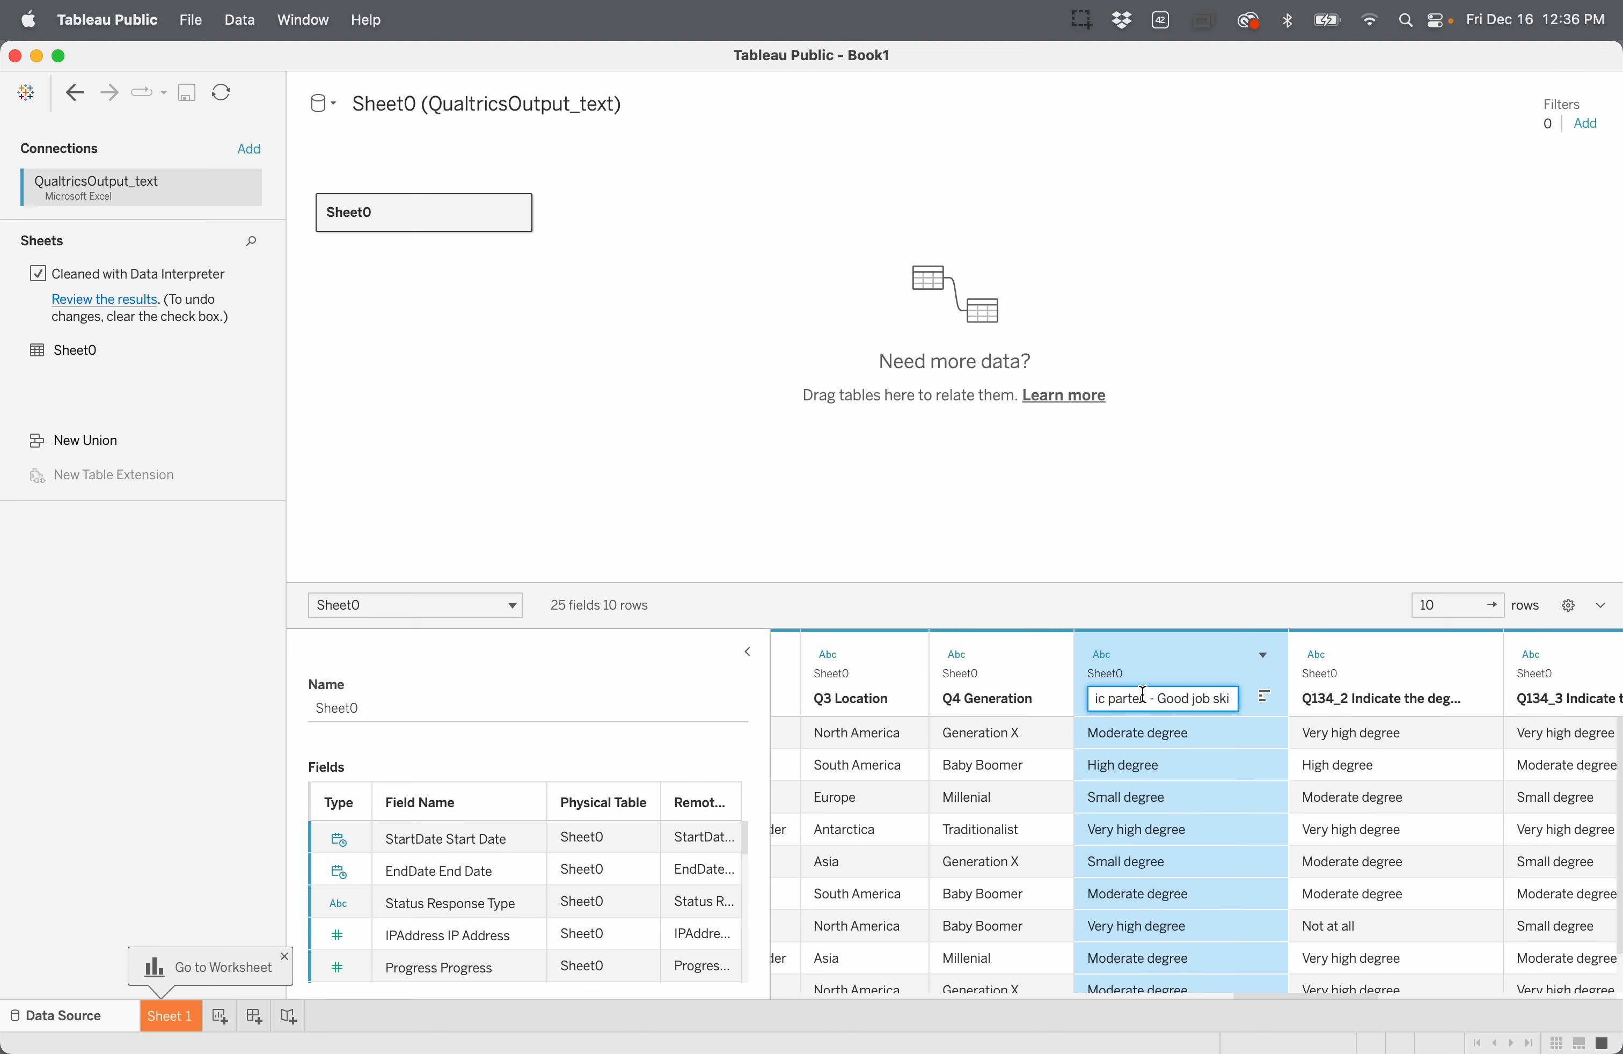
pyautogui.click(1144, 696)
pyautogui.moveTo(1143, 697); pyautogui.dragTo(1080, 694)
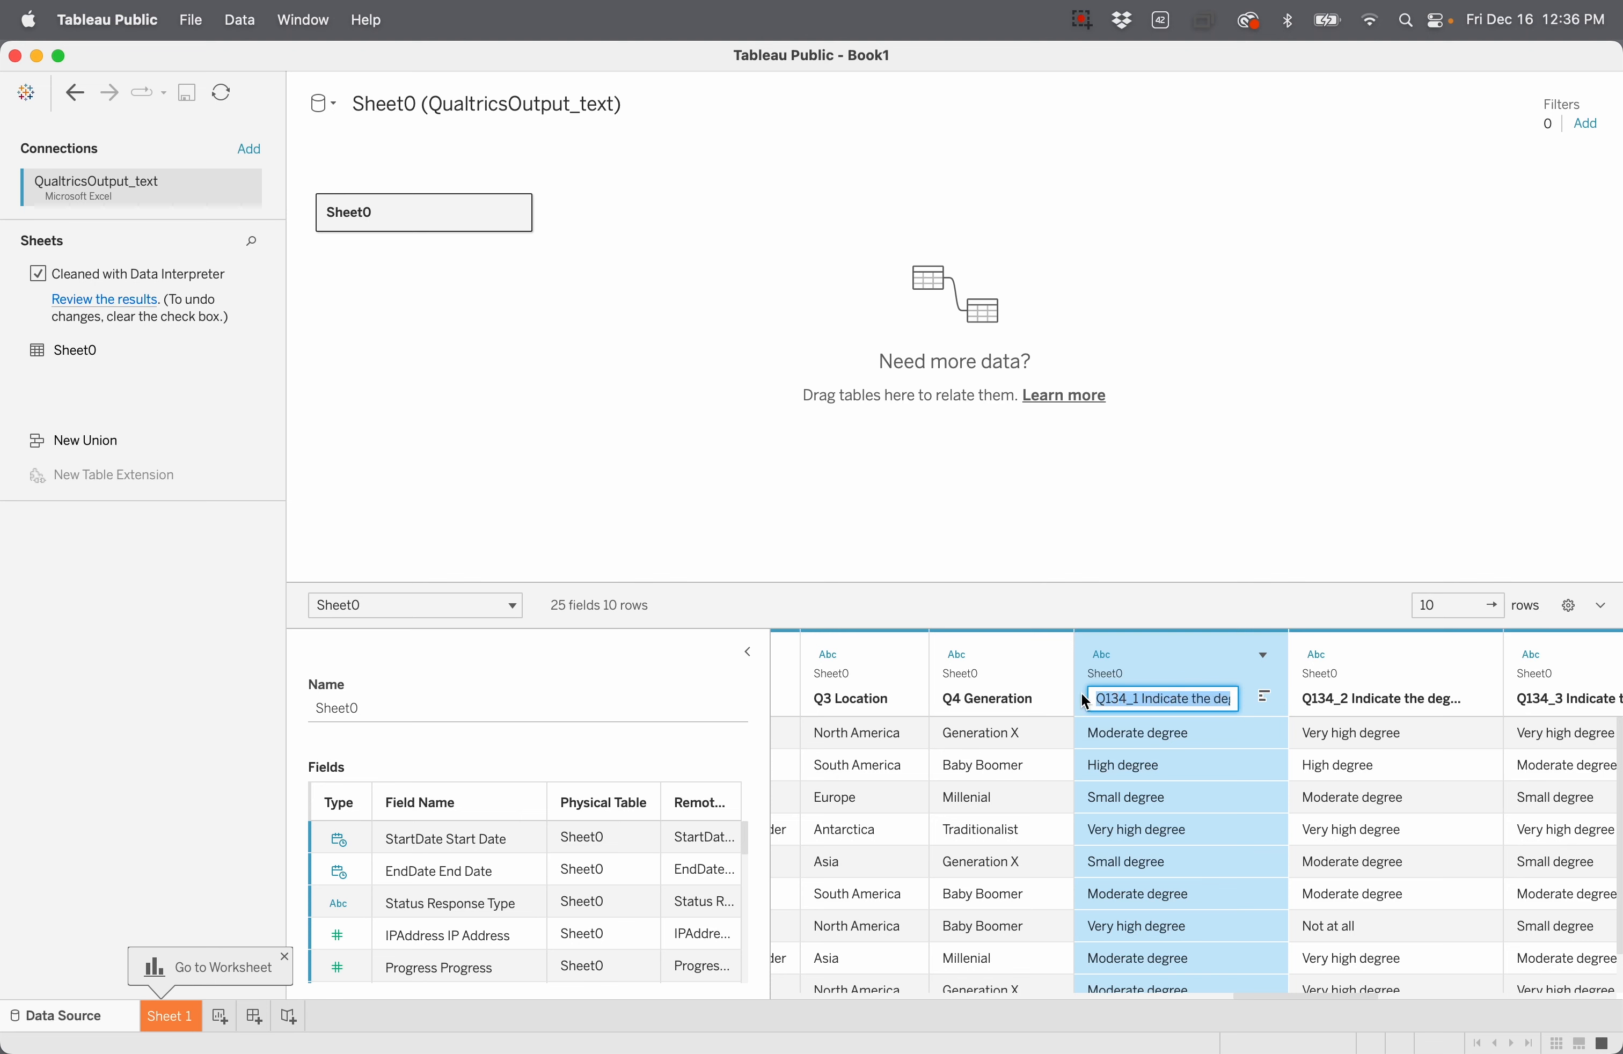
pyautogui.click(1181, 700)
pyautogui.click(1215, 768)
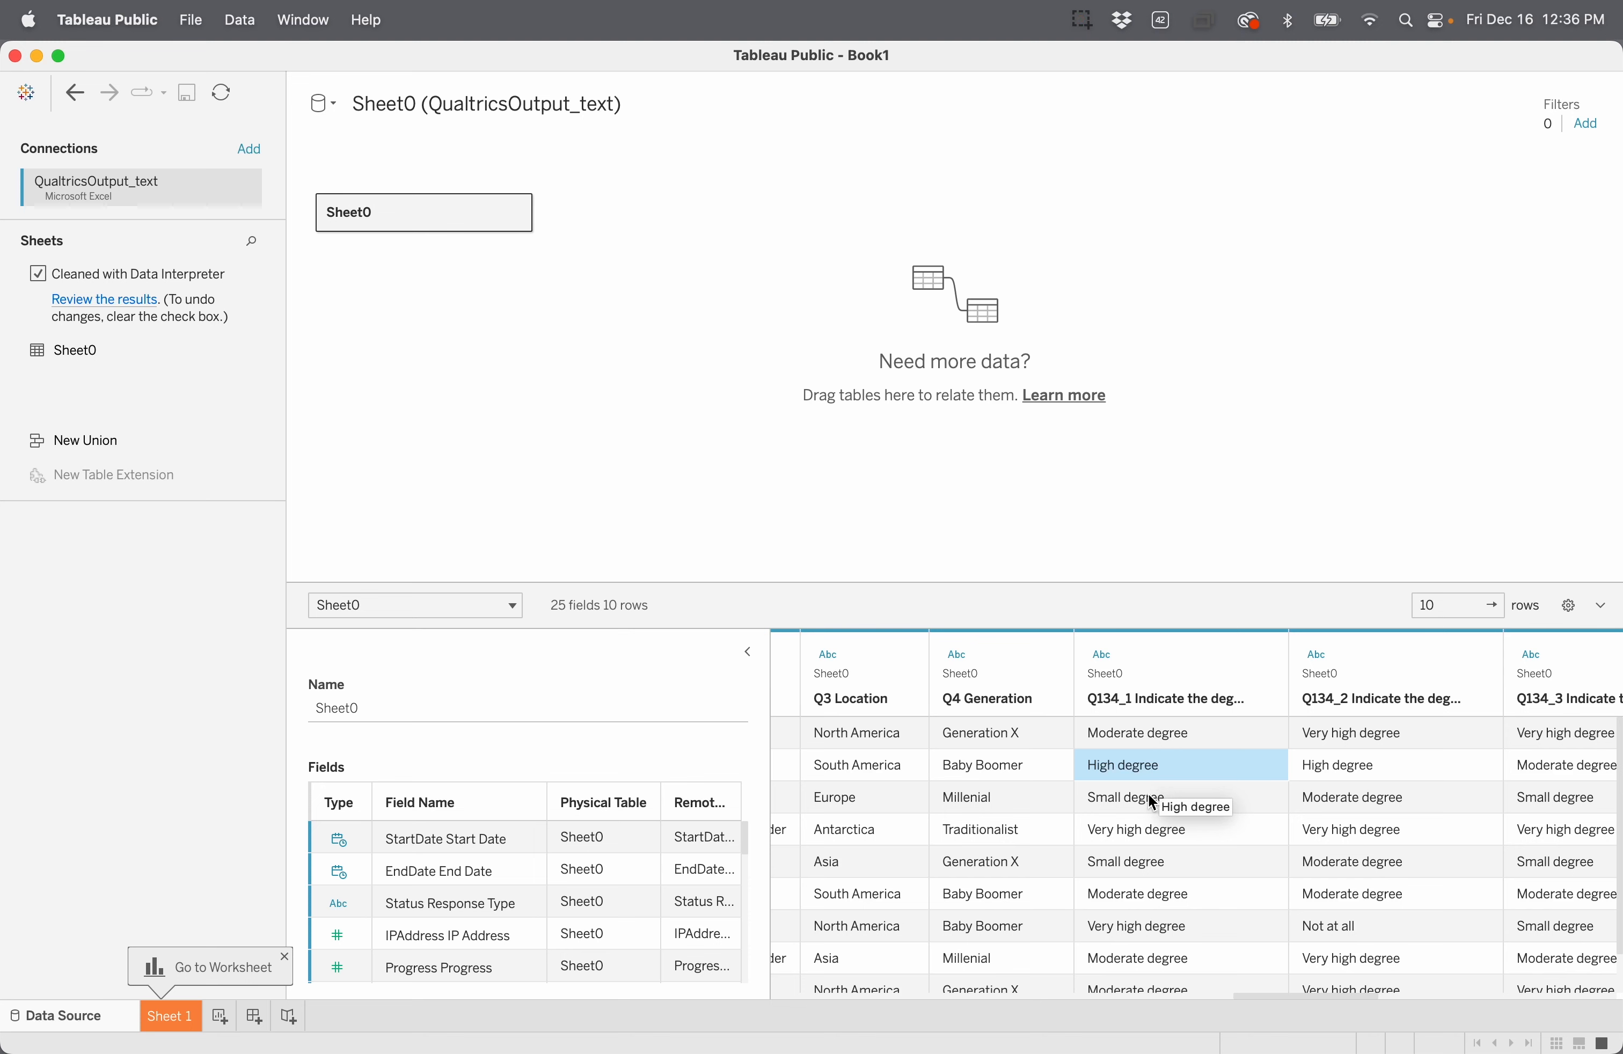
# Step: Select the Q134_1 through Q134_9 columns and pivot them into field names and values
pyautogui.hscroll(2, 1150, 803)
pyautogui.hscroll(-2, 1150, 802)
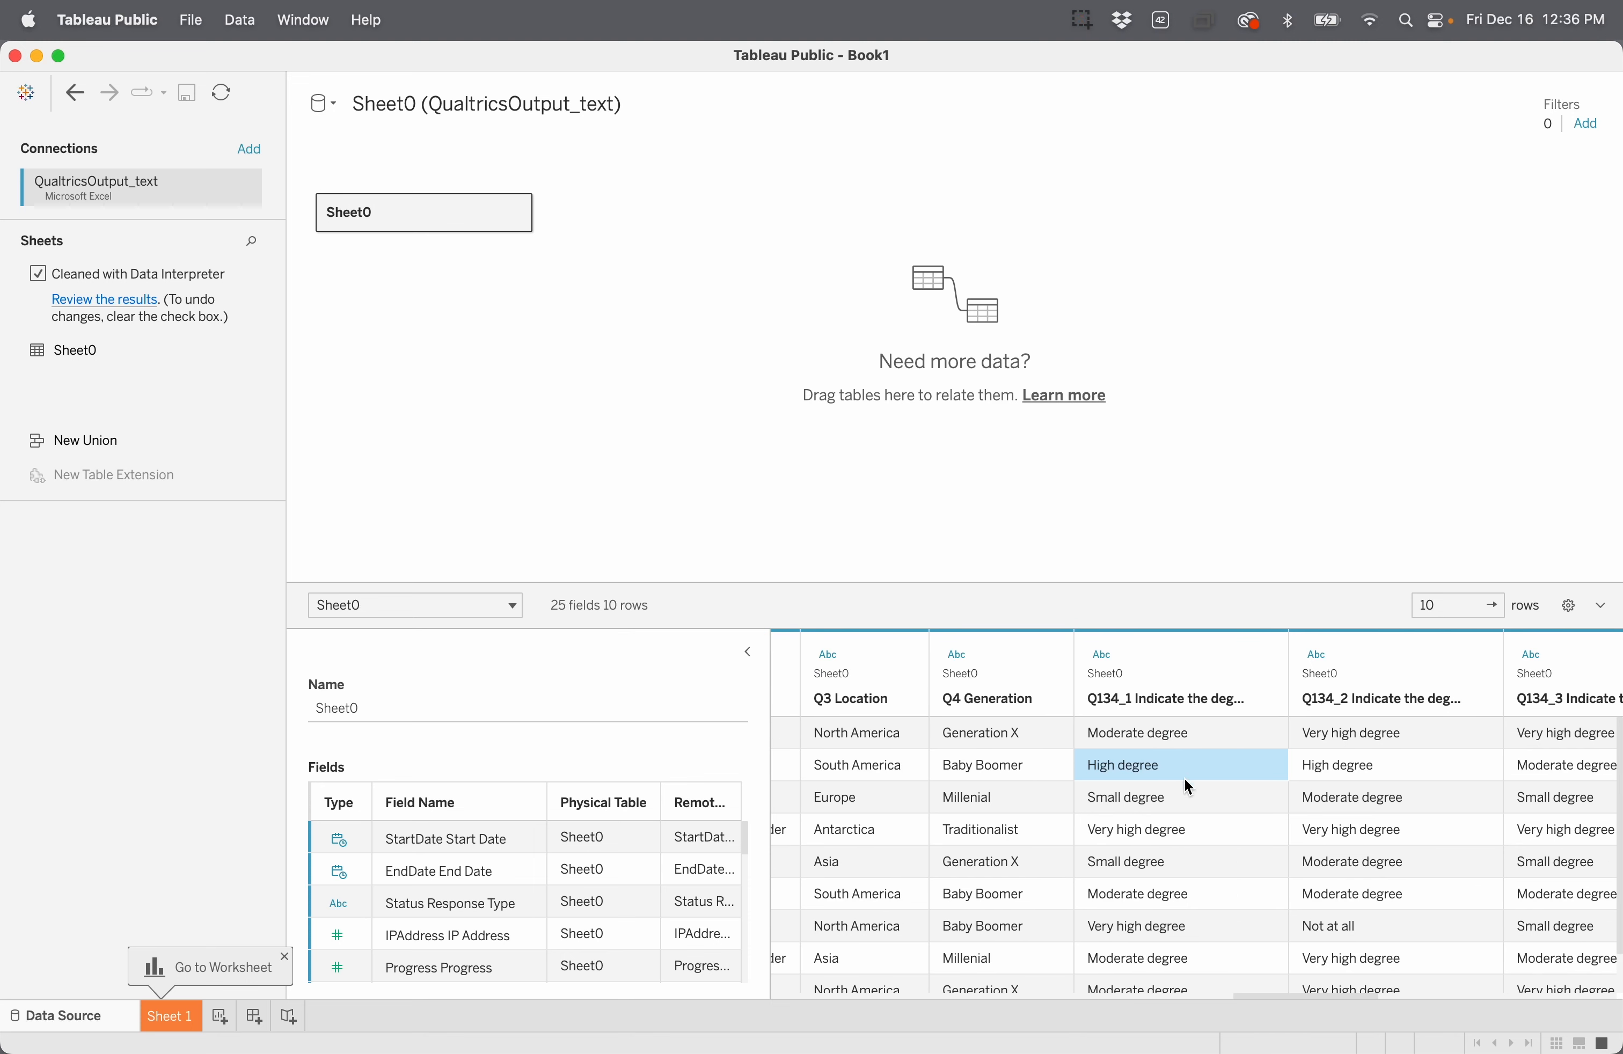
pyautogui.click(1194, 665)
pyautogui.hscroll(1, 1273, 794)
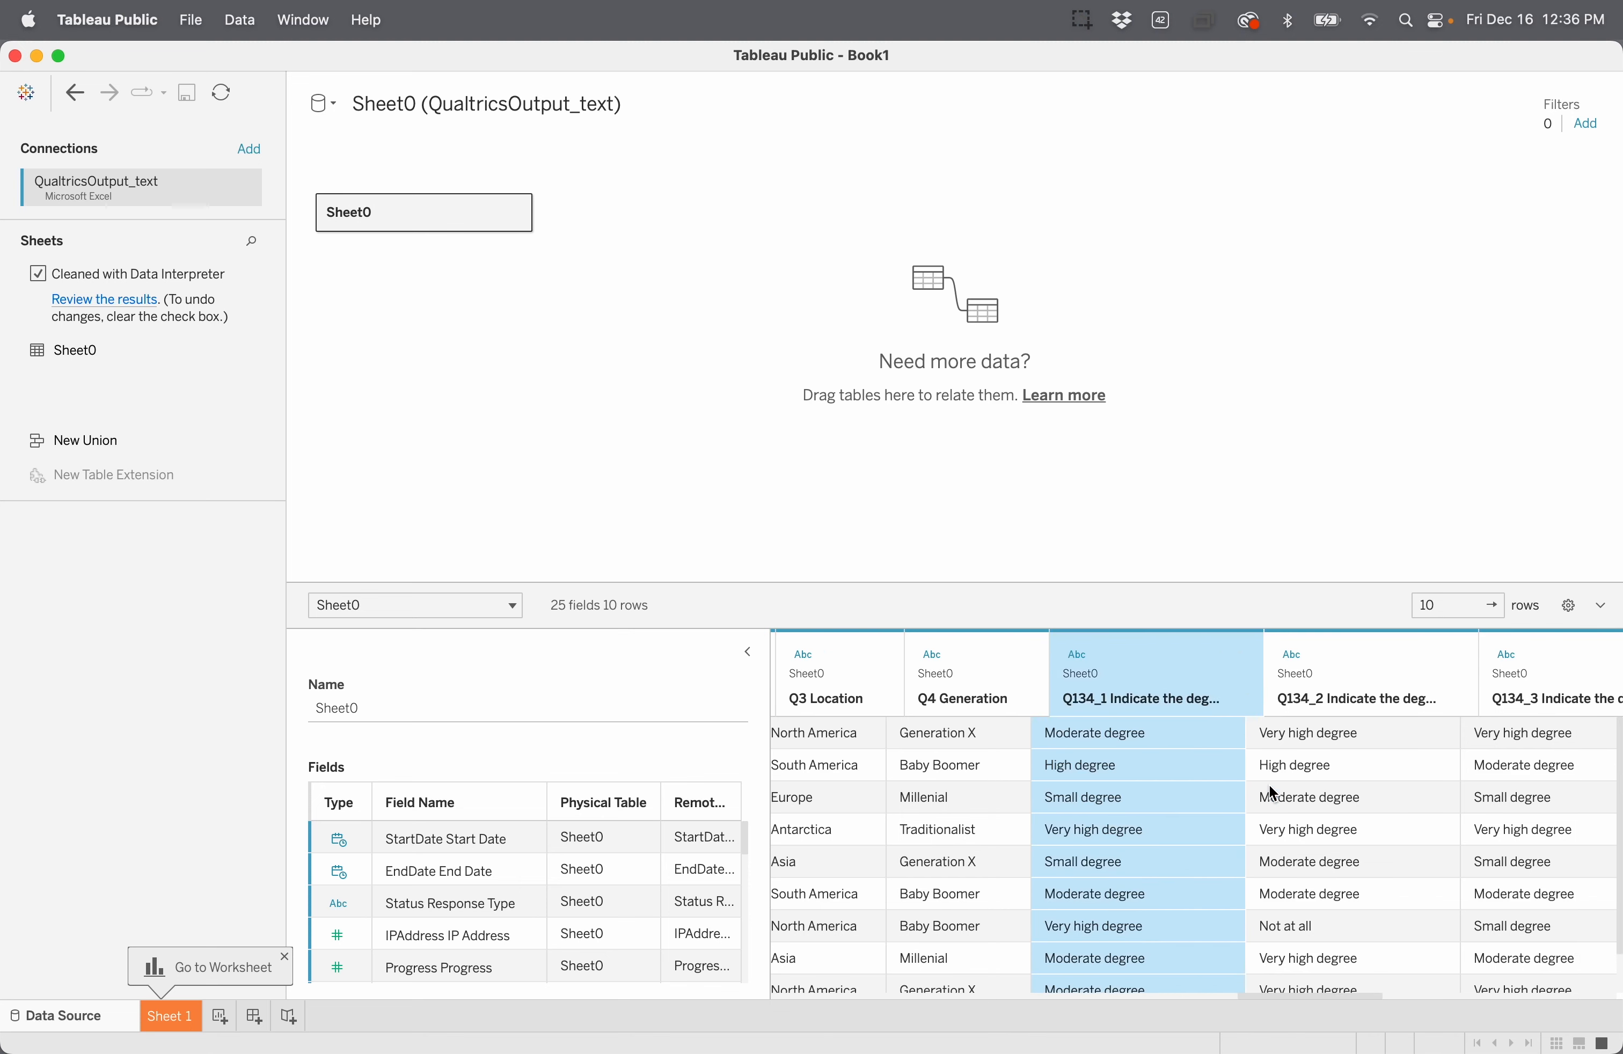
pyautogui.hscroll(10, 1232, 794)
pyautogui.keyDown('shift'); pyautogui.click(1504, 647); pyautogui.keyUp('shift')
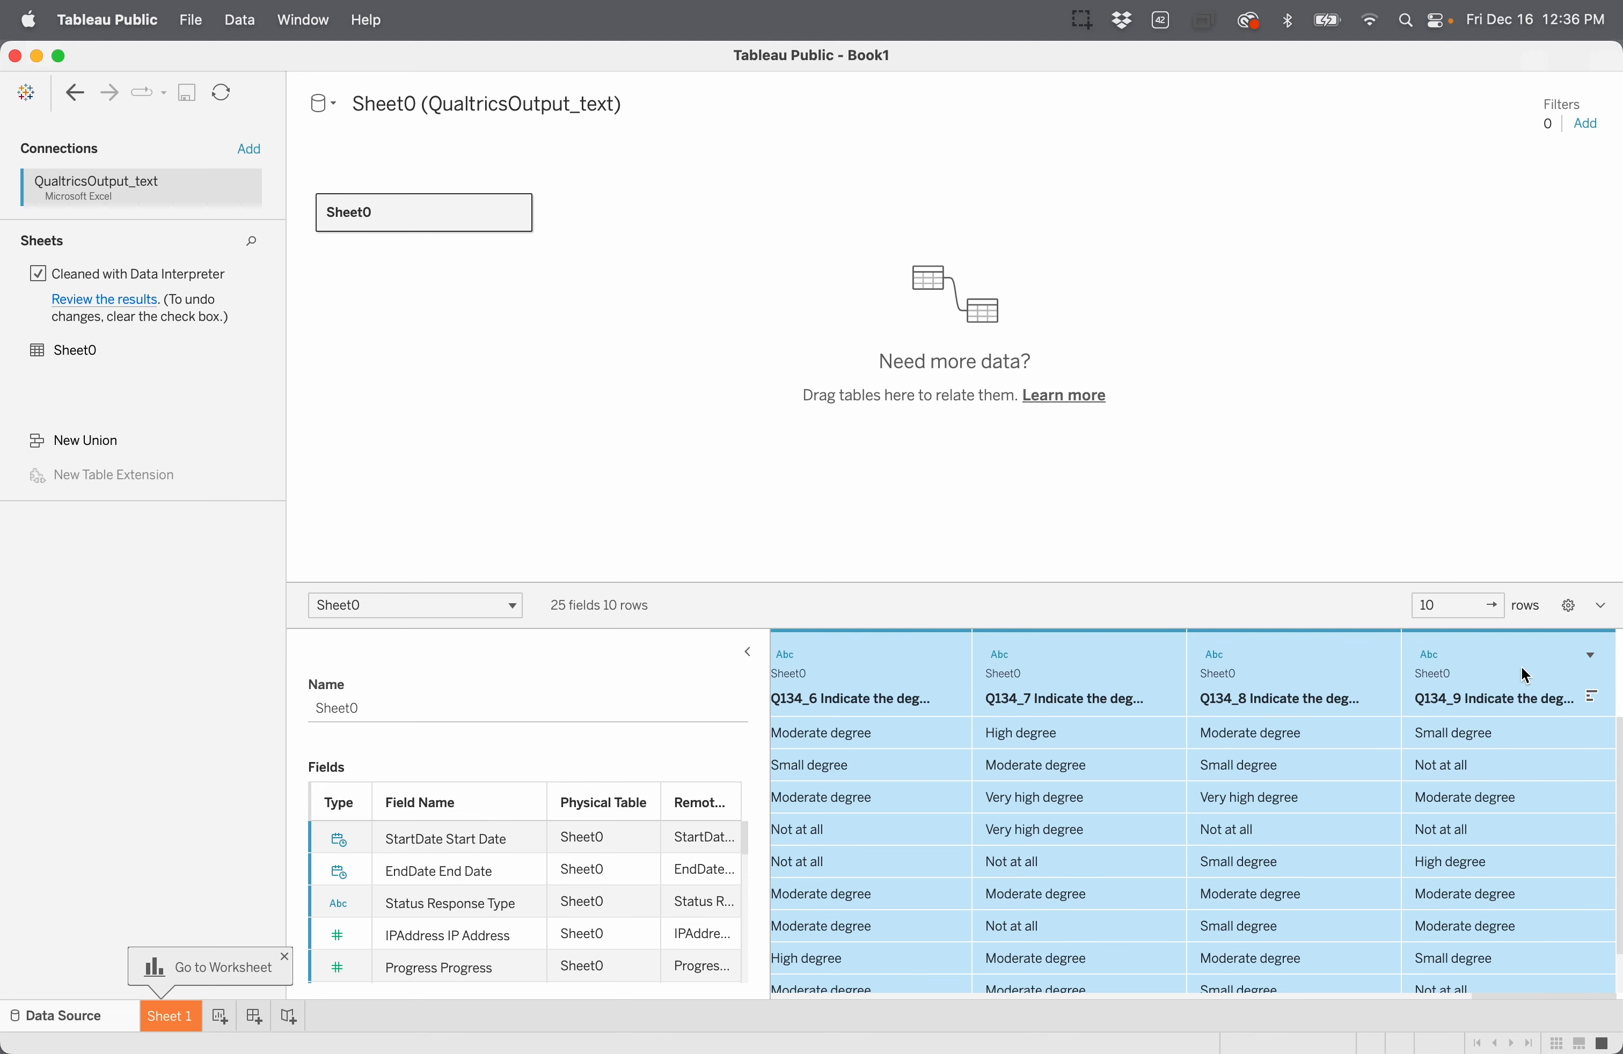
pyautogui.click(1592, 656)
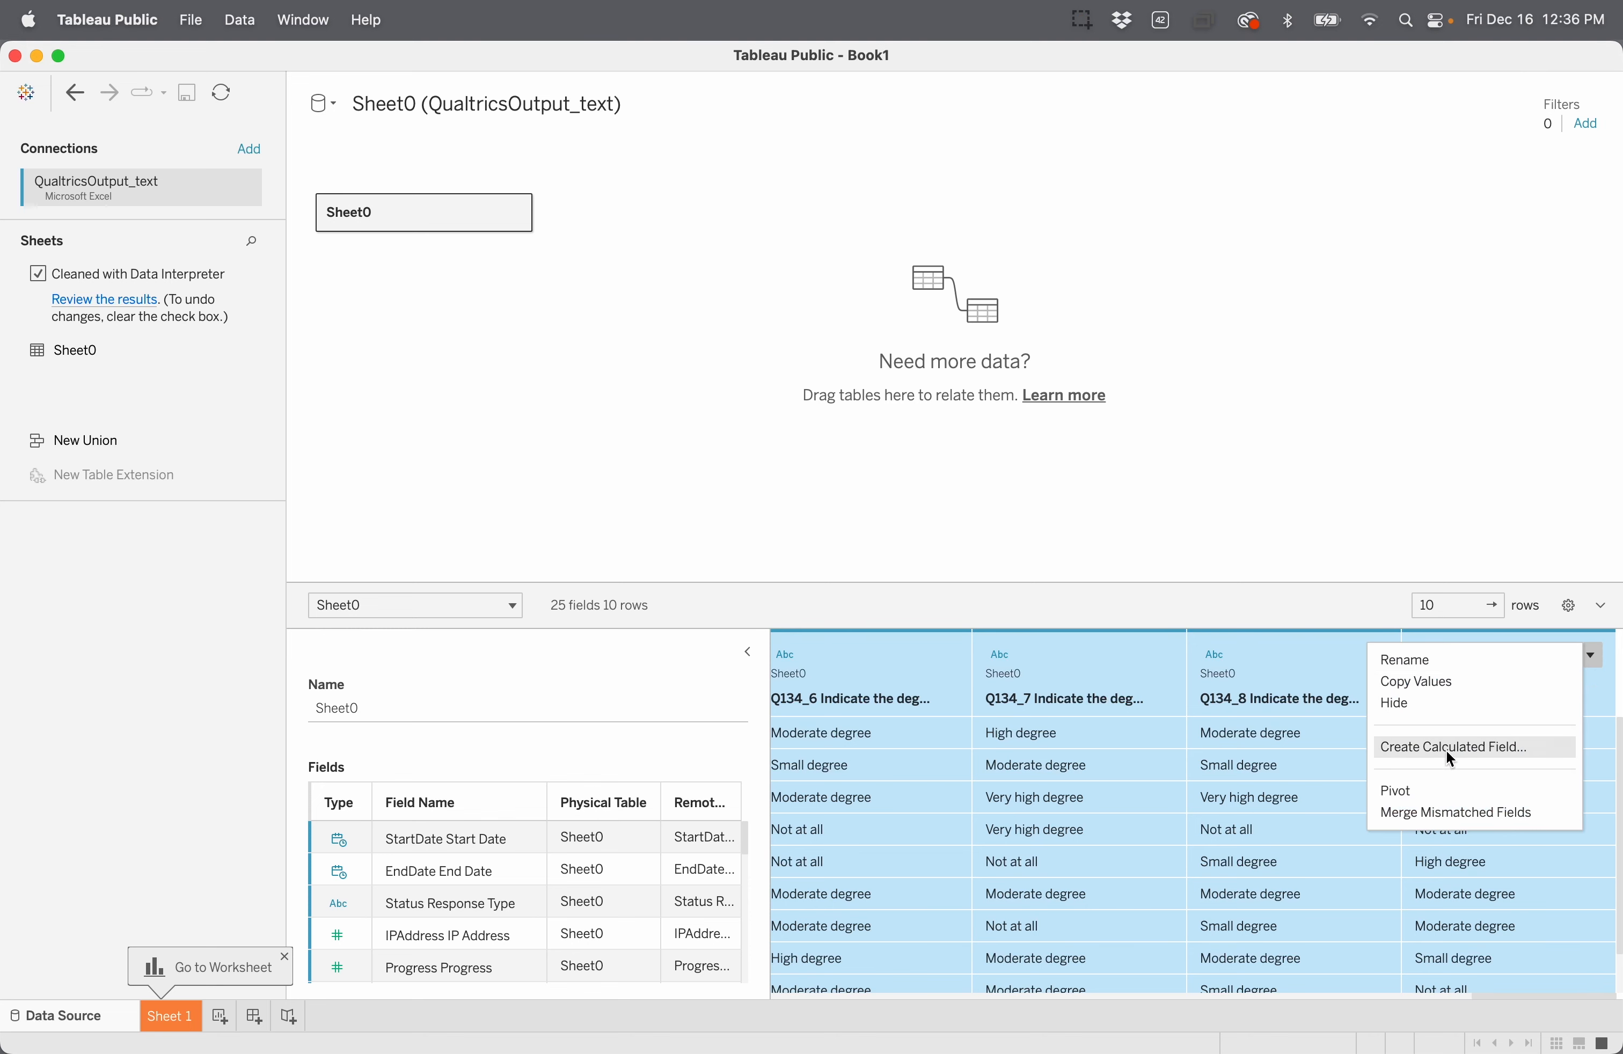
pyautogui.click(1441, 791)
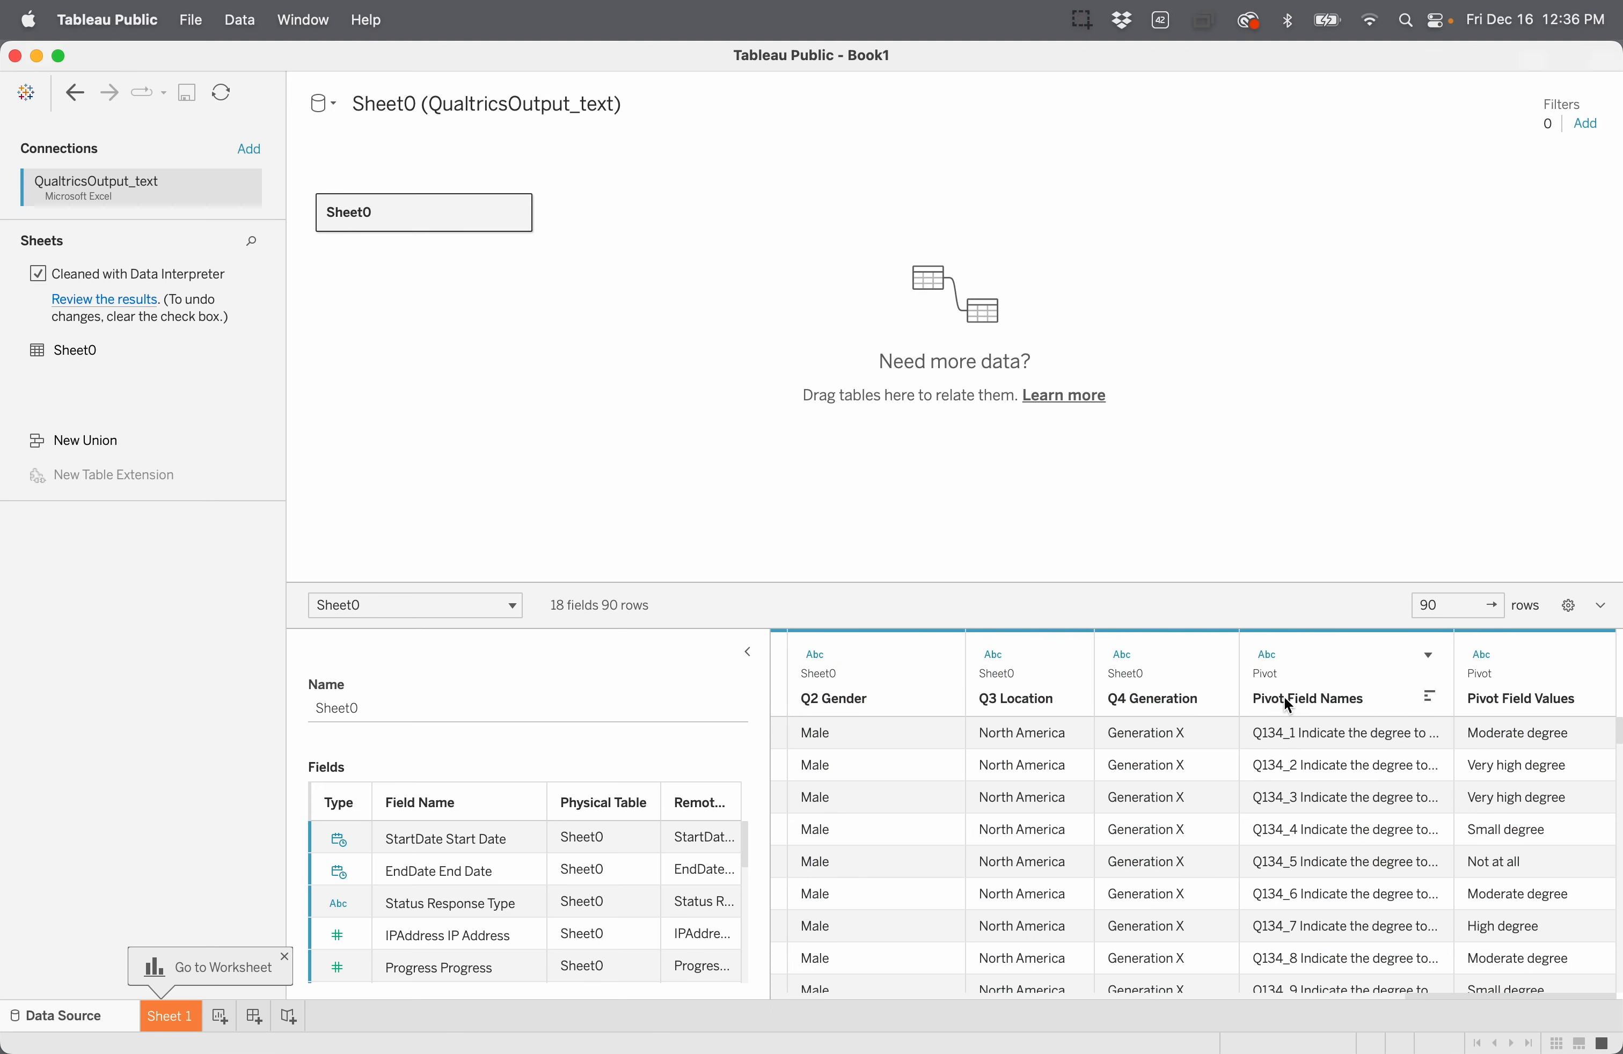
# Step: Rename the Pivot Field Names column as "Question ID wording"
pyautogui.doubleClick(1285, 698)
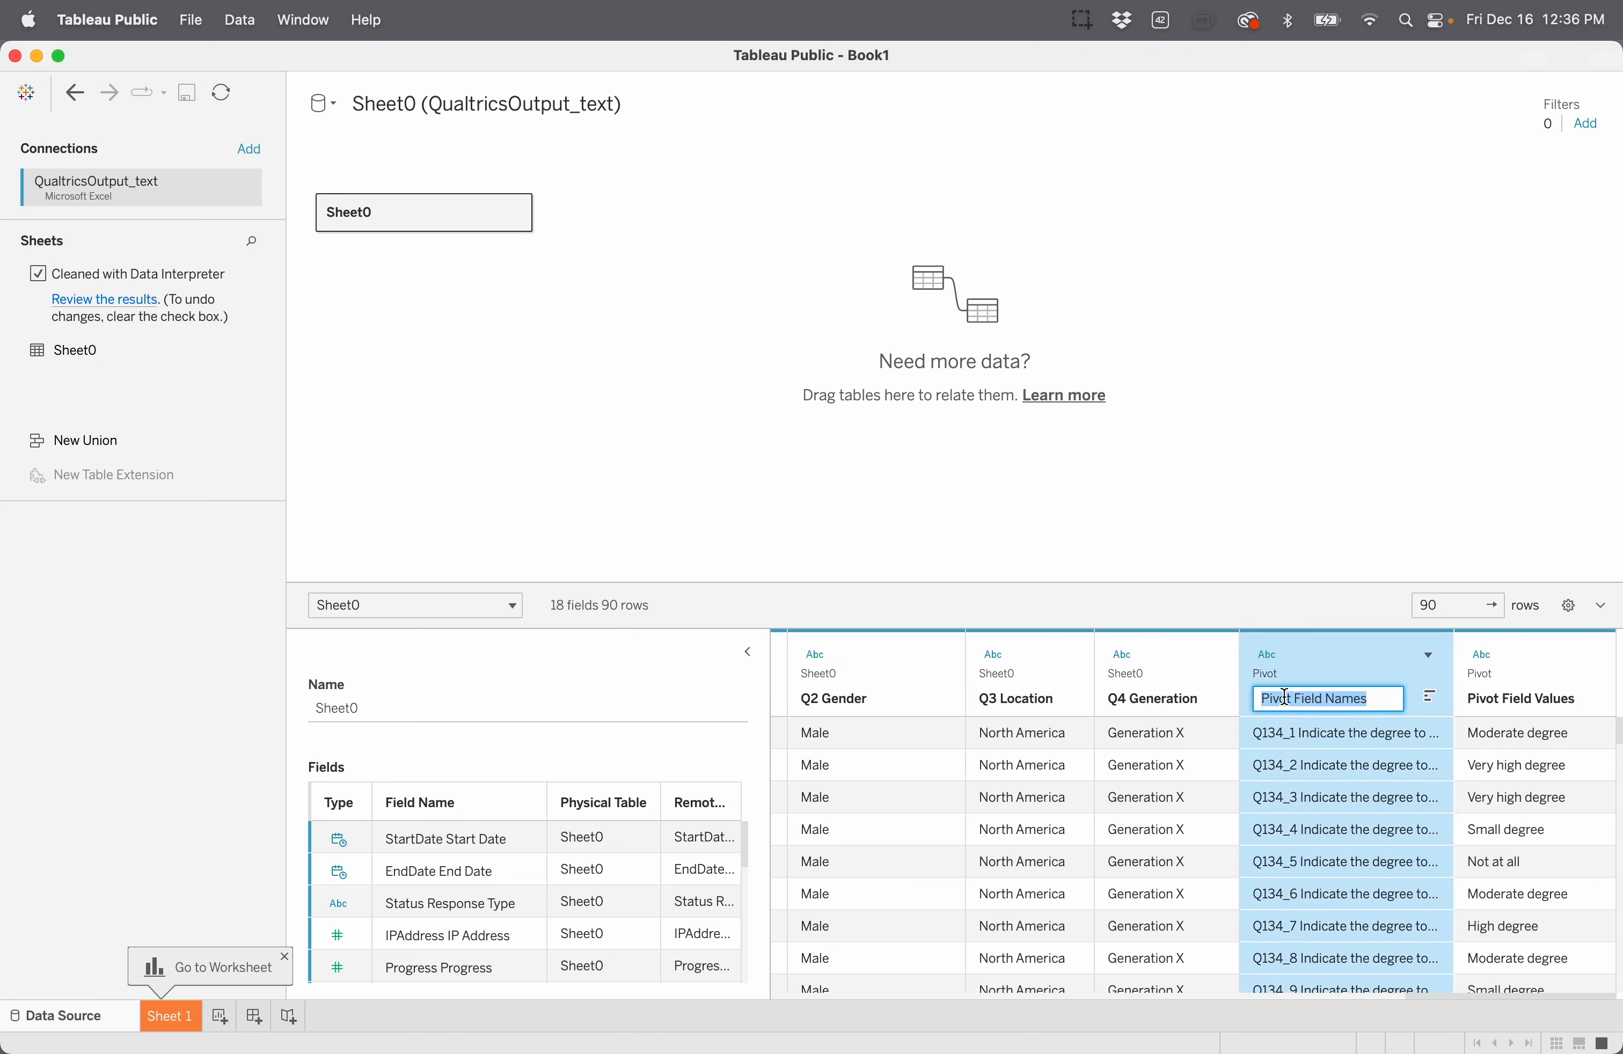
pyautogui.write('Question ID ')
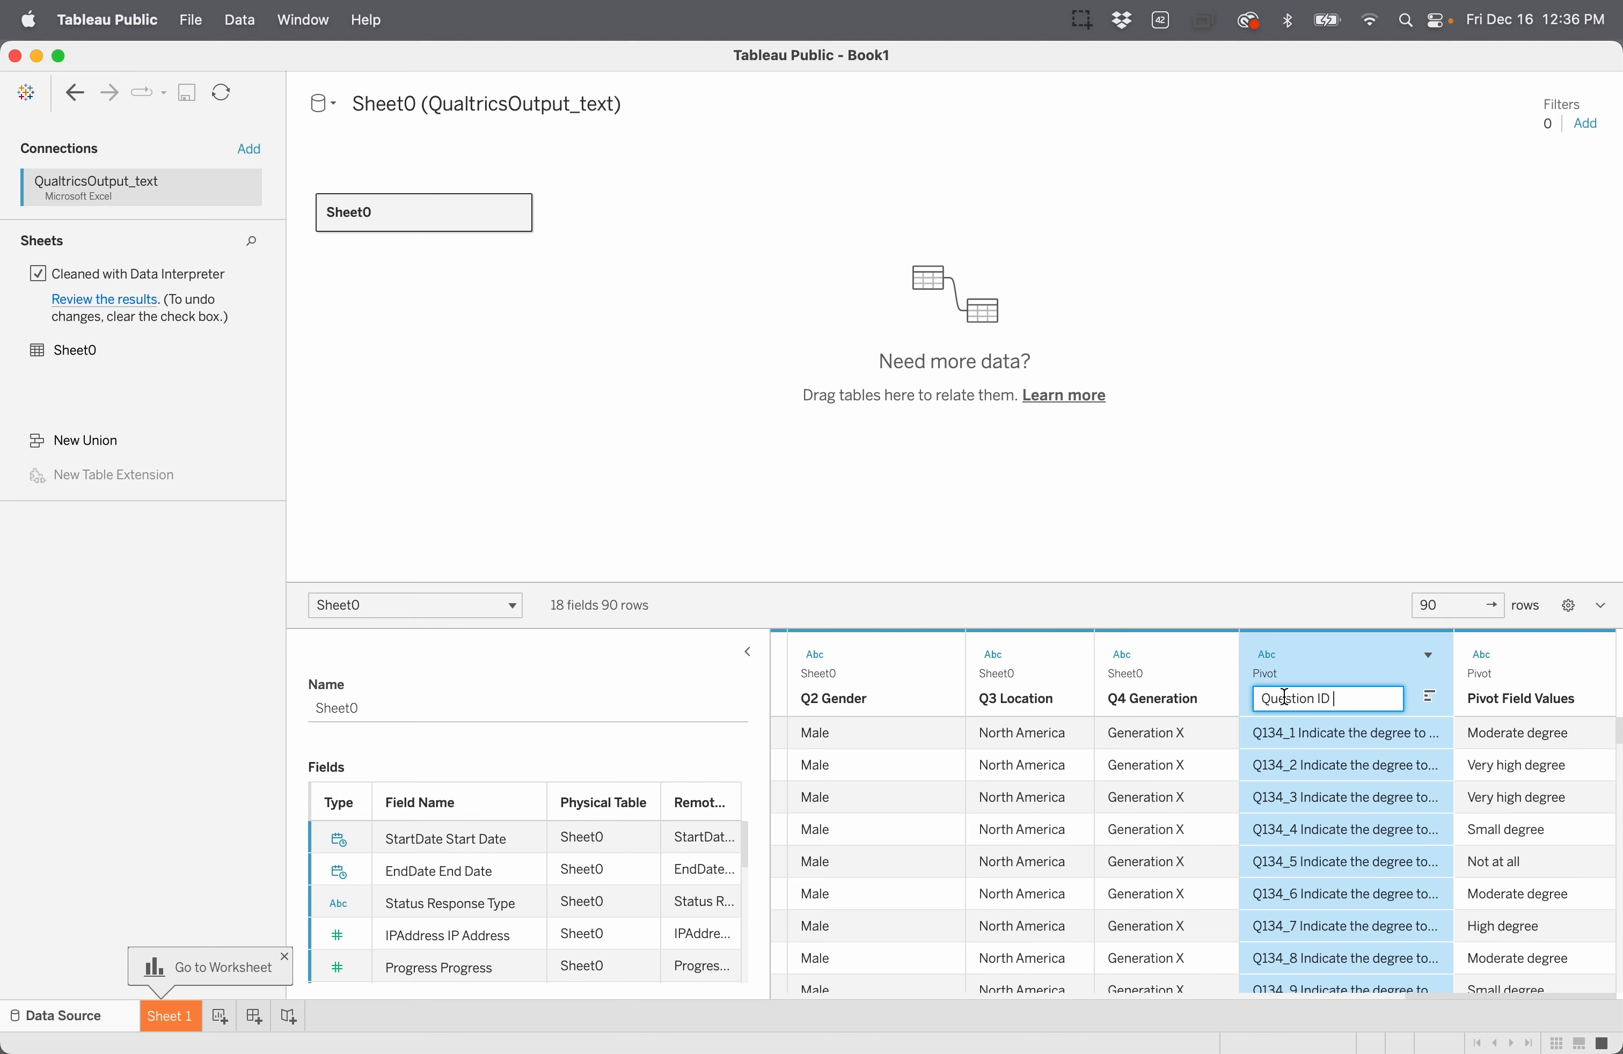
pyautogui.write('wording')
pyautogui.press('Return')
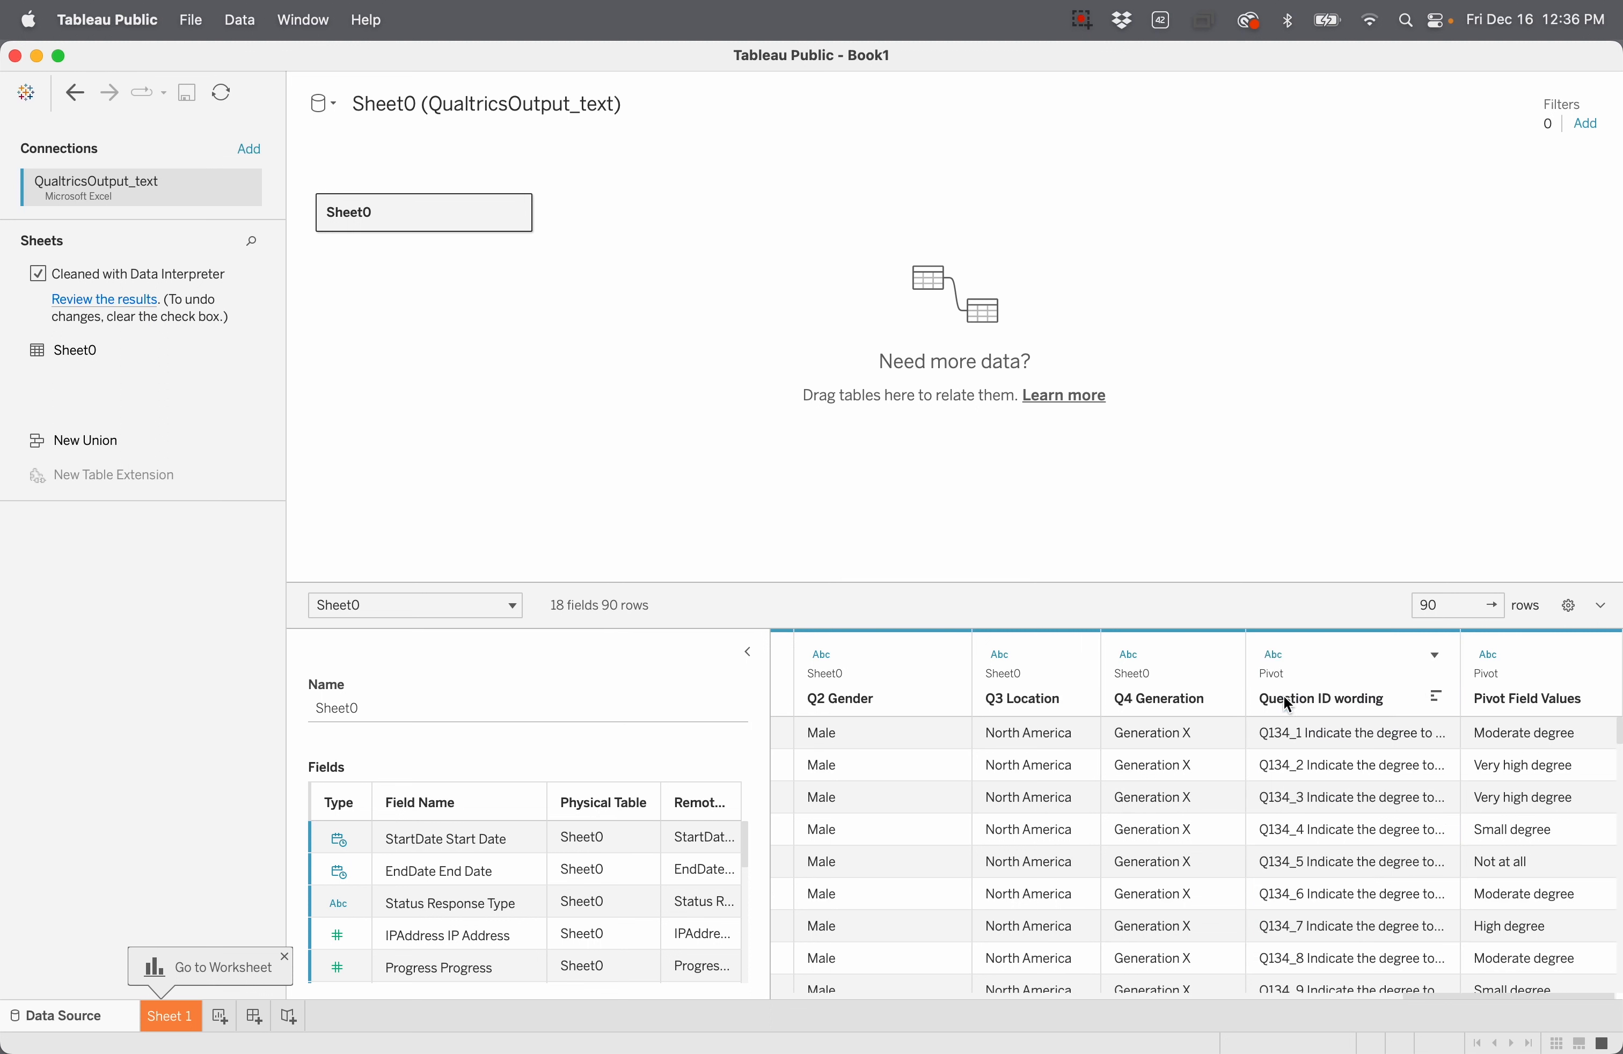
# Step: Rename the Pivot Field Values column as "Response_labels"
pyautogui.doubleClick(1526, 705)
pyautogui.write('Re')
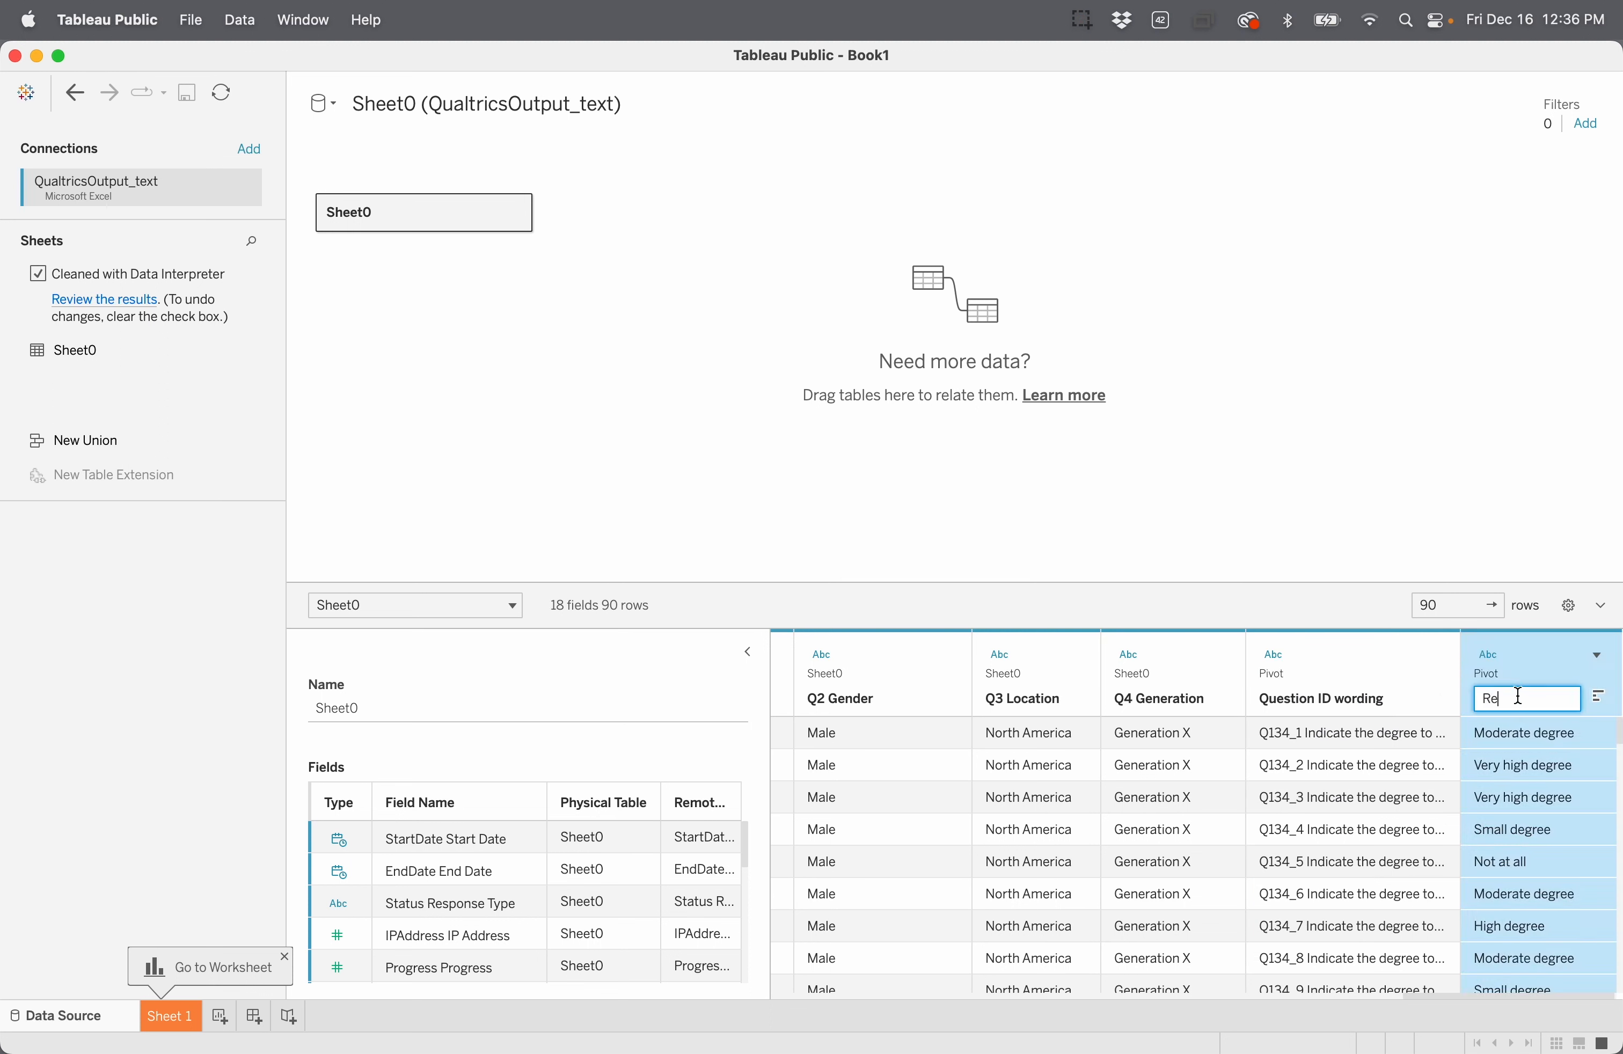
pyautogui.write('sponse_labels')
pyautogui.press('Return')
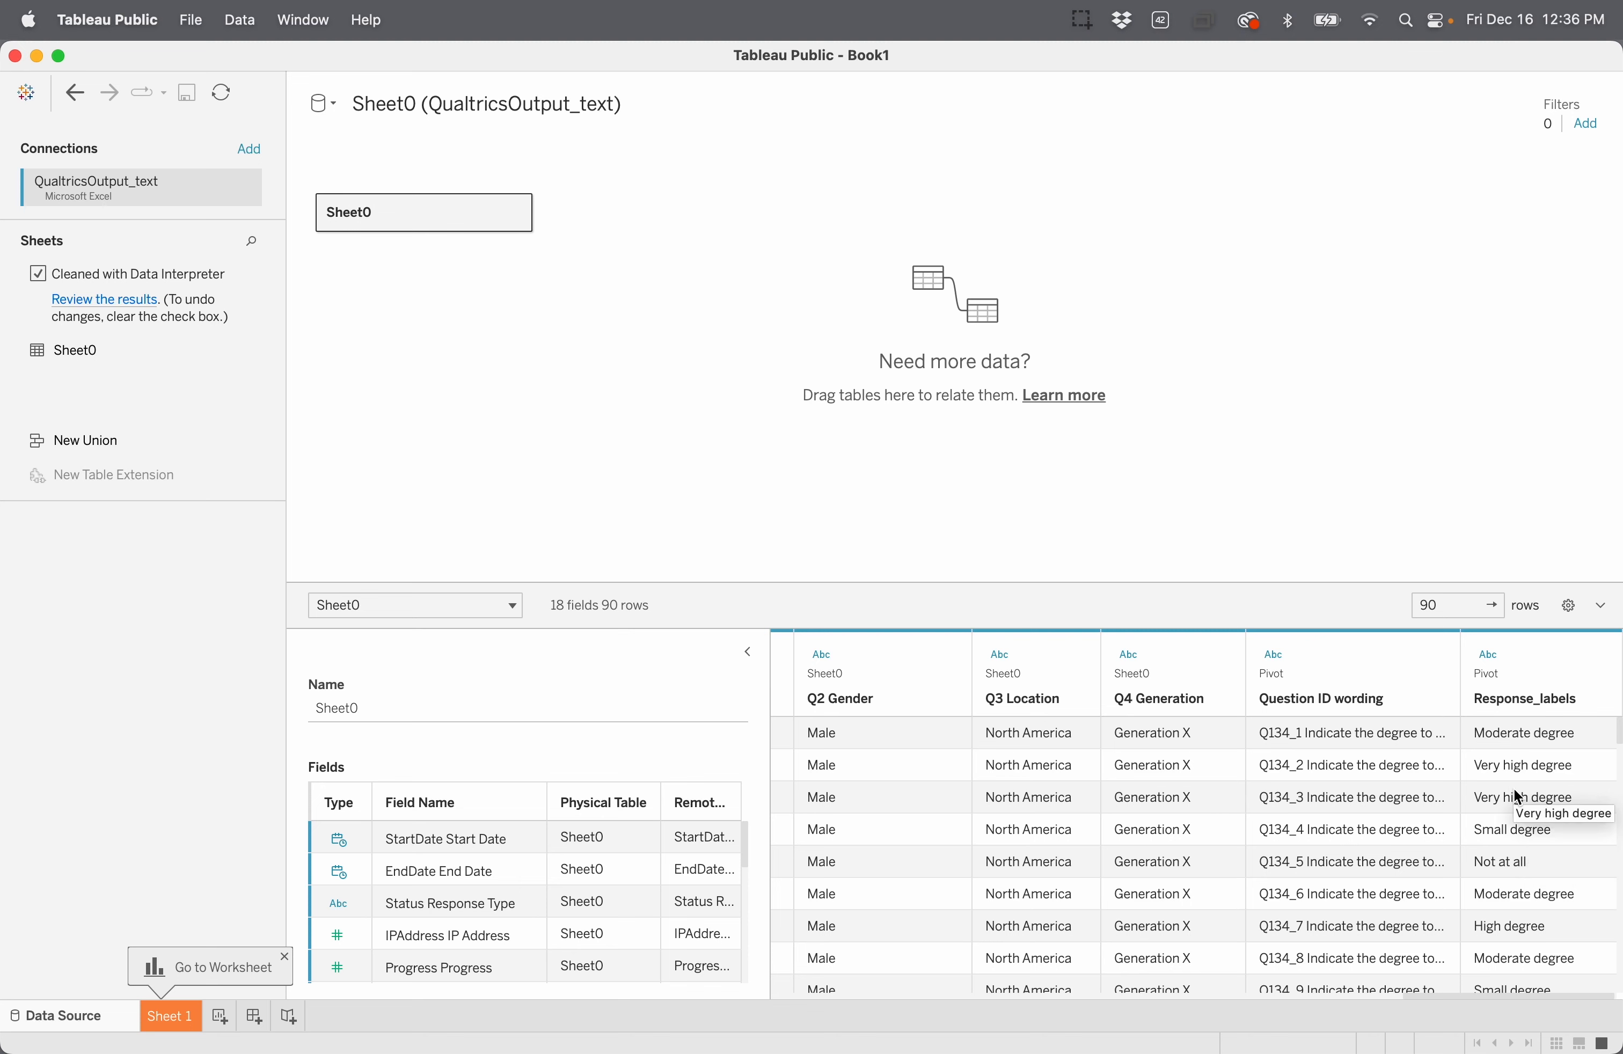
# Step: Custom split the Question ID wording column on a space separator, splitting off the first 1 column
pyautogui.hscroll(1, 1395, 806)
pyautogui.scroll(-1, 1394, 806)
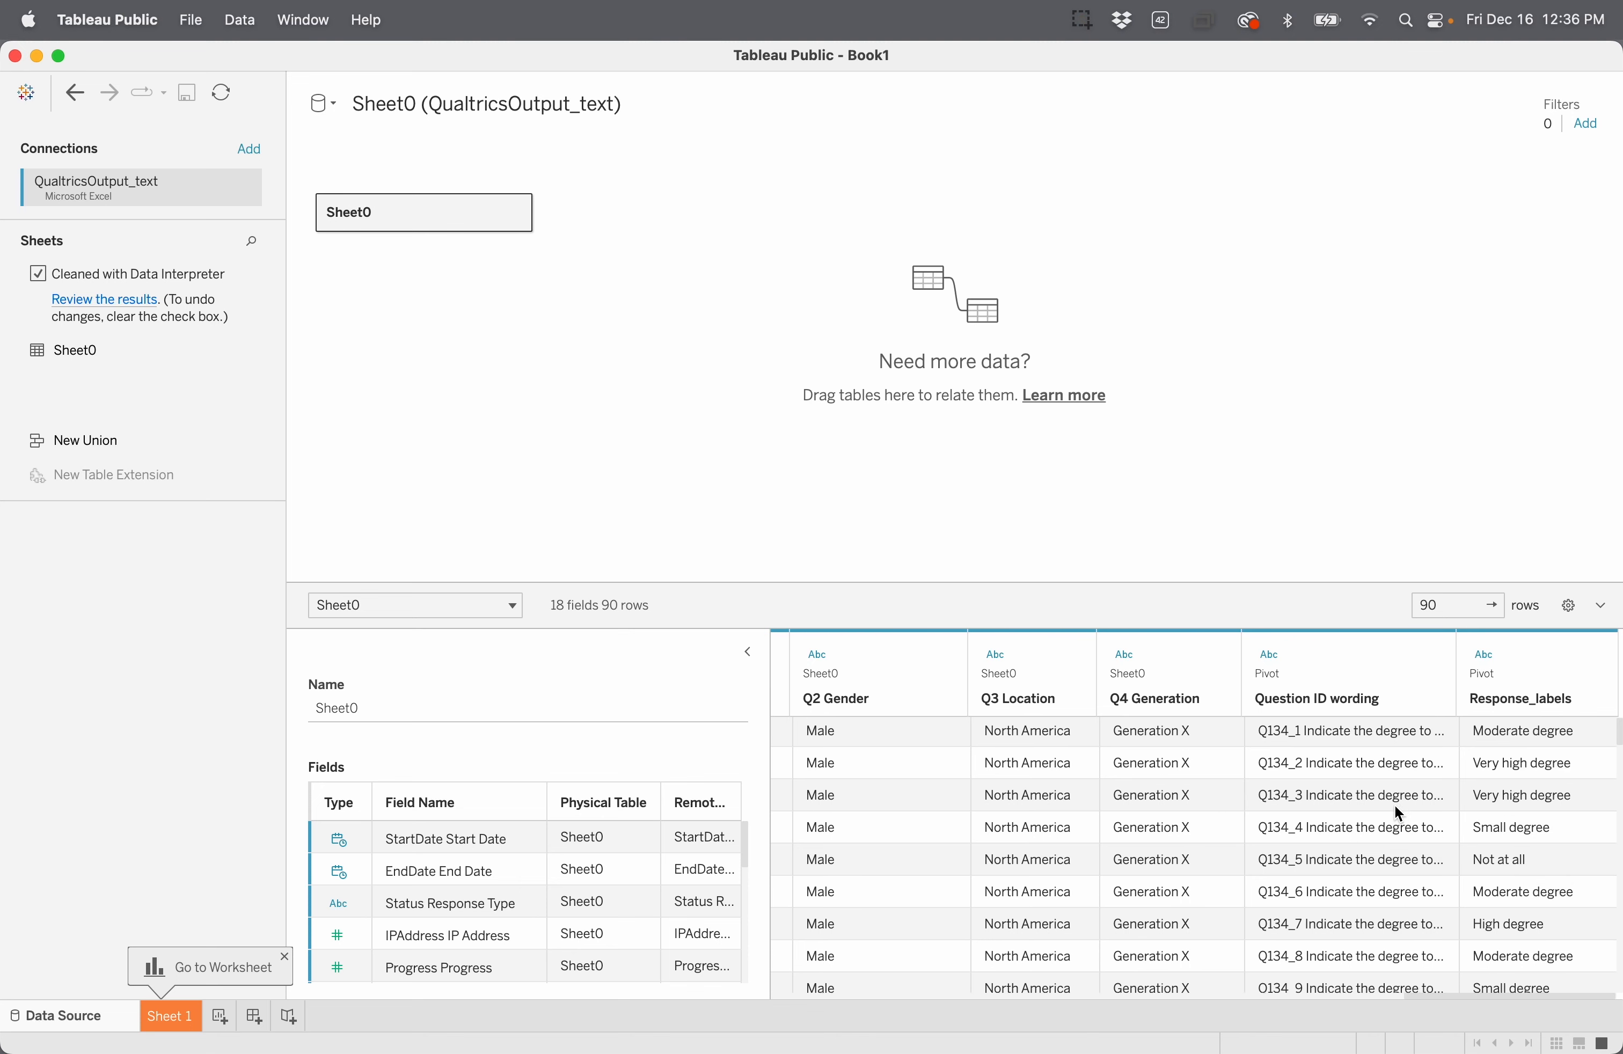
pyautogui.hscroll(-2, 1395, 804)
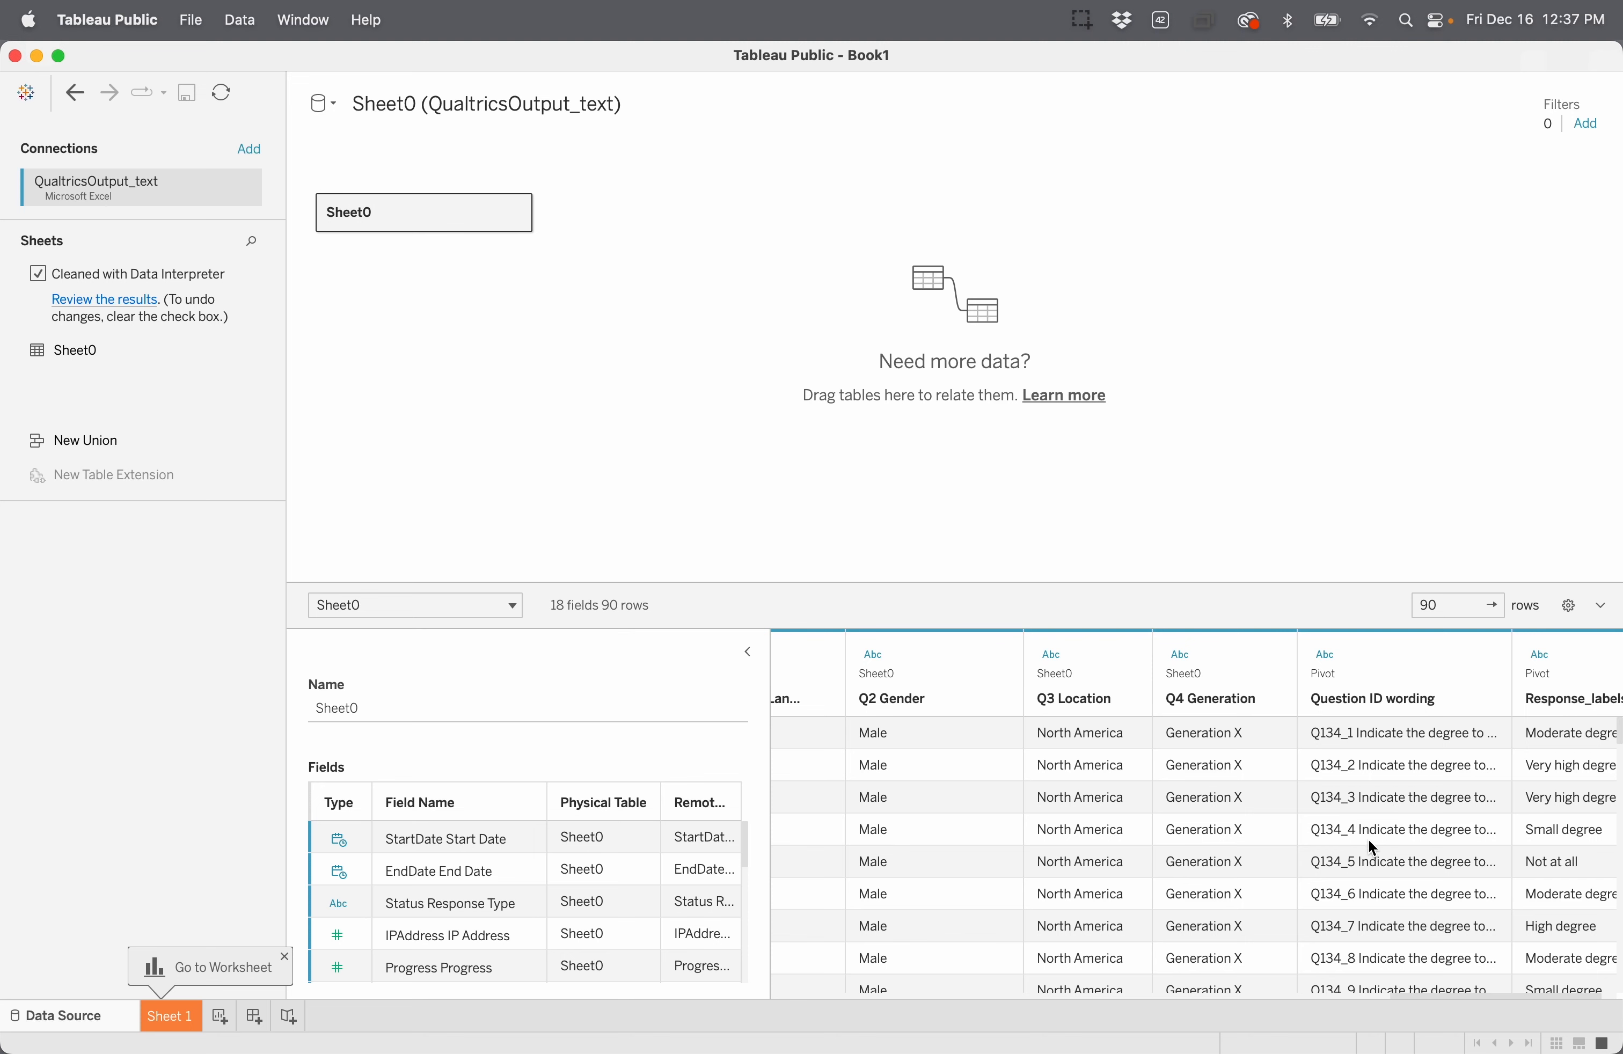
pyautogui.hscroll(2, 1370, 841)
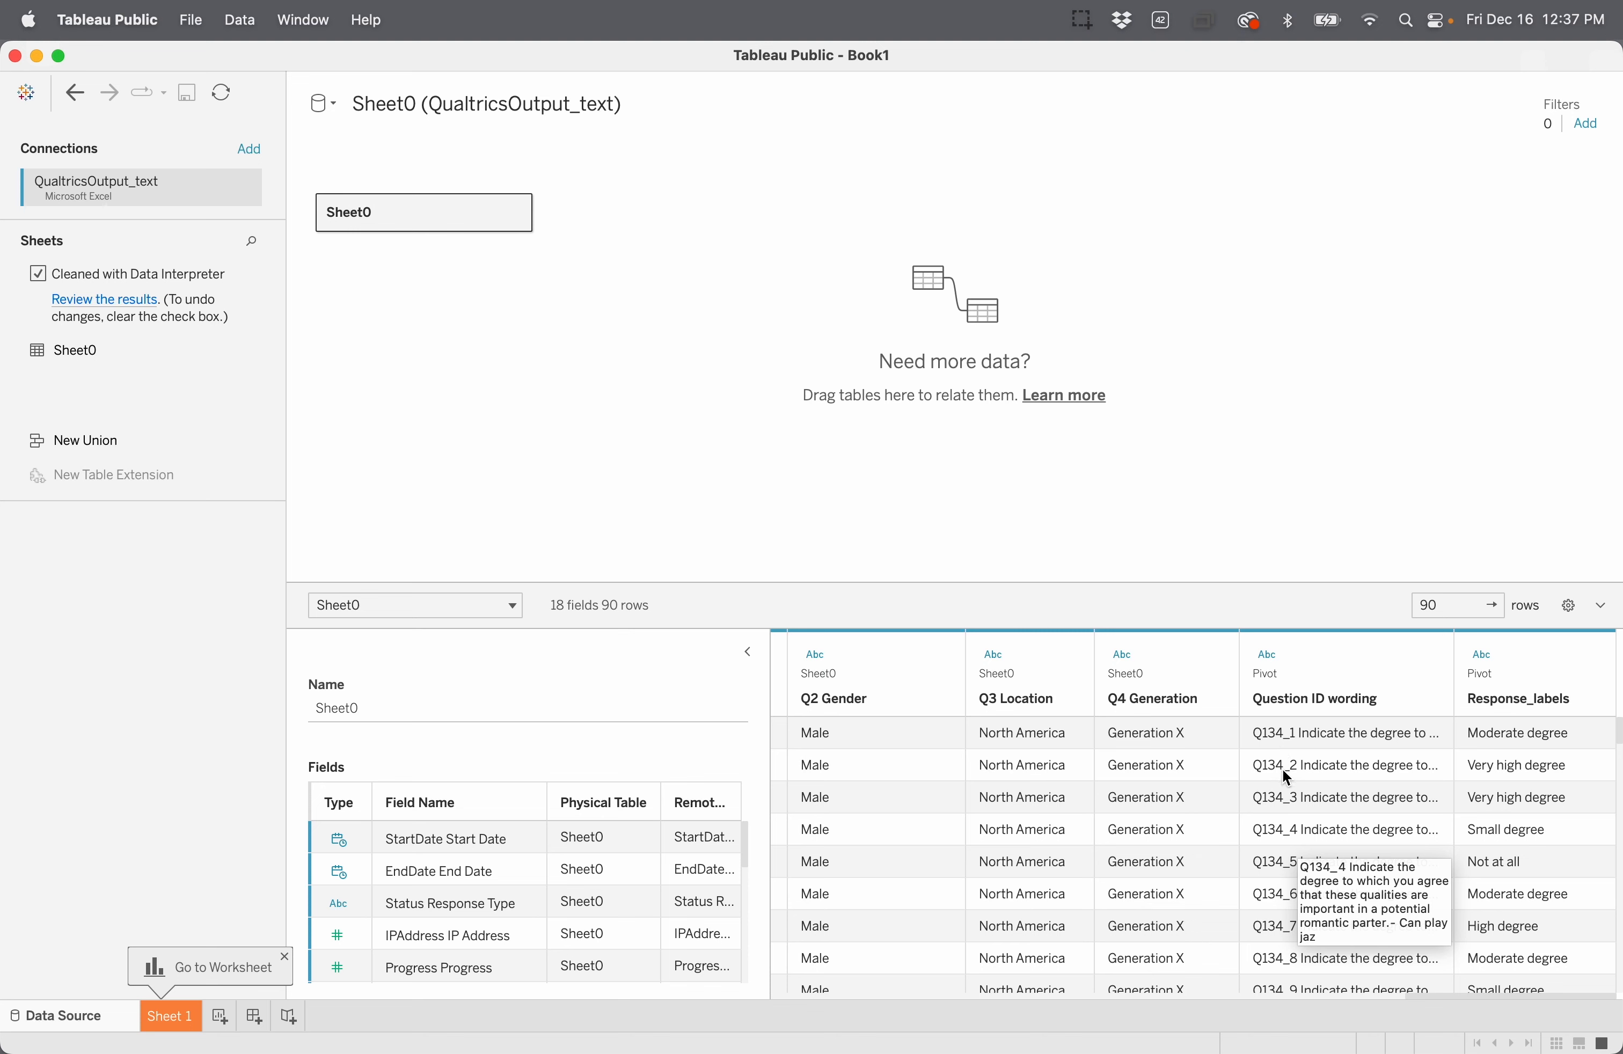
pyautogui.click(1432, 653)
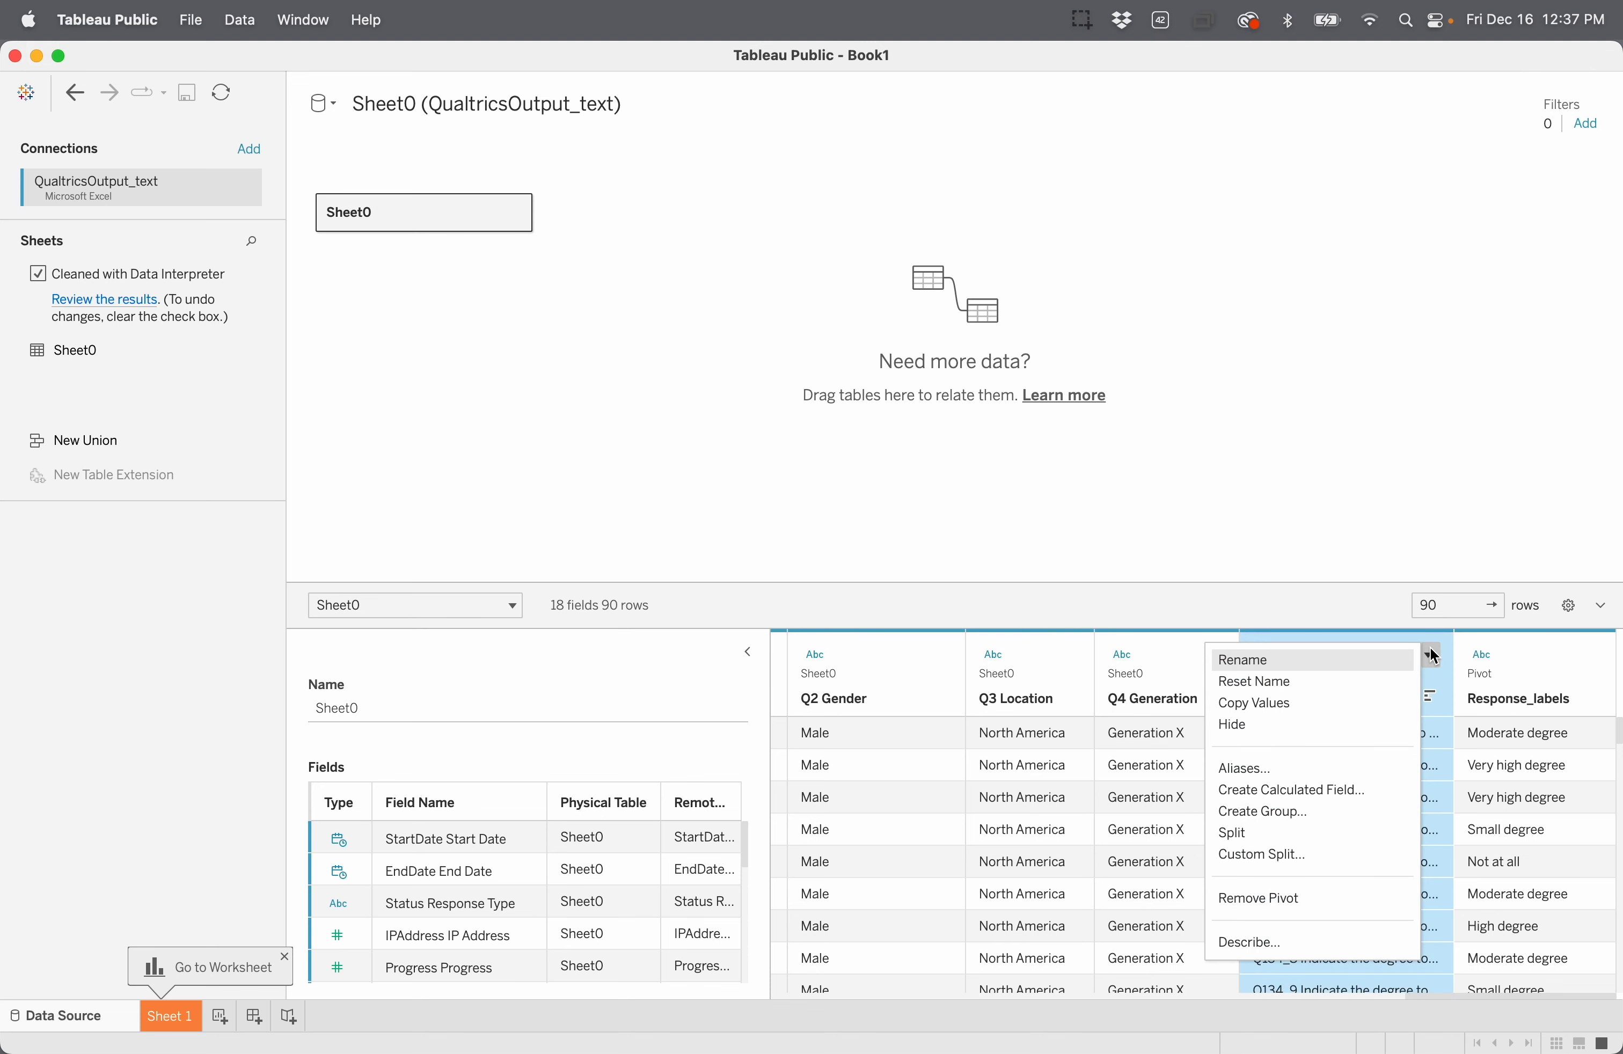
pyautogui.click(1301, 832)
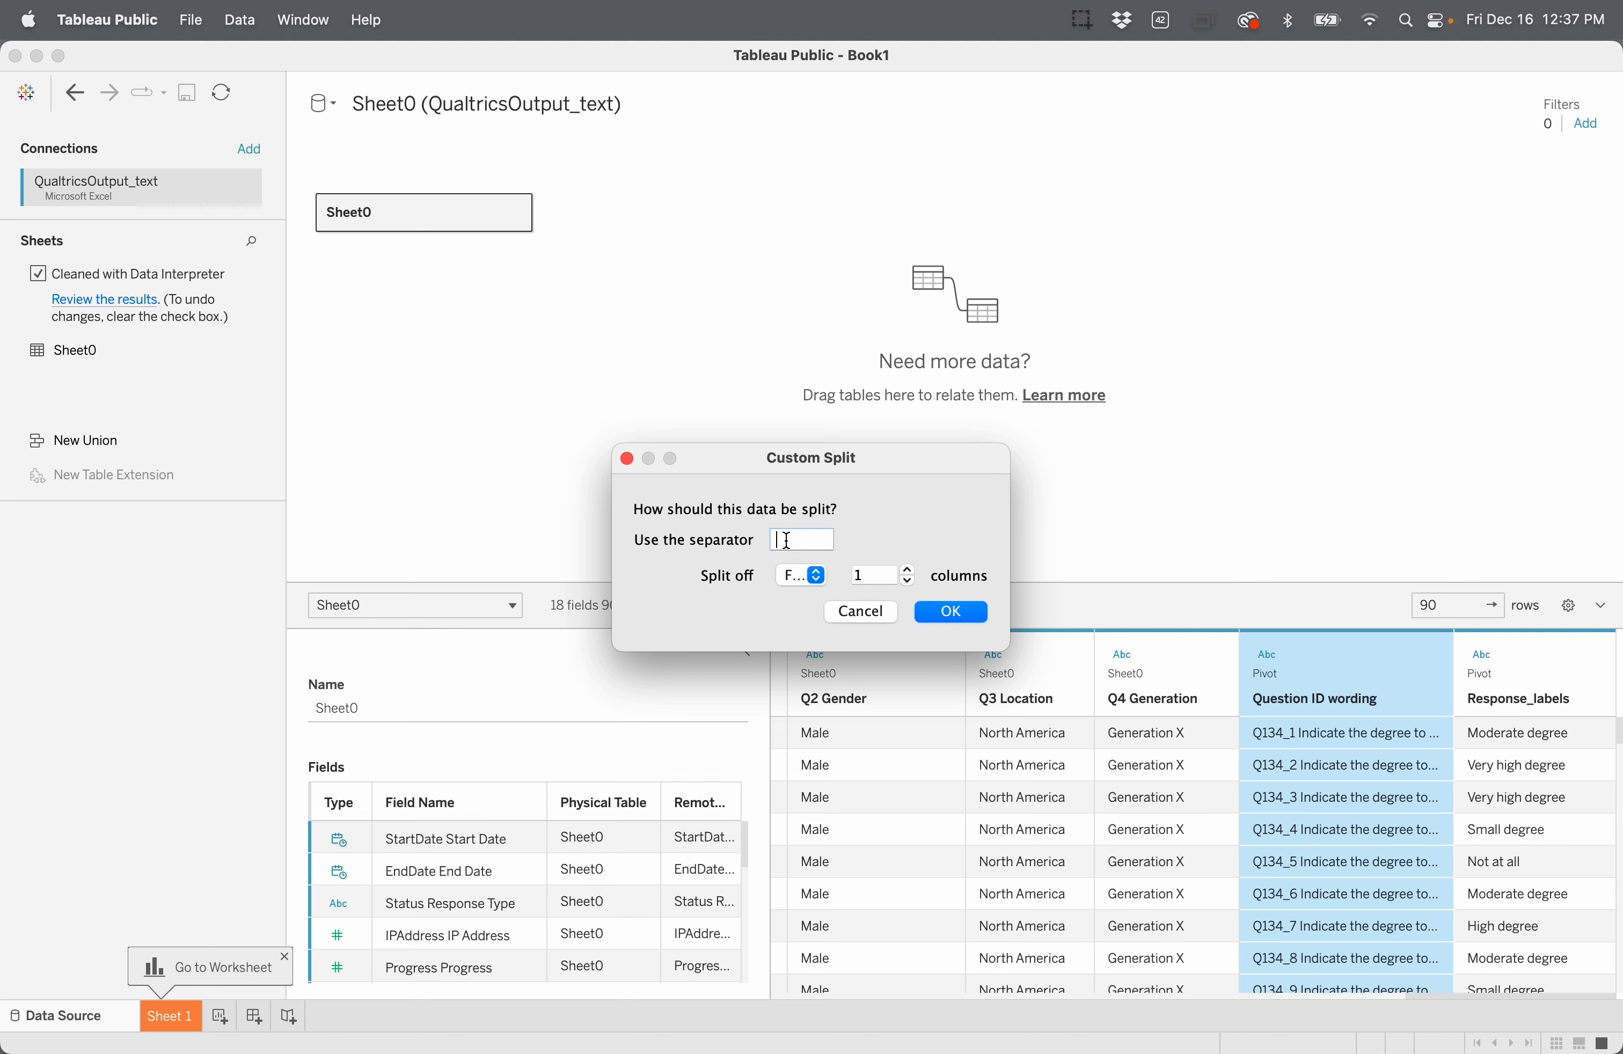
pyautogui.click(816, 576)
pyautogui.click(817, 575)
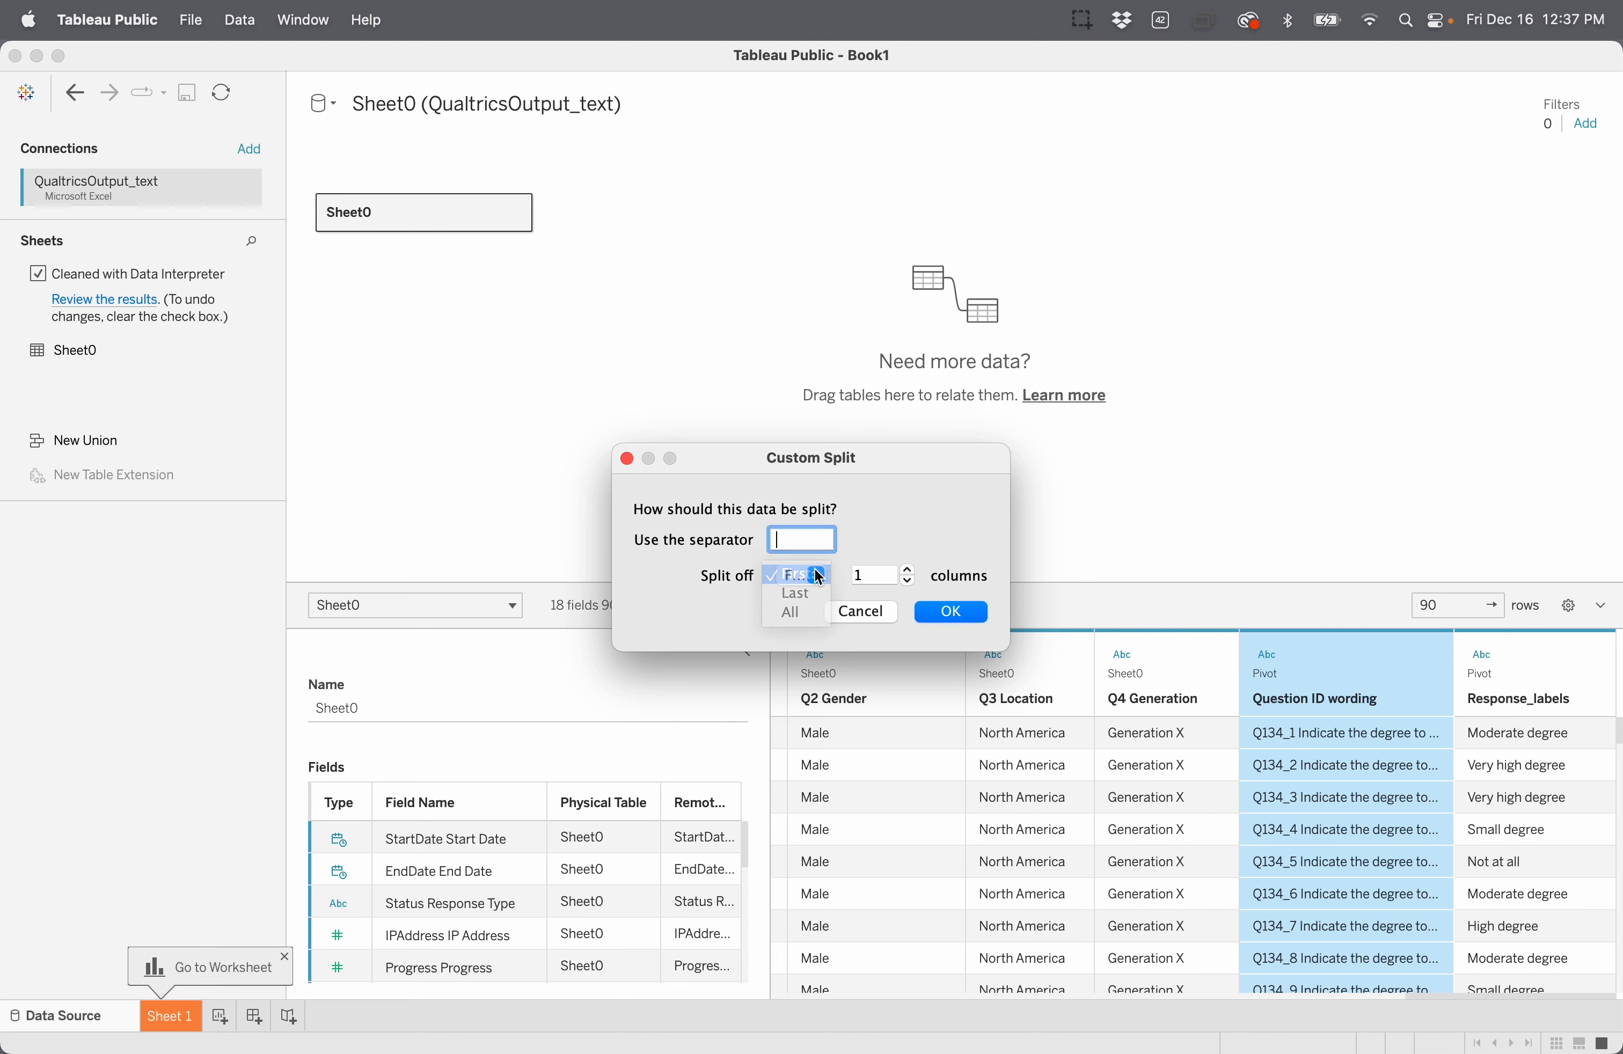
pyautogui.click(953, 612)
pyautogui.hscroll(5, 1366, 731)
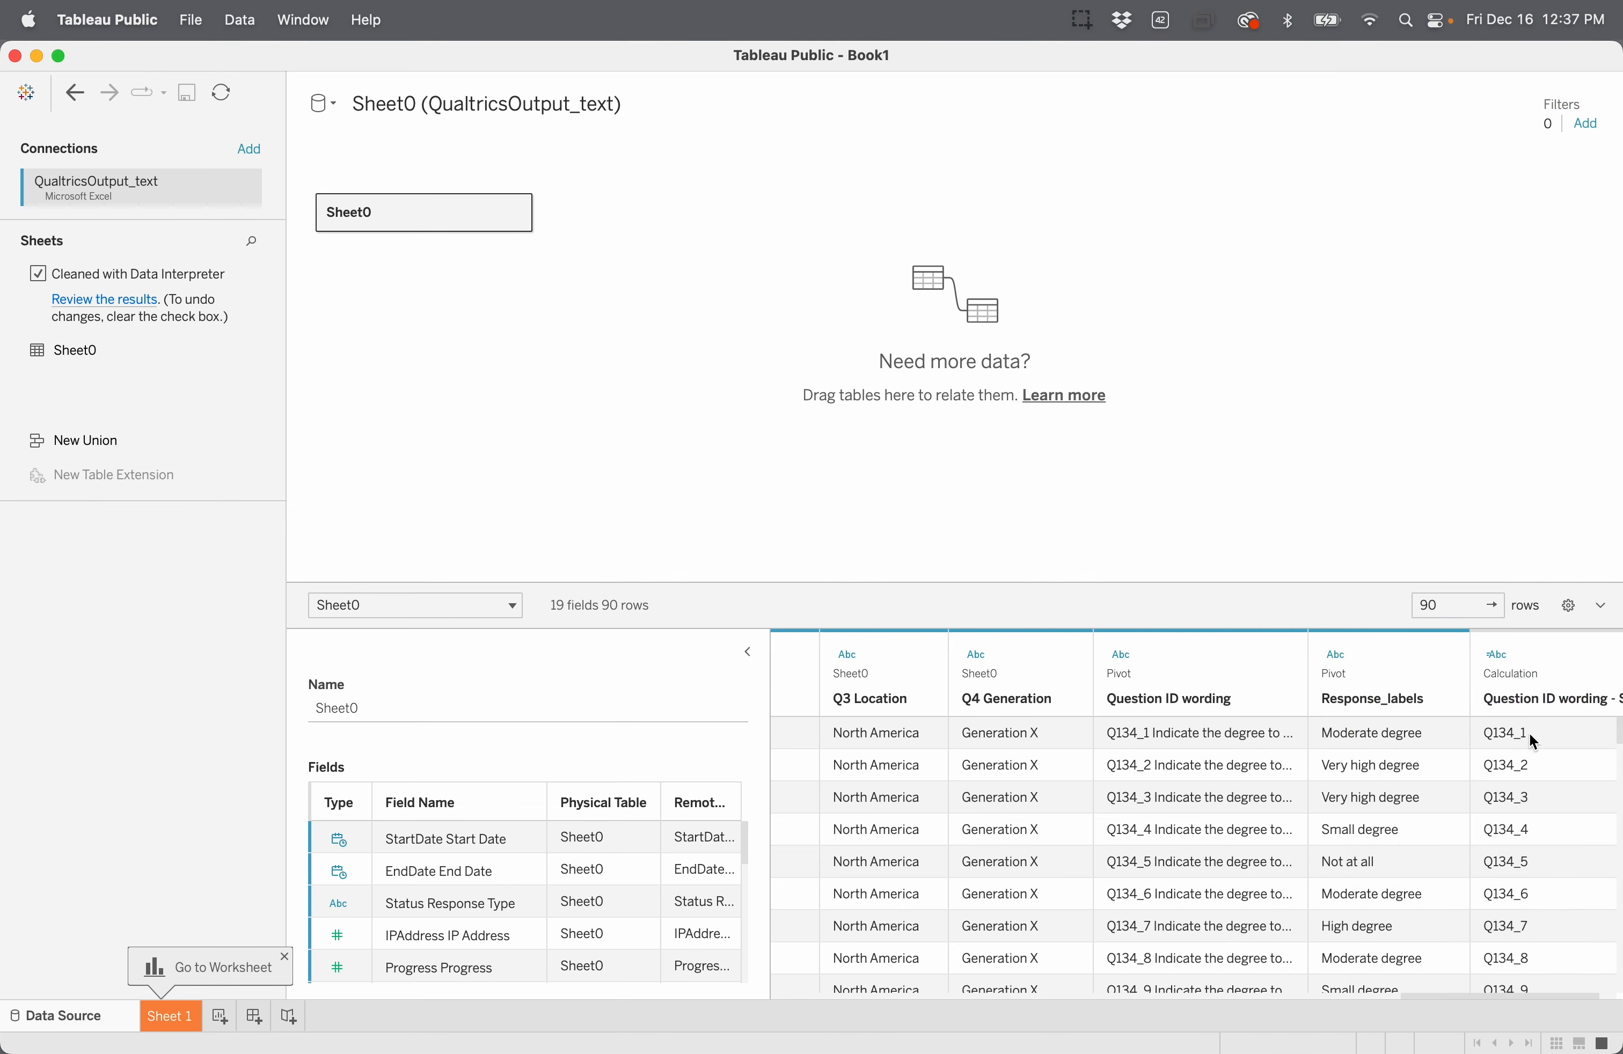
# Step: Rename the split-off calculated column as "QuestionID"
pyautogui.doubleClick(1541, 698)
pyautogui.write('Question')
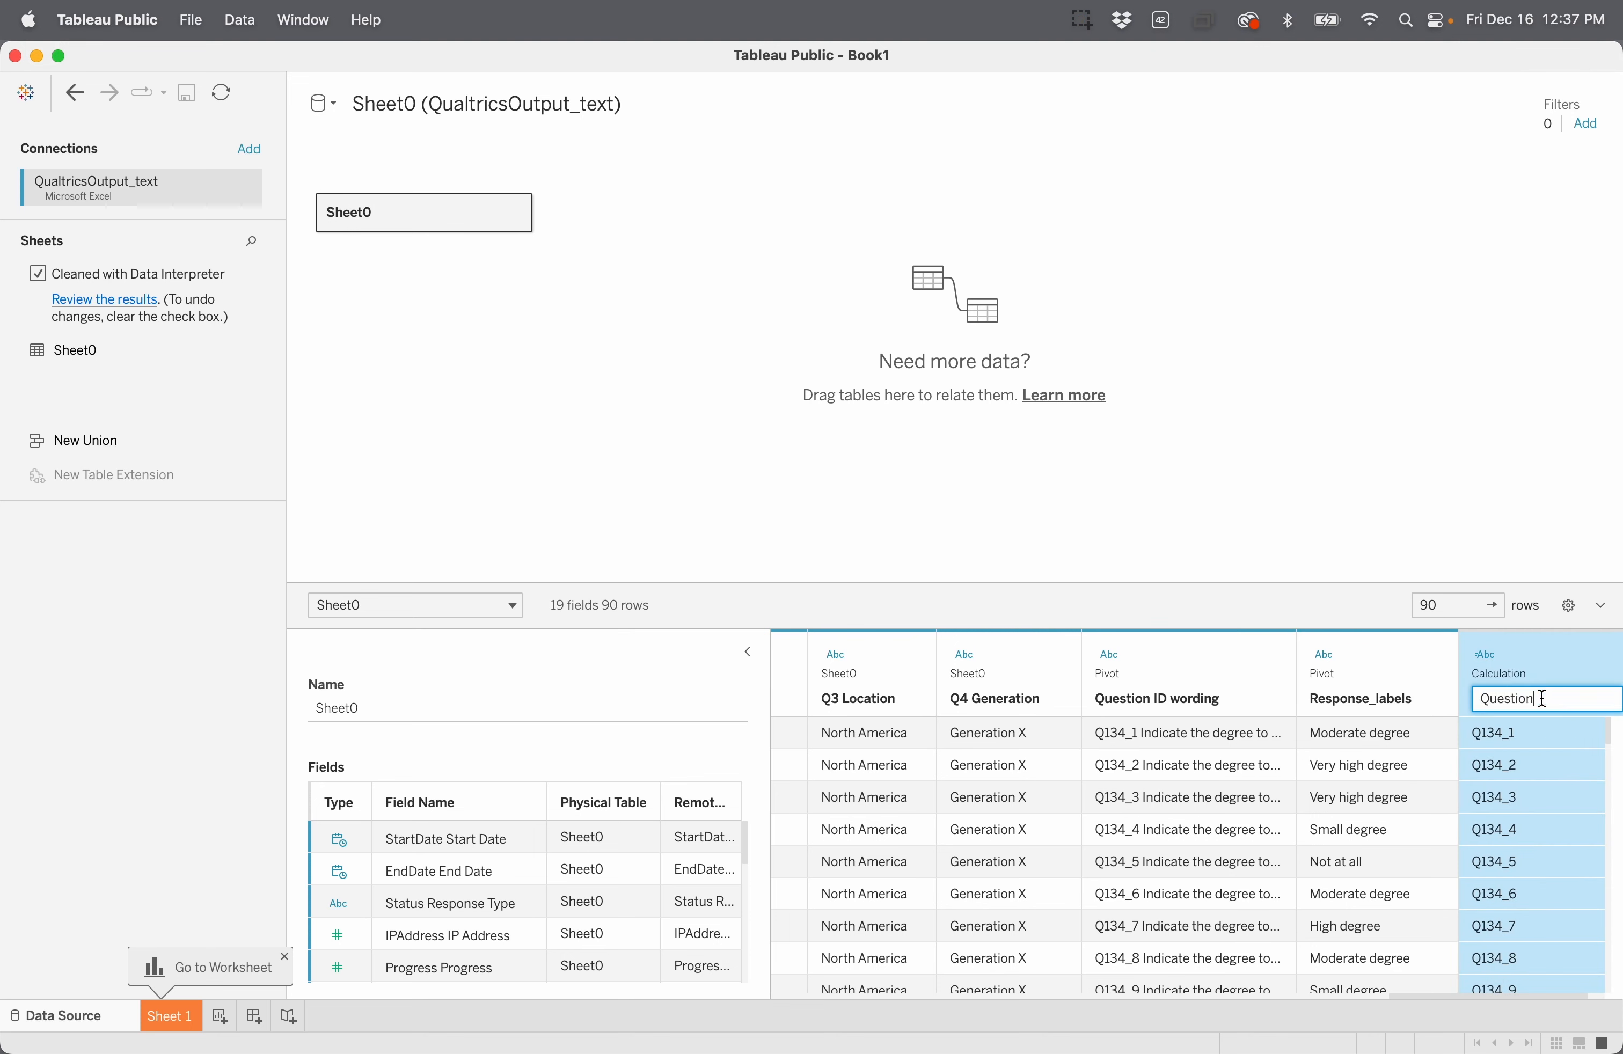
pyautogui.write('ID')
pyautogui.press('BackSpace')
pyautogui.write('D')
pyautogui.press('Return')
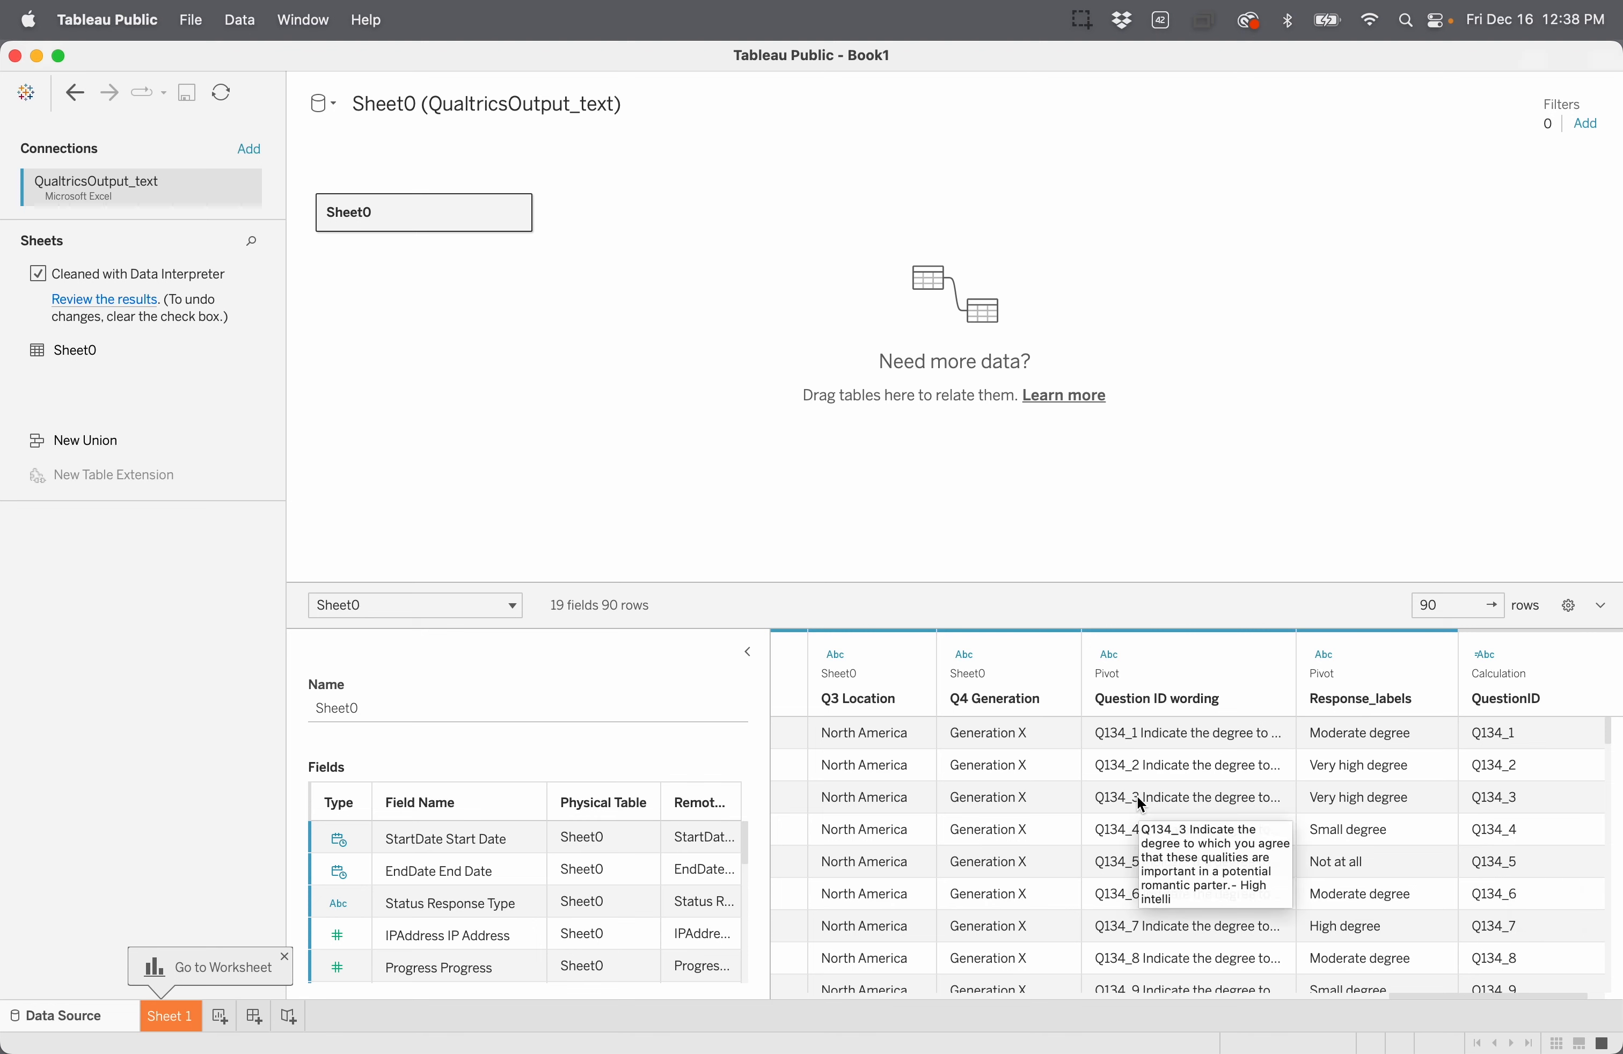
pyautogui.hscroll(-3, 1064, 808)
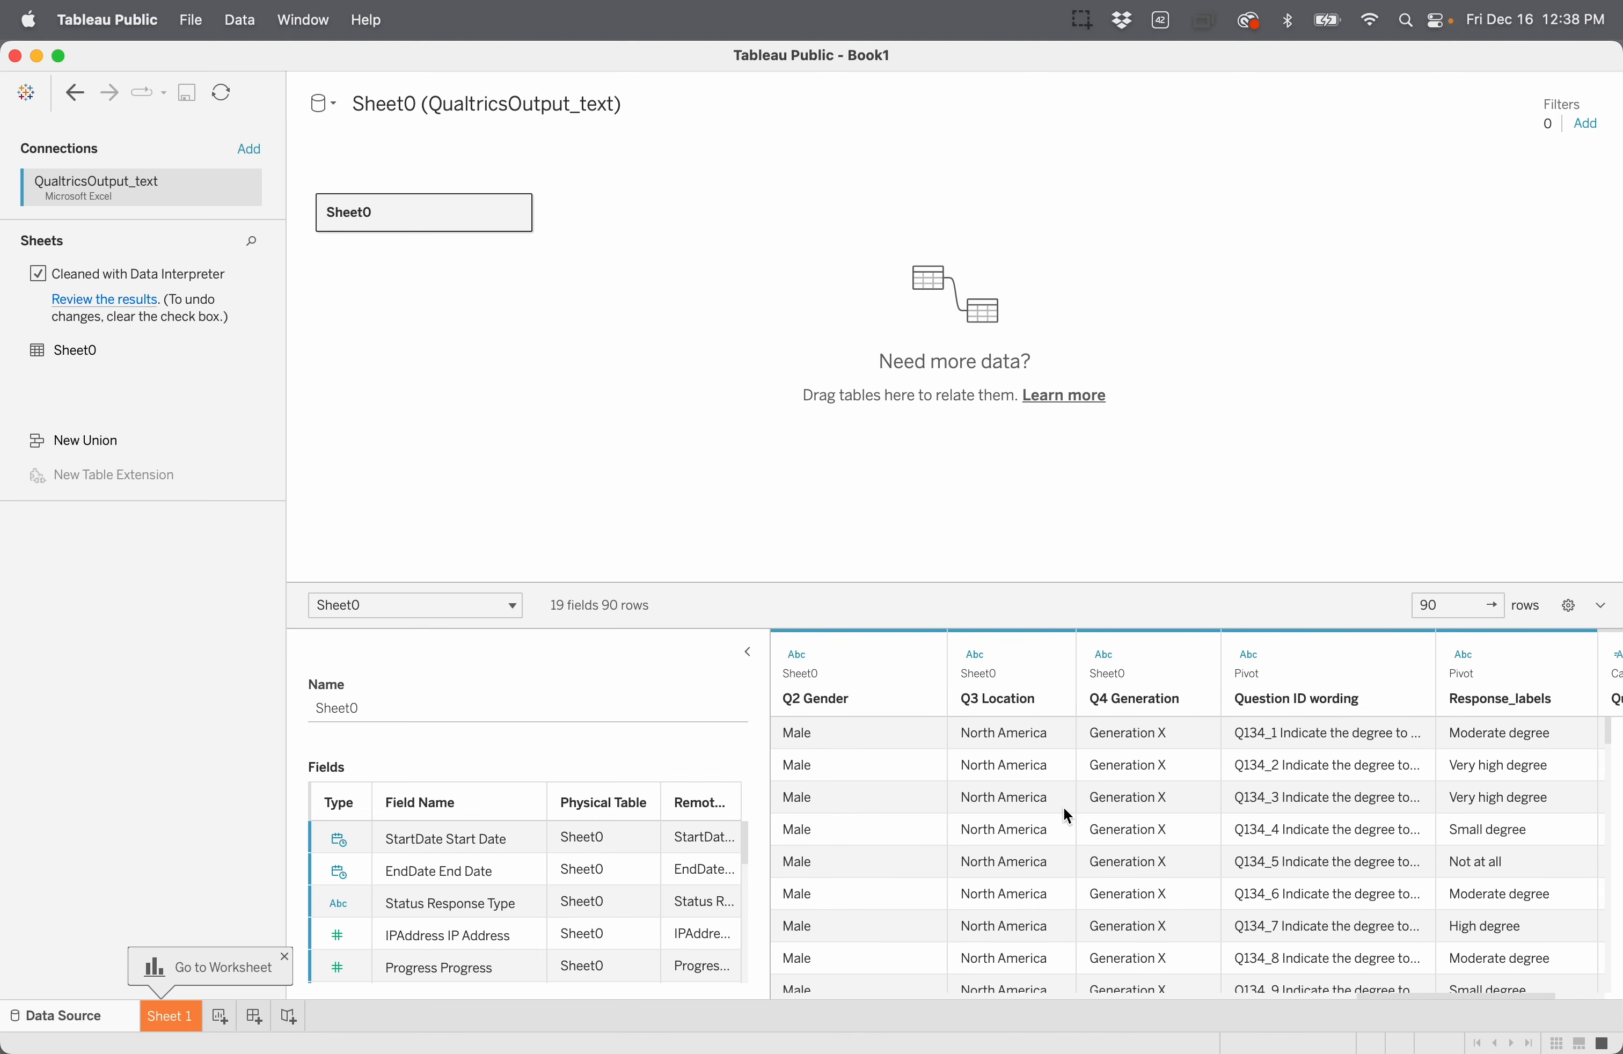
pyautogui.hscroll(3, 1064, 807)
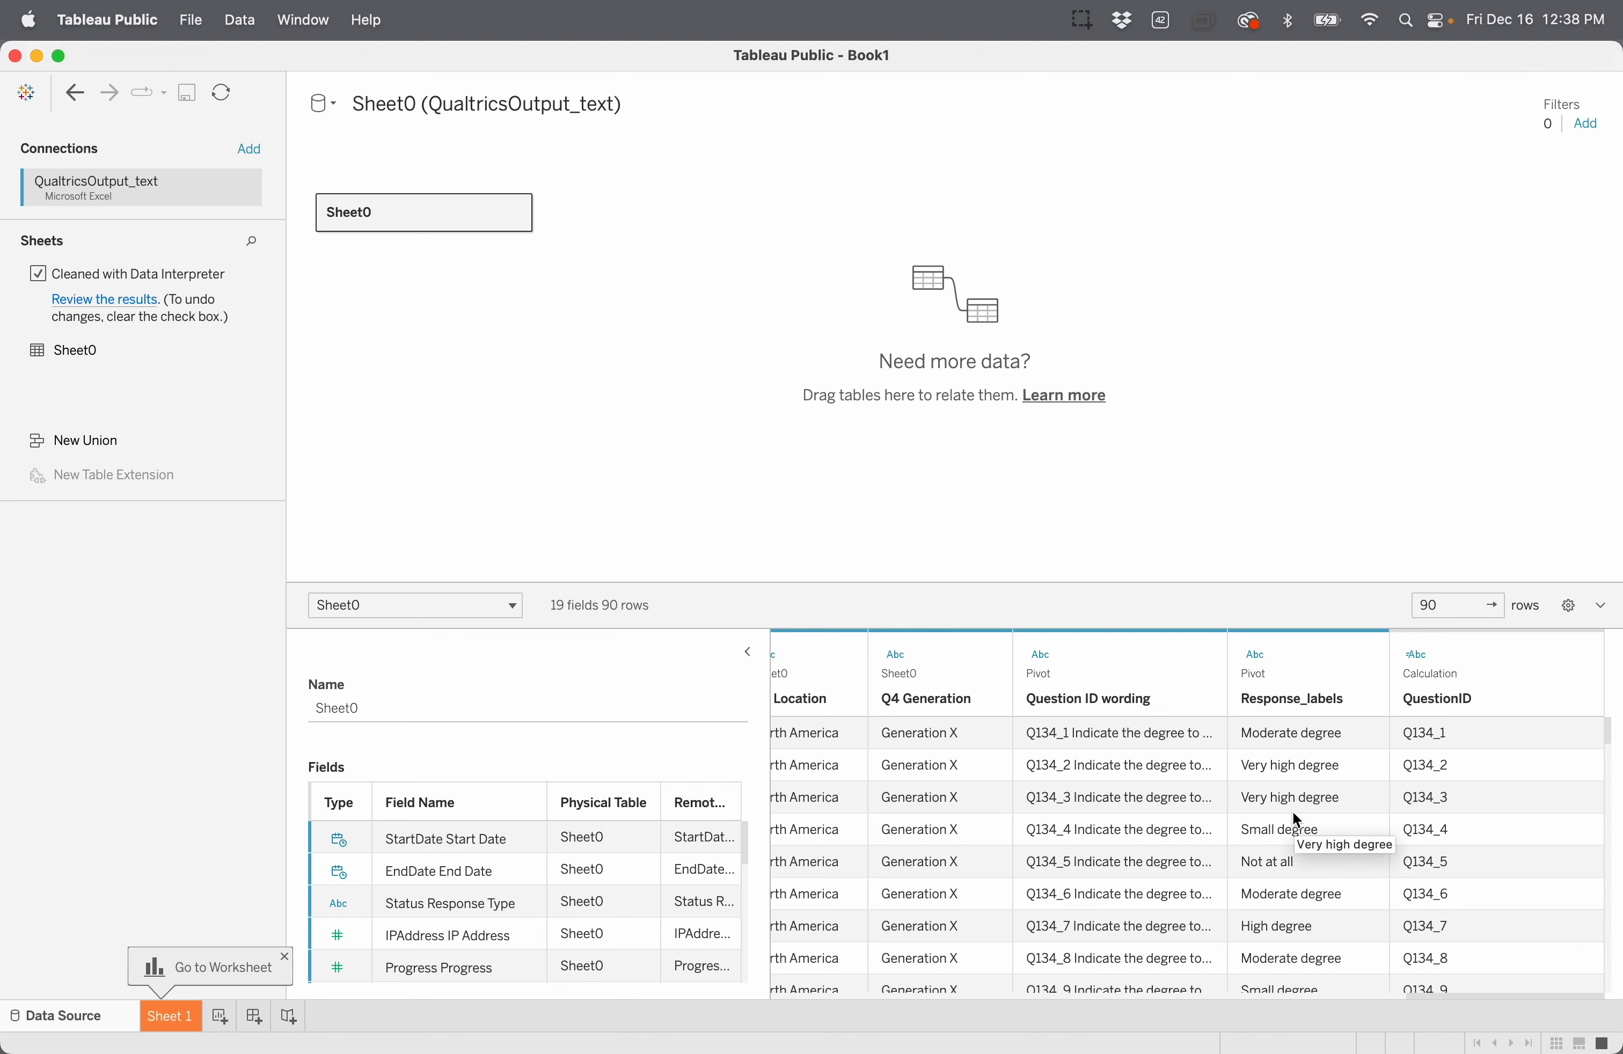
pyautogui.hscroll(-1, 1284, 824)
pyautogui.hscroll(-10, 1285, 825)
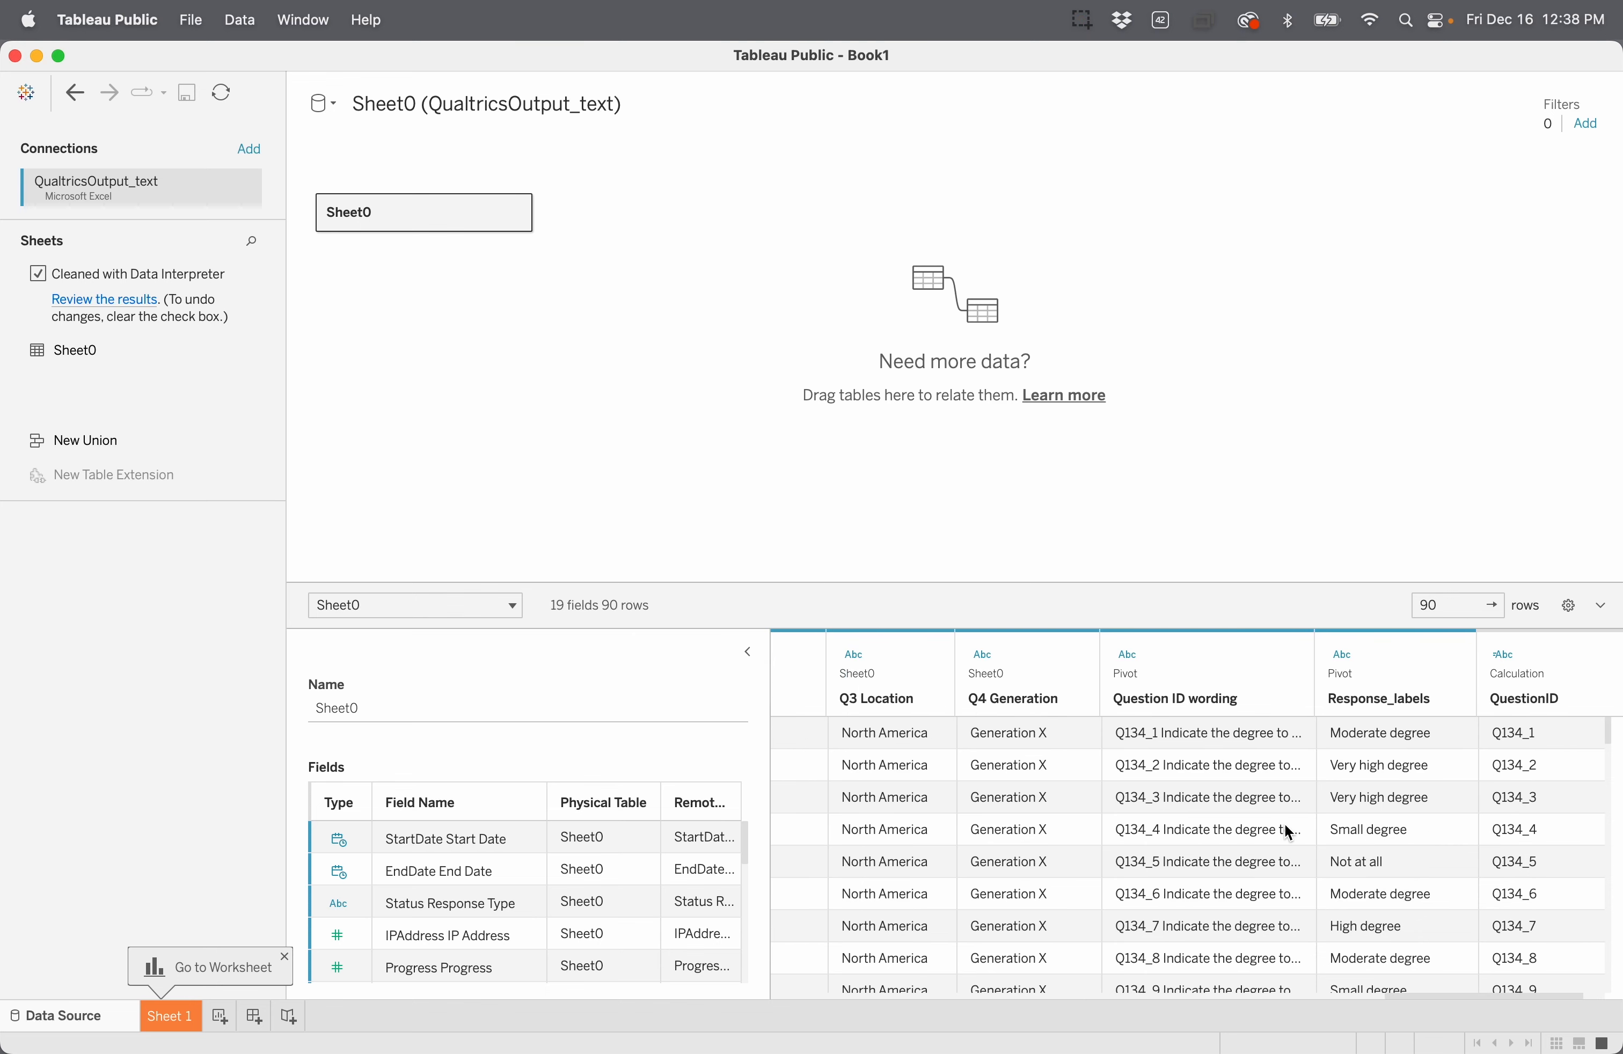
pyautogui.hscroll(-10, 1285, 828)
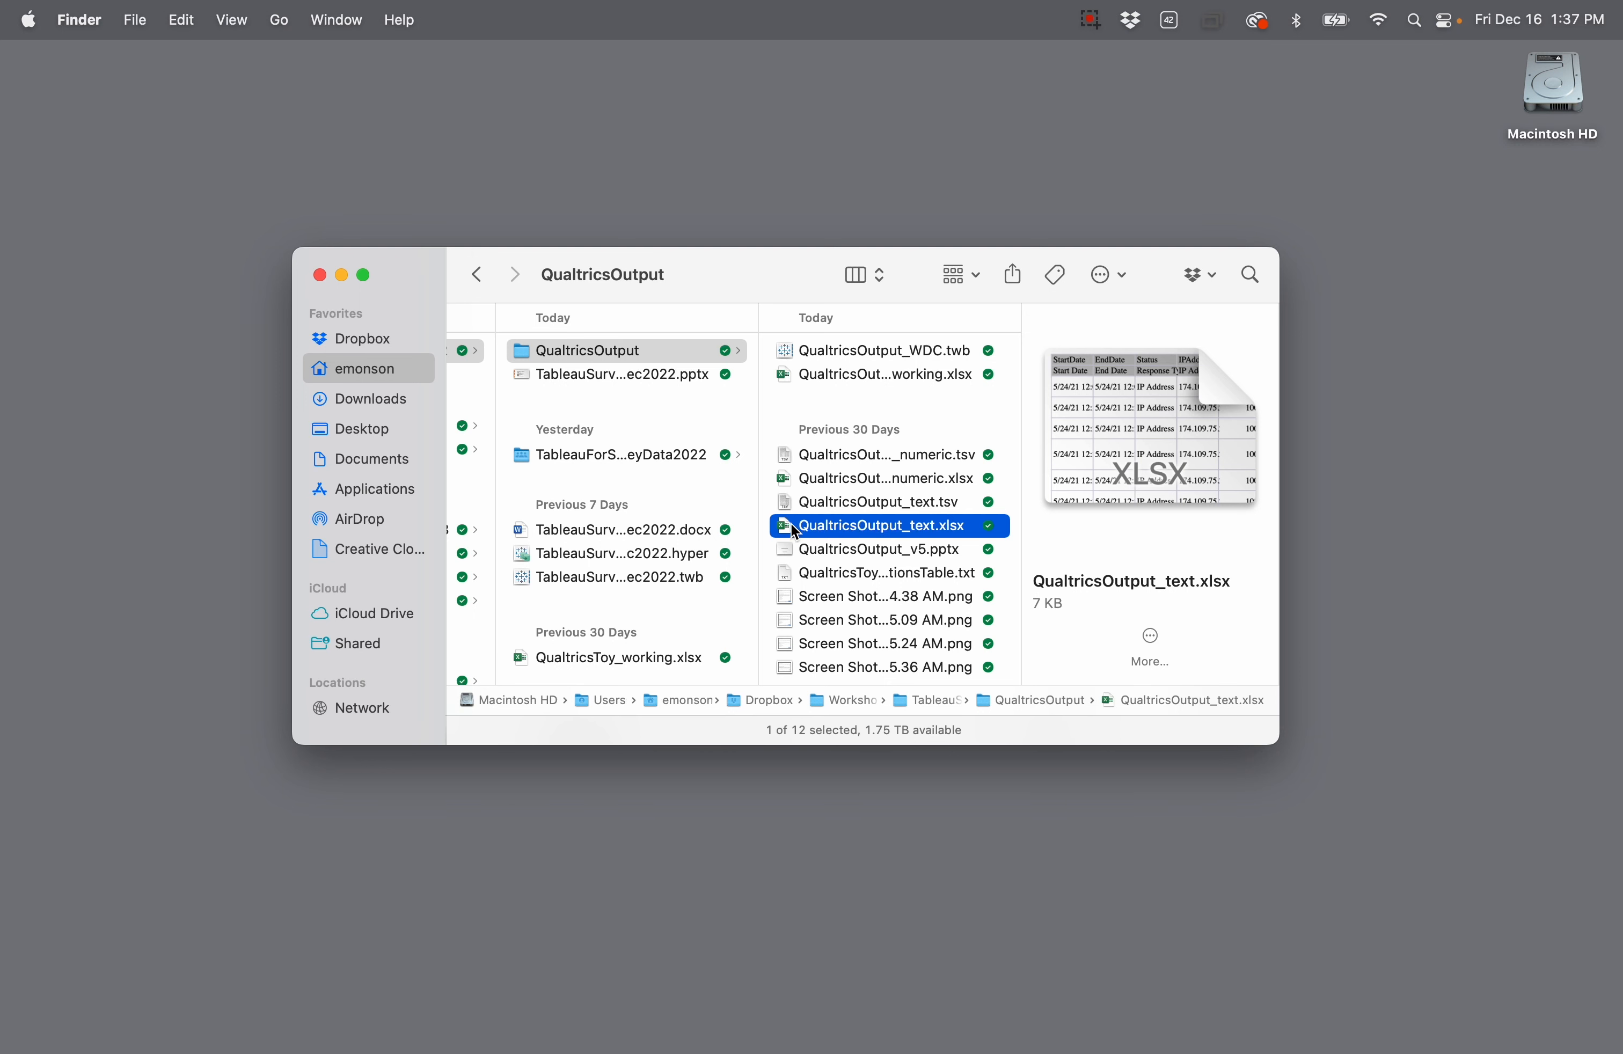
# Step: Open QualtricsOutput_text.xlsx and QualtricsOutput_numeric.xlsx together in Excel, and rename the text workbook's sheet as Orig_text
pyautogui.keyDown('super'); pyautogui.click(790, 479); pyautogui.keyUp('super')
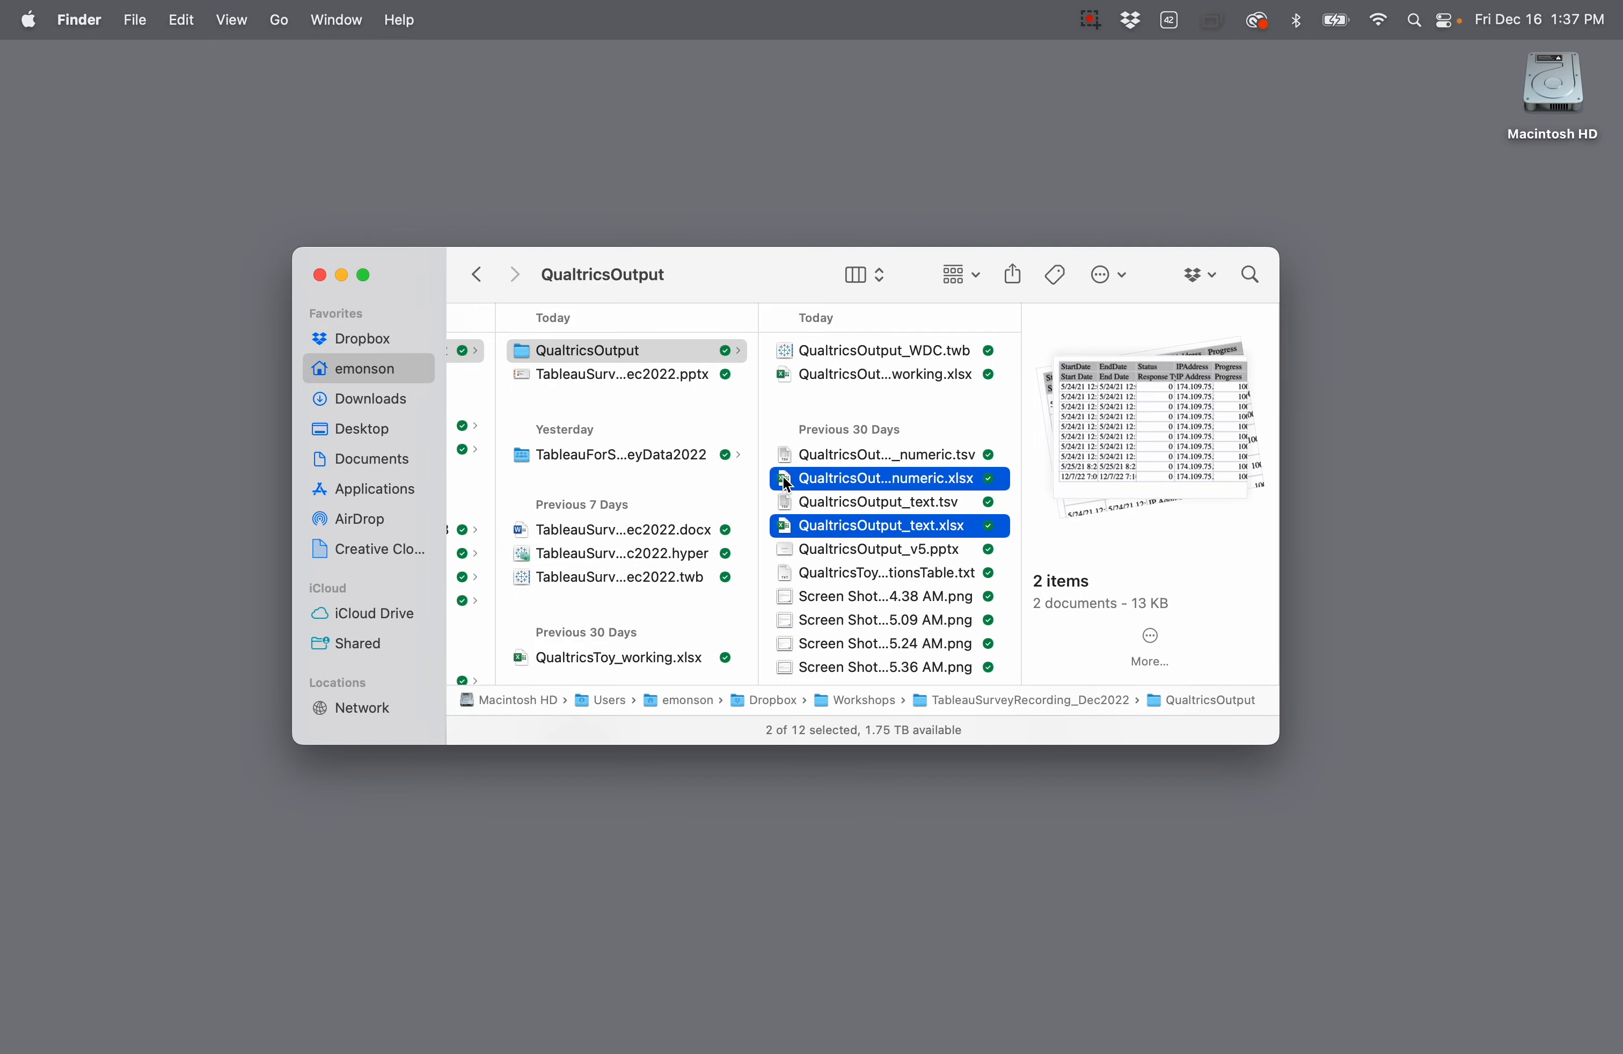
pyautogui.doubleClick(788, 485)
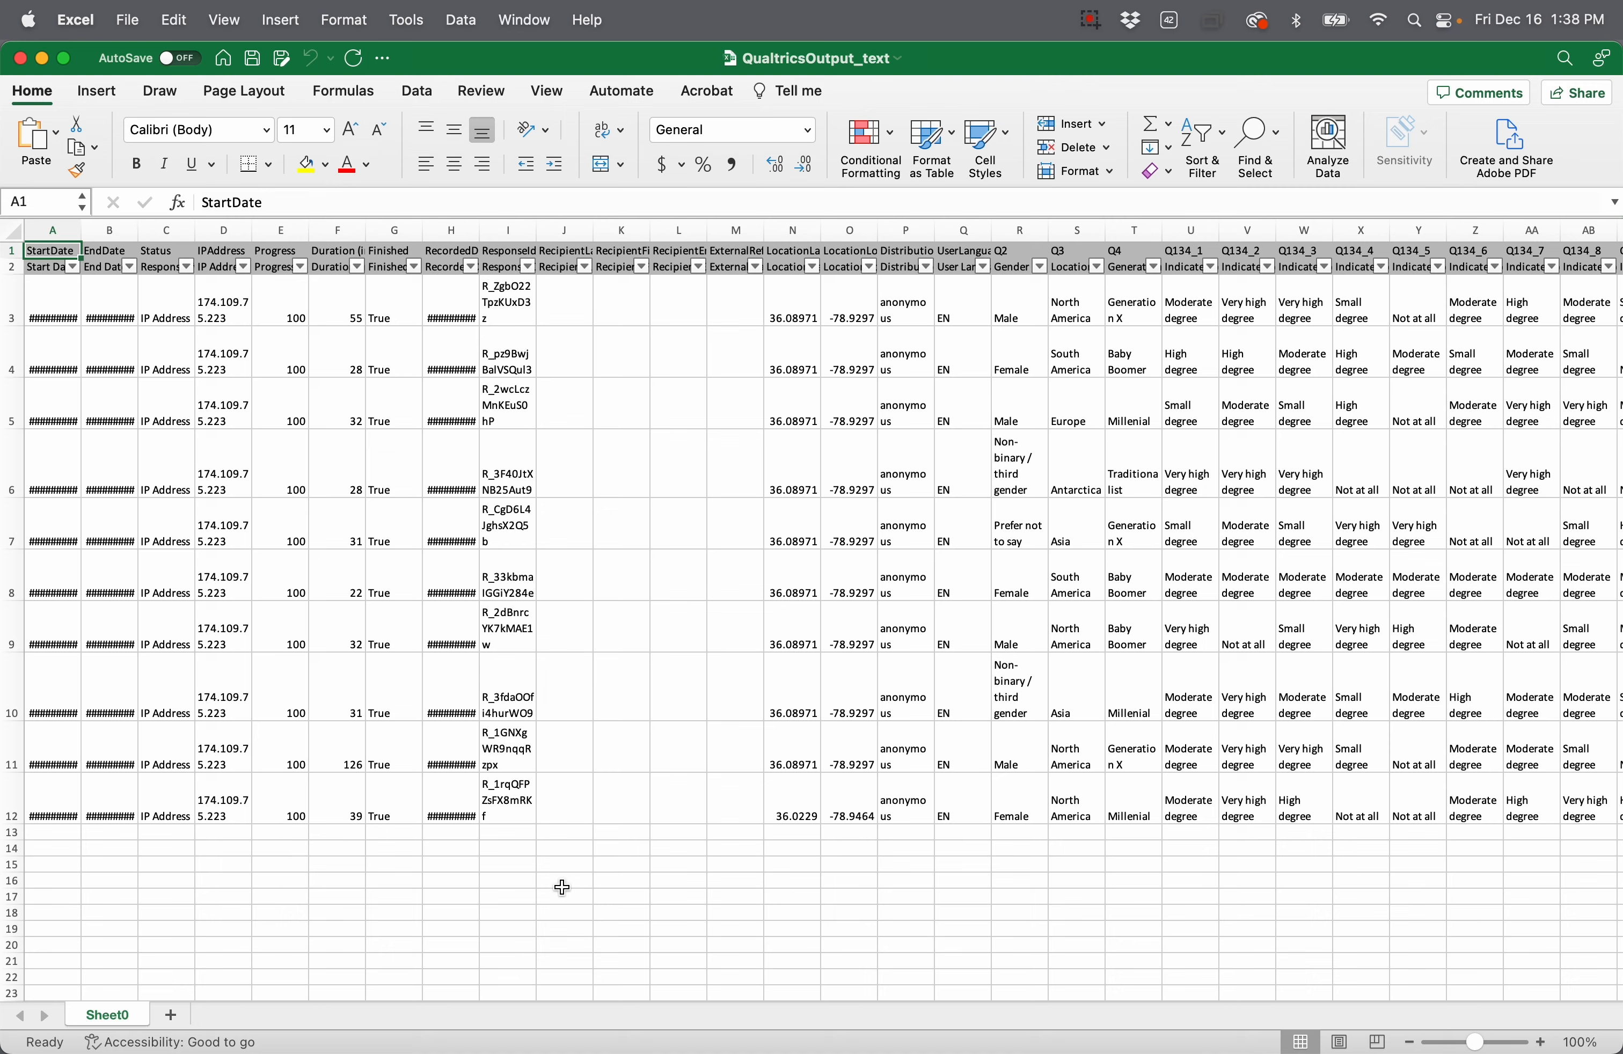
pyautogui.doubleClick(110, 1017)
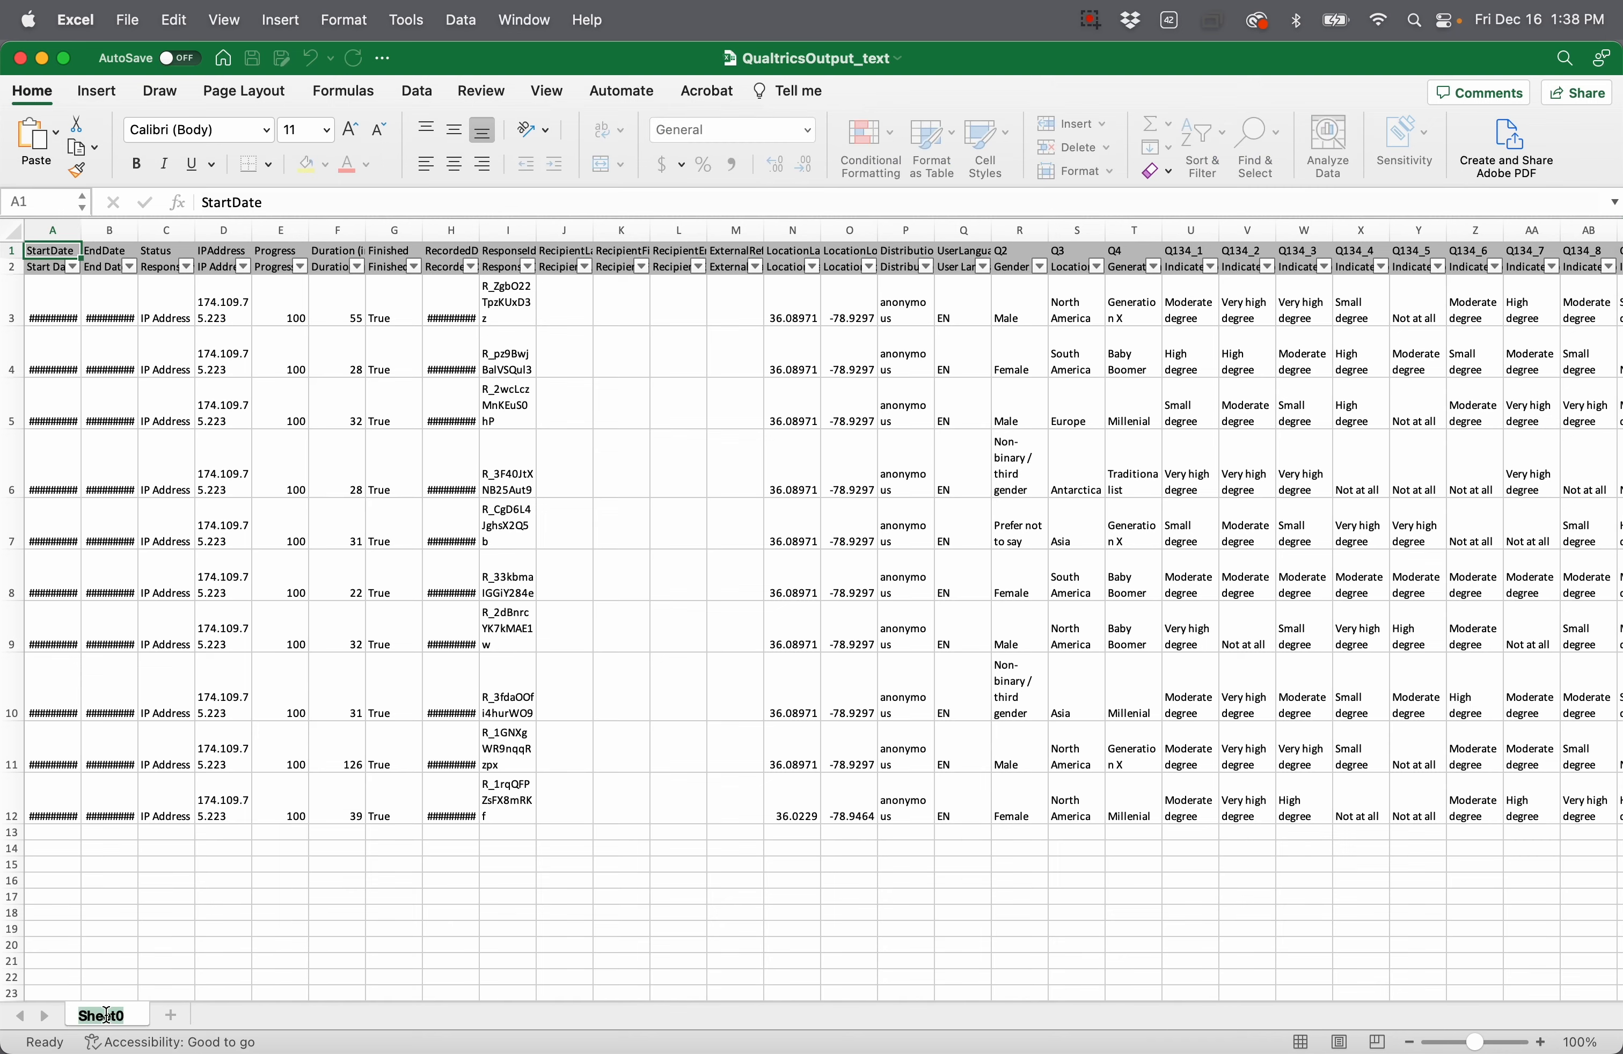
pyautogui.write('Orig_text')
pyautogui.press('Return')
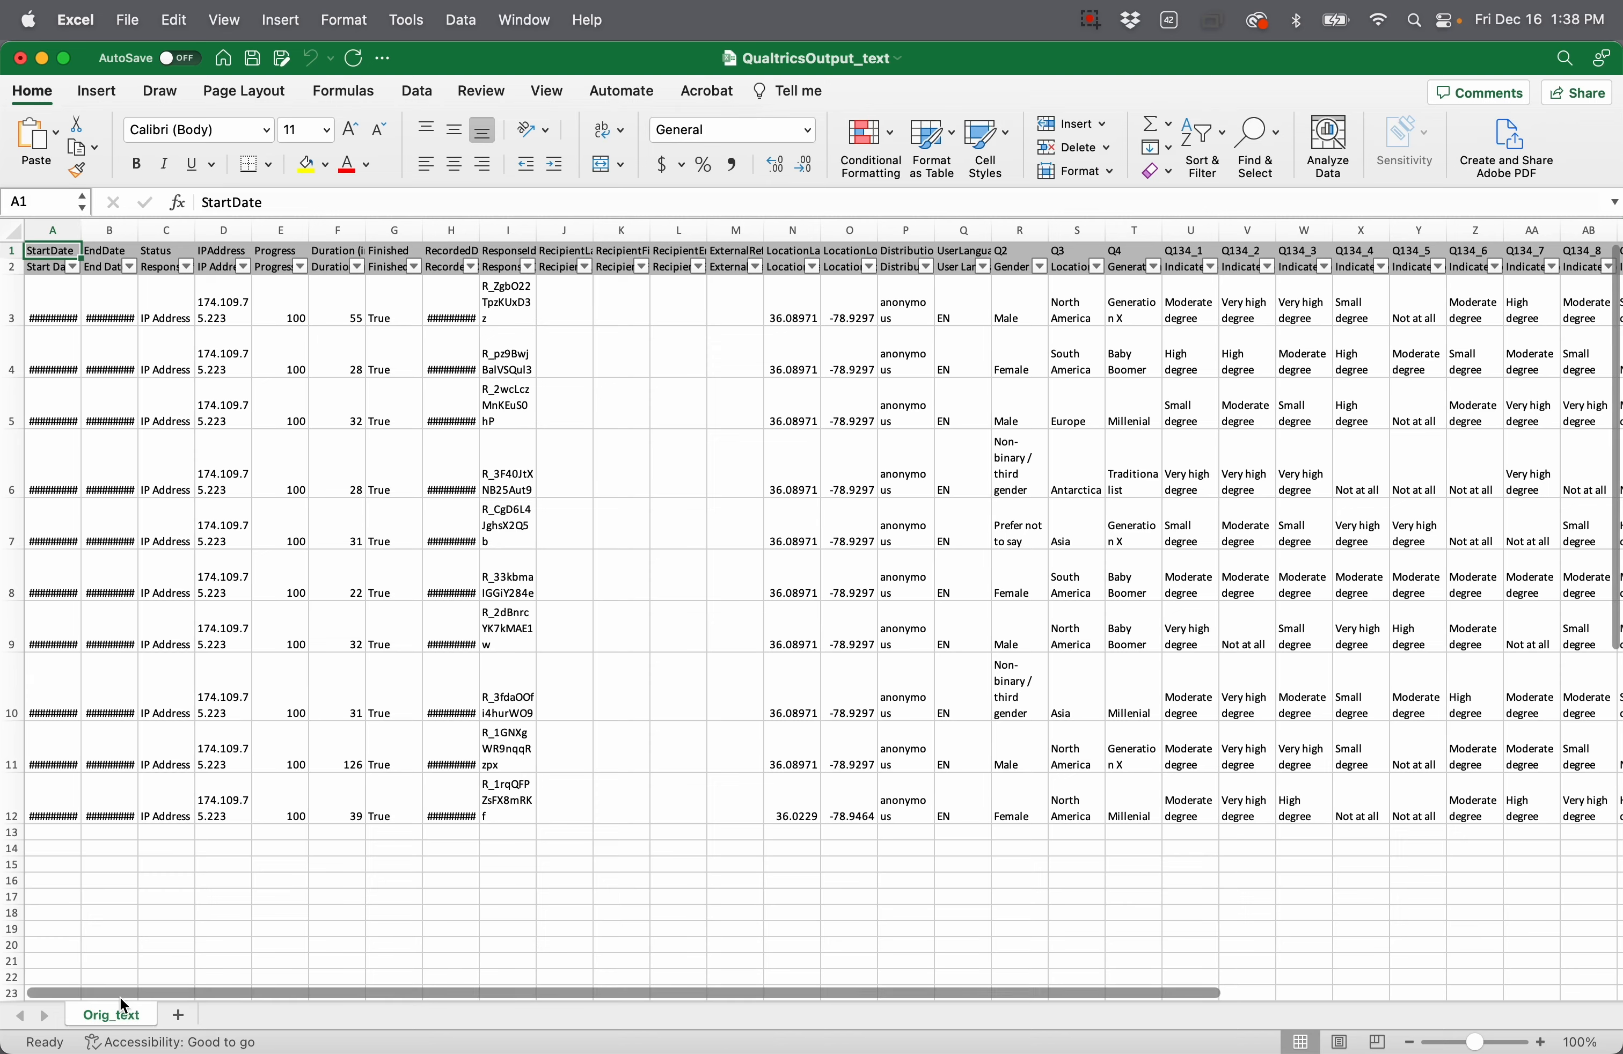
# Step: Add a new sheet to the QualtricsOutput_text workbook and paste all the data from QualtricsOutput_numeric into it, starting at A1
pyautogui.click(180, 1018)
pyautogui.hotkey('ctrl', 'Up')
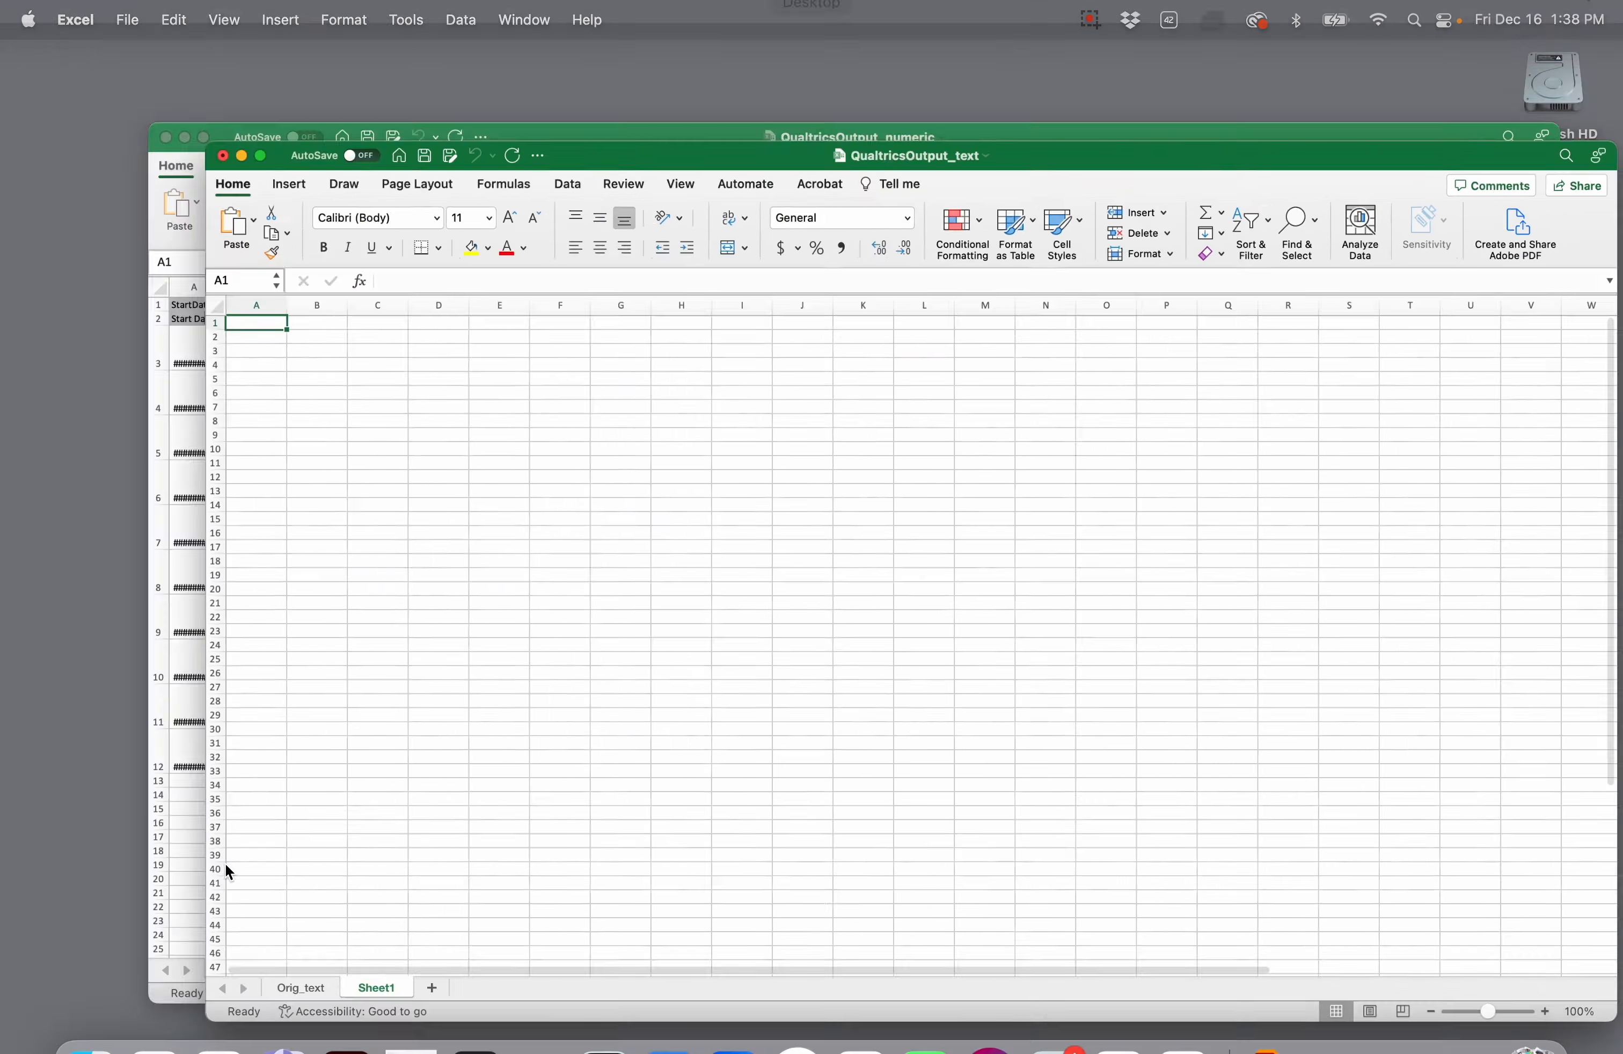
pyautogui.click(616, 541)
pyautogui.click(222, 466)
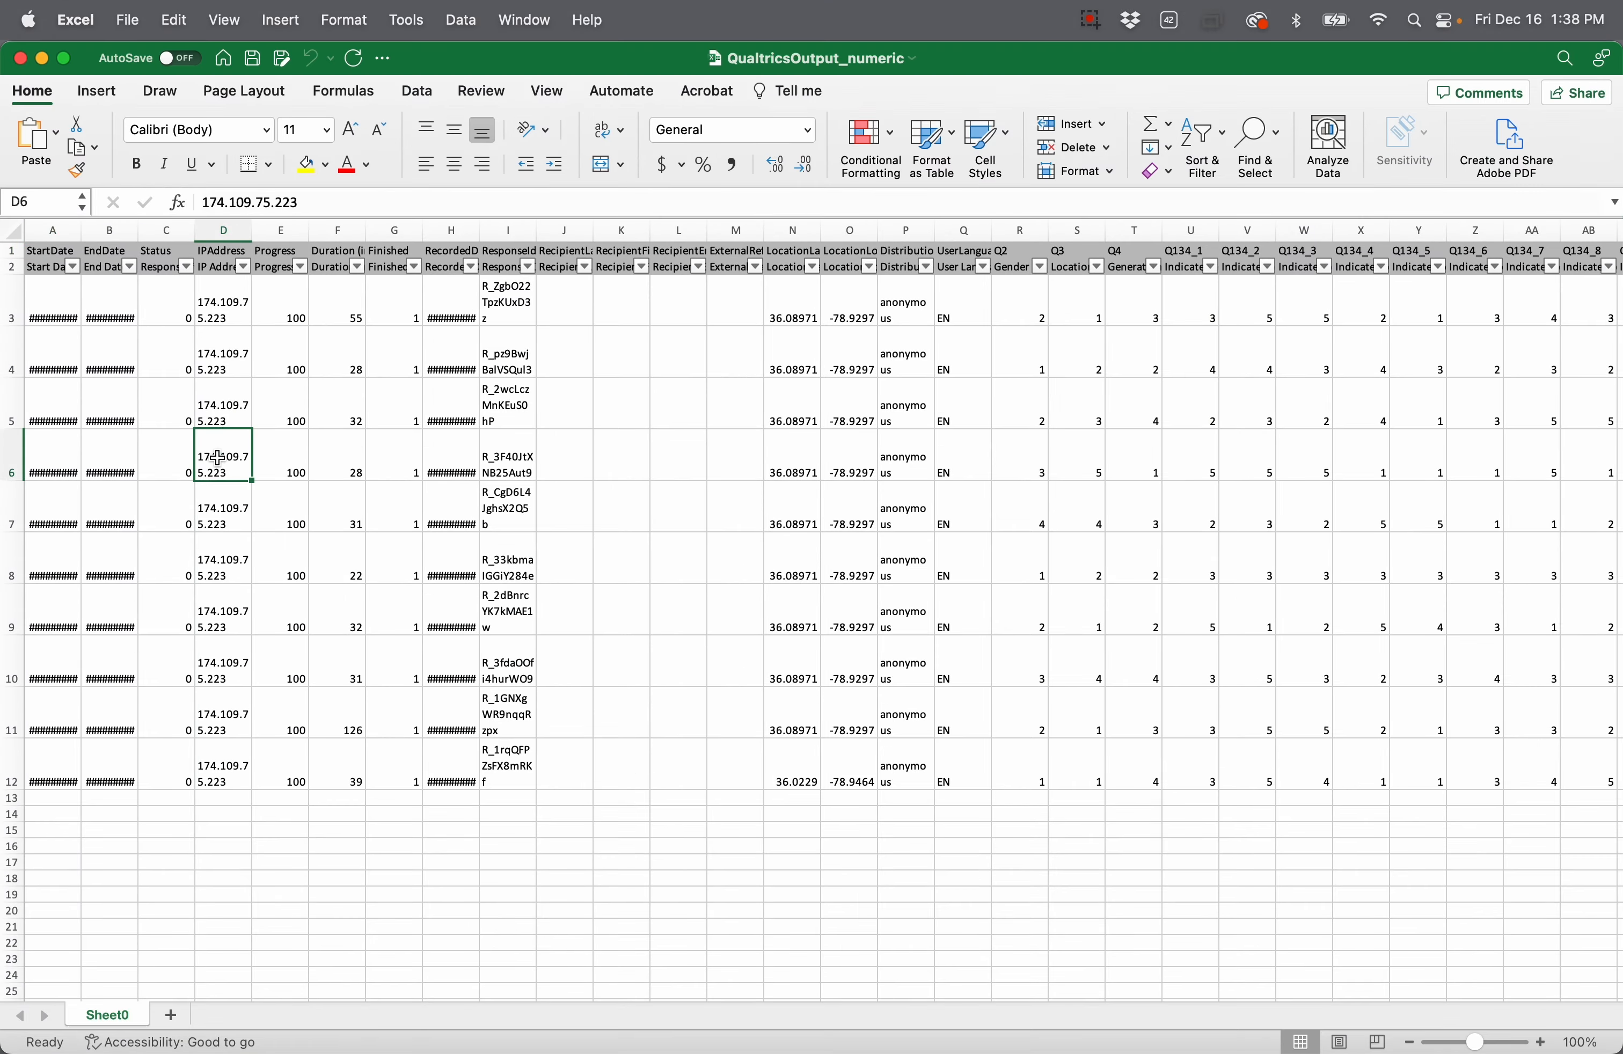
pyautogui.hotkey('ctrl', 'a')
pyautogui.press('super+c')
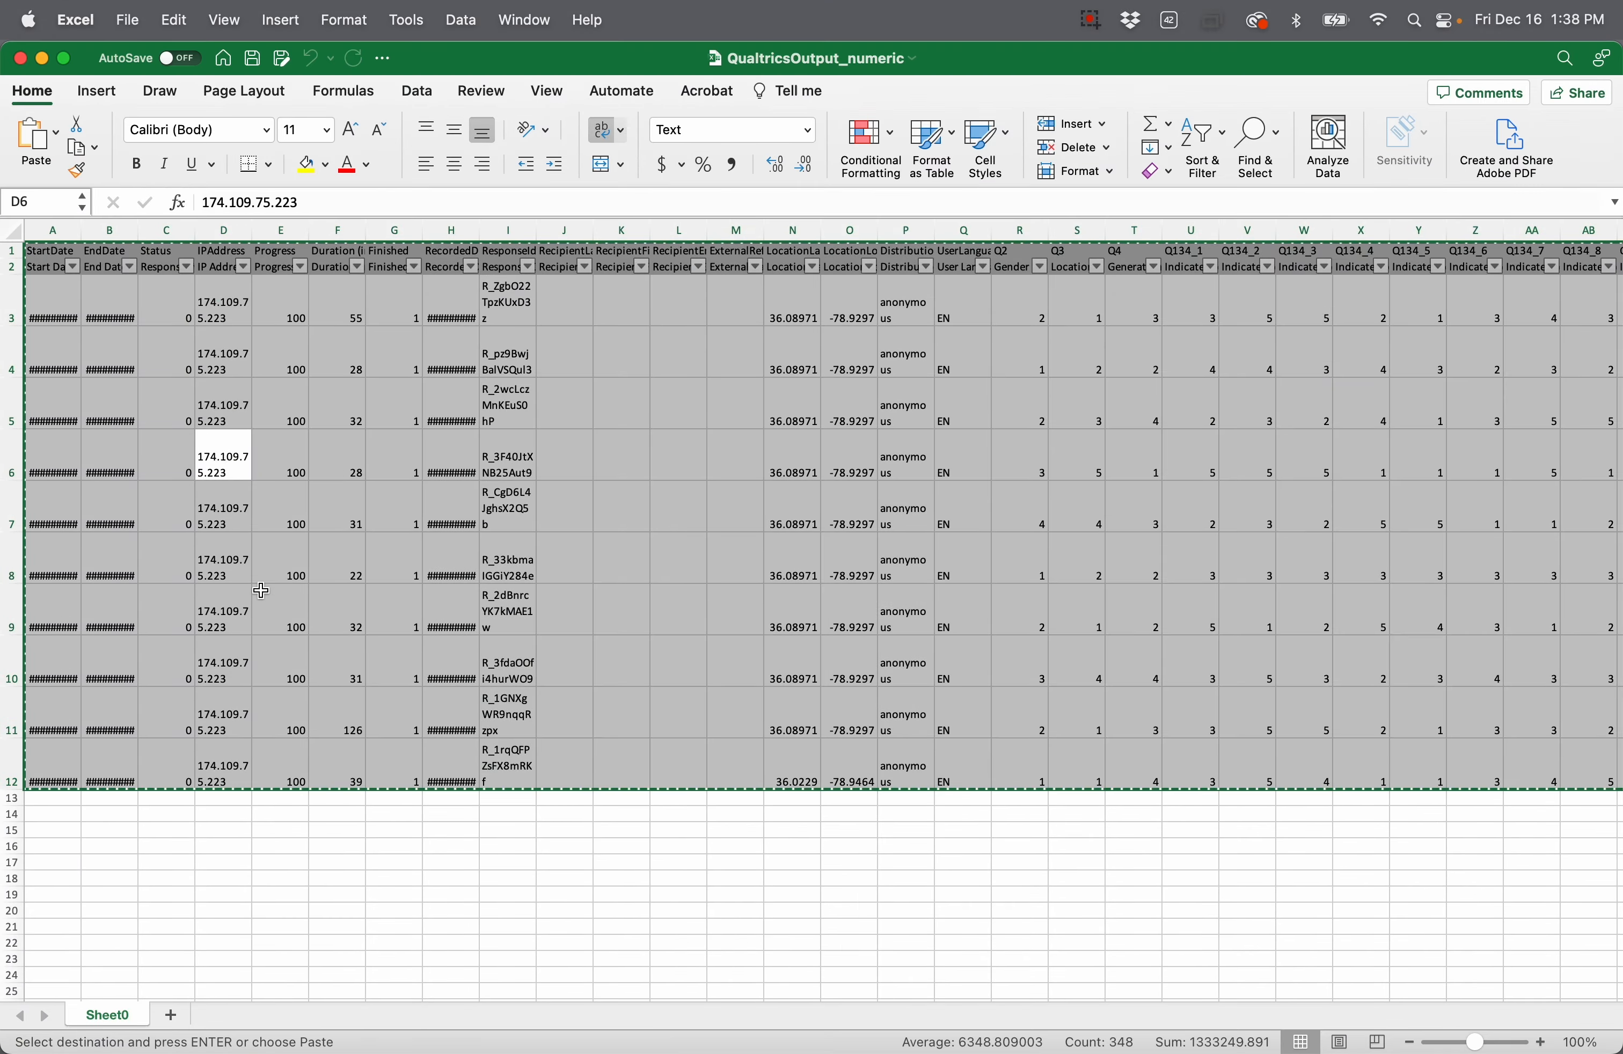
pyautogui.hotkey('ctrl', 'Up')
pyautogui.click(647, 532)
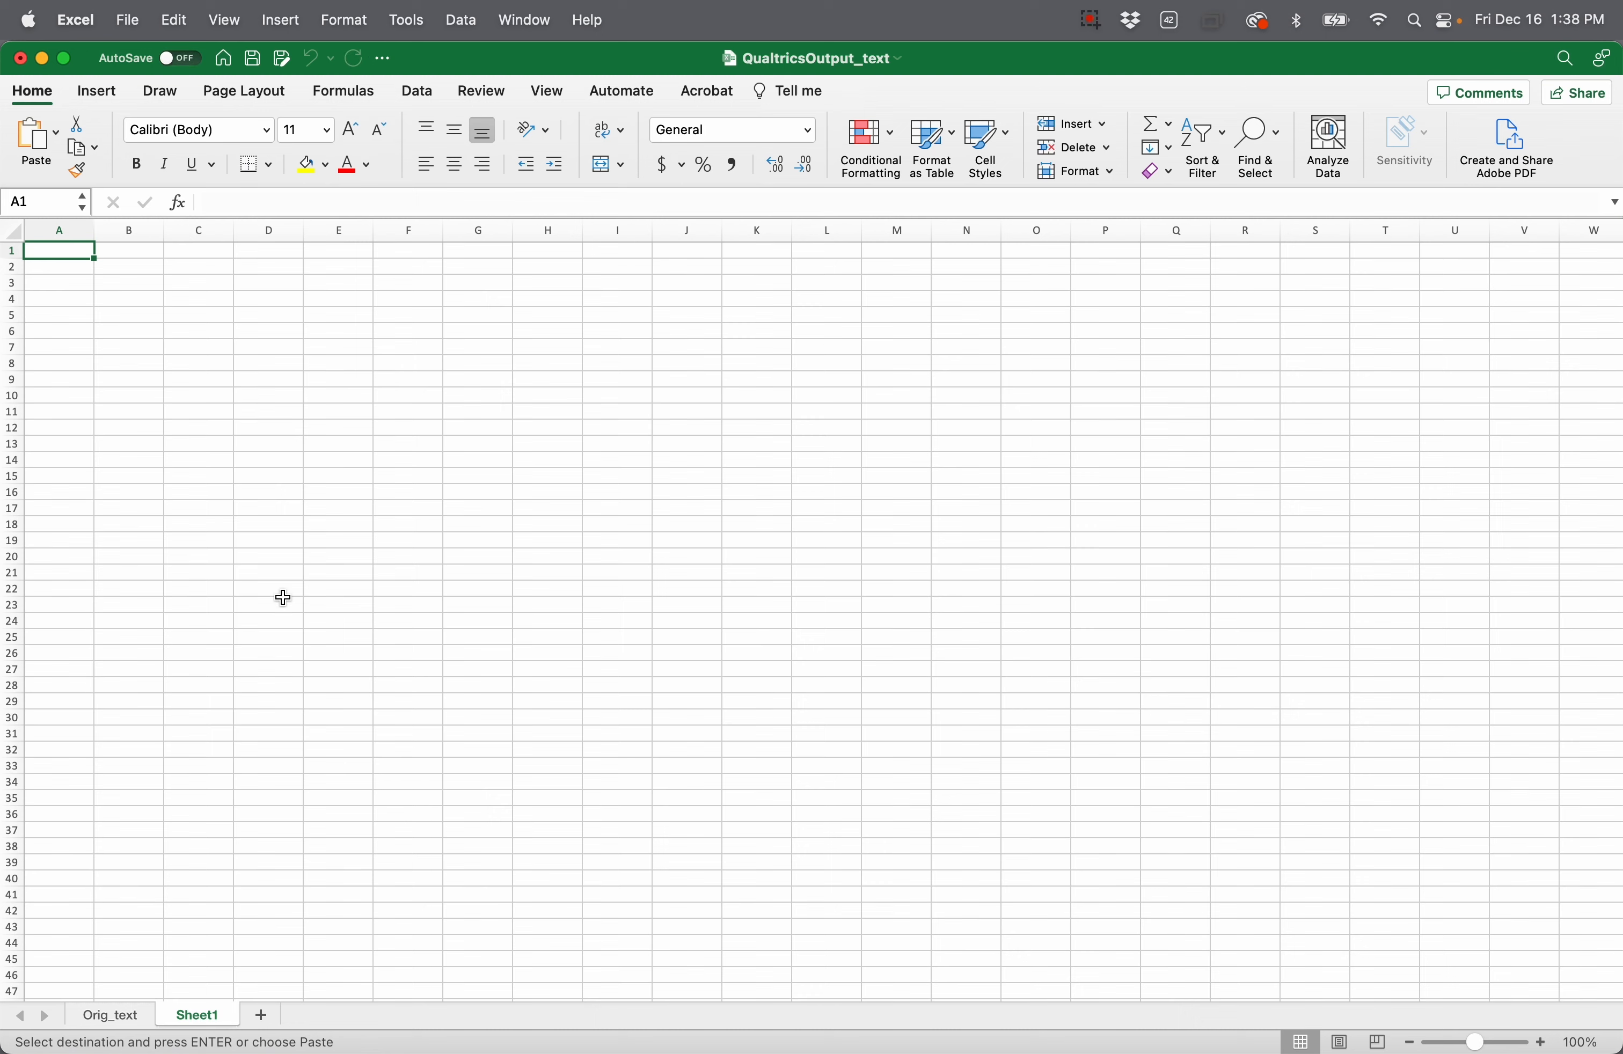
pyautogui.press('super+v')
pyautogui.click(206, 740)
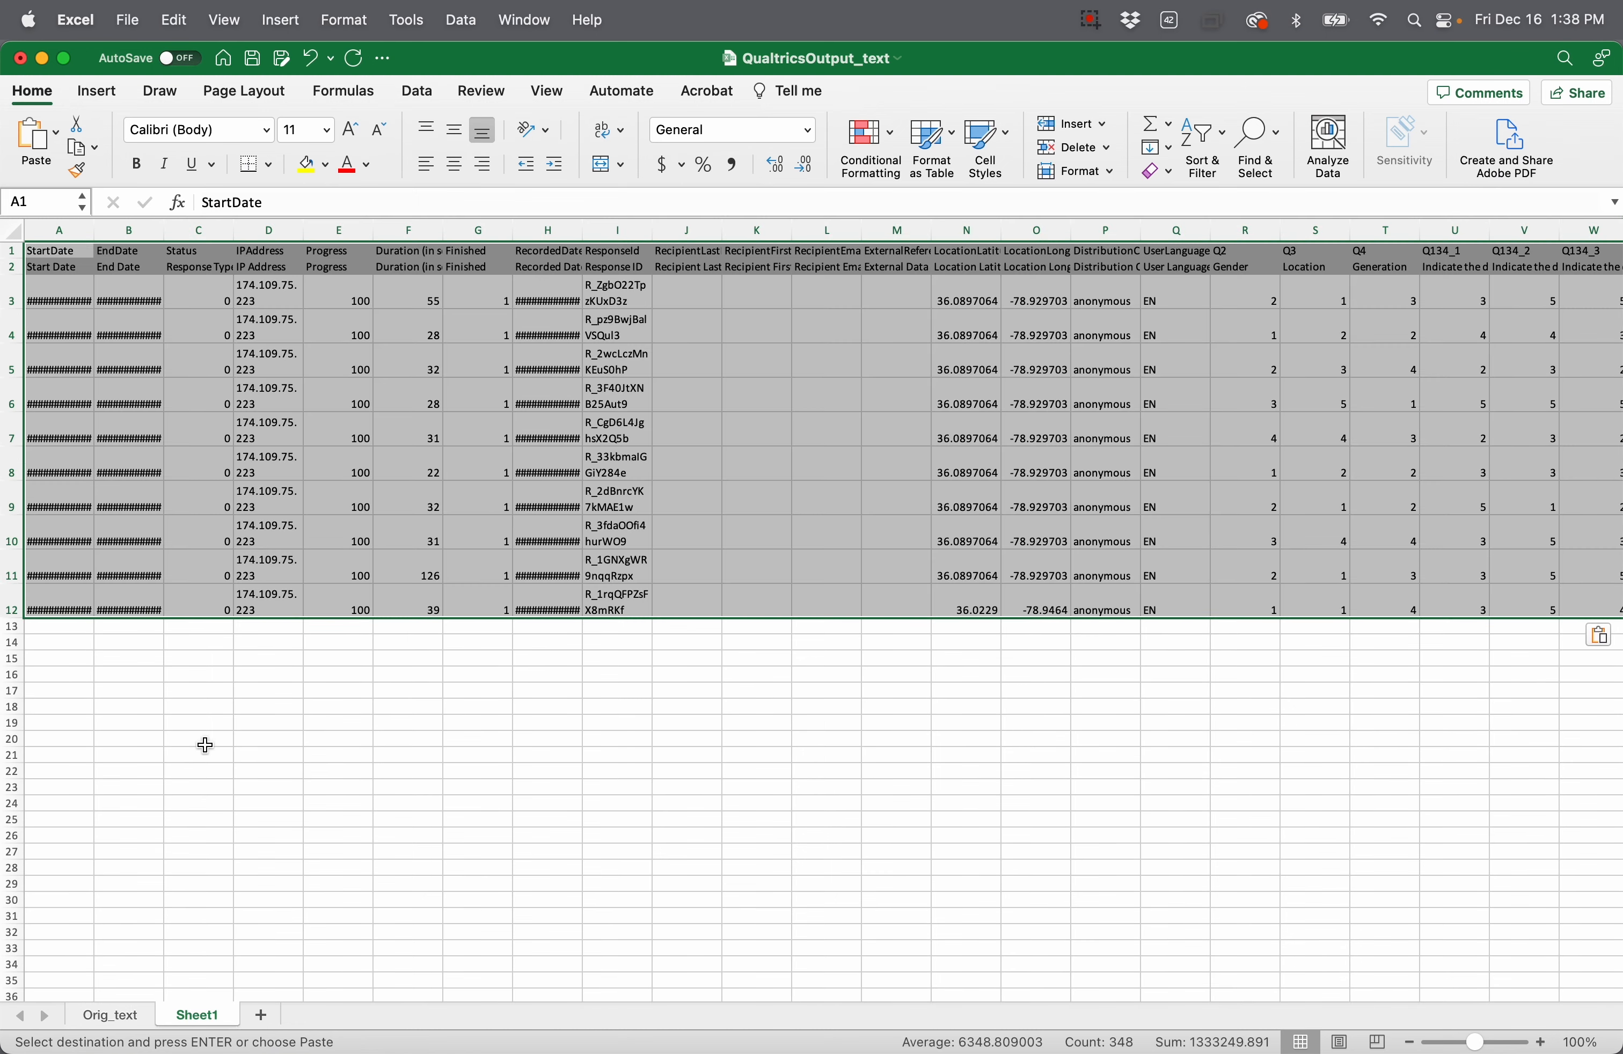
# Step: Rename the sheet holding the pasted numeric data as Orig_numeric
pyautogui.doubleClick(189, 1008)
pyautogui.write('Or')
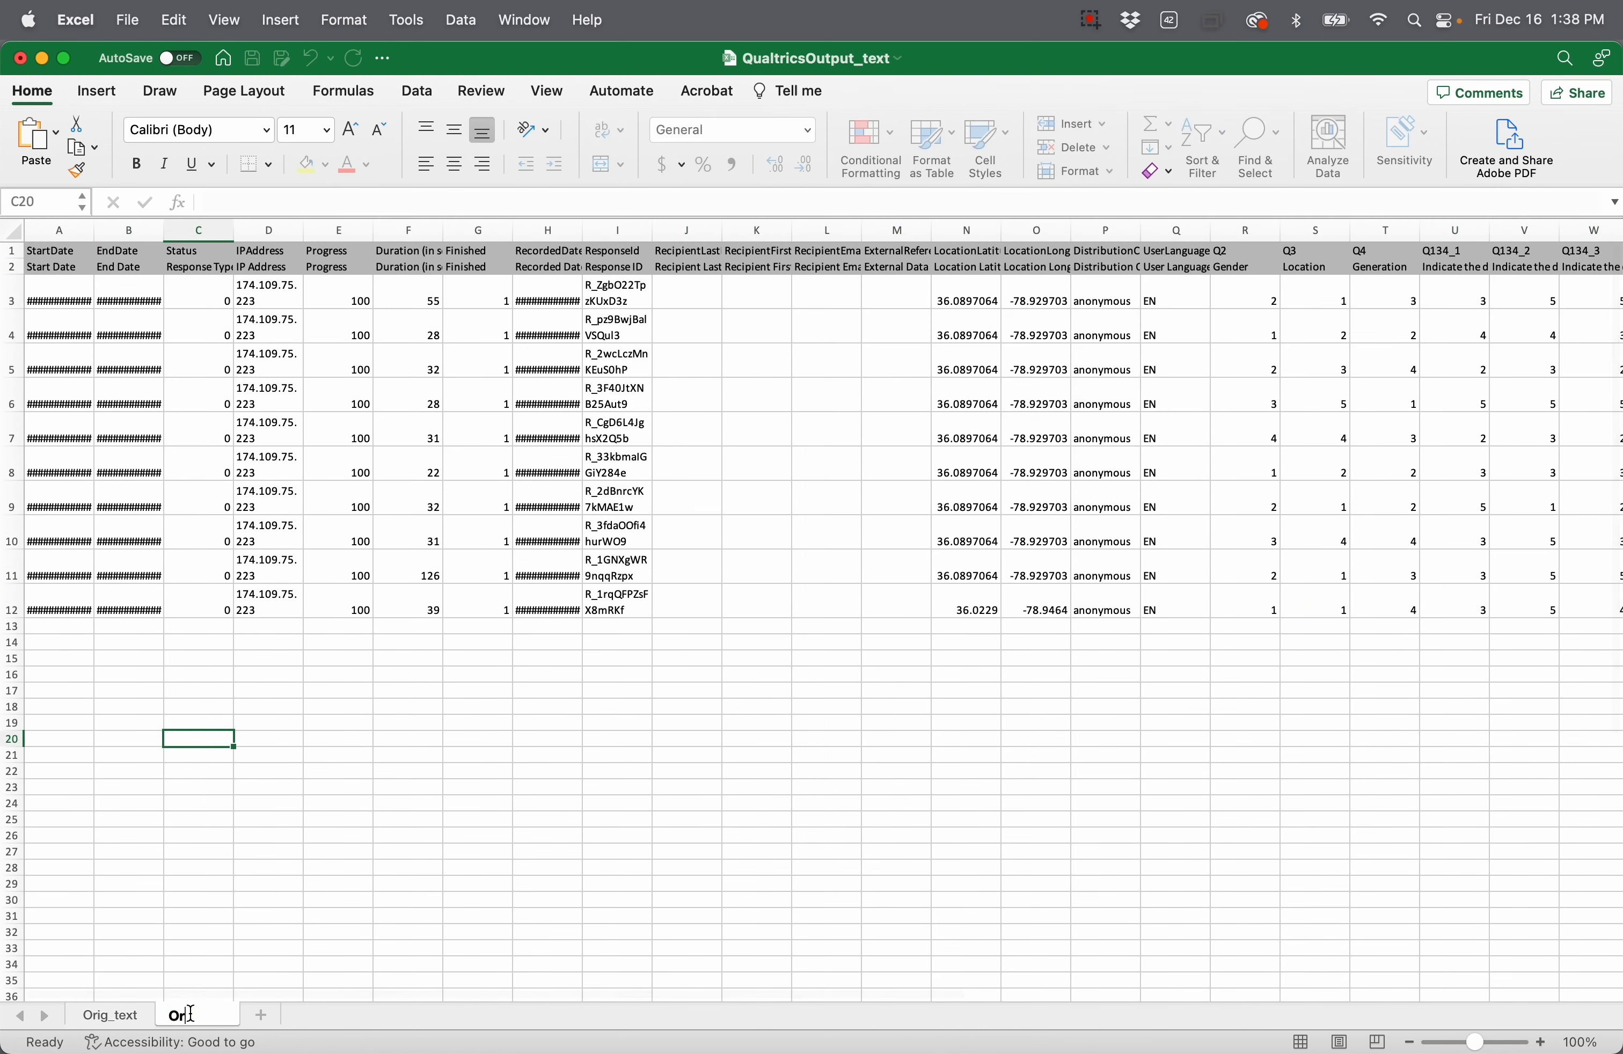
pyautogui.write('ig_numeric')
pyautogui.press('Return')
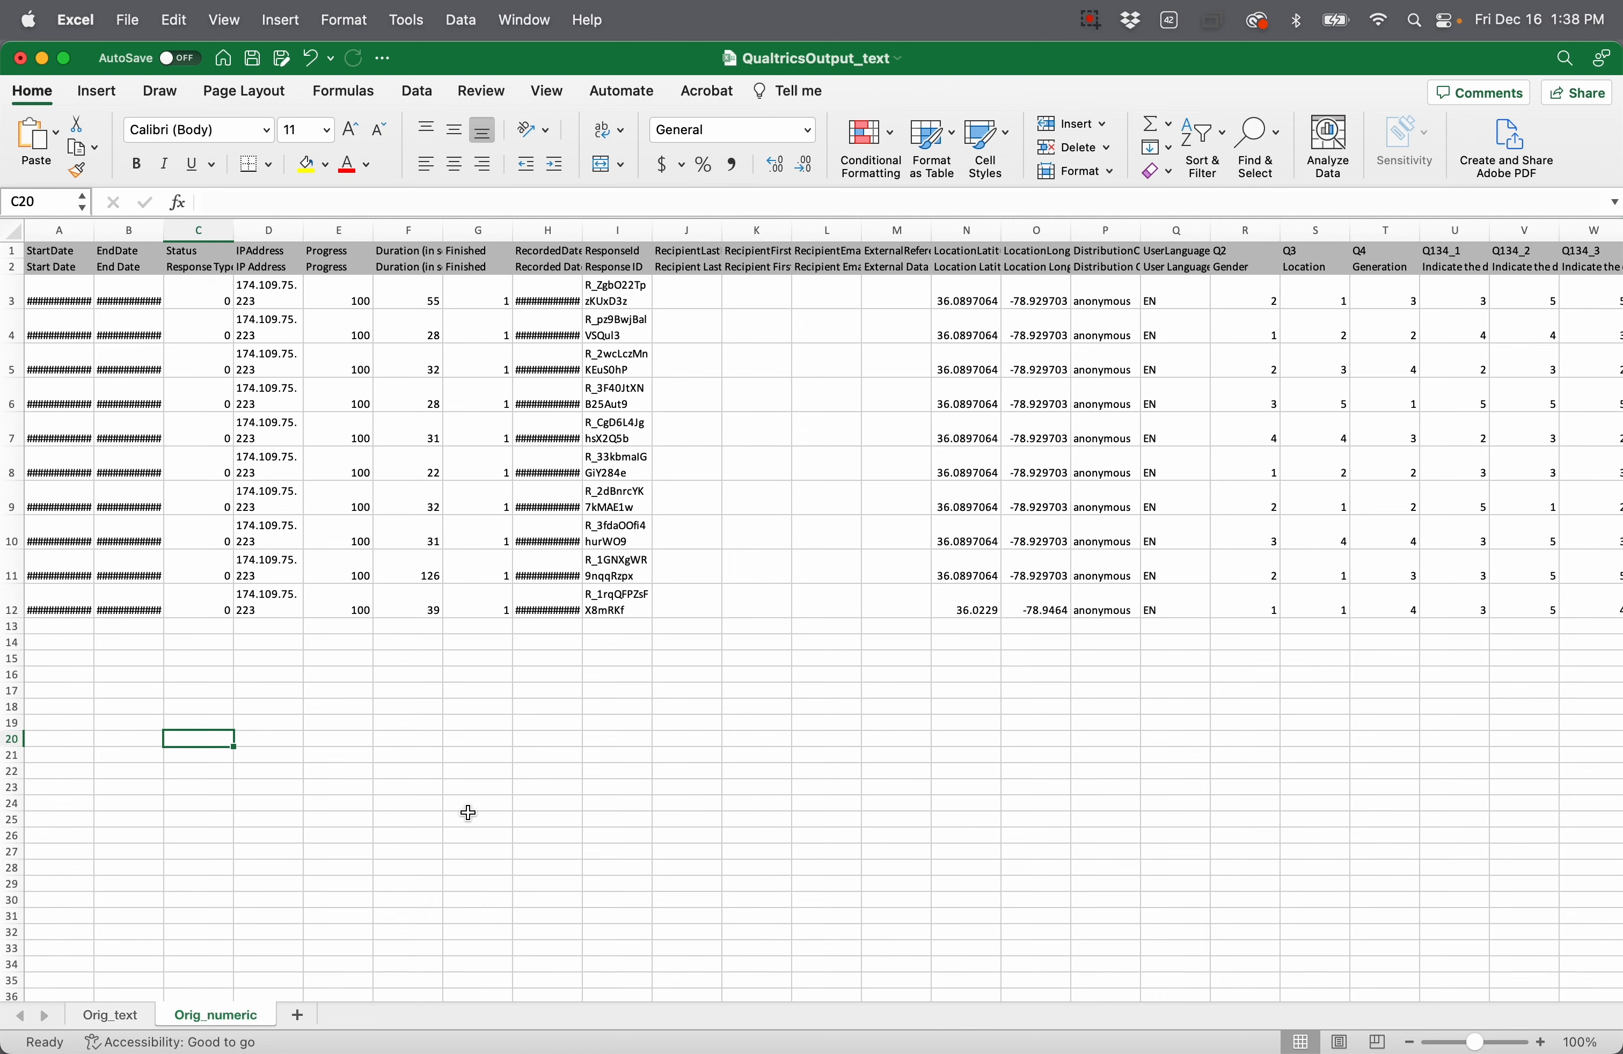
# Step: Return to the Orig_text sheet and save the workbook as QualtricsOutput_working.xlsx, replacing the existing file
pyautogui.click(111, 1017)
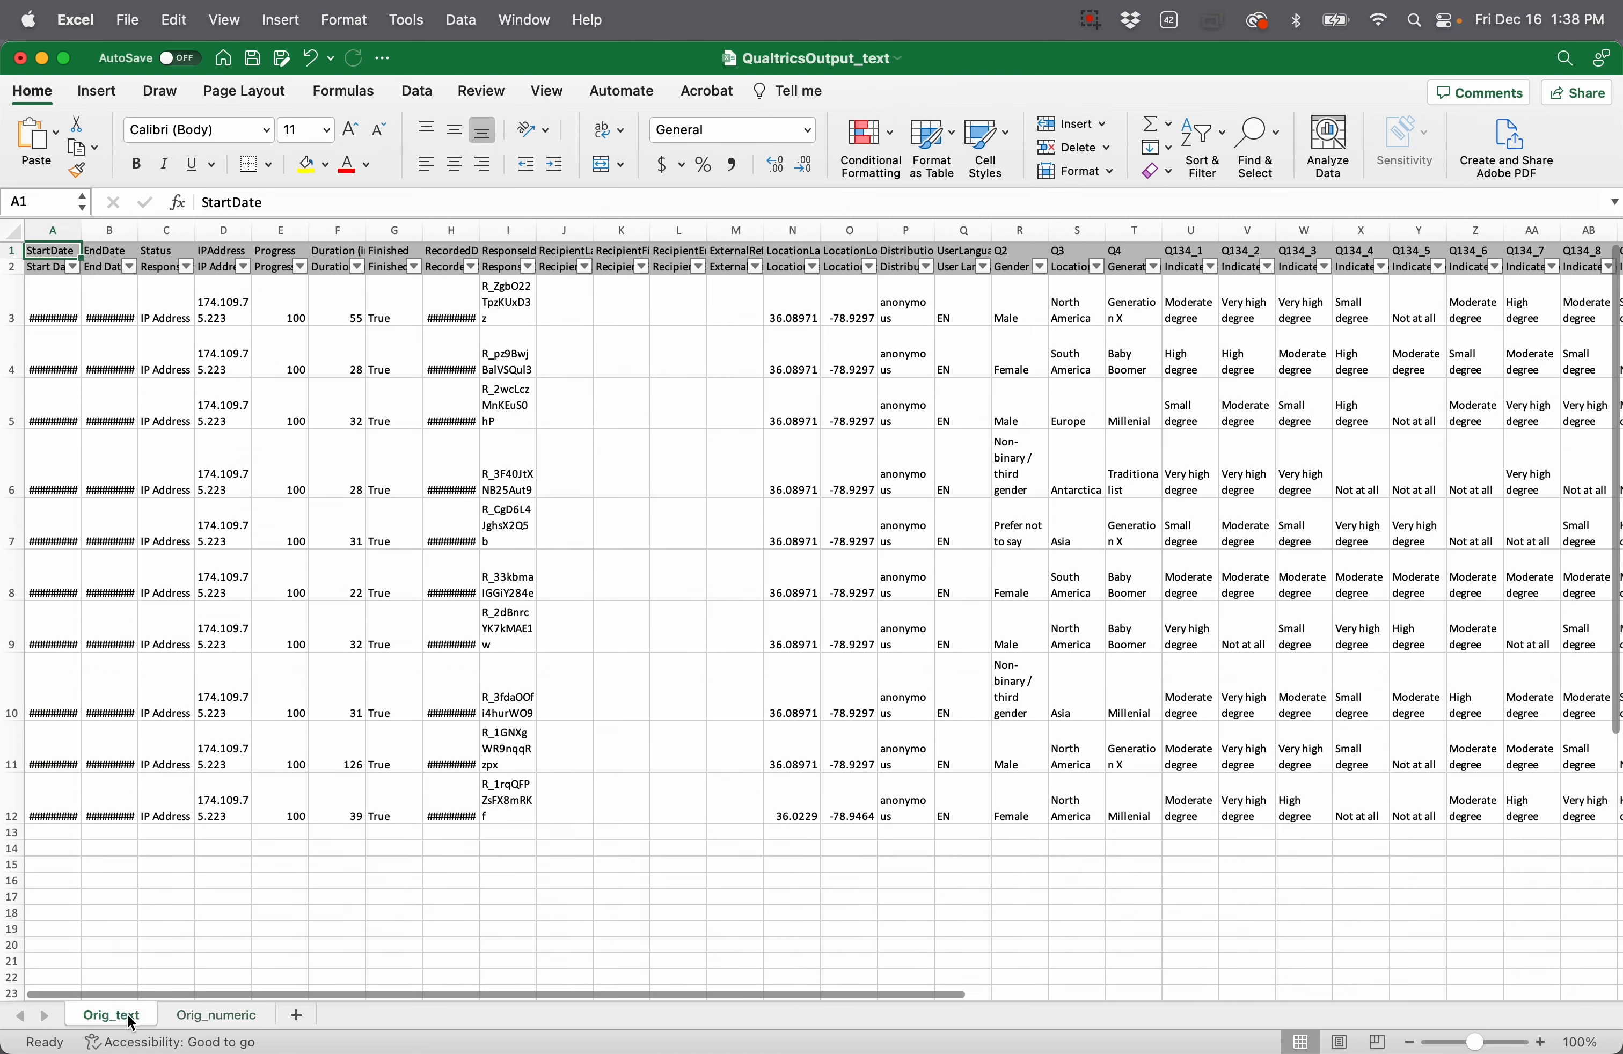
pyautogui.click(139, 25)
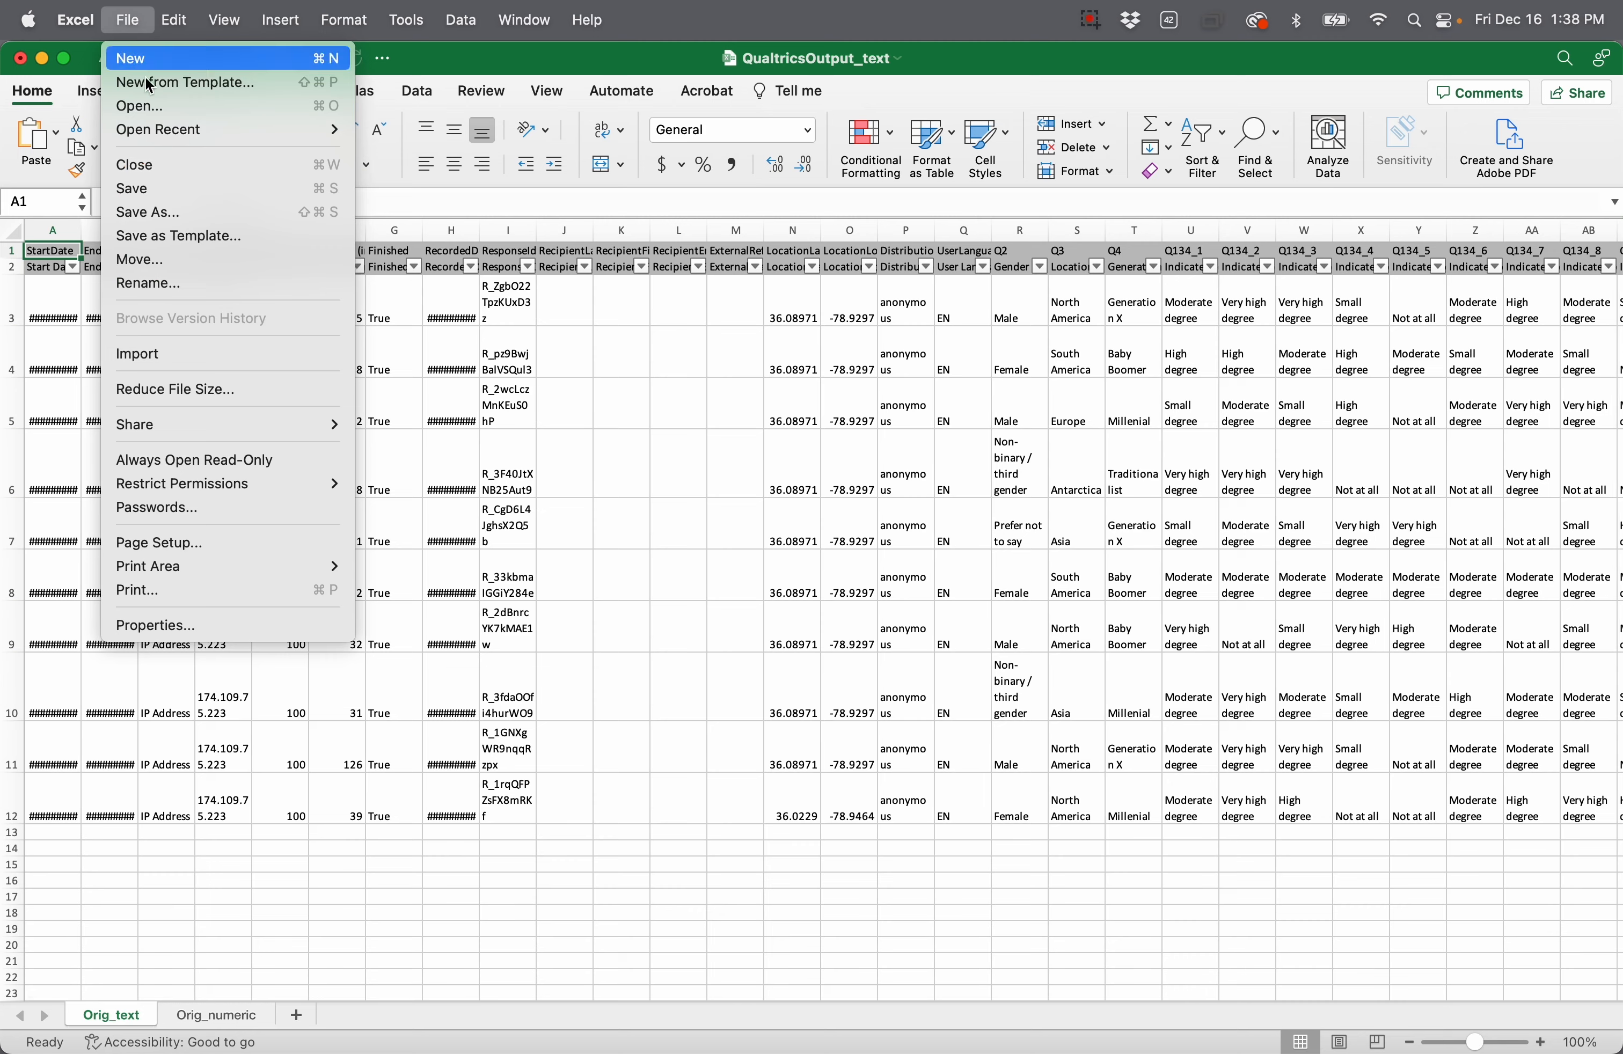
pyautogui.click(171, 212)
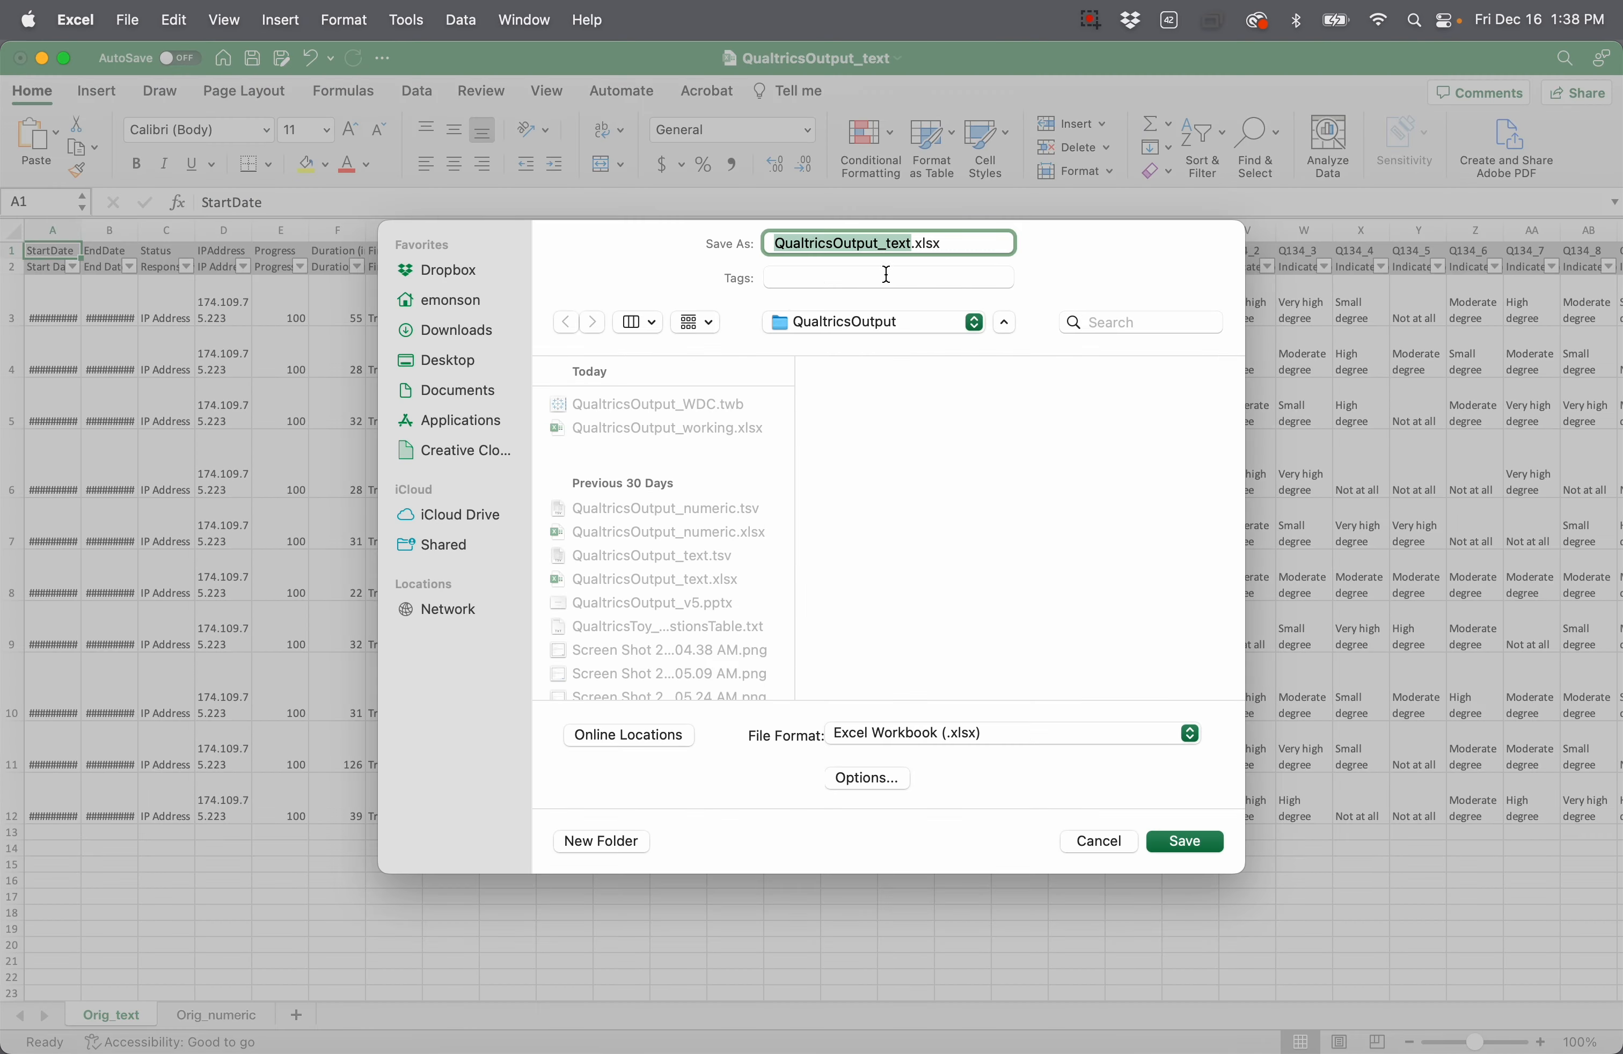
pyautogui.click(913, 243)
pyautogui.press('BackSpace')
pyautogui.press('BackSpace')
pyautogui.press('BackSpace')
pyautogui.press('BackSpace')
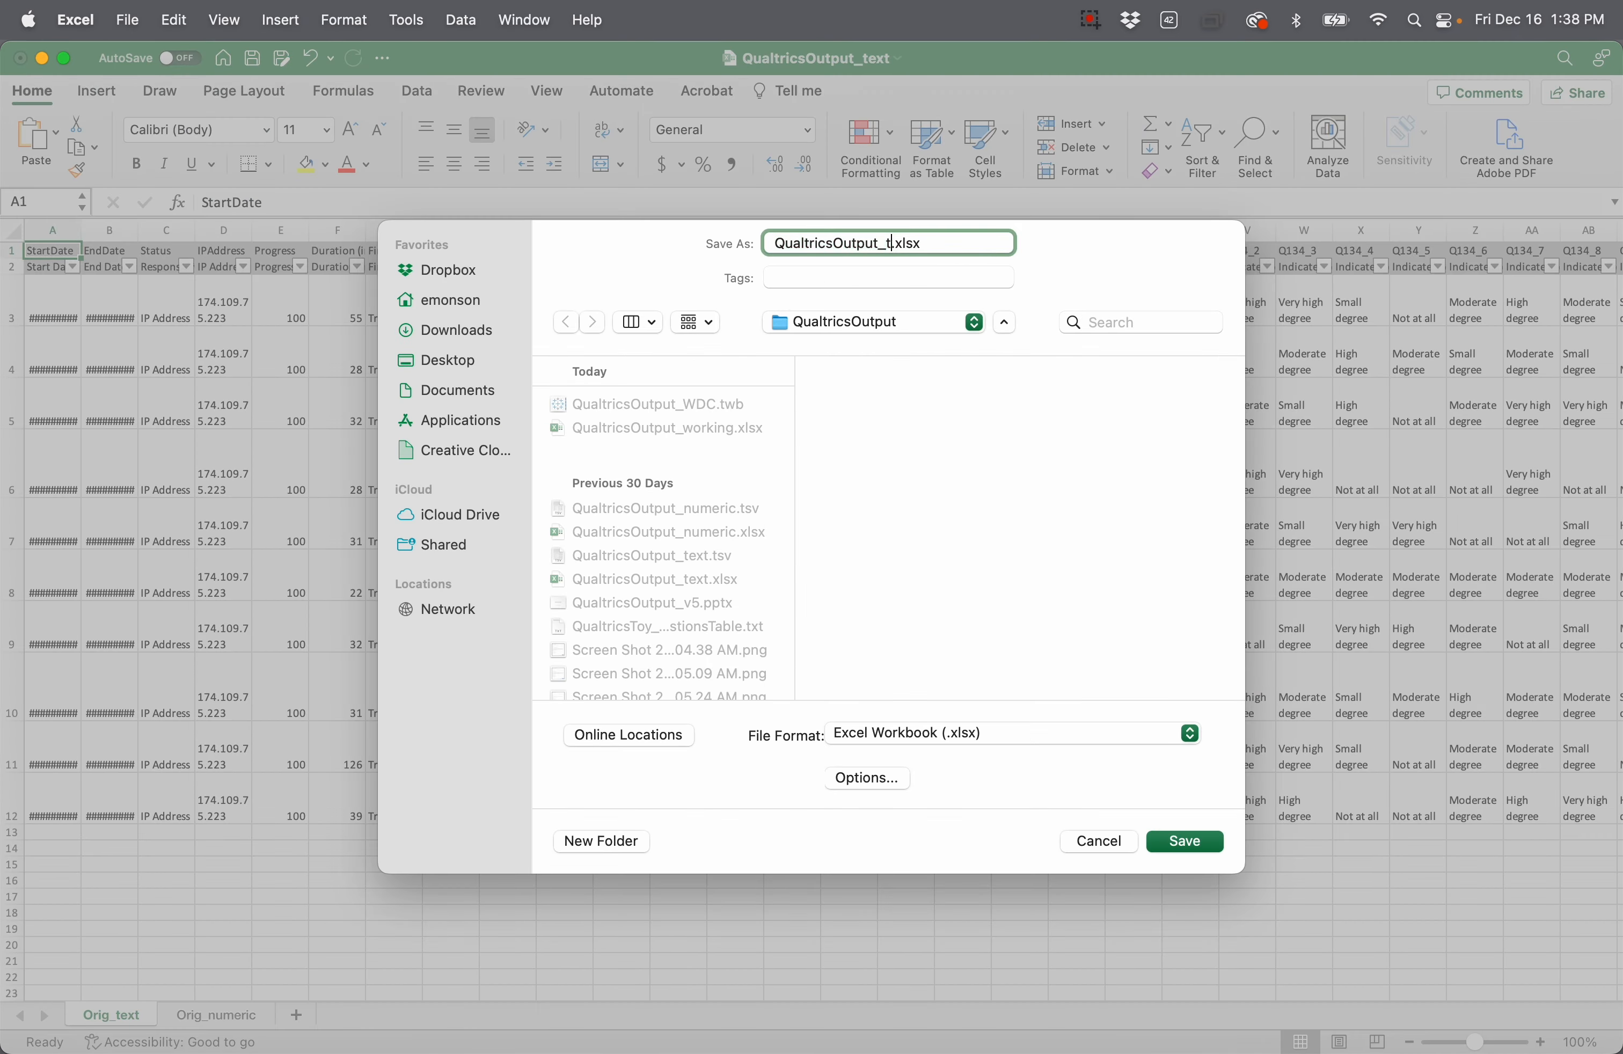
pyautogui.write('working')
pyautogui.click(1175, 841)
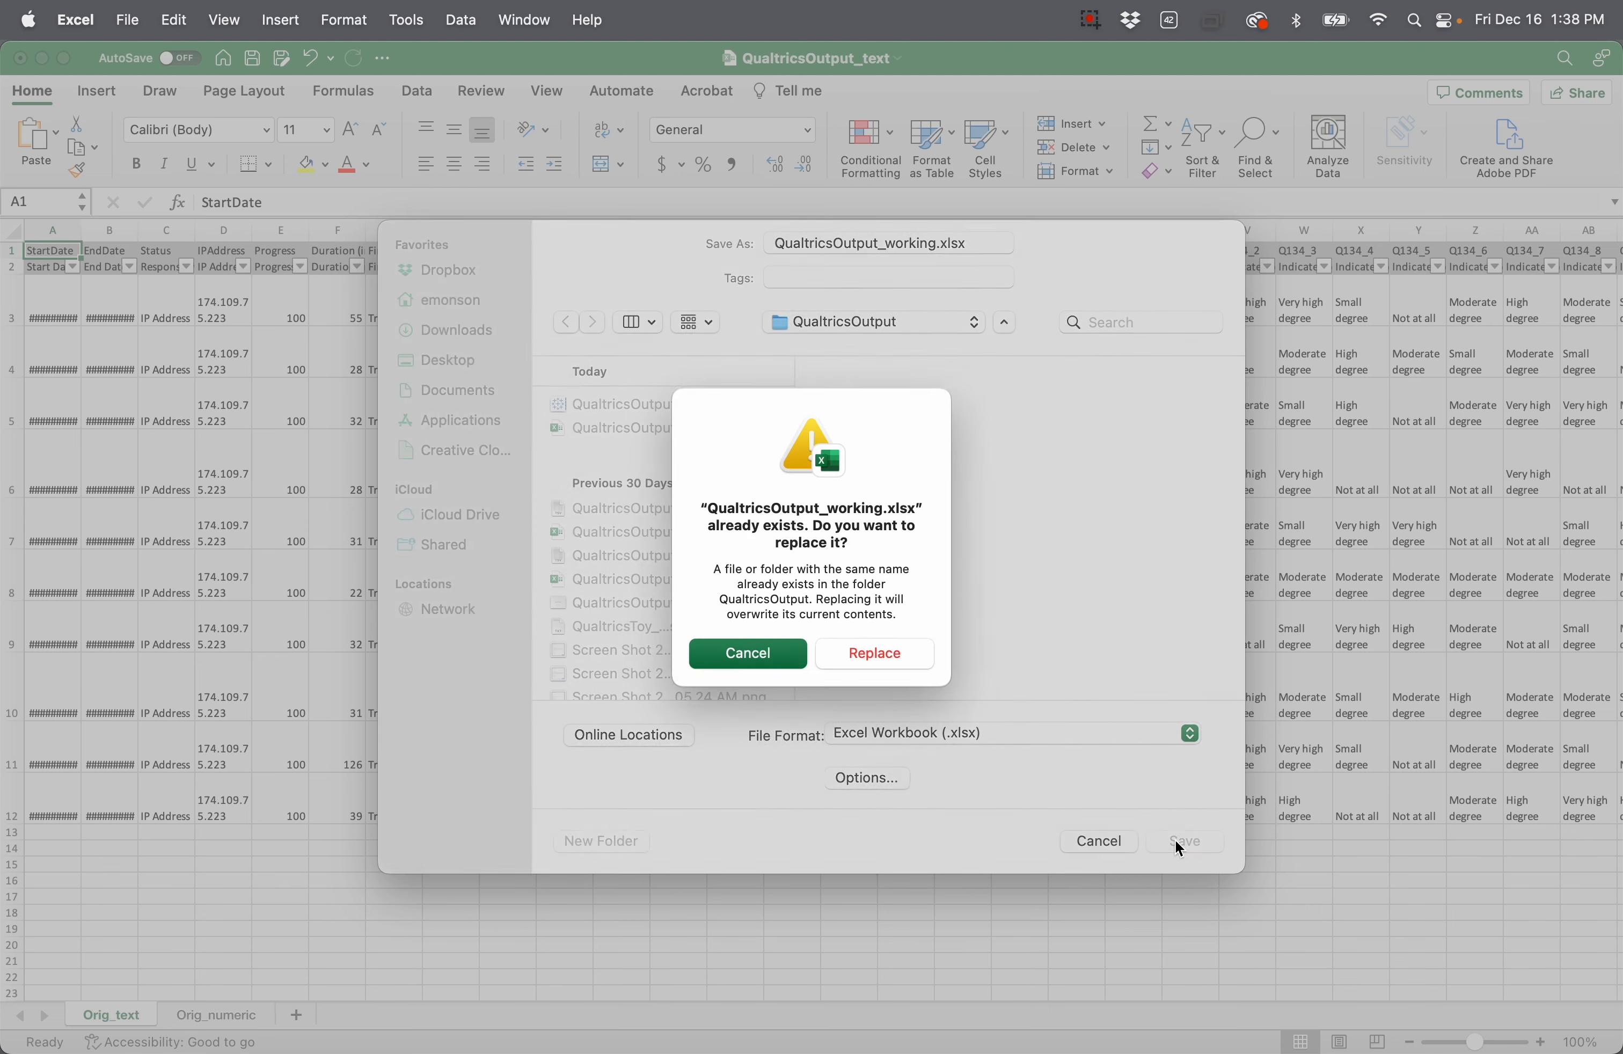
pyautogui.click(868, 660)
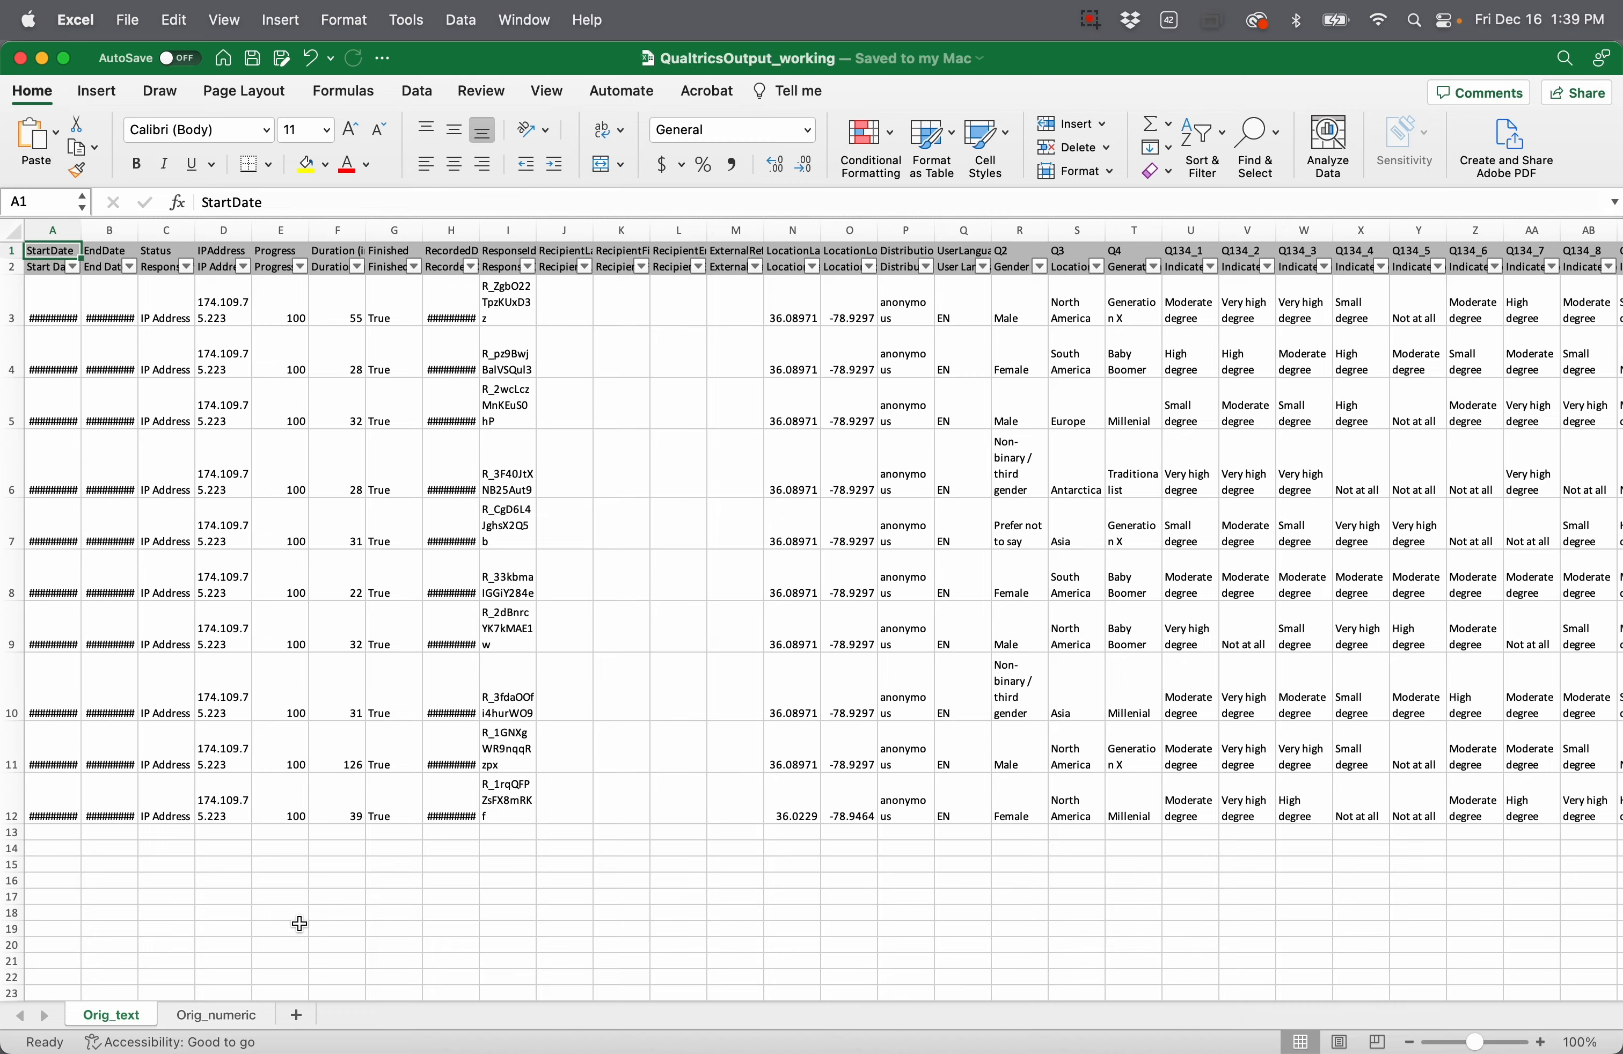
# Step: Close the QualtricsOutput_numeric workbook, leaving QualtricsOutput_working open
pyautogui.hotkey('ctrl', 'Up')
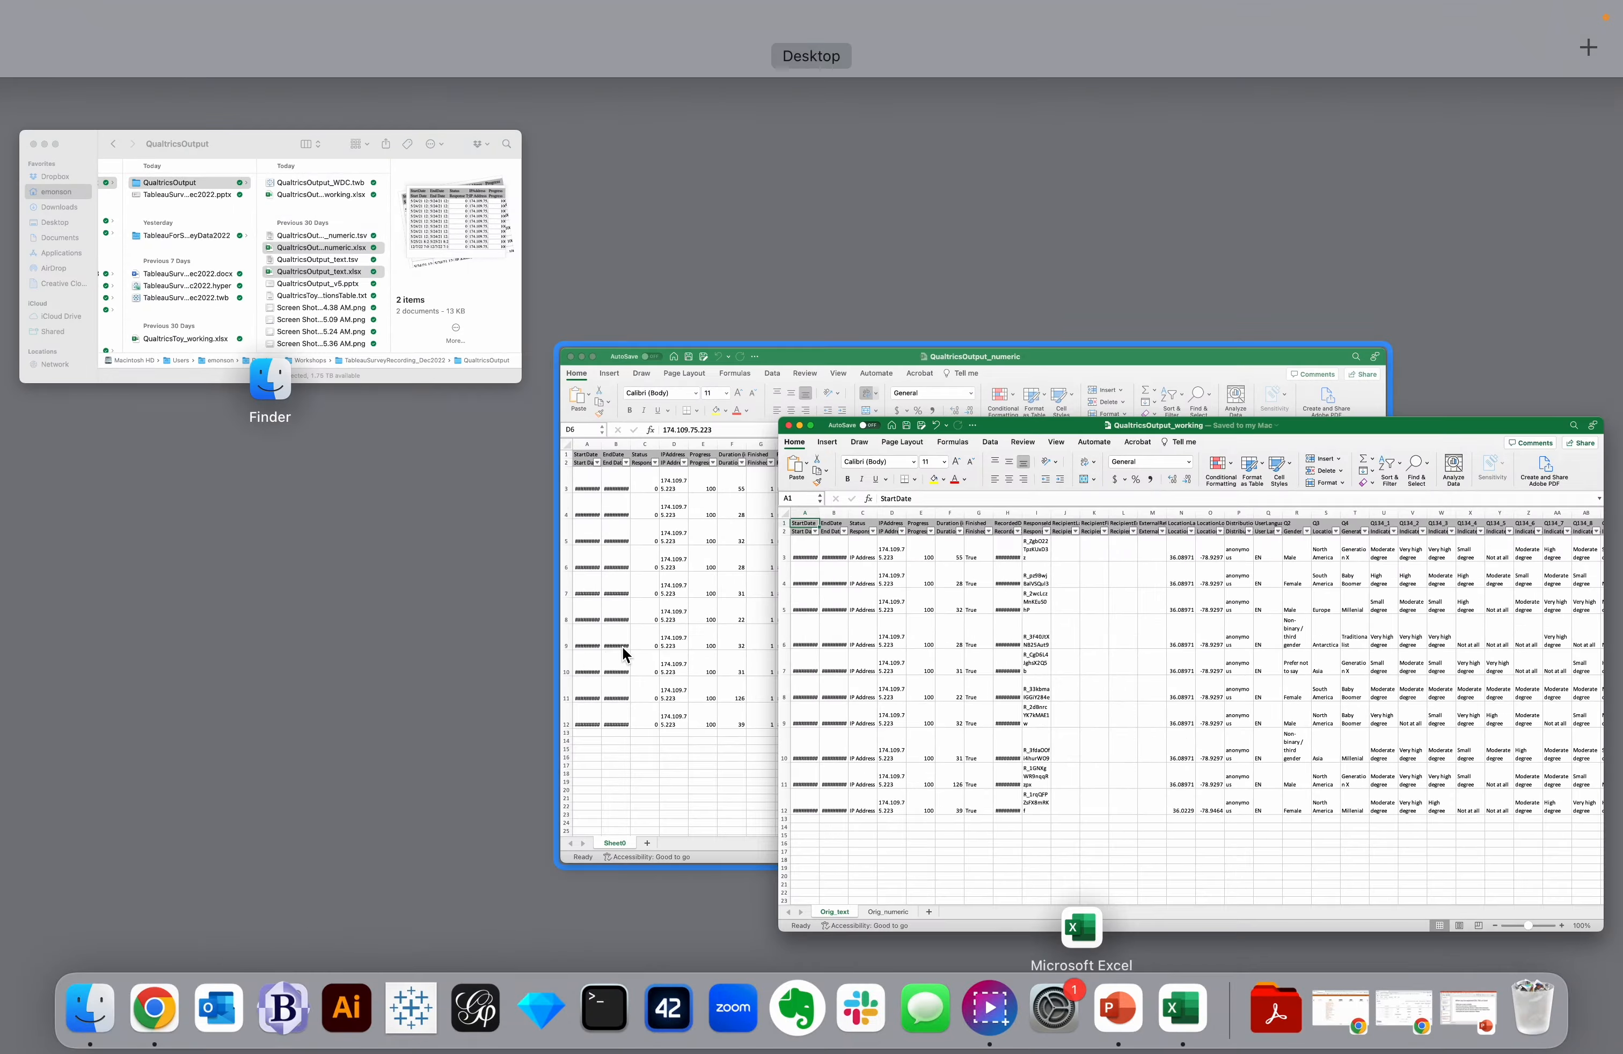
pyautogui.click(624, 656)
pyautogui.click(20, 58)
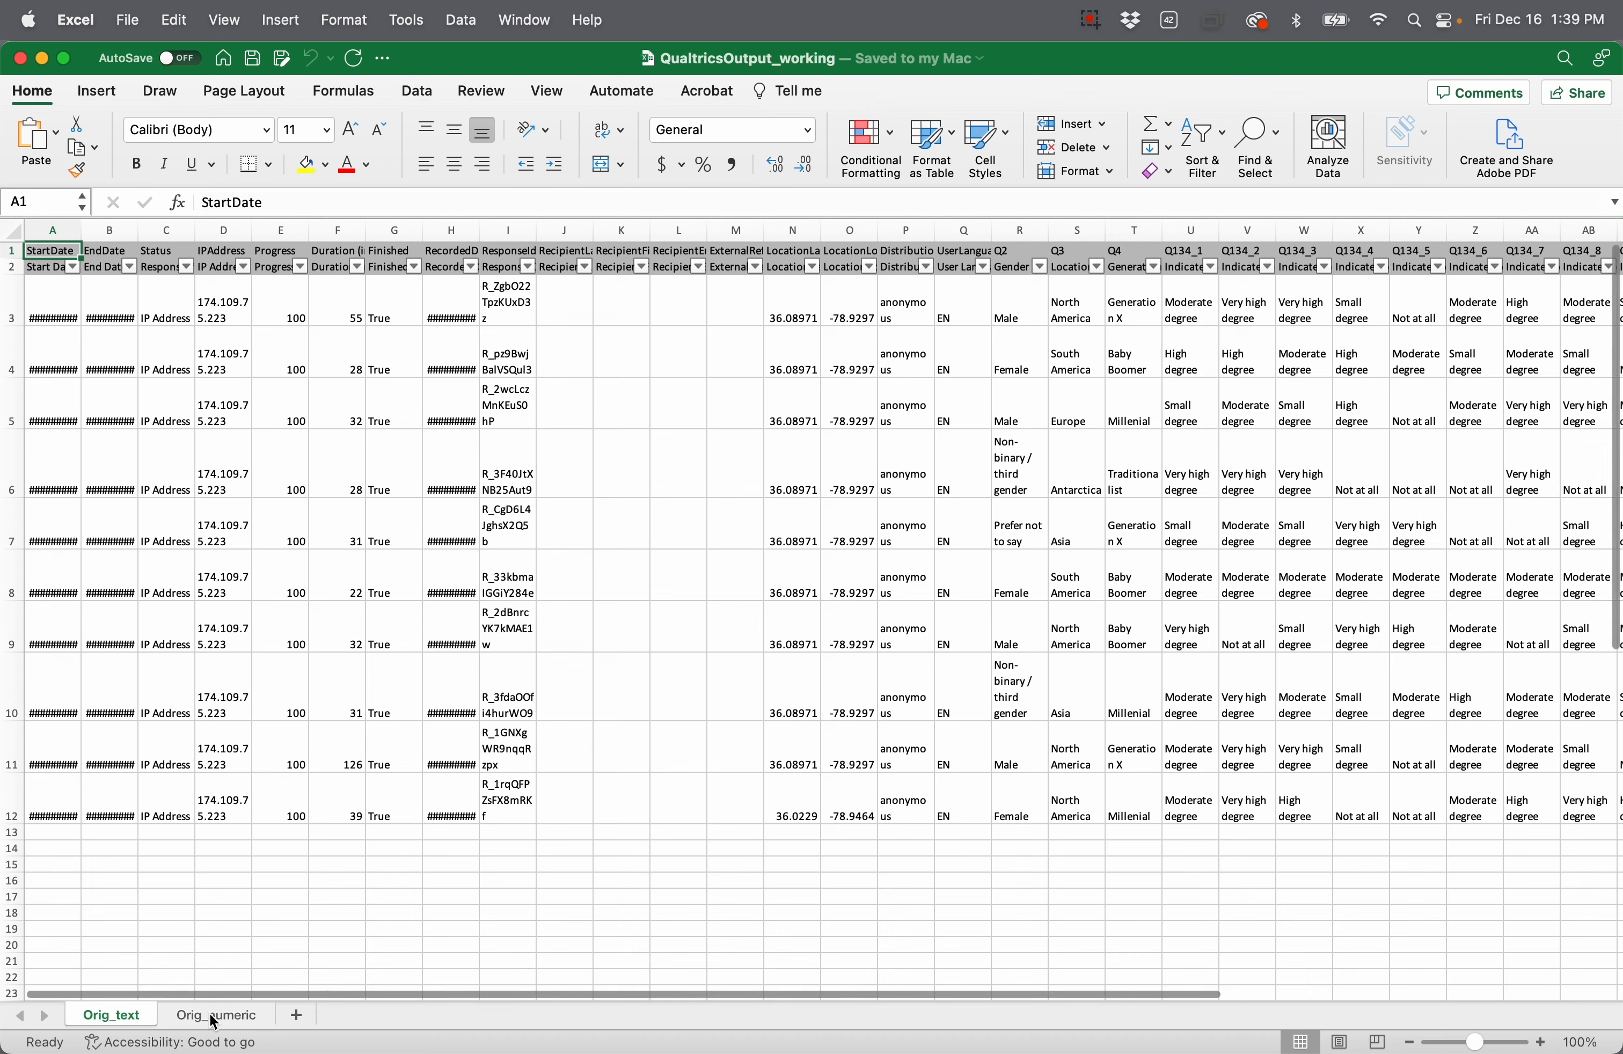
# Step: Create a copy of the Orig_text sheet within QualtricsOutput_working.xlsx, placed before Orig_text
pyautogui.rightClick(122, 1020)
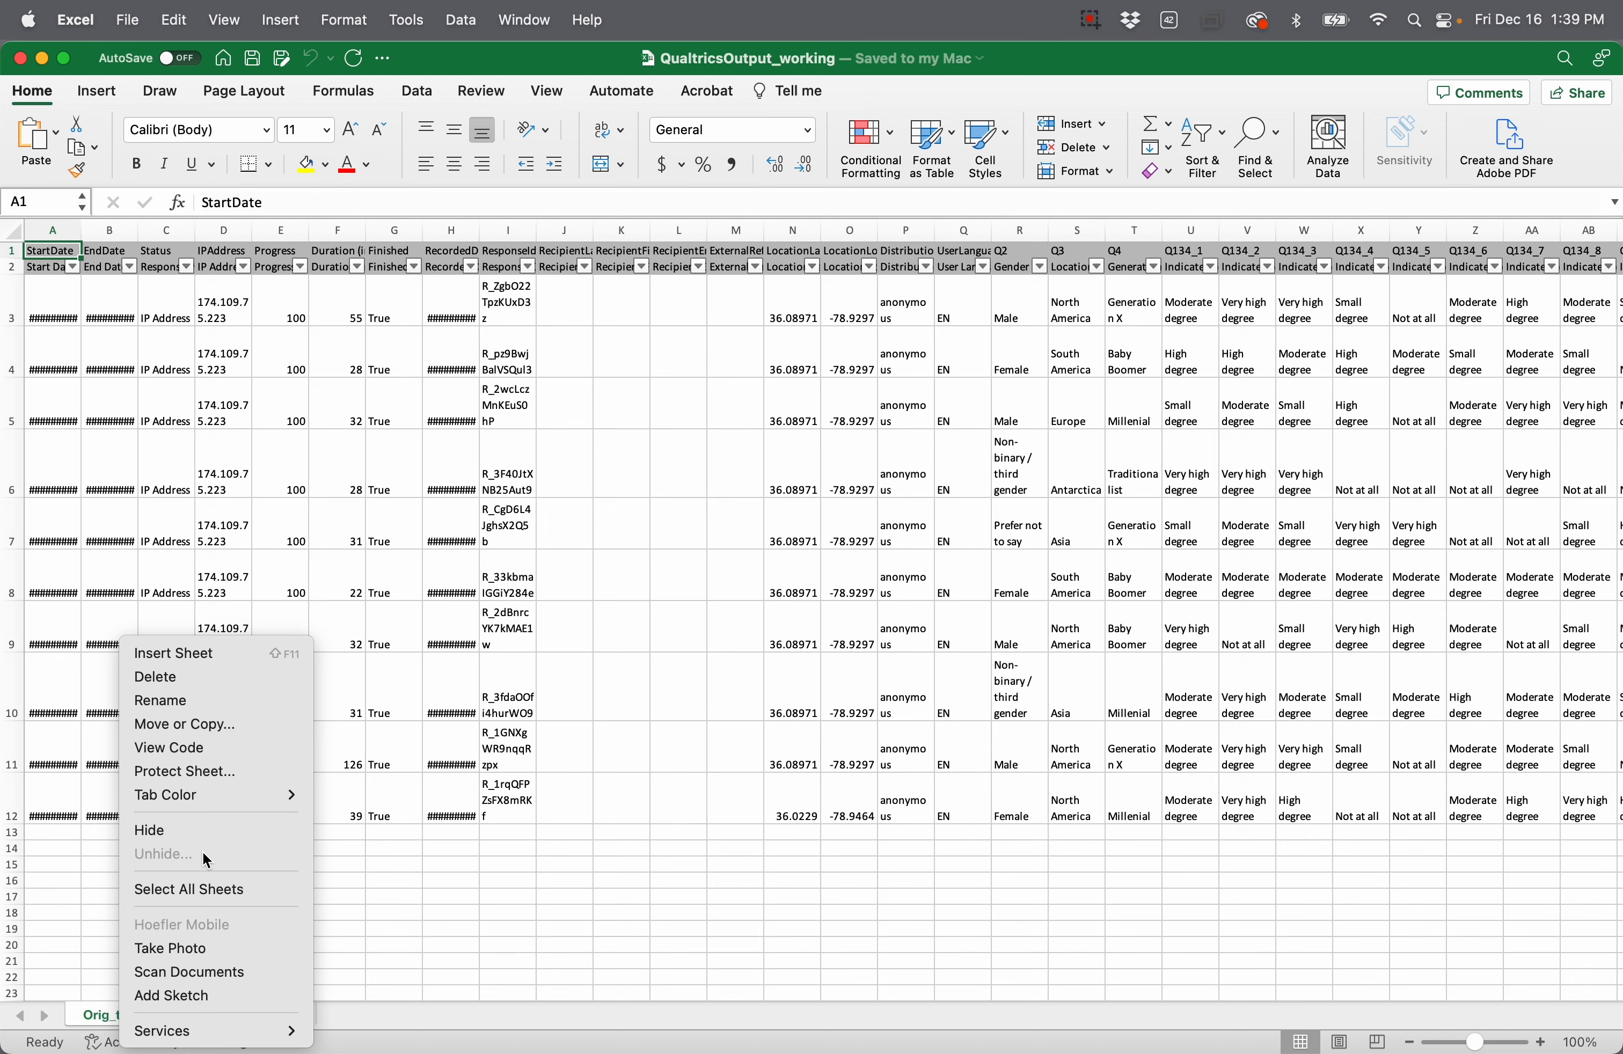
pyautogui.click(216, 729)
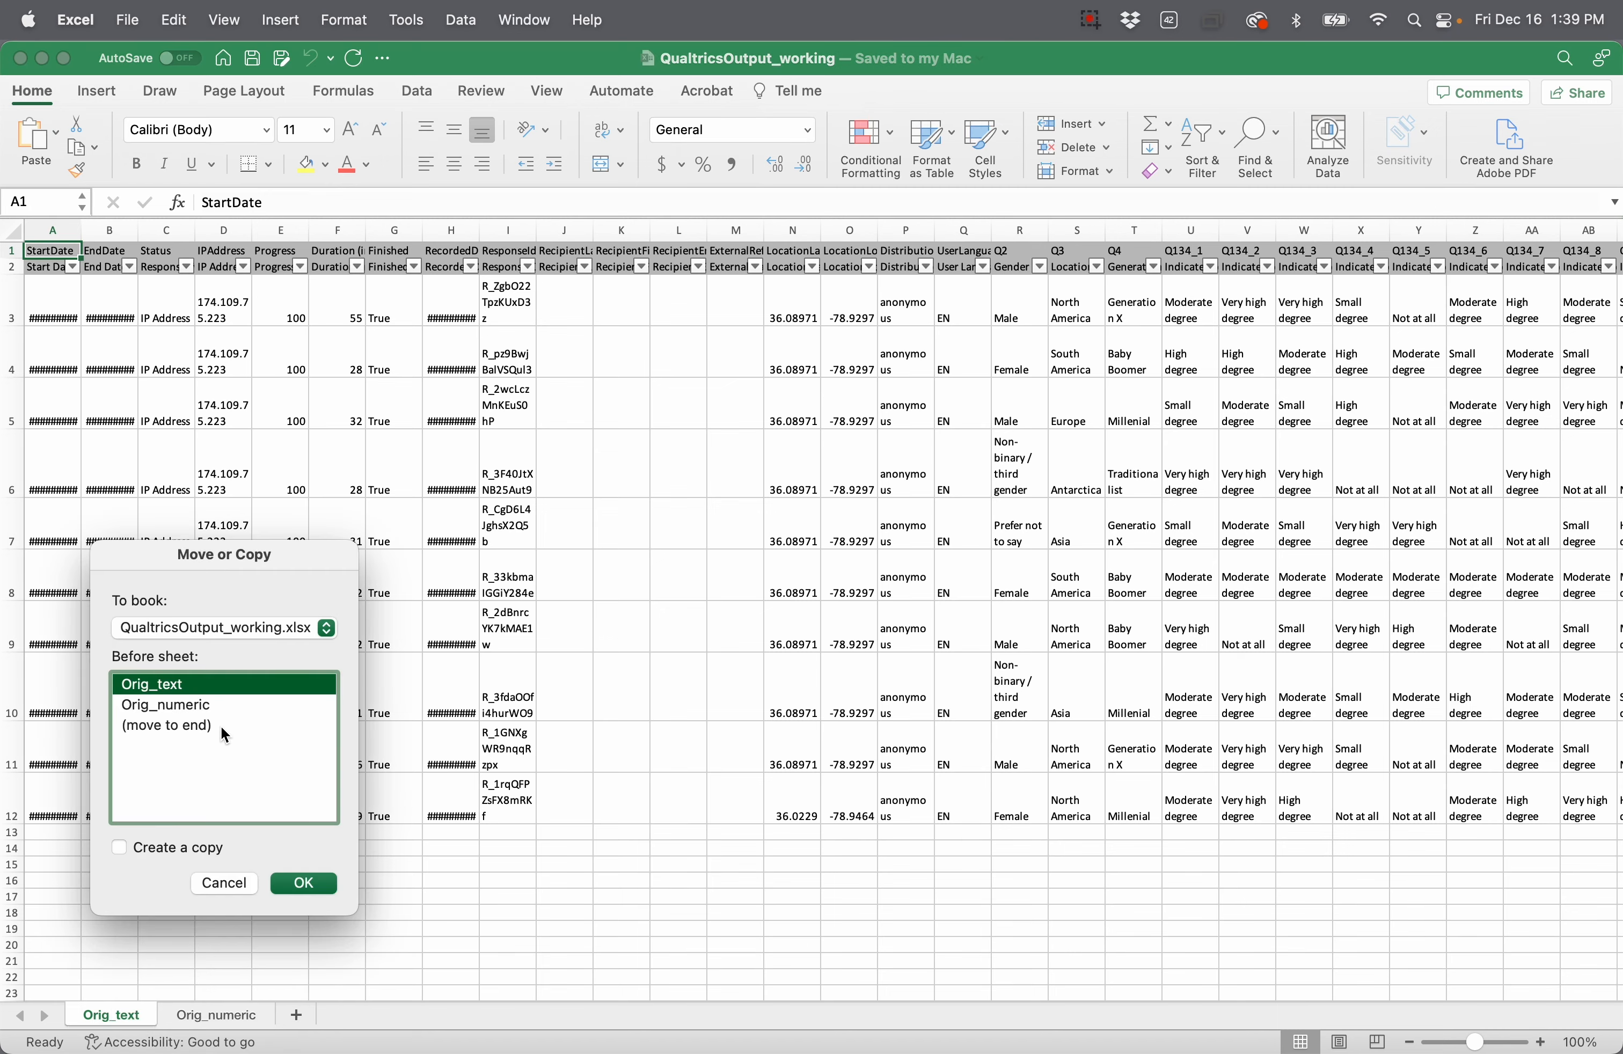
pyautogui.click(304, 883)
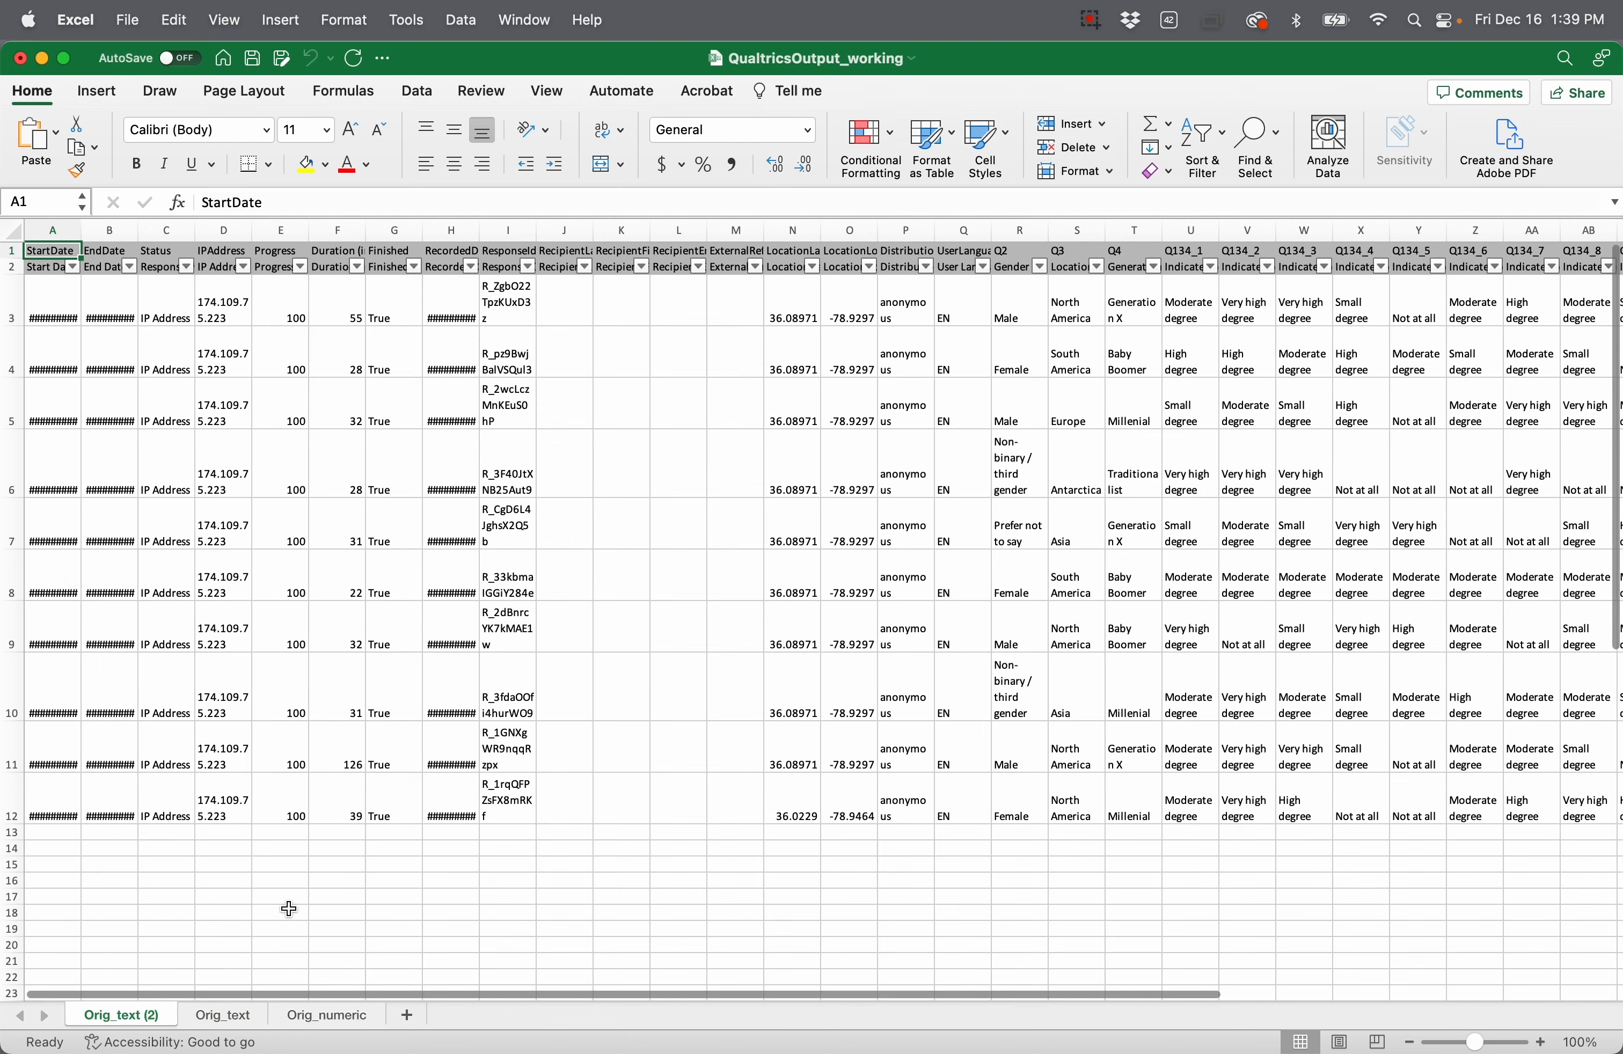
# Step: Move the Orig_text (2) sheet directly after Orig_text, and create a copy of Orig_numeric placed after all other sheets
pyautogui.click(130, 1020)
pyautogui.moveTo(130, 1020); pyautogui.dragTo(274, 1019)
pyautogui.rightClick(316, 1022)
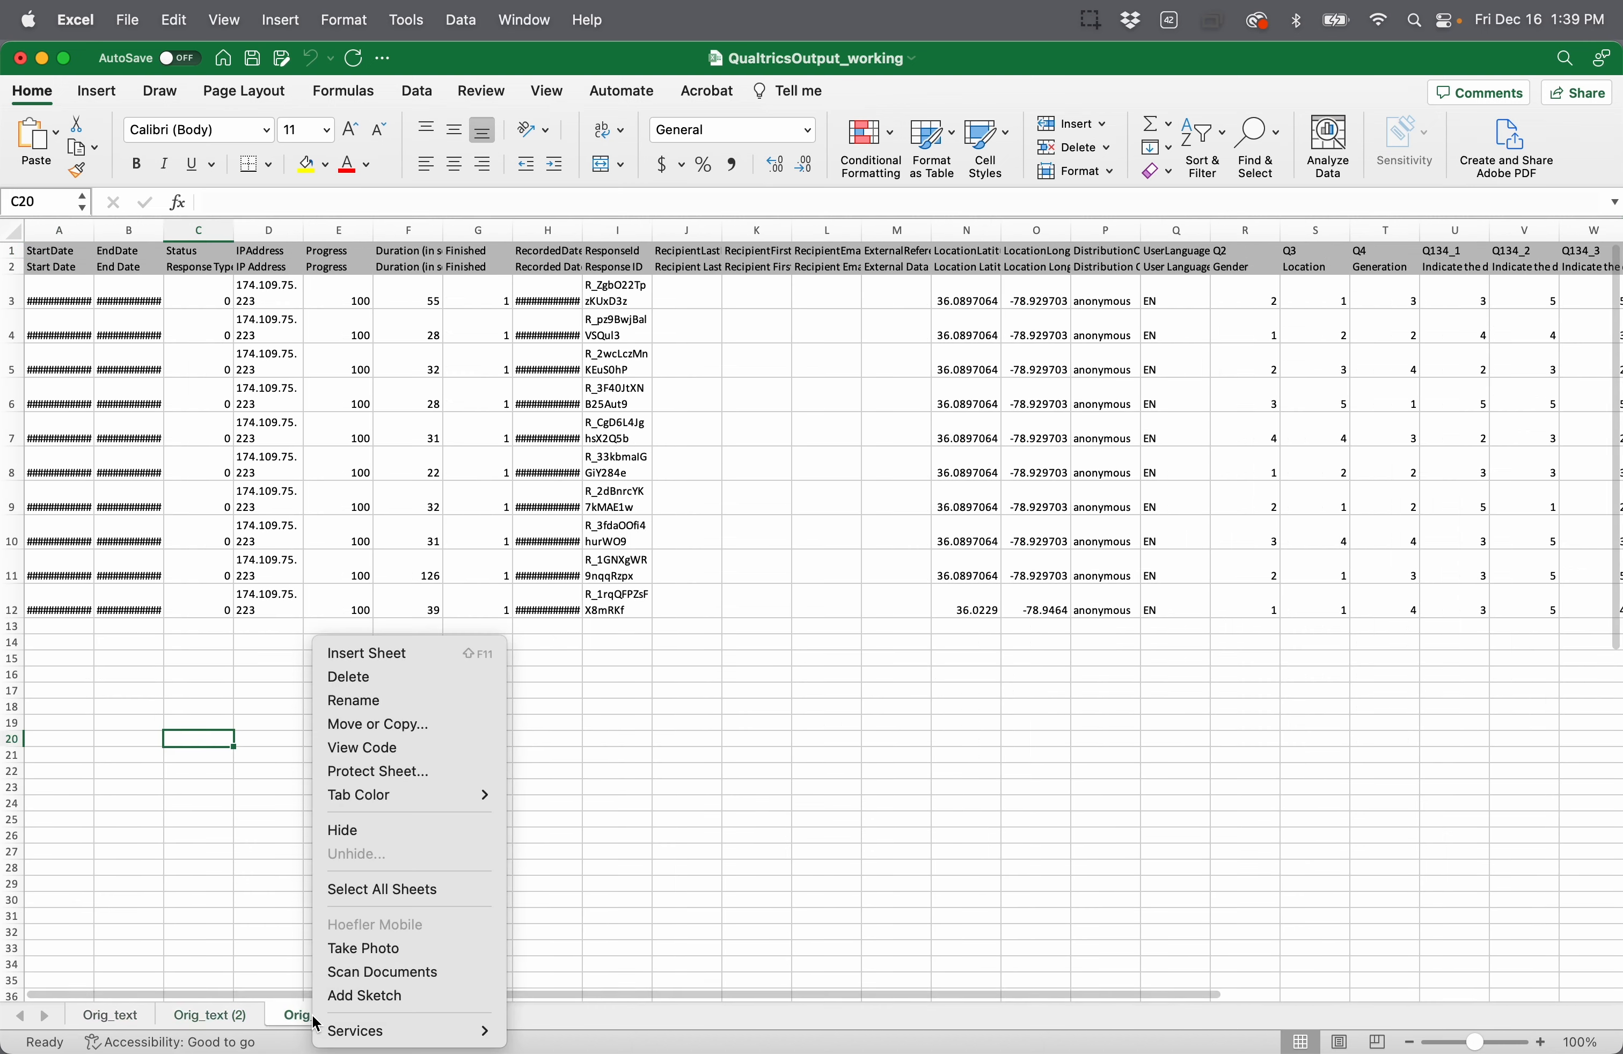
pyautogui.click(385, 722)
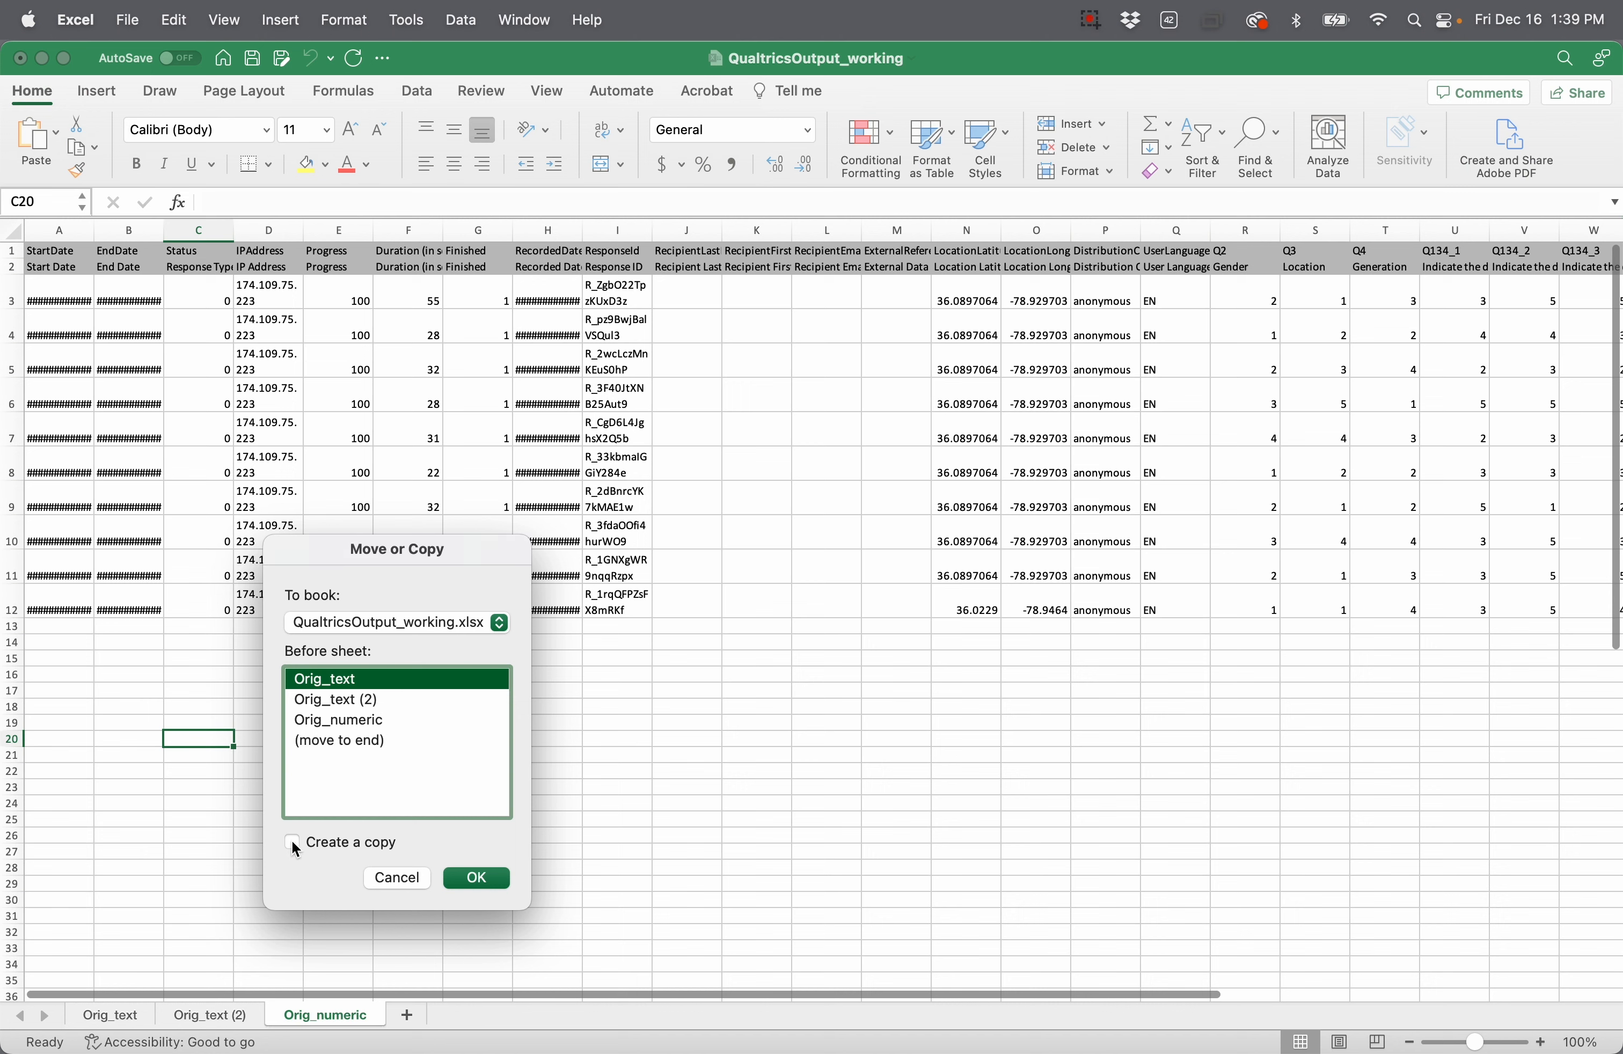
pyautogui.click(462, 881)
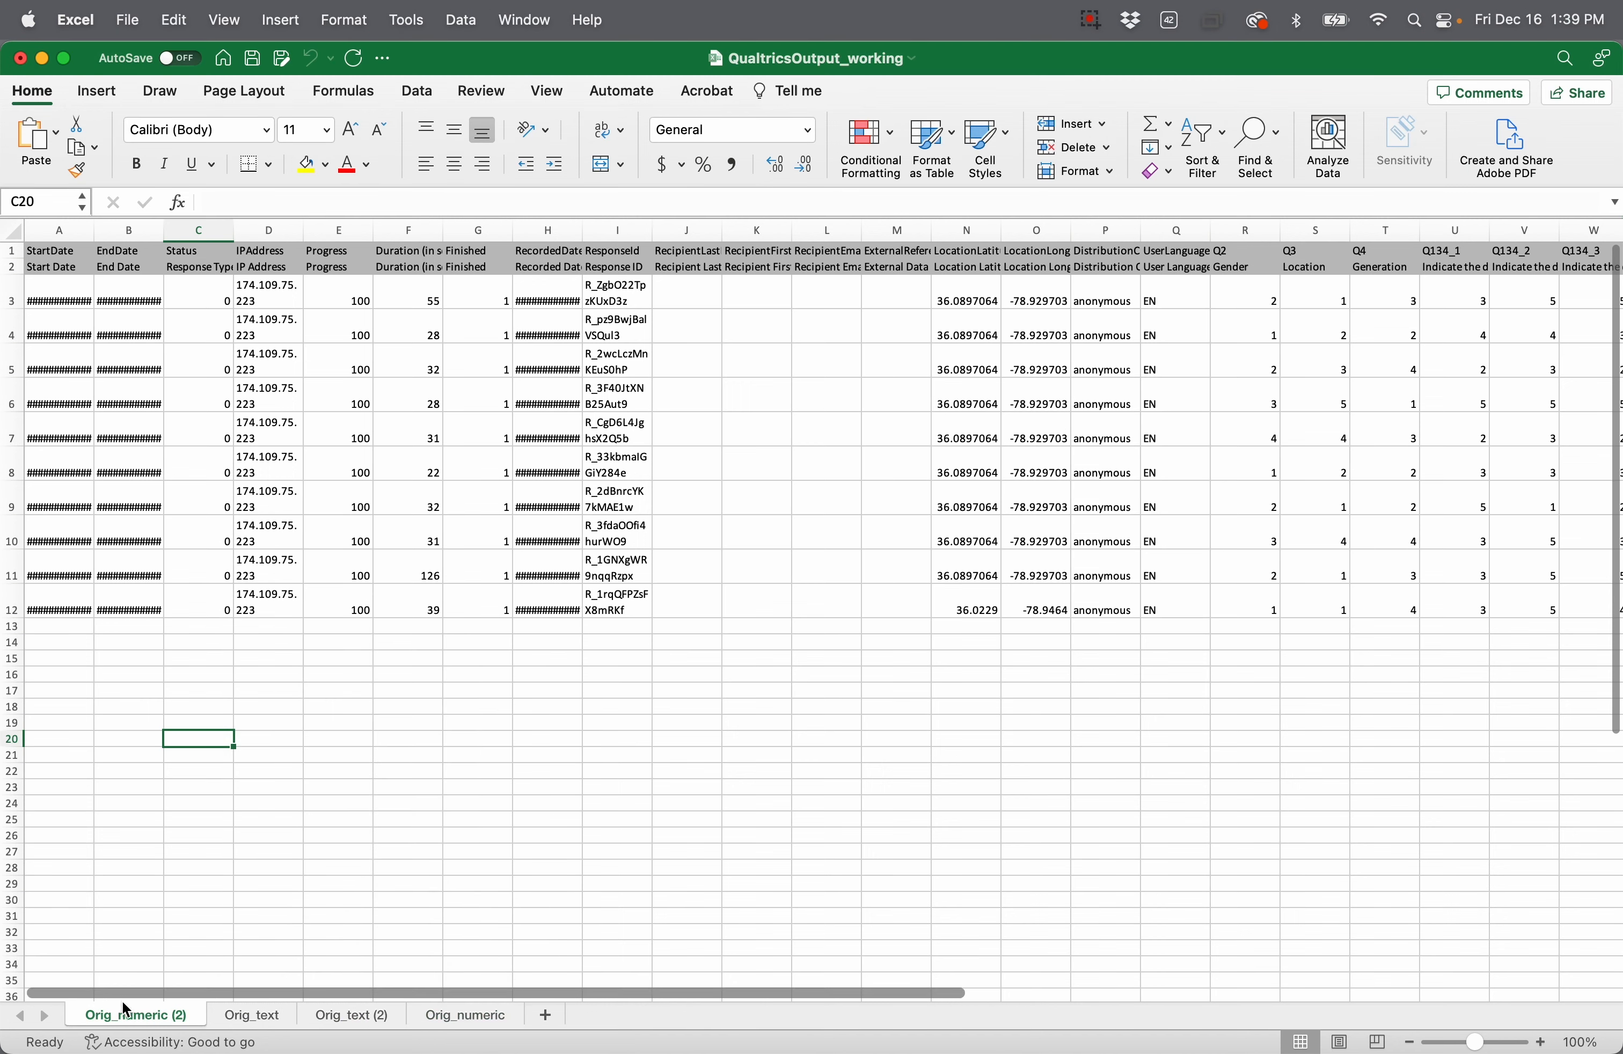
pyautogui.moveTo(131, 1018); pyautogui.dragTo(535, 1027)
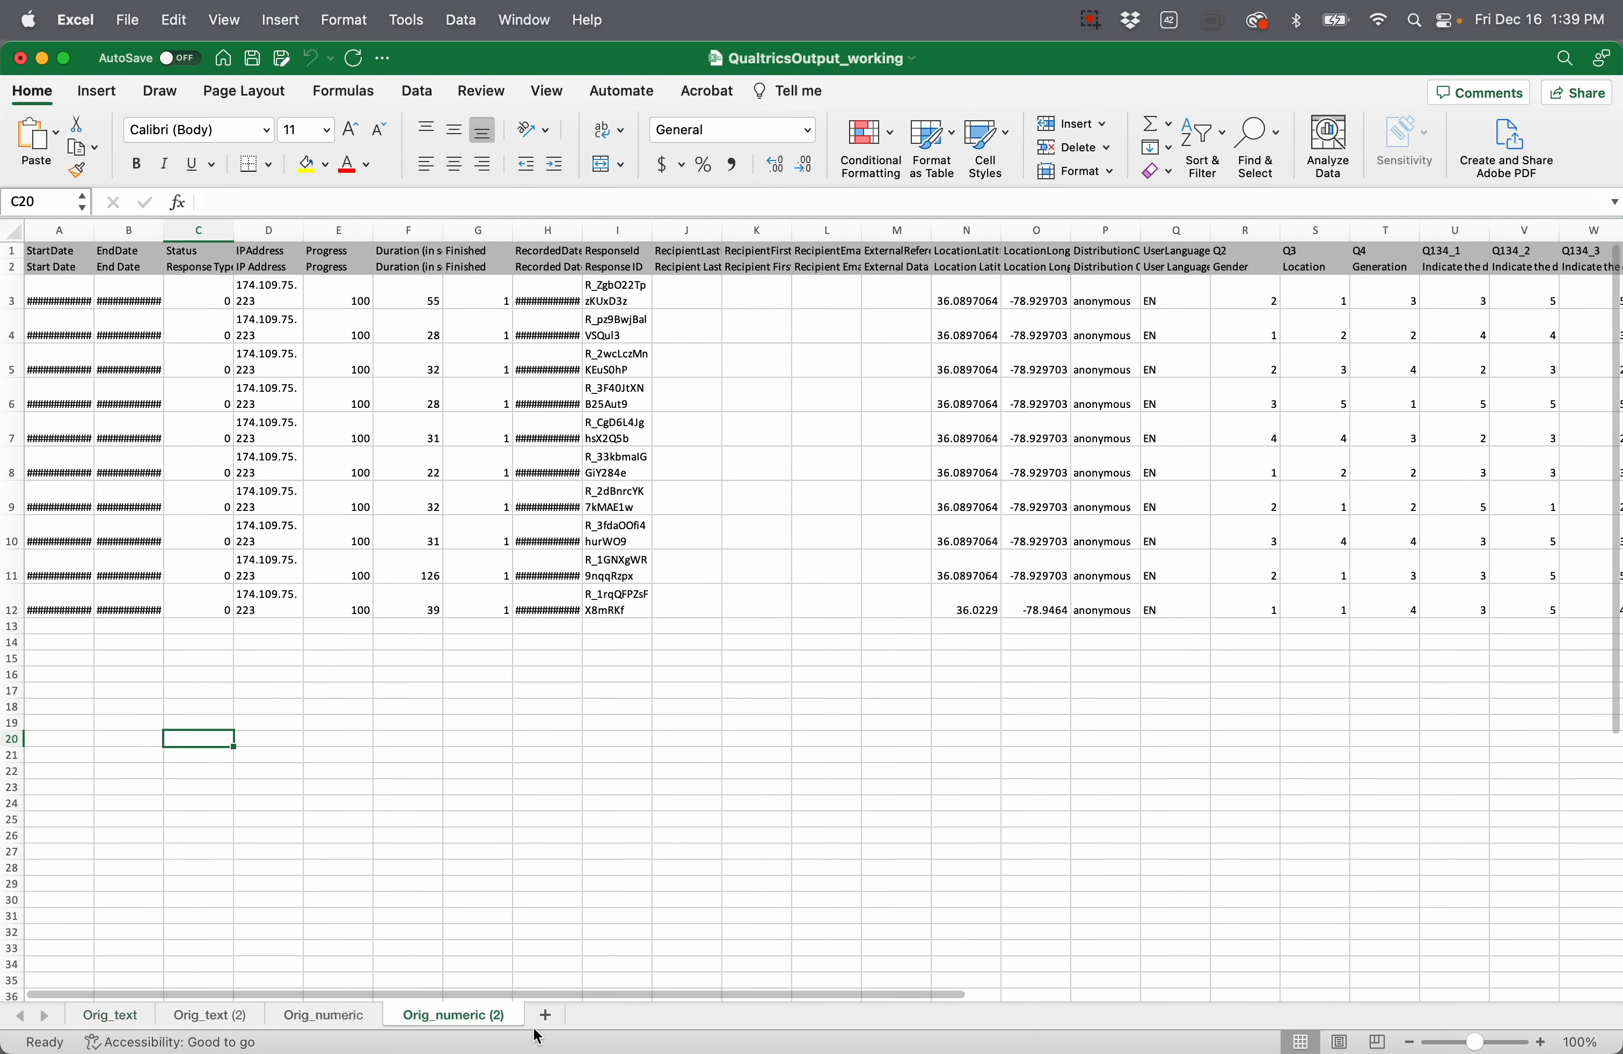
# Step: Rename the Orig_text (2) sheet as Data_text
pyautogui.click(212, 1020)
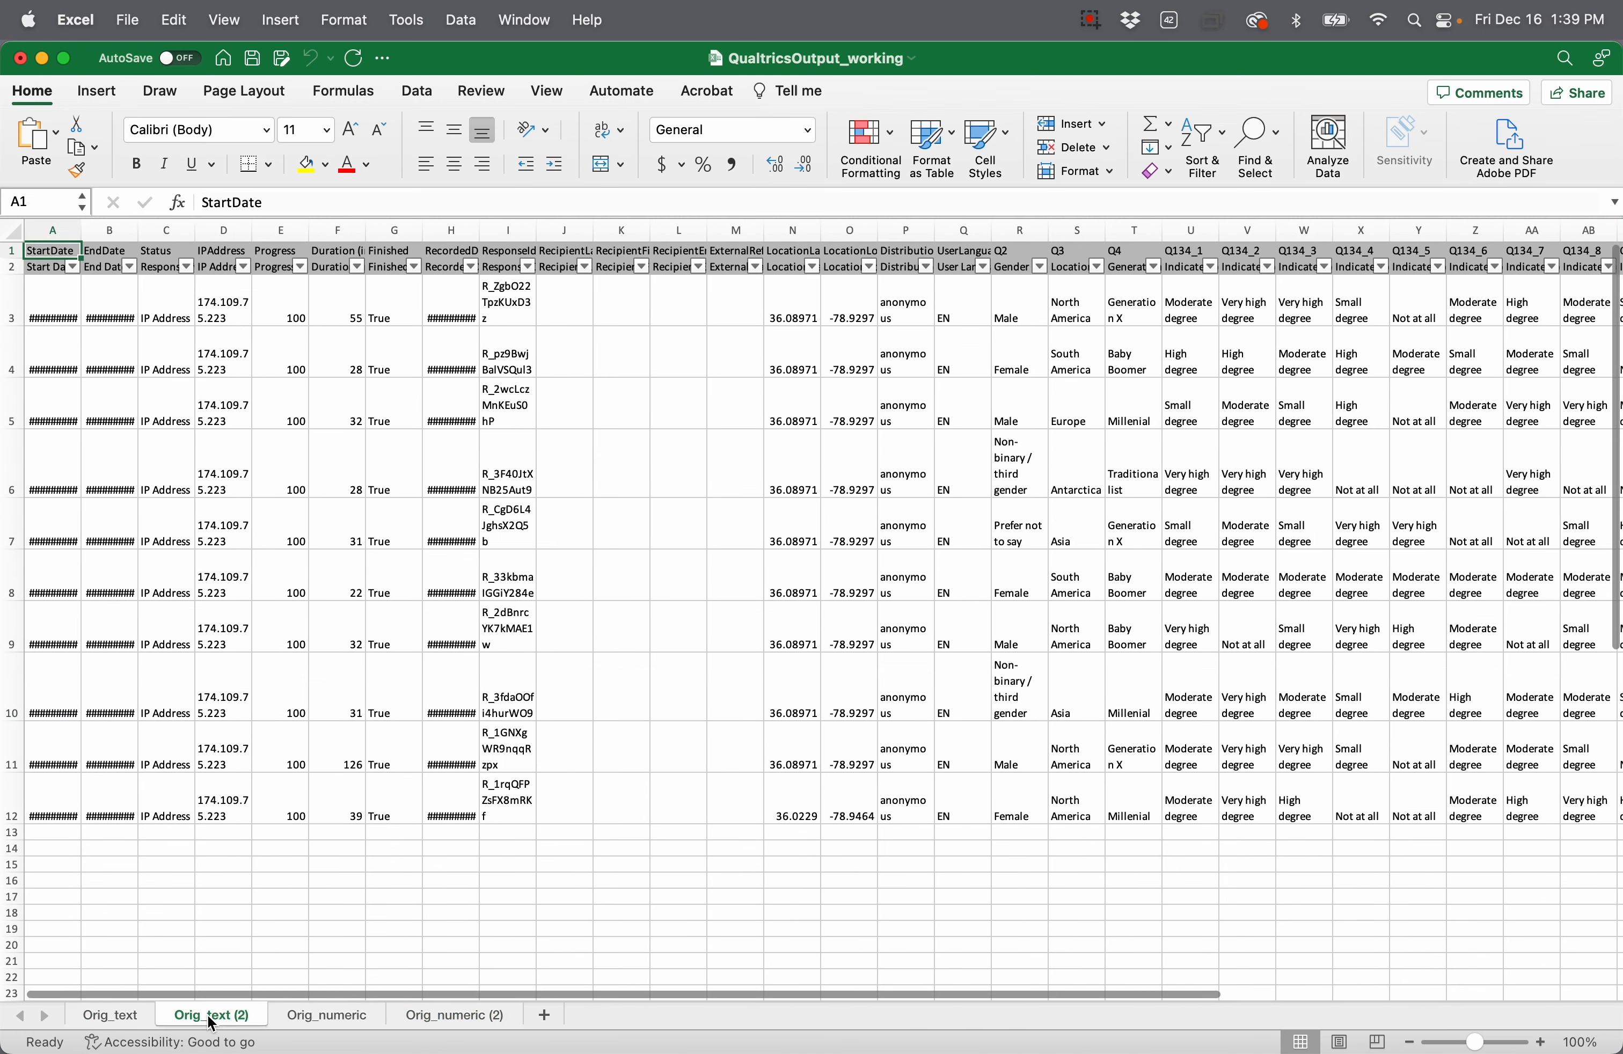
pyautogui.doubleClick(211, 1017)
pyautogui.write('Data')
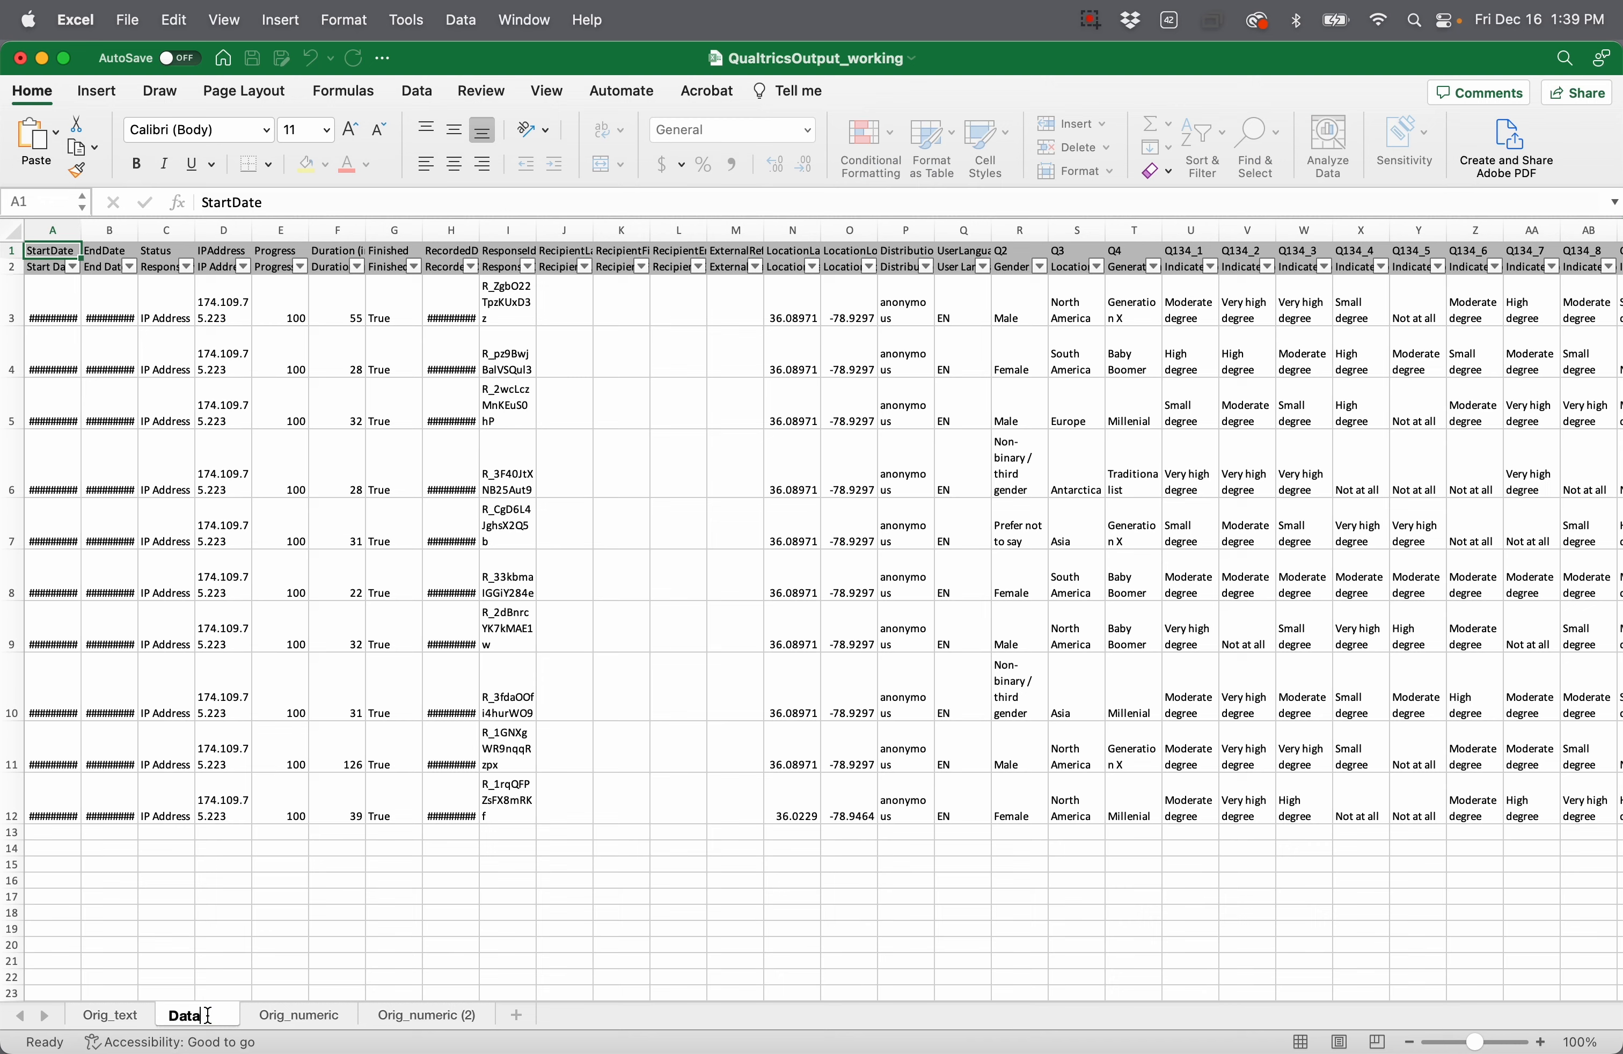
pyautogui.write('_text')
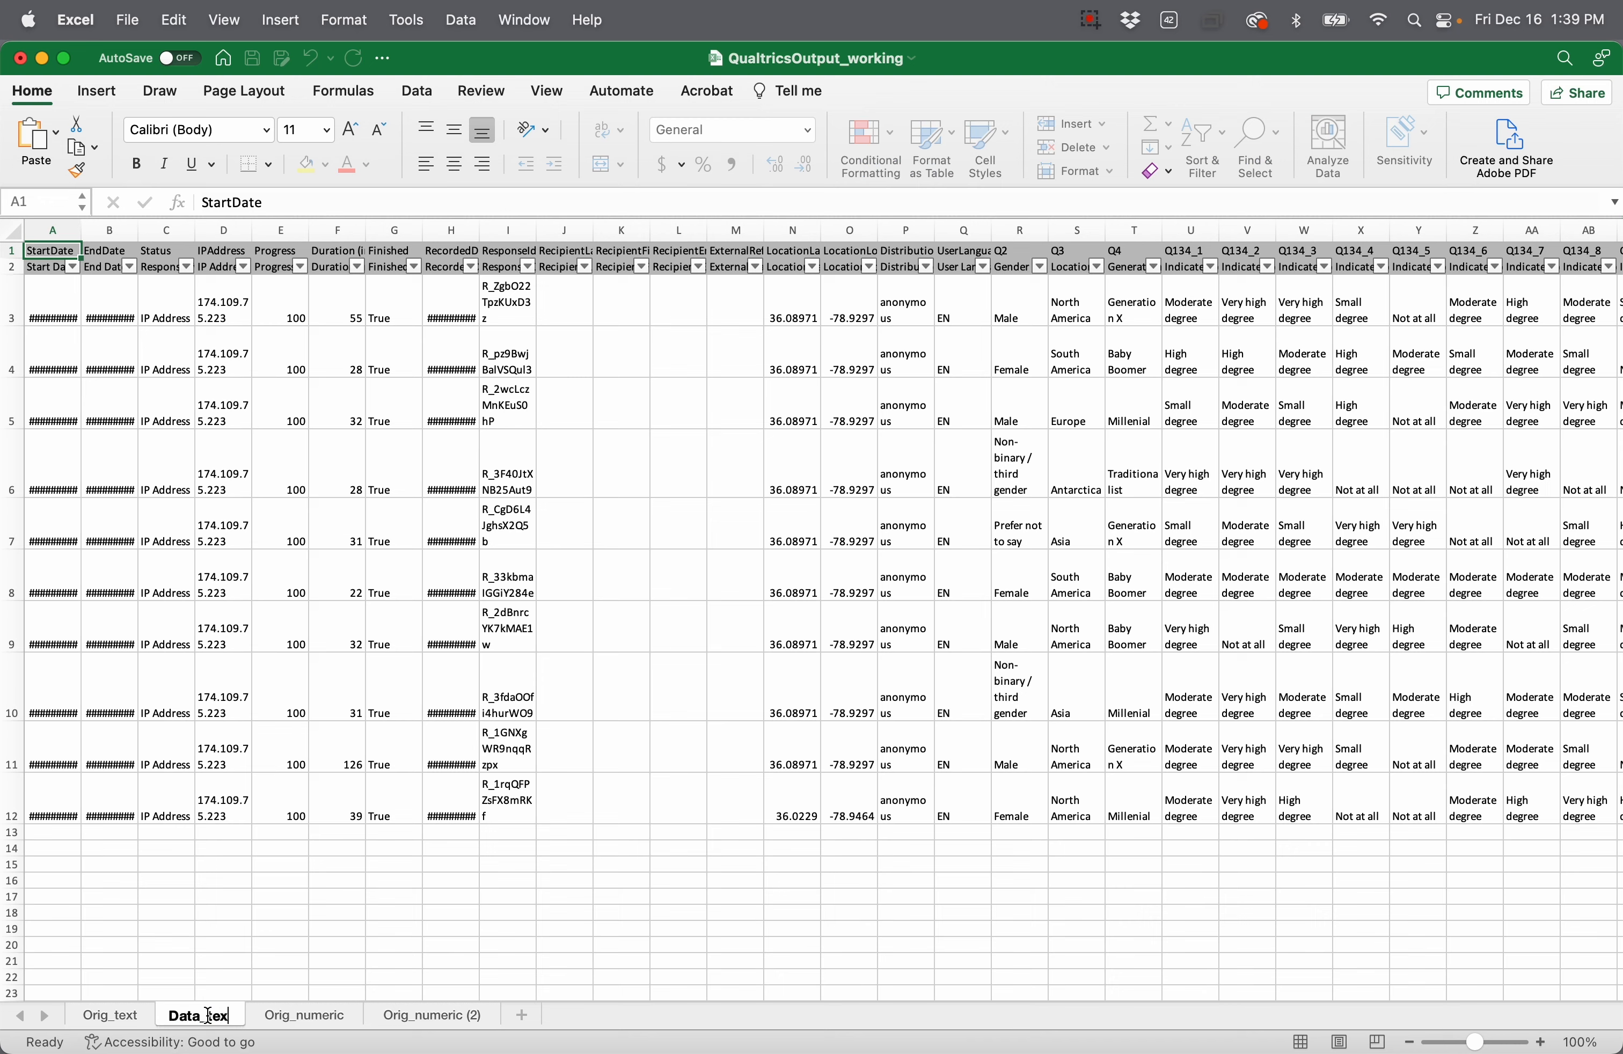
pyautogui.press('Return')
# Step: Rename the Orig_numeric (2) sheet as Data_numeric
pyautogui.click(428, 1020)
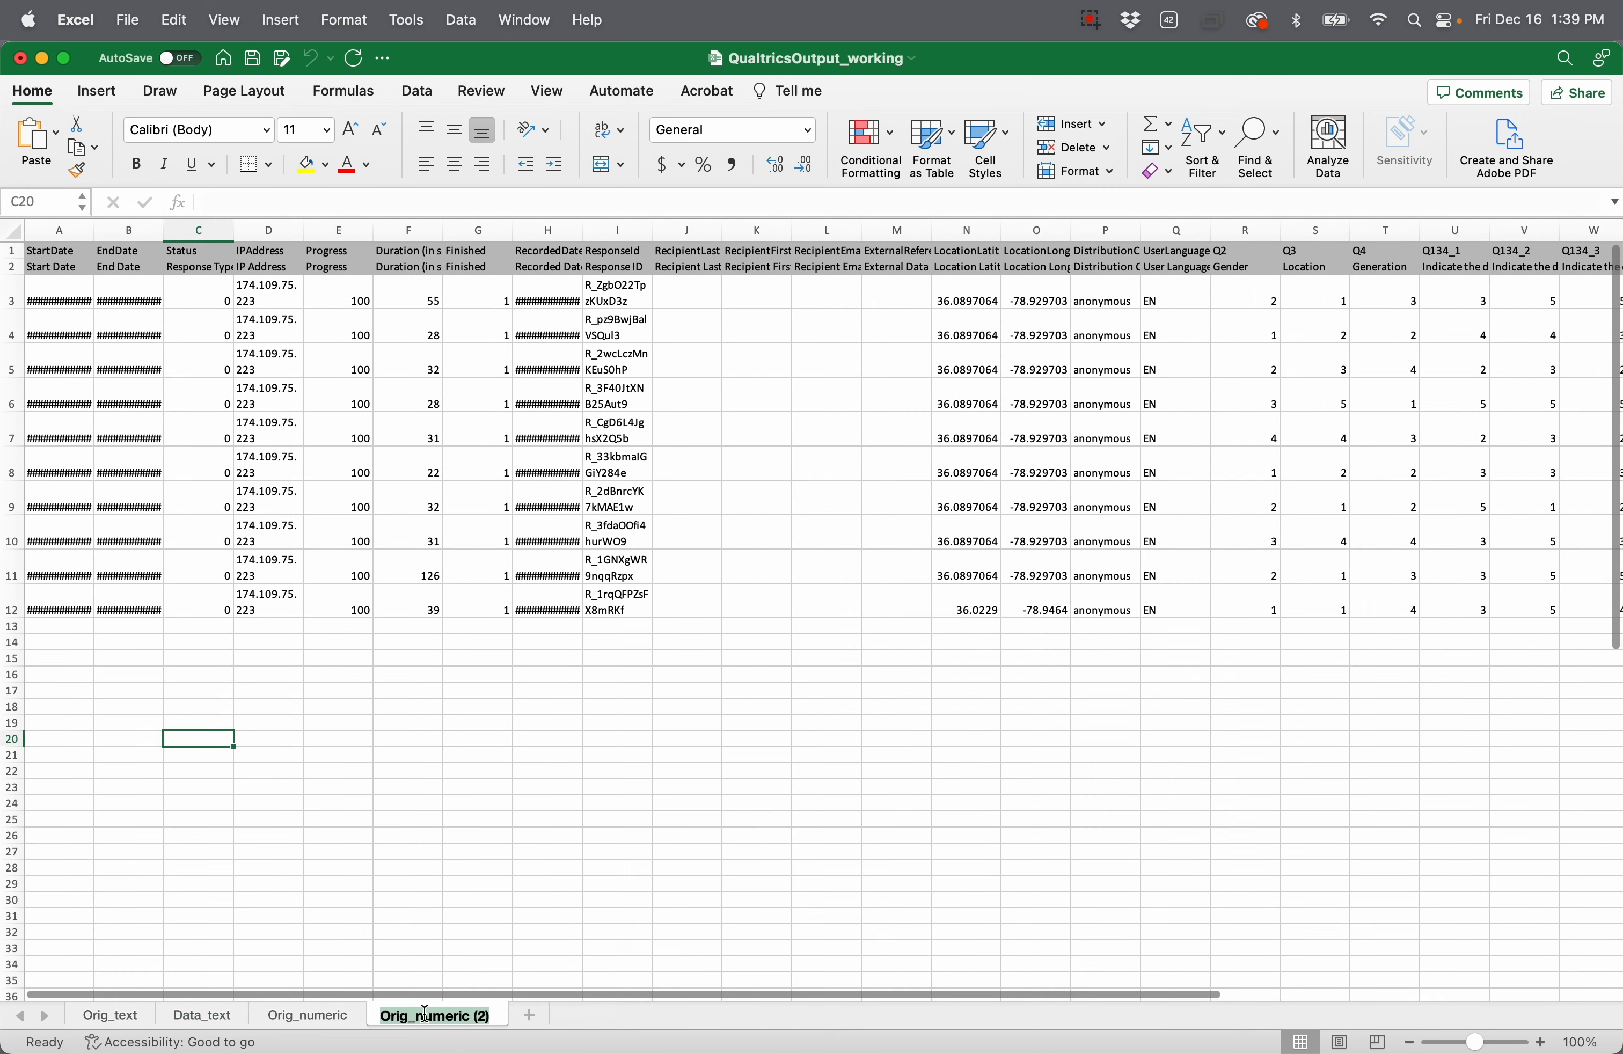
pyautogui.doubleClick(429, 1019)
pyautogui.write('D')
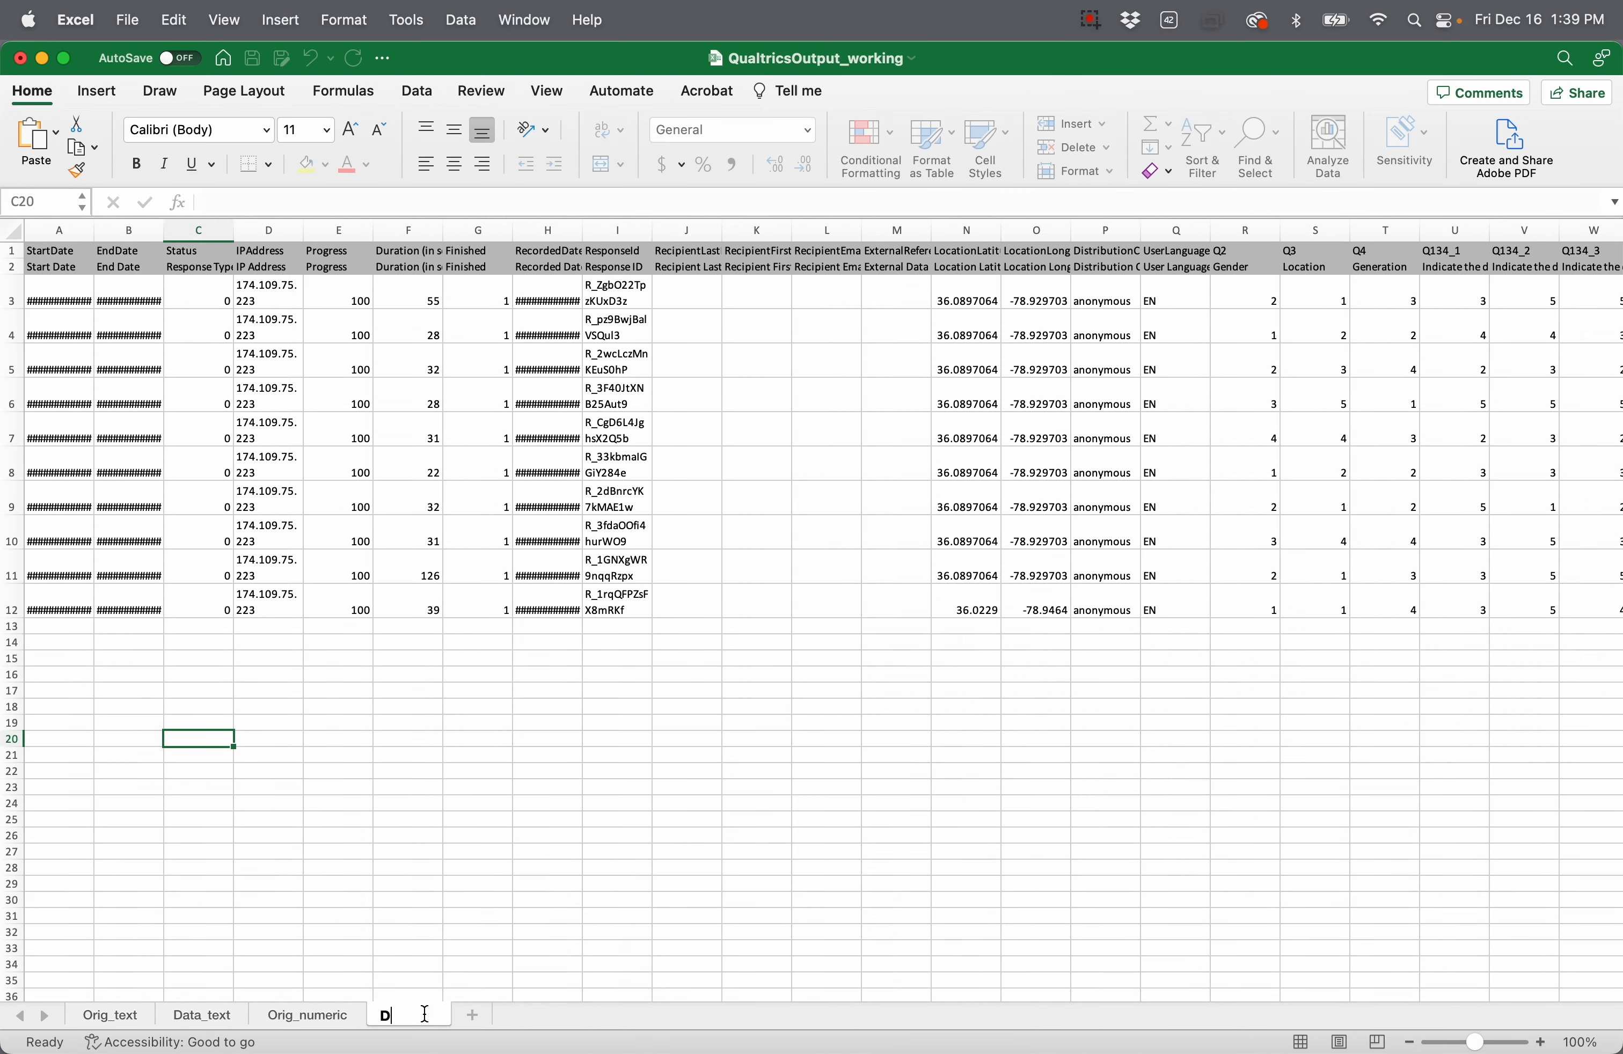
pyautogui.write('taa_numeric')
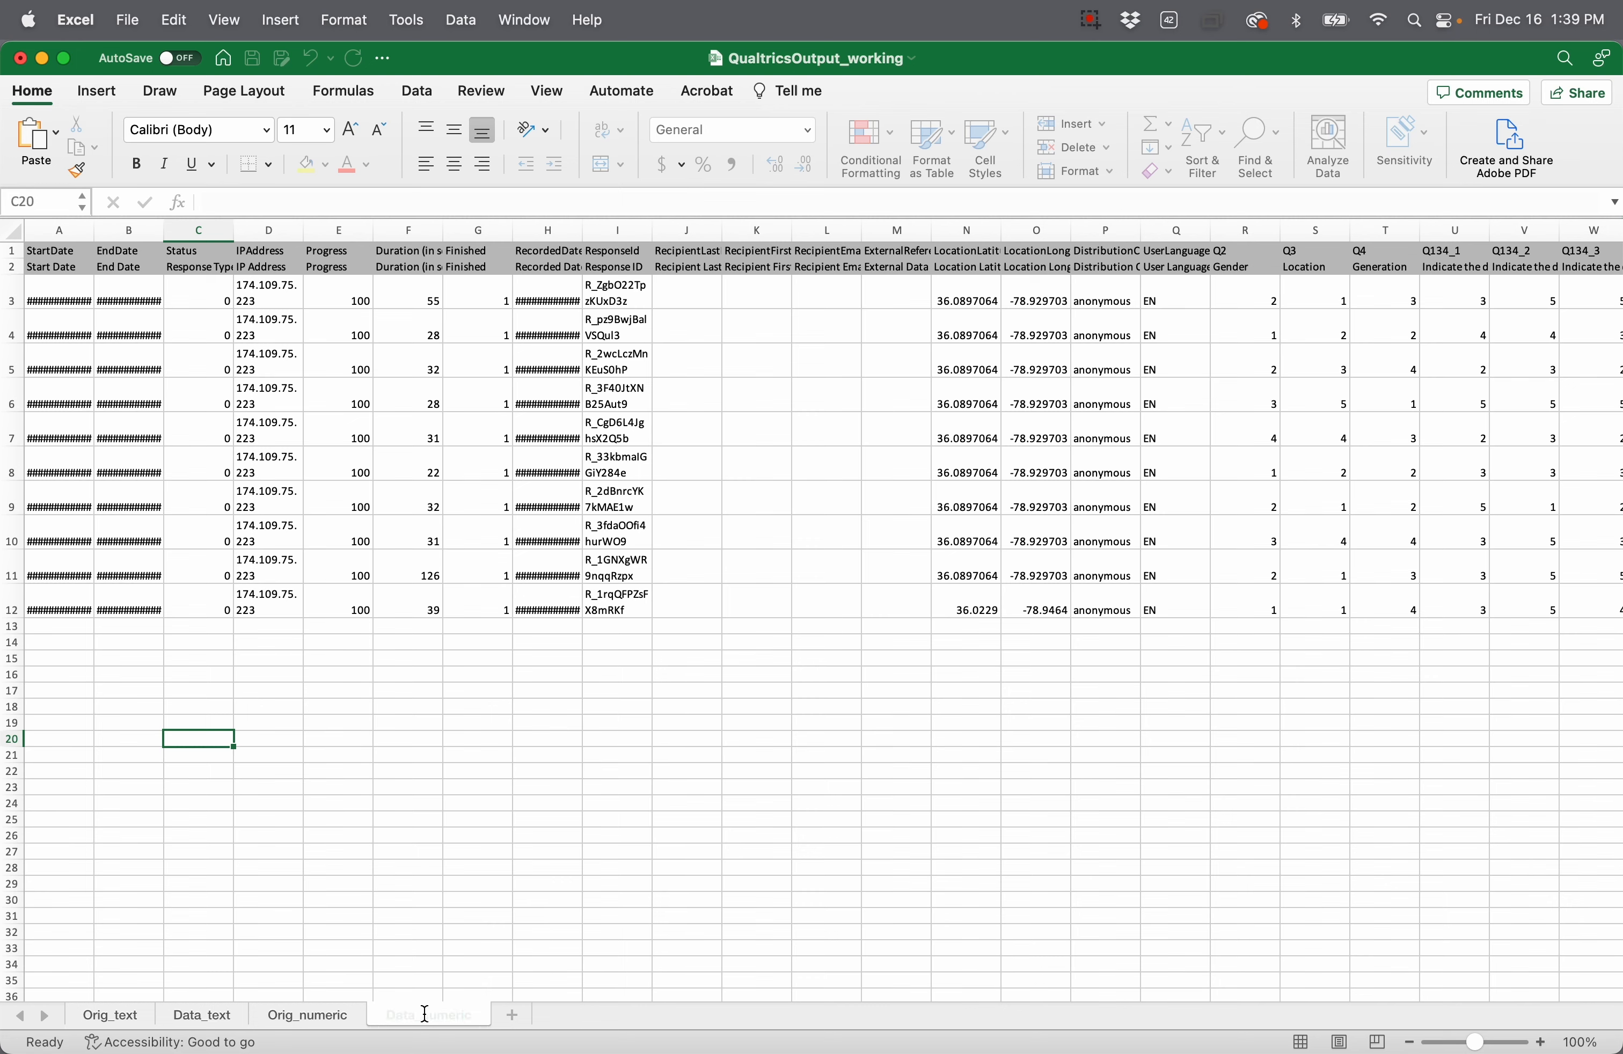
pyautogui.press('Return')
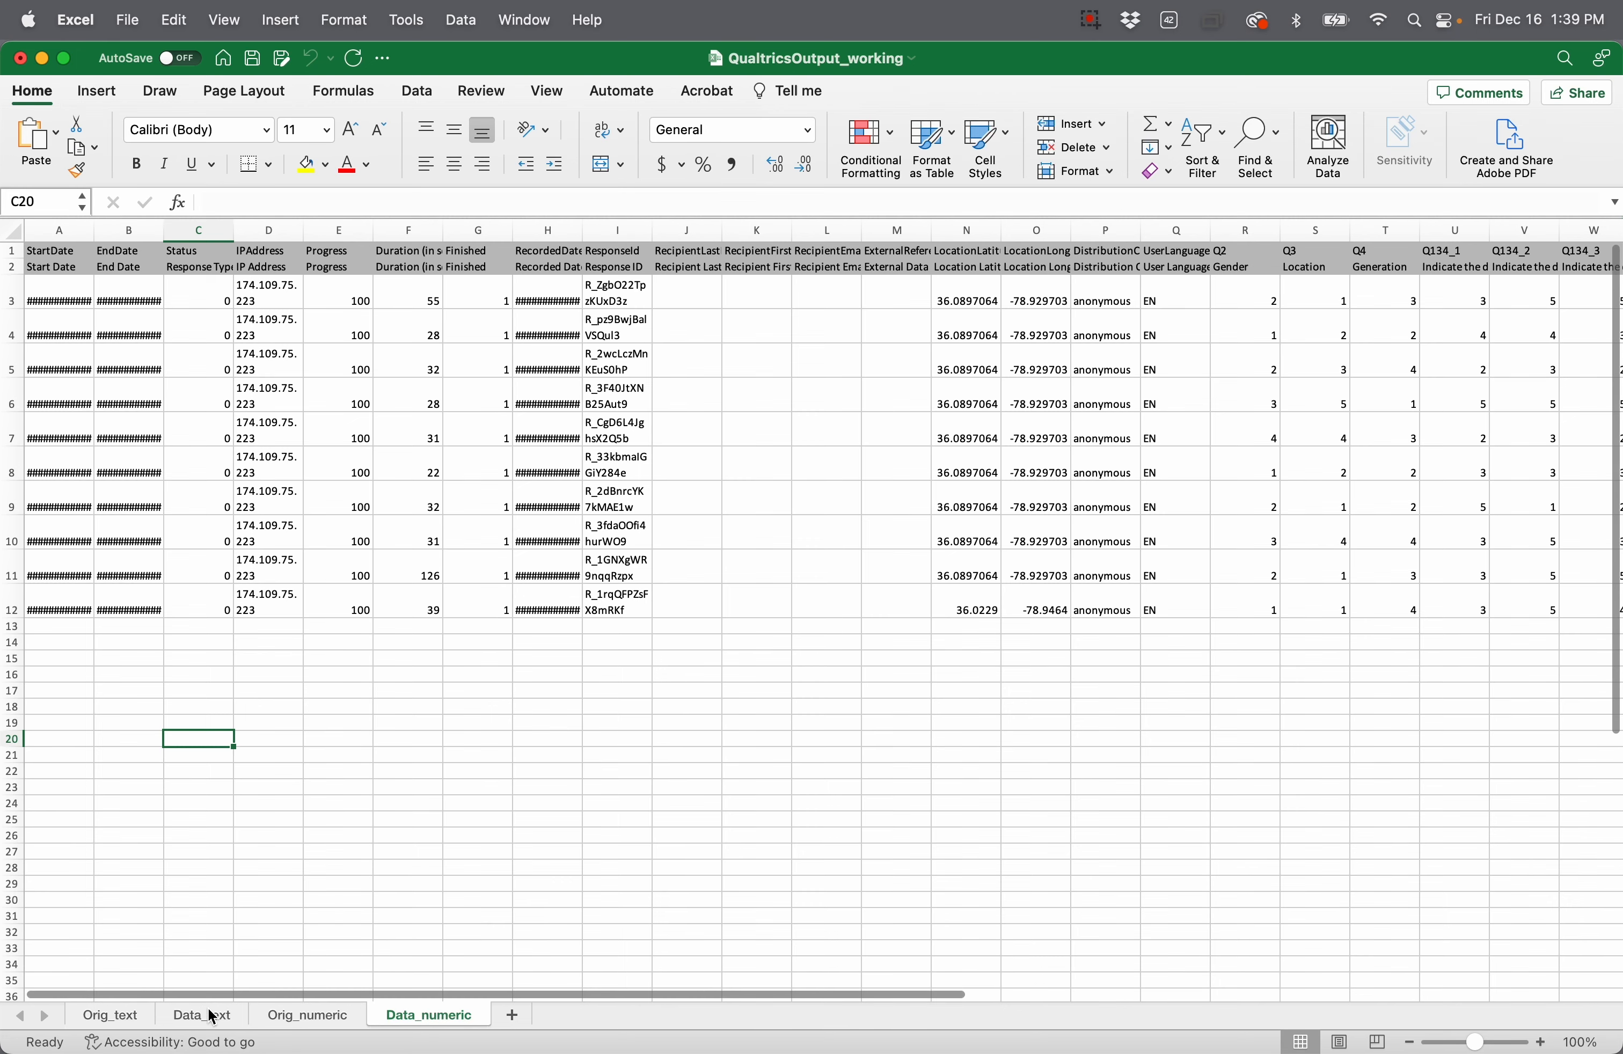
# Step: Check the Q134_1 header and its question text on Data_text, and add a new sheet named Questions directly after Data_text
pyautogui.click(205, 1016)
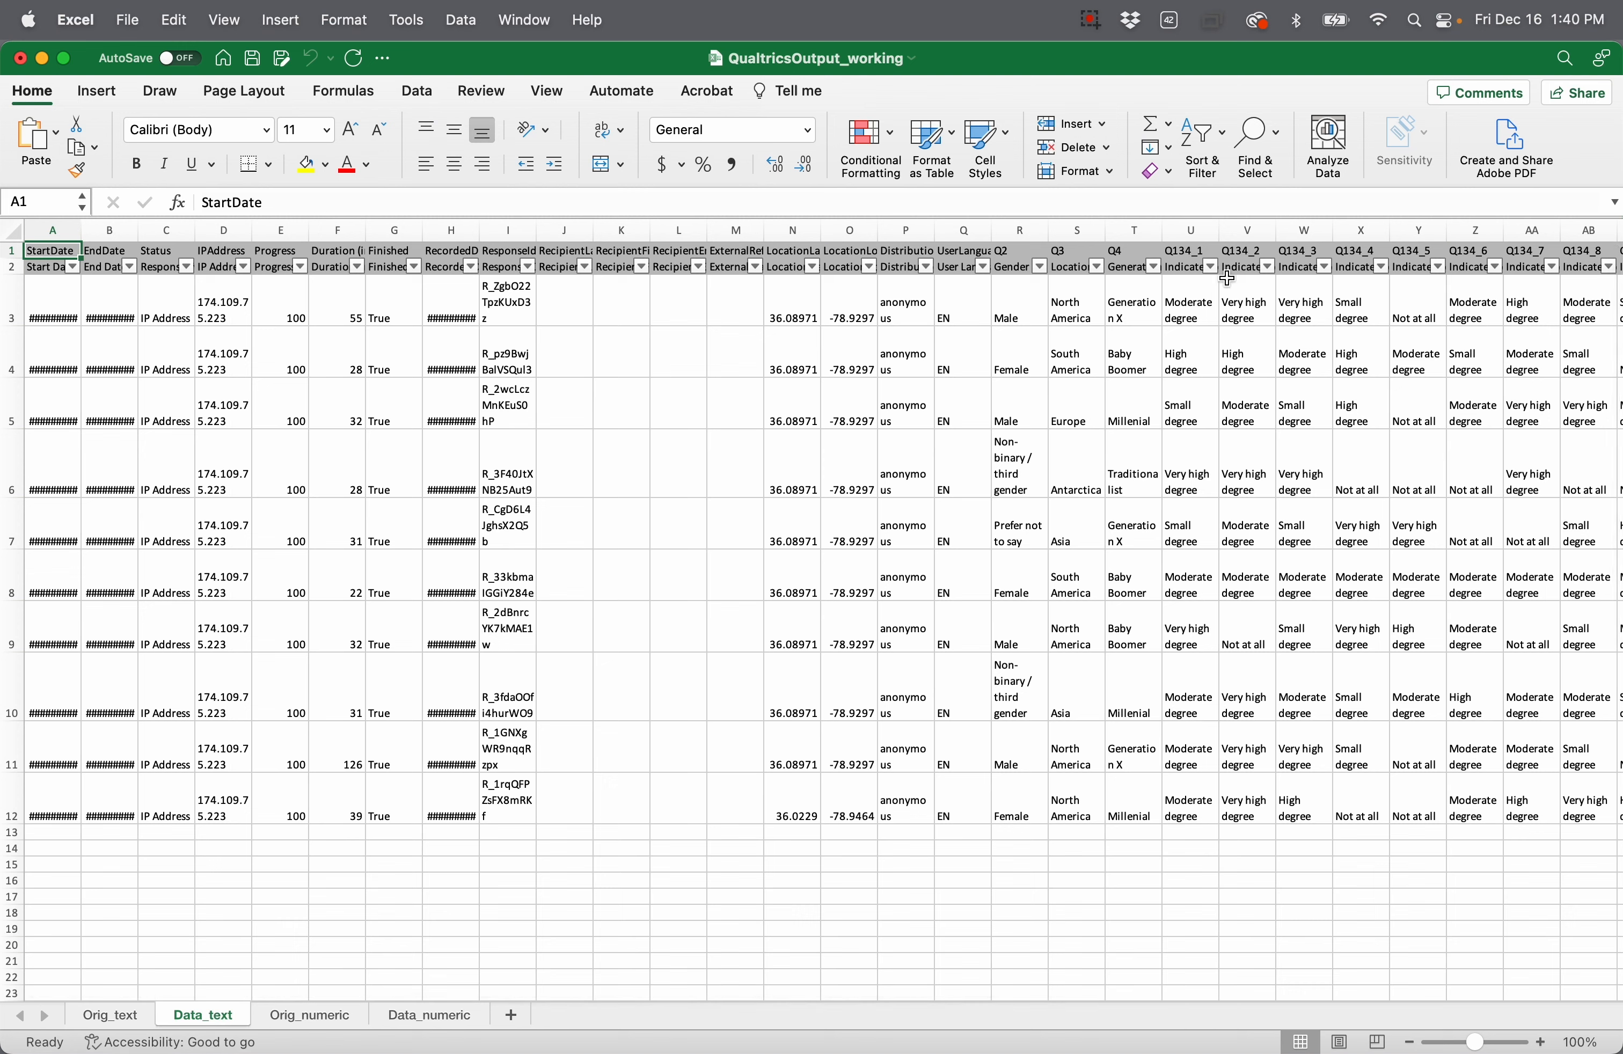
pyautogui.click(1179, 251)
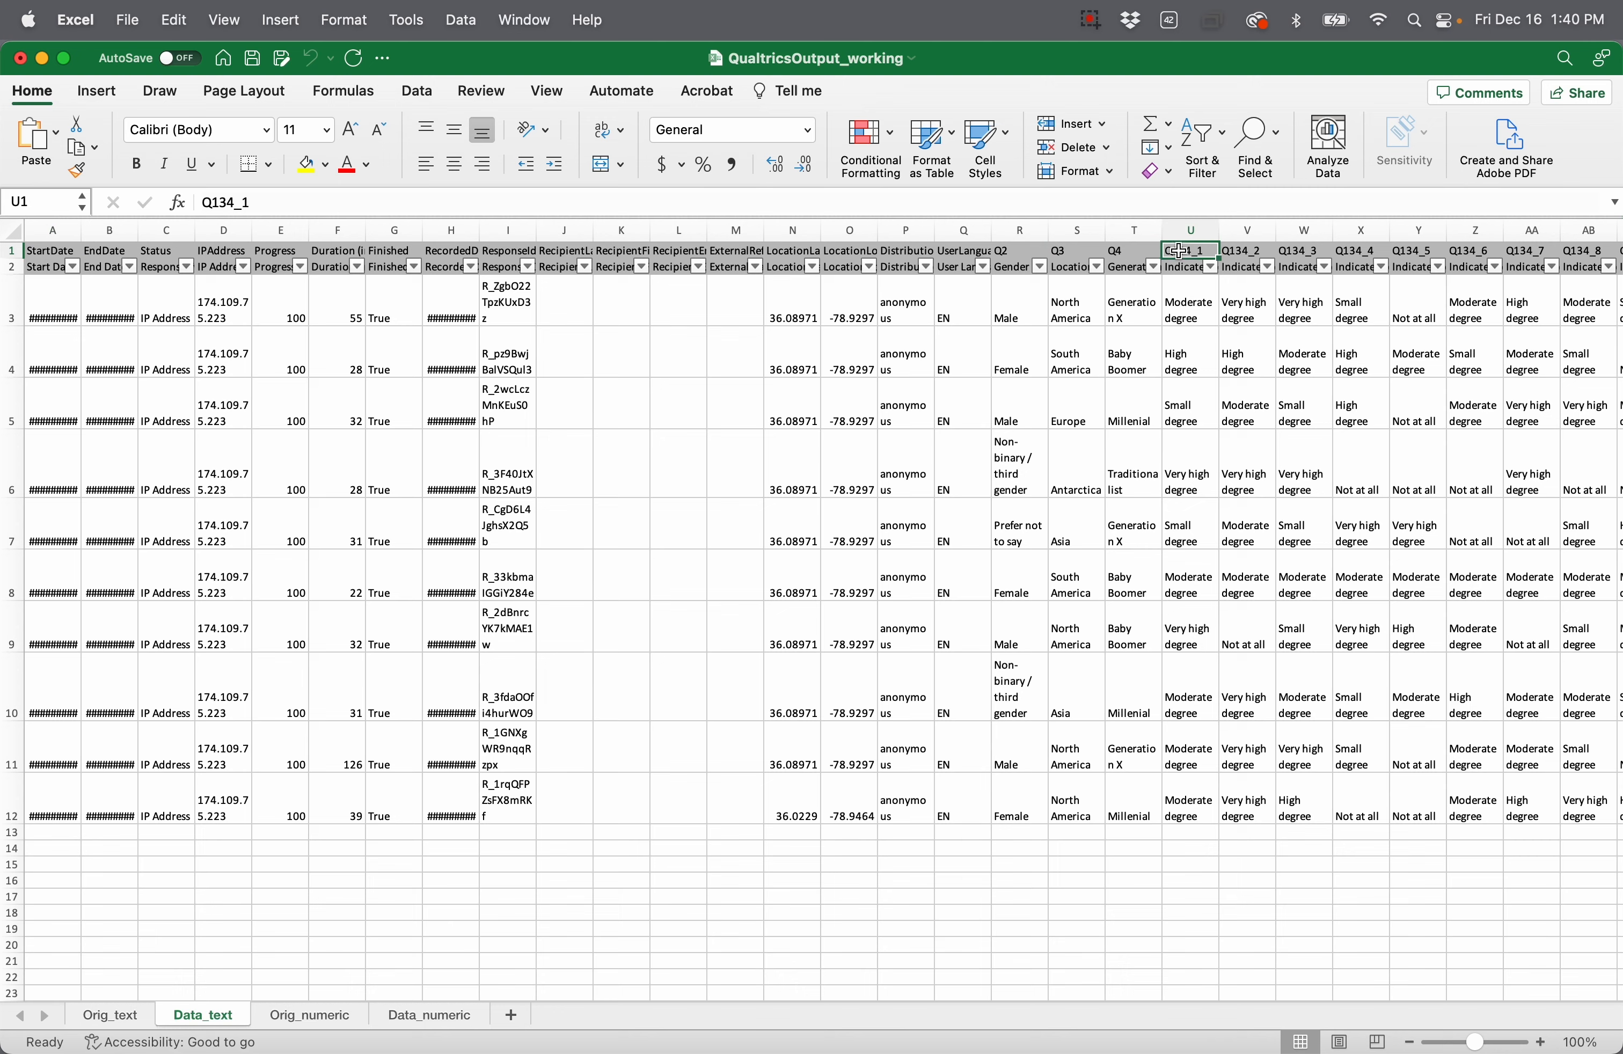
pyautogui.press('Down')
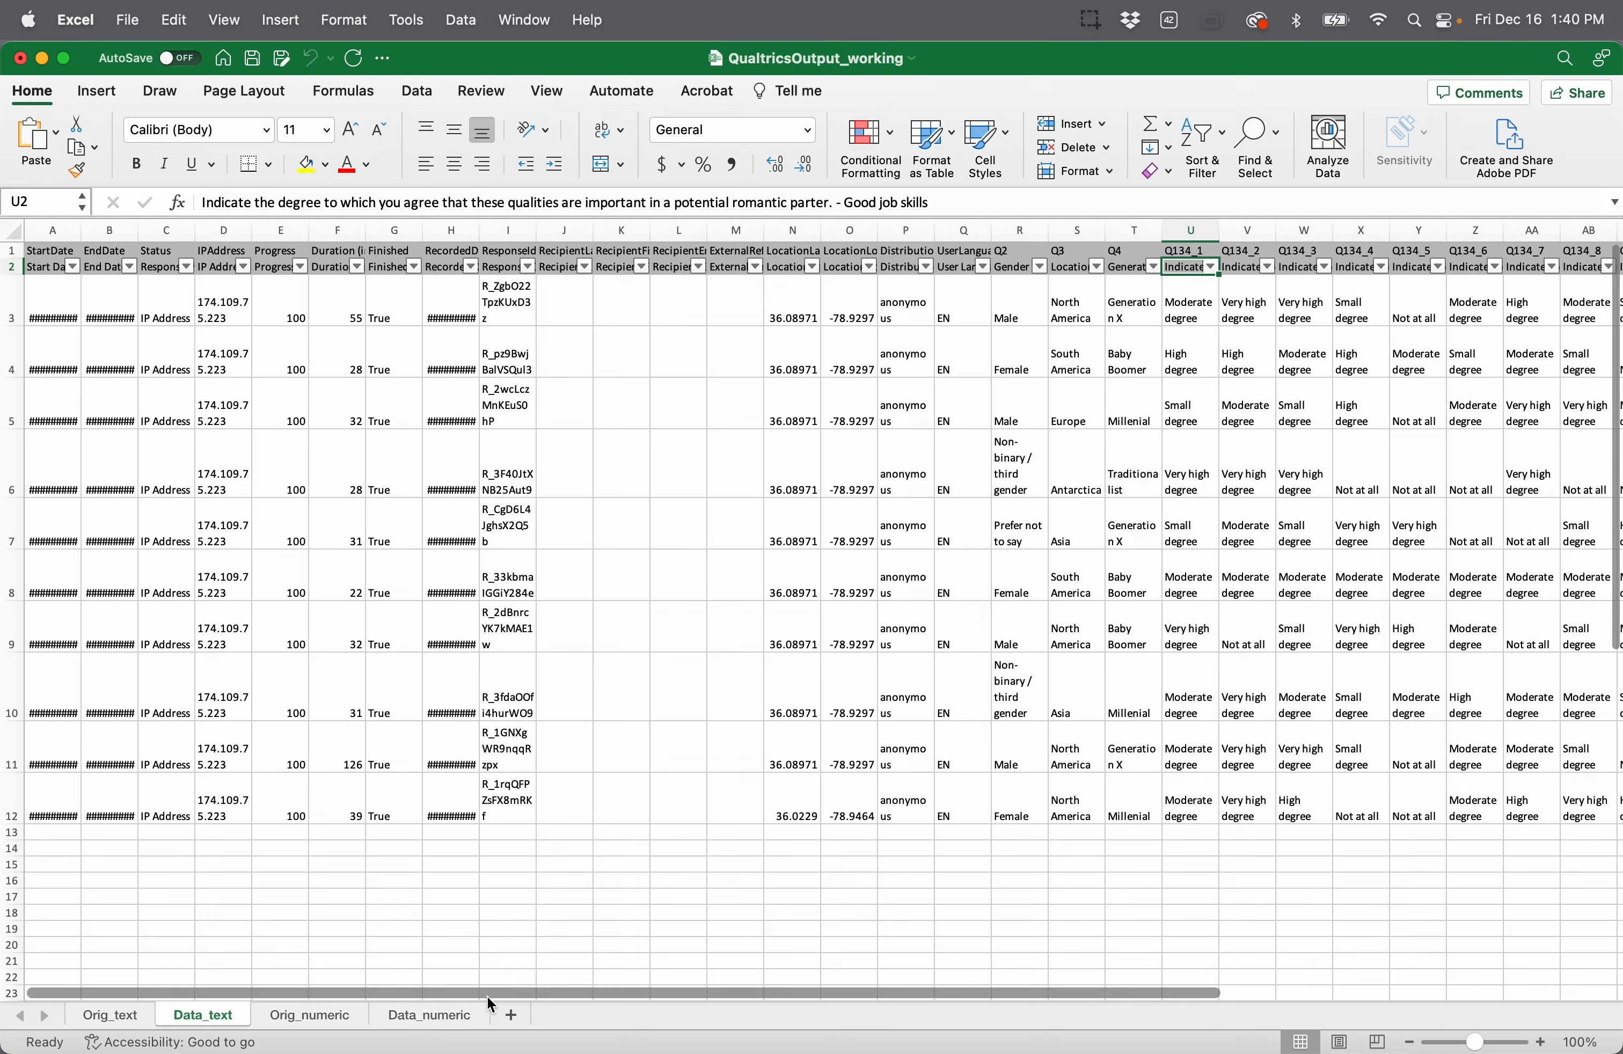
pyautogui.click(513, 1017)
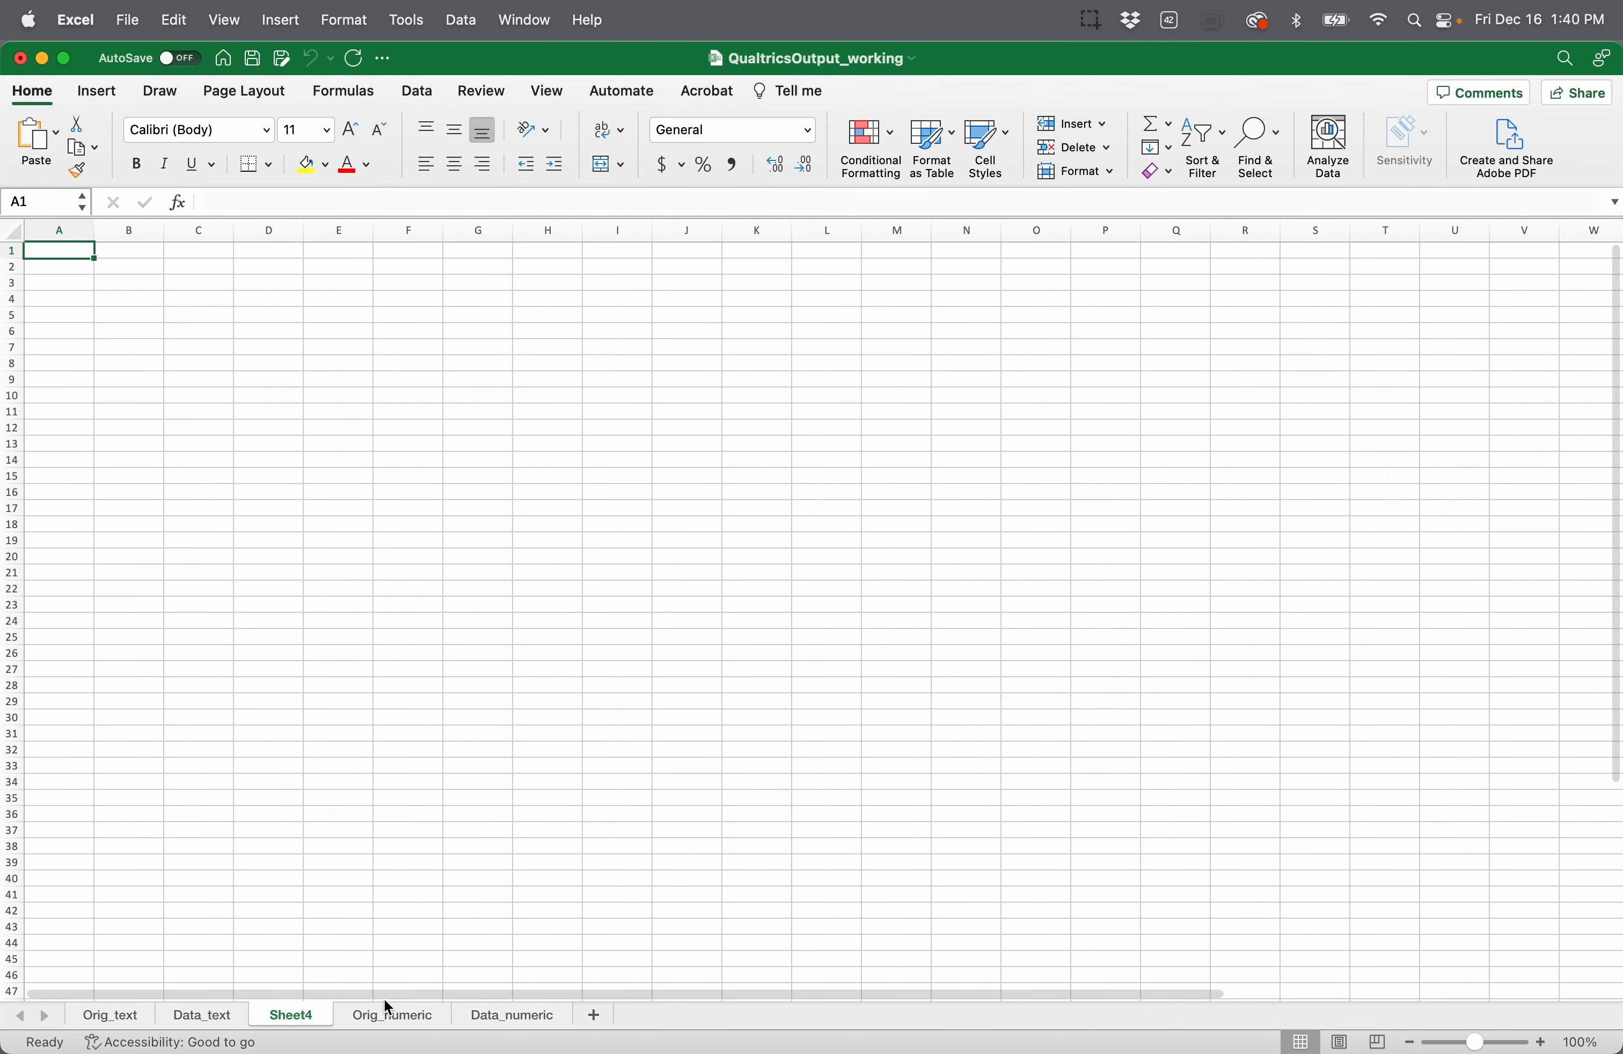
pyautogui.doubleClick(289, 1014)
pyautogui.write('Questions')
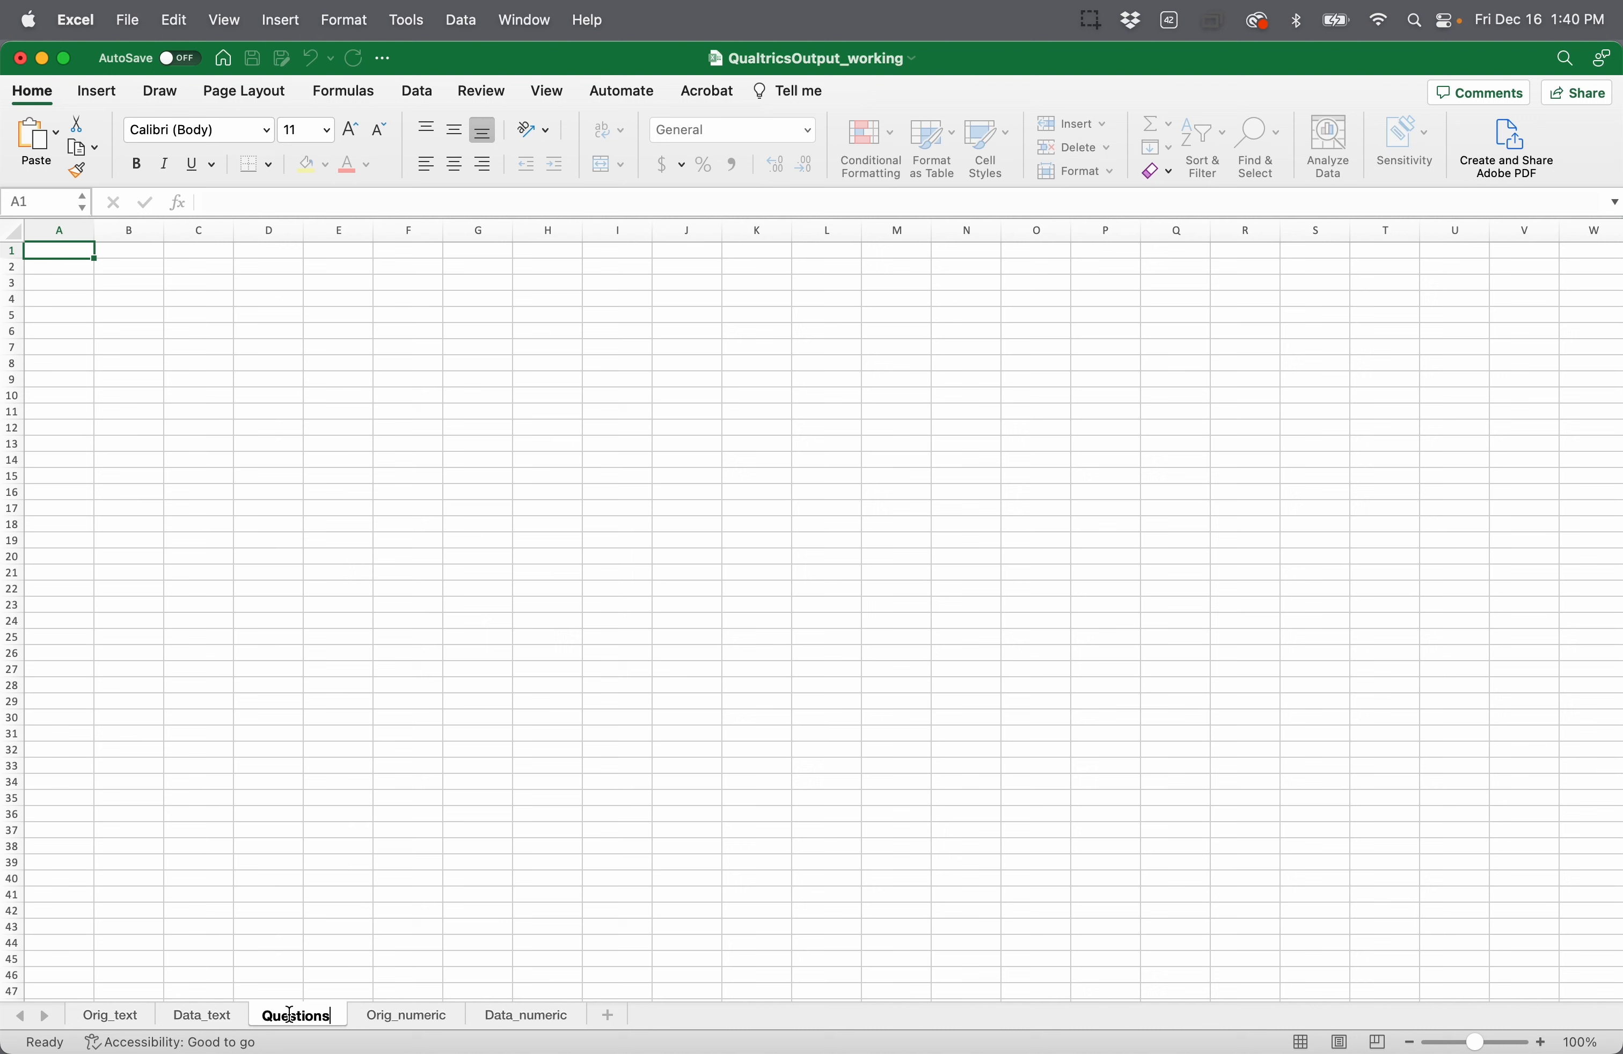
pyautogui.press('Return')
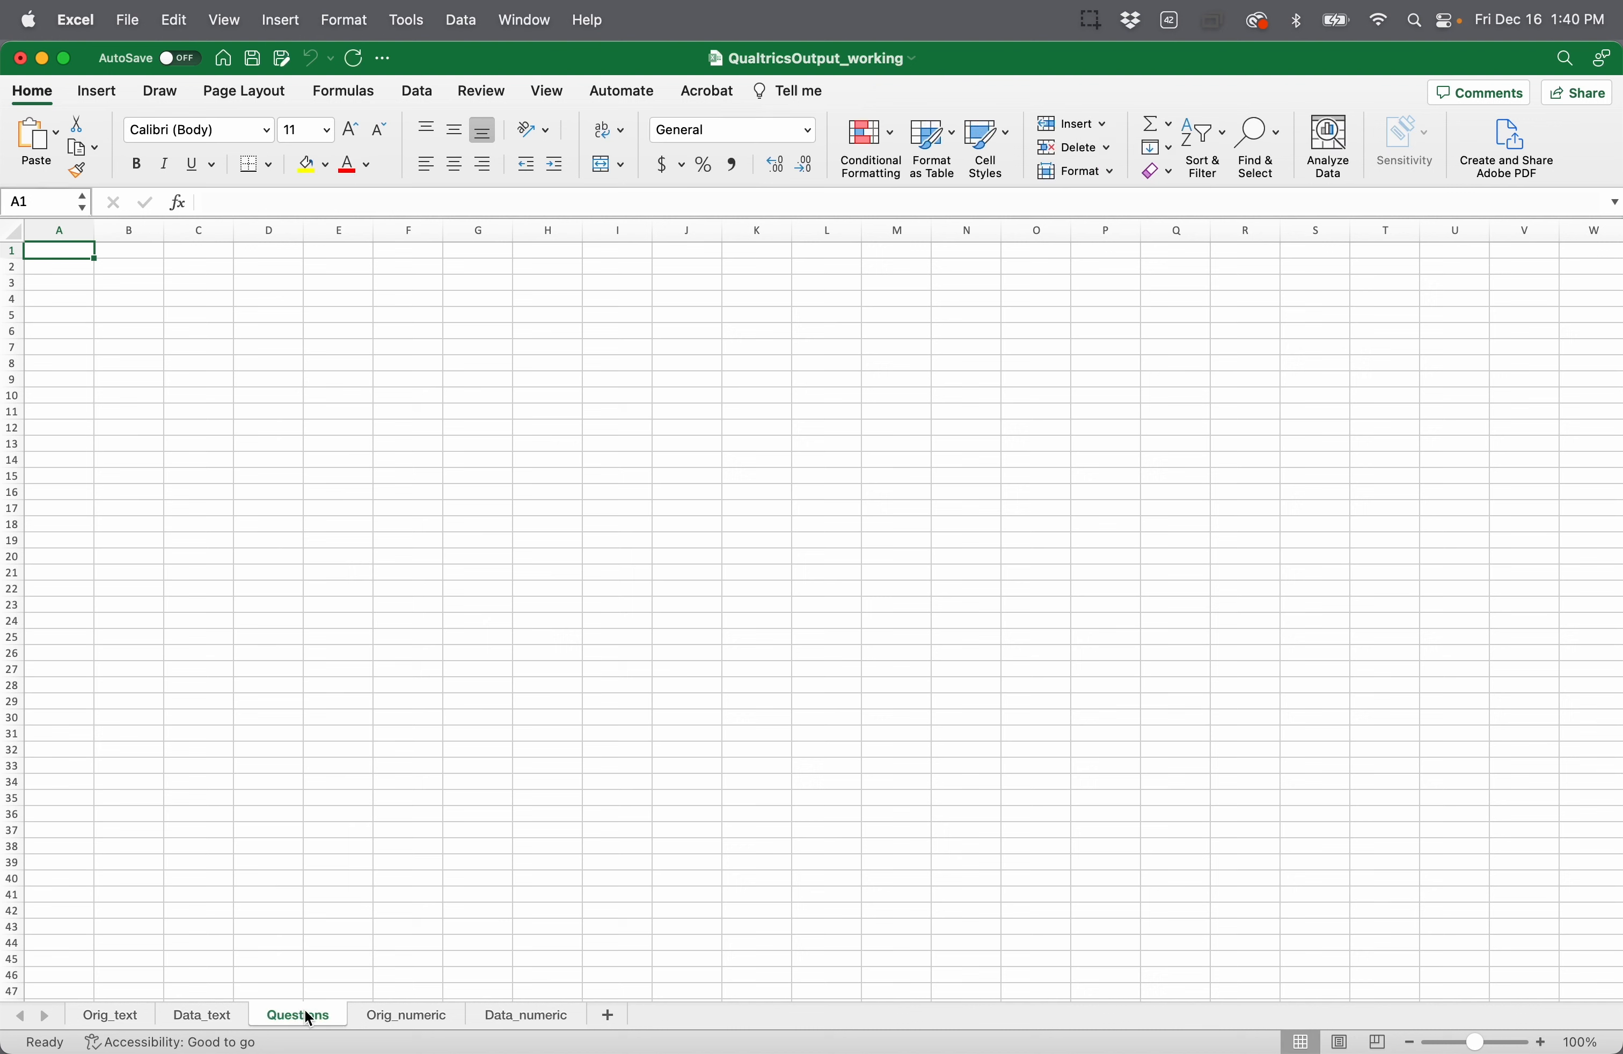
pyautogui.moveTo(310, 1019); pyautogui.dragTo(264, 1022)
# Step: Copy header rows 1 and 2 of Data_text and paste them transposed into the Questions sheet starting at A1
pyautogui.click(190, 1025)
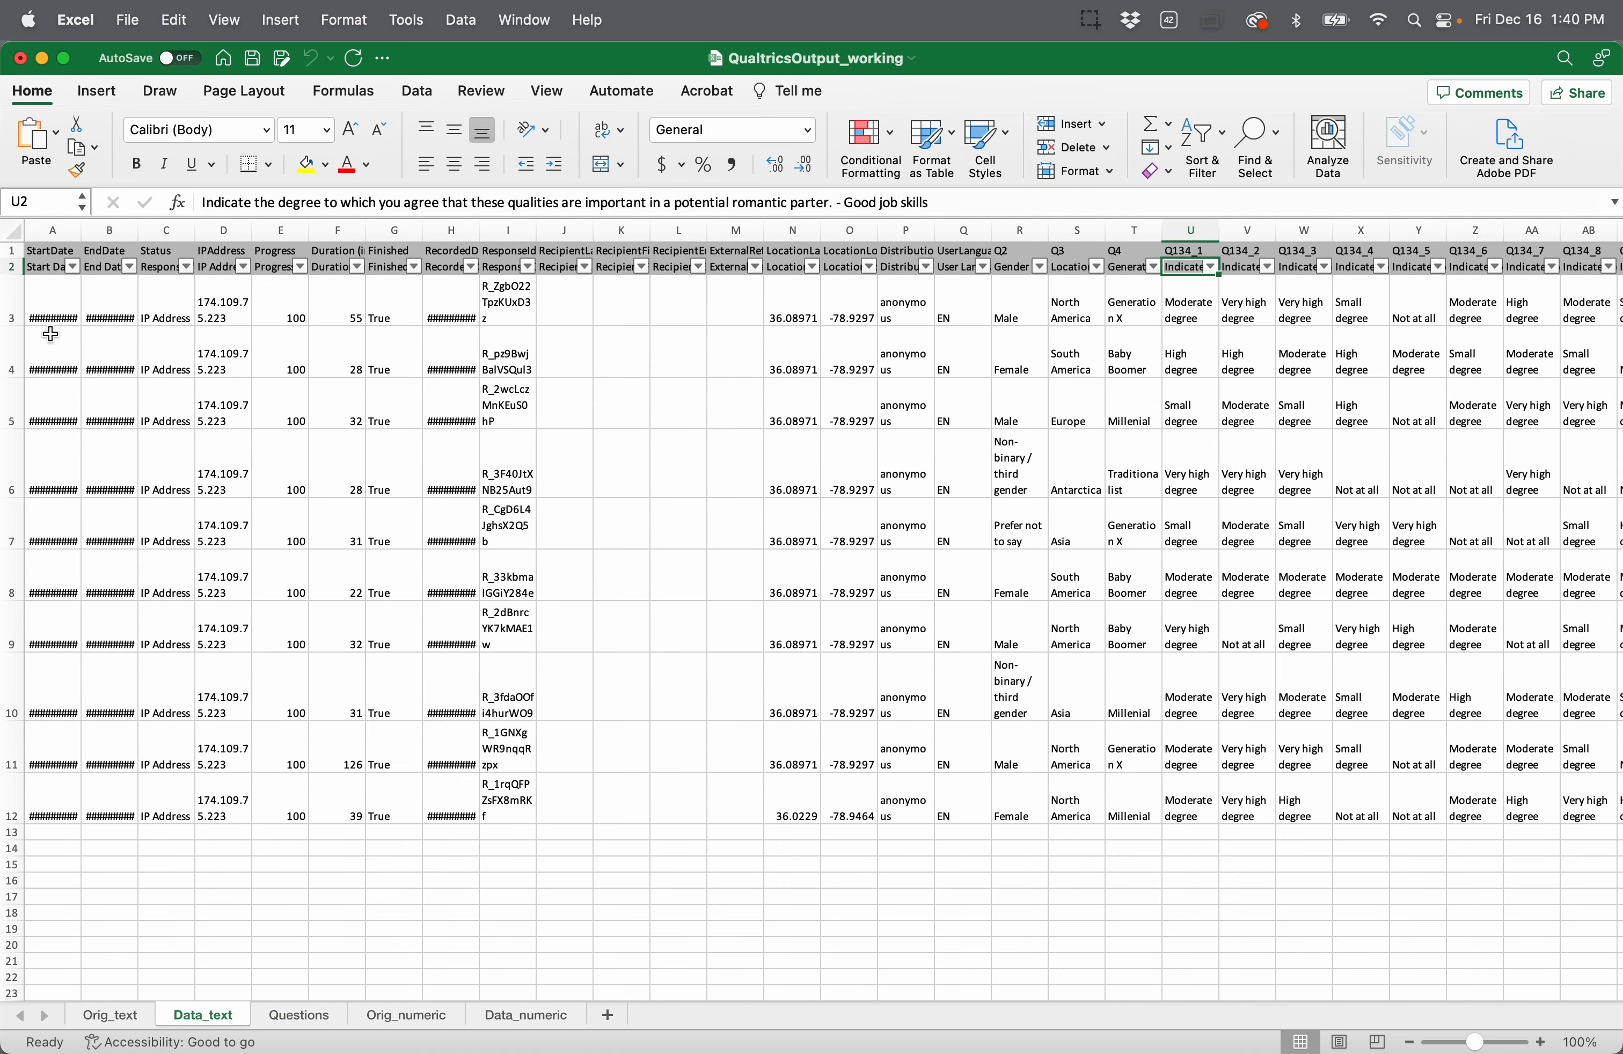
pyautogui.moveTo(11, 251); pyautogui.dragTo(11, 270)
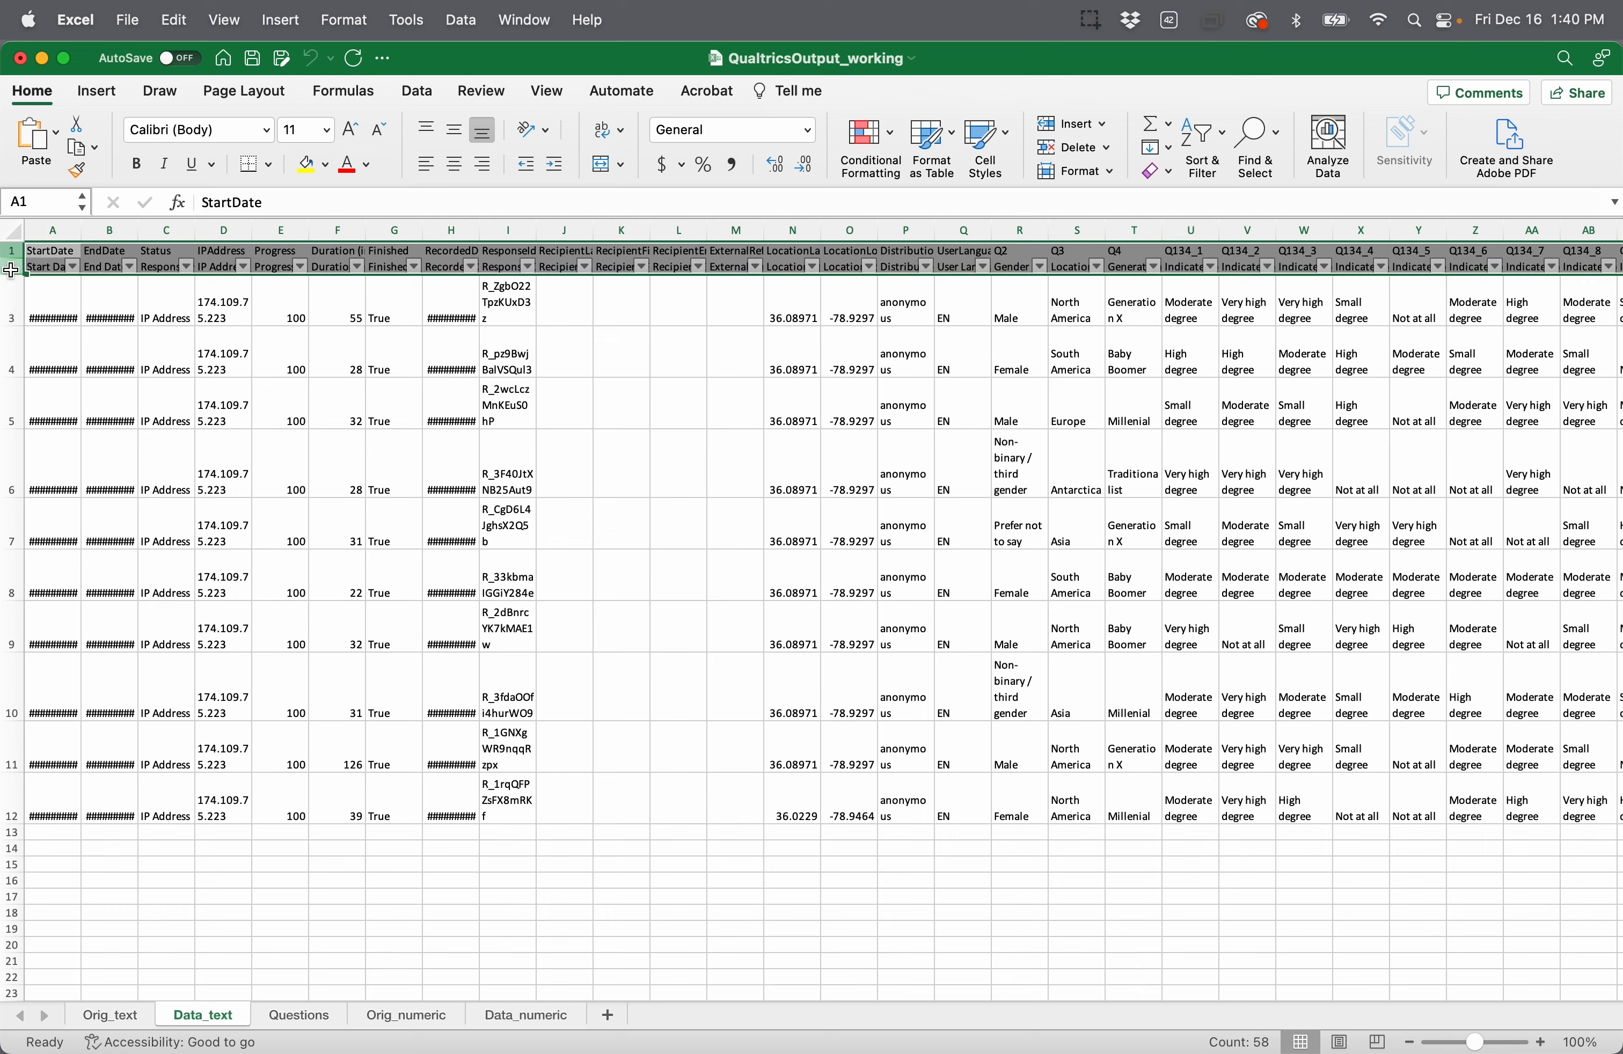
pyautogui.press('super+c')
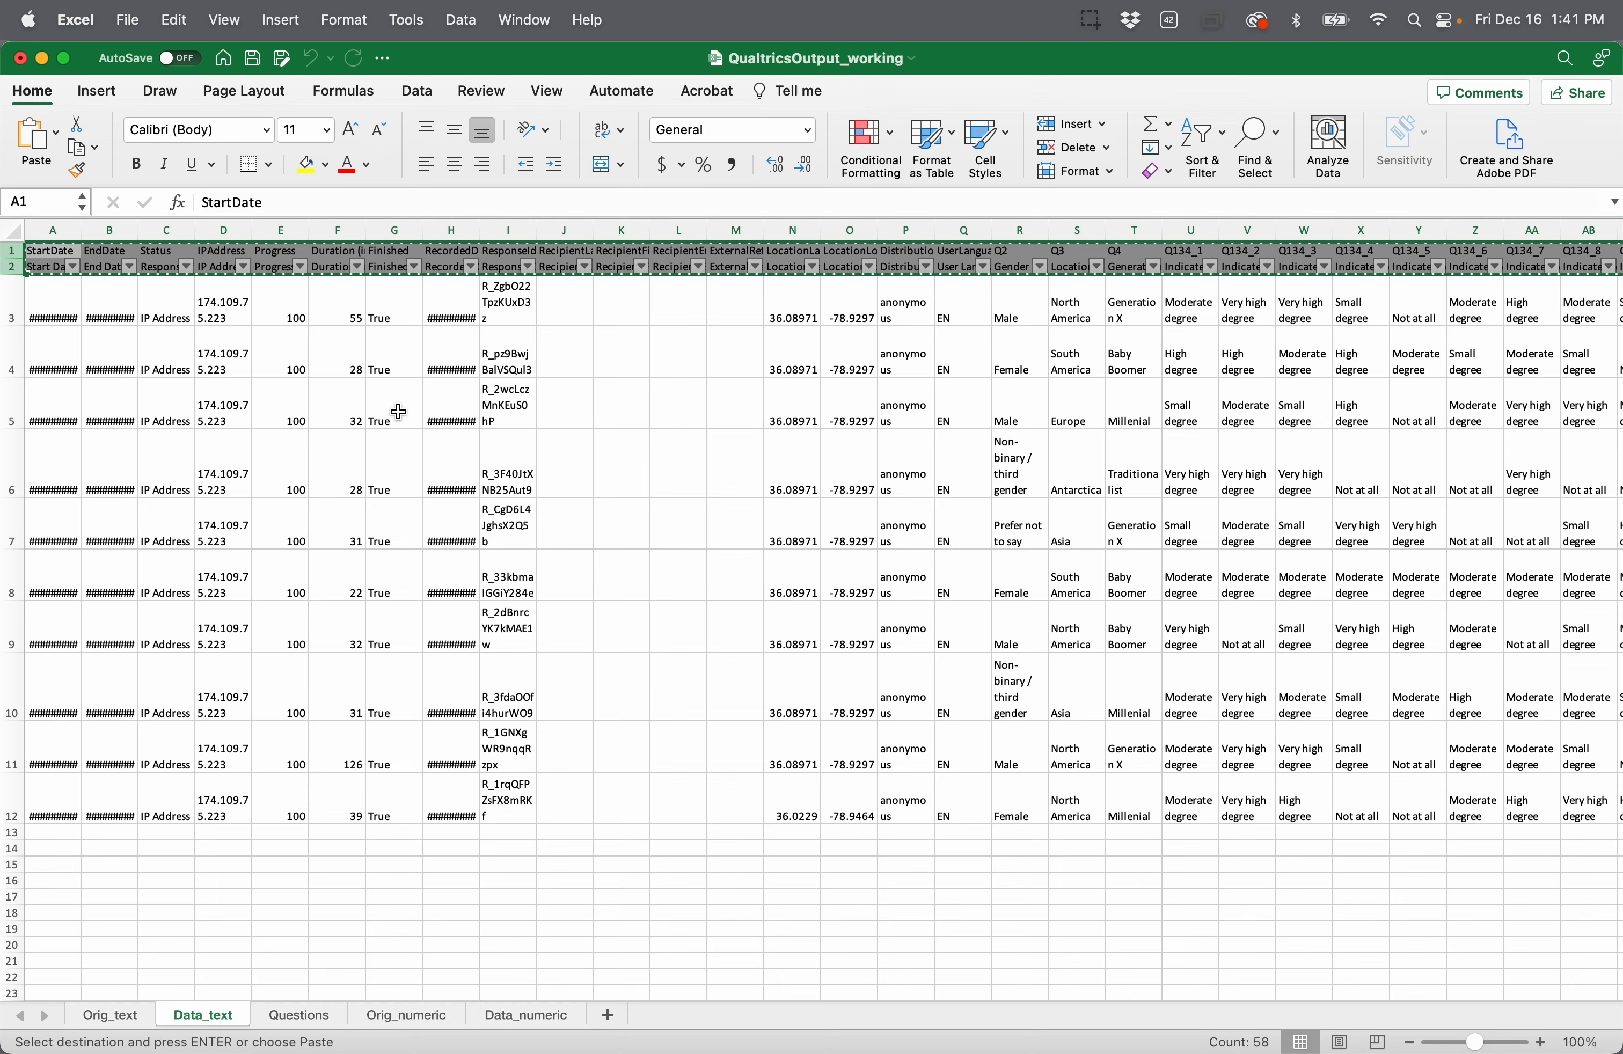
pyautogui.click(306, 1017)
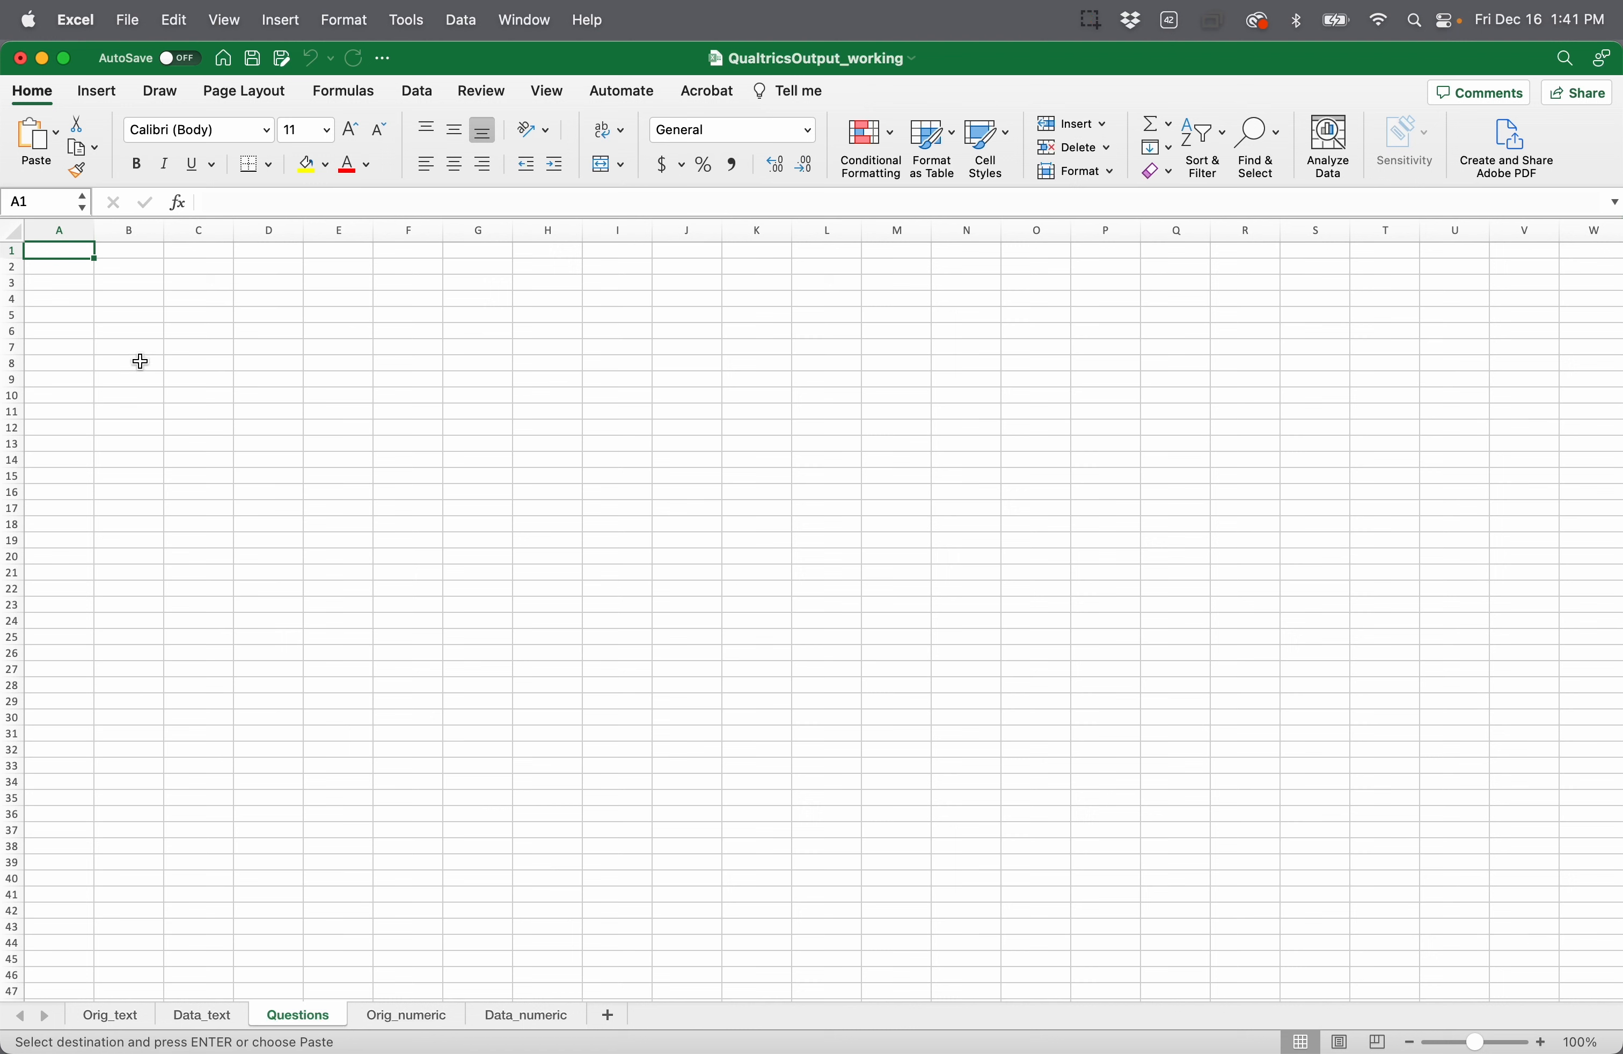
pyautogui.click(56, 131)
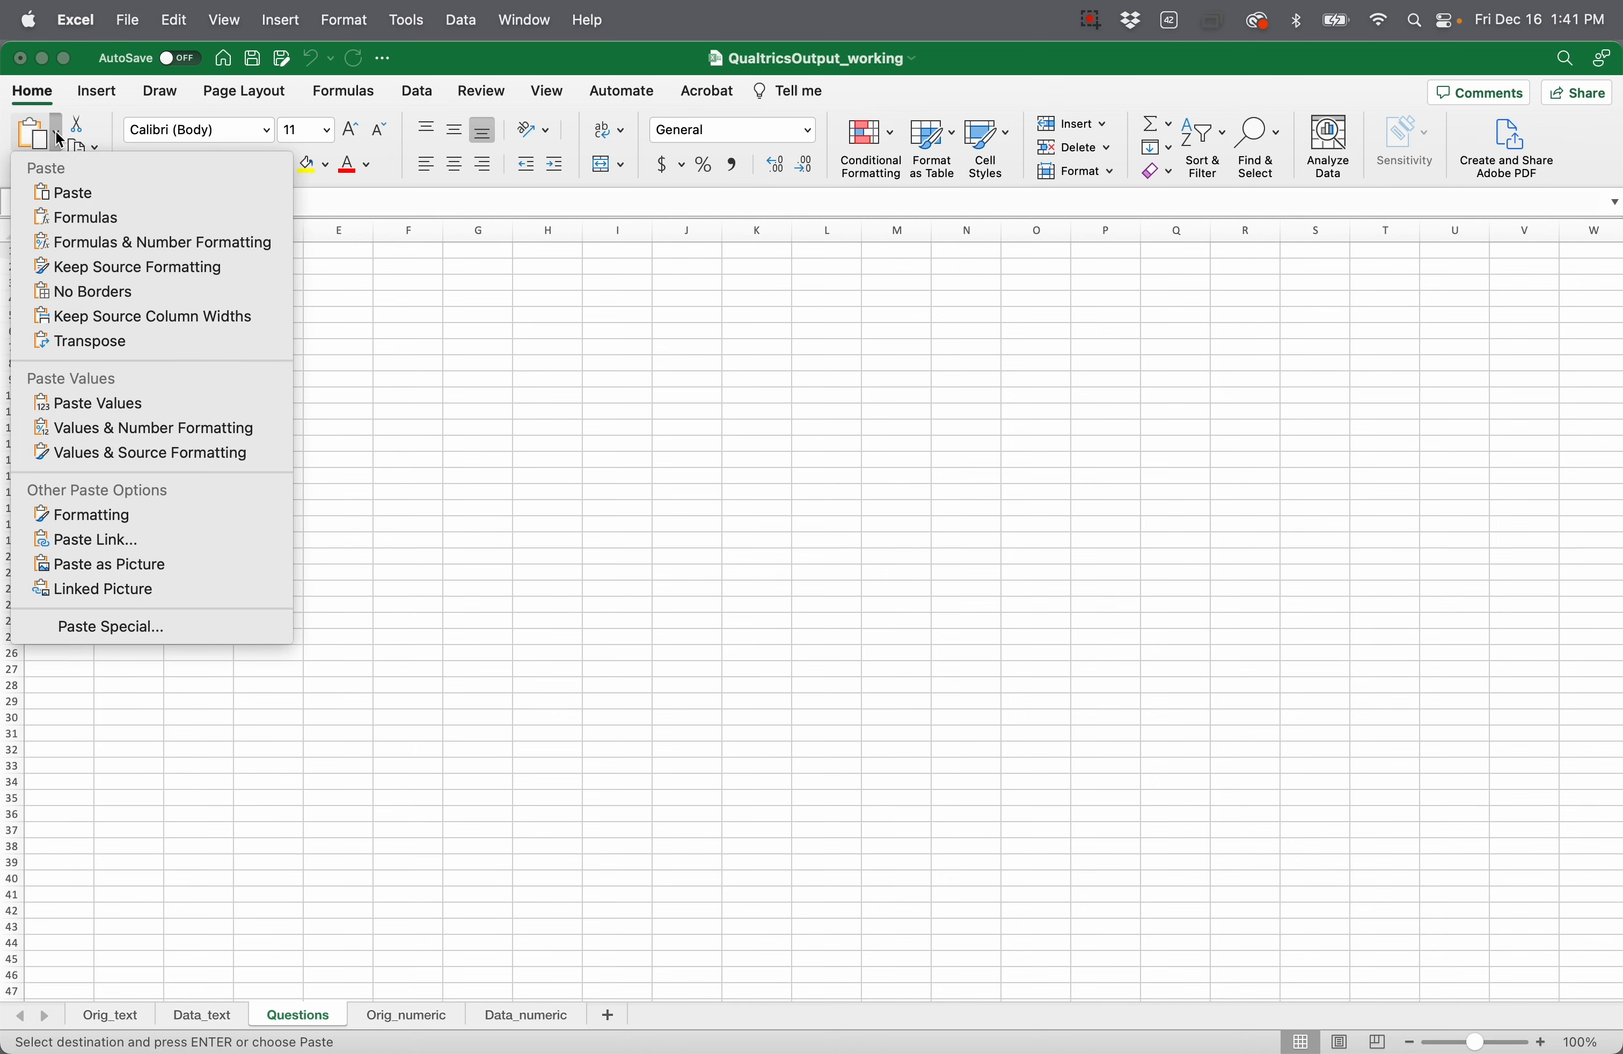
pyautogui.click(140, 341)
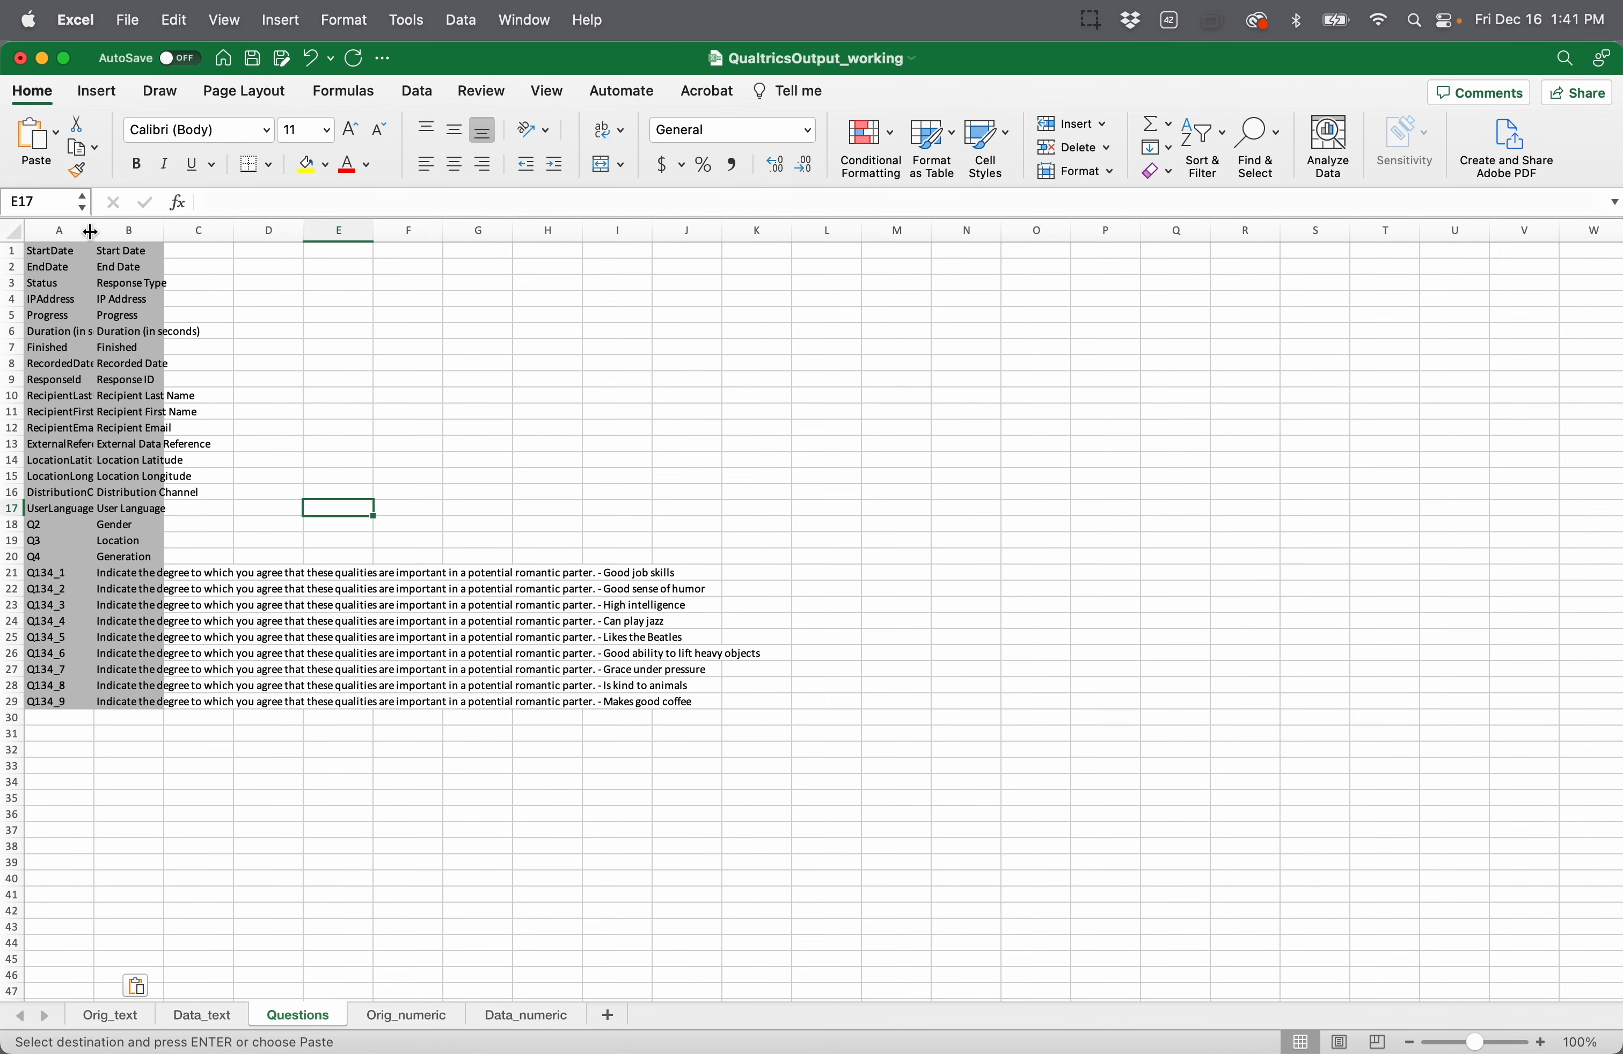
# Step: Widen column A of the Questions sheet to fit the field names, and review the Q134 codes and question texts in rows 21 to 29
pyautogui.moveTo(93, 233); pyautogui.dragTo(172, 231)
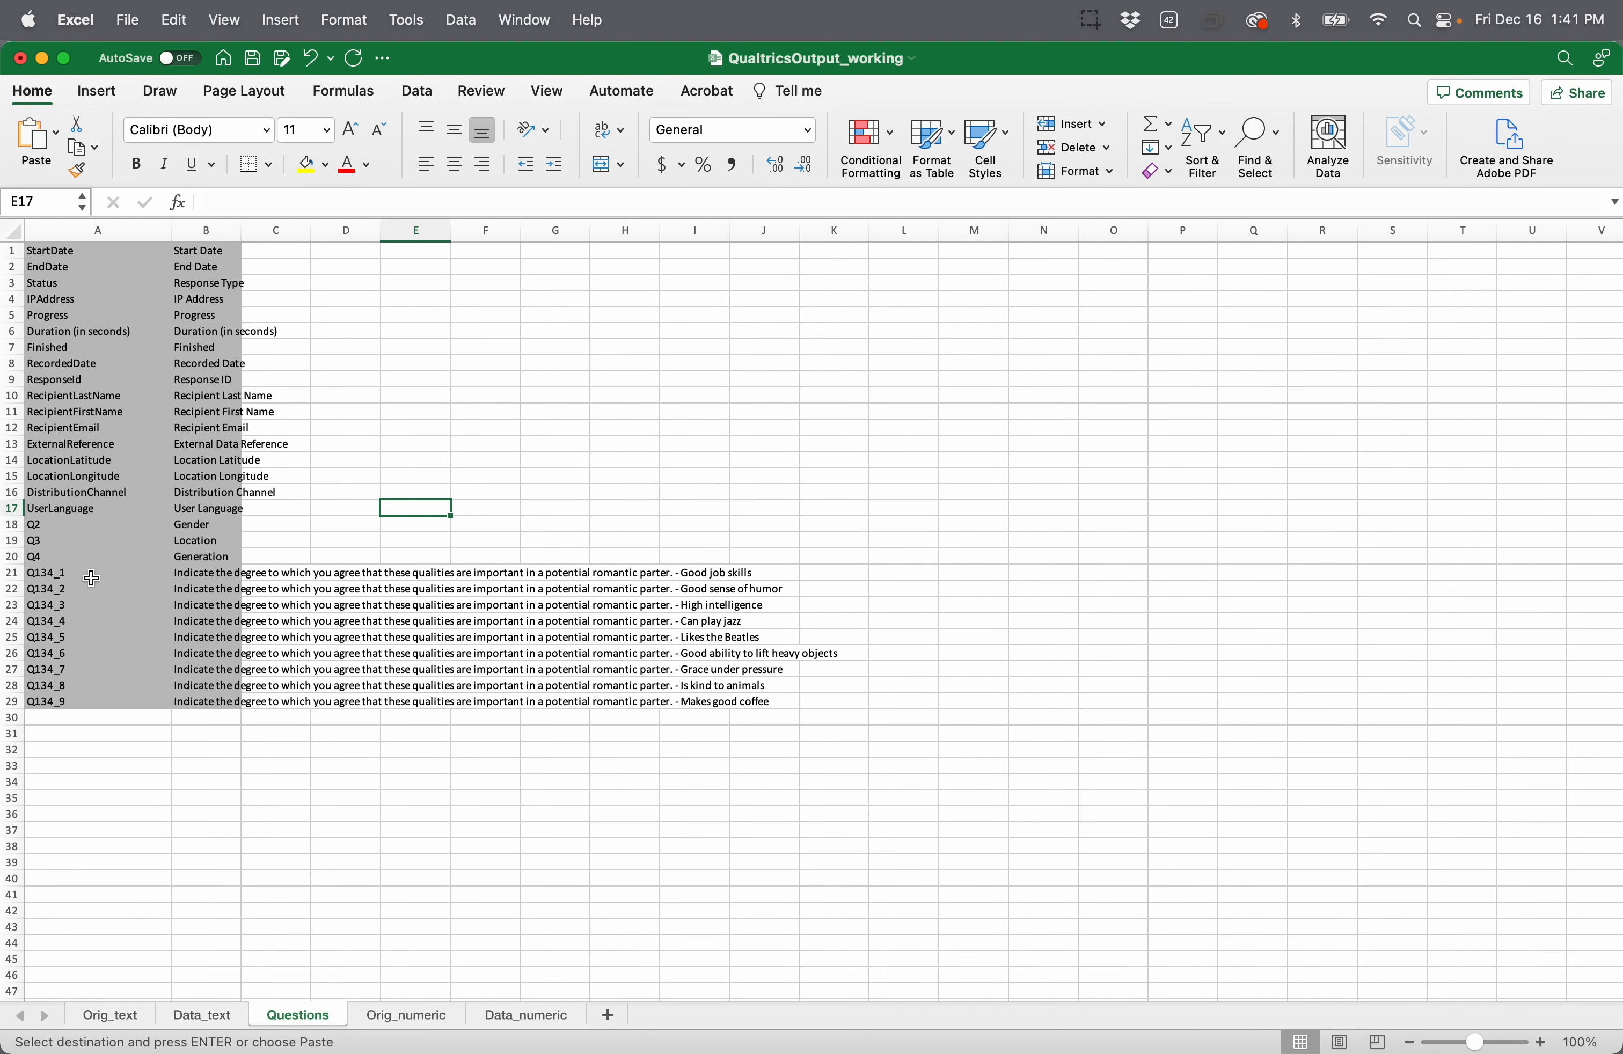
pyautogui.click(82, 593)
pyautogui.moveTo(72, 574); pyautogui.dragTo(70, 699)
pyautogui.moveTo(199, 574); pyautogui.dragTo(205, 698)
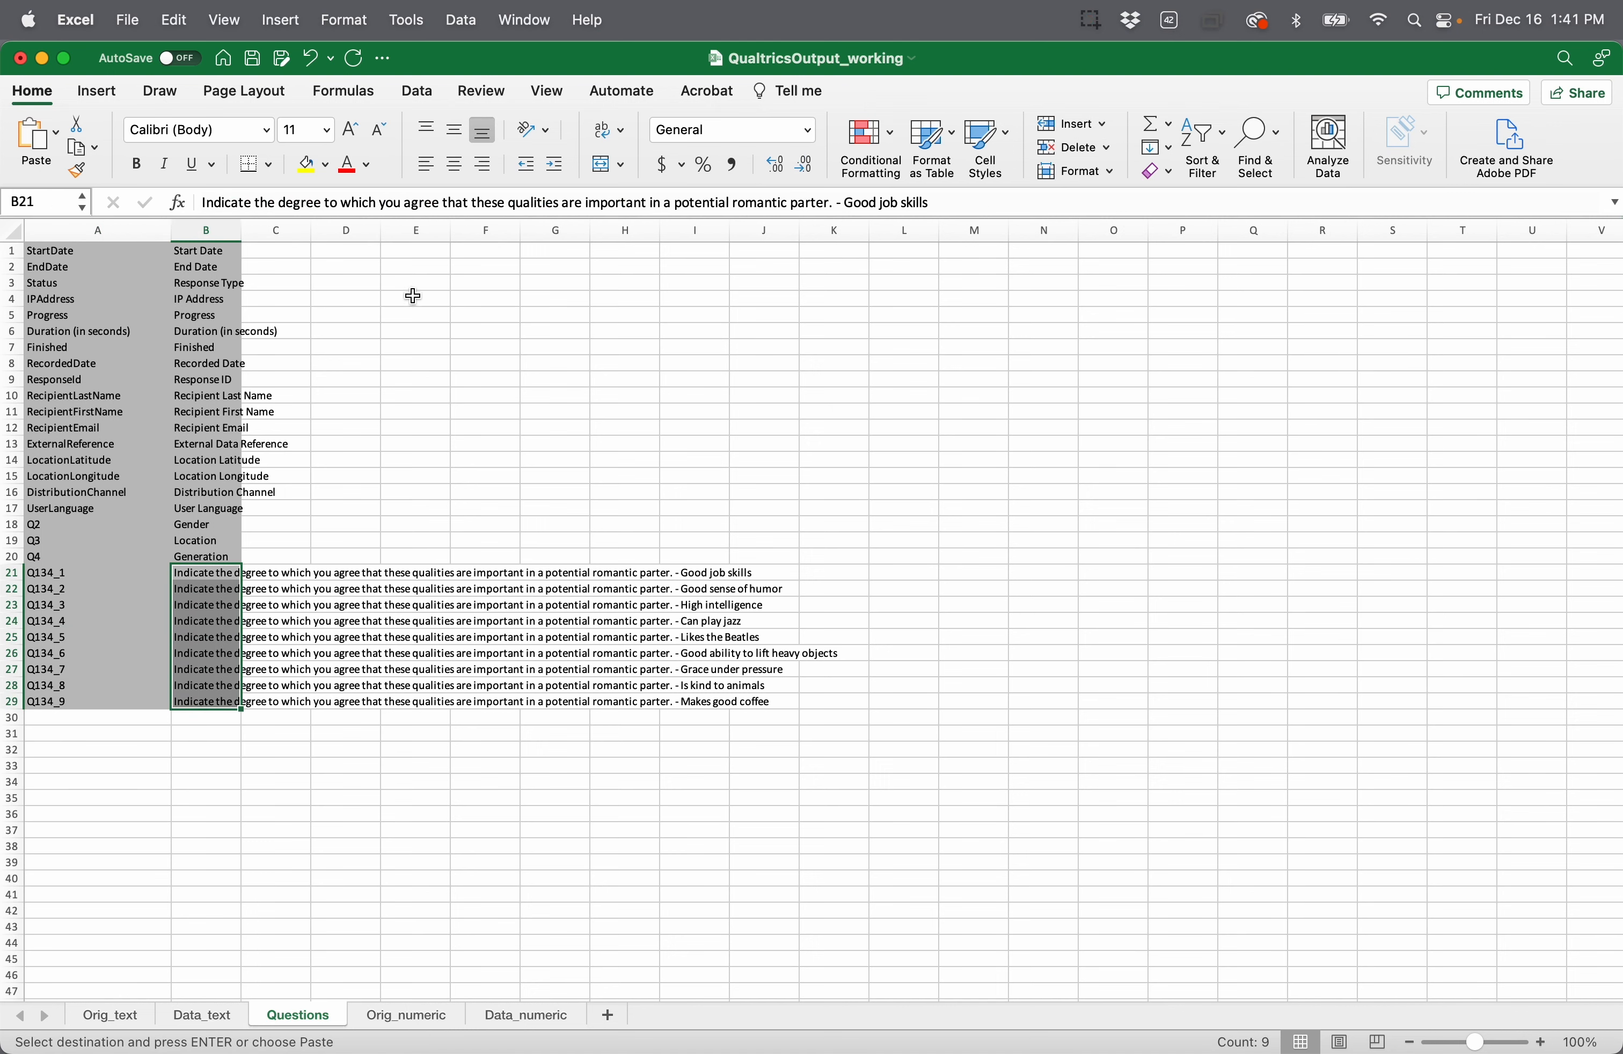
pyautogui.click(356, 492)
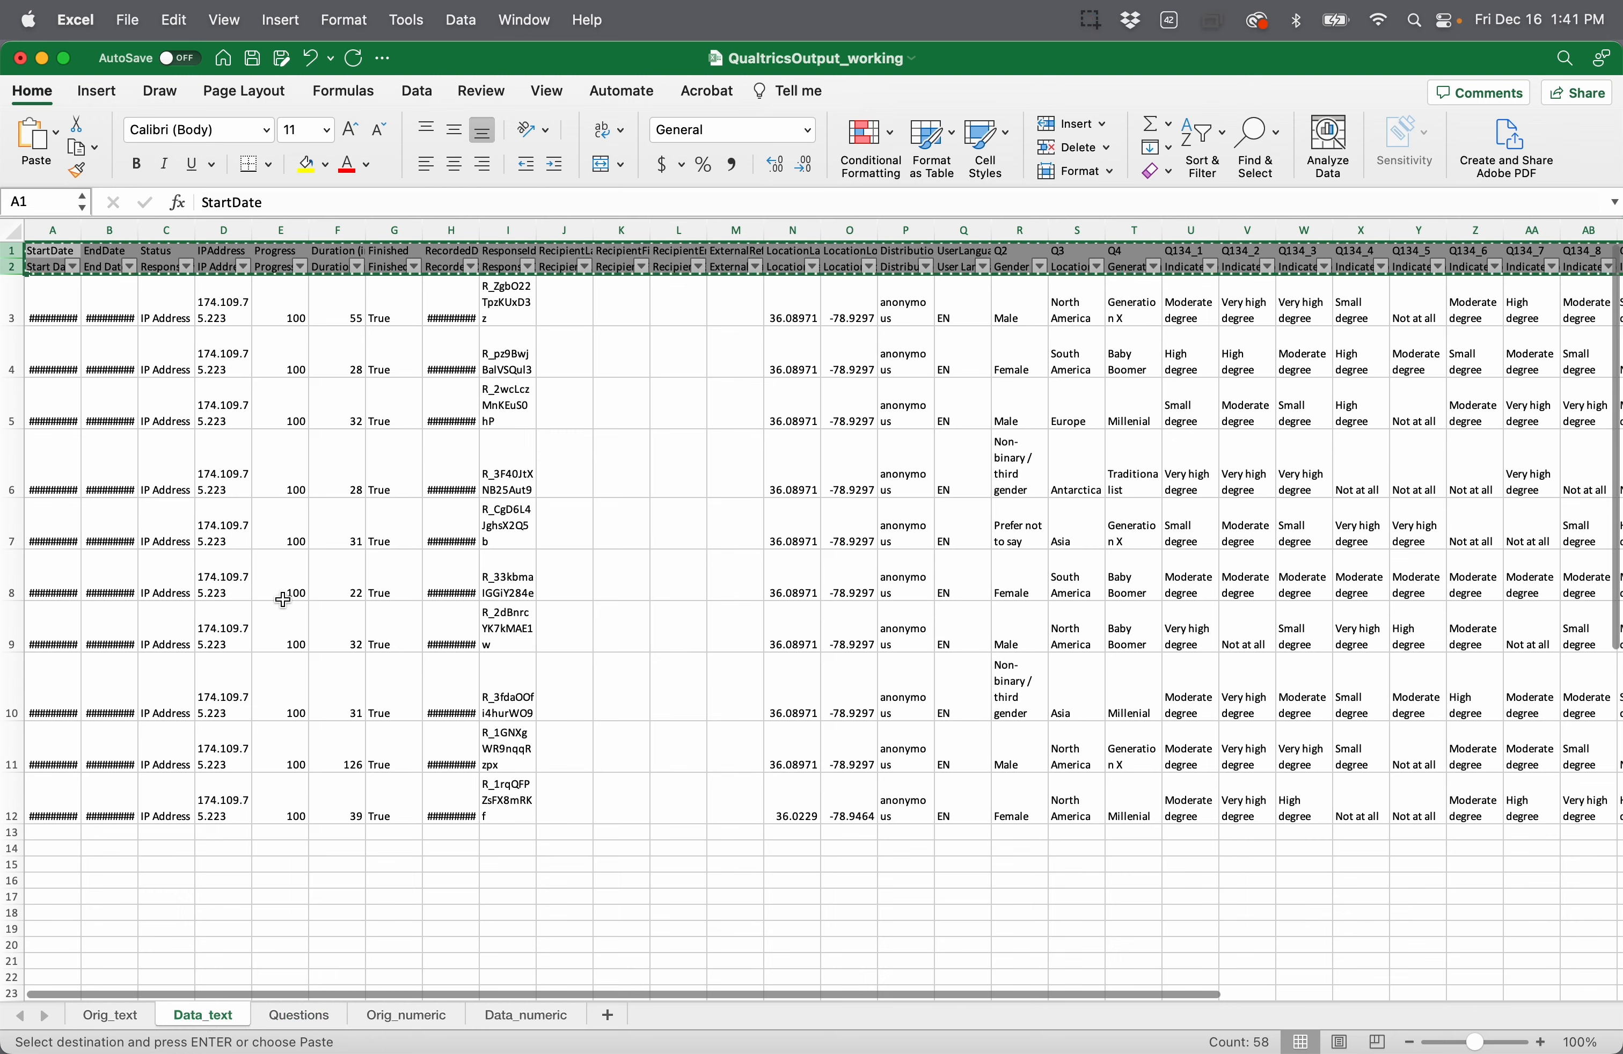
# Step: Delete columns A through H, StartDate to RecordedDate, from the Data_text sheet
pyautogui.click(283, 599)
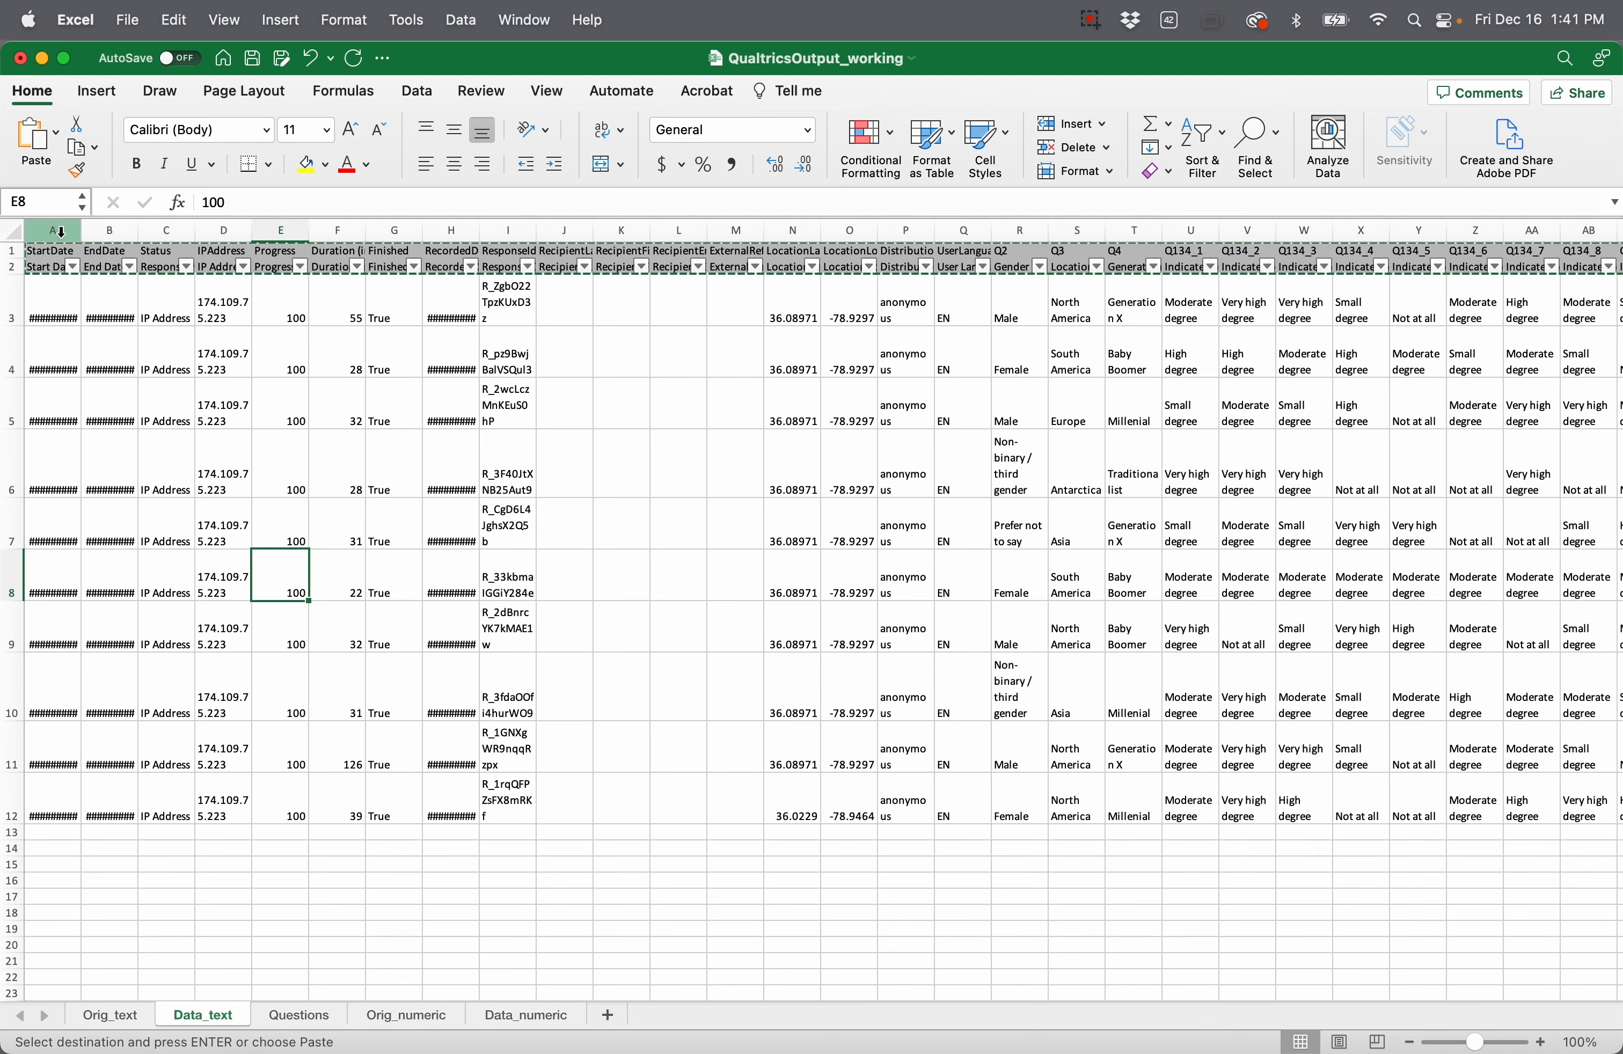
pyautogui.moveTo(59, 232); pyautogui.dragTo(450, 236)
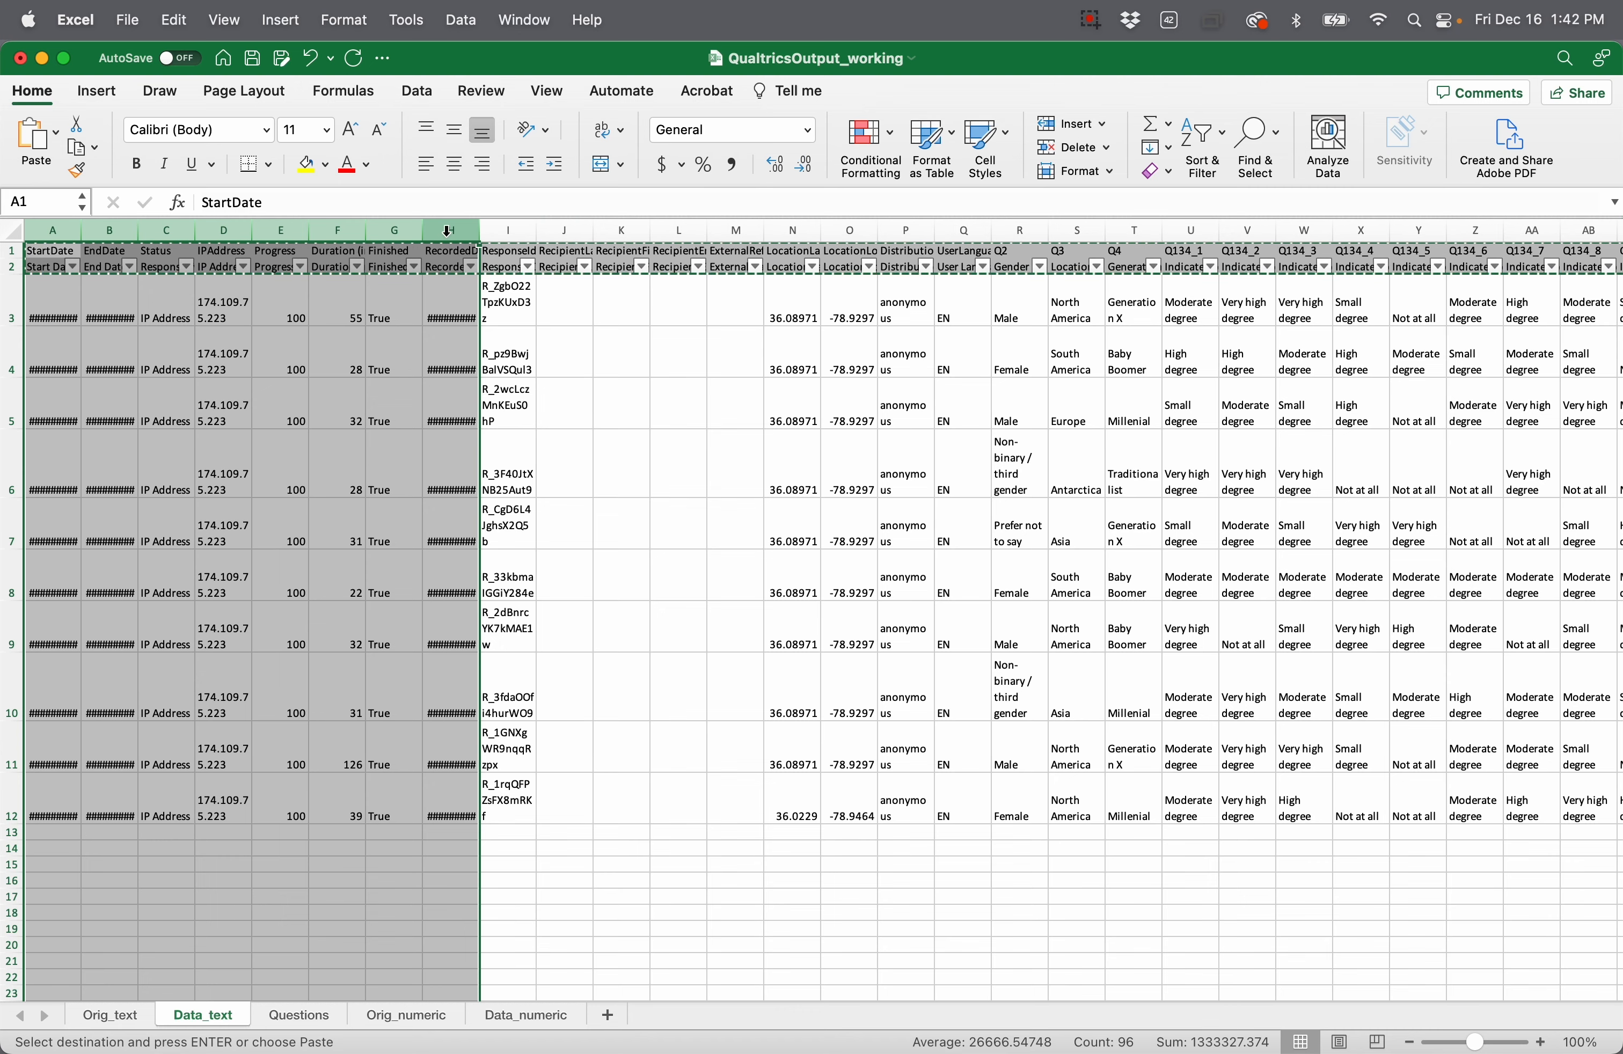
pyautogui.rightClick(447, 231)
pyautogui.click(456, 373)
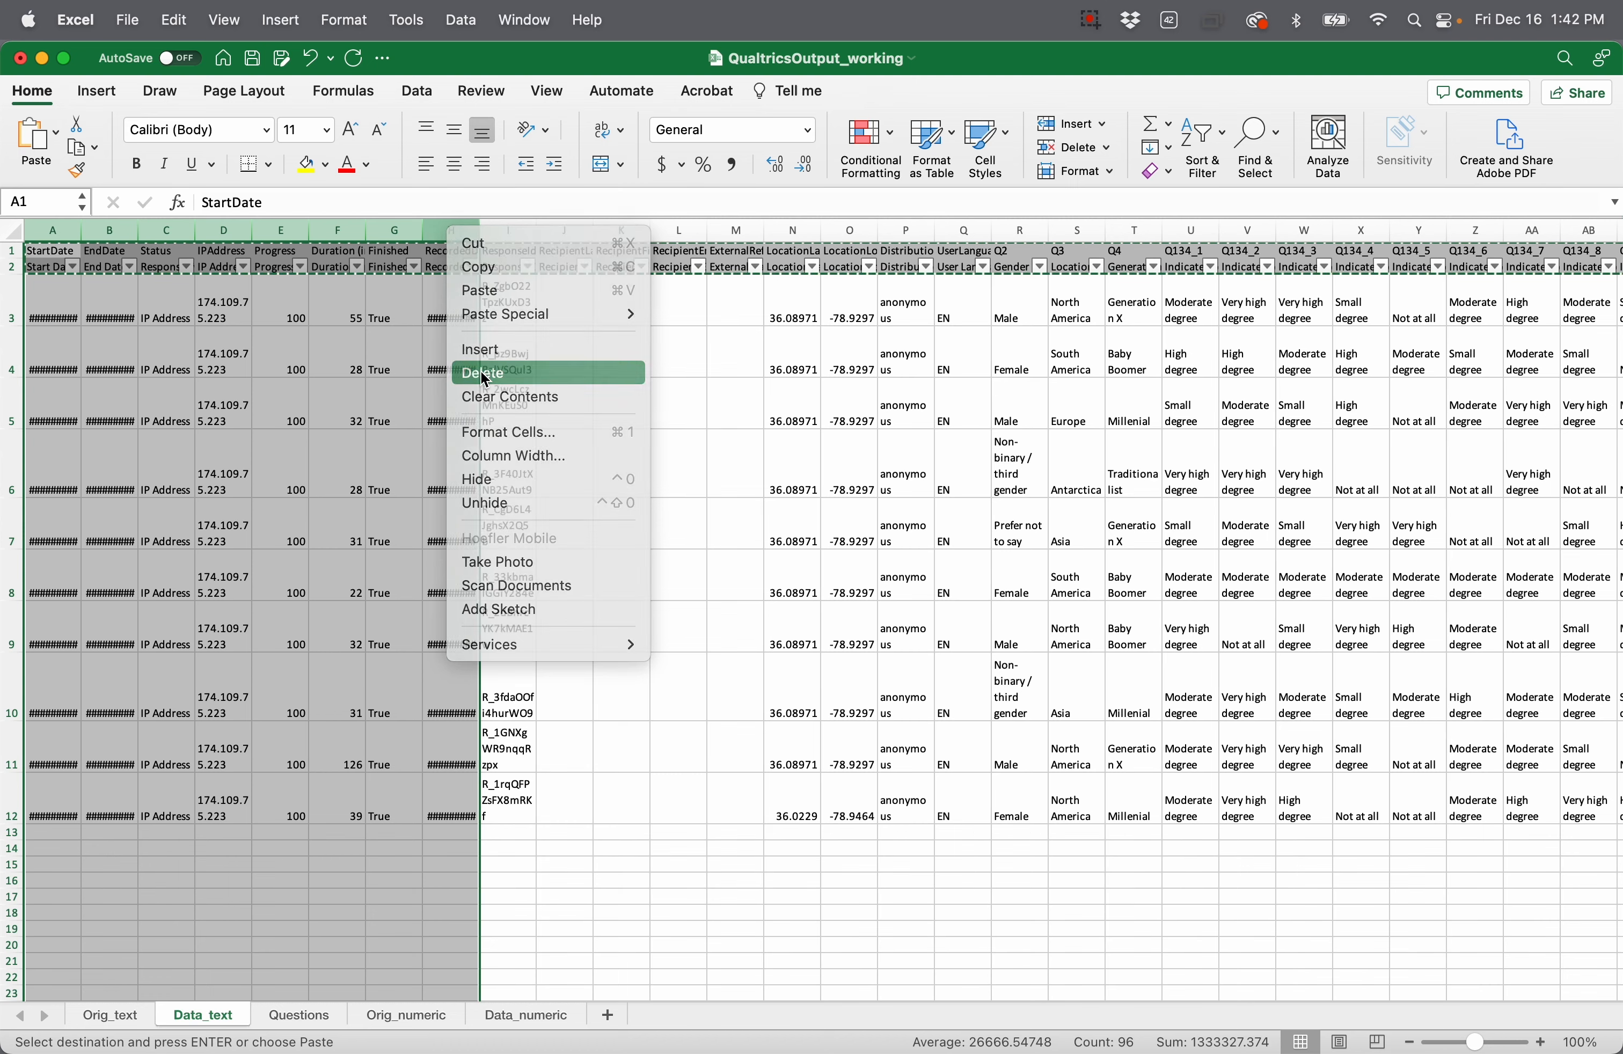
pyautogui.click(339, 356)
# Step: Delete the empty columns from RecipientLastName to ExternalReference (B through E) on Data_text
pyautogui.moveTo(110, 231); pyautogui.dragTo(277, 231)
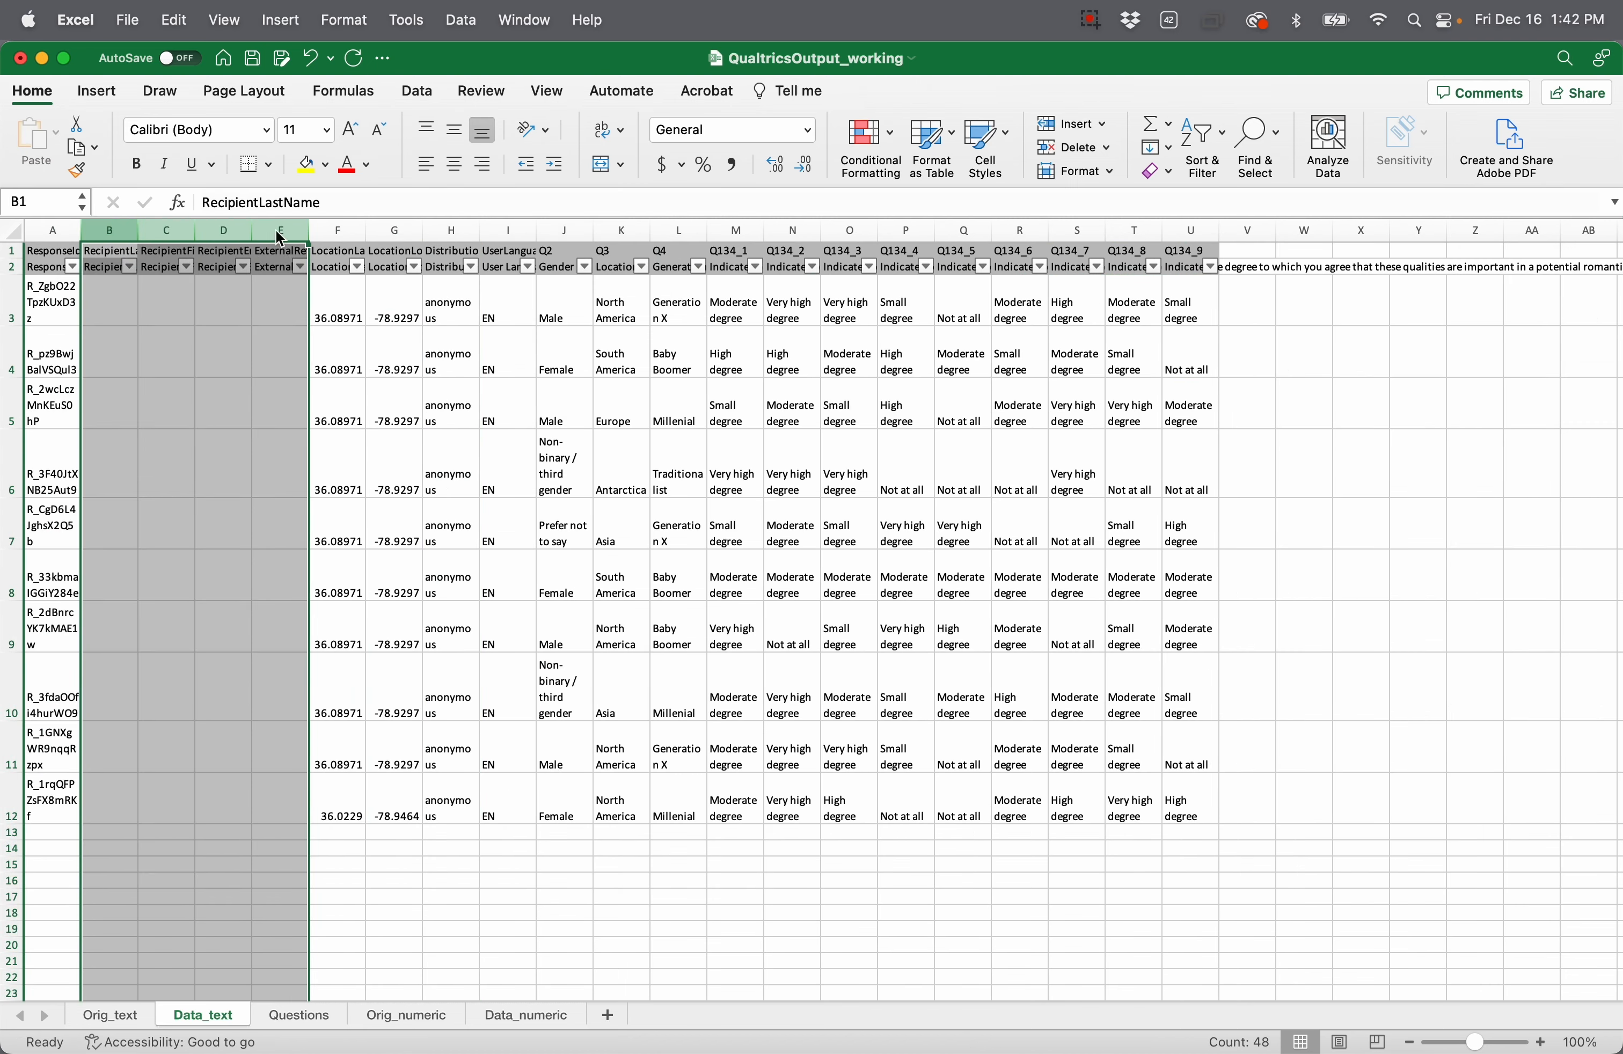
pyautogui.rightClick(280, 238)
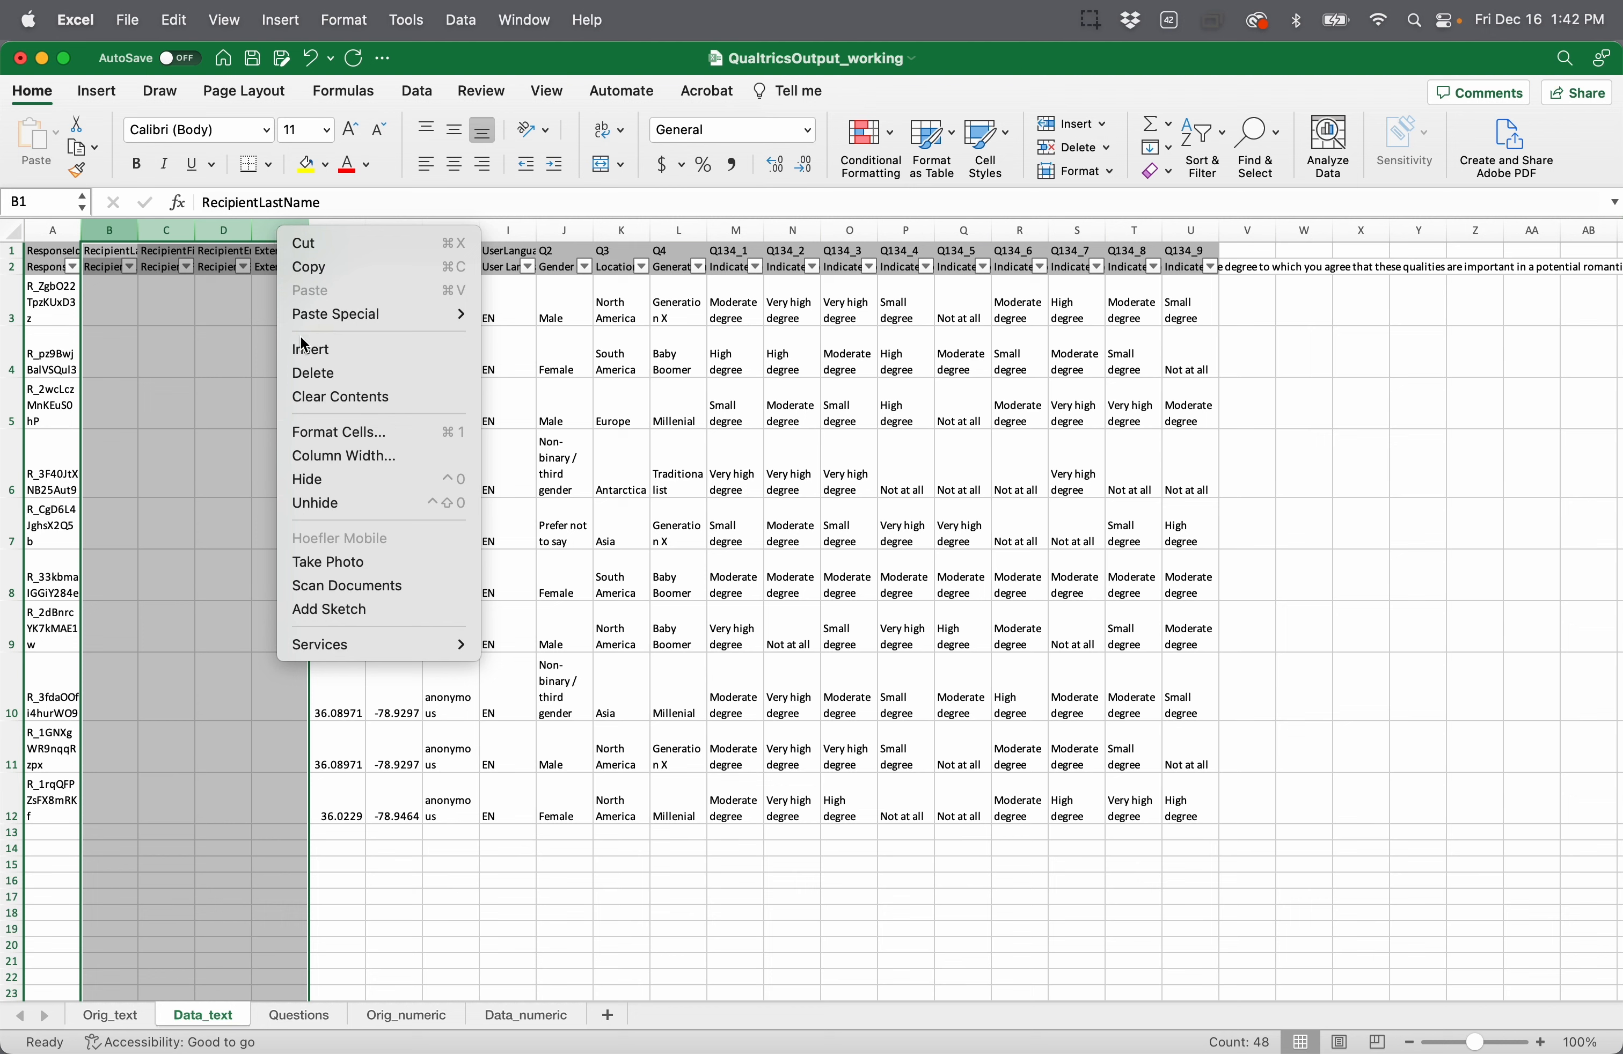
pyautogui.click(306, 374)
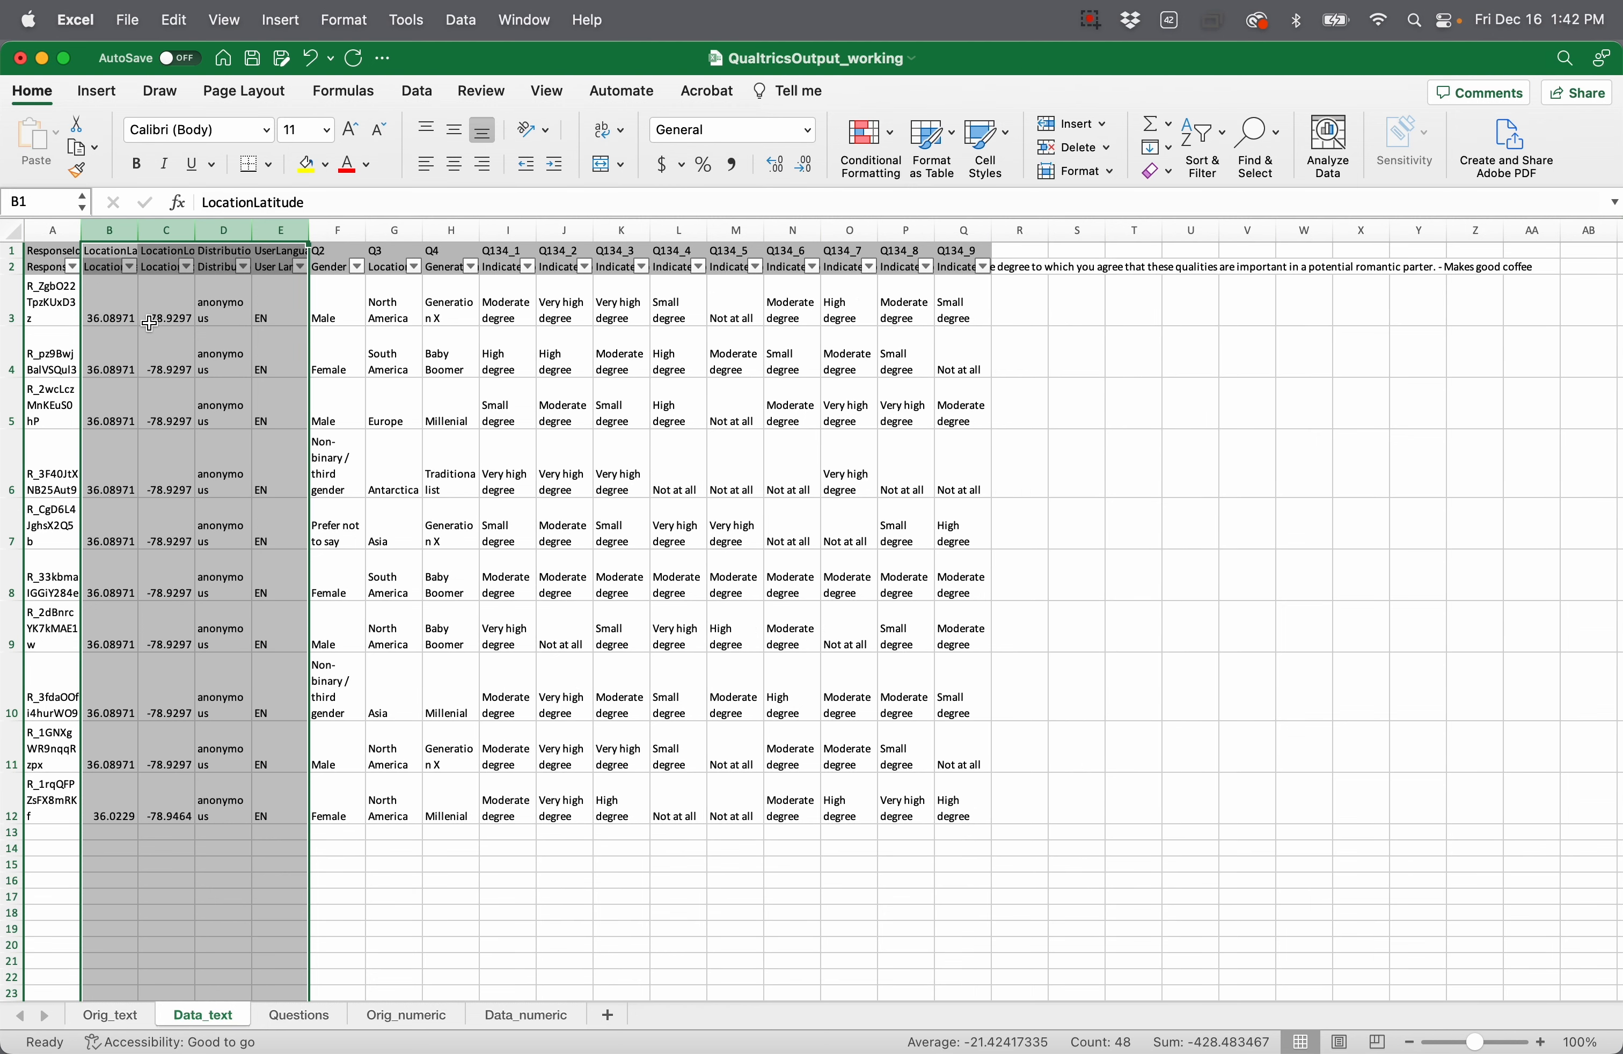
pyautogui.click(168, 348)
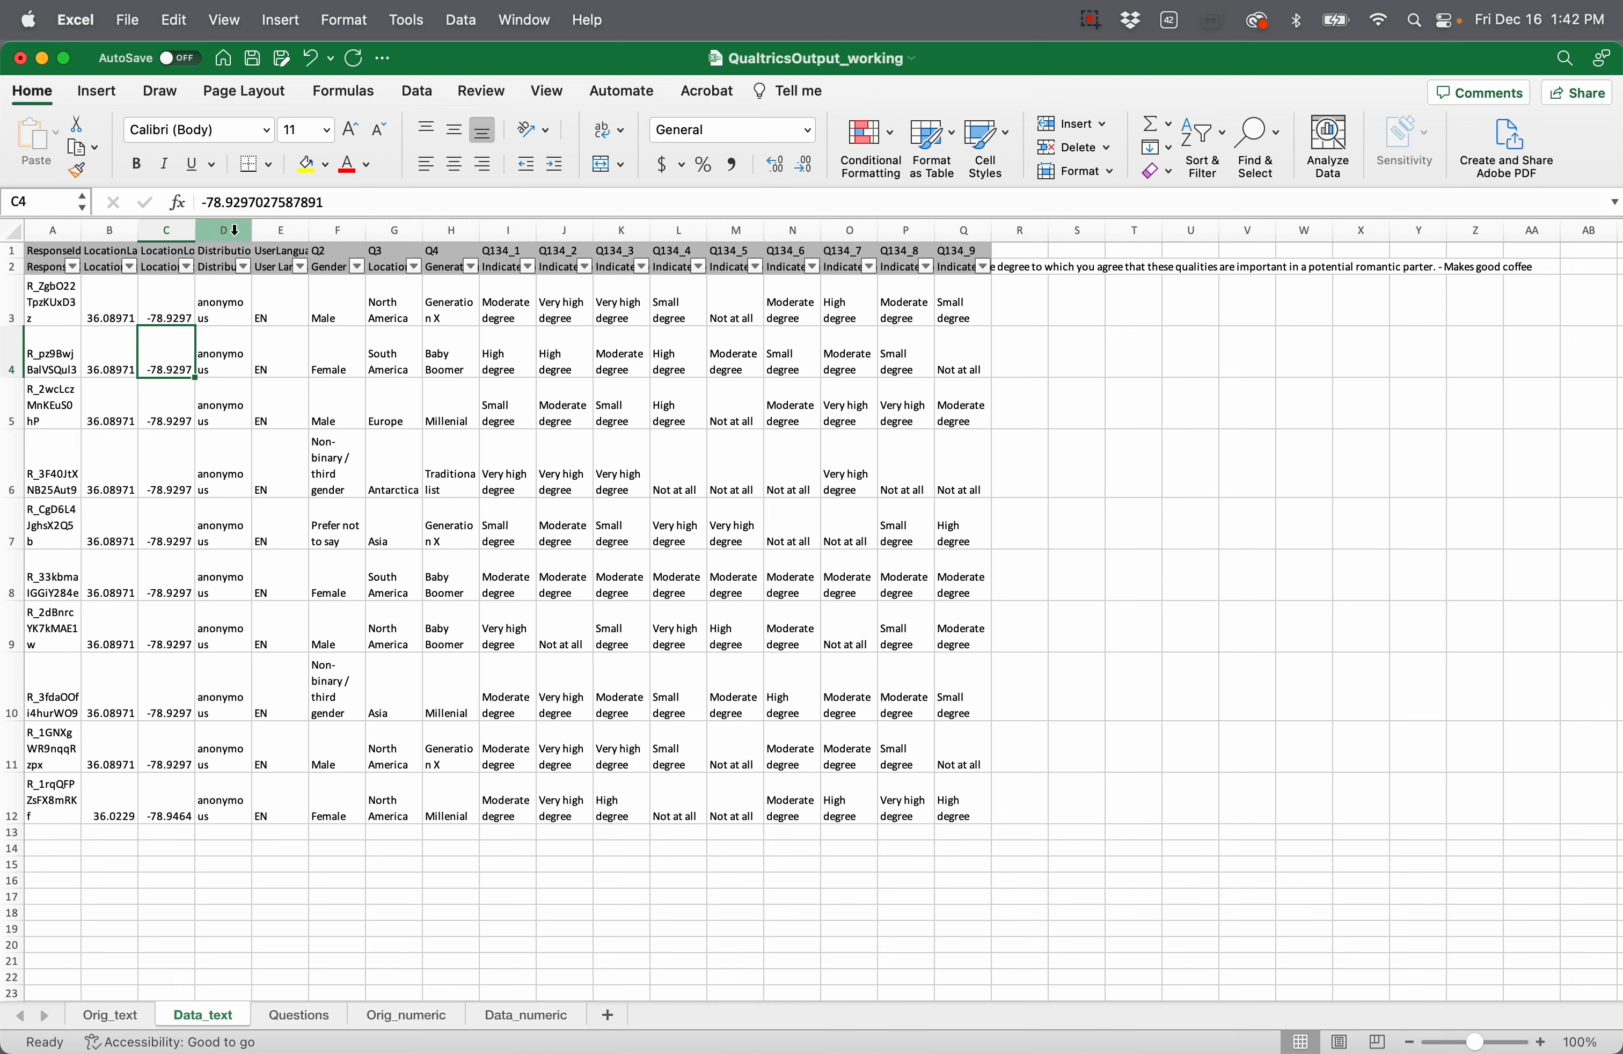
# Step: Delete the DistributionChannel and UserLanguage columns (D and E) from Data_text, and widen column A so the response IDs fit on one line
pyautogui.moveTo(232, 229); pyautogui.dragTo(293, 228)
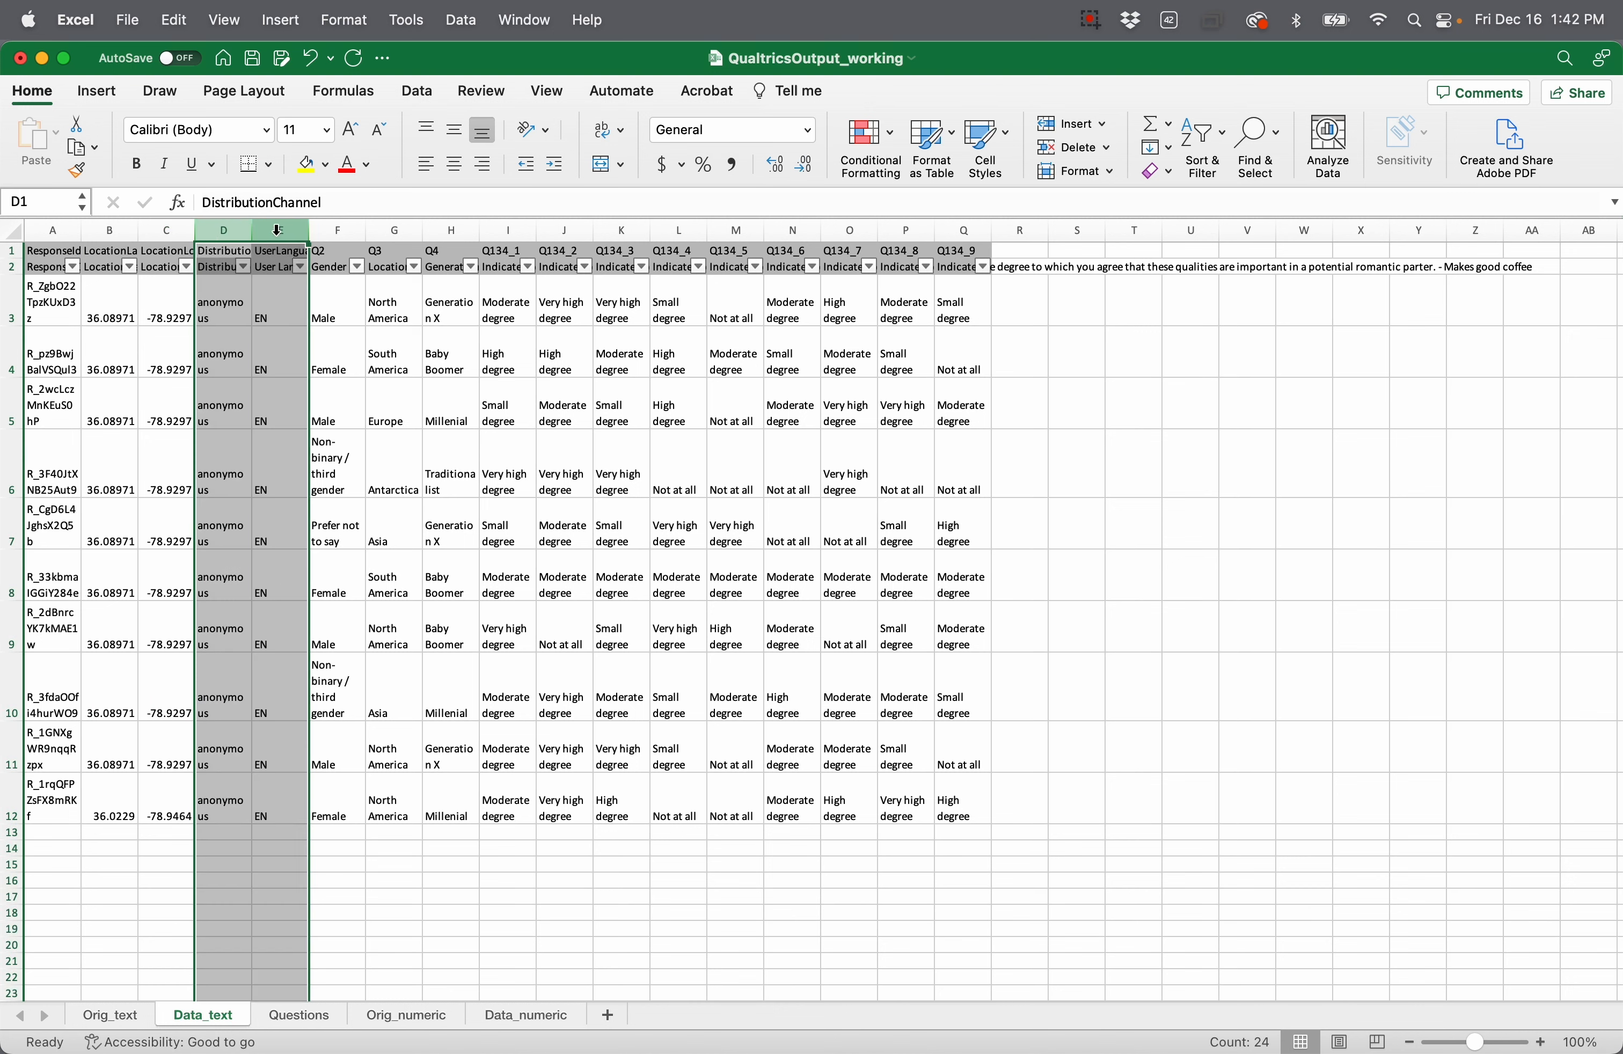
pyautogui.rightClick(277, 229)
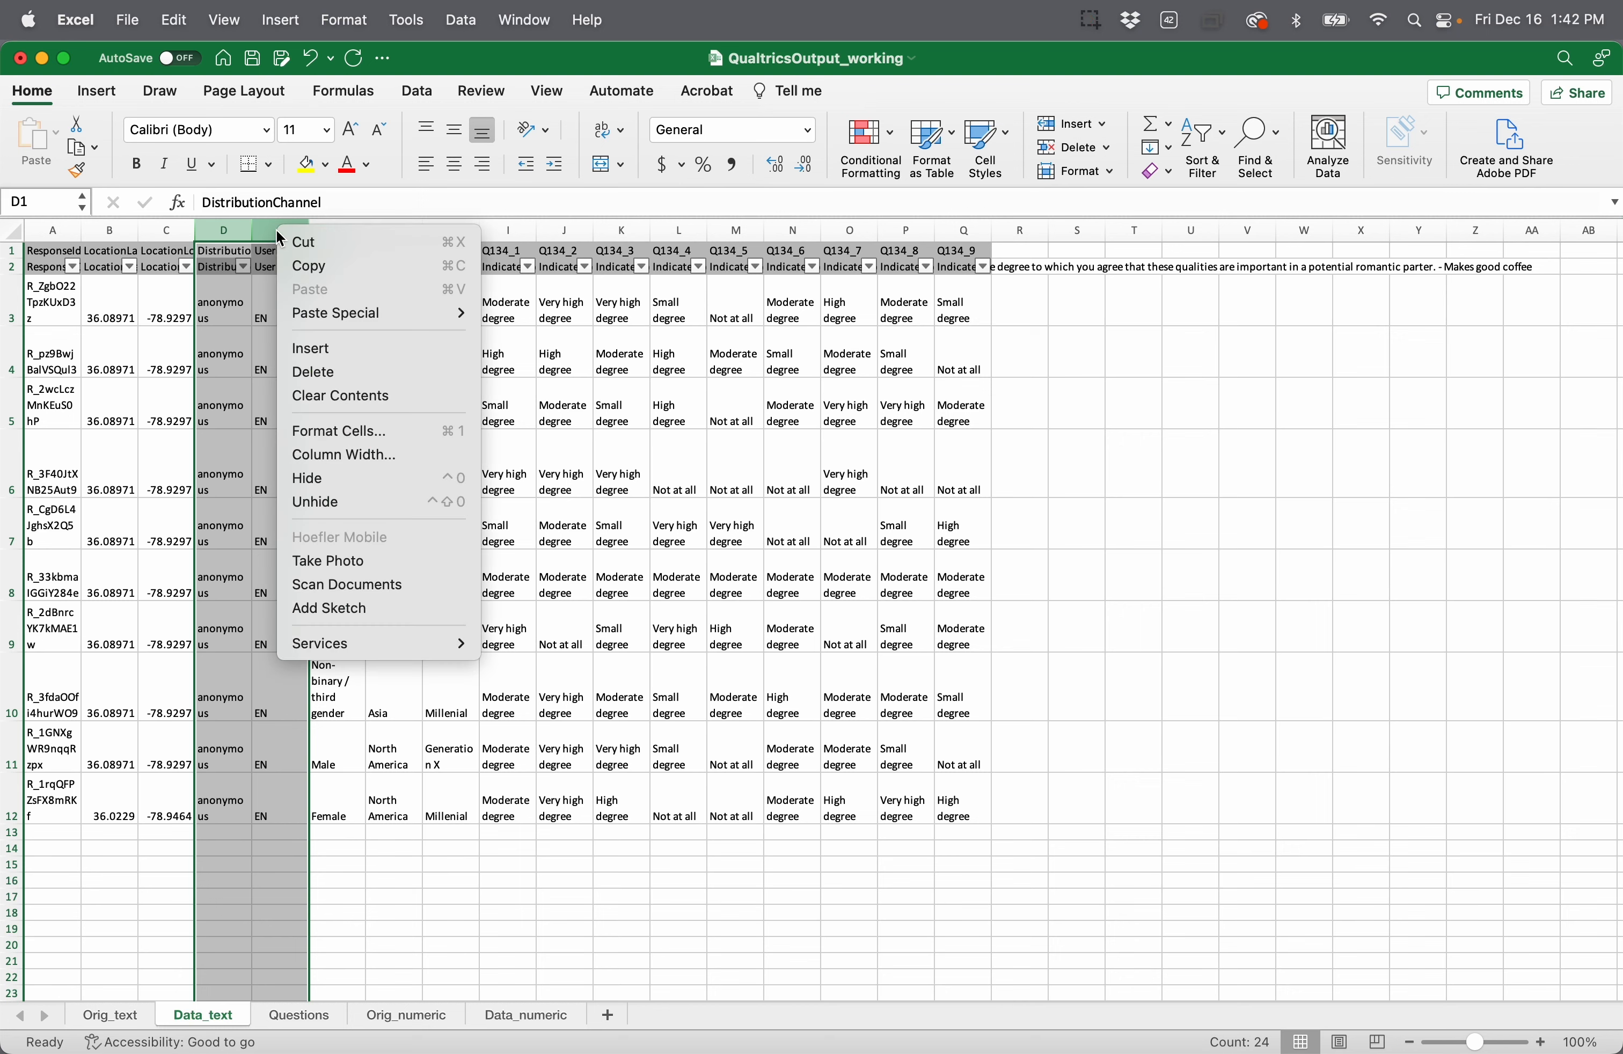
pyautogui.click(312, 376)
pyautogui.click(326, 389)
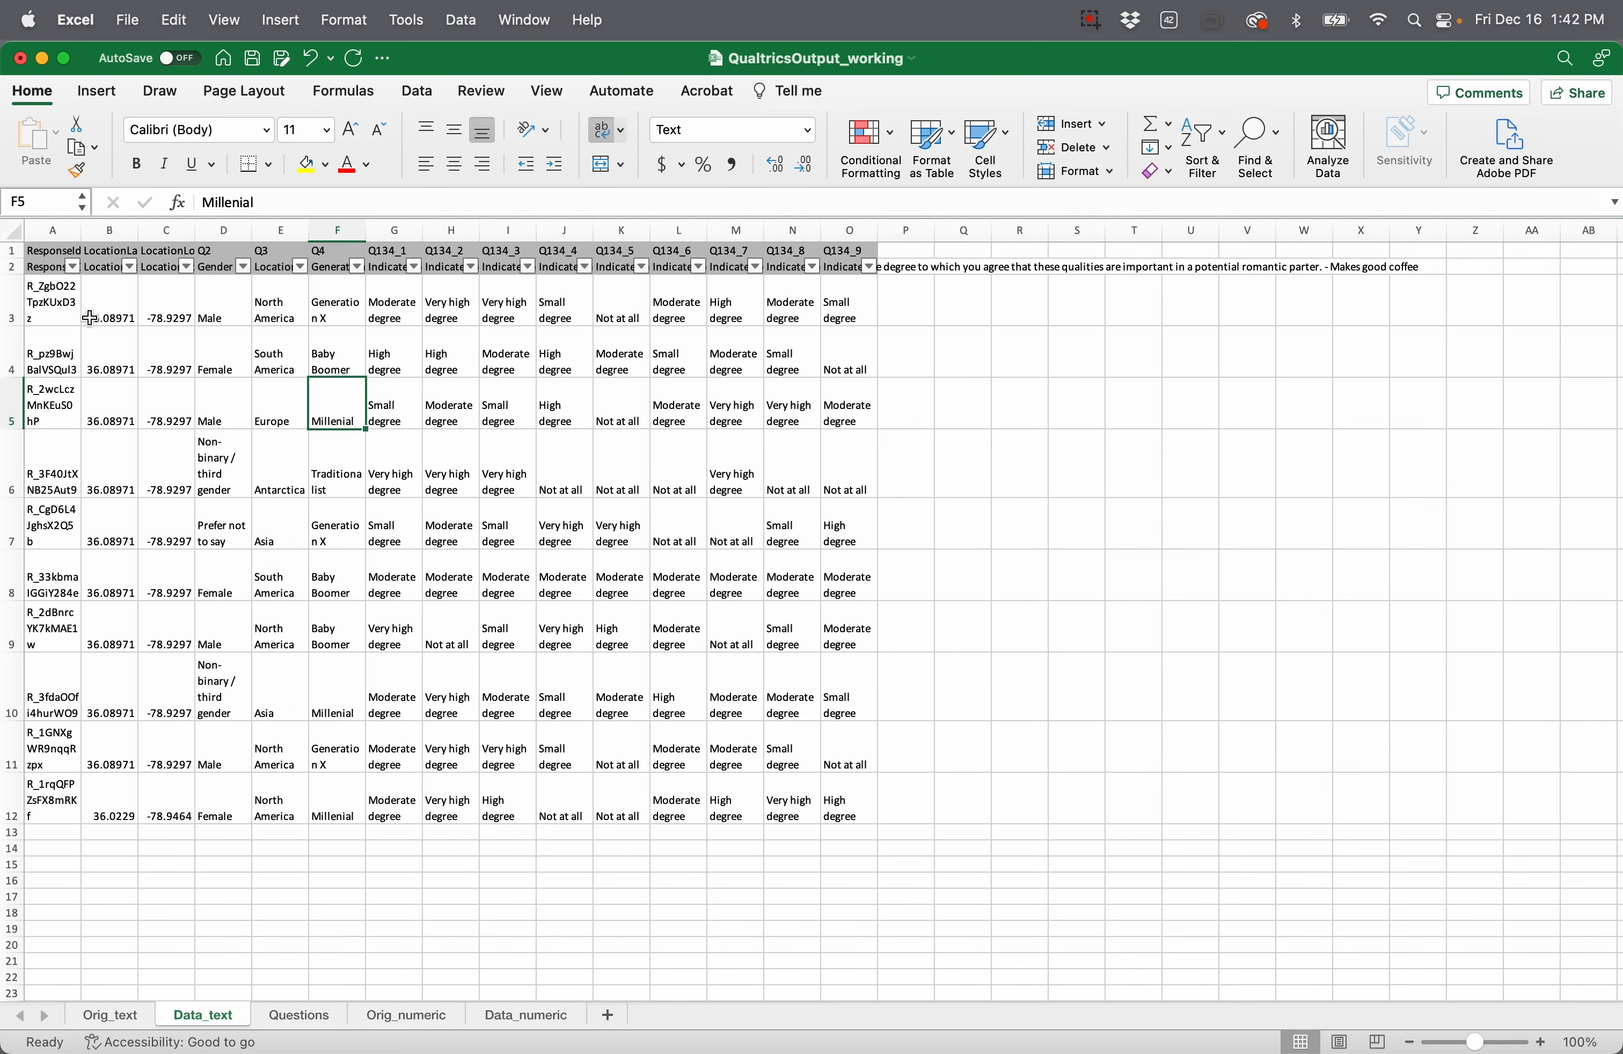
pyautogui.moveTo(83, 231); pyautogui.dragTo(139, 231)
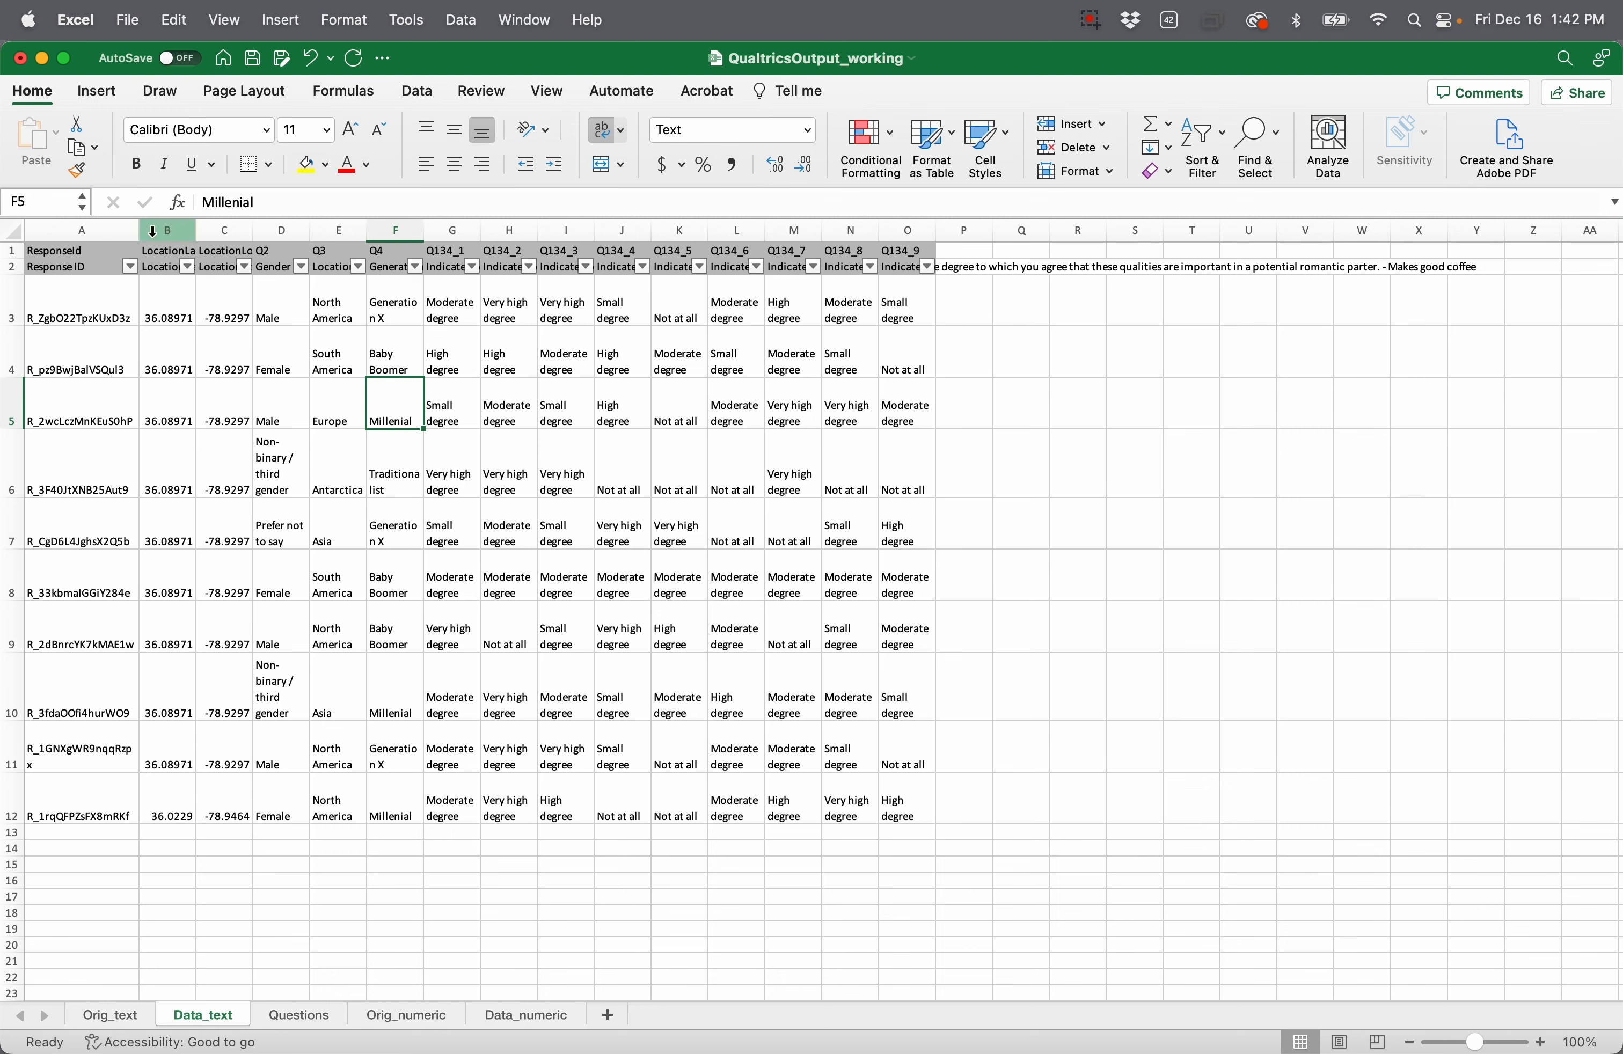
pyautogui.moveTo(140, 230); pyautogui.dragTo(171, 233)
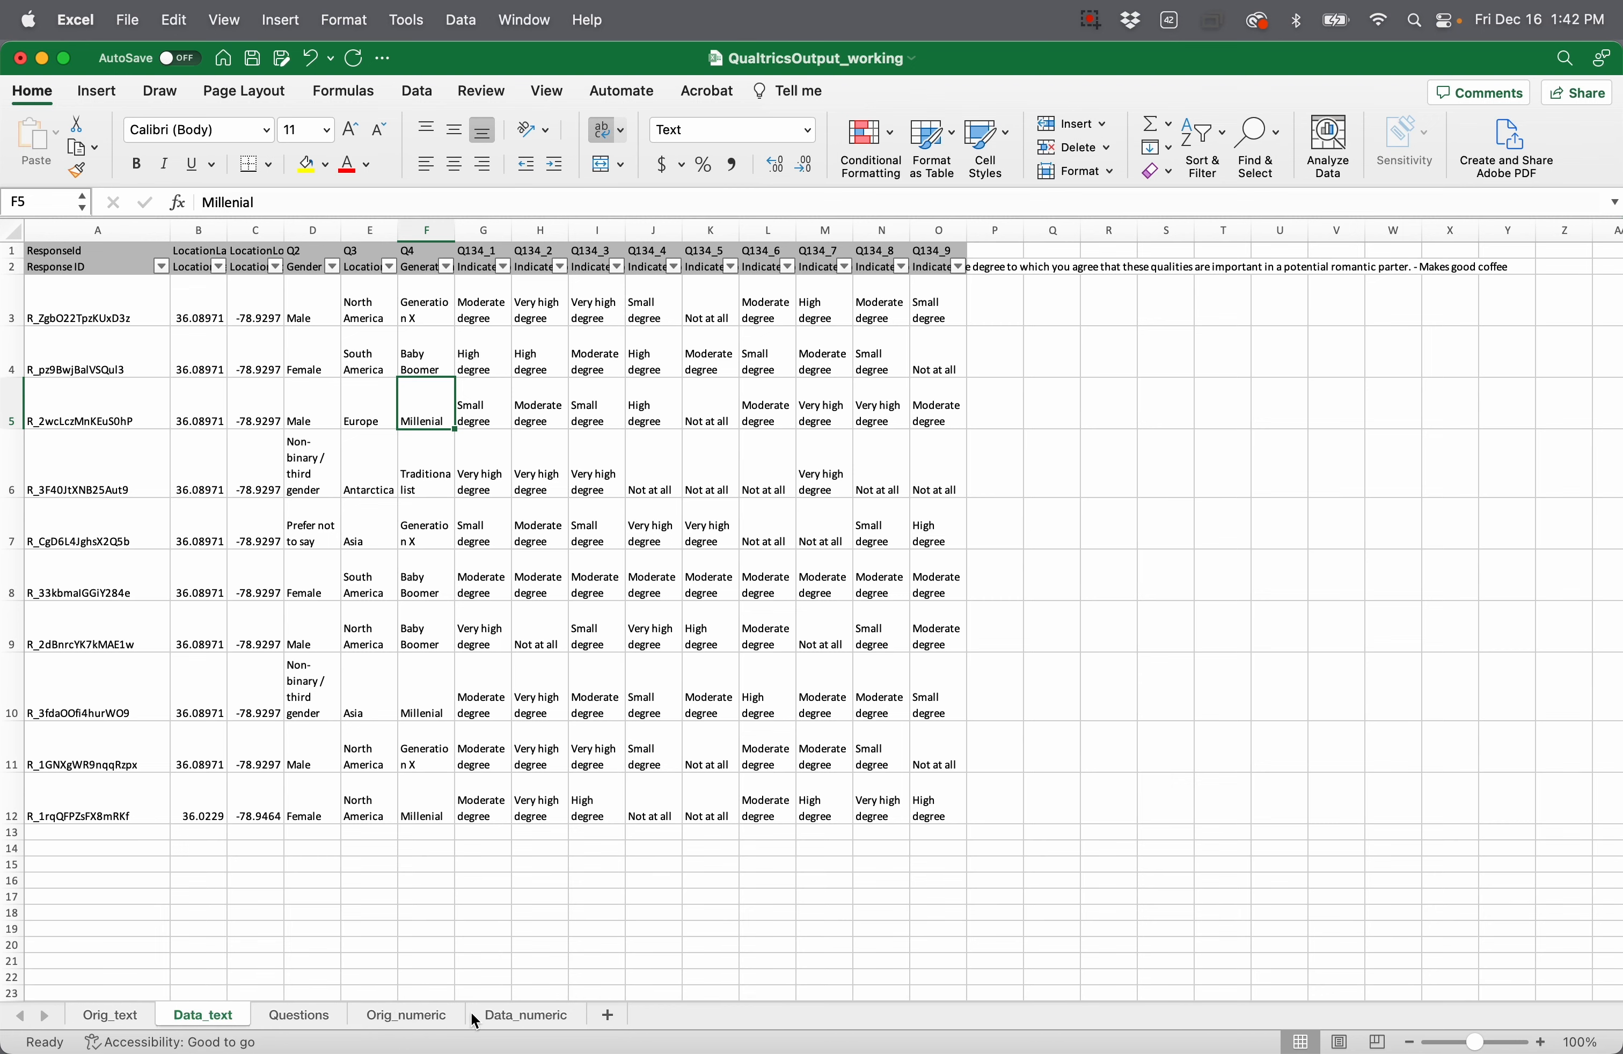
# Step: Reorder the sheets so Orig_numeric follows Orig_text and Data_numeric follows Data_text, ahead of Questions
pyautogui.click(518, 1017)
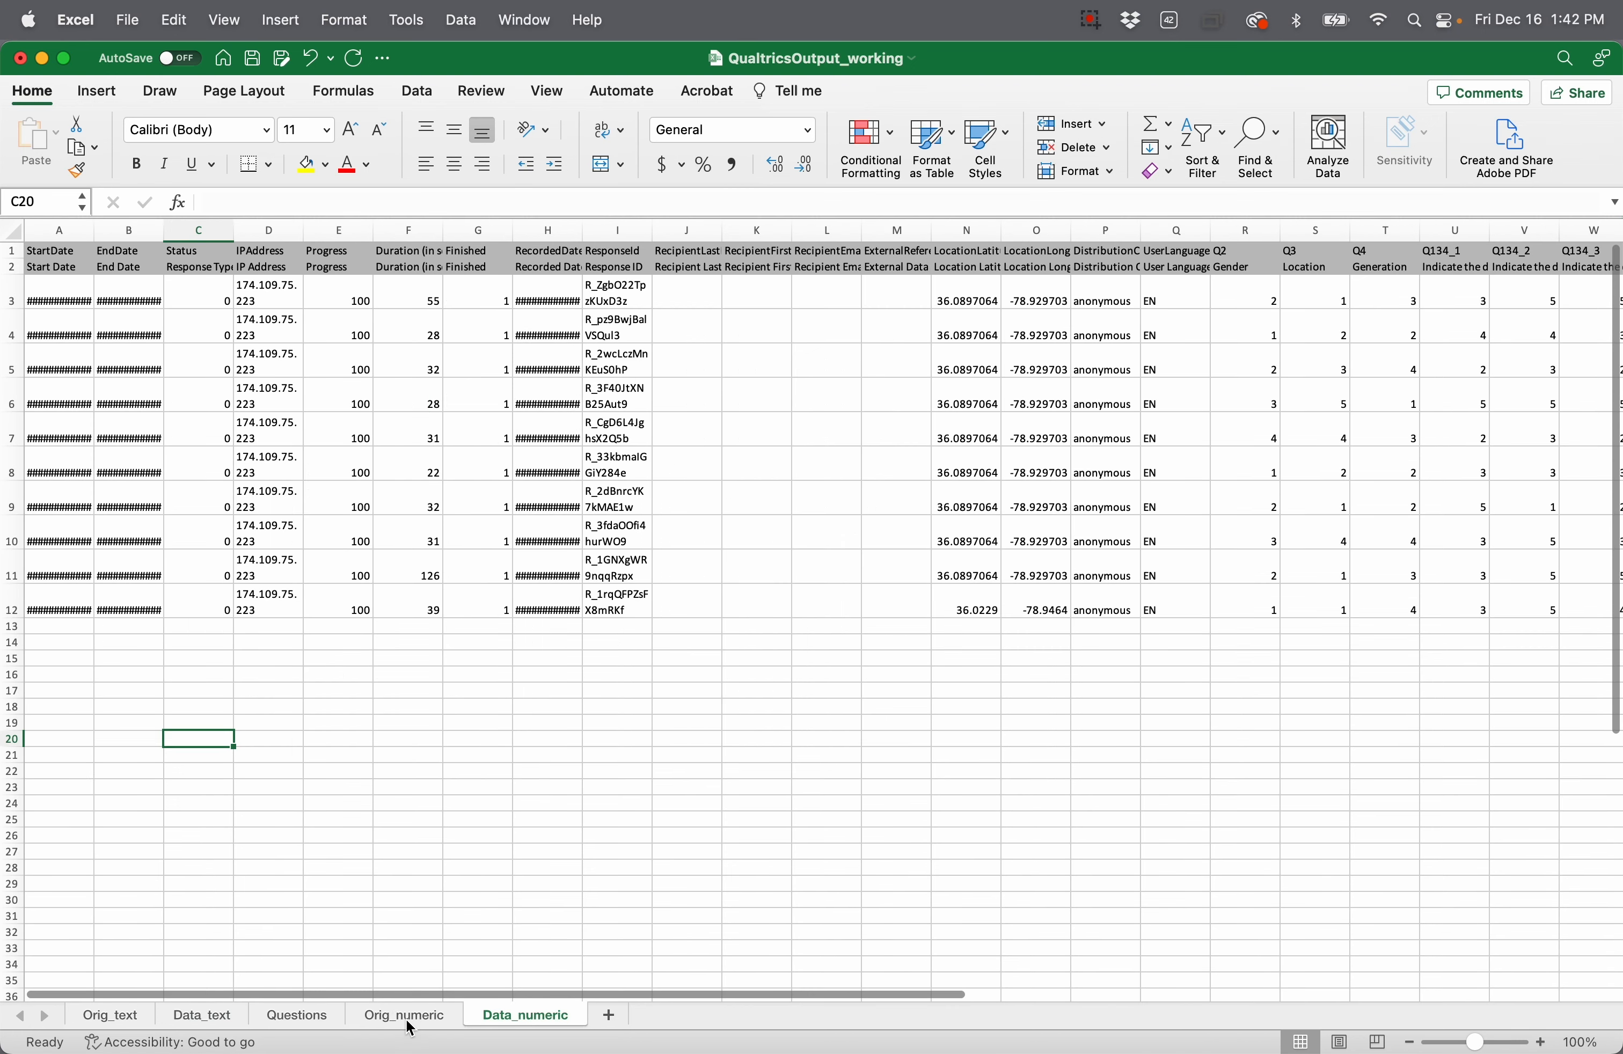
pyautogui.moveTo(409, 1027); pyautogui.dragTo(180, 1024)
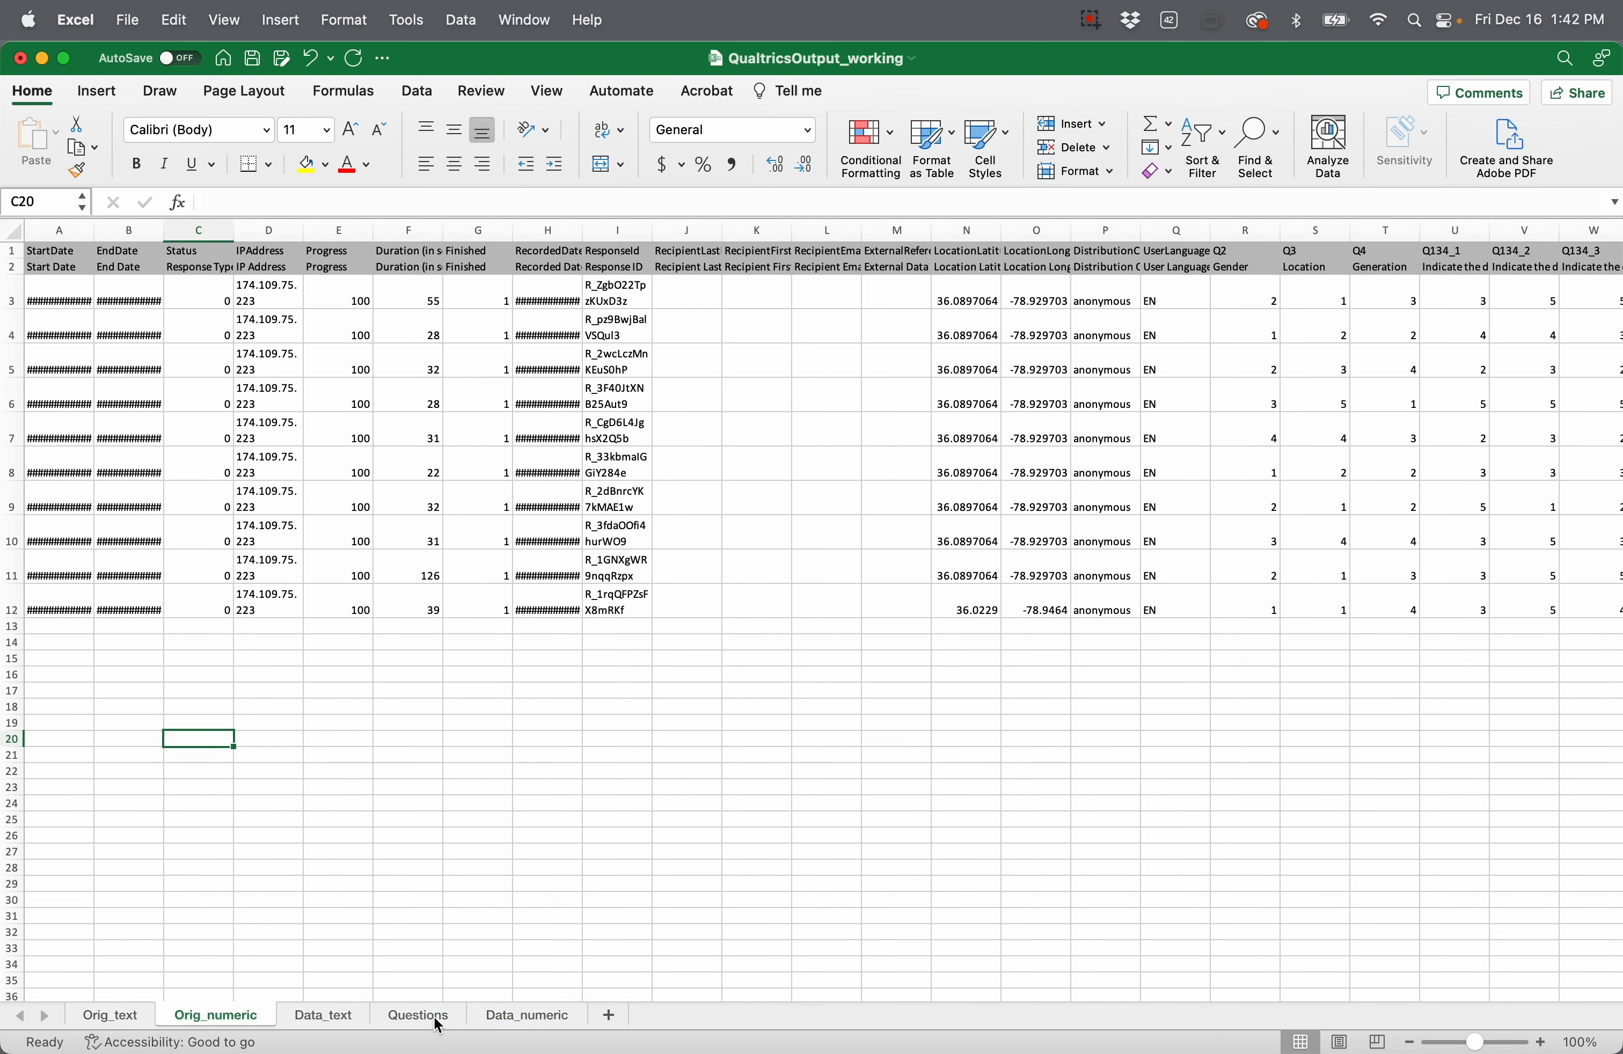
pyautogui.moveTo(523, 1025); pyautogui.dragTo(414, 1022)
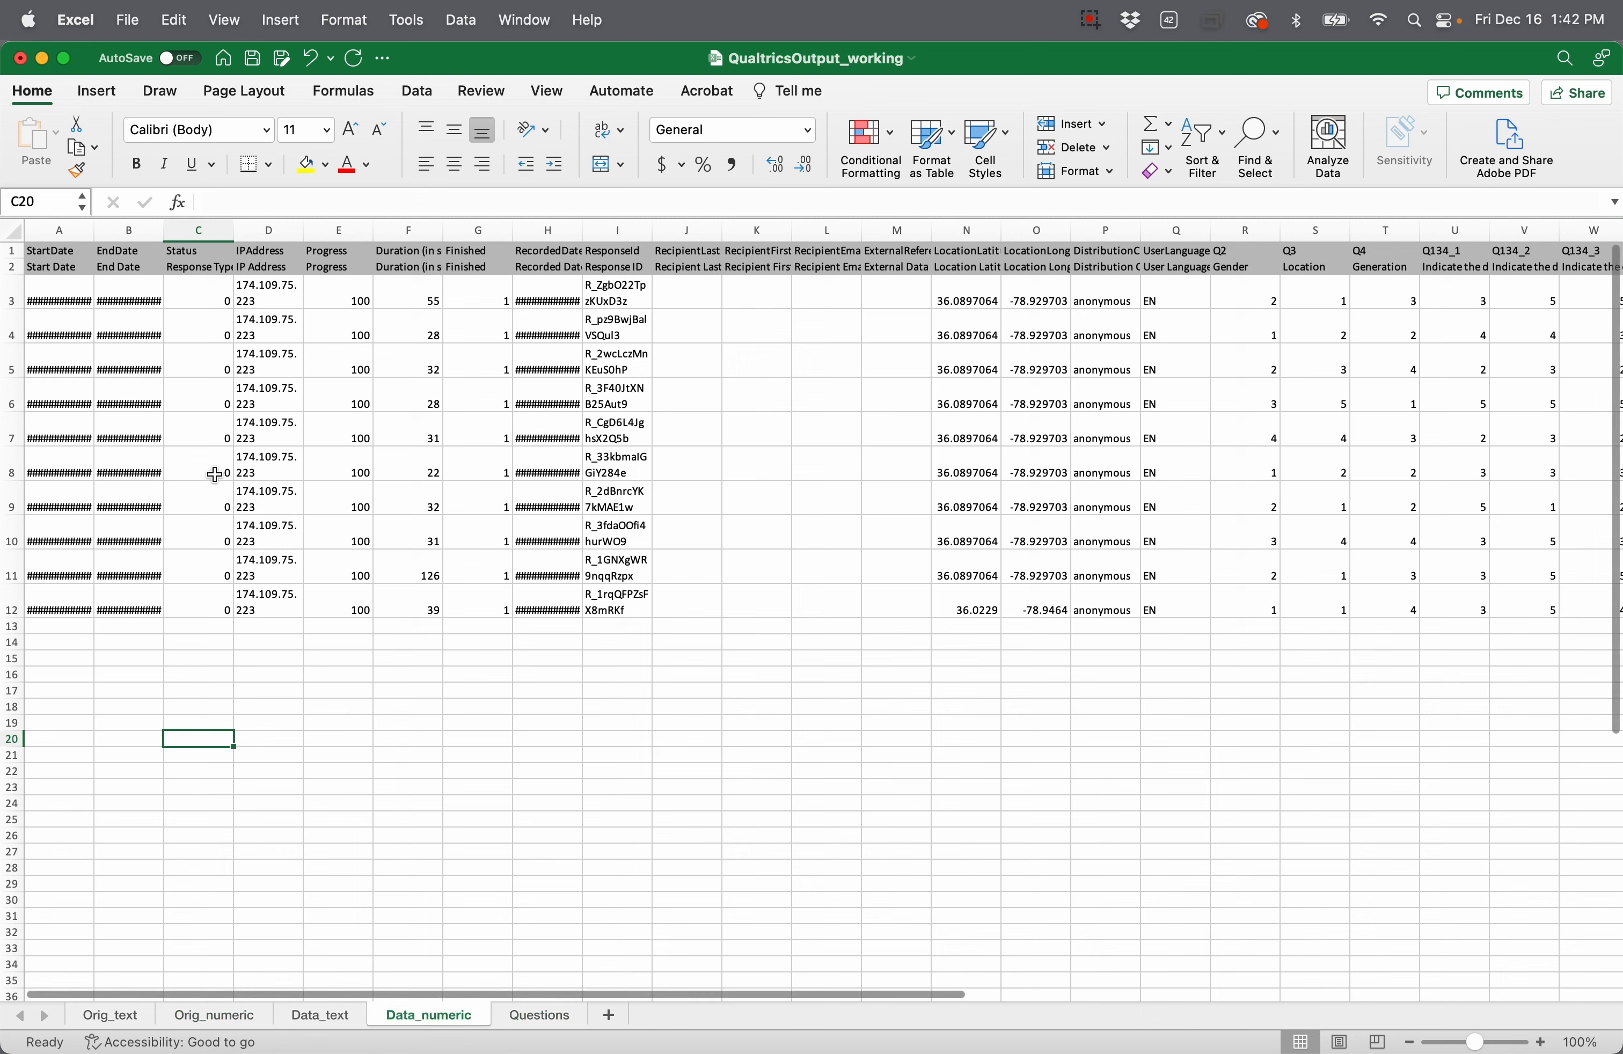
# Step: Delete the StartDate to RecordedDate columns and the empty RecipientLastName to ExternalReference columns from Data_numeric
pyautogui.moveTo(59, 231); pyautogui.dragTo(545, 235)
pyautogui.rightClick(545, 235)
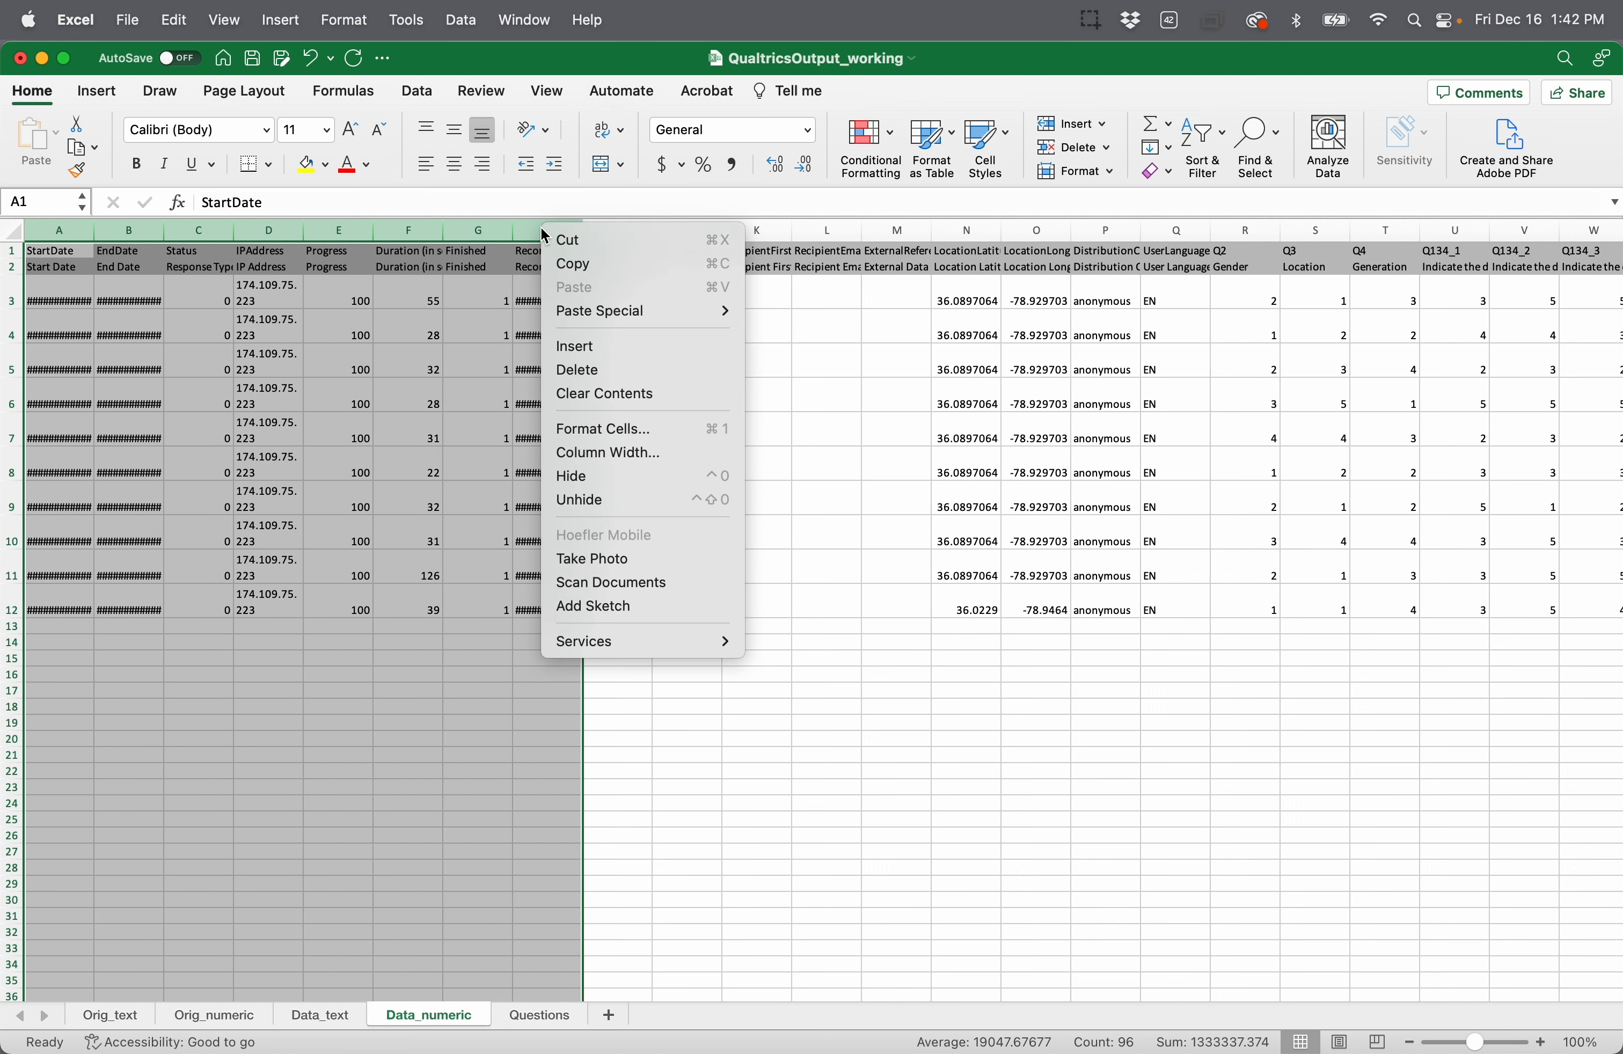
pyautogui.click(575, 373)
pyautogui.moveTo(135, 233); pyautogui.dragTo(345, 241)
pyautogui.rightClick(346, 241)
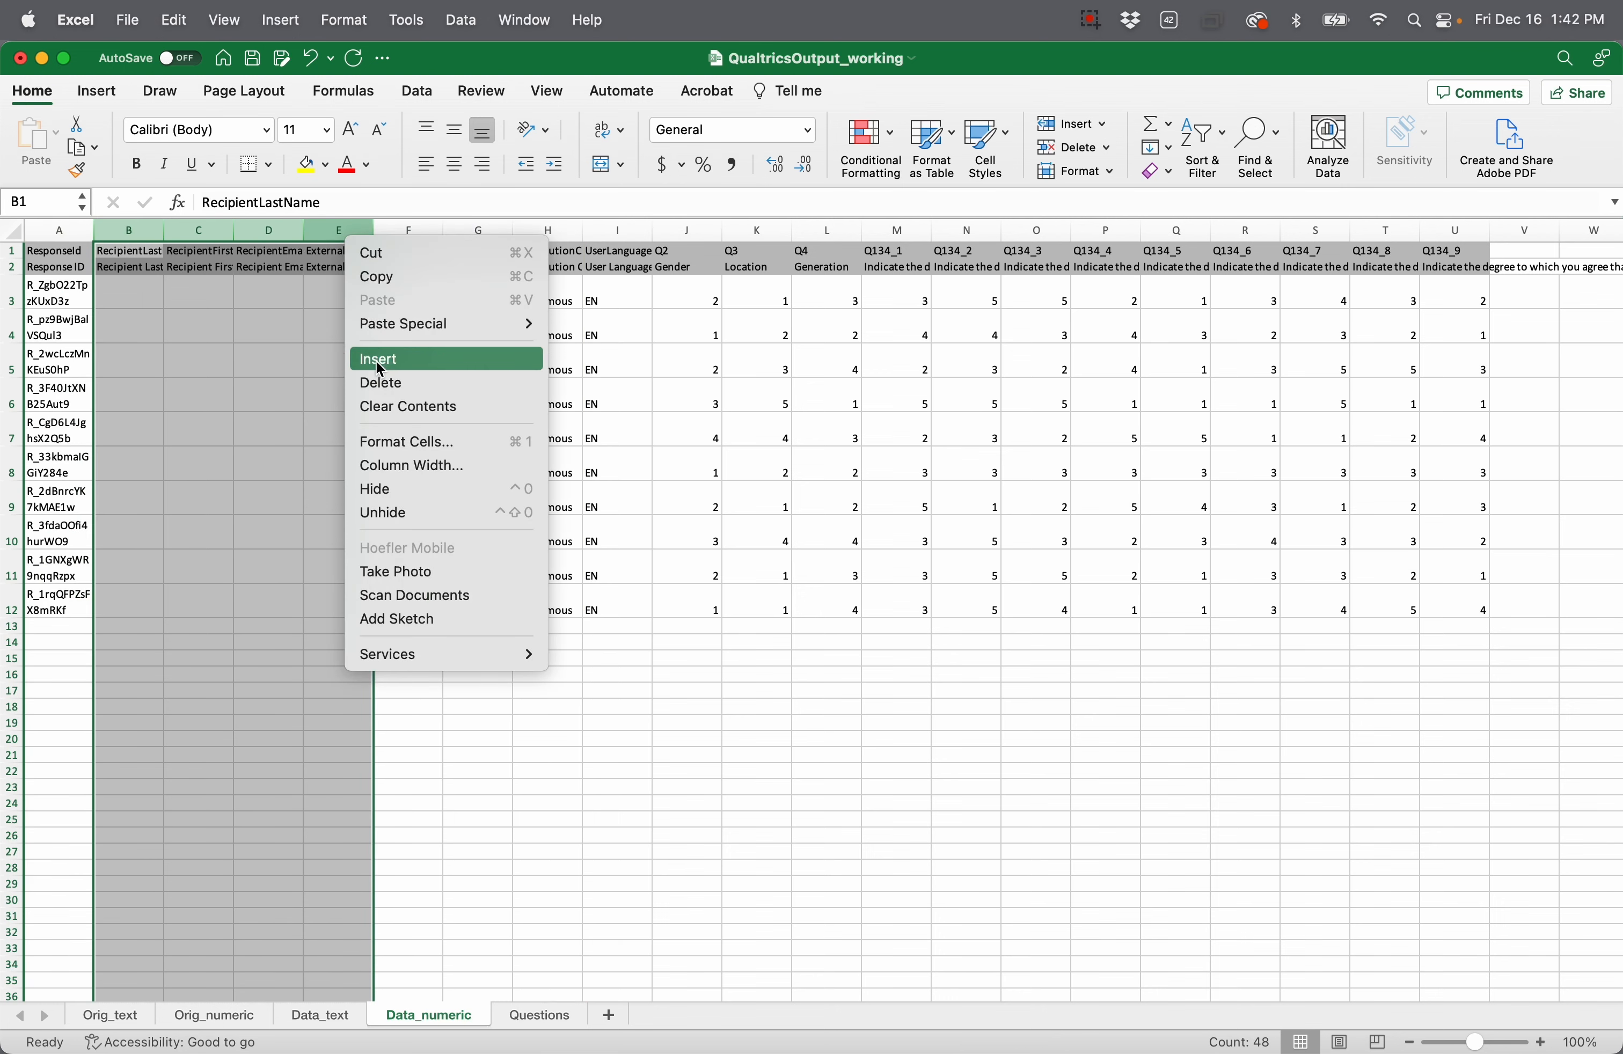
pyautogui.click(376, 383)
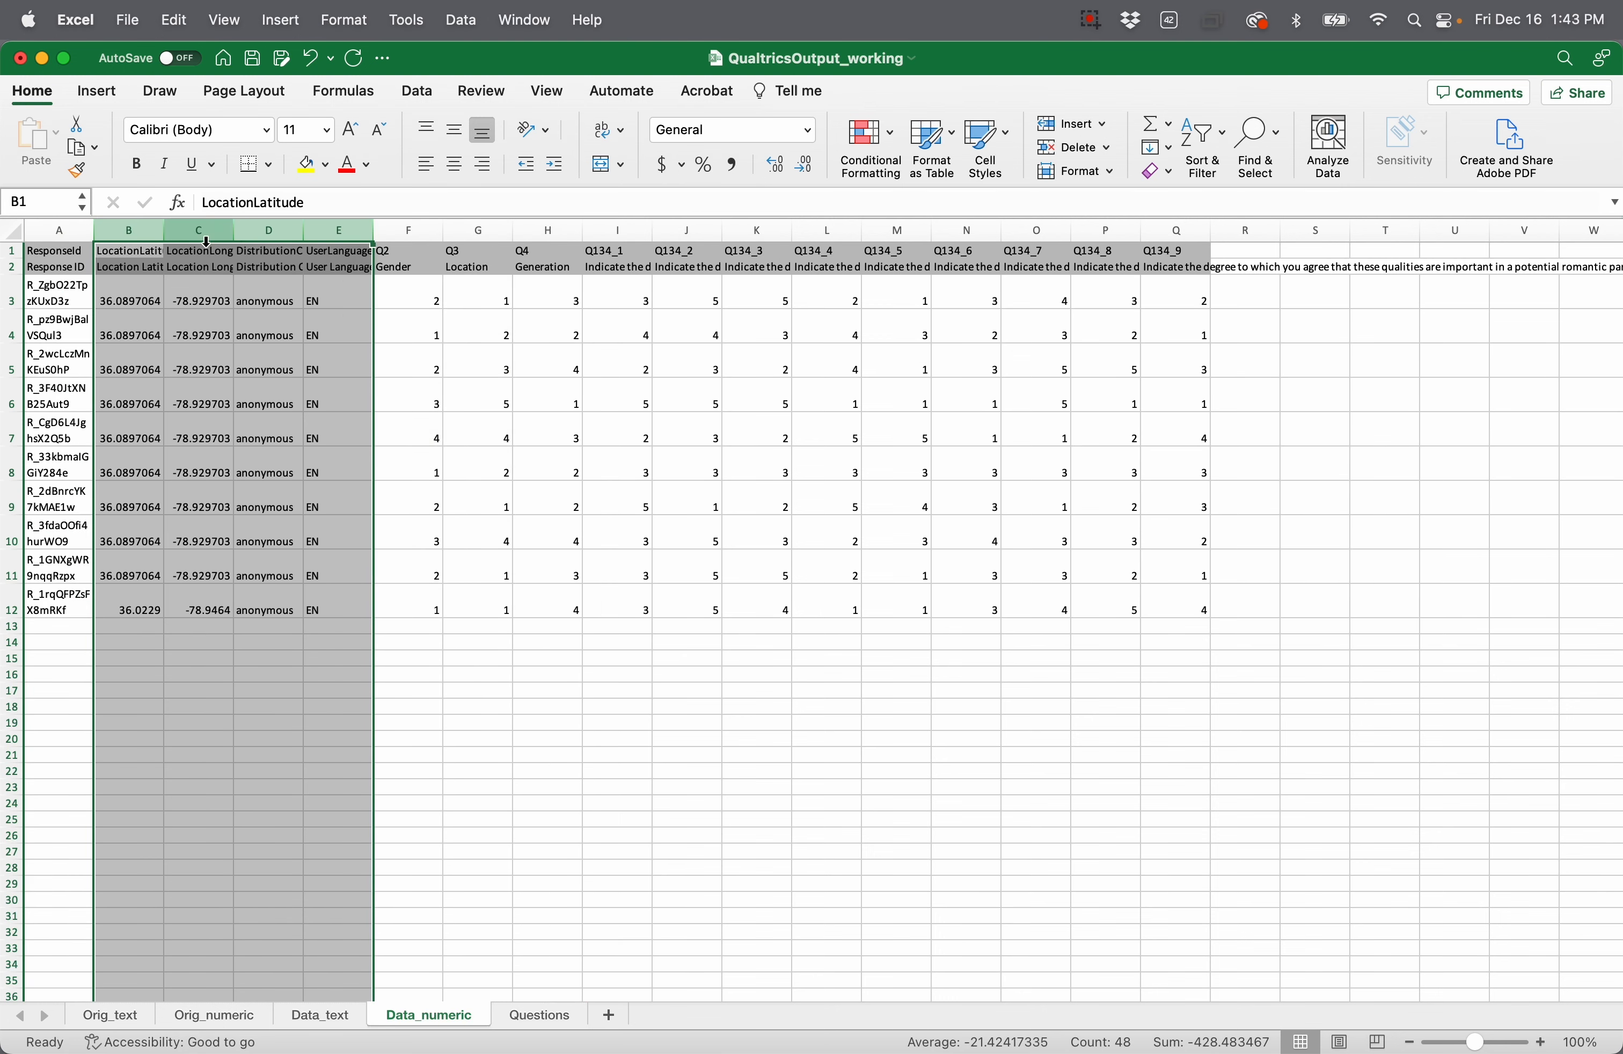
# Step: Delete the DistributionChannel and UserLanguage columns from Data_numeric, and widen column A so the response IDs fit on one line
pyautogui.click(262, 235)
pyautogui.moveTo(262, 235); pyautogui.dragTo(338, 233)
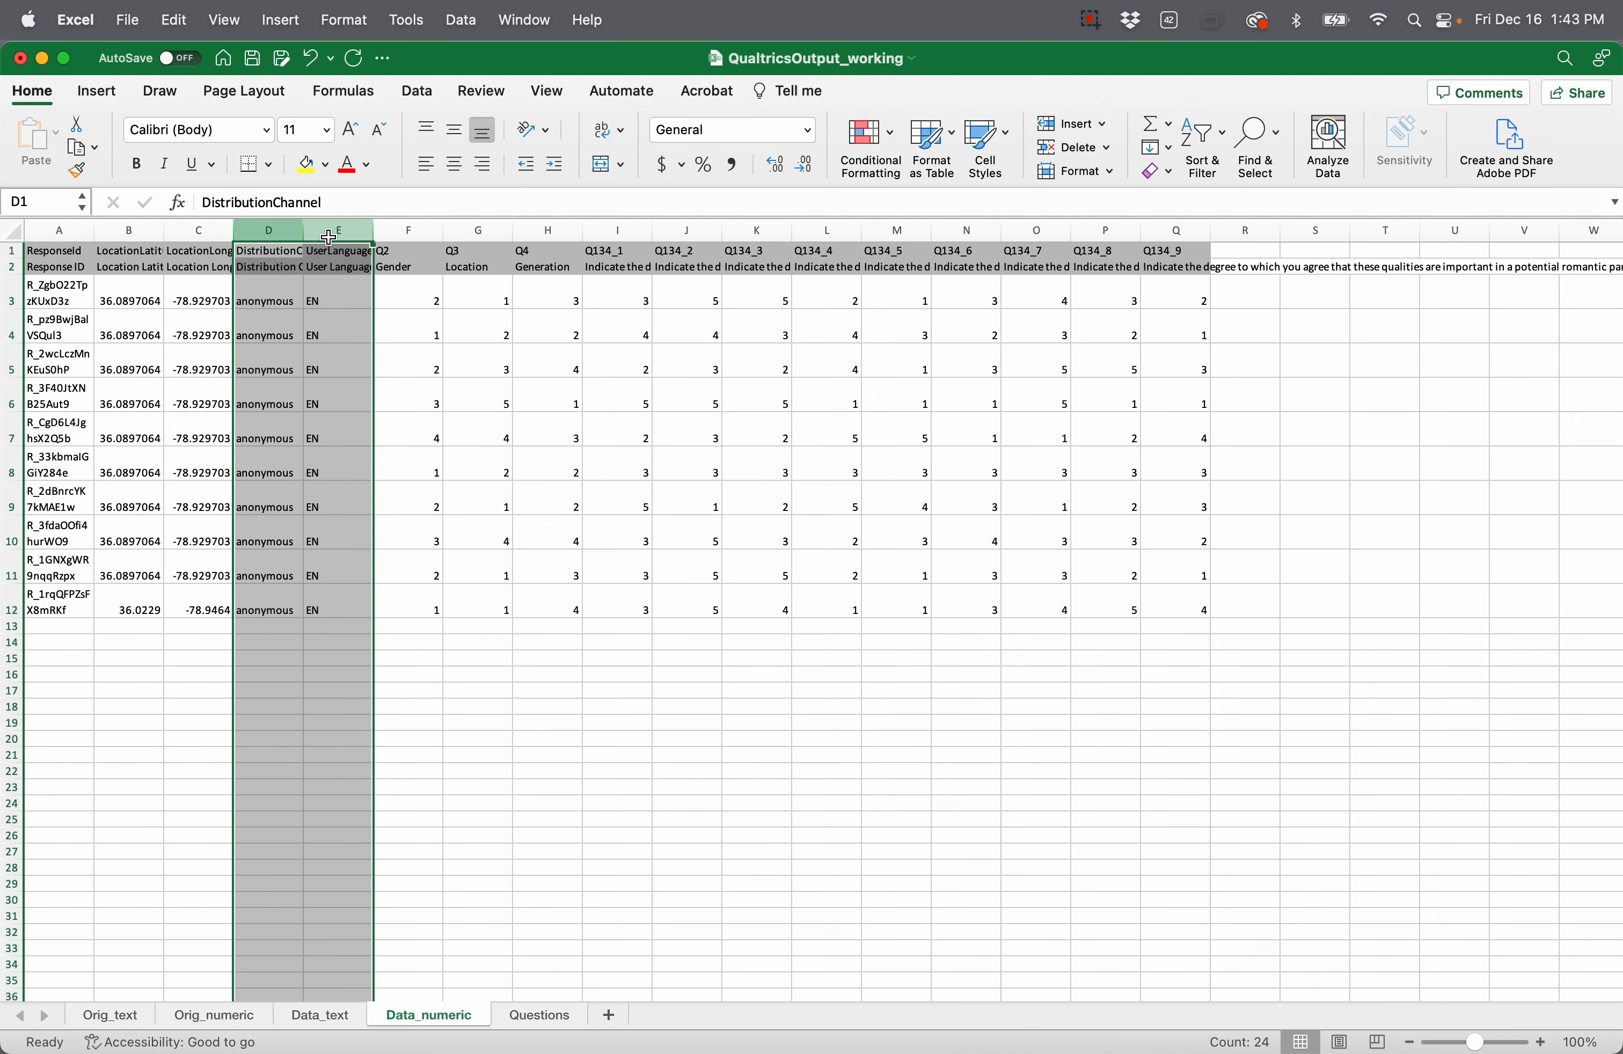
pyautogui.rightClick(334, 234)
pyautogui.click(375, 381)
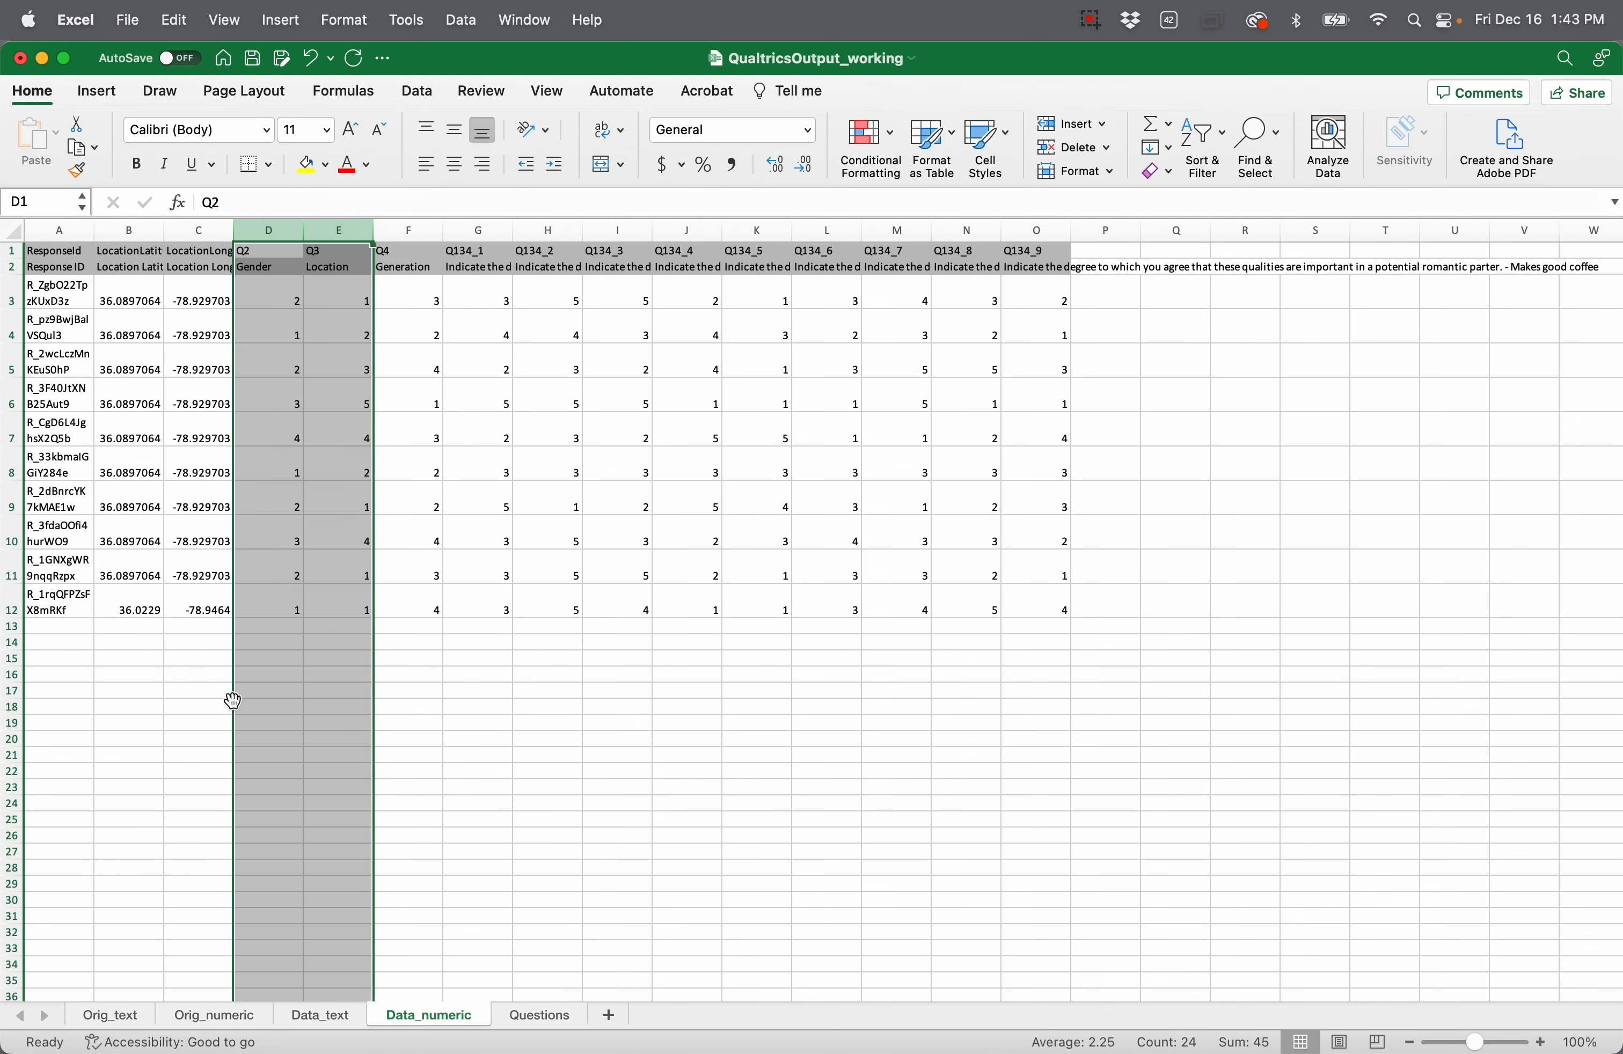
pyautogui.click(219, 693)
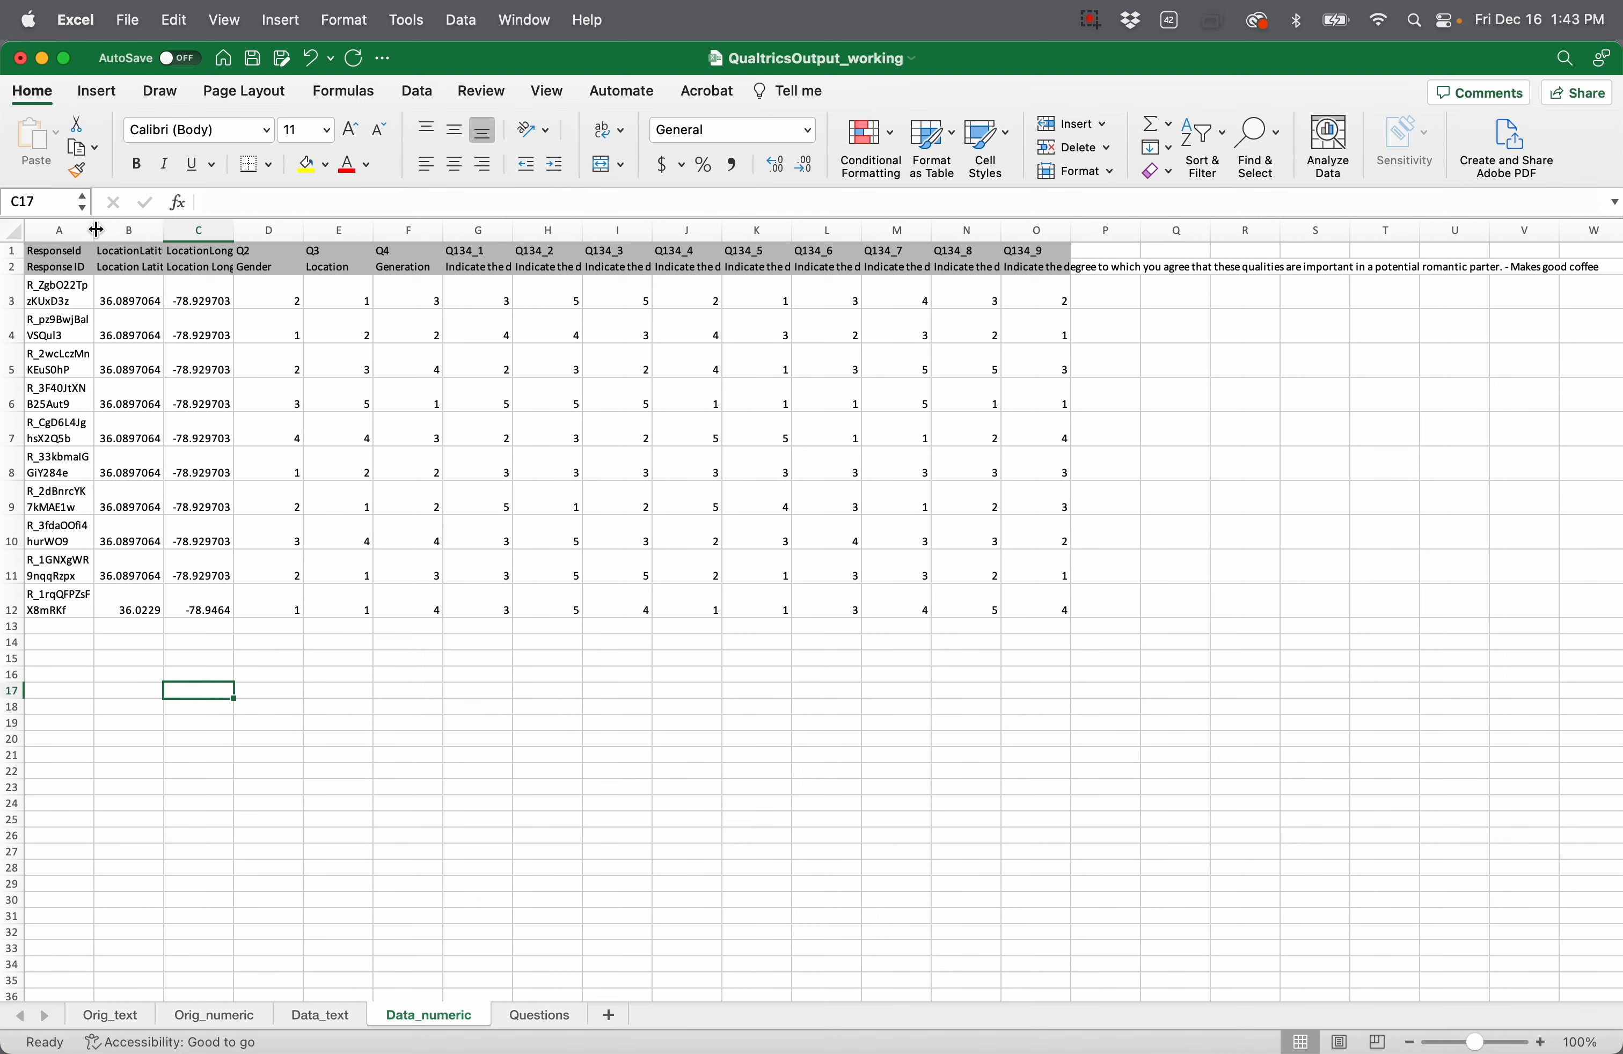
pyautogui.moveTo(94, 232); pyautogui.dragTo(190, 235)
pyautogui.click(177, 655)
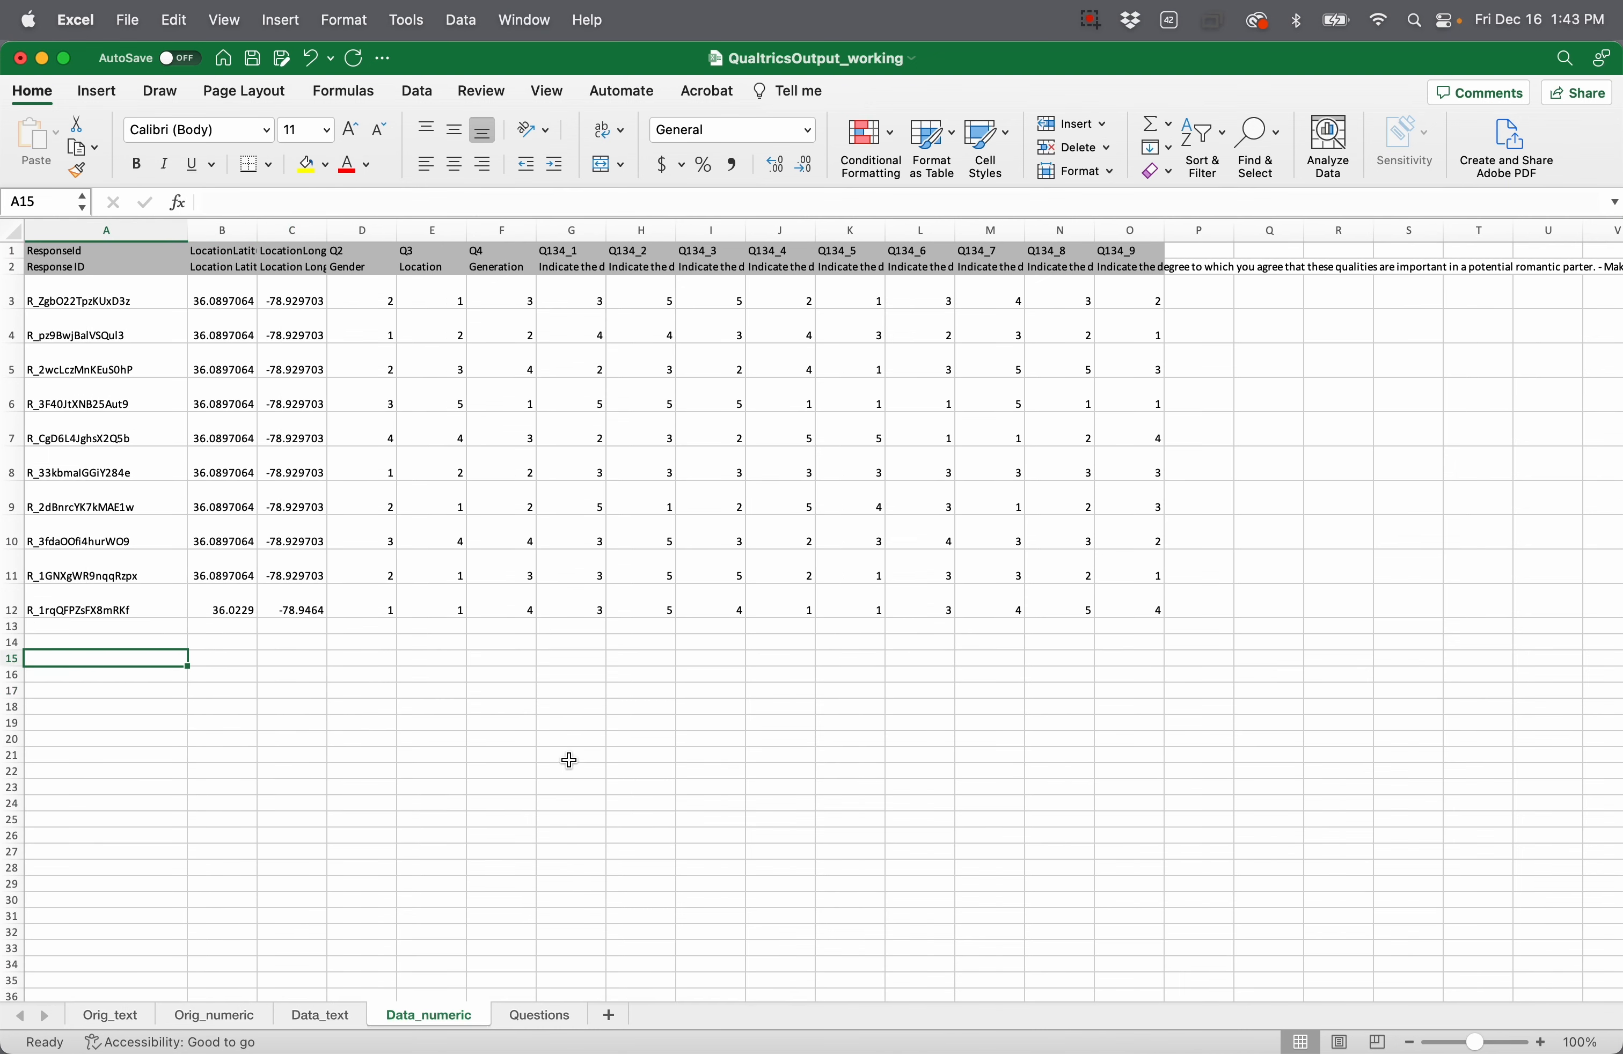
# Step: Check the Data_text question texts against the Questions sheet, and delete the question text row (row 2) from Data_text
pyautogui.click(325, 1017)
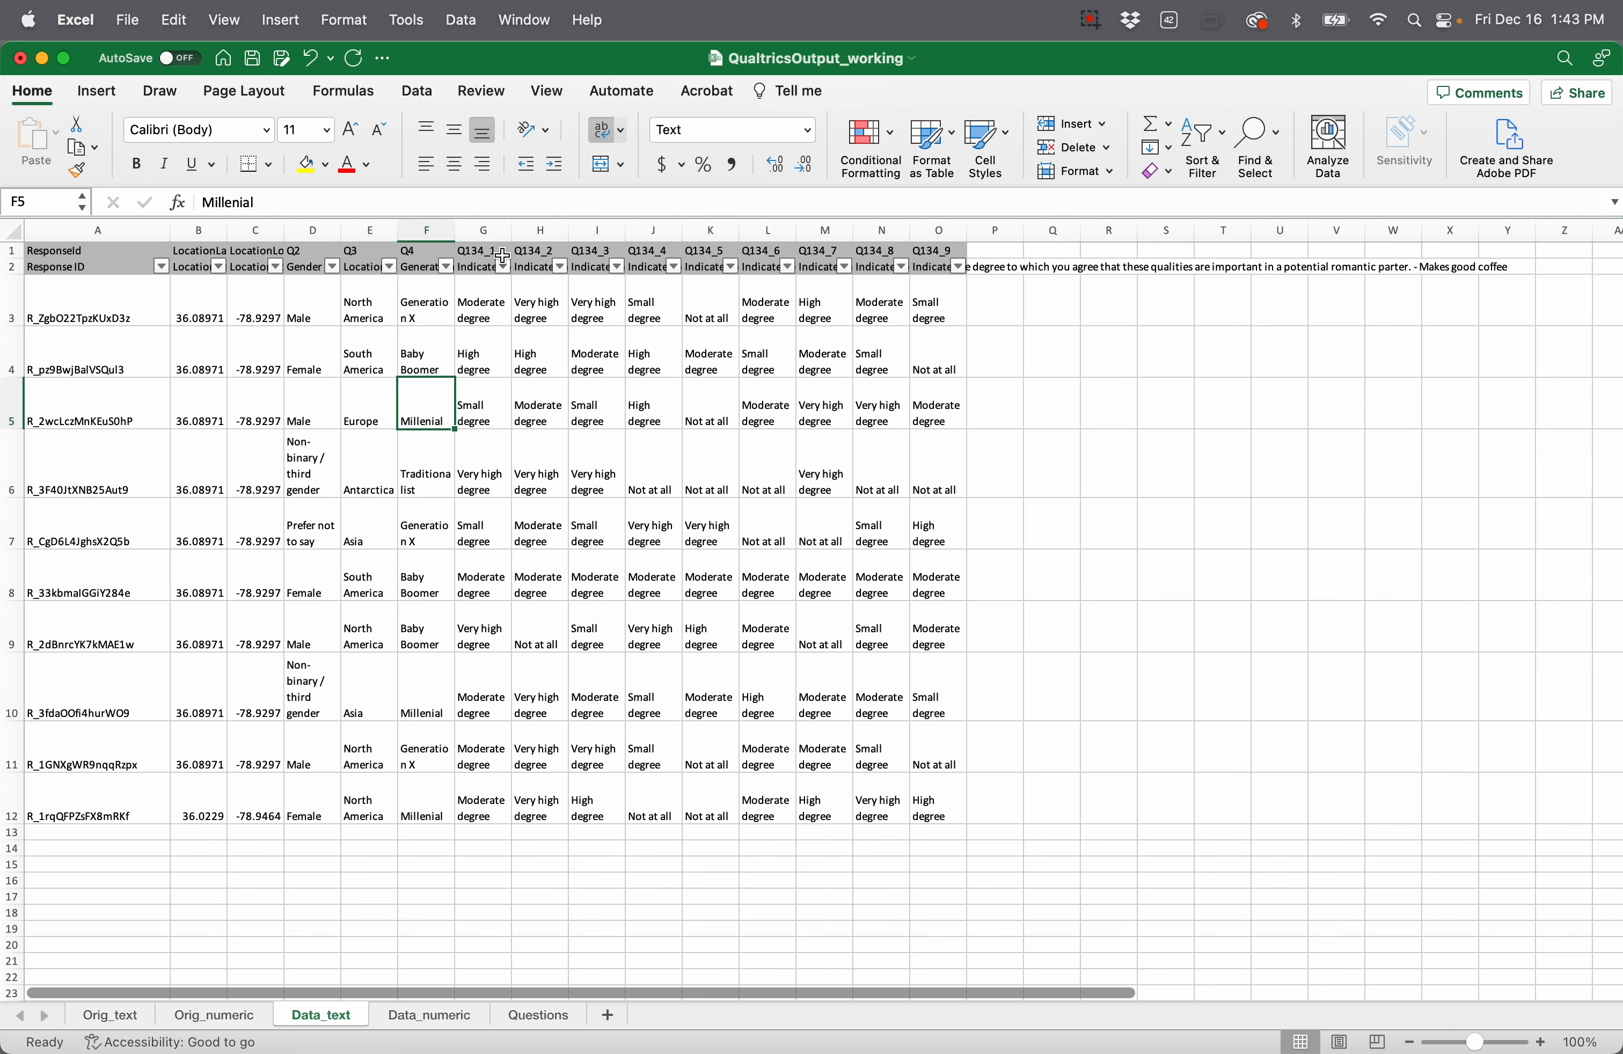
pyautogui.click(481, 265)
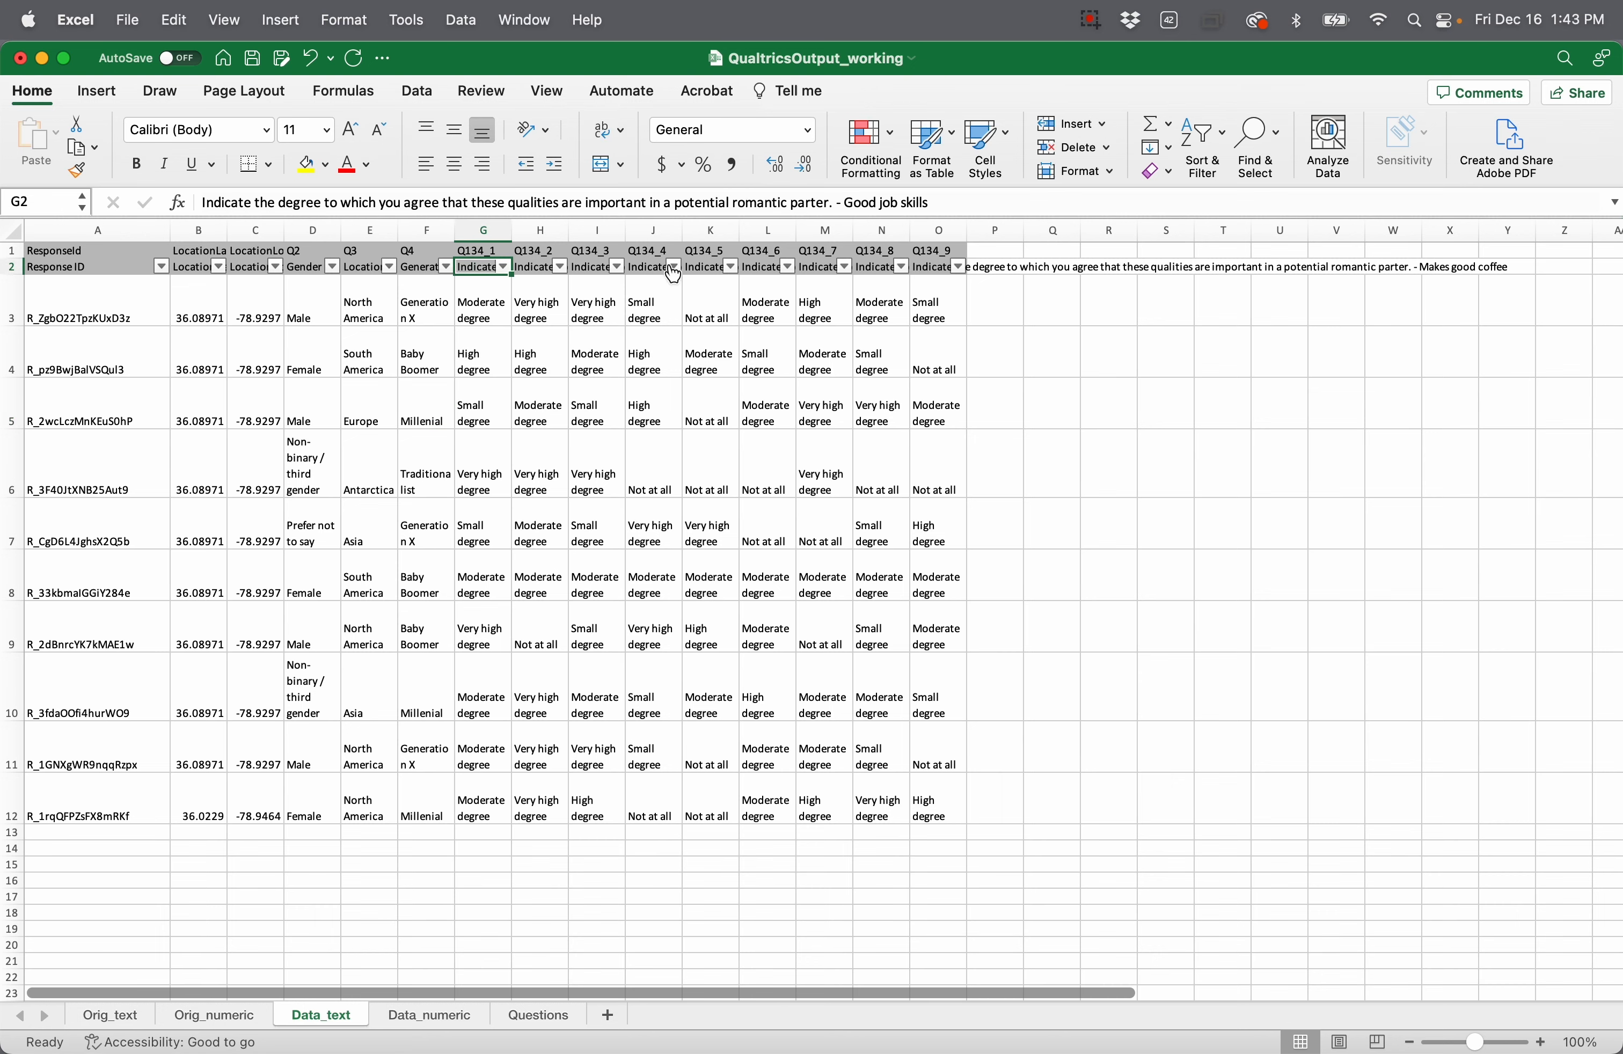
pyautogui.click(541, 1017)
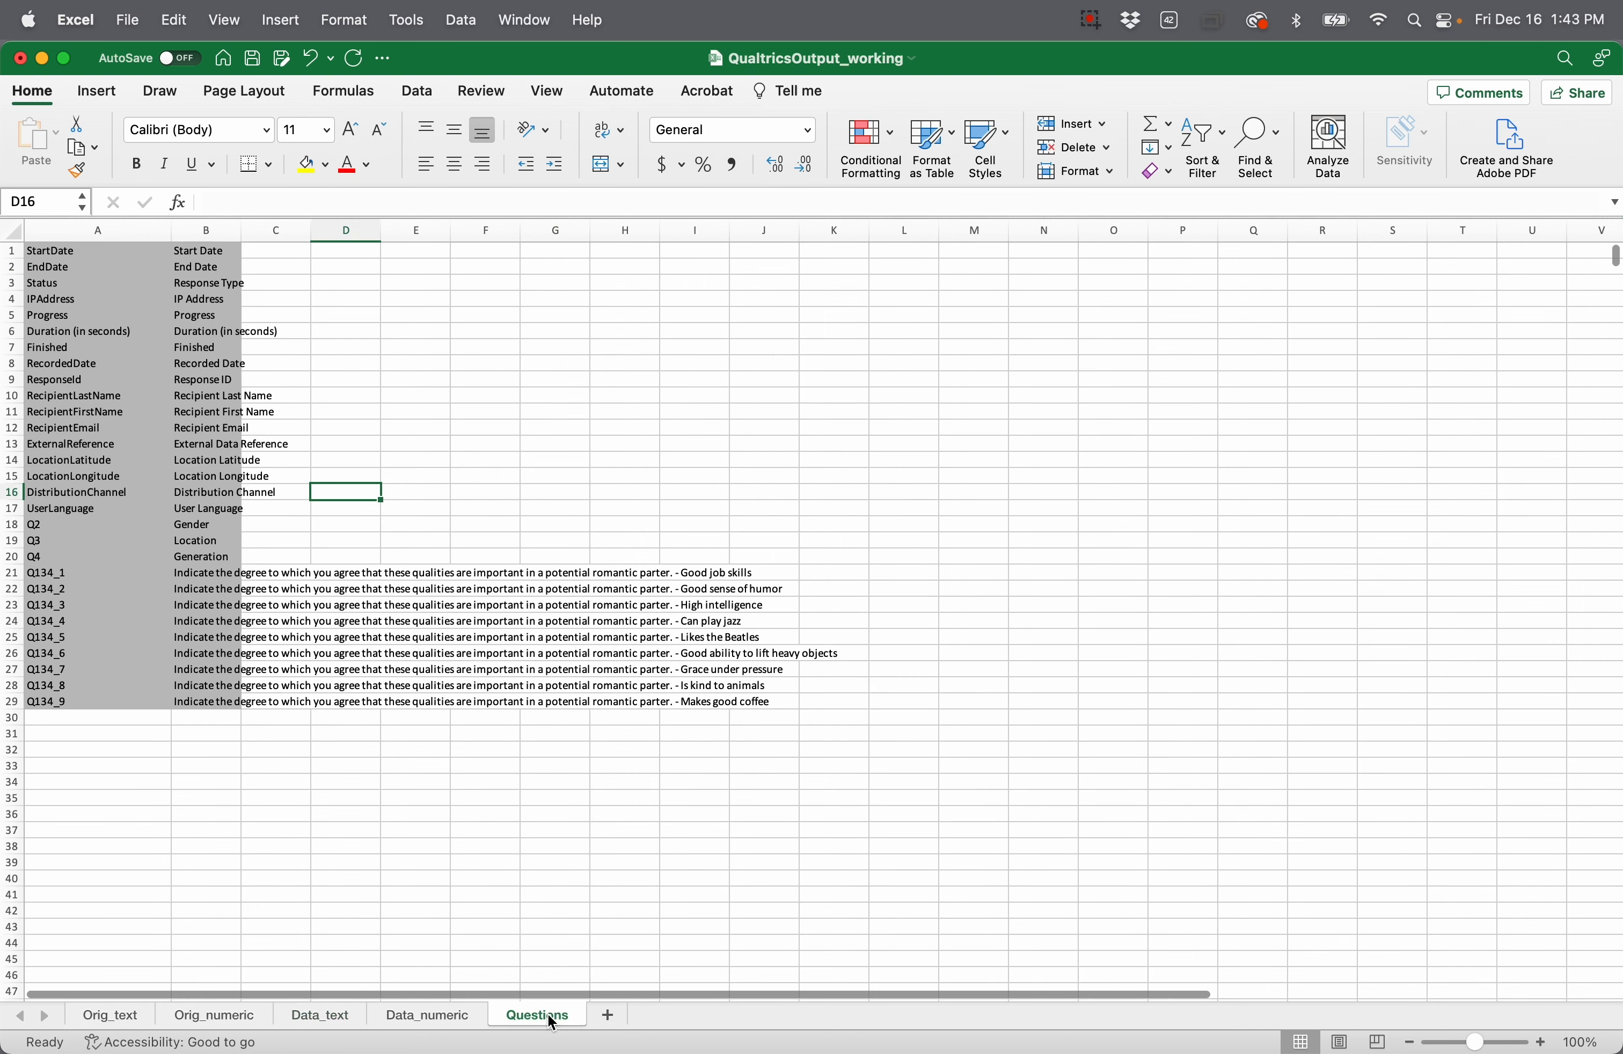
pyautogui.click(321, 1016)
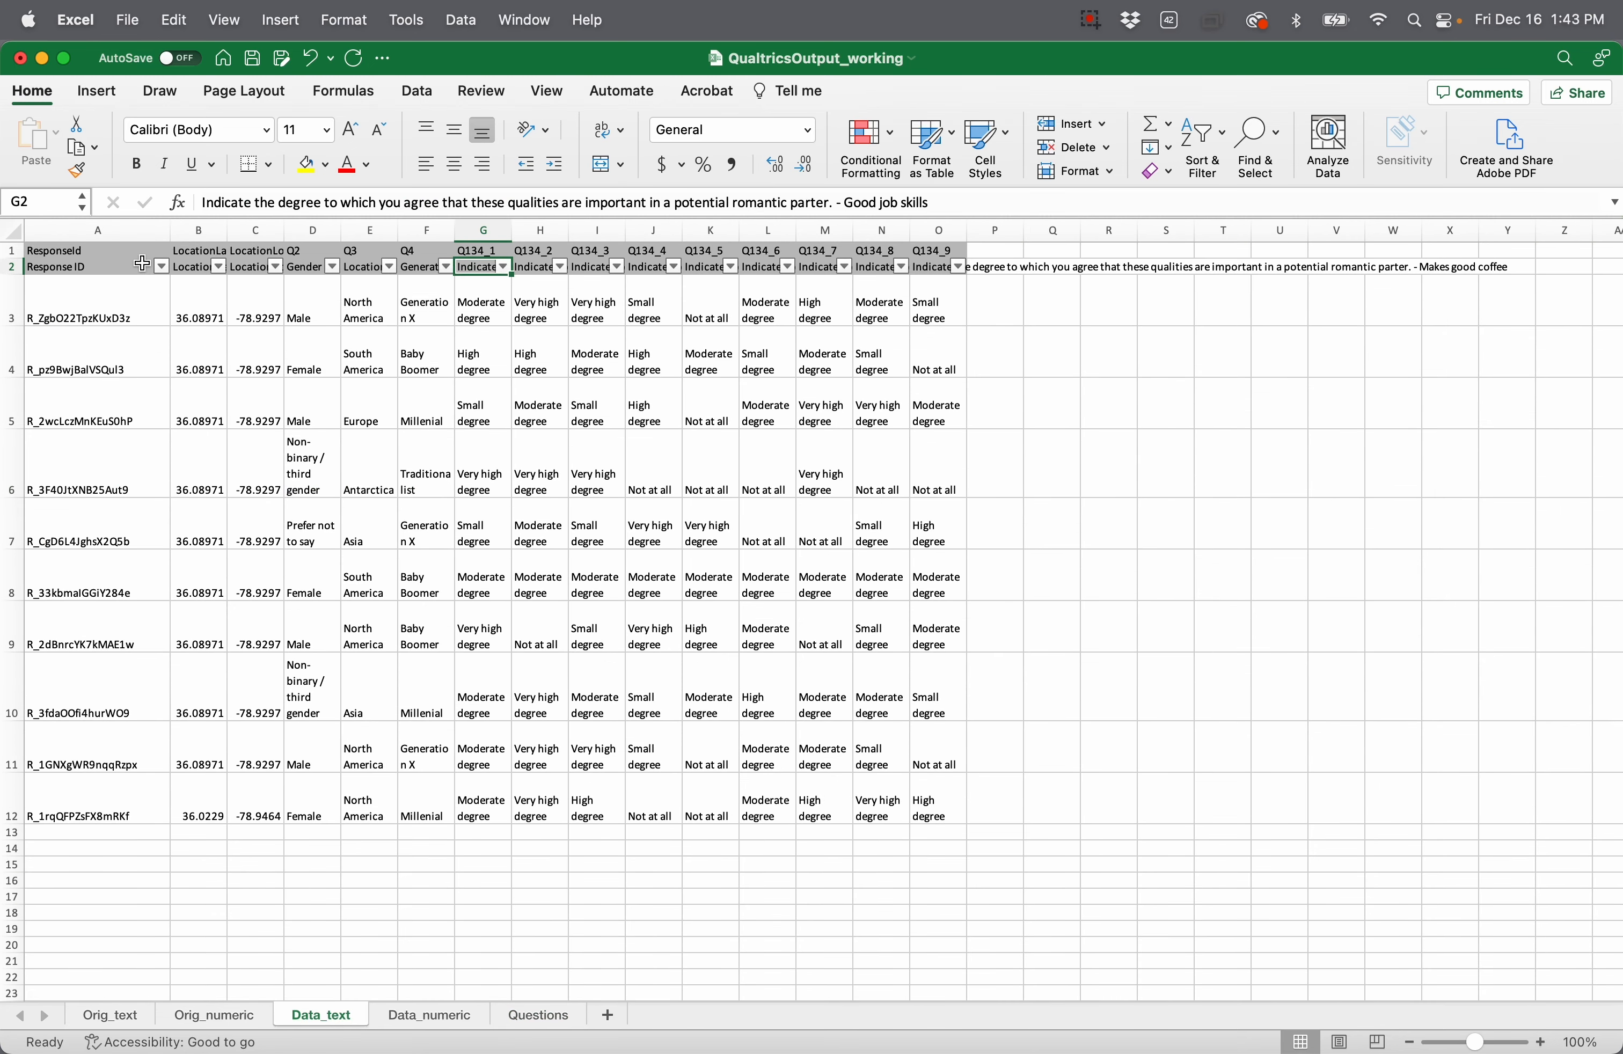
pyautogui.click(10, 267)
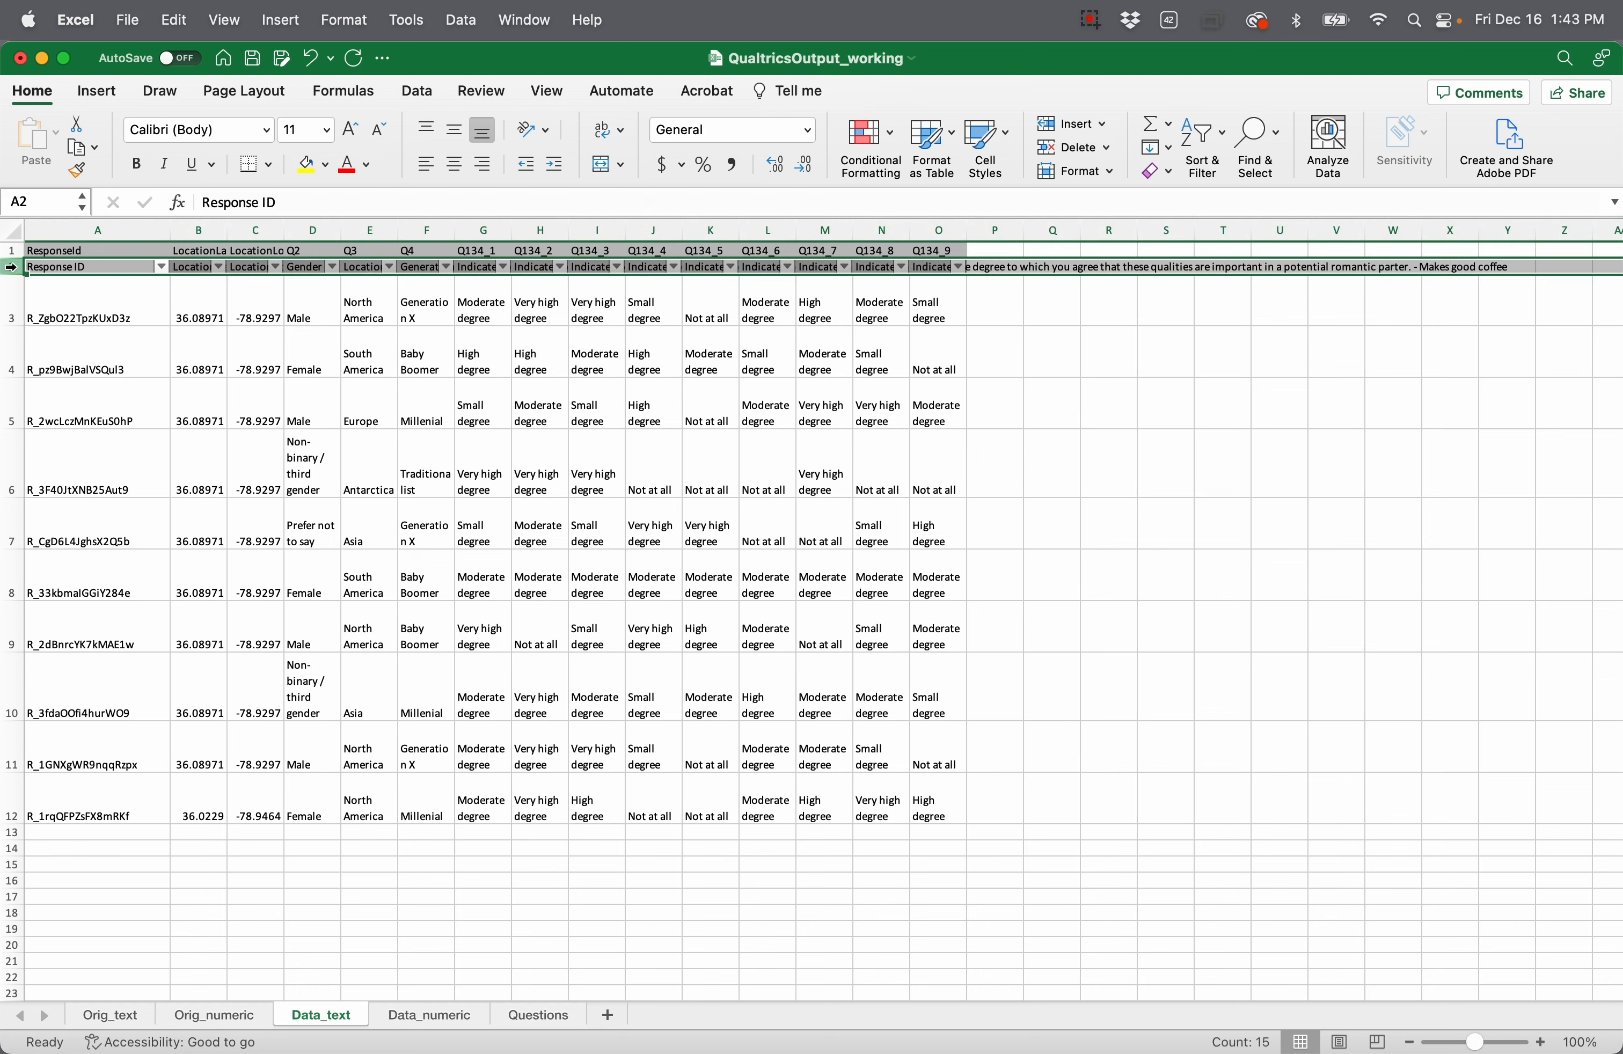
pyautogui.rightClick(11, 266)
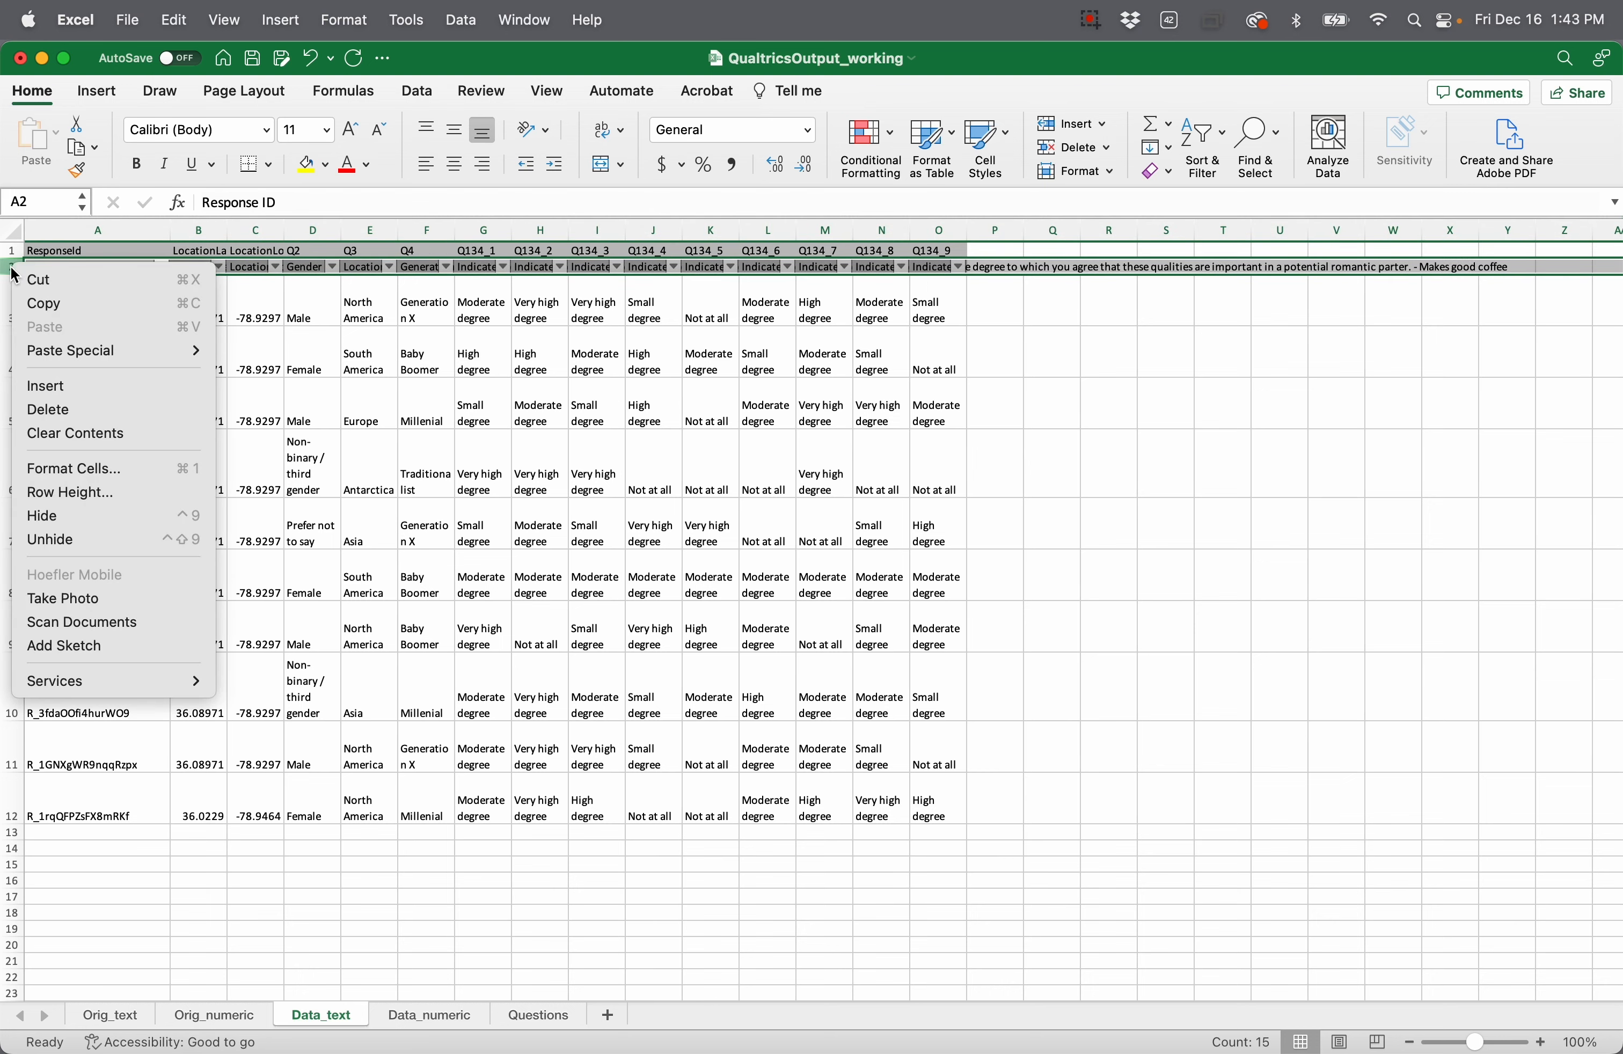
pyautogui.click(140, 414)
pyautogui.click(438, 436)
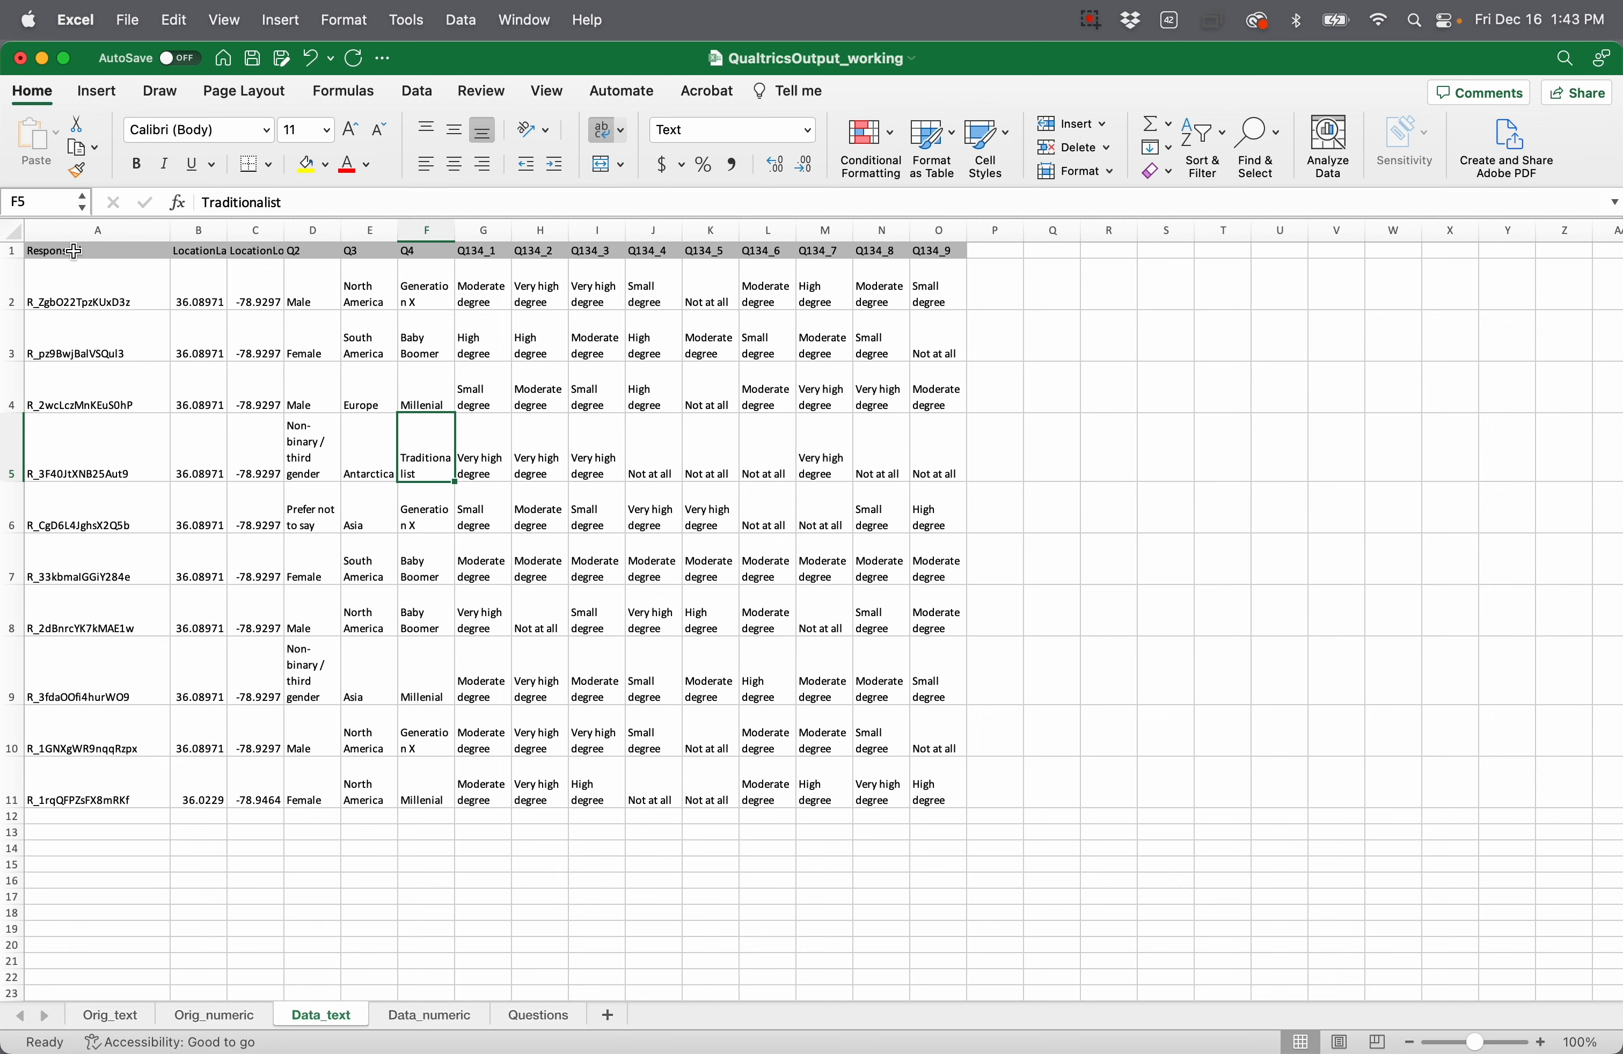
# Step: Clear all cell formats on the entire Data_text sheet and save the workbook
pyautogui.click(13, 232)
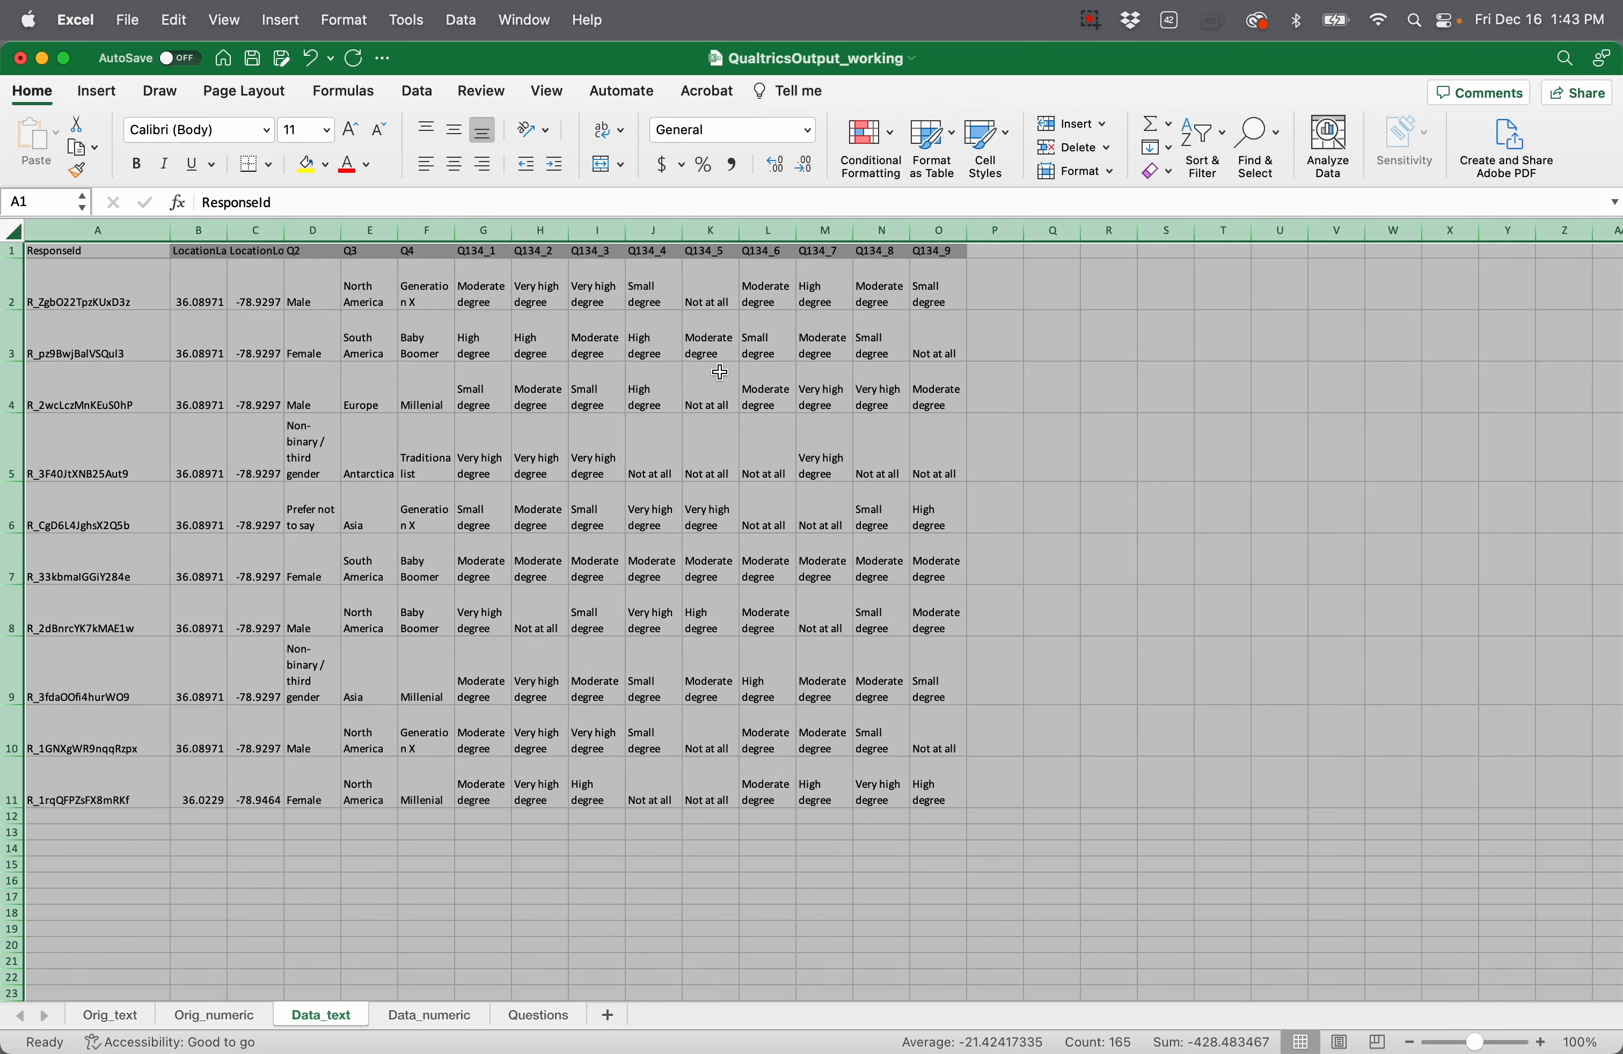
pyautogui.click(1027, 293)
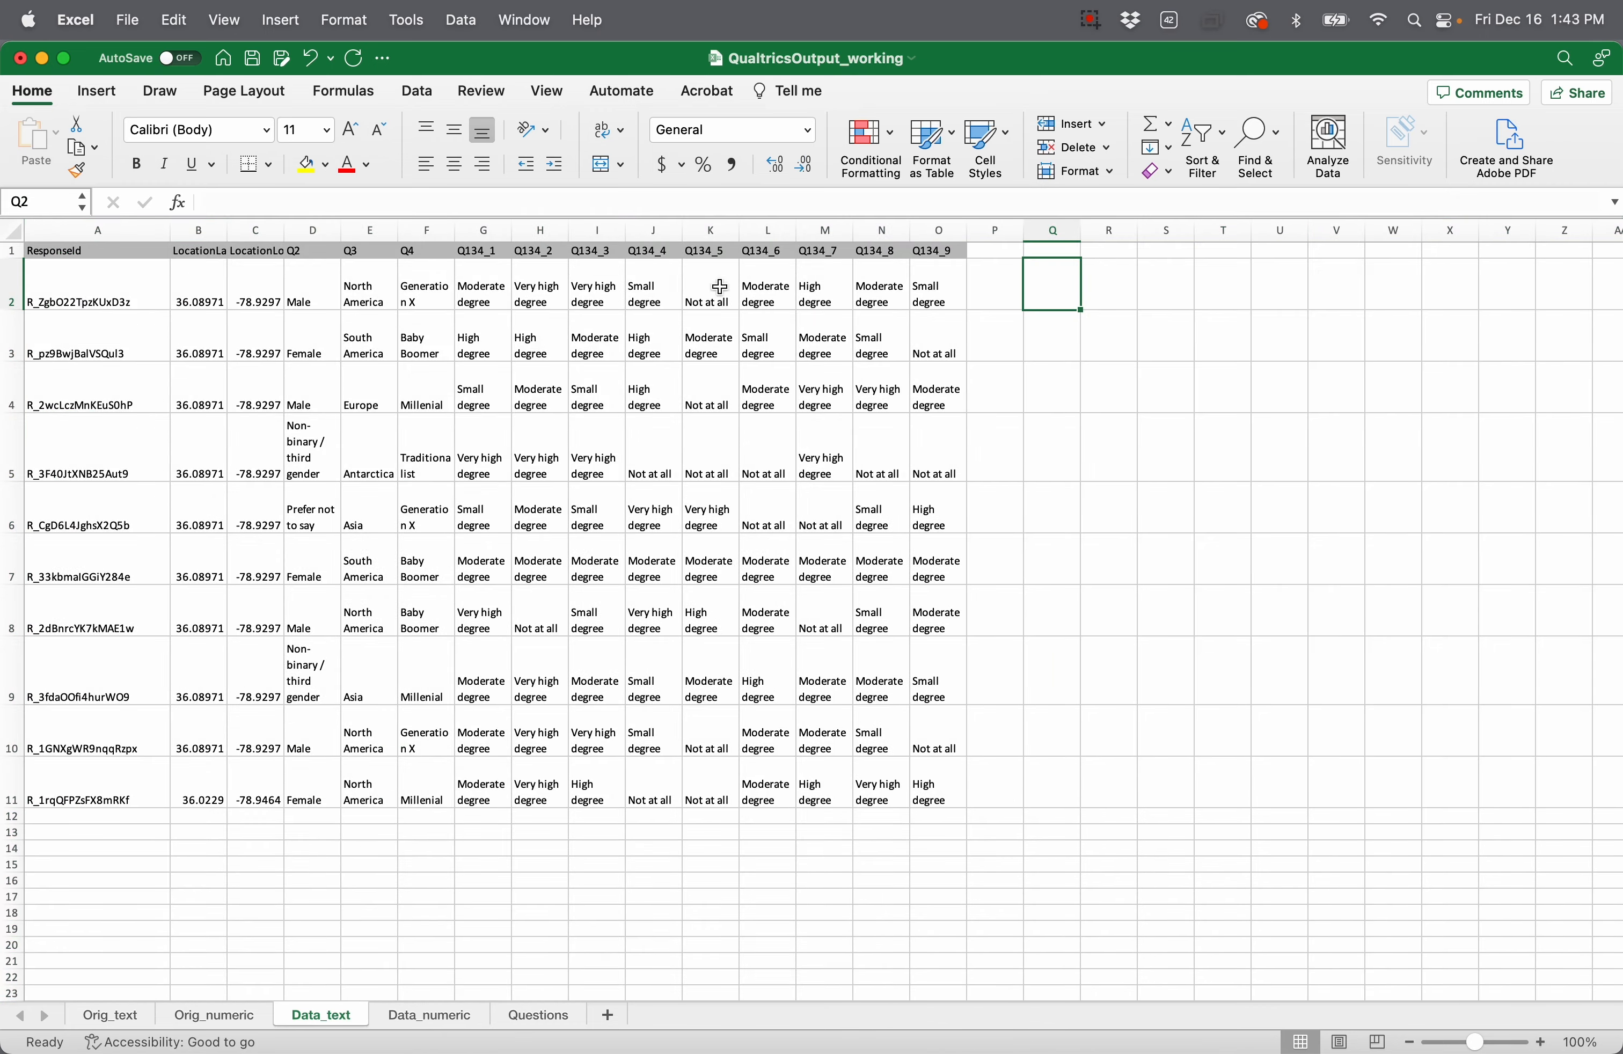
pyautogui.click(12, 231)
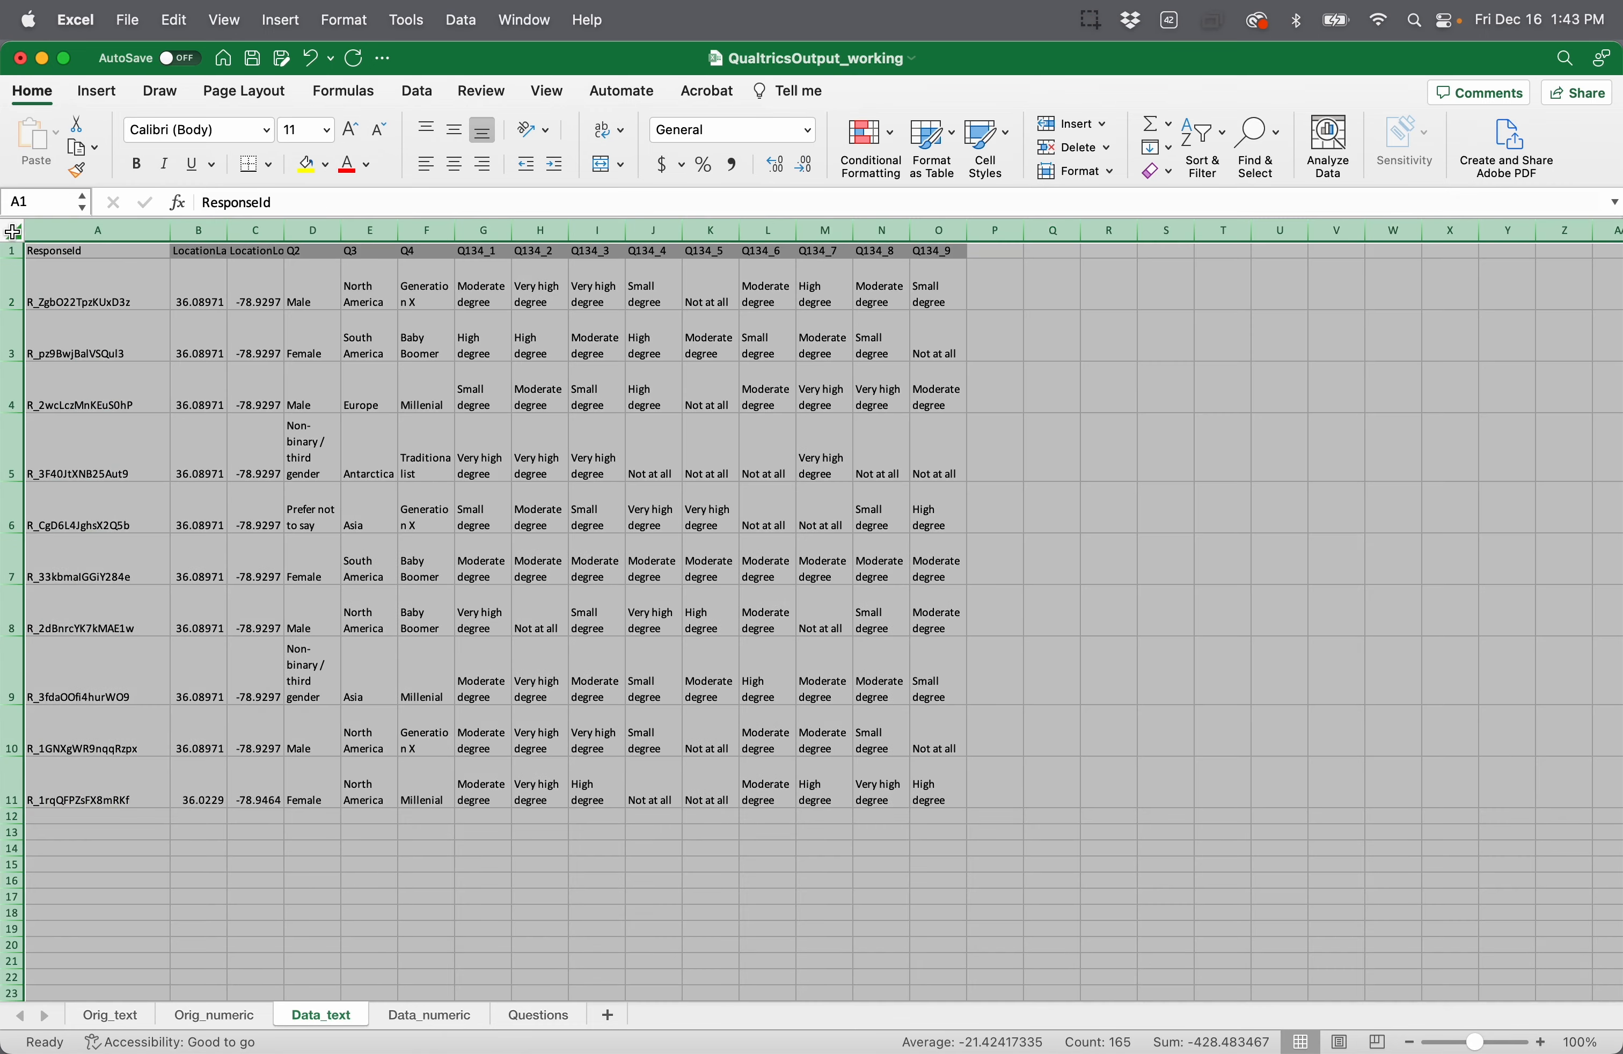
pyautogui.click(1170, 179)
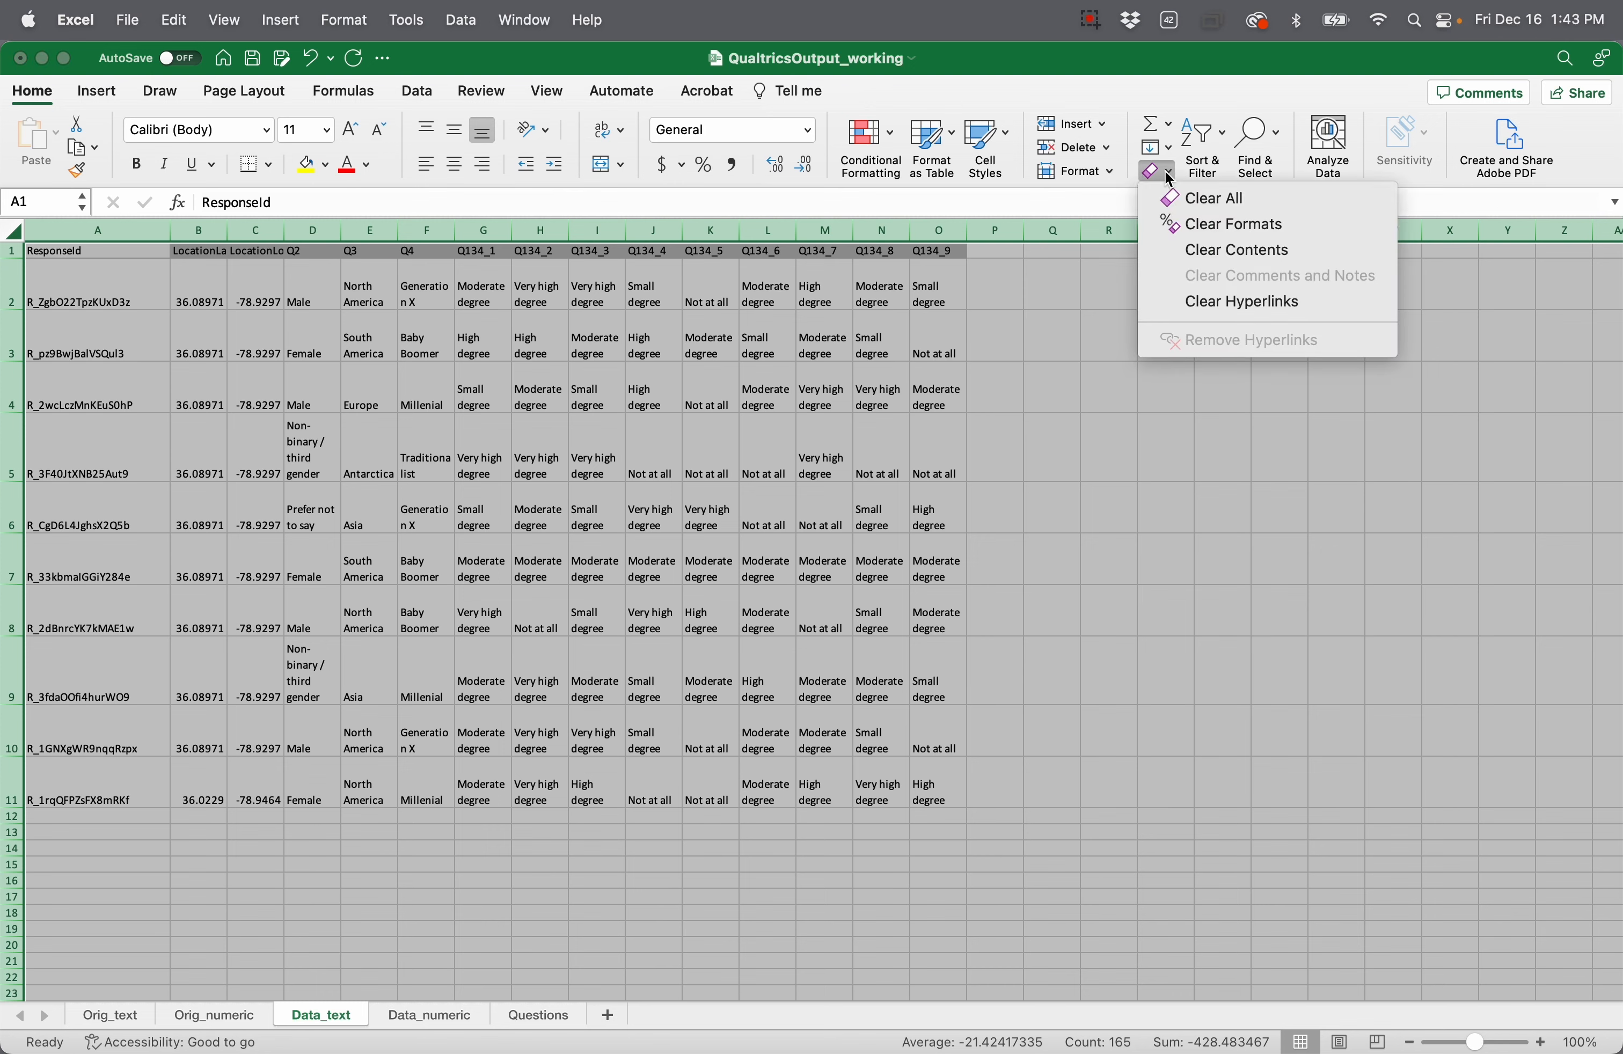
pyautogui.click(1232, 226)
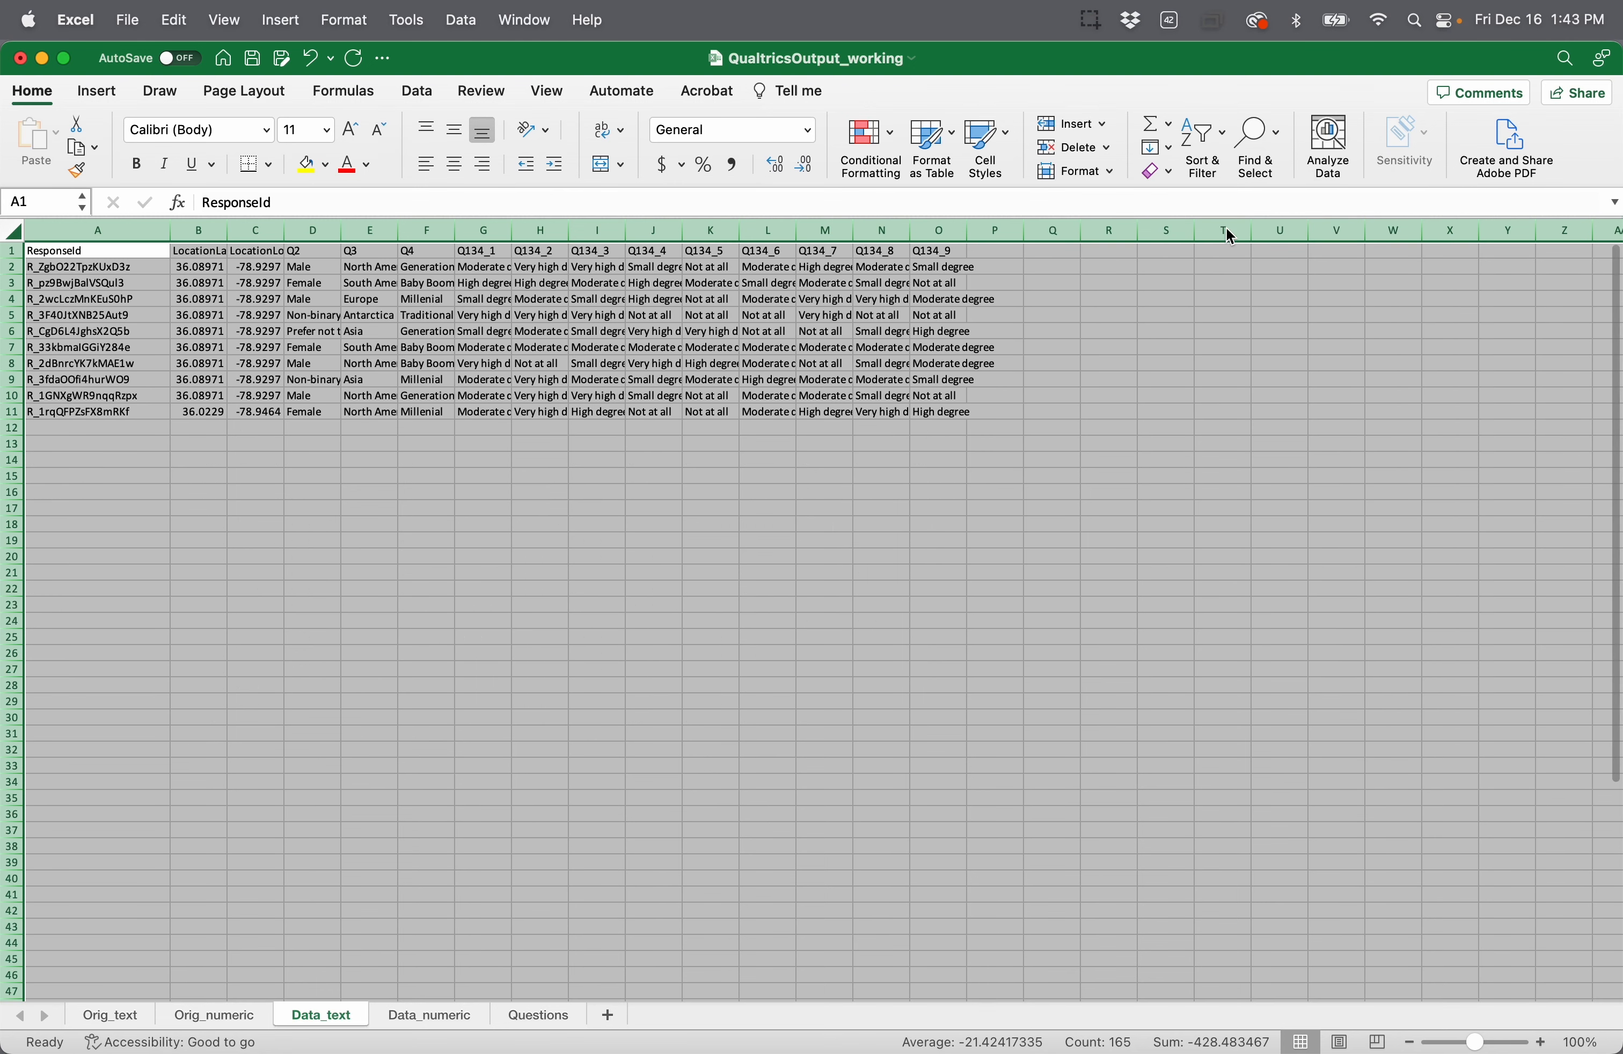
pyautogui.click(894, 530)
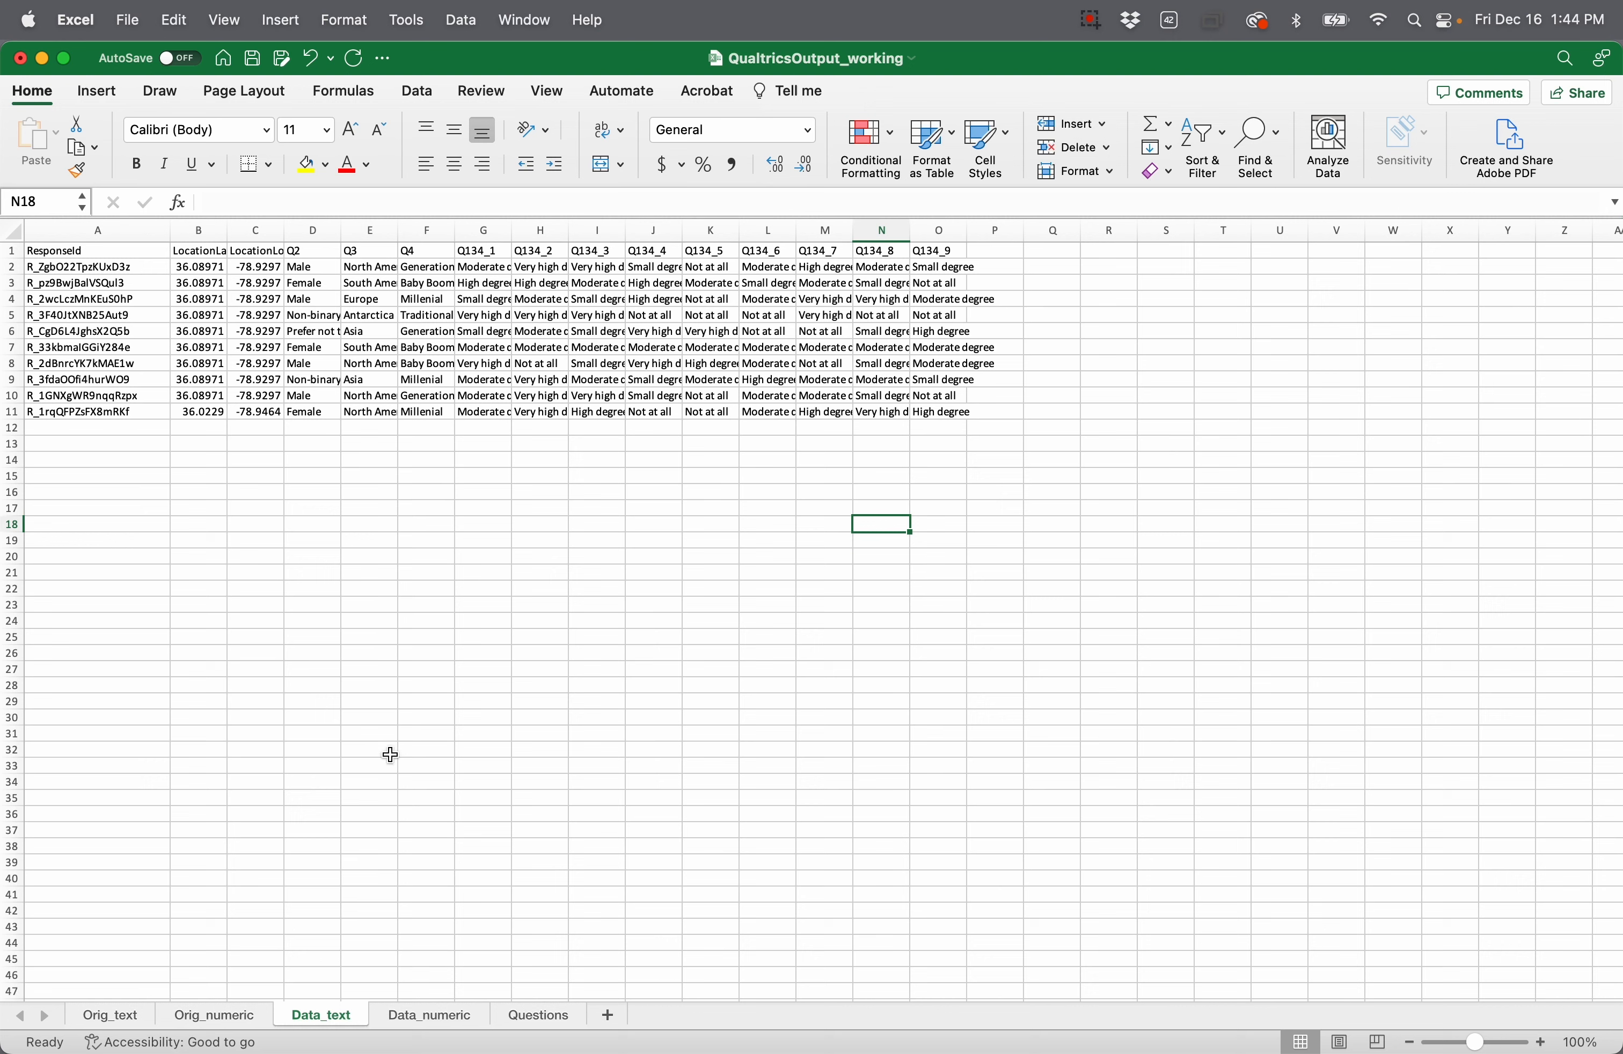
pyautogui.press('super+s')
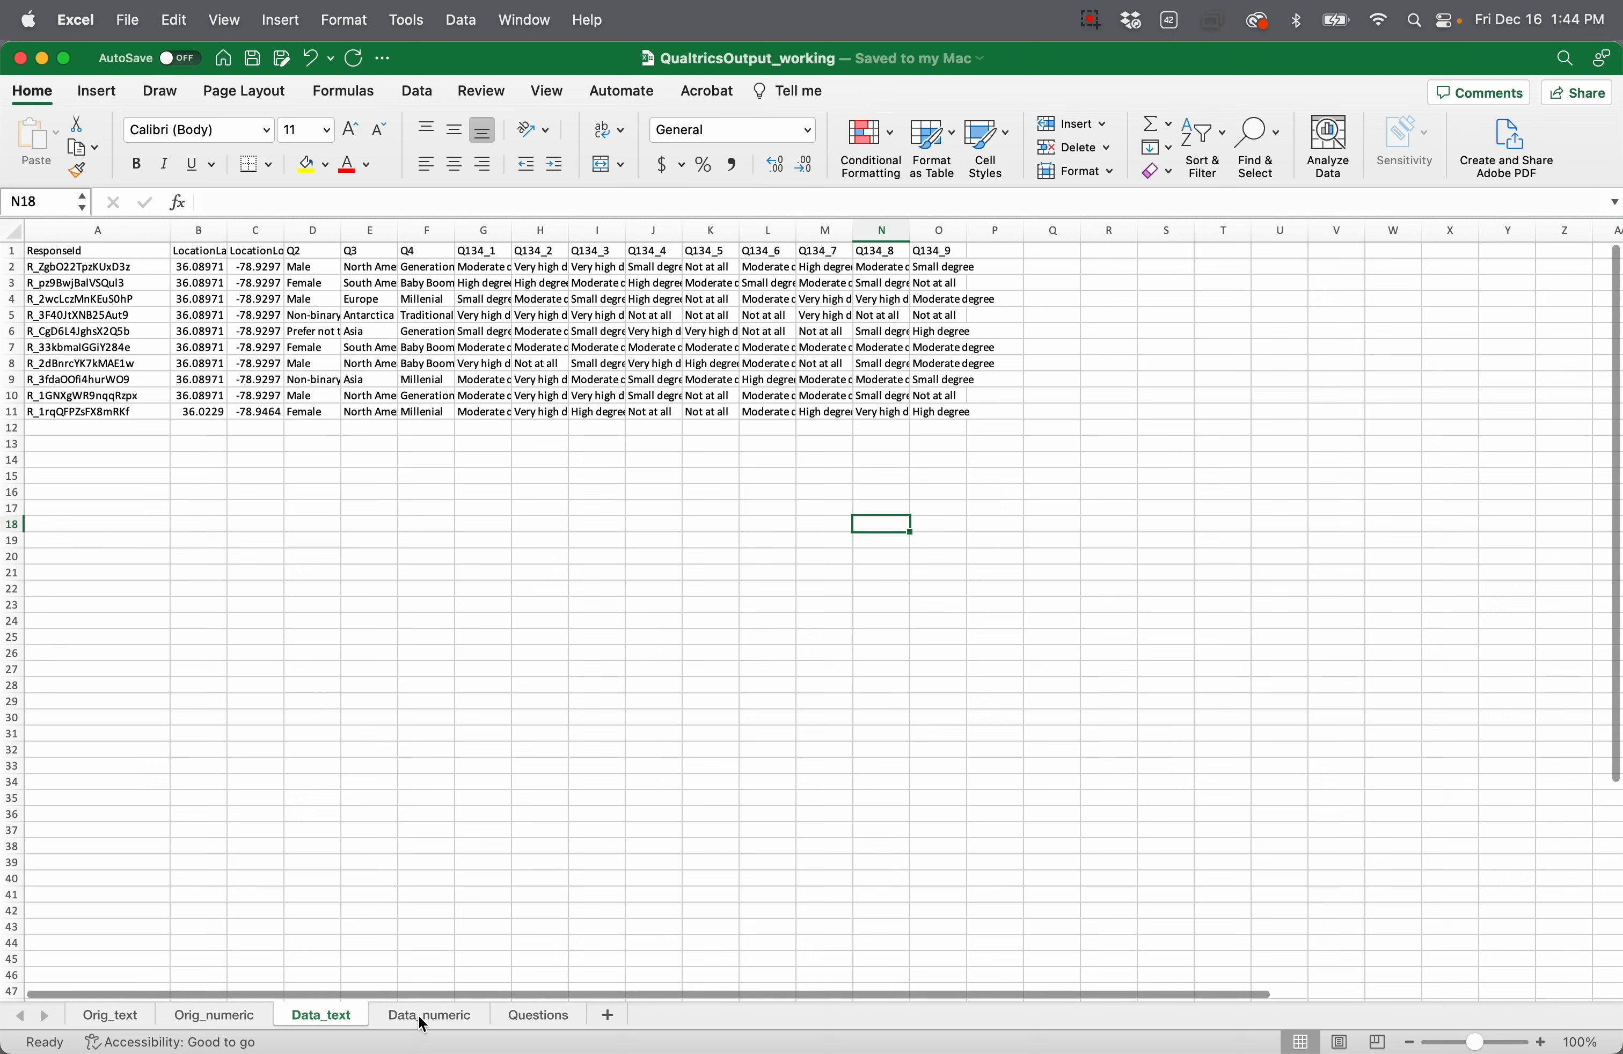
# Step: Delete the question text row (row 2) from the Data_numeric sheet
pyautogui.click(423, 1018)
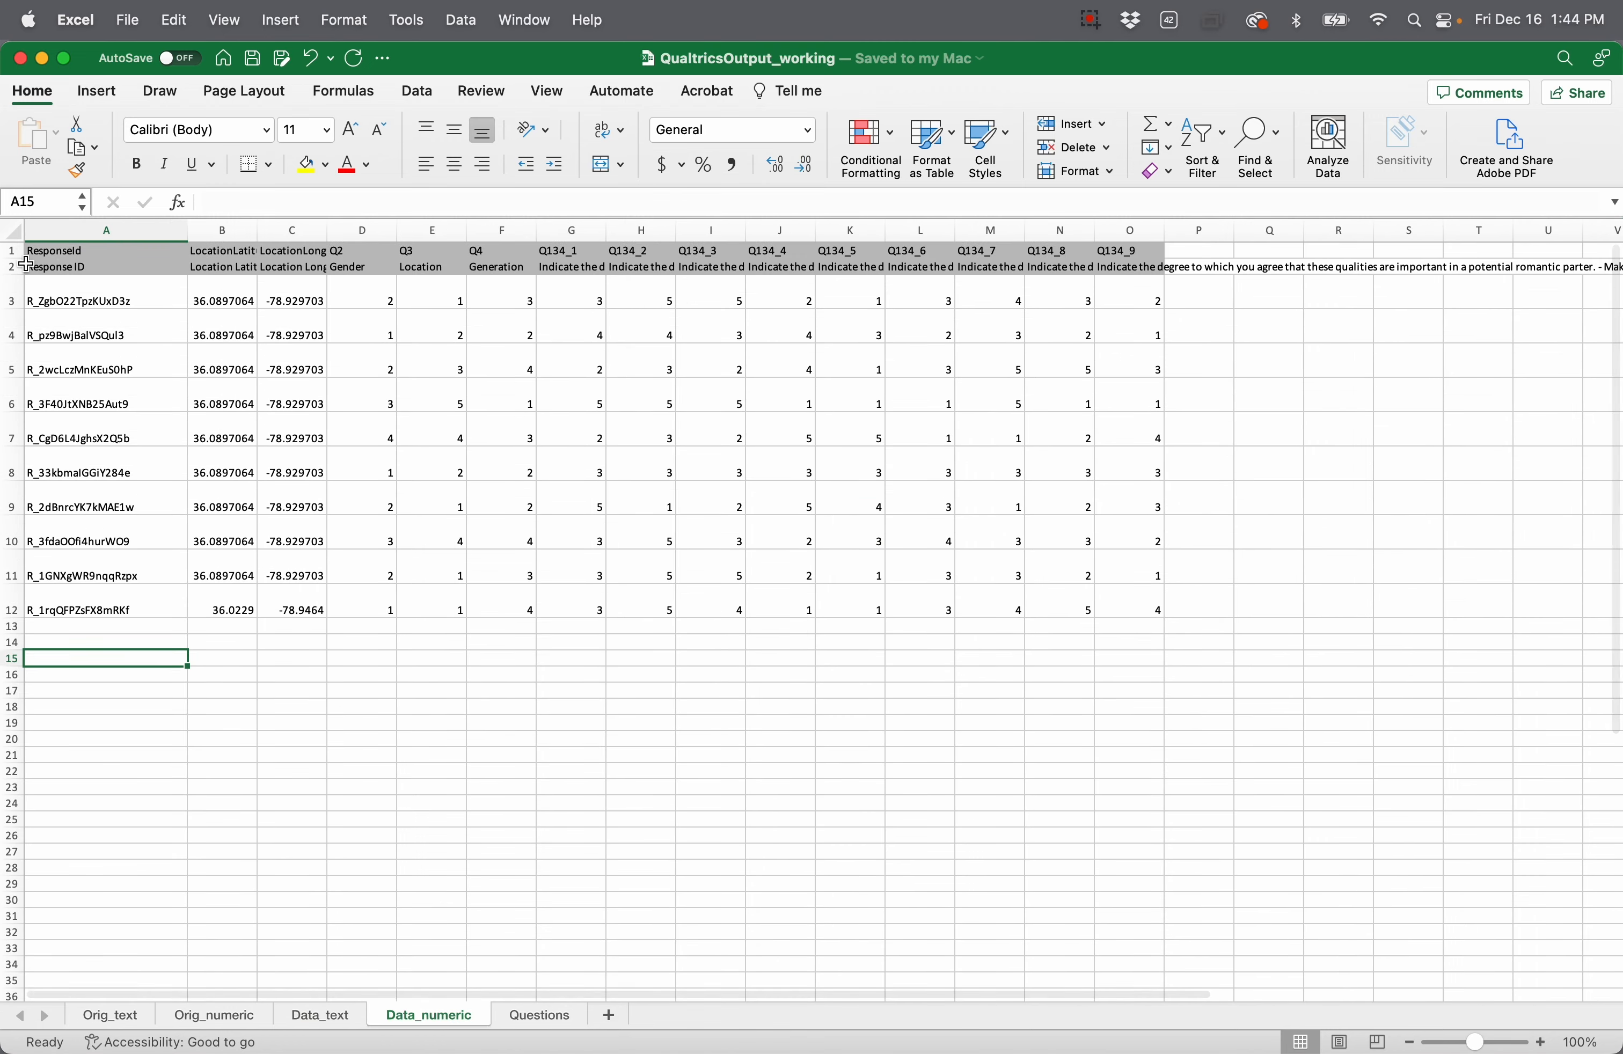
pyautogui.click(15, 266)
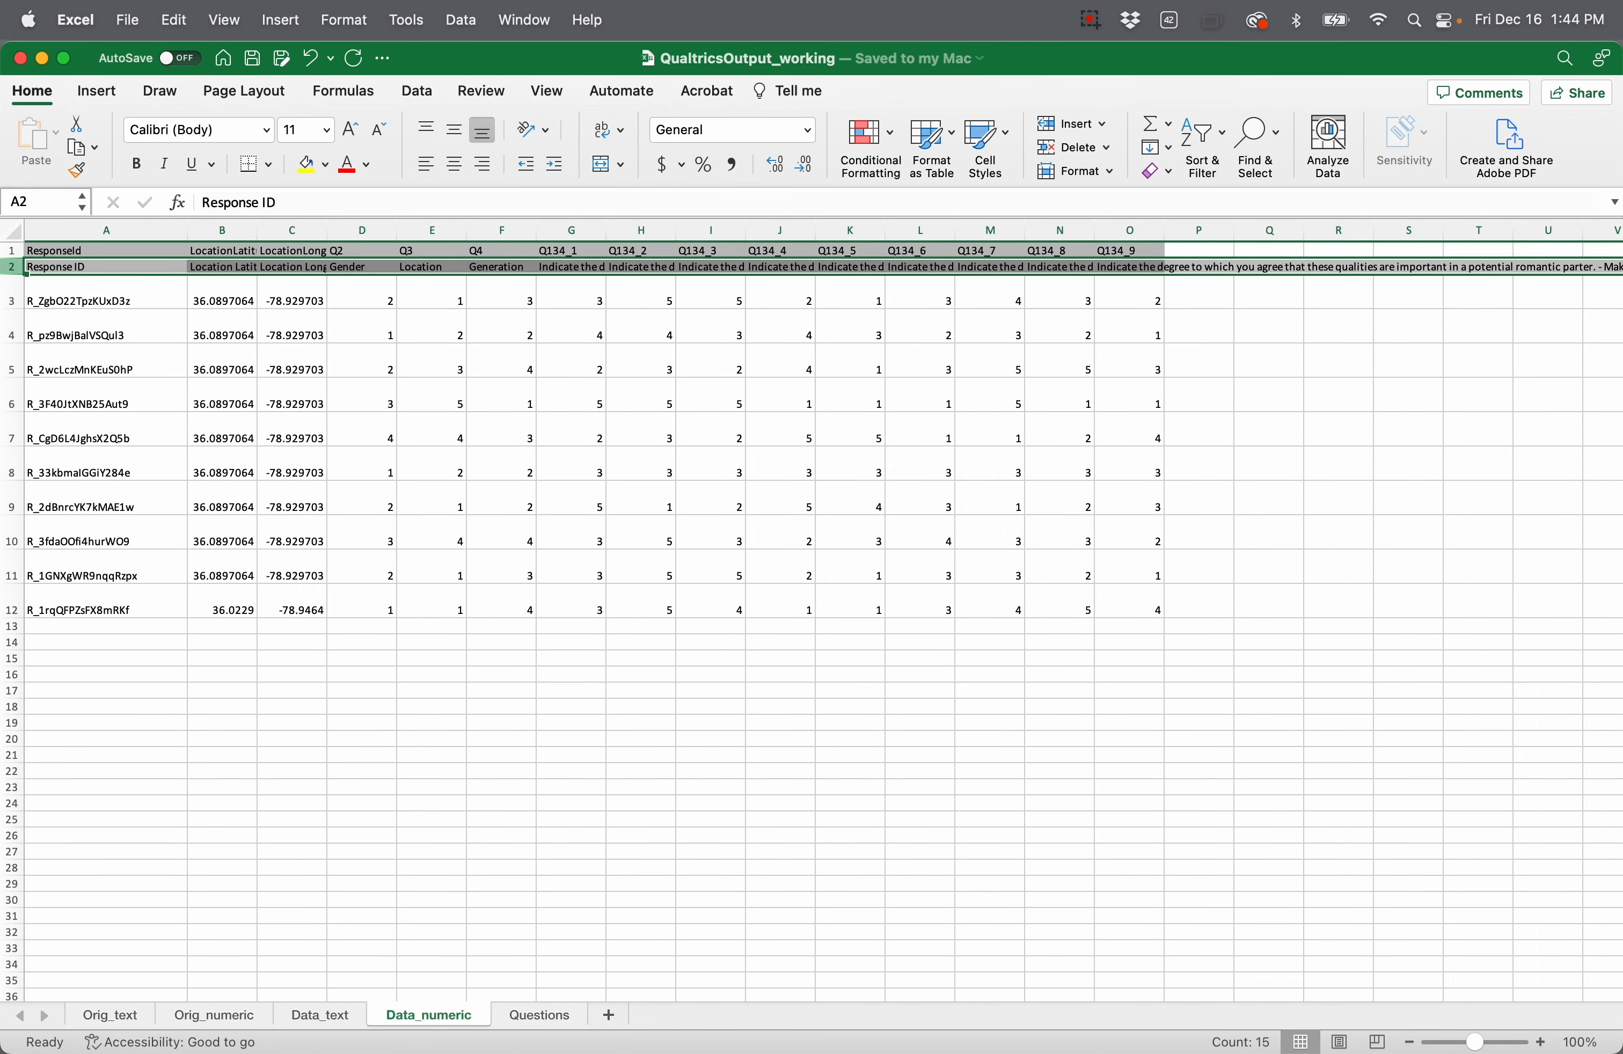
pyautogui.rightClick(15, 266)
pyautogui.click(127, 405)
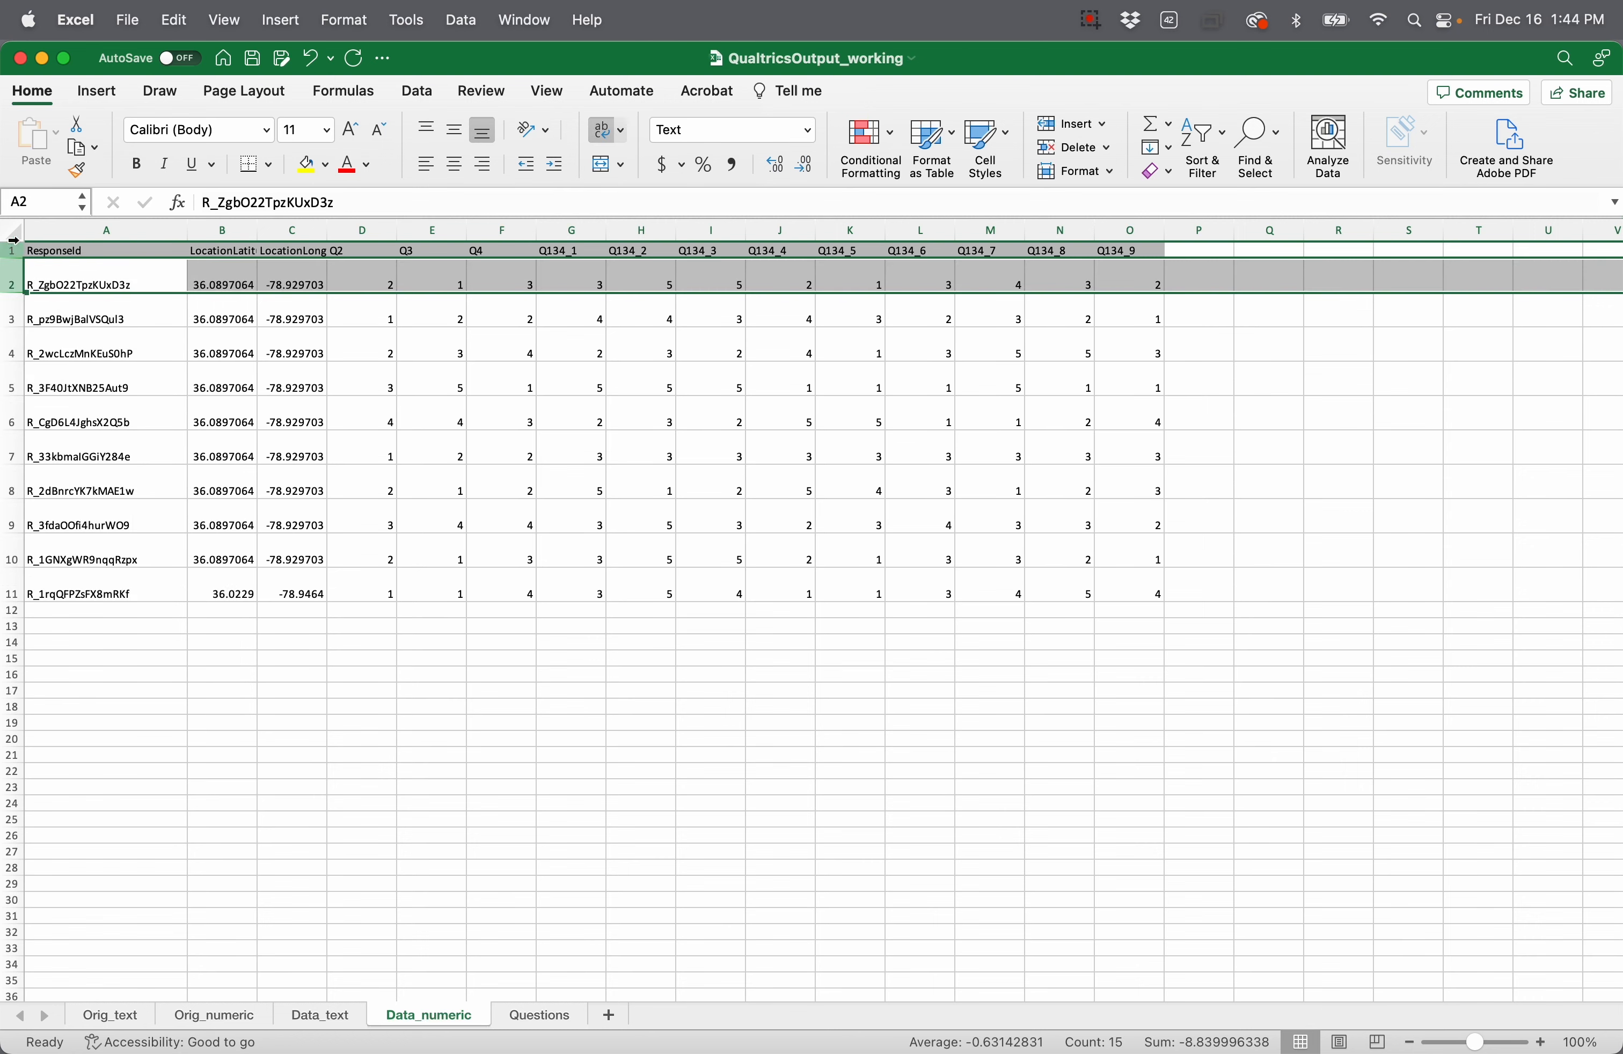
# Step: Clear all cell formats on the entire Data_numeric sheet
pyautogui.click(13, 231)
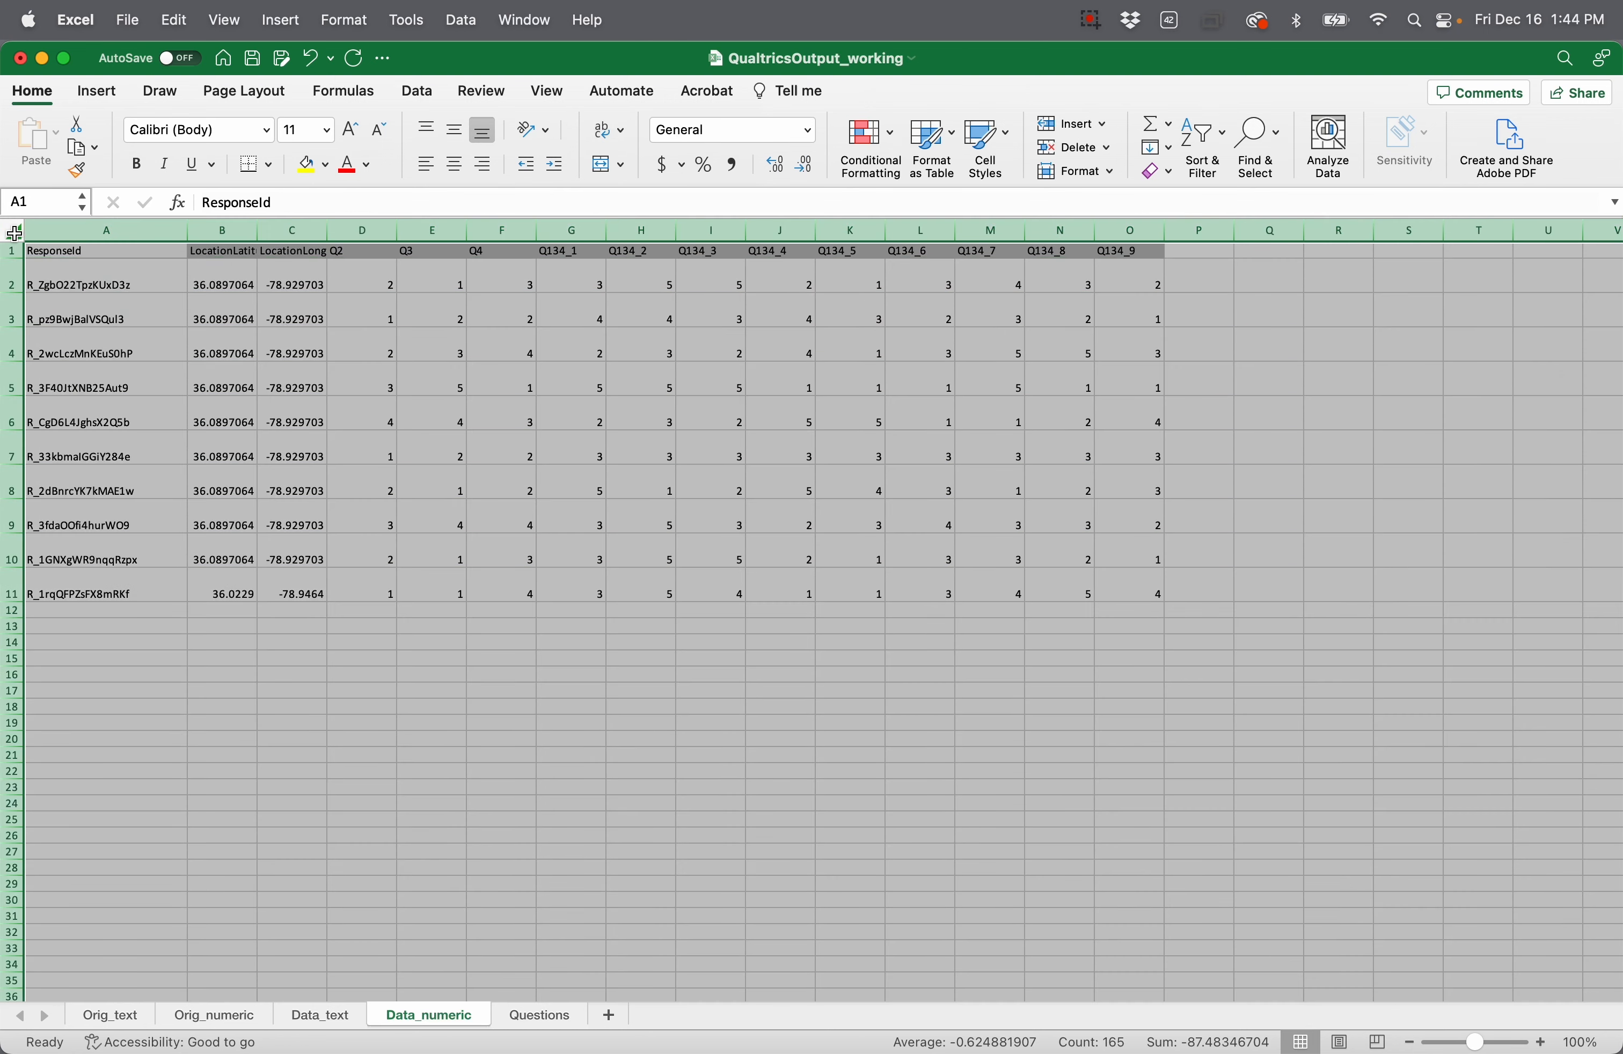
pyautogui.click(1174, 182)
pyautogui.click(1184, 224)
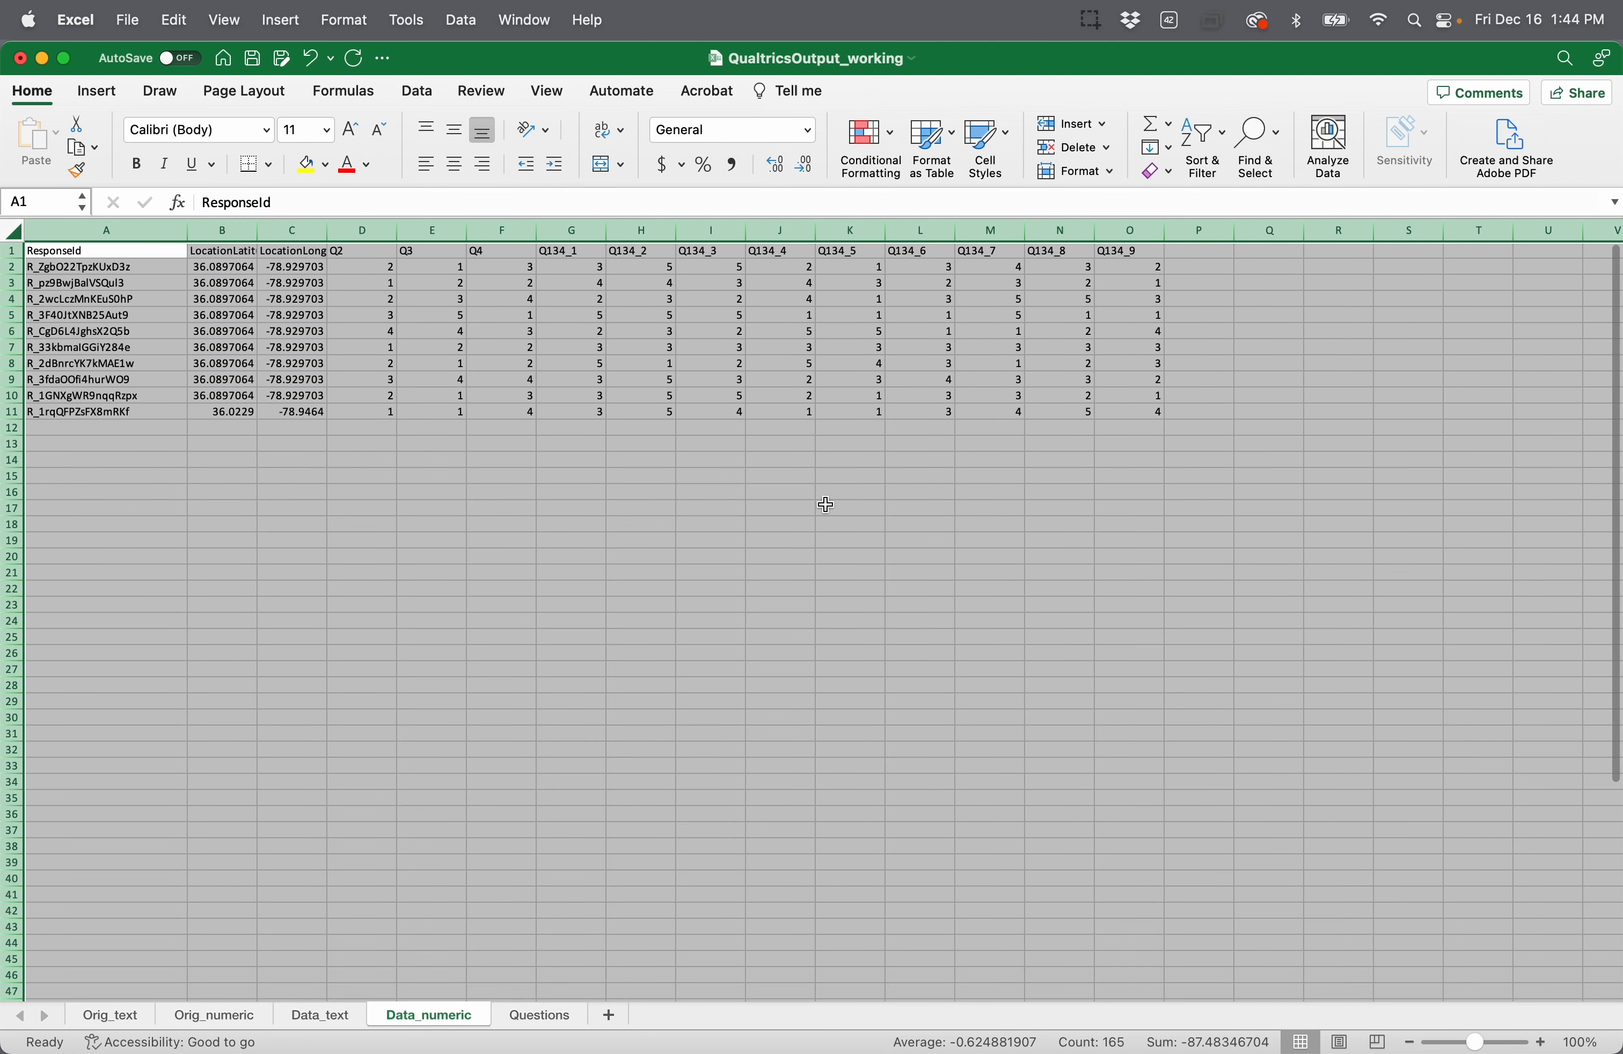
pyautogui.click(757, 552)
# Step: Clear all cell formats on the entire Questions sheet
pyautogui.click(544, 1017)
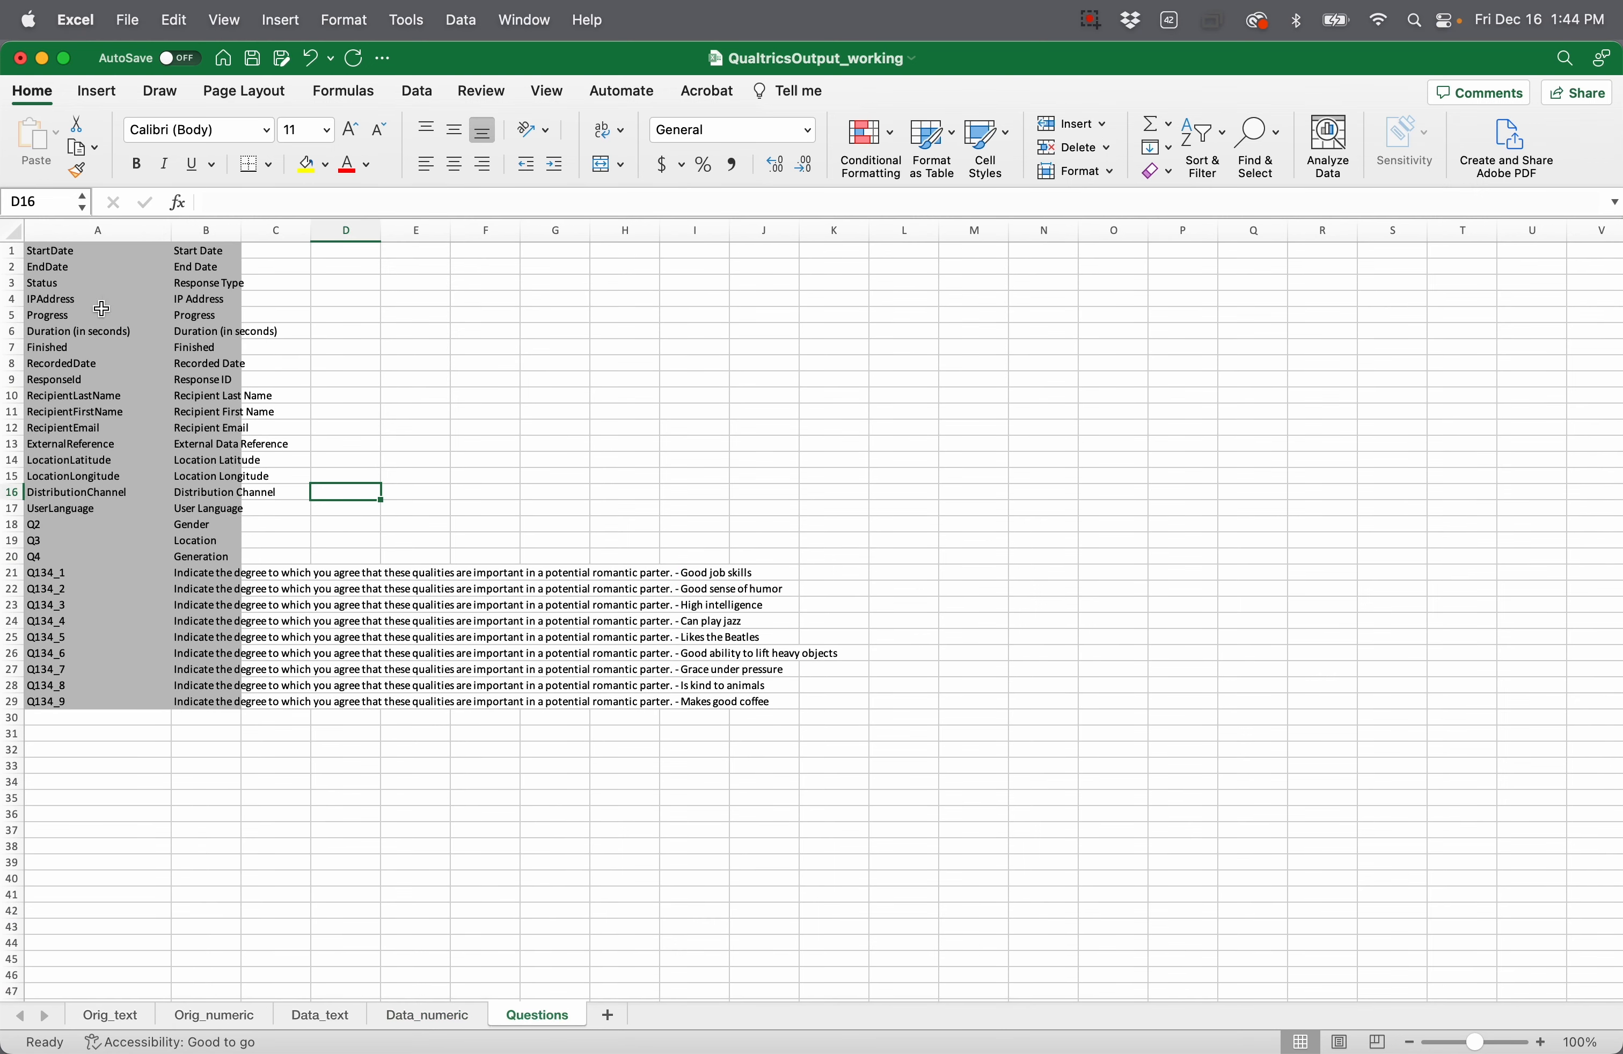
pyautogui.click(10, 240)
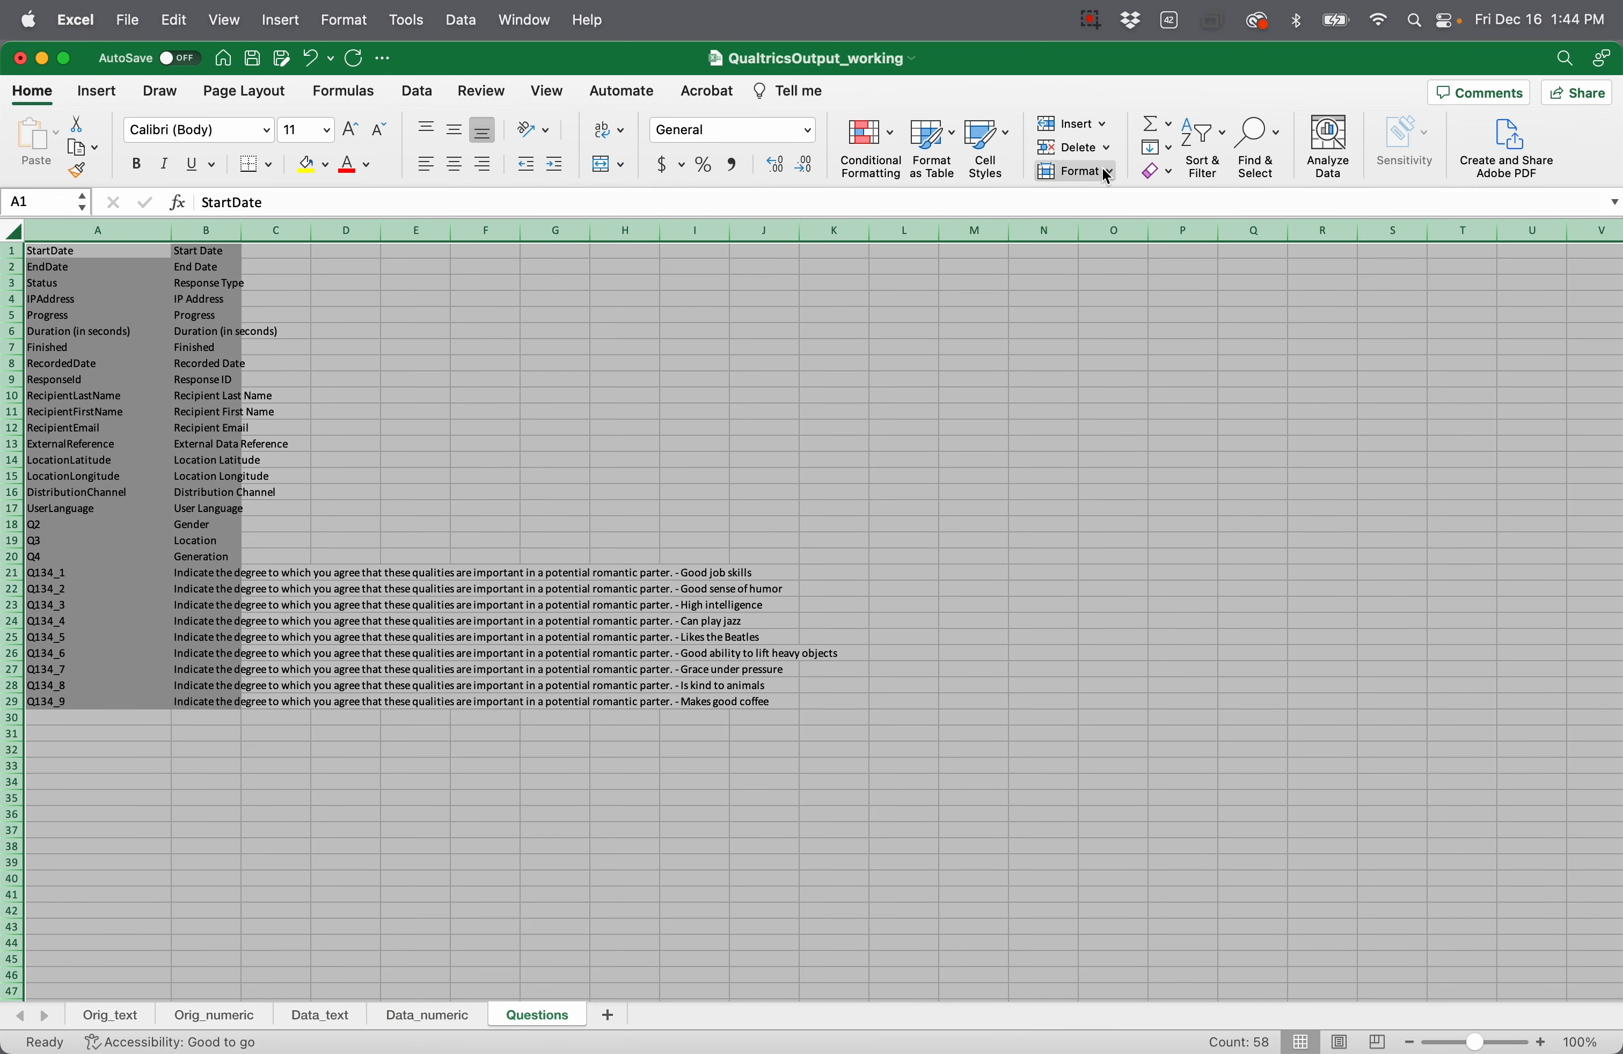
pyautogui.click(1169, 172)
pyautogui.click(1185, 219)
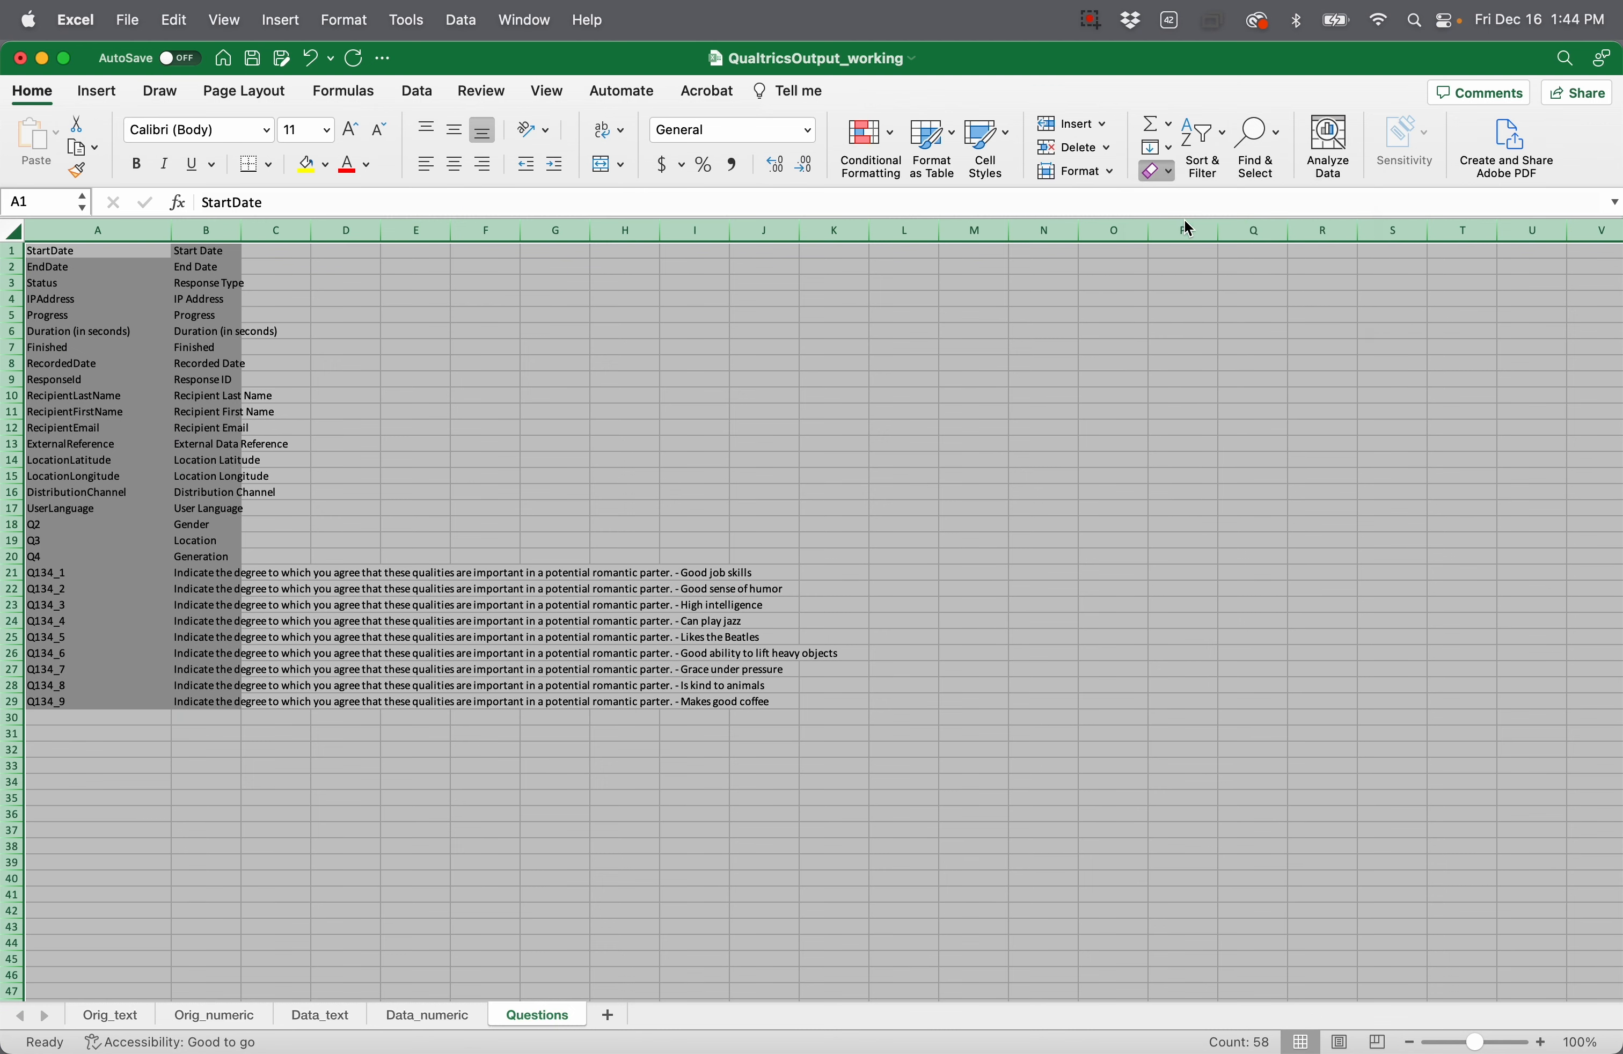
pyautogui.click(657, 544)
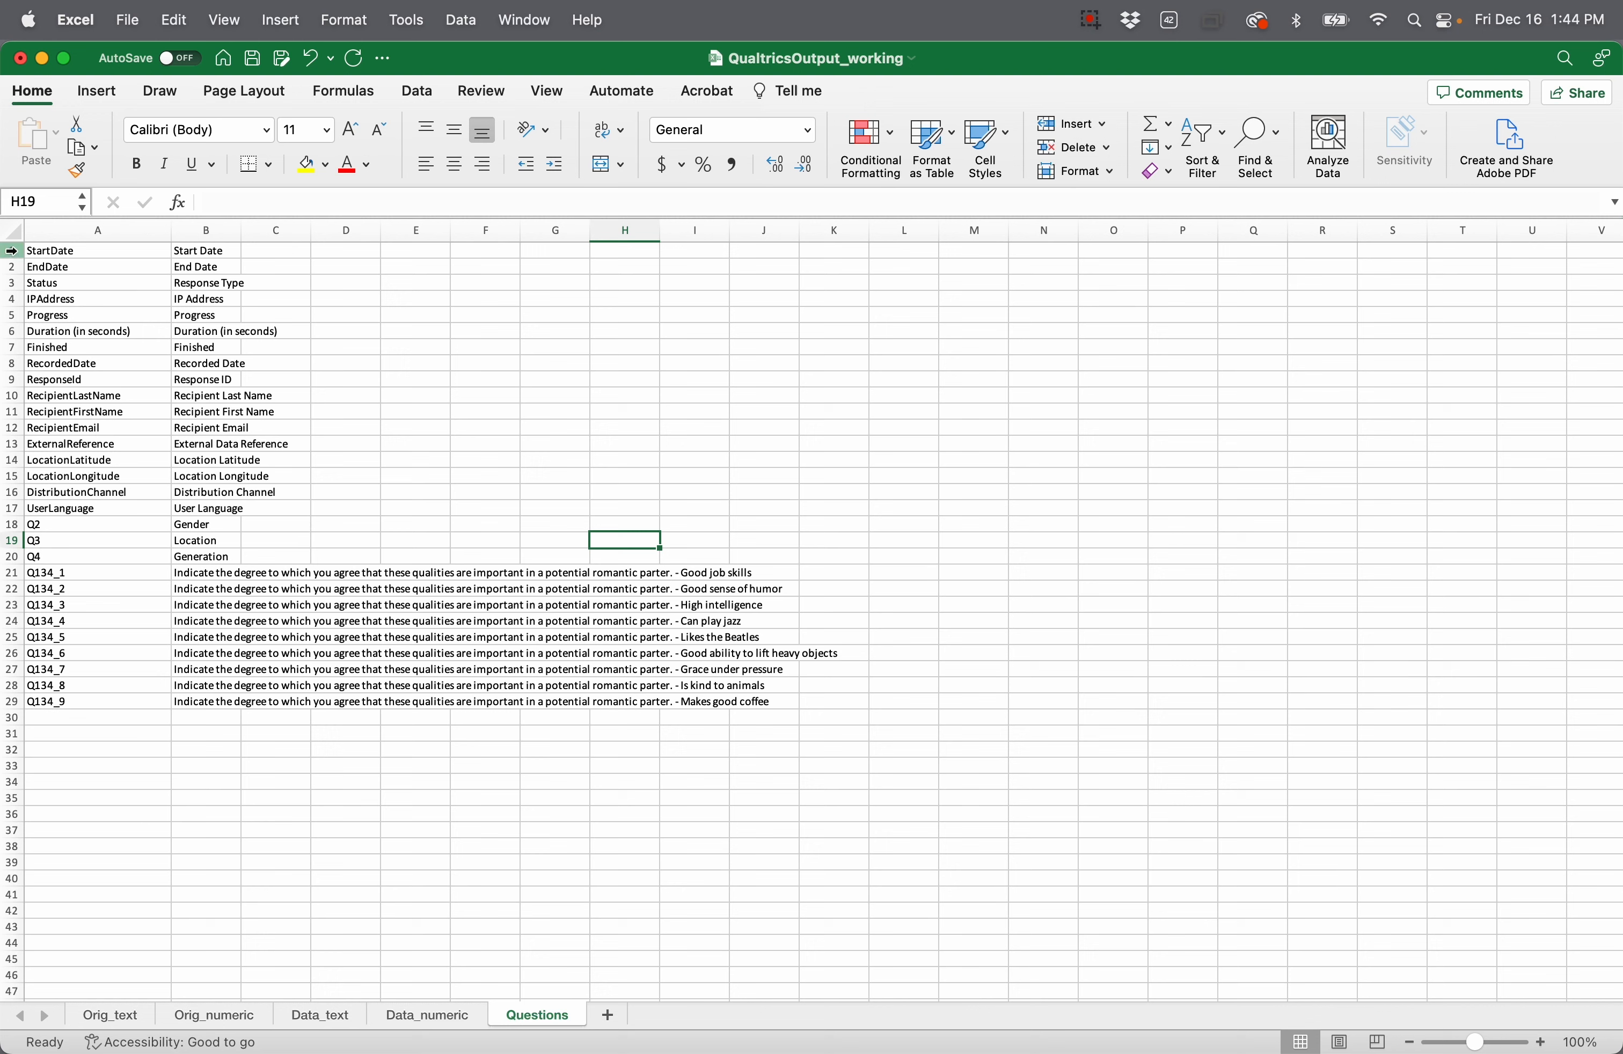
# Step: Delete rows 1 to 20 (StartDate through Q4) from the Questions sheet, keeping only the Q134 items
pyautogui.moveTo(10, 250); pyautogui.dragTo(7, 557)
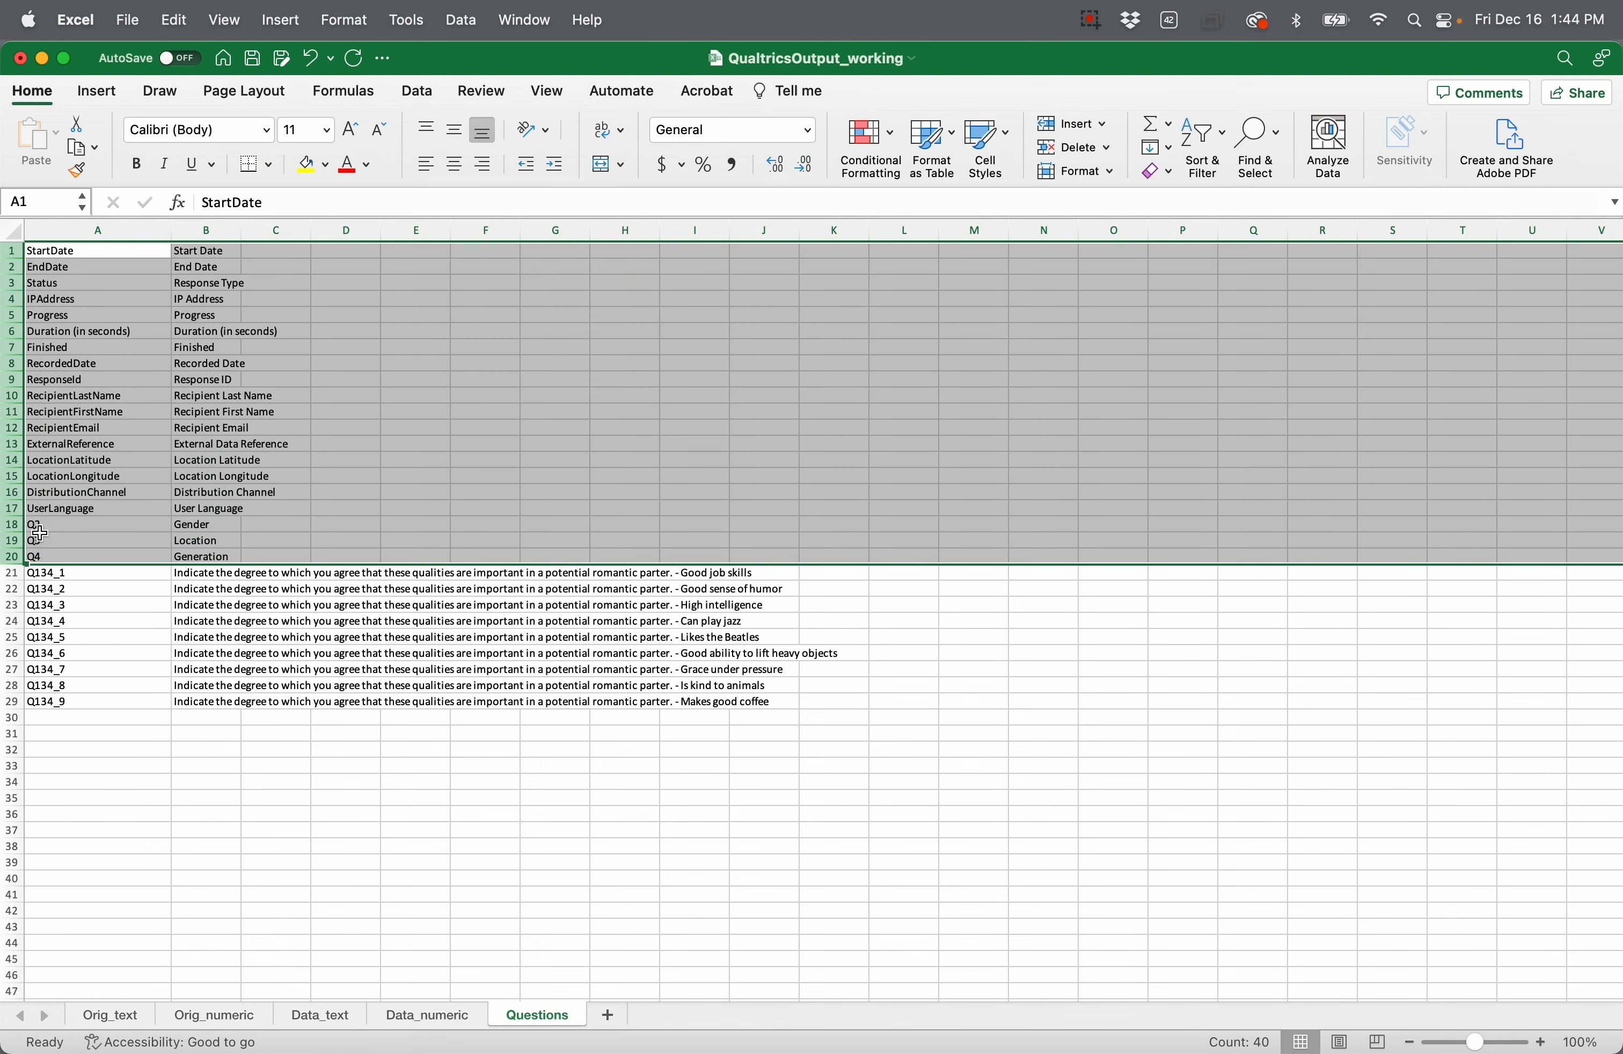
pyautogui.rightClick(11, 462)
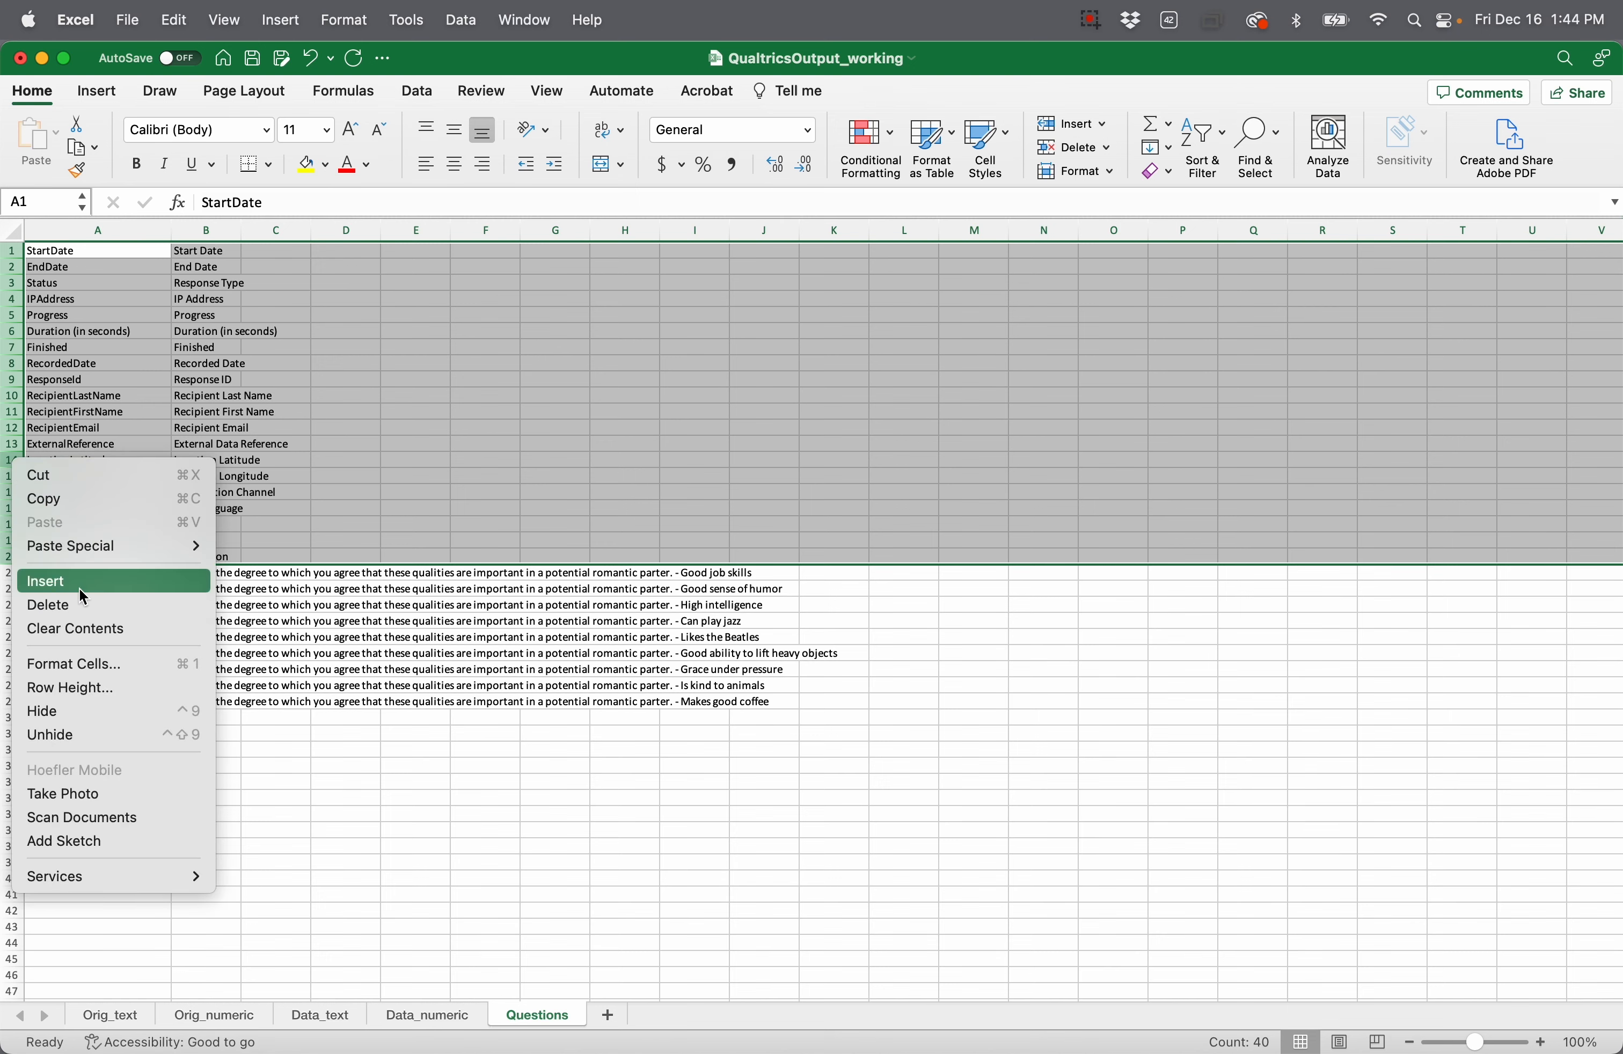
pyautogui.click(84, 607)
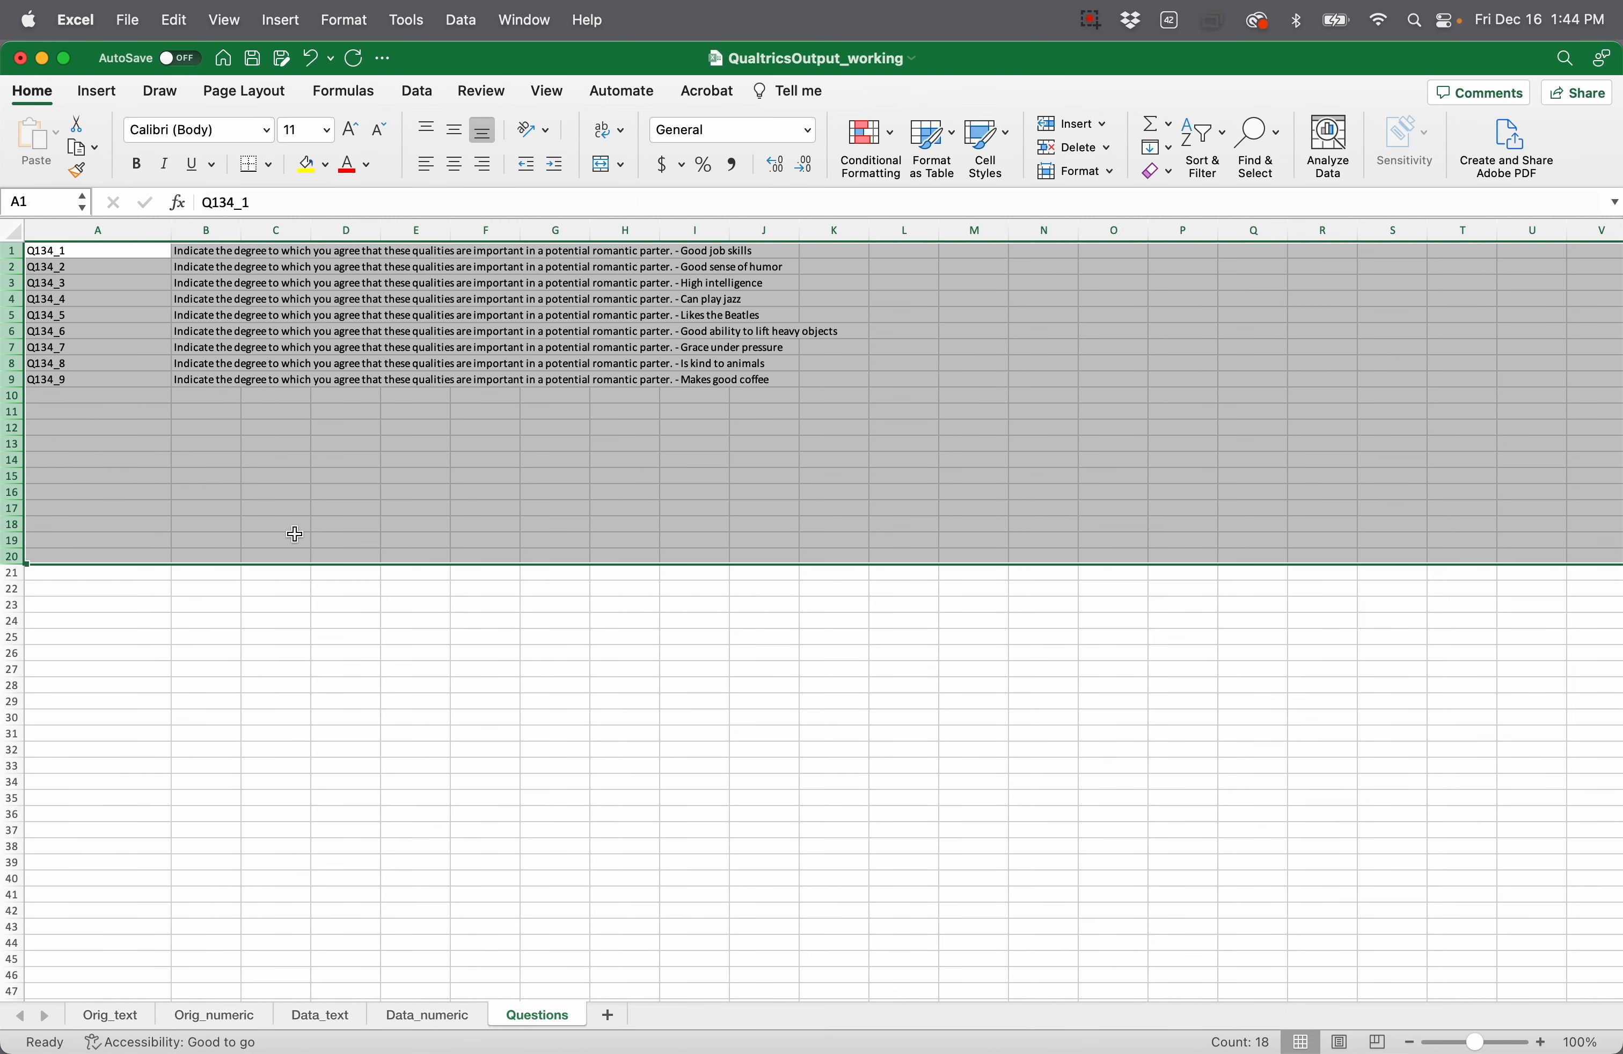
pyautogui.click(287, 537)
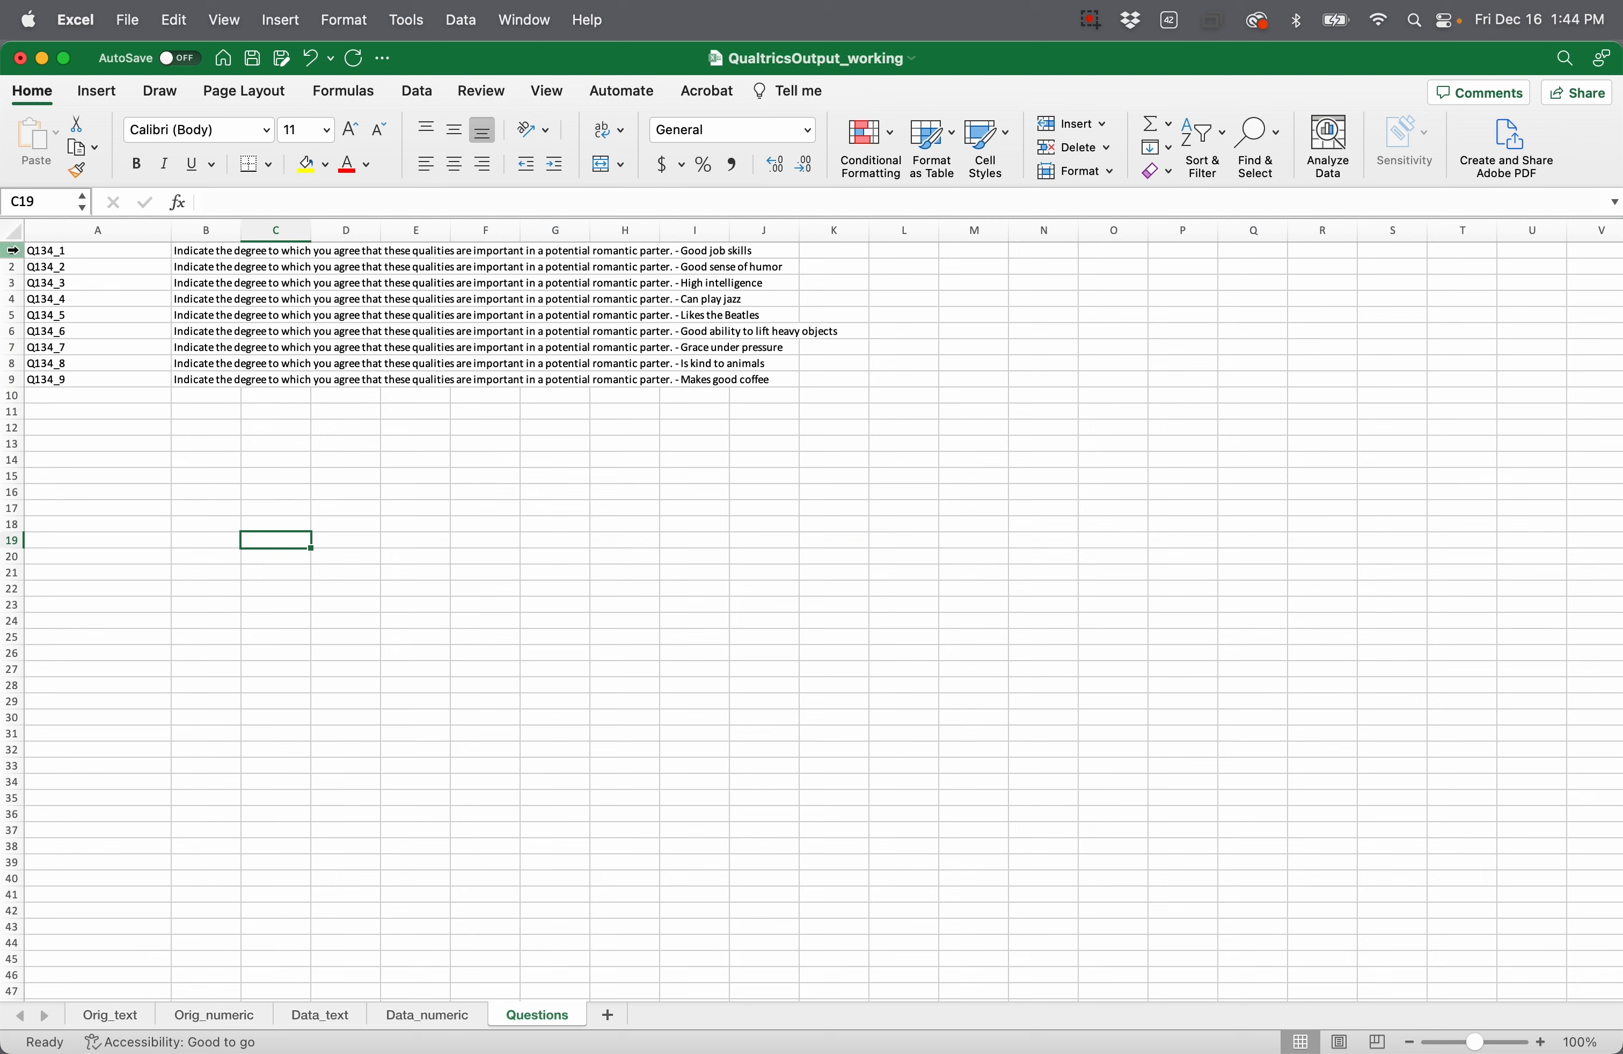
# Step: Insert a header row above Q134_1 with QuestionID in A1, and widen column B
pyautogui.rightClick(12, 250)
pyautogui.click(68, 370)
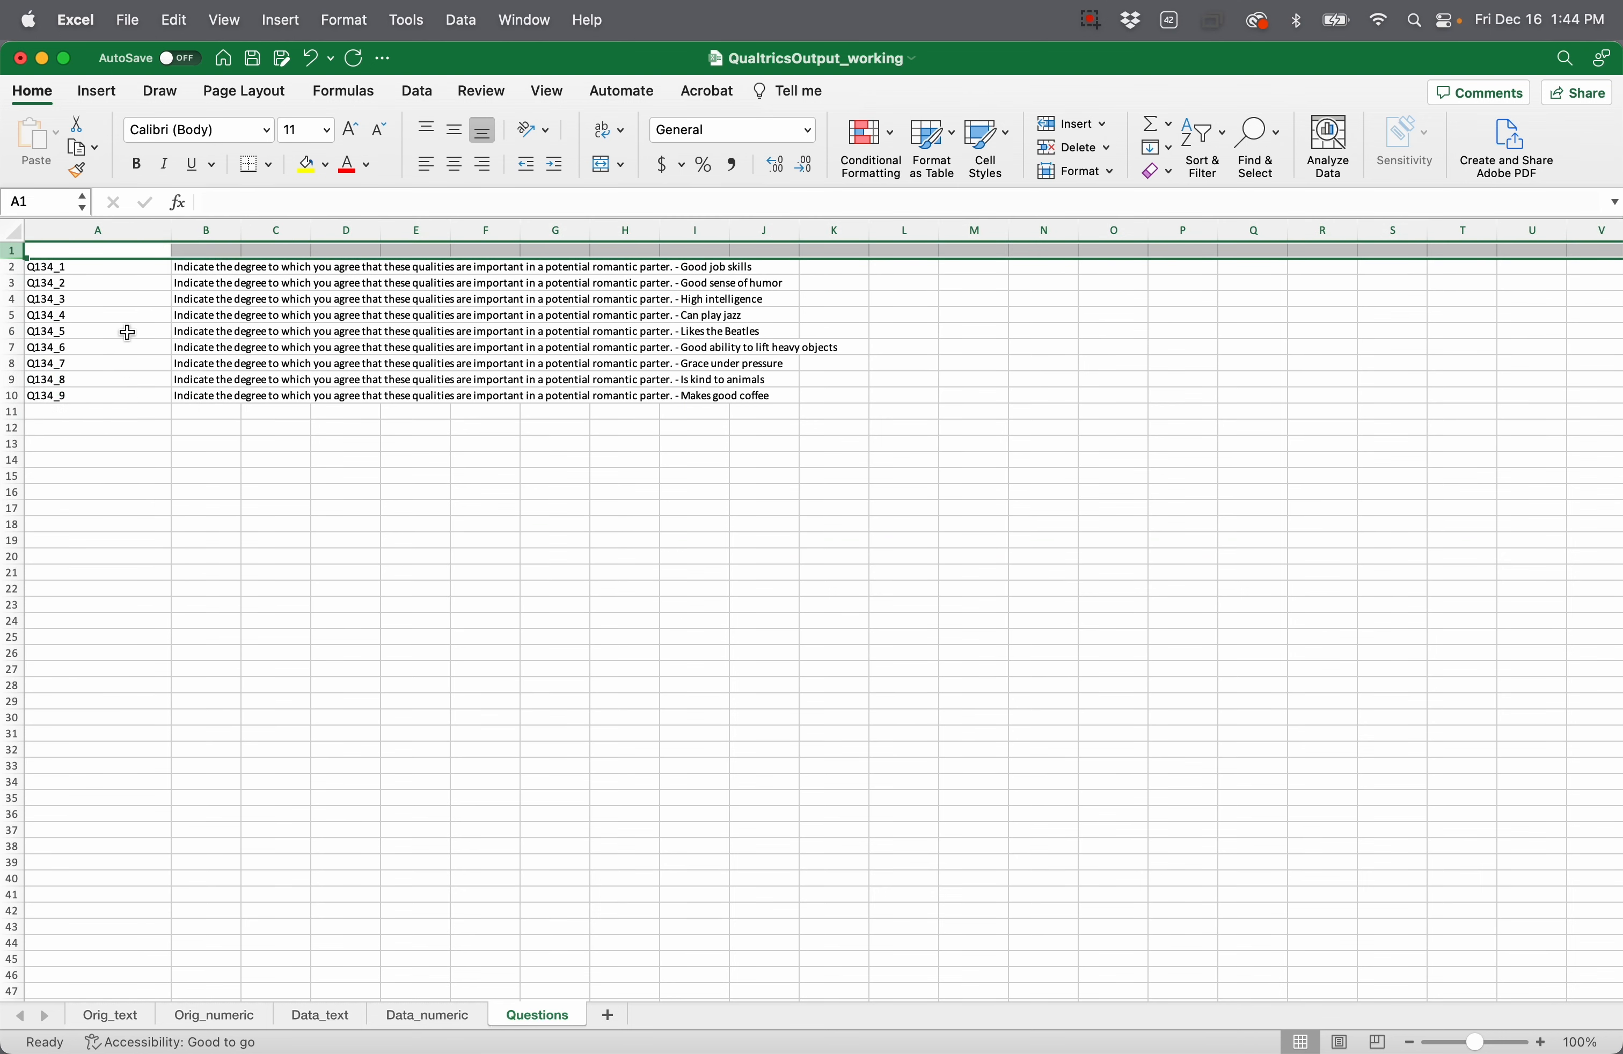
pyautogui.click(114, 254)
pyautogui.write('QuestionID')
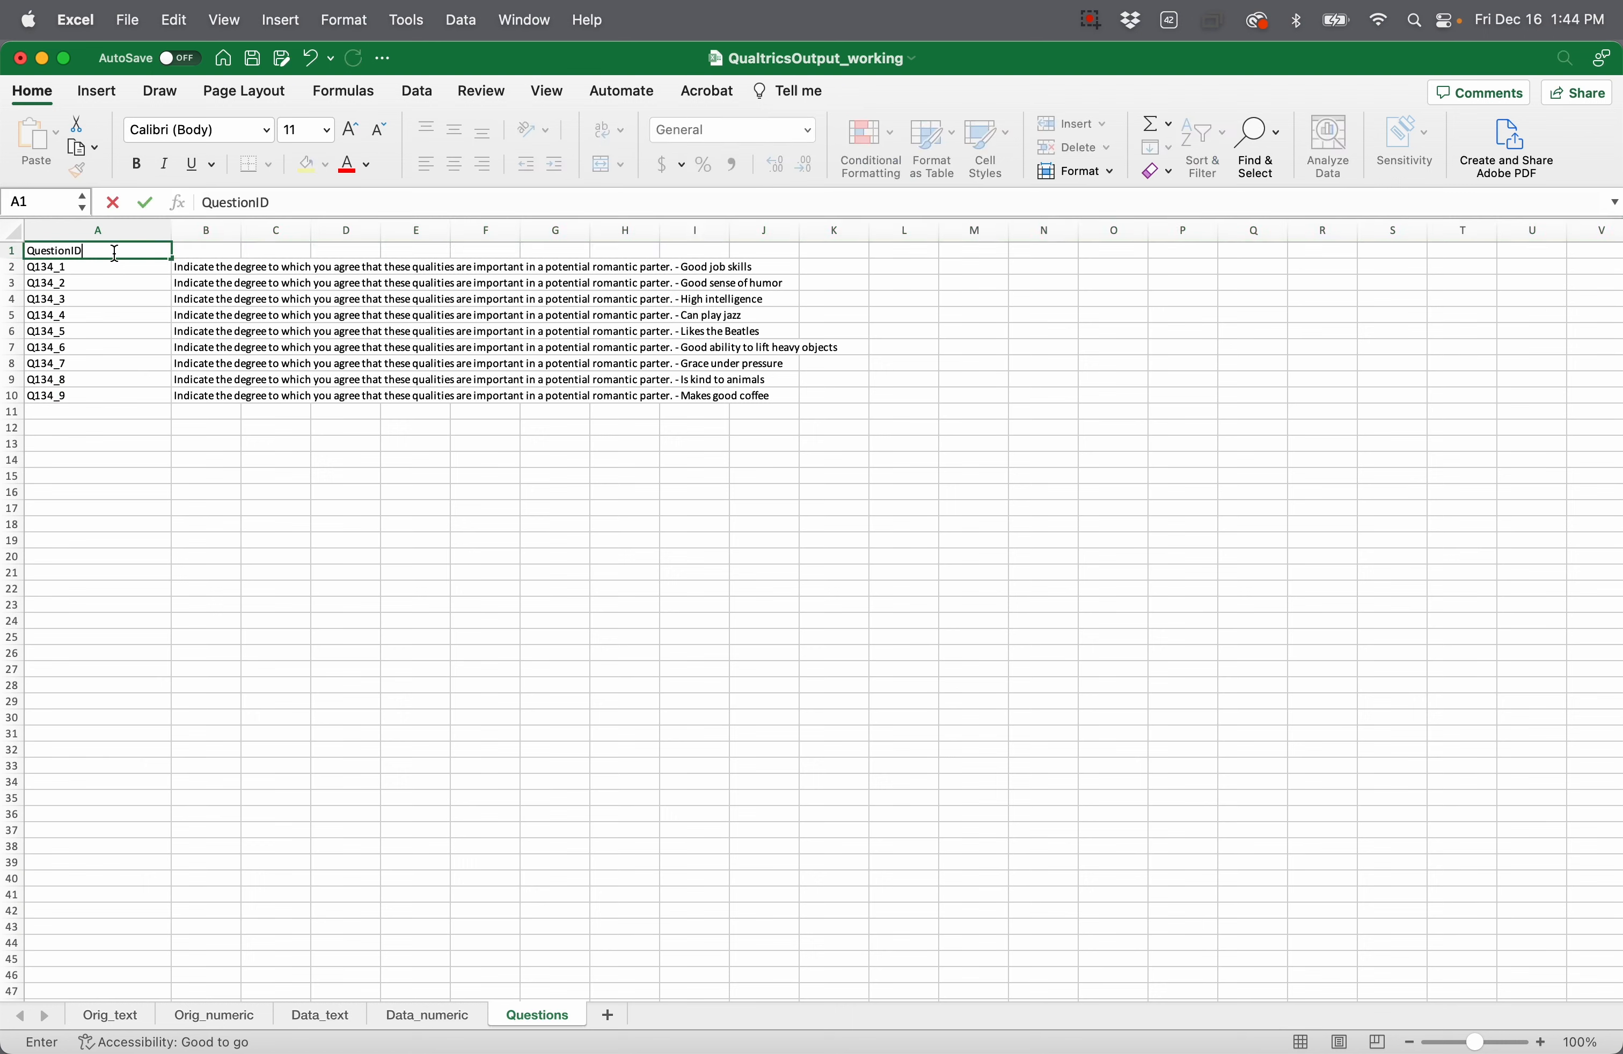
pyautogui.press('Tab')
pyautogui.moveTo(239, 231); pyautogui.dragTo(411, 230)
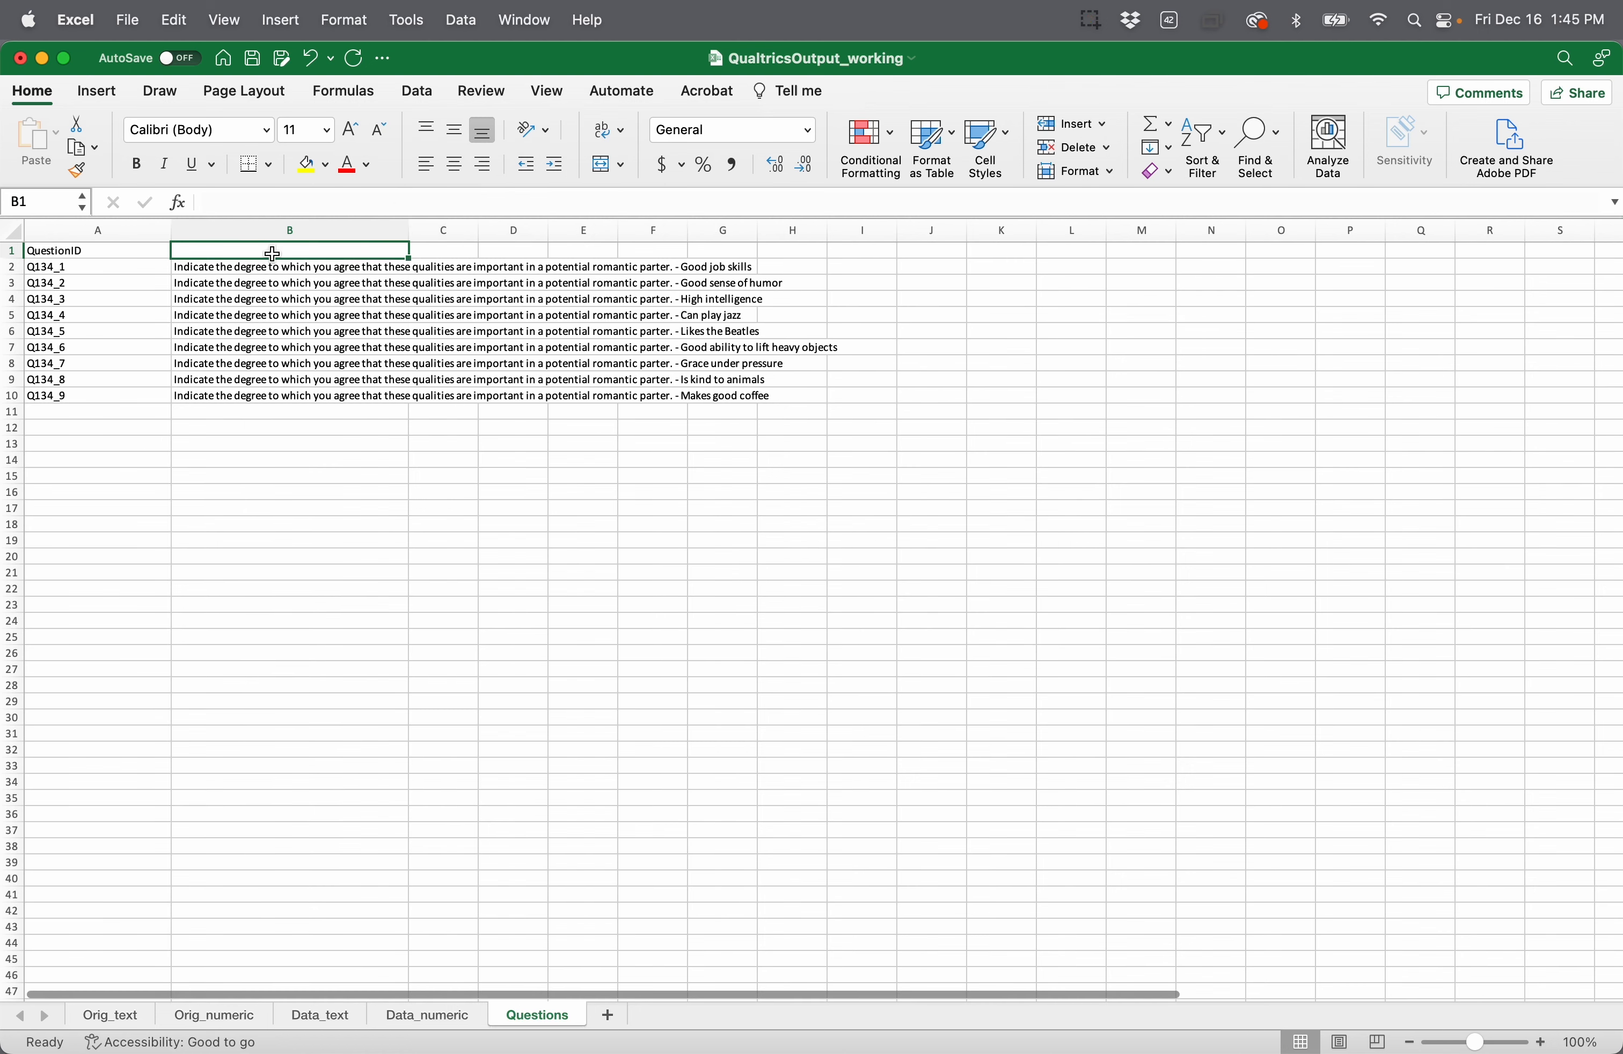
# Step: Examine the question text in B2, comparing its shared stem with the item wording after the hyphen
pyautogui.click(266, 267)
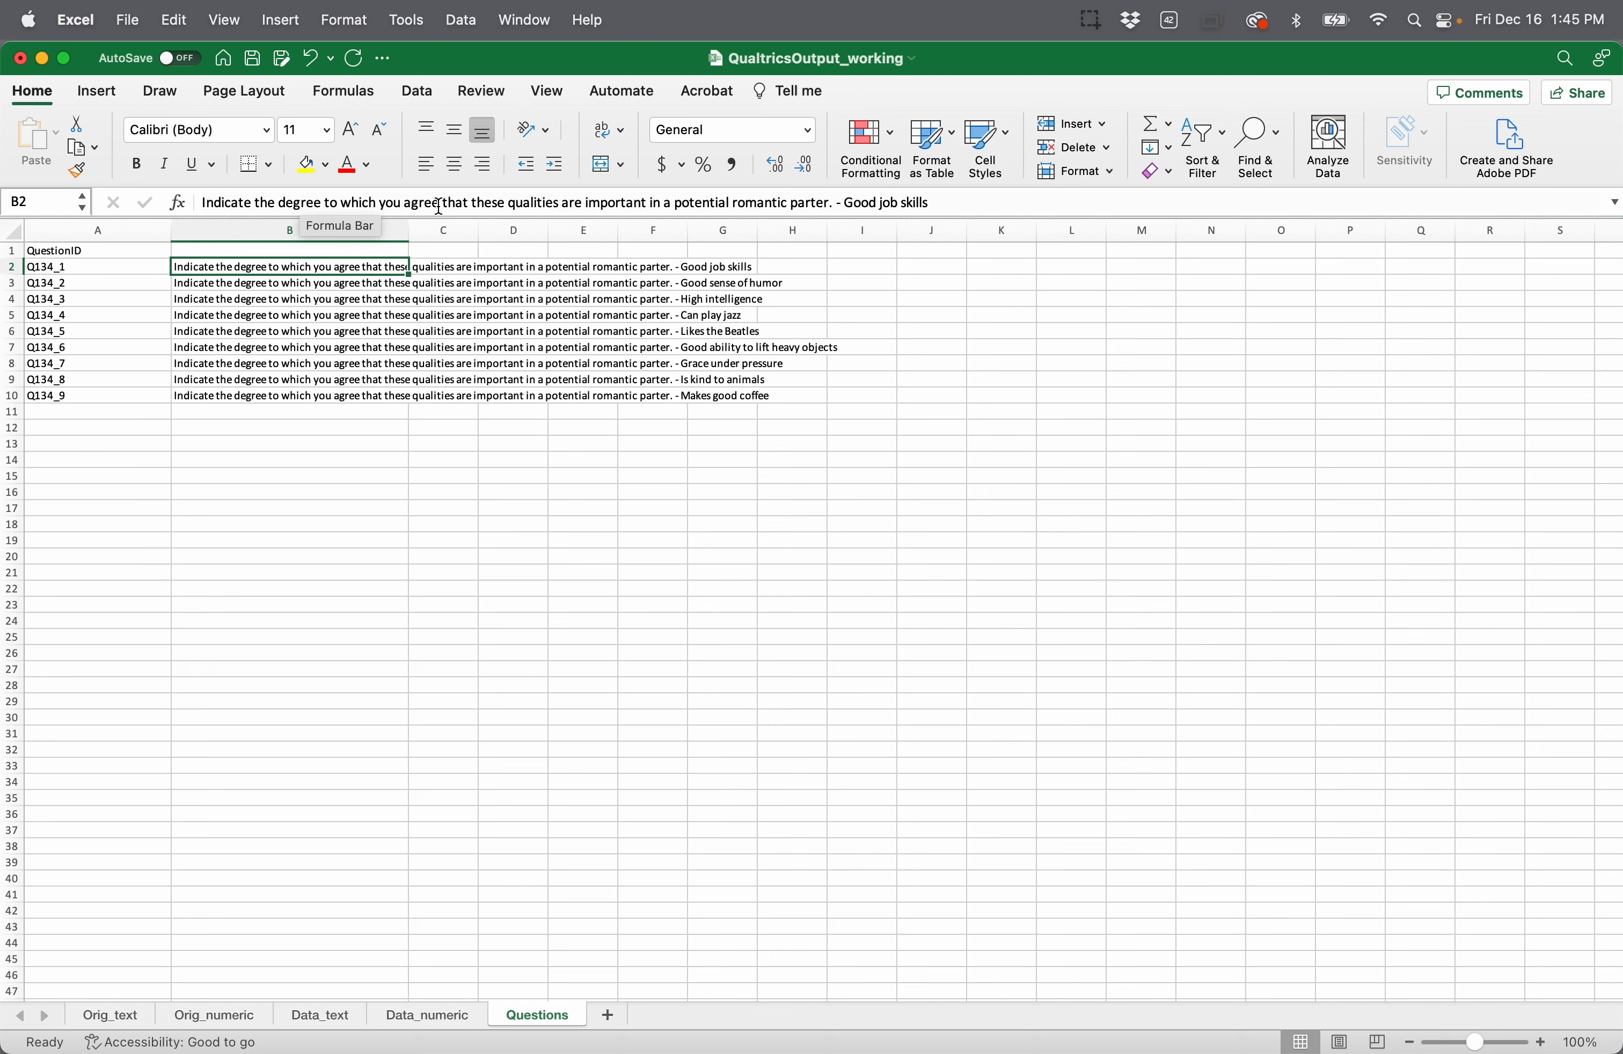
pyautogui.moveTo(439, 206); pyautogui.dragTo(195, 213)
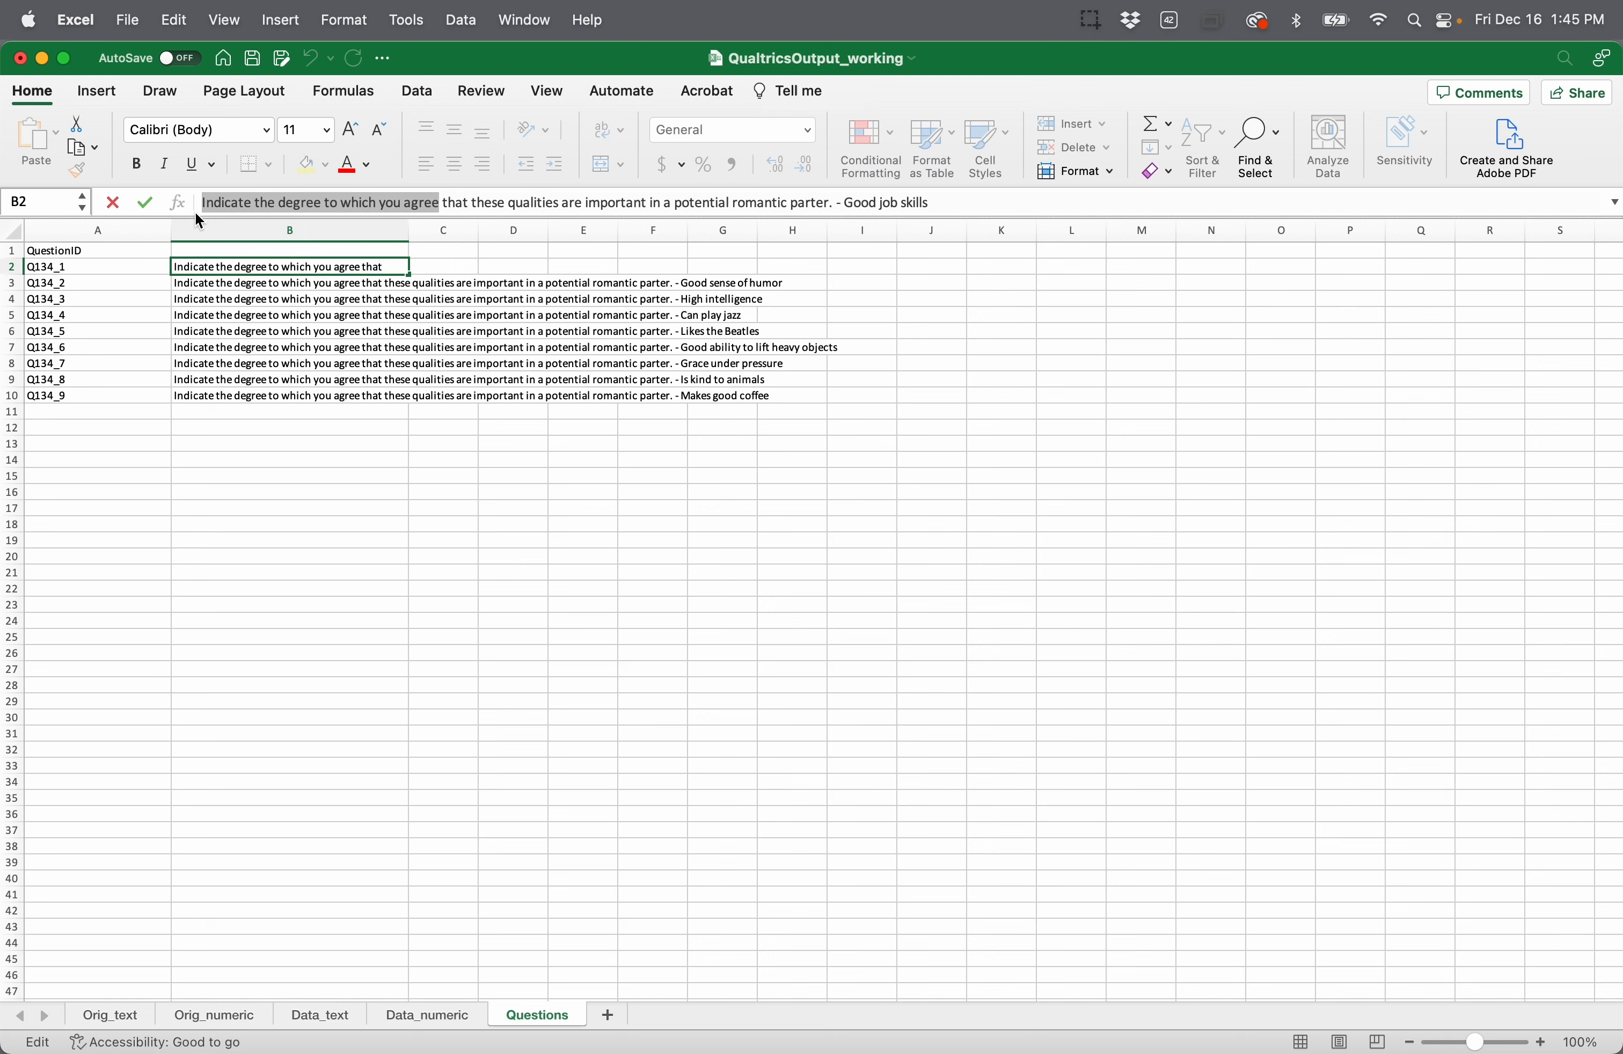
pyautogui.click(440, 204)
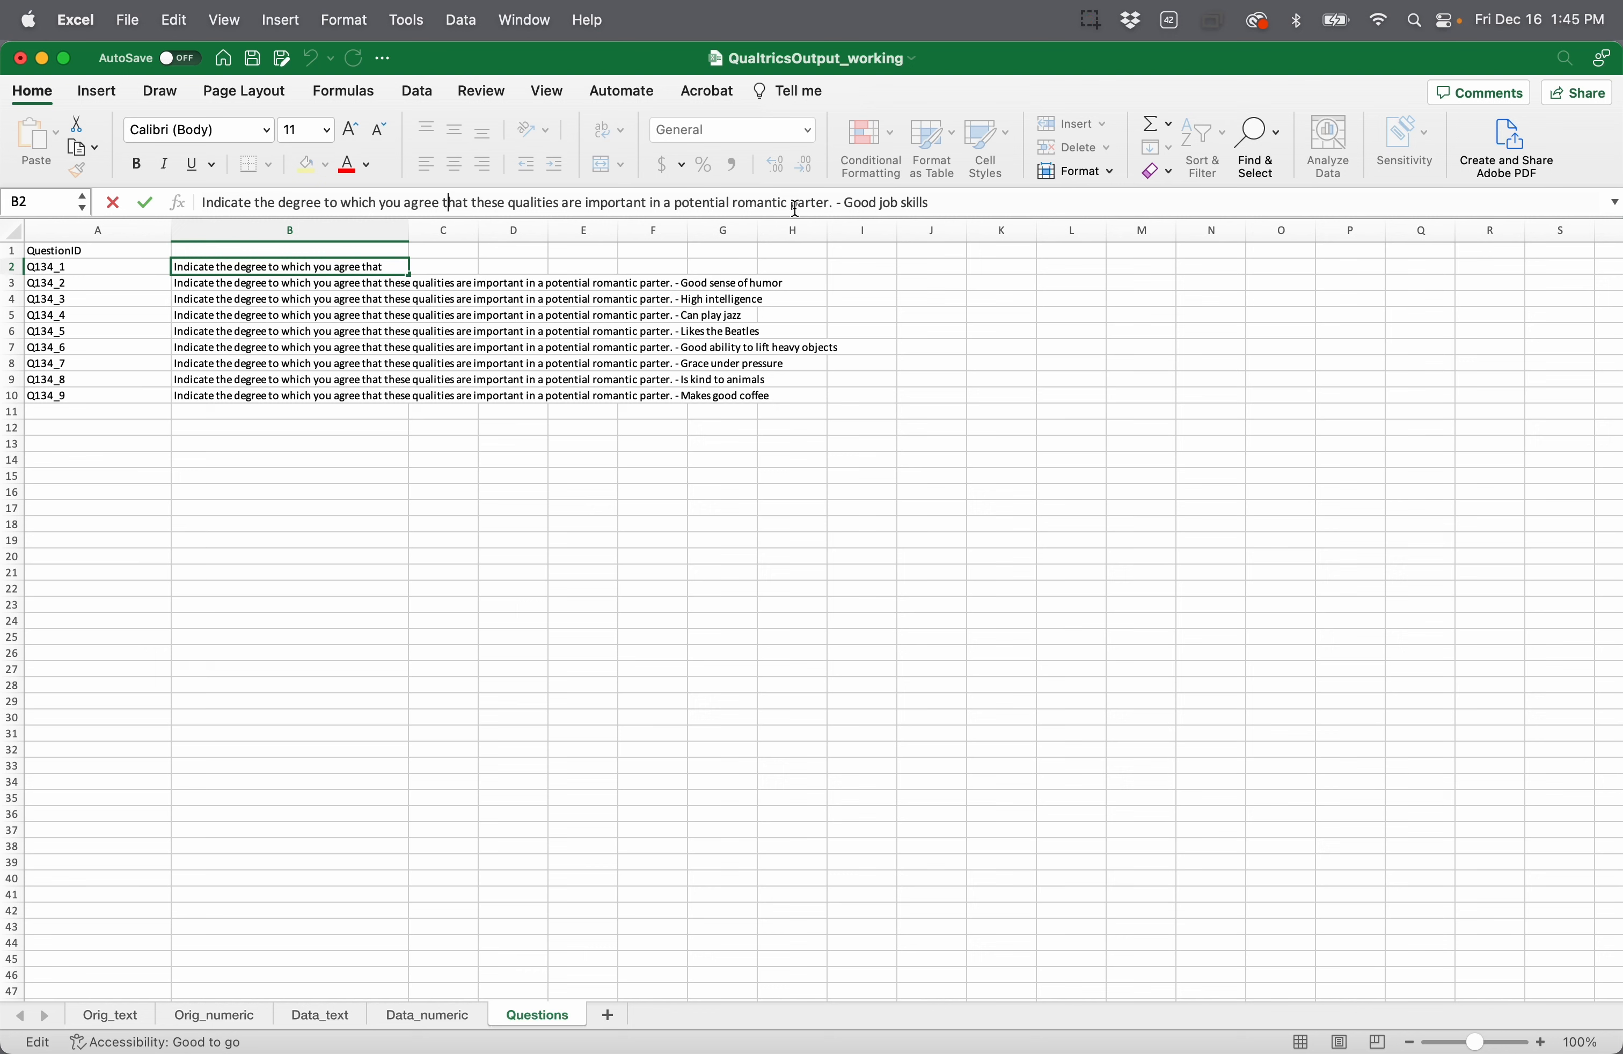
pyautogui.moveTo(847, 203); pyautogui.dragTo(958, 202)
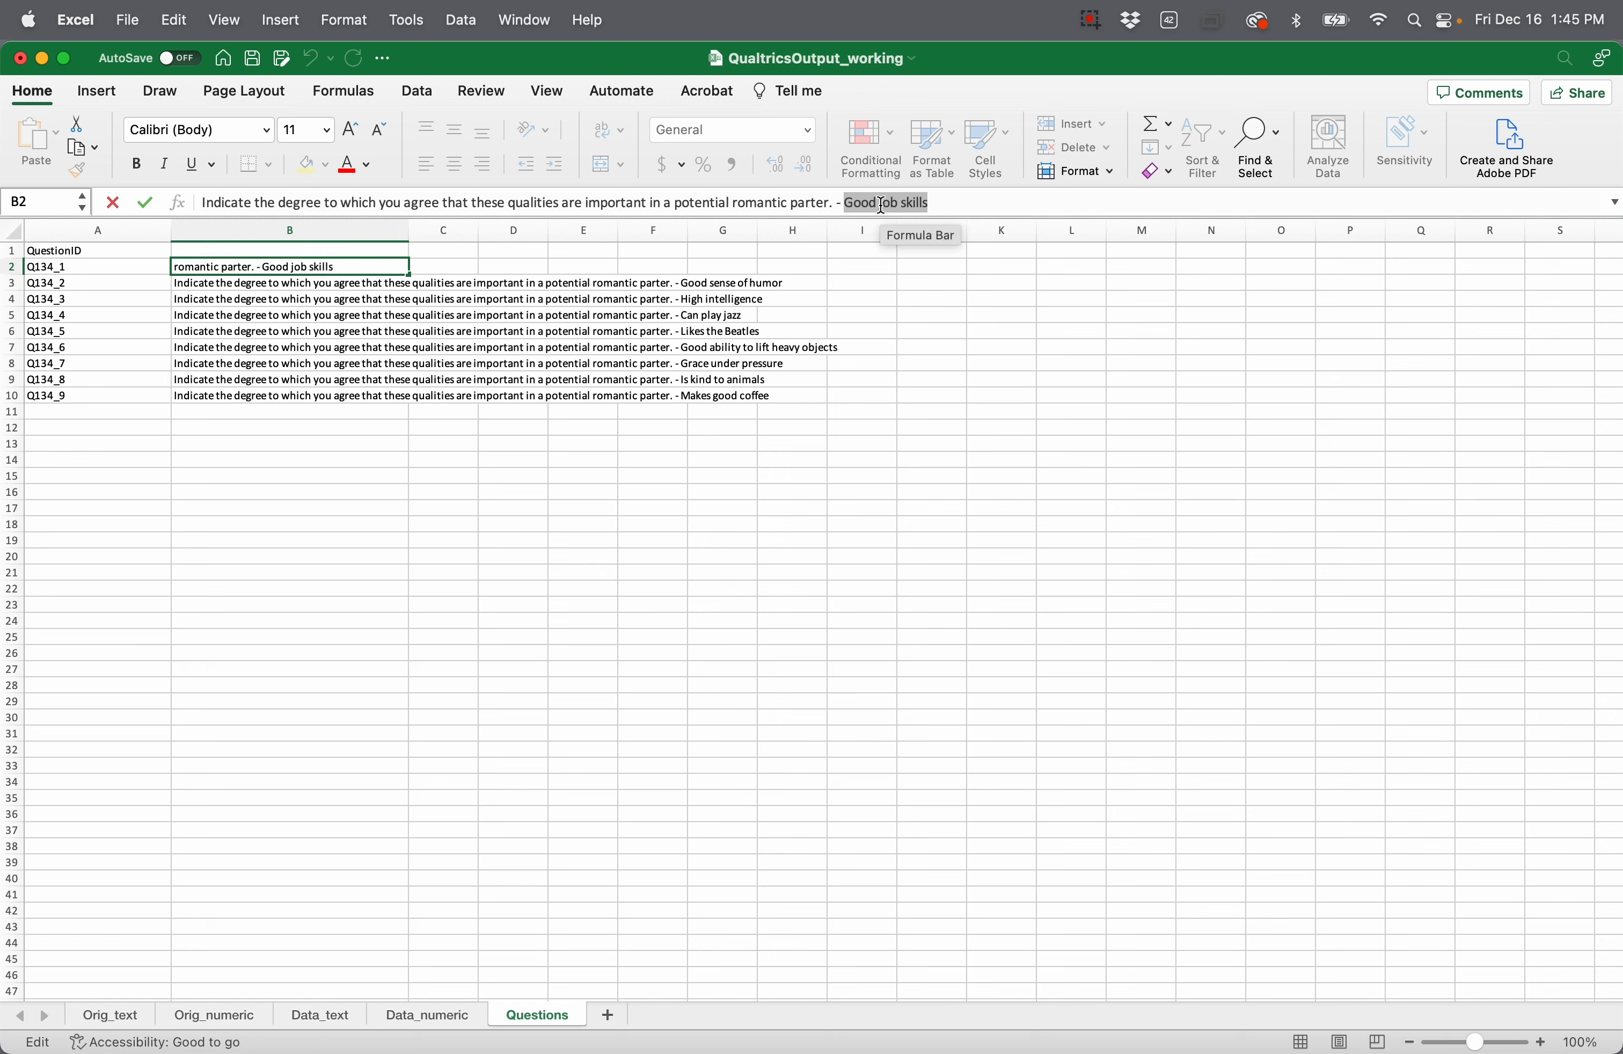
pyautogui.click(424, 367)
pyautogui.click(332, 266)
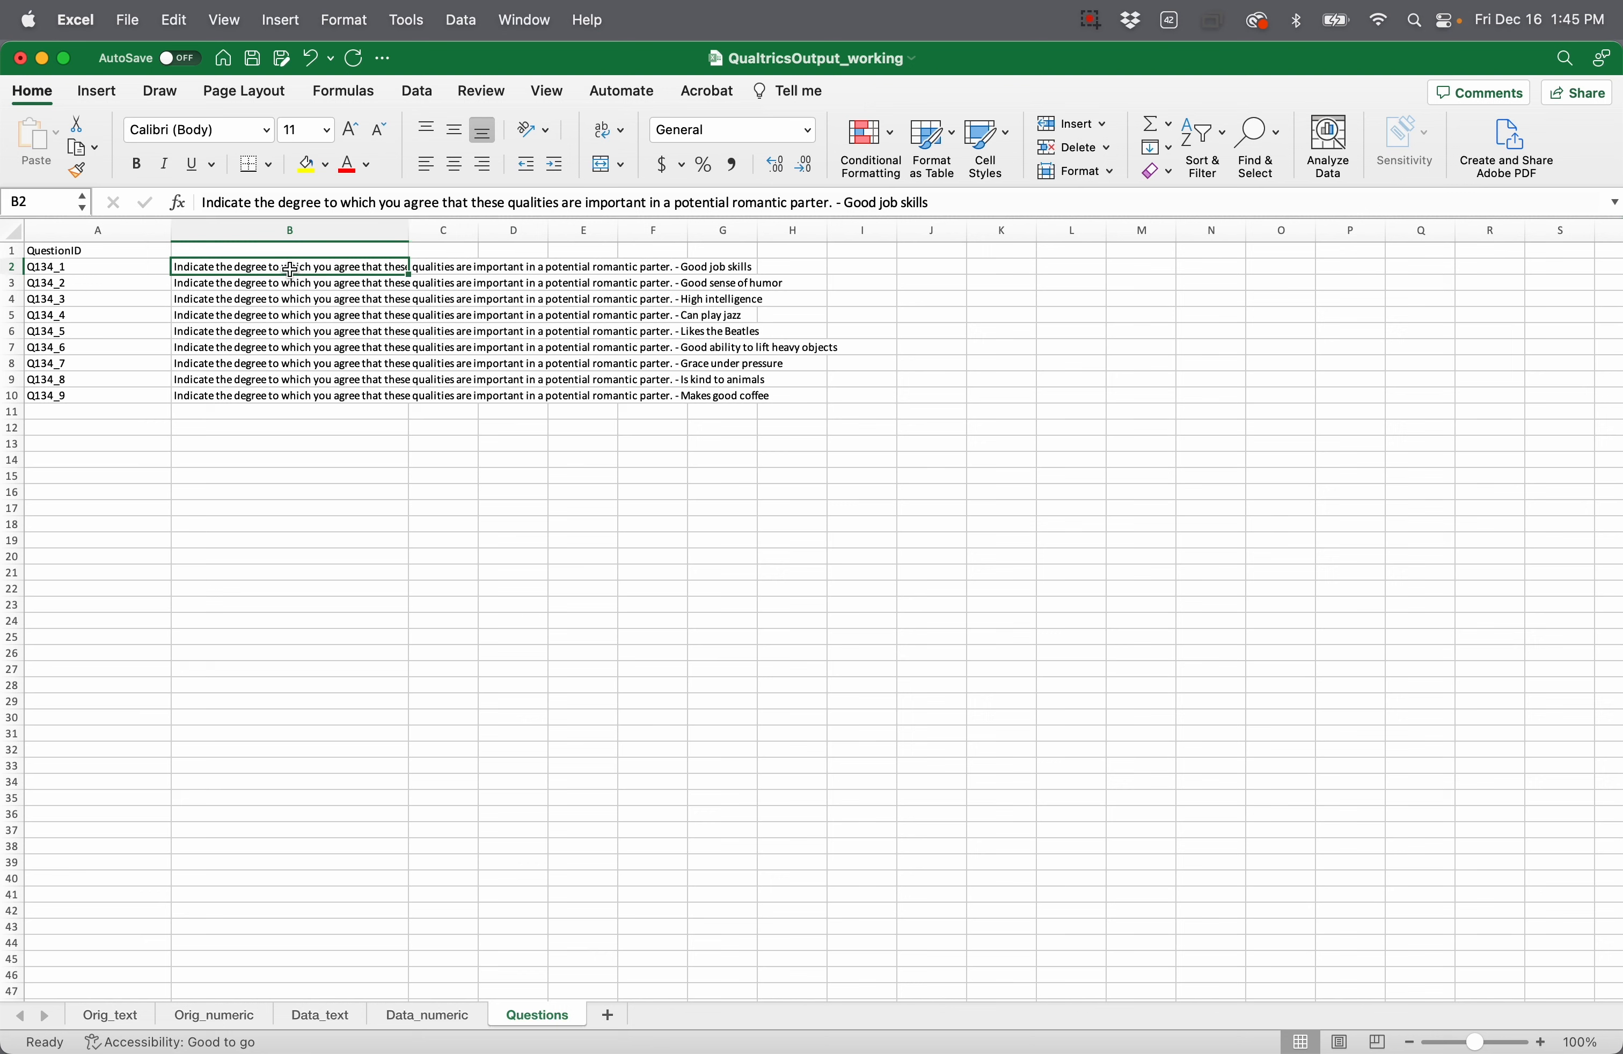
# Step: Split the question texts in B2:B10 with Text to Columns, delimited by a hyphen and in General format
pyautogui.moveTo(290, 269); pyautogui.dragTo(291, 395)
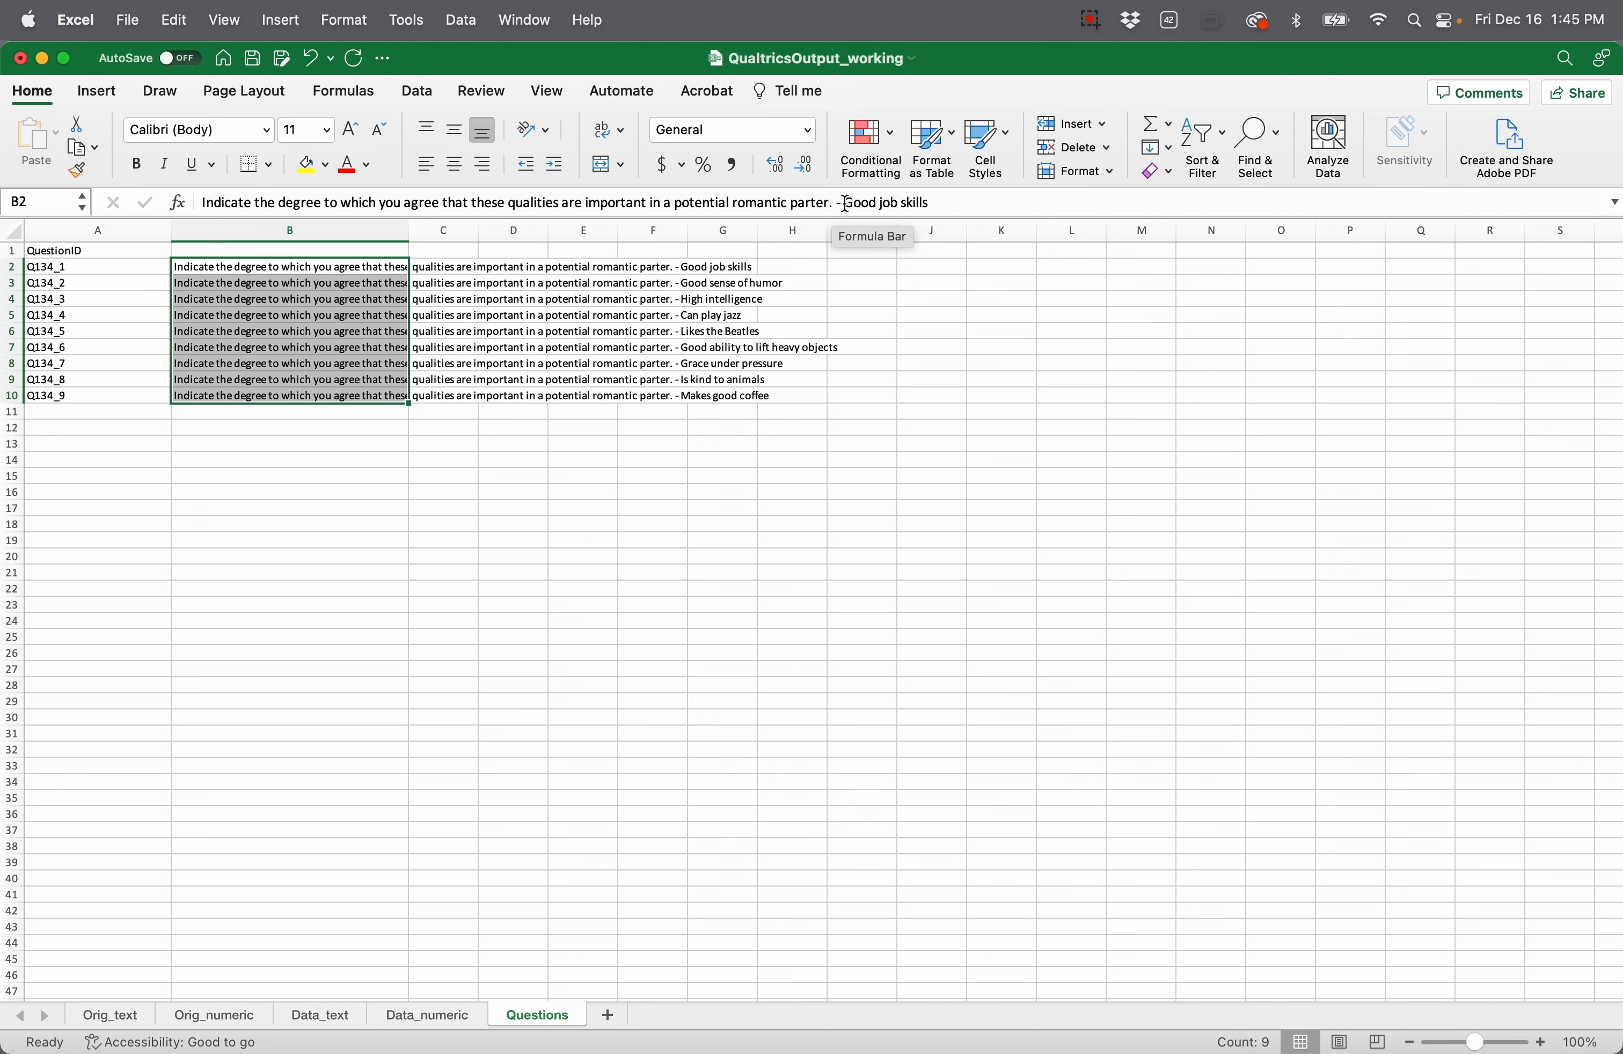
pyautogui.click(415, 90)
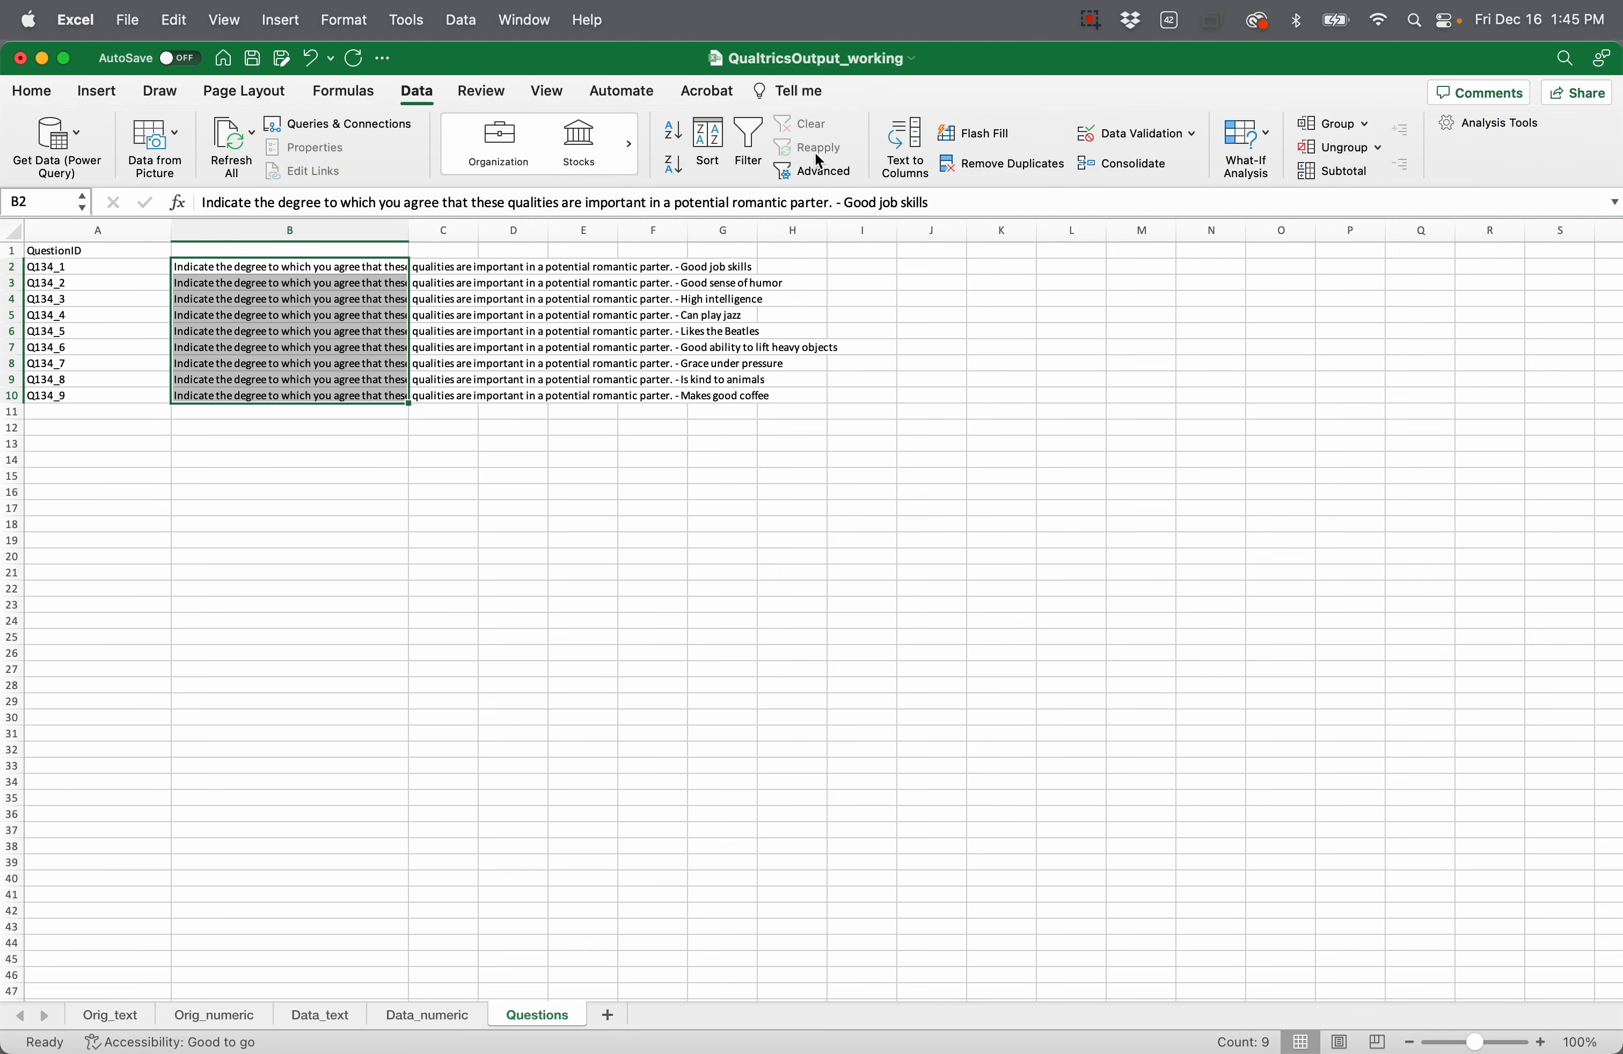
pyautogui.click(909, 134)
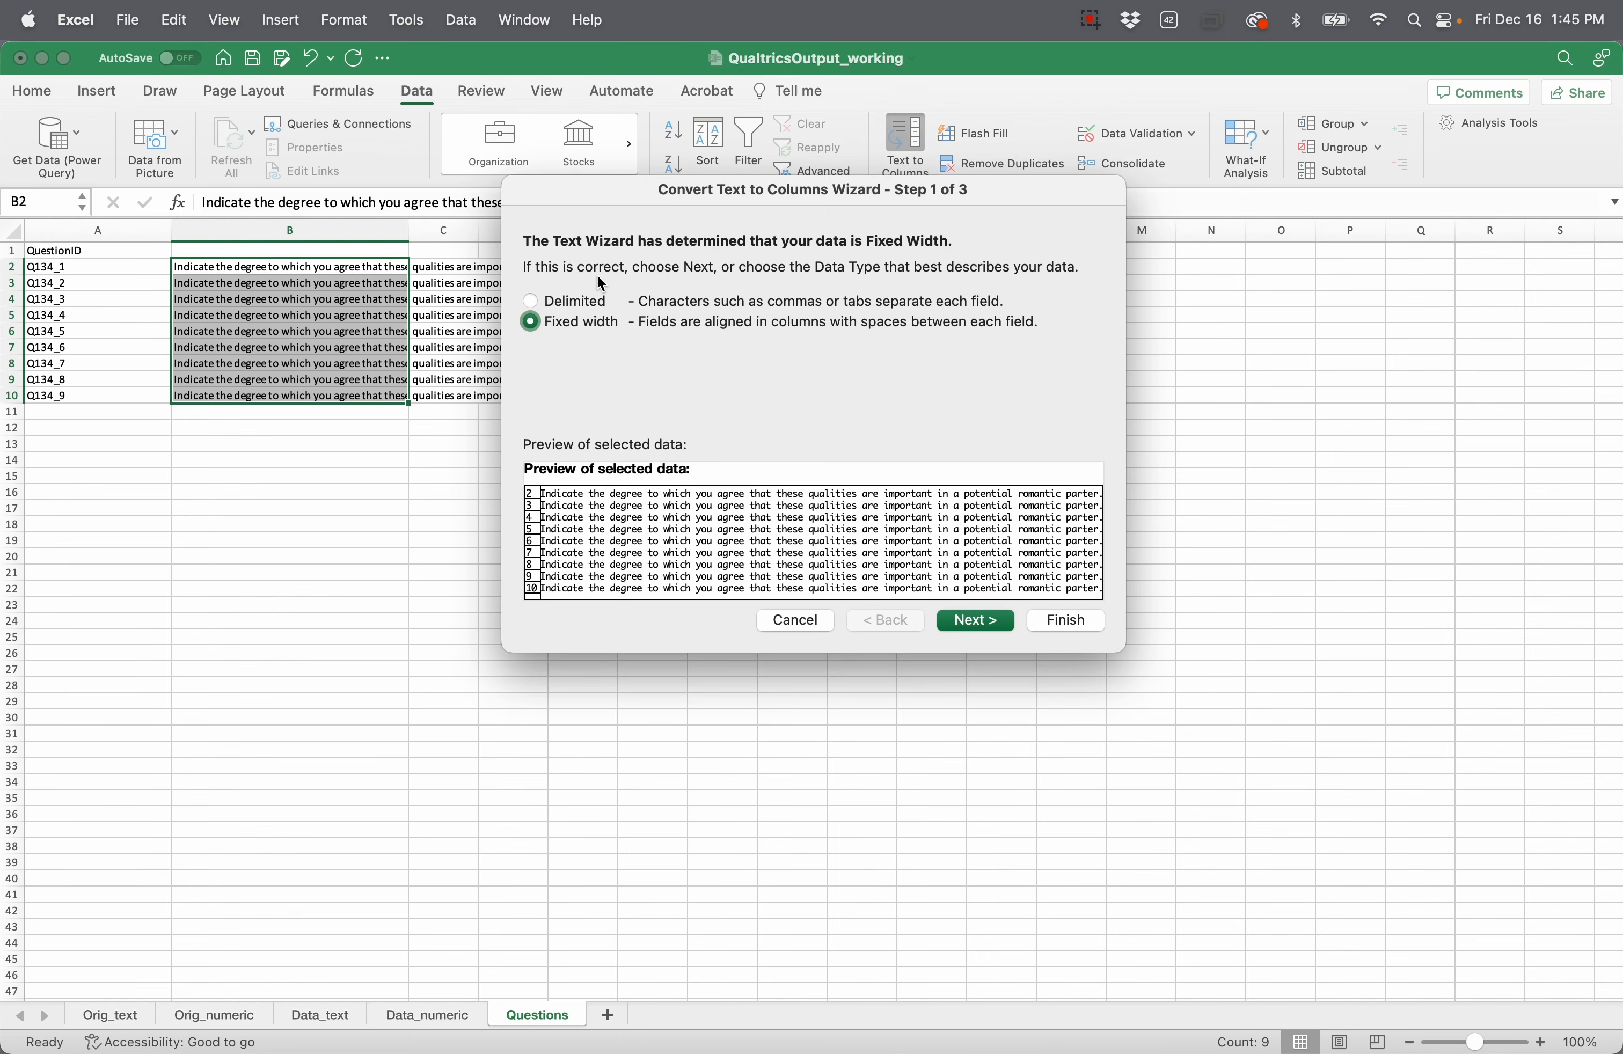
pyautogui.click(533, 302)
pyautogui.click(977, 621)
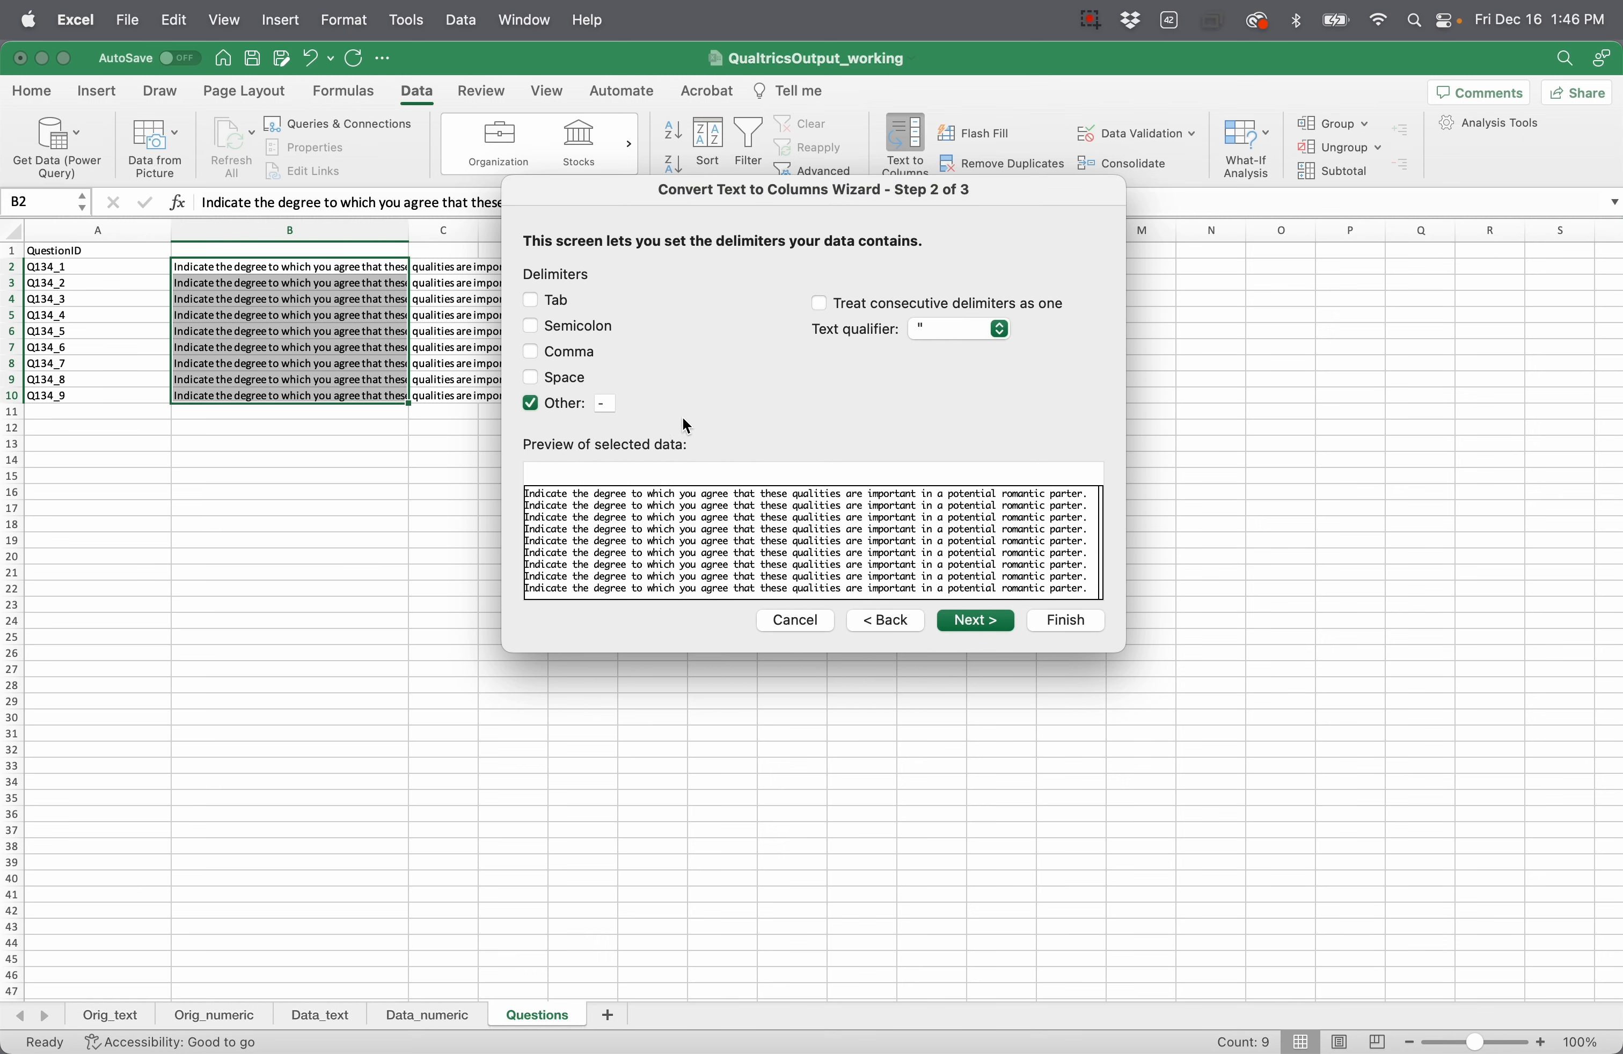
pyautogui.click(531, 301)
pyautogui.click(532, 401)
pyautogui.click(530, 402)
pyautogui.click(594, 405)
pyautogui.click(978, 625)
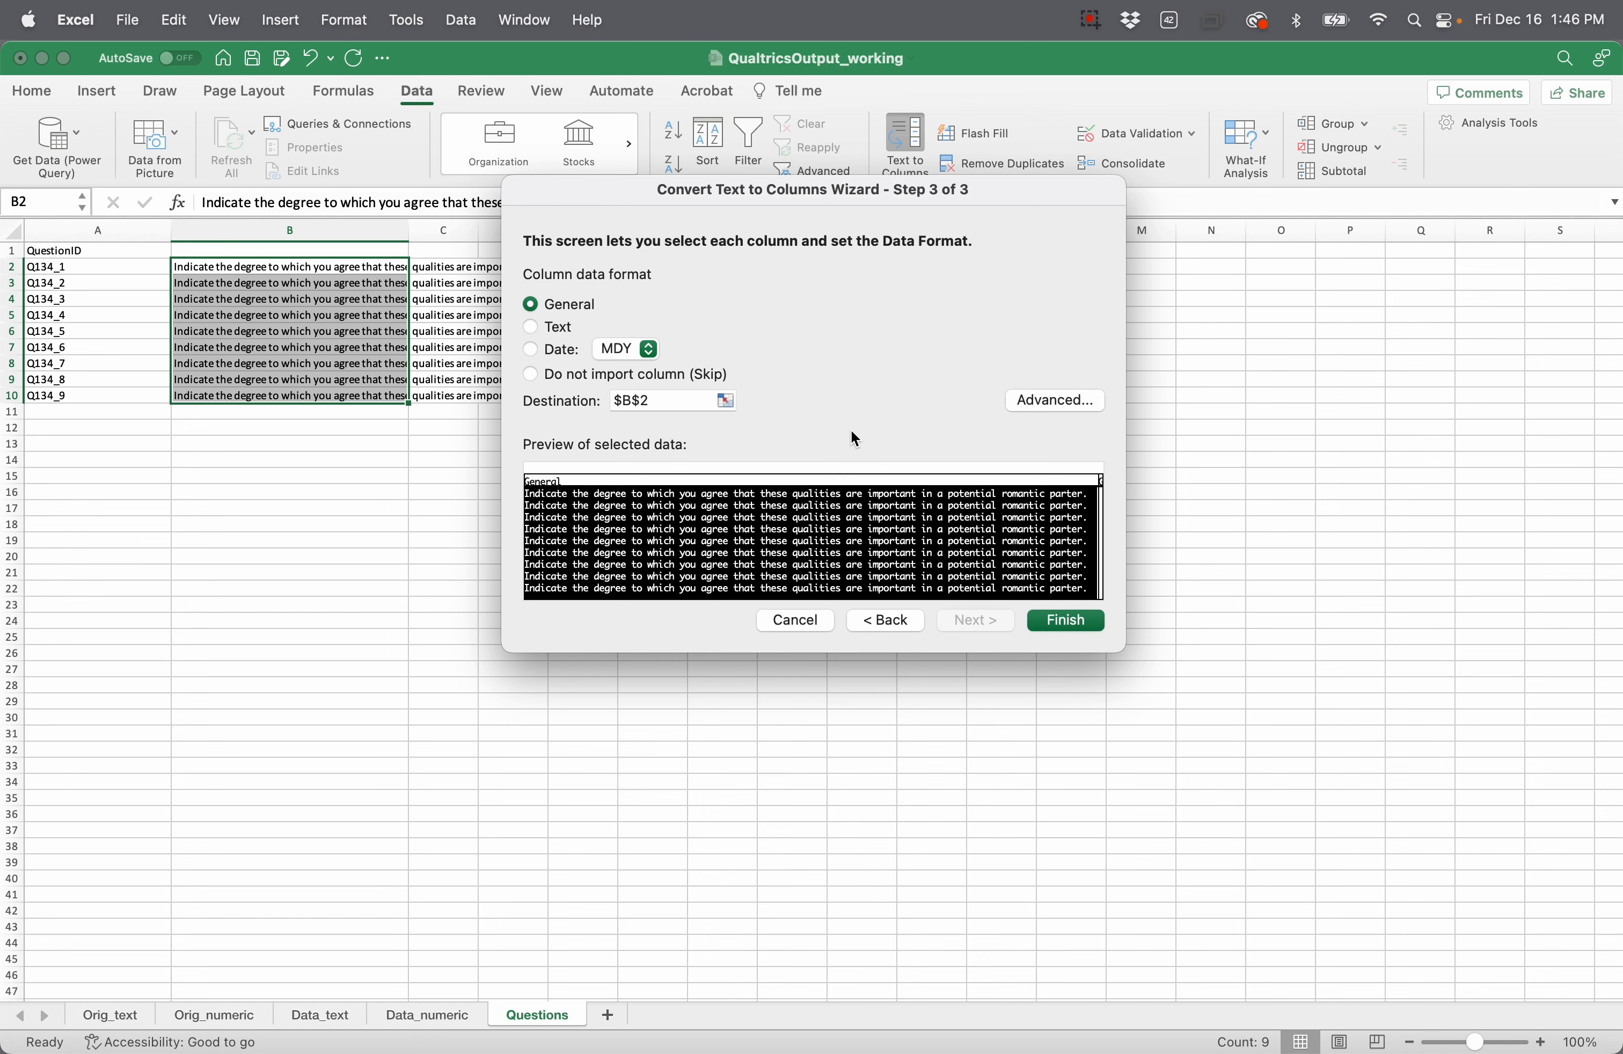
pyautogui.click(912, 624)
pyautogui.click(1075, 621)
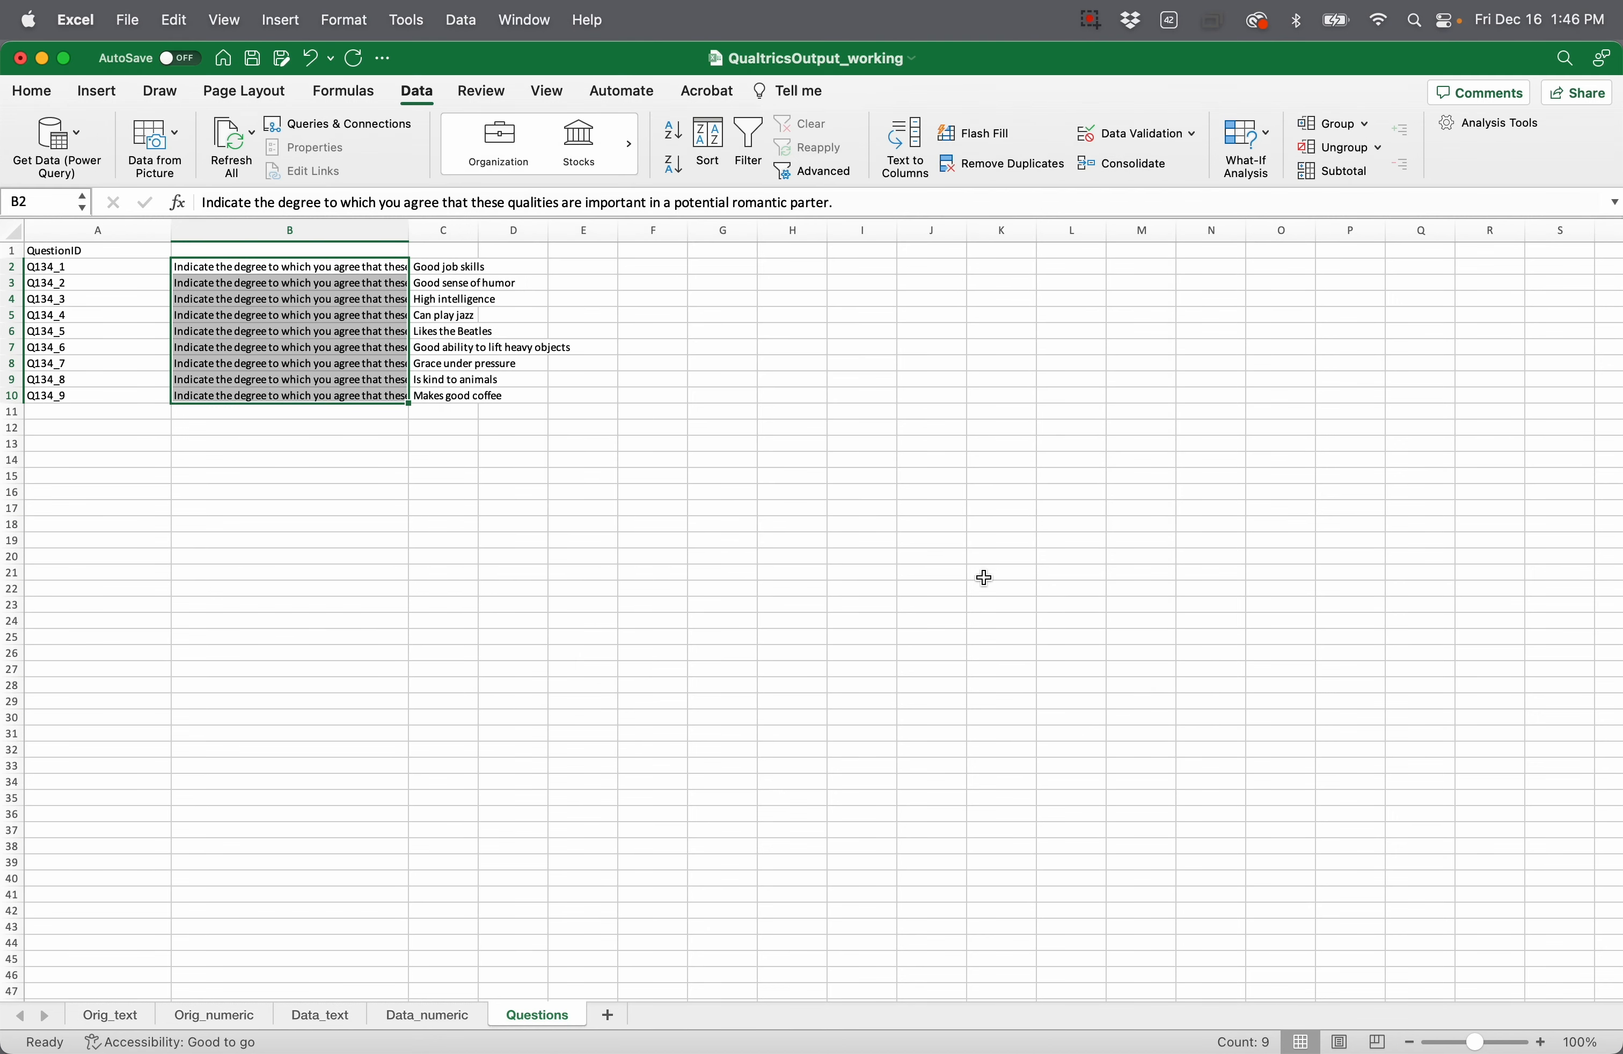
# Step: Widen column B to fit the full question stem
pyautogui.click(443, 440)
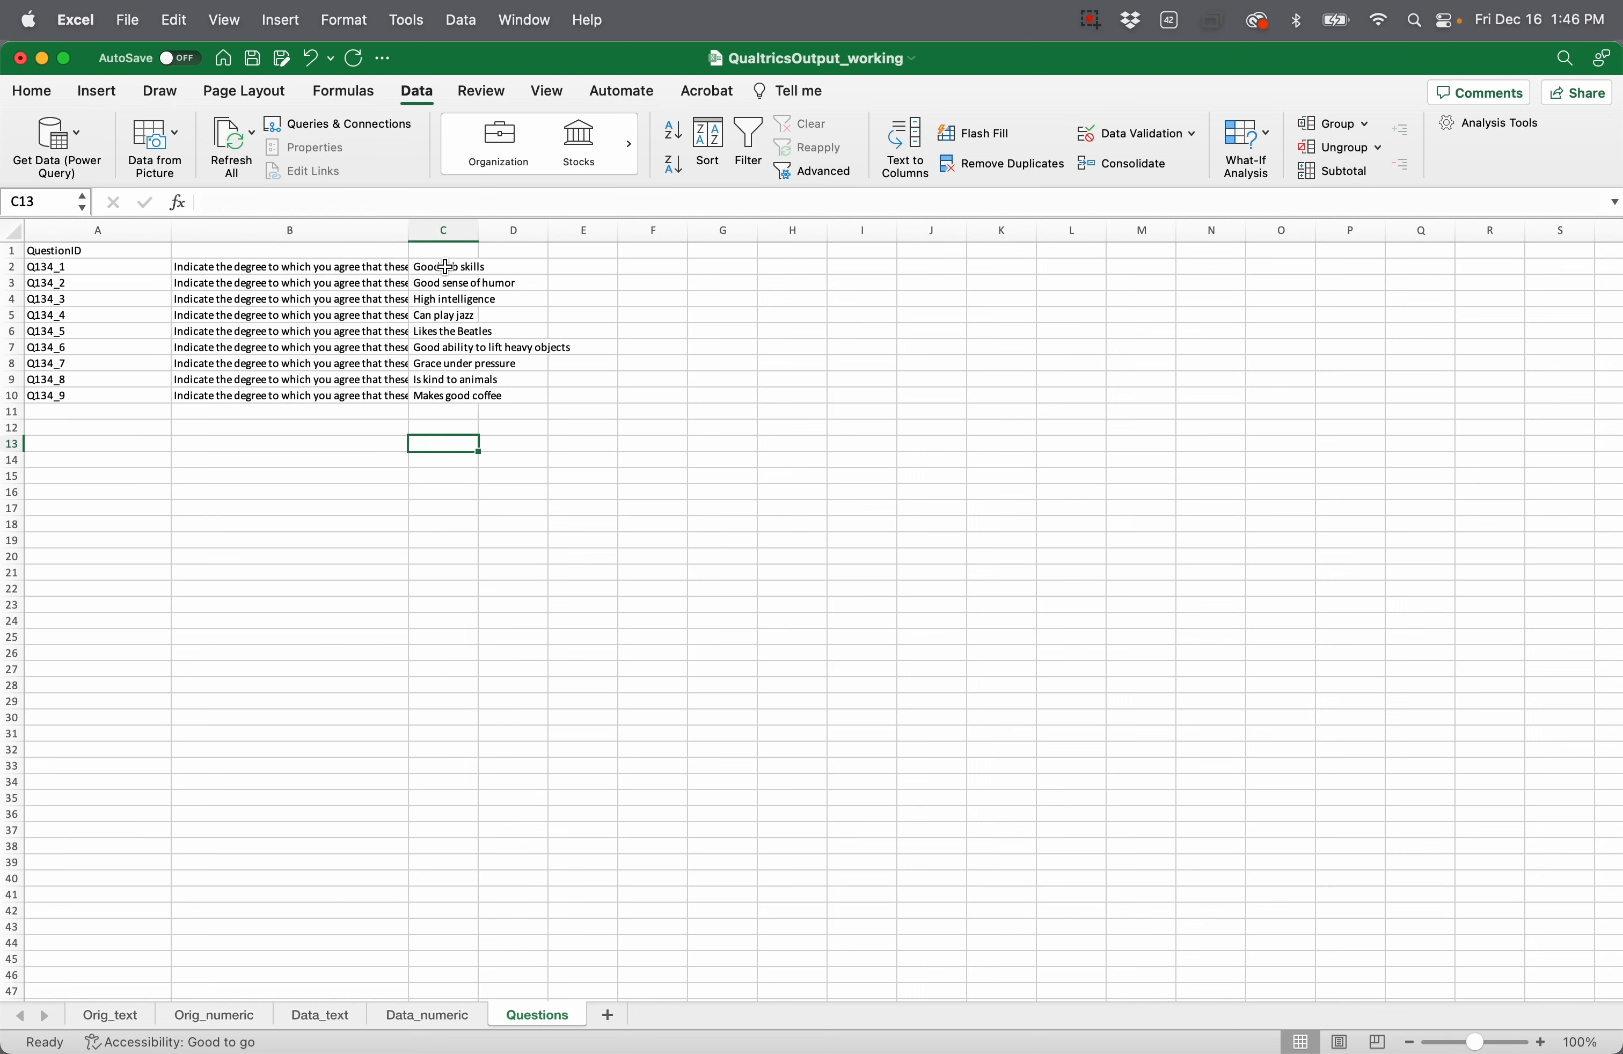
pyautogui.click(445, 272)
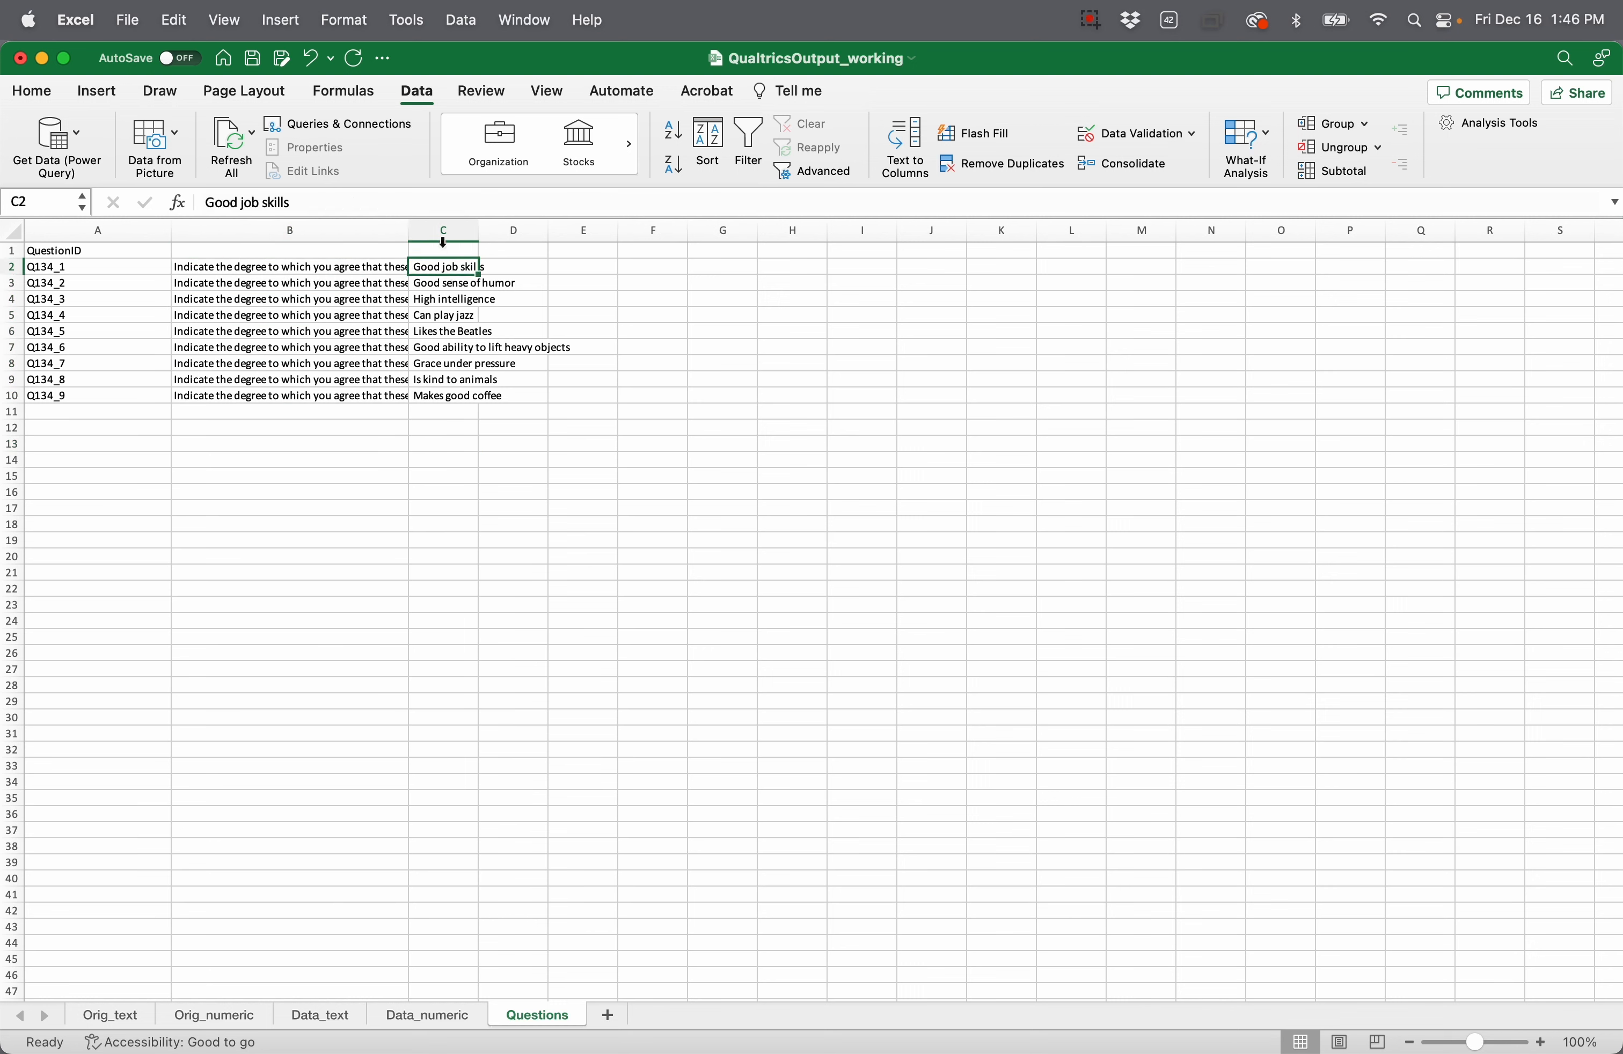
pyautogui.moveTo(408, 229); pyautogui.dragTo(720, 231)
pyautogui.click(763, 284)
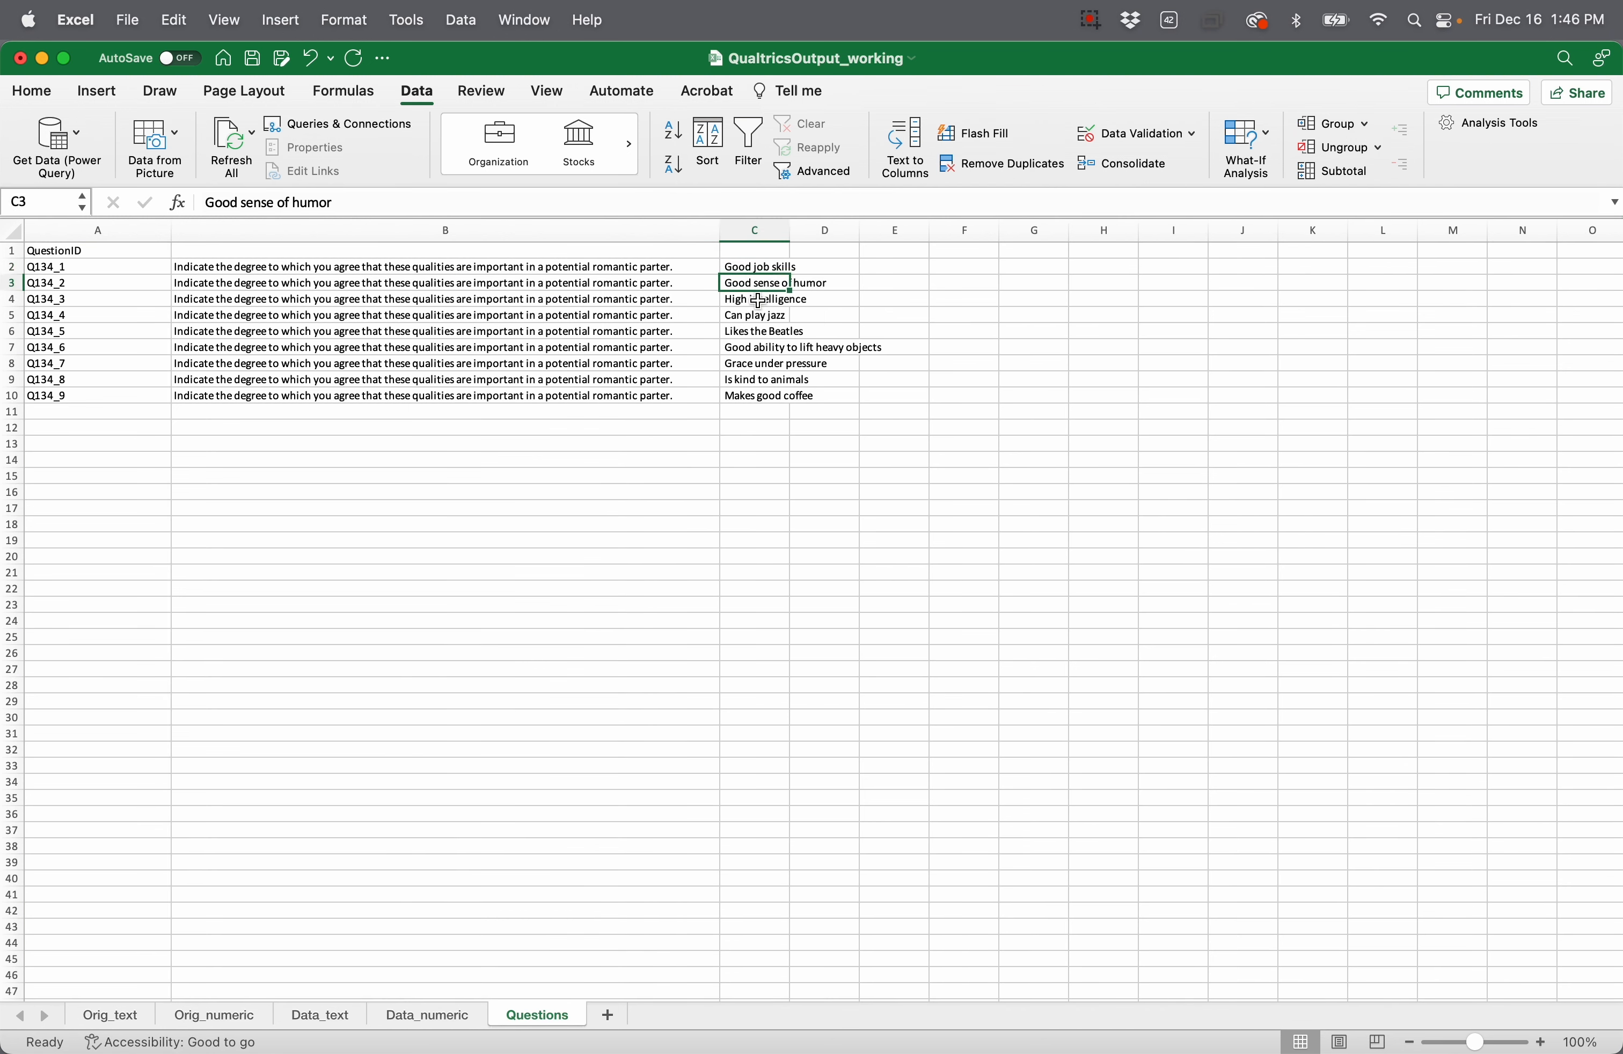
# Step: Check the split item wording in column C and the question stem in column B
pyautogui.click(208, 202)
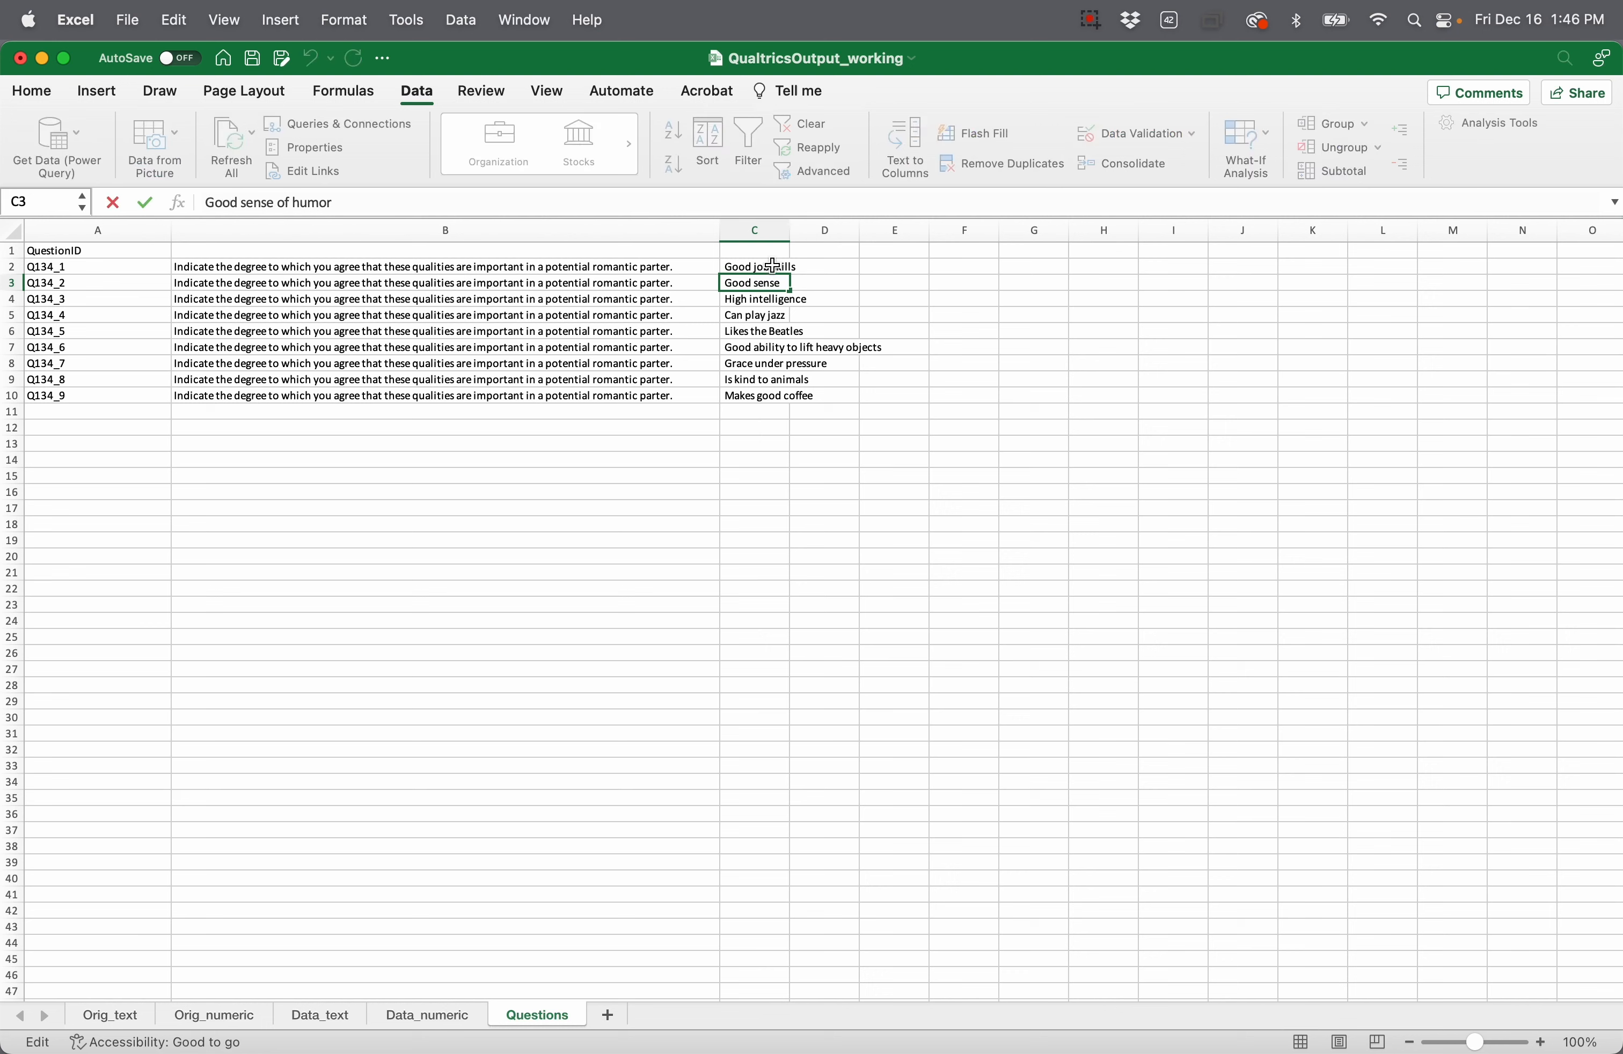
pyautogui.click(753, 299)
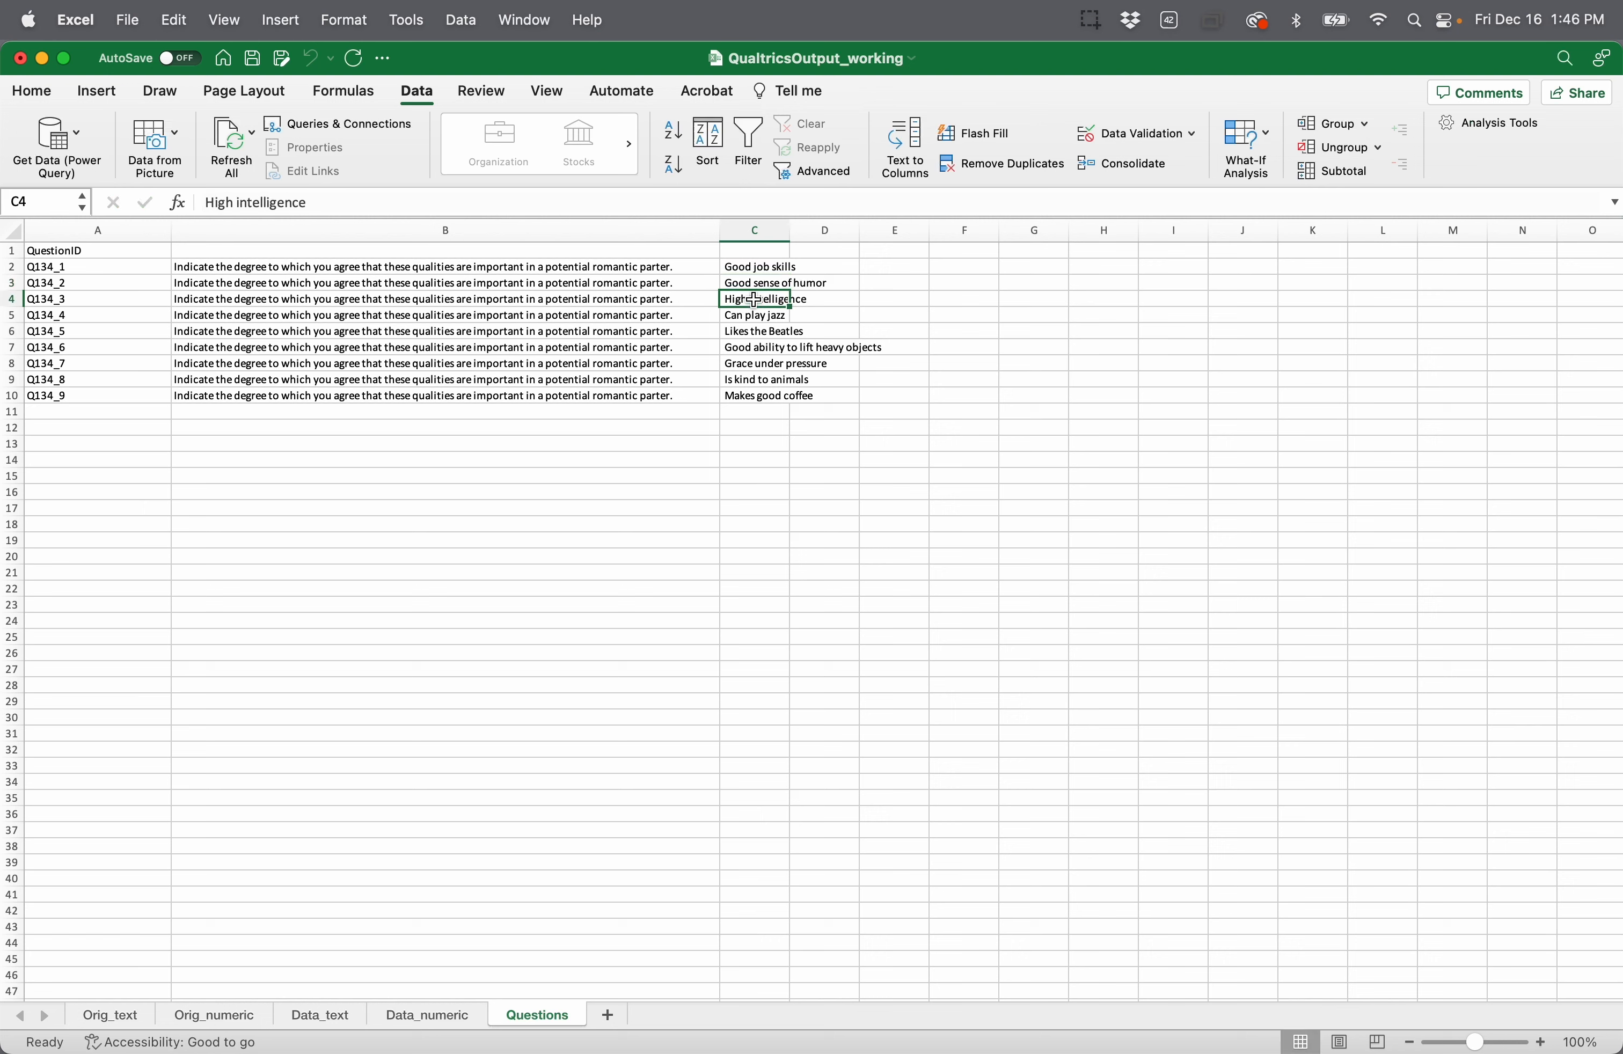
pyautogui.click(669, 353)
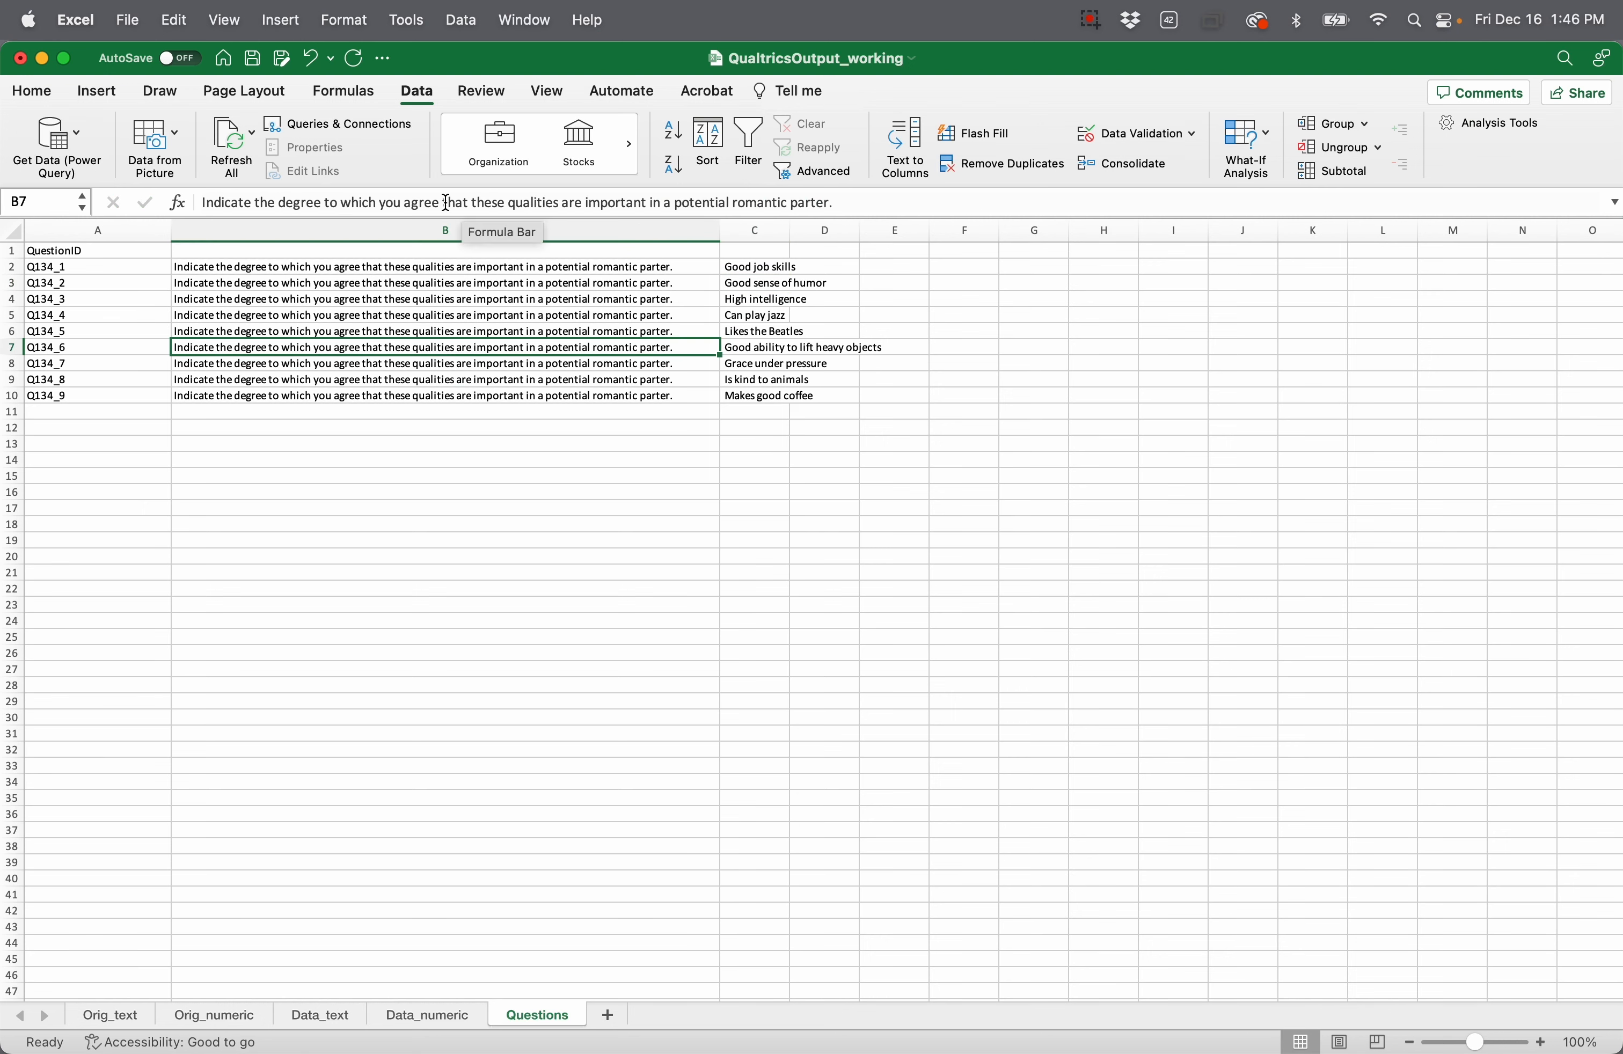
pyautogui.moveTo(440, 202); pyautogui.dragTo(870, 221)
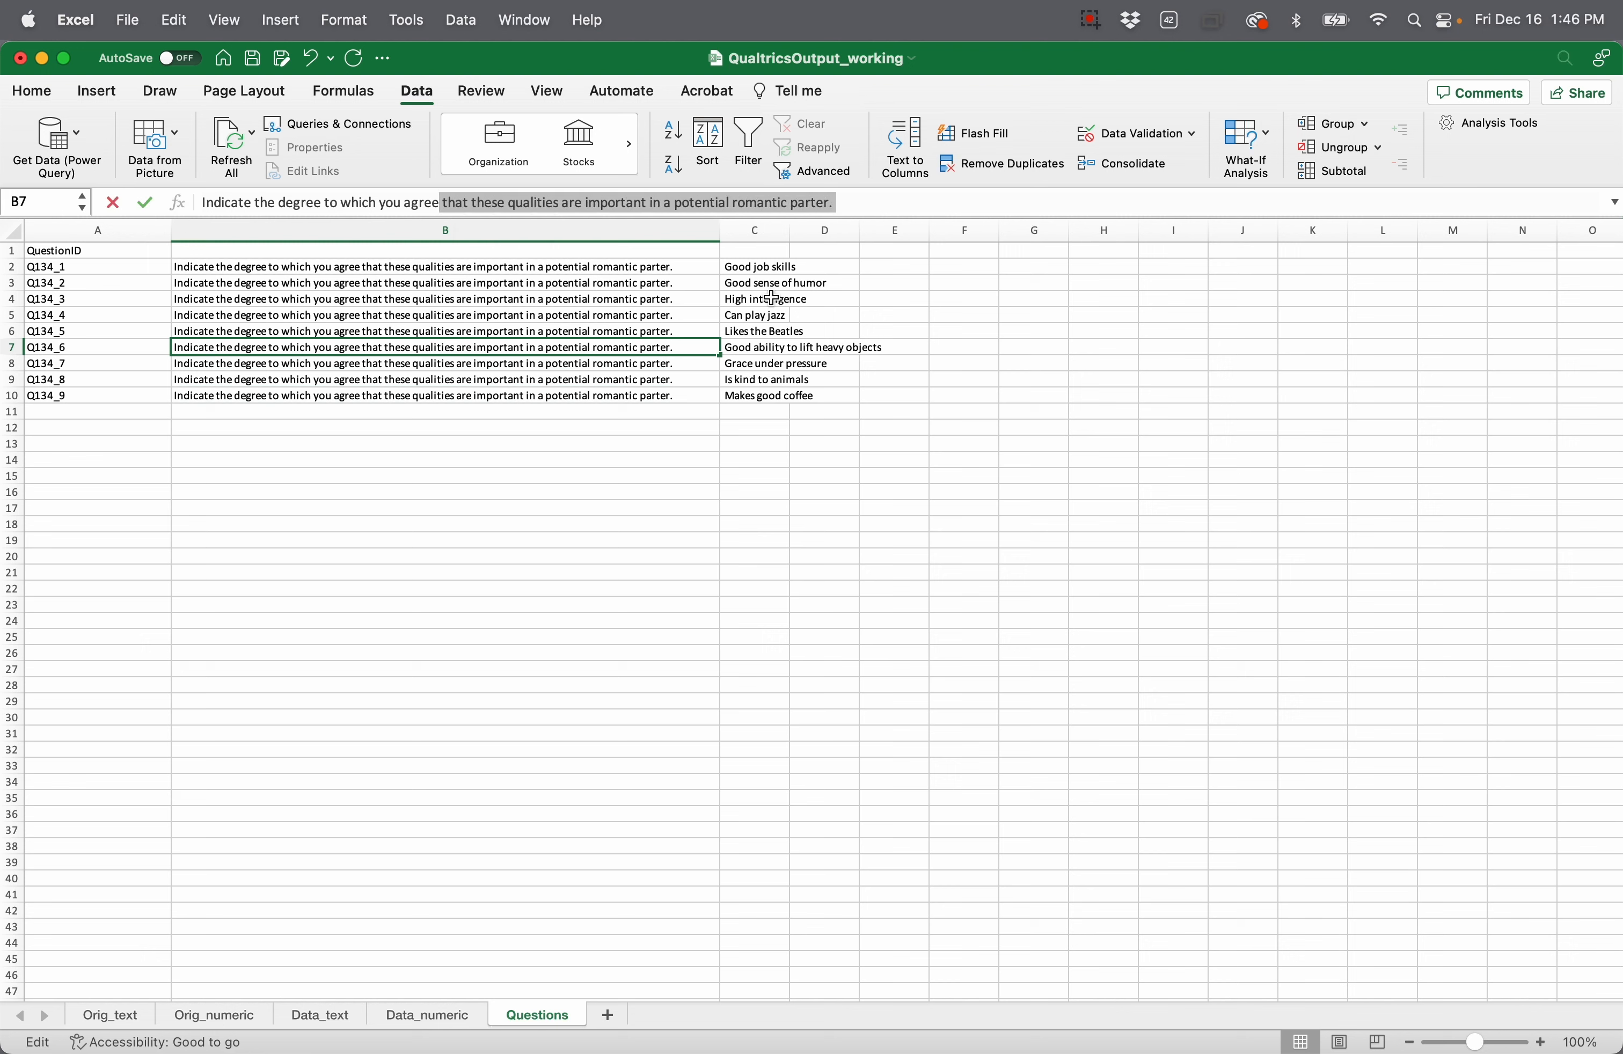
pyautogui.click(752, 364)
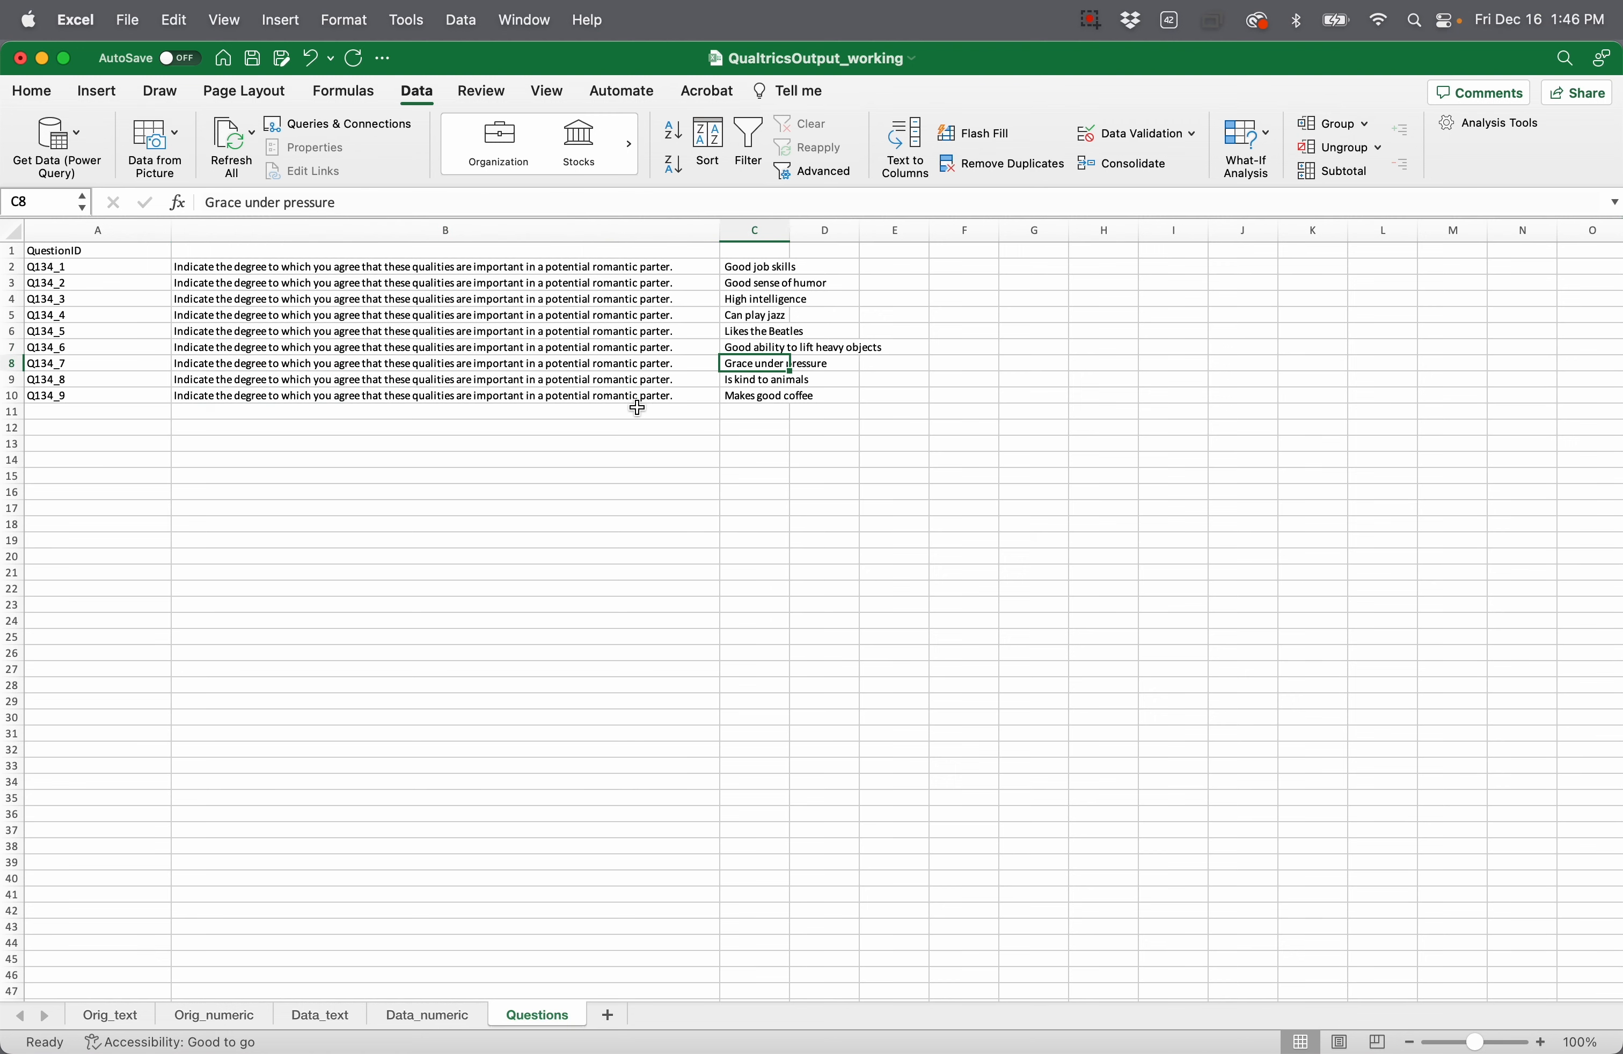
# Step: Undo the widening of column B and the hyphen split of the question texts
pyautogui.press('super+z')
pyautogui.press('super+z')
pyautogui.press('super+z')
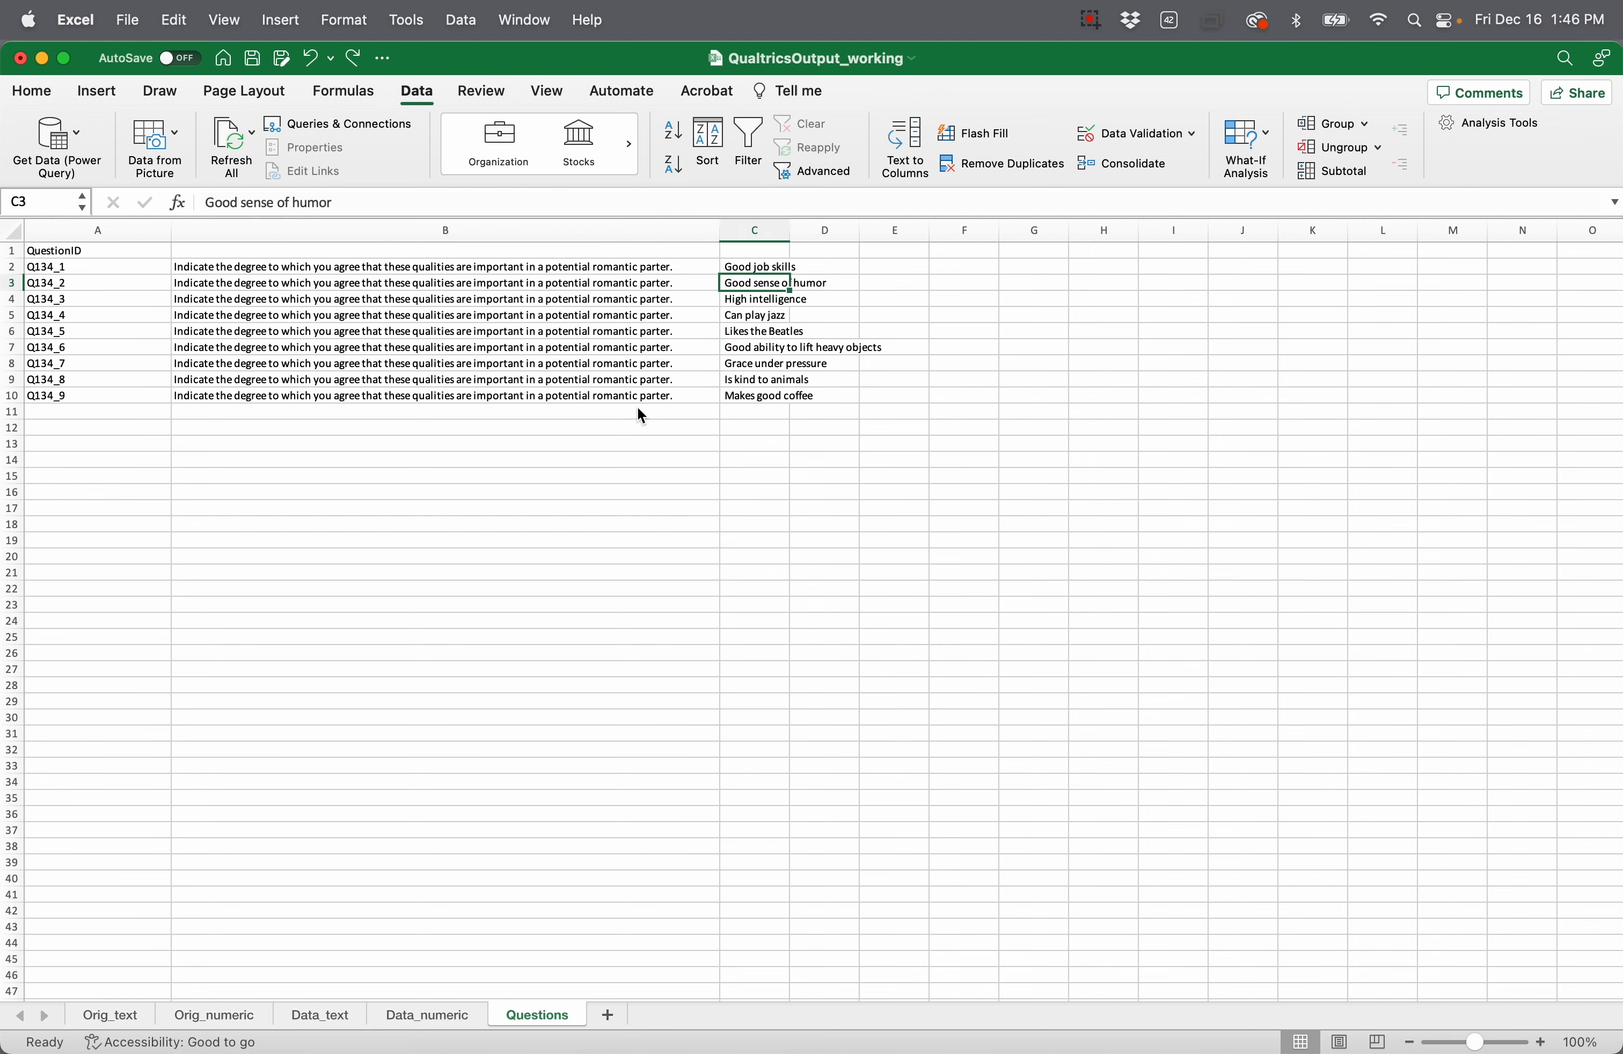
pyautogui.press('super+z')
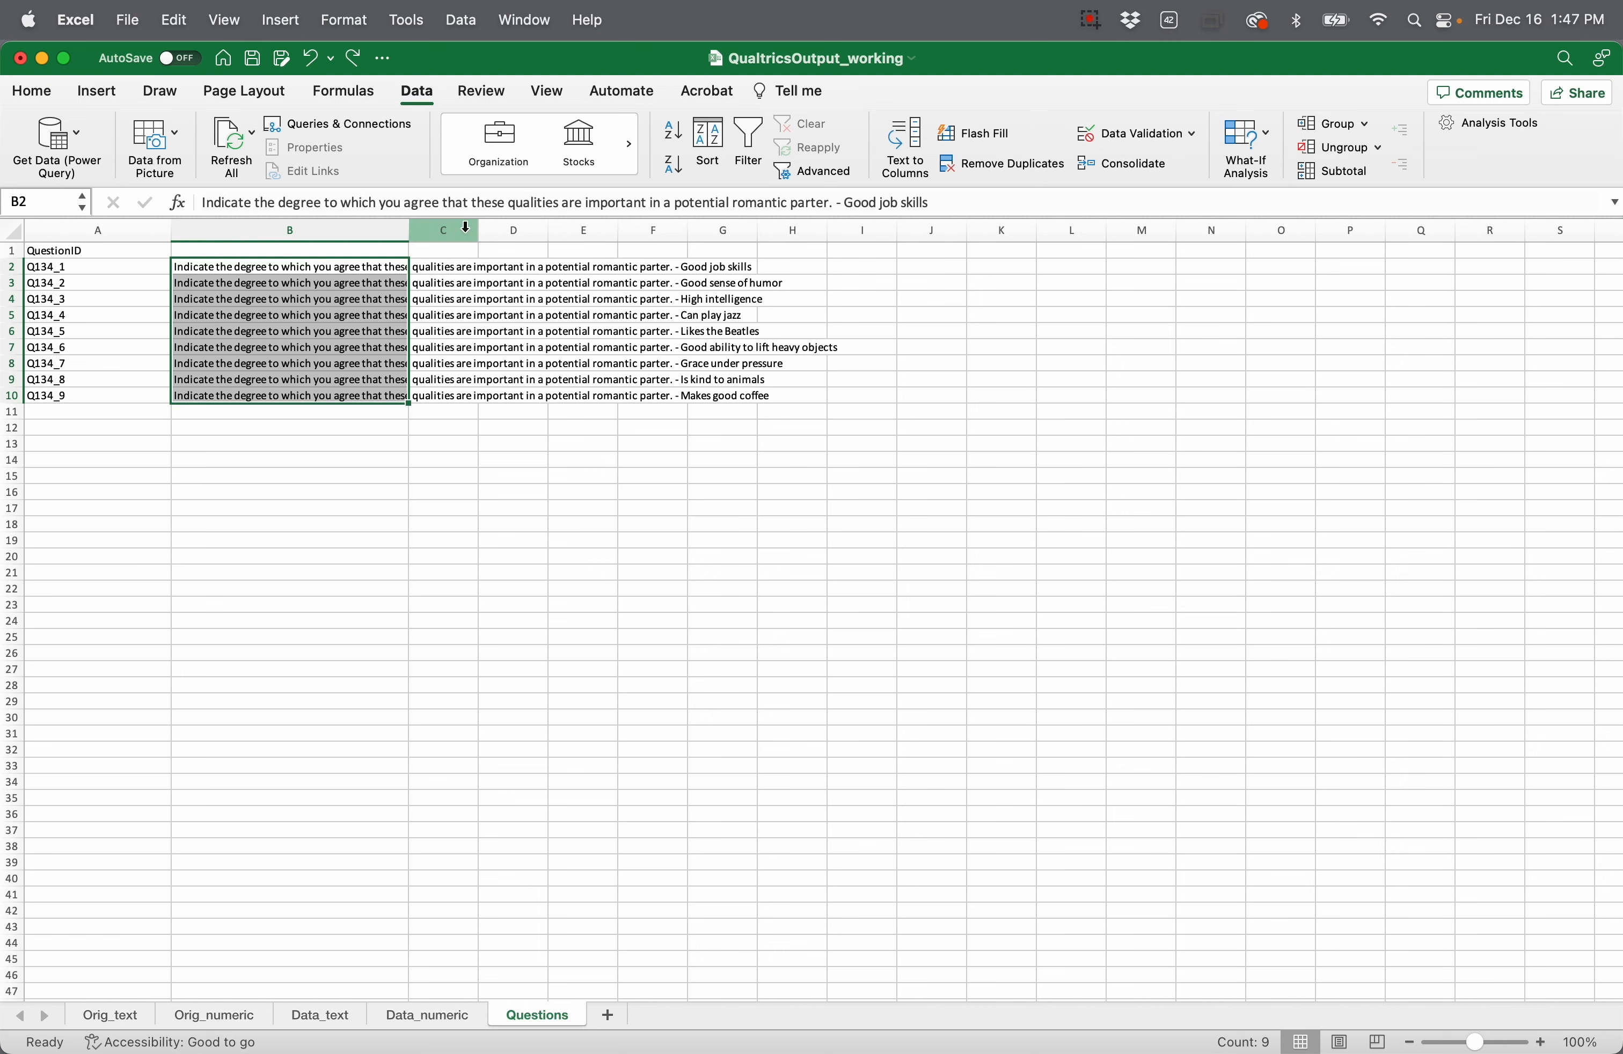
# Step: Copy the phrase "that these qualities are important in a potential romantic parter. -" from the question text in B2
pyautogui.moveTo(440, 208); pyautogui.dragTo(847, 208)
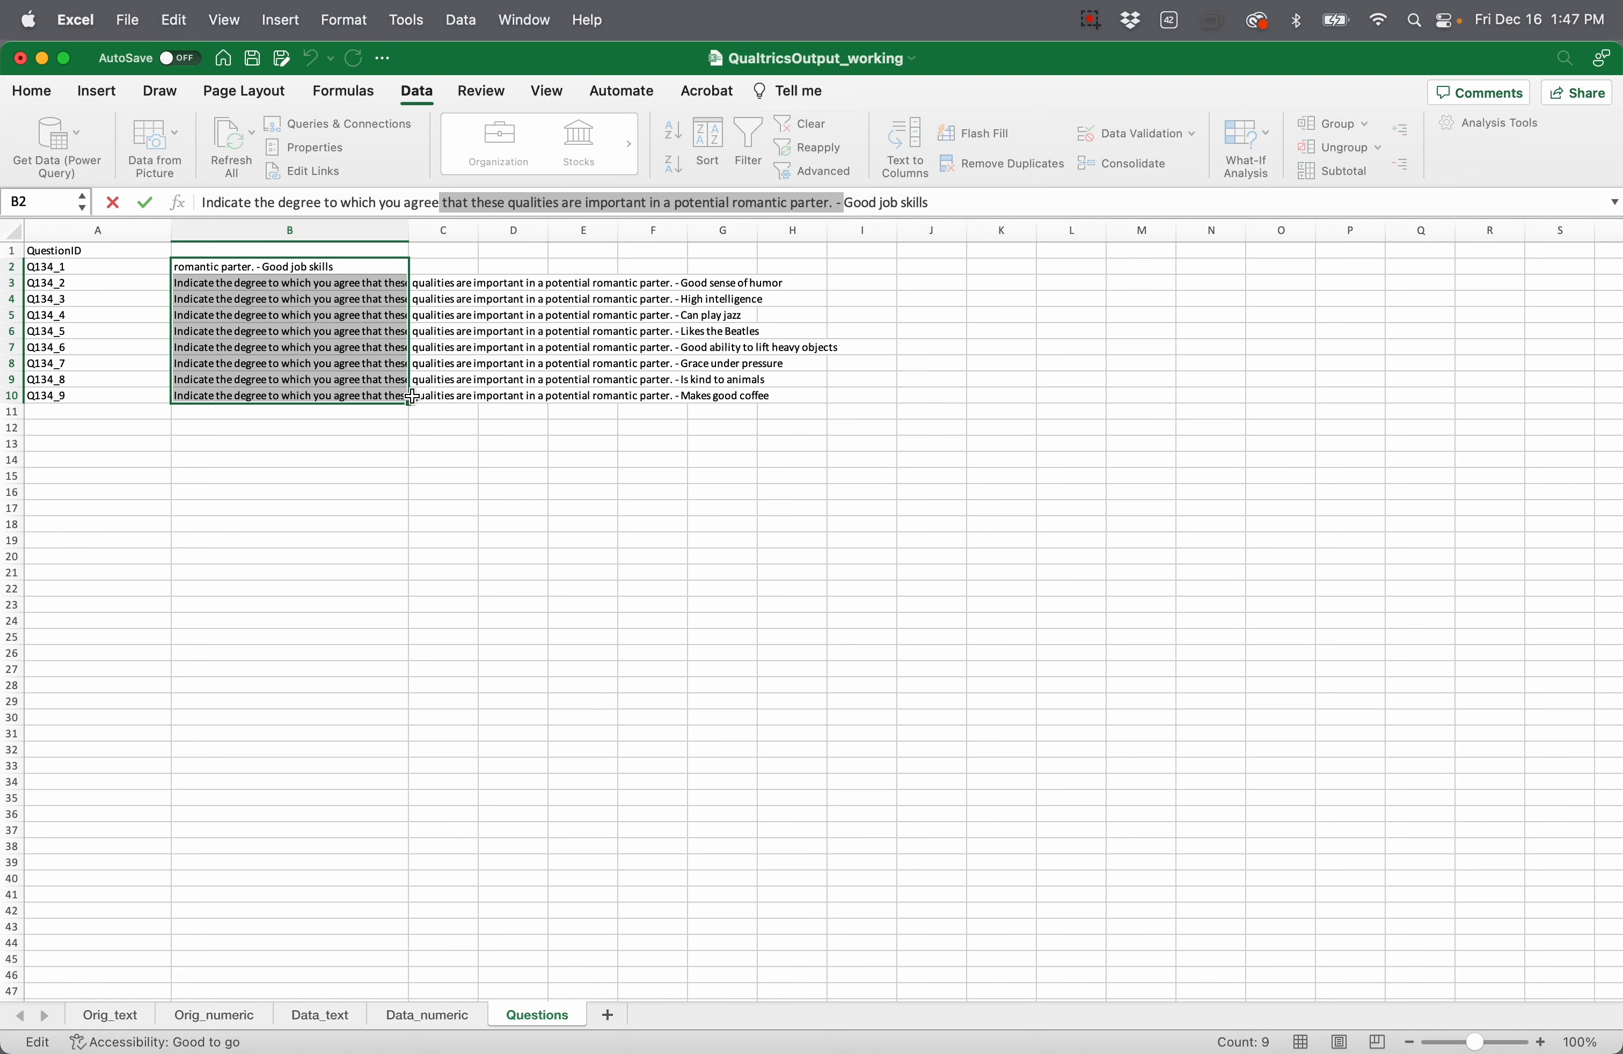
pyautogui.click(393, 409)
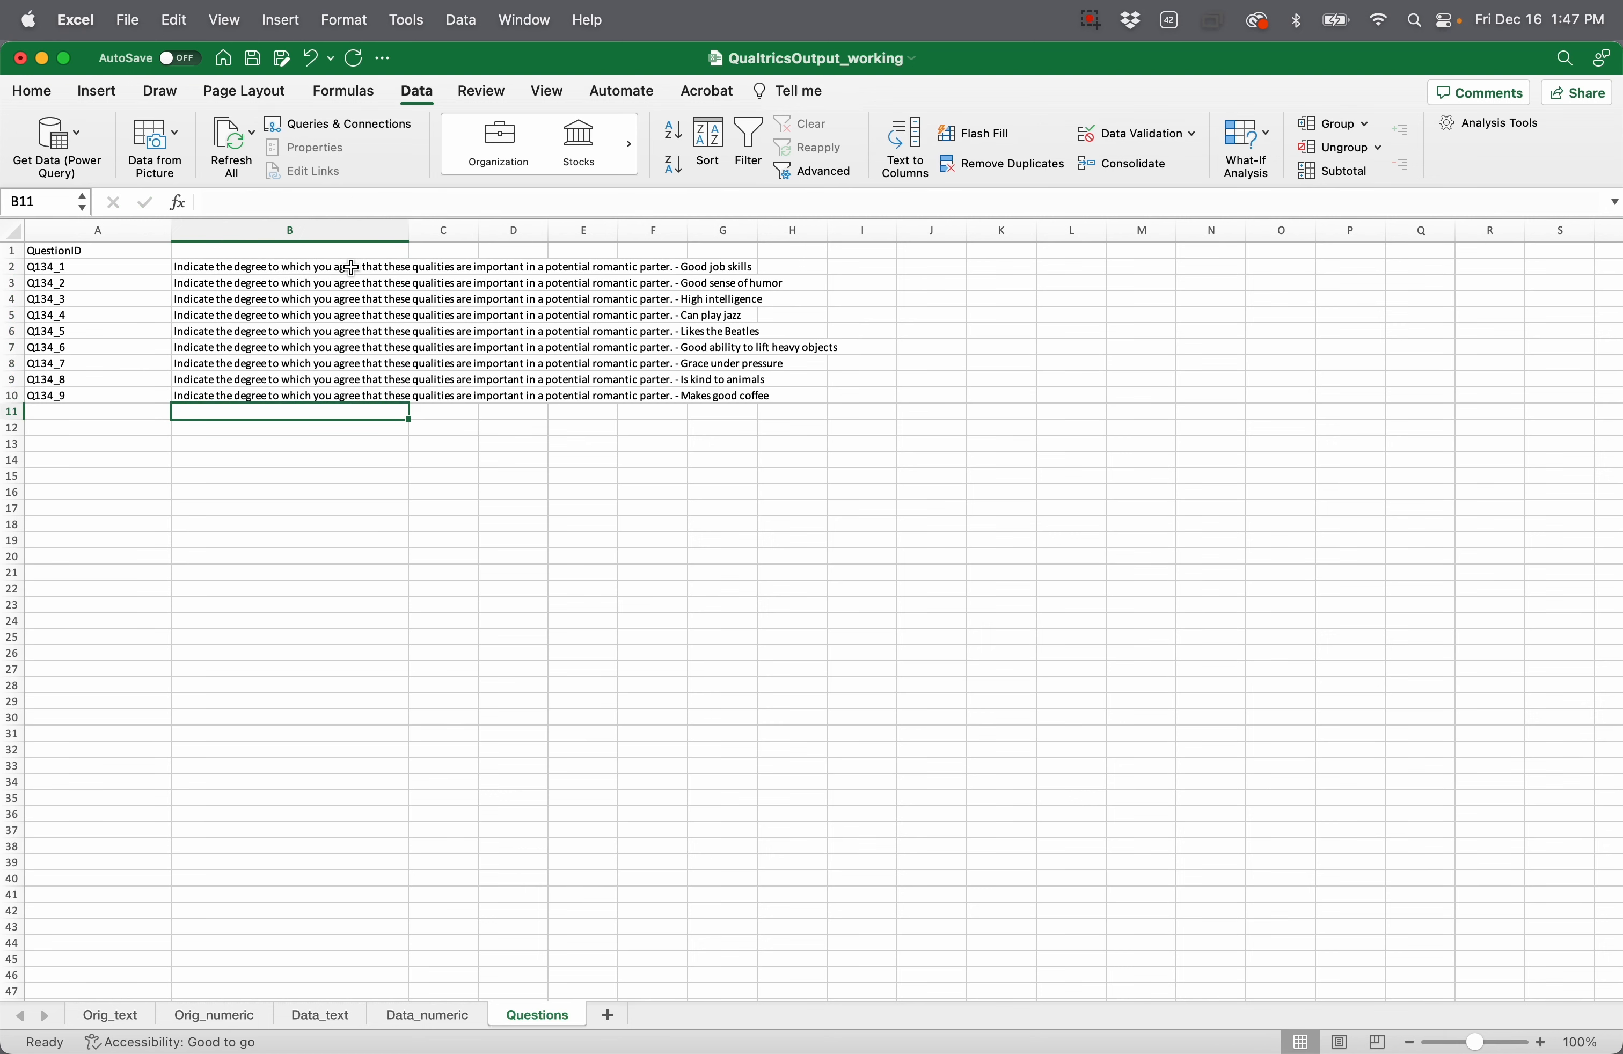
pyautogui.click(351, 266)
pyautogui.moveTo(351, 266); pyautogui.dragTo(330, 399)
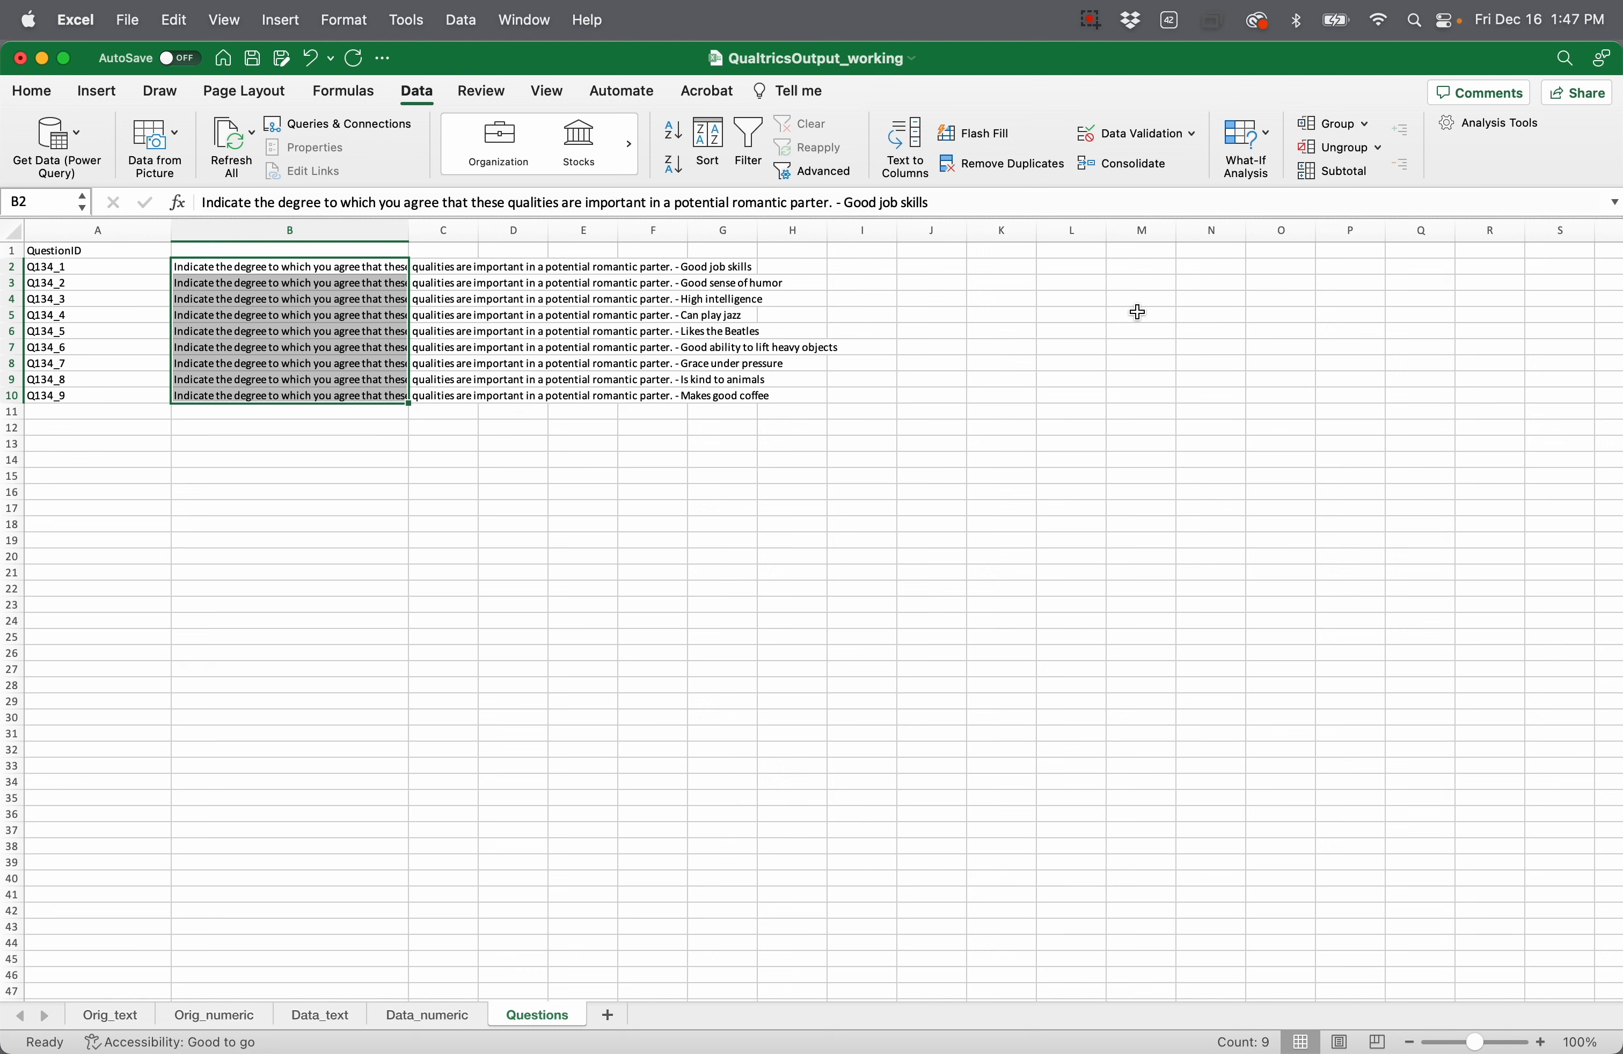
pyautogui.click(446, 204)
pyautogui.moveTo(439, 204); pyautogui.dragTo(888, 198)
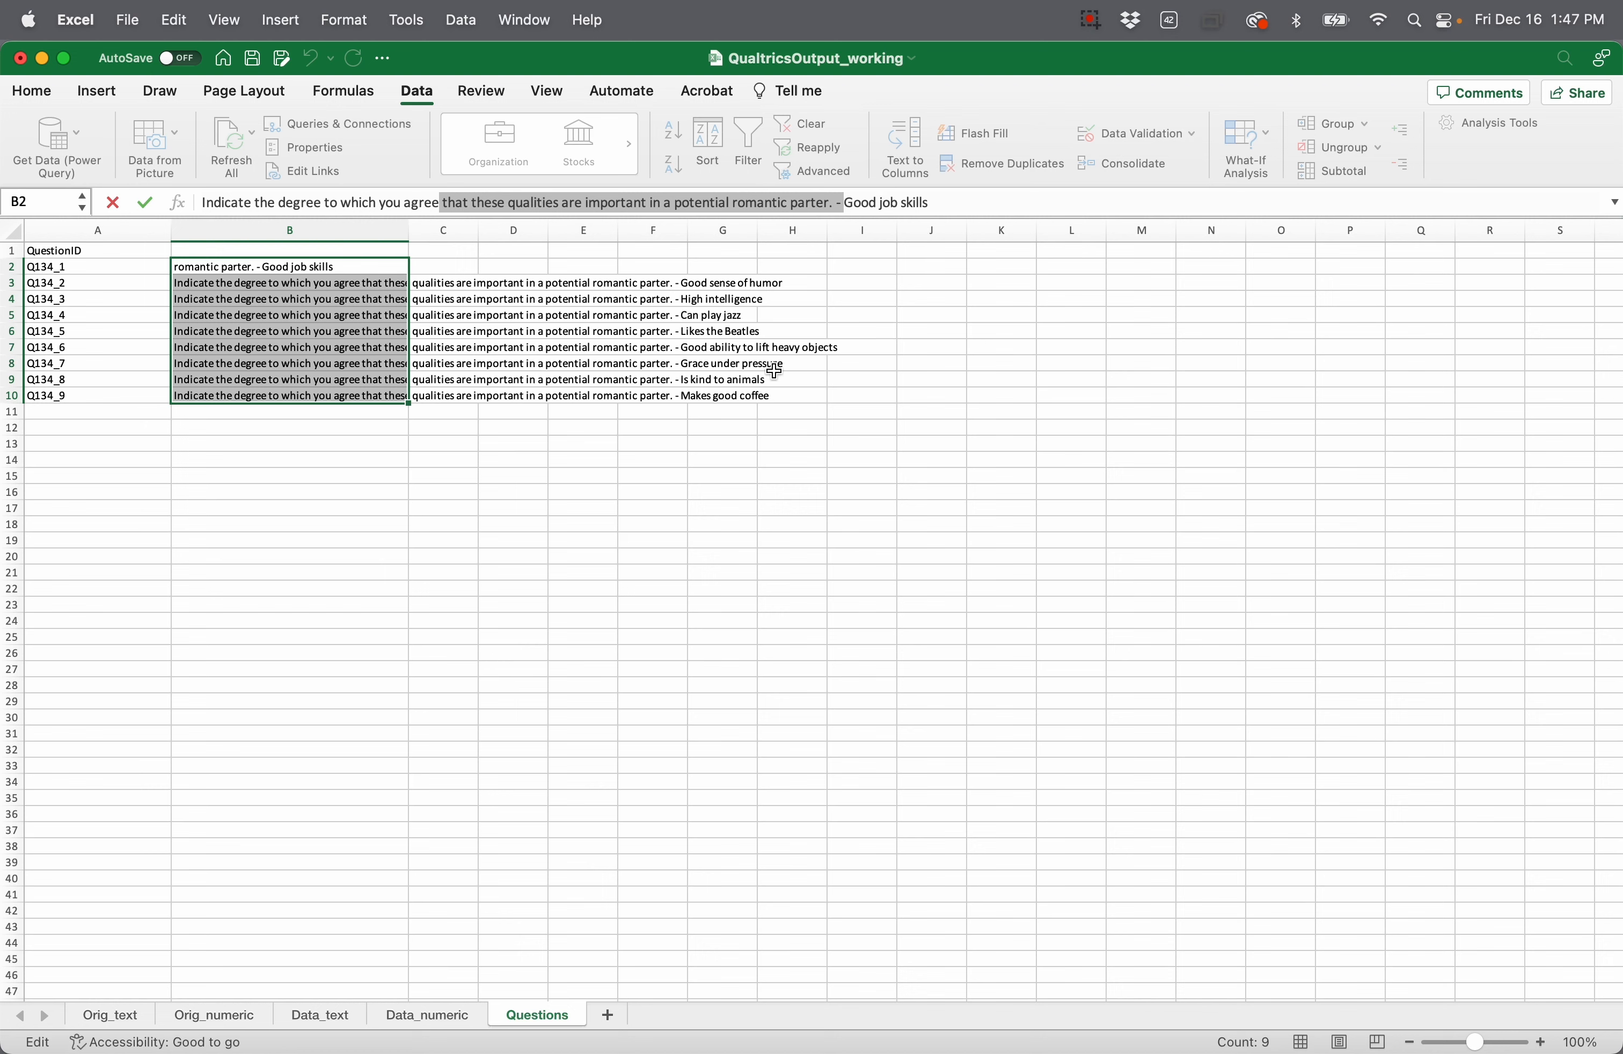
pyautogui.click(346, 379)
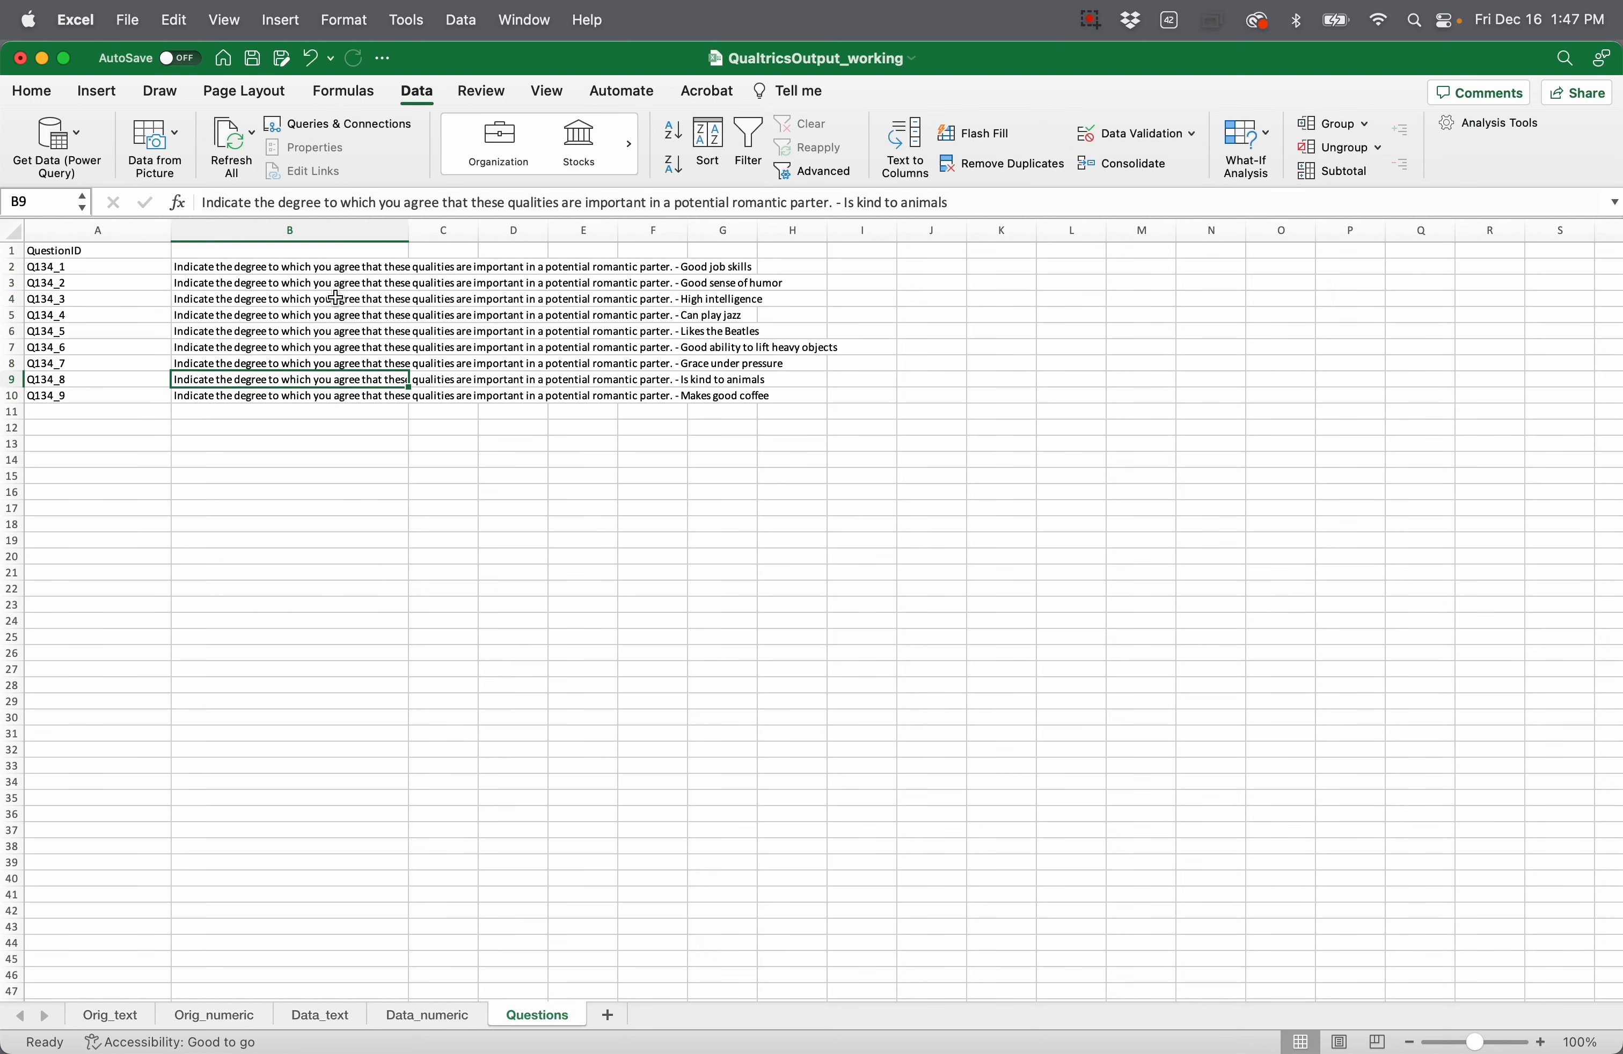
# Step: Replace all occurrences of "that these qualities are important in a potential romantic parter. -" in B2:B10 with a semicolon
pyautogui.moveTo(341, 265); pyautogui.dragTo(339, 398)
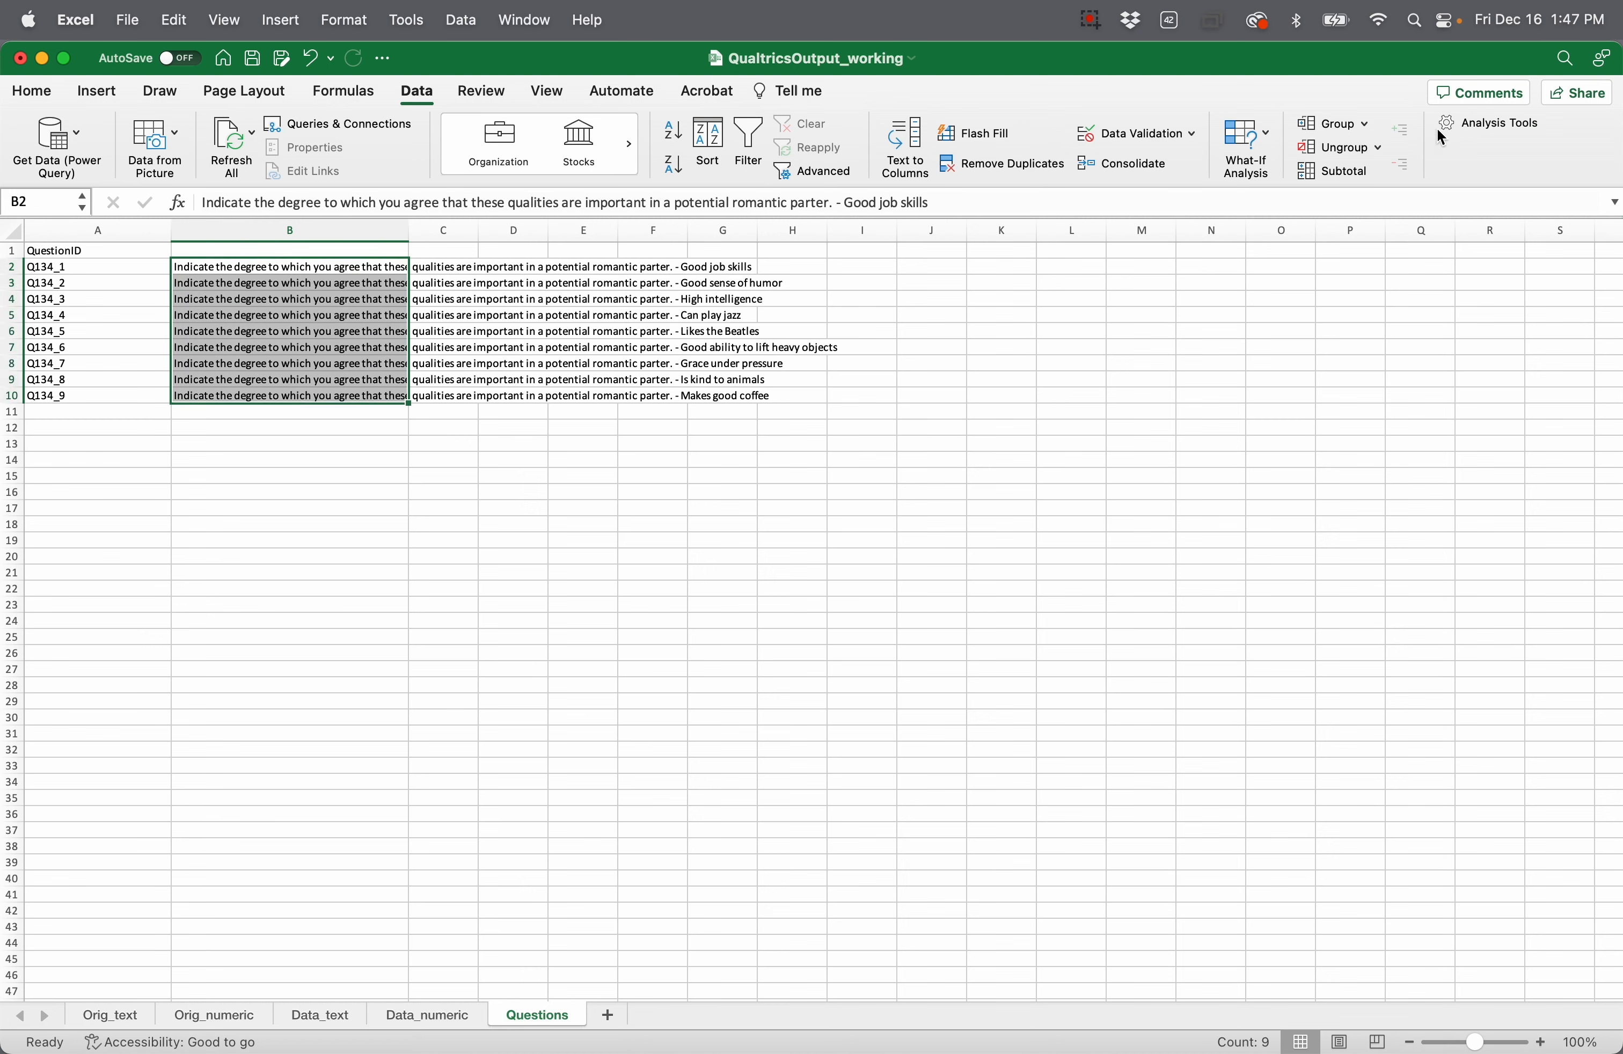
pyautogui.click(1555, 62)
pyautogui.click(1409, 62)
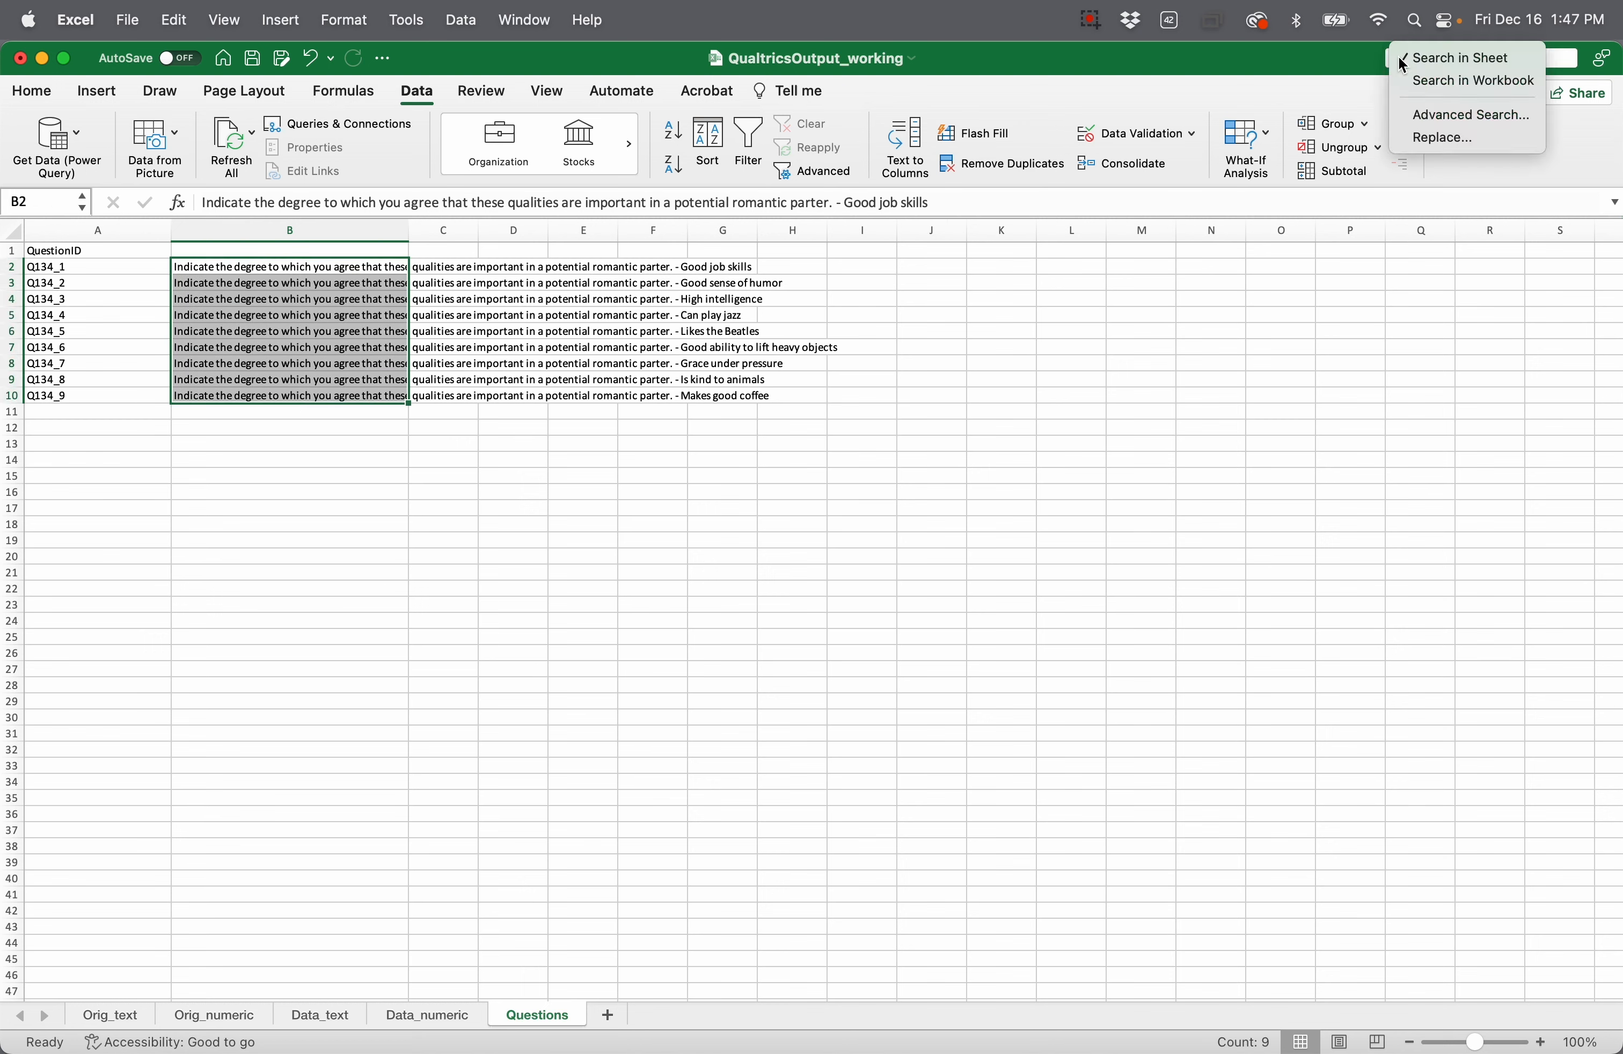
pyautogui.click(1412, 142)
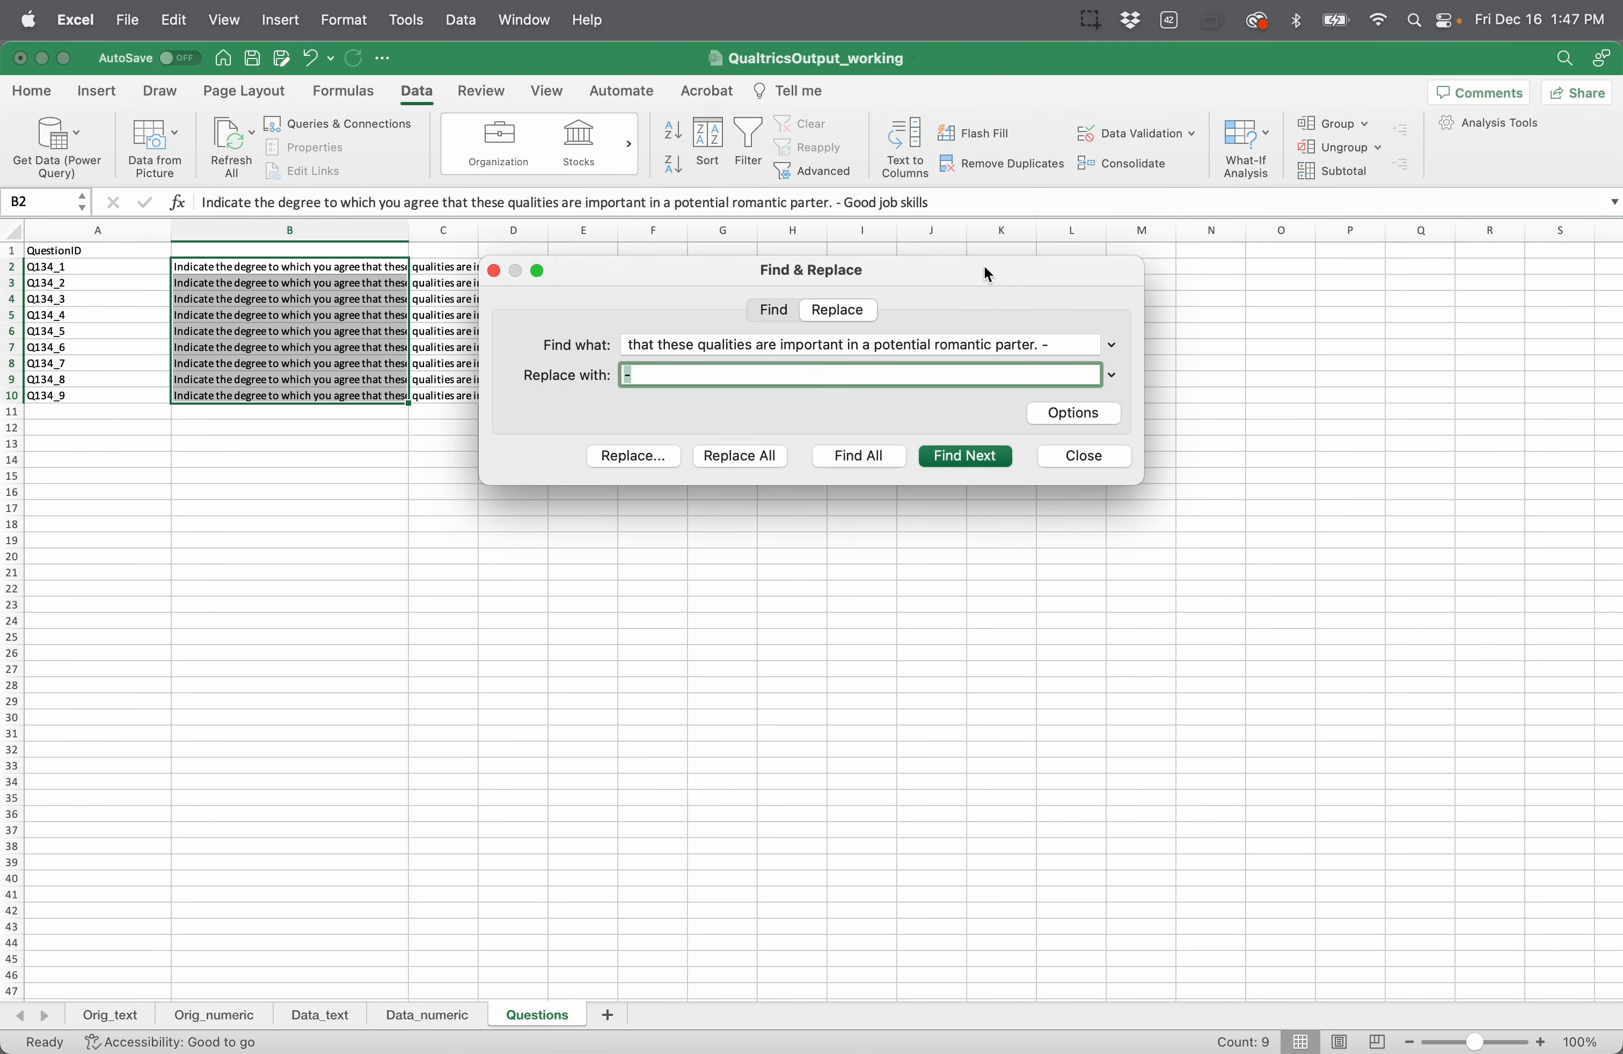
pyautogui.tripleClick(704, 344)
pyautogui.press('Right')
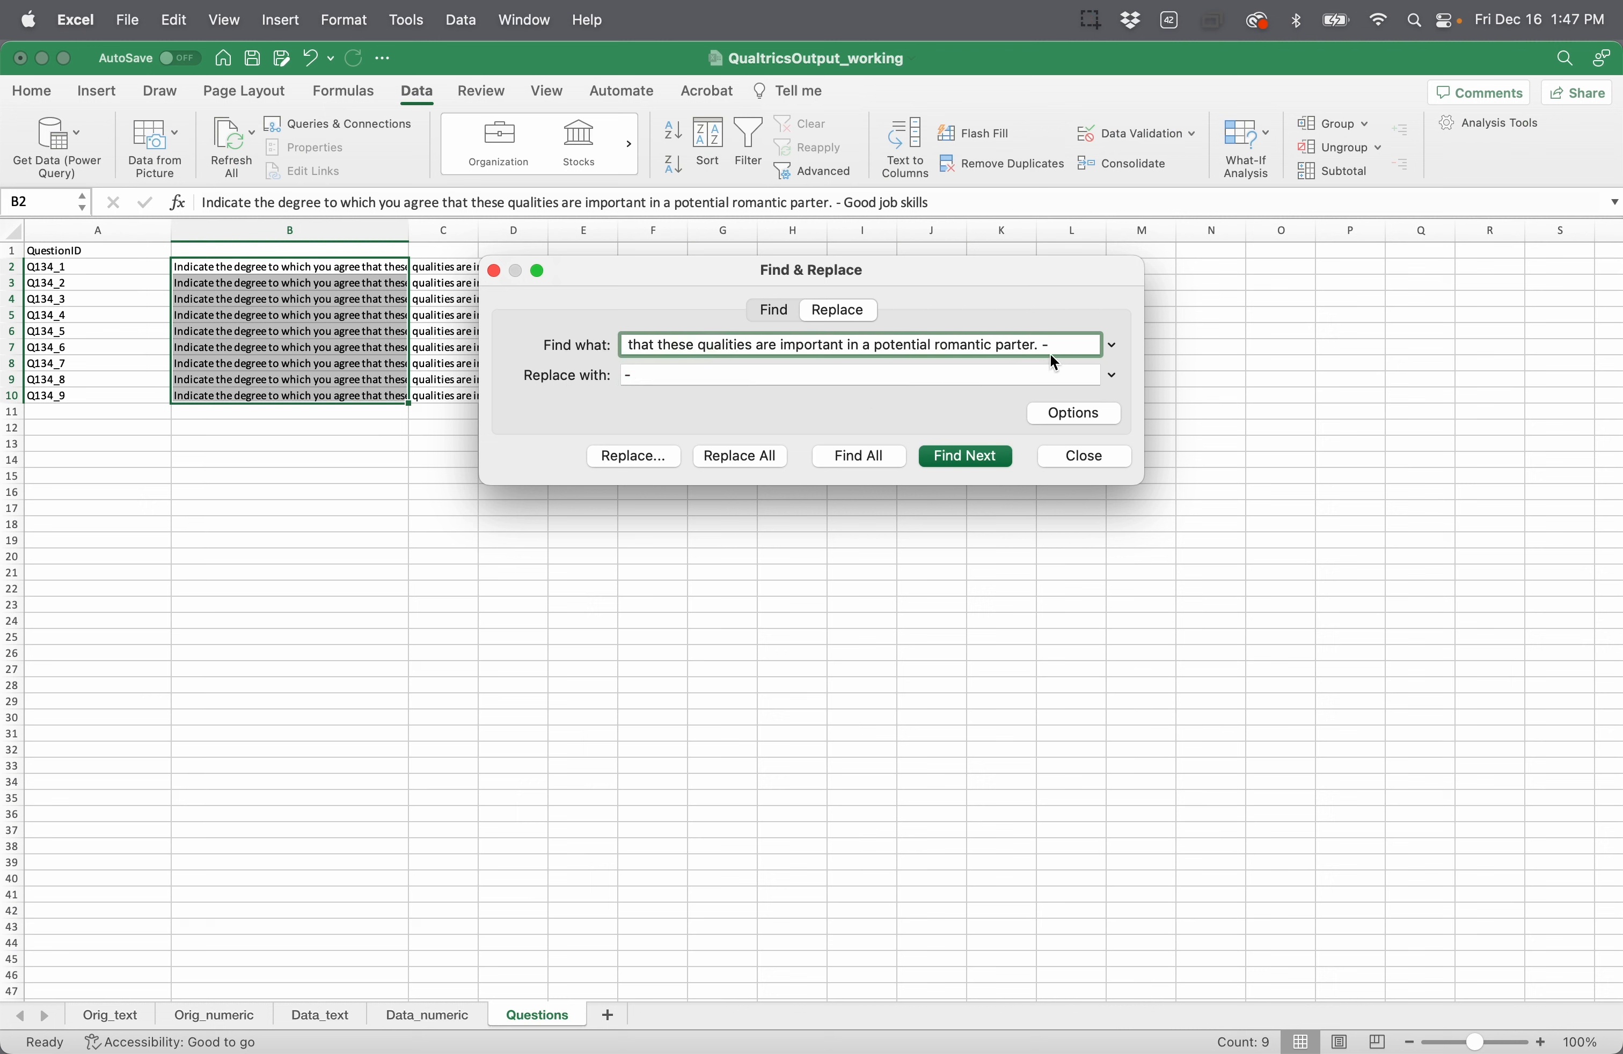
pyautogui.click(896, 378)
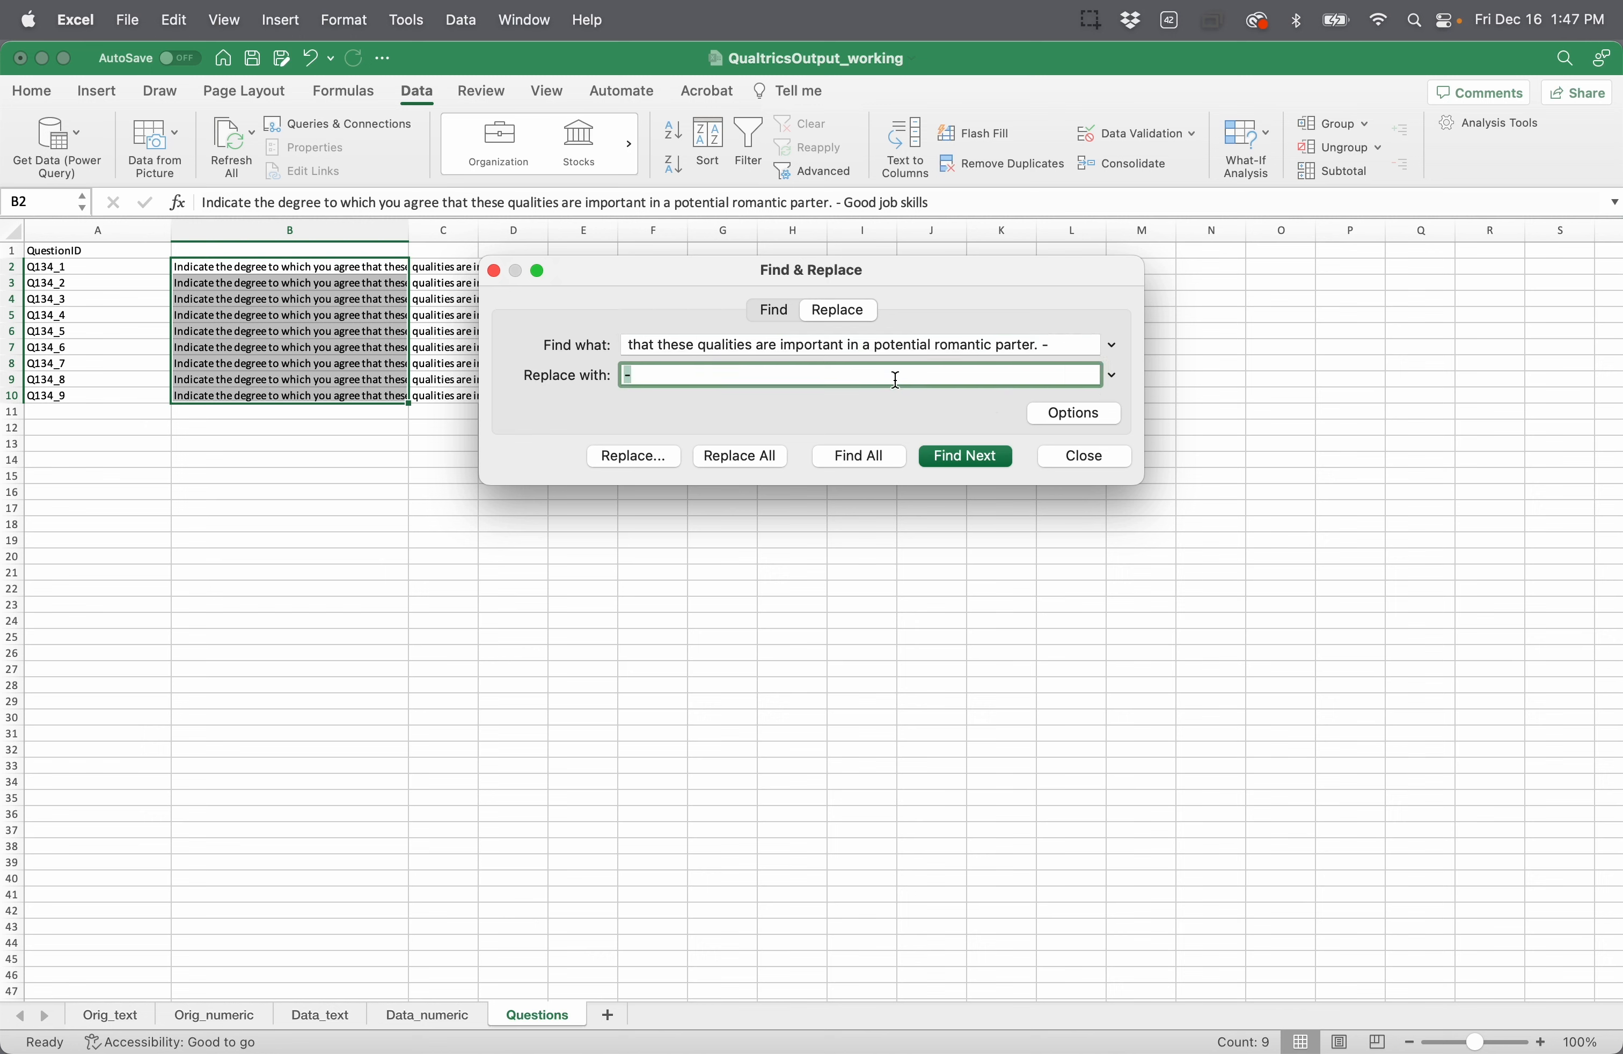
pyautogui.write(';')
pyautogui.click(761, 456)
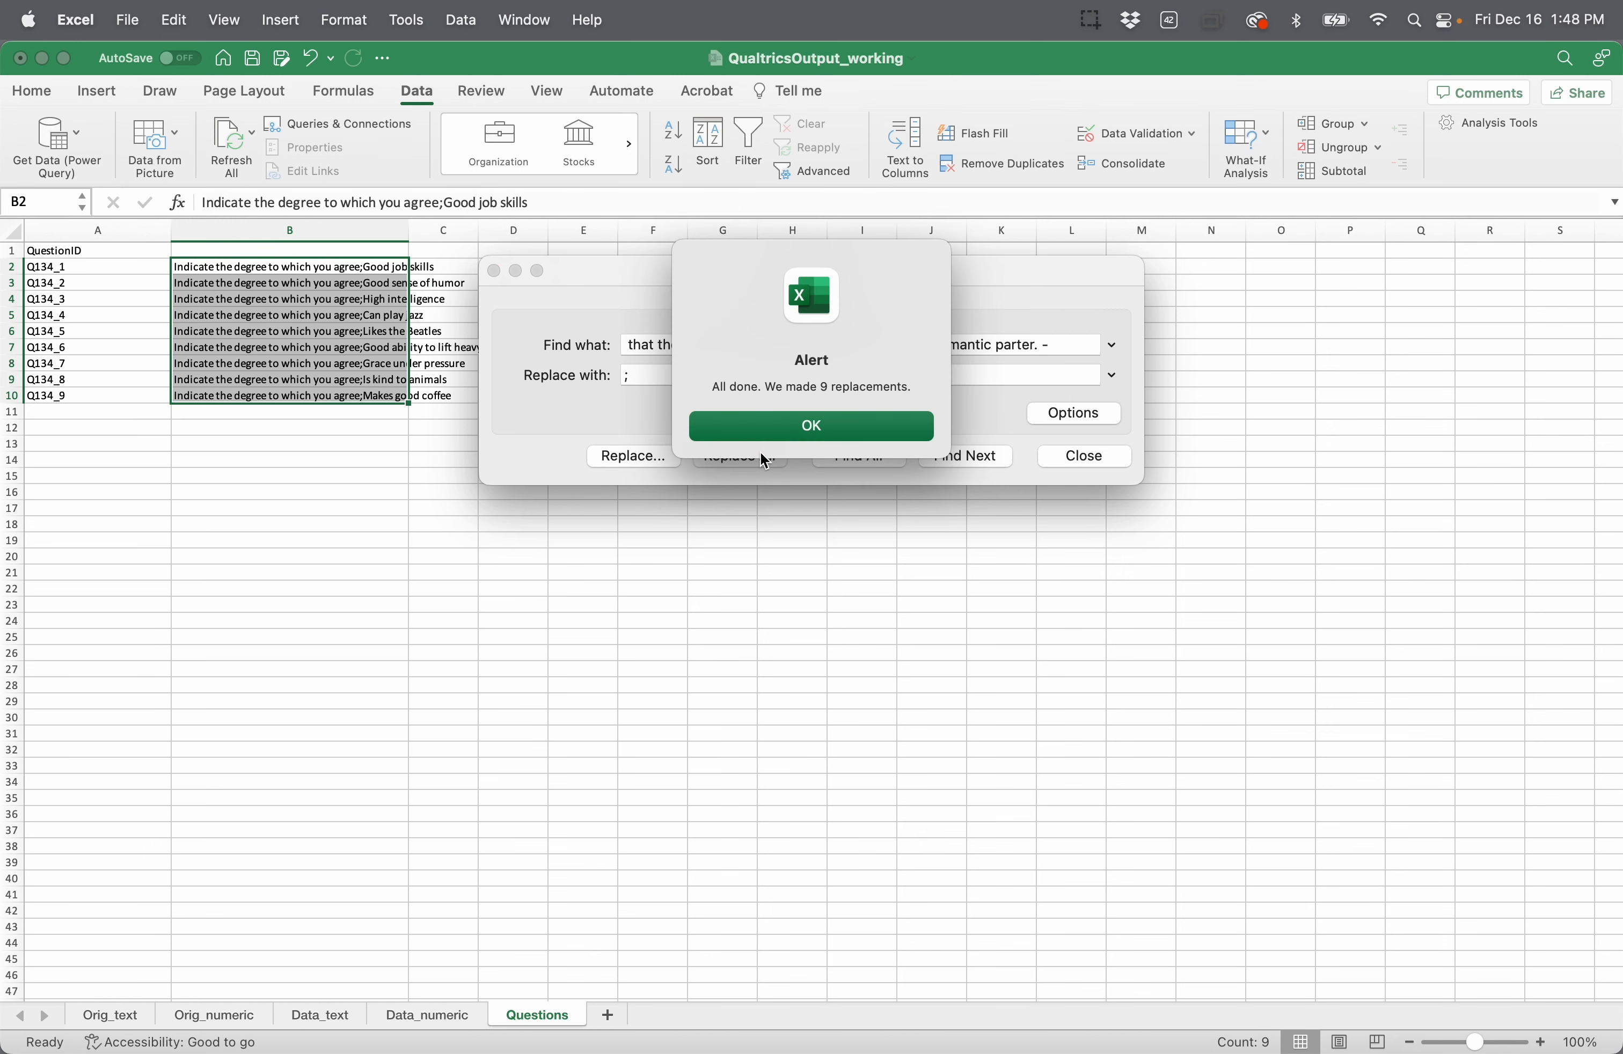
pyautogui.click(840, 428)
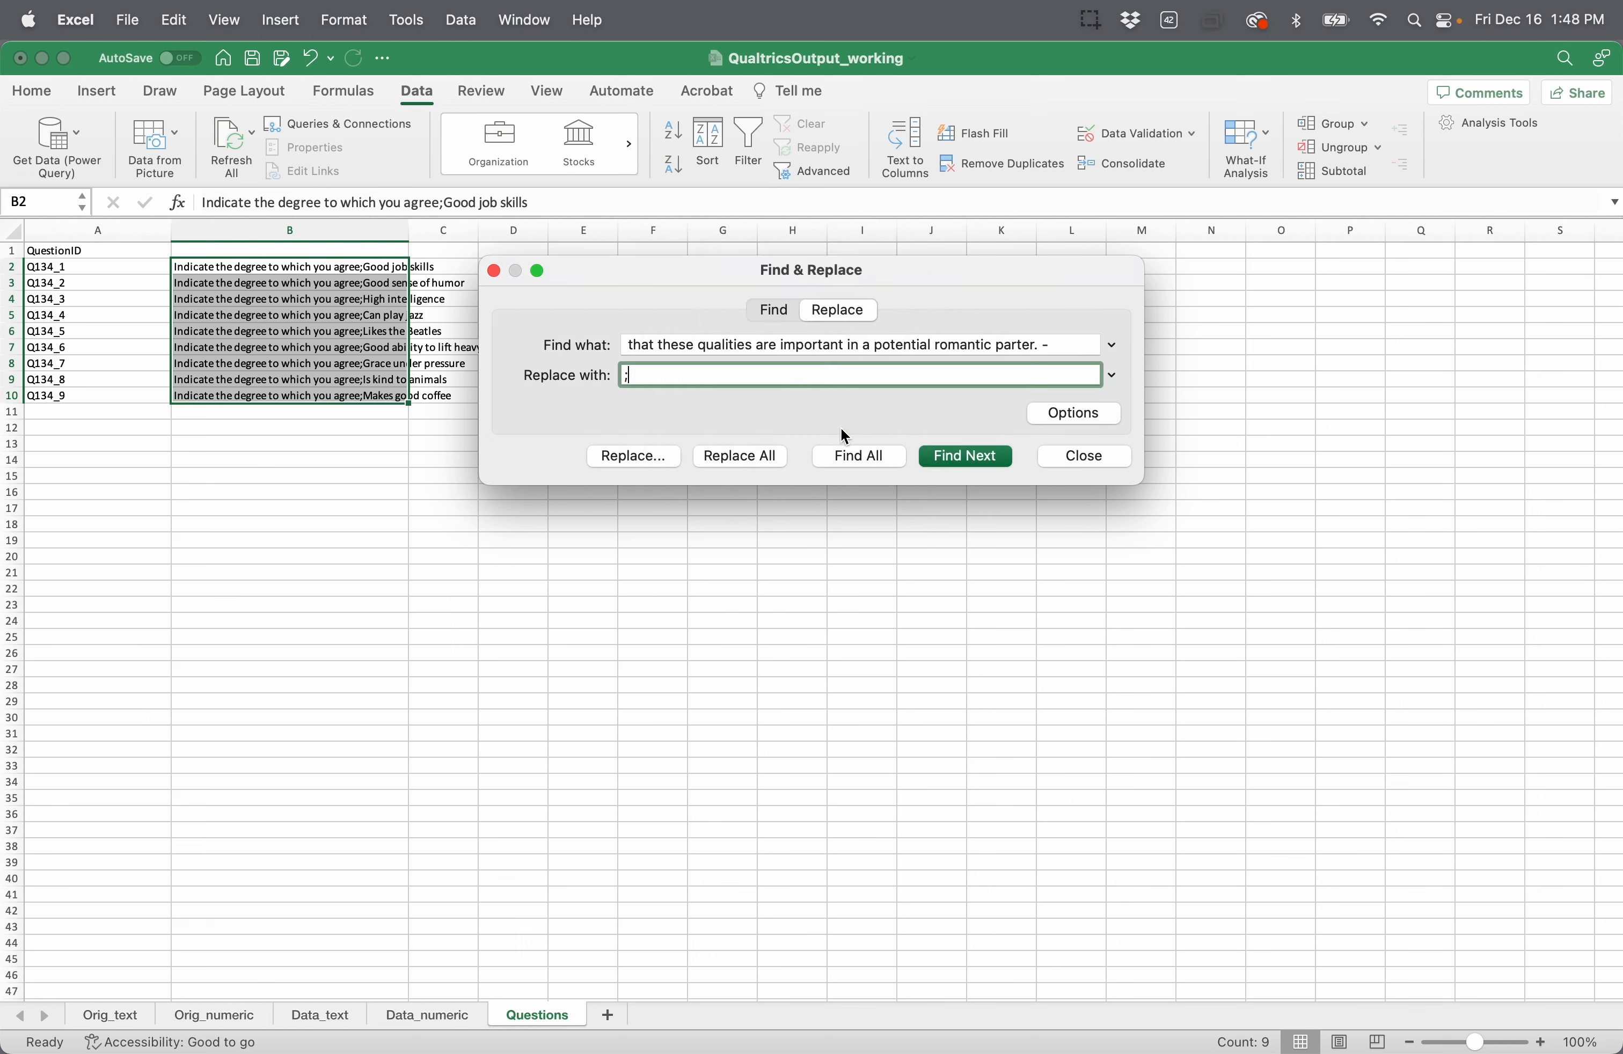
pyautogui.click(1078, 459)
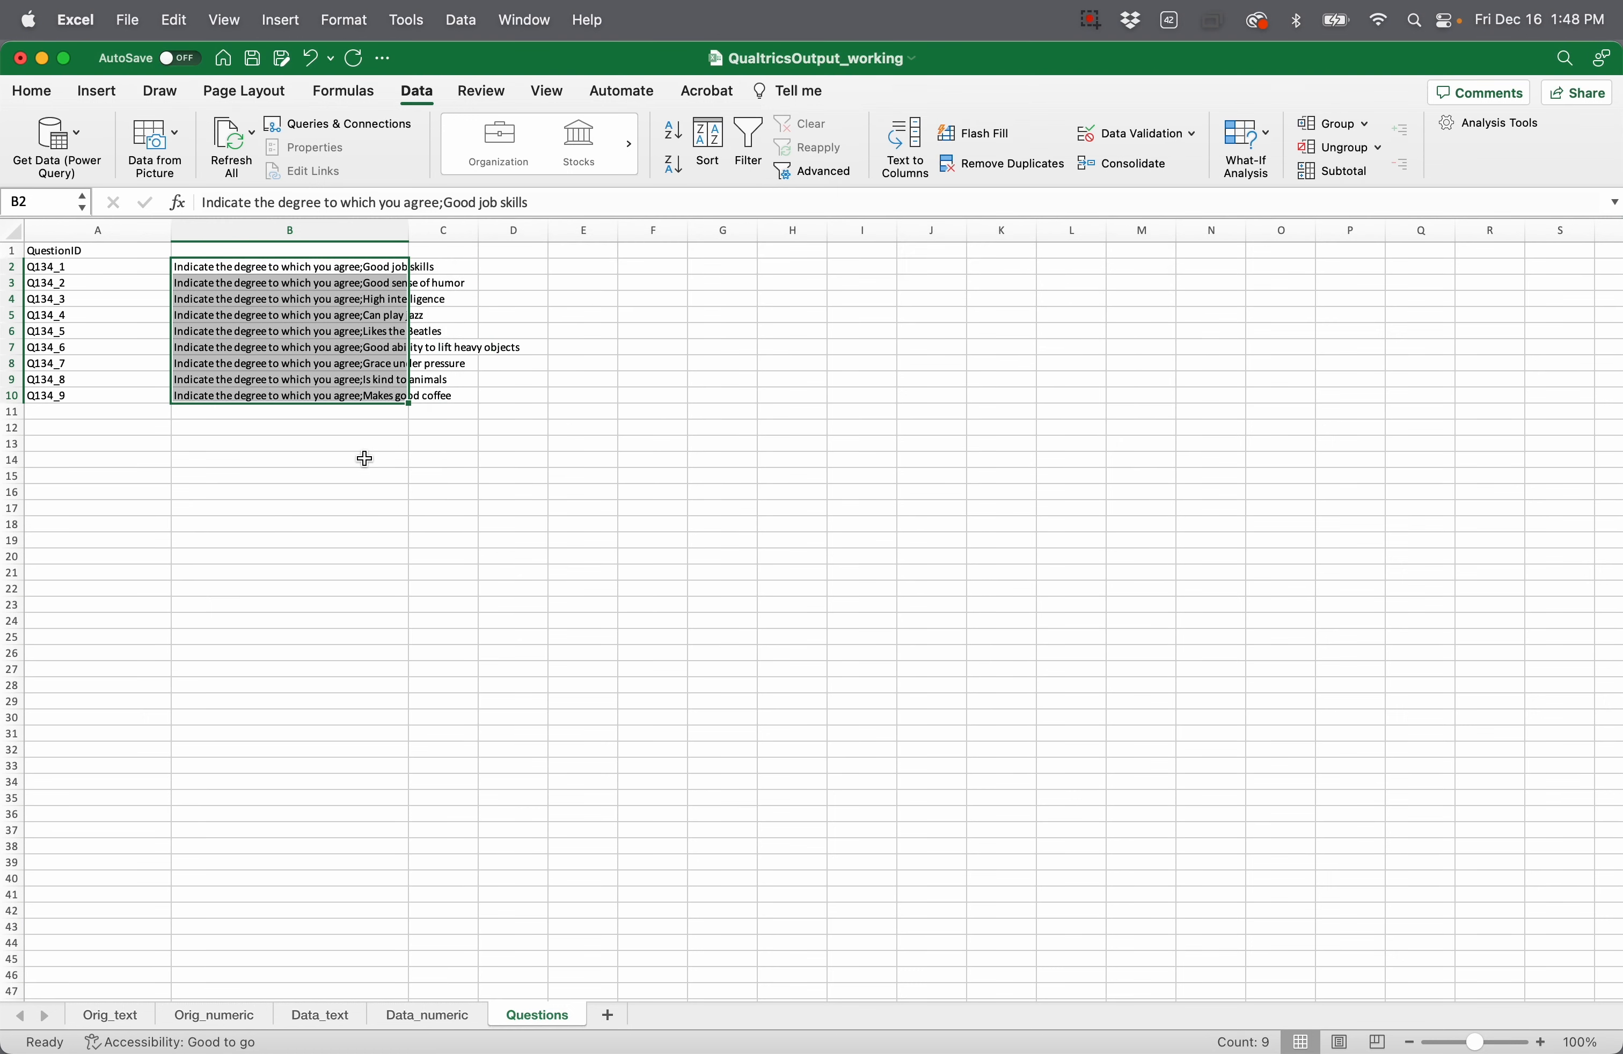
# Step: Split the texts in B2:B10 with Text to Columns, delimited by semicolon only instead of the hyphen
pyautogui.click(339, 269)
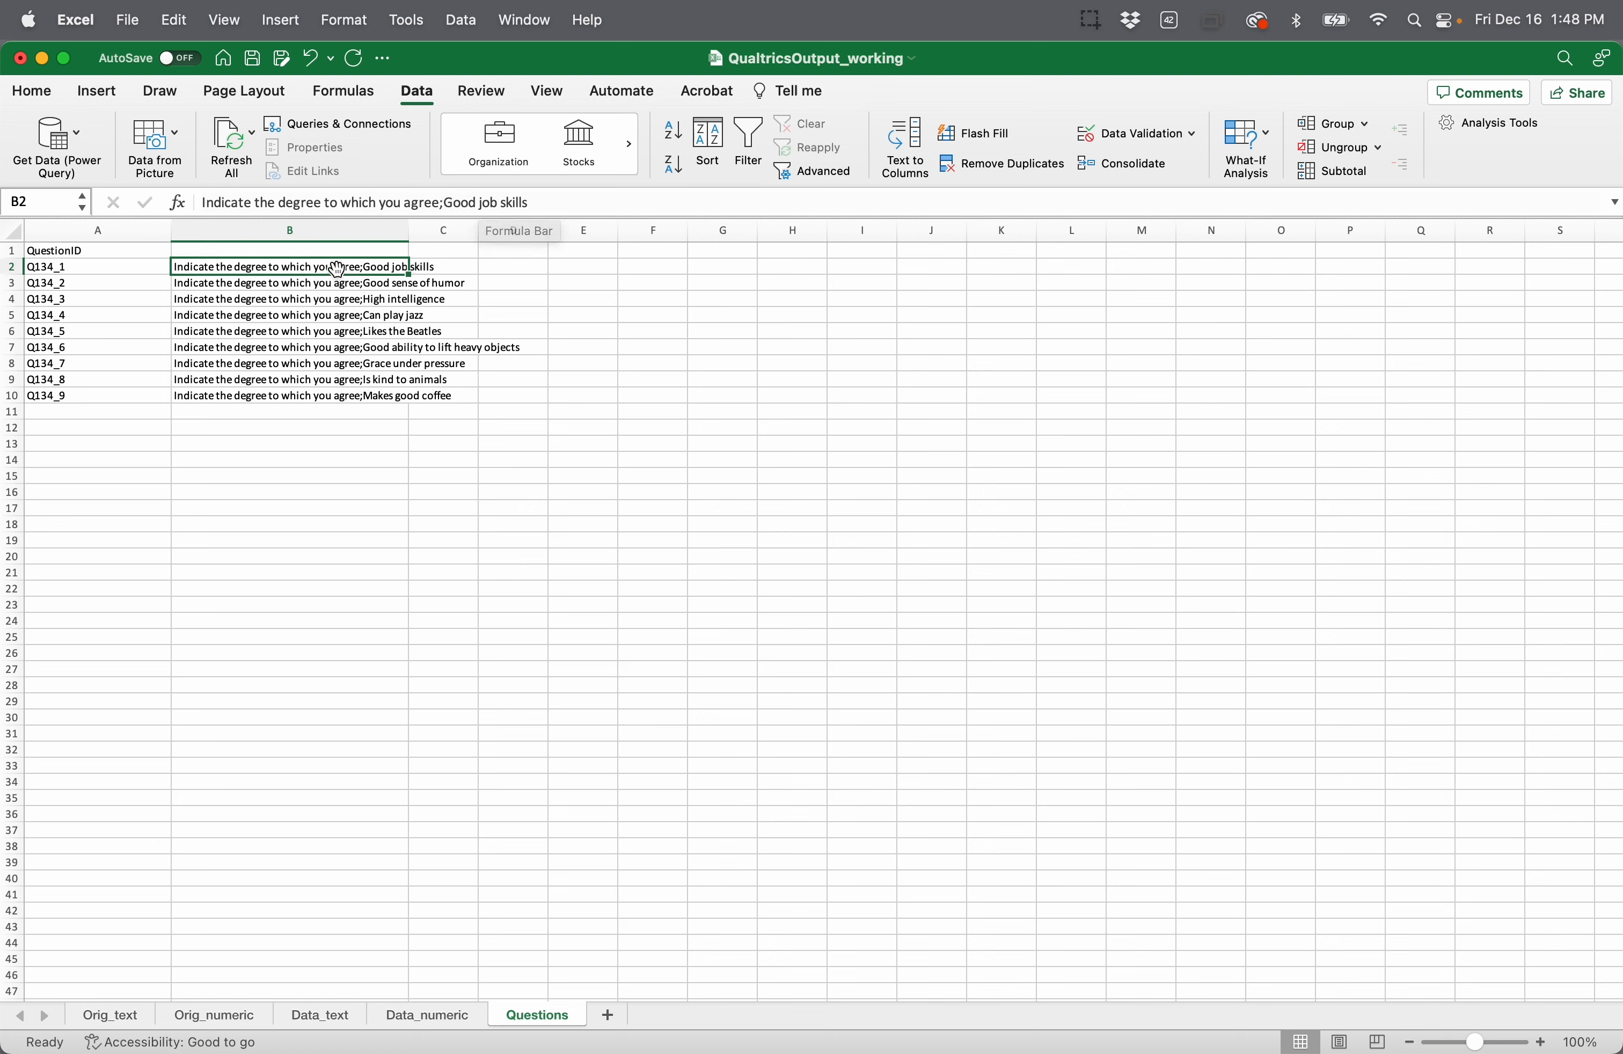
pyautogui.moveTo(339, 269); pyautogui.dragTo(336, 398)
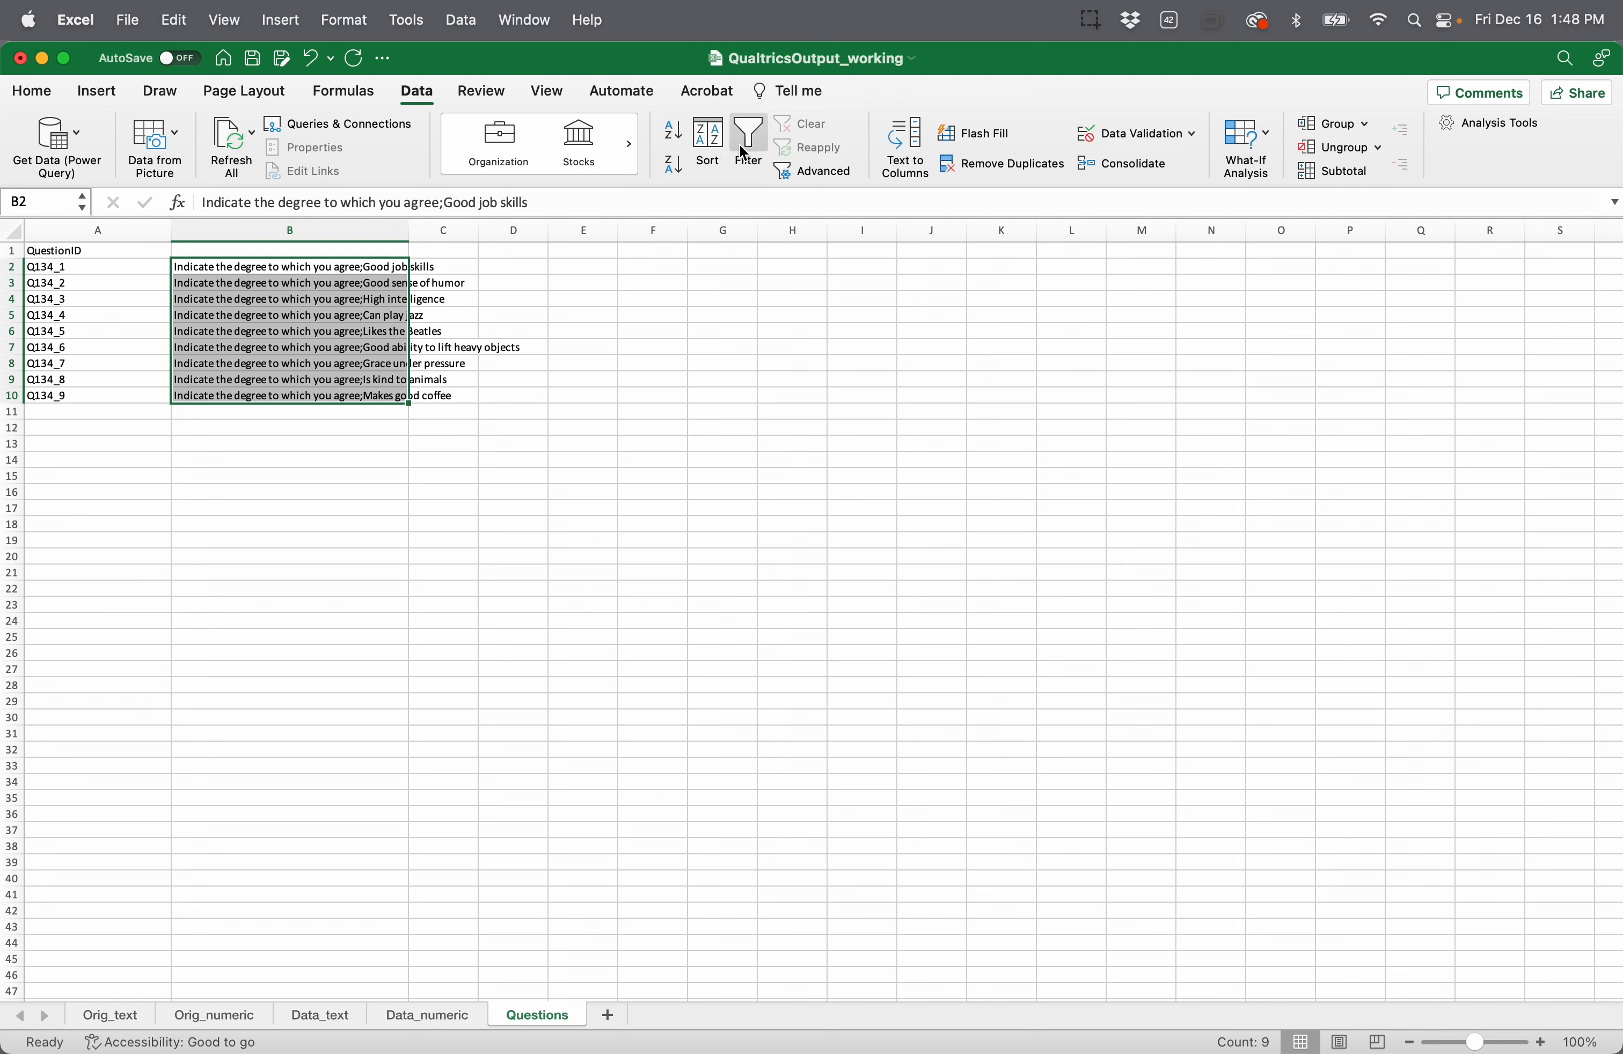
pyautogui.click(909, 134)
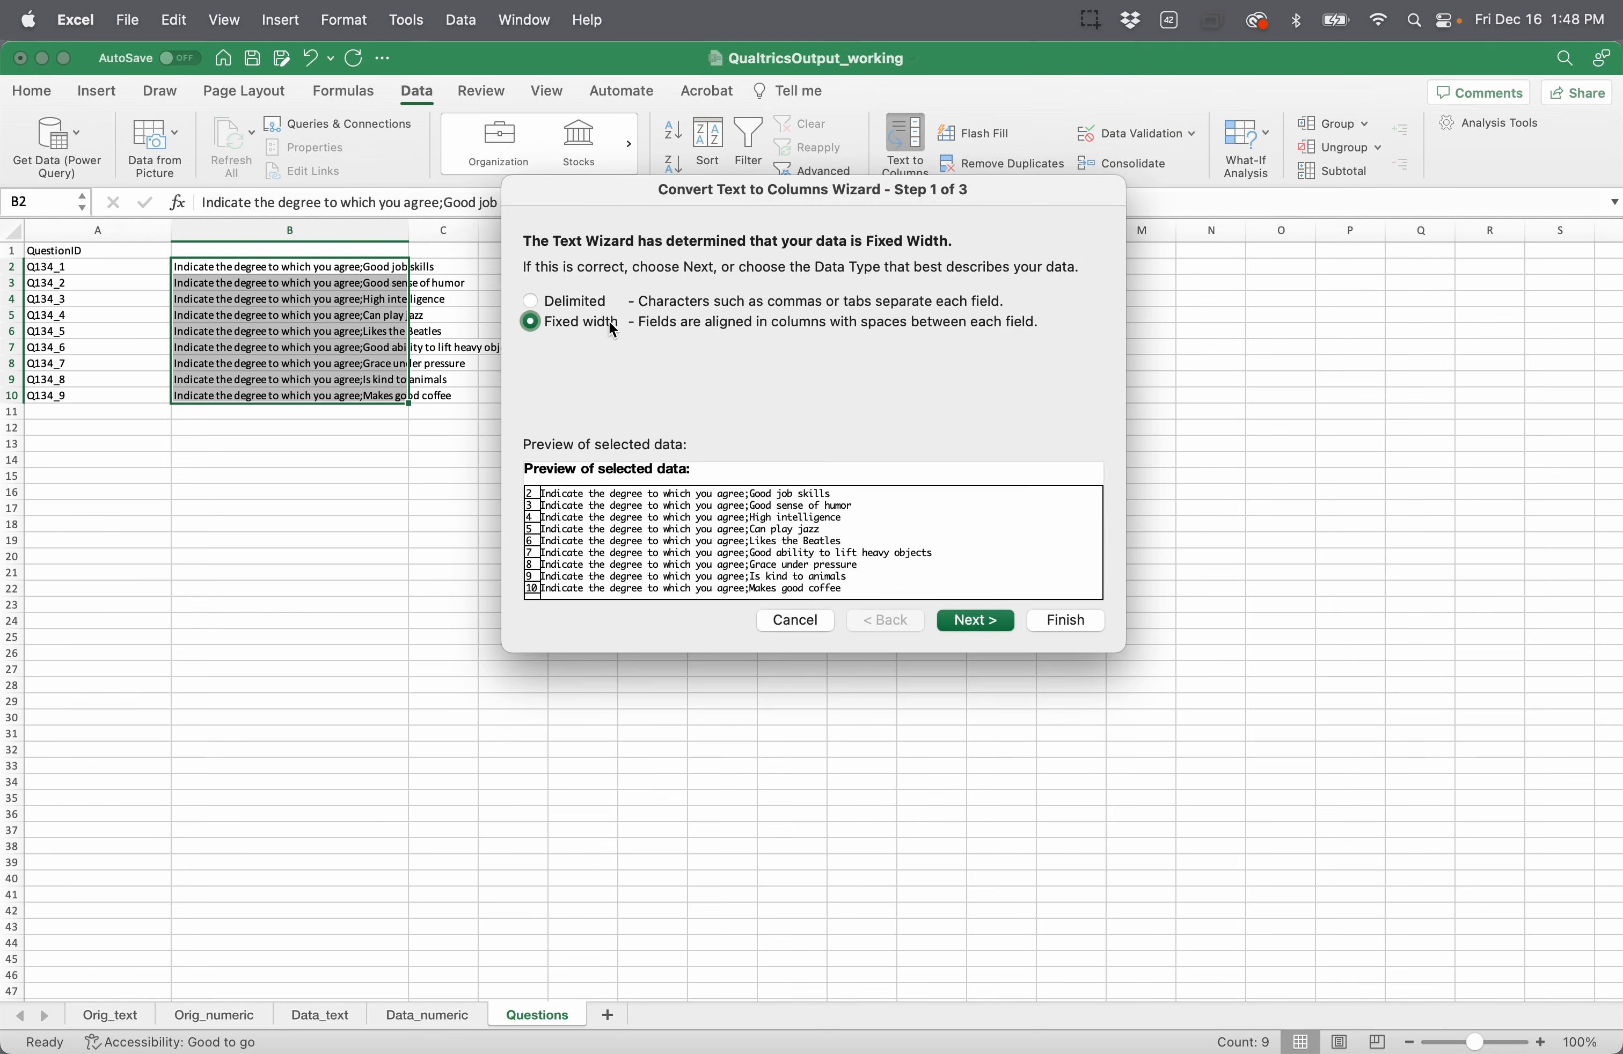
pyautogui.click(535, 303)
pyautogui.click(964, 626)
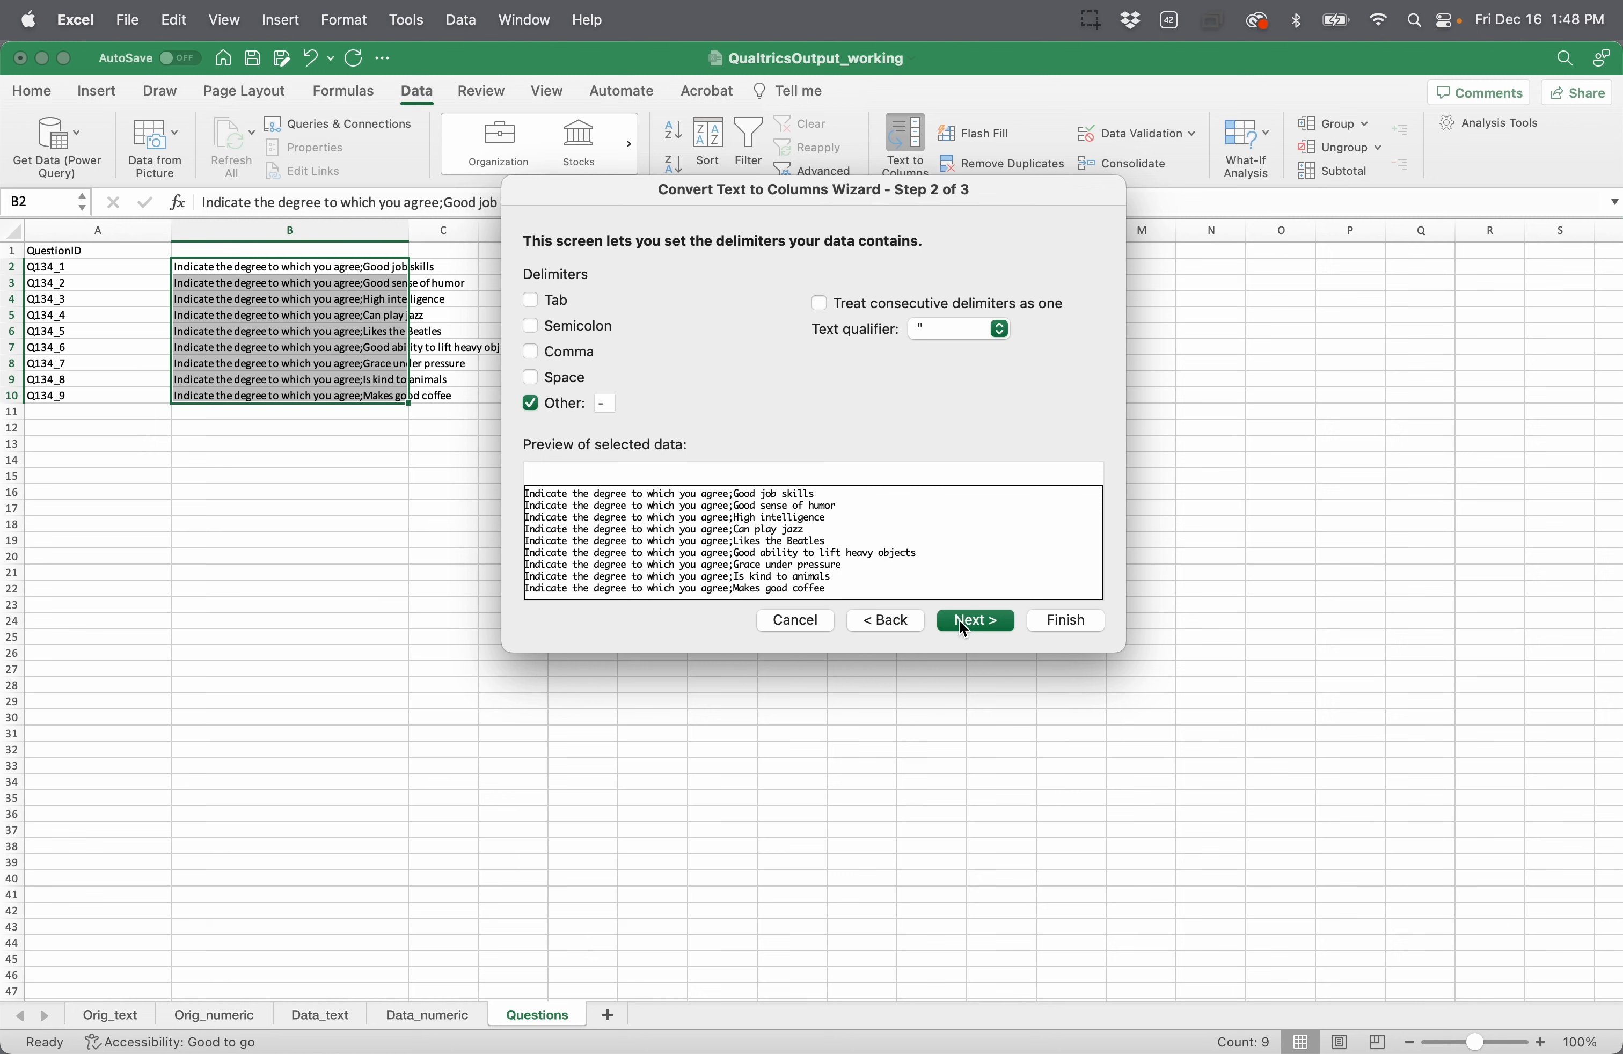
pyautogui.click(531, 326)
pyautogui.click(535, 405)
pyautogui.click(1060, 622)
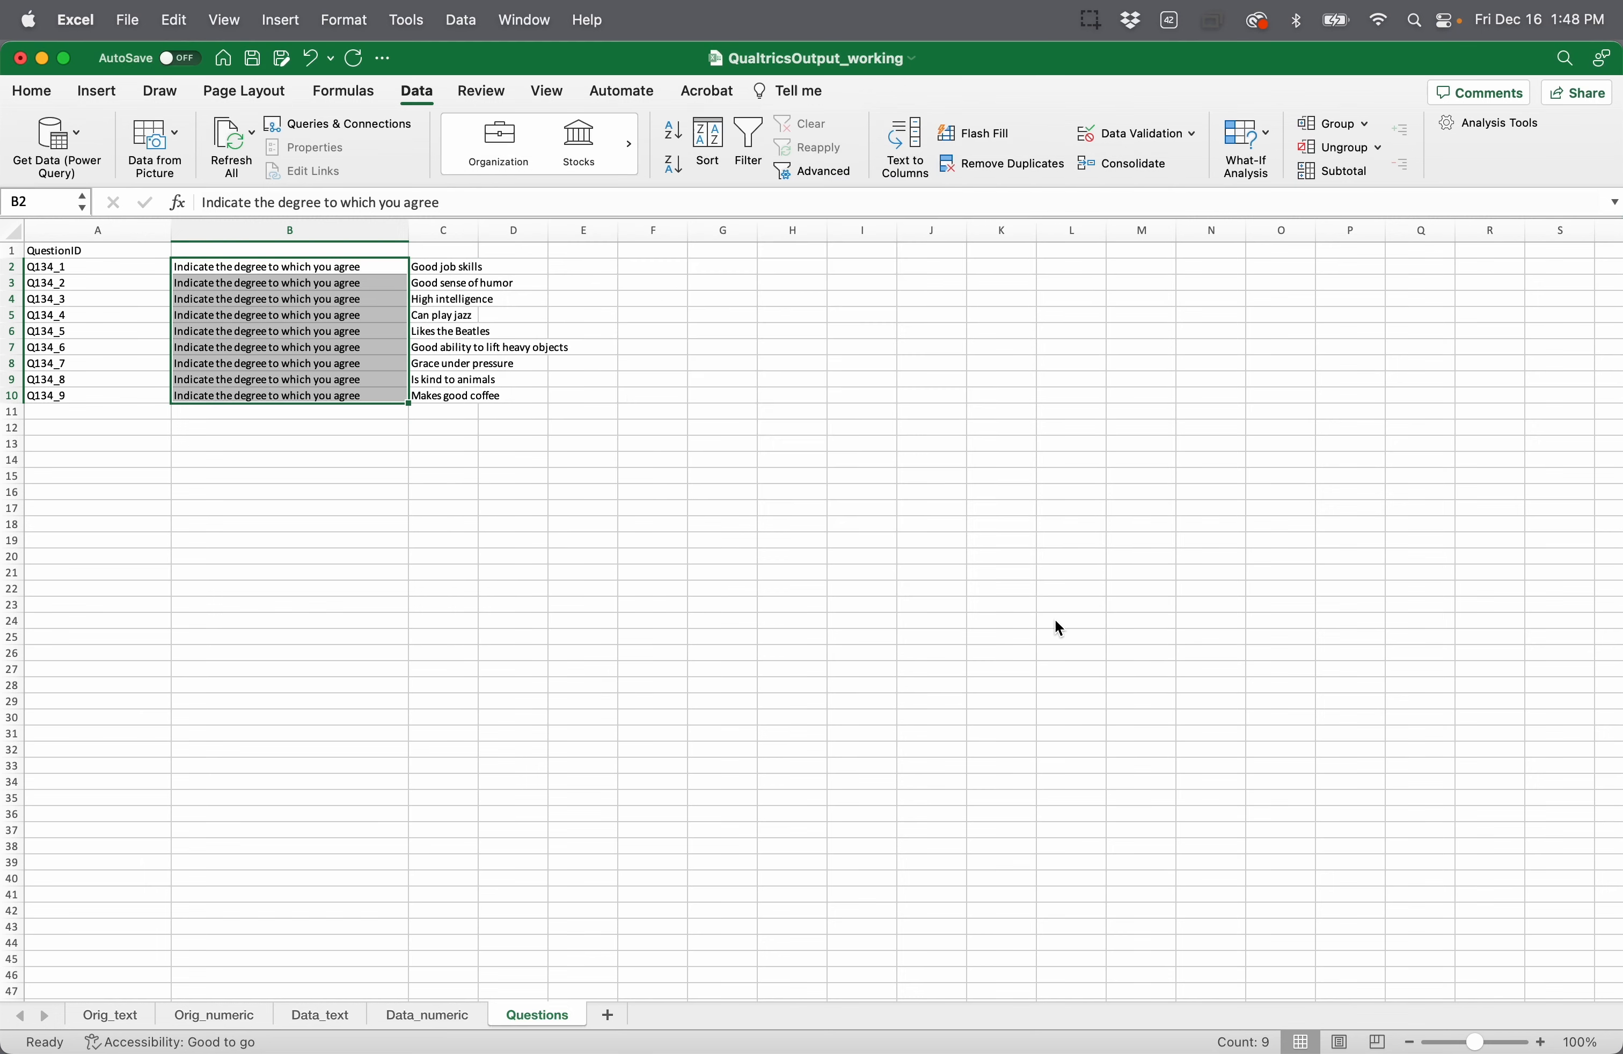
# Step: Widen column C to fit the item wording and enter the header Question_wording in C1
pyautogui.click(512, 528)
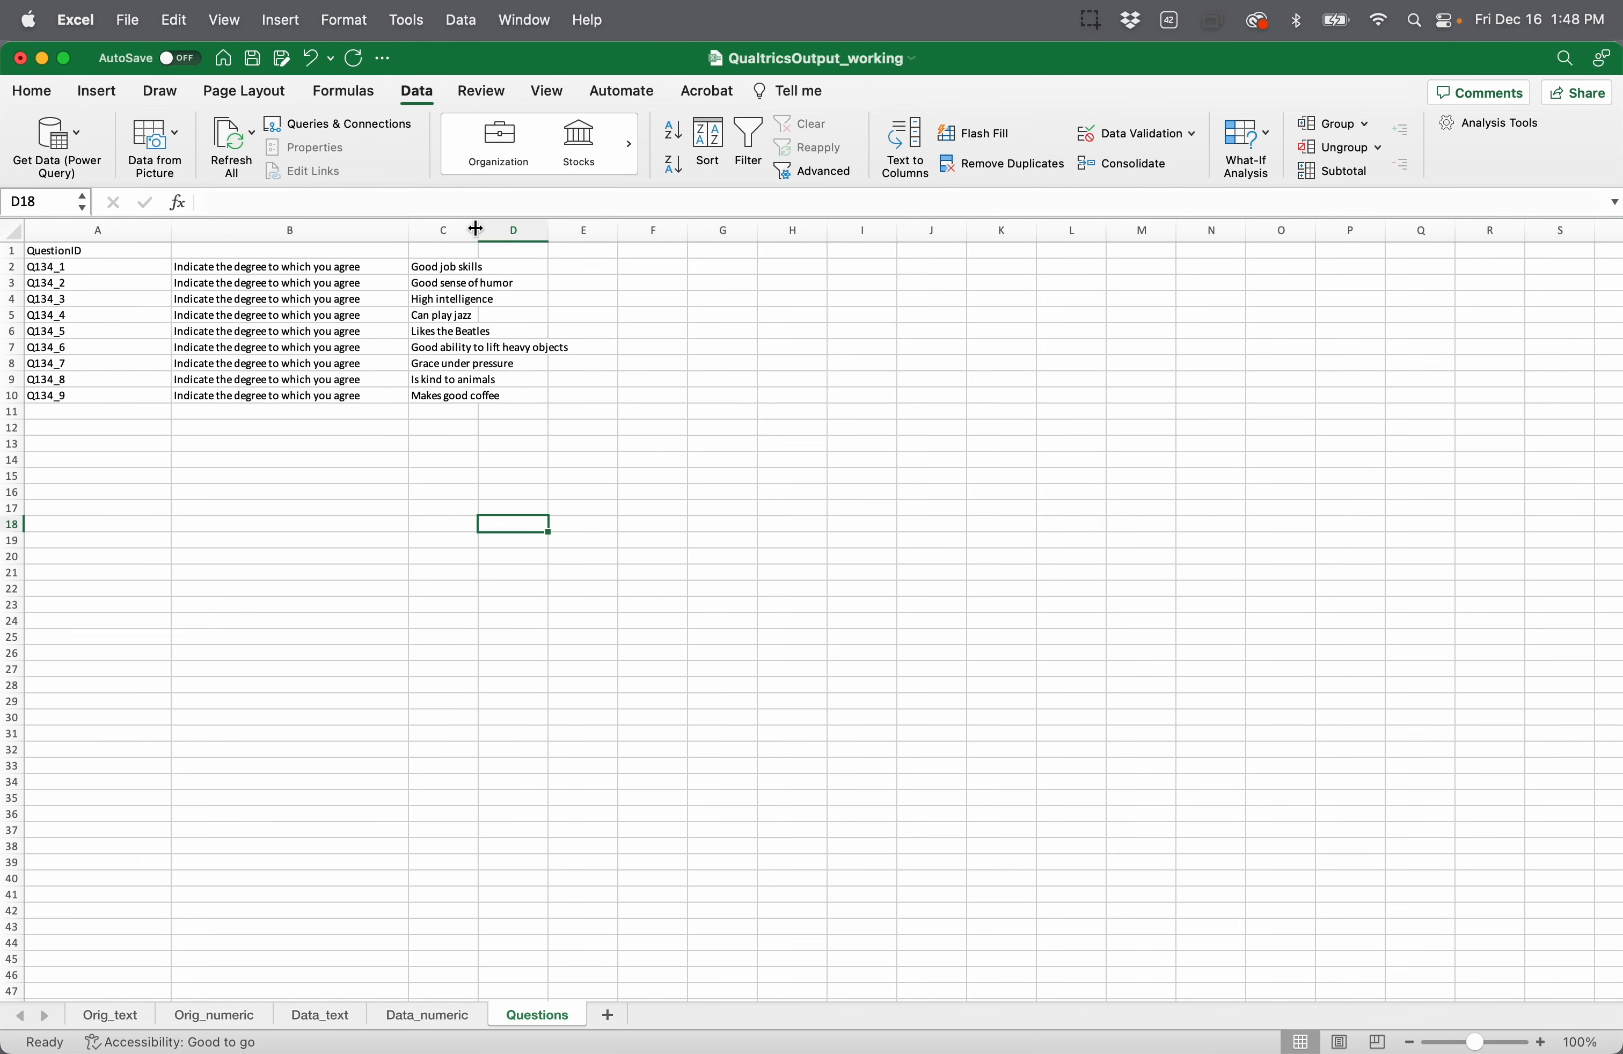
pyautogui.moveTo(479, 231); pyautogui.dragTo(577, 234)
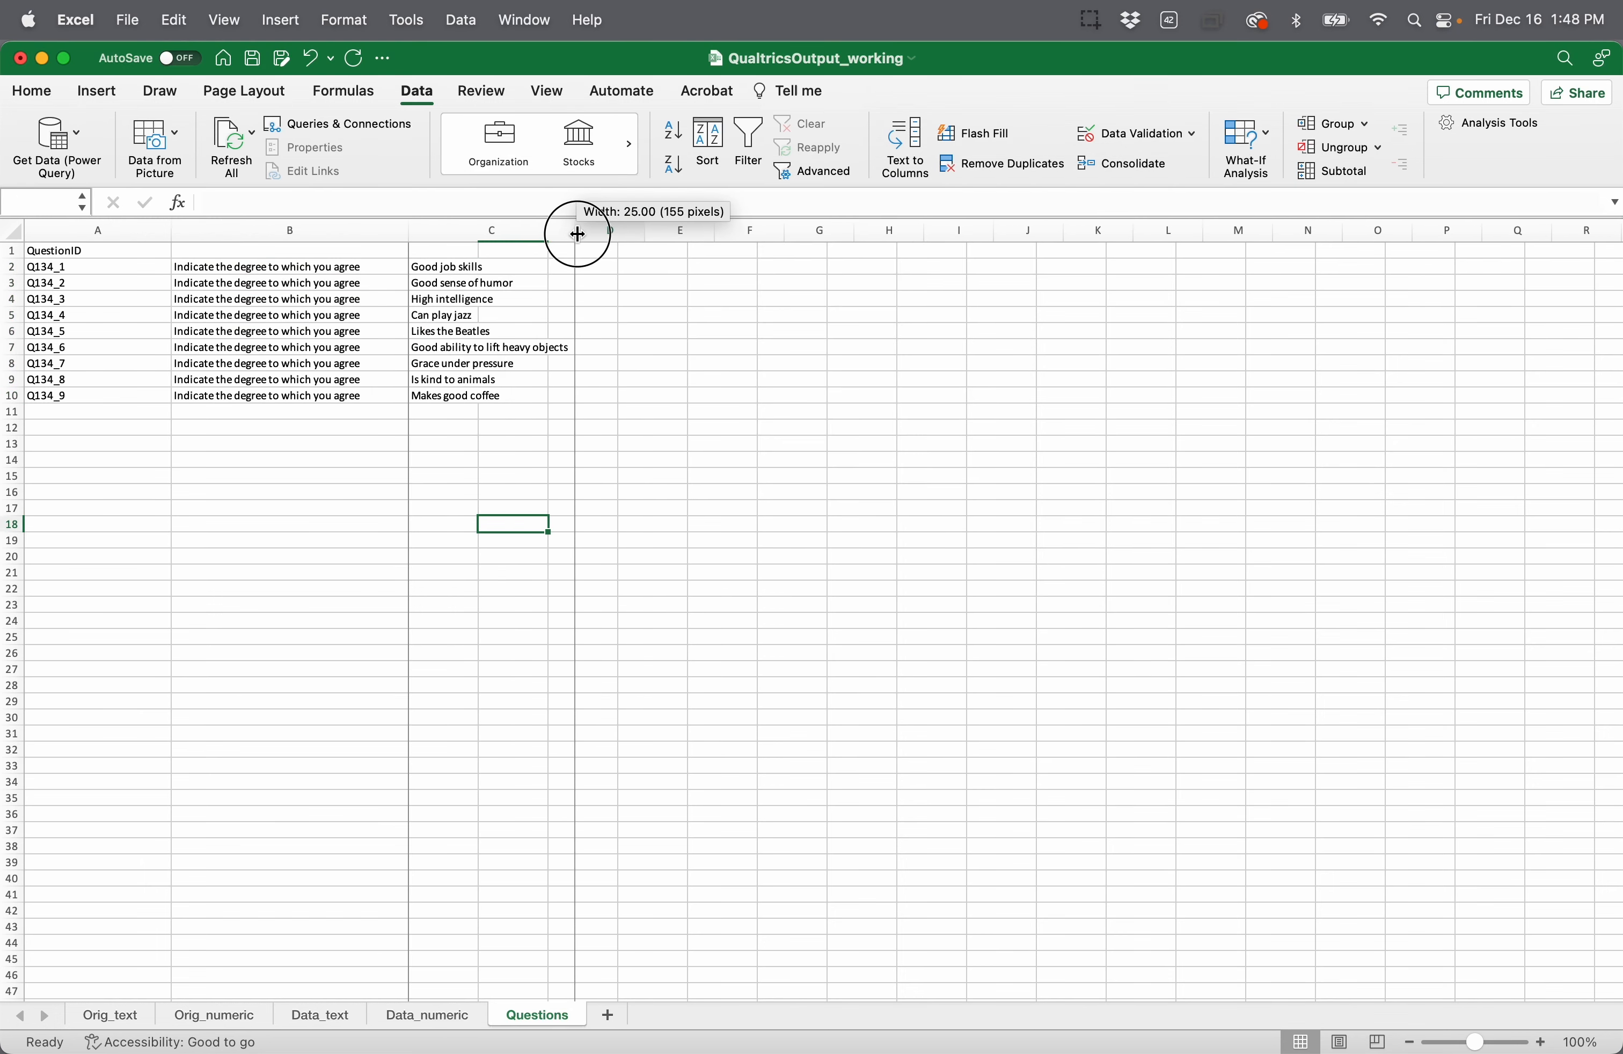
pyautogui.click(509, 251)
pyautogui.write('Qju]\\\\')
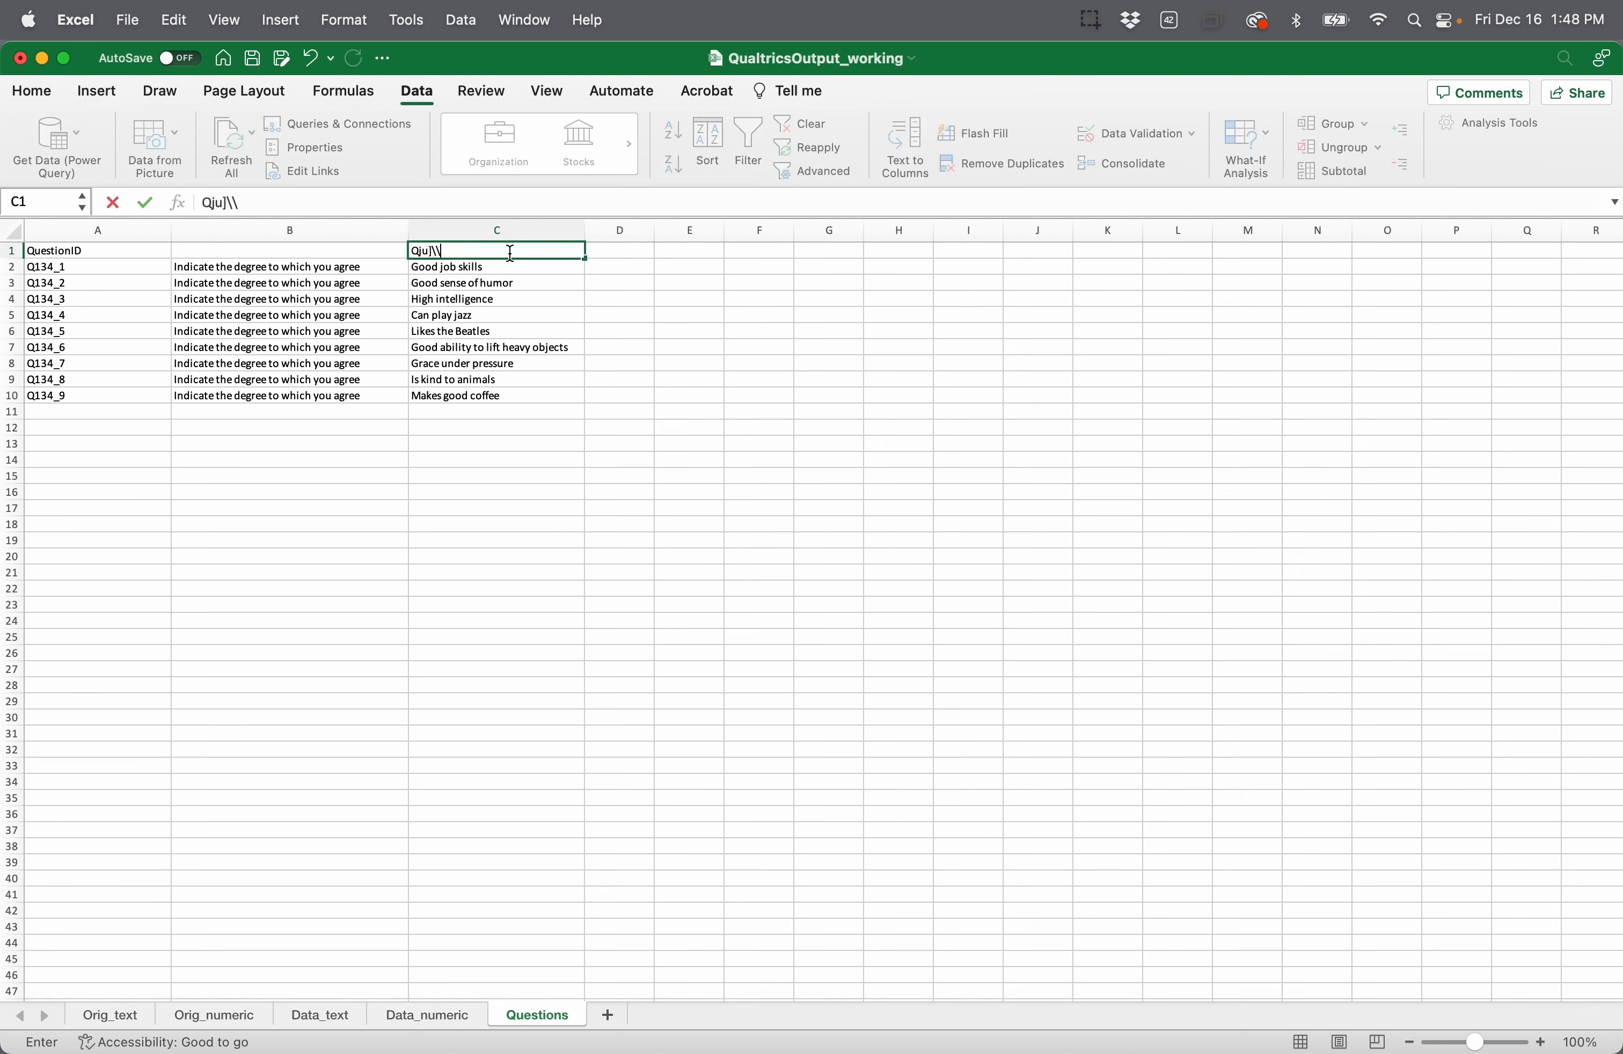
pyautogui.press('BackSpace')
pyautogui.press('BackSpace')
pyautogui.press('BackSpace')
pyautogui.press('BackSpace')
pyautogui.press('BackSpace')
pyautogui.write('uestion_wording')
pyautogui.press('Return')
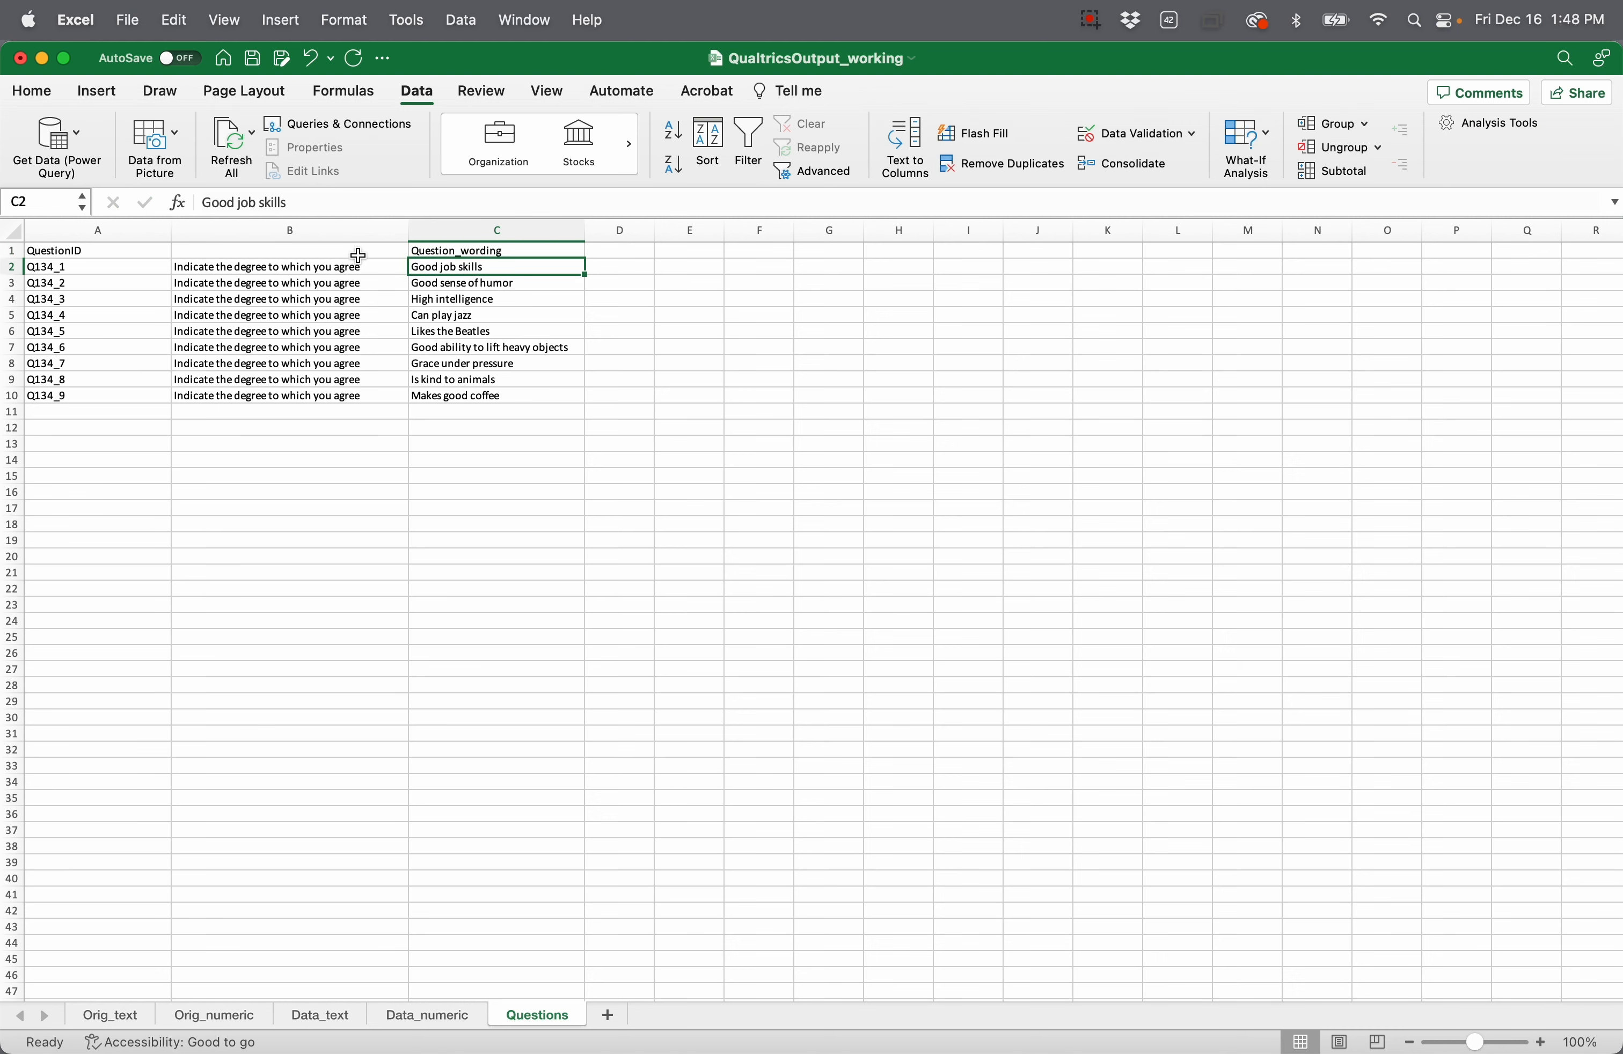
# Step: Enter the header Question_category in B1 above the question stems
pyautogui.click(359, 251)
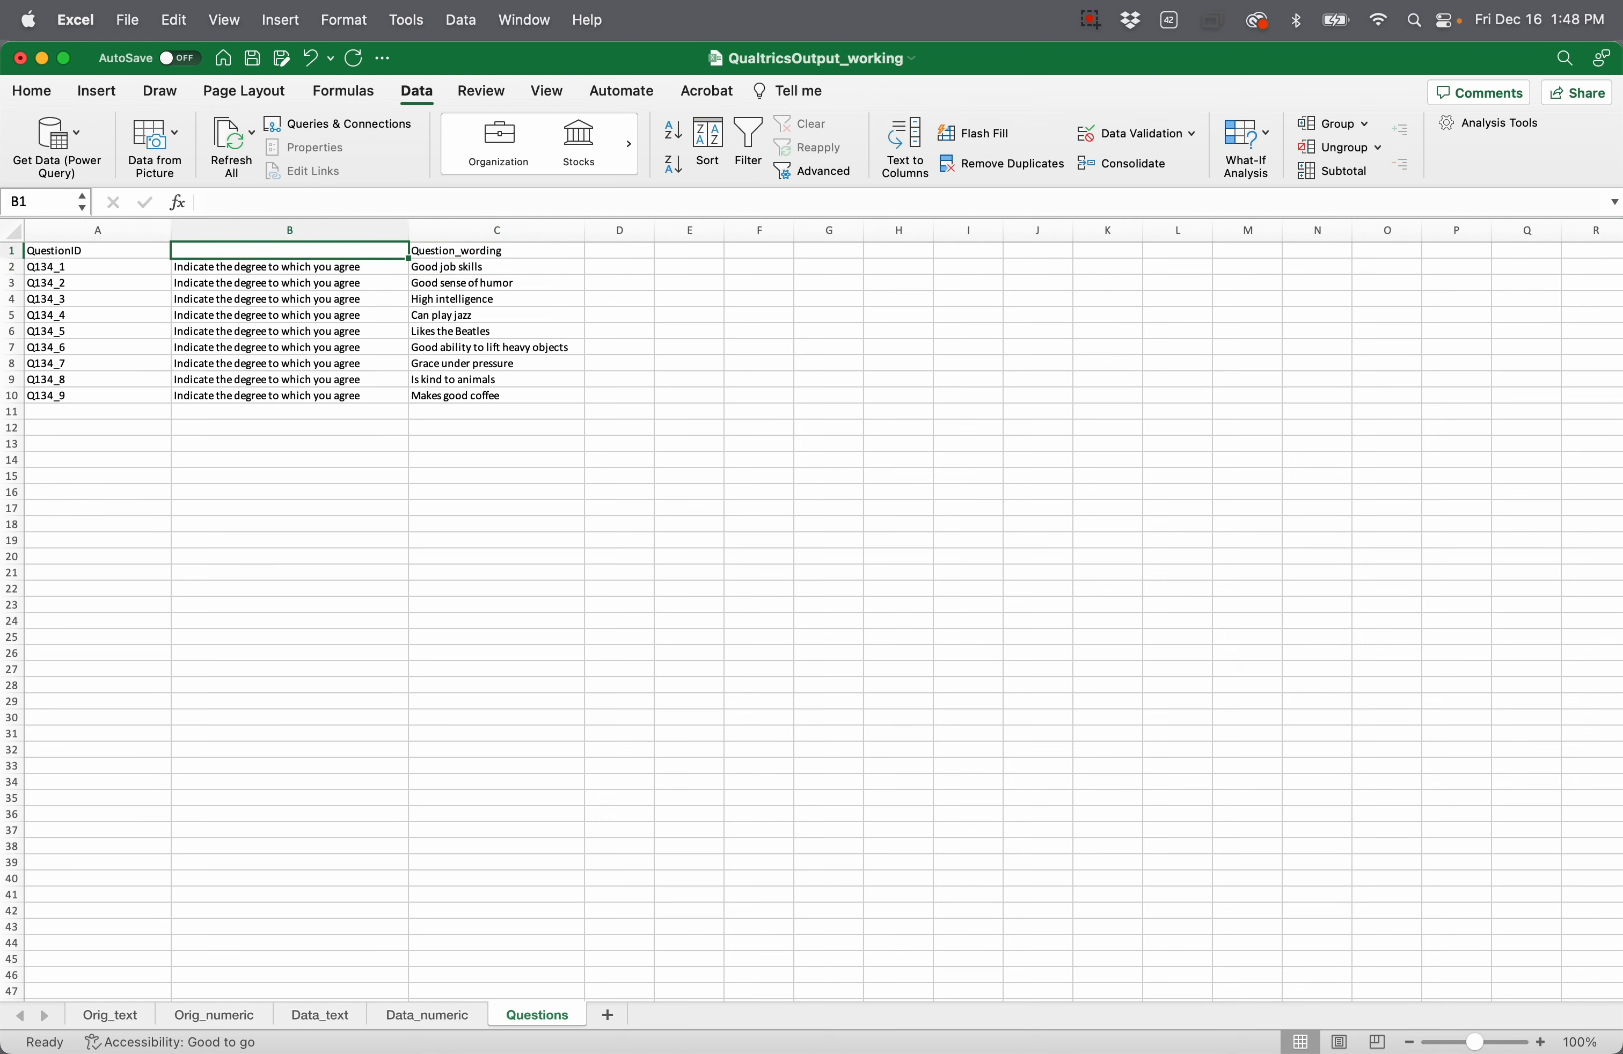
pyautogui.write('Question_')
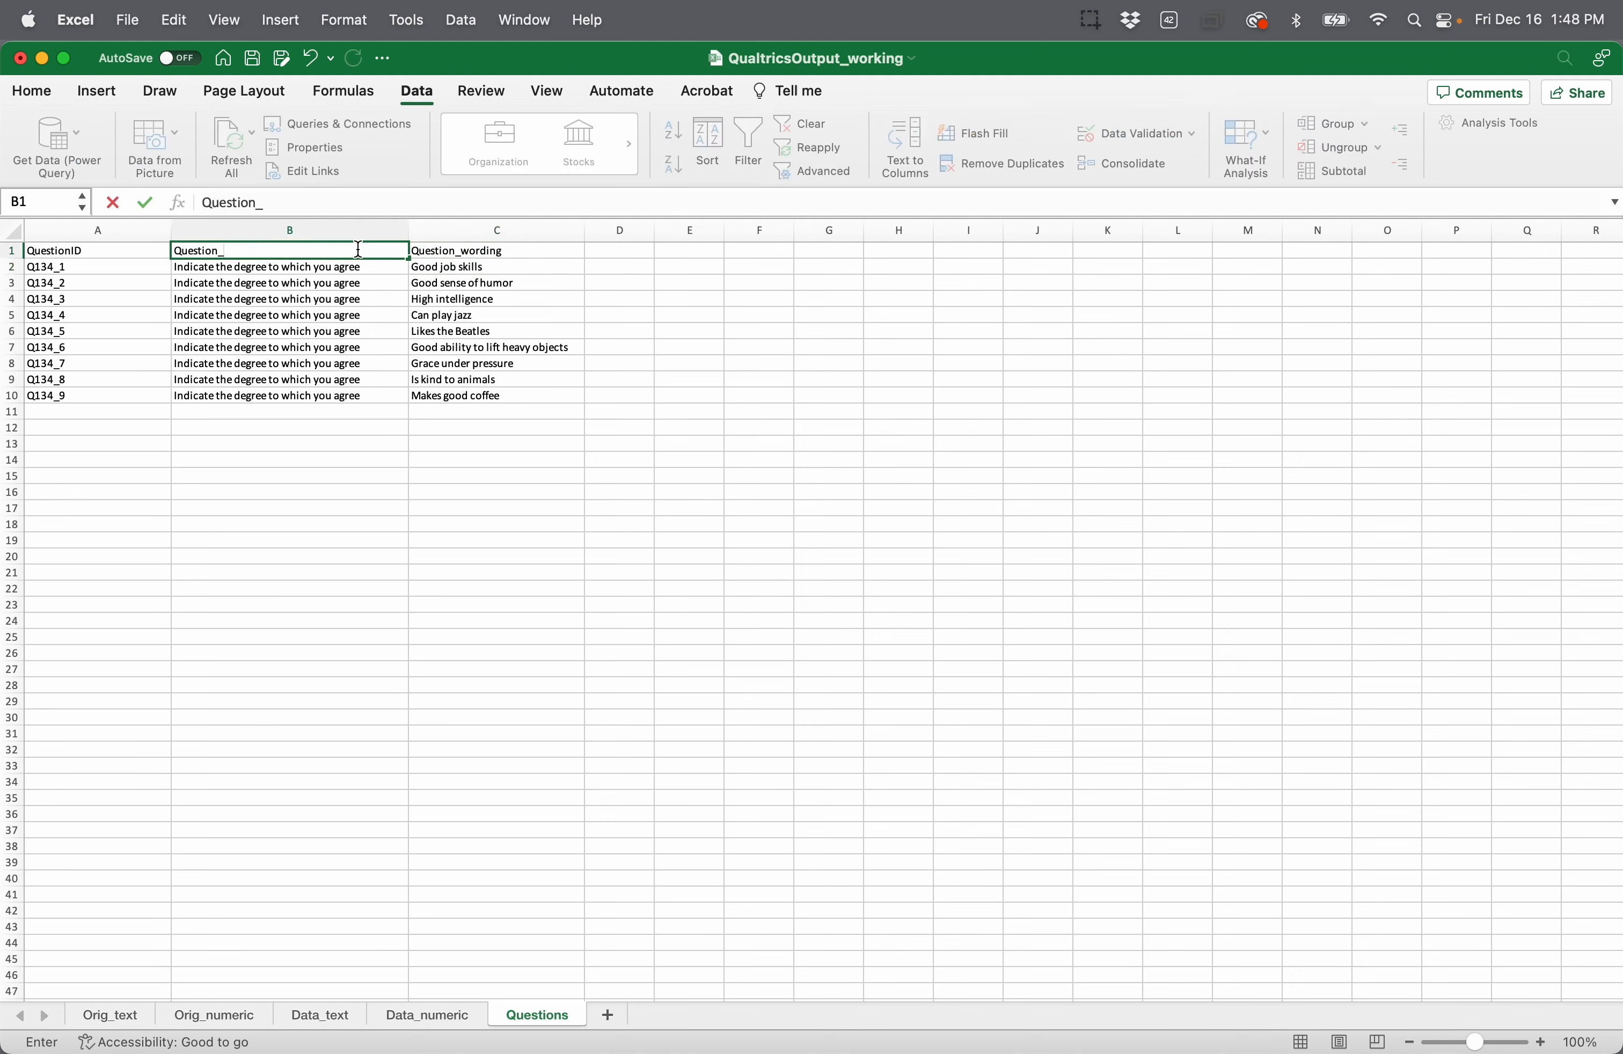
pyautogui.write('category')
pyautogui.press('Return')
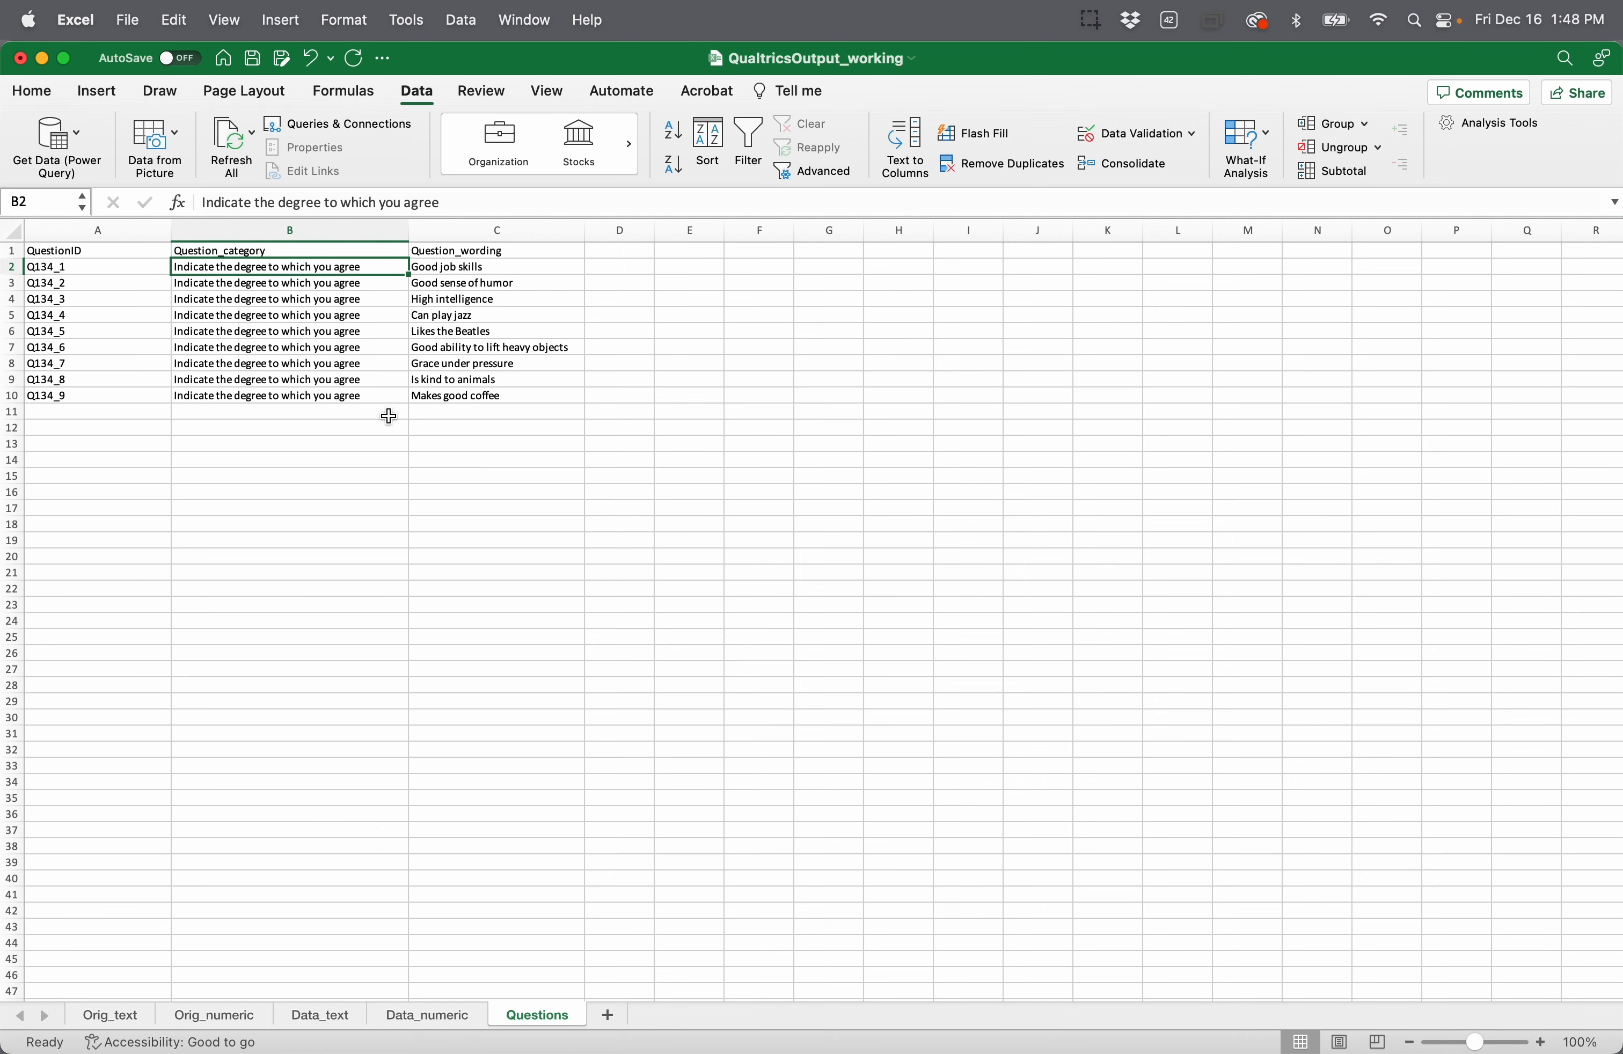
# Step: Enter the header Question_type in D1 and widen column D to fit it
pyautogui.click(614, 254)
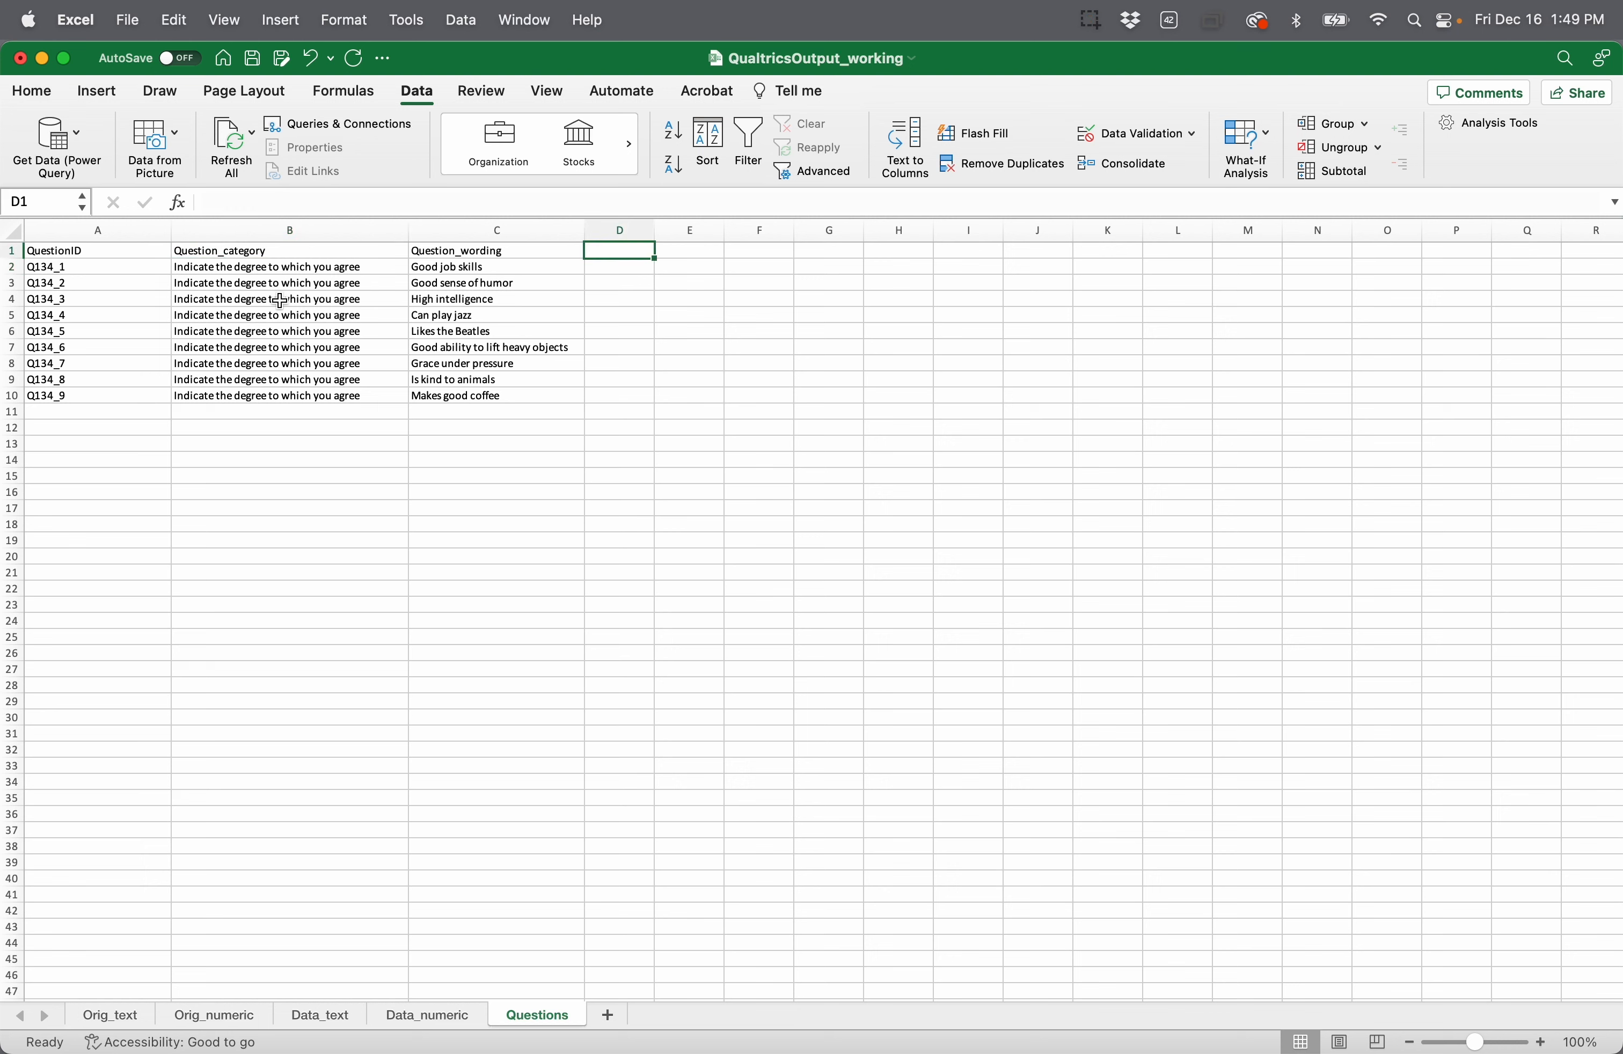
pyautogui.moveTo(292, 269); pyautogui.dragTo(281, 395)
pyautogui.click(281, 396)
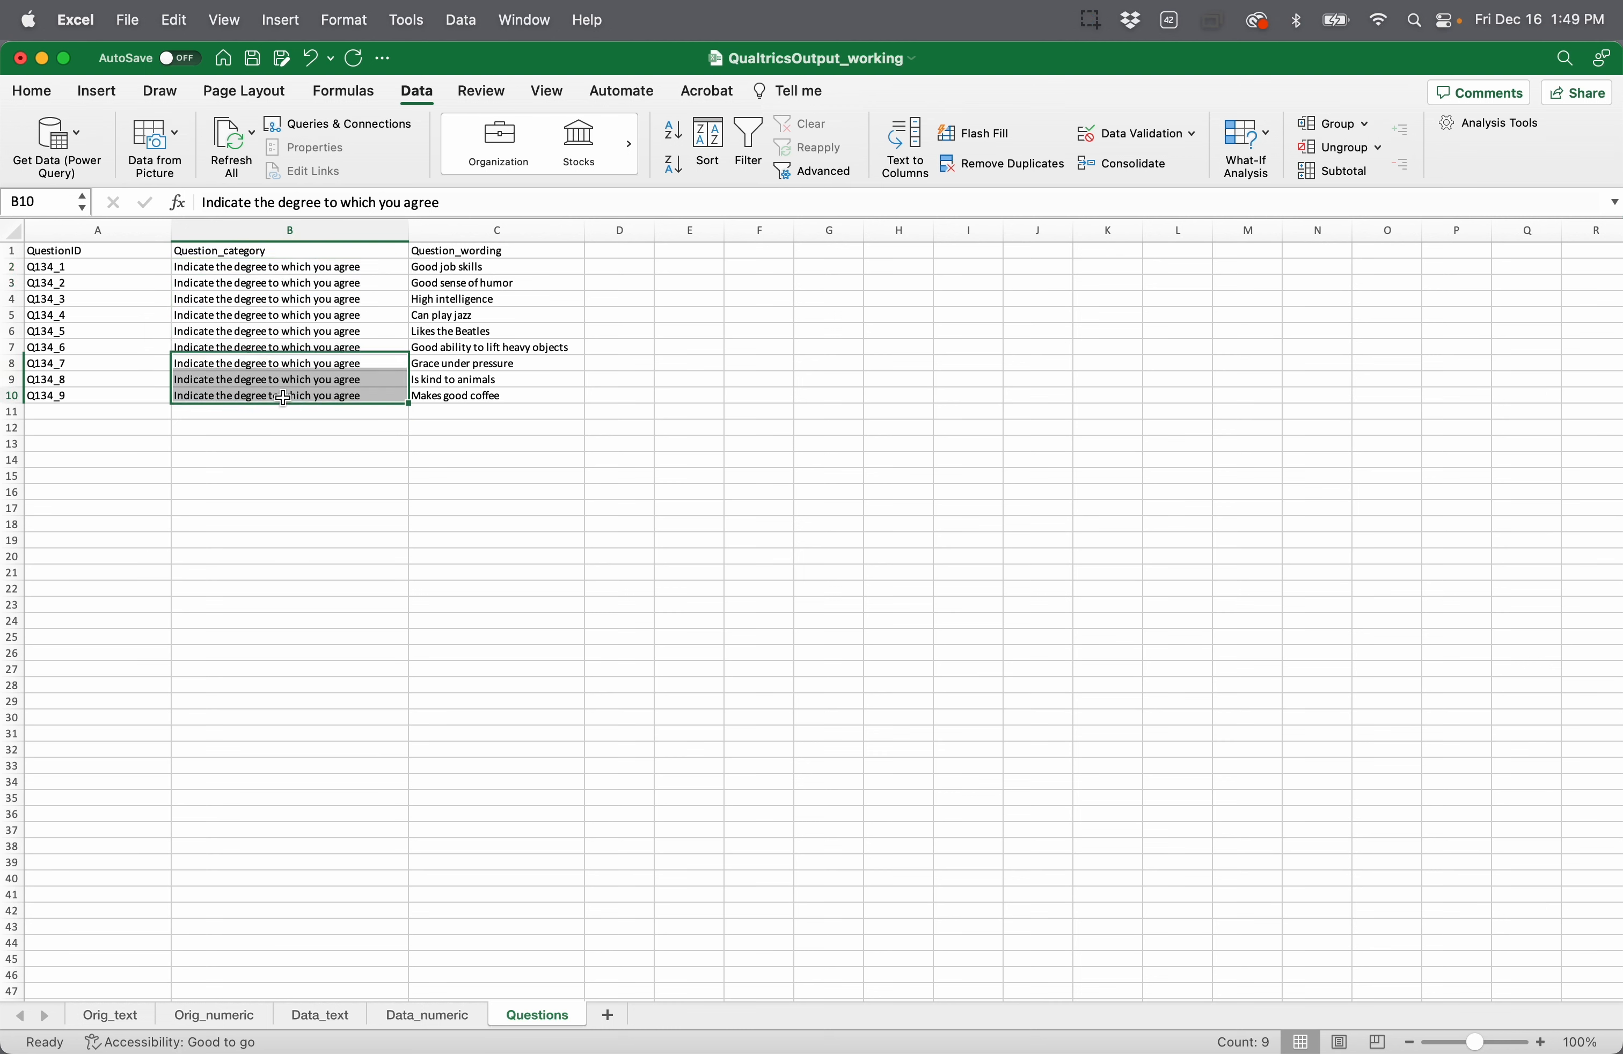
pyautogui.click(610, 255)
pyautogui.write('Qu')
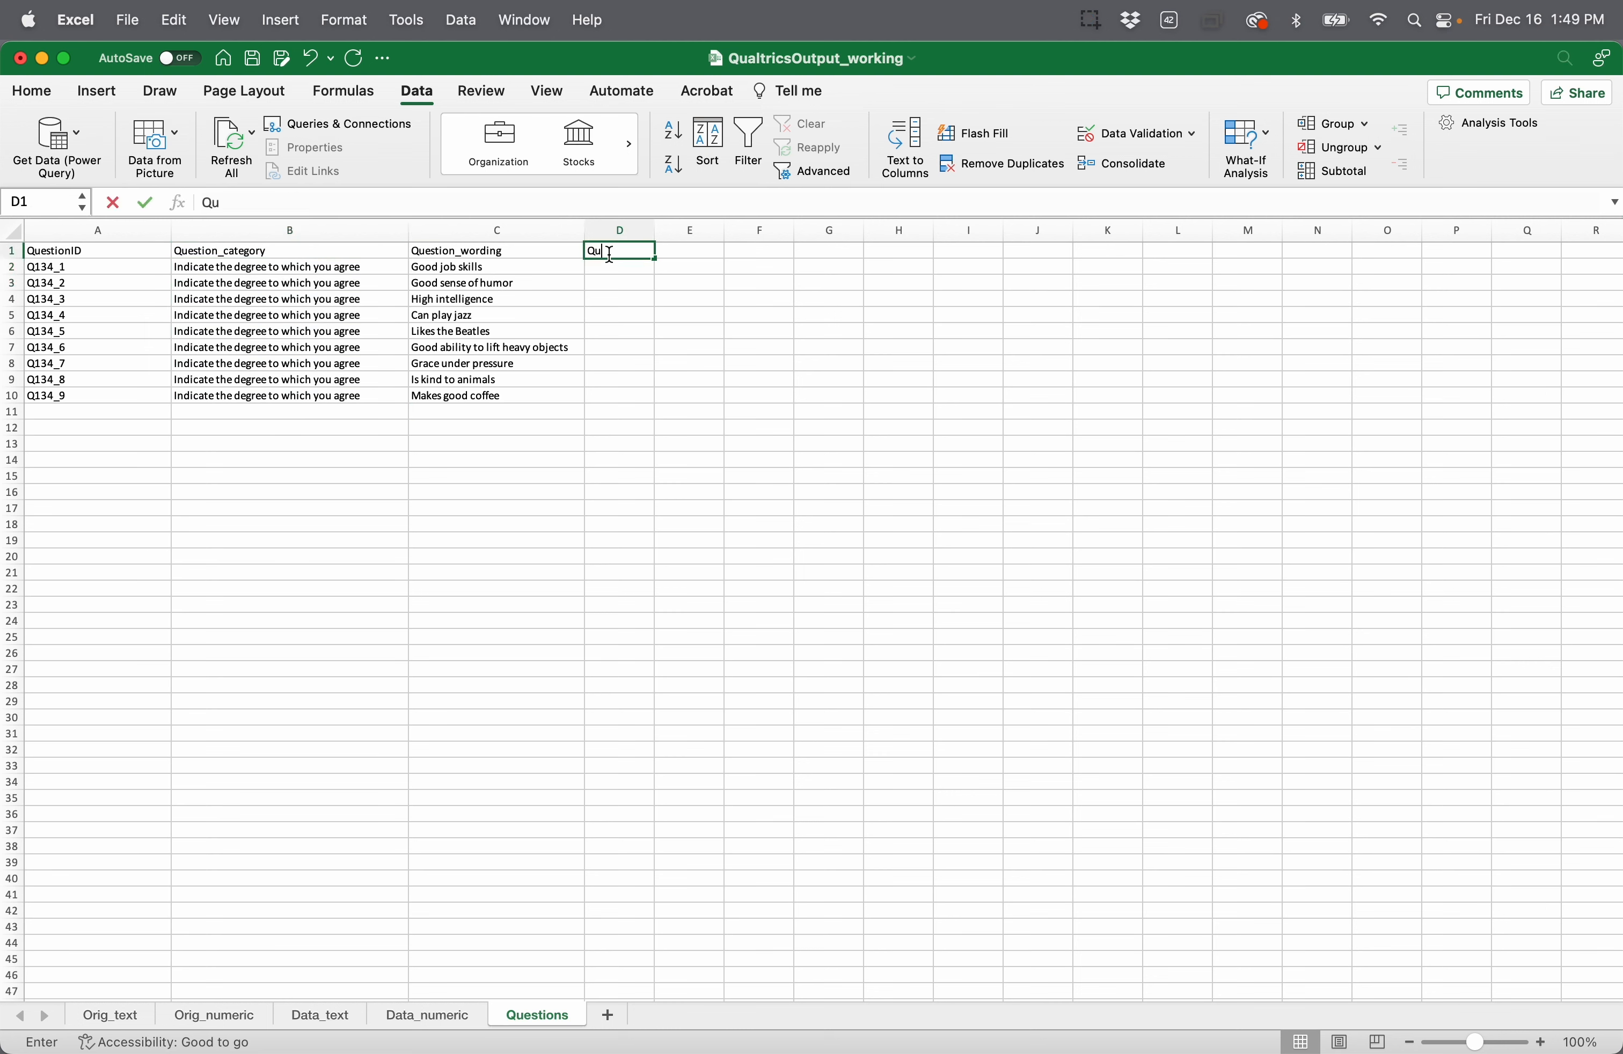
pyautogui.write('estion_type')
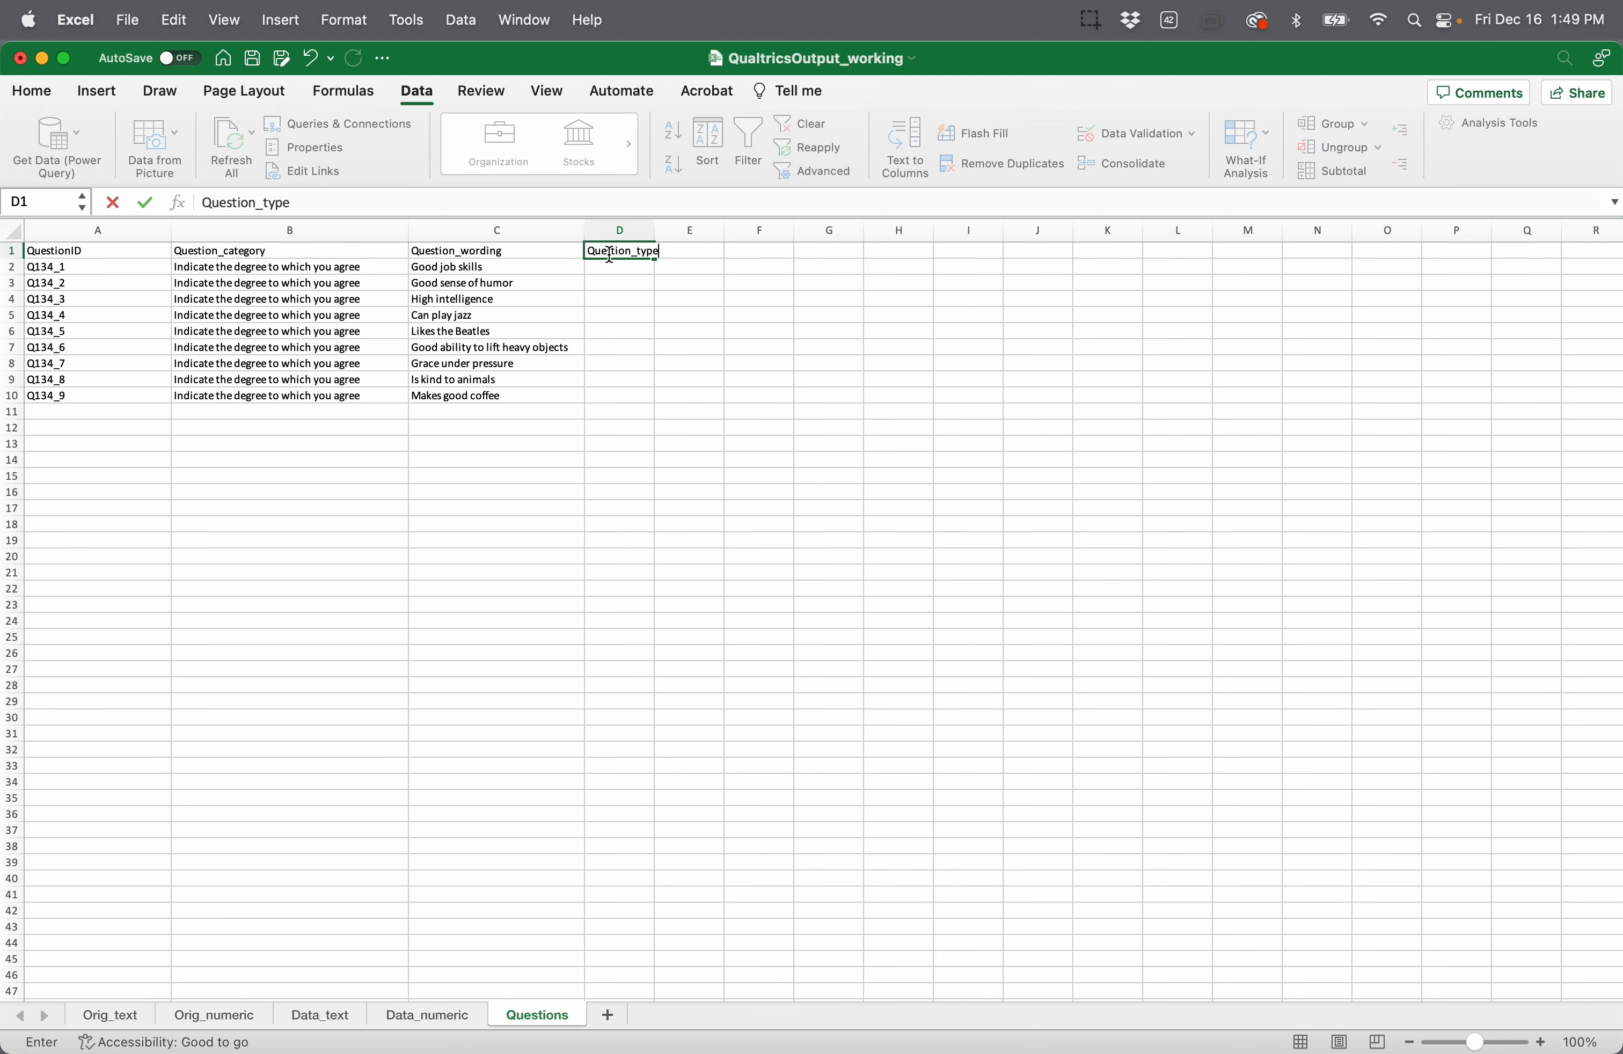
pyautogui.press('Return')
pyautogui.moveTo(655, 235); pyautogui.dragTo(702, 232)
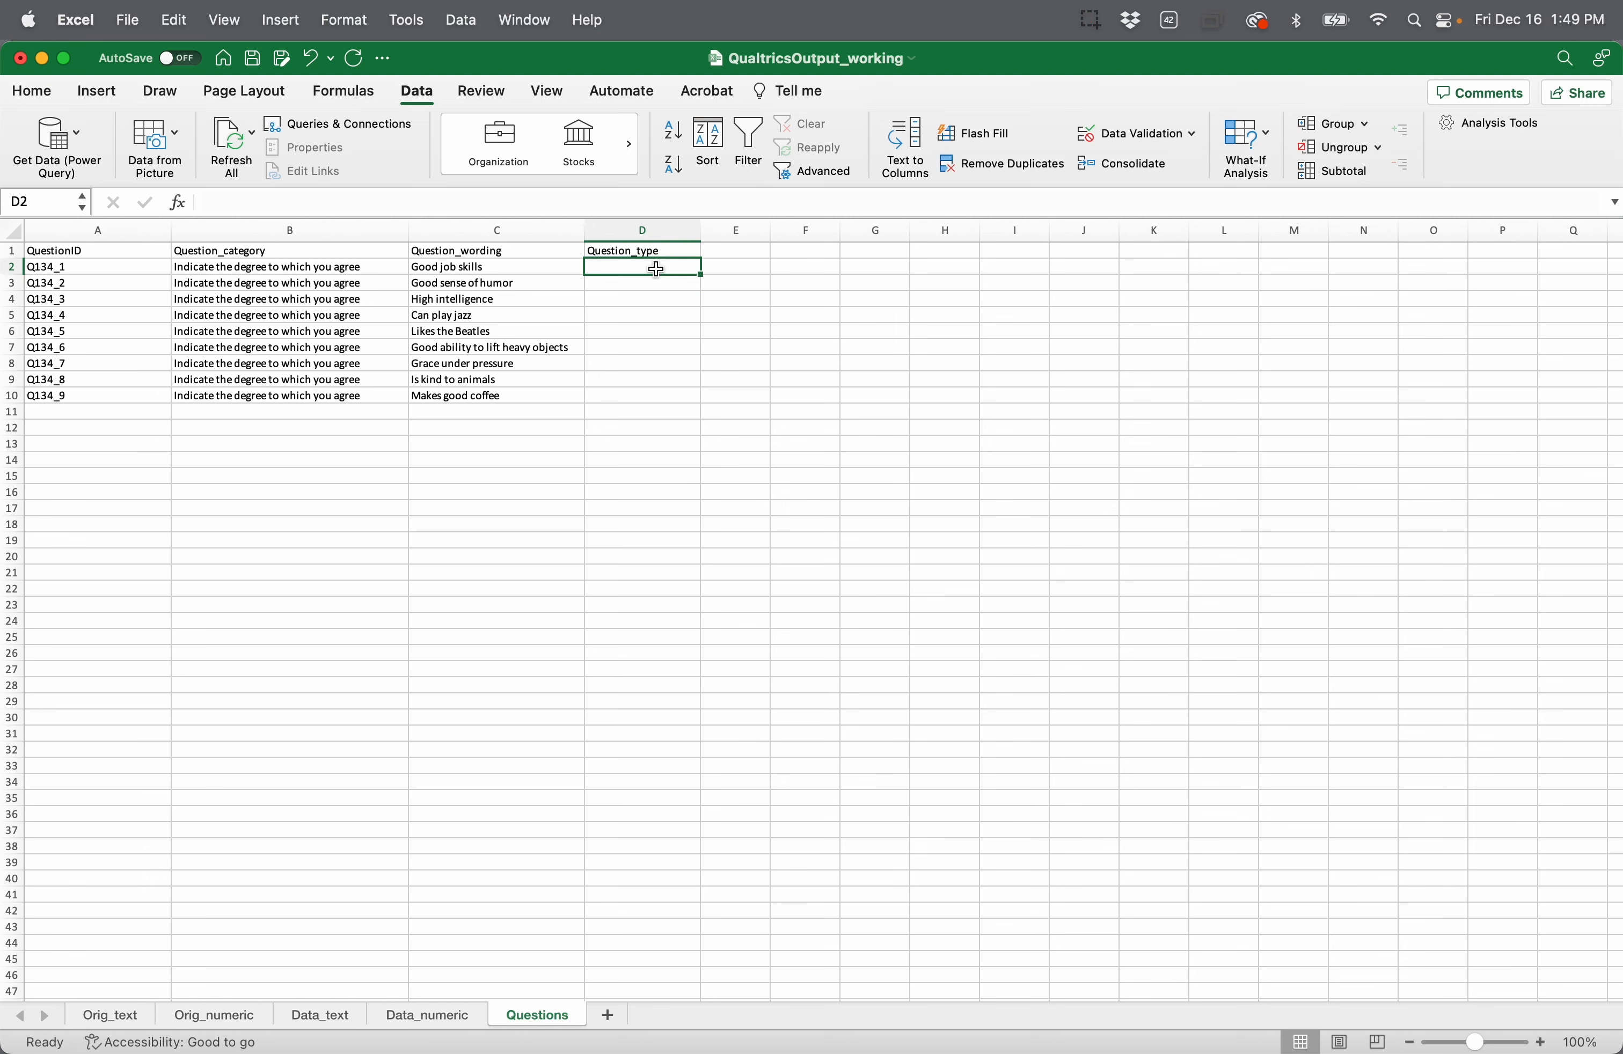
# Step: Enter Likert_5_agree as the question type in D2 and fill it down to D10
pyautogui.write('Li')
pyautogui.press('BackSpace')
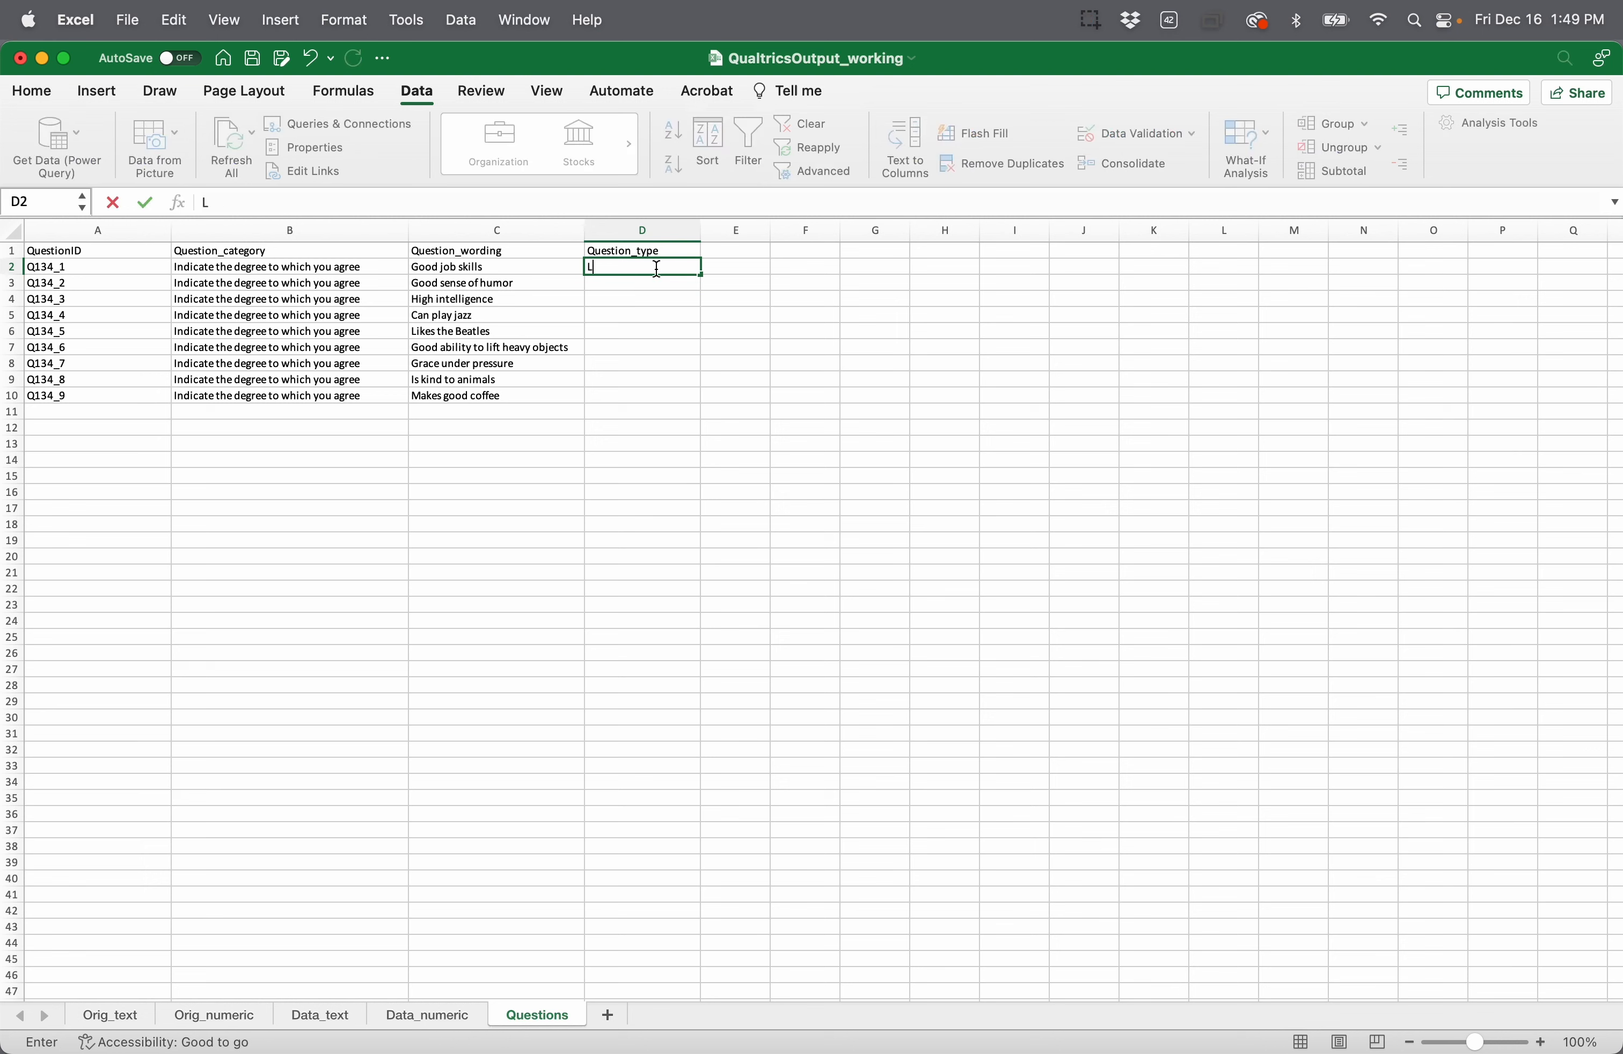
pyautogui.write('ikert_5_agree')
pyautogui.press('Return')
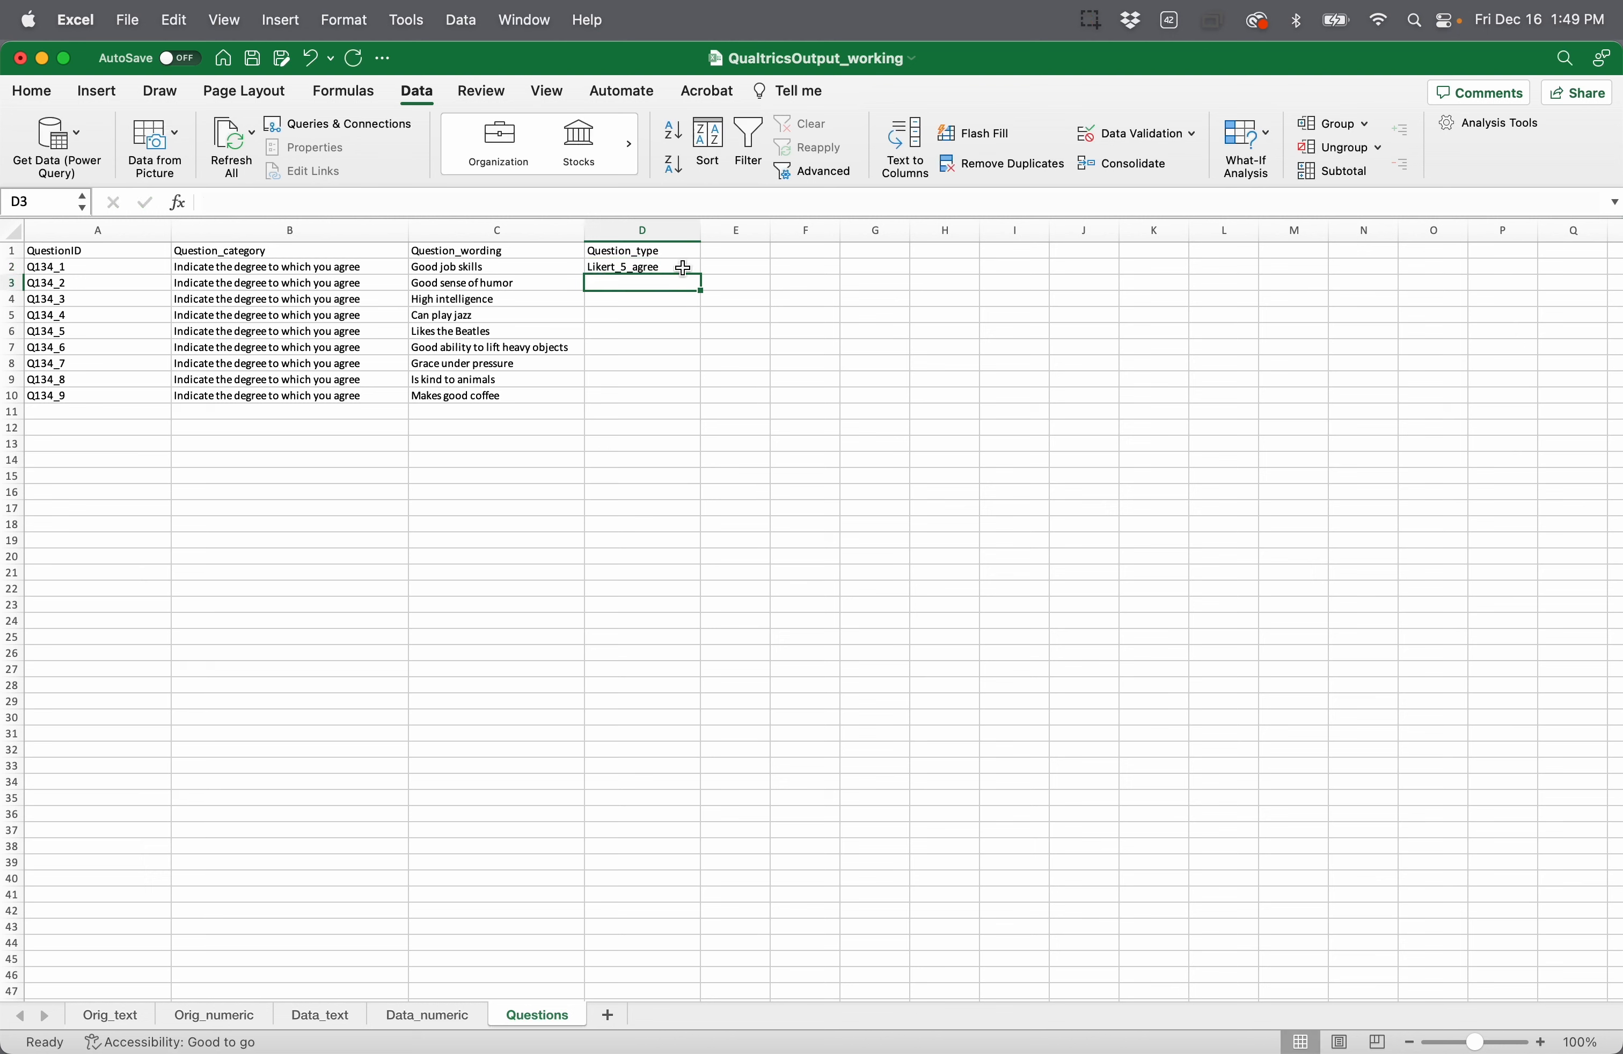
pyautogui.click(682, 269)
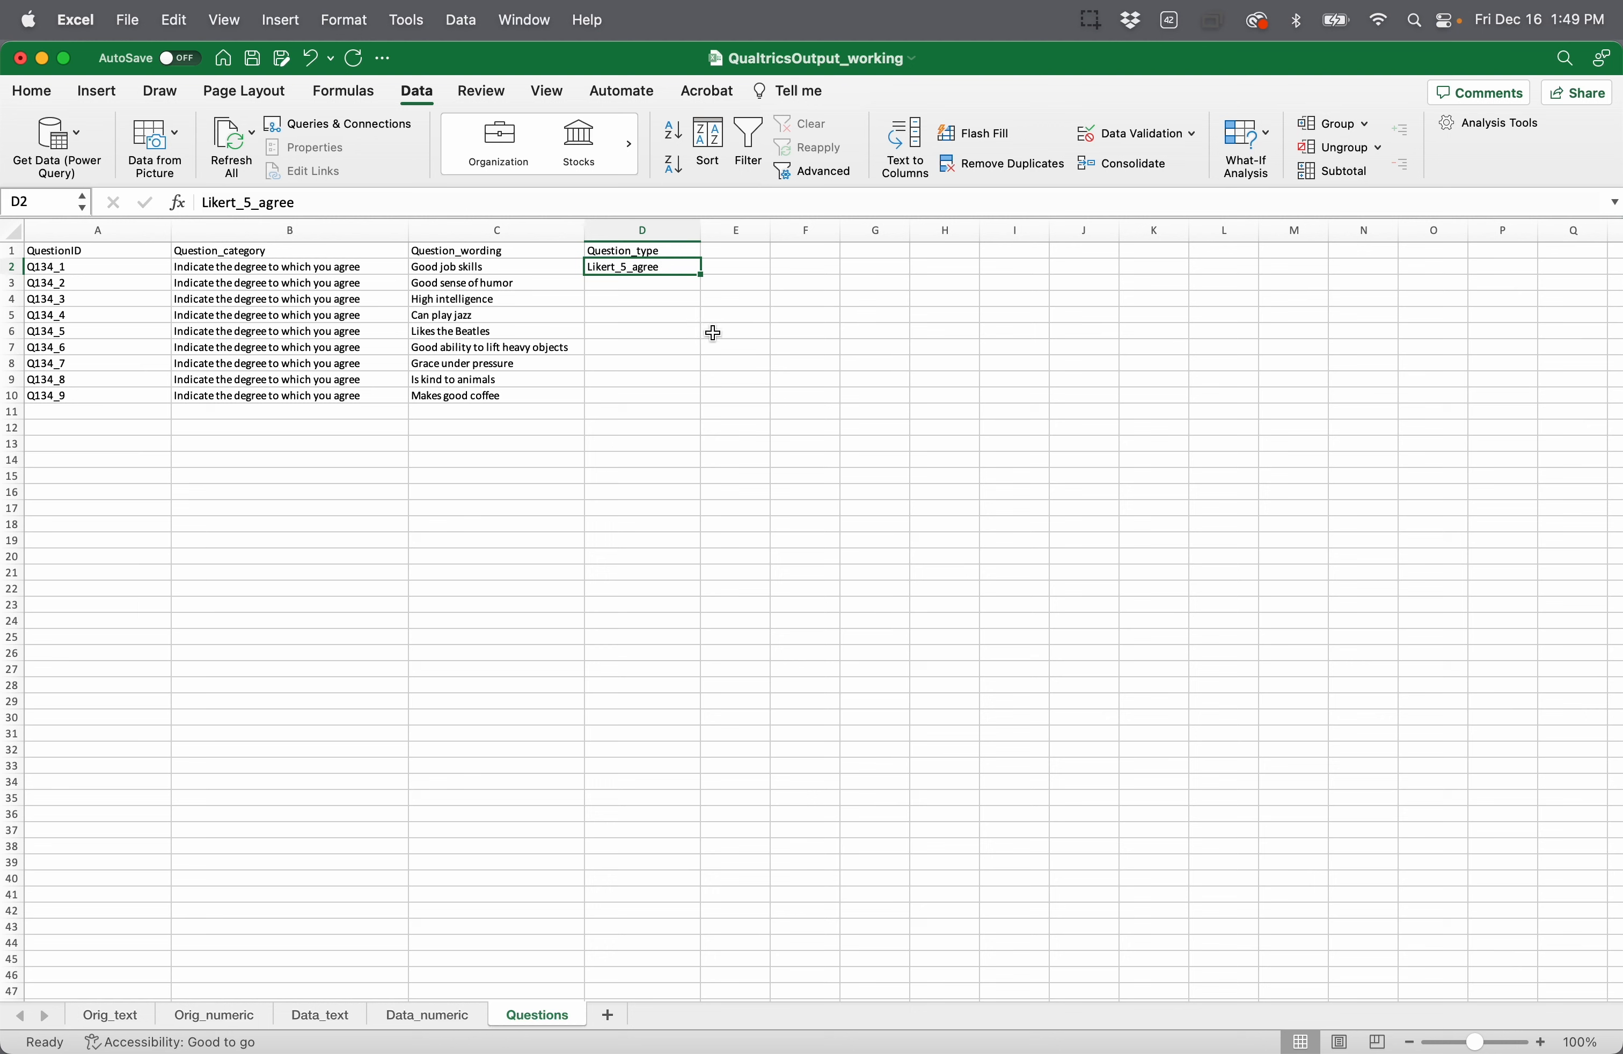
pyautogui.doubleClick(701, 276)
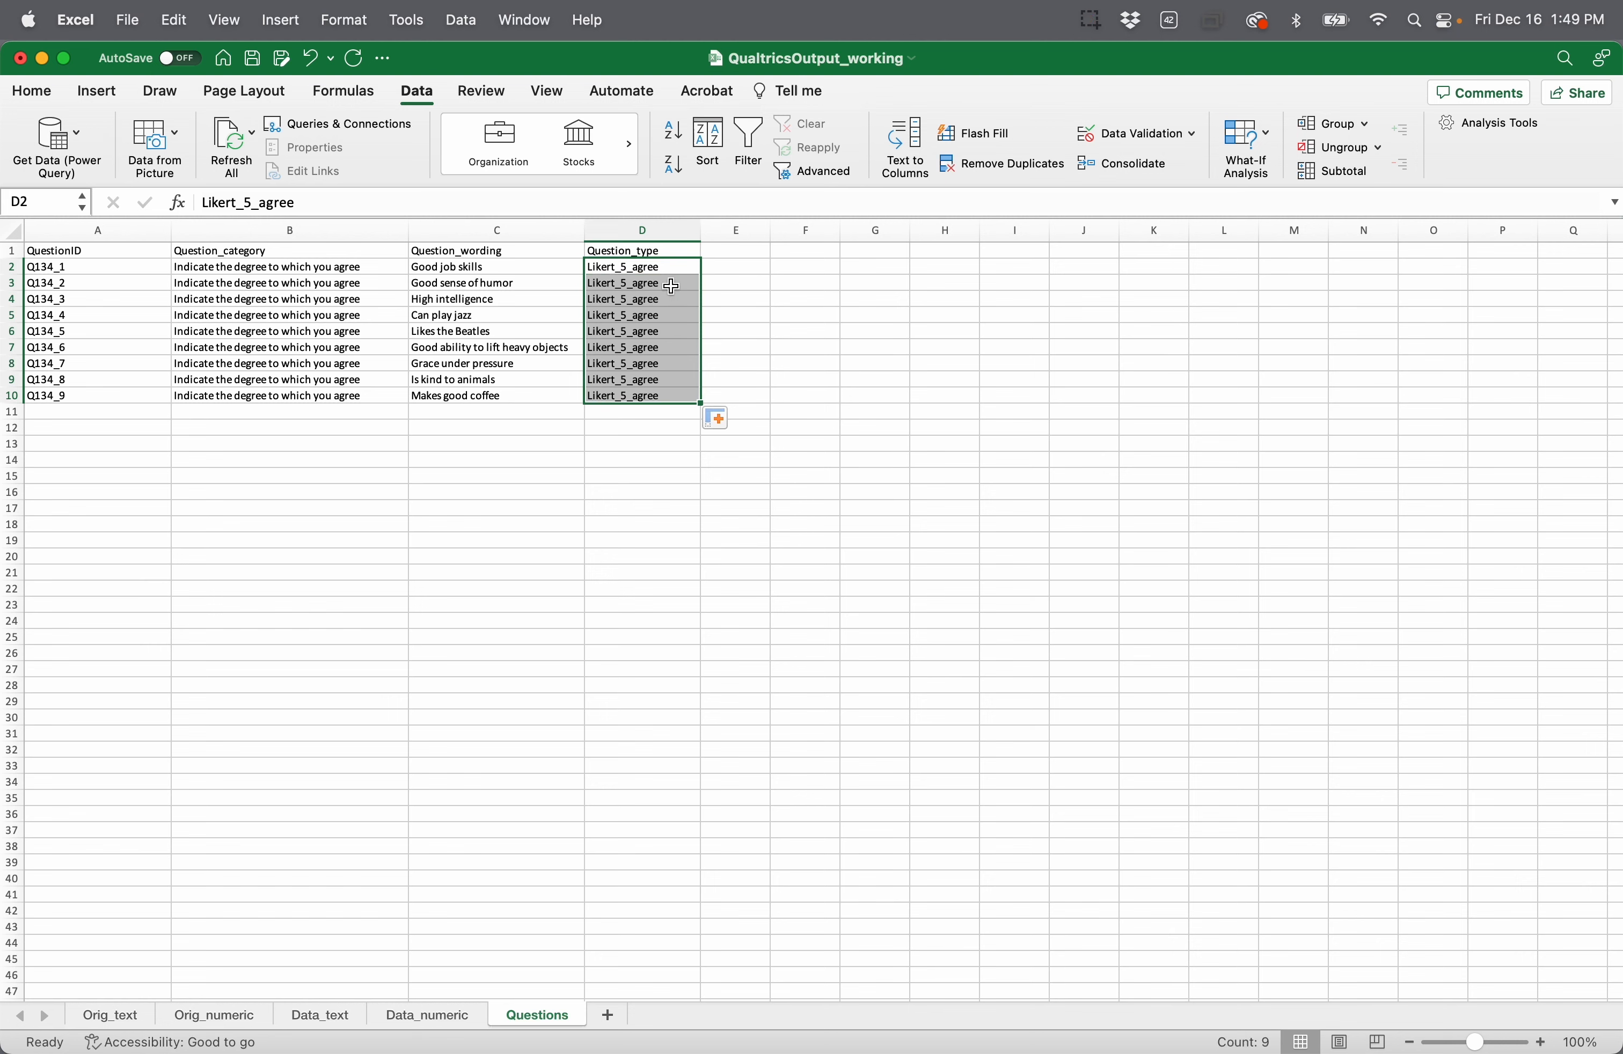
pyautogui.click(617, 435)
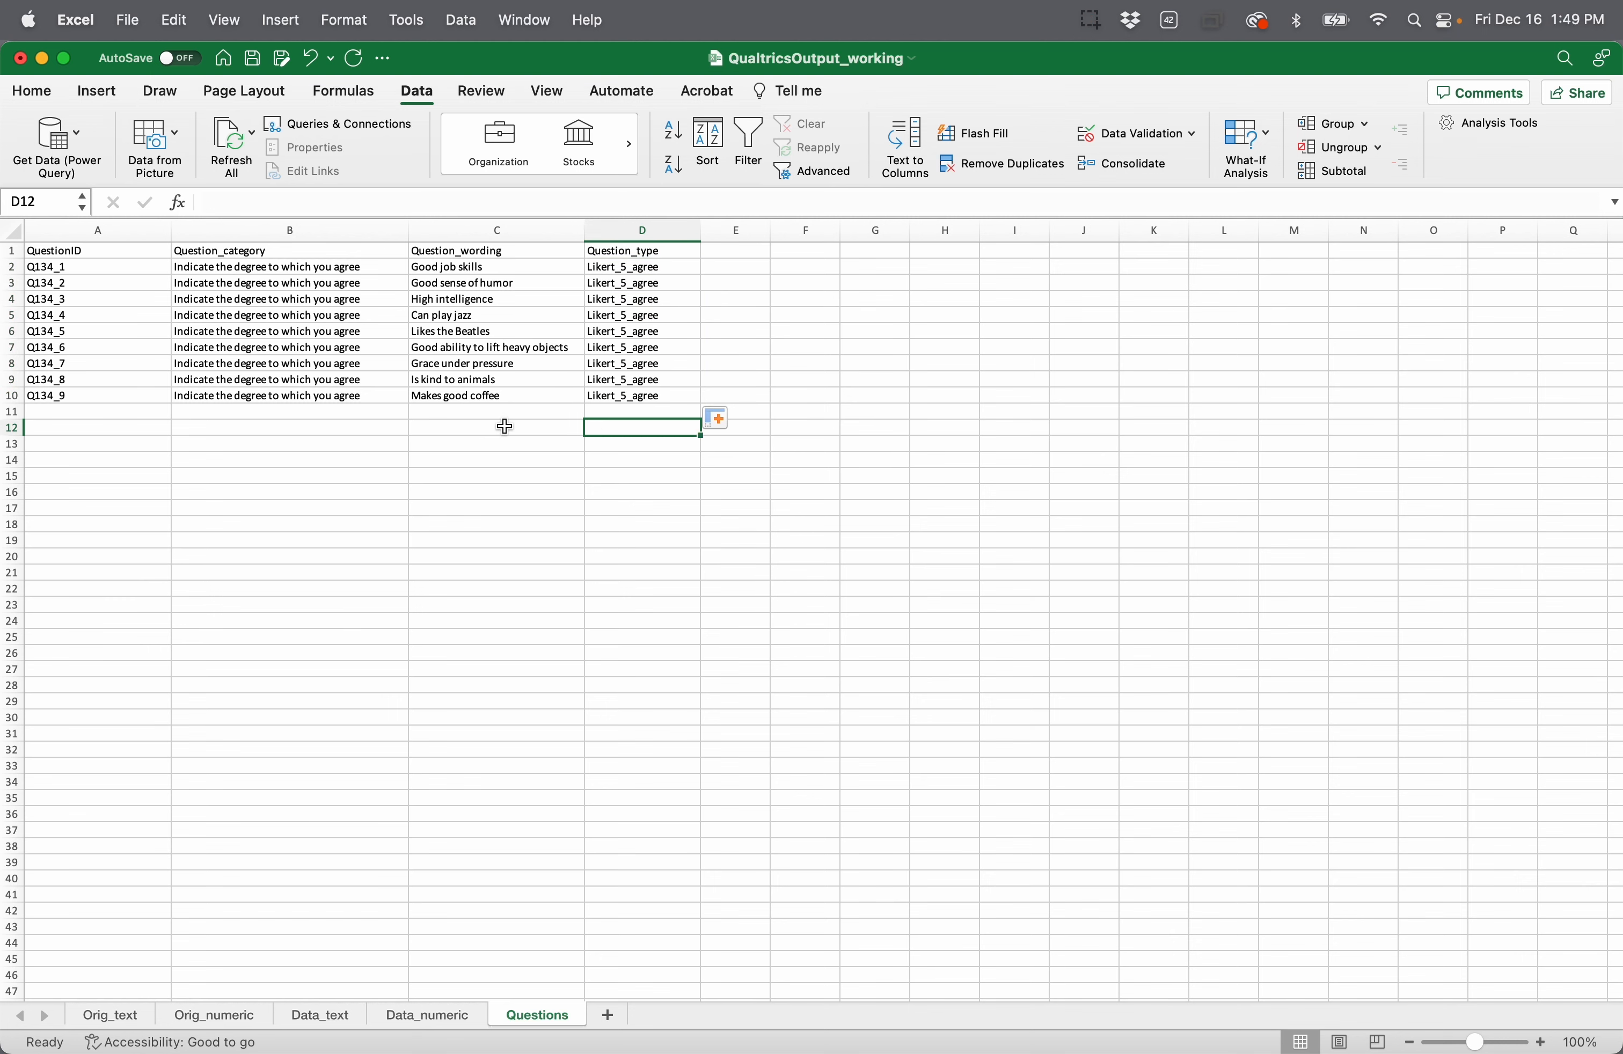
pyautogui.click(333, 1017)
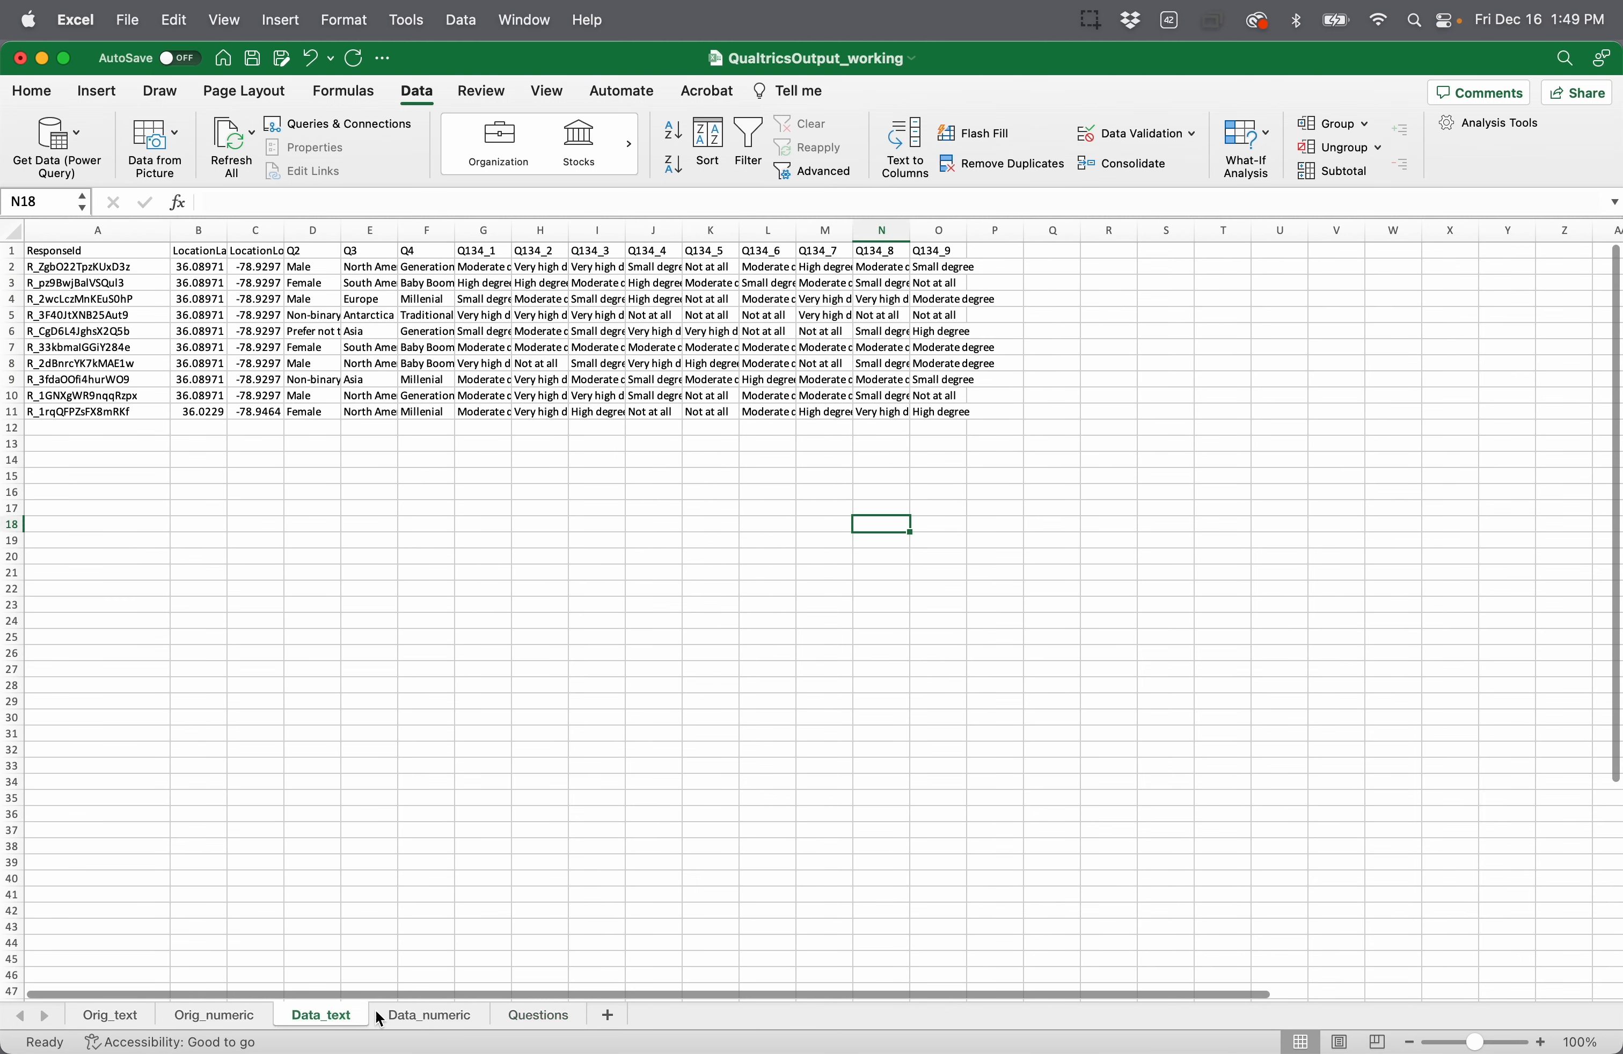
pyautogui.click(420, 1019)
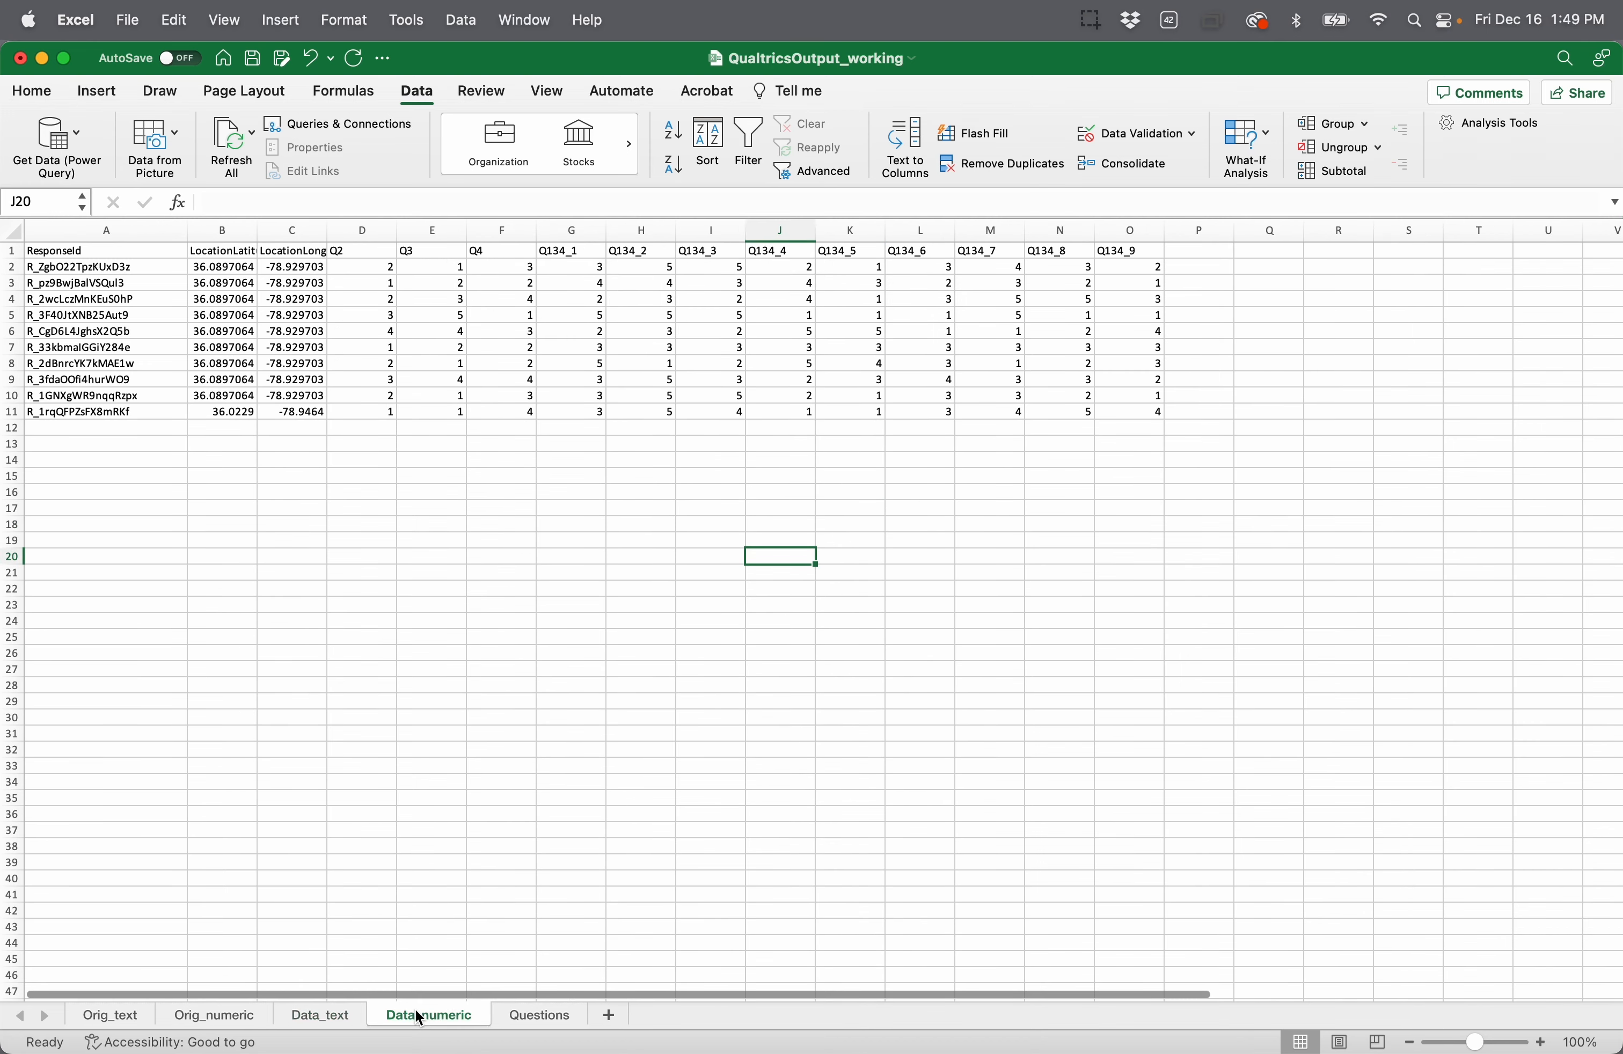
pyautogui.click(330, 1023)
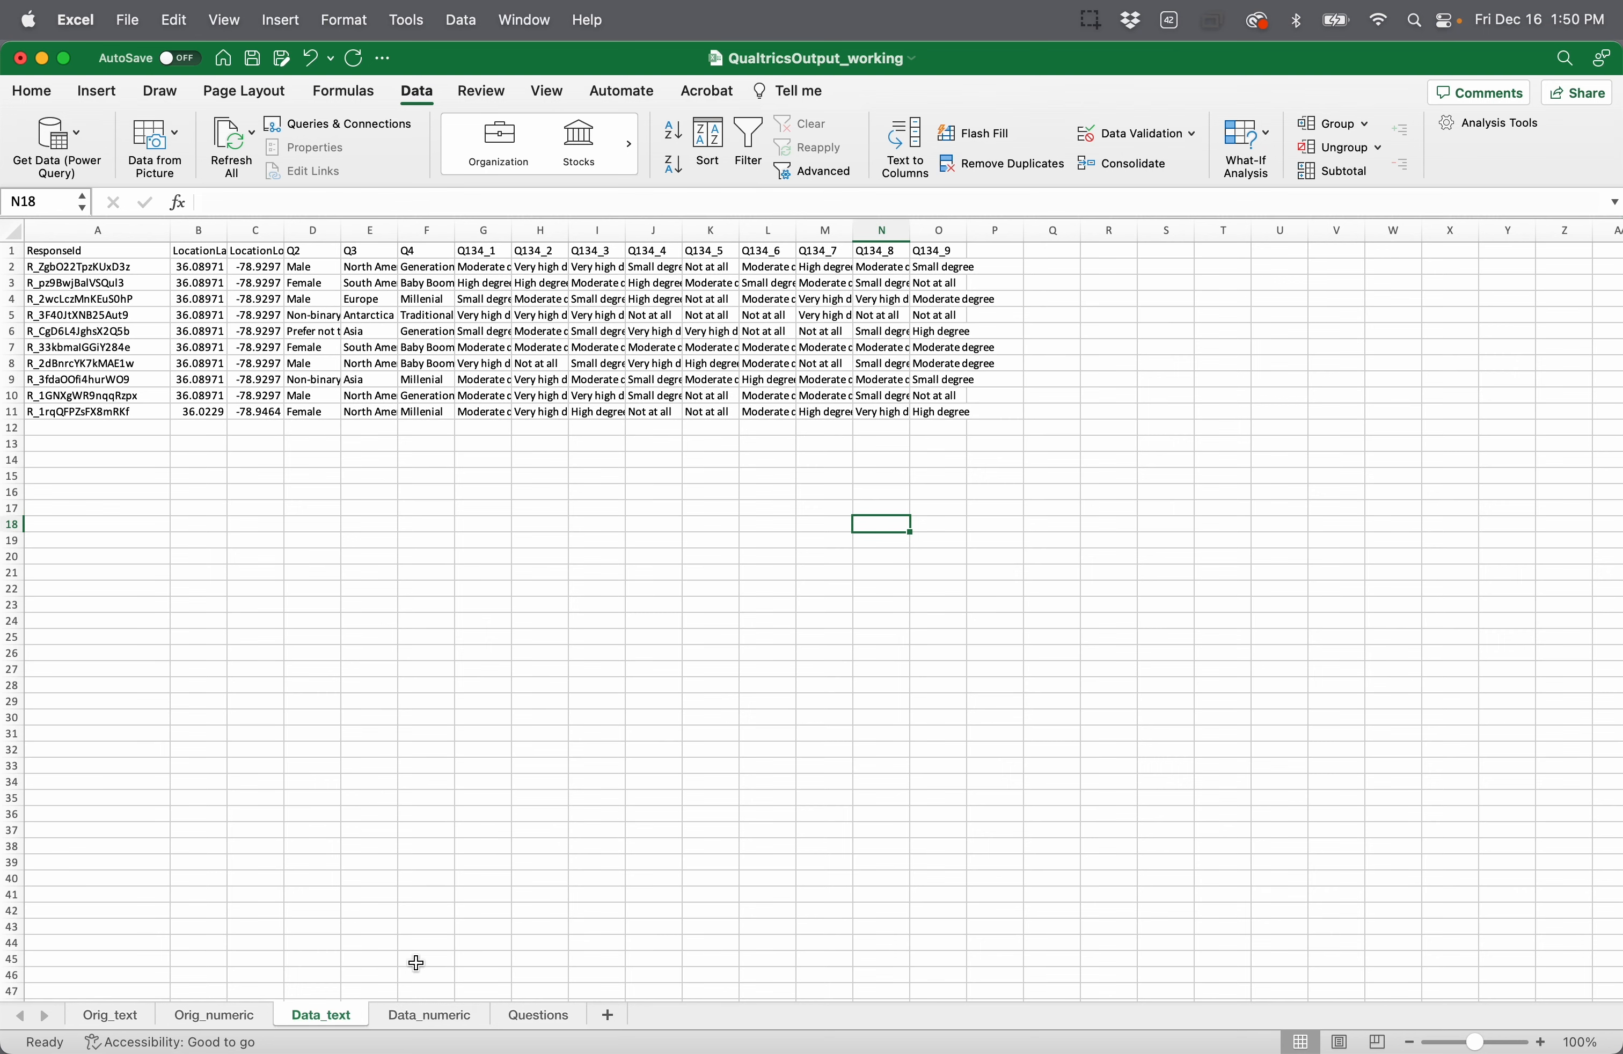
pyautogui.click(533, 1020)
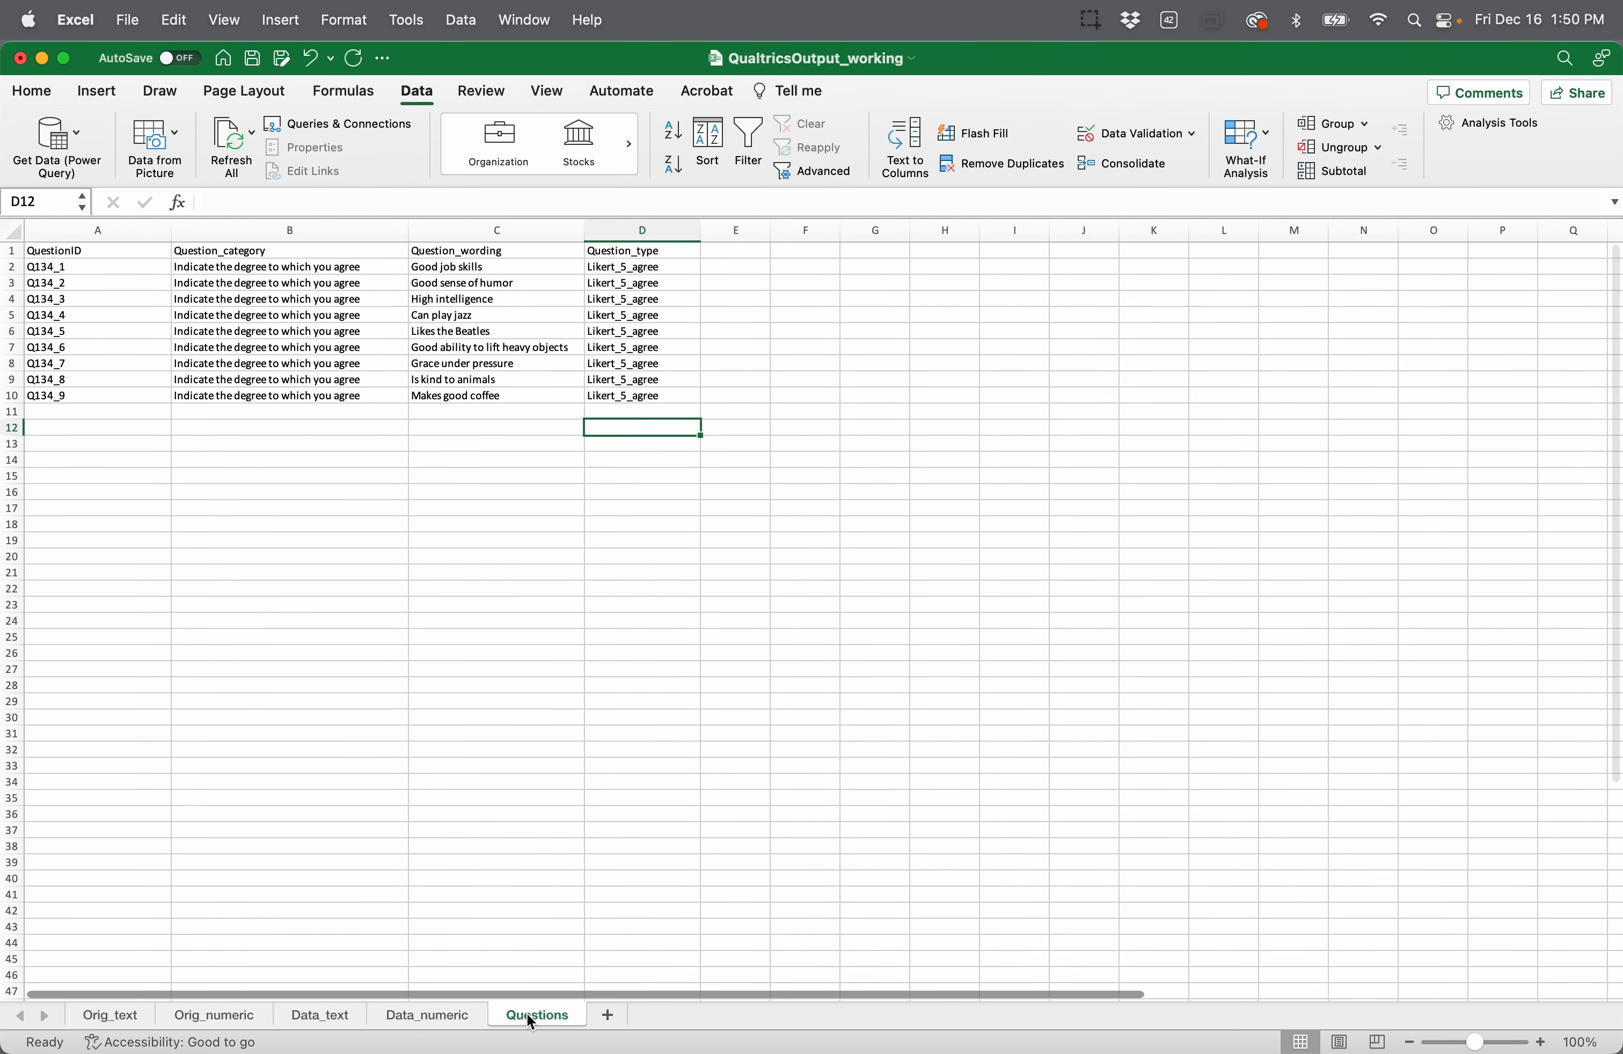
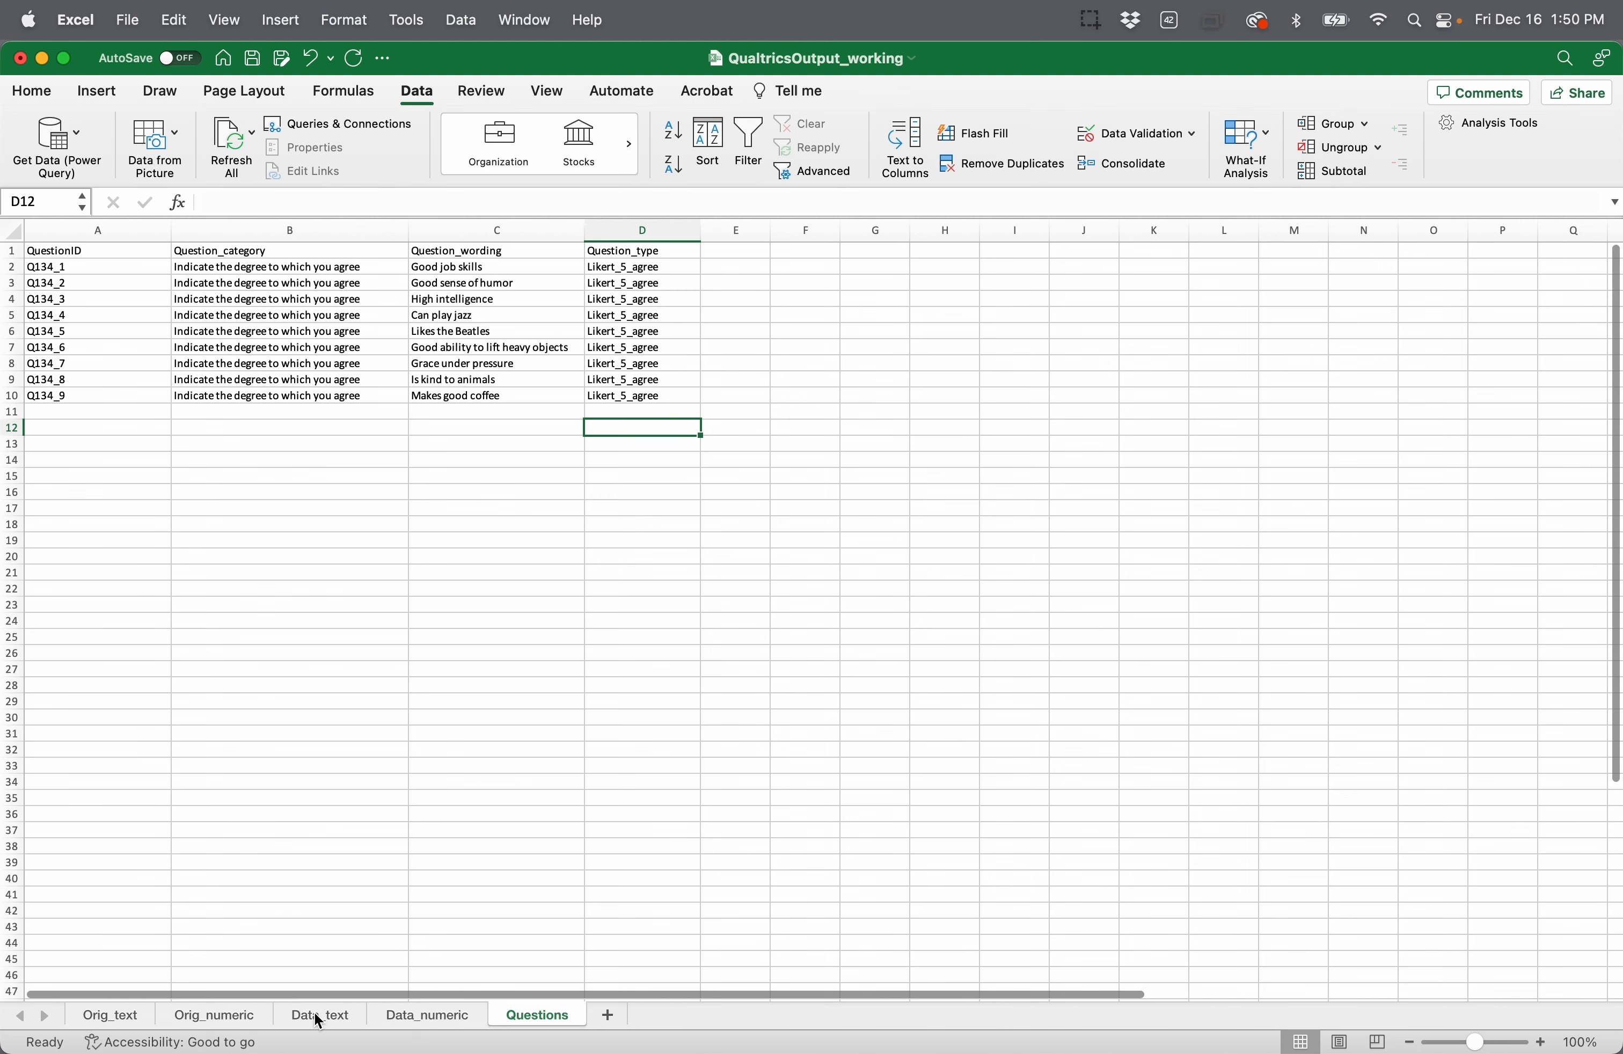
# Step: Add a new worksheet after Questions and name it Demographics
pyautogui.click(609, 1016)
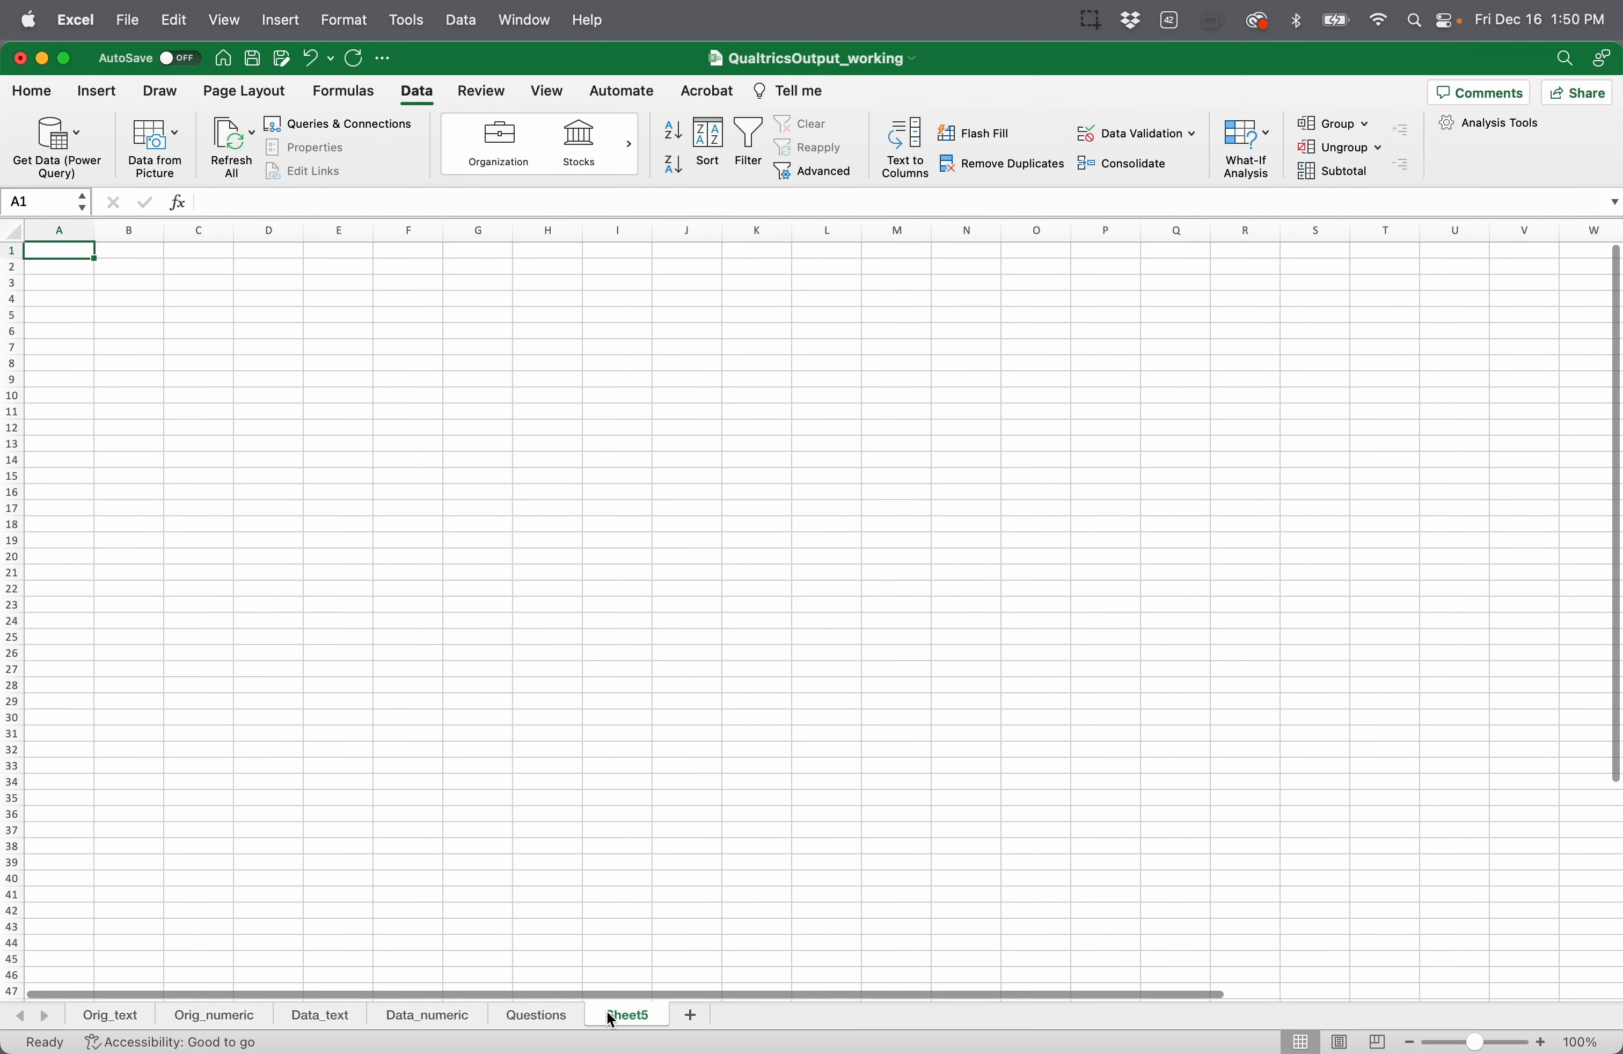
pyautogui.doubleClick(611, 1019)
pyautogui.write('De')
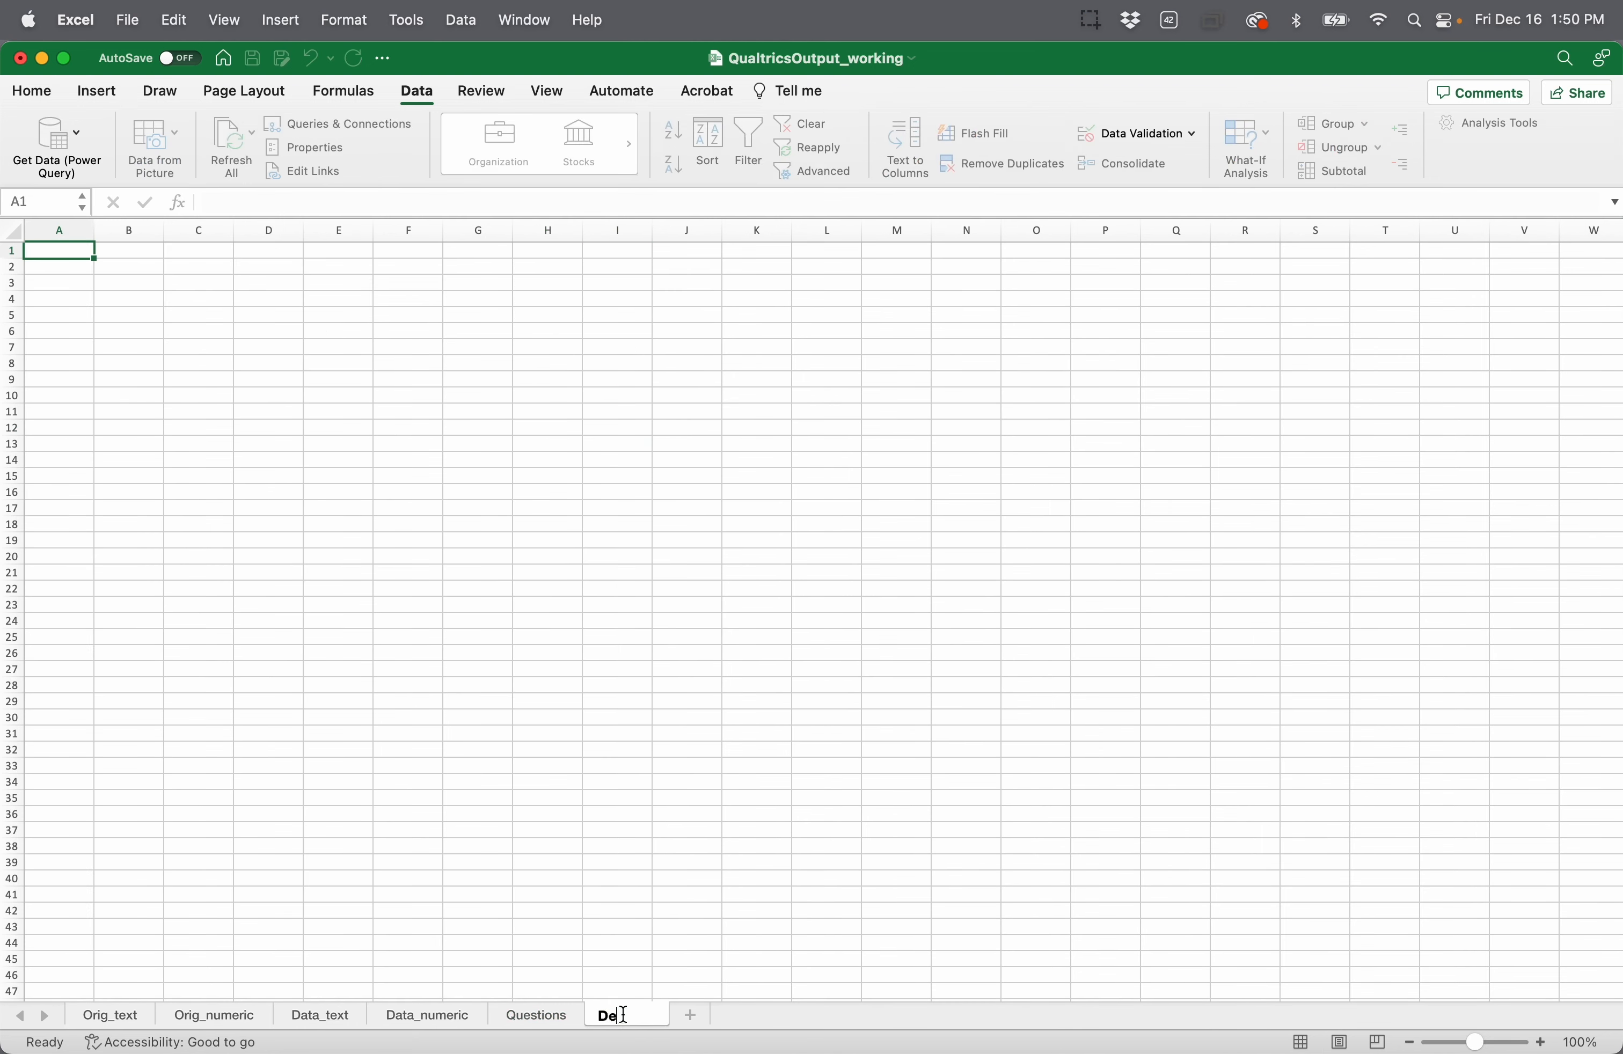
pyautogui.write('mographics')
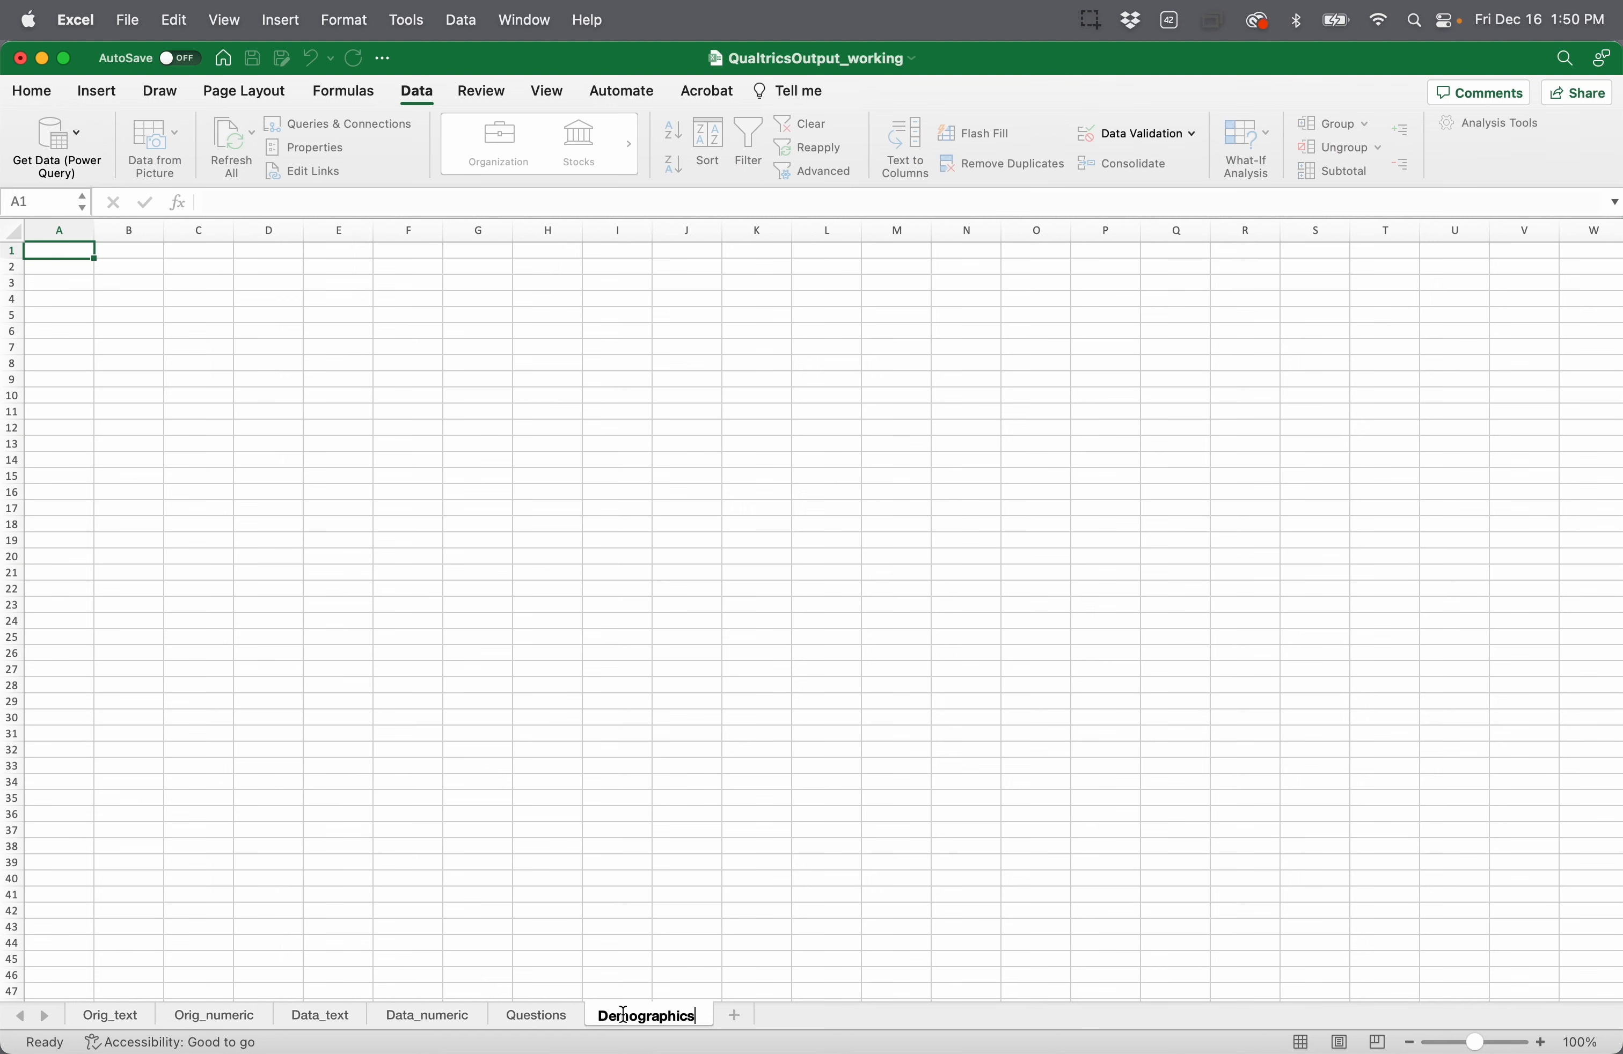
pyautogui.press('Return')
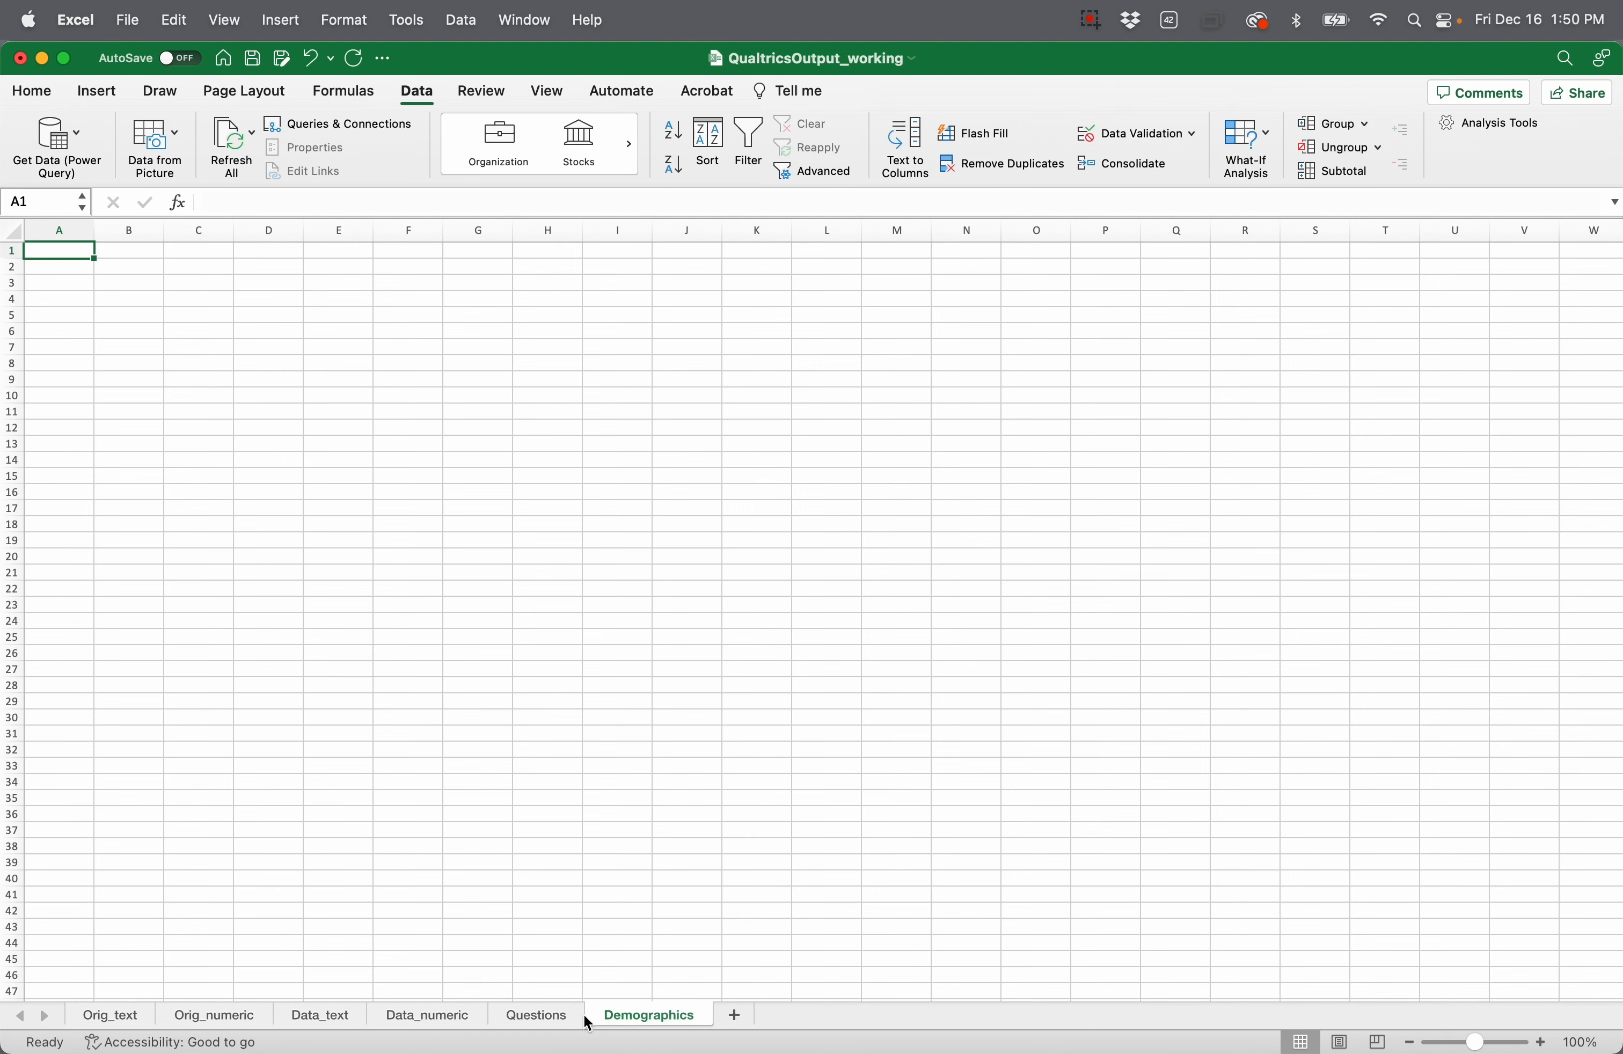
# Step: Copy A1:F11 (ResponseId through Q4) from Data_text into Demographics starting at A1, and widen column A to fit the IDs
pyautogui.click(327, 1017)
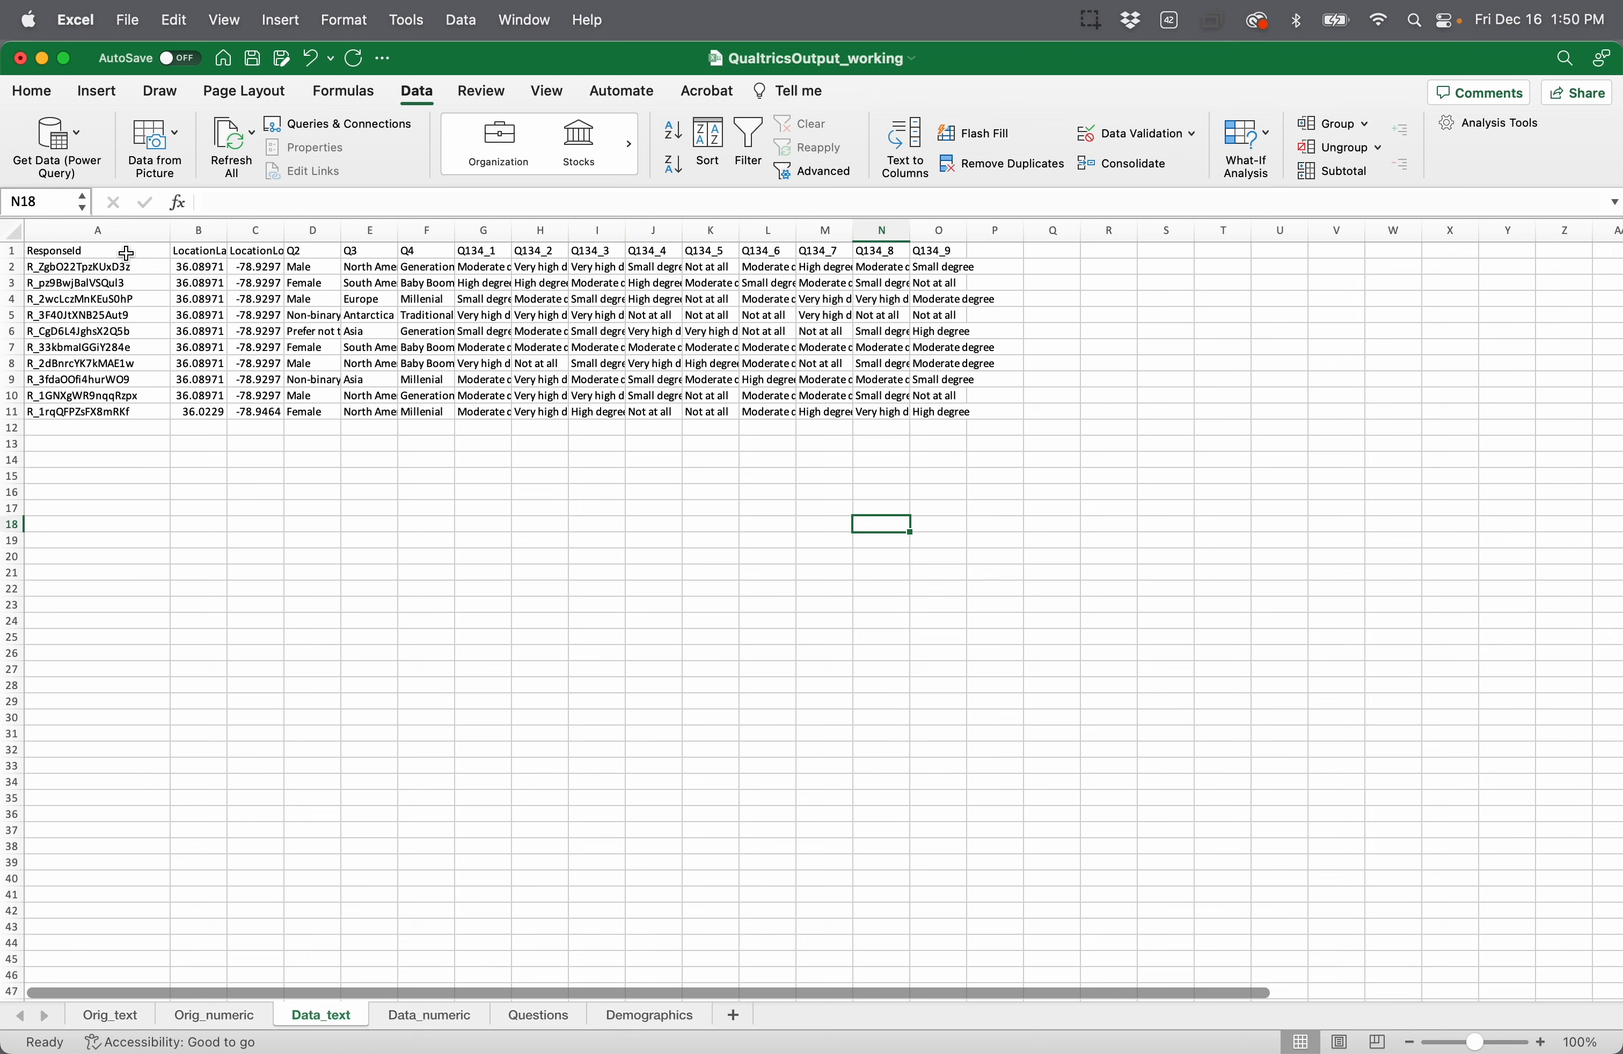
pyautogui.moveTo(126, 254); pyautogui.dragTo(423, 407)
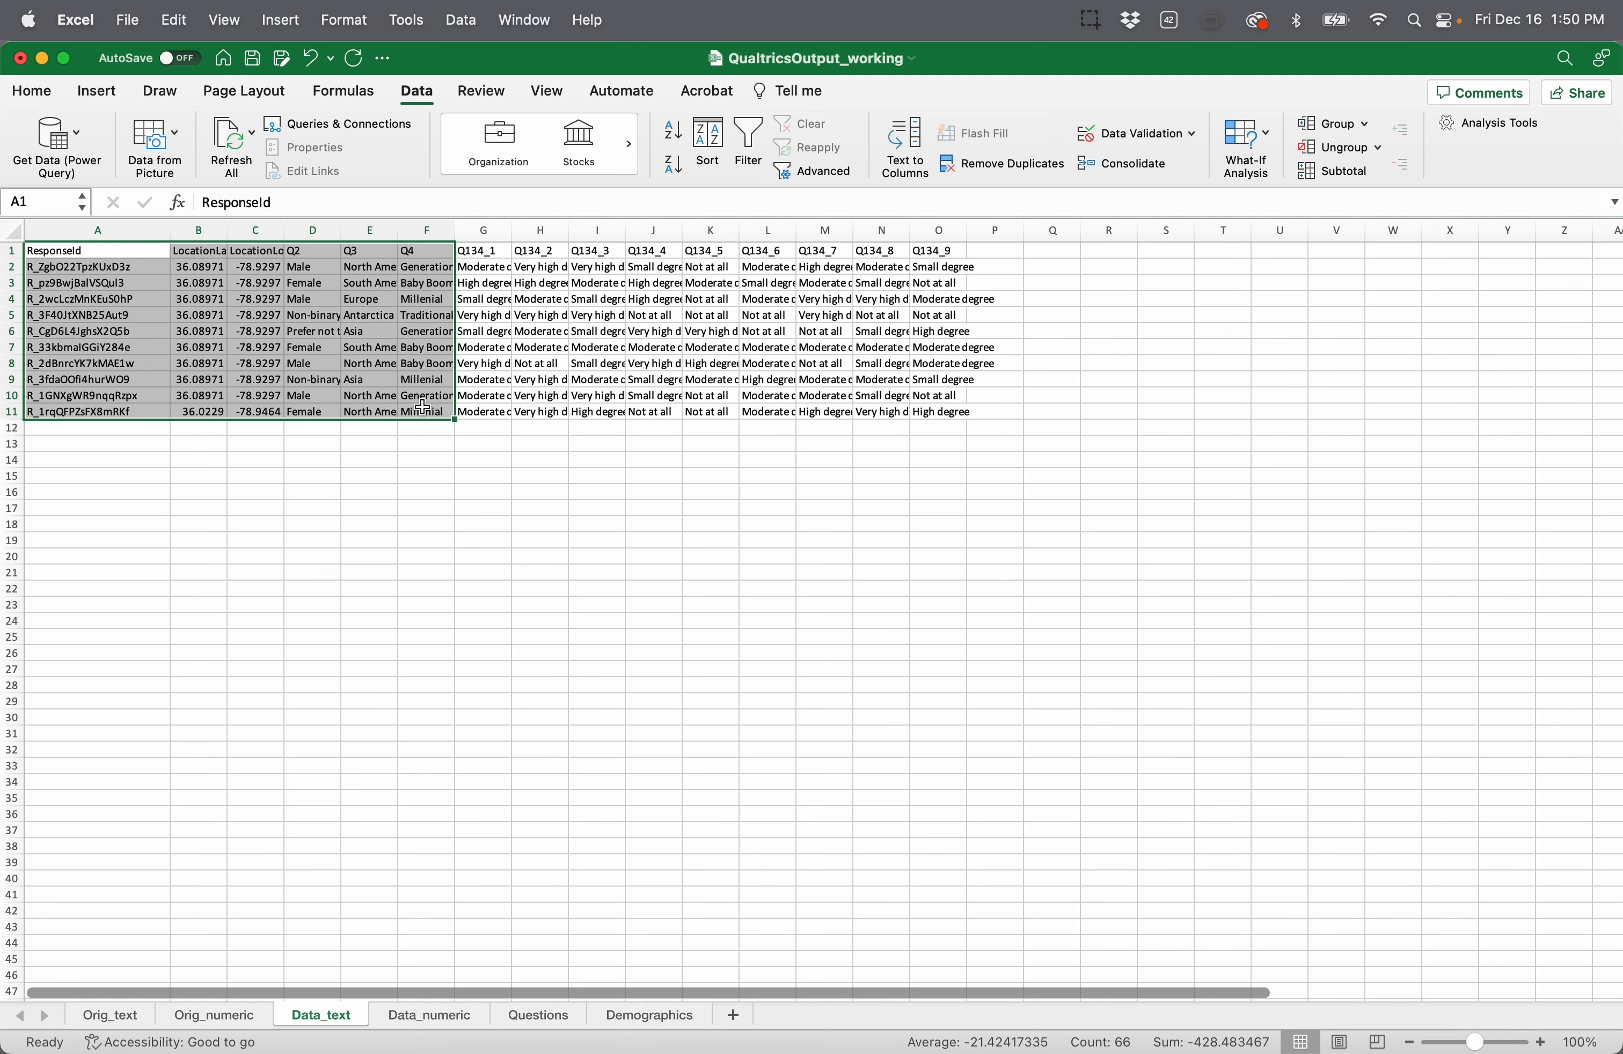
pyautogui.press('super+c')
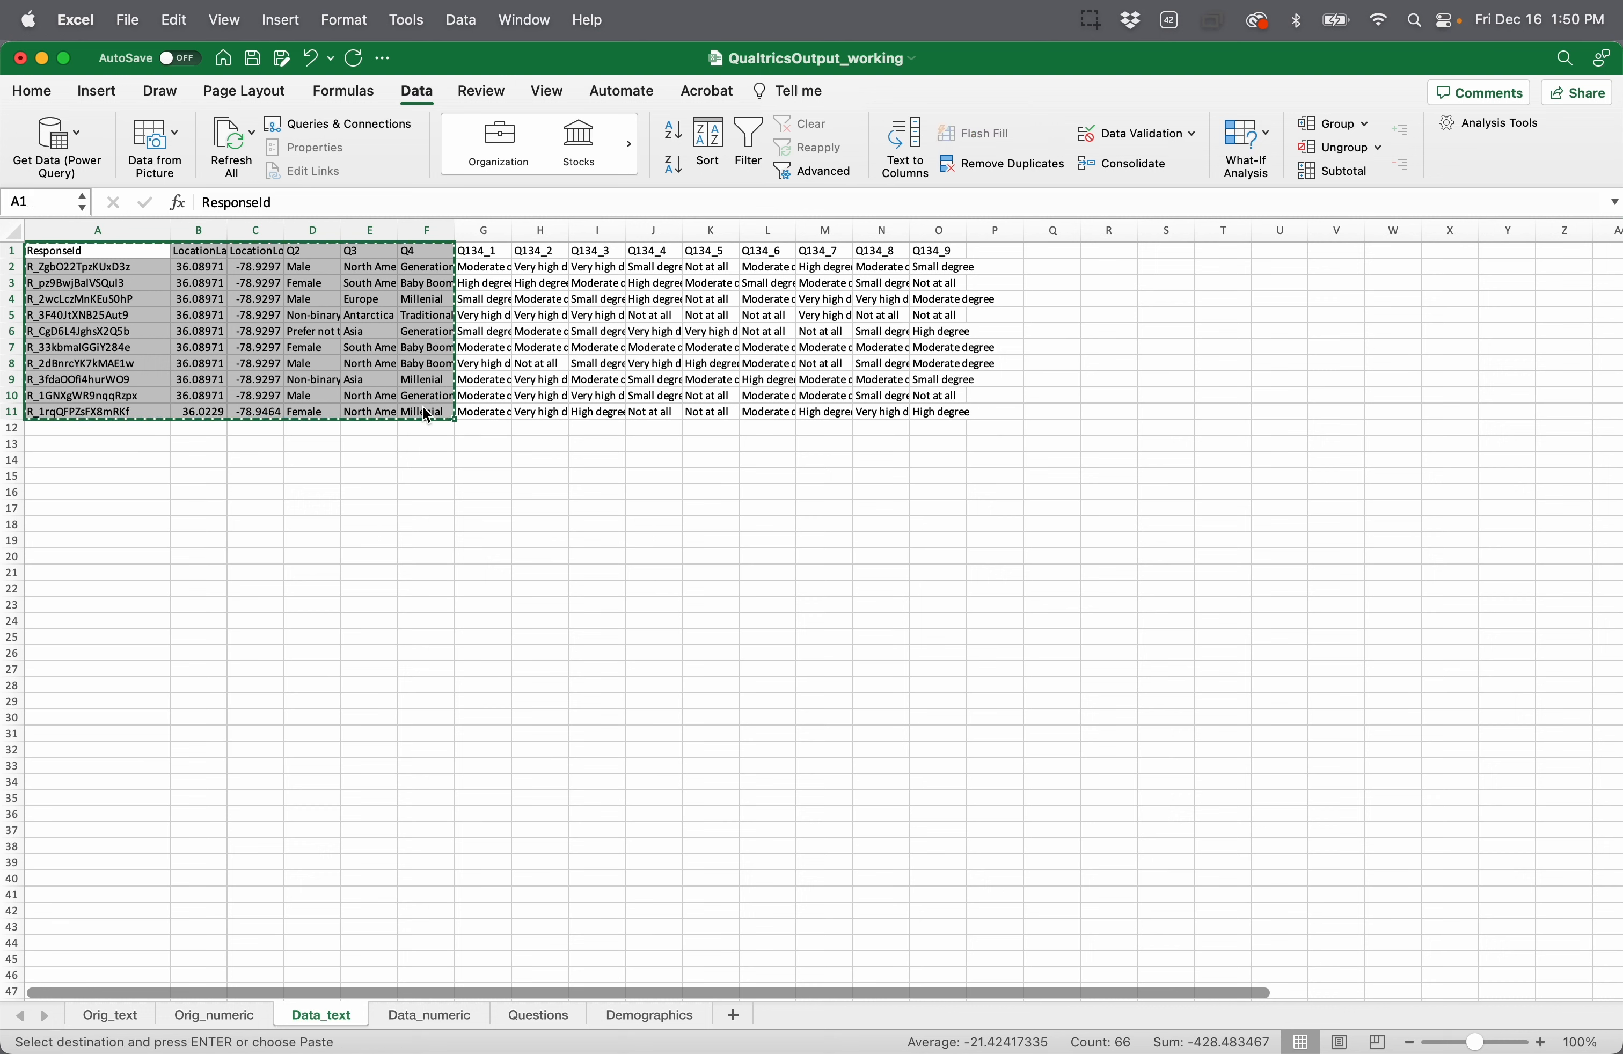
pyautogui.click(669, 1023)
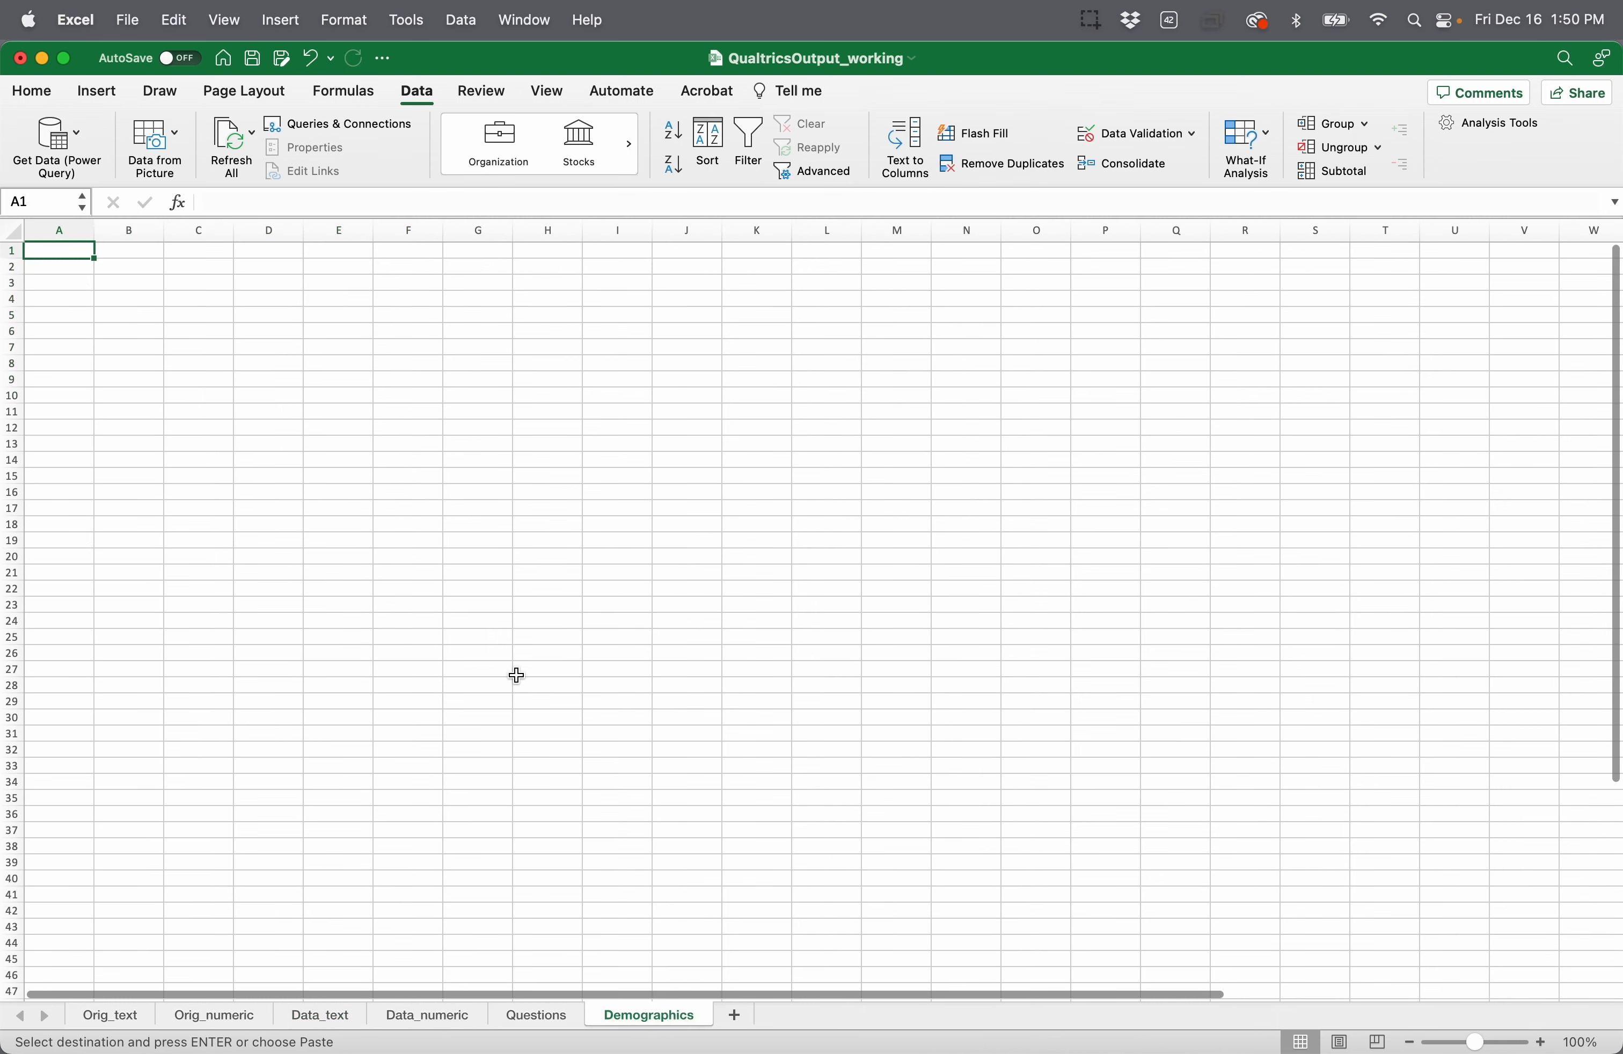
pyautogui.press('super+v')
pyautogui.click(314, 560)
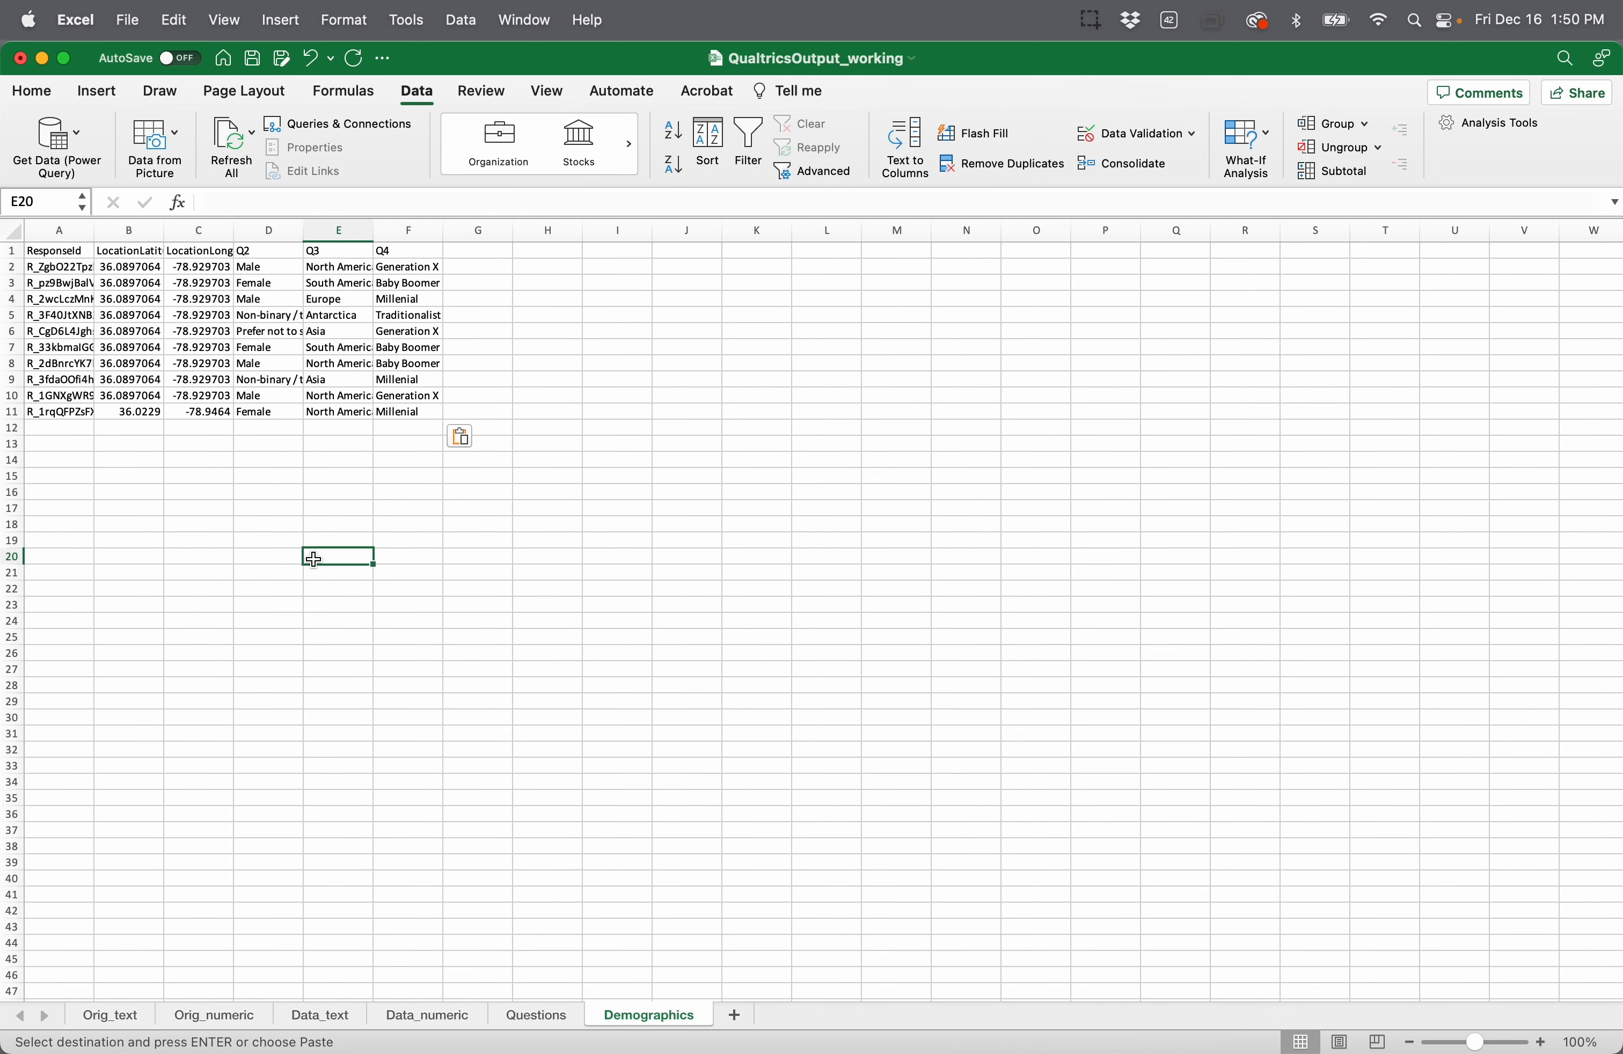
pyautogui.moveTo(97, 231); pyautogui.dragTo(163, 308)
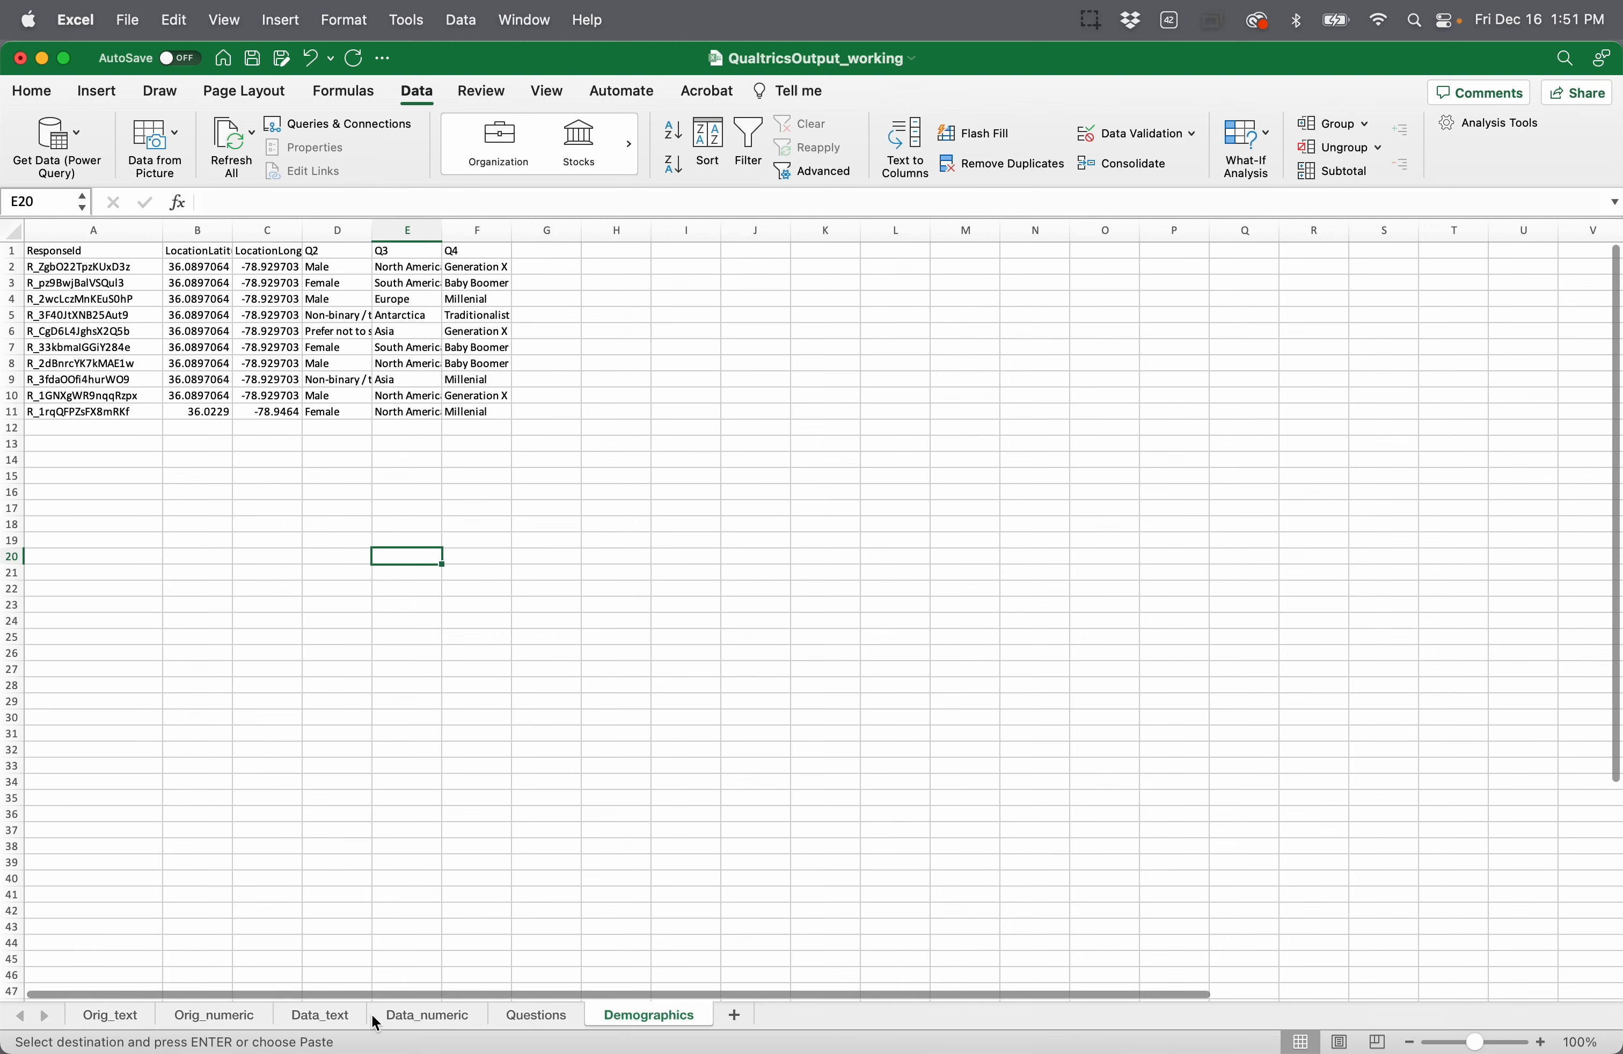
# Step: Create a copy of the Data_text sheet at the end of the workbook
pyautogui.click(334, 1017)
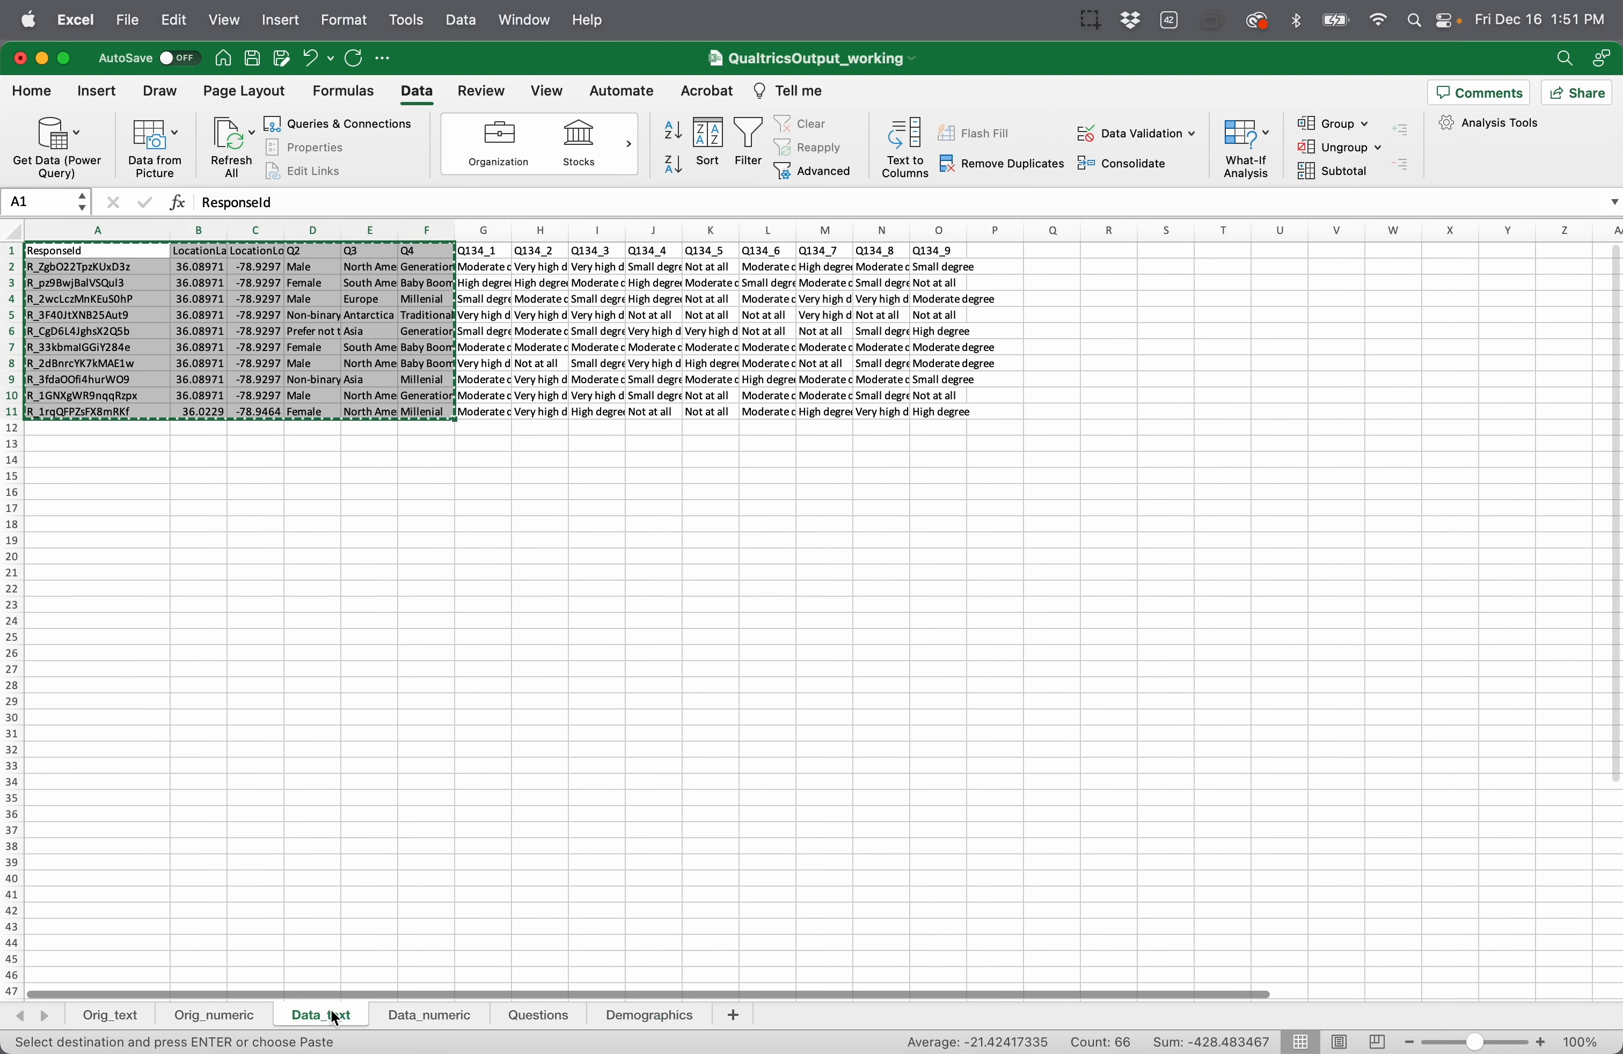
pyautogui.click(274, 691)
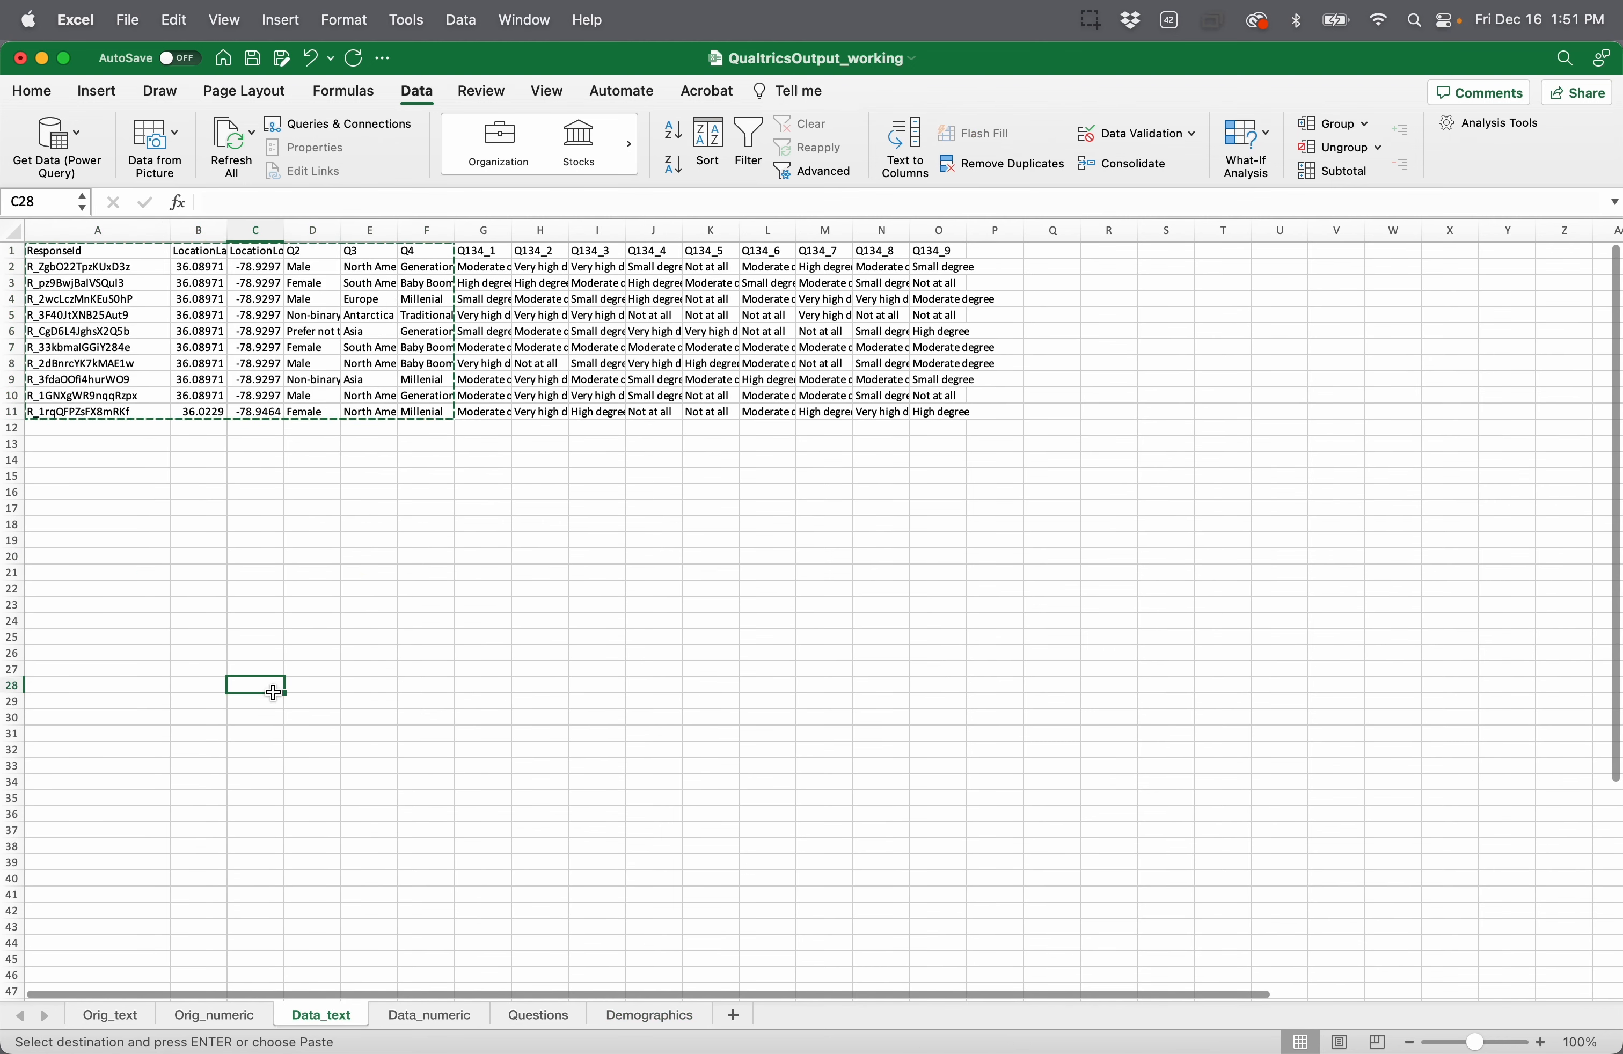
pyautogui.rightClick(319, 1024)
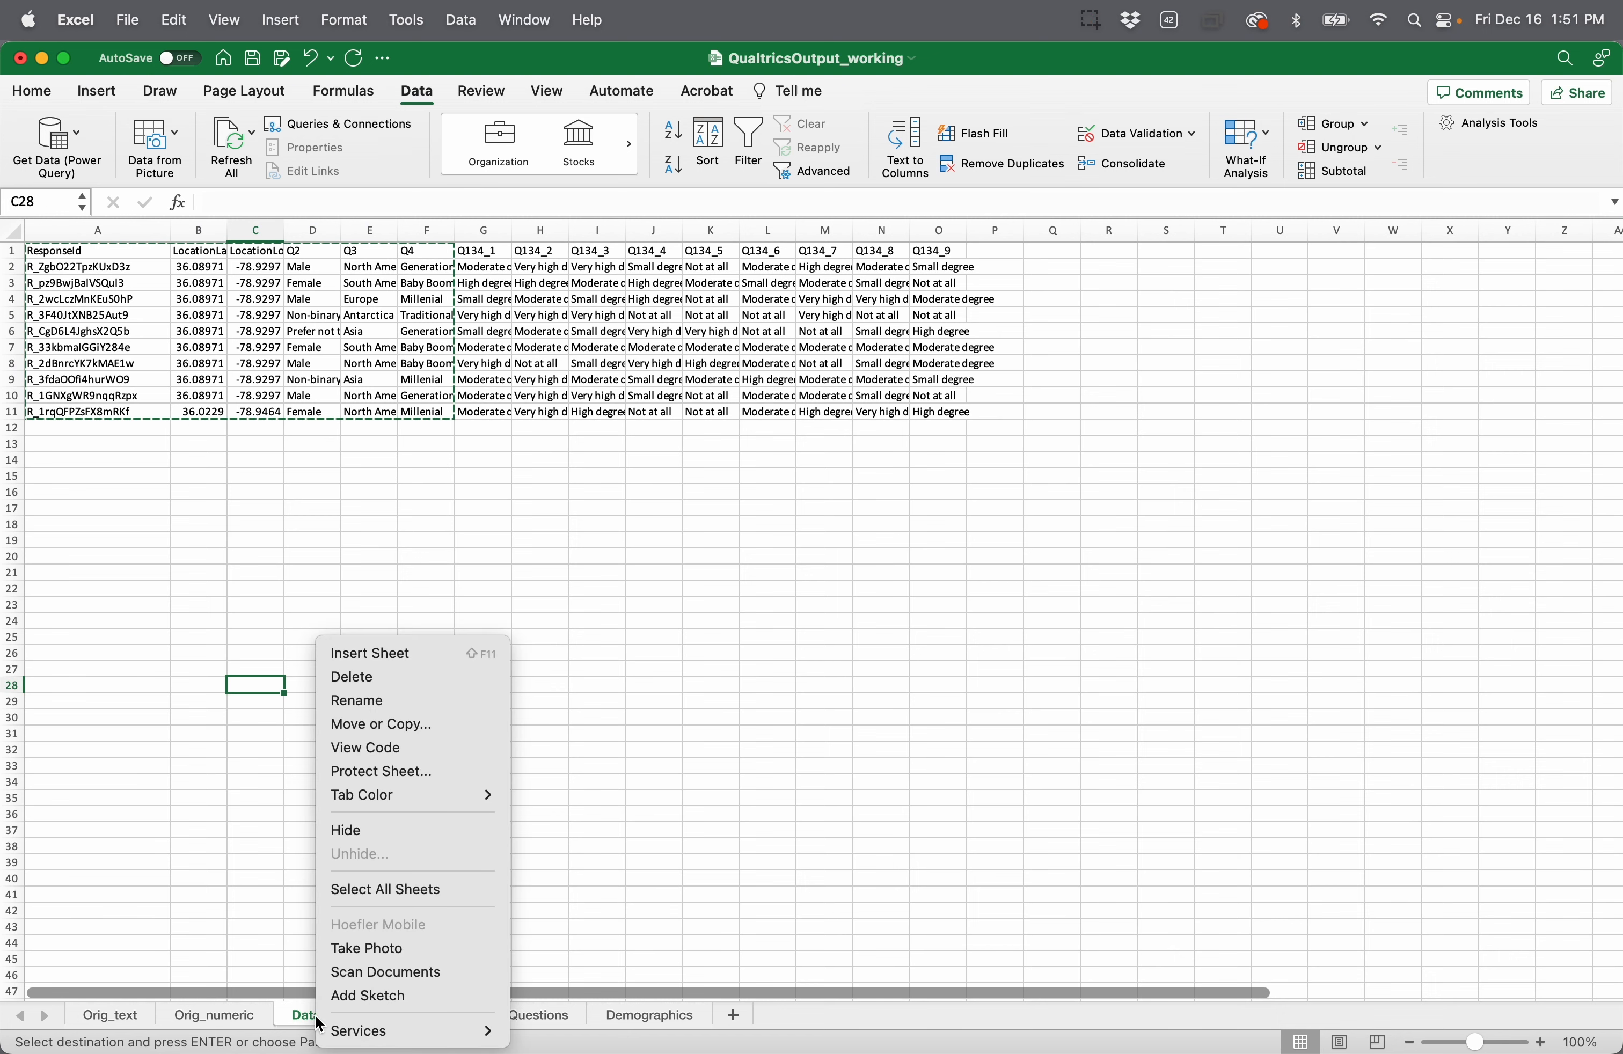
pyautogui.click(384, 724)
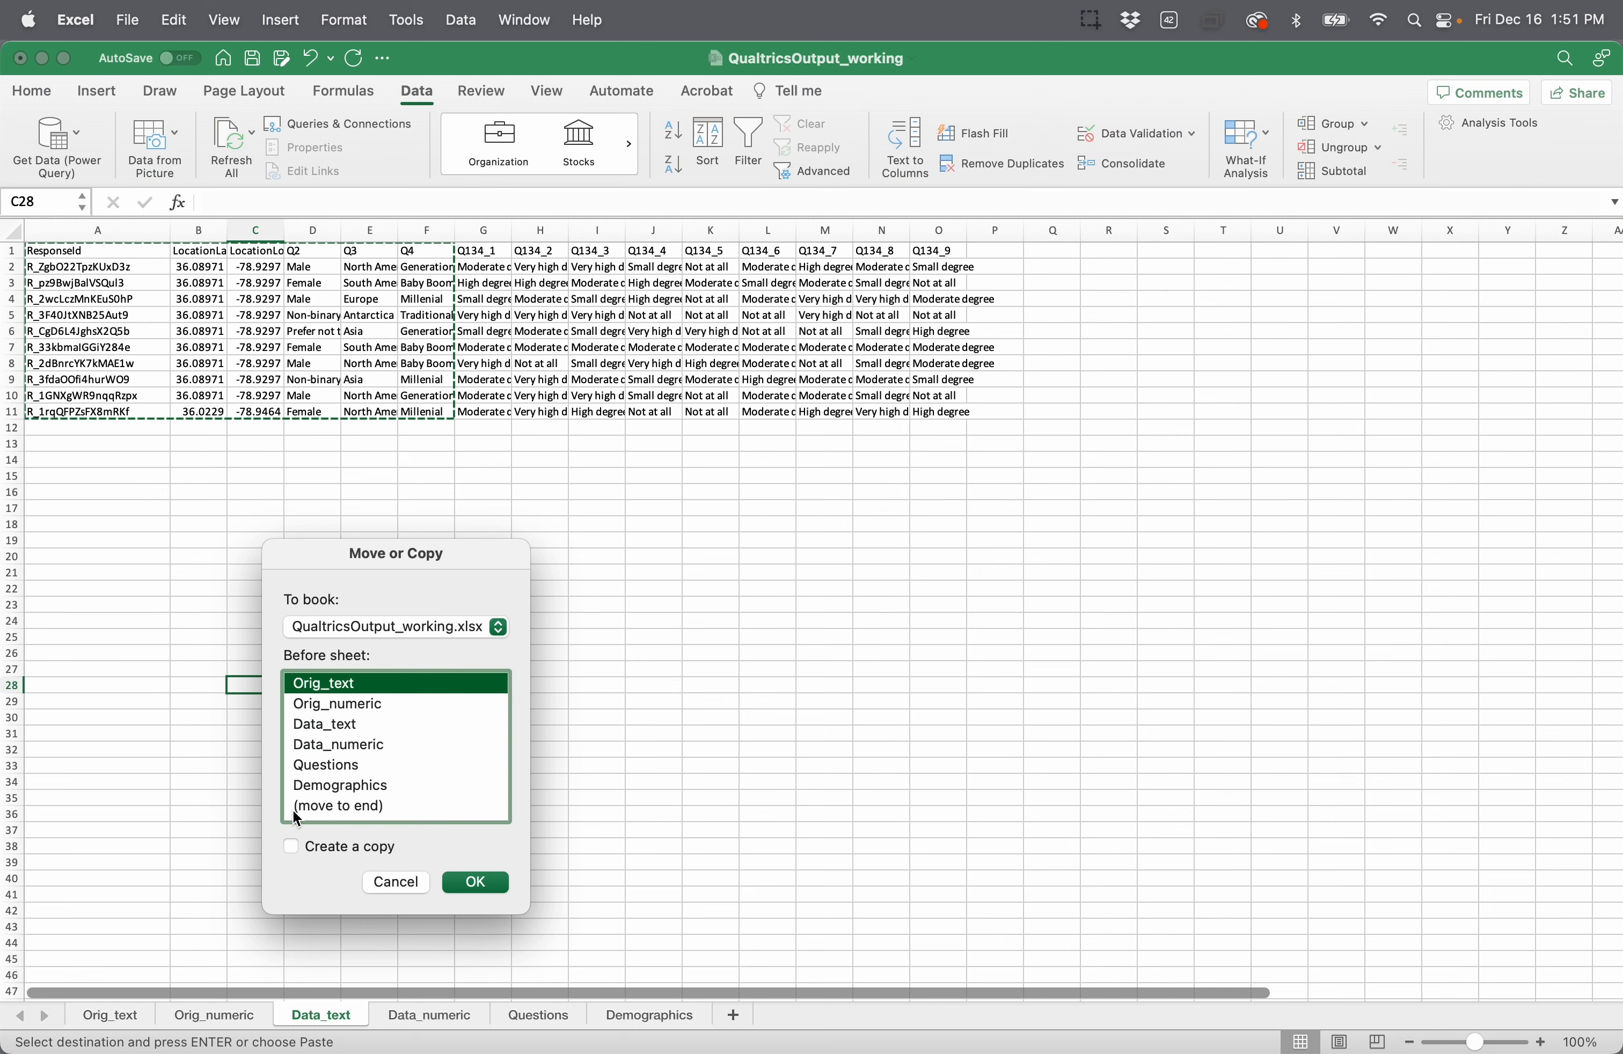
pyautogui.click(308, 808)
pyautogui.click(291, 847)
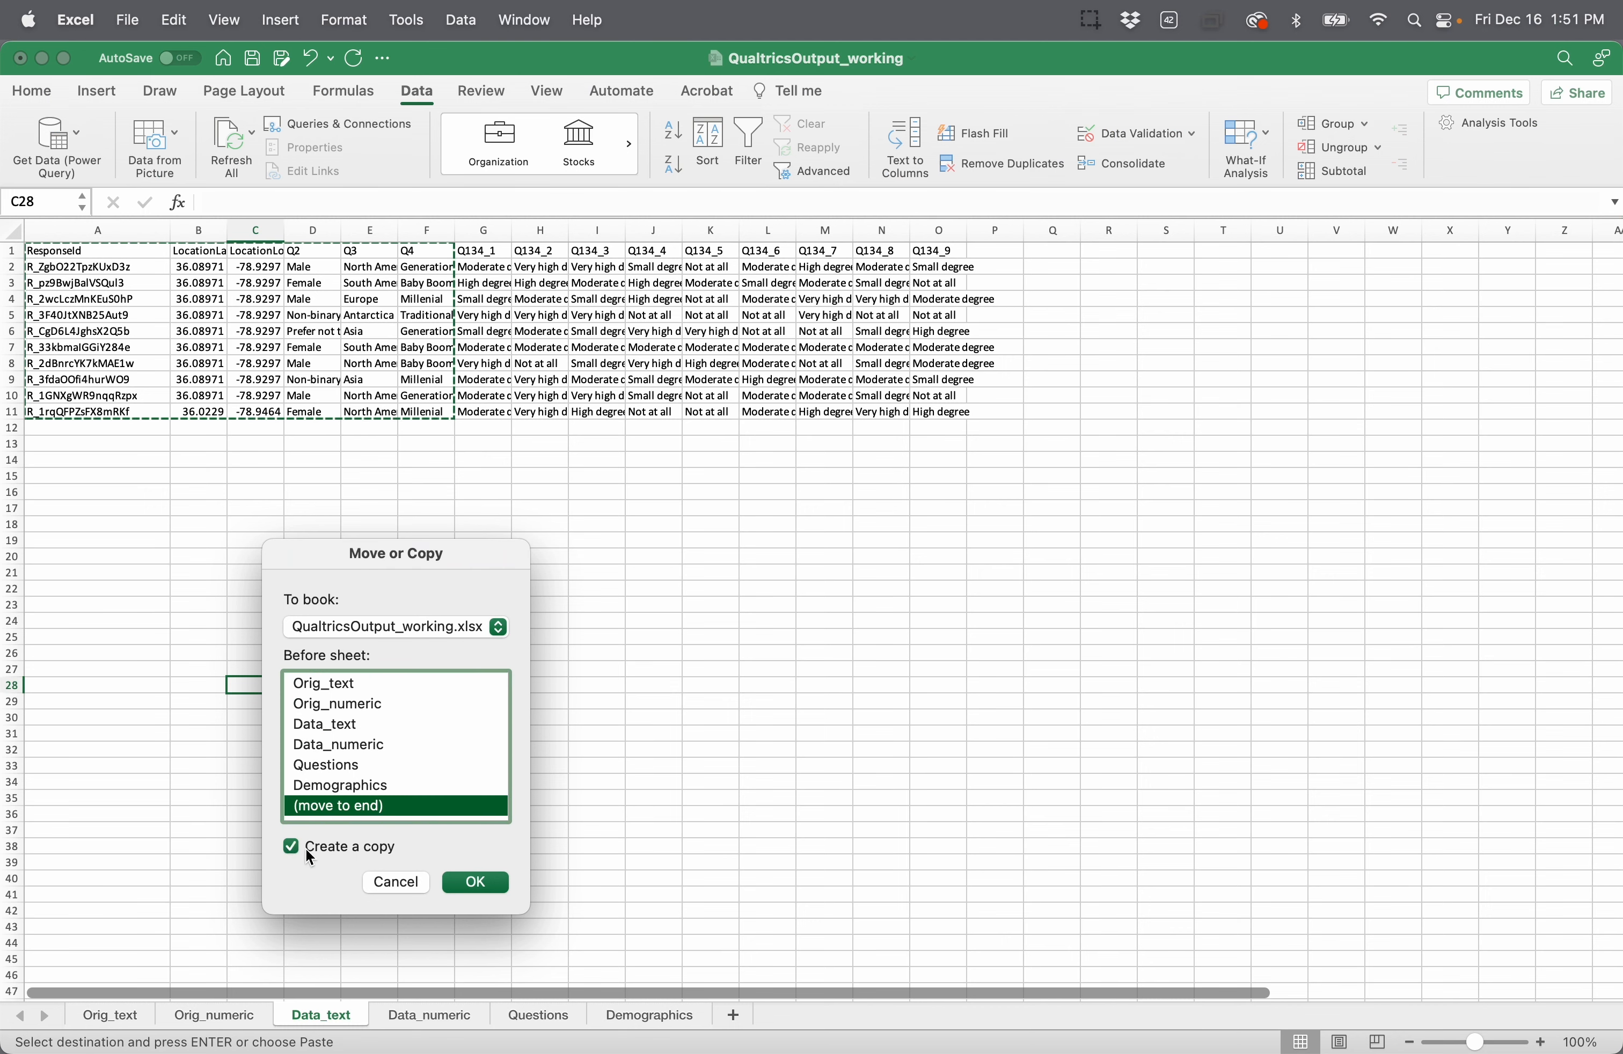
pyautogui.click(473, 882)
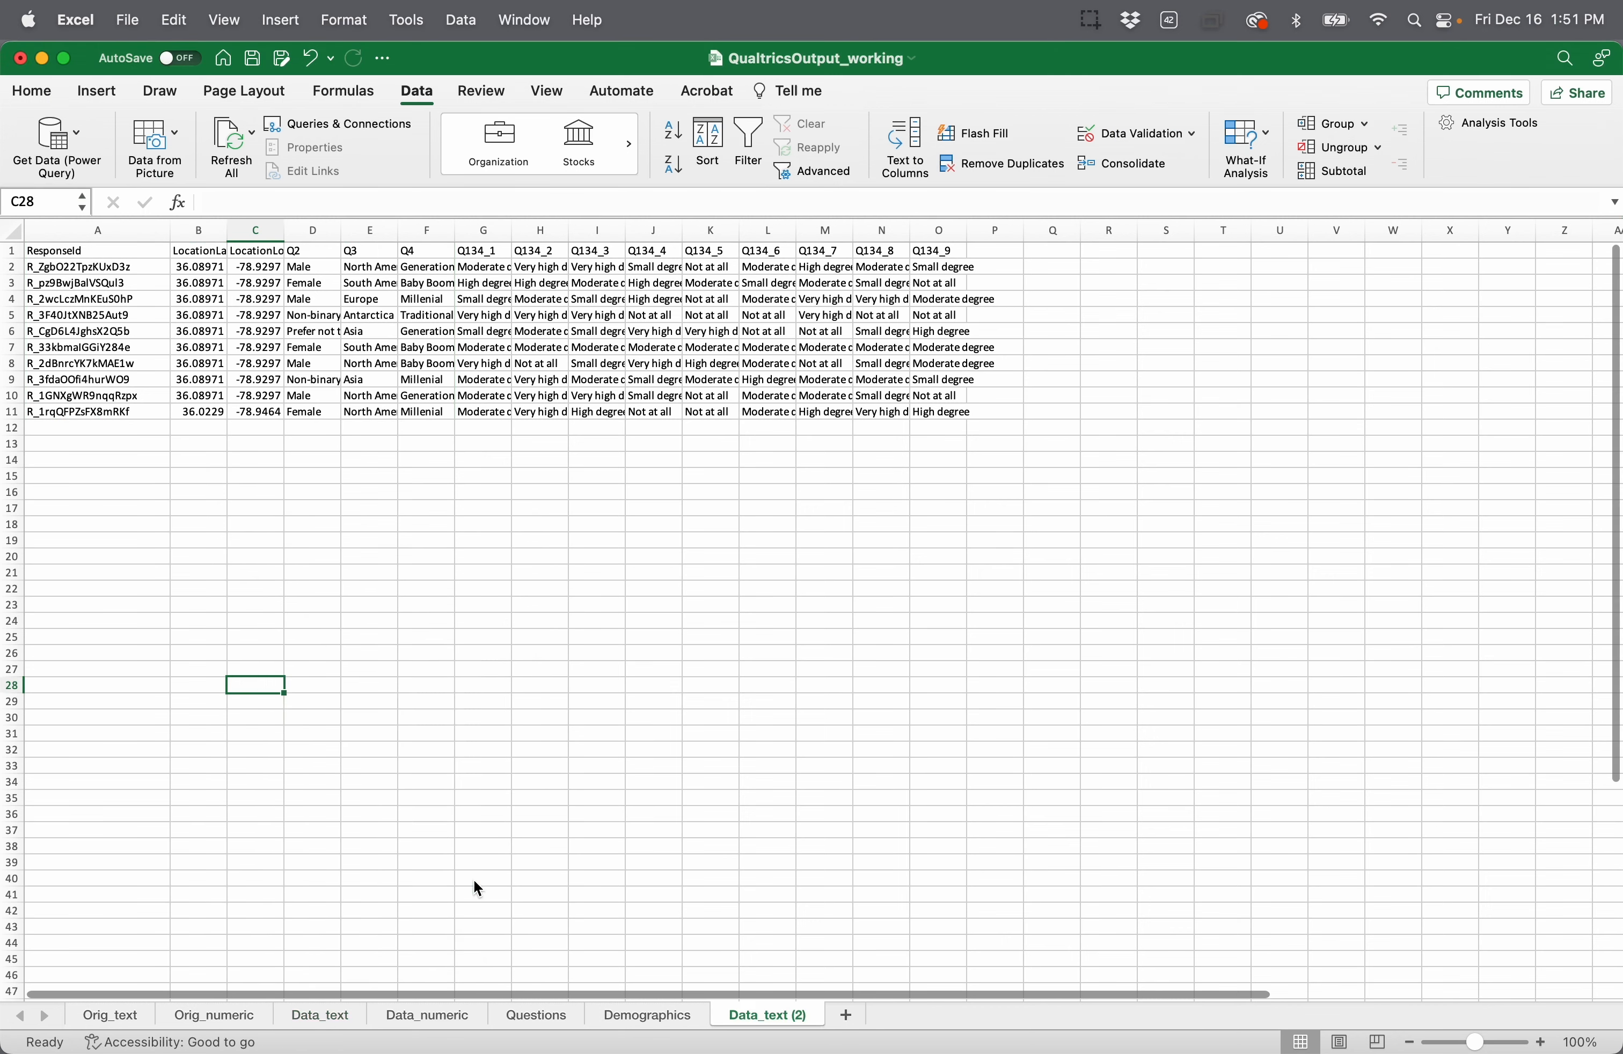
# Step: Create a copy of the Data_numeric sheet at the end of the workbook
pyautogui.click(441, 1019)
pyautogui.rightClick(437, 1015)
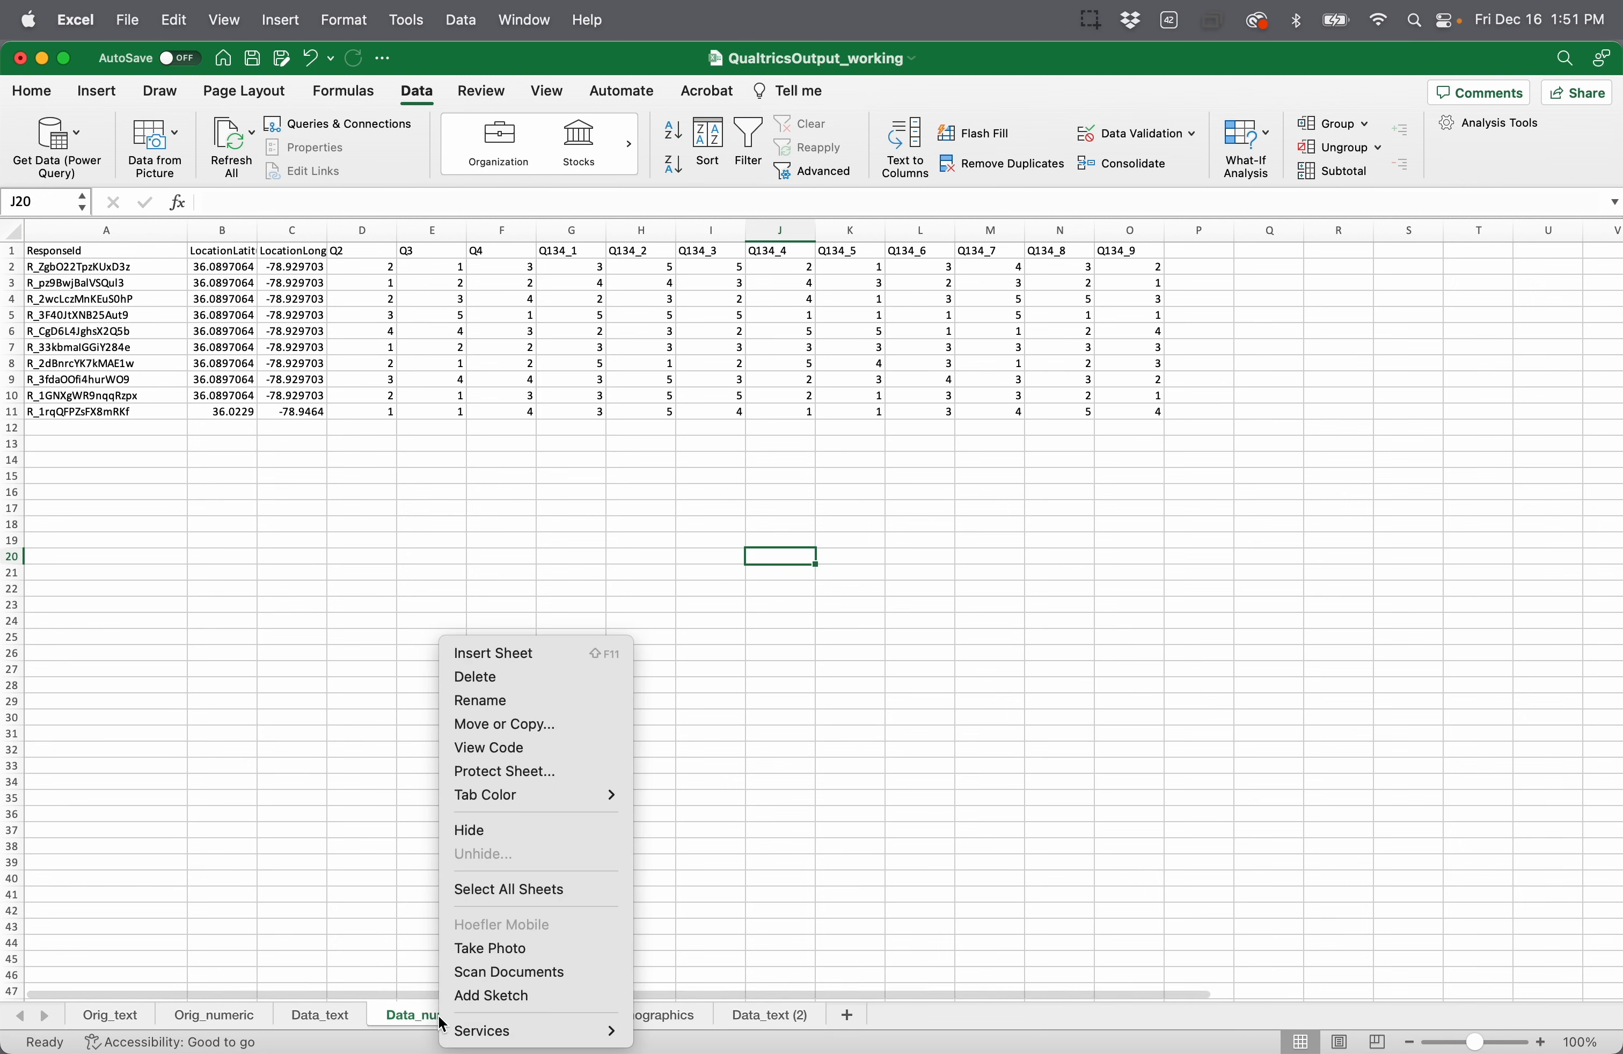
pyautogui.click(491, 726)
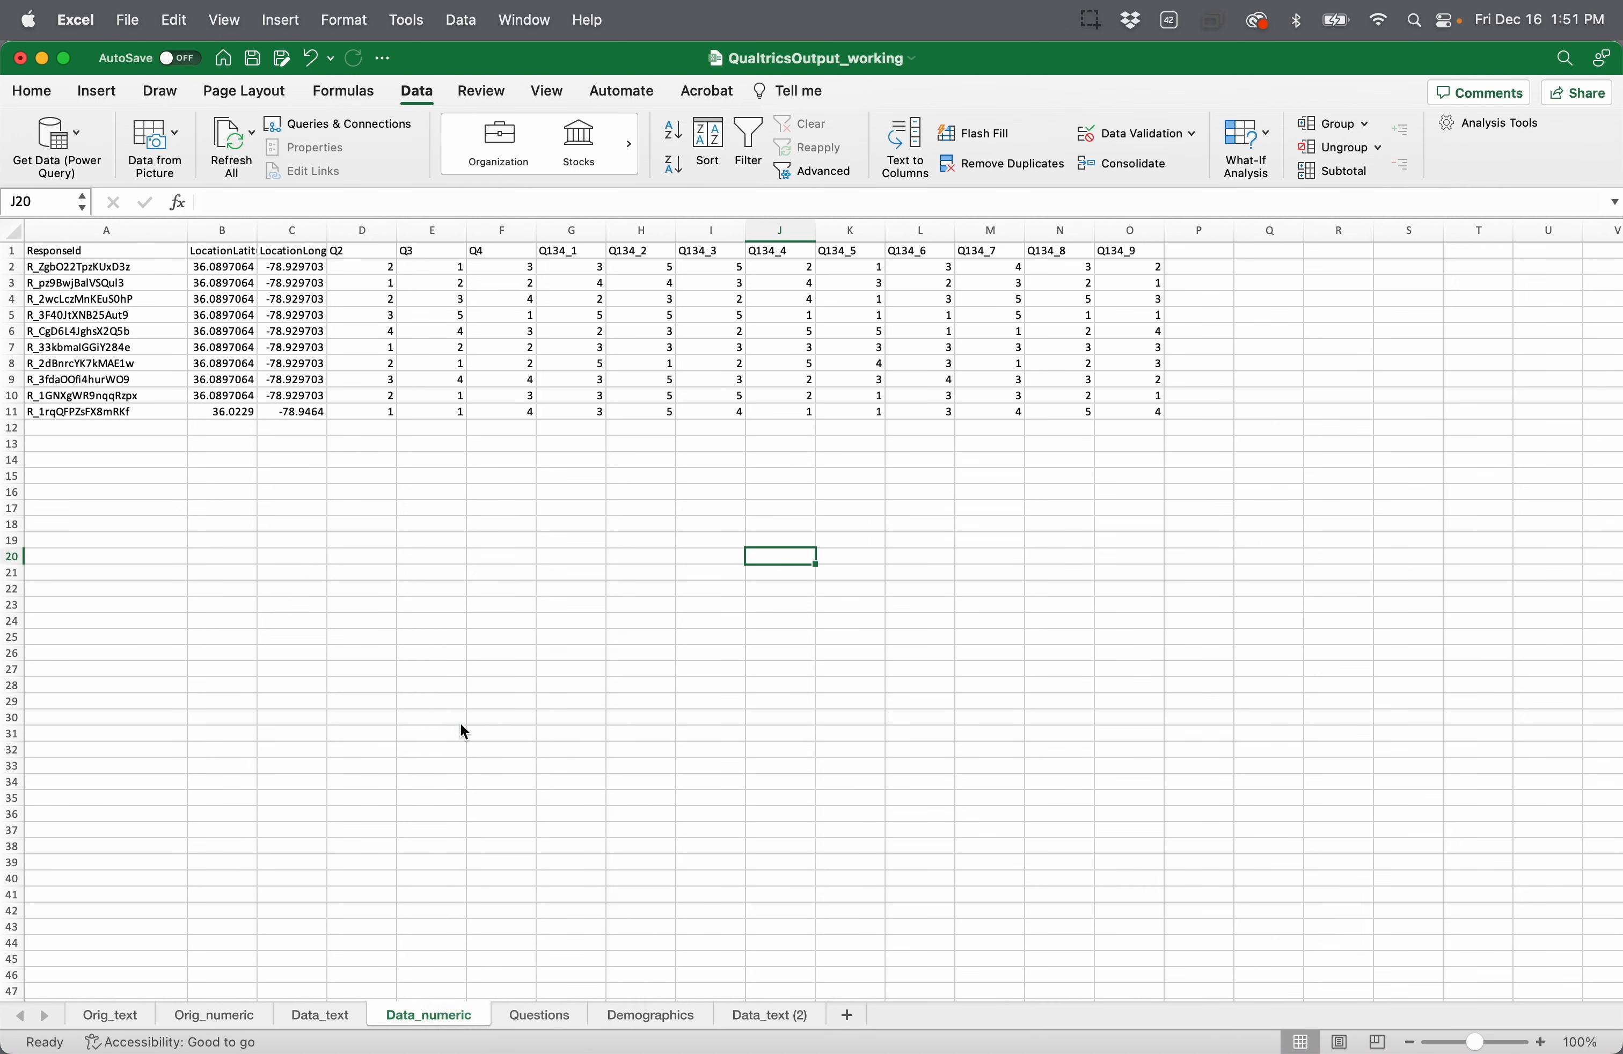
pyautogui.click(379, 845)
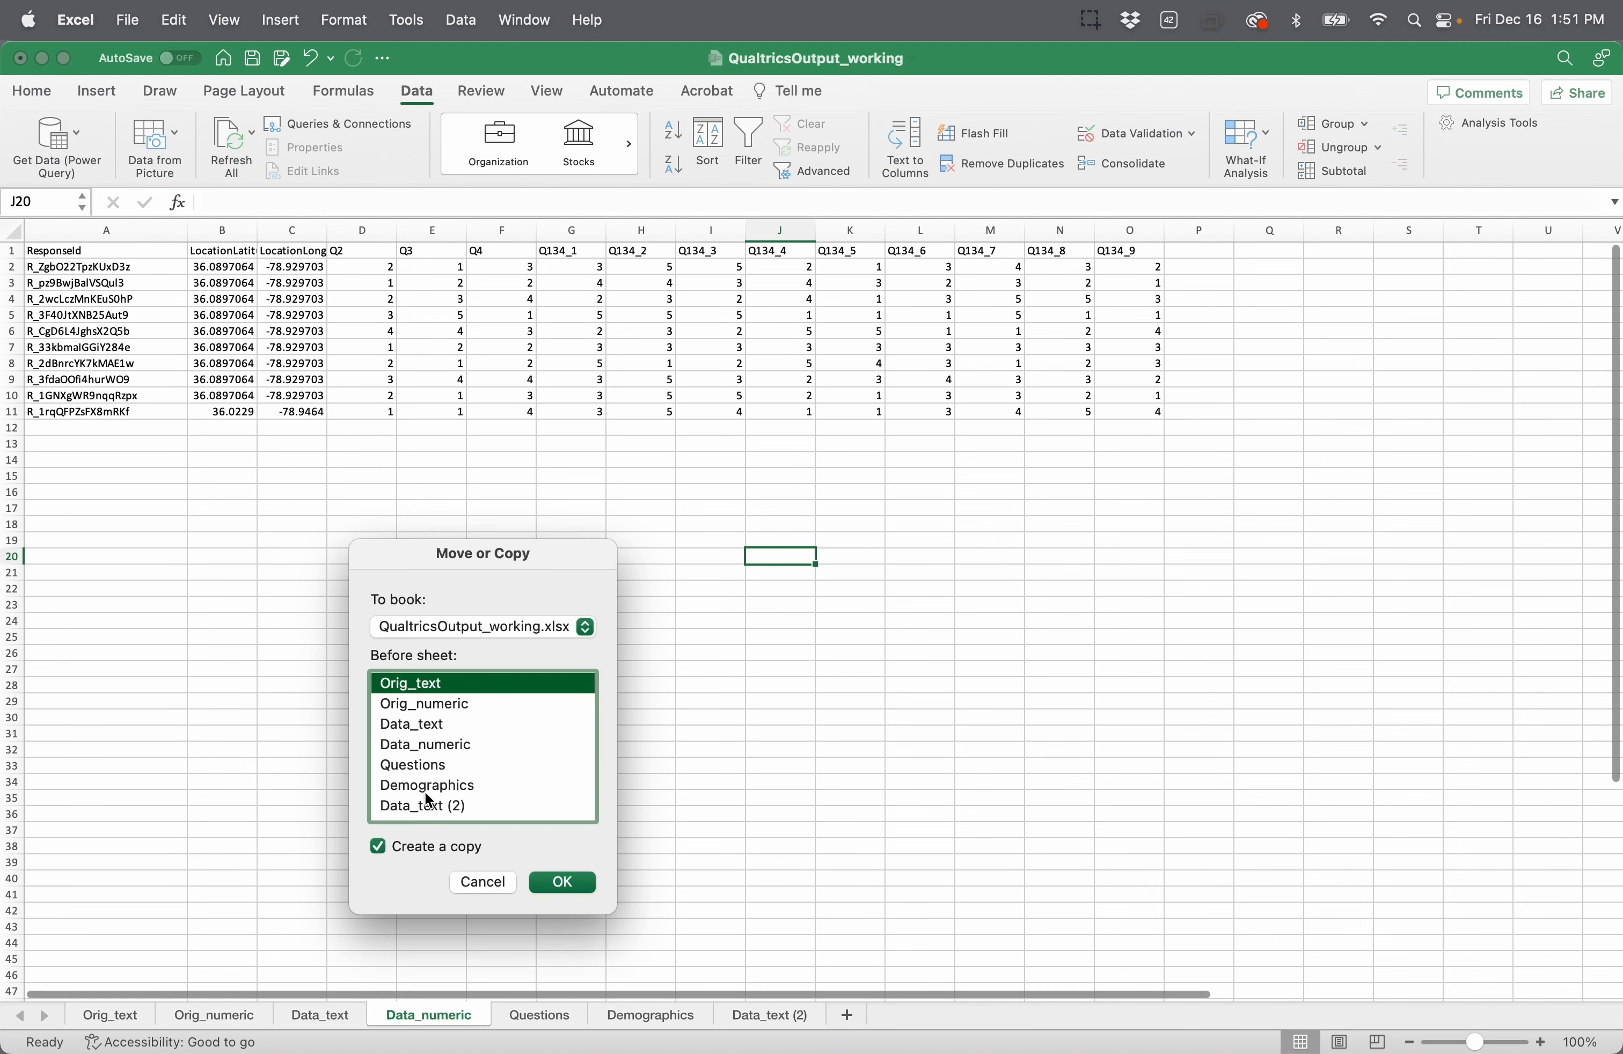
pyautogui.scroll(-2, 425, 790)
pyautogui.click(421, 808)
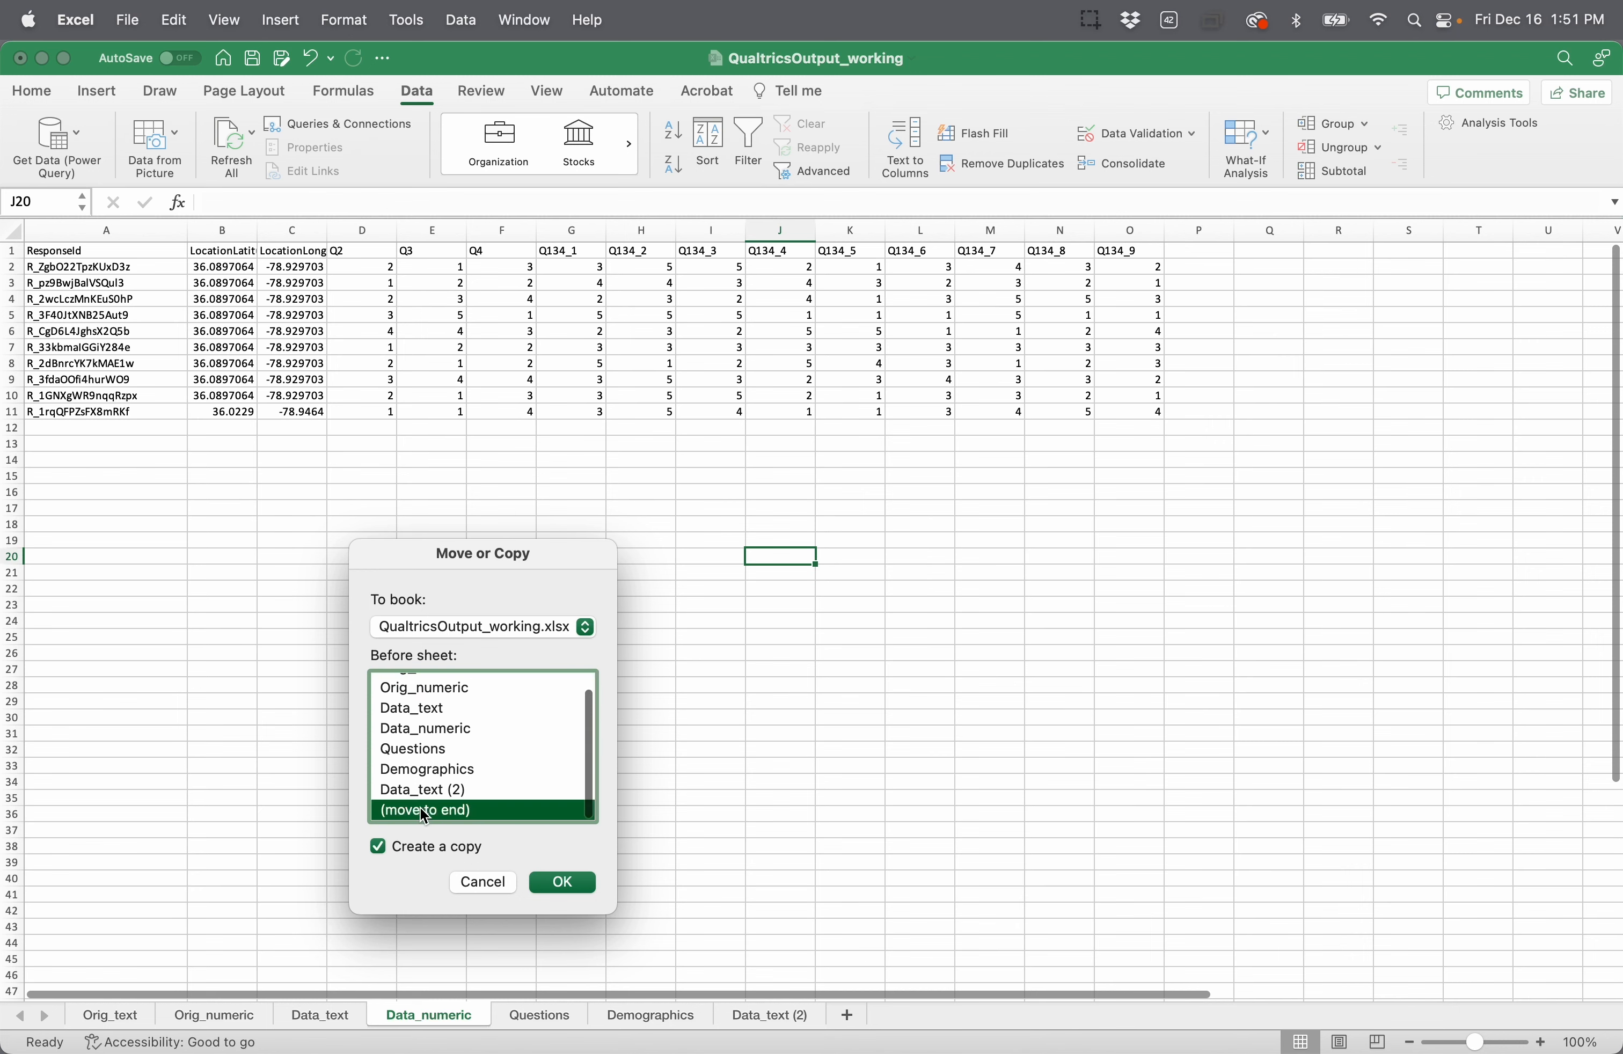
pyautogui.click(558, 883)
# Step: Rename the copied Data_text (2) sheet as Response_text
pyautogui.click(764, 1014)
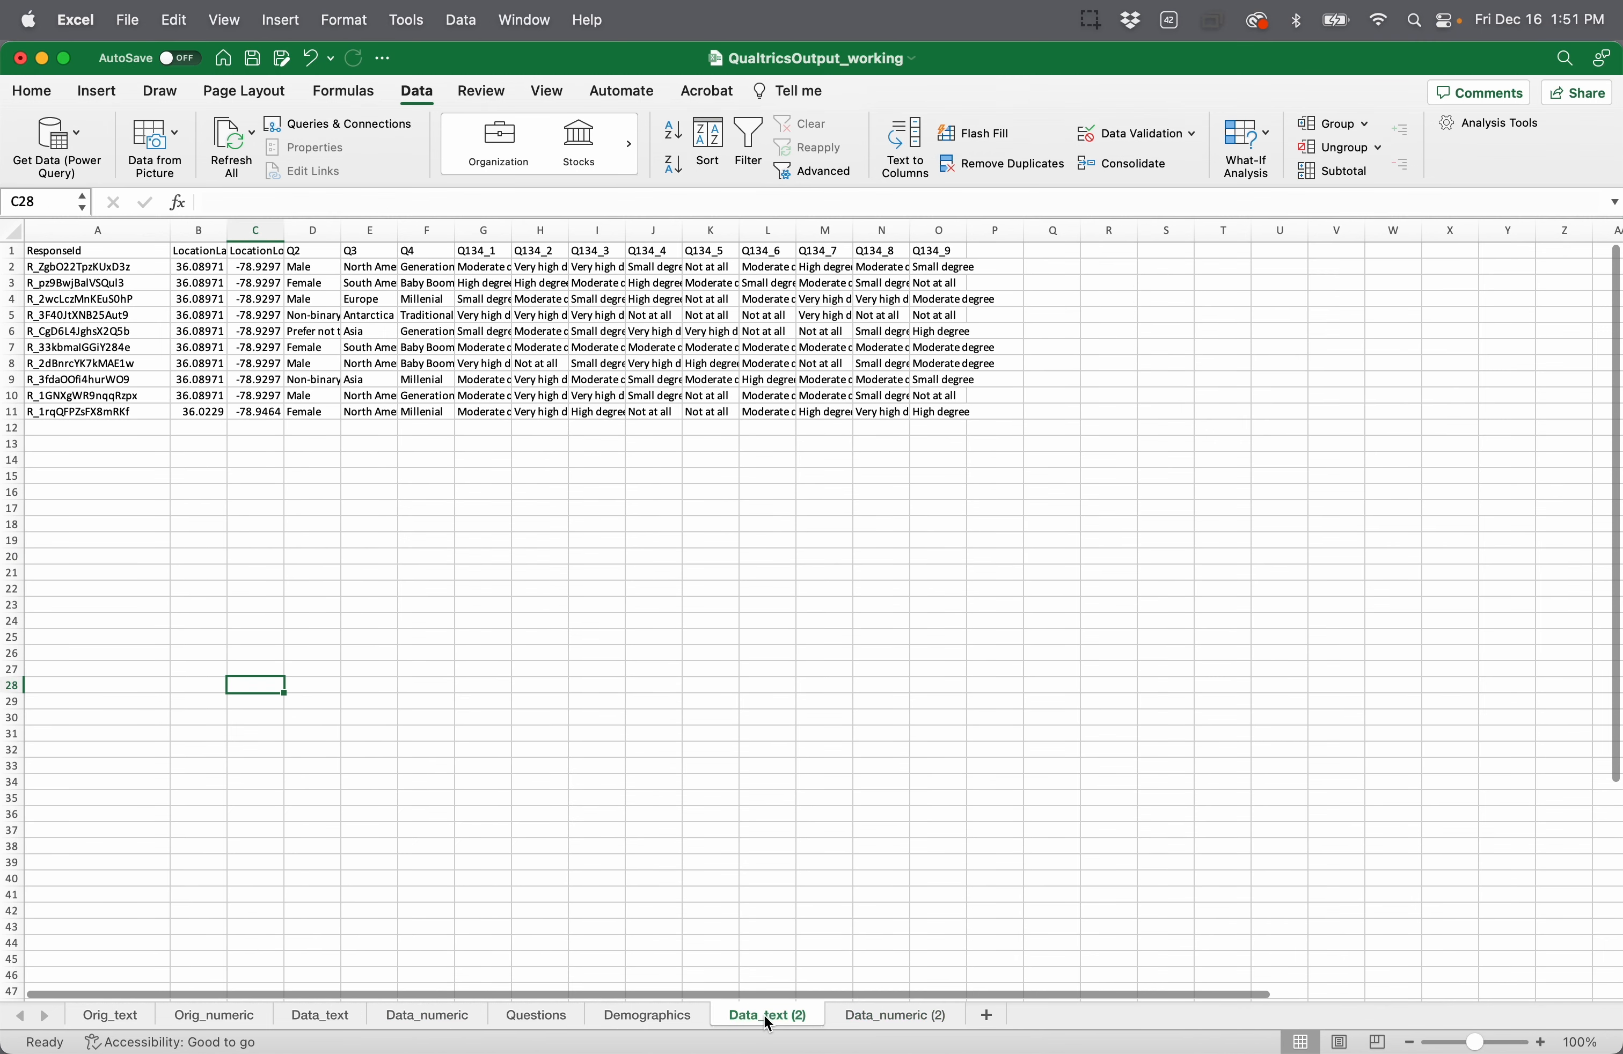
pyautogui.doubleClick(764, 1015)
pyautogui.write('Response')
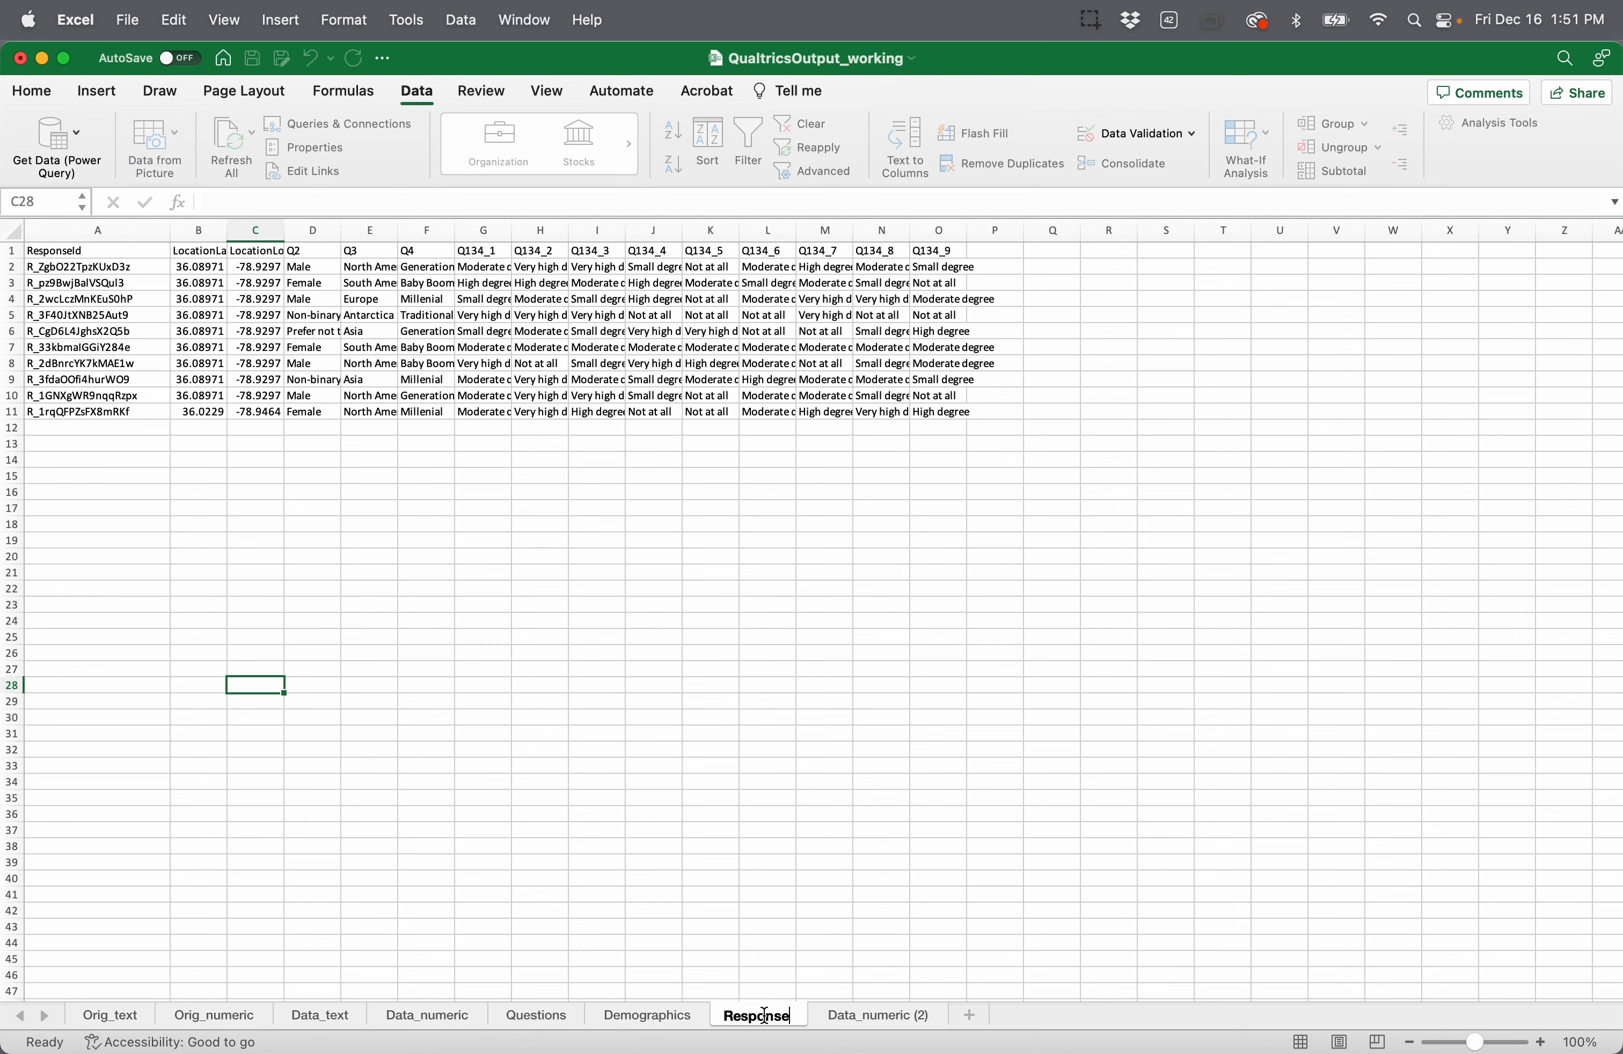
pyautogui.write('_text')
pyautogui.press('Return')
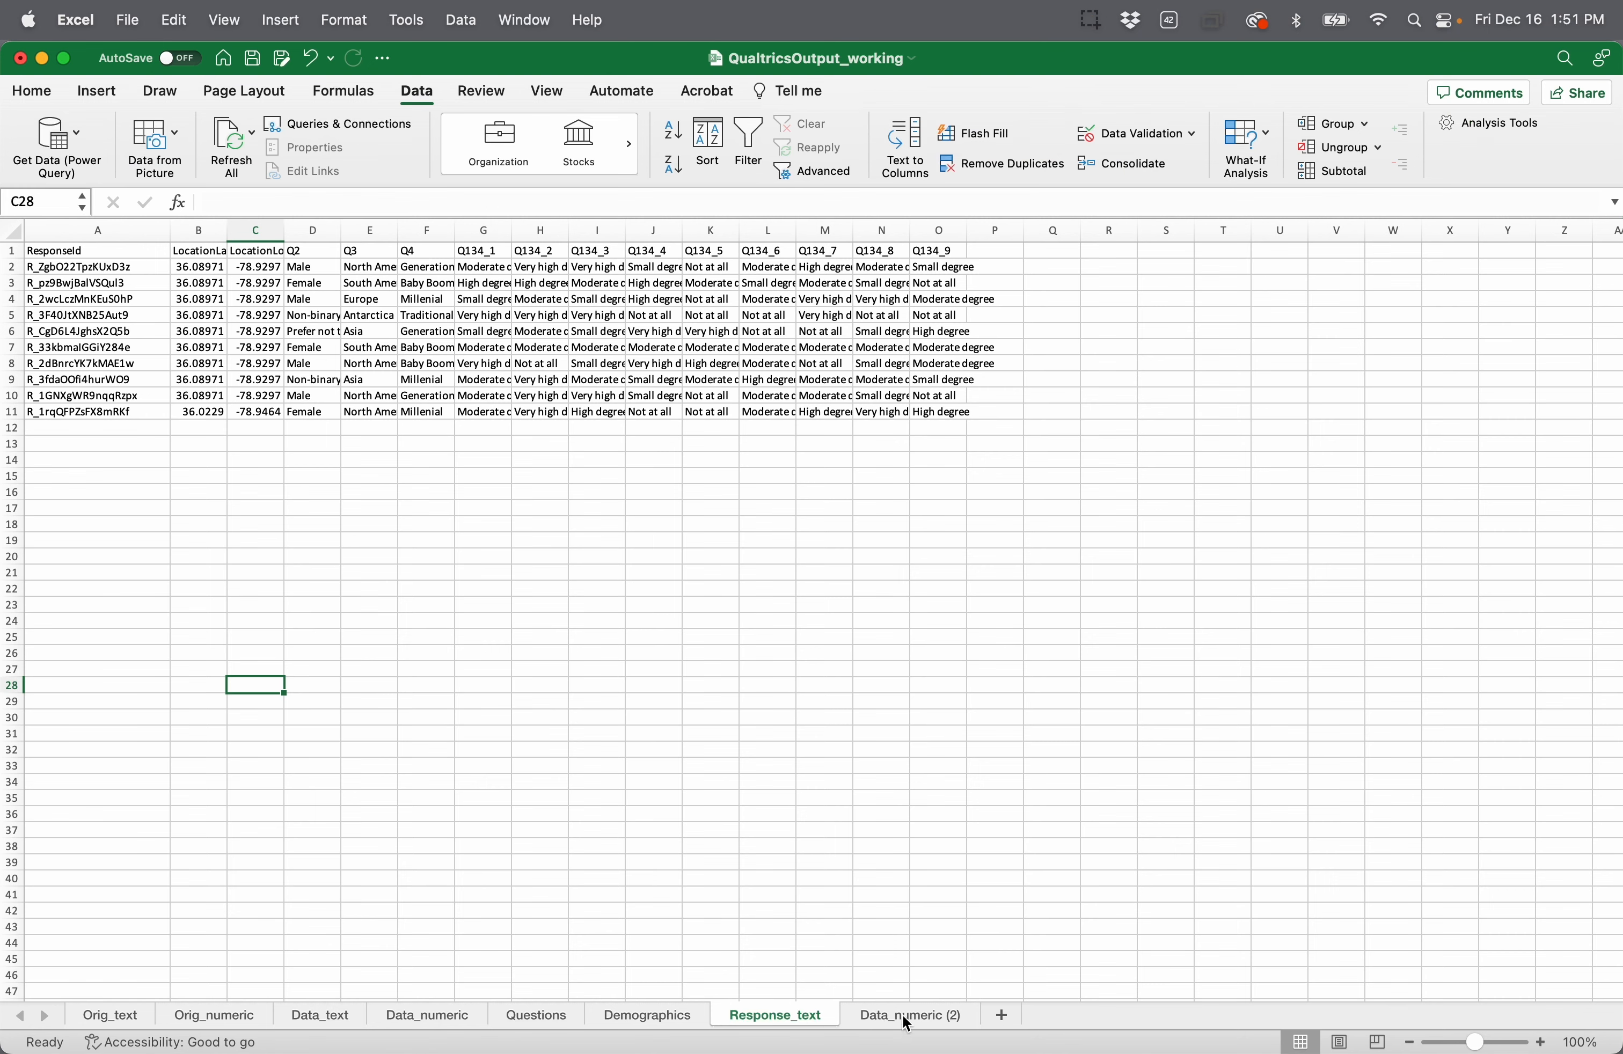
# Step: Rename the copied Data_numeric (2) sheet as Response_numeric
pyautogui.doubleClick(915, 1017)
pyautogui.write('Response')
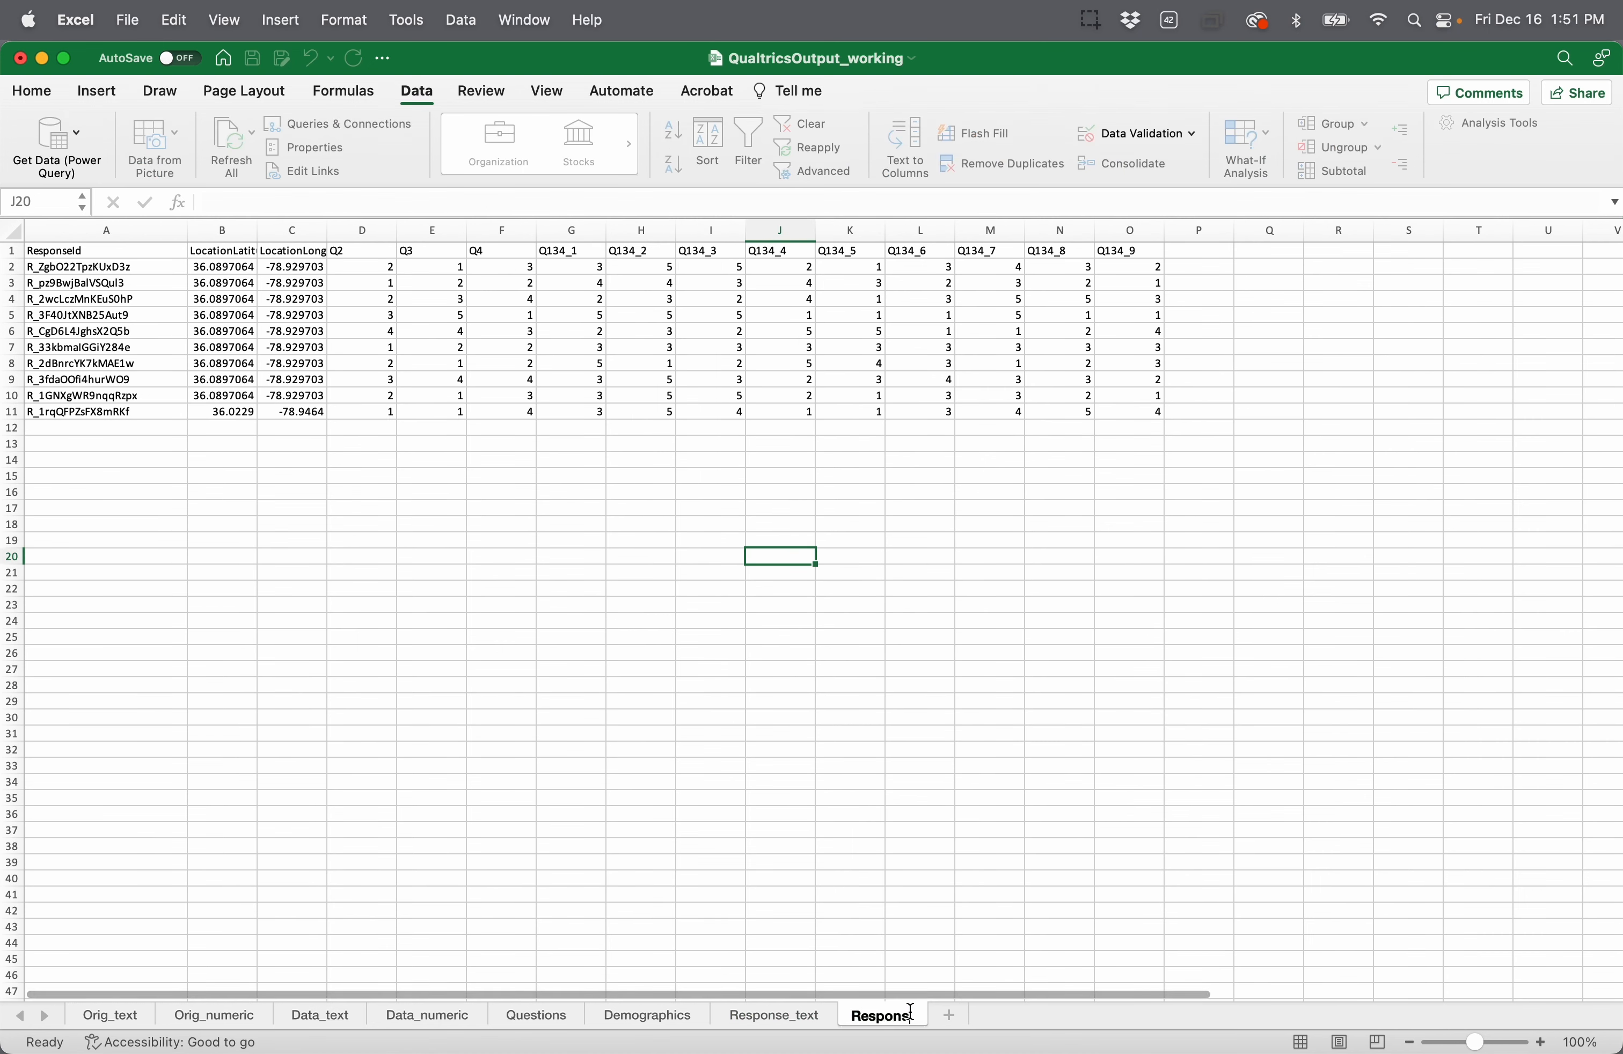
pyautogui.write('_numeric')
pyautogui.press('Return')
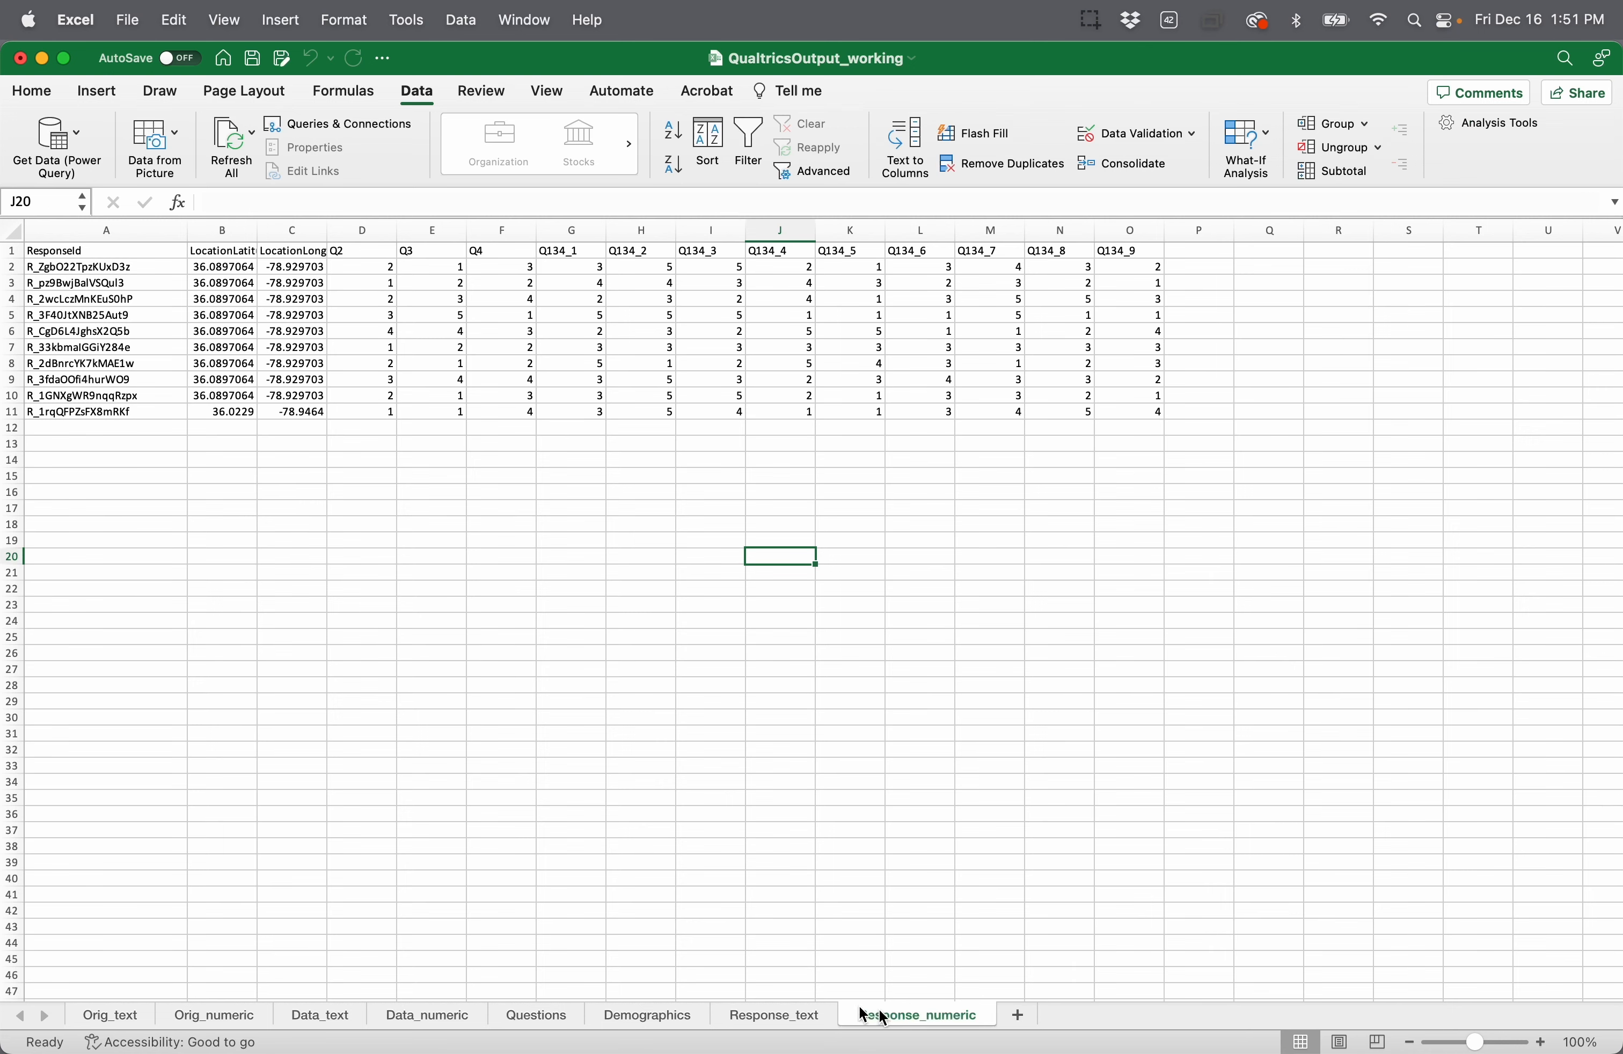
# Step: Delete columns B to F (LocationLatitude through Q4) from the Response_text sheet, leaving ResponseId and the Q134 items
pyautogui.click(812, 1019)
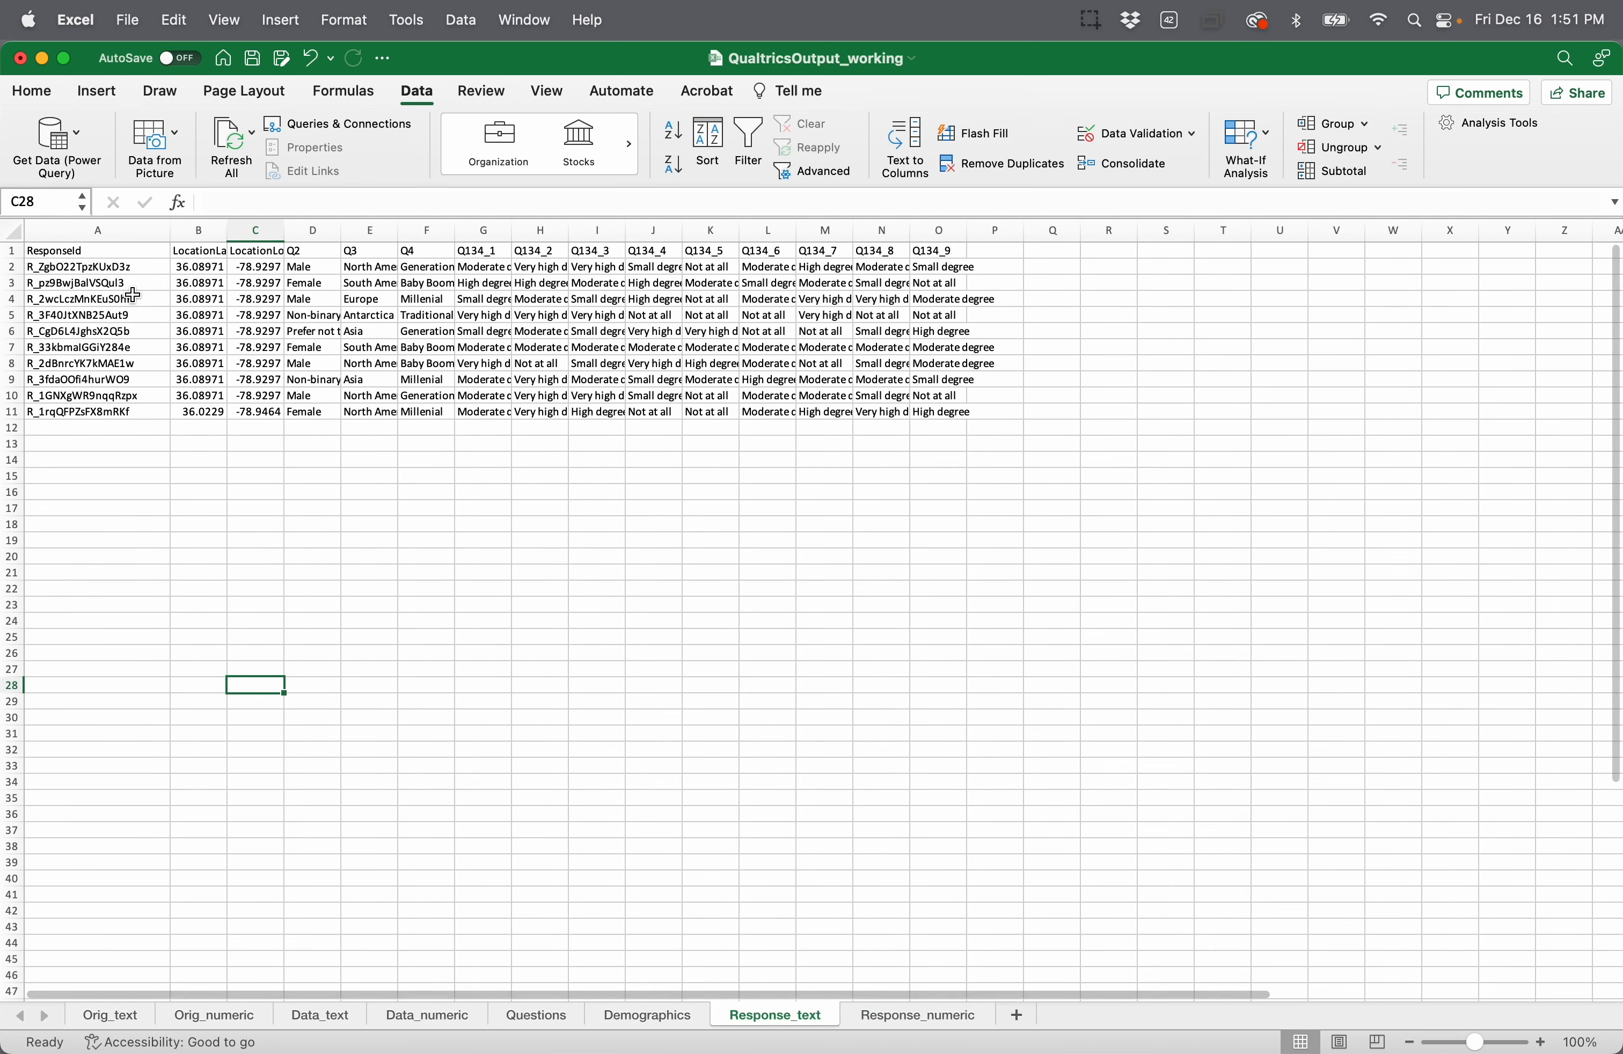
pyautogui.moveTo(194, 231); pyautogui.dragTo(419, 228)
pyautogui.rightClick(419, 229)
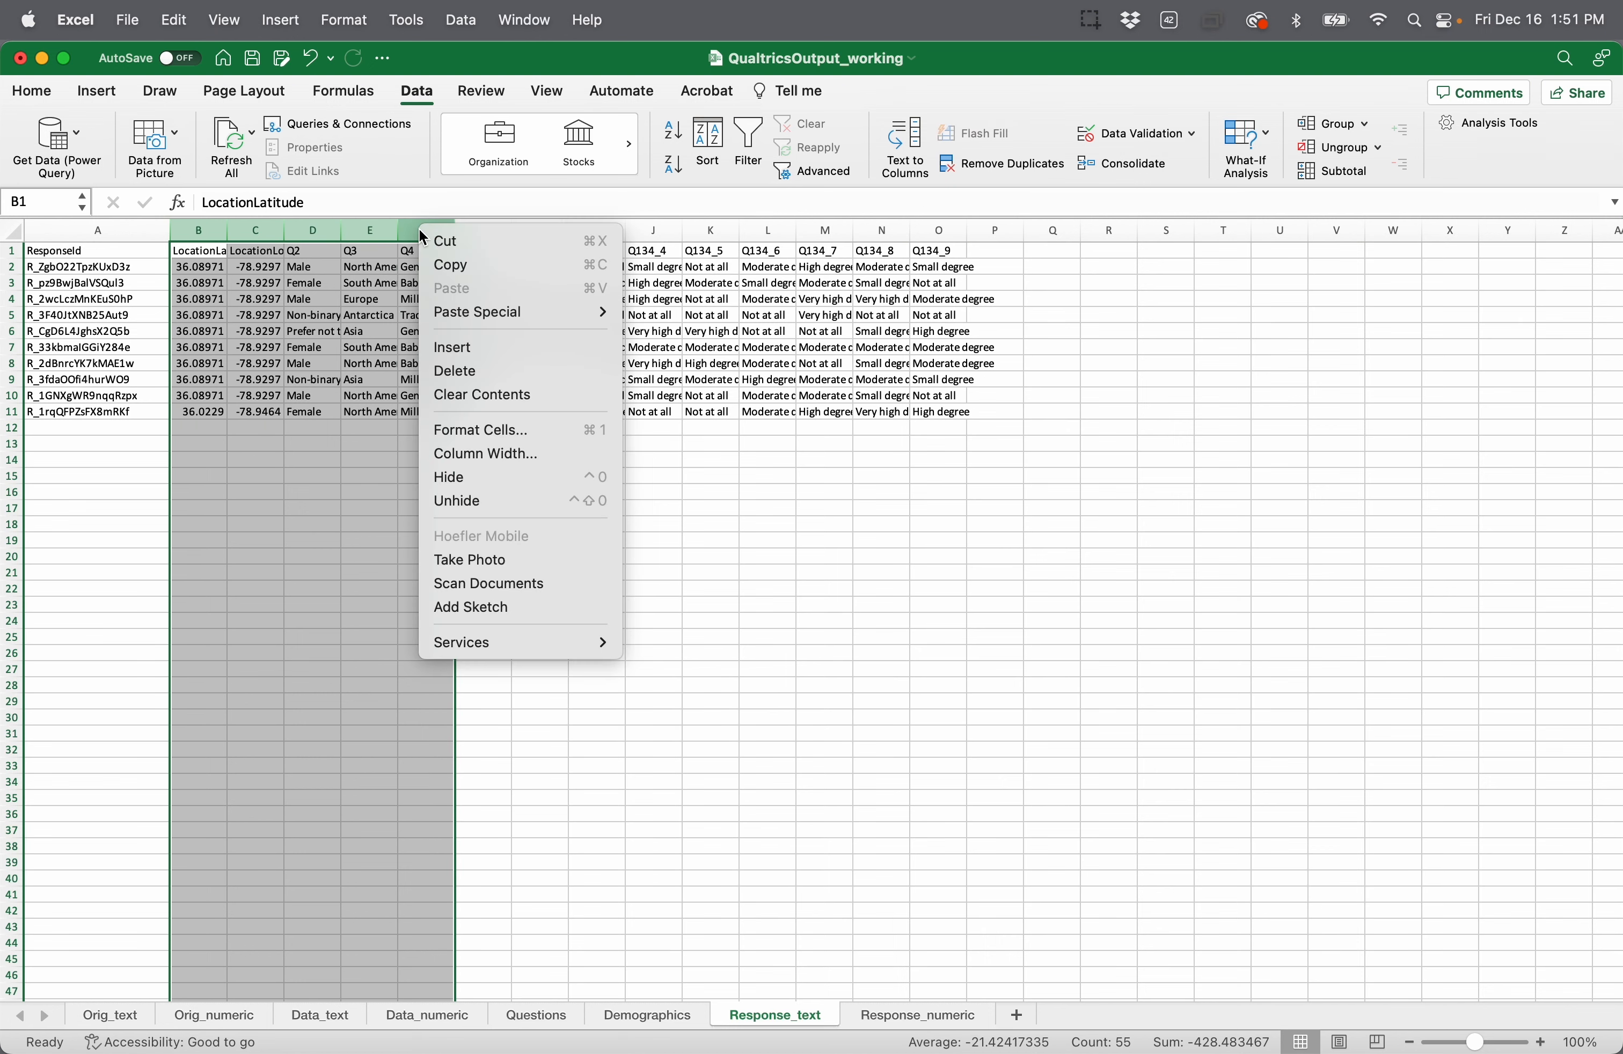
pyautogui.click(446, 373)
pyautogui.click(349, 460)
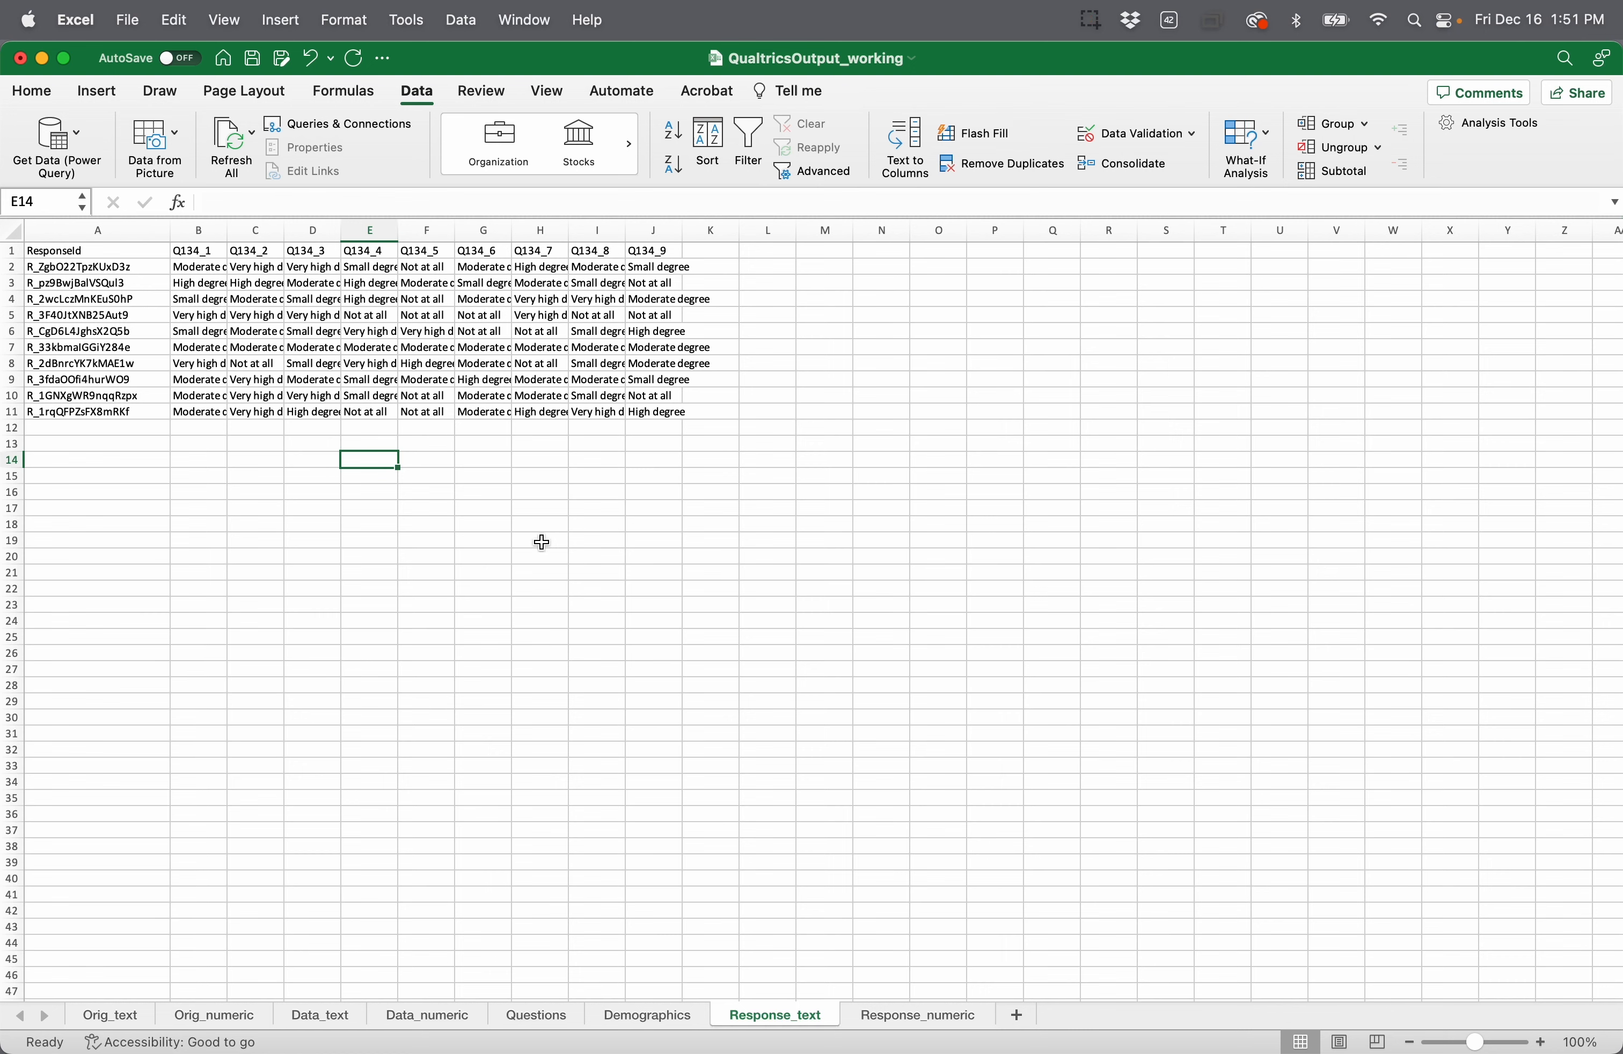
# Step: Delete columns B to F (LocationLatitude through Q4) from the Response_numeric sheet, leaving ResponseId and the Q134 items
pyautogui.click(921, 1014)
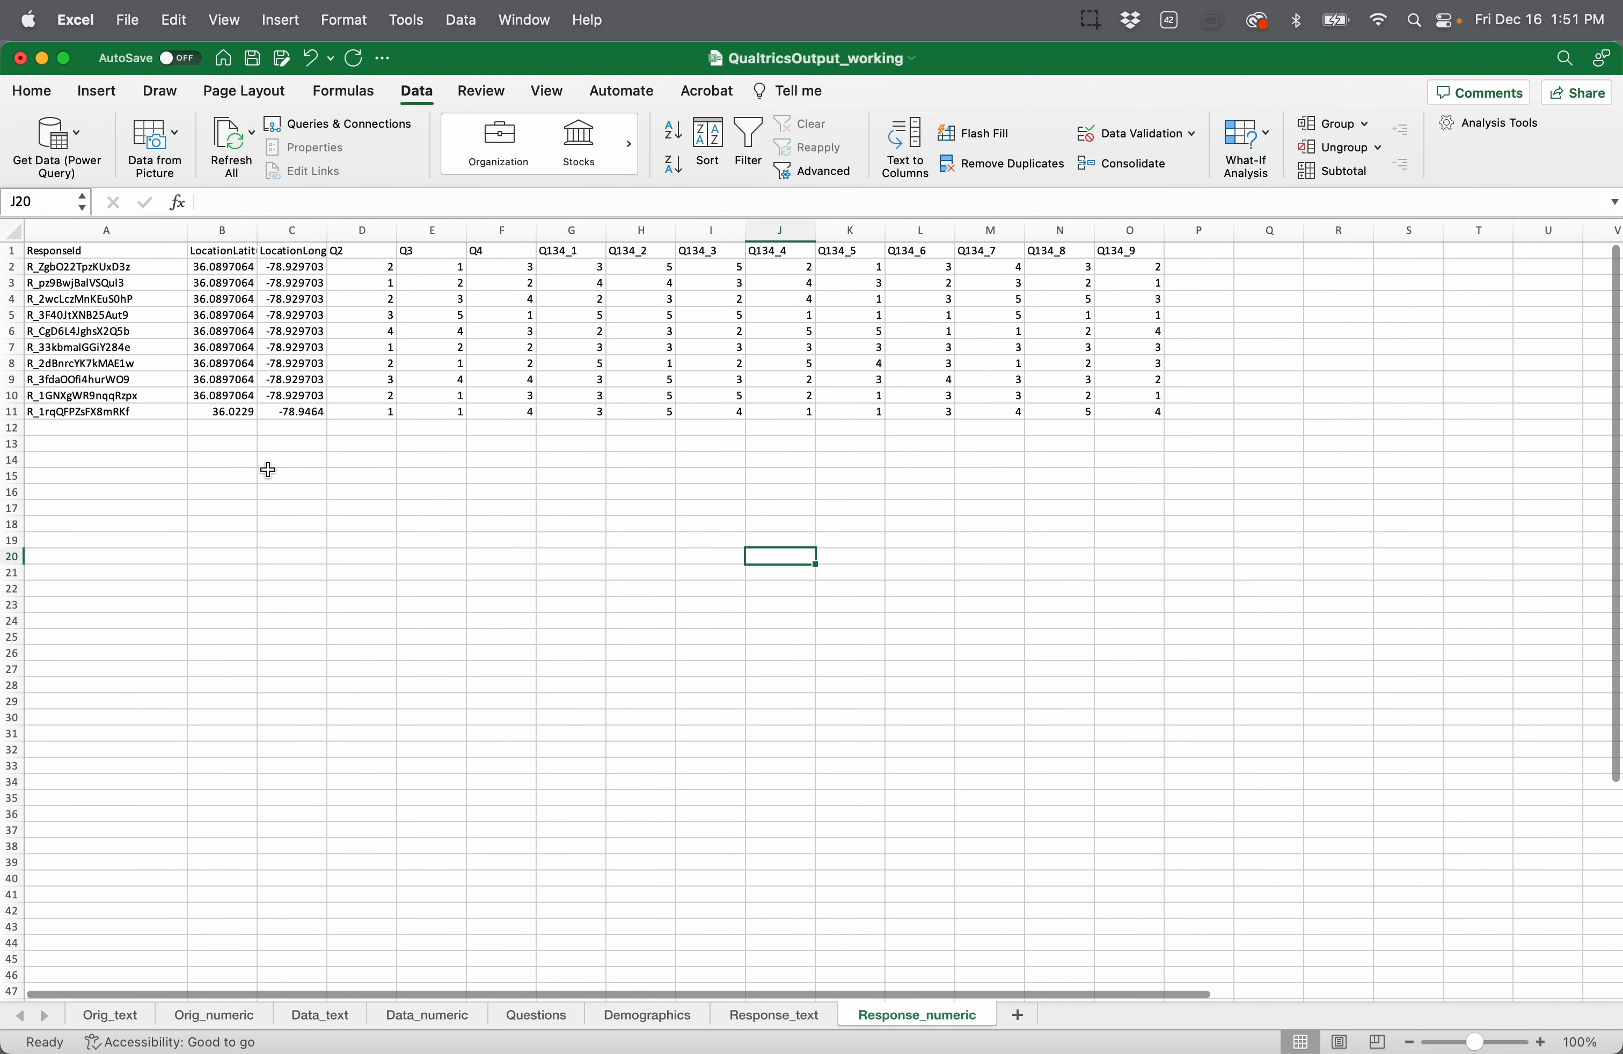
pyautogui.moveTo(231, 234); pyautogui.dragTo(511, 230)
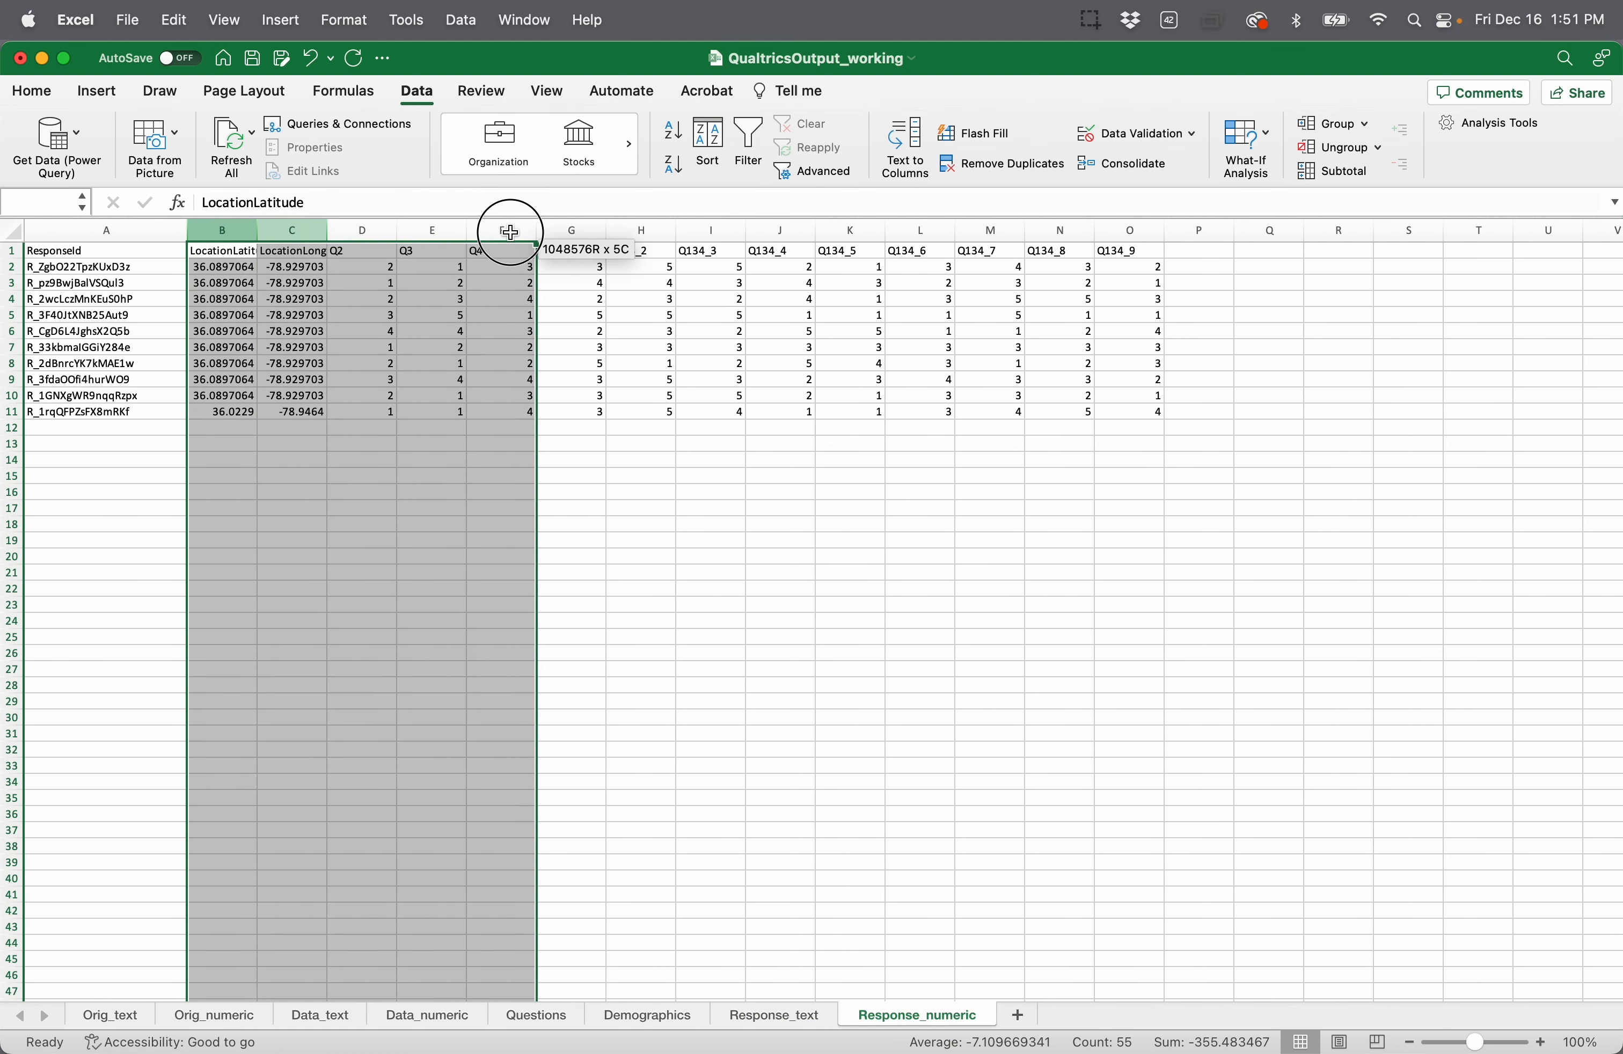
pyautogui.rightClick(514, 239)
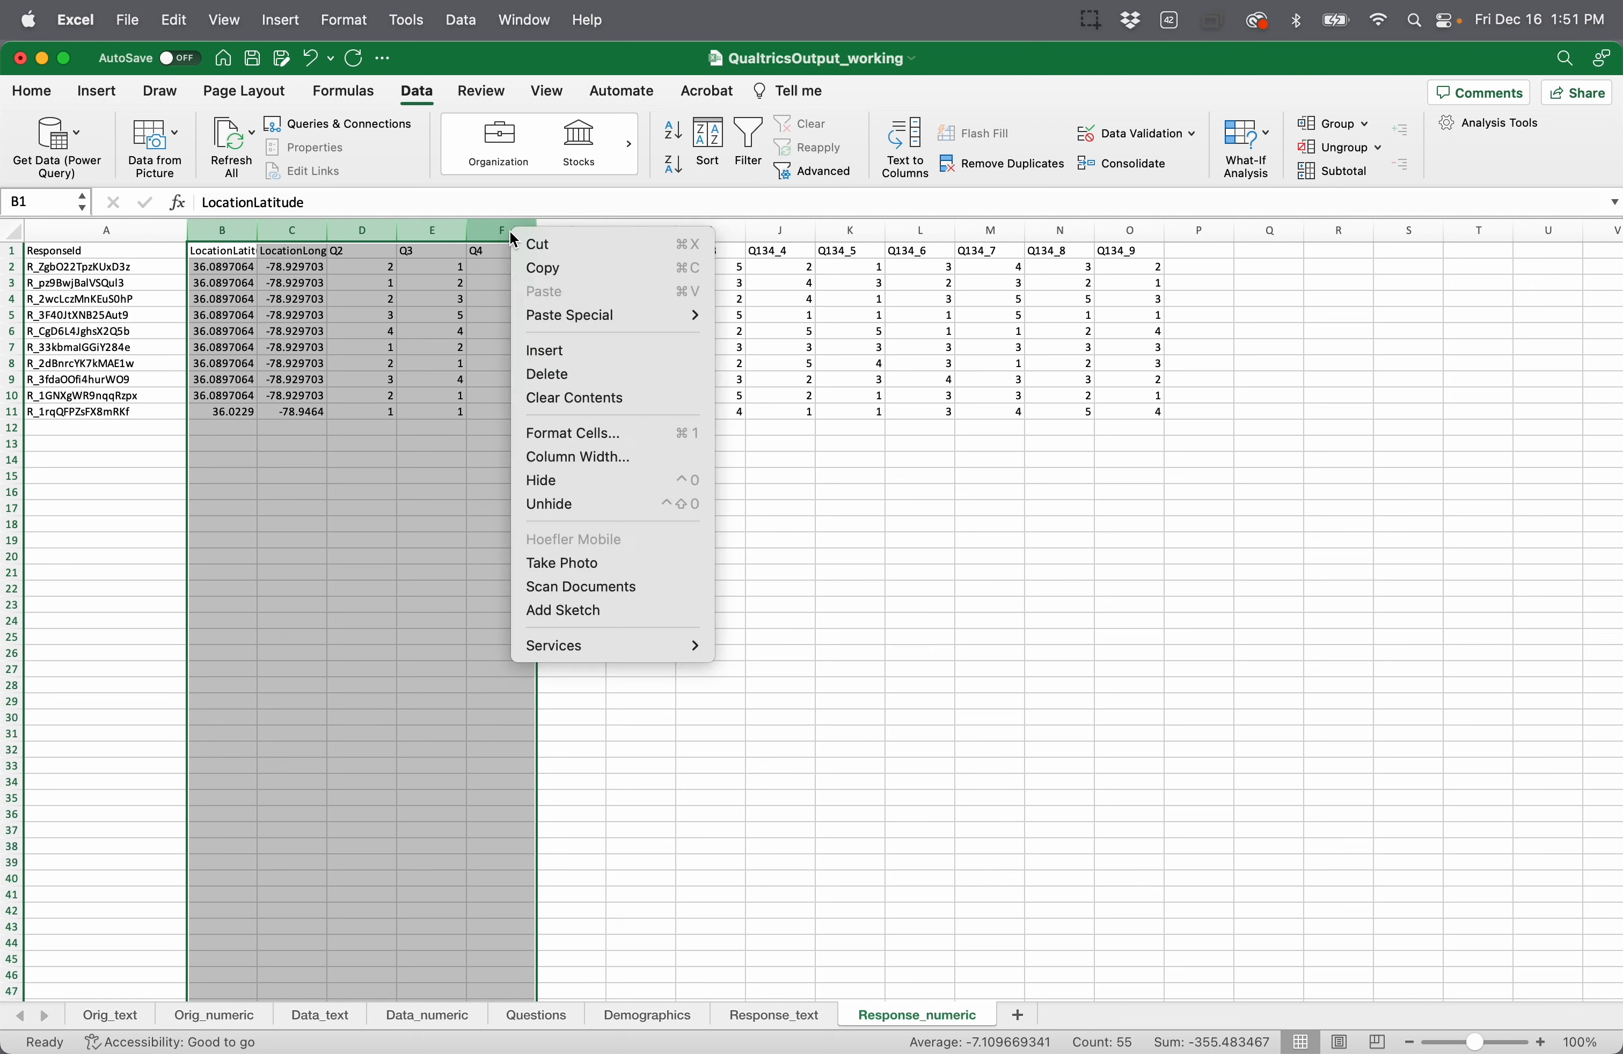
pyautogui.click(557, 375)
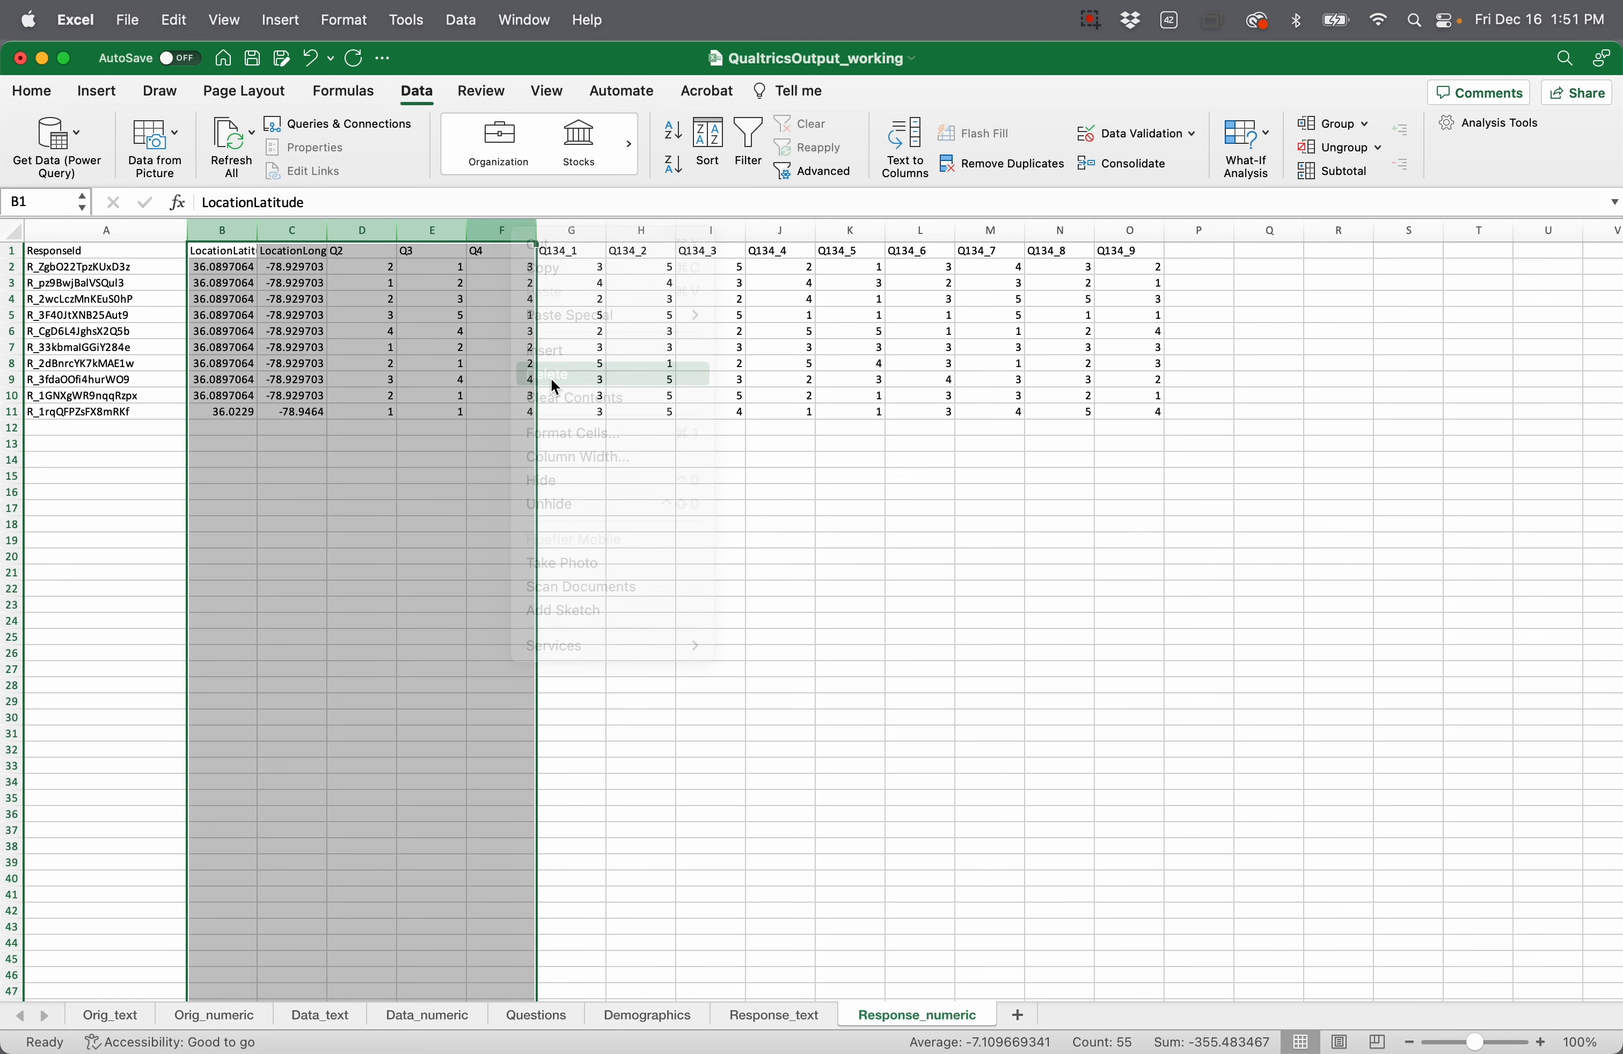
pyautogui.click(477, 557)
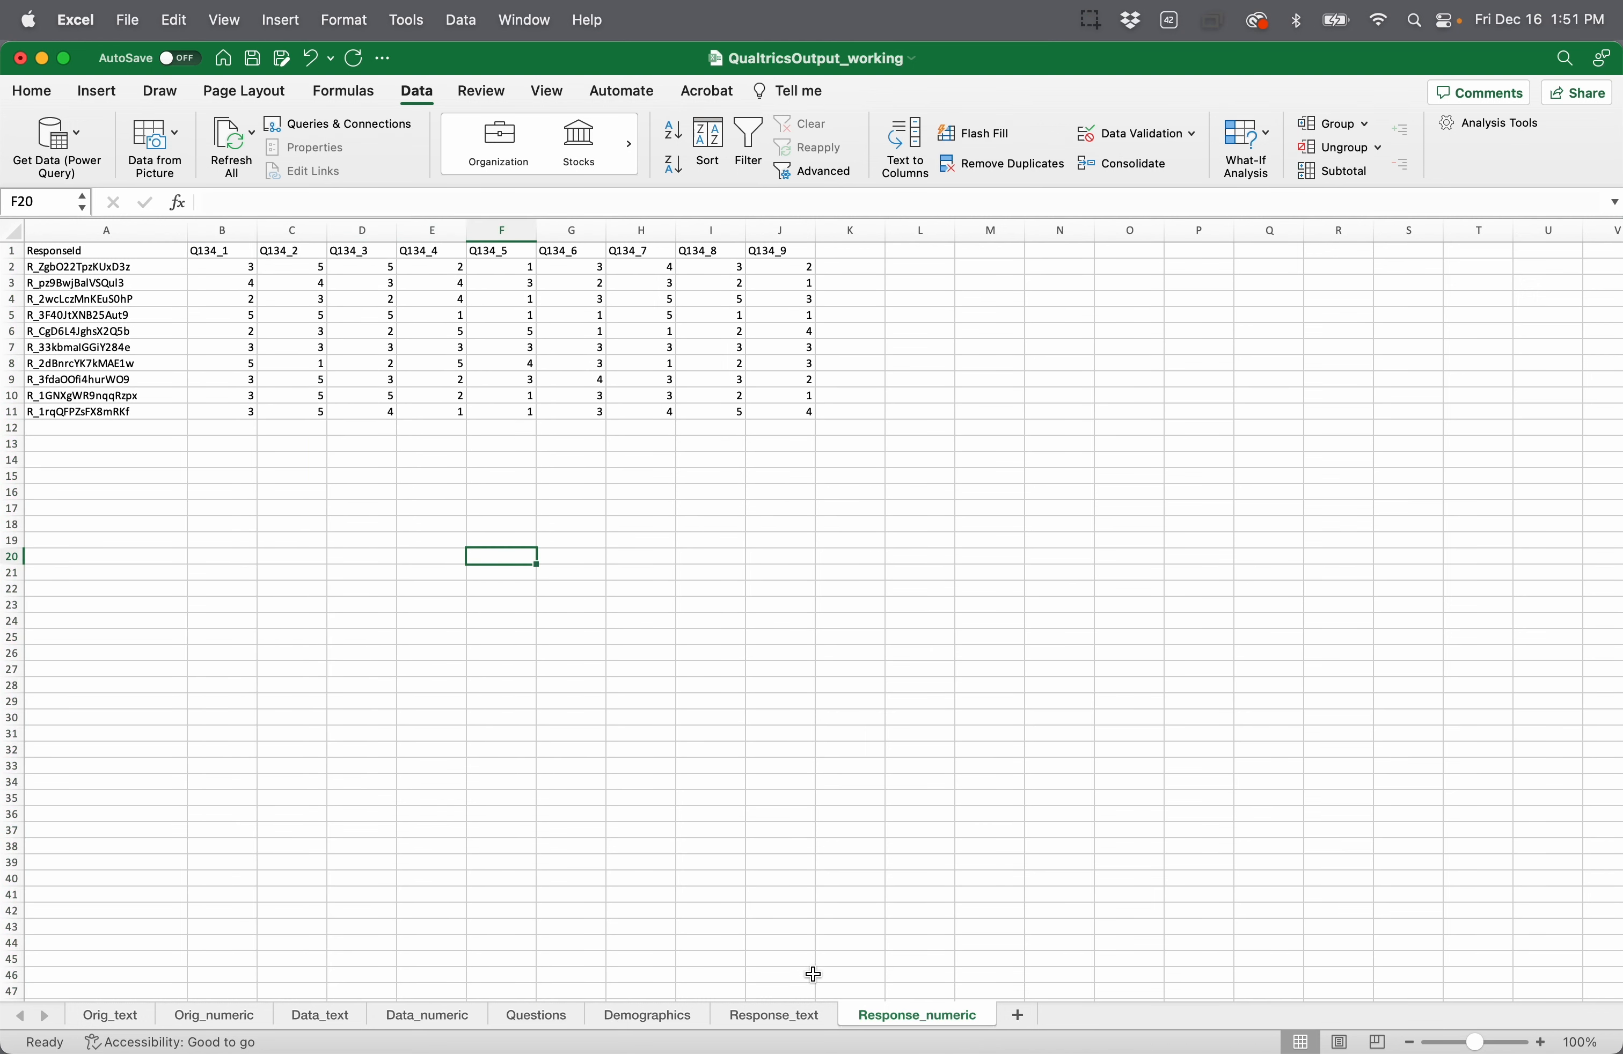
# Step: Check the Questions, Demographics, Response_text and Response_numeric sheets and save the workbook
pyautogui.click(549, 1017)
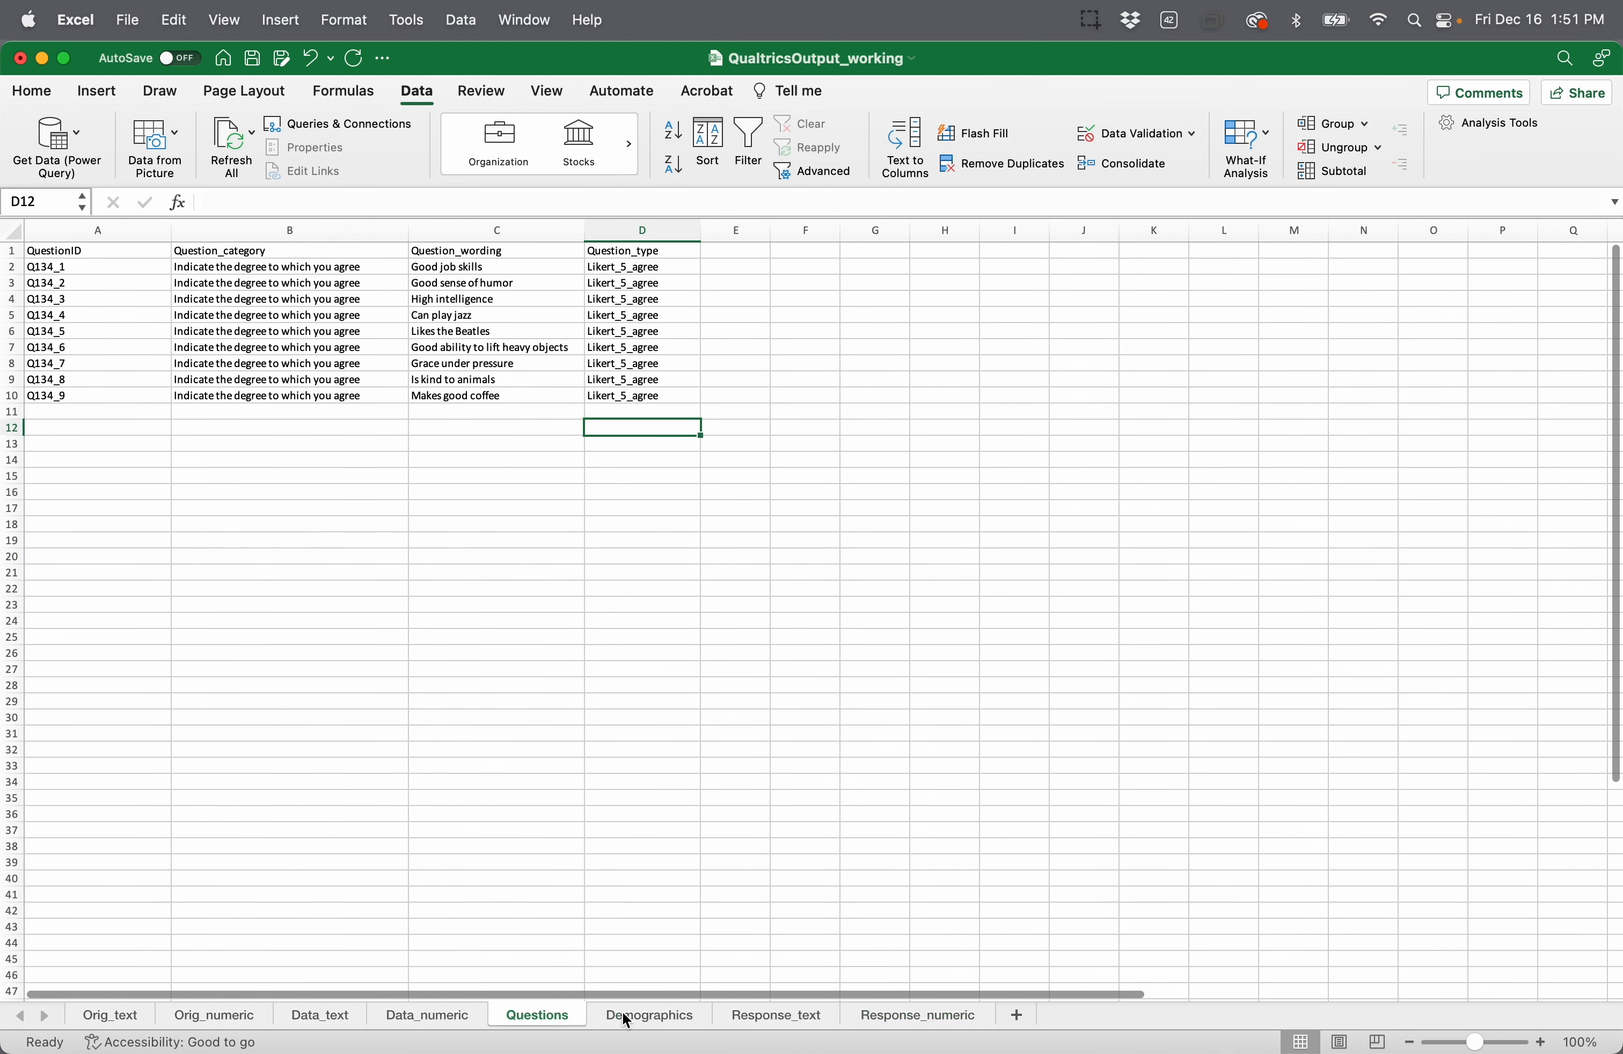
pyautogui.click(628, 1021)
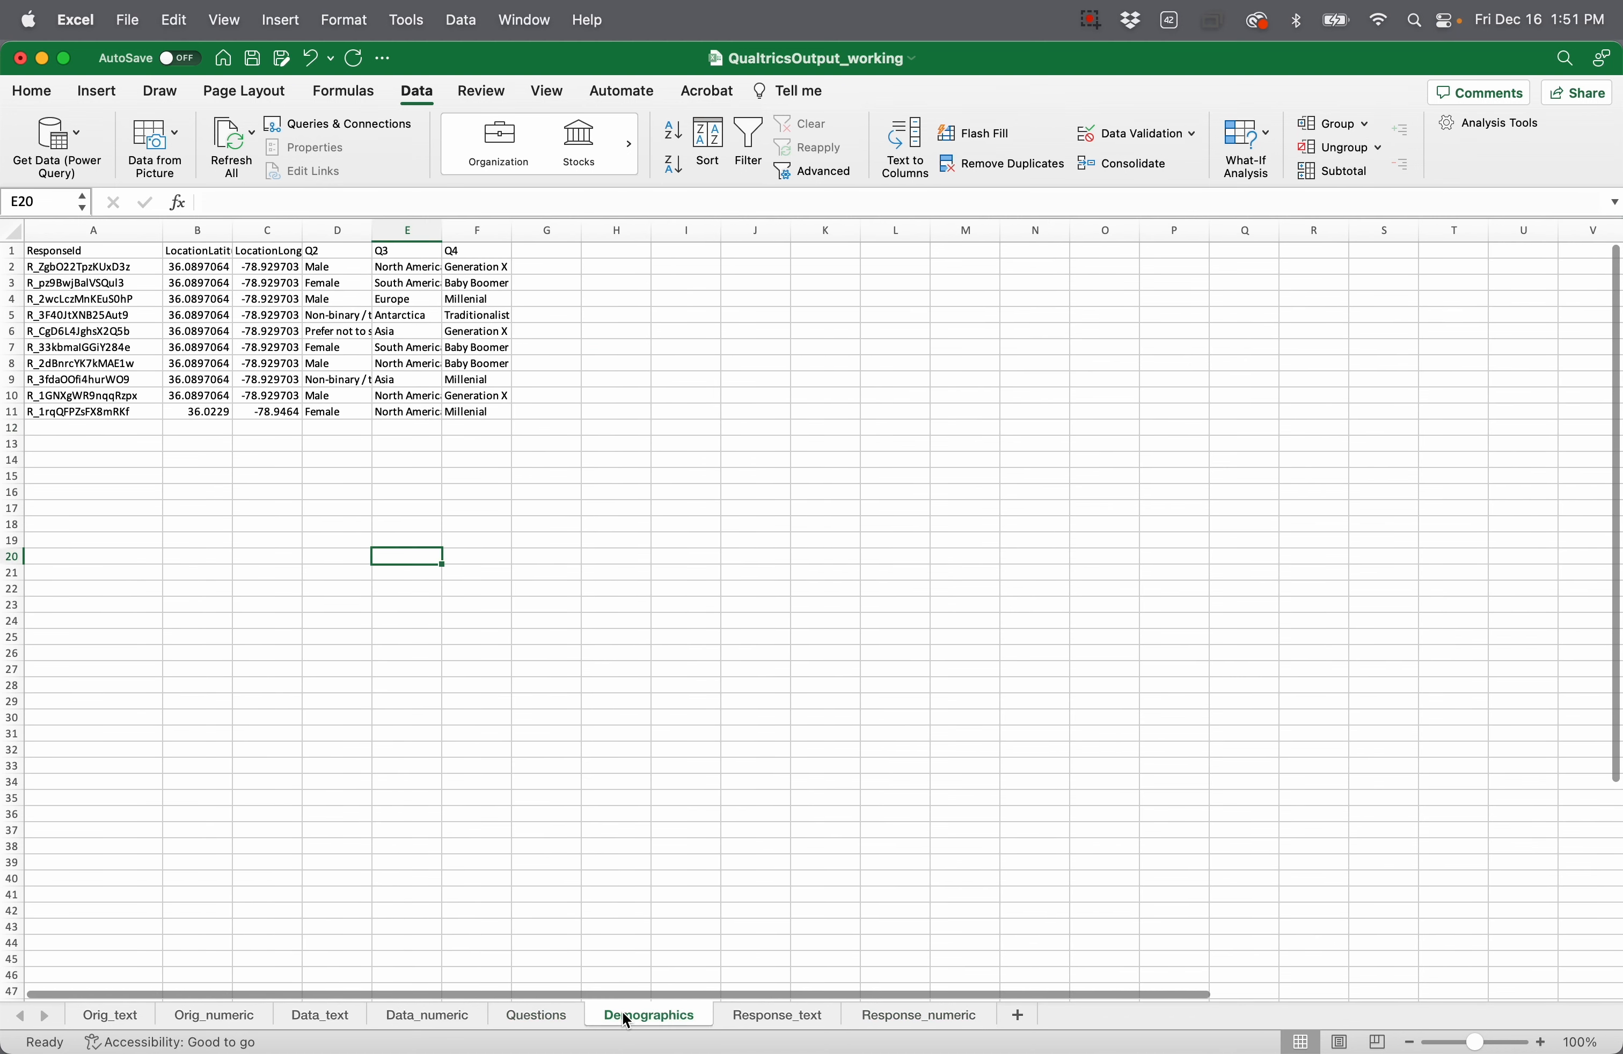
pyautogui.click(775, 1020)
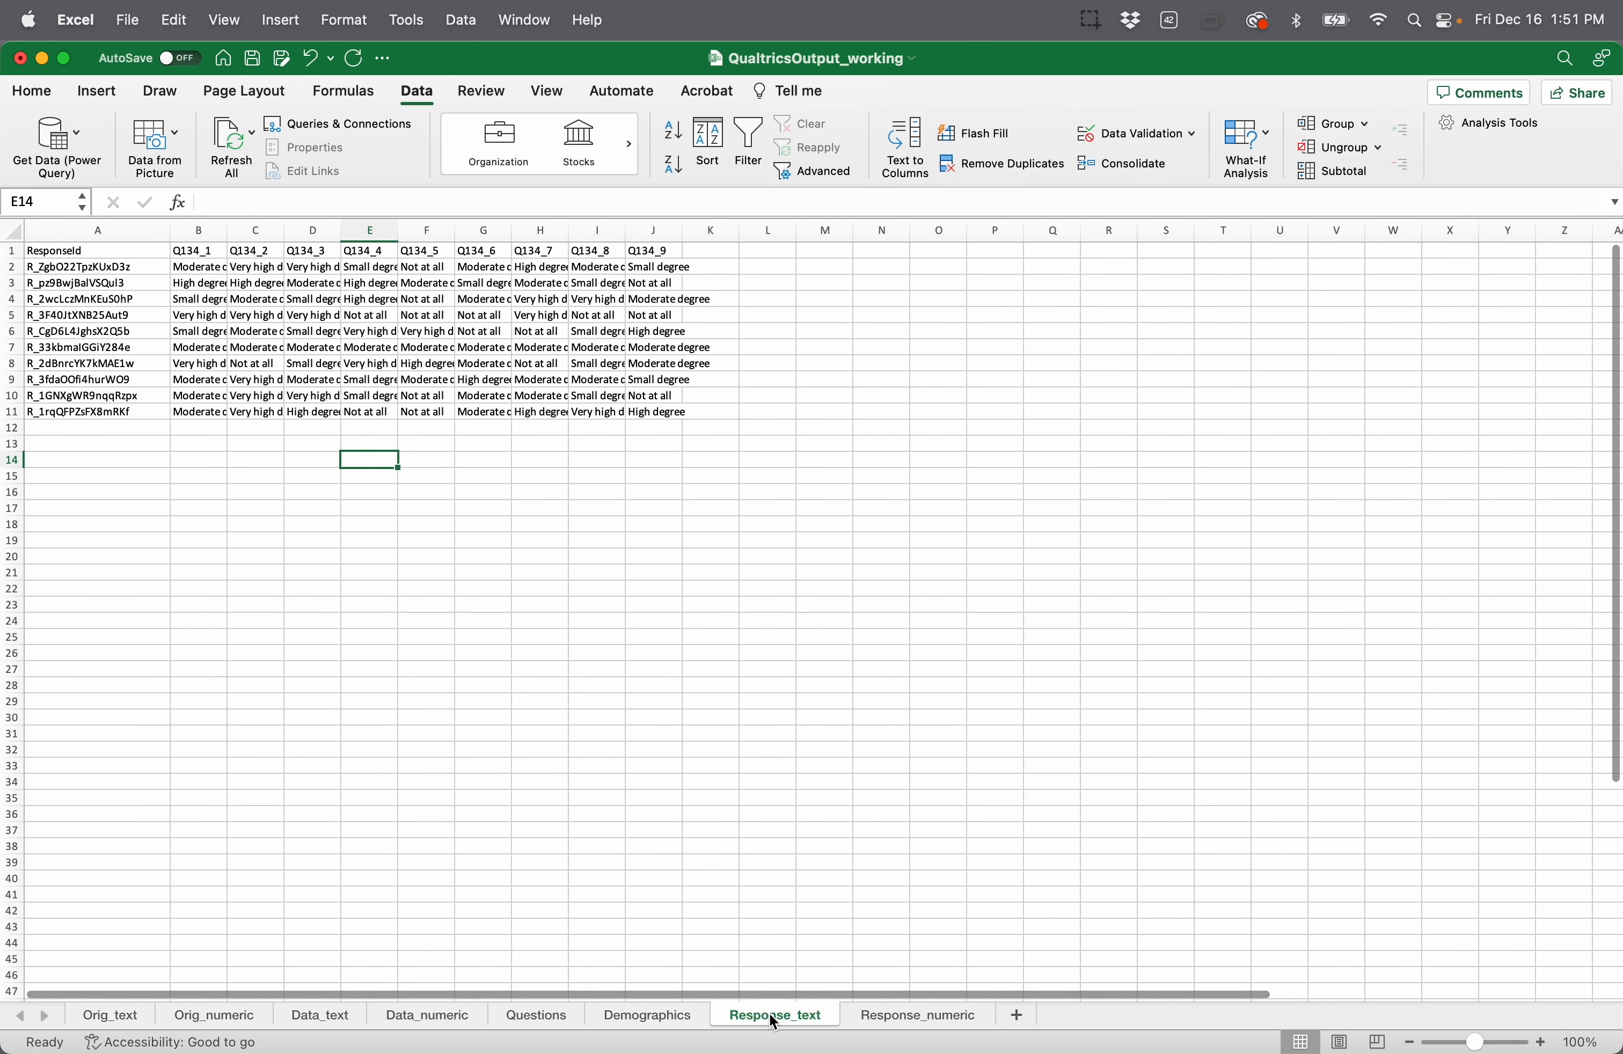
pyautogui.click(903, 1020)
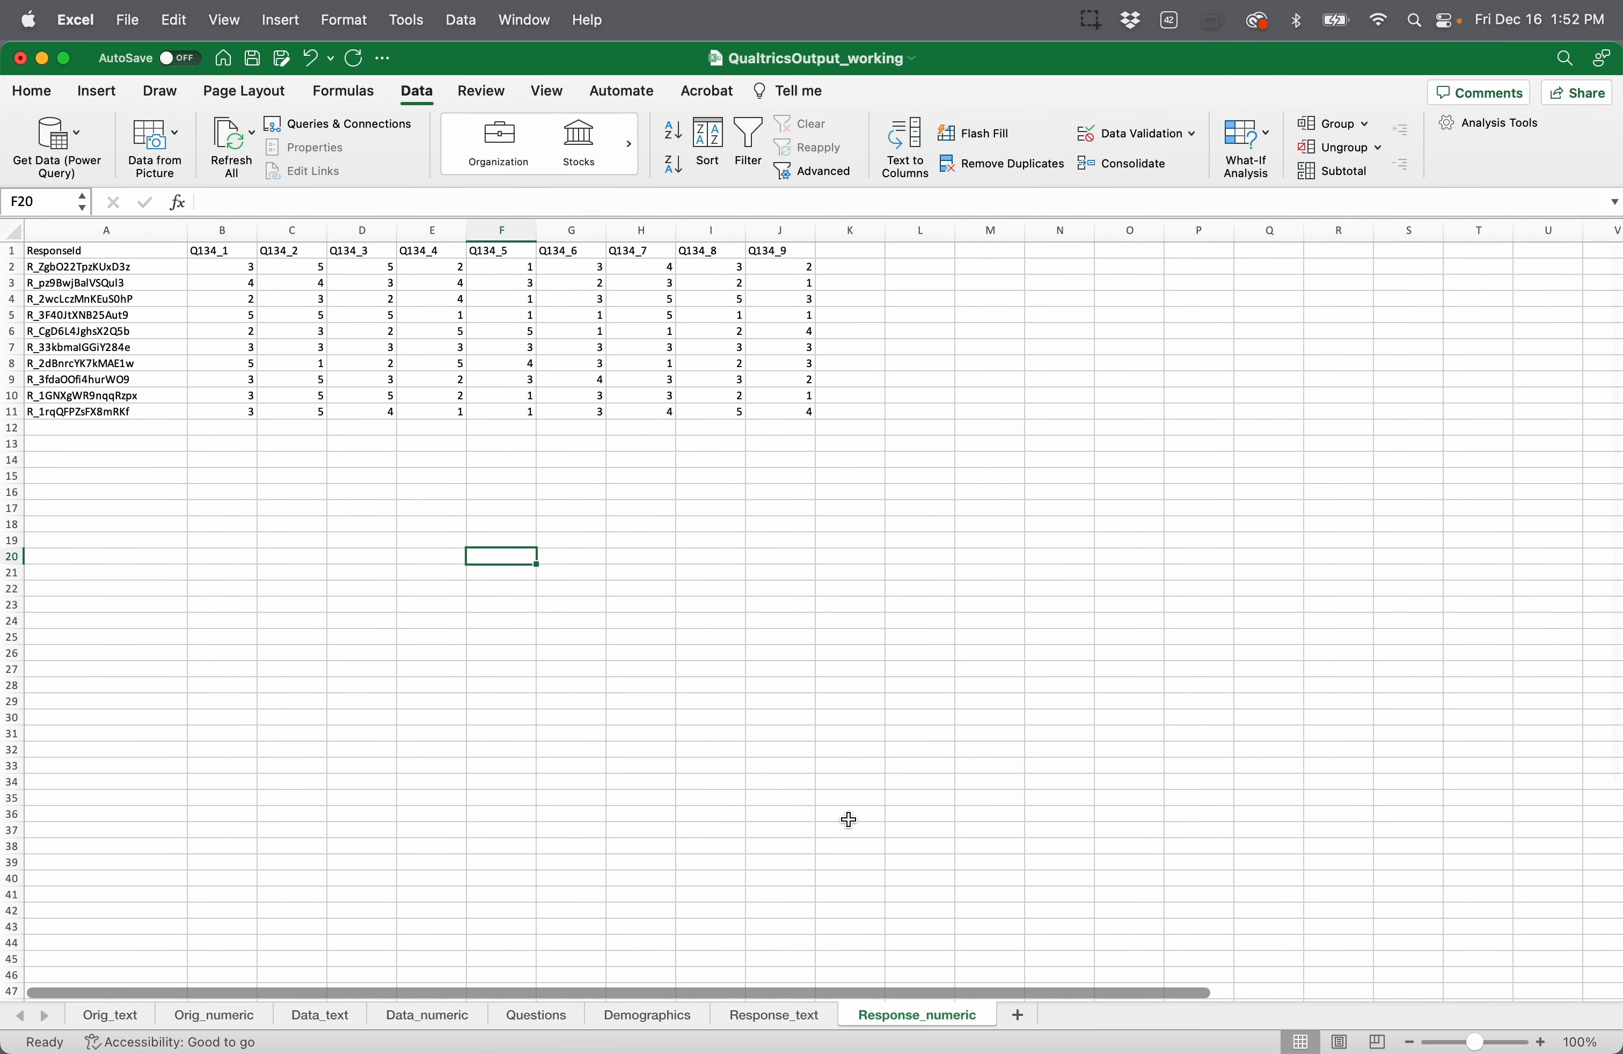
pyautogui.click(376, 669)
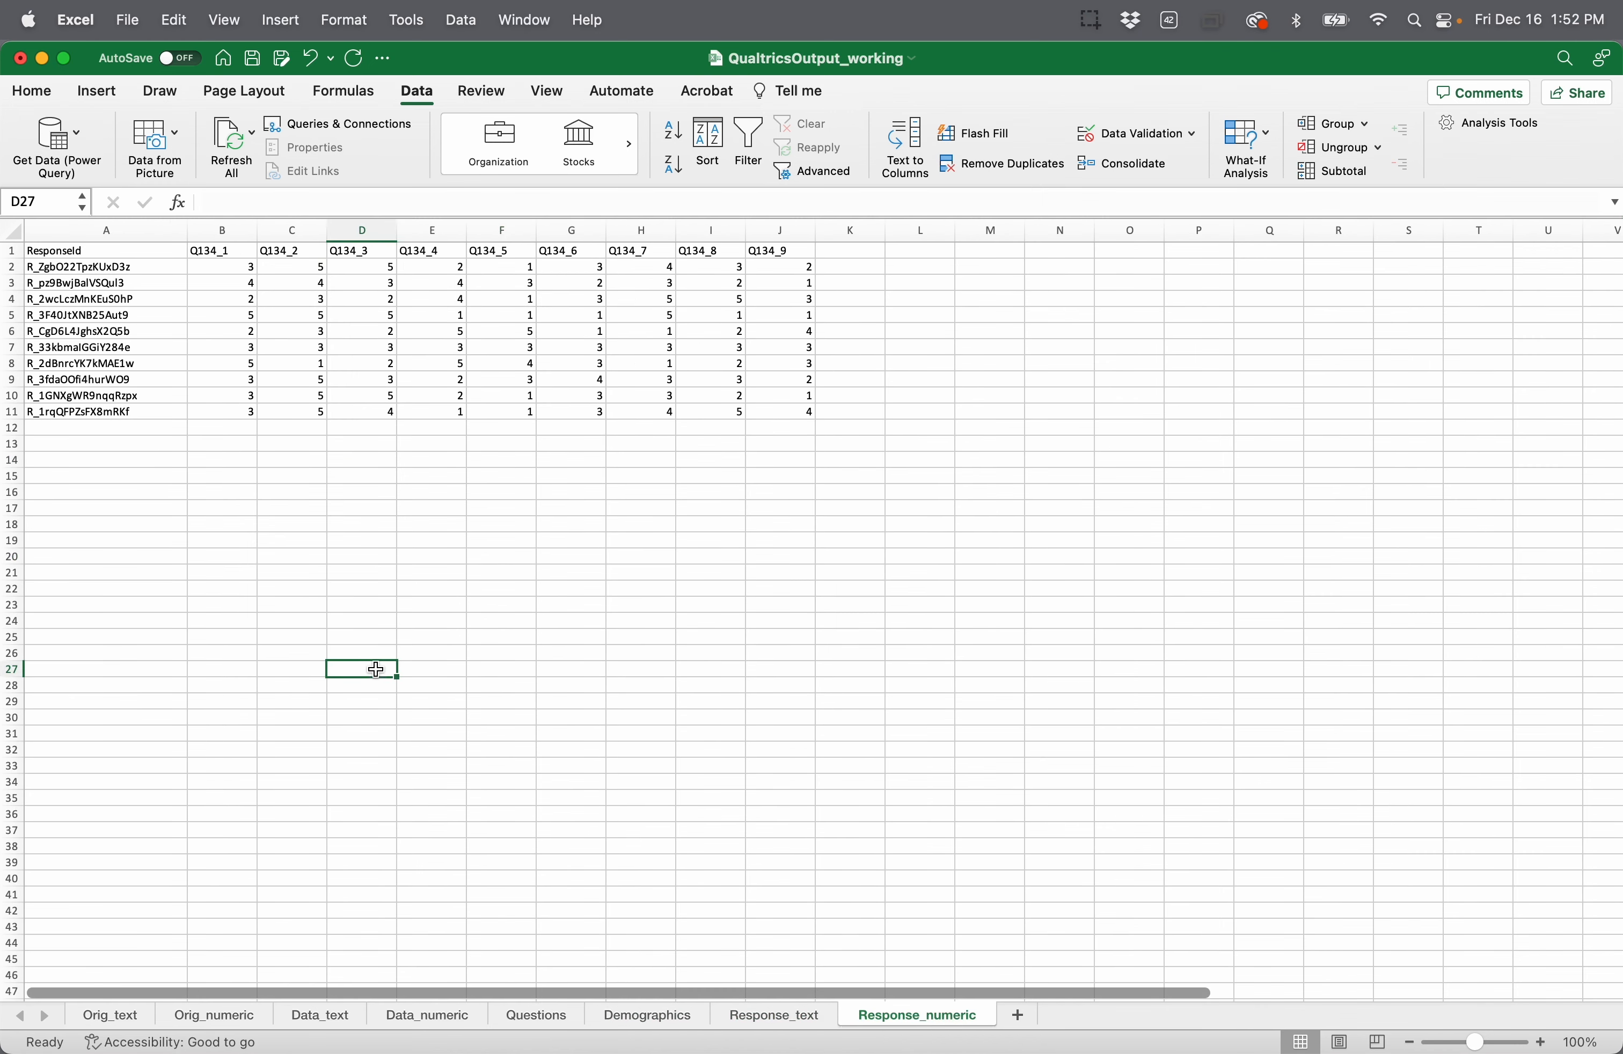
pyautogui.press('super+s')
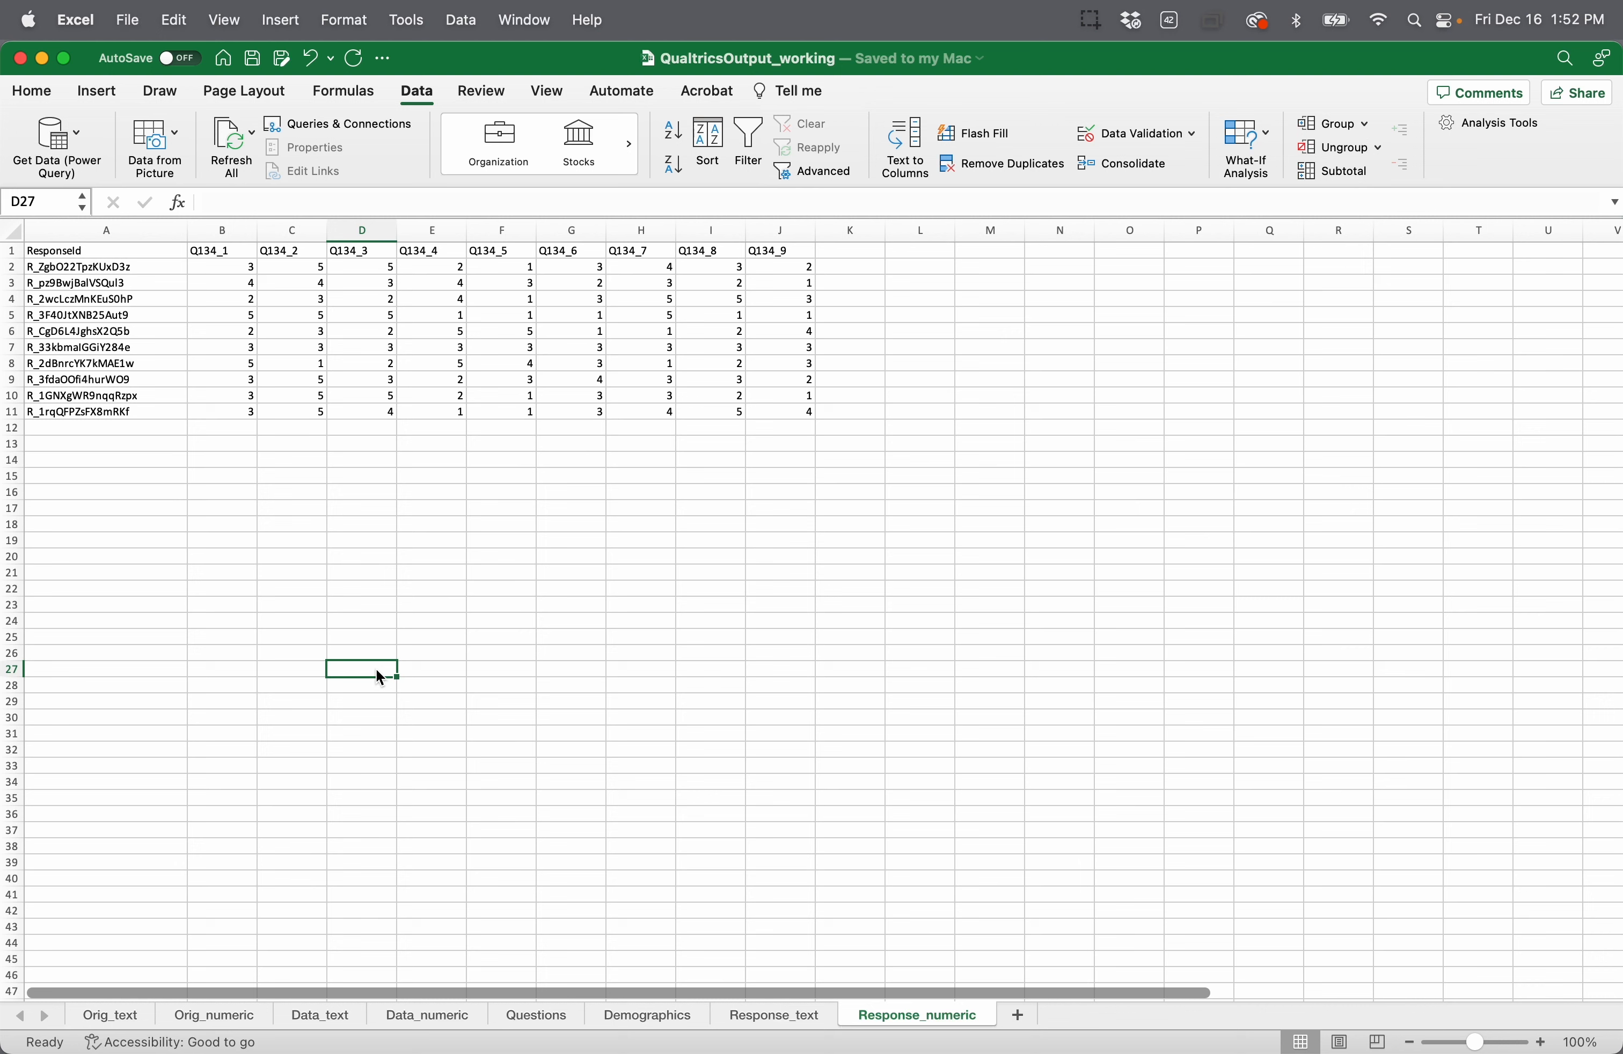
# Step: Compare the wide layout of the Data_text, Response_text and Response_numeric sheets
pyautogui.click(324, 447)
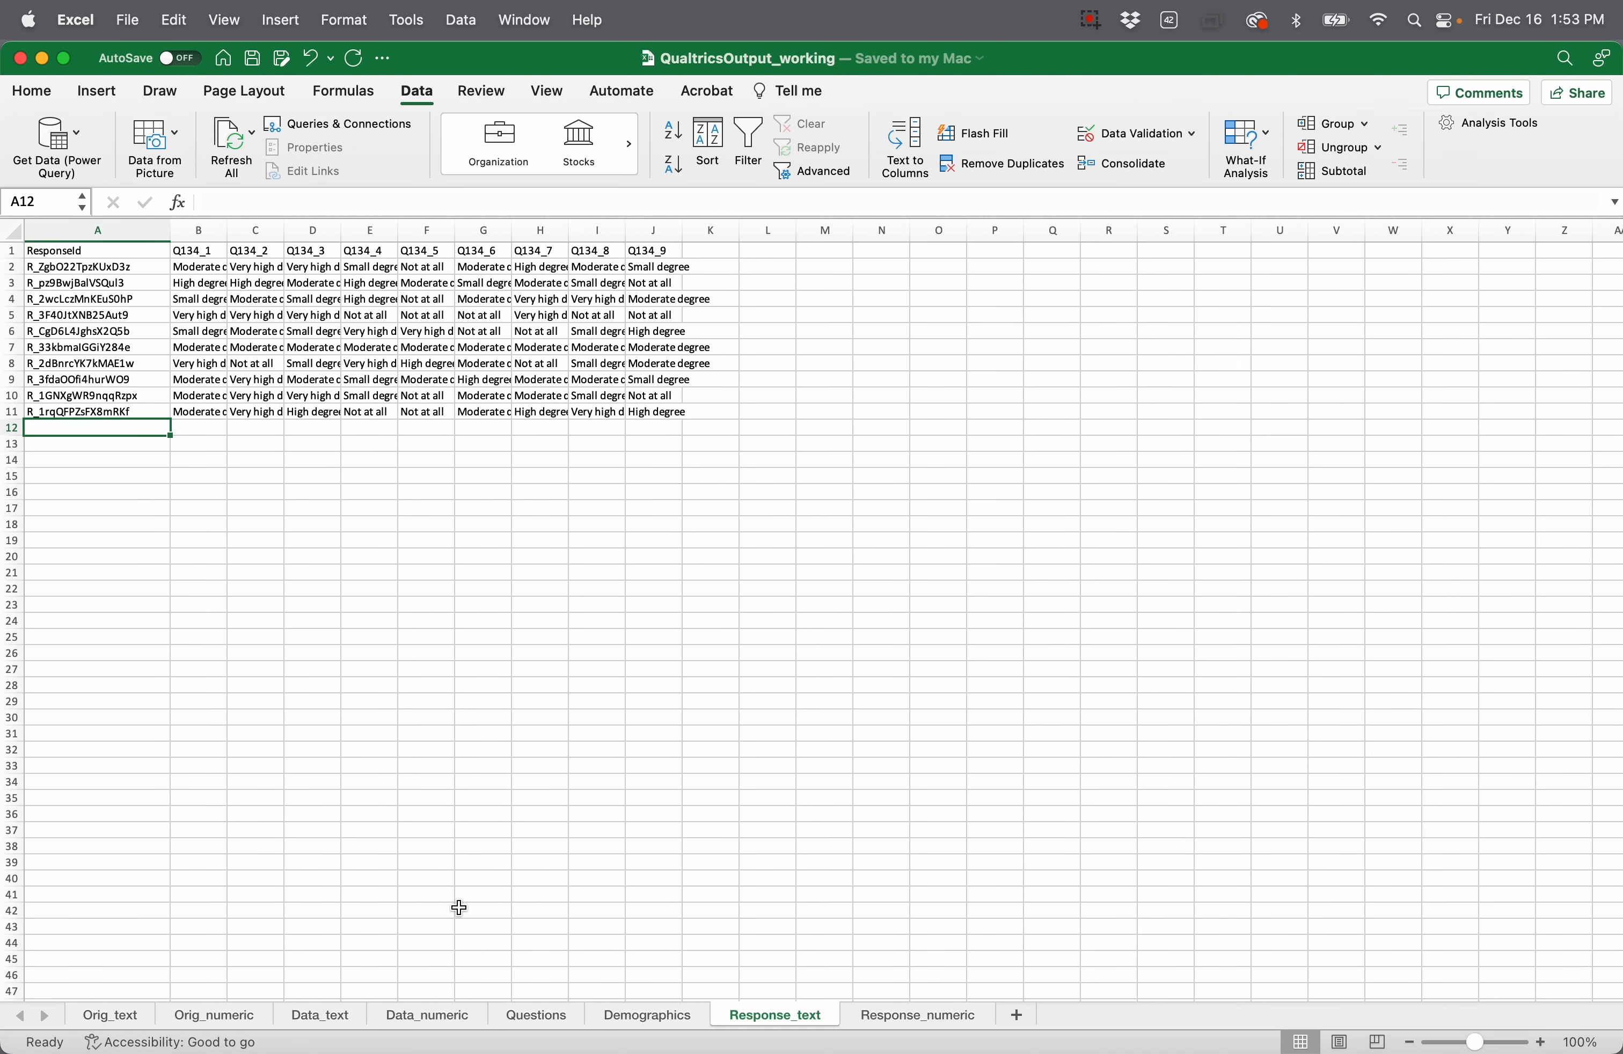
pyautogui.click(344, 1019)
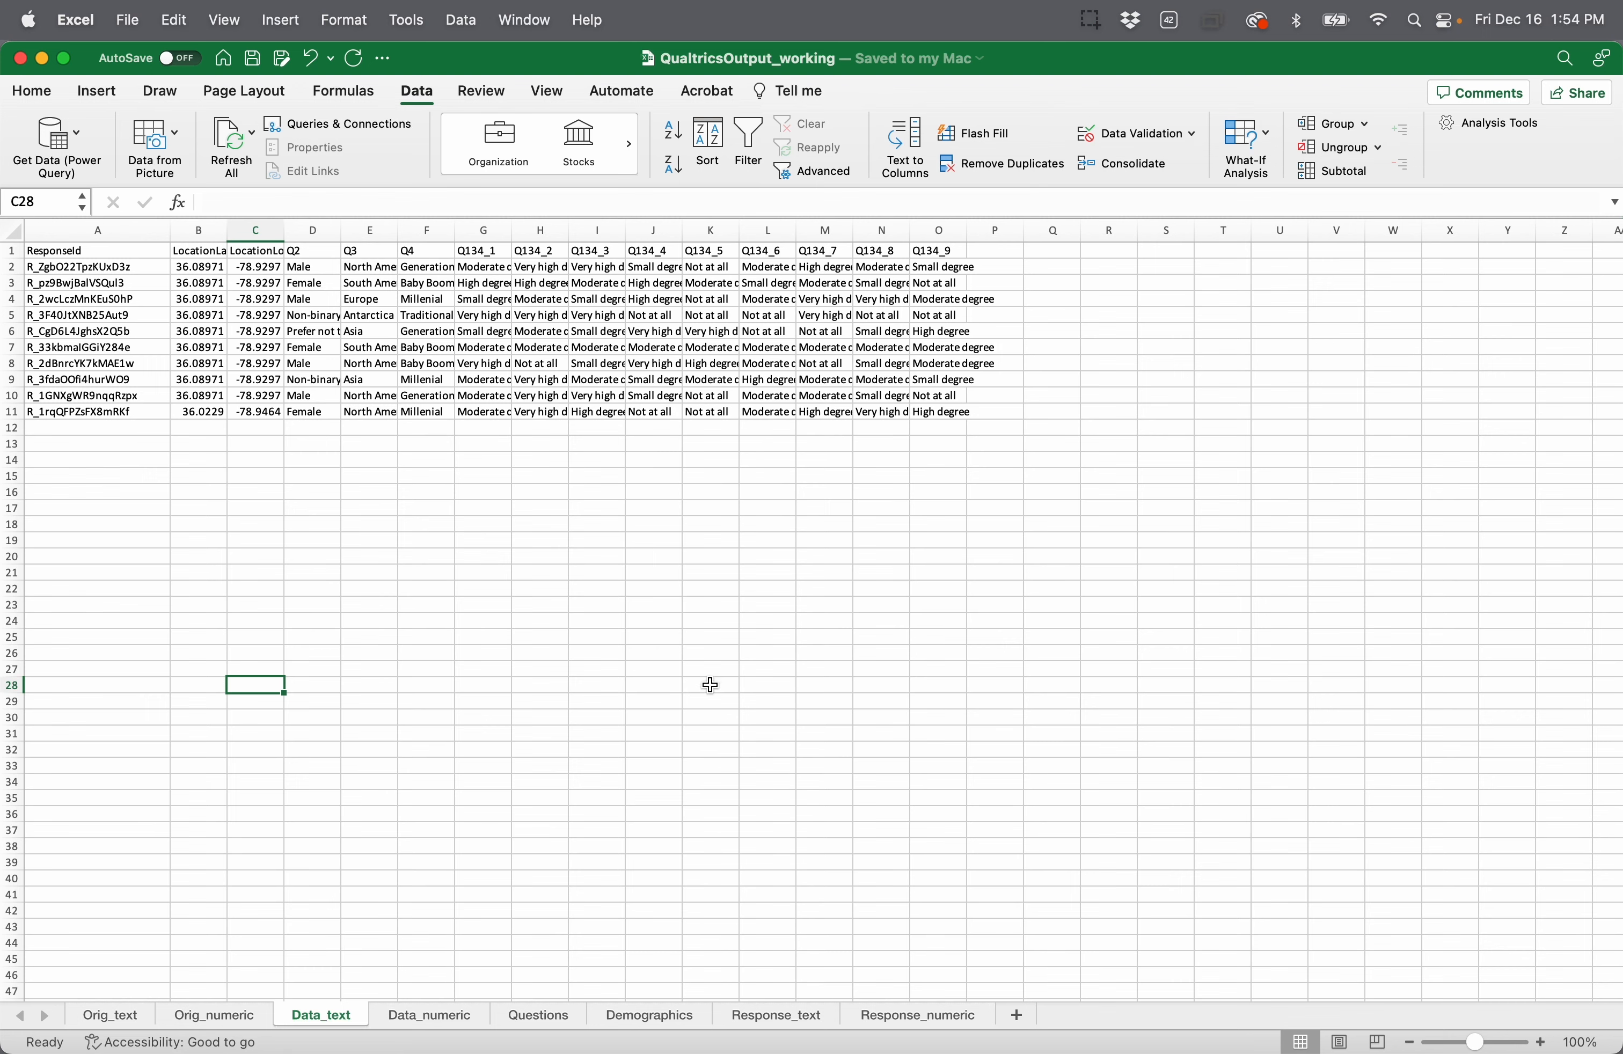
pyautogui.click(770, 1019)
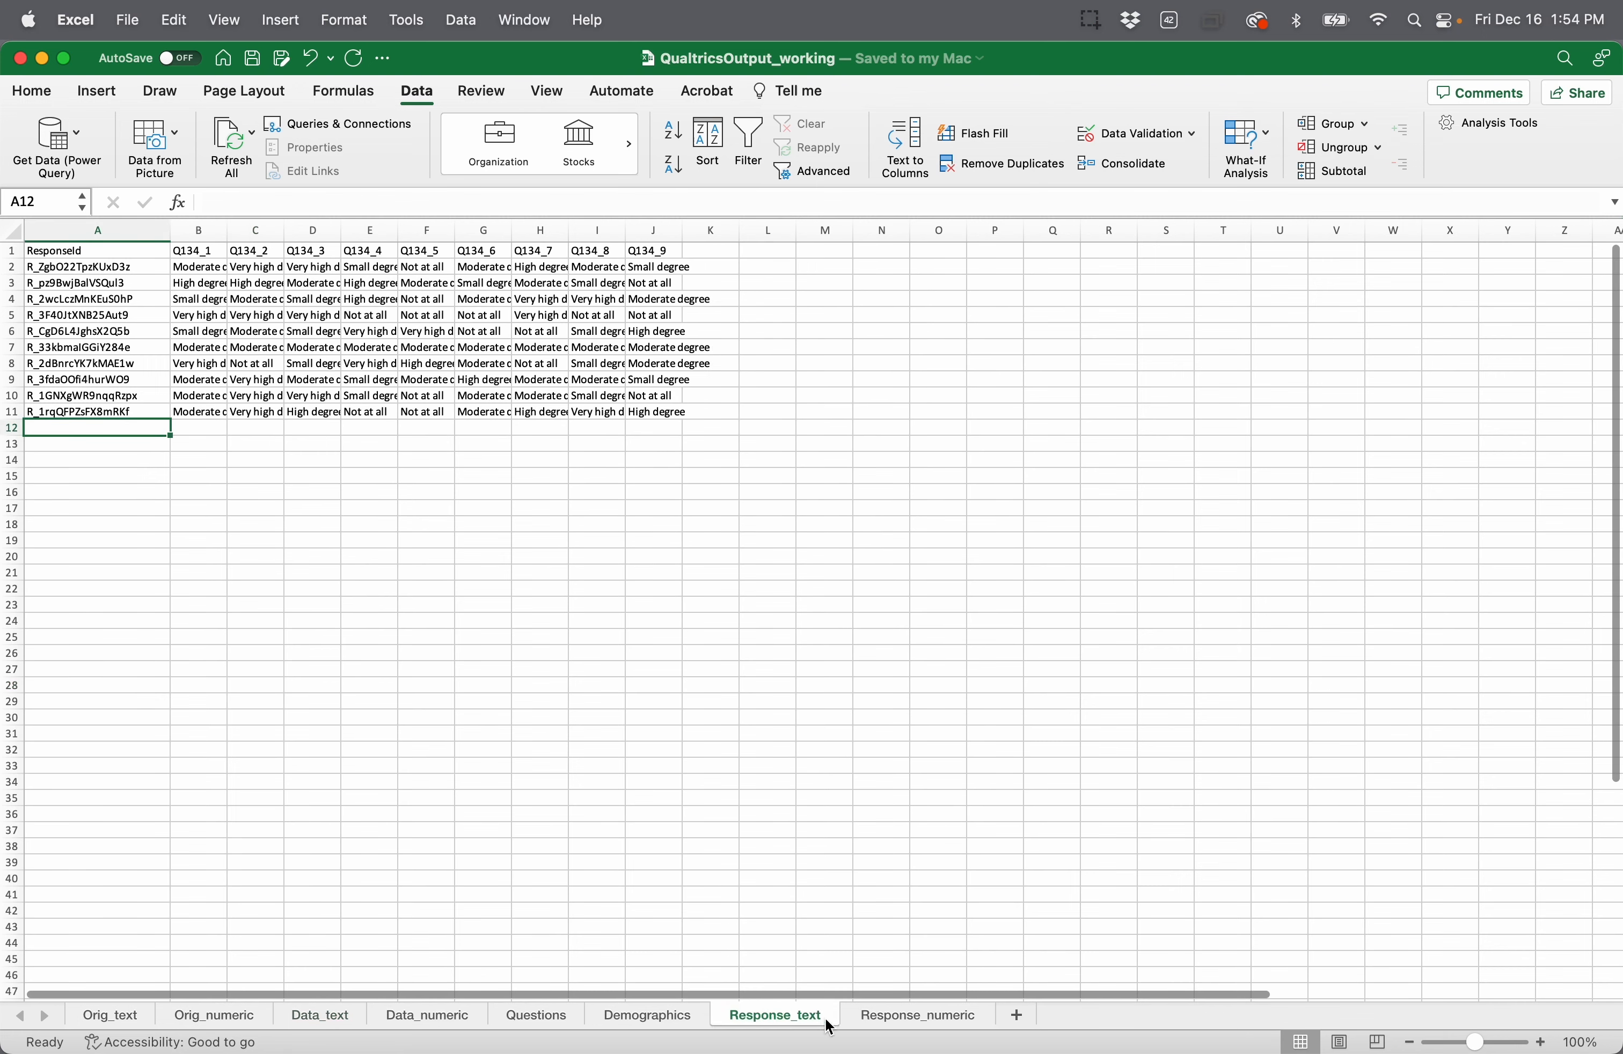
pyautogui.click(895, 1019)
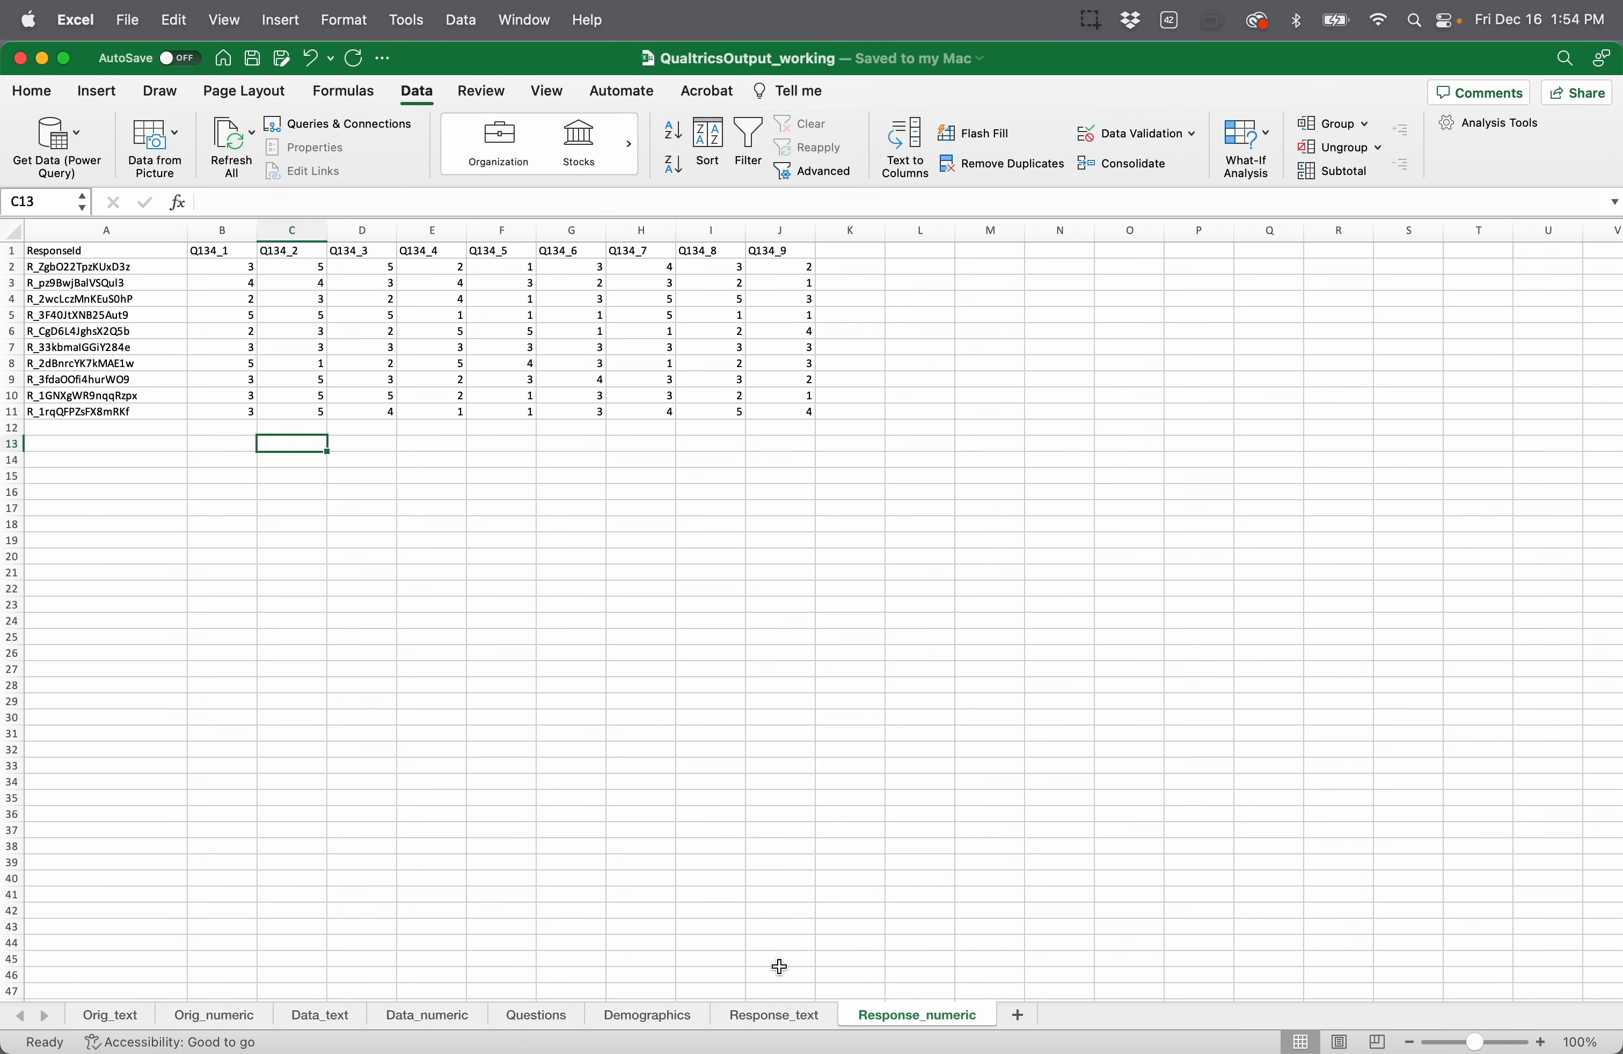
pyautogui.click(780, 1020)
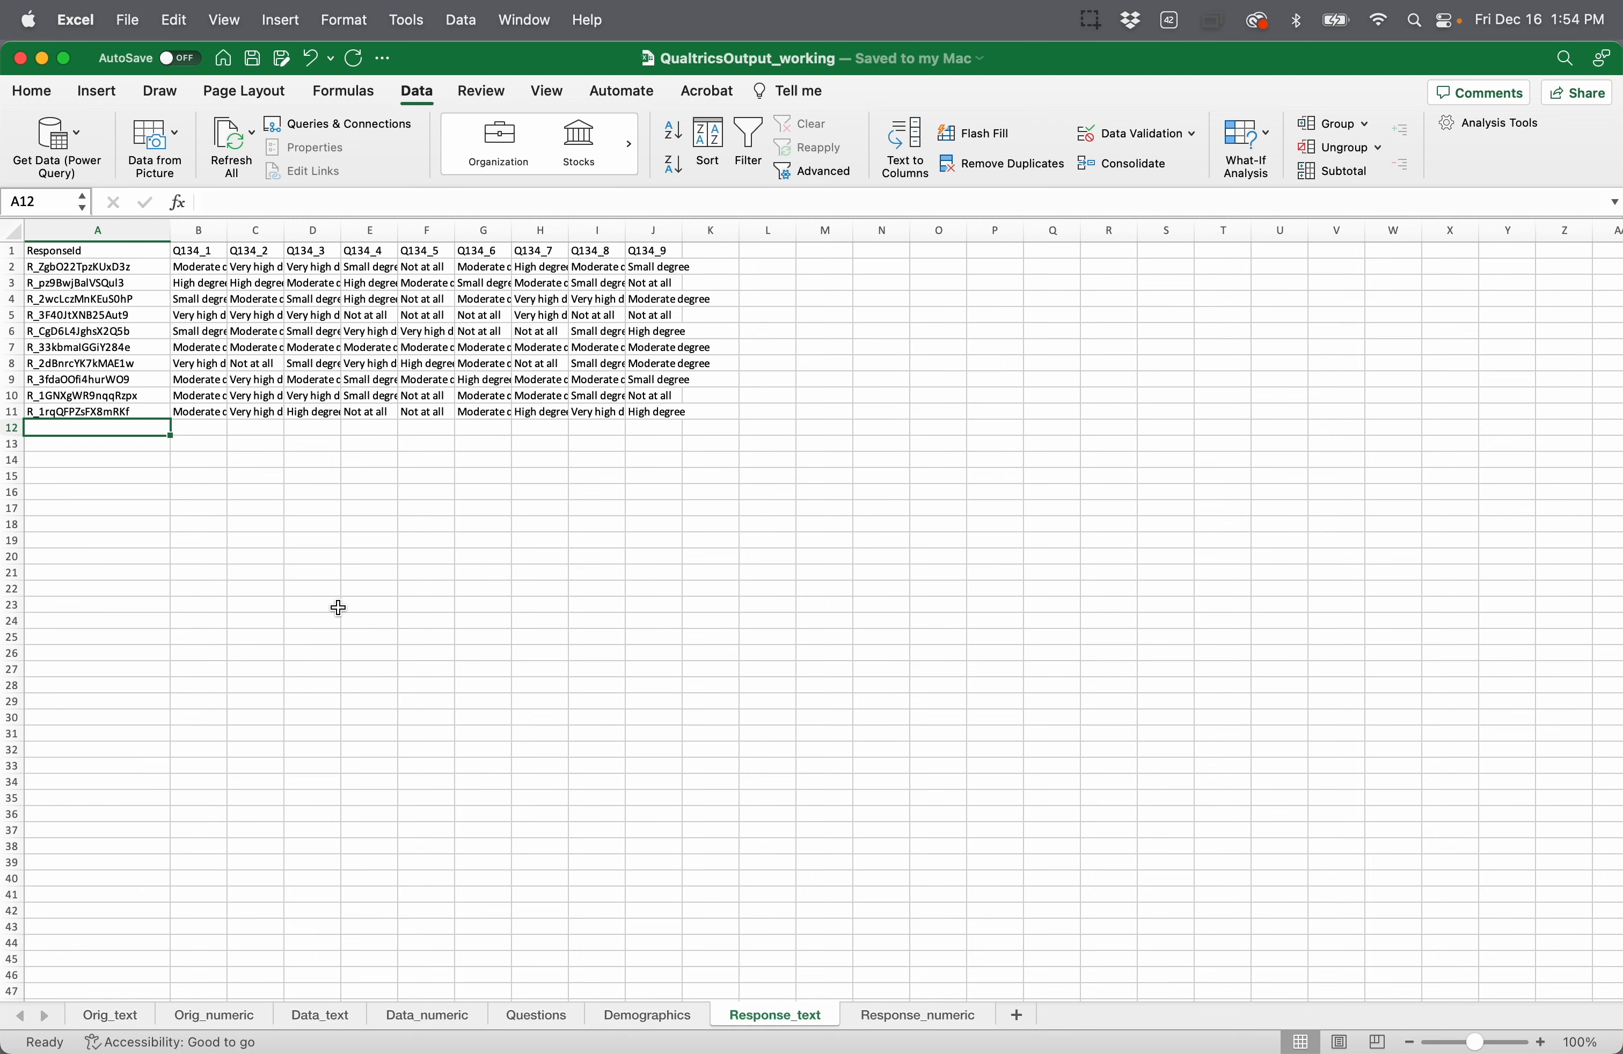
pyautogui.moveTo(712, 1037)
# Step: Switch to Chrome and review the main features and download options on the OpenRefine website
pyautogui.press('super+Tab')
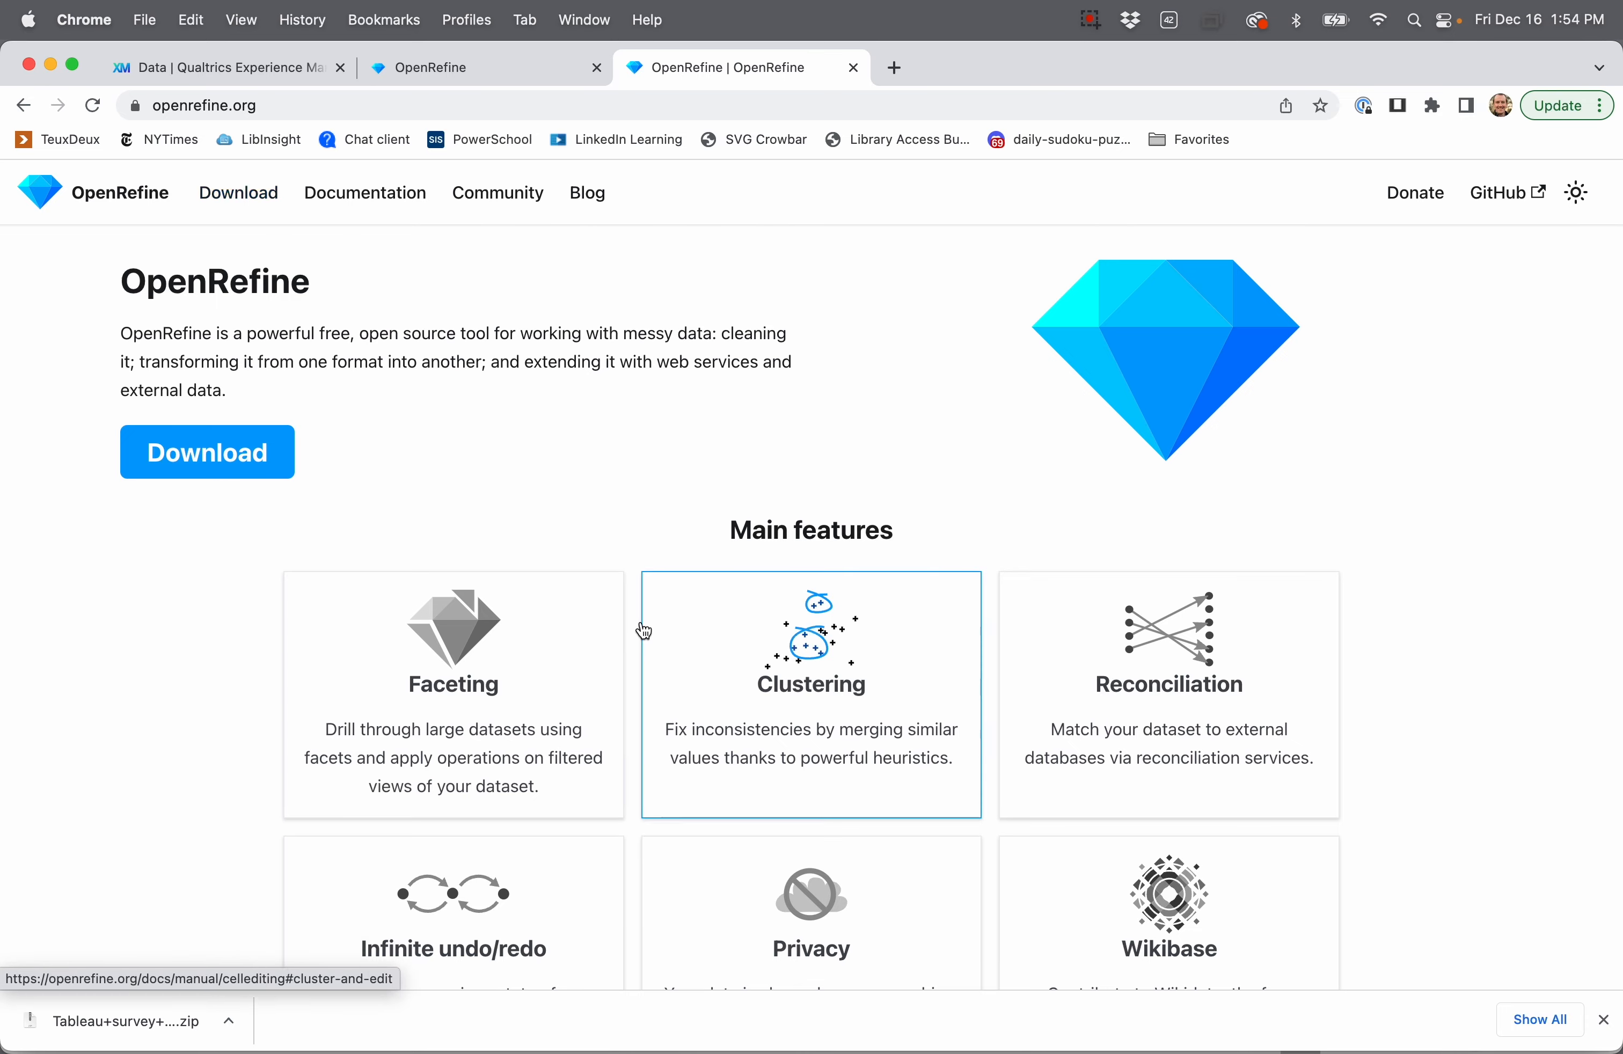
pyautogui.scroll(-5, 642, 627)
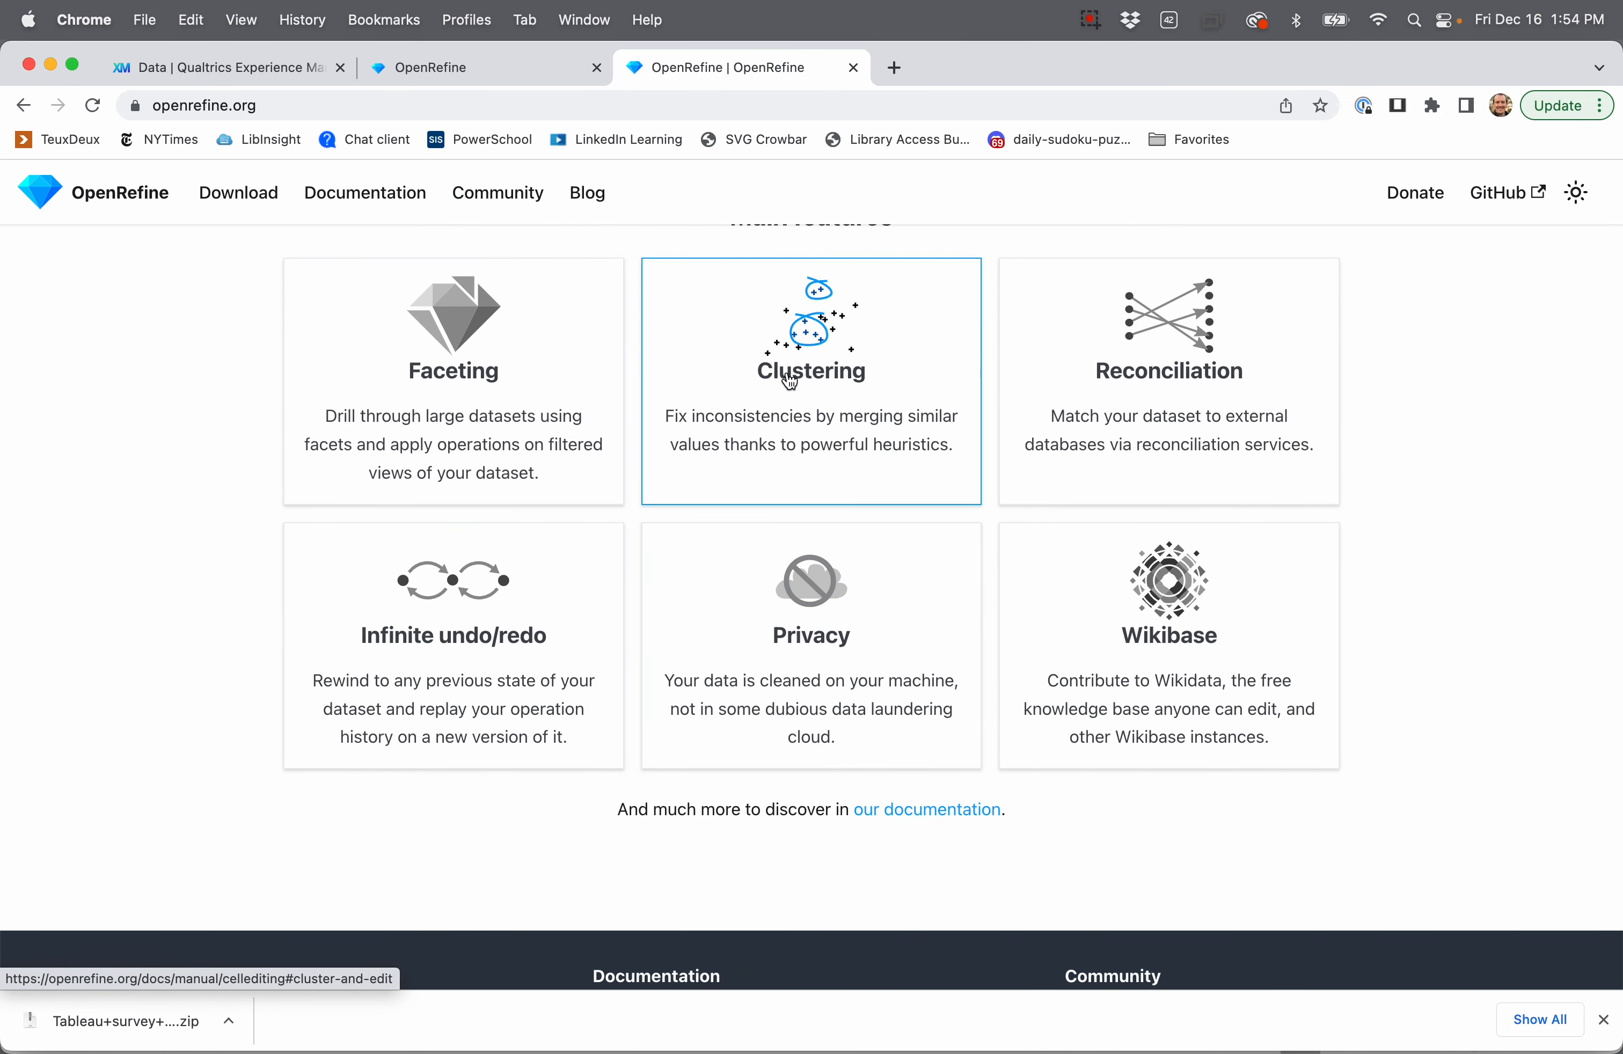
pyautogui.scroll(1, 801, 415)
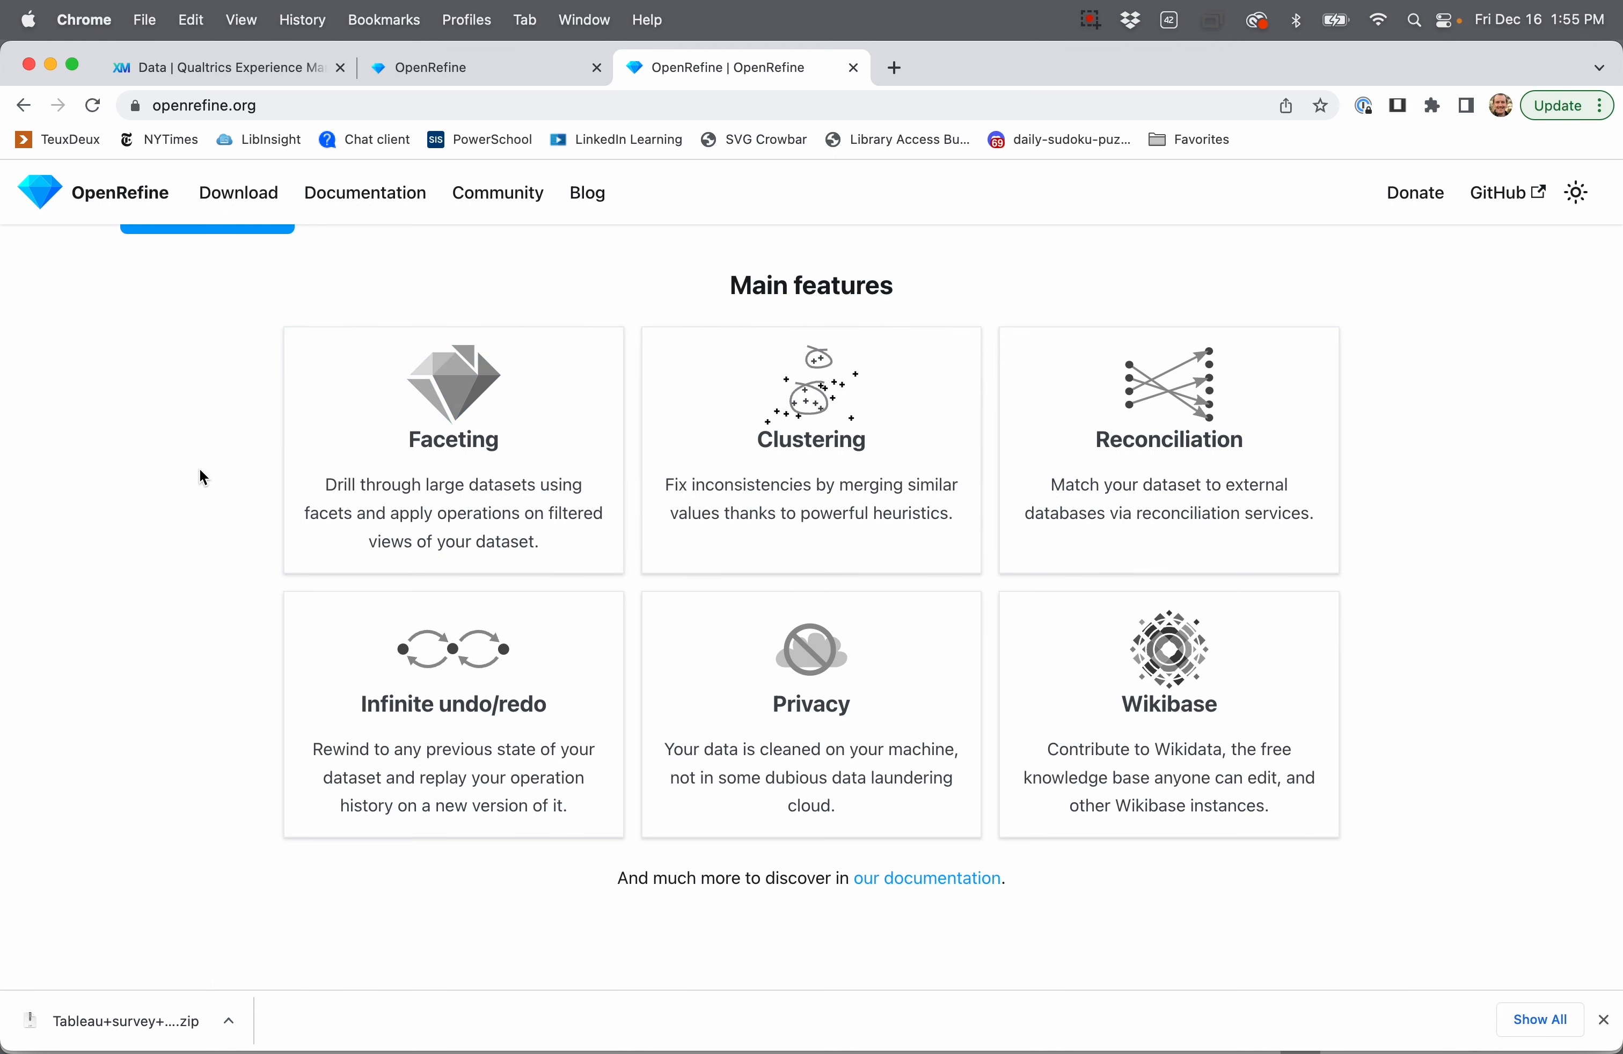
pyautogui.scroll(1, 203, 477)
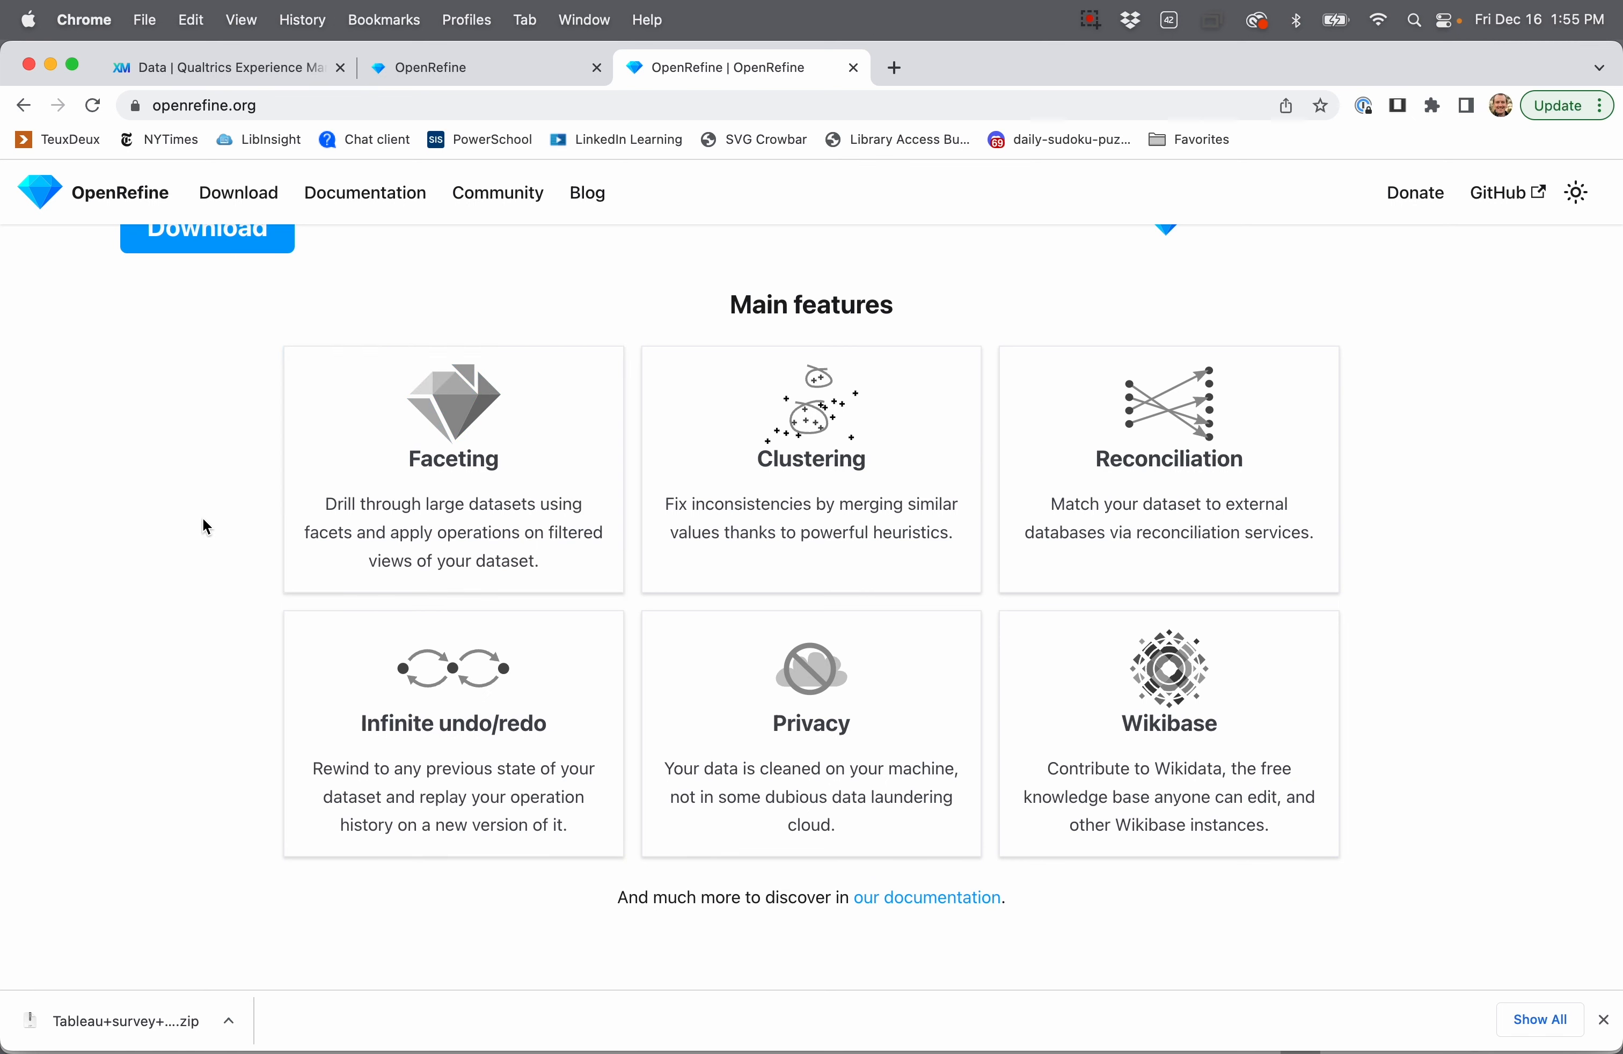
pyautogui.scroll(5, 202, 517)
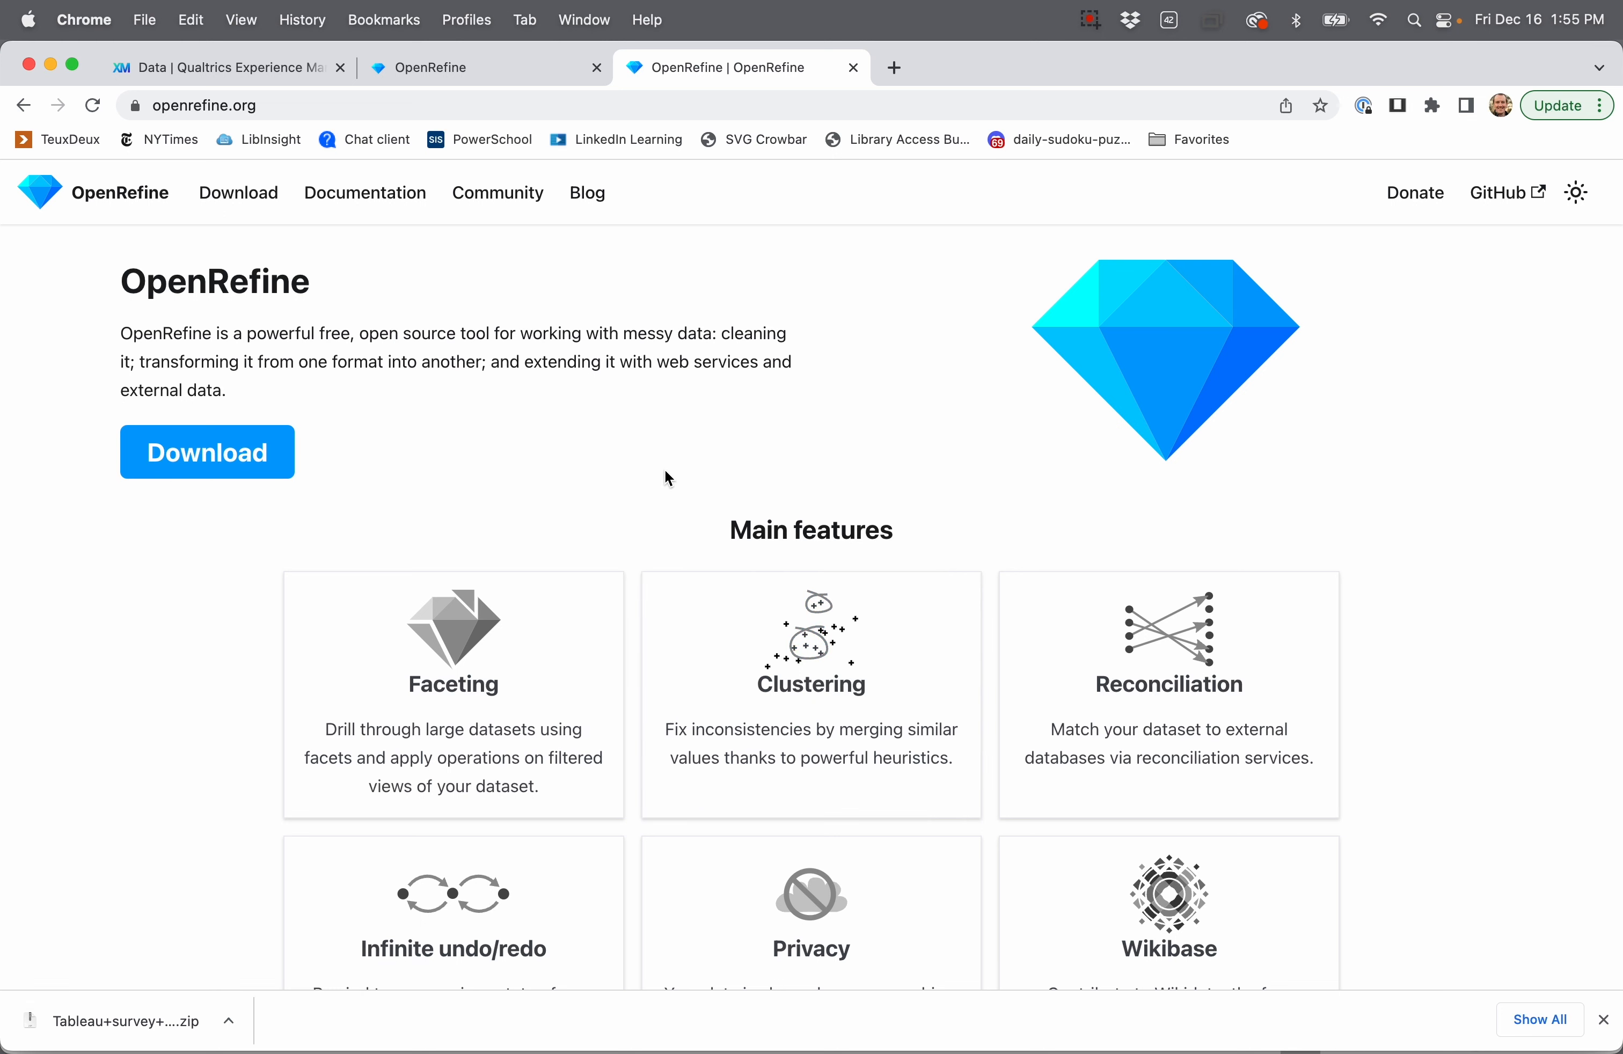
pyautogui.click(221, 198)
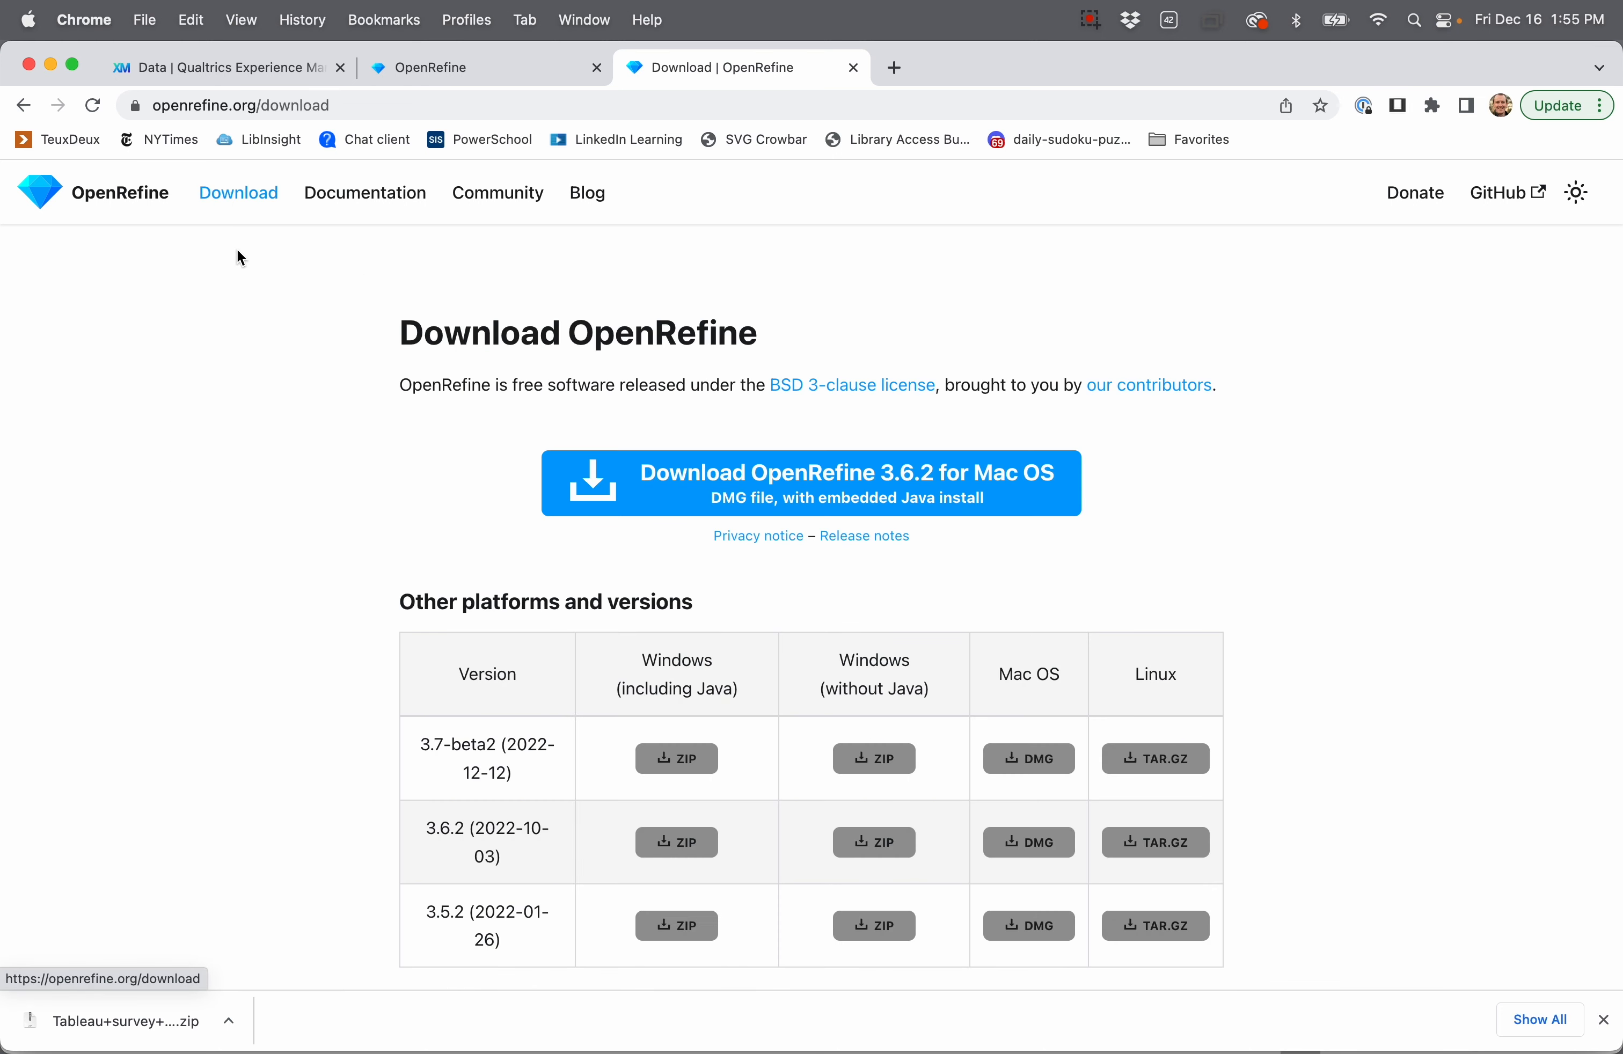
# Step: In the local OpenRefine page, upload QualtricsOutput_working.xlsx from the Dropbox QualtricsOutput folder for a new project
pyautogui.click(472, 72)
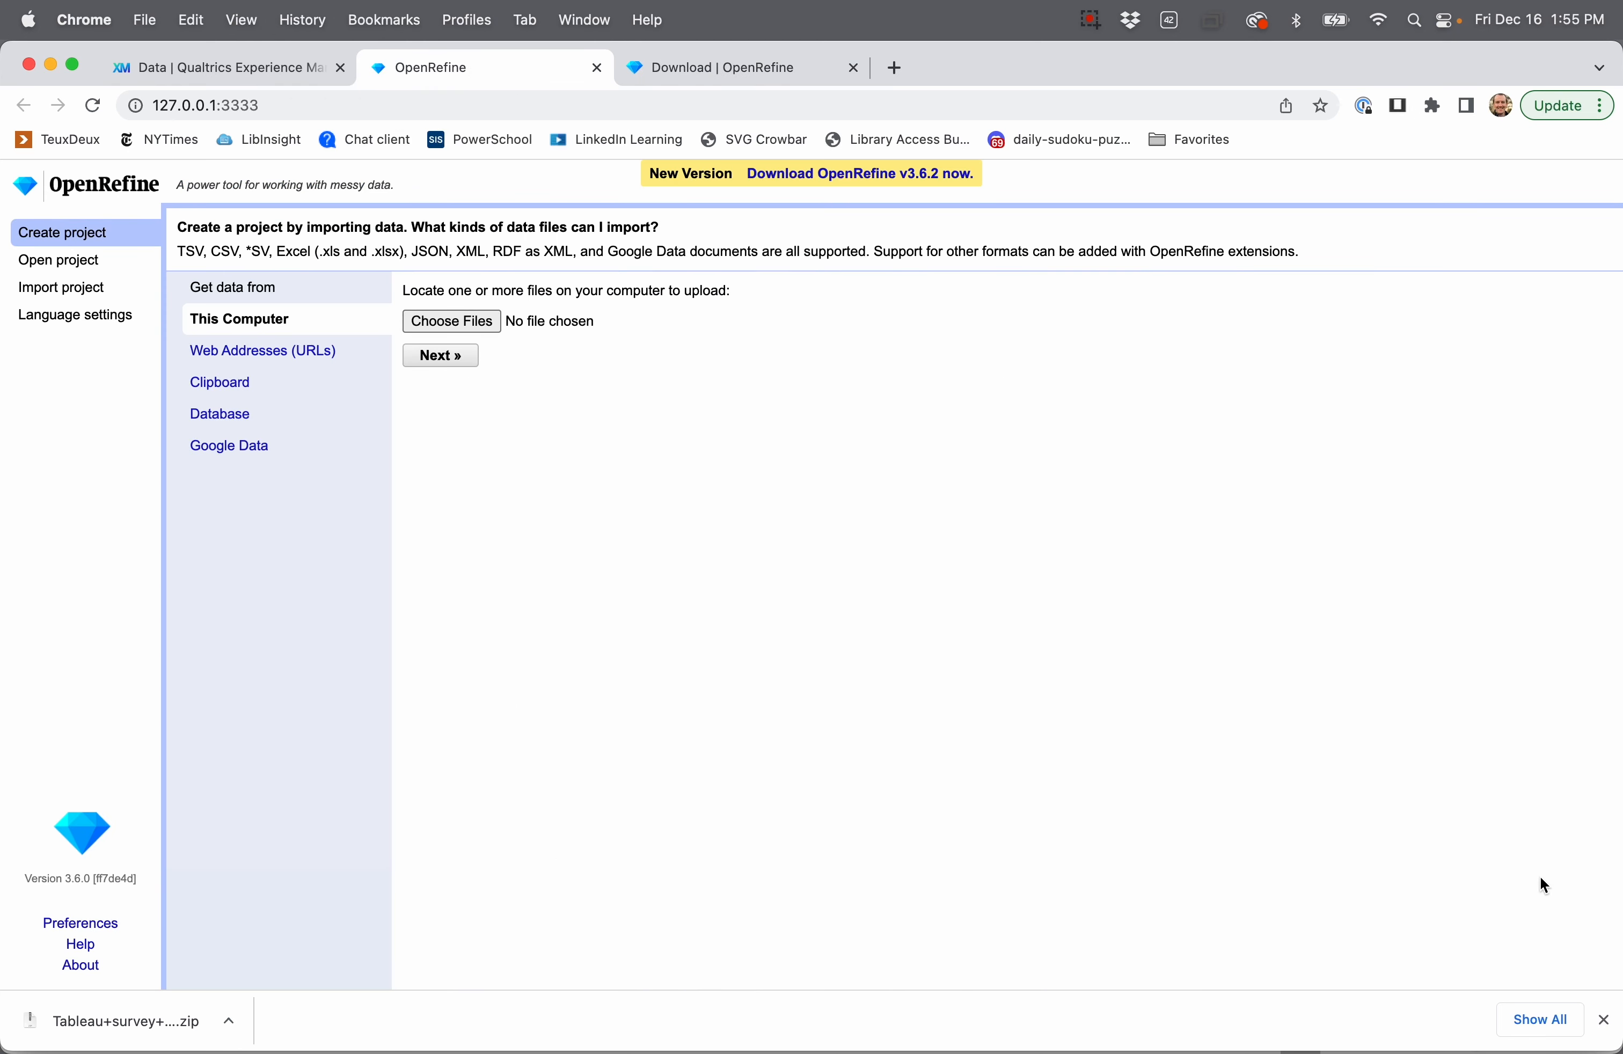
pyautogui.click(1603, 1022)
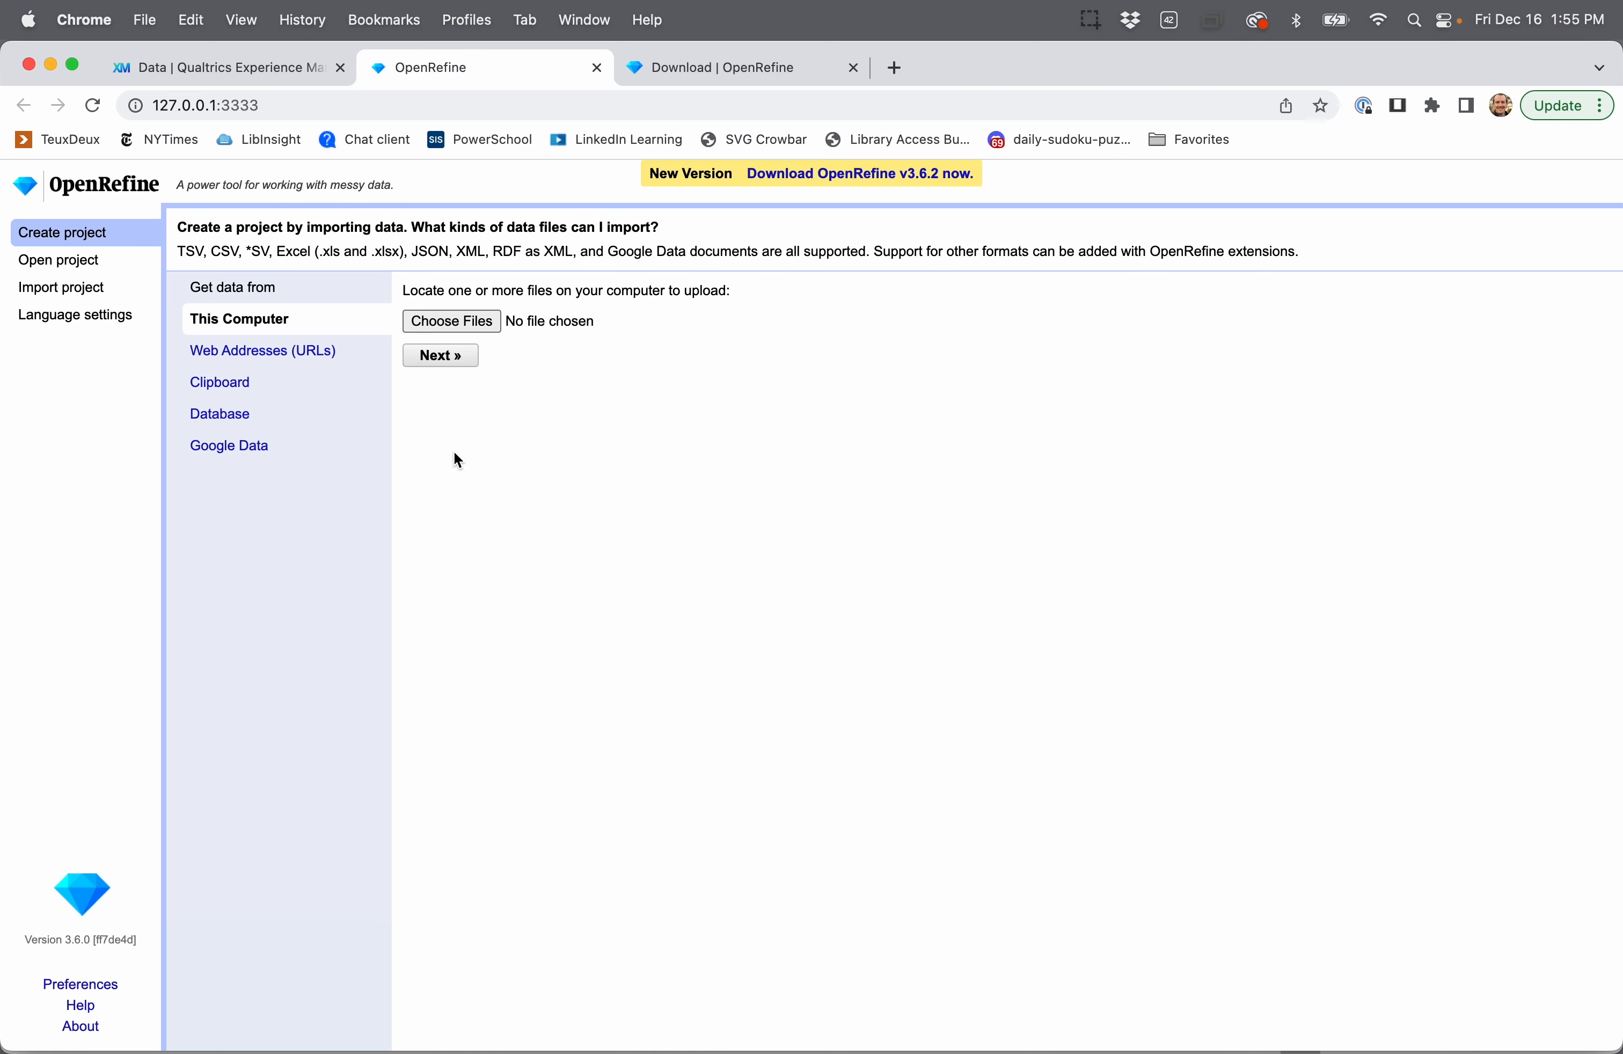
pyautogui.click(470, 320)
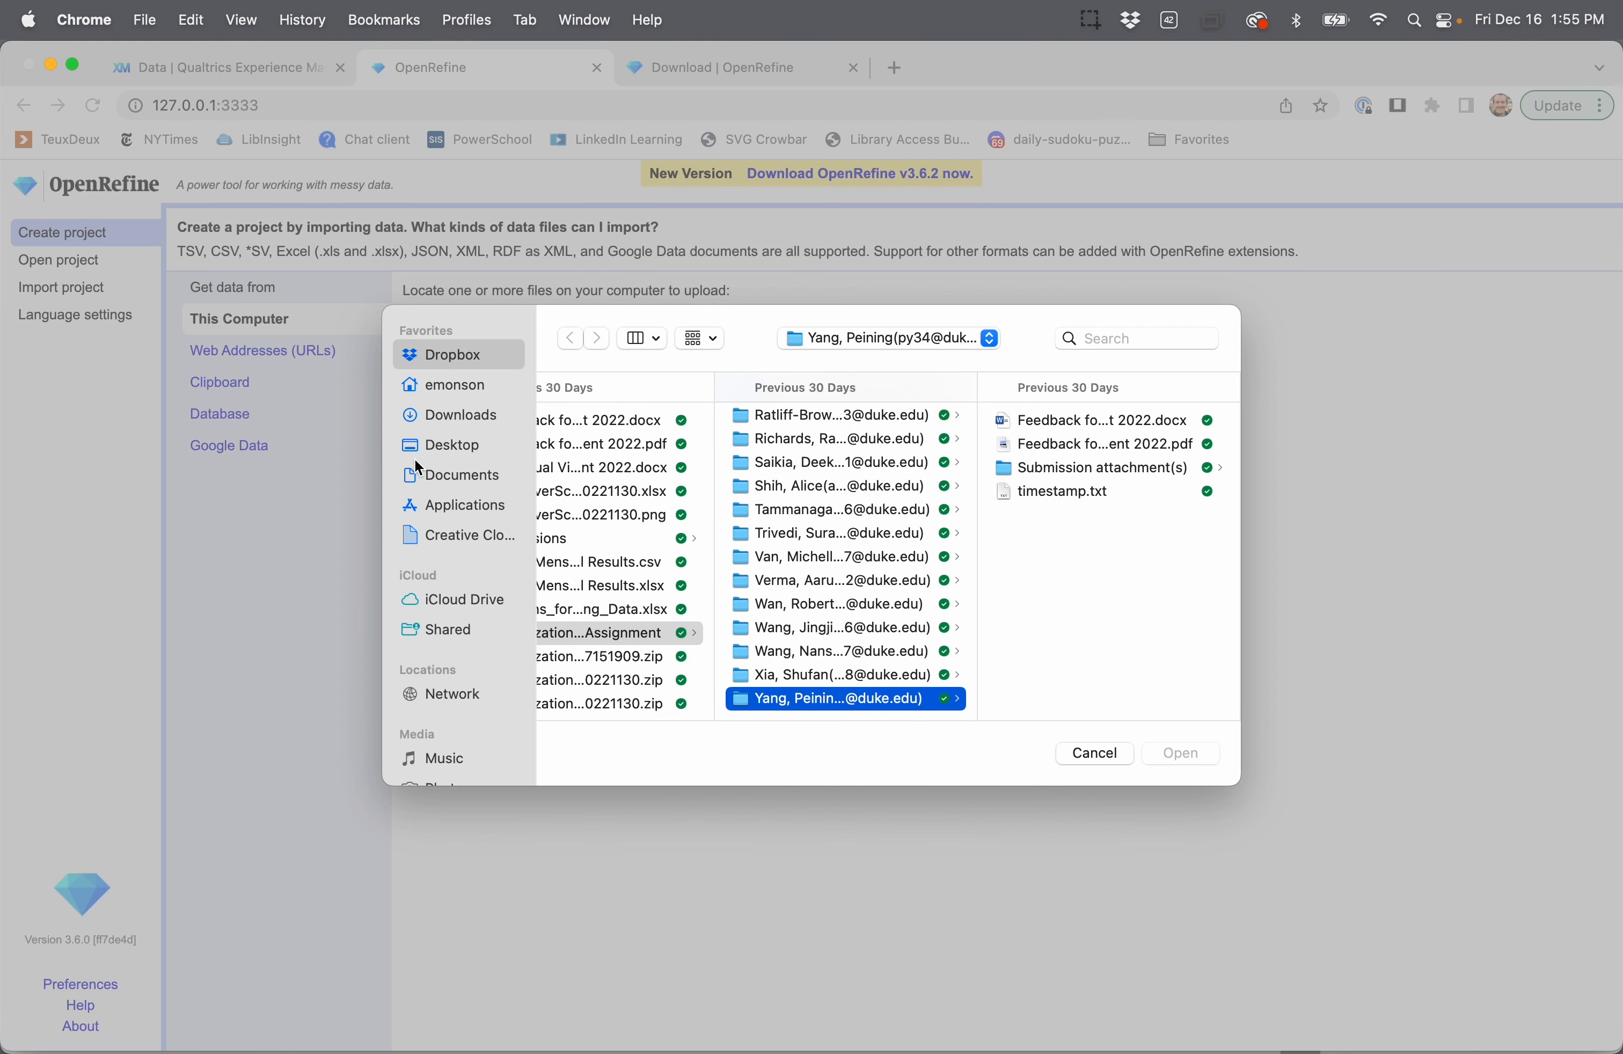
pyautogui.click(445, 356)
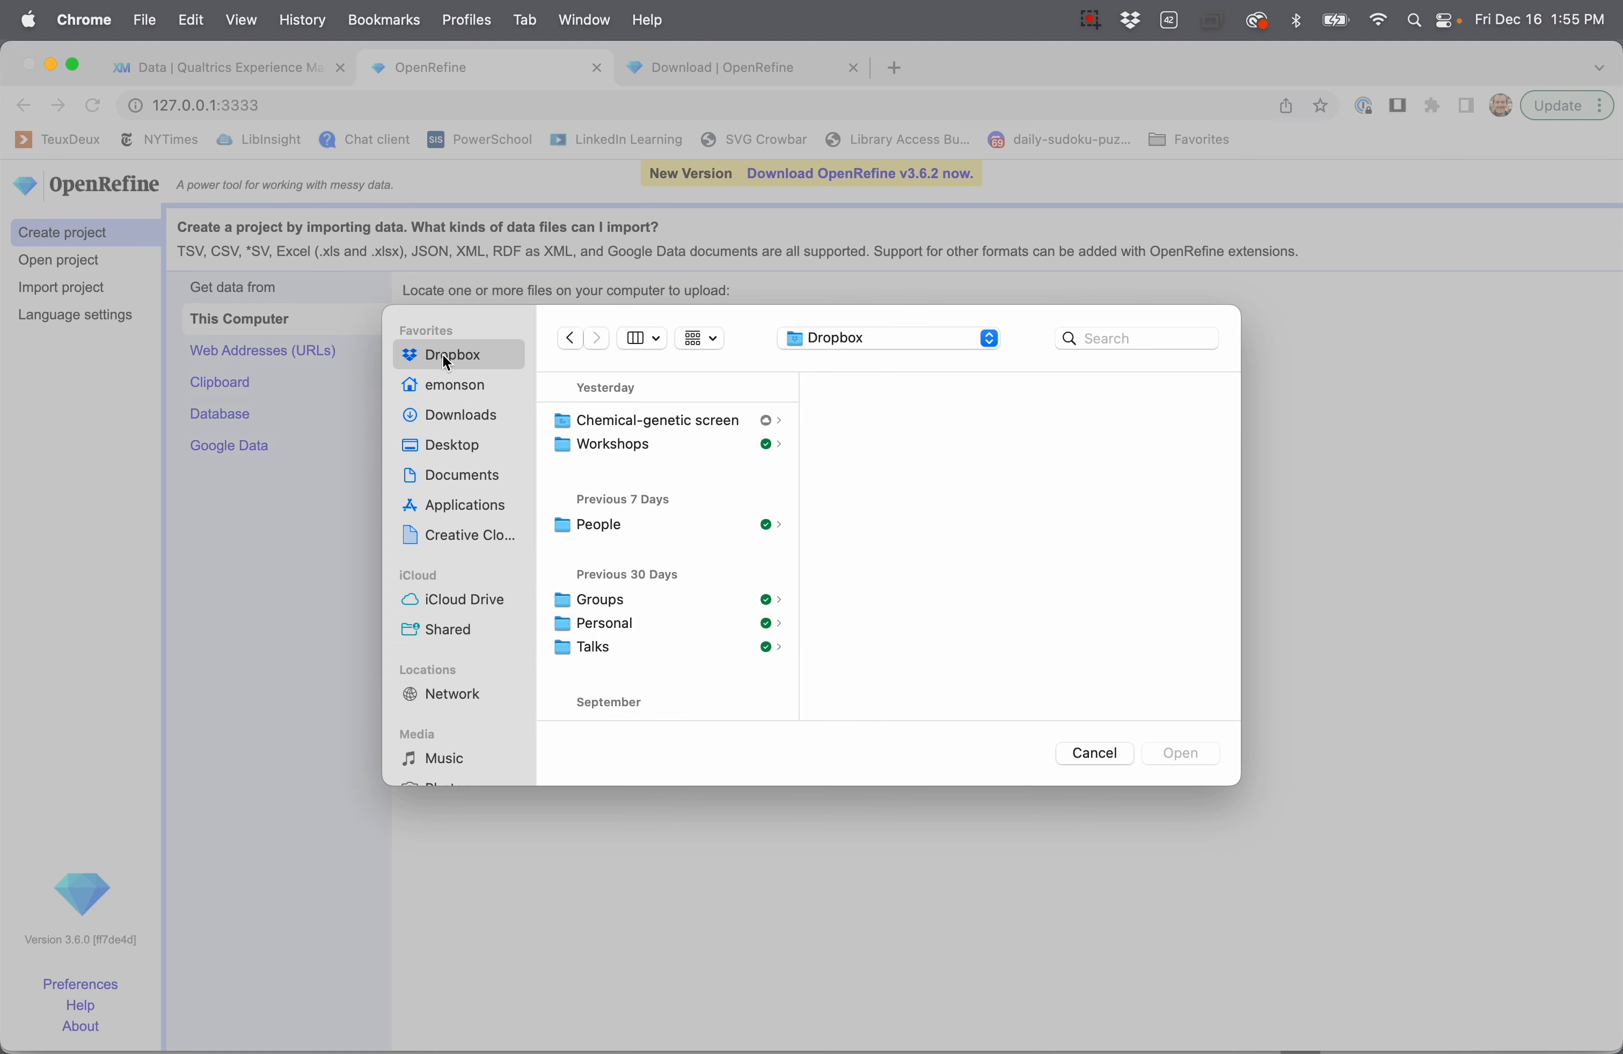
pyautogui.click(603, 445)
pyautogui.click(856, 424)
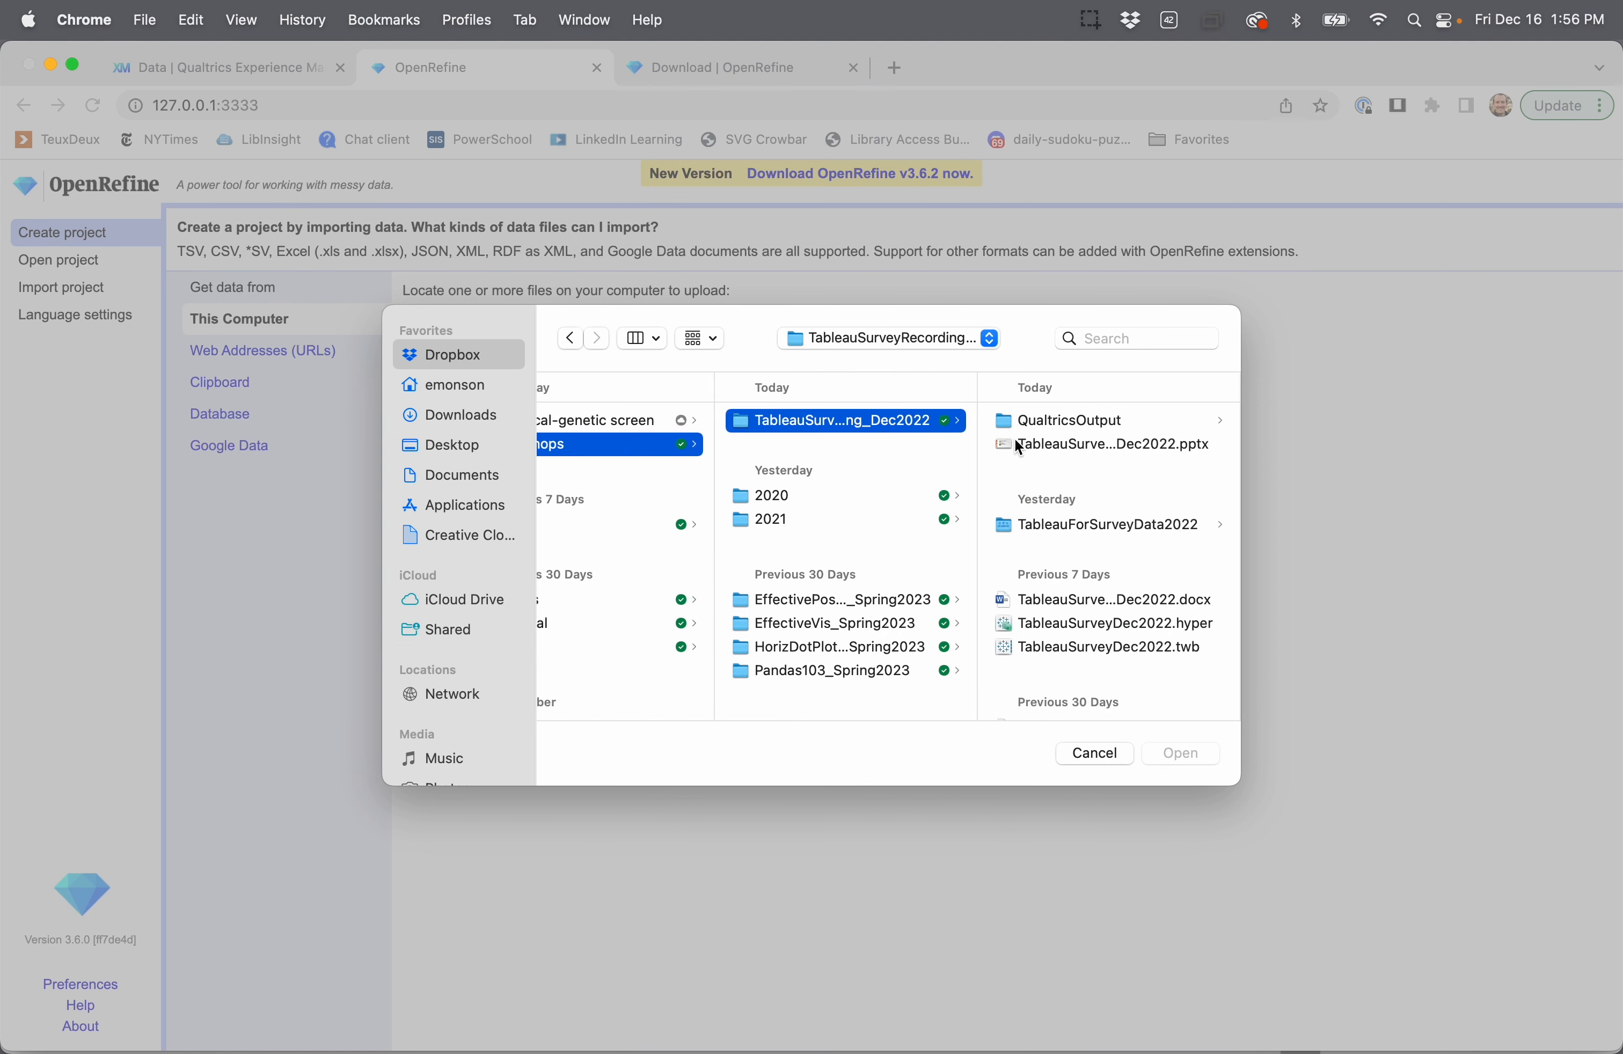
pyautogui.click(1040, 421)
pyautogui.click(1056, 443)
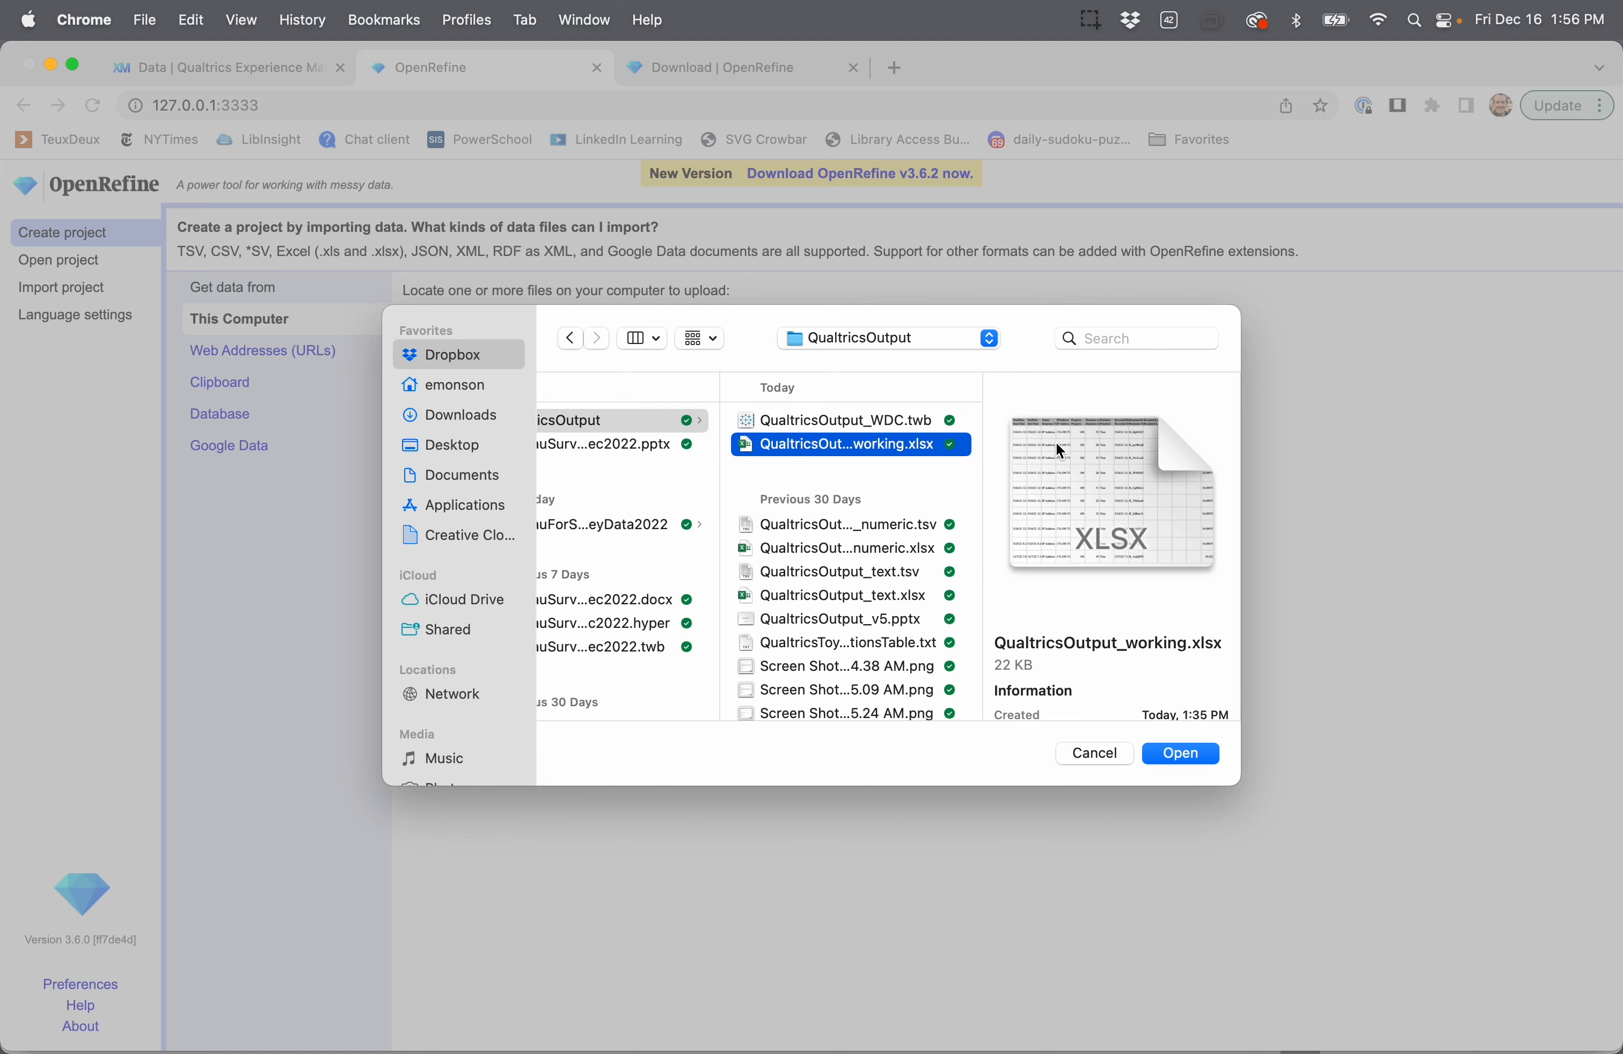
pyautogui.click(1180, 754)
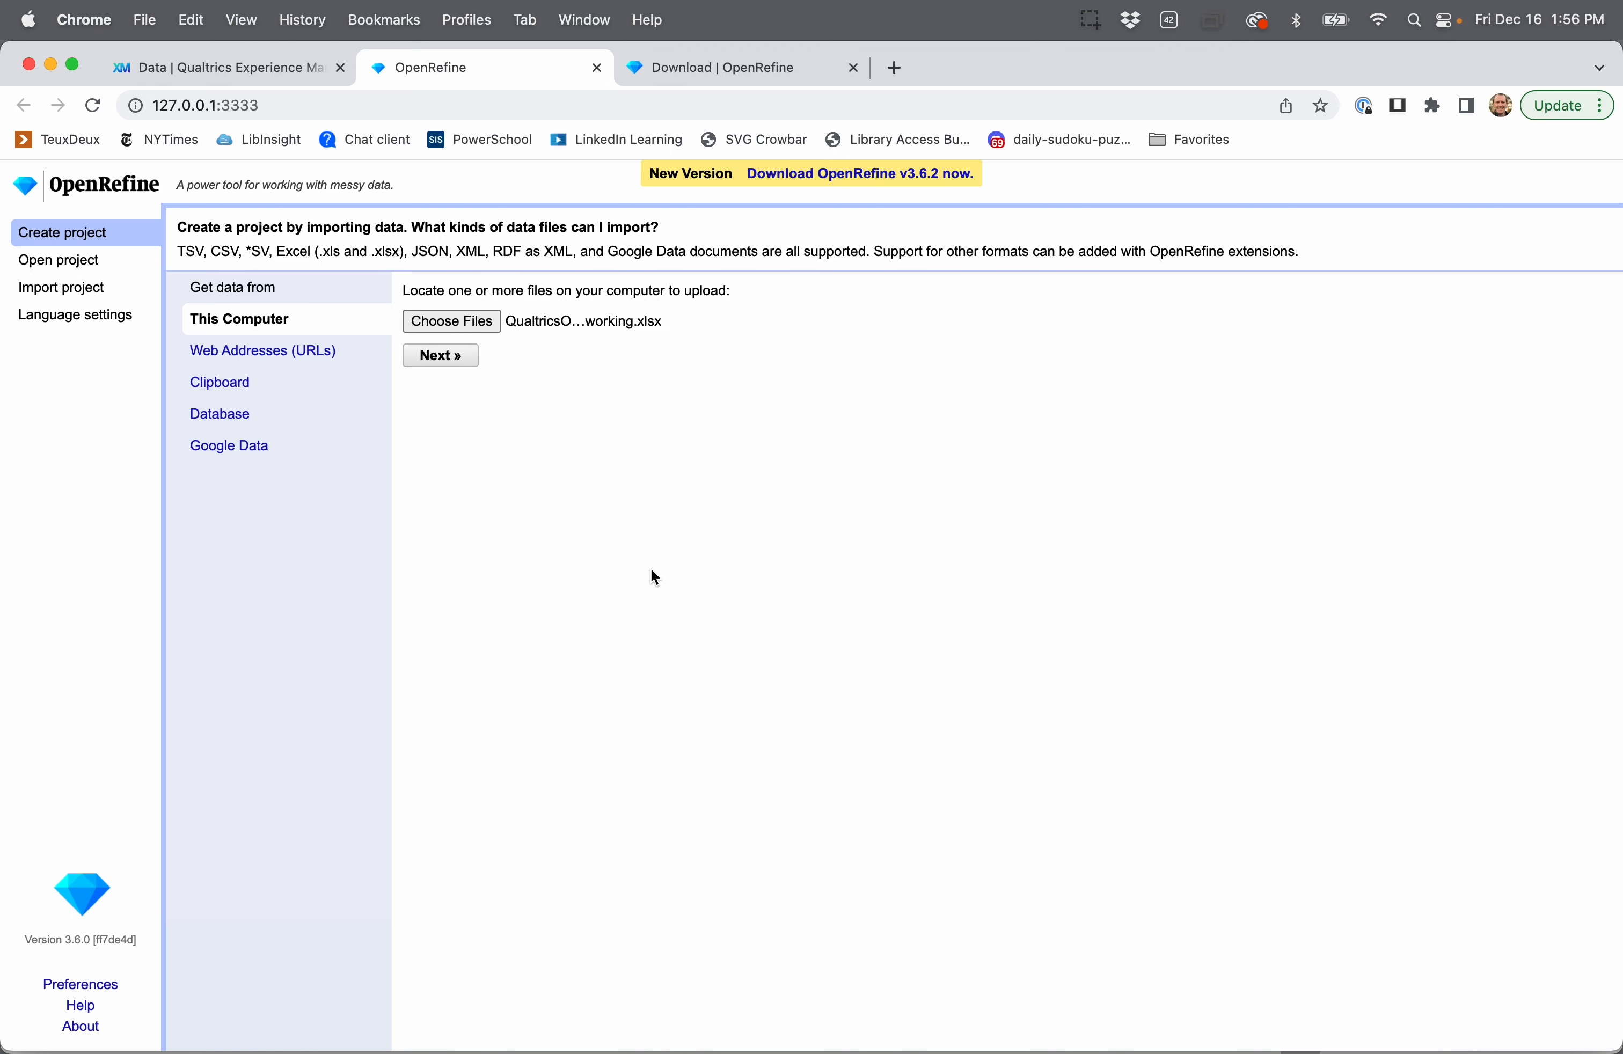
pyautogui.click(452, 355)
pyautogui.click(449, 356)
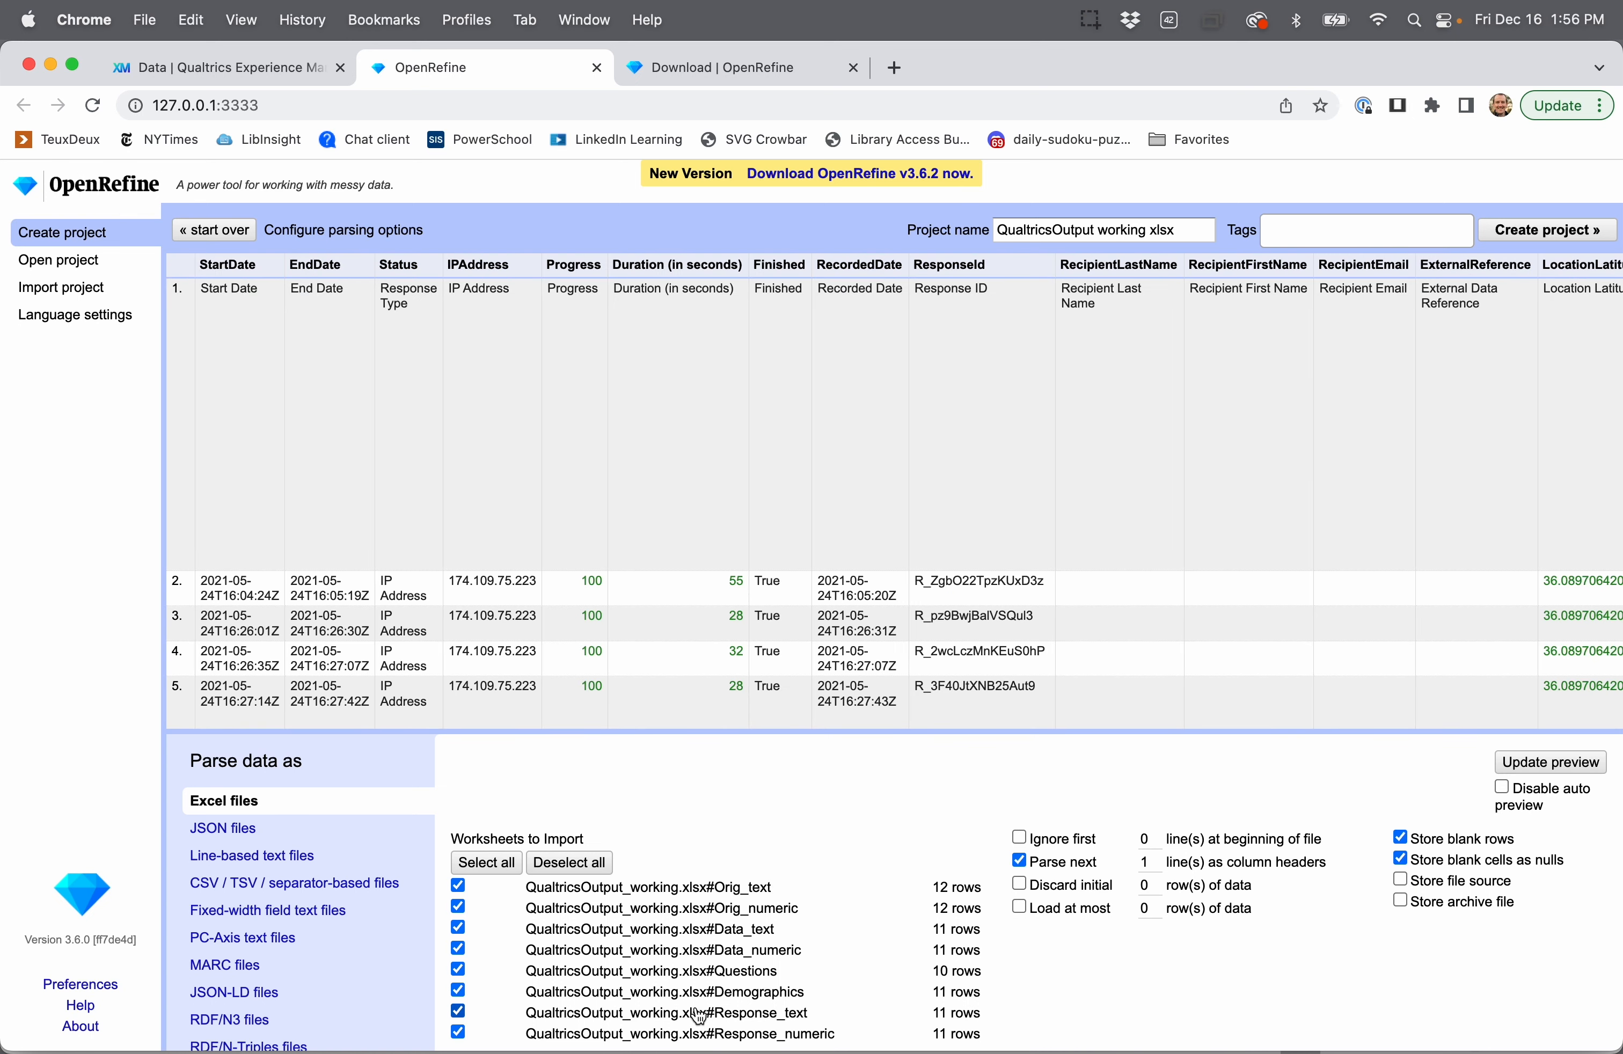
# Step: Create the project from only the Response_text worksheet and show 5 rows per page
pyautogui.scroll(-3, 684, 948)
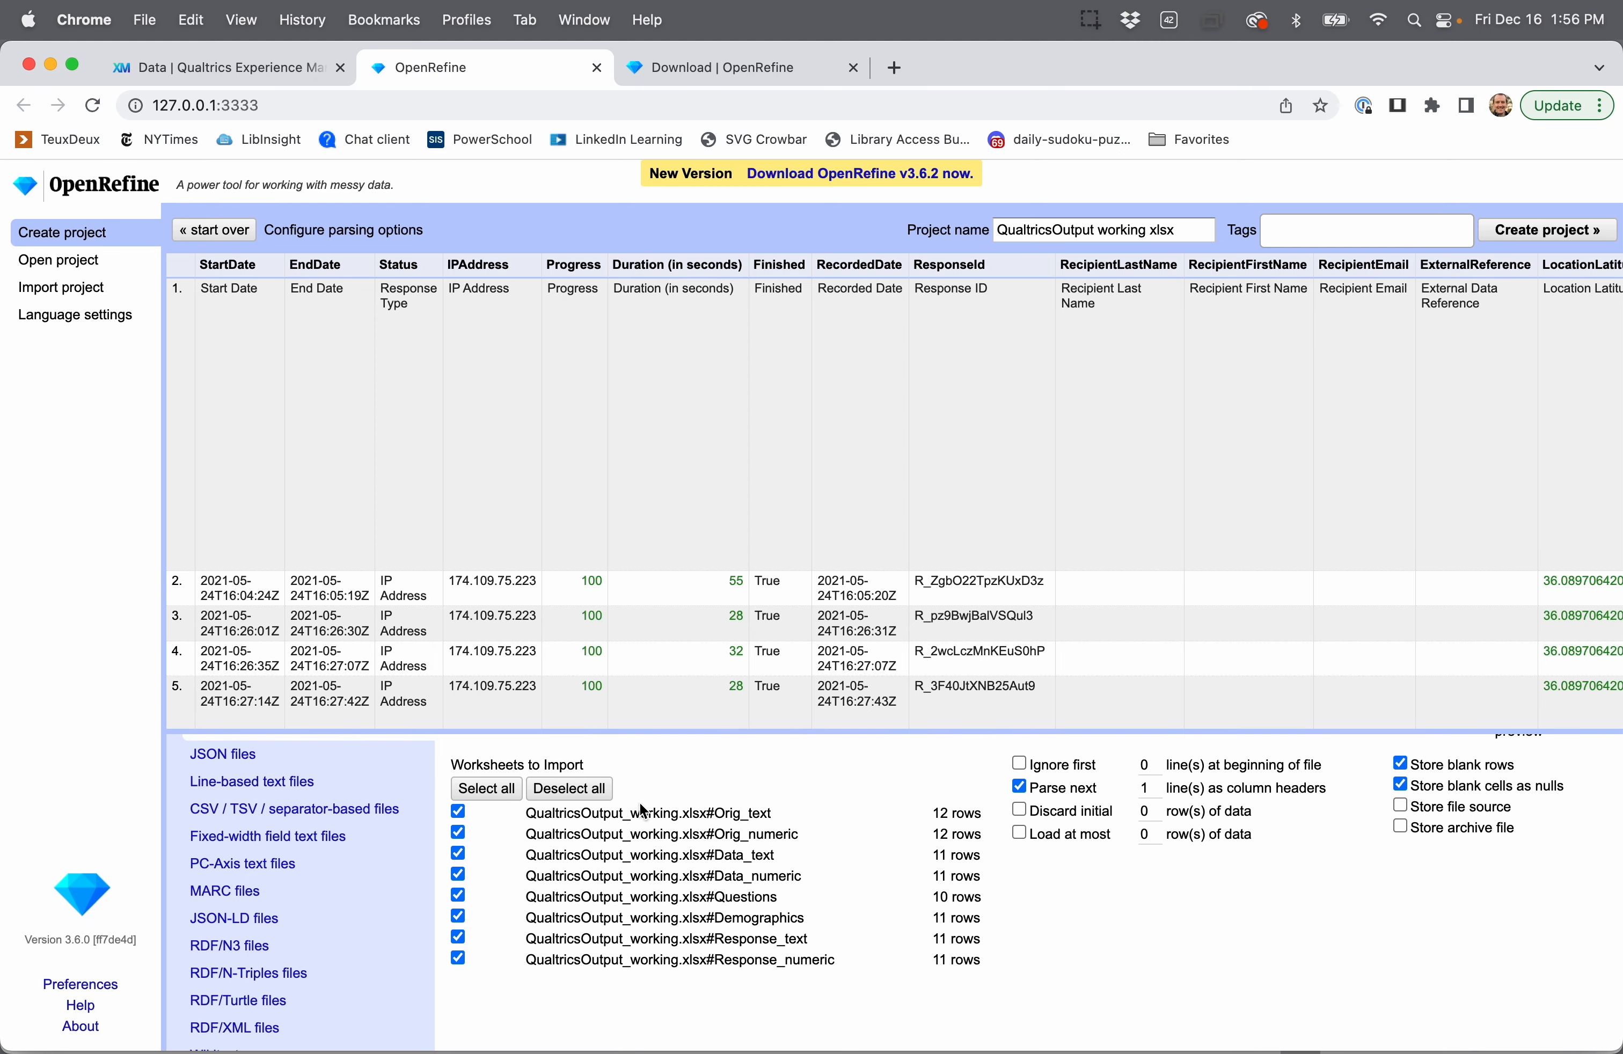
pyautogui.click(572, 801)
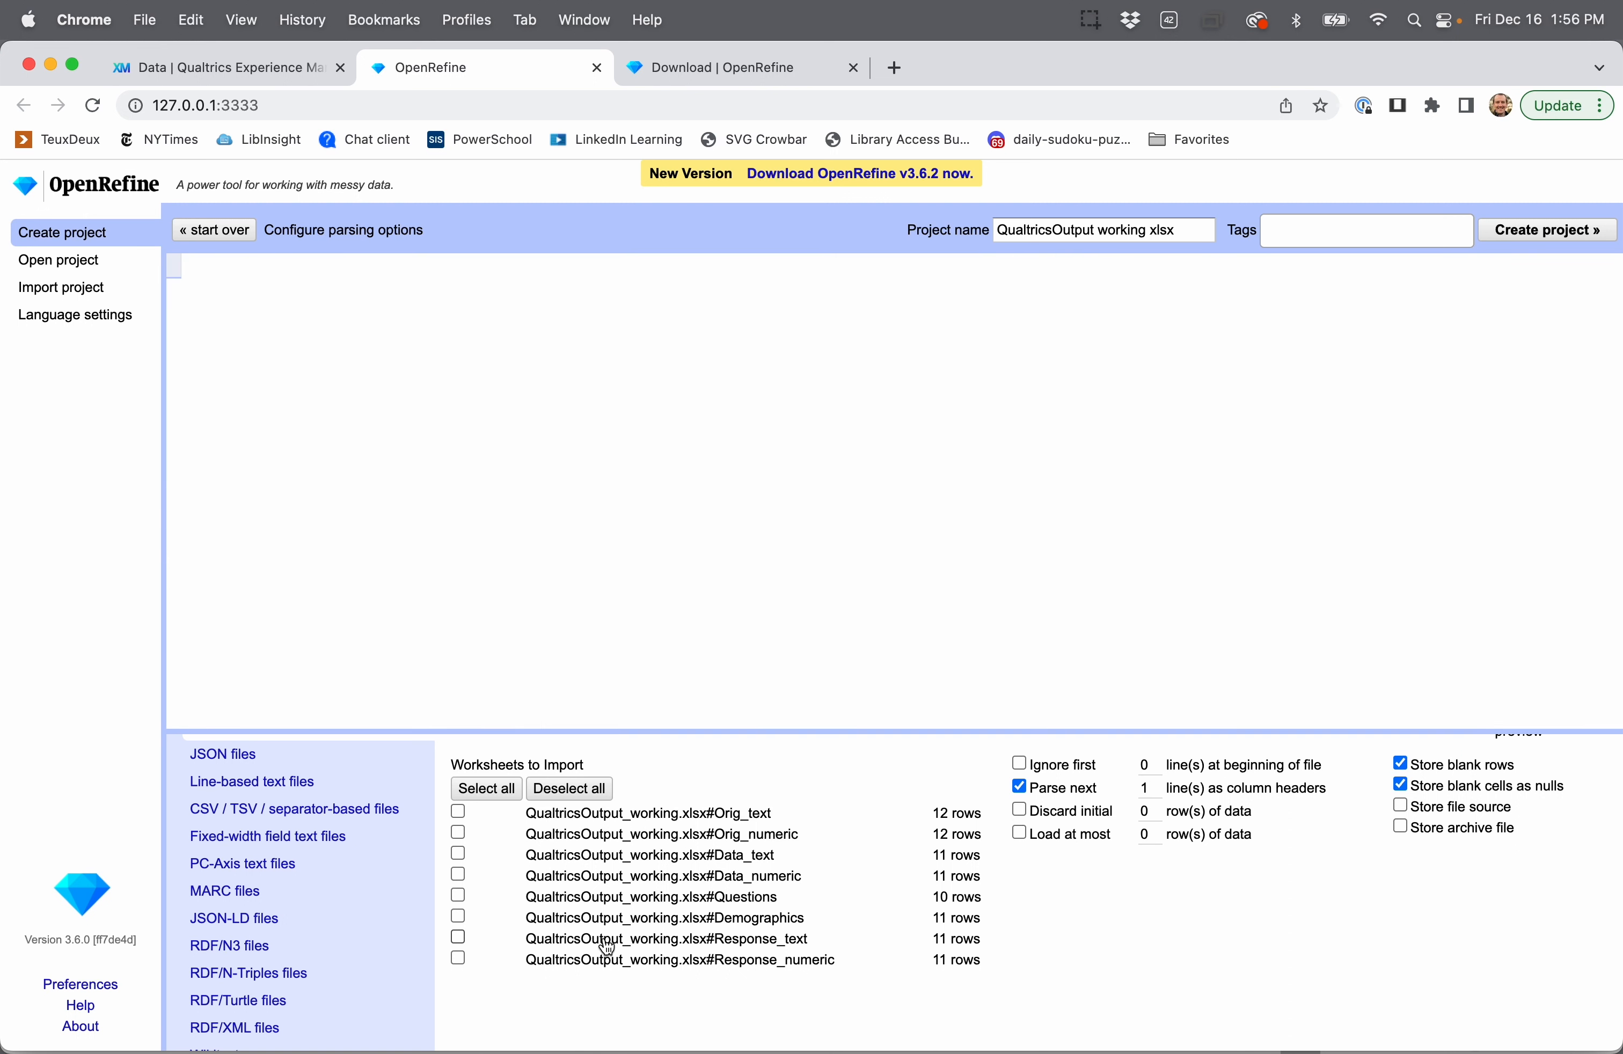
pyautogui.click(459, 937)
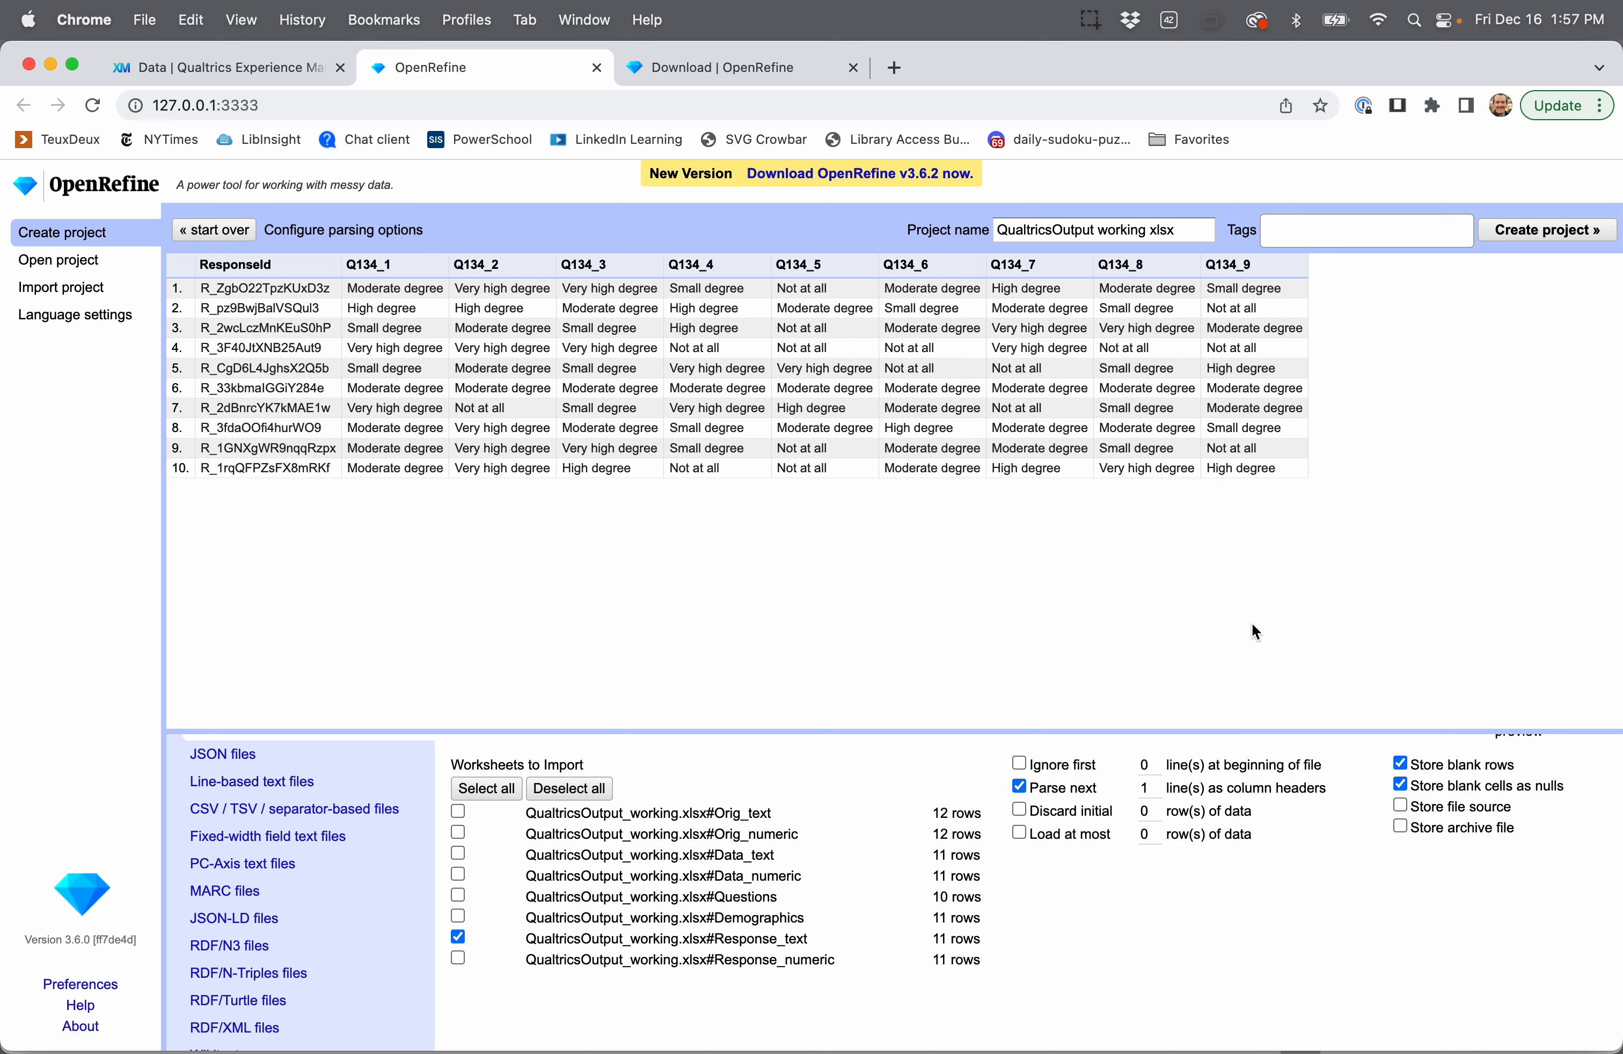
pyautogui.click(1516, 237)
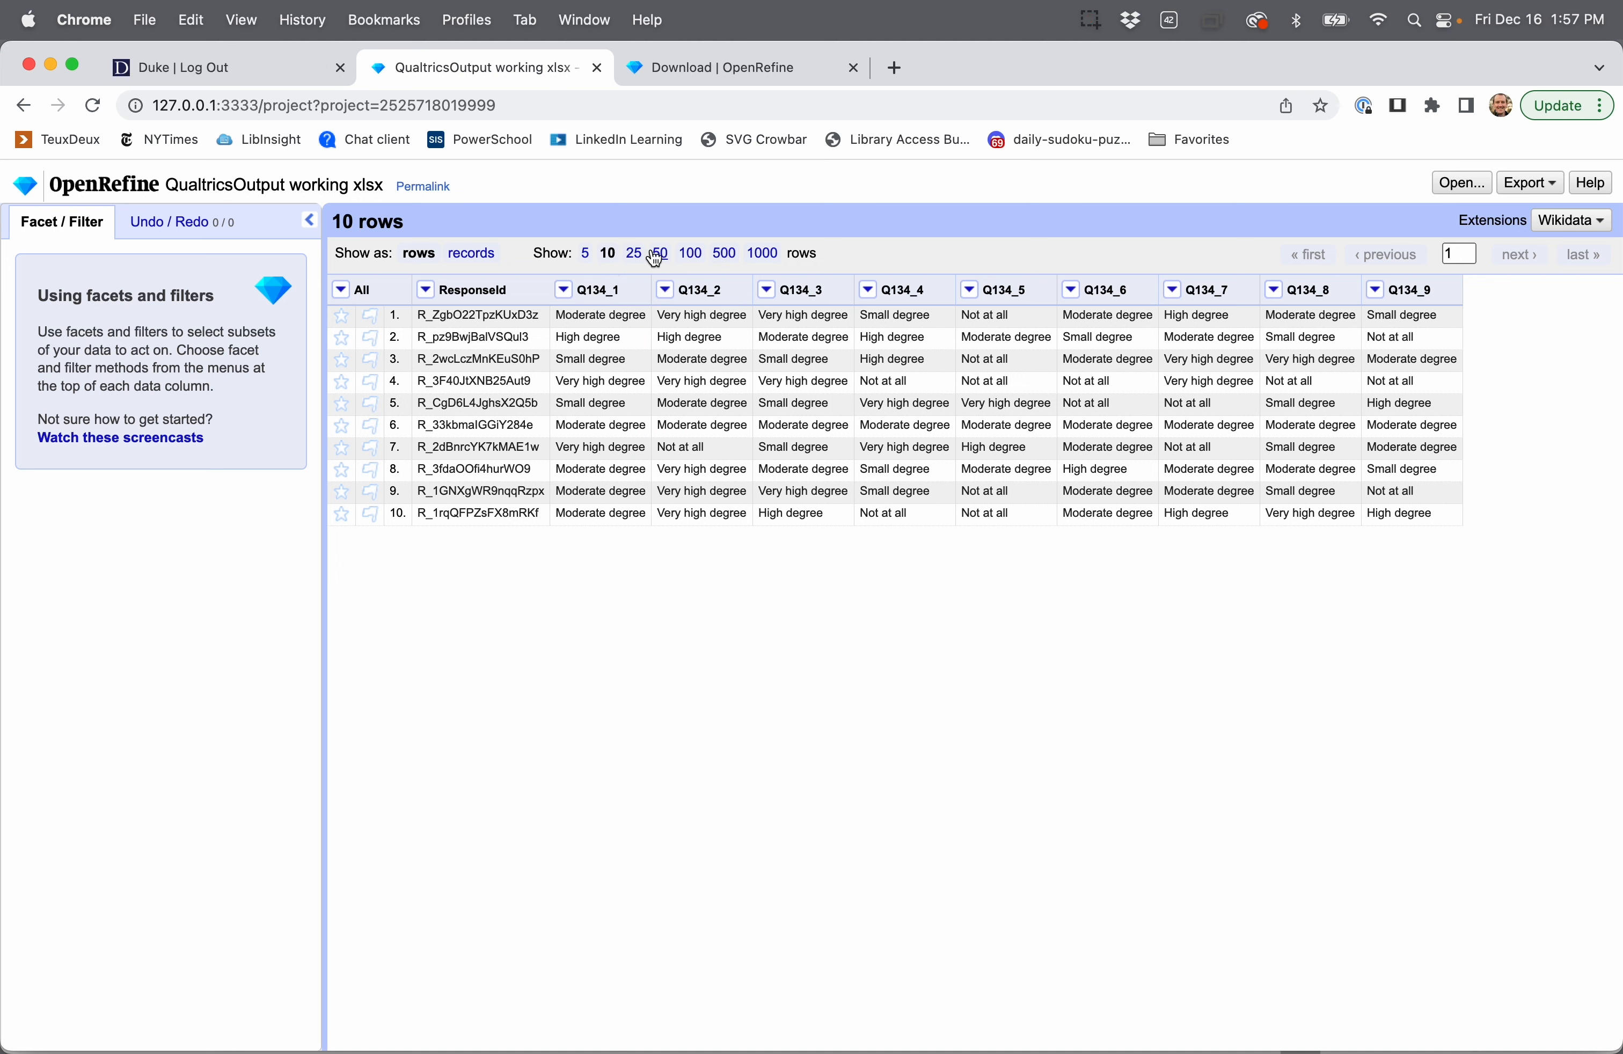
pyautogui.click(587, 257)
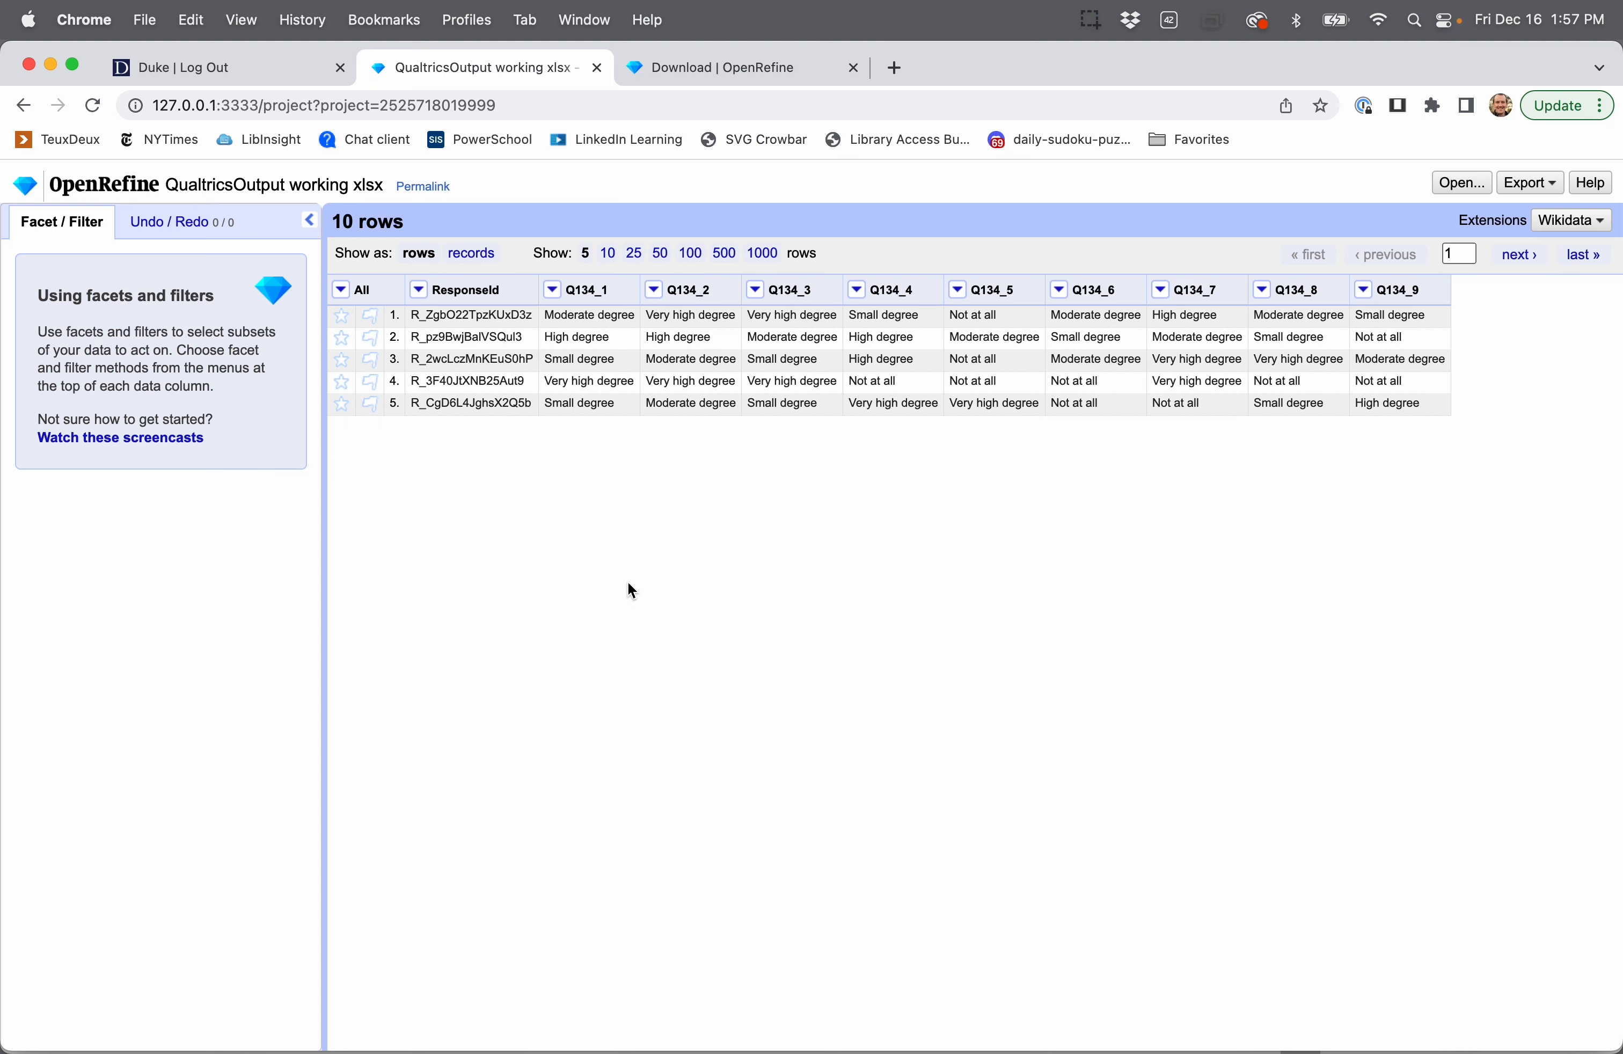
# Step: Show 10 rows per page and set up a transpose of the columns from Q134_1 through the last column into rows
pyautogui.click(607, 253)
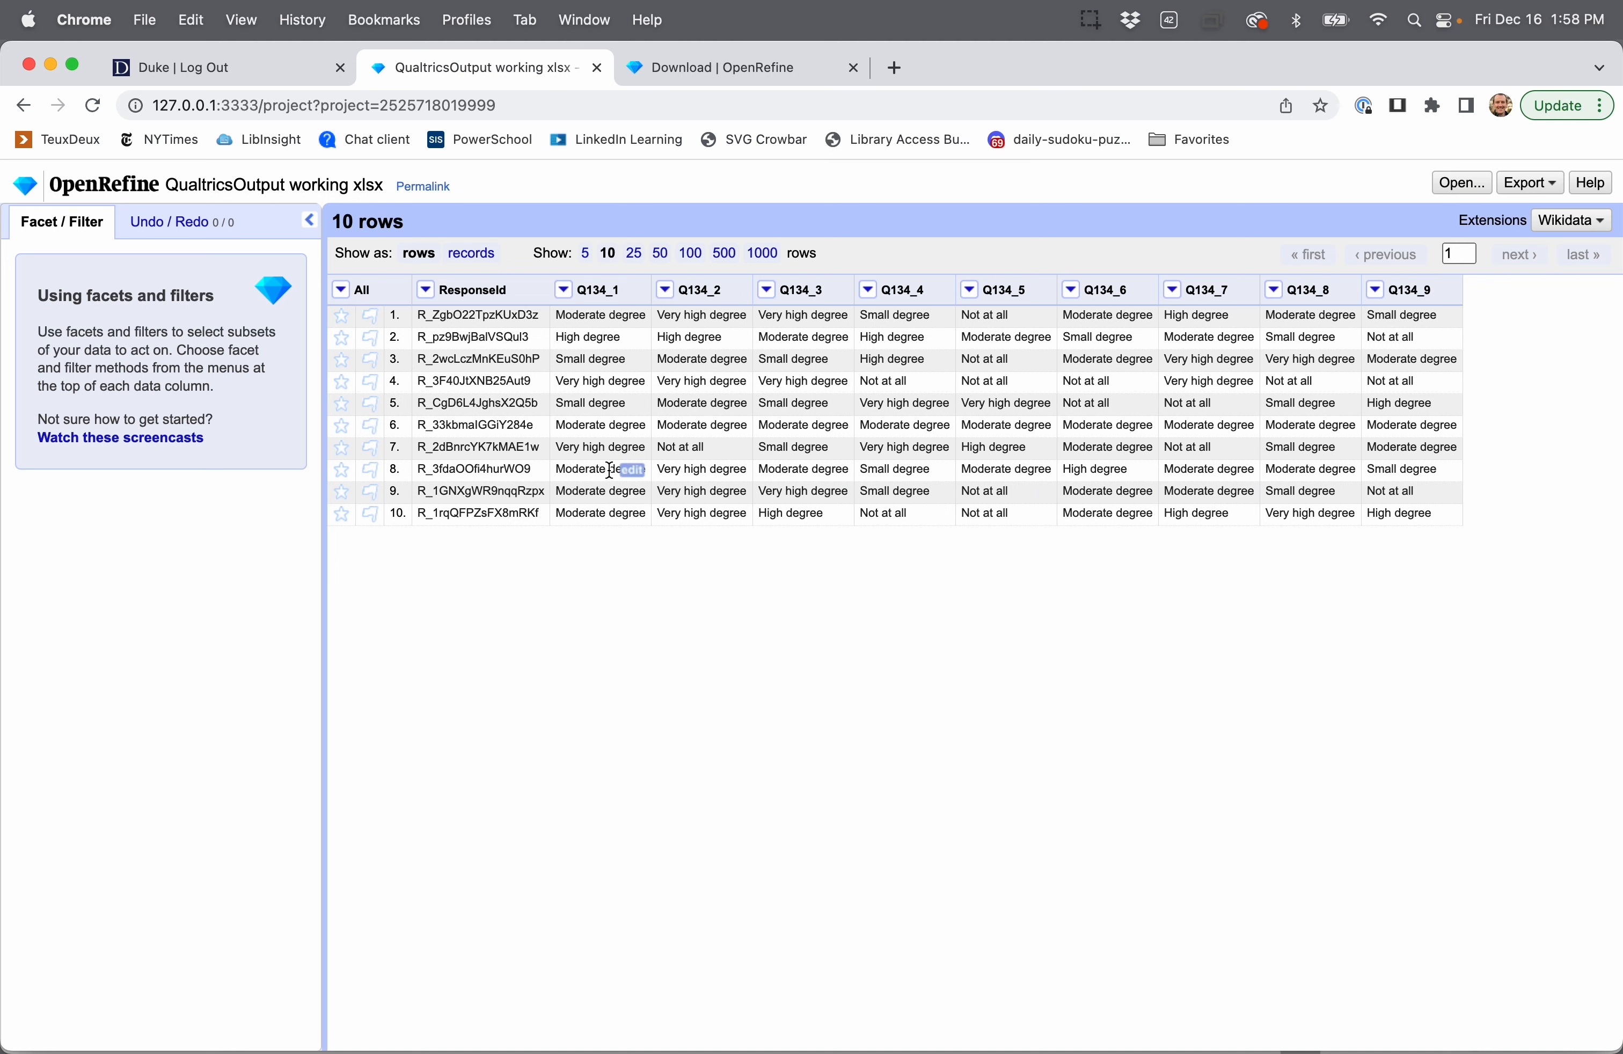
pyautogui.click(565, 293)
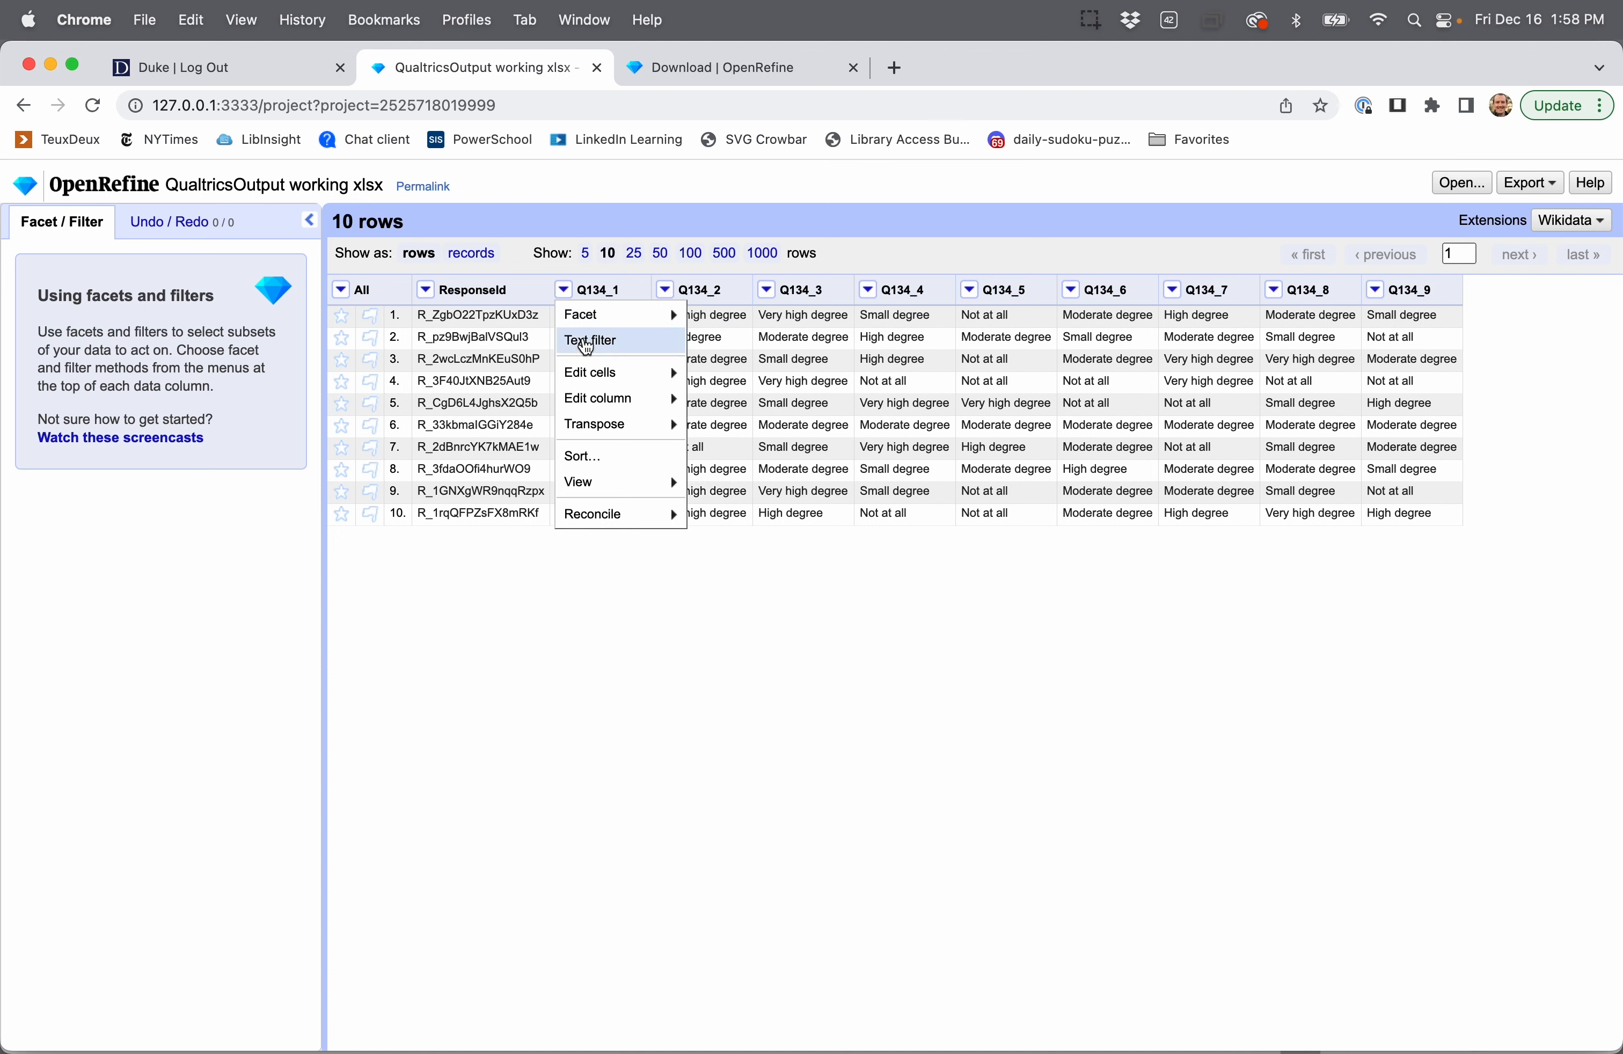
pyautogui.moveTo(595, 431)
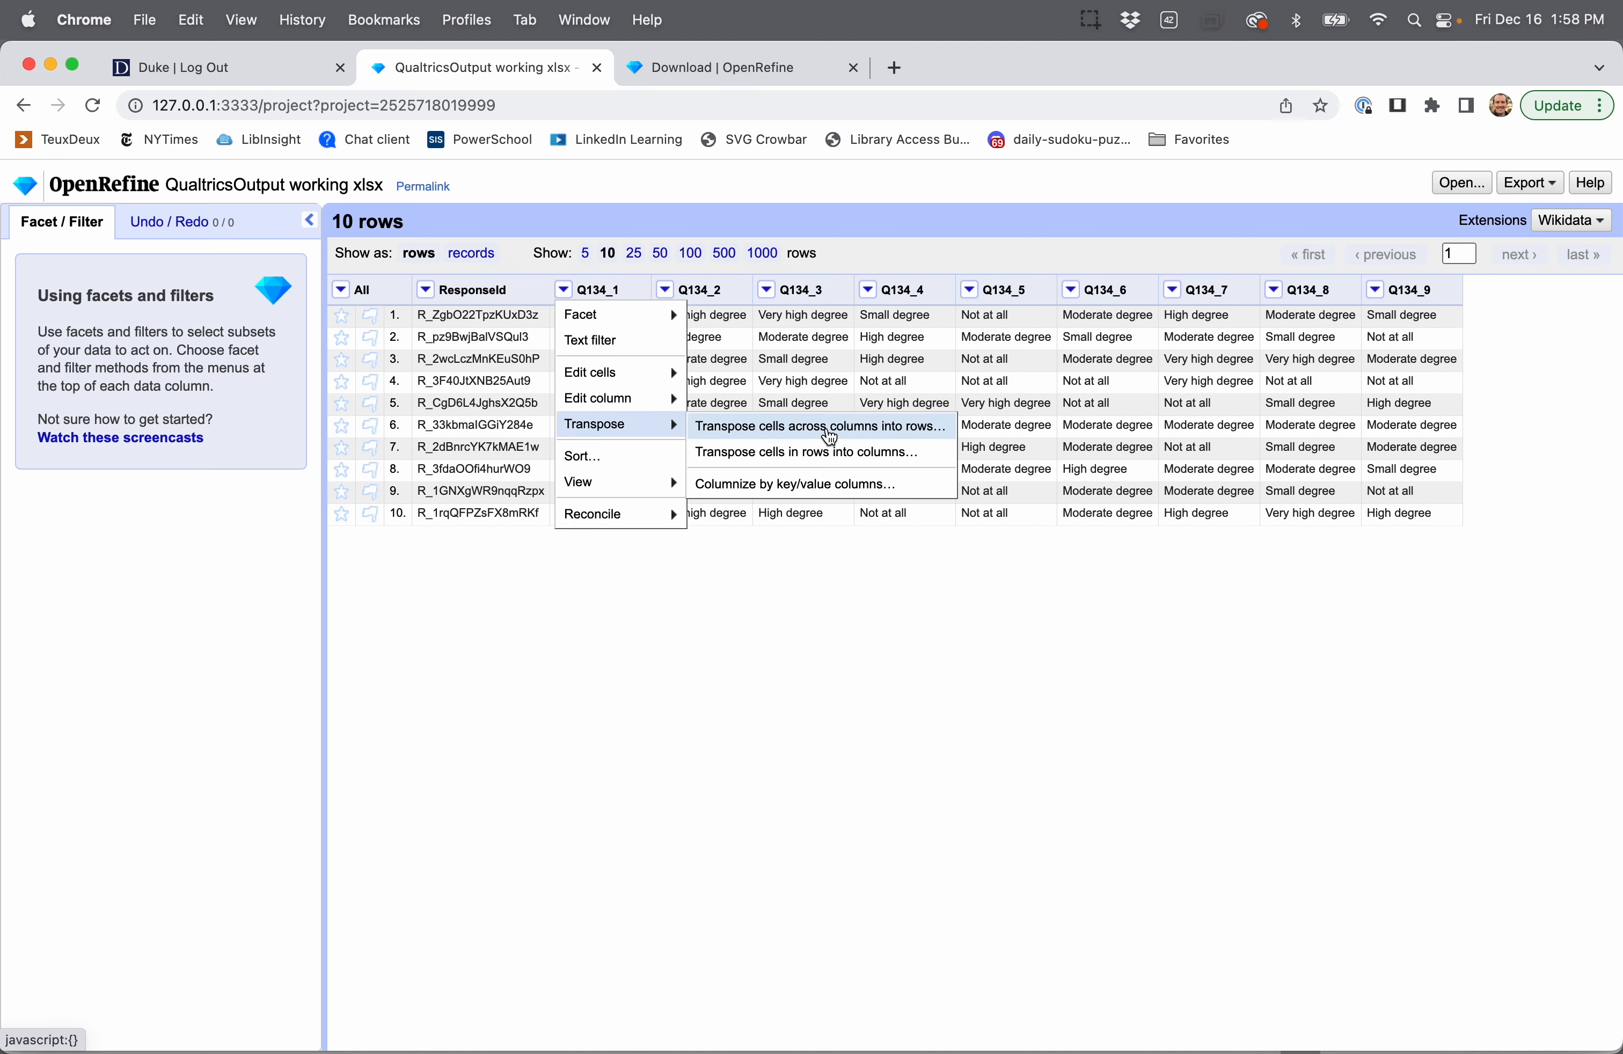
pyautogui.click(830, 436)
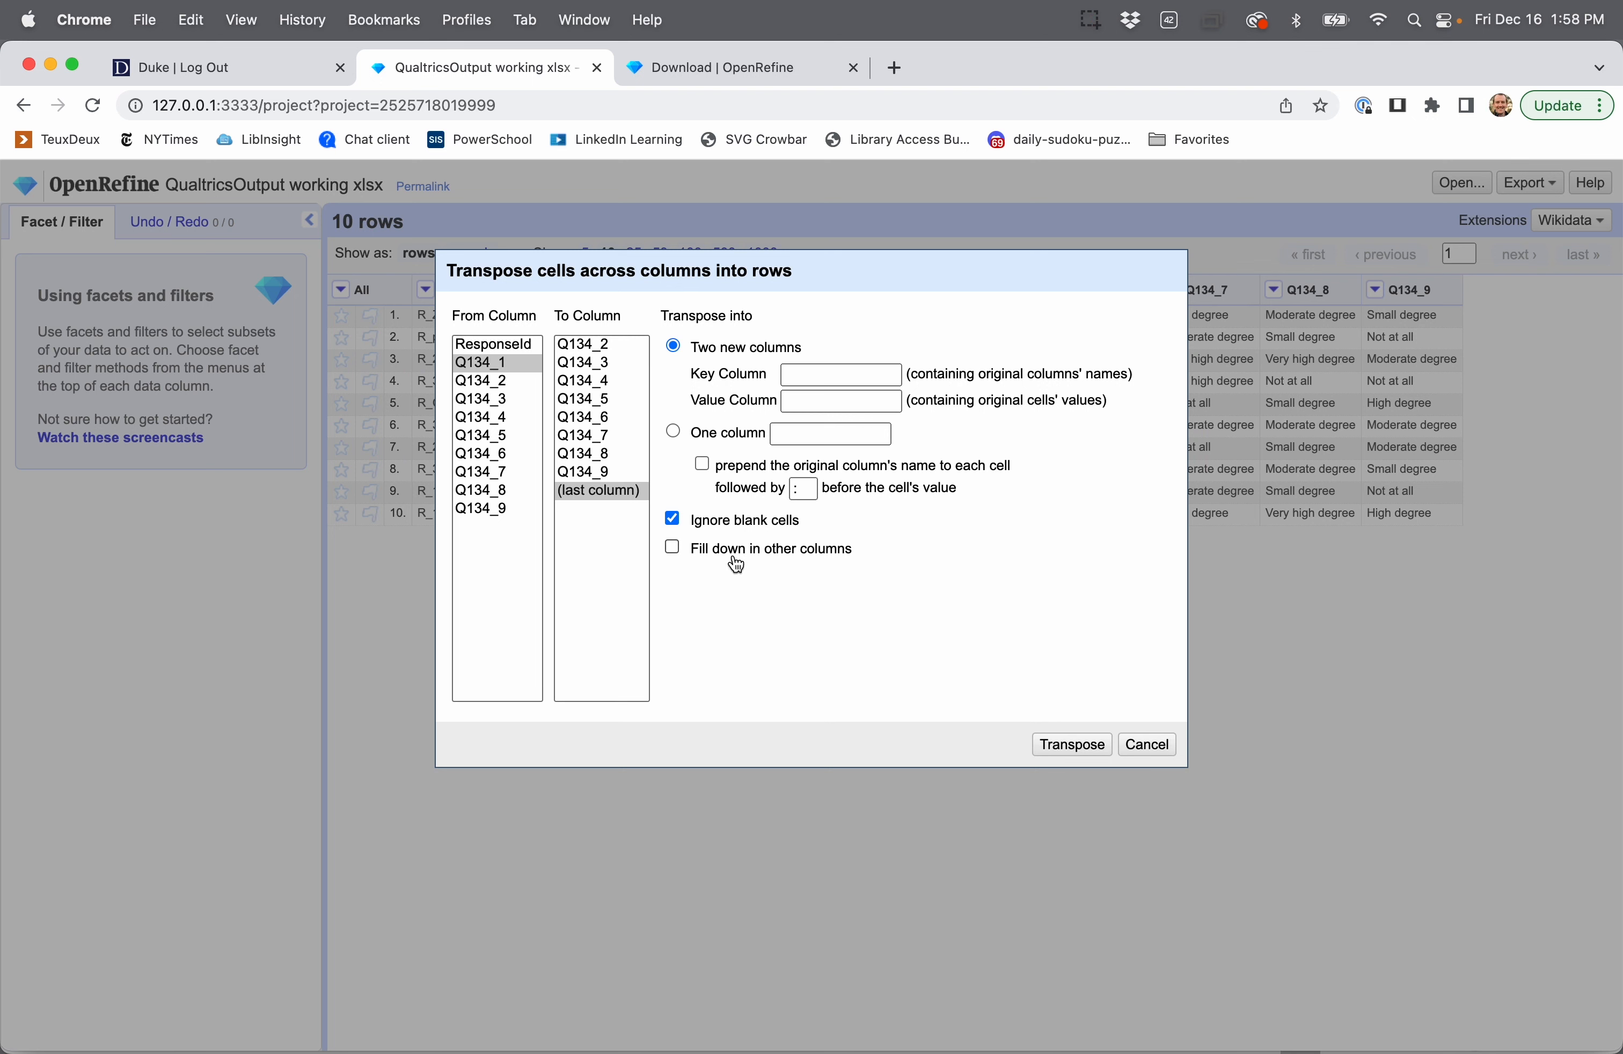
pyautogui.click(470, 363)
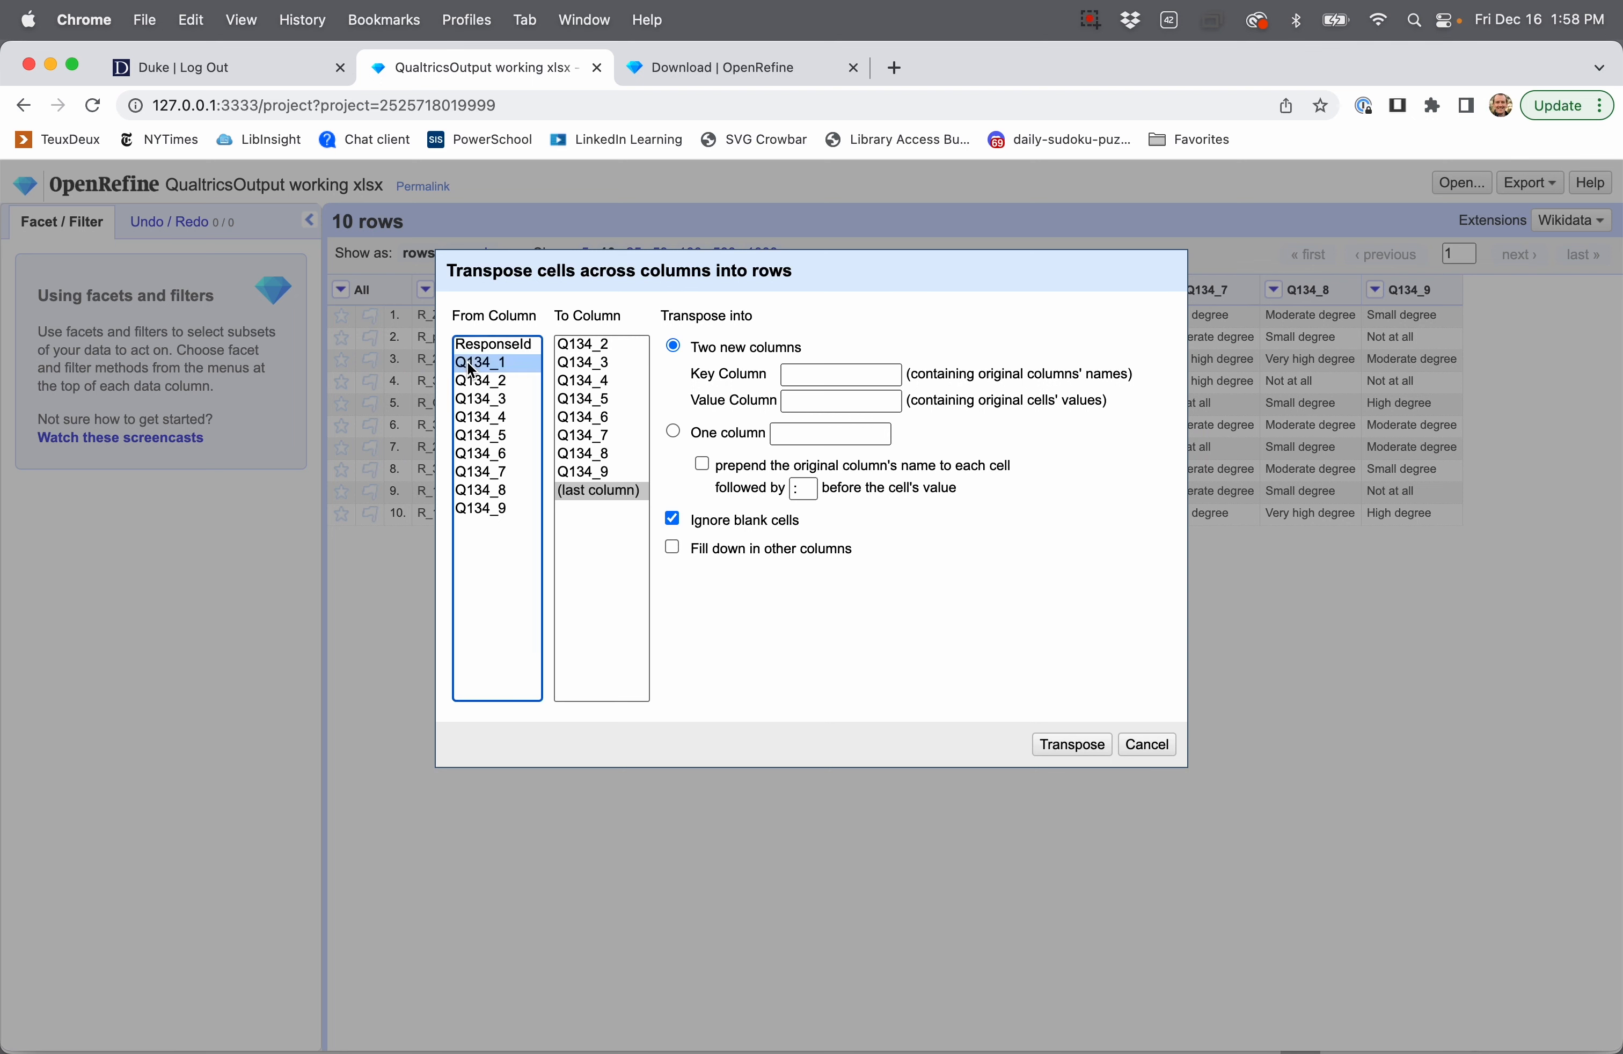
pyautogui.click(596, 492)
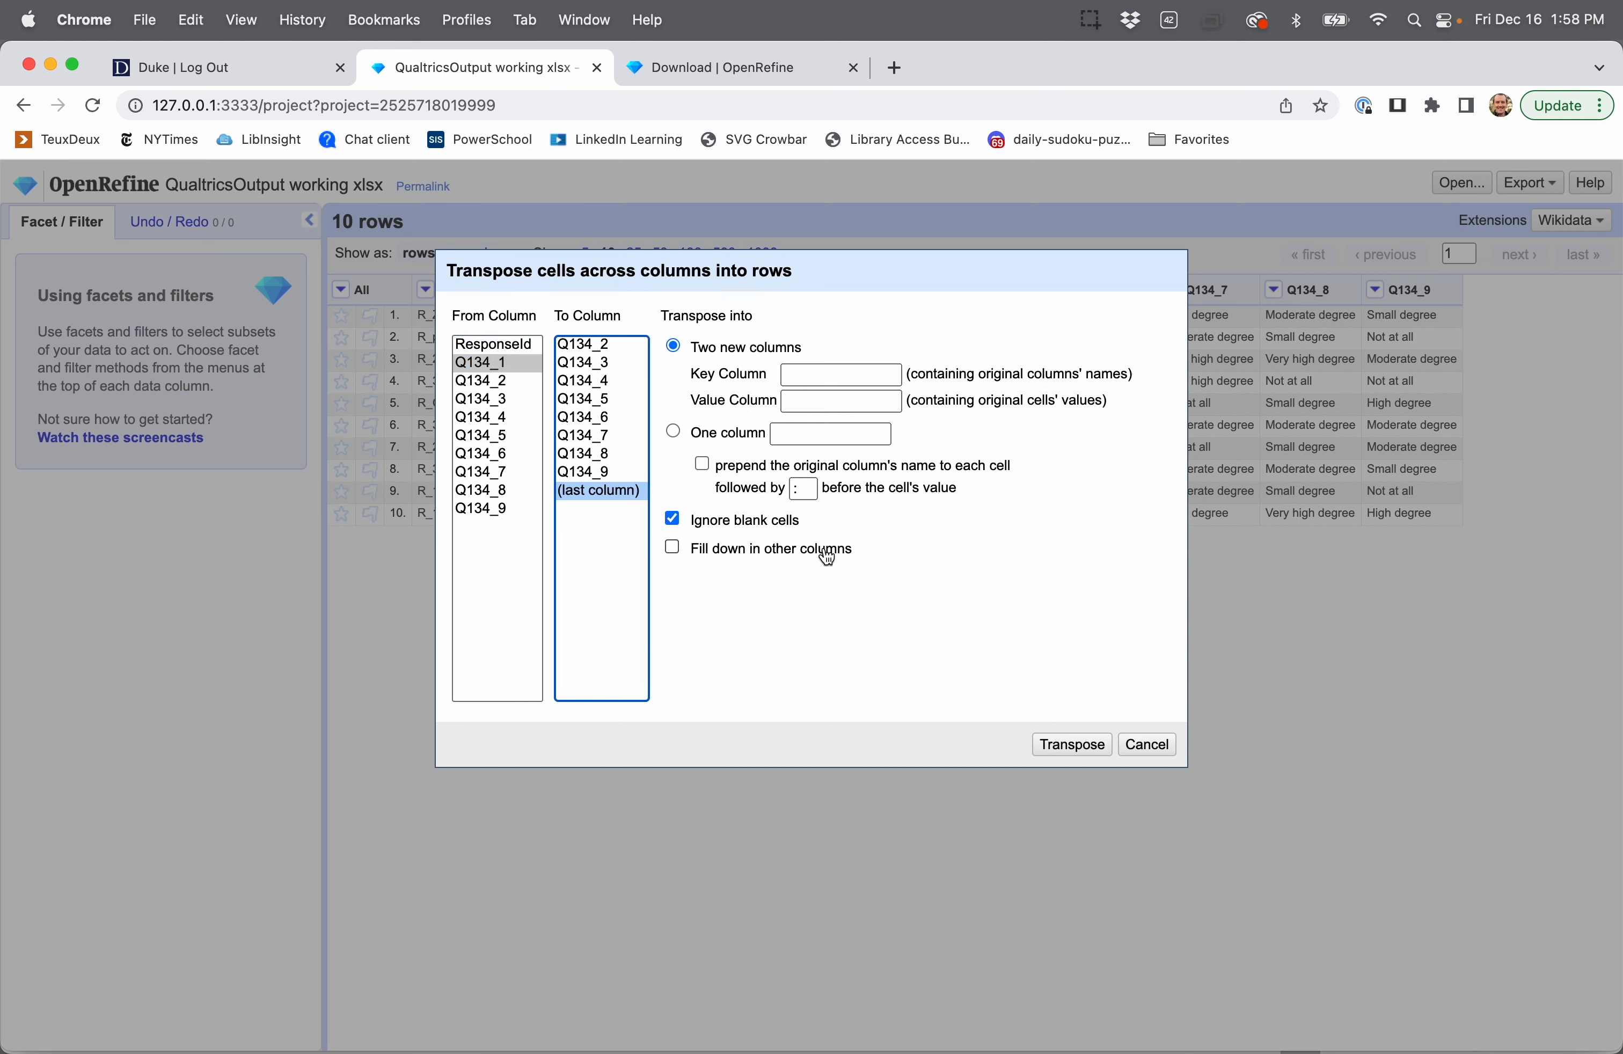
# Step: Transpose into two new columns, with QuestionID as the key column and Response_text as the value column, filling down in other columns
pyautogui.click(837, 376)
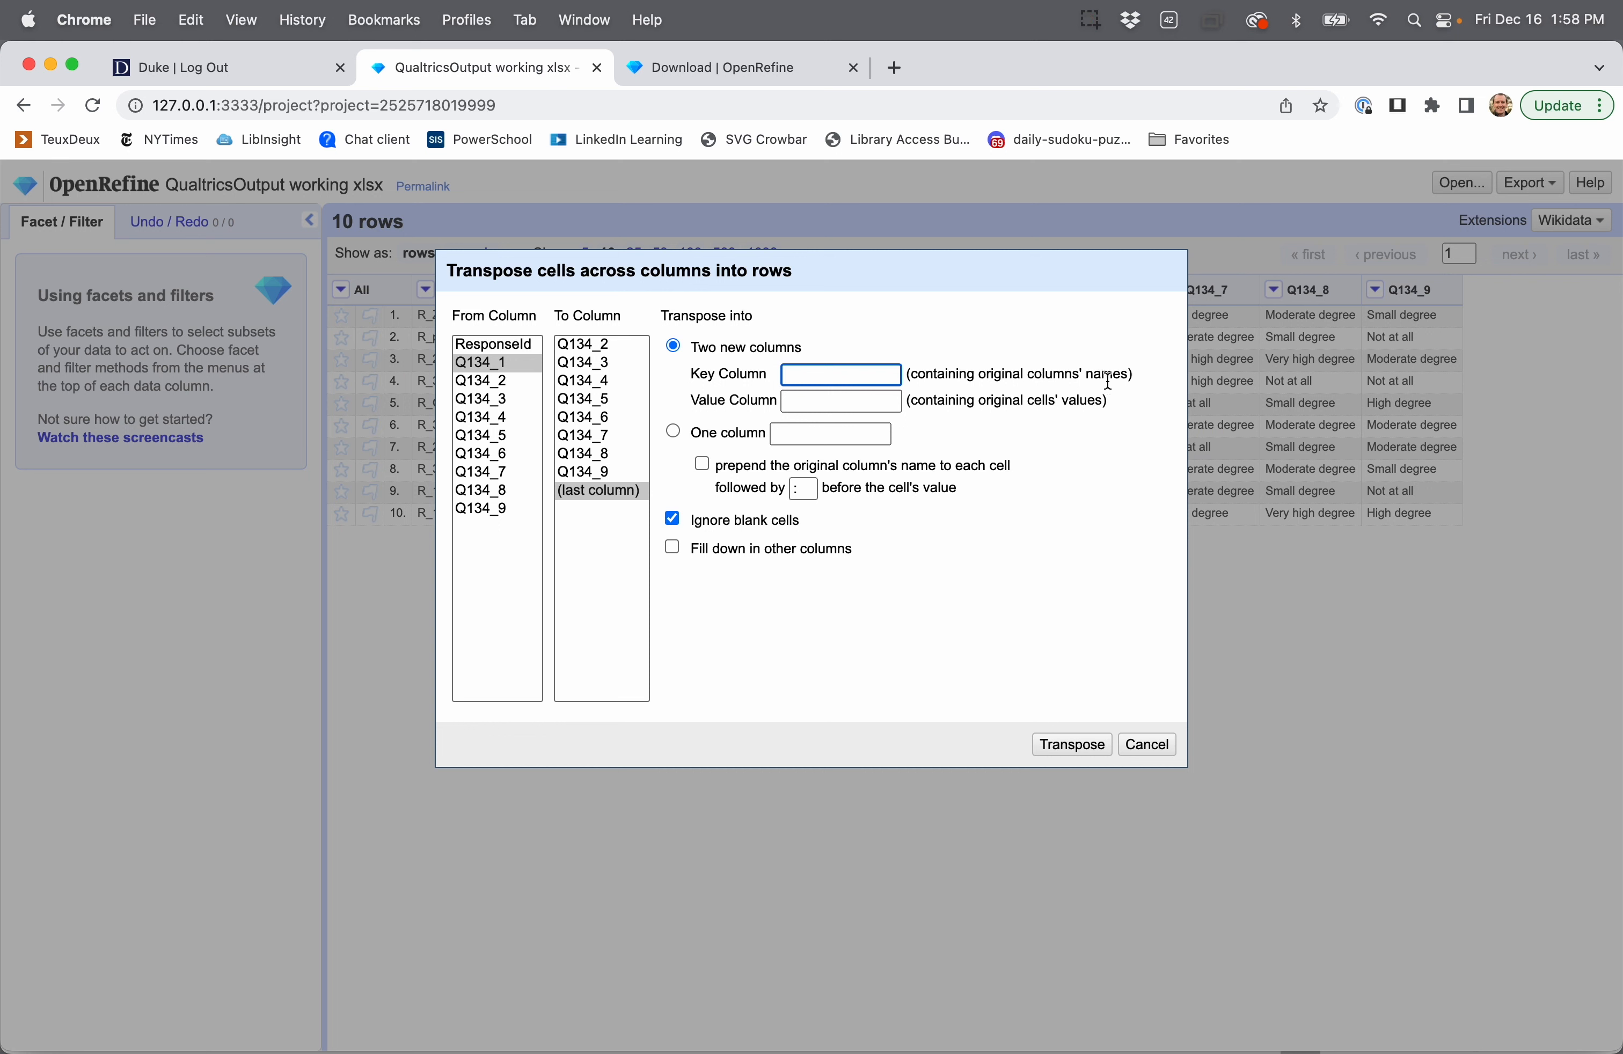
pyautogui.write('QuestionID')
pyautogui.click(830, 403)
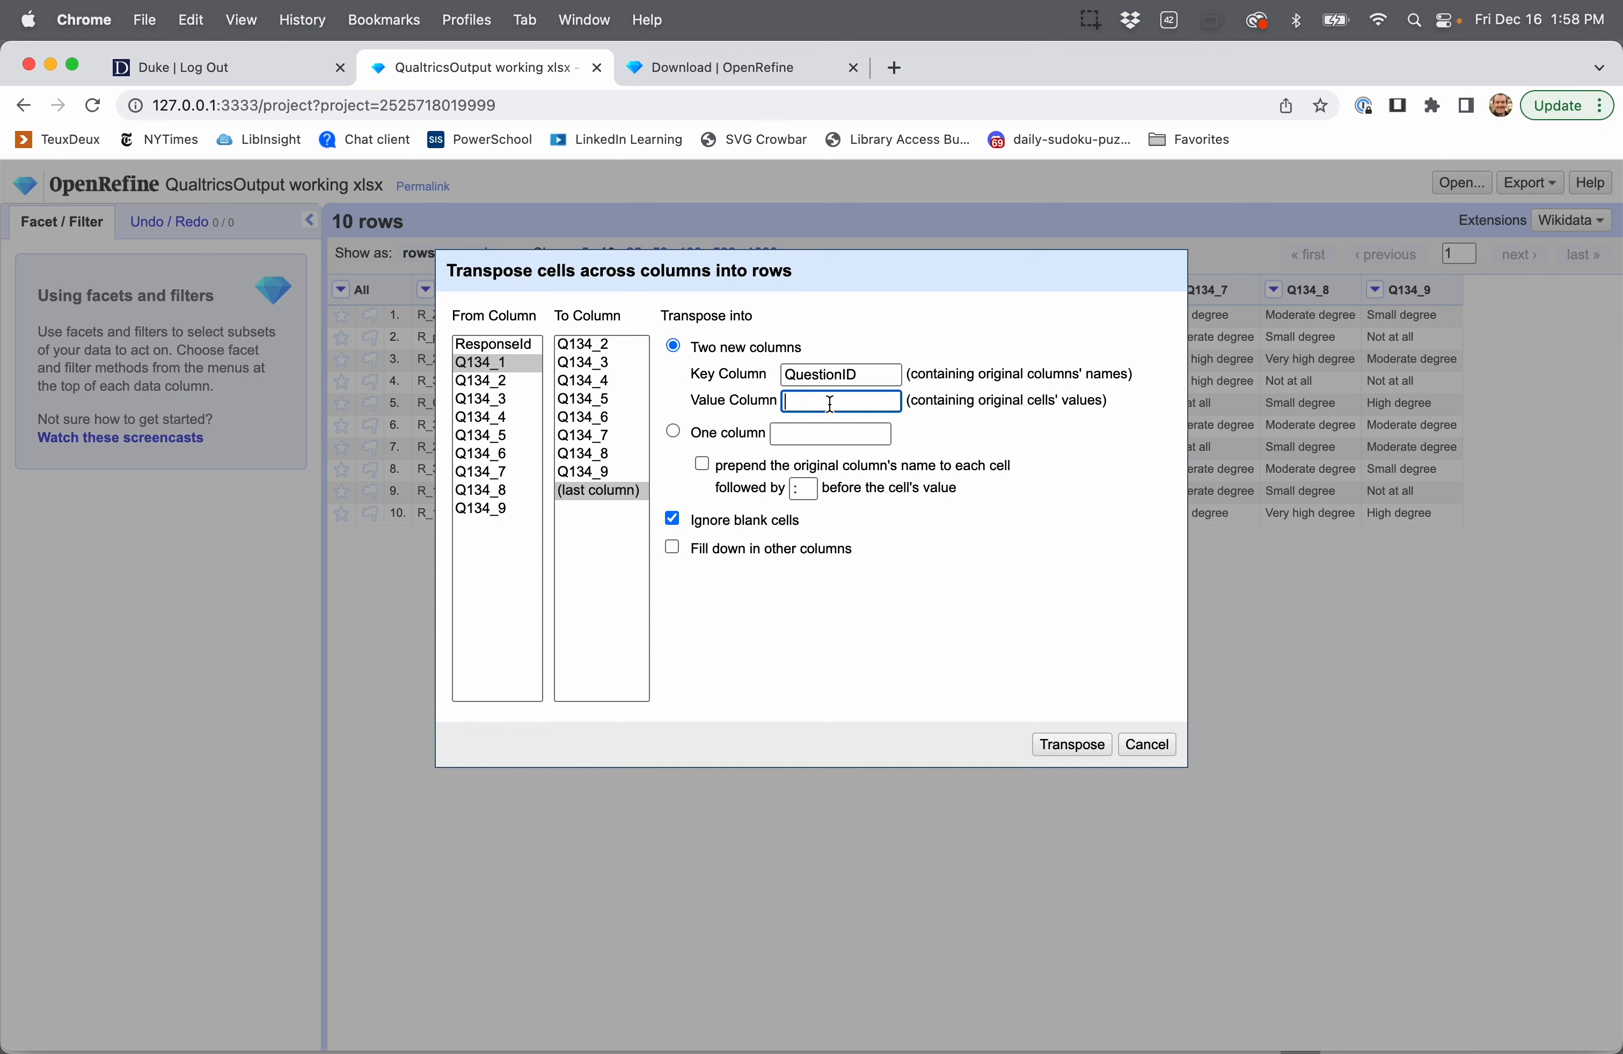
pyautogui.write('Response_text')
pyautogui.click(671, 549)
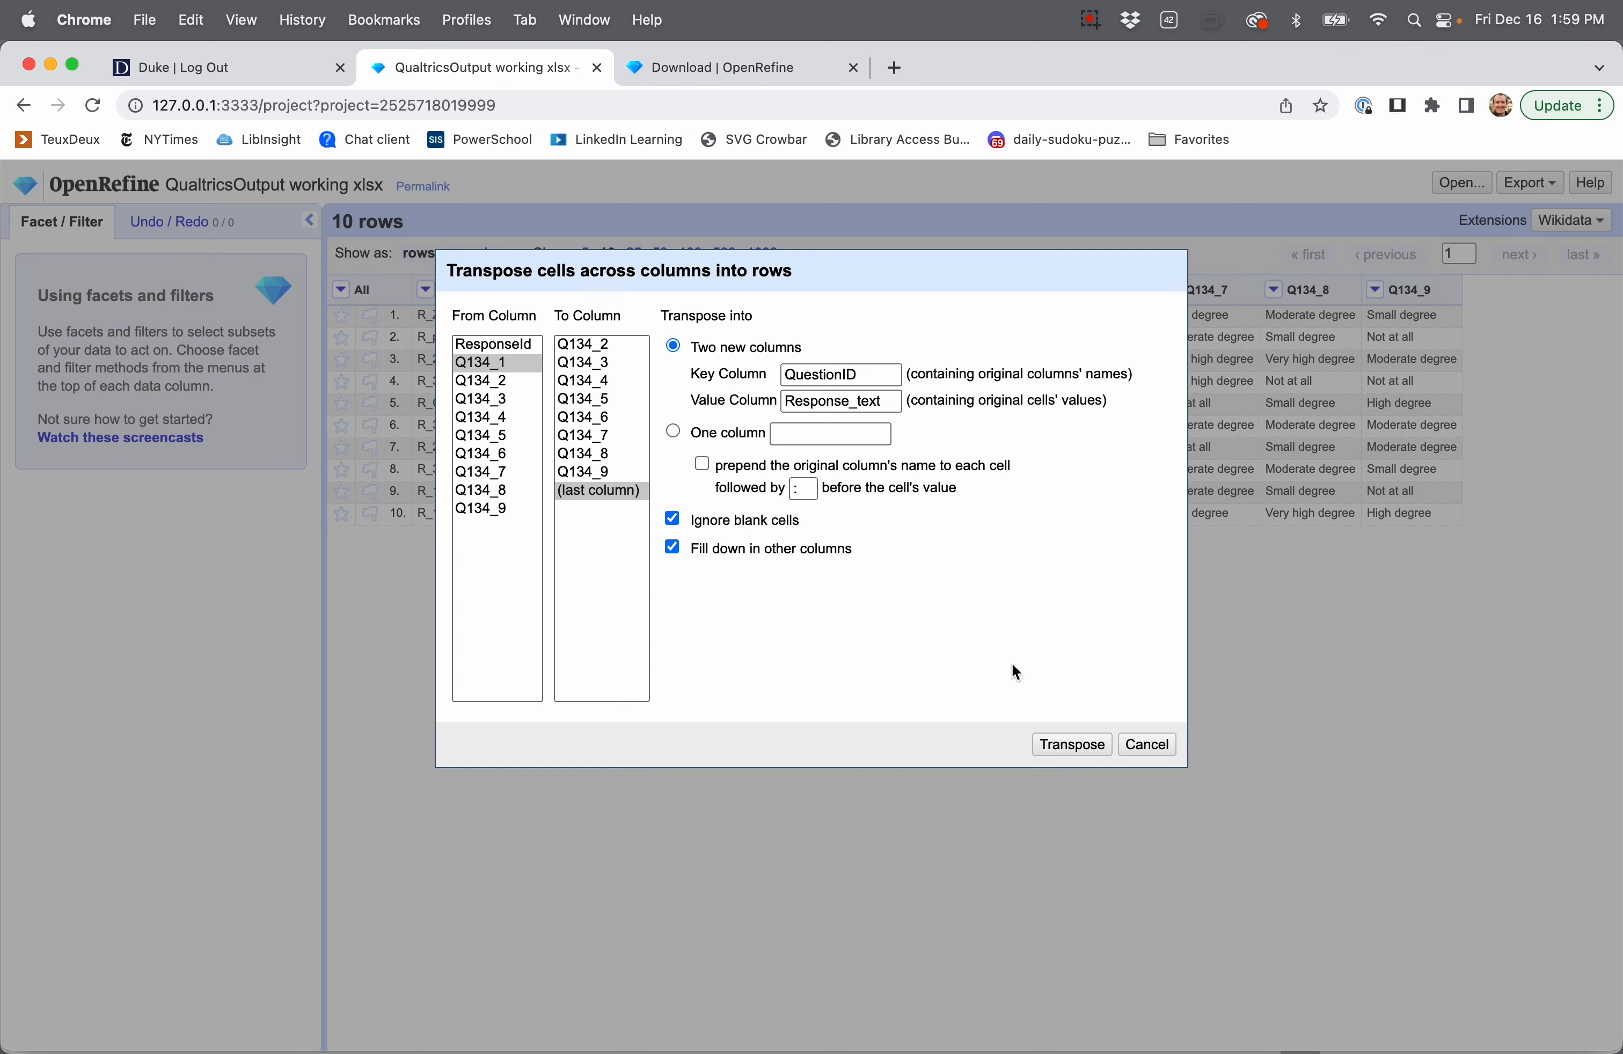
pyautogui.click(1074, 746)
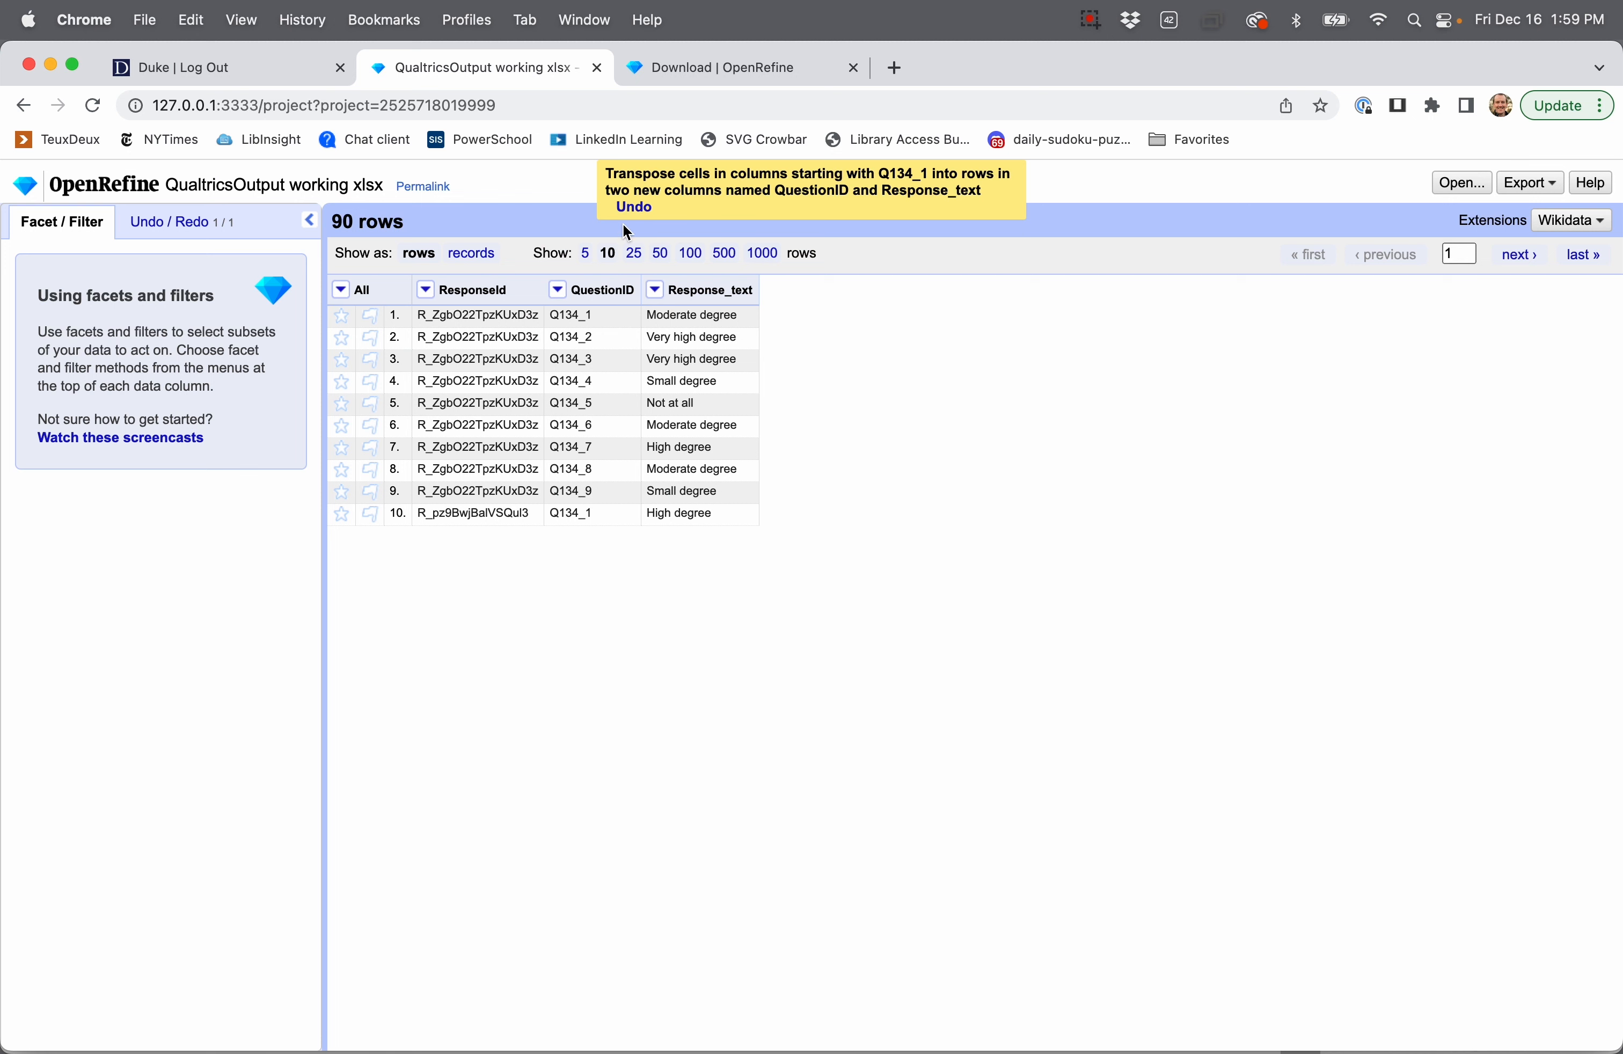
# Step: Show 25 rows per page, look through the transposed rows to the last page, and return to the first
pyautogui.click(636, 254)
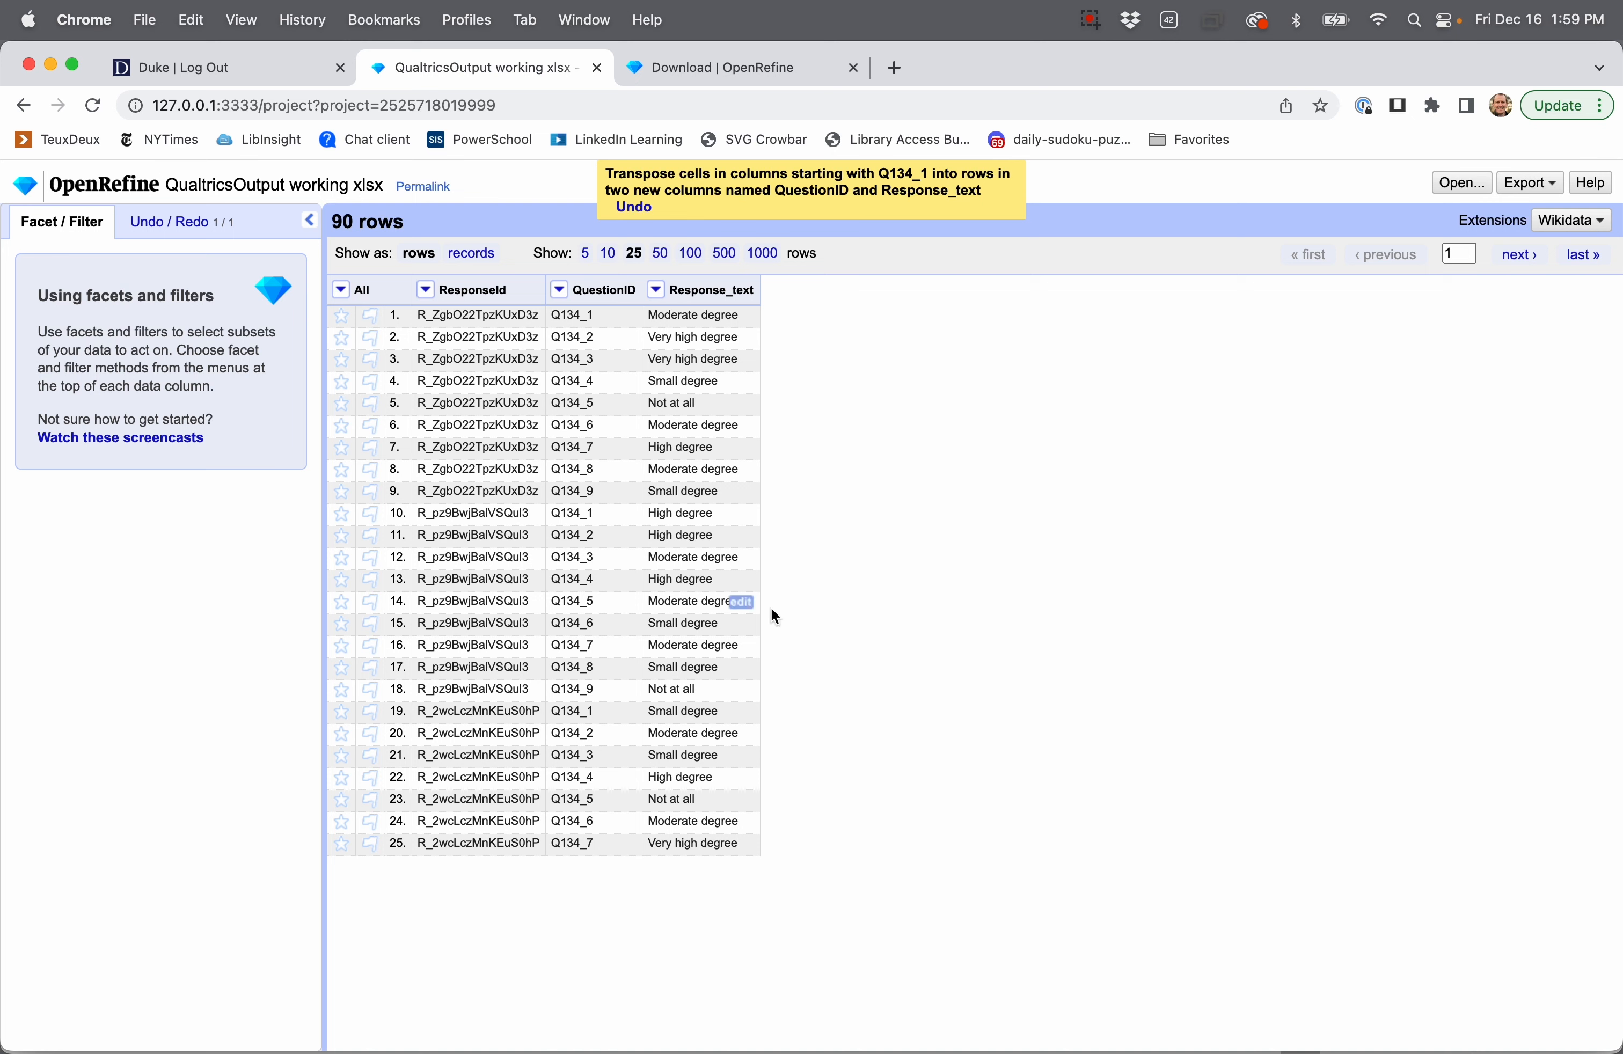
pyautogui.click(1521, 258)
pyautogui.click(1521, 258)
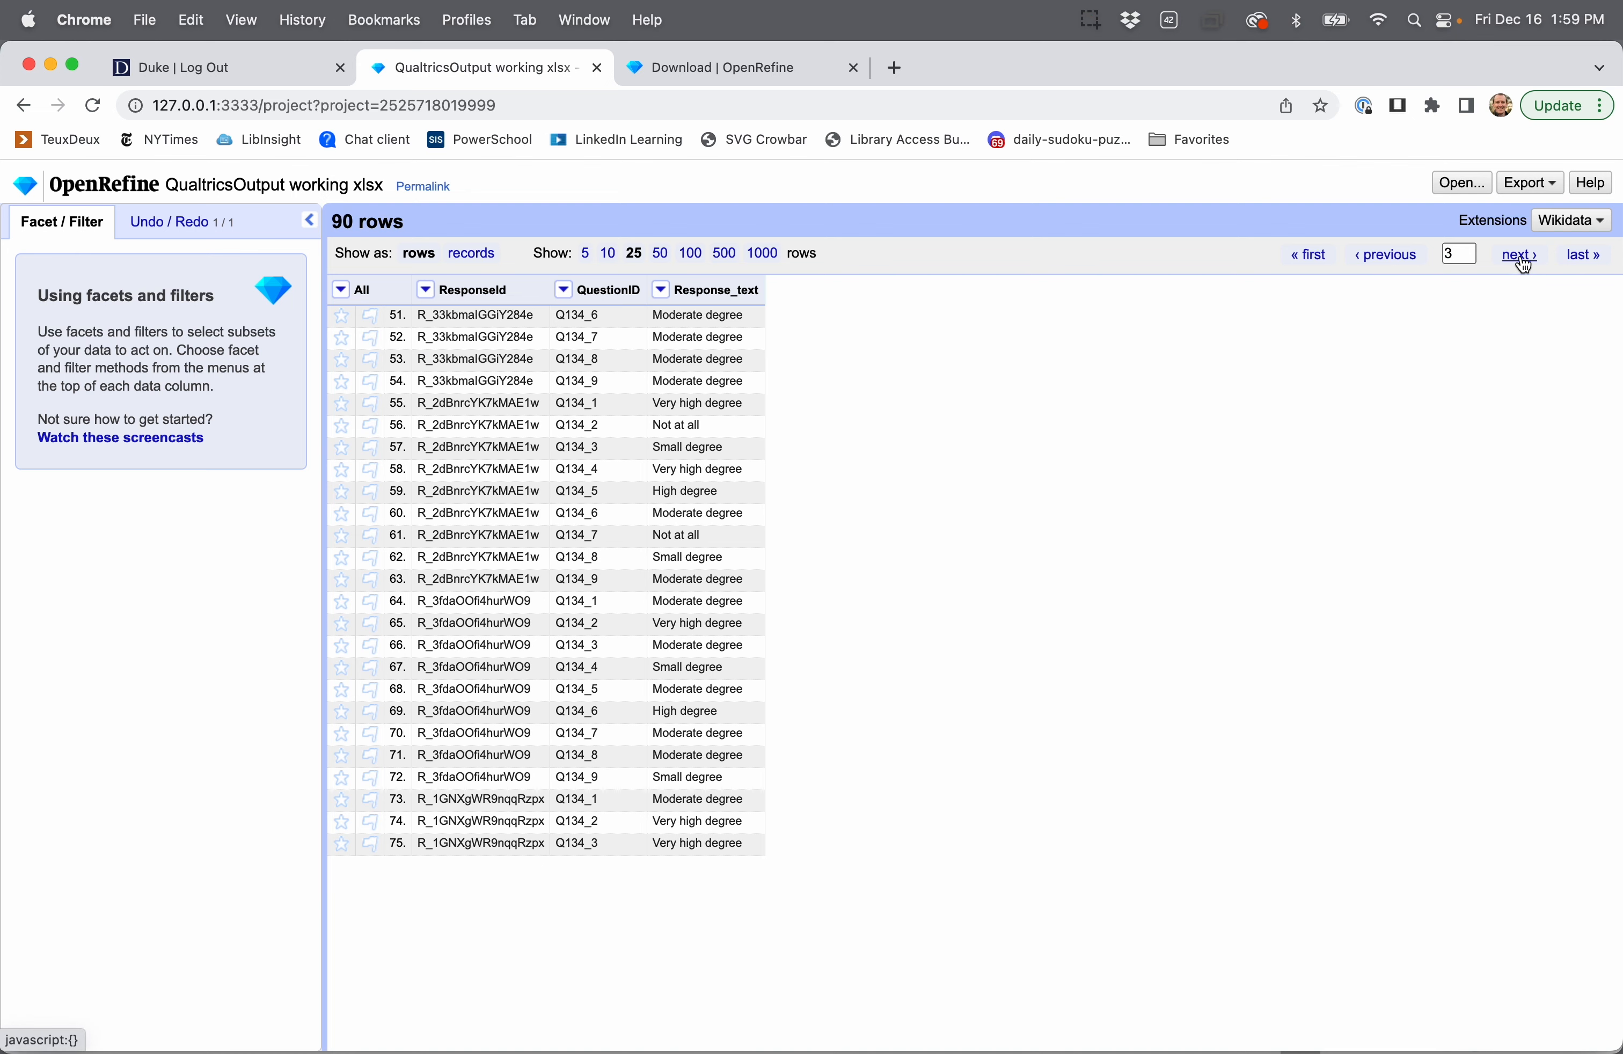
pyautogui.click(1573, 256)
pyautogui.click(1302, 260)
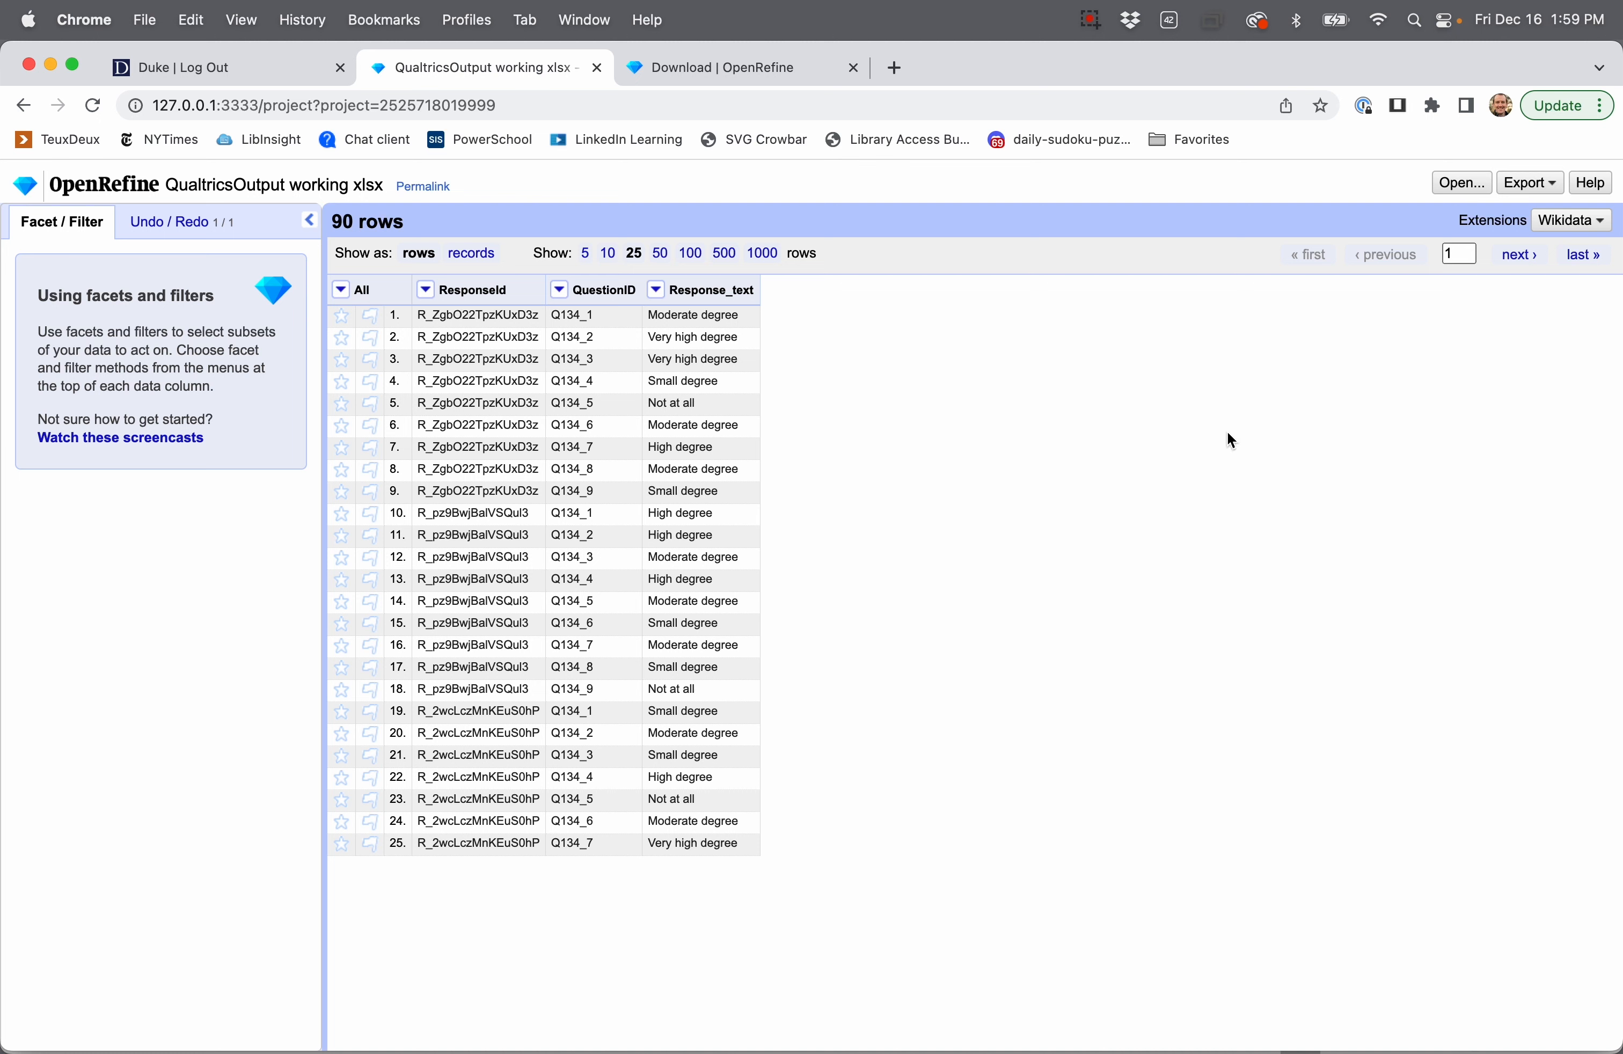
# Step: Export the reshaped table as Excel 2007+ (.xlsx) and reveal the downloaded file in Finder
pyautogui.click(1537, 183)
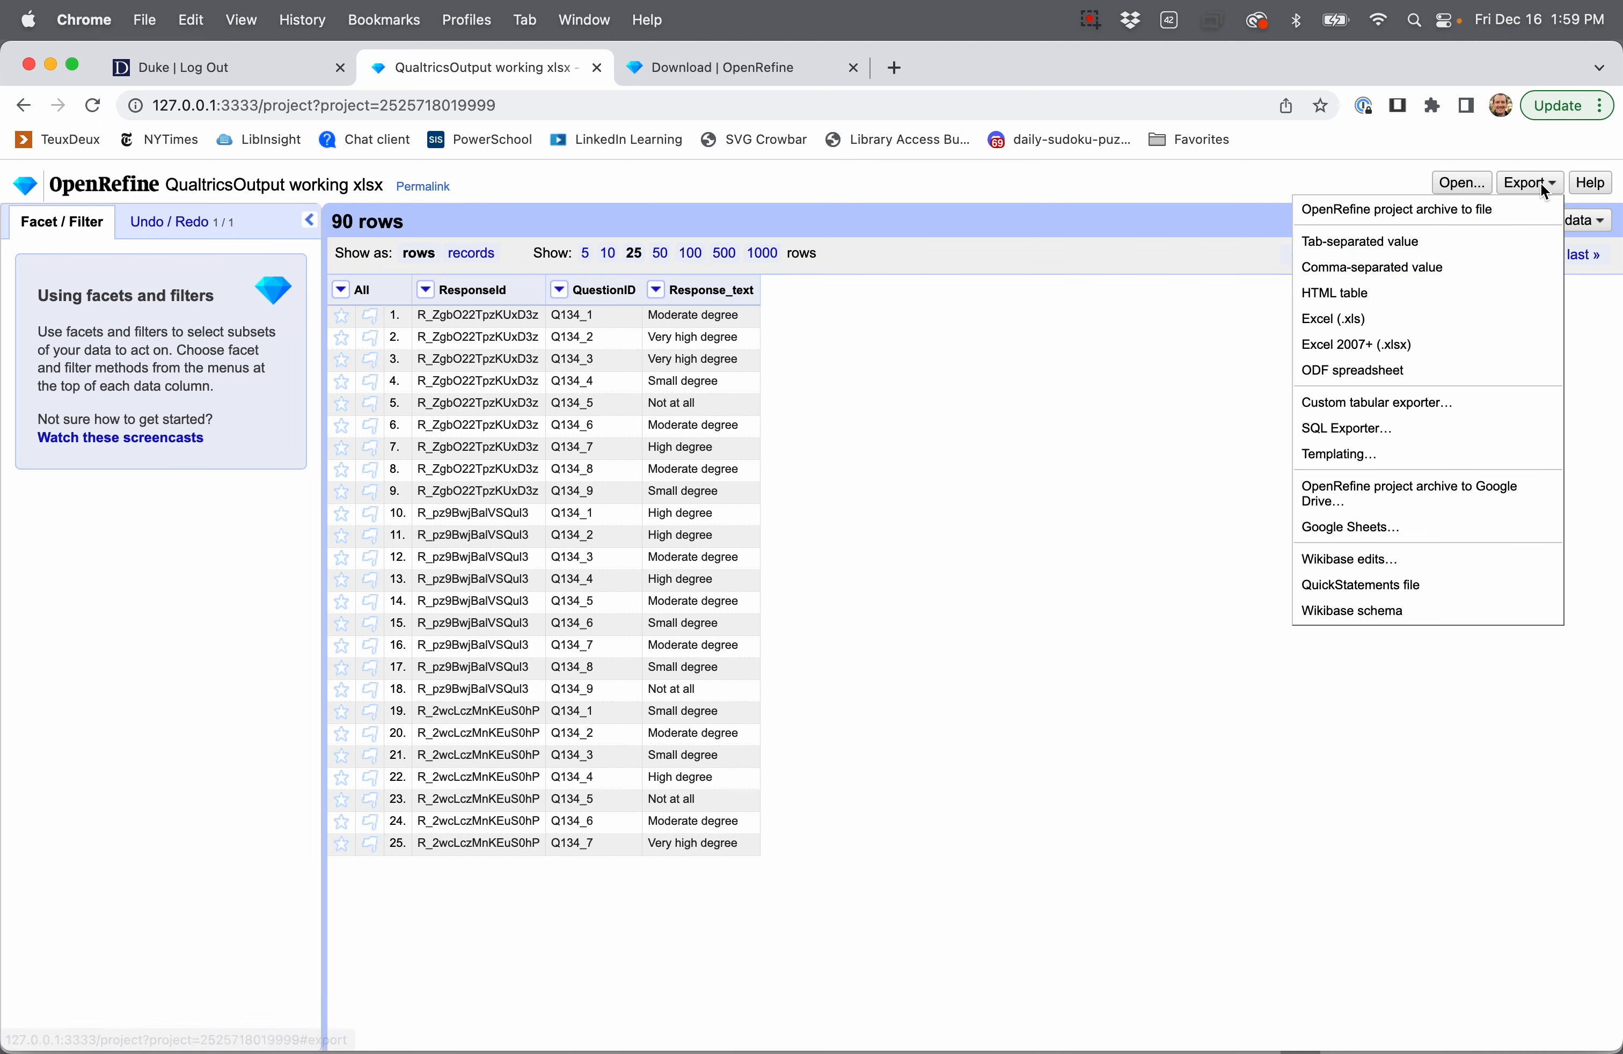
pyautogui.click(1429, 351)
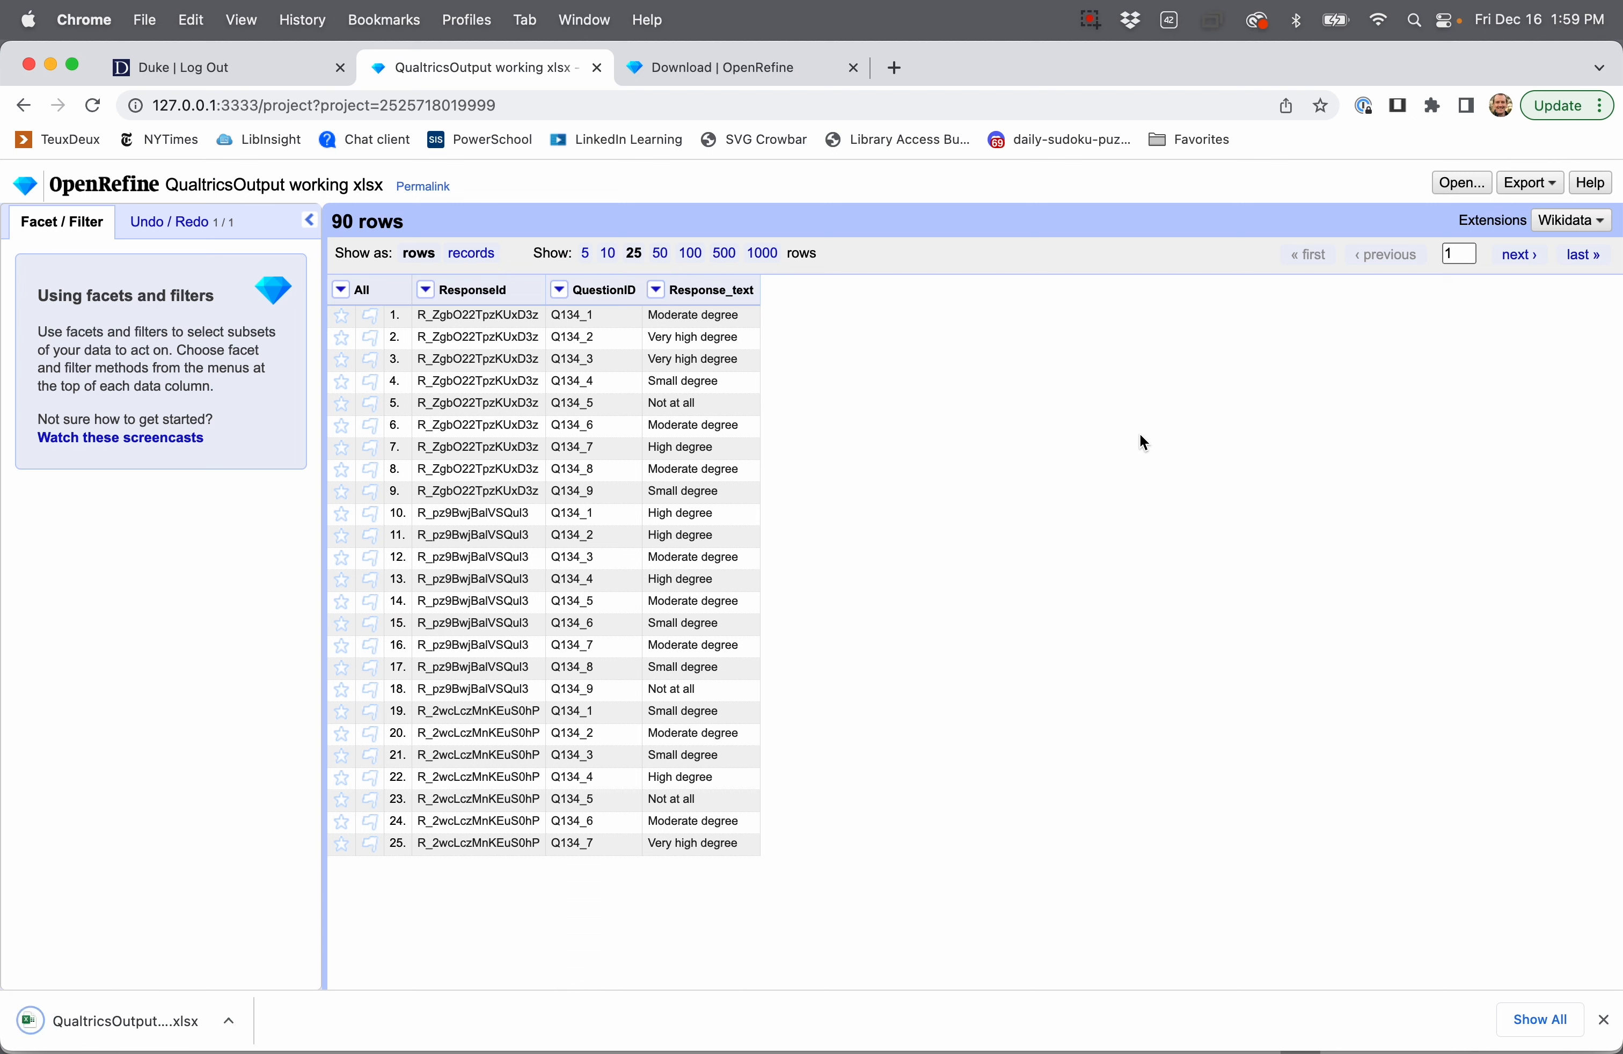
pyautogui.click(232, 1022)
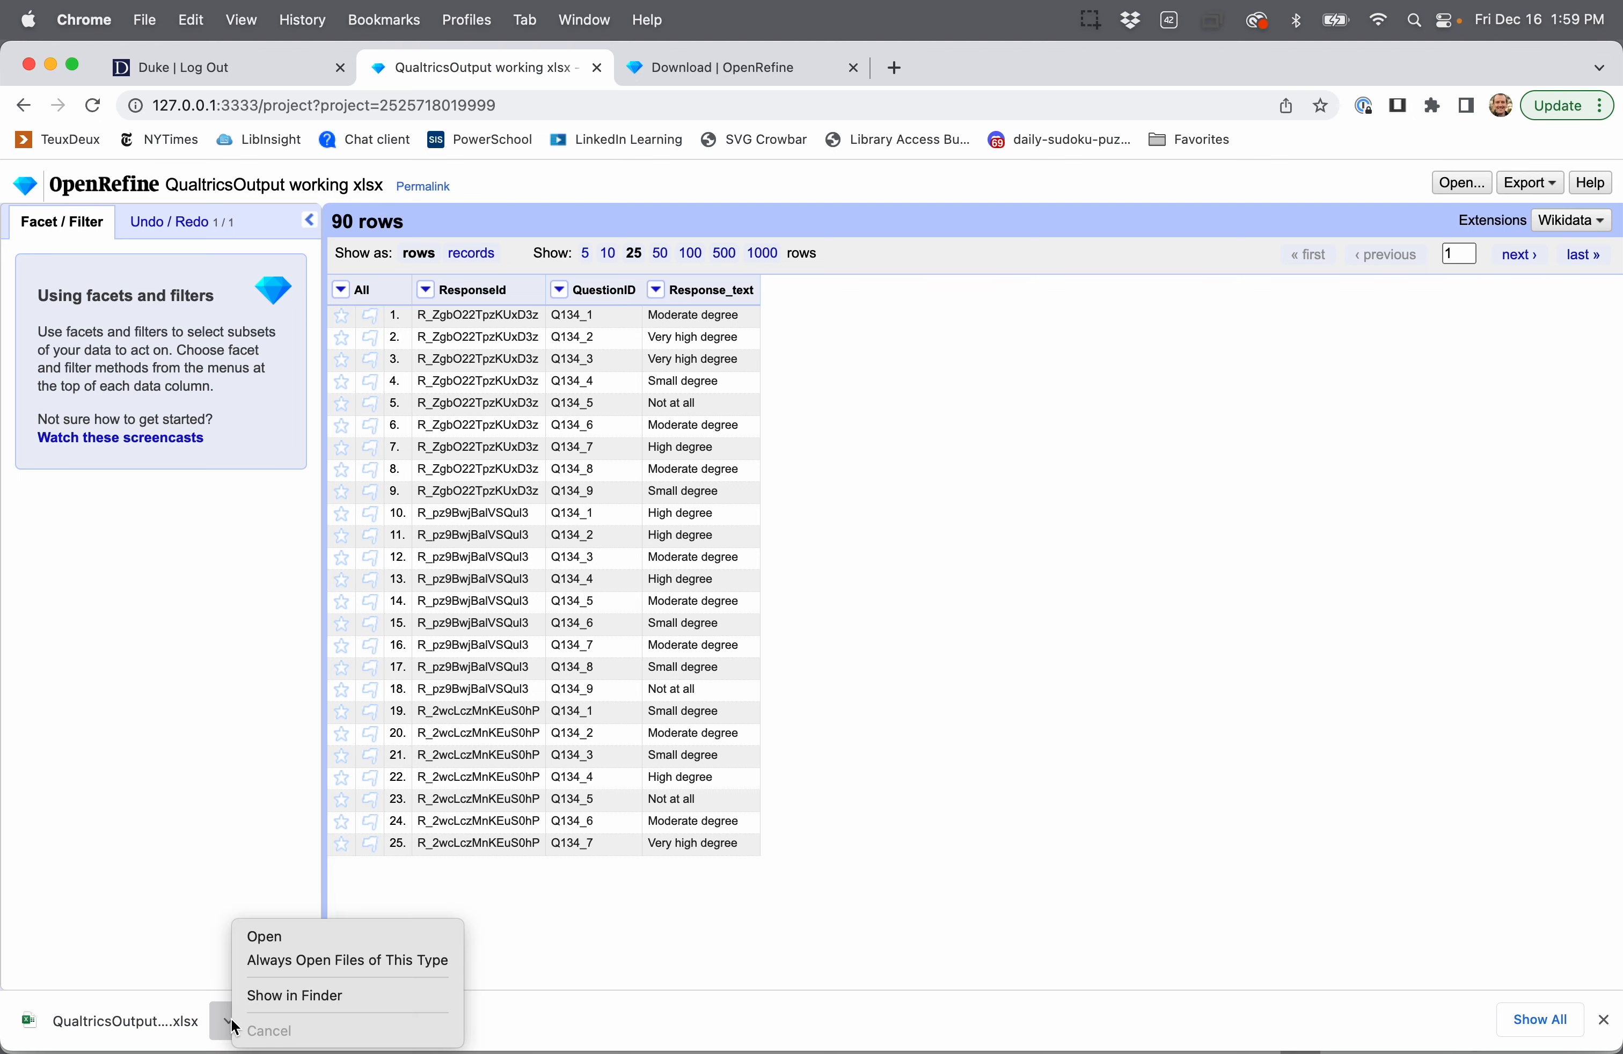
pyautogui.click(271, 998)
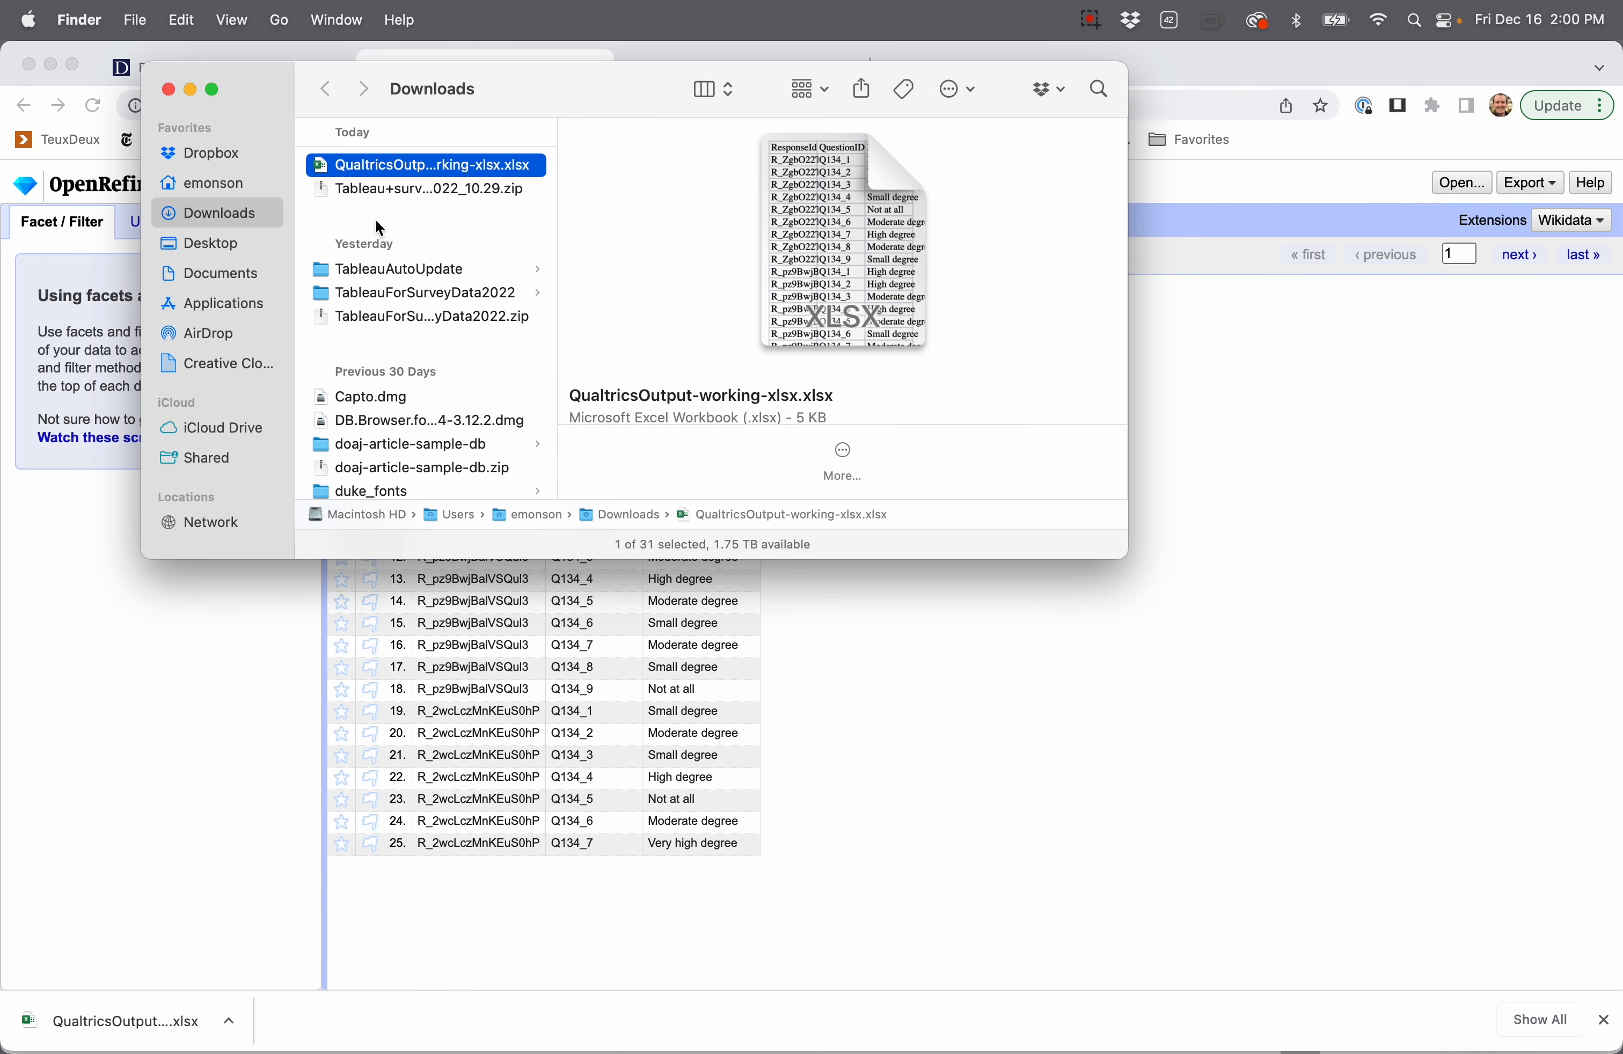
# Step: Open QualtricsOutput-working-xlsx.xlsx in Excel and widen the ResponseId and QuestionID columns
pyautogui.doubleClick(326, 169)
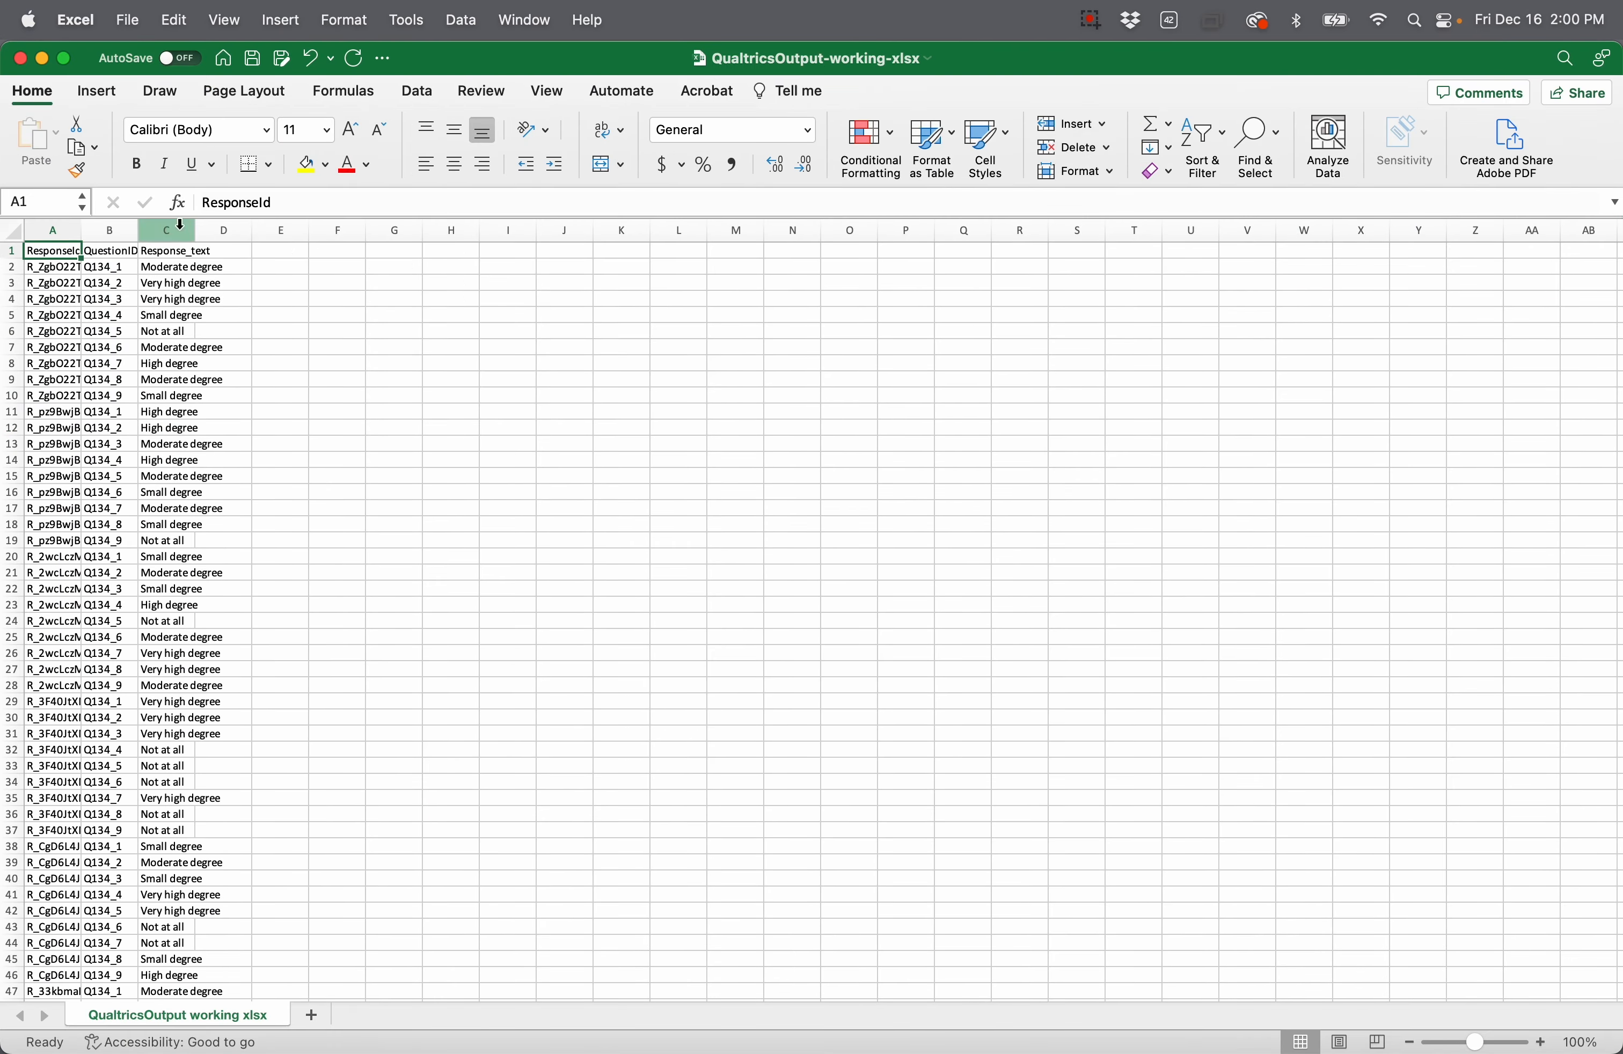
pyautogui.moveTo(82, 230); pyautogui.dragTo(305, 231)
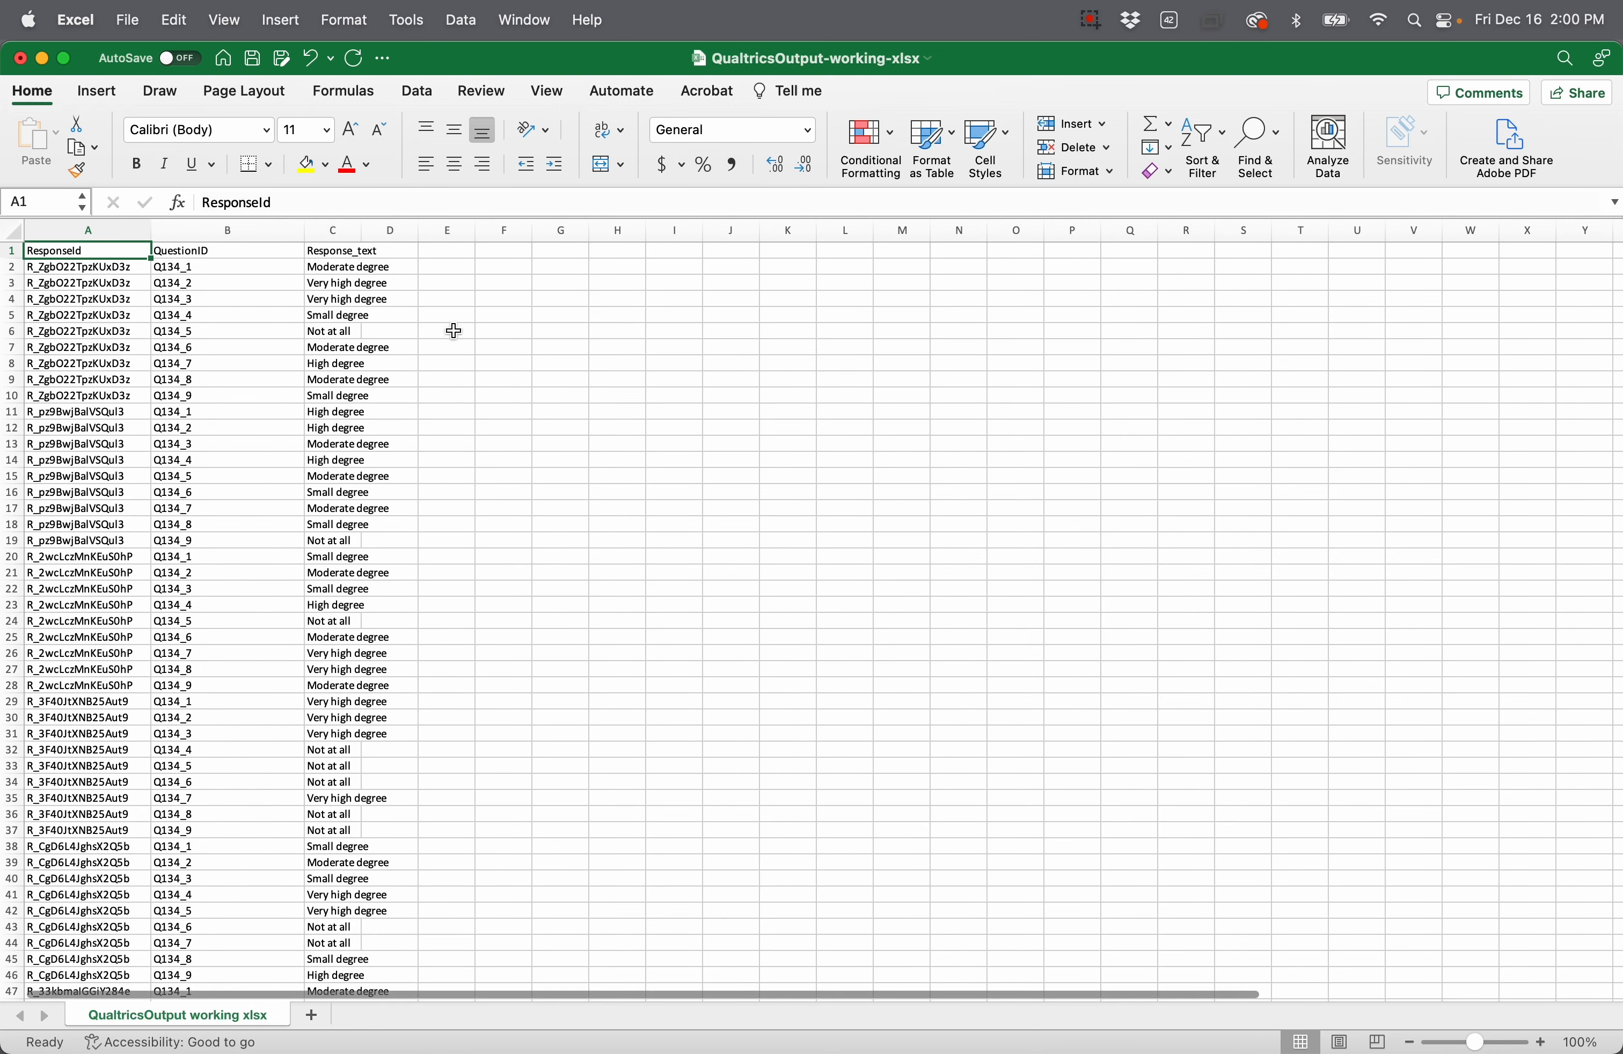
# Step: Copy the whole exported table of ResponseId, QuestionID and Response_text, including its header row
pyautogui.click(480, 350)
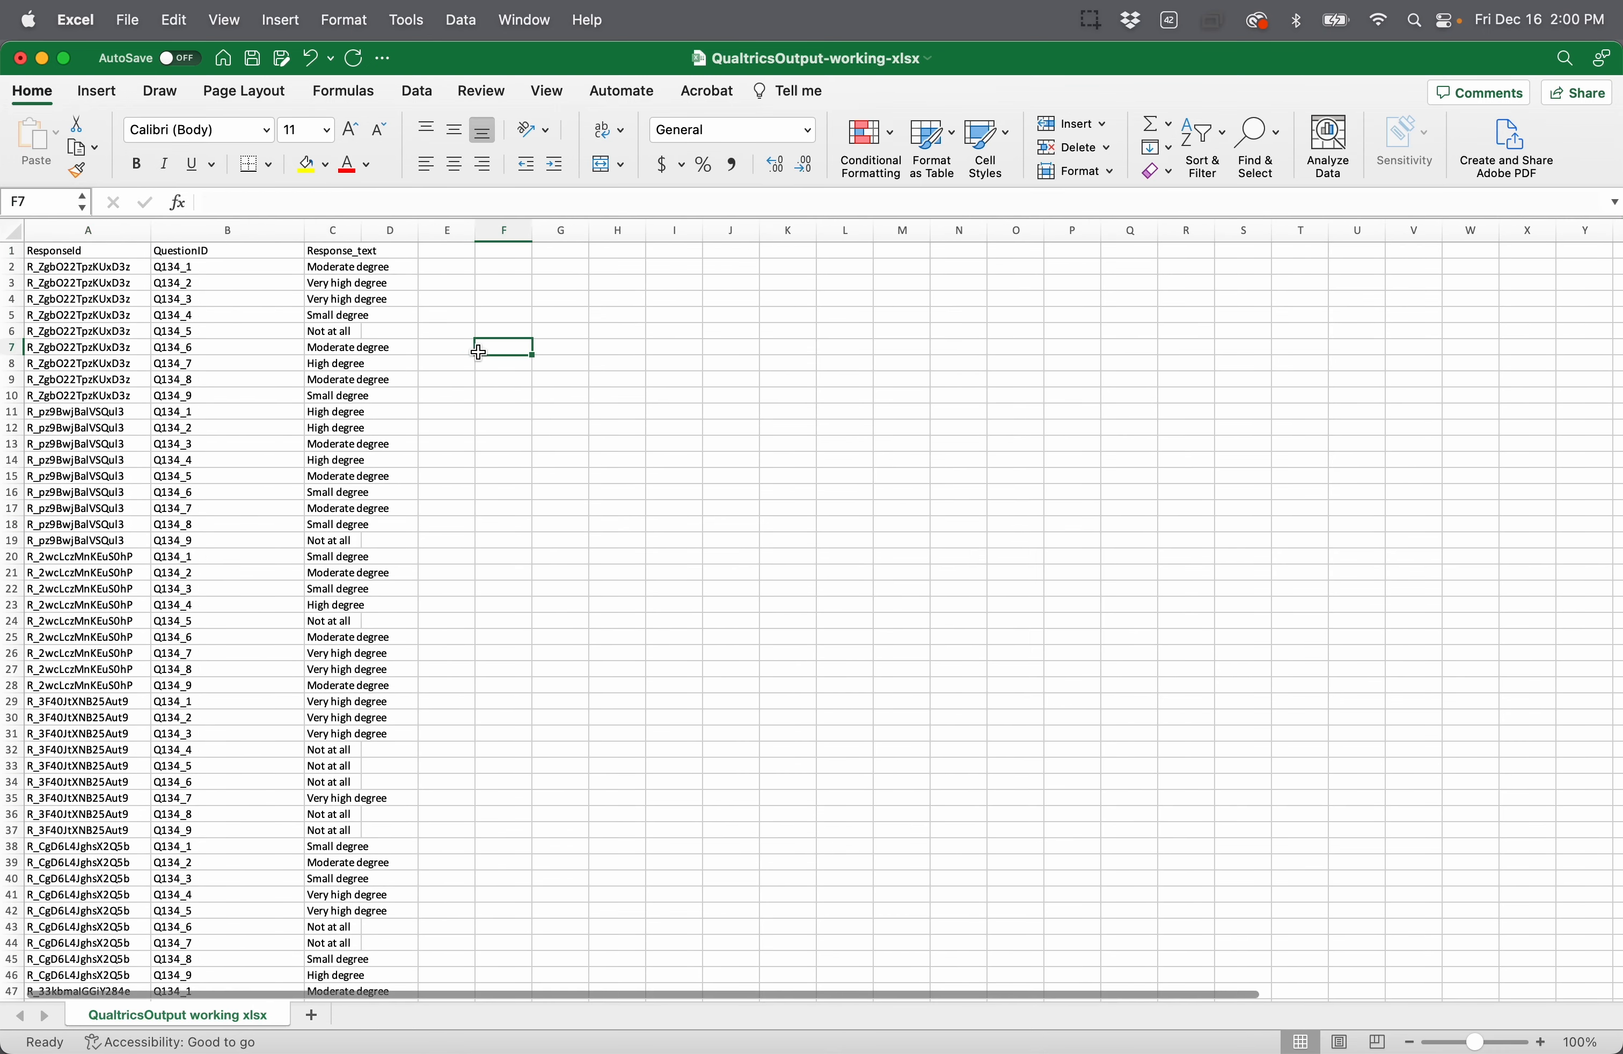
pyautogui.click(57, 266)
pyautogui.press('super+shift+Right')
pyautogui.press('super+shift+Down')
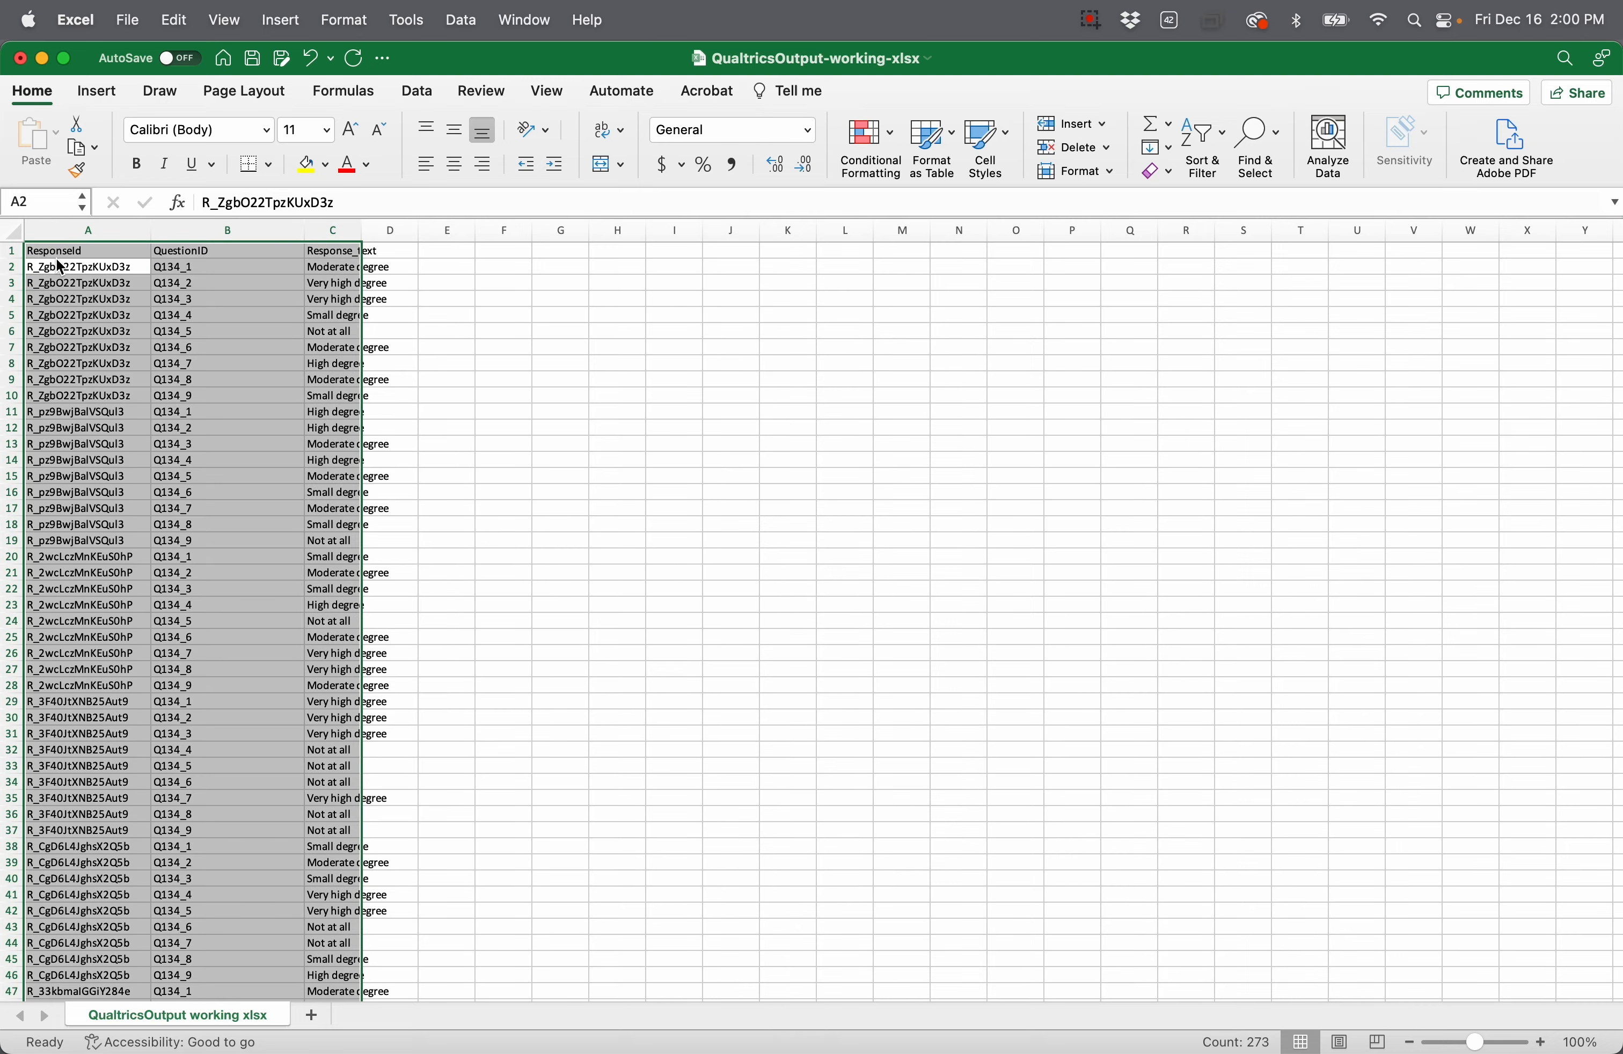
pyautogui.press('super+c')
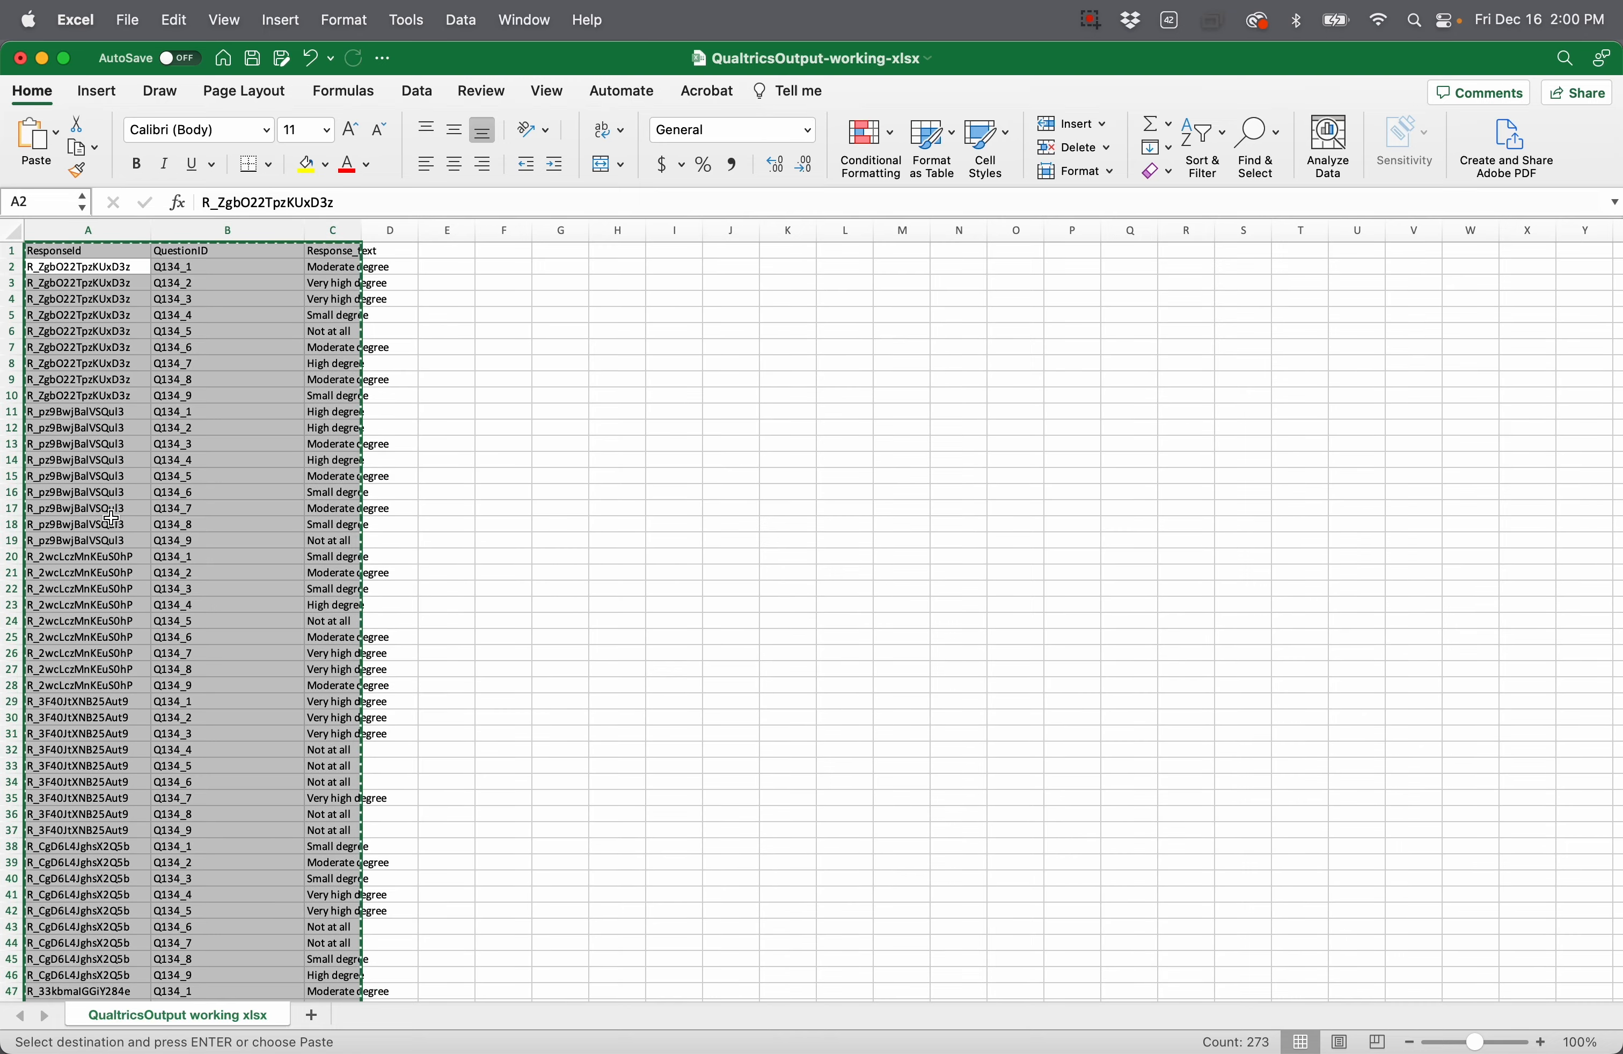
# Step: Paste the copied table into a new worksheet in the QualtricsOutput_working workbook and widen column A to fit the response IDs
pyautogui.hotkey('ctrl', 'Up')
pyautogui.click(50, 575)
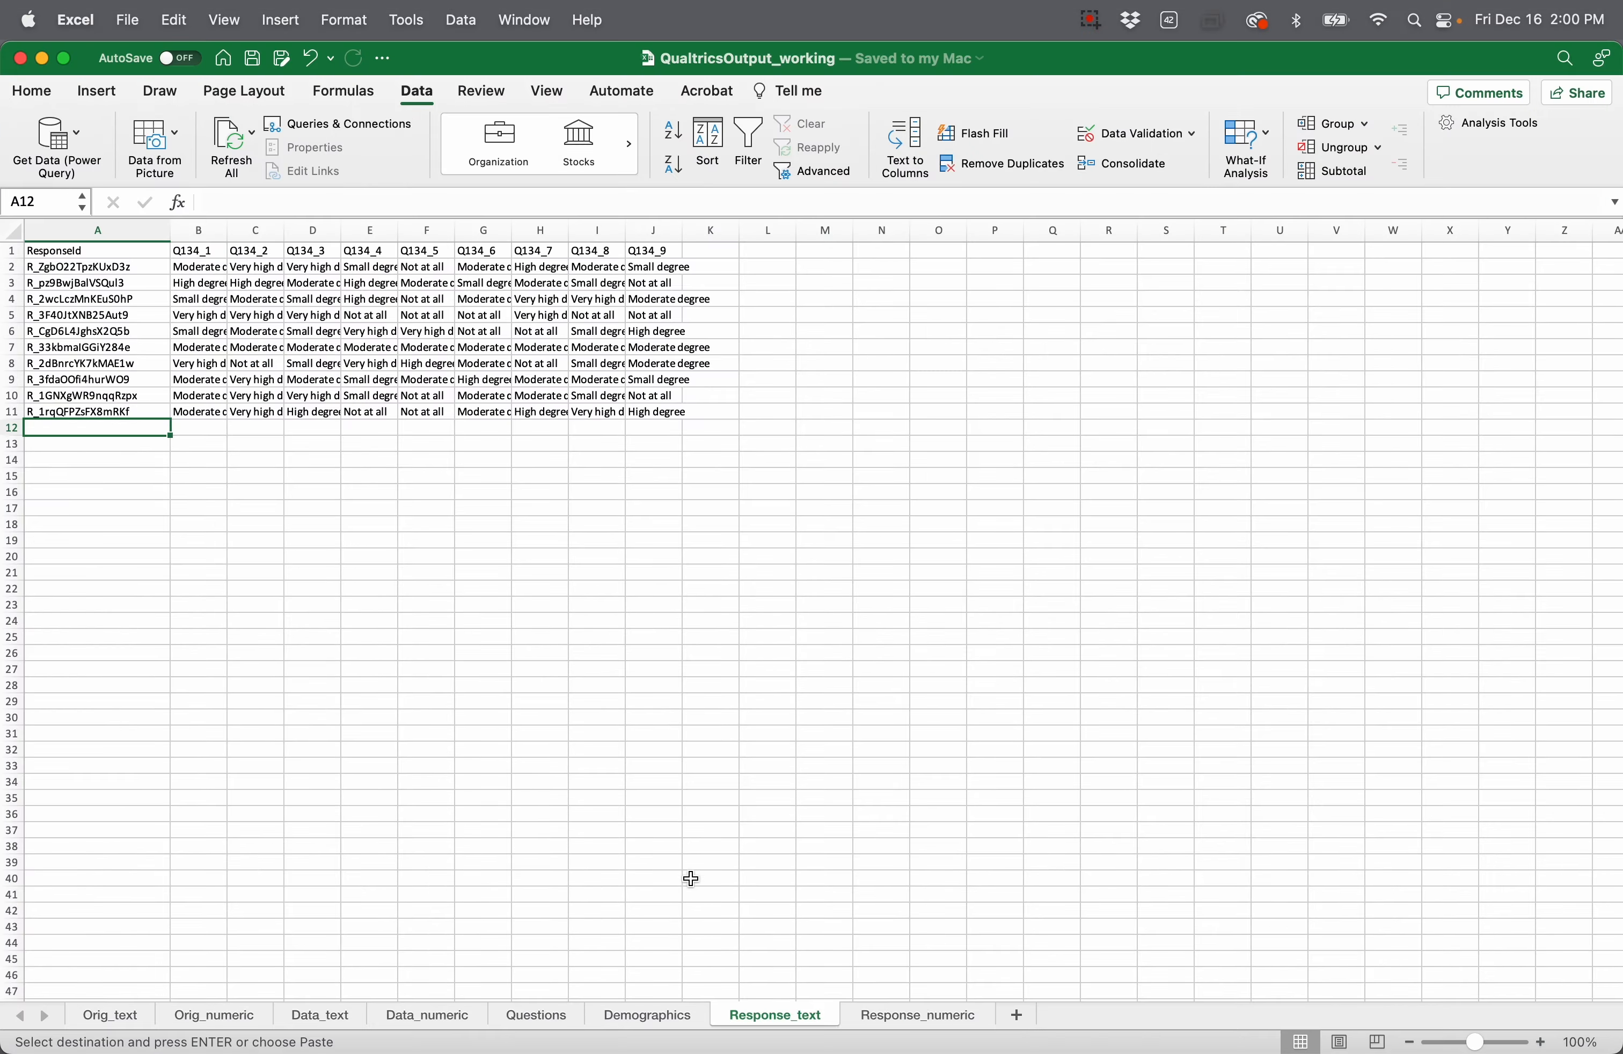
pyautogui.click(1018, 1015)
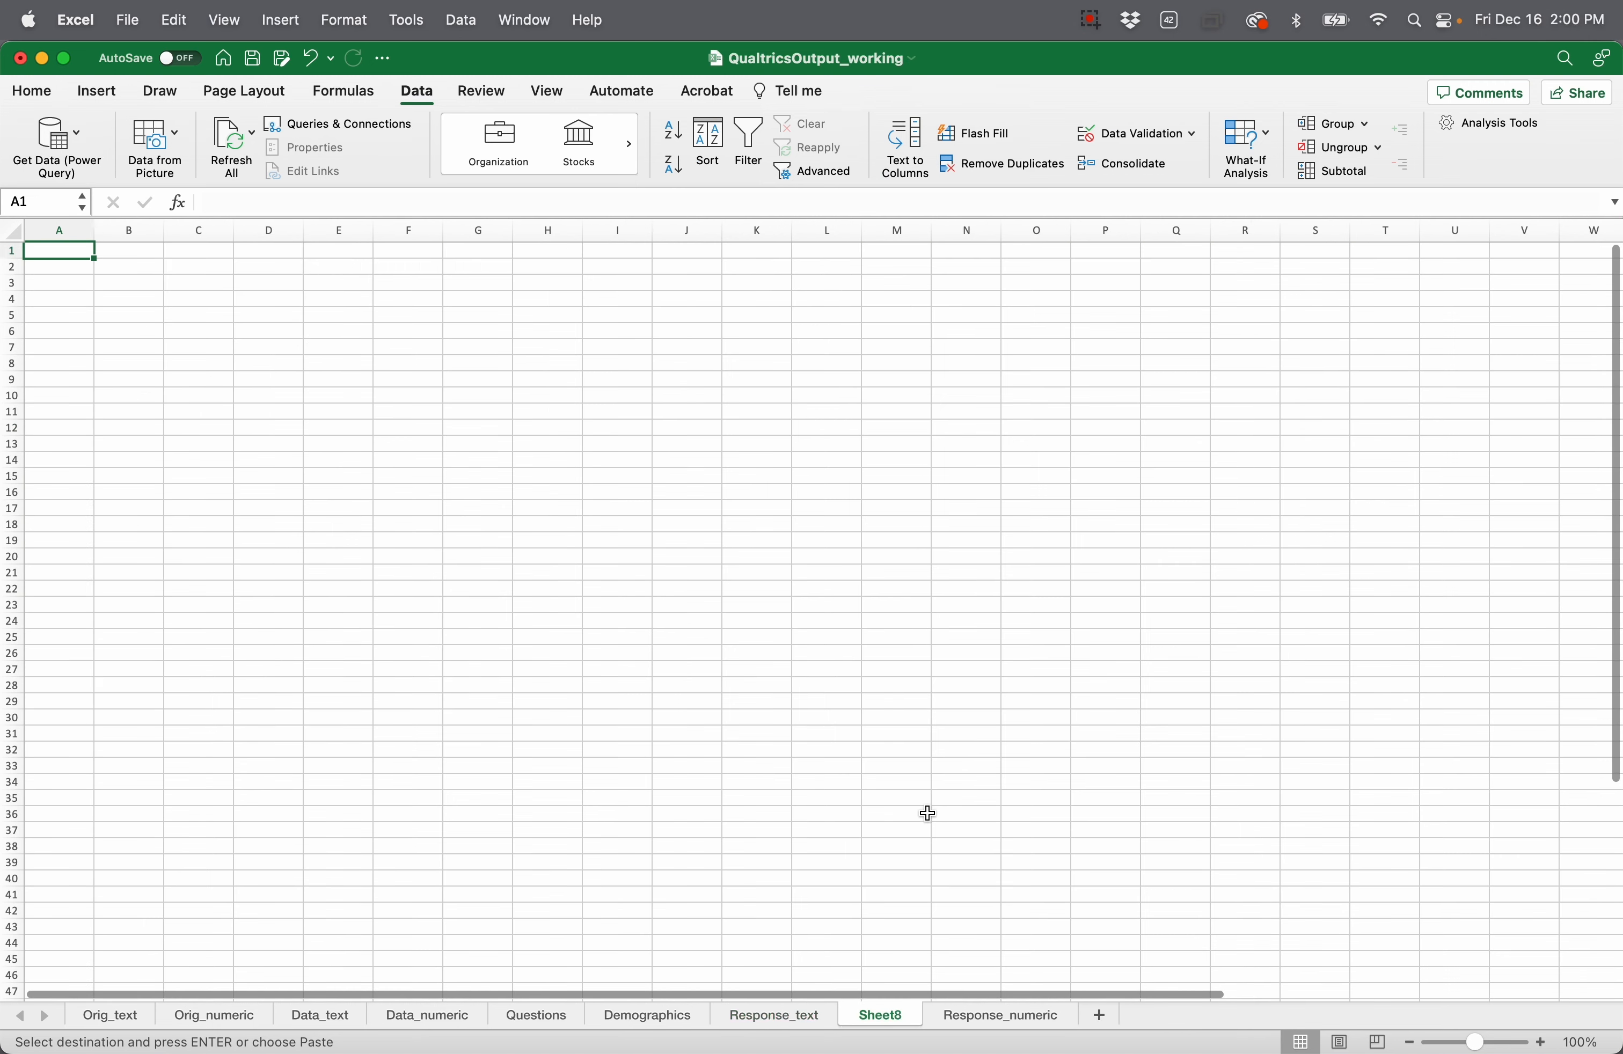
pyautogui.press('super+v')
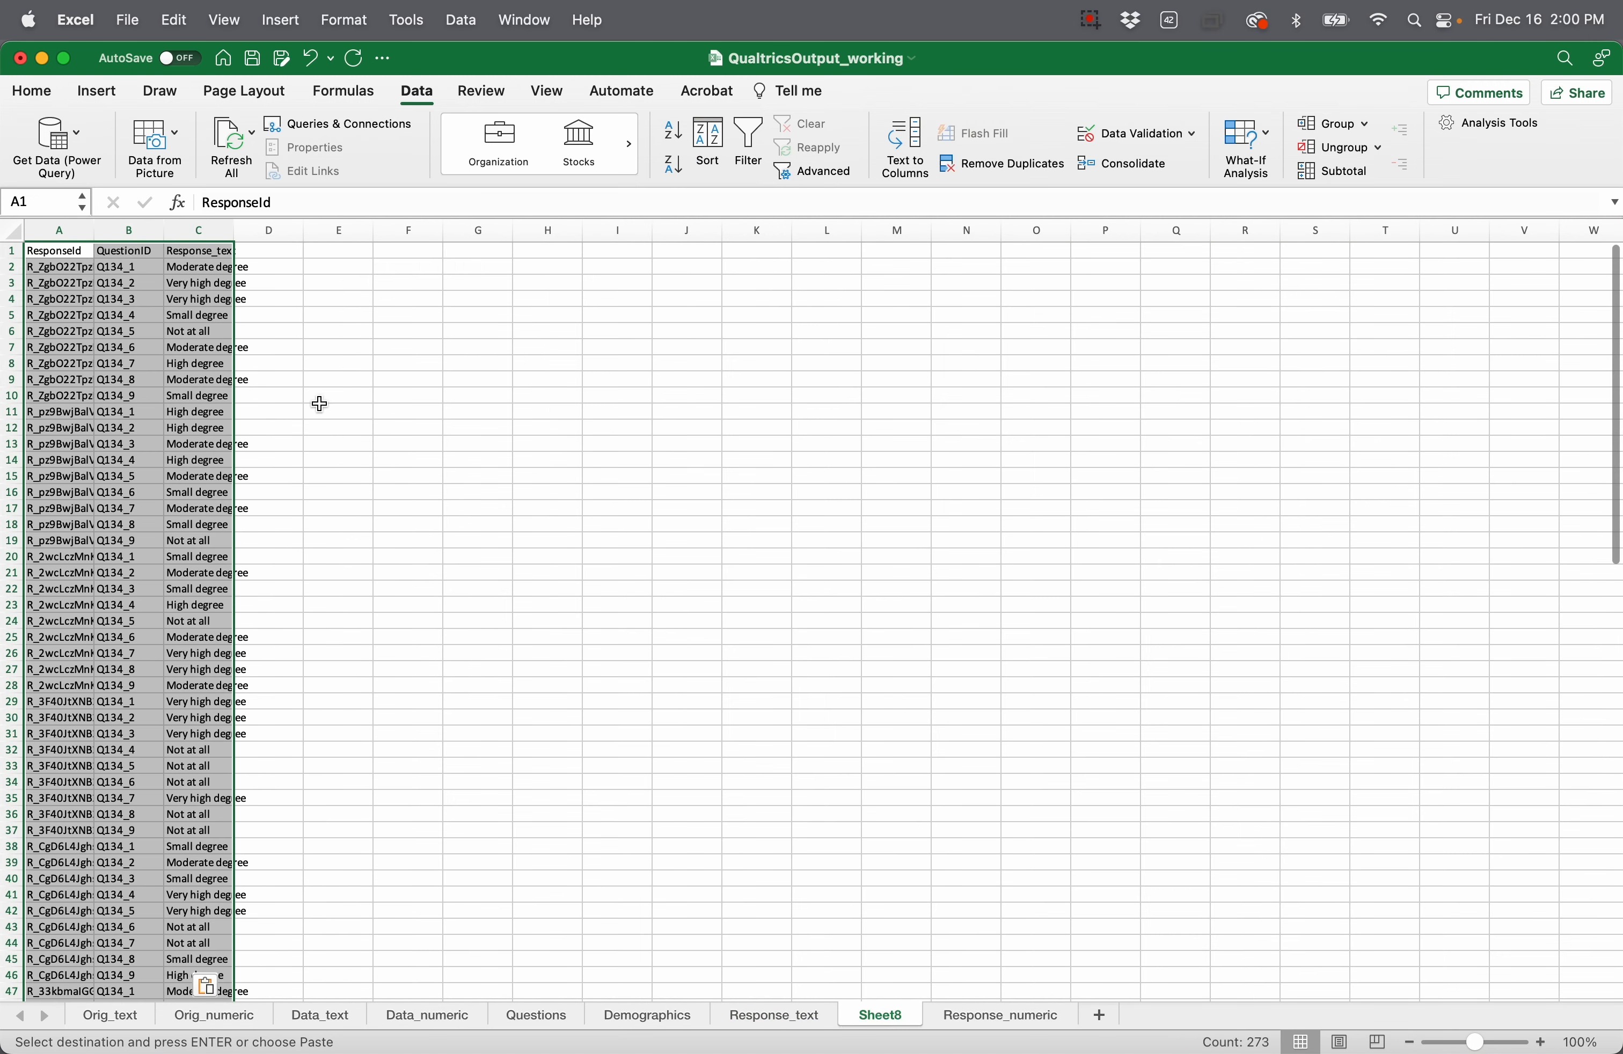
pyautogui.moveTo(94, 230); pyautogui.dragTo(169, 232)
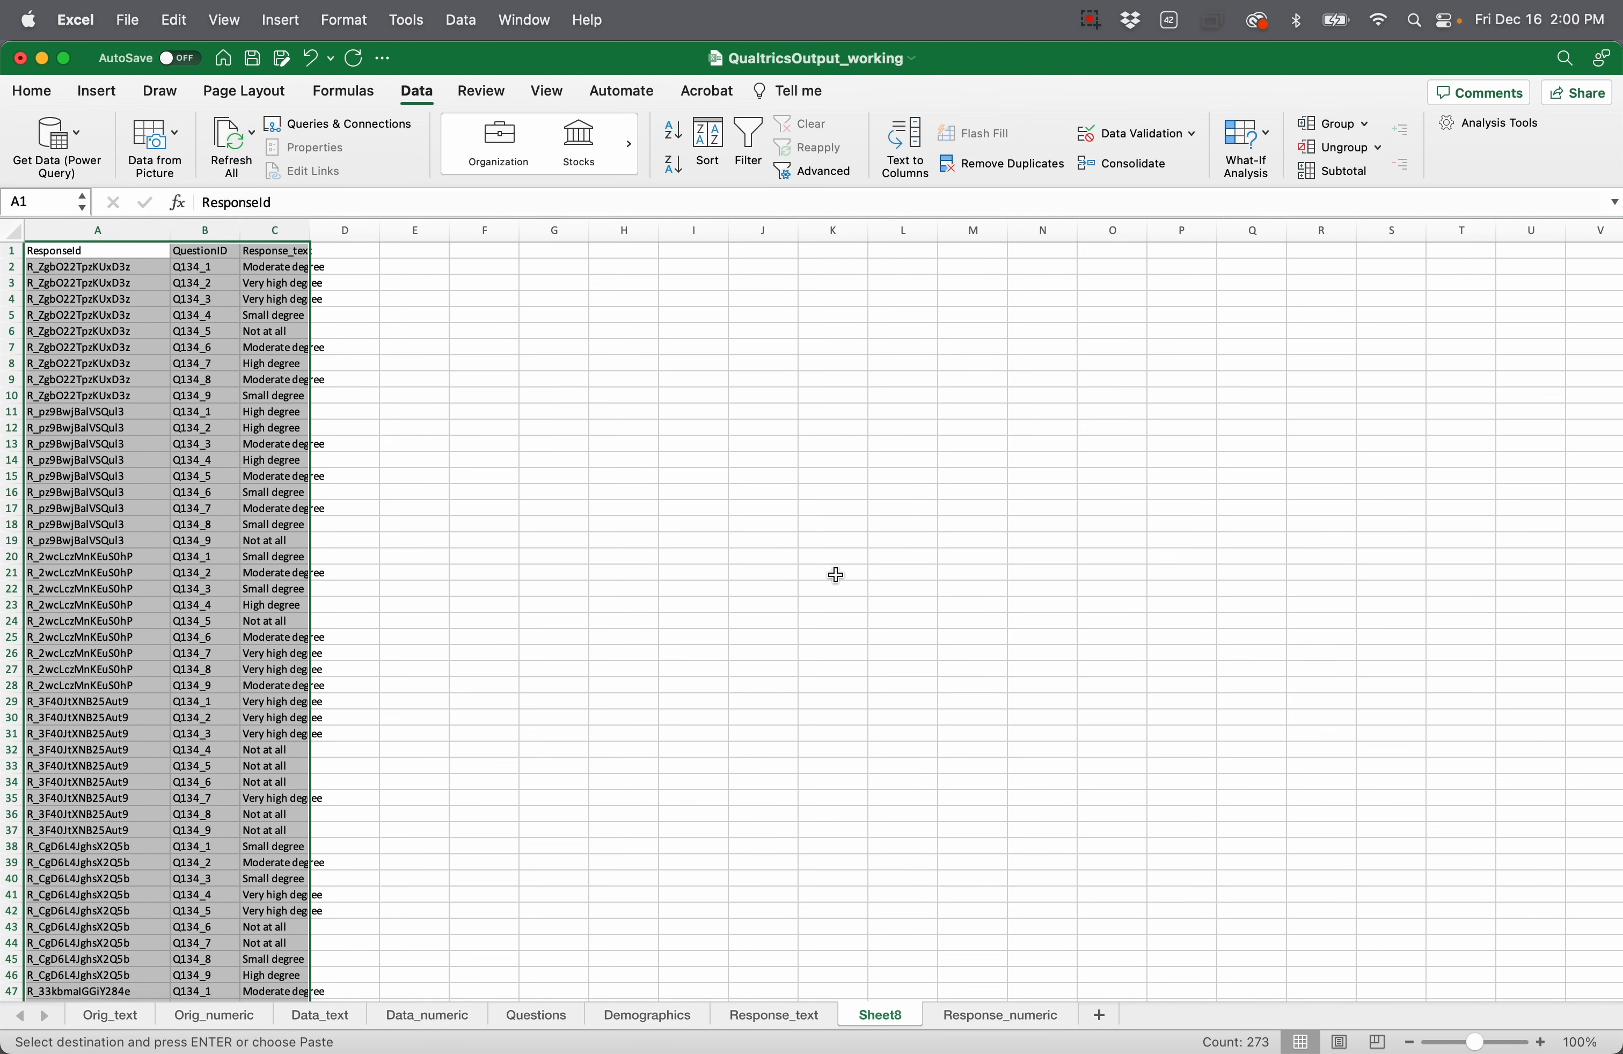
# Step: Rename the new worksheet Responses_tall and move it after the Response_numeric sheet
pyautogui.doubleClick(893, 1015)
pyautogui.write('R')
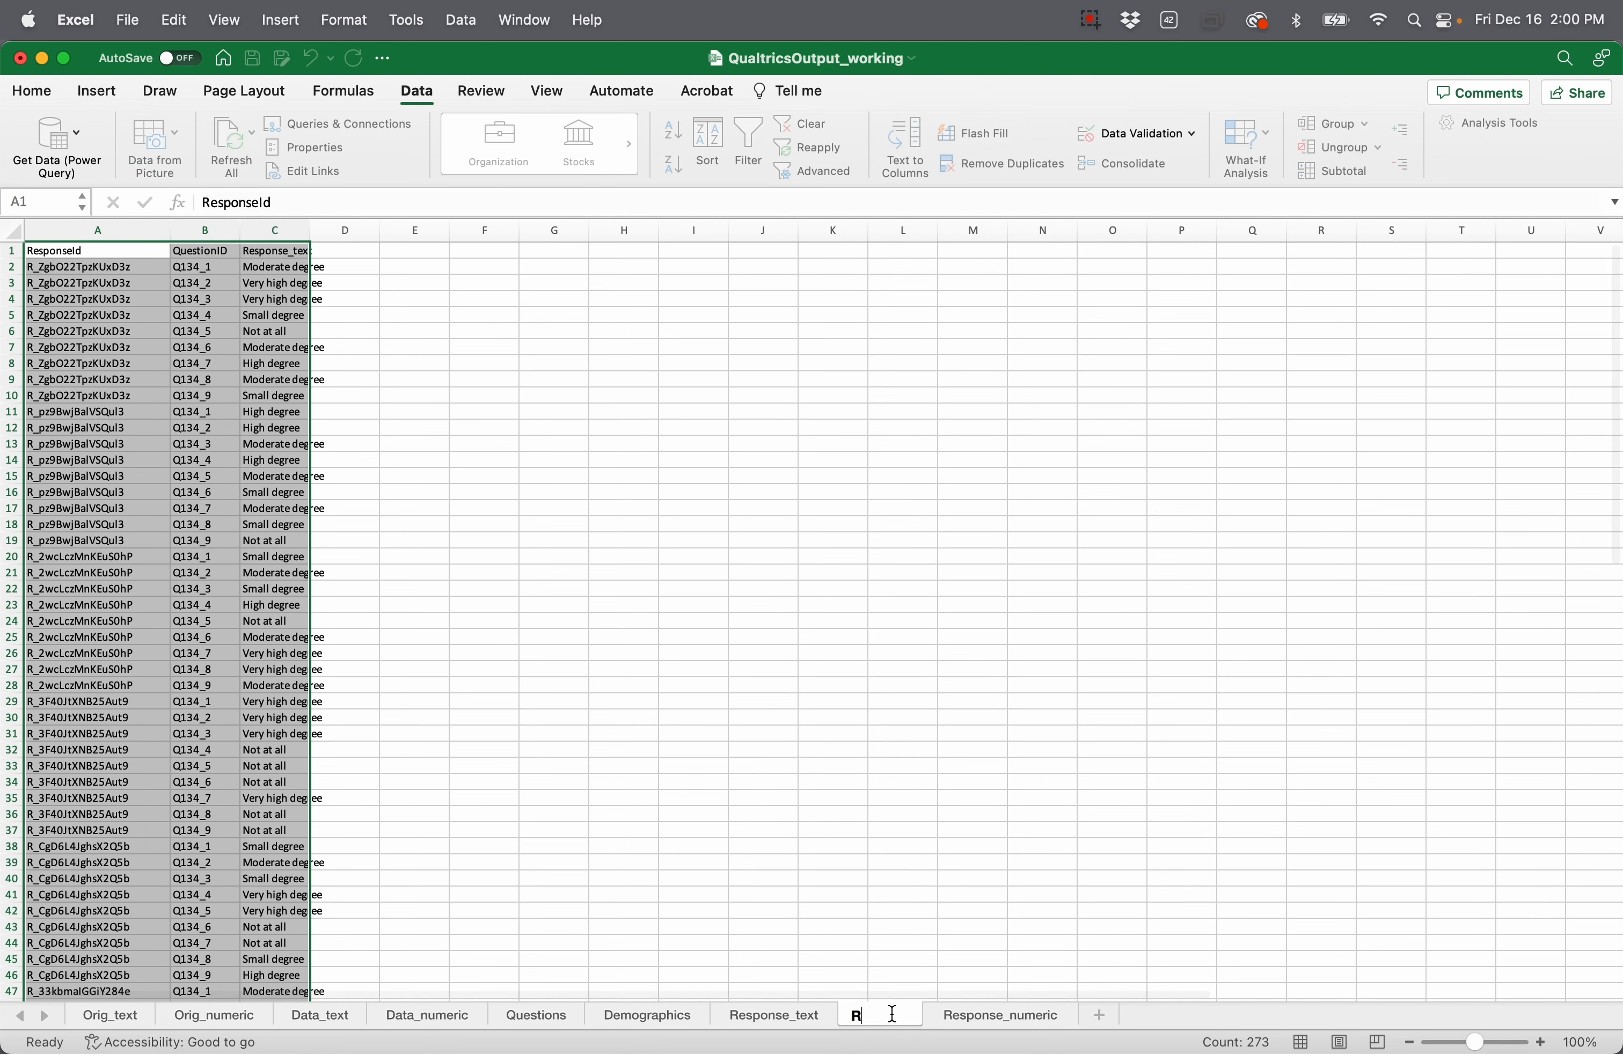
pyautogui.write('esponses_tall')
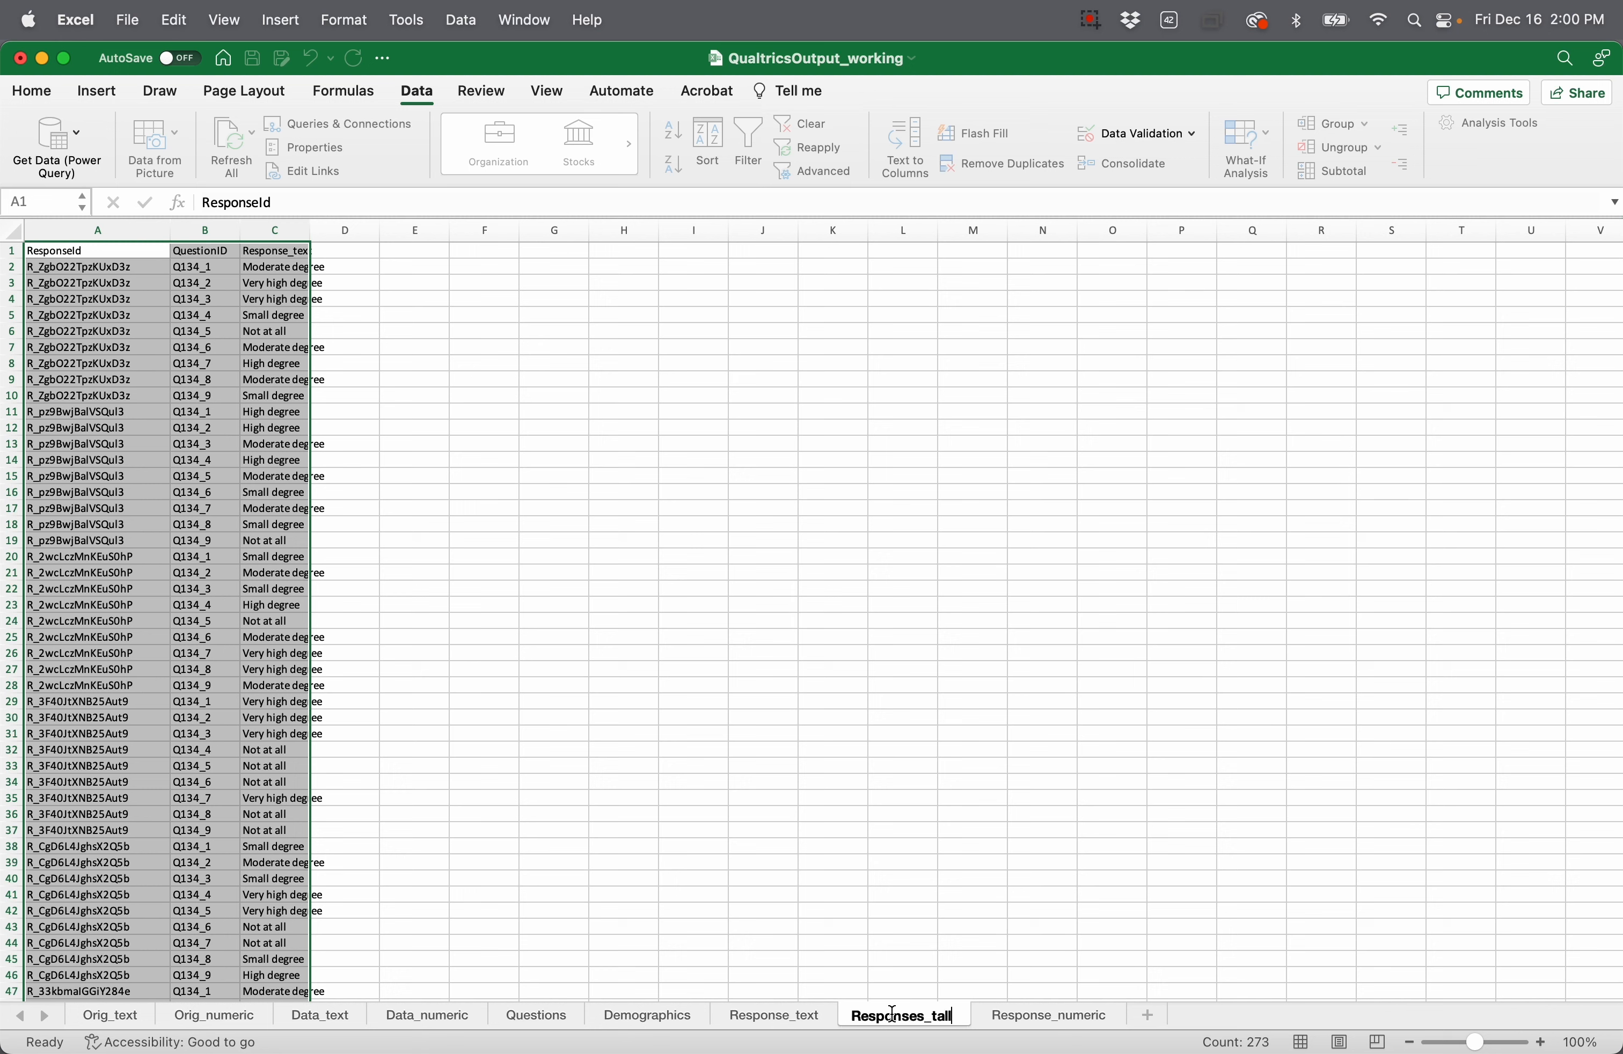
pyautogui.press('Return')
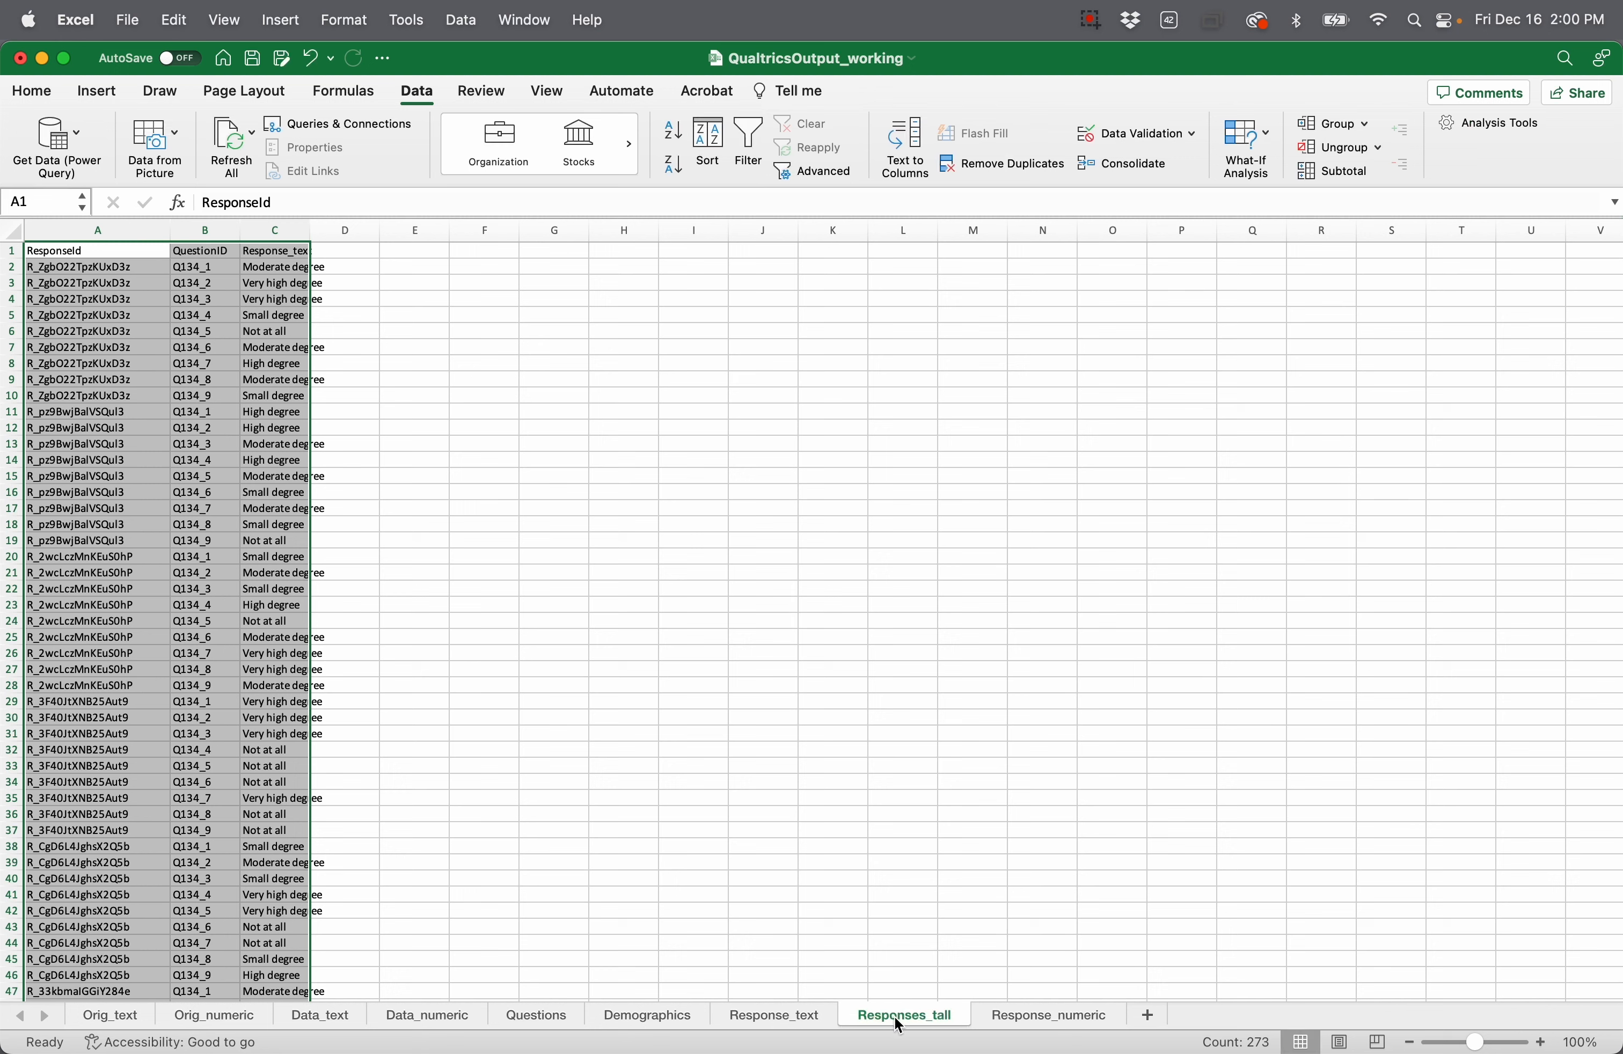
pyautogui.moveTo(898, 1025); pyautogui.dragTo(1136, 1008)
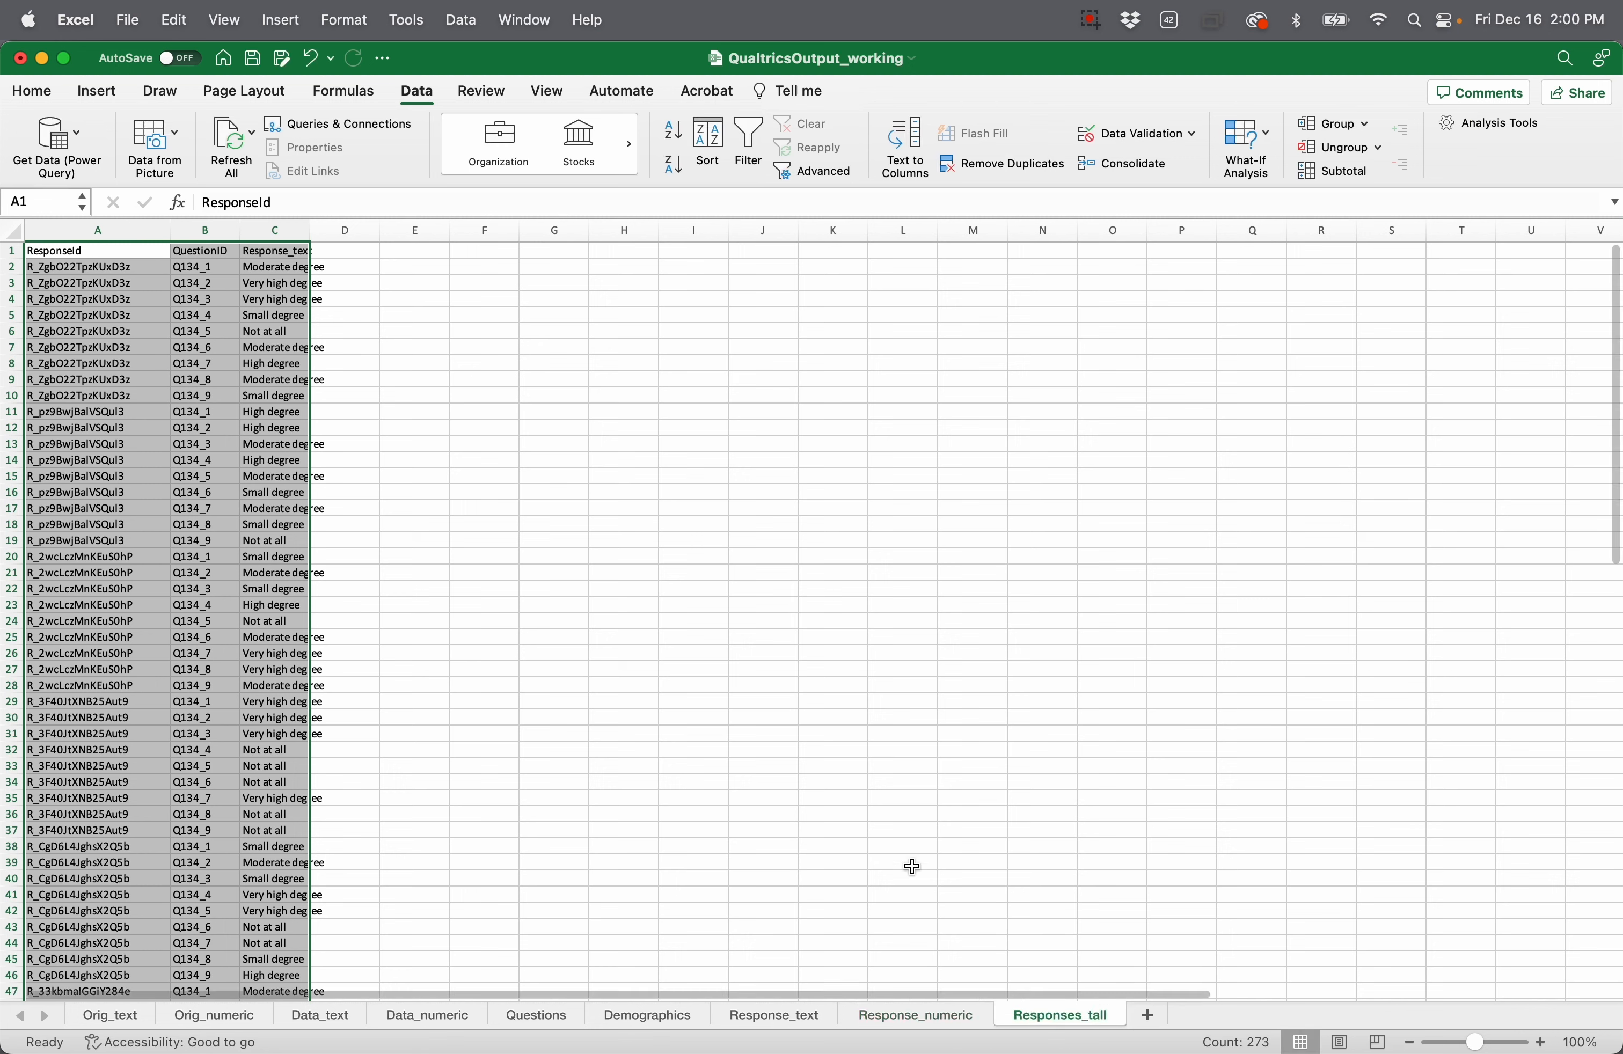
# Step: Widen the Response_text column on the Responses_tall sheet so its entries fit
pyautogui.click(746, 766)
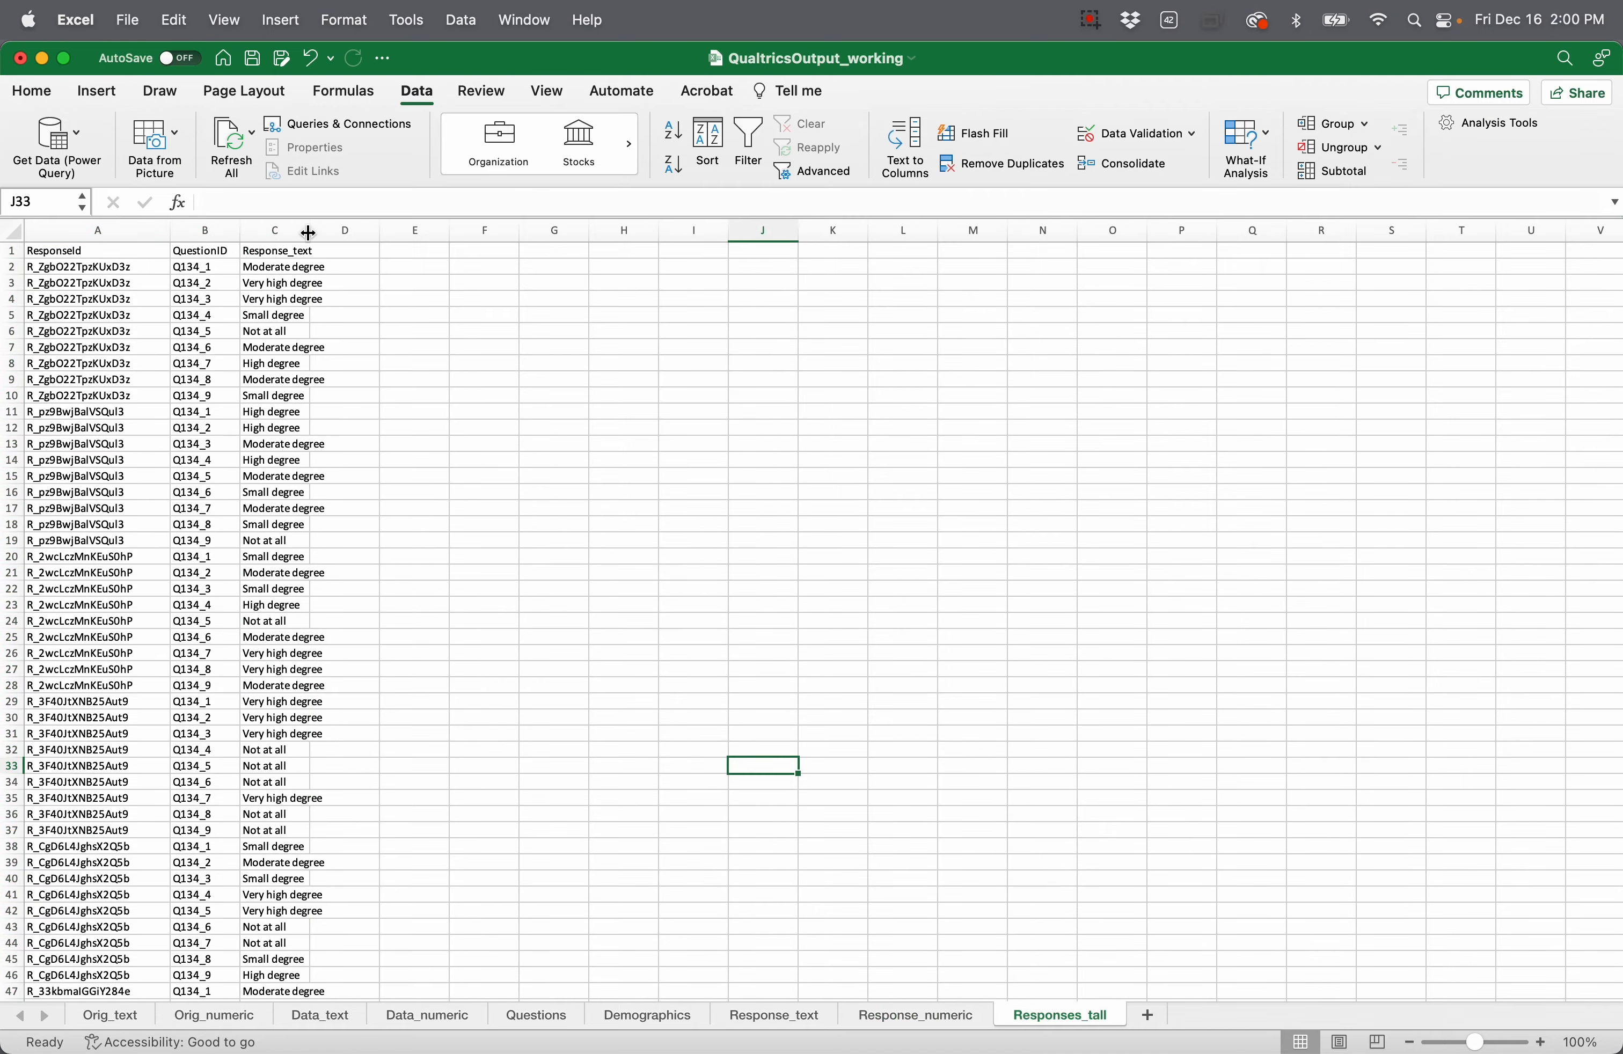
pyautogui.moveTo(308, 233); pyautogui.dragTo(388, 231)
pyautogui.click(495, 409)
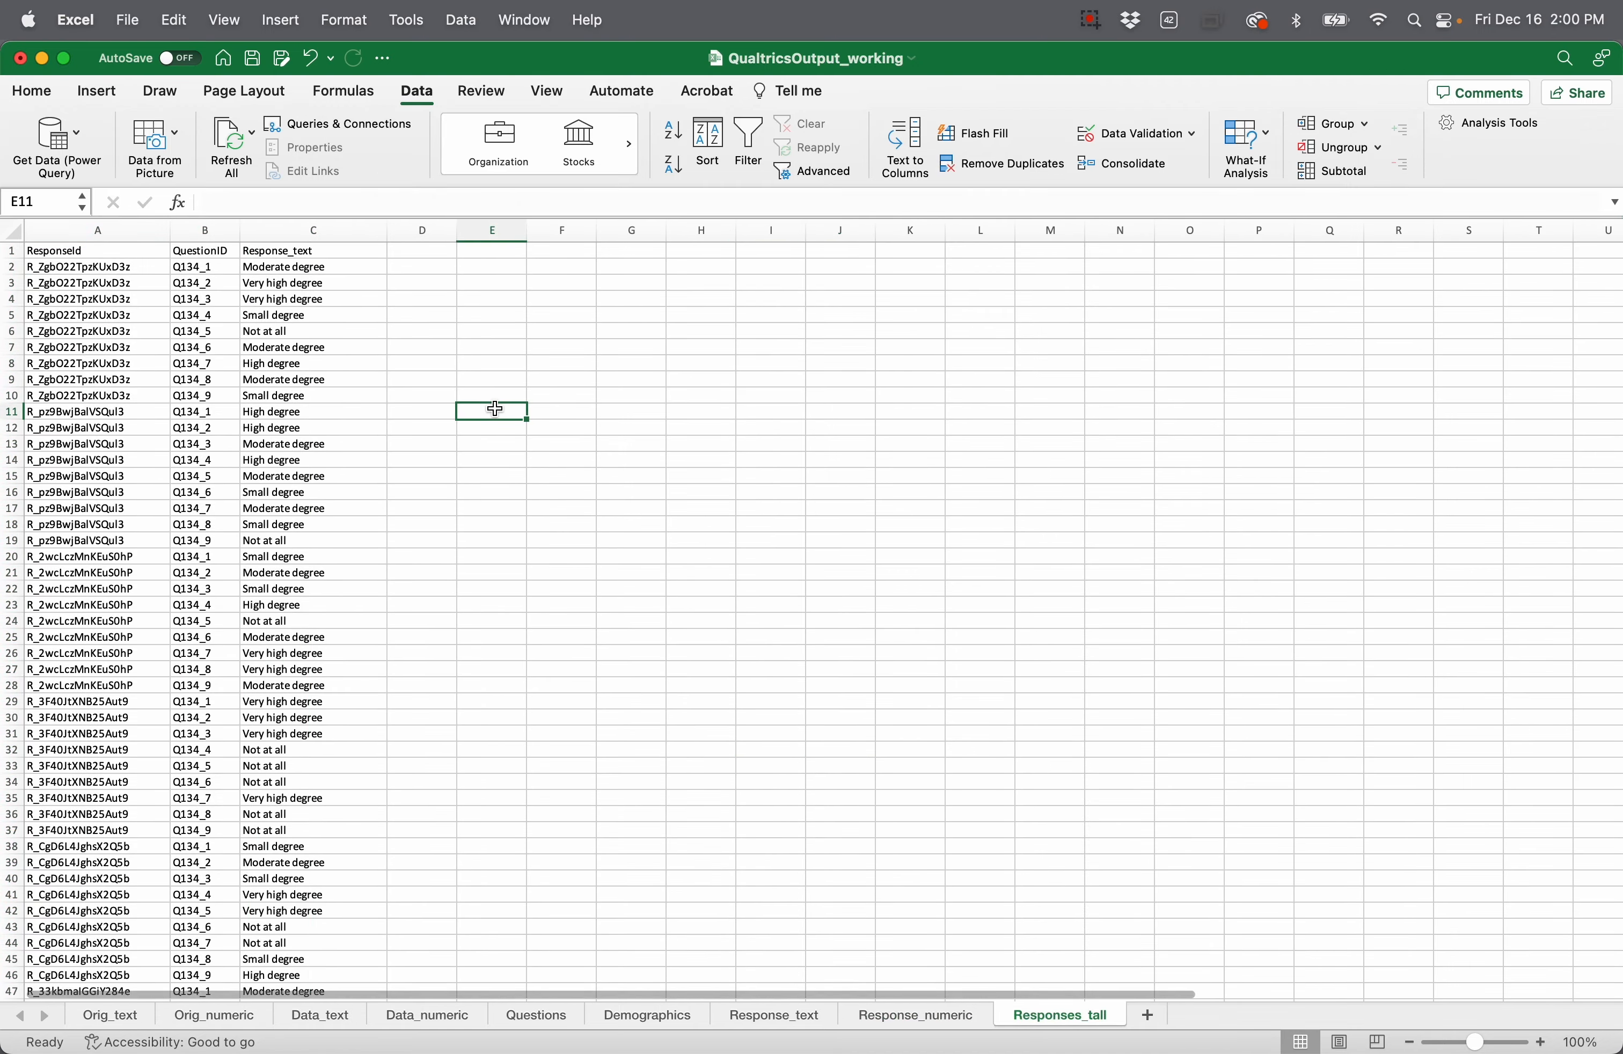
# Step: Switch to OpenRefine in Chrome, return to its start page, and close the downloads bar and the OpenRefine download page
pyautogui.hotkey('ctrl', 'Up')
pyautogui.click(1195, 344)
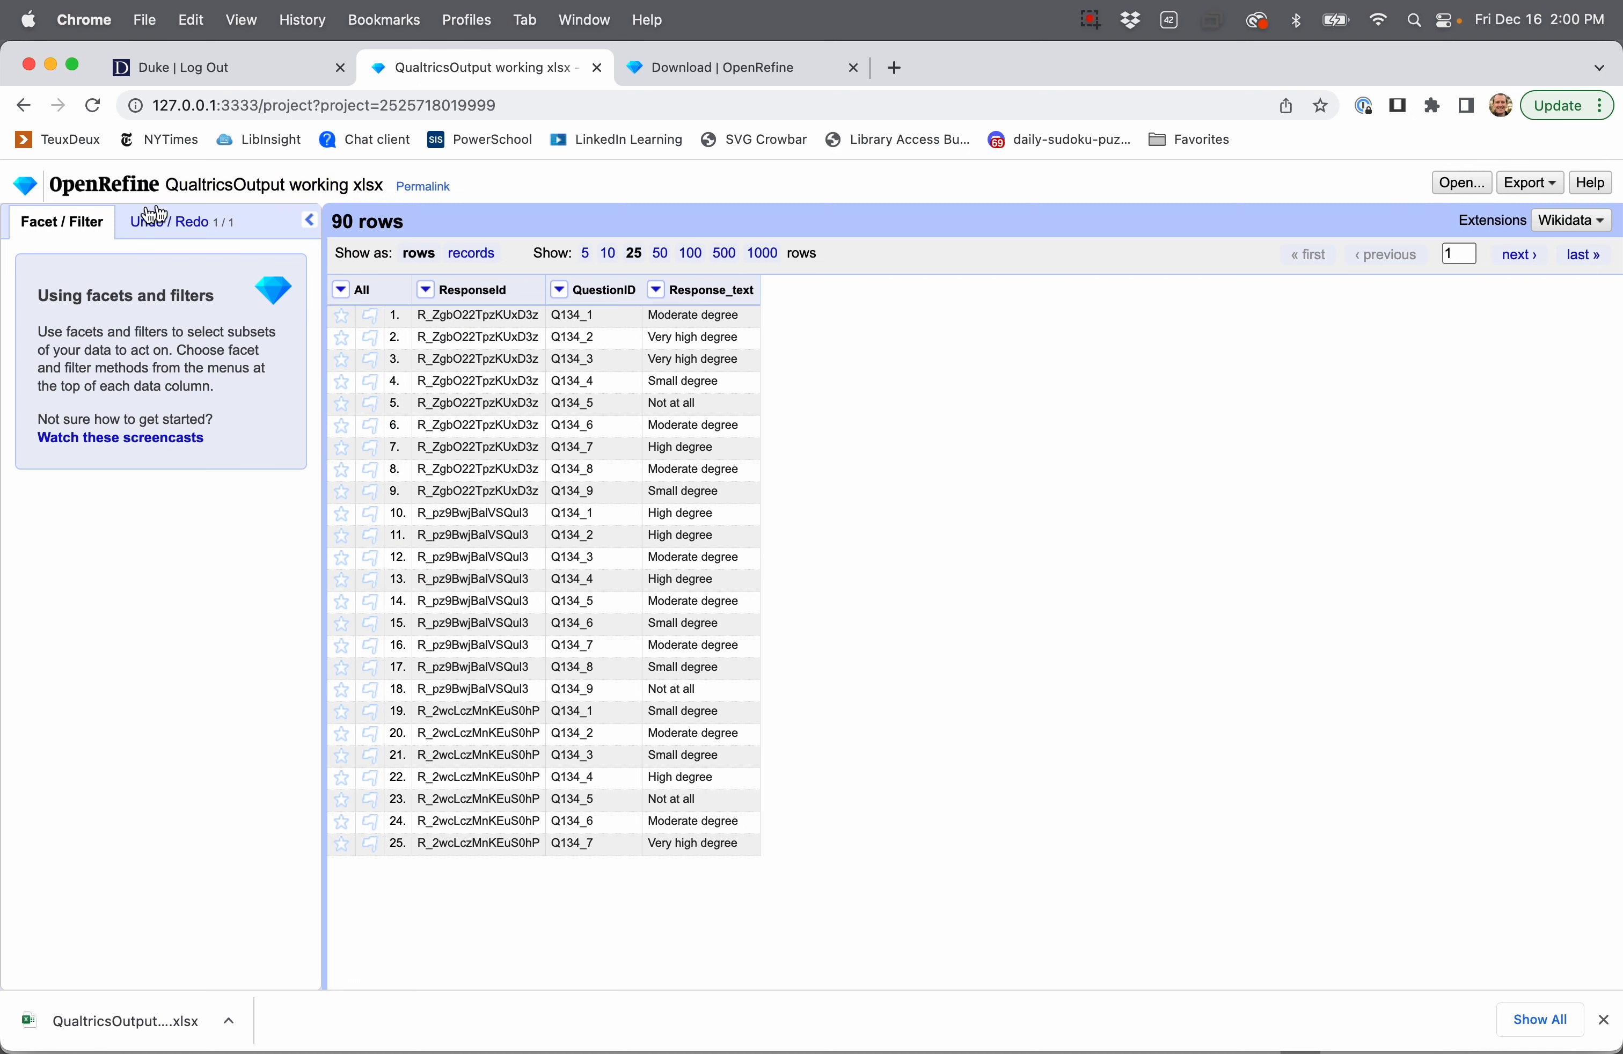
pyautogui.click(114, 192)
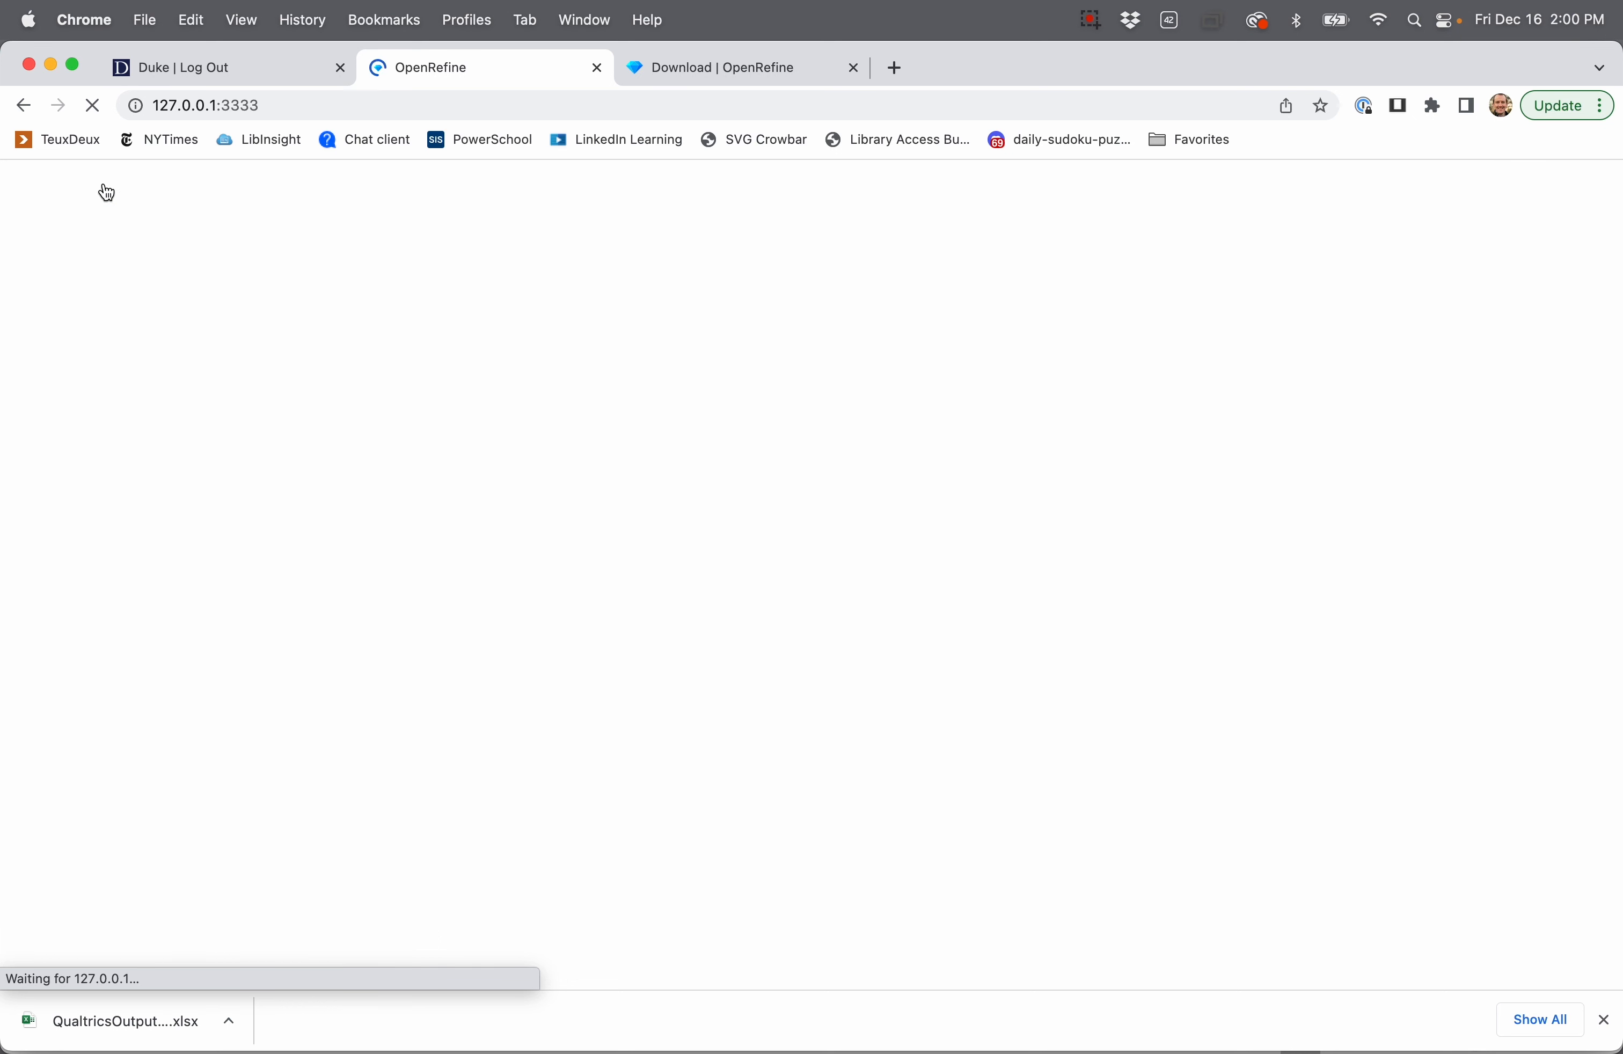
pyautogui.click(1605, 1020)
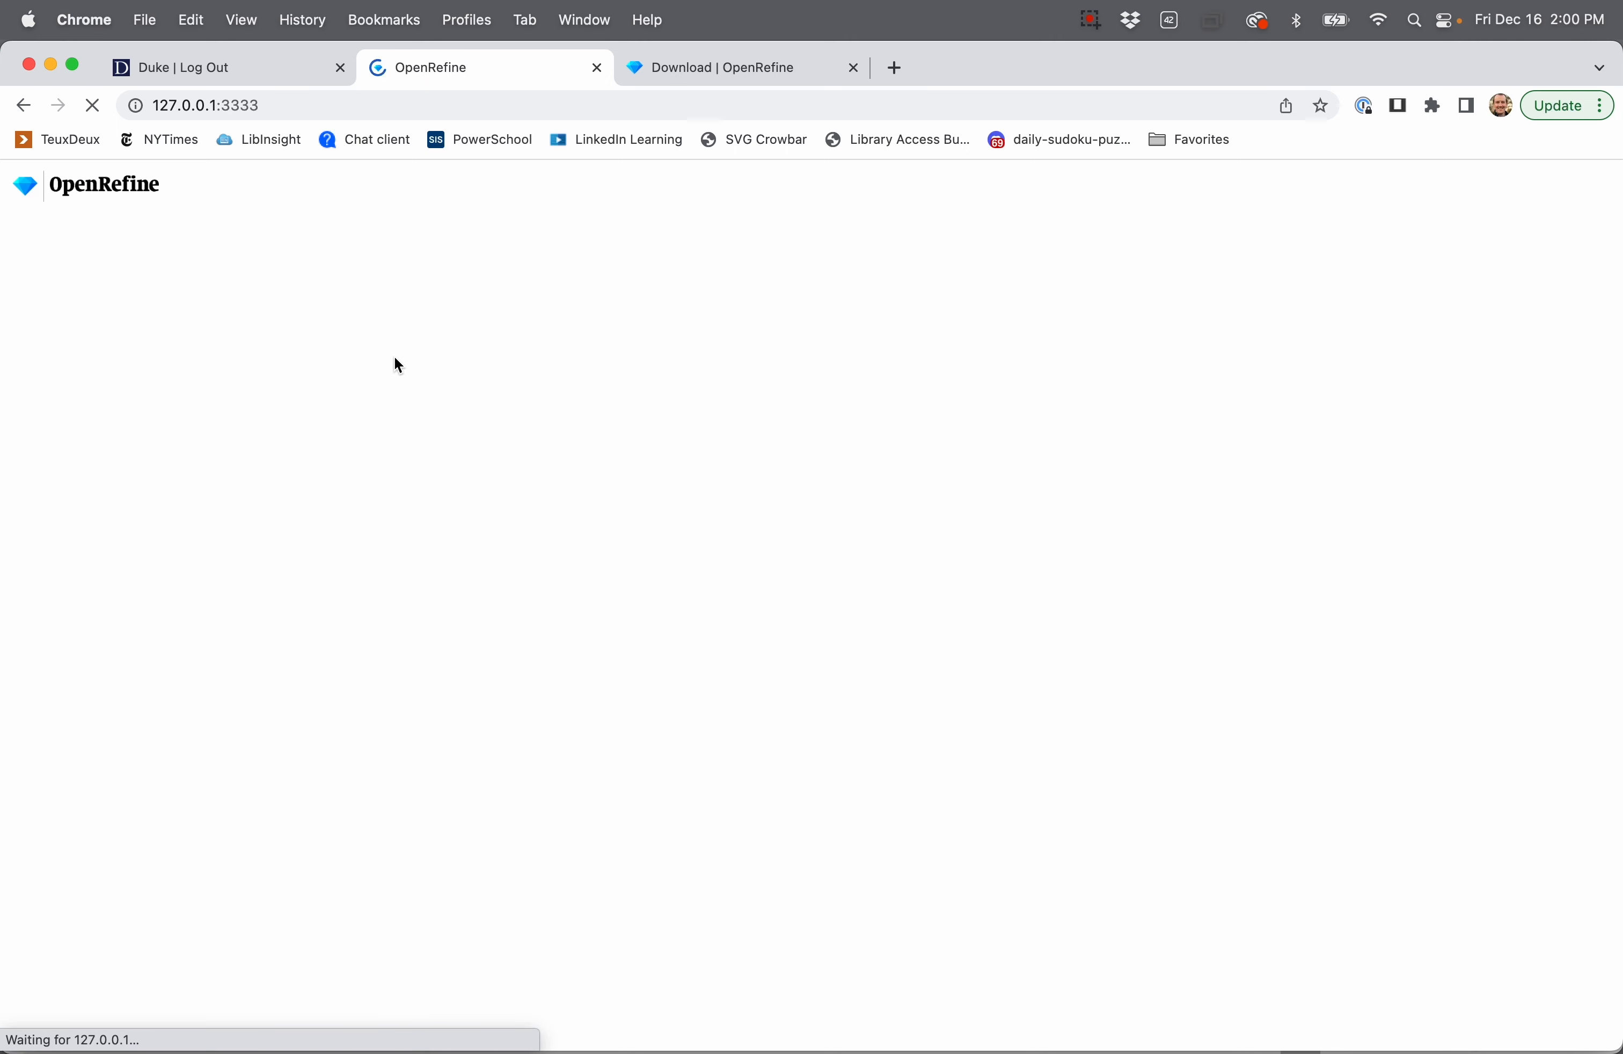
pyautogui.click(854, 67)
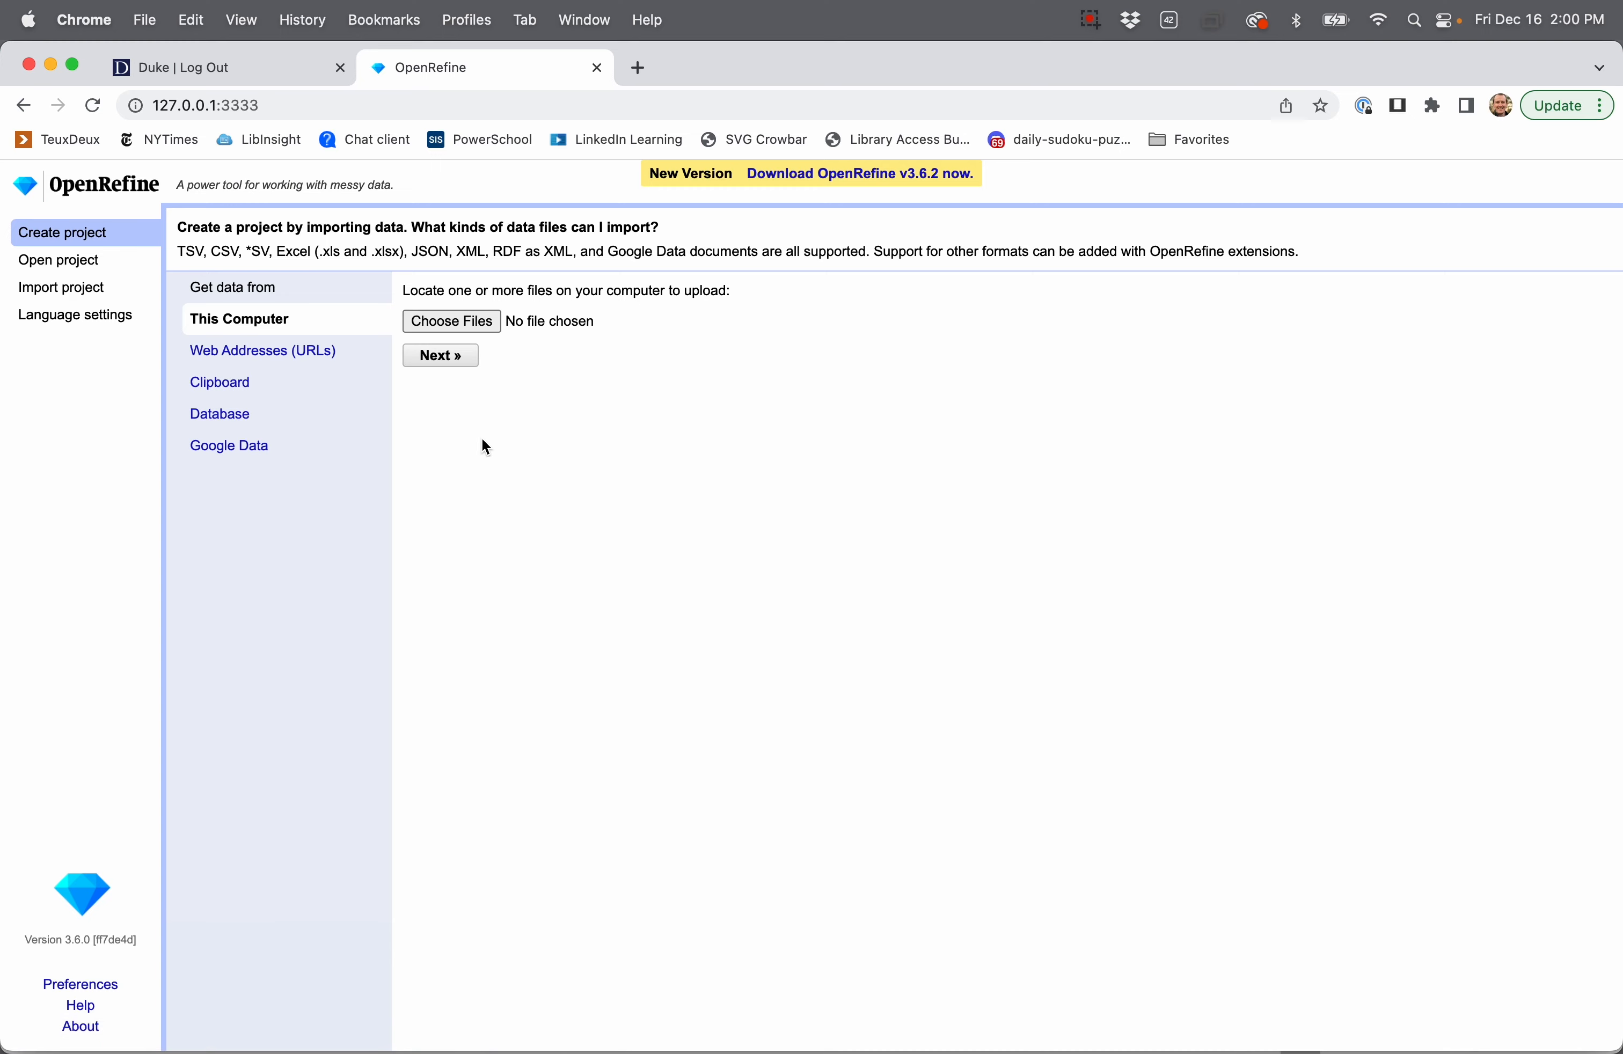
# Step: Load QualtricsOutput_working.xlsx from this computer as the data source for a new OpenRefine project
pyautogui.click(451, 321)
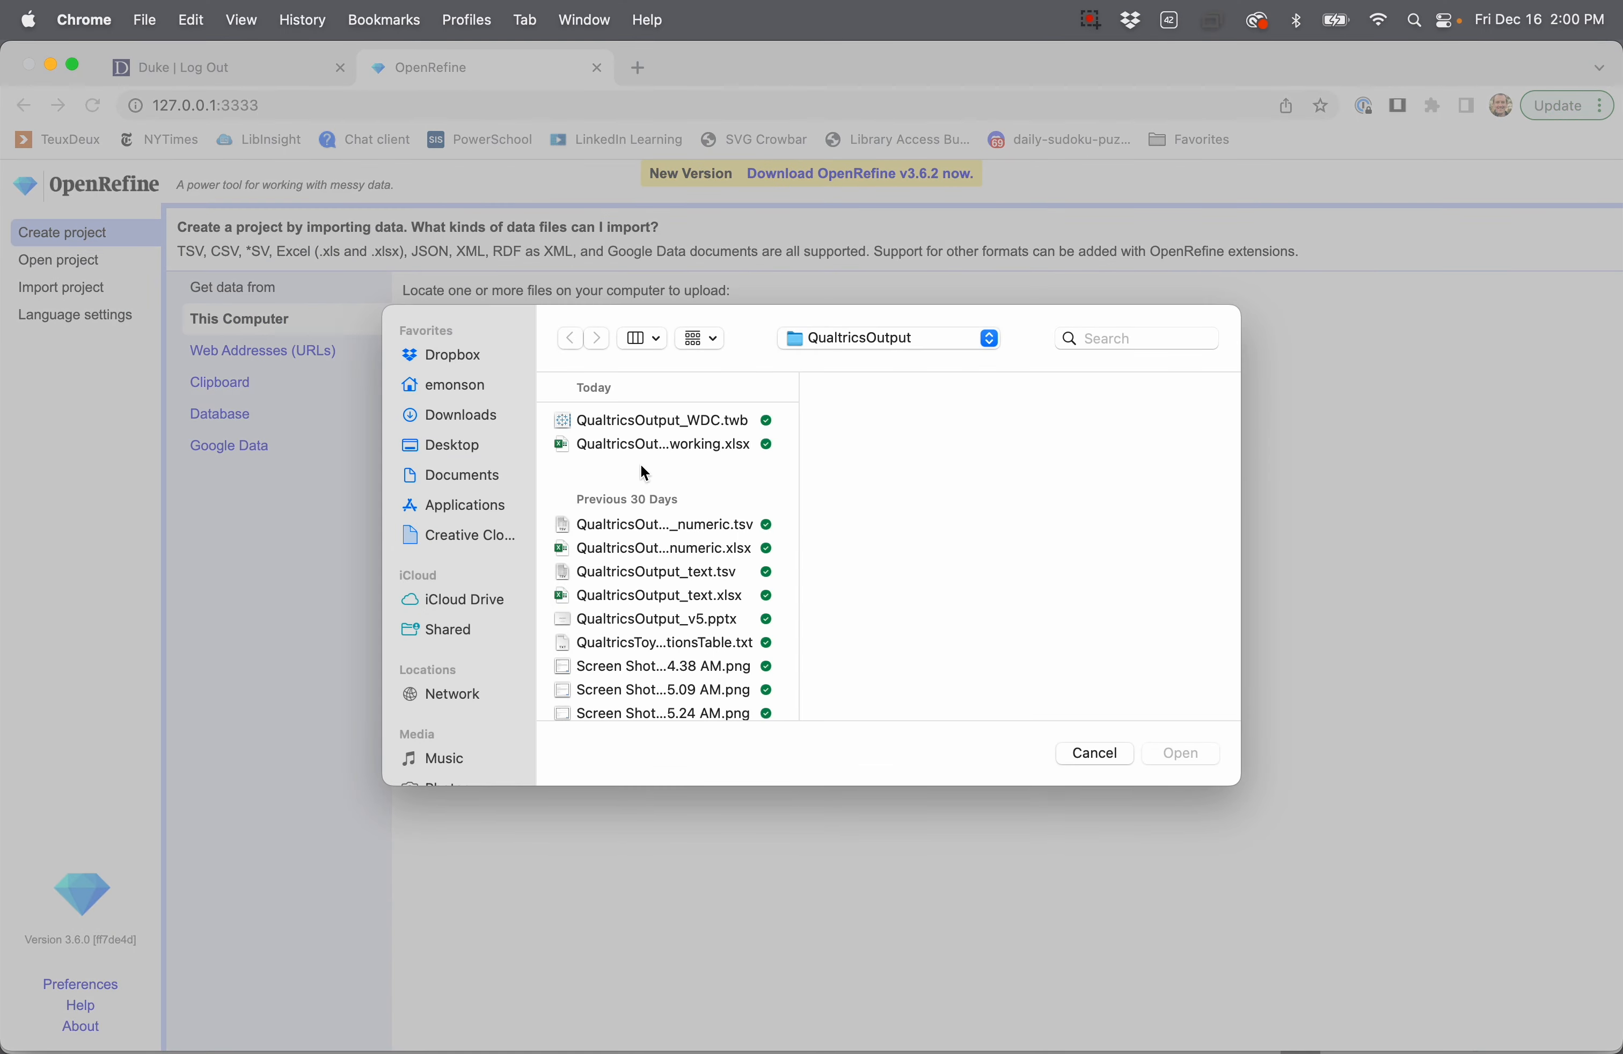
pyautogui.click(645, 444)
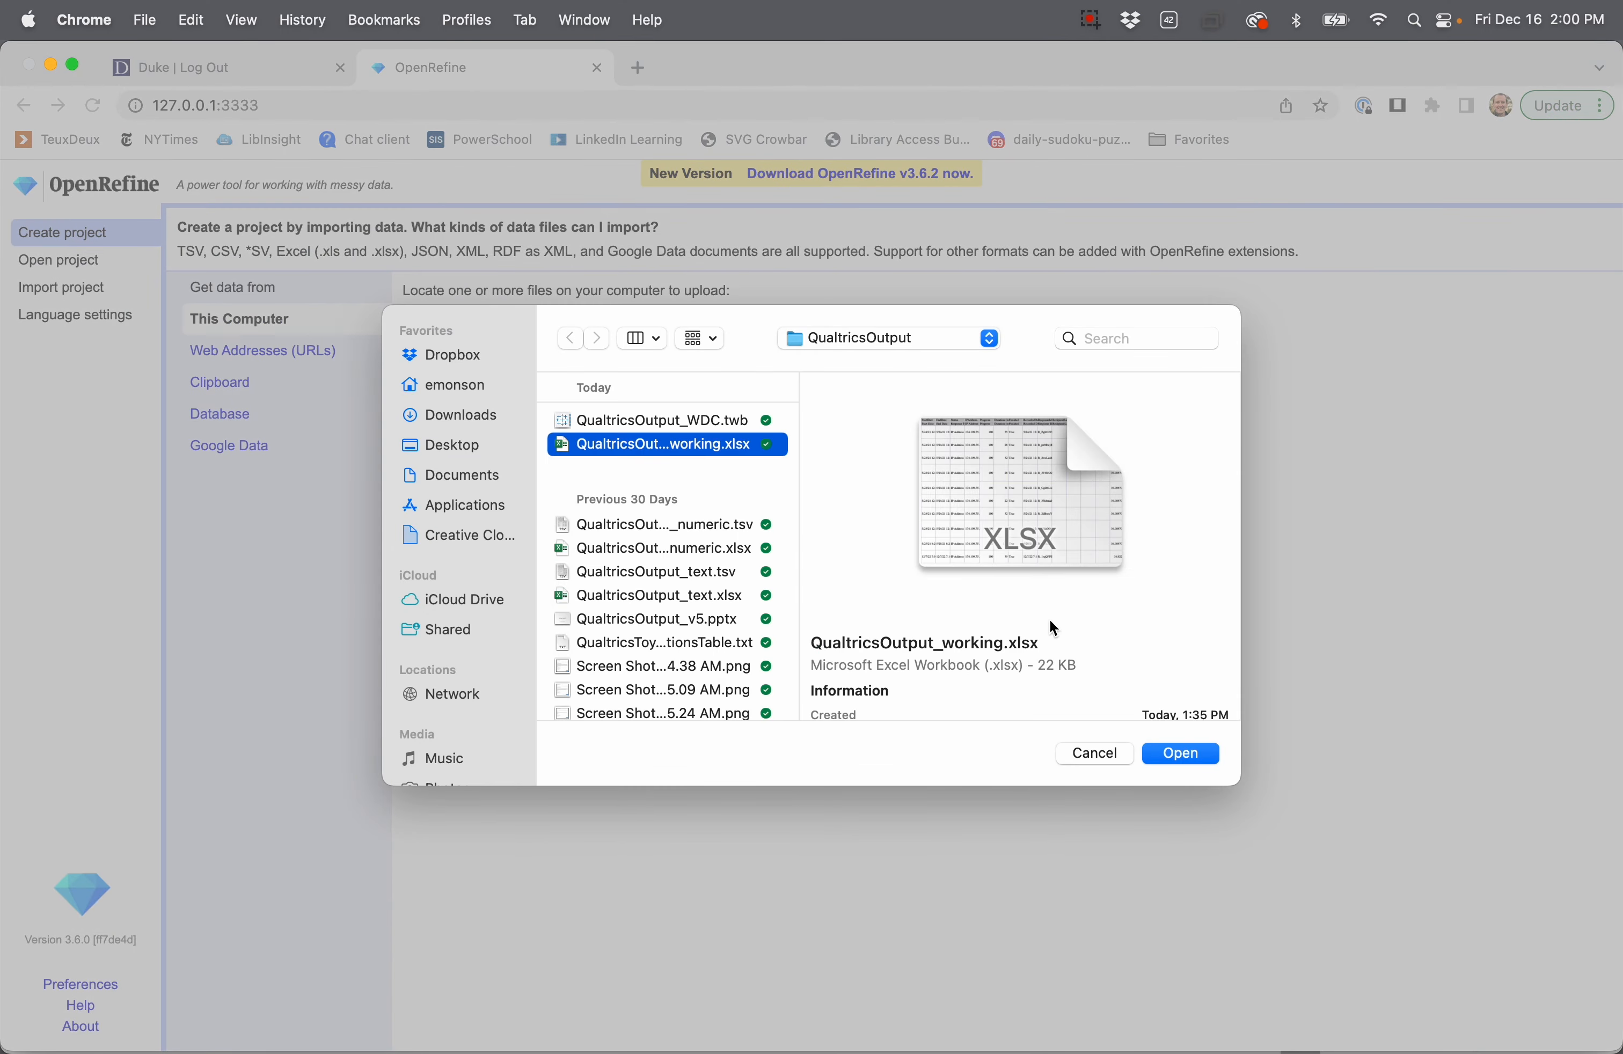
pyautogui.click(1172, 753)
pyautogui.click(450, 358)
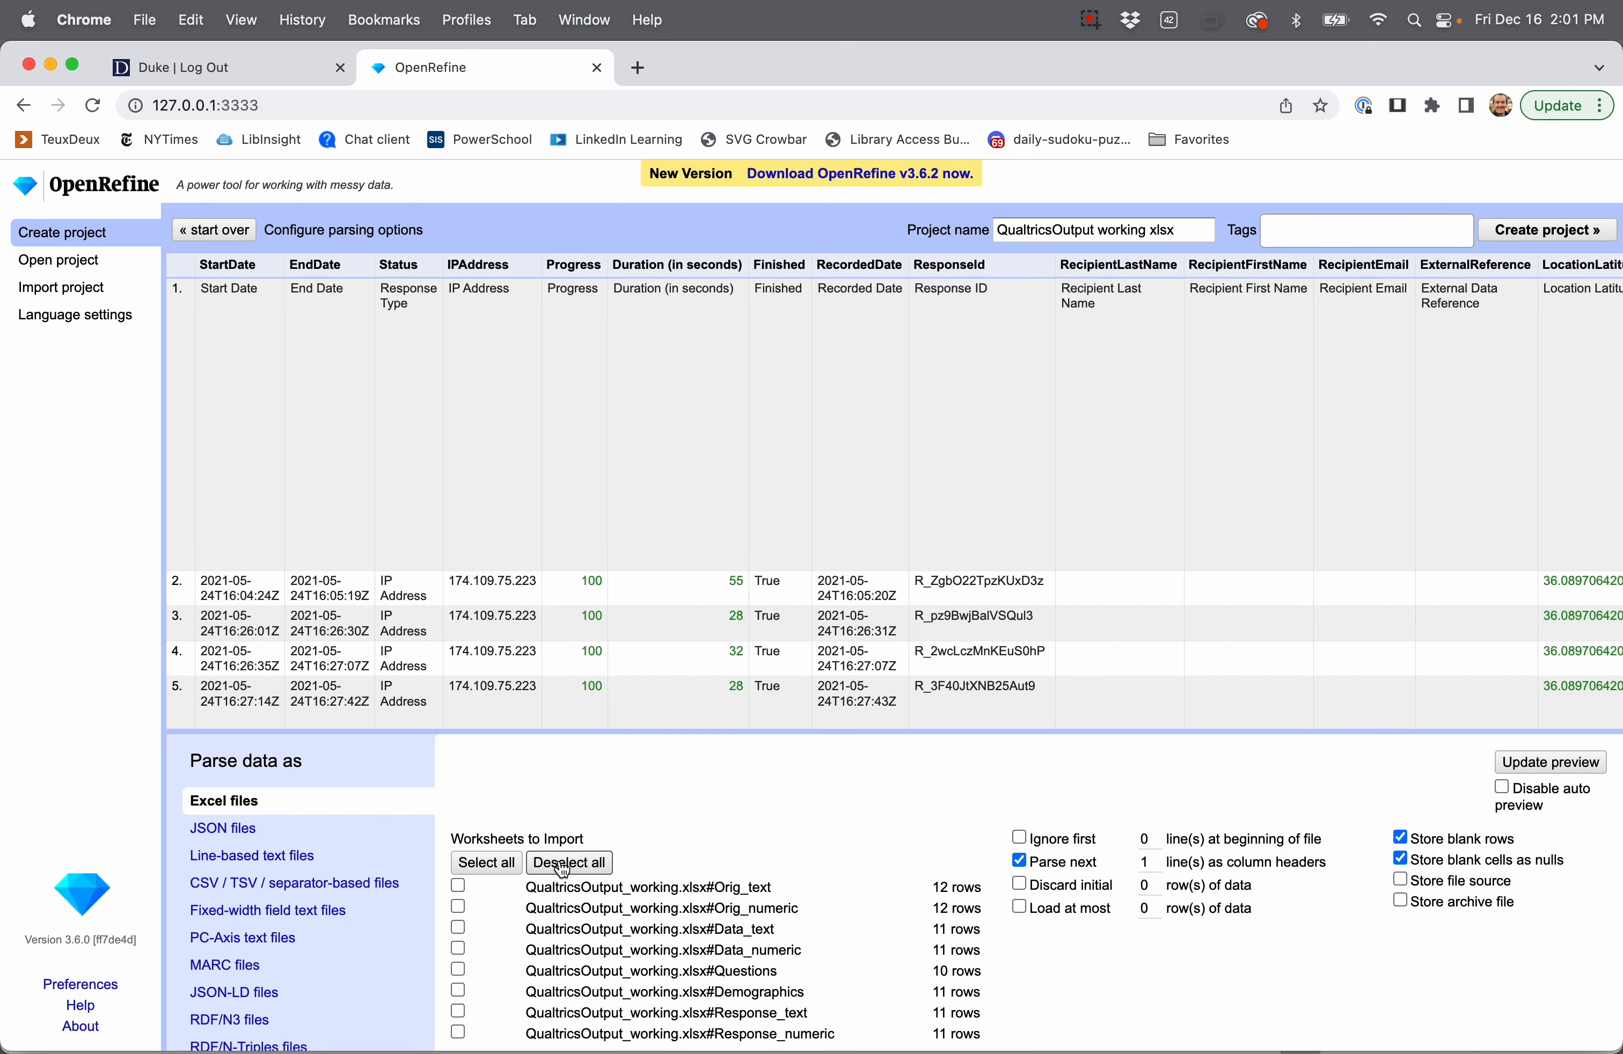
# Step: Create the project with only the Response_numeric worksheet selected for import
pyautogui.click(569, 863)
pyautogui.scroll(-3, 563, 869)
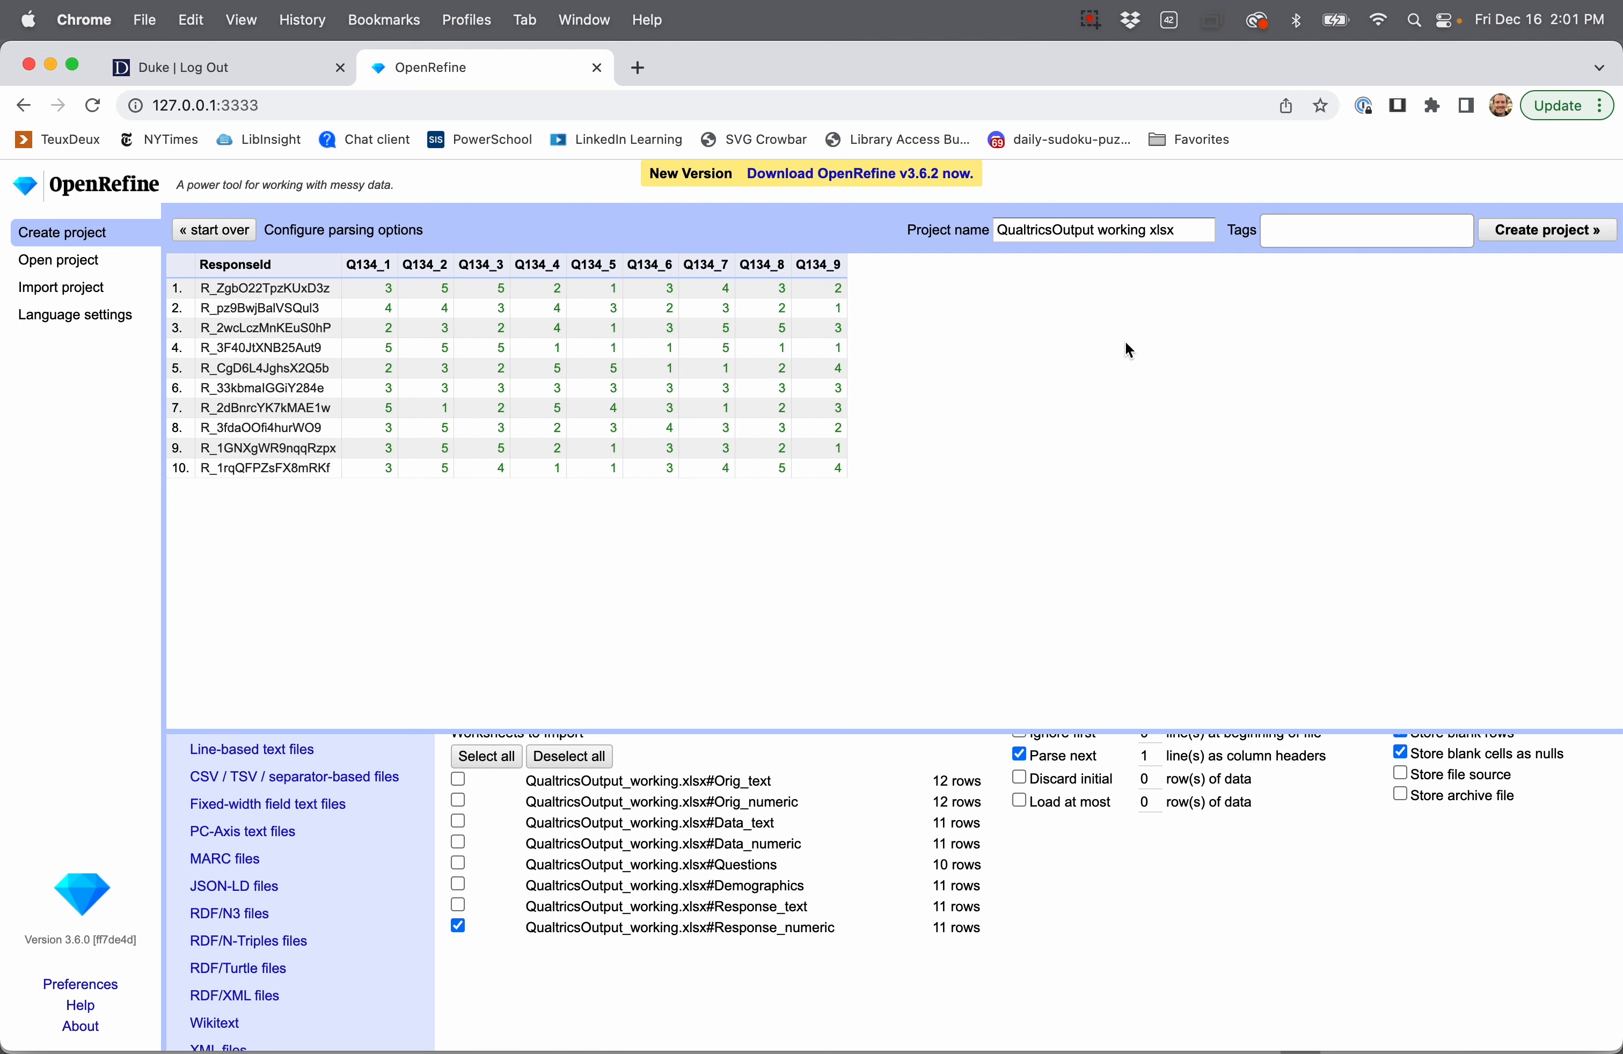
pyautogui.click(1552, 231)
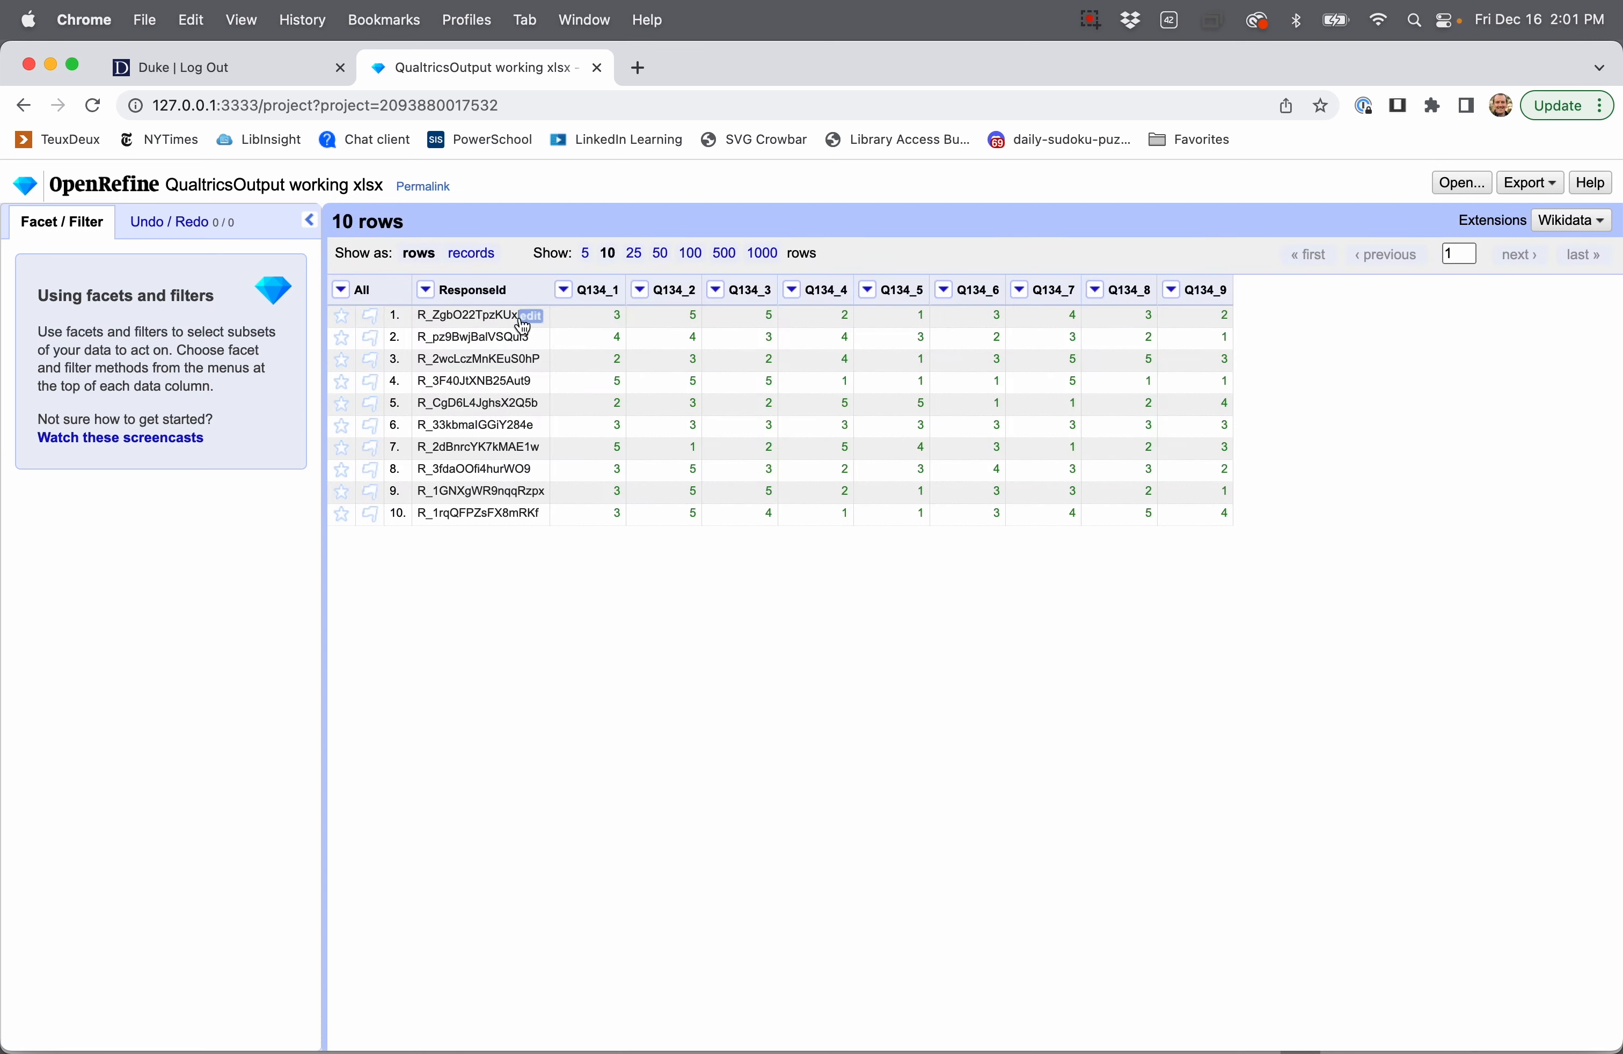
# Step: Transpose columns Q134_1 through the last column into rows, with key column QuestionID and value column Response_numeric, filling down other columns
pyautogui.click(564, 290)
pyautogui.moveTo(603, 431)
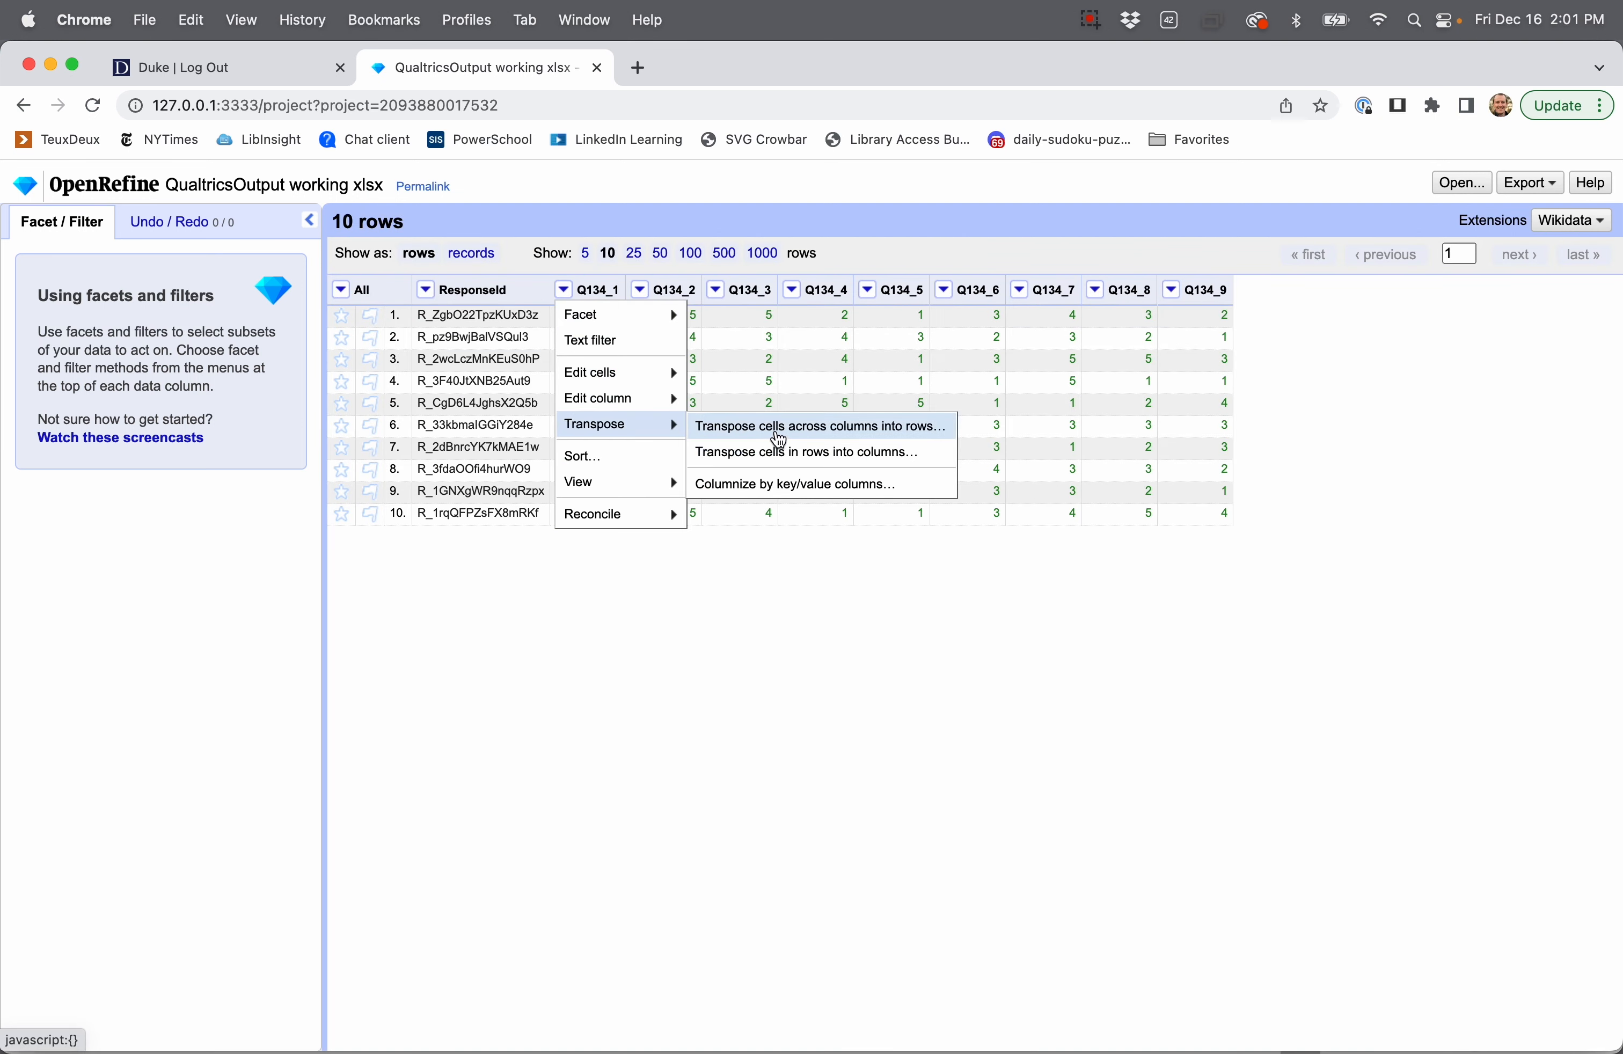
pyautogui.click(777, 430)
pyautogui.click(801, 376)
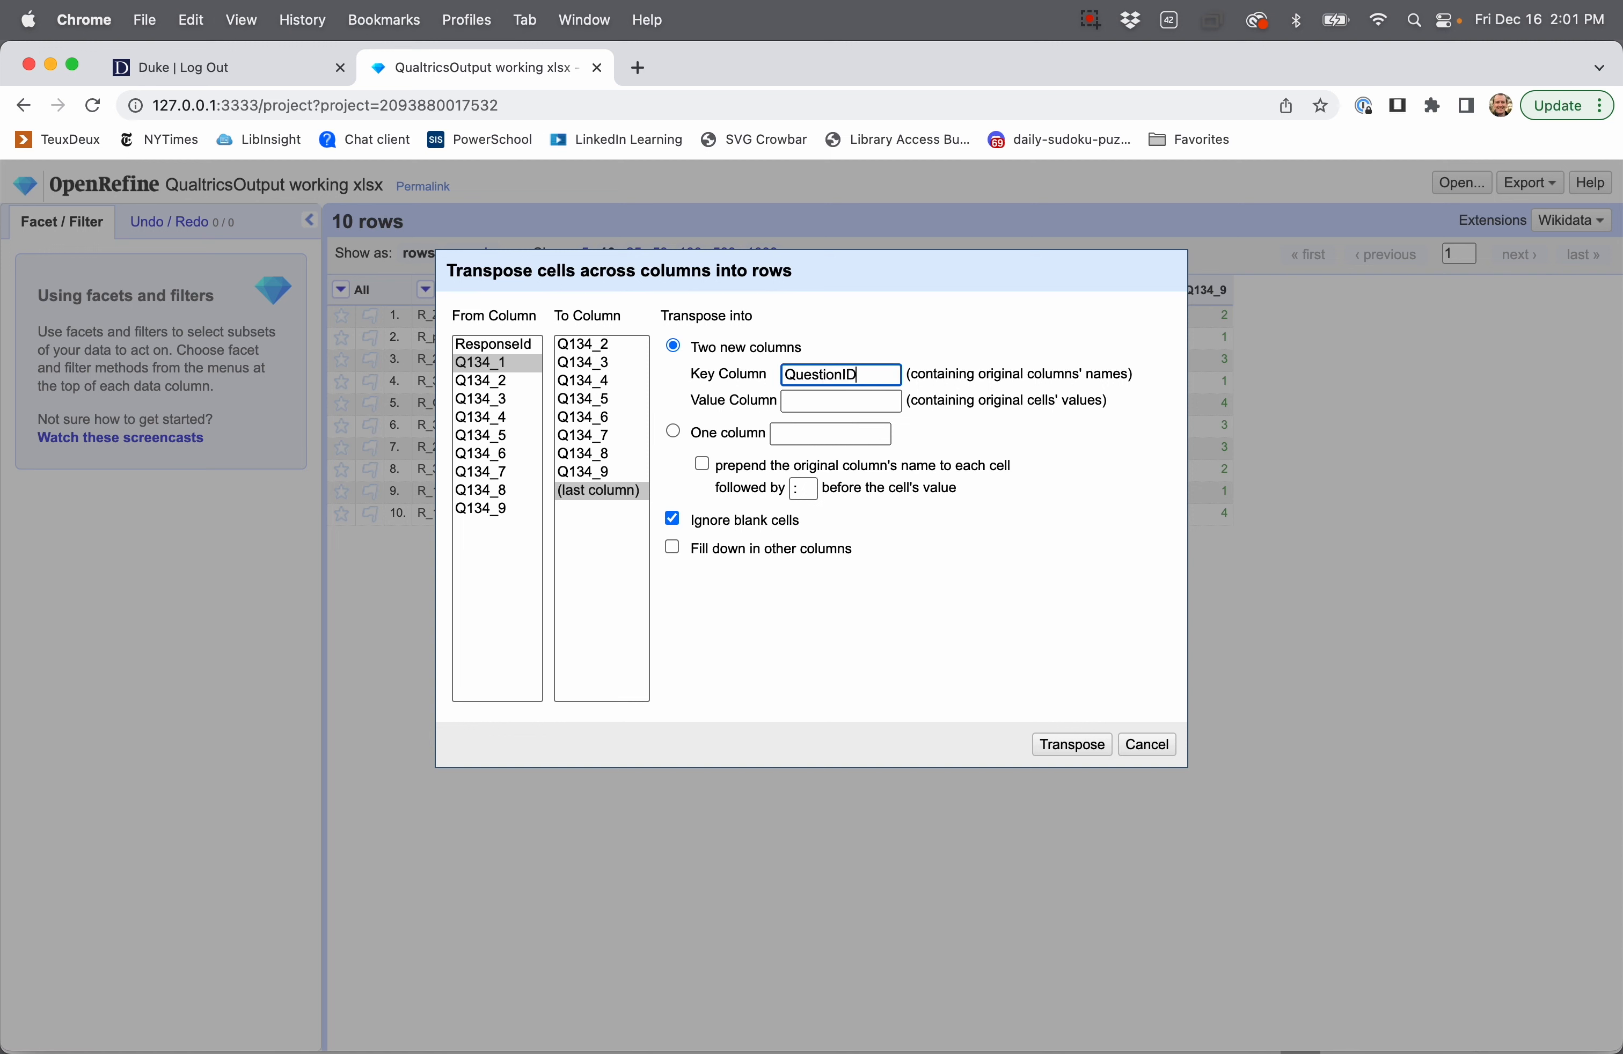
pyautogui.press('Tab')
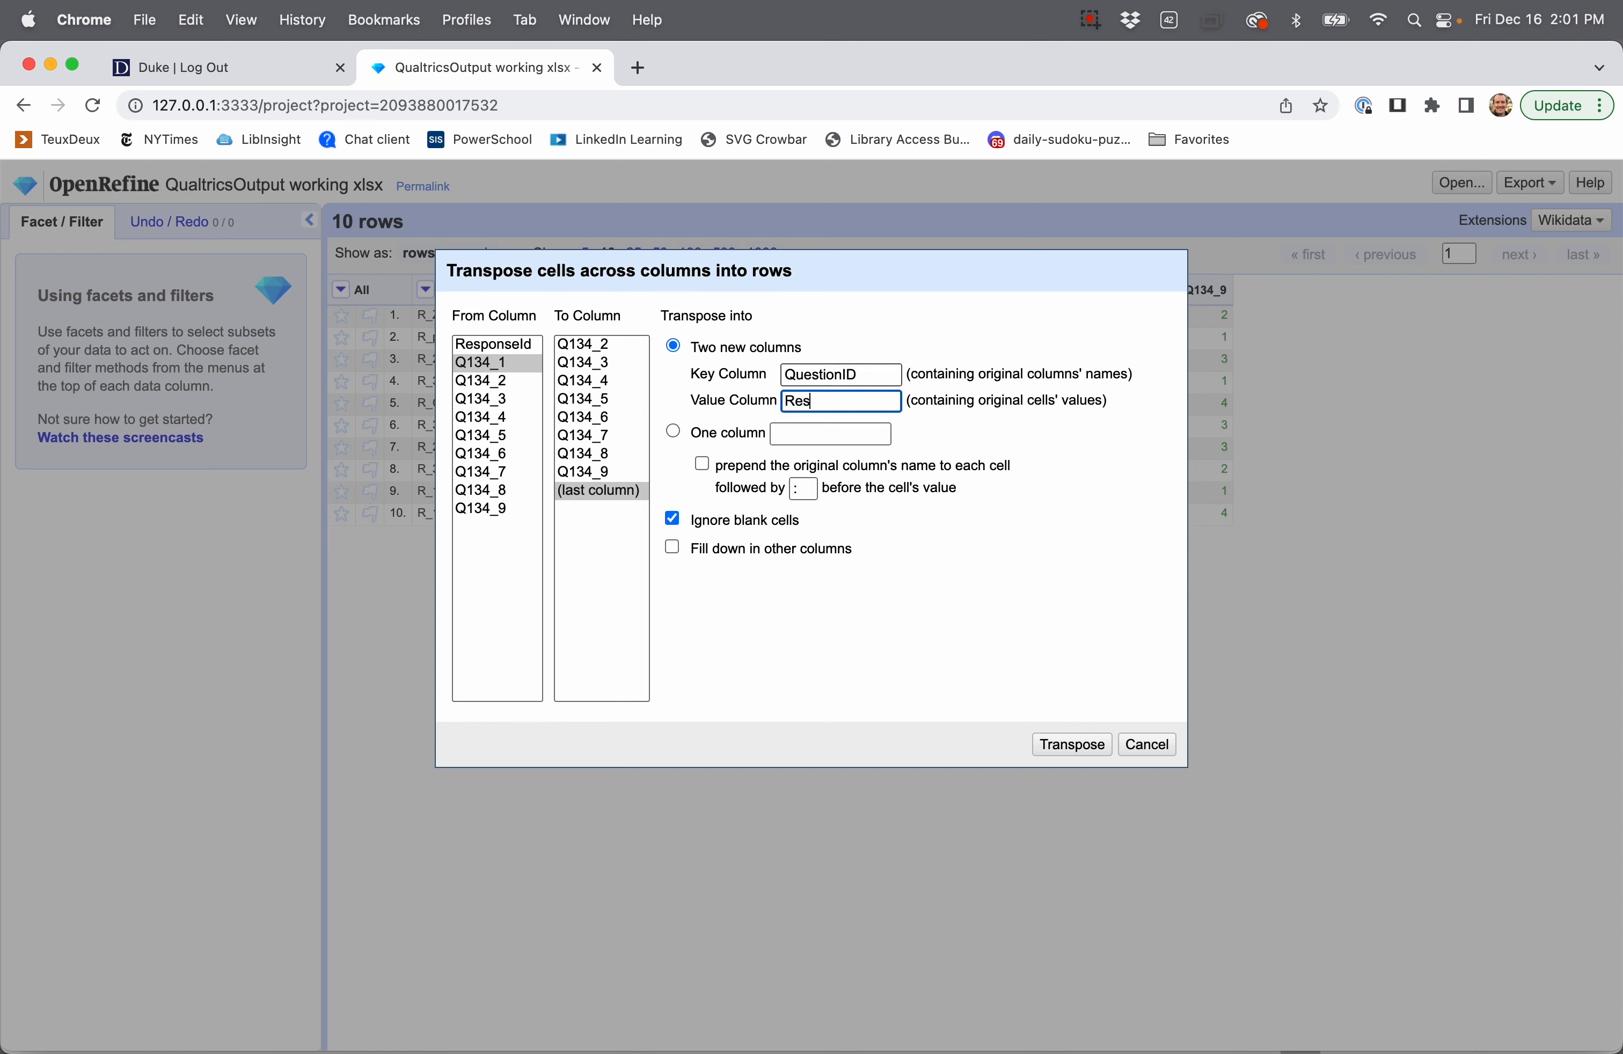
pyautogui.write('Response_numeric')
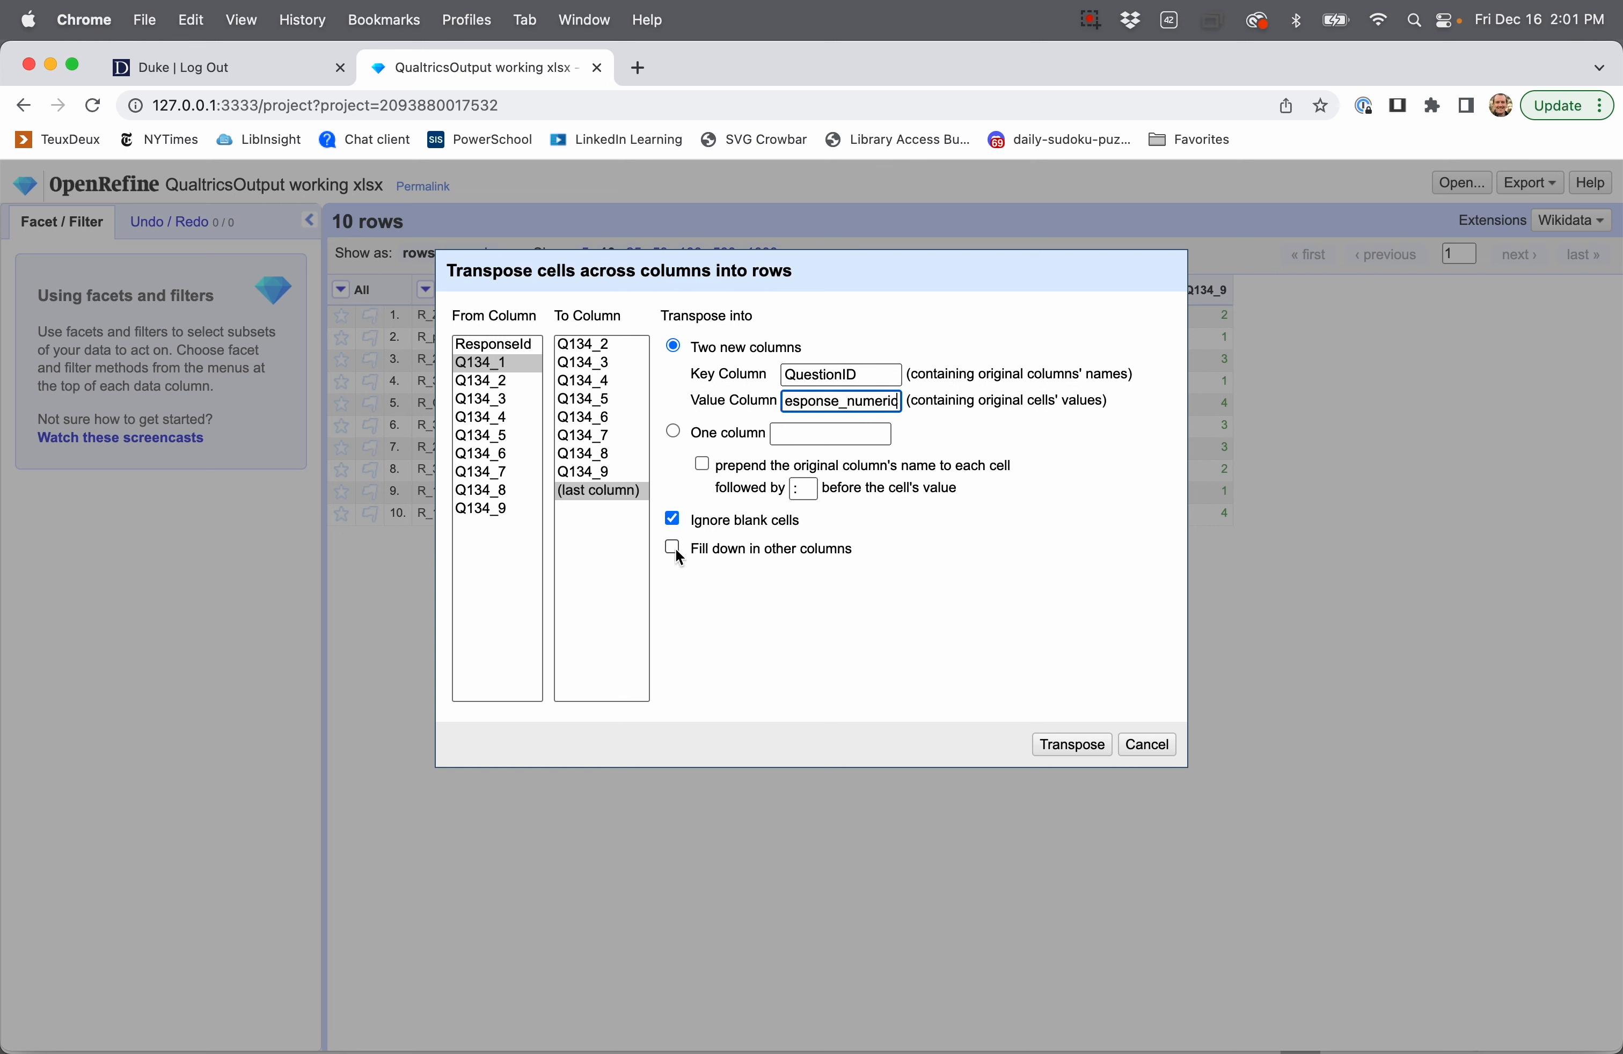
pyautogui.click(675, 550)
pyautogui.click(1069, 747)
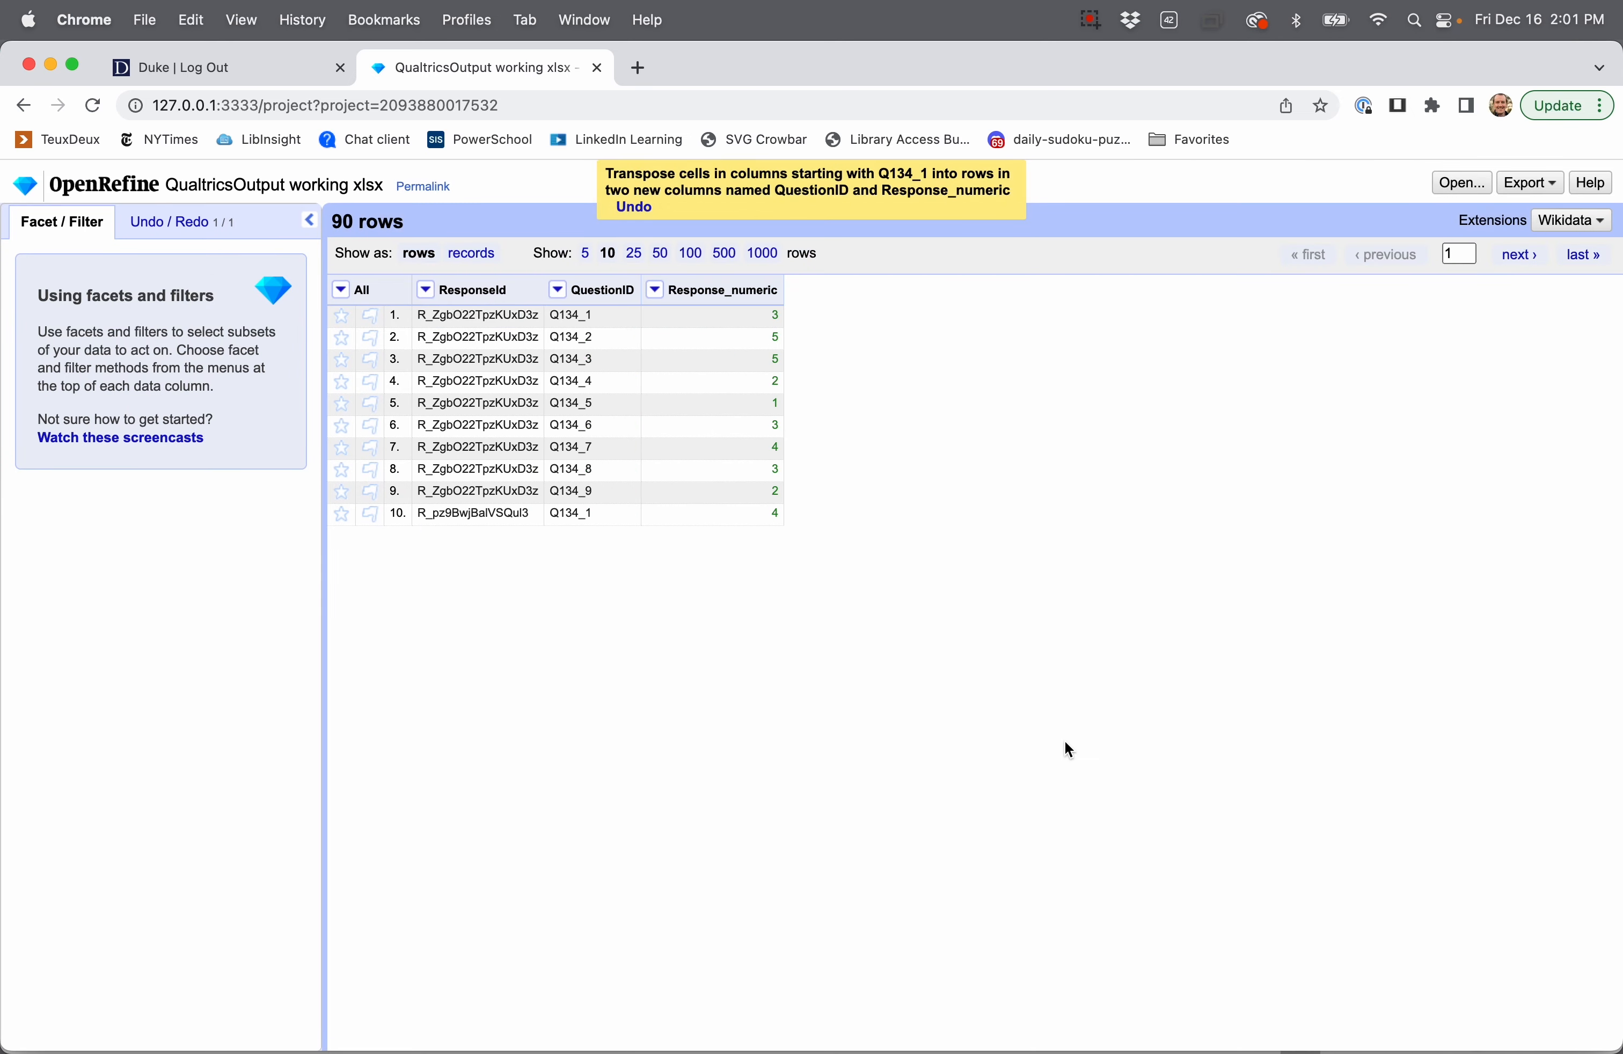
# Step: Show 25 rows of the transposed data, then export the project as an Excel file and open the download
pyautogui.click(635, 254)
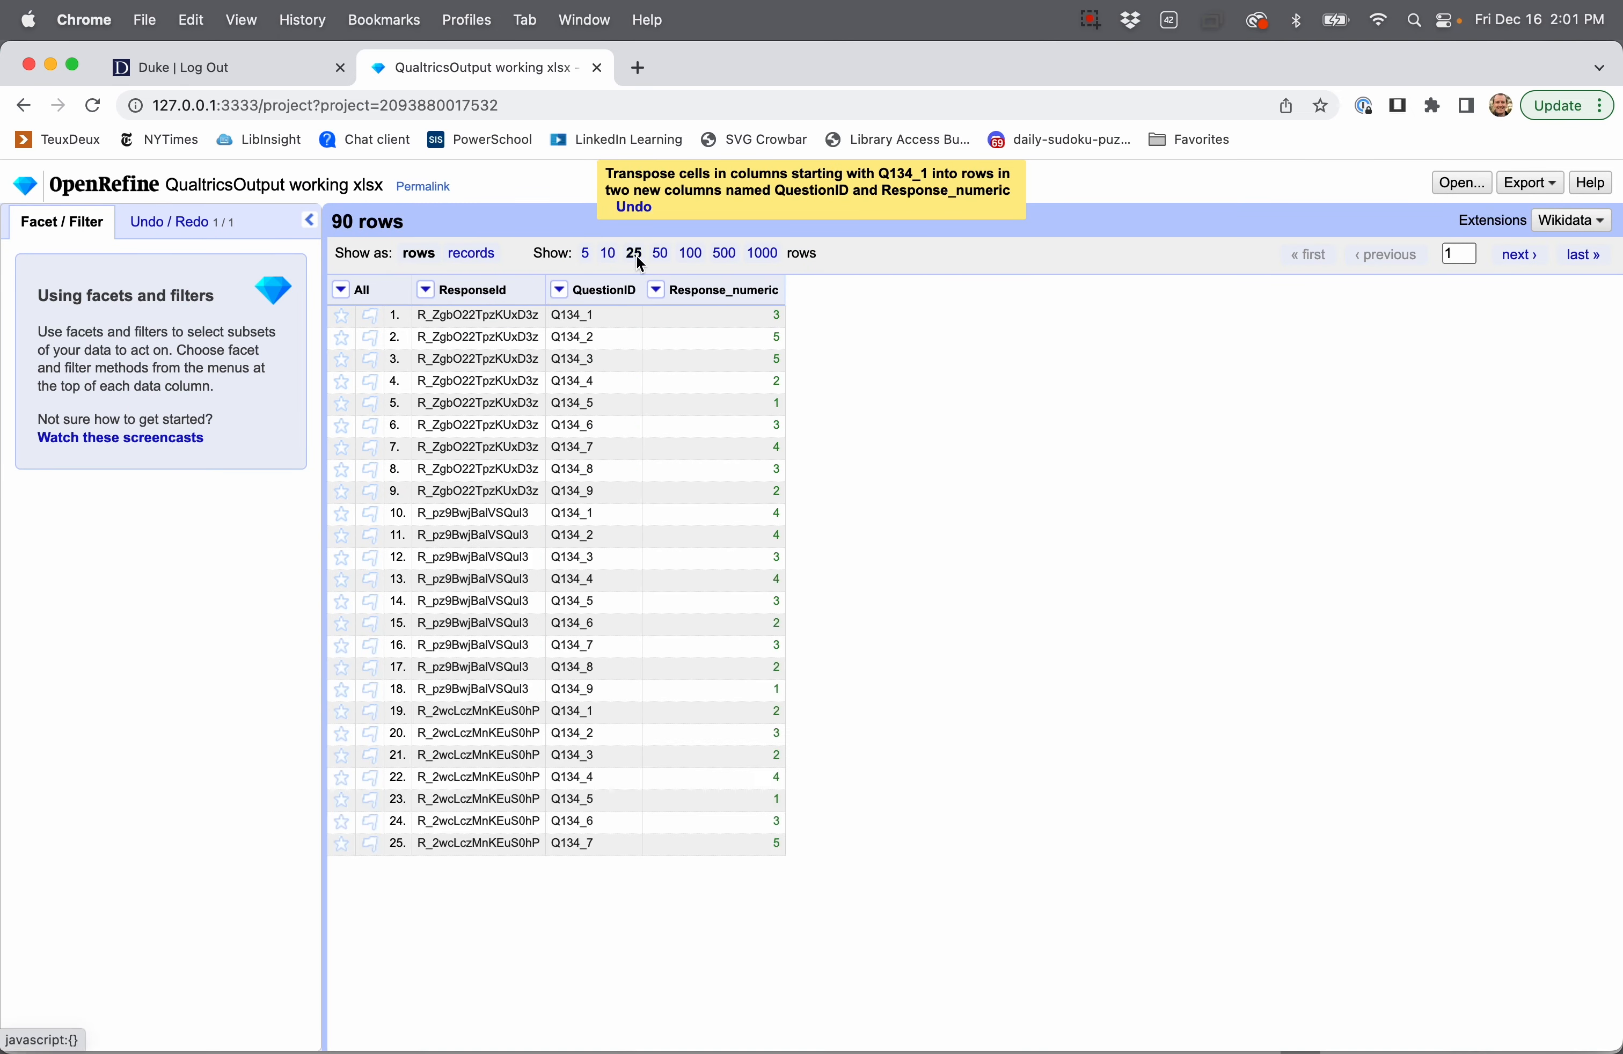
pyautogui.click(1534, 197)
pyautogui.click(1475, 346)
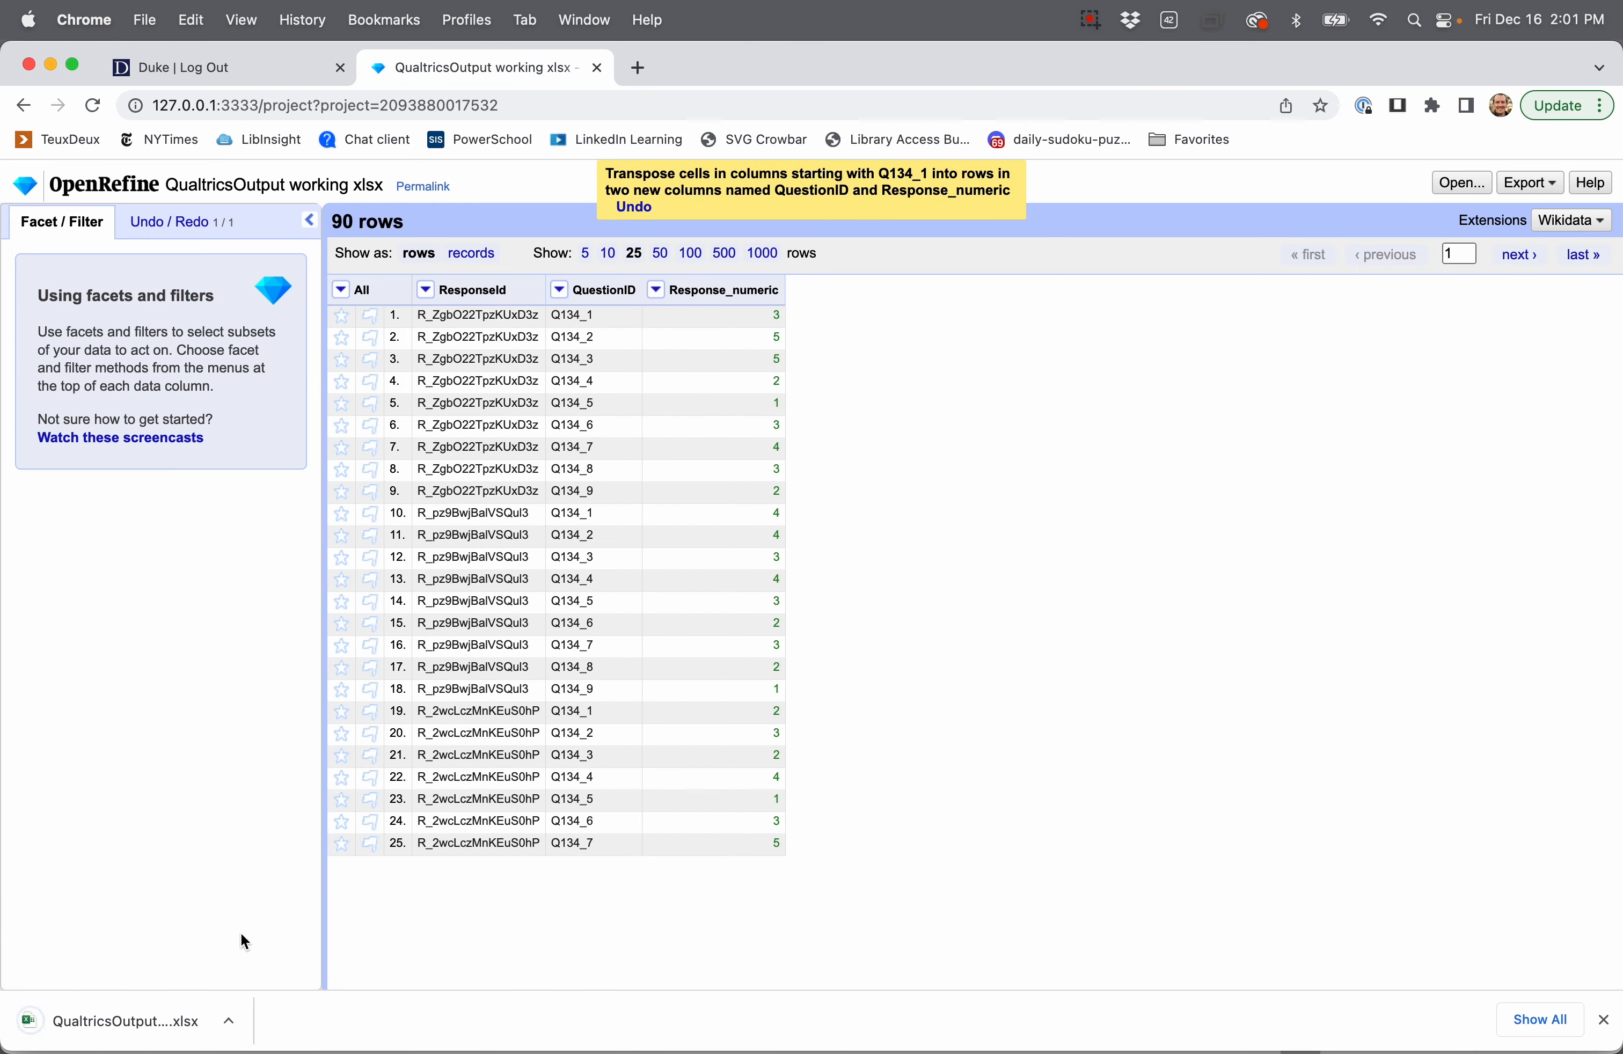
pyautogui.click(123, 1020)
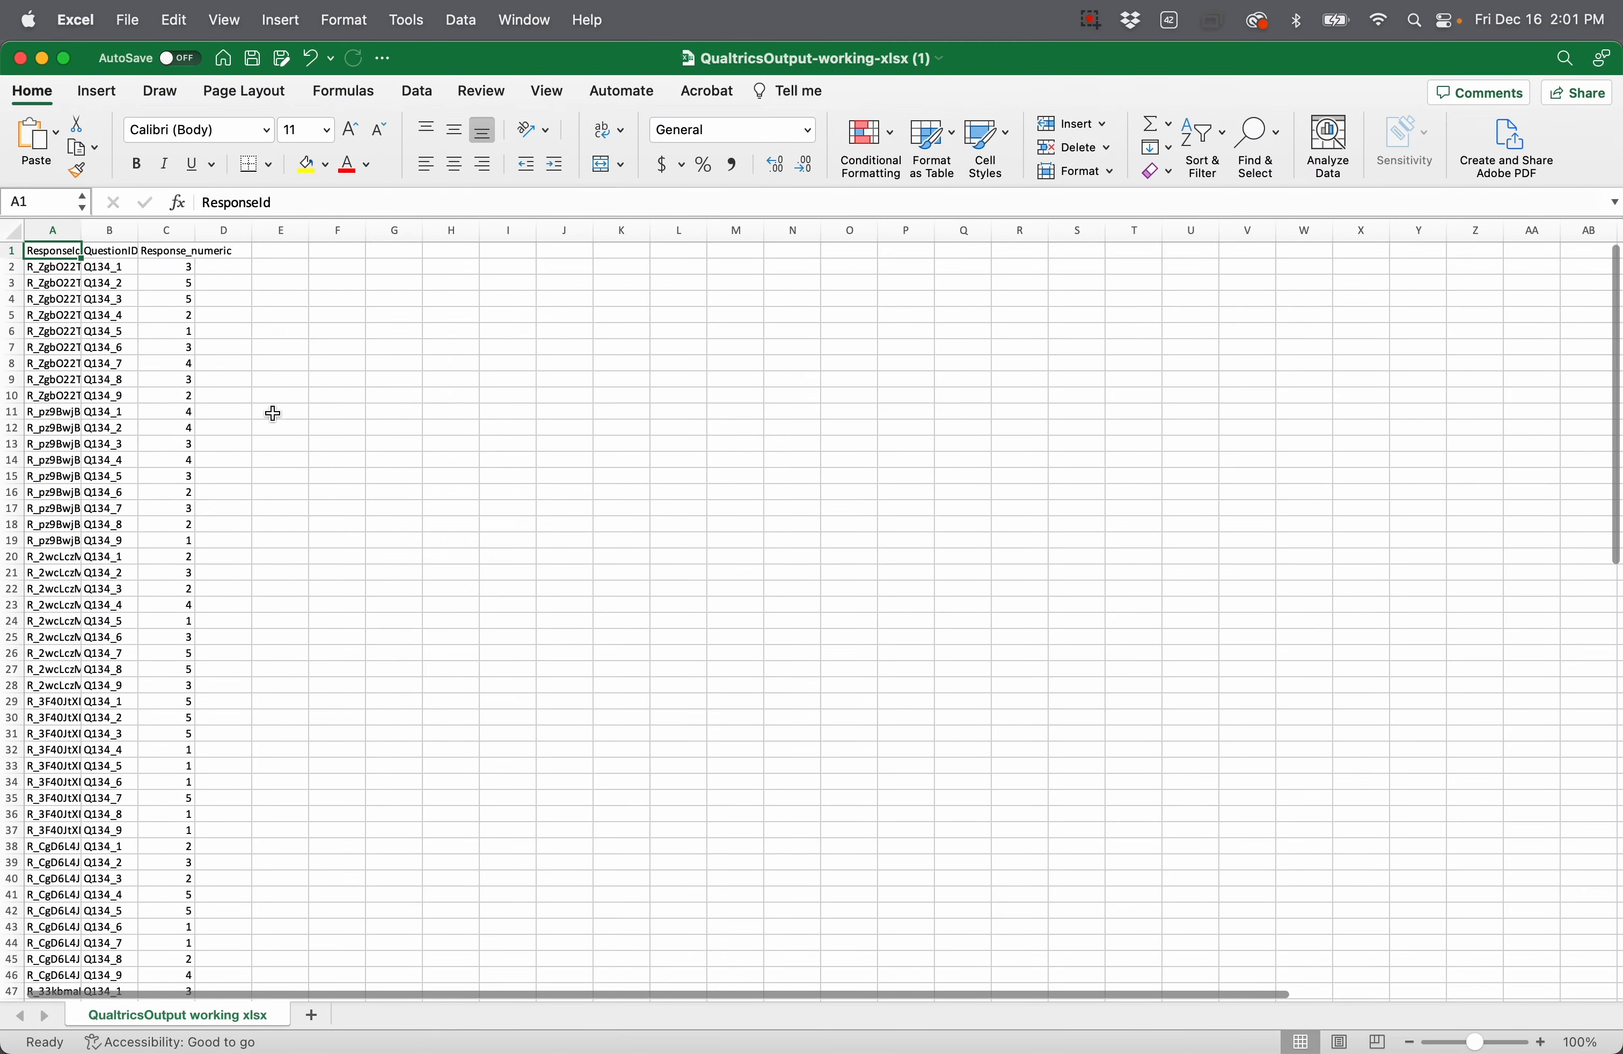
# Step: Copy the full exported table of ResponseId, QuestionID and Response_numeric, including headers
pyautogui.press('shift+super+Right')
pyautogui.press('shift+super+Down')
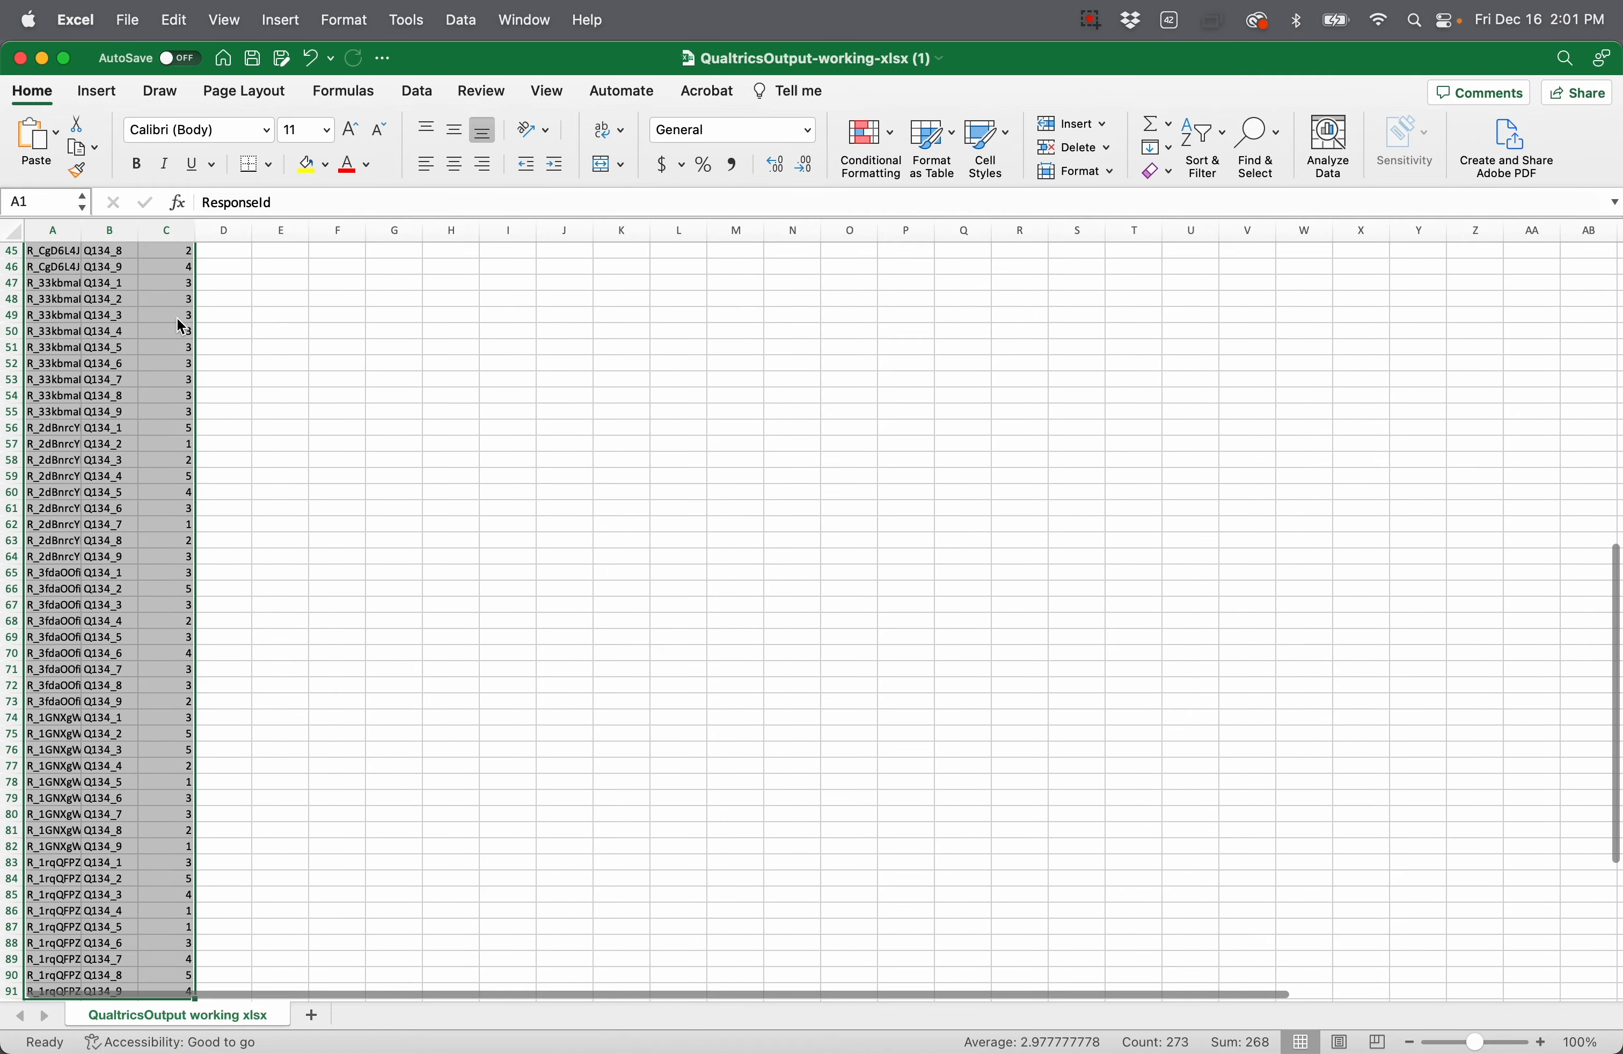
pyautogui.press('super+c')
pyautogui.scroll(10, 177, 316)
# Step: Paste the numeric response table at cell D1 of the Responses_tall sheet in the QualtricsOutput_working workbook
pyautogui.hotkey('ctrl', 'Up')
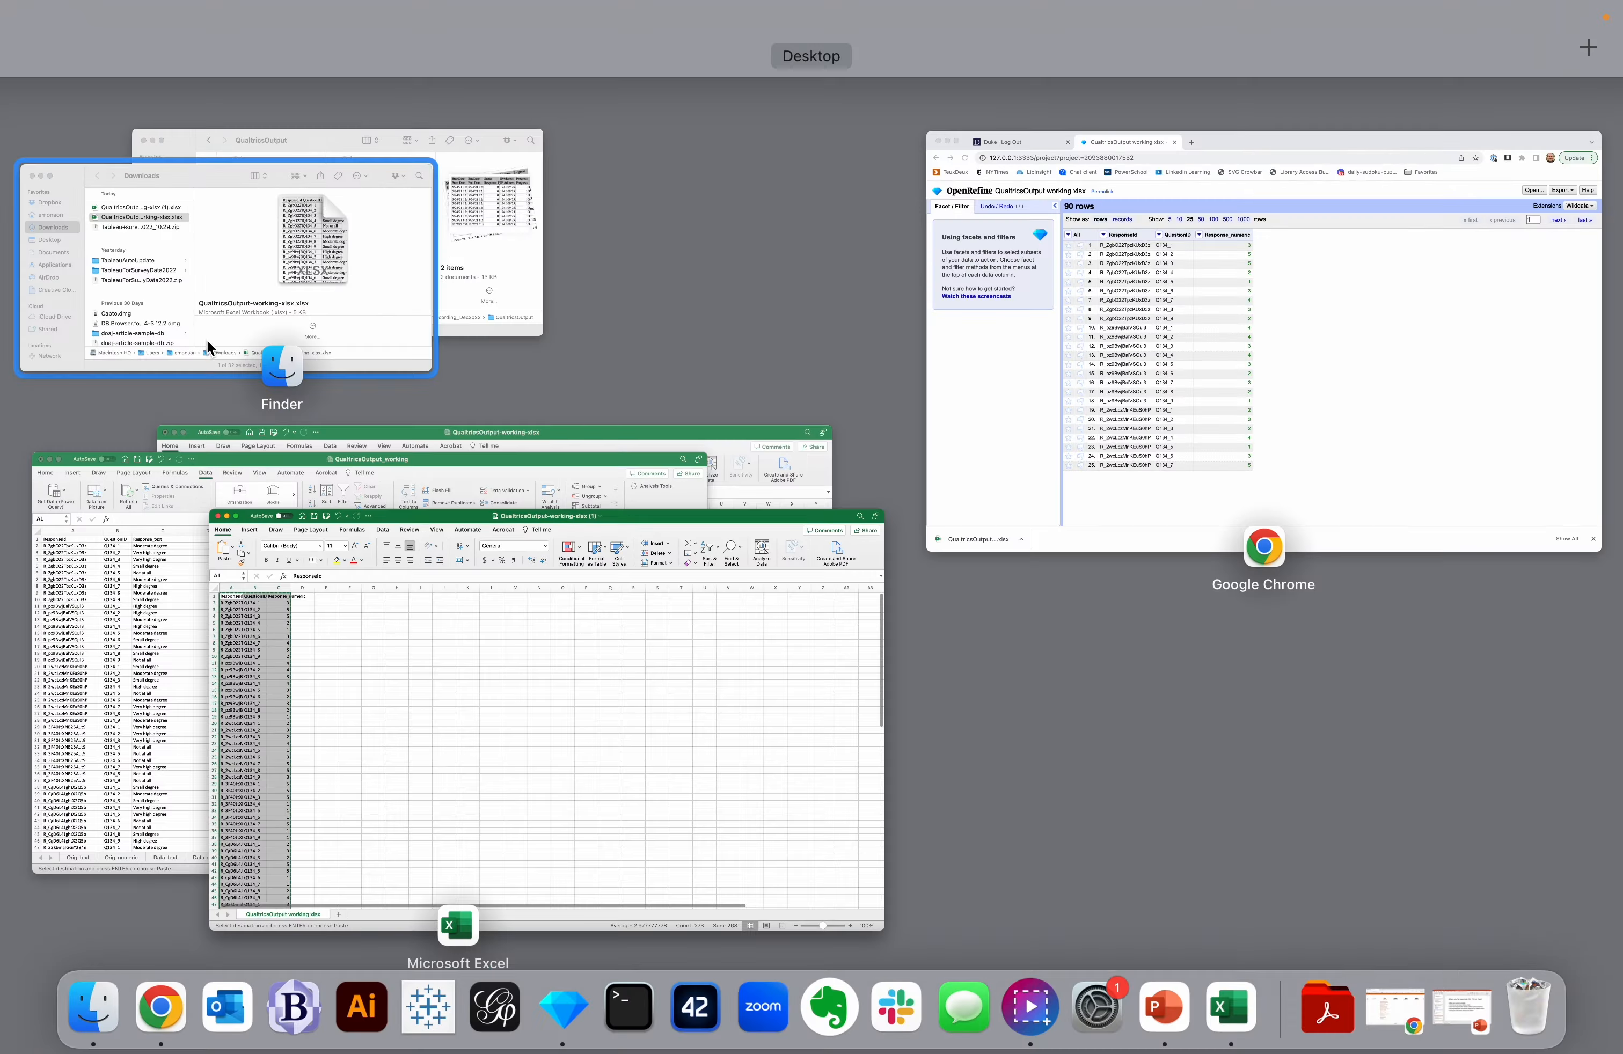
pyautogui.click(150, 608)
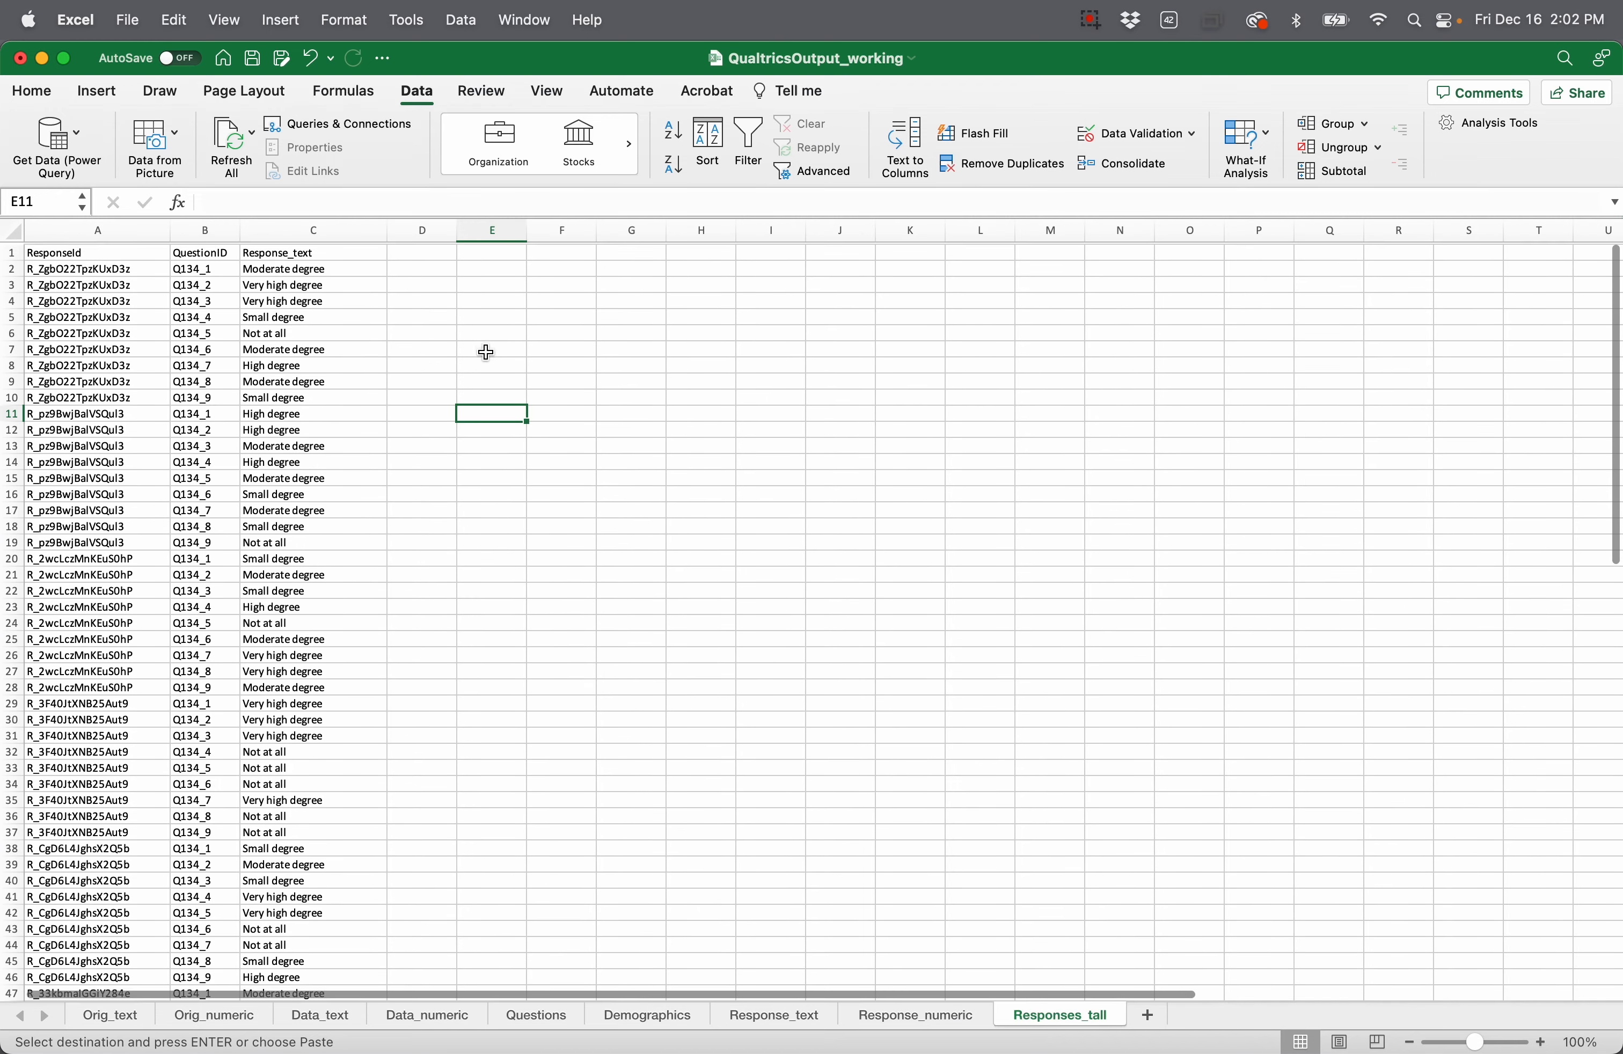
pyautogui.click(438, 253)
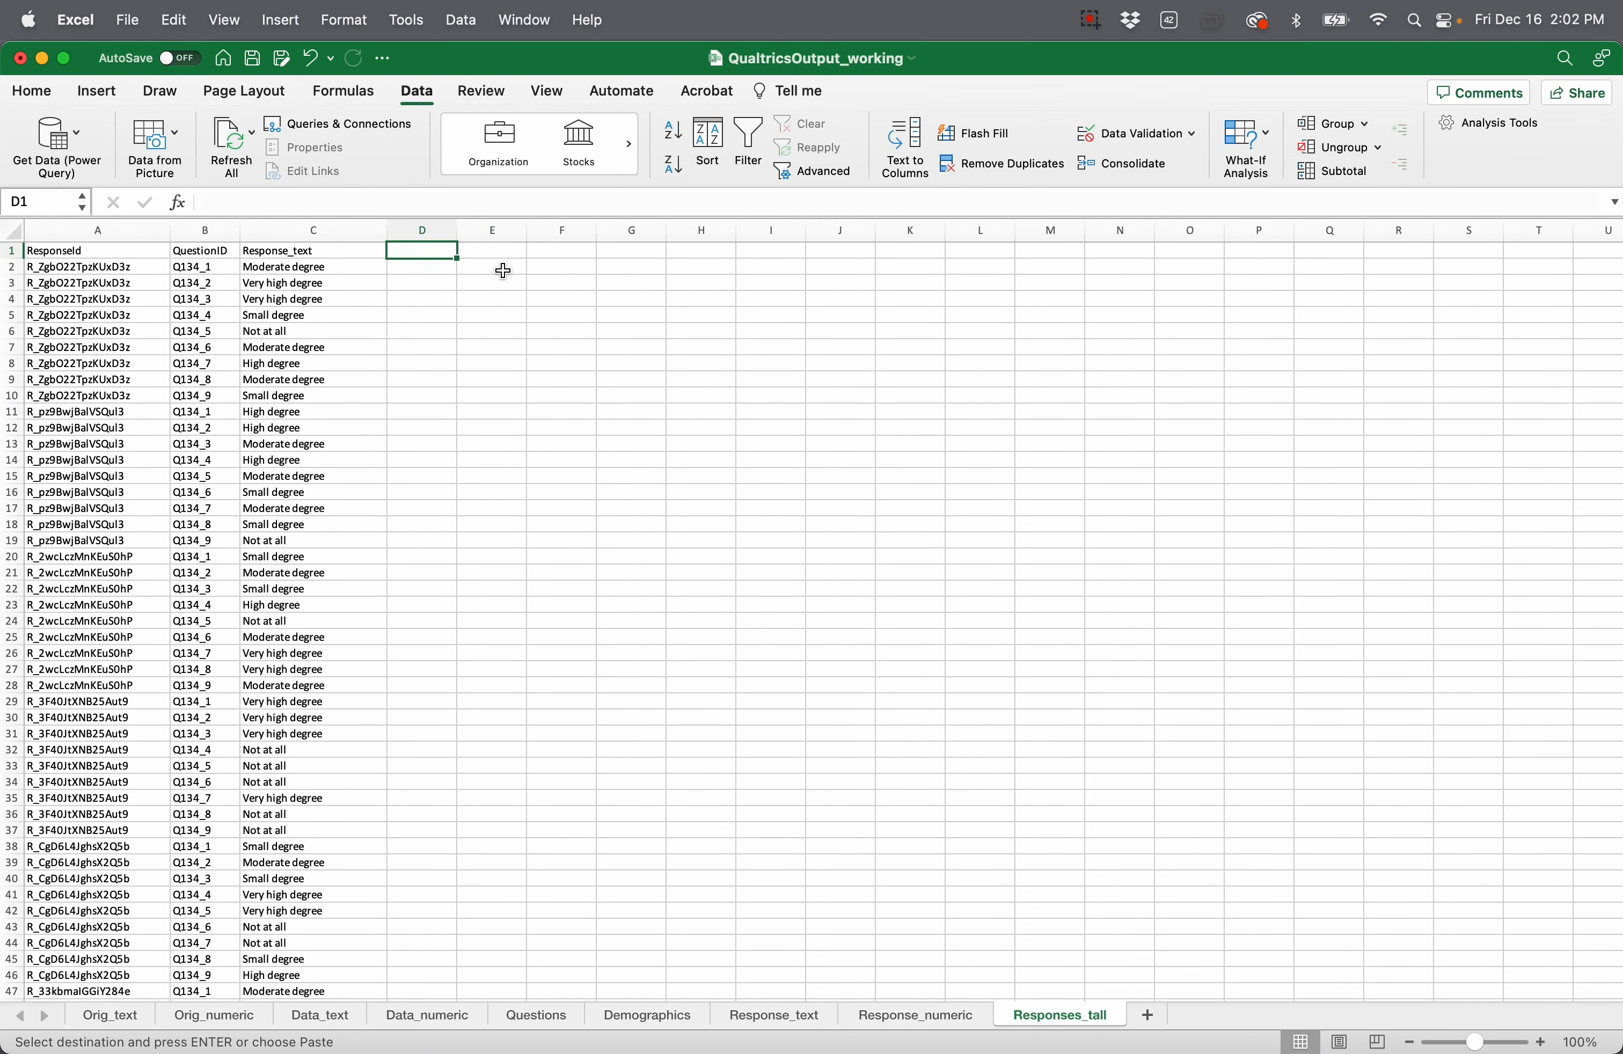
pyautogui.press('super+v')
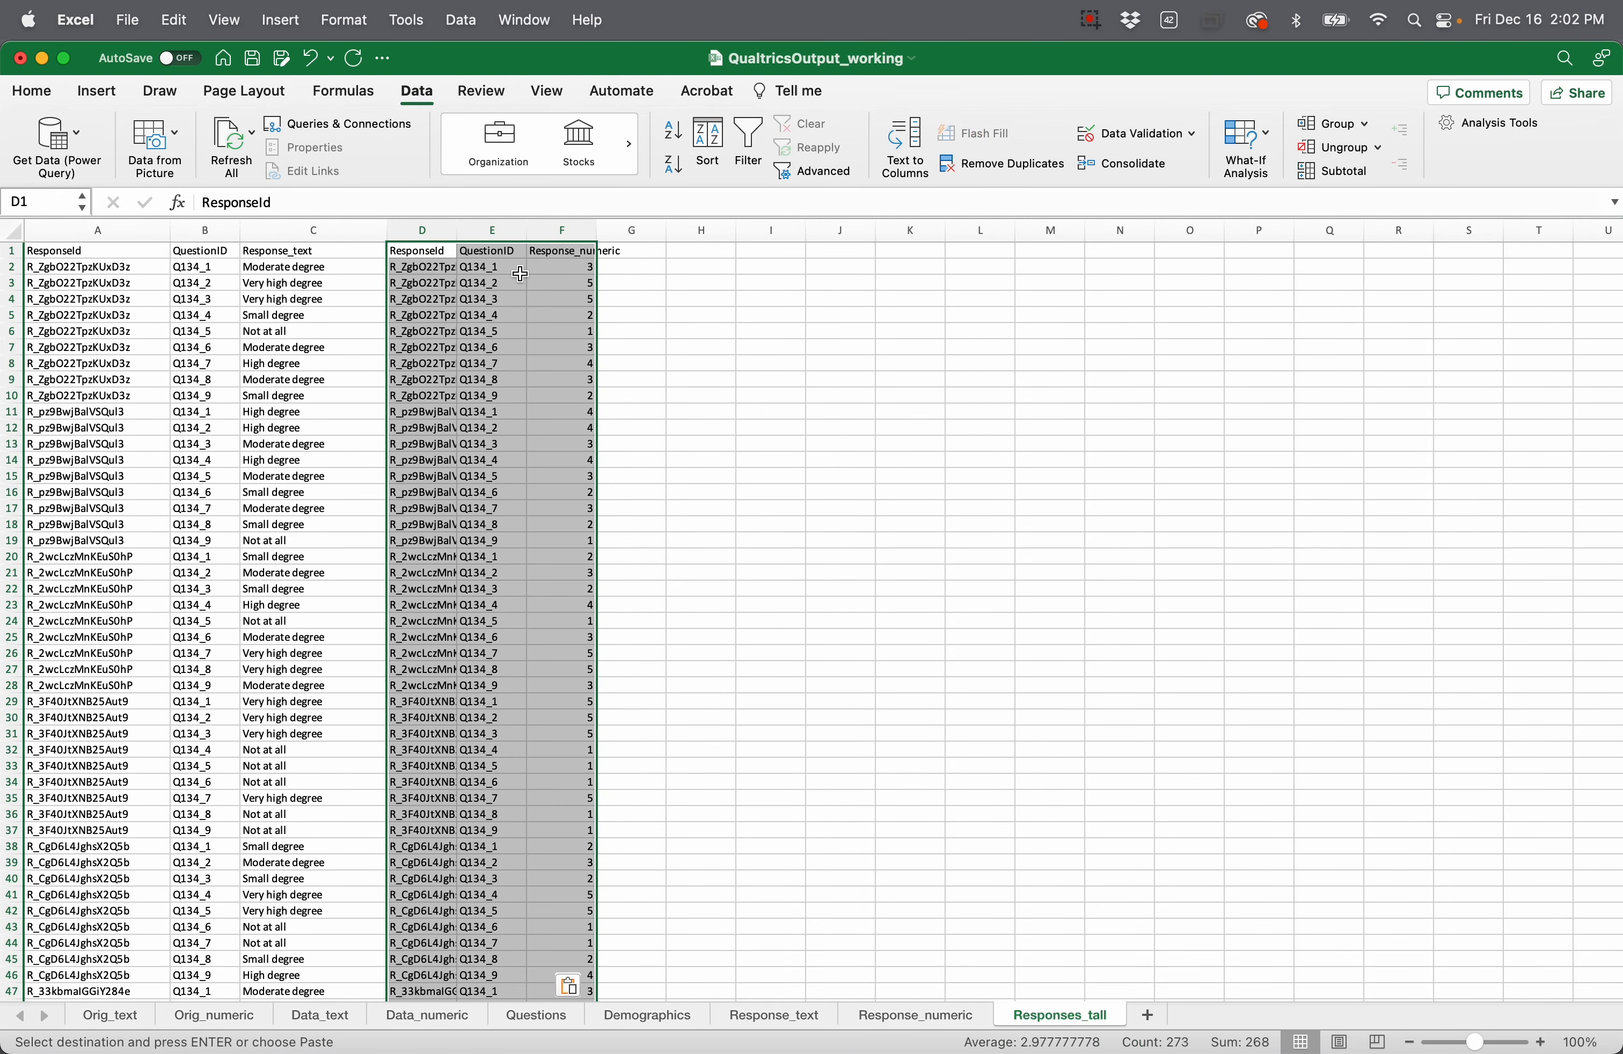
# Step: Widen the second ResponseId column and the Response_numeric column so their contents fit
pyautogui.moveTo(463, 228); pyautogui.dragTo(525, 231)
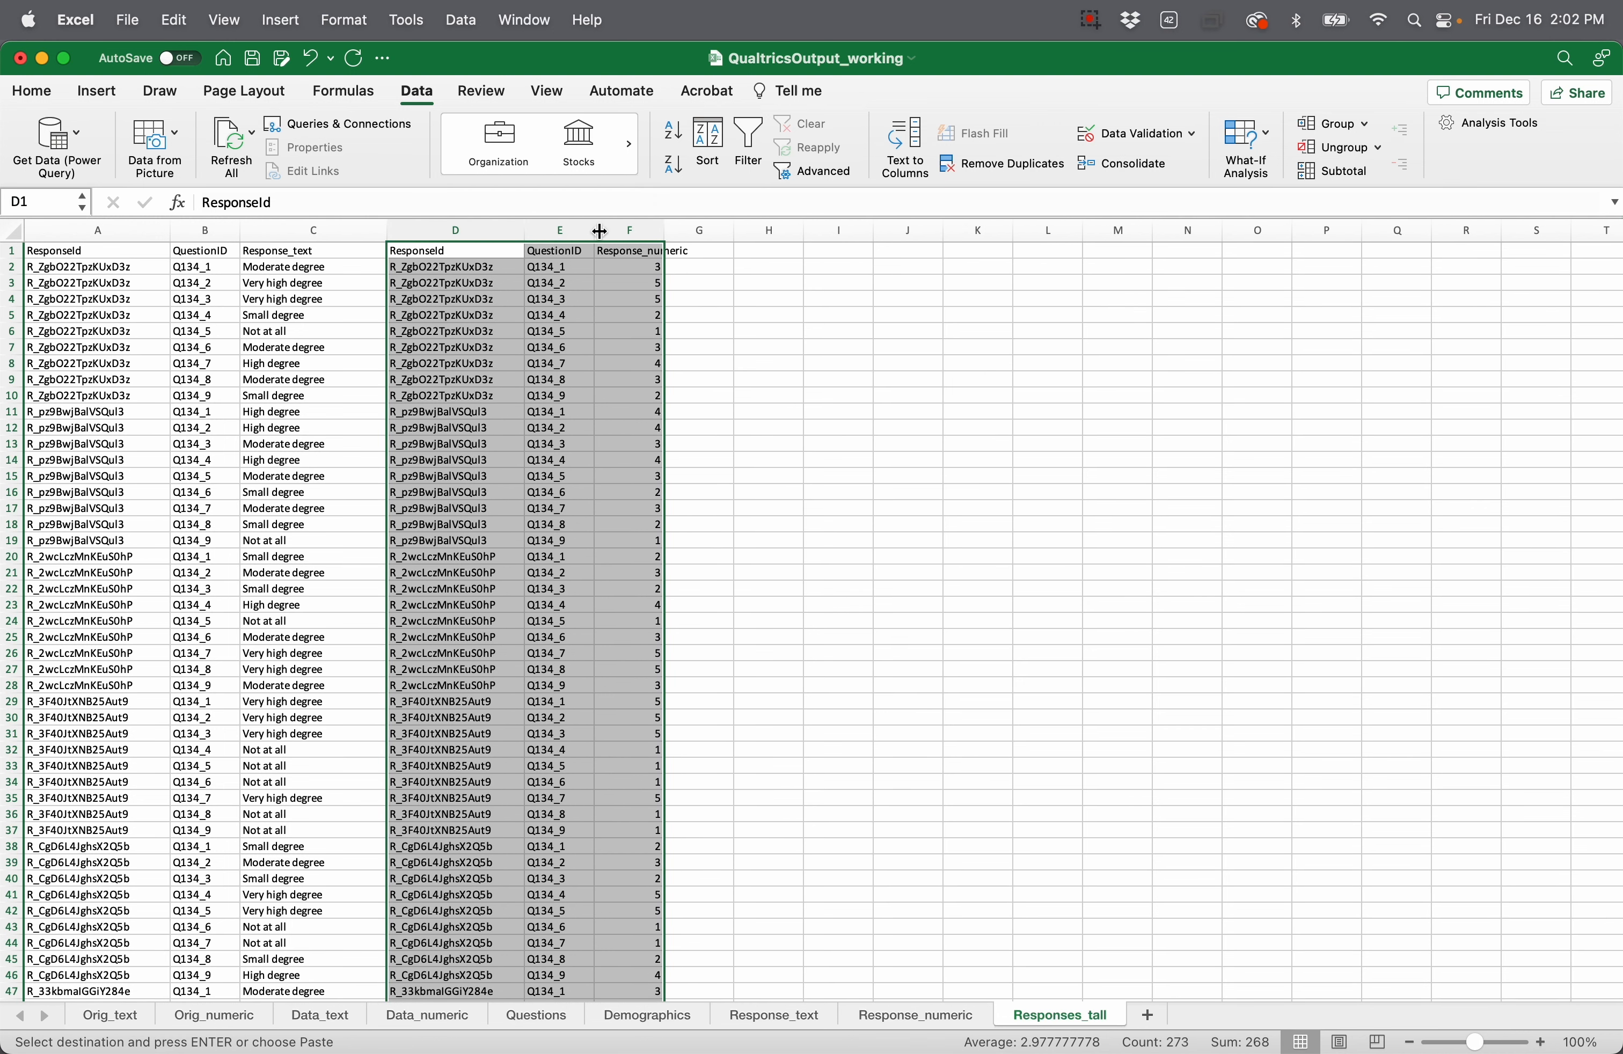
pyautogui.click(694, 315)
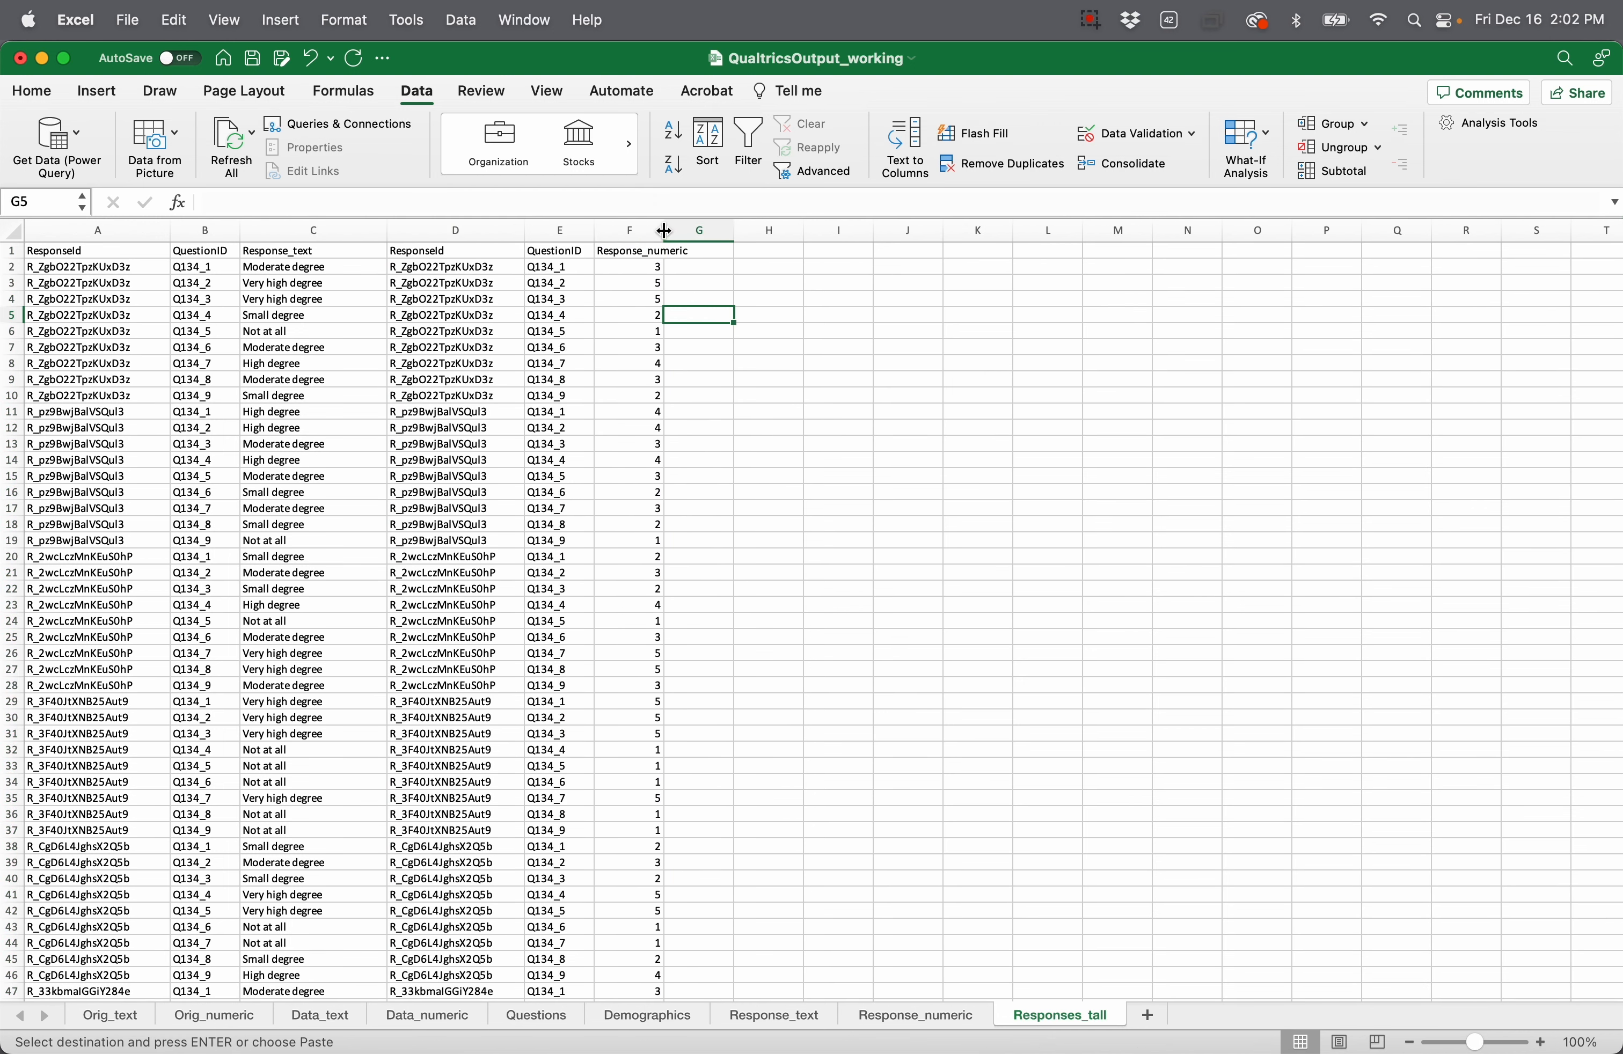
pyautogui.moveTo(664, 231); pyautogui.dragTo(714, 232)
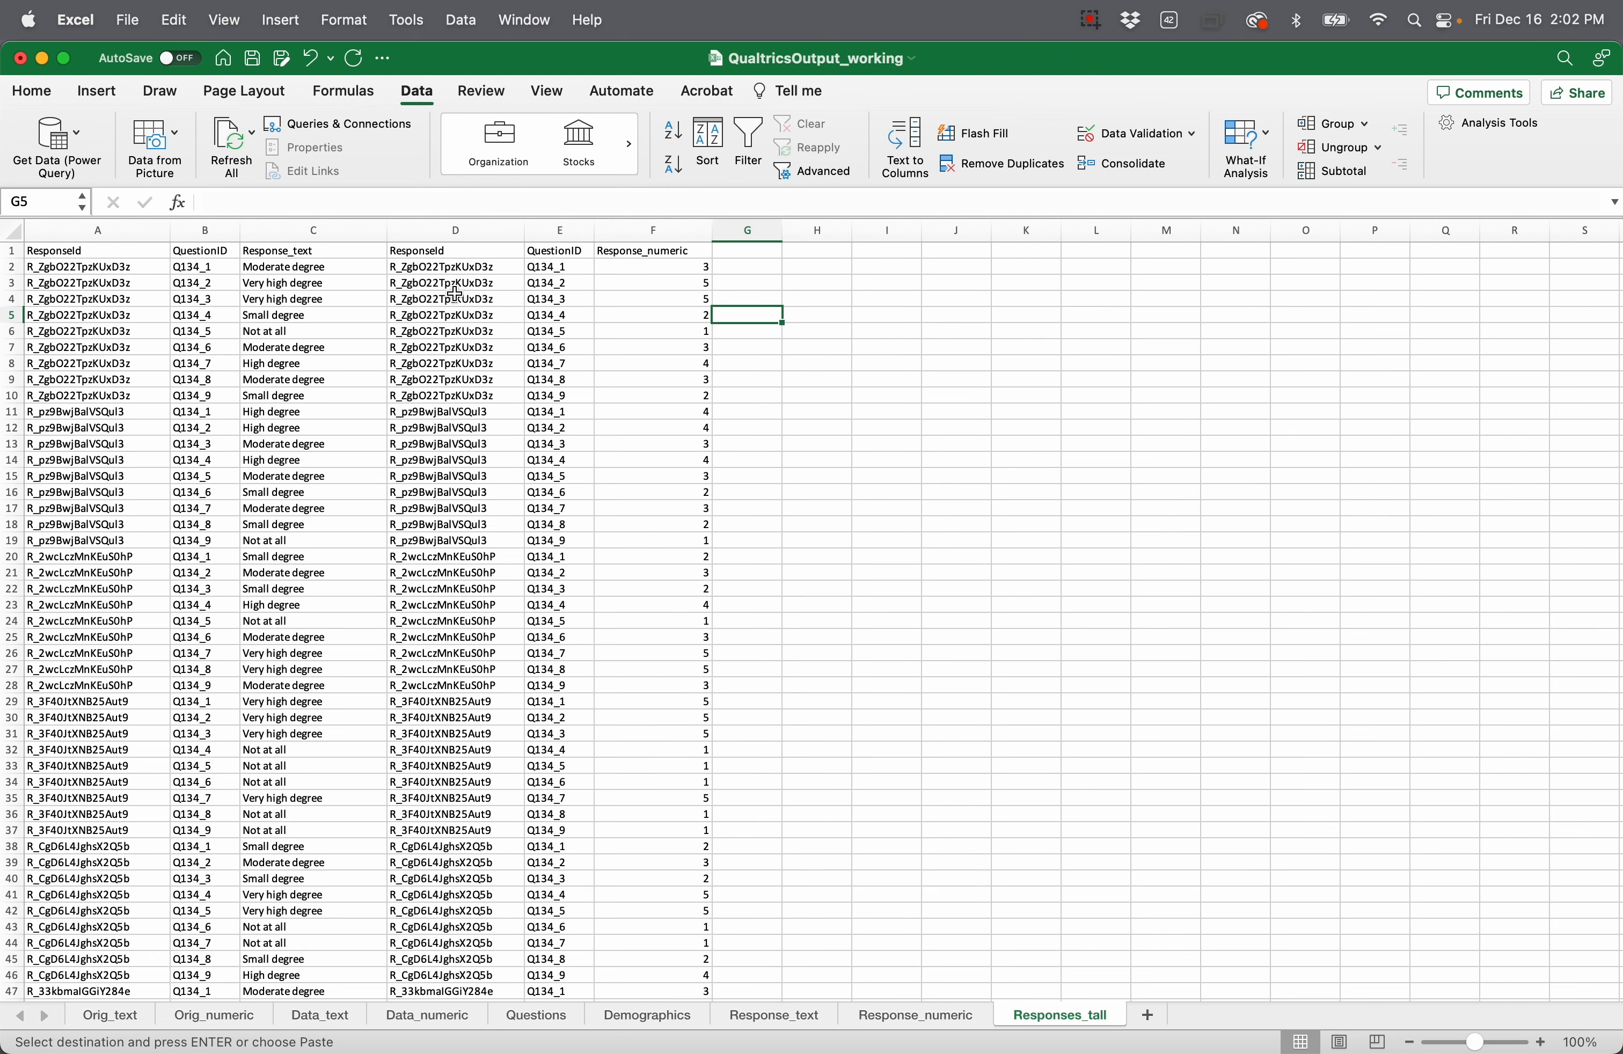
# Step: Compare the ResponseId and QuestionID values of the text and numeric tables in row 2 and in the last data row
pyautogui.click(442, 269)
pyautogui.click(124, 269)
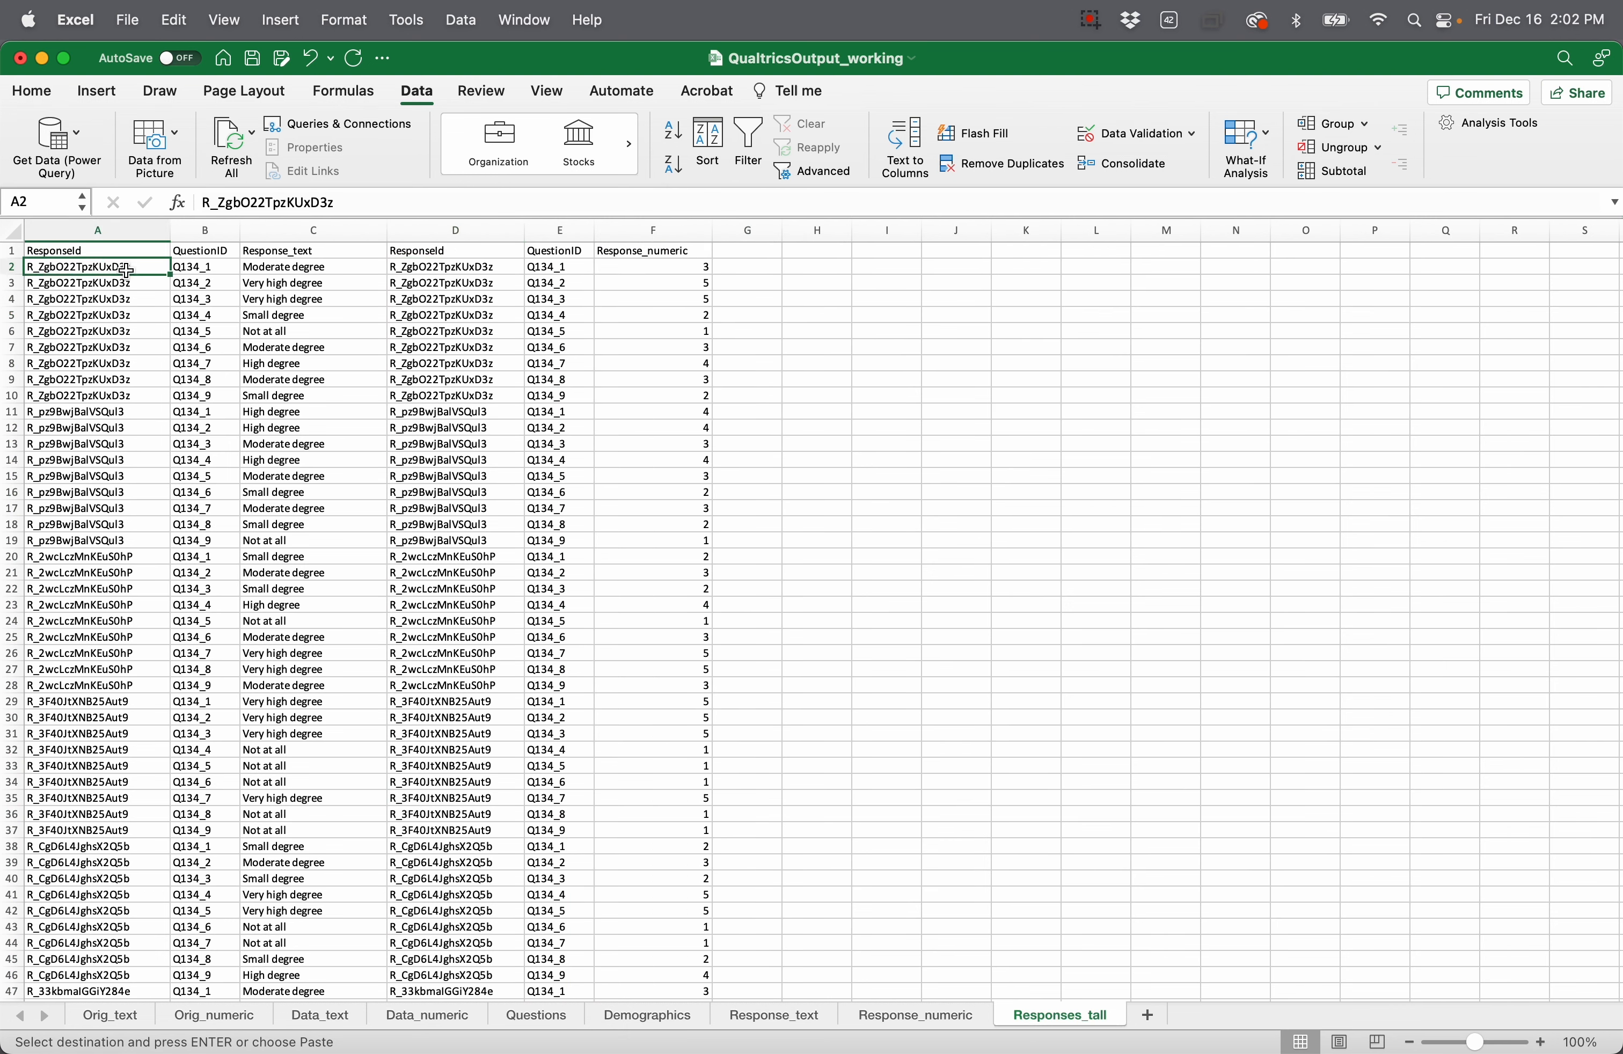
pyautogui.click(548, 269)
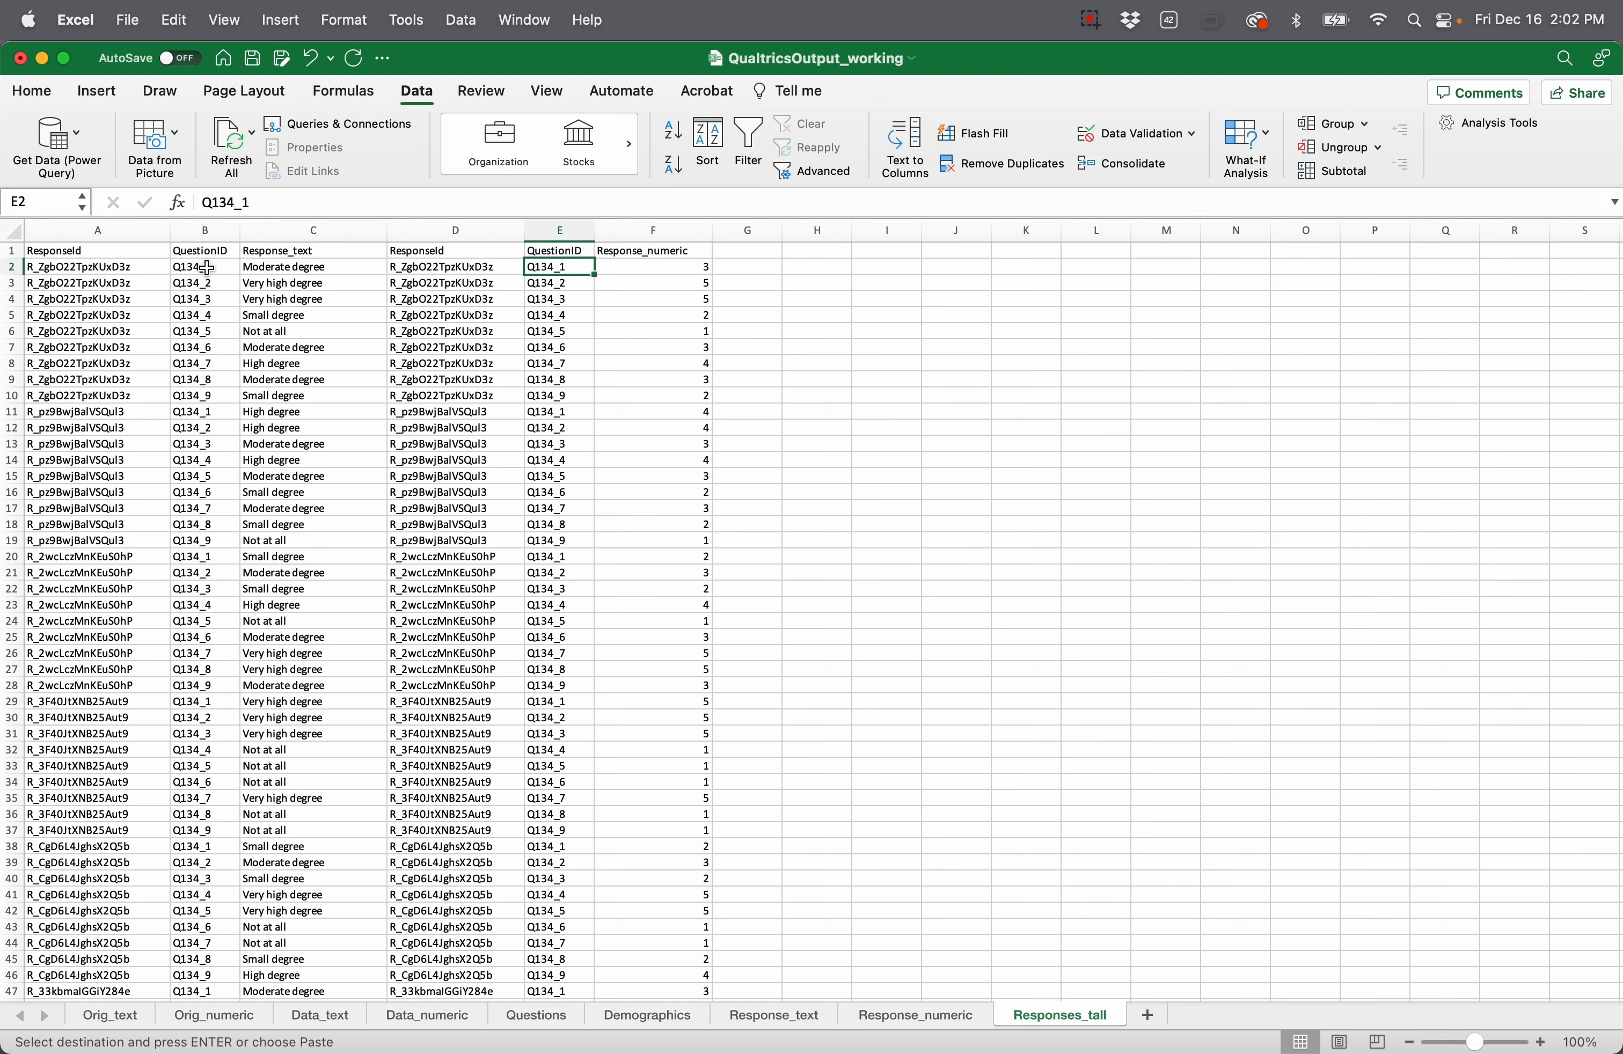
pyautogui.click(205, 269)
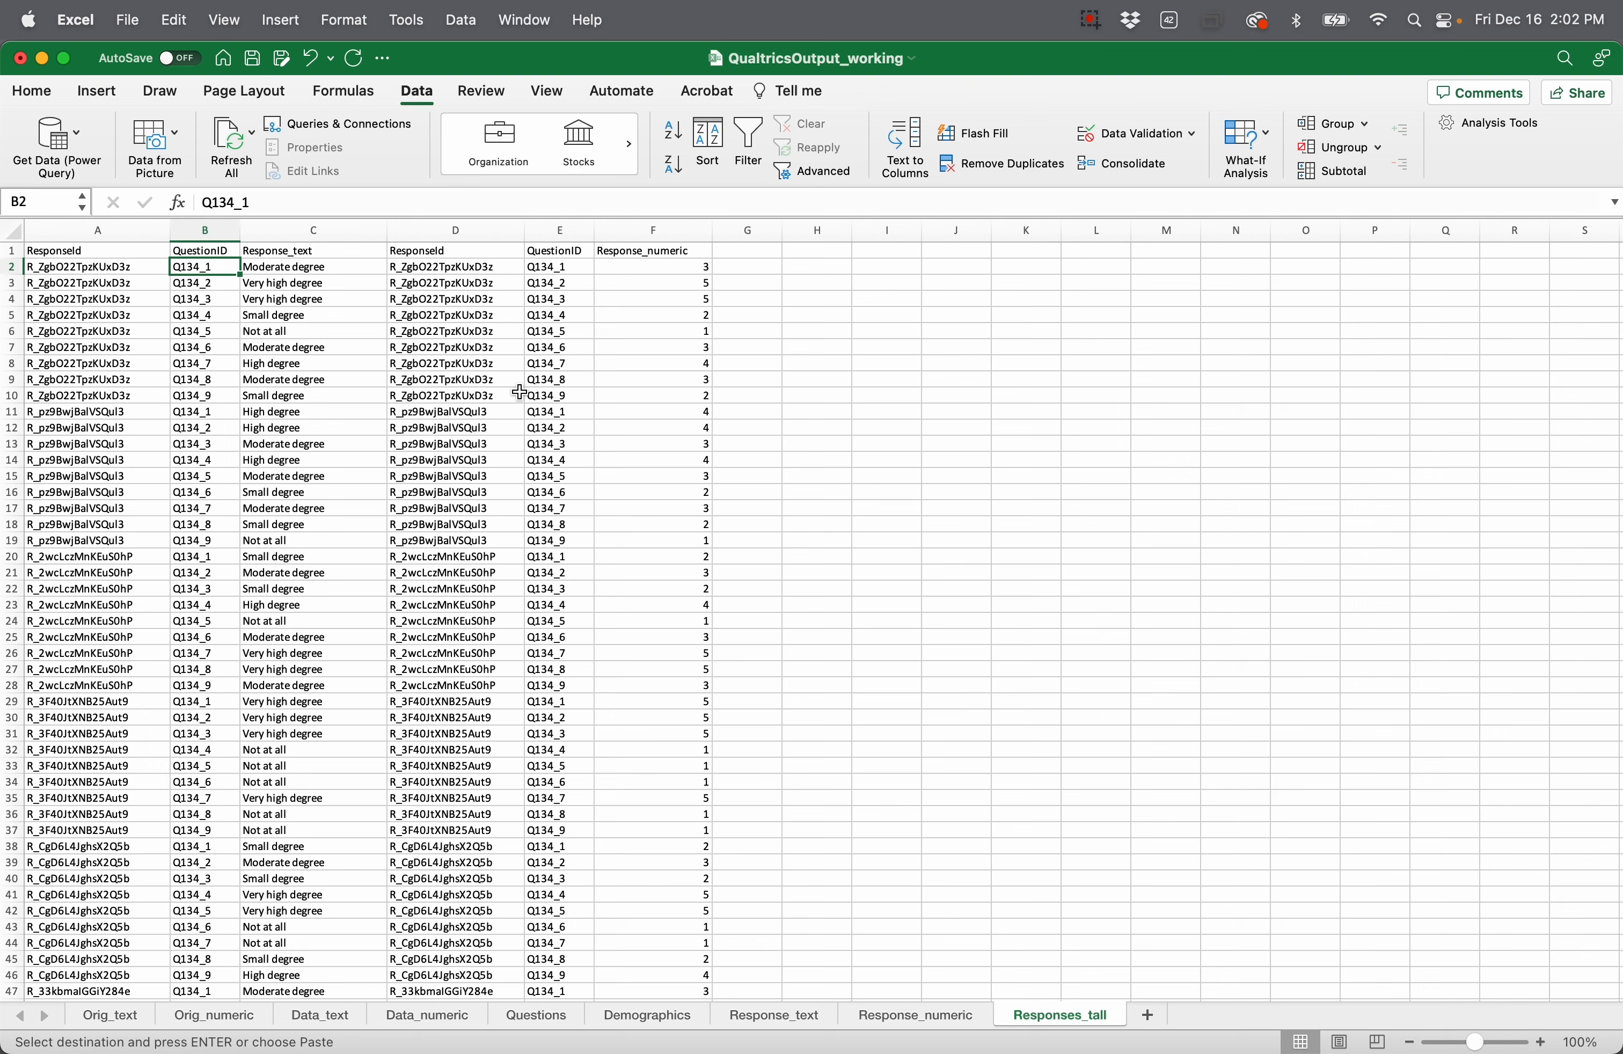
pyautogui.moveTo(472, 230); pyautogui.dragTo(566, 230)
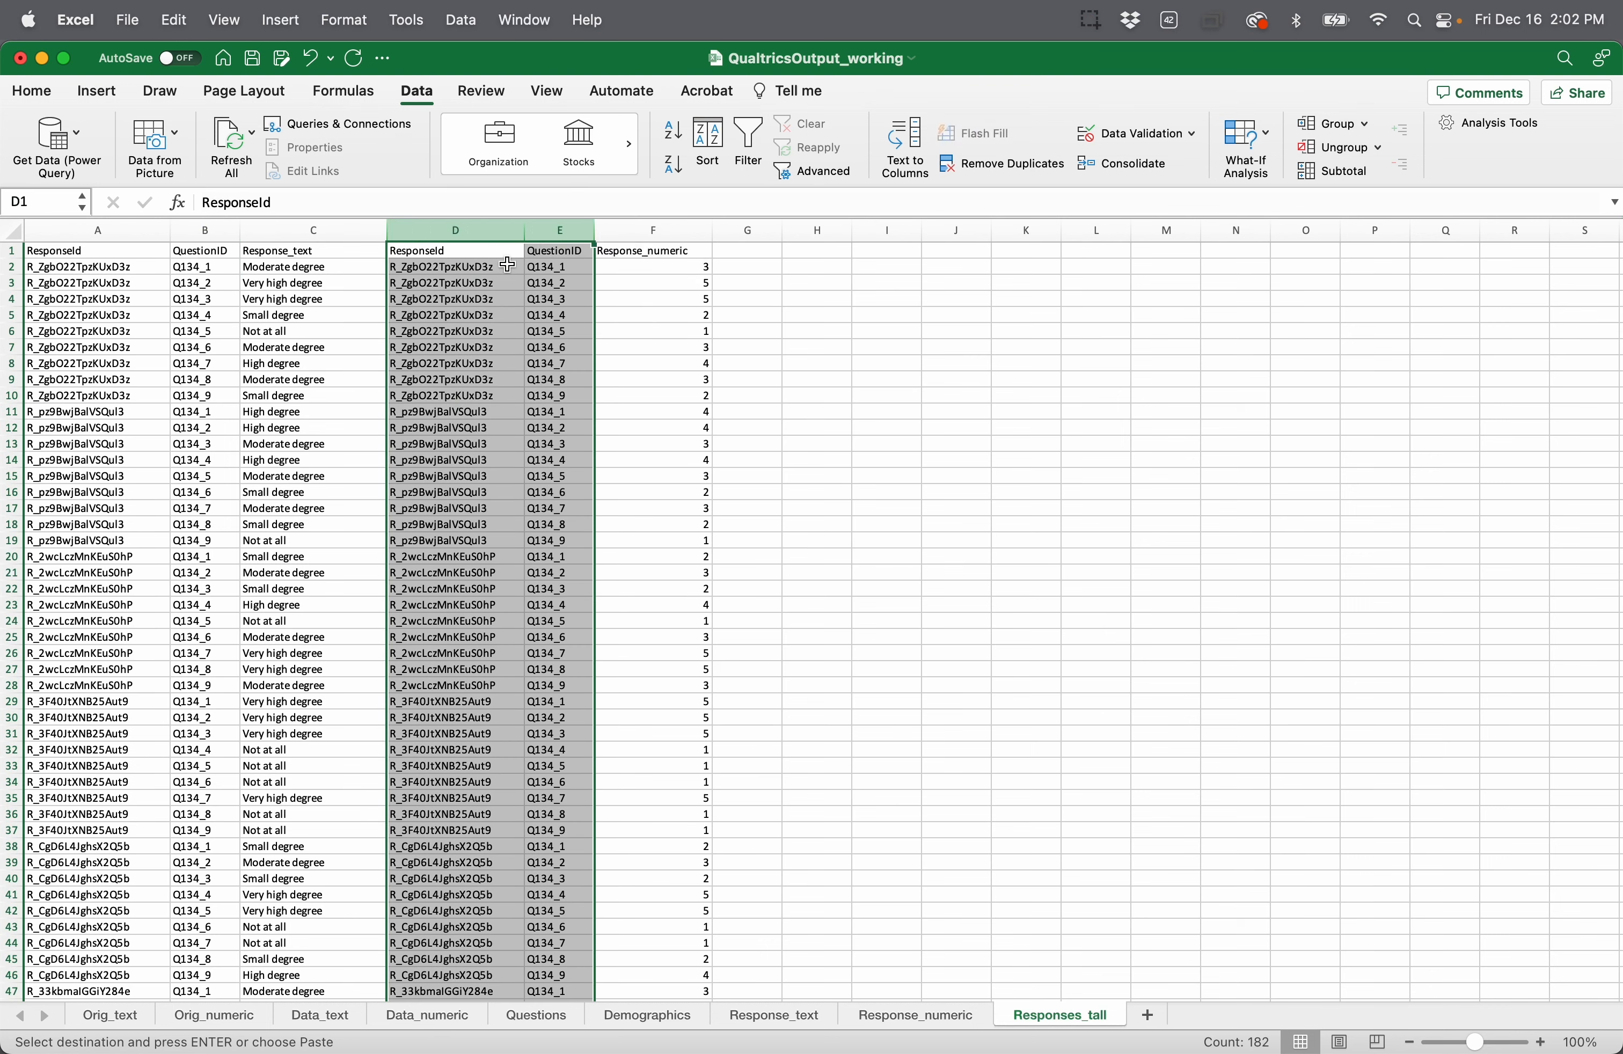
pyautogui.click(505, 293)
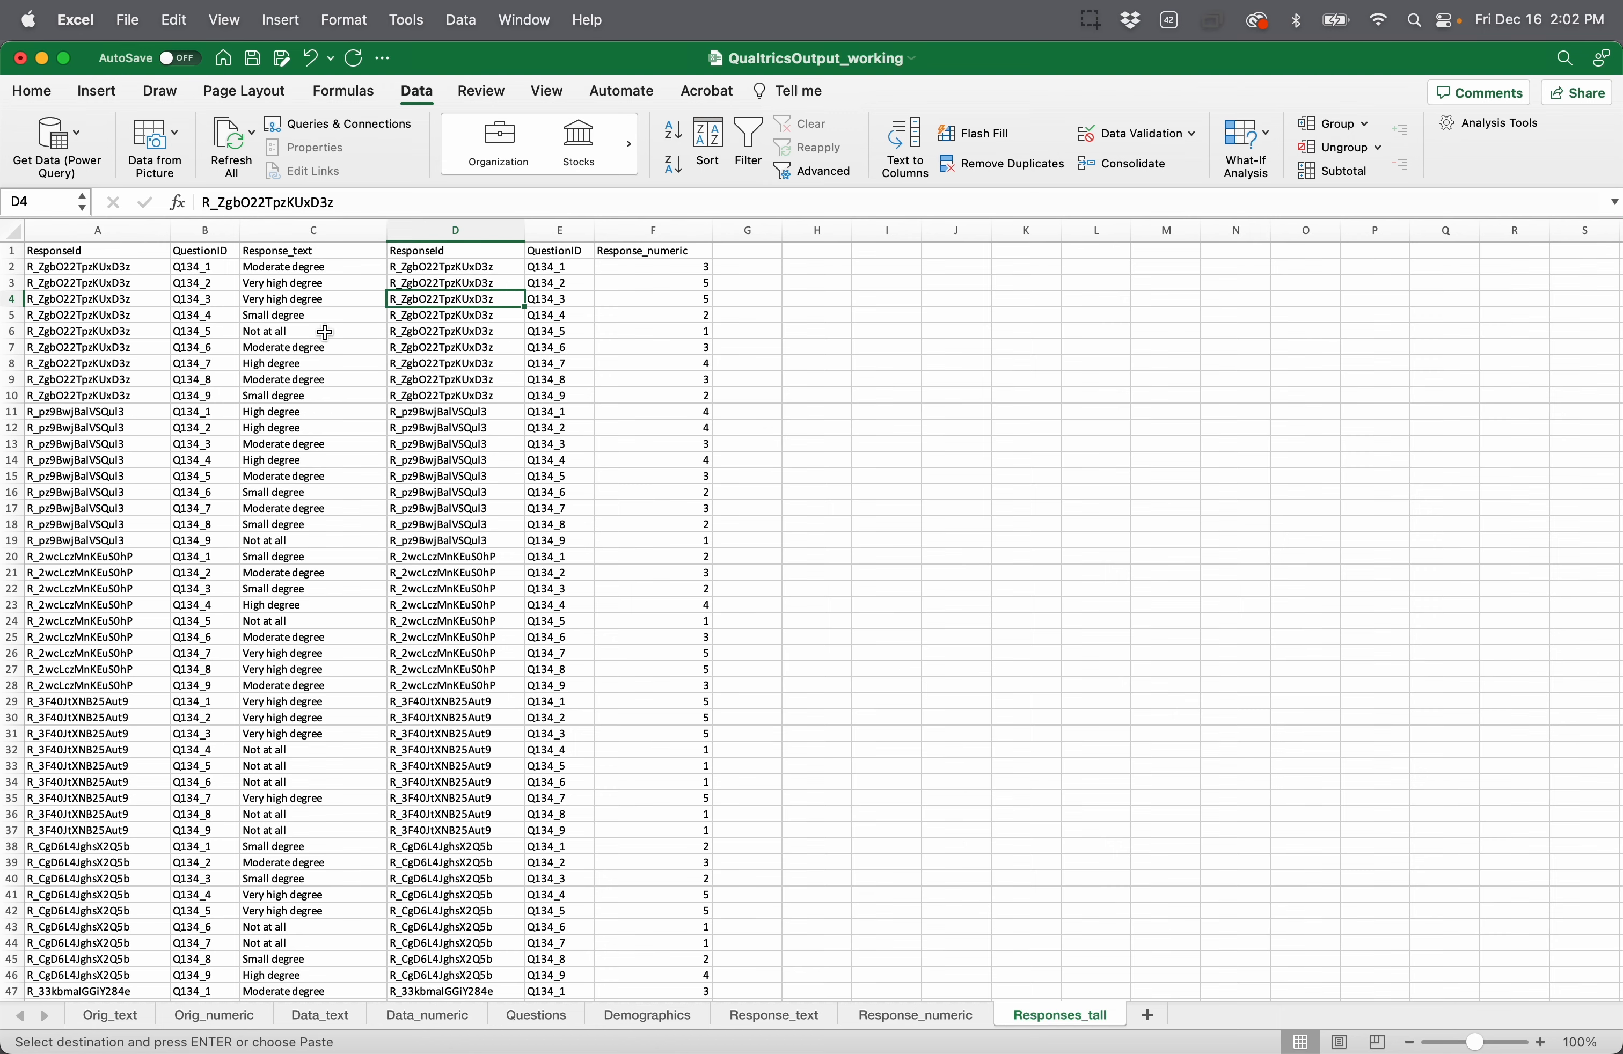
pyautogui.click(308, 270)
pyautogui.scroll(-10, 517, 495)
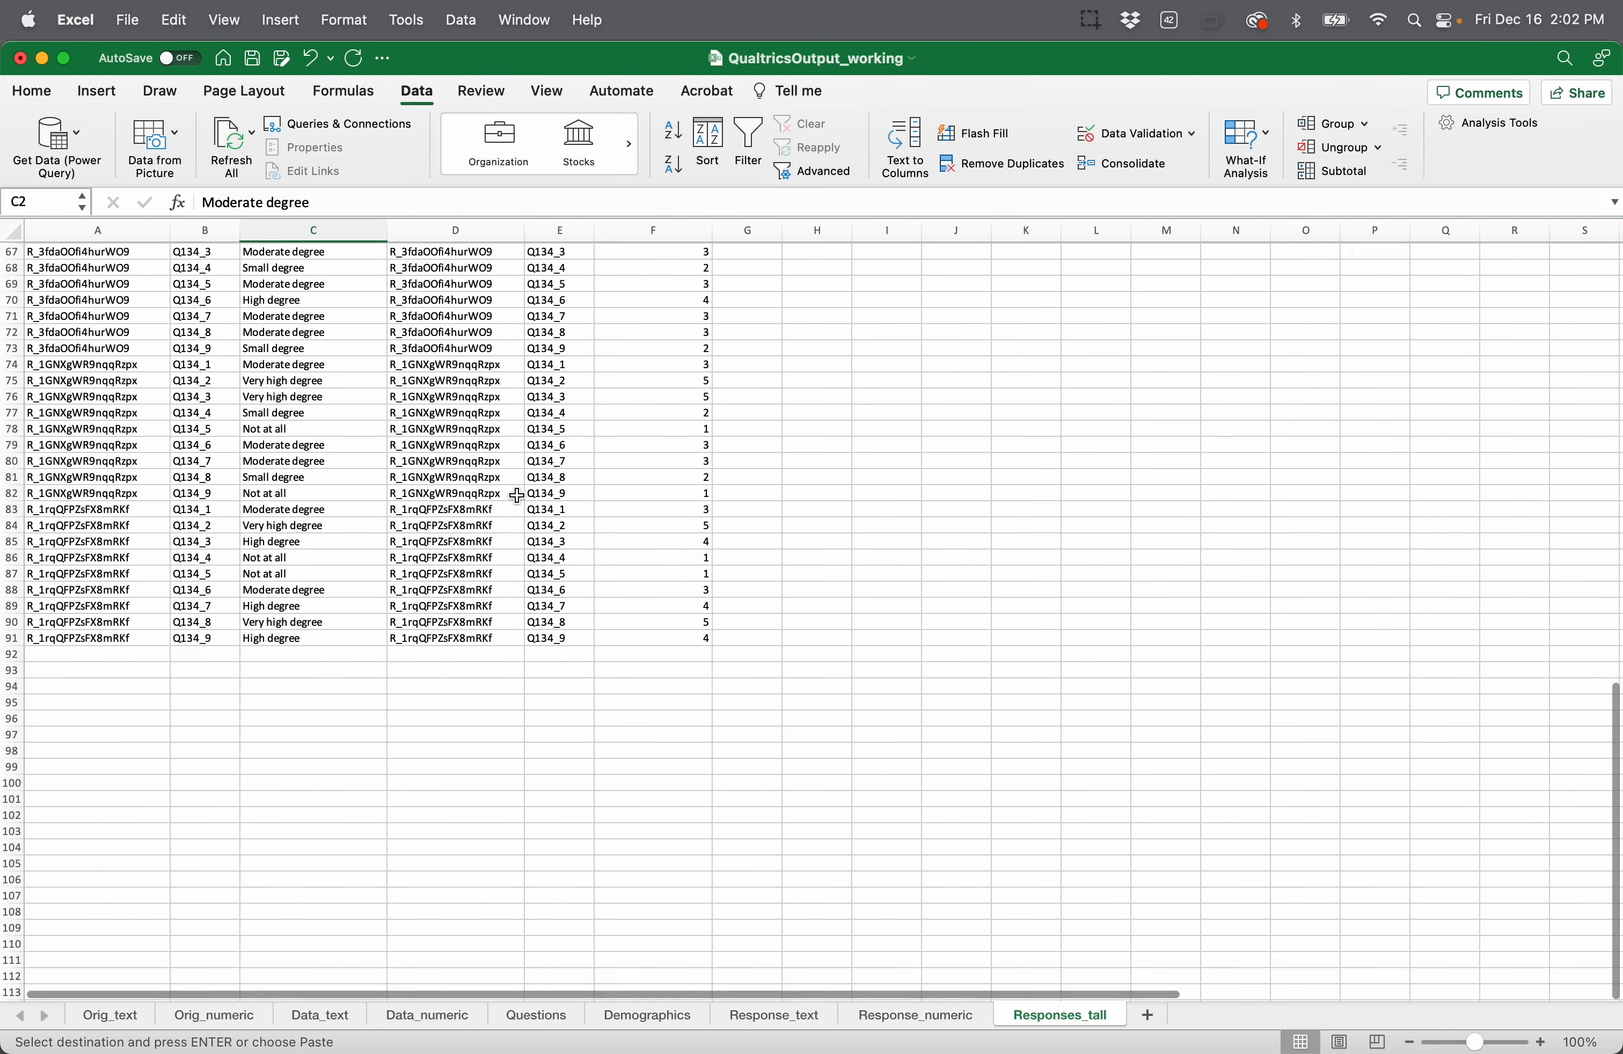
pyautogui.scroll(-10, 517, 496)
pyautogui.scroll(6, 518, 493)
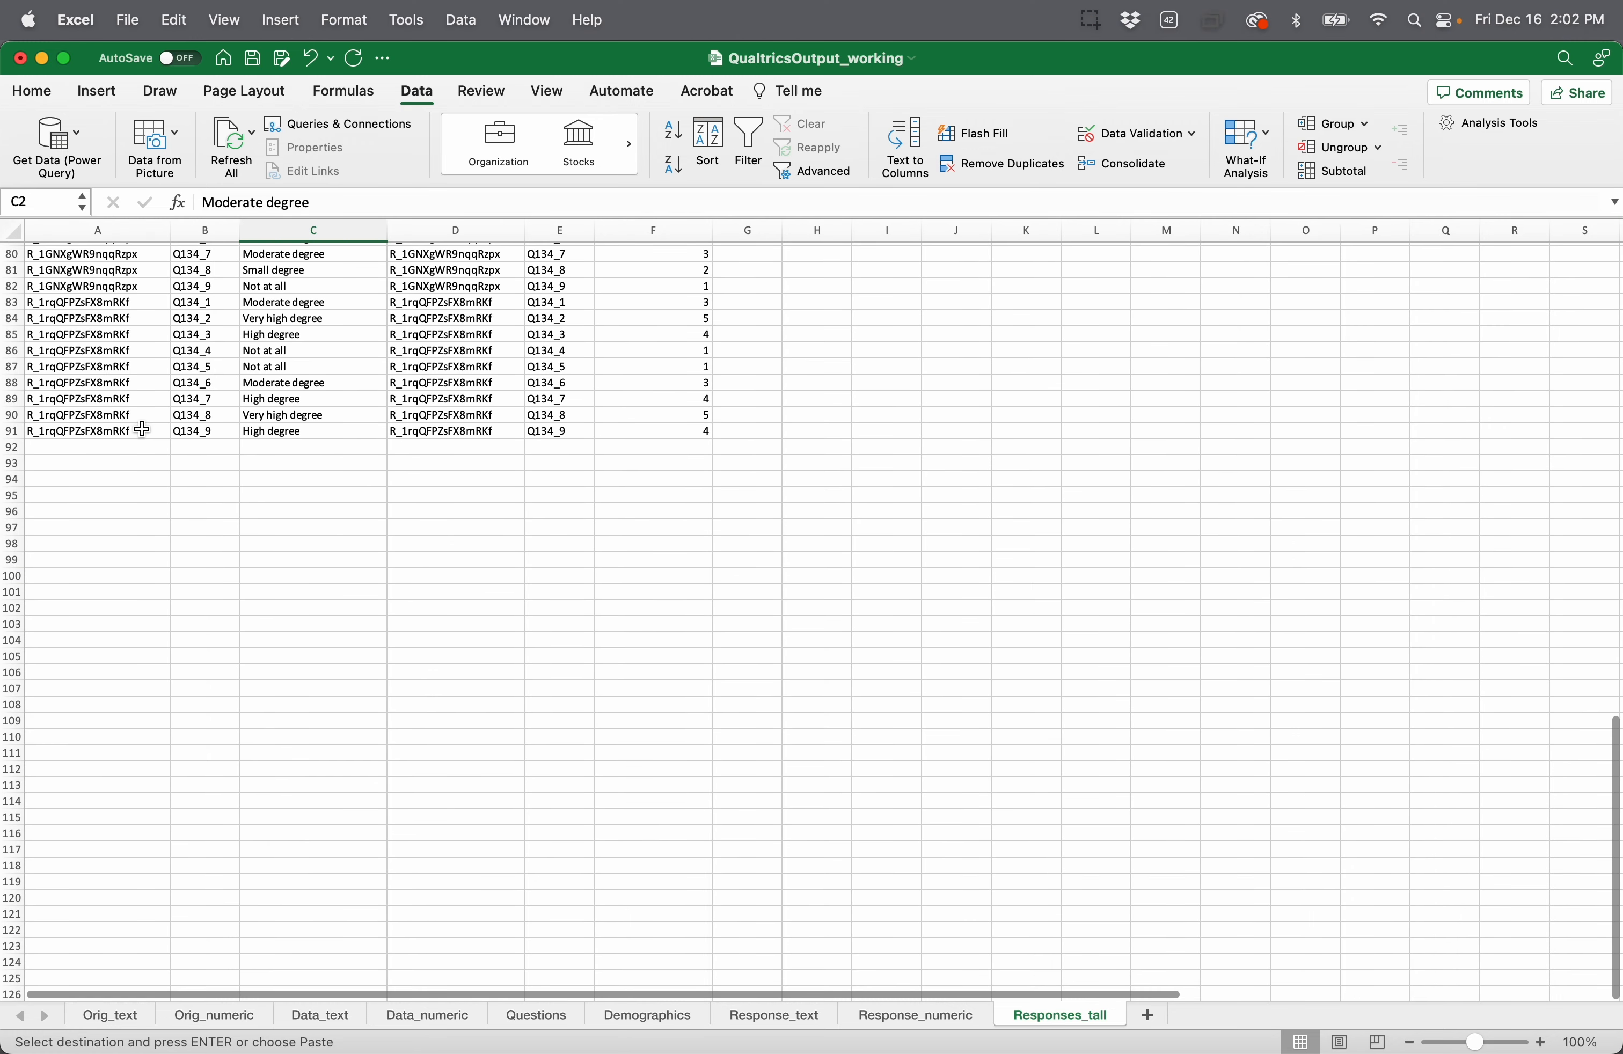
pyautogui.click(139, 436)
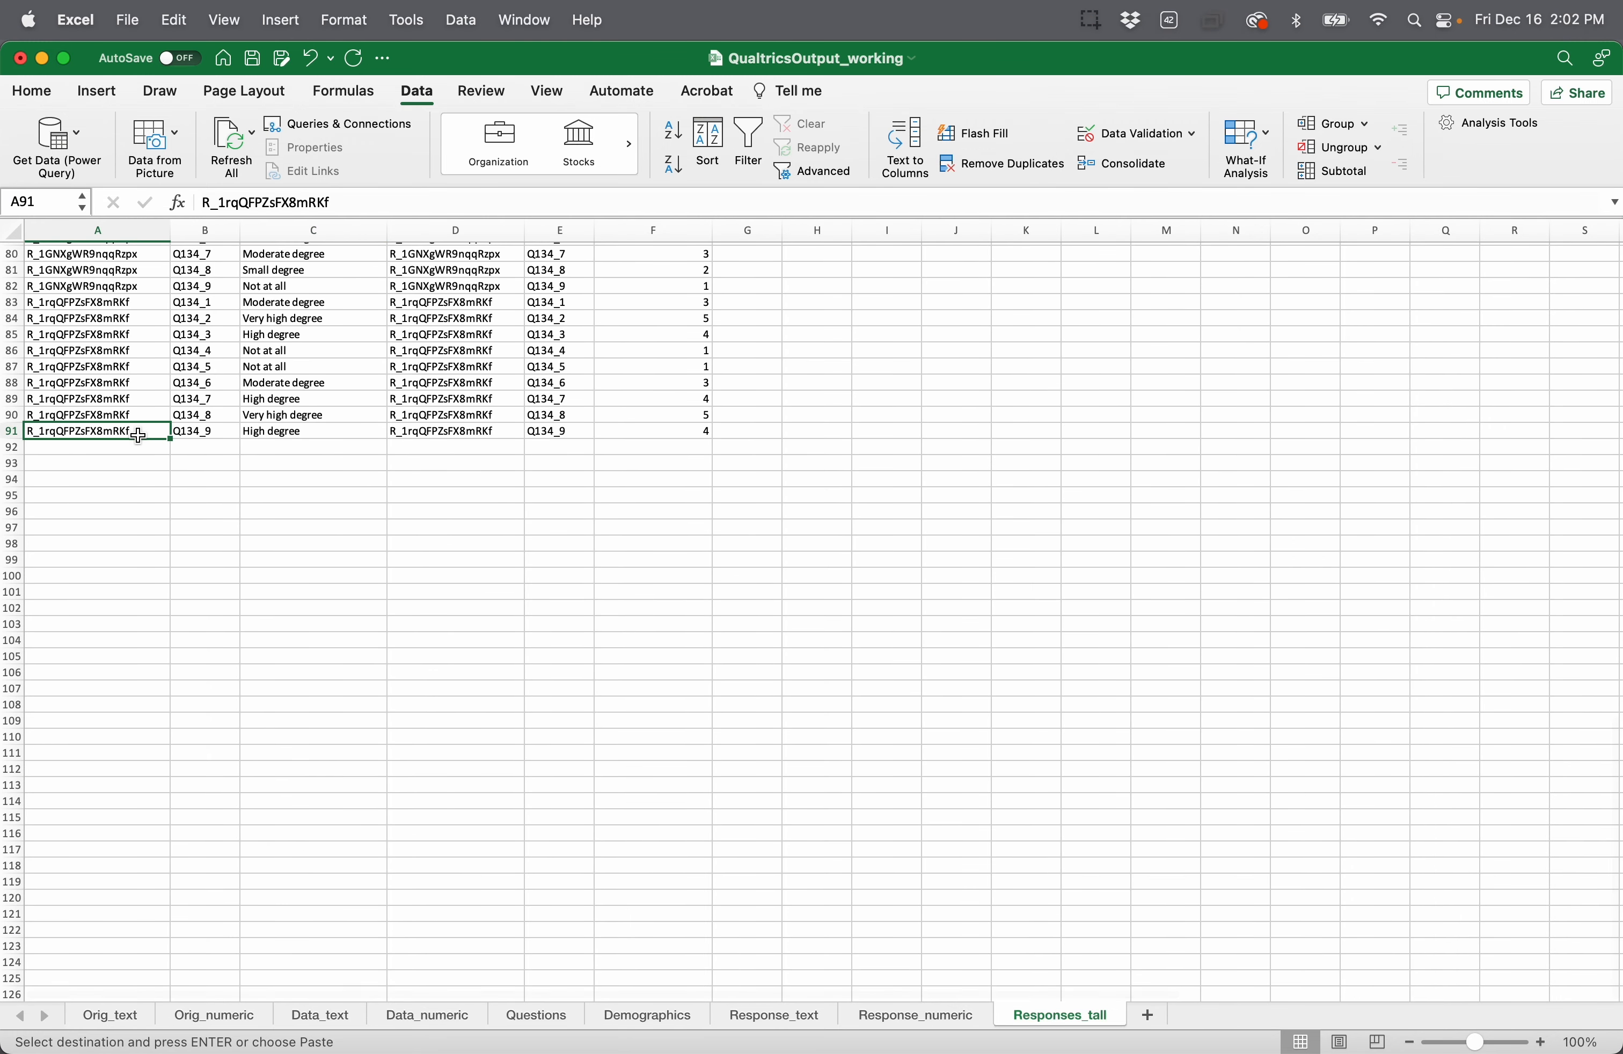
pyautogui.click(437, 431)
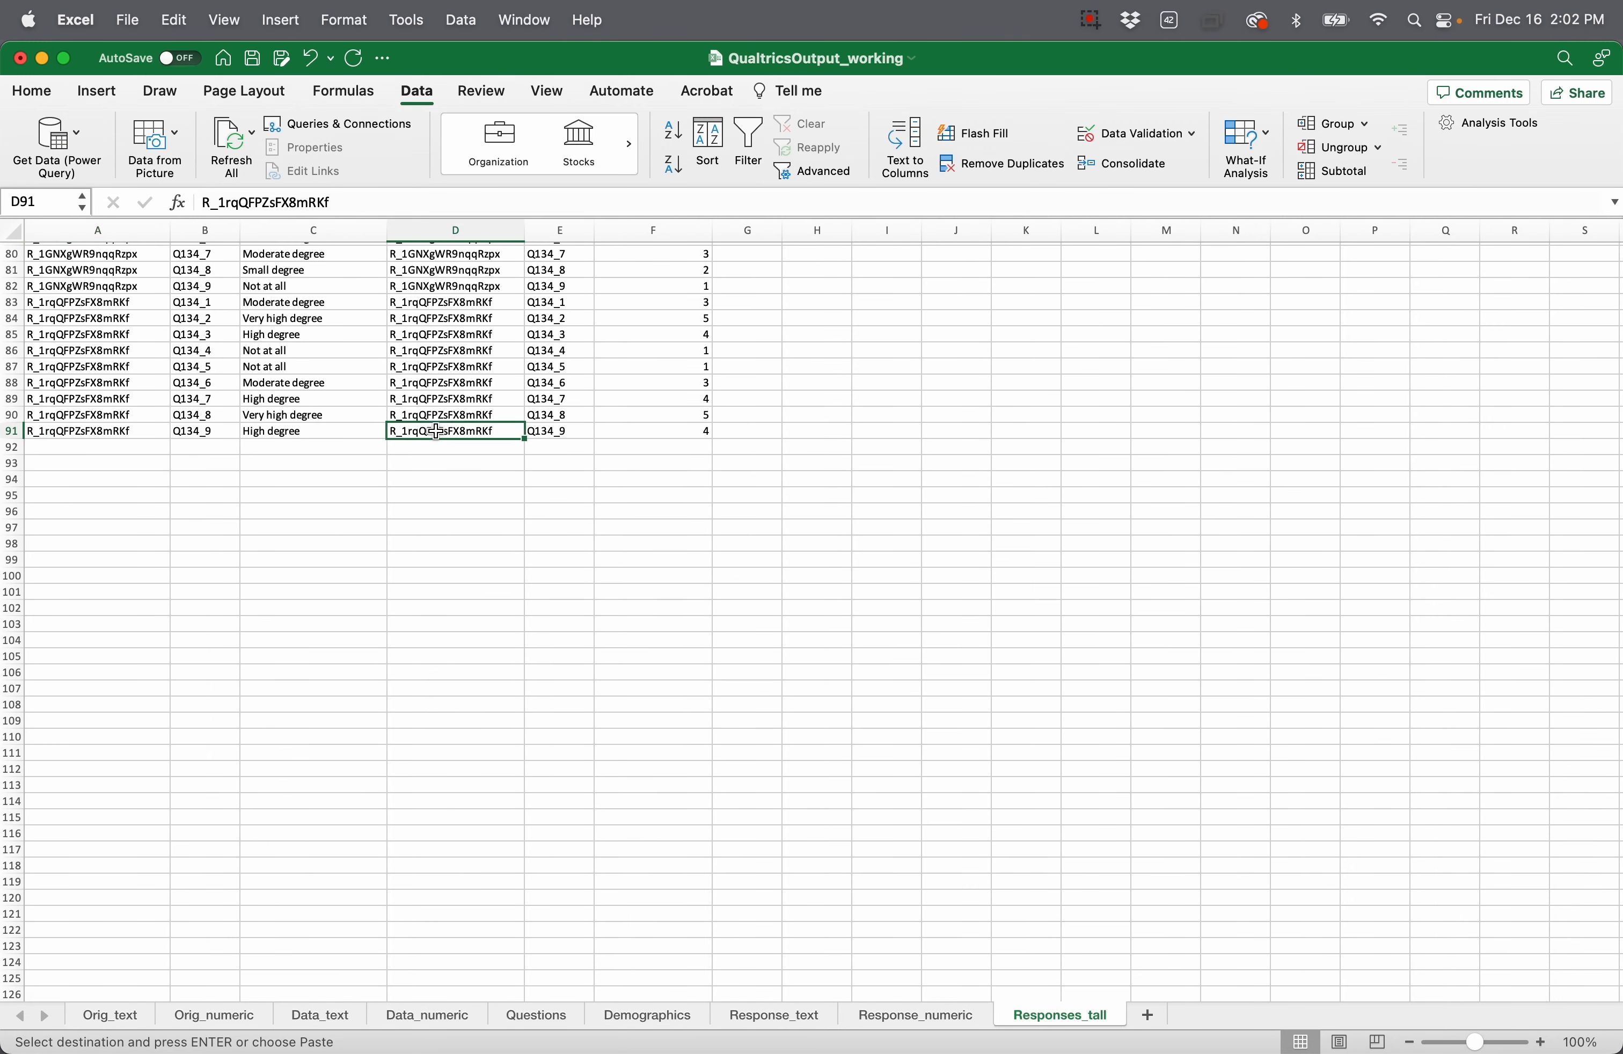
pyautogui.click(207, 431)
pyautogui.click(555, 432)
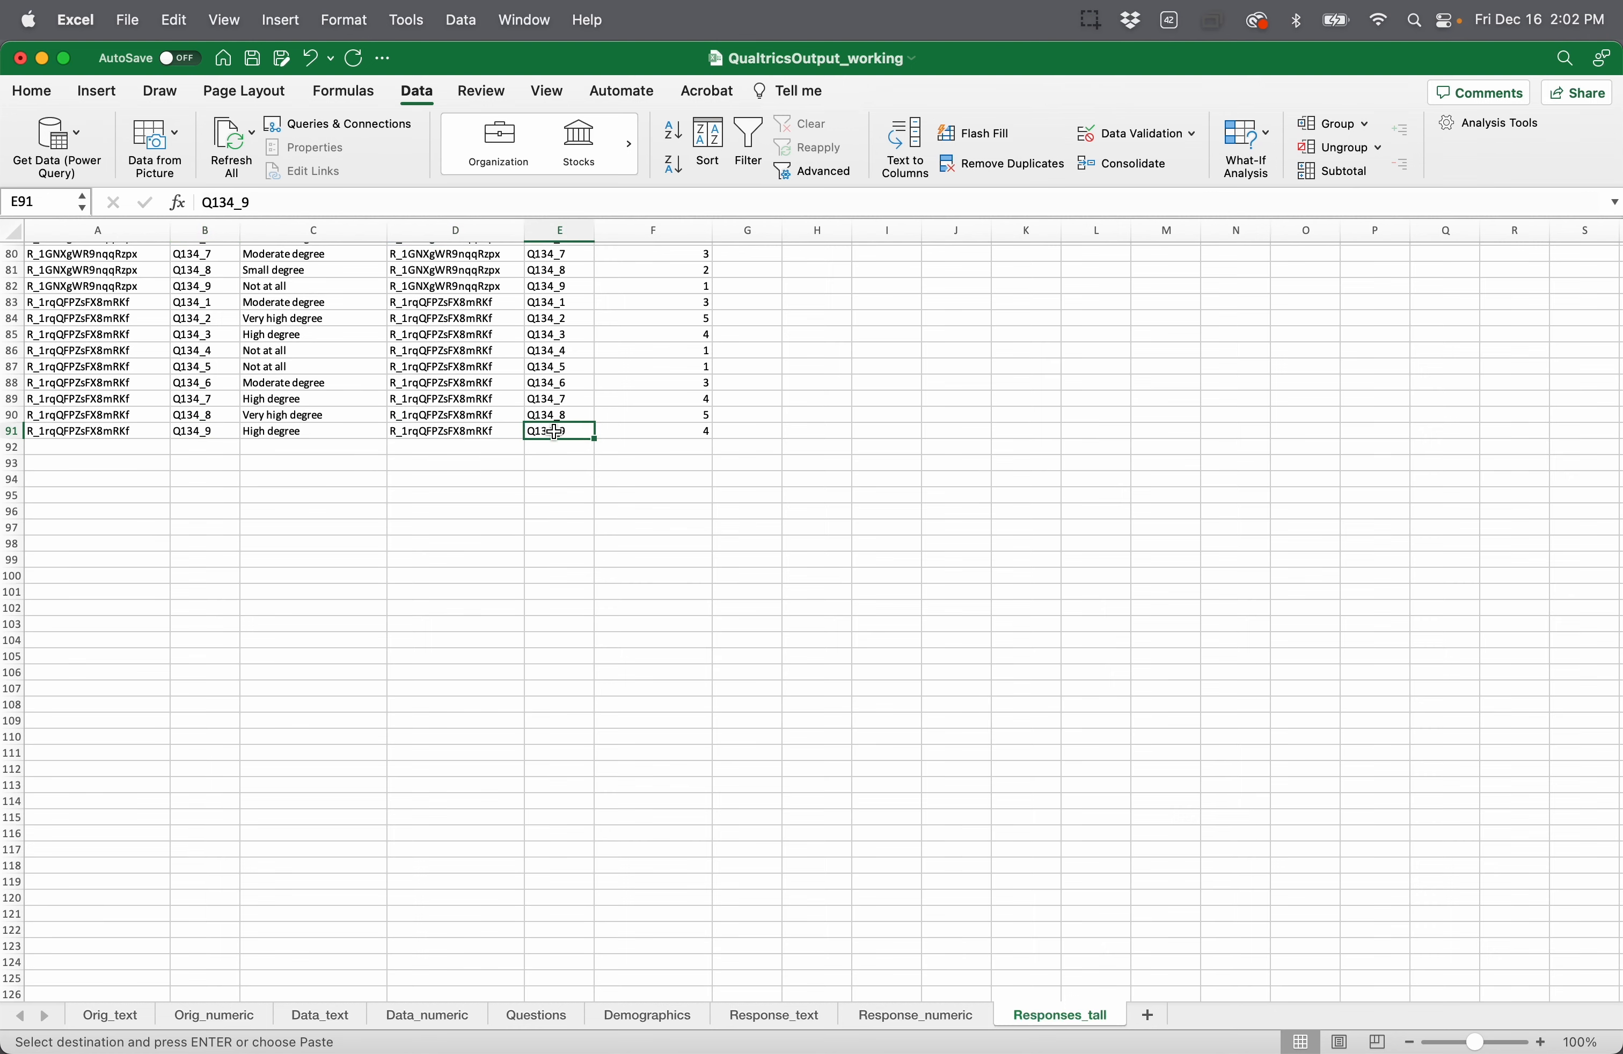
pyautogui.scroll(20, 752, 391)
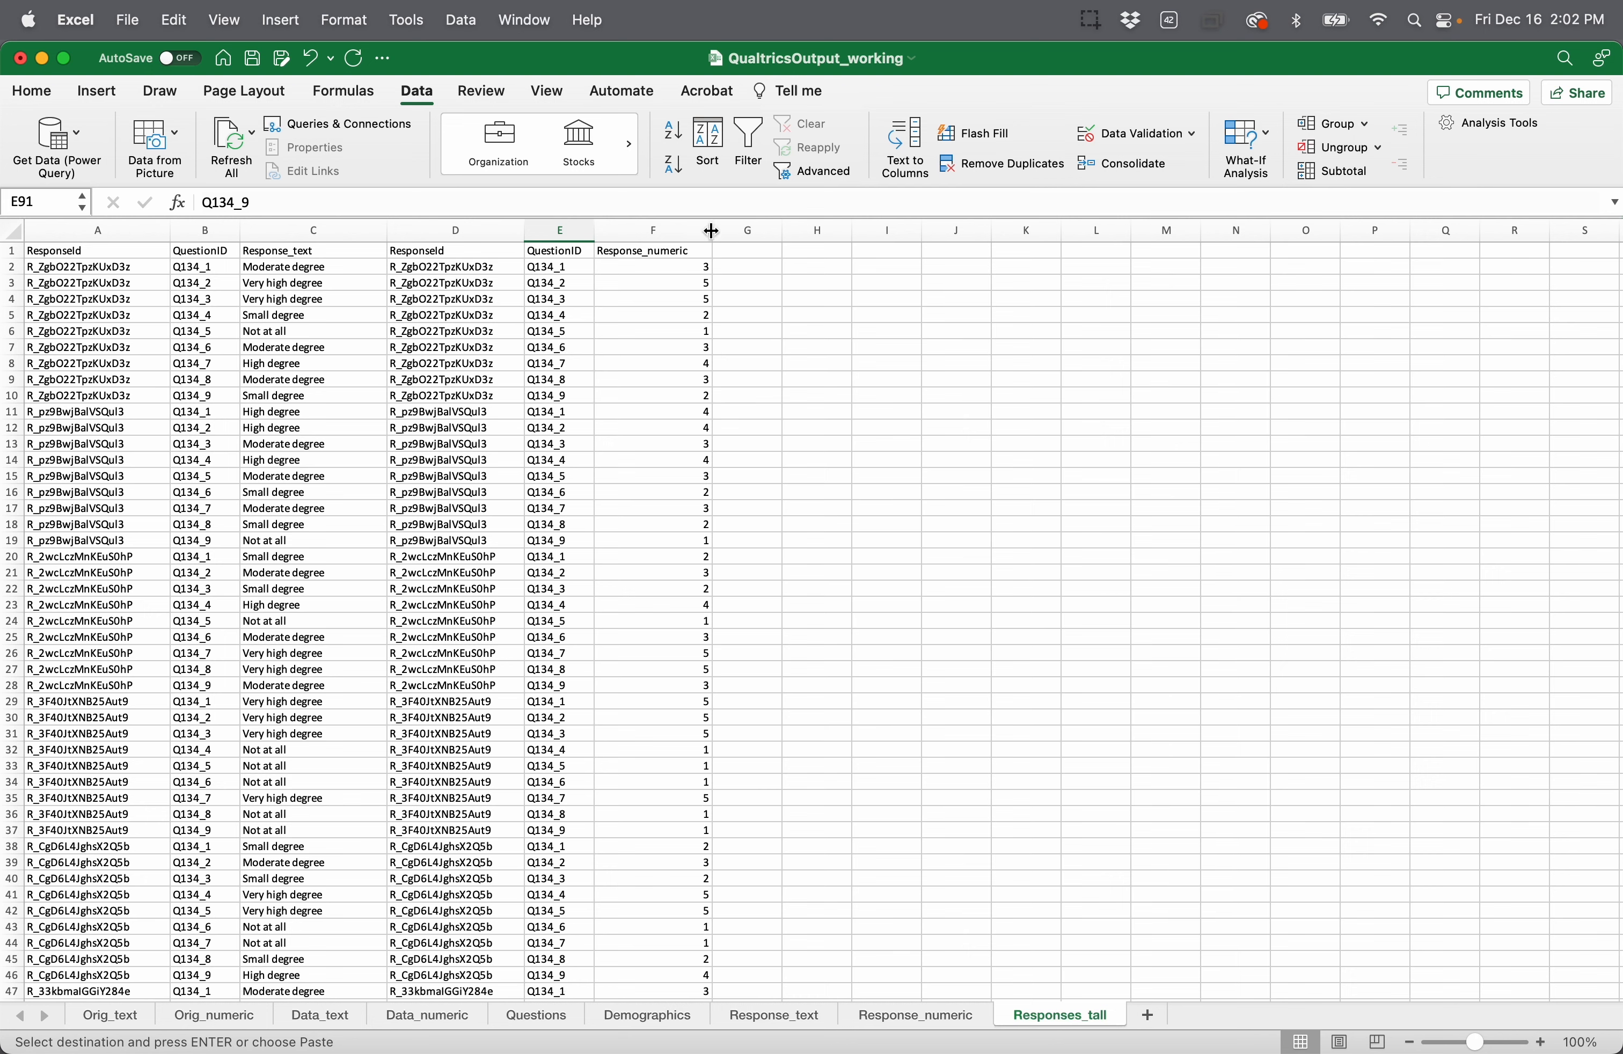
# Step: Narrow the Response_numeric column slightly and compare the text and numeric responses in row 2
pyautogui.moveTo(709, 233); pyautogui.dragTo(699, 234)
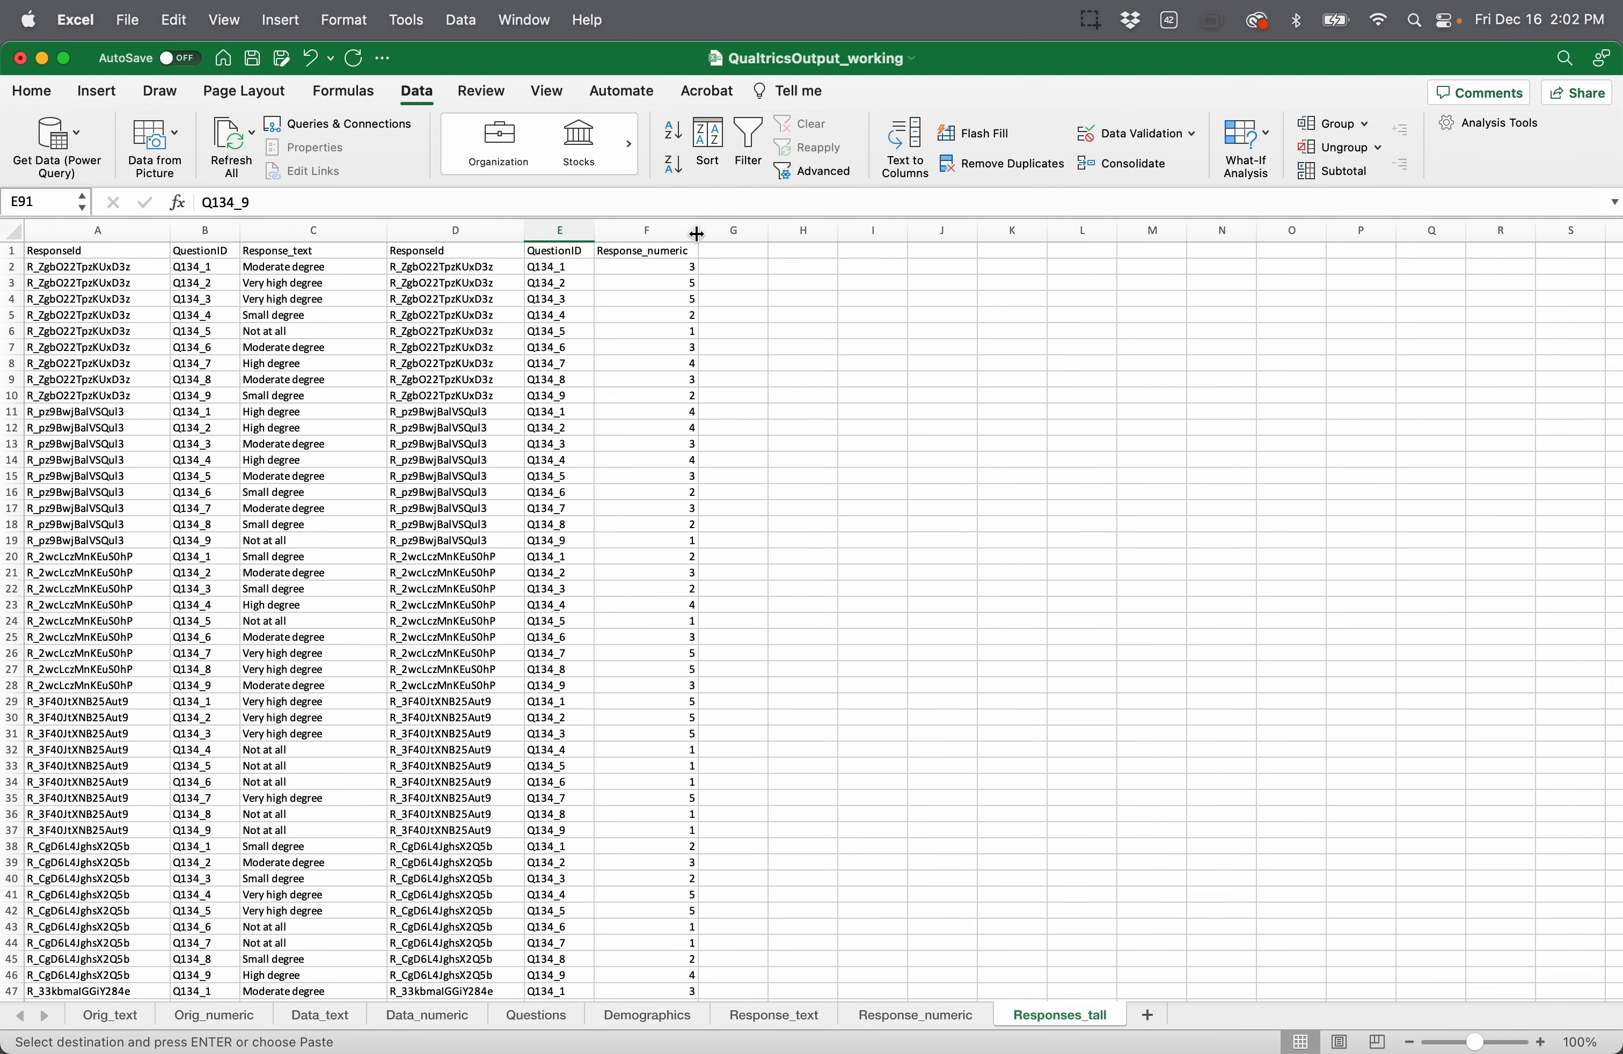
pyautogui.click(192, 271)
pyautogui.click(283, 273)
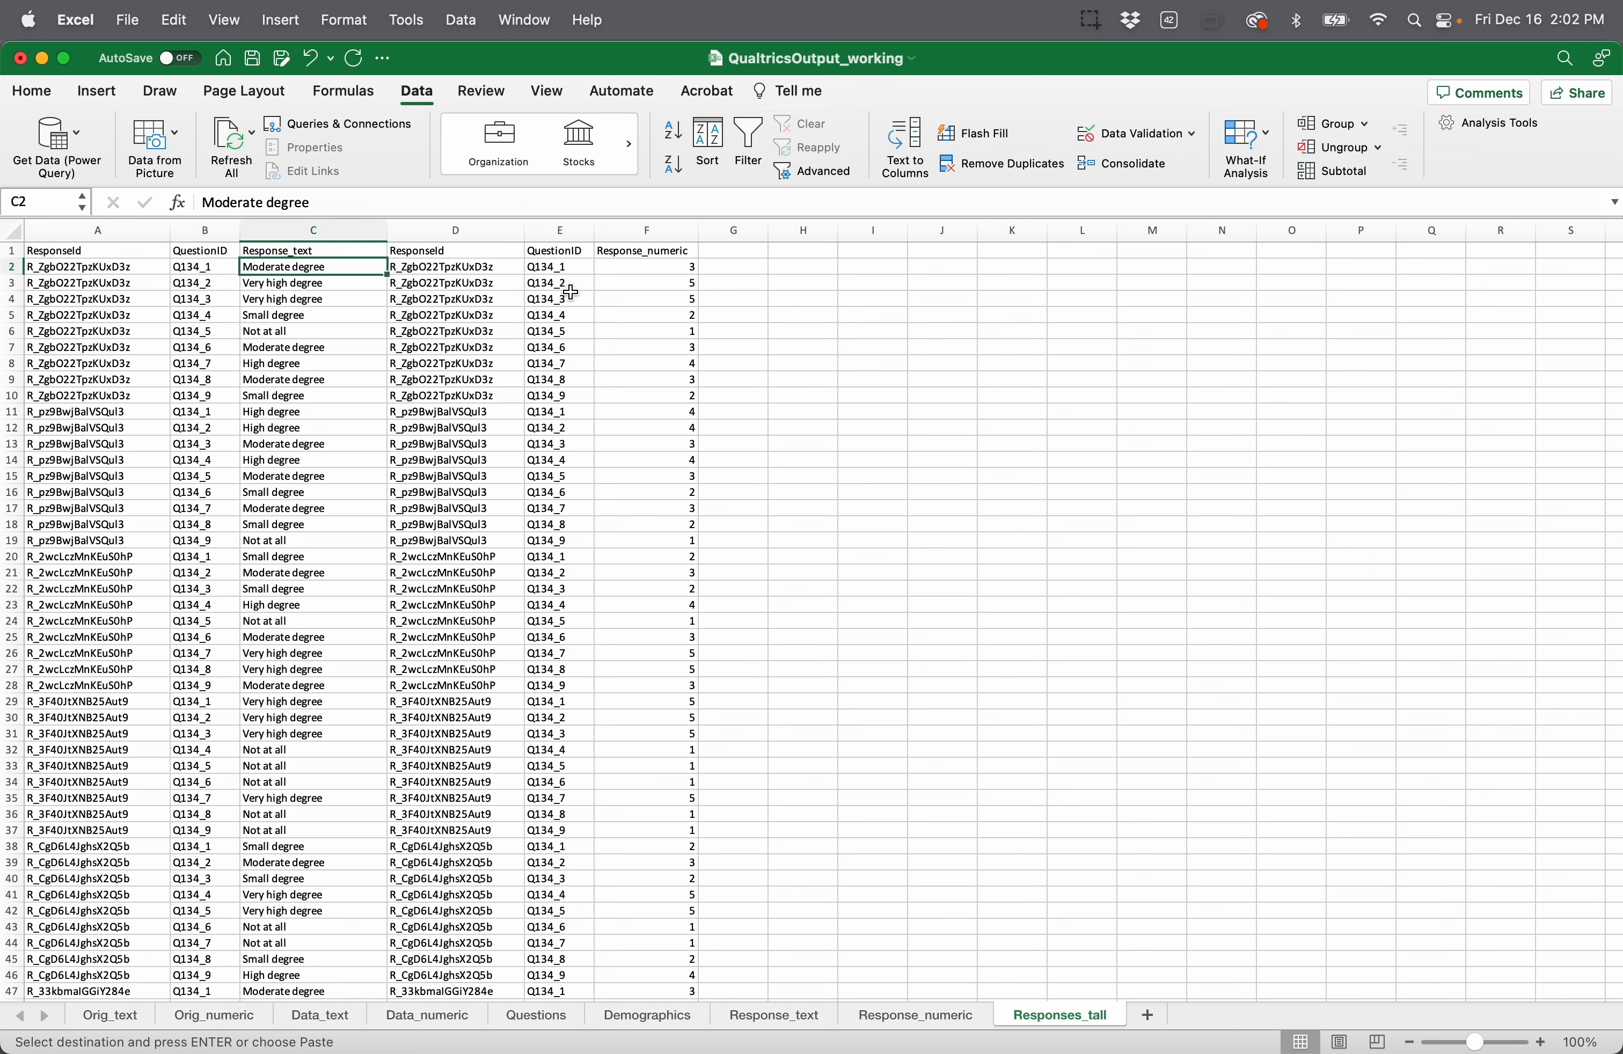
pyautogui.click(630, 271)
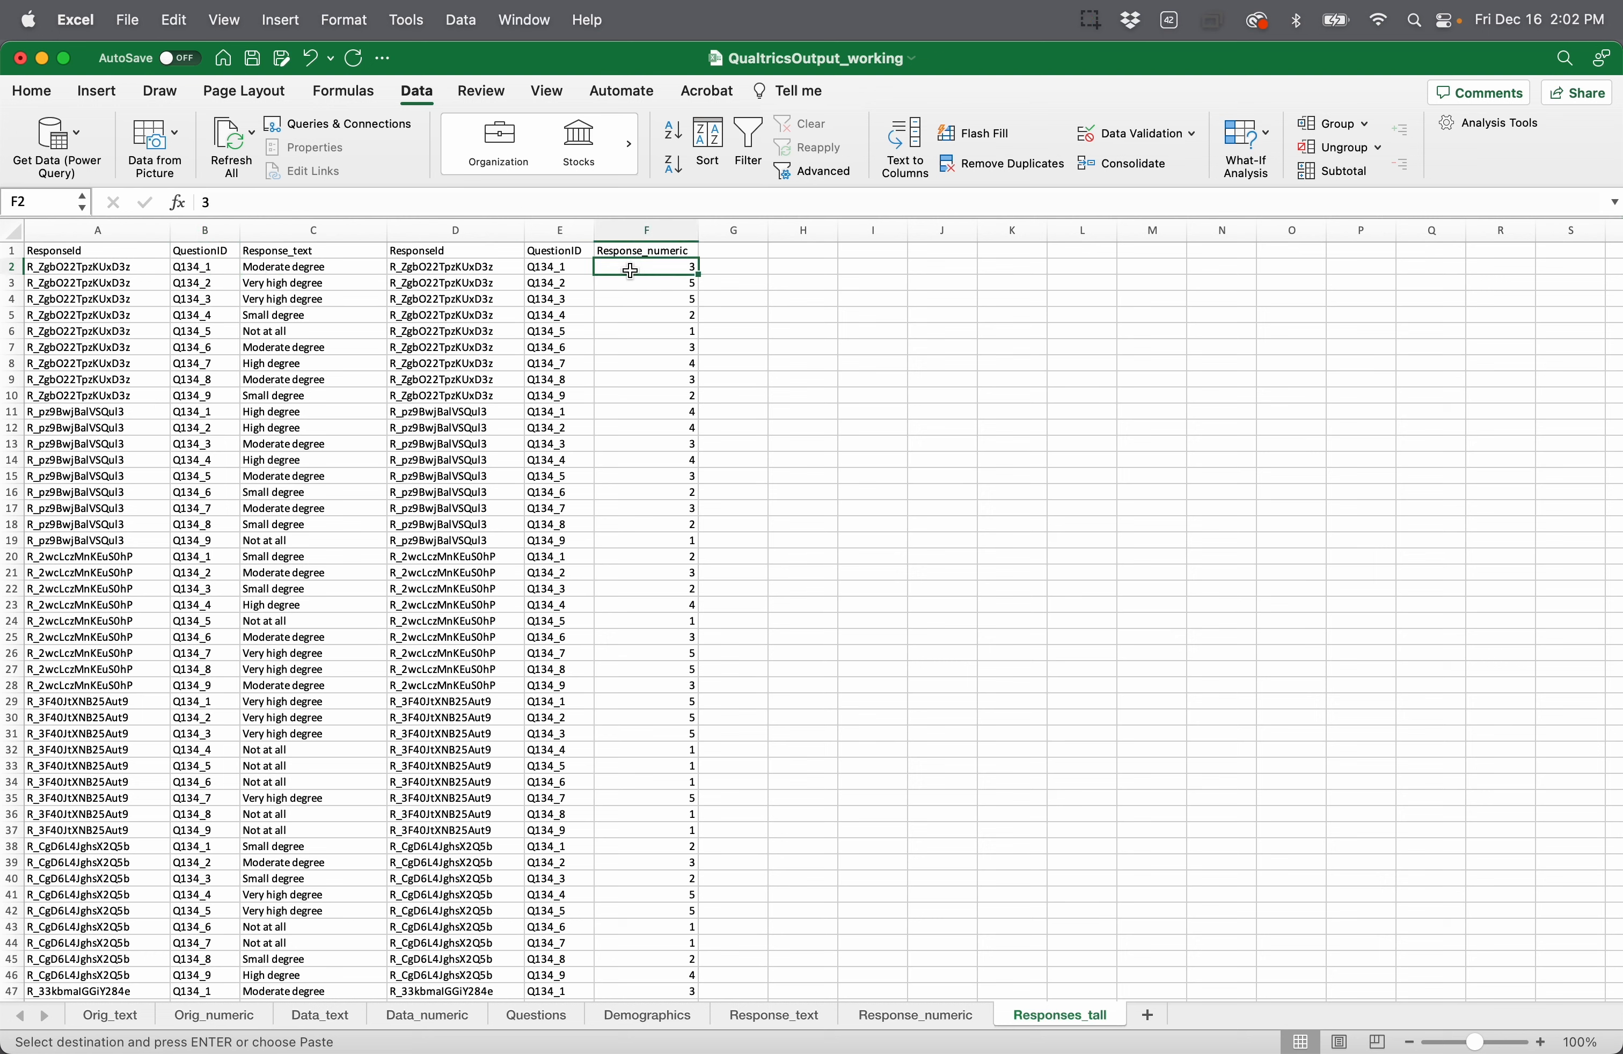
# Step: Start an AND formula in cell G2 with A2=D2 as its first condition, comparing the two ResponseId values
pyautogui.click(743, 271)
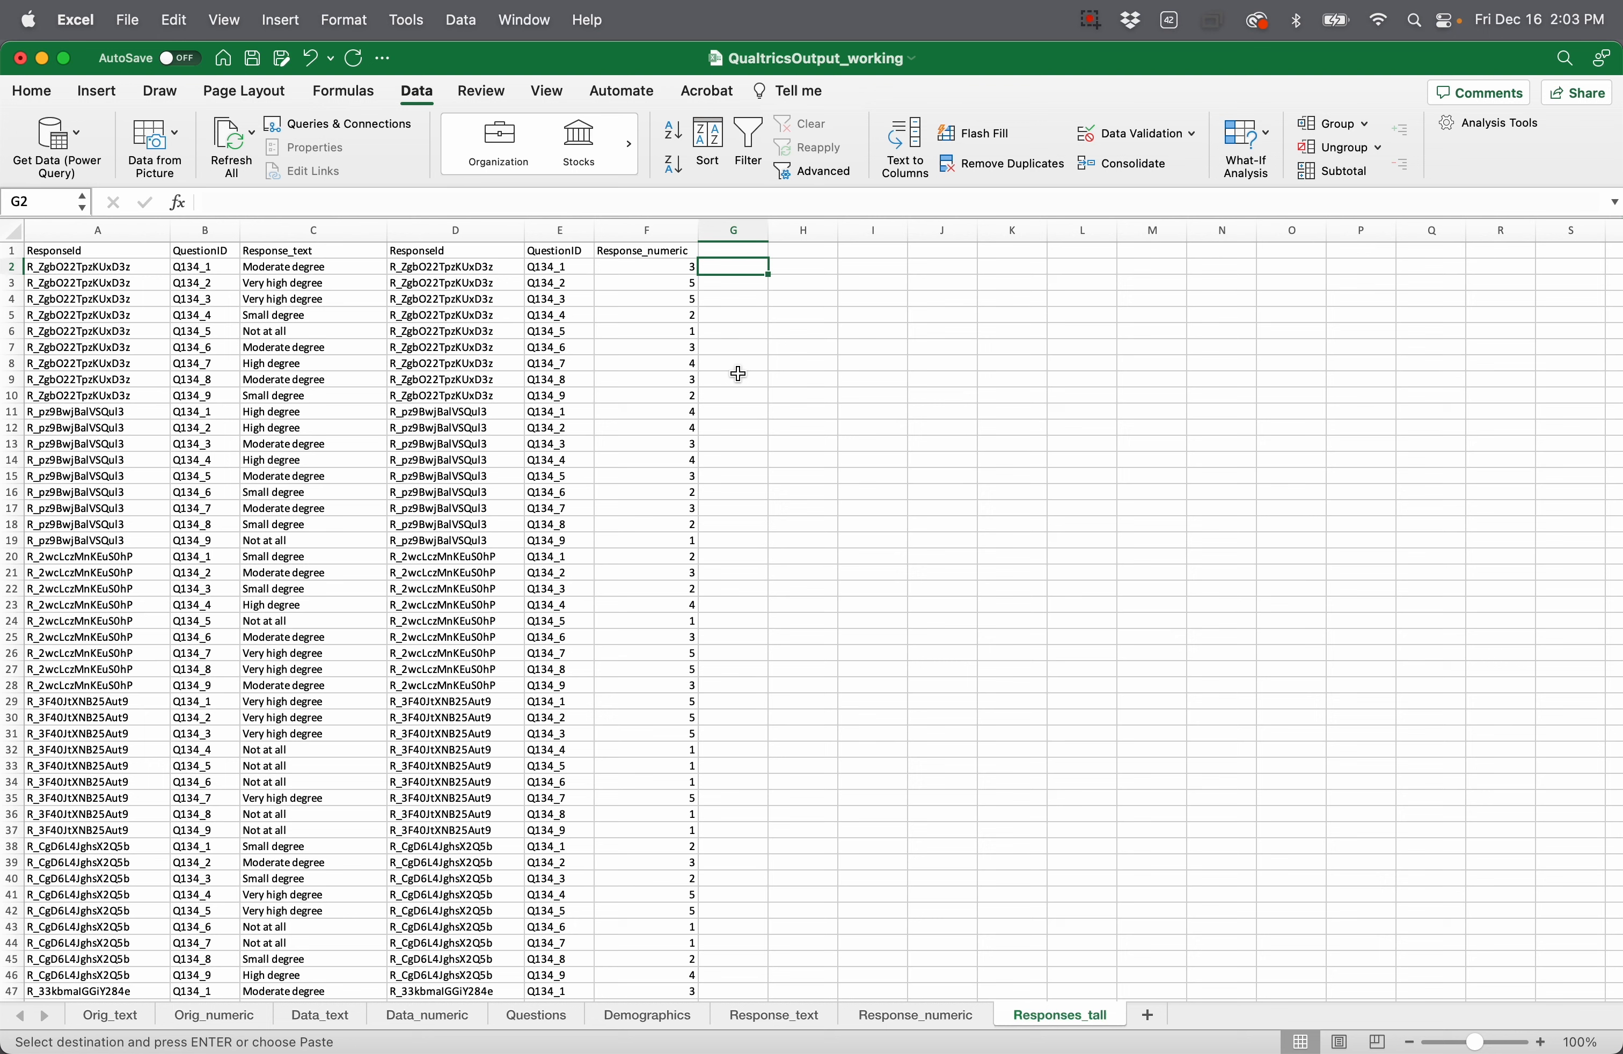
pyautogui.write('=')
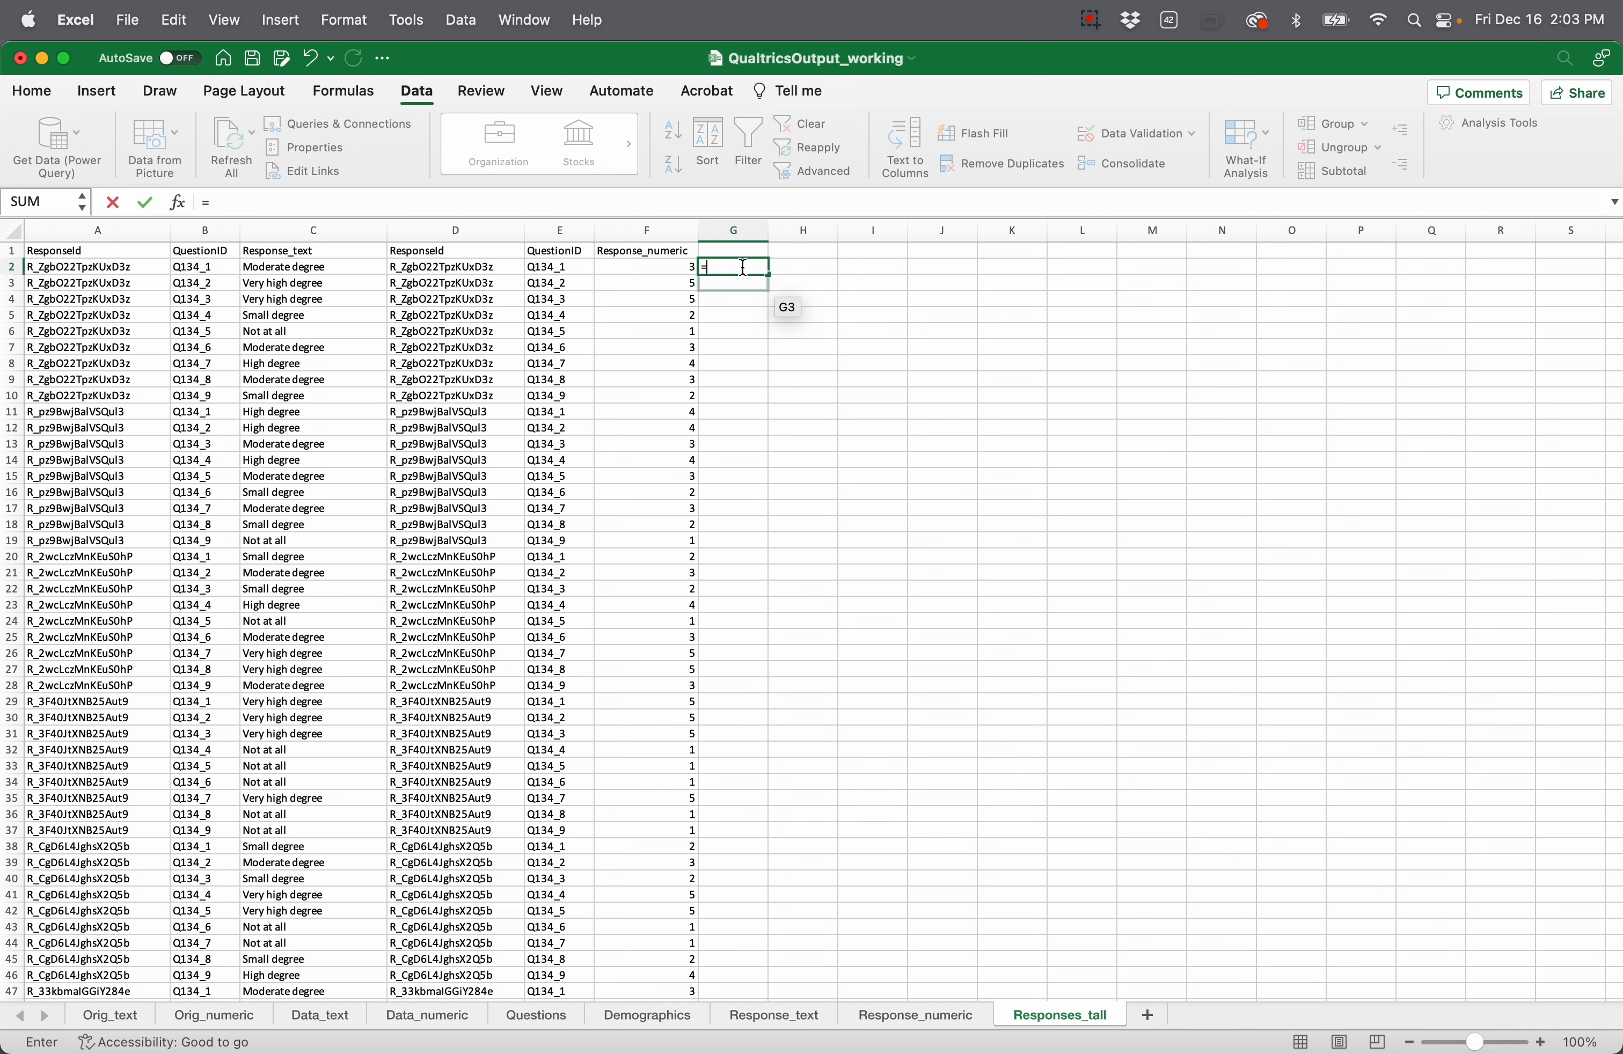
pyautogui.click(423, 204)
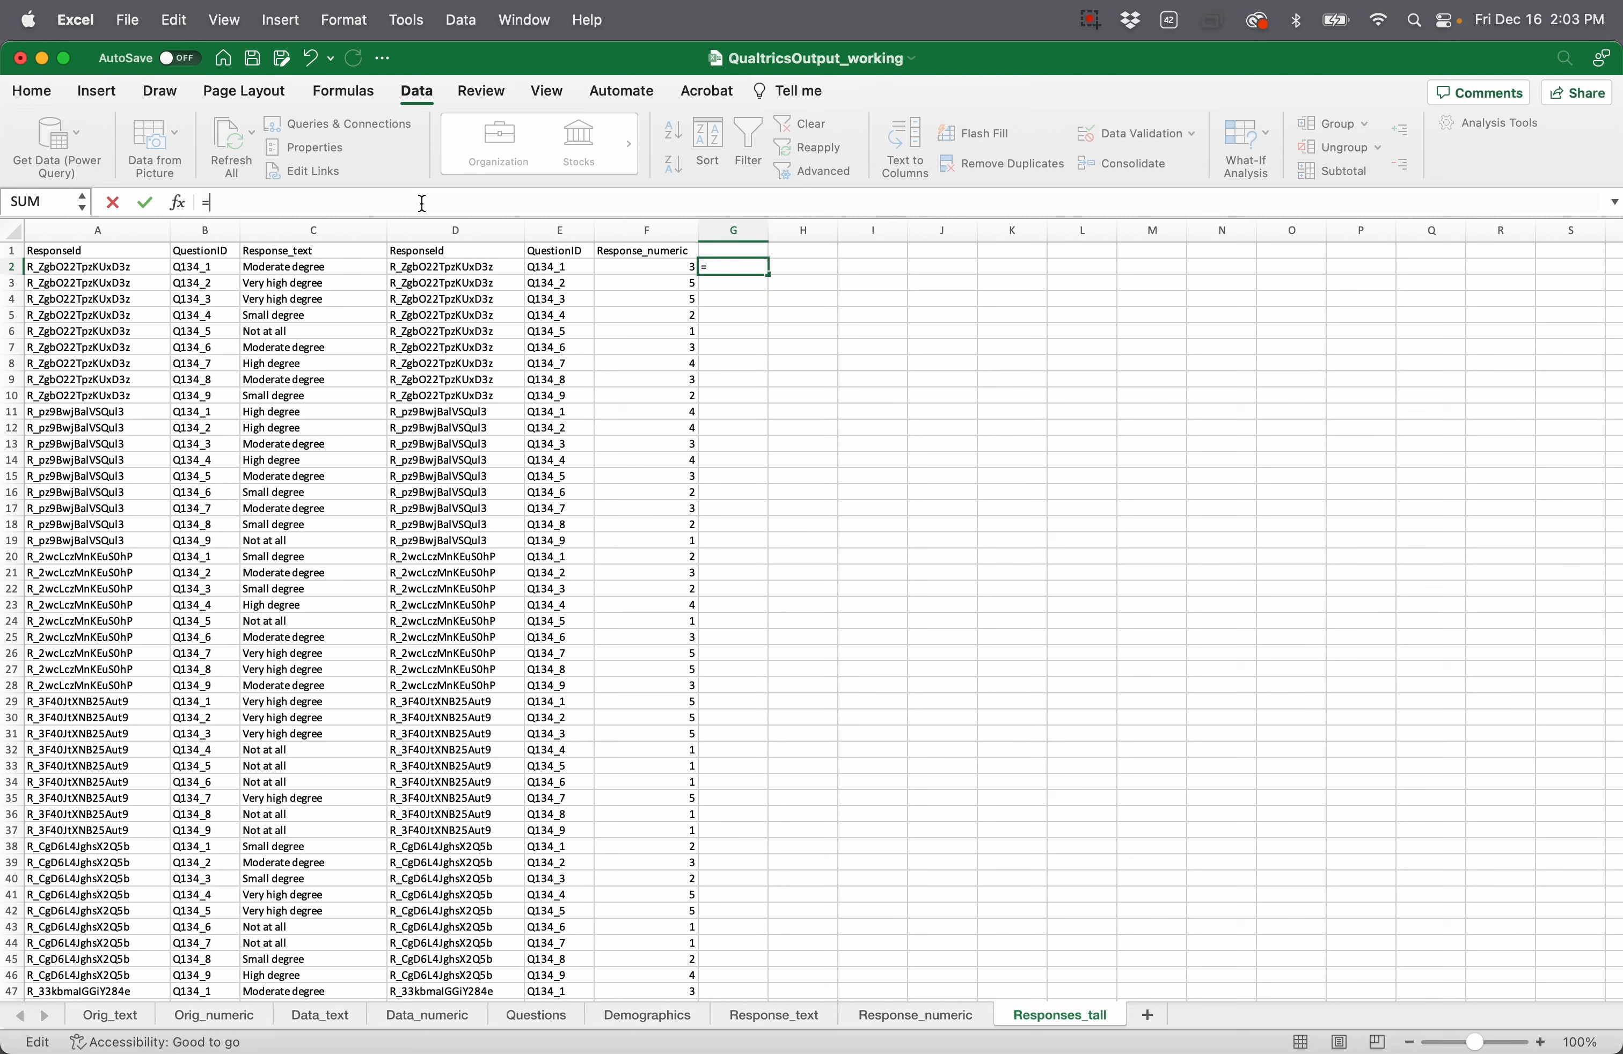
pyautogui.write('and()')
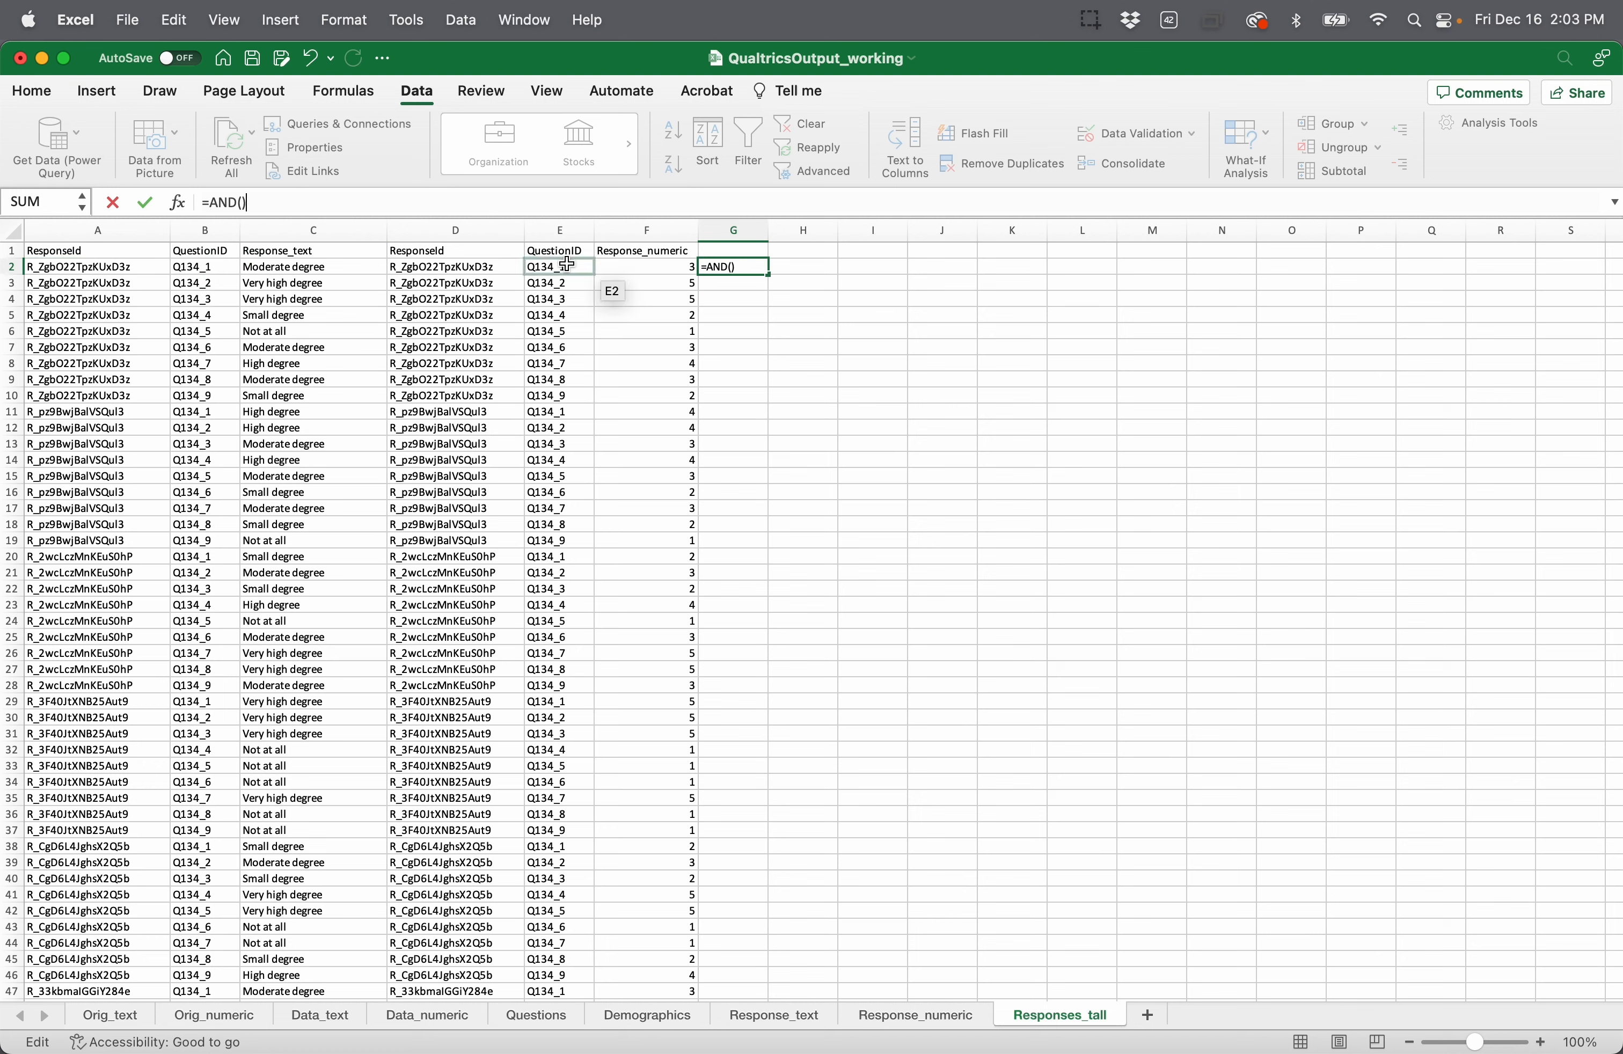
pyautogui.click(242, 202)
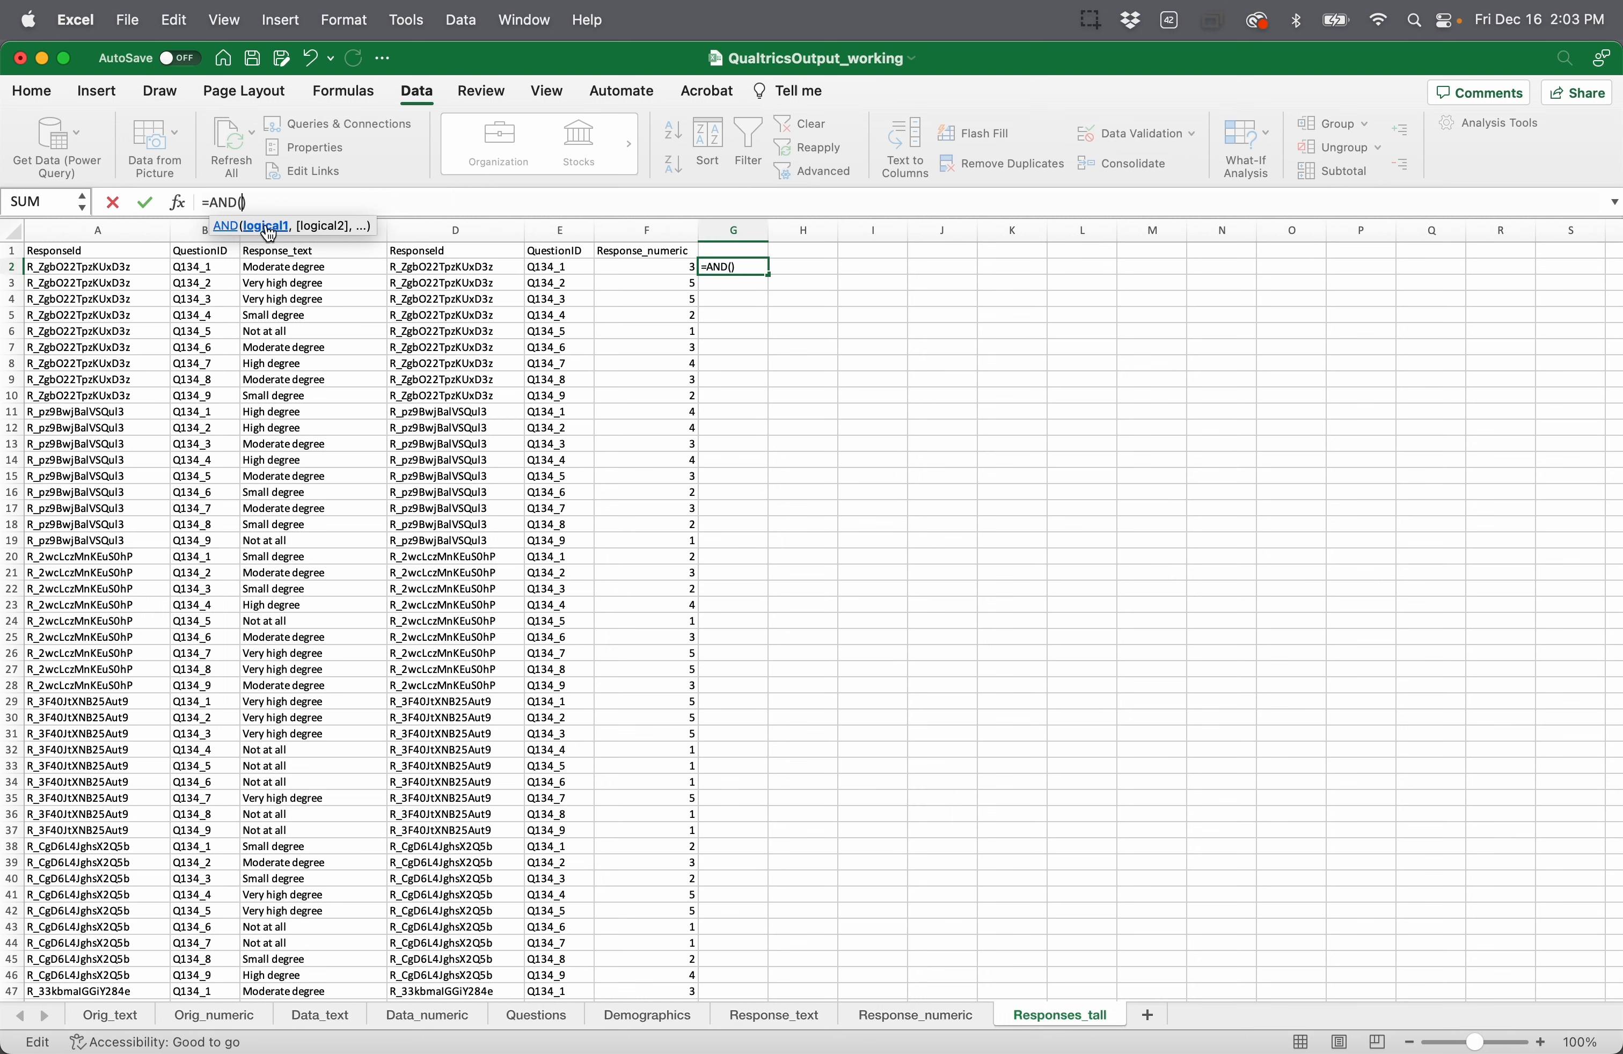
pyautogui.click(141, 266)
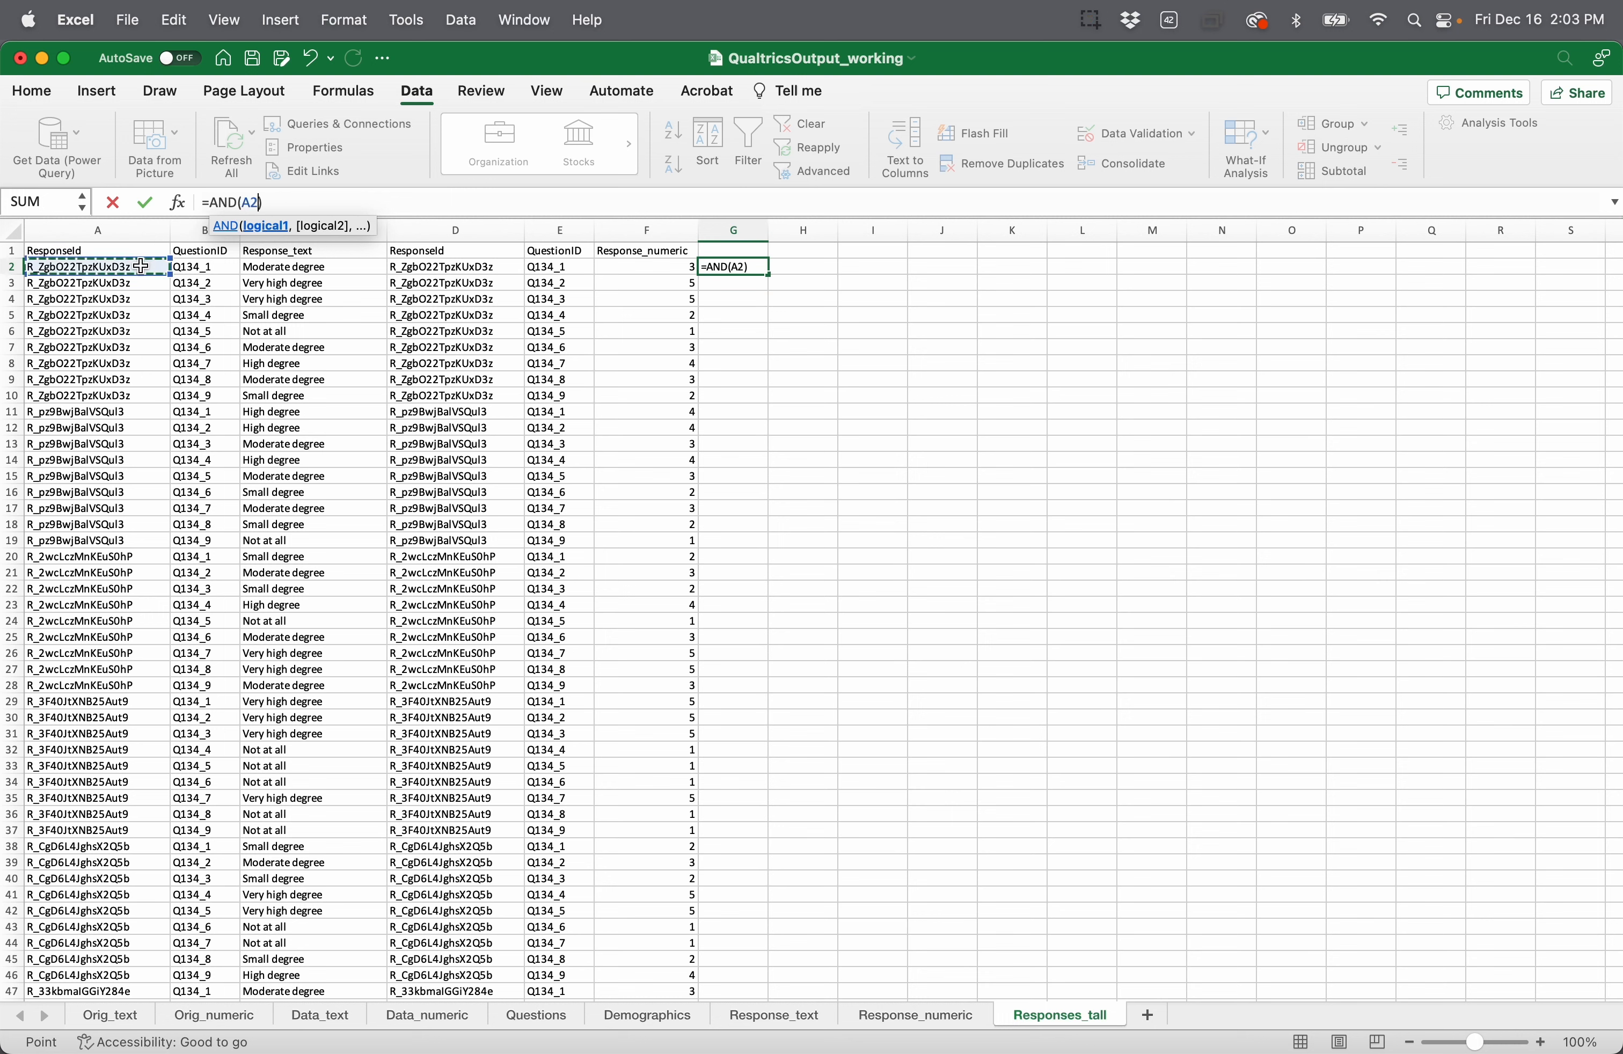
pyautogui.write('=')
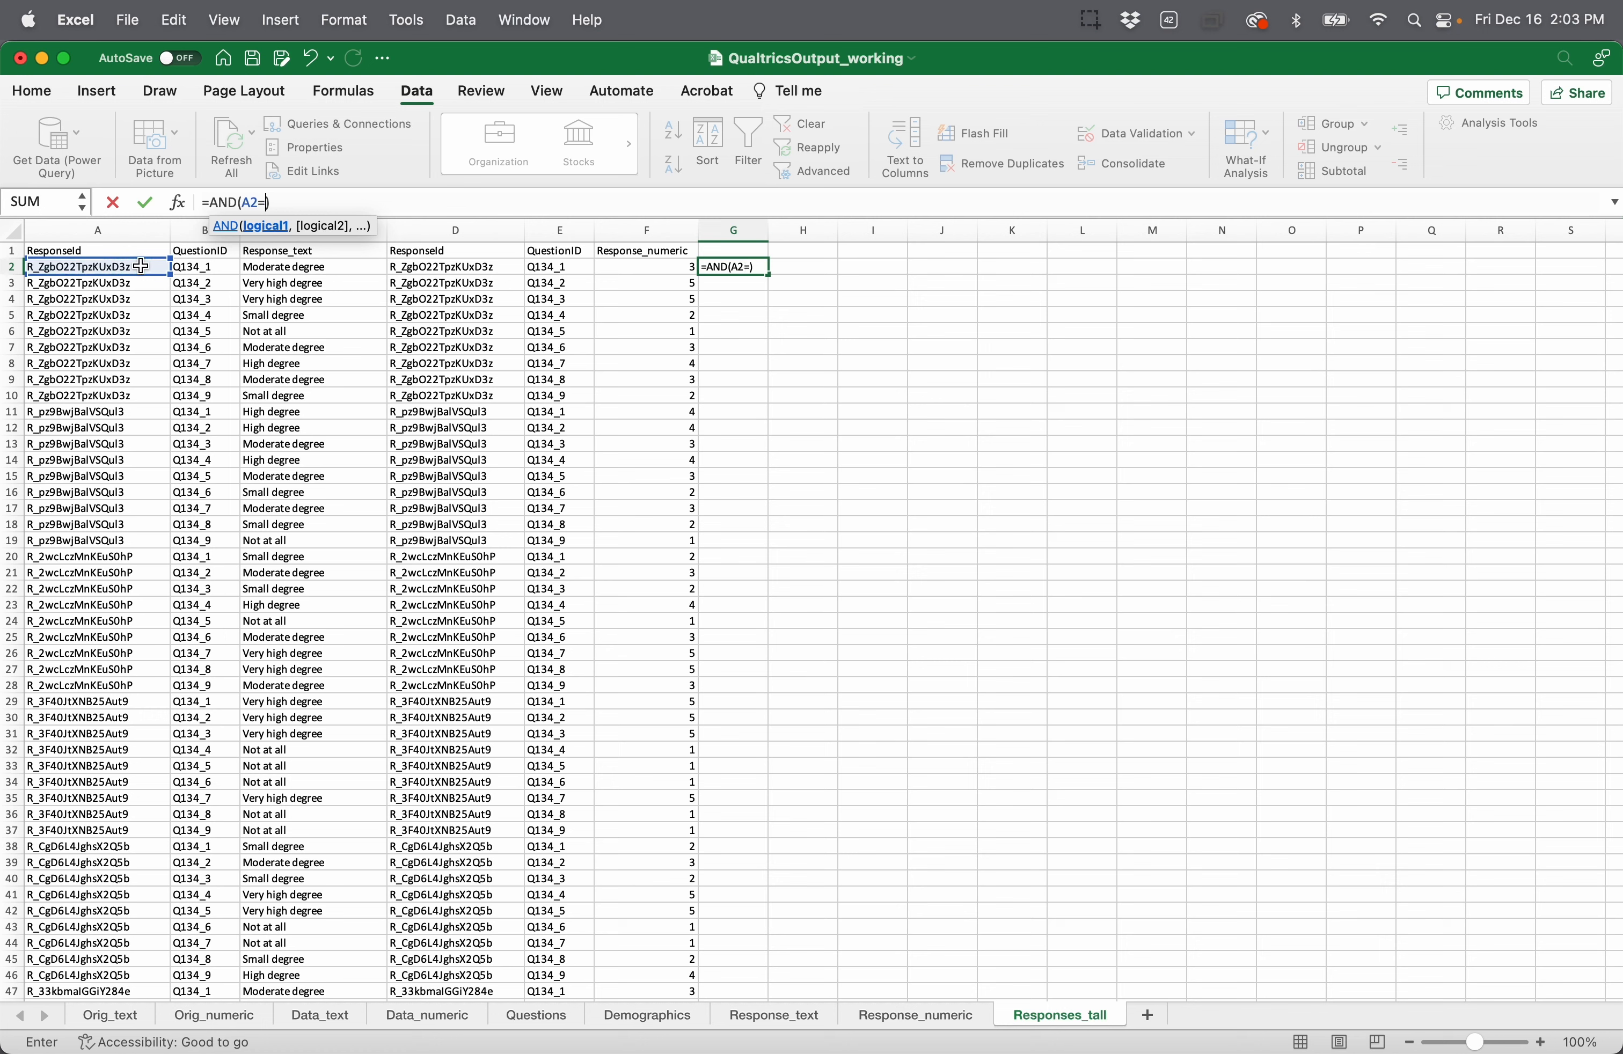
pyautogui.click(438, 268)
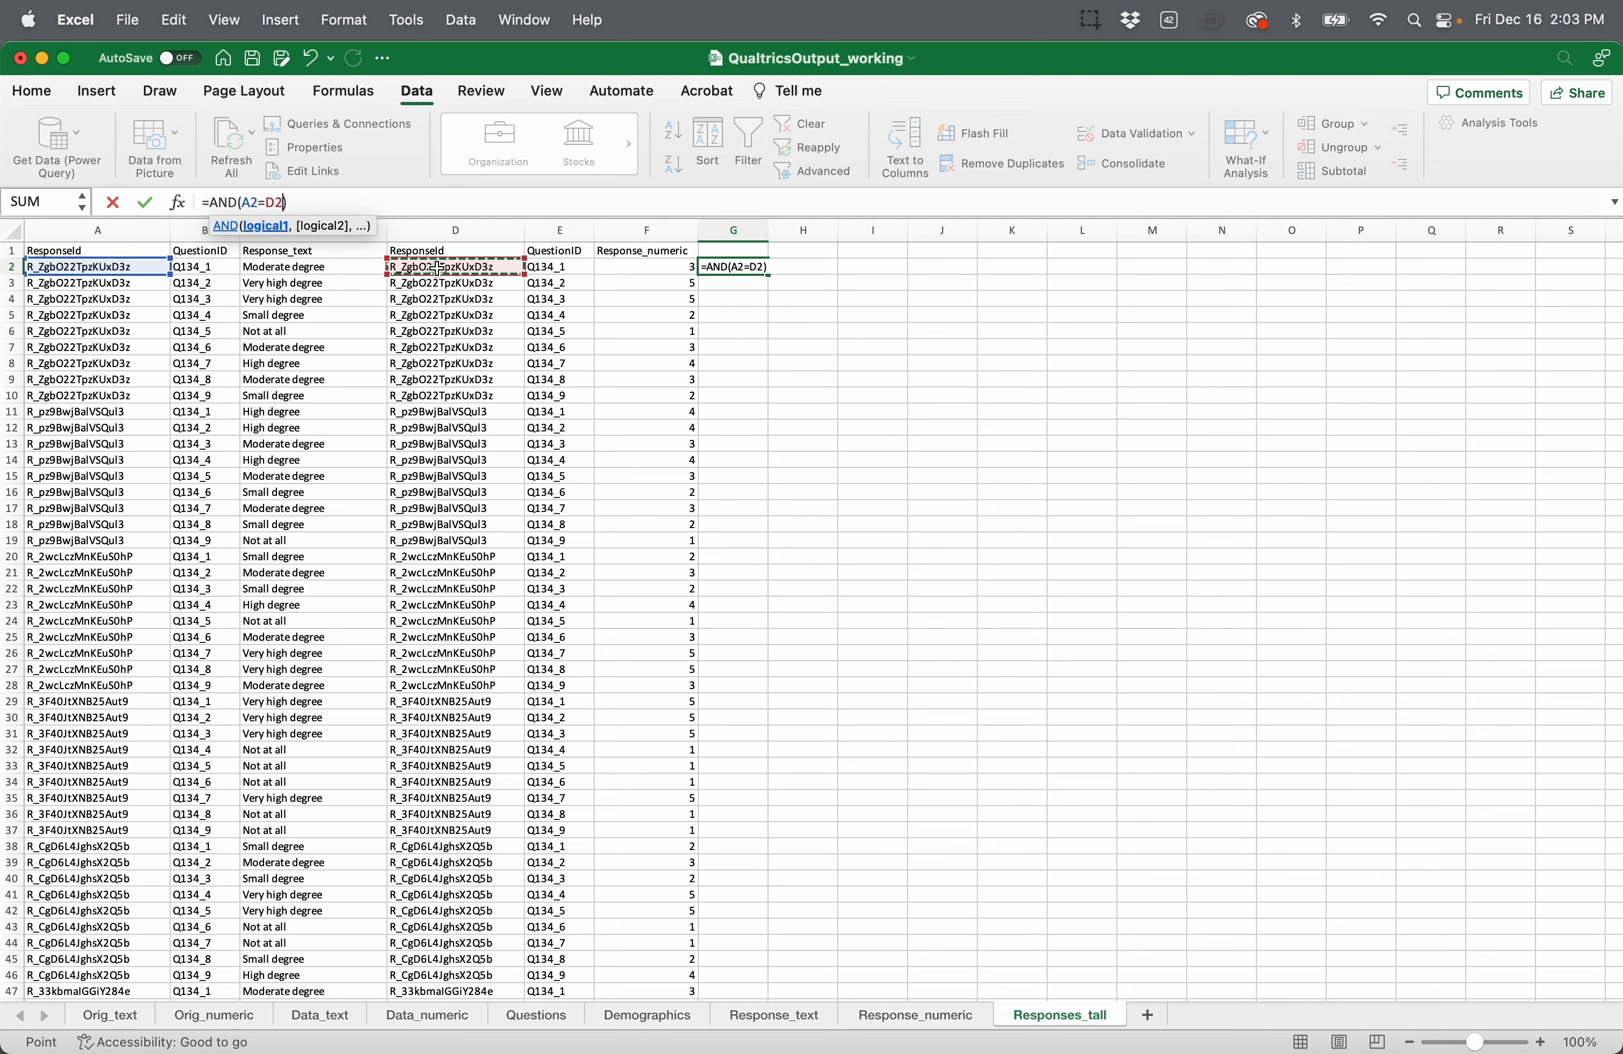
# Step: Add the QuestionID condition B2=E2 and commit the formula in G2 as =AND(A2=D2,B2=E2)
pyautogui.write(',')
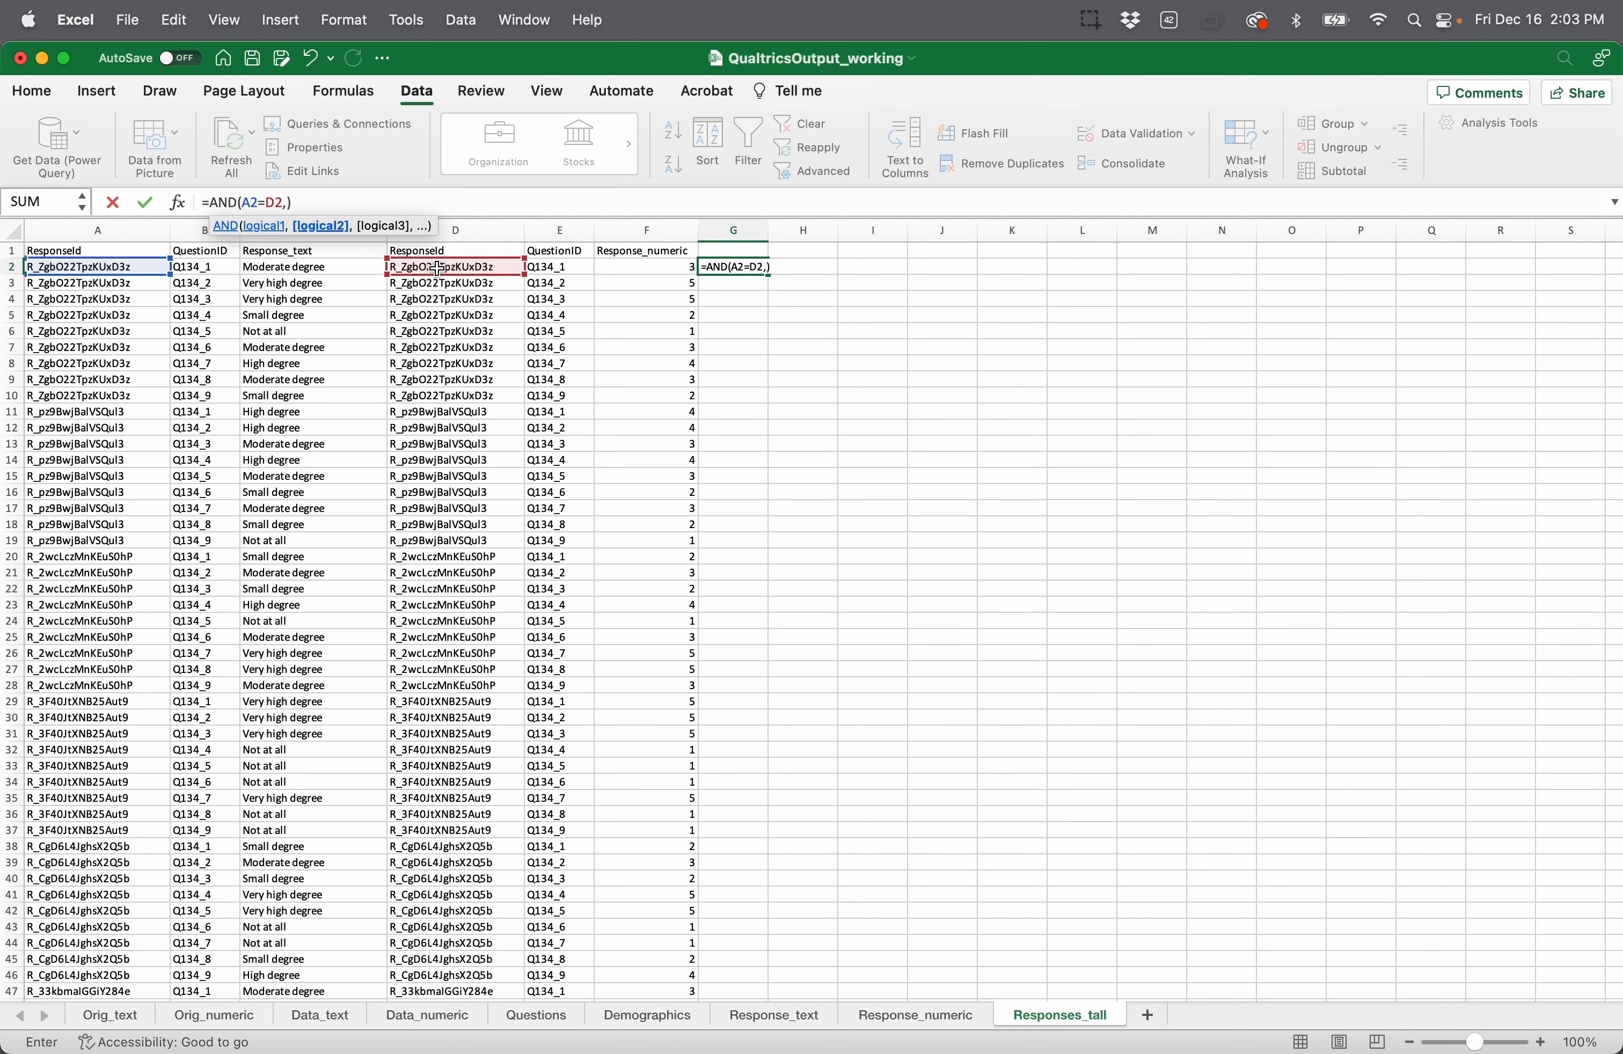
pyautogui.click(214, 269)
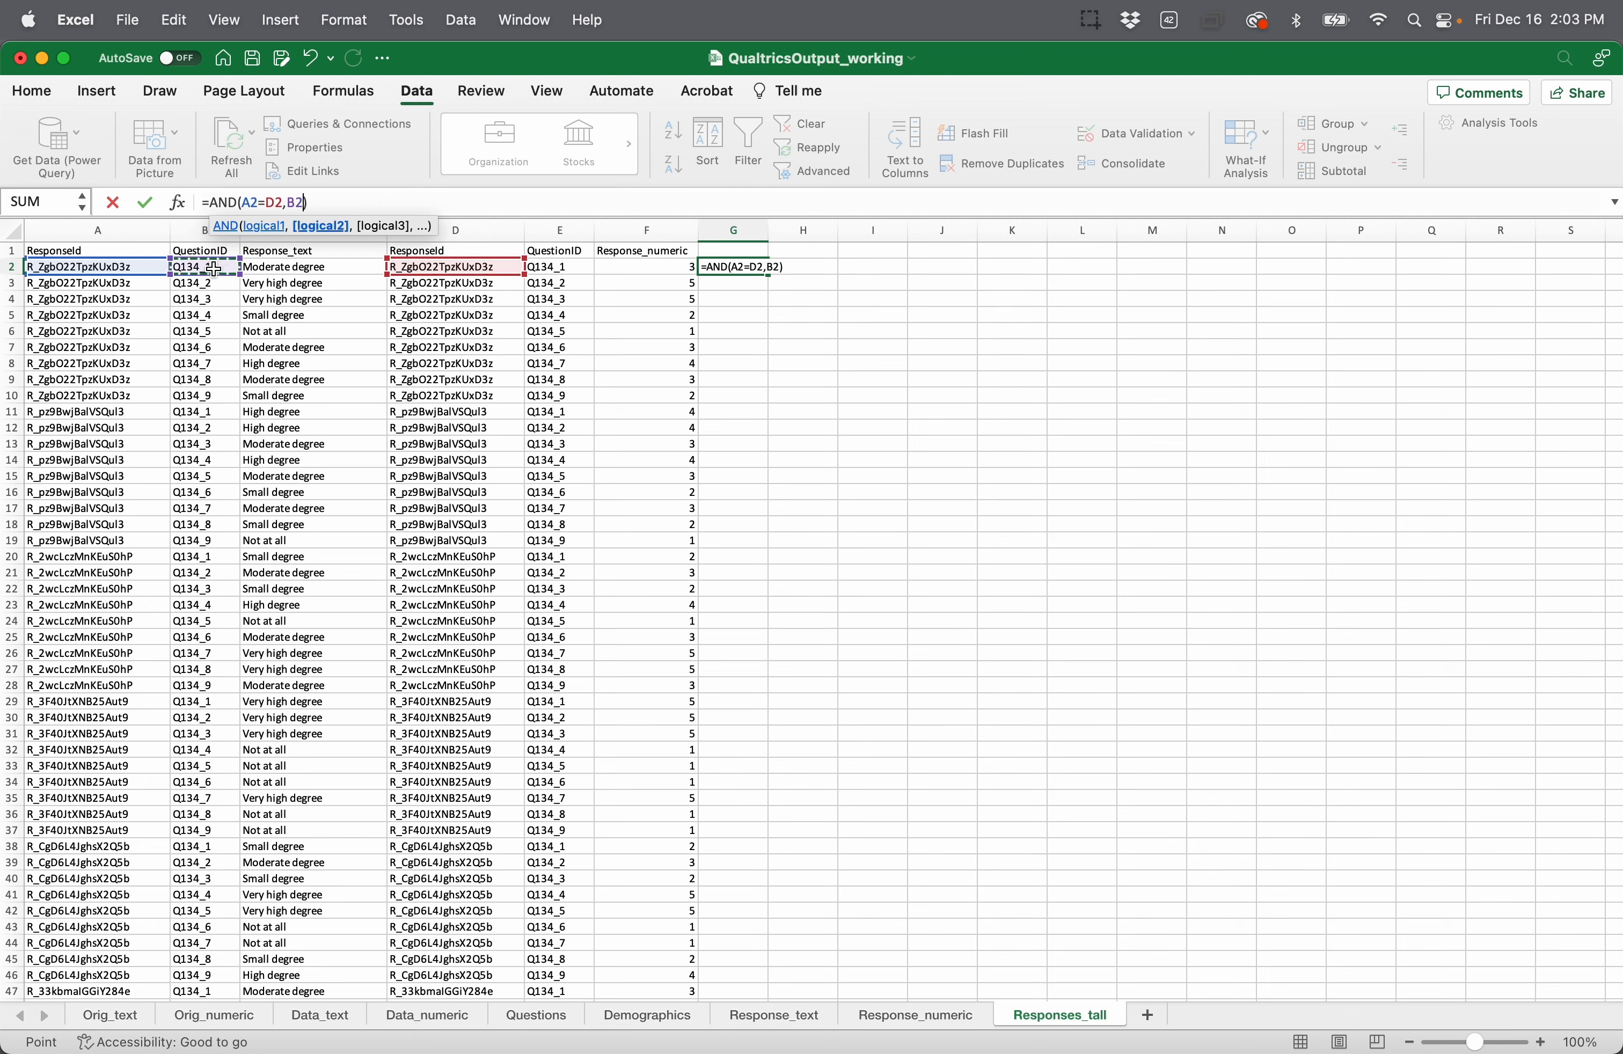
pyautogui.write('=')
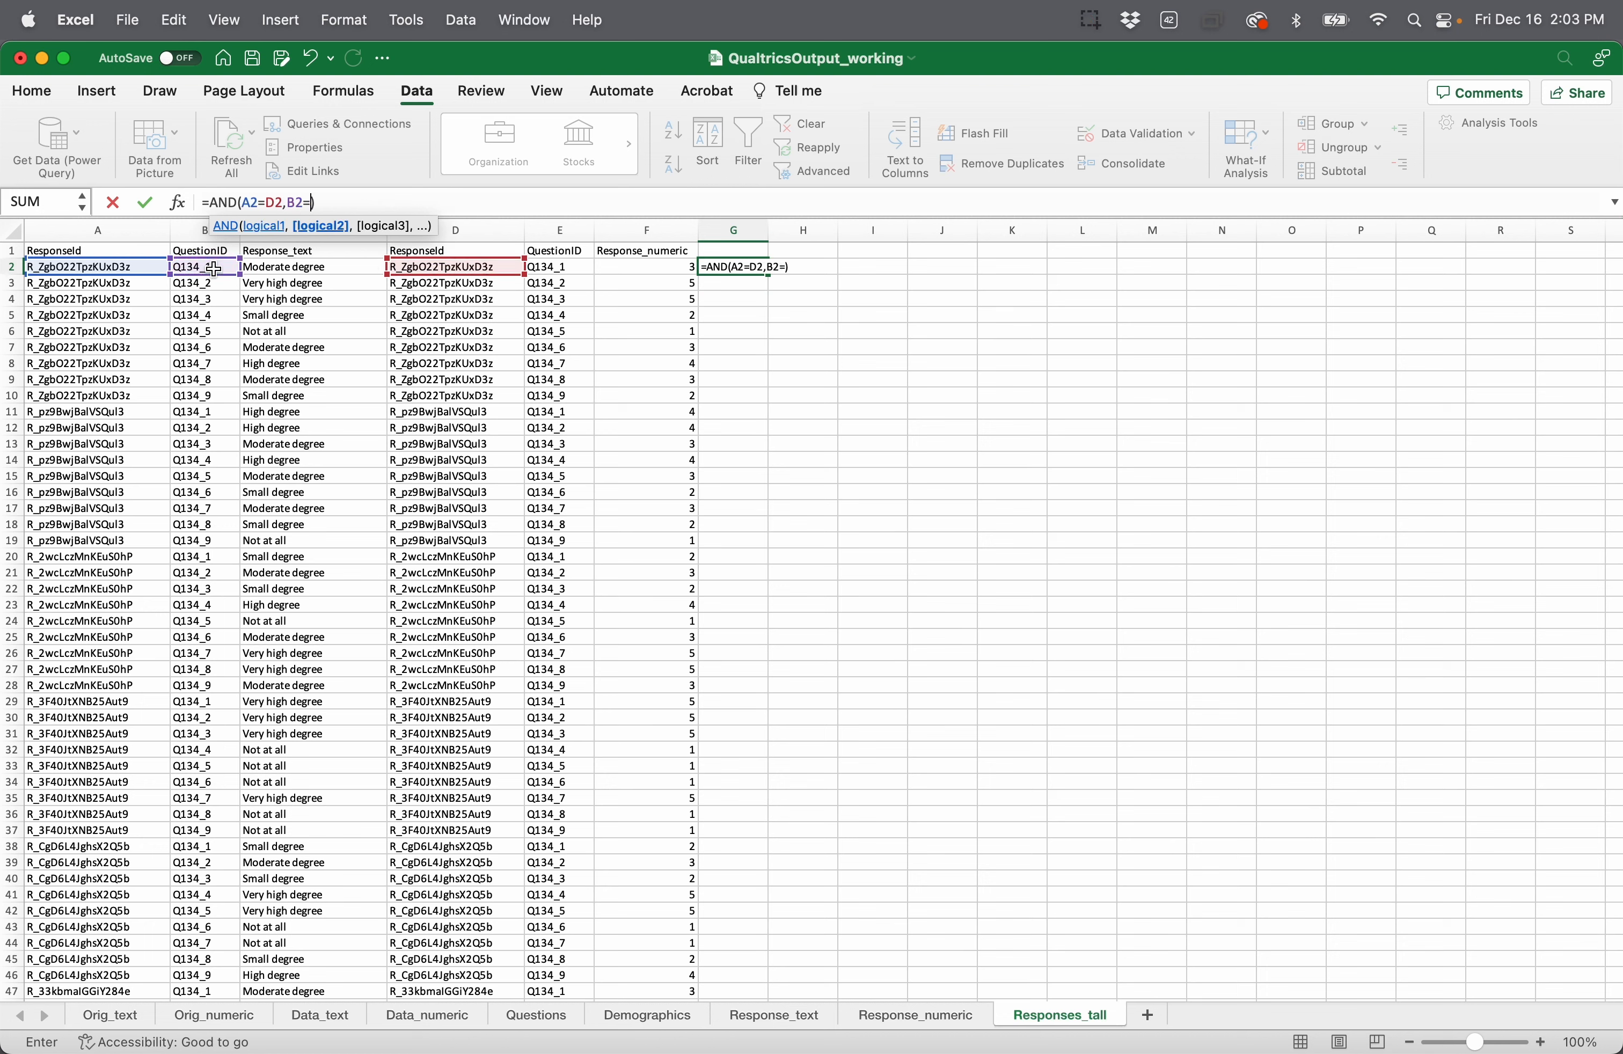
pyautogui.click(566, 266)
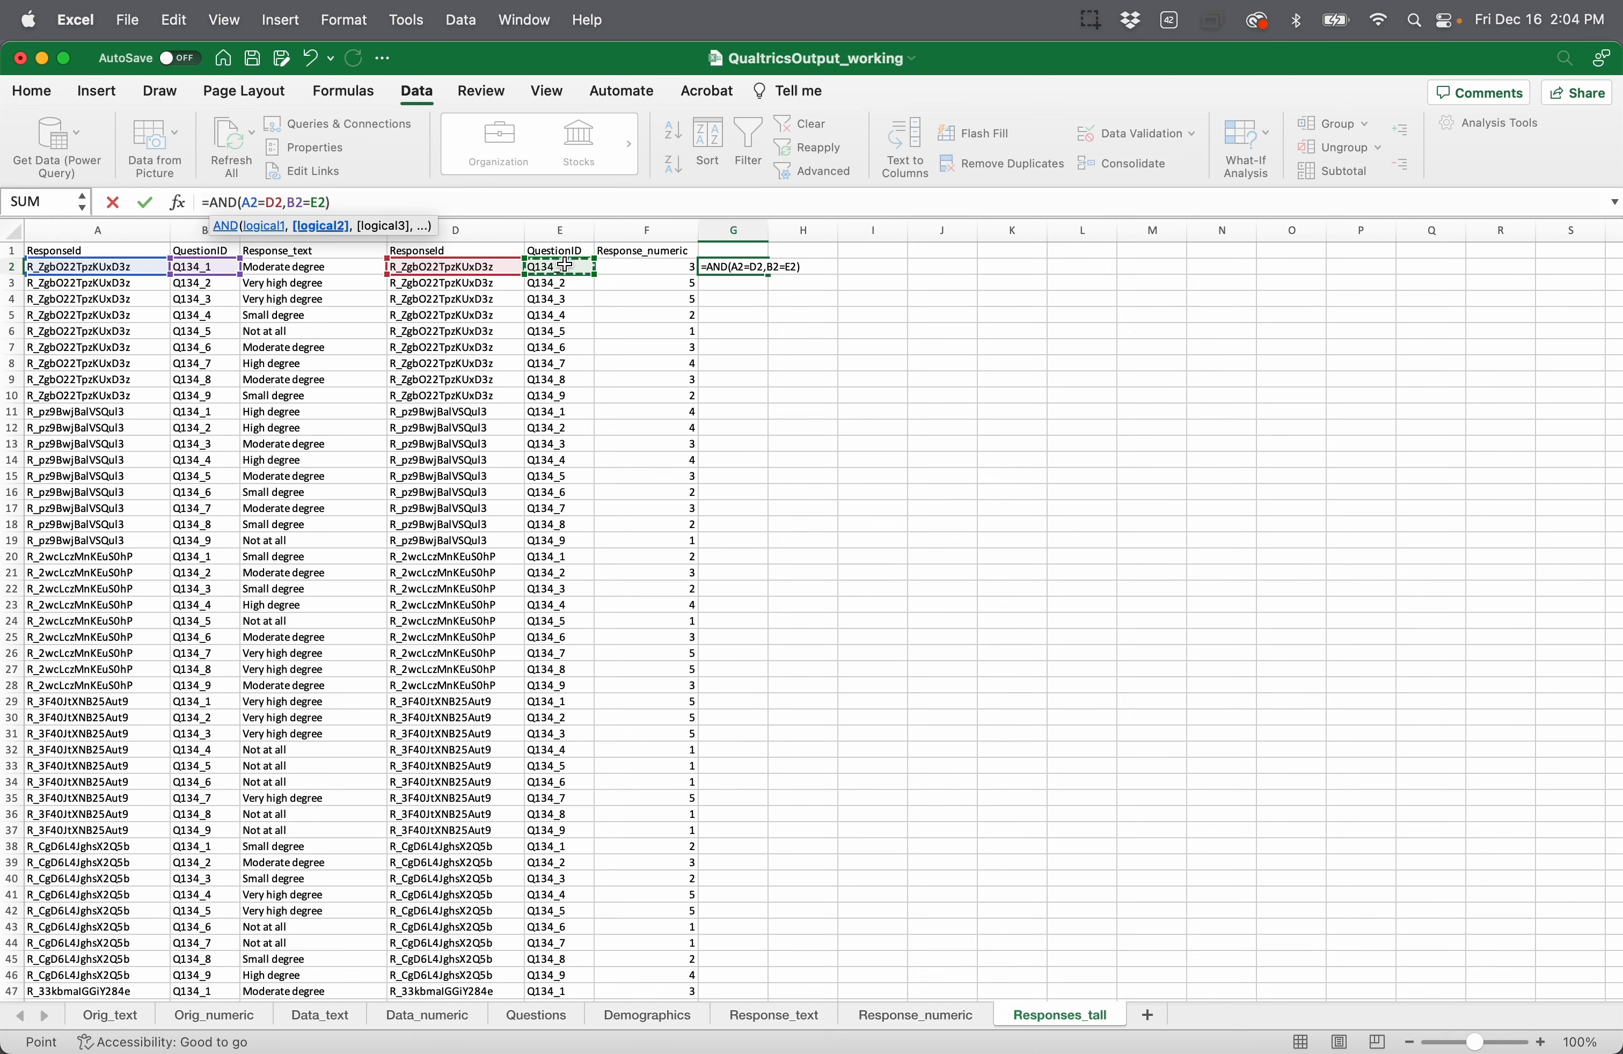
pyautogui.write(')')
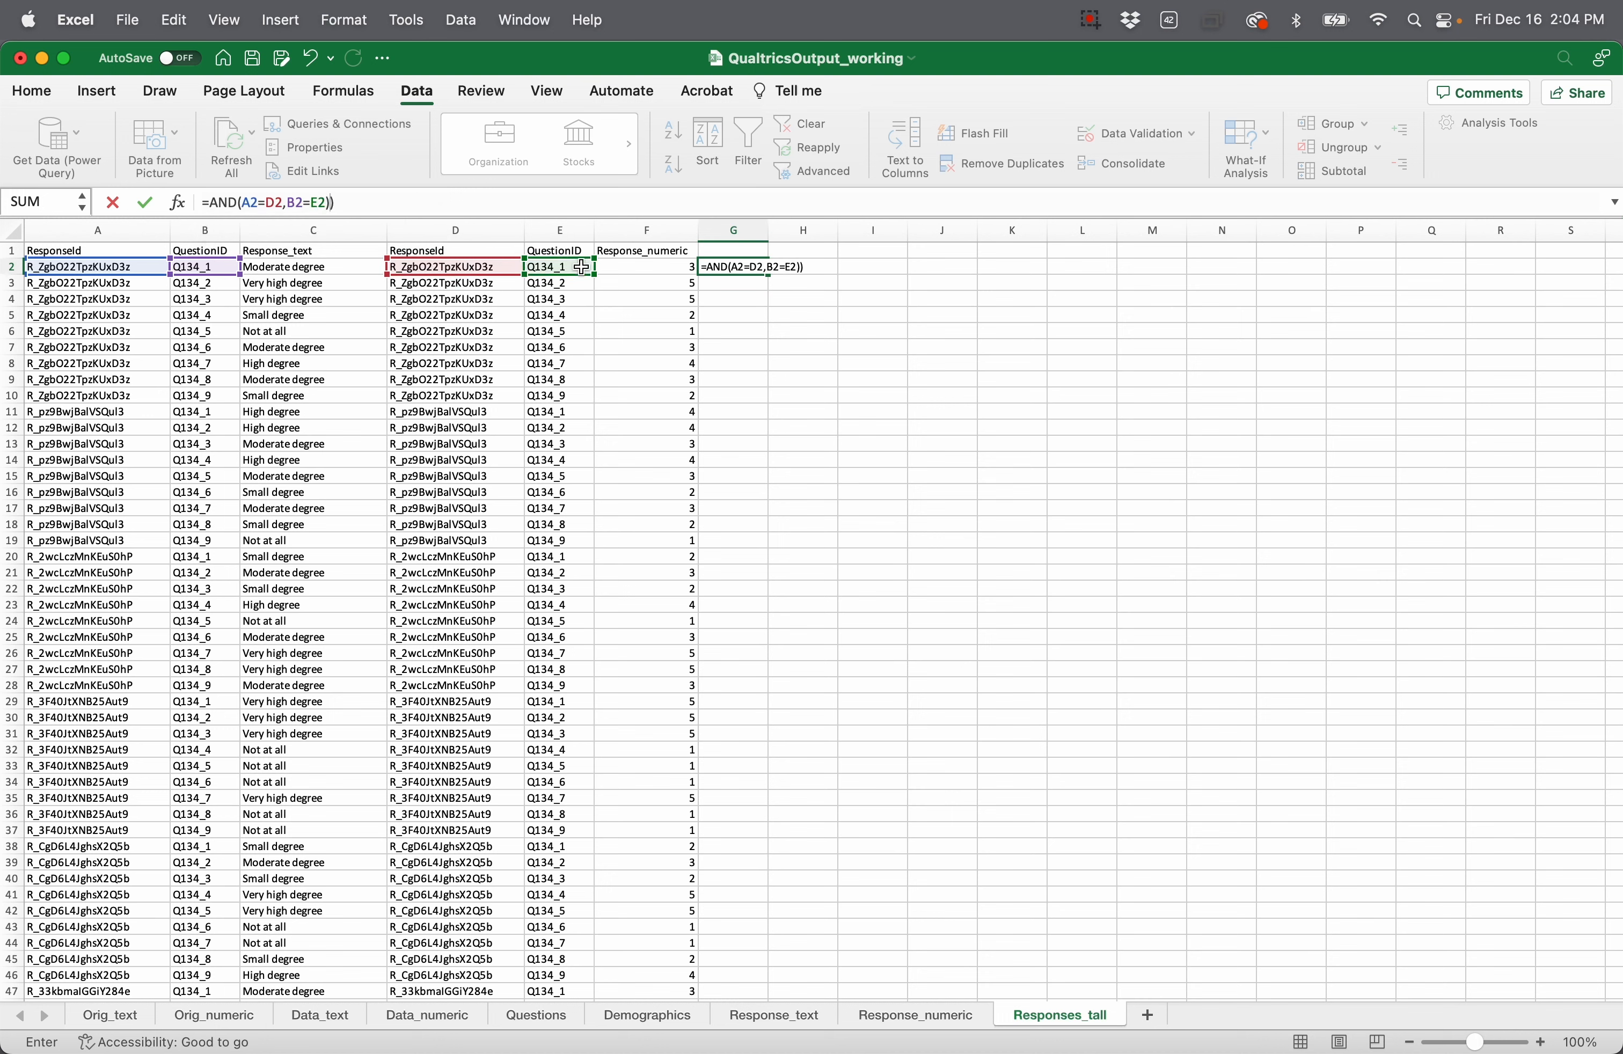
pyautogui.press('Return')
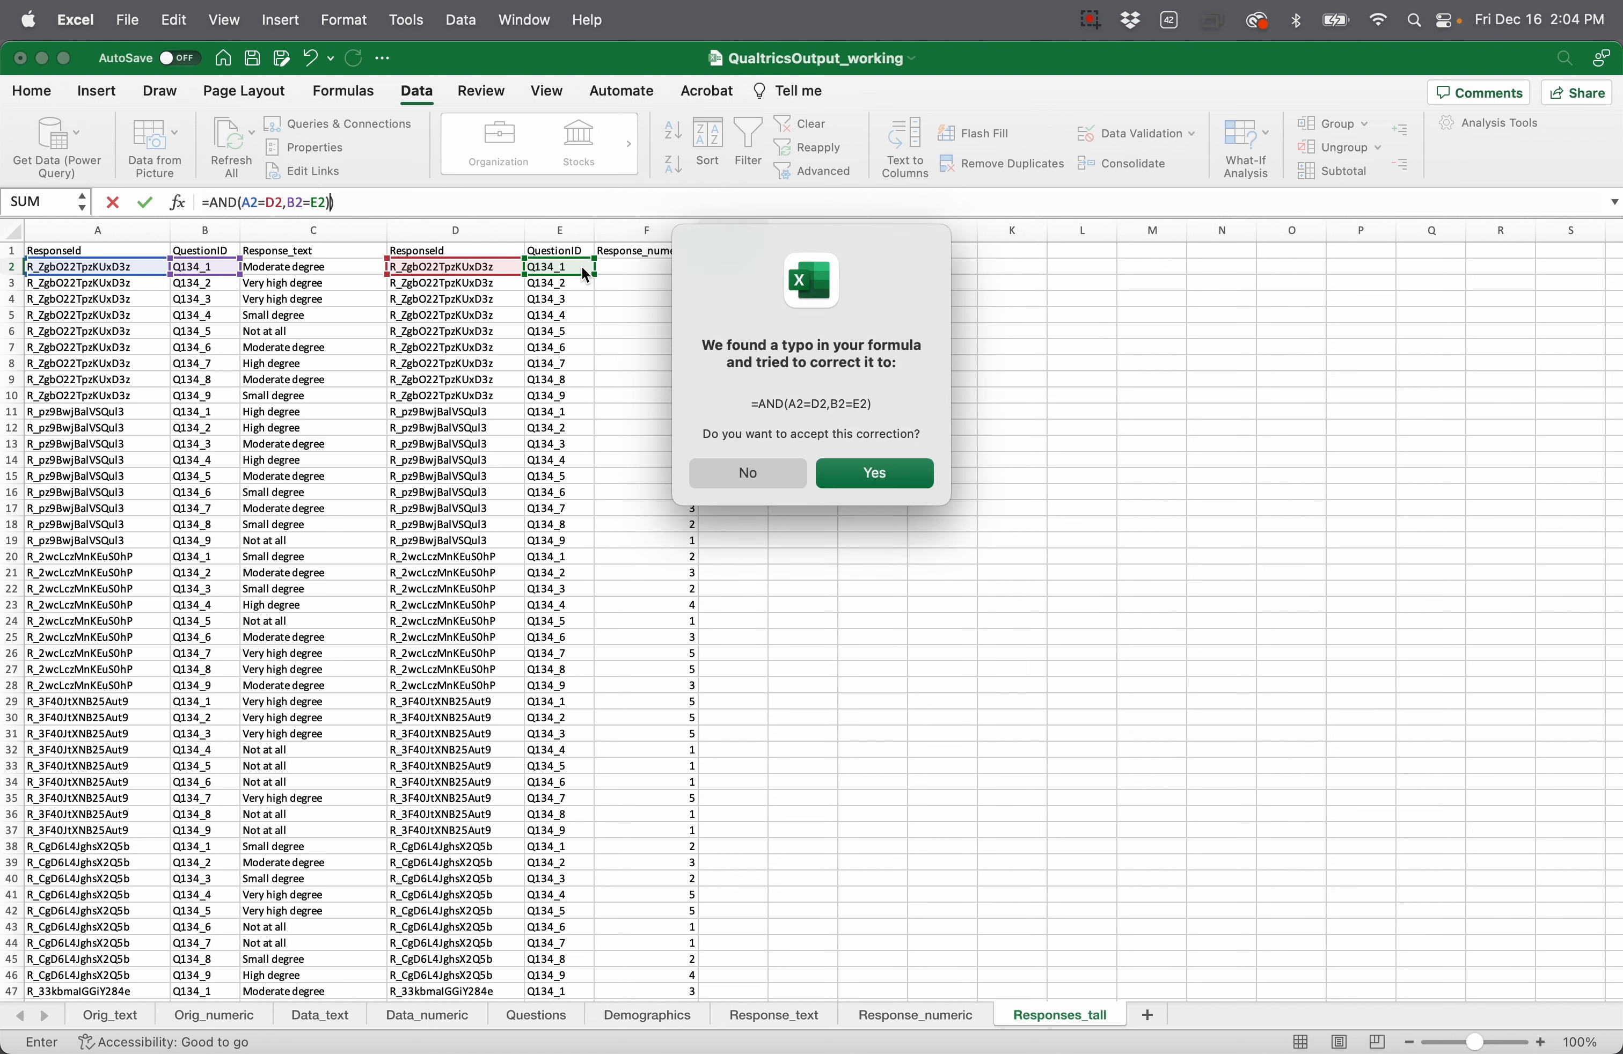
pyautogui.click(864, 470)
# Step: Review the cell references in the G2 formula without changing it, and leave G2 selected
pyautogui.click(762, 271)
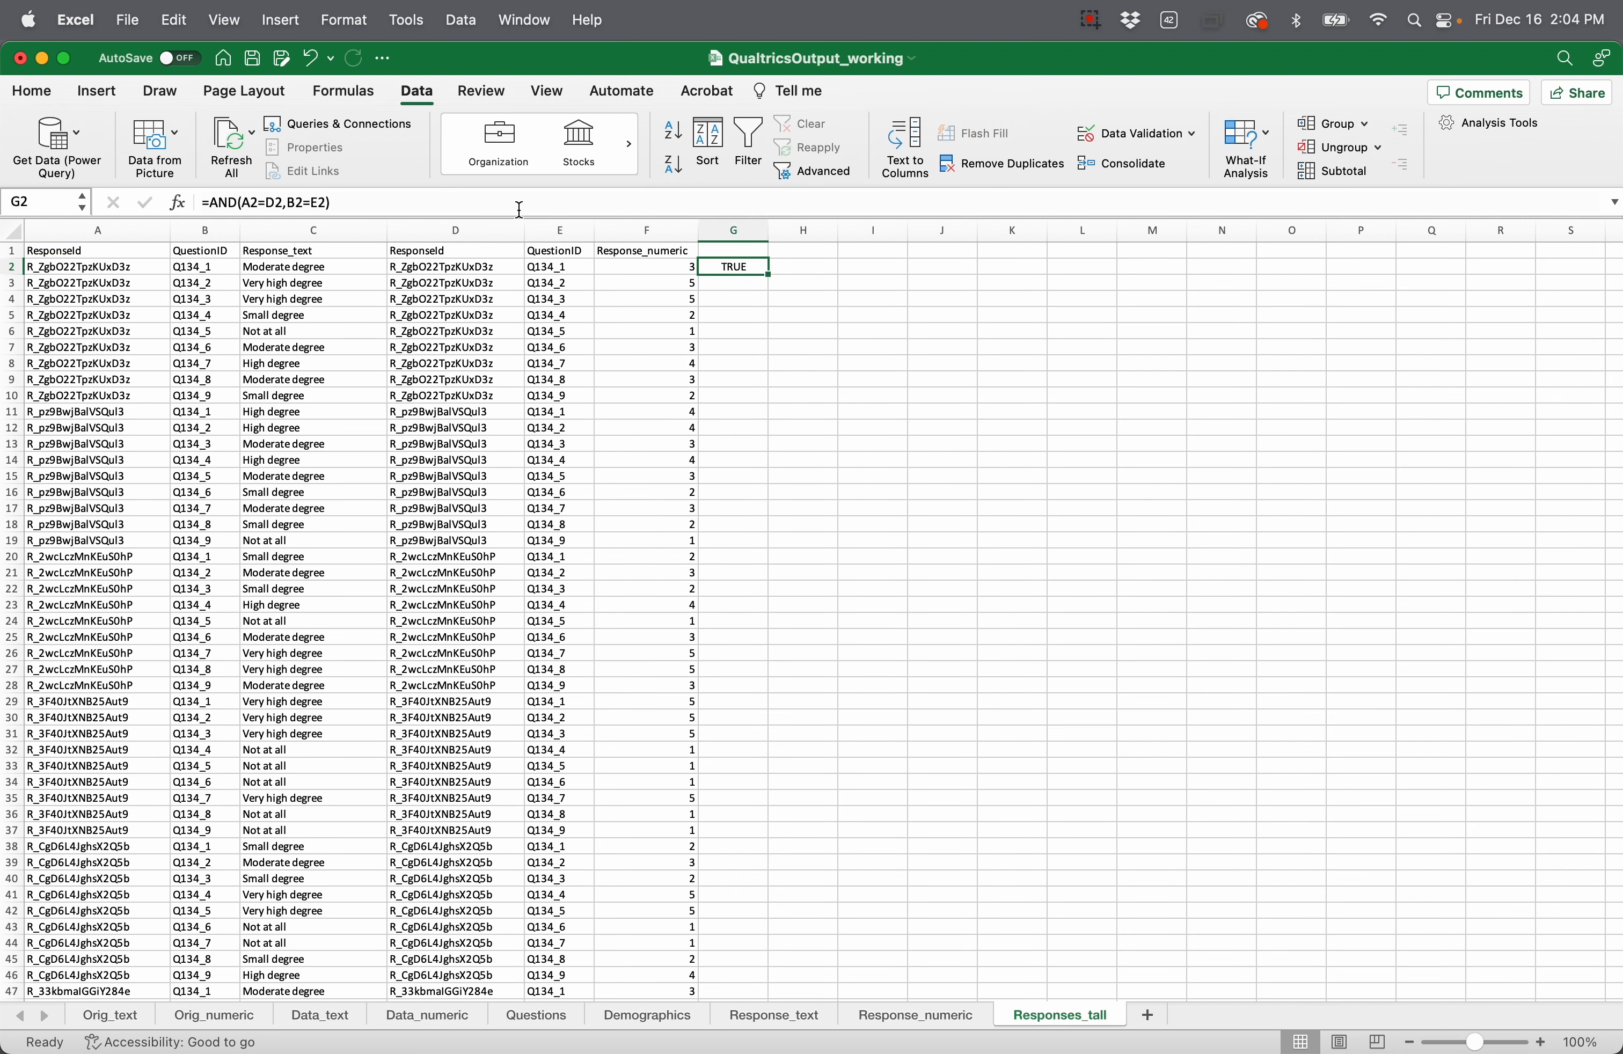
pyautogui.click(336, 204)
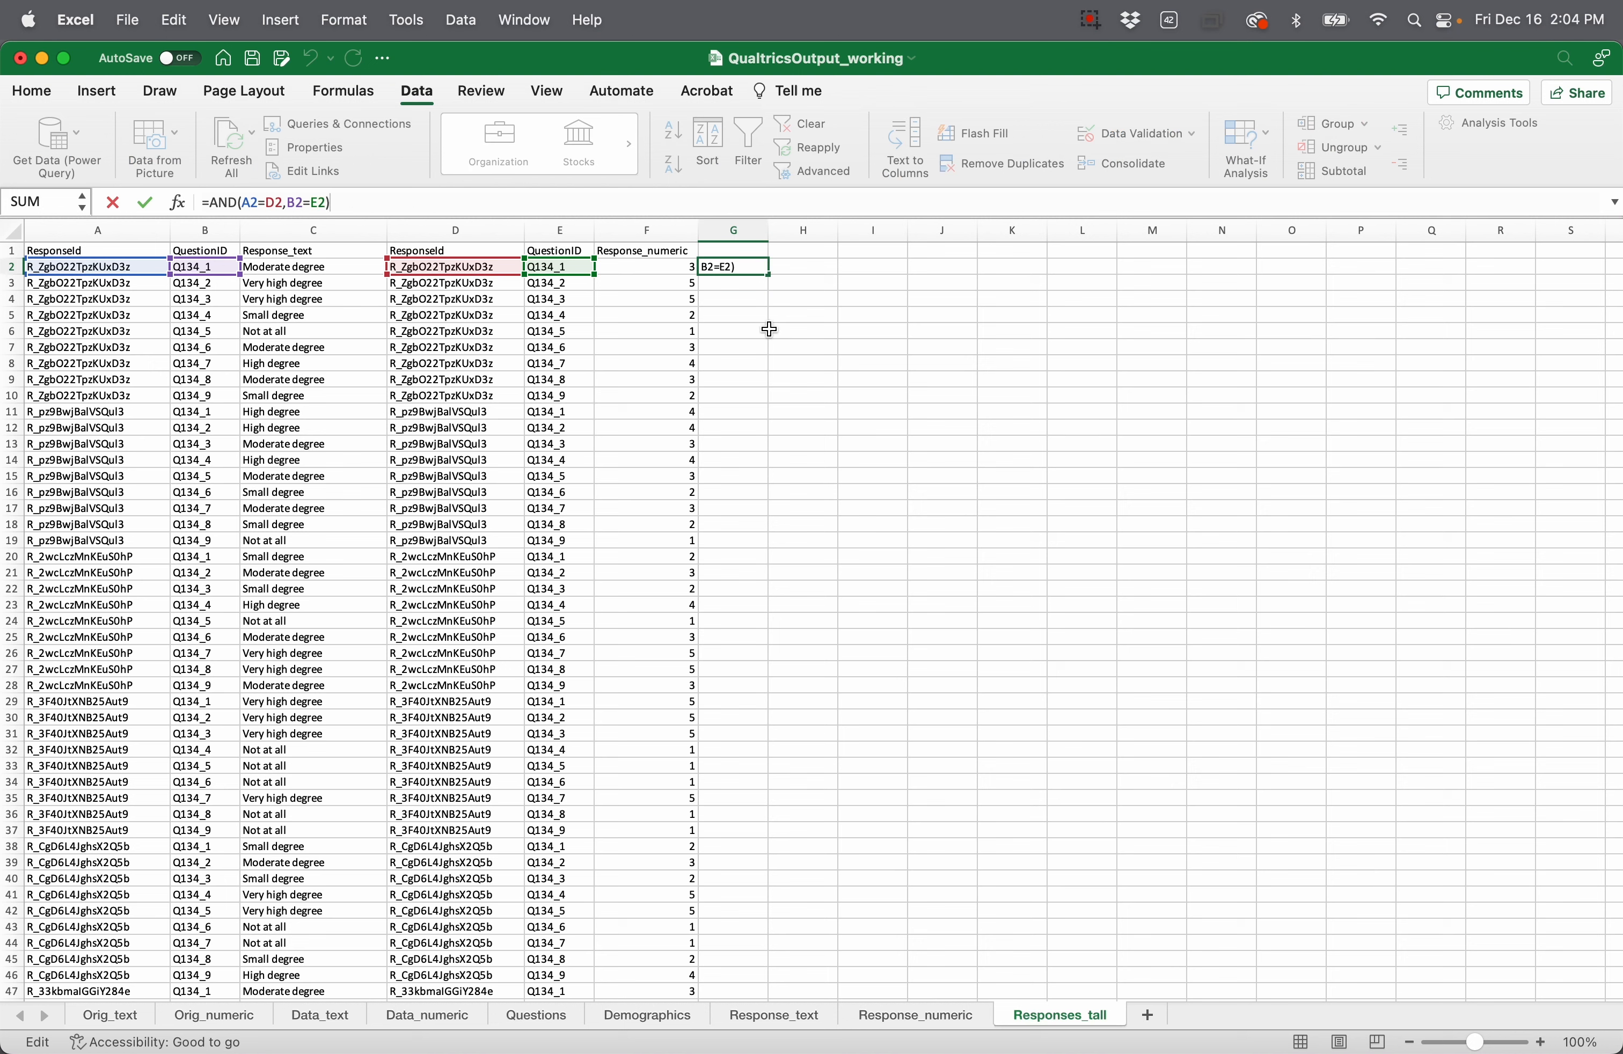
pyautogui.press('Return')
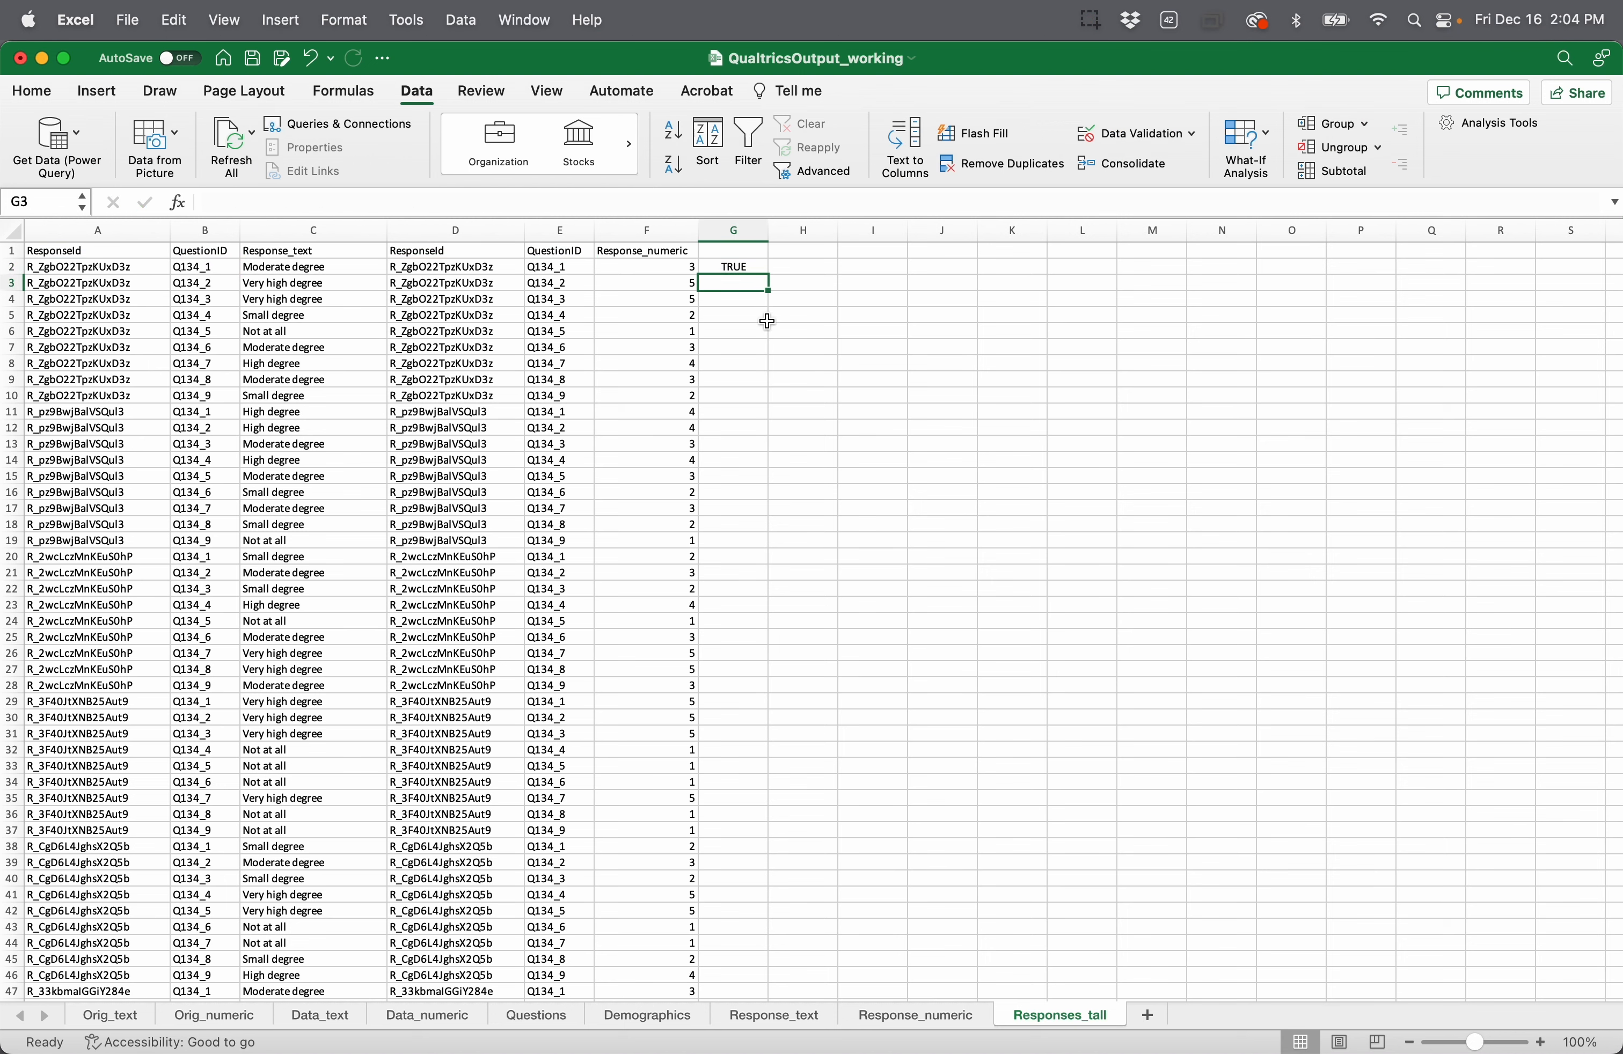
pyautogui.click(755, 266)
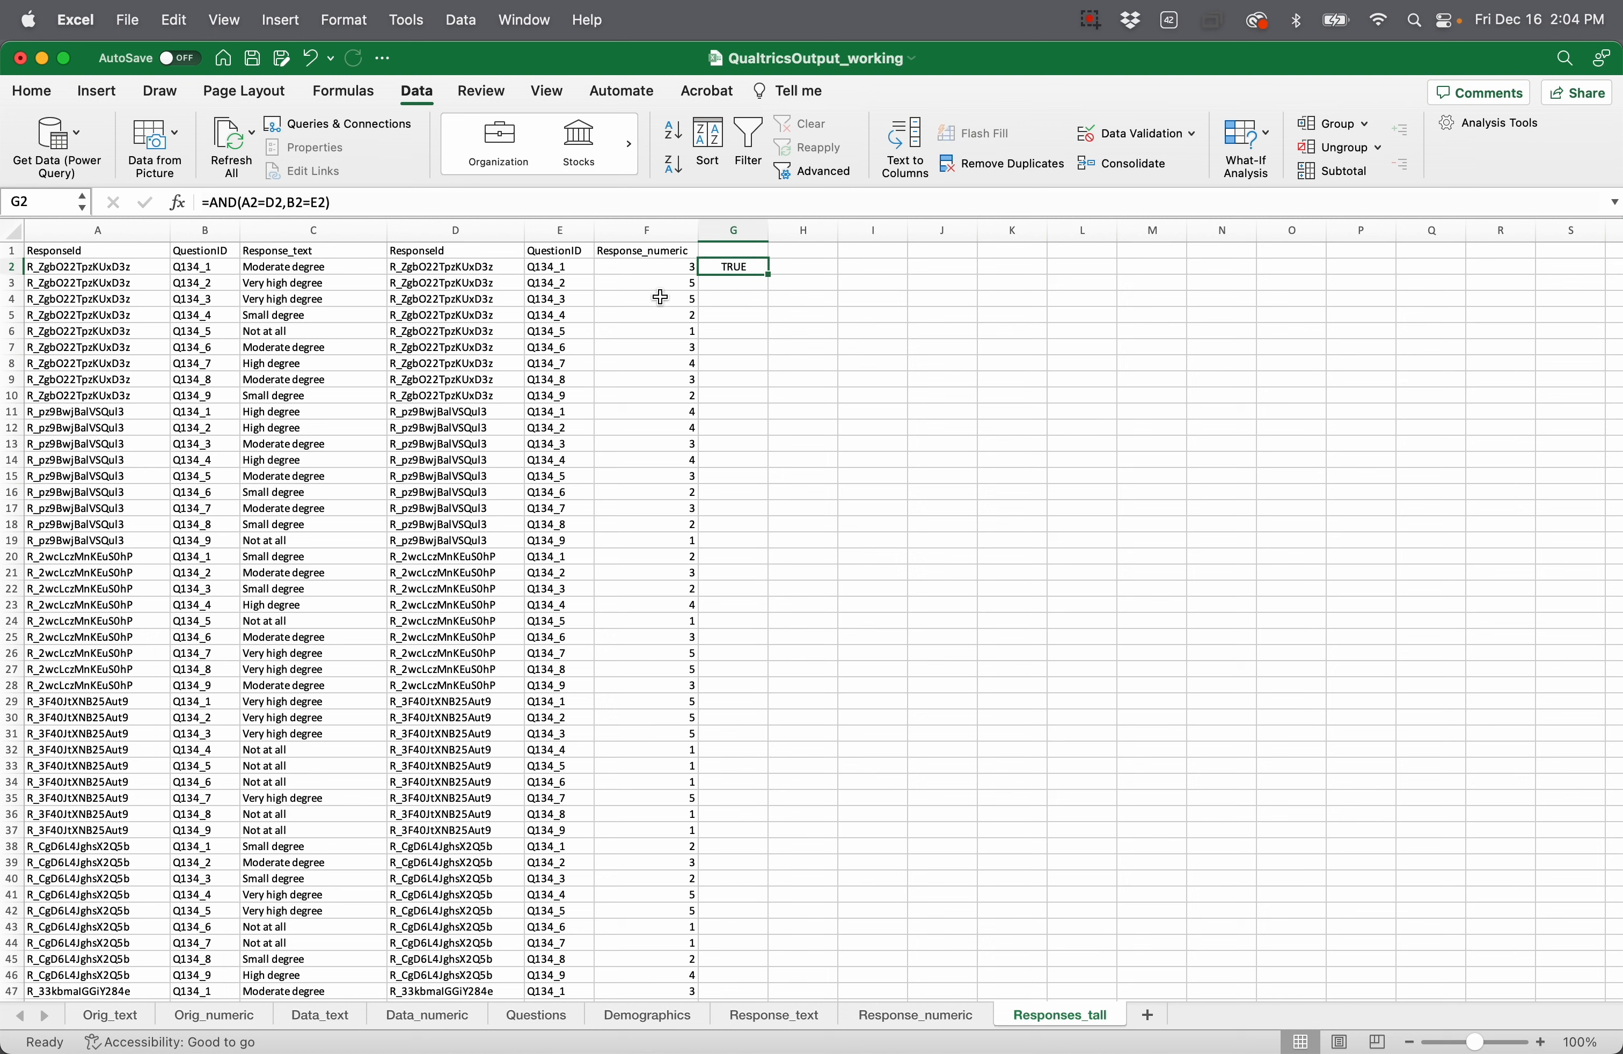
# Step: Fill the AND formula in G2 down through row 91 and check the match results along column G
pyautogui.doubleClick(769, 274)
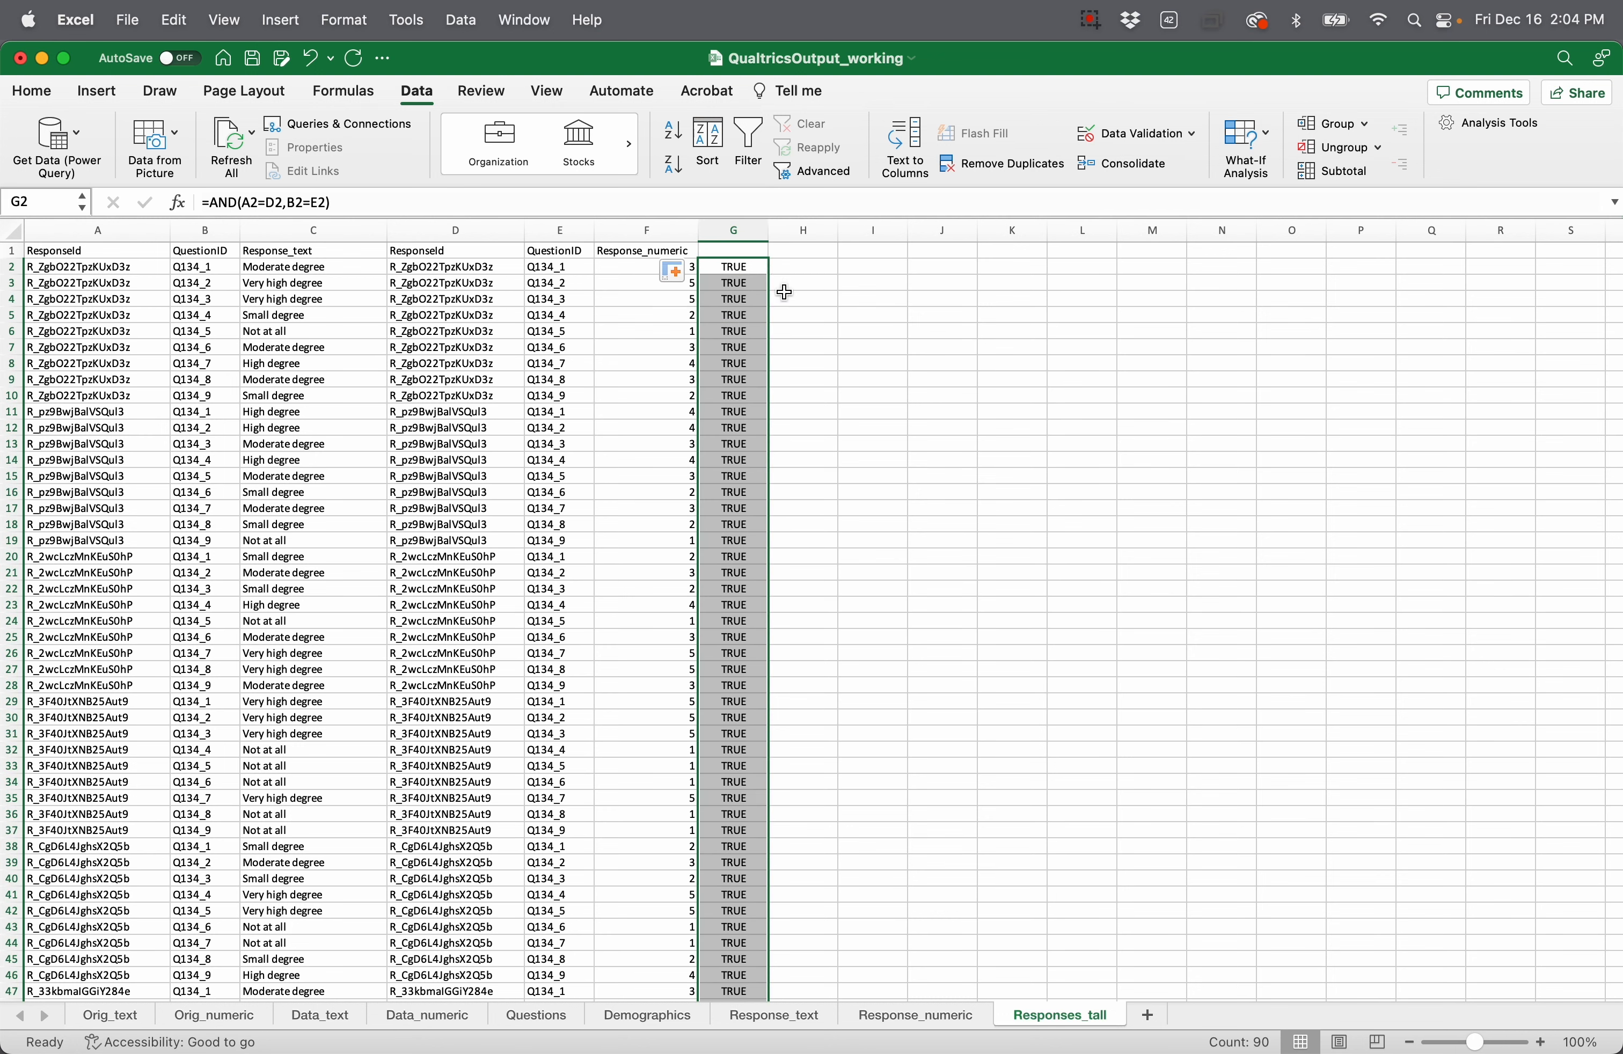
pyautogui.scroll(-13, 784, 292)
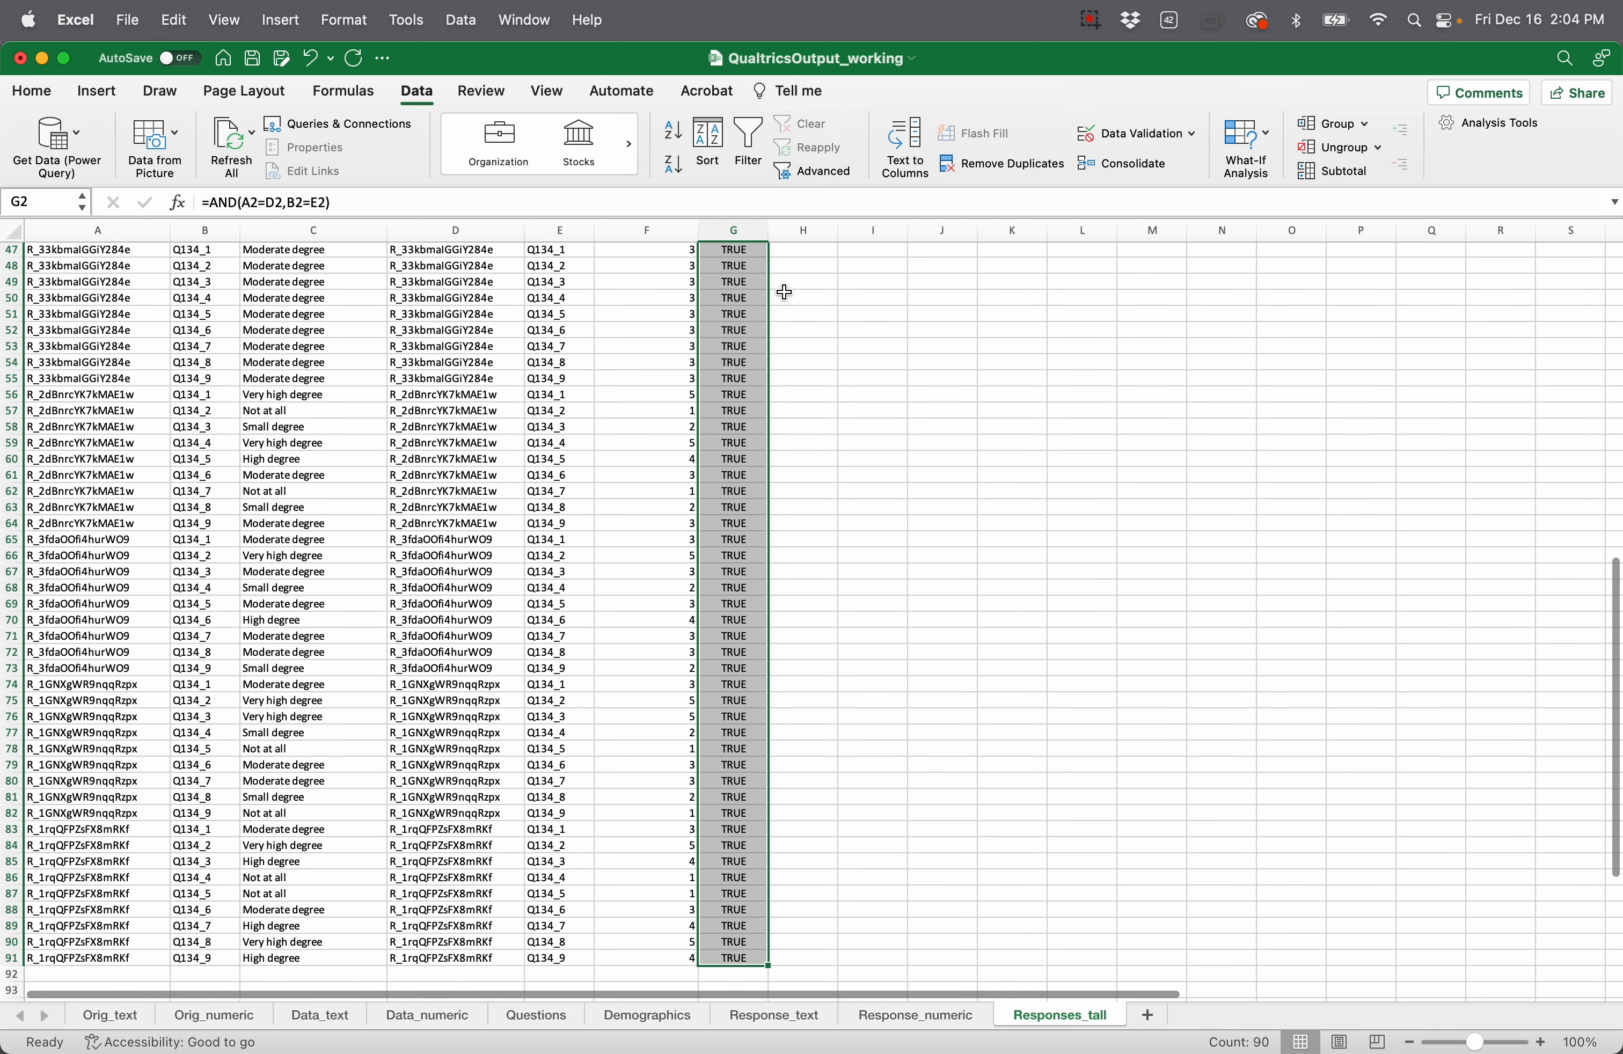
pyautogui.scroll(13, 784, 292)
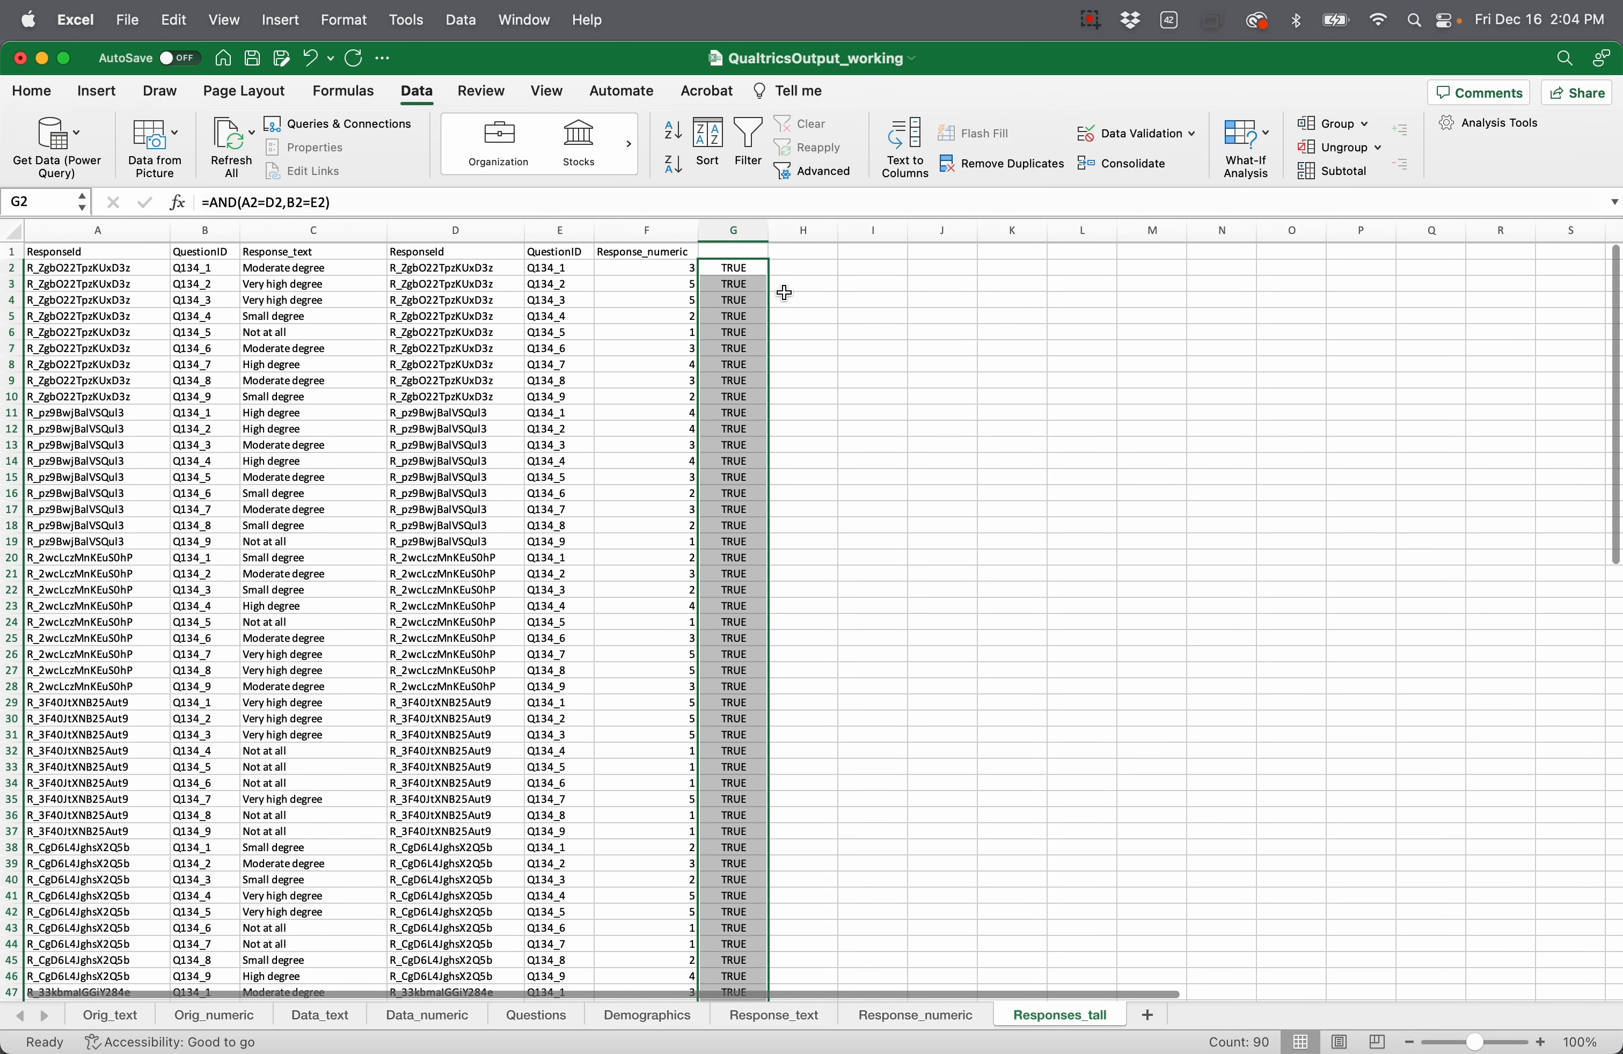
pyautogui.click(785, 297)
pyautogui.scroll(-13, 812, 371)
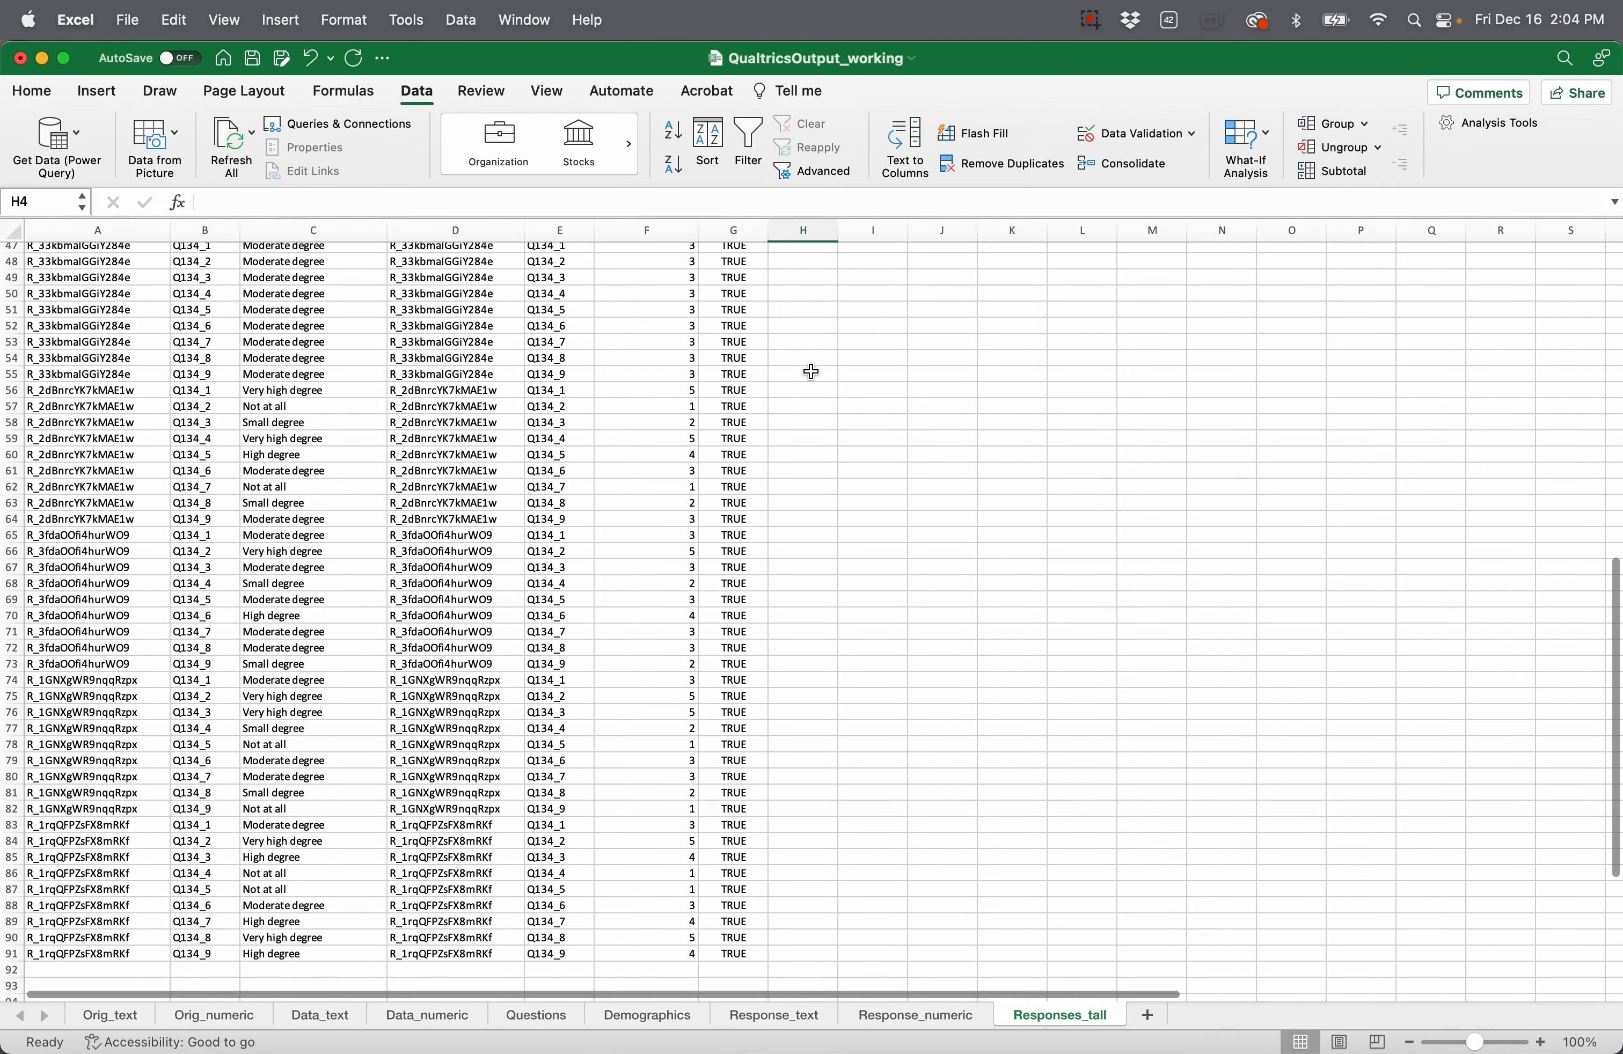
pyautogui.scroll(13, 812, 371)
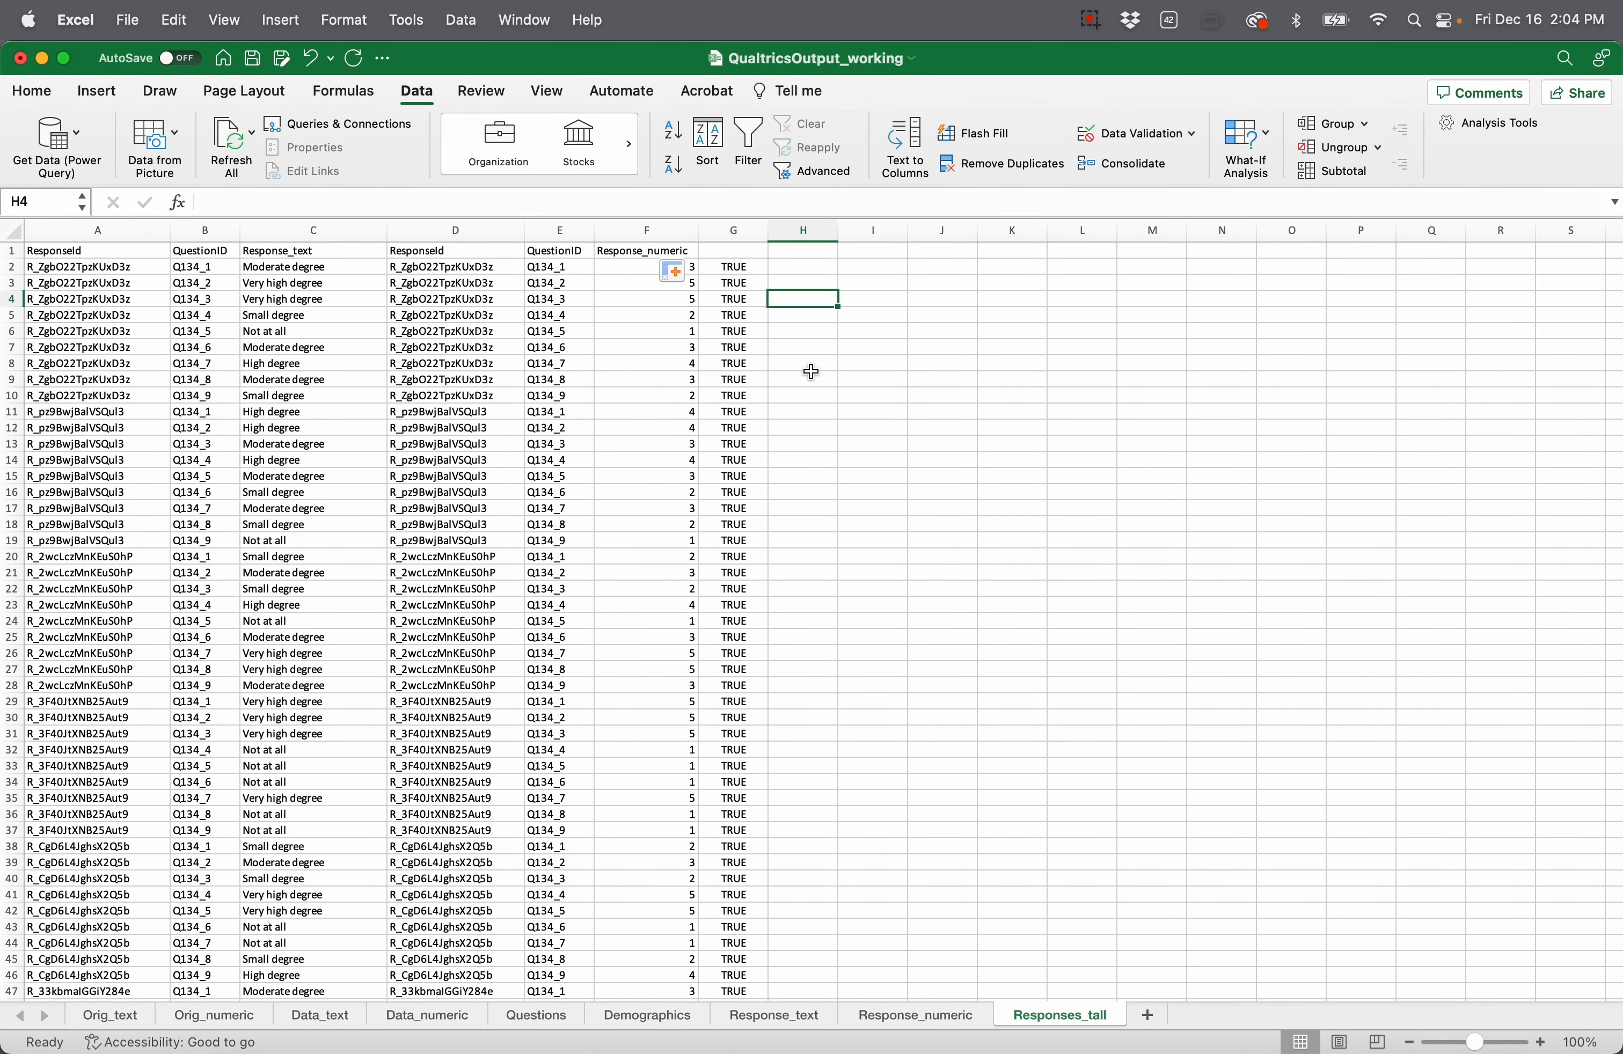
pyautogui.scroll(-15, 812, 371)
pyautogui.scroll(15, 812, 371)
# Step: Enter =AND(G:G) in cell H2 to check all row matches in column G at once
pyautogui.click(795, 269)
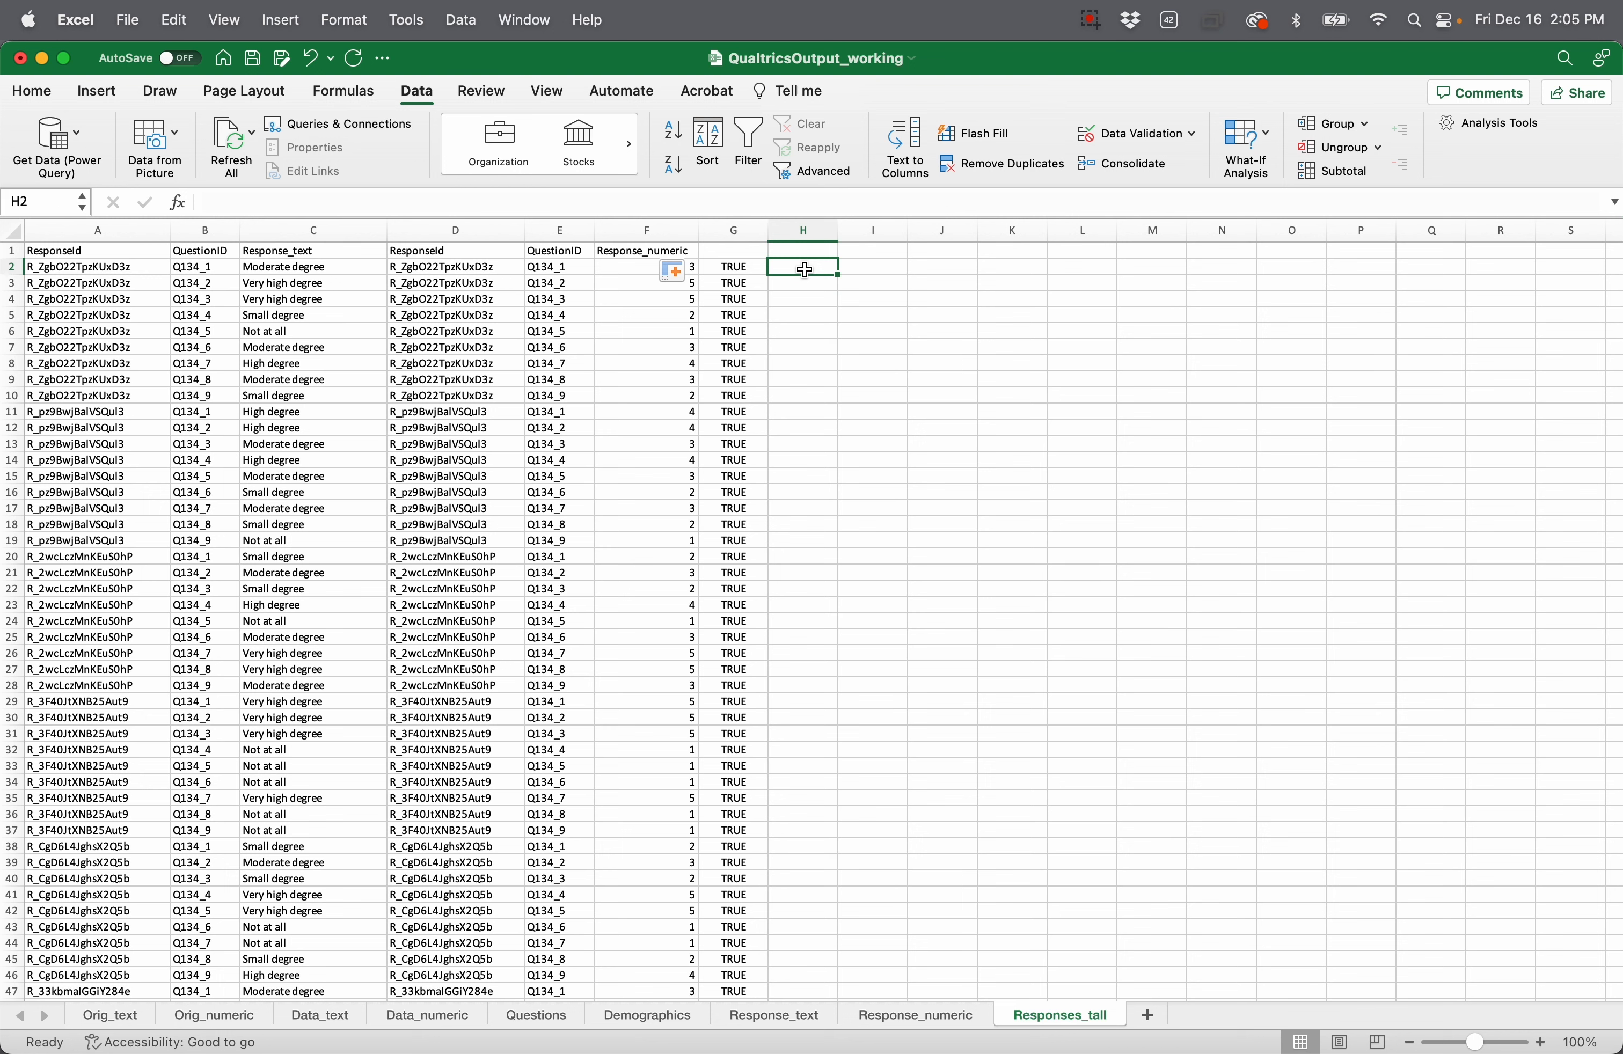
pyautogui.write('=')
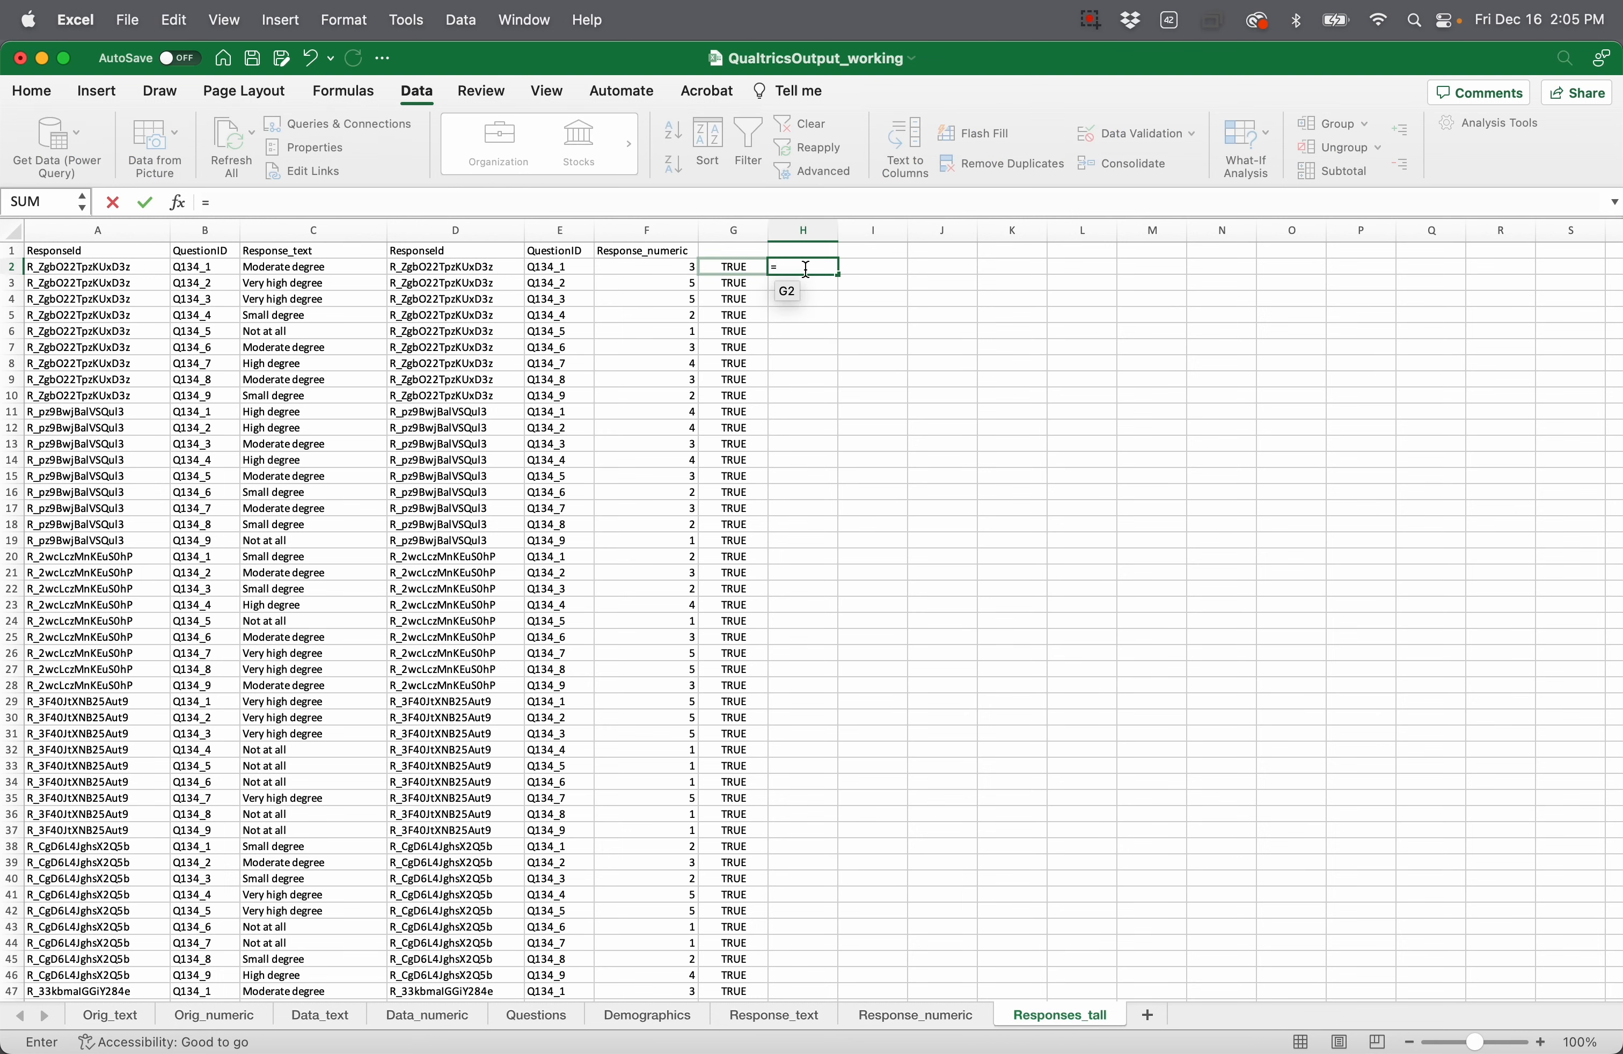
pyautogui.write('AND(')
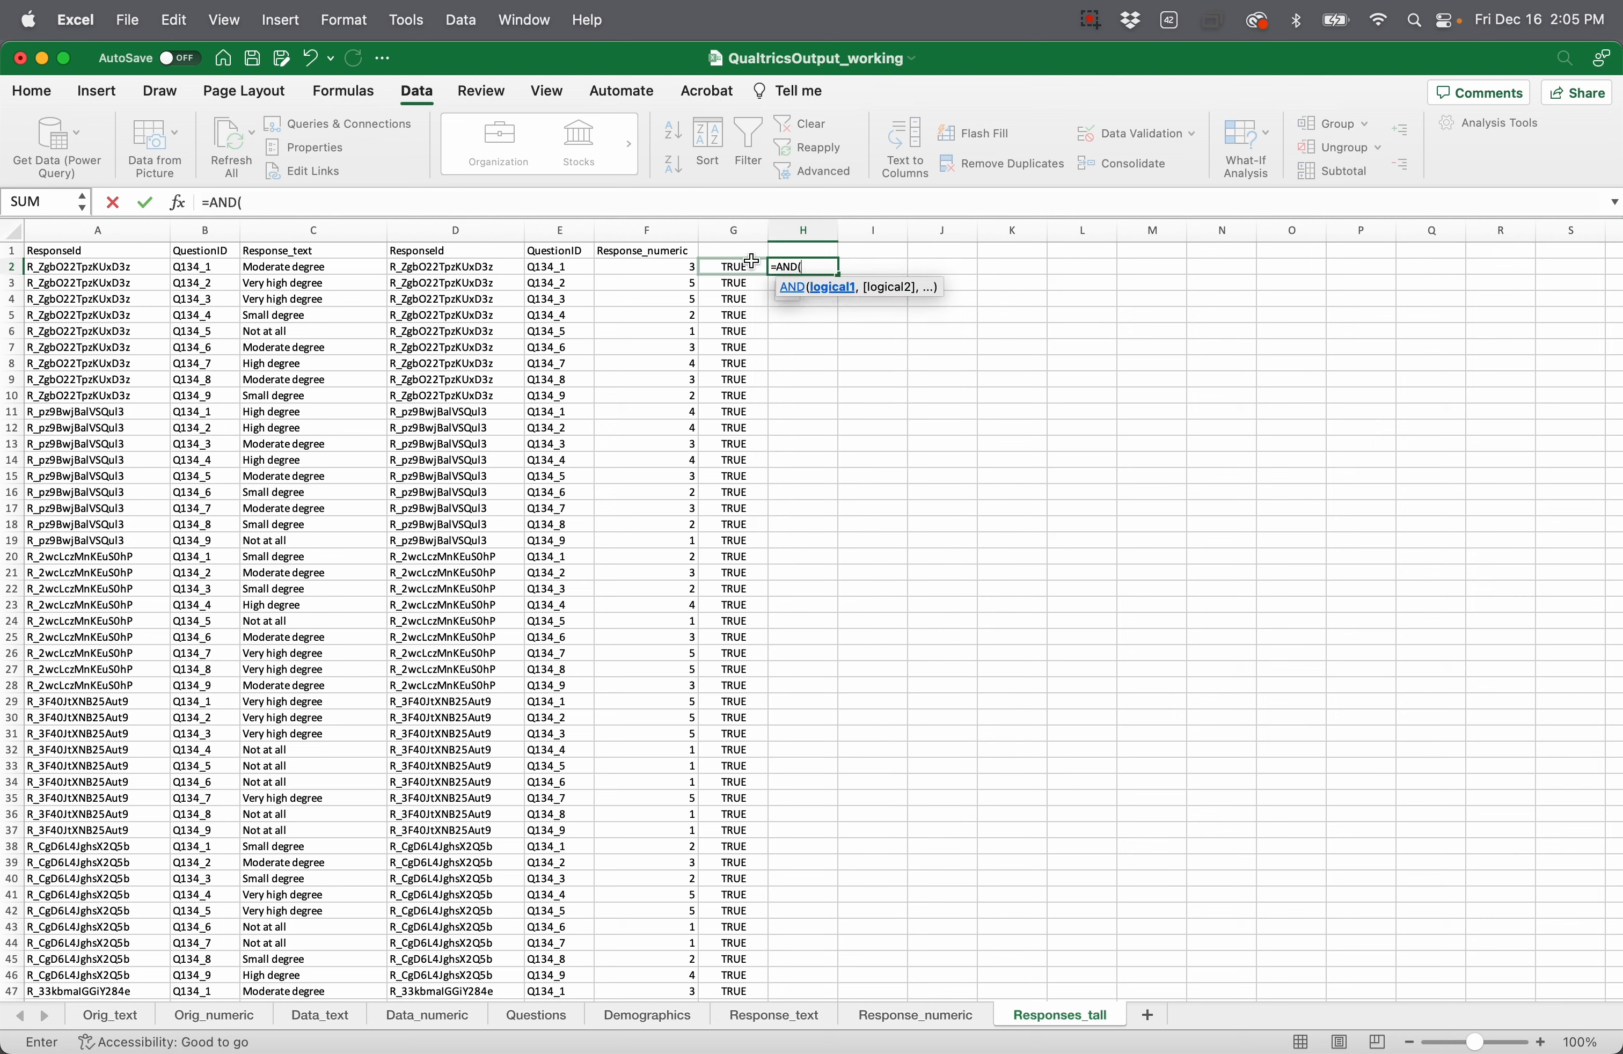
pyautogui.click(733, 230)
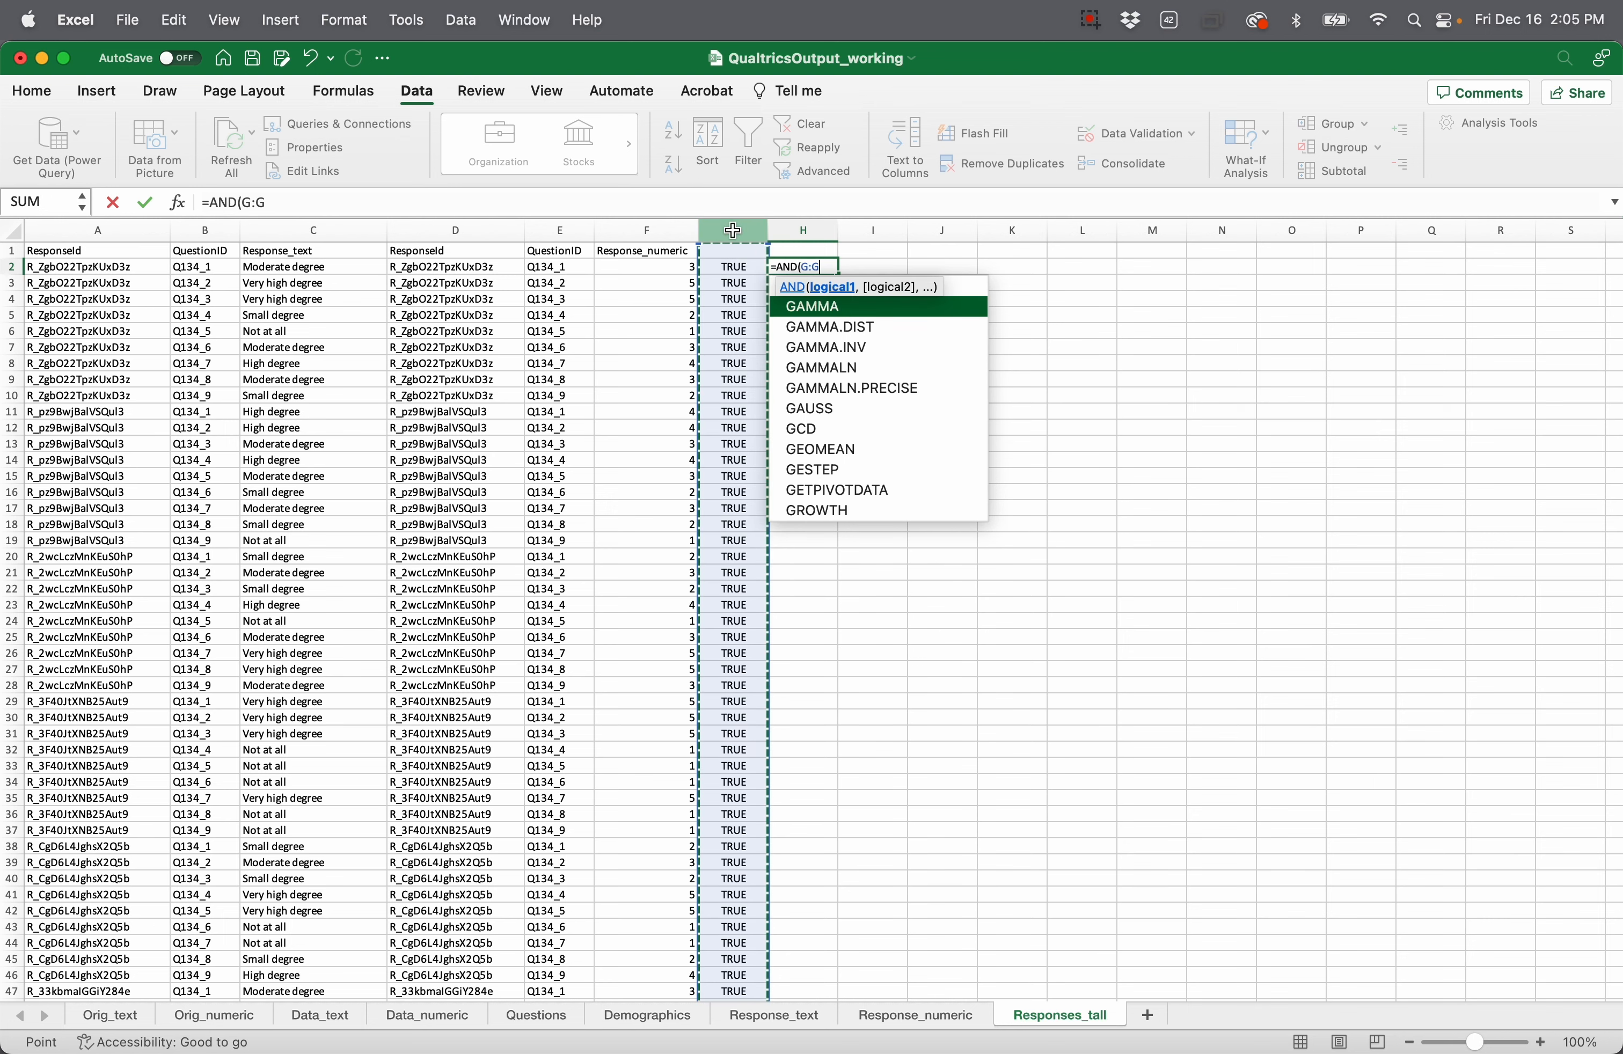
pyautogui.write(')')
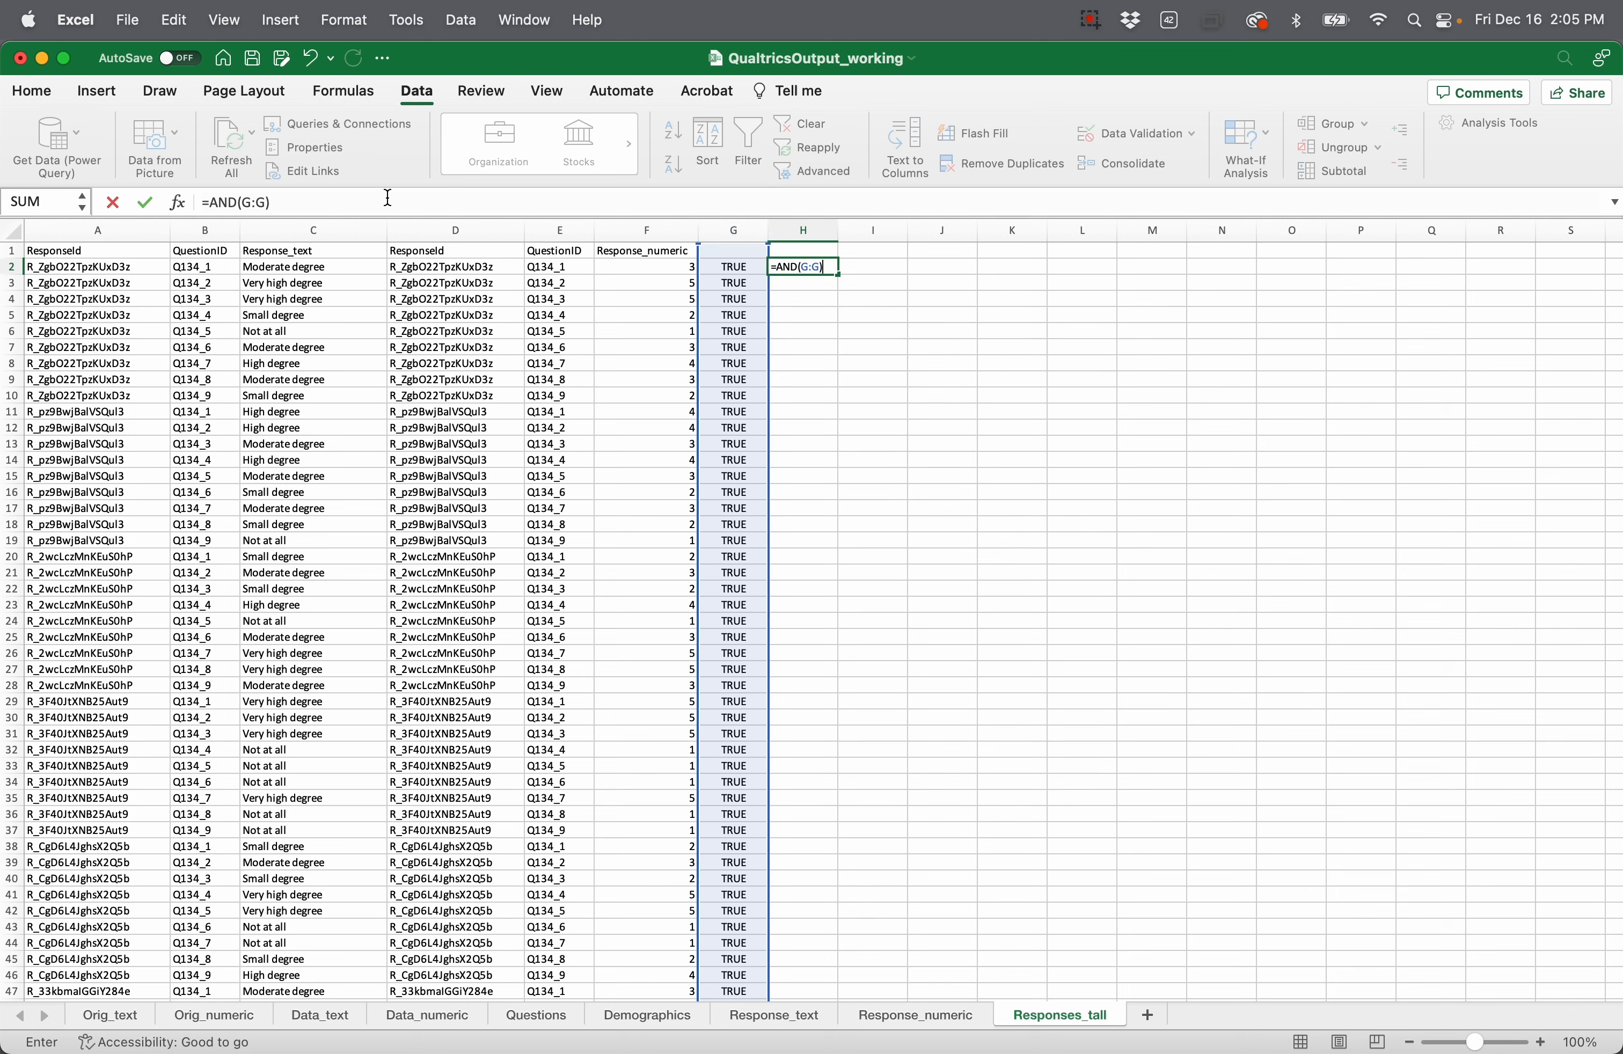
pyautogui.press('Return')
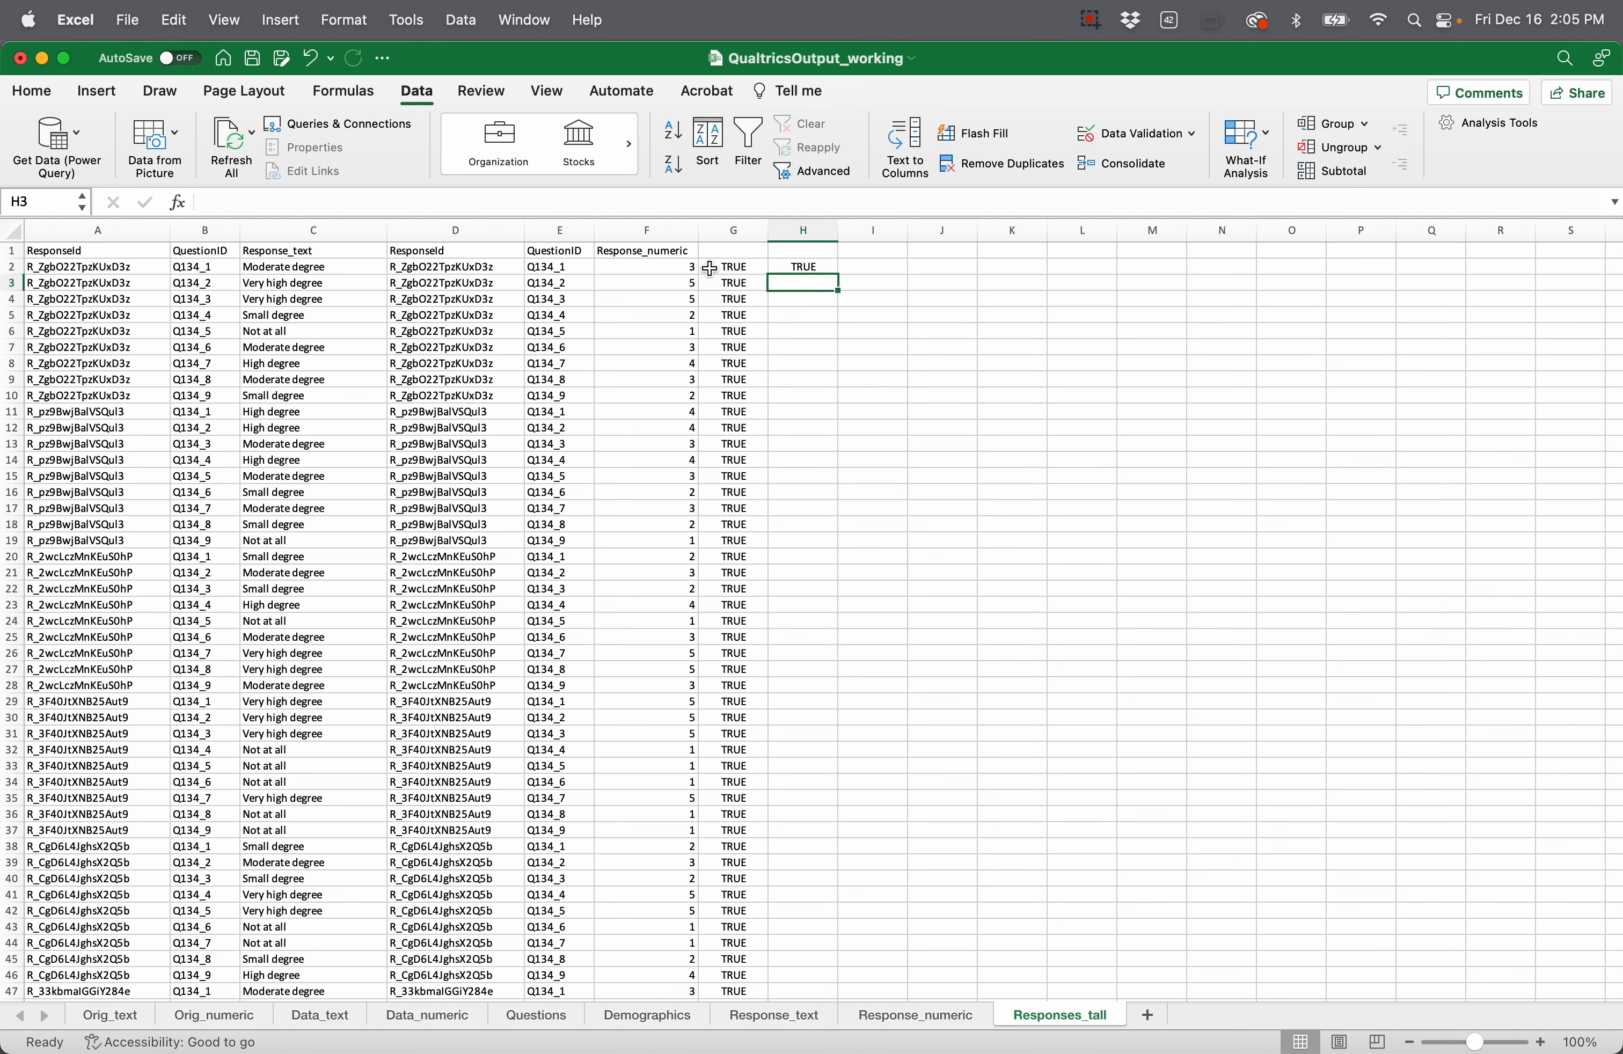
# Step: Test the match check by changing the QuestionID in E4 to Q134_2, and undo that change
pyautogui.click(561, 300)
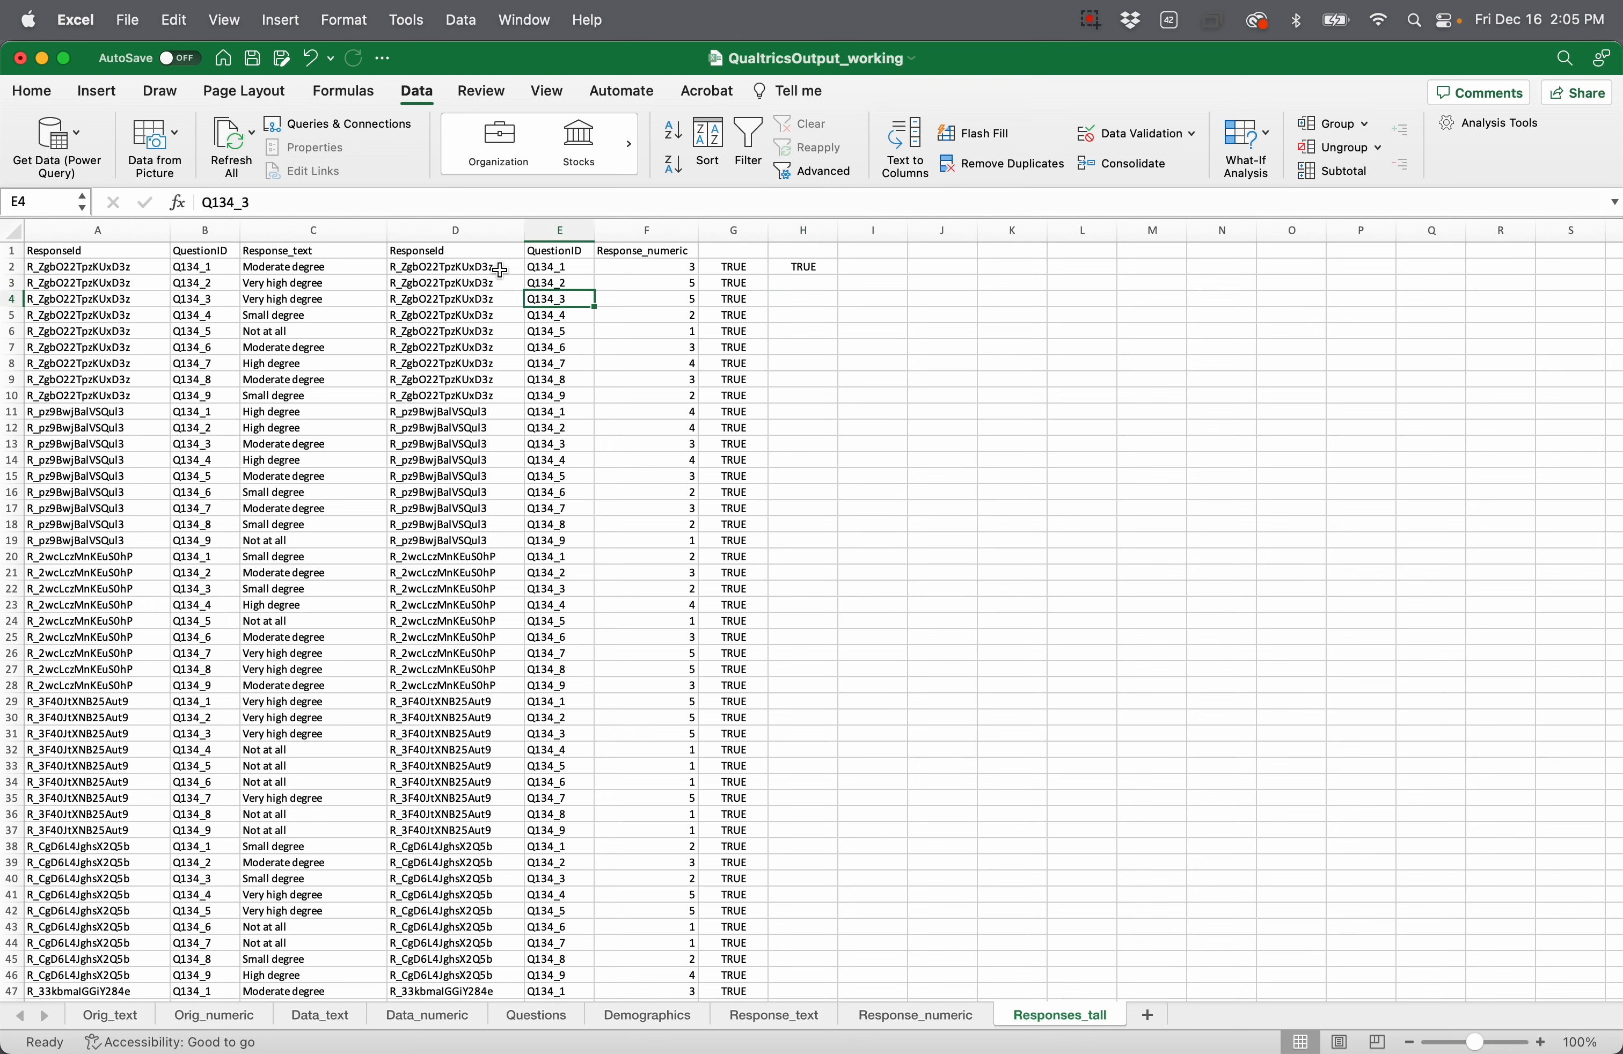
pyautogui.click(373, 206)
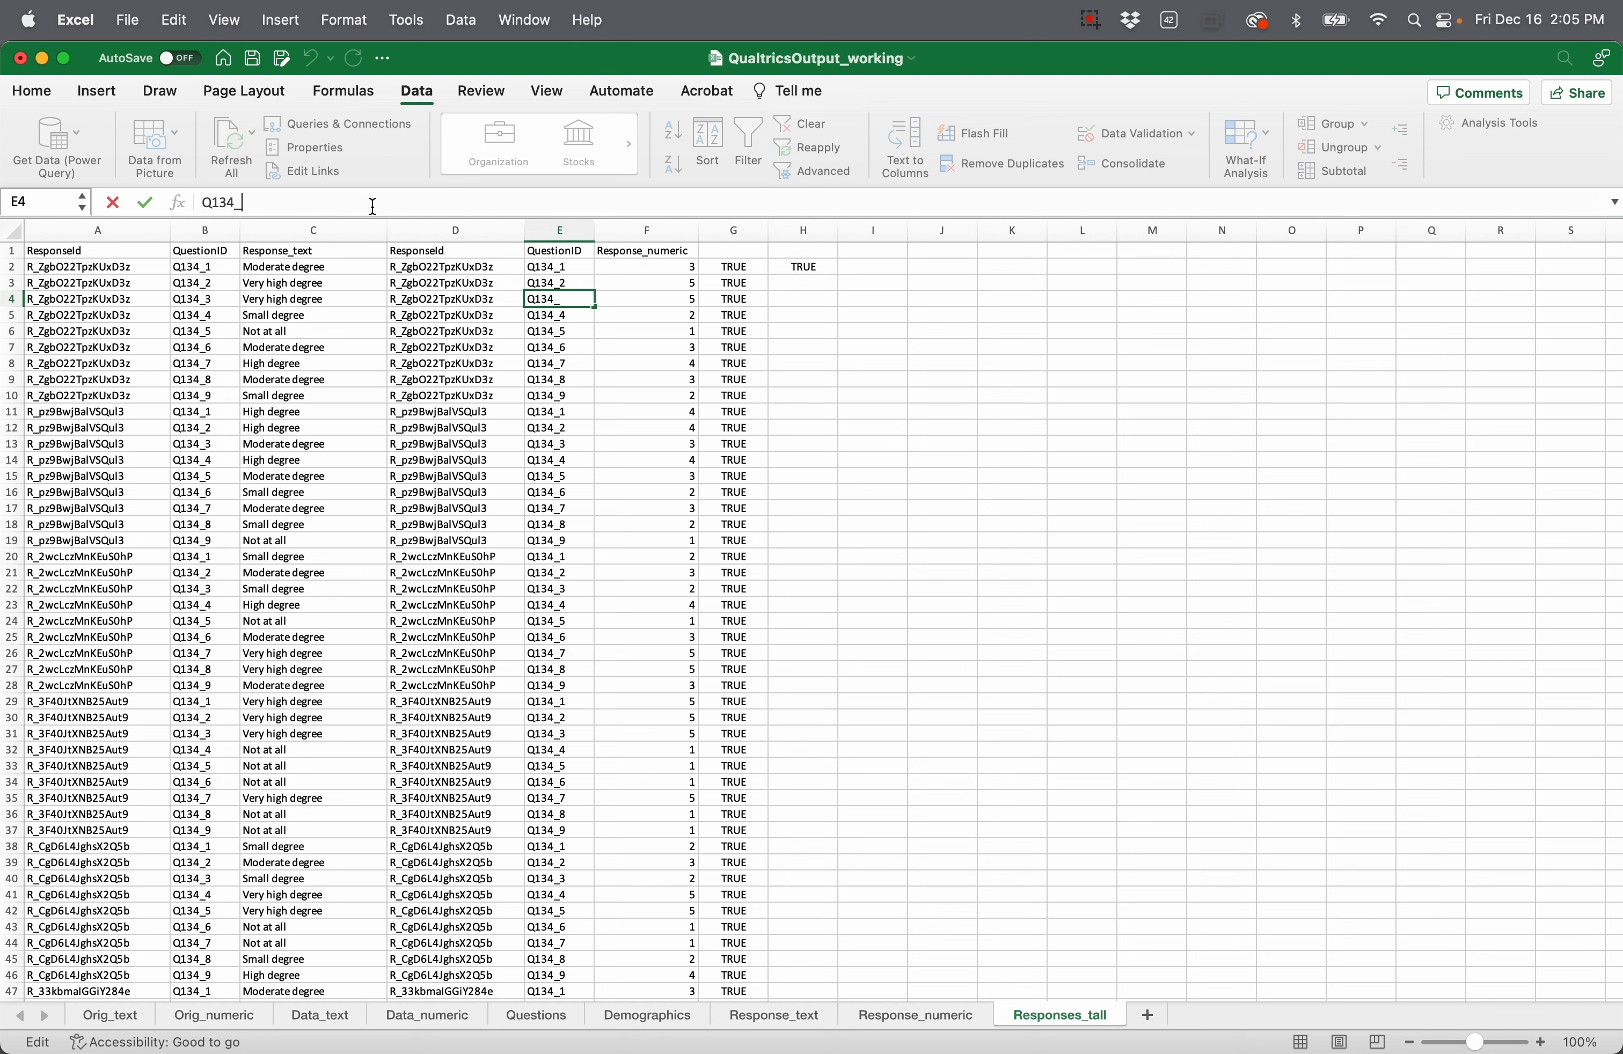
pyautogui.press('Return')
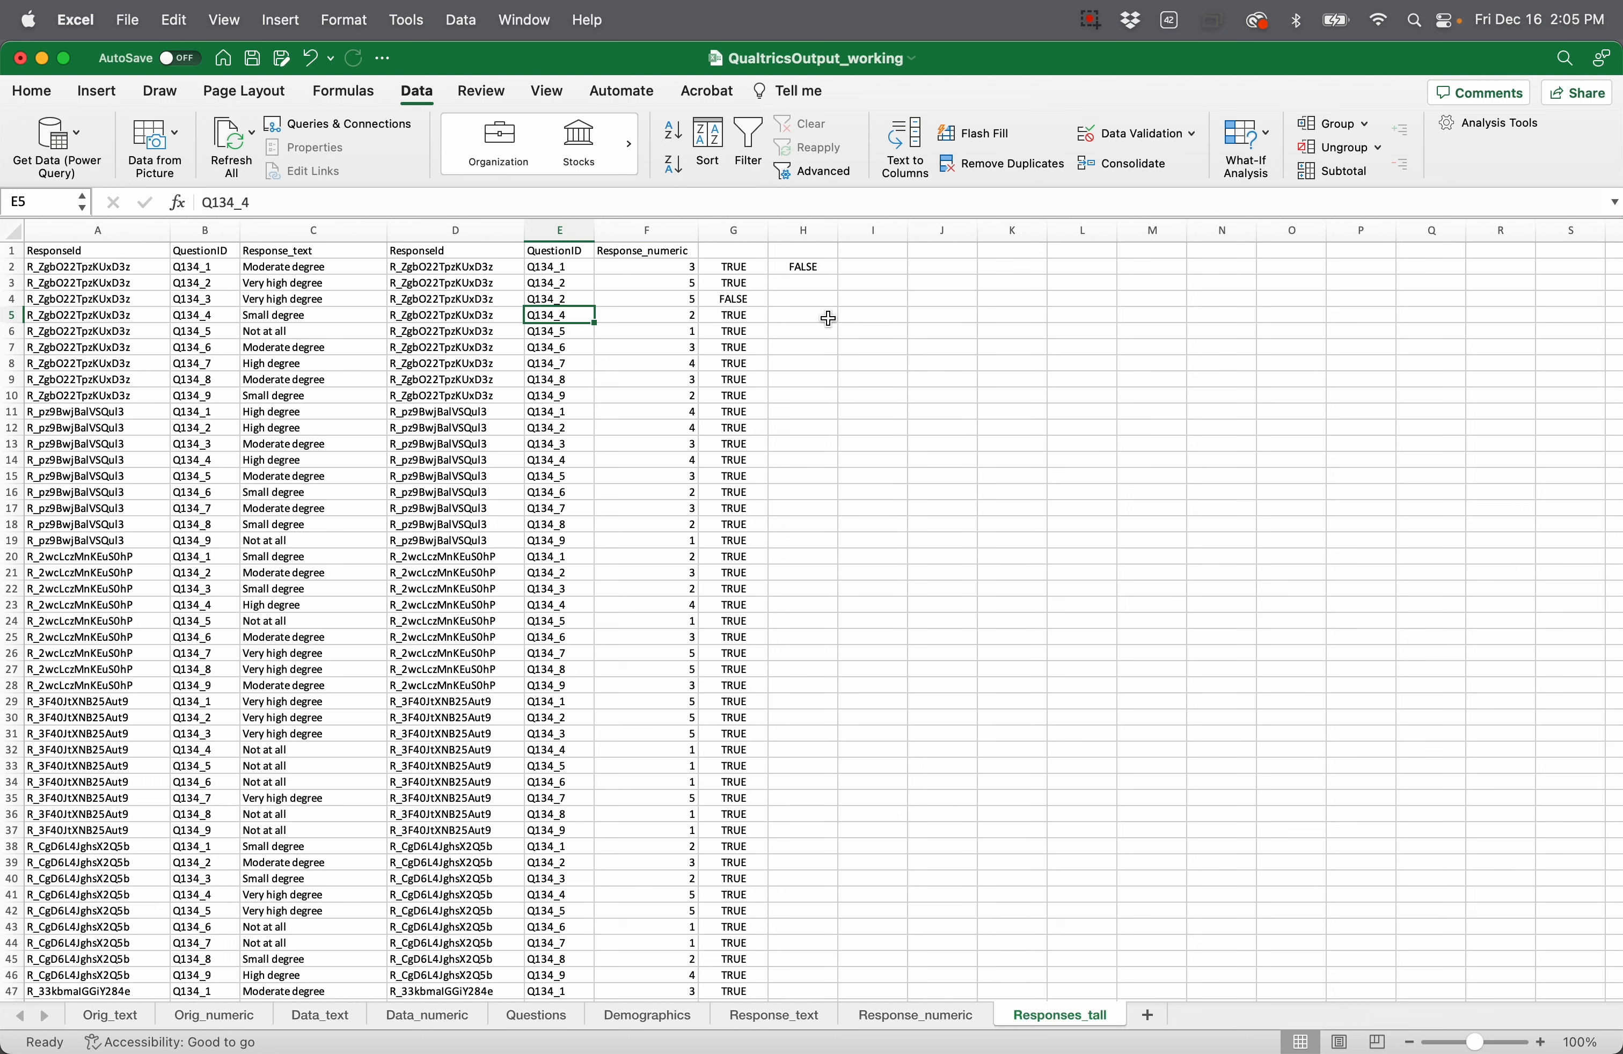
pyautogui.press('super+z')
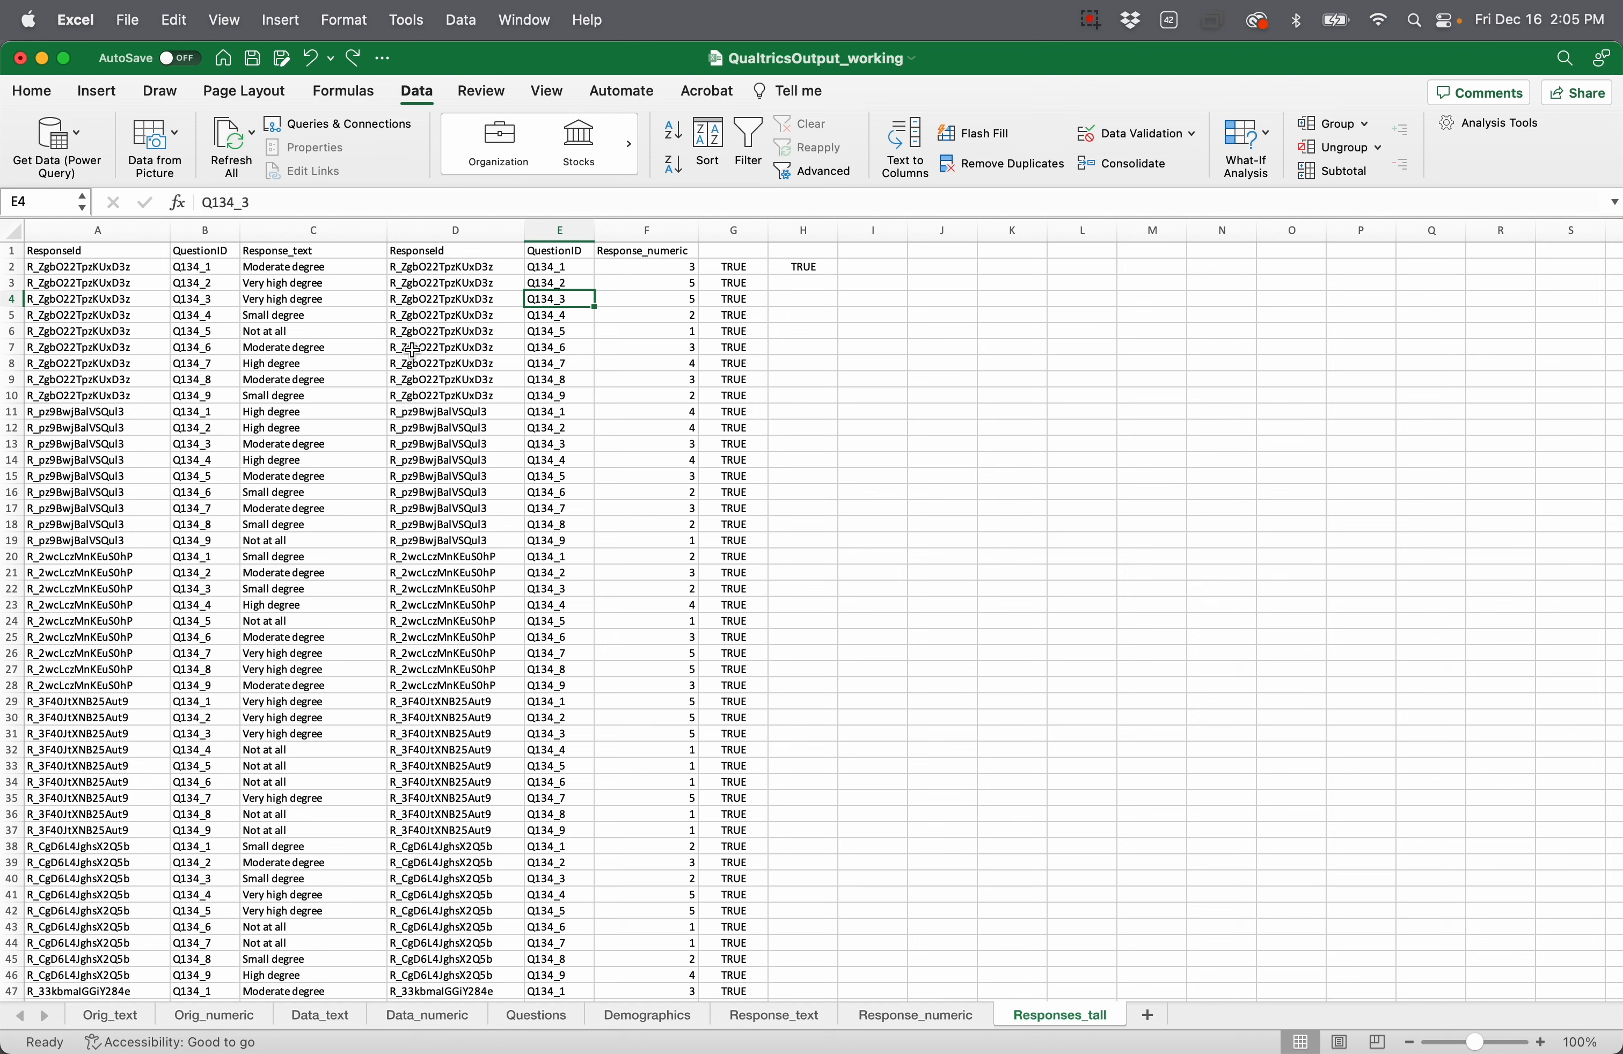
# Step: Test the match check by appending an x to the ResponseId in D8, and undo that change
pyautogui.click(417, 361)
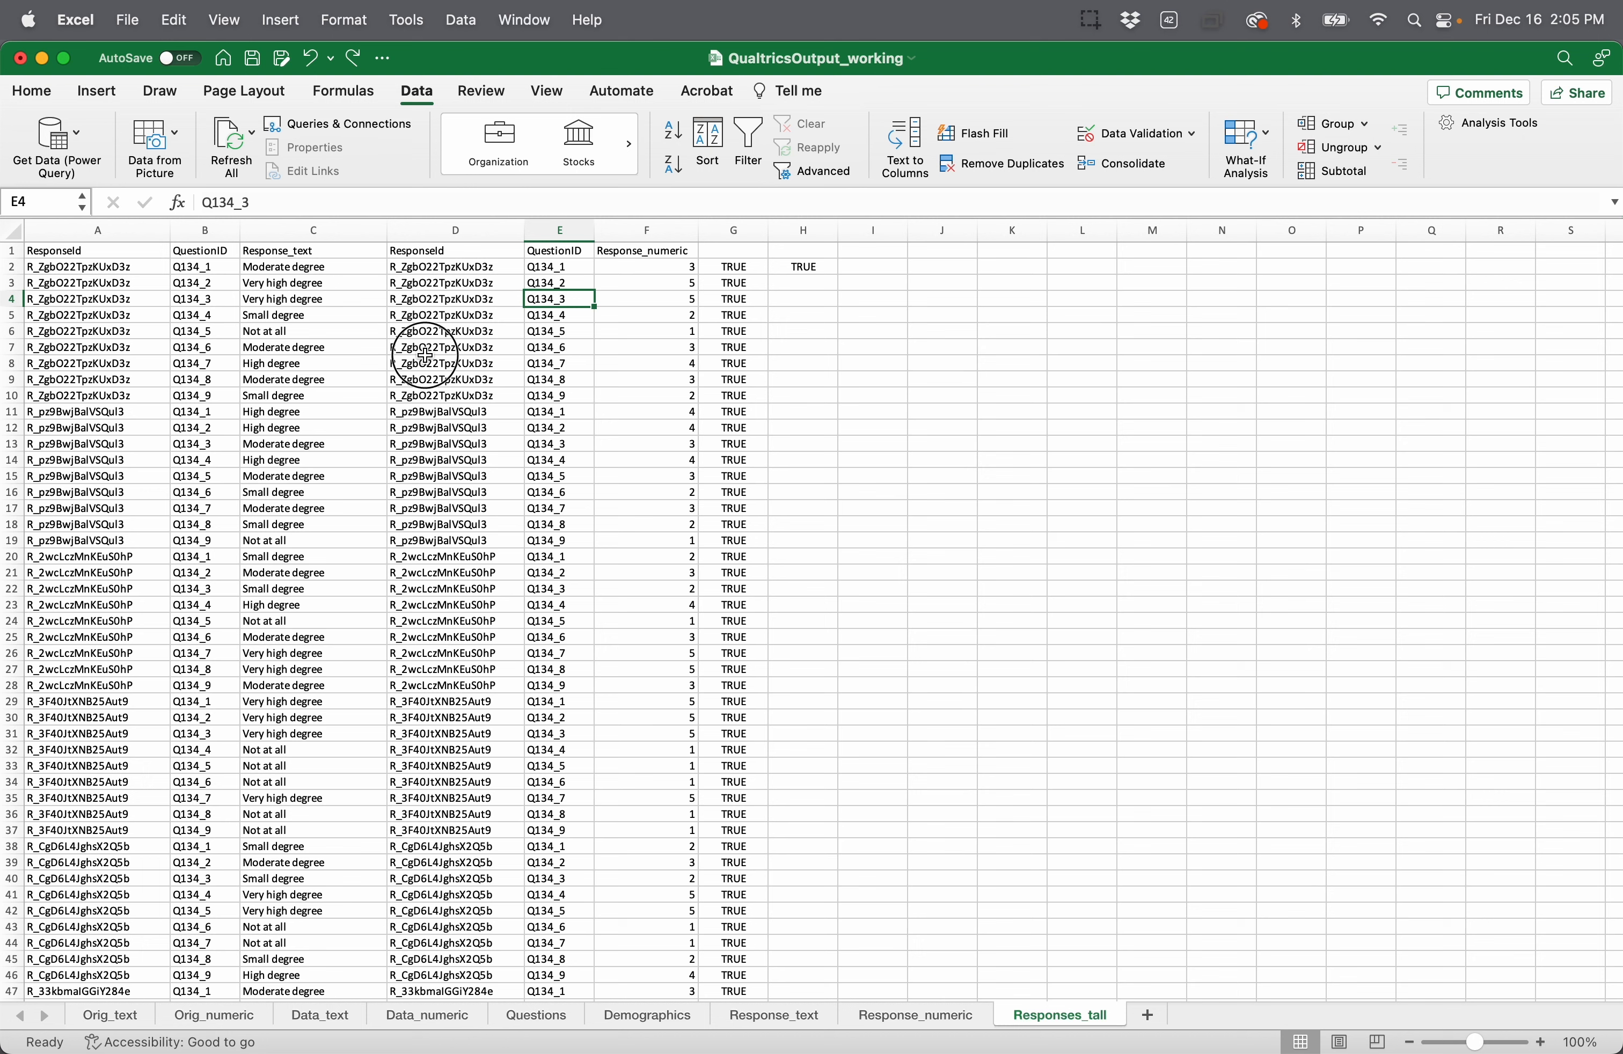
pyautogui.click(360, 205)
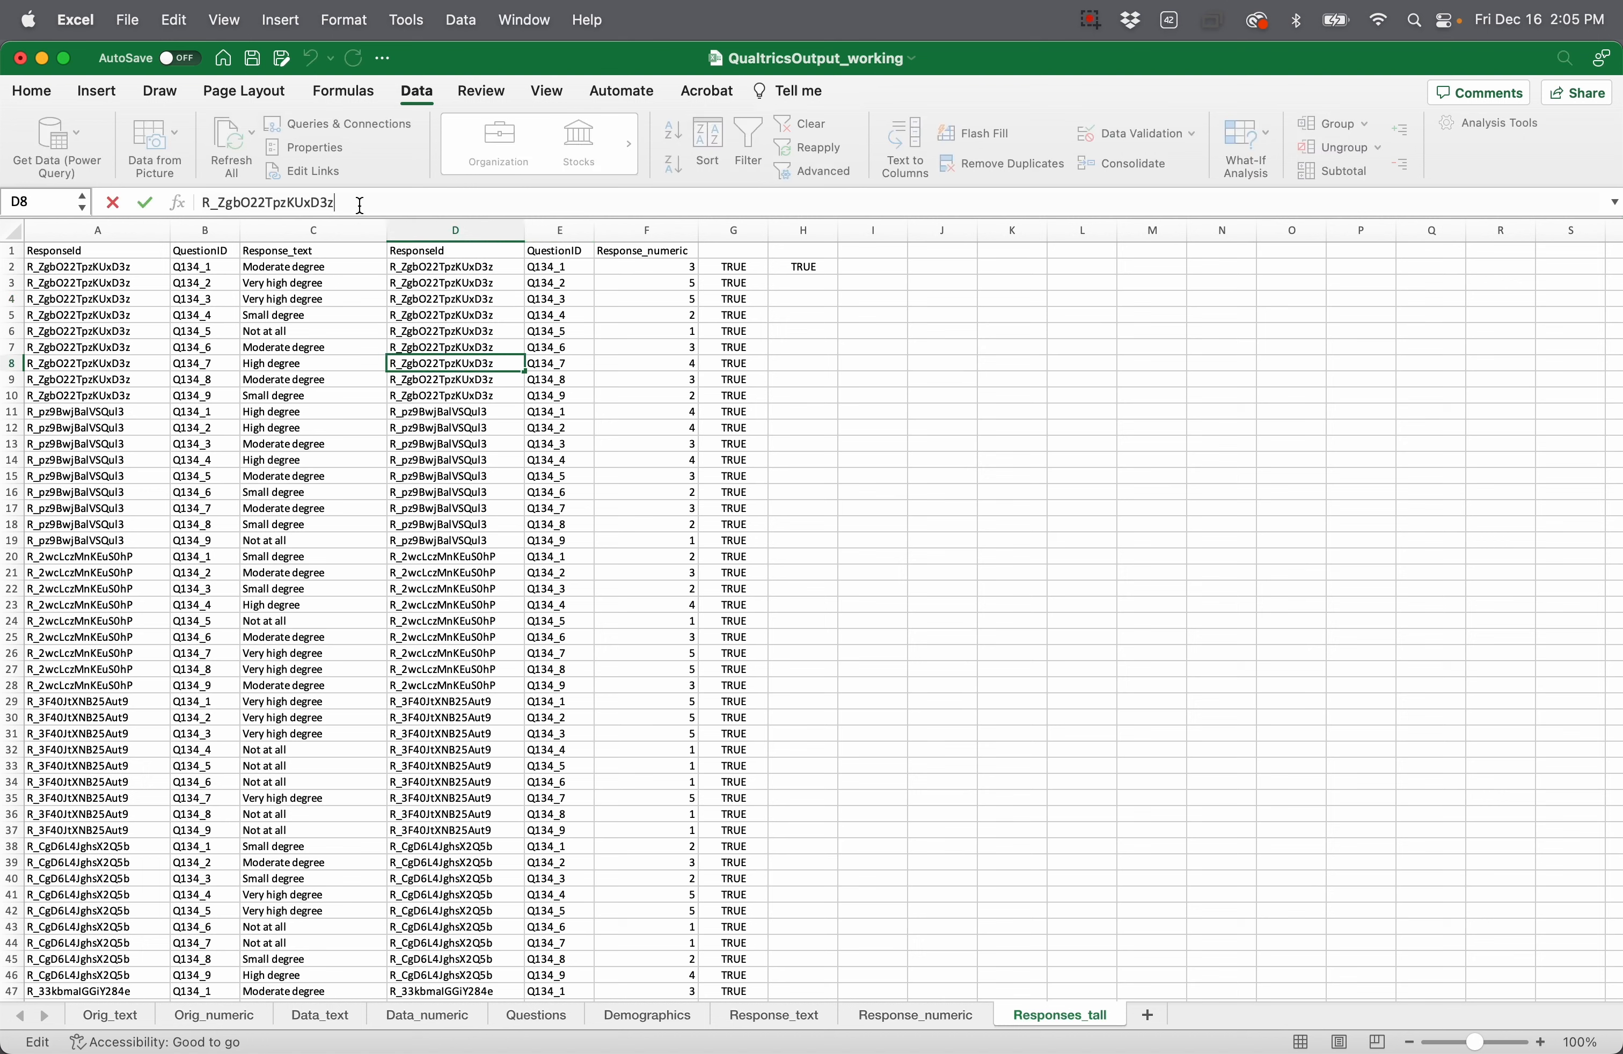
pyautogui.press('Return')
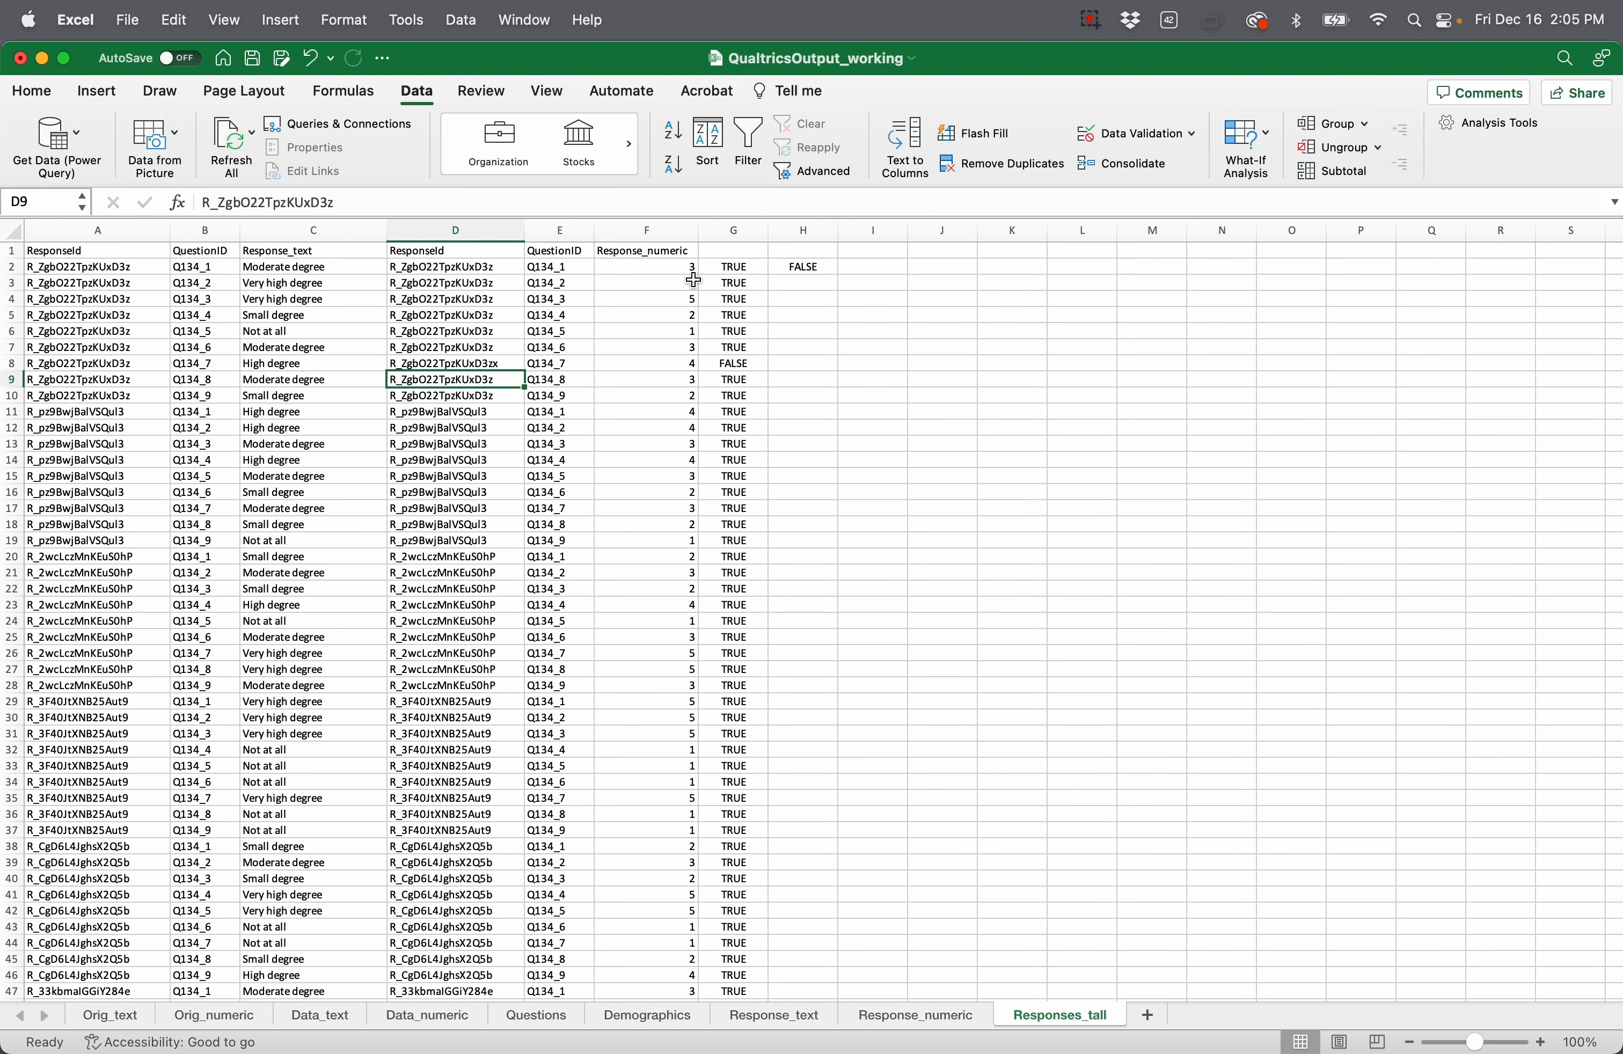
pyautogui.press('super+z')
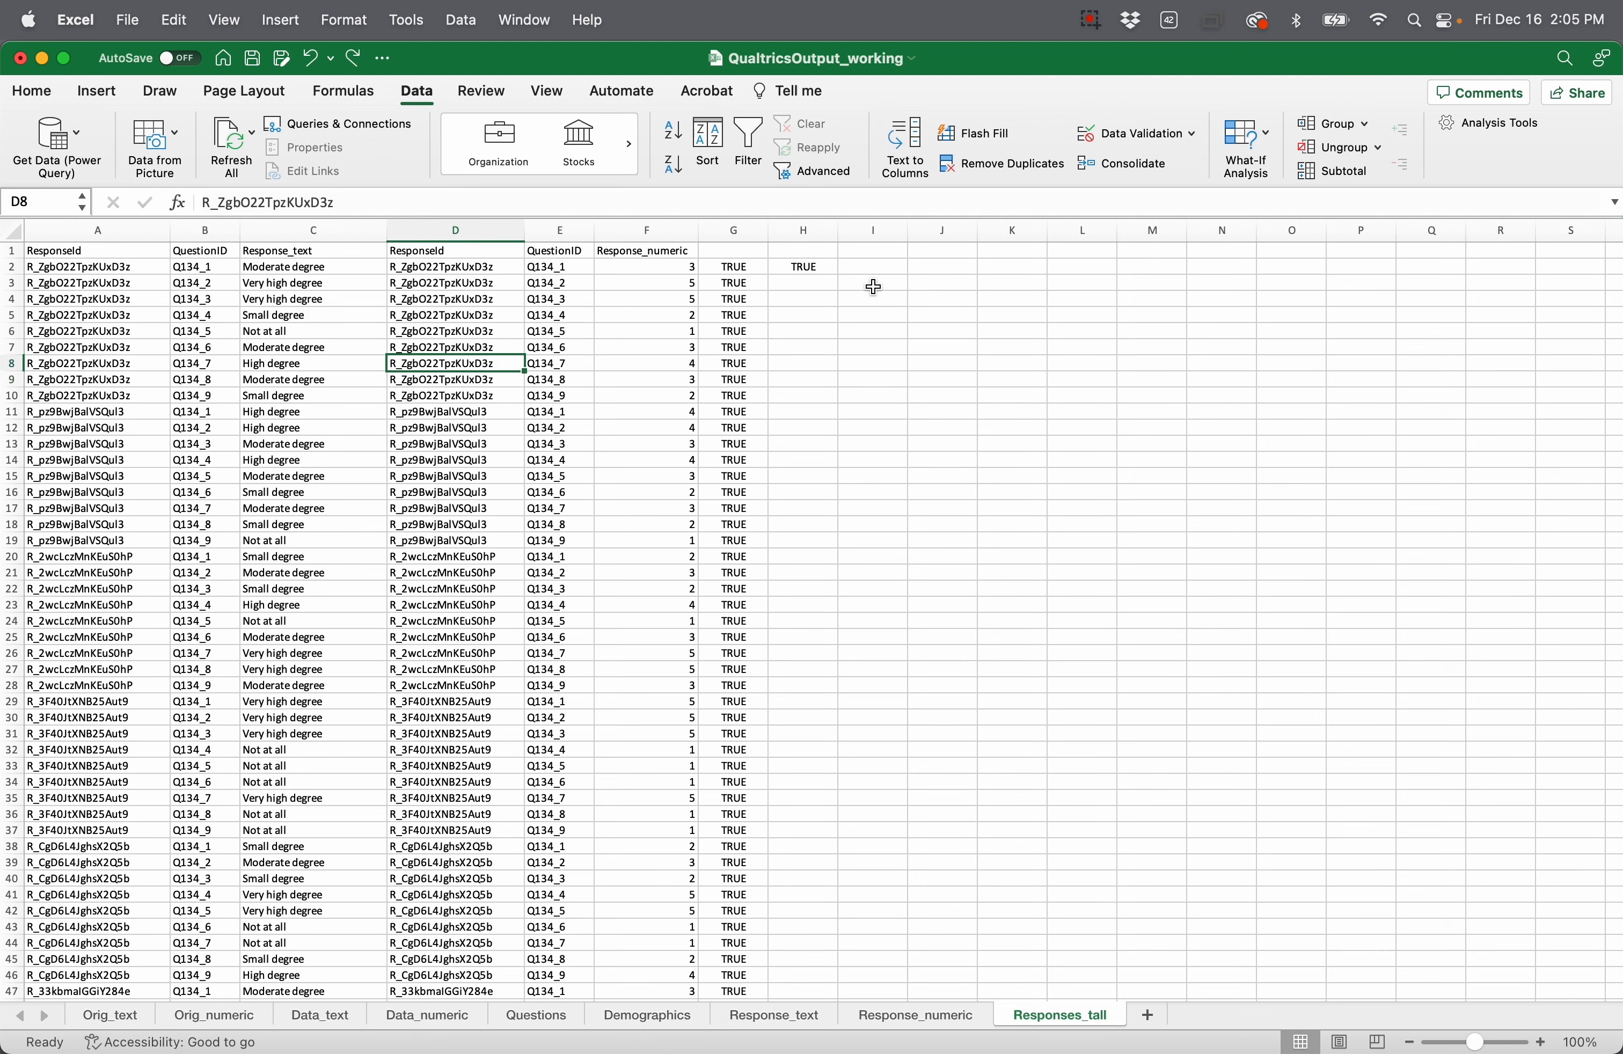
# Step: Delete columns G and H containing the row-match check formulas
pyautogui.click(829, 301)
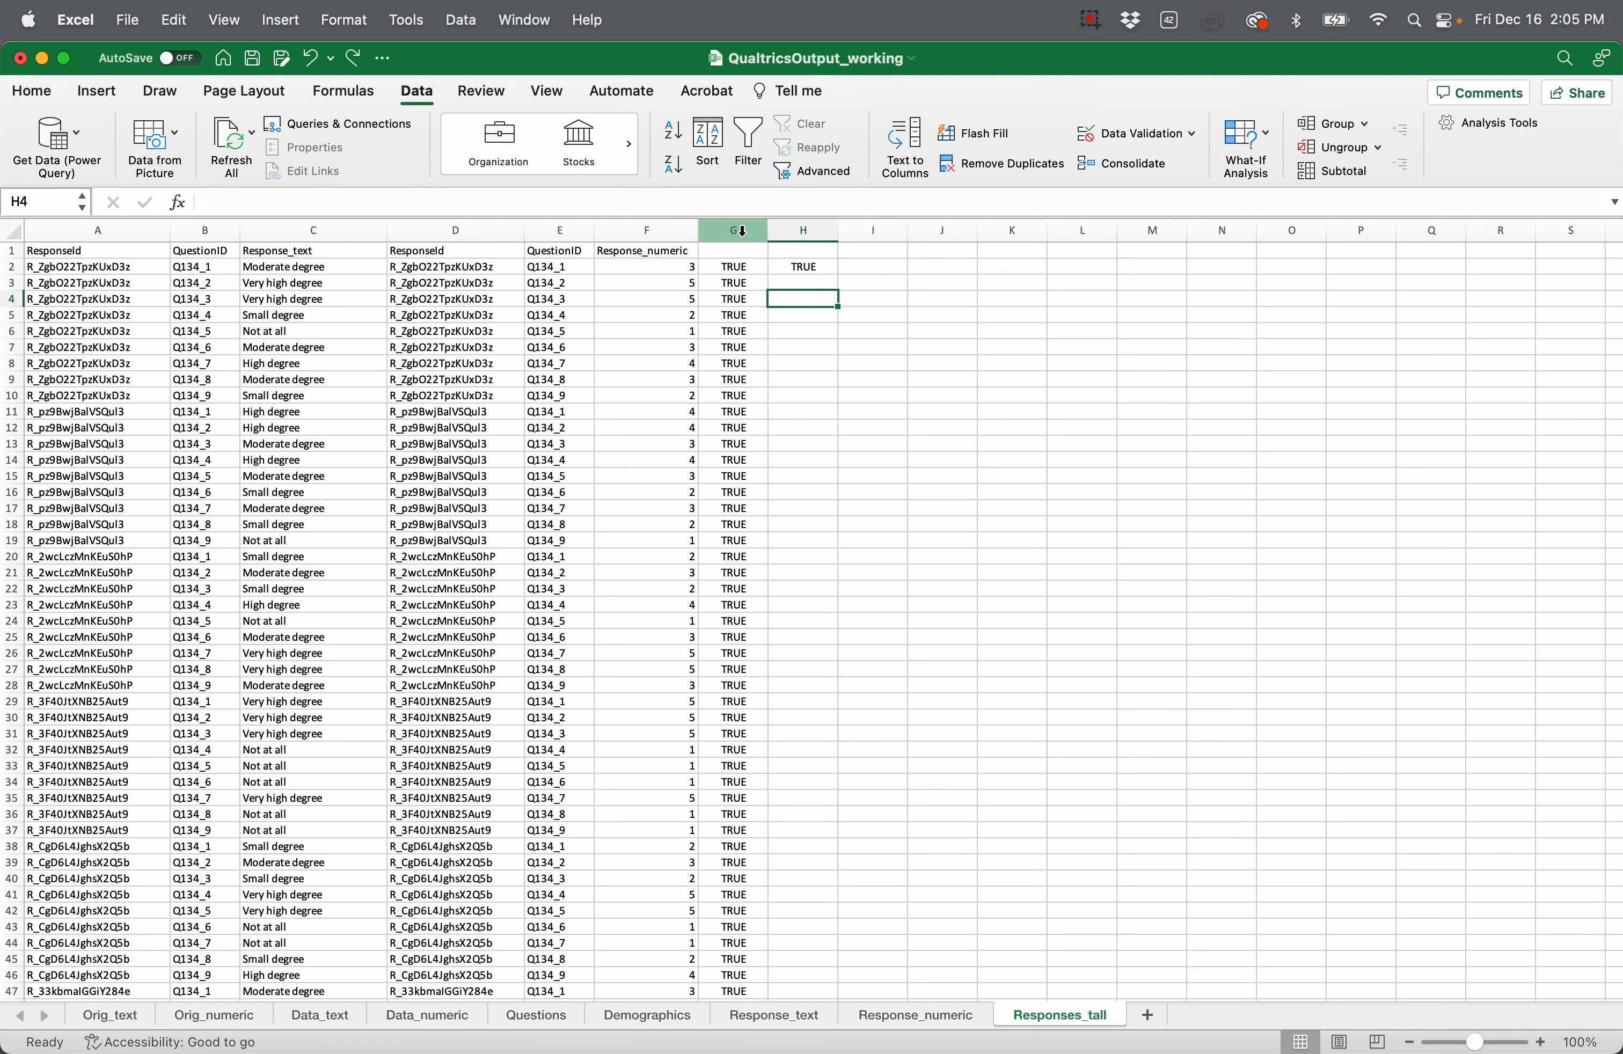
pyautogui.moveTo(742, 232); pyautogui.dragTo(814, 231)
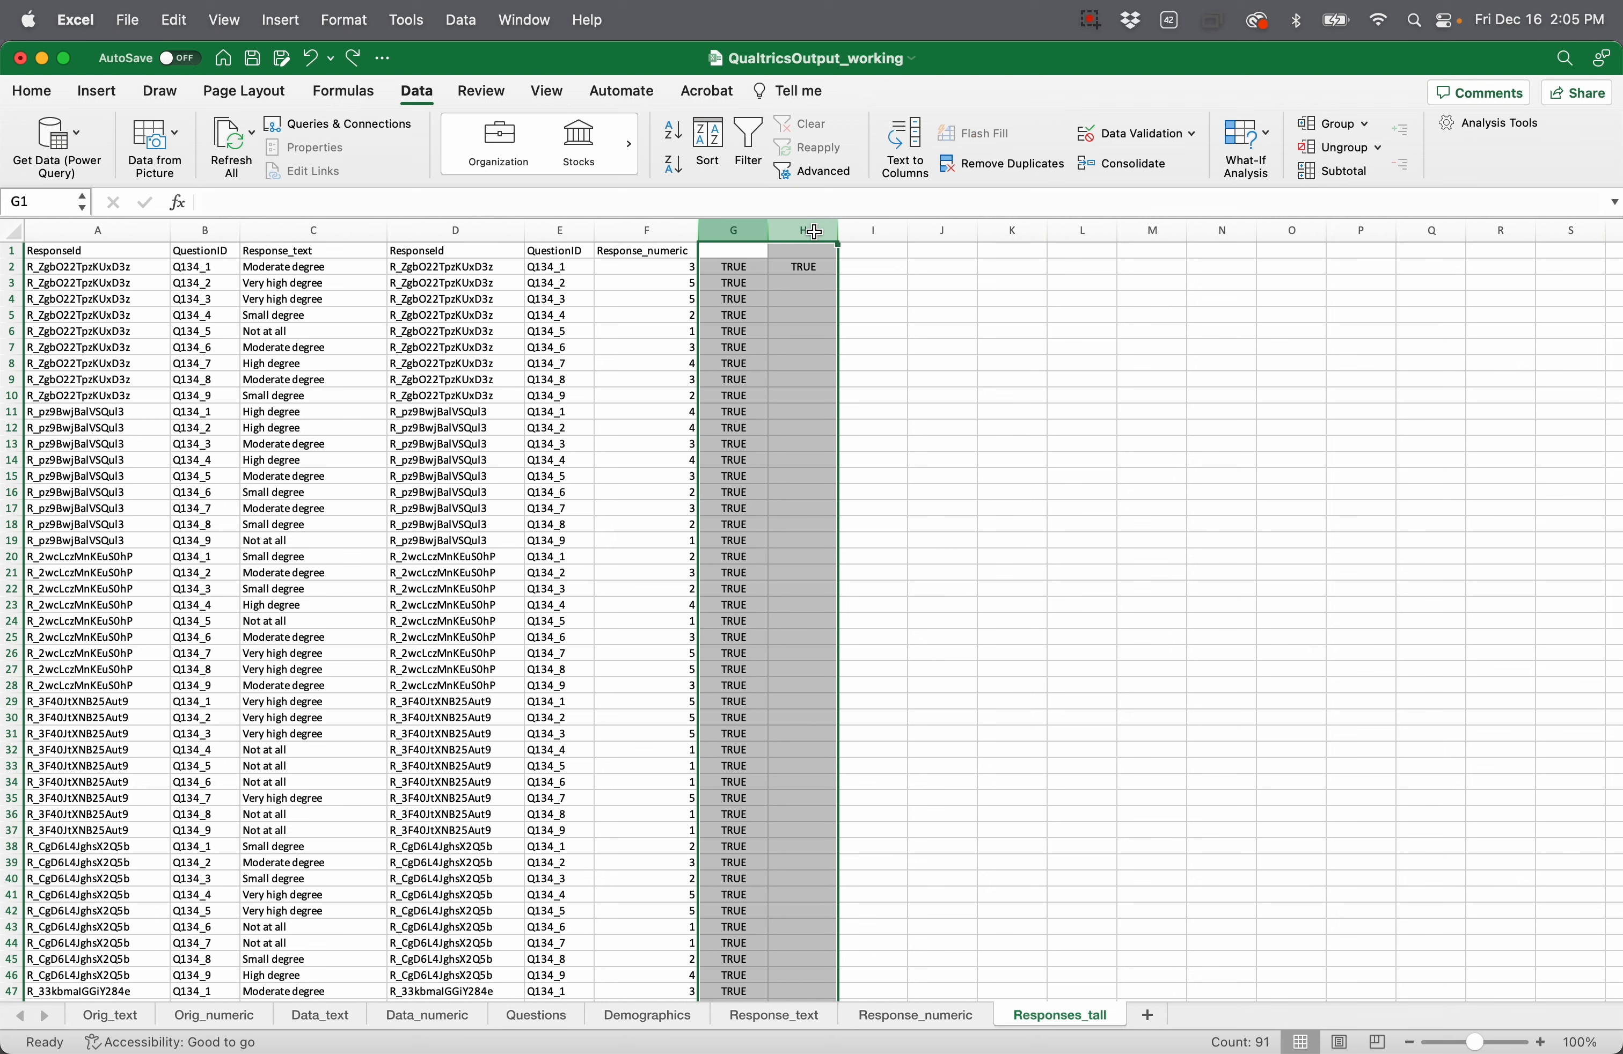
pyautogui.rightClick(814, 231)
pyautogui.click(852, 372)
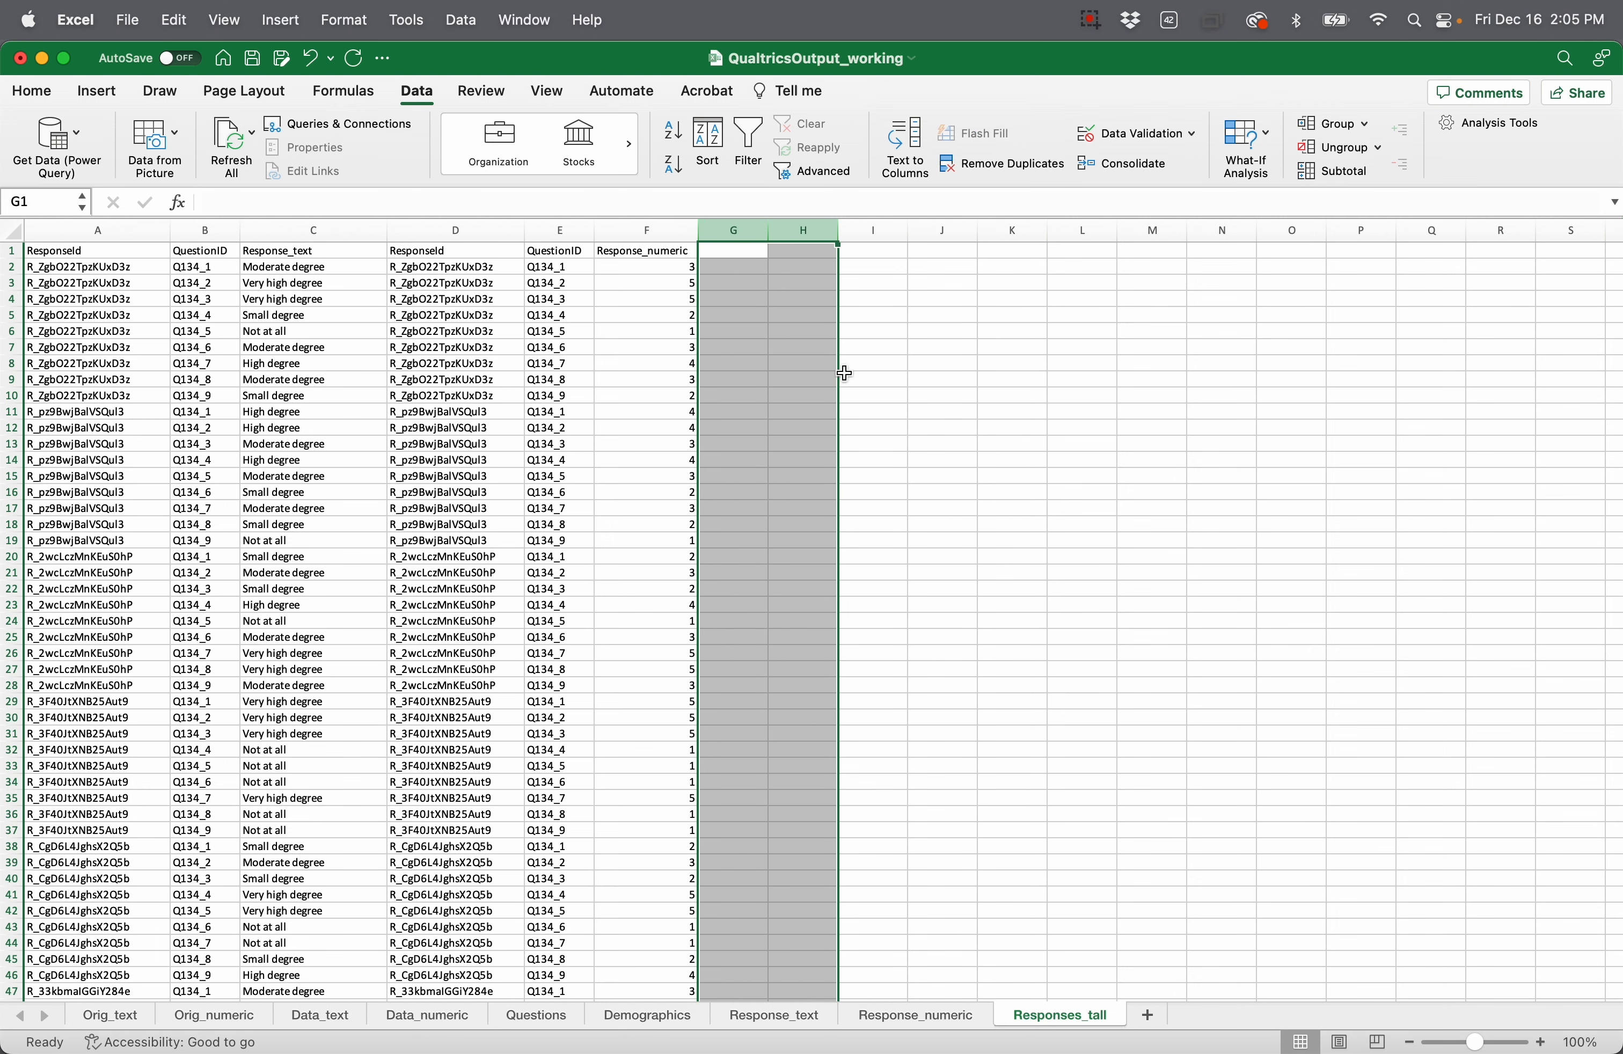
pyautogui.click(752, 378)
# Step: Delete the duplicate ResponseId and QuestionID columns D and E, and save the workbook
pyautogui.moveTo(449, 231); pyautogui.dragTo(555, 231)
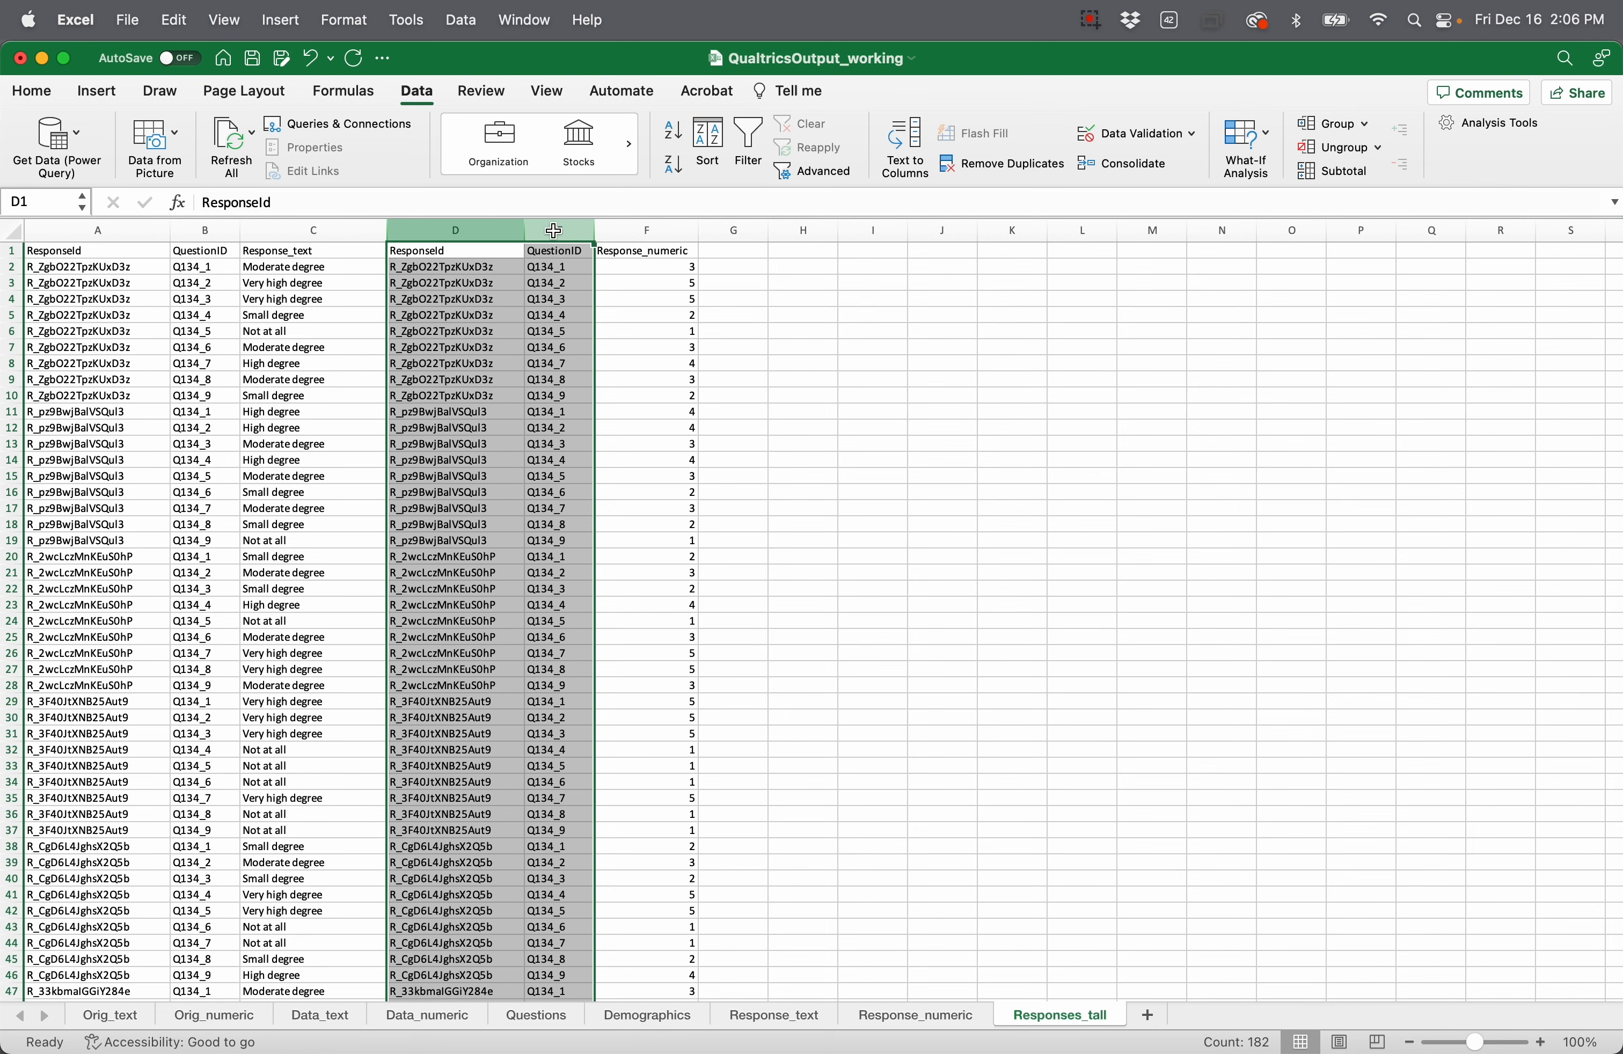
pyautogui.rightClick(555, 230)
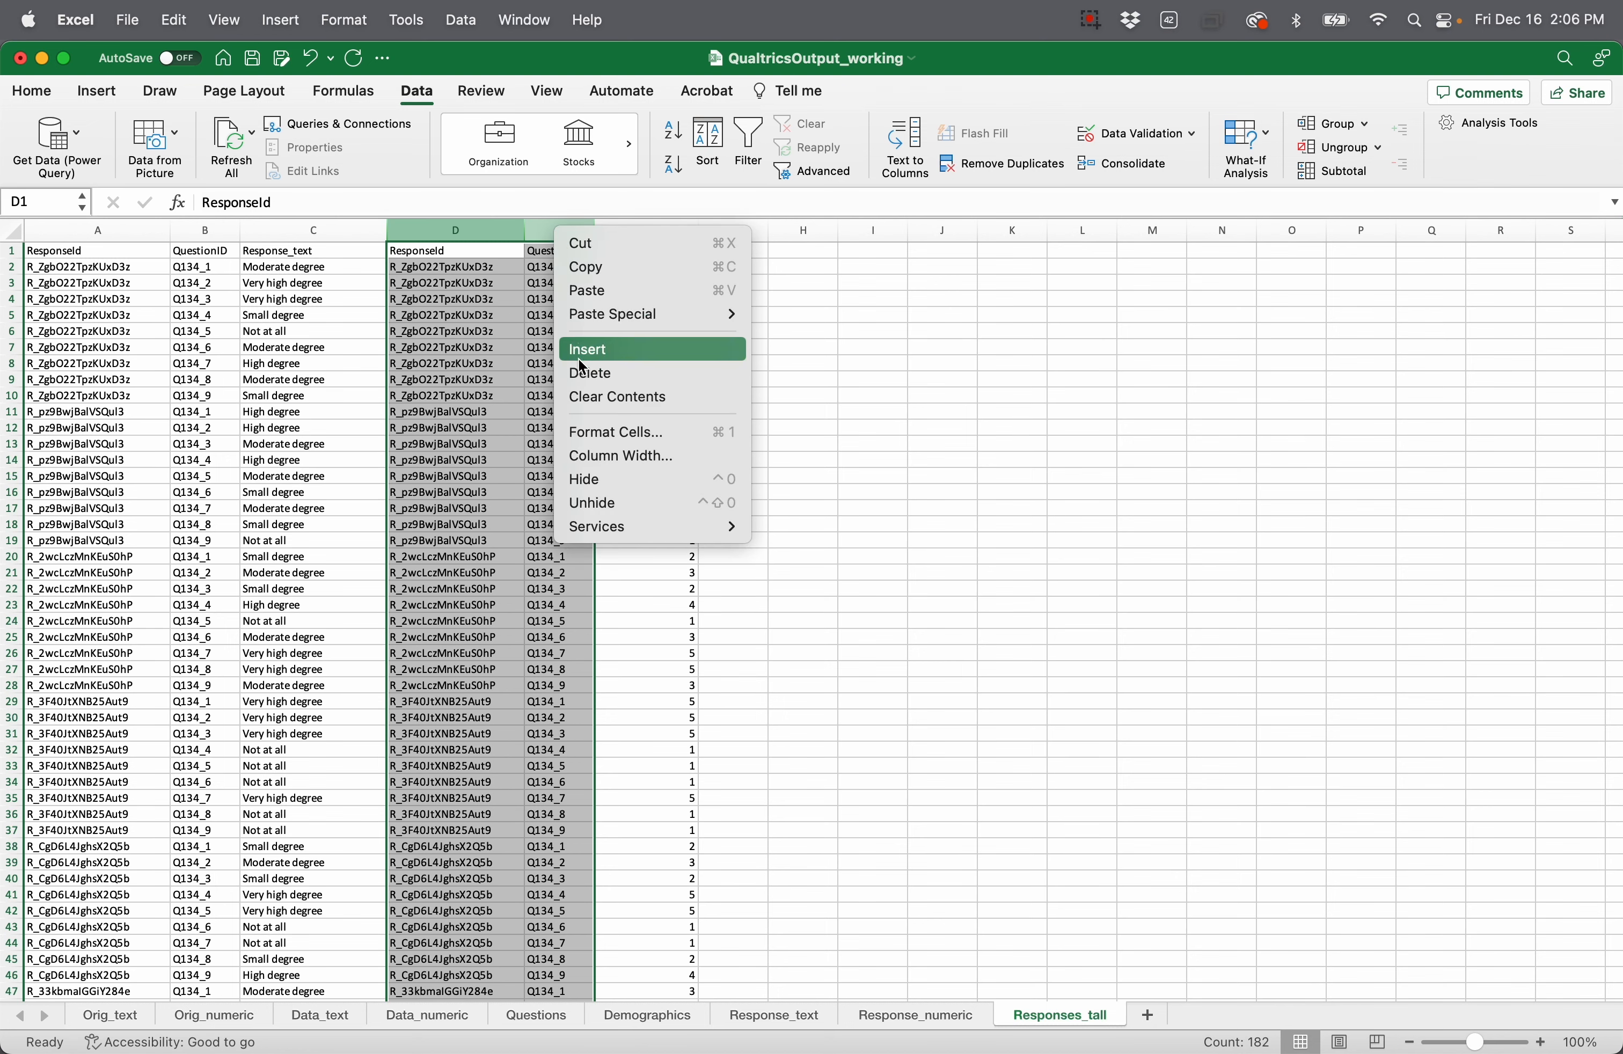
pyautogui.click(587, 375)
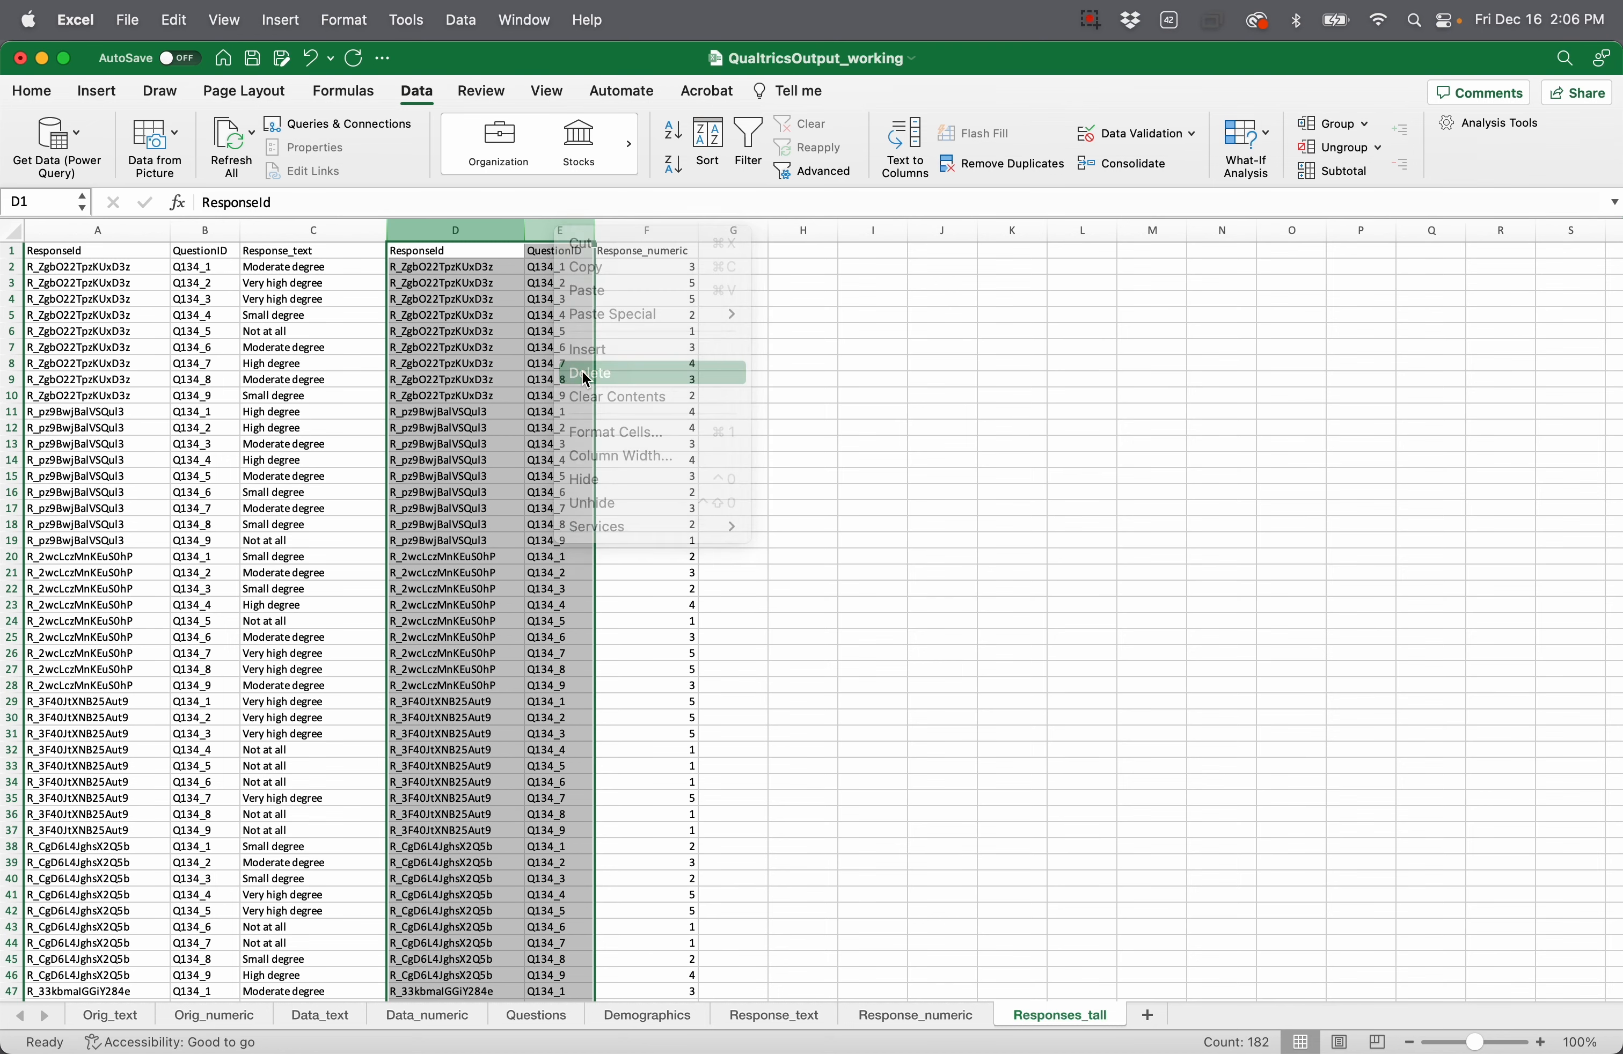
pyautogui.click(483, 363)
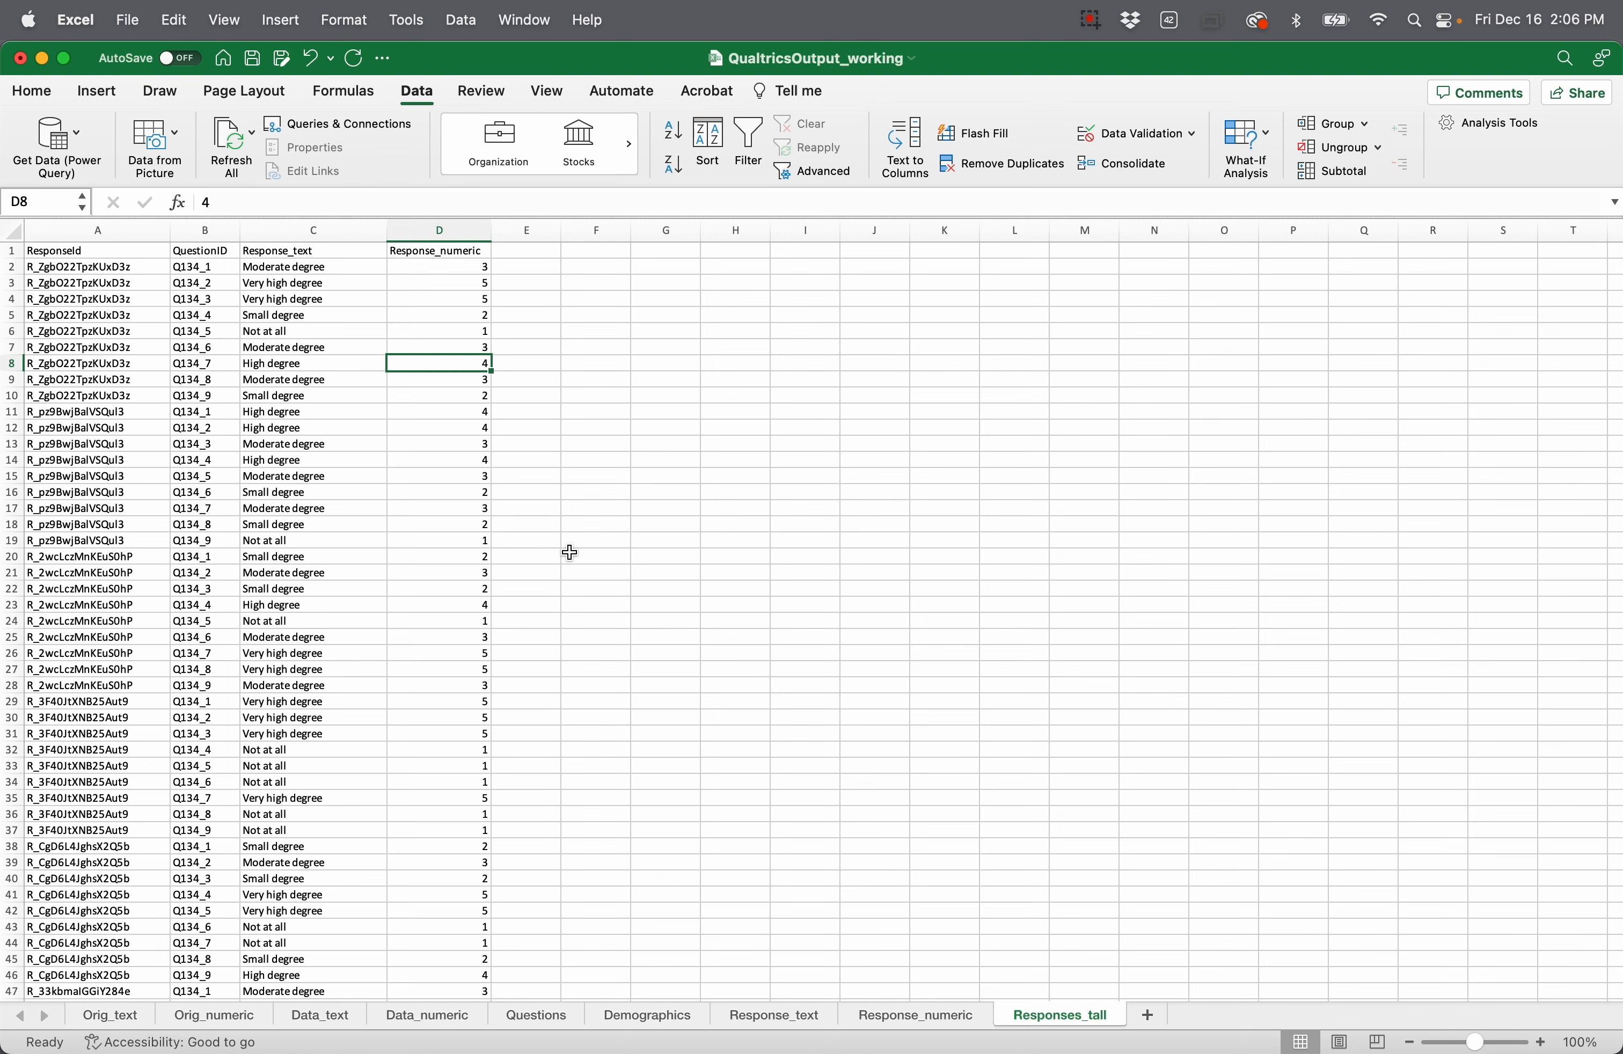
pyautogui.press('super+s')
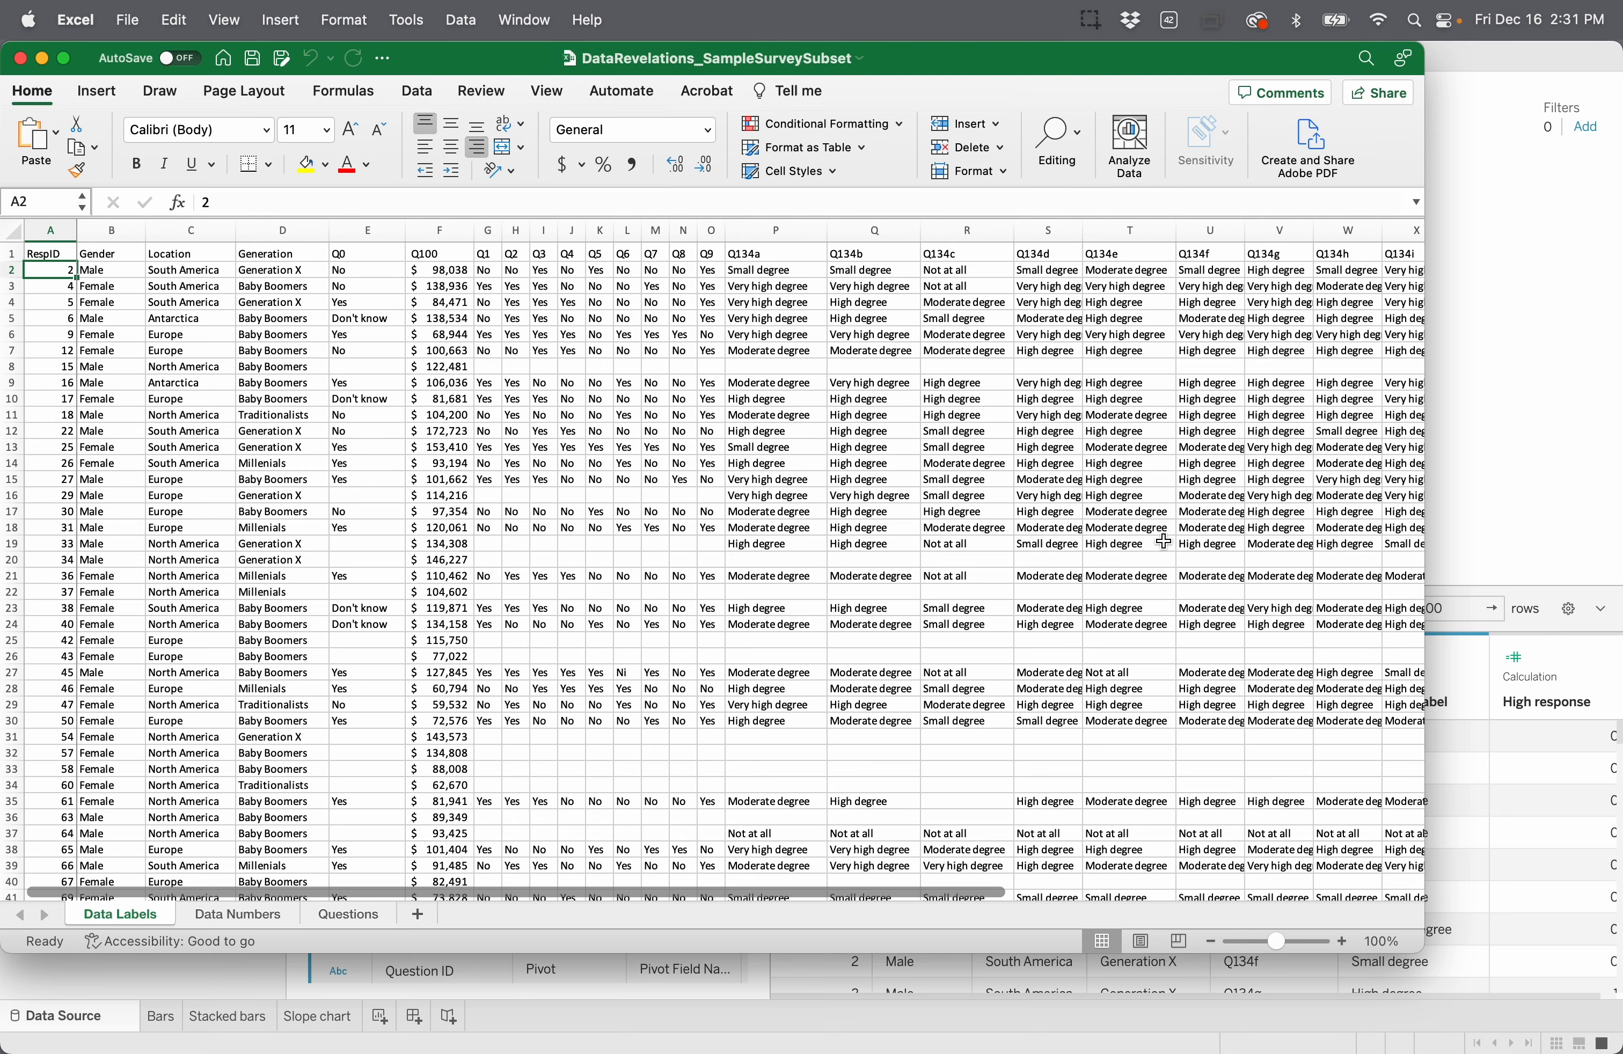
# Step: Switch to Tableau and examine the pivoted Data Labels rows and the related Questions table in the data source
pyautogui.click(1484, 451)
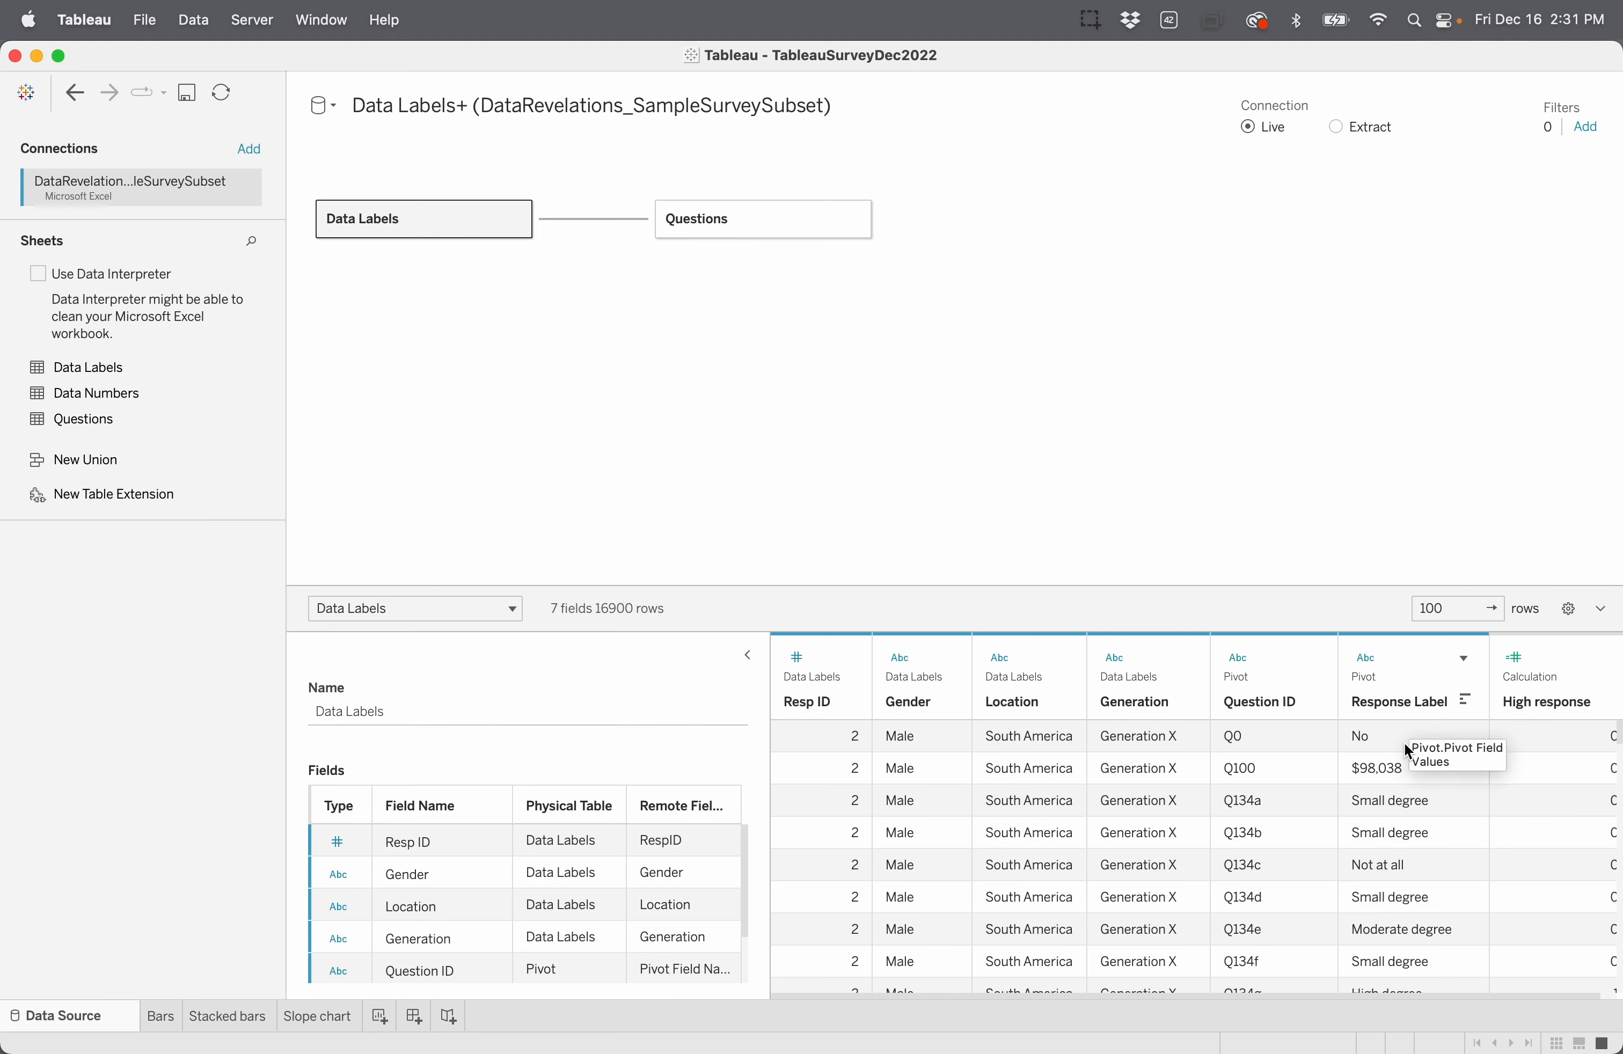
pyautogui.scroll(-3, 1404, 928)
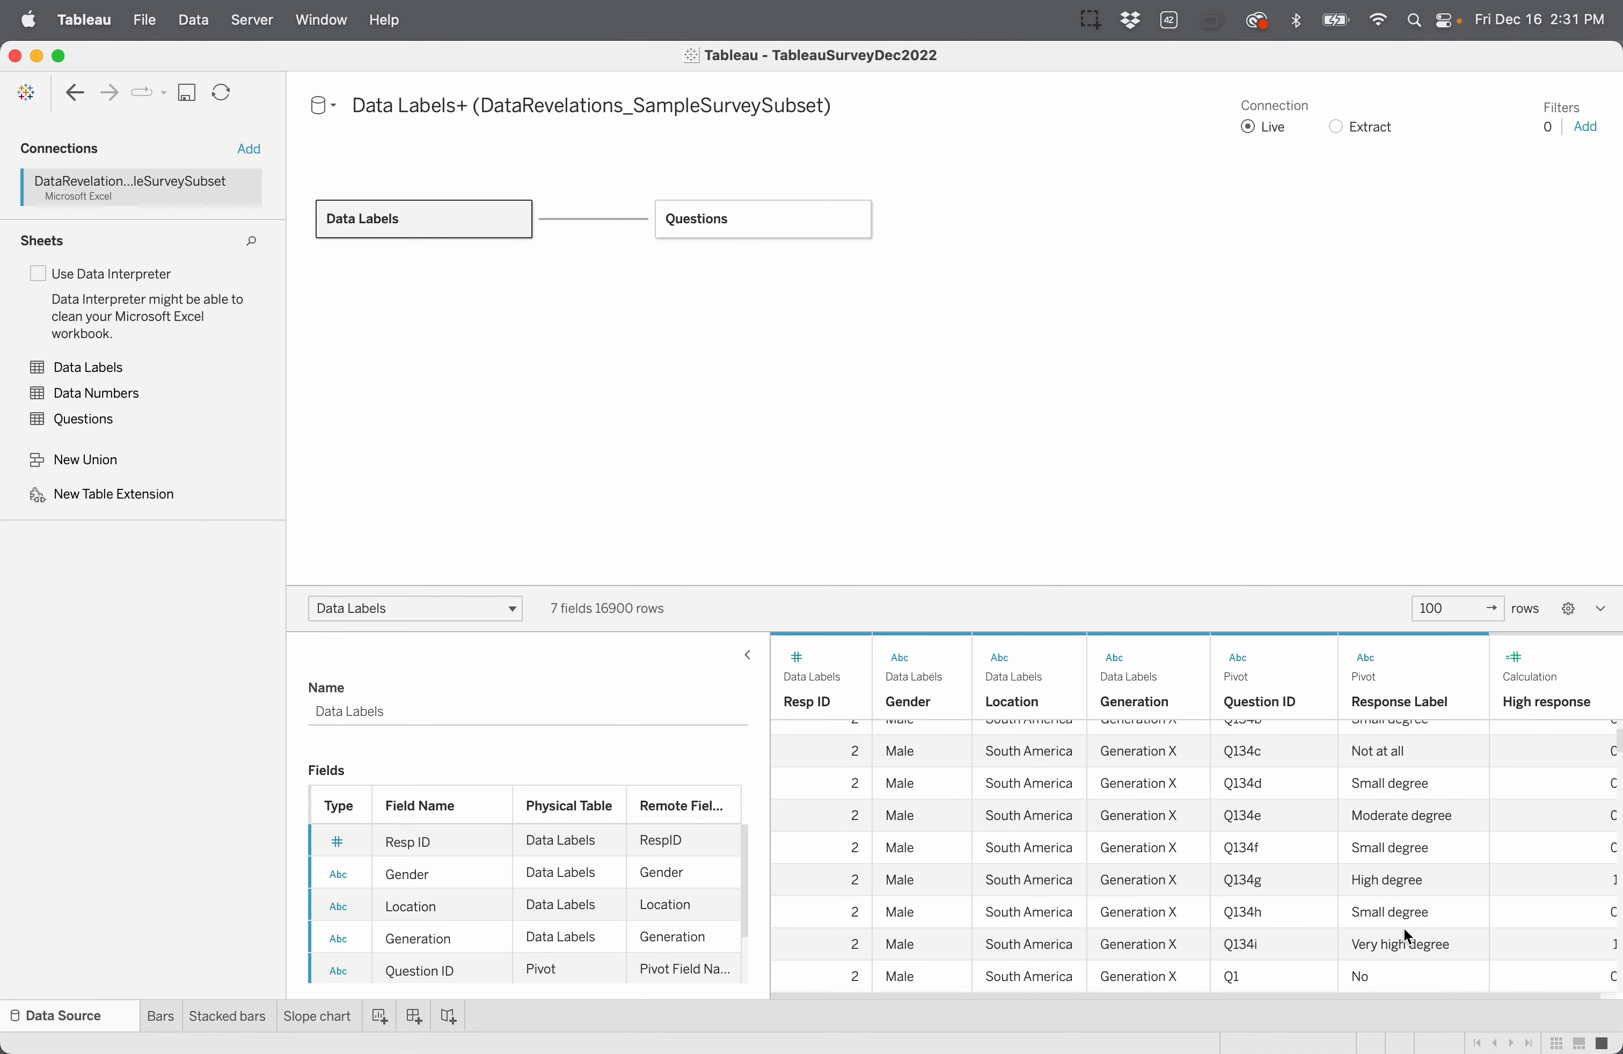
pyautogui.scroll(3, 1404, 928)
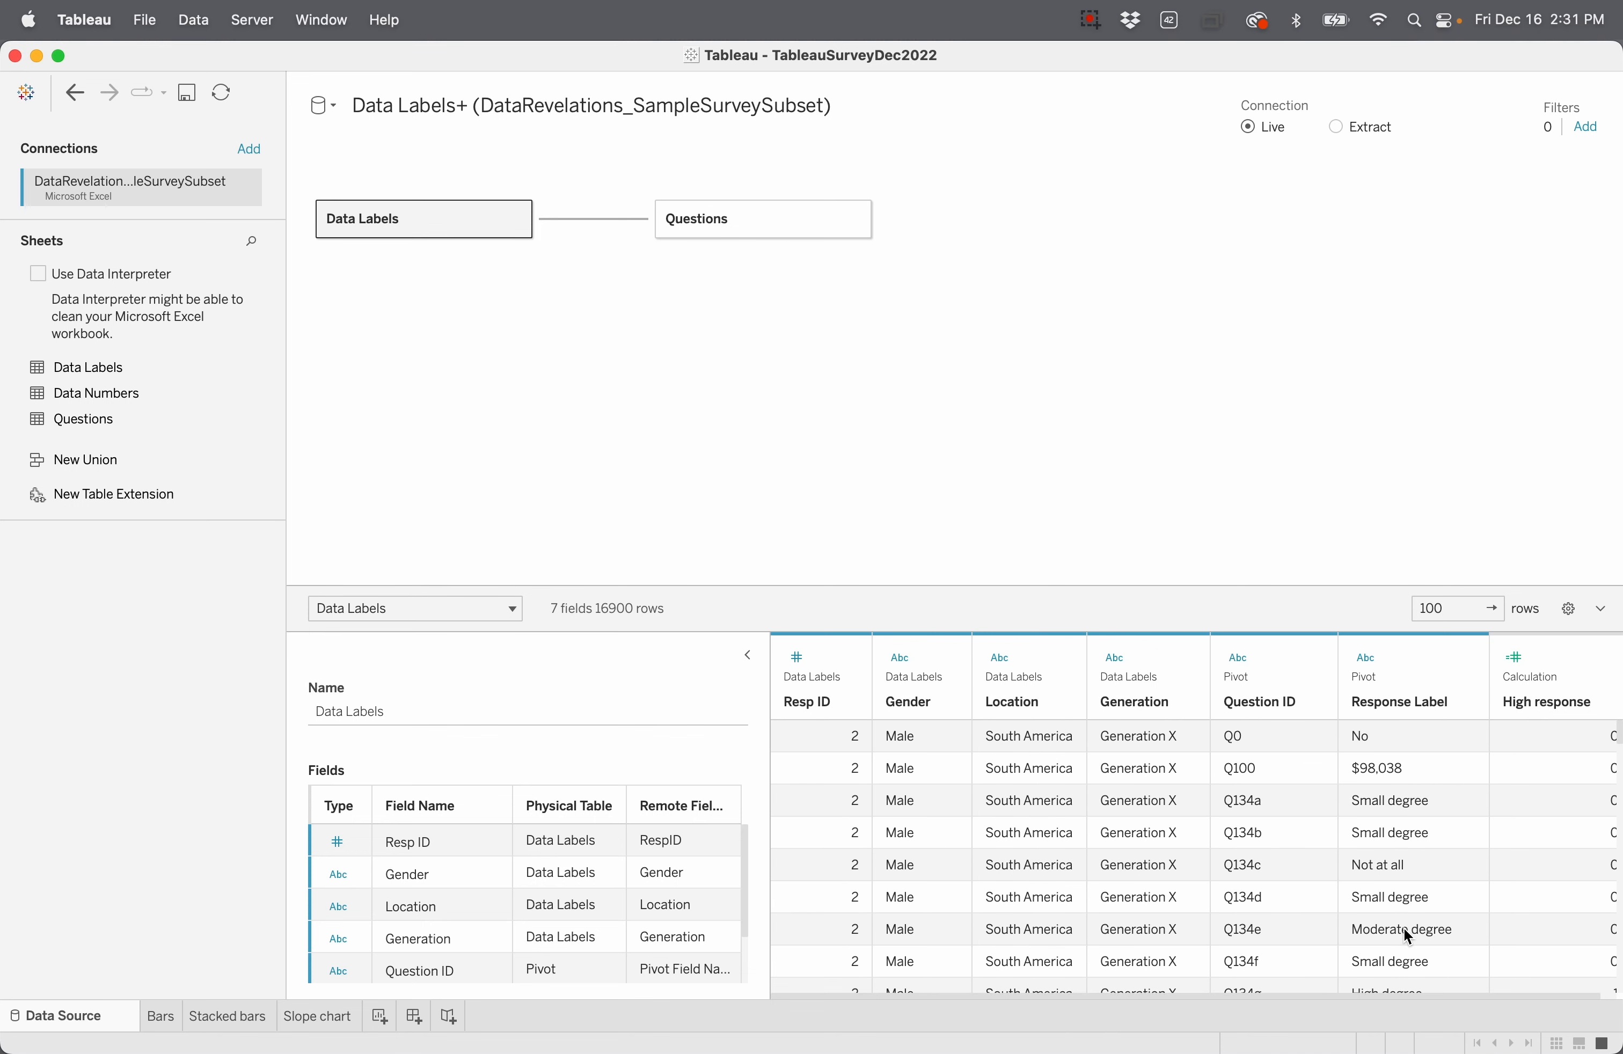
pyautogui.click(746, 219)
# Step: Examine the Stacked bars and Slope chart sheets and the High response calculation, and return to Stacked bars
pyautogui.click(222, 1018)
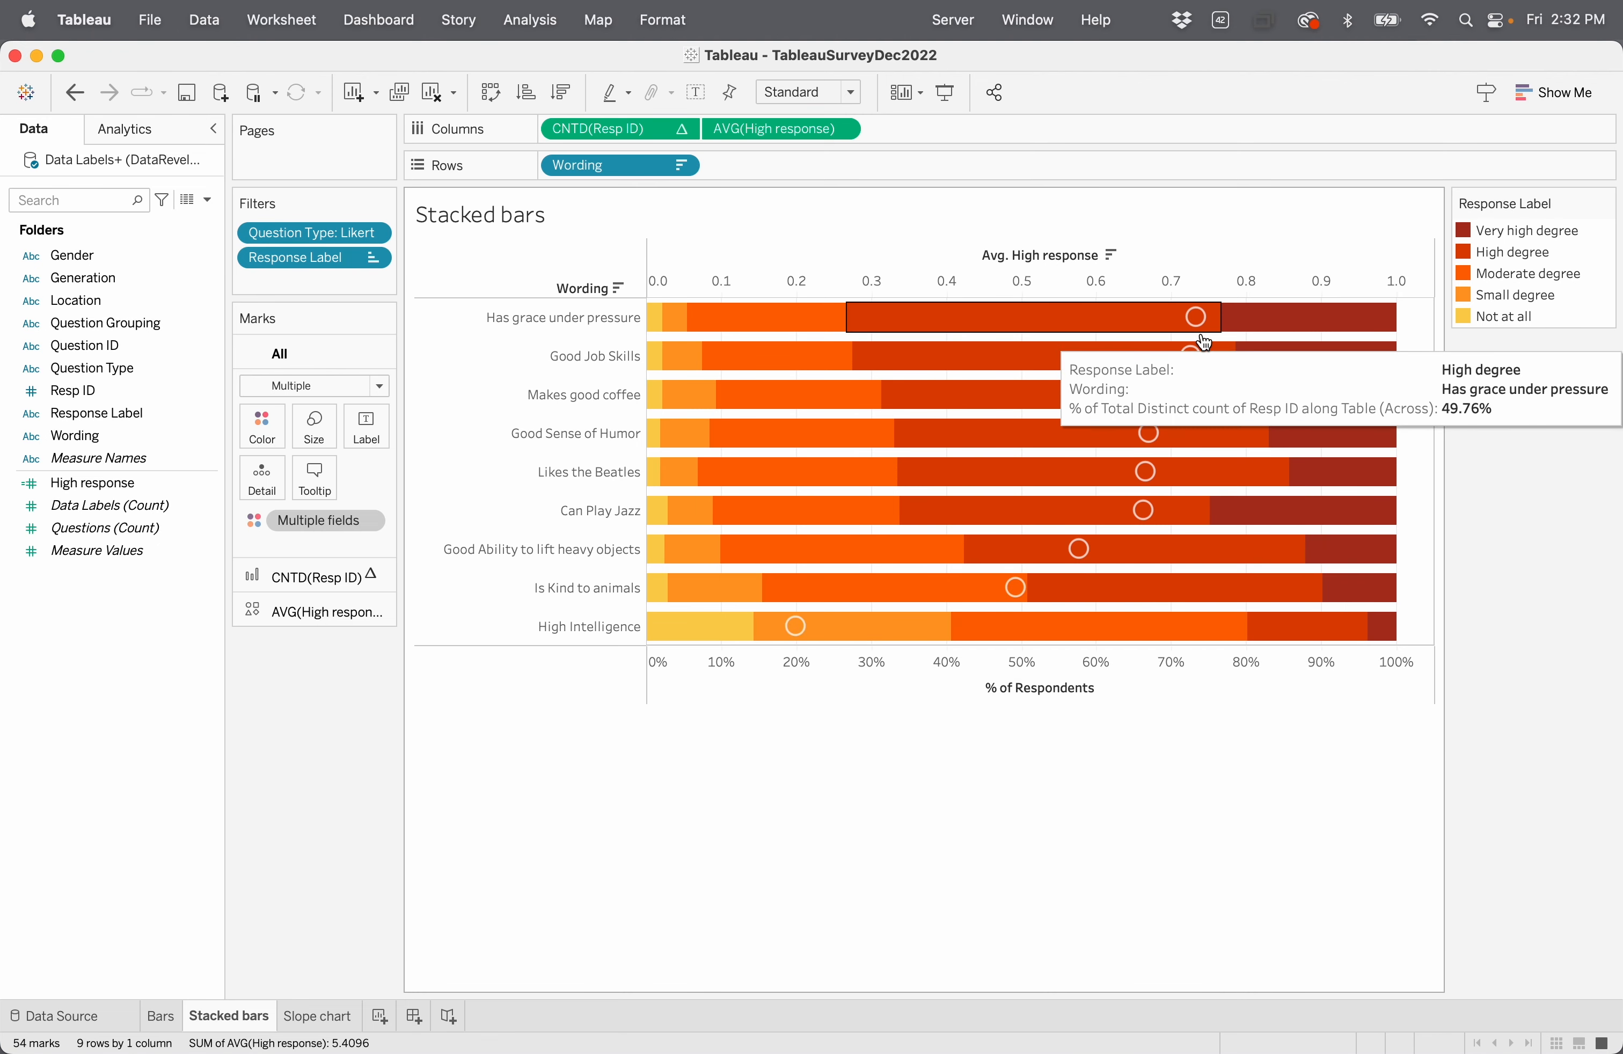
pyautogui.click(317, 1018)
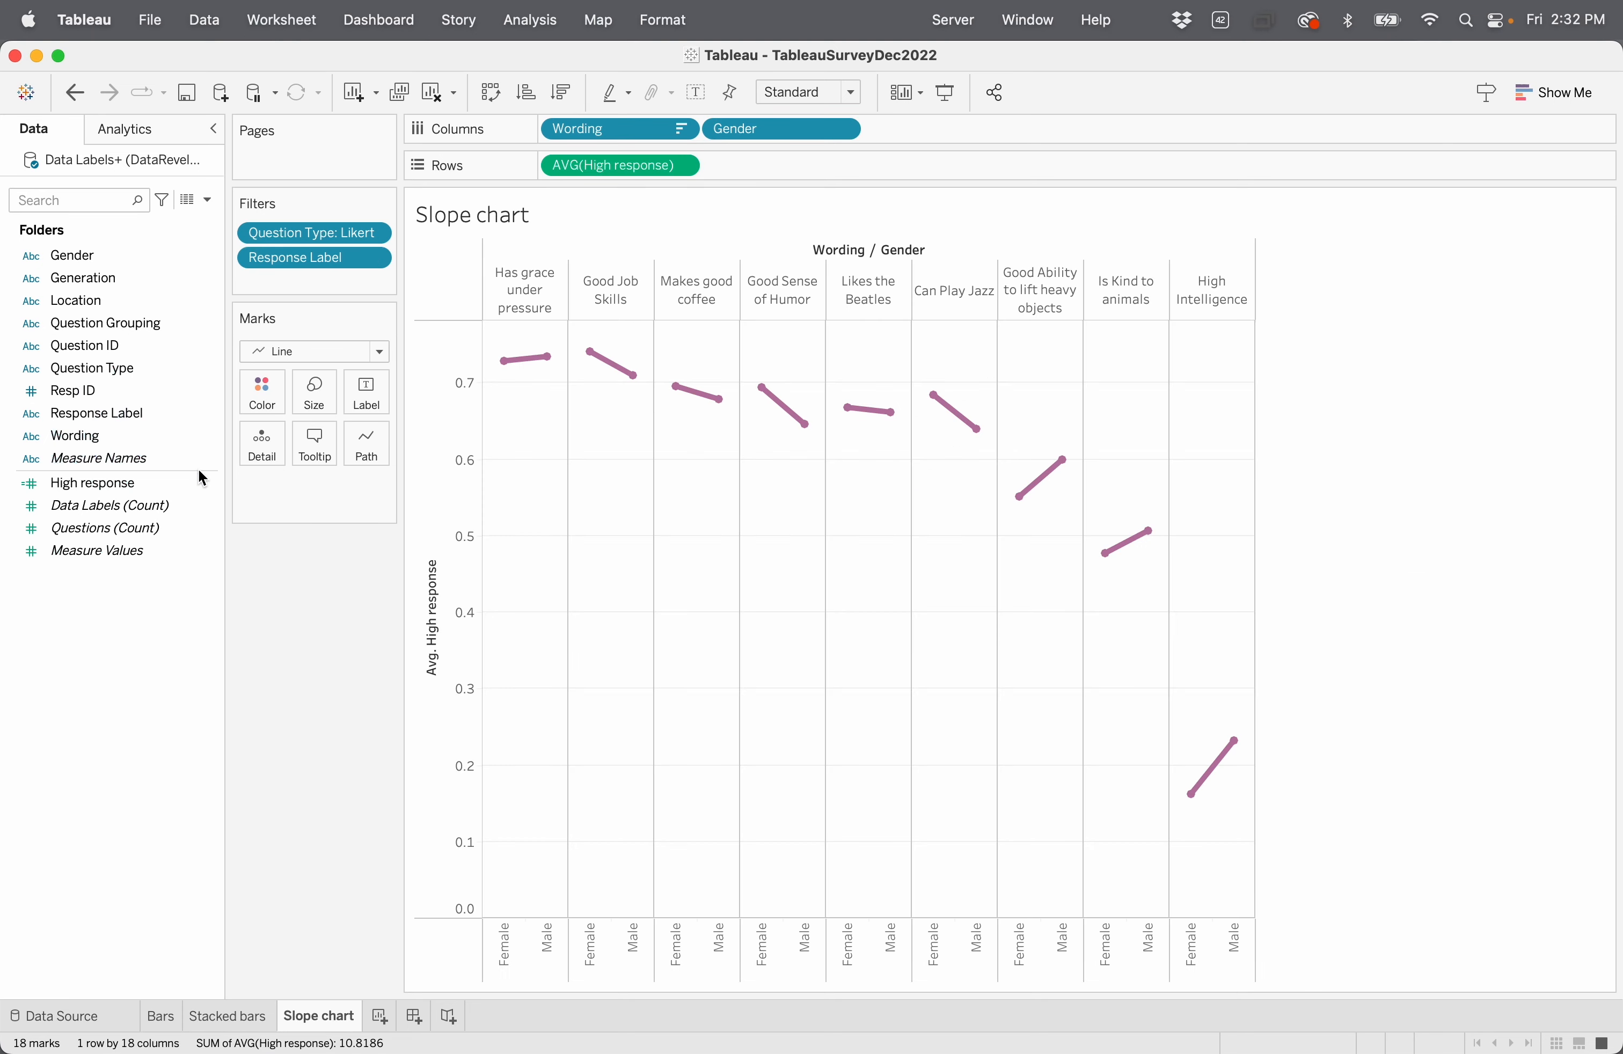
pyautogui.click(211, 486)
pyautogui.click(248, 603)
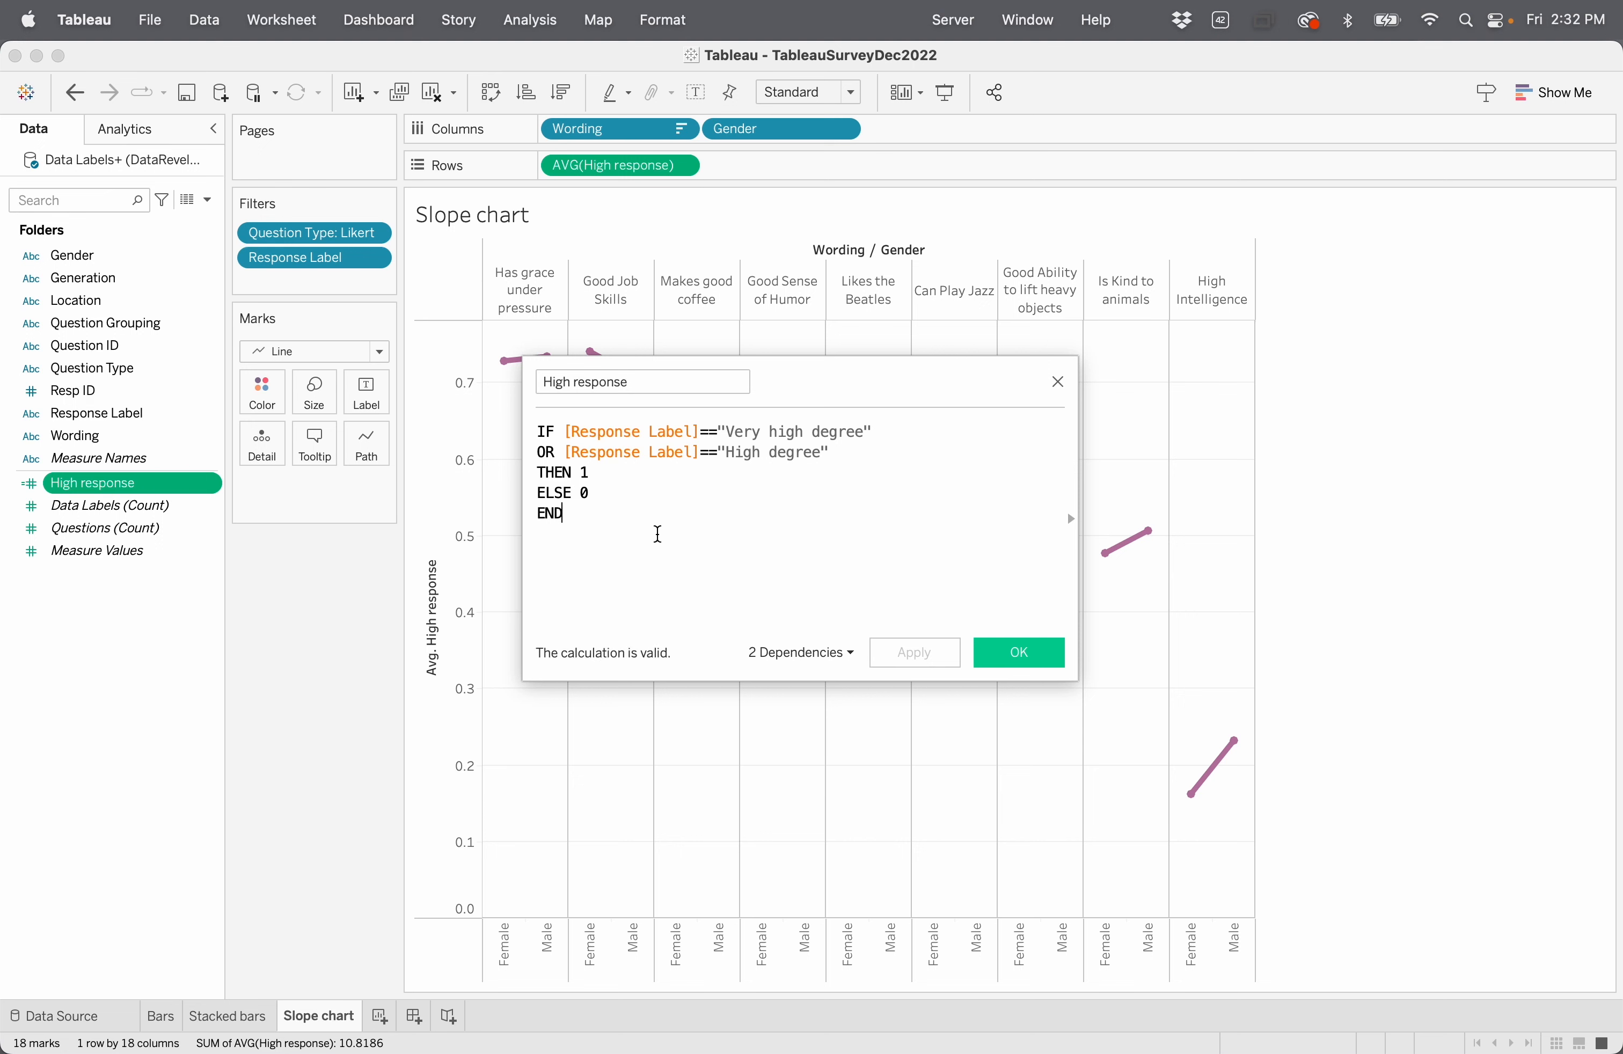
pyautogui.click(1058, 384)
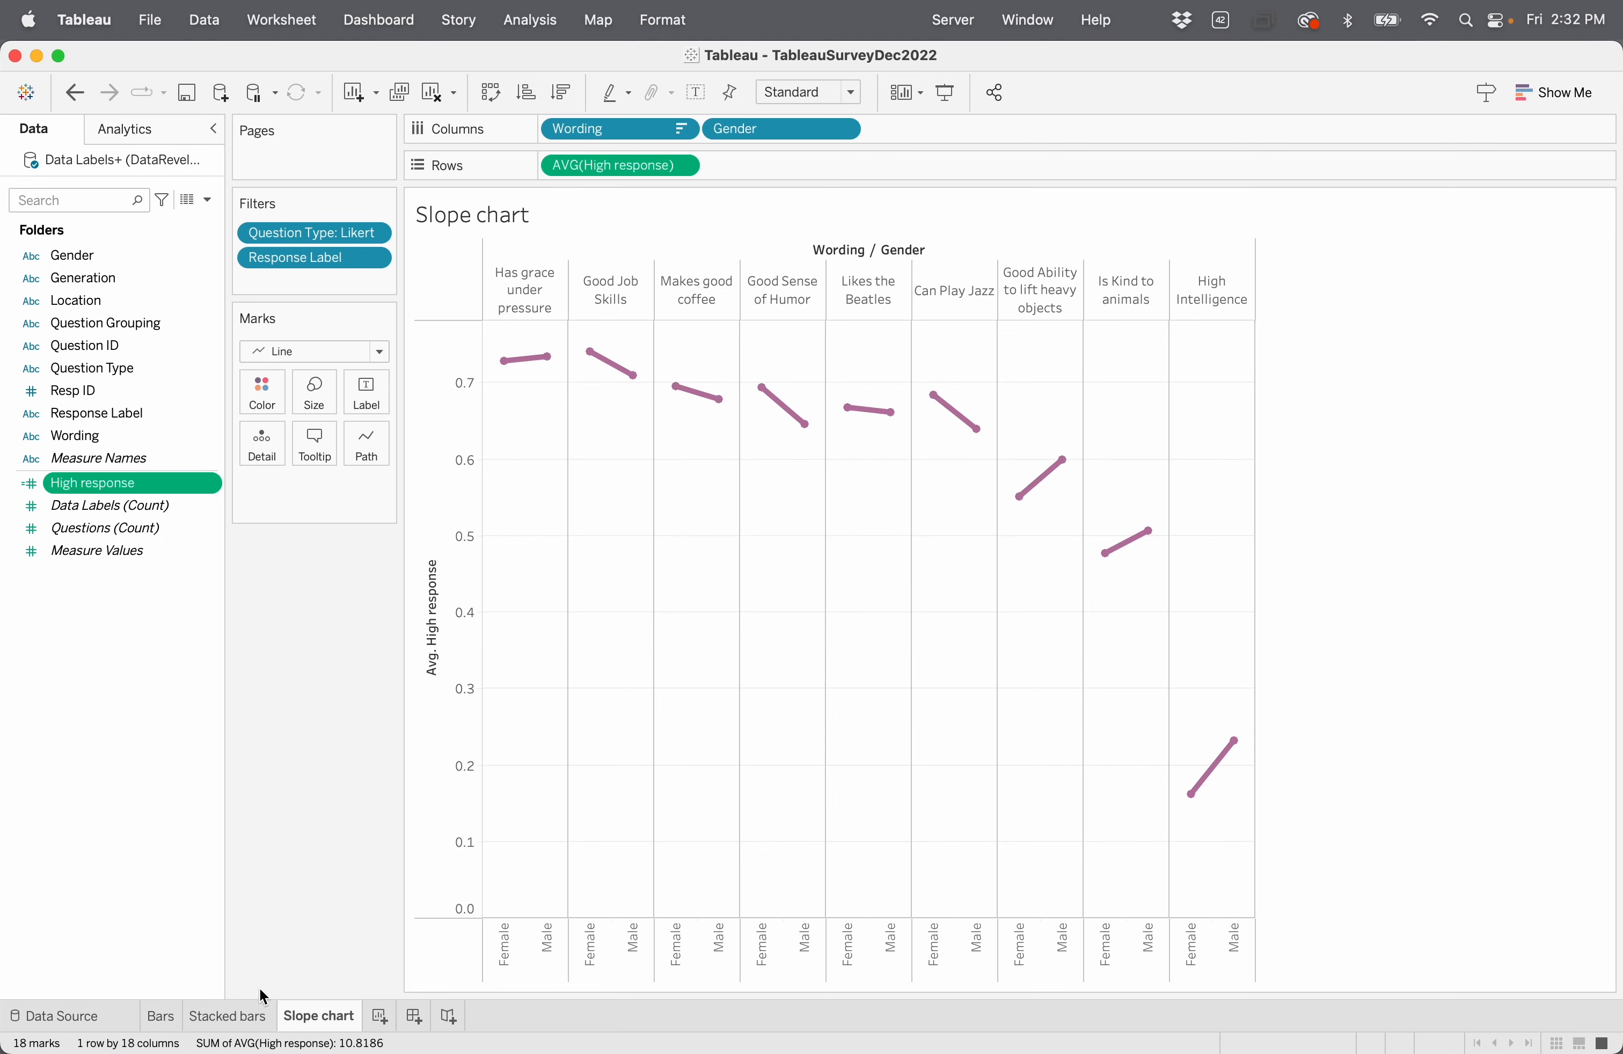
pyautogui.click(239, 1024)
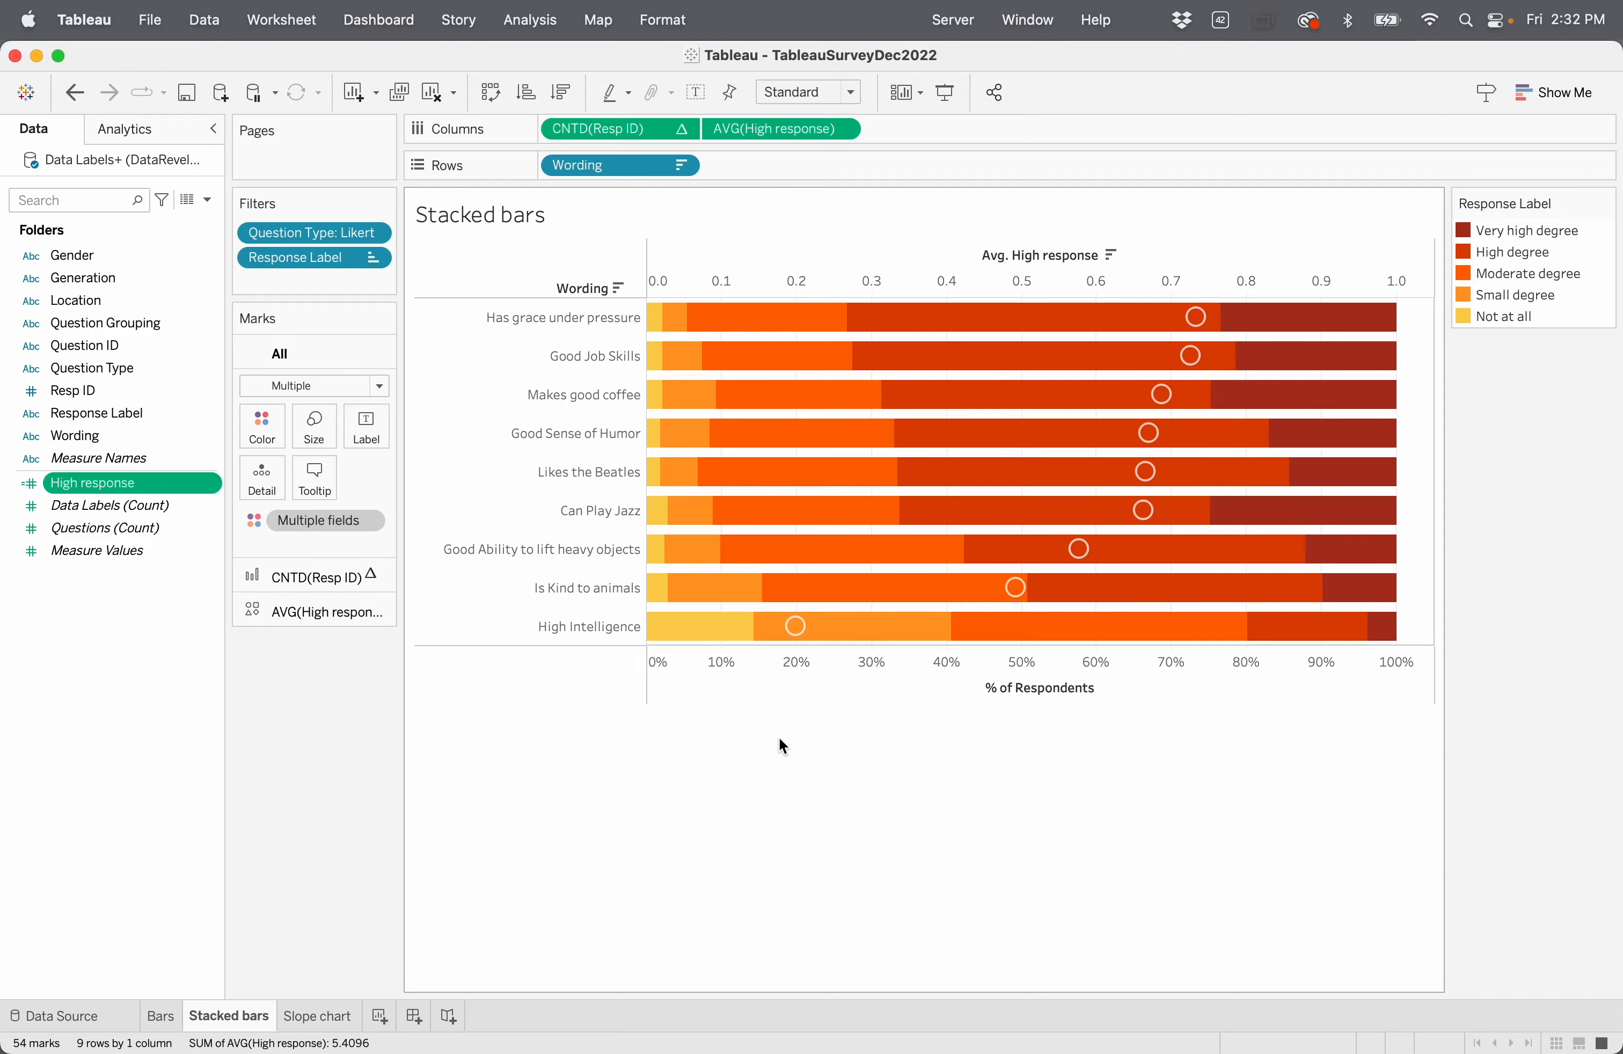
# Step: Switch to Excel and view the Data Numbers sheet of the DataRevelations_SampleSurveySubset workbook
pyautogui.hotkey('ctrl', 'Up')
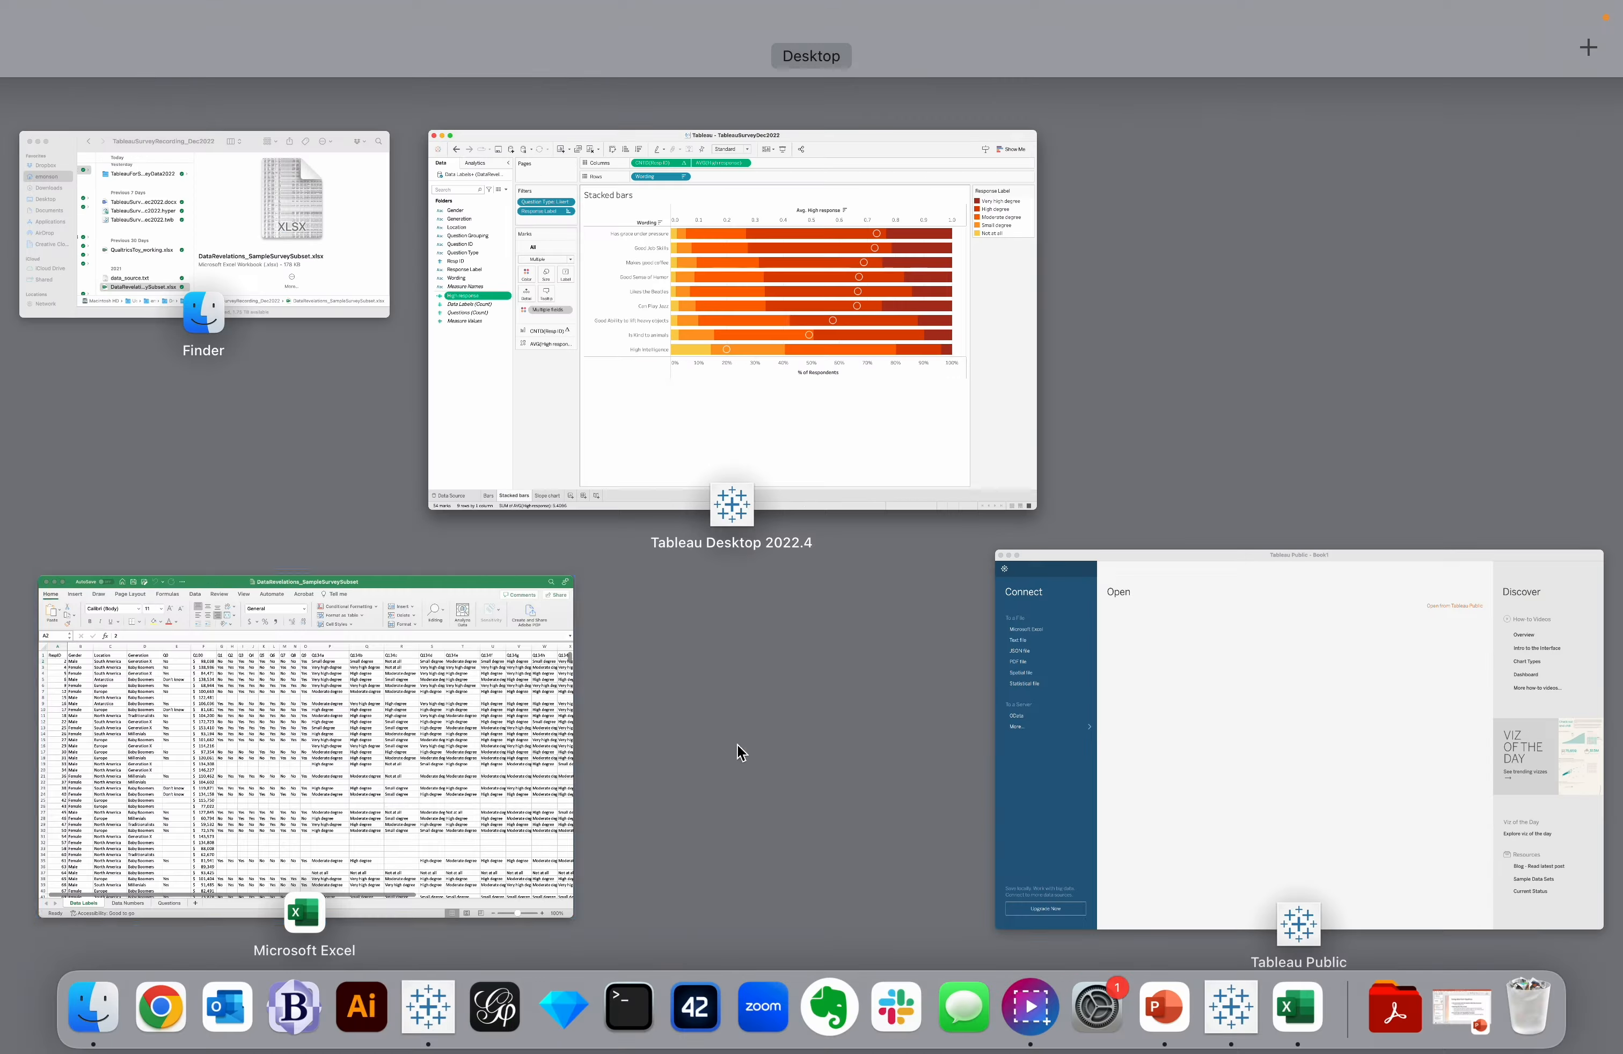
pyautogui.click(355, 787)
pyautogui.click(254, 916)
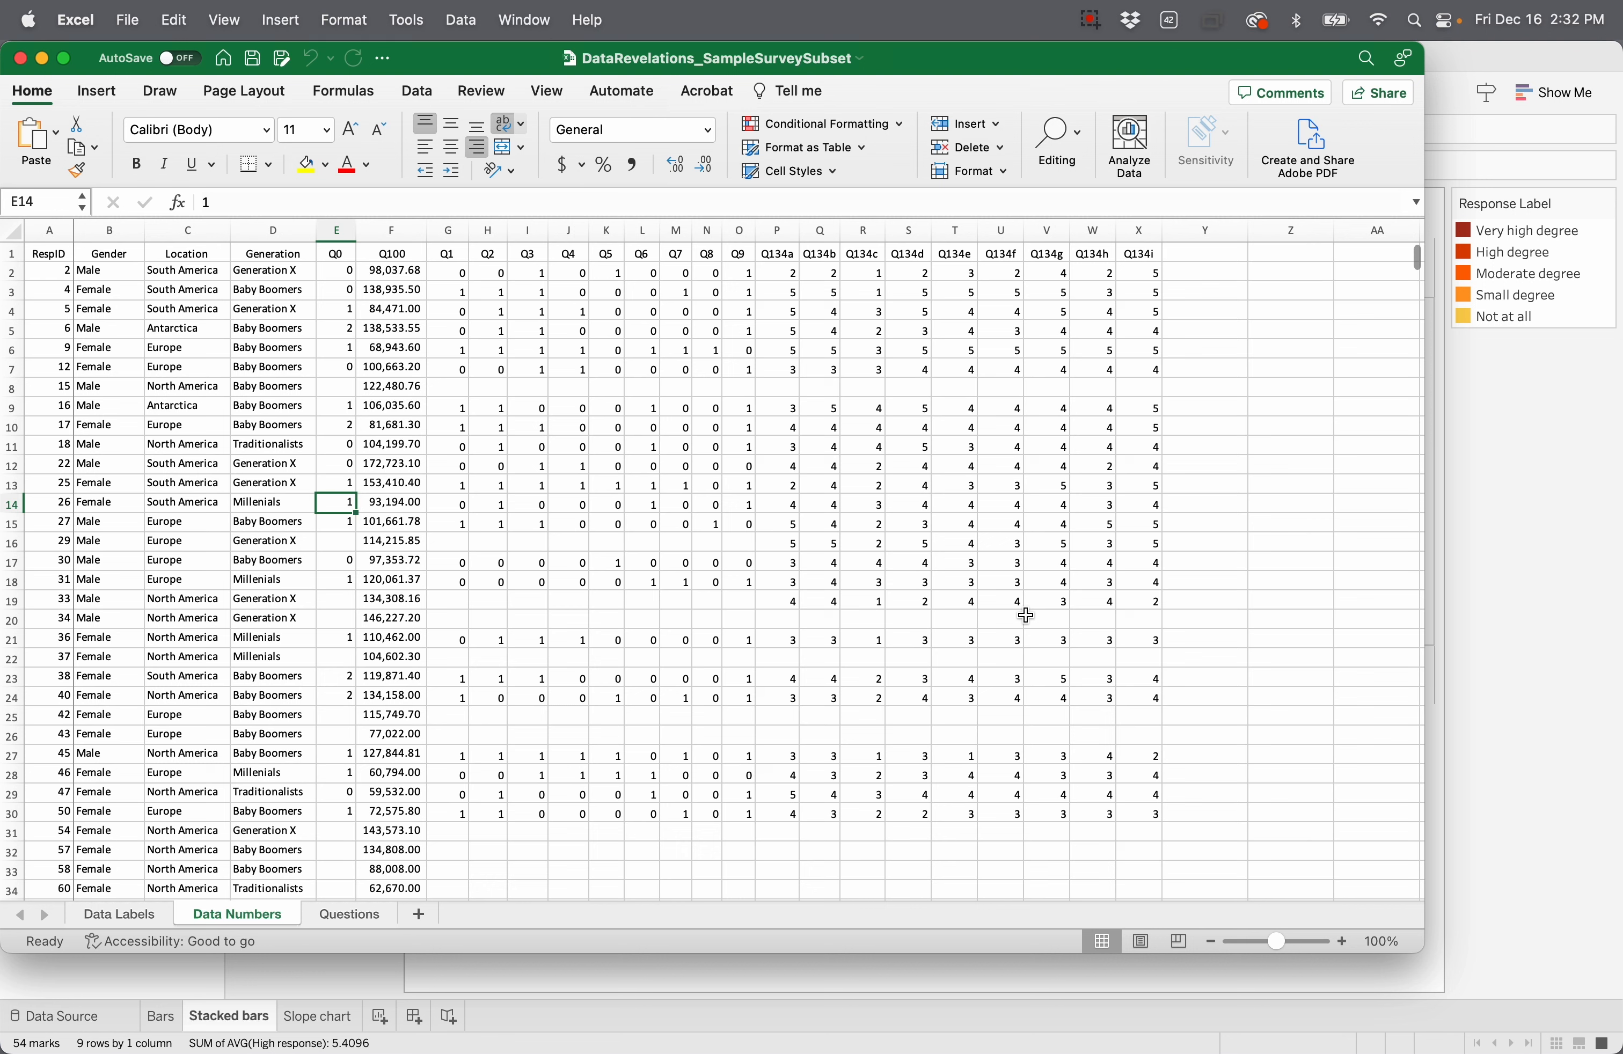
# Step: Return to Tableau Desktop and close the TableauSurveyDec2022 workbook
pyautogui.click(801, 978)
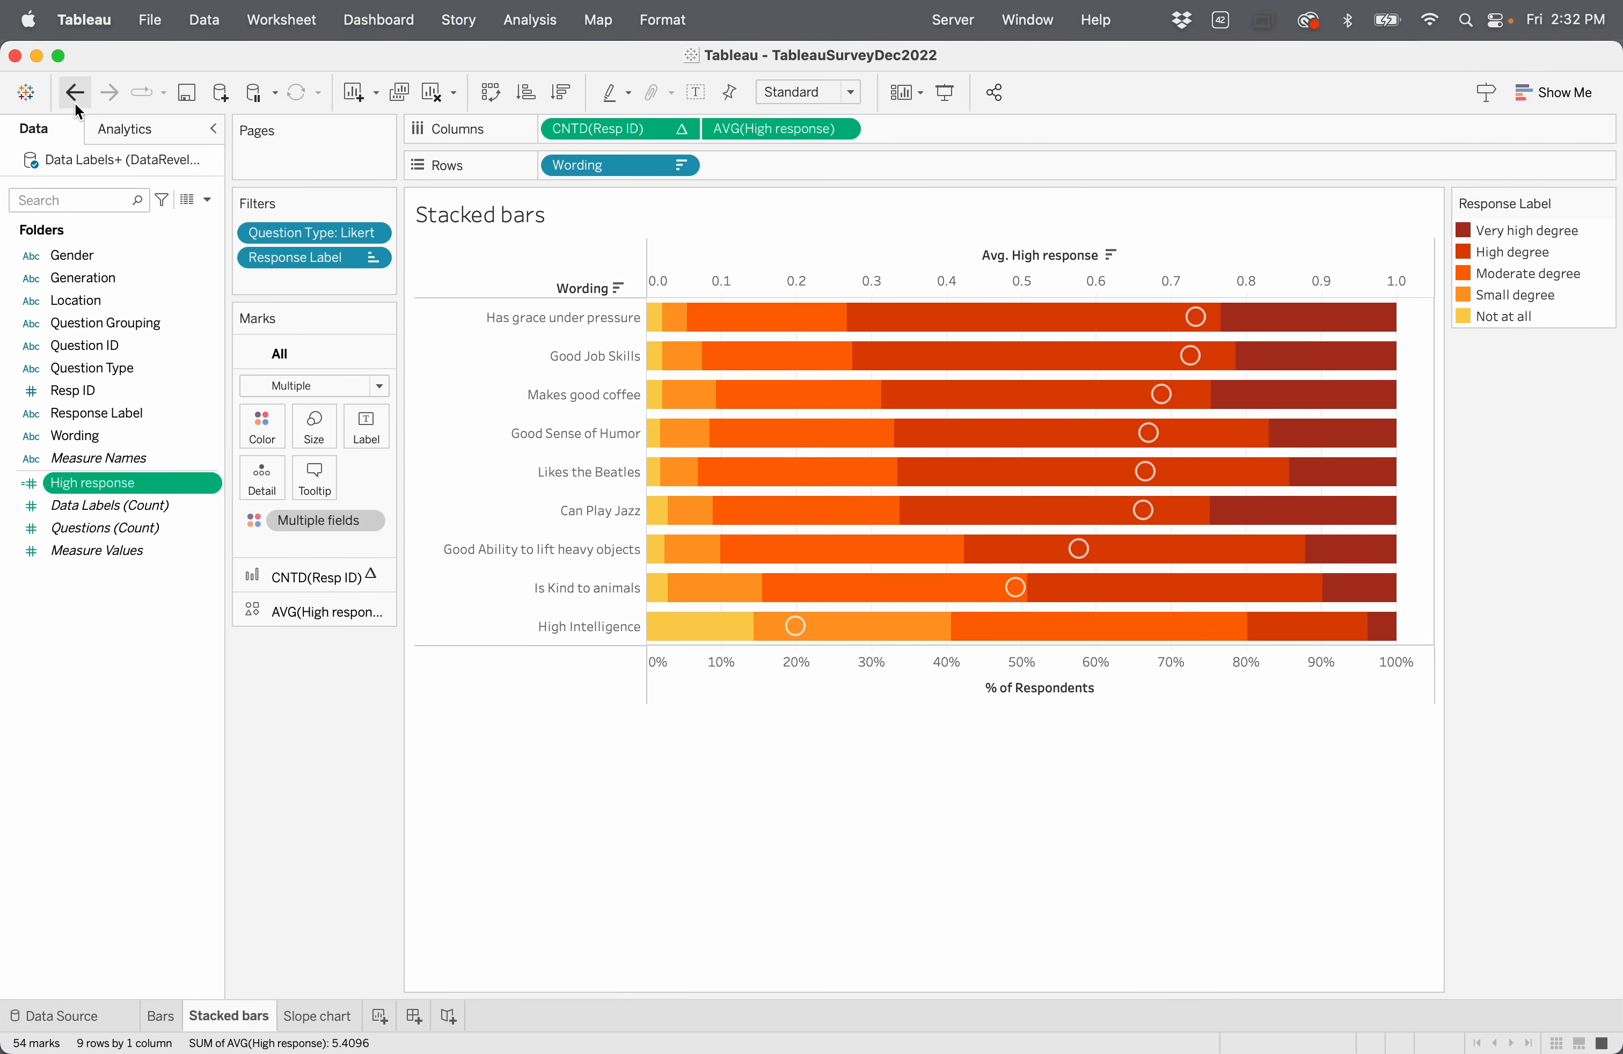
pyautogui.click(17, 59)
pyautogui.click(703, 582)
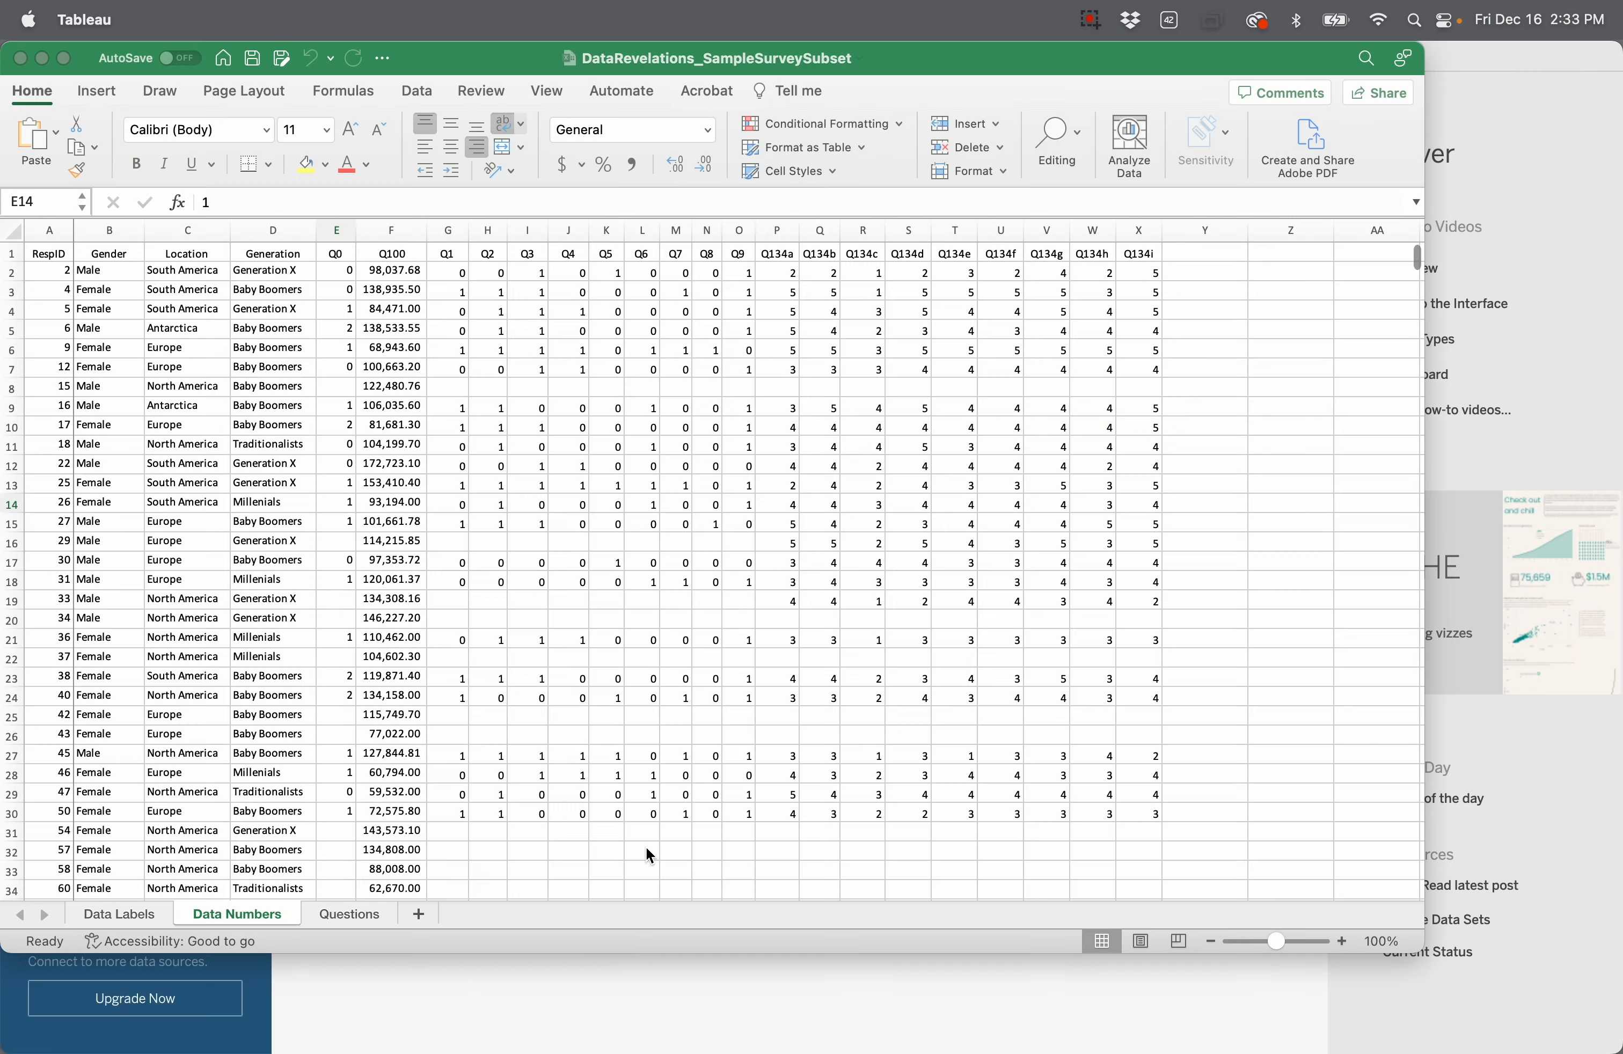
# Step: In Excel, inspect the Q134a to Q134d headers on the Data Labels sheet, then close the DataRevelations_SampleSurveySubset workbook
pyautogui.click(648, 944)
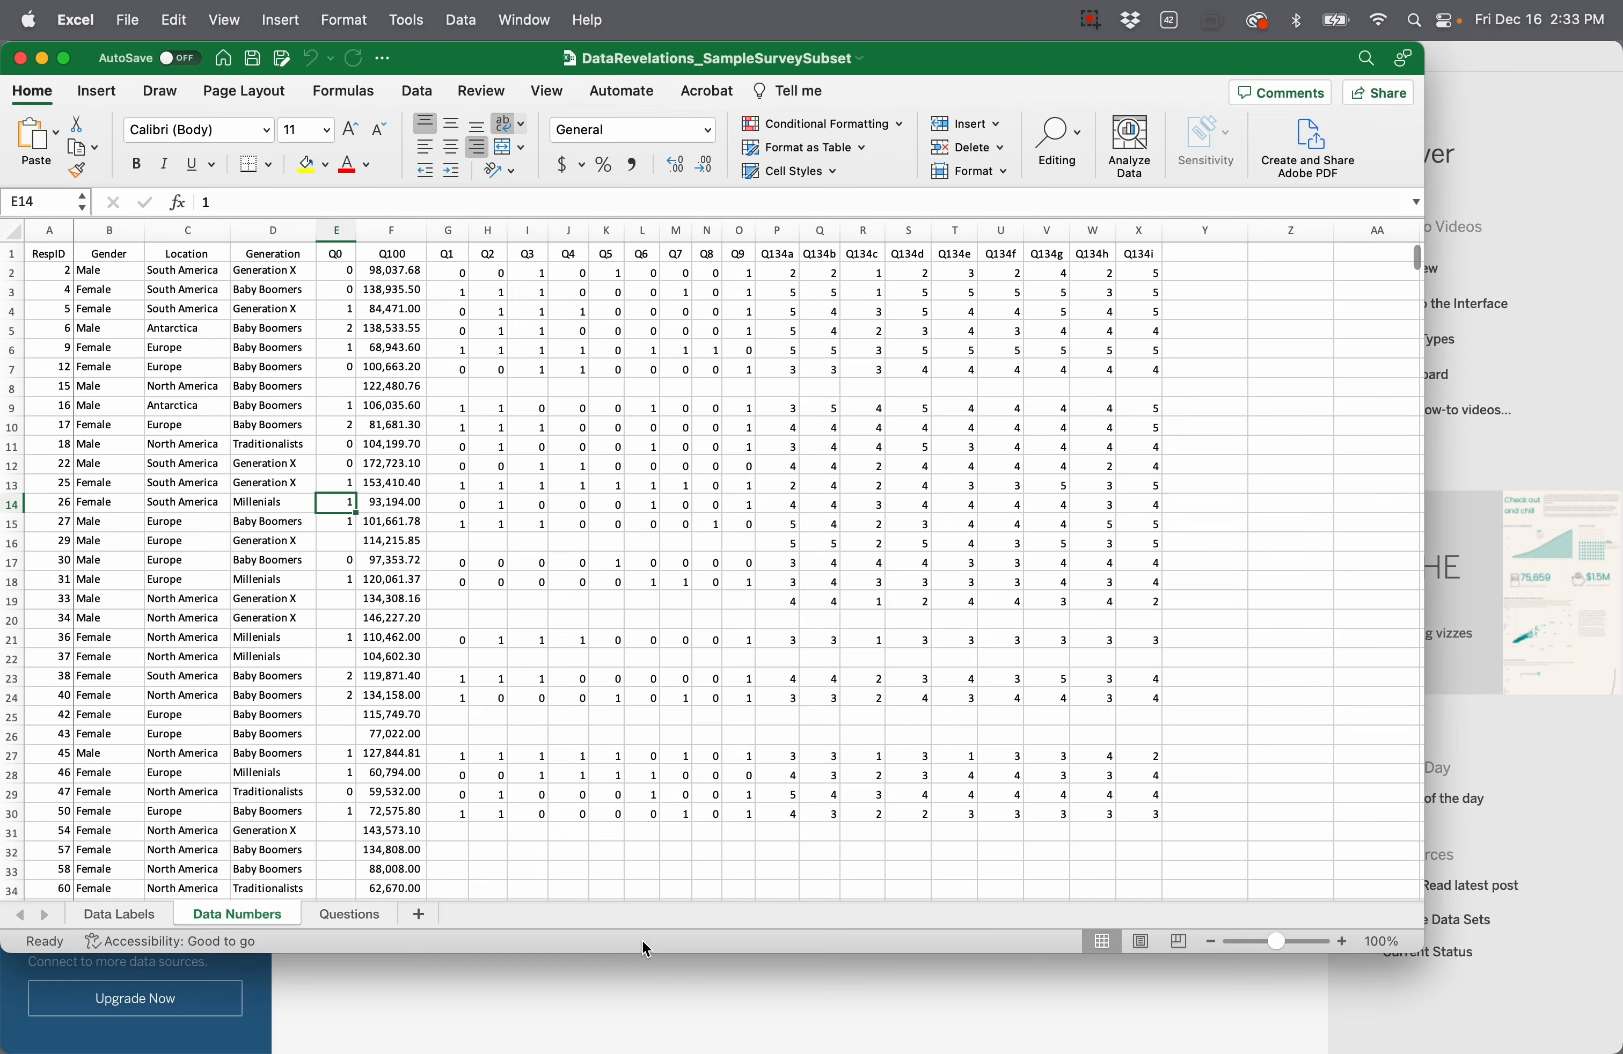
pyautogui.click(133, 918)
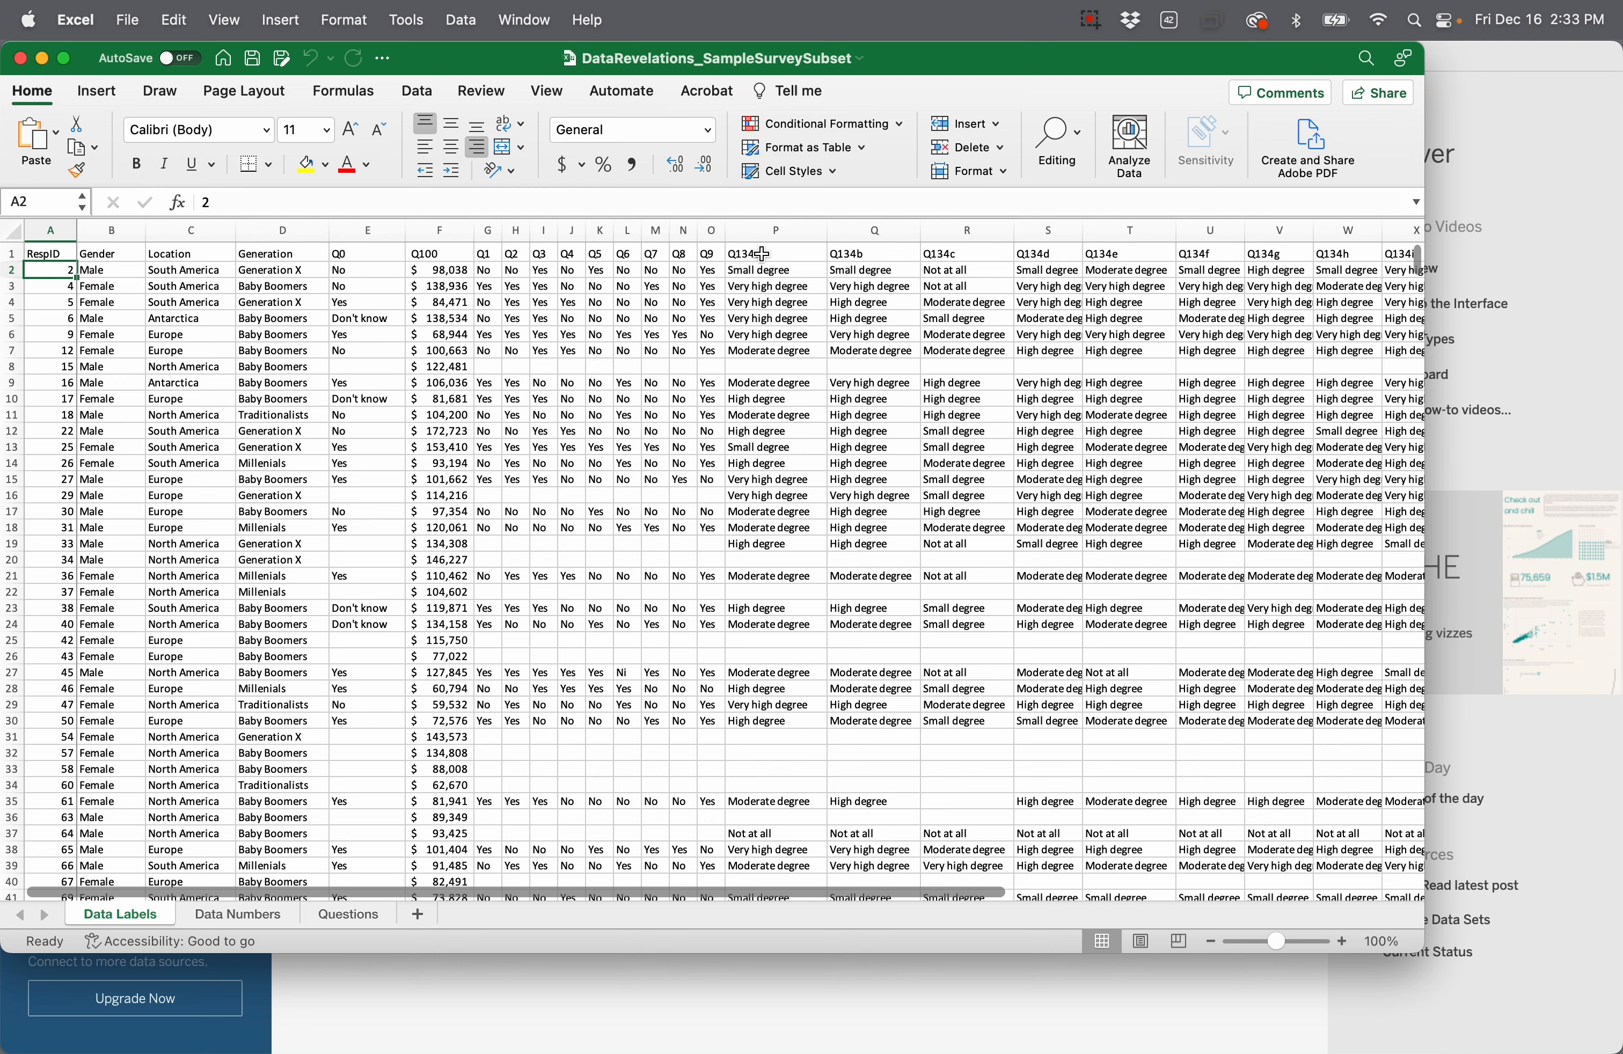
pyautogui.click(879, 254)
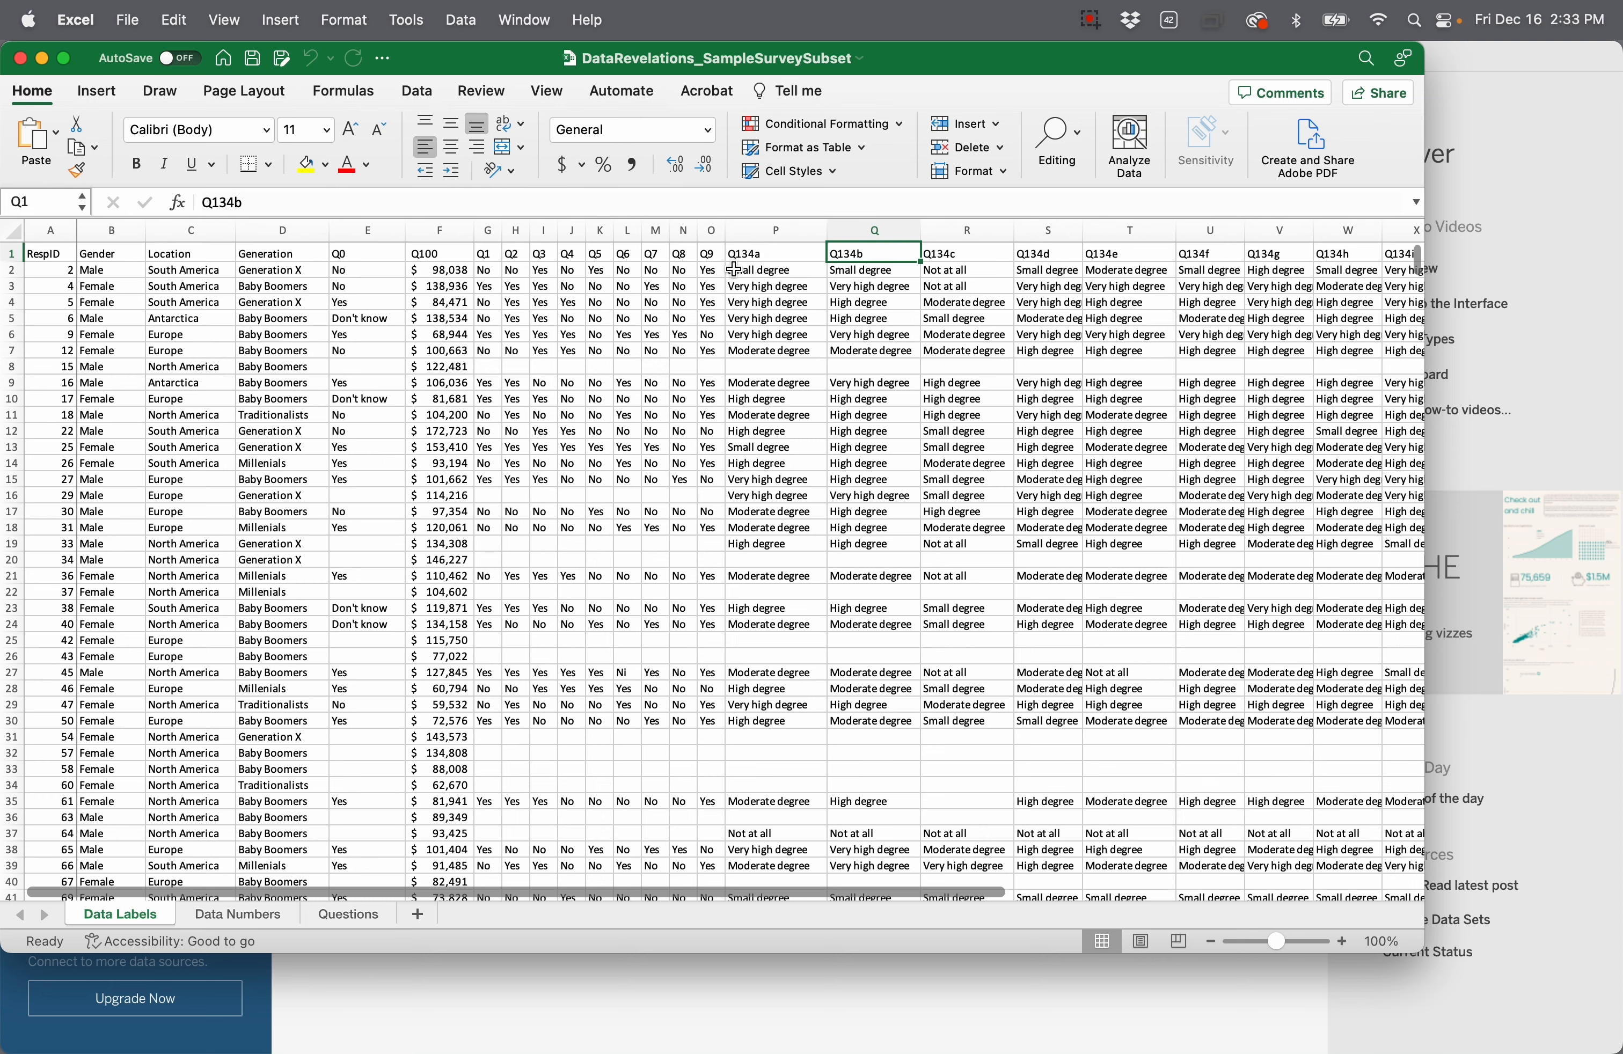
pyautogui.click(774, 259)
pyautogui.click(870, 259)
pyautogui.click(970, 249)
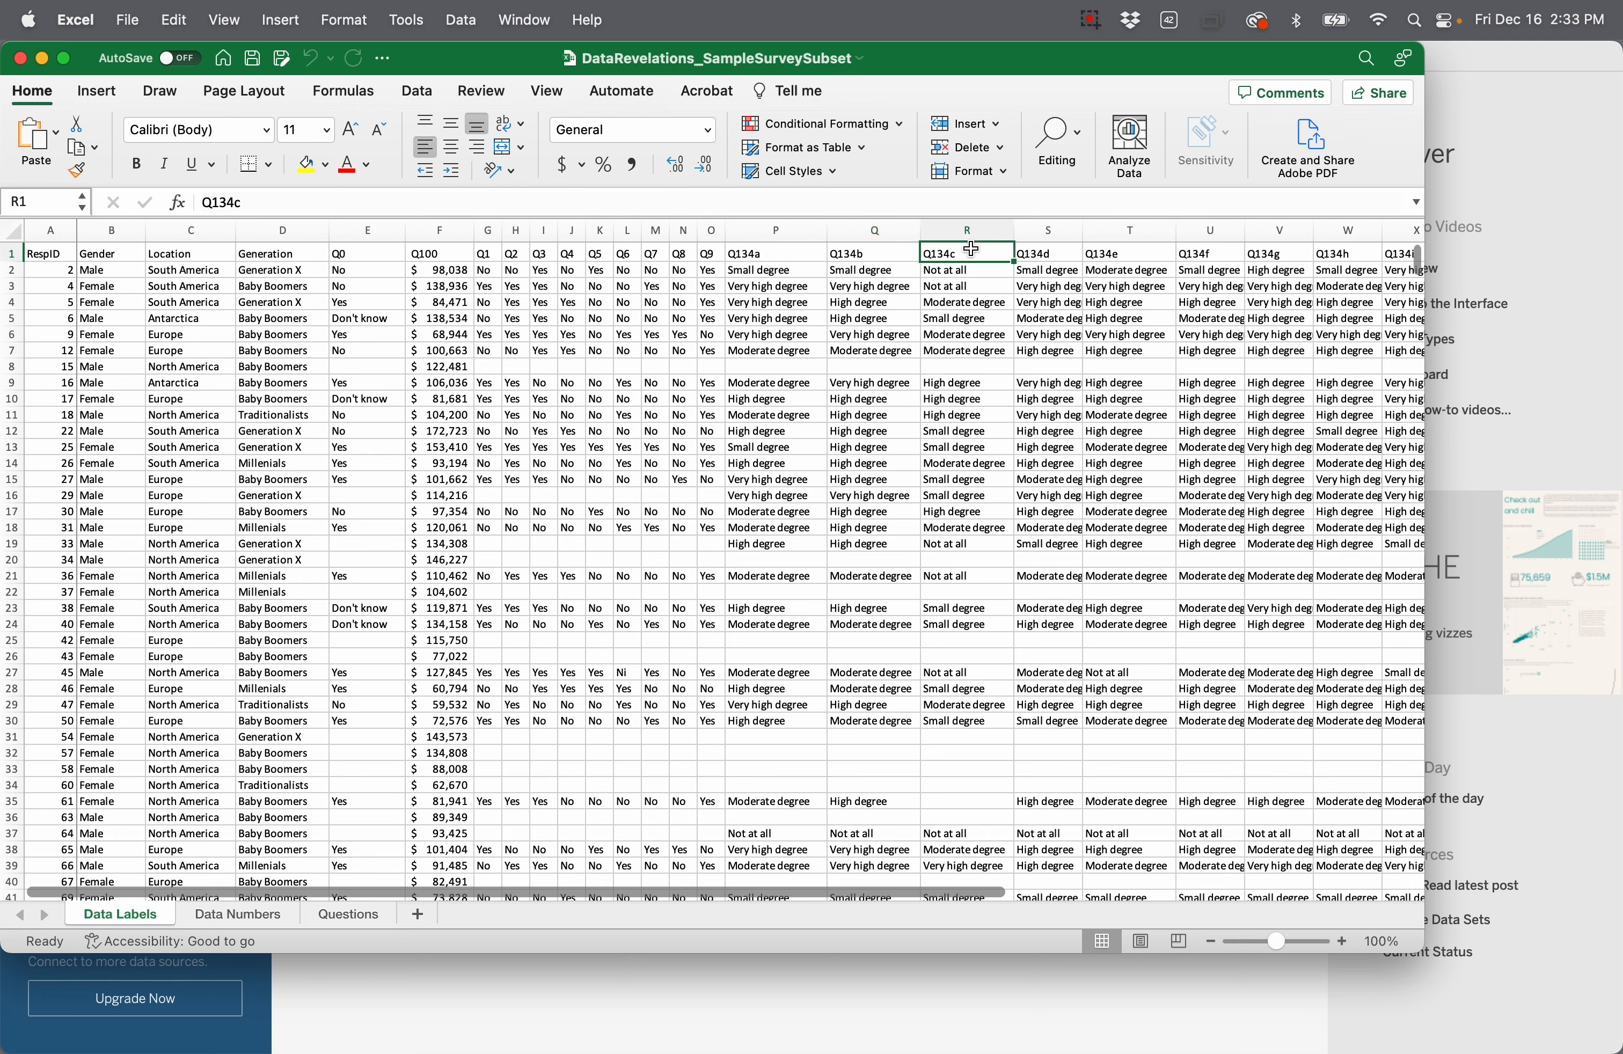
pyautogui.click(1063, 256)
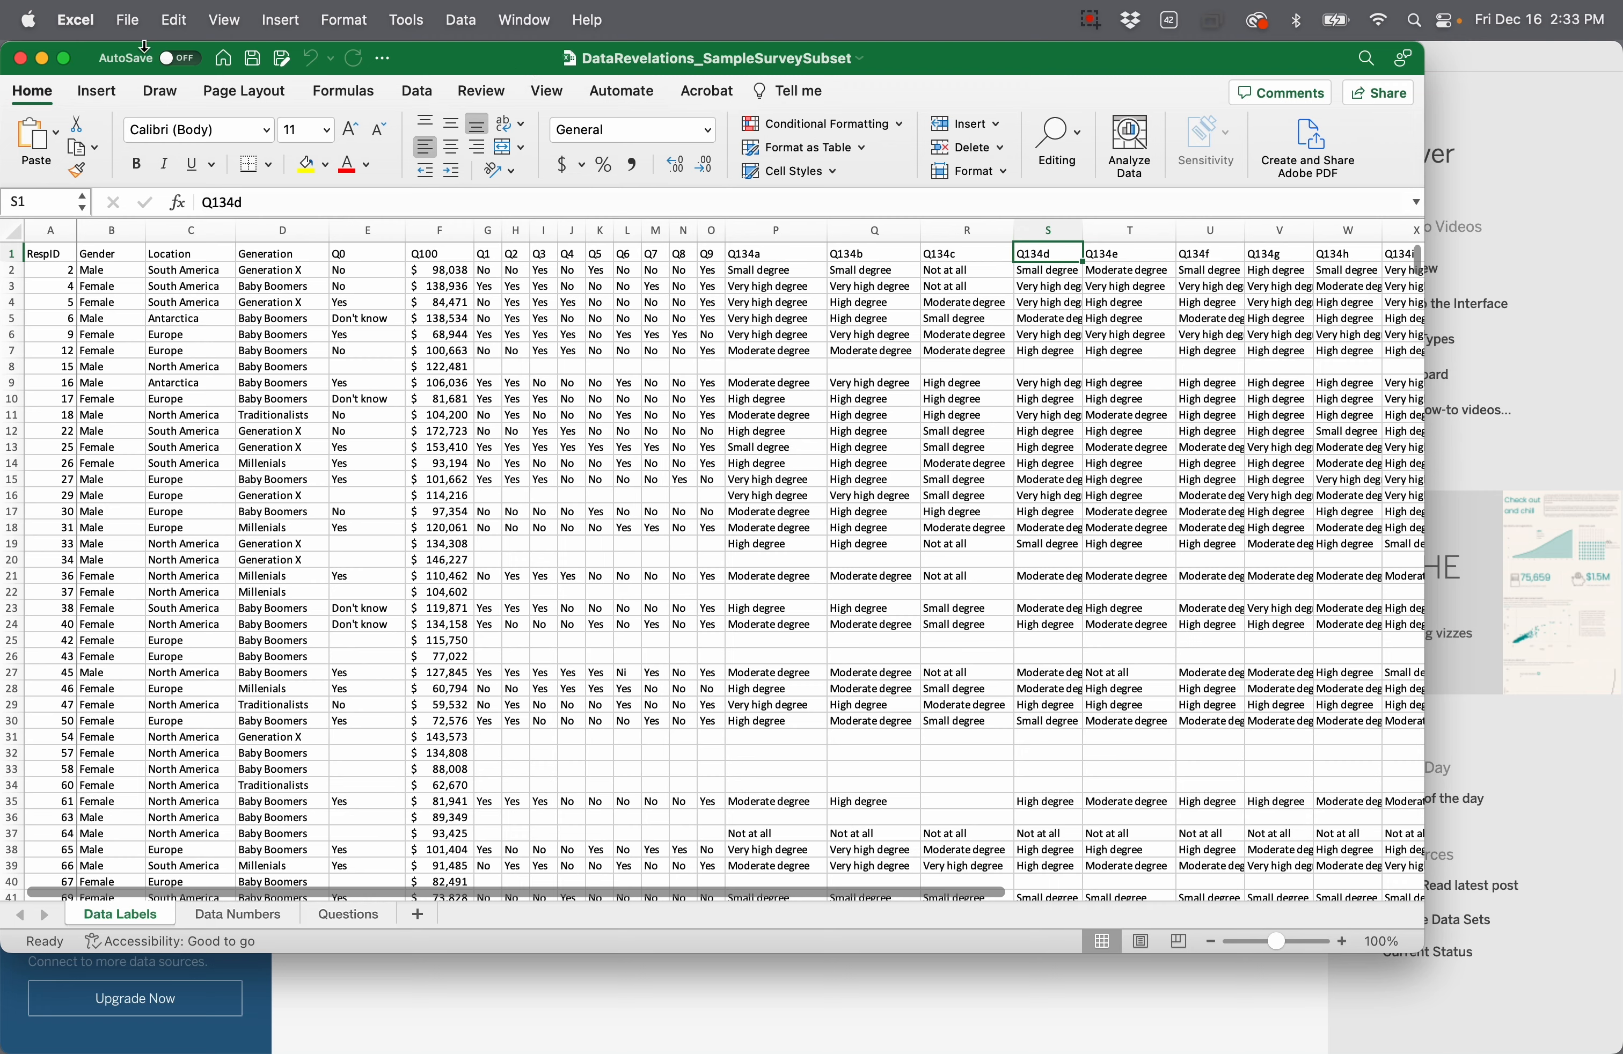
pyautogui.click(20, 59)
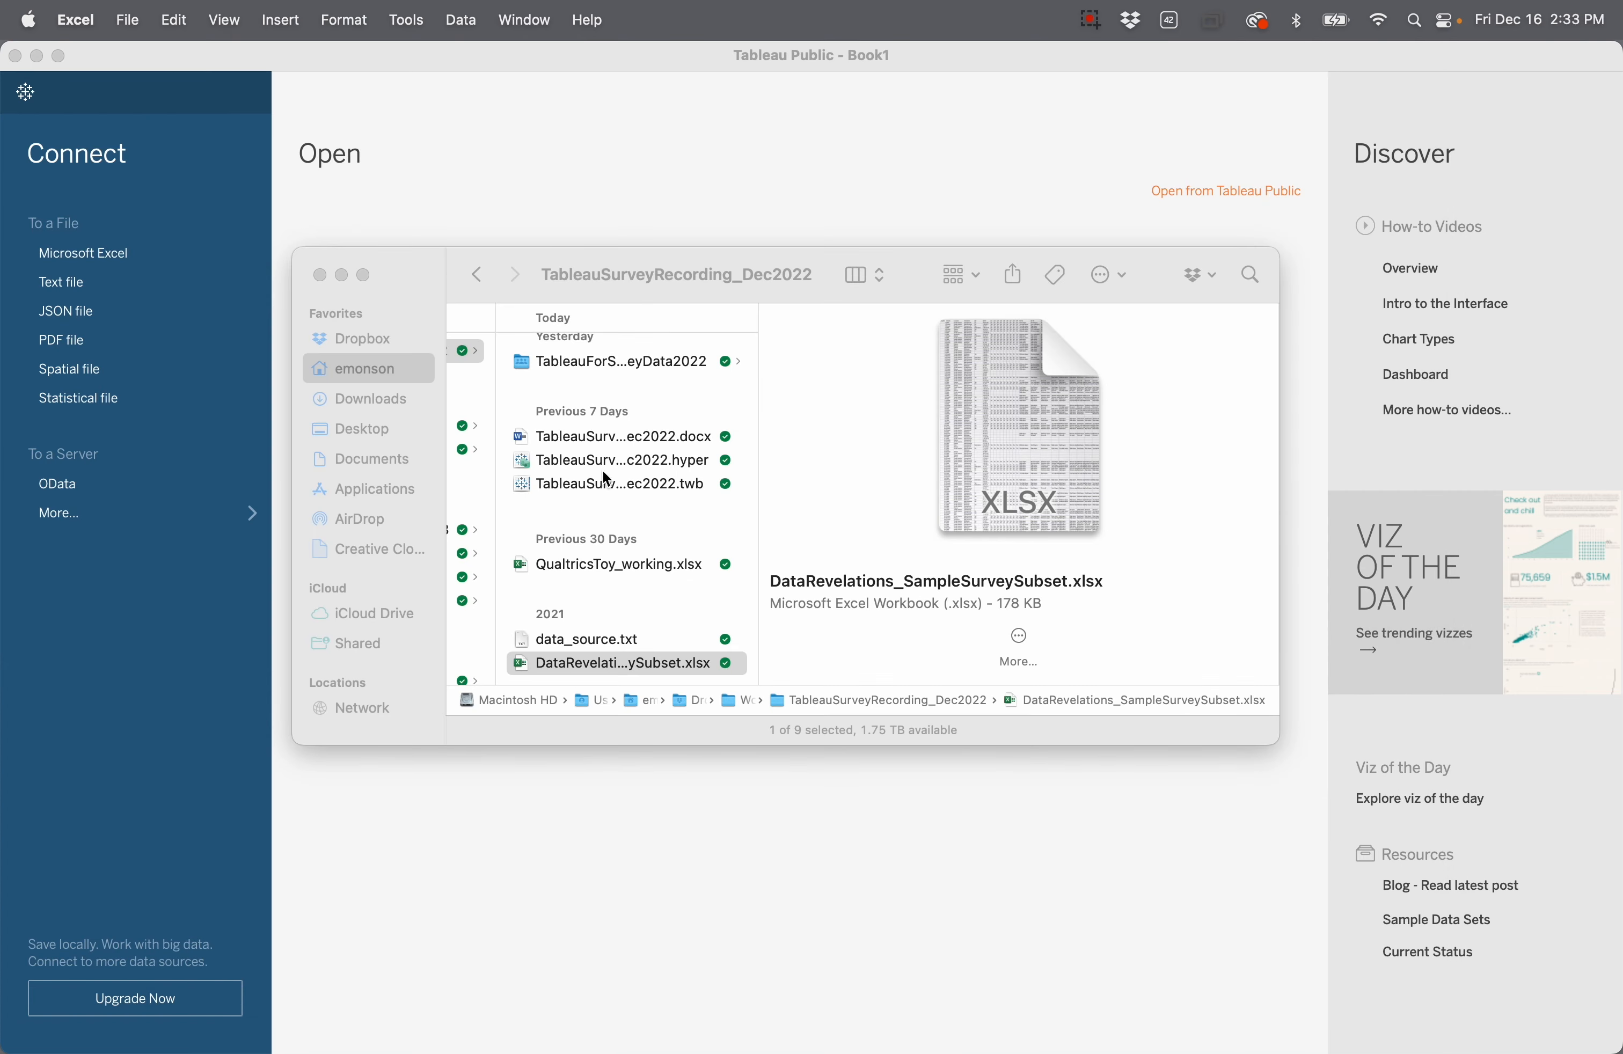
# Step: Open the QualtricsOutput working workbook from the QualtricsOutput folder in Finder and view its Data_text sheet
pyautogui.scroll(3, 561, 407)
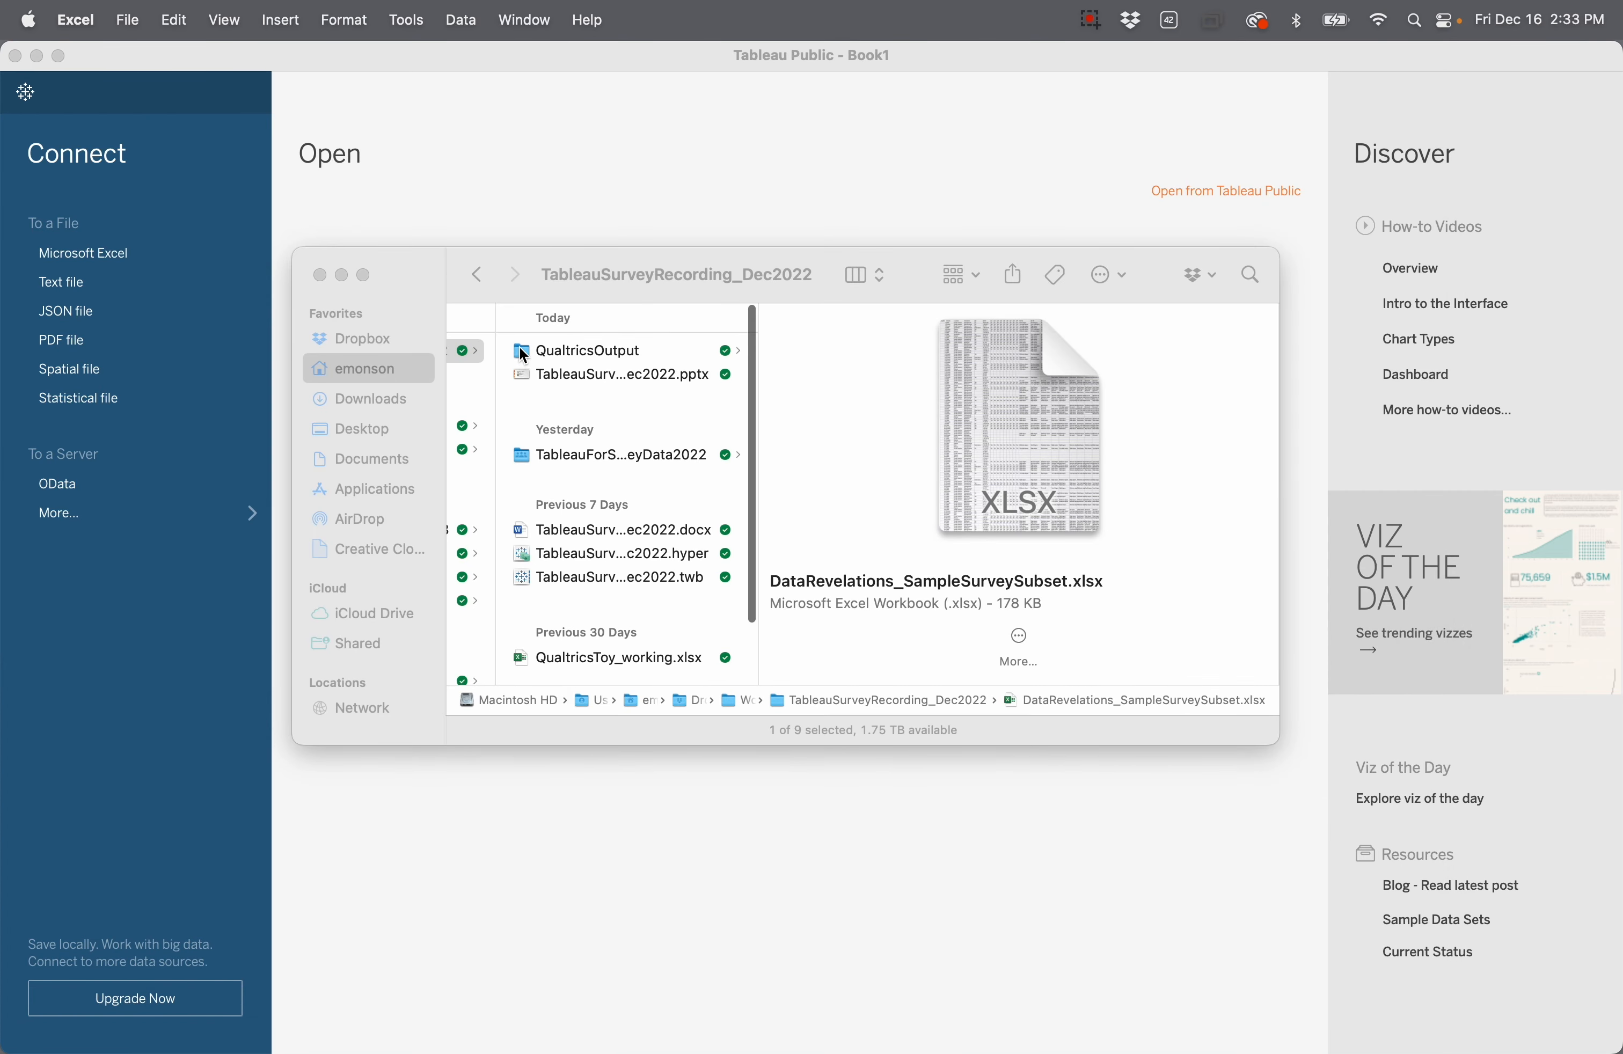
pyautogui.click(589, 352)
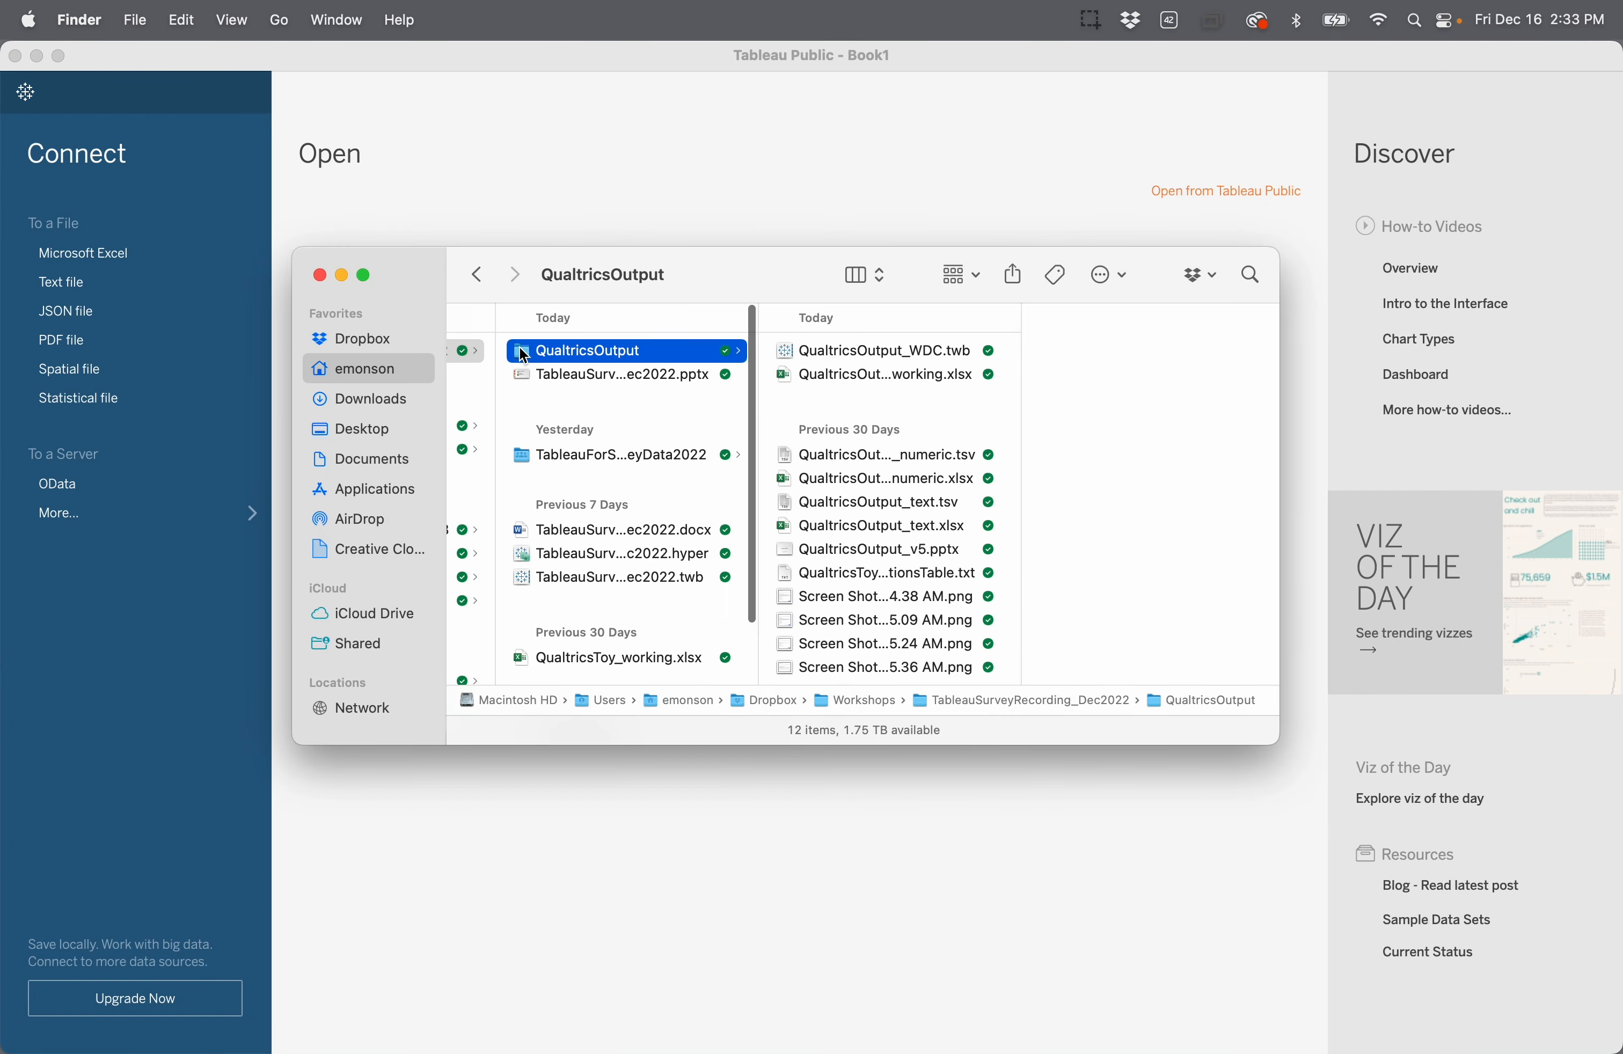
pyautogui.doubleClick(784, 373)
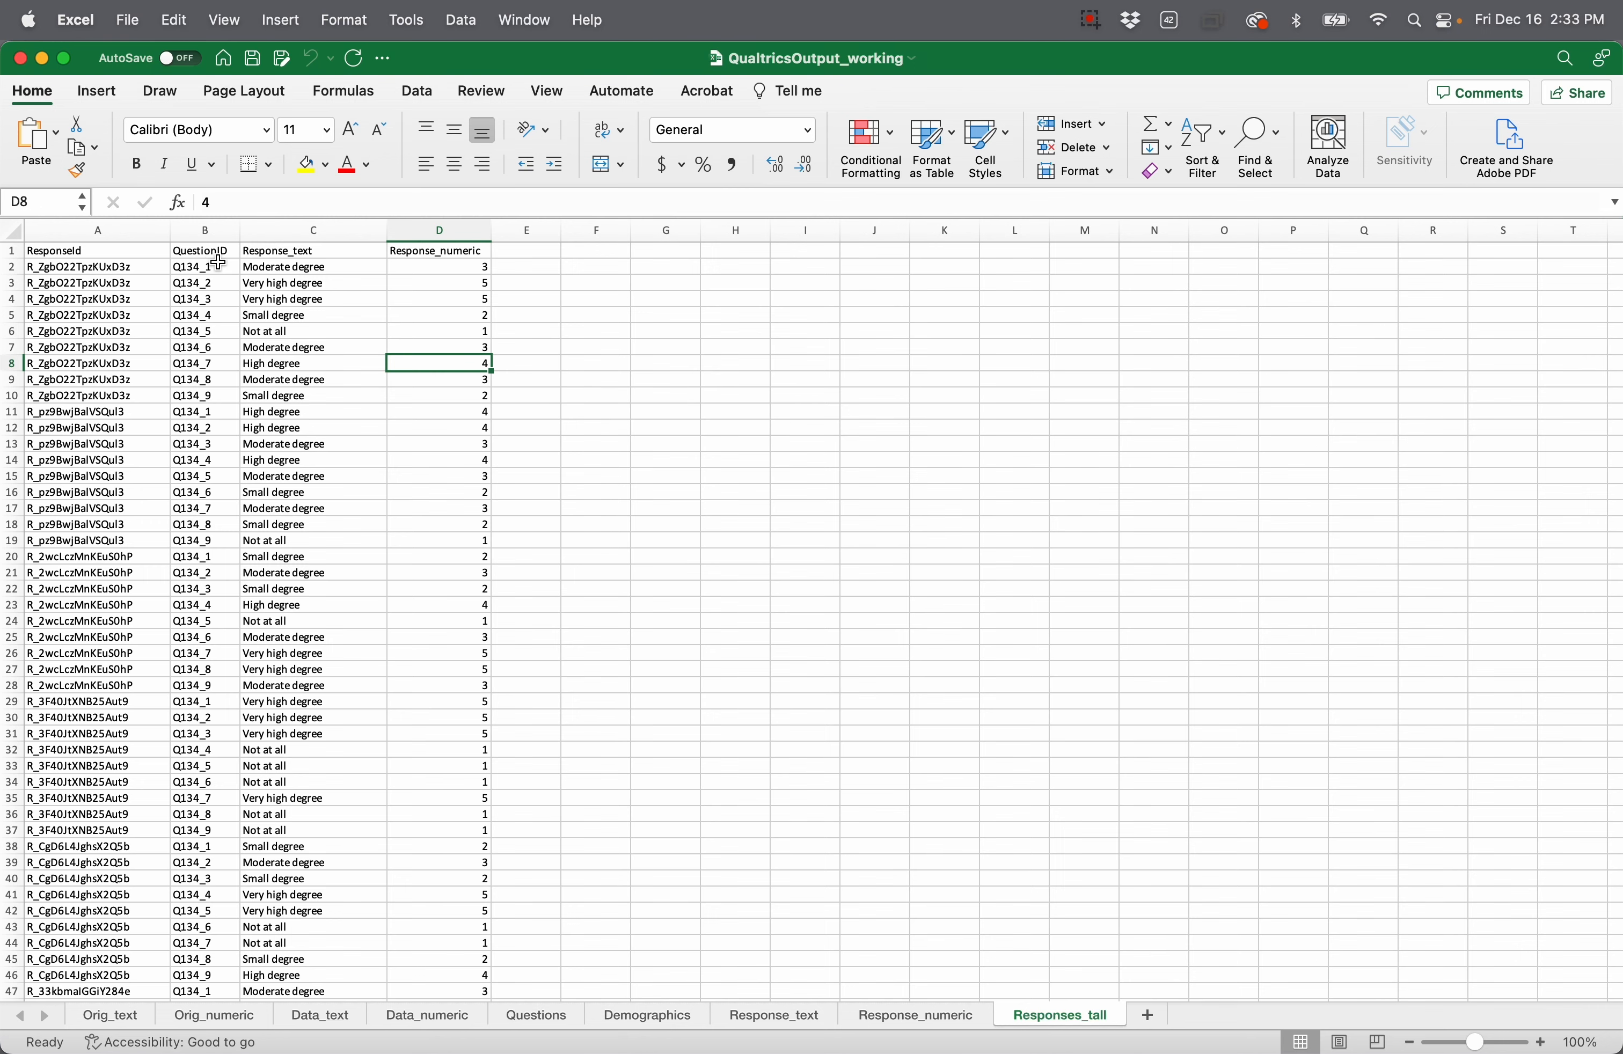
pyautogui.click(338, 1020)
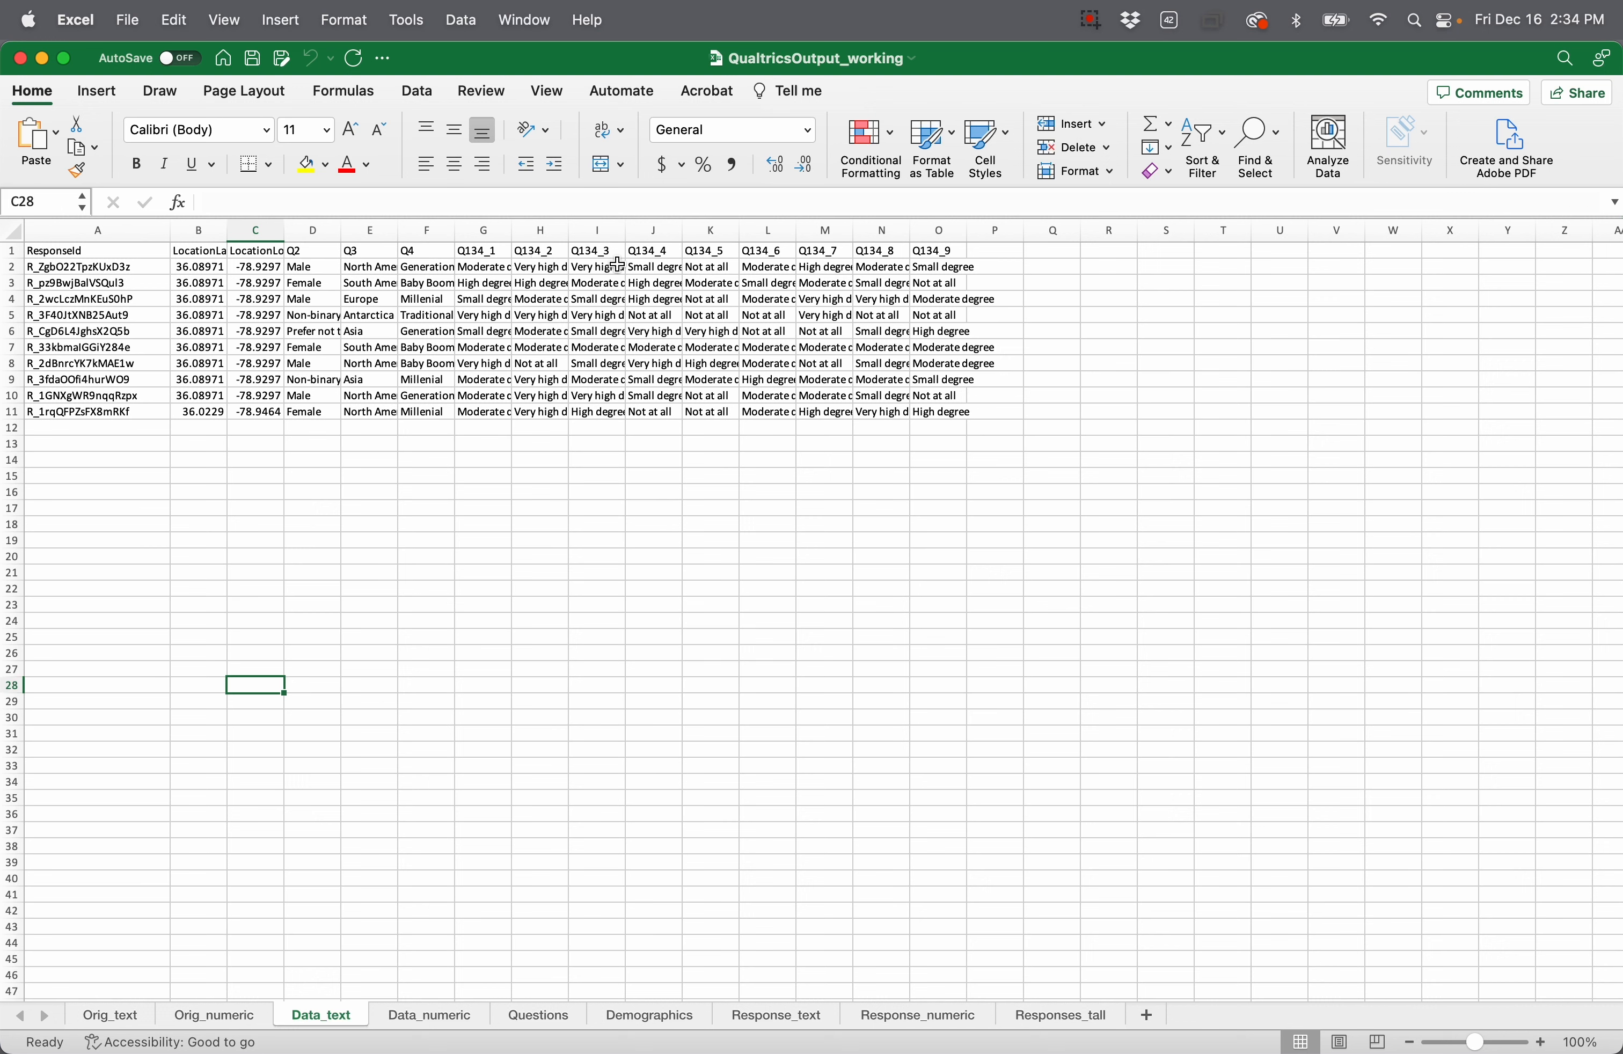
pyautogui.click(585, 439)
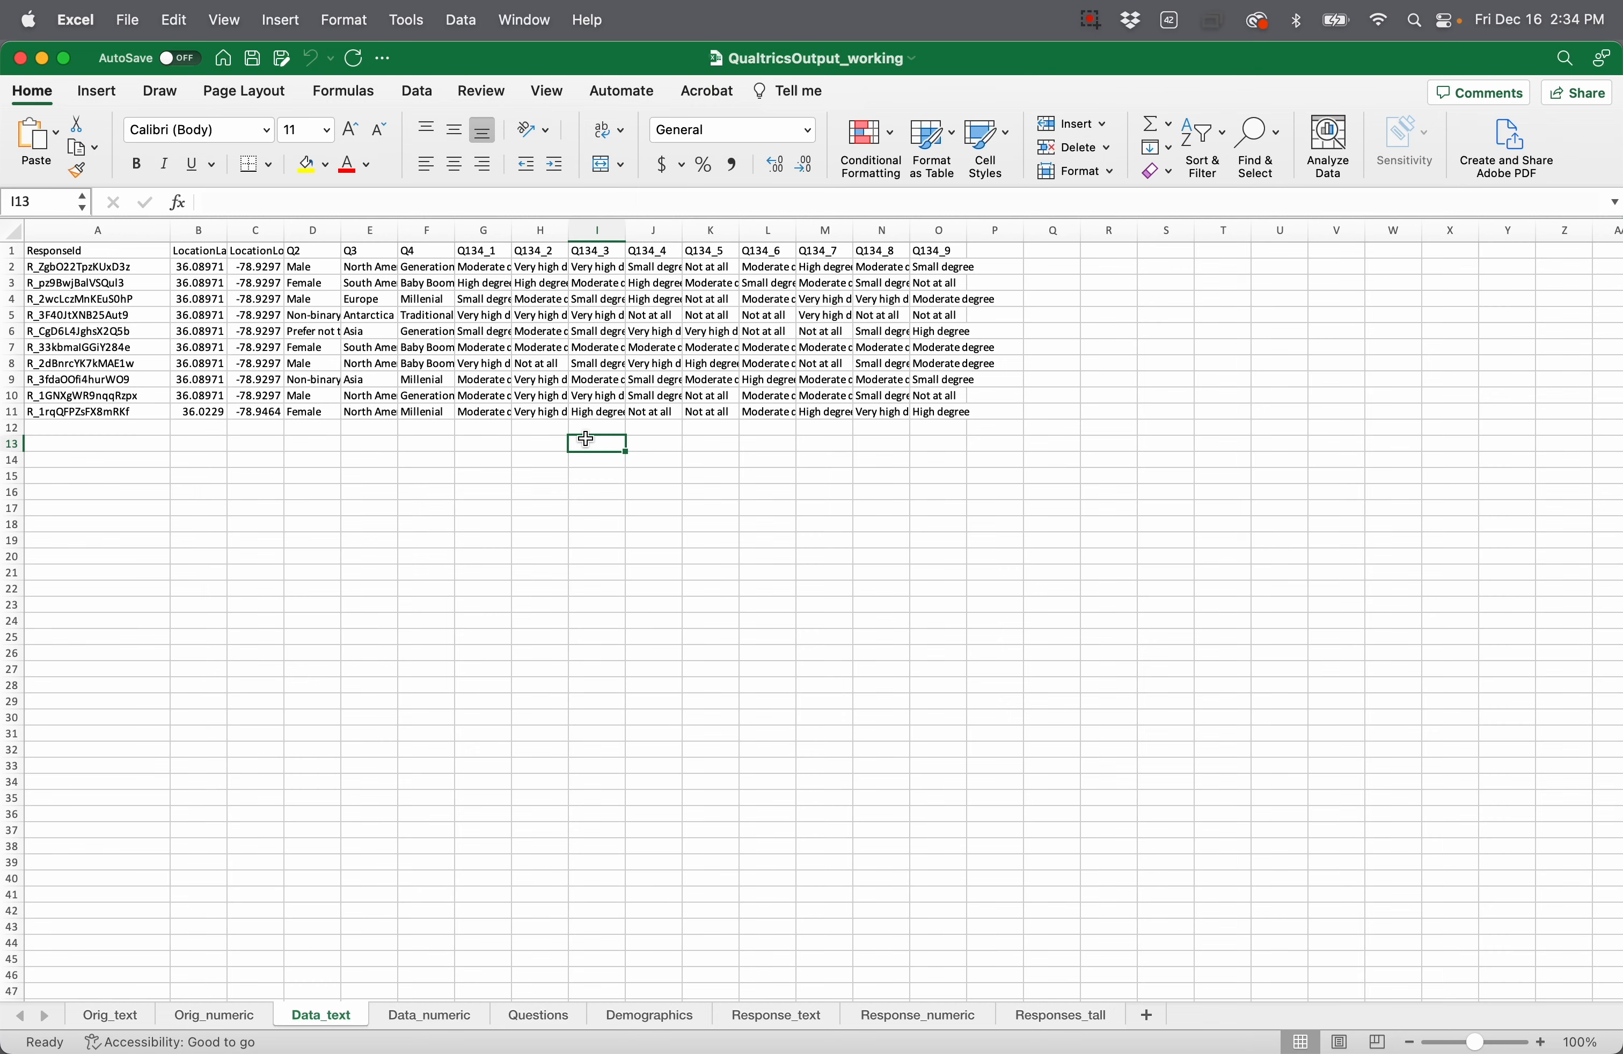
# Step: Switch to Tableau Public, connect to QualtricsOutput_working.xlsx, and add the Data_text table to the data source
pyautogui.hotkey('ctrl', 'Up')
pyautogui.click(994, 672)
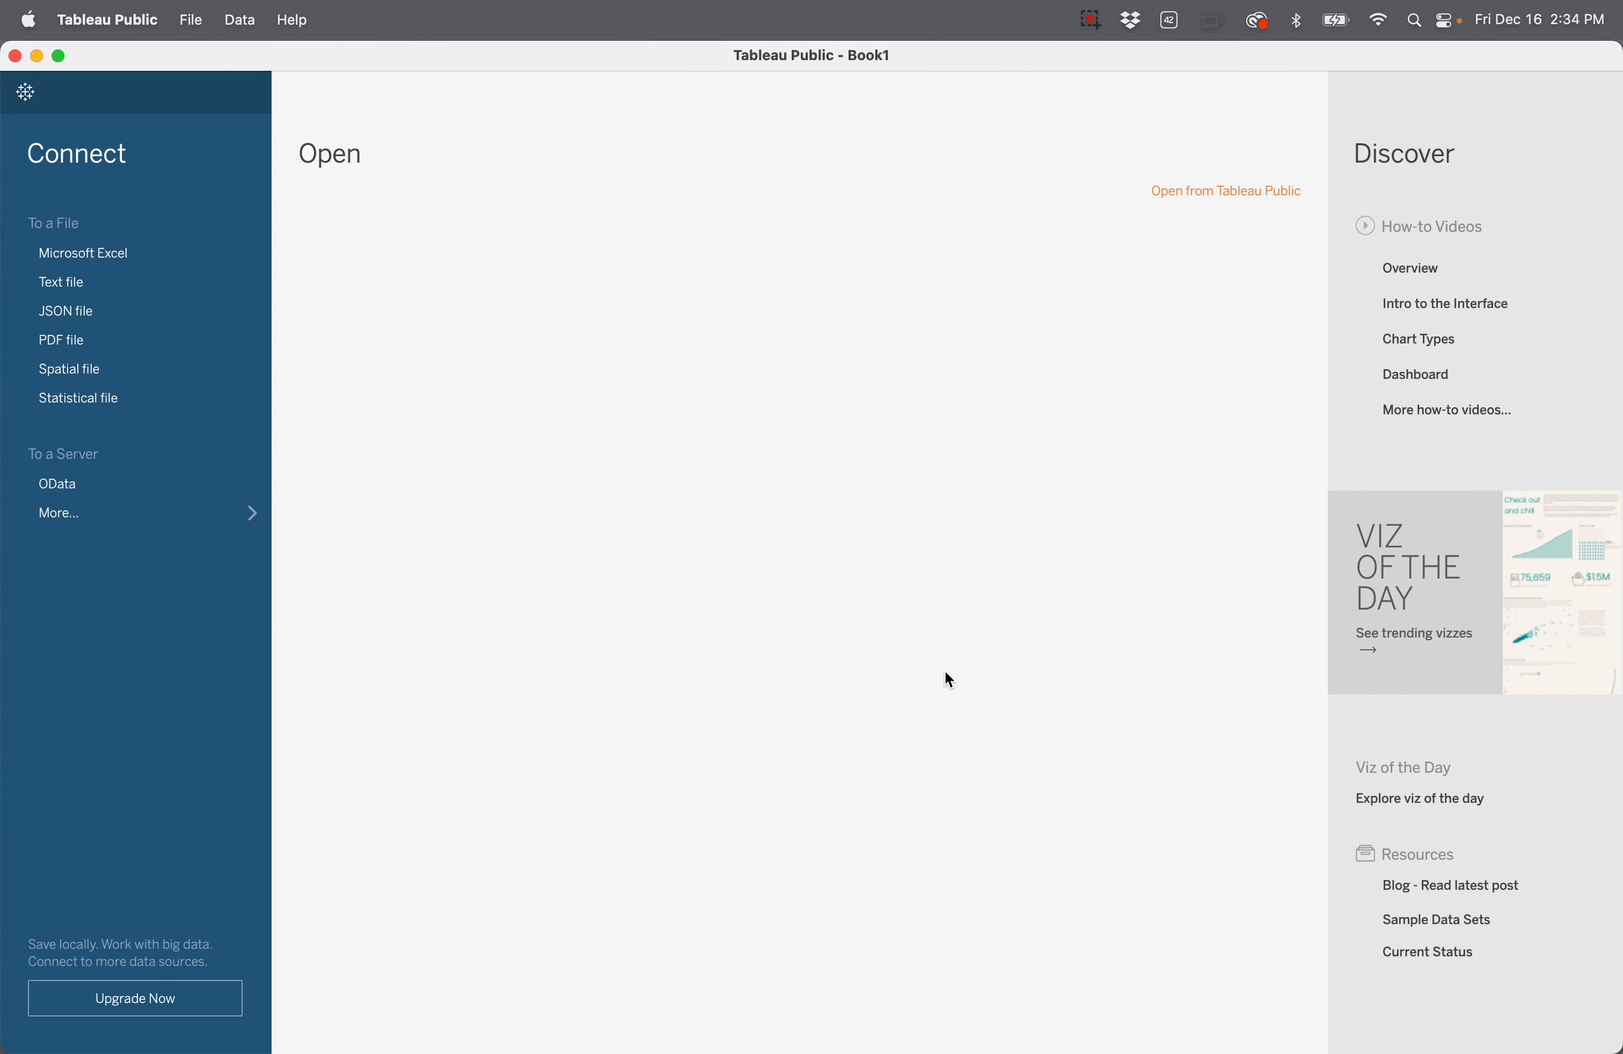
pyautogui.click(105, 260)
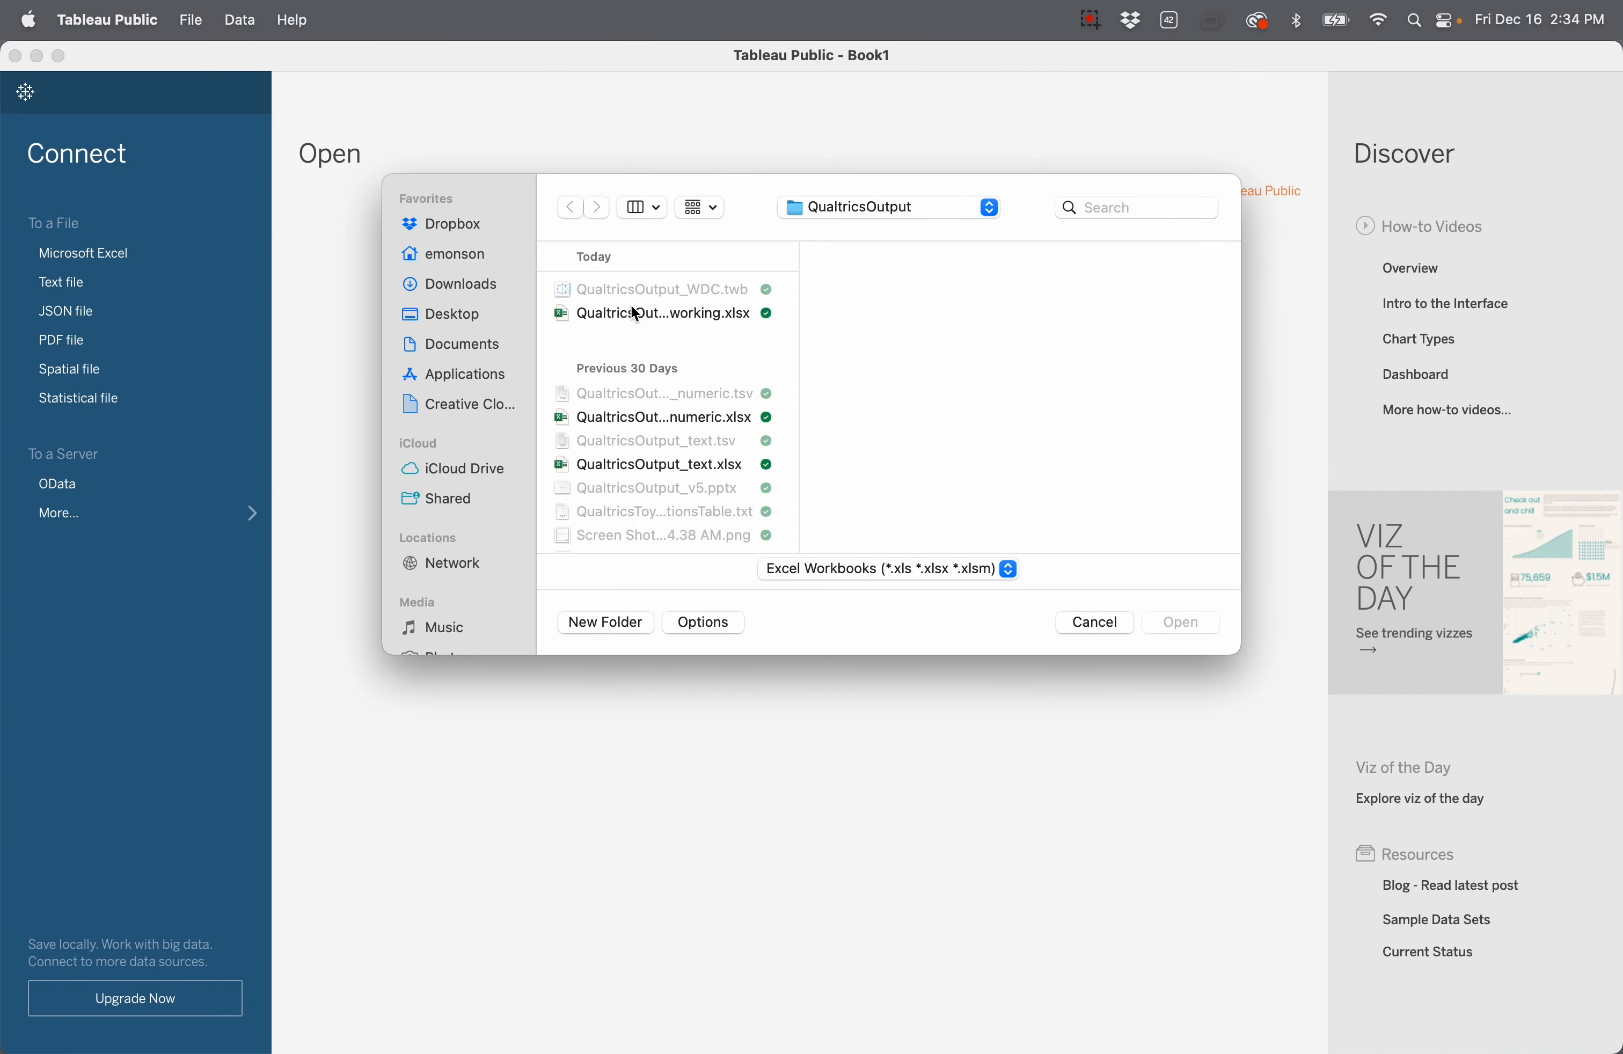
pyautogui.click(672, 319)
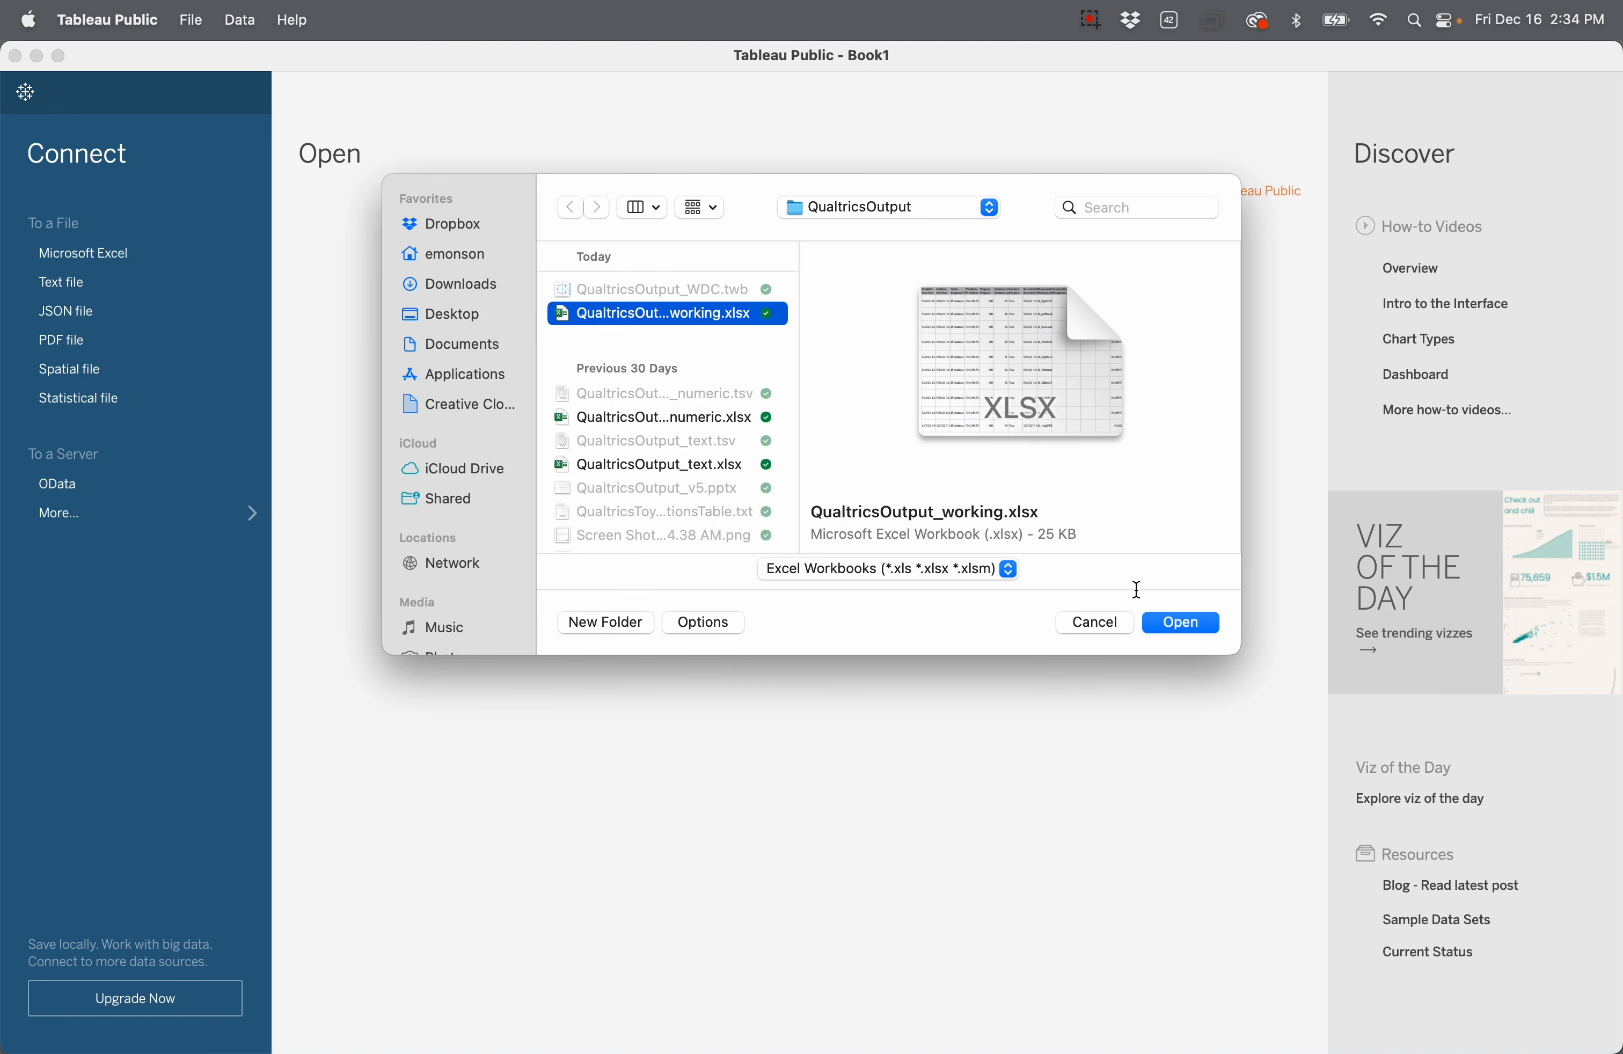
pyautogui.click(1175, 621)
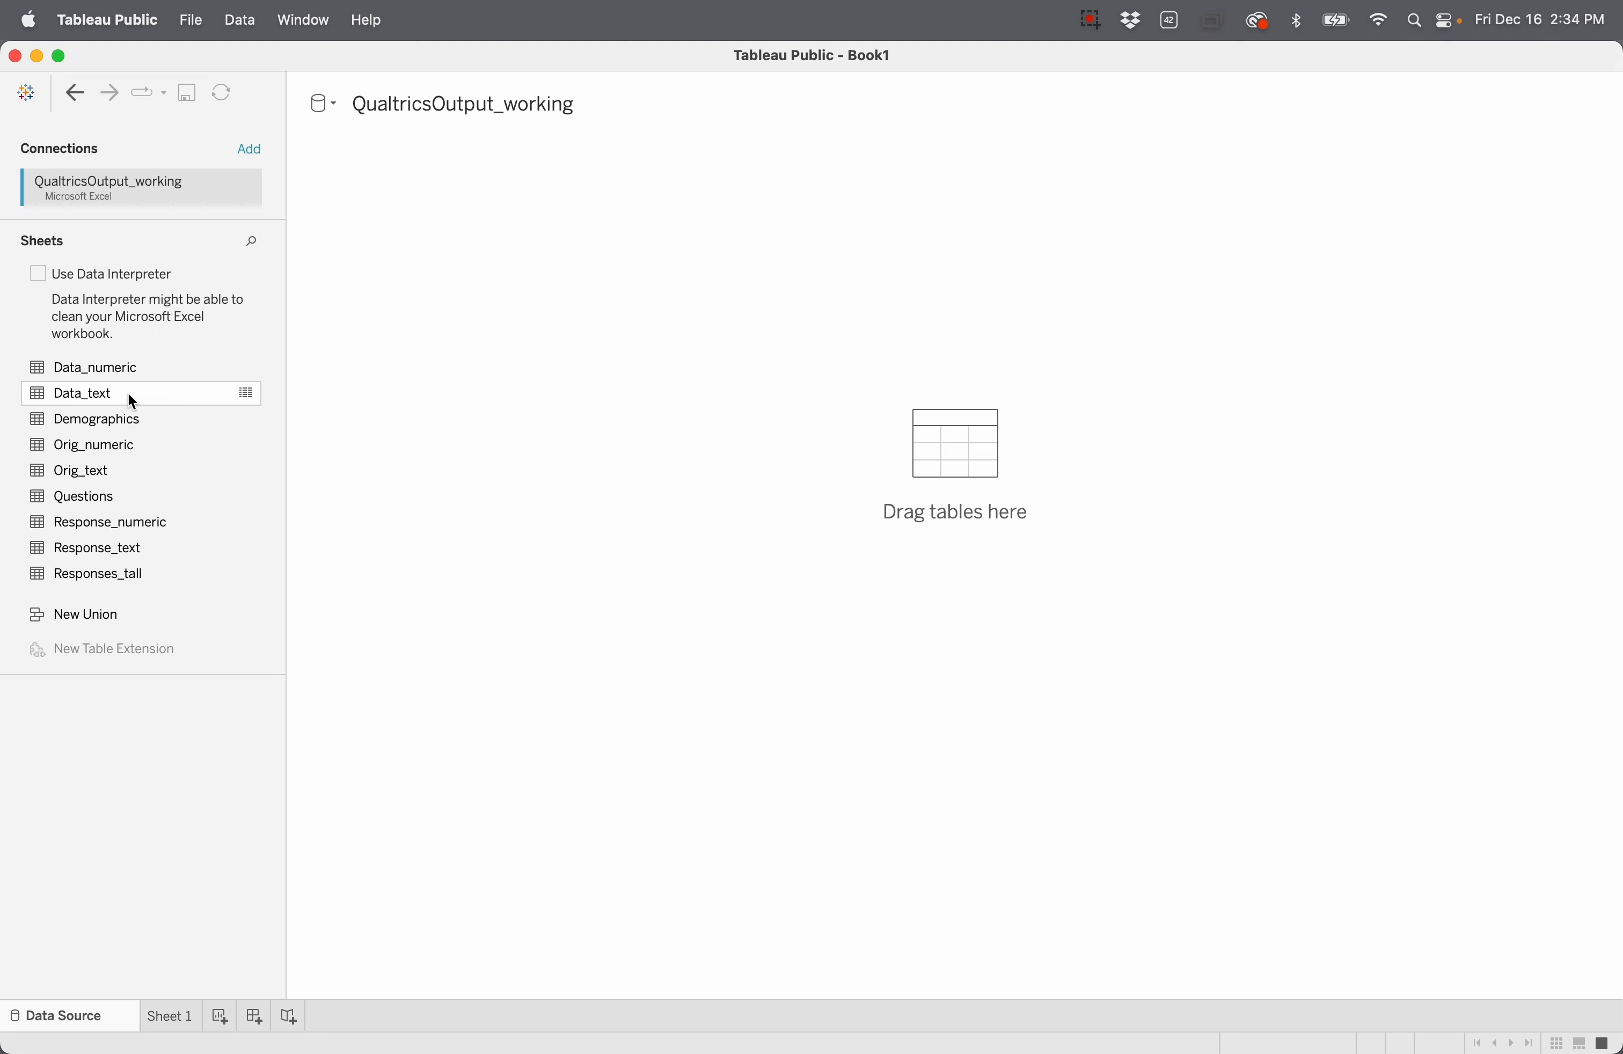
pyautogui.moveTo(129, 393); pyautogui.dragTo(837, 474)
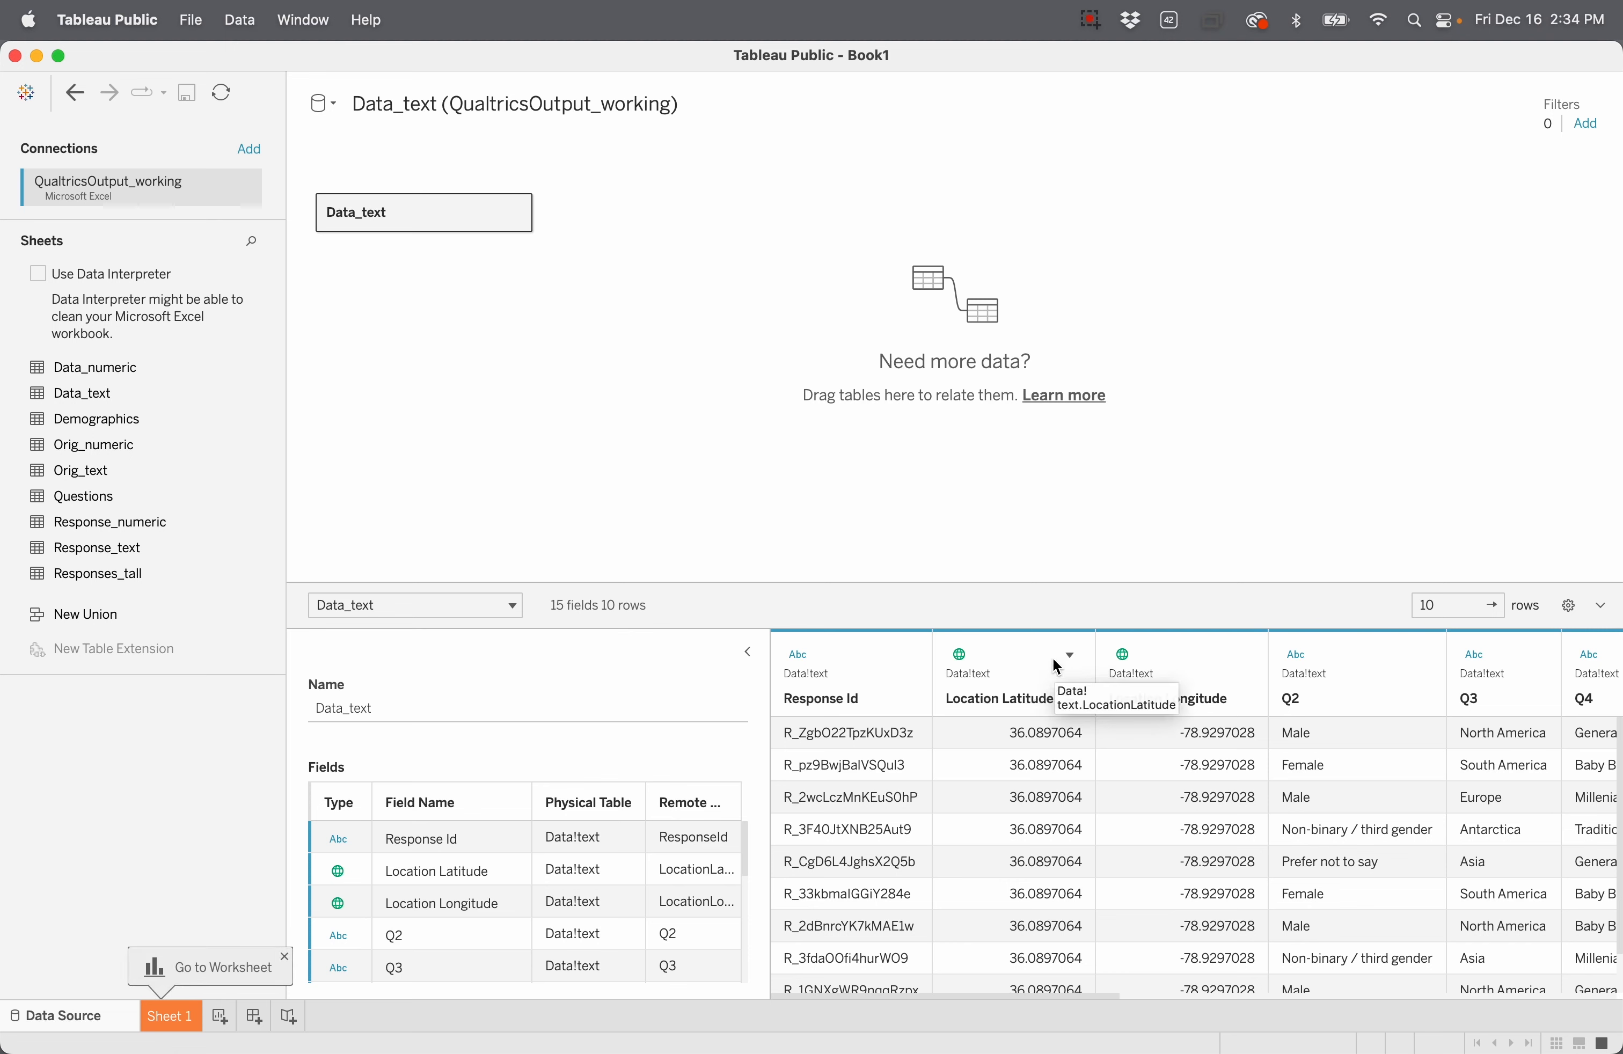
# Step: Examine the Data_text columns in the data preview, from Response Id through the Q134 fields, including how Q134_1 is named
pyautogui.hscroll(5, 1457, 775)
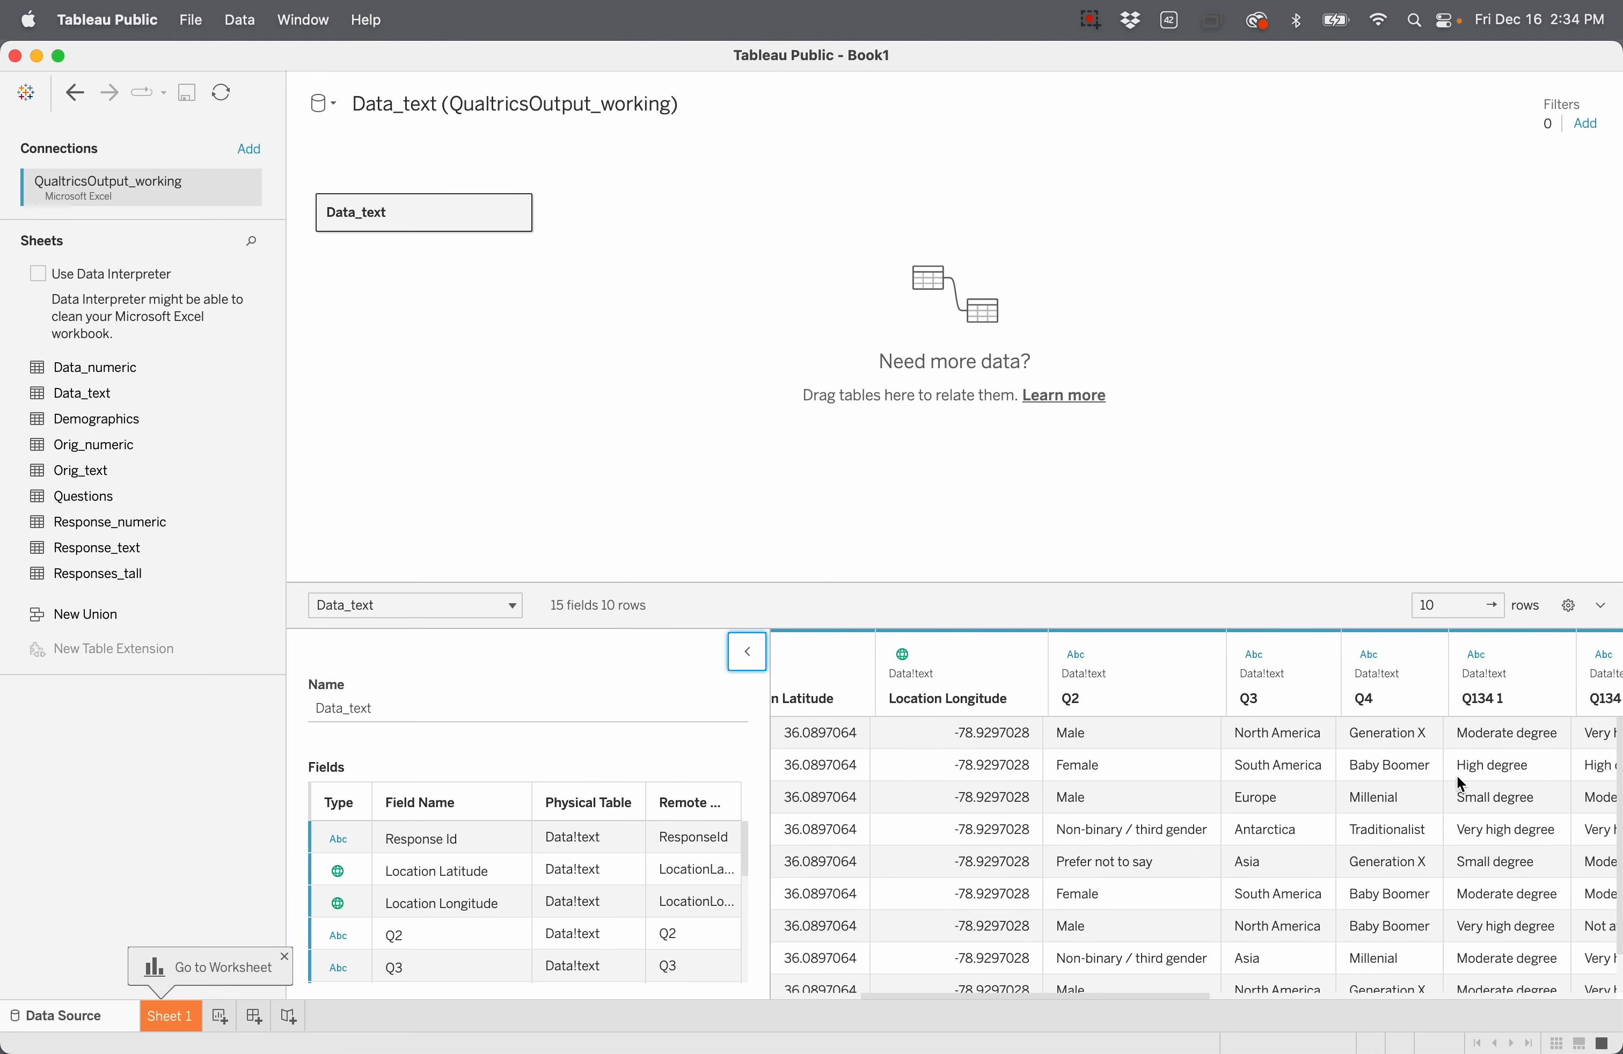
pyautogui.hscroll(-3, 1457, 776)
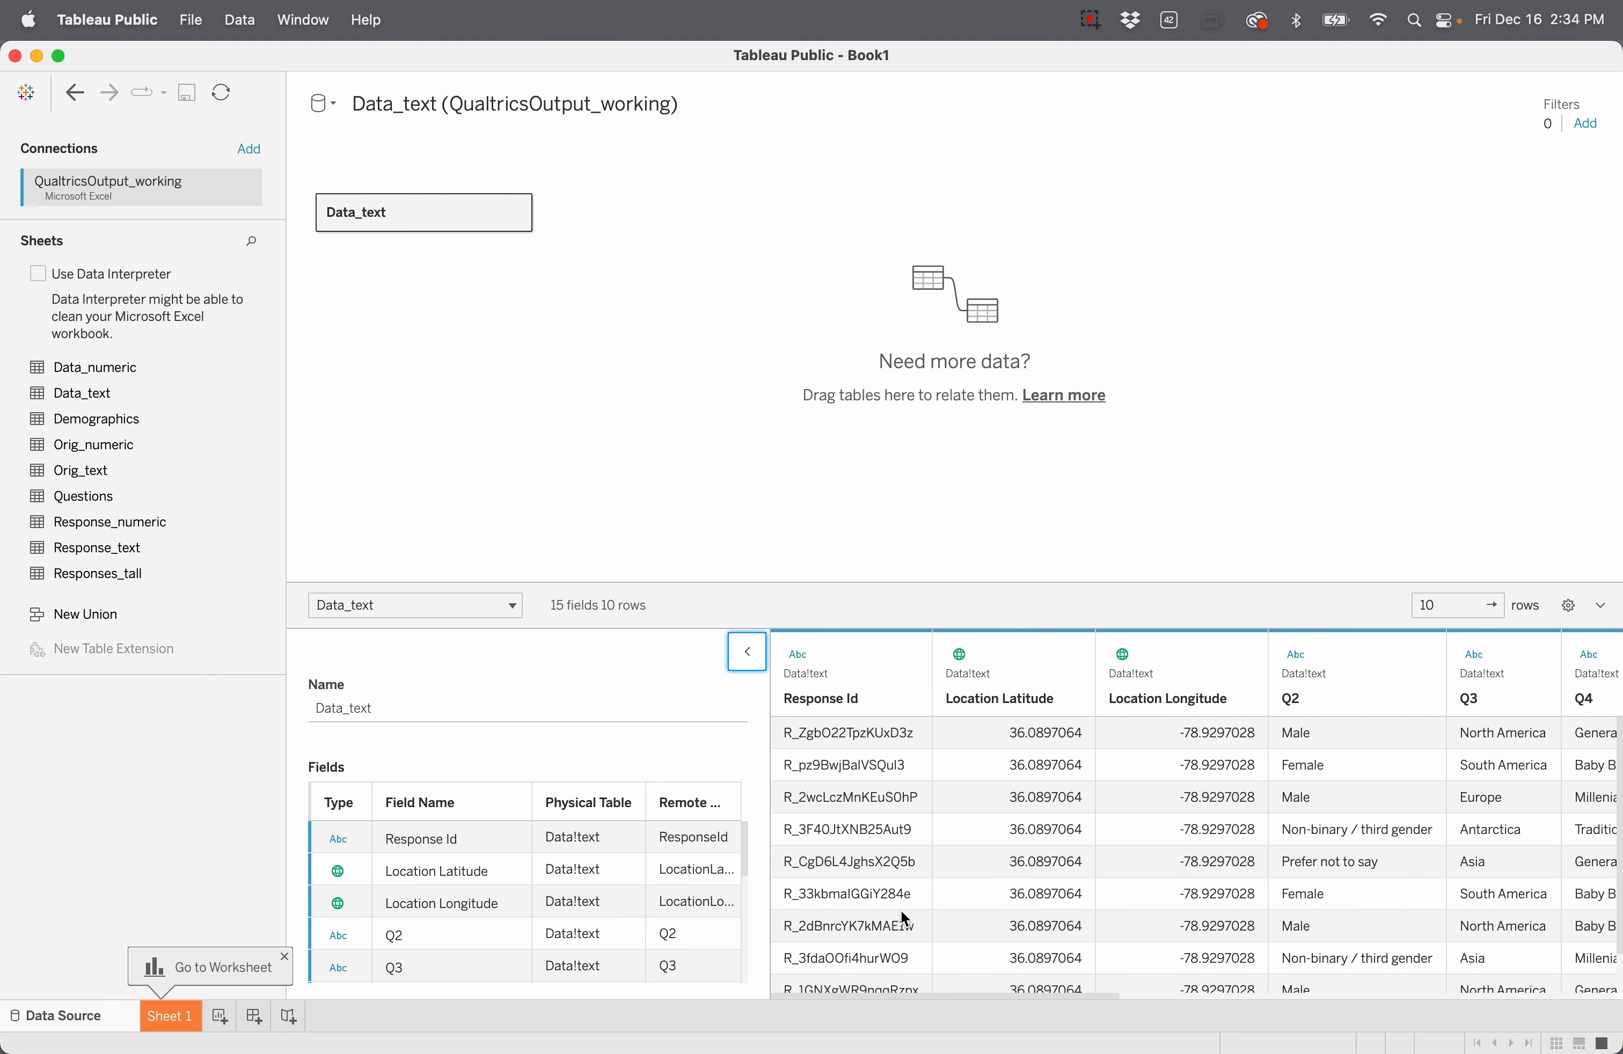
pyautogui.hscroll(1, 1202, 813)
pyautogui.hscroll(3, 1203, 813)
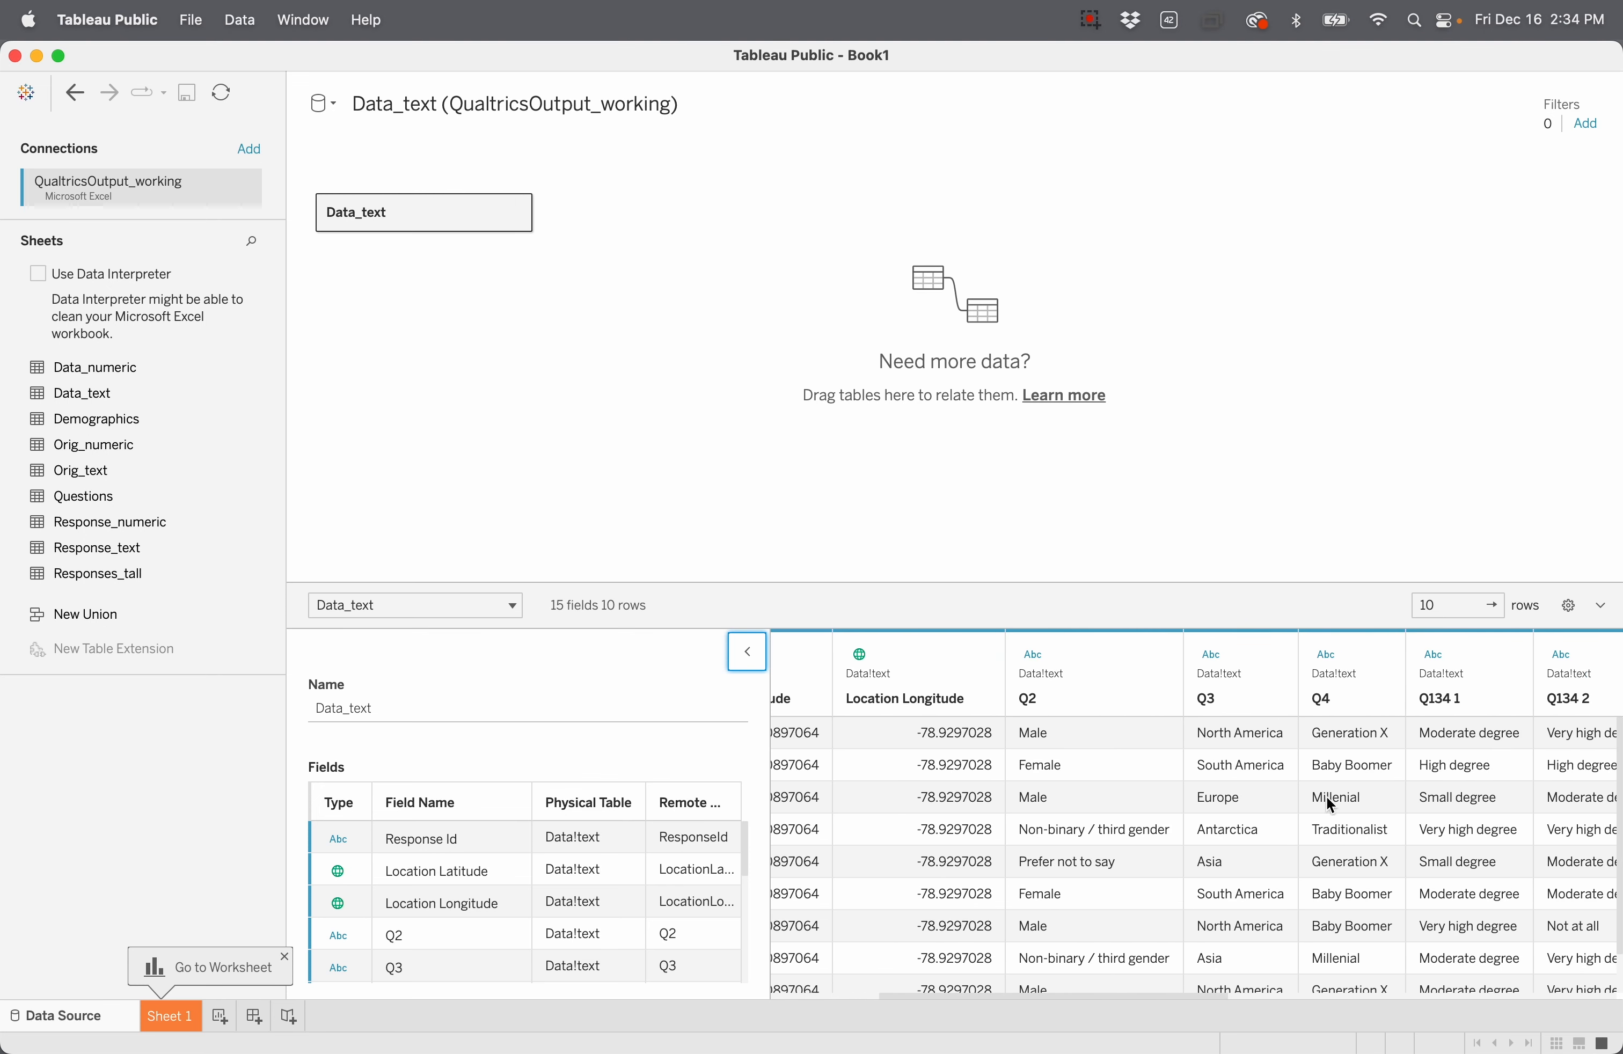
pyautogui.hscroll(4, 1158, 761)
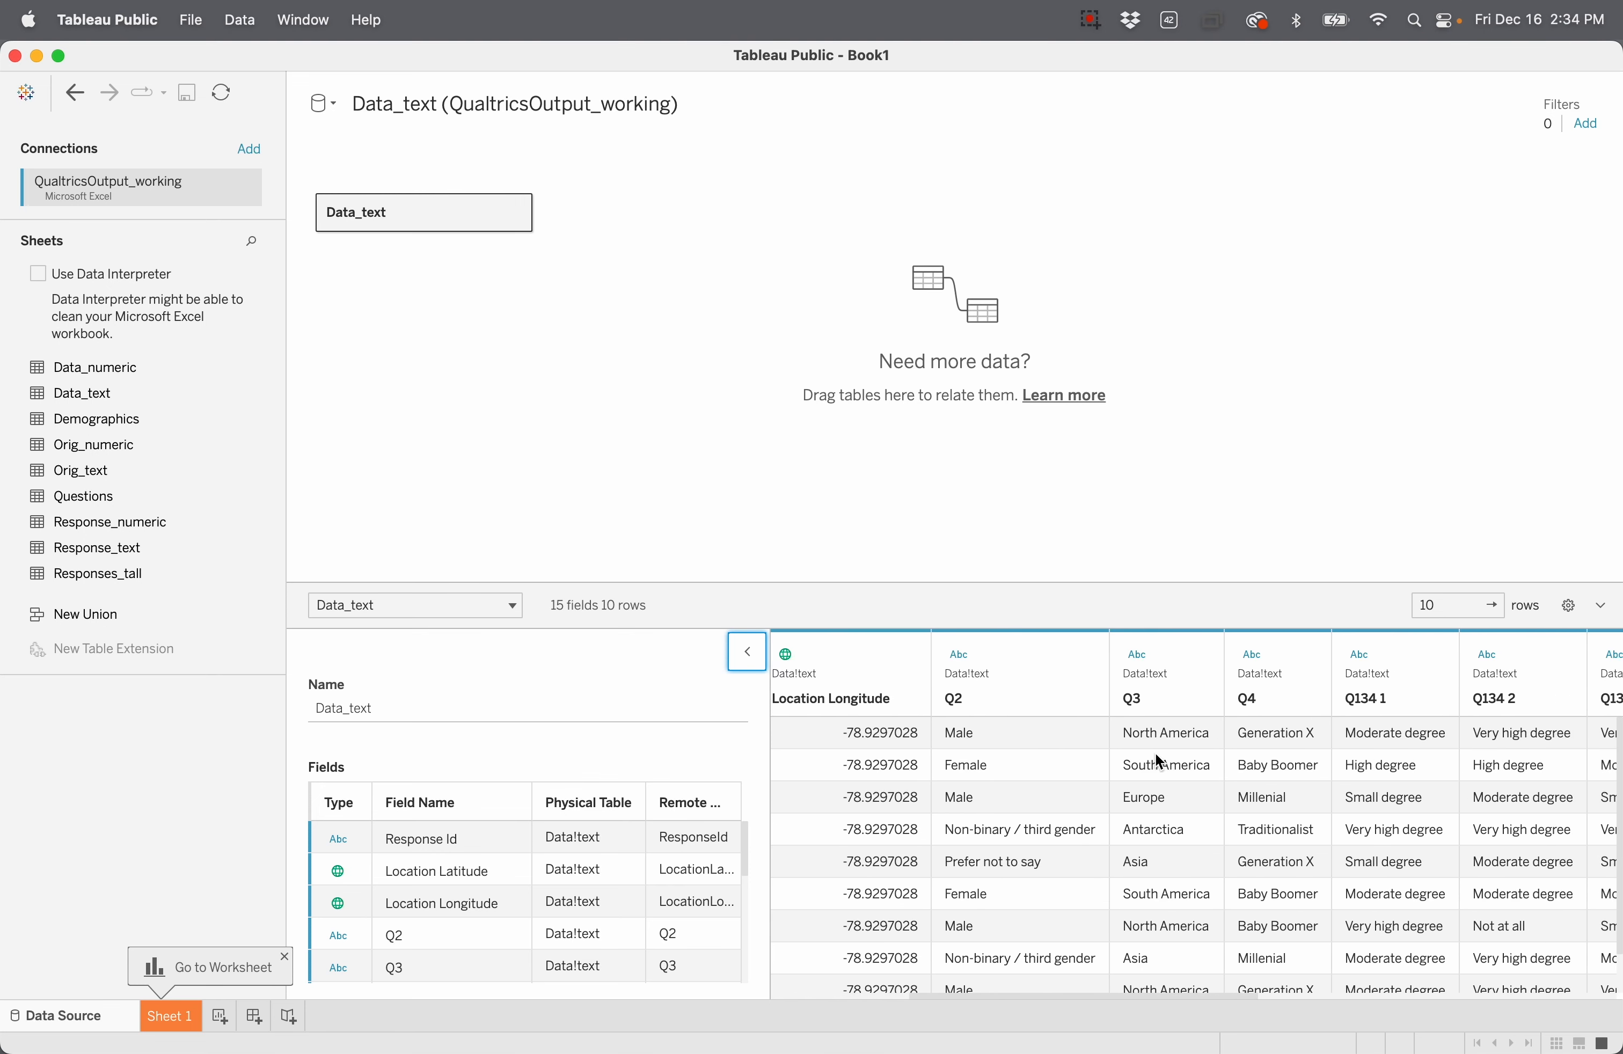
pyautogui.hscroll(2, 1158, 761)
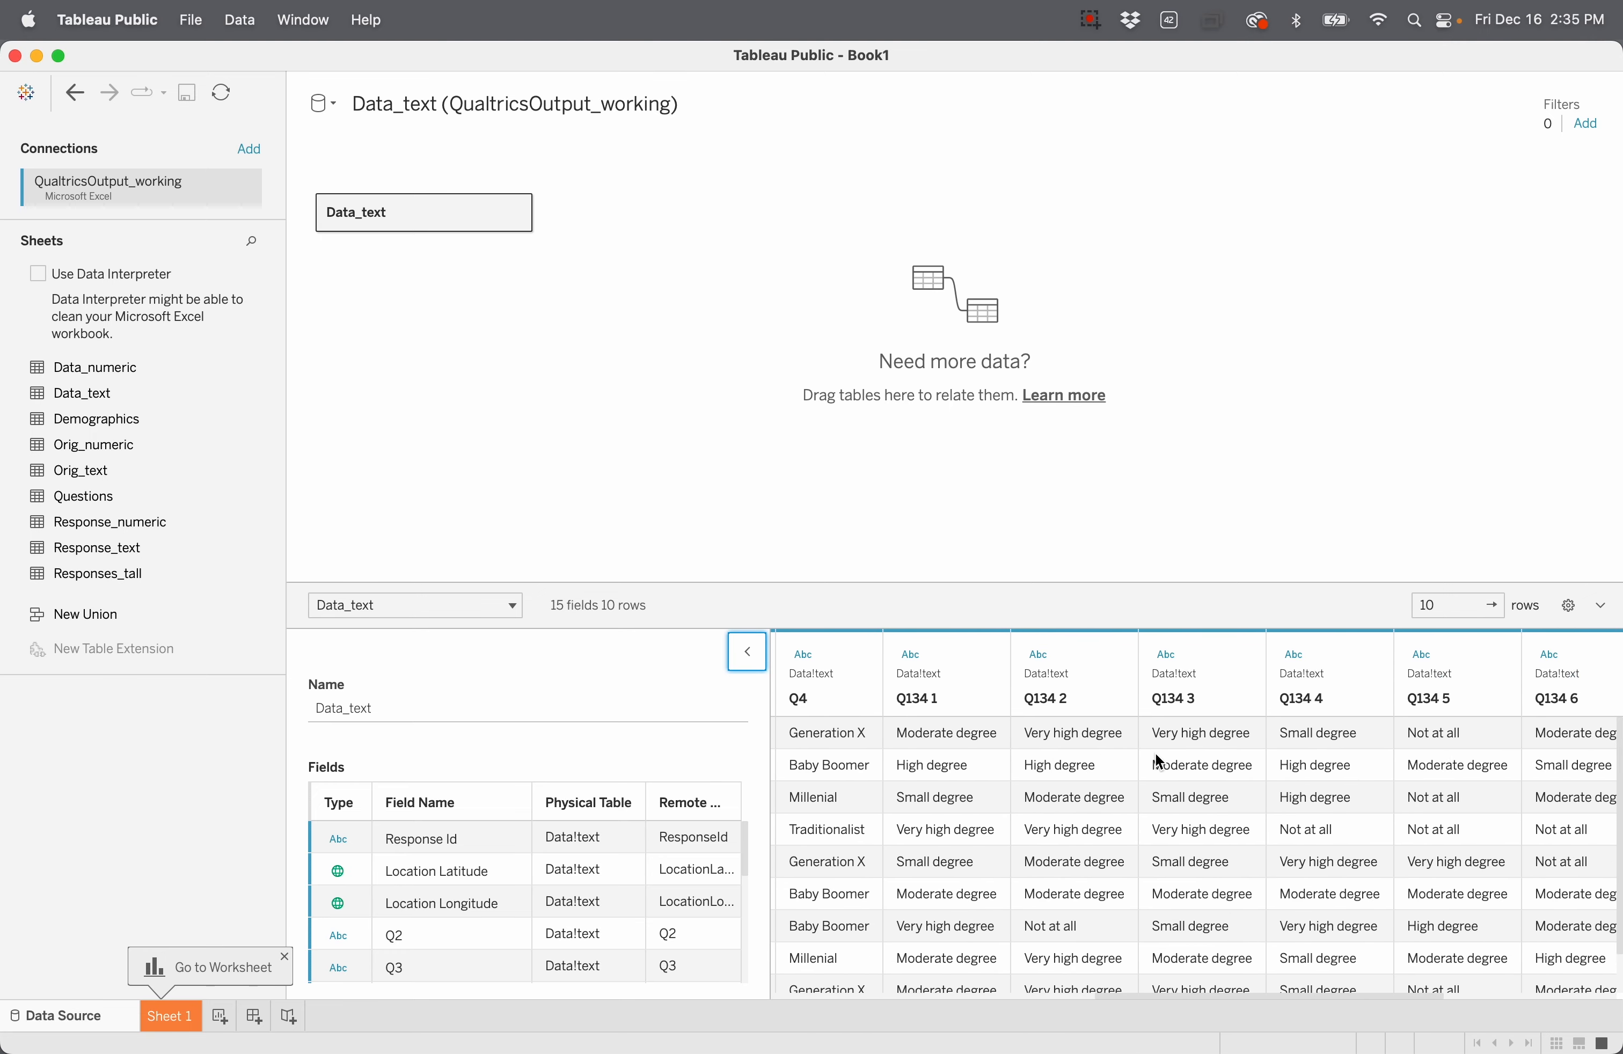
pyautogui.moveTo(939, 716)
pyautogui.moveTo(1110, 712)
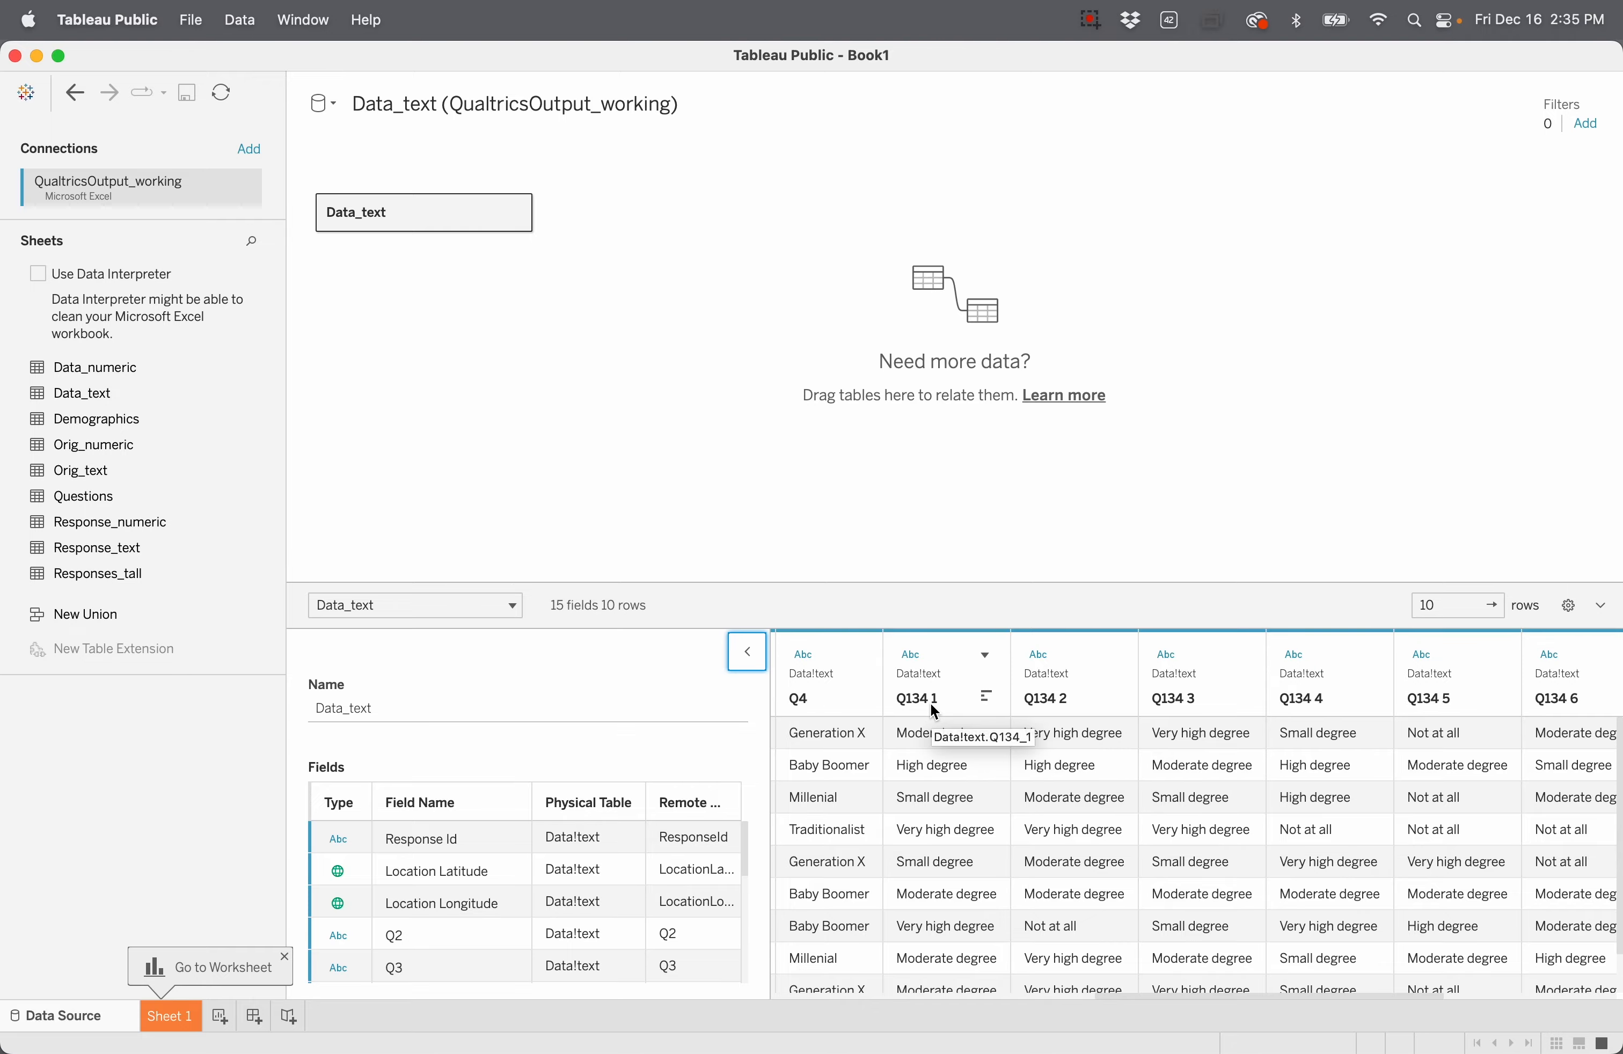
# Step: Switch to Excel and check how the QuestionID values Q134_1 and Q134_2 are written on the Questions sheet
pyautogui.hotkey('ctrl', 'Up')
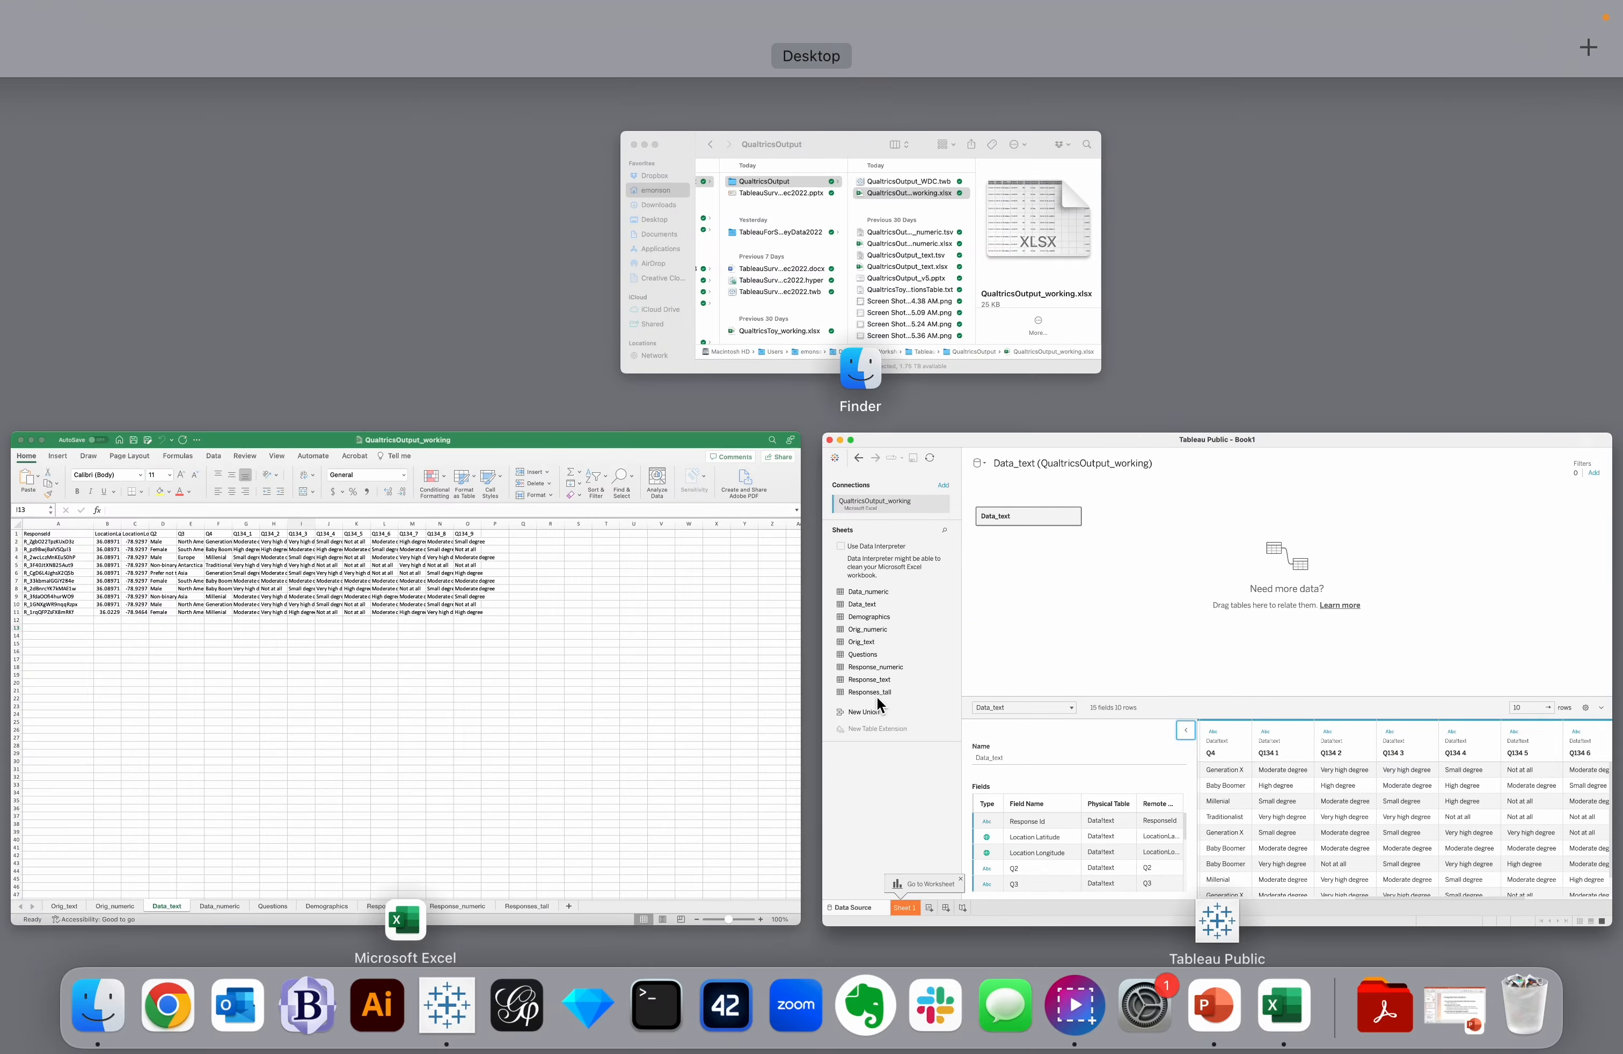
pyautogui.click(650, 623)
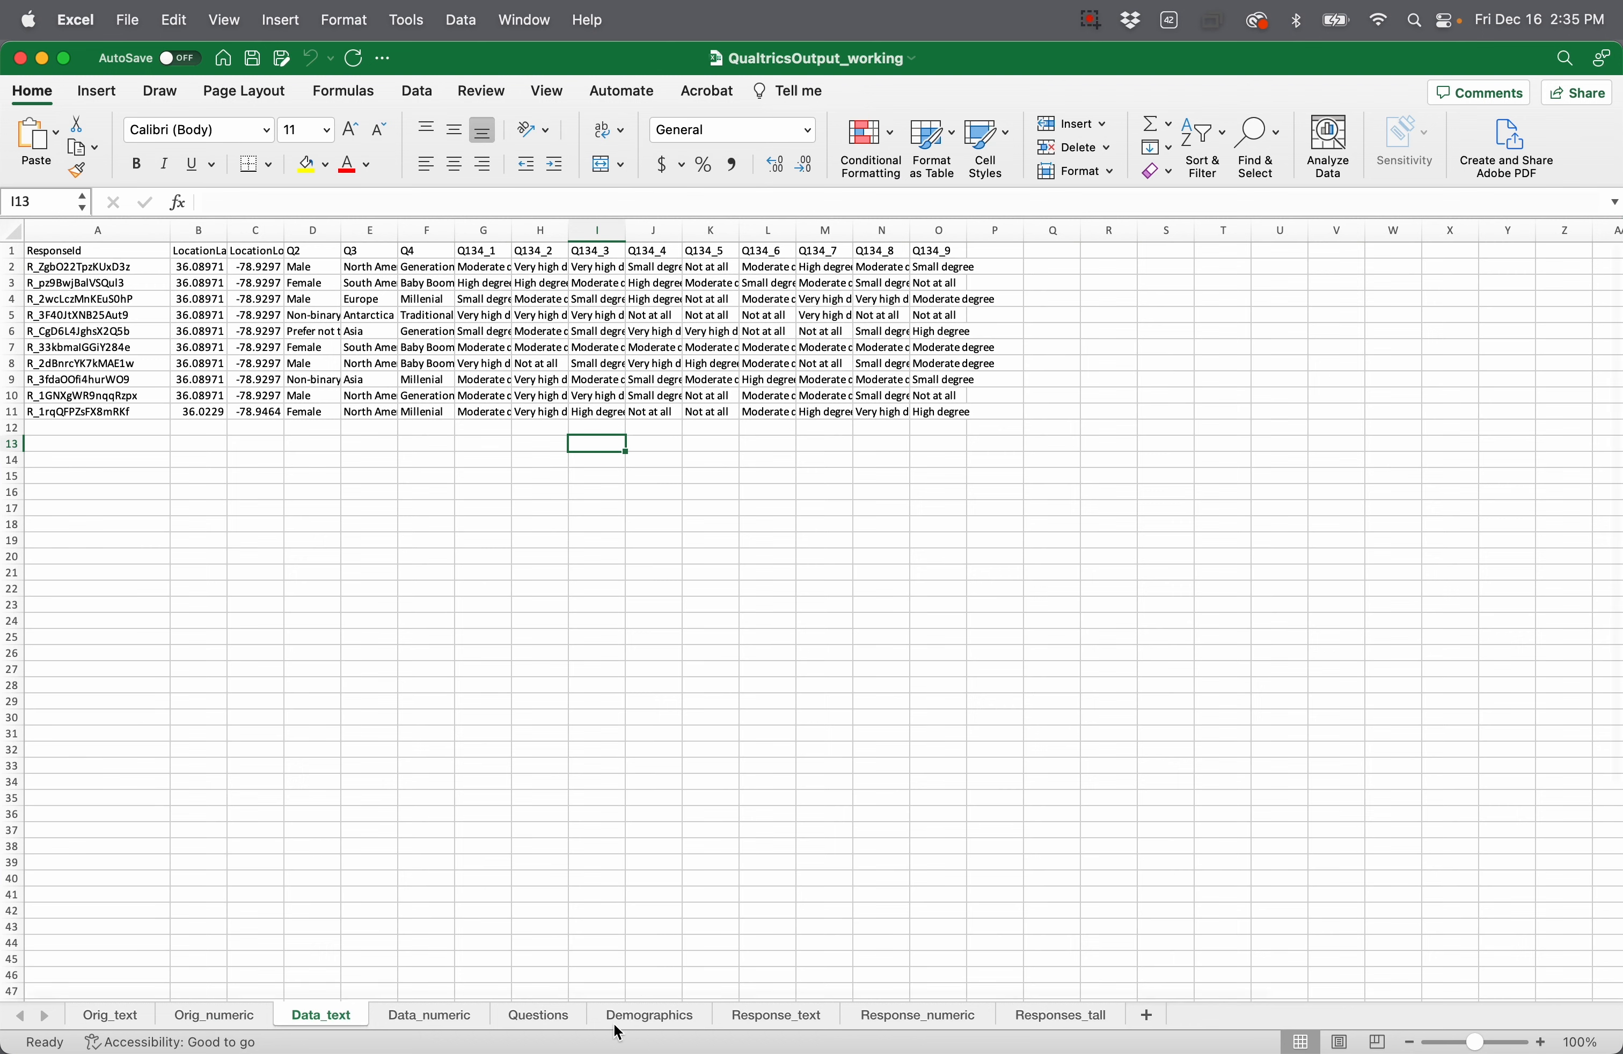
pyautogui.click(540, 1016)
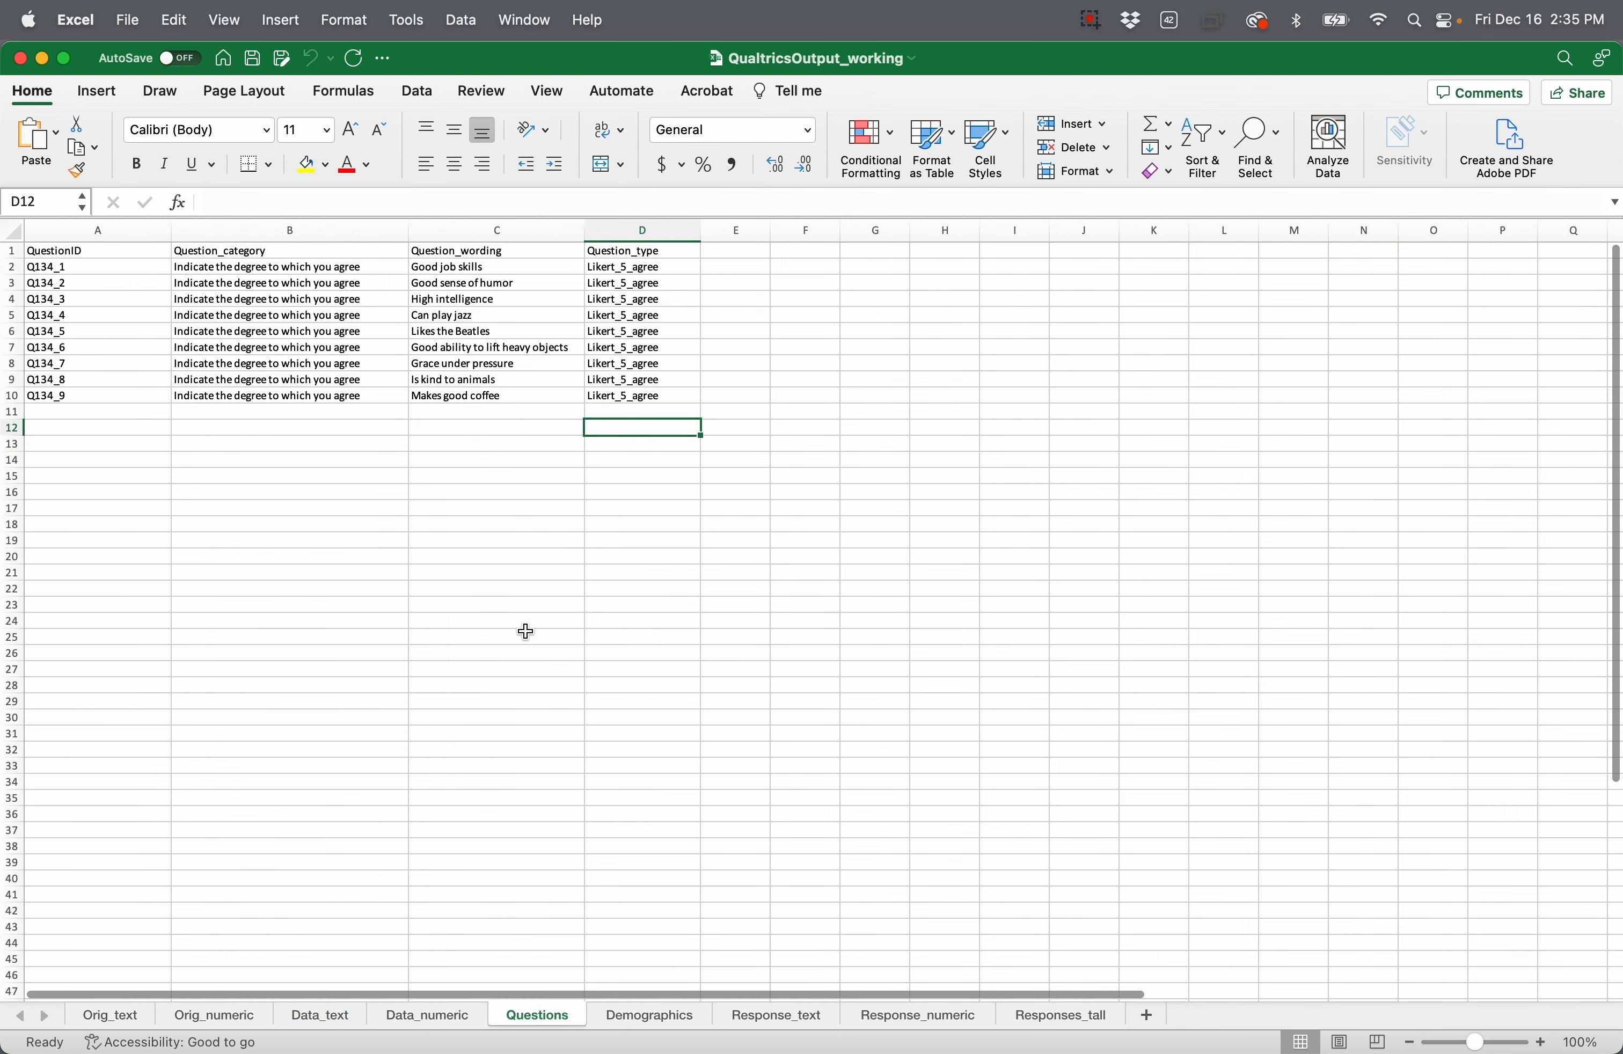
pyautogui.click(105, 281)
pyautogui.click(68, 269)
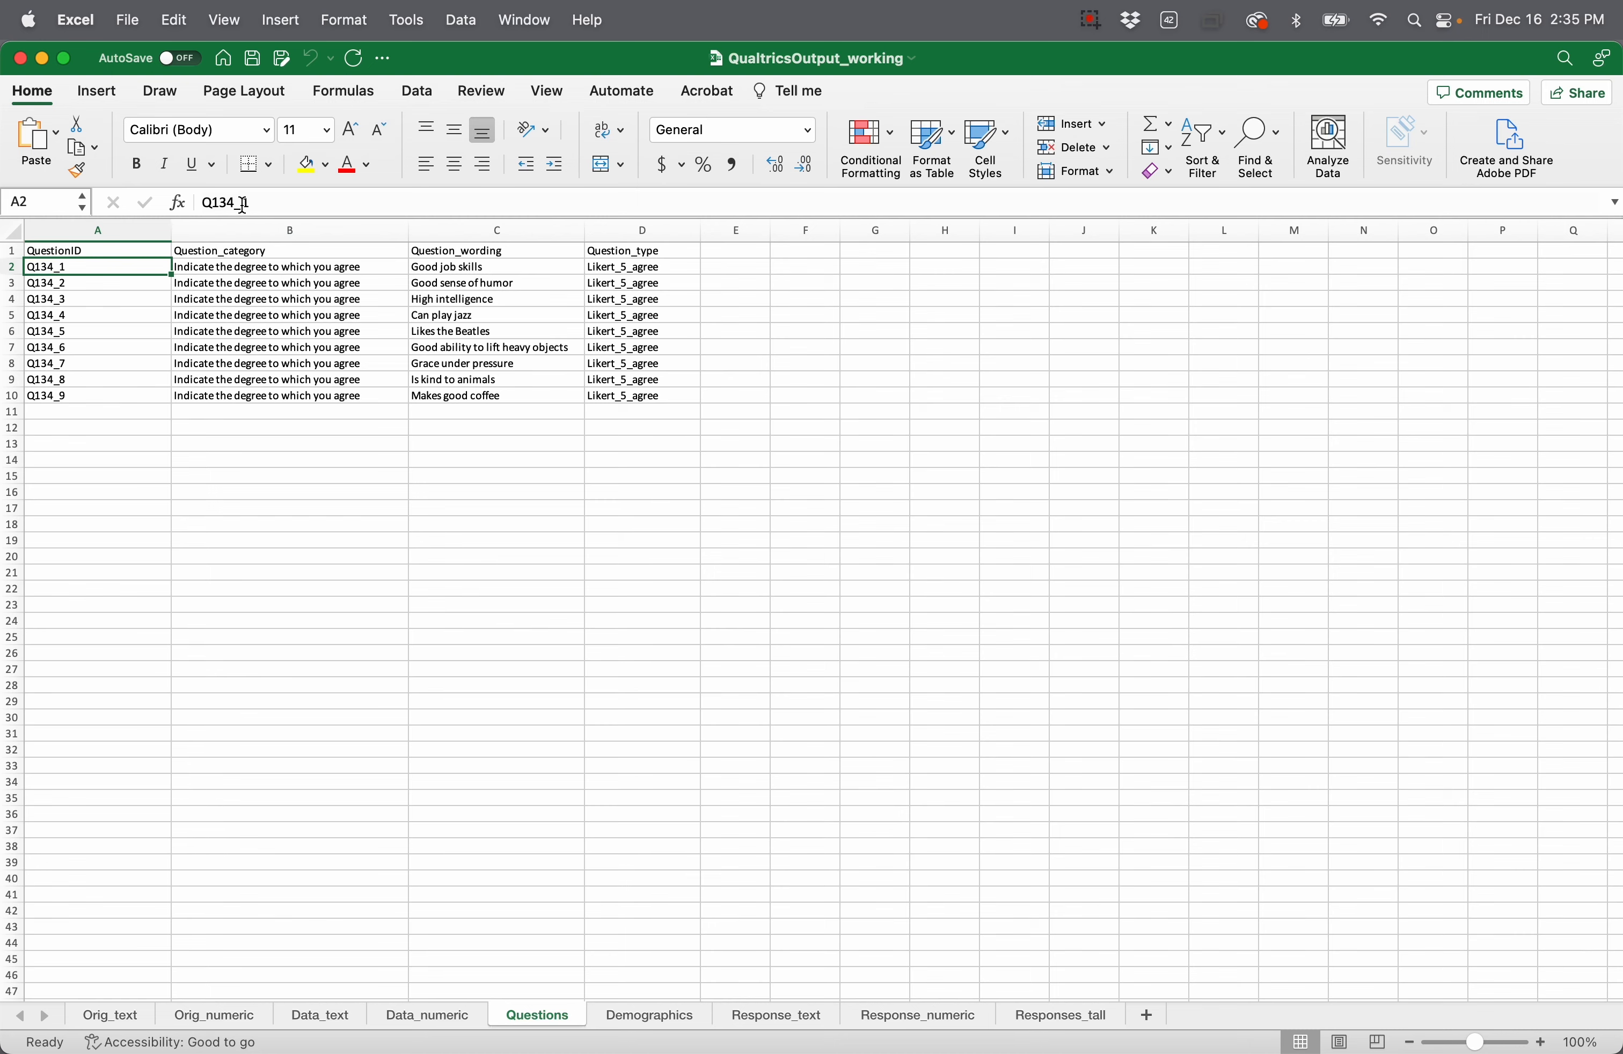
pyautogui.click(127, 286)
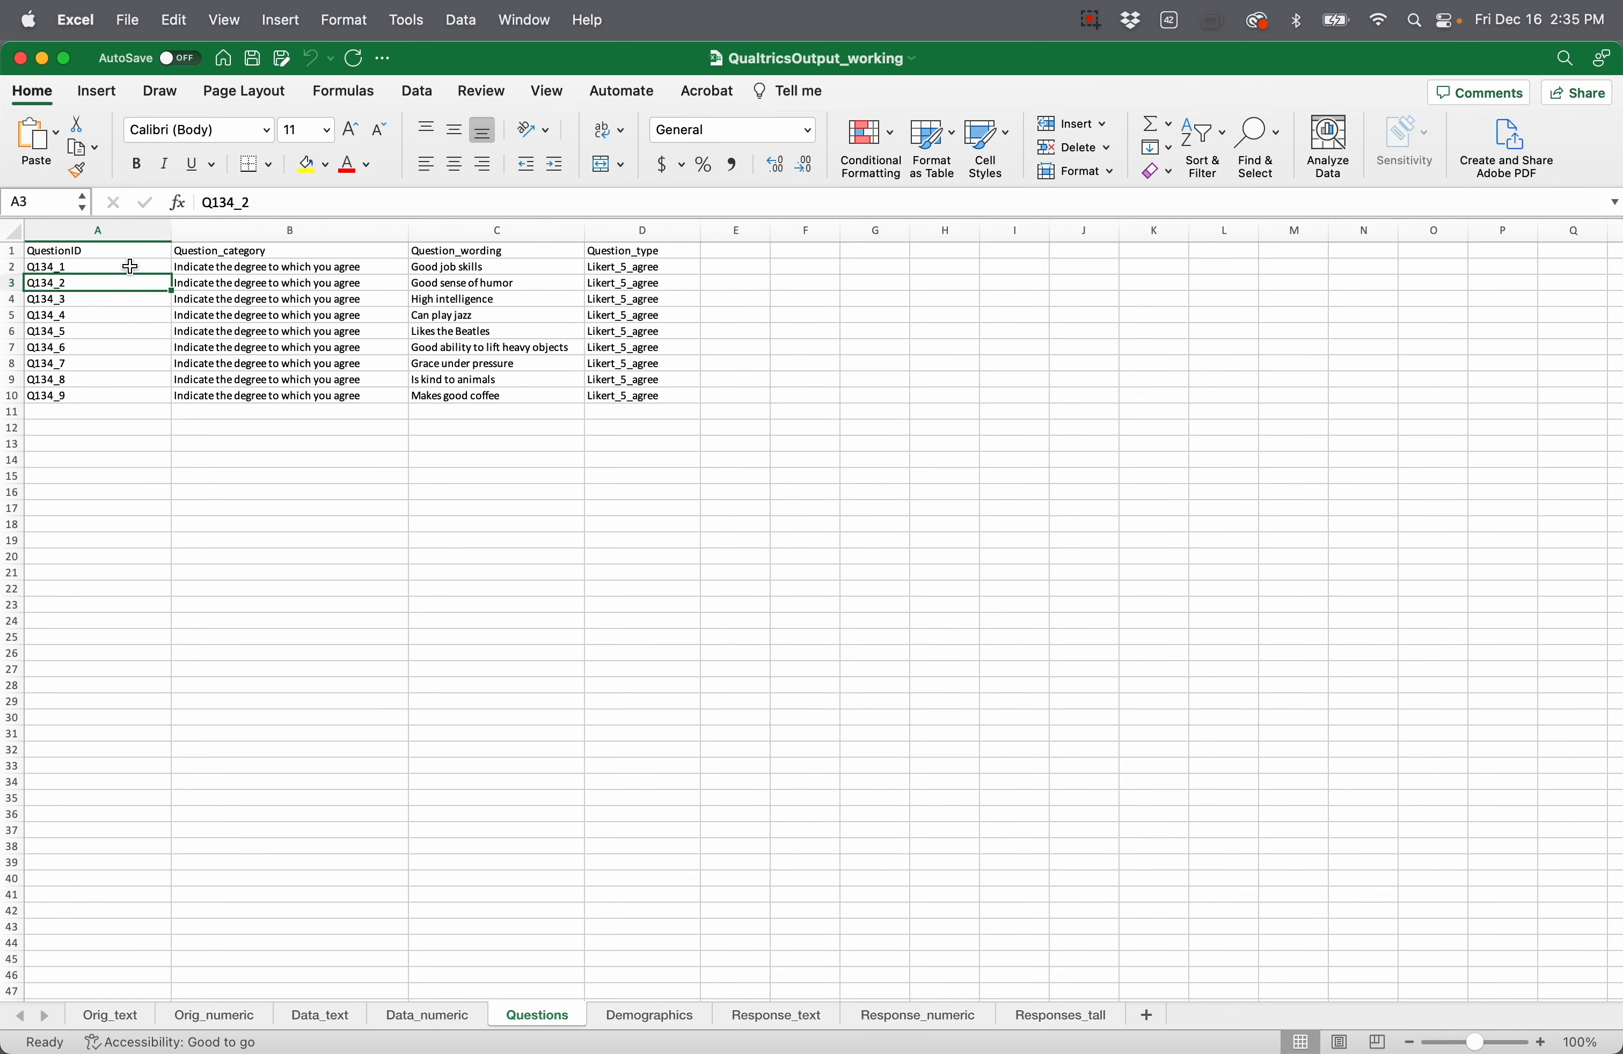
pyautogui.click(130, 267)
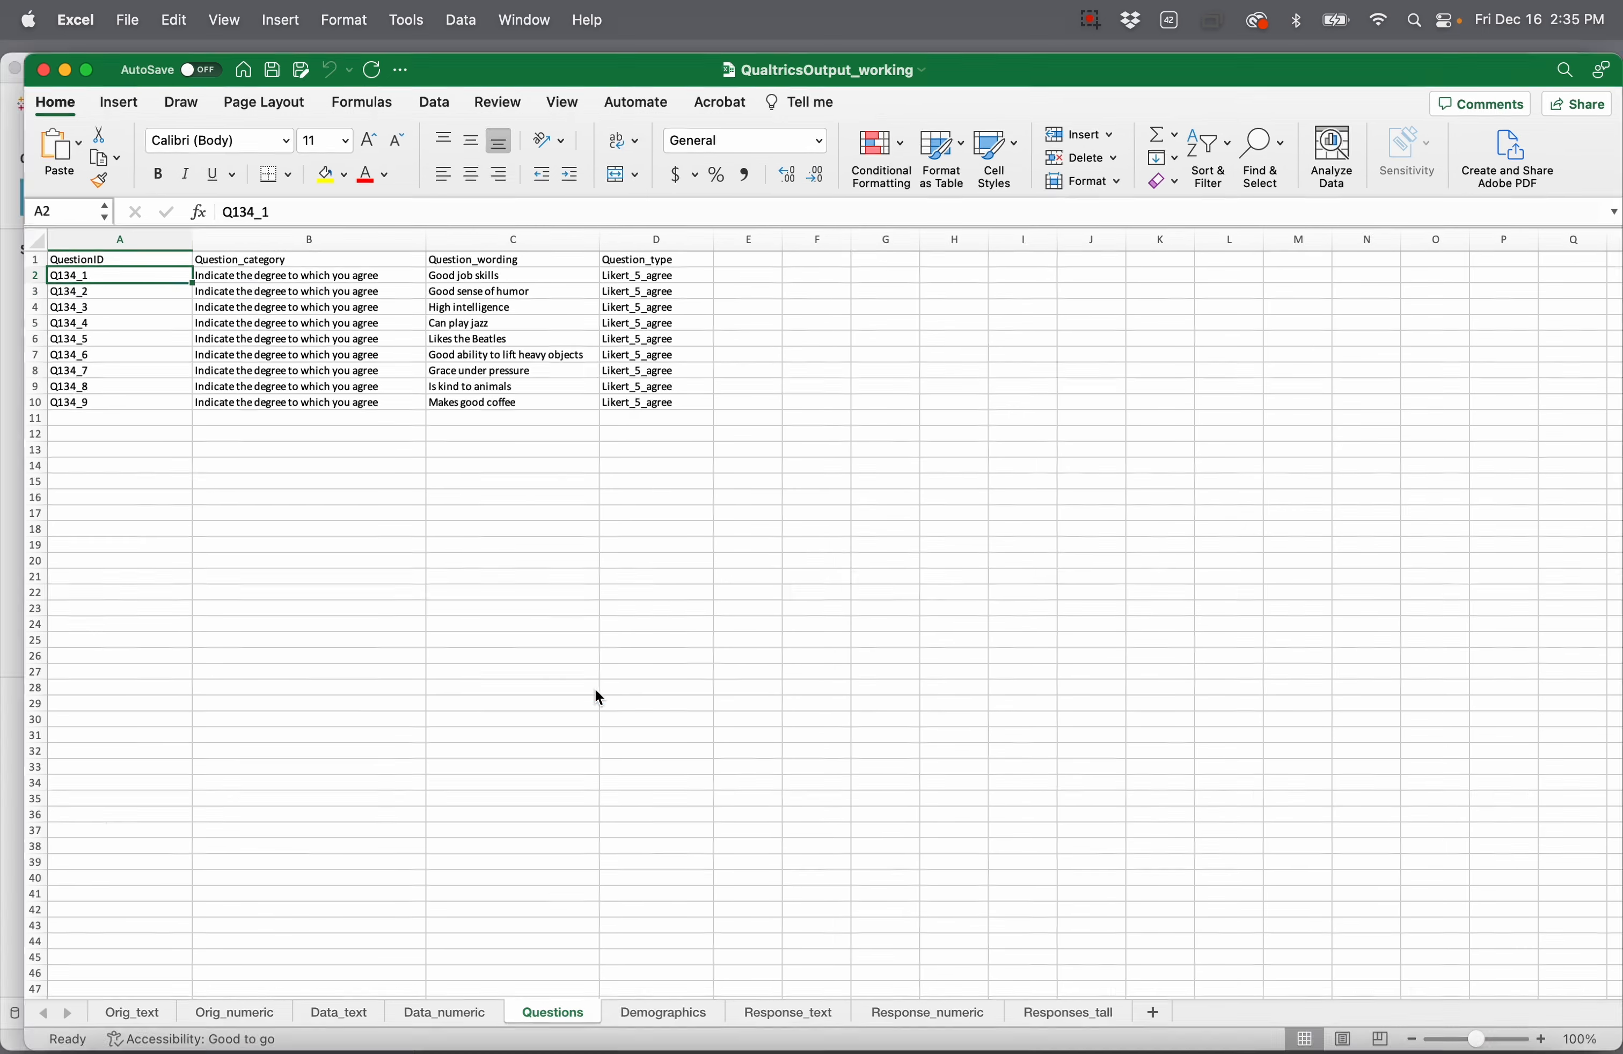
# Step: Switch to Tableau Public, try pivoting the Q134 1 through Q134 9 columns of Data_text, and undo the pivot
pyautogui.hotkey('ctrl', 'Up')
pyautogui.click(648, 721)
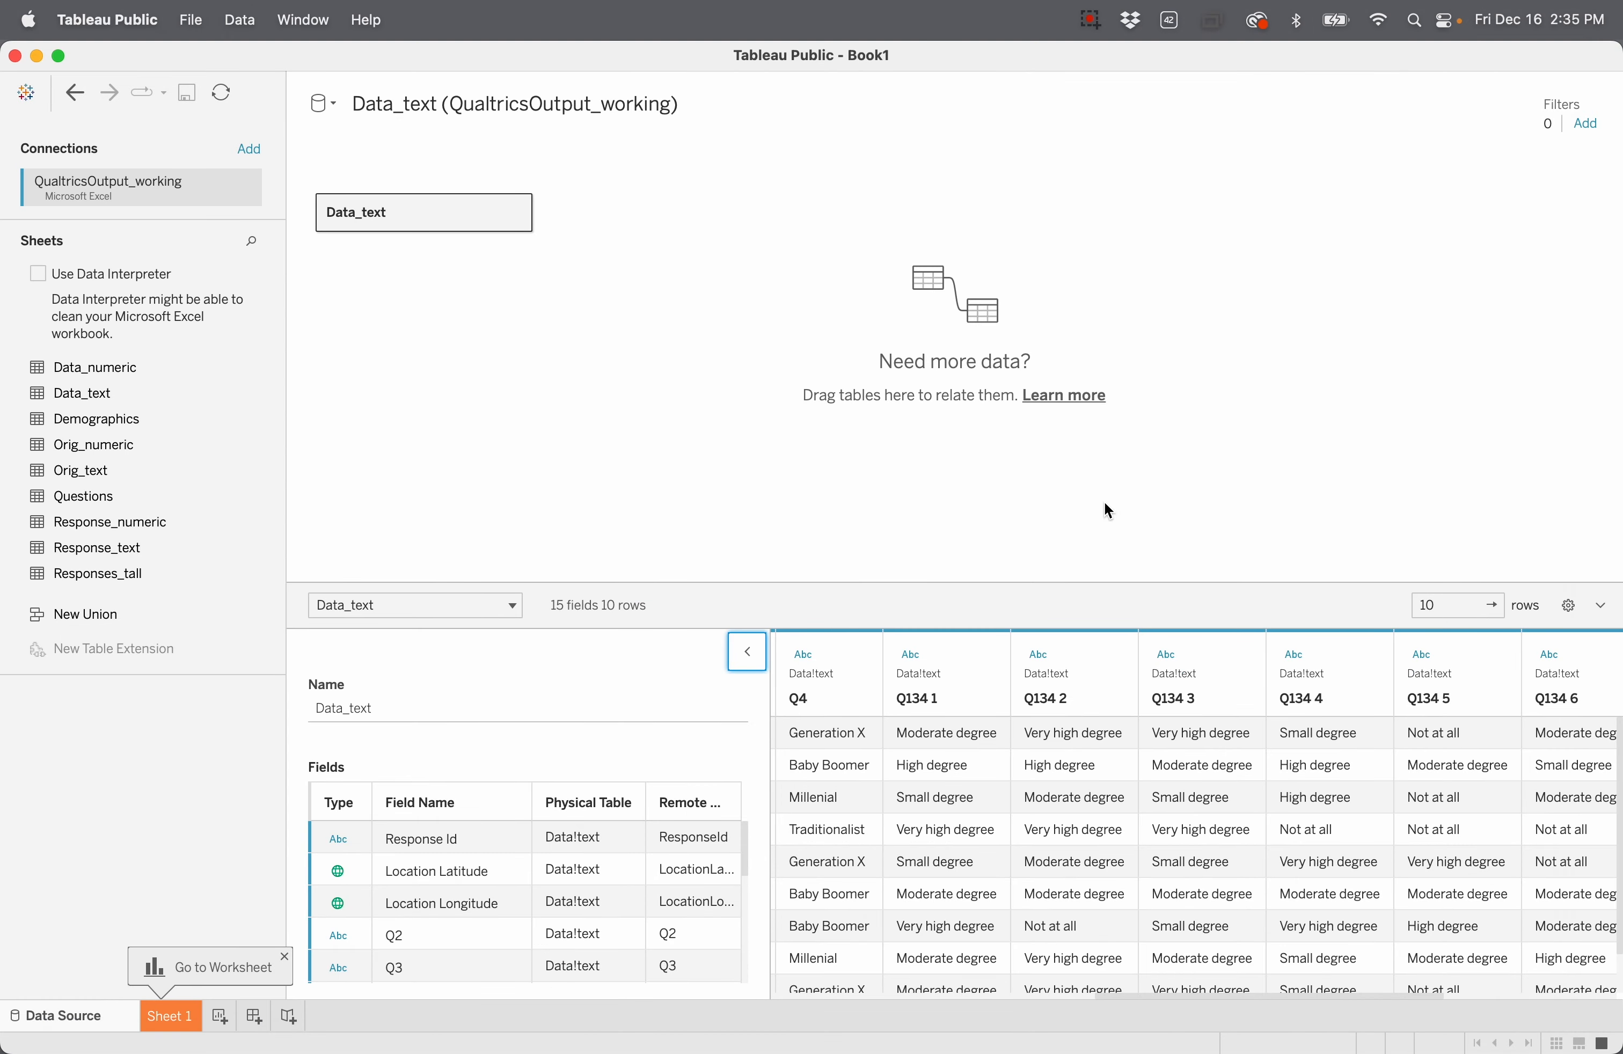
pyautogui.moveTo(950, 653)
pyautogui.click(984, 655)
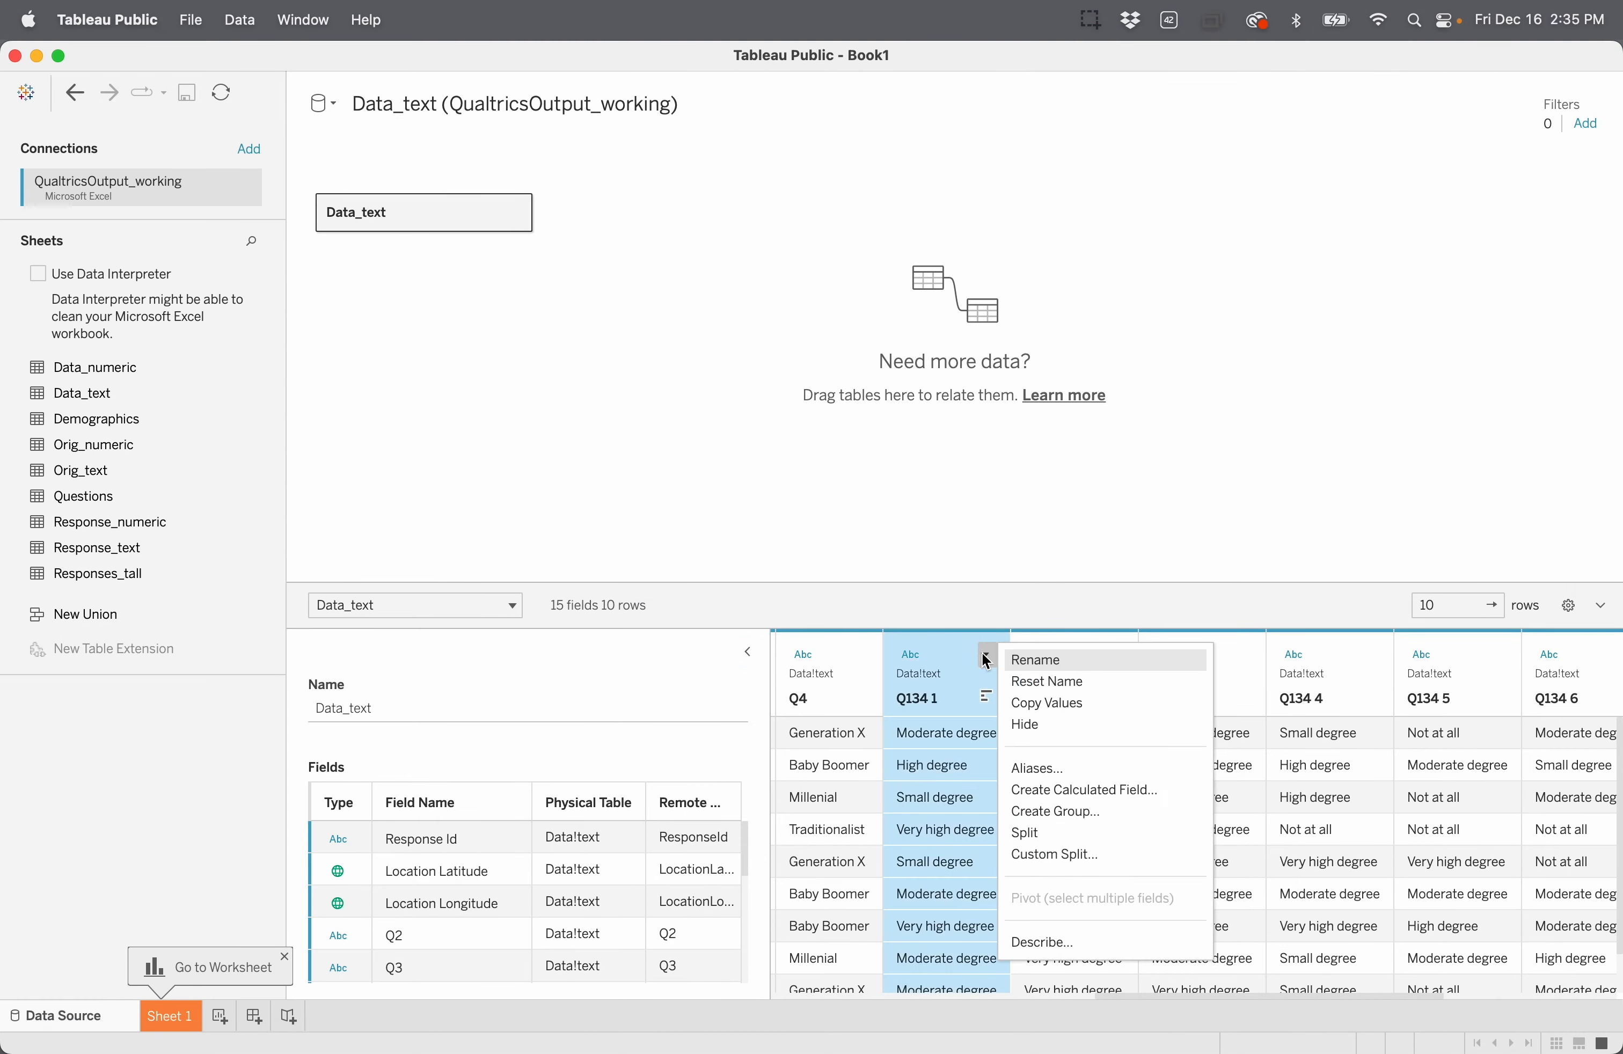
pyautogui.click(942, 656)
pyautogui.hscroll(6, 1105, 738)
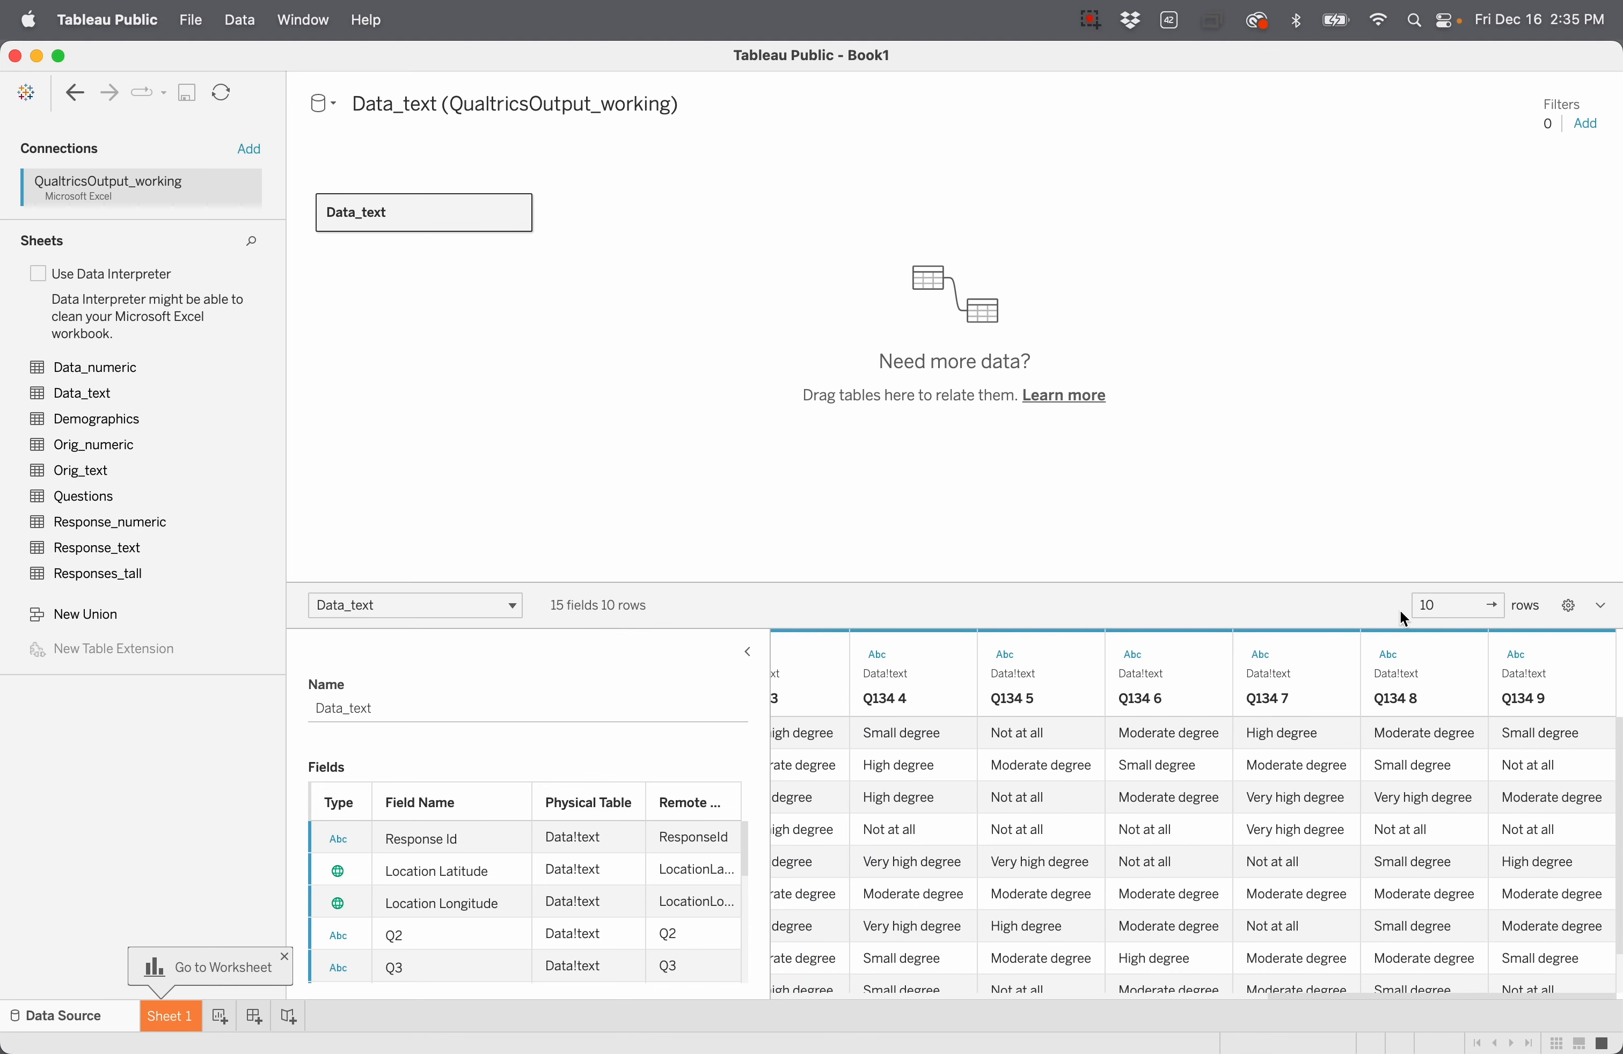
pyautogui.keyDown('shift'); pyautogui.click(1551, 651); pyautogui.keyUp('shift')
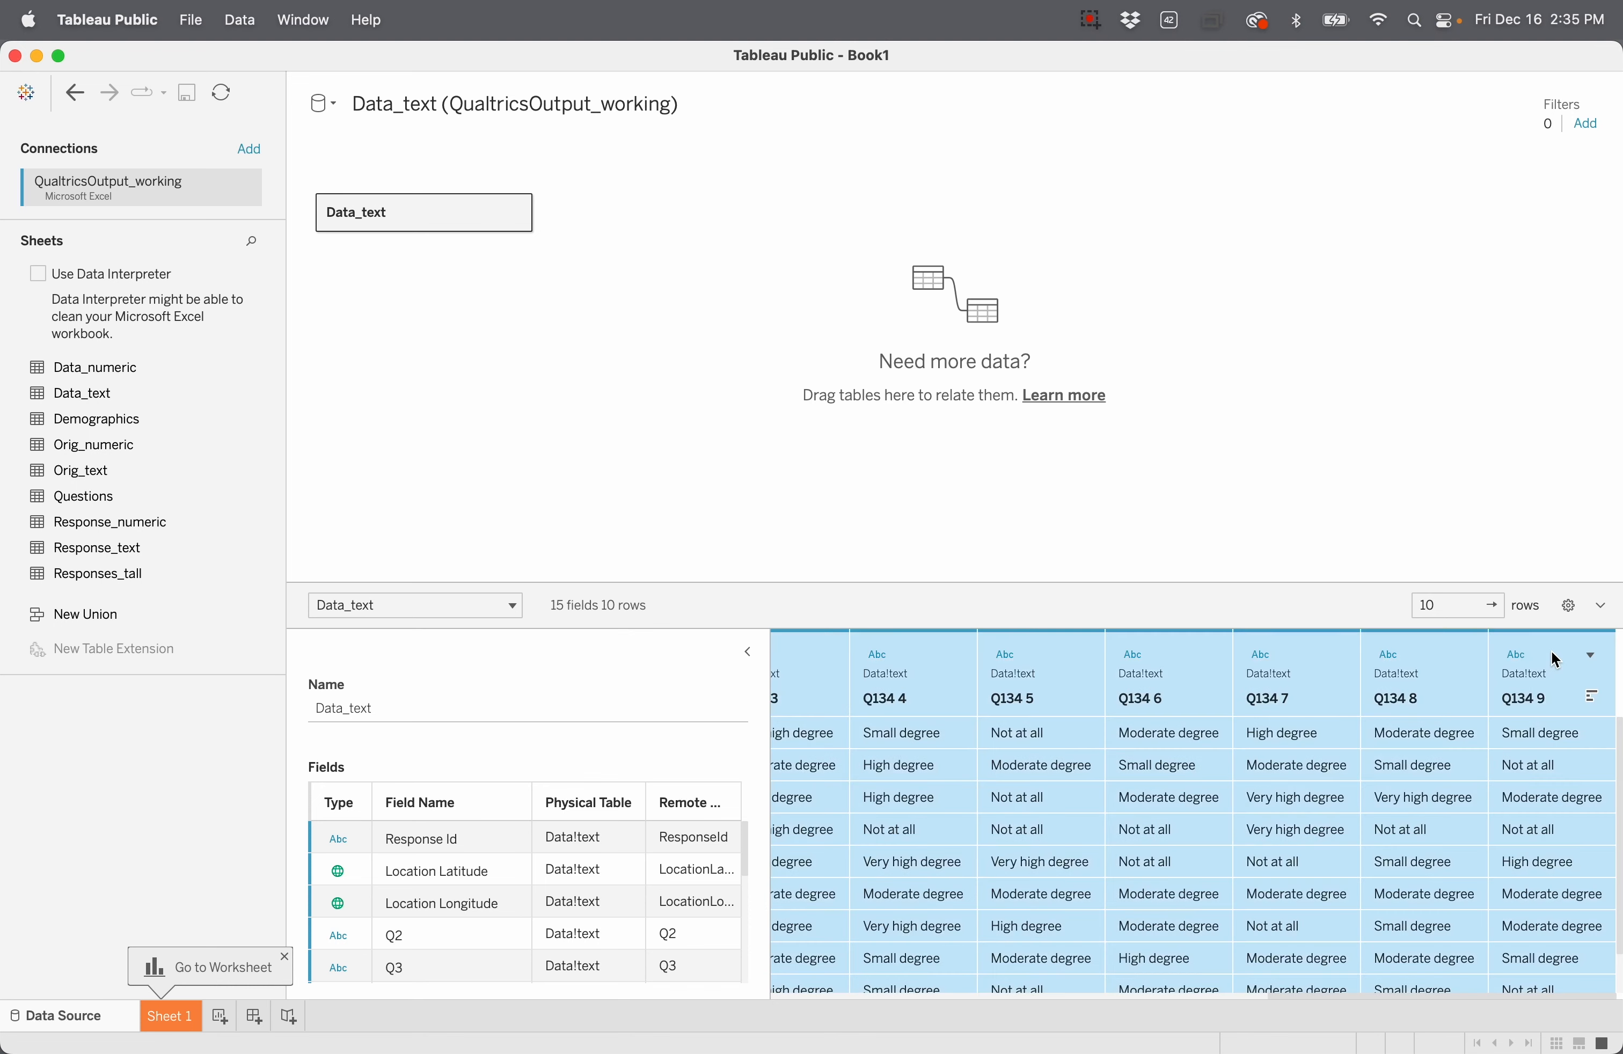
pyautogui.click(1595, 657)
pyautogui.click(1456, 812)
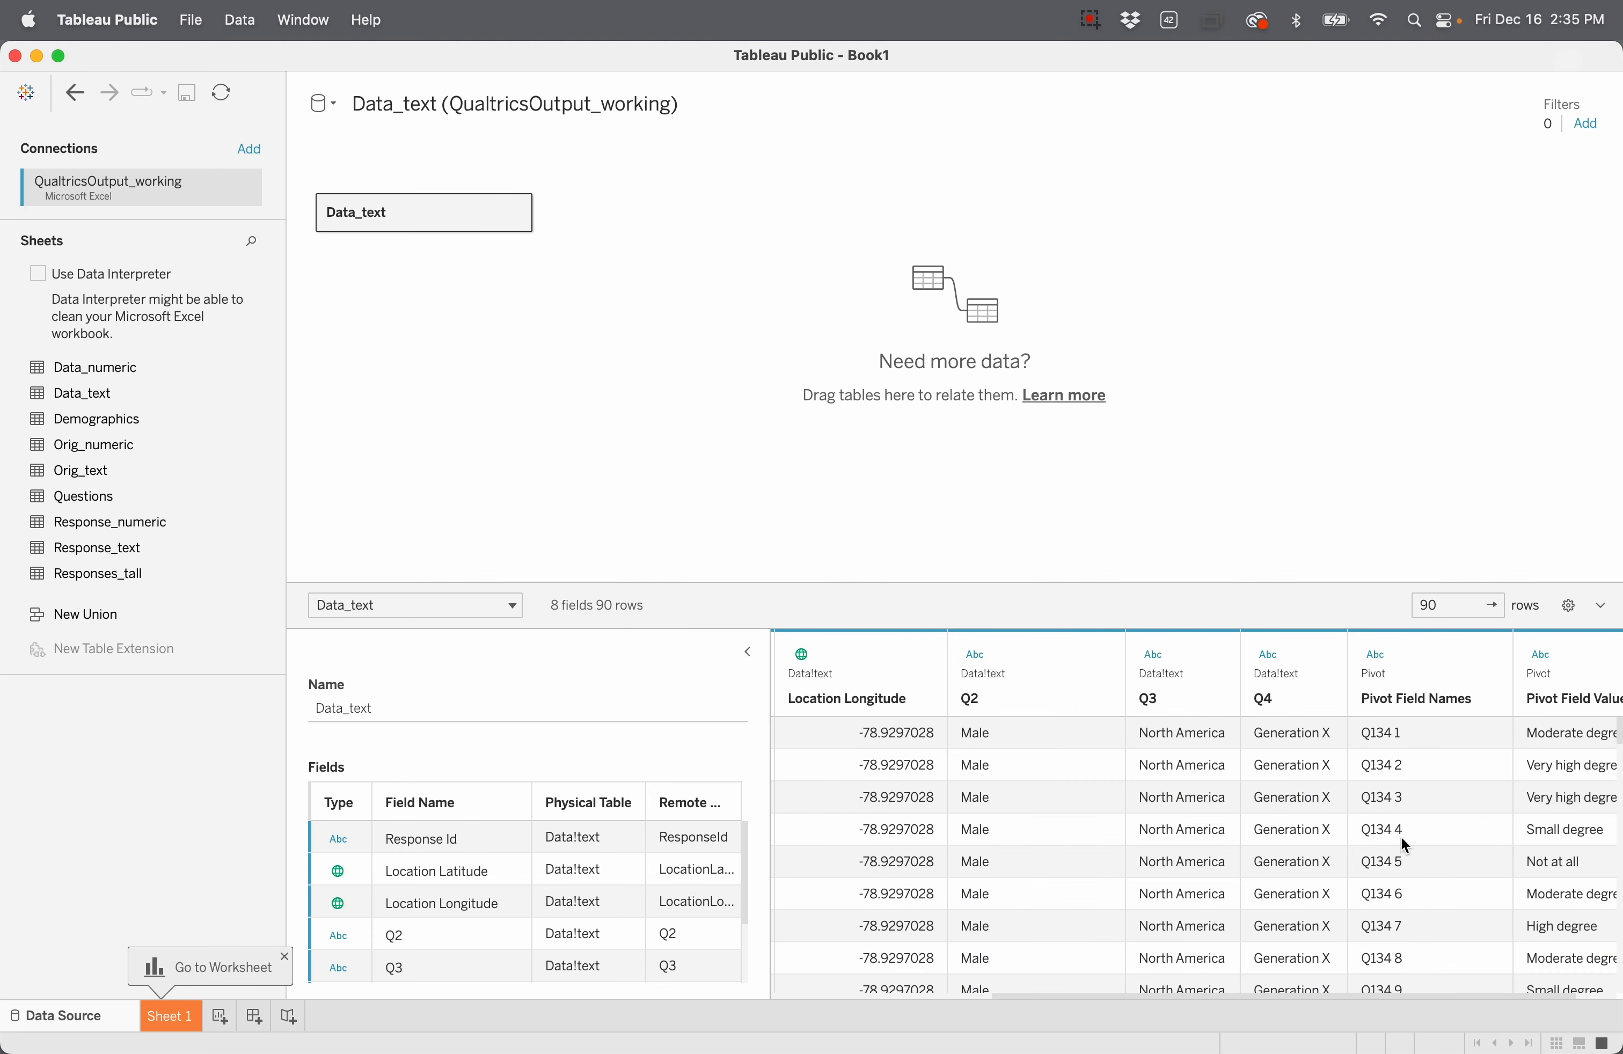
pyautogui.press('super+z')
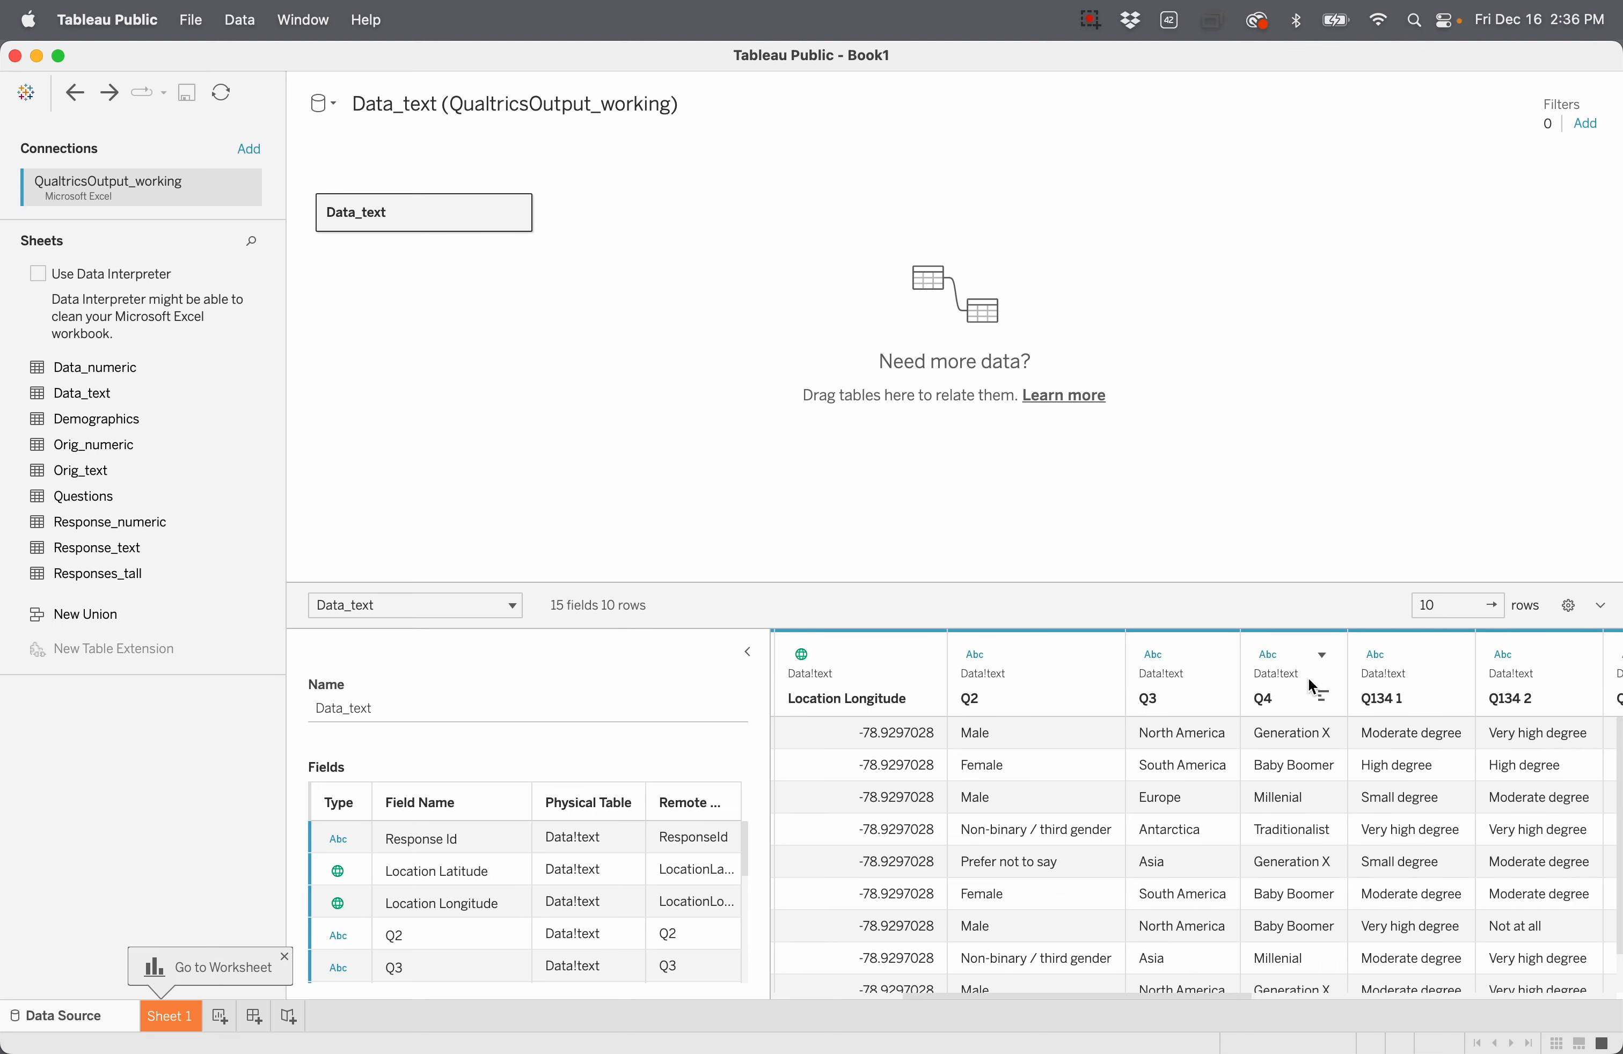
# Step: Try resetting the name of only the Q134 1 column in Data_text, and undo the name reset
pyautogui.hscroll(5, 1384, 761)
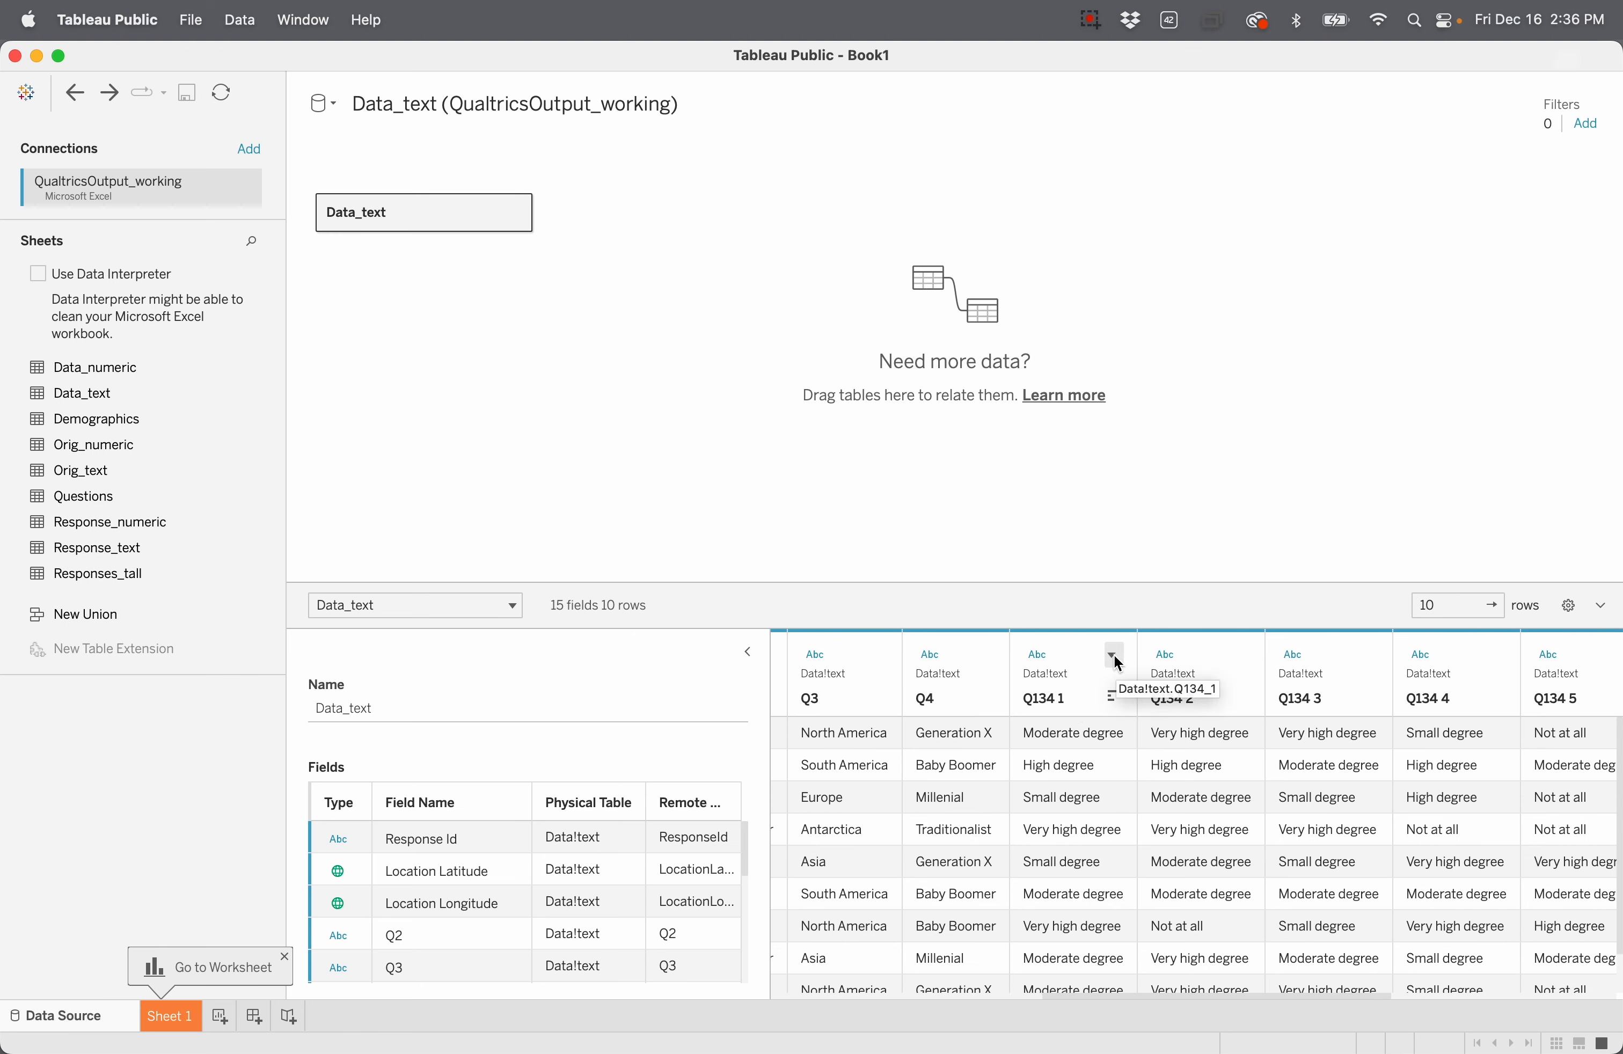
pyautogui.click(1114, 657)
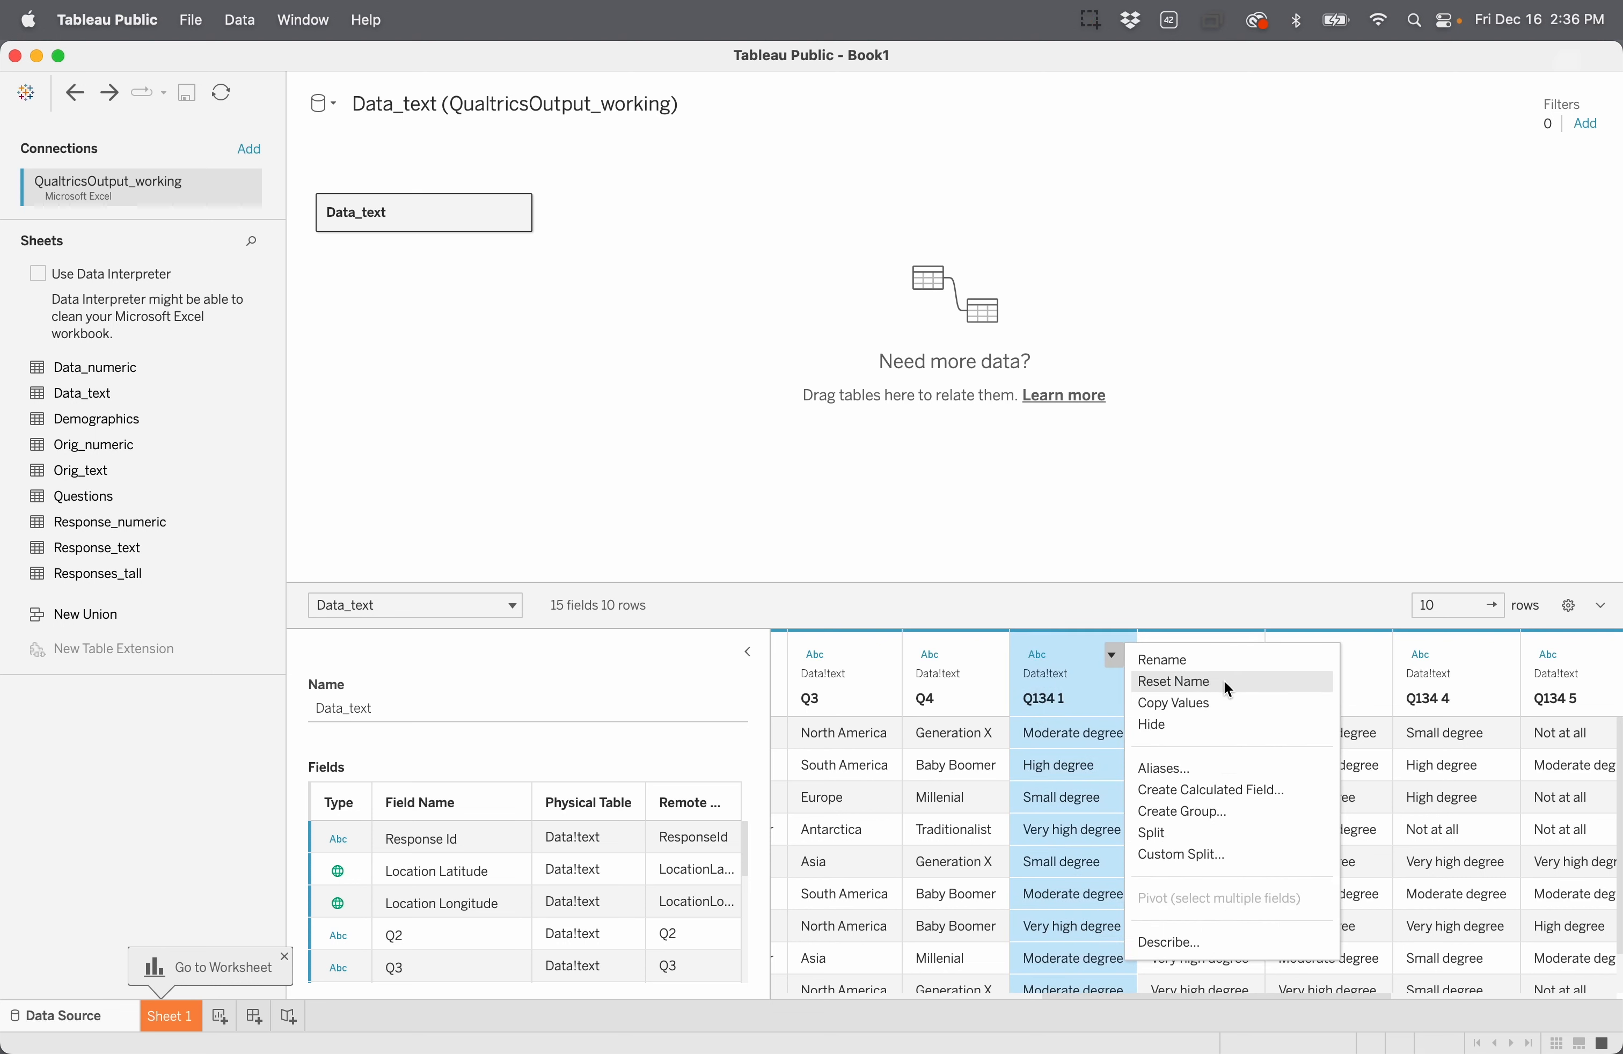
pyautogui.click(1186, 682)
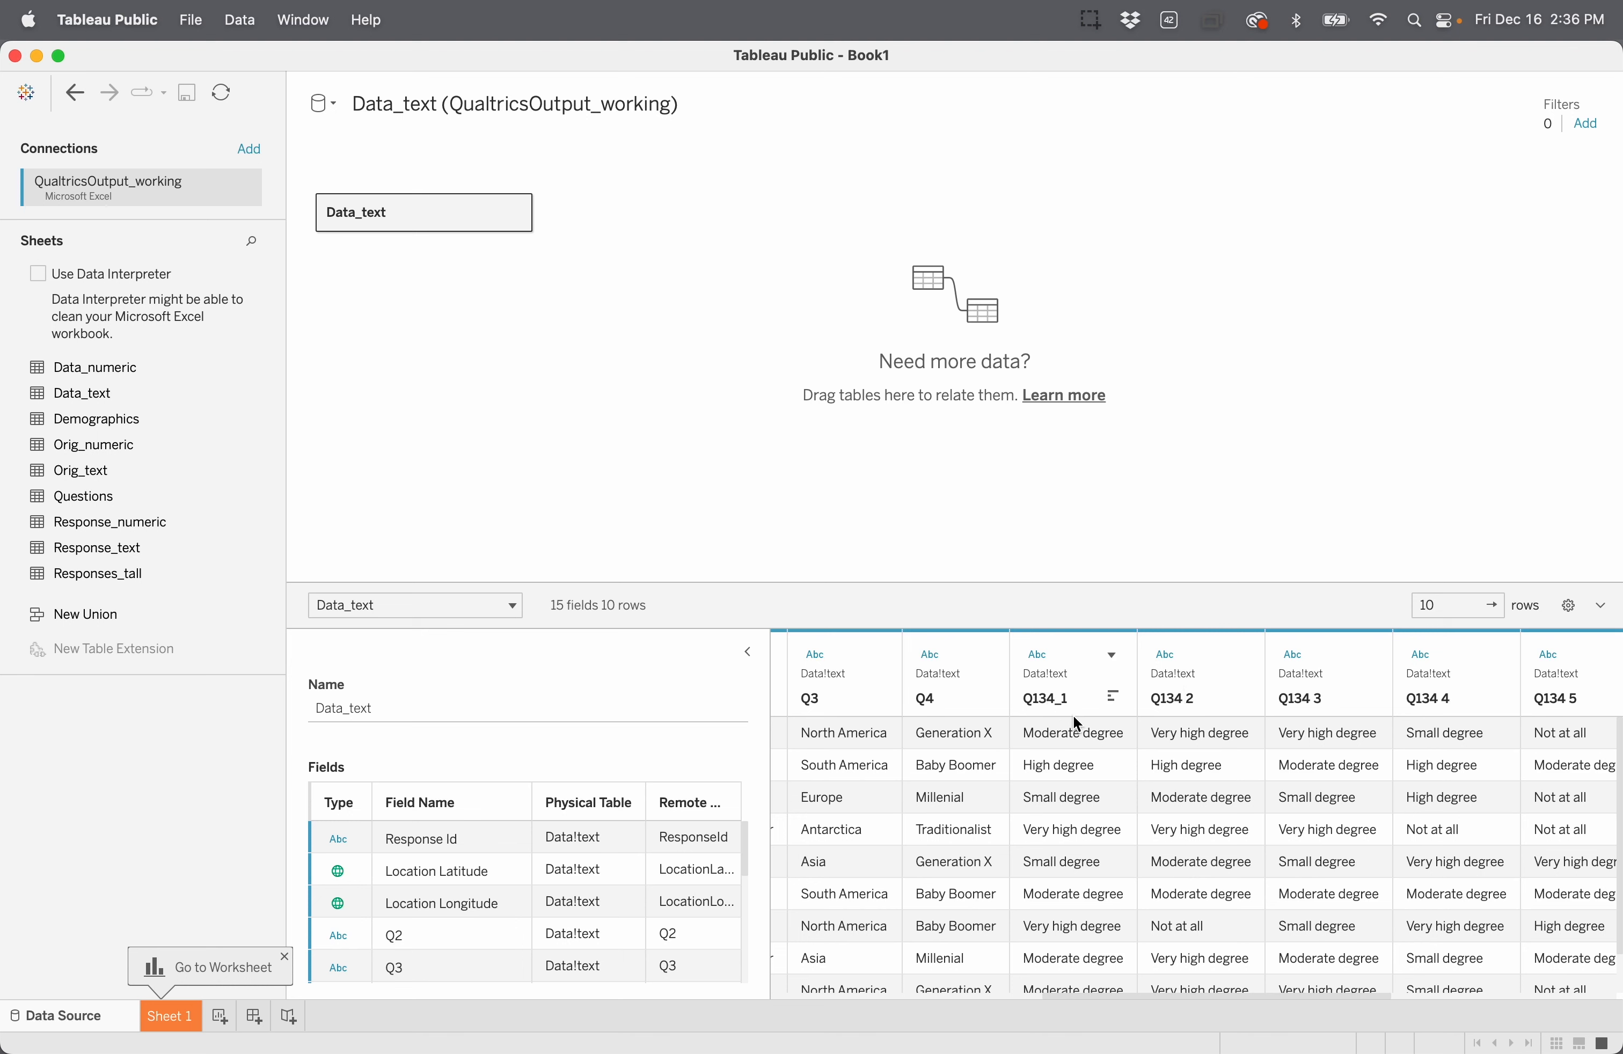
pyautogui.press('super+z')
# Step: Reset the names of the Q134 1 through Q134 9 columns in Data_text to their original names all at once
pyautogui.click(1084, 664)
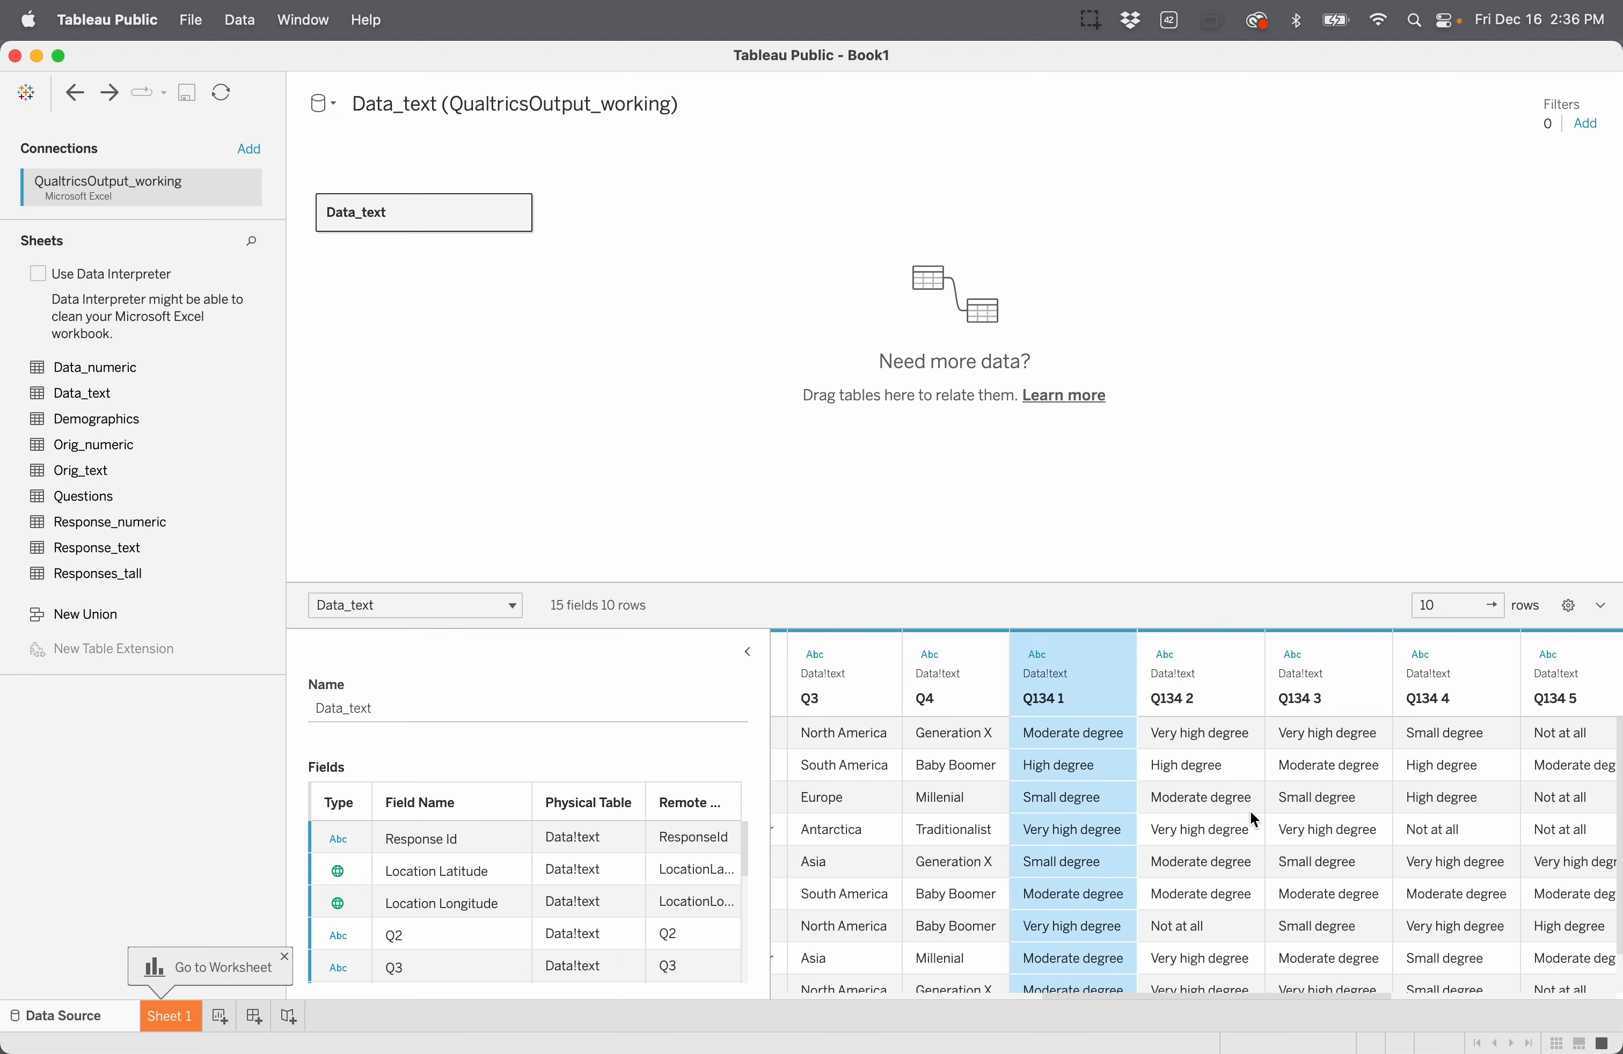
pyautogui.hscroll(5, 1260, 828)
pyautogui.hscroll(2, 1266, 848)
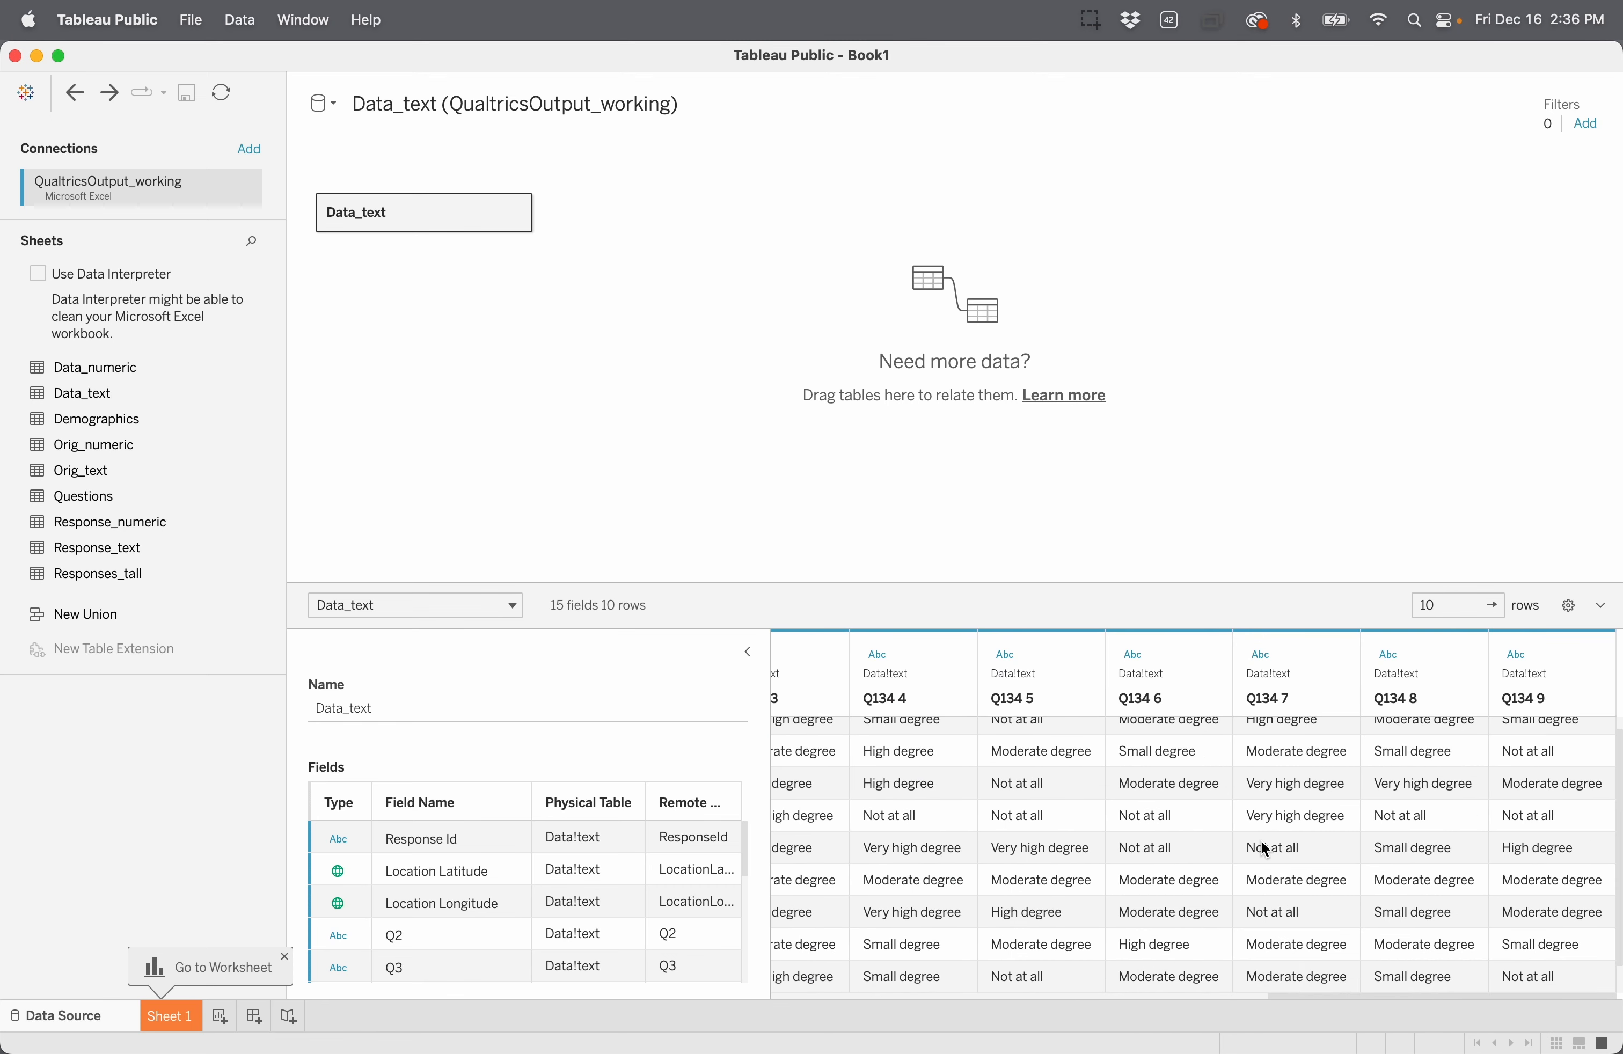
pyautogui.keyDown('shift'); pyautogui.click(1563, 654); pyautogui.keyUp('shift')
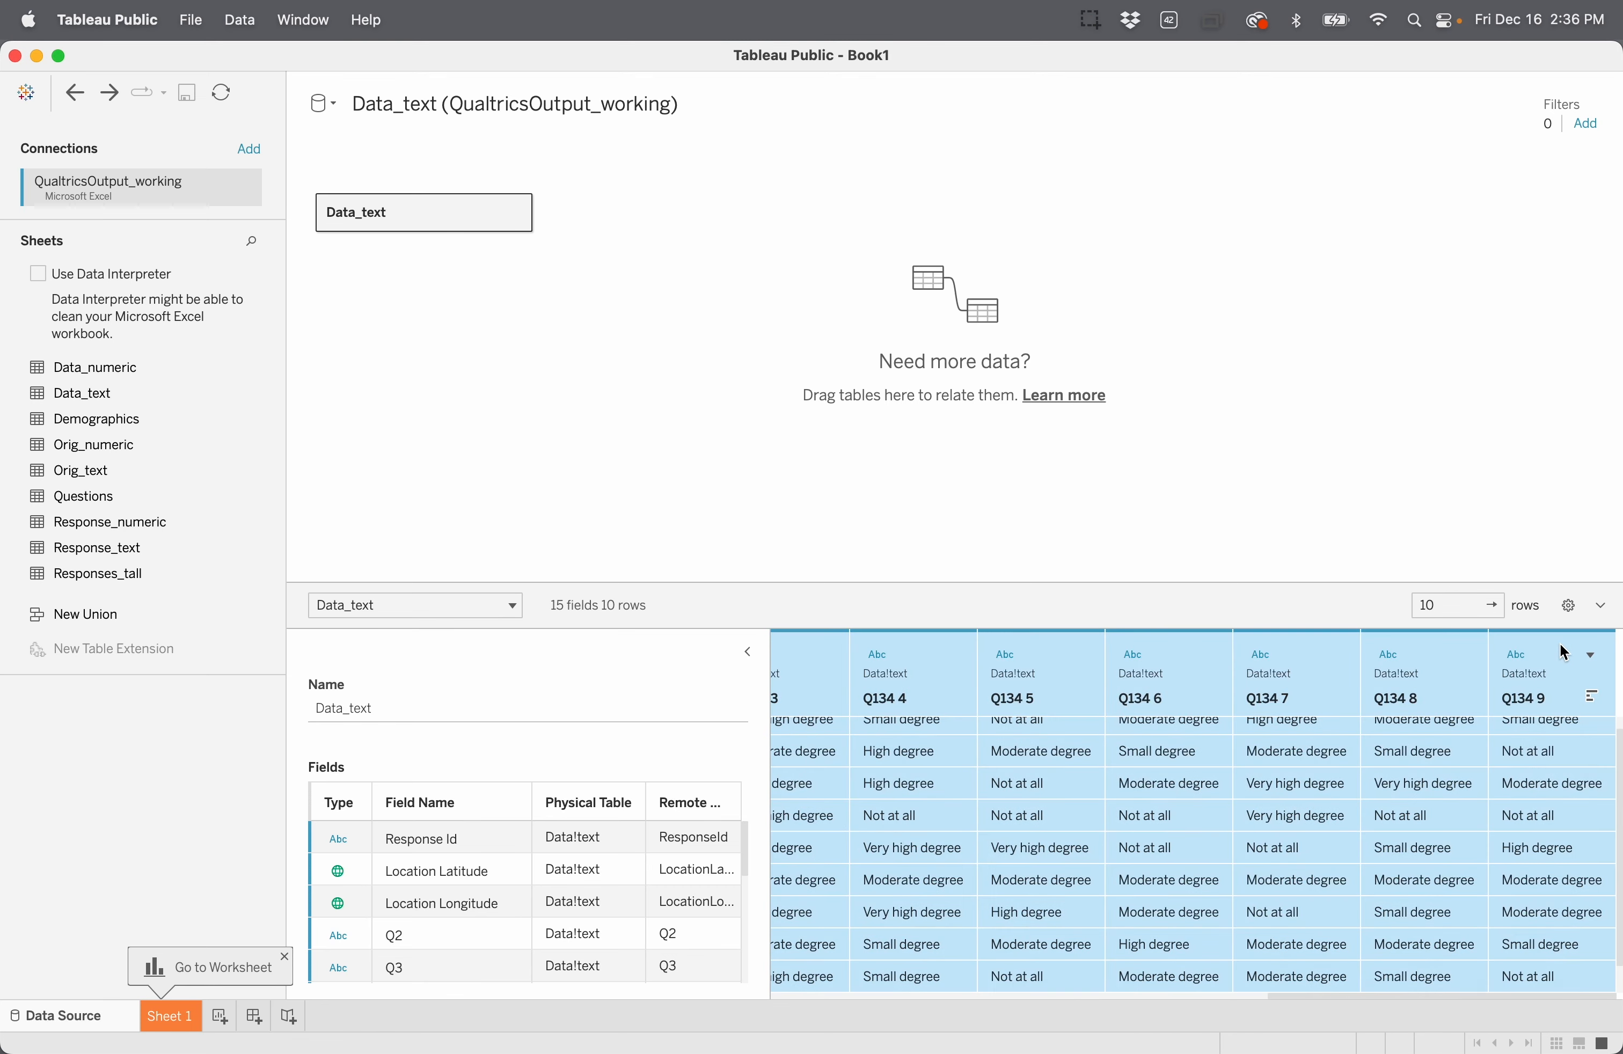
pyautogui.click(1588, 656)
pyautogui.click(1537, 682)
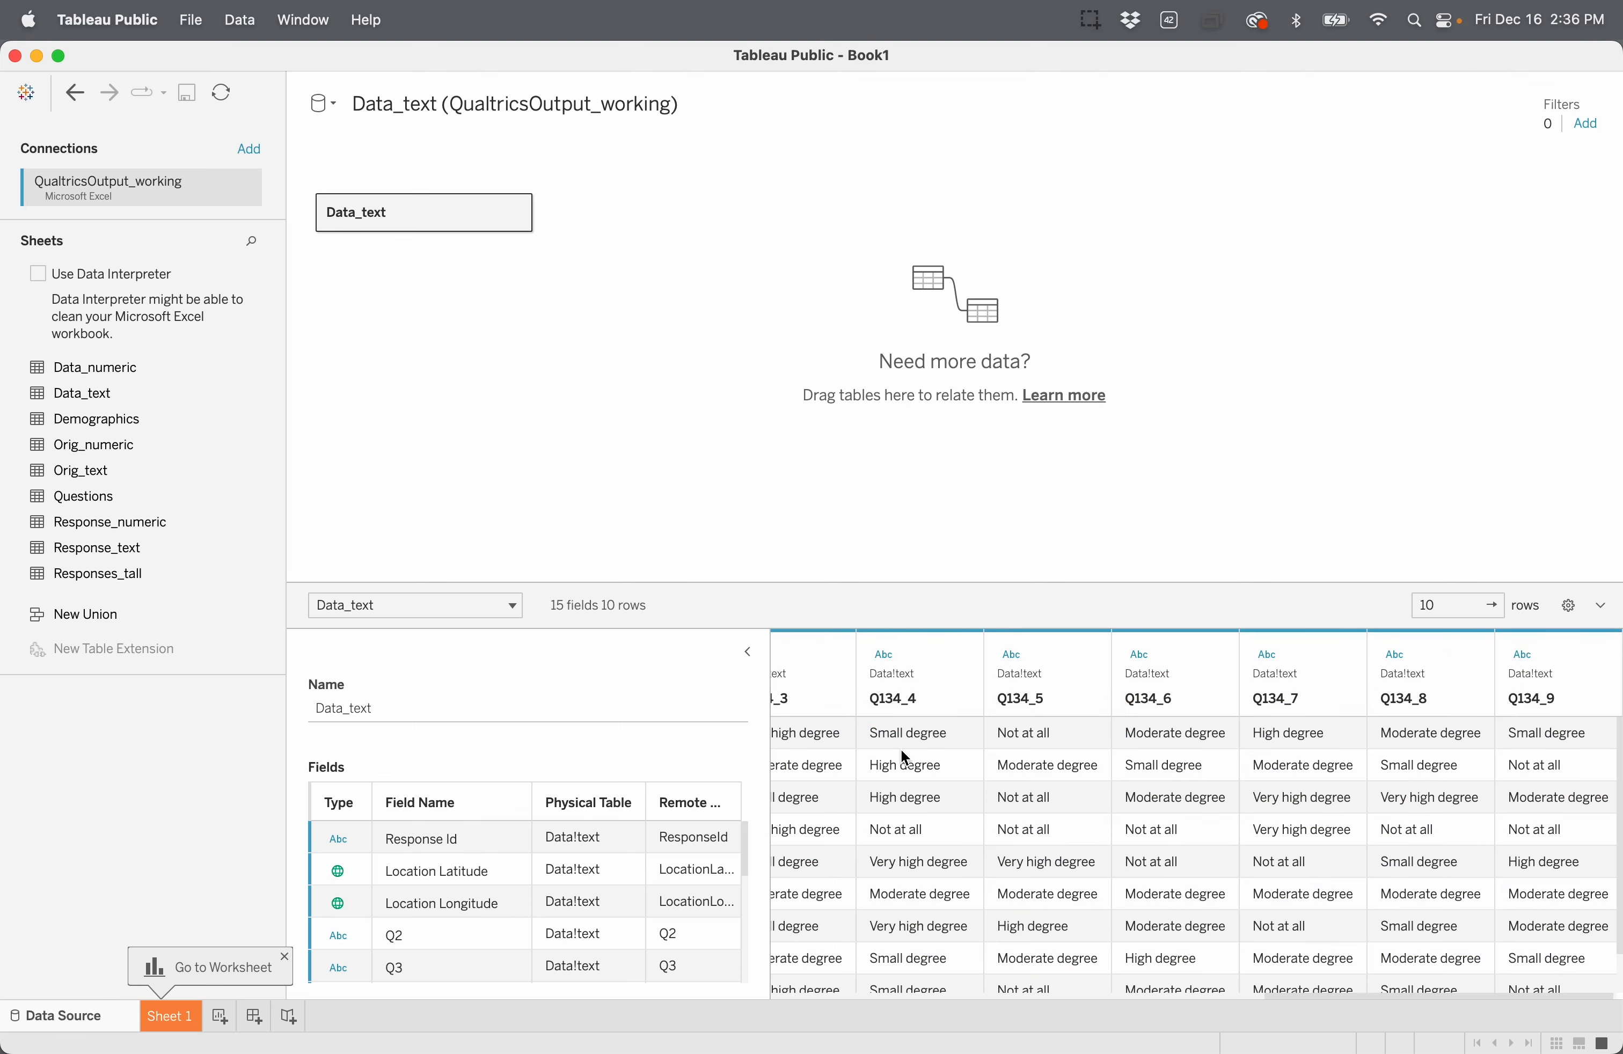
# Step: Pivot the Q134_1 through Q134_9 columns of Data_text into field names and values
pyautogui.hscroll(-5, 901, 748)
pyautogui.click(866, 654)
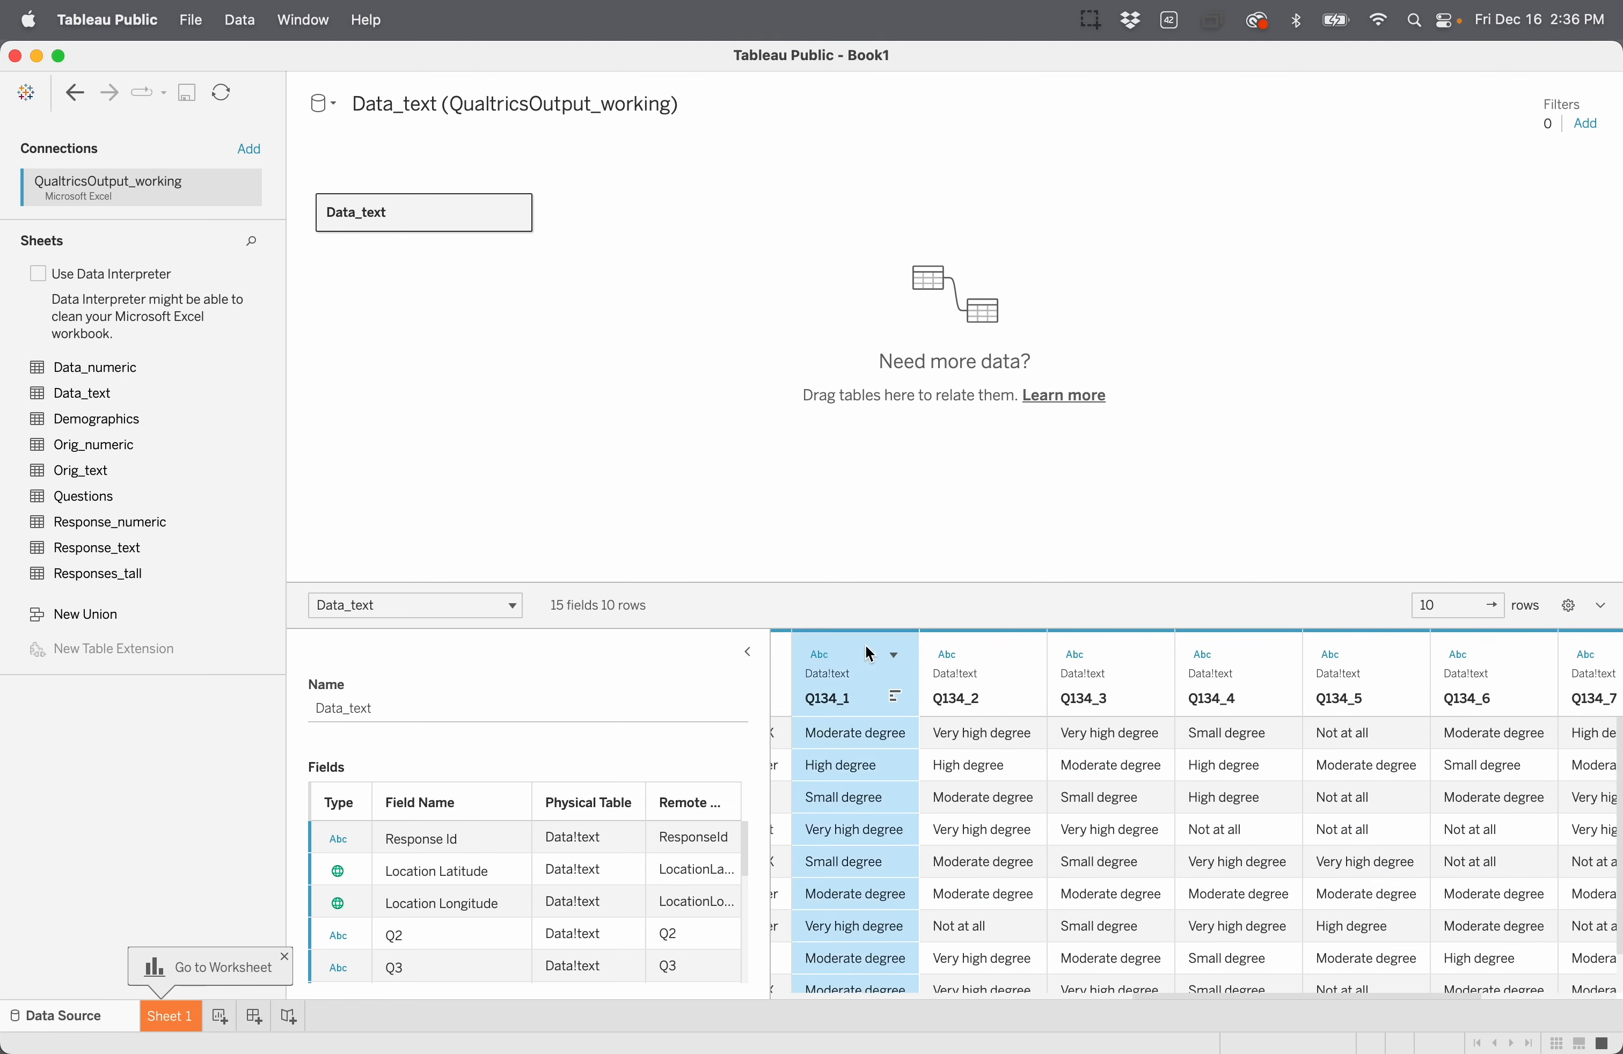
pyautogui.hscroll(4, 1109, 784)
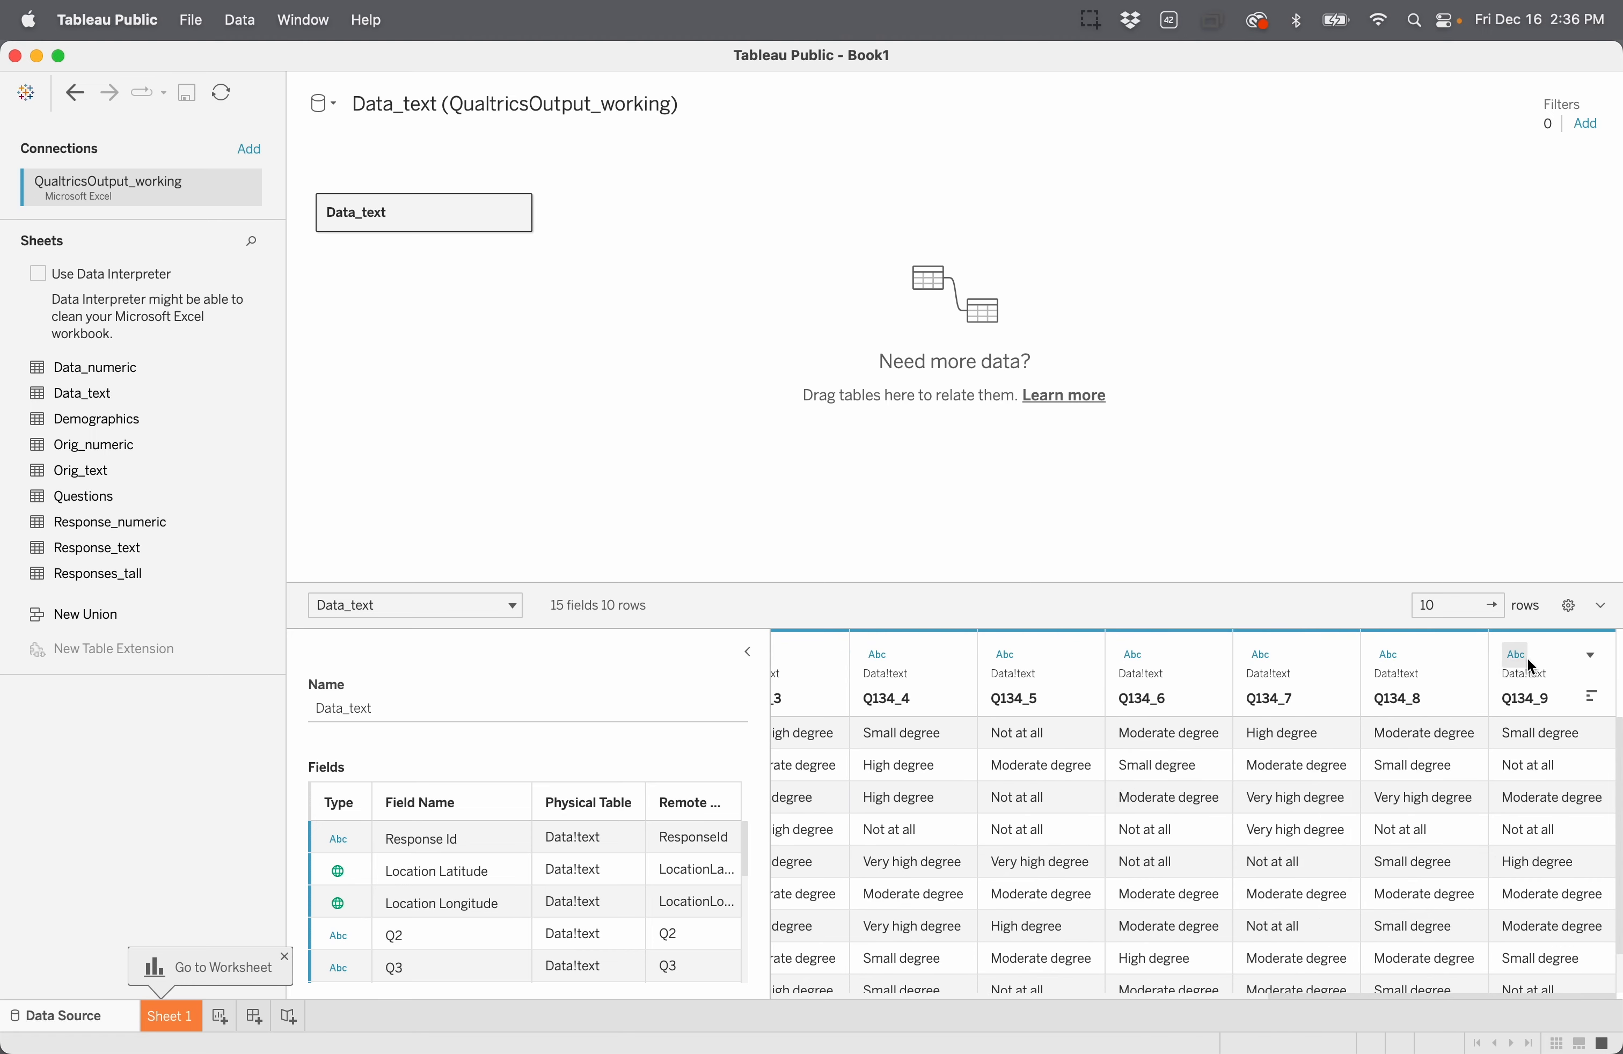
pyautogui.keyDown('shift'); pyautogui.click(1564, 654); pyautogui.keyUp('shift')
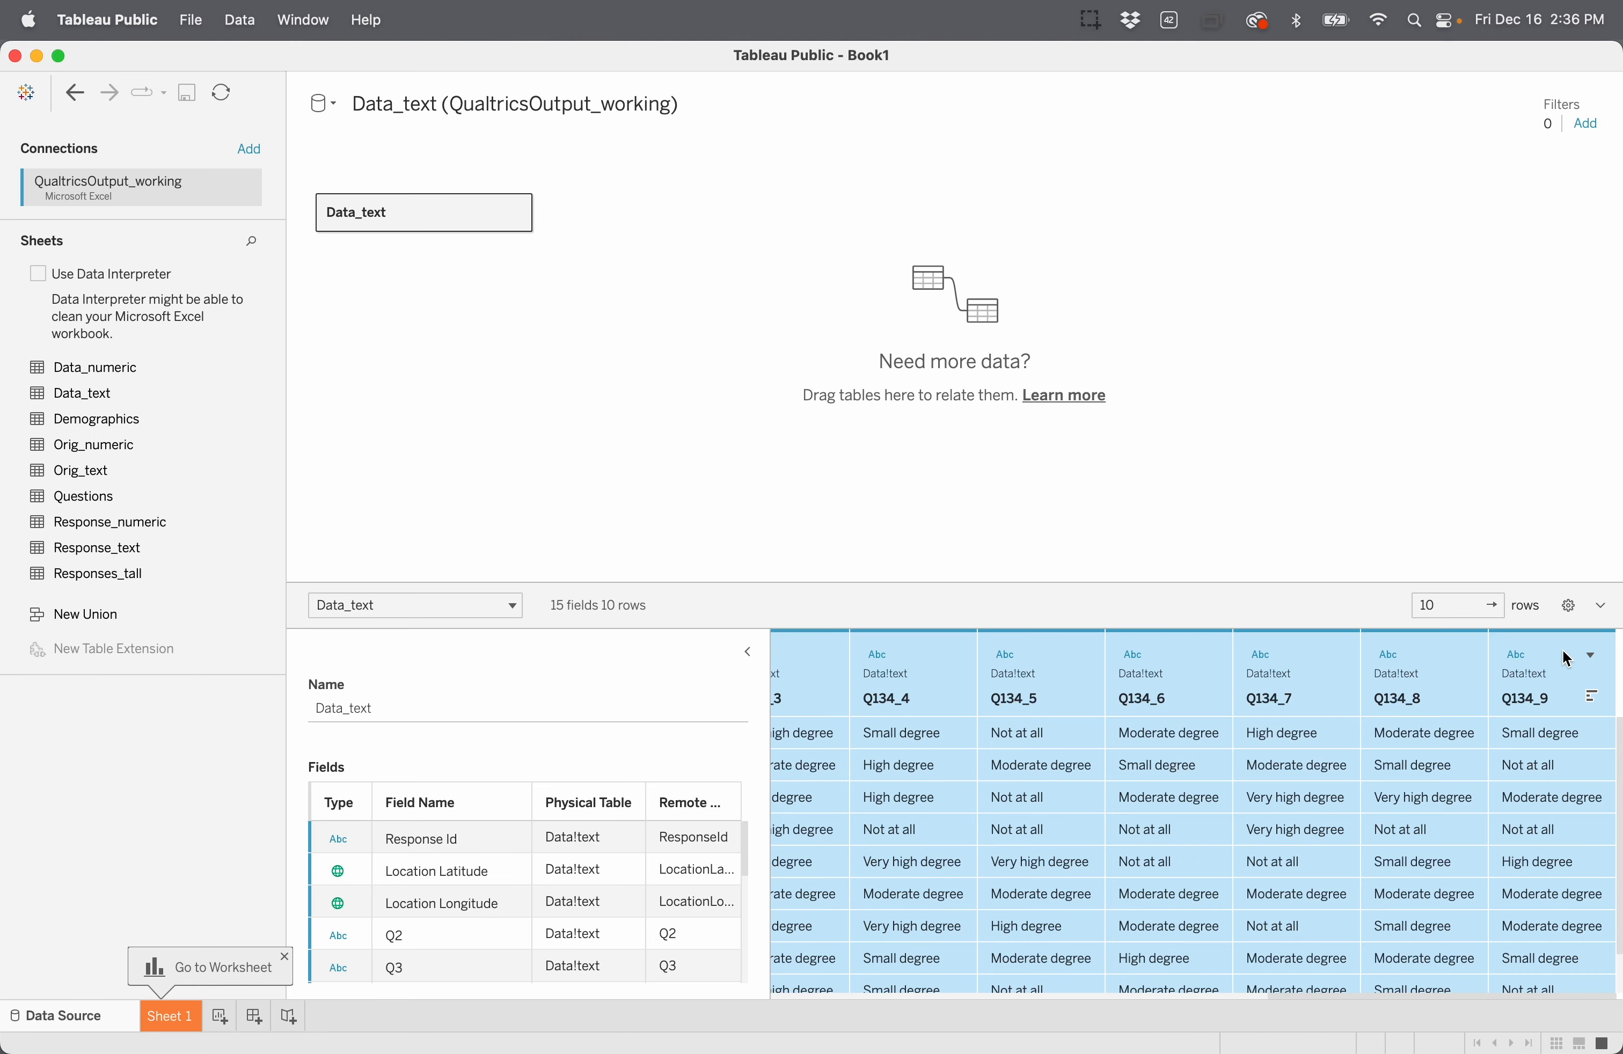
pyautogui.click(1594, 656)
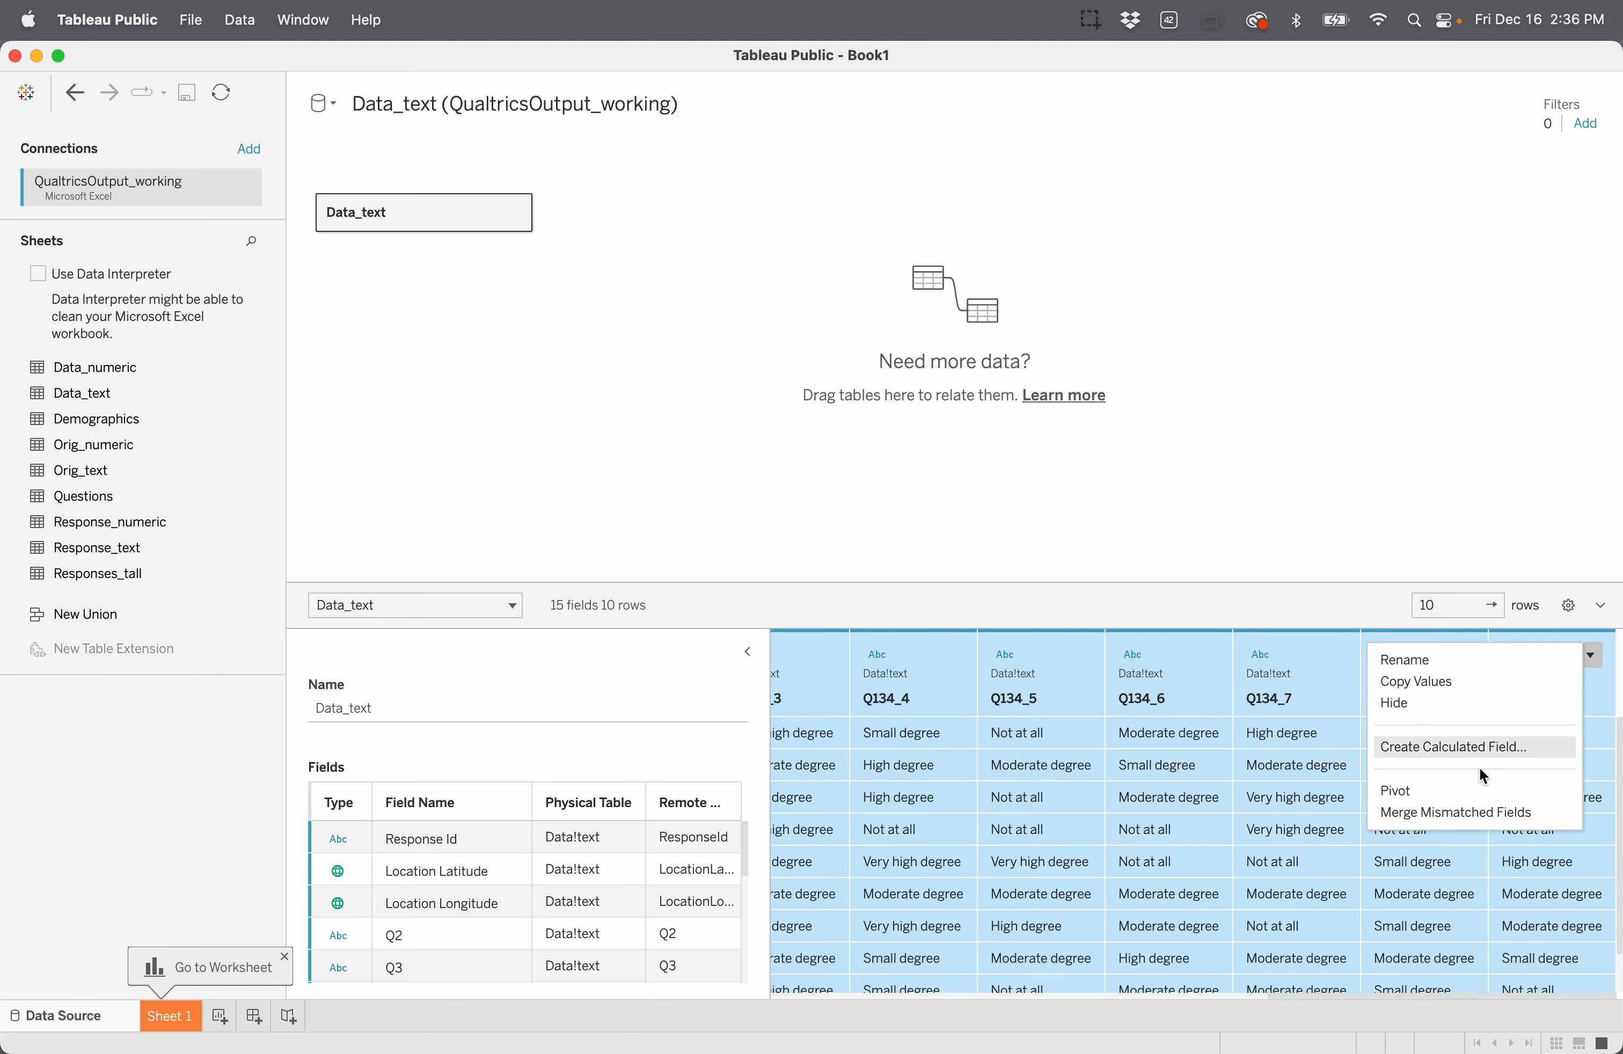
pyautogui.click(1473, 791)
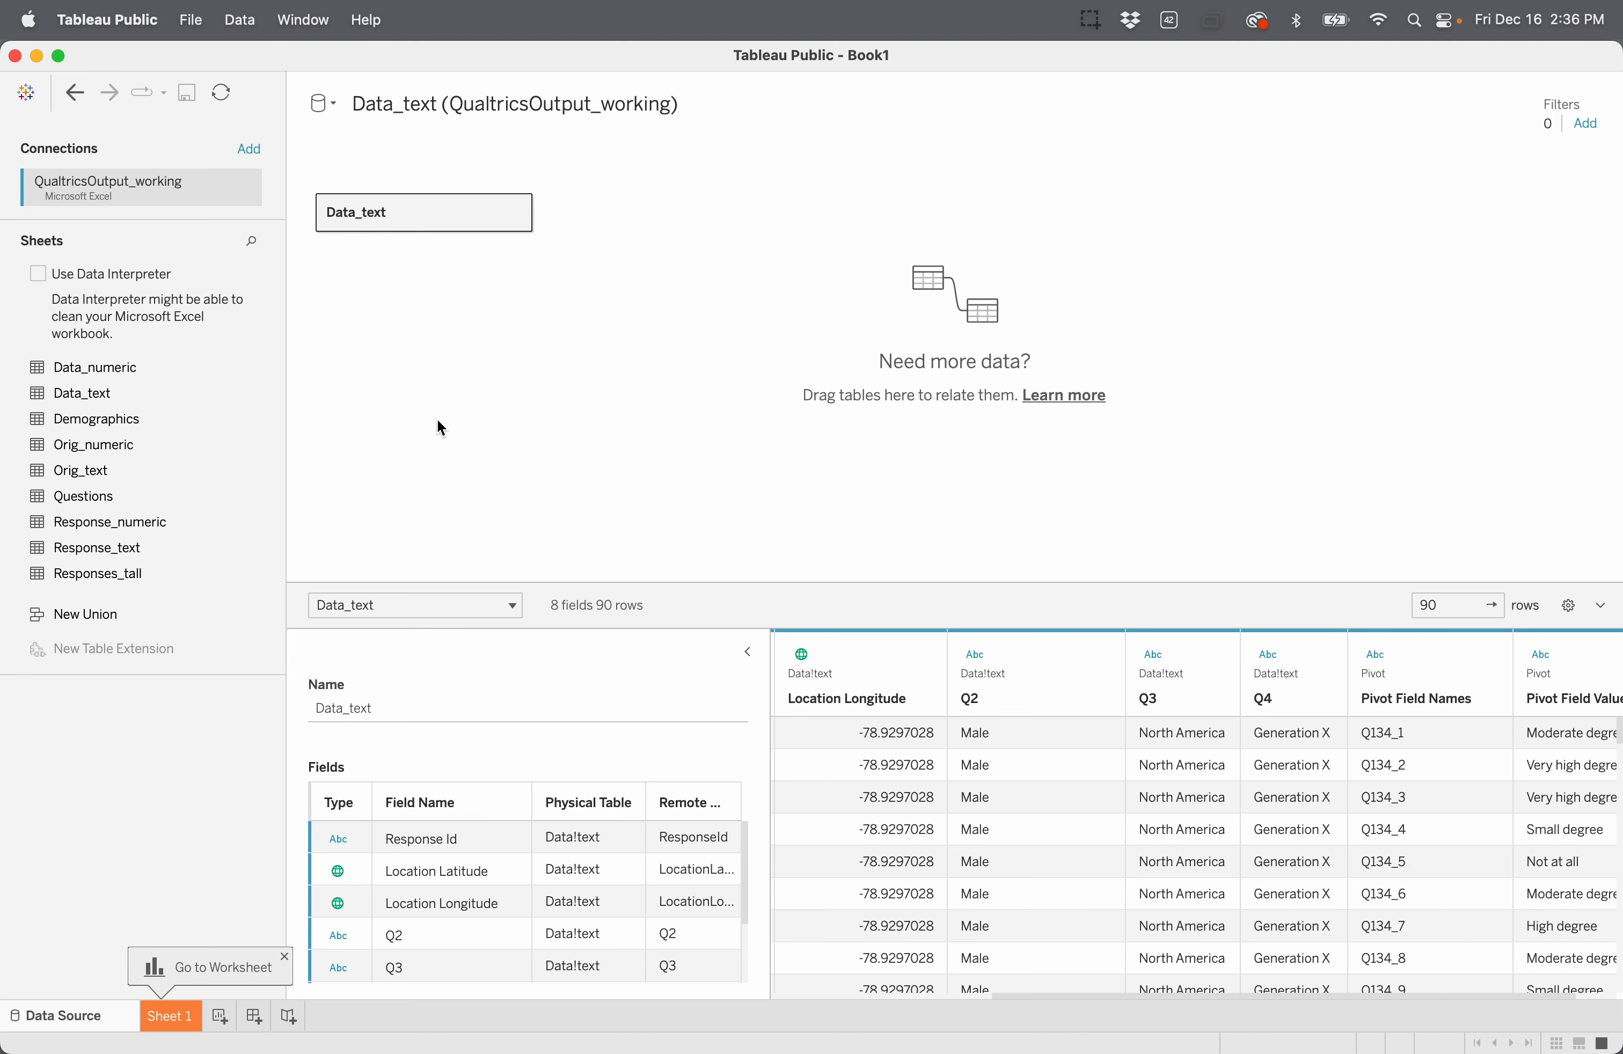
pyautogui.click(101, 376)
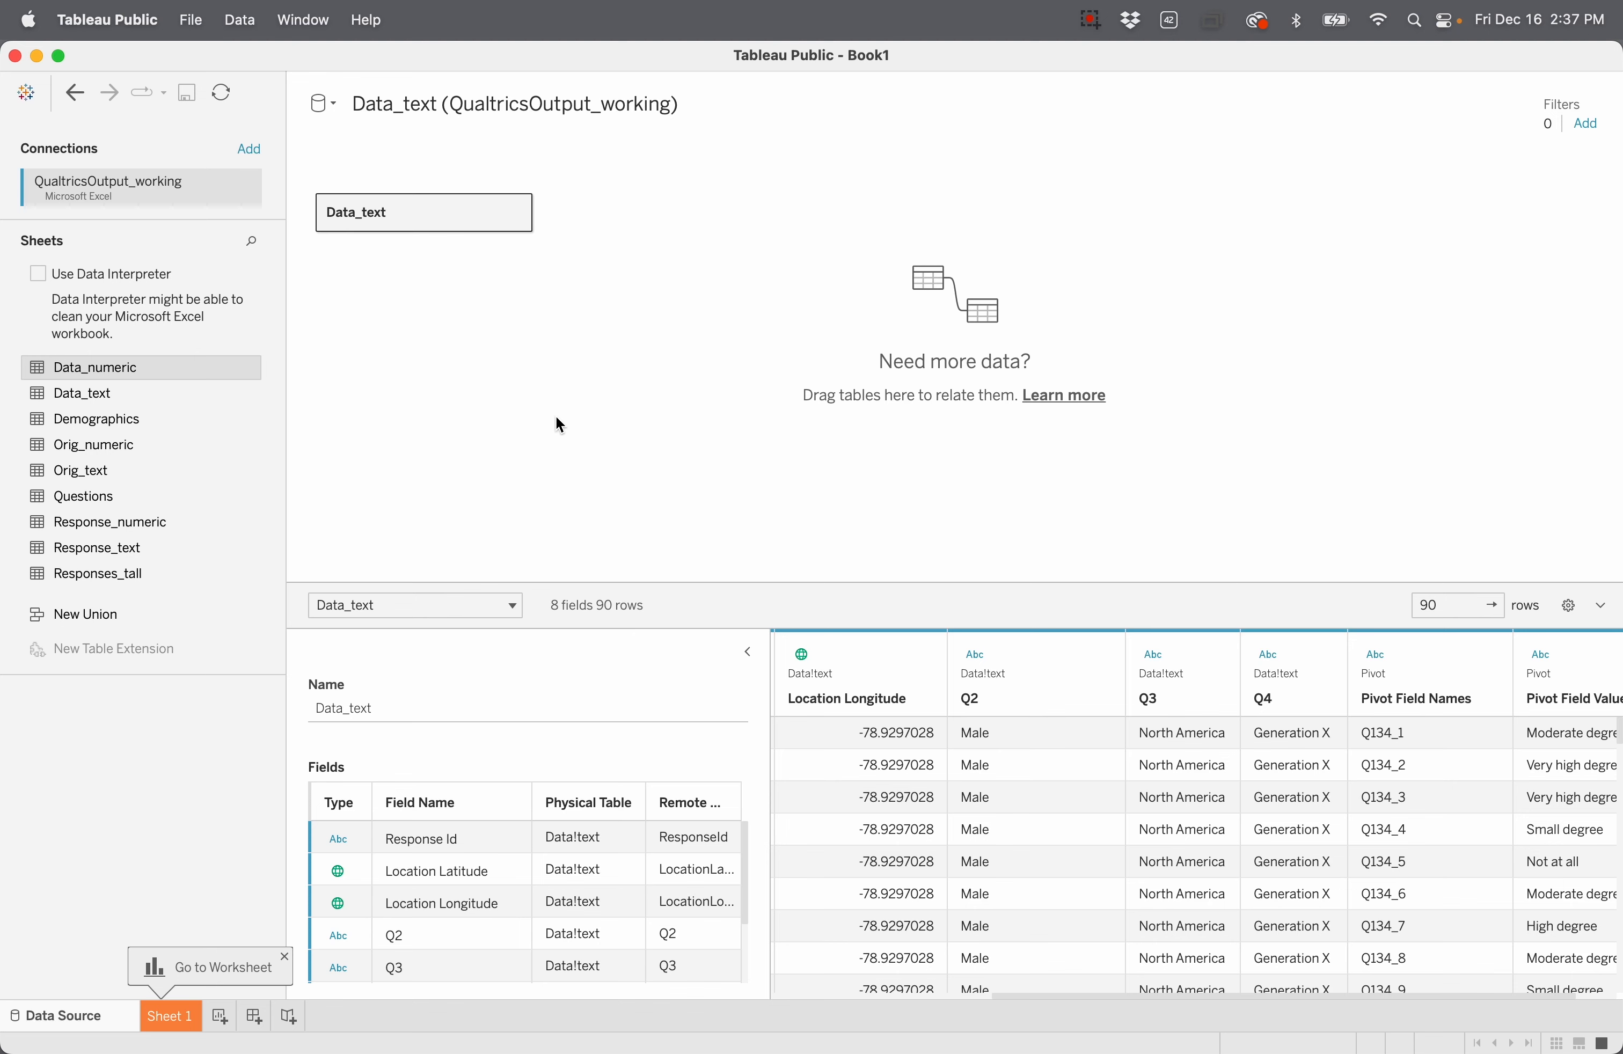
# Step: Undo the pivot and the name reset of the Q134 columns in Data_text
pyautogui.press('super+z')
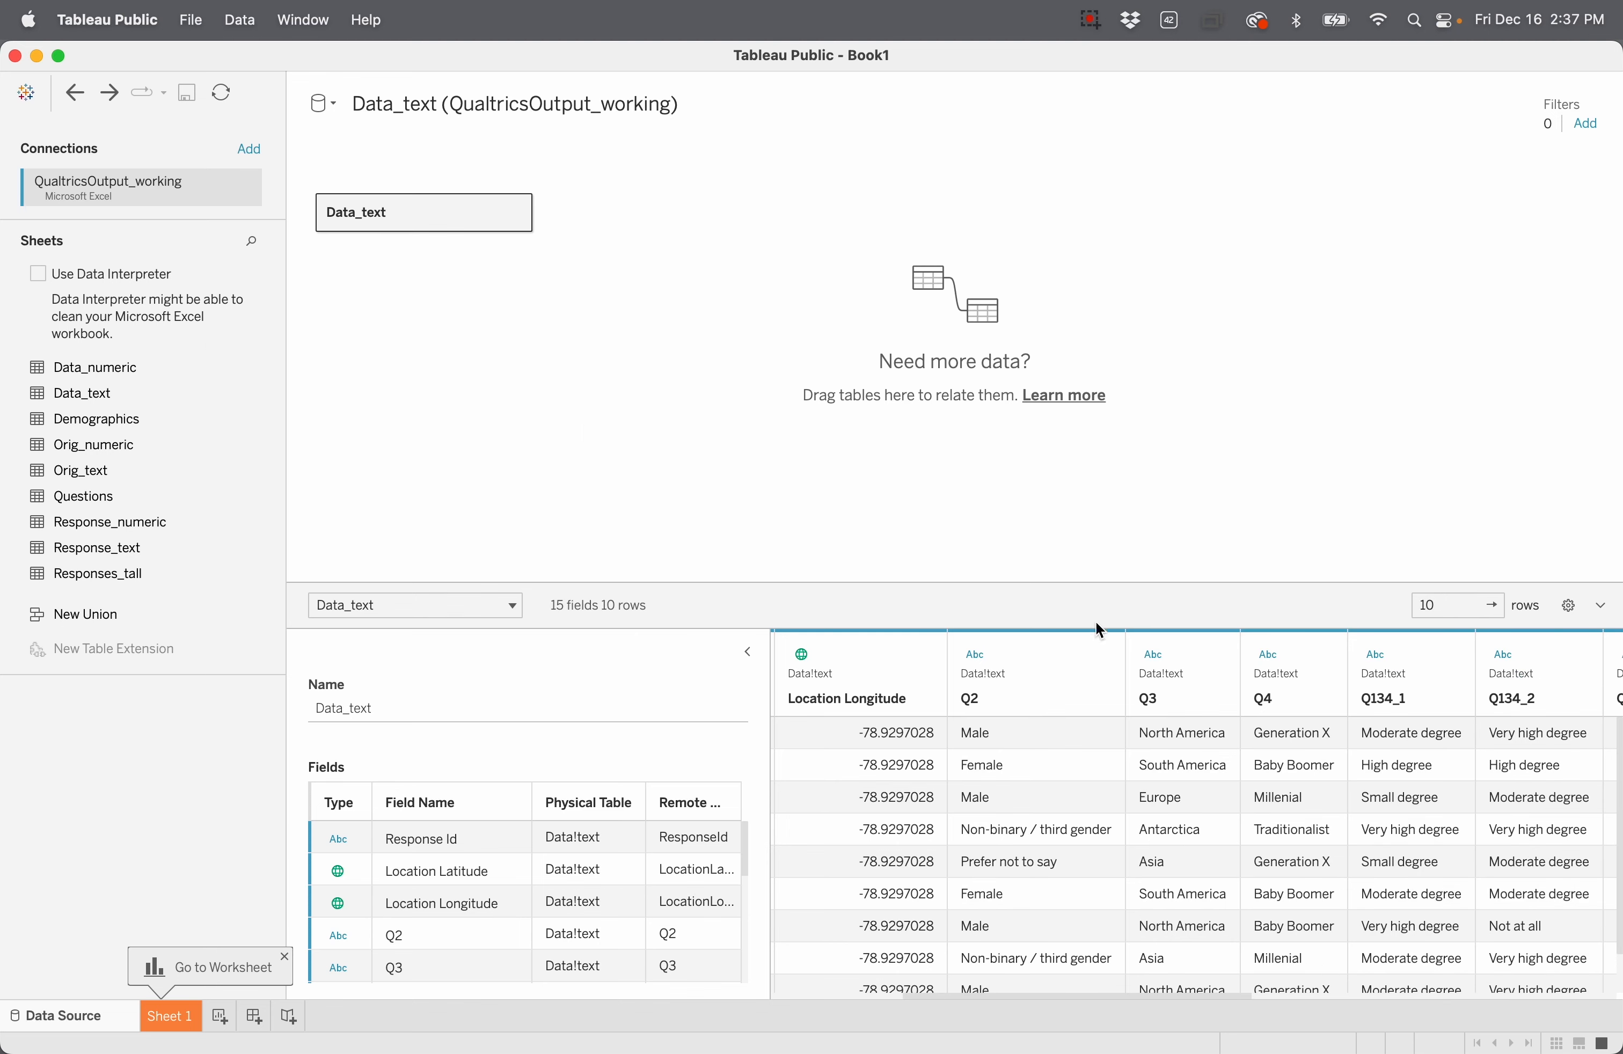
pyautogui.hscroll(2, 1438, 783)
pyautogui.hscroll(5, 1438, 781)
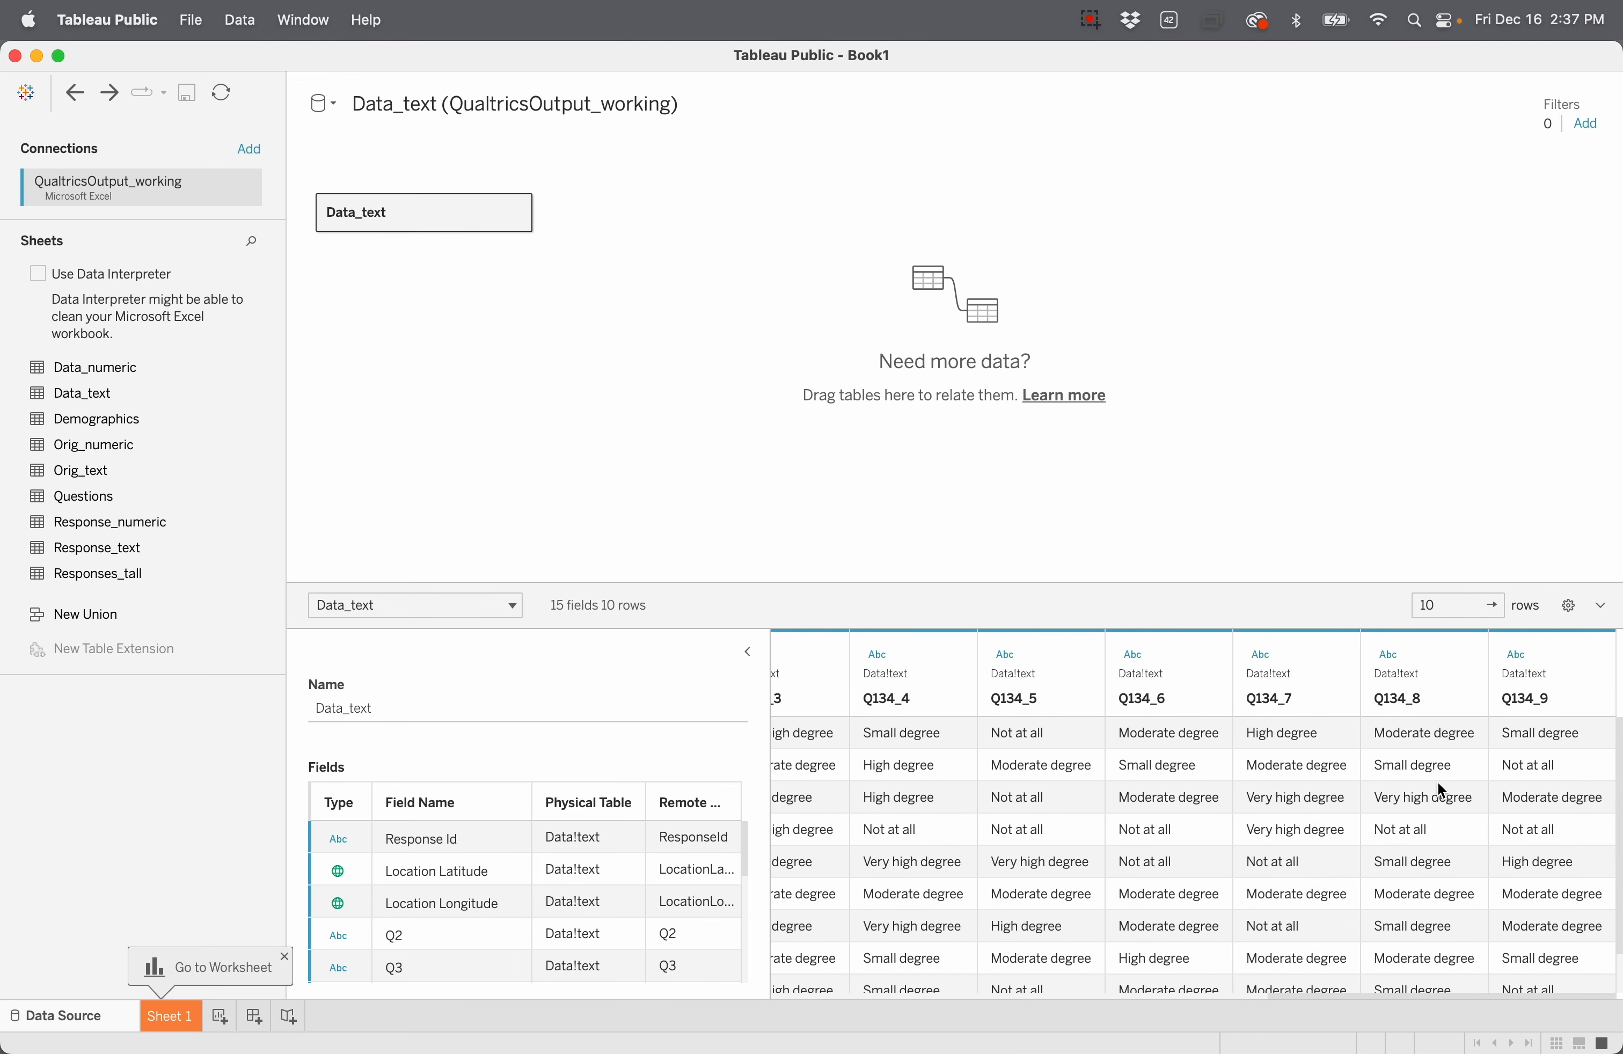
pyautogui.hscroll(-15, 1438, 782)
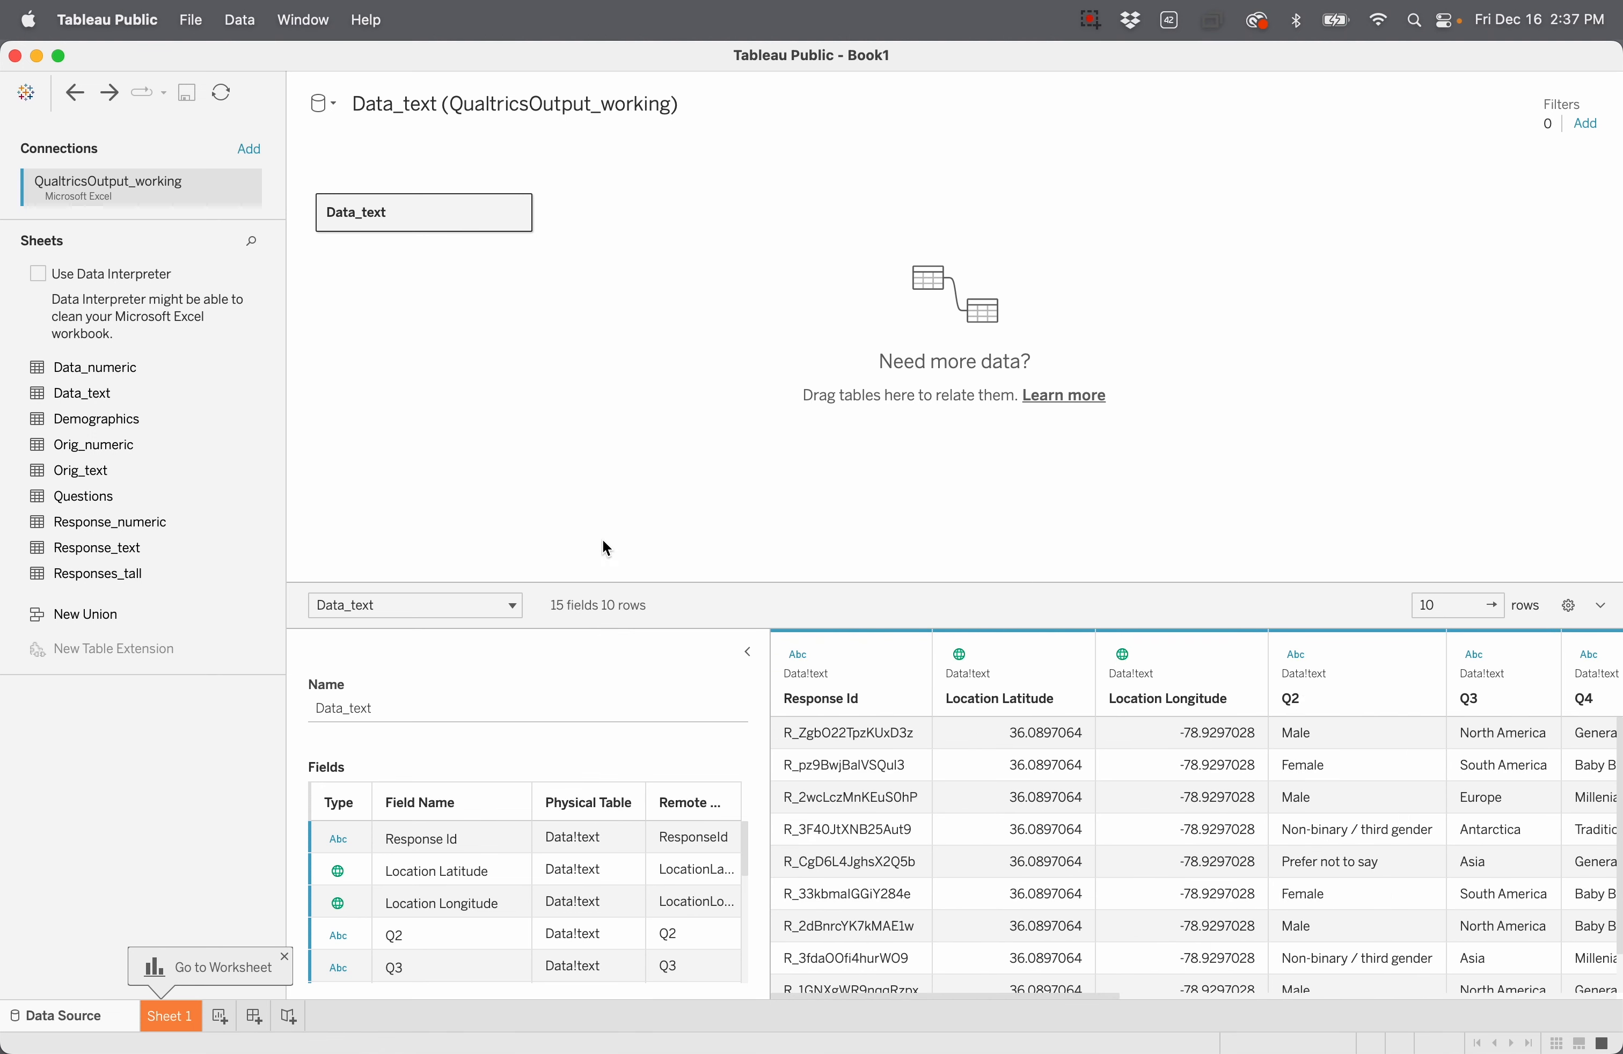
pyautogui.hscroll(3, 1277, 873)
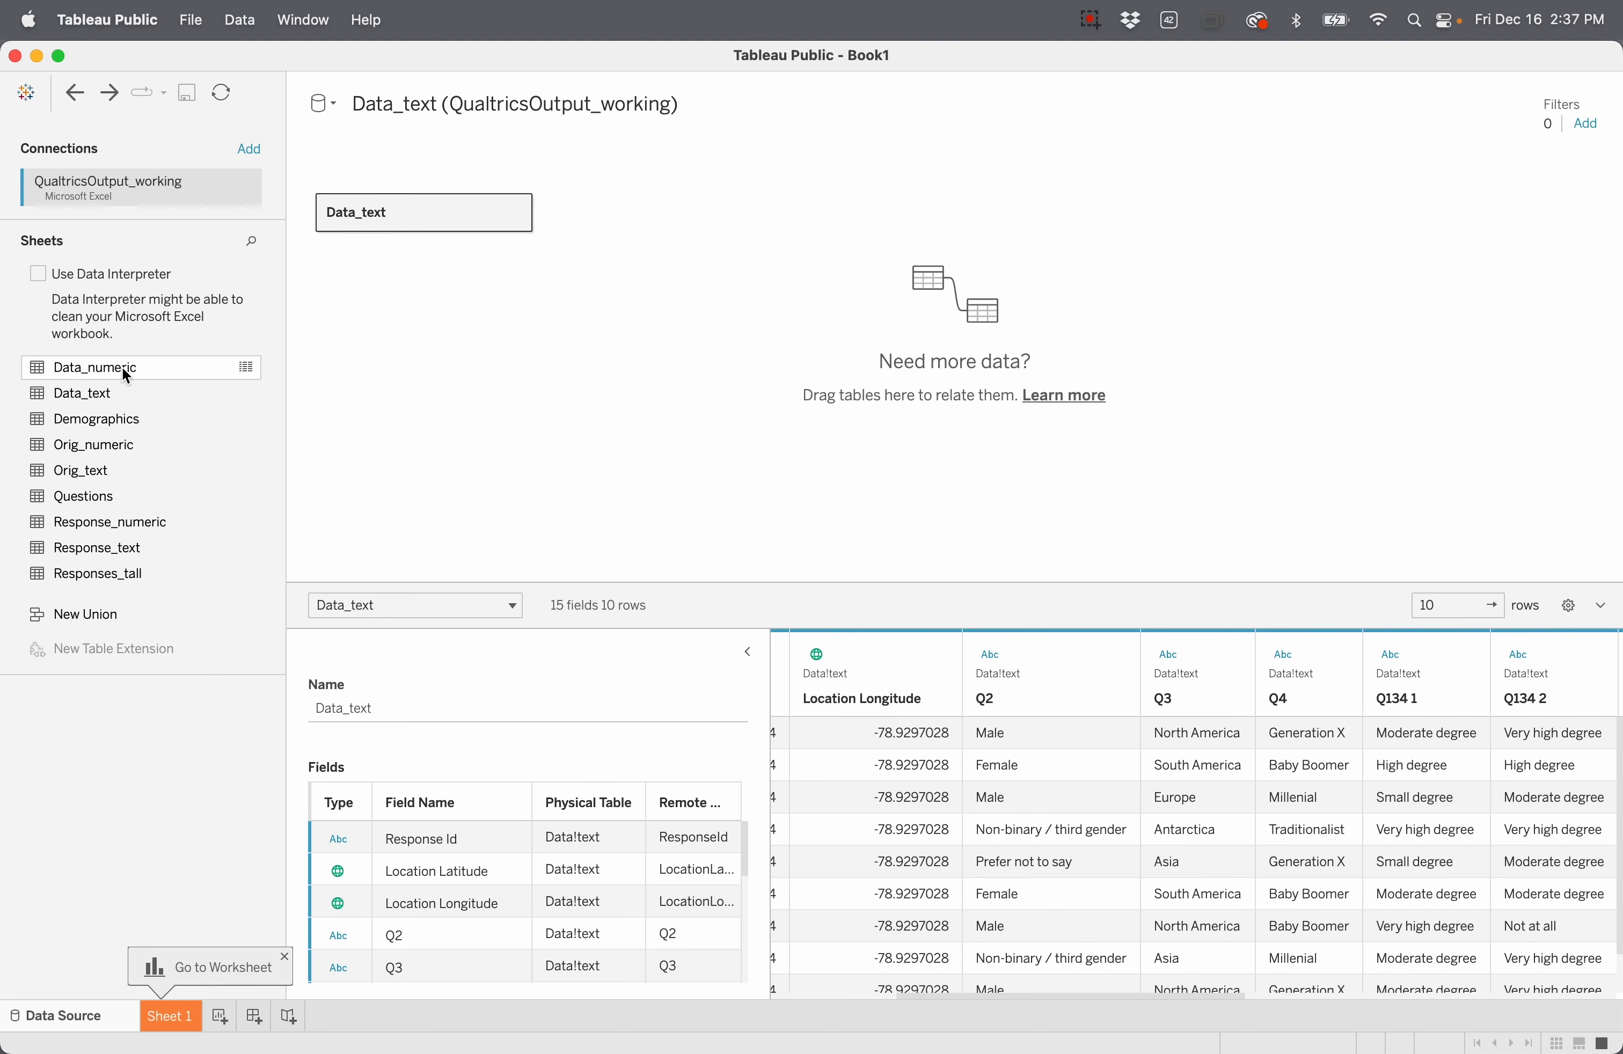
# Step: Add the Data_numeric table and relate it to Data_text by matching Response Id with ResponseId (Data!numeric)
pyautogui.moveTo(122, 367); pyautogui.dragTo(633, 239)
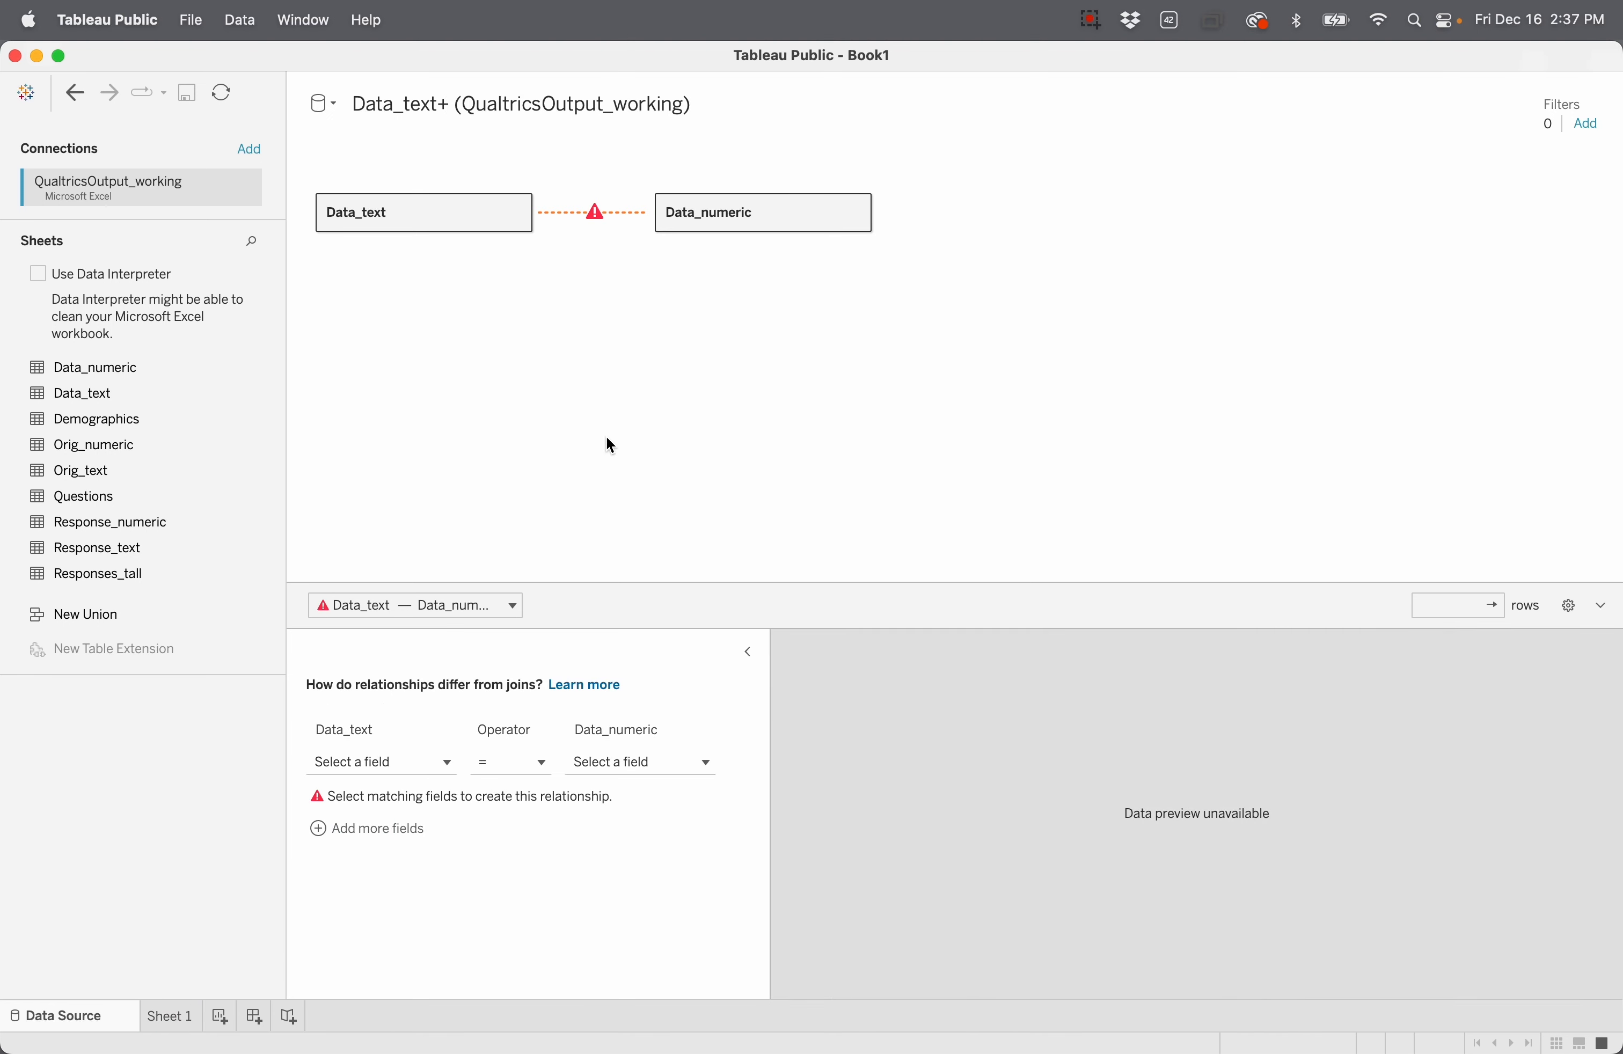
pyautogui.click(449, 768)
pyautogui.scroll(-5, 419, 866)
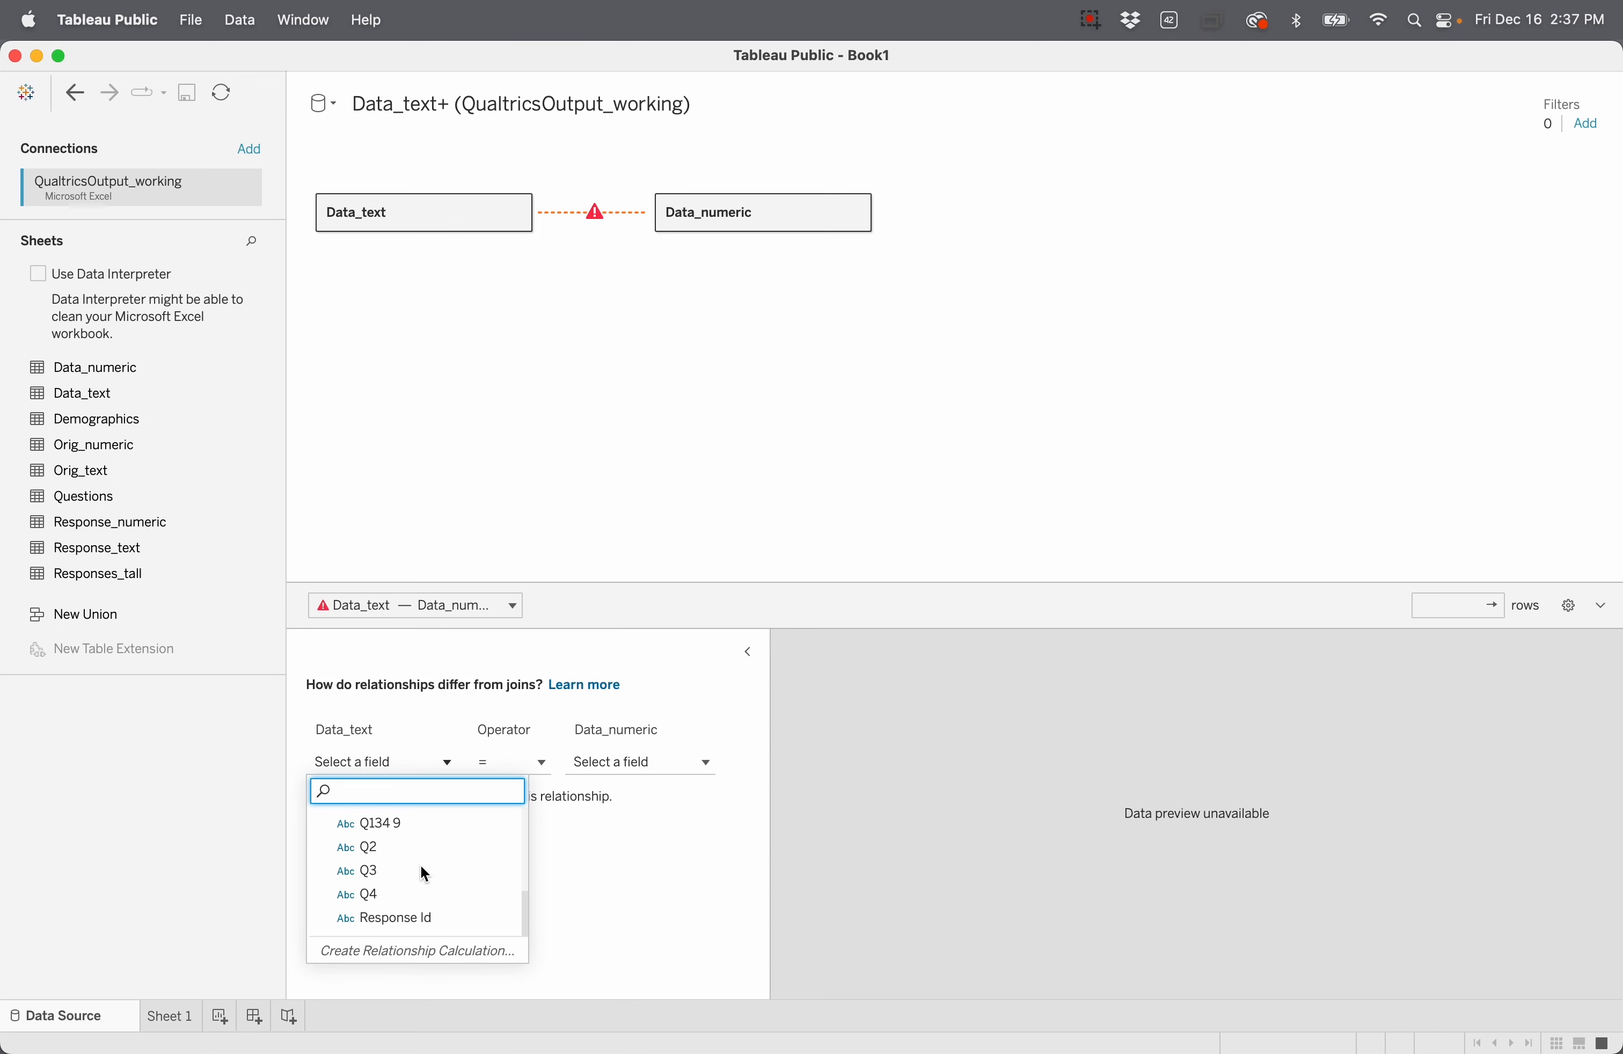
pyautogui.click(411, 920)
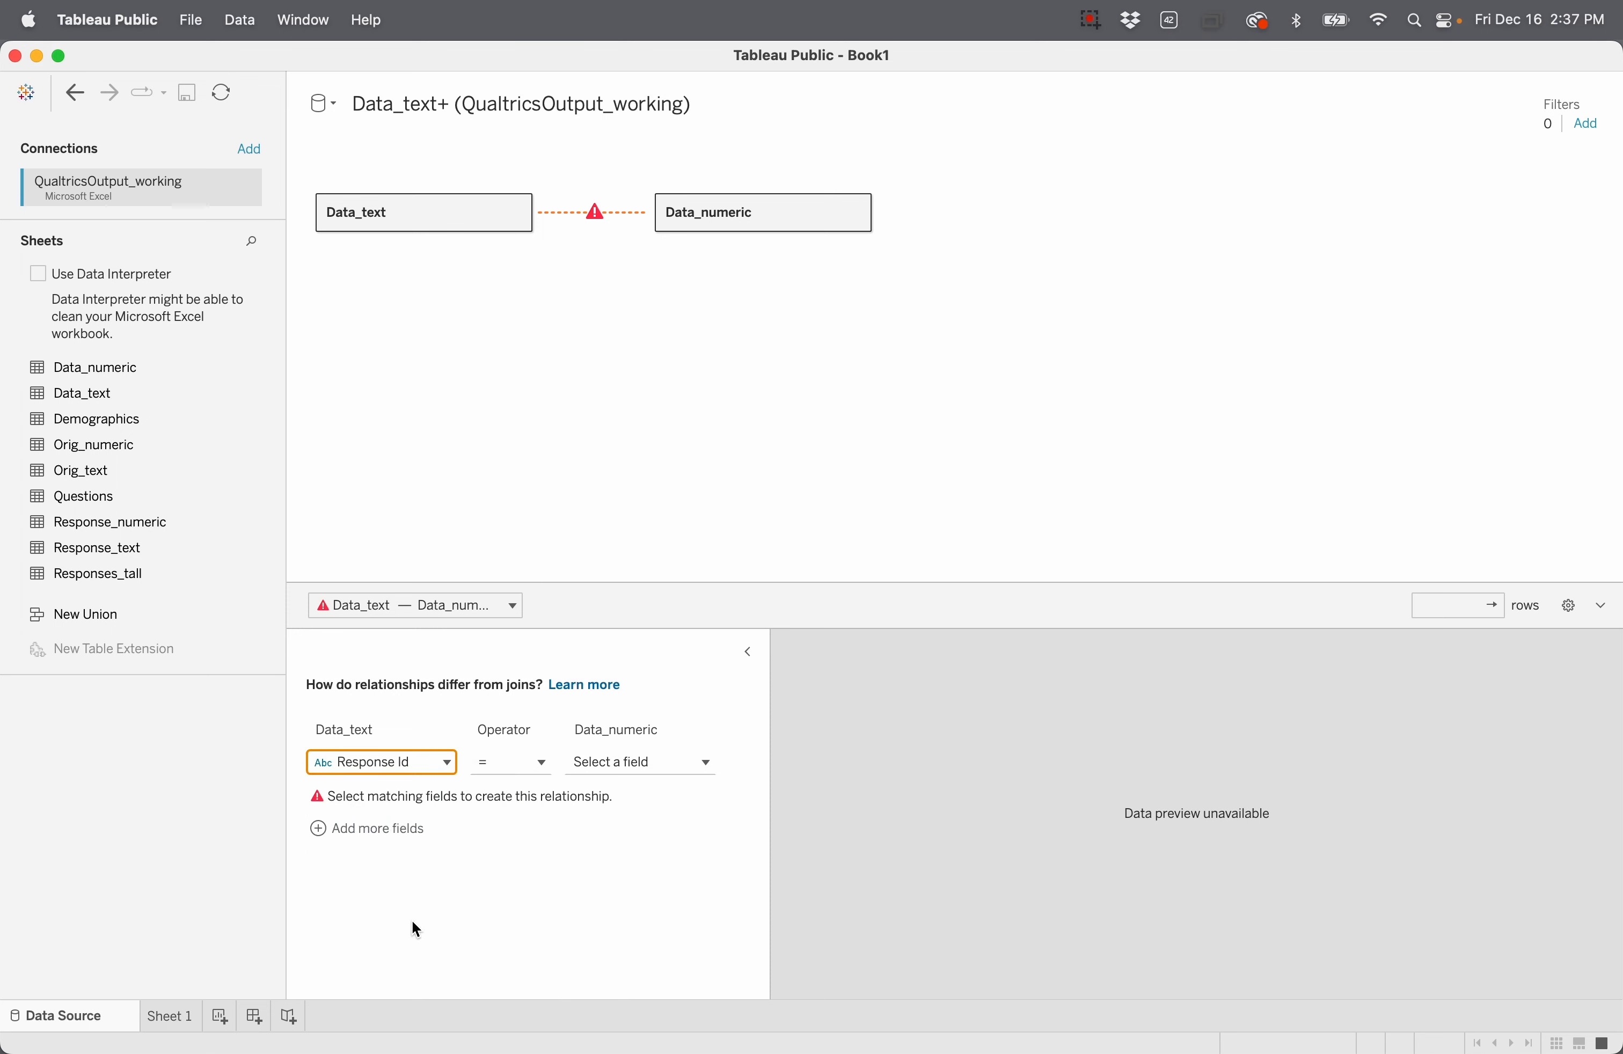
pyautogui.click(638, 765)
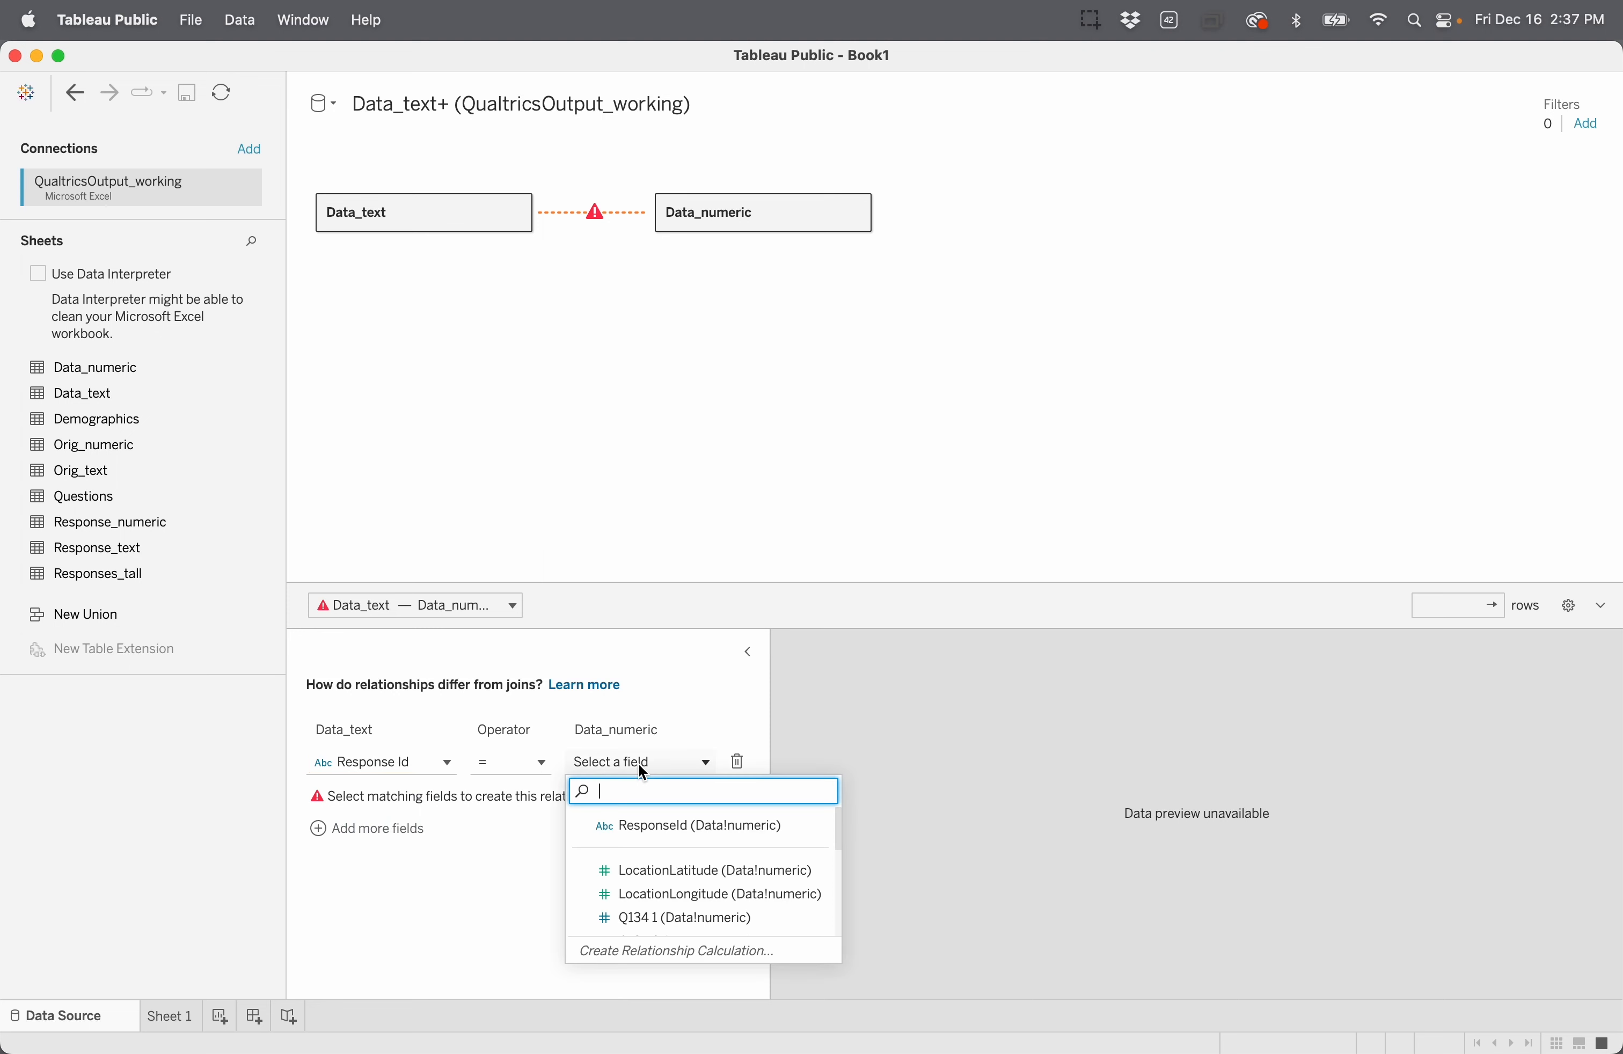
pyautogui.click(667, 824)
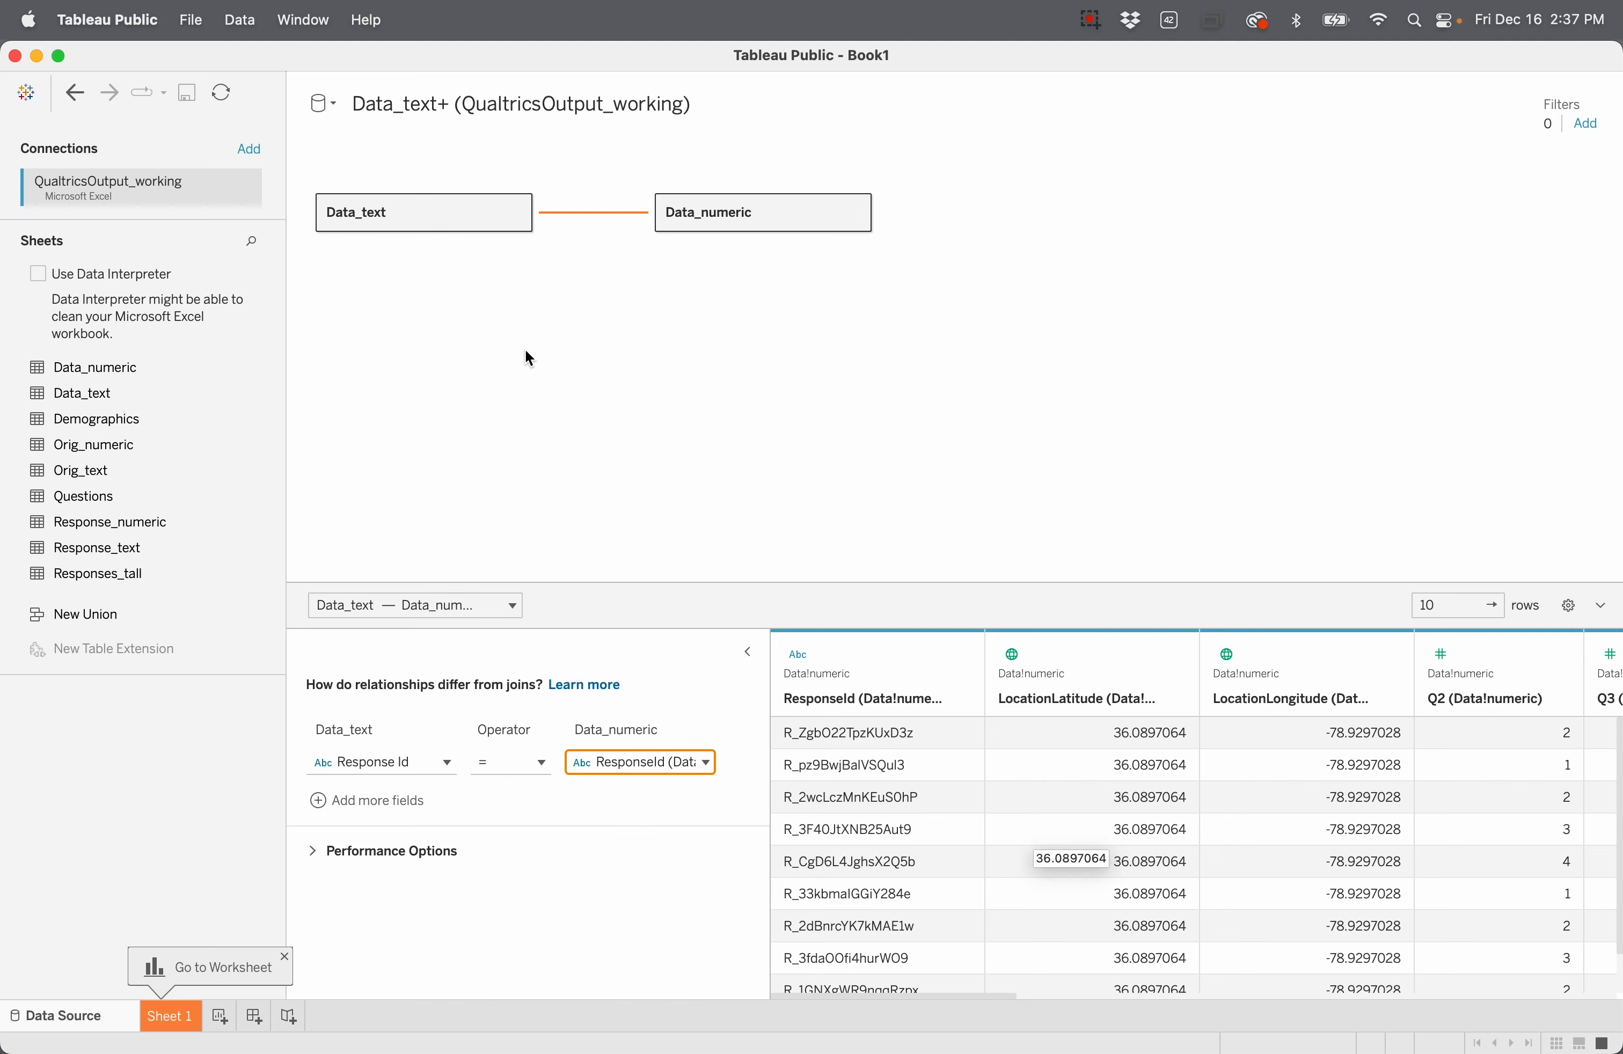
# Step: Compare how the Q134 columns are named and filled in the previews of the Data_text and Data_numeric tables
pyautogui.click(471, 222)
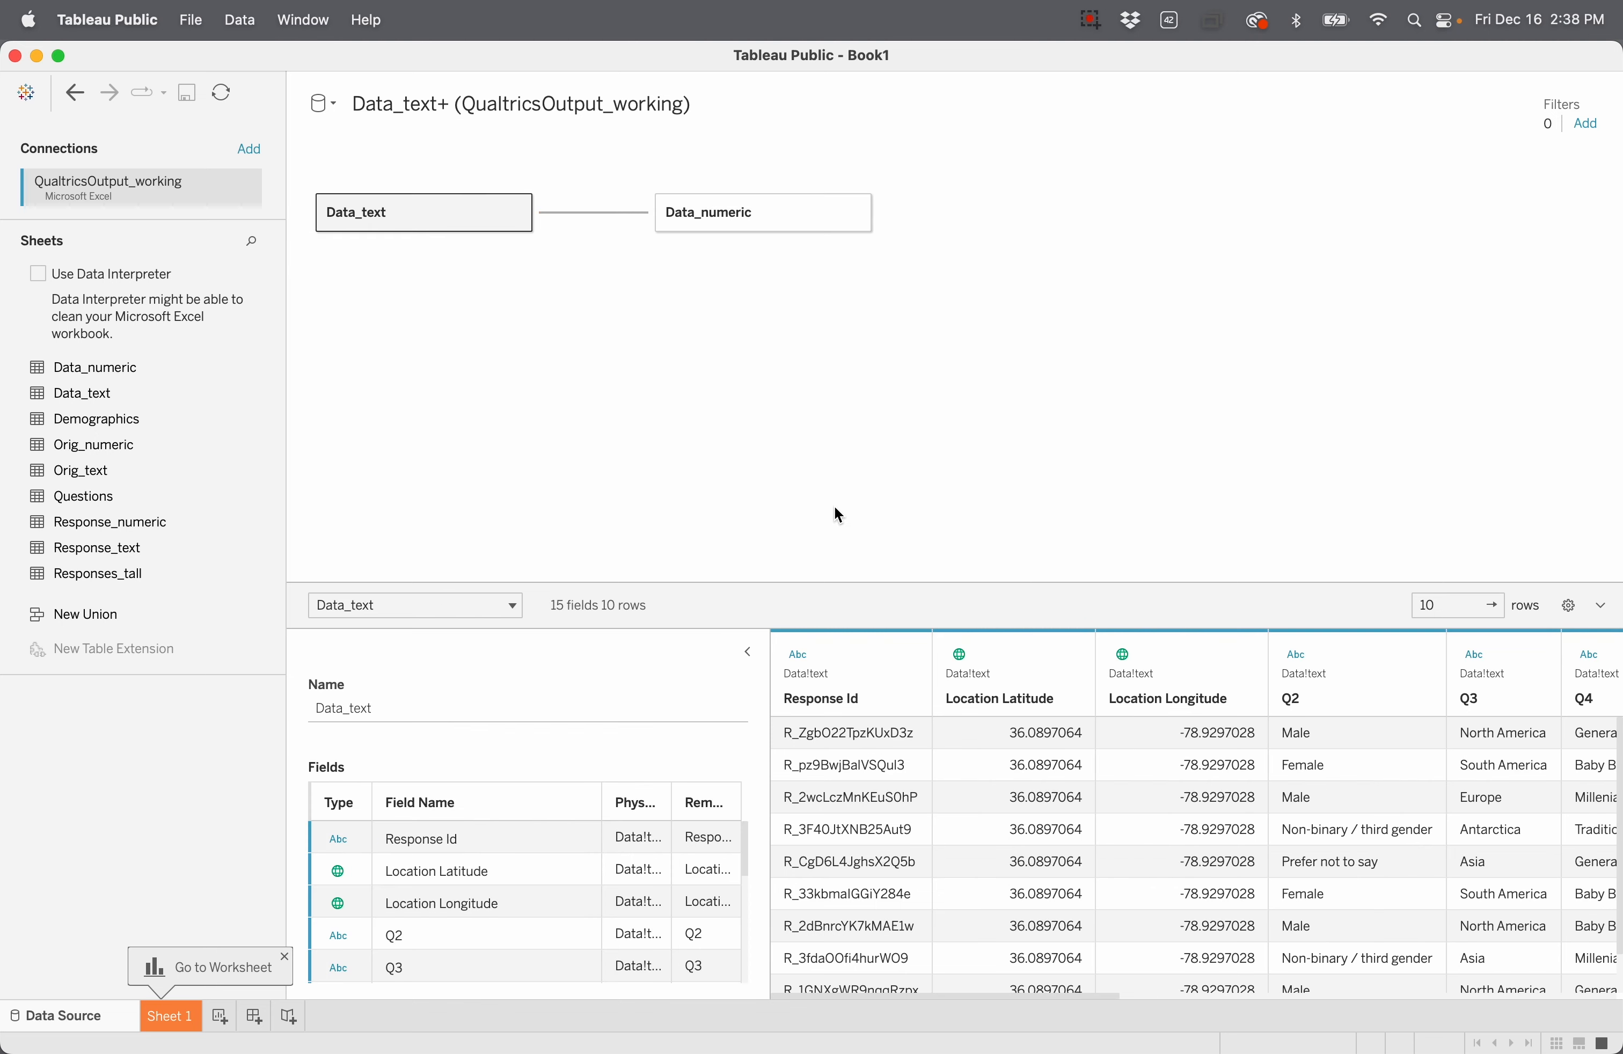
pyautogui.hscroll(15, 1020, 742)
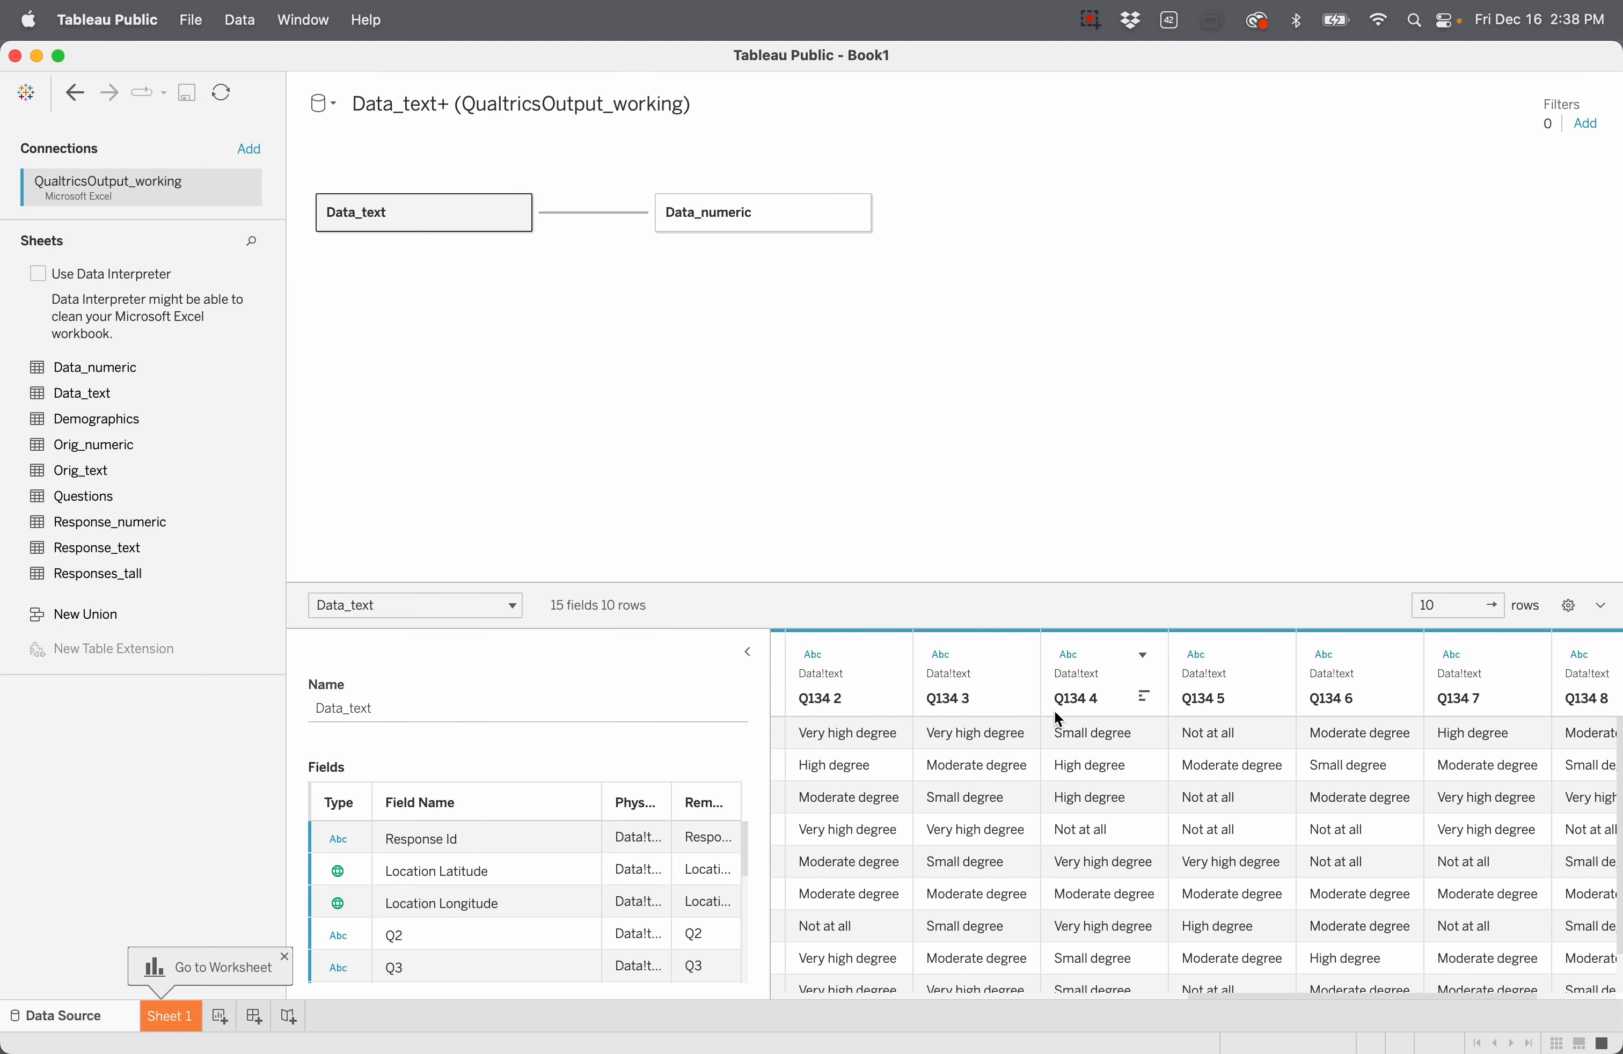
pyautogui.click(756, 213)
pyautogui.hscroll(12, 1131, 839)
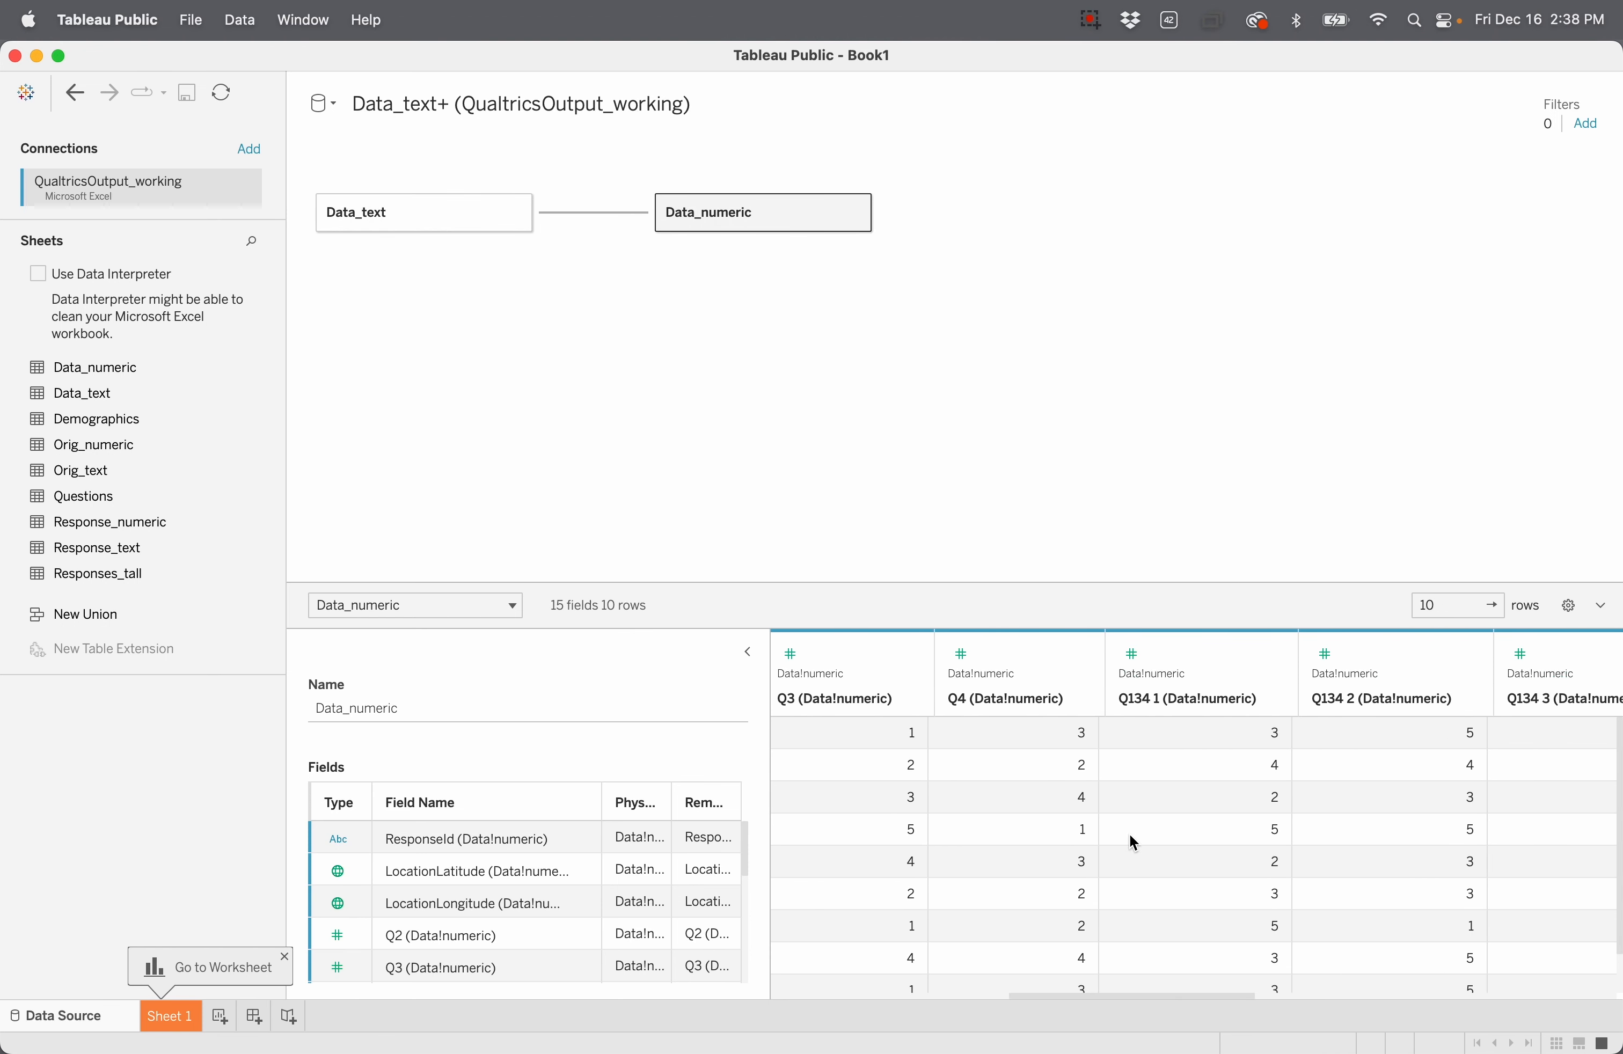
pyautogui.hscroll(3, 1130, 833)
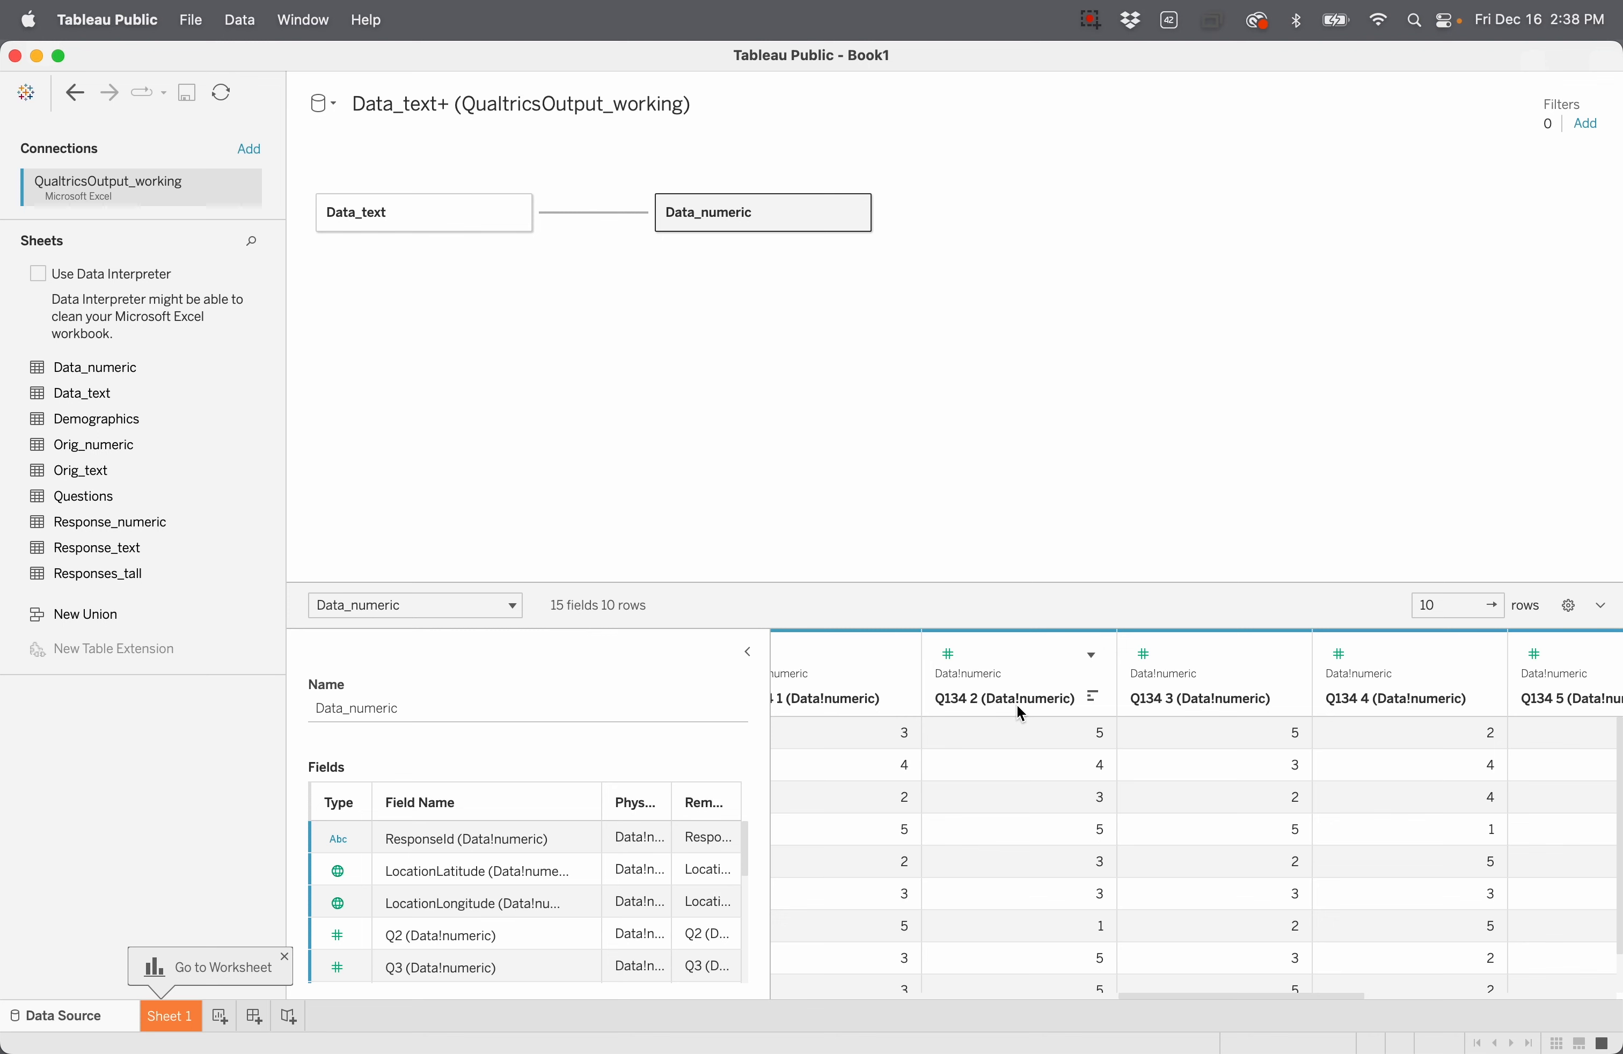
# Step: Reset the names of the nine Q134 columns in the Data_numeric table to their original source names
pyautogui.click(824, 649)
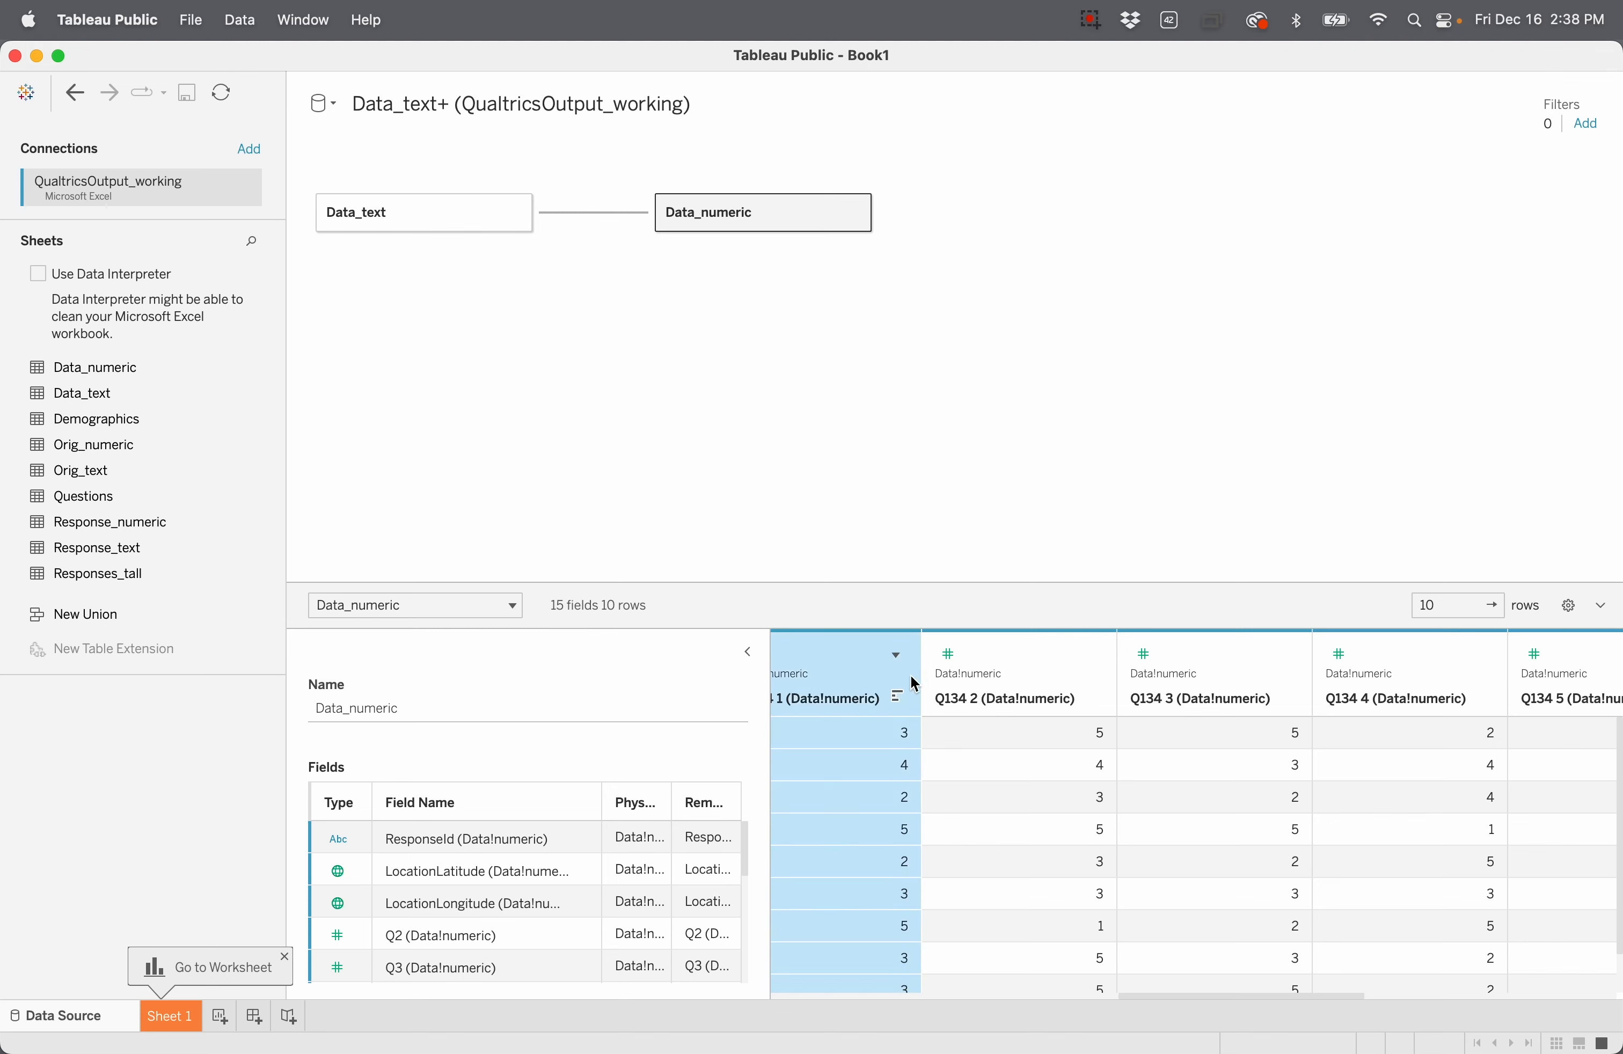
pyautogui.hscroll(4, 1131, 734)
pyautogui.hscroll(6, 1131, 734)
pyautogui.keyDown('shift'); pyautogui.click(1518, 656); pyautogui.keyUp('shift')
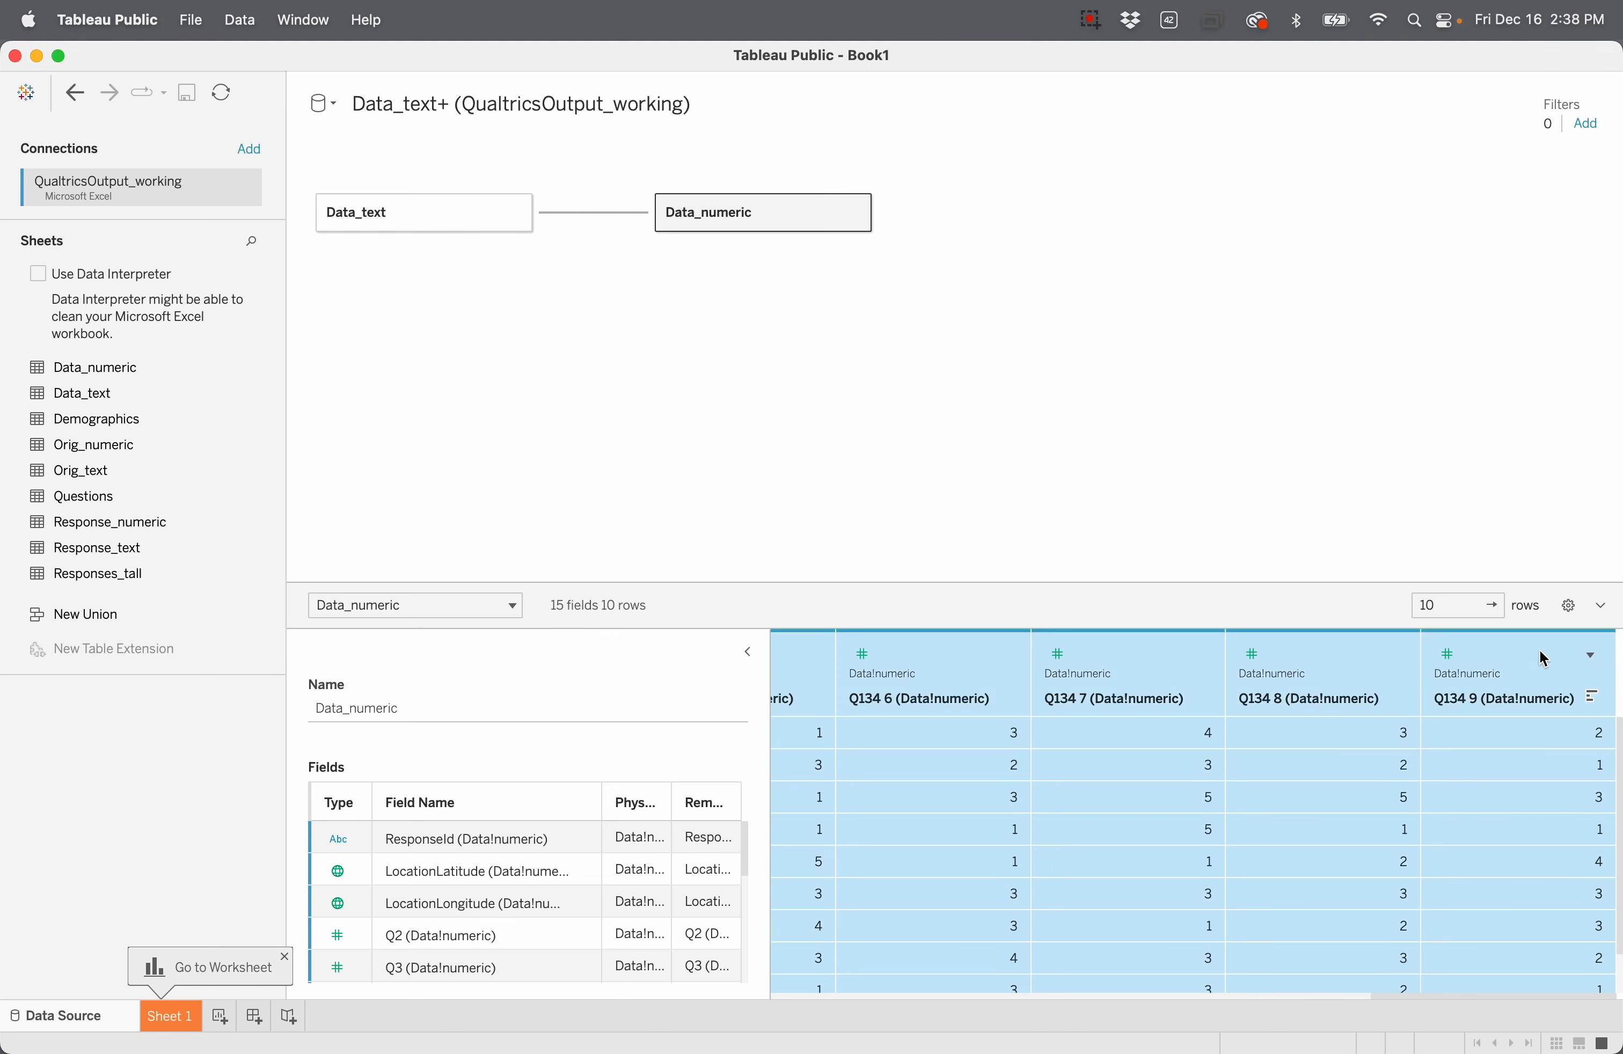
pyautogui.click(1593, 656)
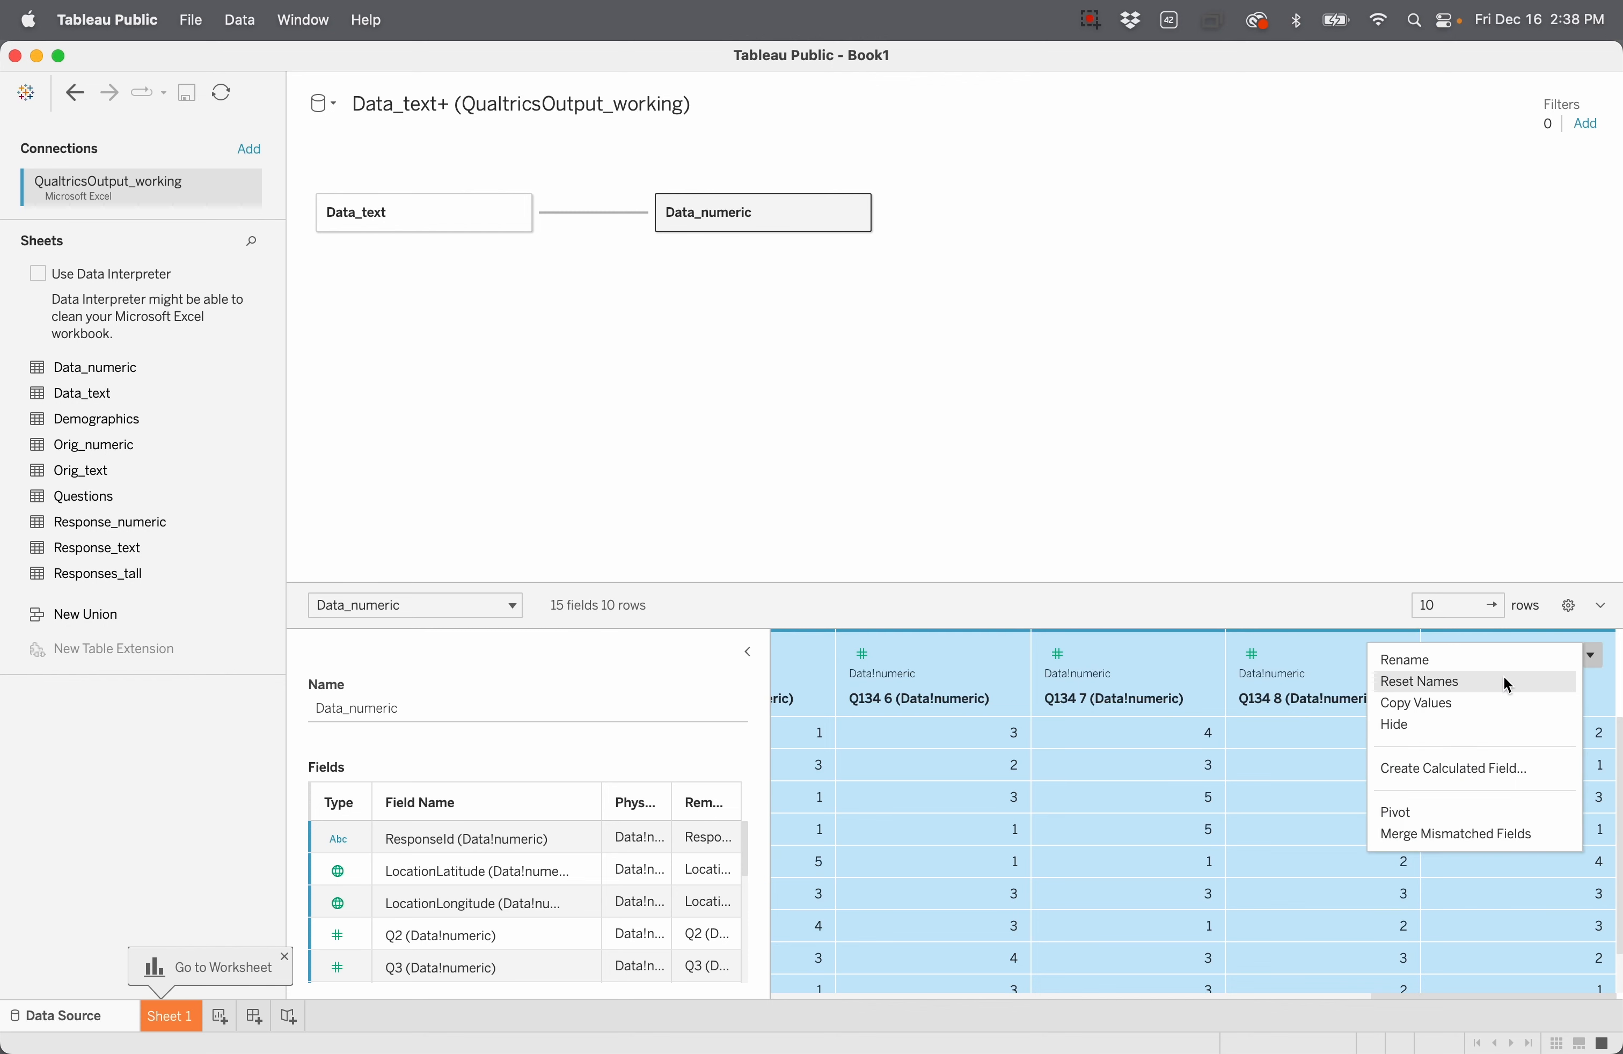
pyautogui.click(1508, 681)
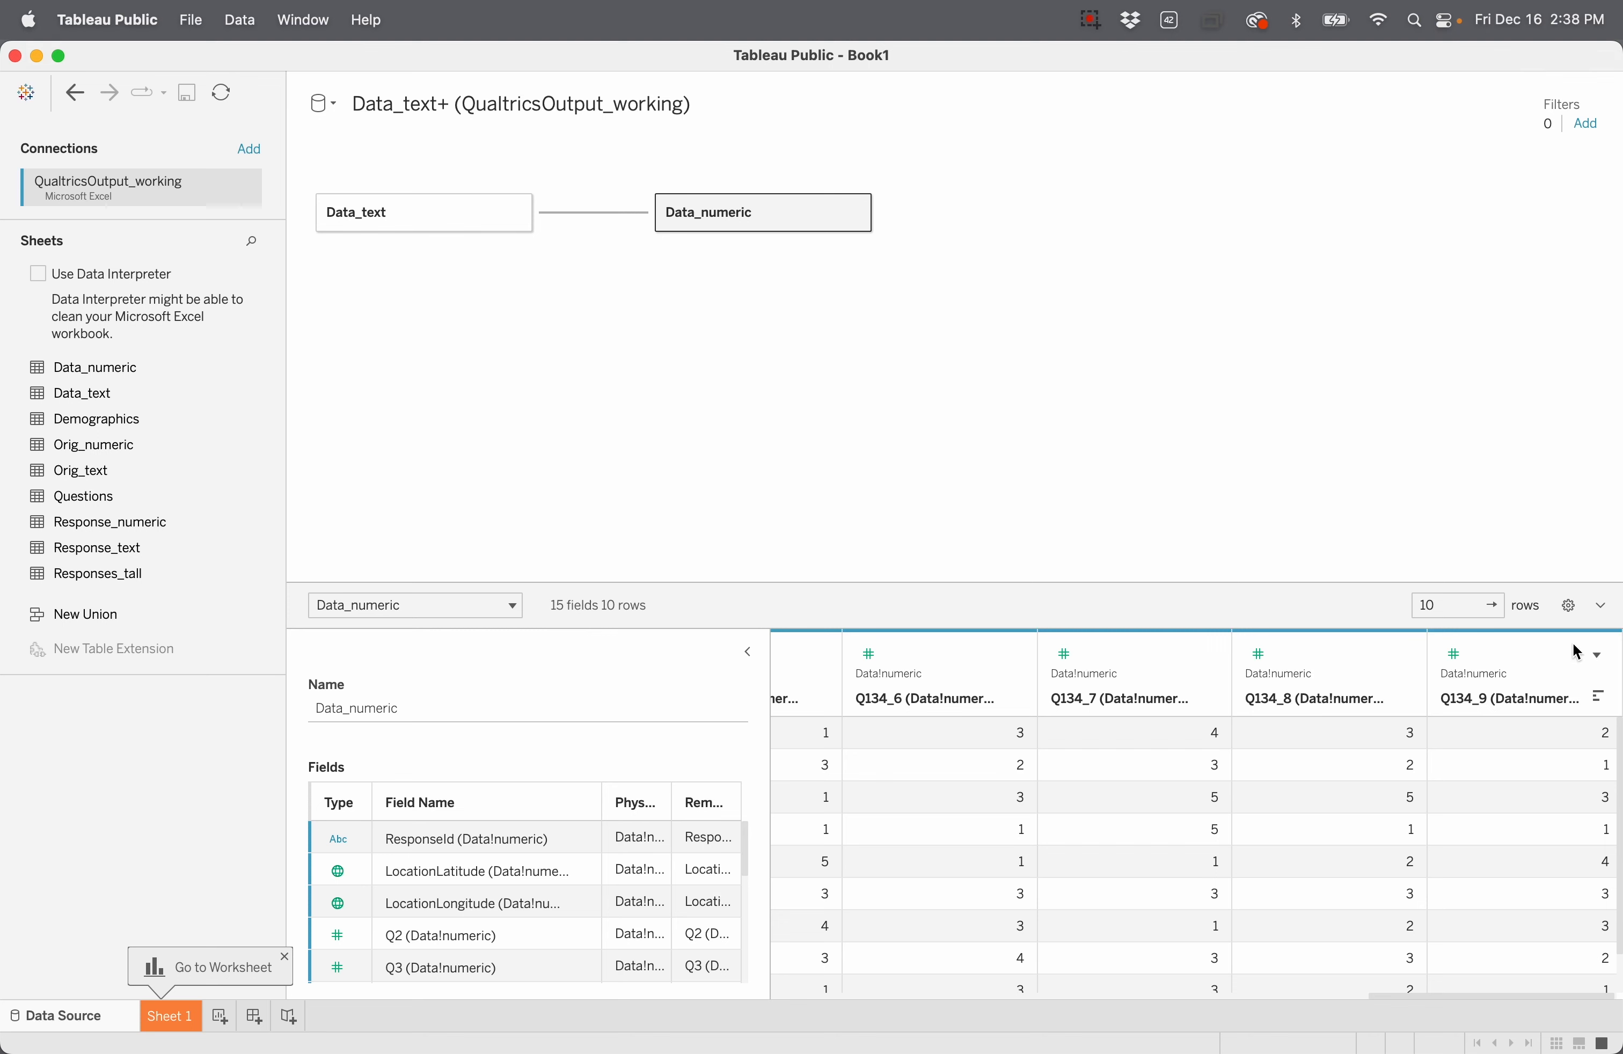
# Step: Pivot the Q134_1 through Q134_9 columns of Data_numeric into field names and values
pyautogui.click(1494, 656)
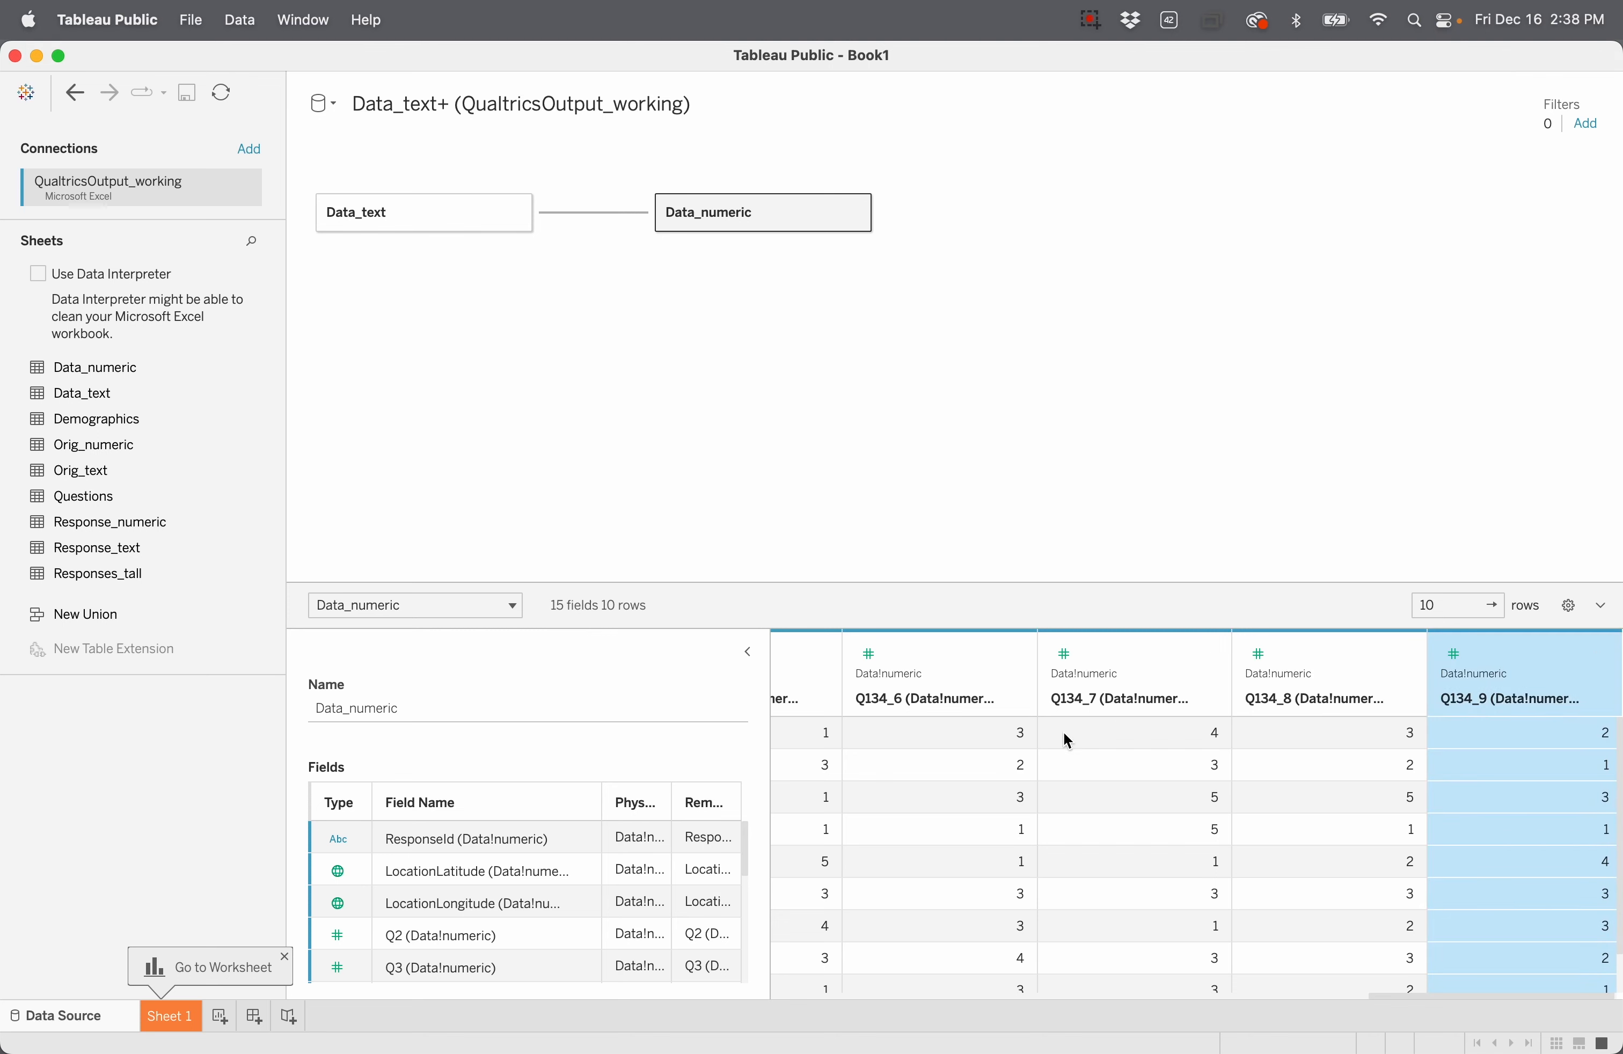
pyautogui.hscroll(-10, 1064, 731)
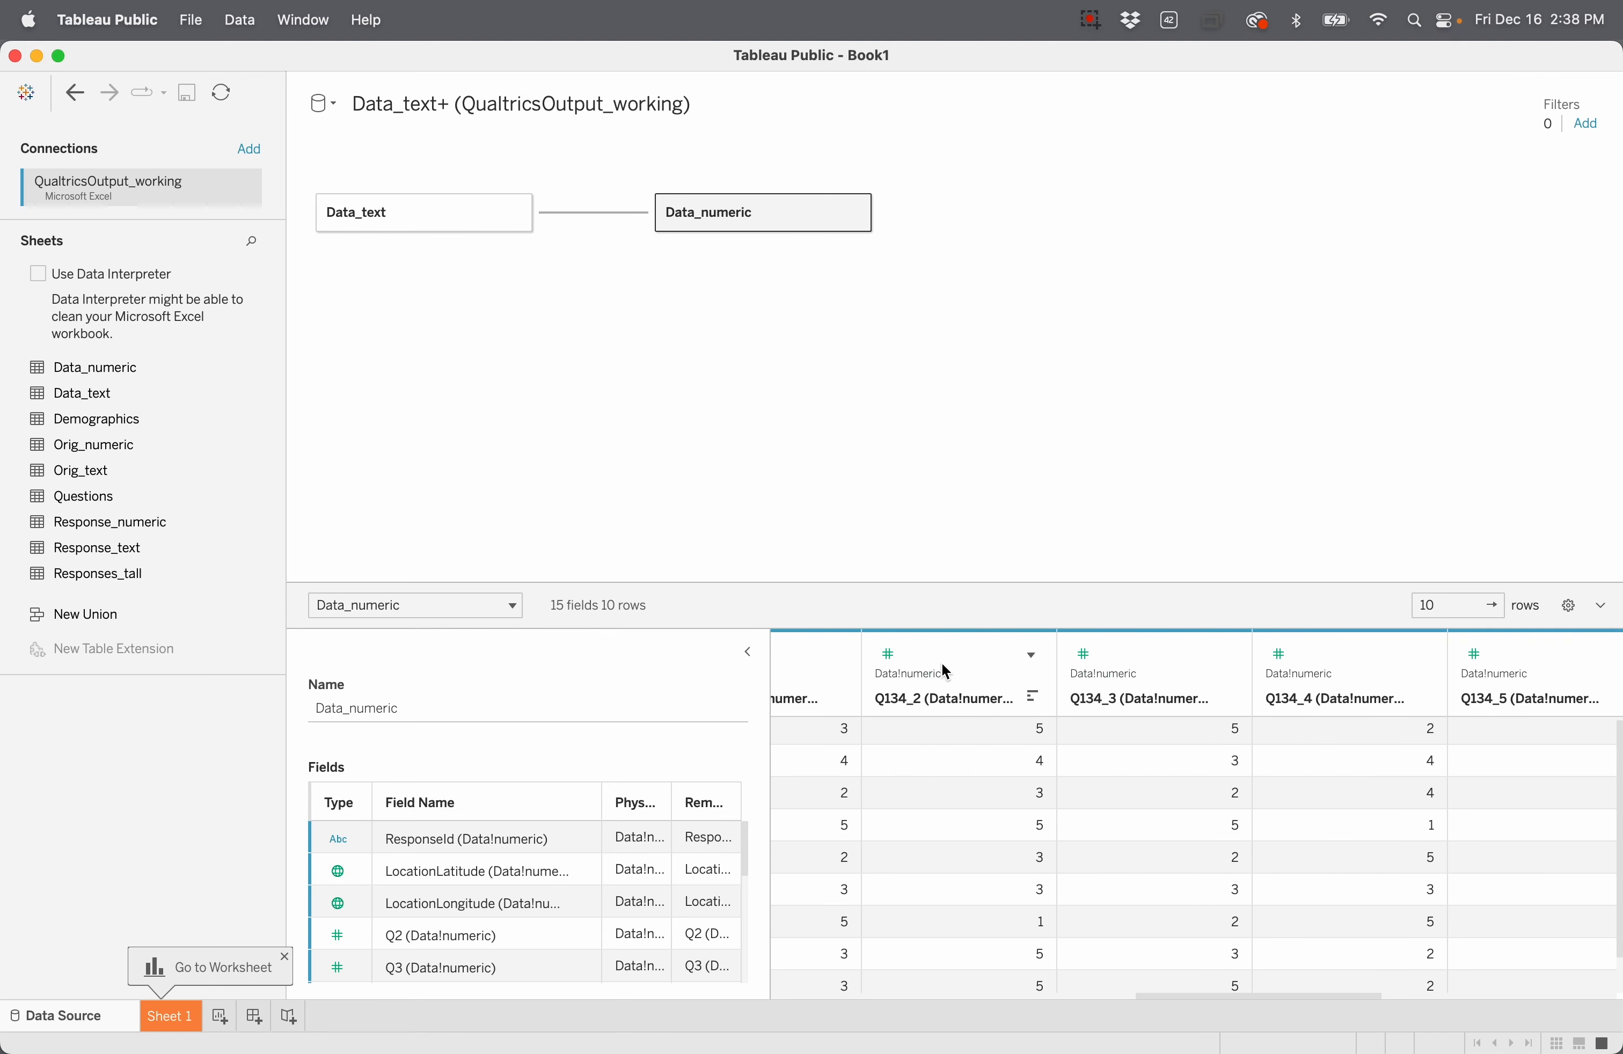
pyautogui.keyDown('shift'); pyautogui.click(798, 651); pyautogui.keyUp('shift')
pyautogui.click(838, 657)
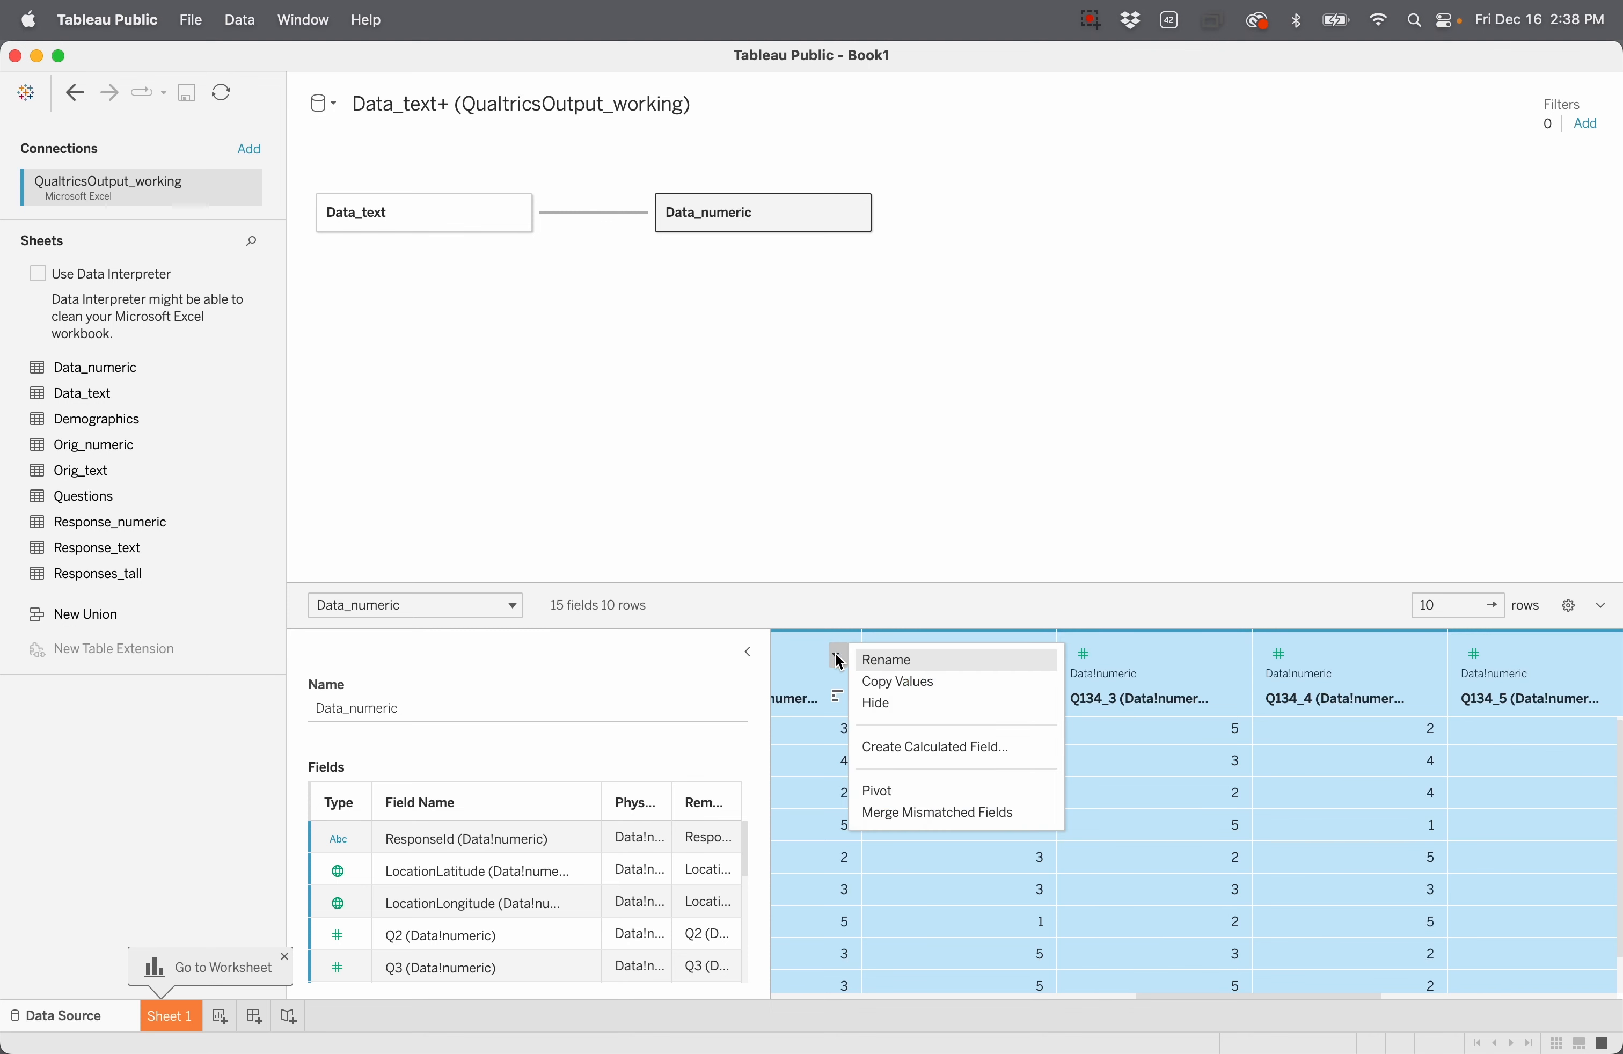
pyautogui.click(881, 793)
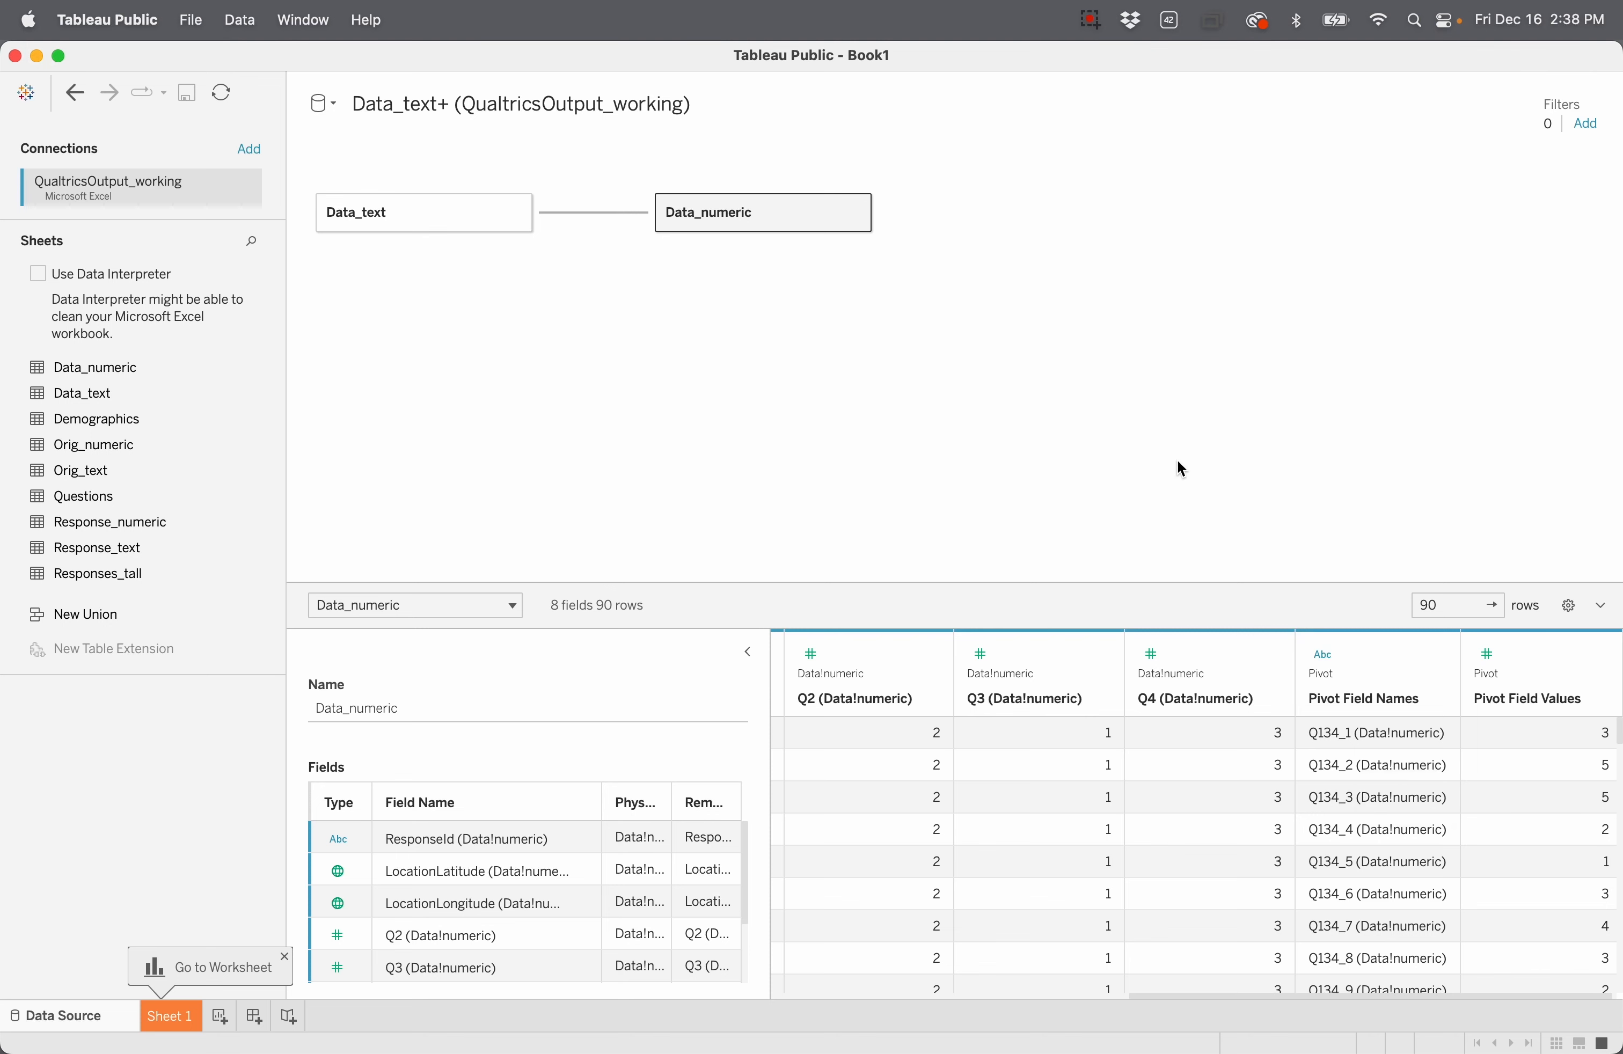
# Step: Undo the pivot and name reset in Data_numeric and the addition of that table, leaving only Data_text
pyautogui.press('super+z')
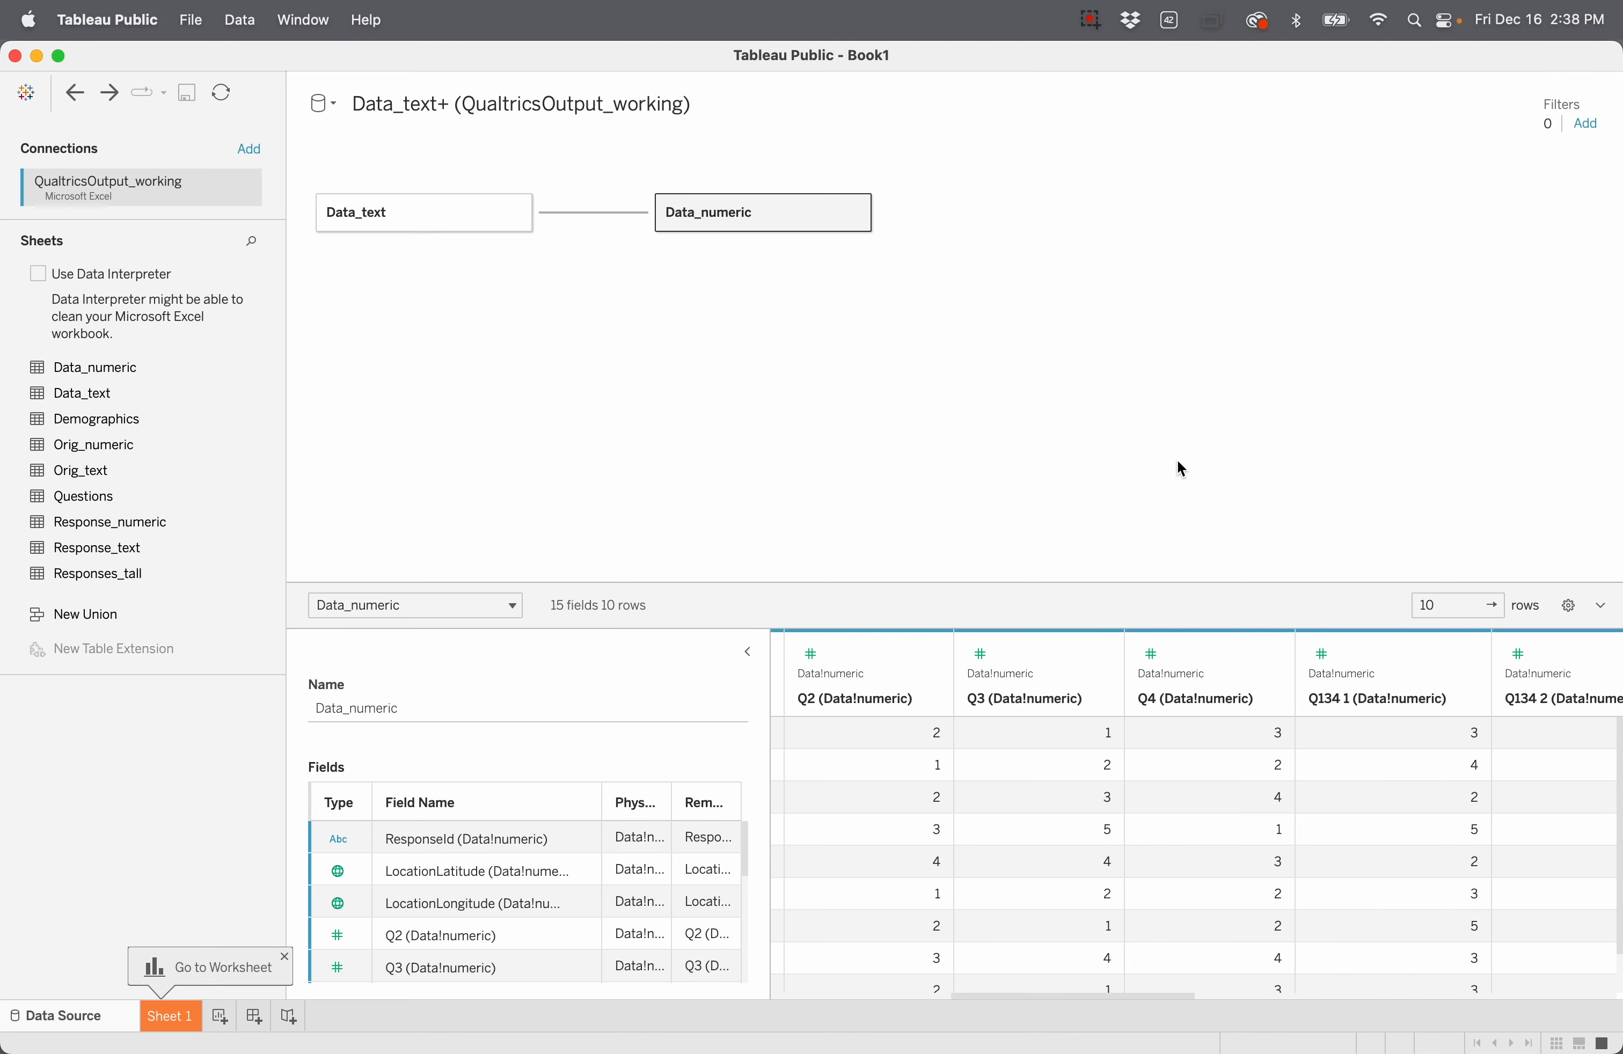
pyautogui.press('super+z')
pyautogui.press('super+z')
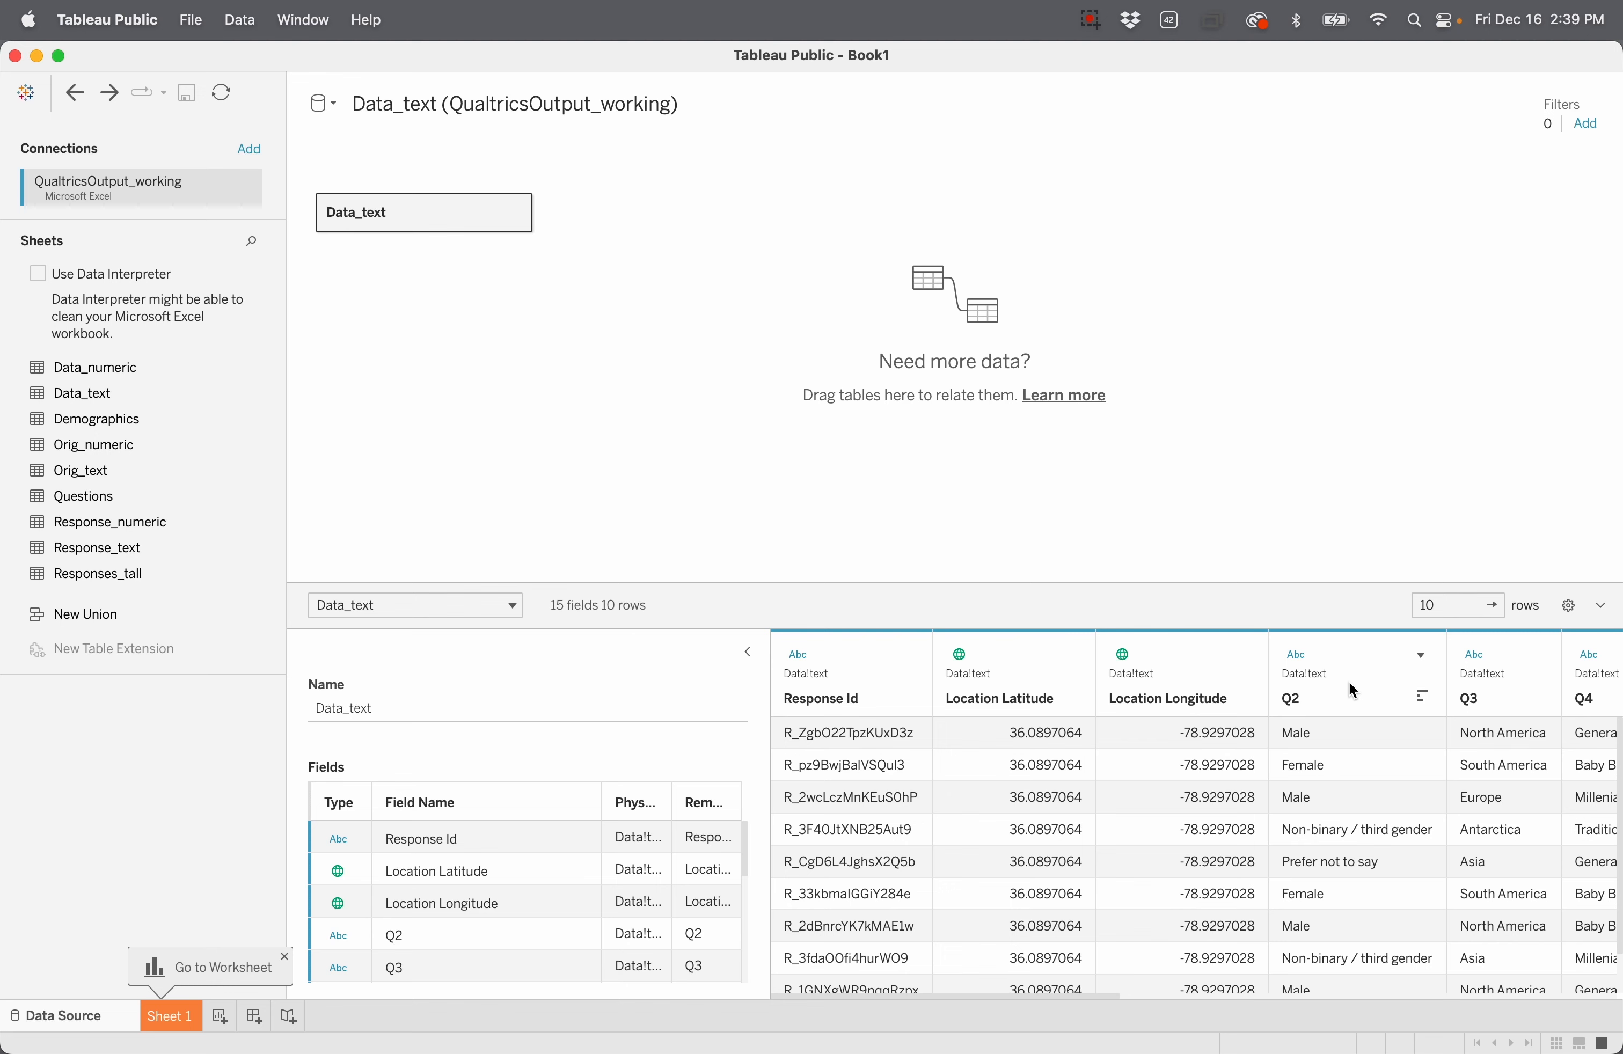
# Step: Reset the names of the Q134 1 through Q134 9 columns in Data_text to their original source names
pyautogui.hscroll(5, 1334, 814)
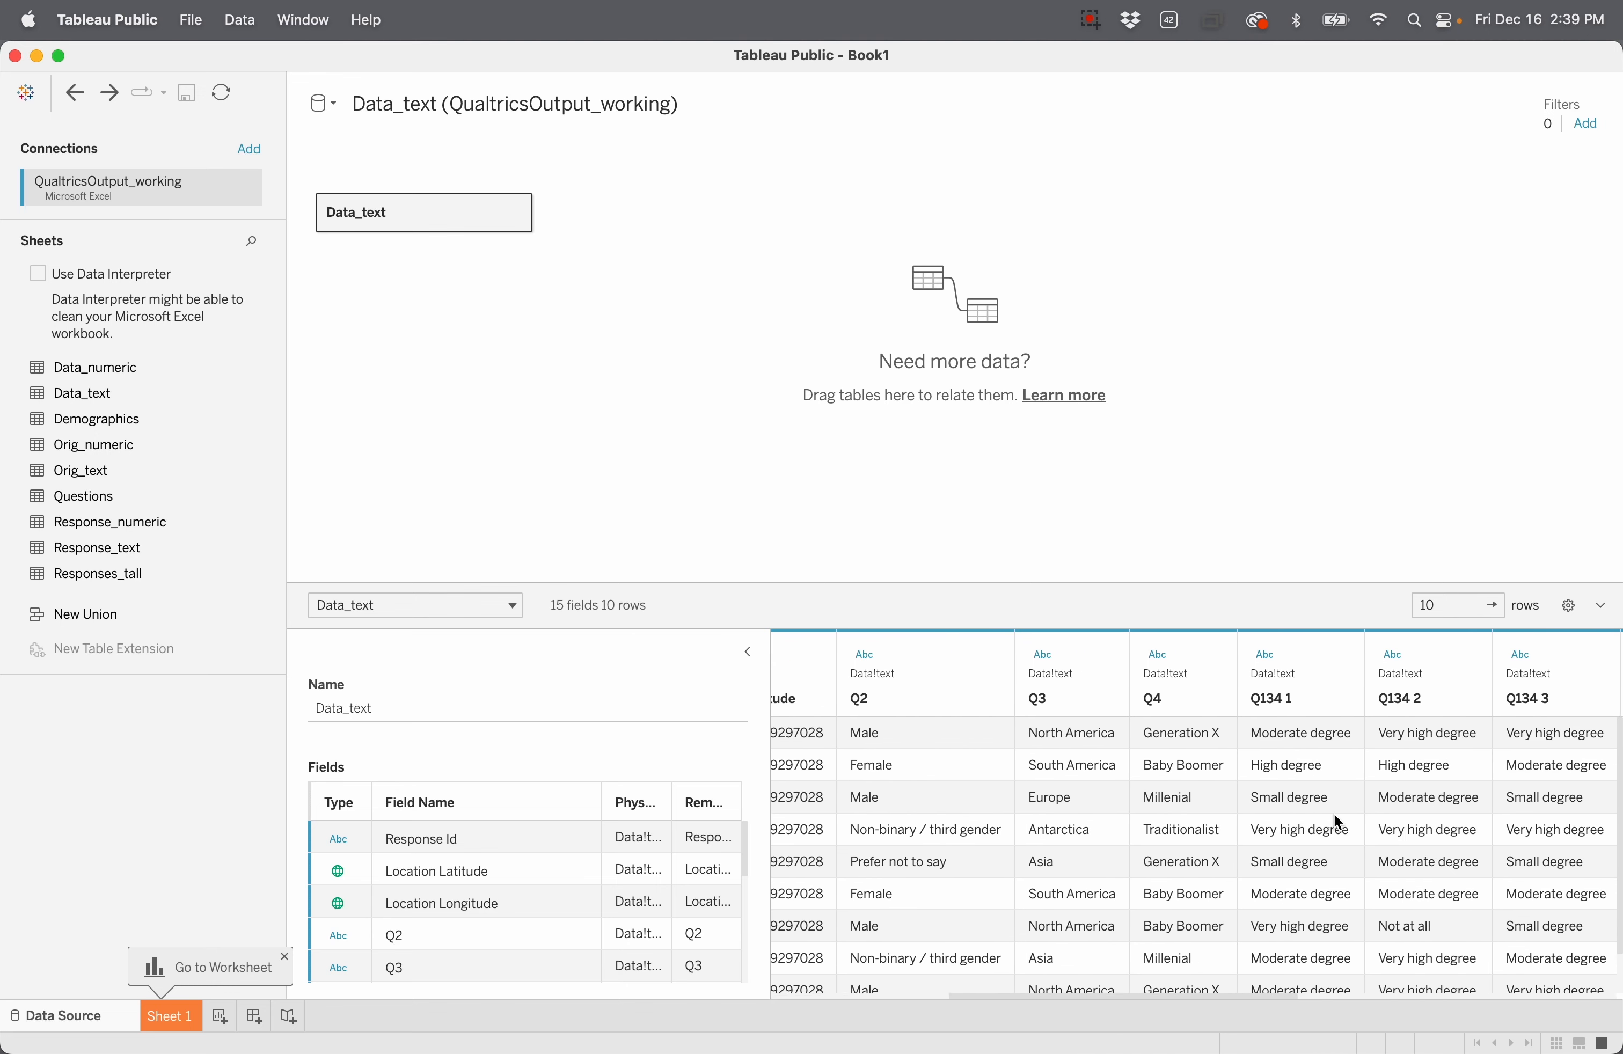
pyautogui.click(1305, 688)
pyautogui.hscroll(10, 1391, 764)
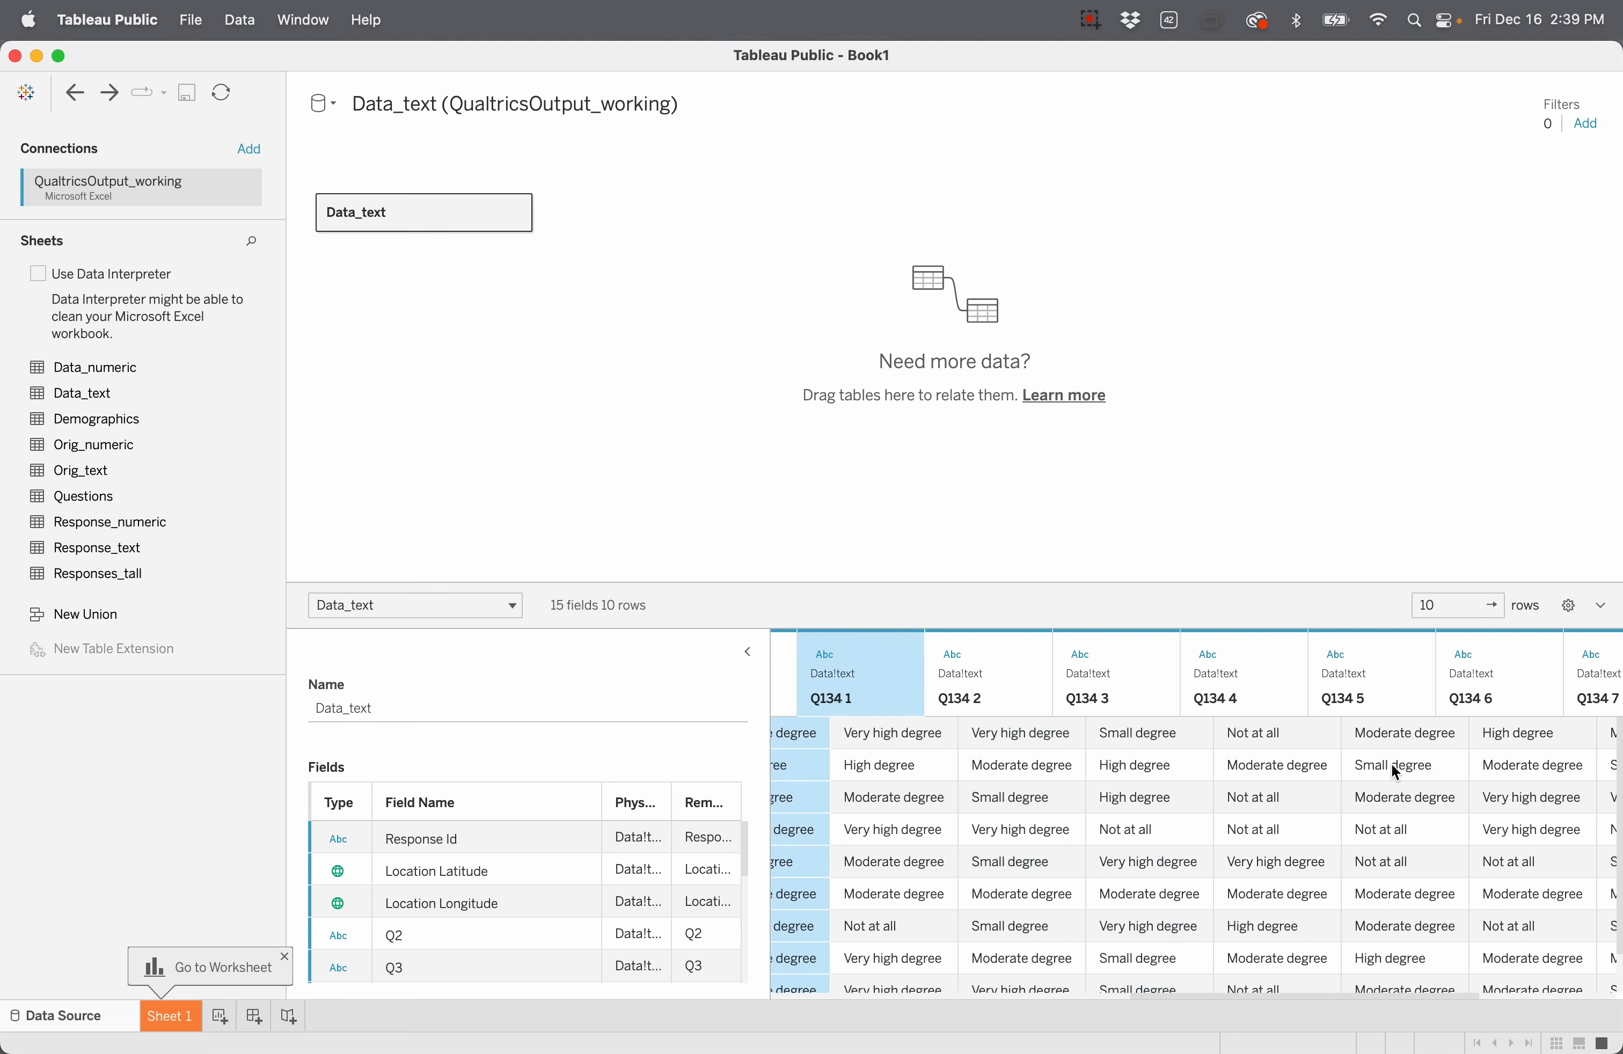
pyautogui.keyDown('shift'); pyautogui.click(1564, 652); pyautogui.keyUp('shift')
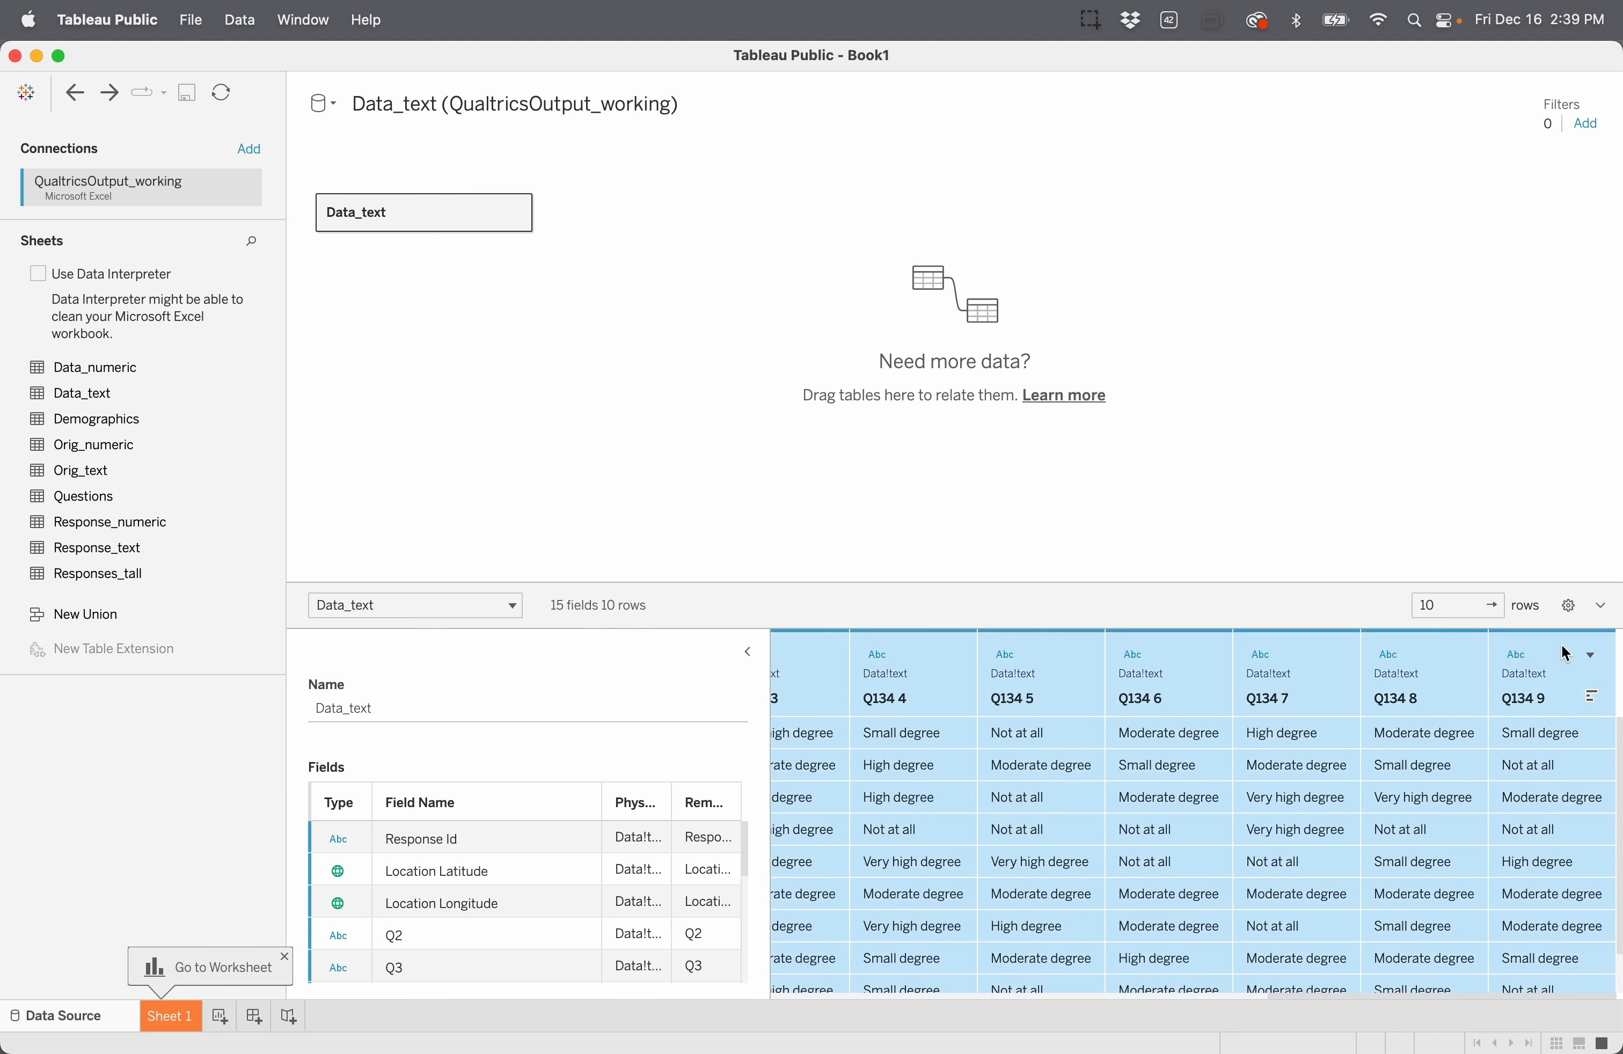
pyautogui.click(1594, 657)
pyautogui.click(1511, 682)
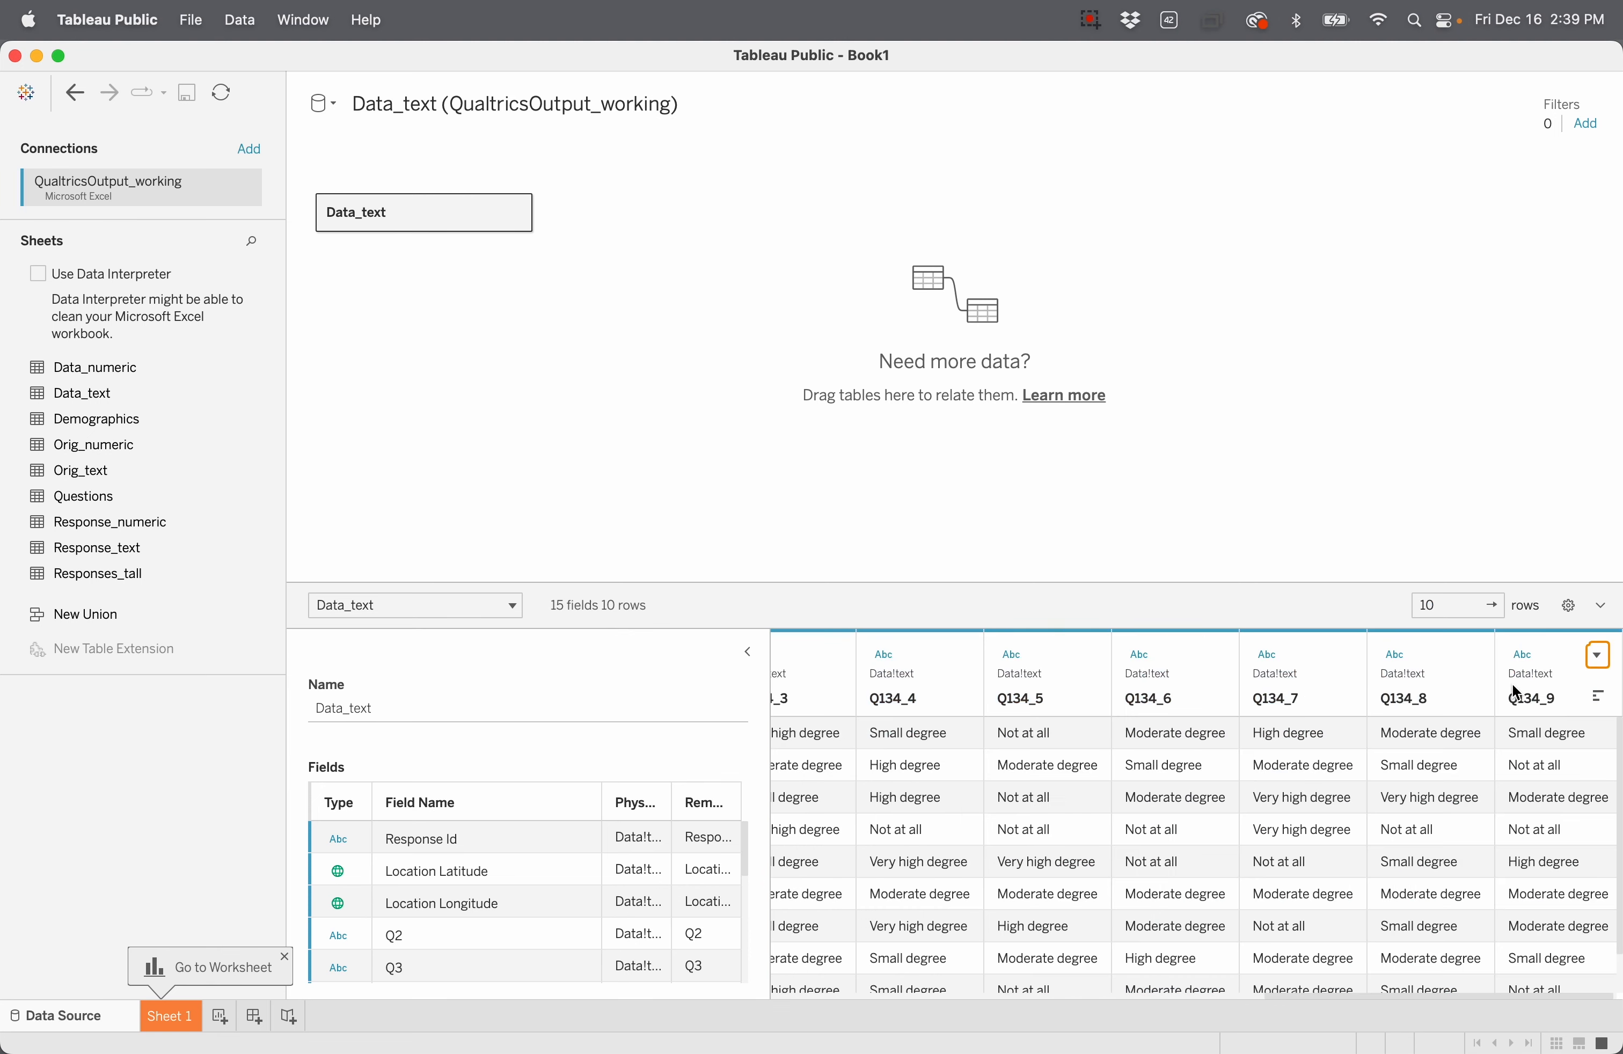
# Step: Pivot the Q134_1 through Q134_9 columns of Data_text into field names and values
pyautogui.click(1567, 657)
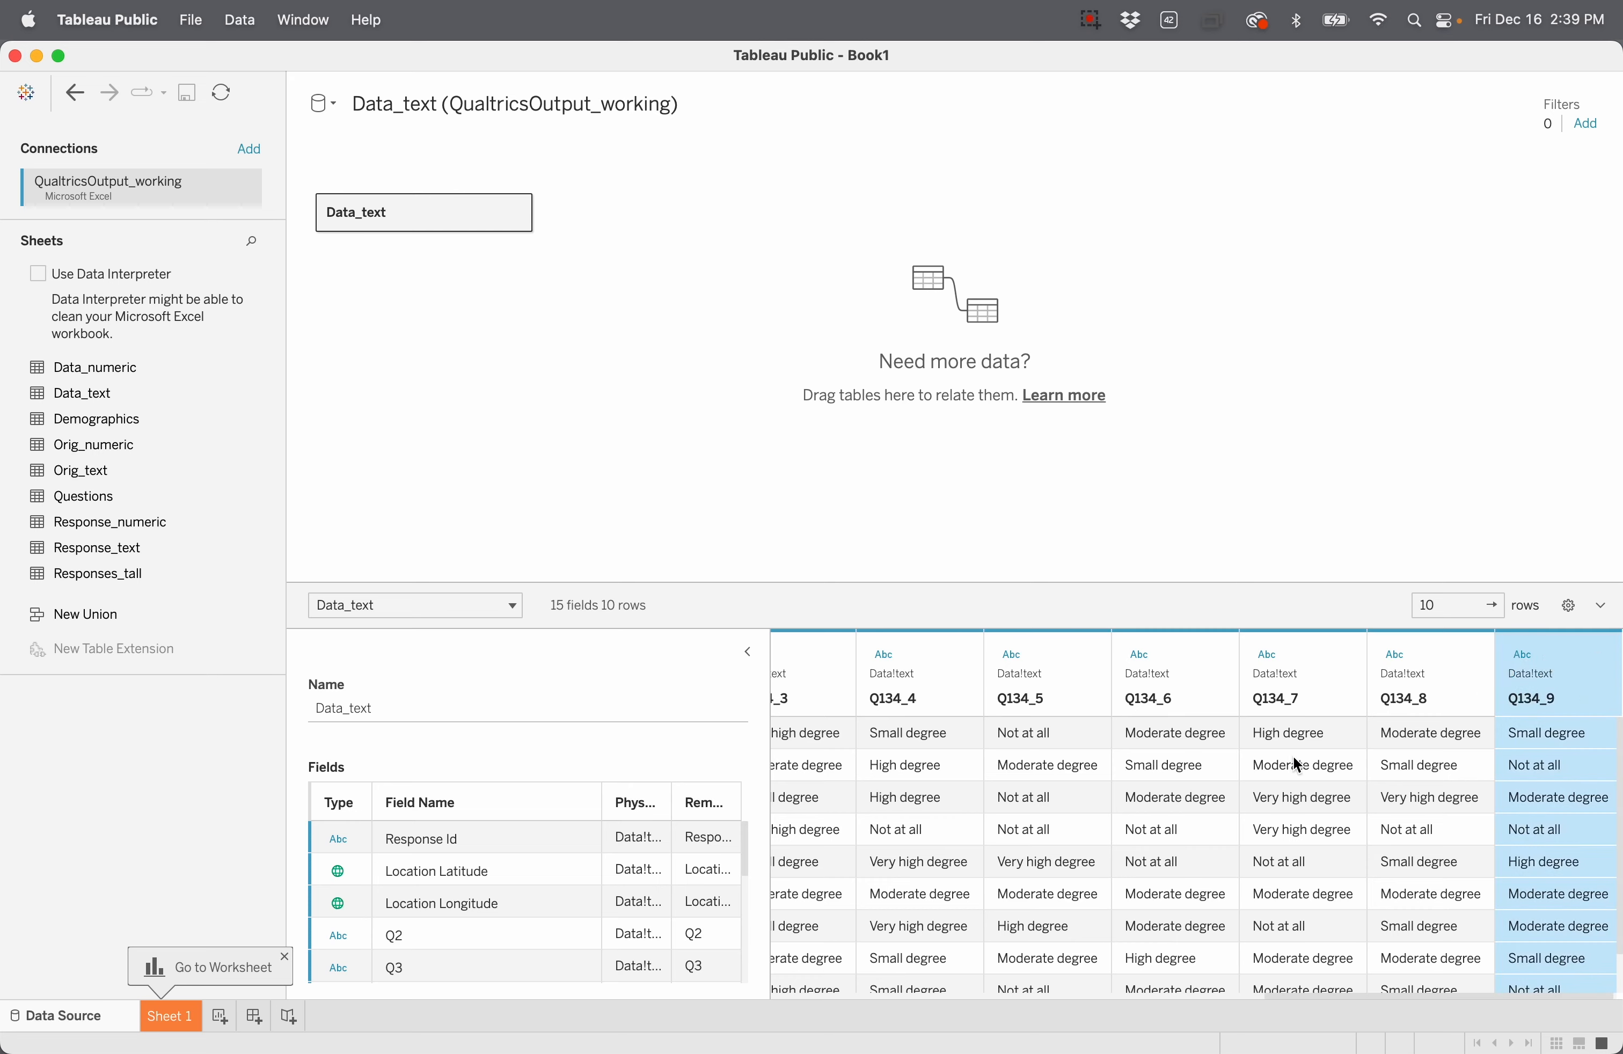
pyautogui.hscroll(-15, 1266, 753)
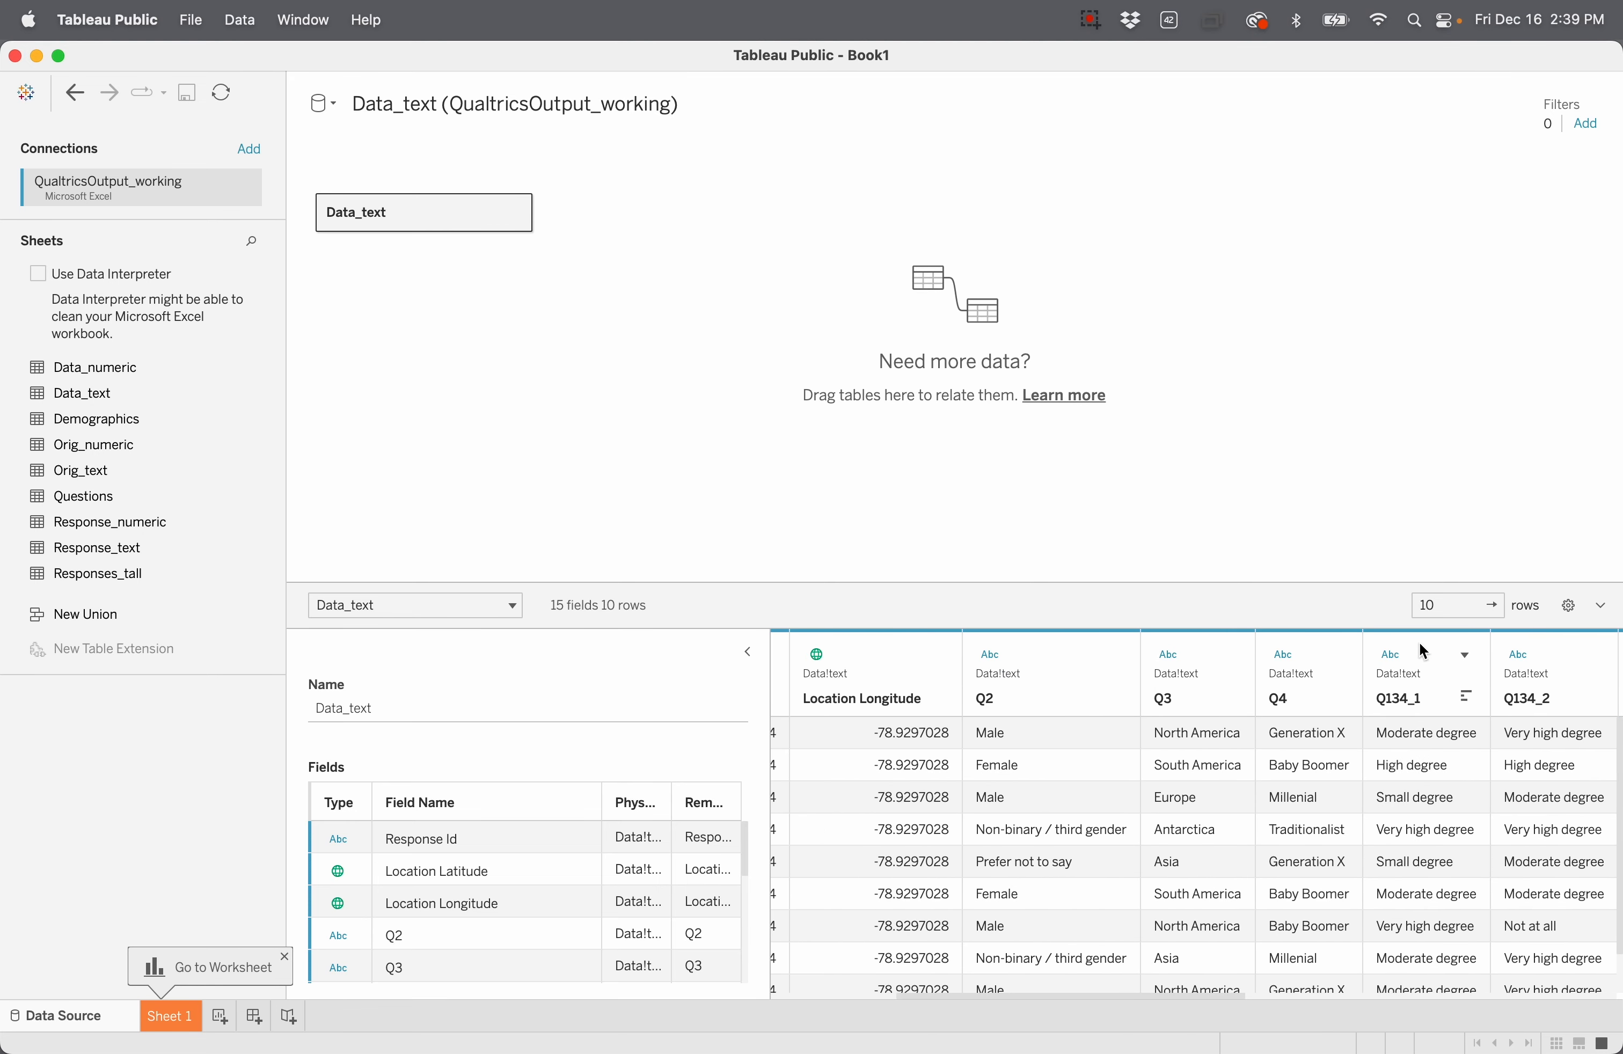
pyautogui.keyDown('shift'); pyautogui.click(1424, 650); pyautogui.keyUp('shift')
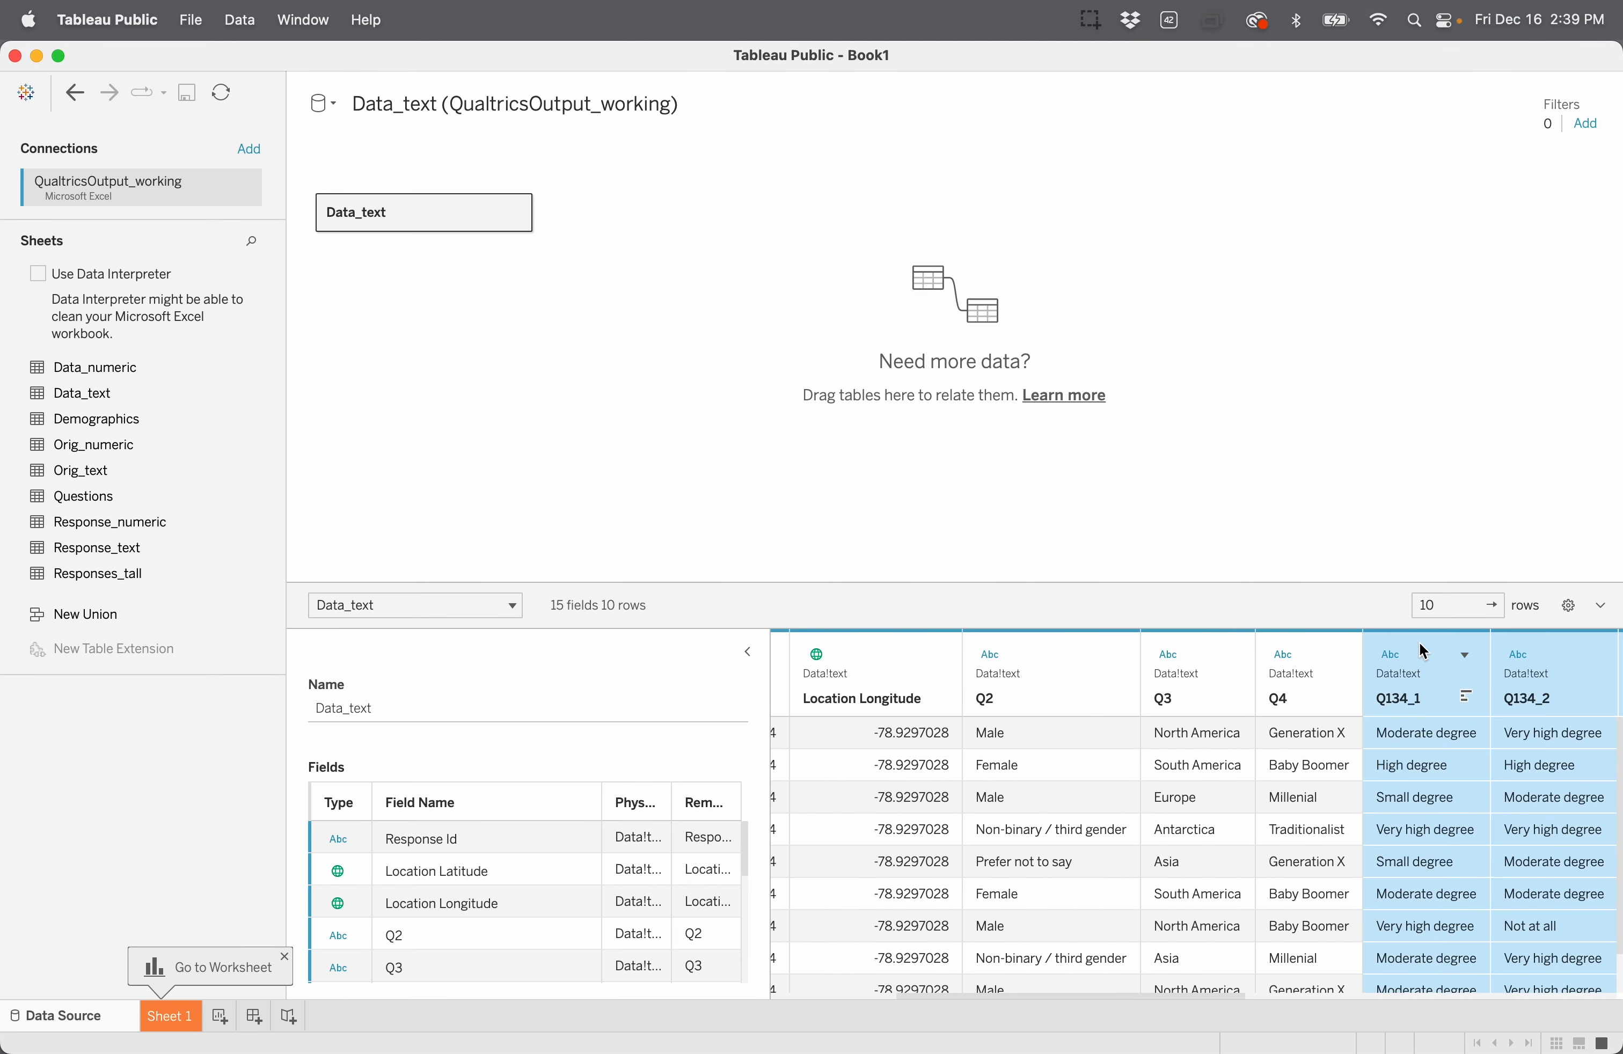
pyautogui.click(1468, 658)
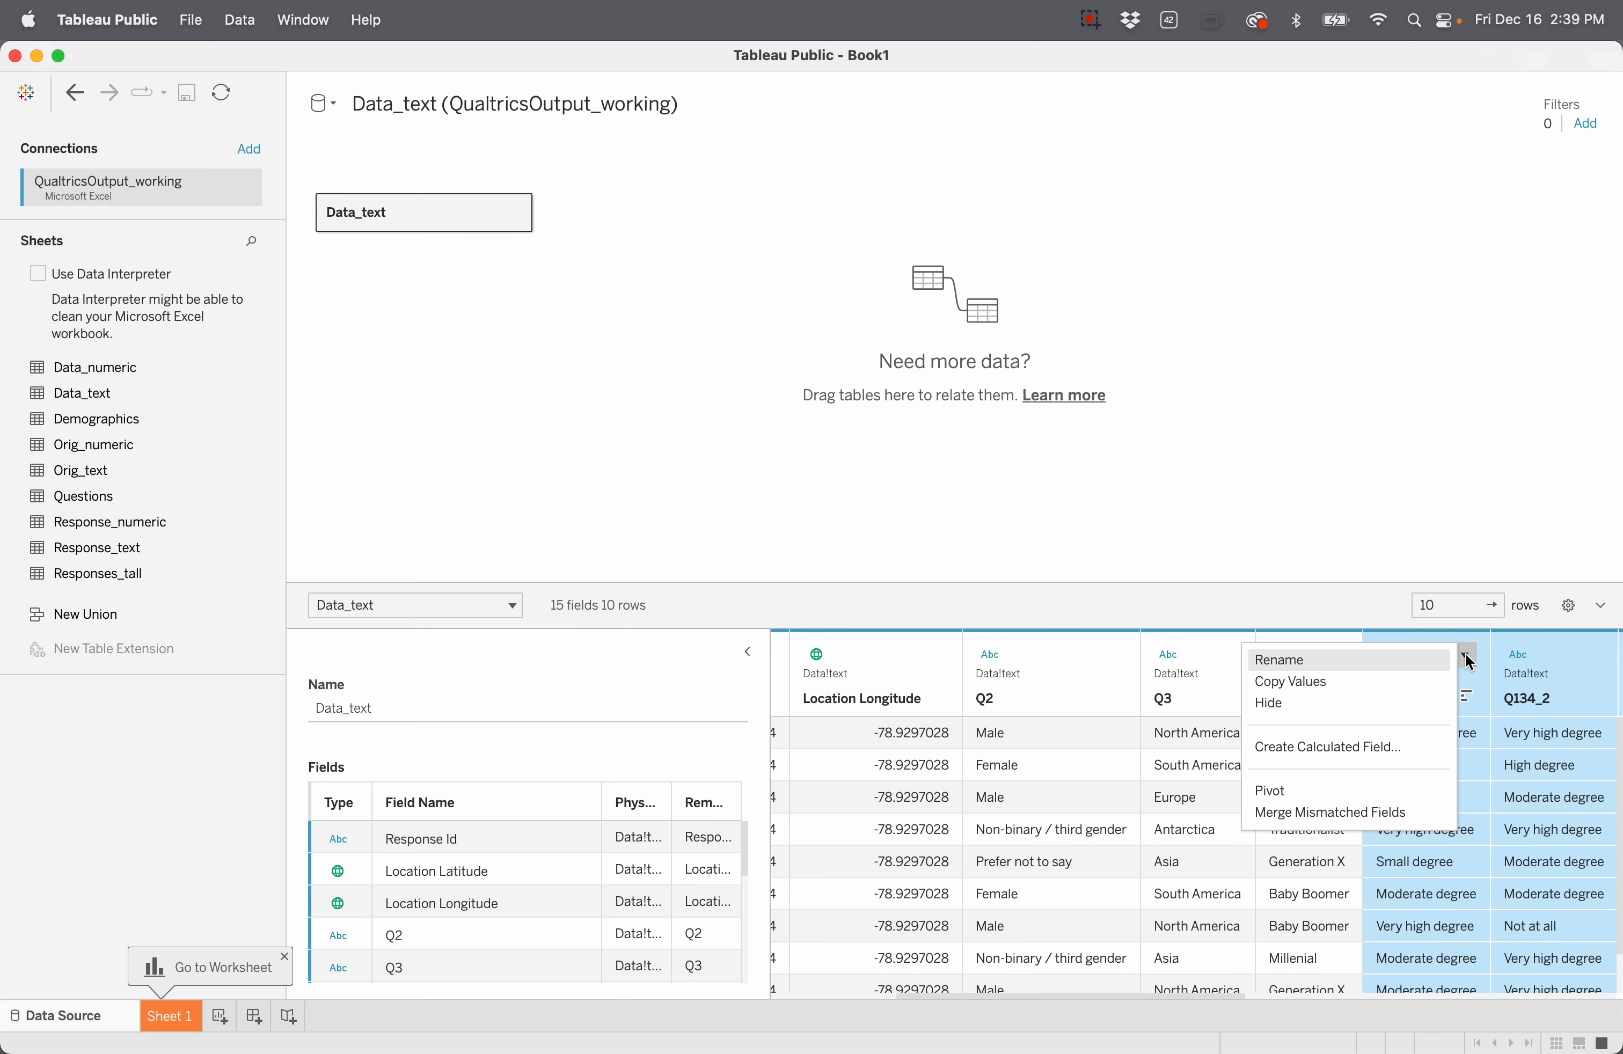
pyautogui.click(1350, 788)
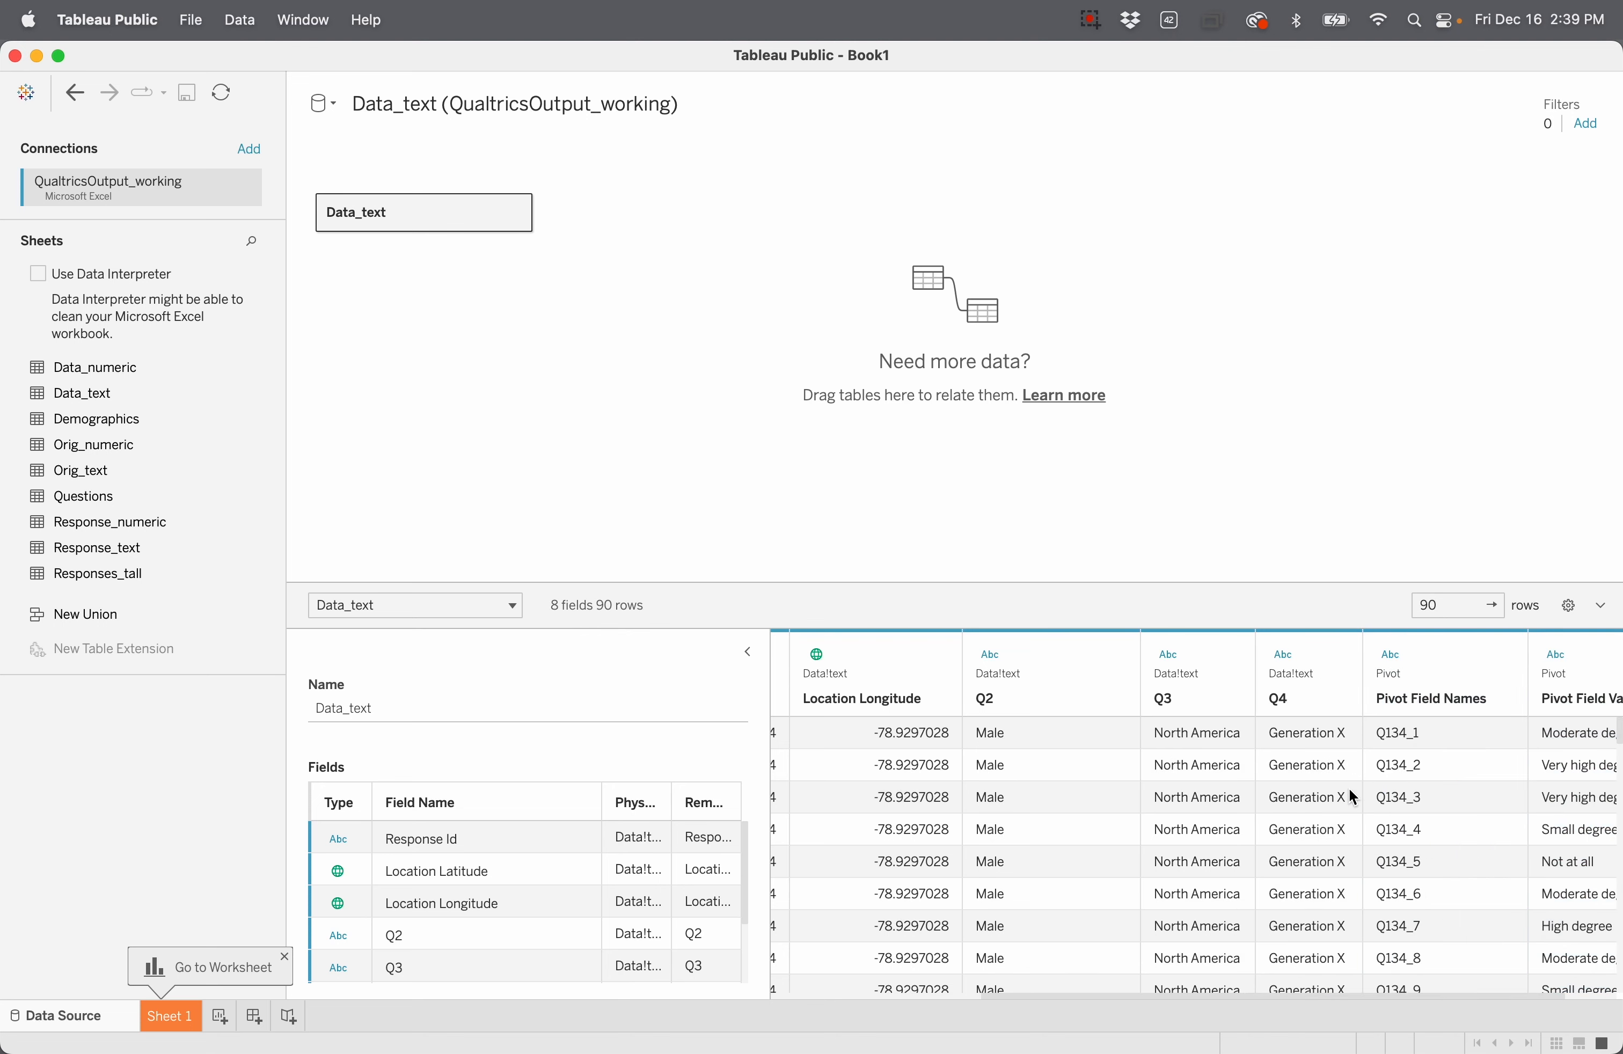
# Step: Rename the Pivot Field Names column of Data_text to QuestionID
pyautogui.click(1411, 699)
pyautogui.doubleClick(1411, 698)
pyautogui.write('Q')
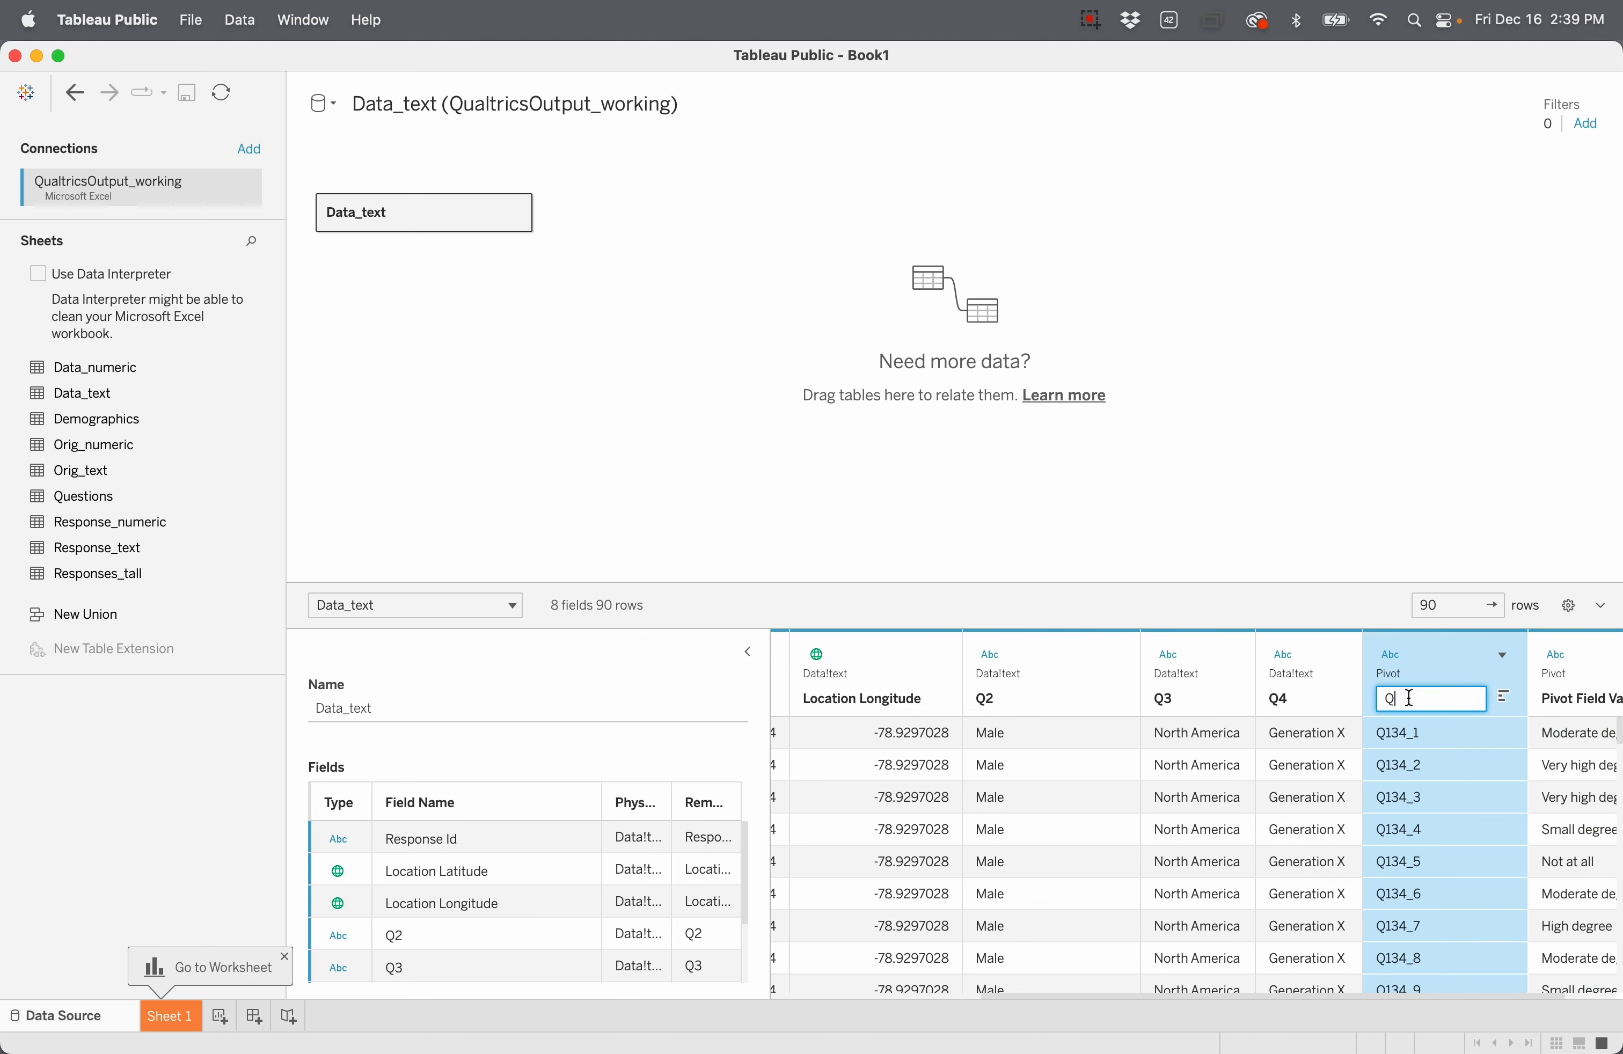
pyautogui.write('uestionID')
pyautogui.press('Return')
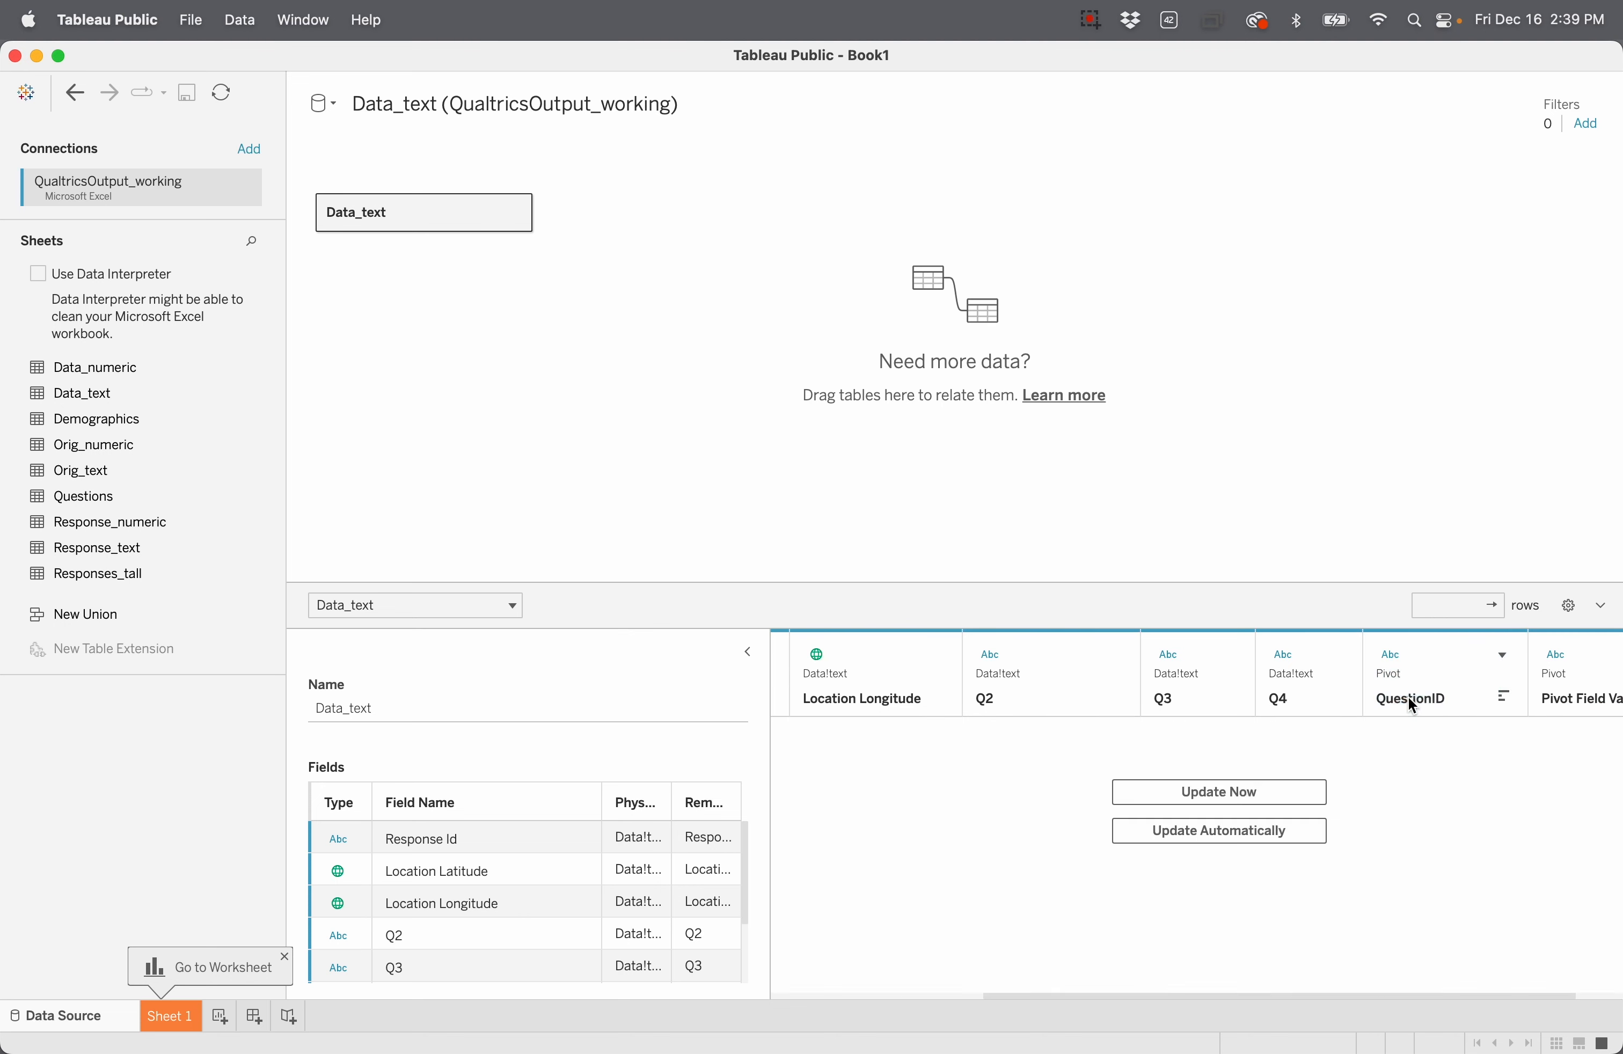
# Step: Rename the Pivot Field Values column of Data_text to Response_text
pyautogui.doubleClick(1563, 698)
pyautogui.write('Re')
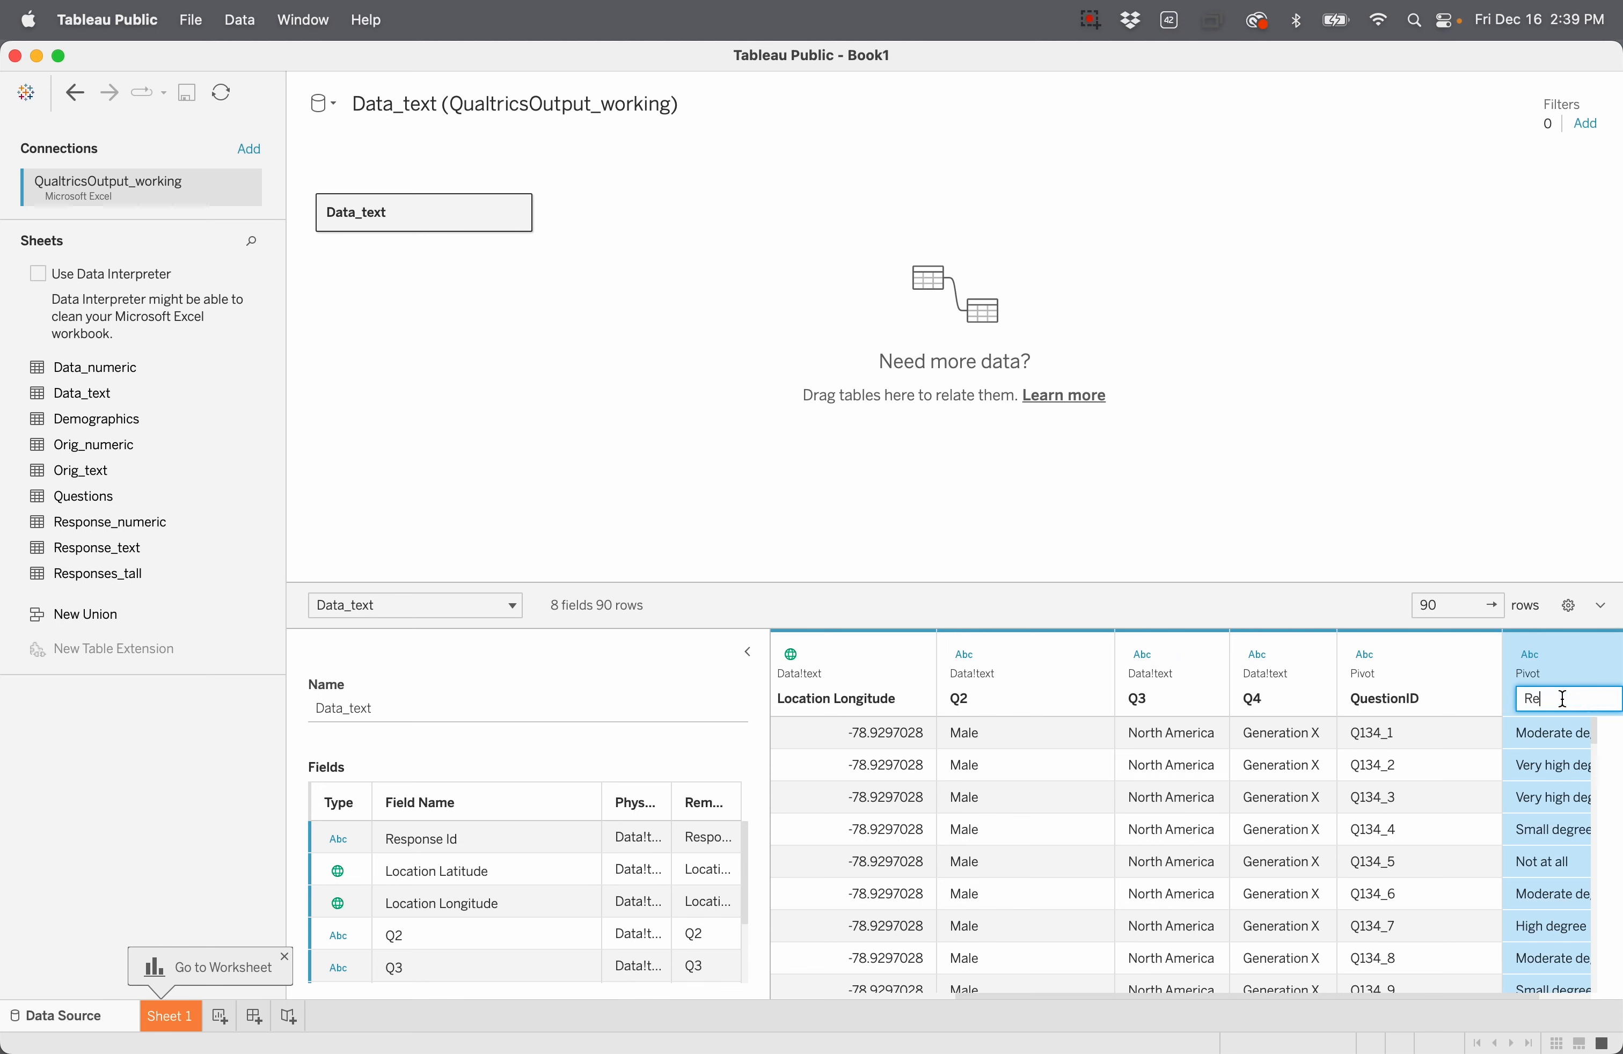
pyautogui.write('sponse_text')
pyautogui.press('Return')
pyautogui.hscroll(2, 1405, 766)
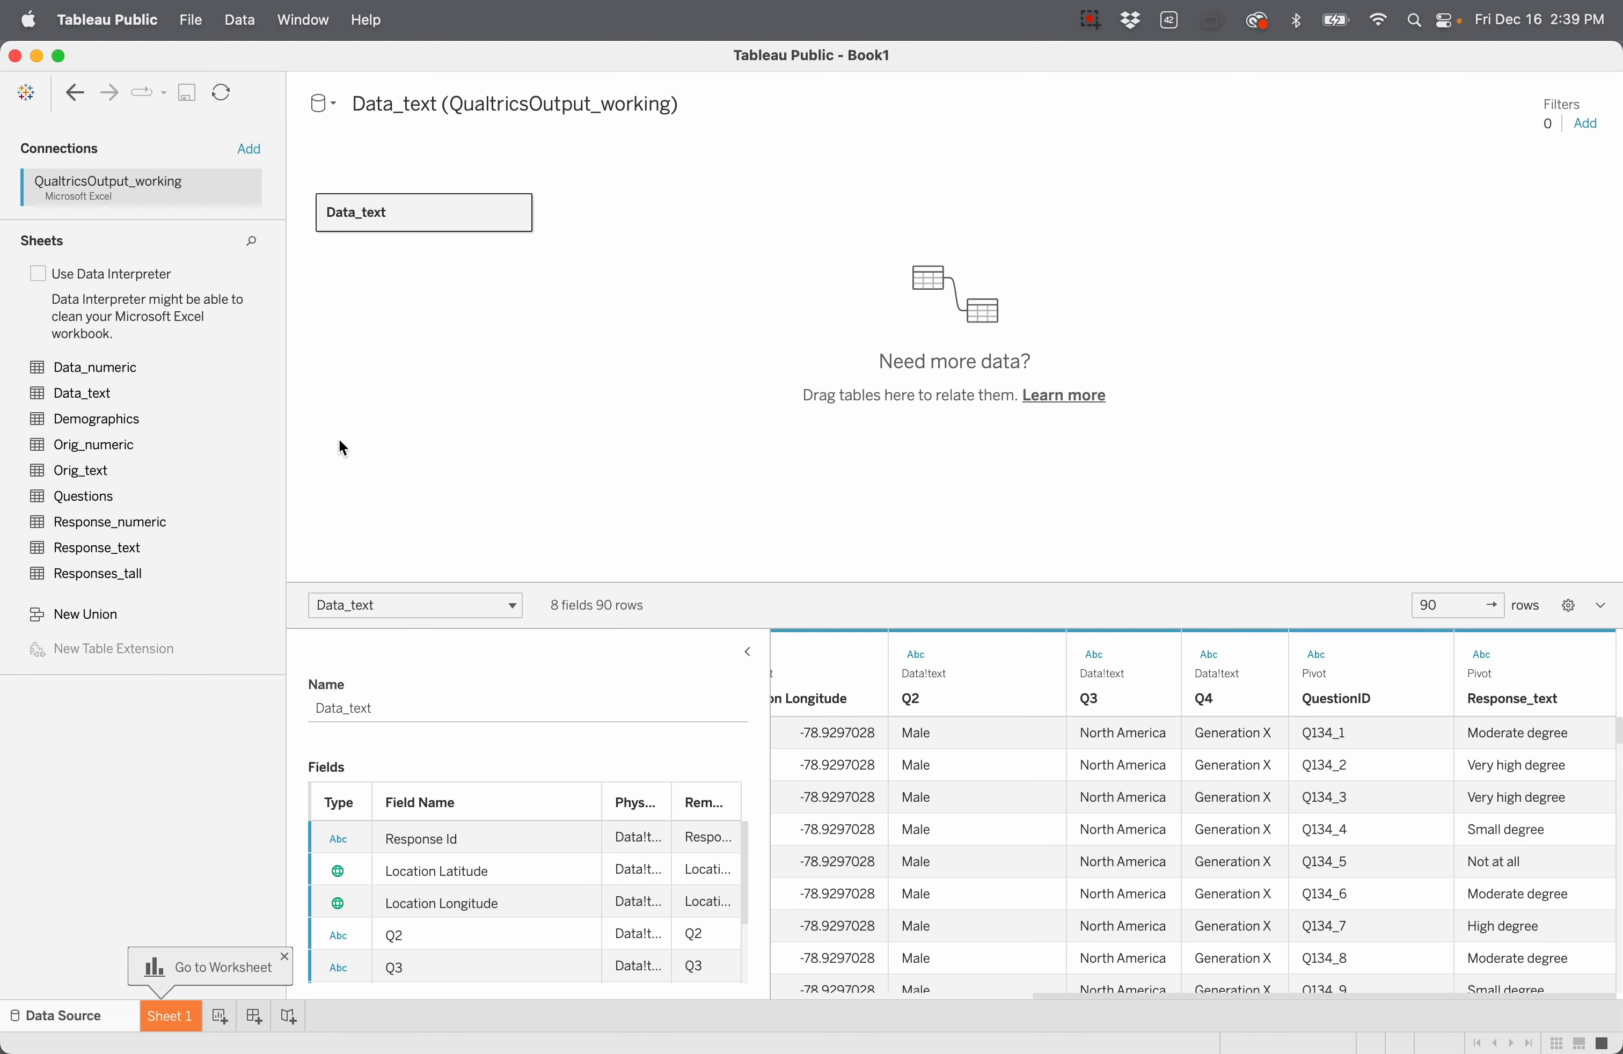
# Step: Add the Data_numeric table and relate it to the pivoted Data_text by matching Response Id with ResponseId (Data!numeric)
pyautogui.moveTo(132, 364); pyautogui.dragTo(640, 221)
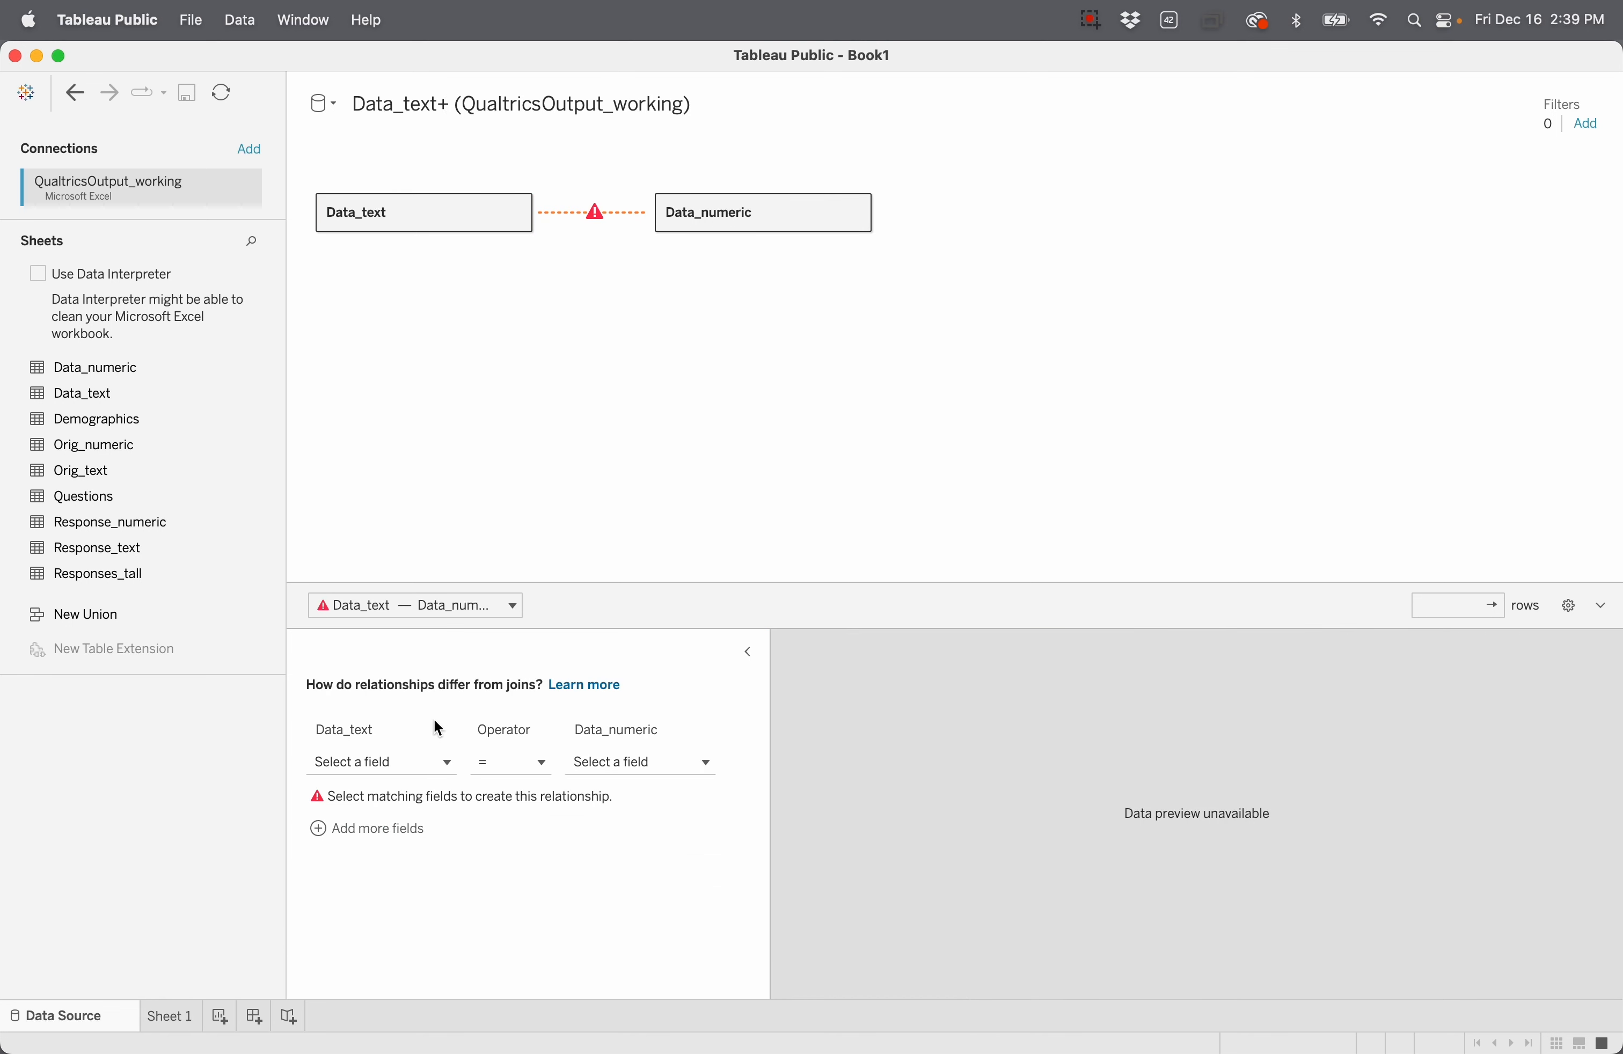
pyautogui.click(437, 767)
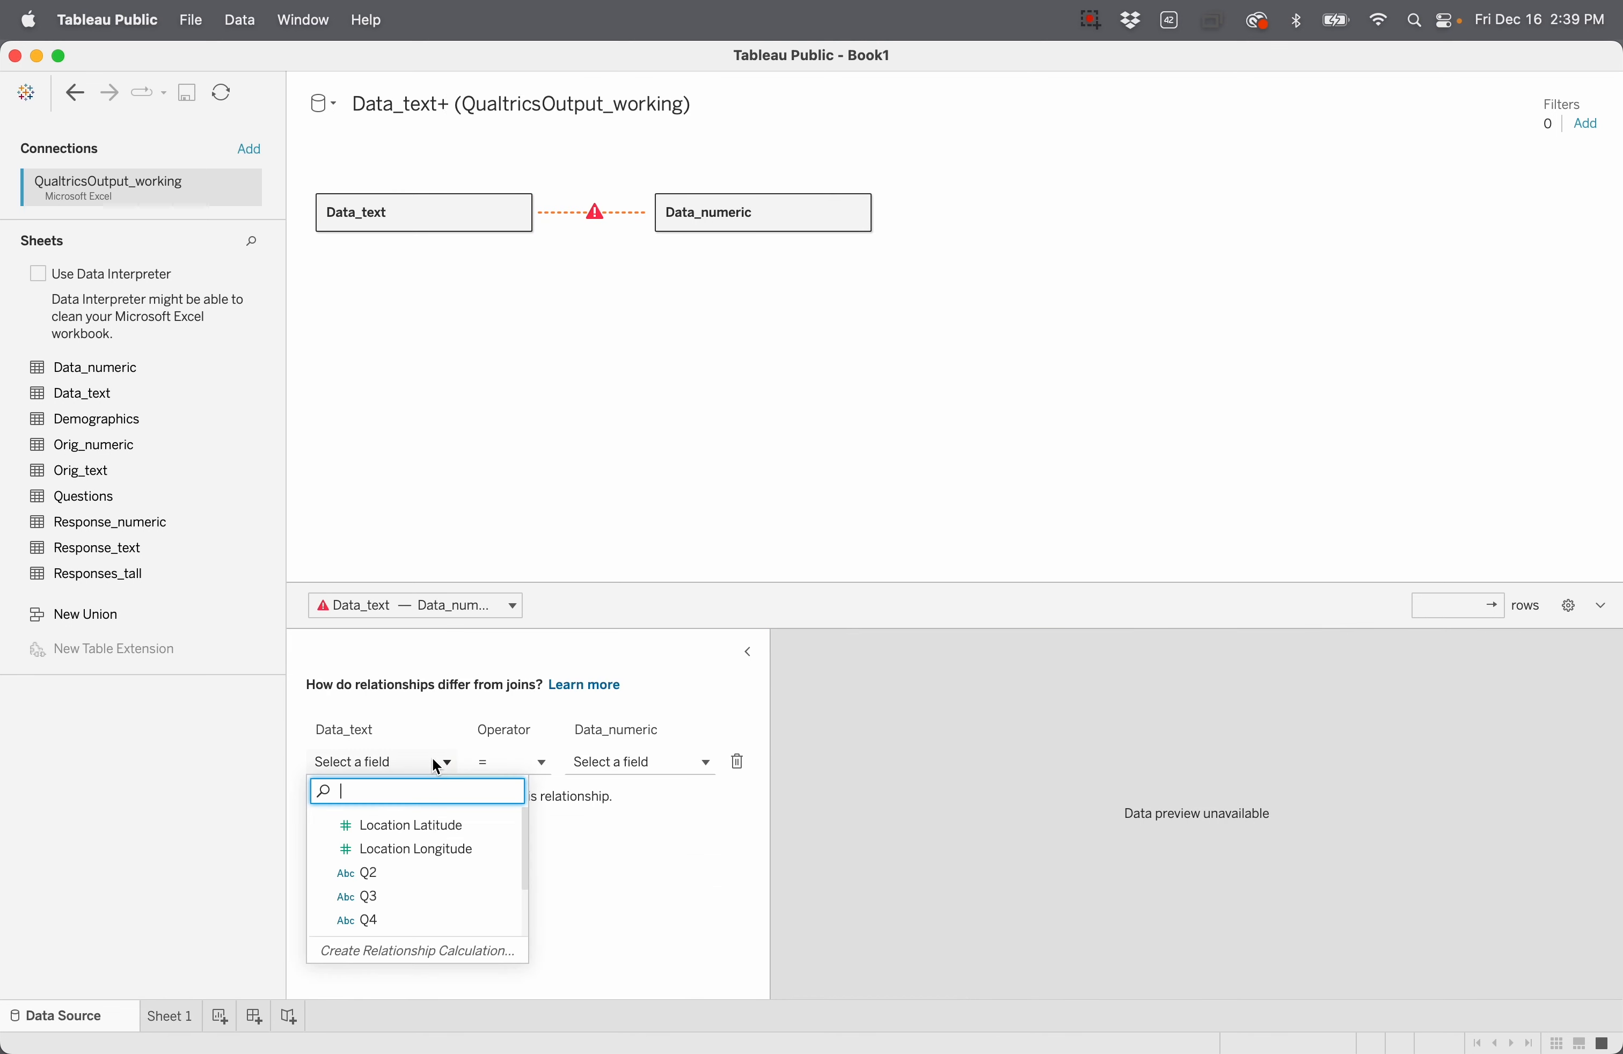
pyautogui.scroll(-2, 440, 861)
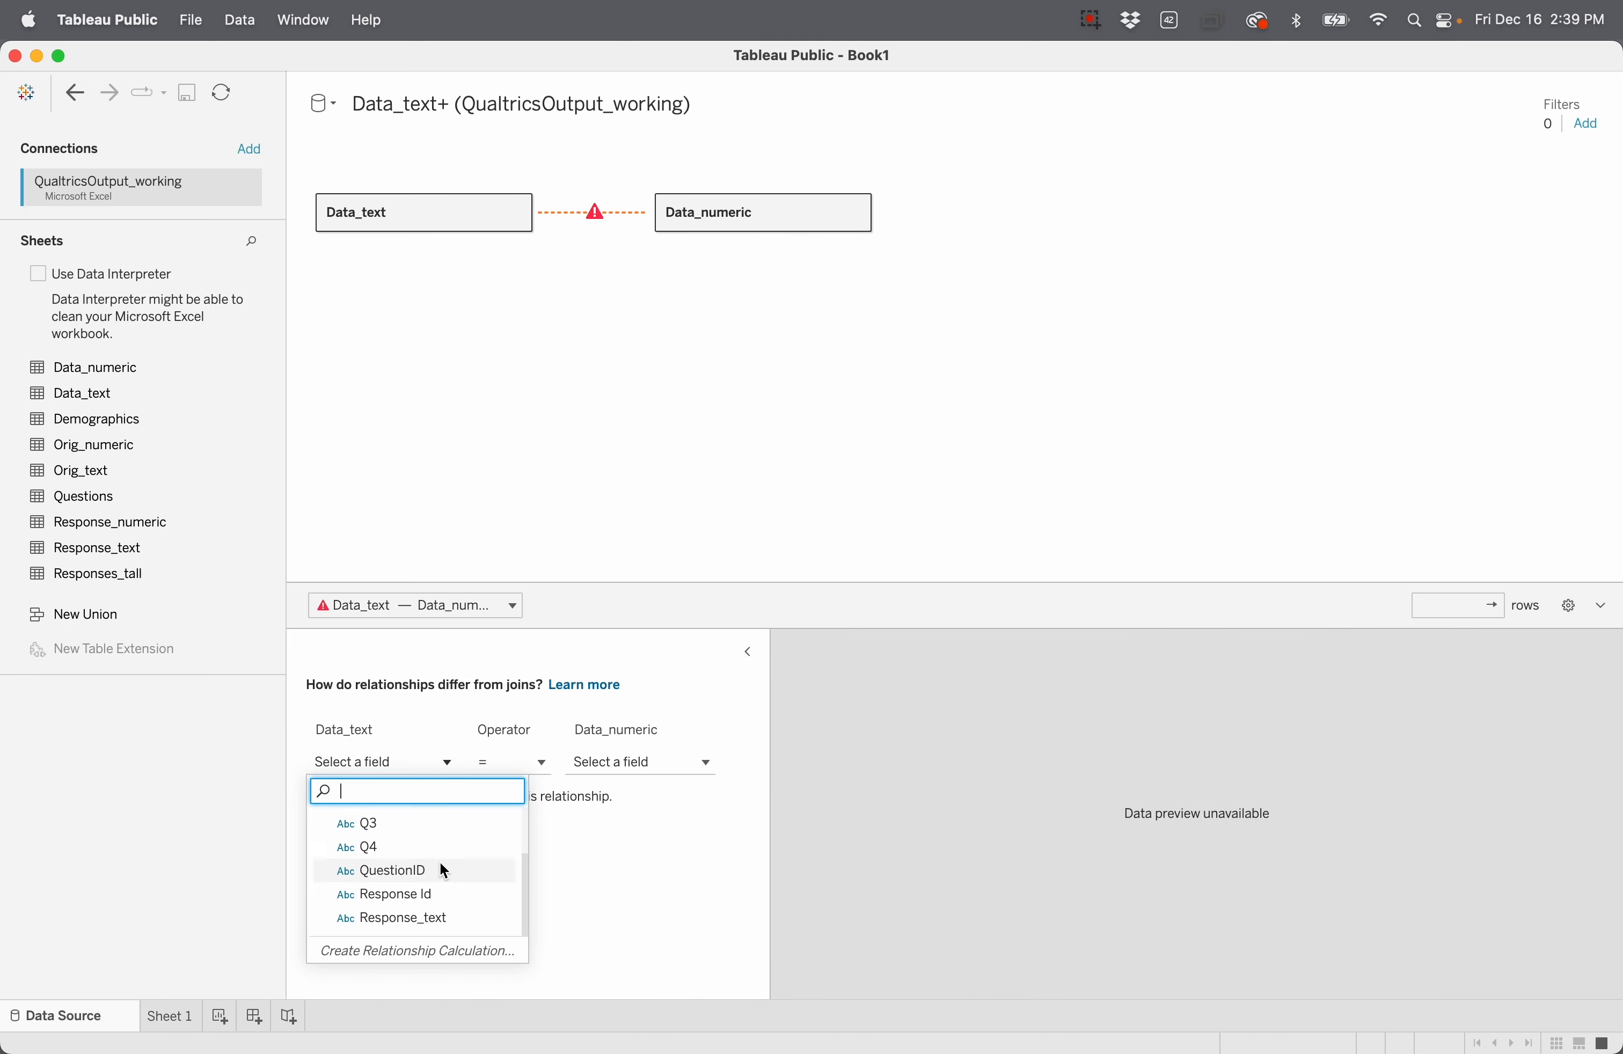
pyautogui.click(424, 895)
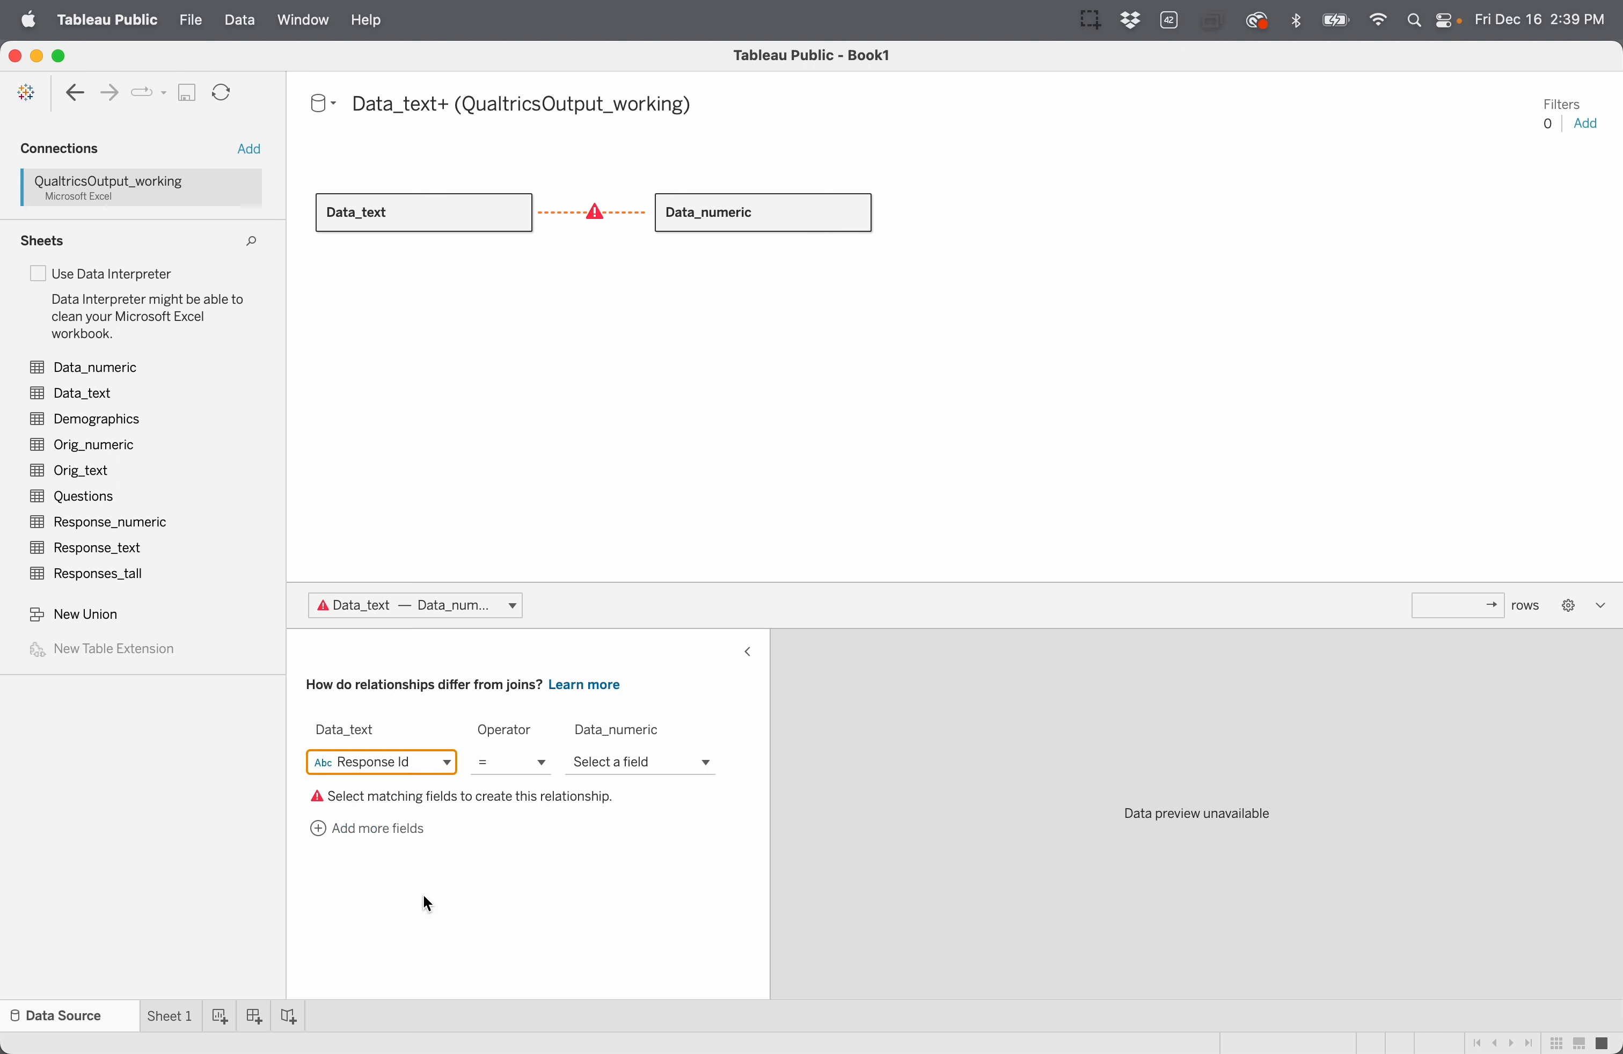
pyautogui.click(639, 762)
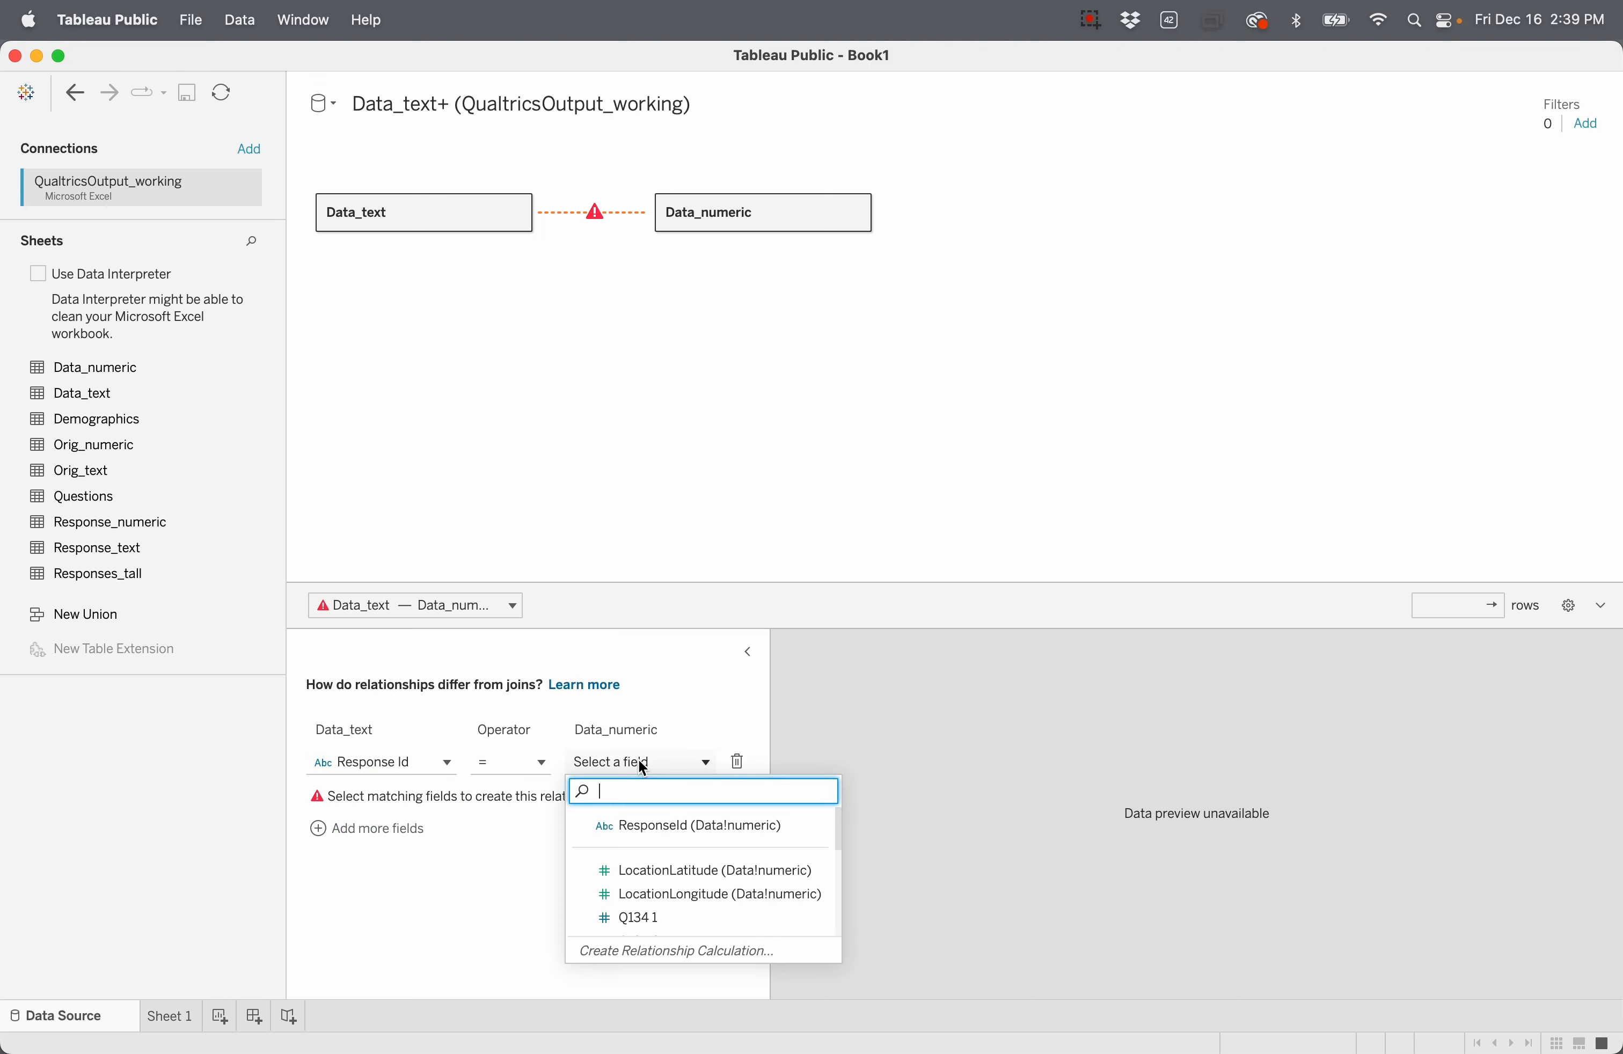
pyautogui.click(679, 828)
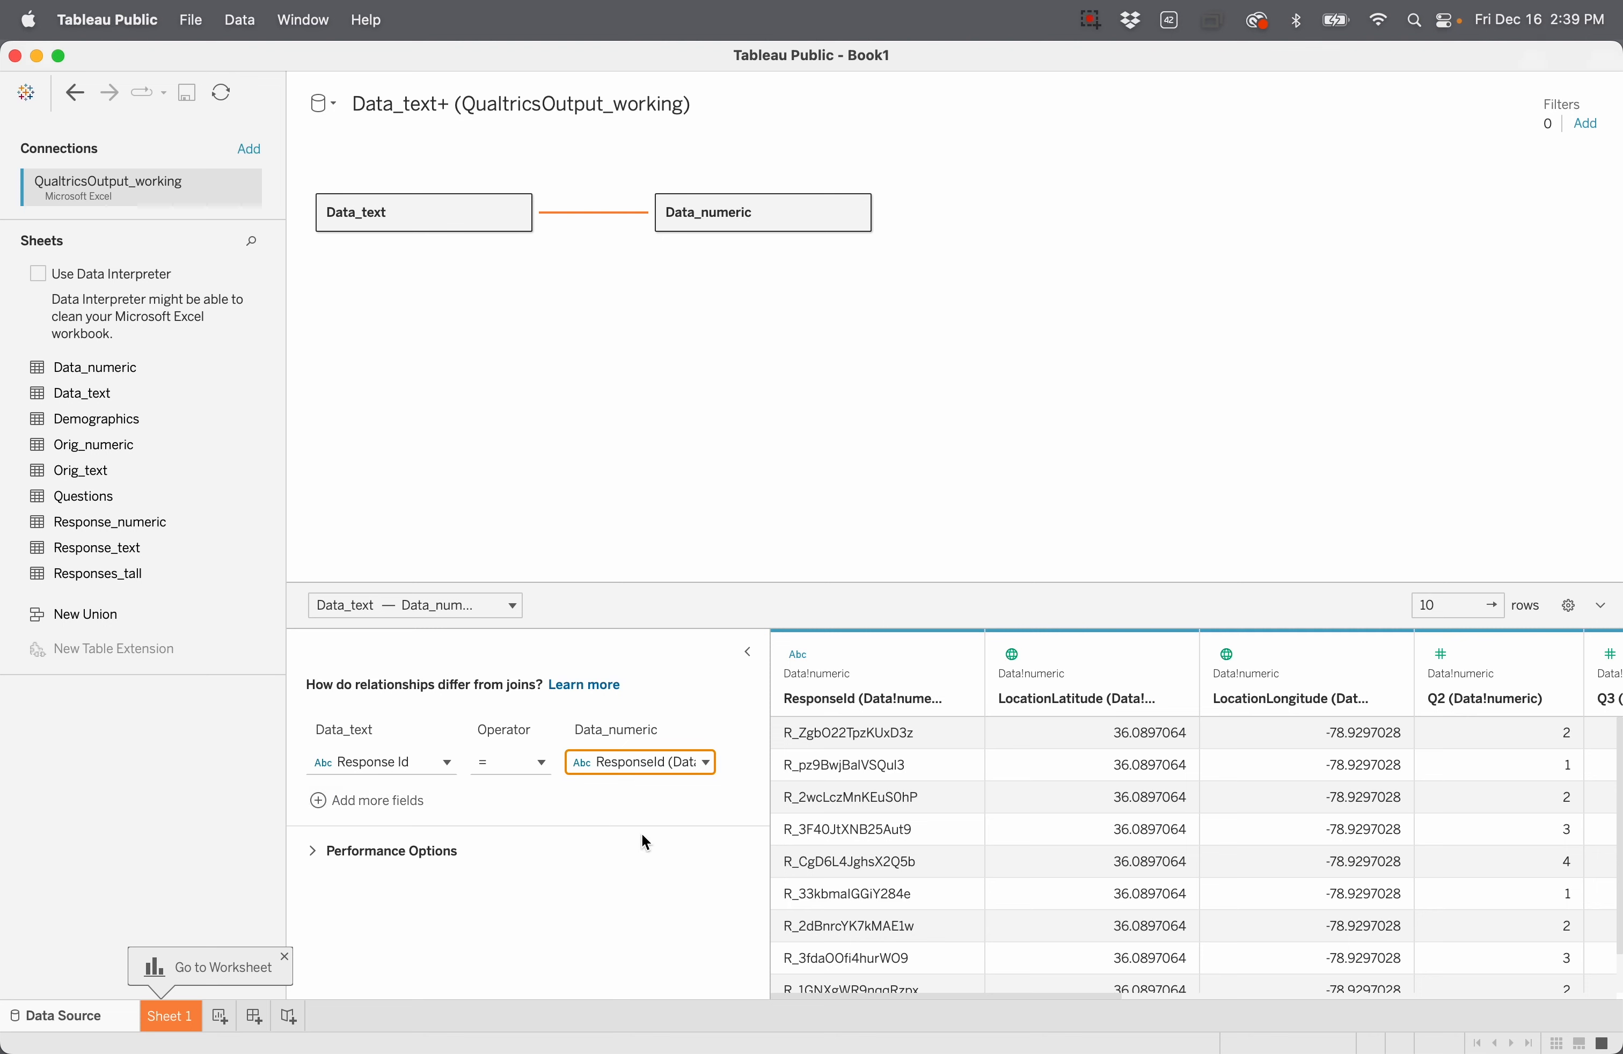
# Step: Reset the names of the Q134 1 through Q134 9 columns in the related Data_numeric table
pyautogui.click(780, 217)
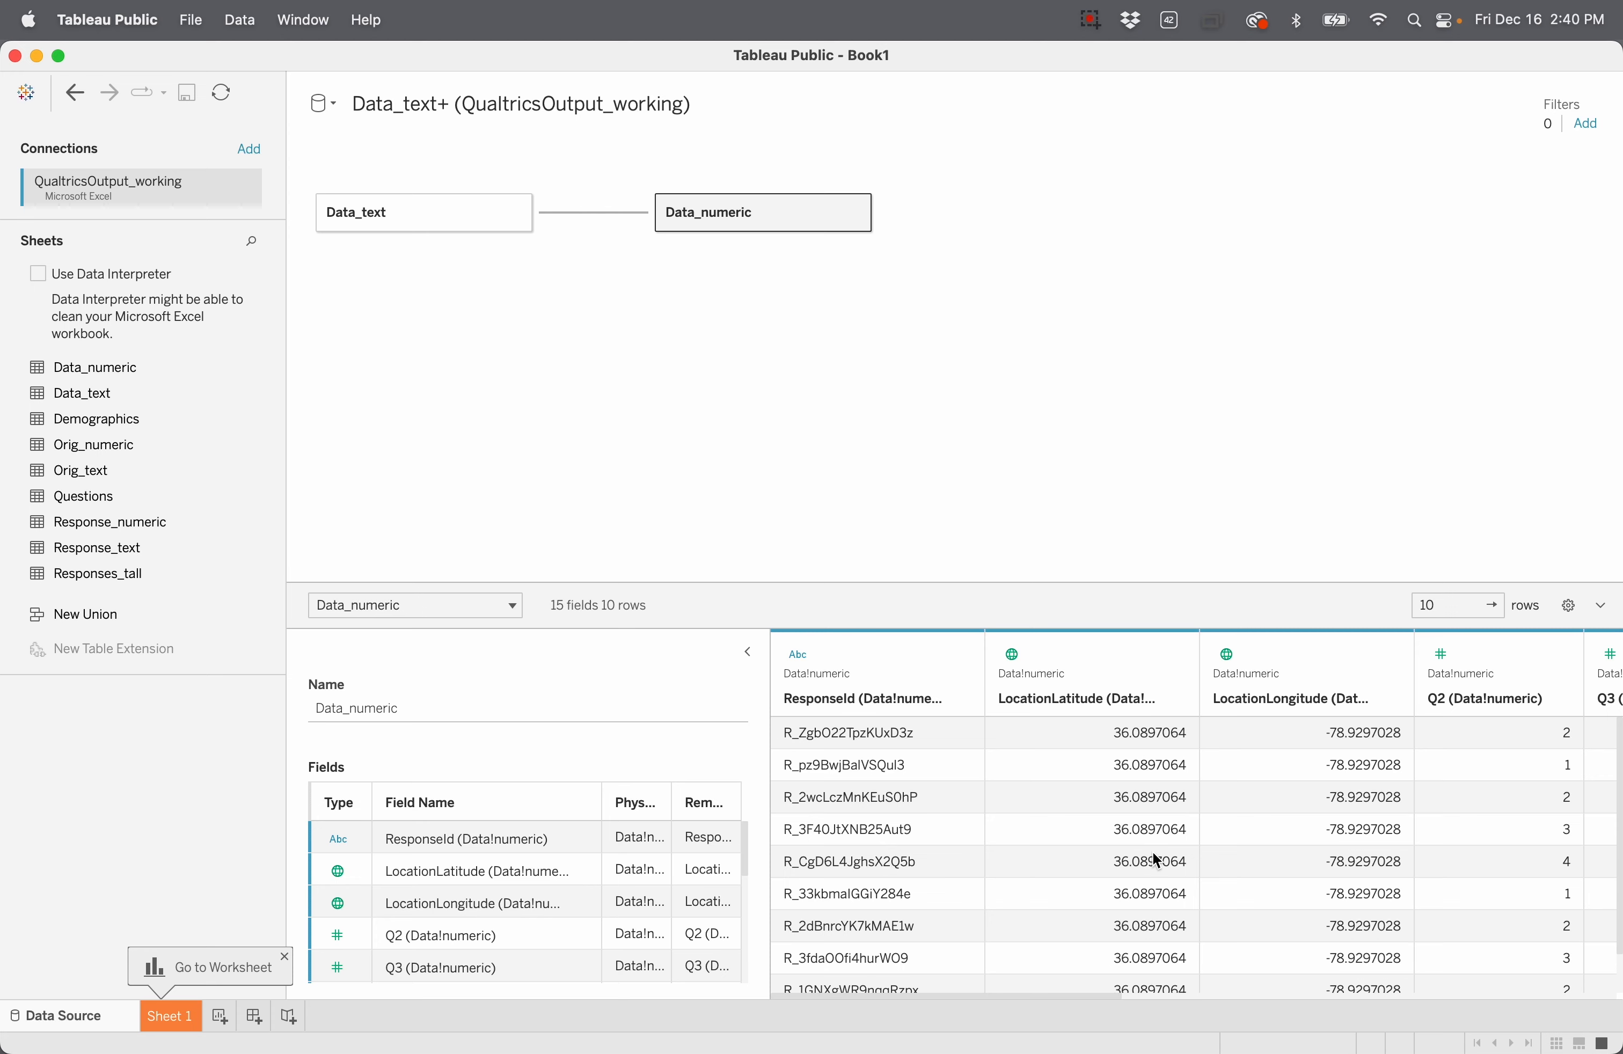
pyautogui.hscroll(10, 1154, 855)
pyautogui.hscroll(6, 1155, 861)
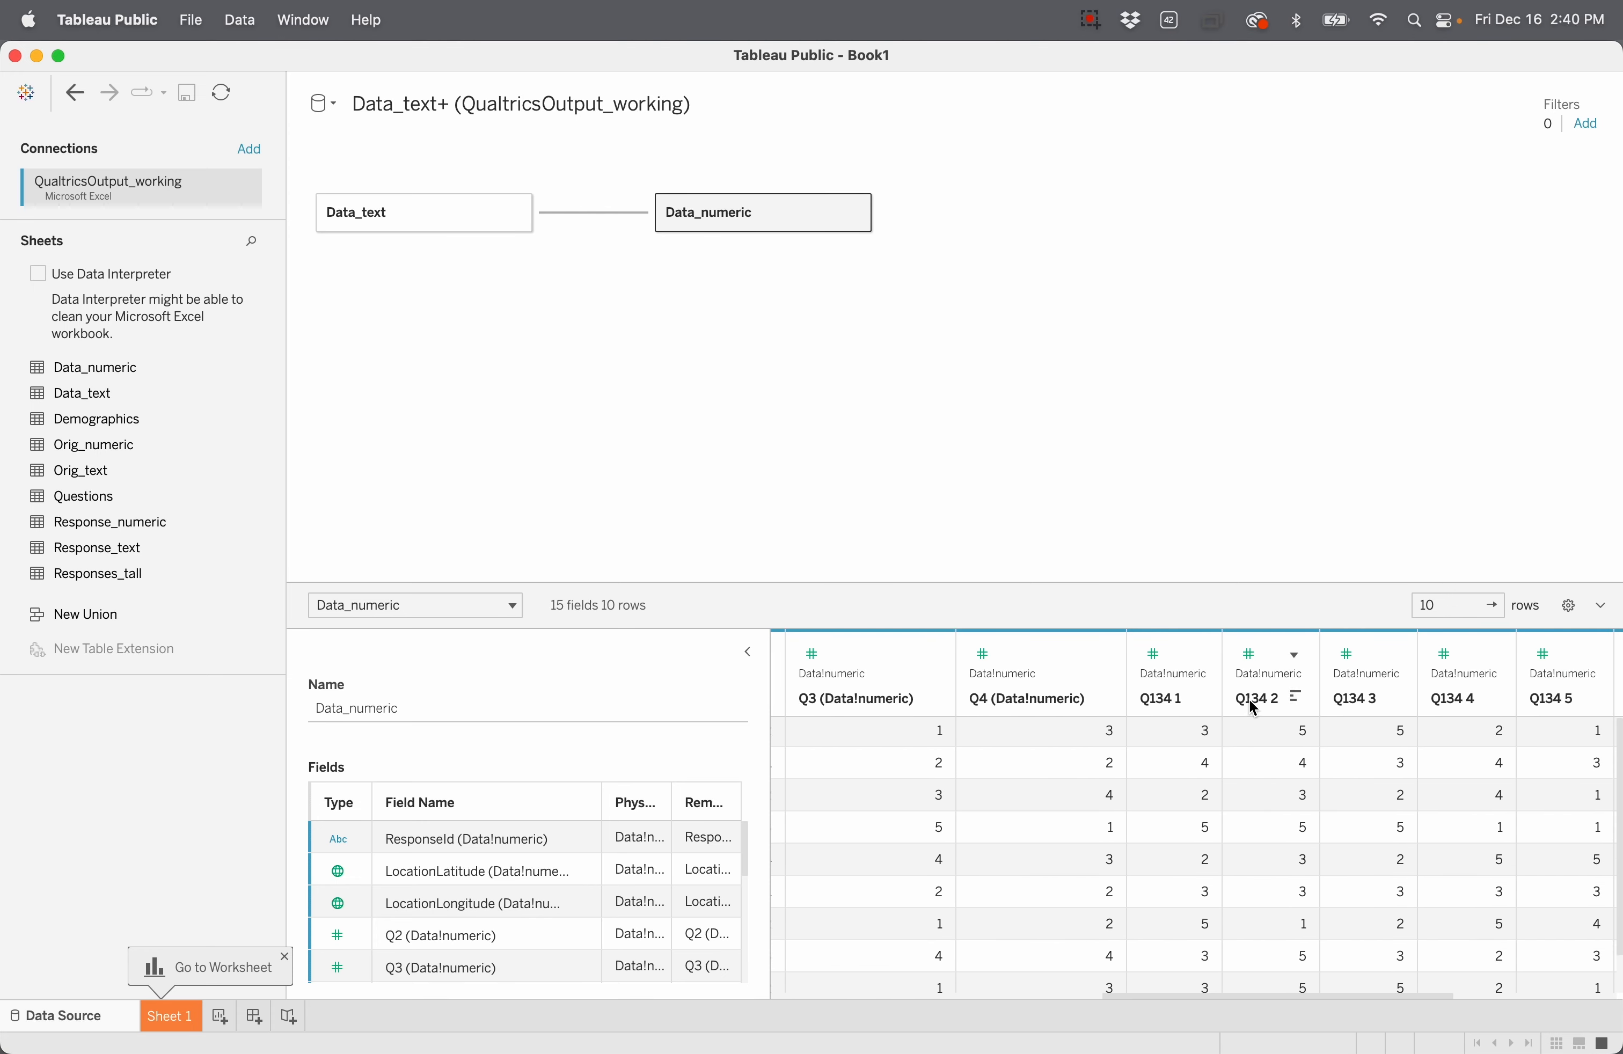
pyautogui.click(1178, 654)
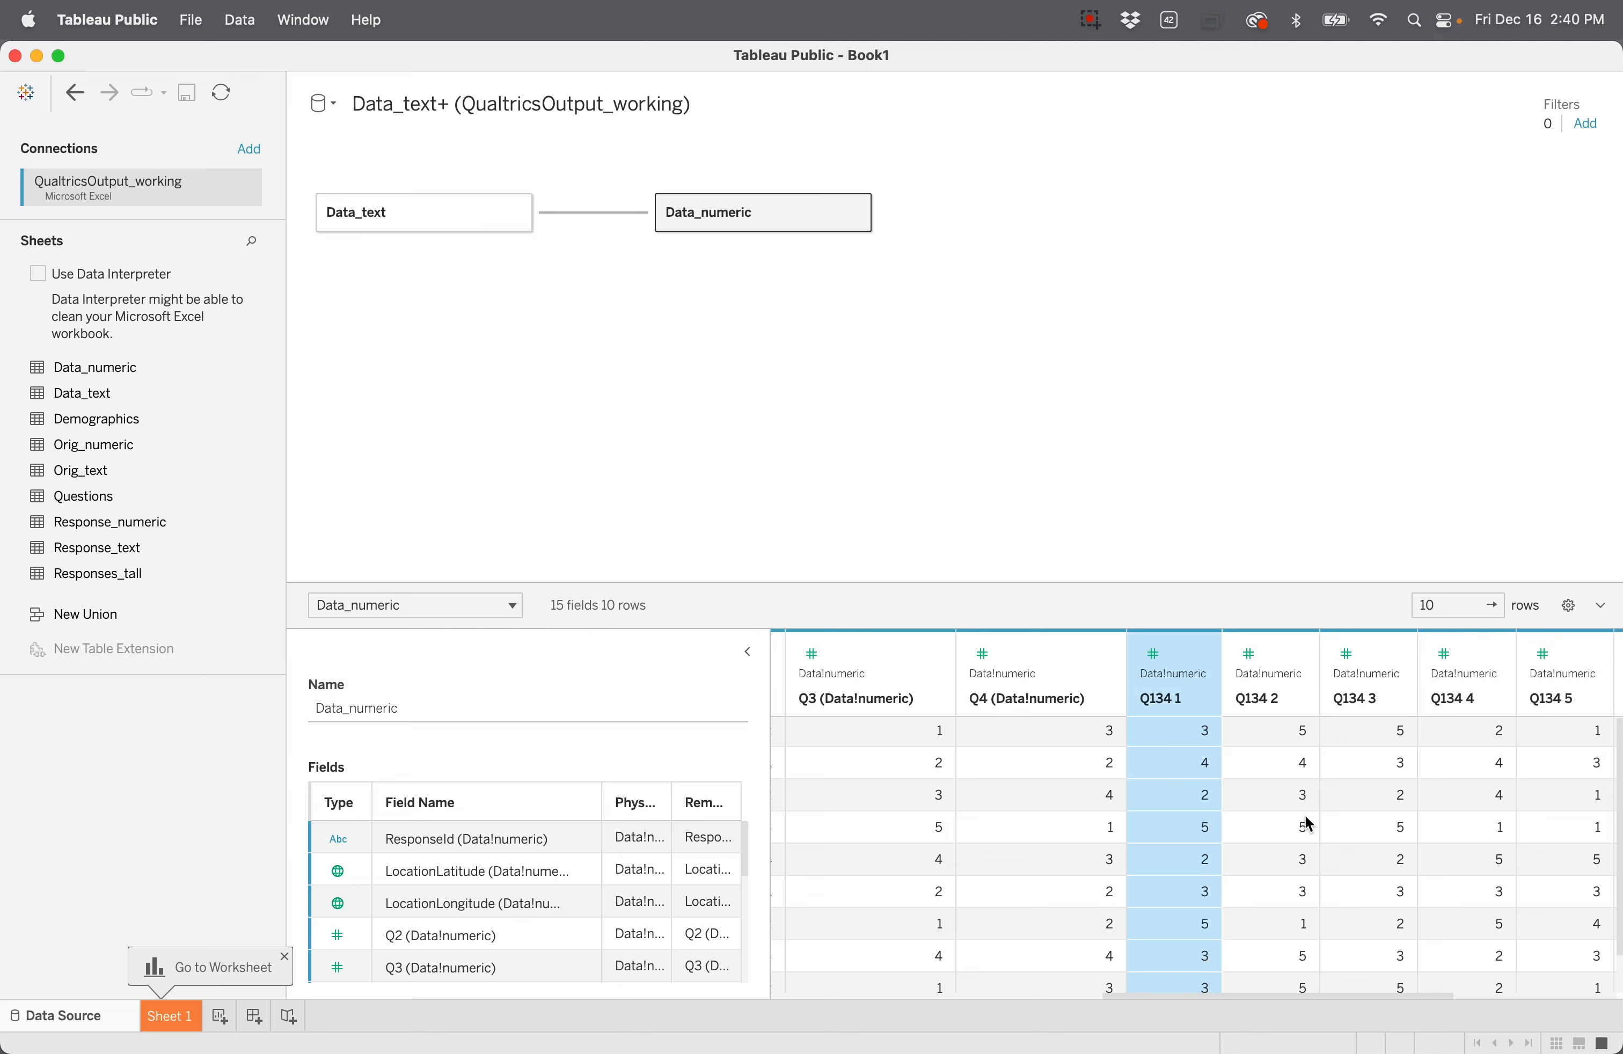
pyautogui.hscroll(6, 1304, 825)
pyautogui.keyDown('shift'); pyautogui.click(1574, 659); pyautogui.keyUp('shift')
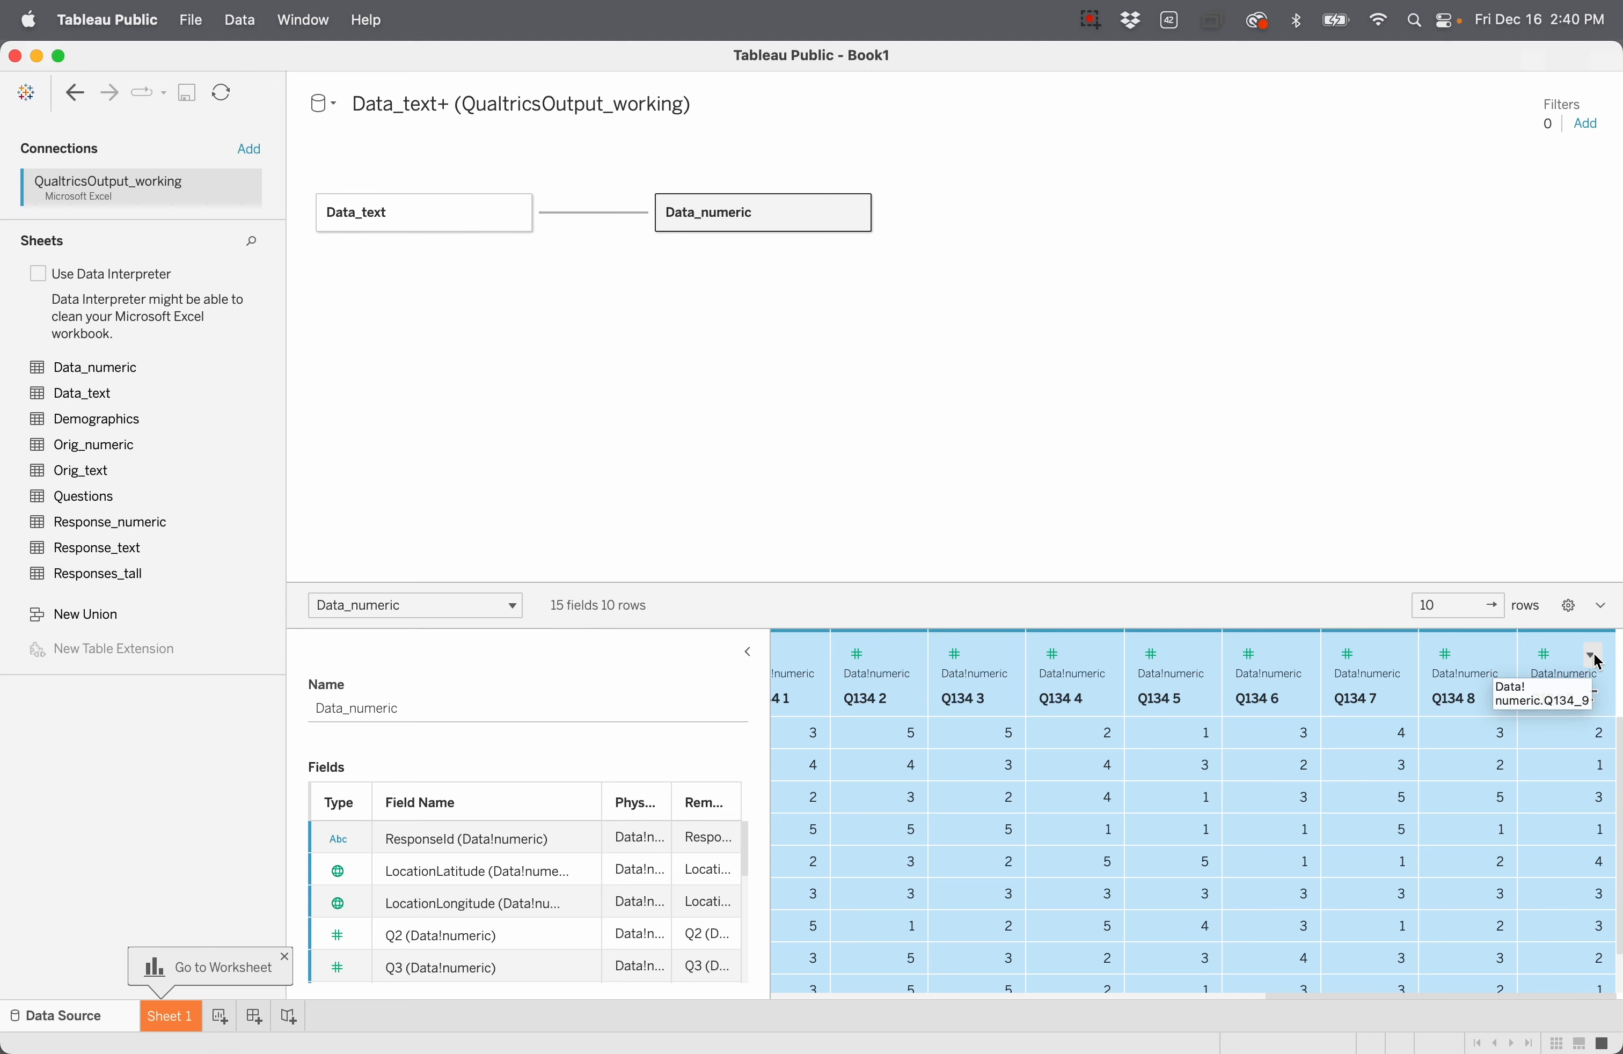
pyautogui.click(1594, 656)
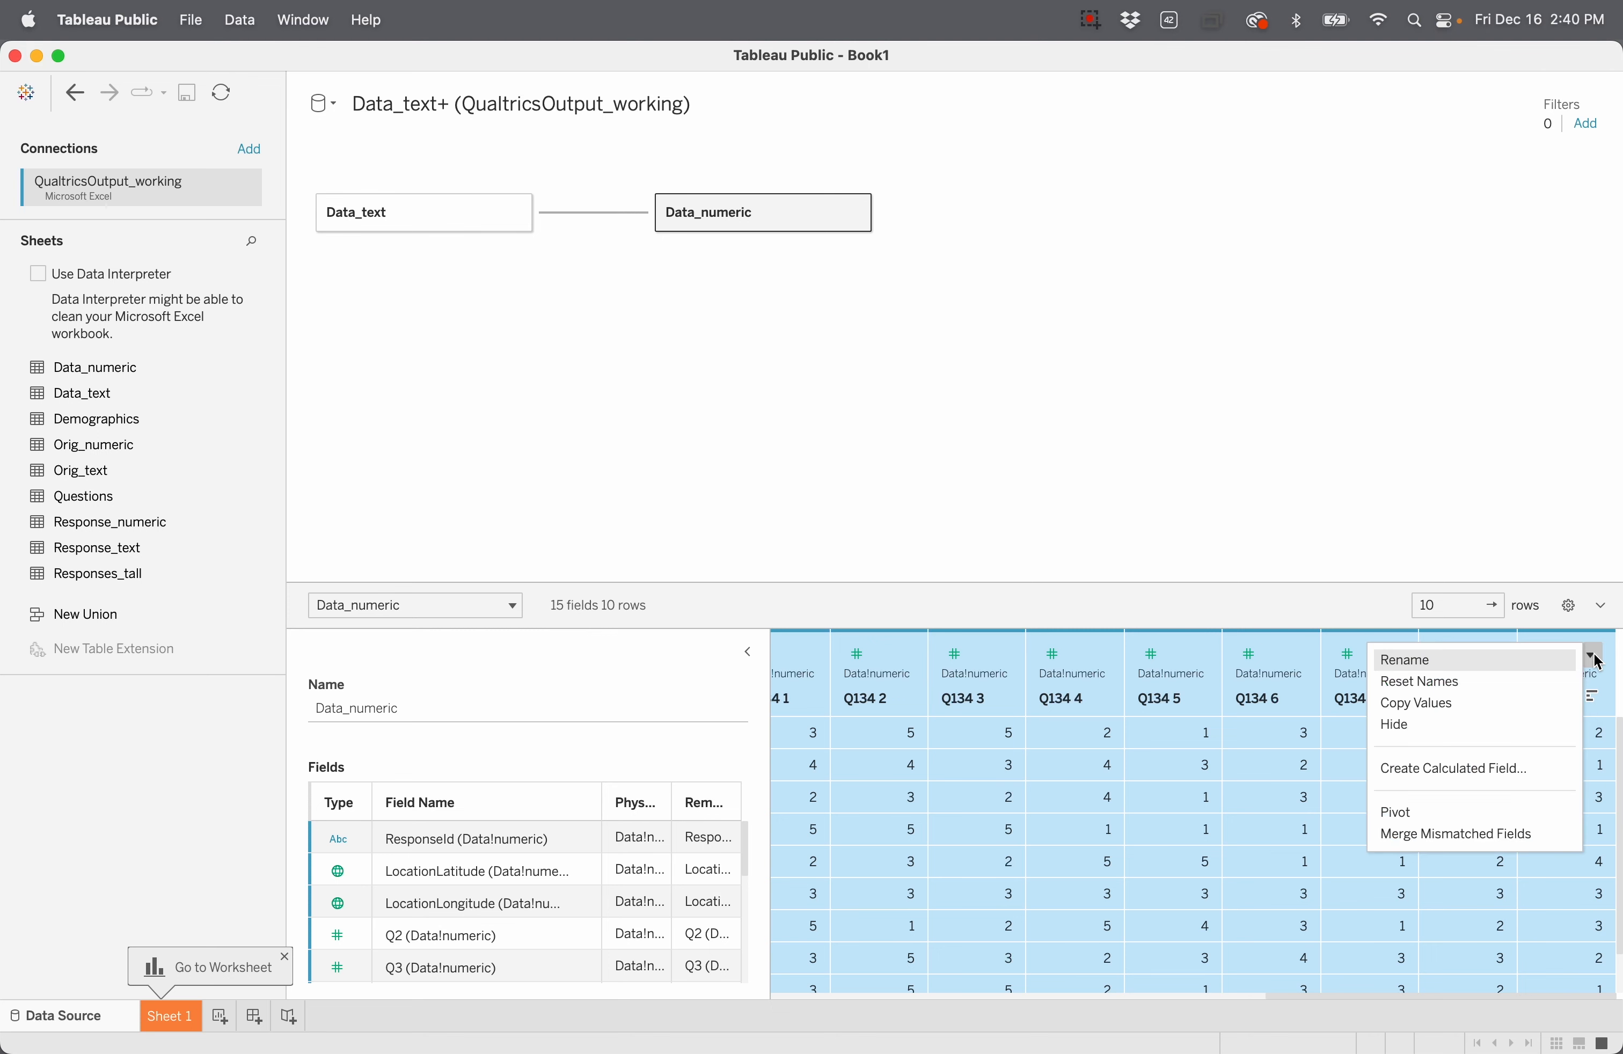
pyautogui.click(1511, 681)
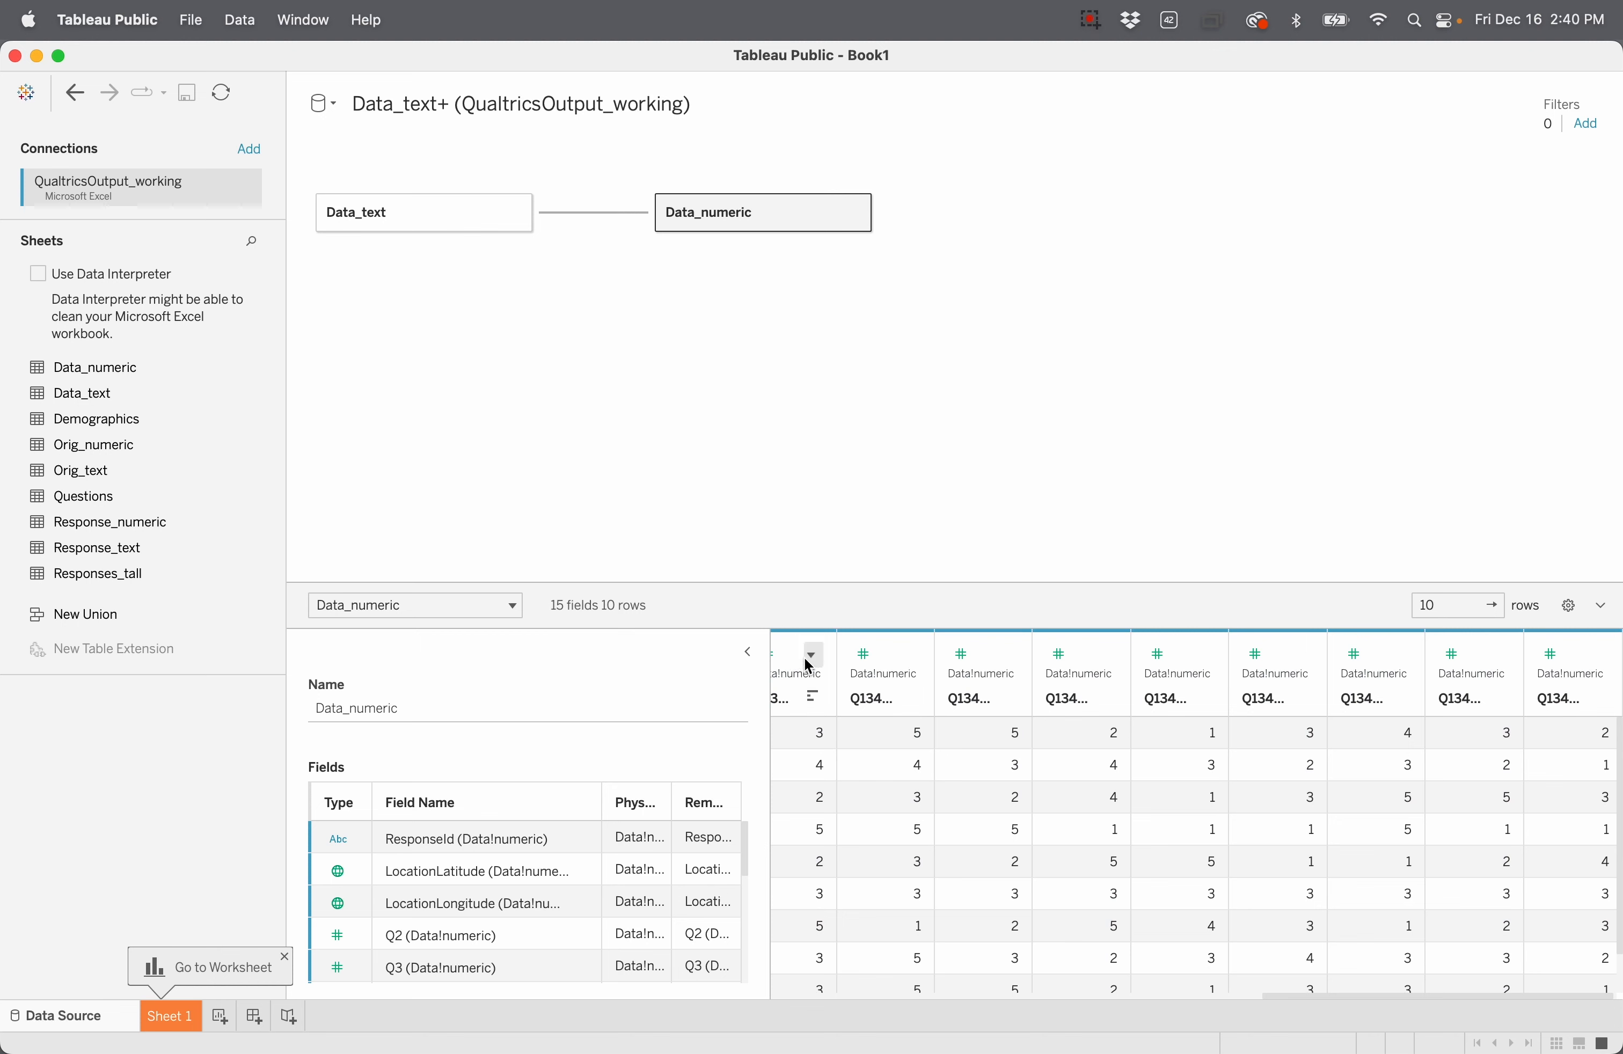
# Step: Pivot the nine Q134 columns of the Data_numeric table, from Q134_1 through Q134_9
pyautogui.hscroll(-3, 904, 758)
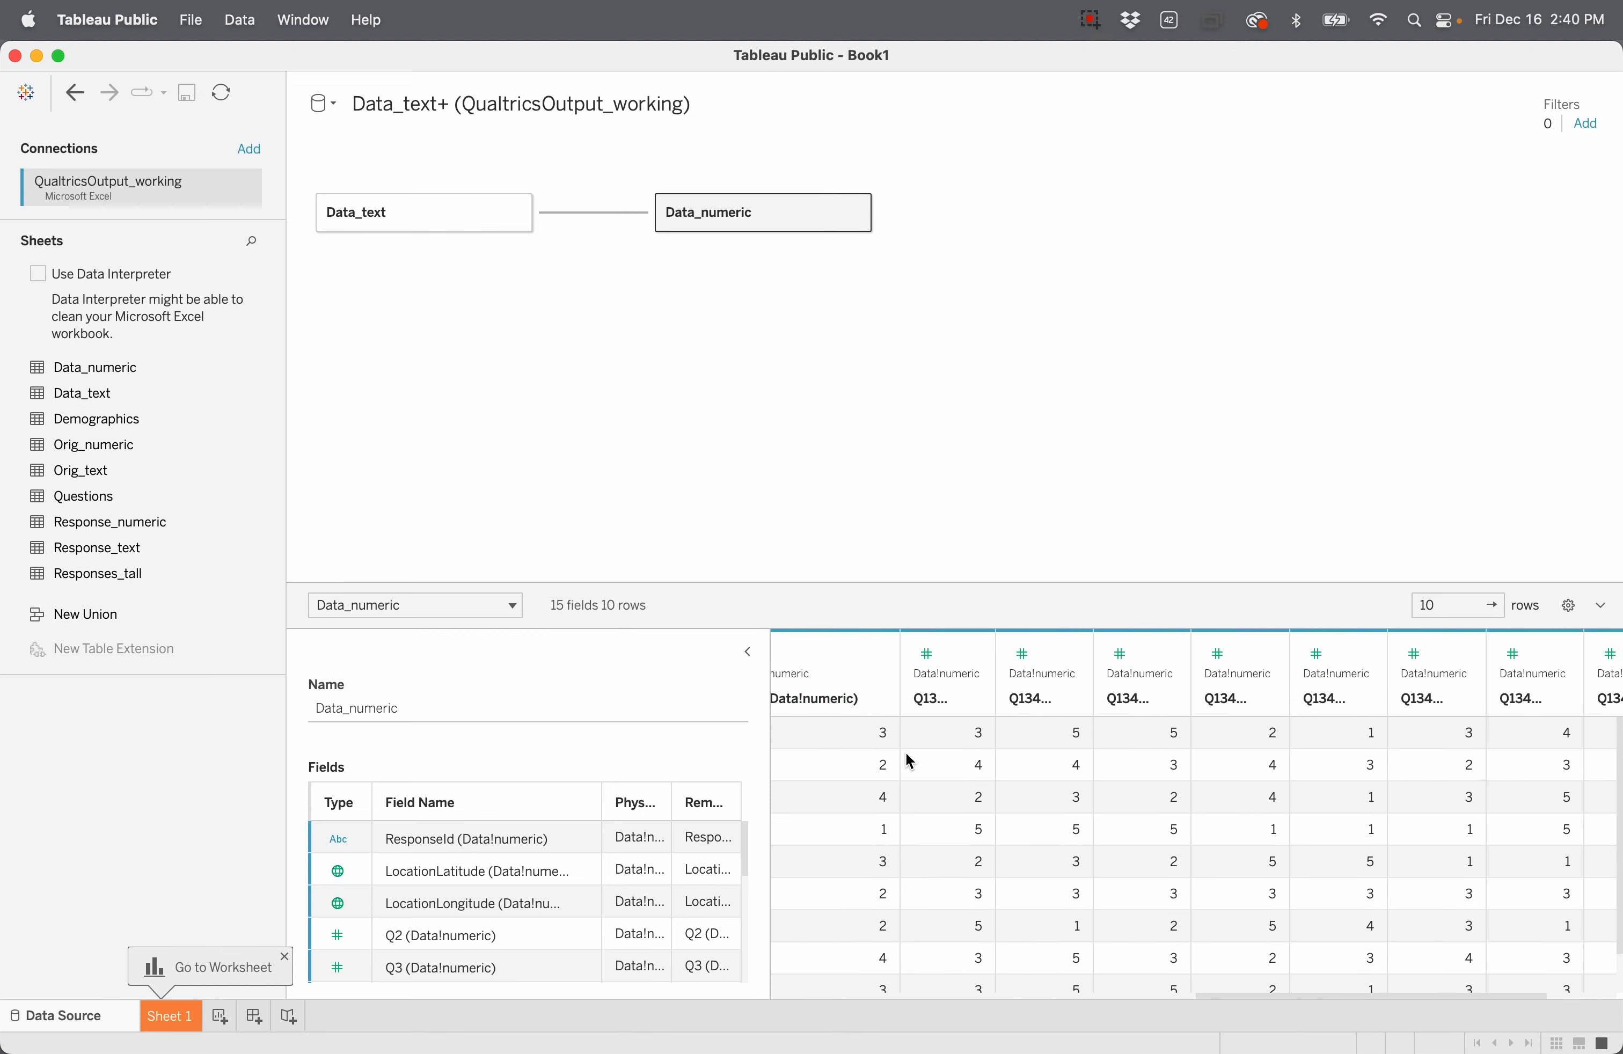
pyautogui.click(951, 658)
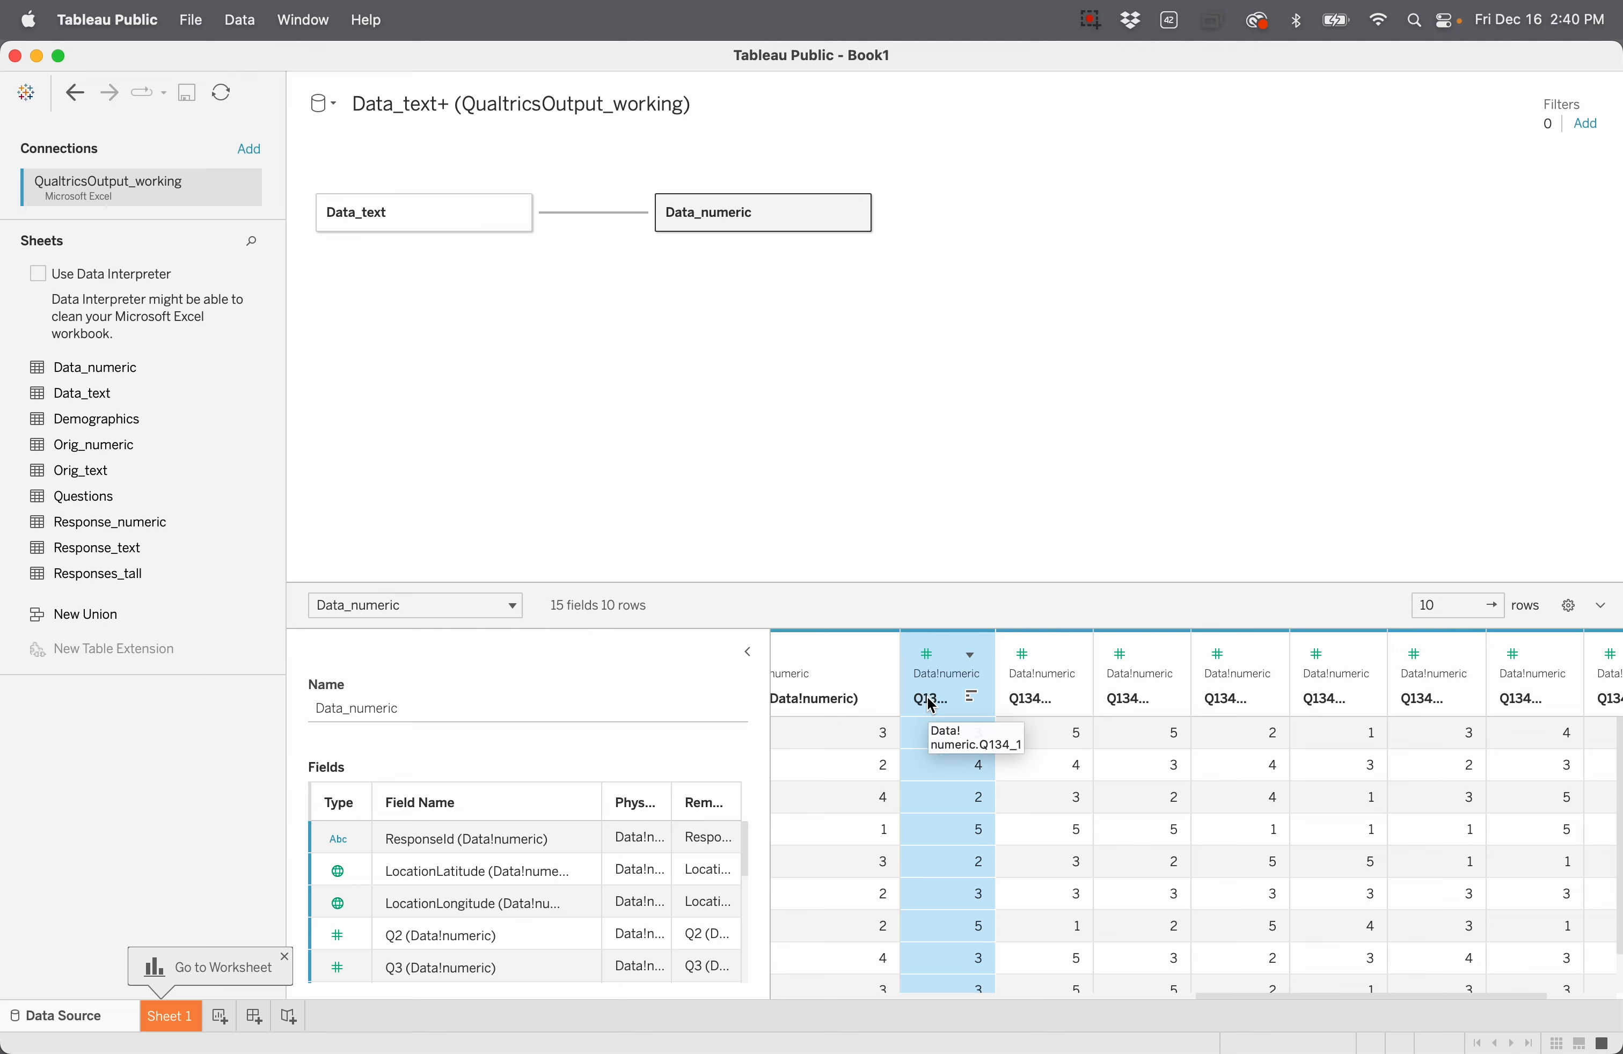
pyautogui.hscroll(3, 1130, 753)
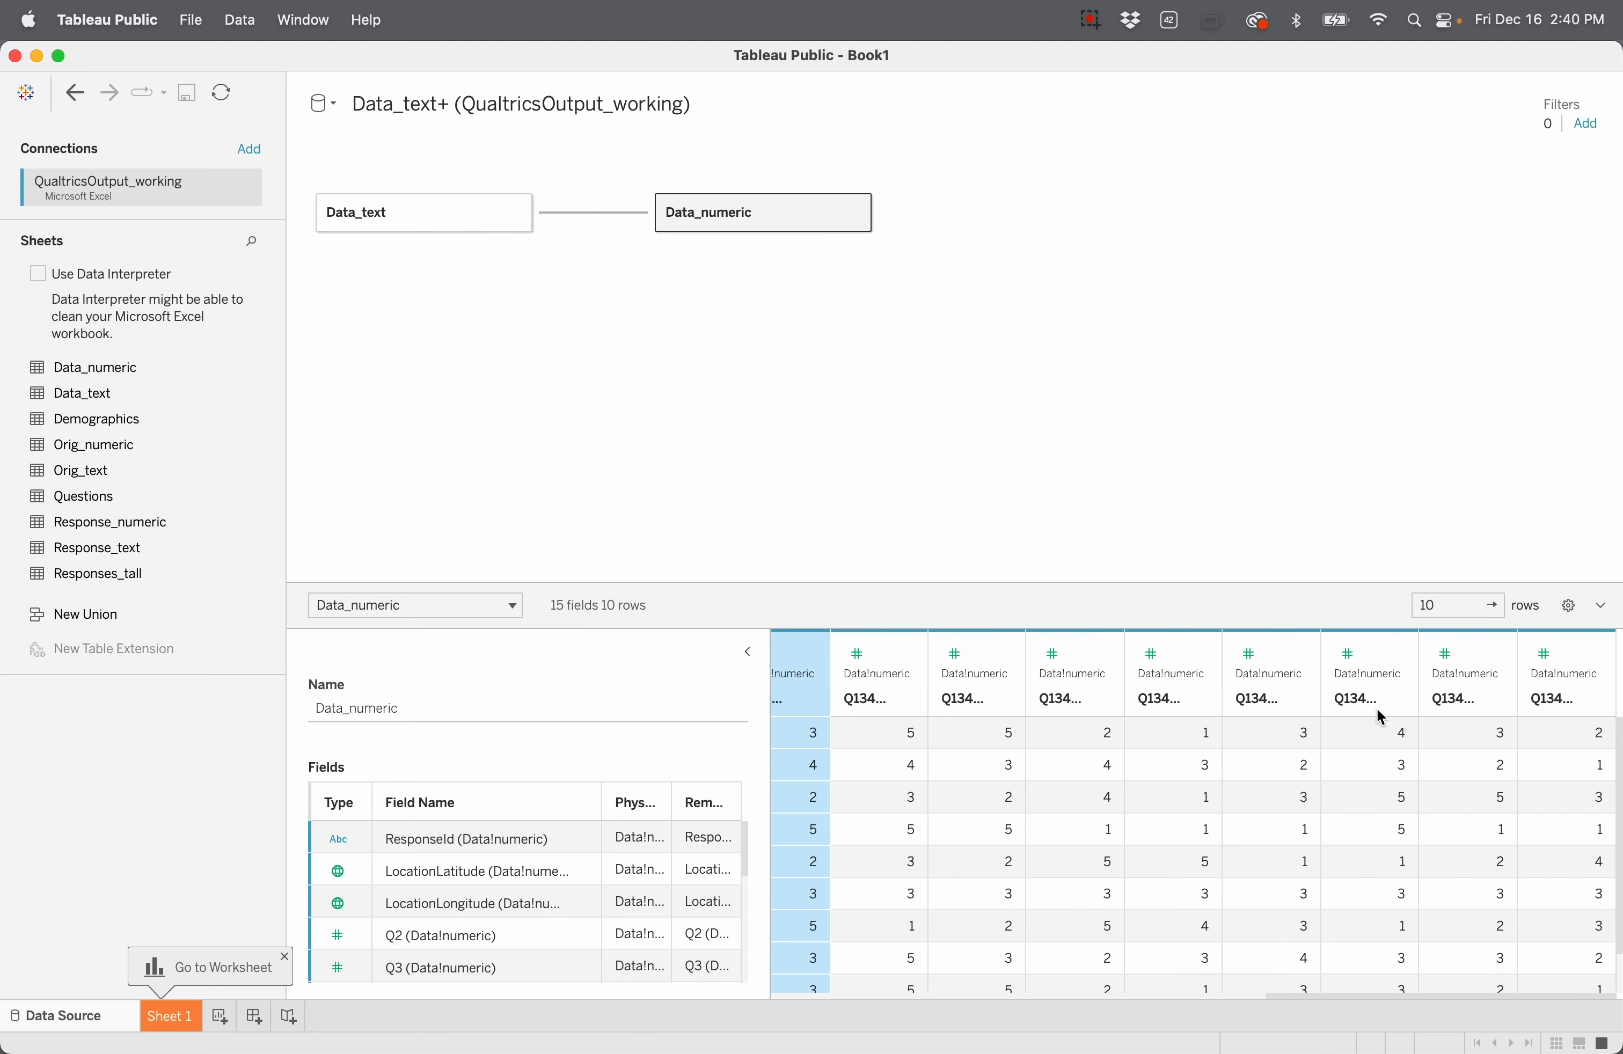
pyautogui.keyDown('shift'); pyautogui.click(1576, 664); pyautogui.keyUp('shift')
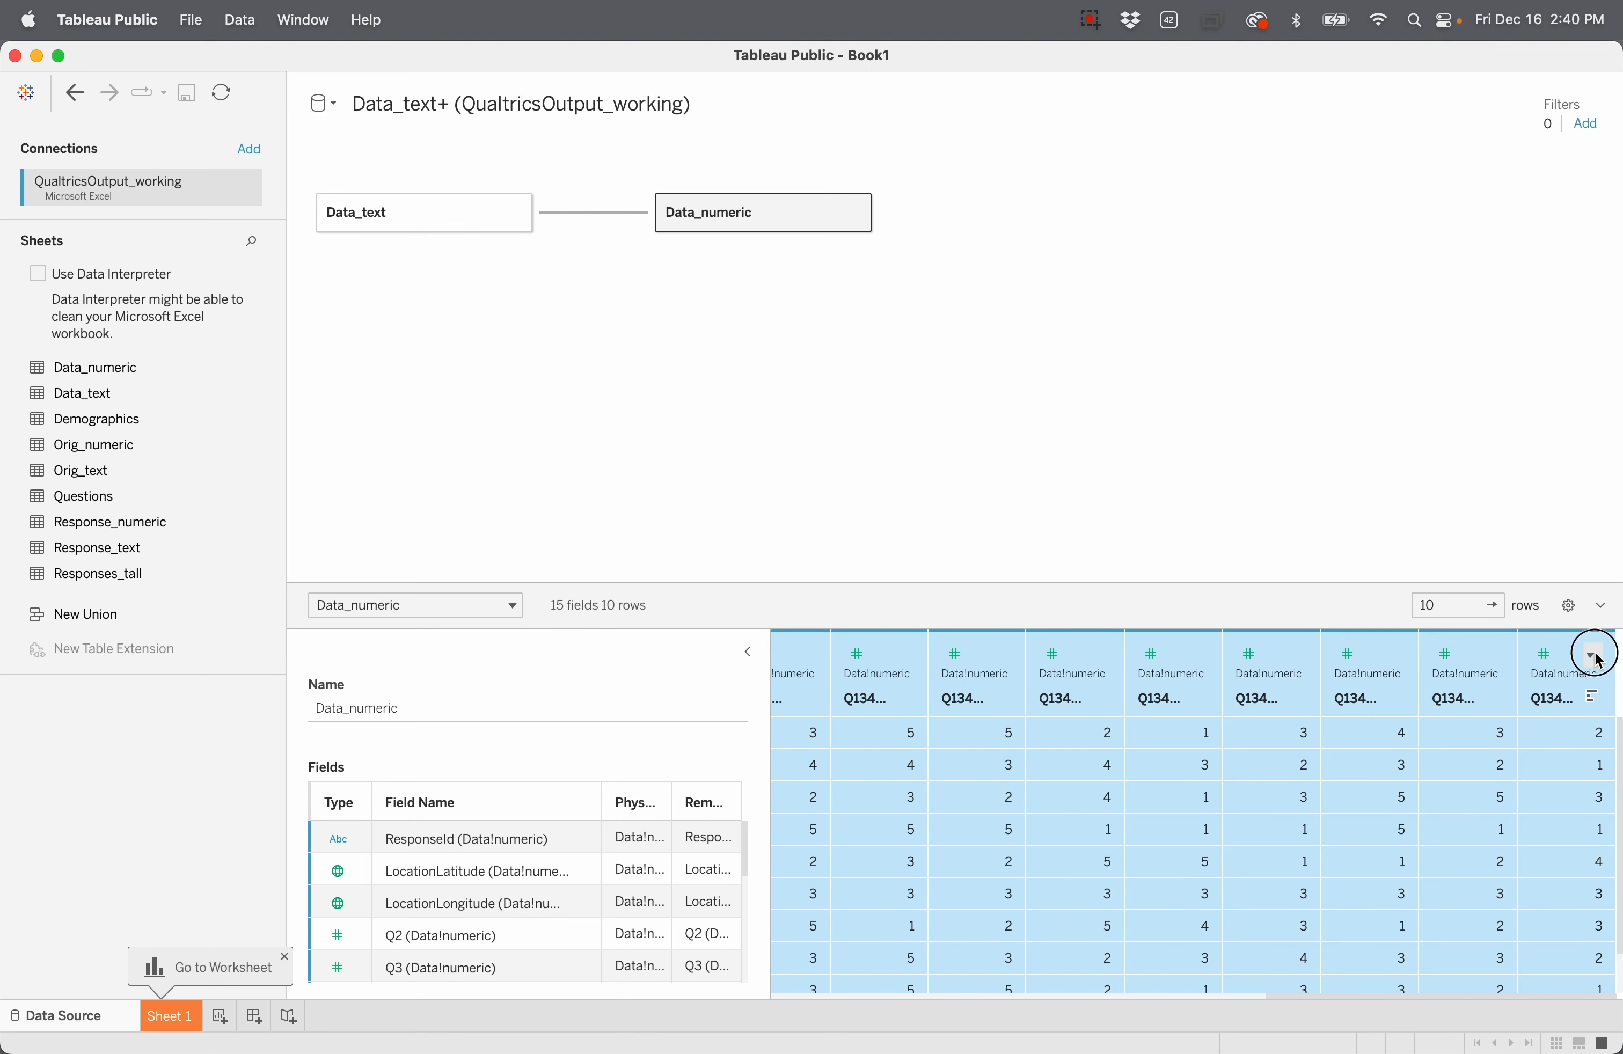
pyautogui.click(1591, 656)
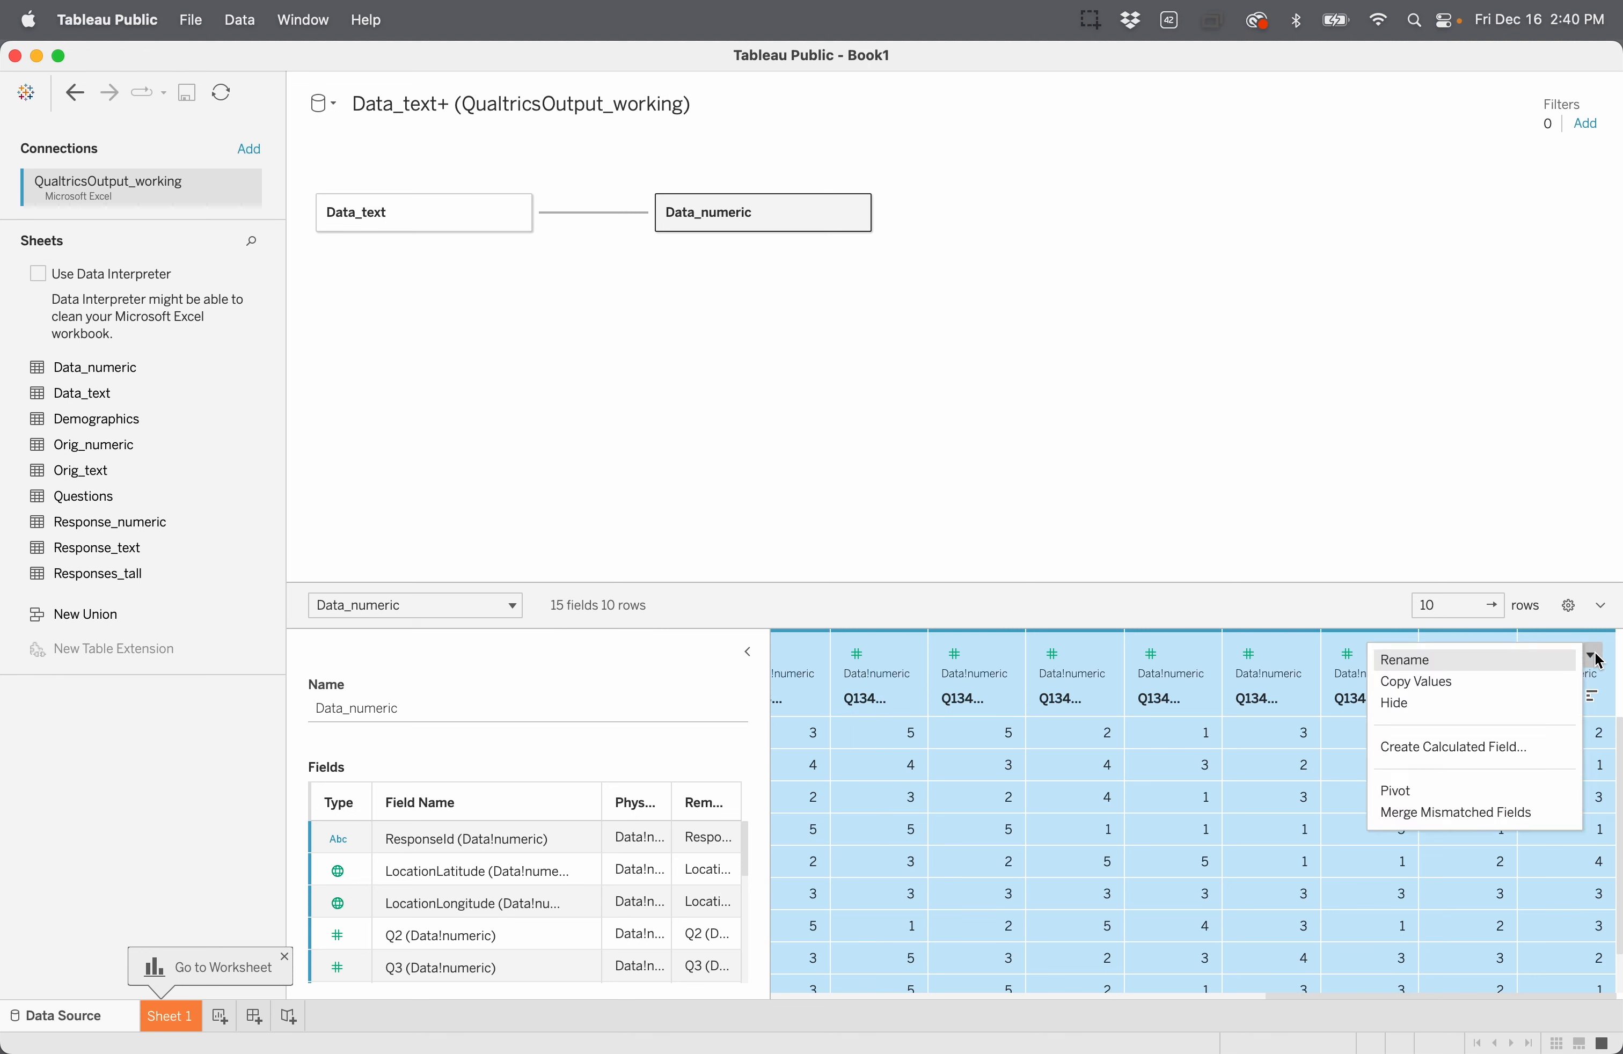
pyautogui.click(1455, 794)
# Step: Rename the Pivot Field Names column of Data_numeric to QuestionID1
pyautogui.hscroll(3, 1339, 796)
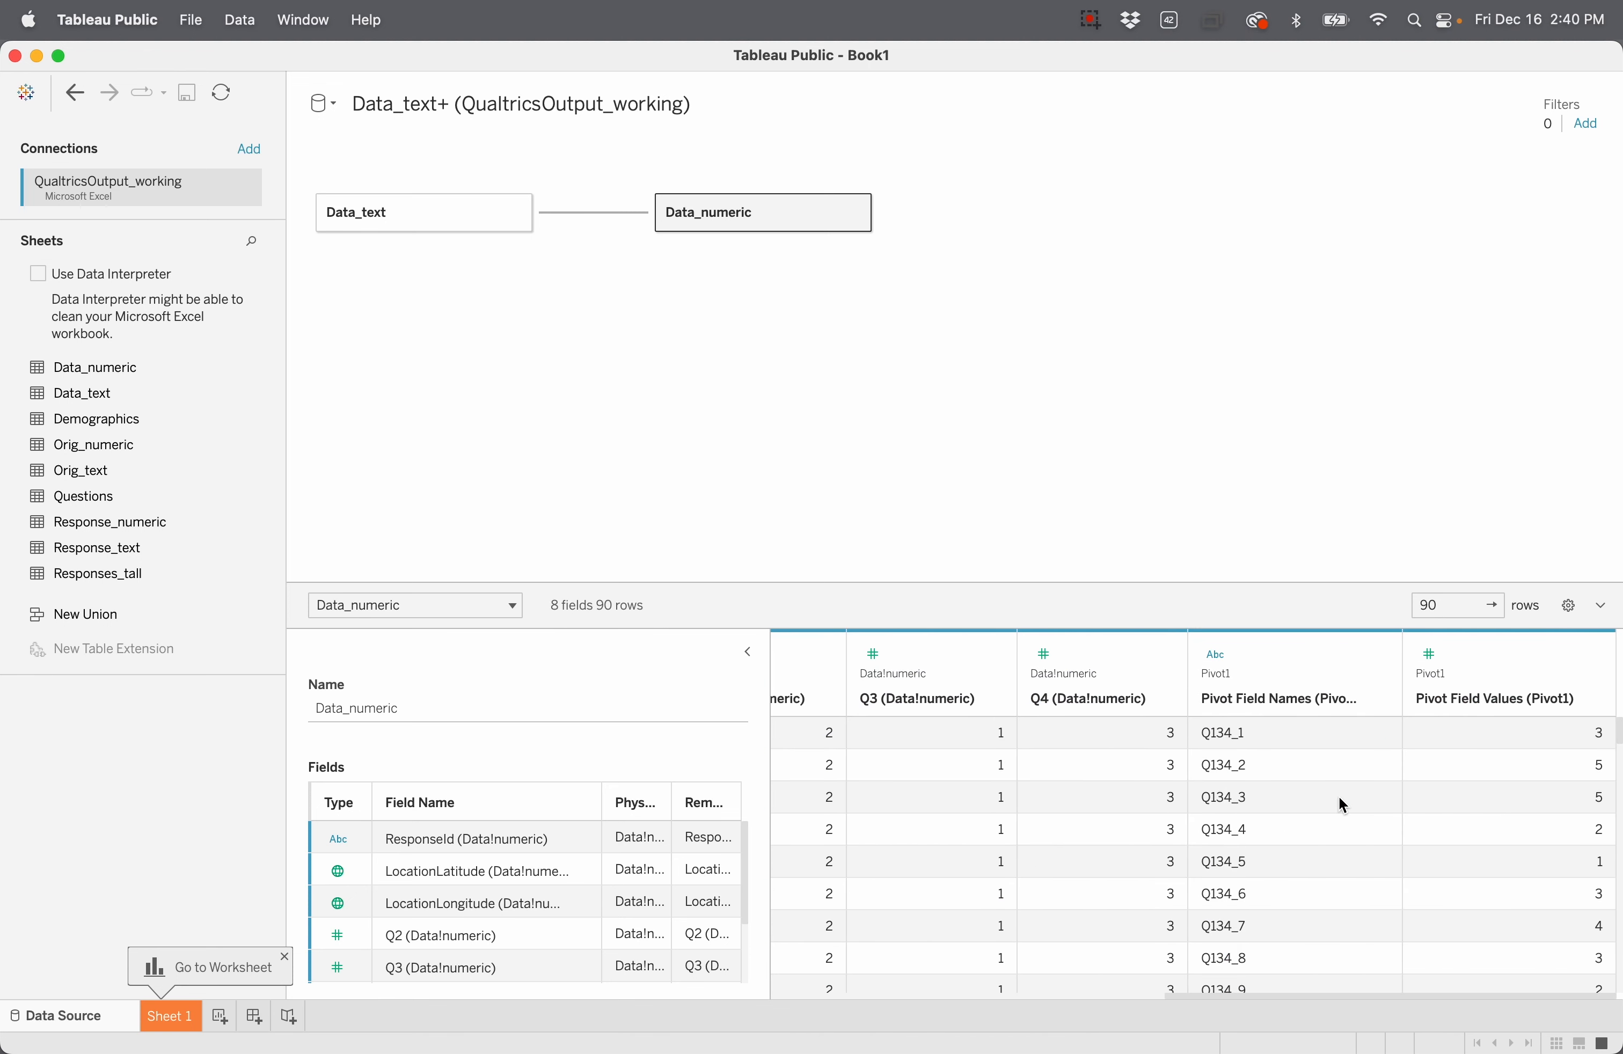
pyautogui.doubleClick(1248, 696)
pyautogui.write('Qu')
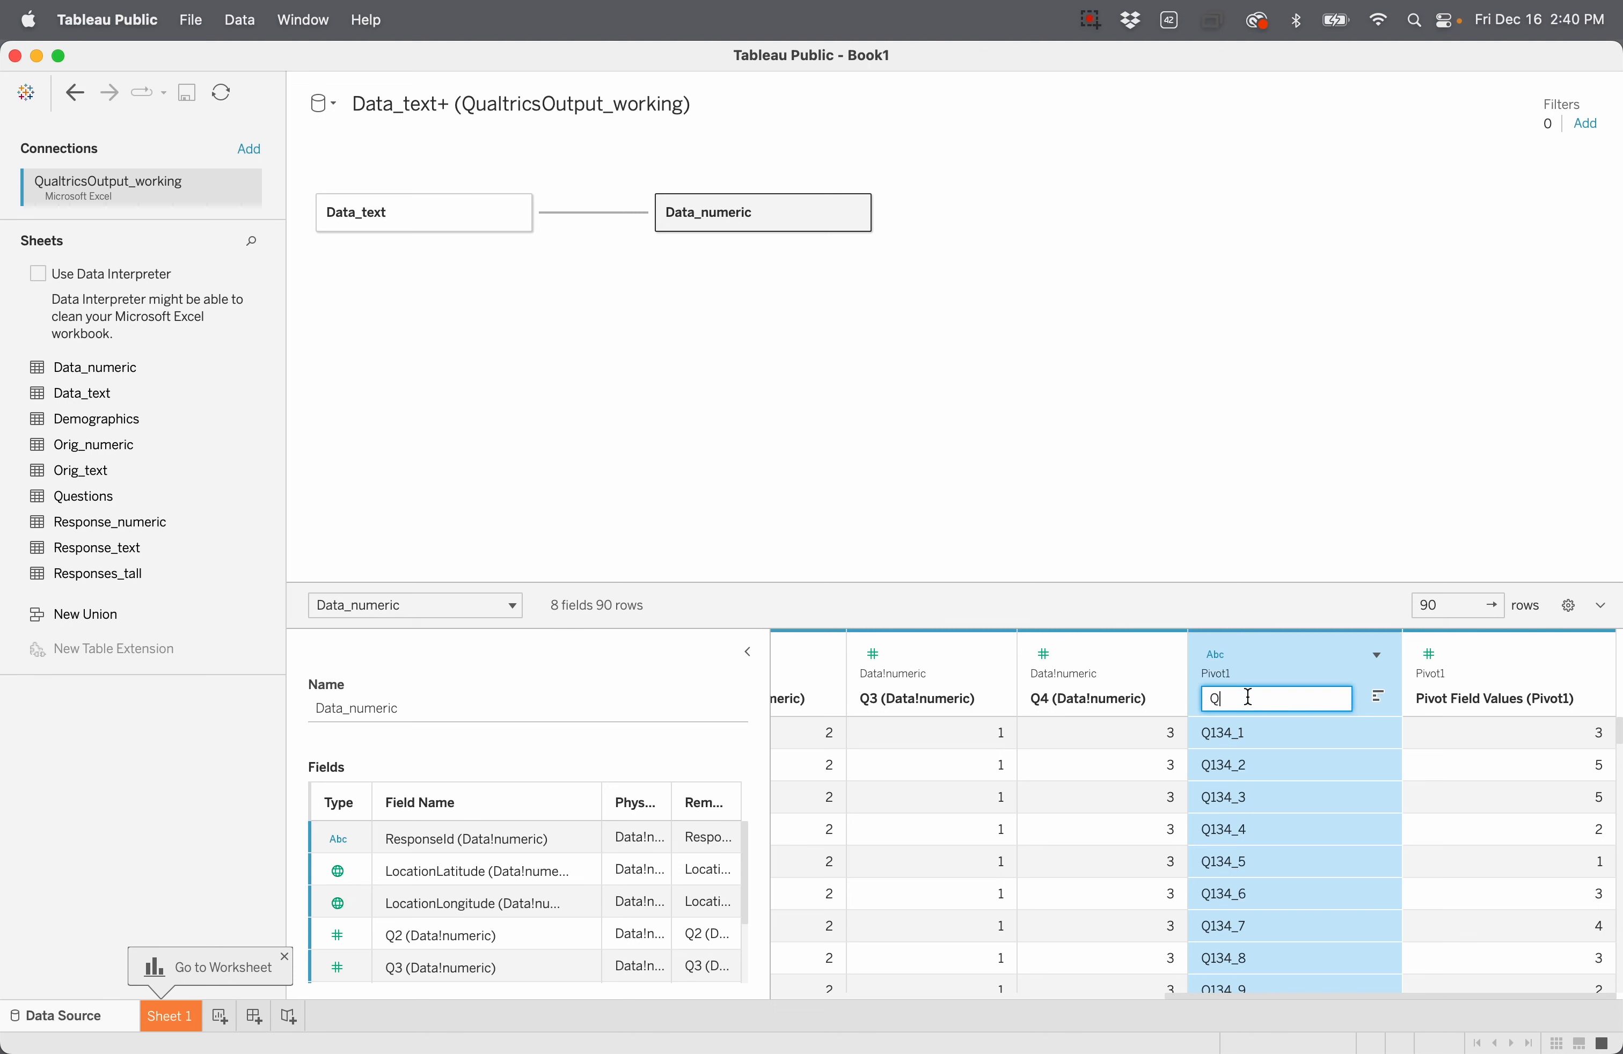
pyautogui.press('BackSpace')
pyautogui.write('uestionID1')
pyautogui.press('Return')
# Step: Rename the Pivot Field Values column of Data_numeric to Response_numeric
pyautogui.doubleClick(1452, 698)
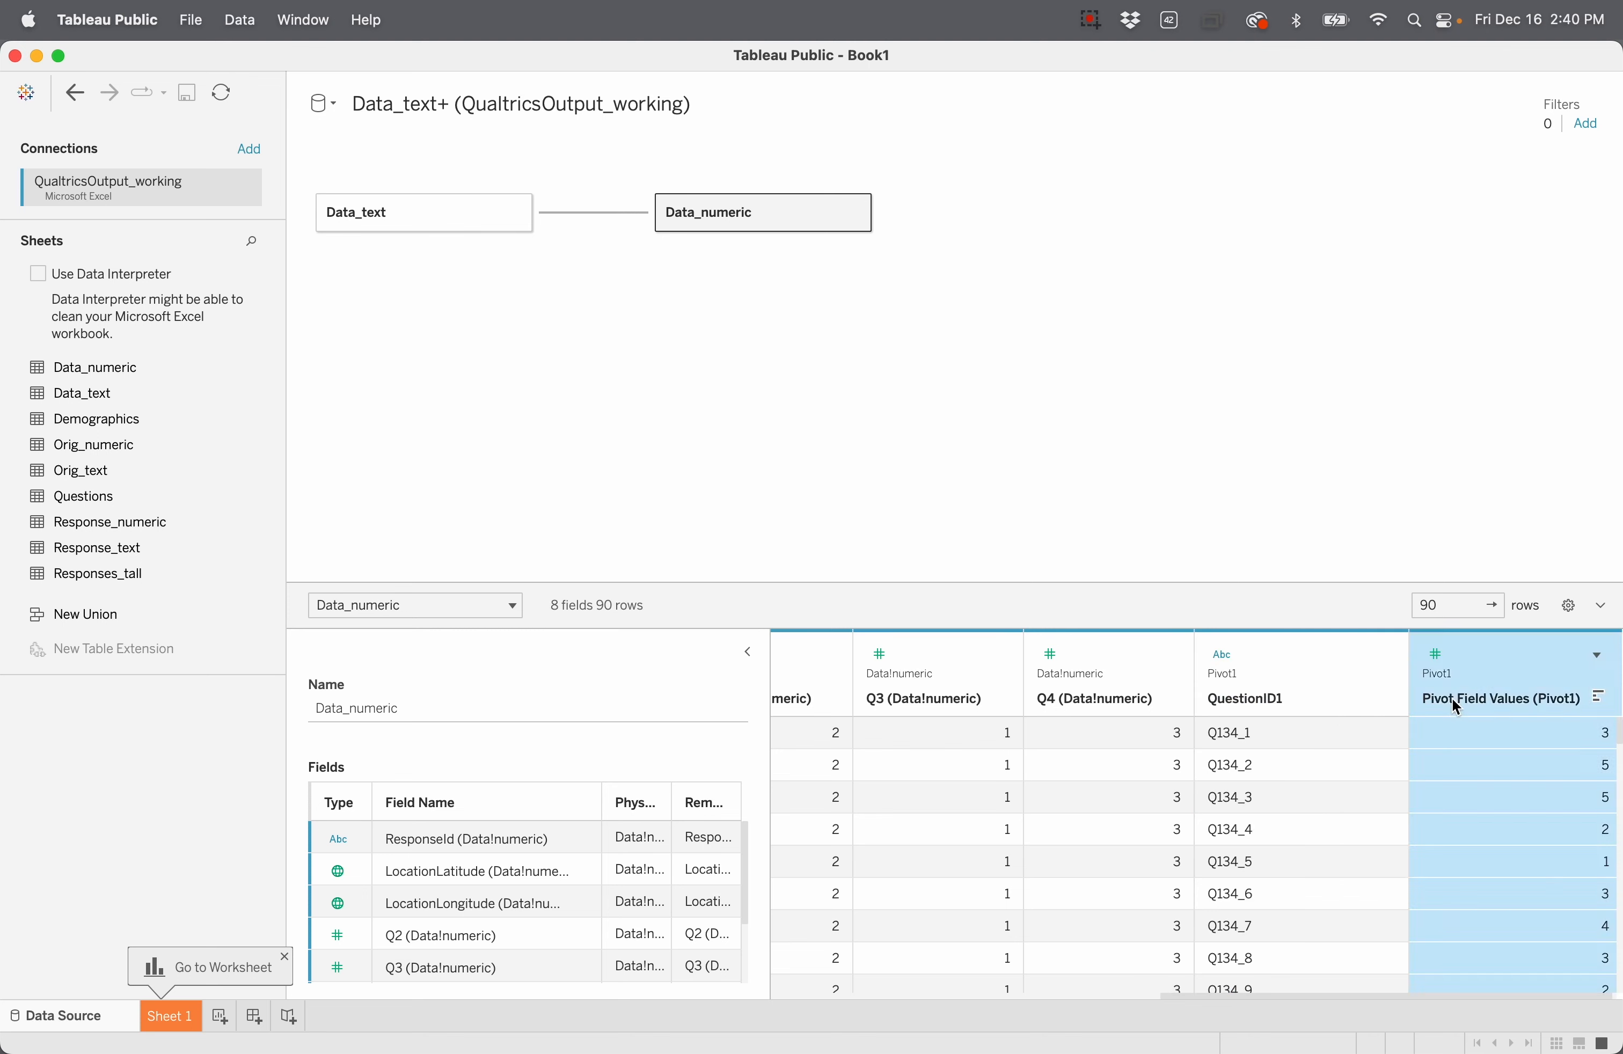
pyautogui.write('Response_')
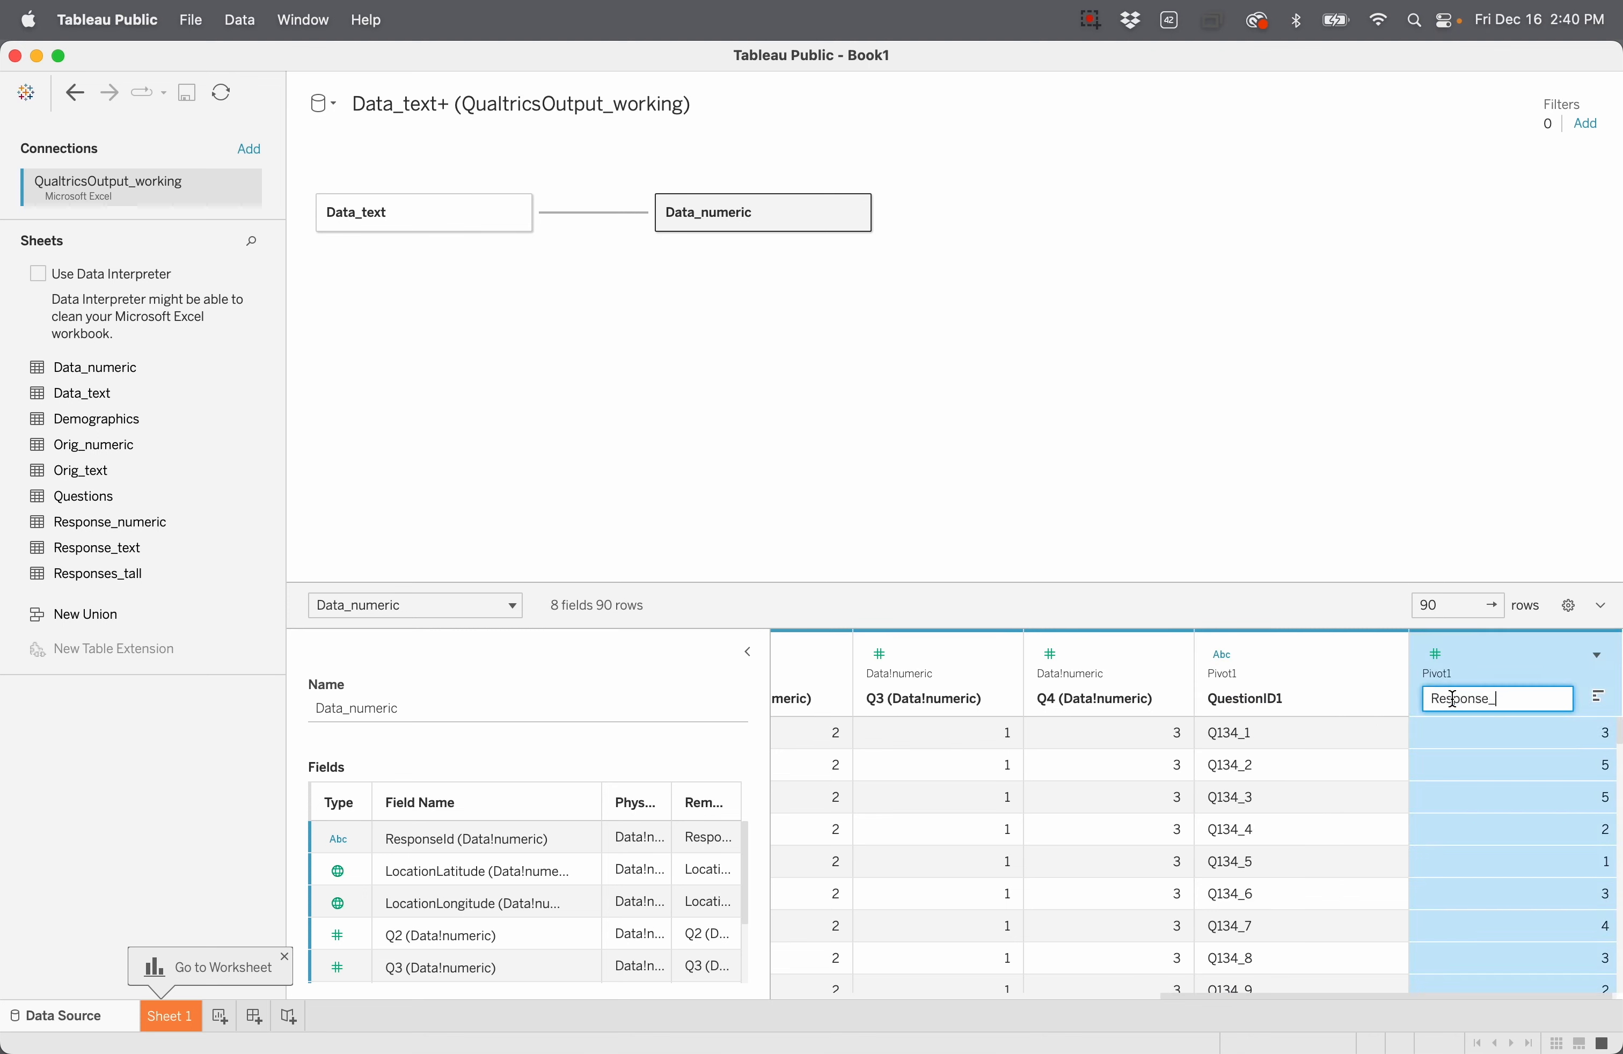
pyautogui.write('numeric')
pyautogui.press('Return')
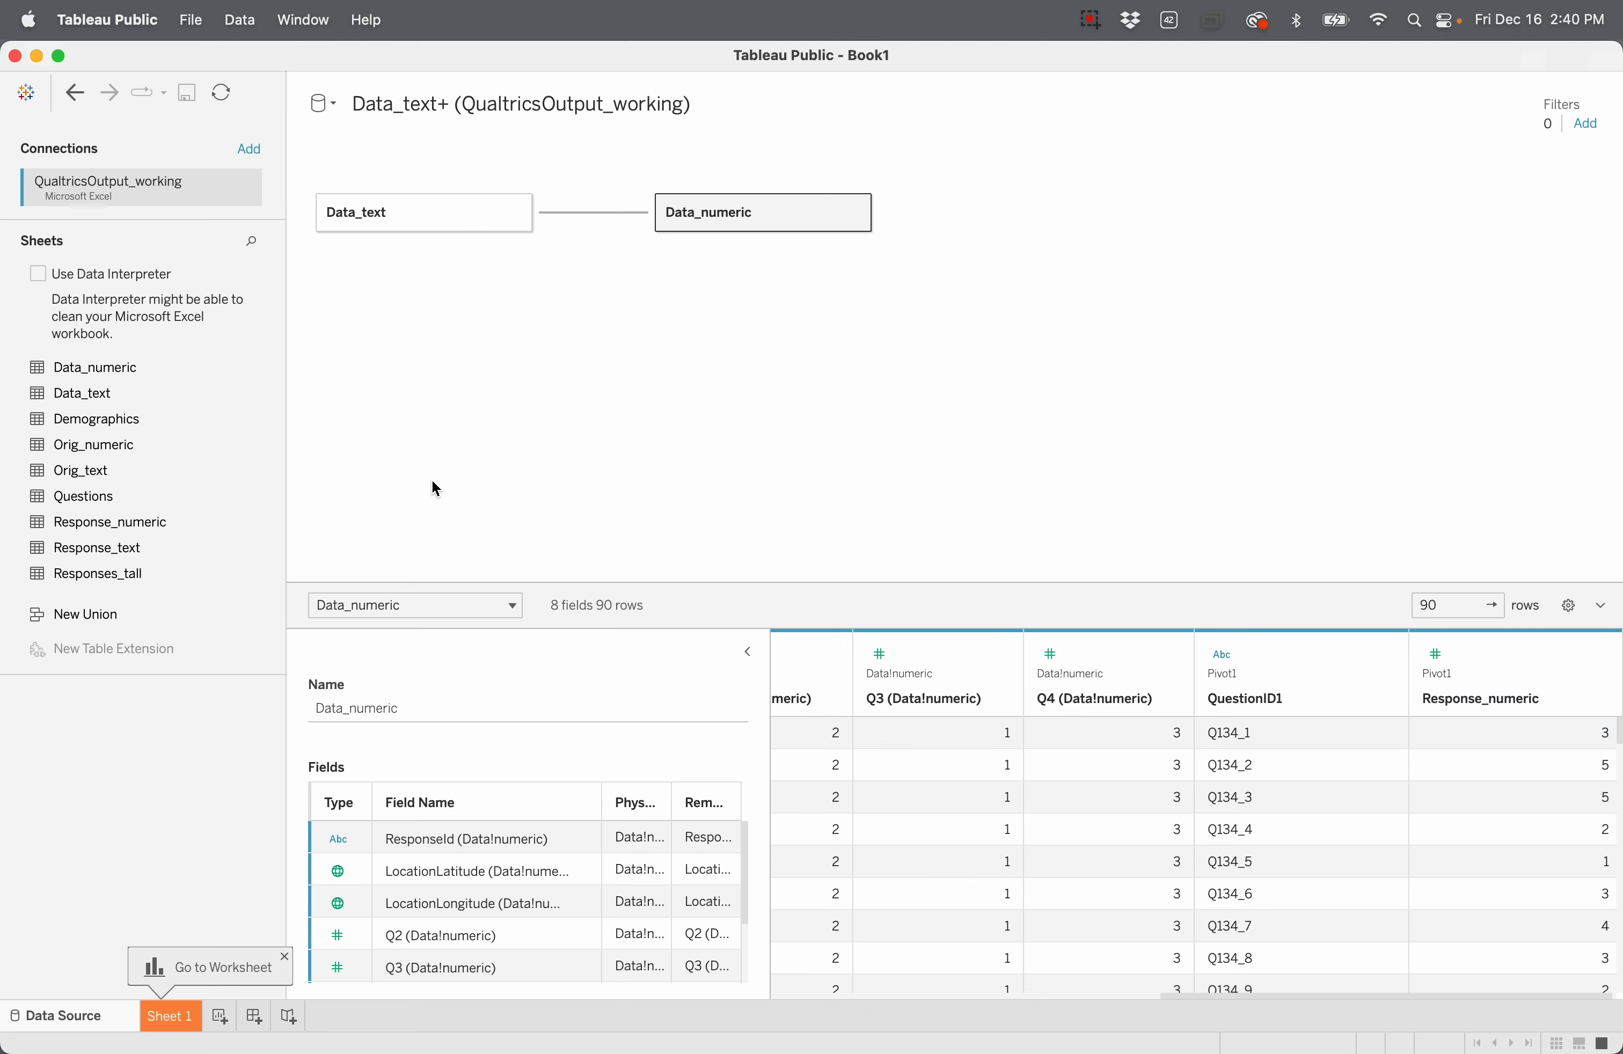
# Step: Add a second matching pair to the Data_text and Data_numeric relationship, with QuestionID equal to QuestionID1
pyautogui.click(597, 221)
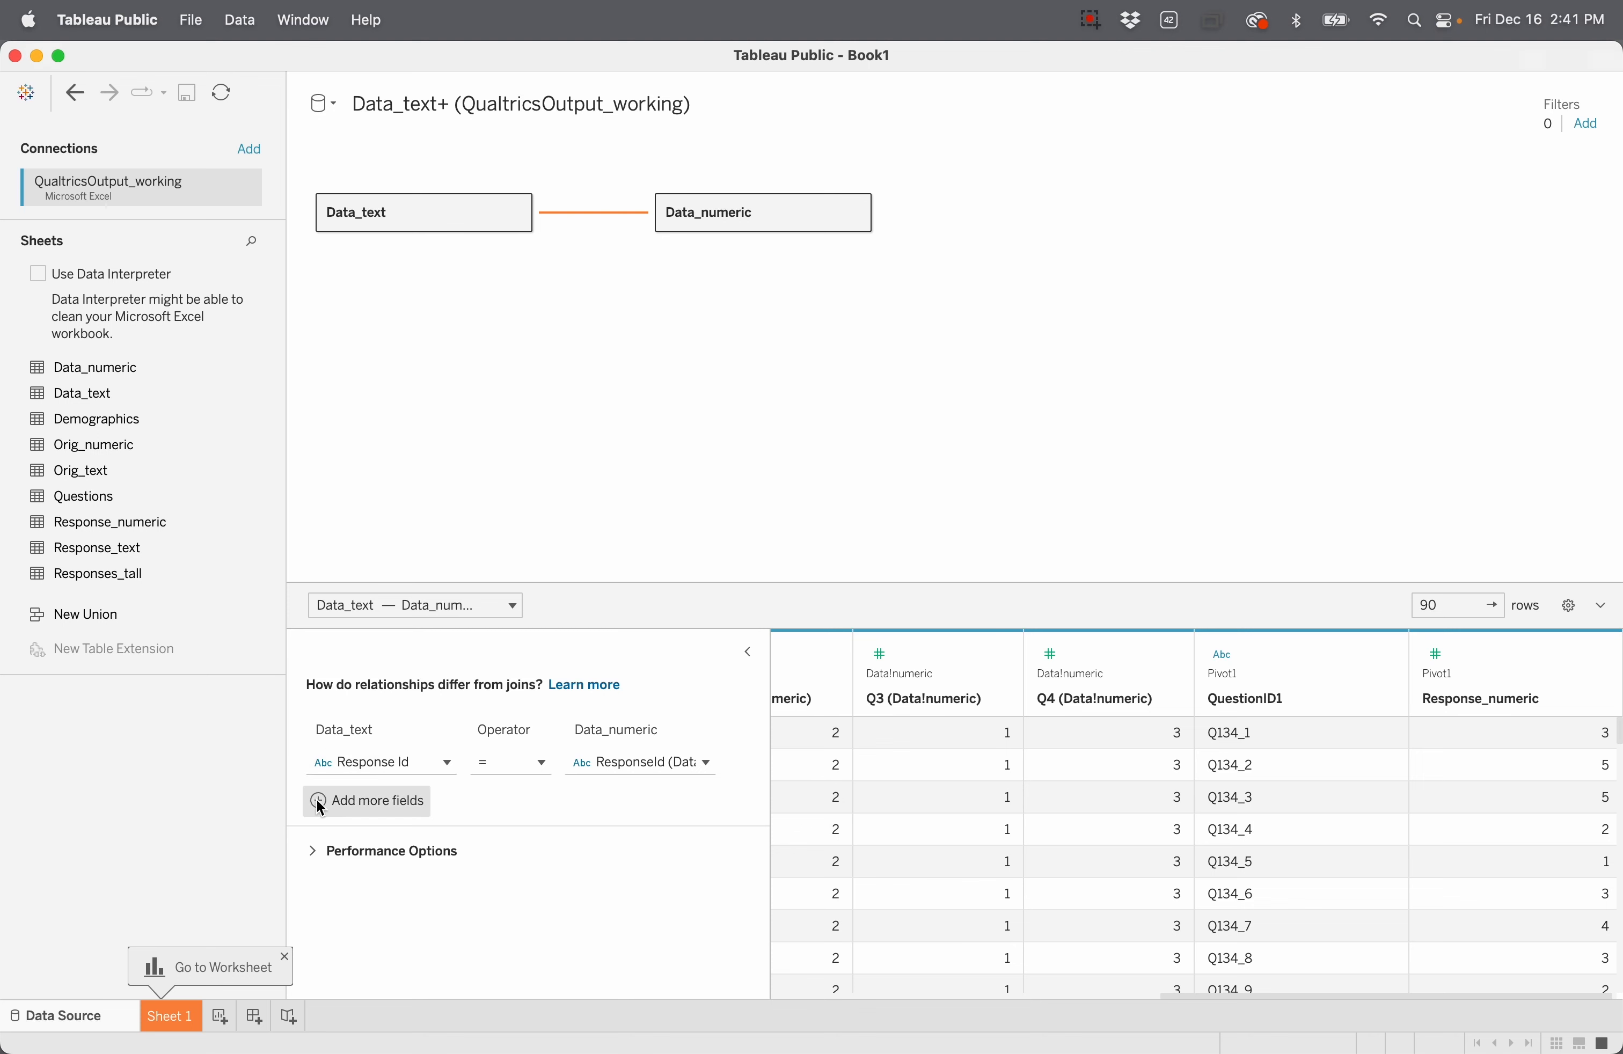
pyautogui.moveTo(597, 216)
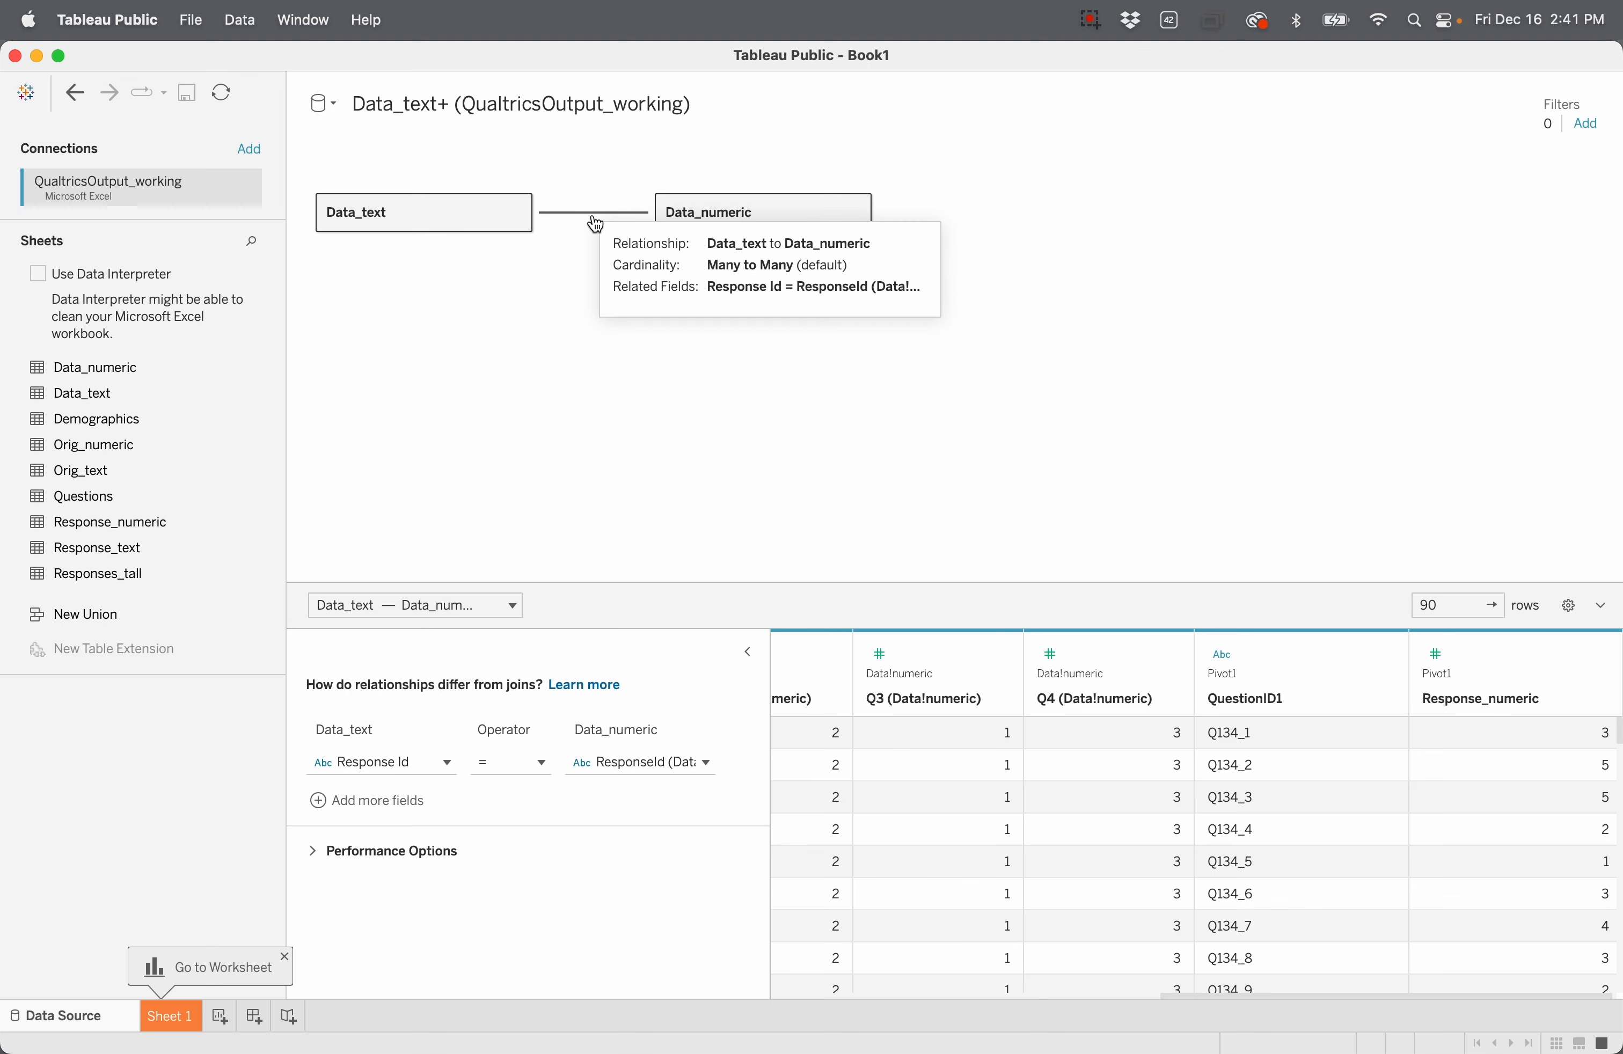
pyautogui.click(319, 802)
pyautogui.click(434, 795)
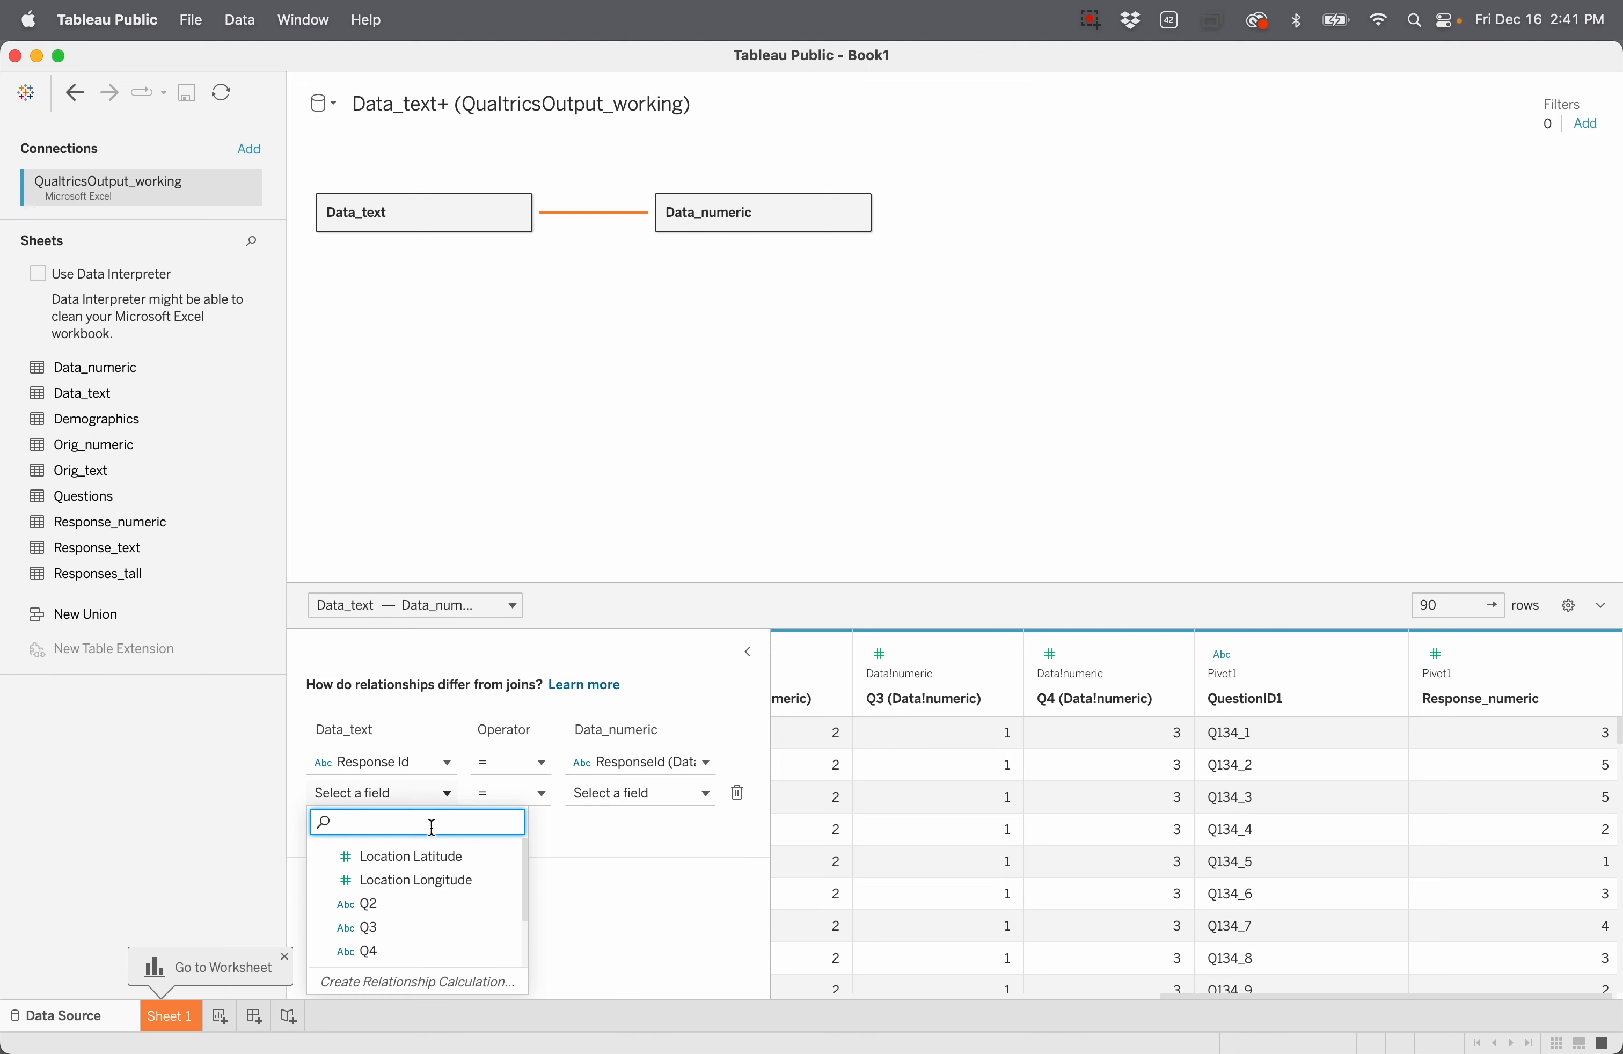
pyautogui.scroll(-3, 428, 917)
pyautogui.click(429, 903)
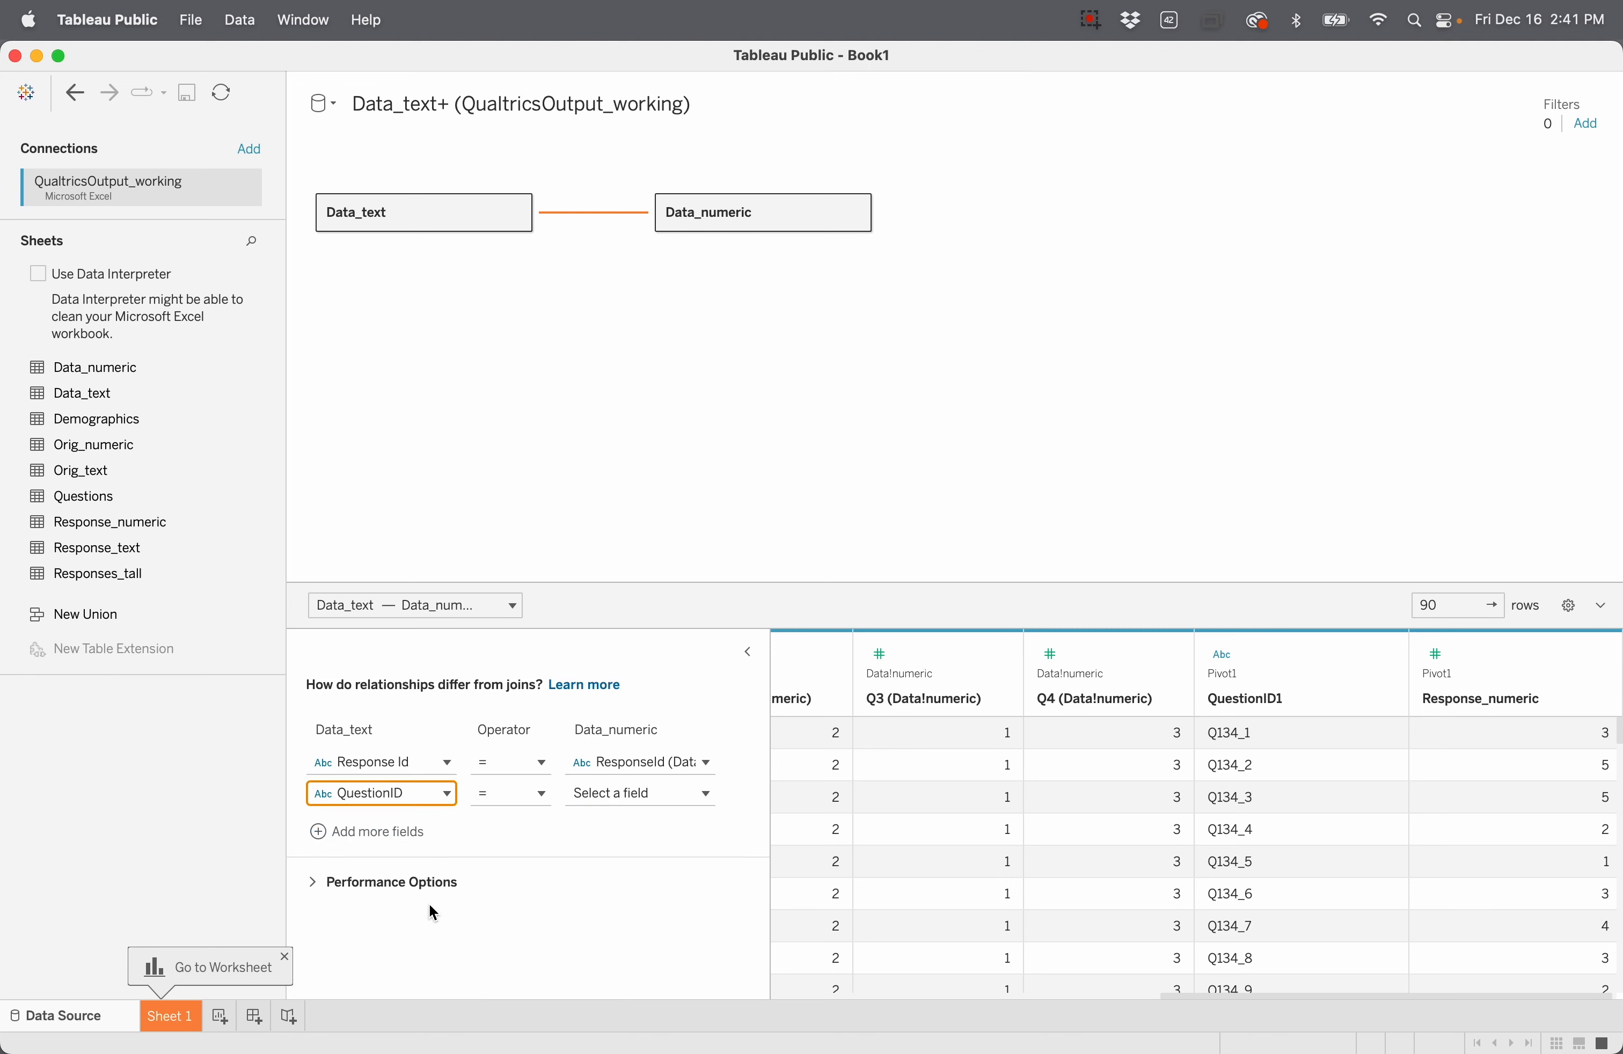
pyautogui.click(667, 793)
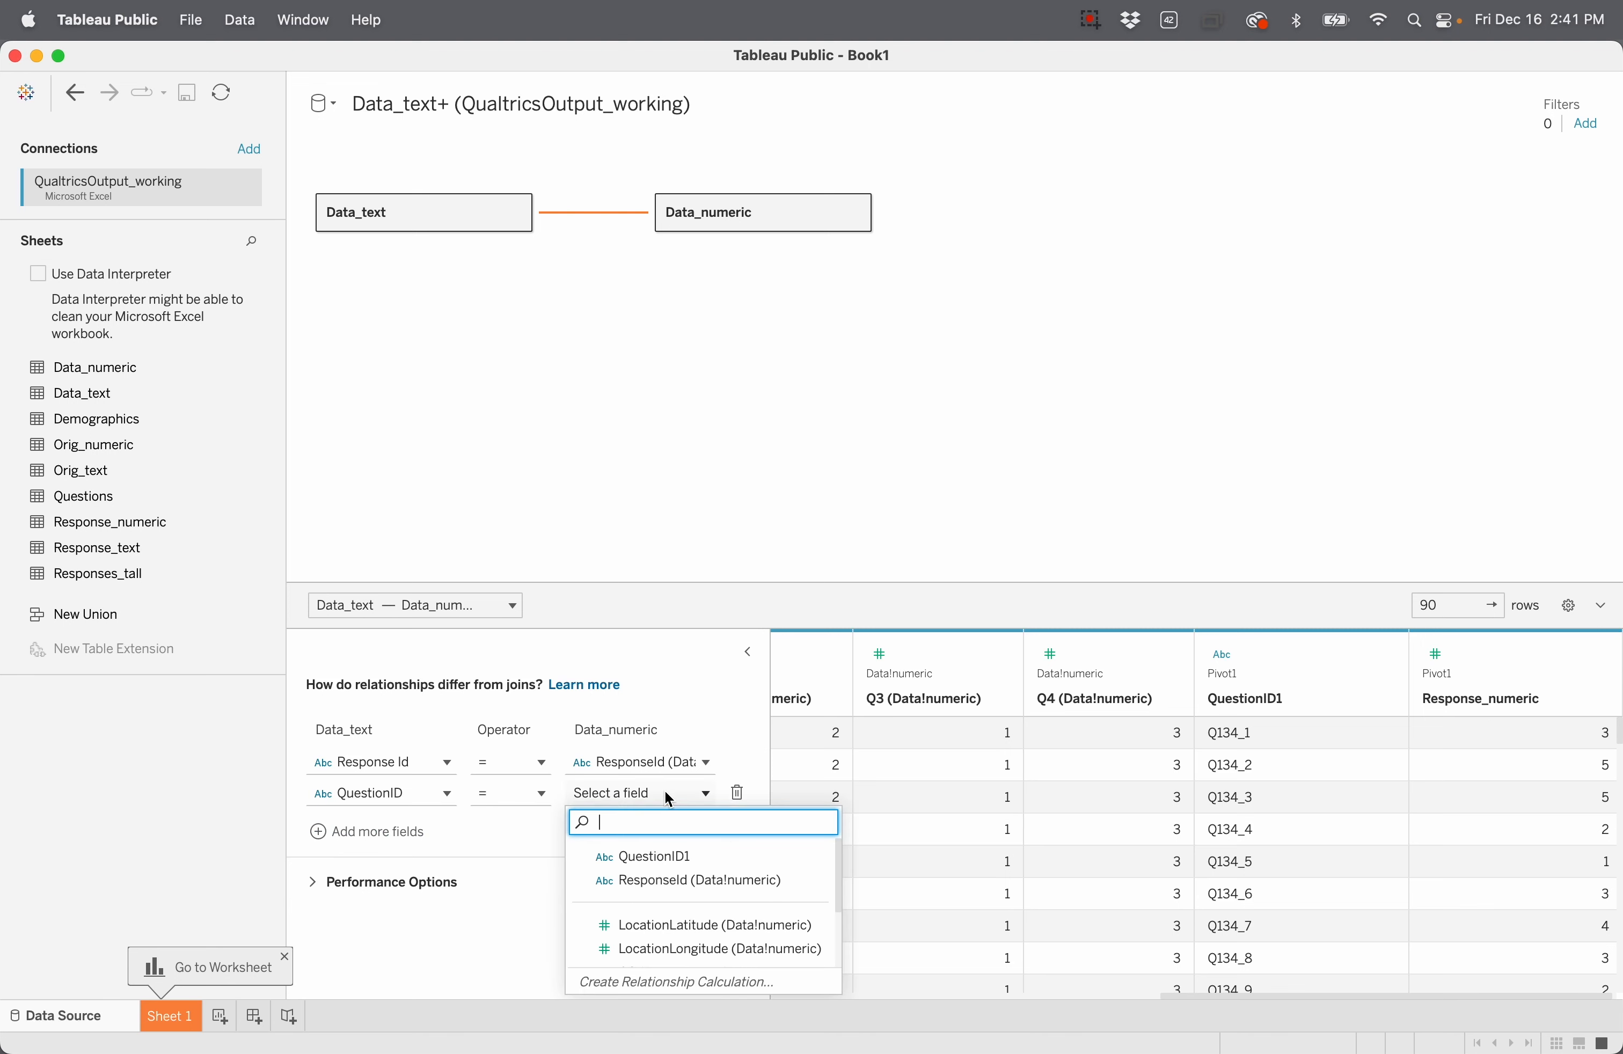
pyautogui.click(686, 862)
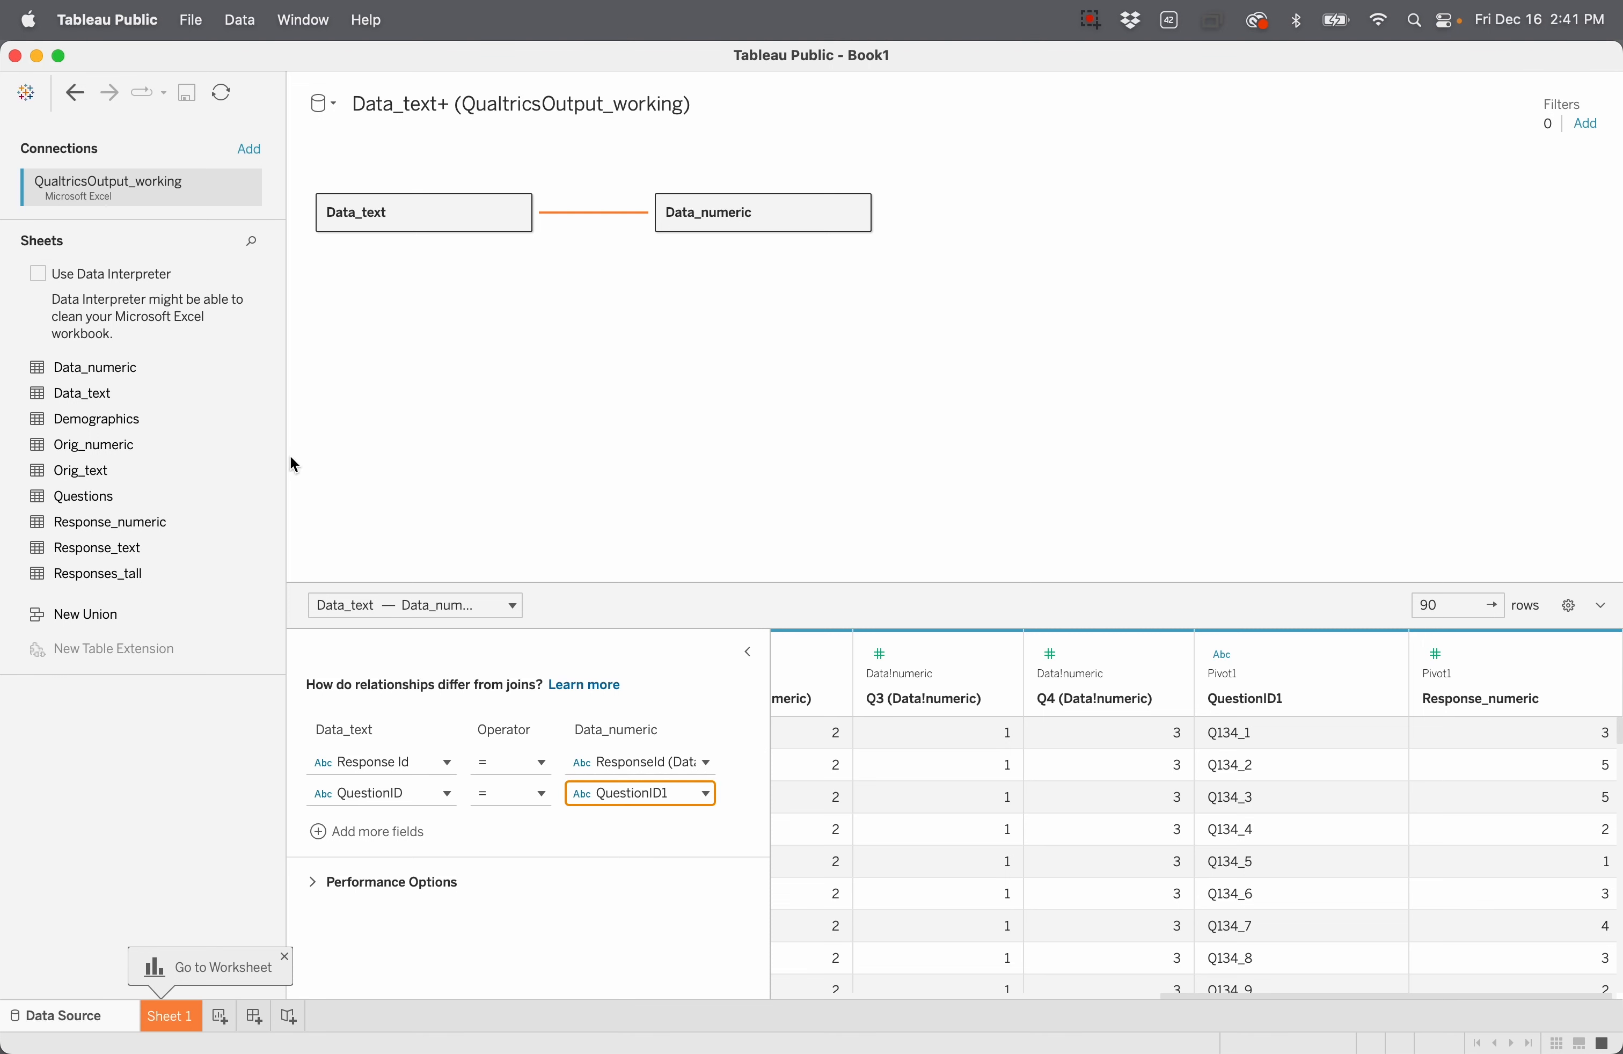
# Step: Add the Questions table and relate it to Data_numeric by matching QuestionID1 with Question ID
pyautogui.moveTo(98, 497); pyautogui.dragTo(977, 247)
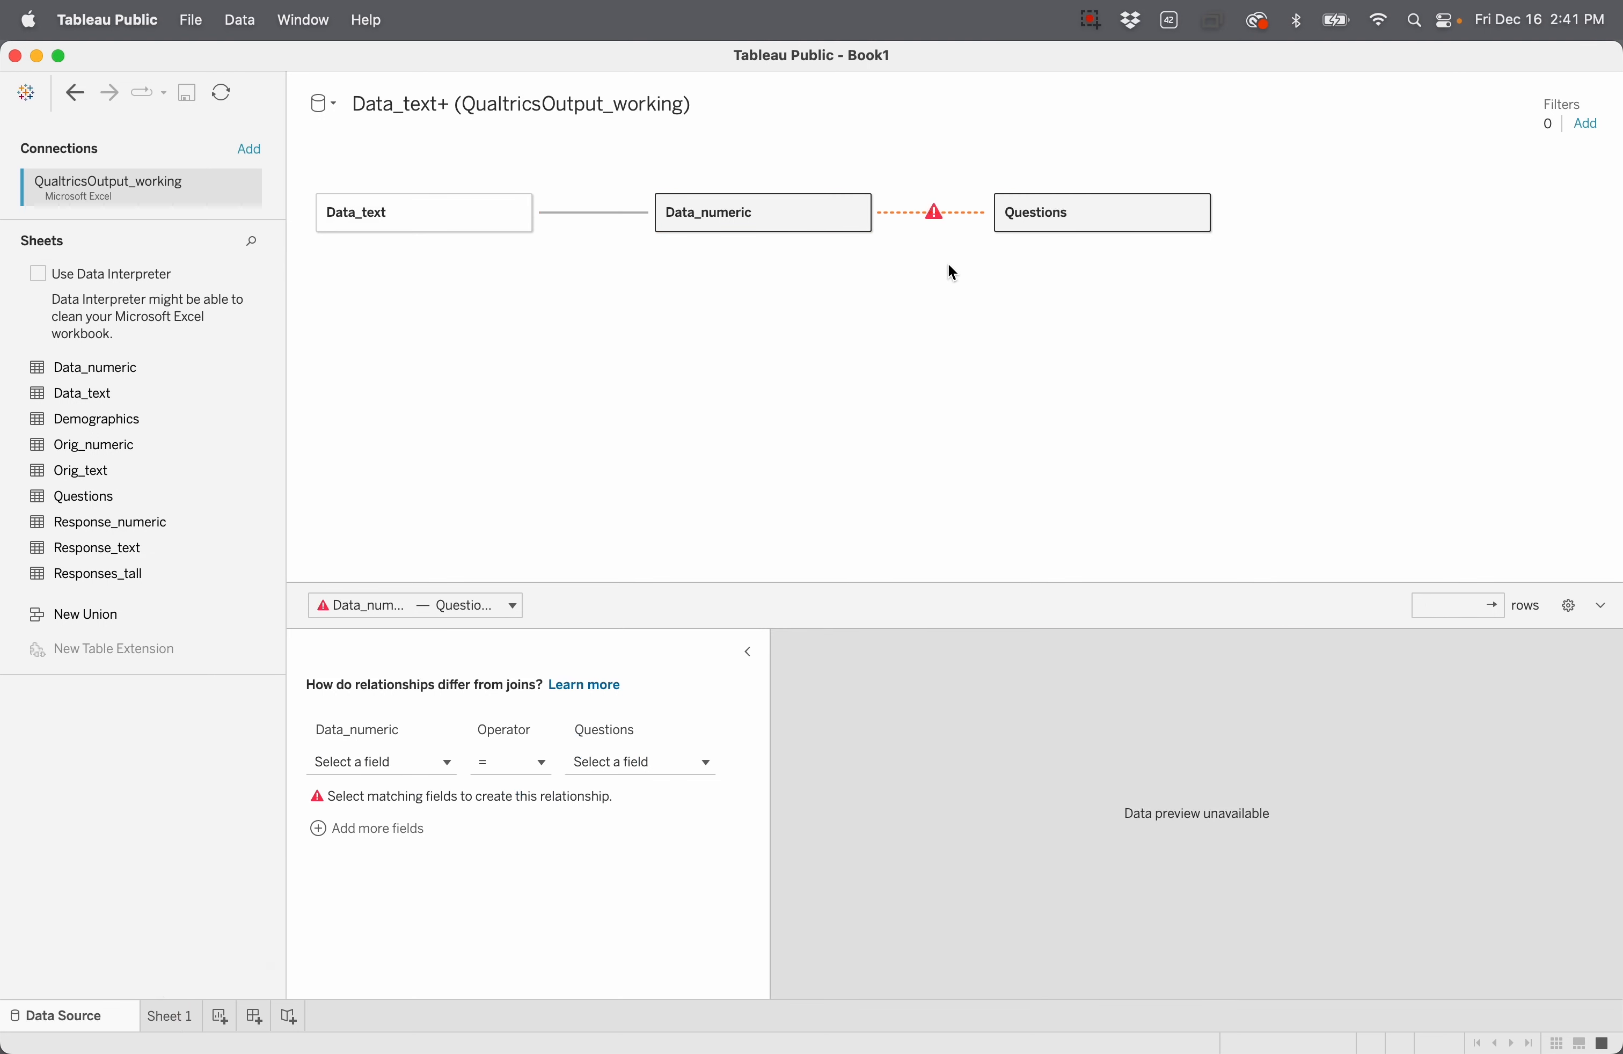
pyautogui.click(427, 764)
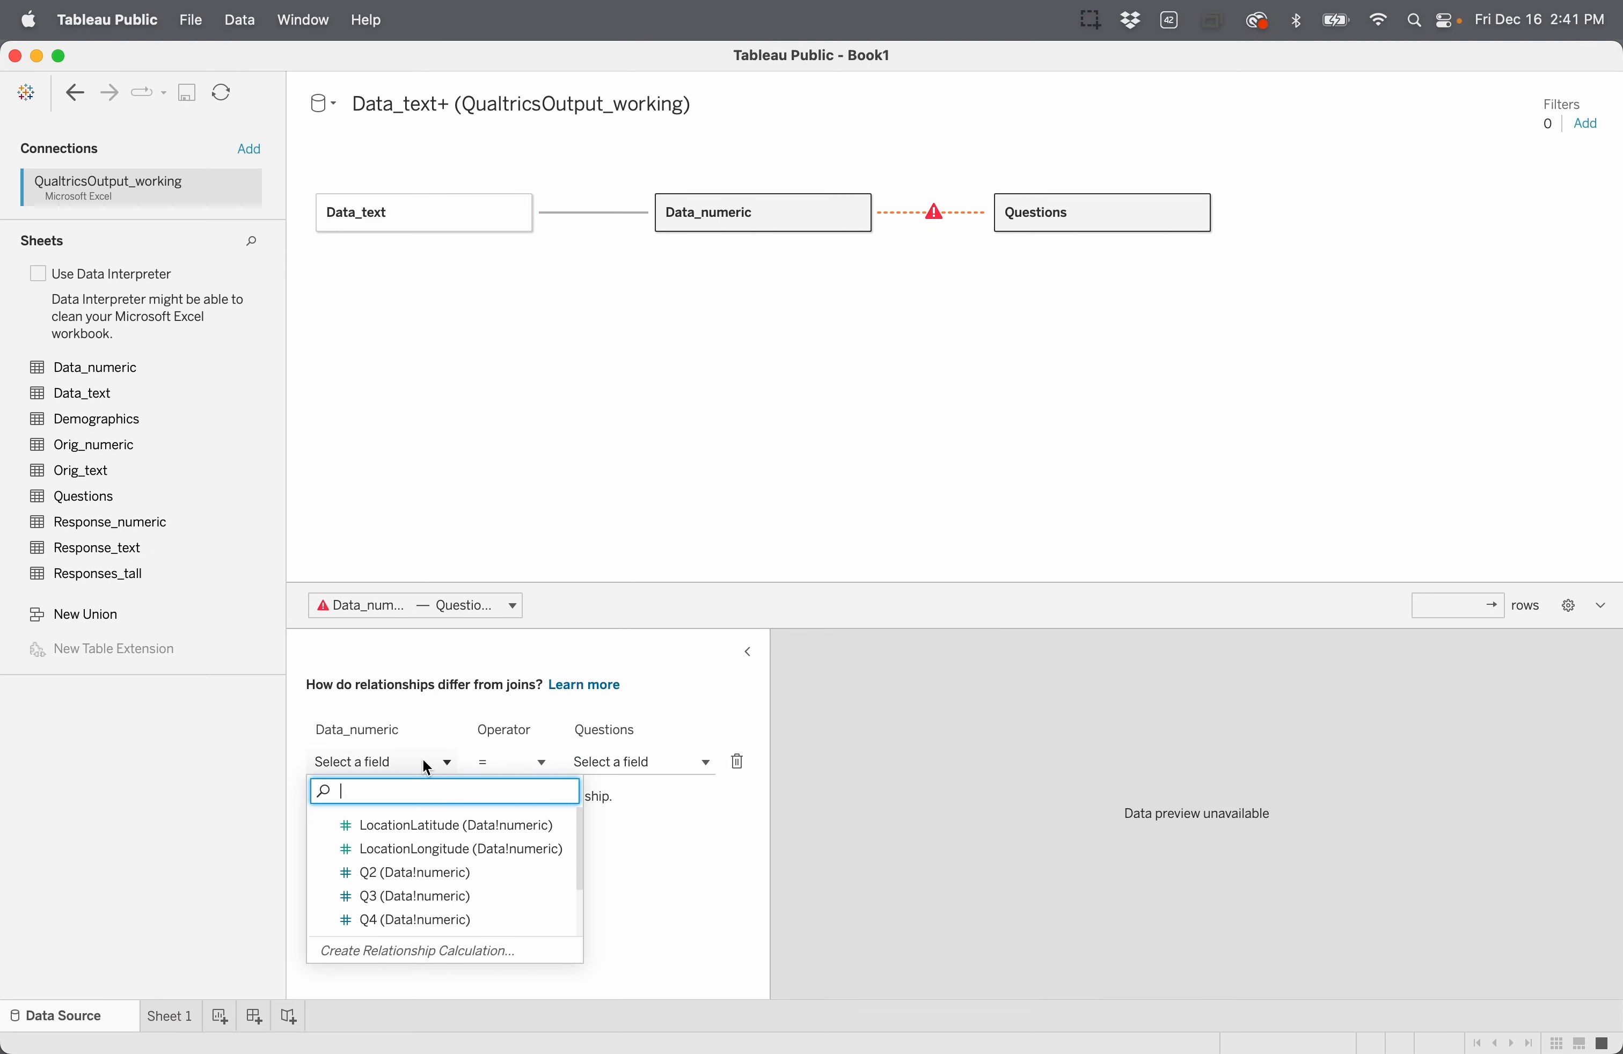
pyautogui.scroll(-2, 415, 873)
pyautogui.click(412, 873)
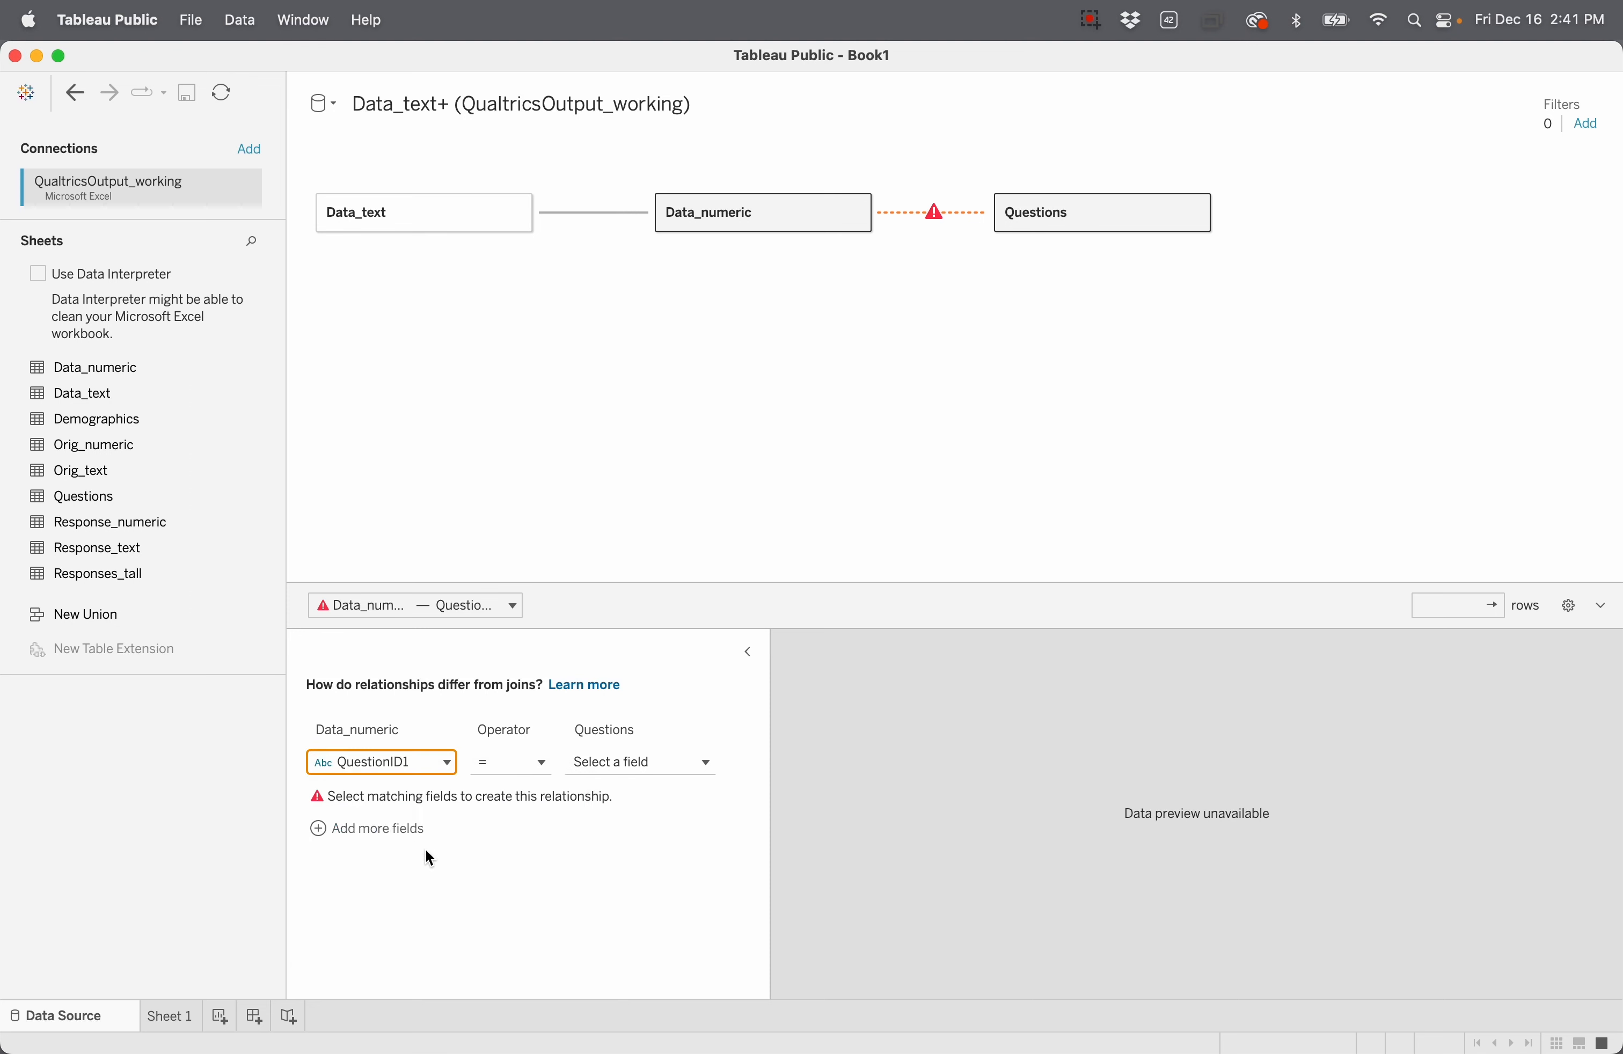
pyautogui.click(629, 763)
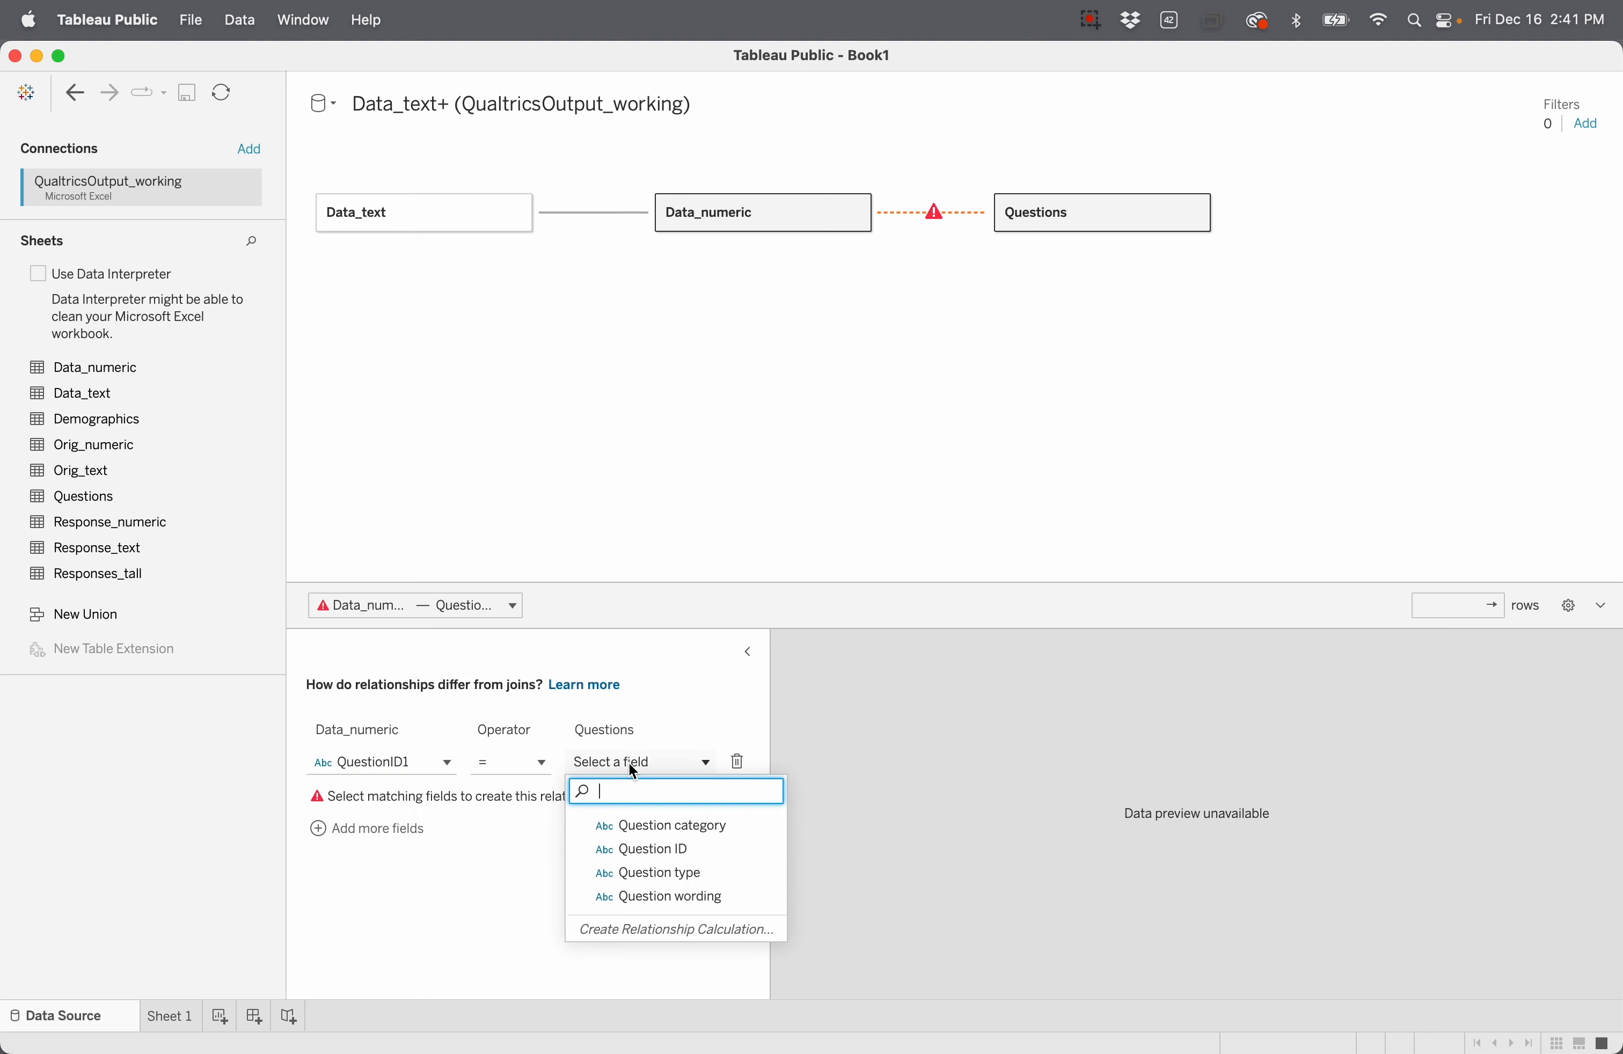
pyautogui.click(667, 847)
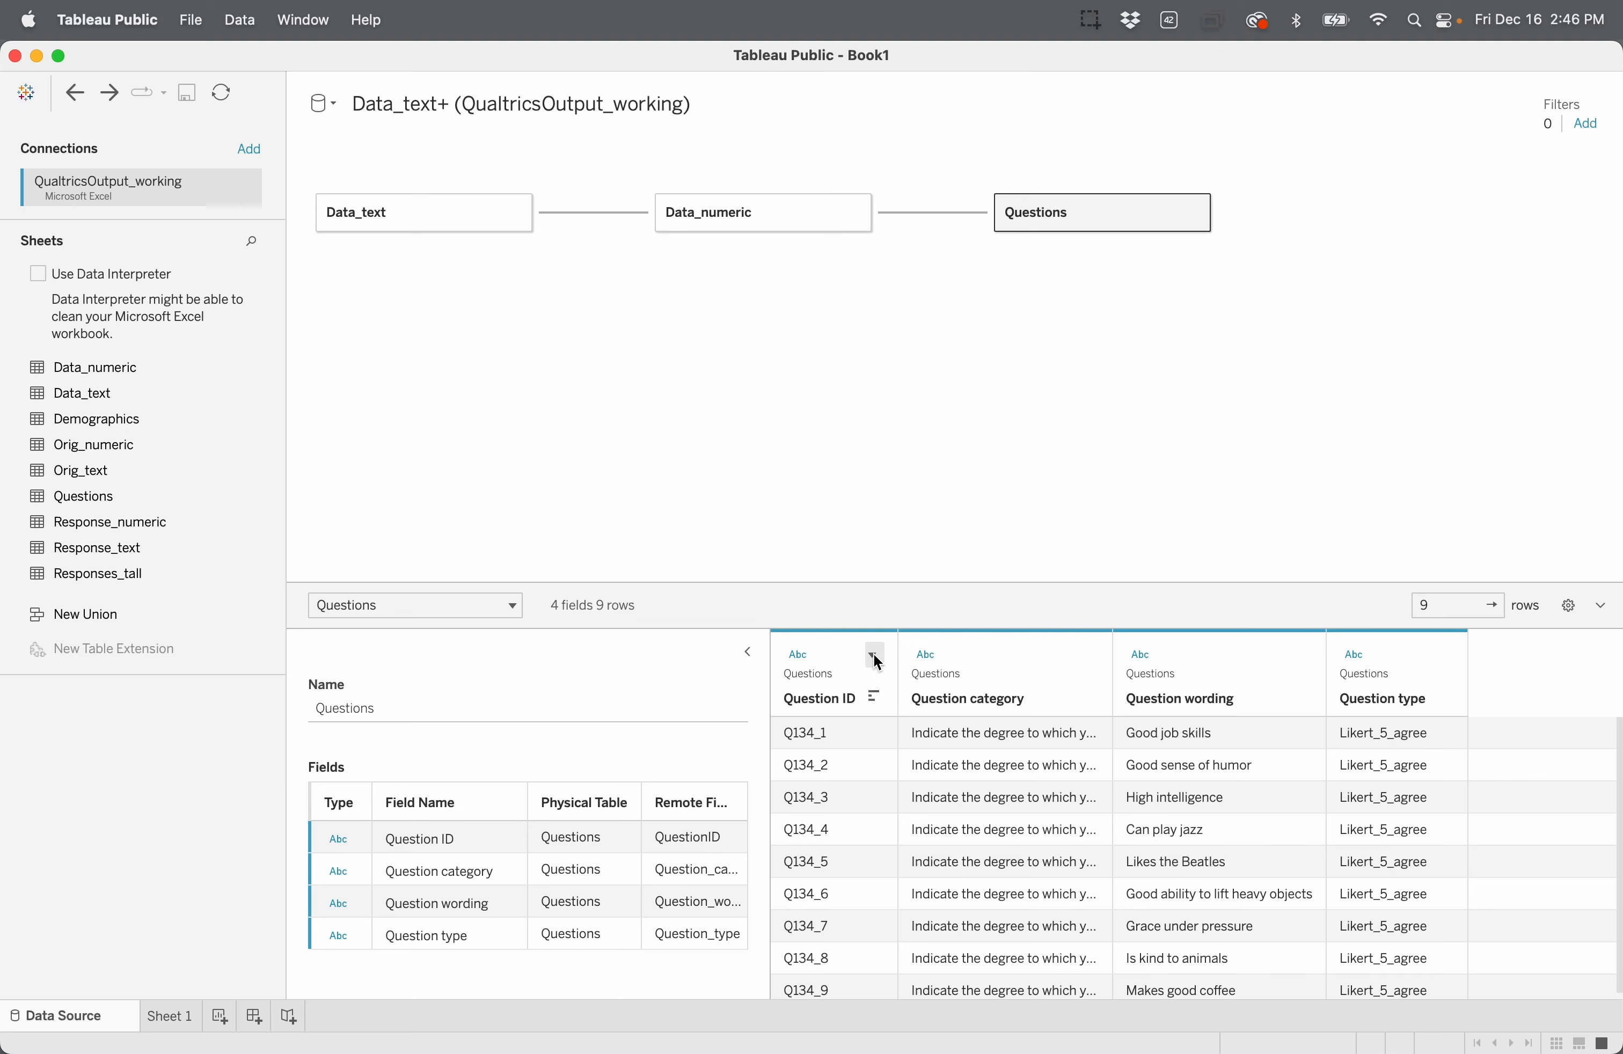
# Step: Hide the Question ID column in the Questions table
pyautogui.click(876, 658)
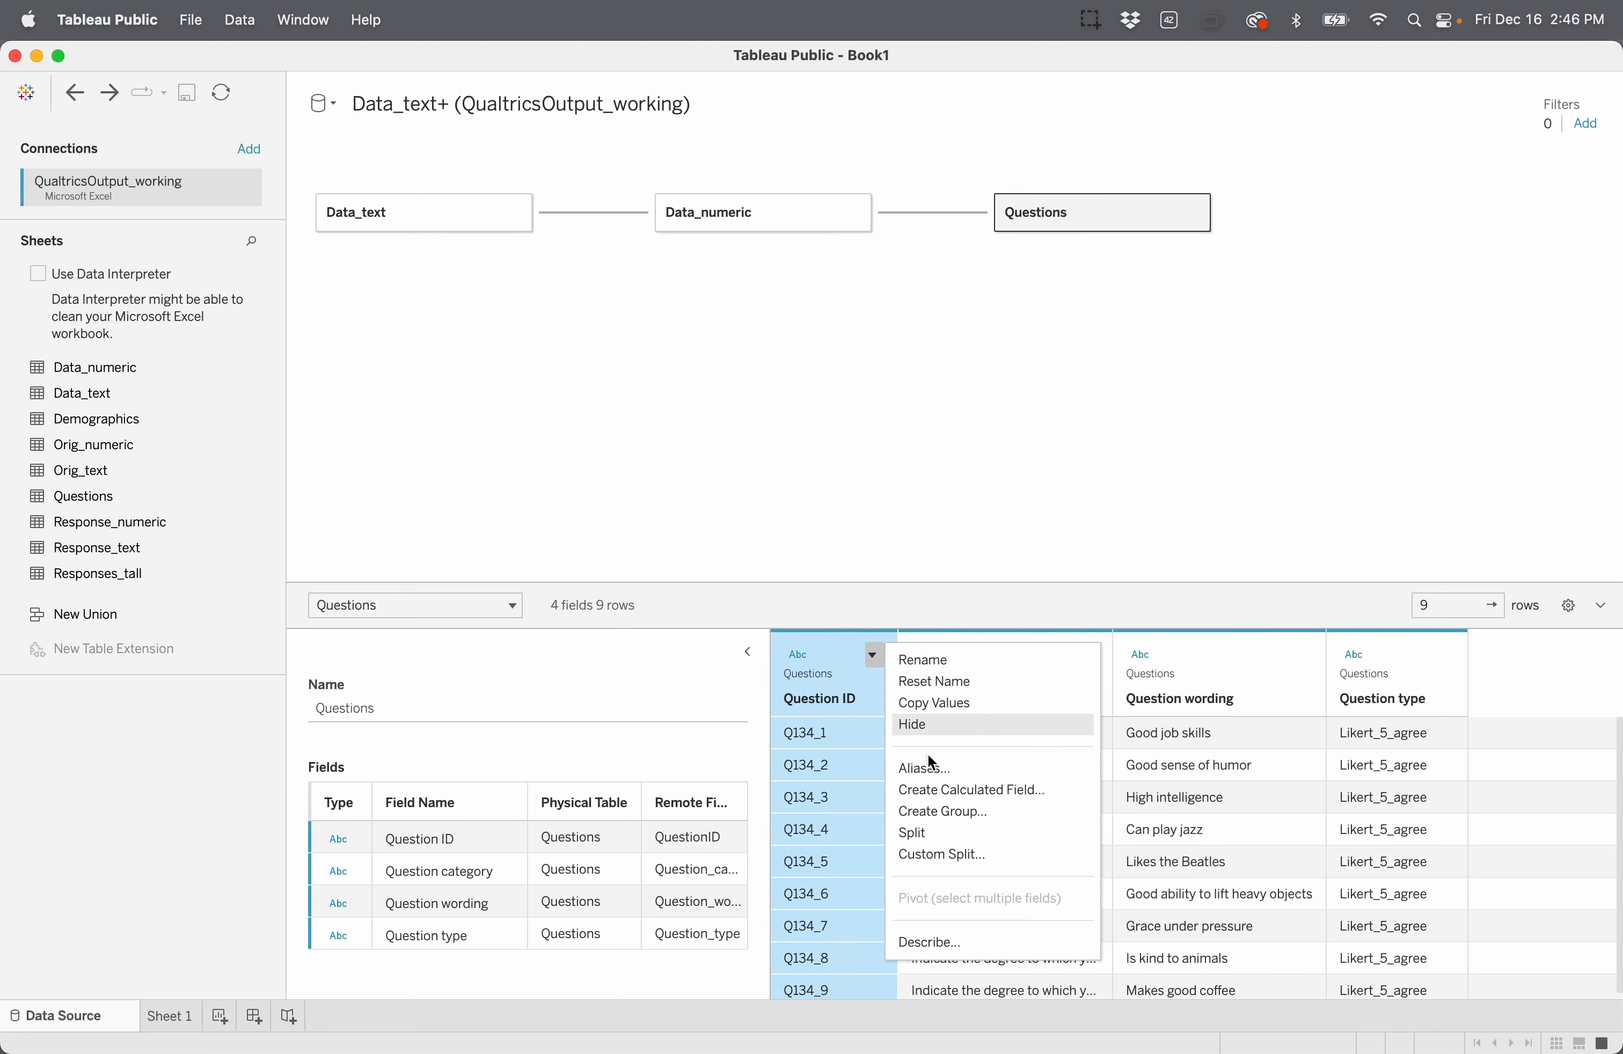
pyautogui.click(932, 726)
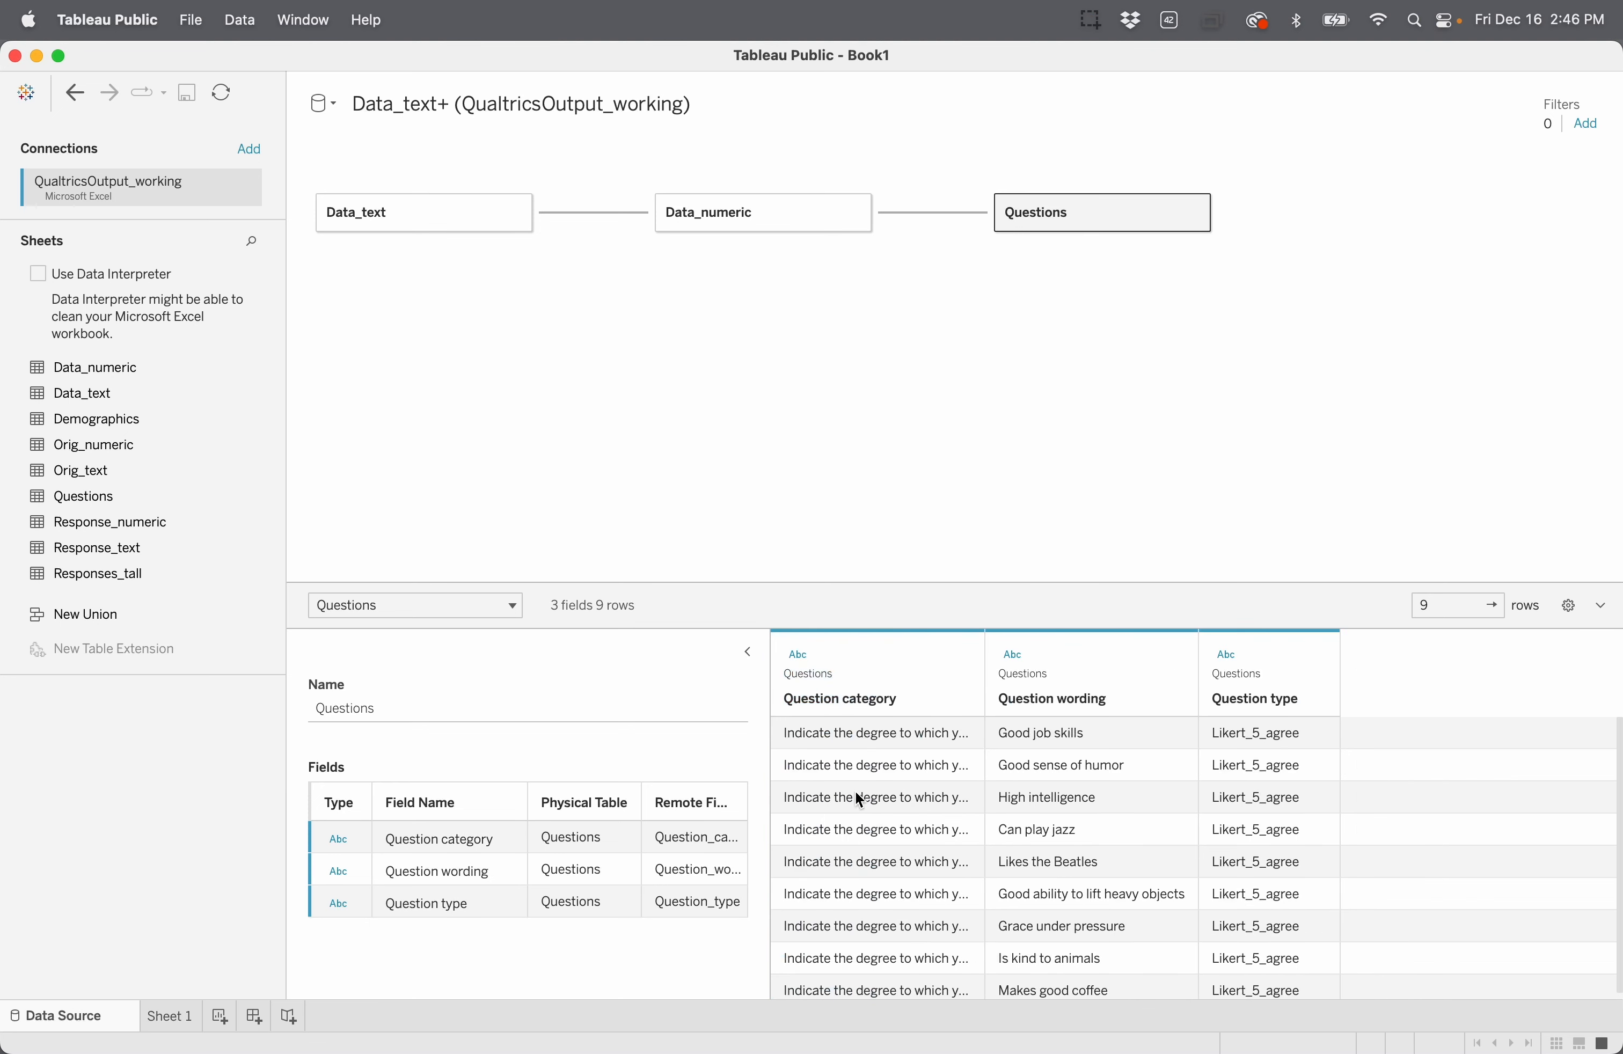
# Step: Hide the ResponseId through QuestionID1 columns of the Data_numeric table, keeping only Response_numeric
pyautogui.click(761, 214)
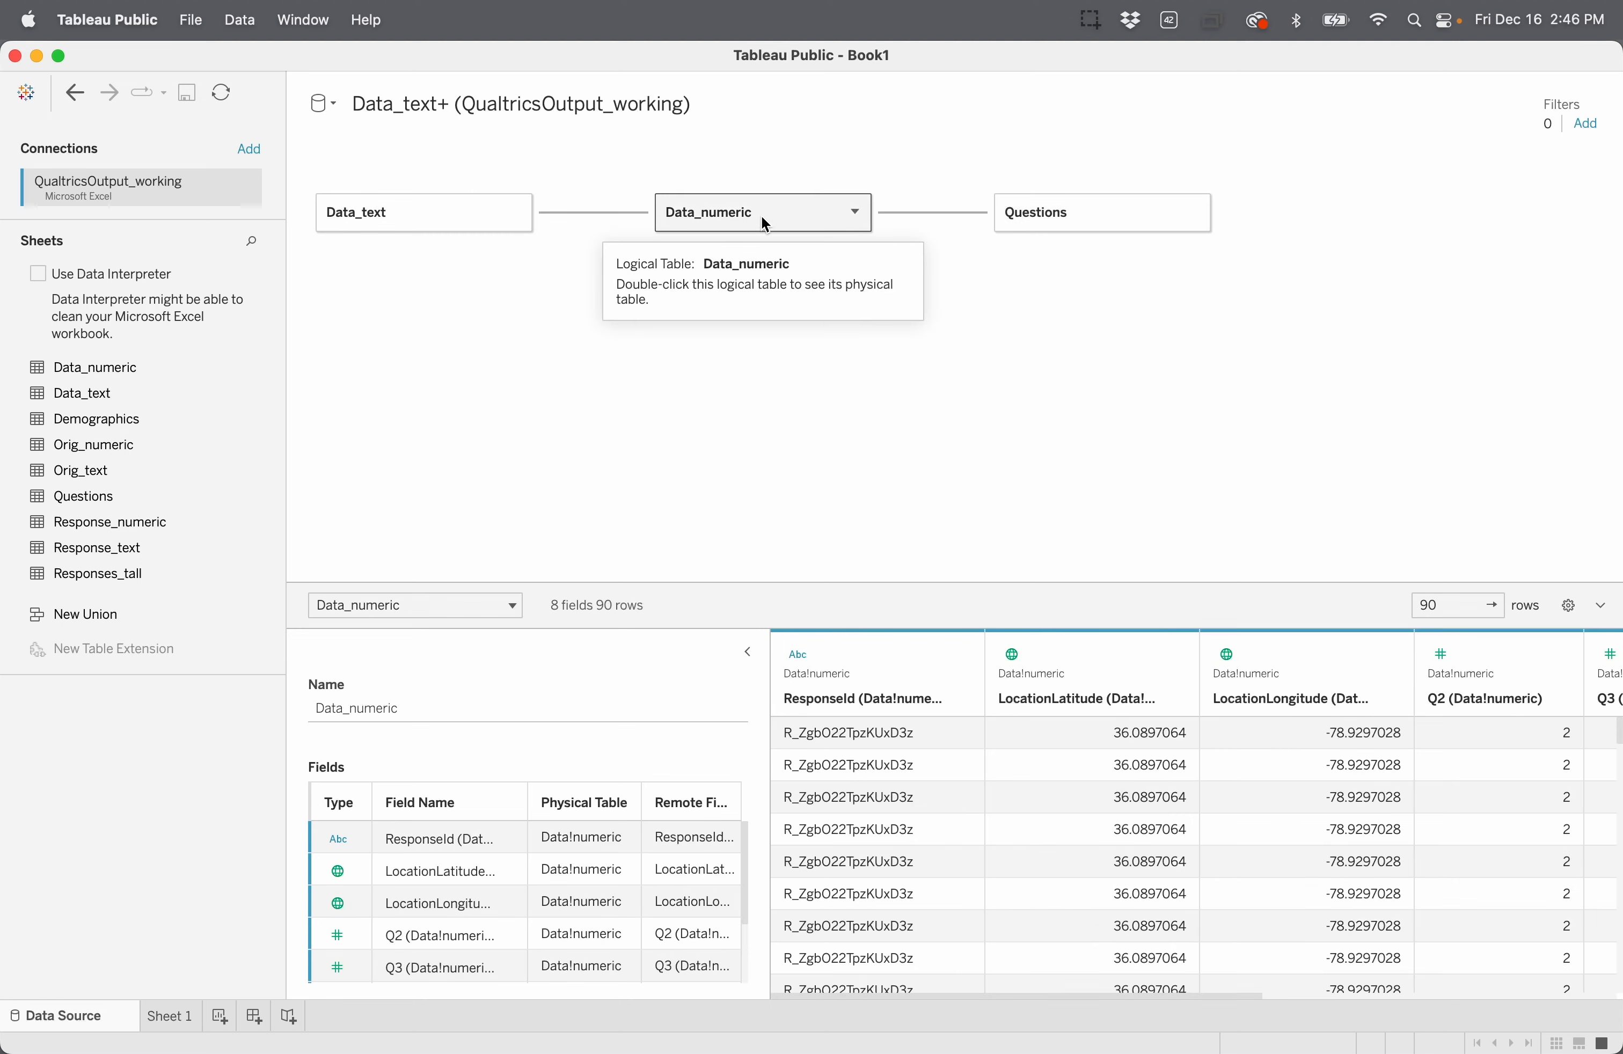
pyautogui.click(896, 647)
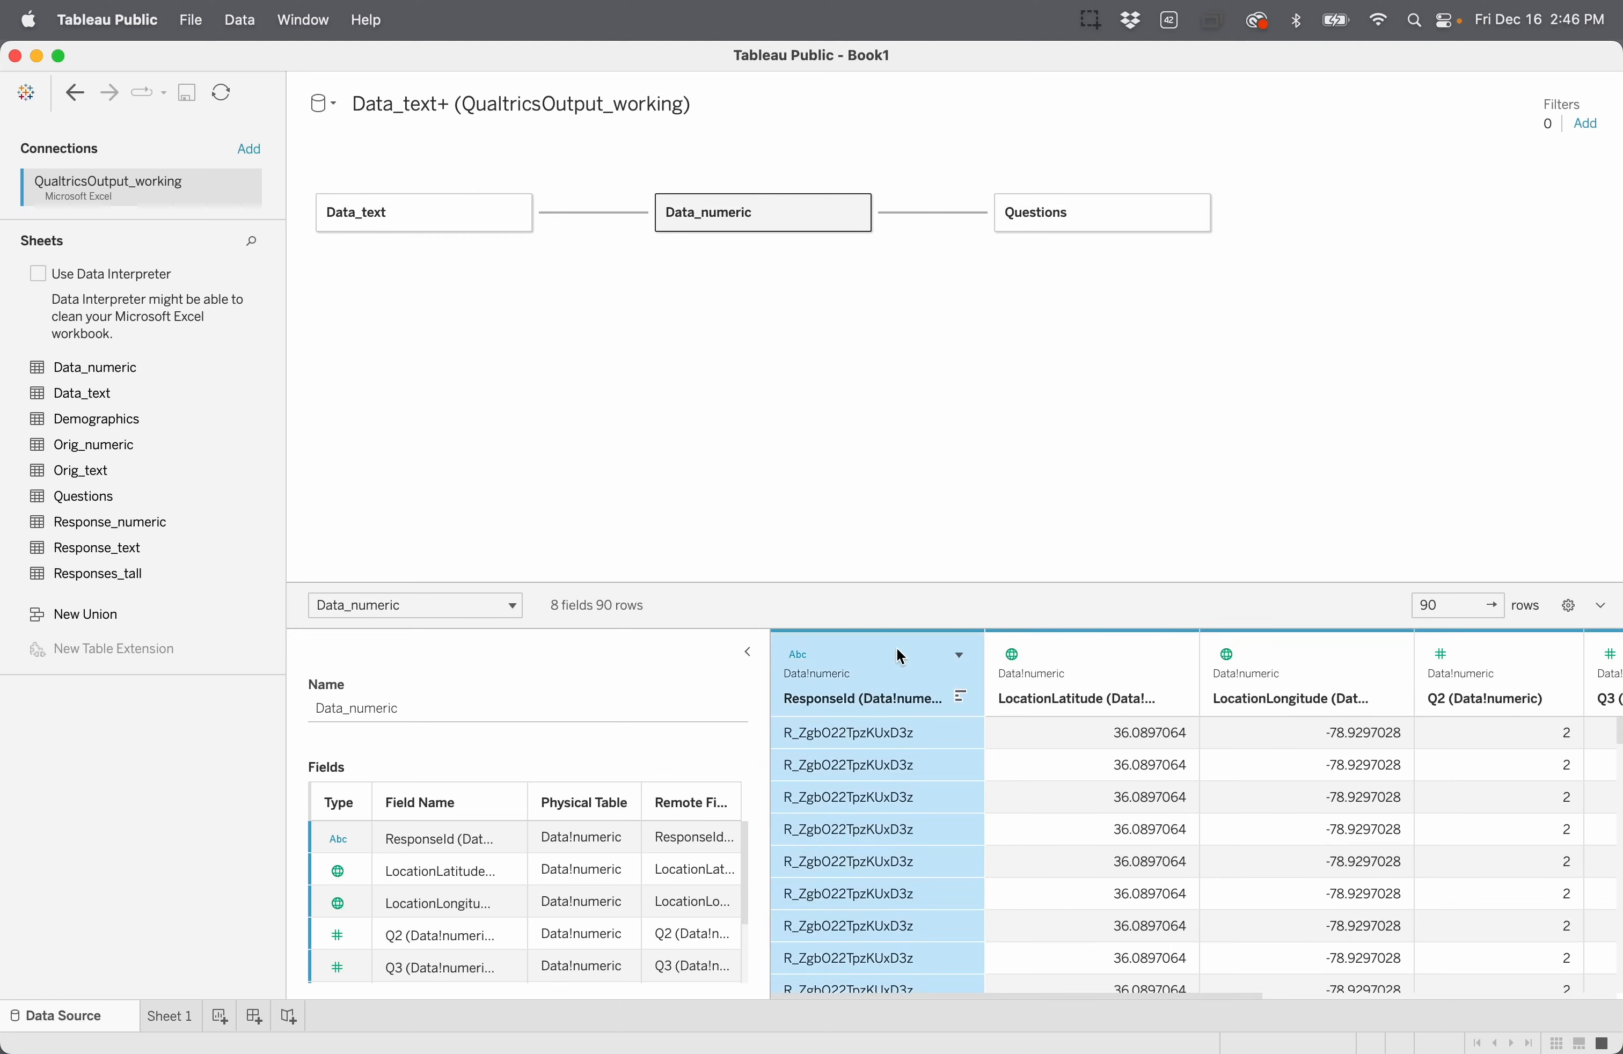
pyautogui.hscroll(10, 1090, 749)
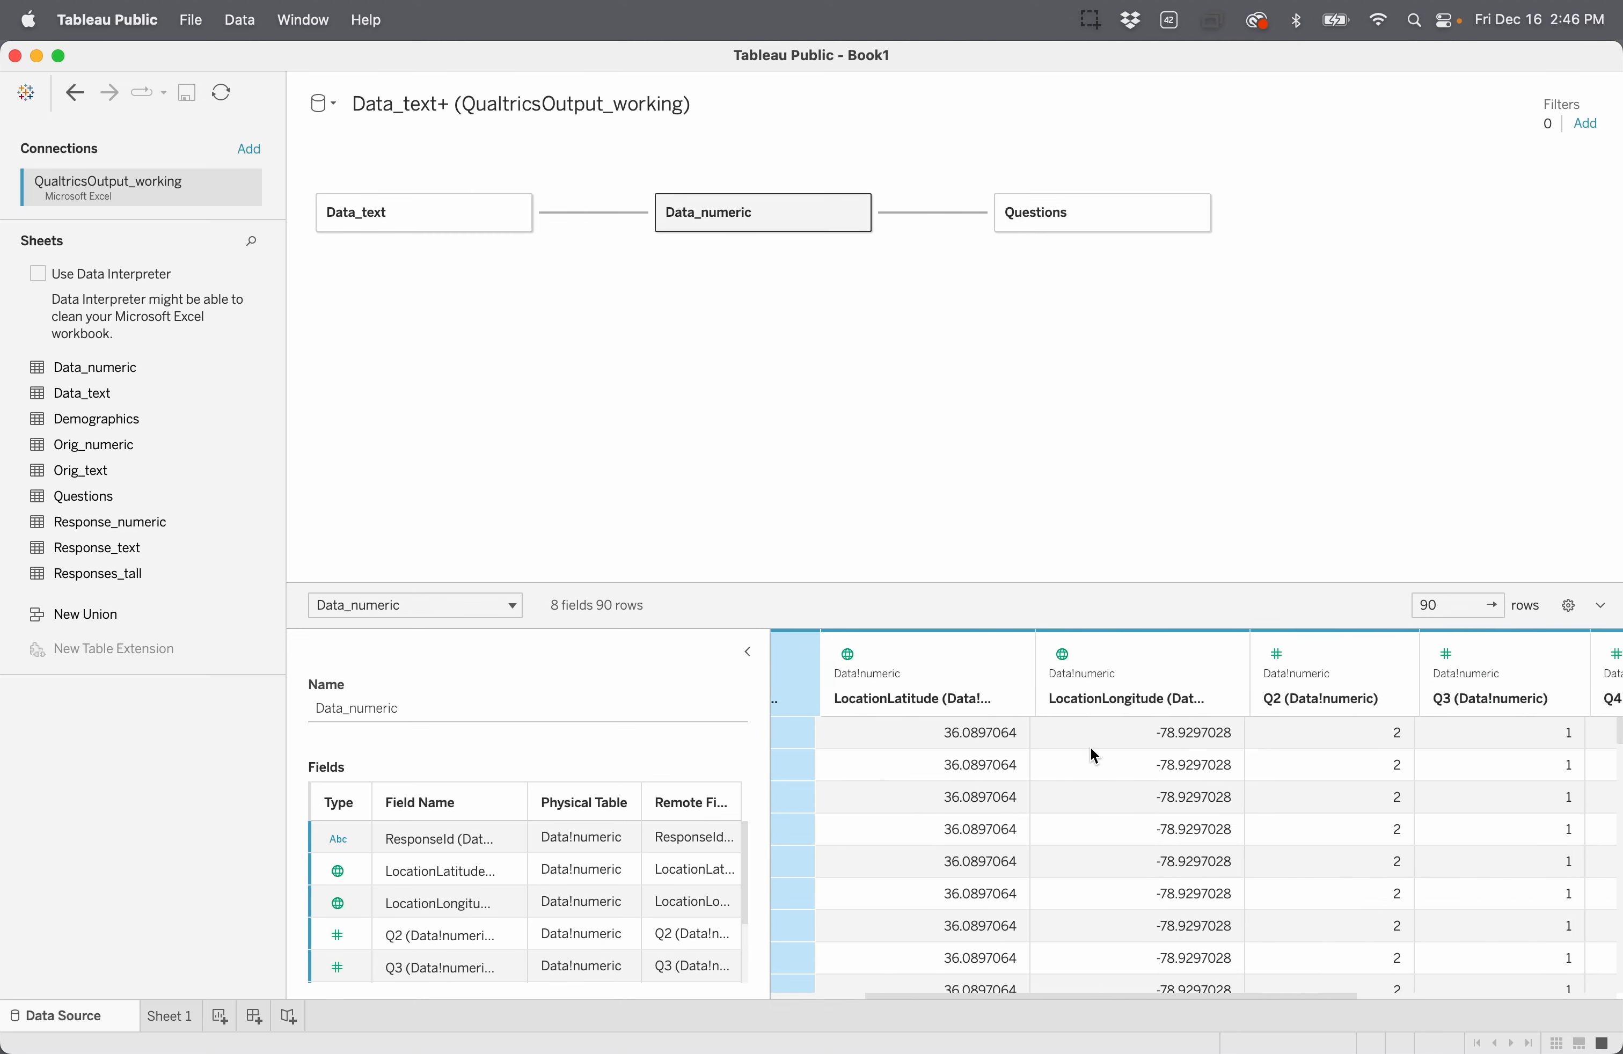
pyautogui.hscroll(3, 1091, 747)
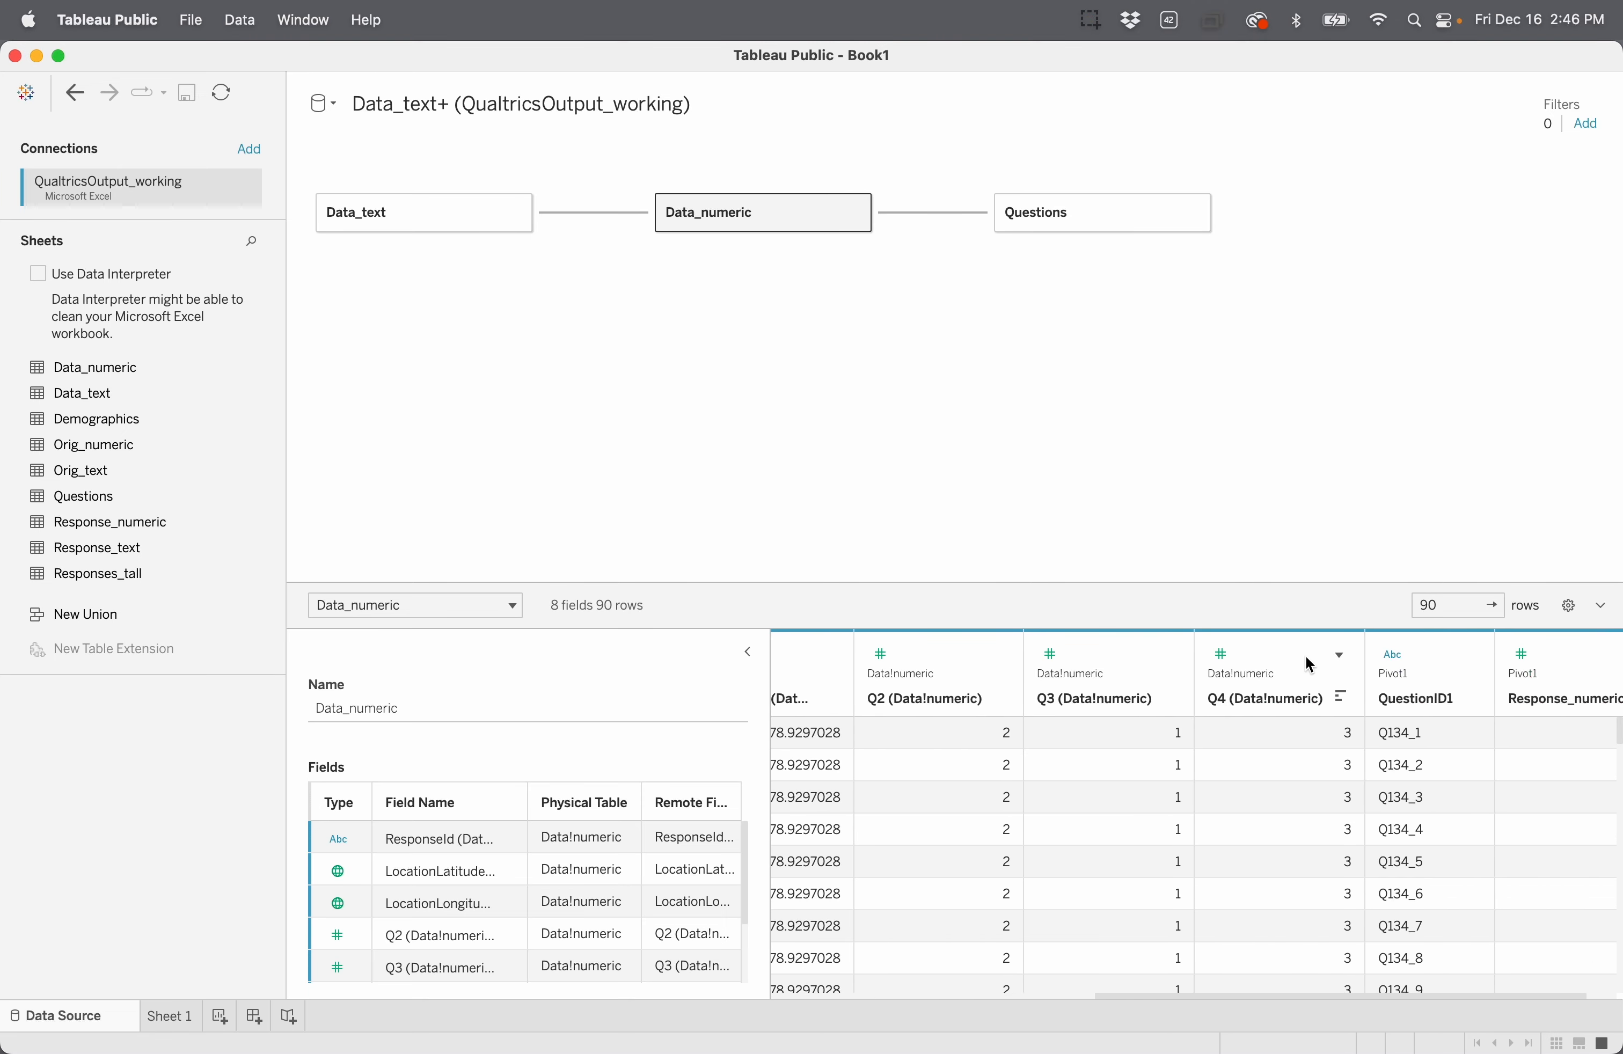
pyautogui.keyDown('shift'); pyautogui.click(1273, 654); pyautogui.keyUp('shift')
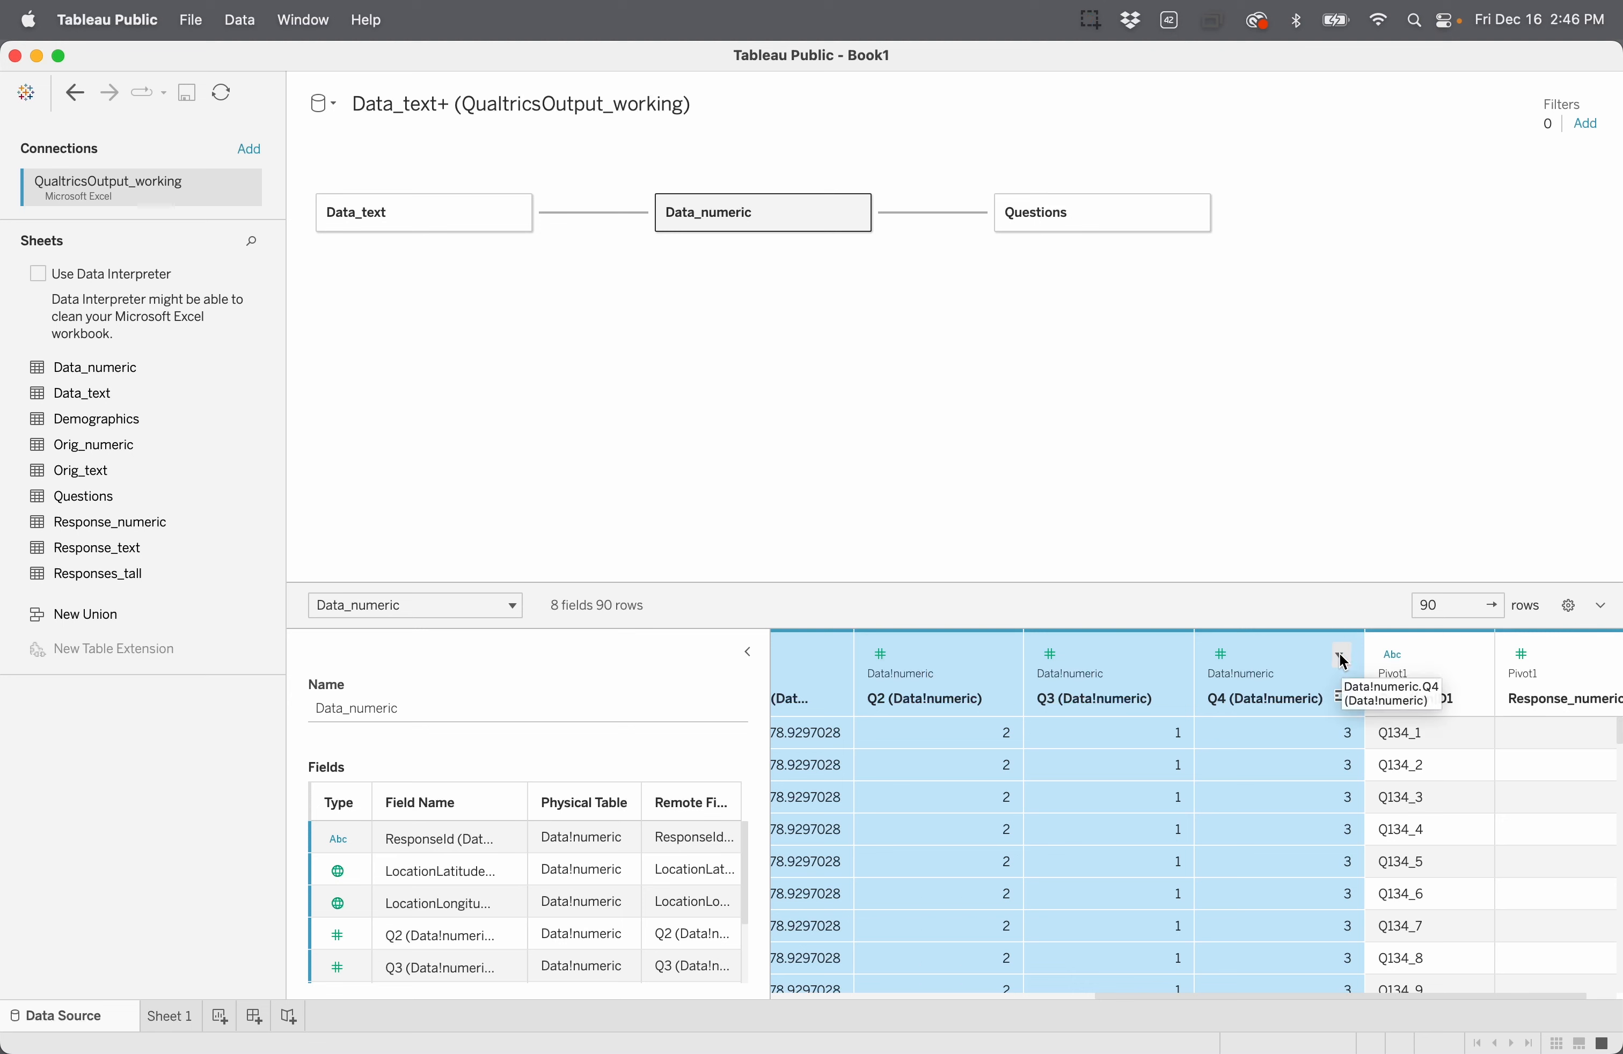
pyautogui.hscroll(2, 1327, 798)
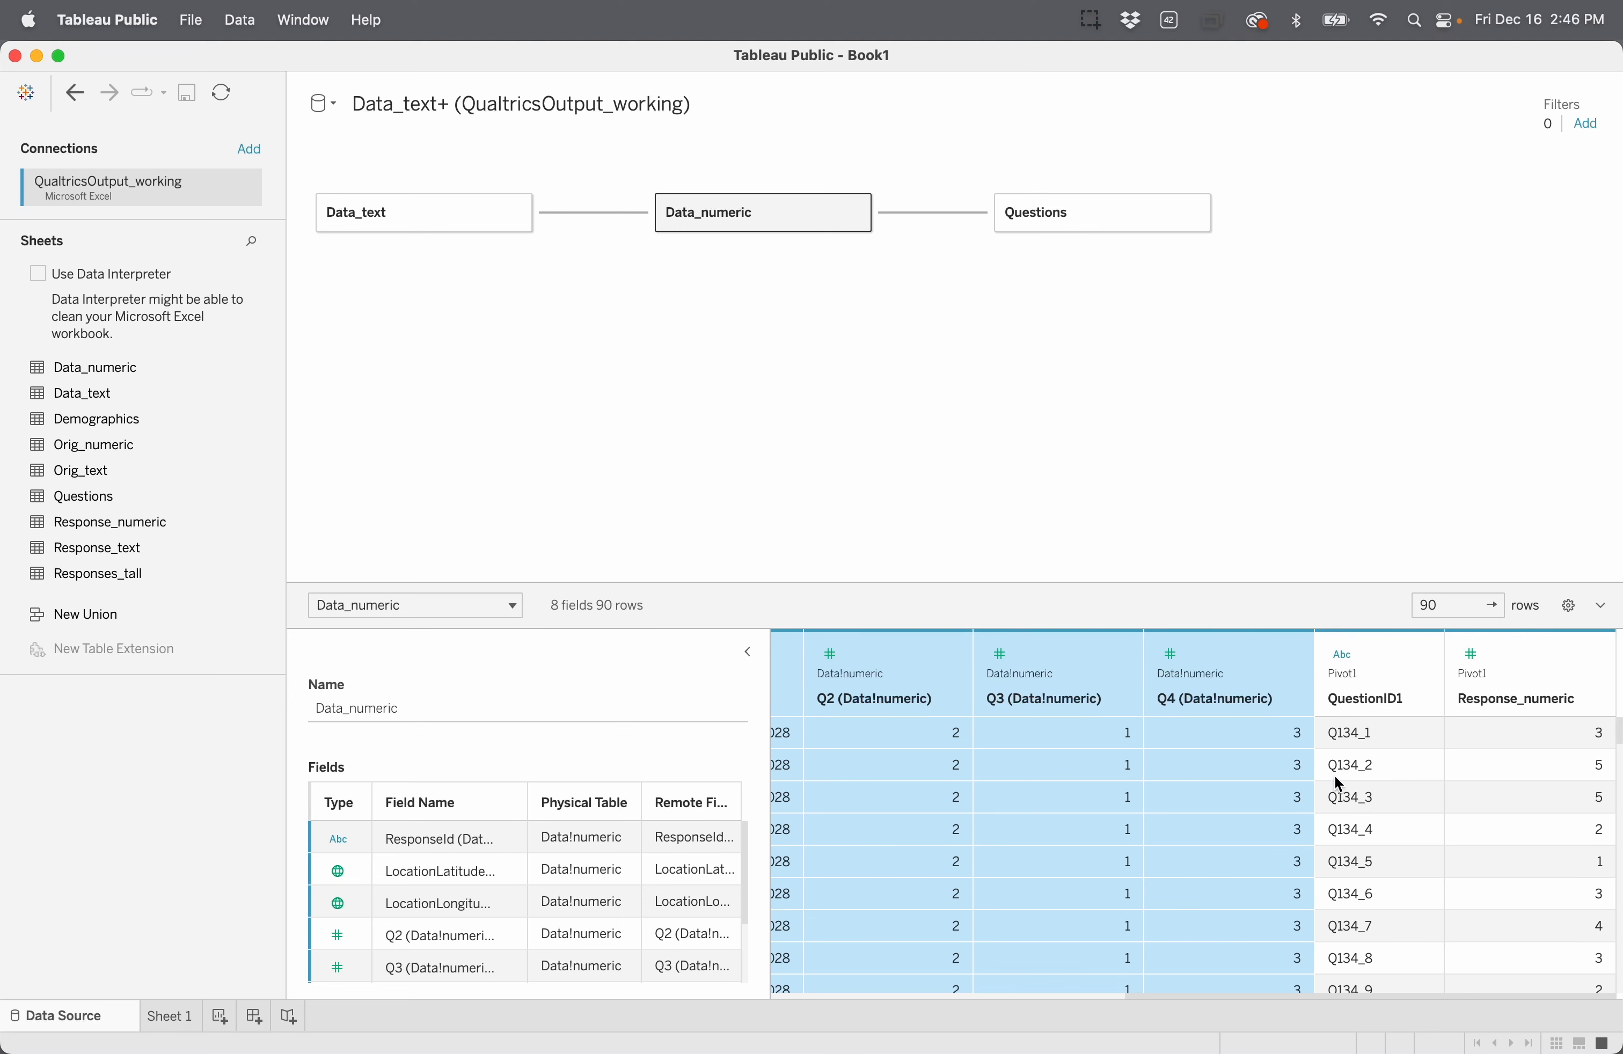
pyautogui.keyDown('shift'); pyautogui.click(1393, 651); pyautogui.keyUp('shift')
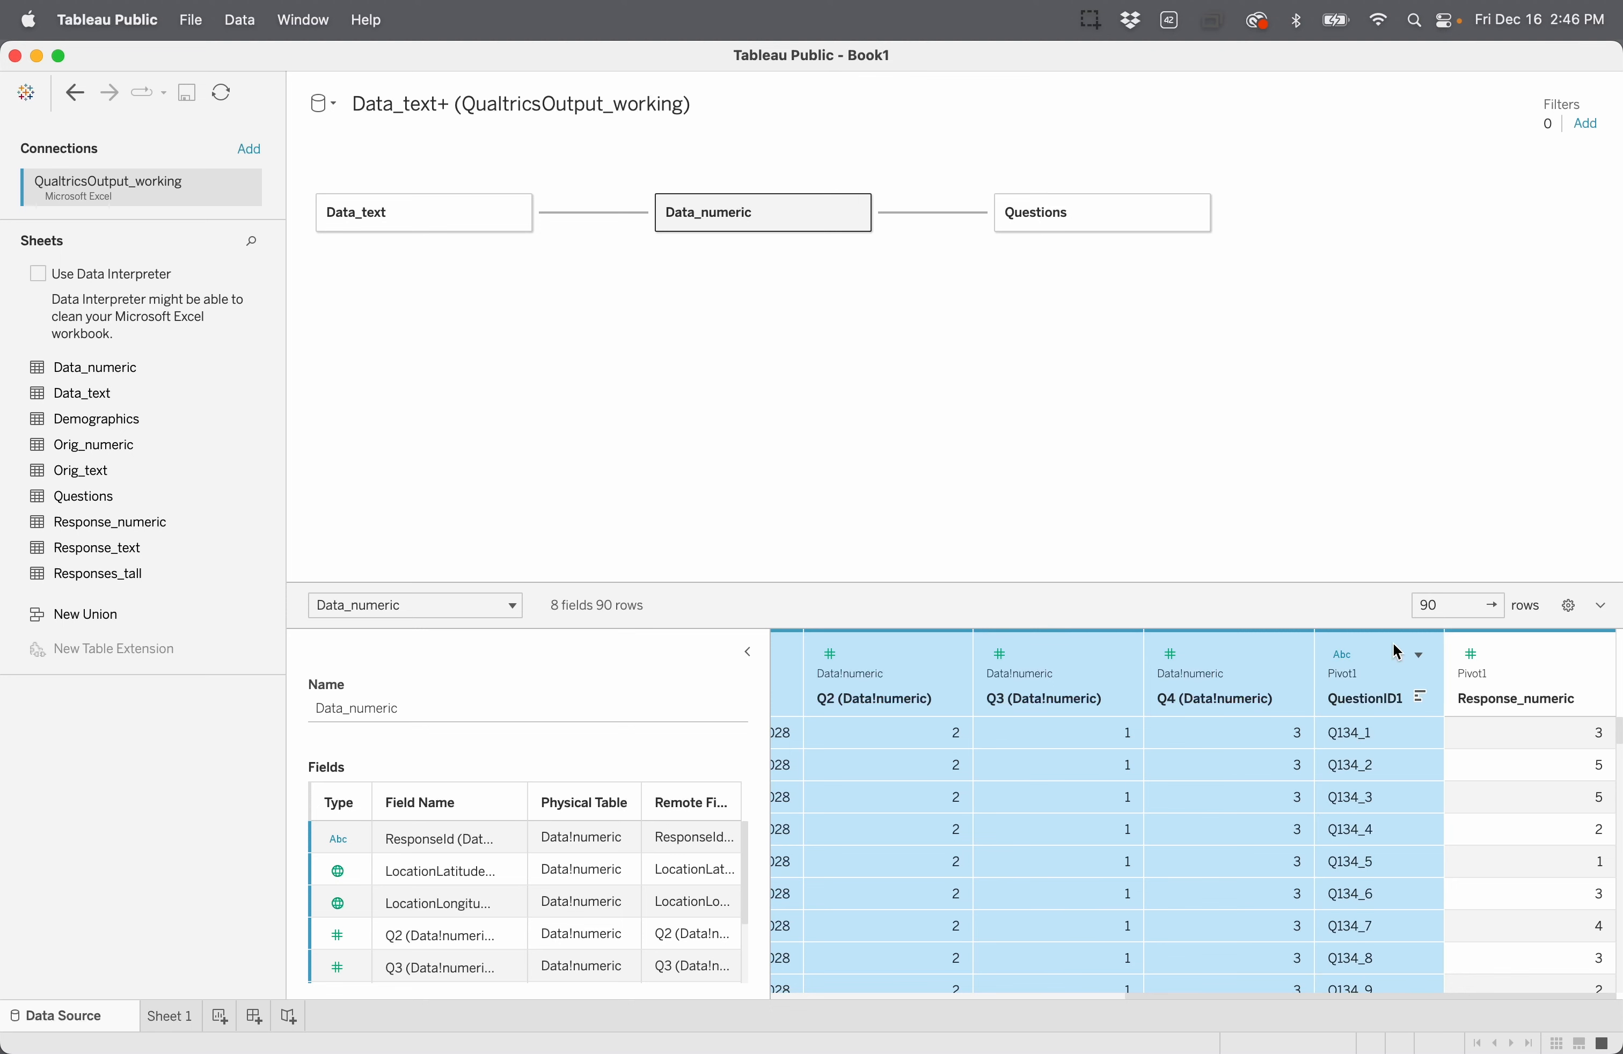
pyautogui.click(1420, 655)
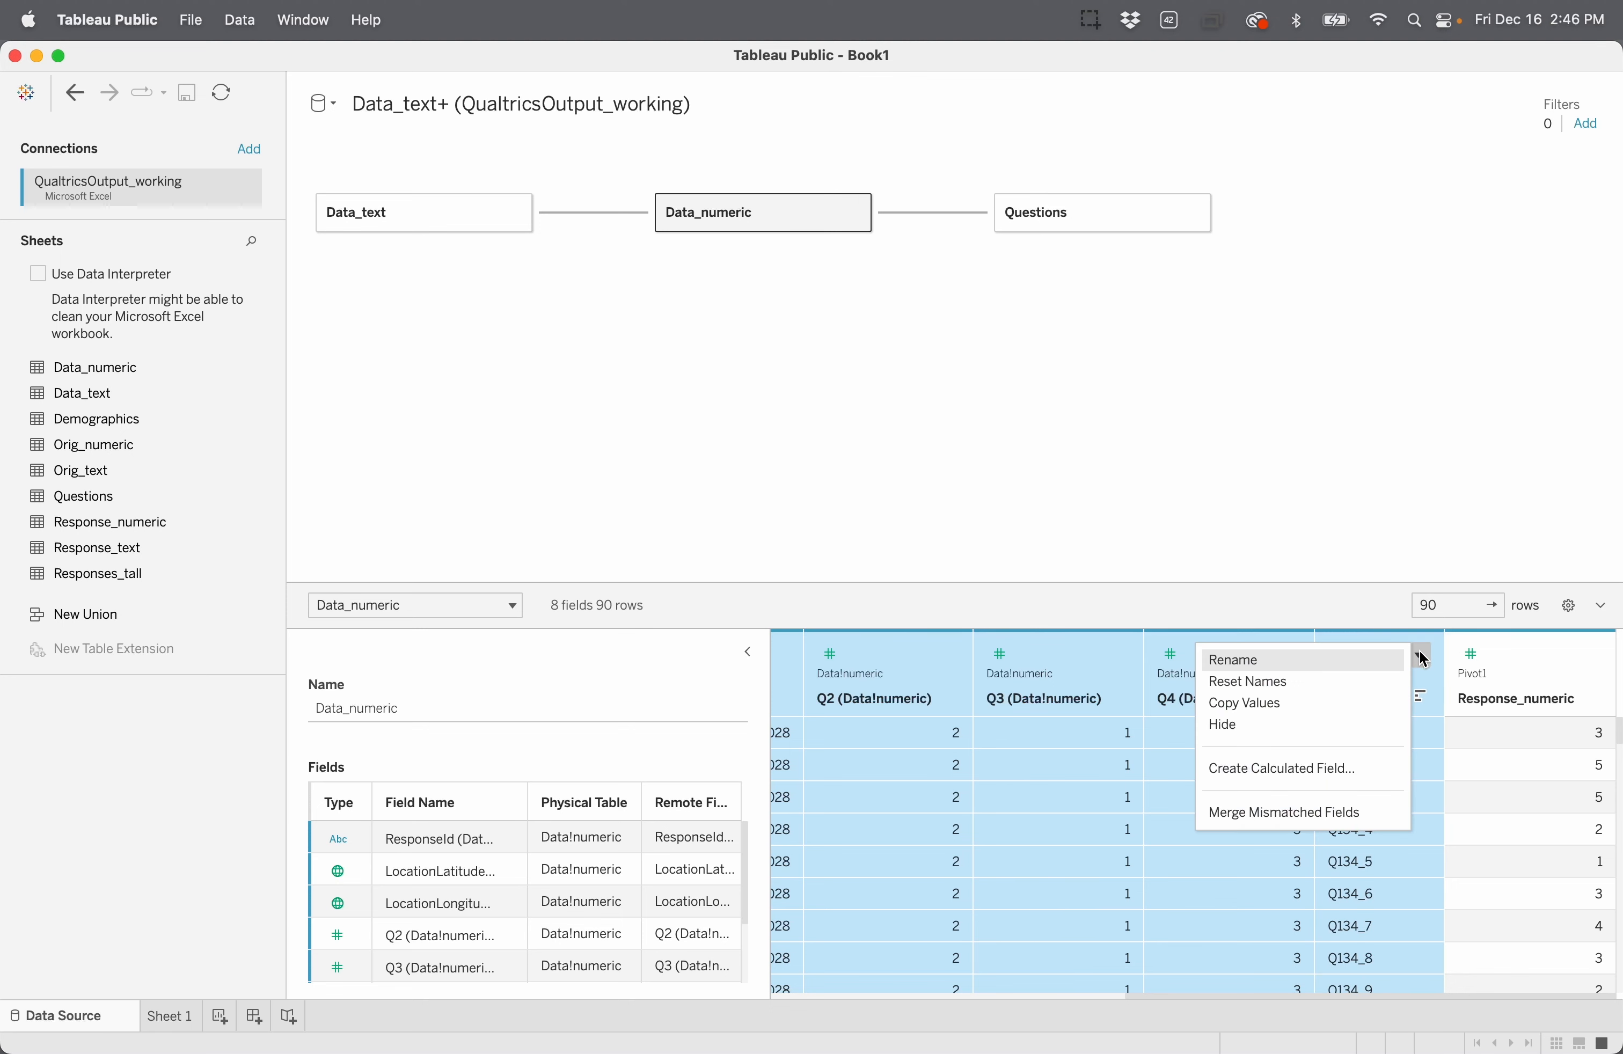
pyautogui.click(1327, 722)
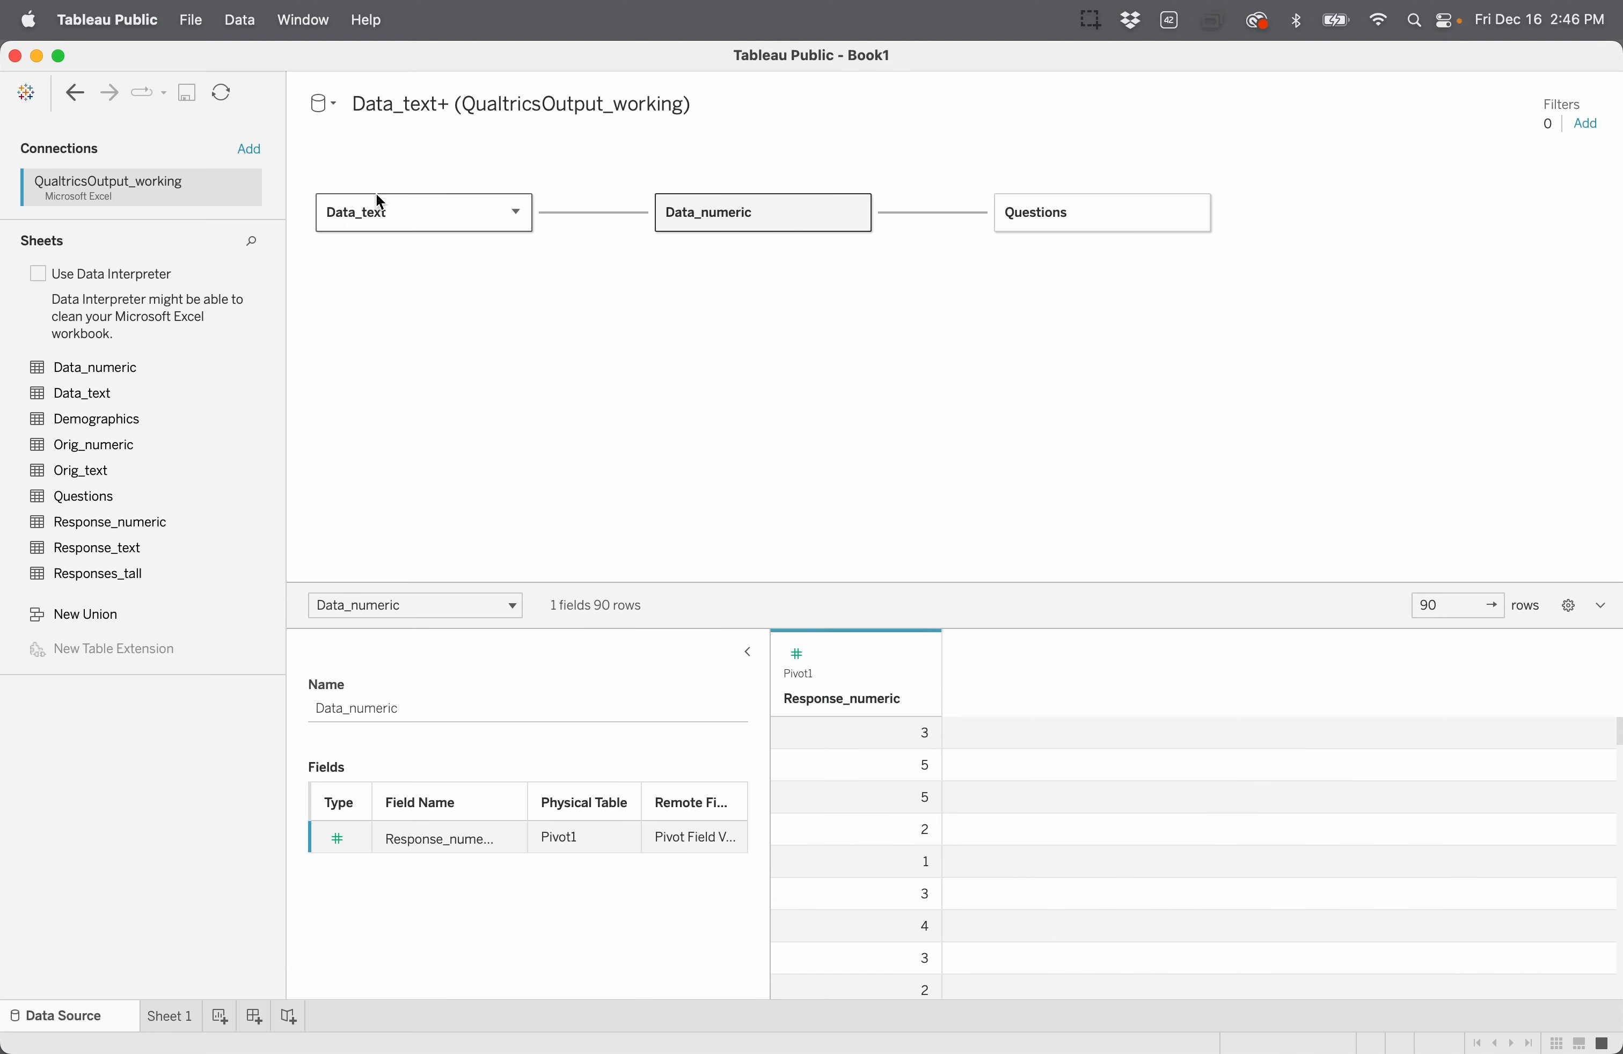
# Step: Review the columns of the Data_text table from Response Id through Response_text
pyautogui.click(407, 210)
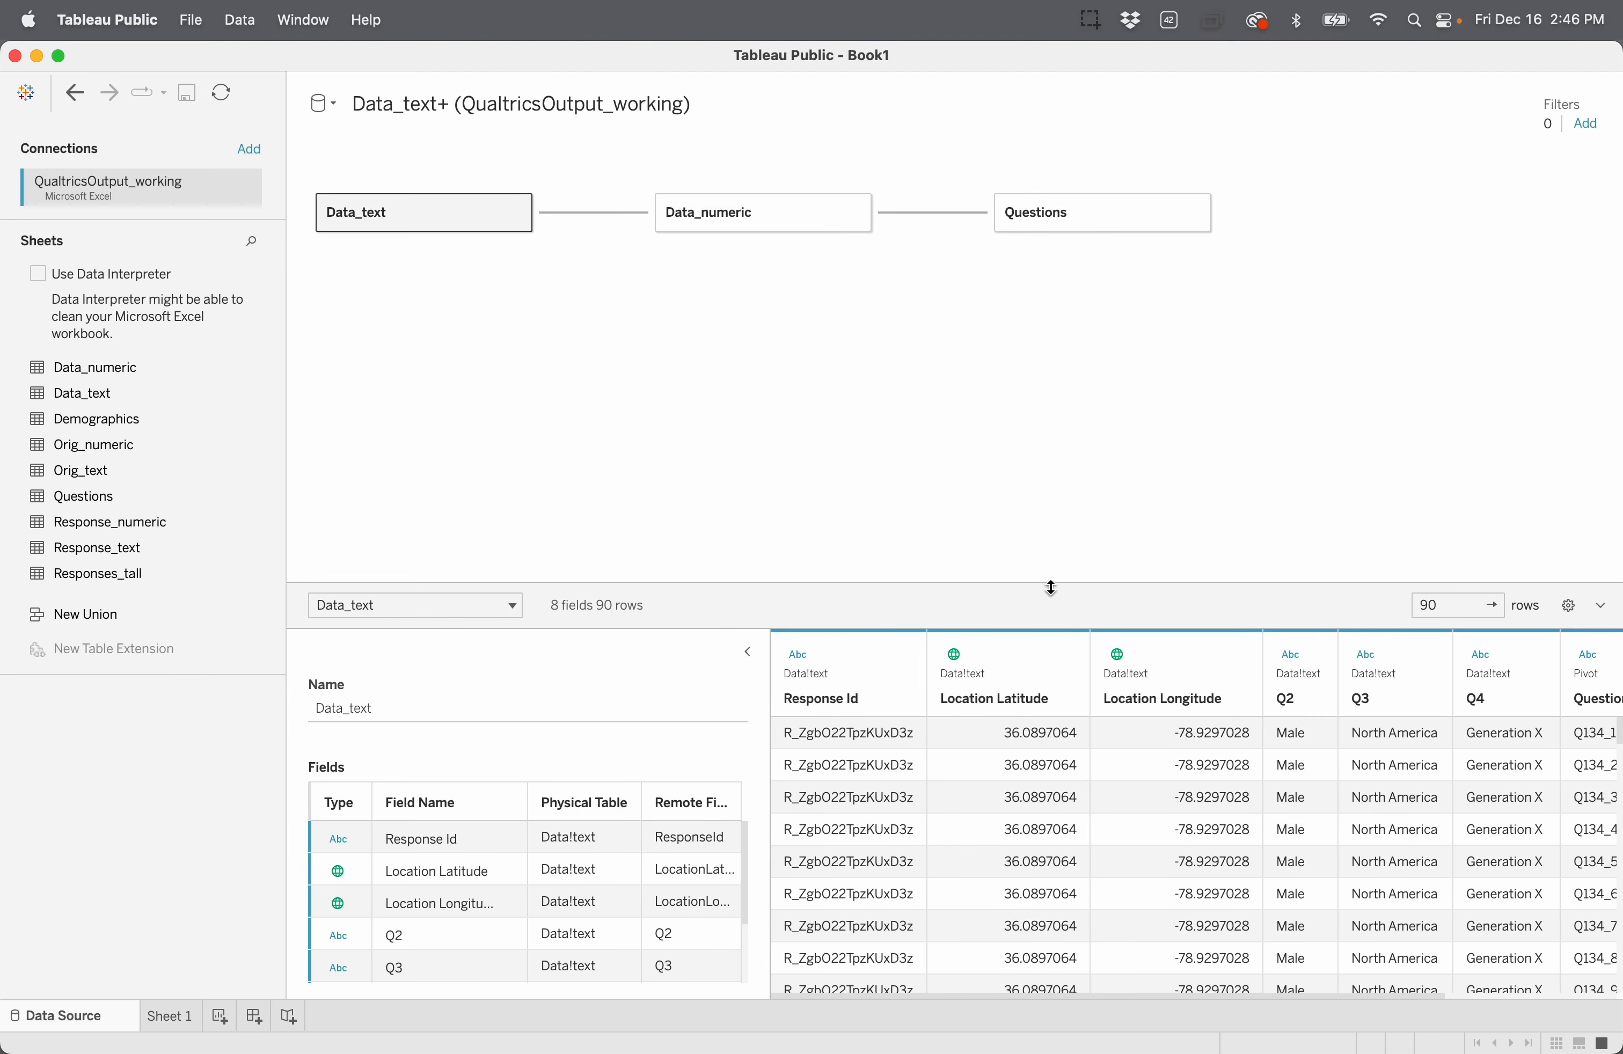
pyautogui.hscroll(5, 1148, 772)
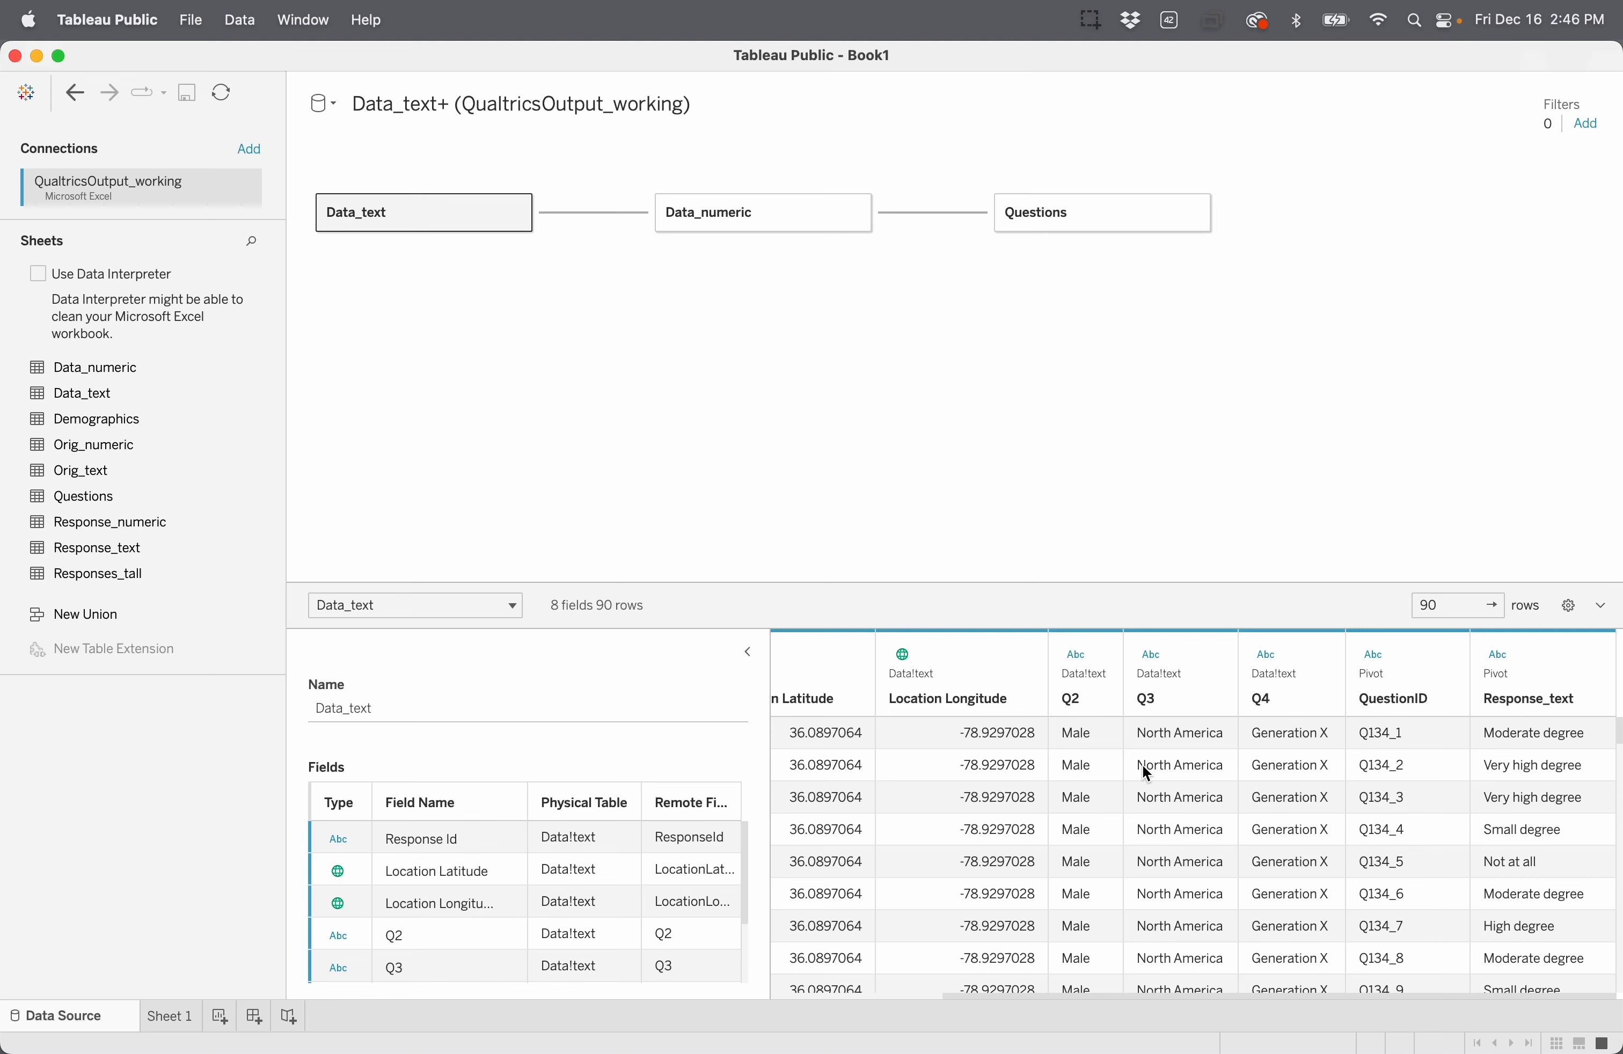
pyautogui.hscroll(-5, 1148, 773)
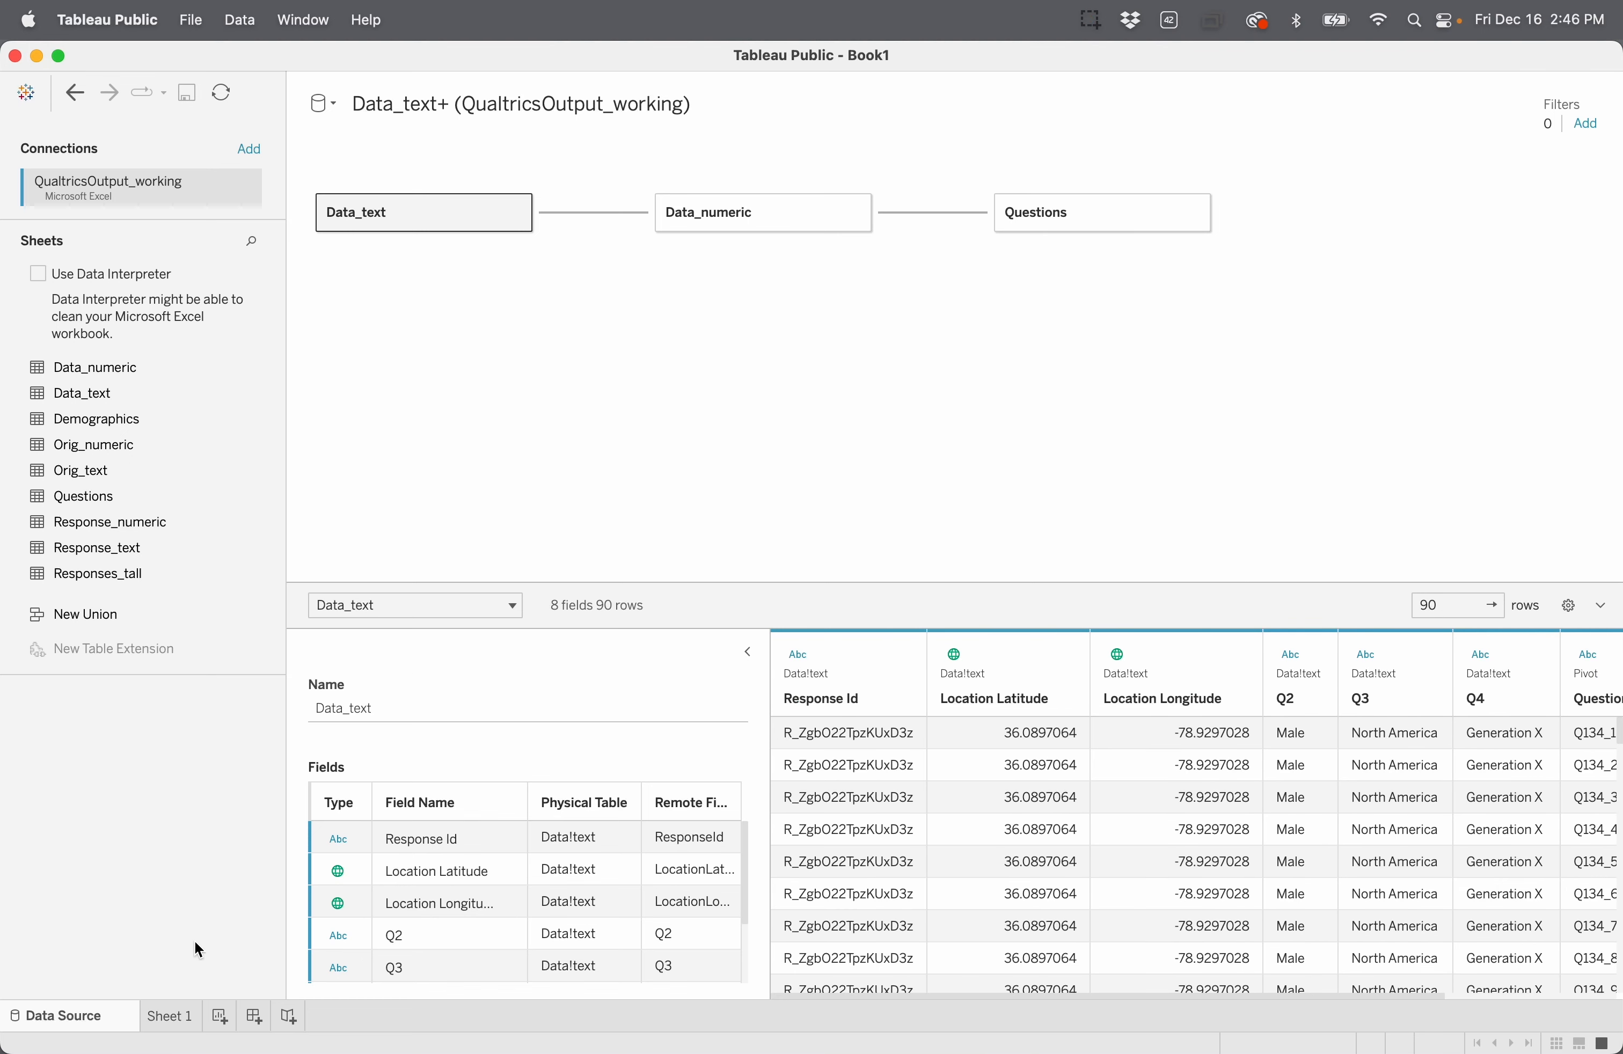
# Step: Go to Sheet 1 and group the data source's fields by folder instead of by table
pyautogui.click(166, 1015)
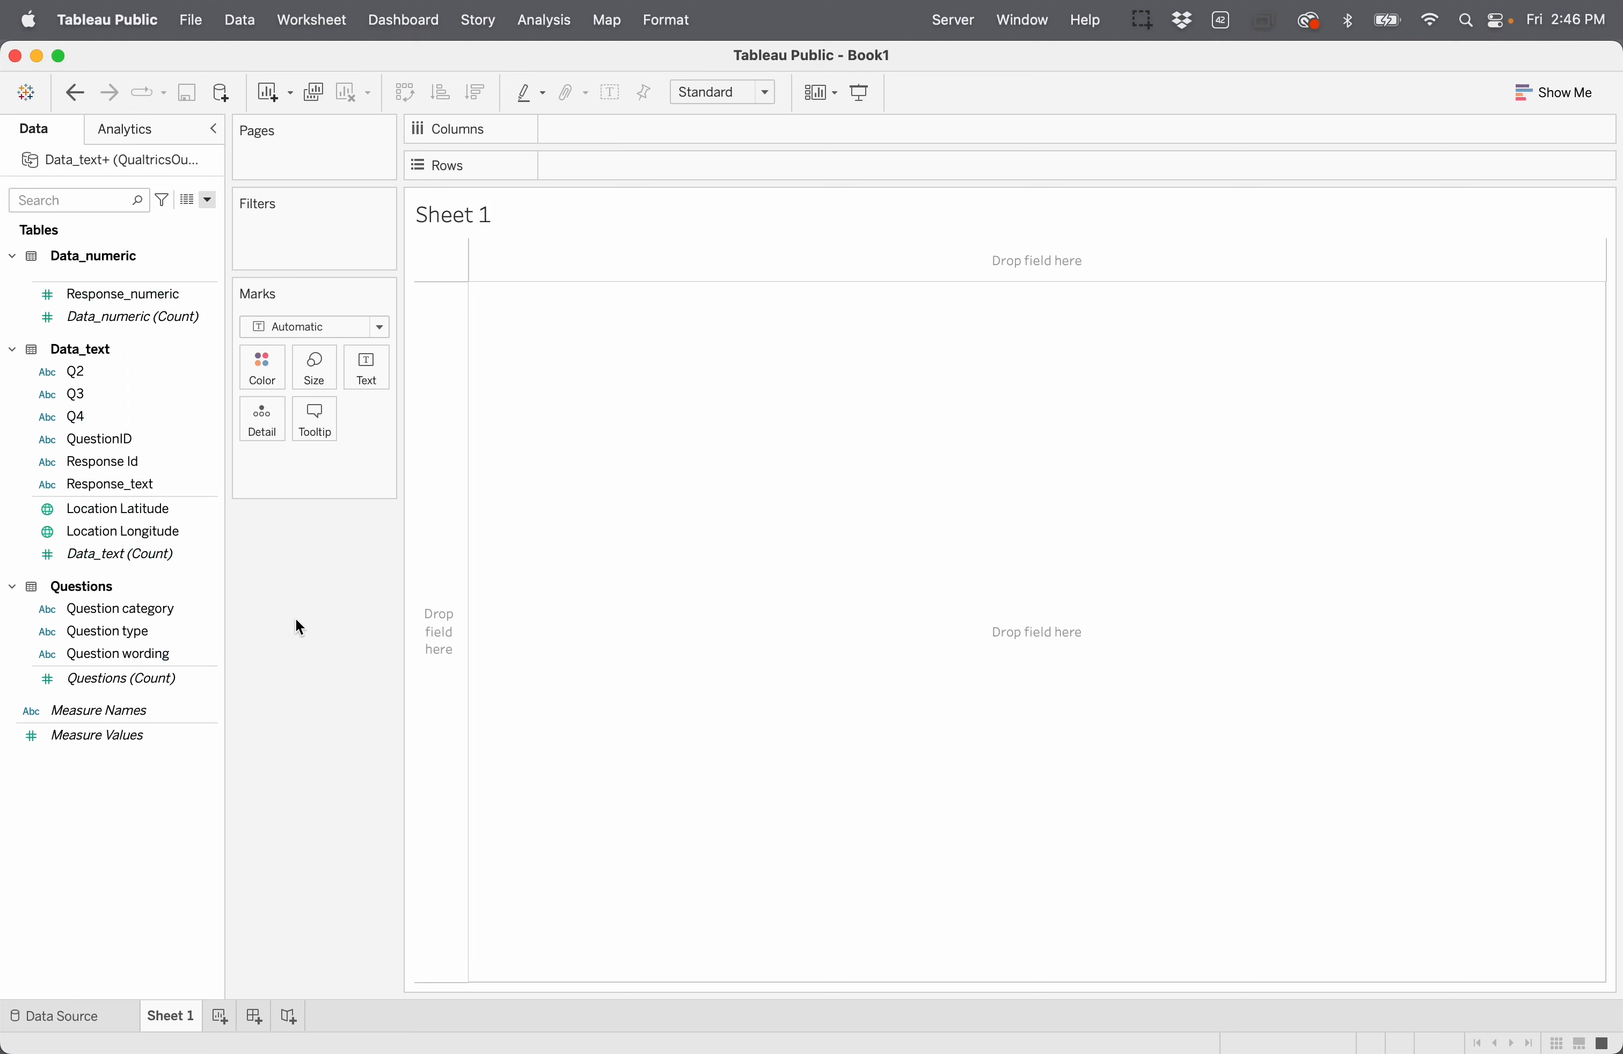
pyautogui.click(207, 199)
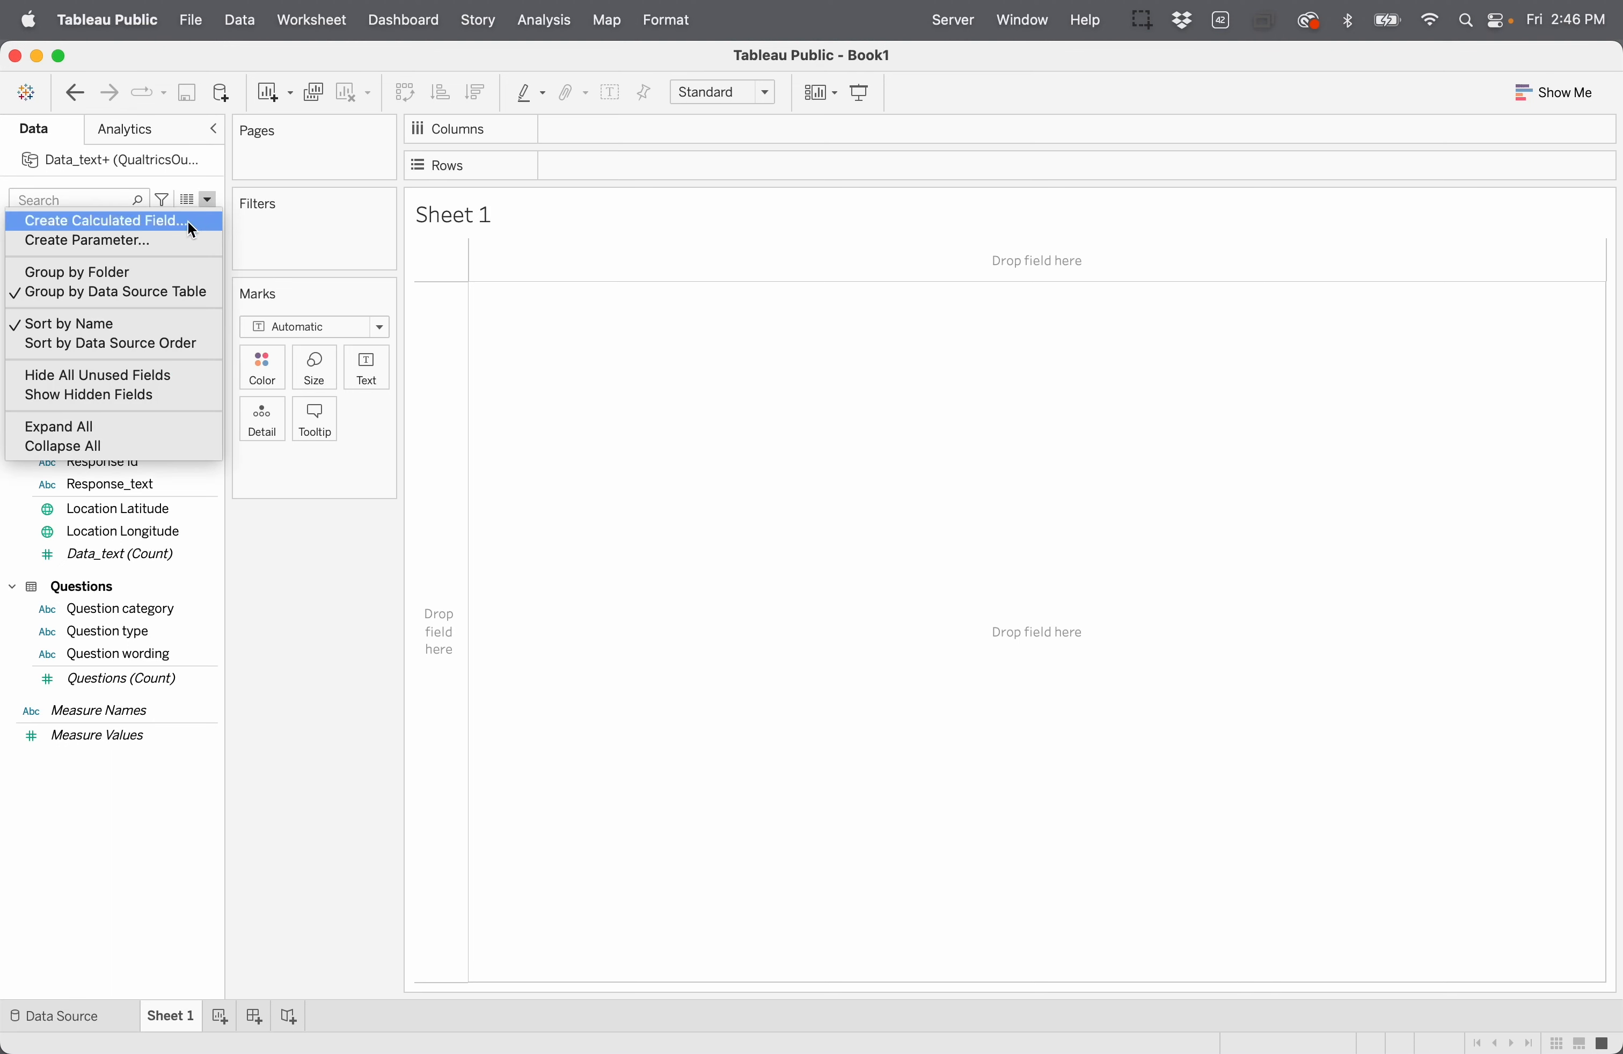
pyautogui.click(152, 274)
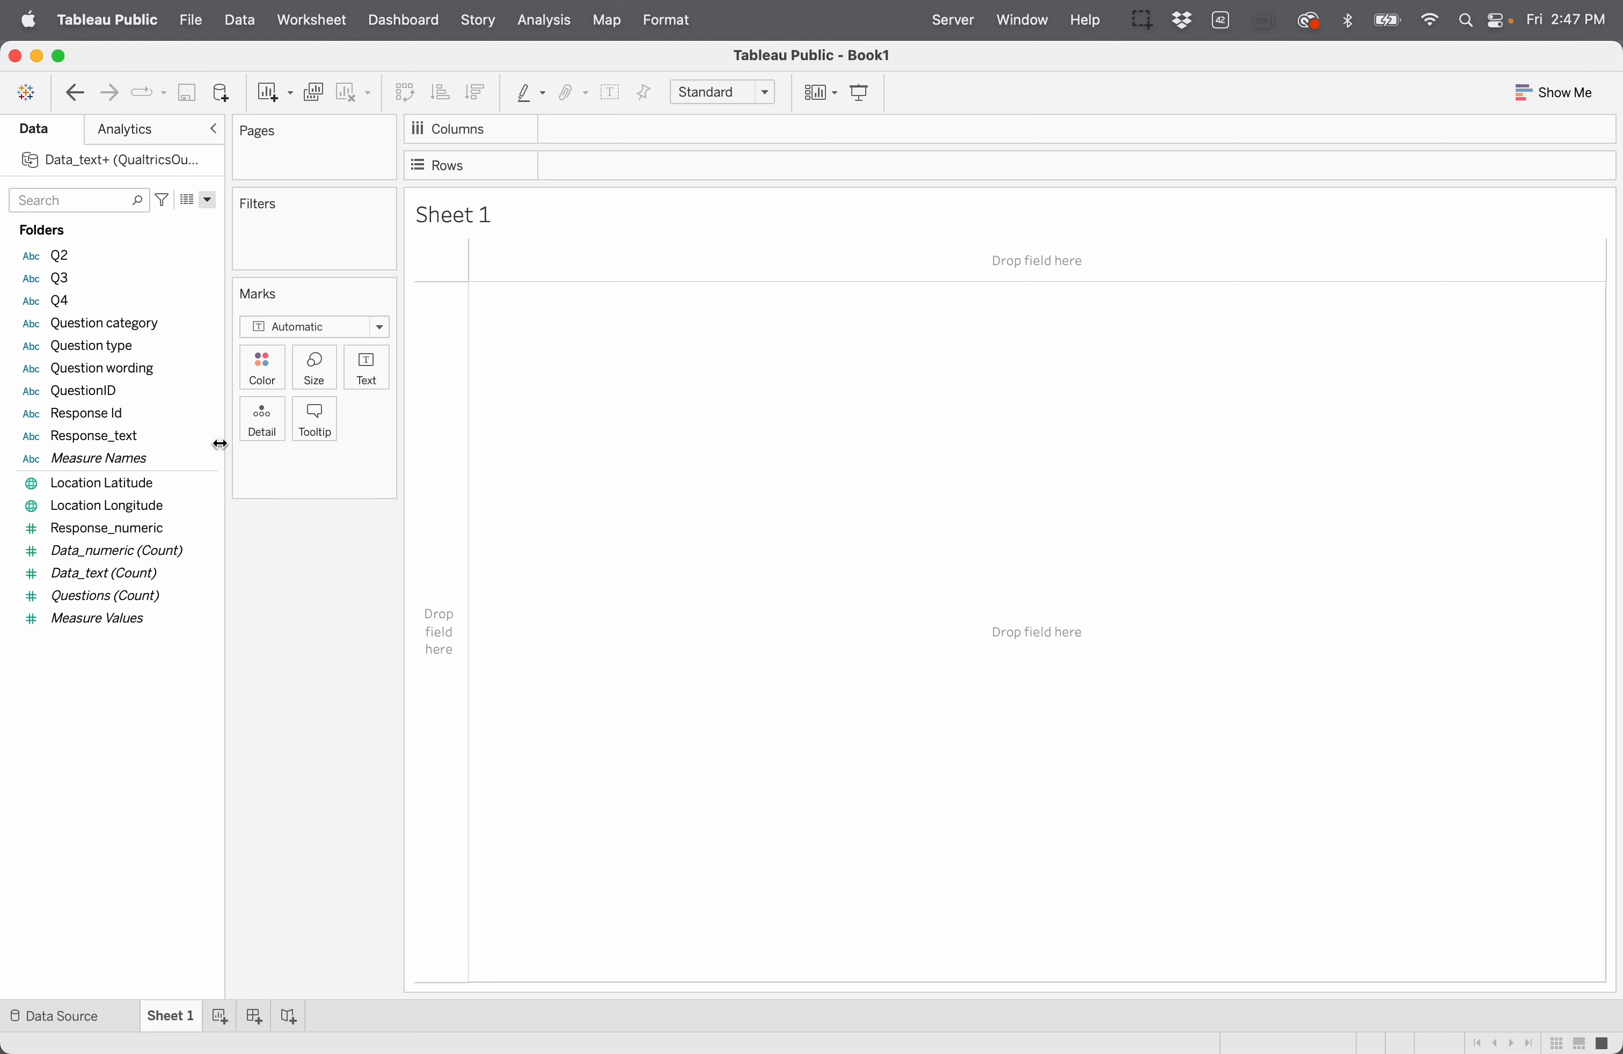
# Step: Build a bar chart with Question wording on rows and the distinct count of Response Id on columns, colored by Response_text
pyautogui.click(149, 377)
pyautogui.moveTo(135, 374); pyautogui.dragTo(431, 460)
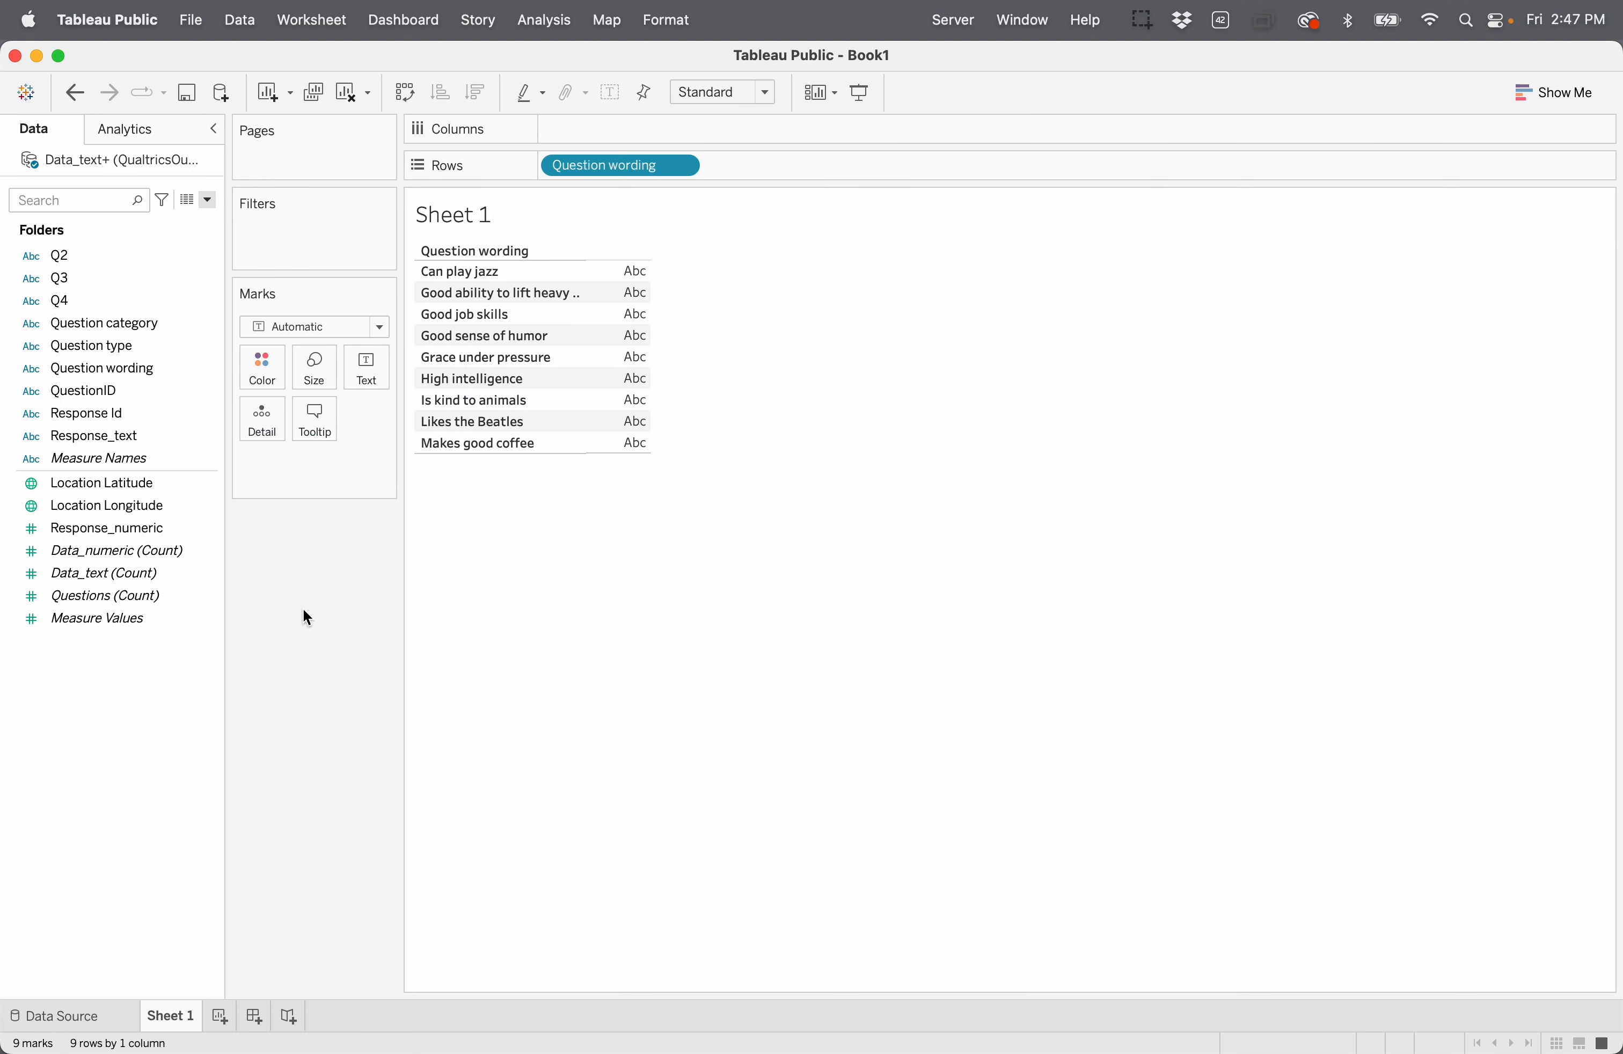
pyautogui.click(182, 467)
pyautogui.click(146, 415)
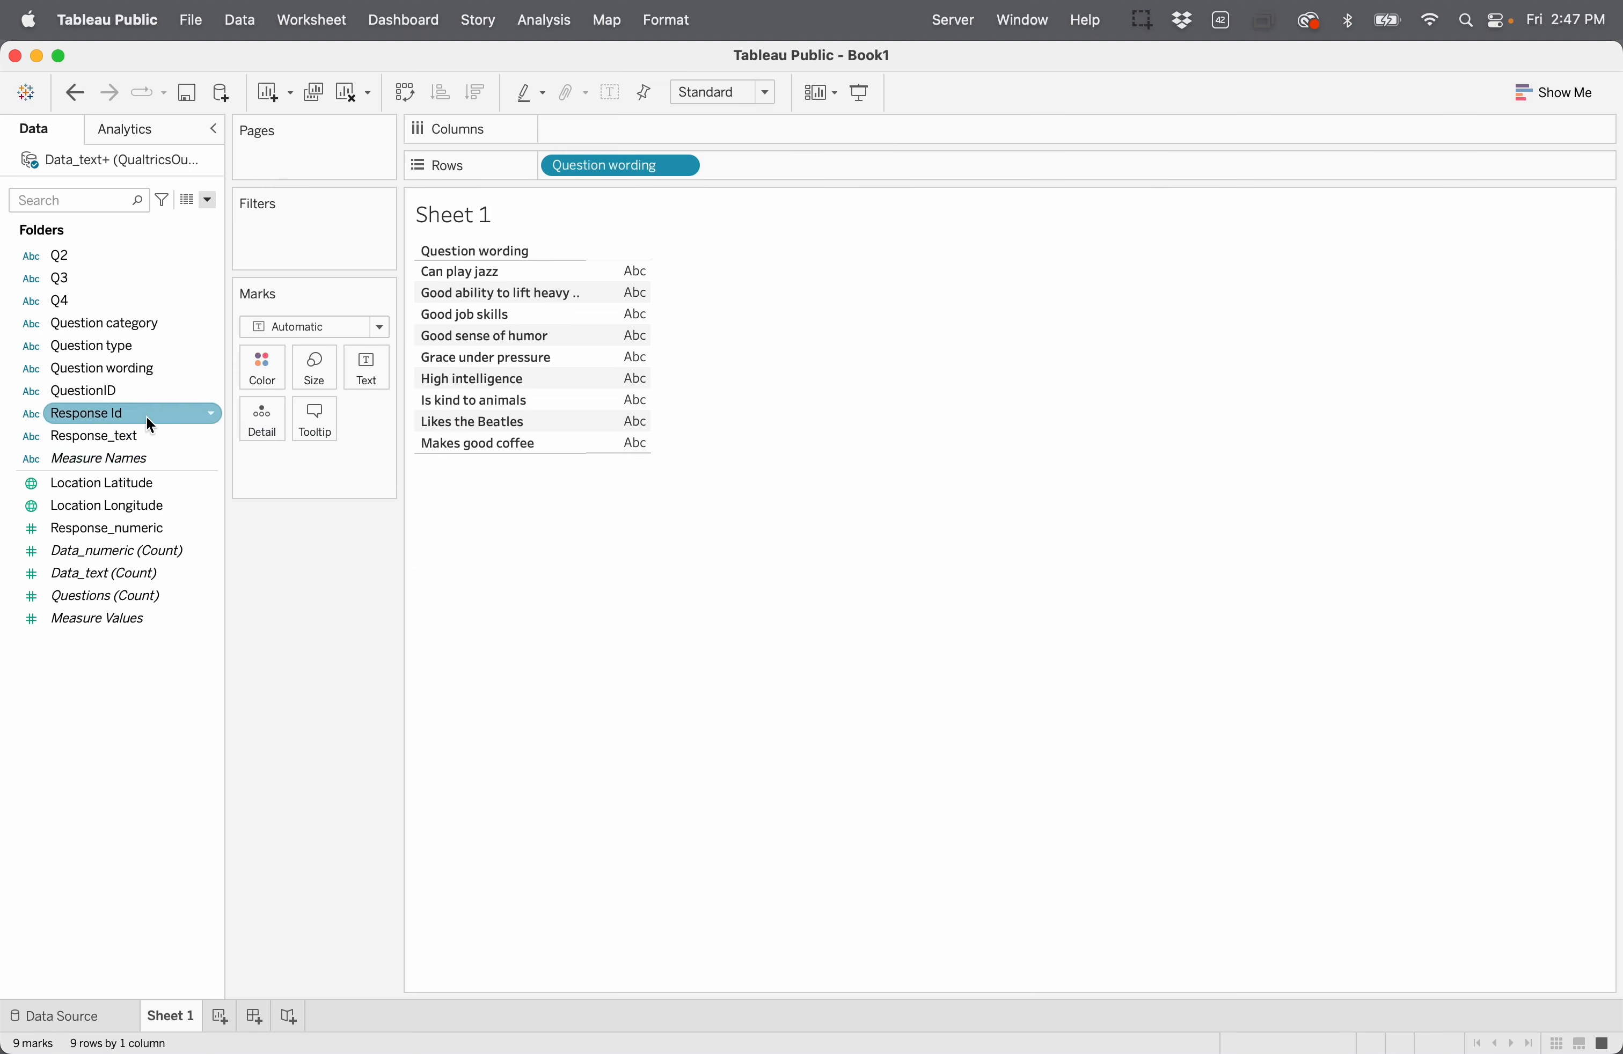
pyautogui.moveTo(137, 418); pyautogui.dragTo(646, 139)
pyautogui.click(682, 132)
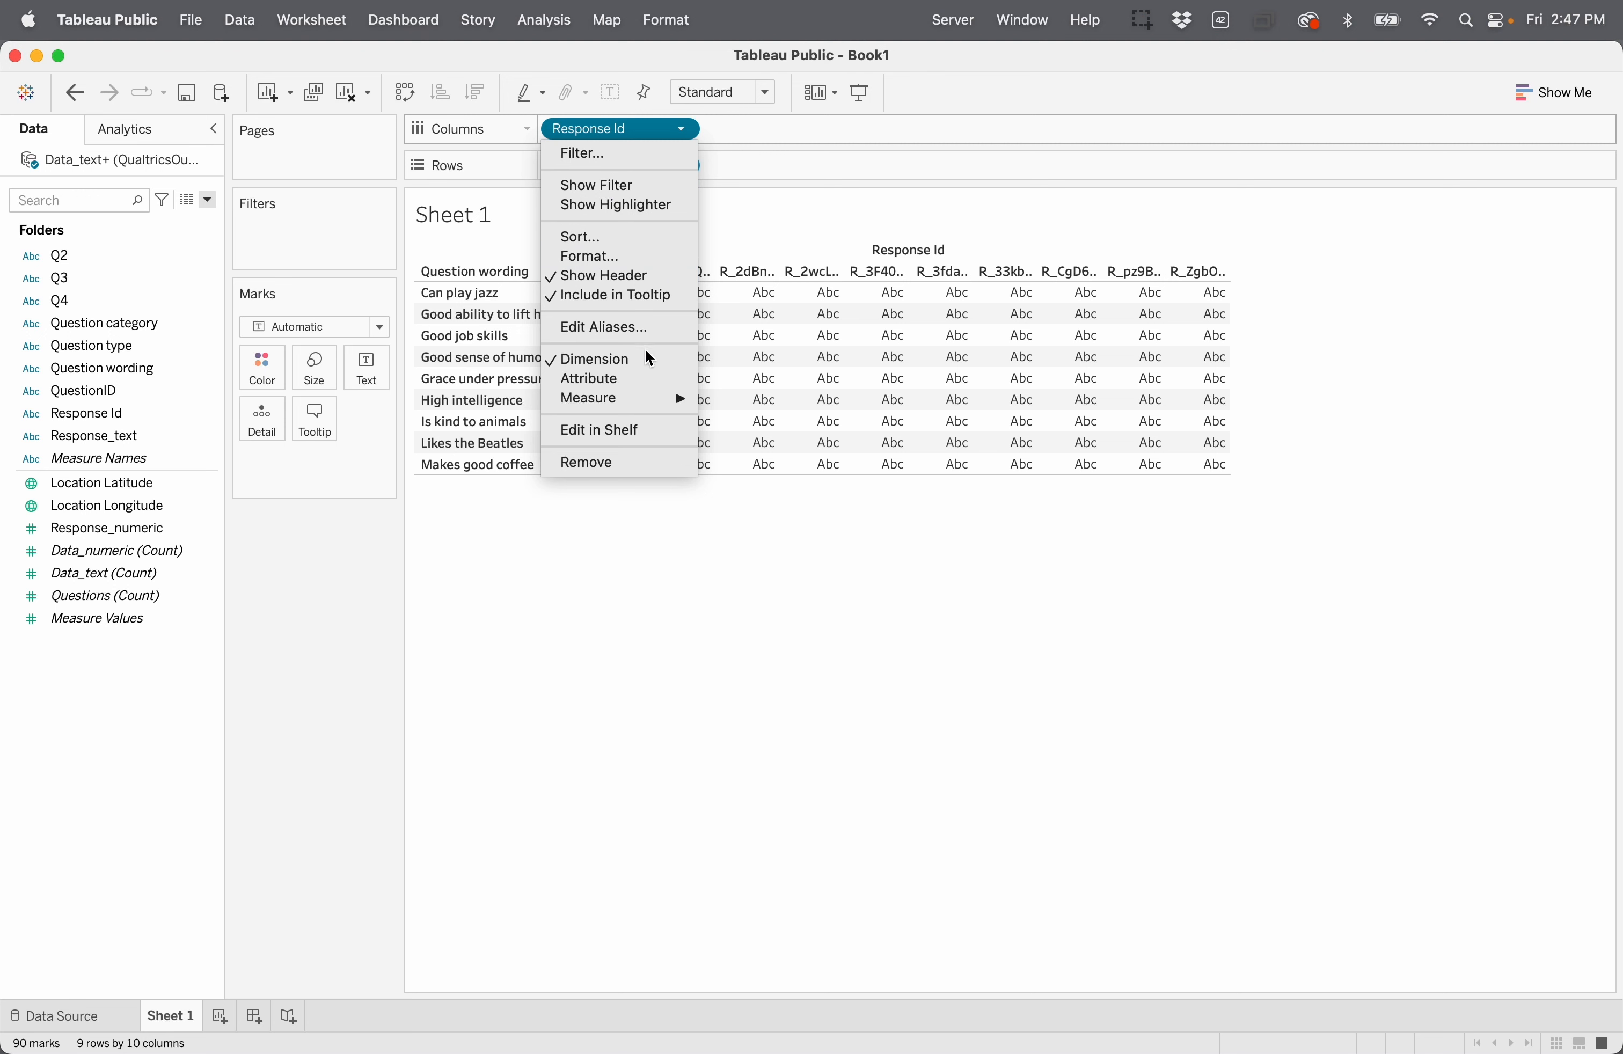
pyautogui.moveTo(655, 398)
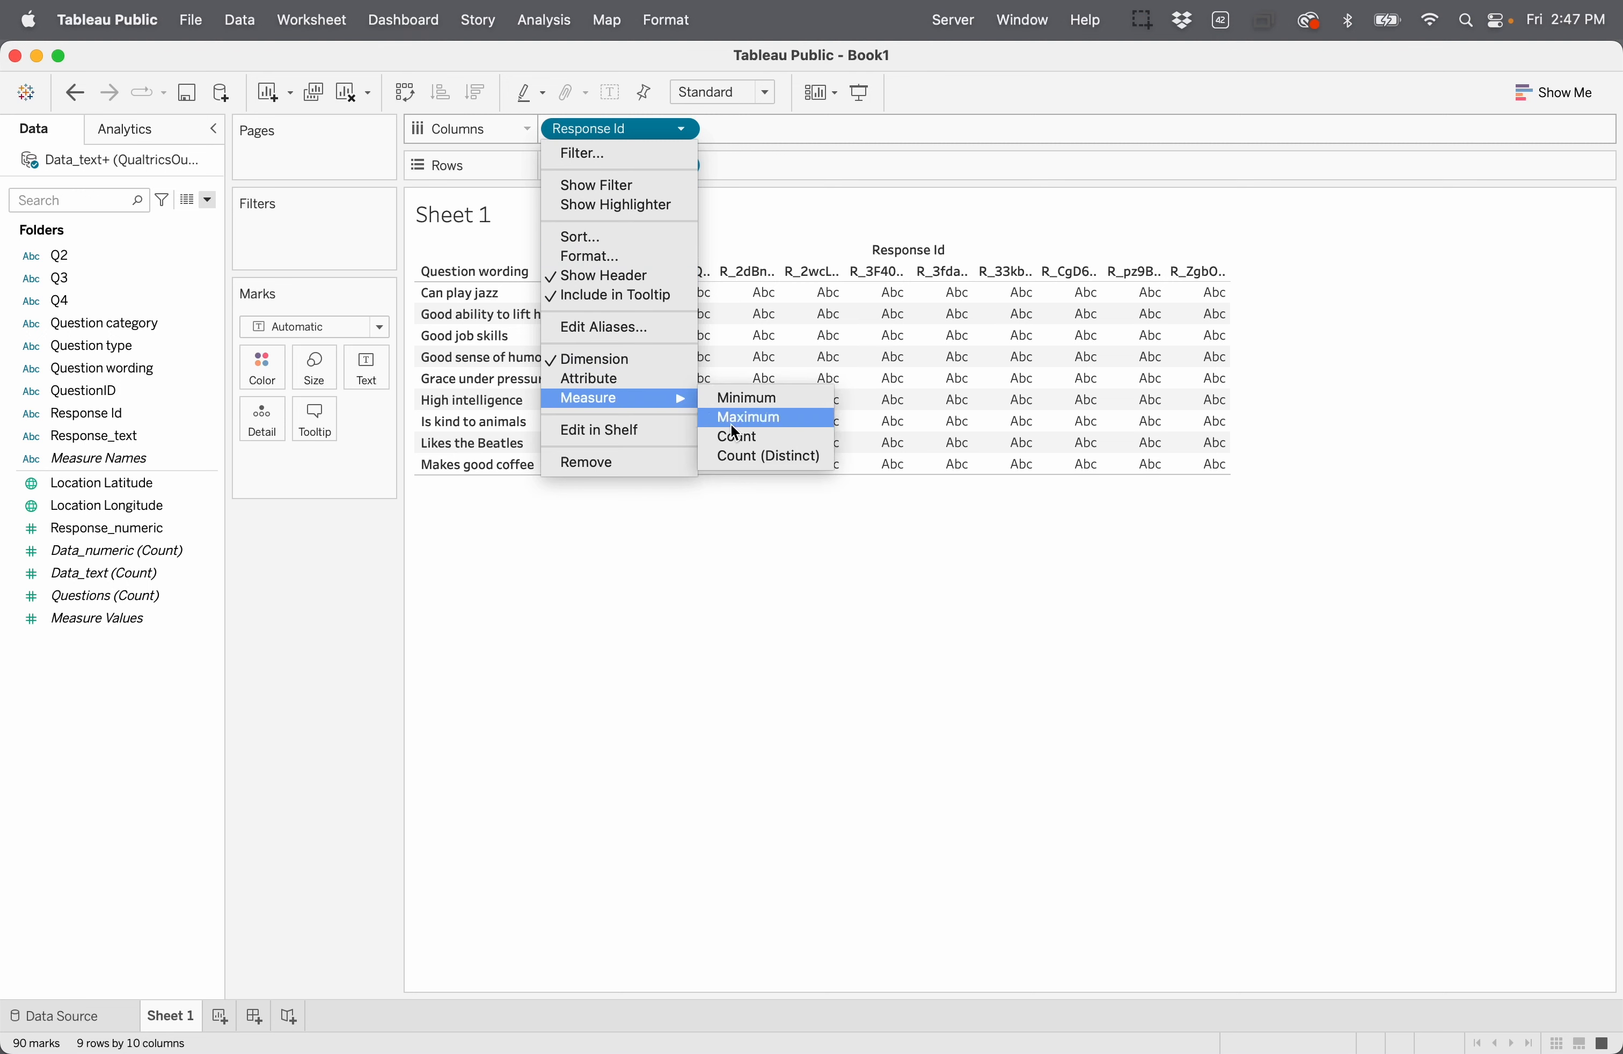
pyautogui.click(739, 455)
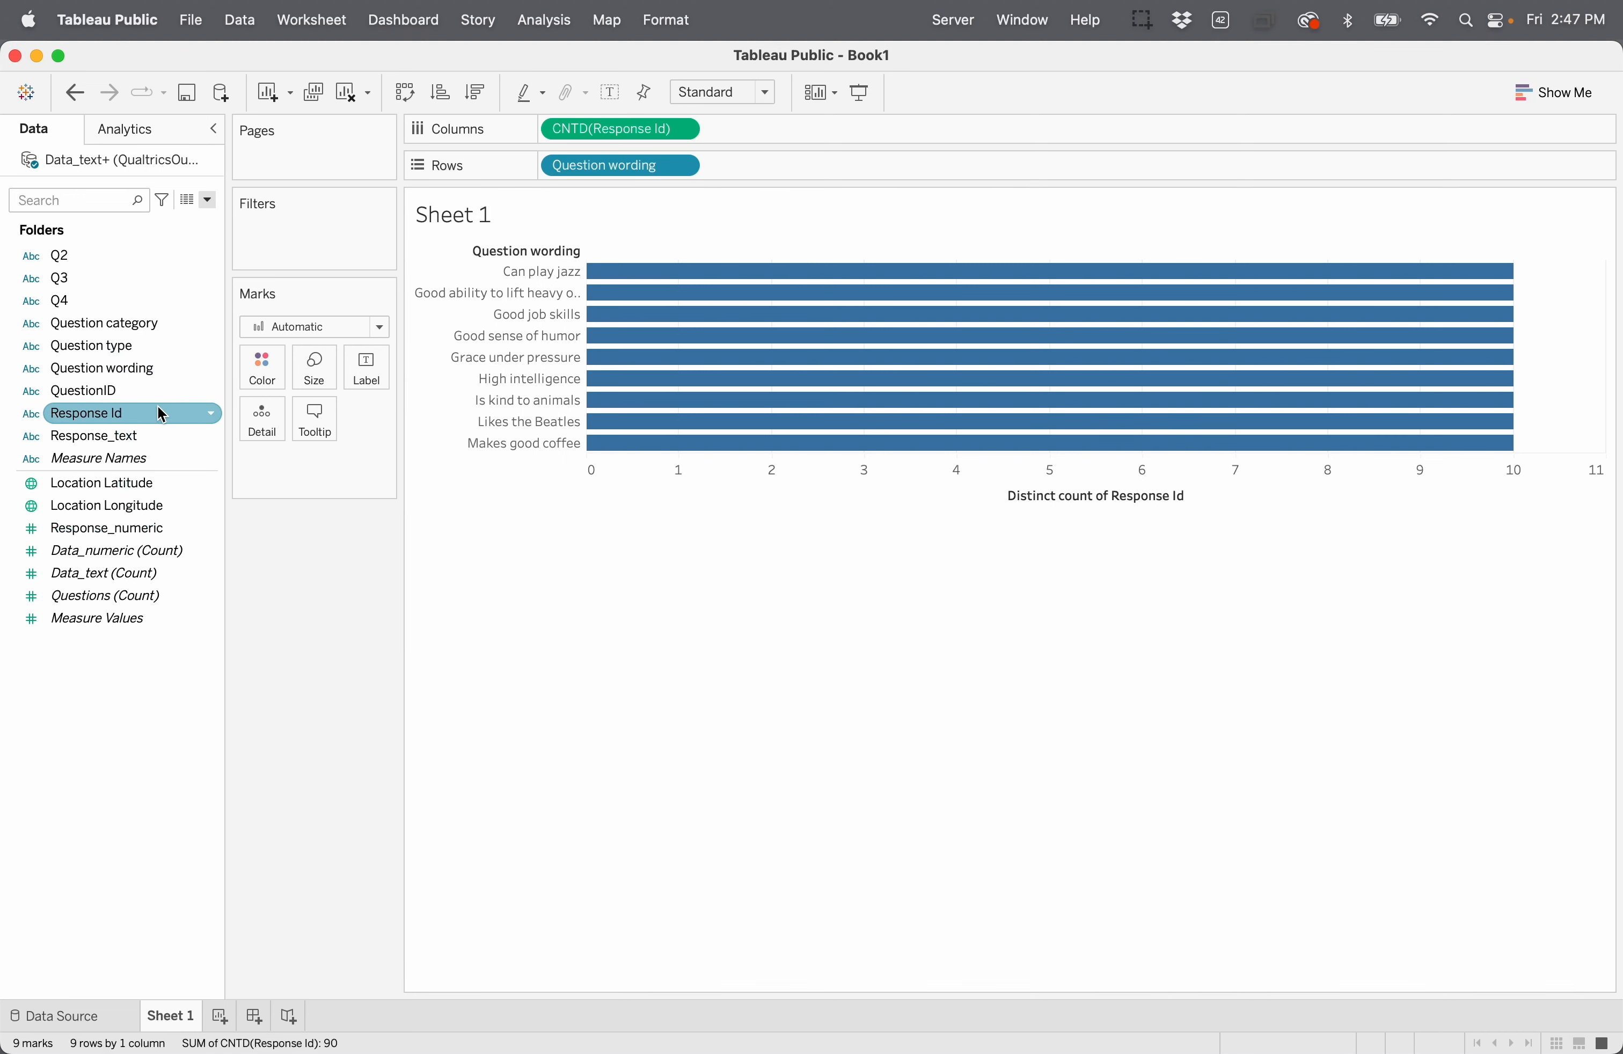
pyautogui.moveTo(146, 436); pyautogui.dragTo(269, 376)
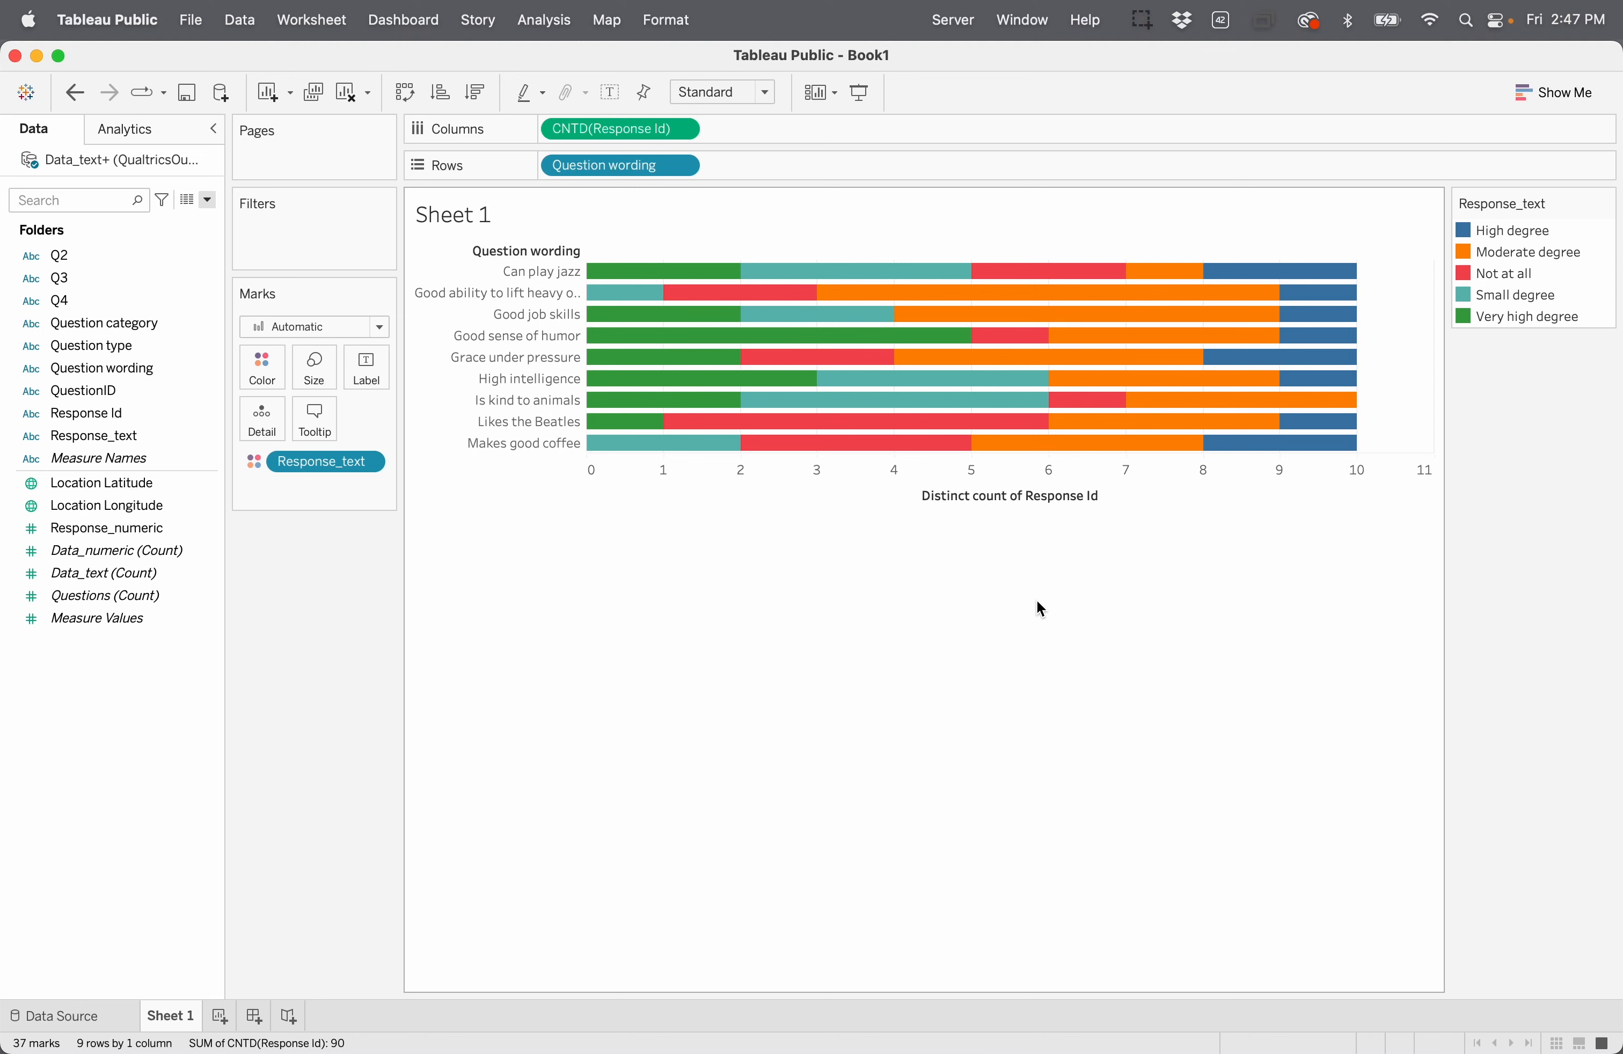
# Step: Show the distinct count of Response Id as percent of total computed across the table, and enlarge the chart's rows and row labels
pyautogui.click(688, 130)
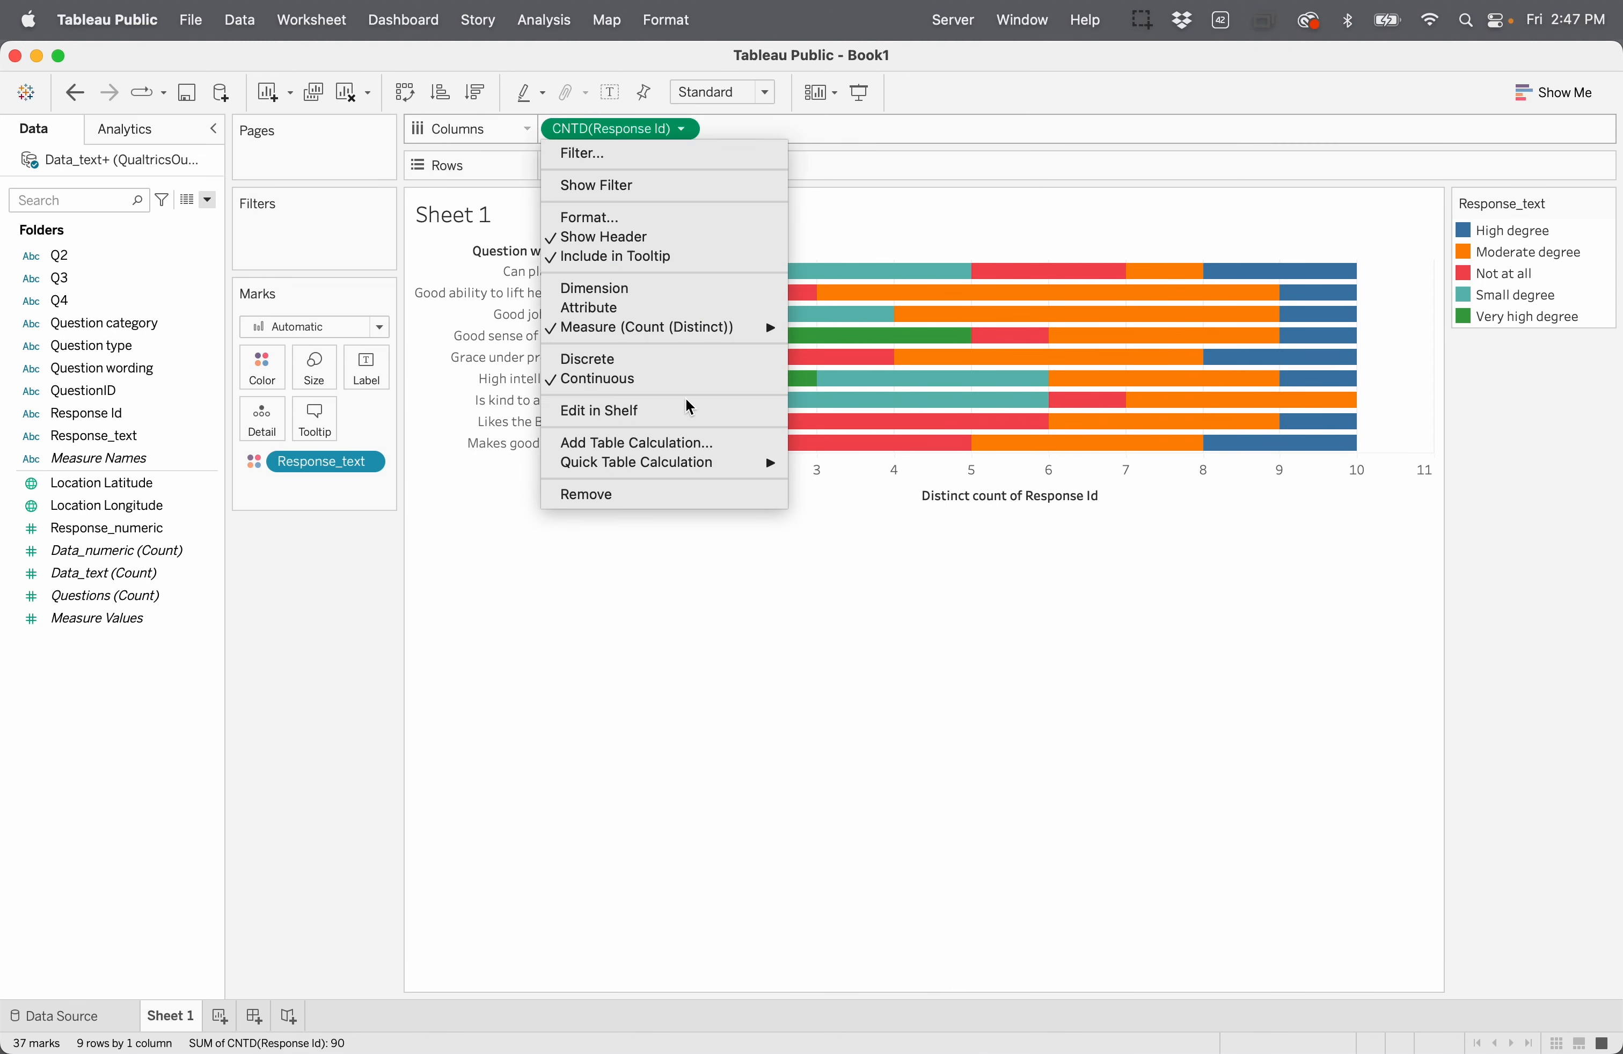
pyautogui.moveTo(691, 465)
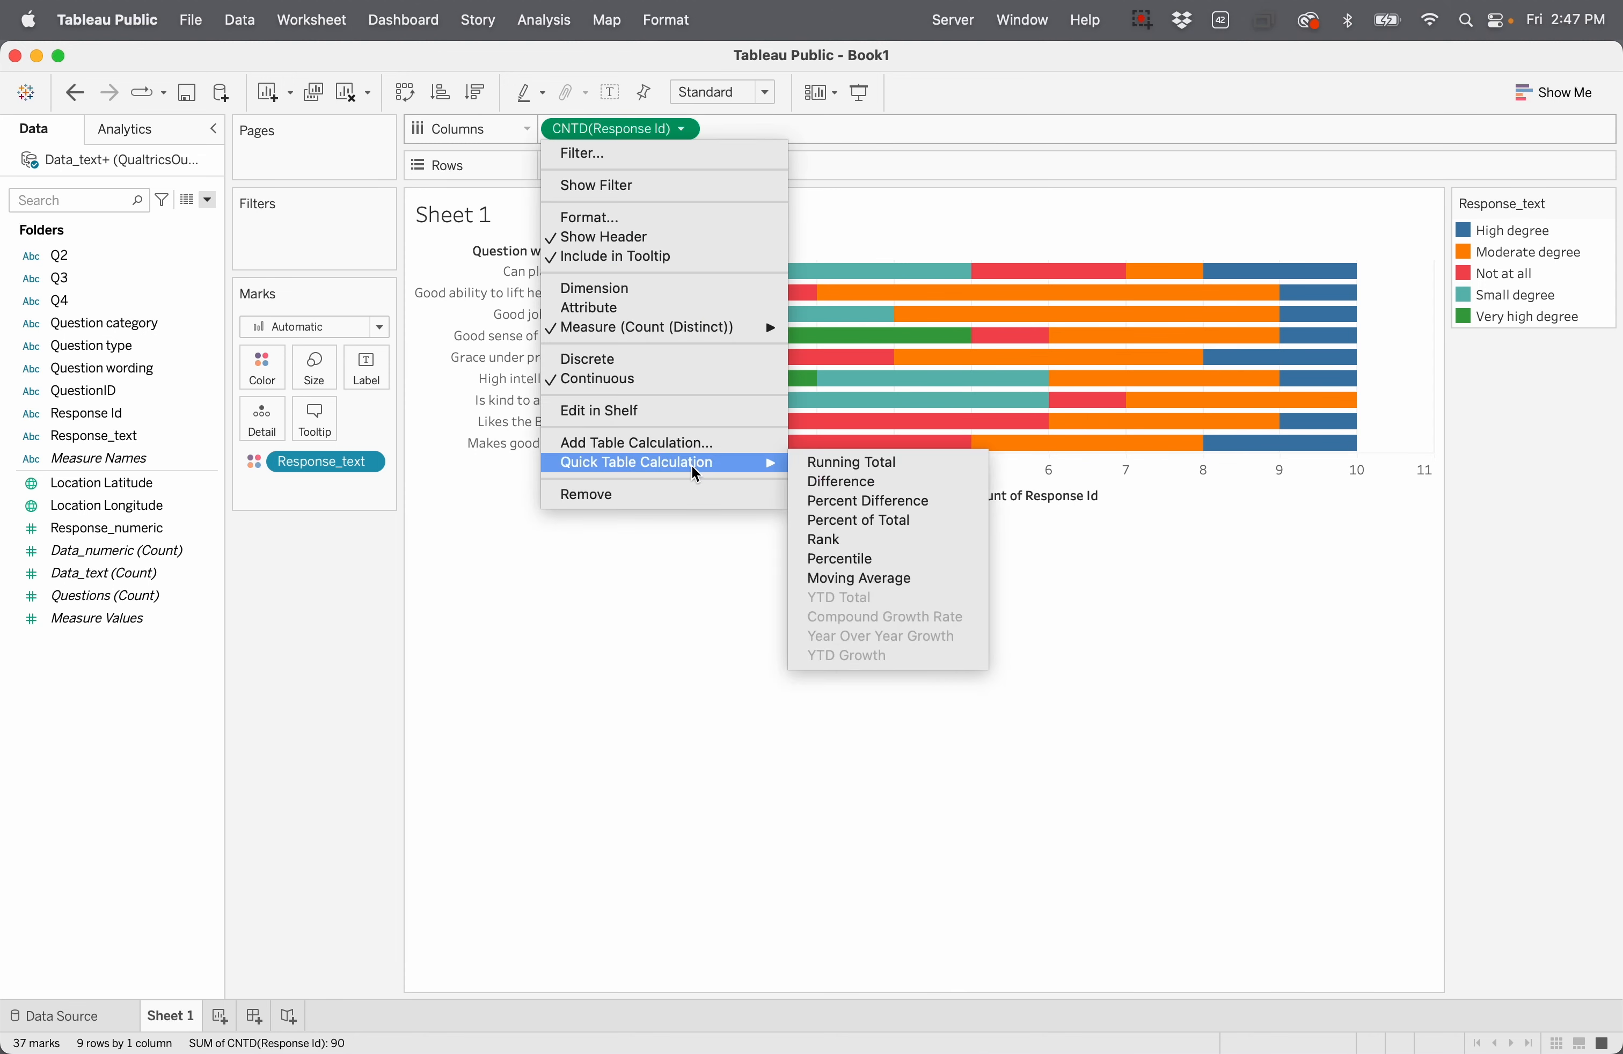
pyautogui.click(863, 520)
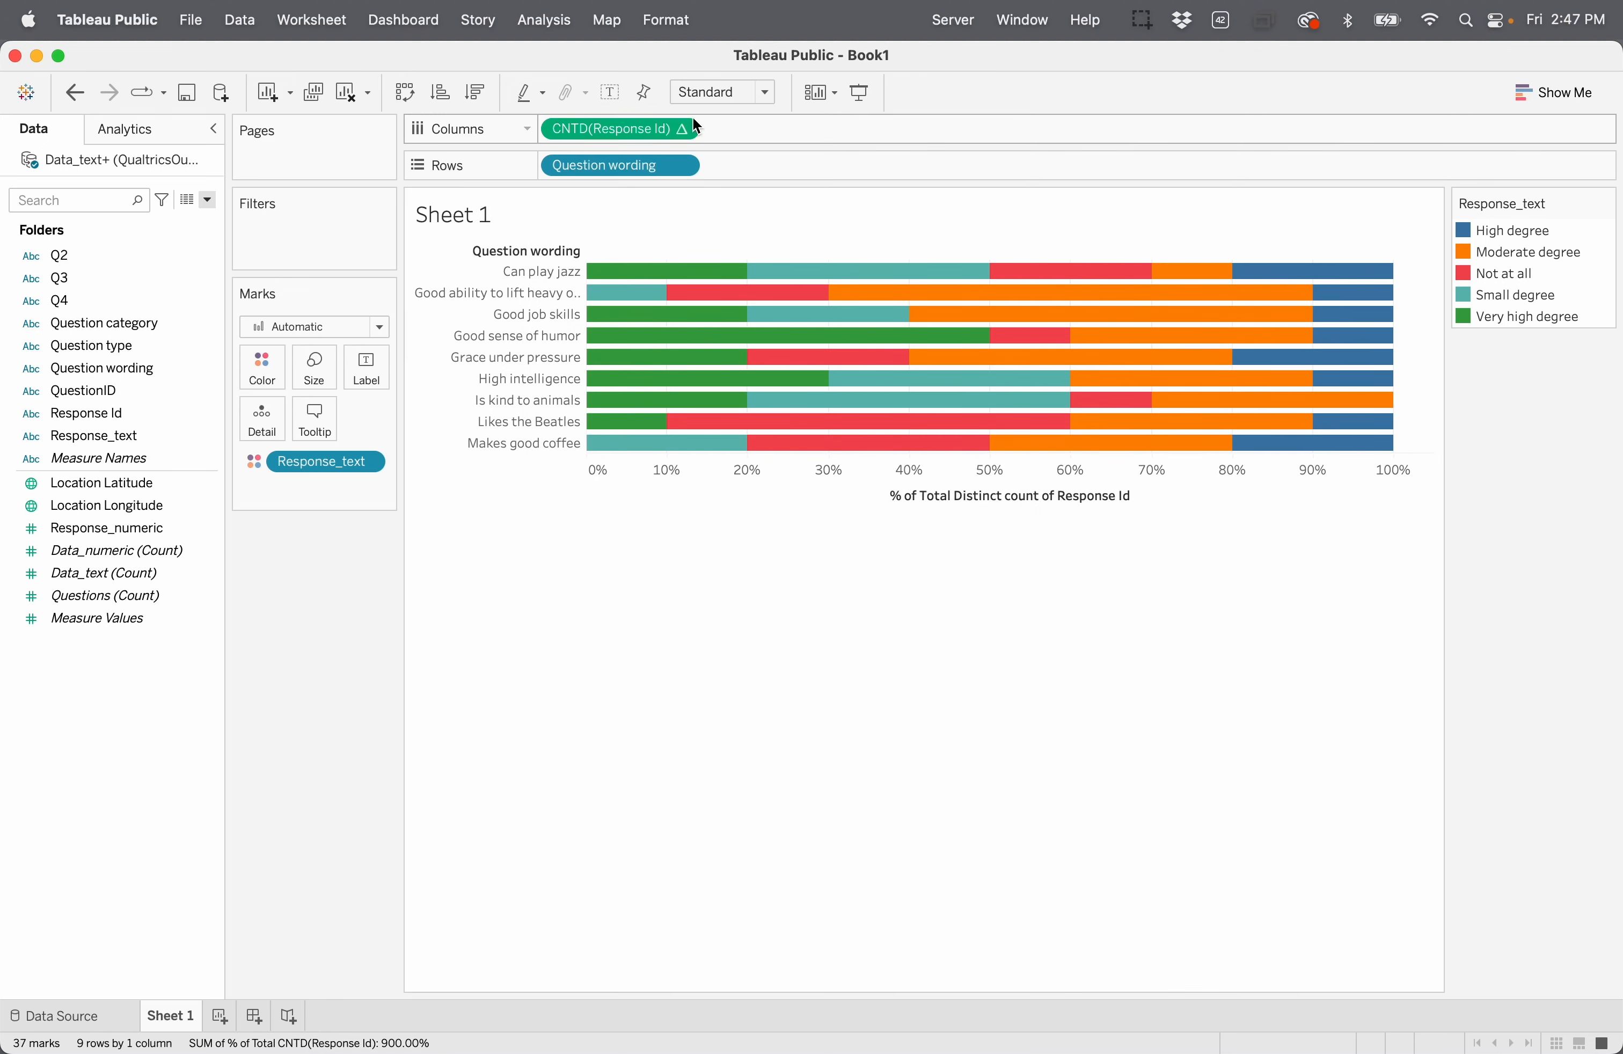
pyautogui.click(682, 129)
pyautogui.moveTo(678, 445)
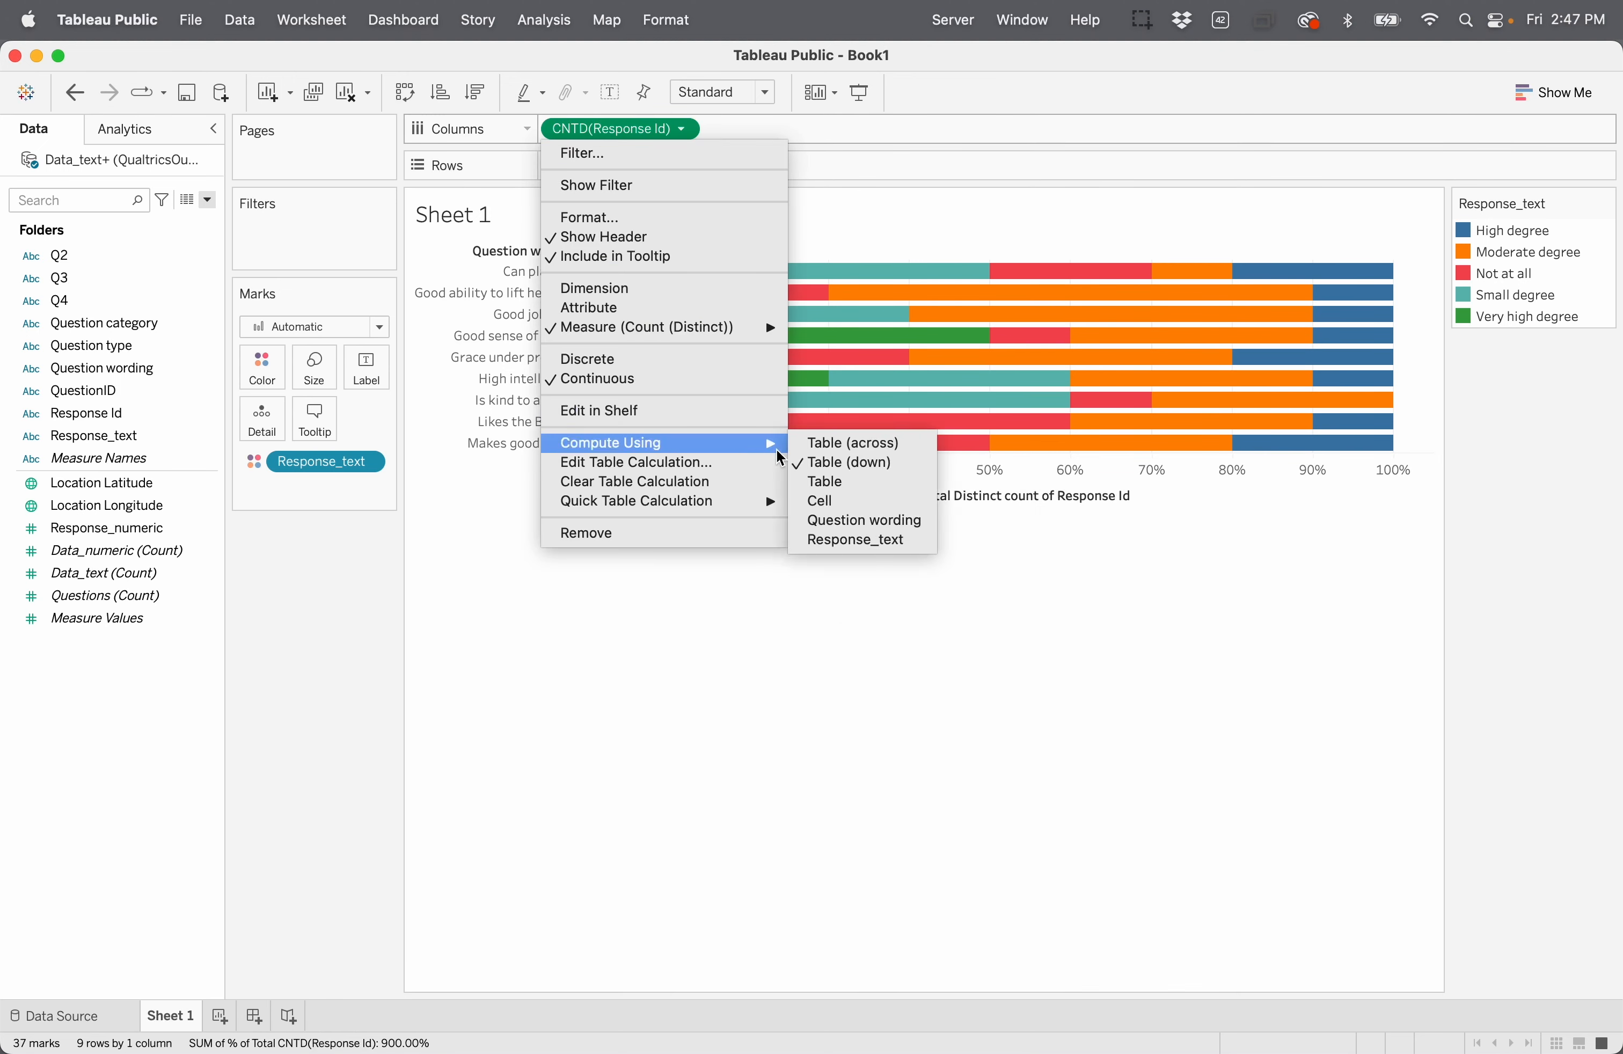
pyautogui.click(818, 449)
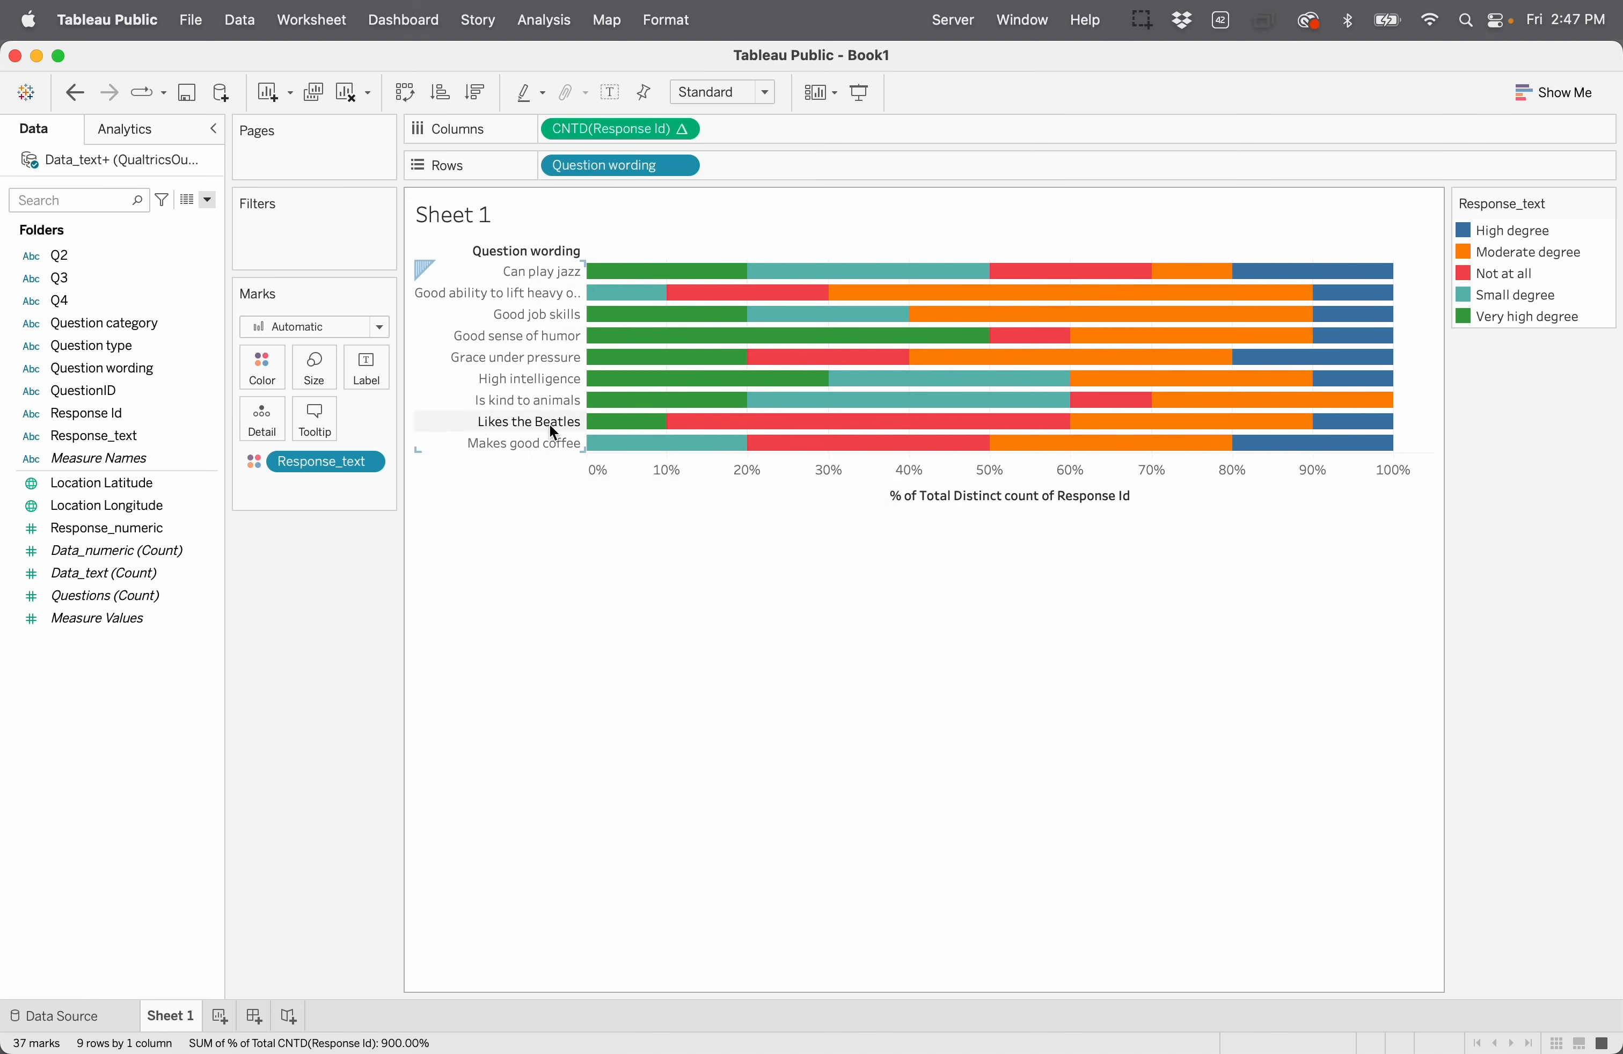
pyautogui.moveTo(549, 452); pyautogui.dragTo(606, 393)
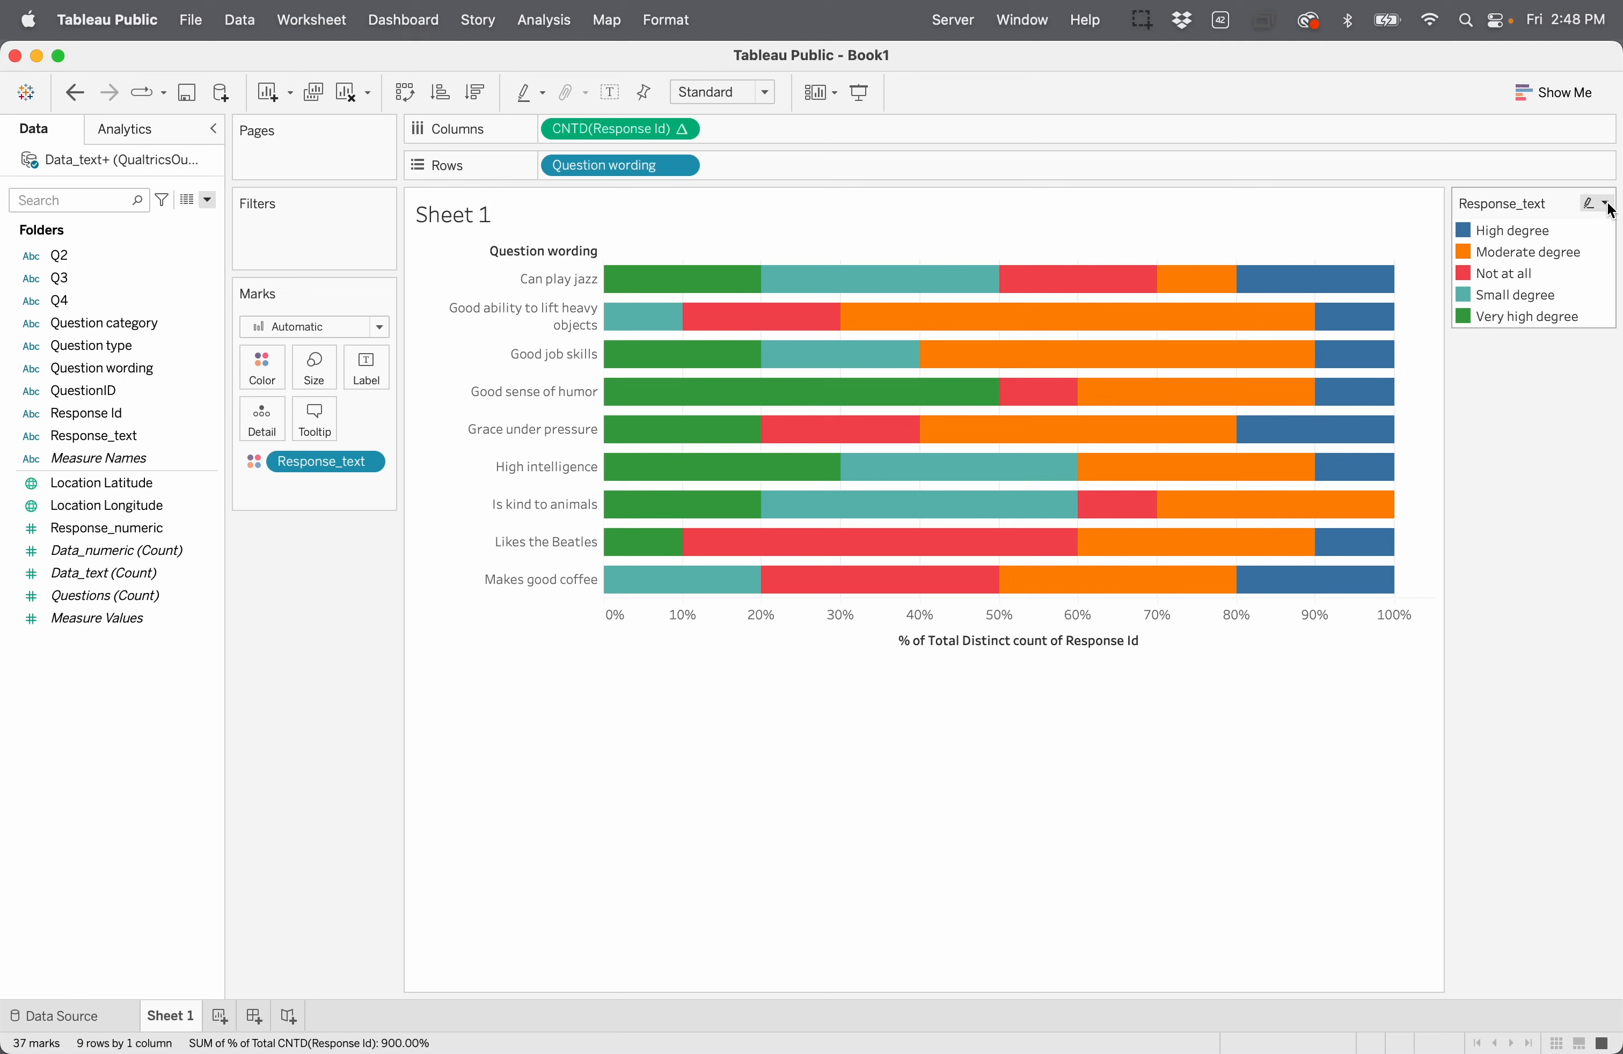
# Step: Sort Response_text by the Response_numeric field in ascending order, using Maximum as the aggregation
pyautogui.click(1607, 204)
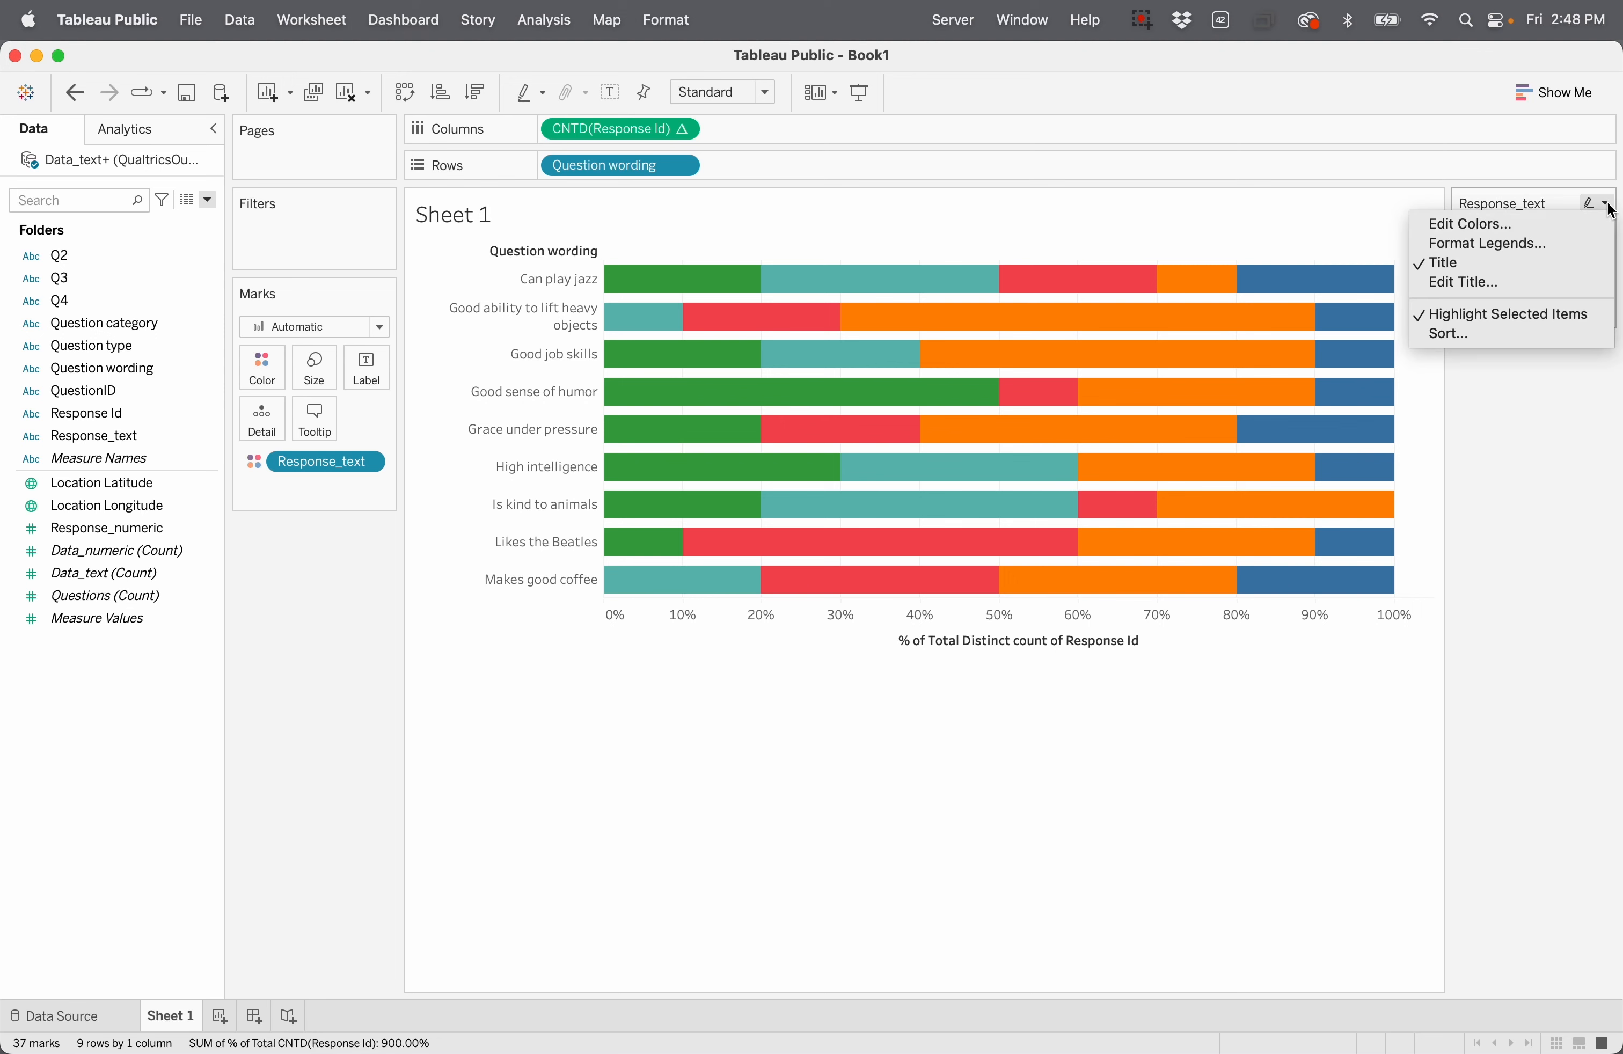
pyautogui.click(1491, 335)
pyautogui.click(841, 538)
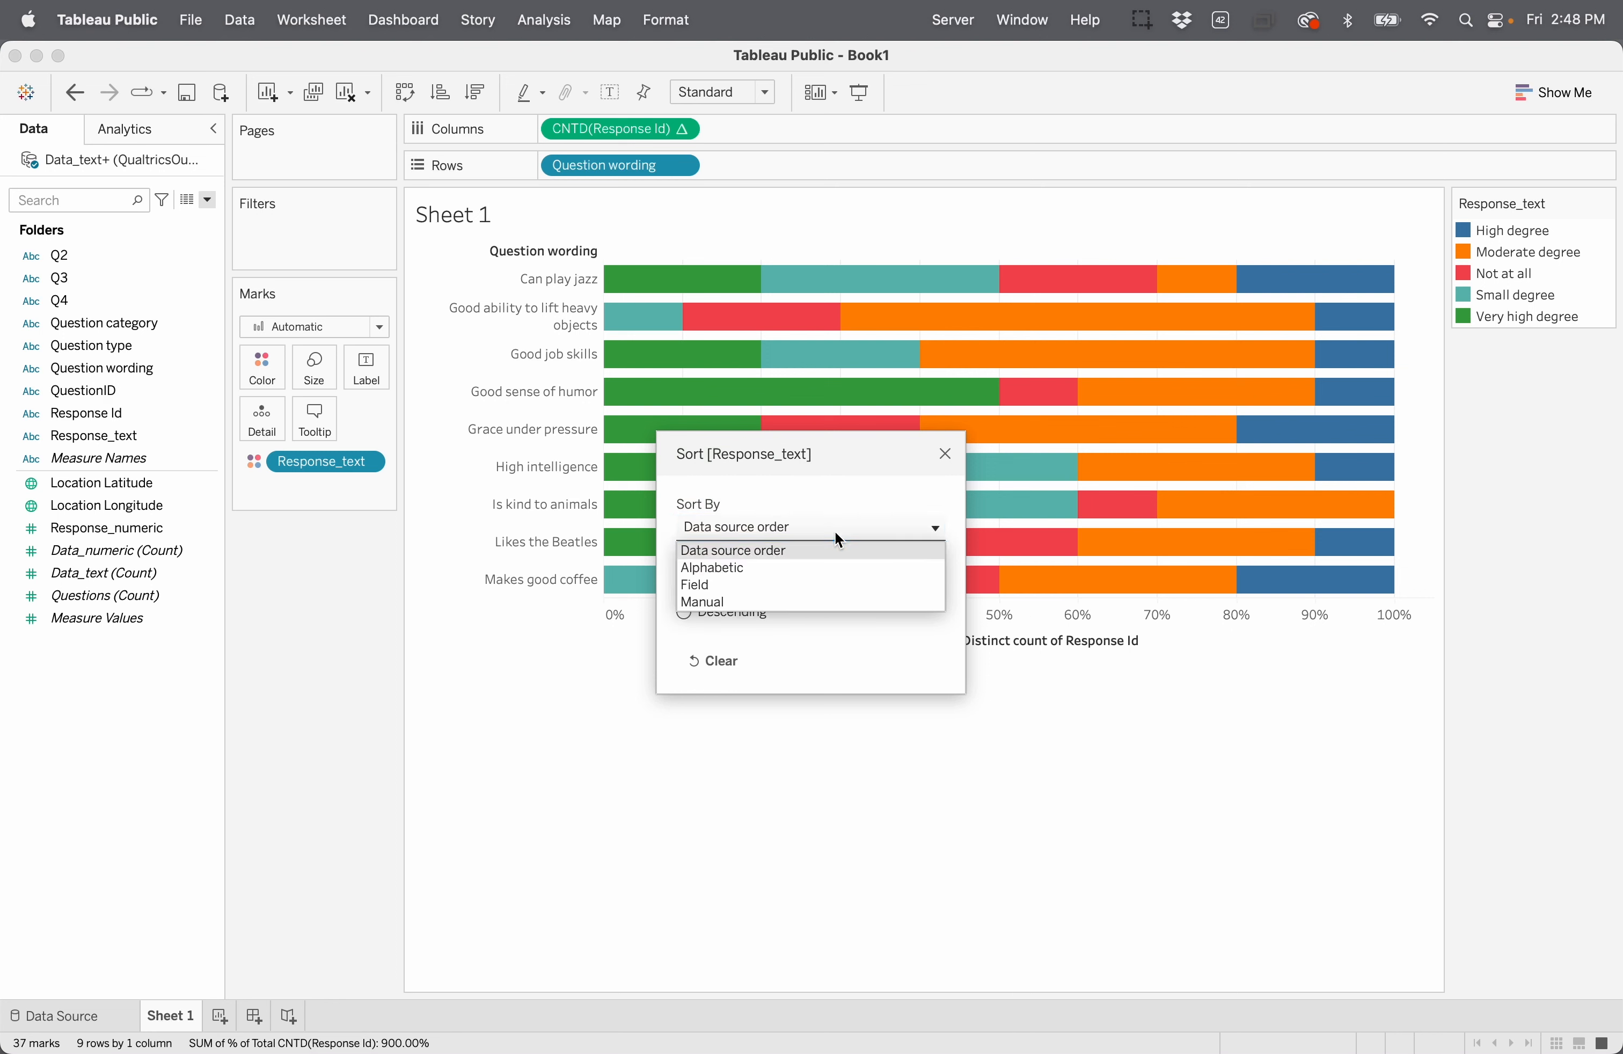
pyautogui.click(802, 582)
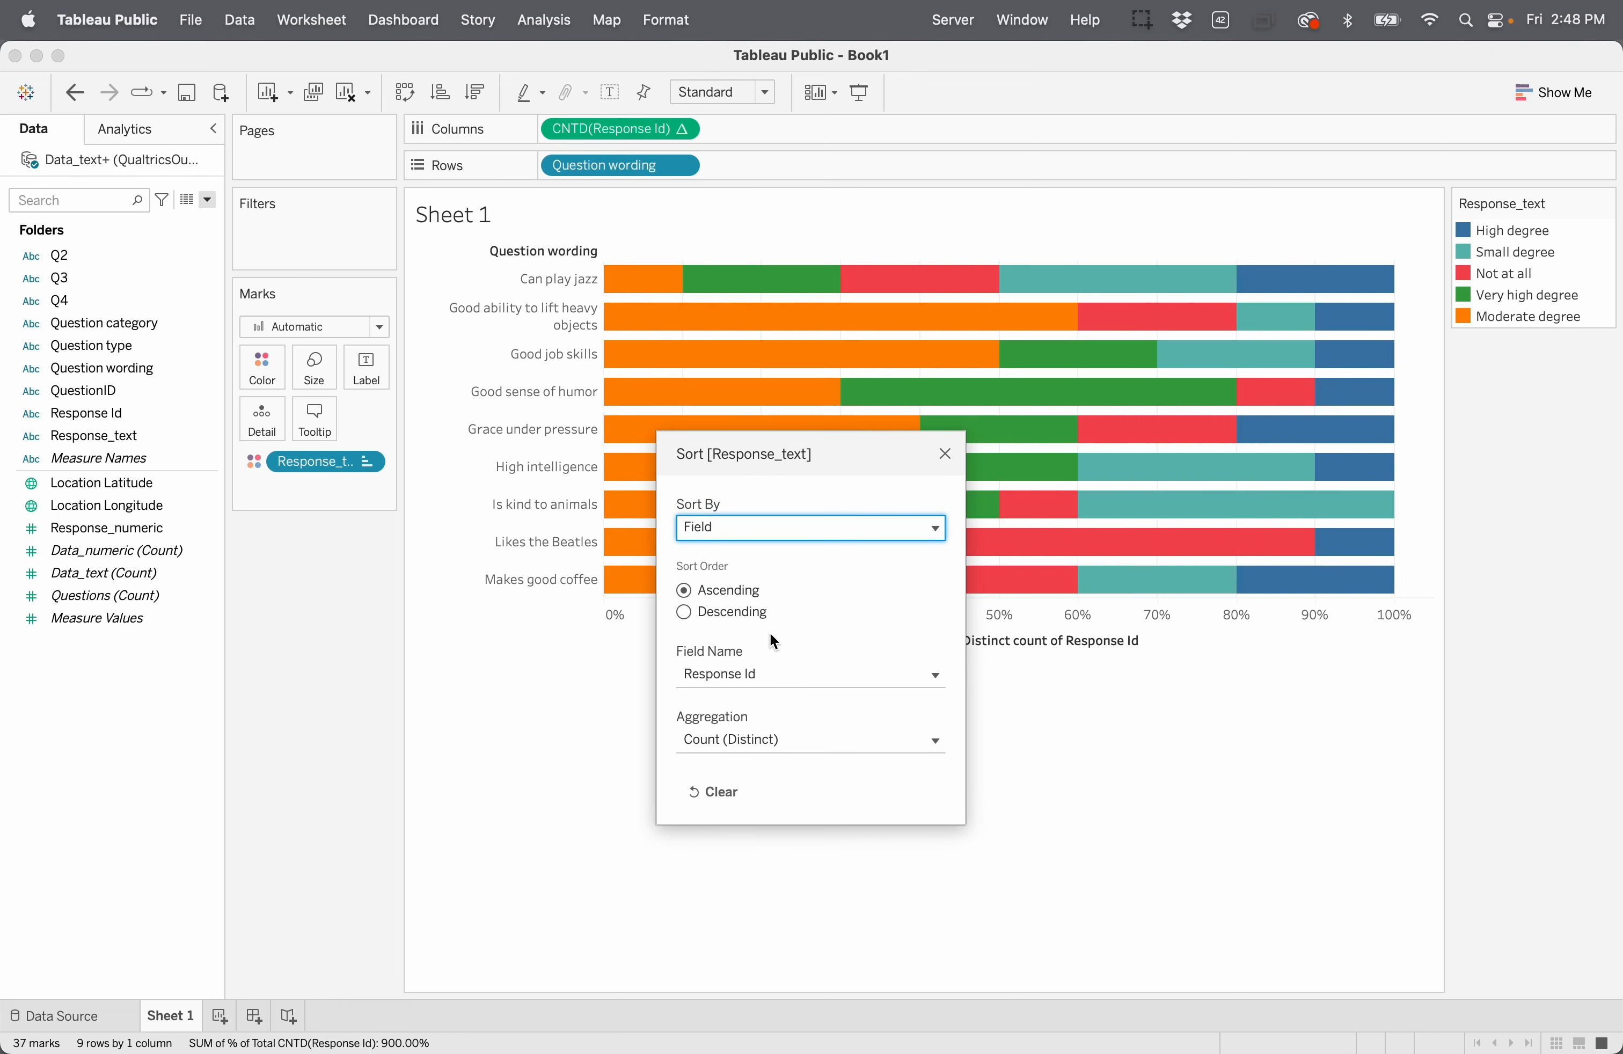
pyautogui.click(767, 672)
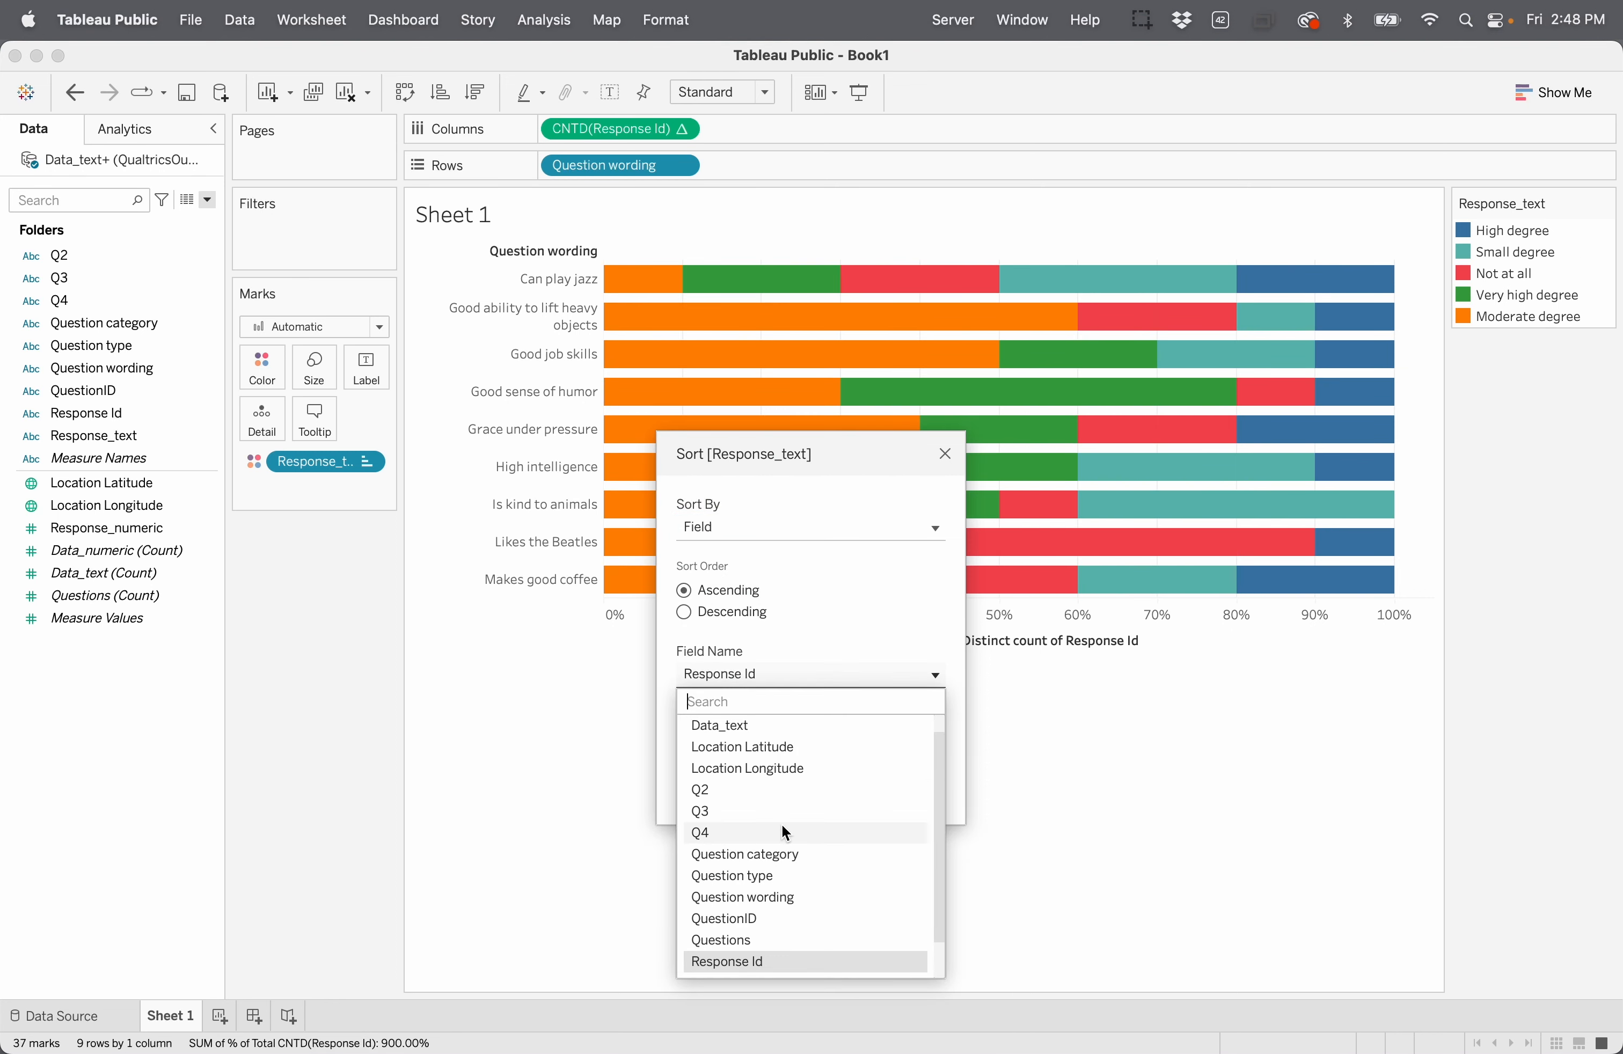
pyautogui.scroll(-2, 782, 825)
pyautogui.click(767, 942)
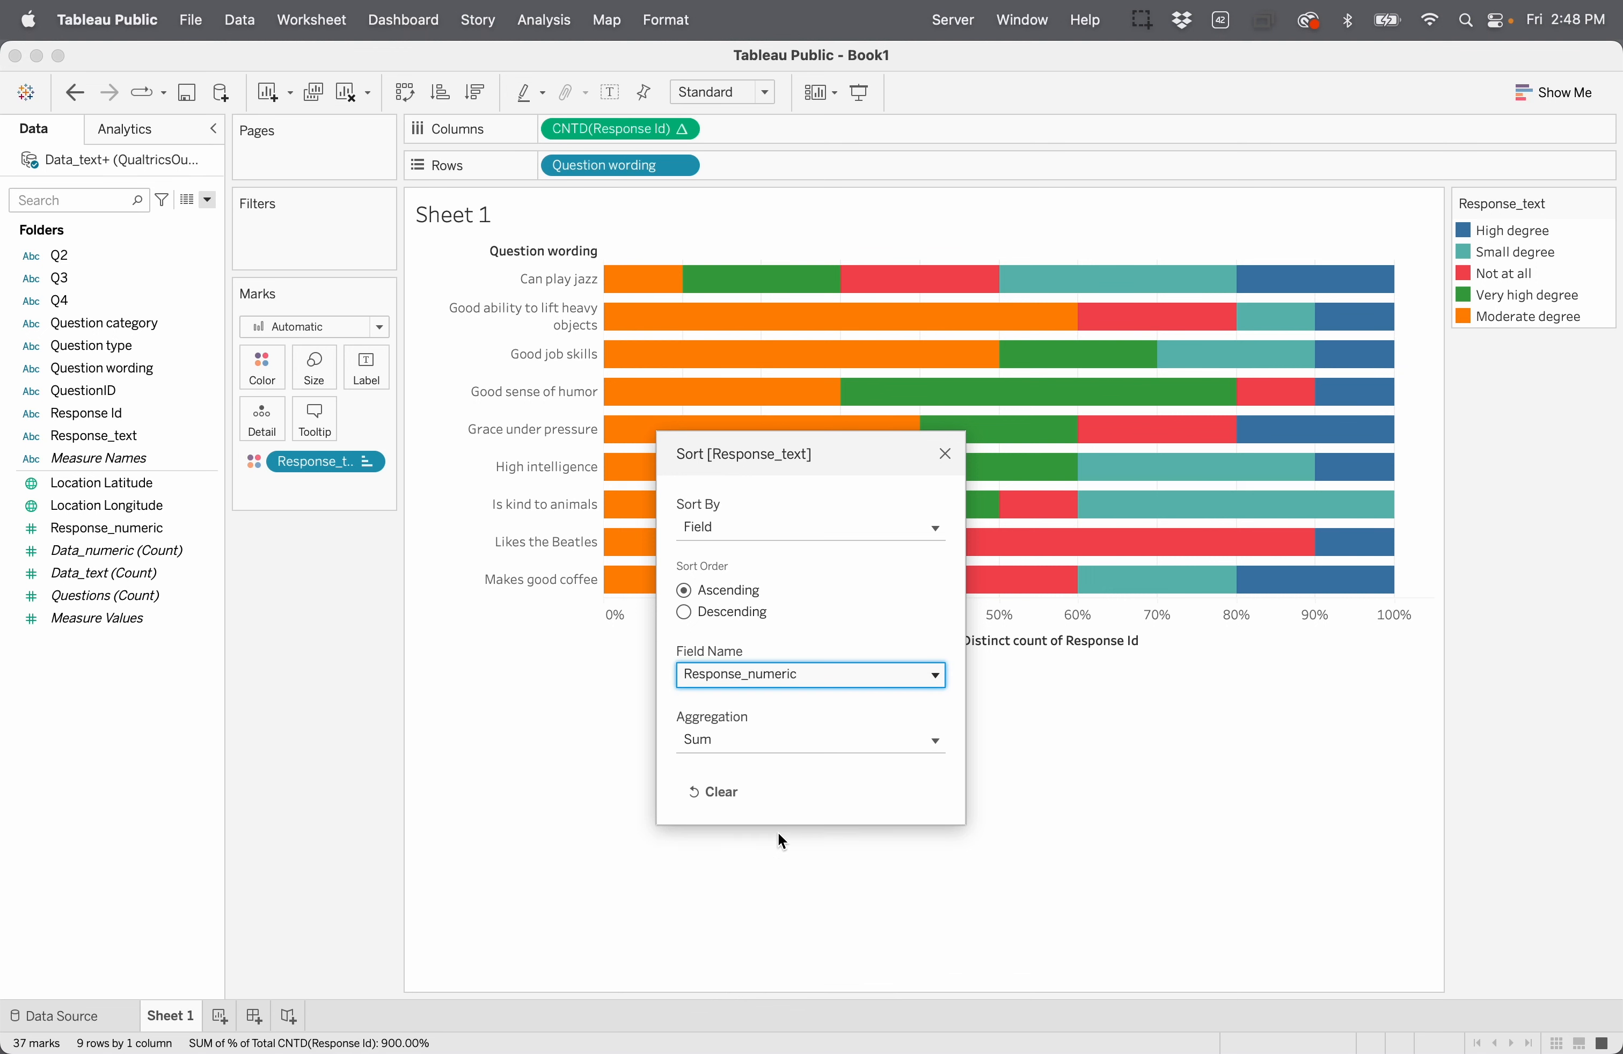
pyautogui.click(774, 746)
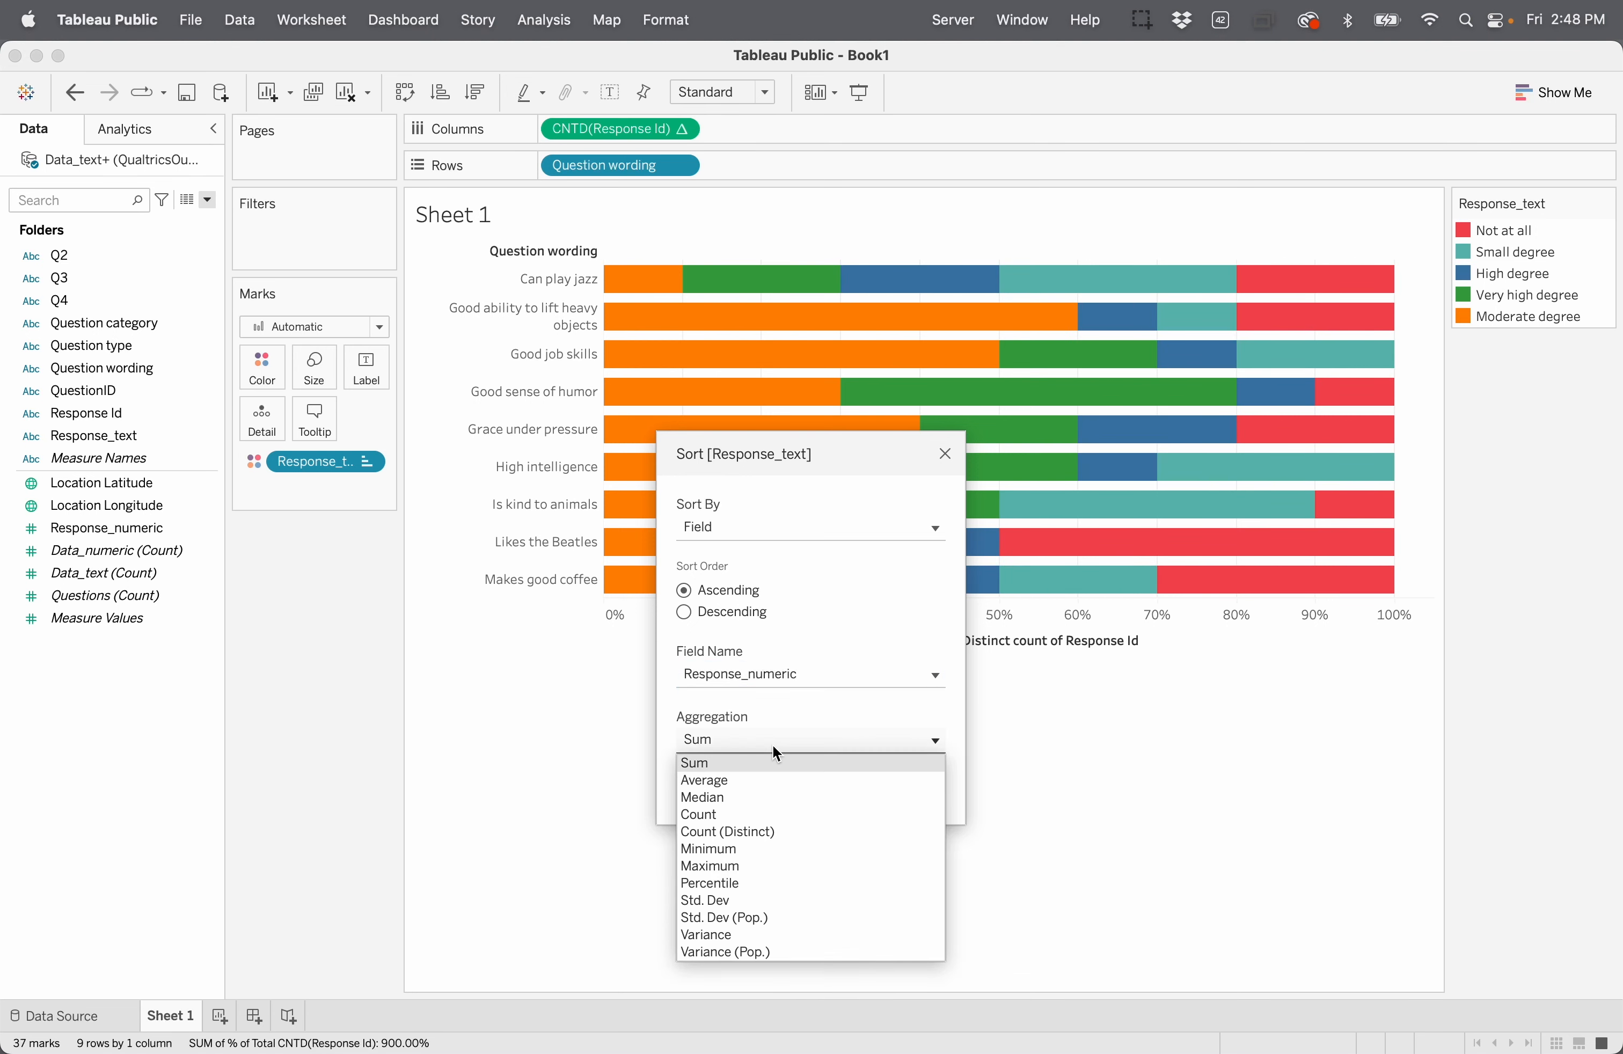
pyautogui.click(764, 863)
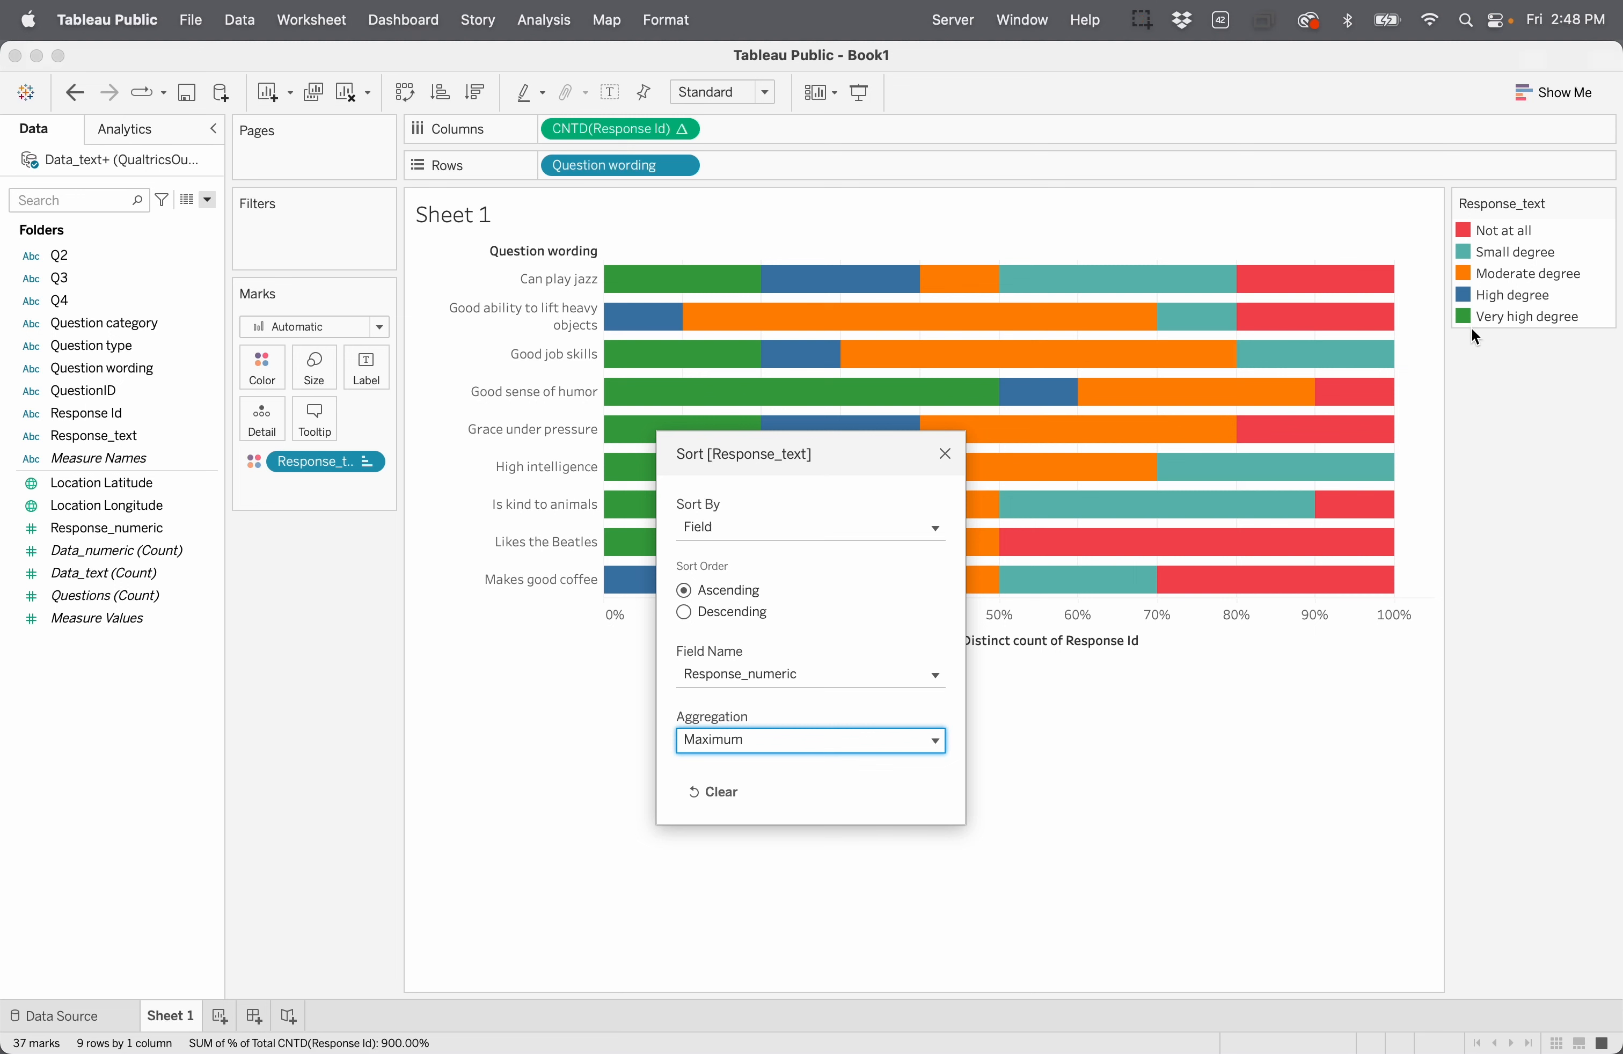
pyautogui.click(945, 455)
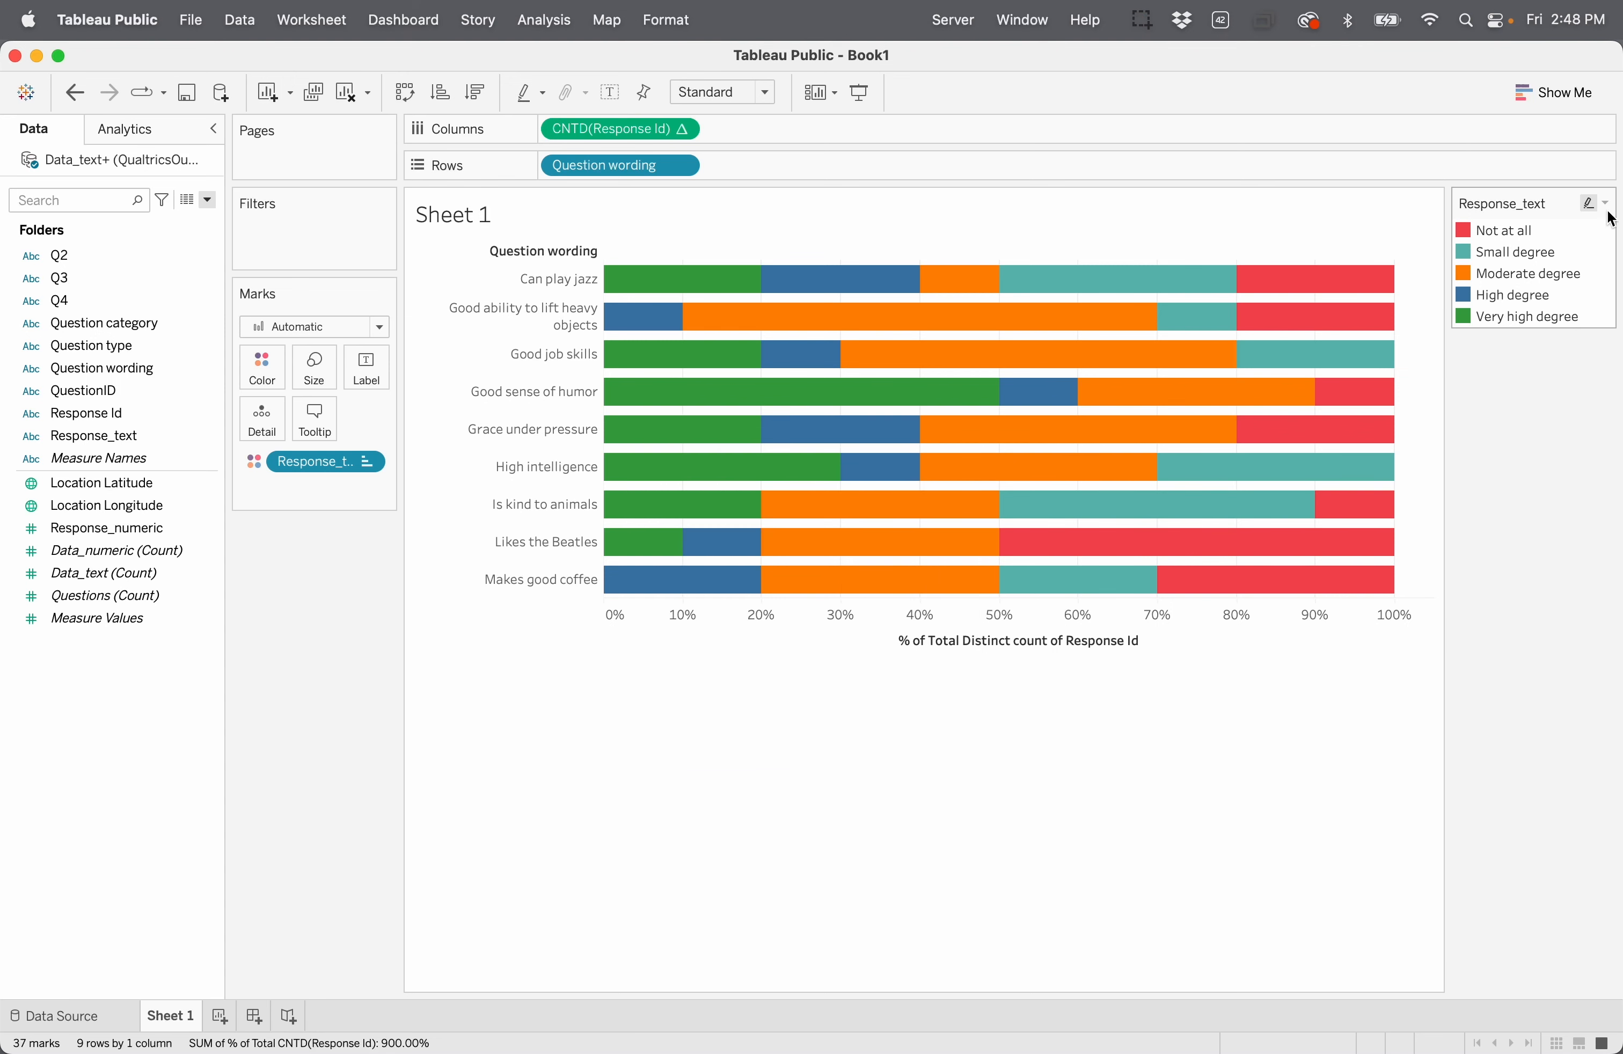
# Step: Assign the Orange-Gold color palette to the Response_text values
pyautogui.click(1607, 204)
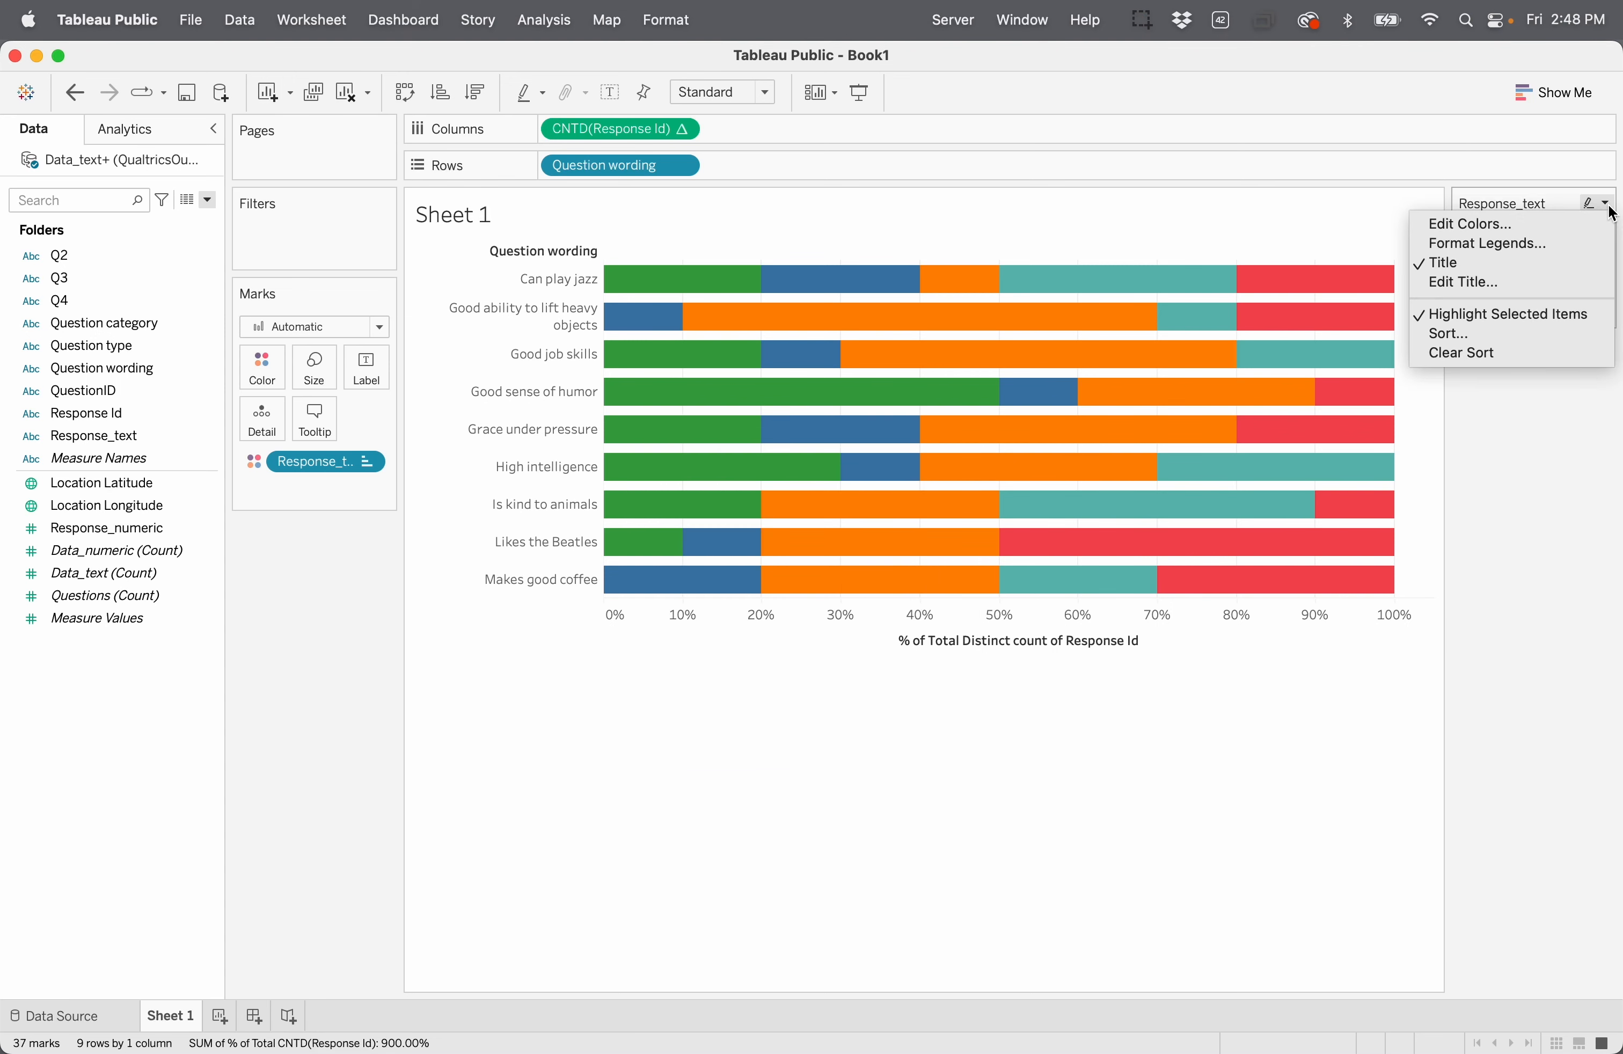
pyautogui.click(1571, 226)
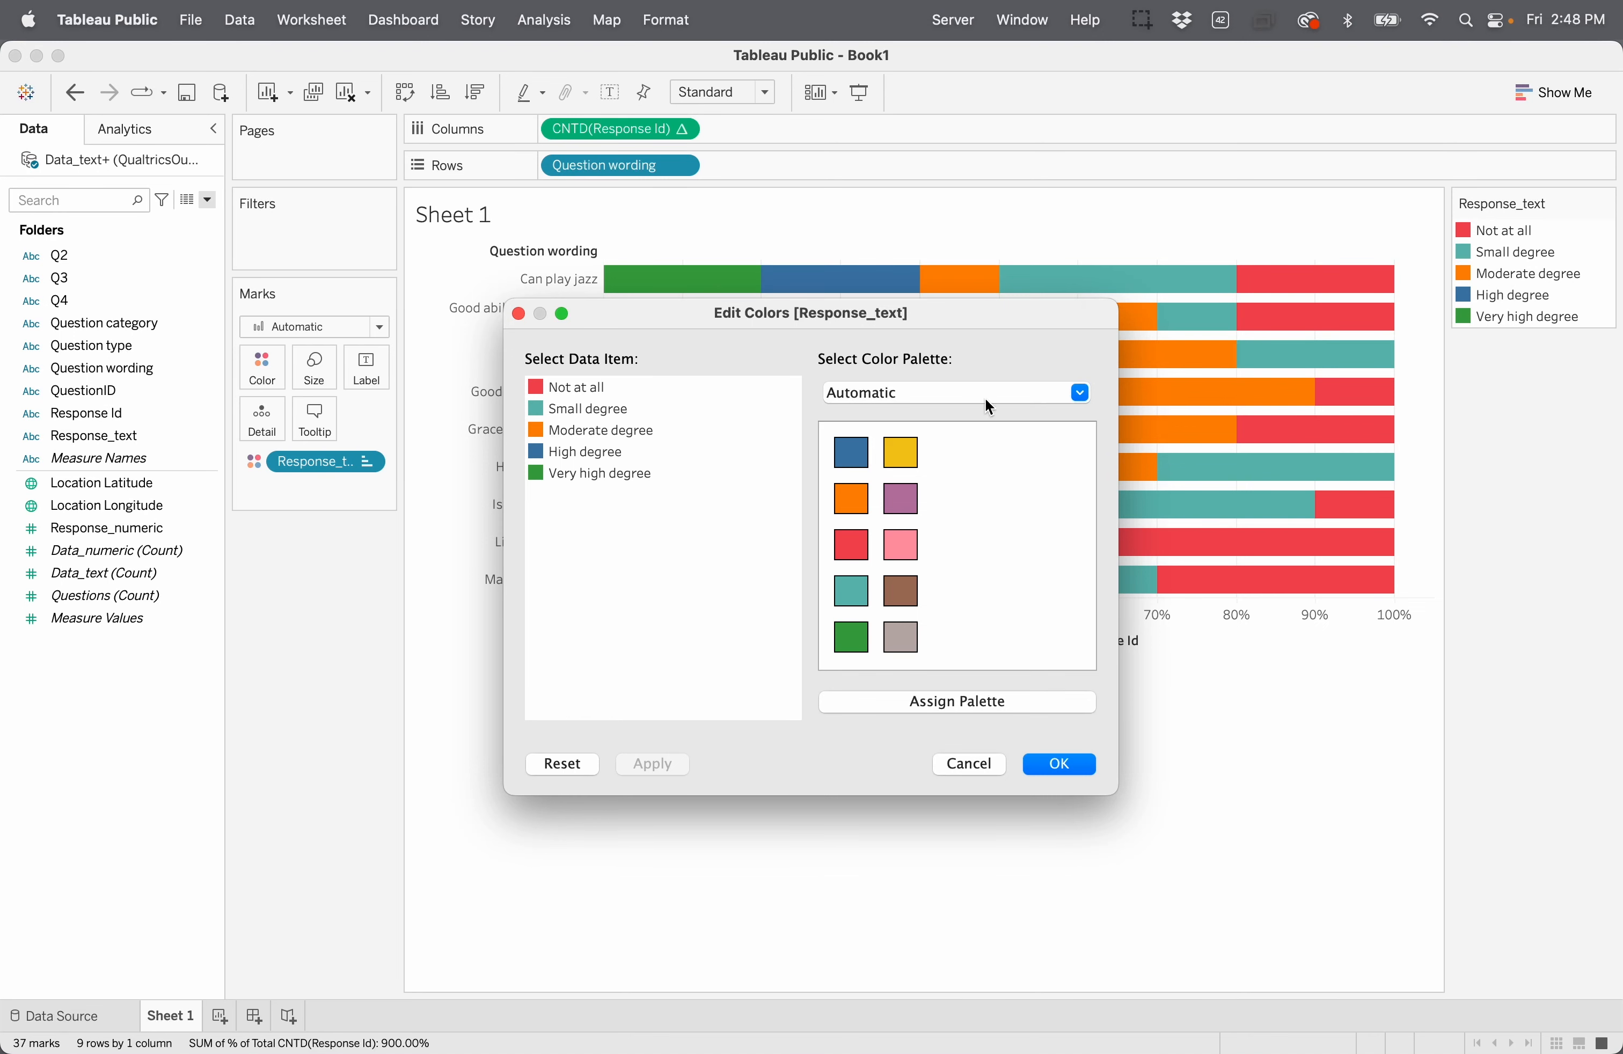
pyautogui.click(986, 395)
pyautogui.click(914, 826)
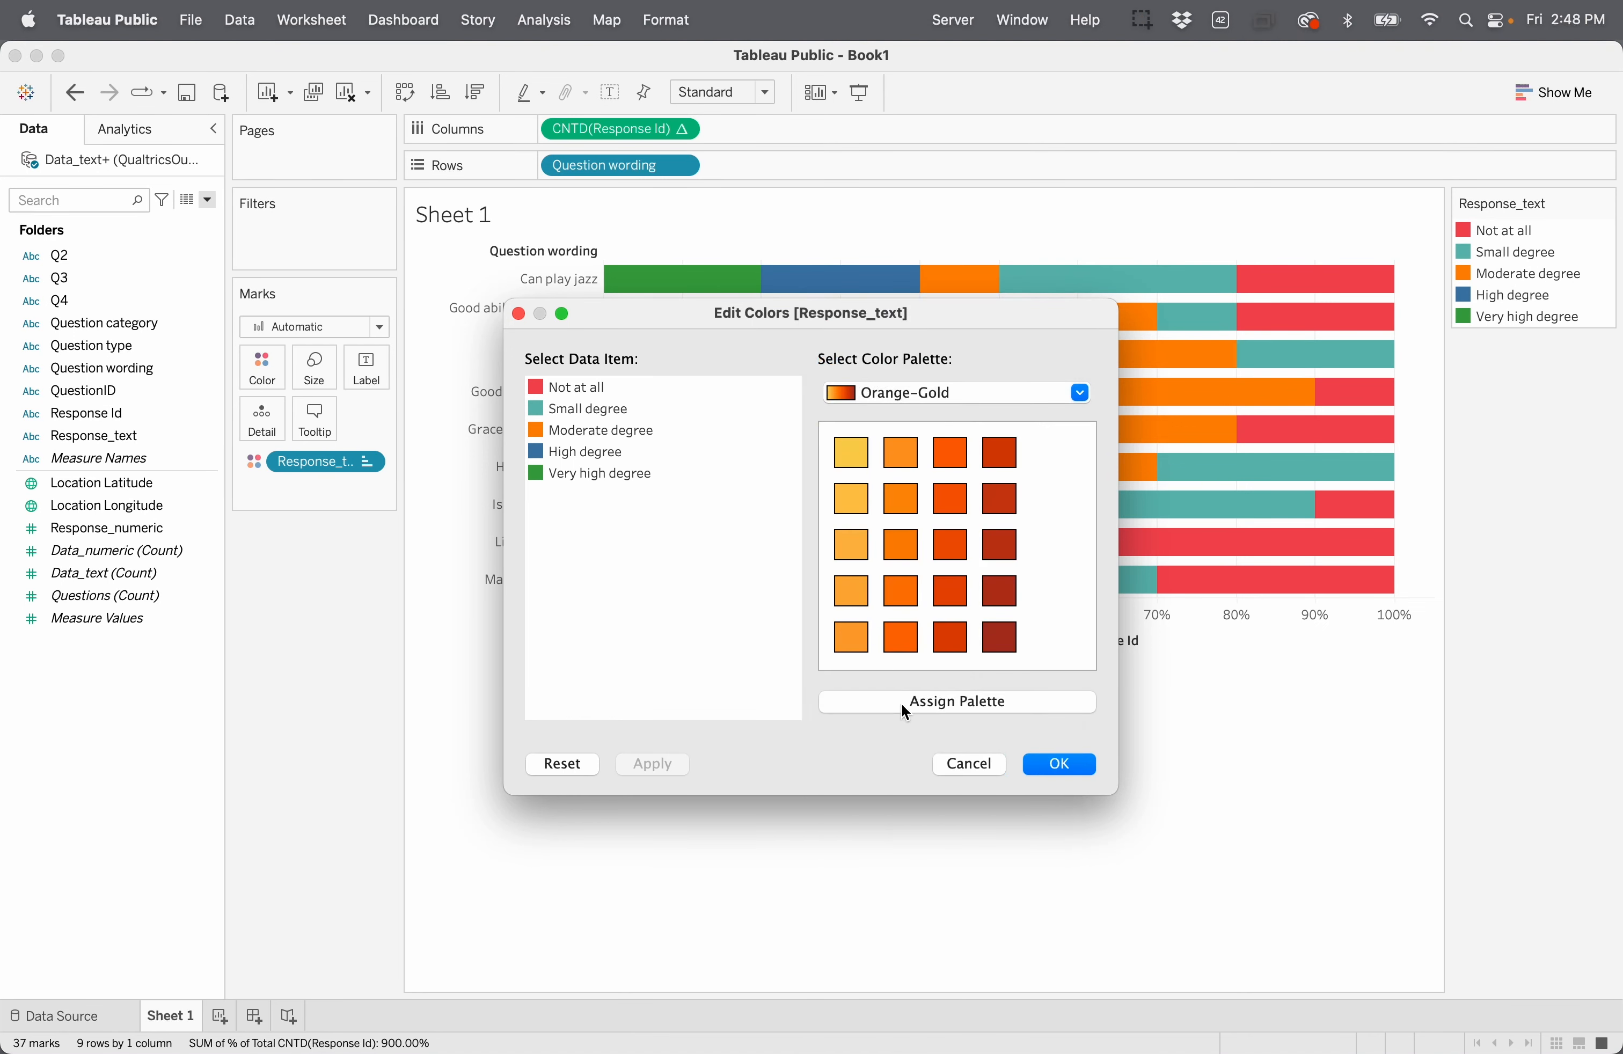
pyautogui.click(902, 703)
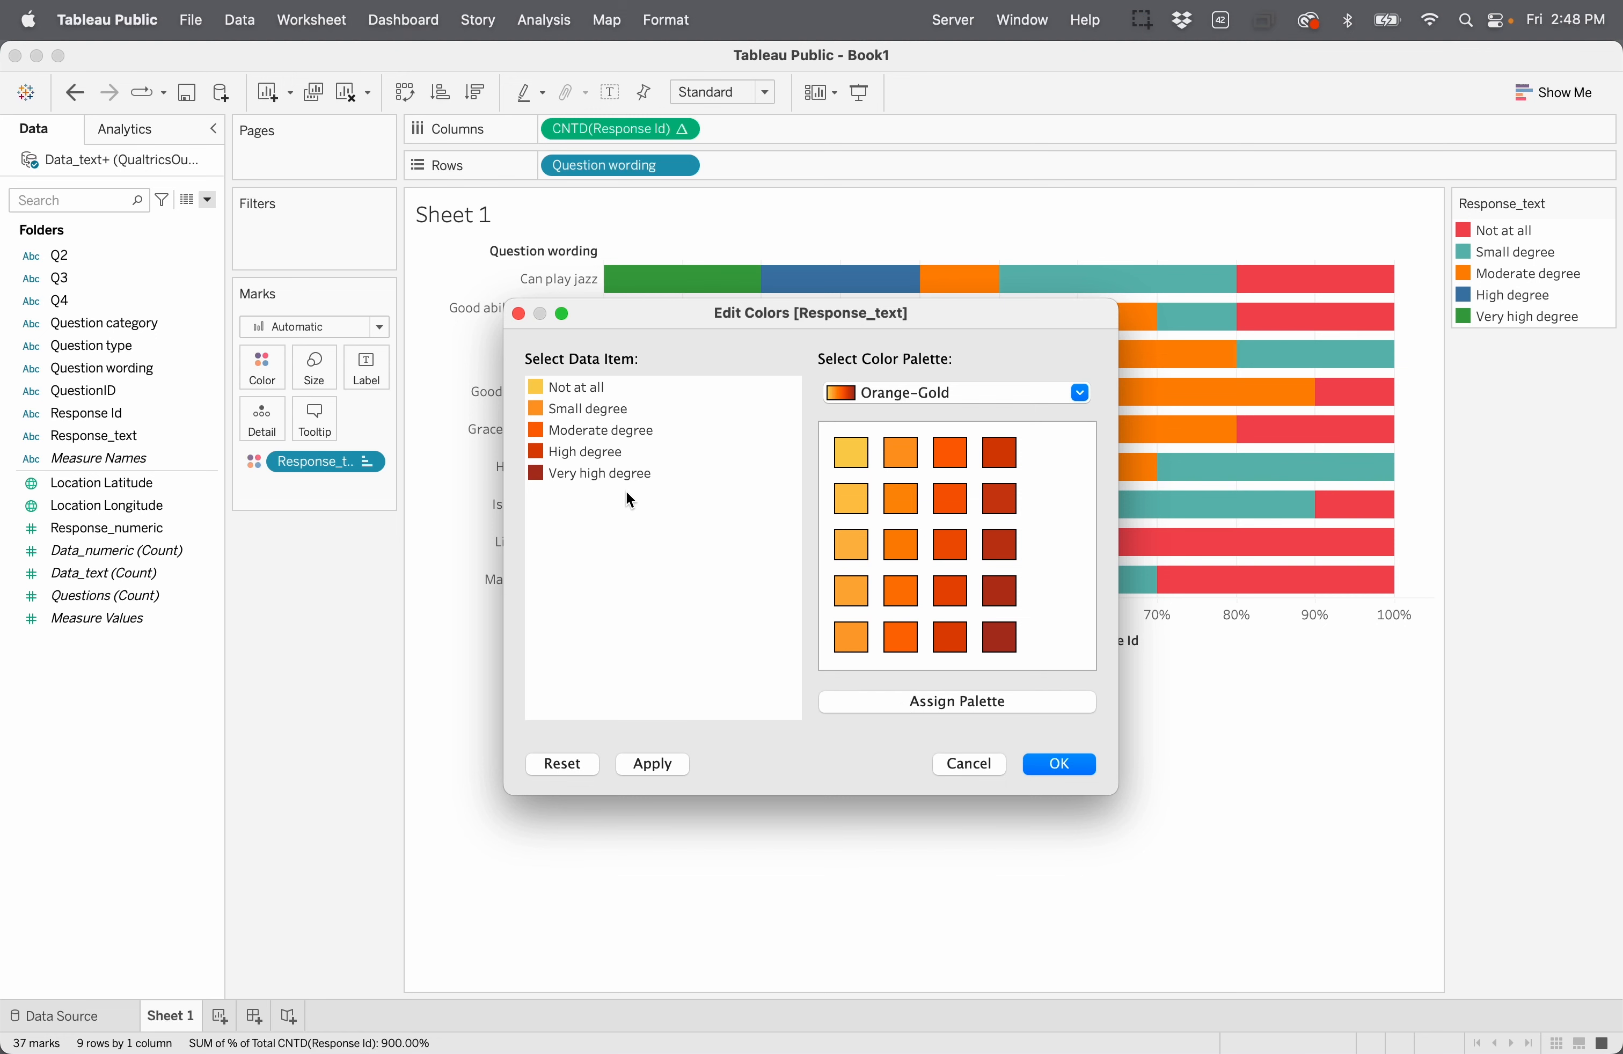
pyautogui.click(1057, 762)
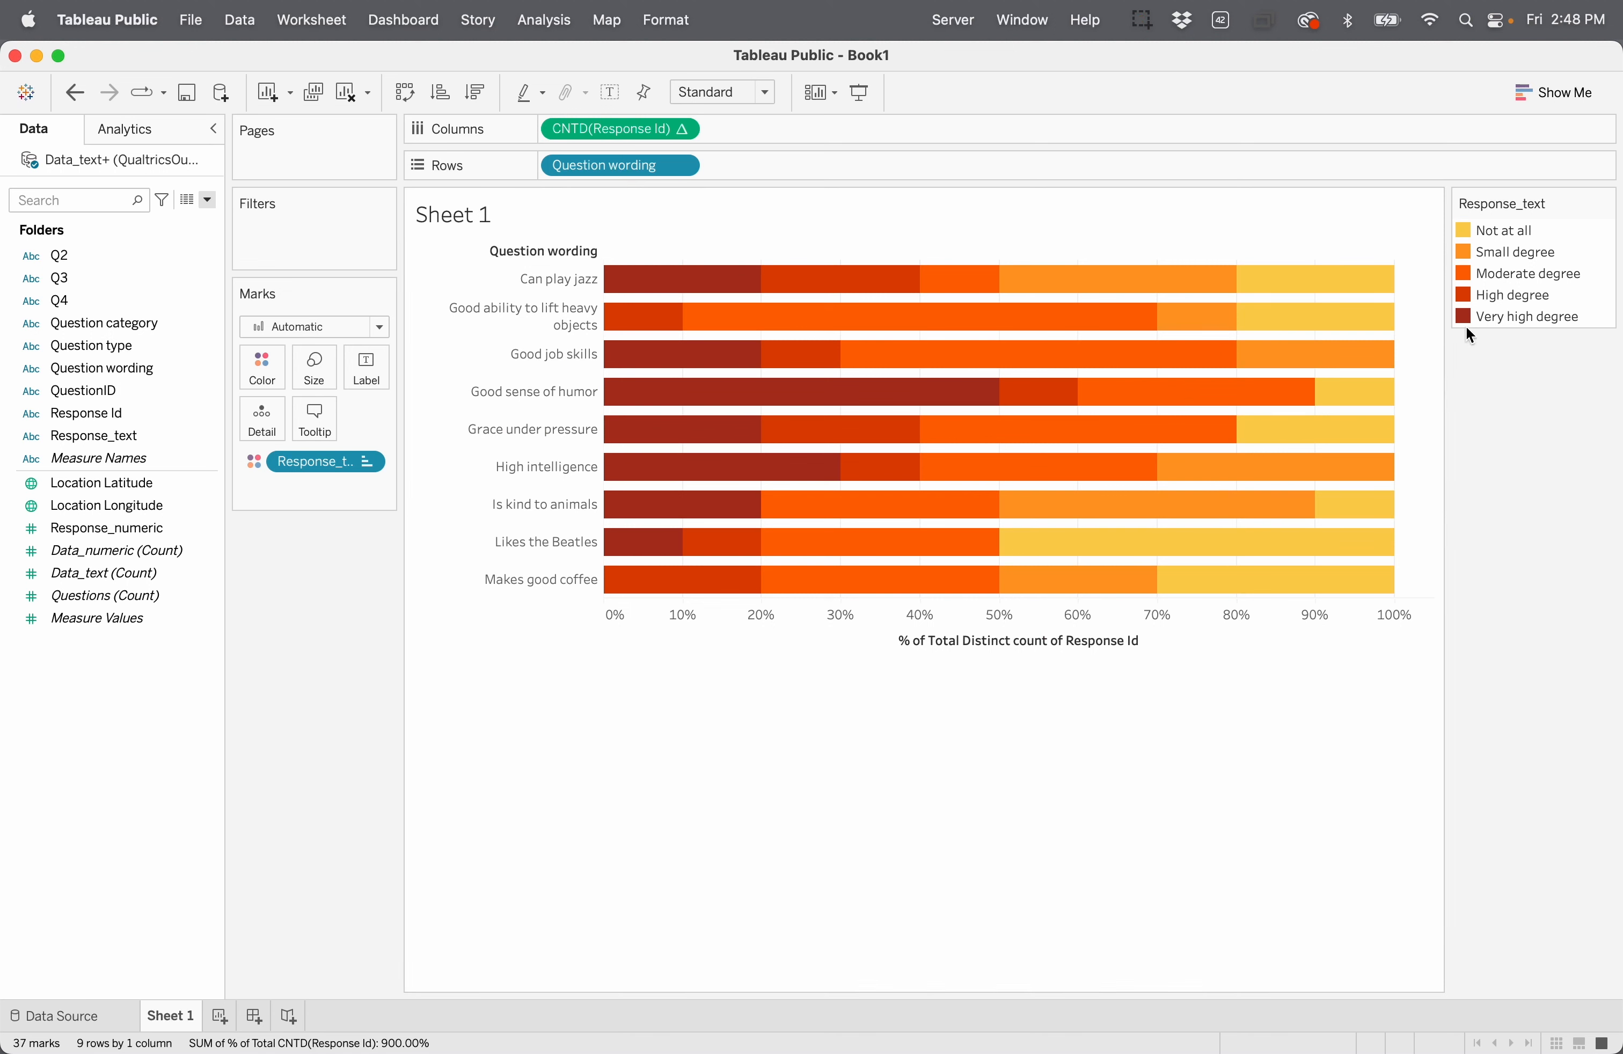
# Step: Change the sort order of Response_text to descending
pyautogui.click(1605, 203)
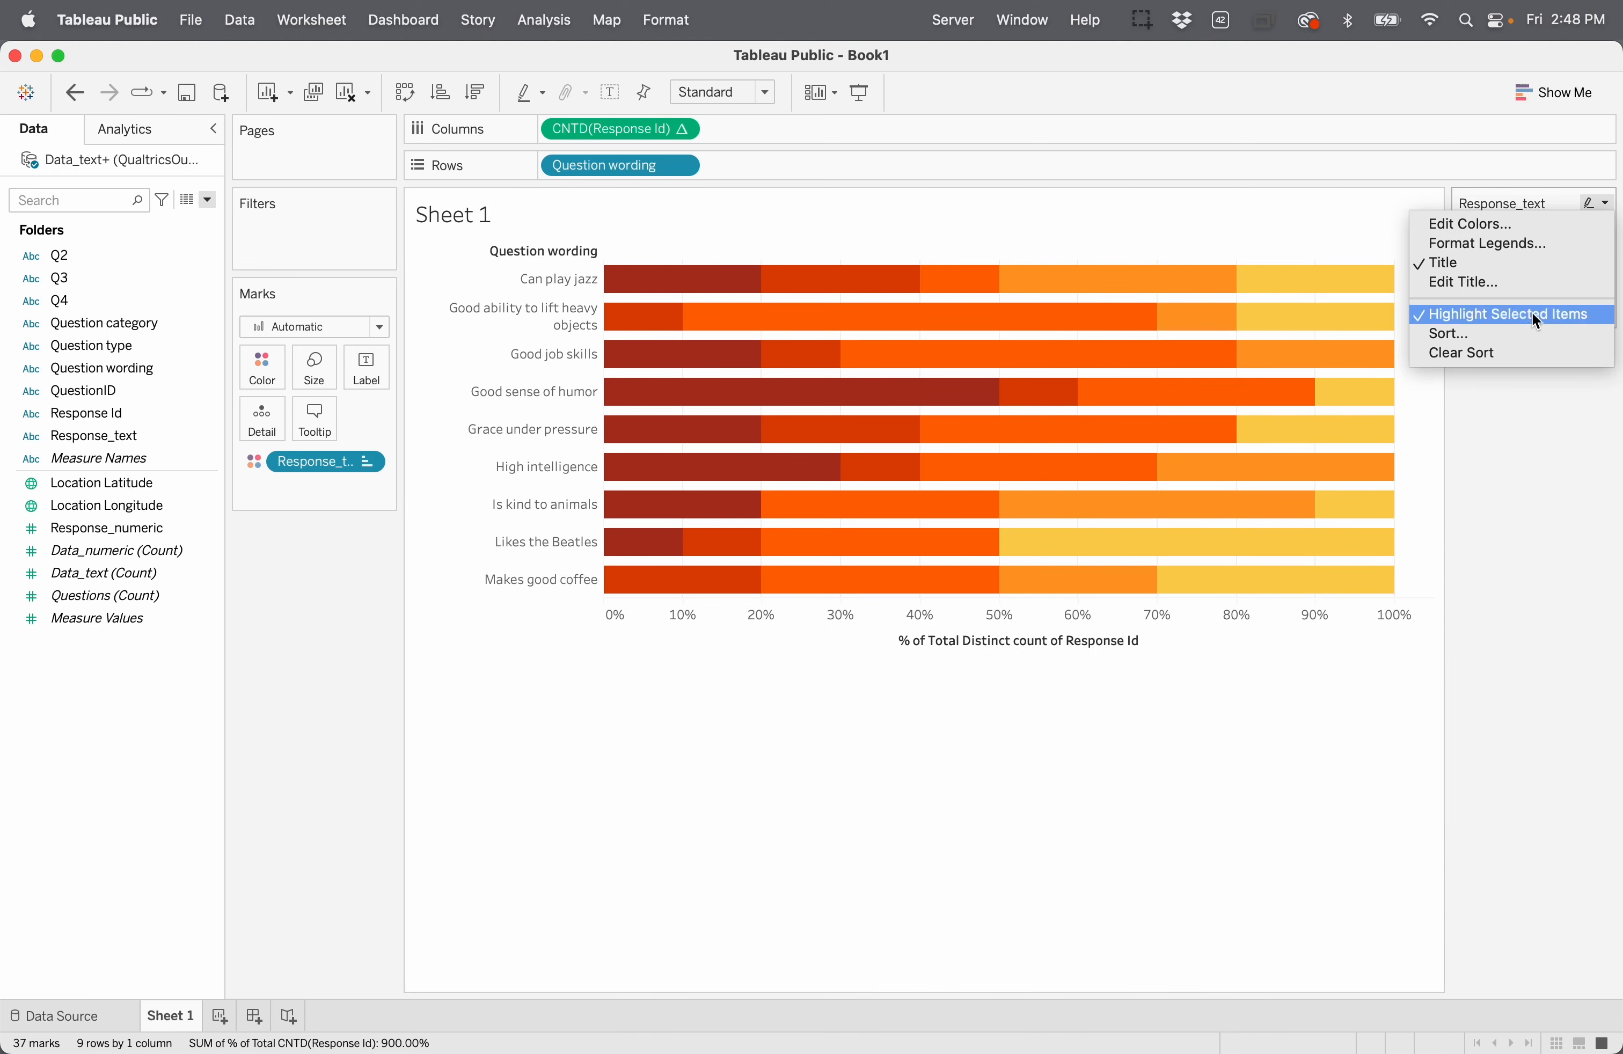
pyautogui.click(1533, 336)
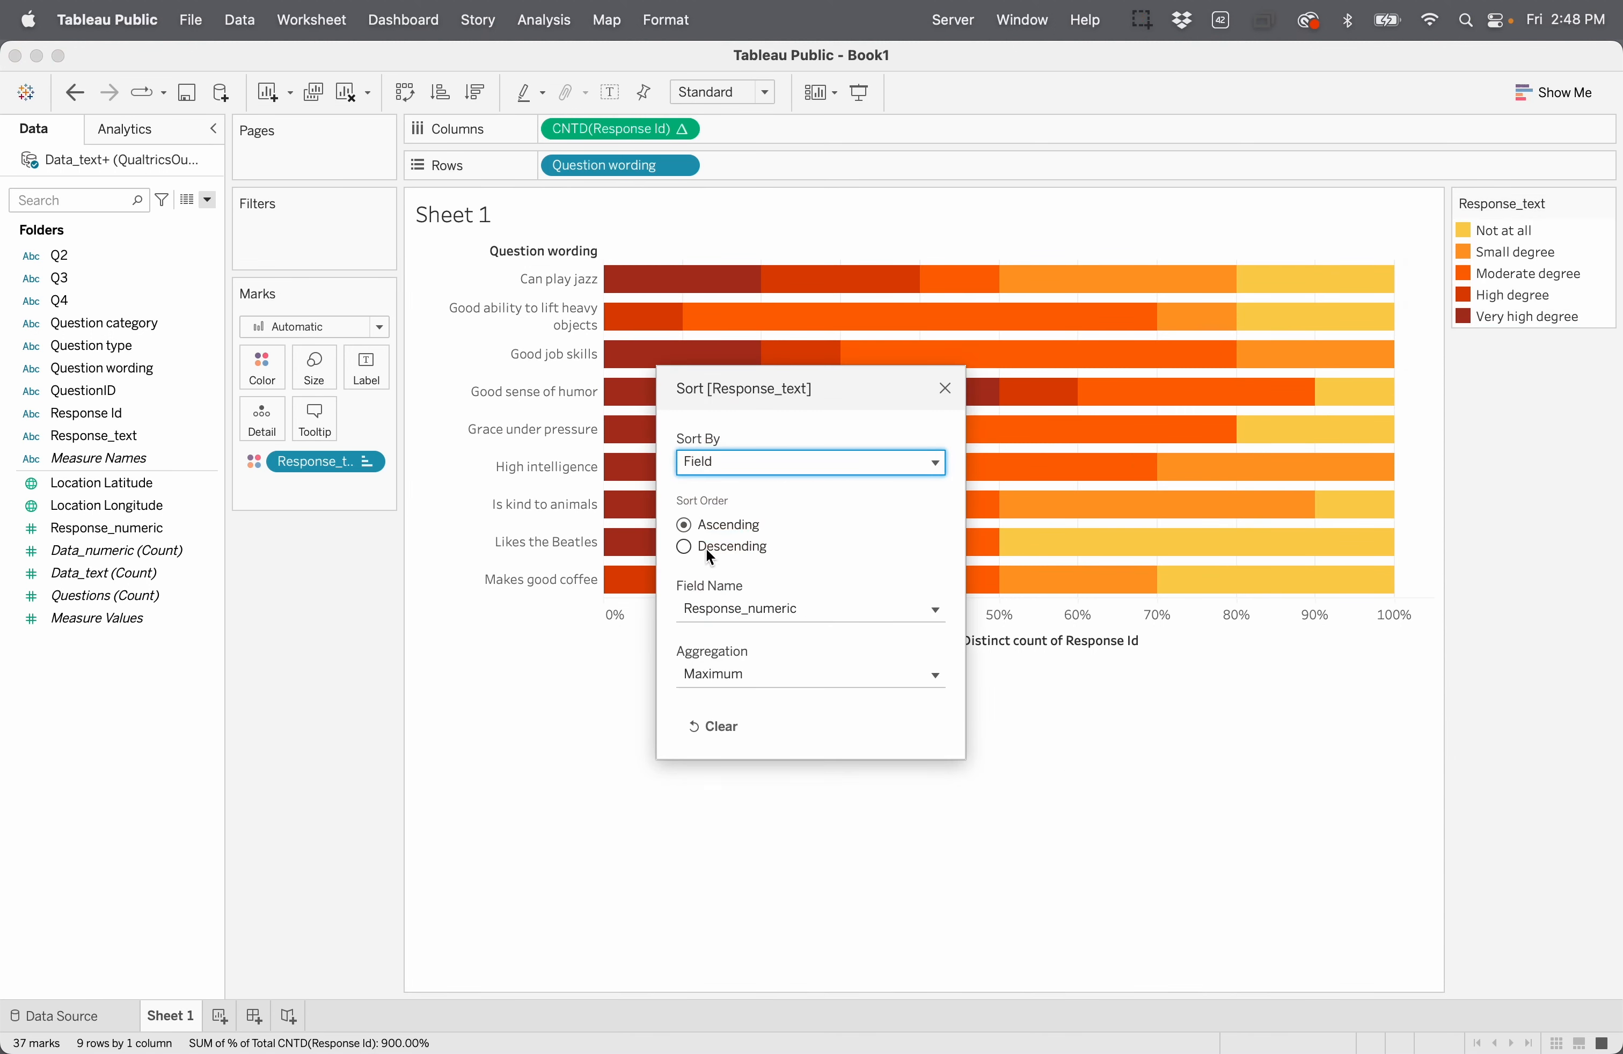
pyautogui.click(686, 547)
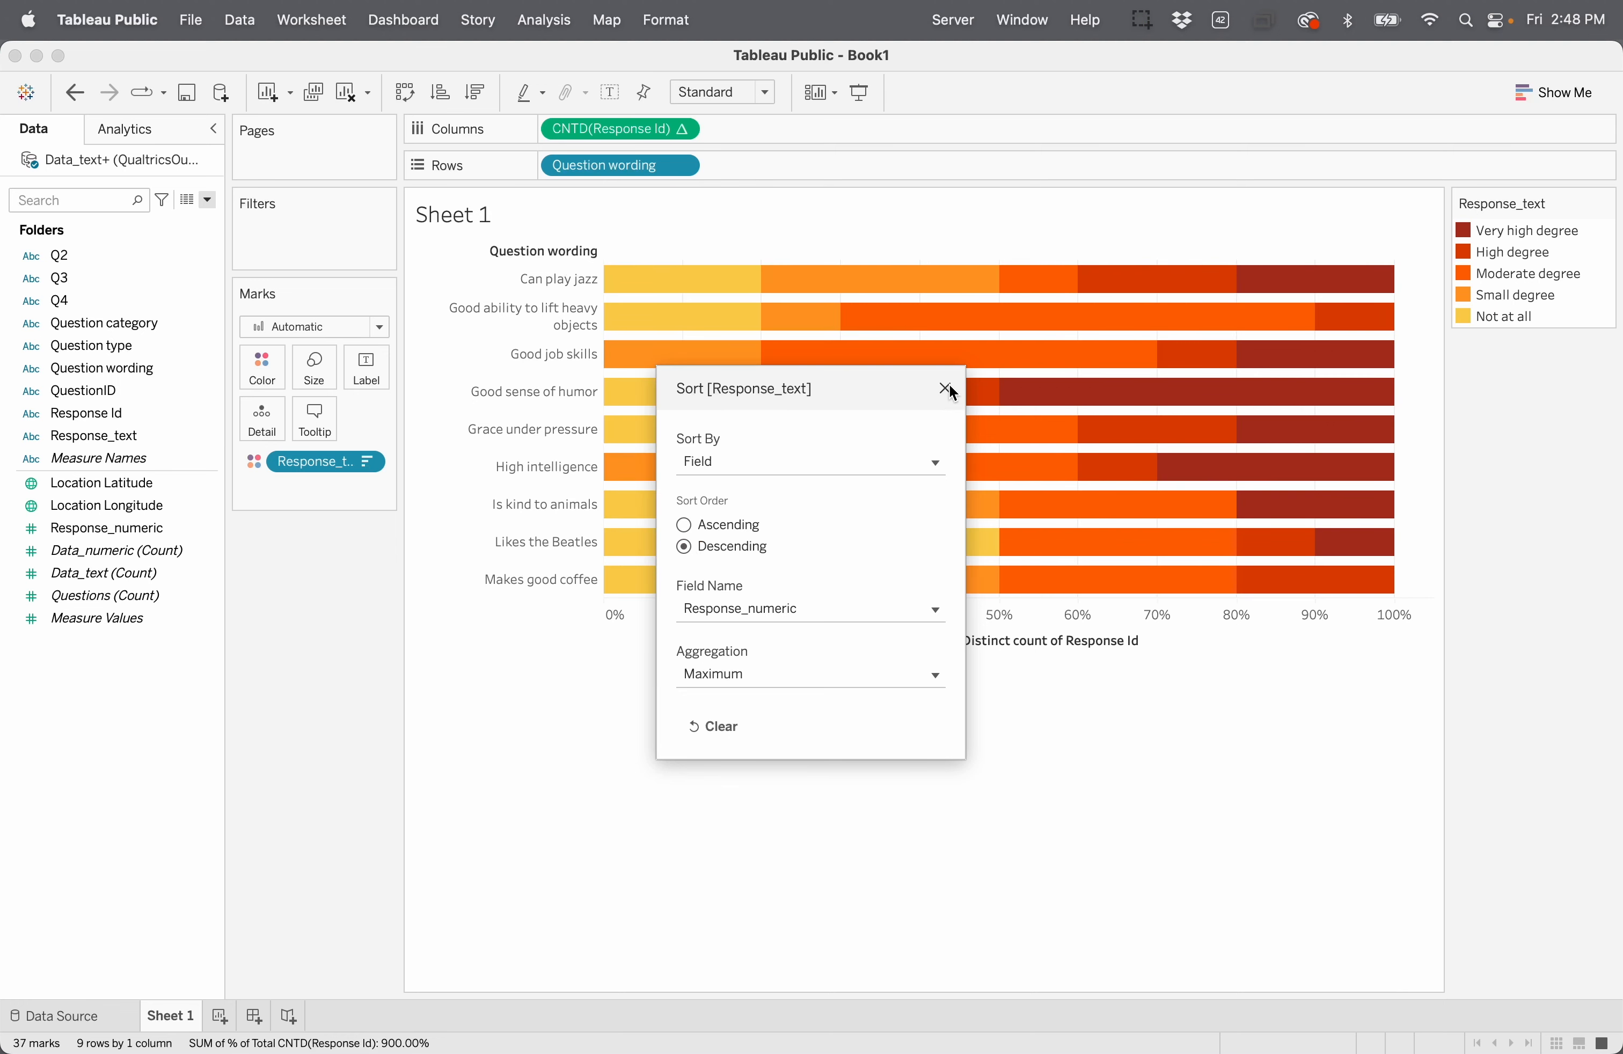
pyautogui.click(946, 388)
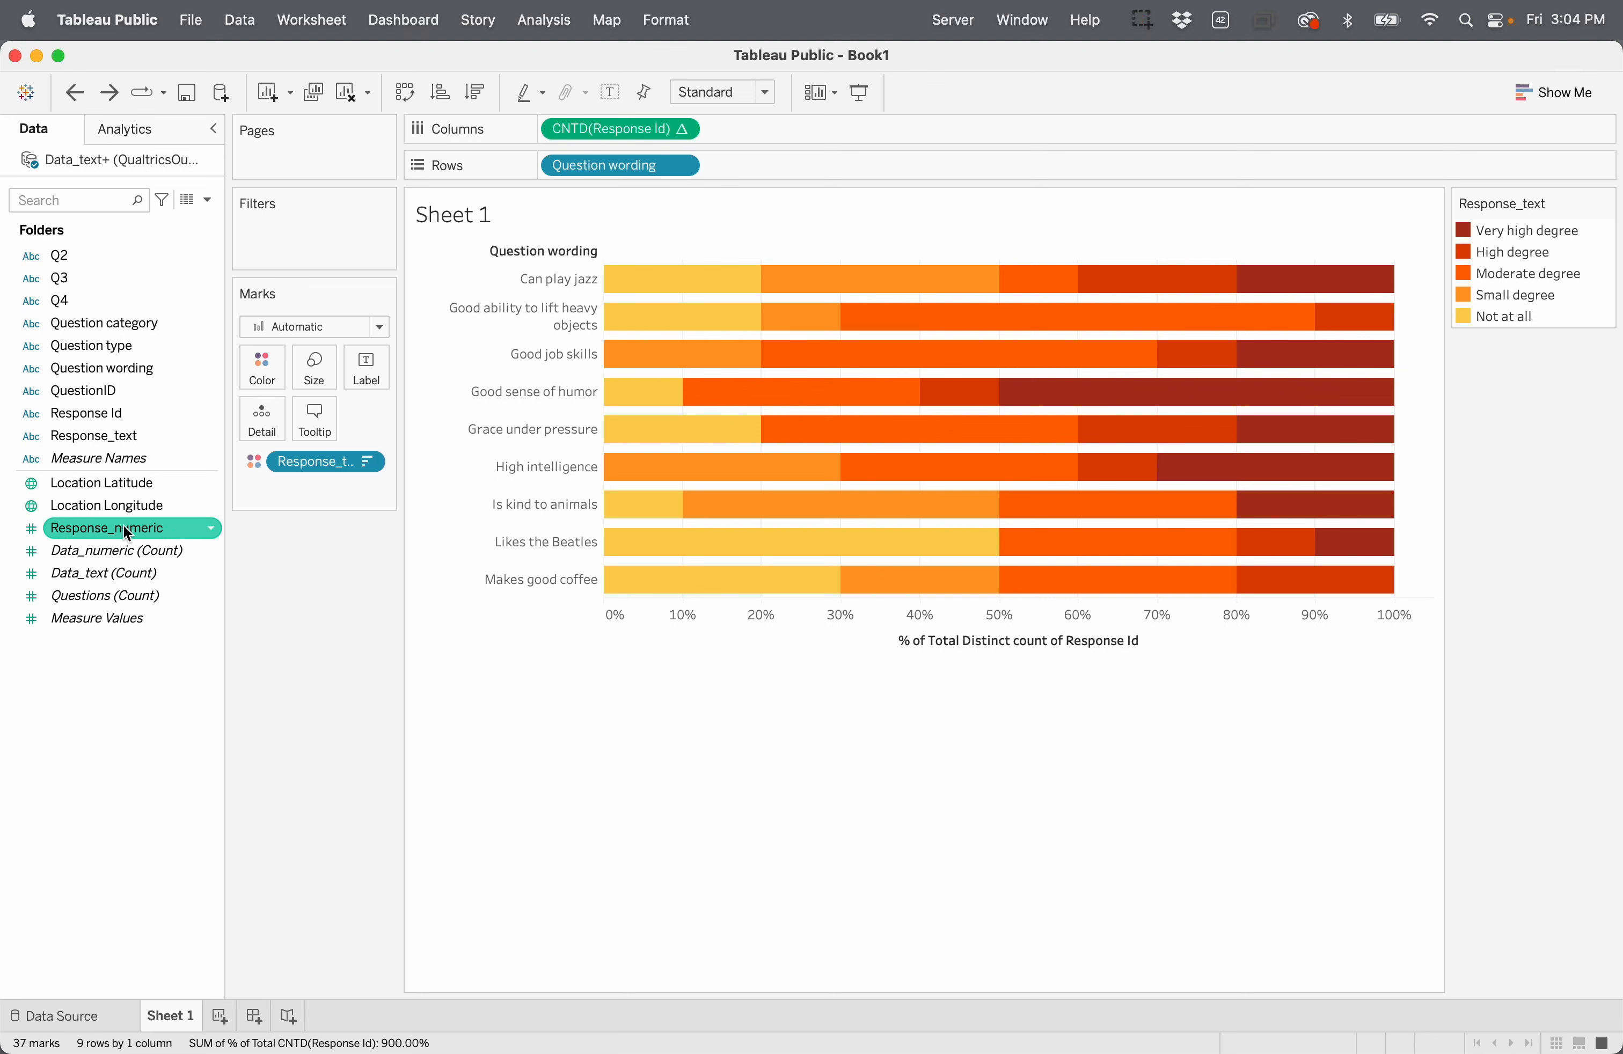
# Step: Add Response_numeric to the columns beside the percent-of-total bars, aggregated as Average
pyautogui.moveTo(130, 534); pyautogui.dragTo(852, 124)
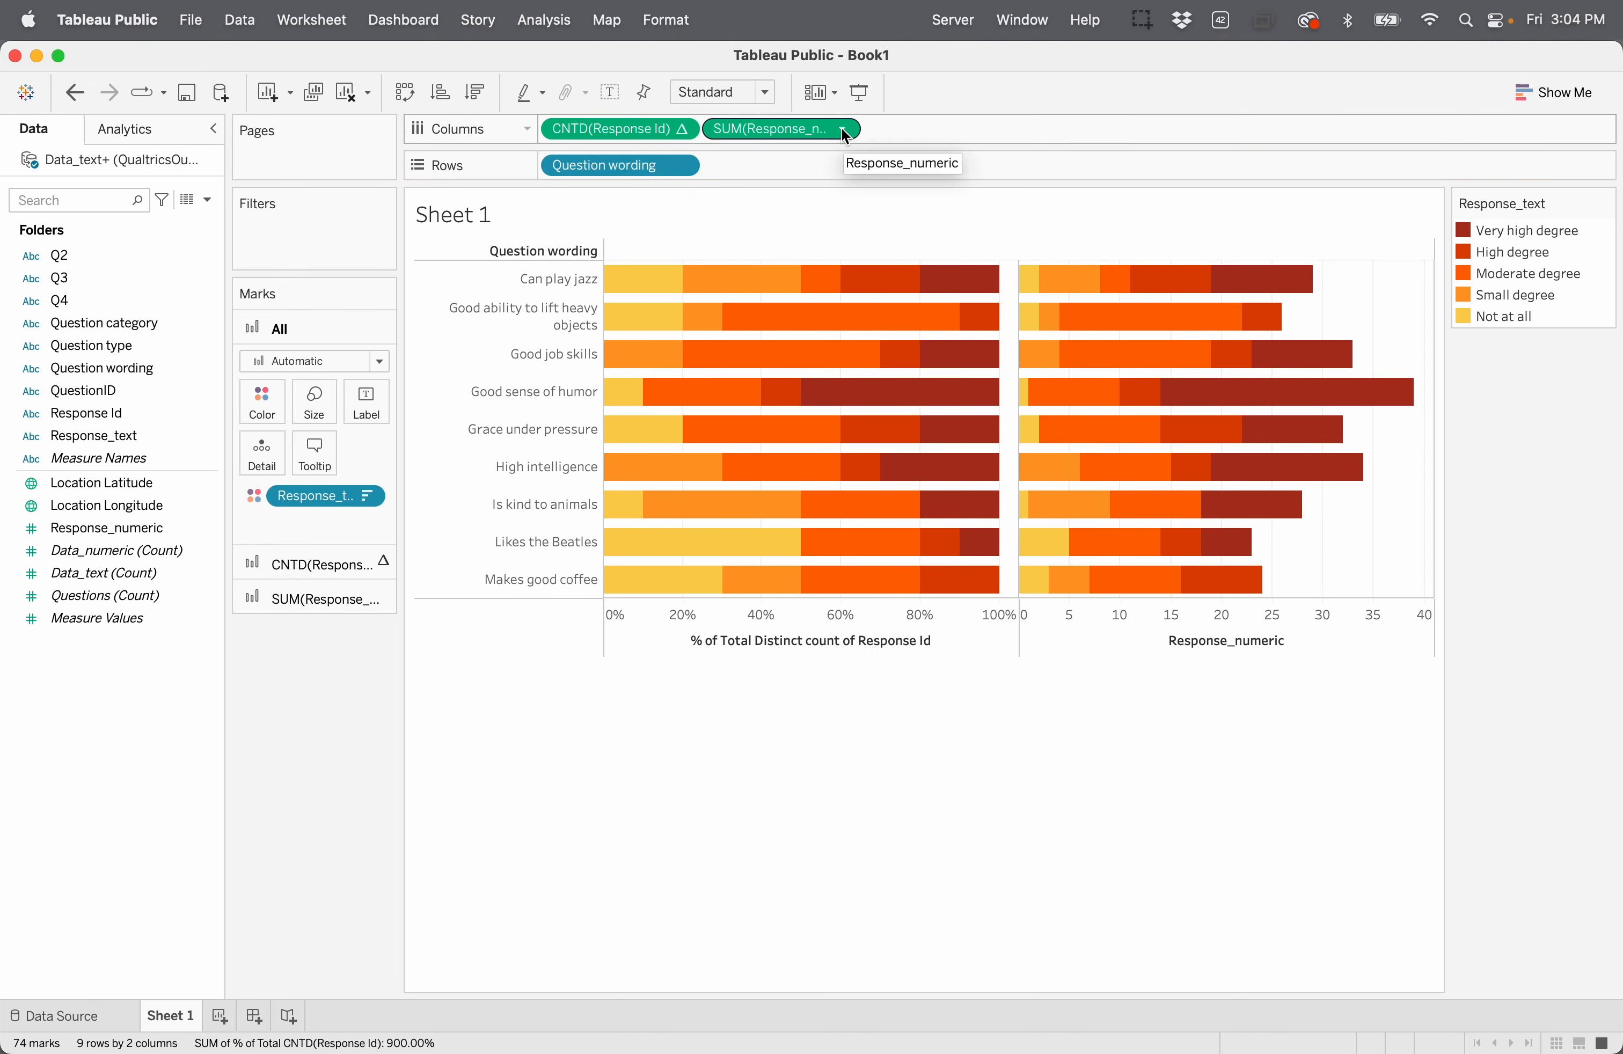
pyautogui.click(846, 130)
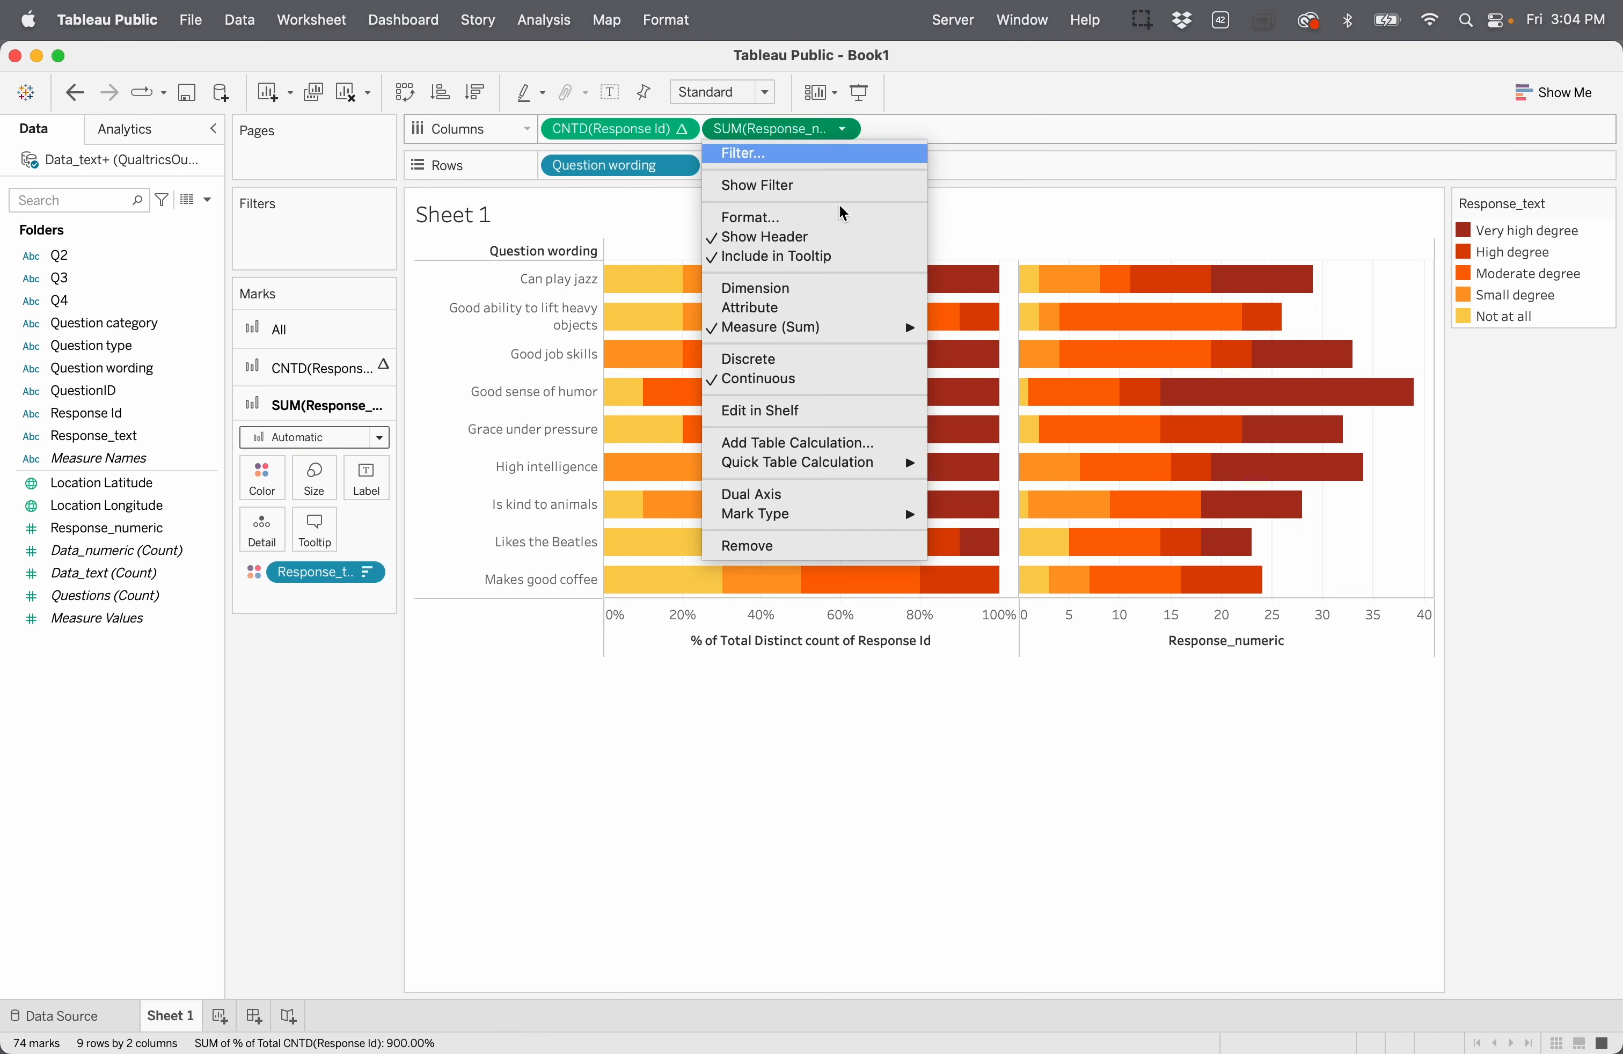
pyautogui.moveTo(857, 336)
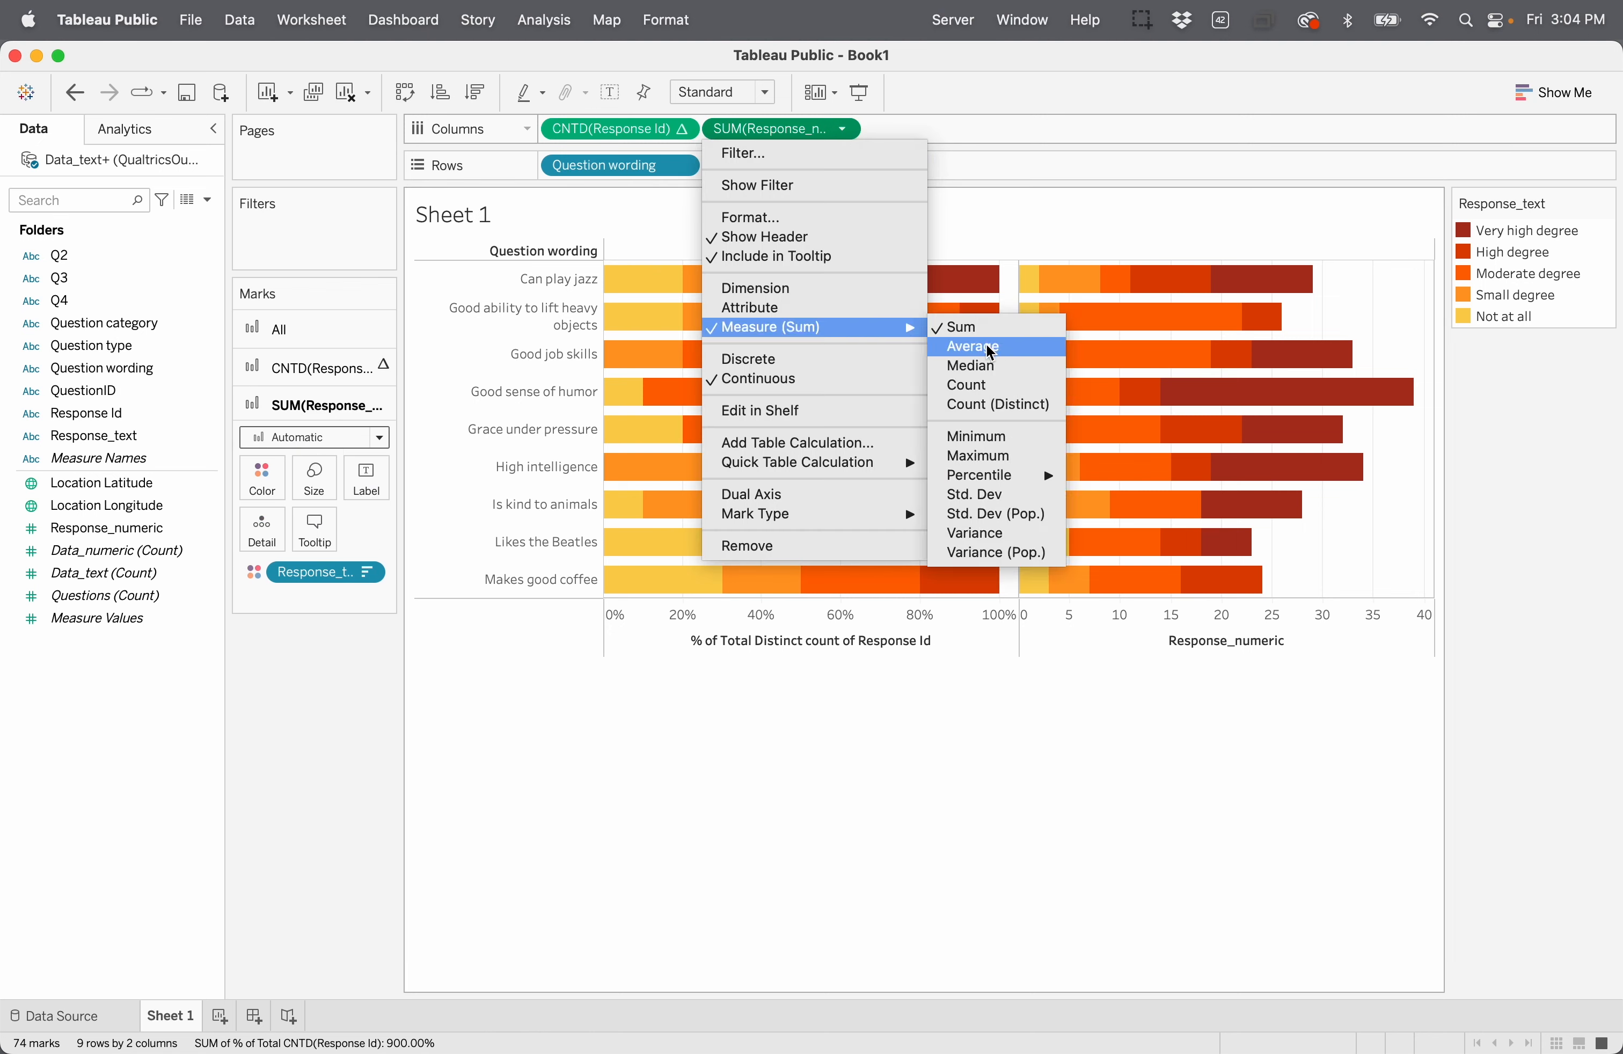
pyautogui.click(986, 346)
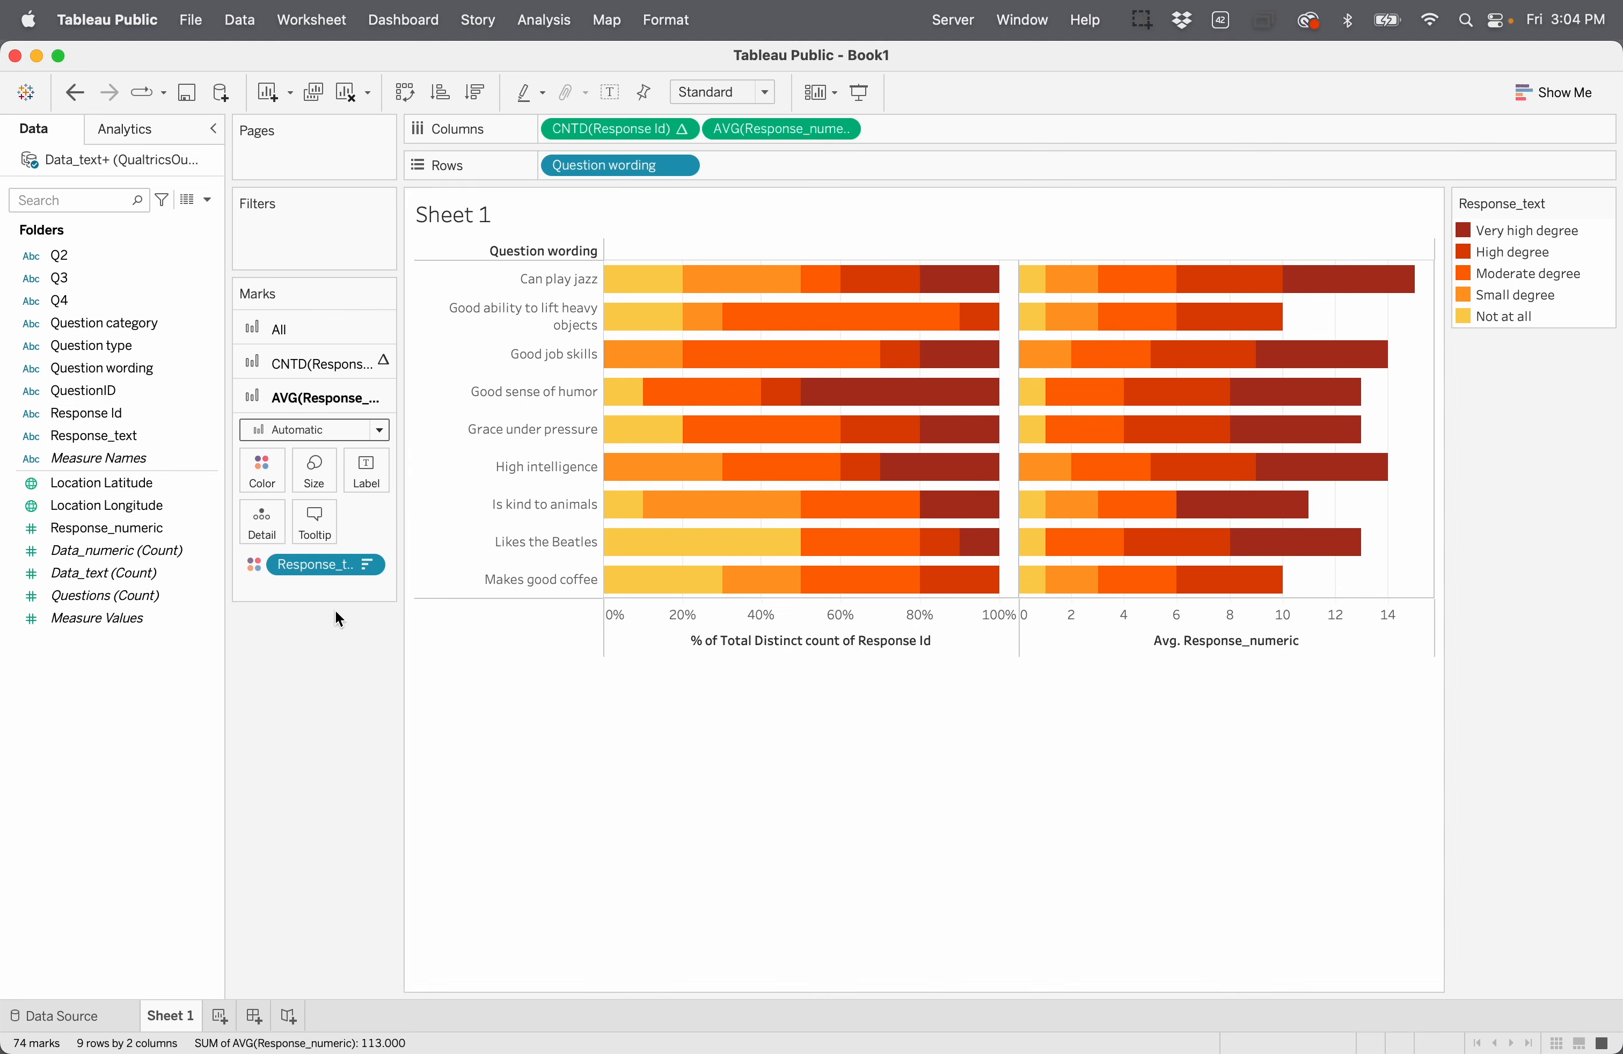
# Step: Remove Response_text from the average Response_numeric marks and sort the questions in descending order of average Response_numeric
pyautogui.moveTo(316, 575); pyautogui.dragTo(309, 709)
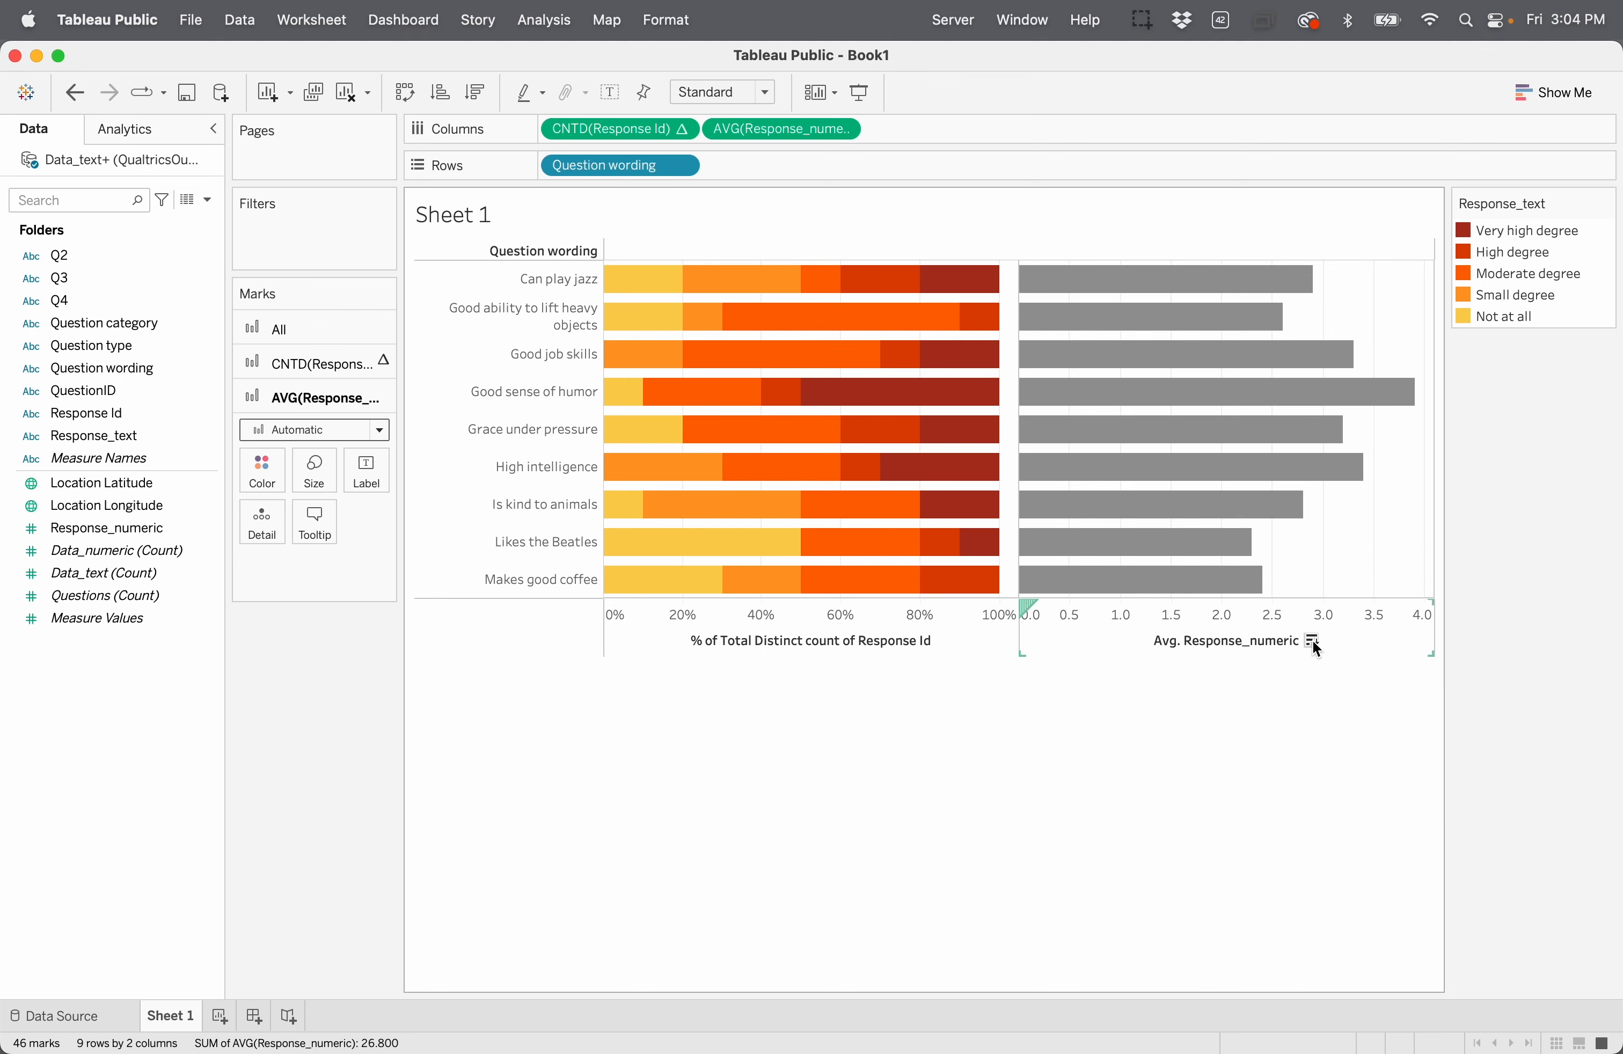
pyautogui.click(1312, 641)
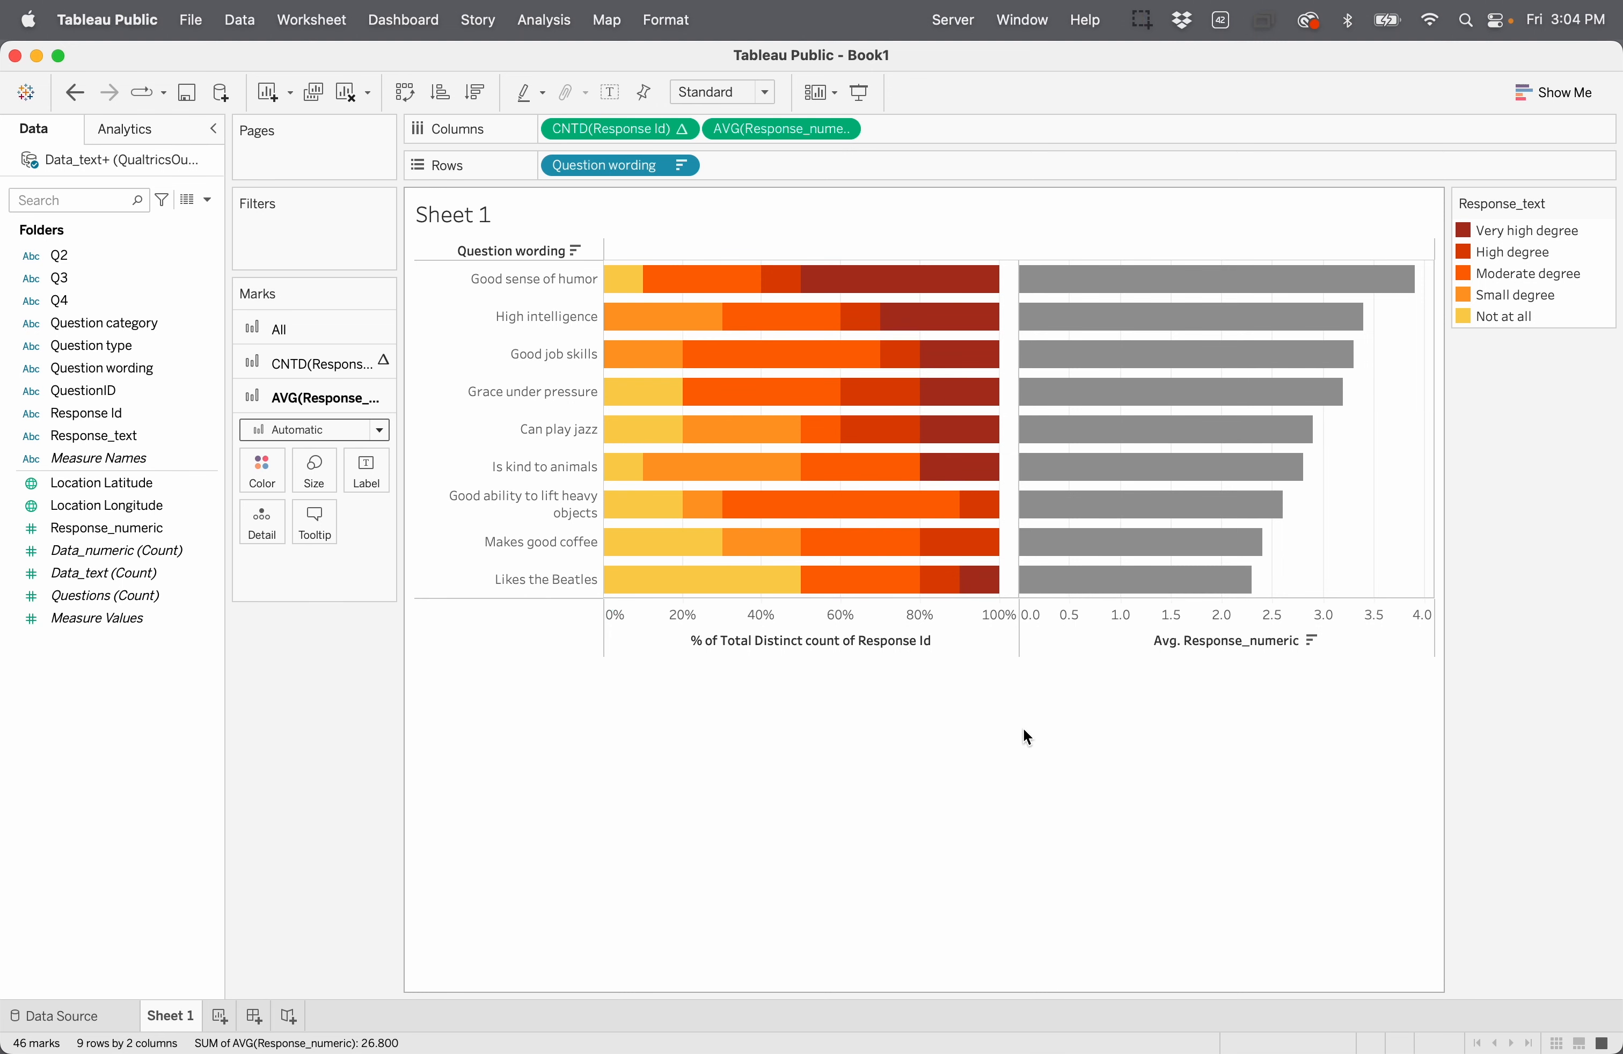
# Step: Combine average Response_numeric with the percent-of-total measure as a dual axis, and set the distinct-count marks to Bar
pyautogui.click(846, 130)
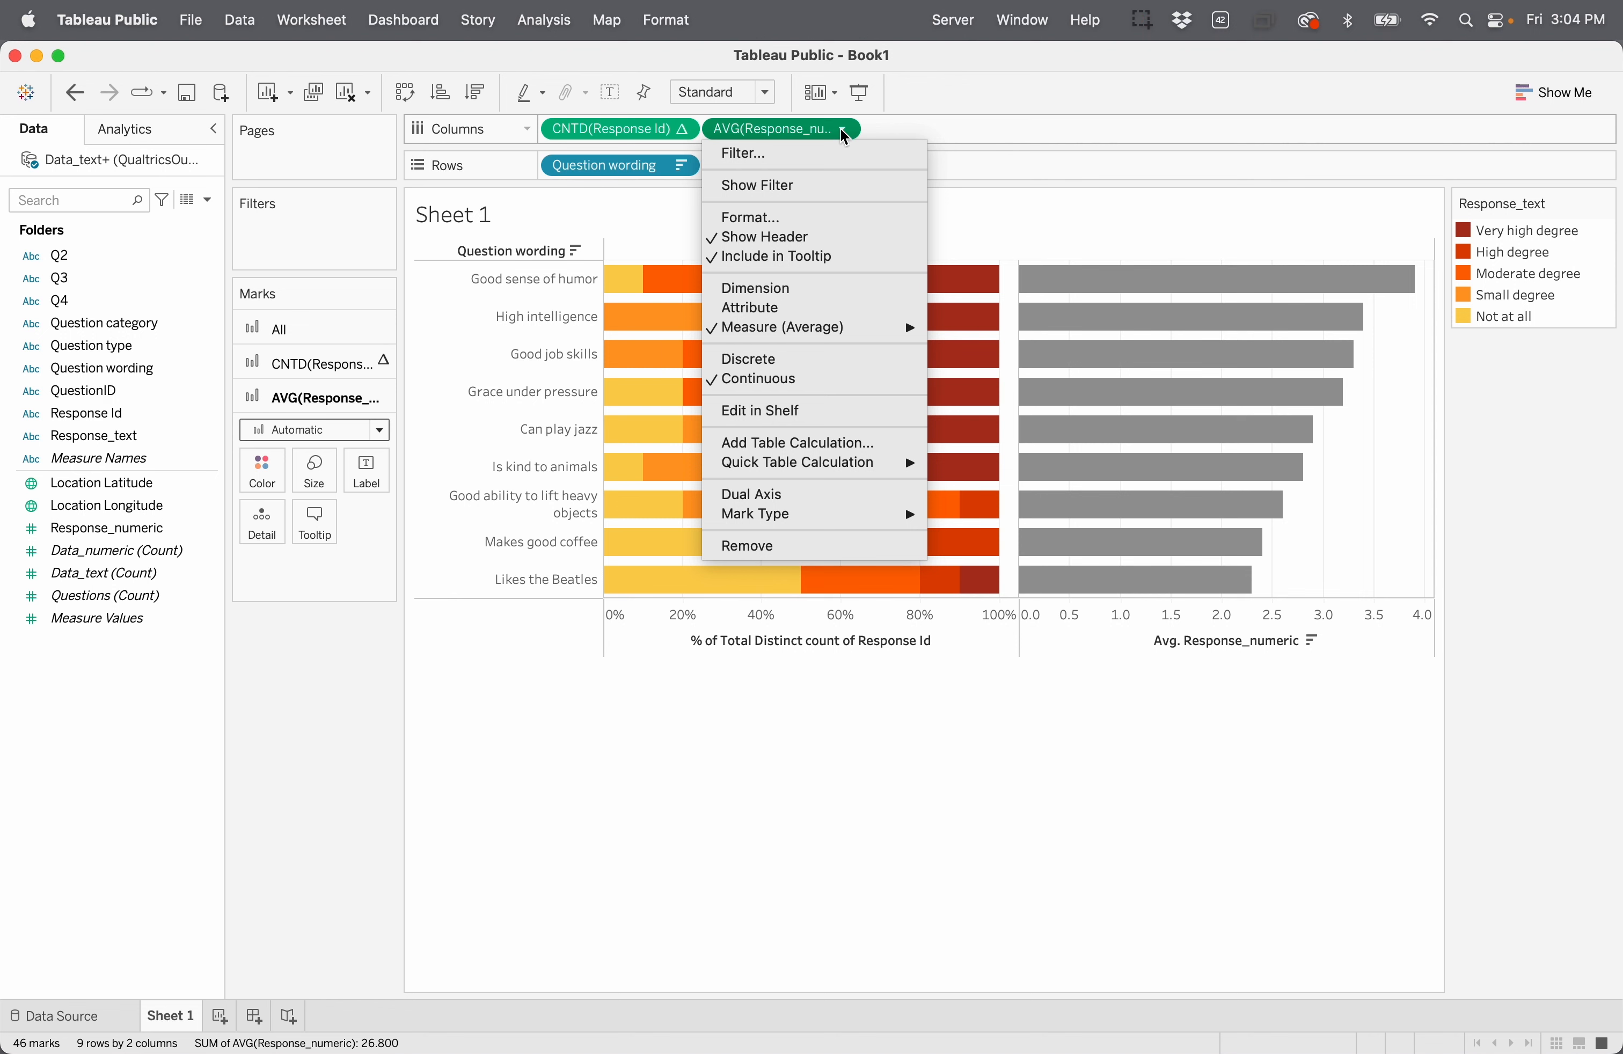
pyautogui.click(808, 492)
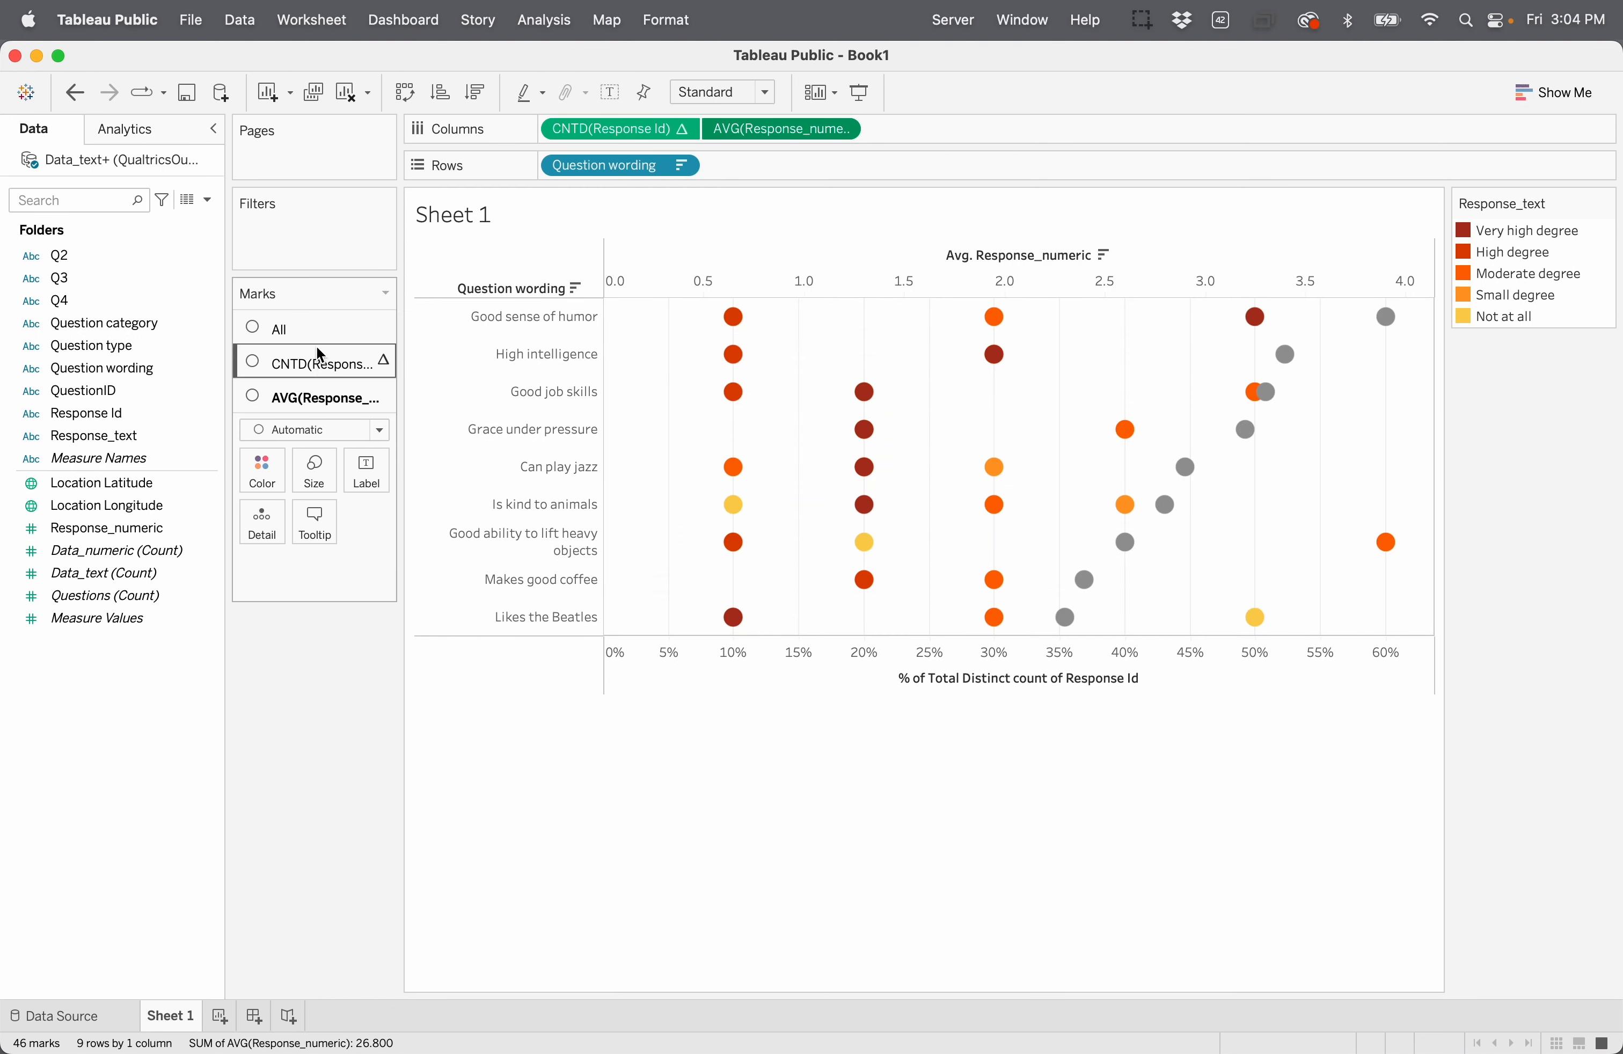
pyautogui.click(317, 363)
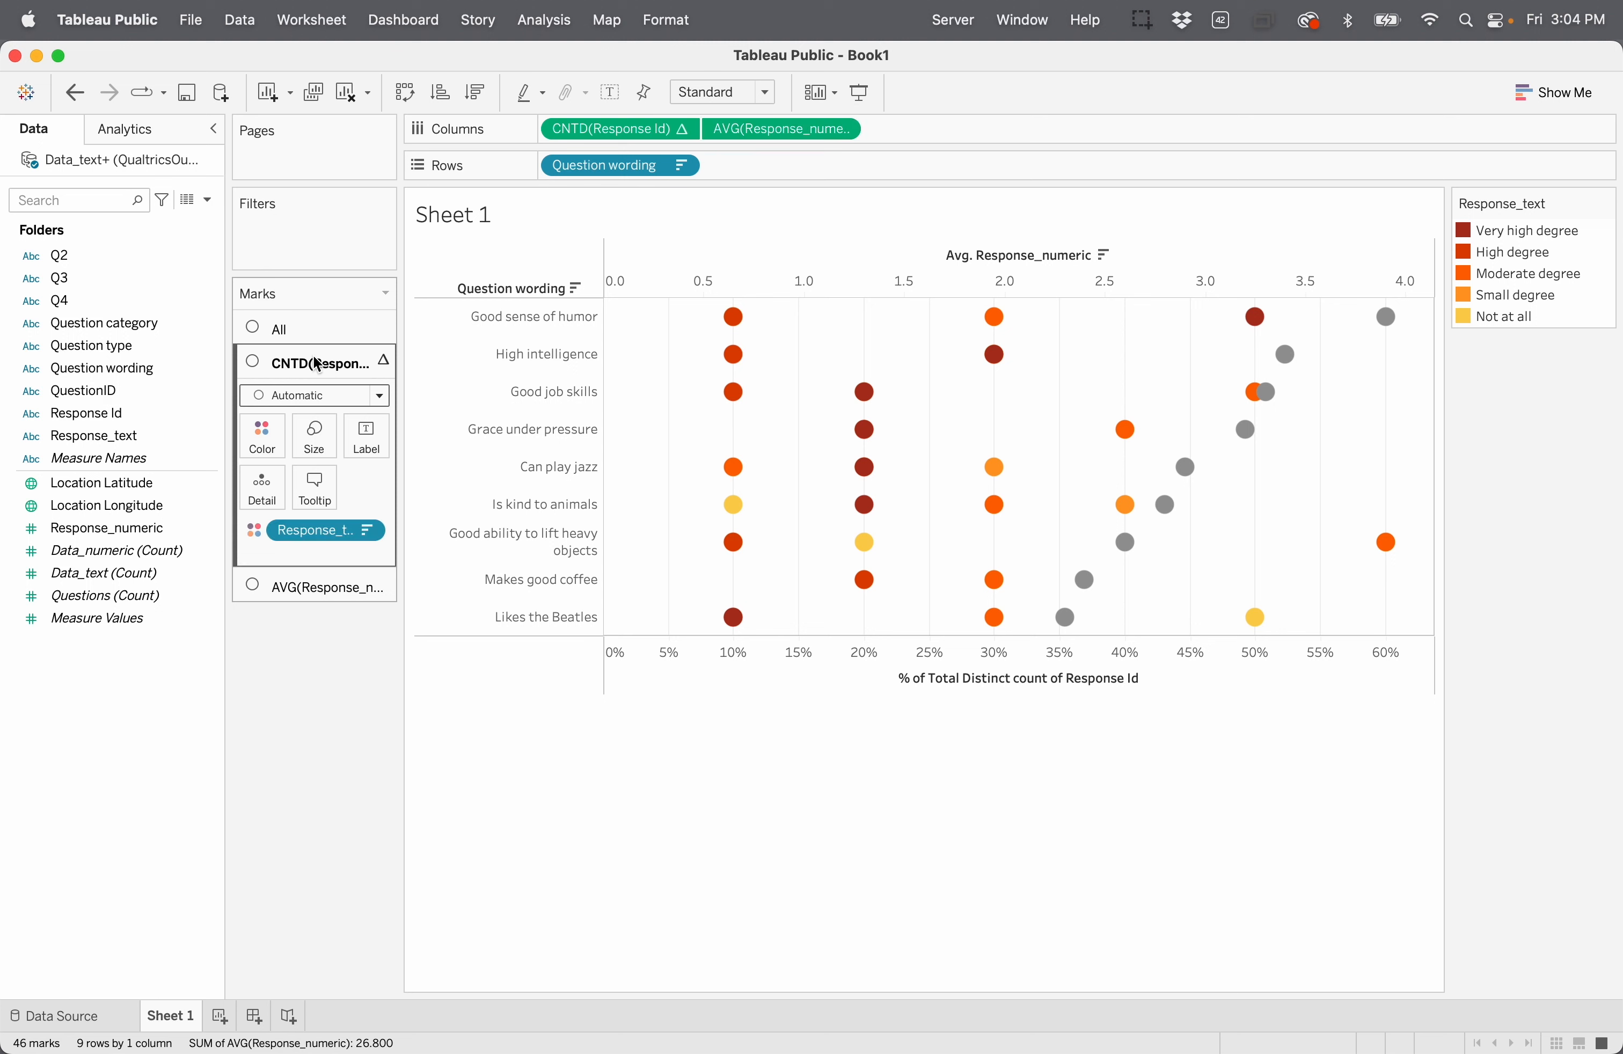
pyautogui.click(380, 400)
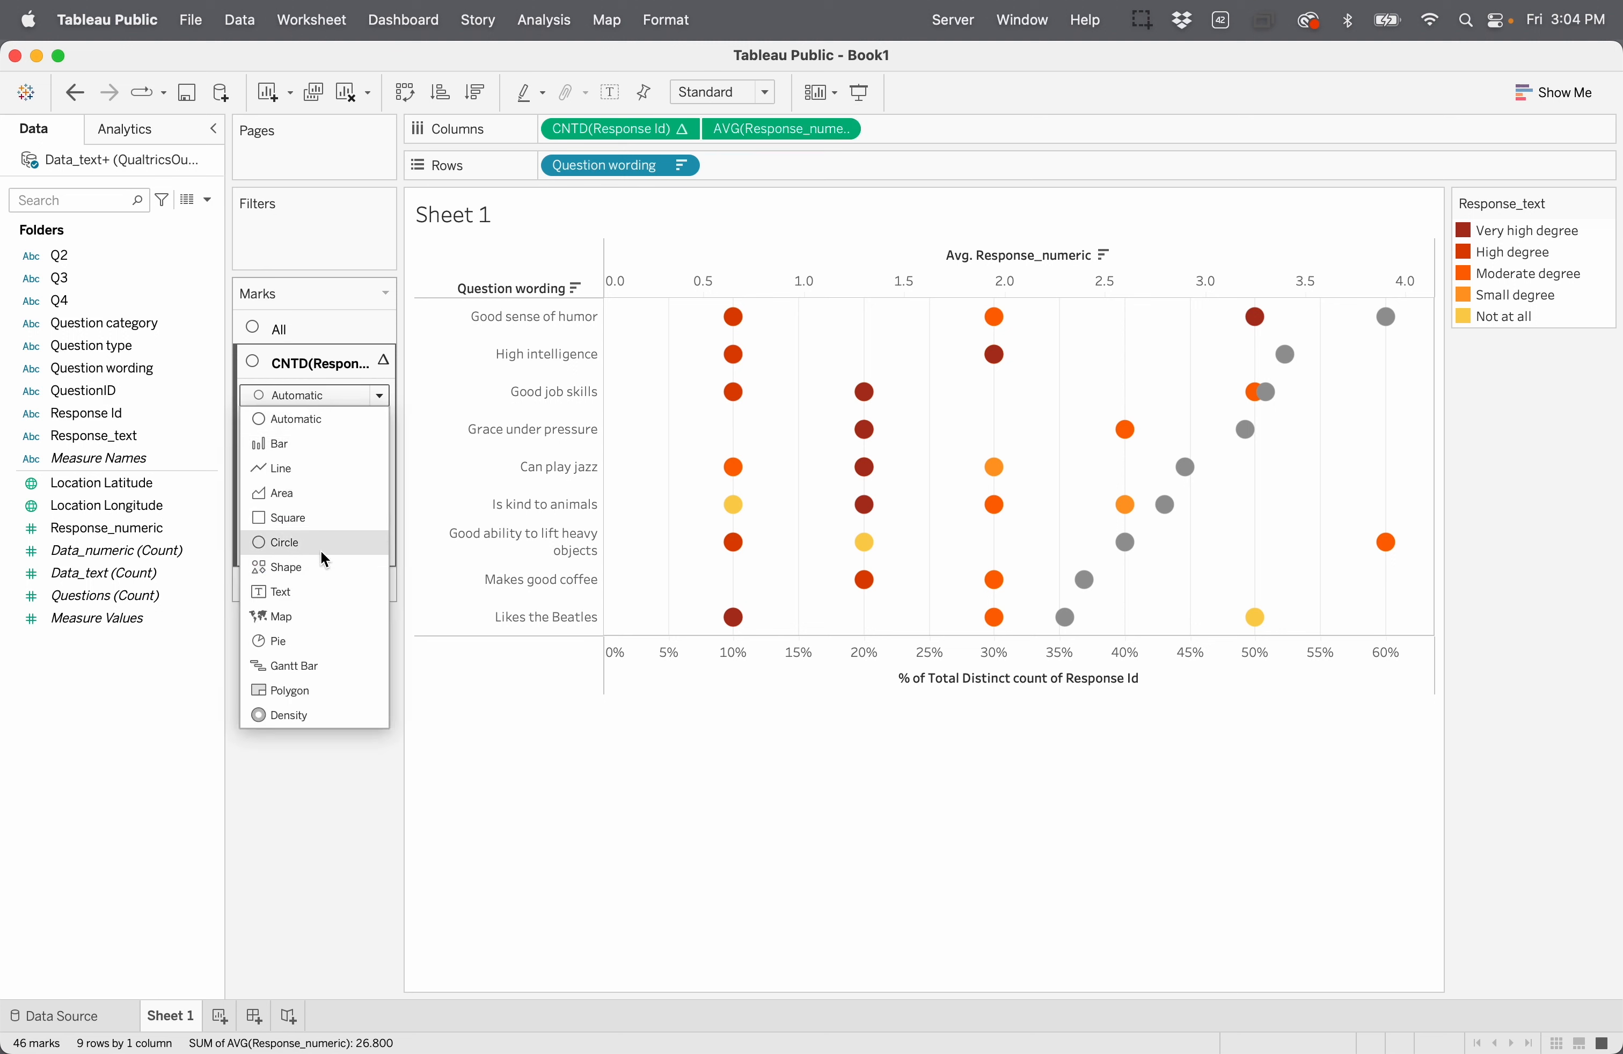
pyautogui.click(322, 449)
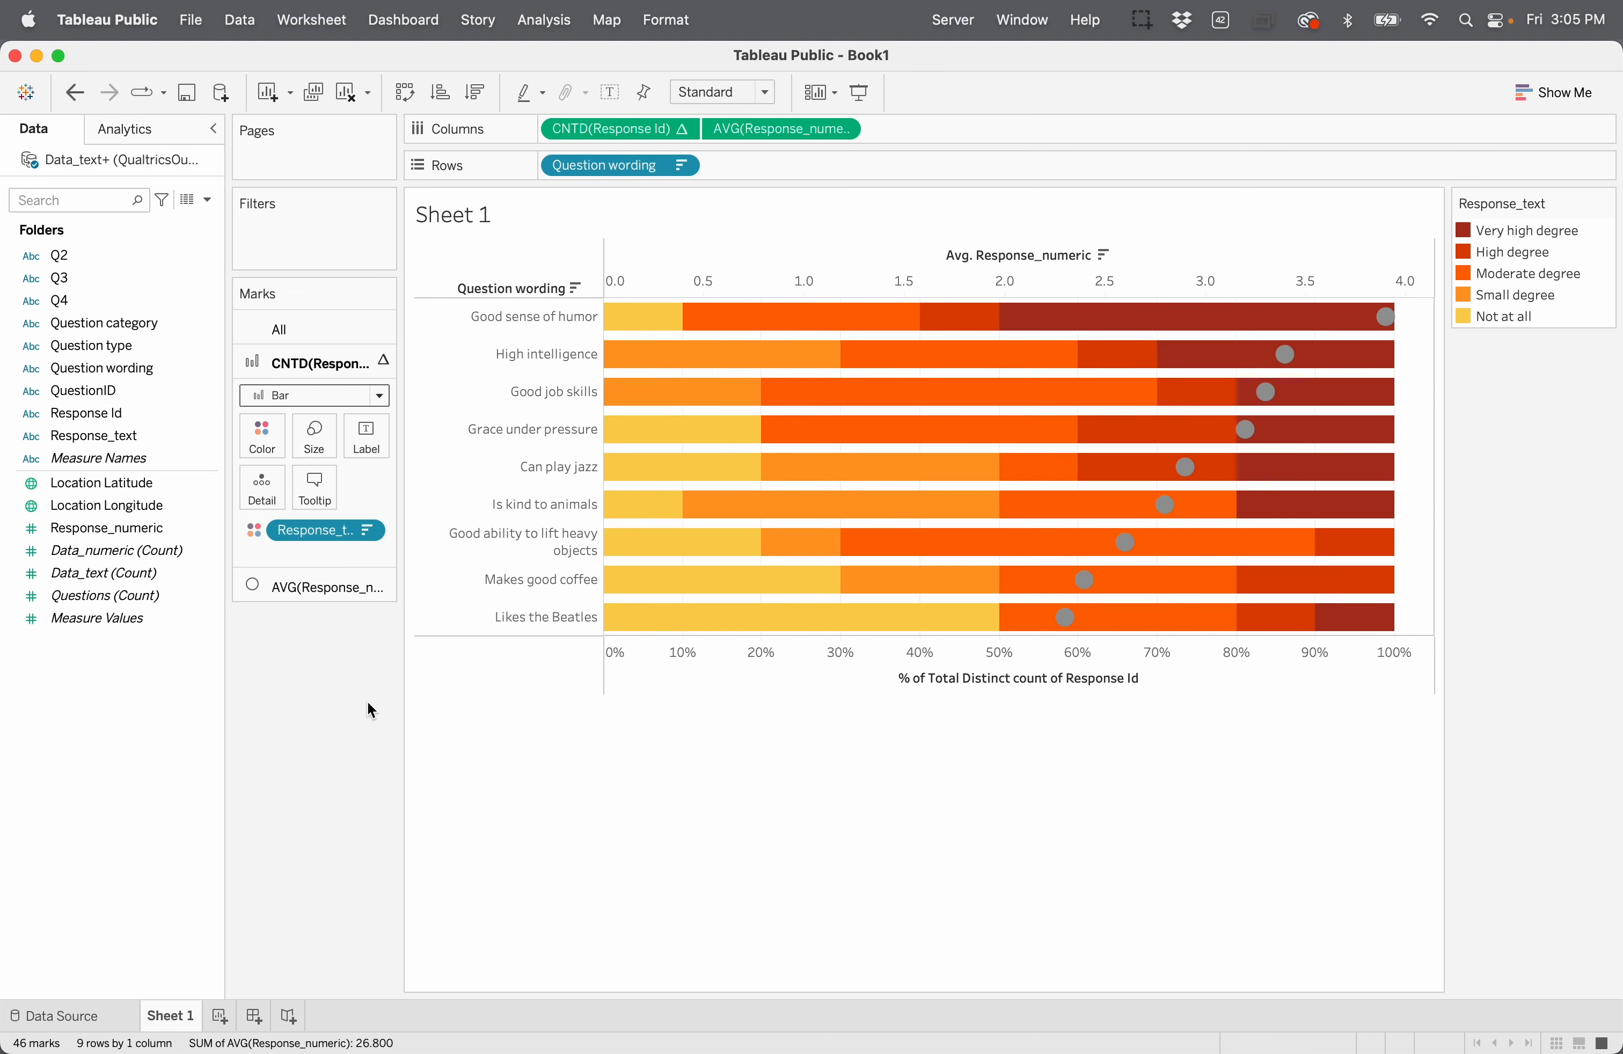
# Step: Show the average Response_numeric marks as white shapes at 59% opacity, and widen the question label column slightly
pyautogui.click(322, 583)
pyautogui.click(379, 430)
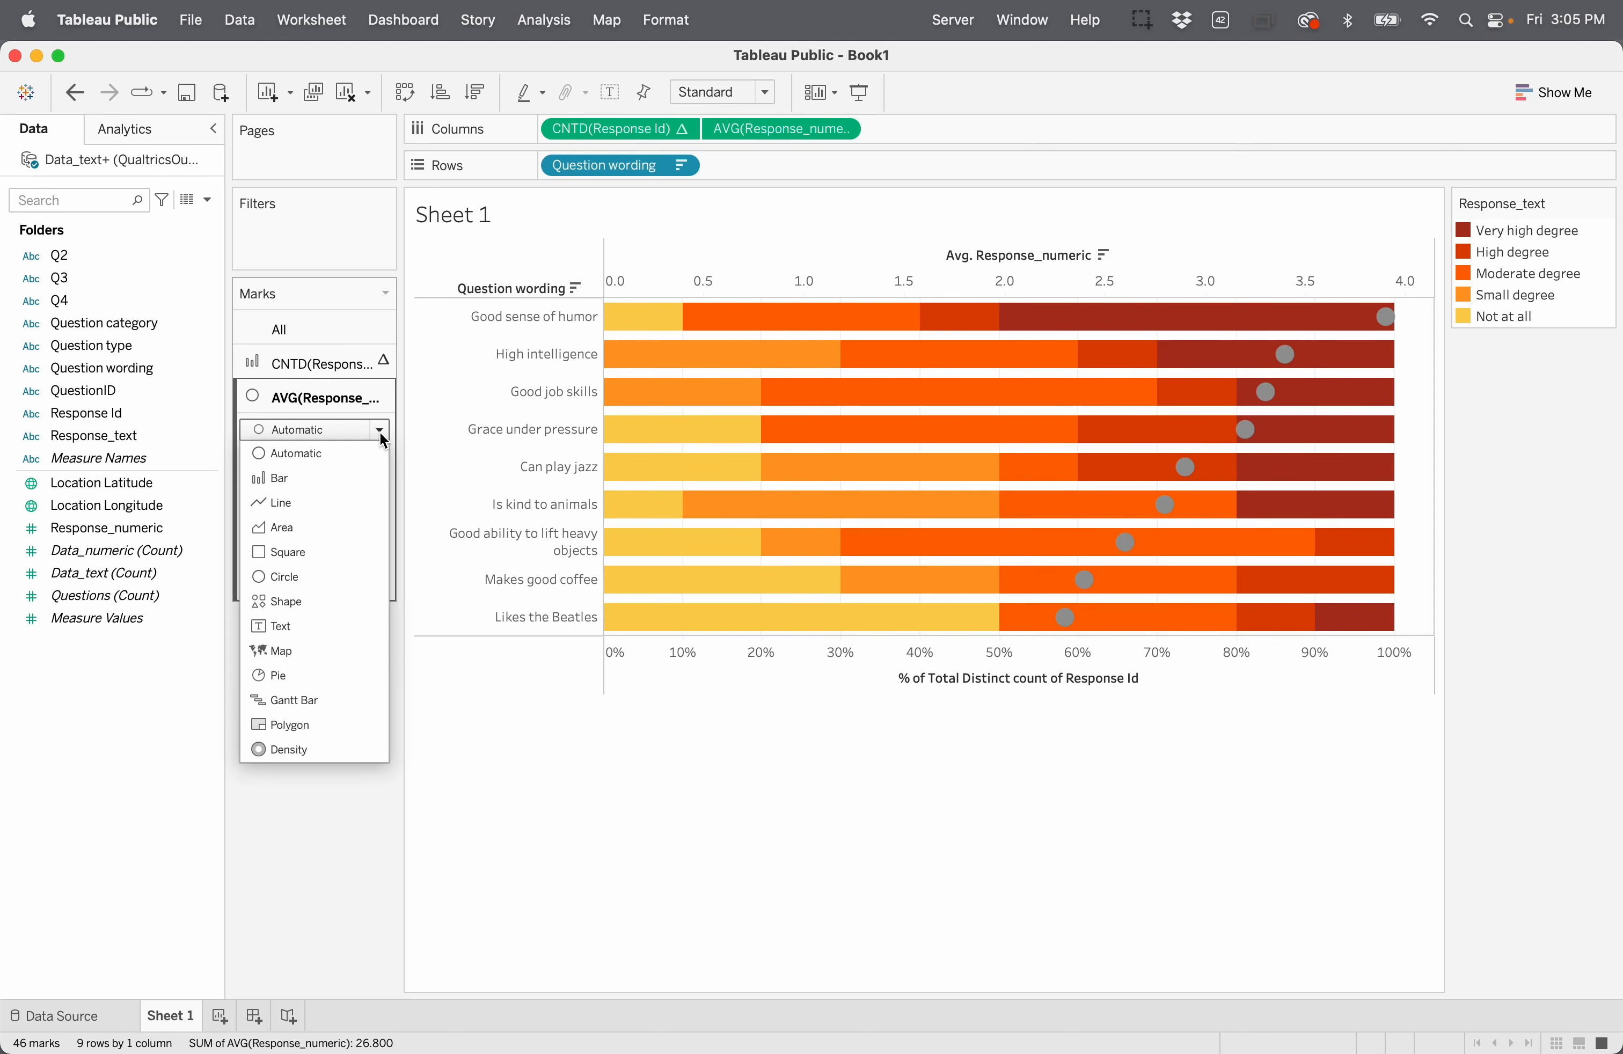
pyautogui.click(319, 595)
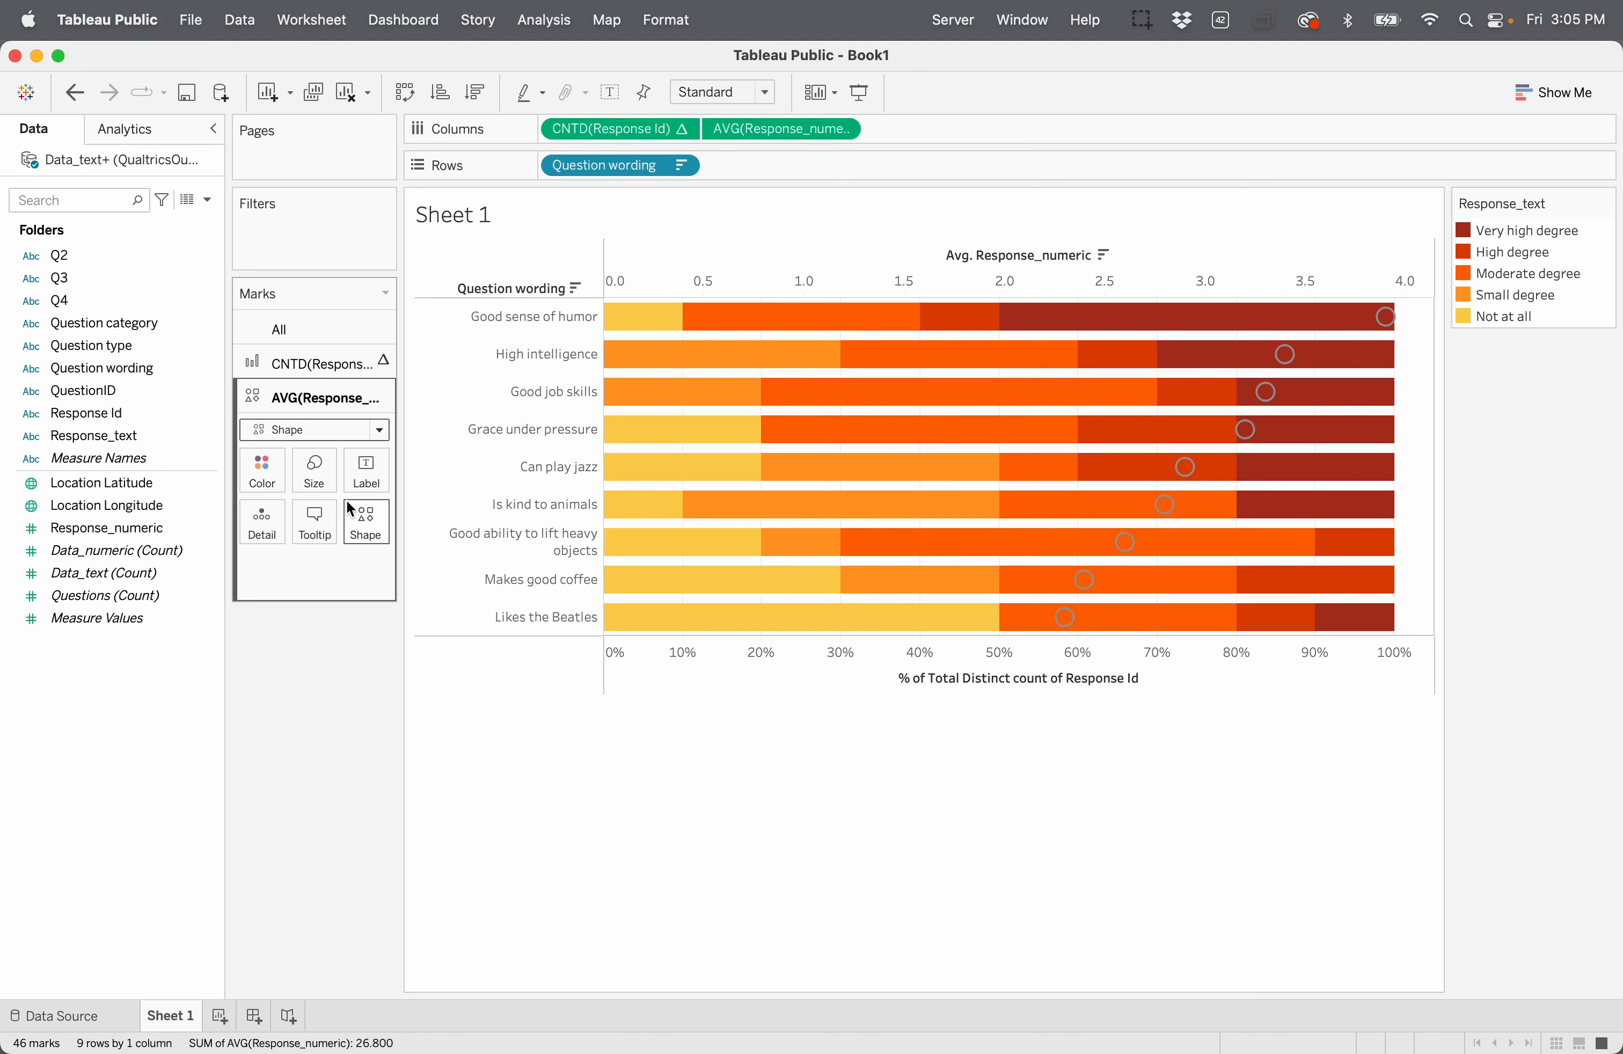
pyautogui.click(262, 471)
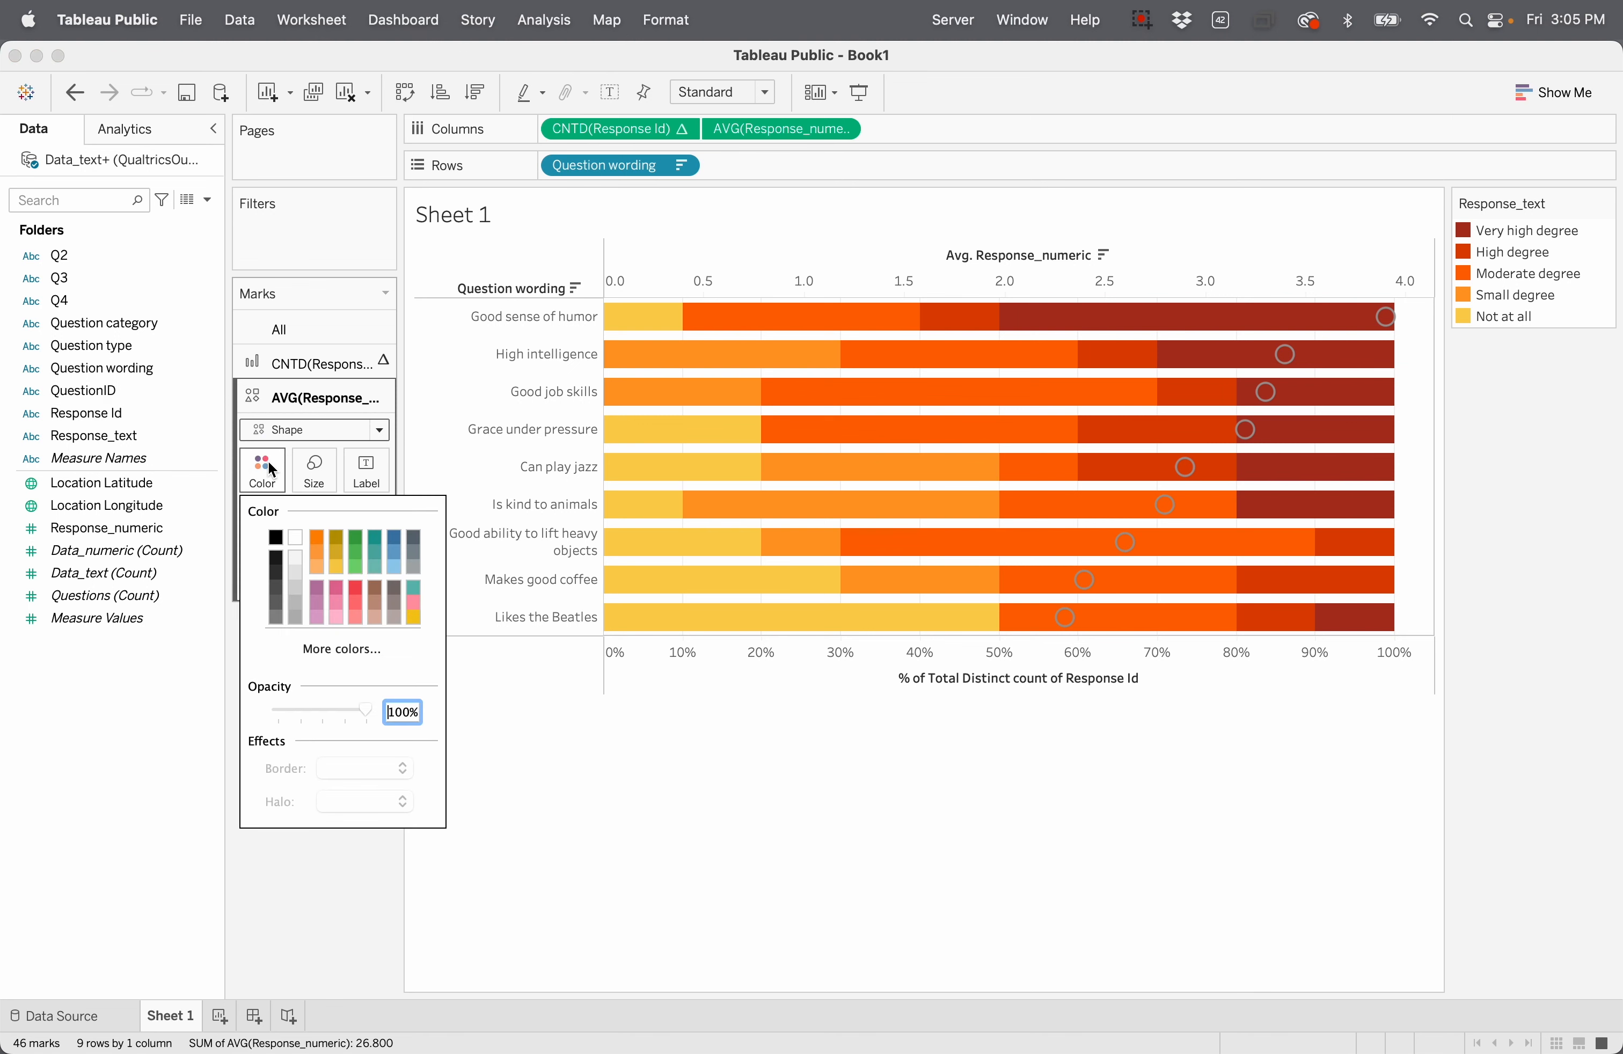
pyautogui.click(296, 545)
pyautogui.moveTo(367, 710); pyautogui.dragTo(334, 714)
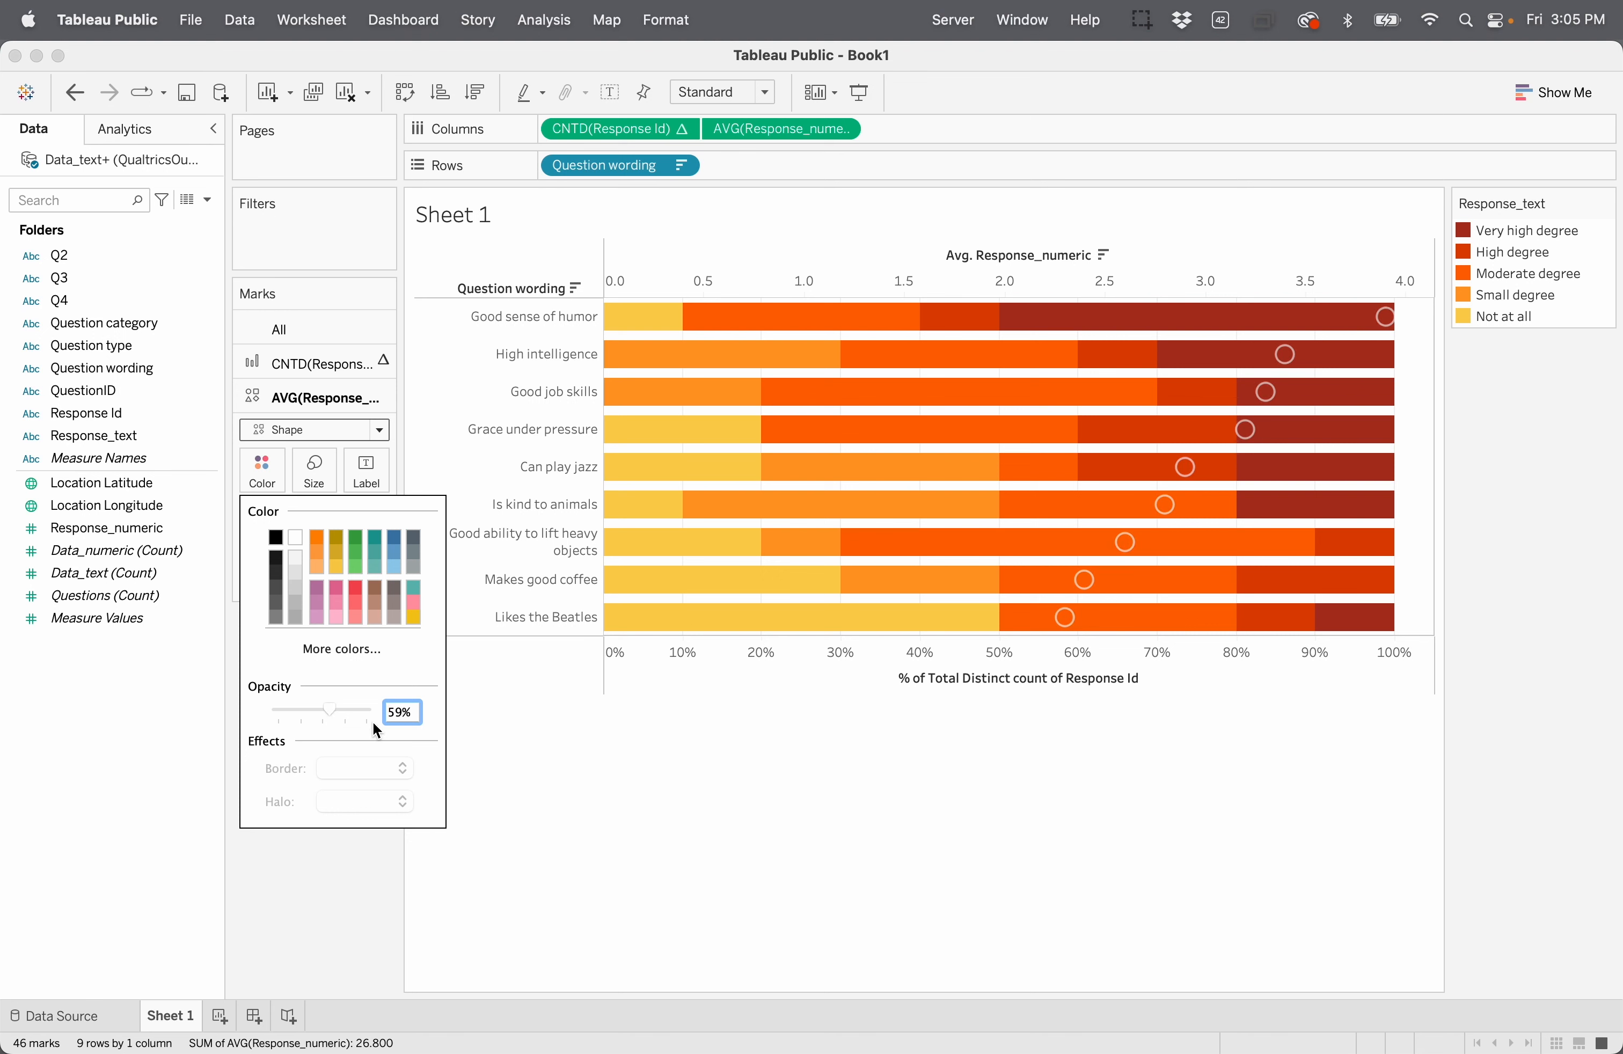
pyautogui.click(629, 832)
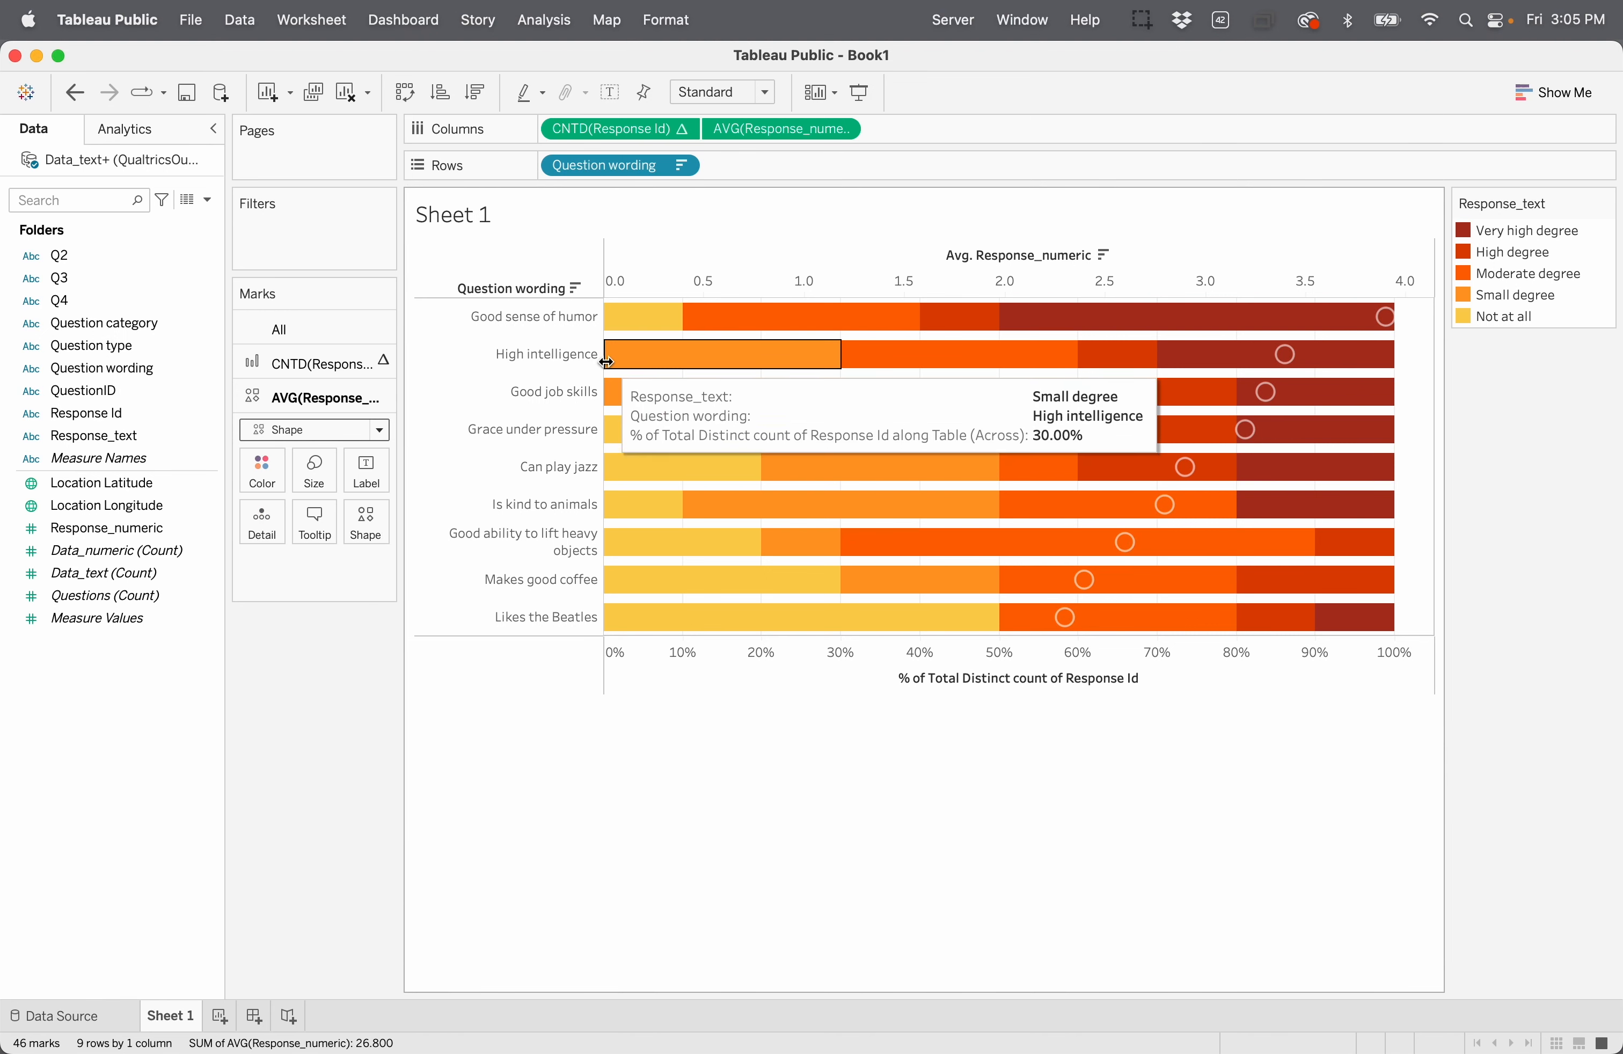
pyautogui.moveTo(607, 362)
pyautogui.mouseDown()
pyautogui.moveTo(669, 361)
pyautogui.moveTo(625, 358)
pyautogui.mouseUp()
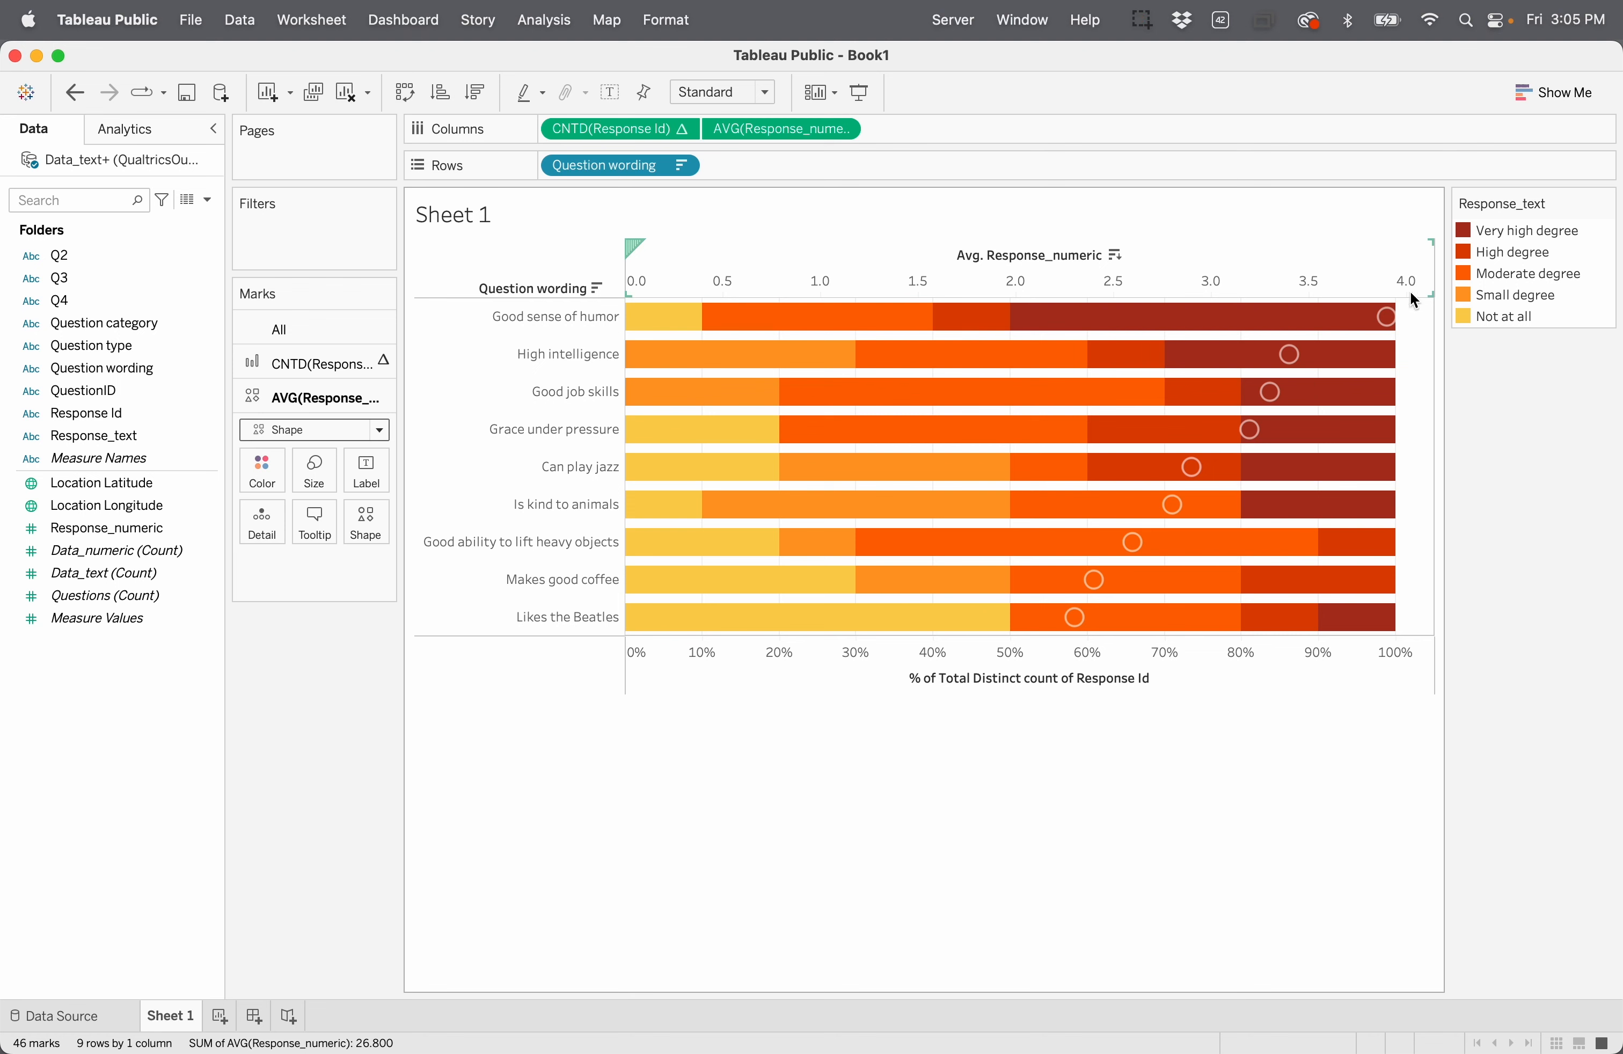
# Step: Fix the Avg. Response_numeric axis range to start at 1 and end at 5
pyautogui.moveTo(1395, 315)
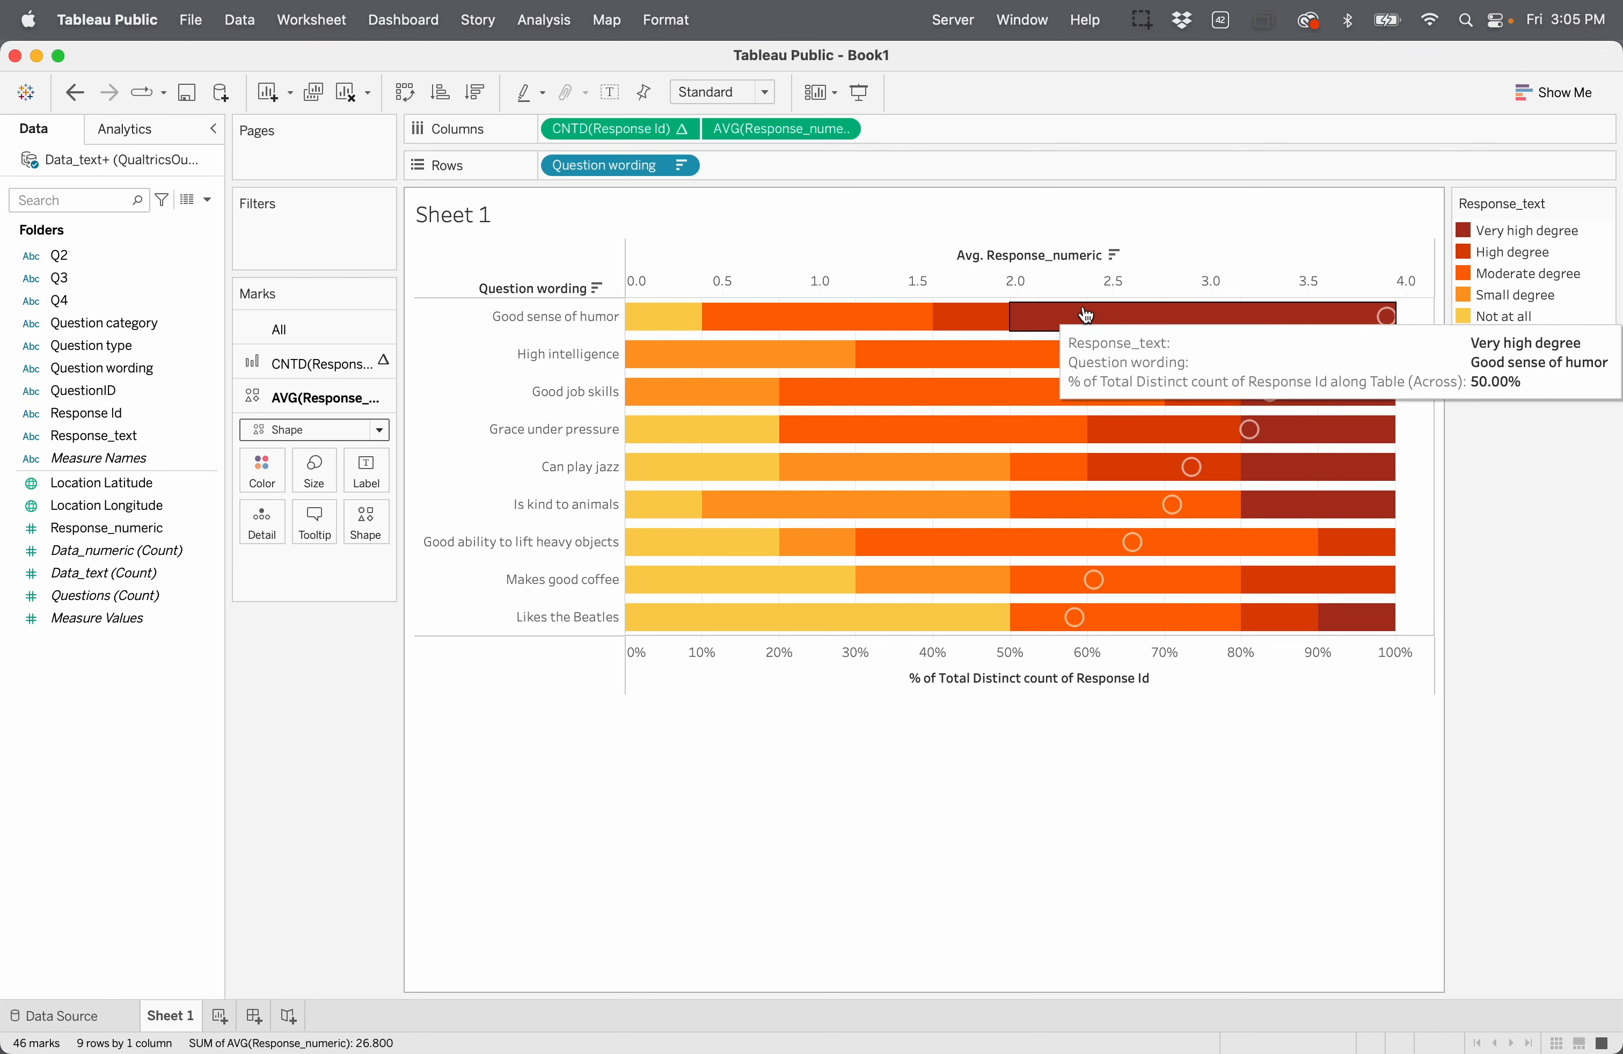
pyautogui.rightClick(1048, 293)
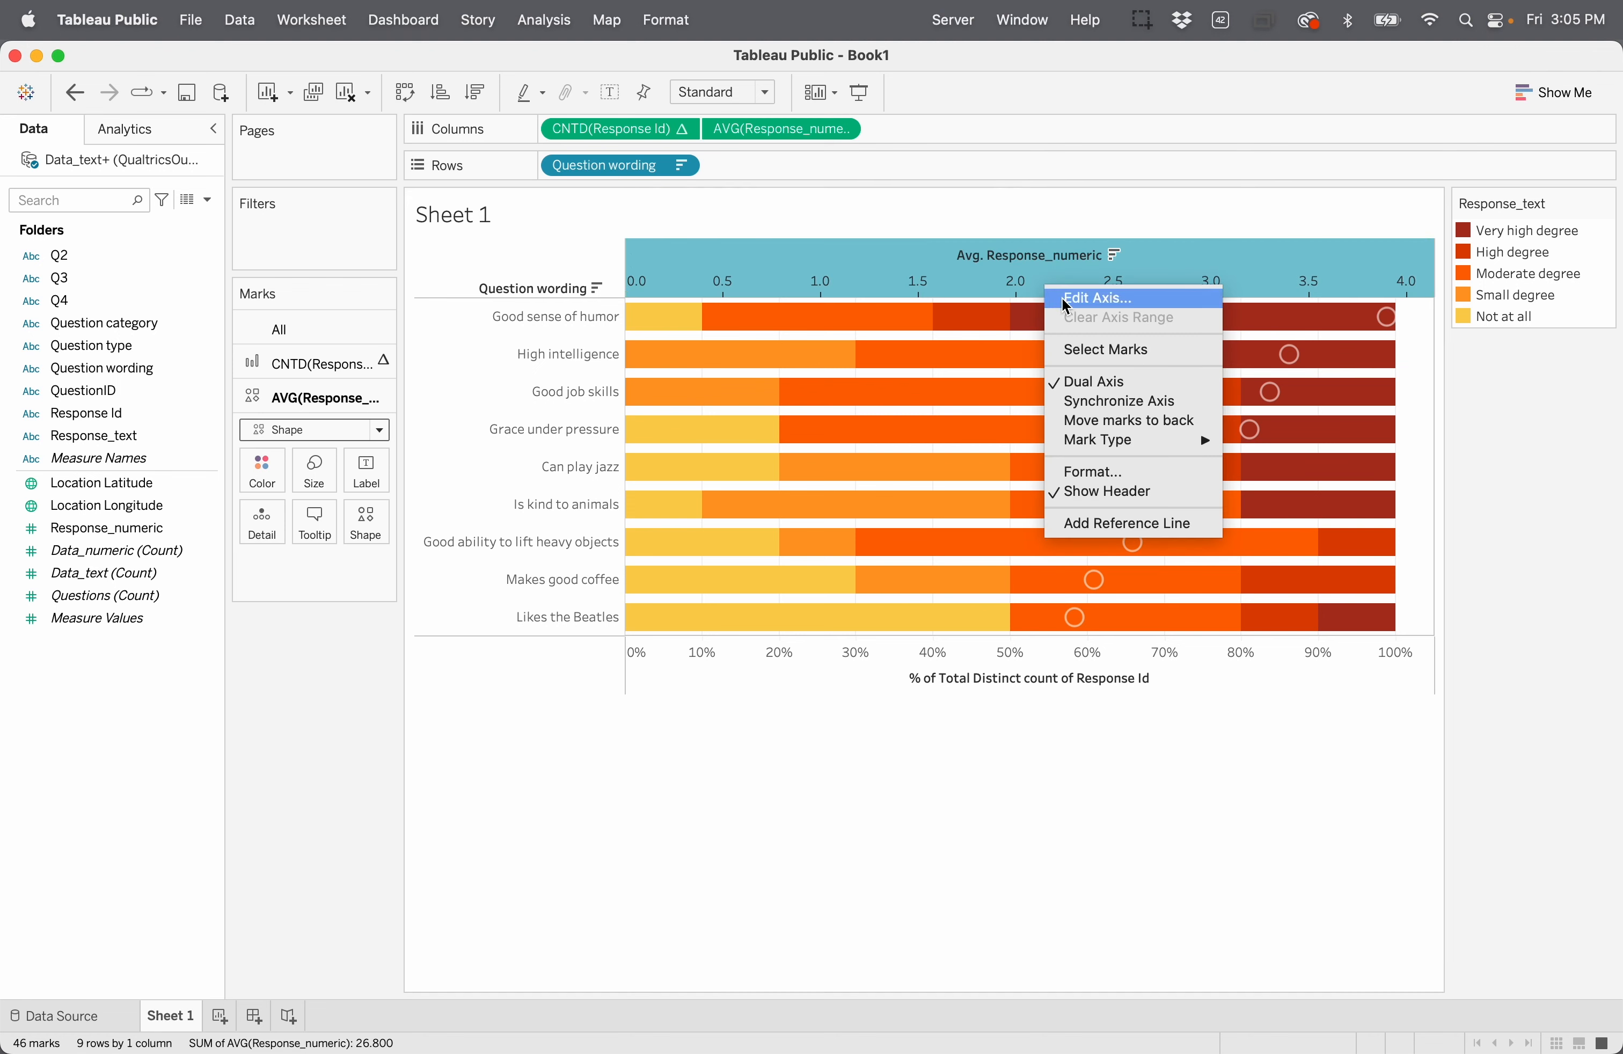
pyautogui.click(1096, 298)
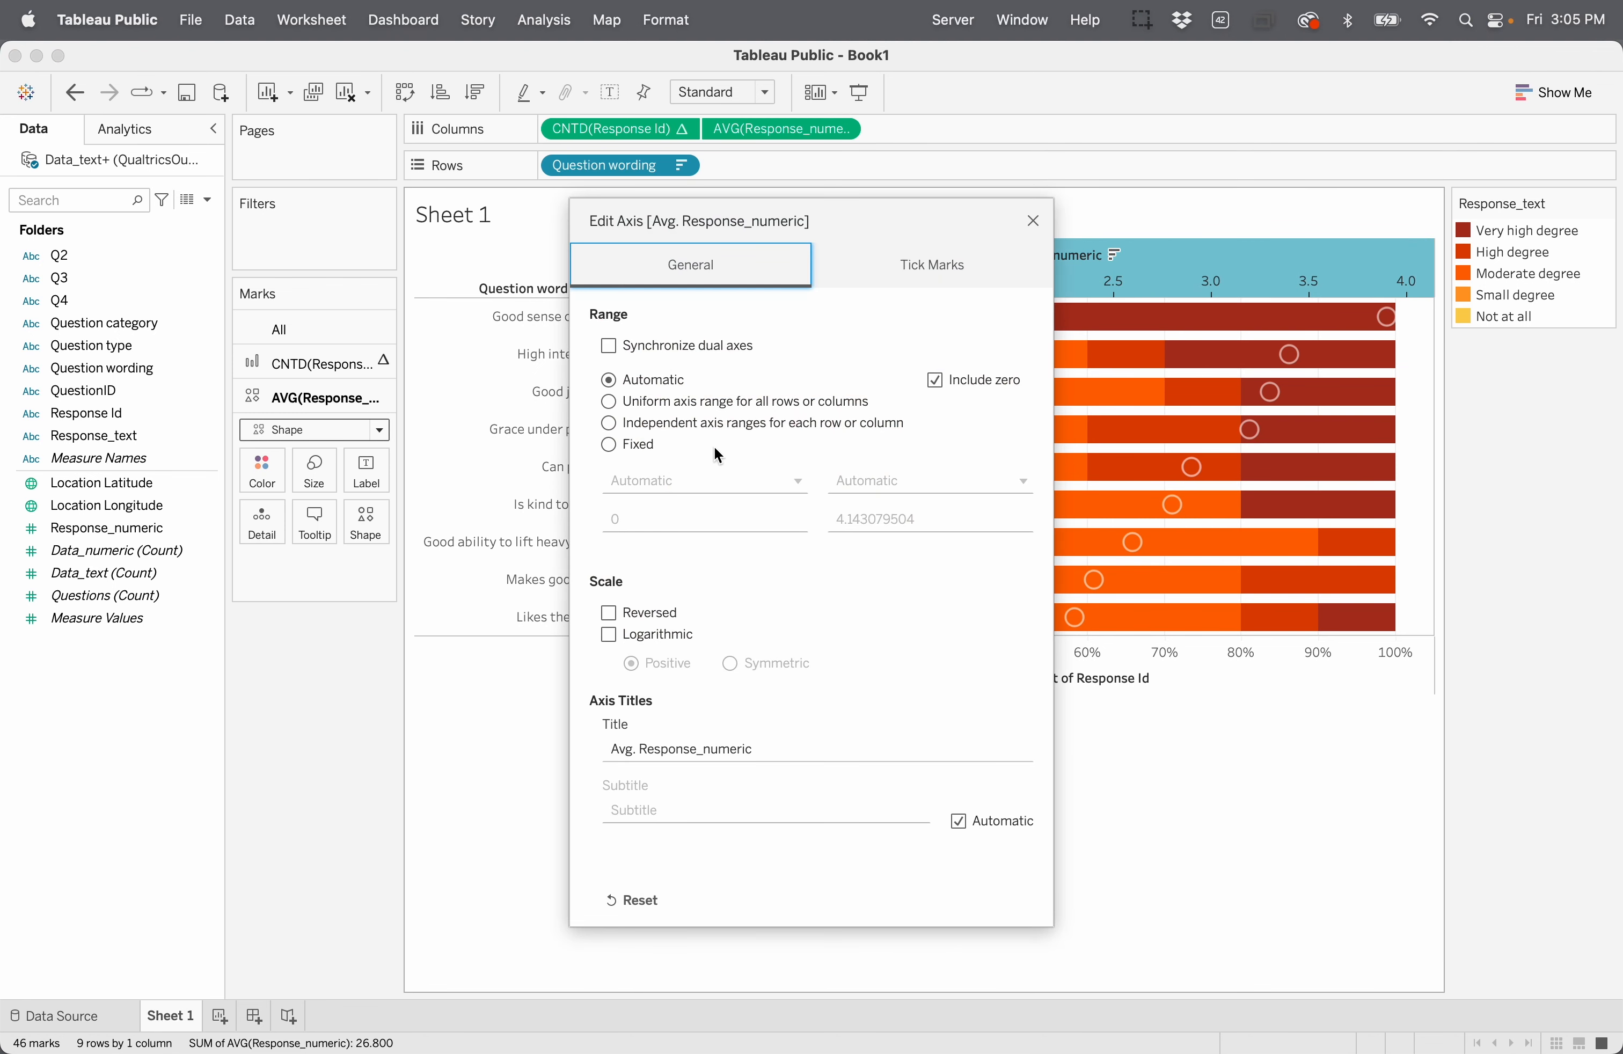
pyautogui.click(614, 445)
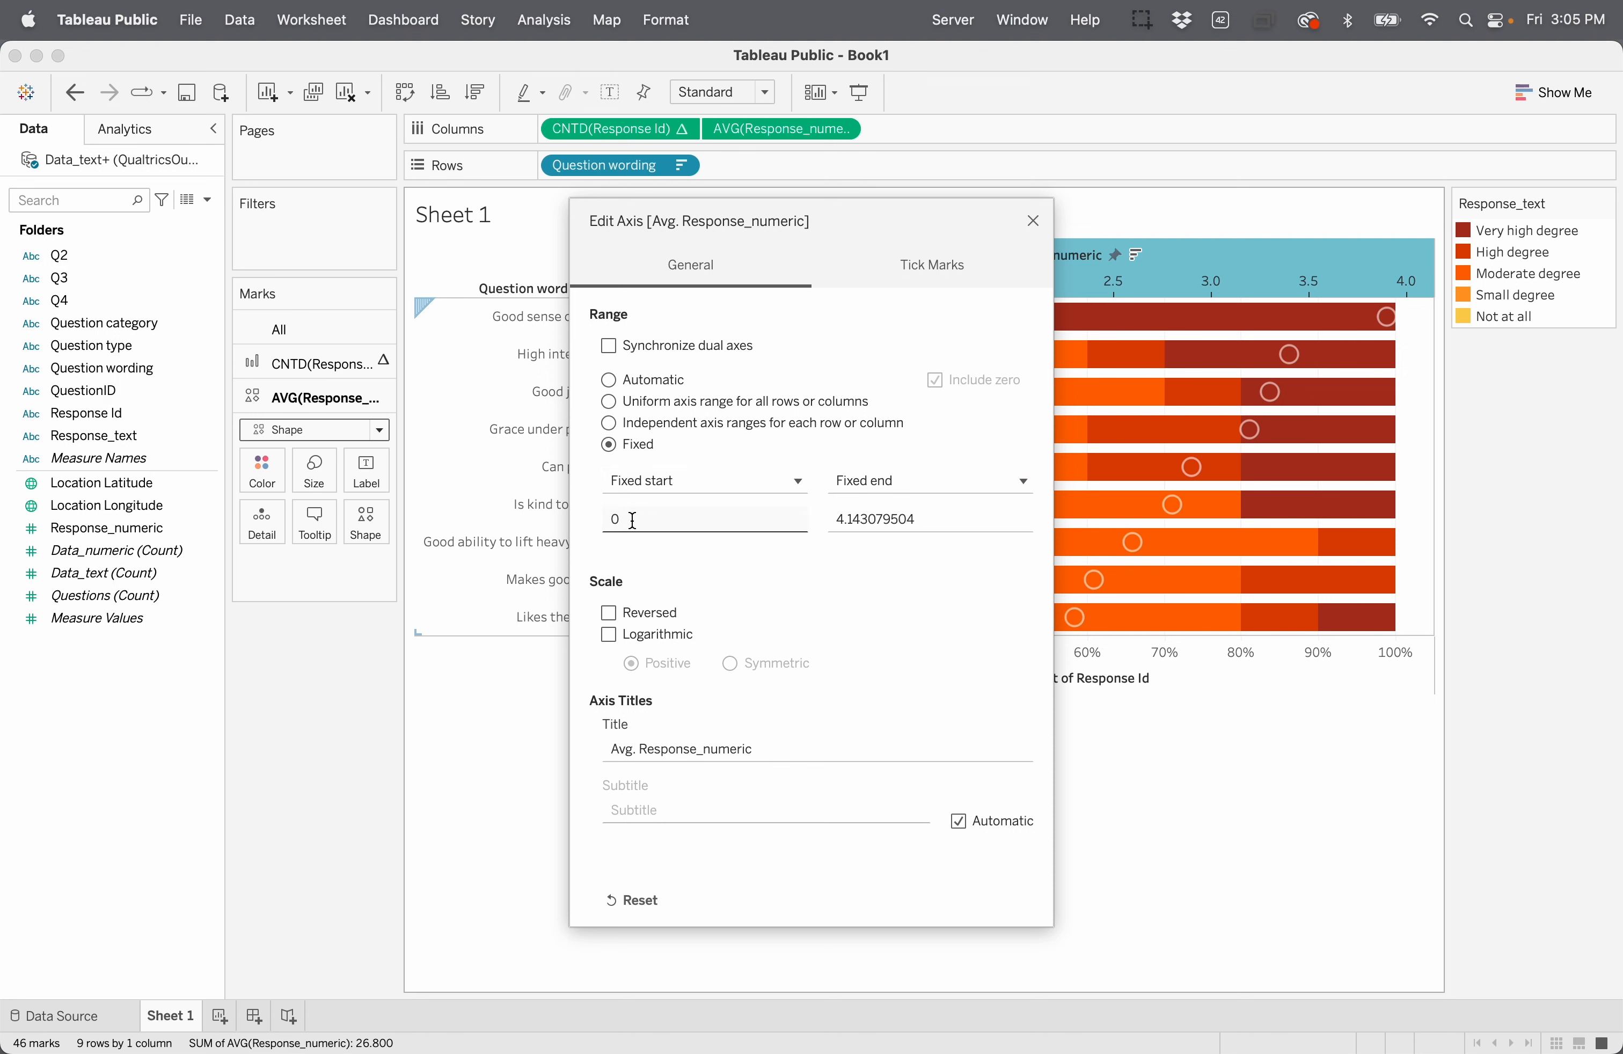
pyautogui.click(606, 518)
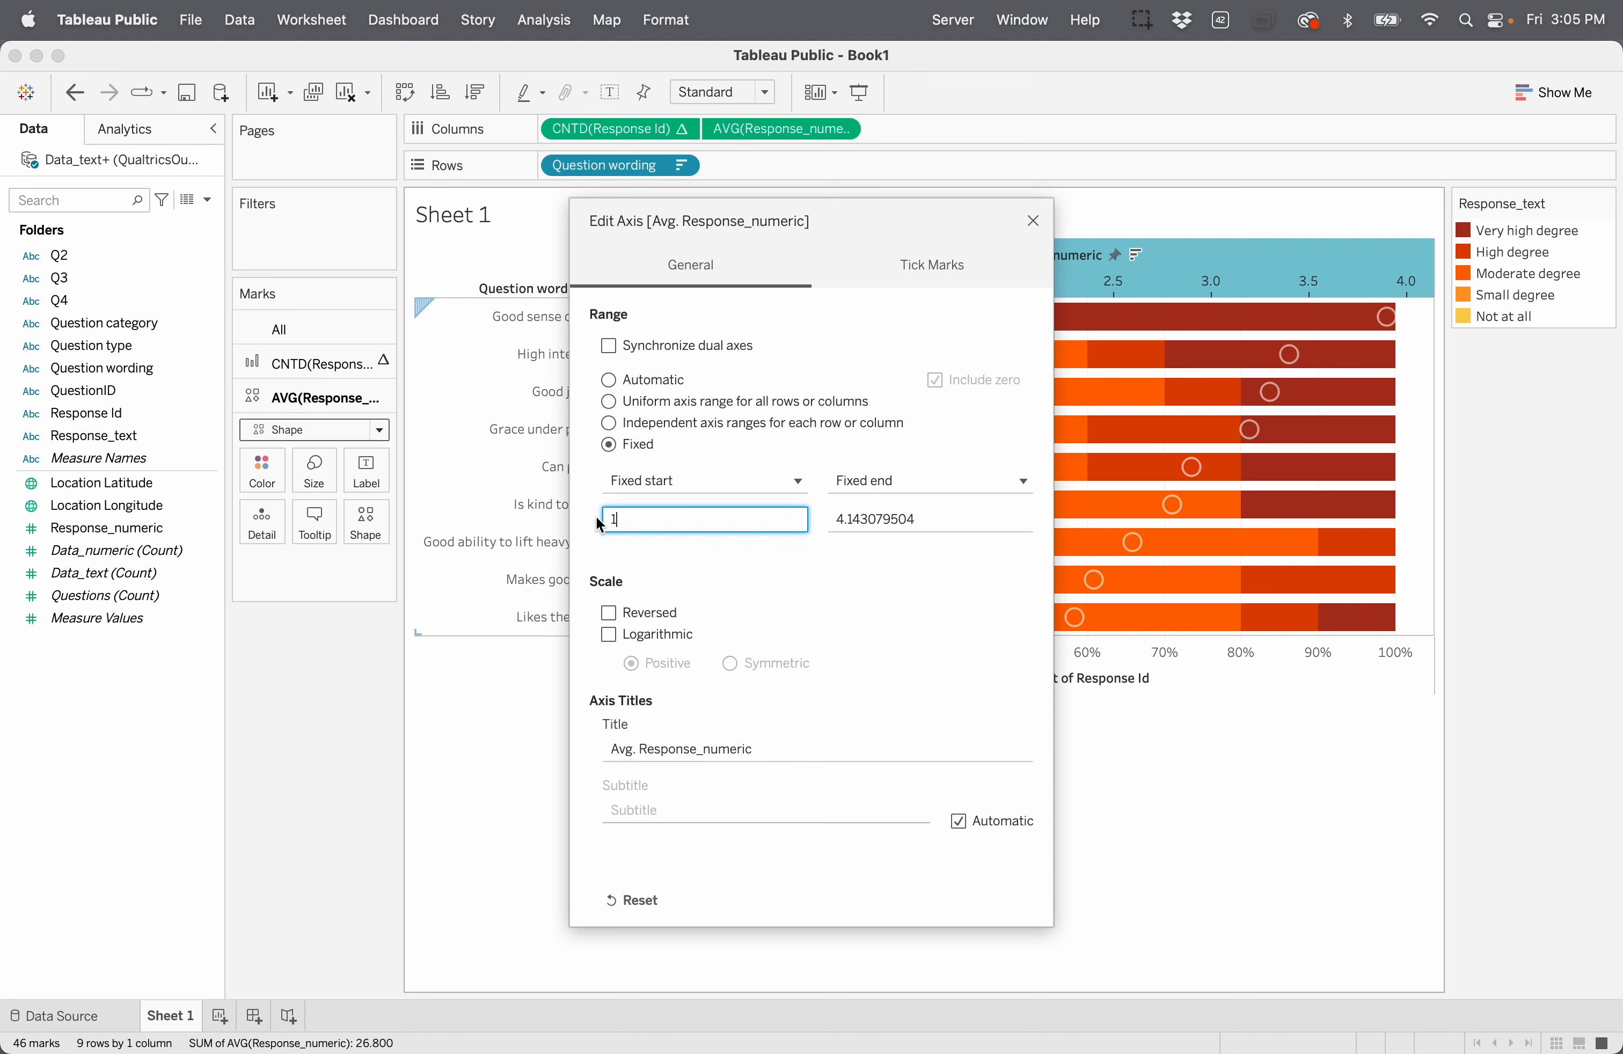
pyautogui.press('Tab')
pyautogui.press('Tab')
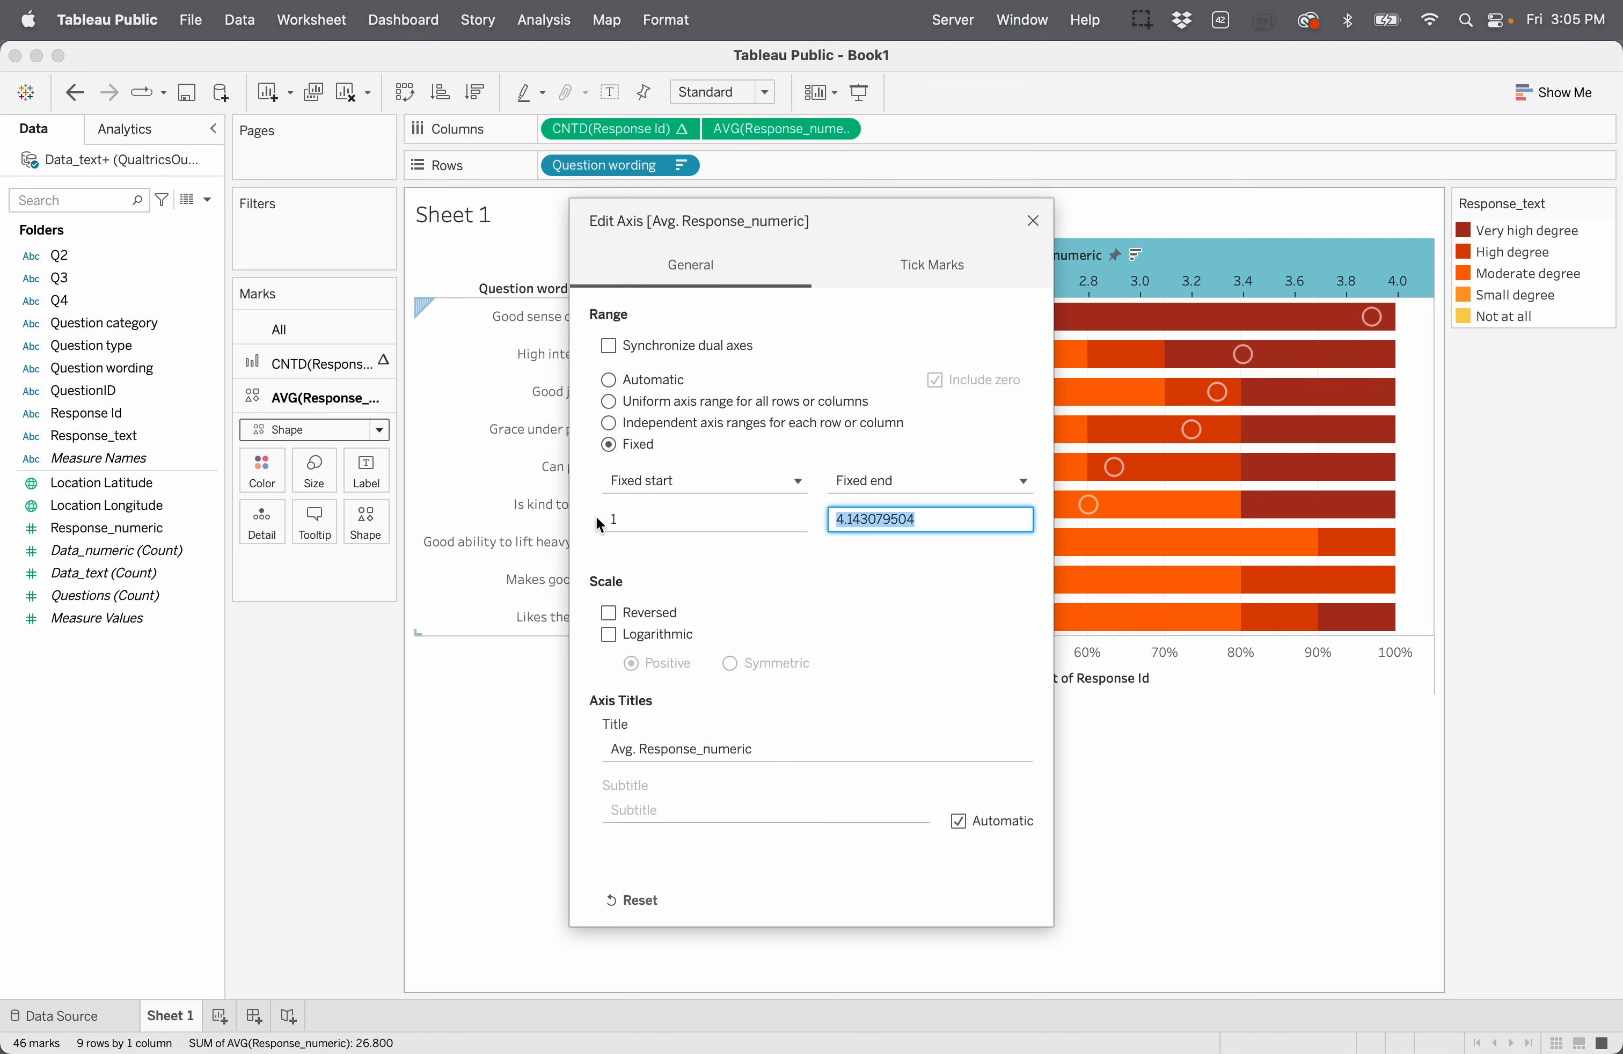
pyautogui.write('5')
pyautogui.press('Tab')
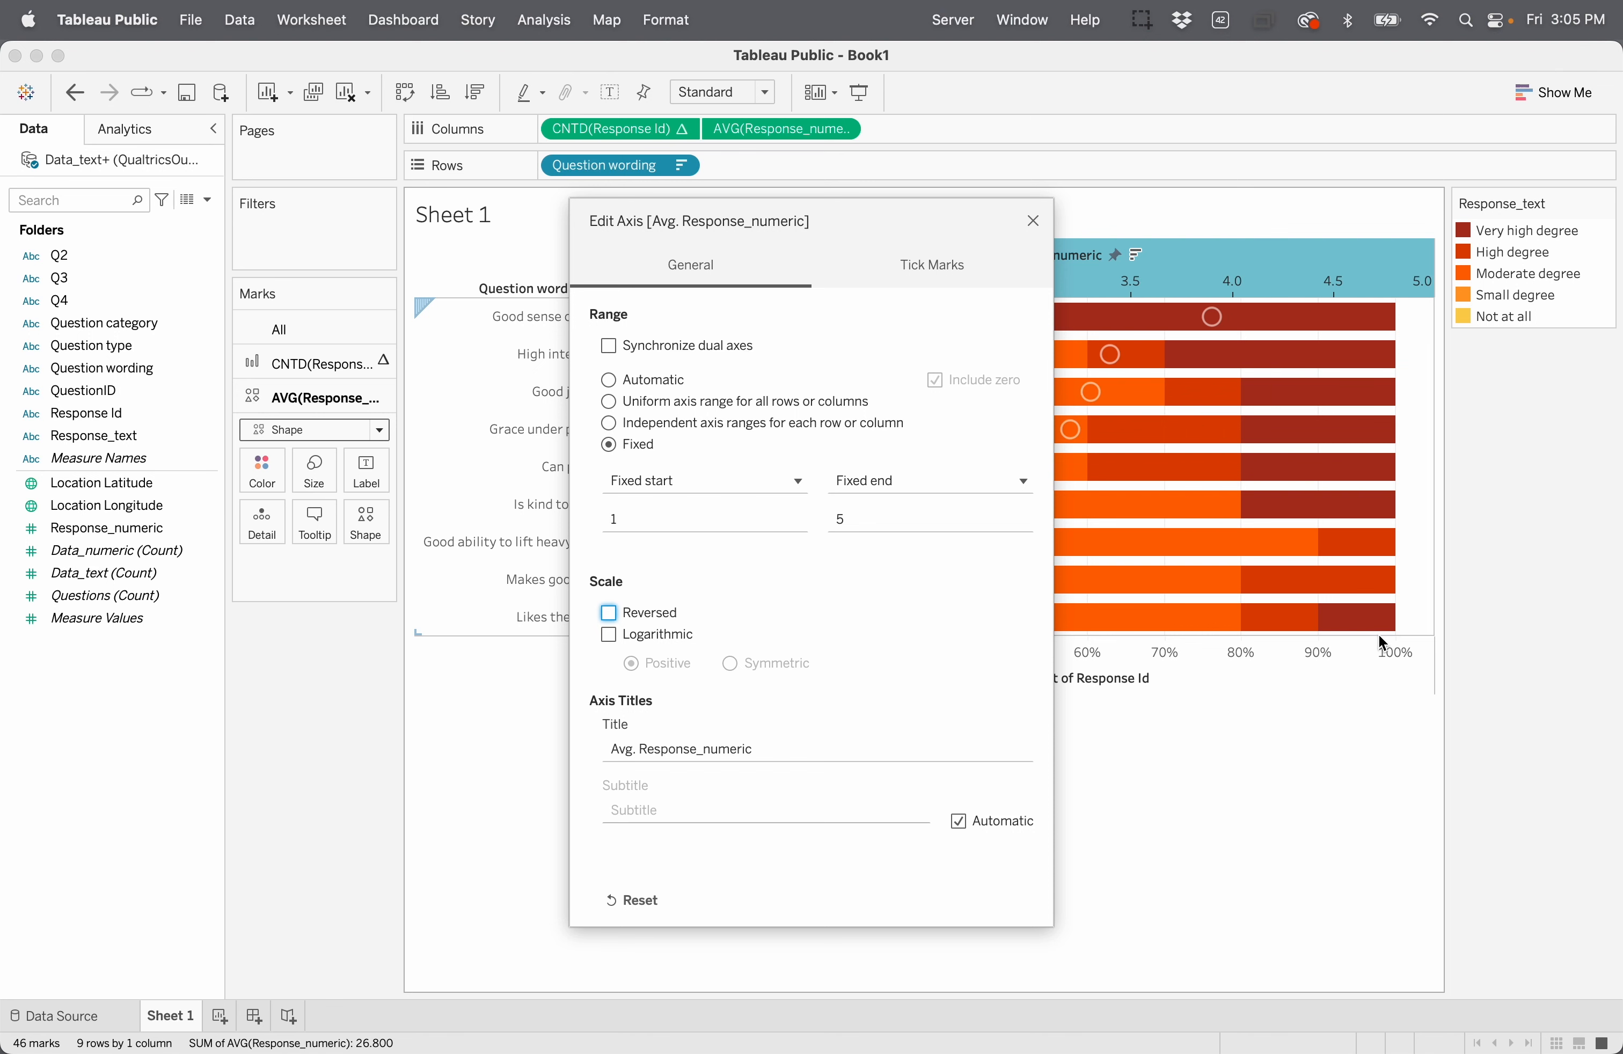
pyautogui.click(1034, 221)
pyautogui.click(949, 844)
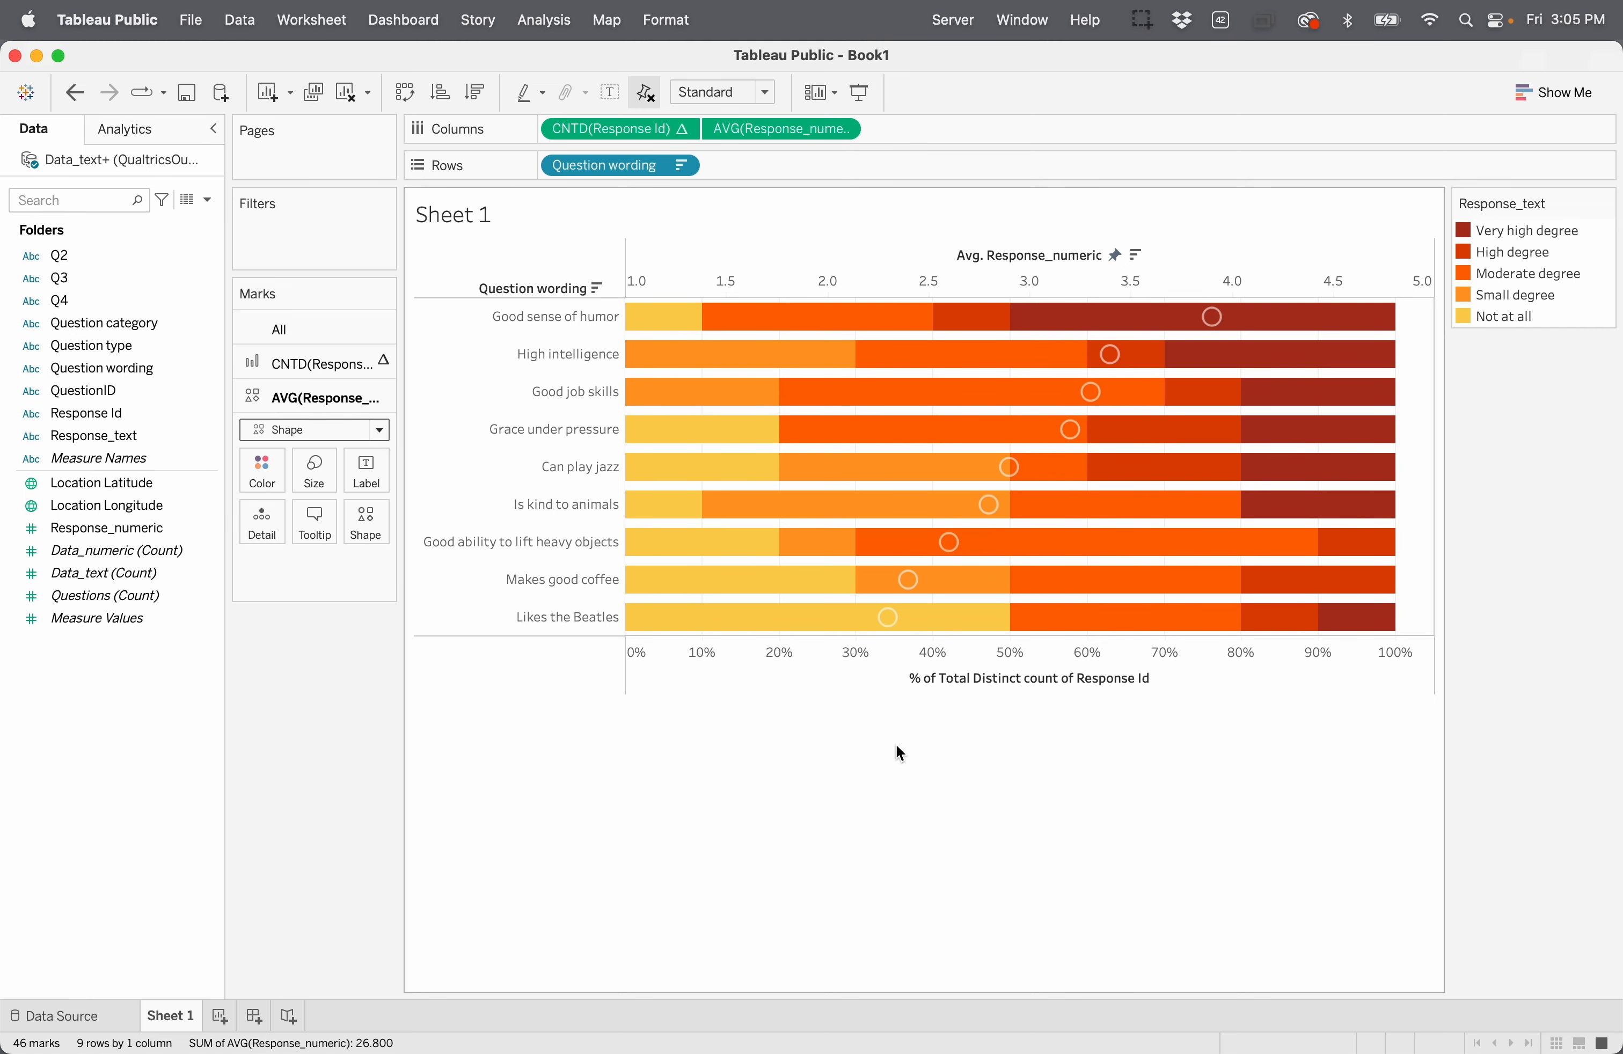
# Step: On a new worksheet, chart average Response_numeric as vertical bars by Question wording, sorted in descending order
pyautogui.click(221, 1017)
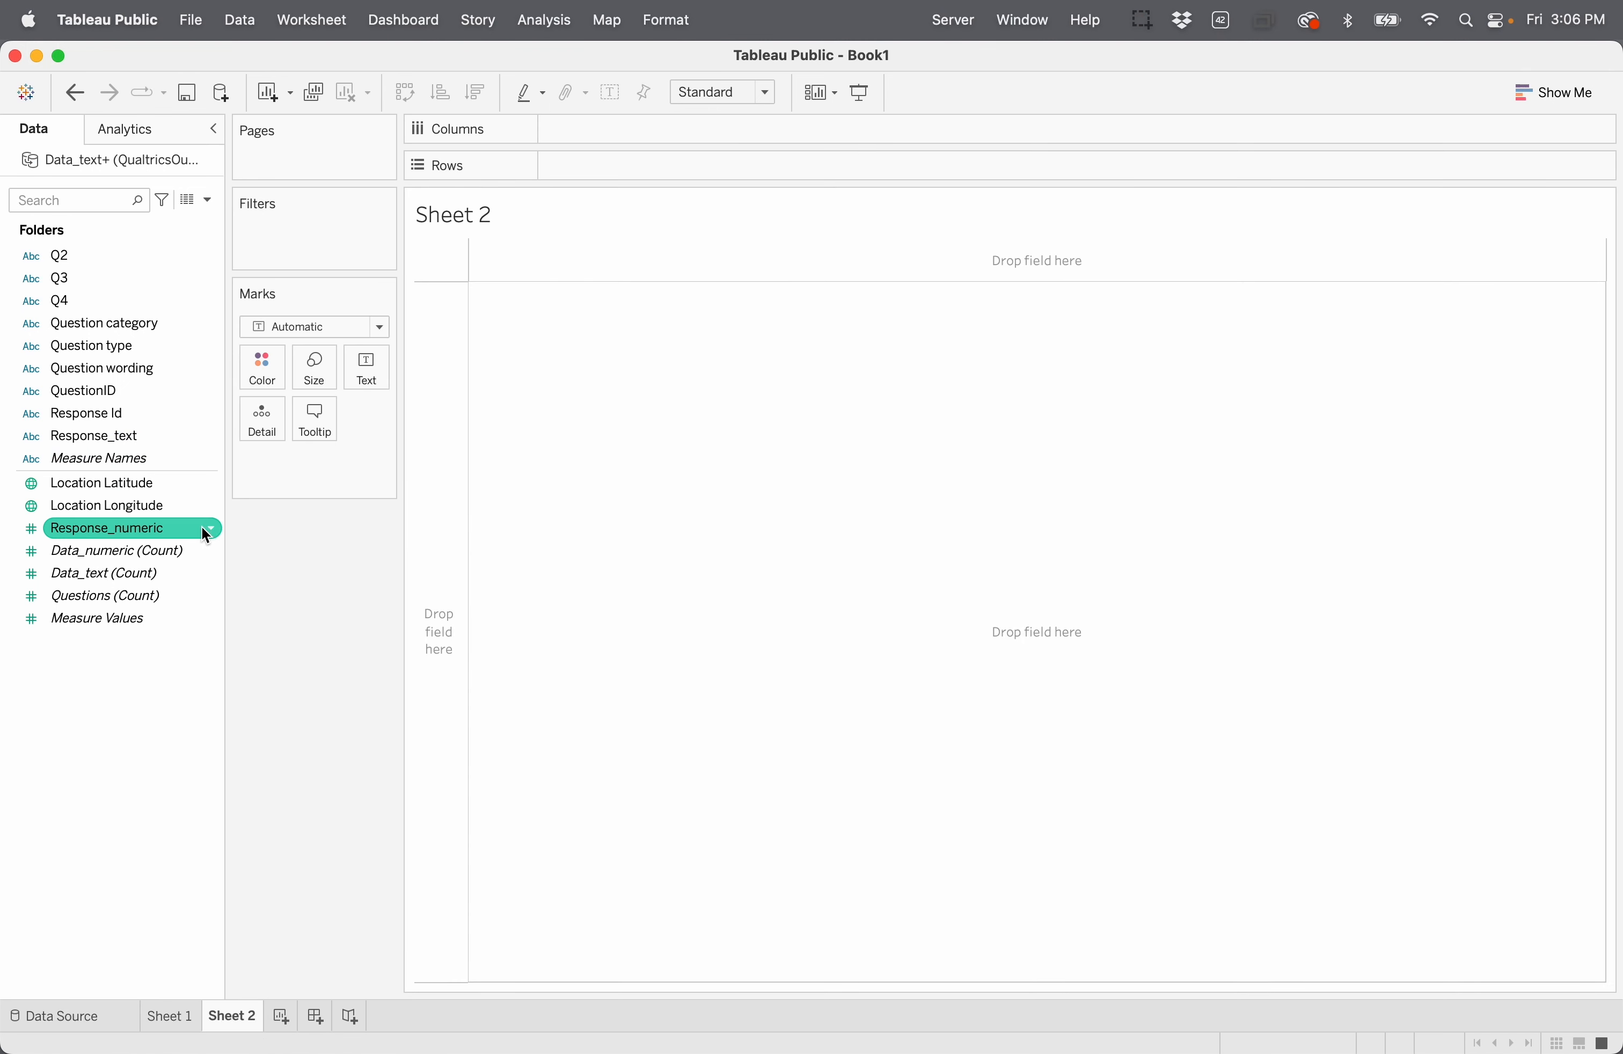
pyautogui.moveTo(126, 370); pyautogui.dragTo(608, 129)
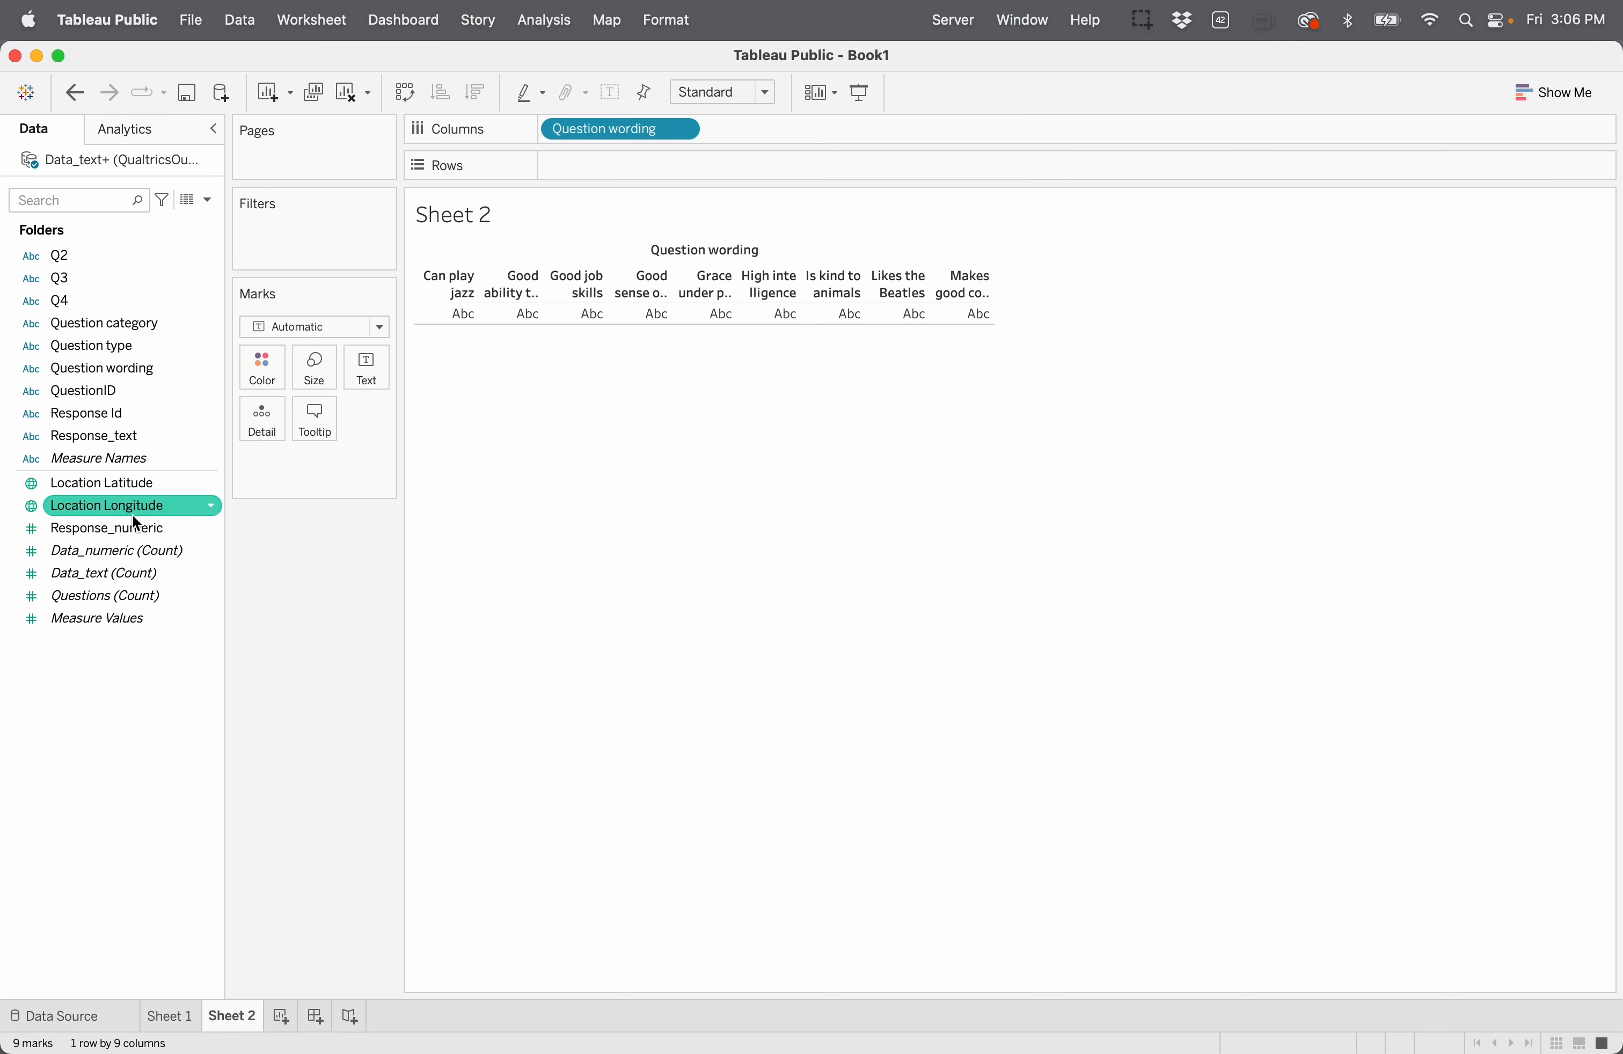
pyautogui.moveTo(132, 529); pyautogui.dragTo(630, 162)
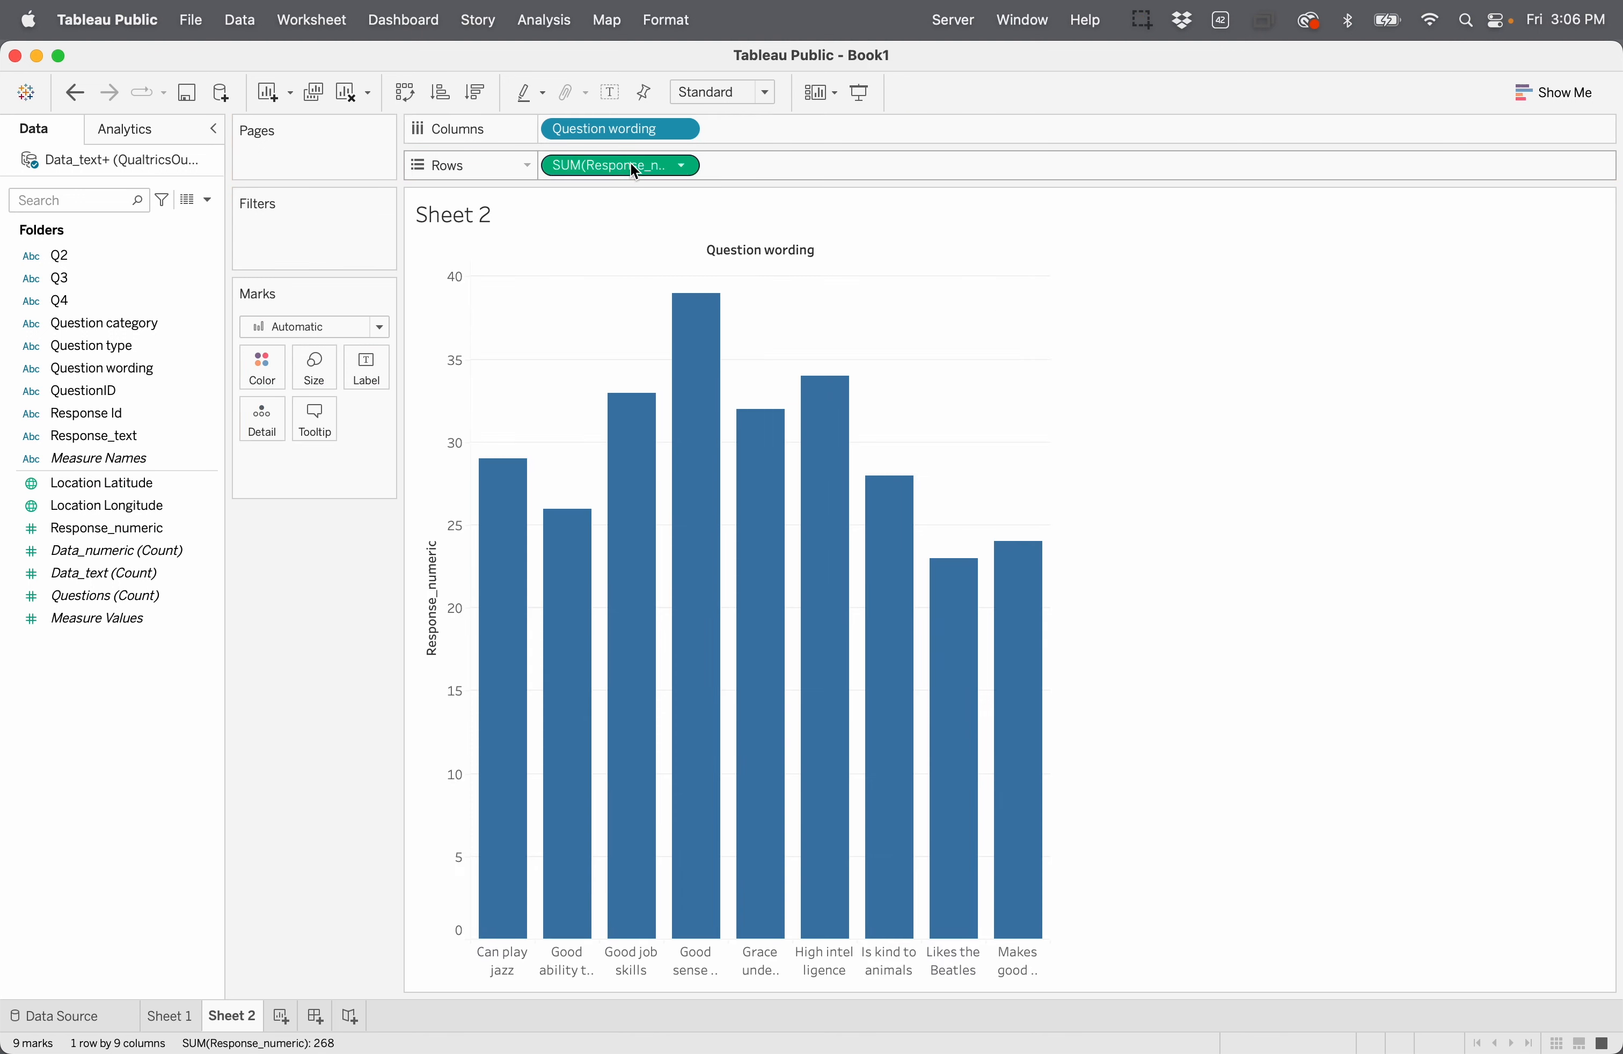
pyautogui.click(684, 166)
pyautogui.moveTo(709, 383)
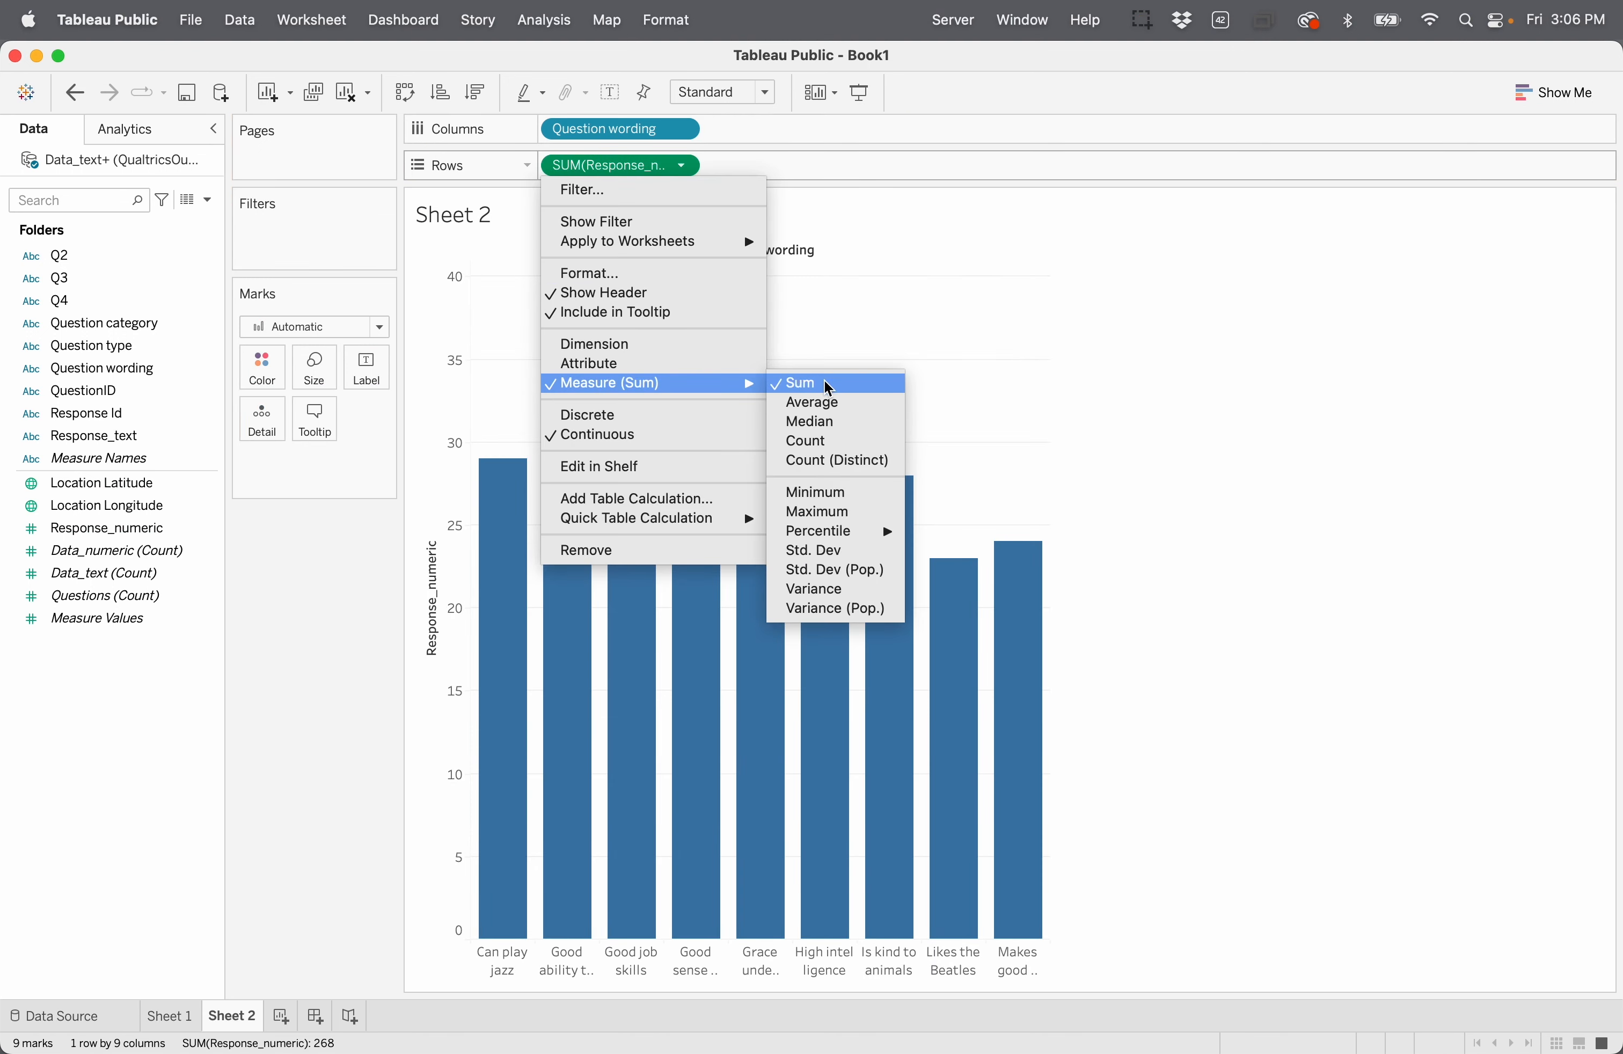
pyautogui.click(834, 404)
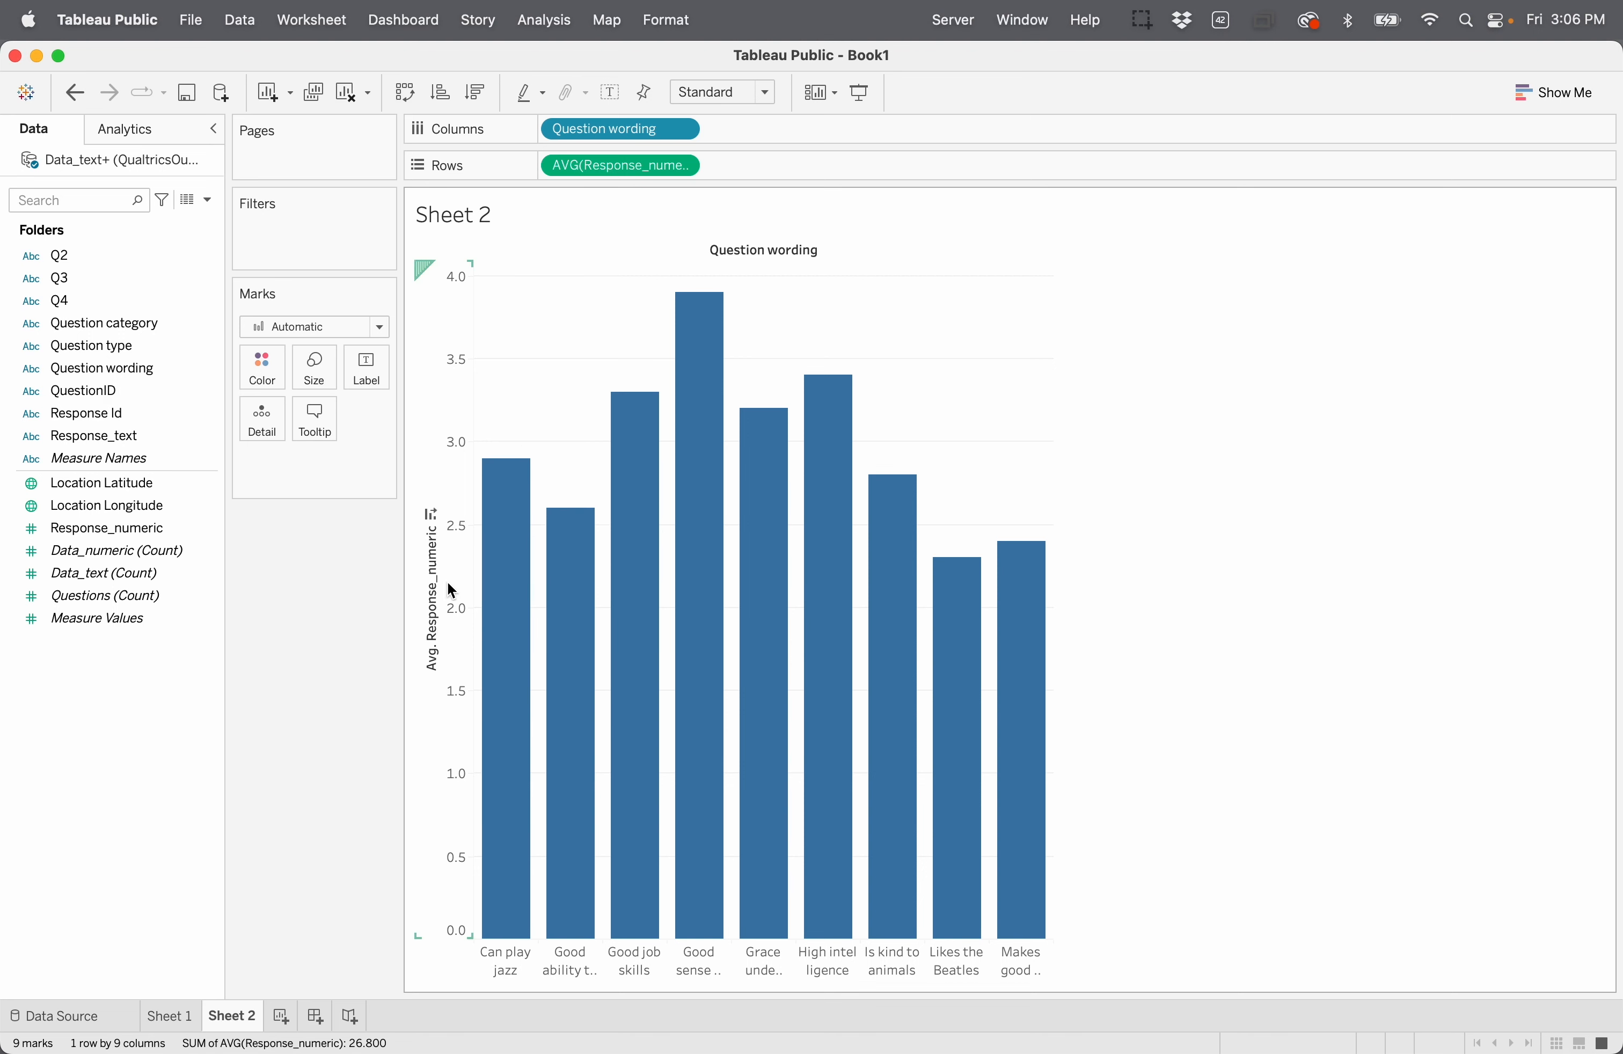
pyautogui.click(430, 513)
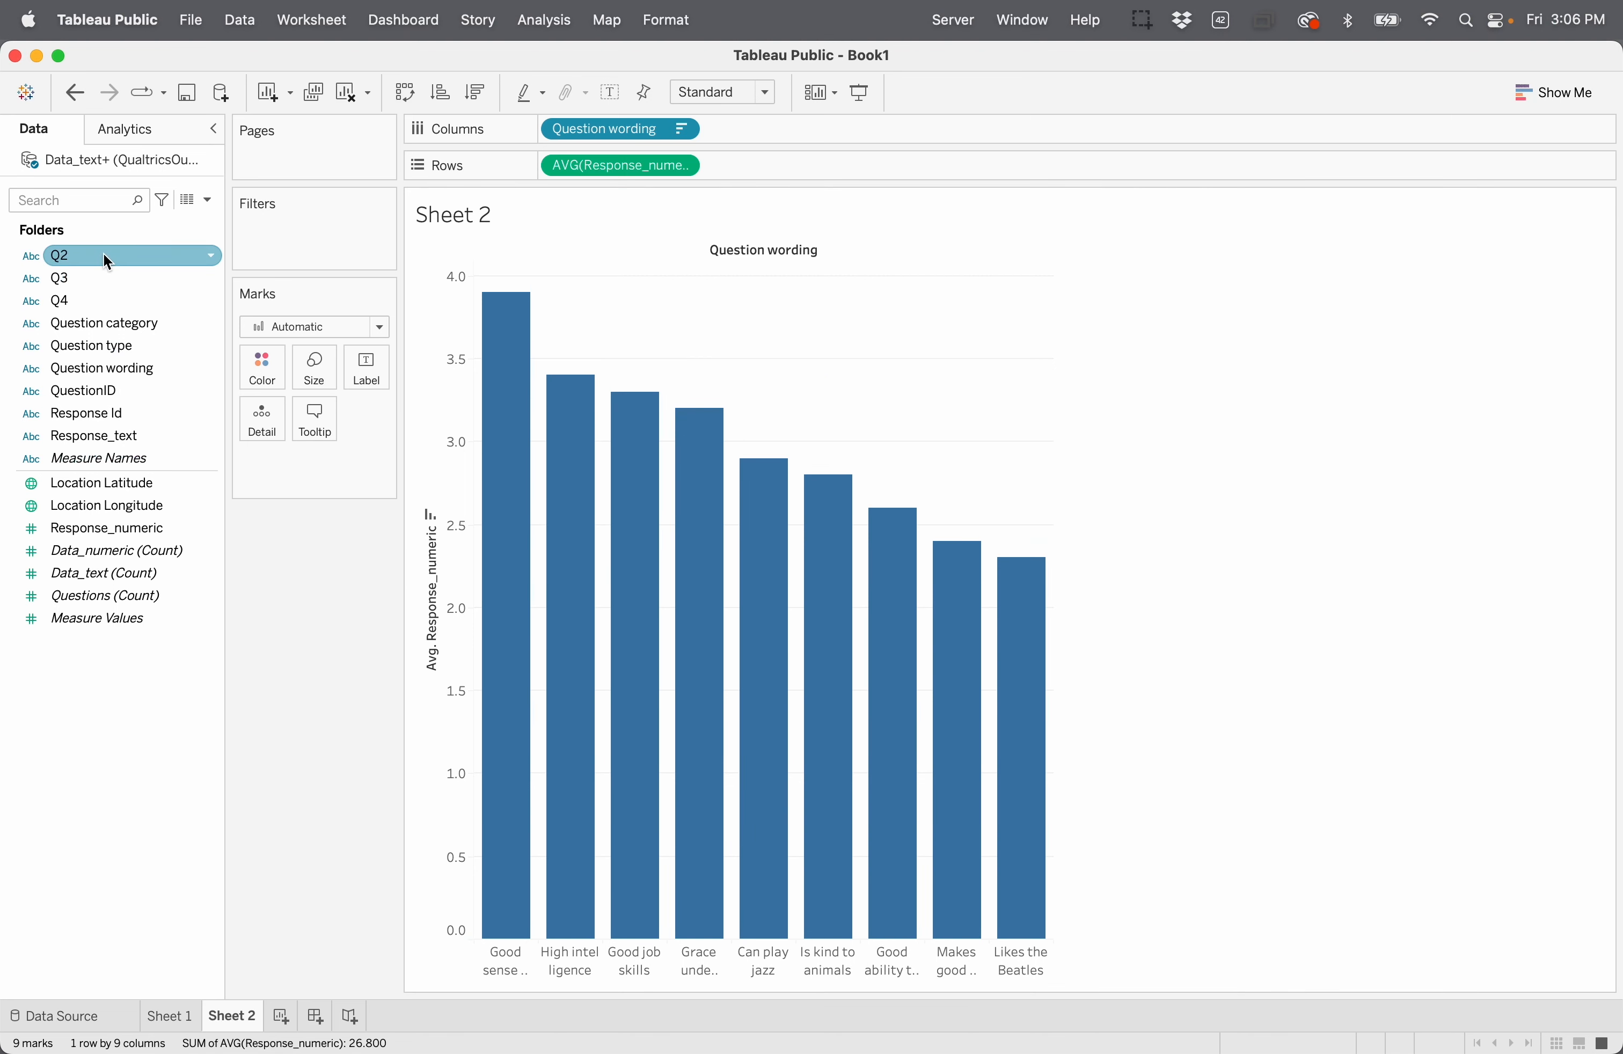
# Step: Check the survey columns in the data source and rename the Q2 field as Gender
pyautogui.click(110, 1018)
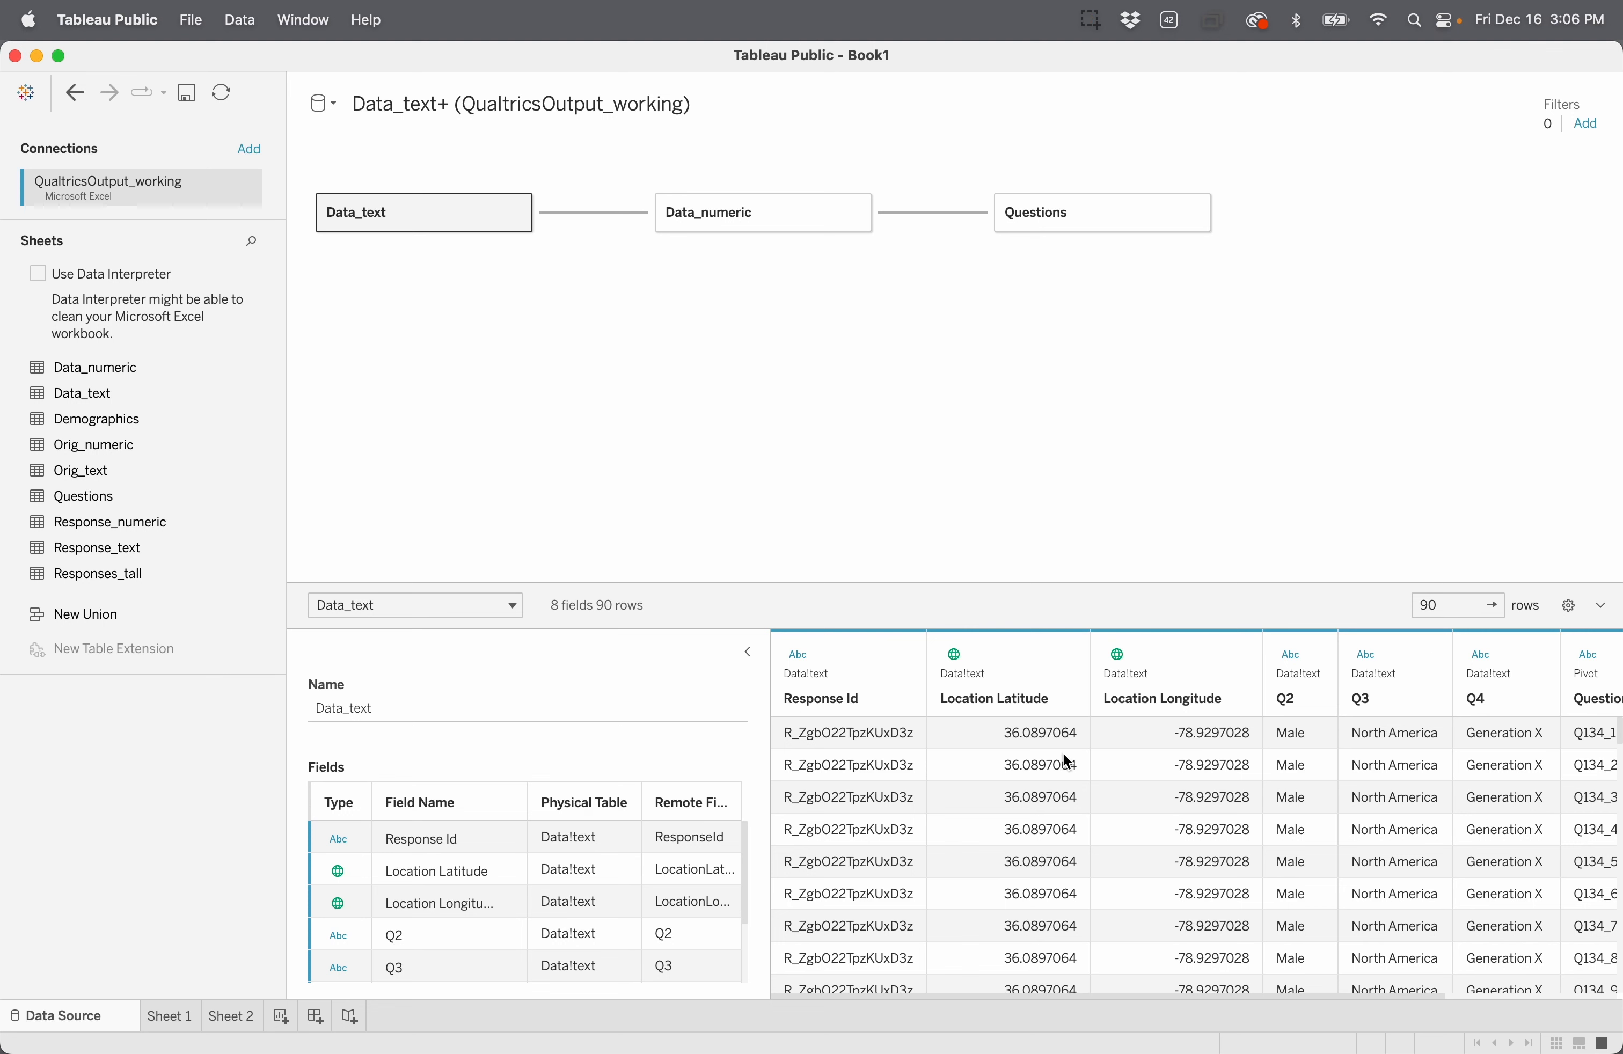
pyautogui.click(171, 1017)
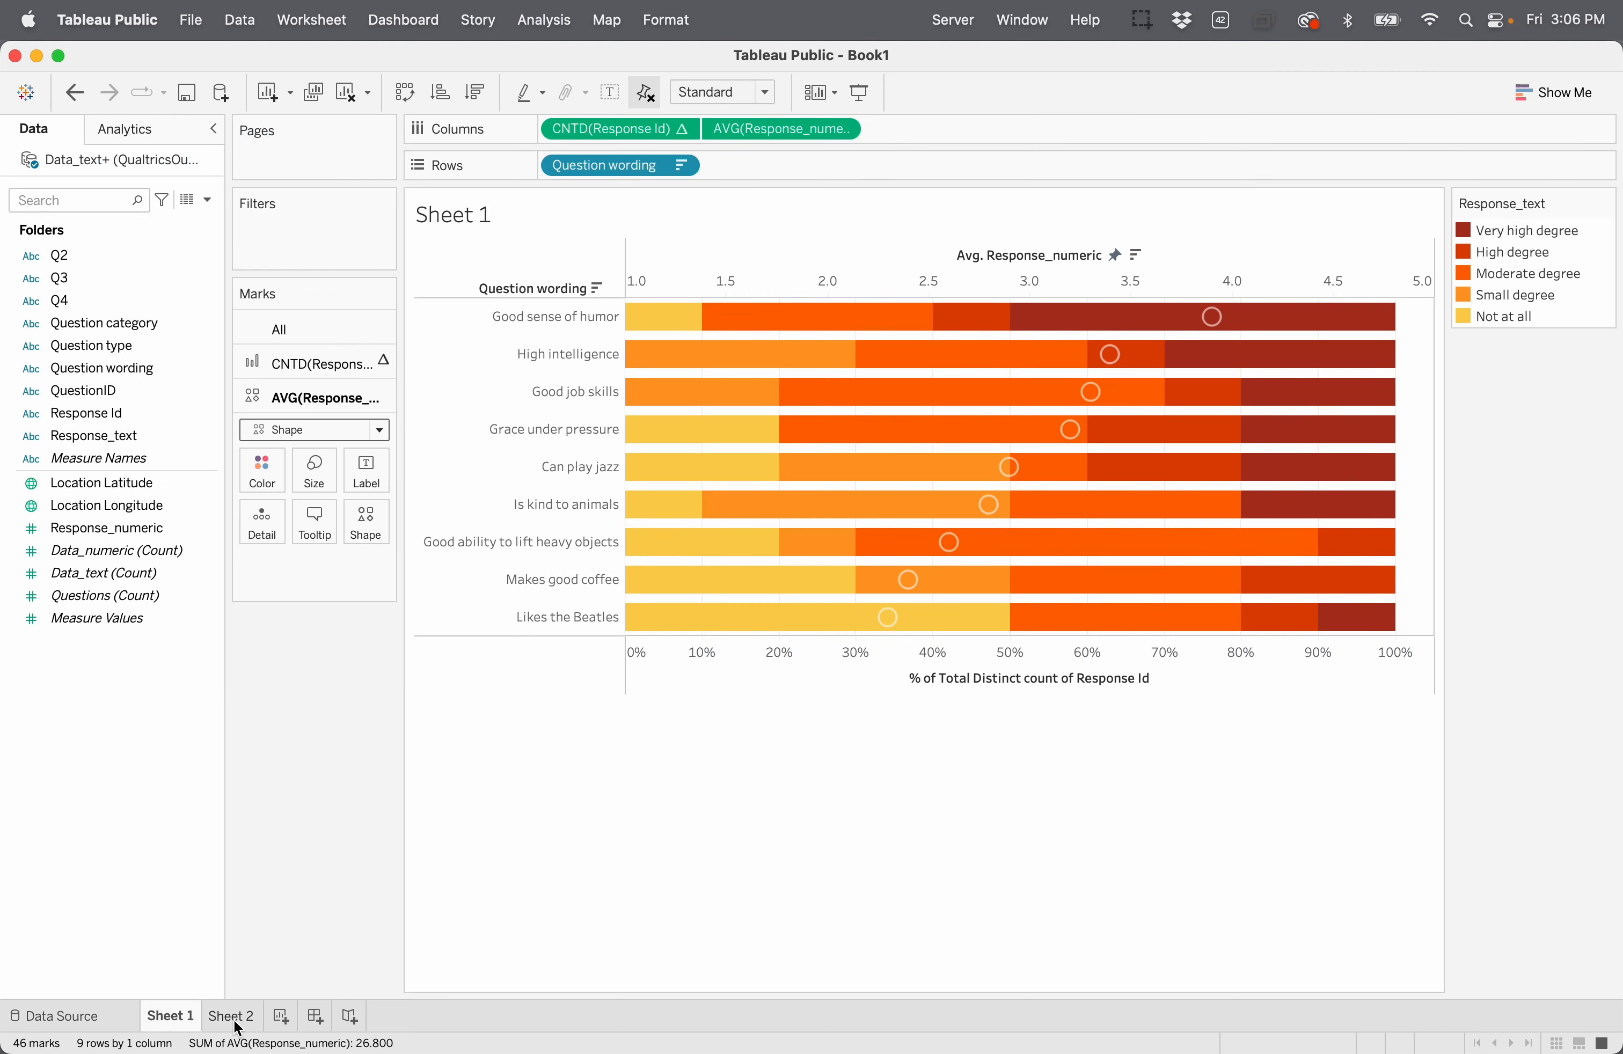
pyautogui.click(232, 1017)
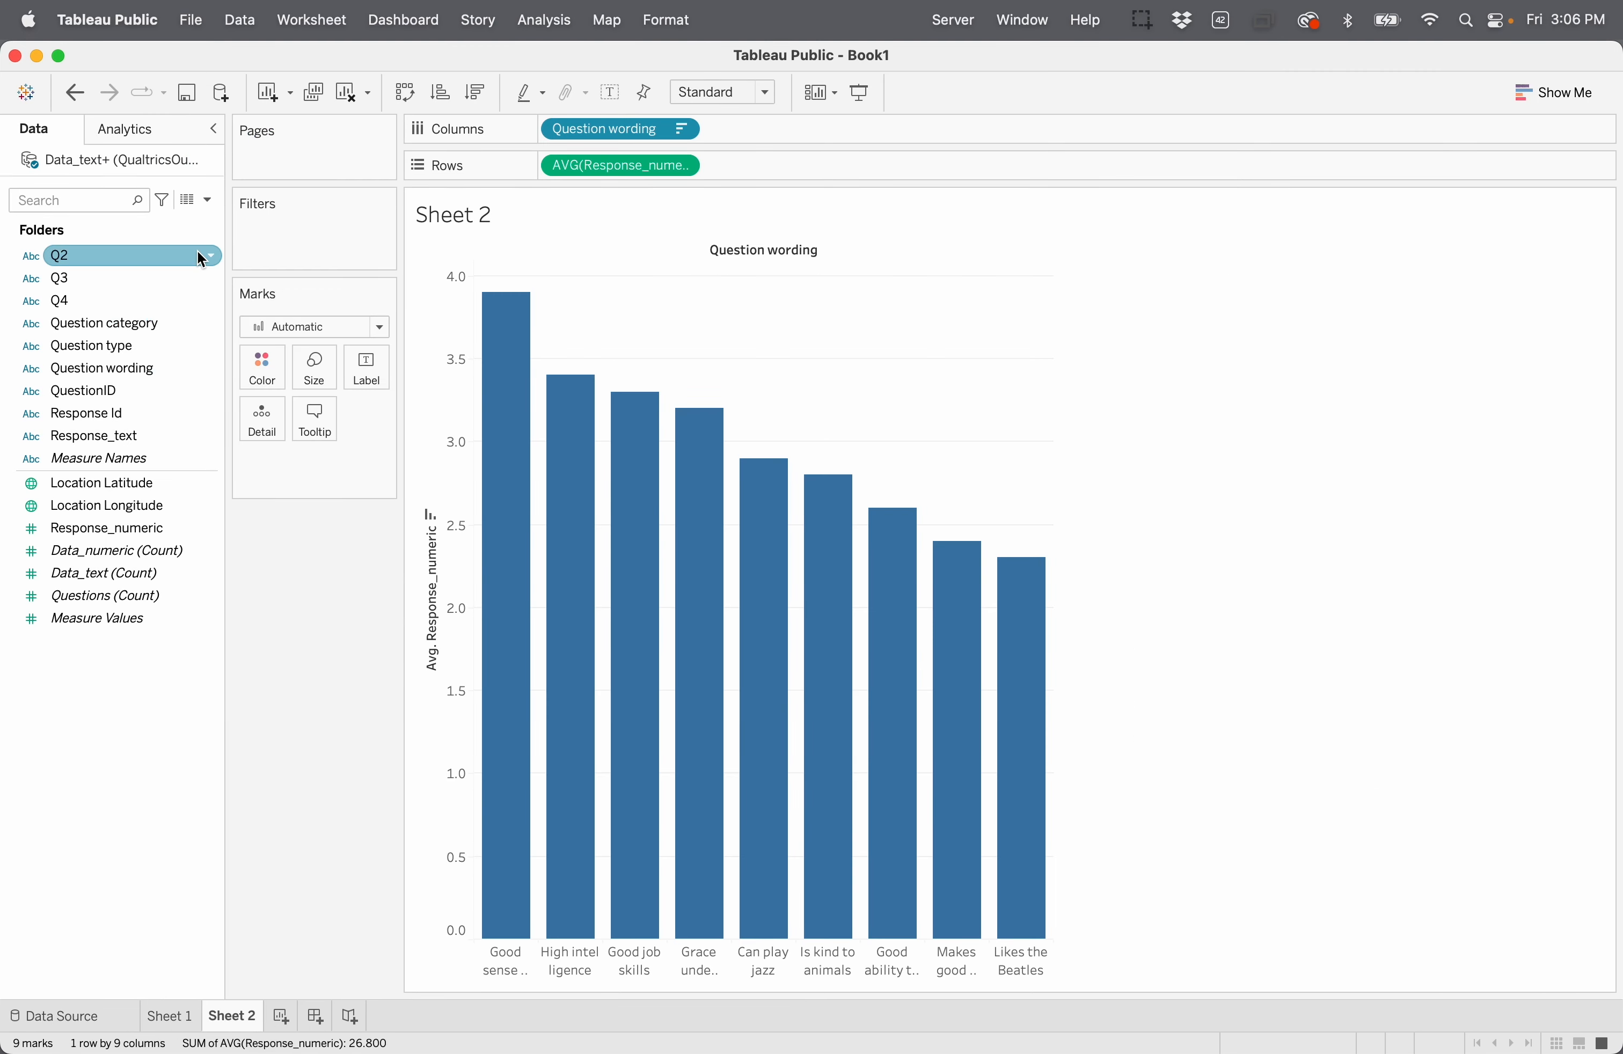
pyautogui.click(215, 261)
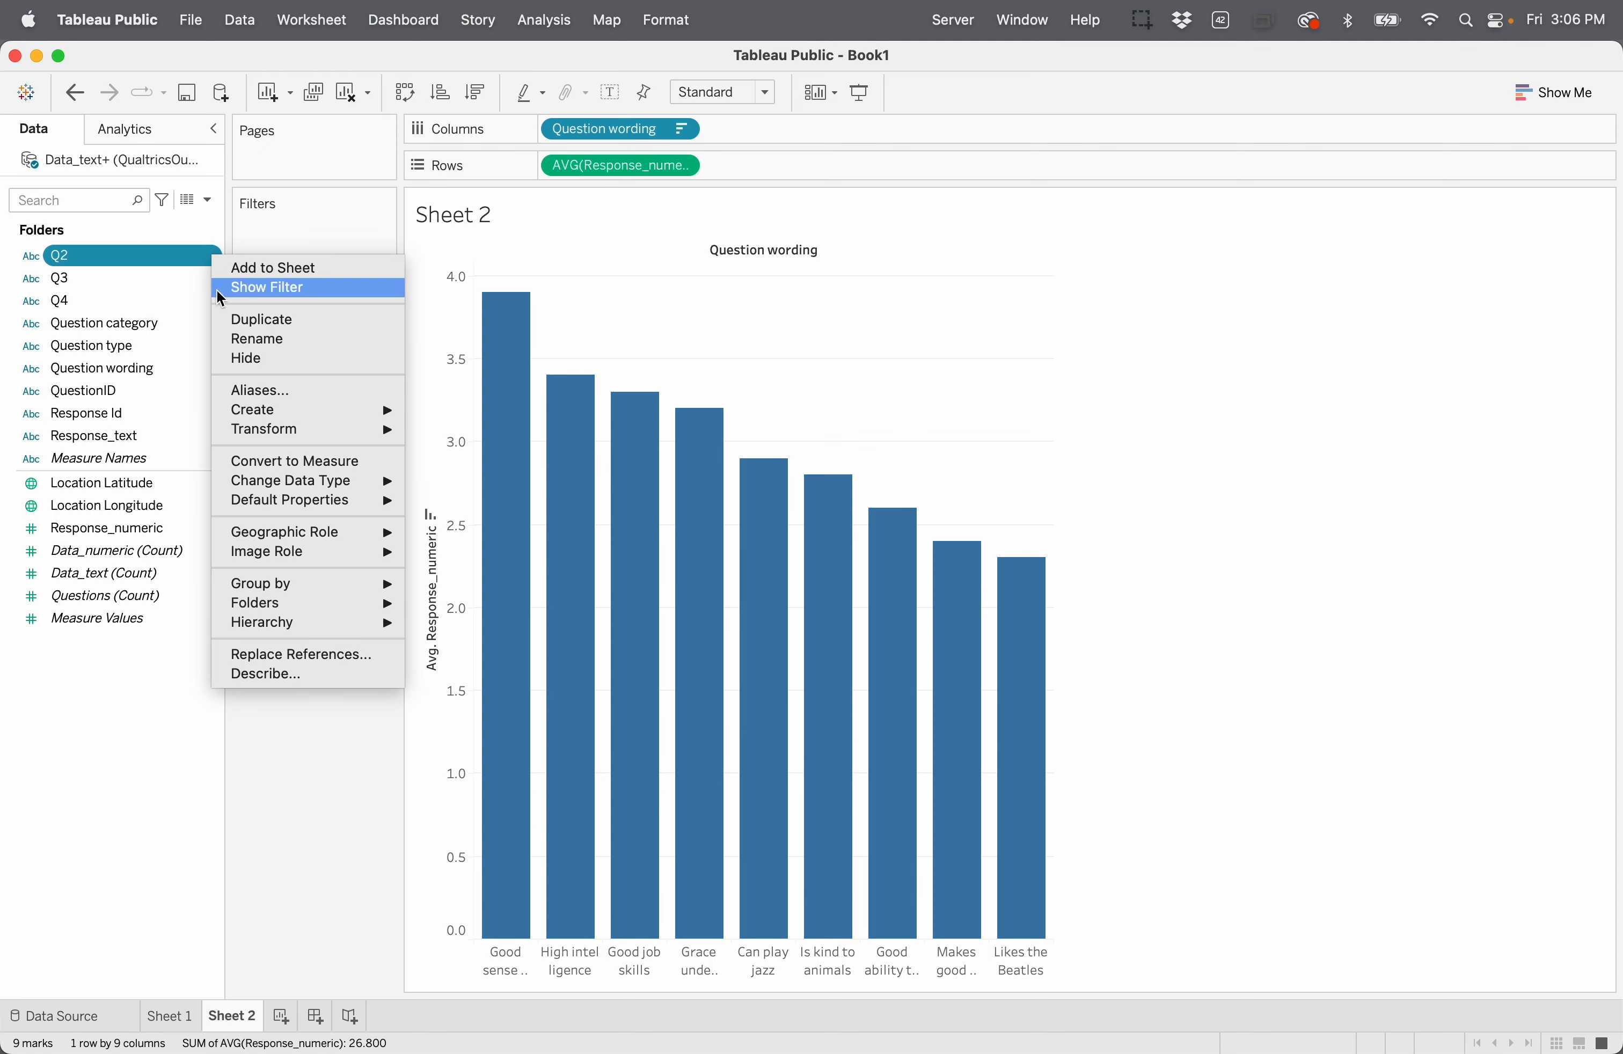
pyautogui.click(254, 340)
pyautogui.write('Gender')
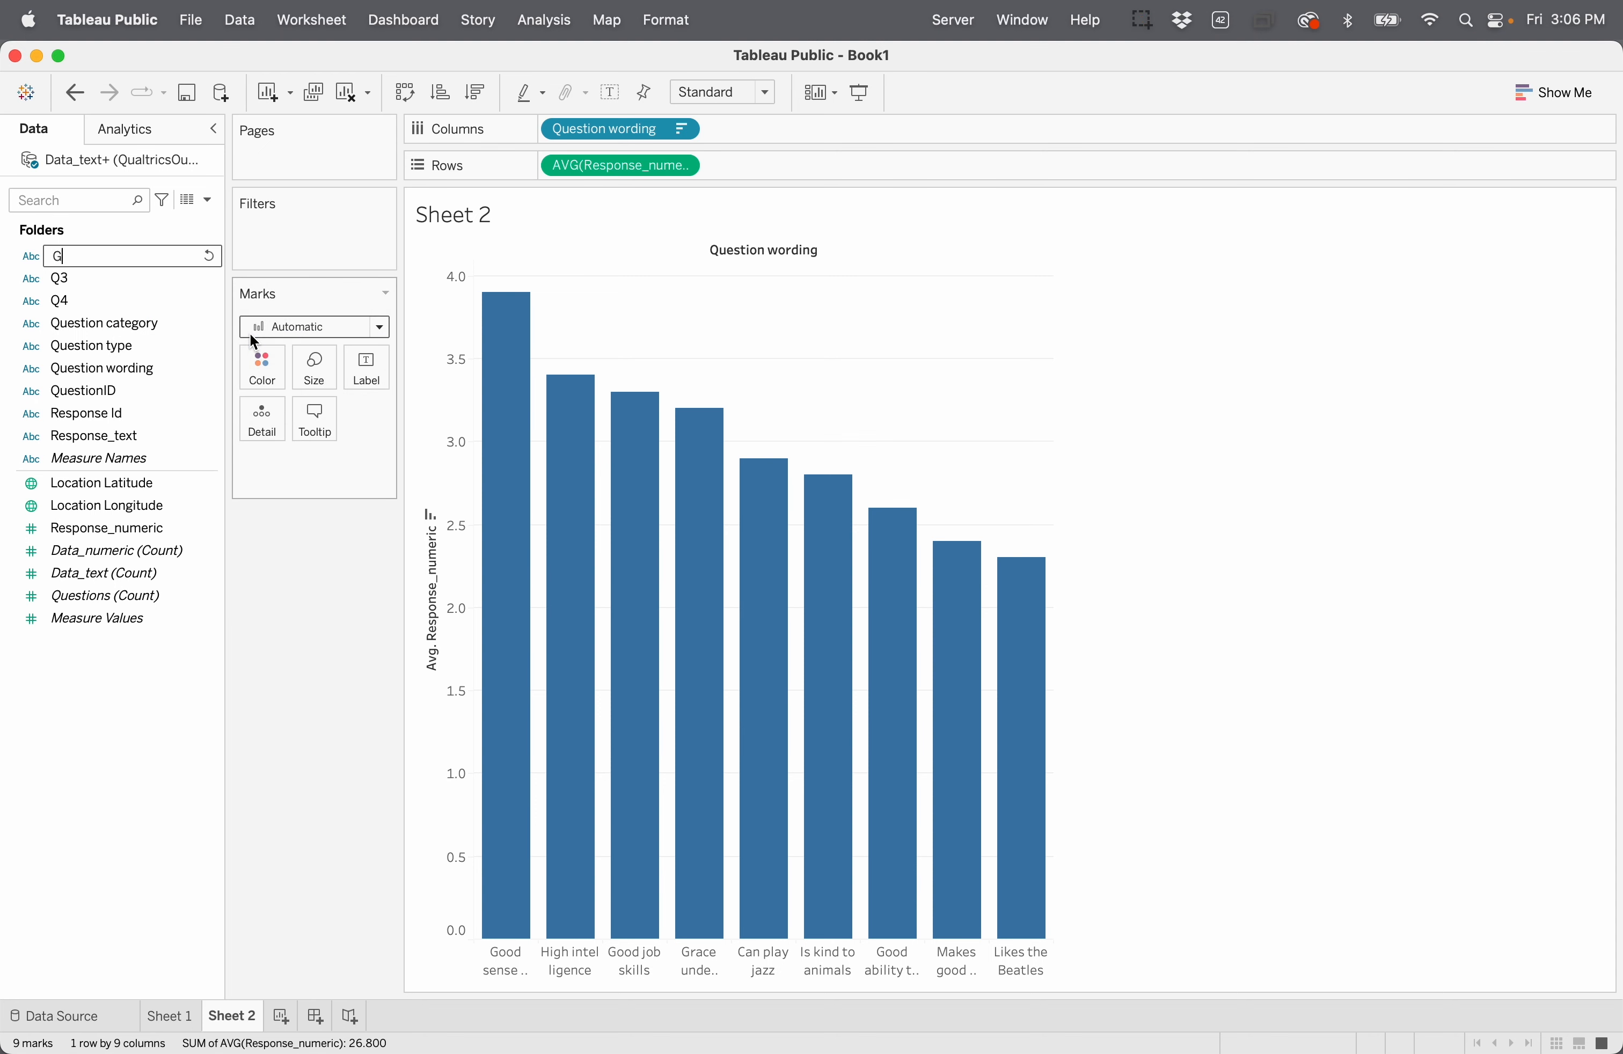
pyautogui.press('Return')
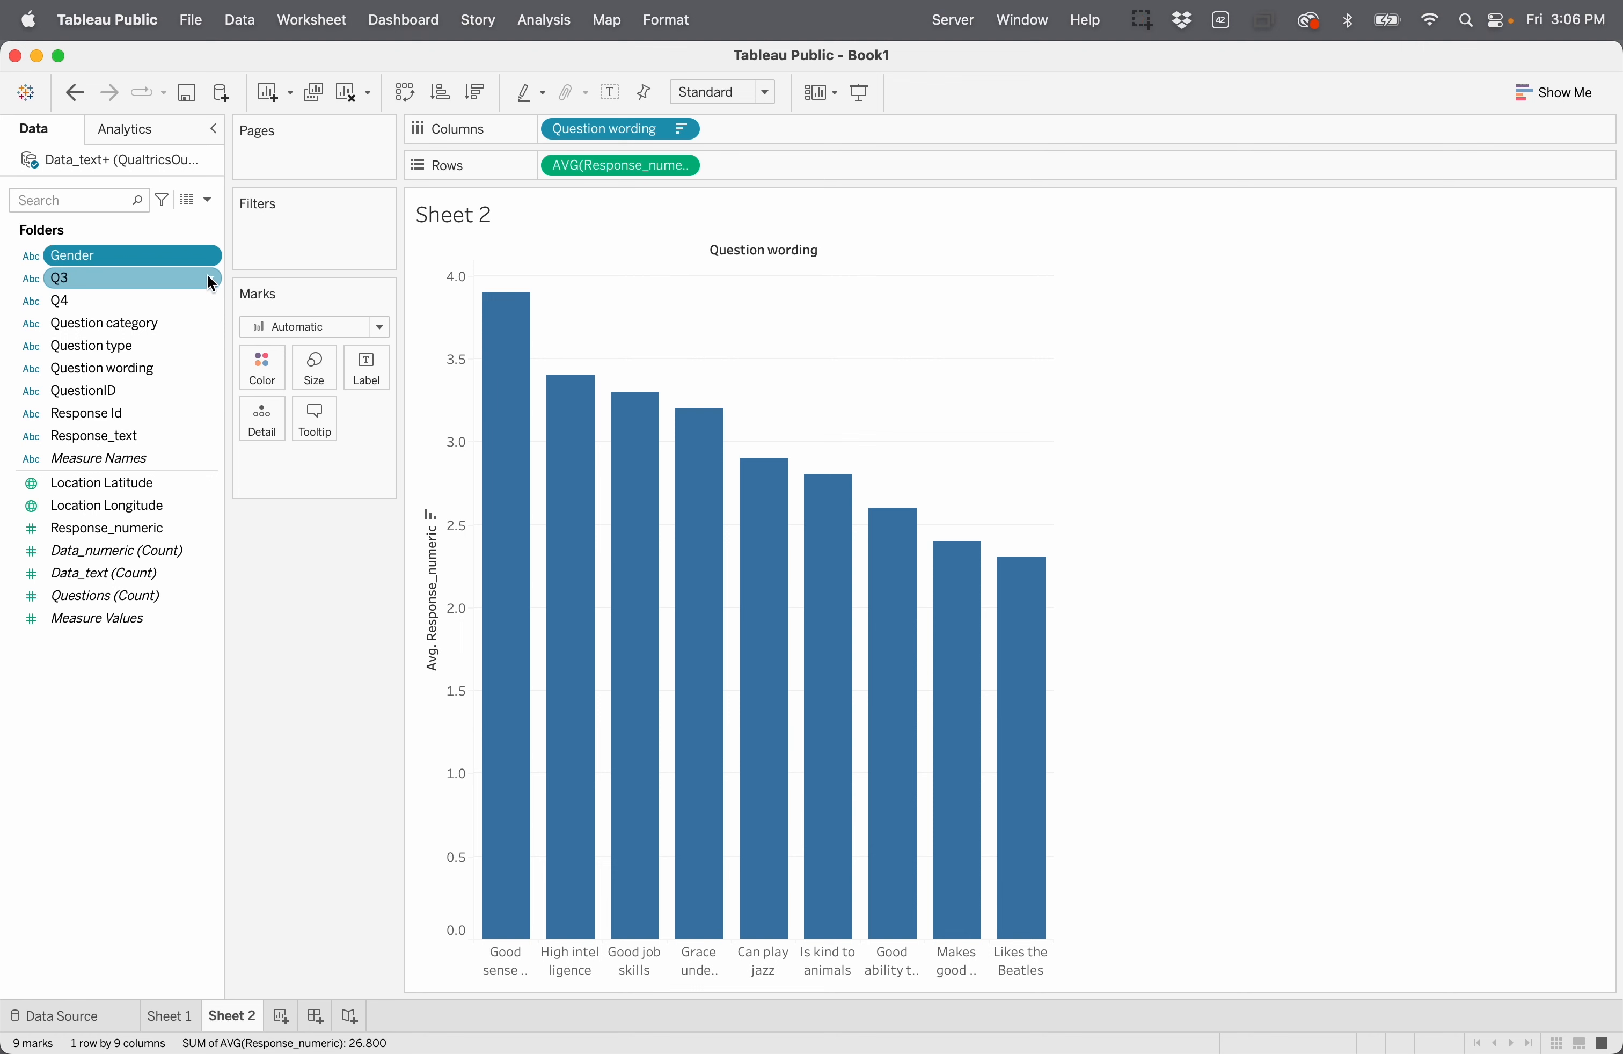
# Step: Rename the Q3 field as Region and the Q4 field as Generation
pyautogui.click(212, 282)
pyautogui.click(253, 357)
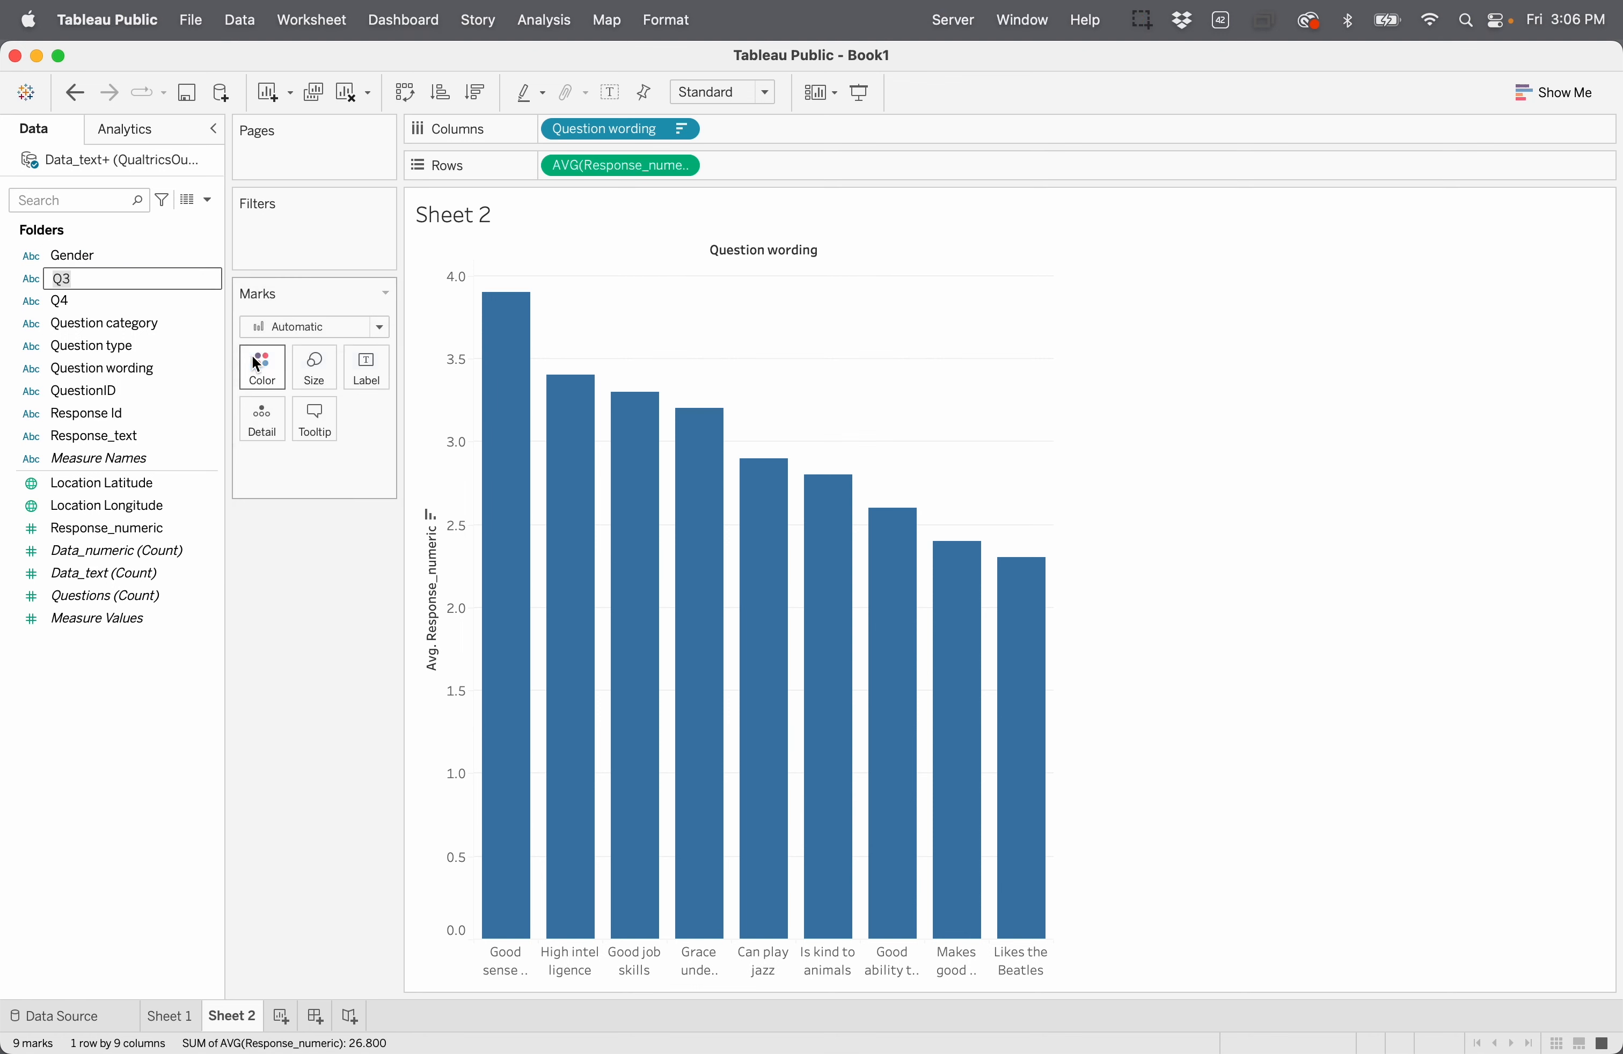
pyautogui.write('Region')
pyautogui.press('Return')
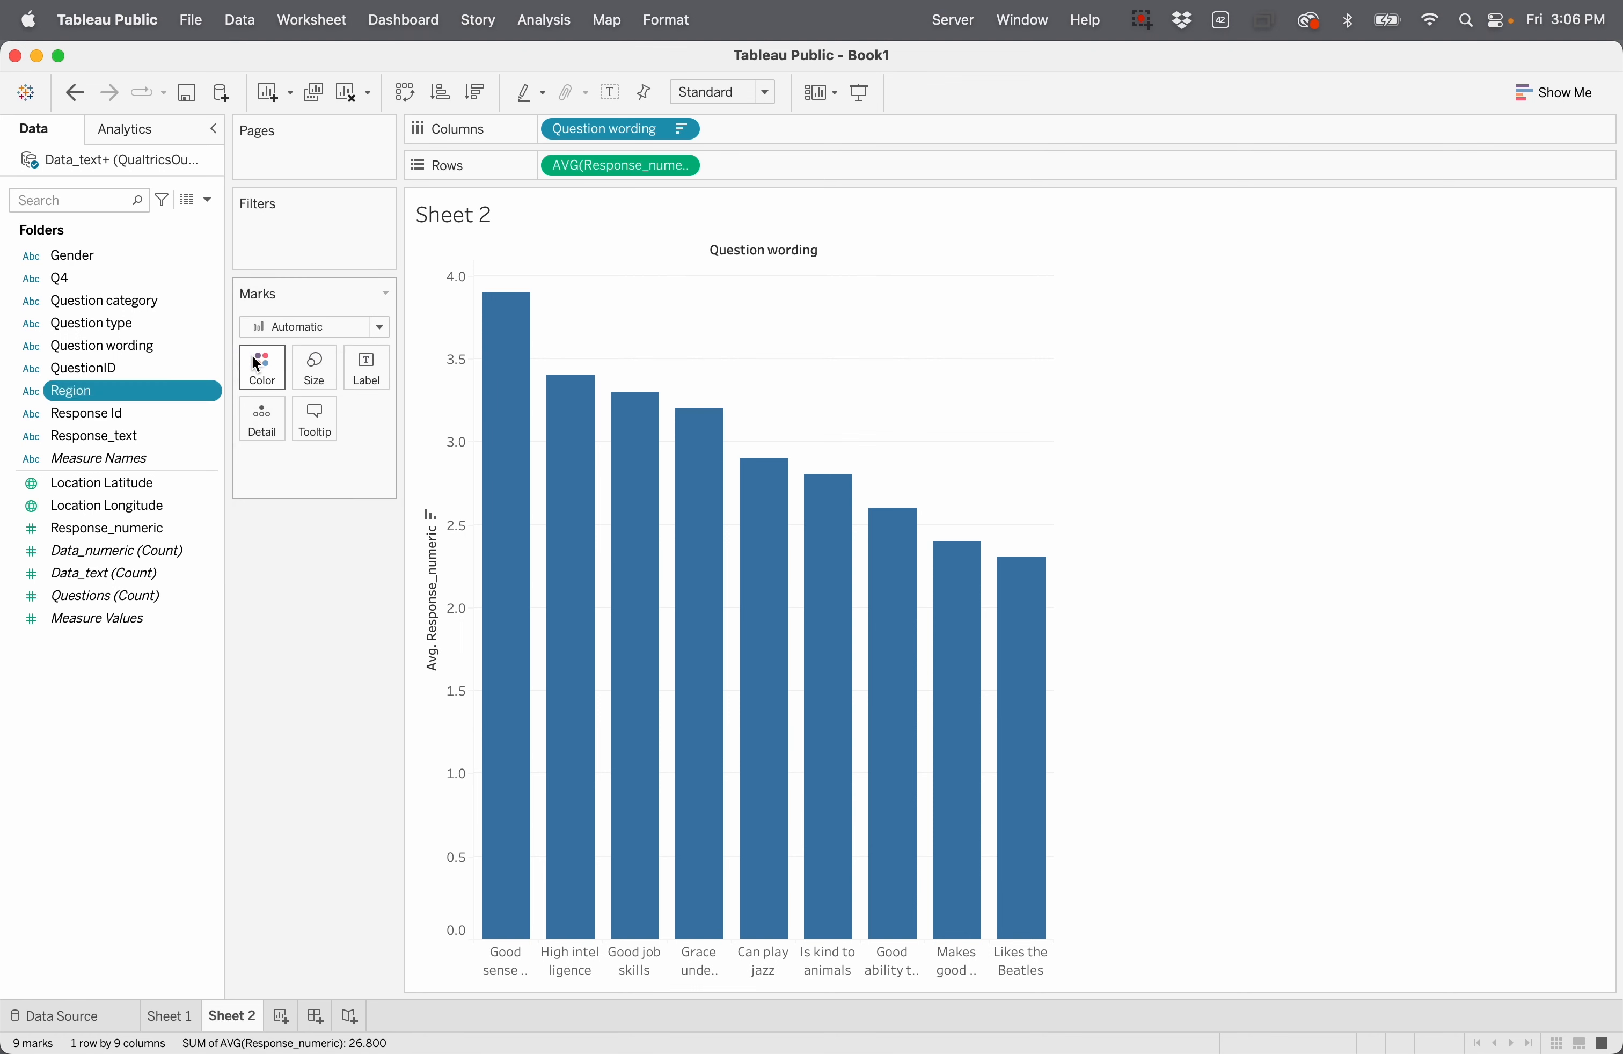
pyautogui.click(211, 281)
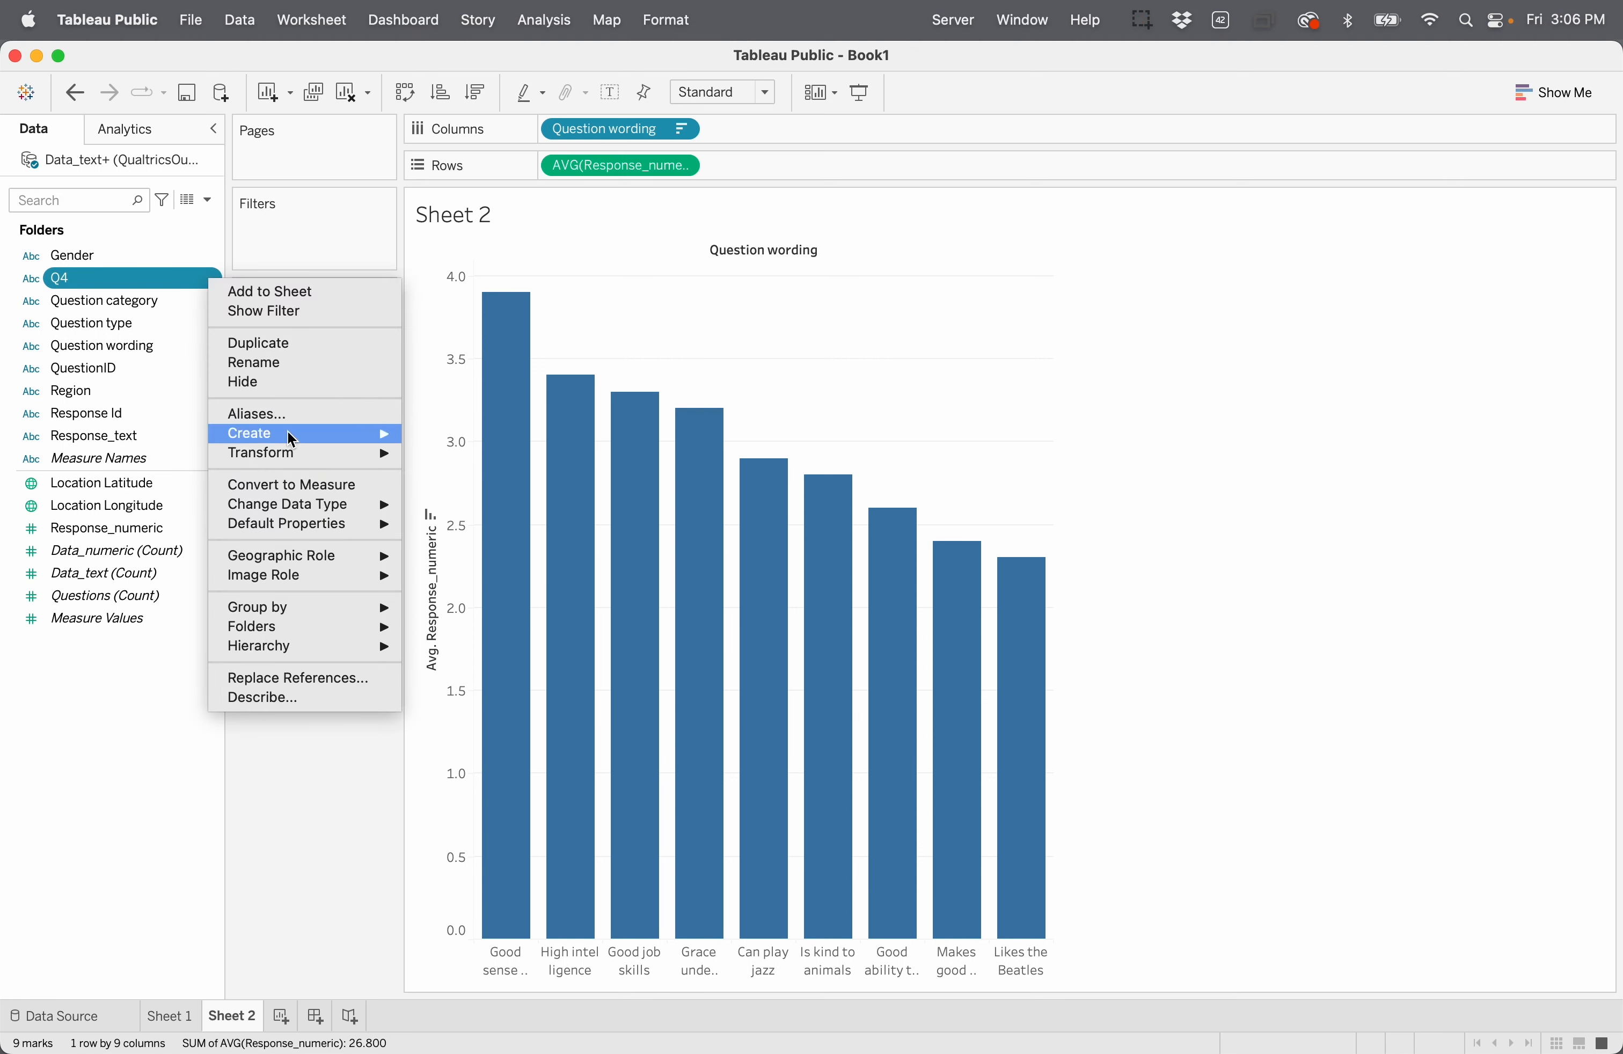
pyautogui.click(296, 364)
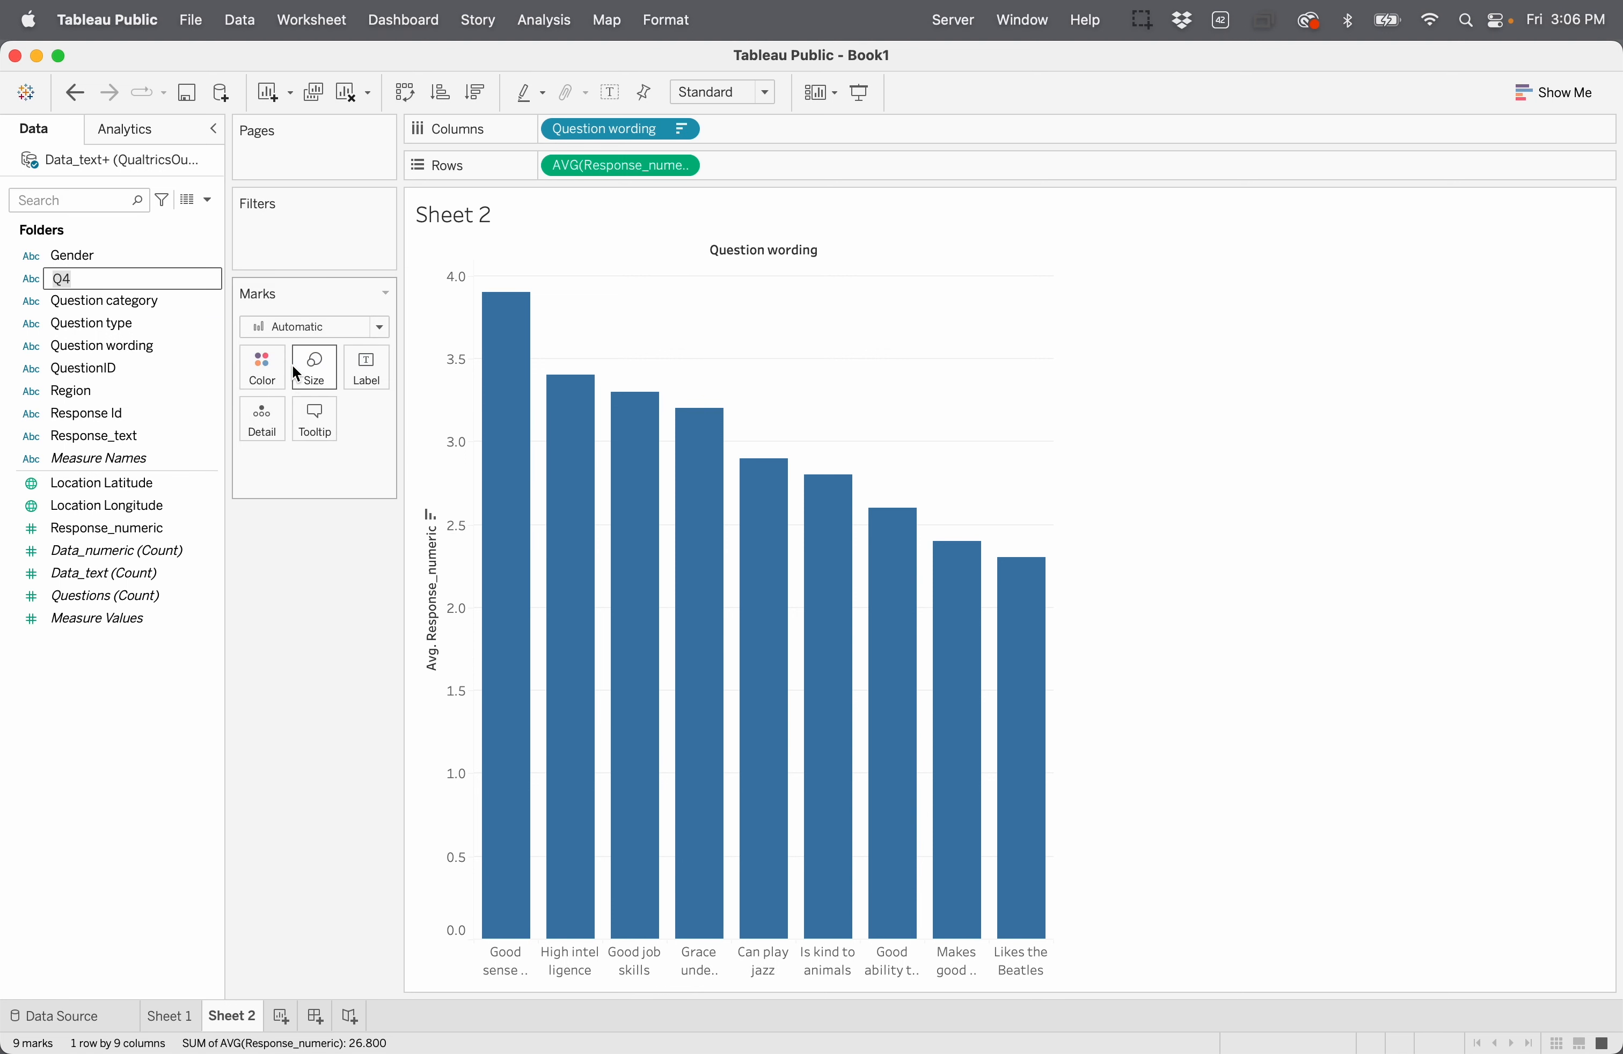
pyautogui.write('Generation')
pyautogui.press('Return')
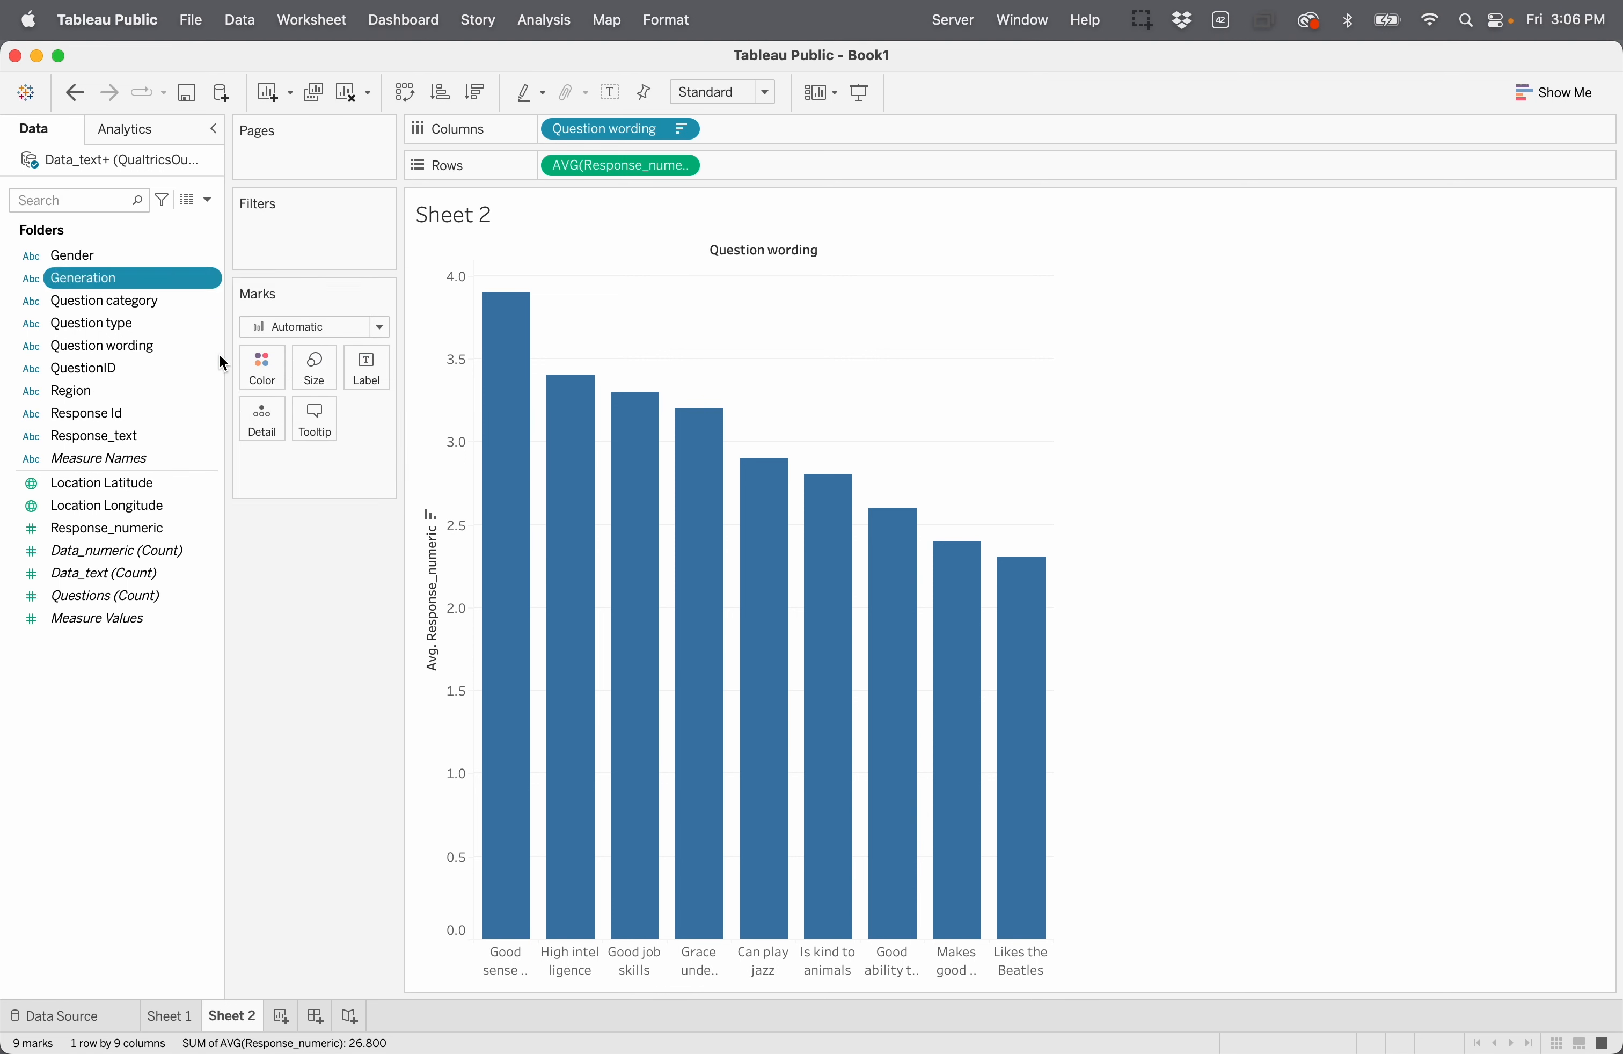
# Step: Break down the Sheet 2 columns by Gender after Question wording, and set the mark type to Line
pyautogui.moveTo(169, 263); pyautogui.dragTo(776, 126)
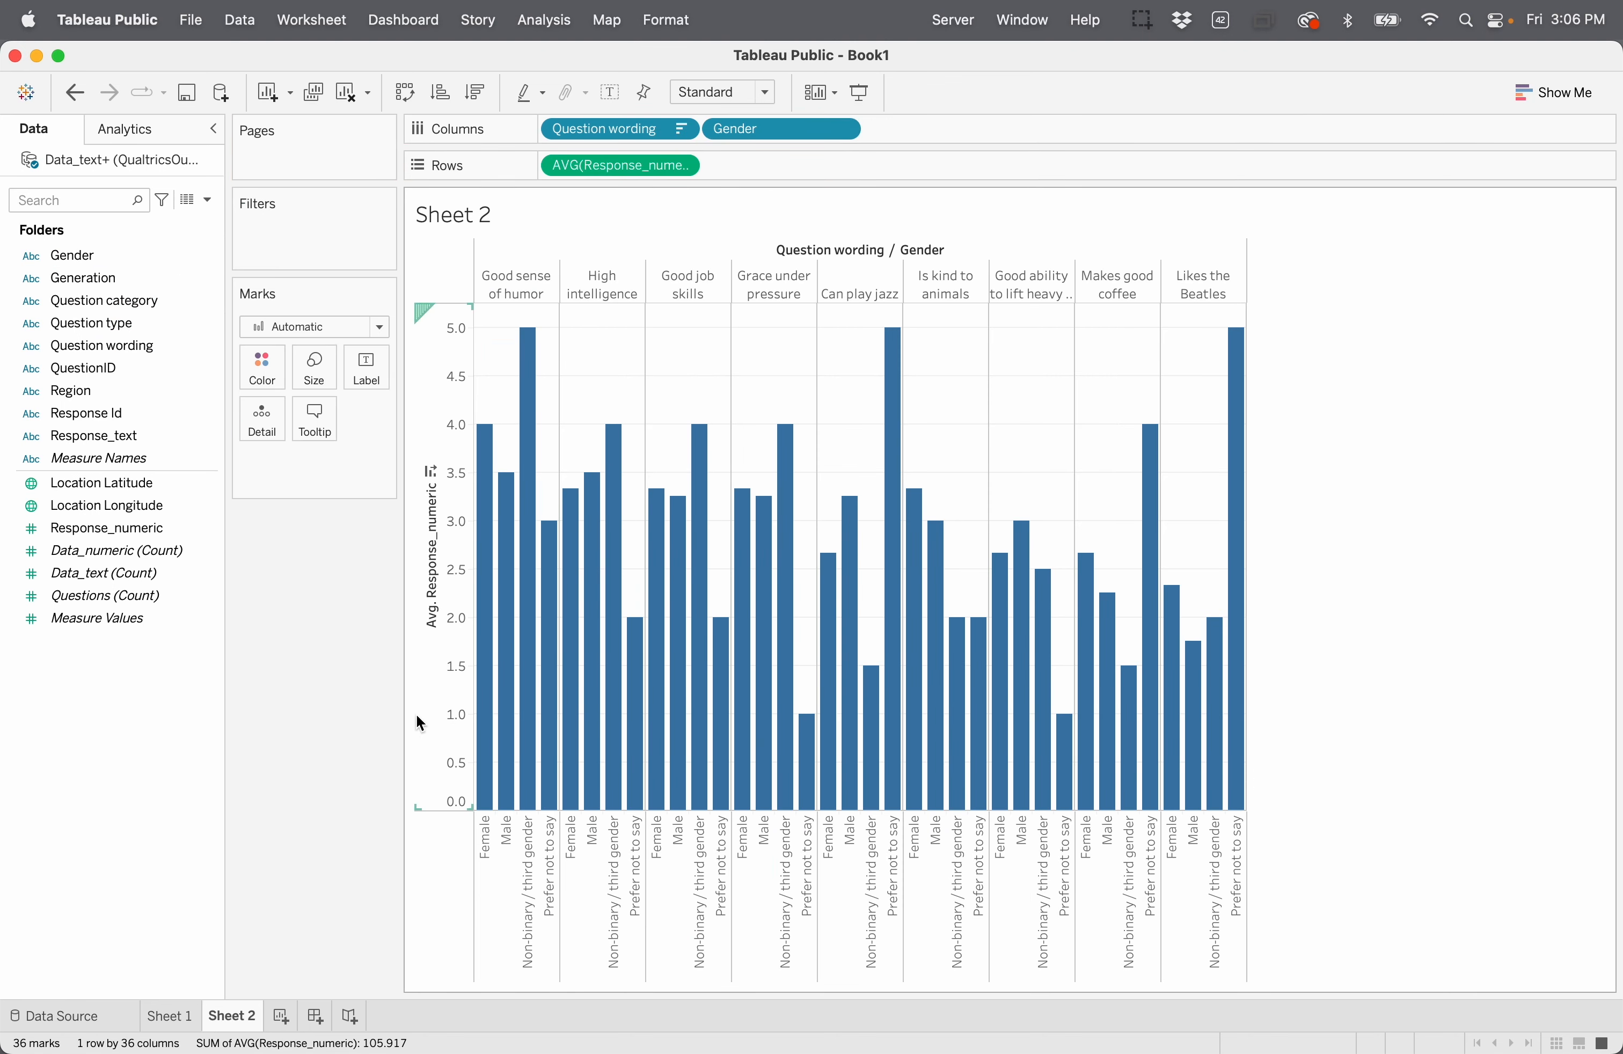
pyautogui.click(379, 329)
pyautogui.click(335, 401)
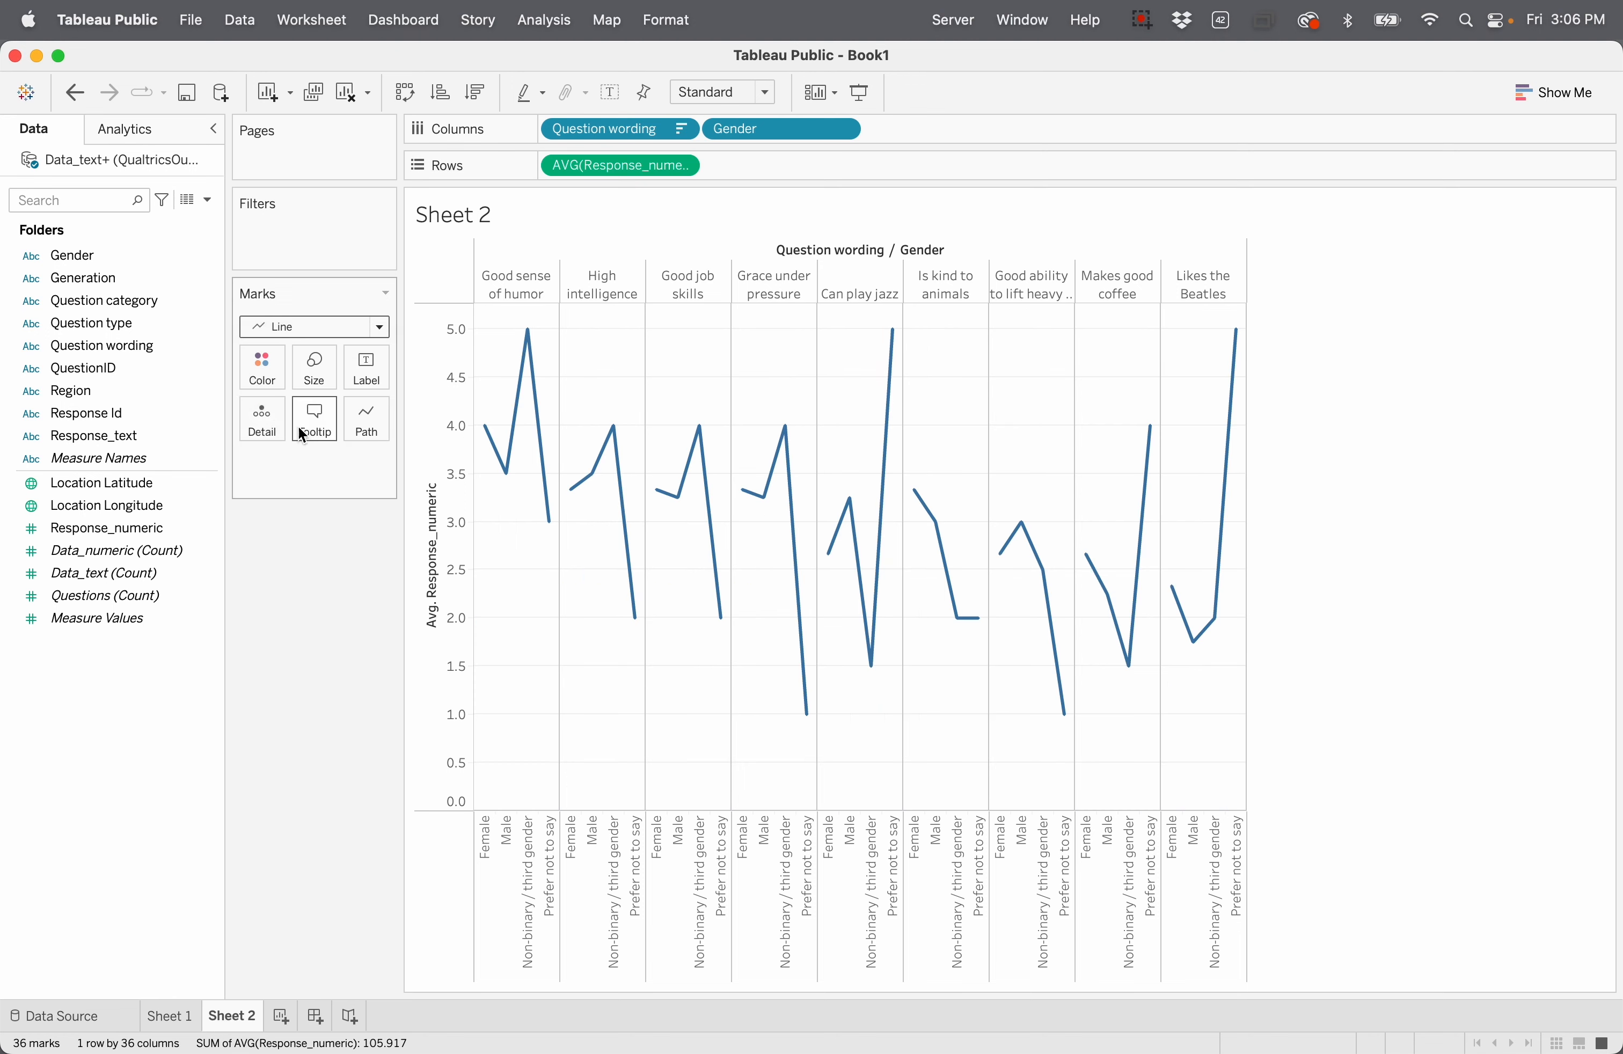
# Step: Show markers on all points of the average Response_numeric lines and make the lines thicker
pyautogui.click(269, 368)
pyautogui.click(374, 697)
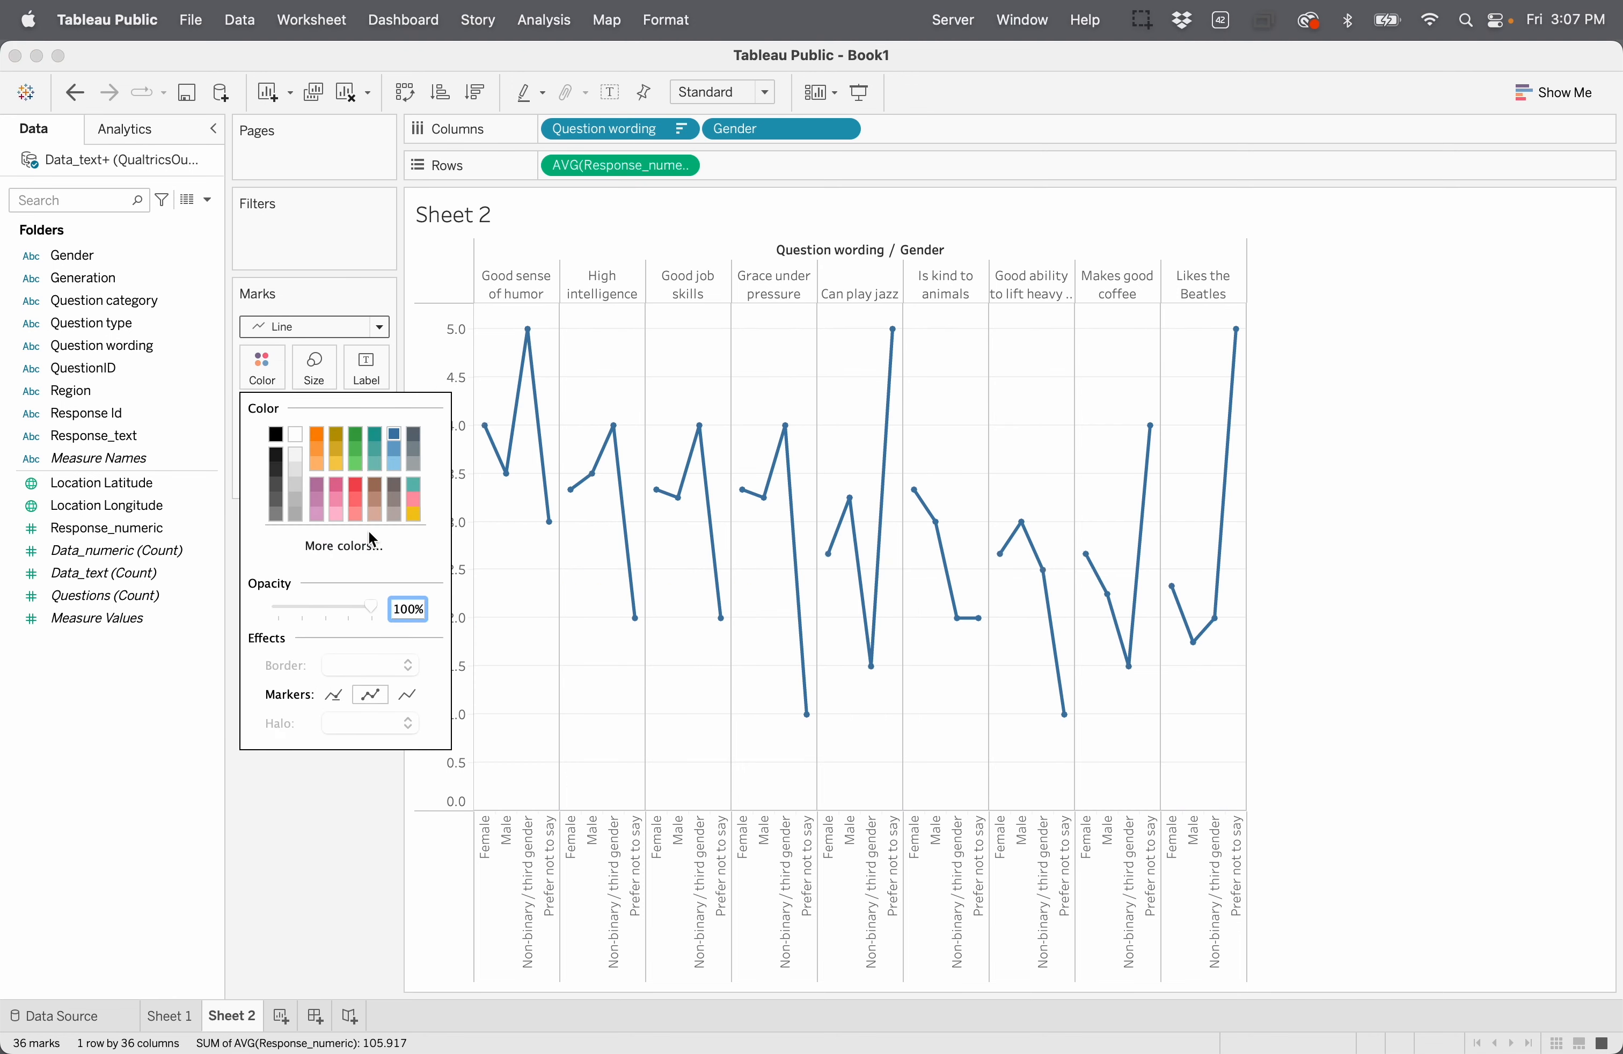
pyautogui.click(314, 368)
pyautogui.moveTo(359, 425); pyautogui.dragTo(396, 421)
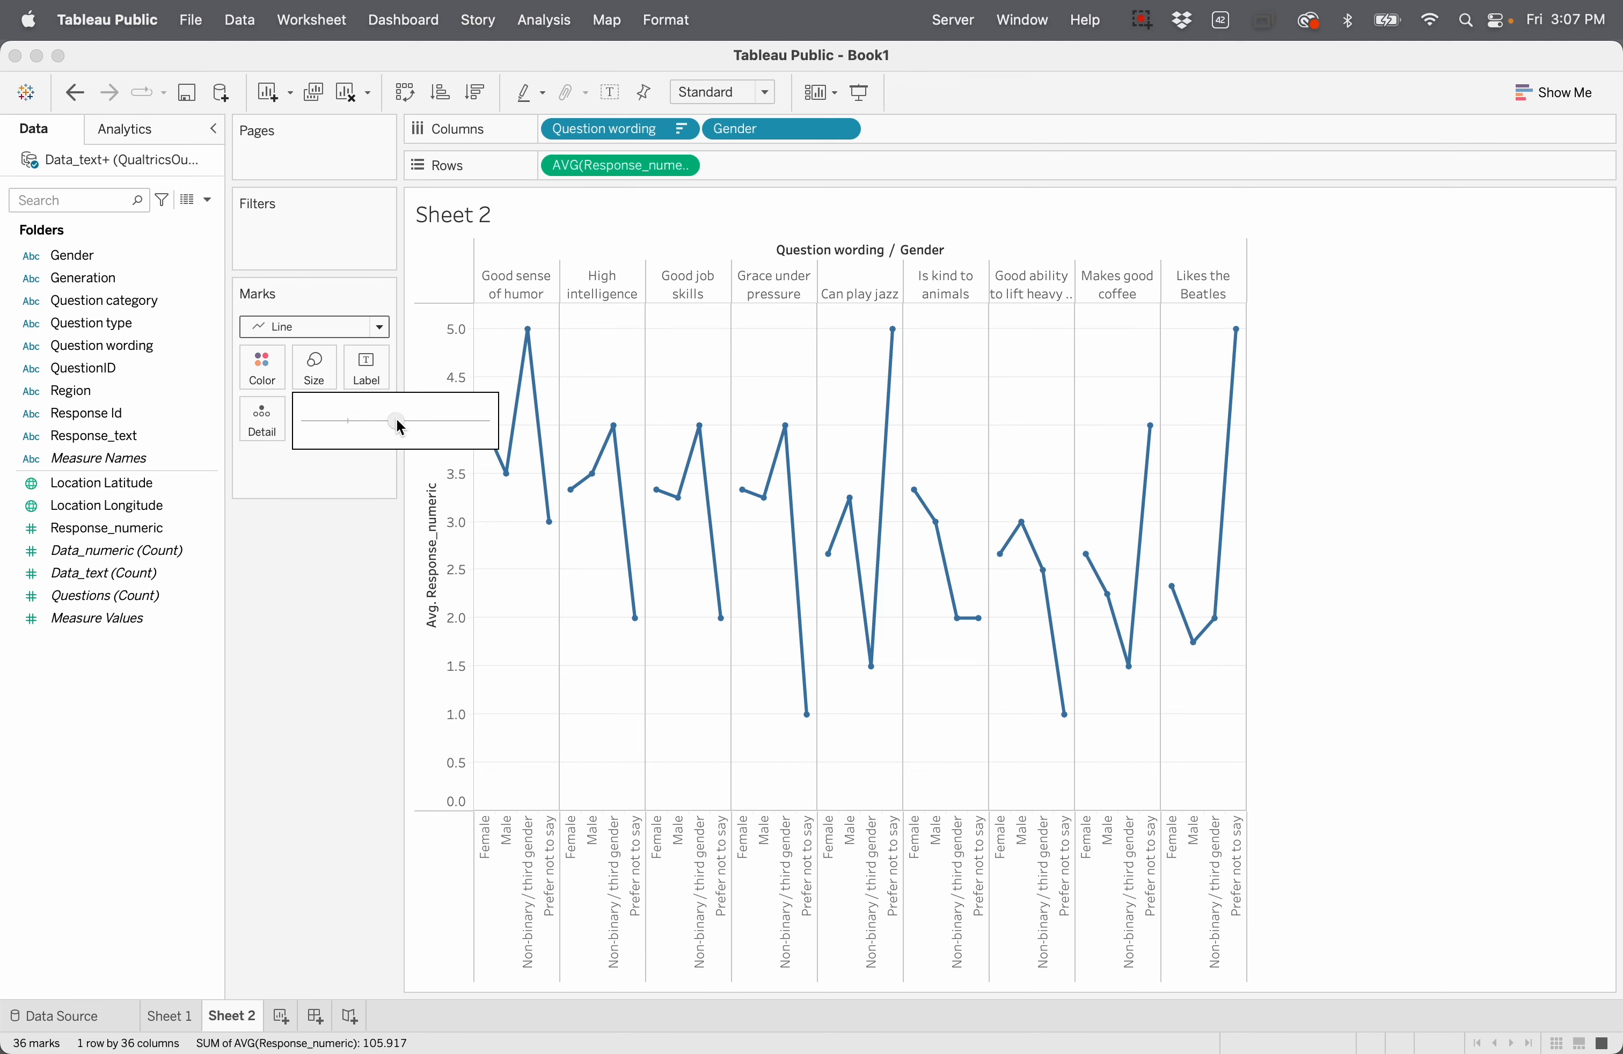
pyautogui.click(383, 763)
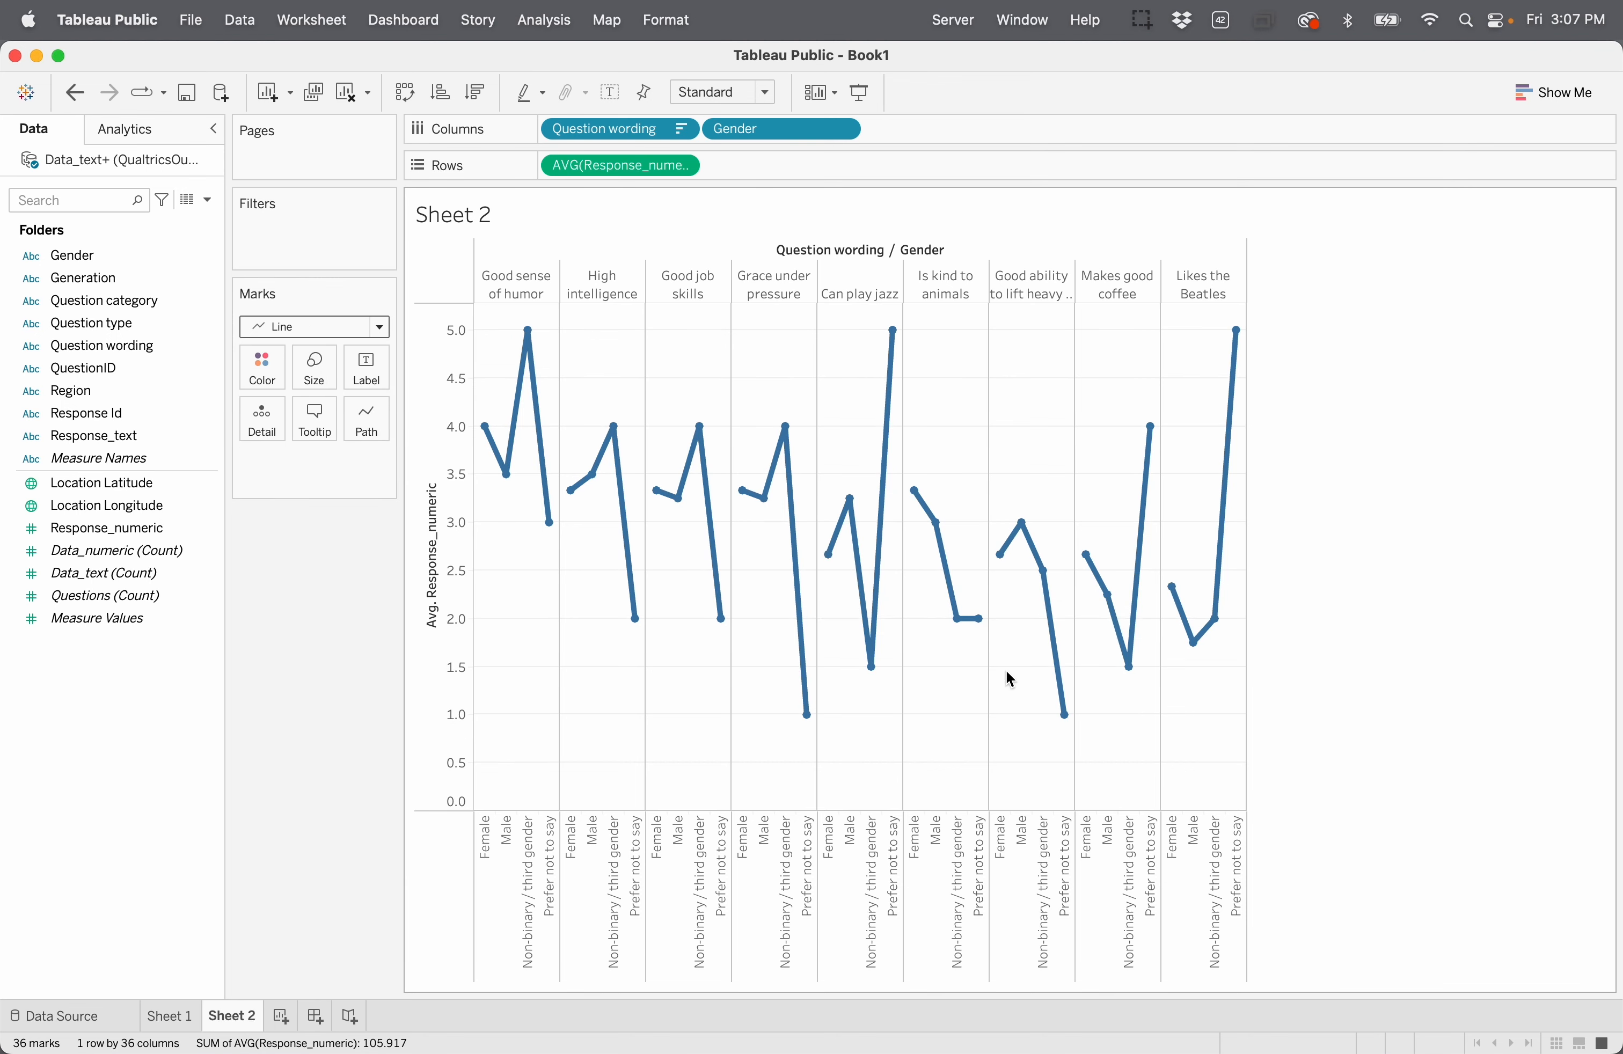
pyautogui.moveTo(667, 516)
pyautogui.click(171, 1017)
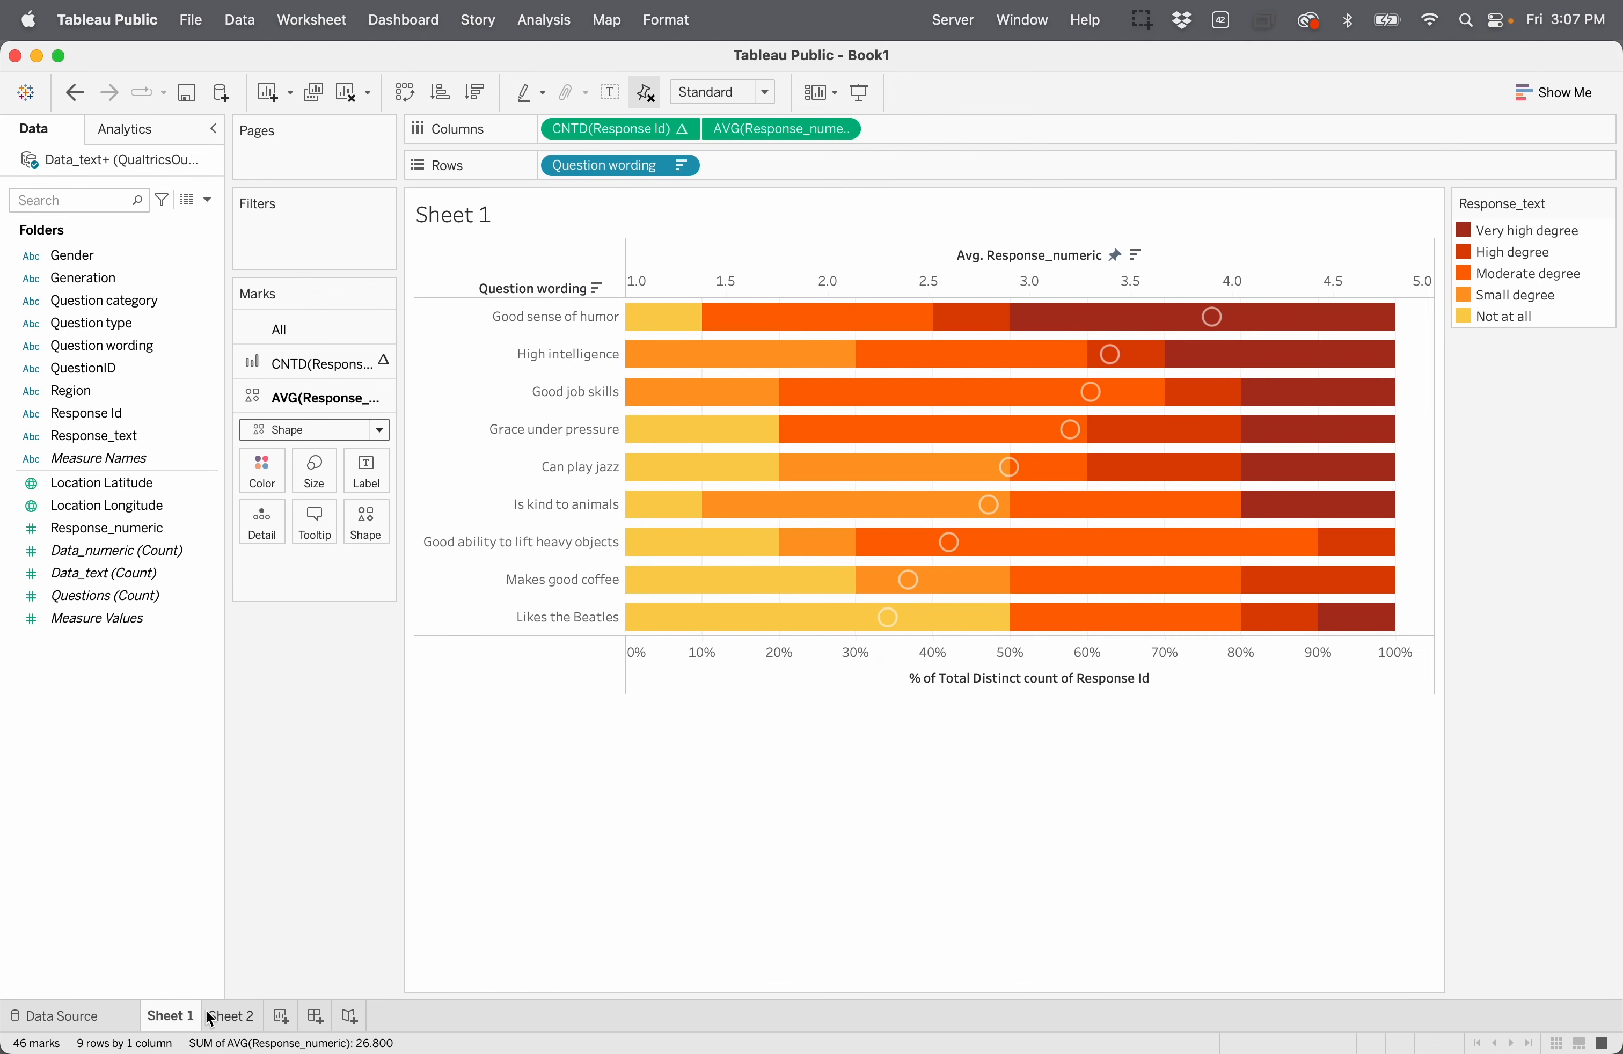
pyautogui.click(234, 1017)
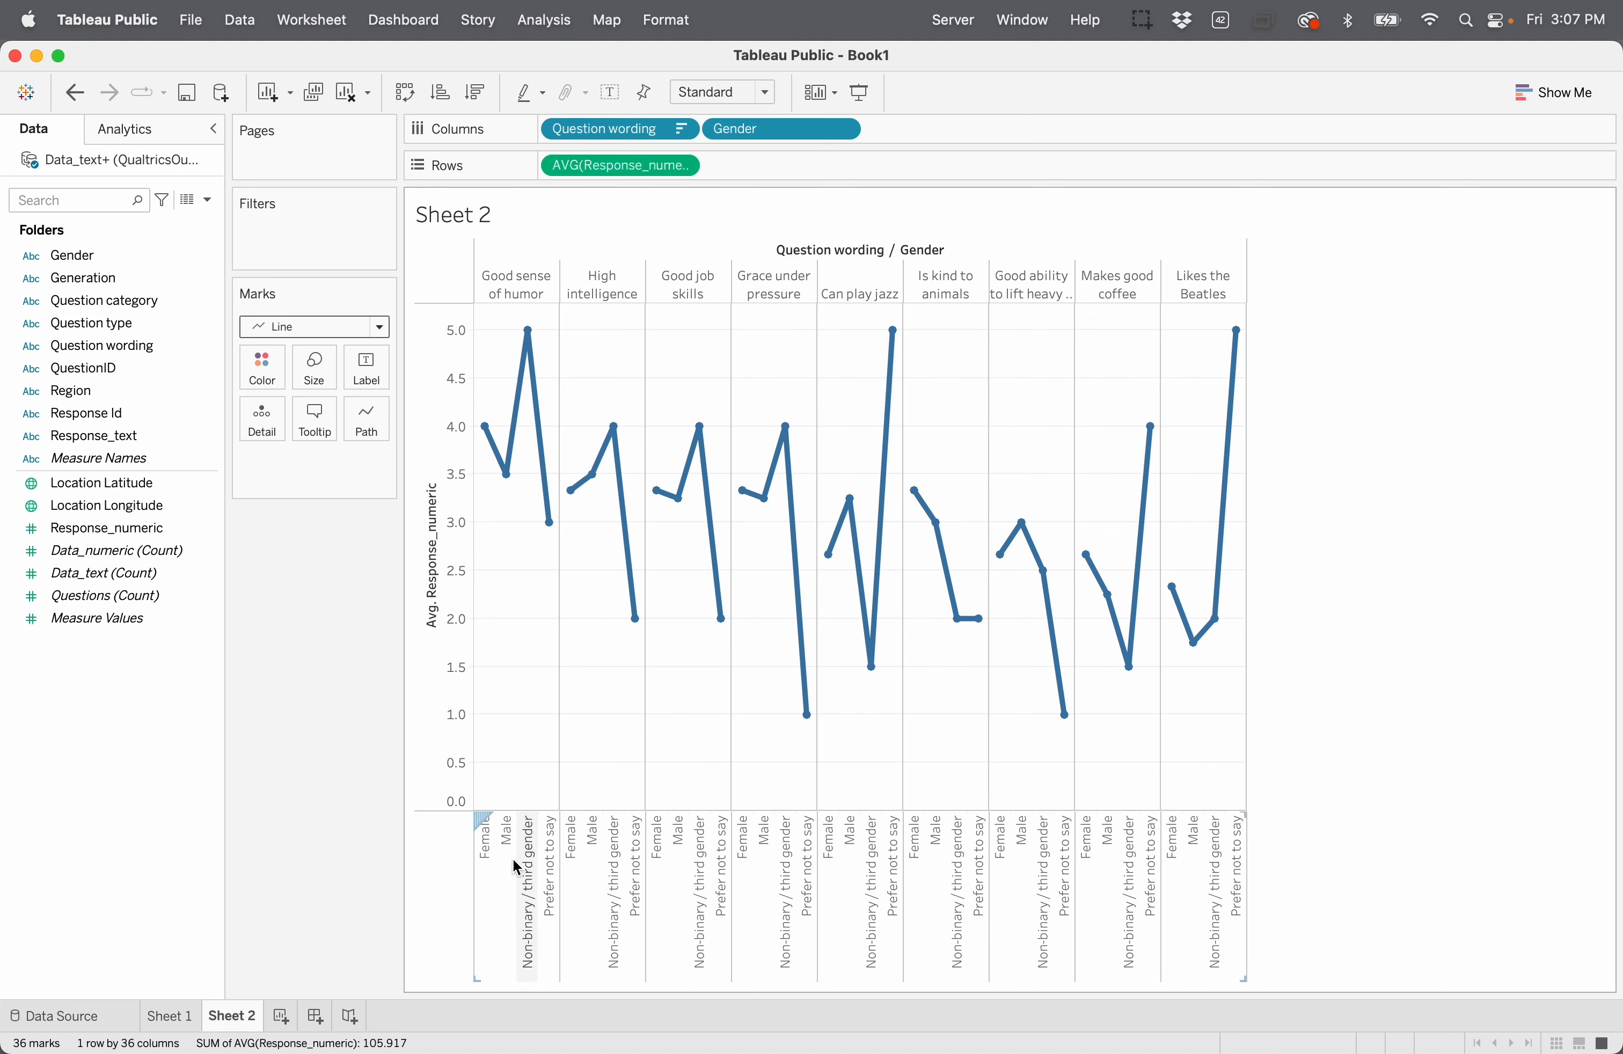